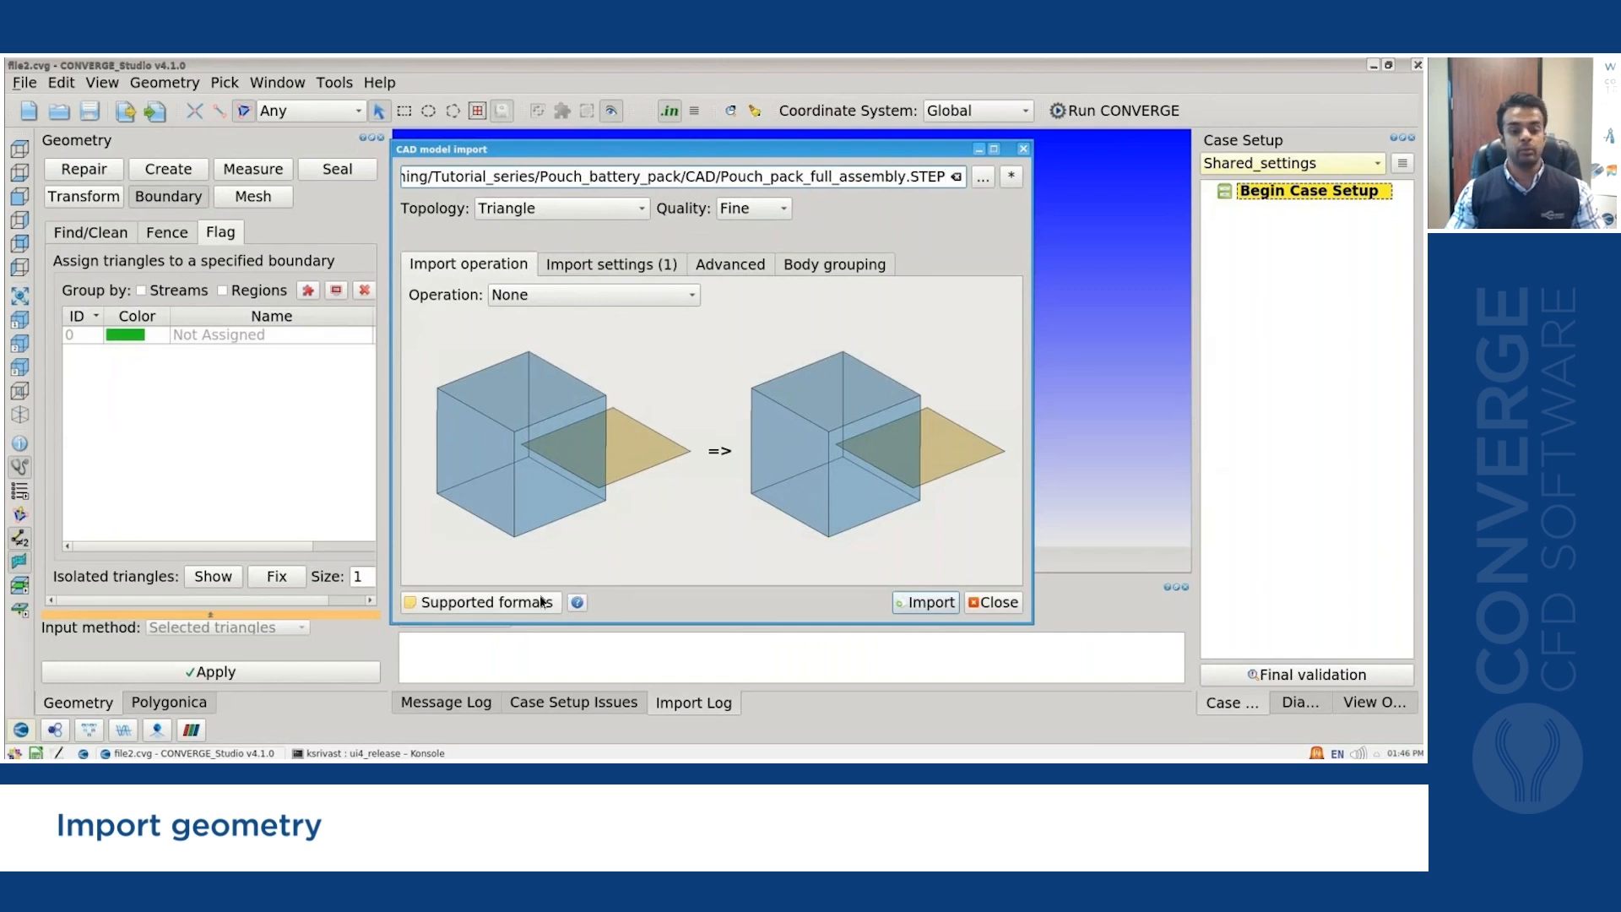
Set the CAD import quality to Medium and the import operation to Non-regularize unite.
{"action": "mouse_move", "coordinate": [542, 600]}
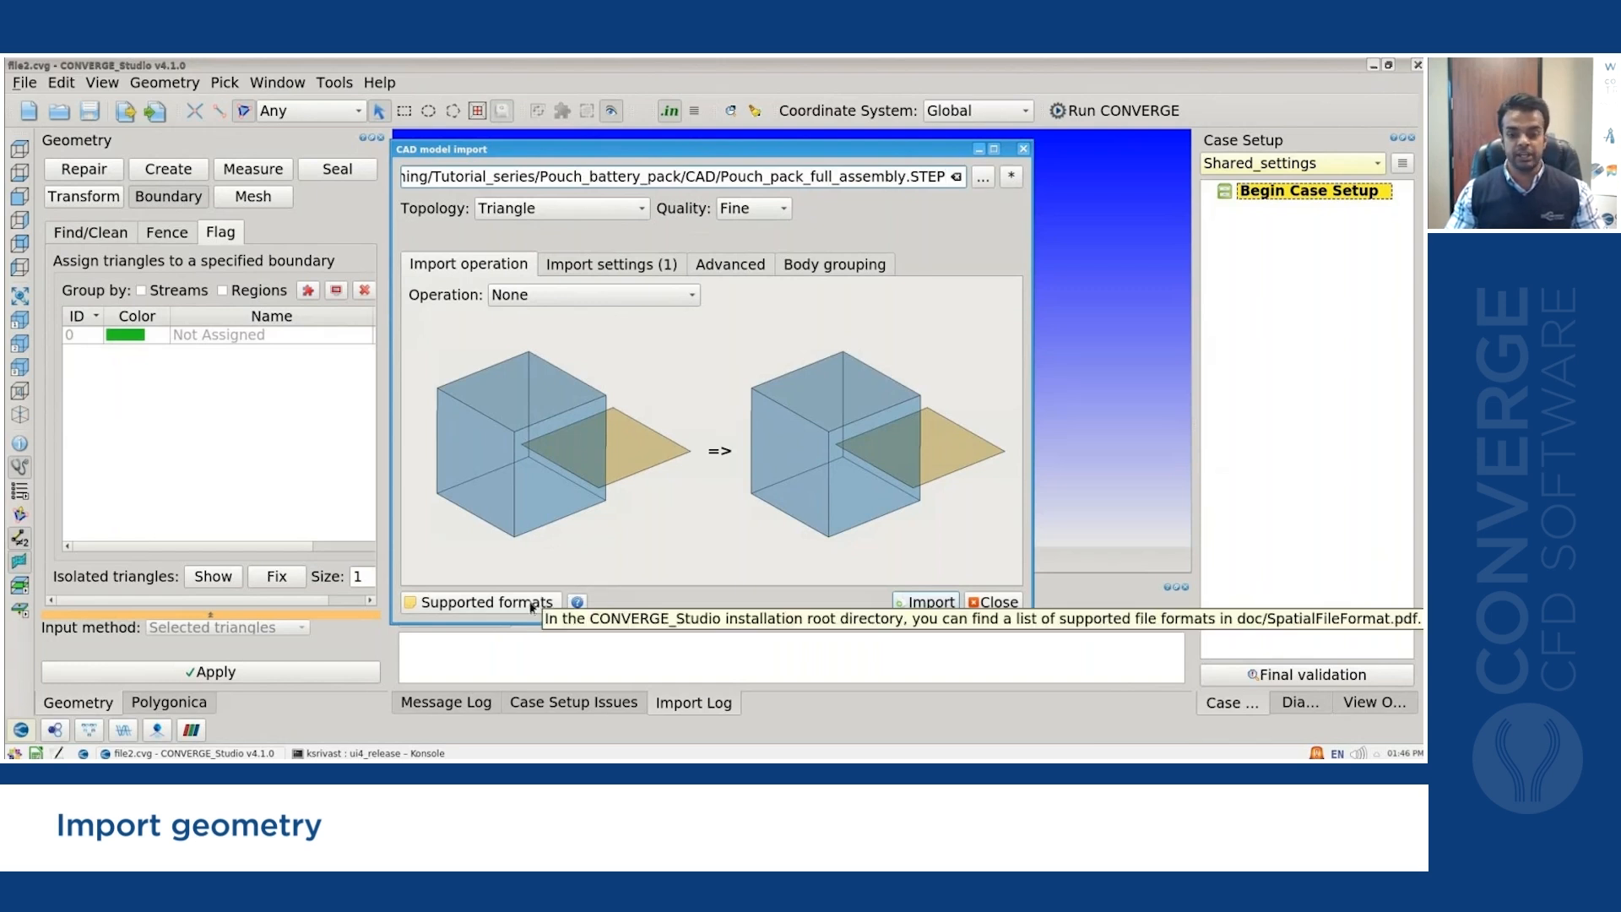
{"action": "left_click", "coordinate": [758, 211]}
{"action": "left_click", "coordinate": [759, 232]}
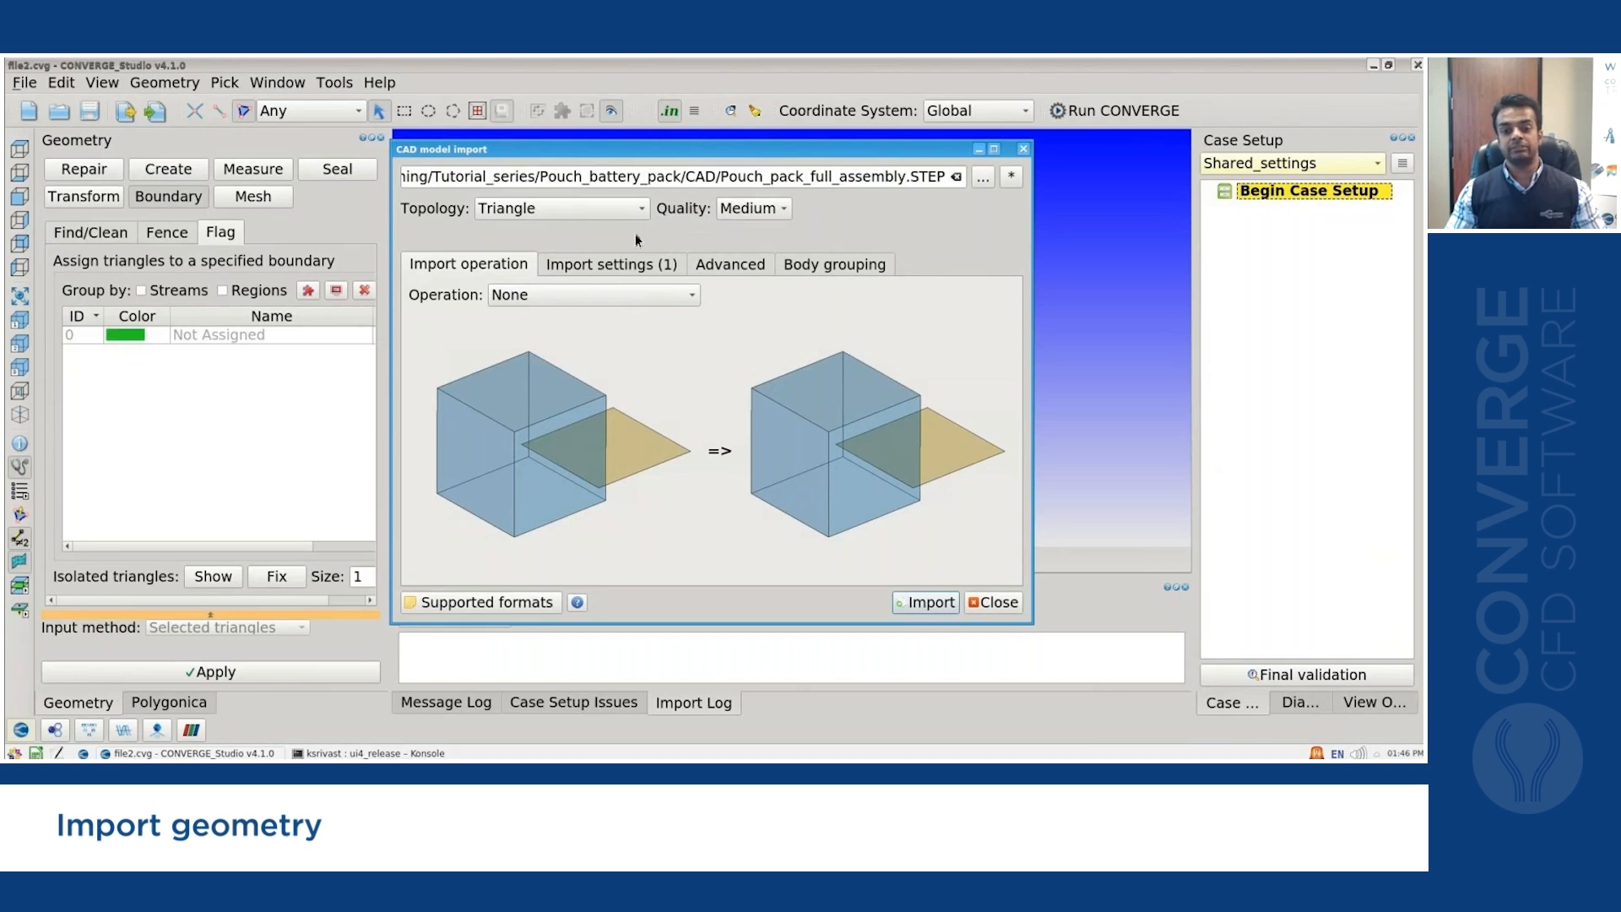
{"action": "left_click", "coordinate": [636, 296]}
{"action": "left_click", "coordinate": [635, 341]}
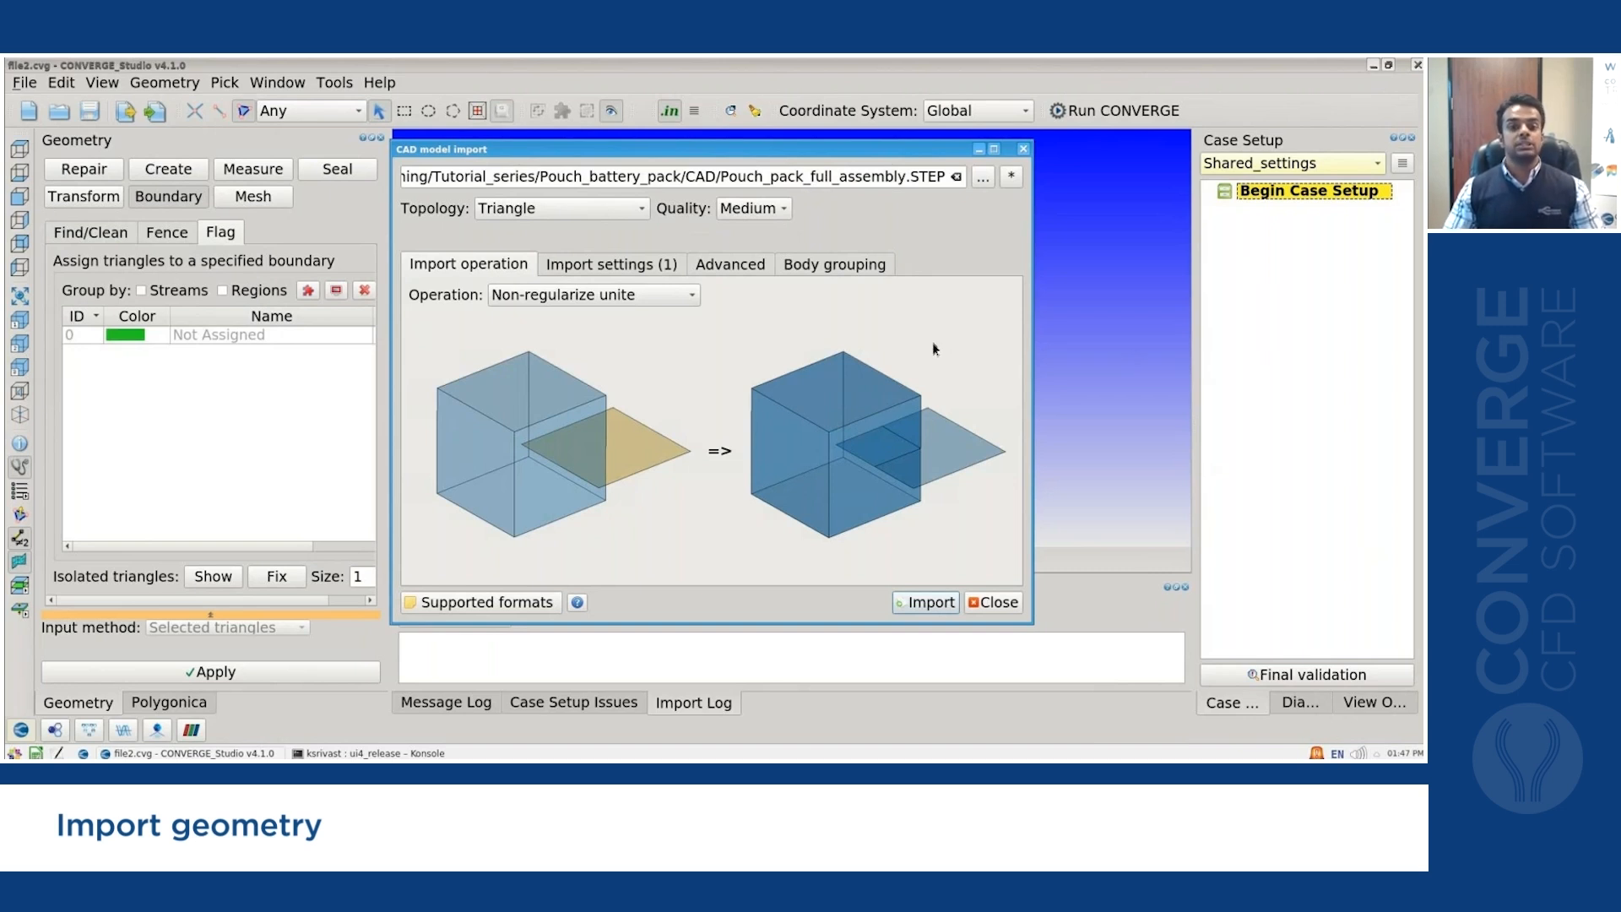
Import Pouch_pack_full_assembly.STEP with individual faces as boundaries disabled and assignment of interface boundaries and regions enabled.
{"action": "left_click", "coordinate": [608, 262]}
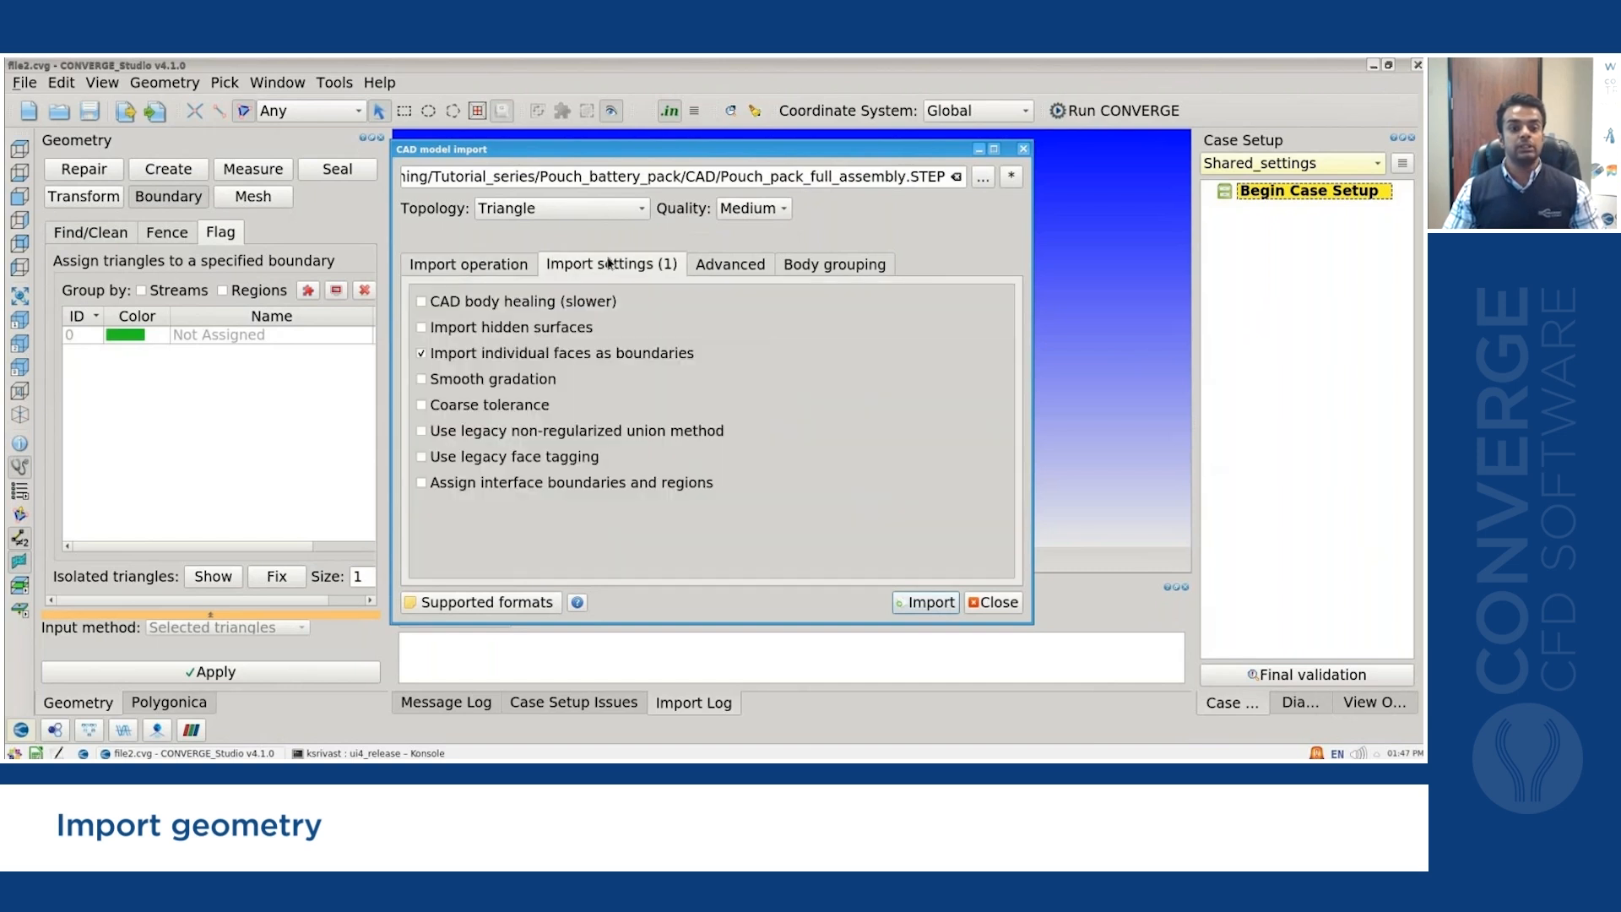
{"action": "left_click", "coordinate": [550, 354]}
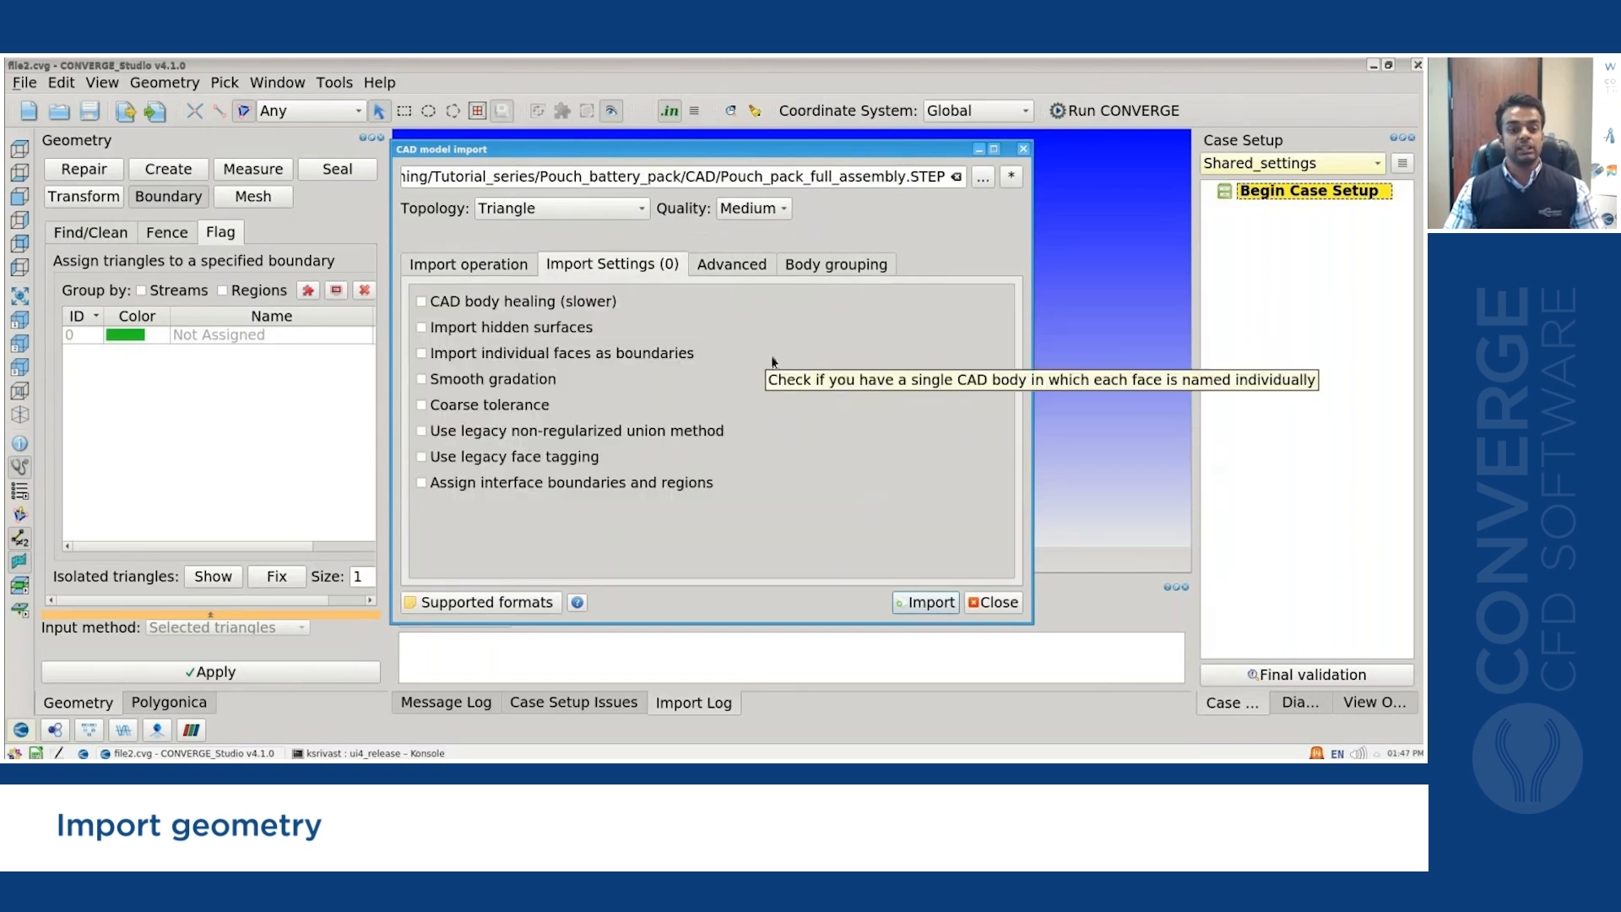
{"action": "left_click", "coordinate": [668, 488]}
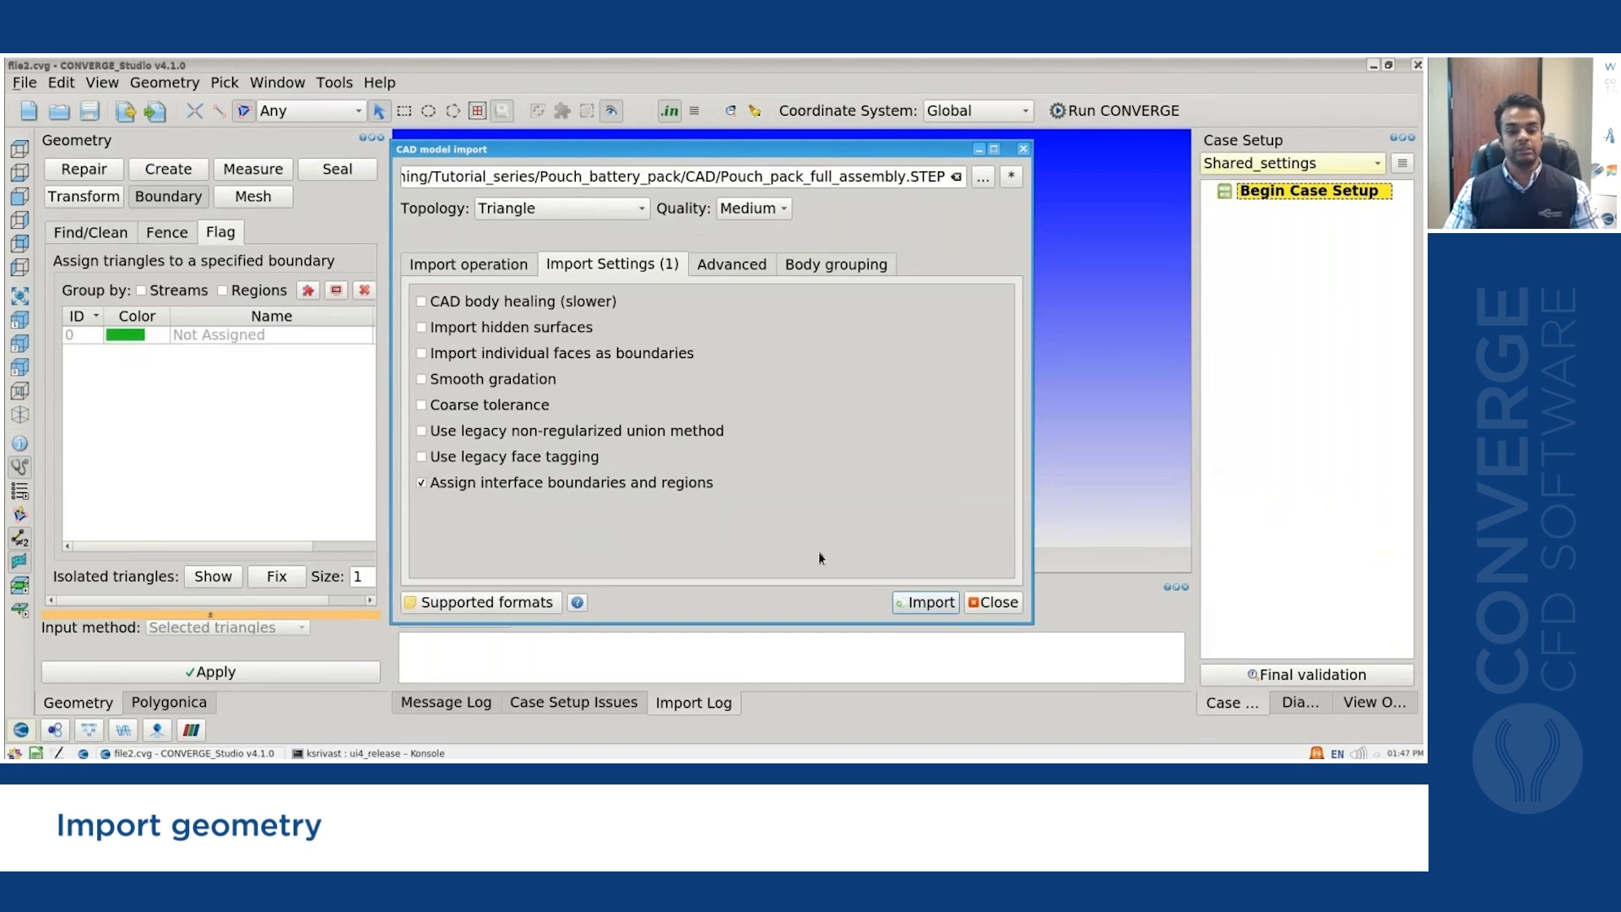
{"action": "left_click", "coordinate": [926, 605]}
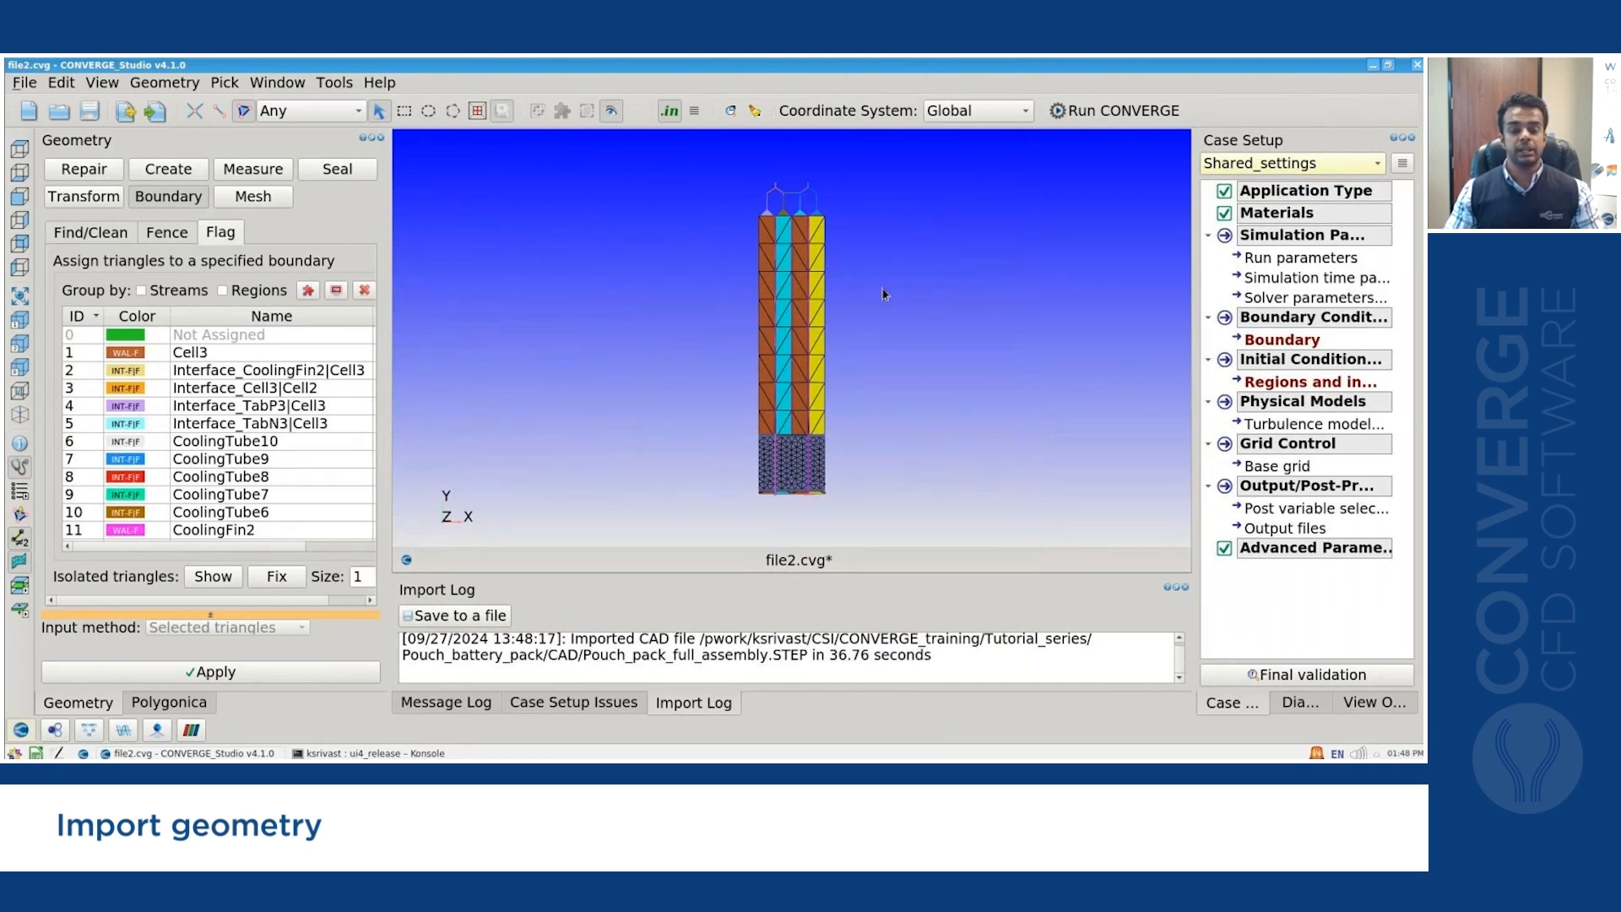
Reassign the boundary IDs based on alphabetical name sorting and look through the reordered boundary list.
{"action": "middle_click_drag", "start_coordinate": [896, 304], "coordinate": [905, 320]}
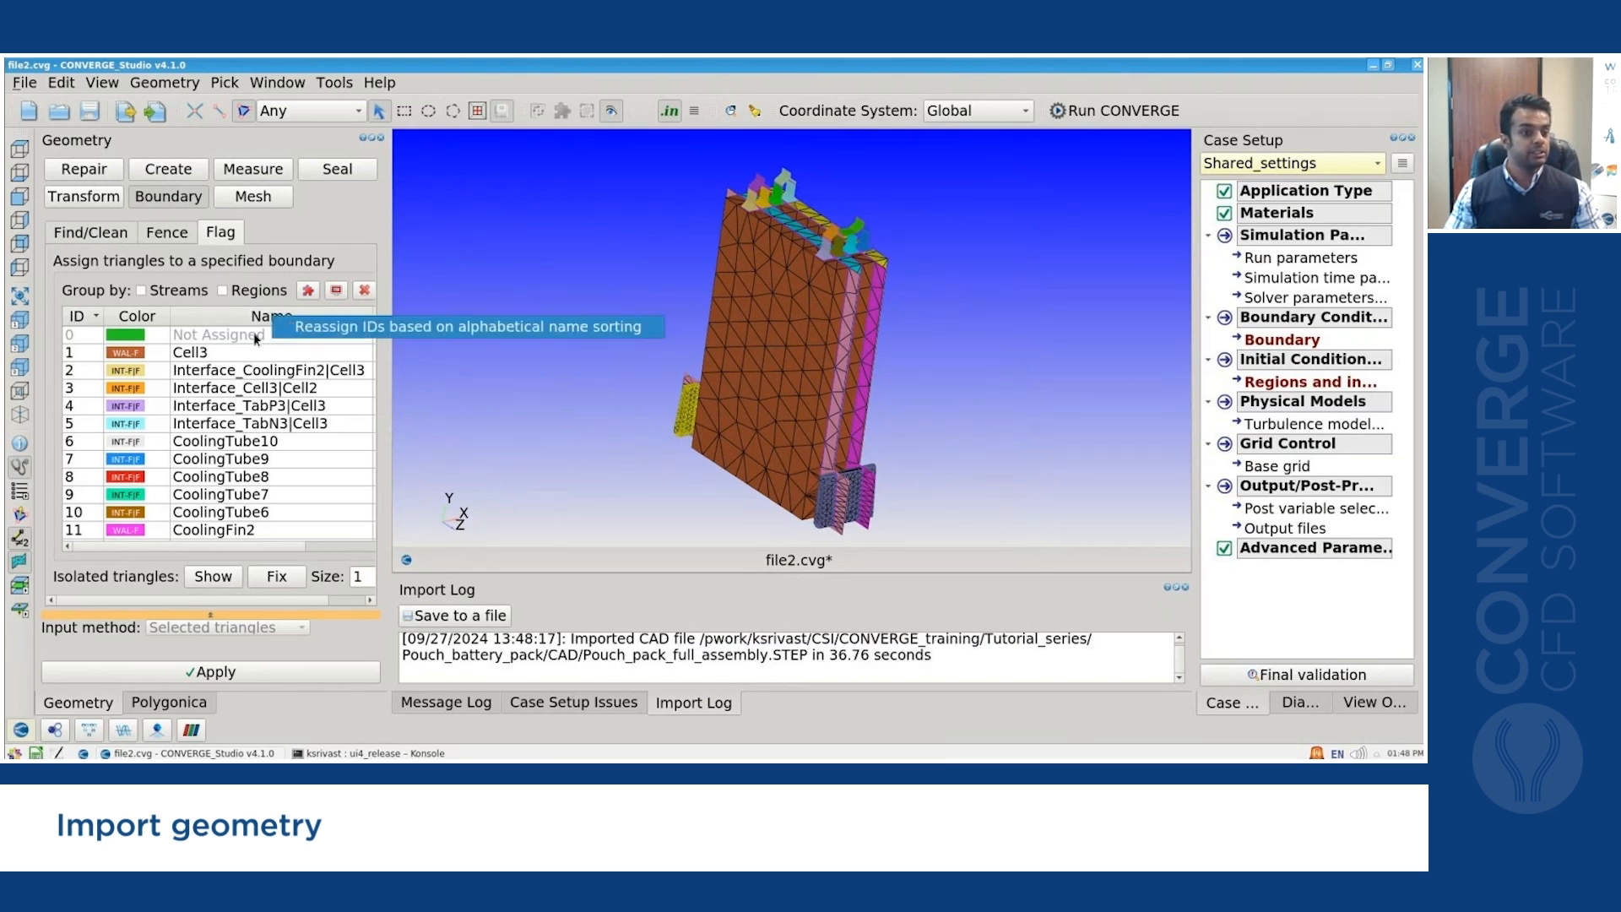
{"action": "left_click", "coordinate": [292, 326]}
{"action": "left_click", "coordinate": [790, 420]}
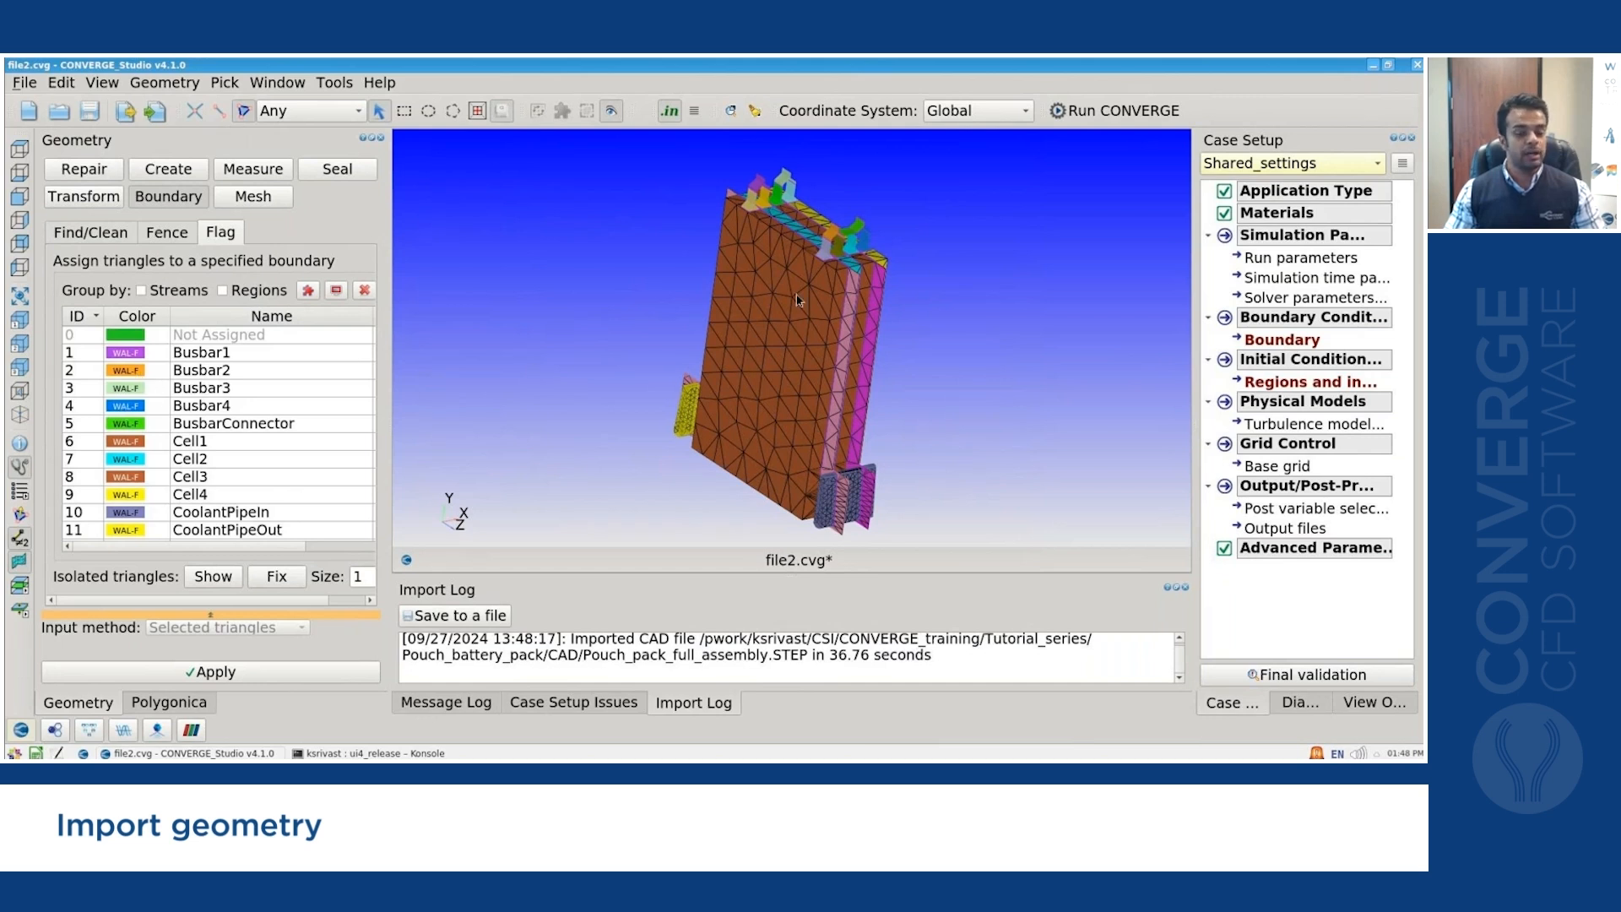
{"action": "scroll", "coordinate": [219, 422], "scroll_direction": "down", "scroll_amount": 7}
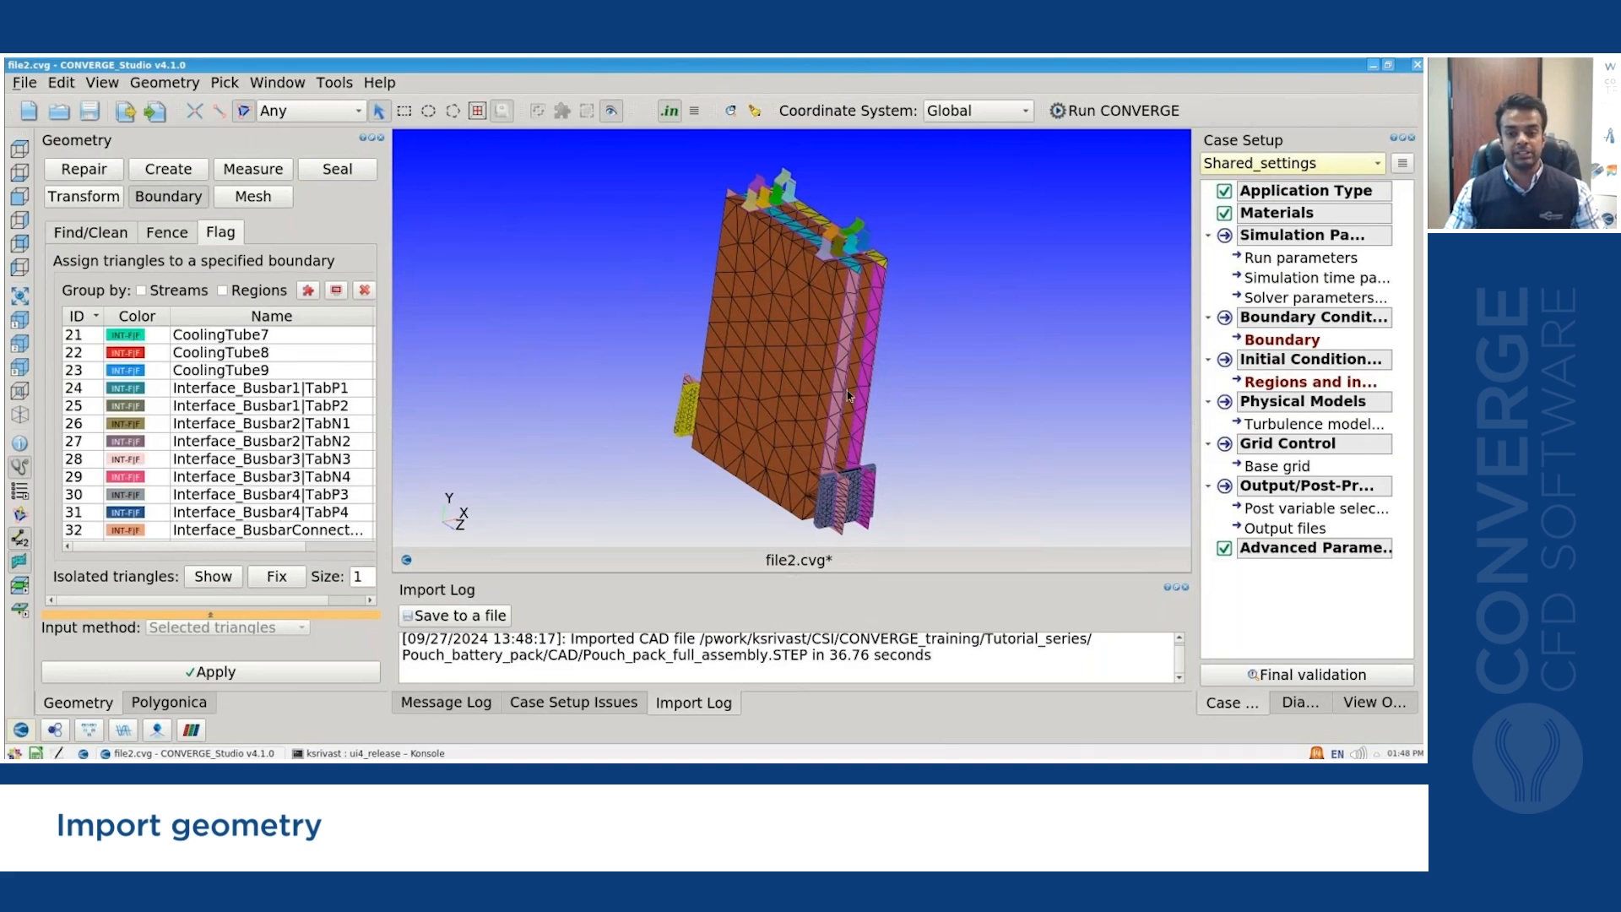
Review the region names in the regions and initialization settings, widening the name column to read them in full.
{"action": "double_click", "coordinate": [1292, 384]}
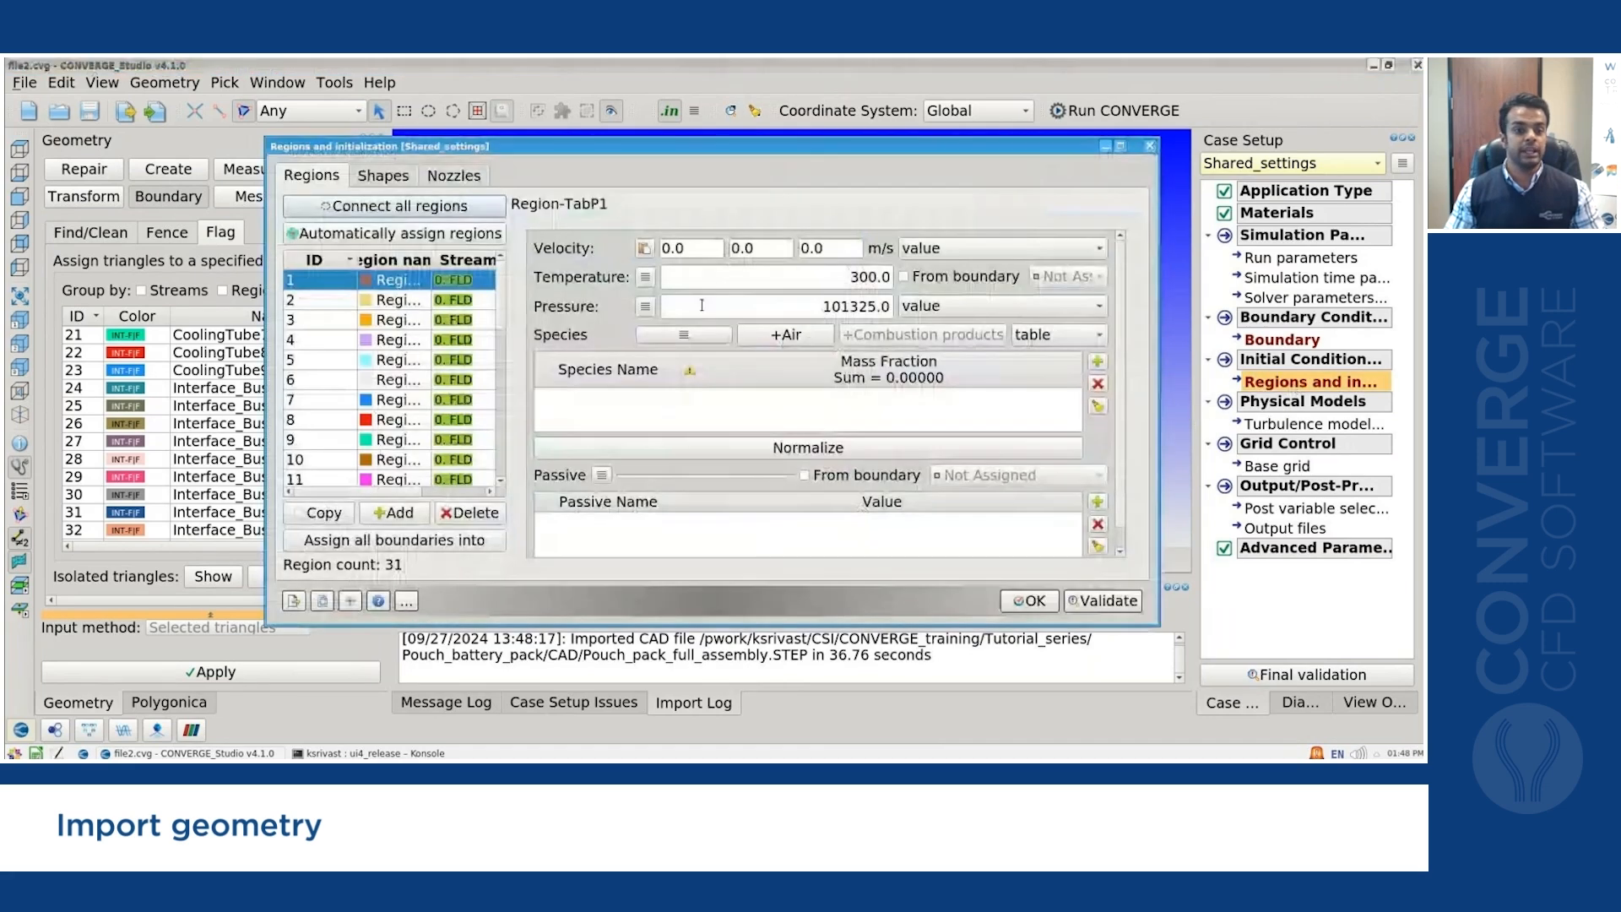
{"action": "left_click_drag", "start_coordinate": [431, 260], "coordinate": [489, 262]}
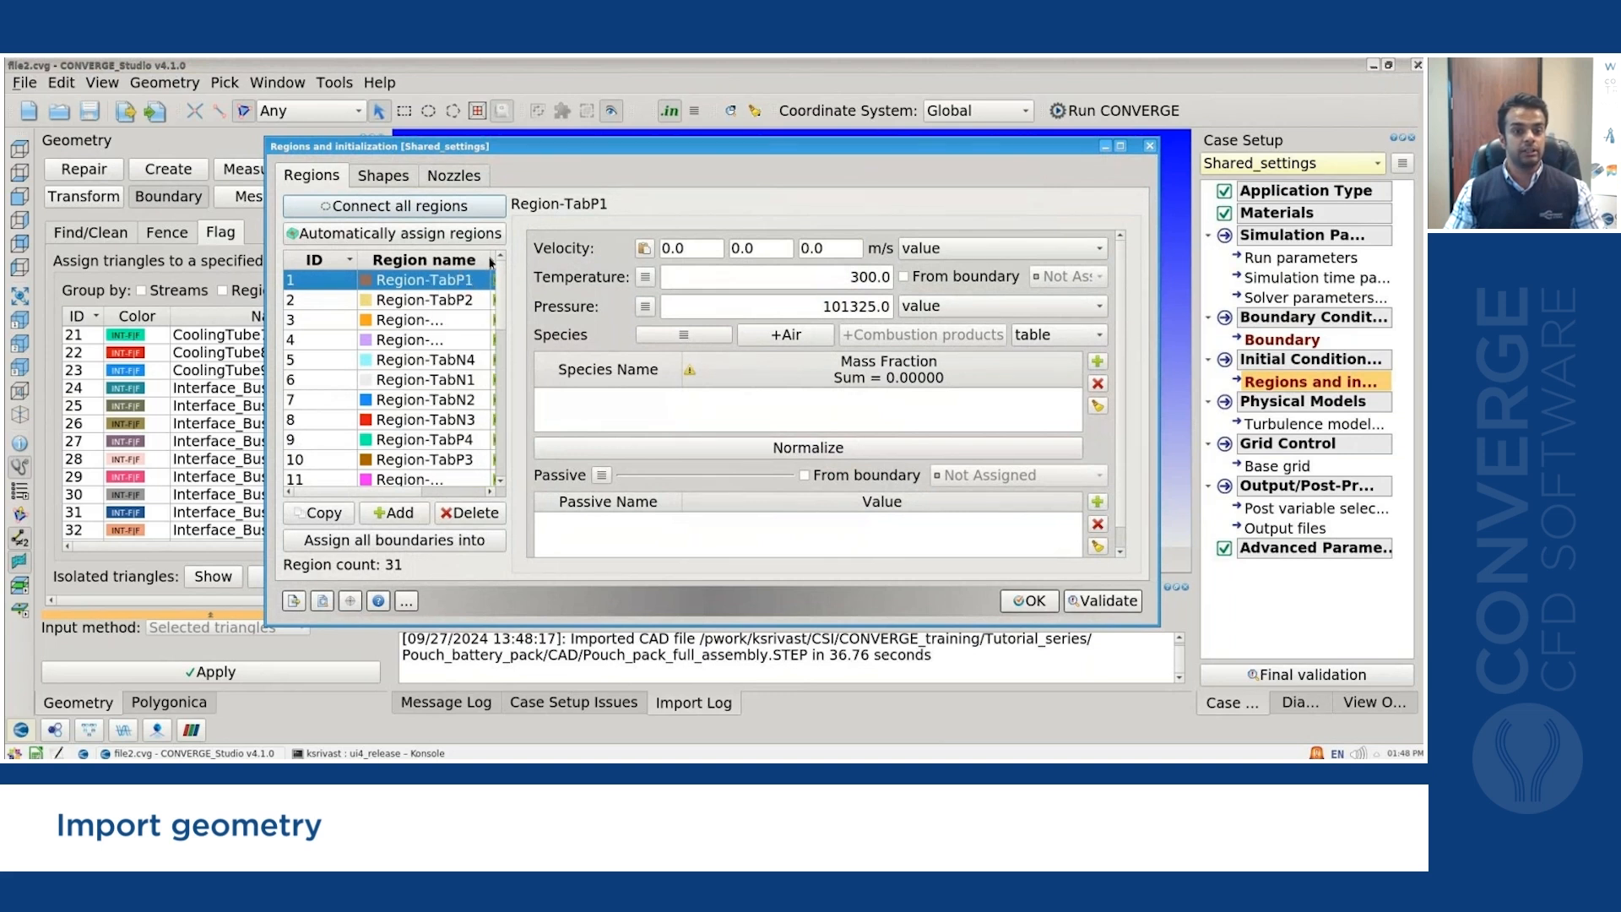
{"action": "left_click_drag", "start_coordinate": [493, 260], "coordinate": [502, 259]}
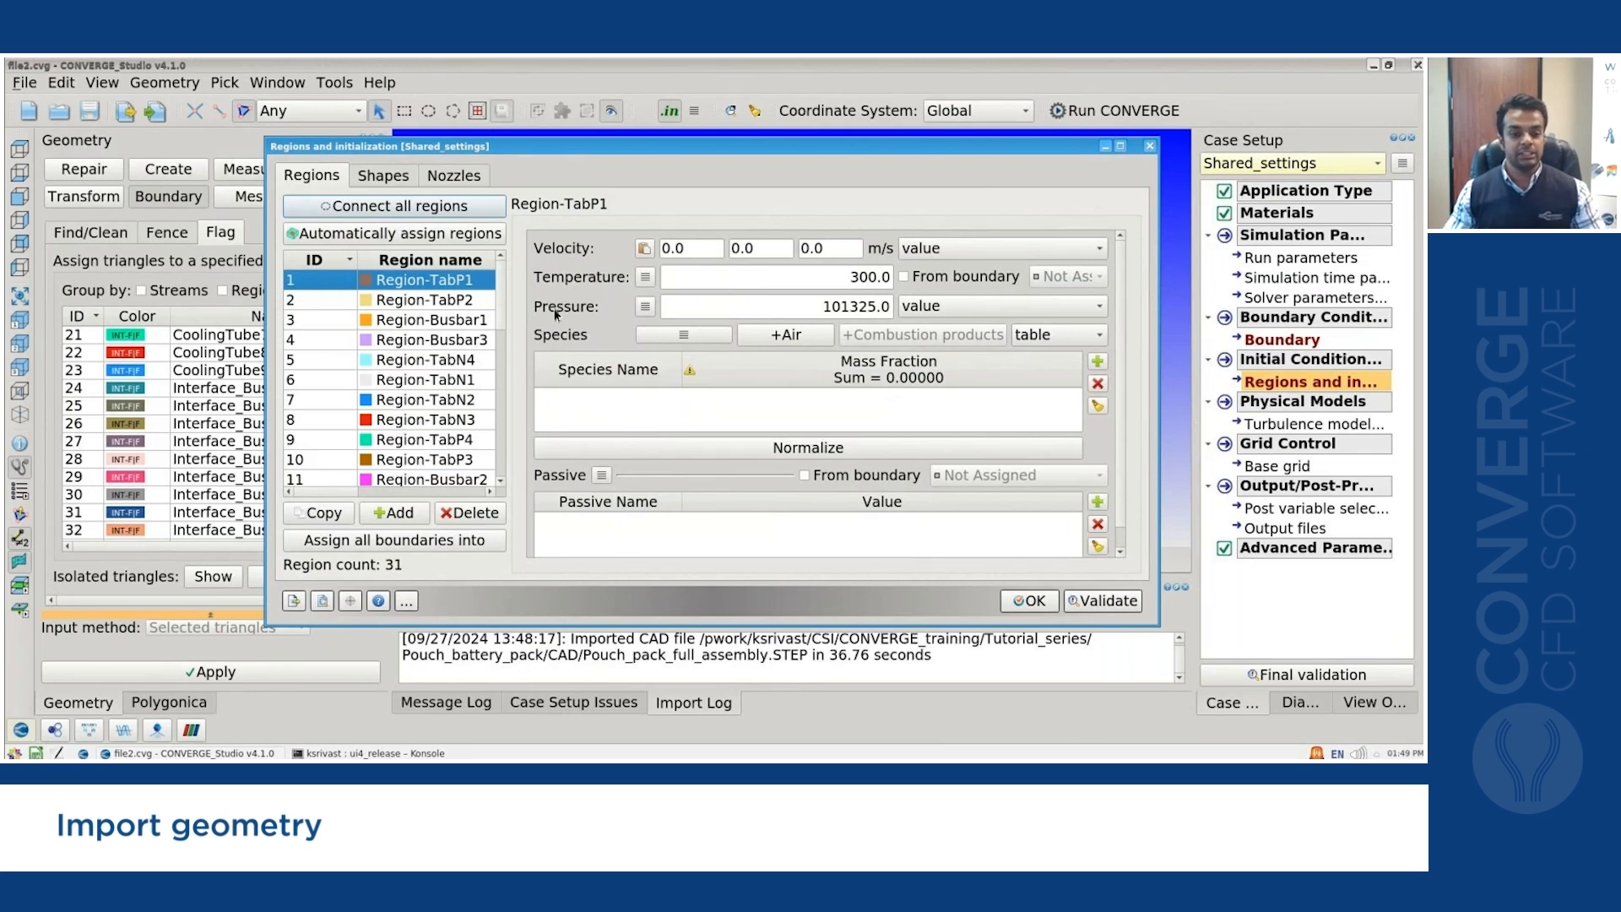
{"action": "left_click", "coordinate": [1150, 148]}
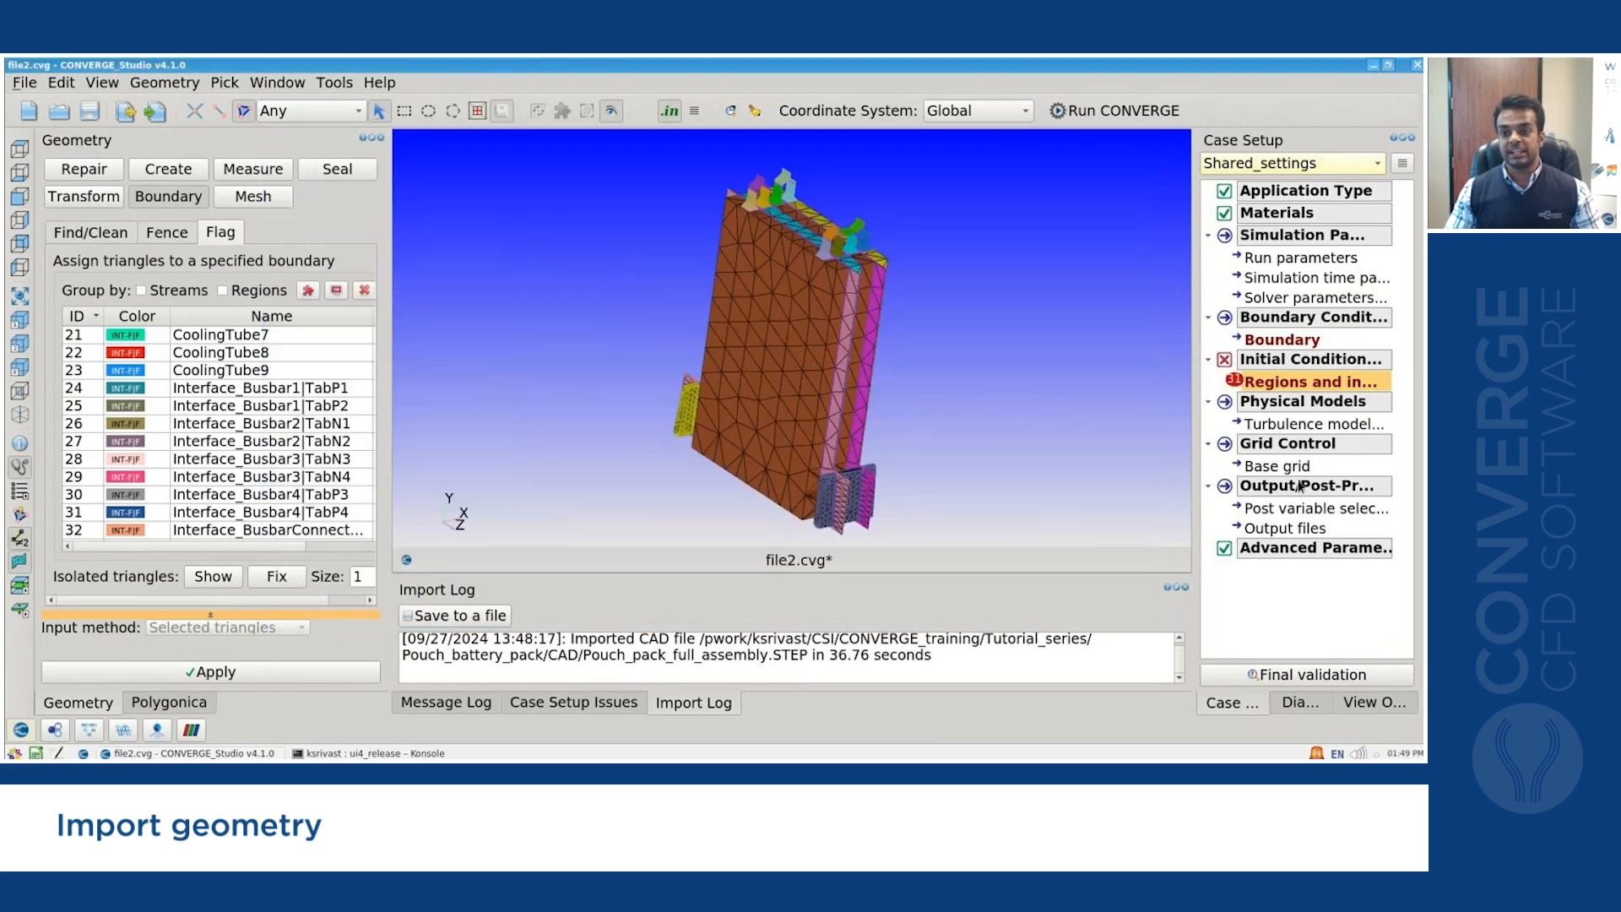
Close the file2.cvg project without saving its changes.
{"action": "right_click", "coordinate": [873, 564]}
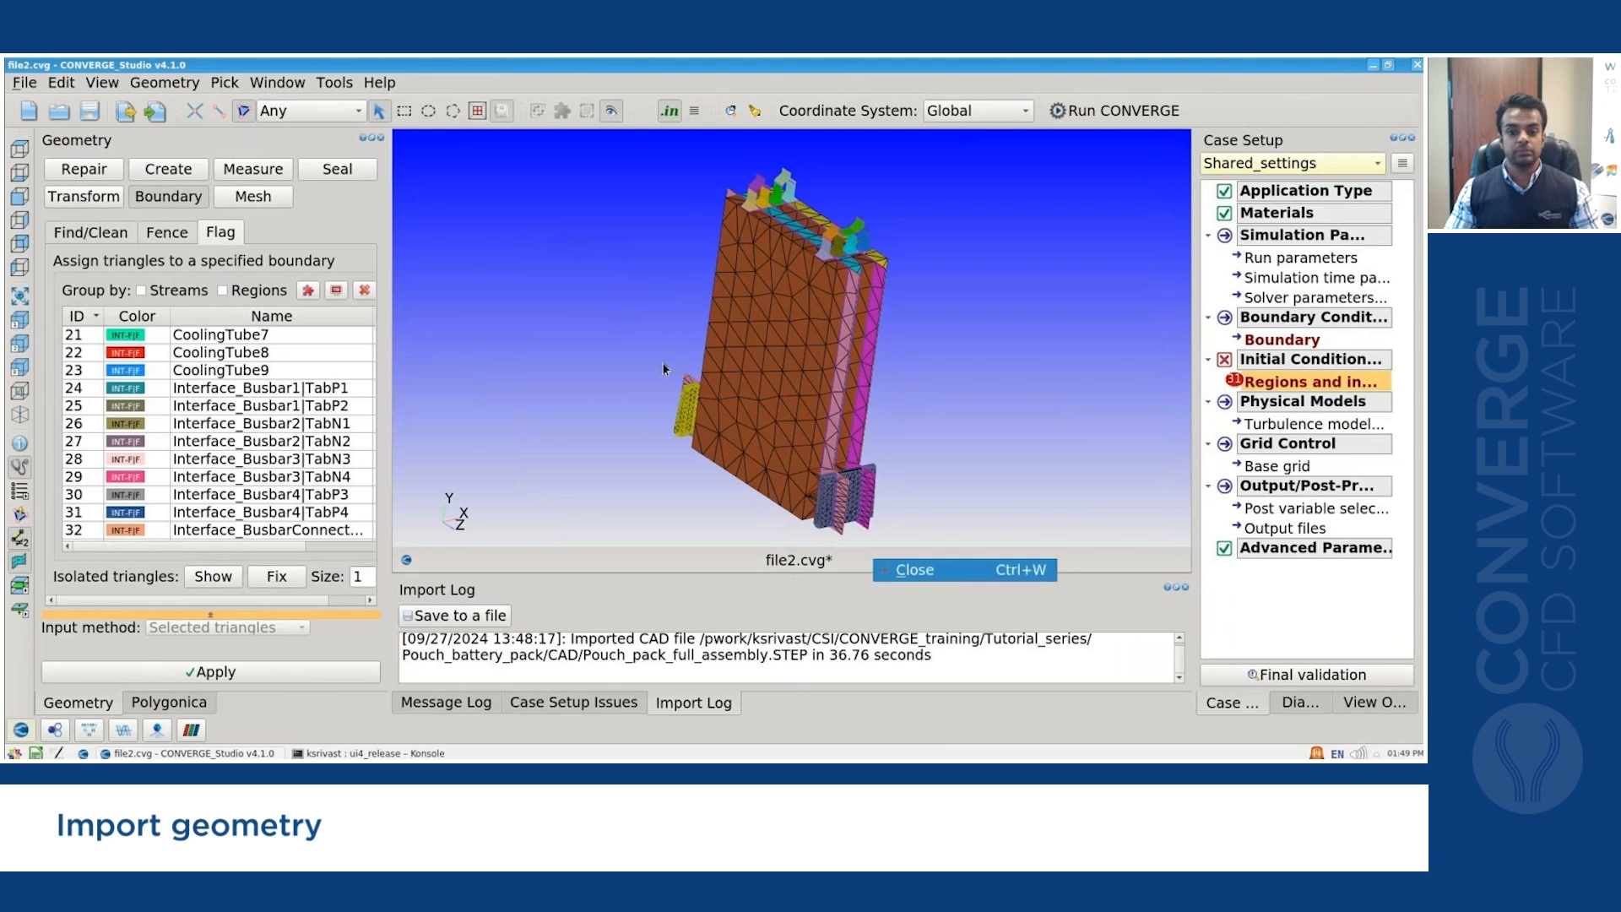
{"action": "key", "text": "Return"}
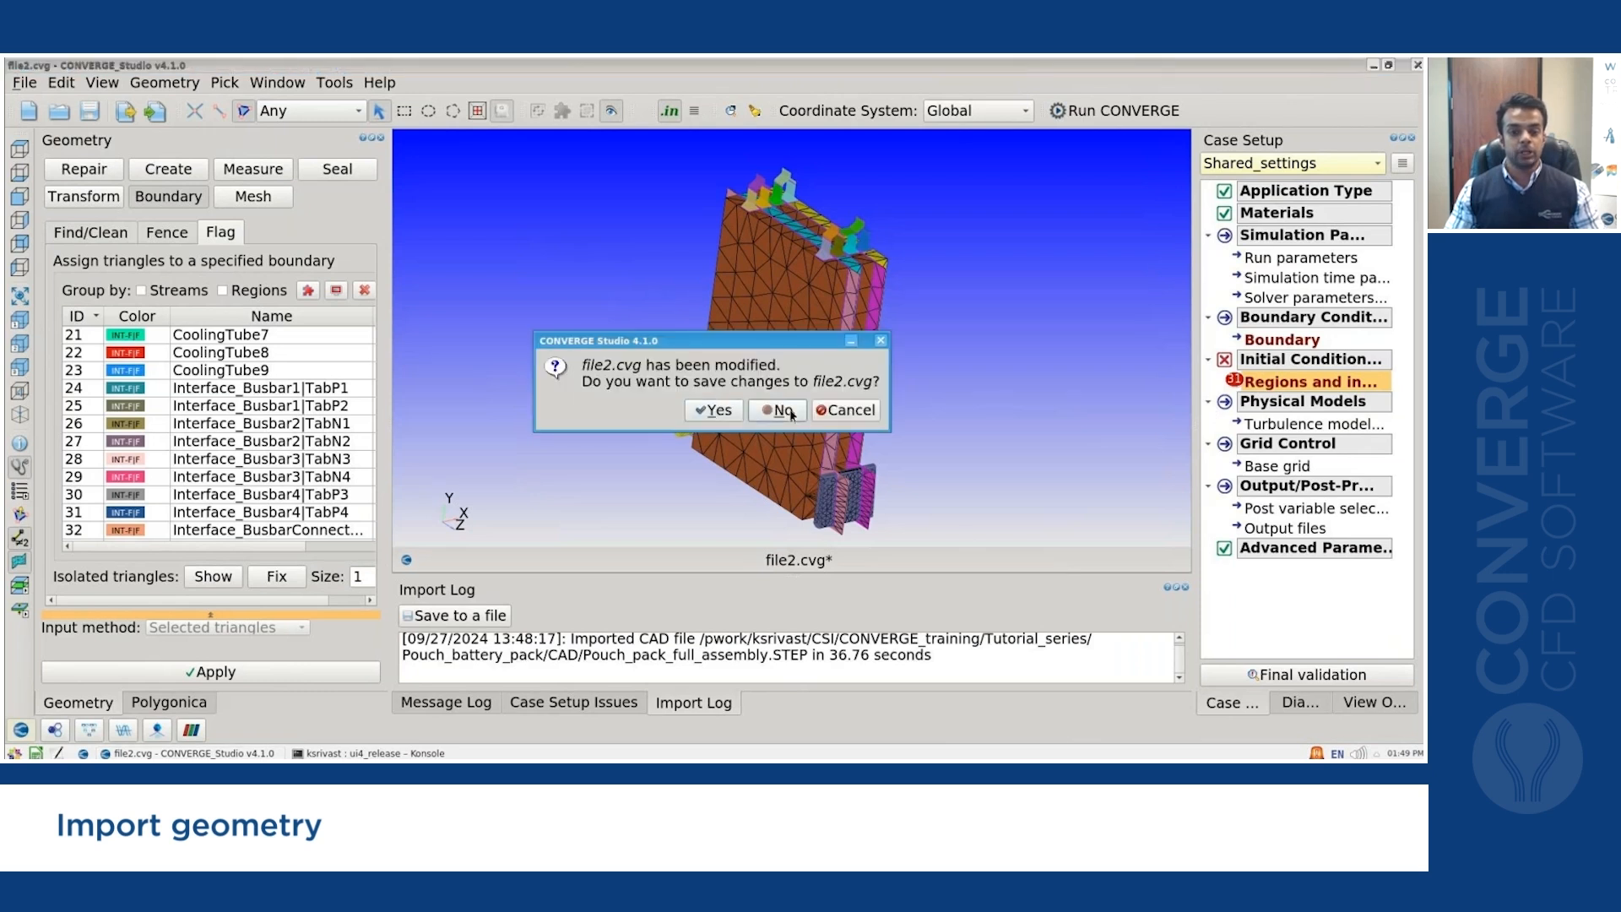
{"action": "left_click", "coordinate": [779, 411]}
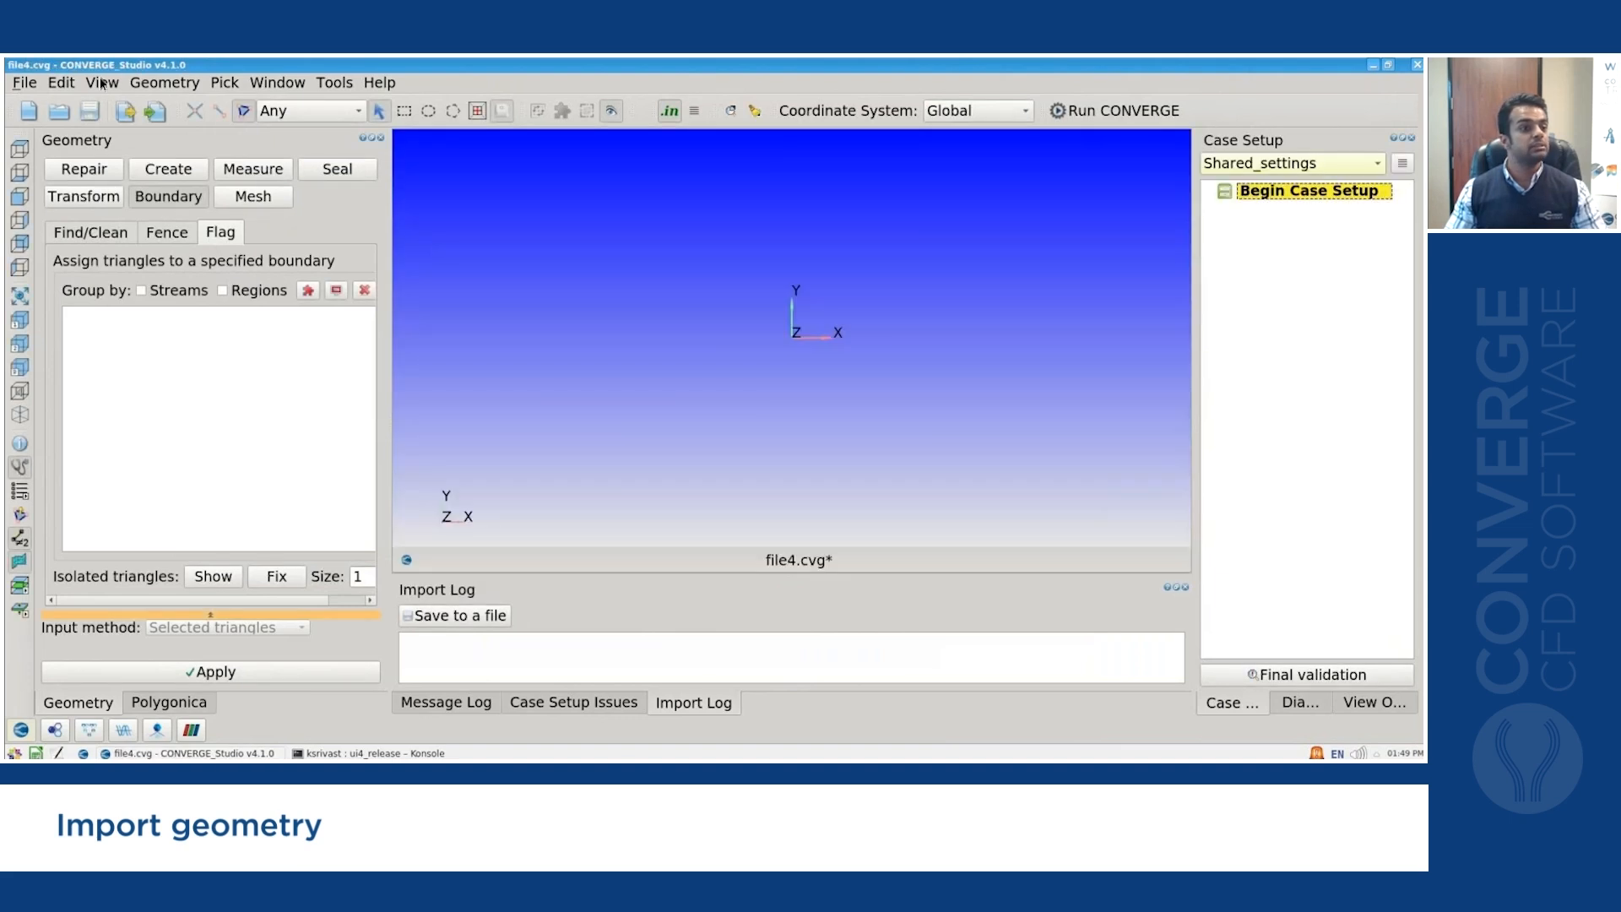
Import Pouch_pack_full_assembly.STEP using Non-regularize unite, with individual faces as boundaries enabled and assignment of interface boundaries and regions disabled.
{"action": "left_click", "coordinate": [27, 84]}
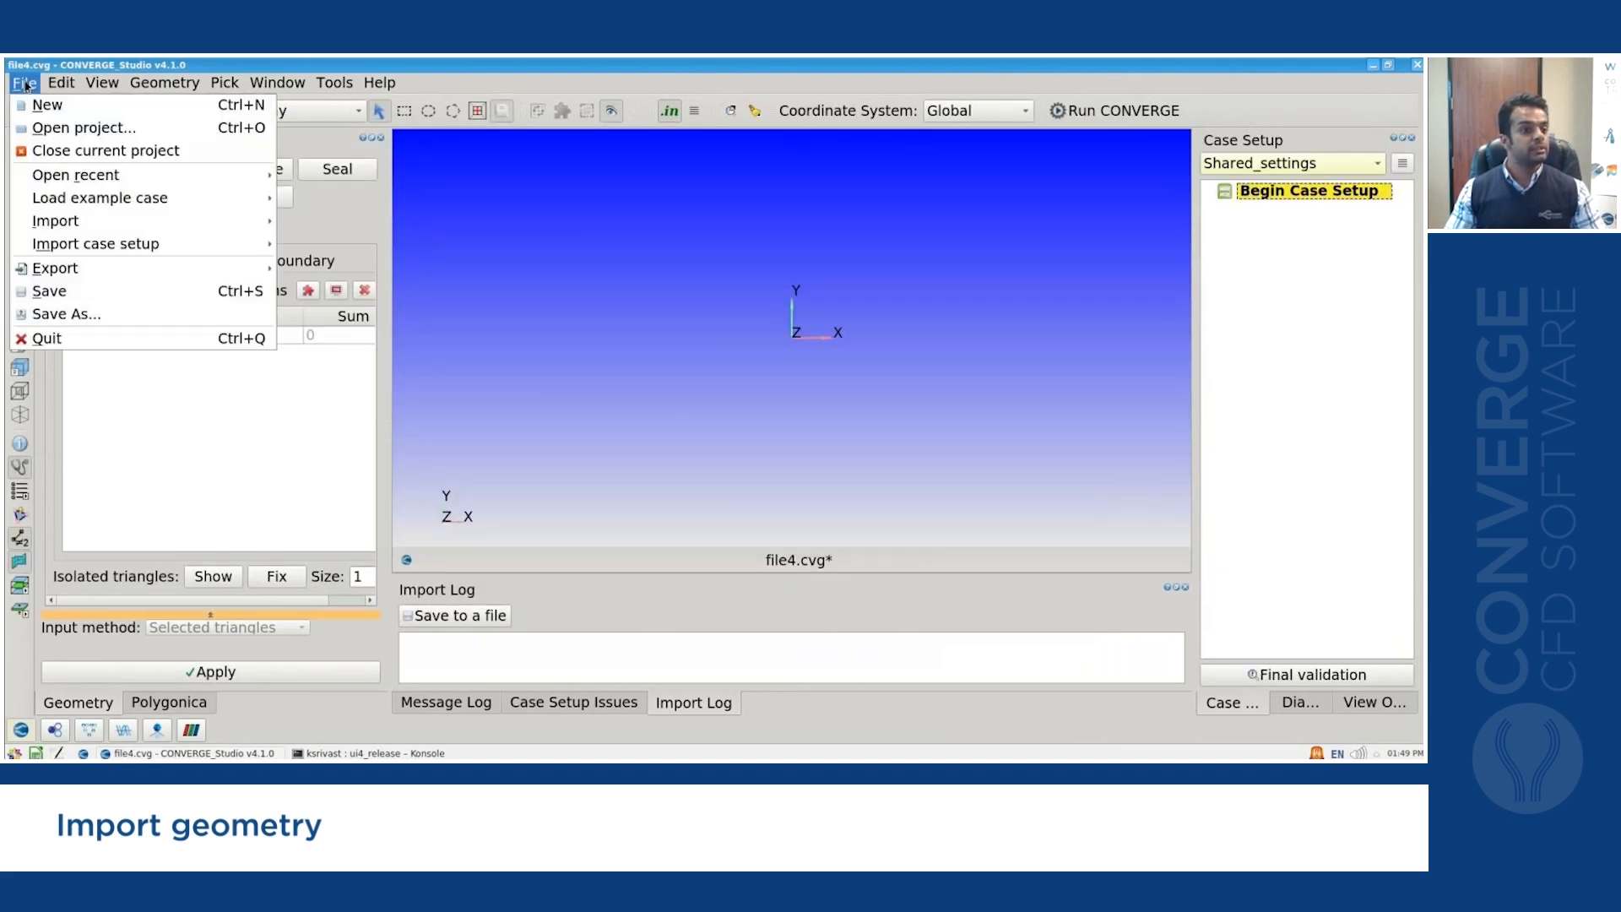
{"action": "mouse_move", "coordinate": [67, 221]}
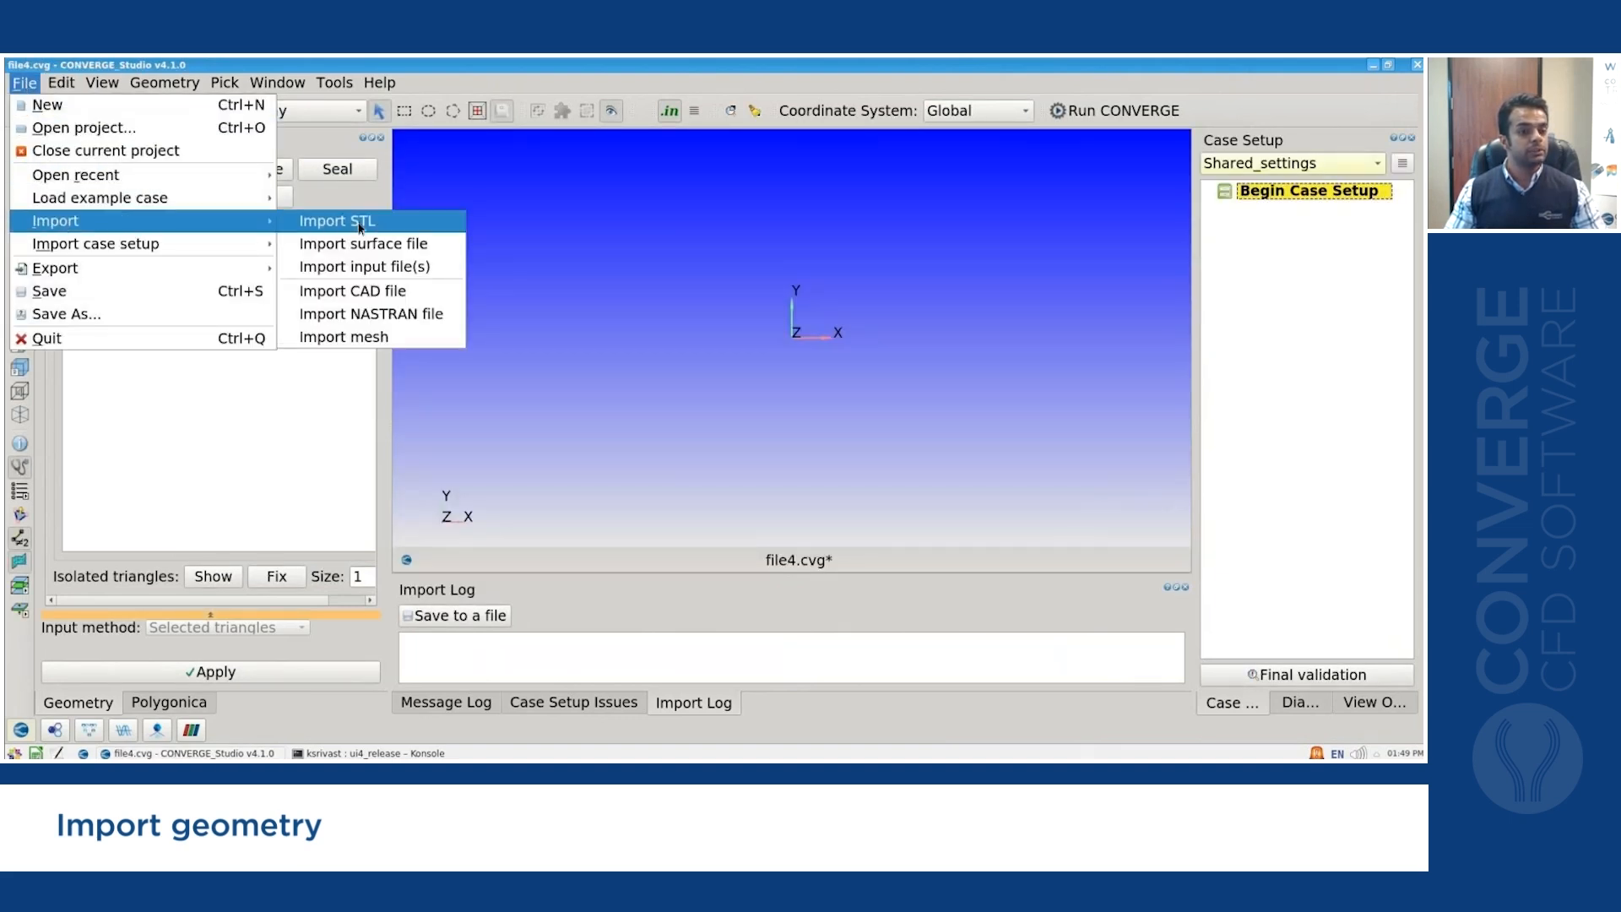
{"action": "left_click", "coordinate": [412, 290]}
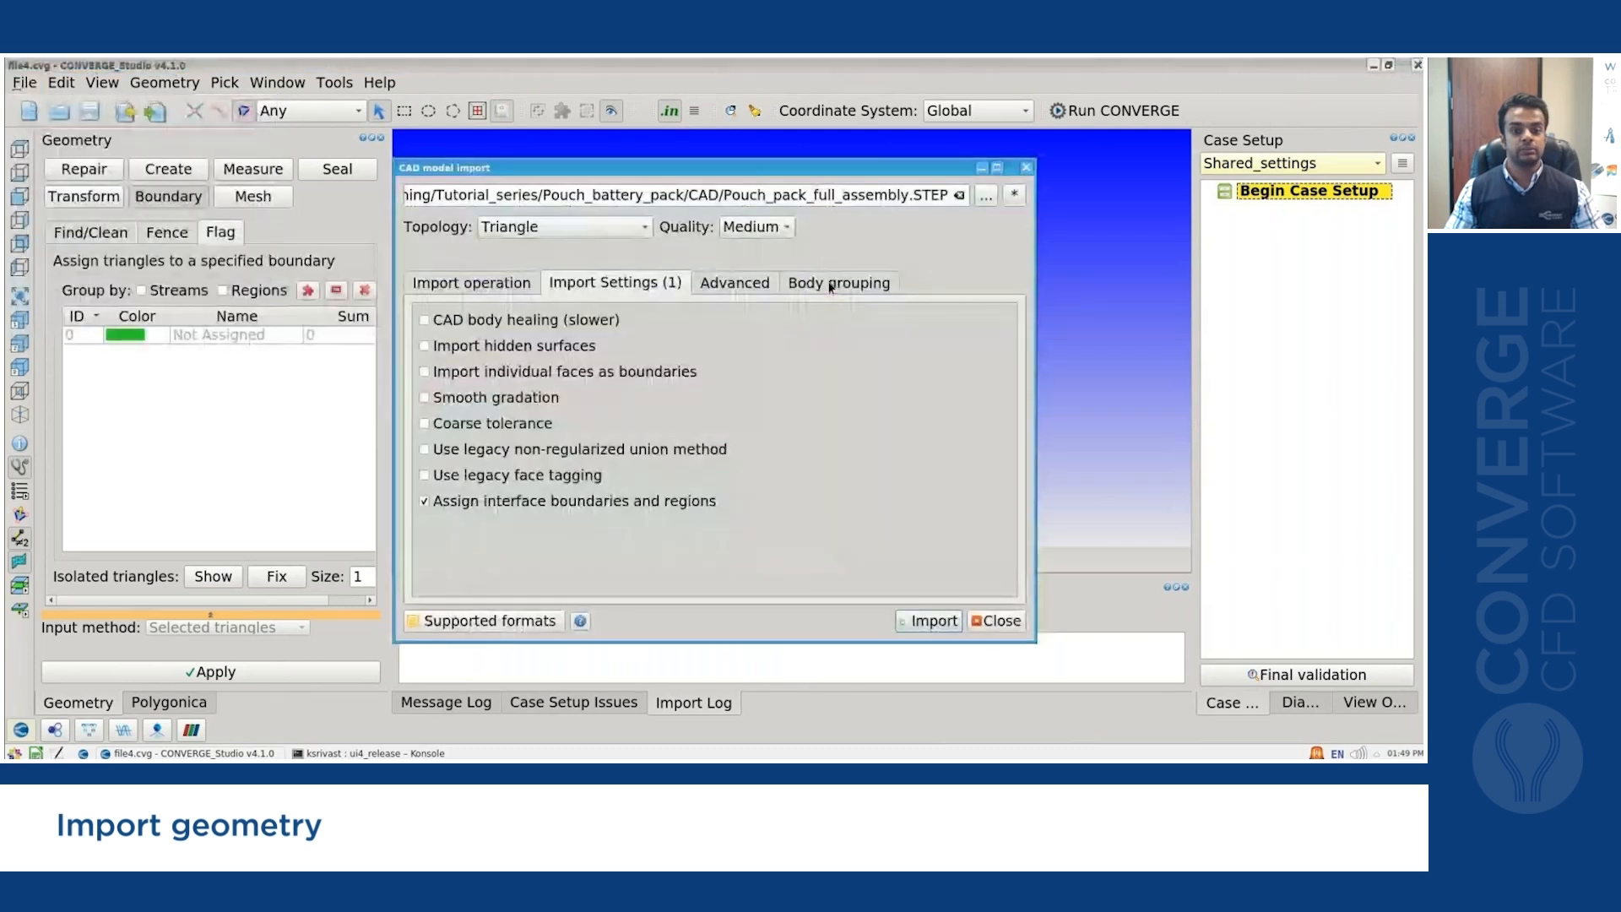
{"action": "left_click", "coordinate": [450, 501]}
{"action": "left_click", "coordinate": [483, 372]}
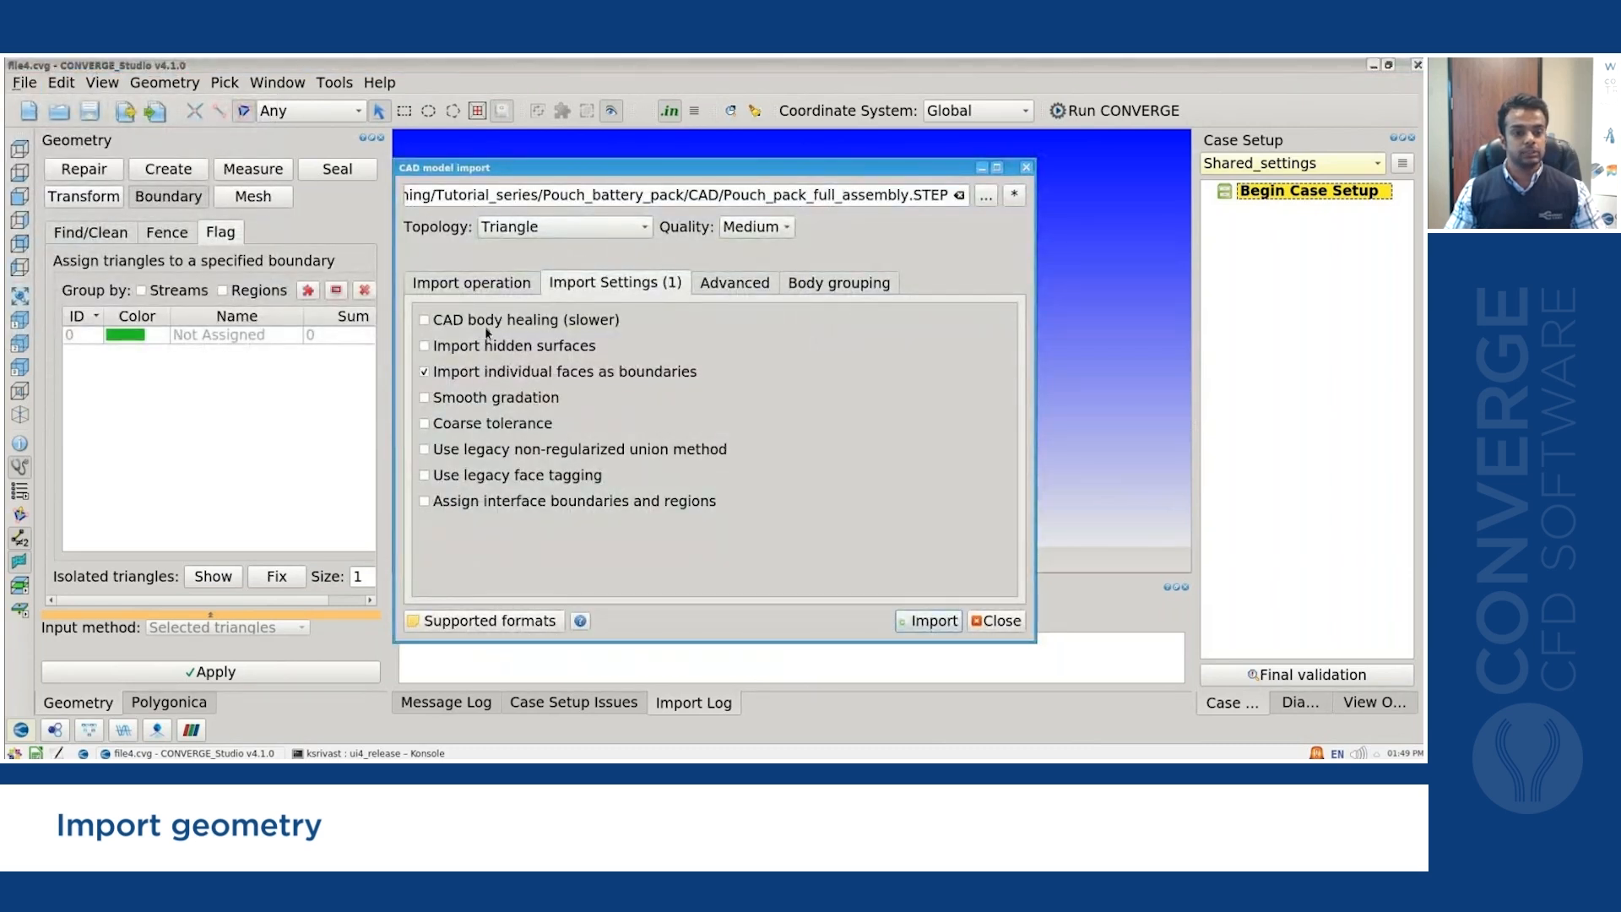
{"action": "left_click", "coordinate": [487, 286]}
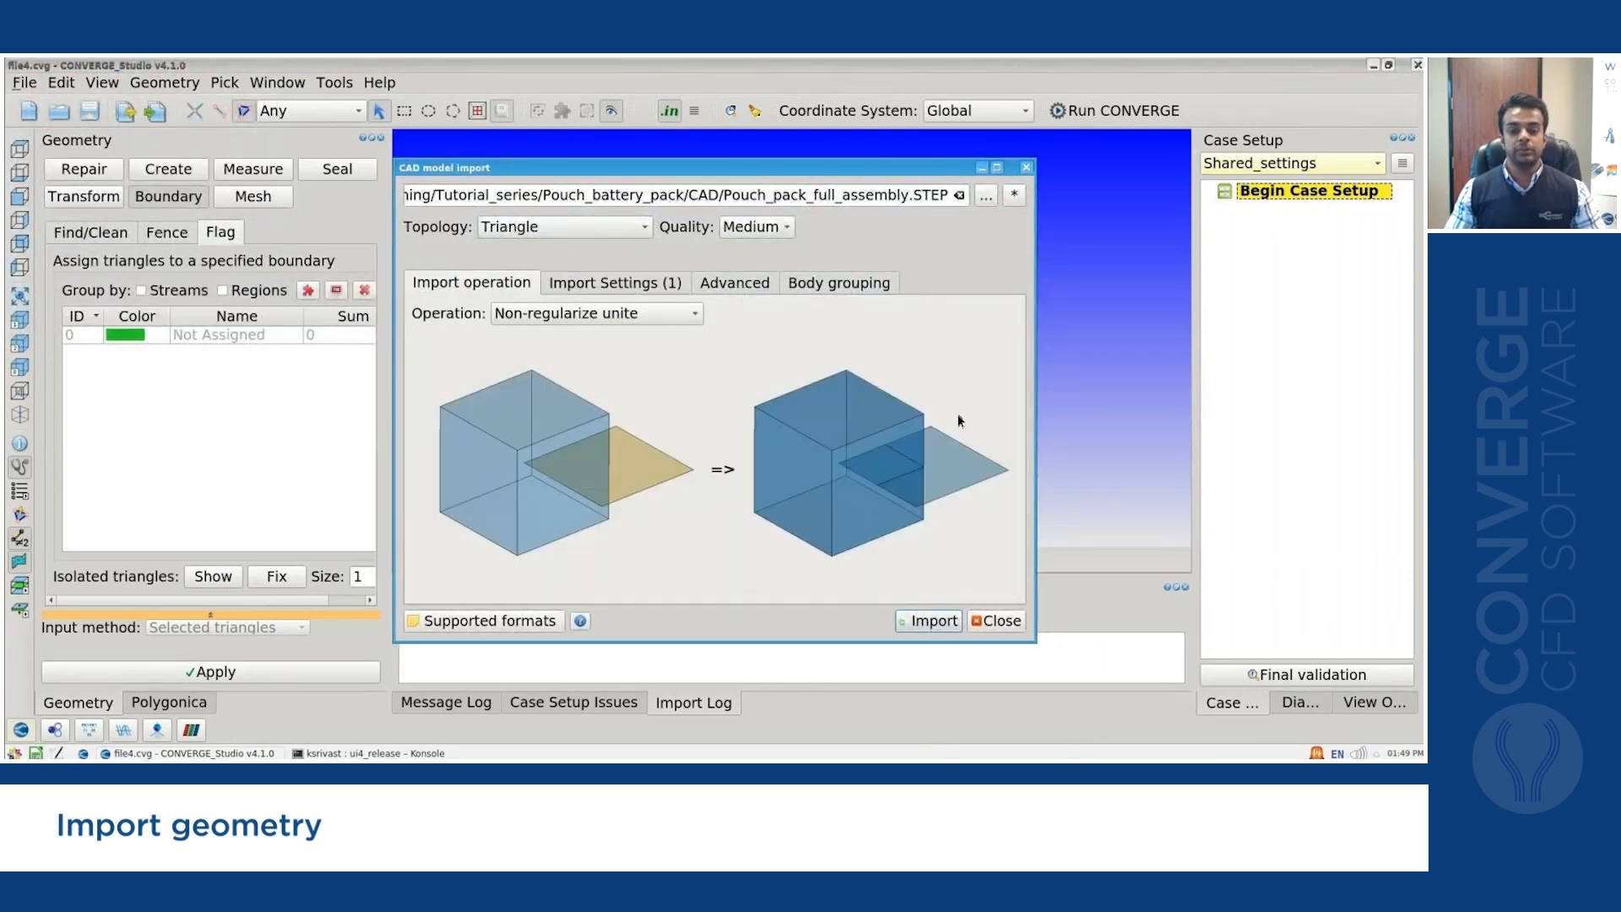
{"action": "mouse_move", "coordinate": [648, 327]}
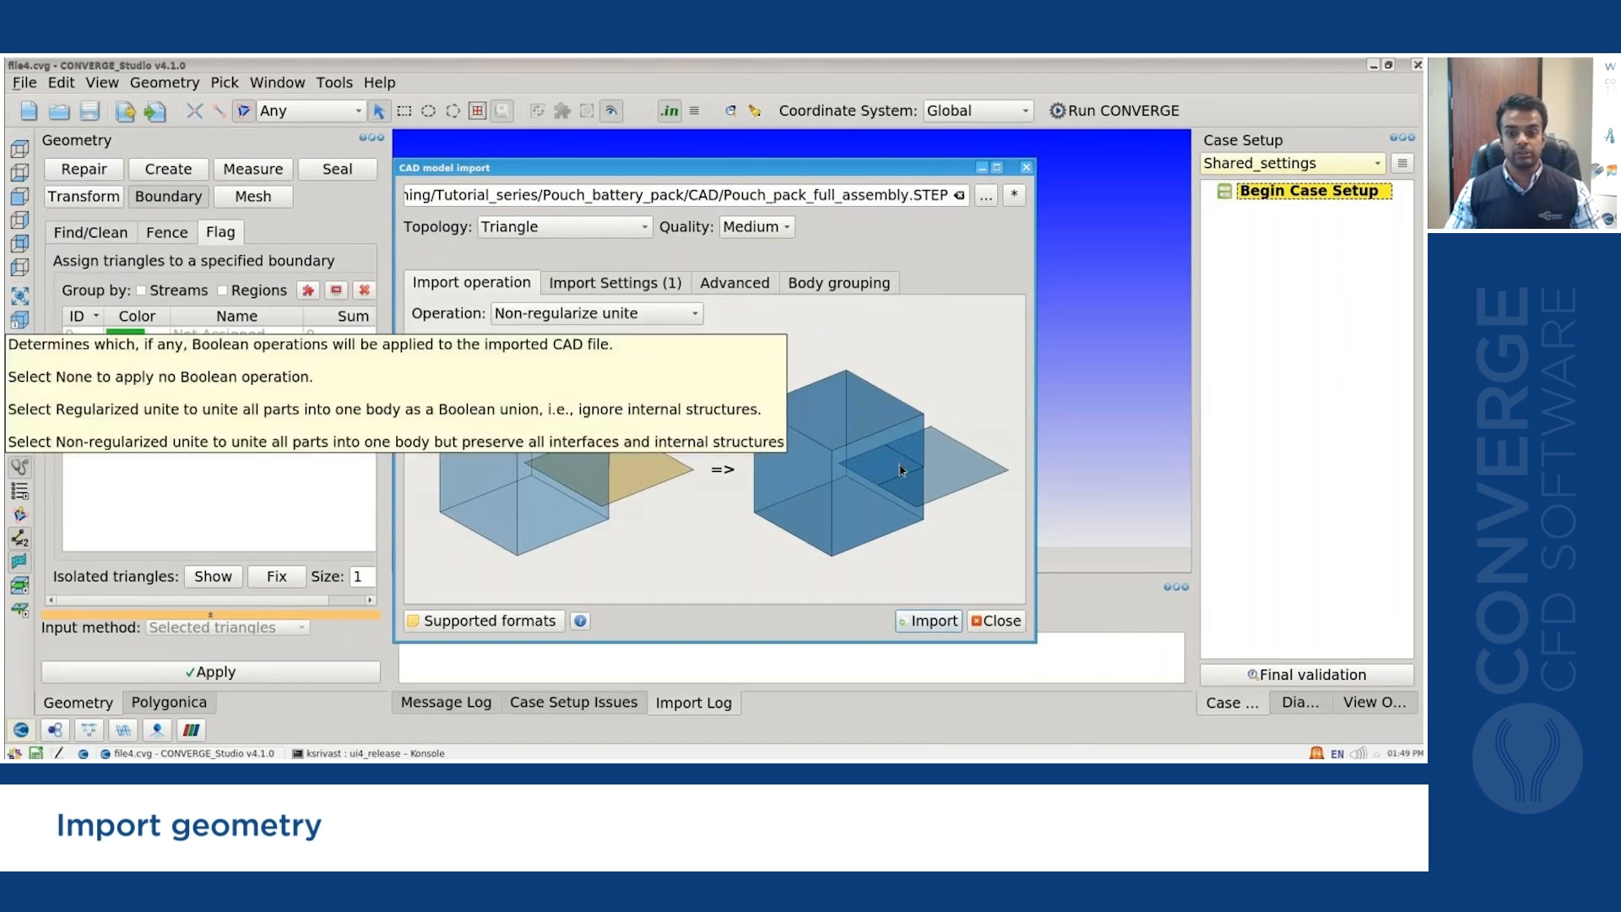
{"action": "left_click", "coordinate": [932, 620]}
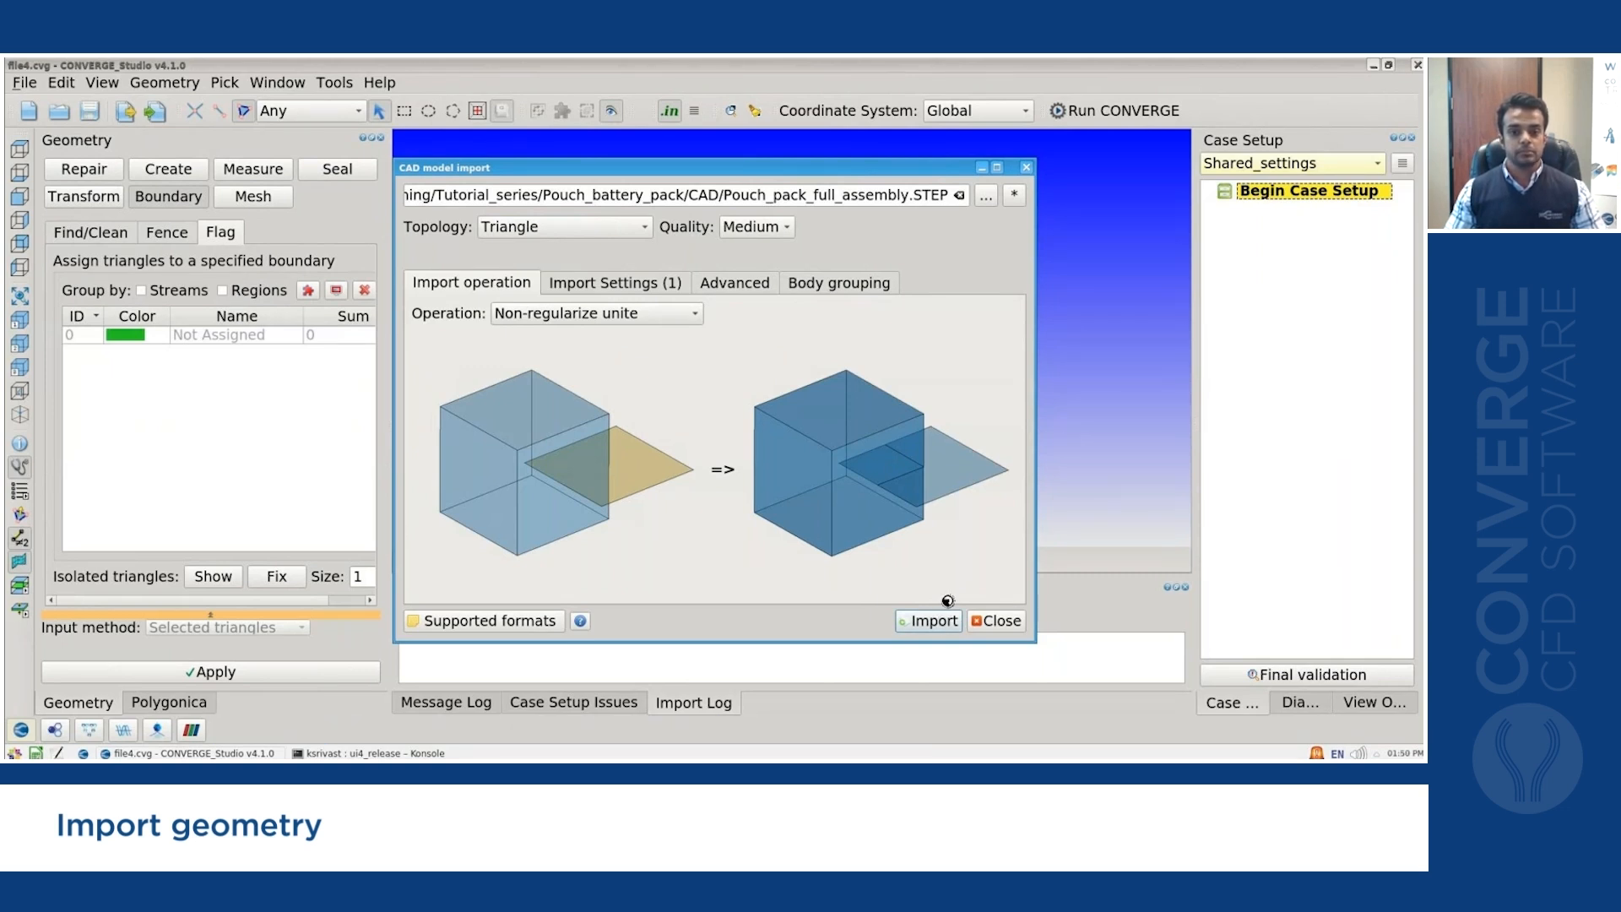
Box-select the whole battery pack and assign all its triangles to the Not Assigned boundary.
{"action": "middle_click_drag", "start_coordinate": [900, 372], "coordinate": [924, 387]}
{"action": "scroll", "coordinate": [926, 389], "scroll_direction": "down", "scroll_amount": 3}
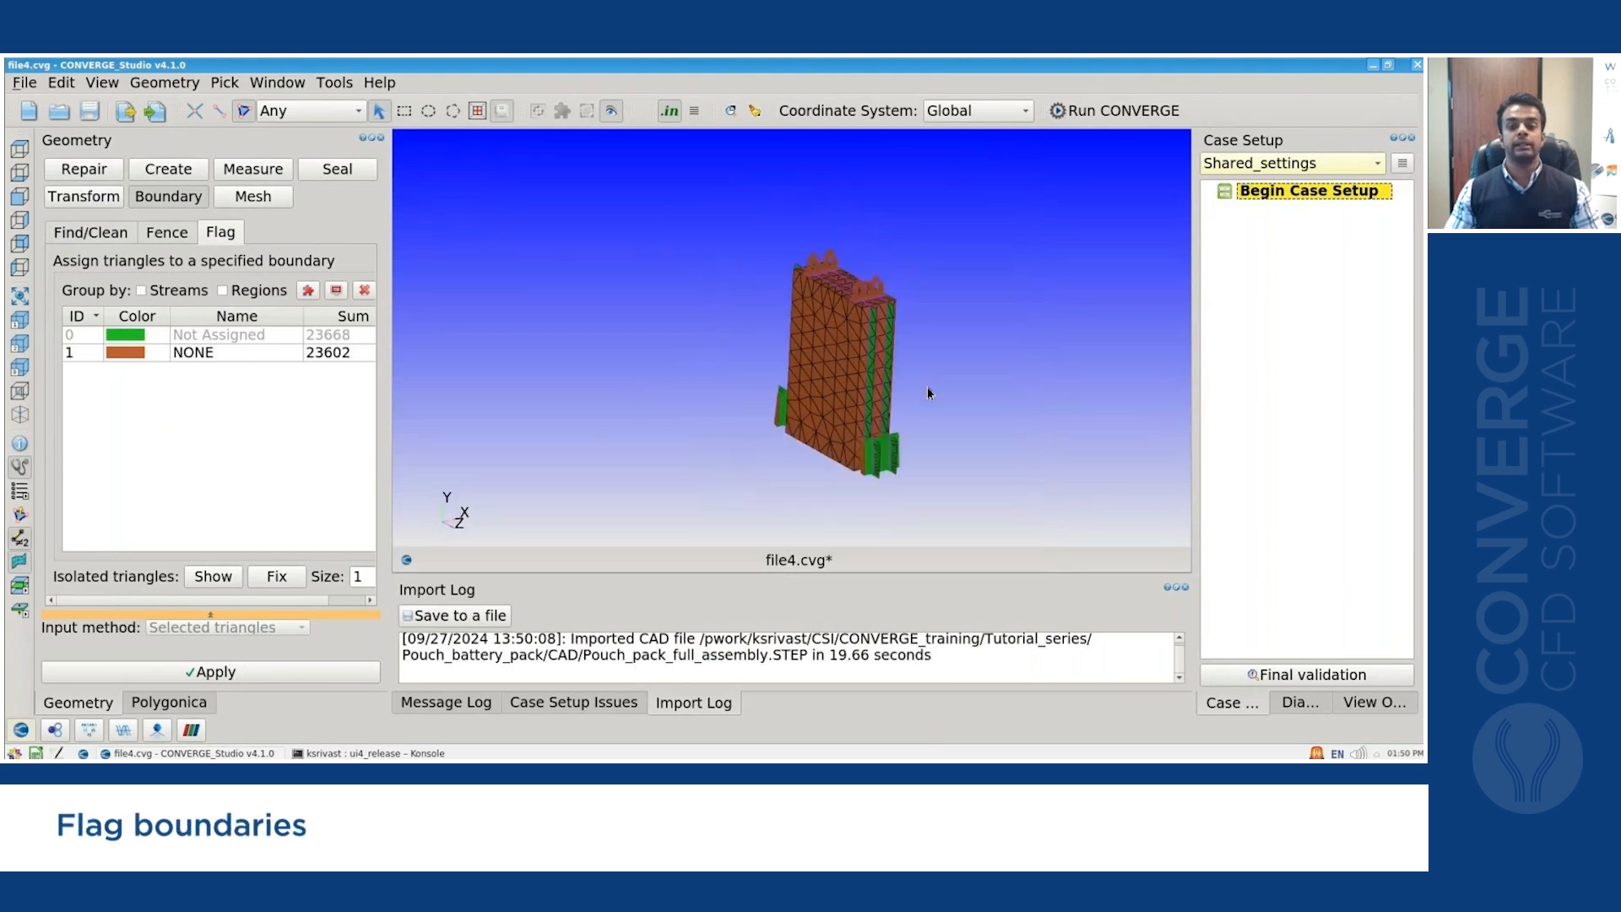
{"action": "scroll", "coordinate": [1008, 355], "scroll_direction": "up", "scroll_amount": 1}
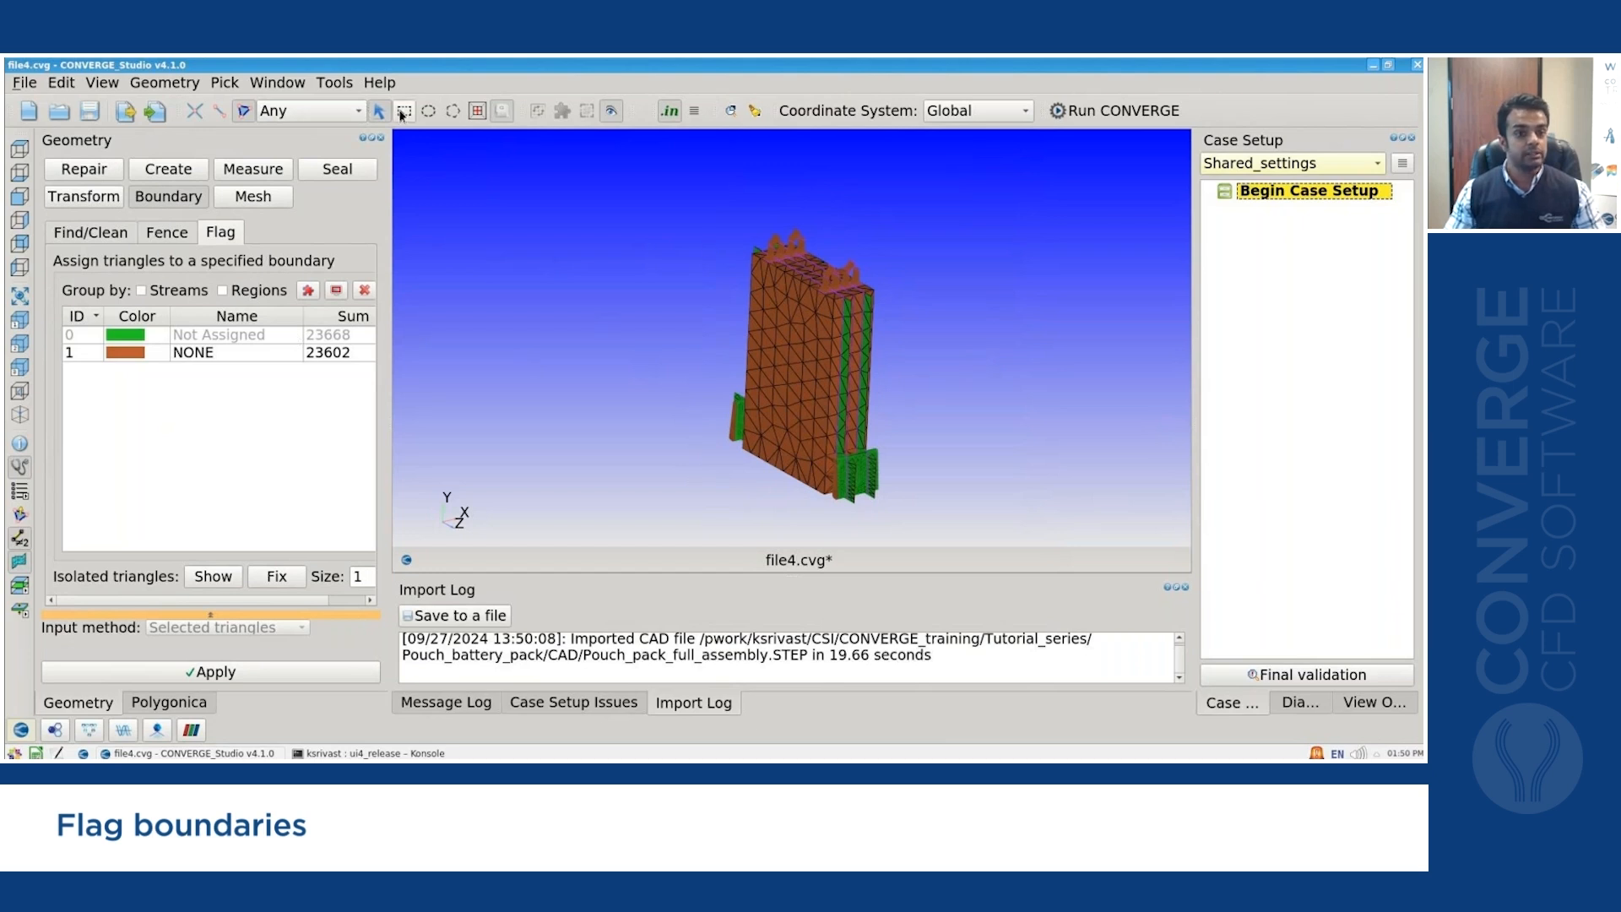
{"action": "left_click_drag", "start_coordinate": [639, 200], "coordinate": [1023, 544]}
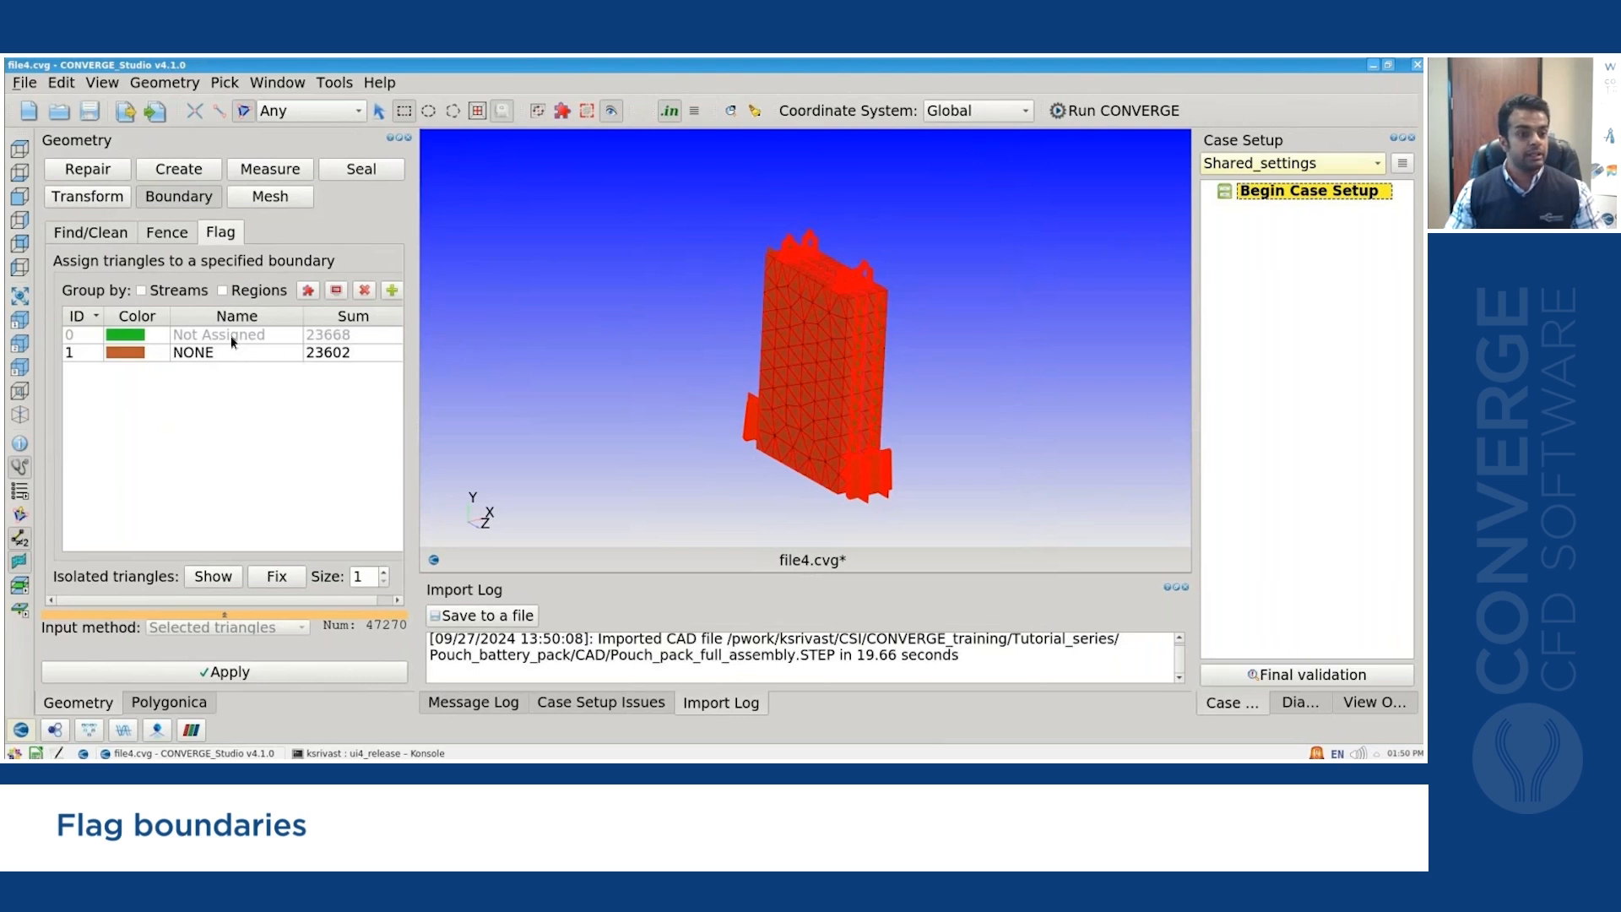
{"action": "left_click", "coordinate": [352, 334]}
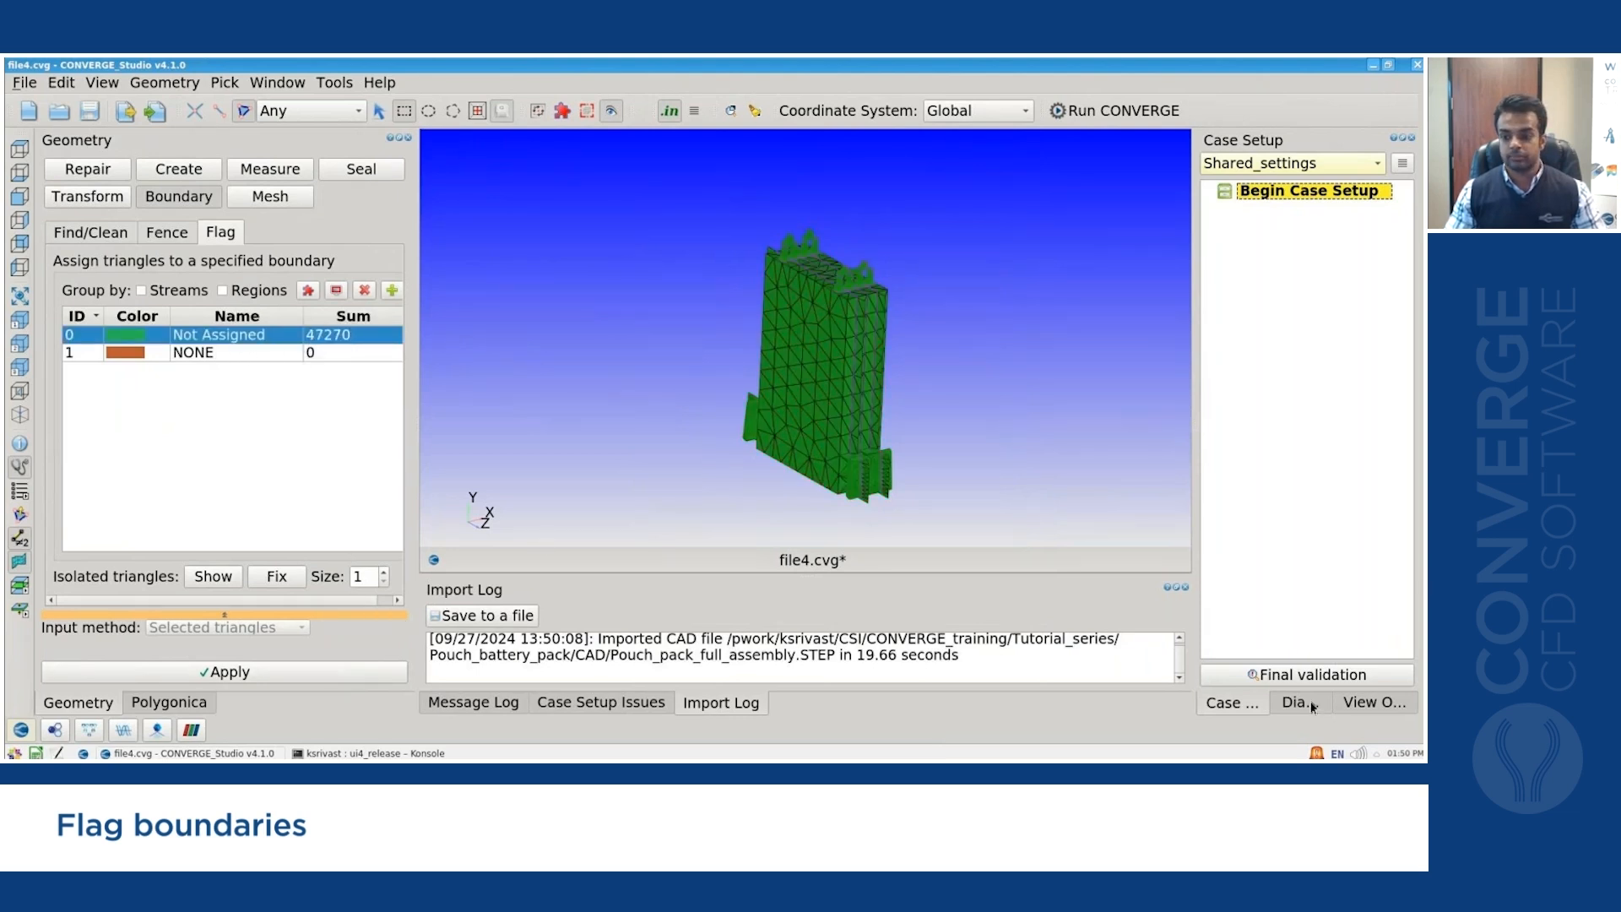
Show the view options and set up single picking of triangles with the By Manifold filter.
{"action": "left_click", "coordinate": [1348, 702]}
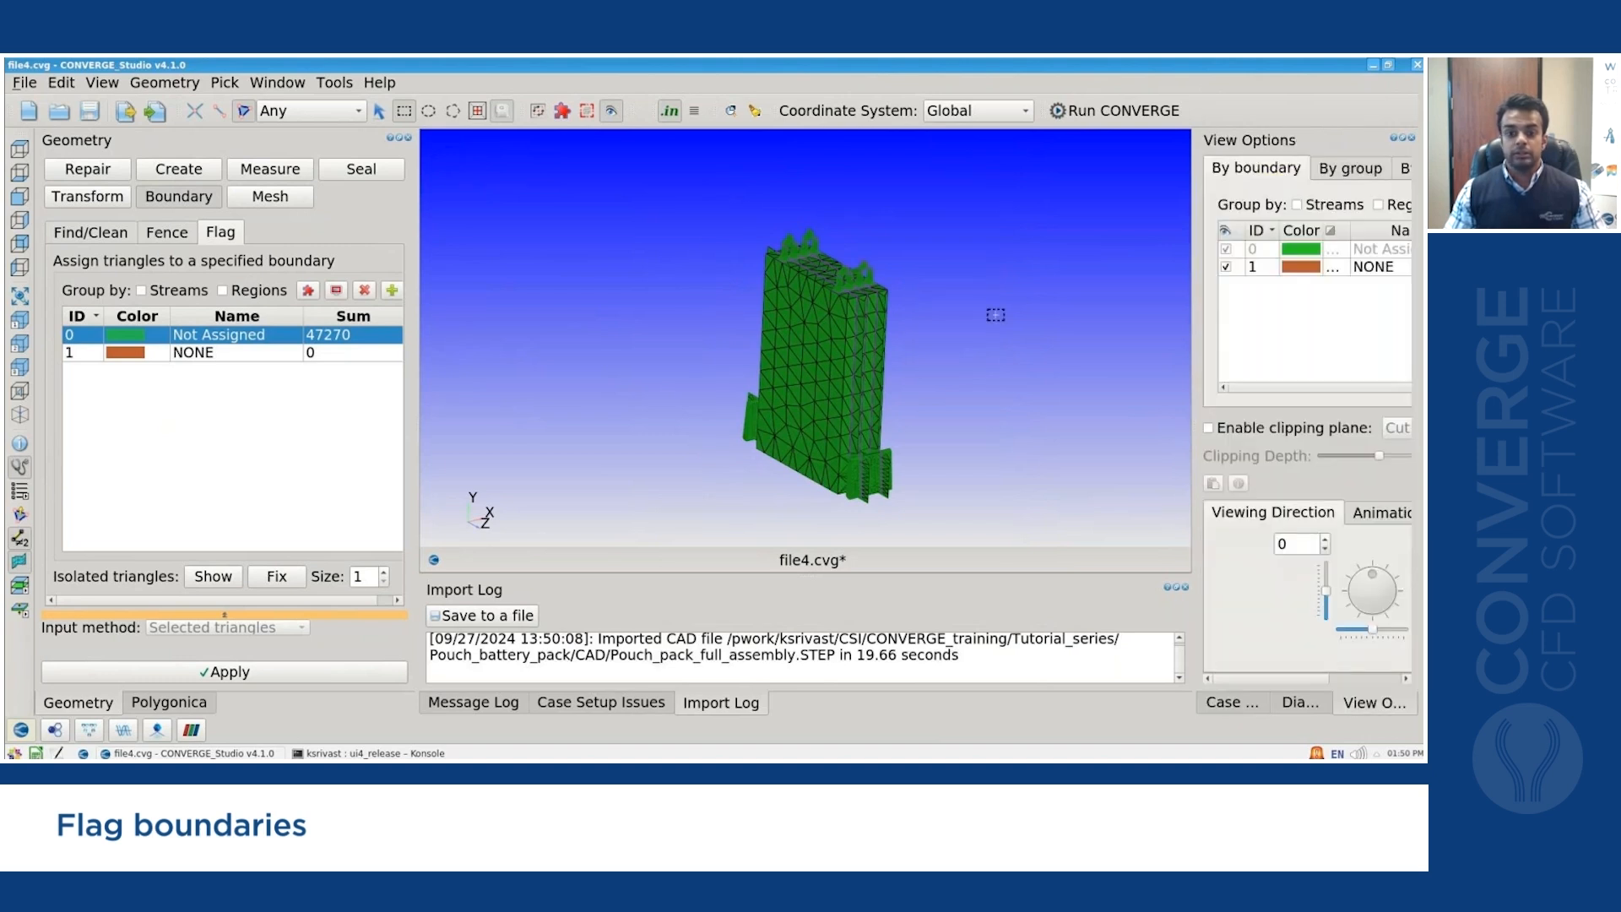
{"action": "left_click", "coordinate": [378, 111]}
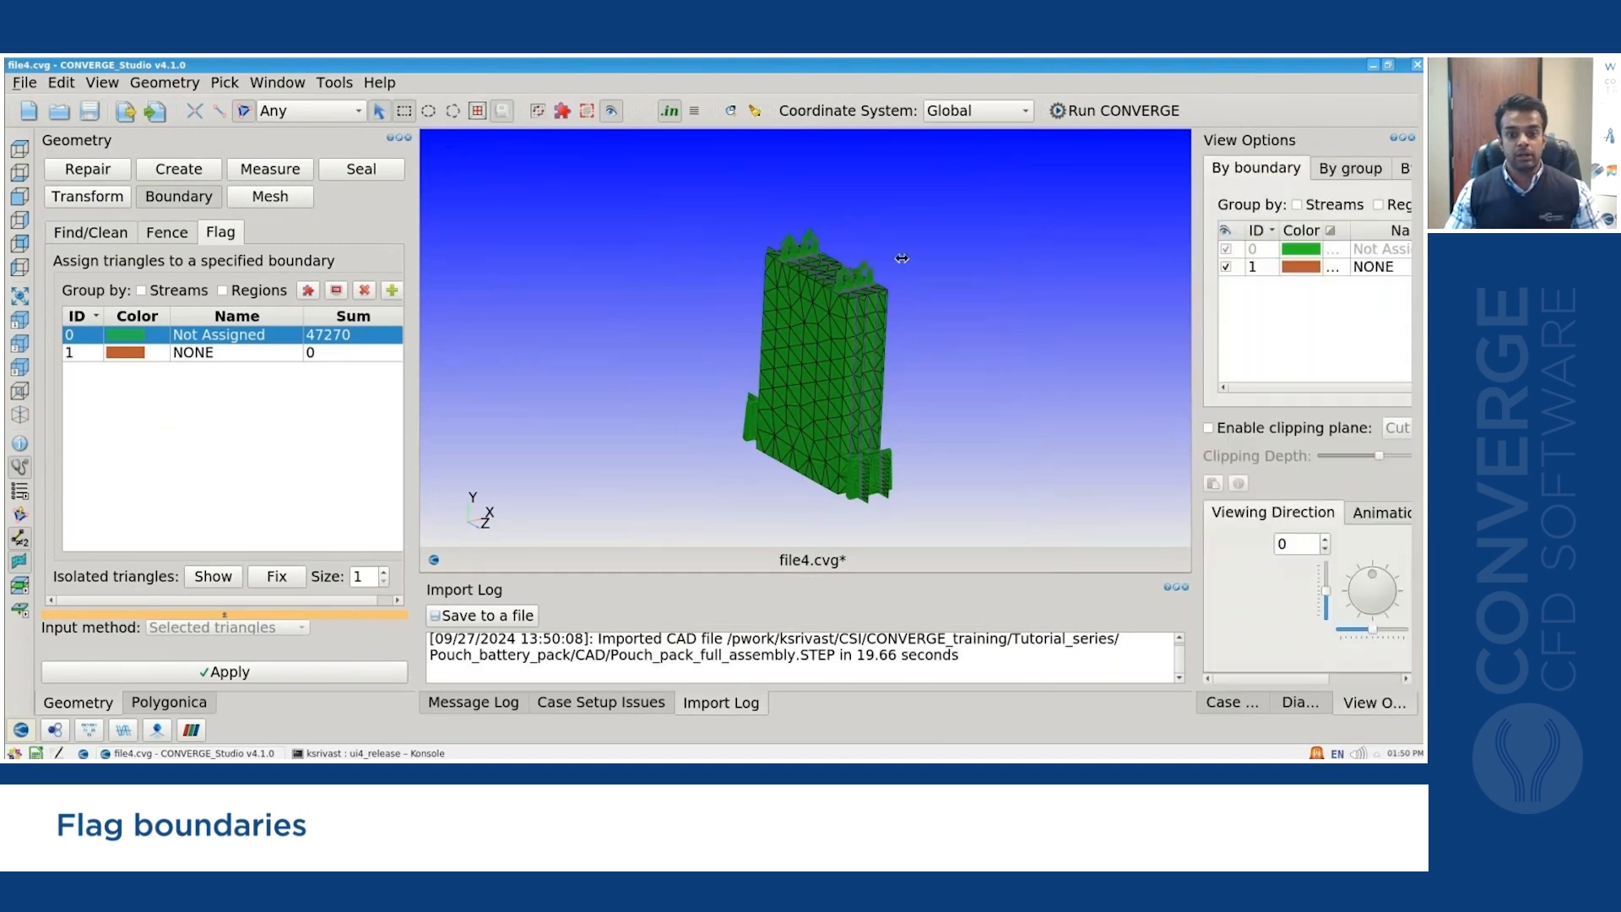
{"action": "scroll", "coordinate": [939, 306], "scroll_direction": "up", "scroll_amount": 1}
{"action": "scroll", "coordinate": [941, 311], "scroll_direction": "up", "scroll_amount": 1}
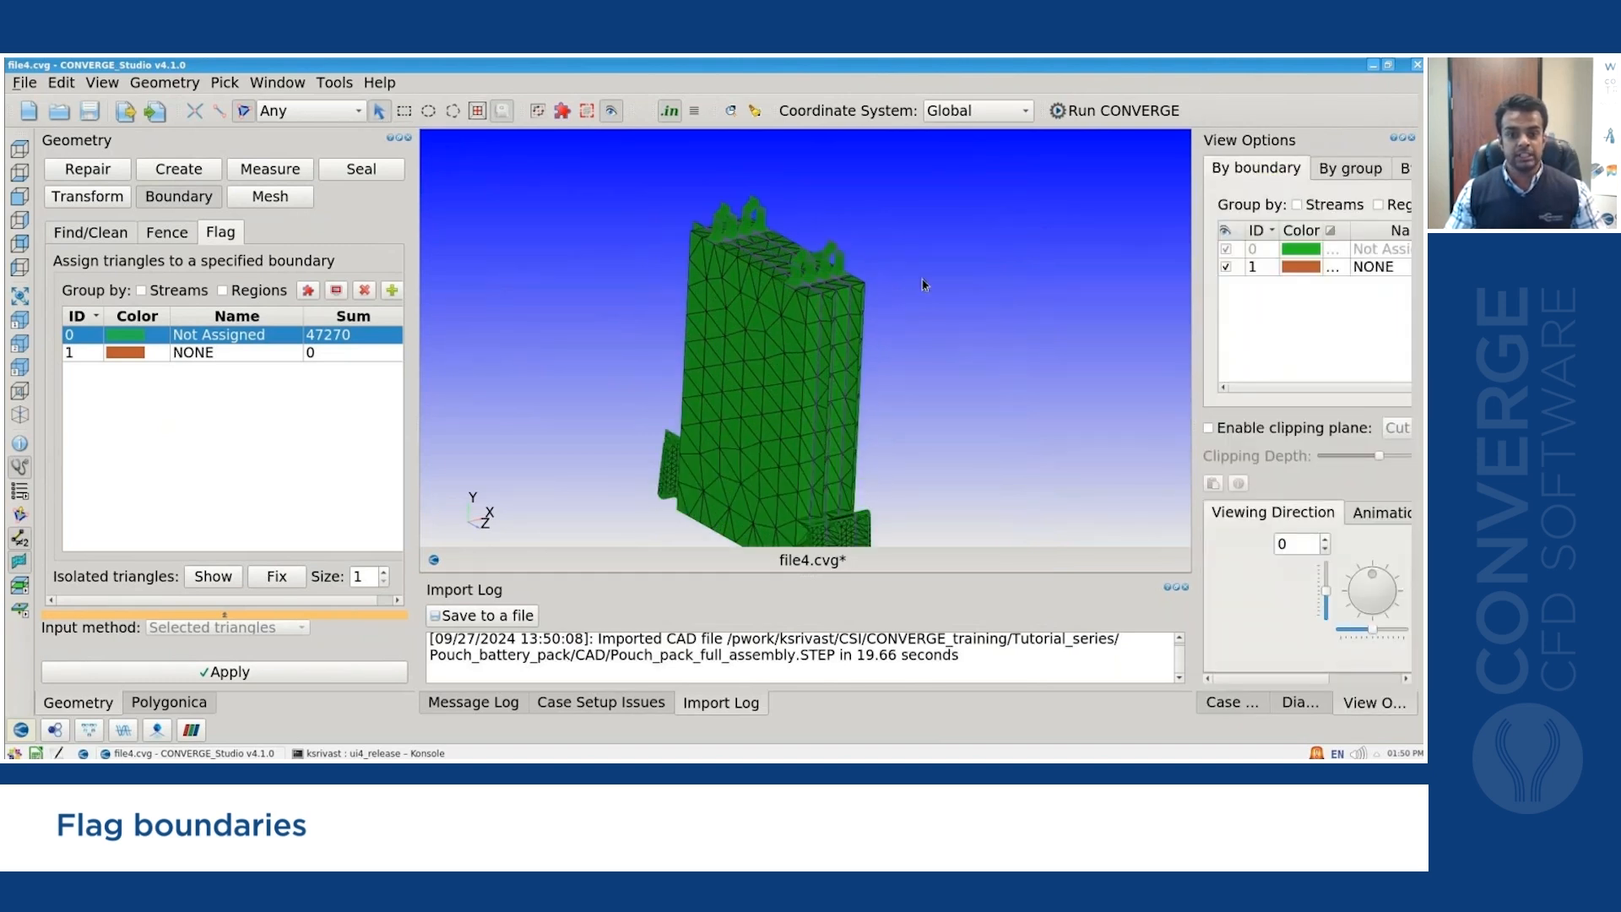
{"action": "scroll", "coordinate": [924, 286], "scroll_direction": "up", "scroll_amount": 1}
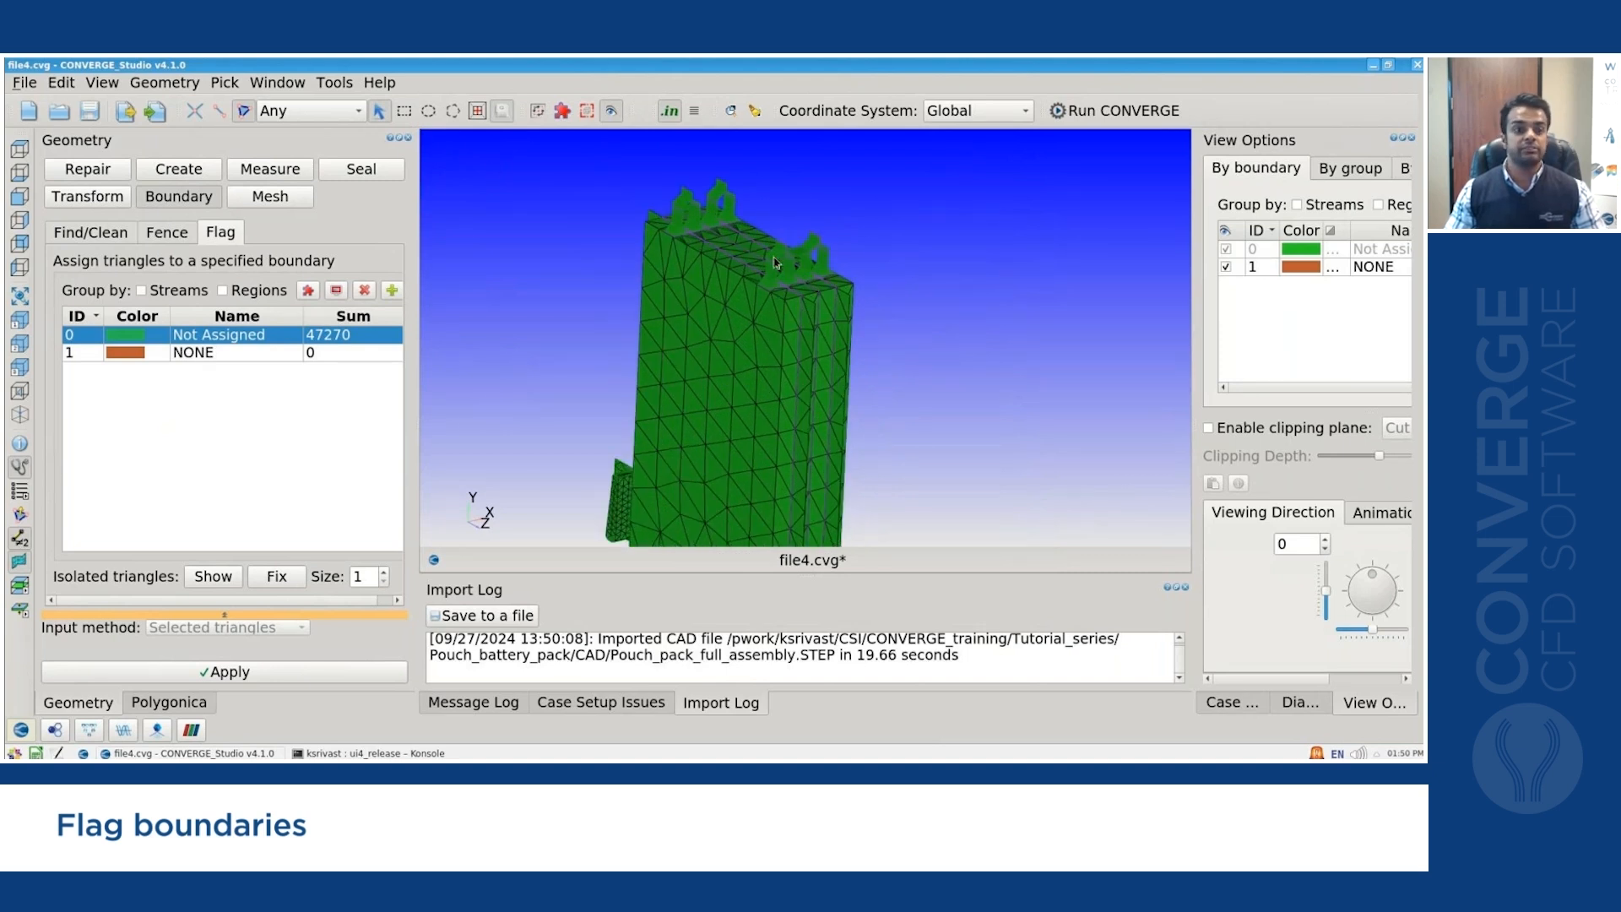
{"action": "left_click", "coordinate": [337, 114]}
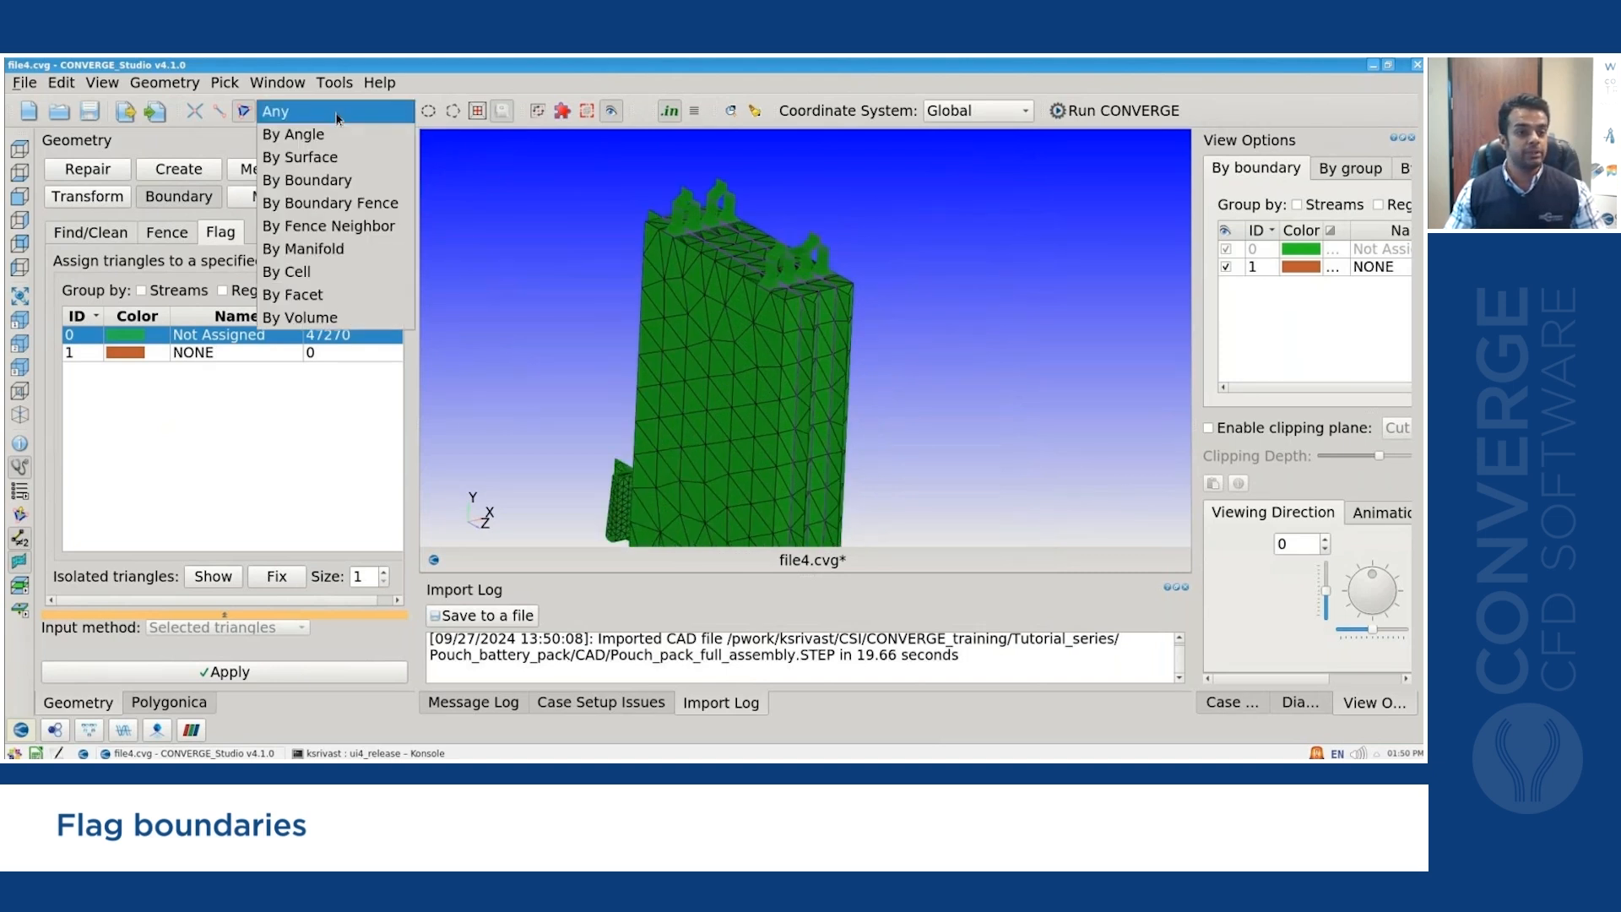
{"action": "left_click", "coordinate": [336, 251]}
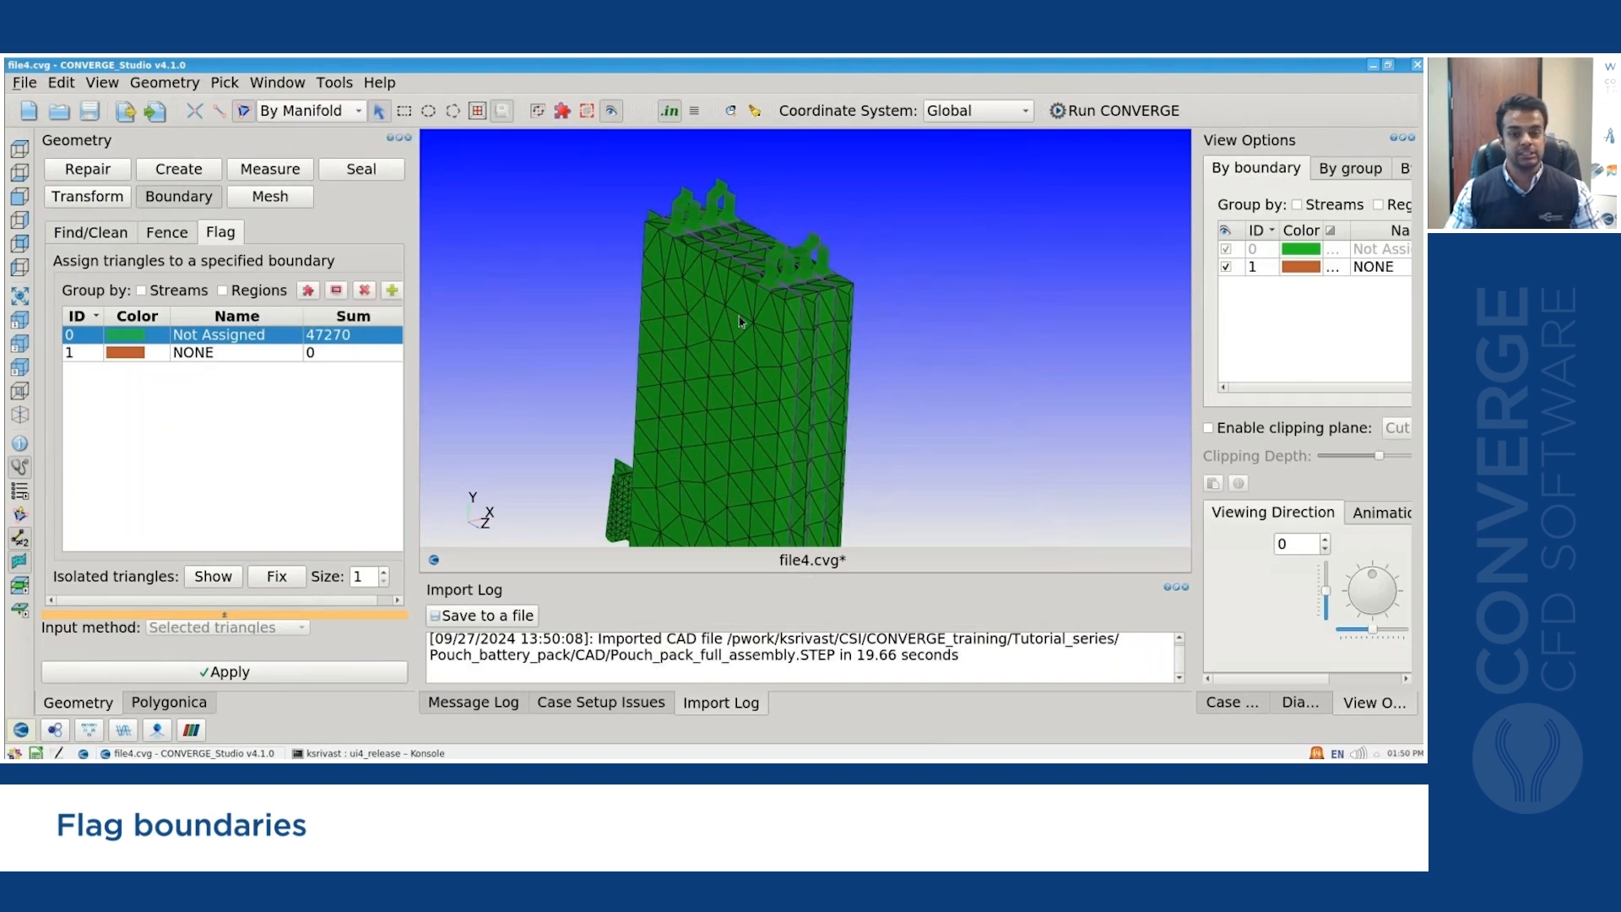
Try picking the pouch cells by manifold near the pack's upper corner, and clear the selection.
{"action": "scroll", "coordinate": [782, 297], "scroll_direction": "up", "scroll_amount": 3}
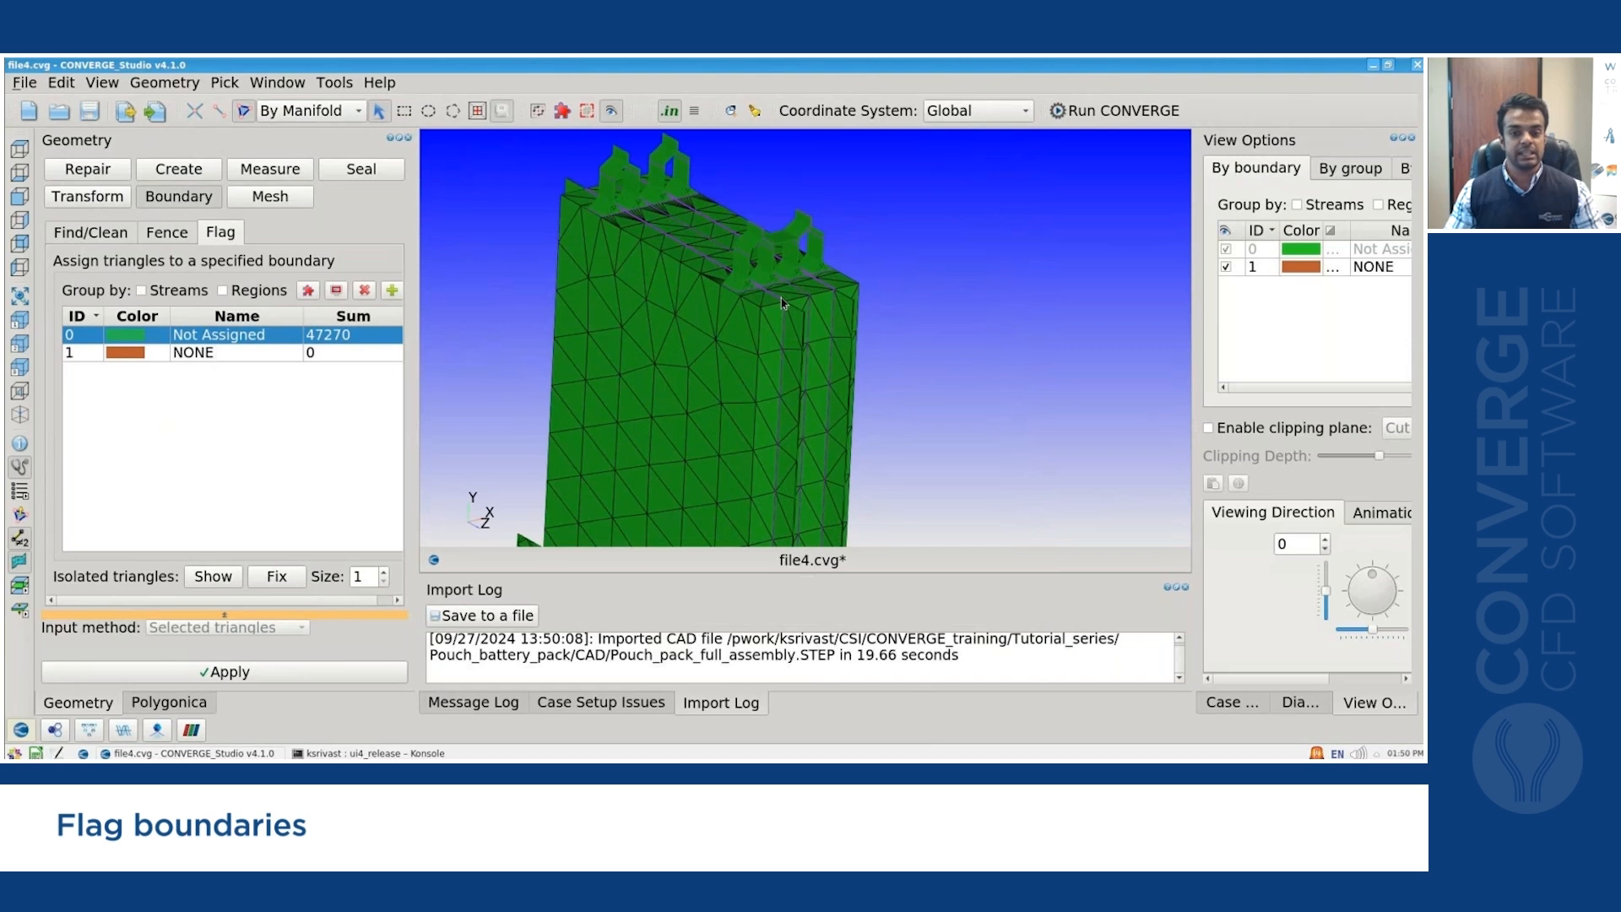
{"action": "scroll", "coordinate": [720, 315], "scroll_direction": "up", "scroll_amount": 2}
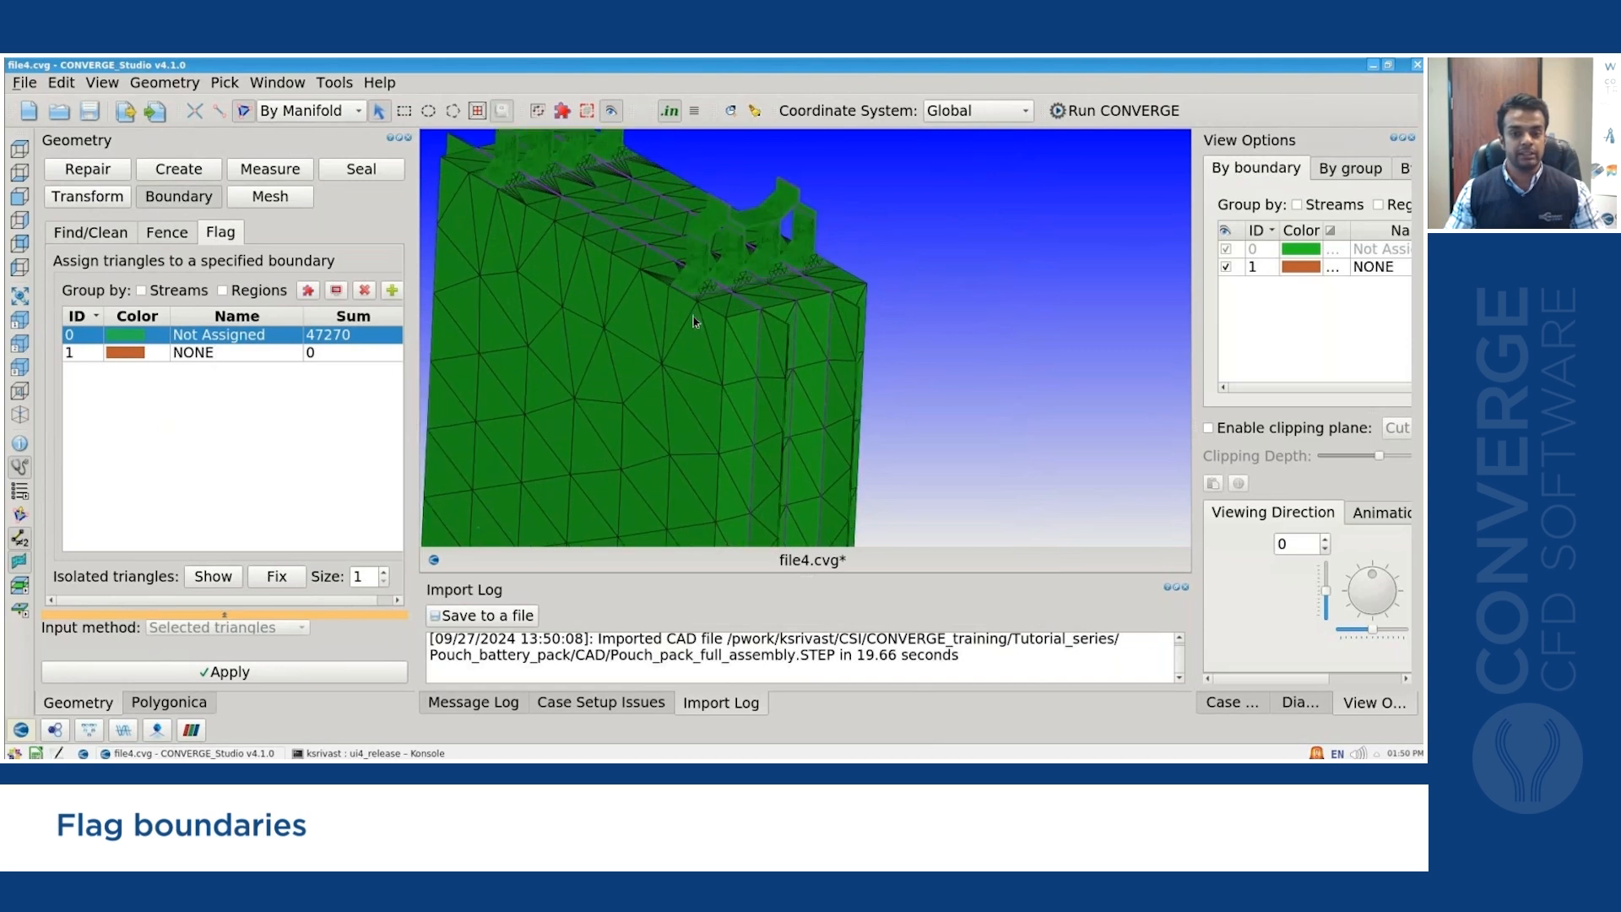
{"action": "left_click", "coordinate": [765, 302]}
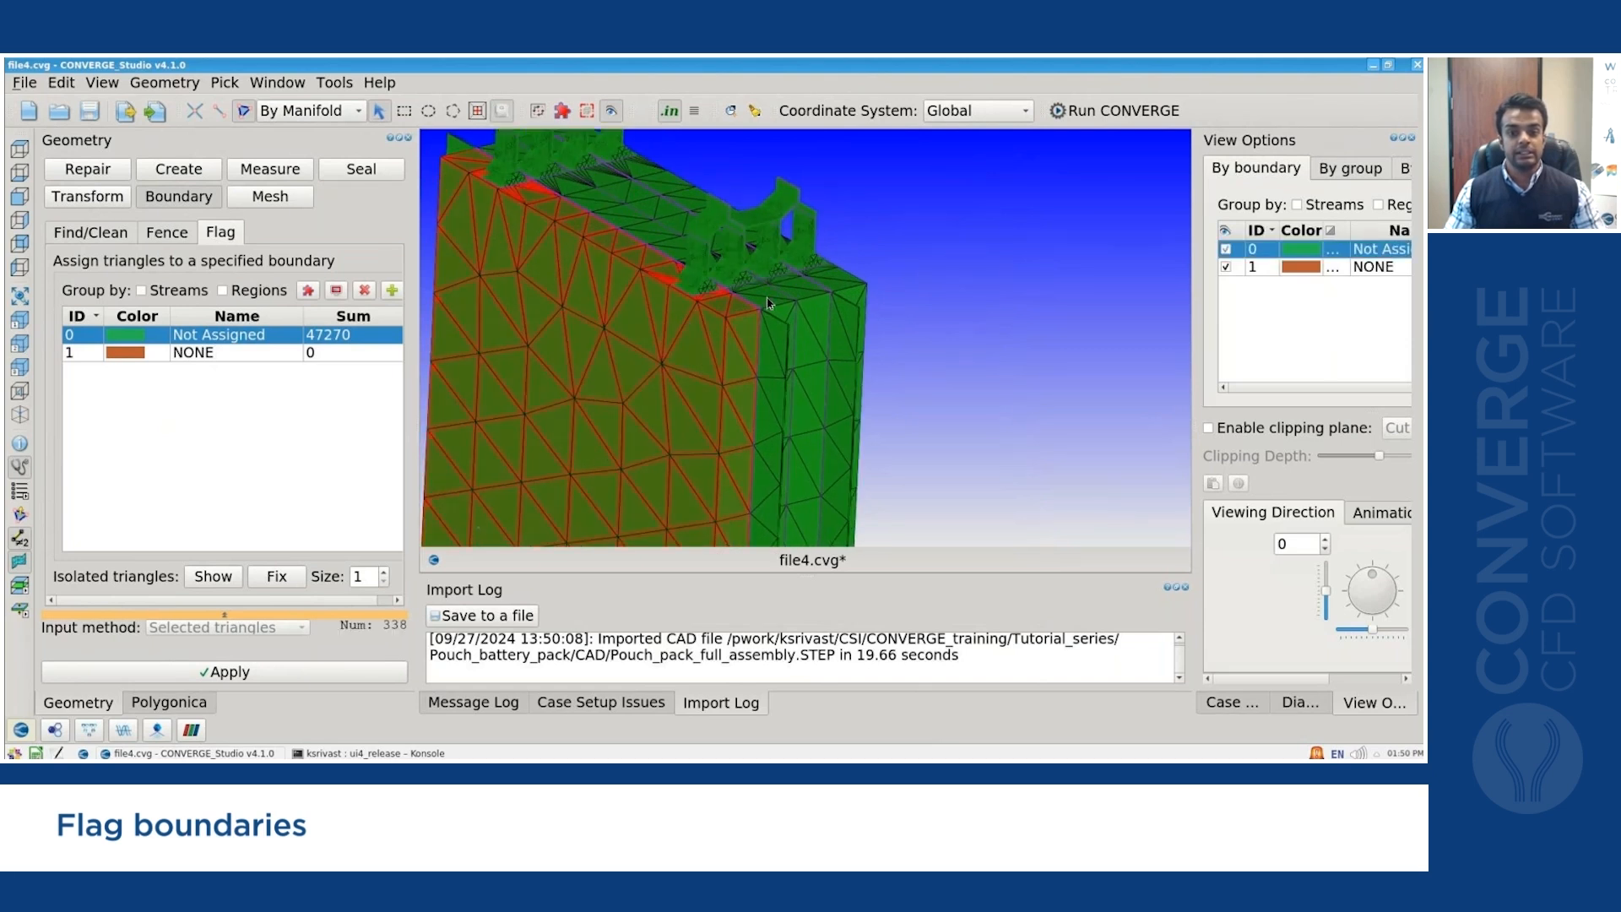
{"action": "left_click", "coordinate": [842, 283]}
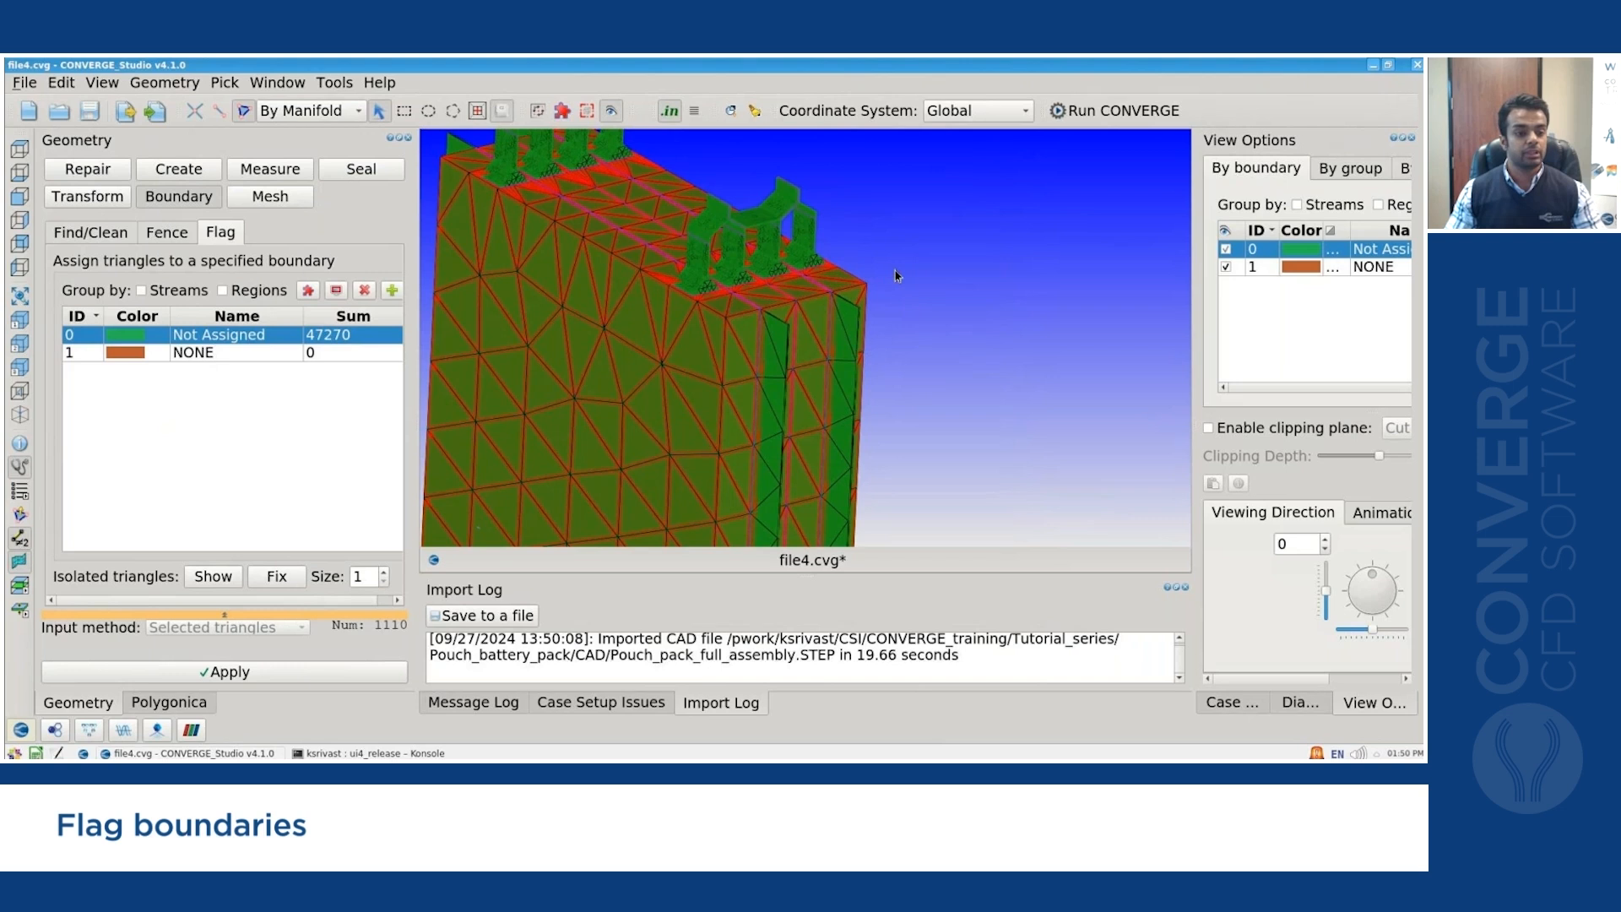
{"action": "left_click", "coordinate": [895, 270]}
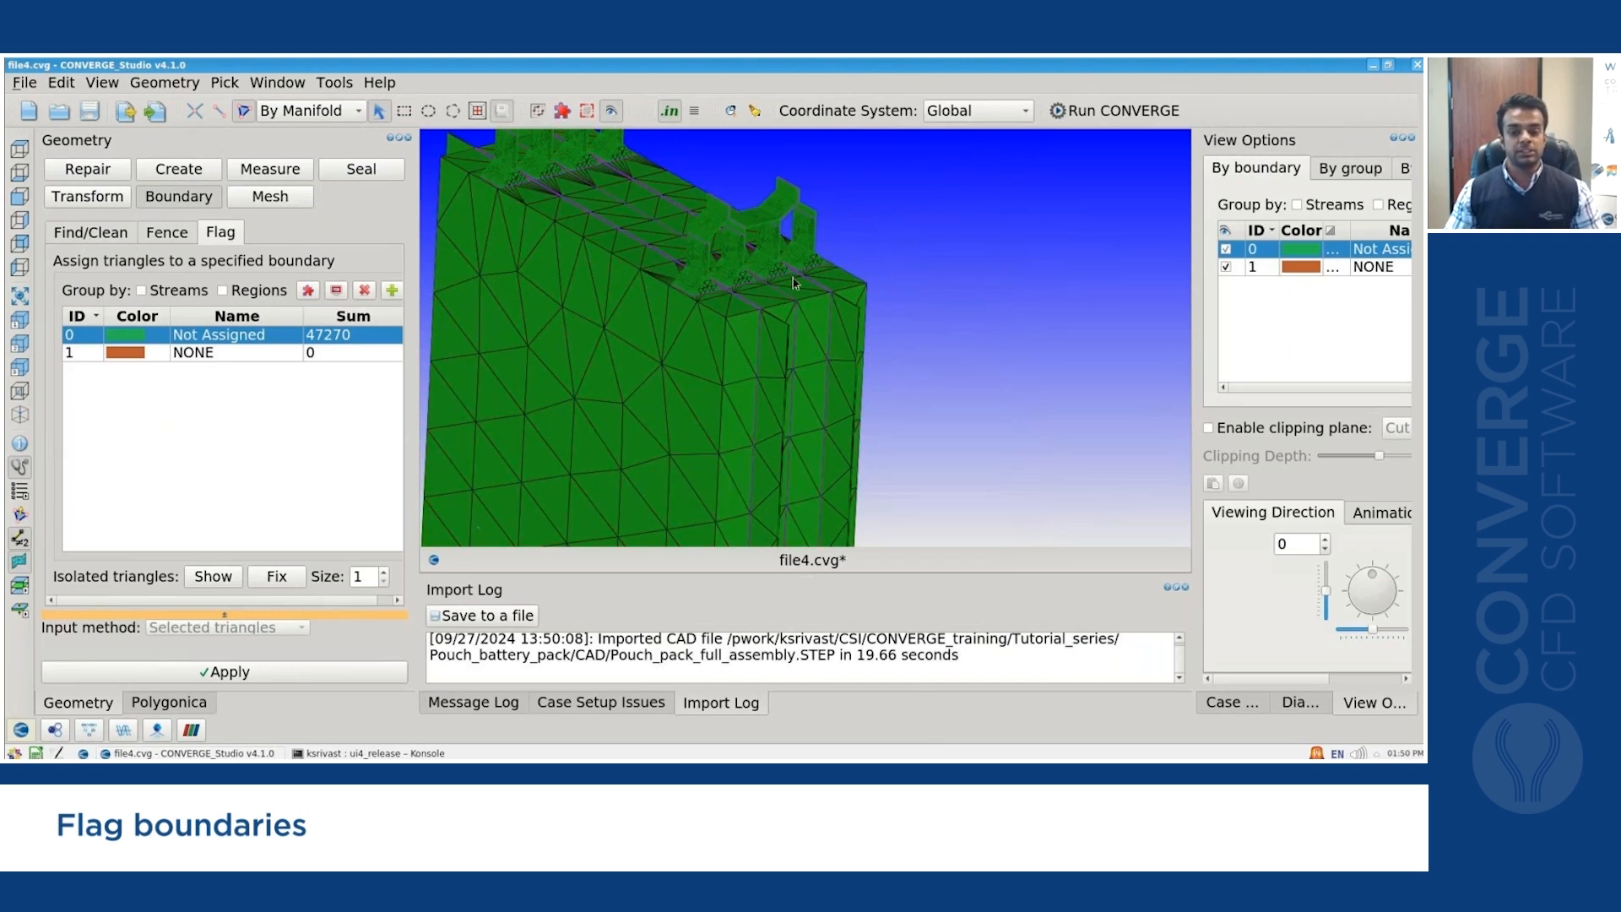
Create three additional boundaries at once, starting from boundary ID 2.
{"action": "left_click", "coordinate": [392, 290]}
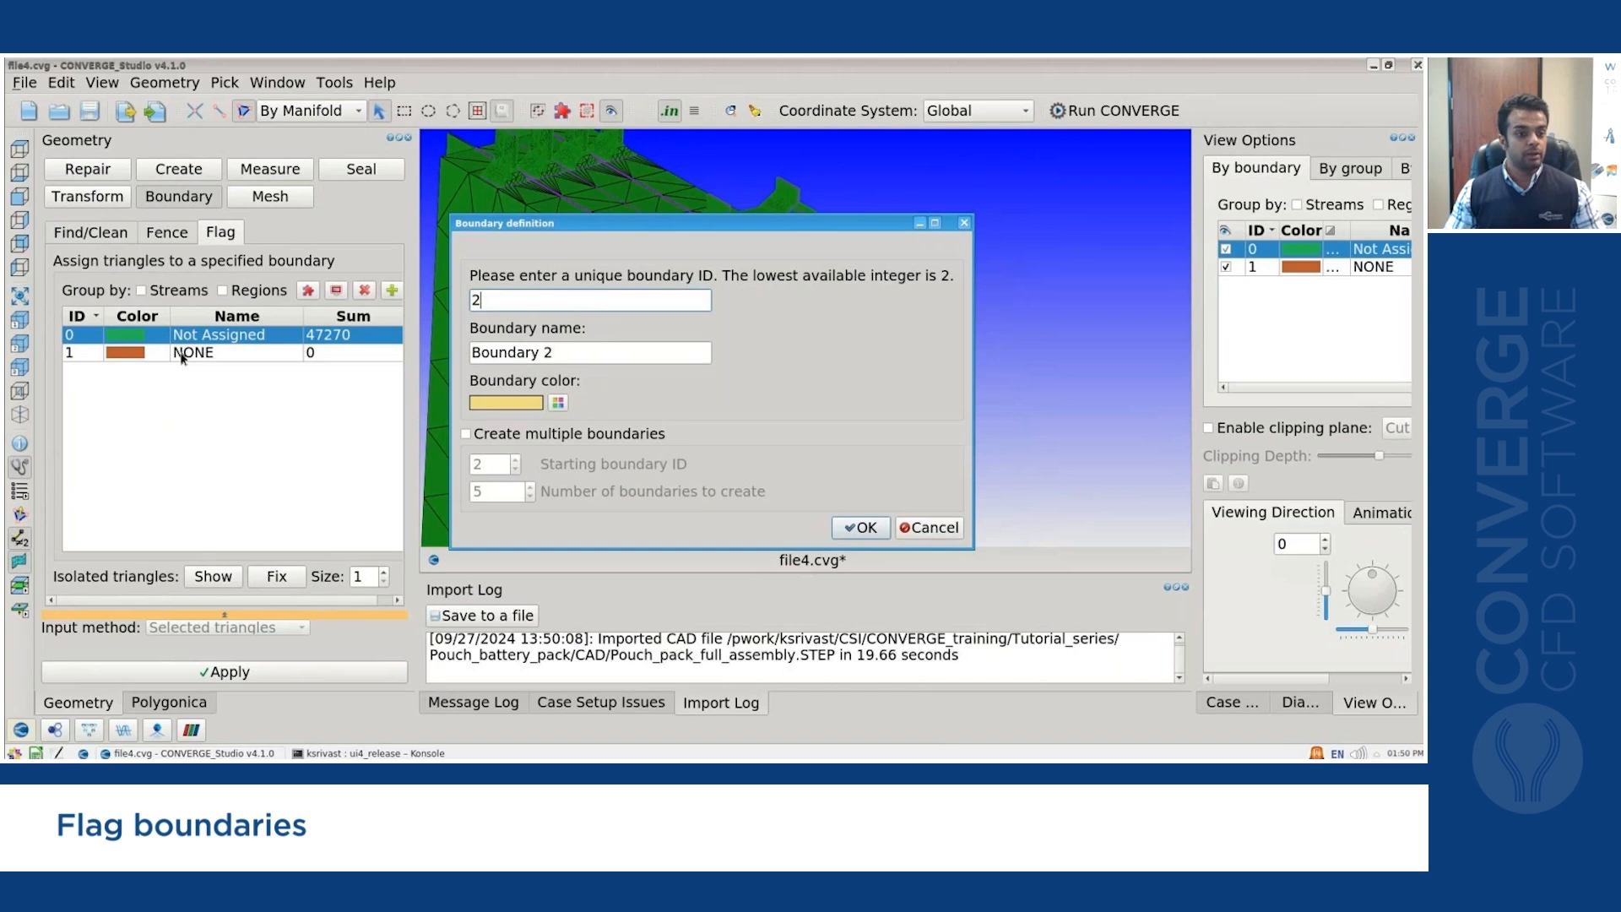
{"action": "left_click", "coordinate": [466, 434]}
{"action": "double_click", "coordinate": [483, 491]}
{"action": "type", "text": "3"}
{"action": "left_click", "coordinate": [878, 528]}
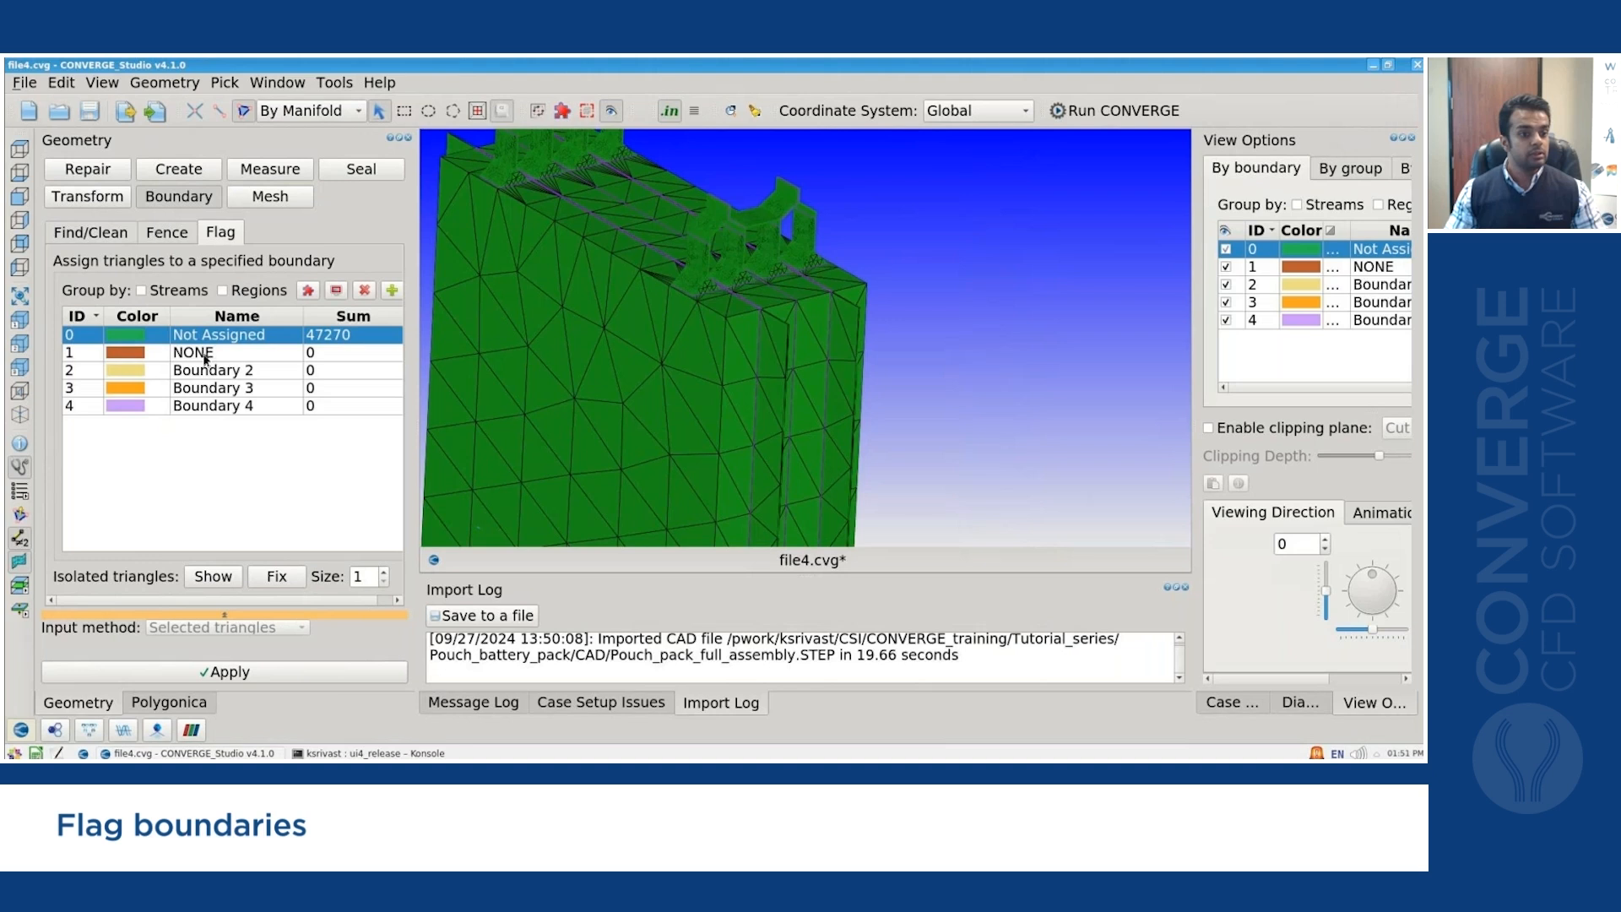
Rename boundaries 1 to 4 as Cell1, Cell2, Cell3 and Cell4.
{"action": "double_click", "coordinate": [203, 355]}
{"action": "type", "text": "Cell"}
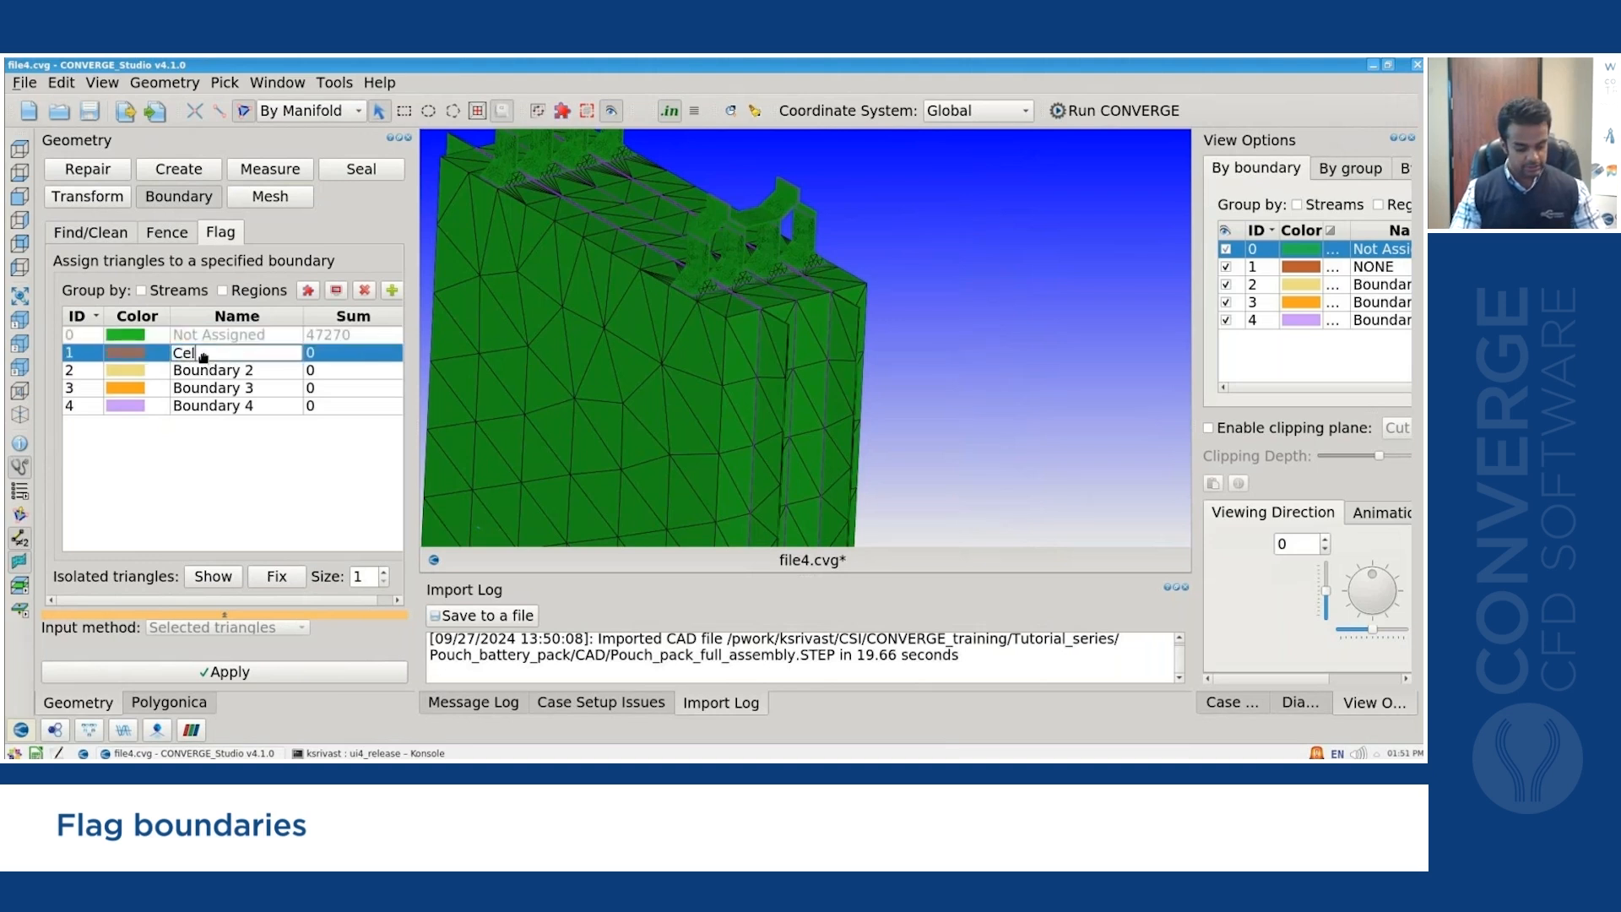
{"action": "left_click", "coordinate": [203, 355]}
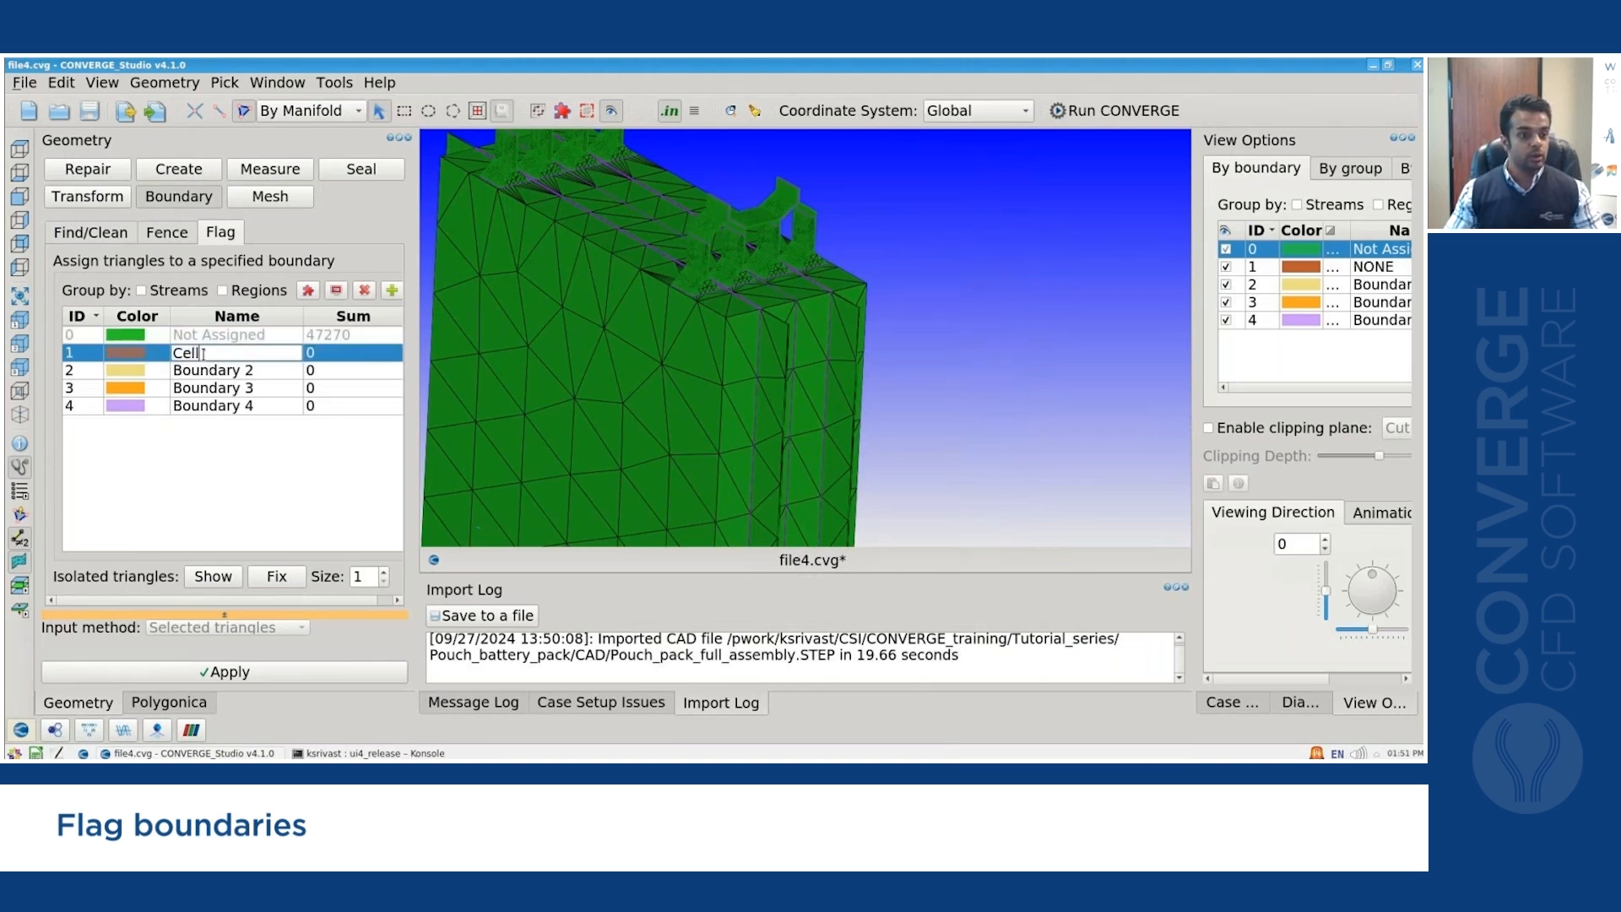
{"action": "type", "text": "1"}
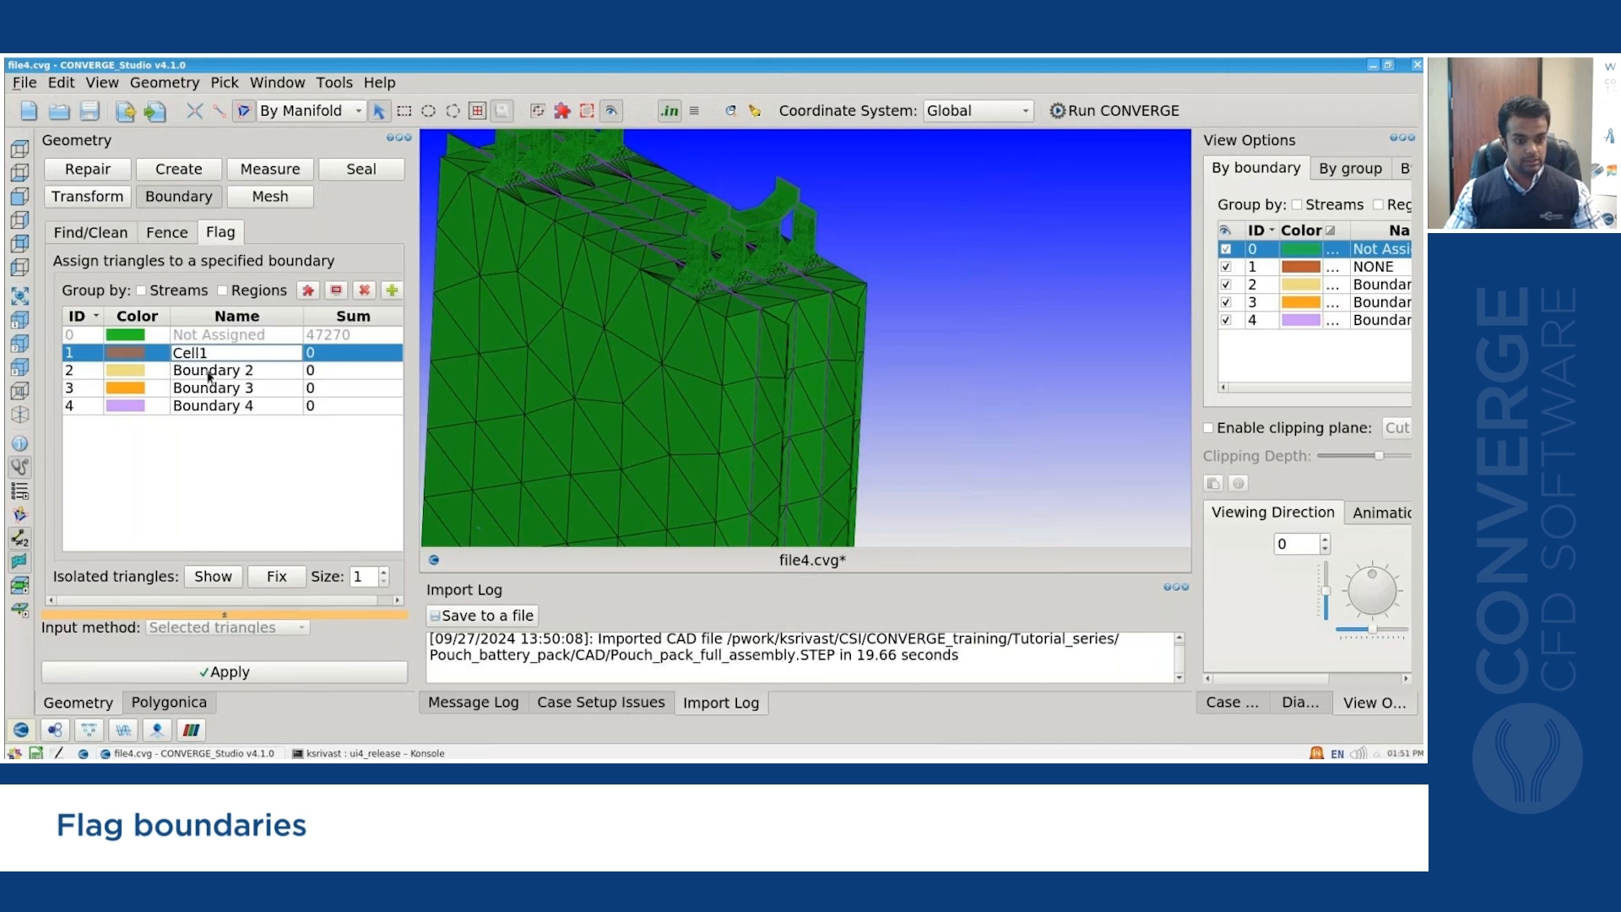
{"action": "double_click", "coordinate": [208, 372]}
{"action": "type", "text": "Cell2"}
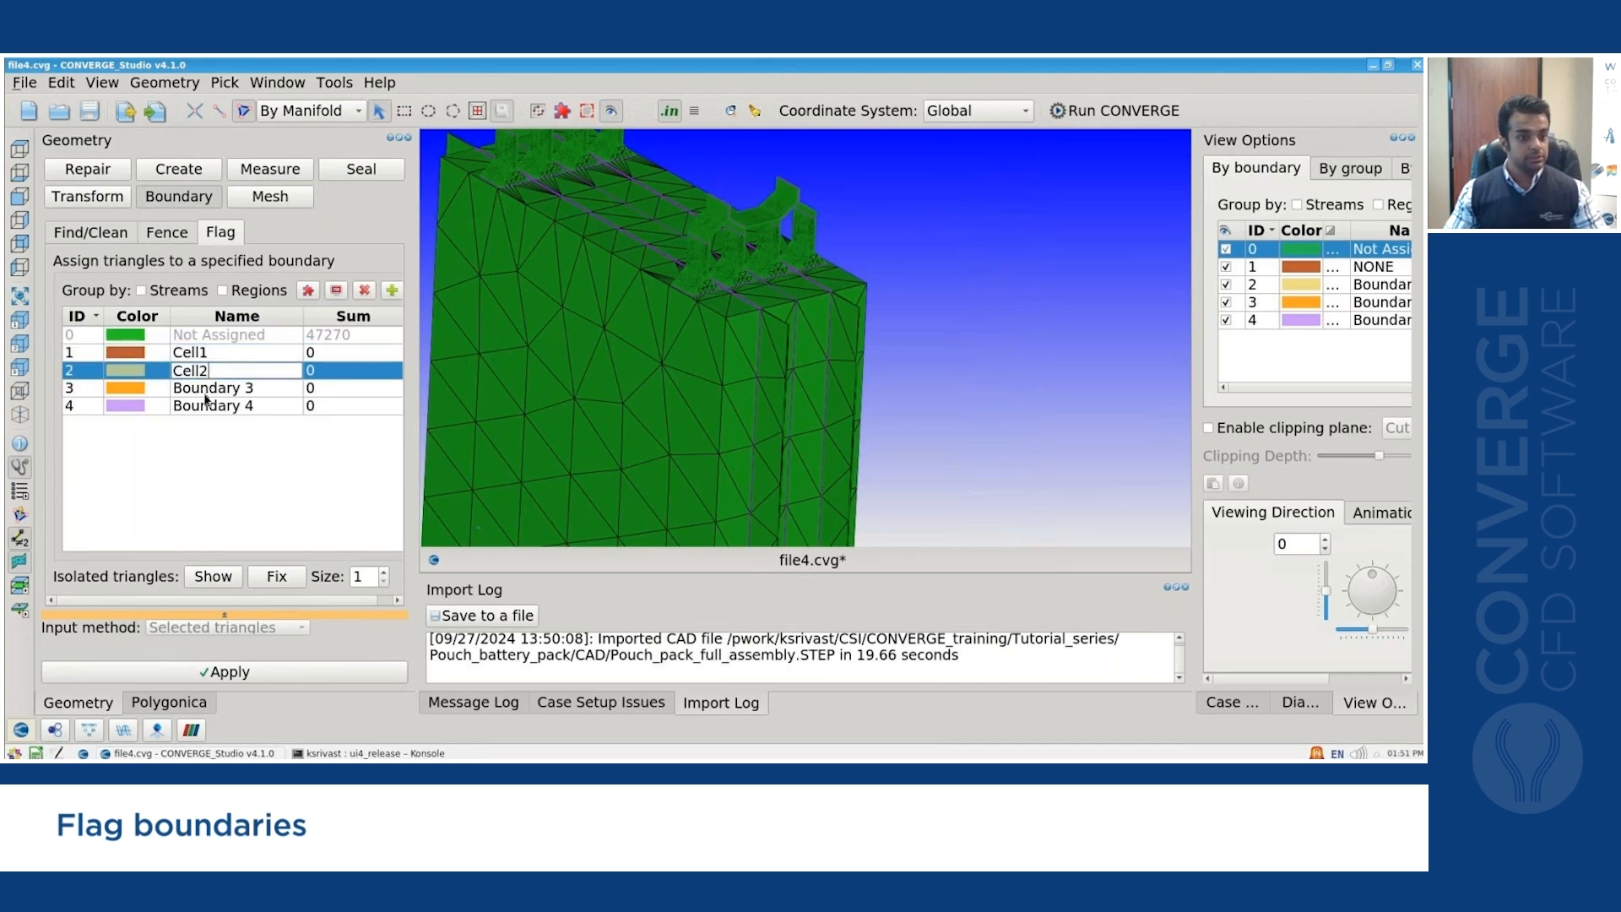
{"action": "double_click", "coordinate": [205, 390]}
{"action": "type", "text": "Cell3"}
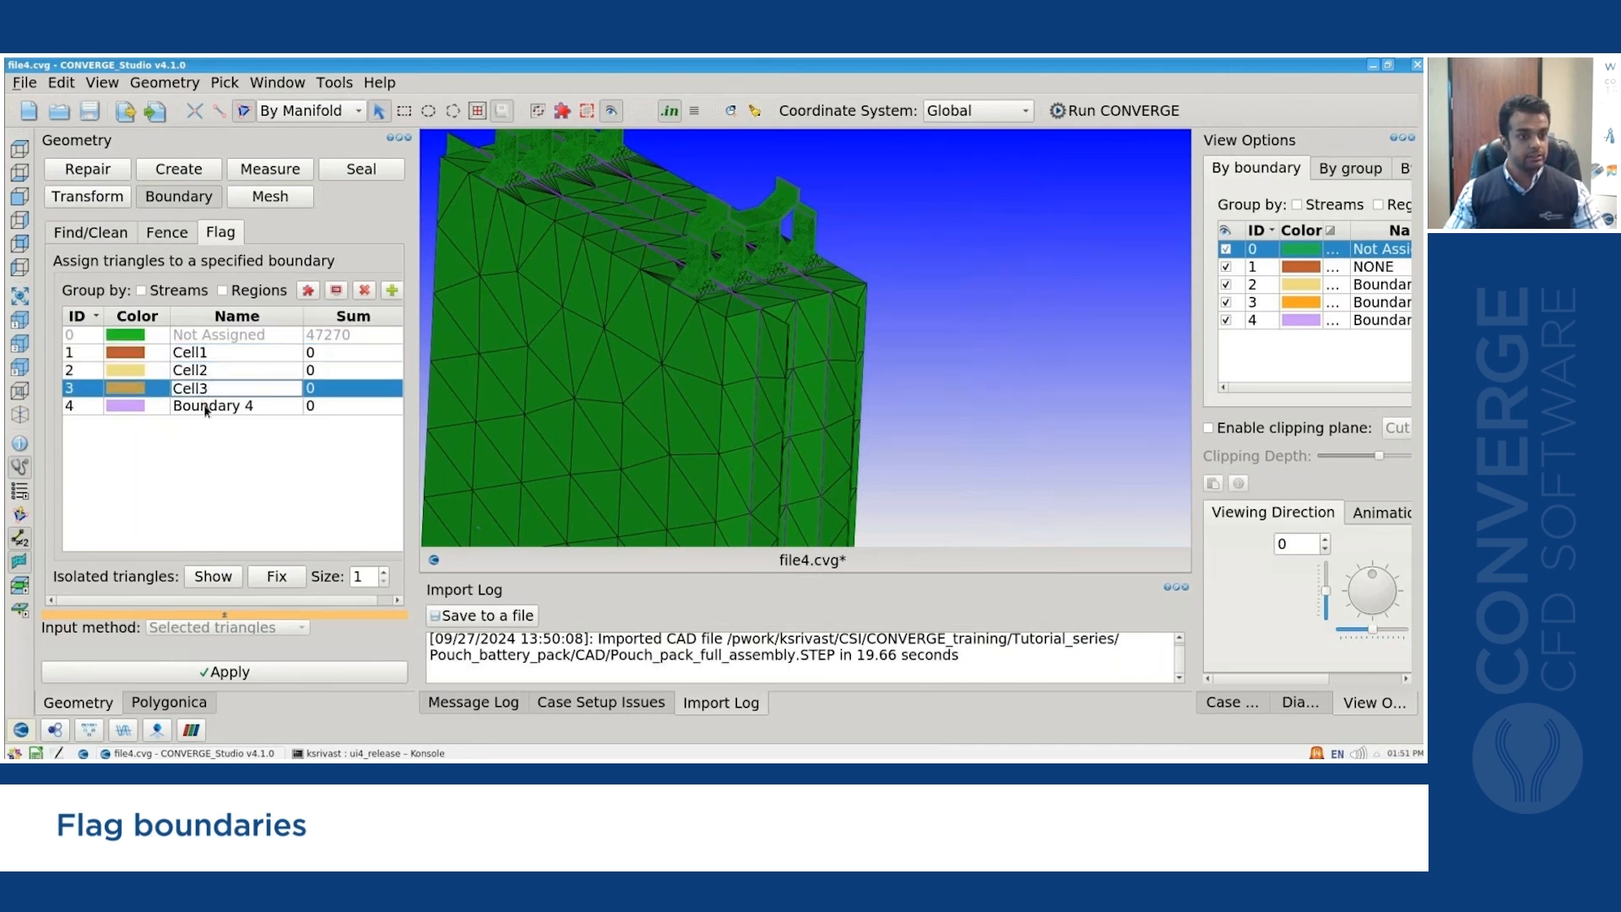
{"action": "double_click", "coordinate": [205, 408]}
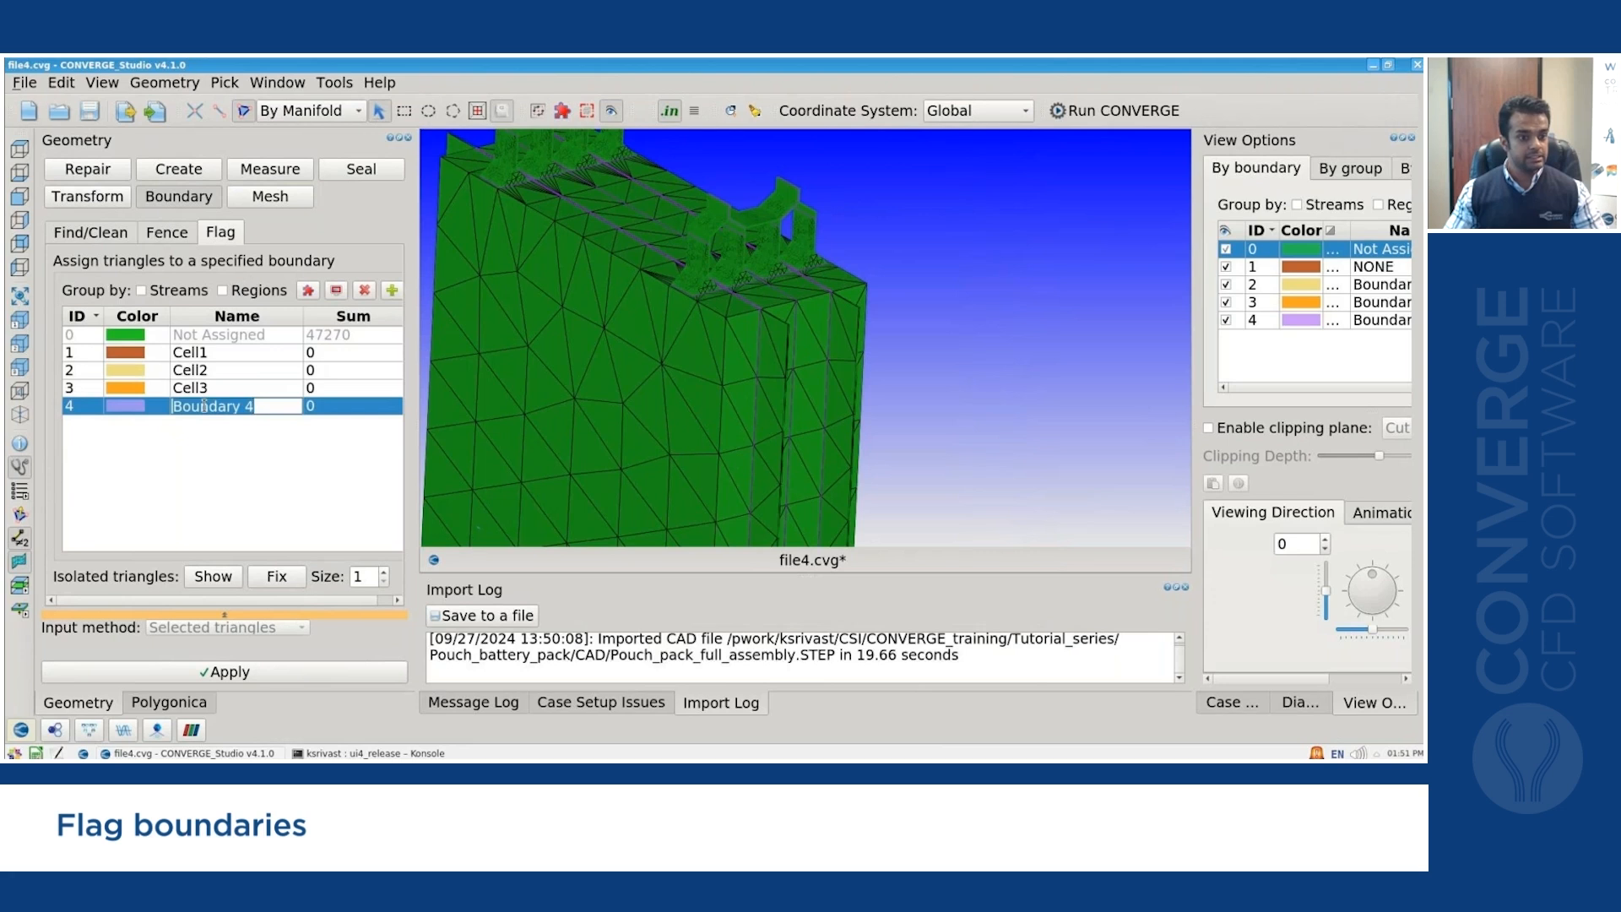
{"action": "type", "text": "Cell4"}
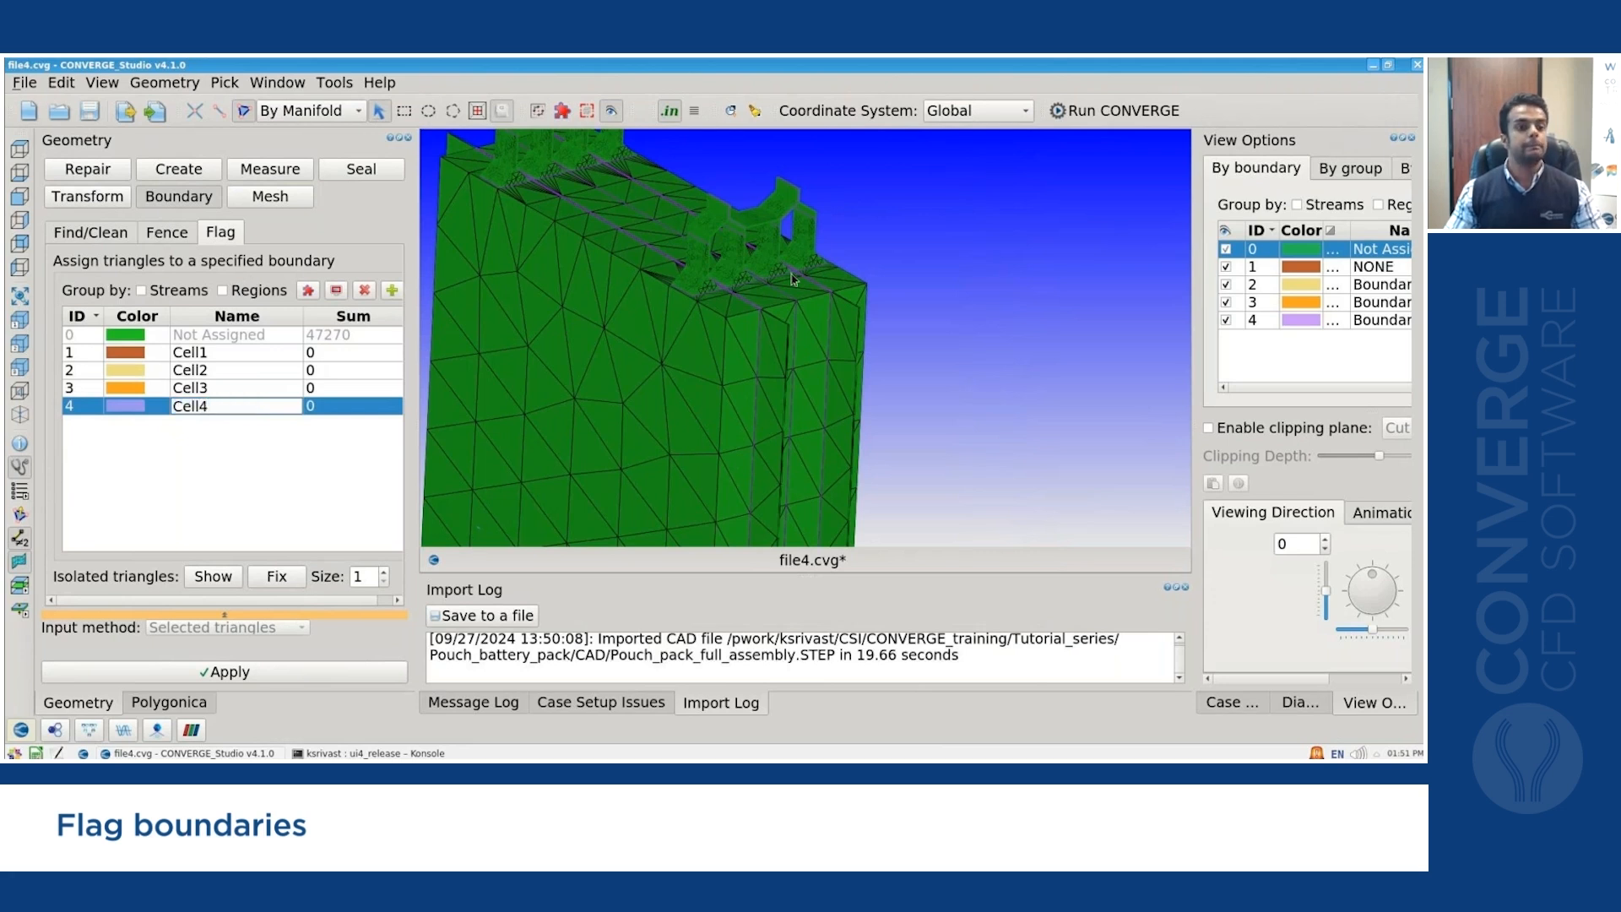
{"action": "key", "text": "Return"}
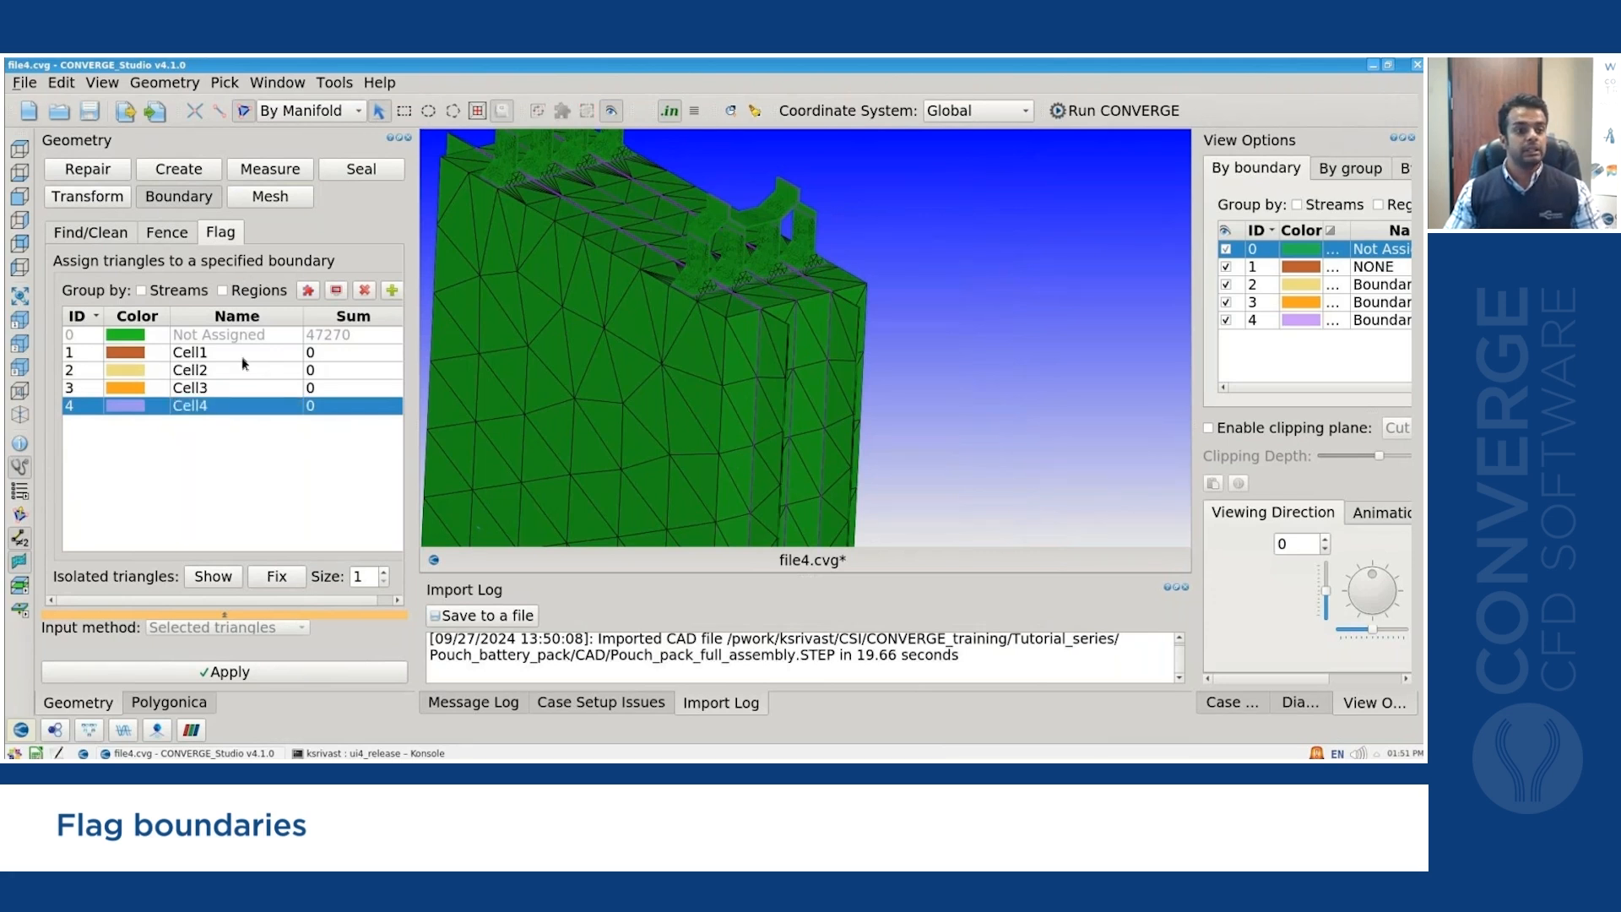
Assign the large front pouch cell's triangles to boundary Cell1 and the adjacent second cell's exposed triangles to Cell2.
{"action": "left_click", "coordinate": [243, 355]}
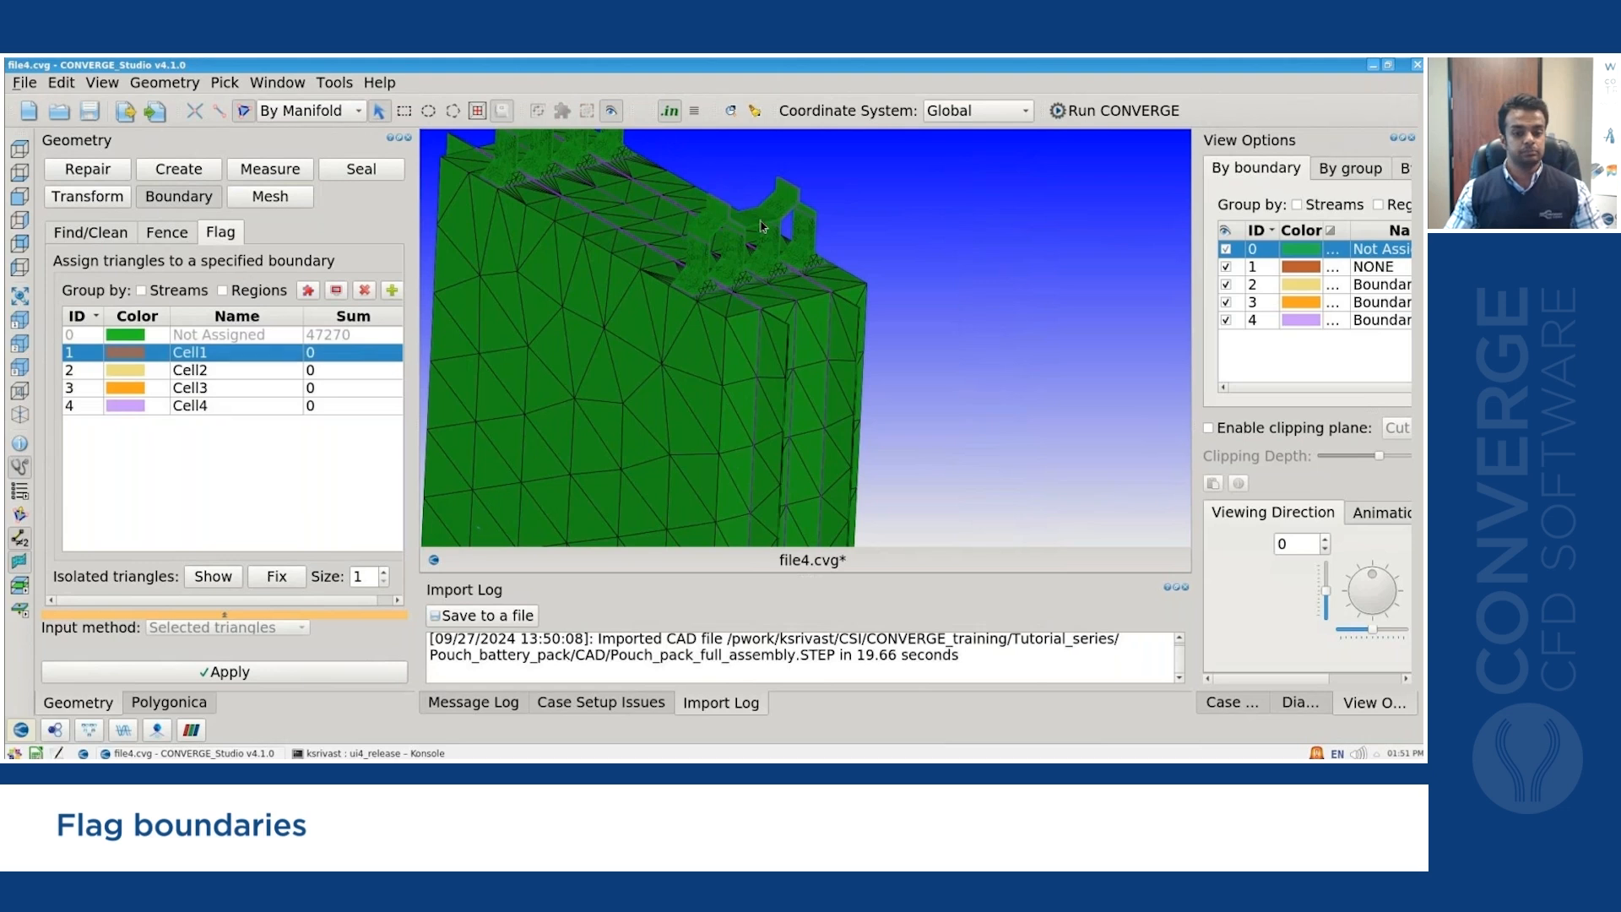
{"action": "scroll", "coordinate": [763, 235], "scroll_direction": "down", "scroll_amount": 5}
{"action": "scroll", "coordinate": [765, 244], "scroll_direction": "up", "scroll_amount": 5}
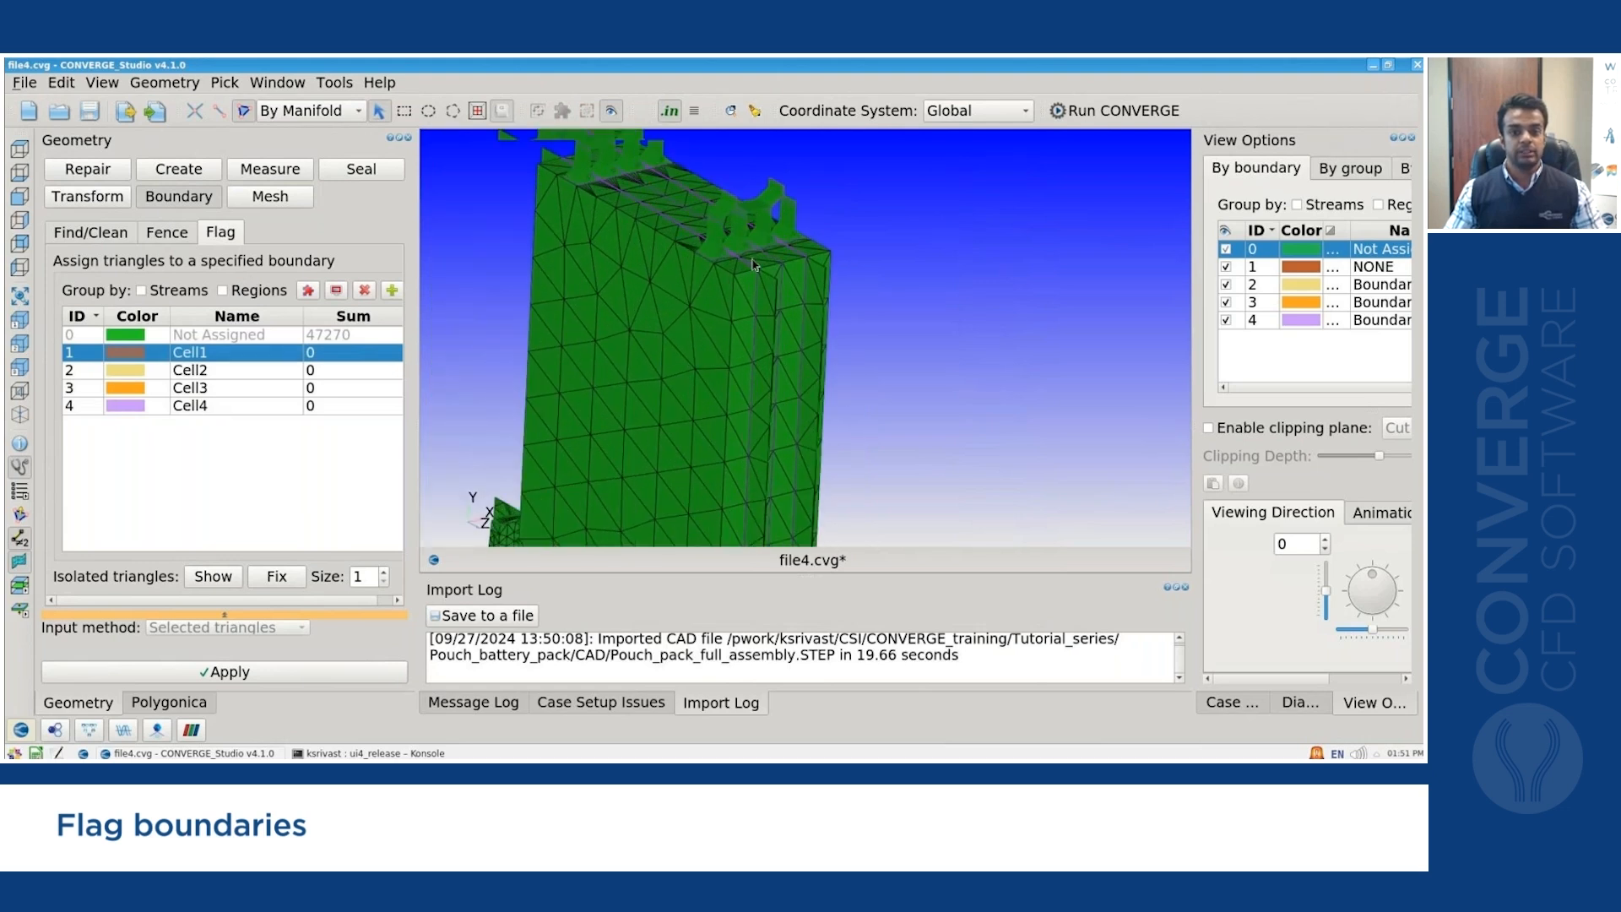
{"action": "left_click", "coordinate": [697, 302]}
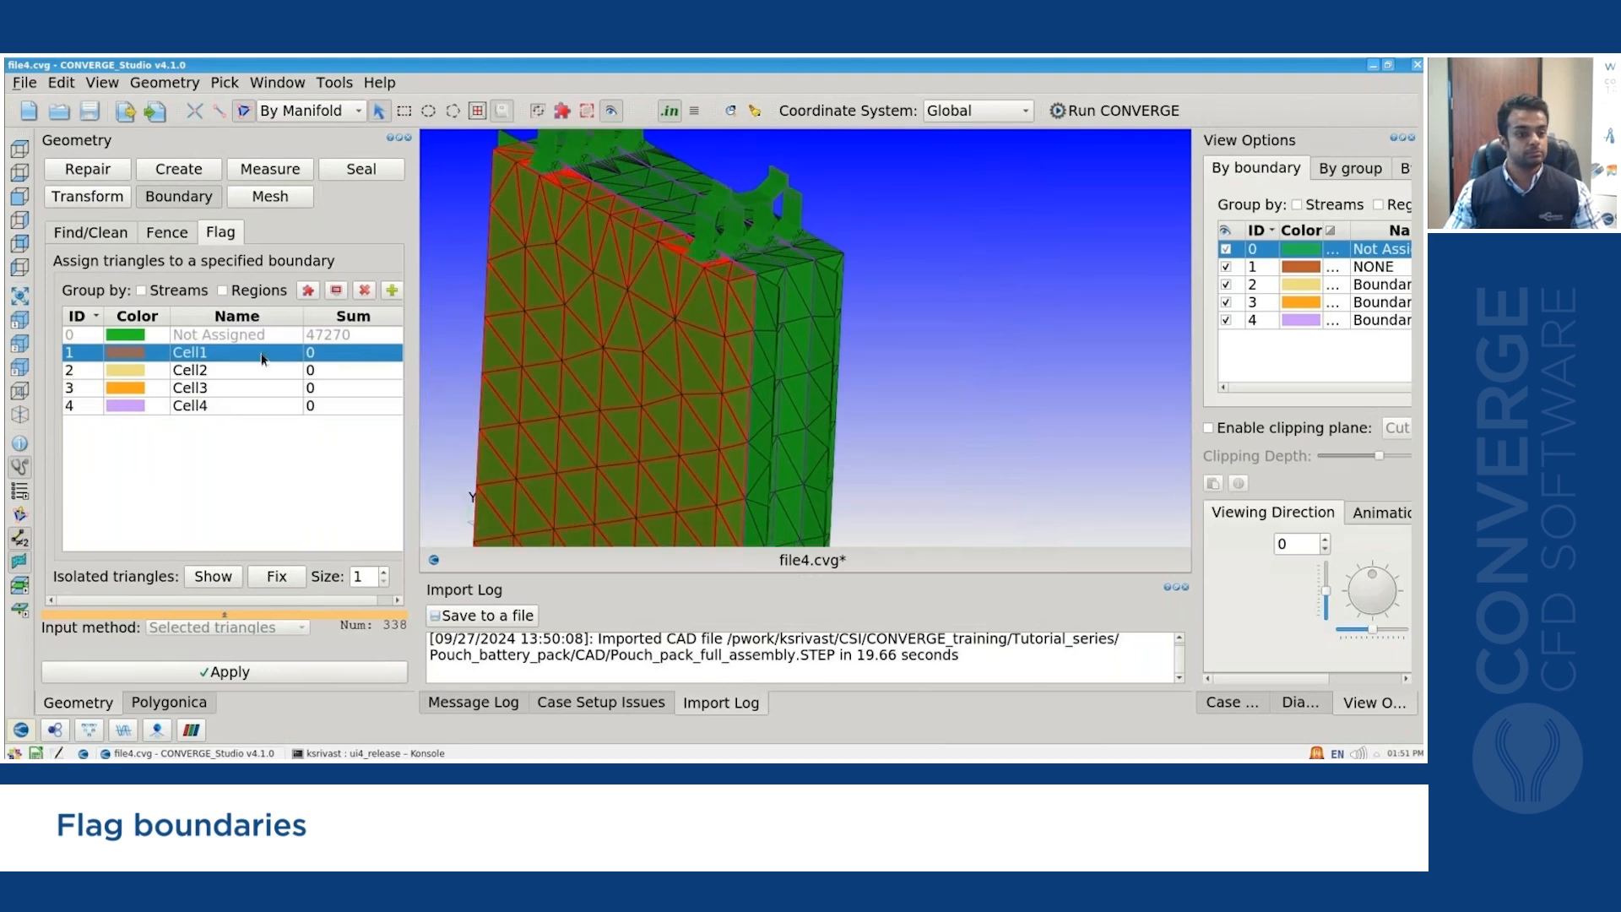
{"action": "left_click", "coordinate": [247, 673]}
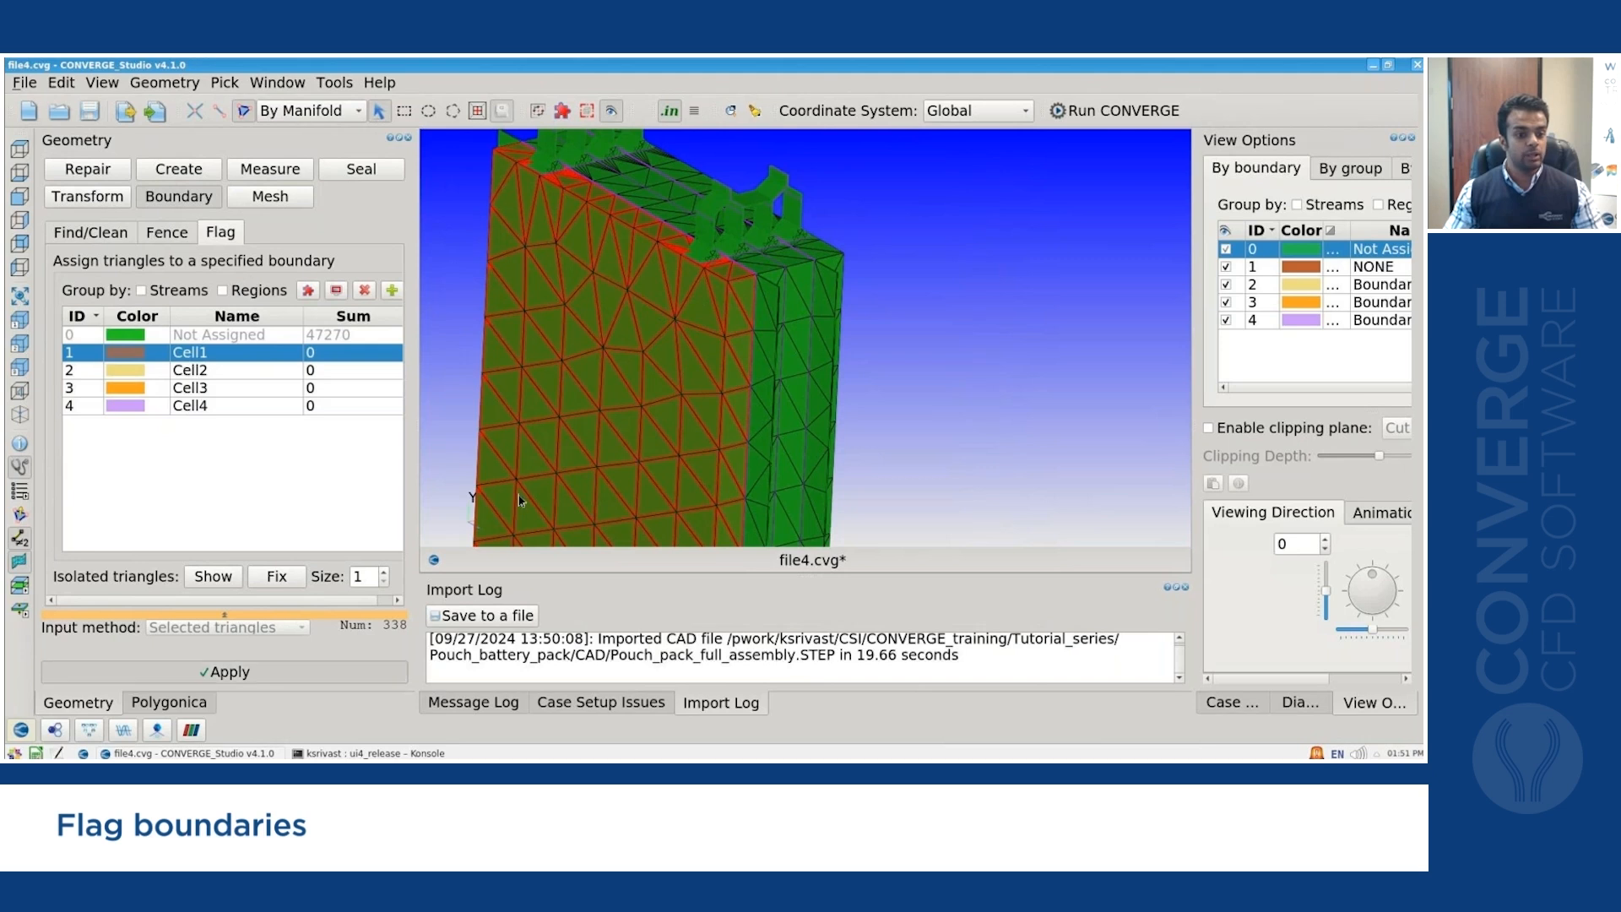
{"action": "left_click", "coordinate": [758, 265]}
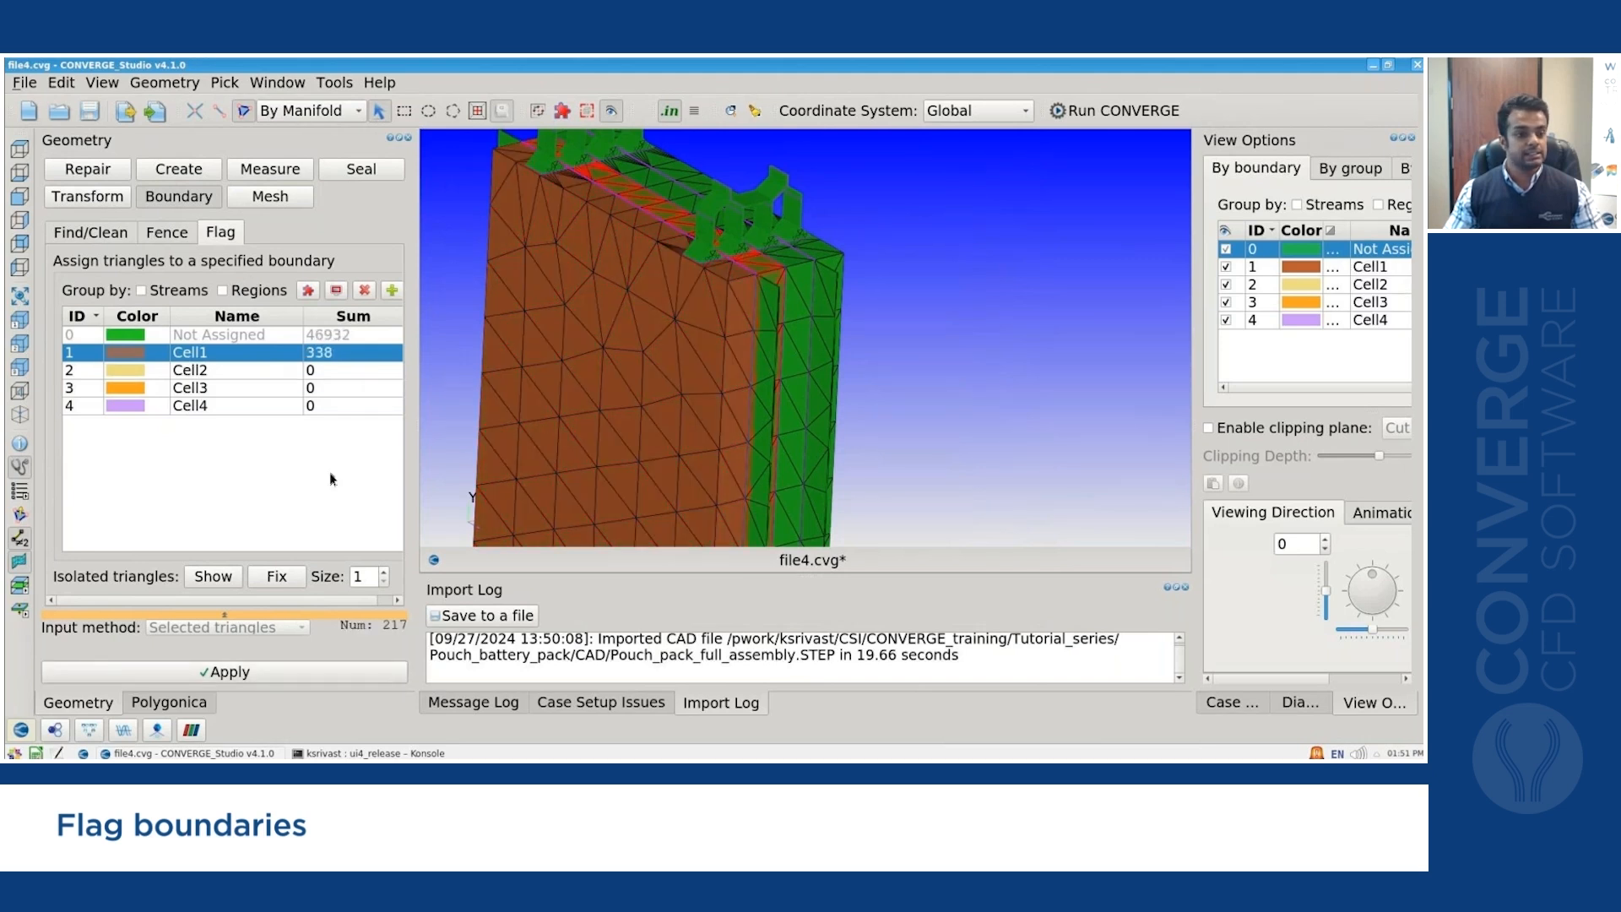
{"action": "left_click", "coordinate": [304, 371]}
{"action": "left_click", "coordinate": [312, 673]}
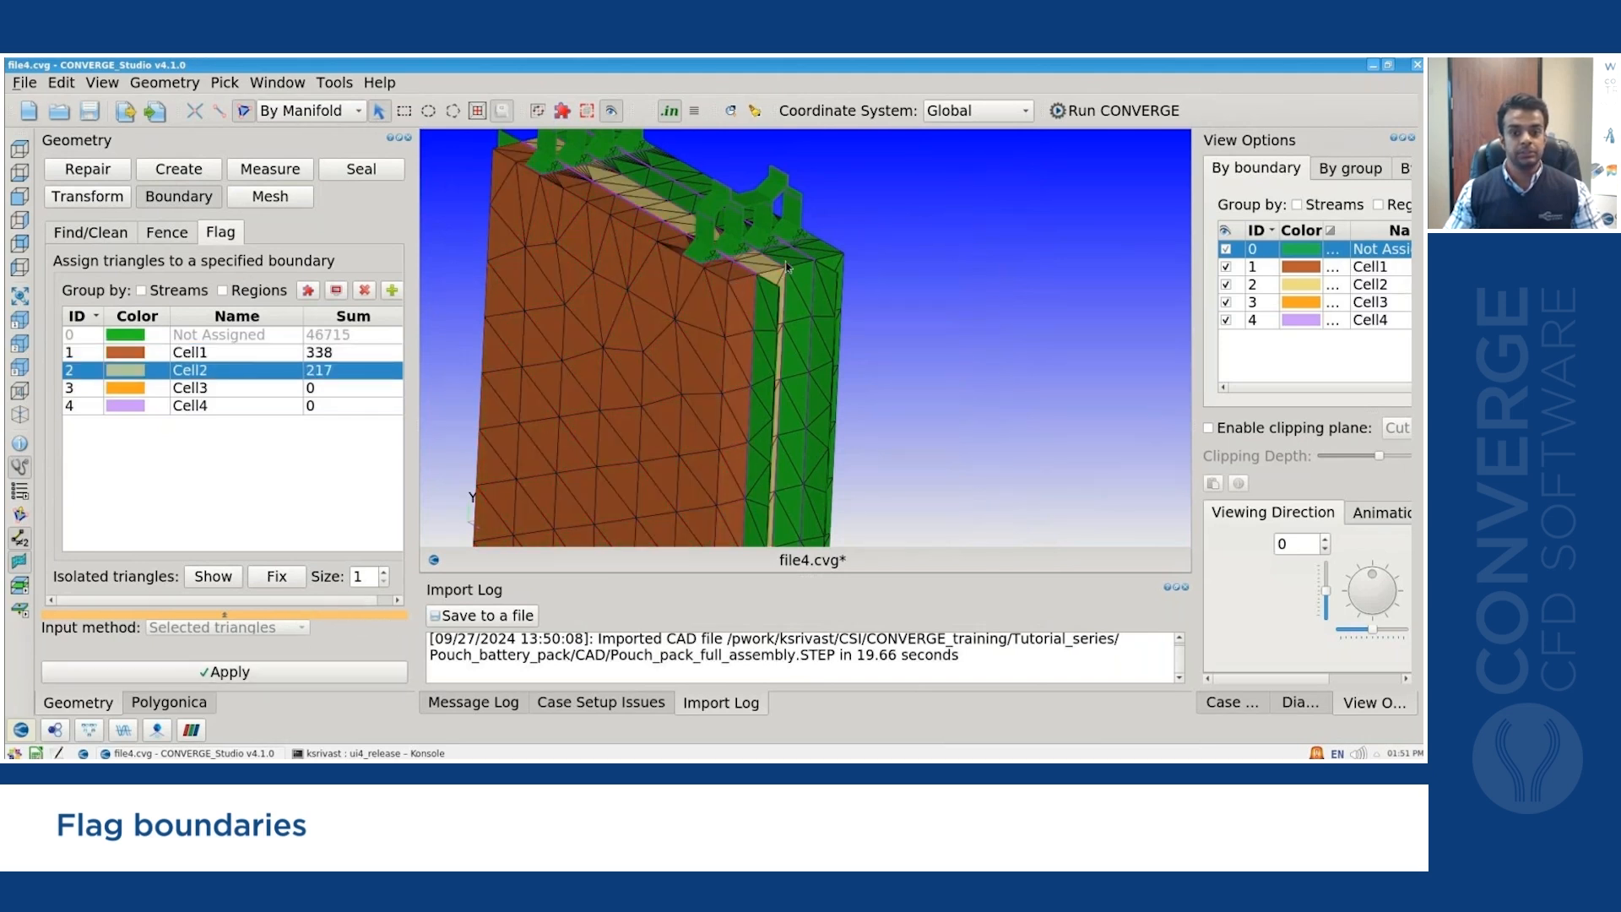
Assign the third pouch cell's exposed triangles to boundary Cell3 and the rearmost cell's triangles to Cell4.
{"action": "left_click", "coordinate": [787, 266]}
{"action": "left_click", "coordinate": [289, 389]}
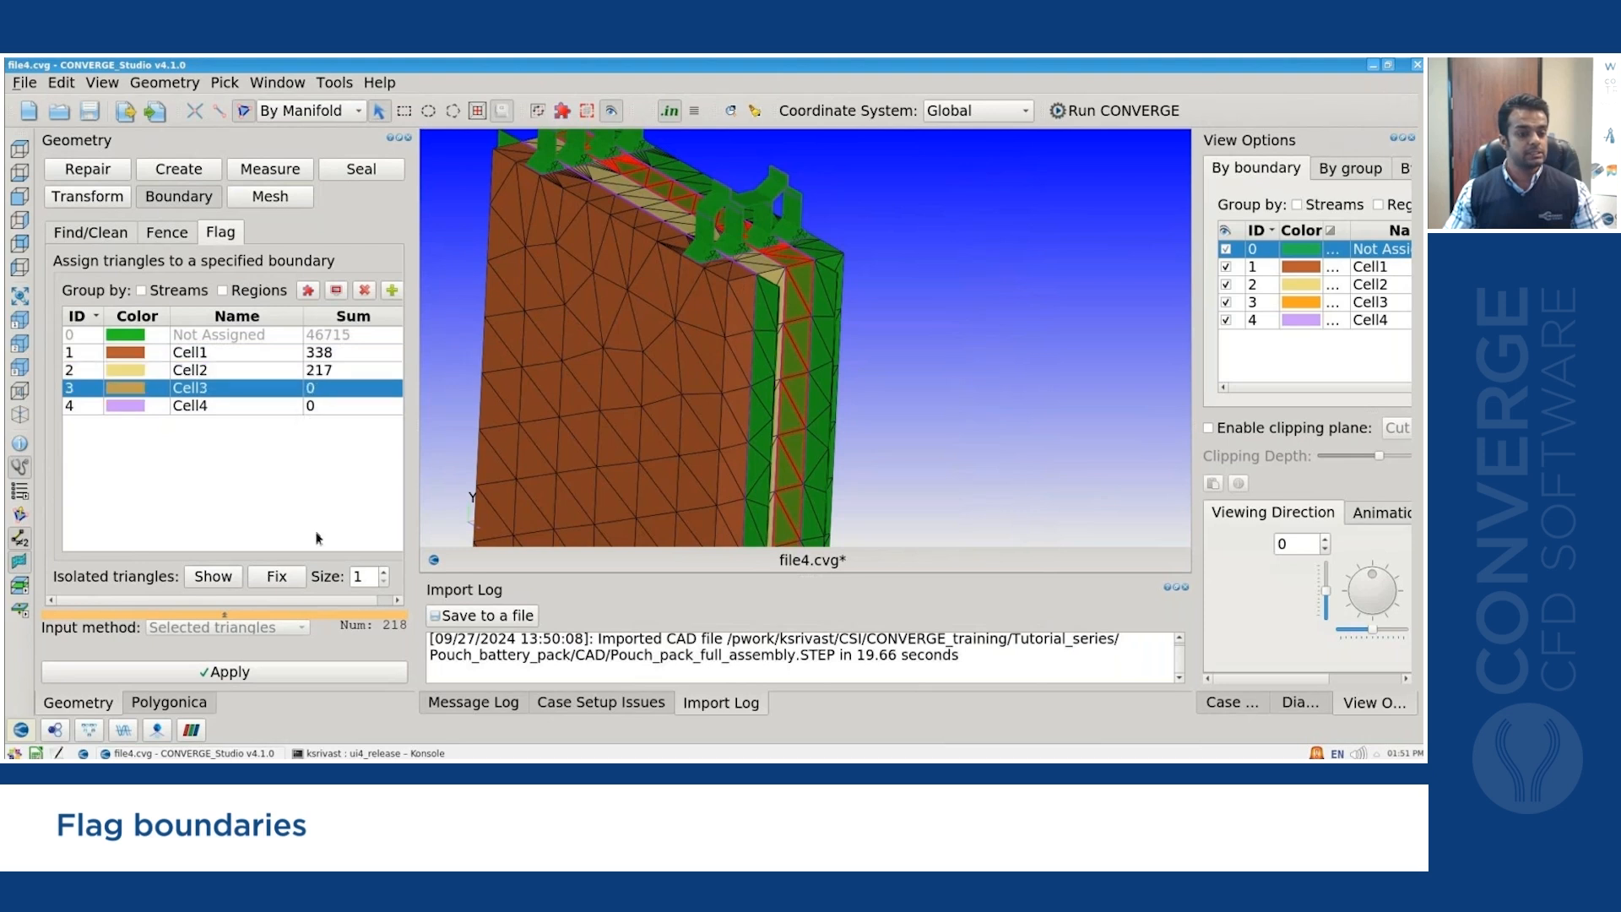
{"action": "left_click", "coordinate": [338, 673]}
{"action": "left_click", "coordinate": [819, 251]}
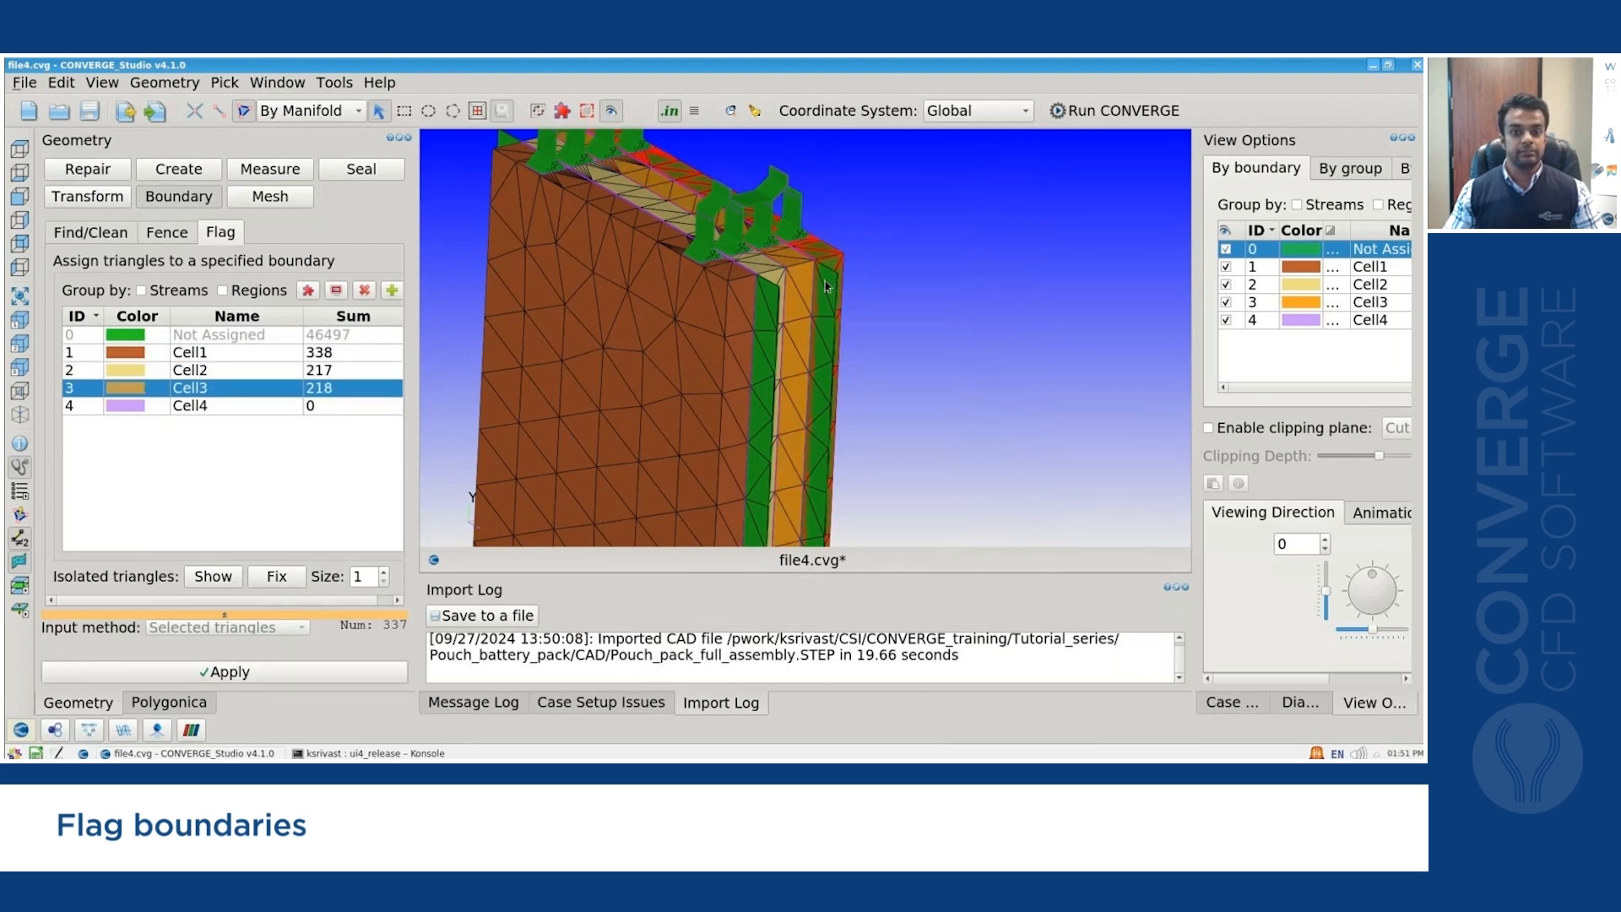
{"action": "left_click", "coordinate": [218, 406]}
{"action": "left_click", "coordinate": [317, 674]}
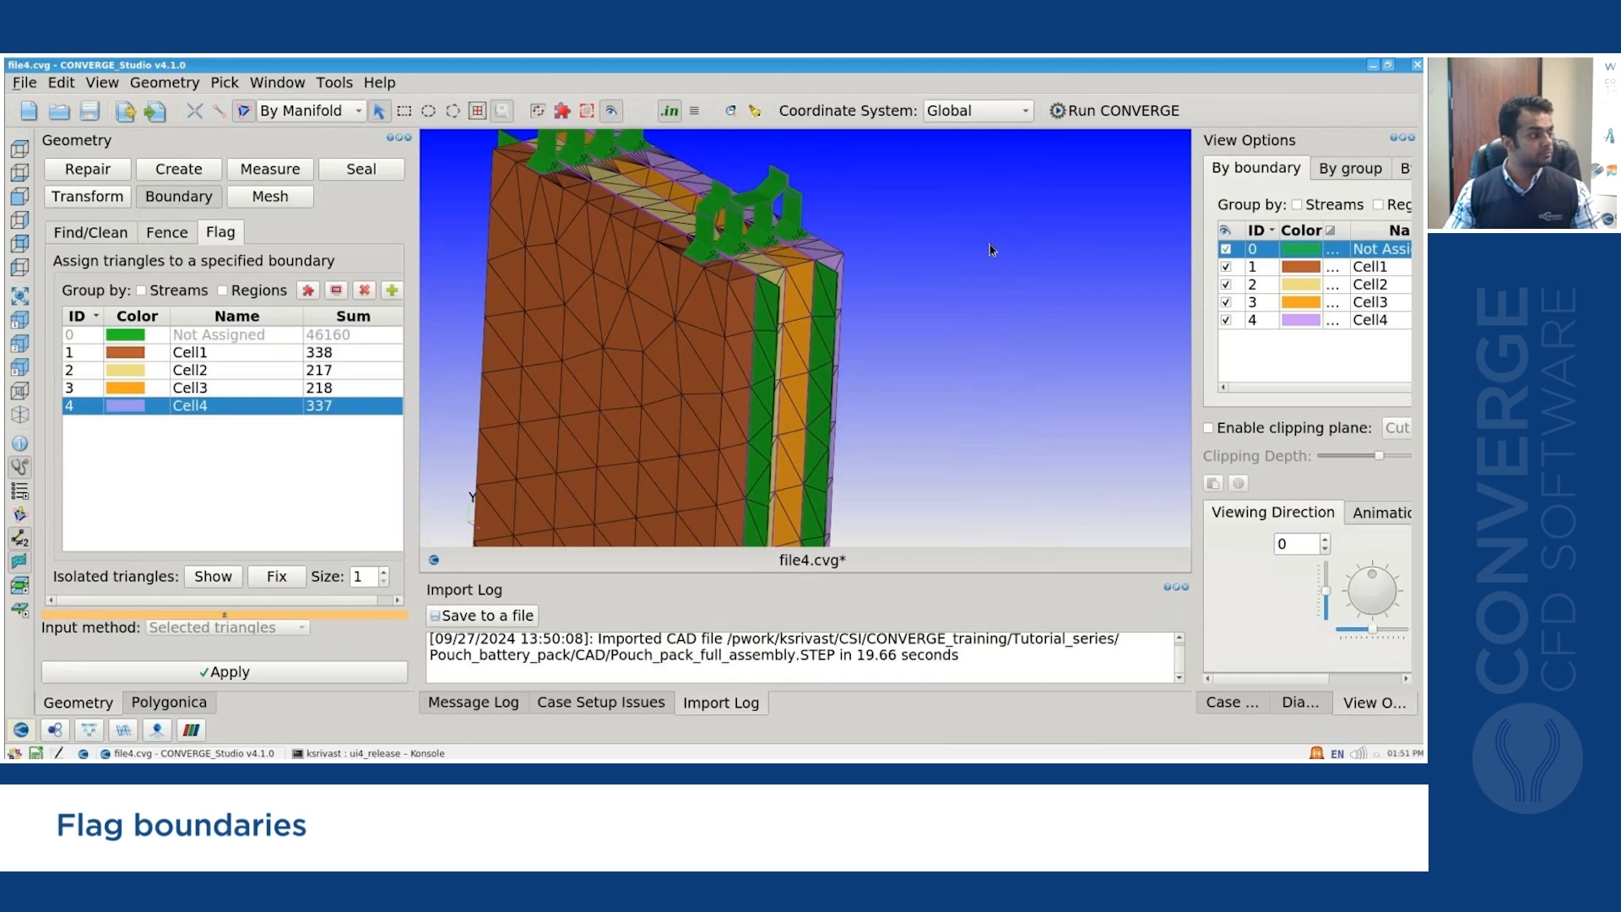
Create two additional boundaries at once, starting from boundary ID 5.
{"action": "scroll", "coordinate": [828, 175], "scroll_direction": "down", "scroll_amount": 6}
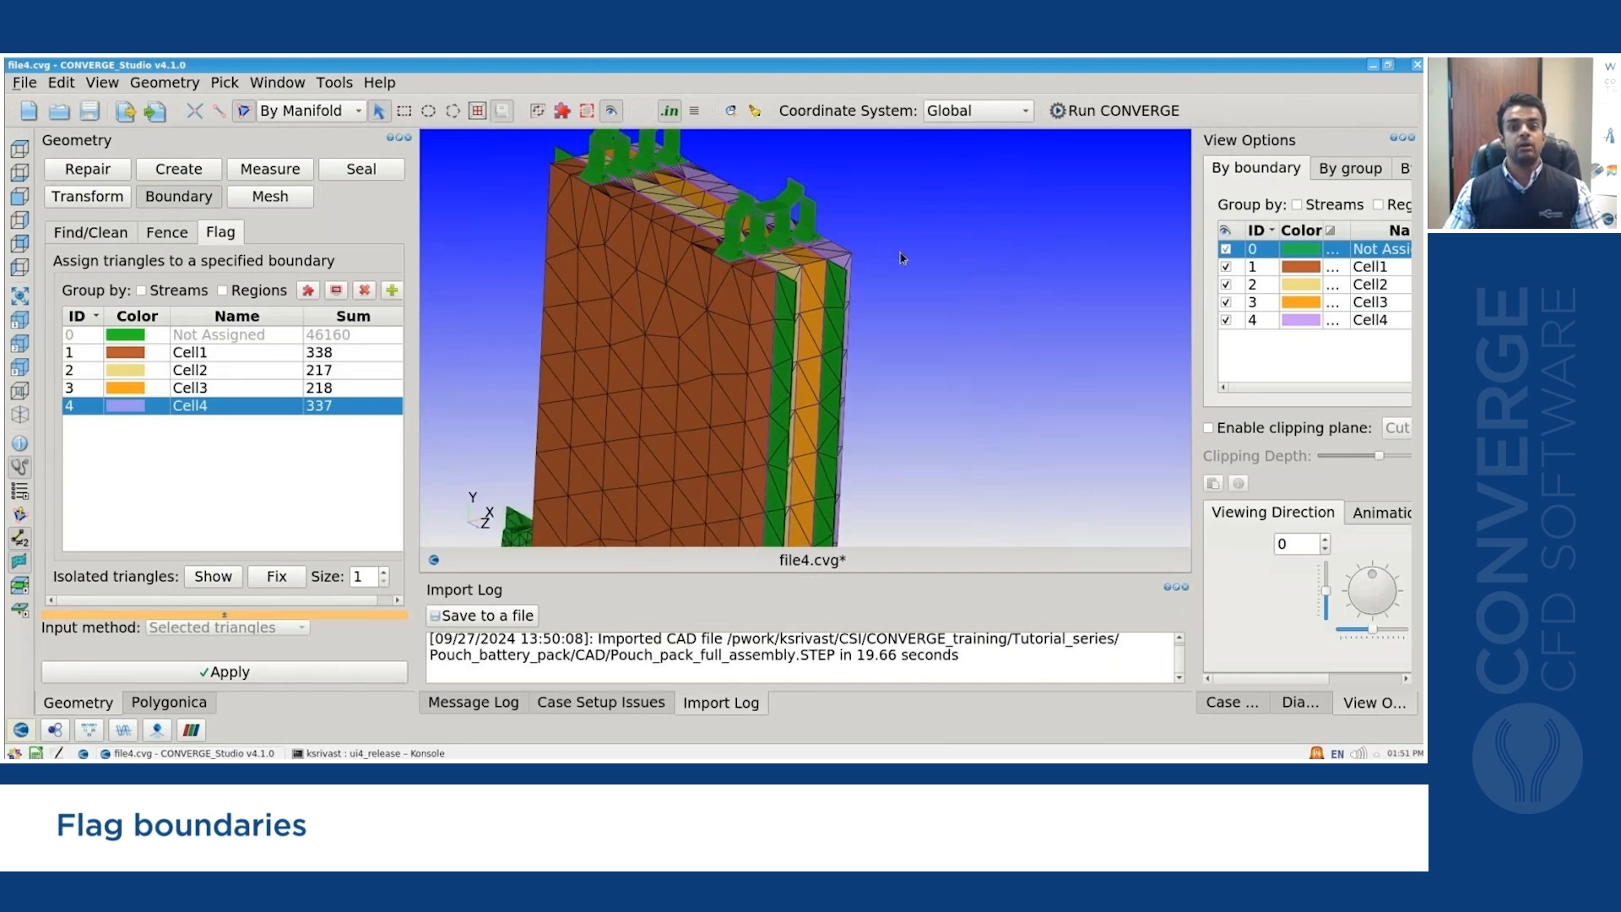
{"action": "scroll", "coordinate": [828, 175], "scroll_direction": "up", "scroll_amount": 5}
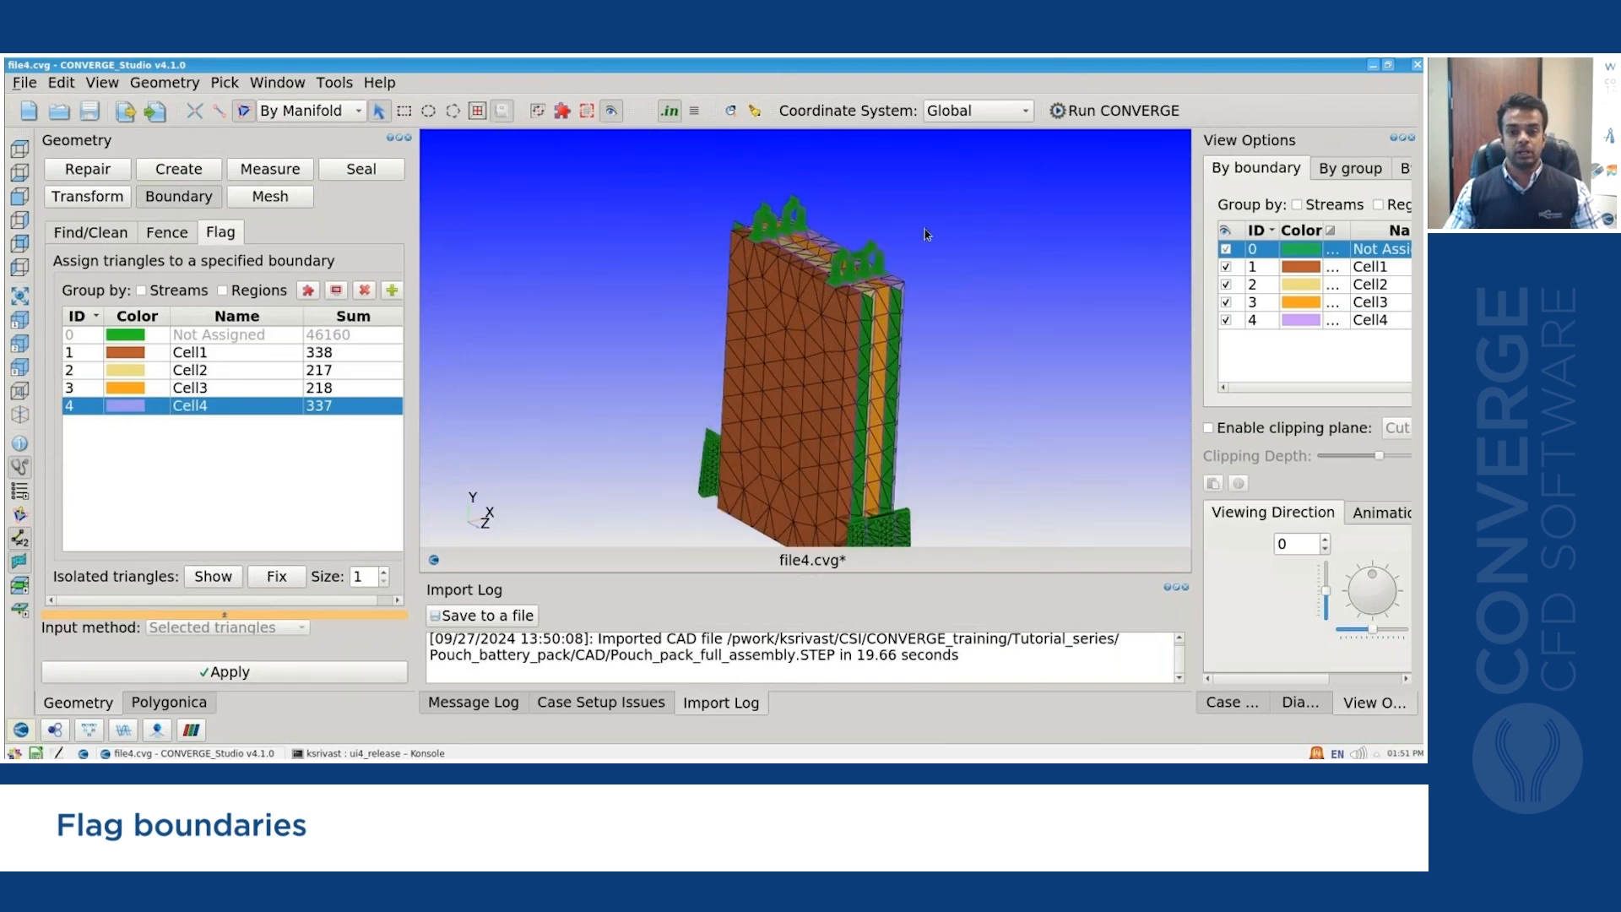
{"action": "scroll", "coordinate": [642, 473], "scroll_direction": "up", "scroll_amount": 3}
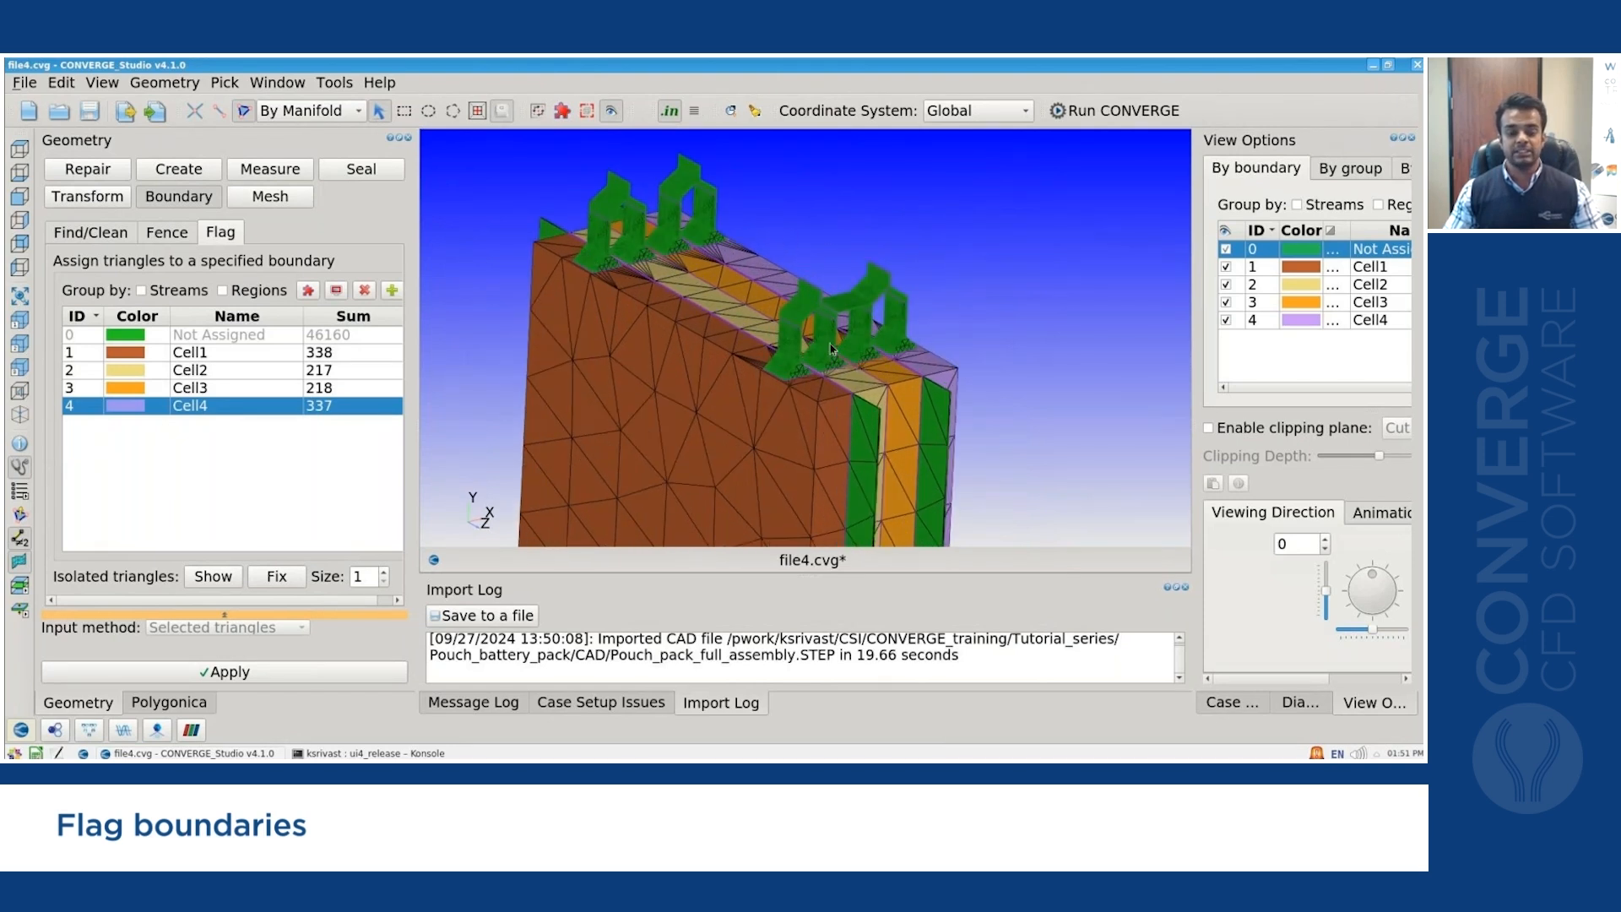
{"action": "left_click", "coordinate": [393, 291]}
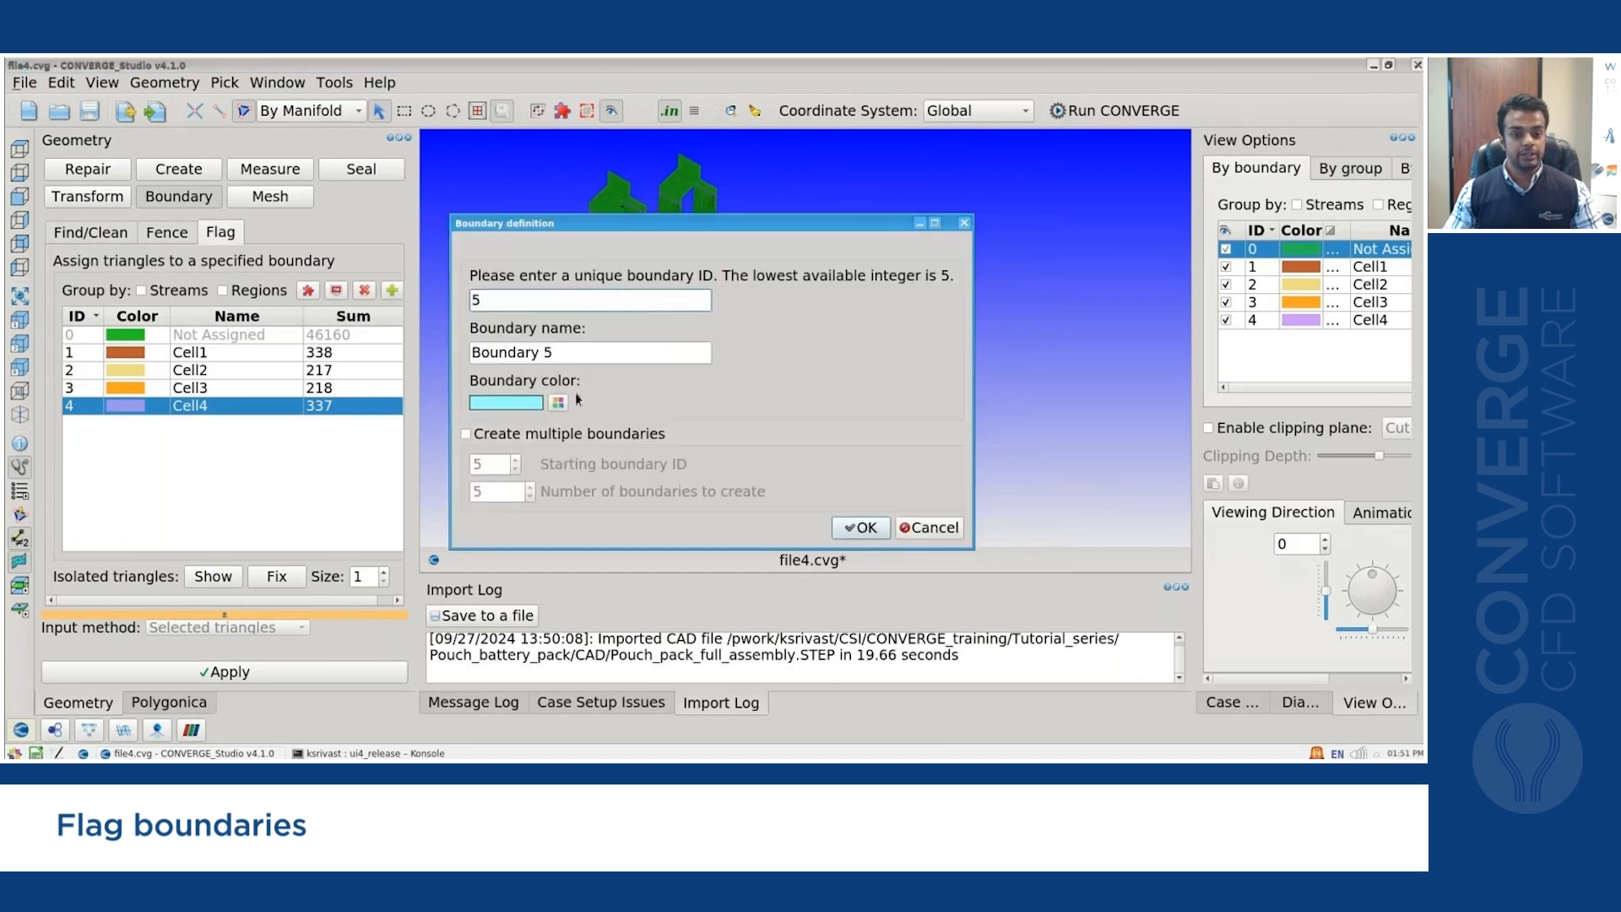
{"action": "left_click", "coordinate": [483, 436]}
{"action": "double_click", "coordinate": [498, 492]}
{"action": "type", "text": "2"}
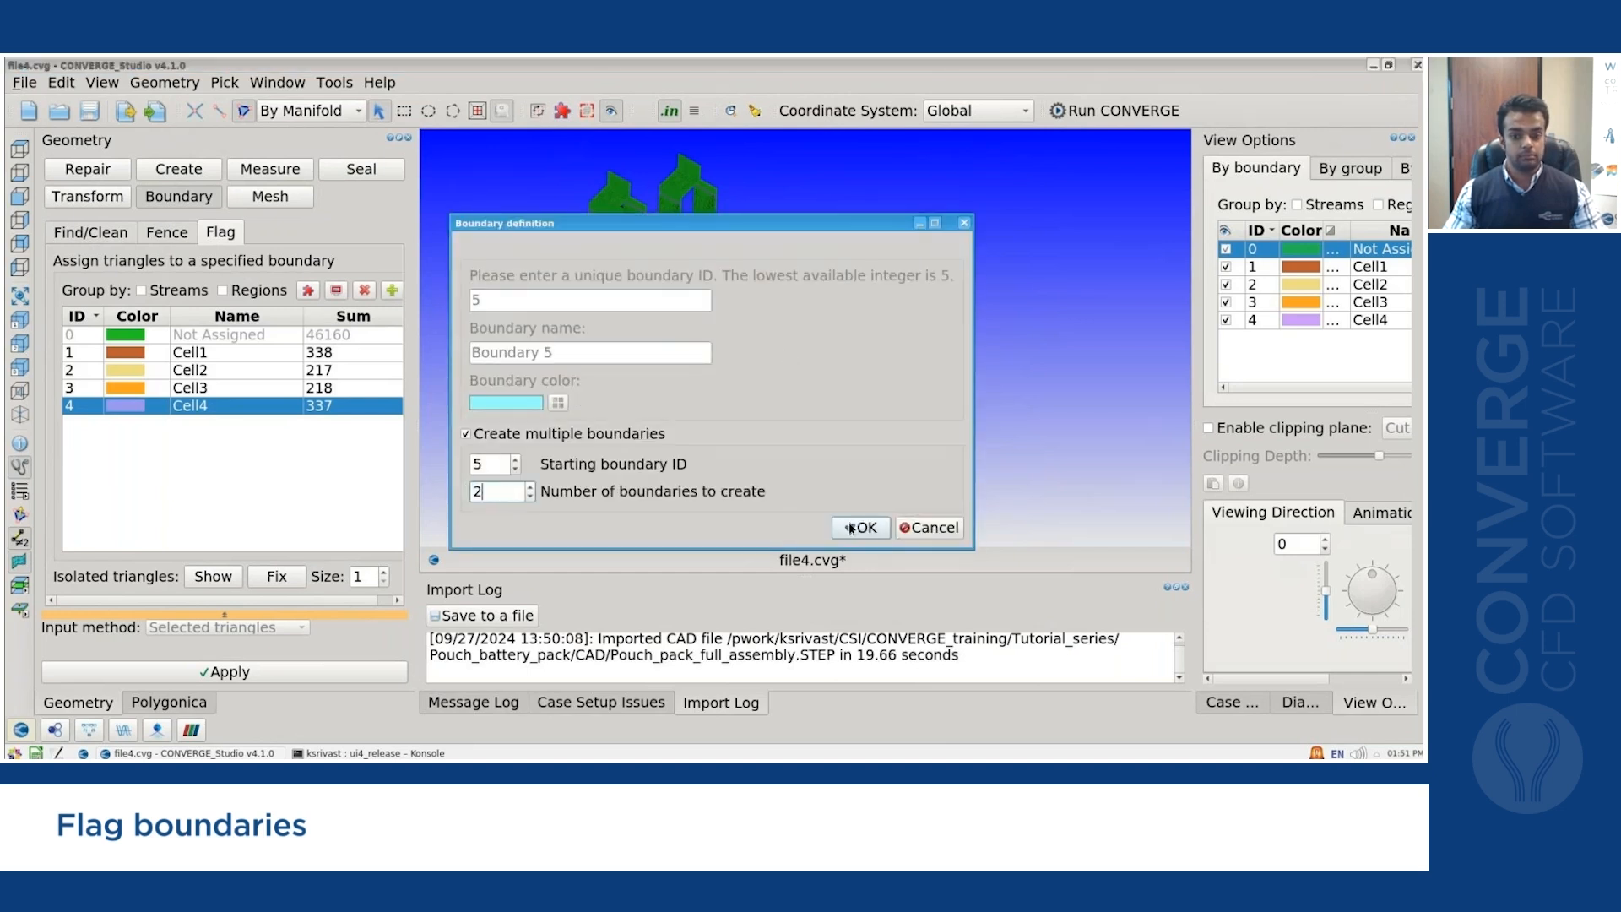
{"action": "left_click", "coordinate": [856, 528]}
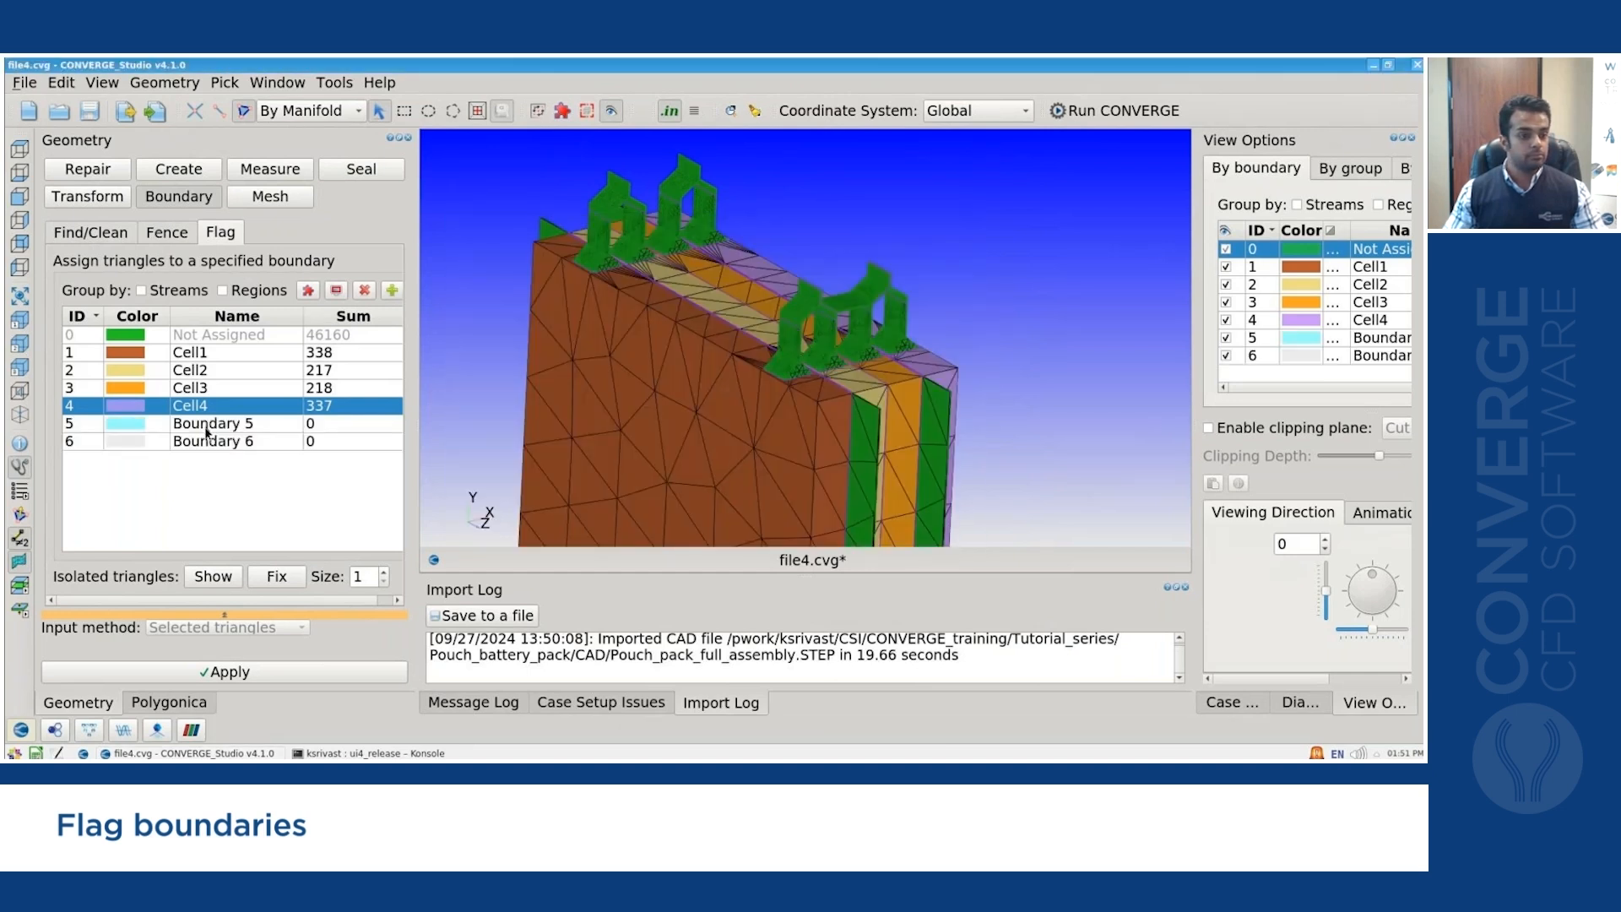
Rename boundaries 5 and 6 as TabP and TabN.
{"action": "double_click", "coordinate": [204, 425]}
{"action": "type", "text": "Tab_P"}
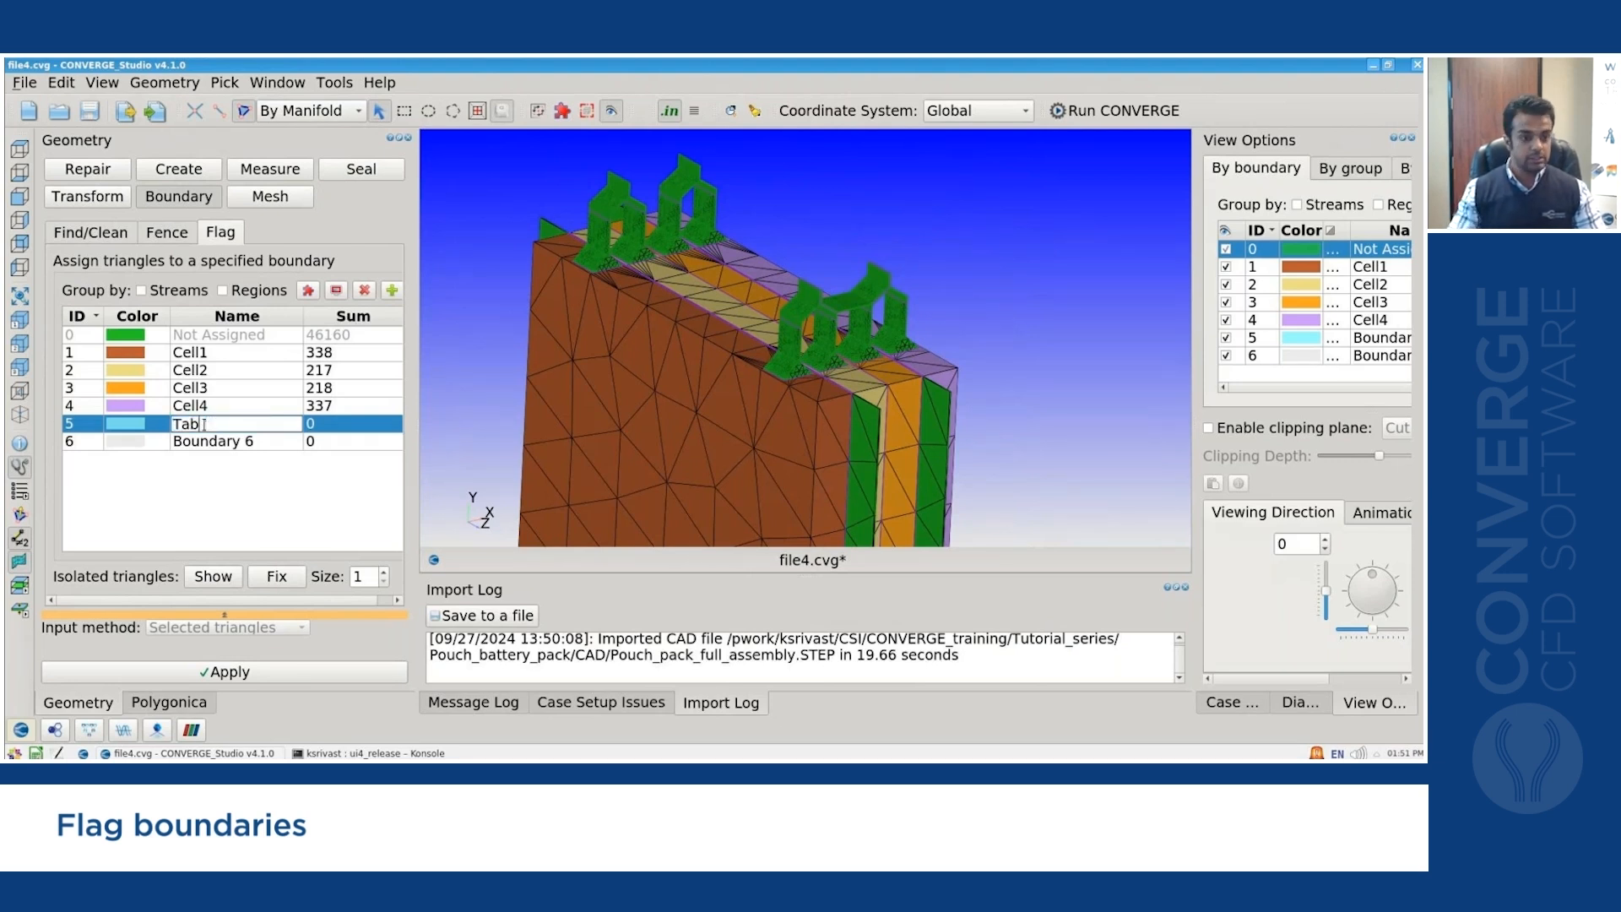
{"action": "double_click", "coordinate": [192, 441]}
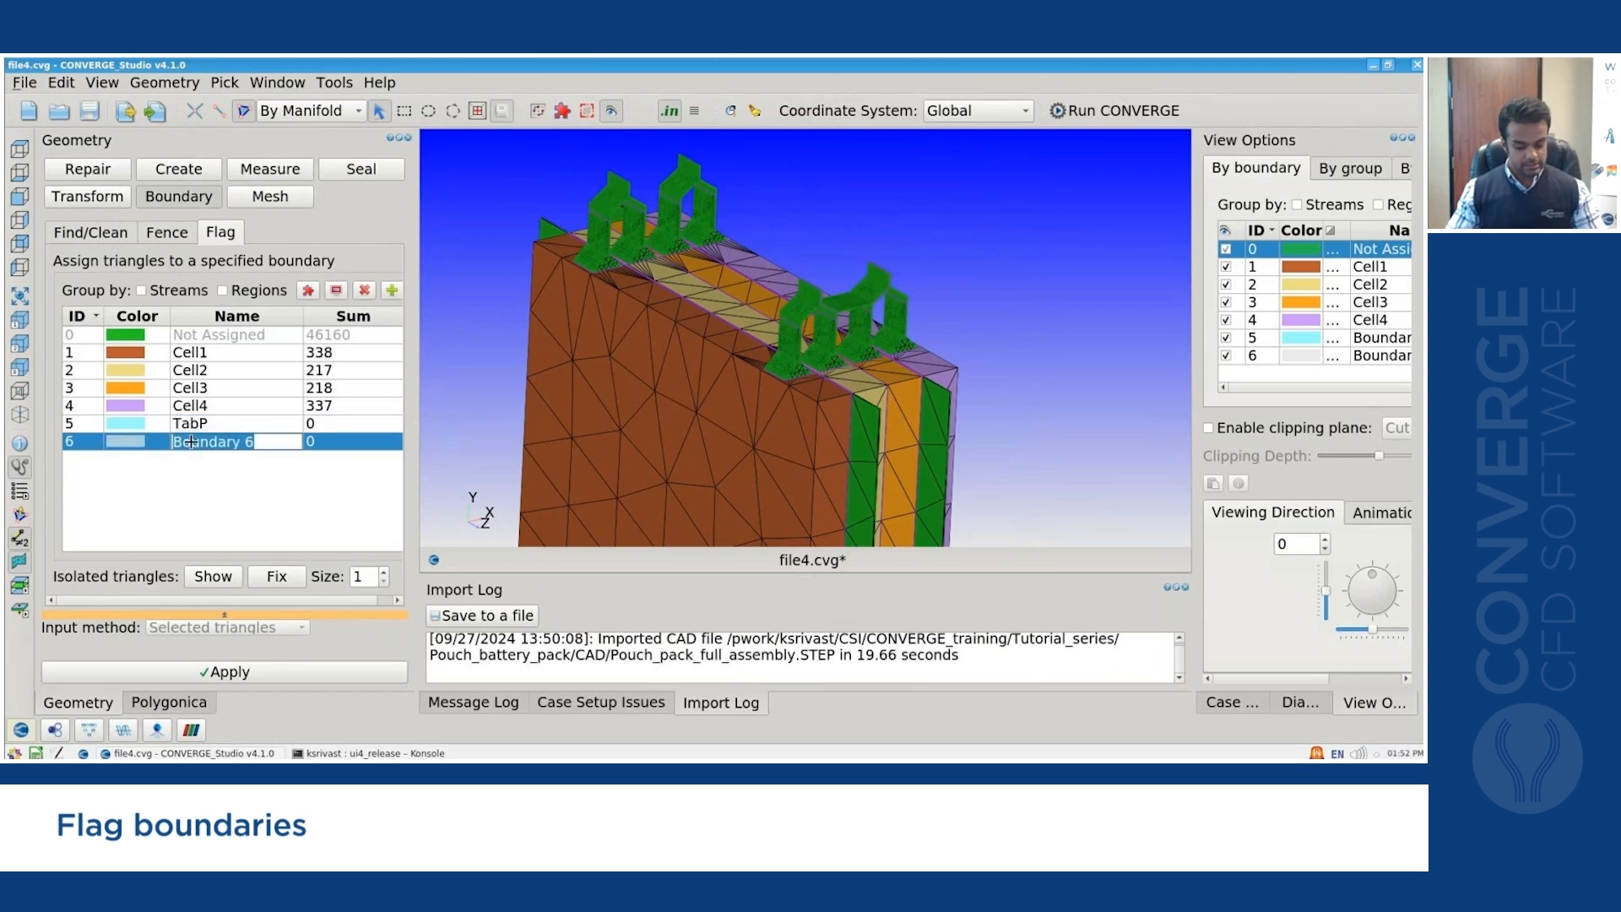
{"action": "type", "text": "TabN"}
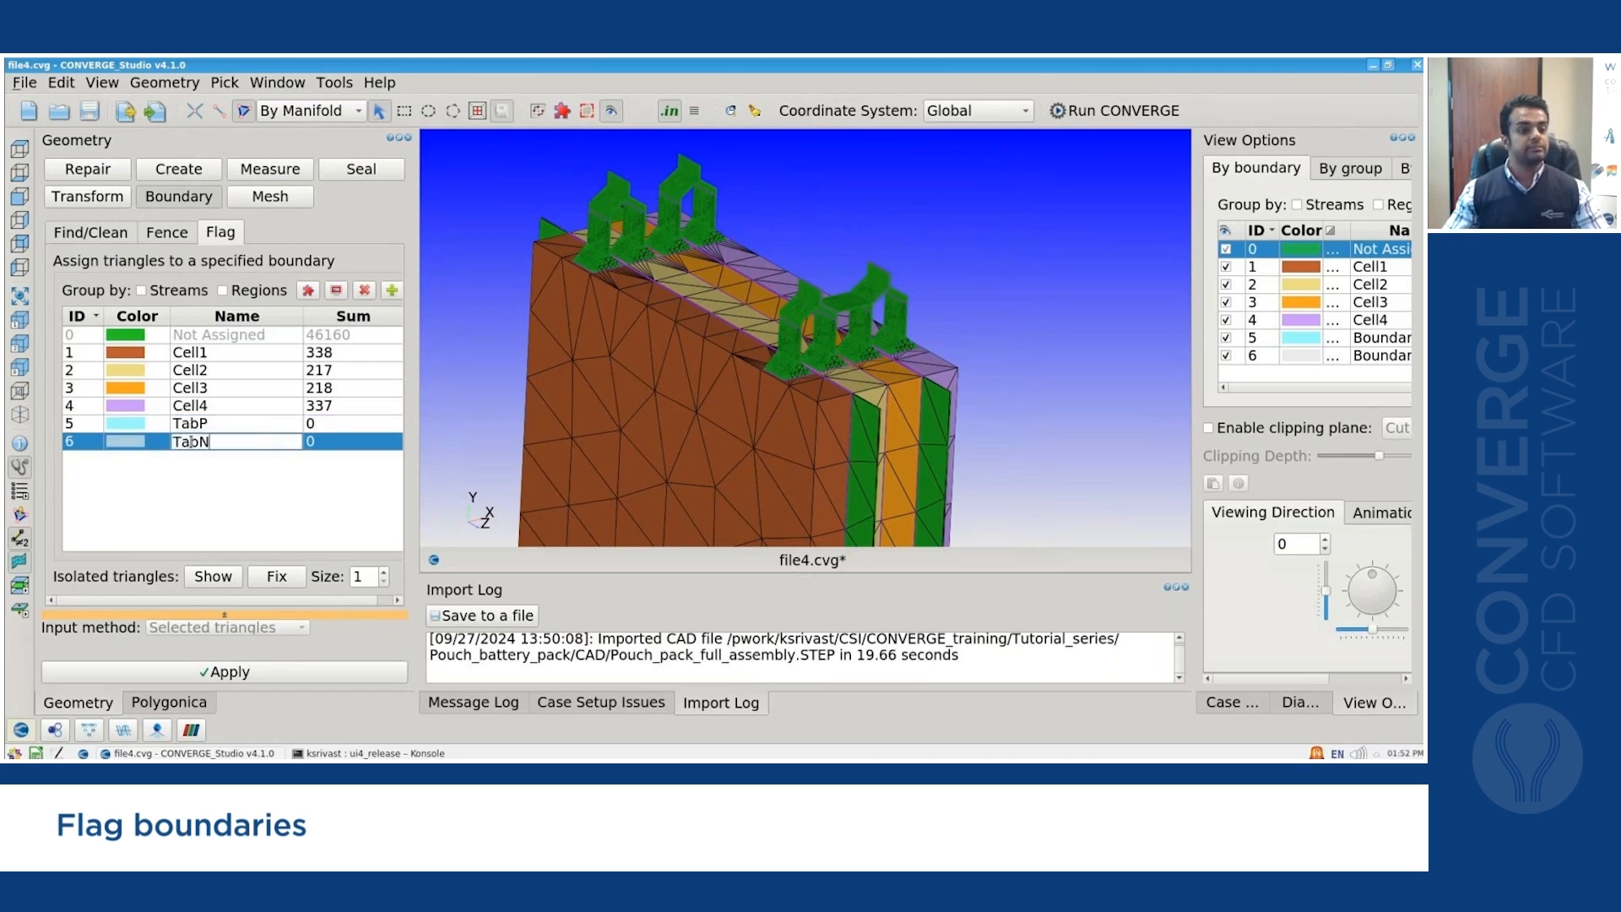
{"action": "key", "text": "Return"}
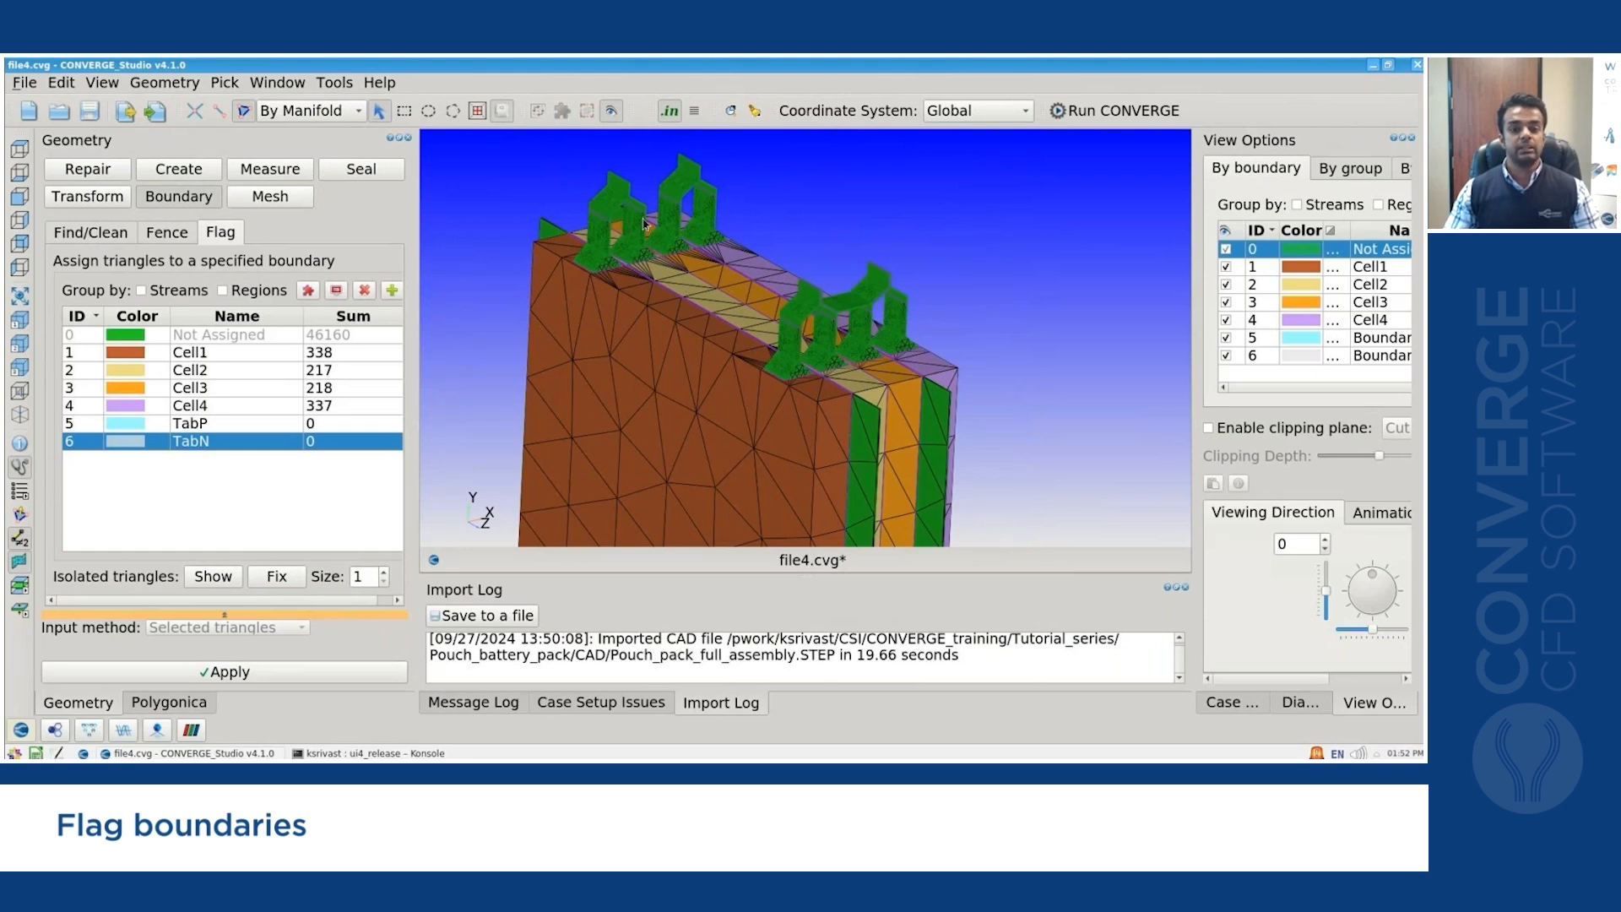
Assign the far-end tabs of the two front cells to boundary TabP and their near-end tabs to TabN.
{"action": "left_click_drag", "start_coordinate": [644, 223], "coordinate": [664, 302]}
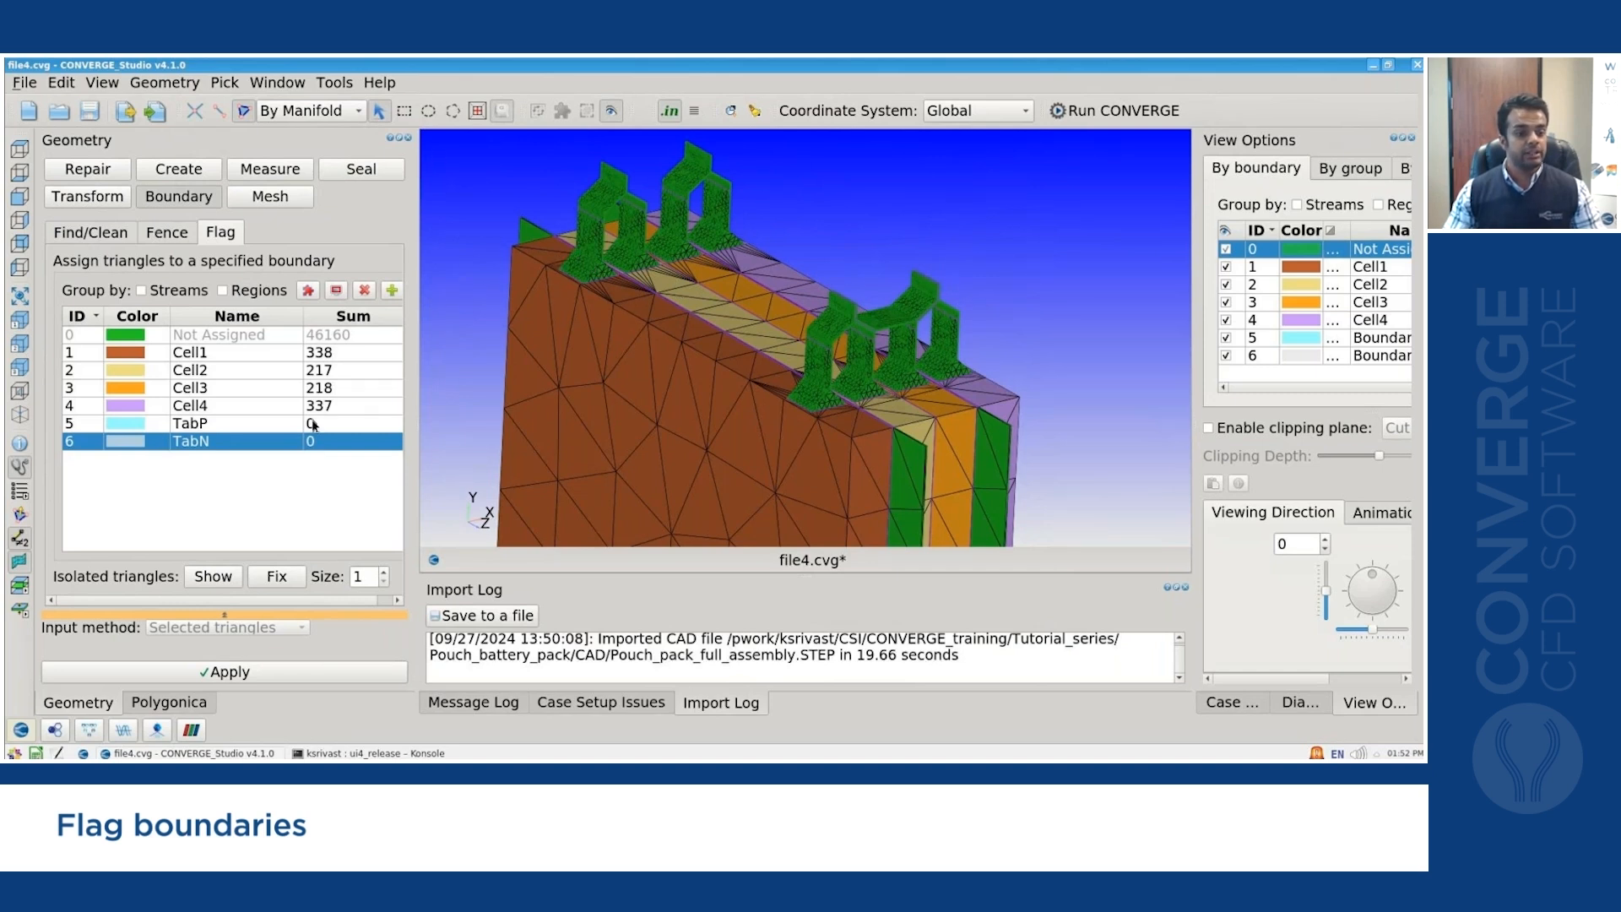
{"action": "key", "text": "Up"}
{"action": "left_click", "coordinate": [589, 258]}
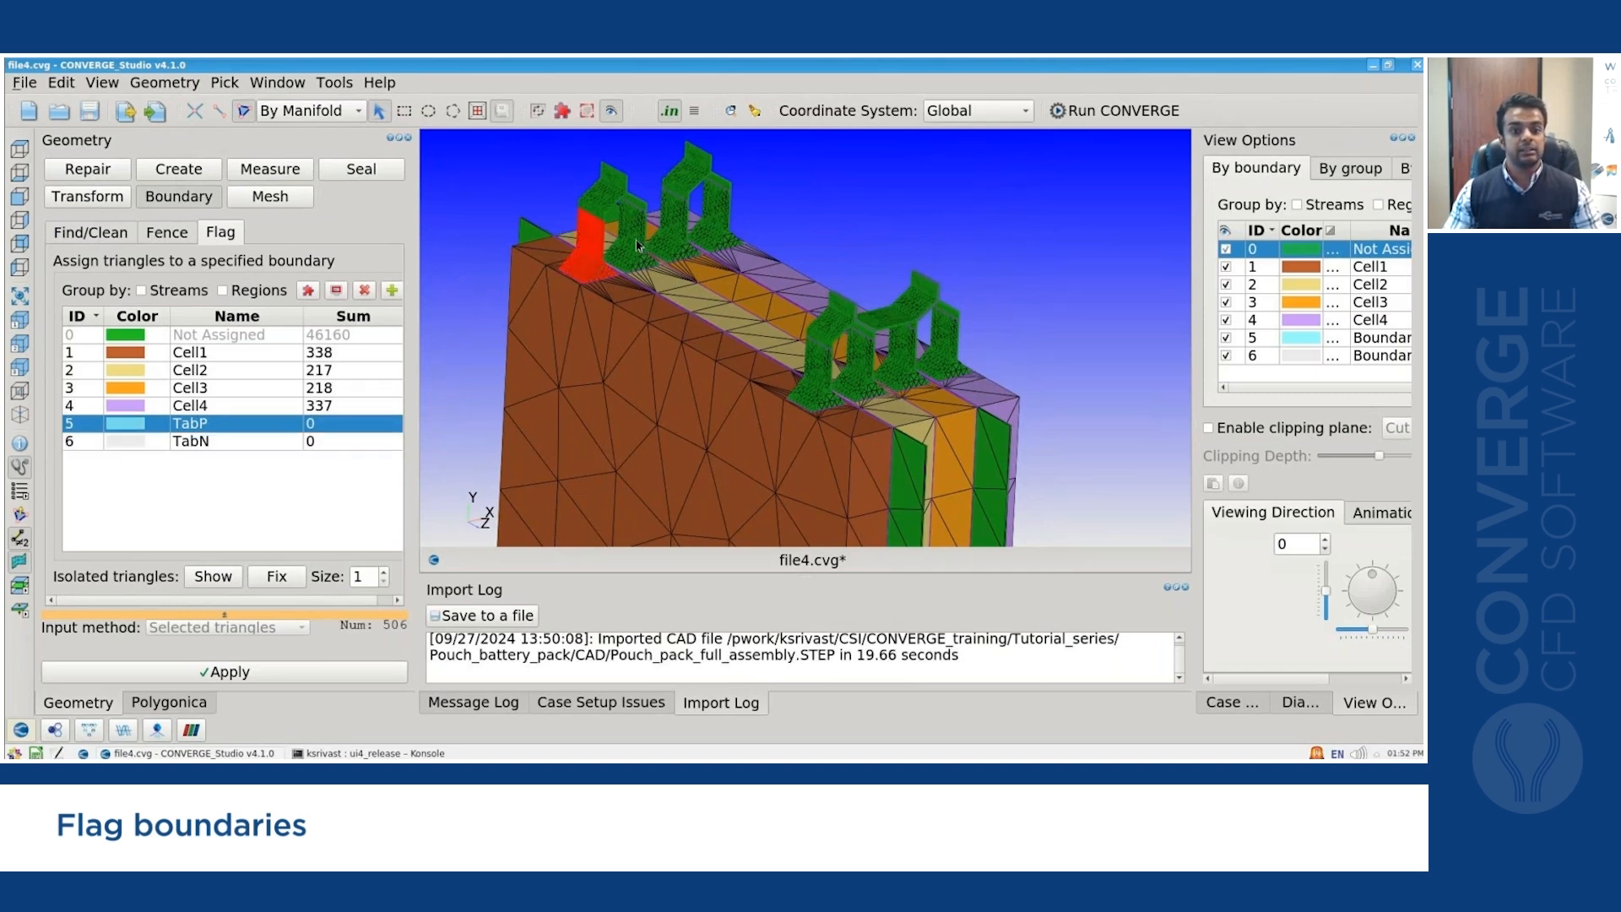
{"action": "left_click", "coordinate": [636, 245]}
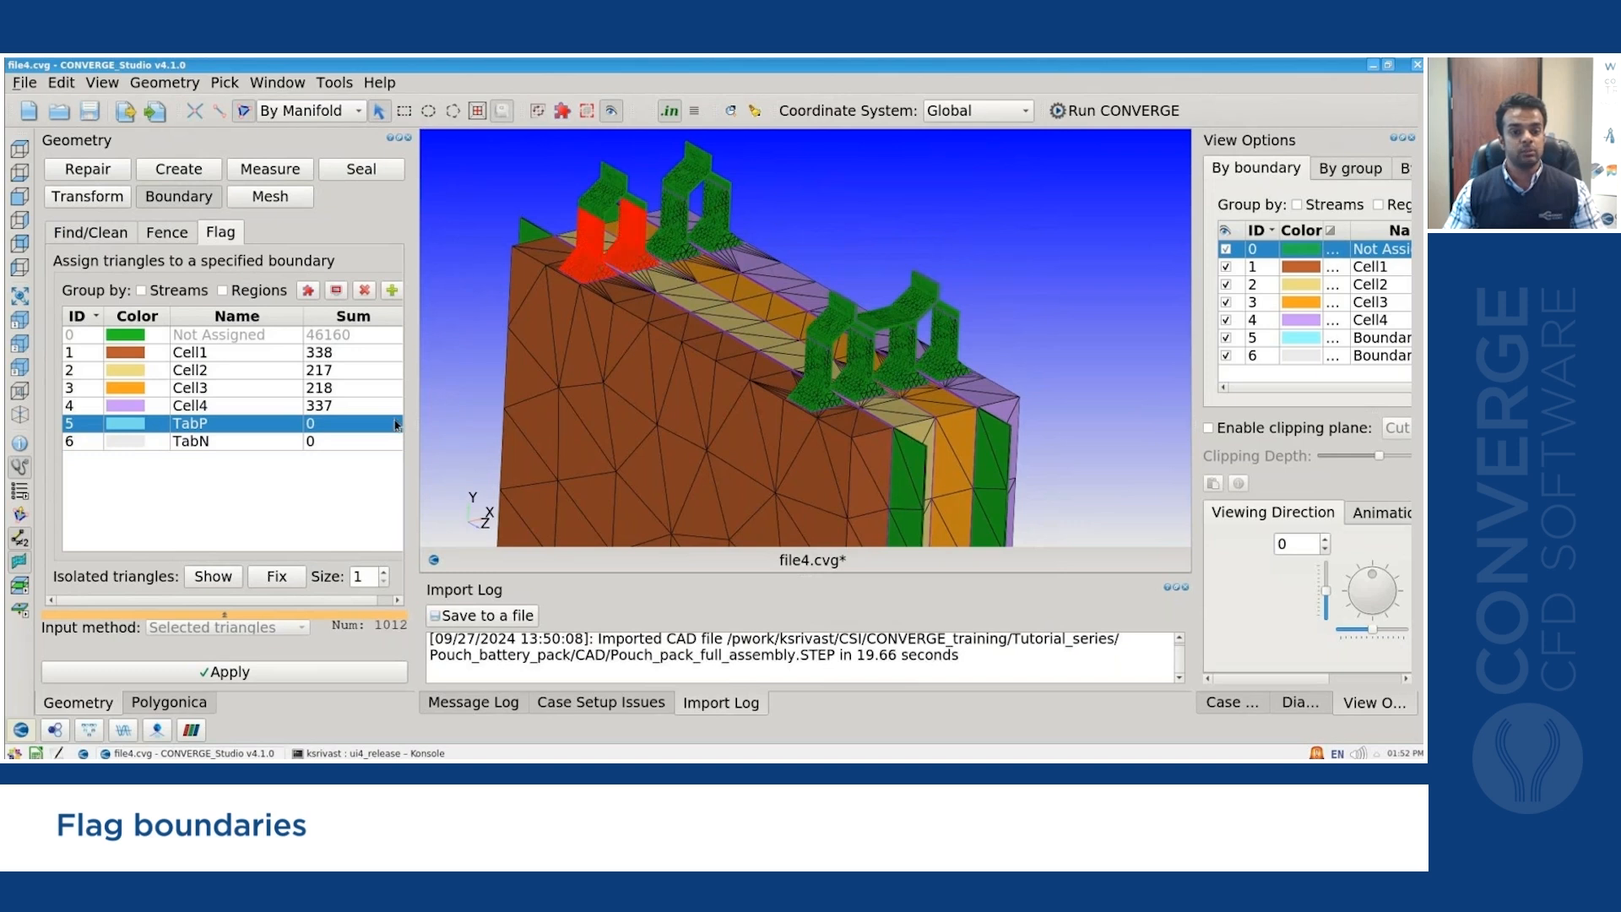
{"action": "left_click", "coordinate": [318, 677]}
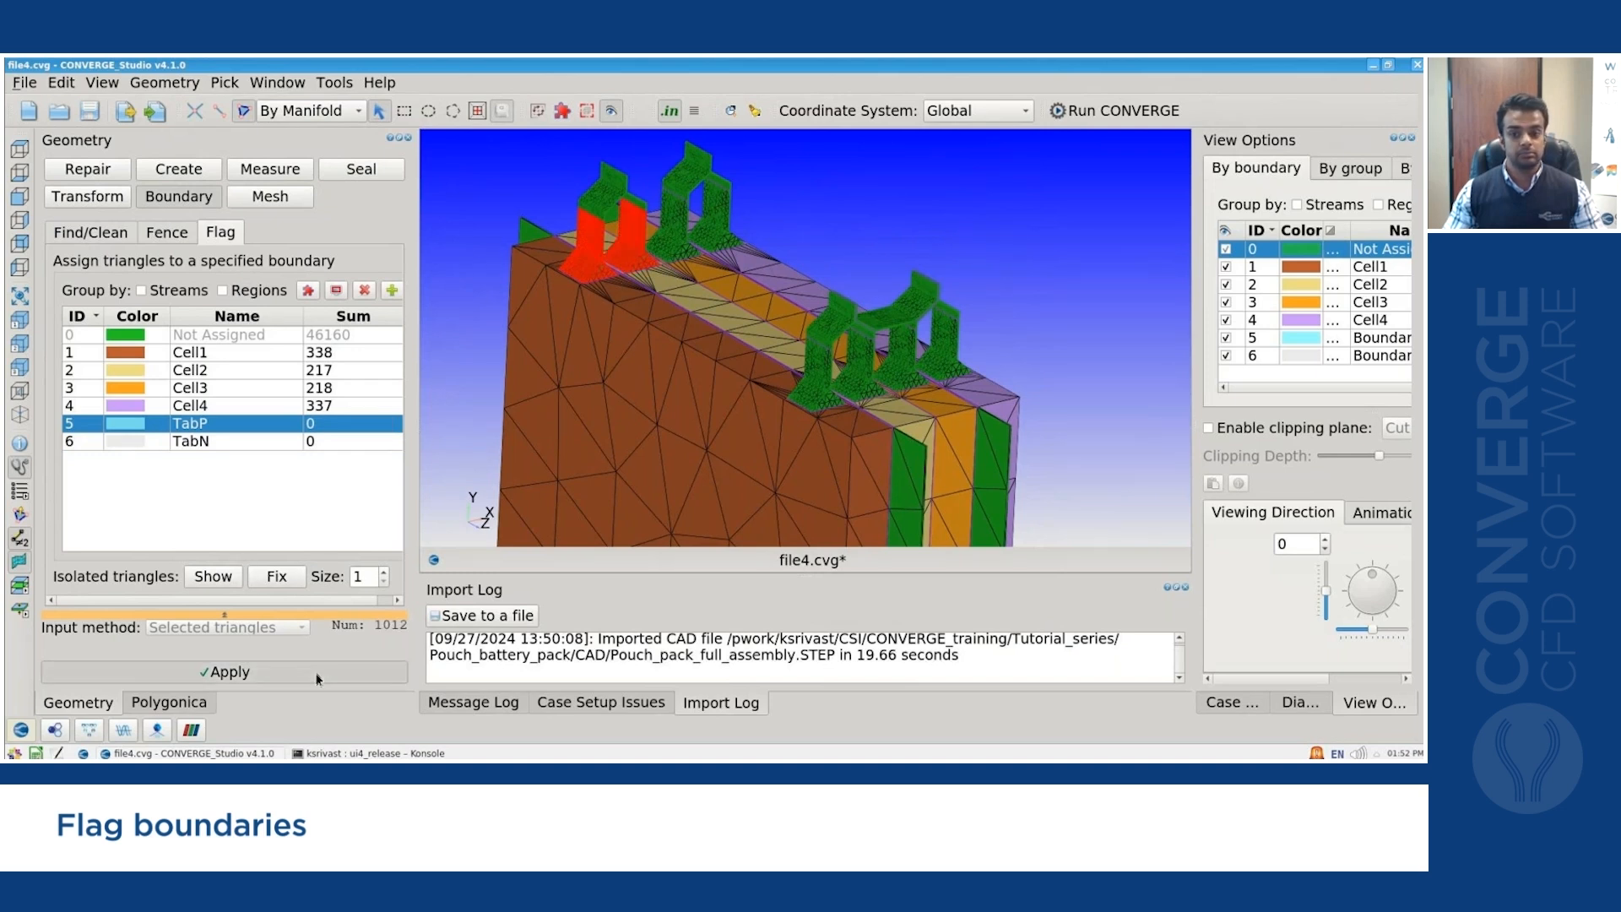
{"action": "left_click", "coordinate": [837, 393]}
{"action": "left_click", "coordinate": [862, 385]}
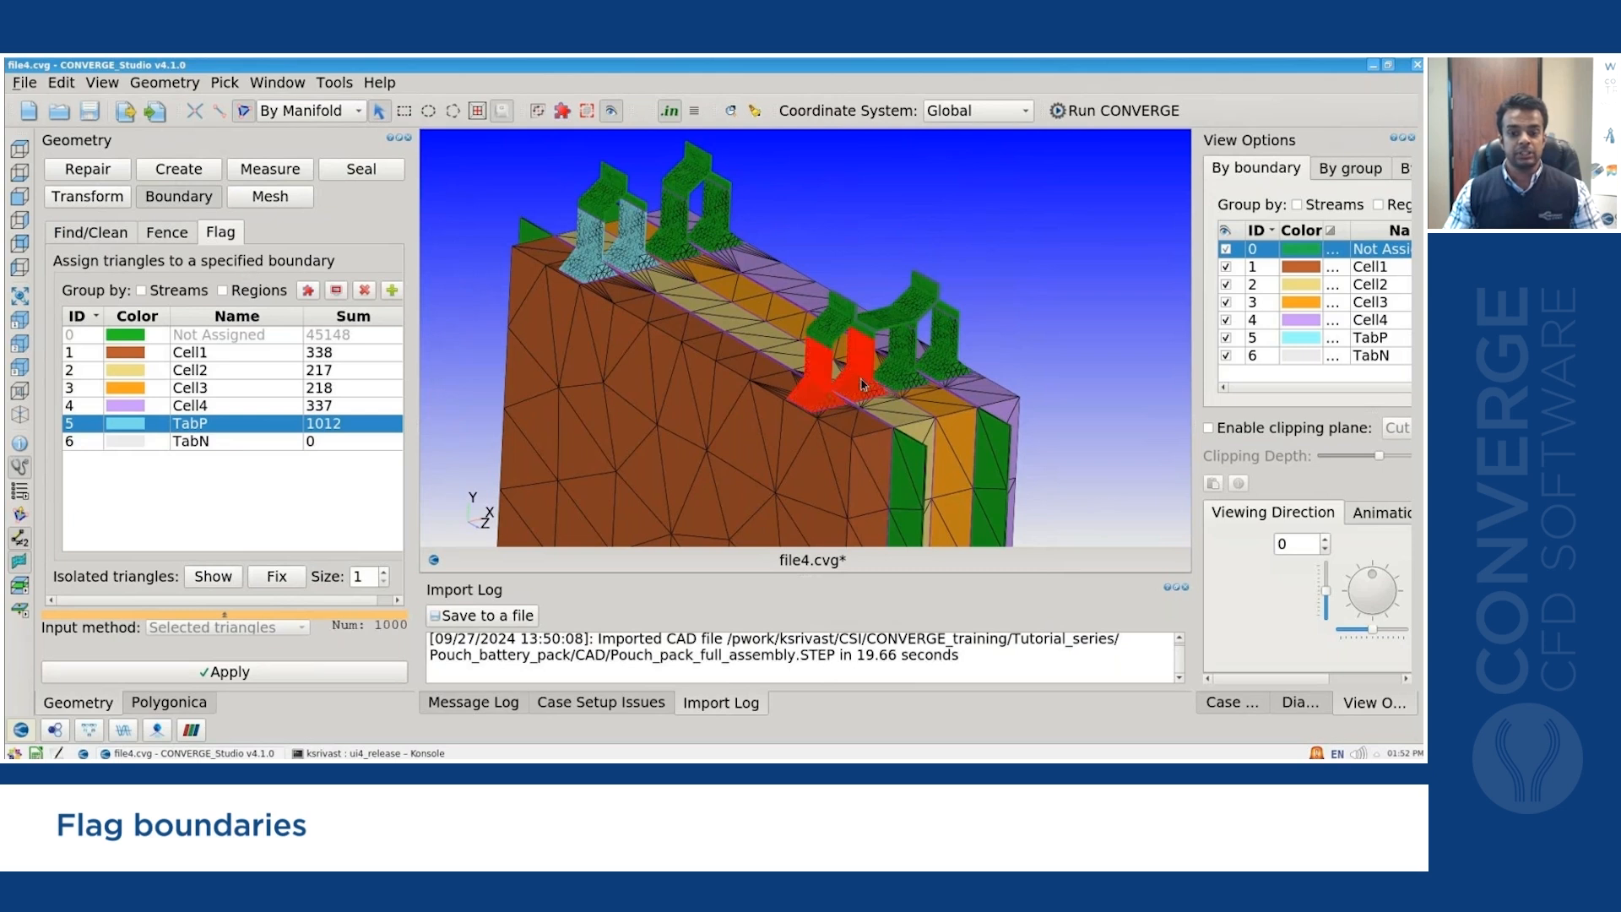
{"action": "left_click", "coordinate": [270, 444]}
{"action": "left_click", "coordinate": [325, 674]}
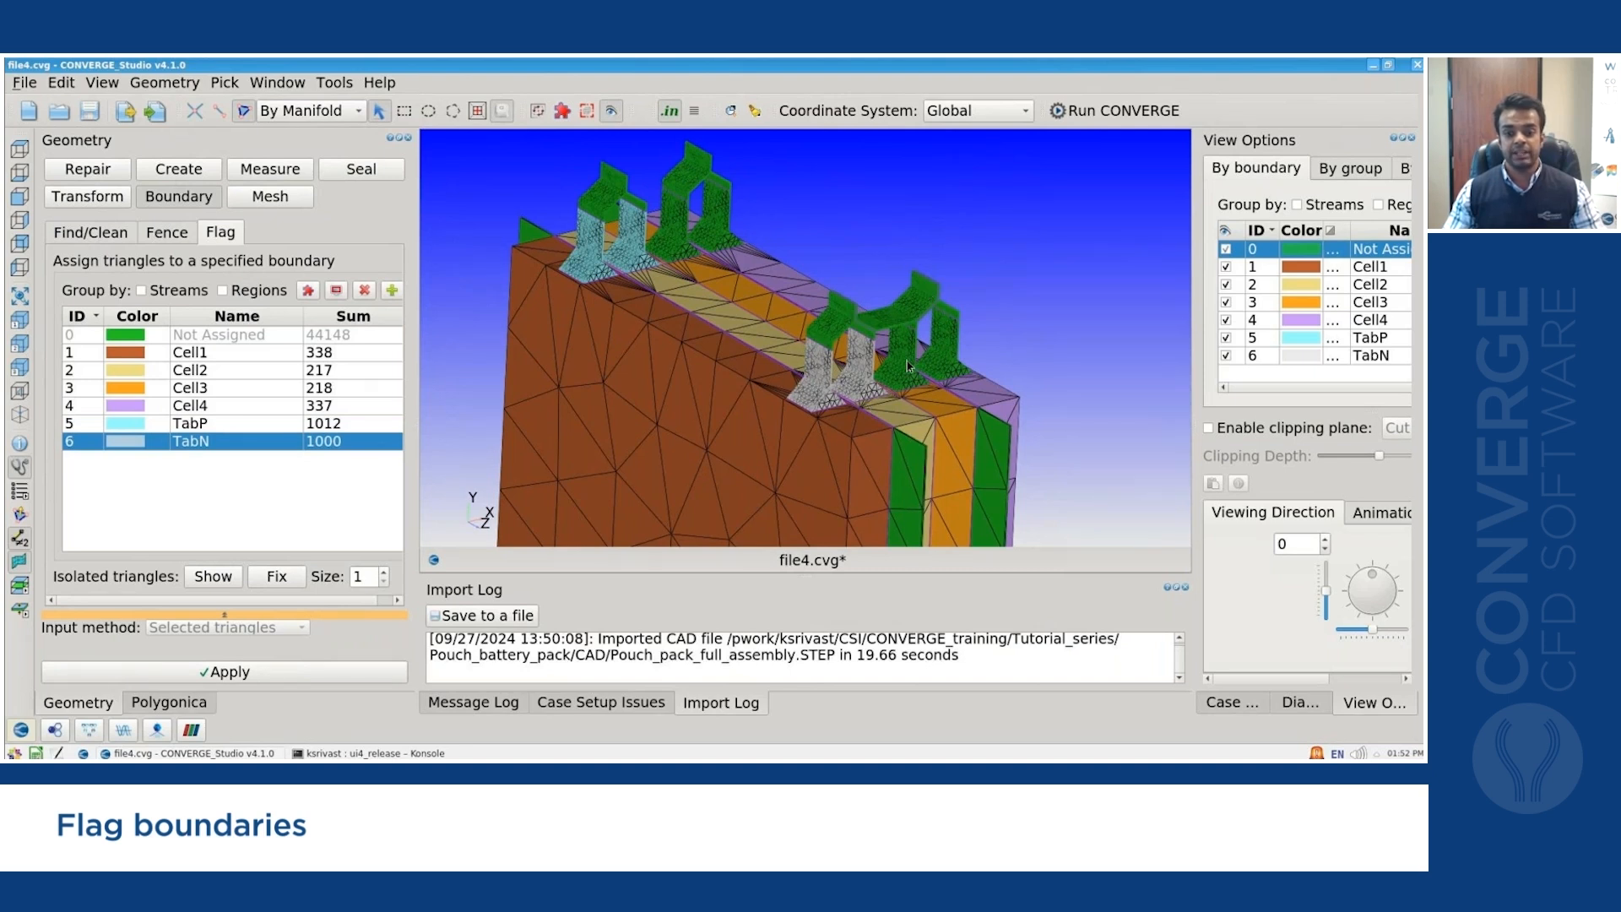
Assign the near-end tabs of the two rear cells to boundary TabP and their far-end tabs to TabN.
{"action": "left_click", "coordinate": [948, 365]}
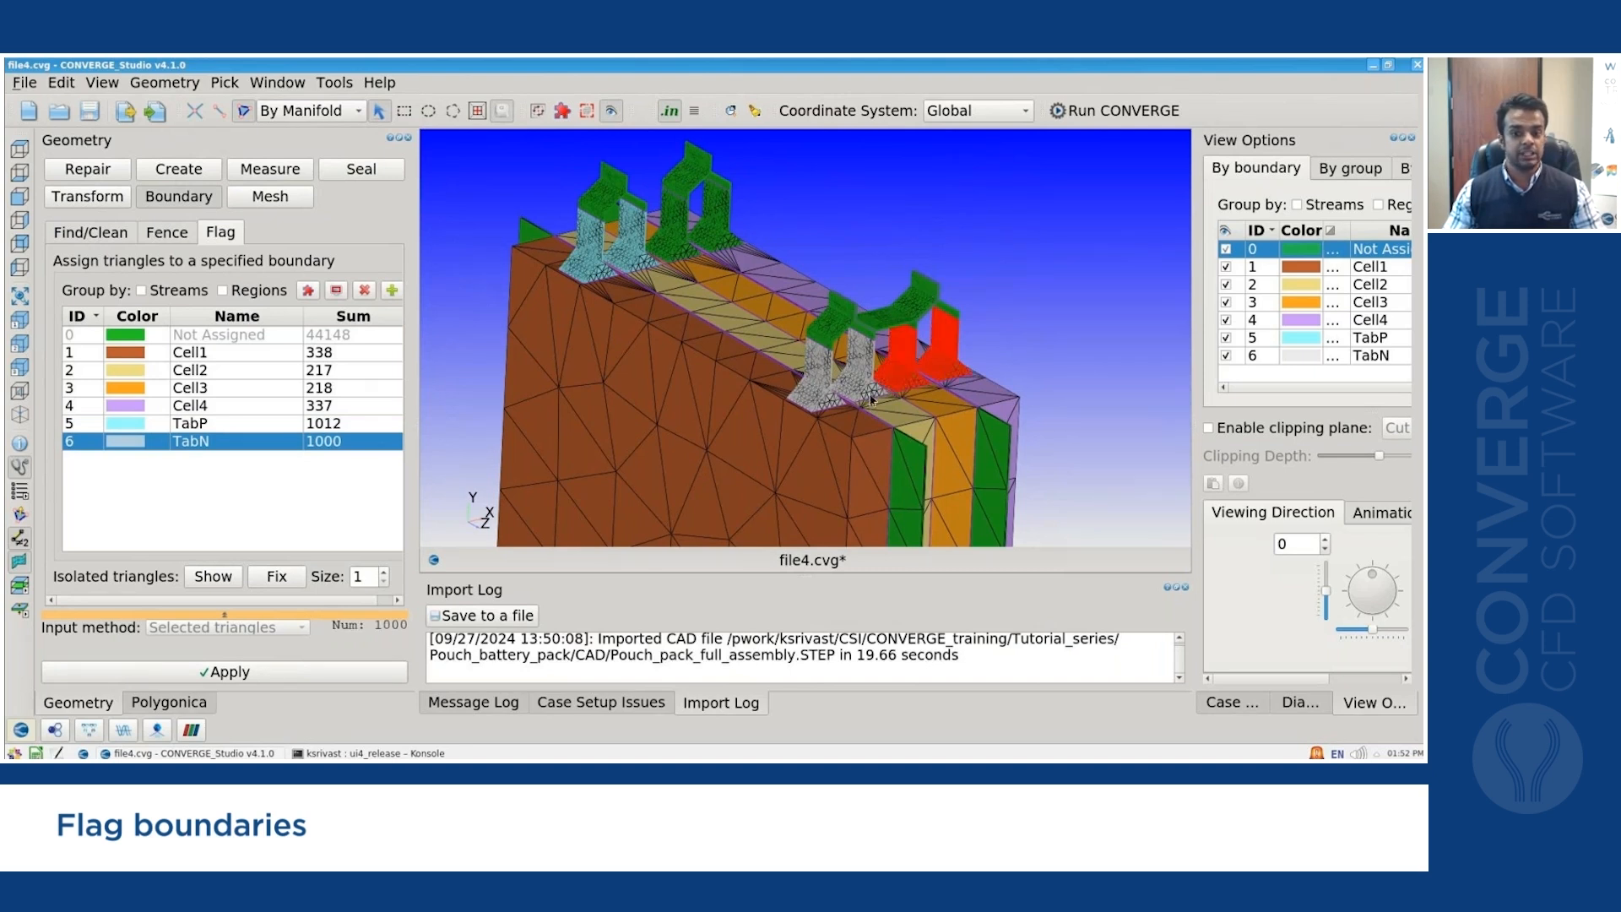
{"action": "left_click", "coordinate": [269, 426]}
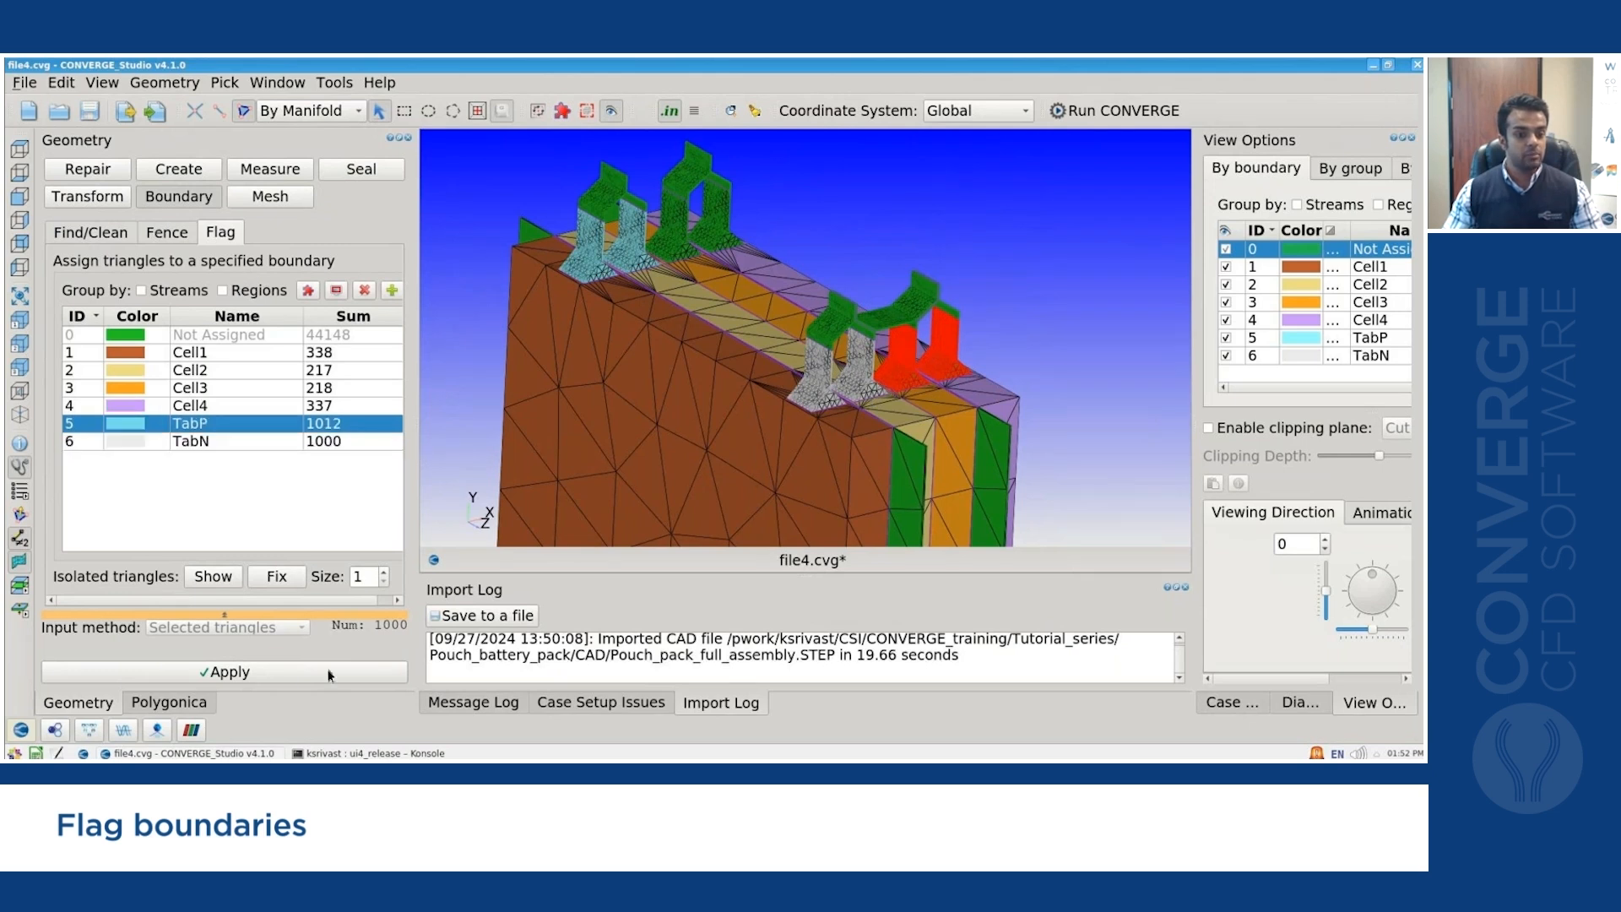
{"action": "left_click", "coordinate": [329, 673]}
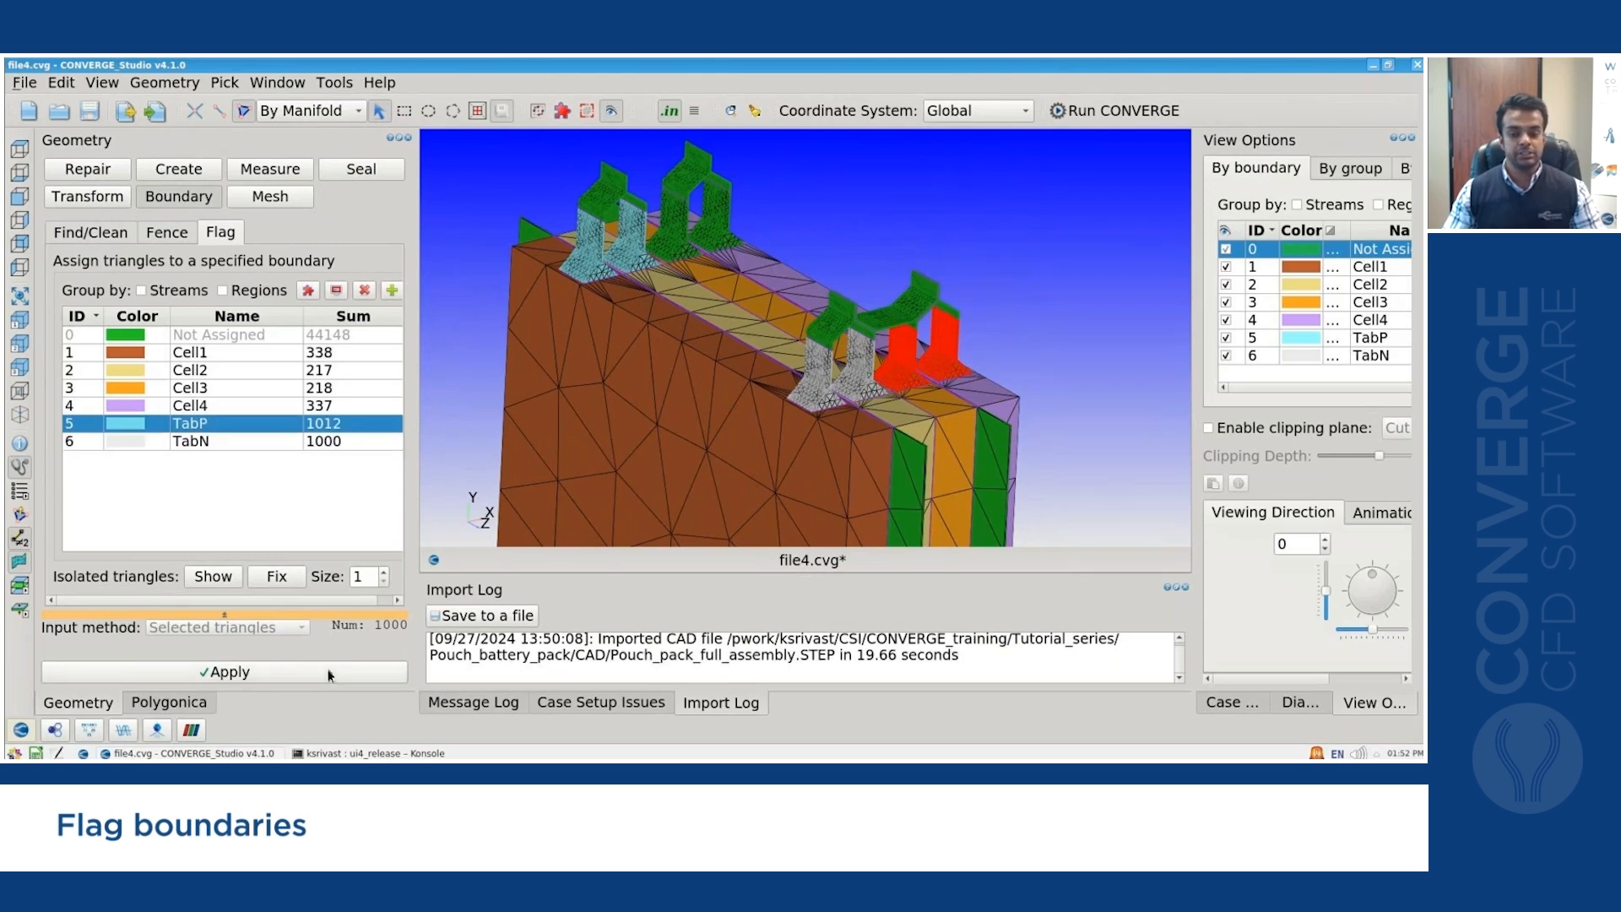
{"action": "left_click", "coordinate": [678, 230]}
{"action": "left_click", "coordinate": [722, 222]}
{"action": "left_click", "coordinate": [327, 442]}
{"action": "left_click", "coordinate": [335, 676]}
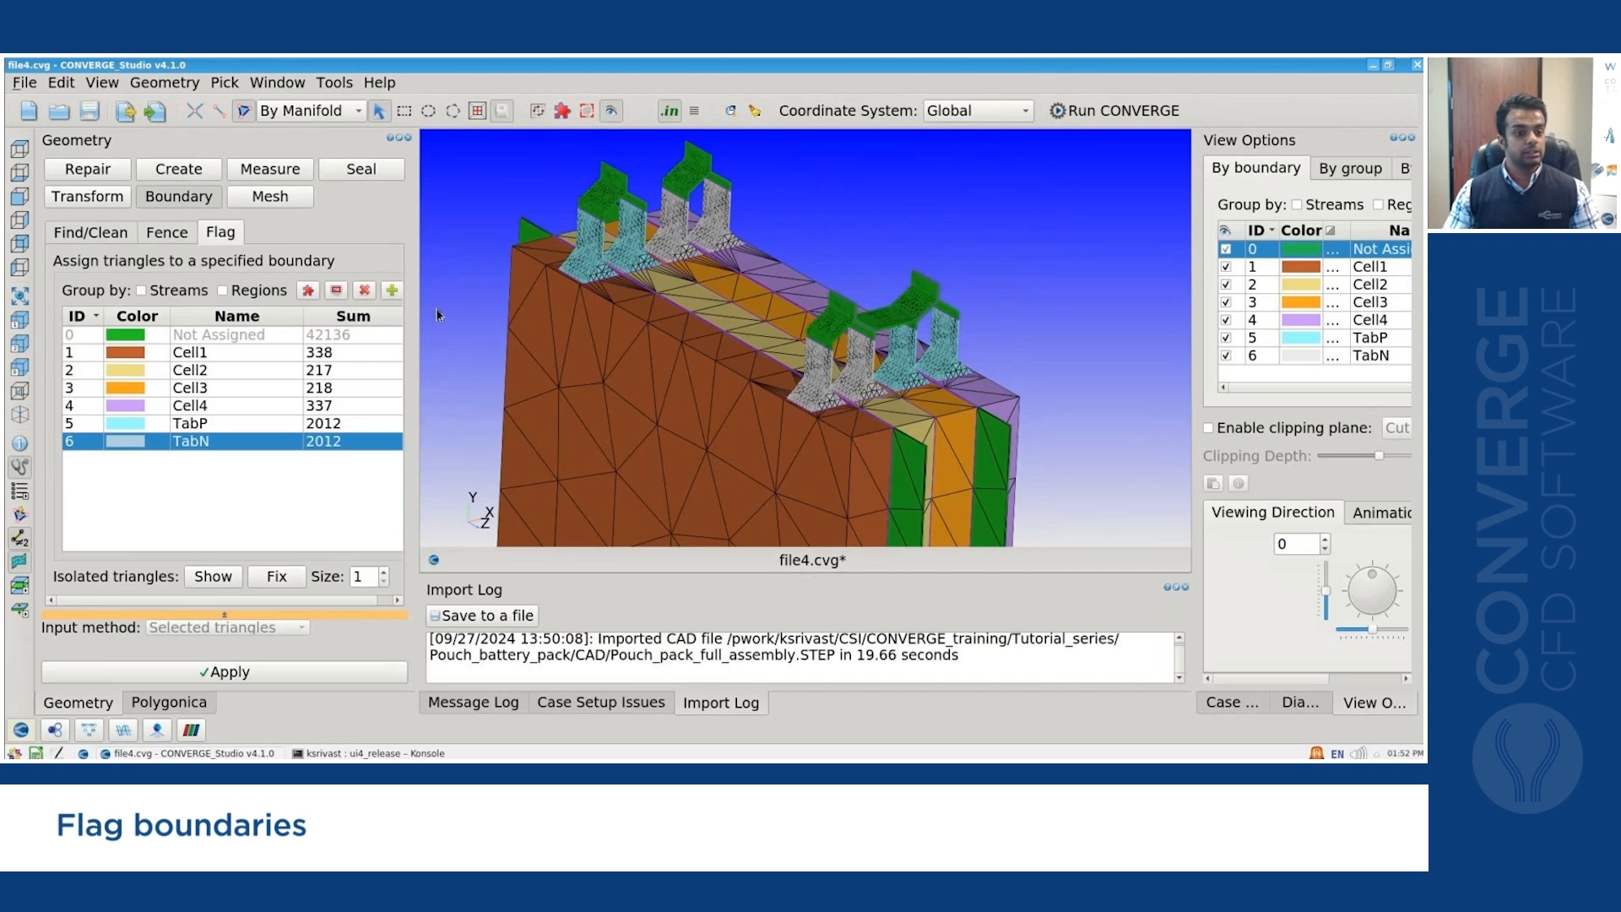
Create boundary 7 and rename it Busbar.
{"action": "left_click", "coordinate": [392, 289]}
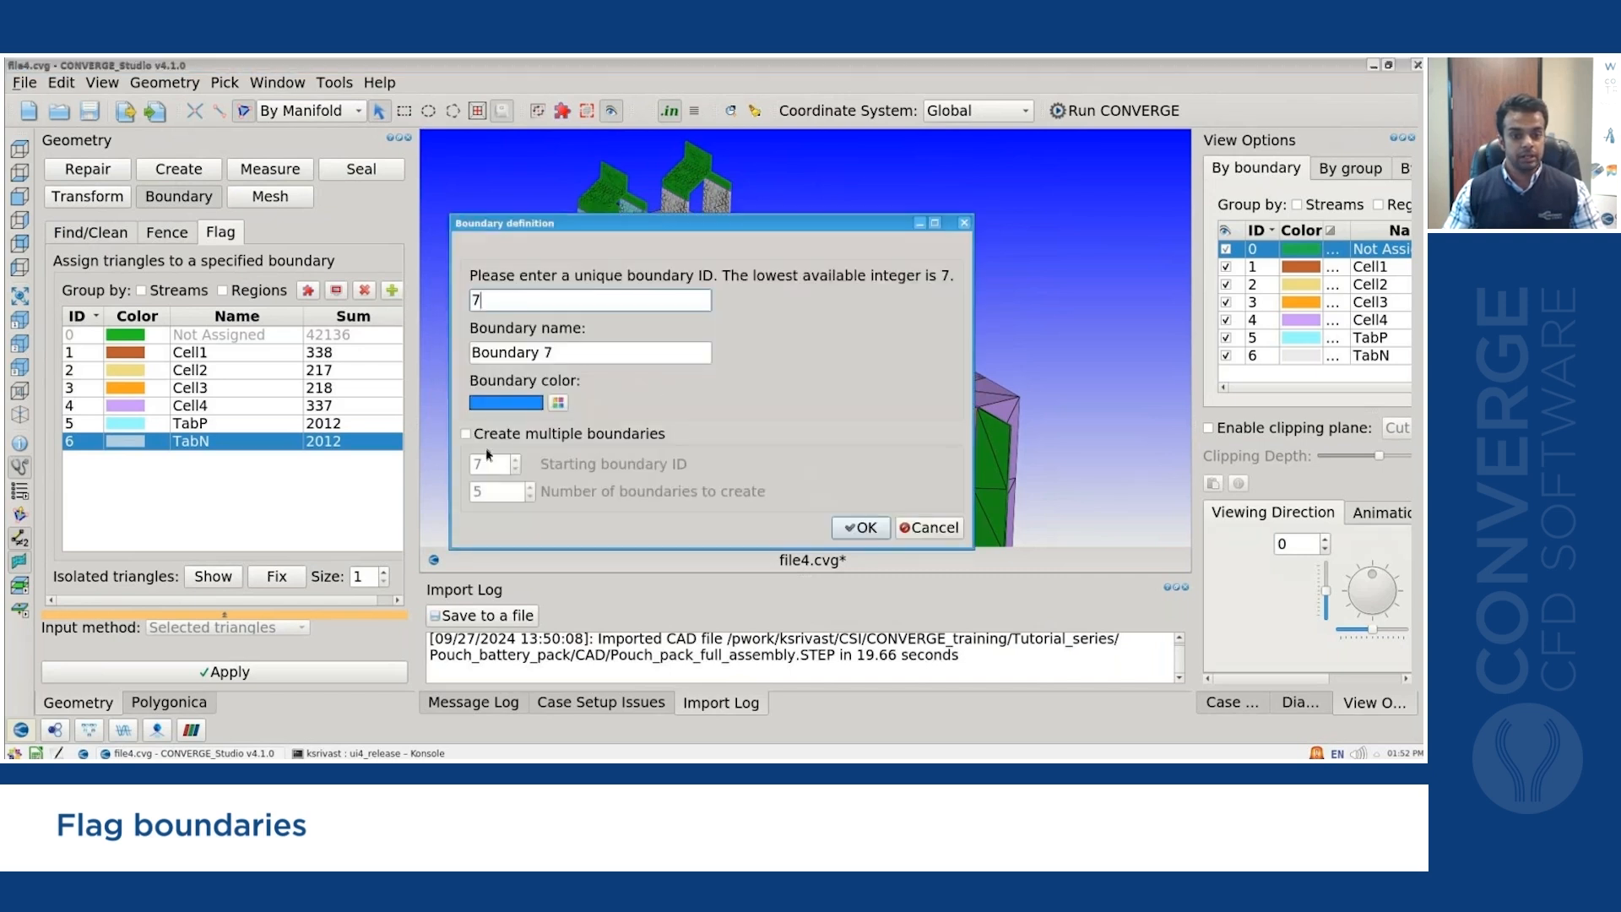
{"action": "left_click", "coordinate": [465, 433]}
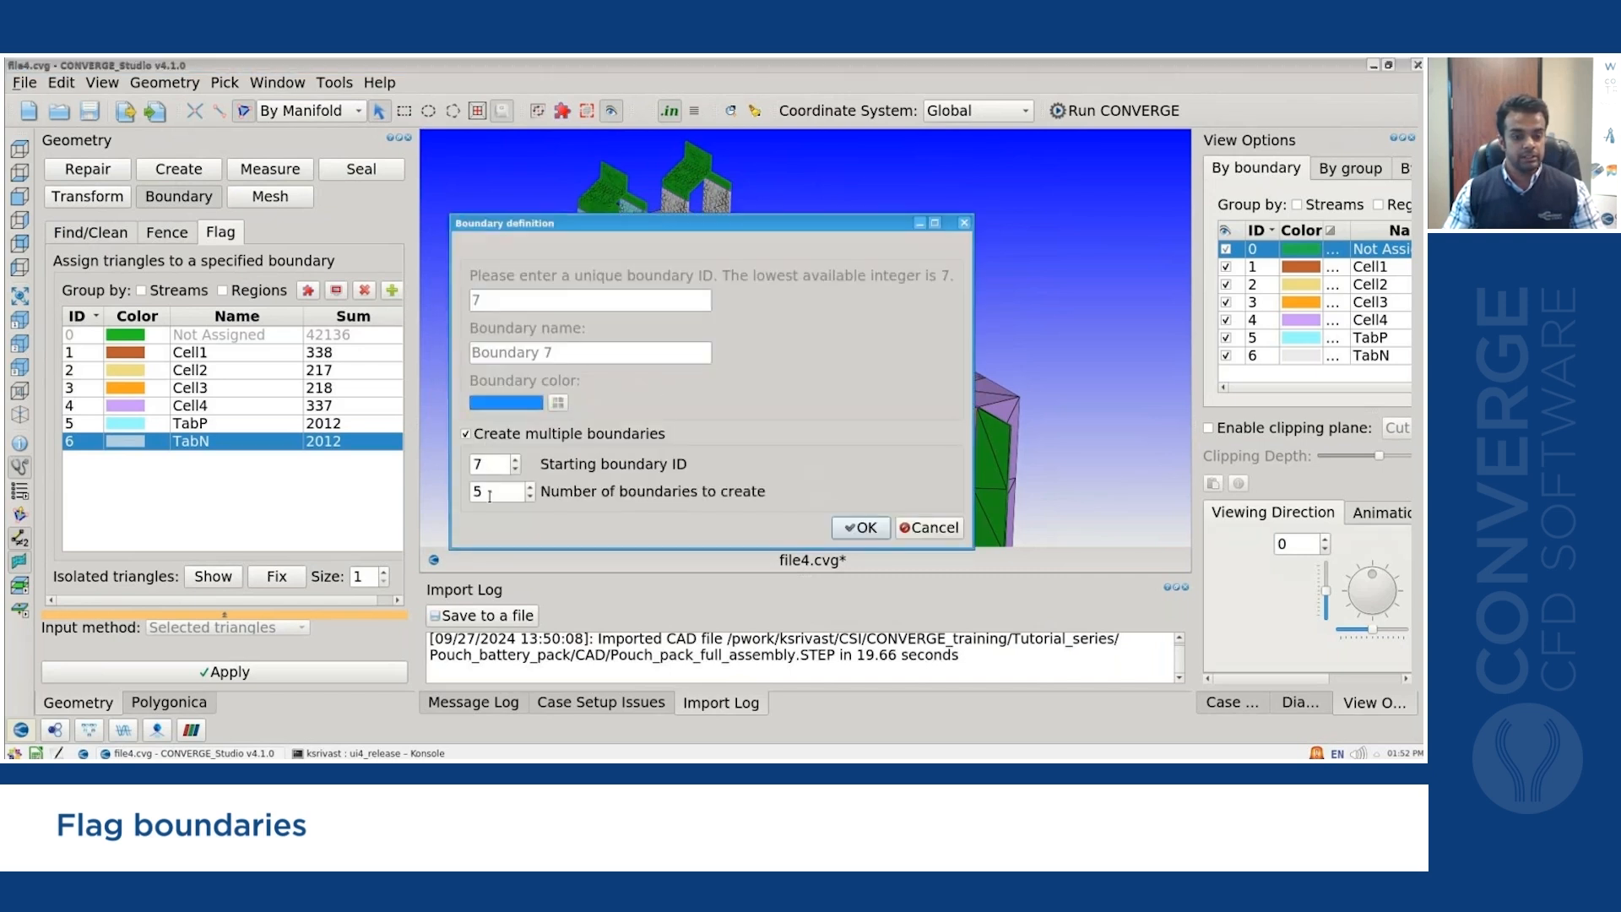
{"action": "left_click", "coordinate": [861, 527]}
{"action": "double_click", "coordinate": [254, 460]}
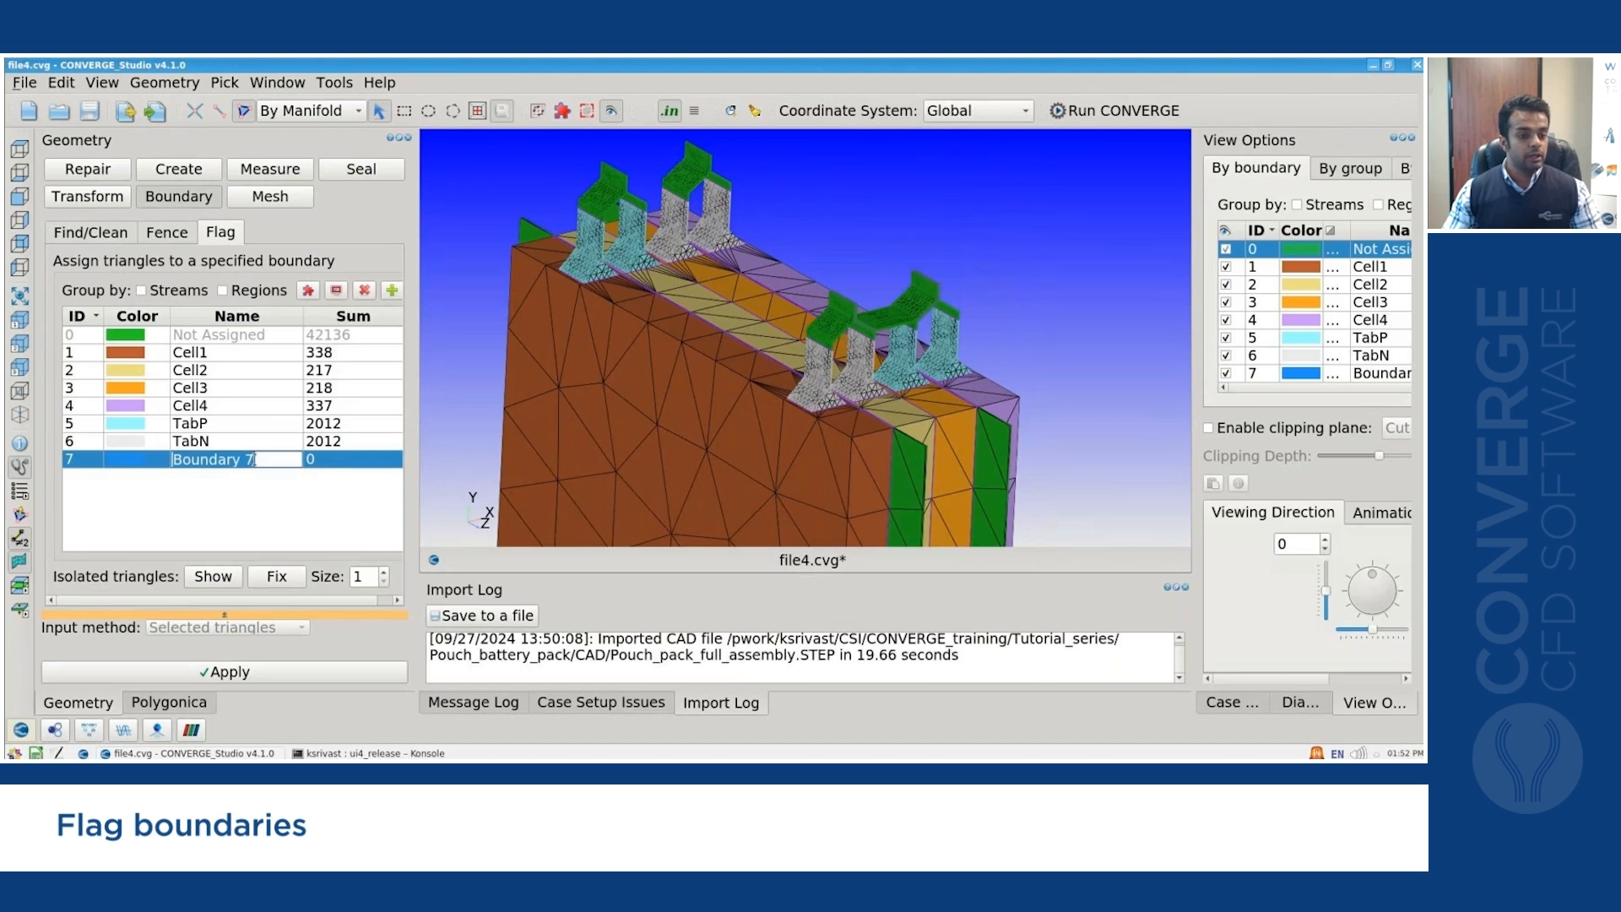
{"action": "type", "text": "B"}
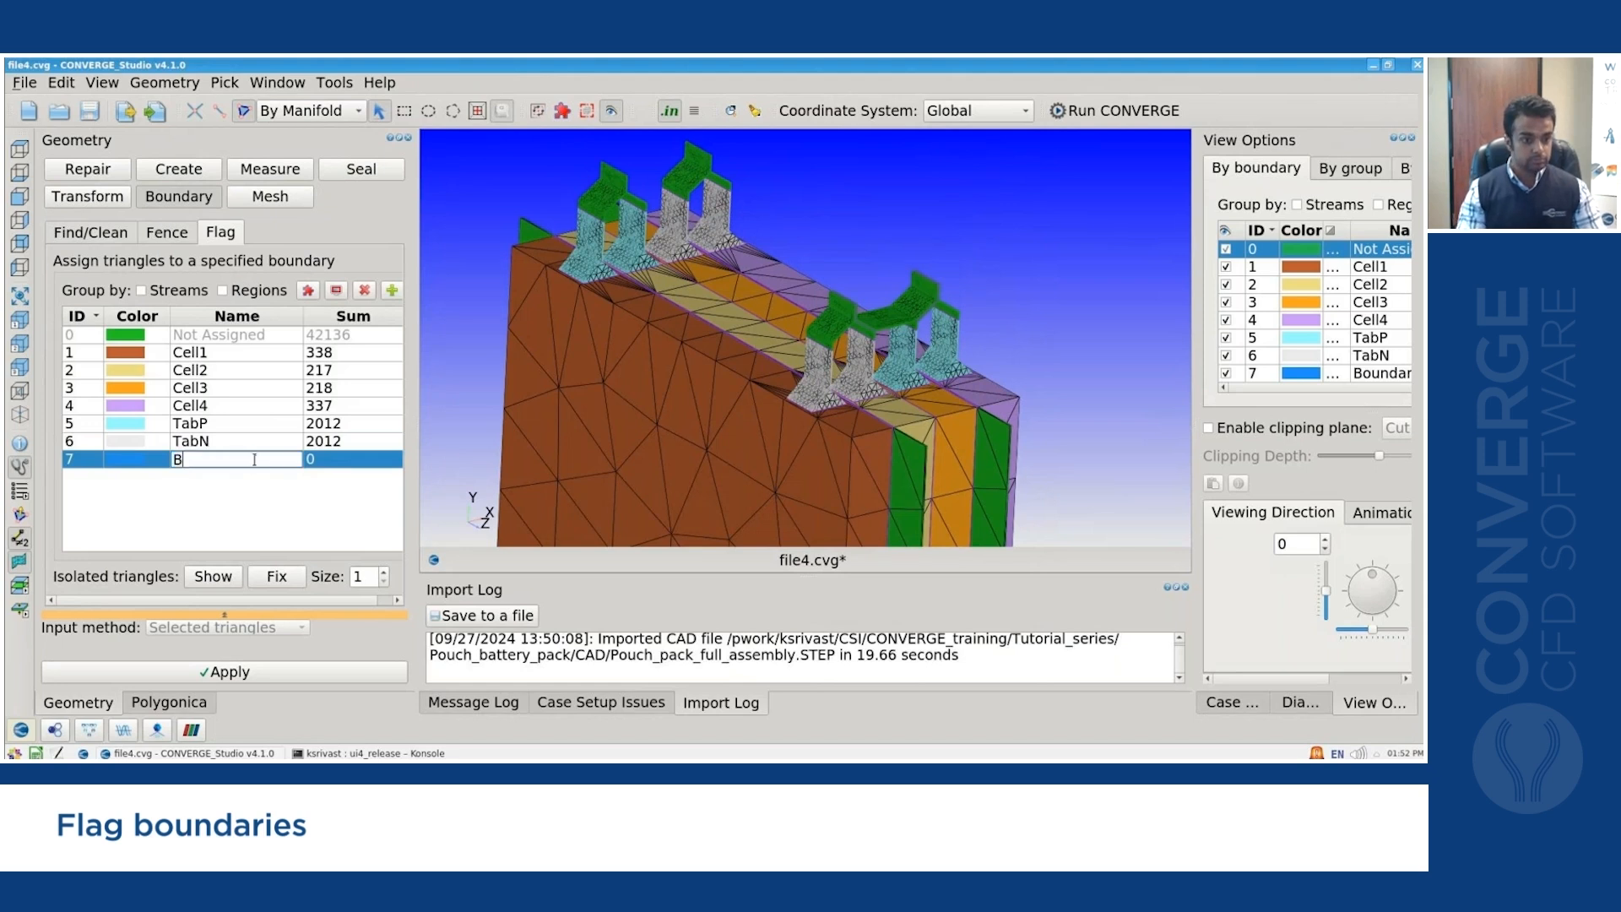
{"action": "type", "text": "usbar"}
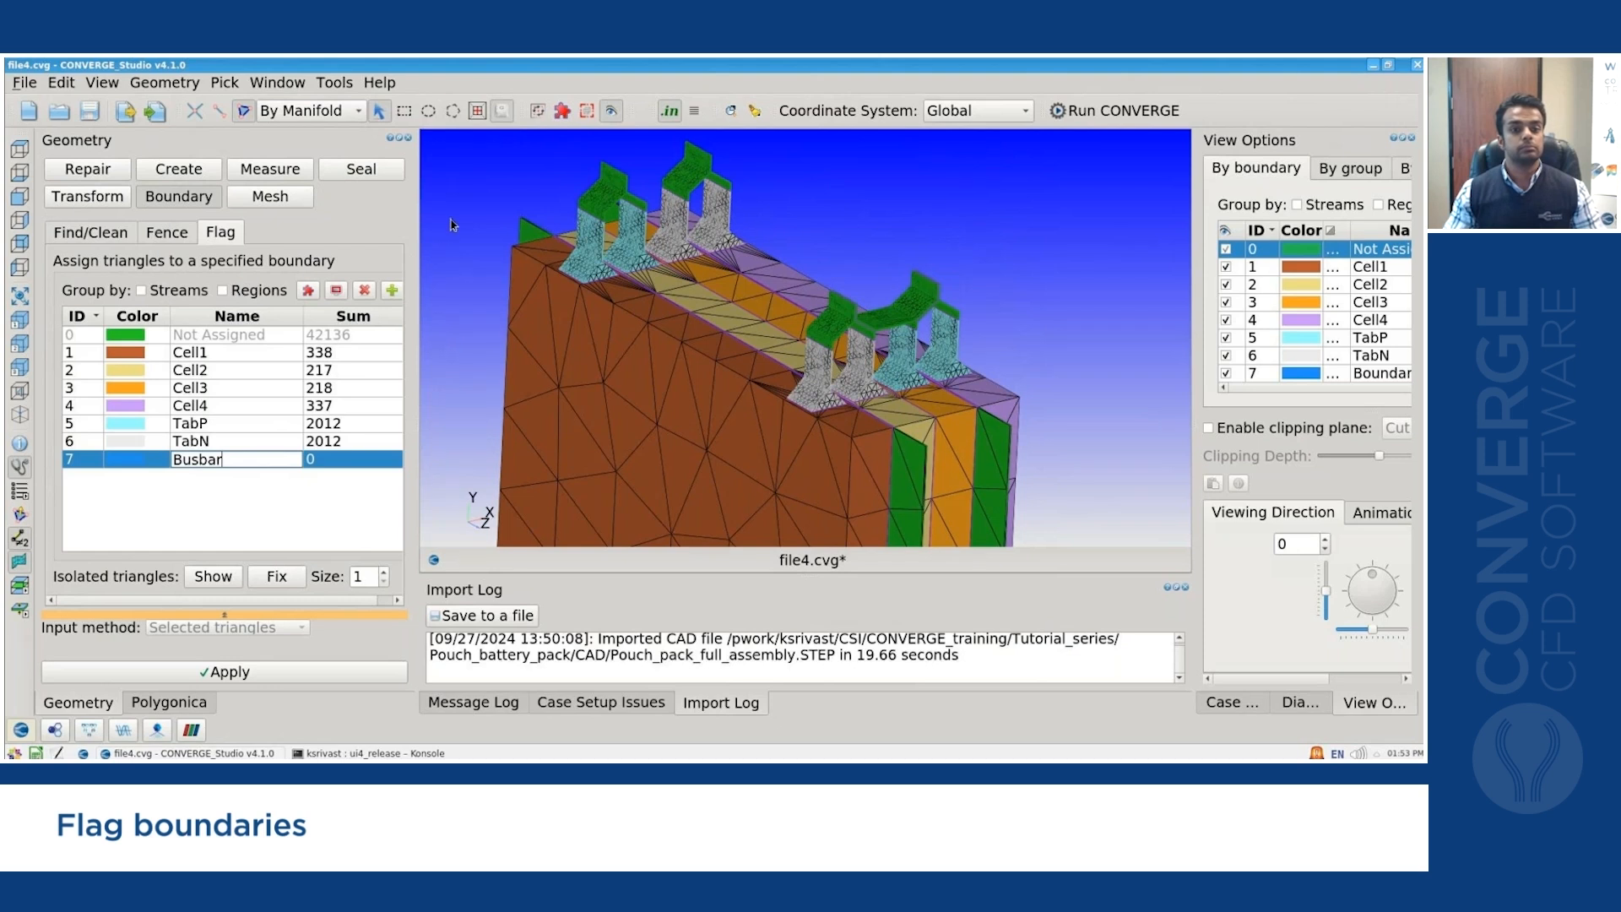
{"action": "key", "text": "Return"}
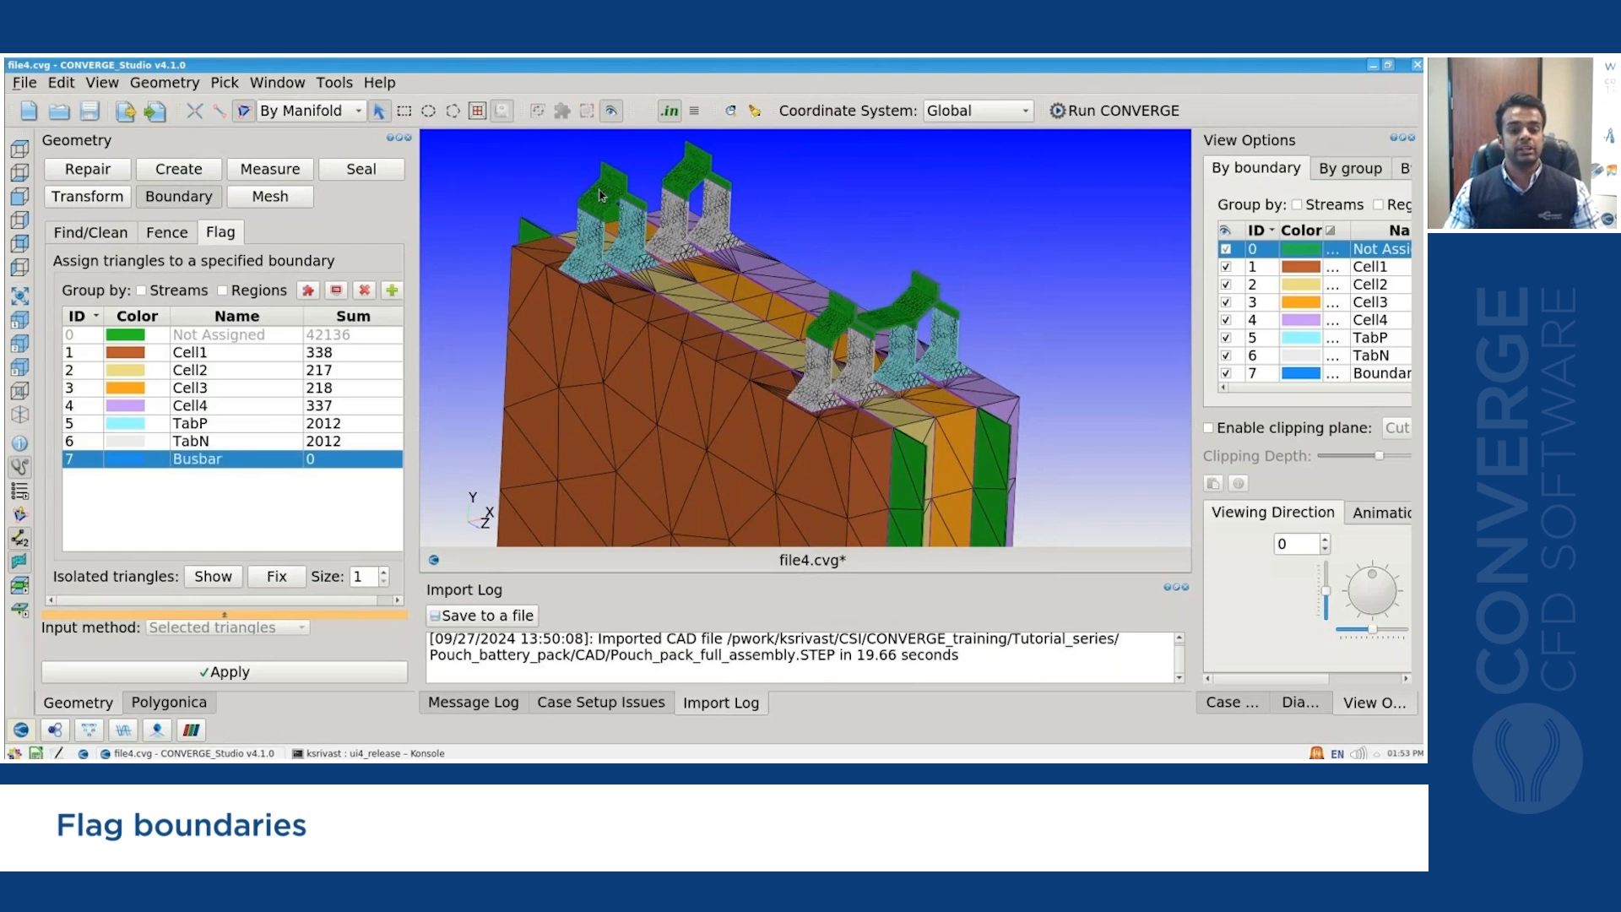
Assign the triangles of all busbar pieces on top of the cell tabs to boundary Busbar.
{"action": "left_click", "coordinate": [604, 194]}
{"action": "left_click", "coordinate": [705, 183]}
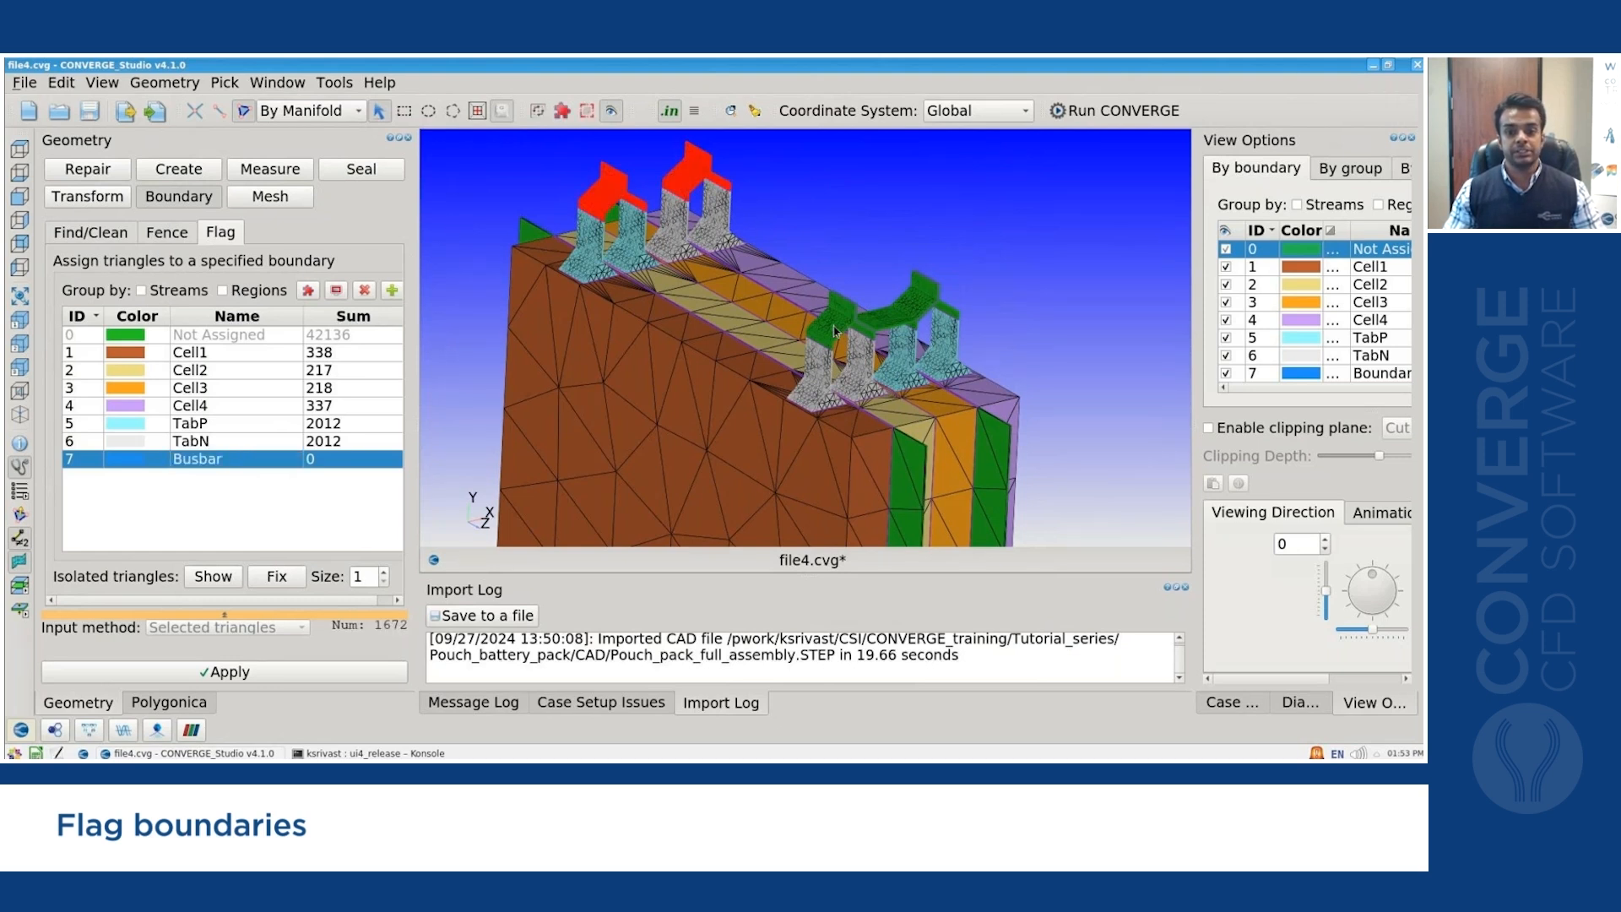
{"action": "left_click", "coordinate": [878, 321]}
{"action": "left_click", "coordinate": [927, 310]}
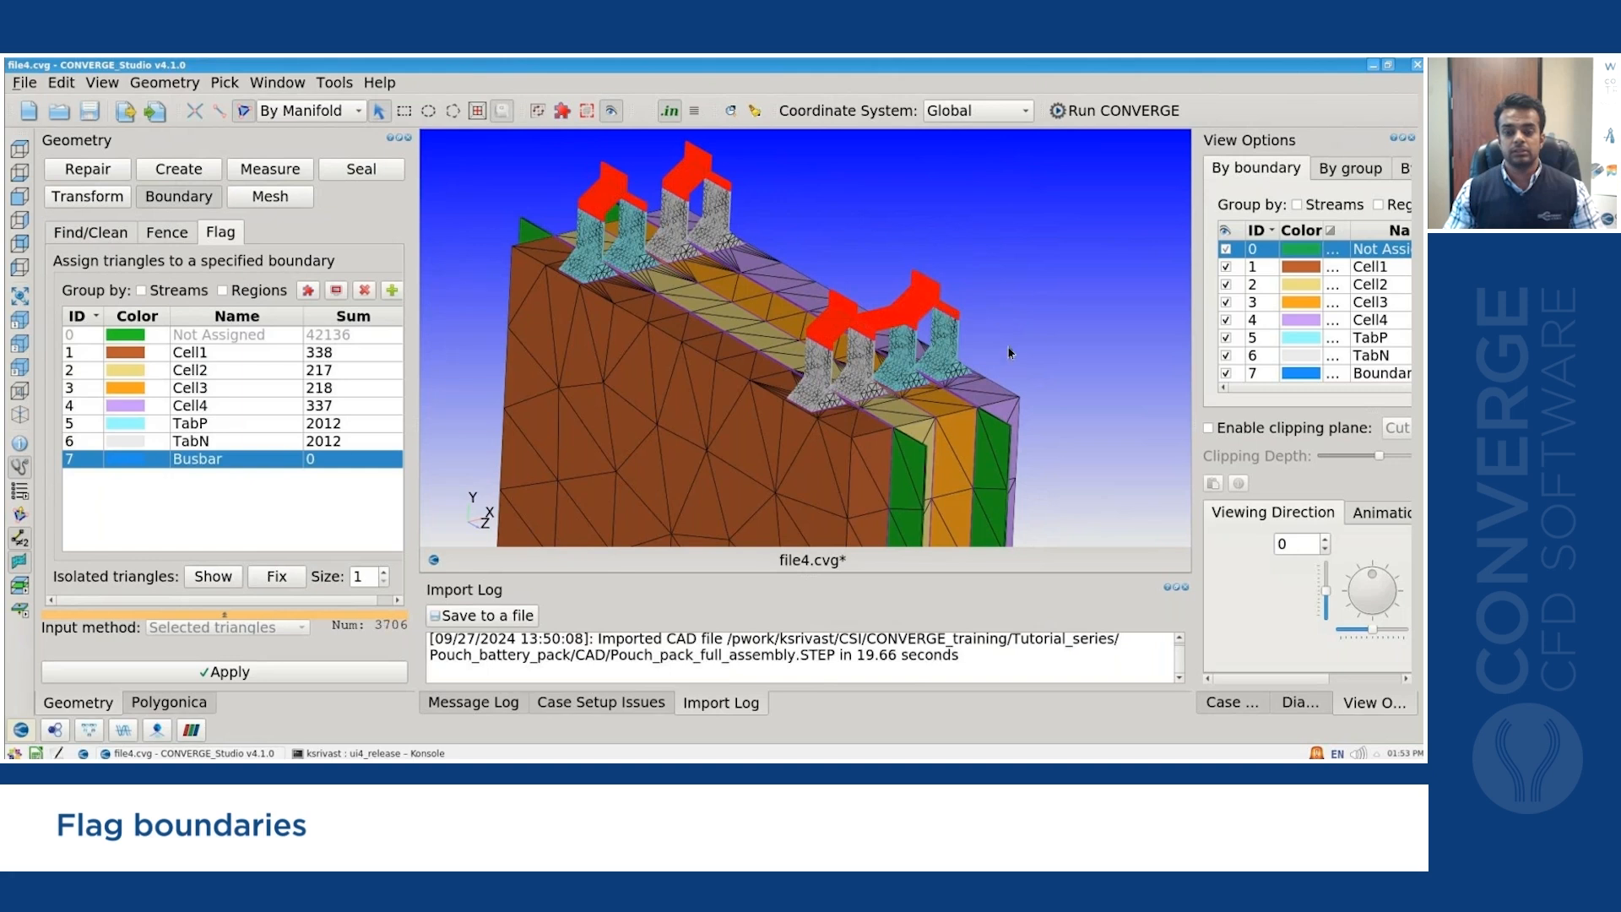
{"action": "left_click", "coordinate": [282, 675]}
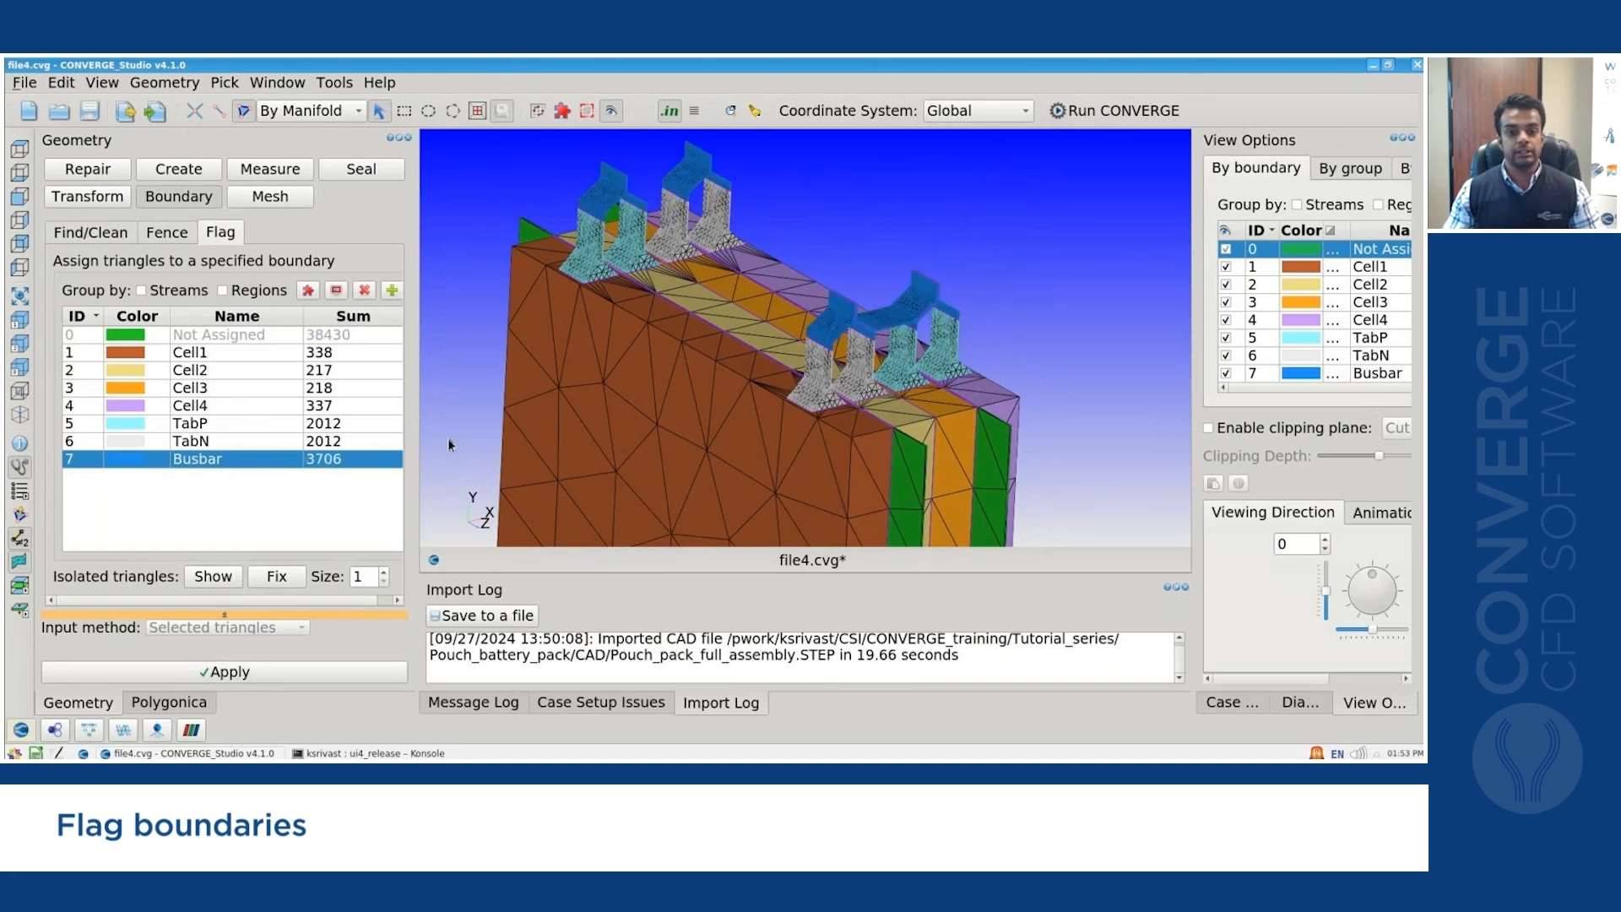
Create boundary 8 with the name CoolingFin.
{"action": "left_click_drag", "start_coordinate": [544, 226], "coordinate": [717, 377]}
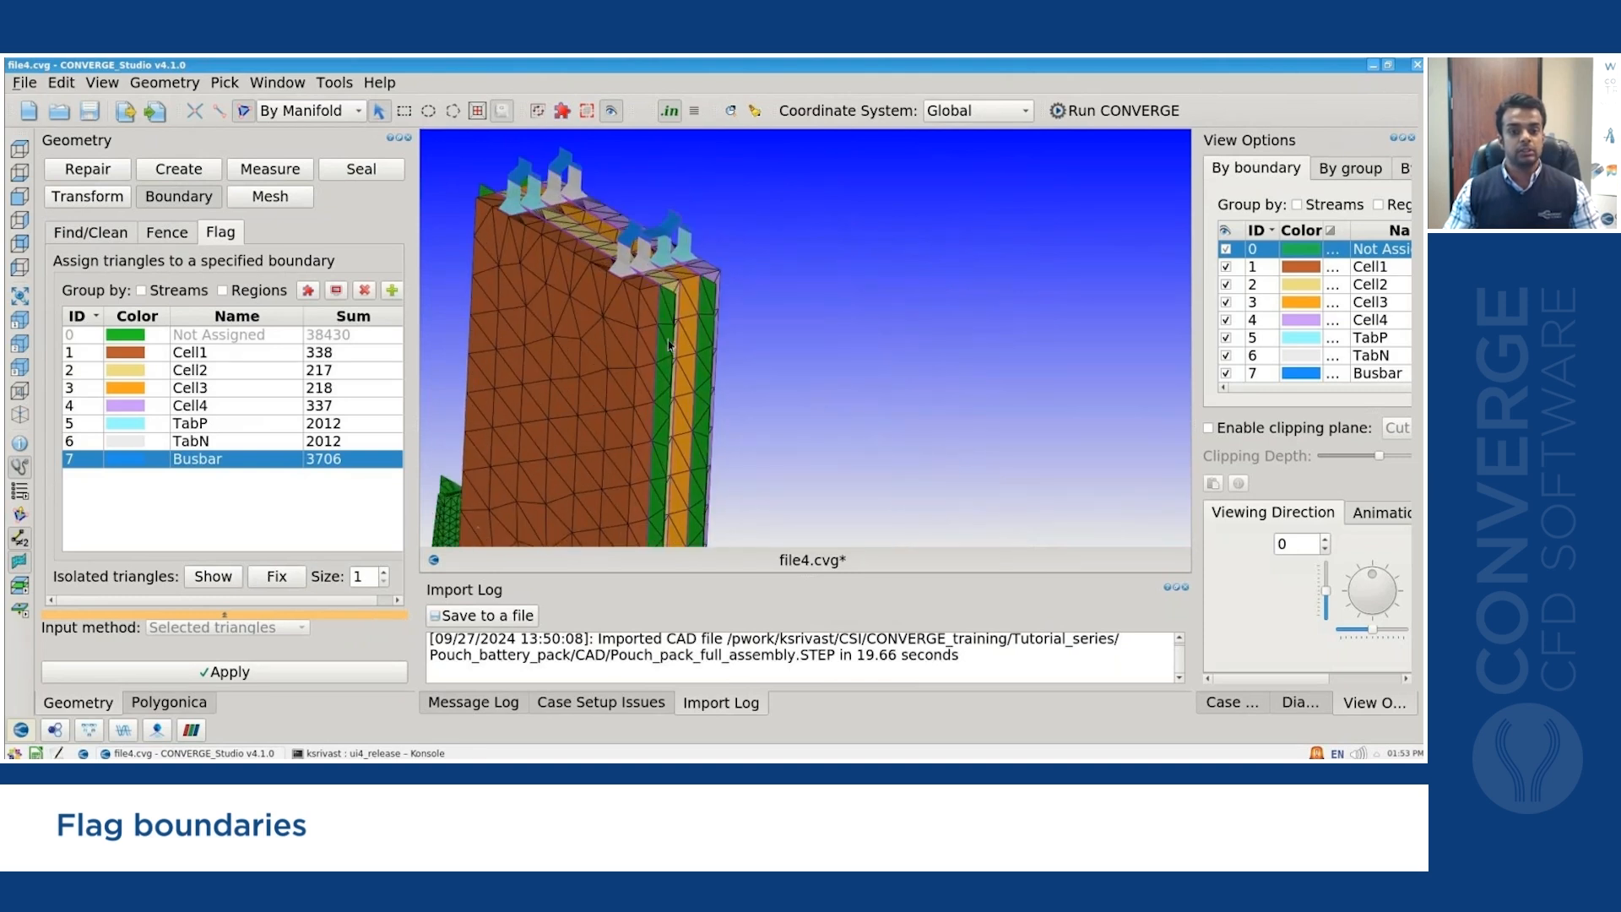
{"action": "left_click", "coordinate": [392, 291]}
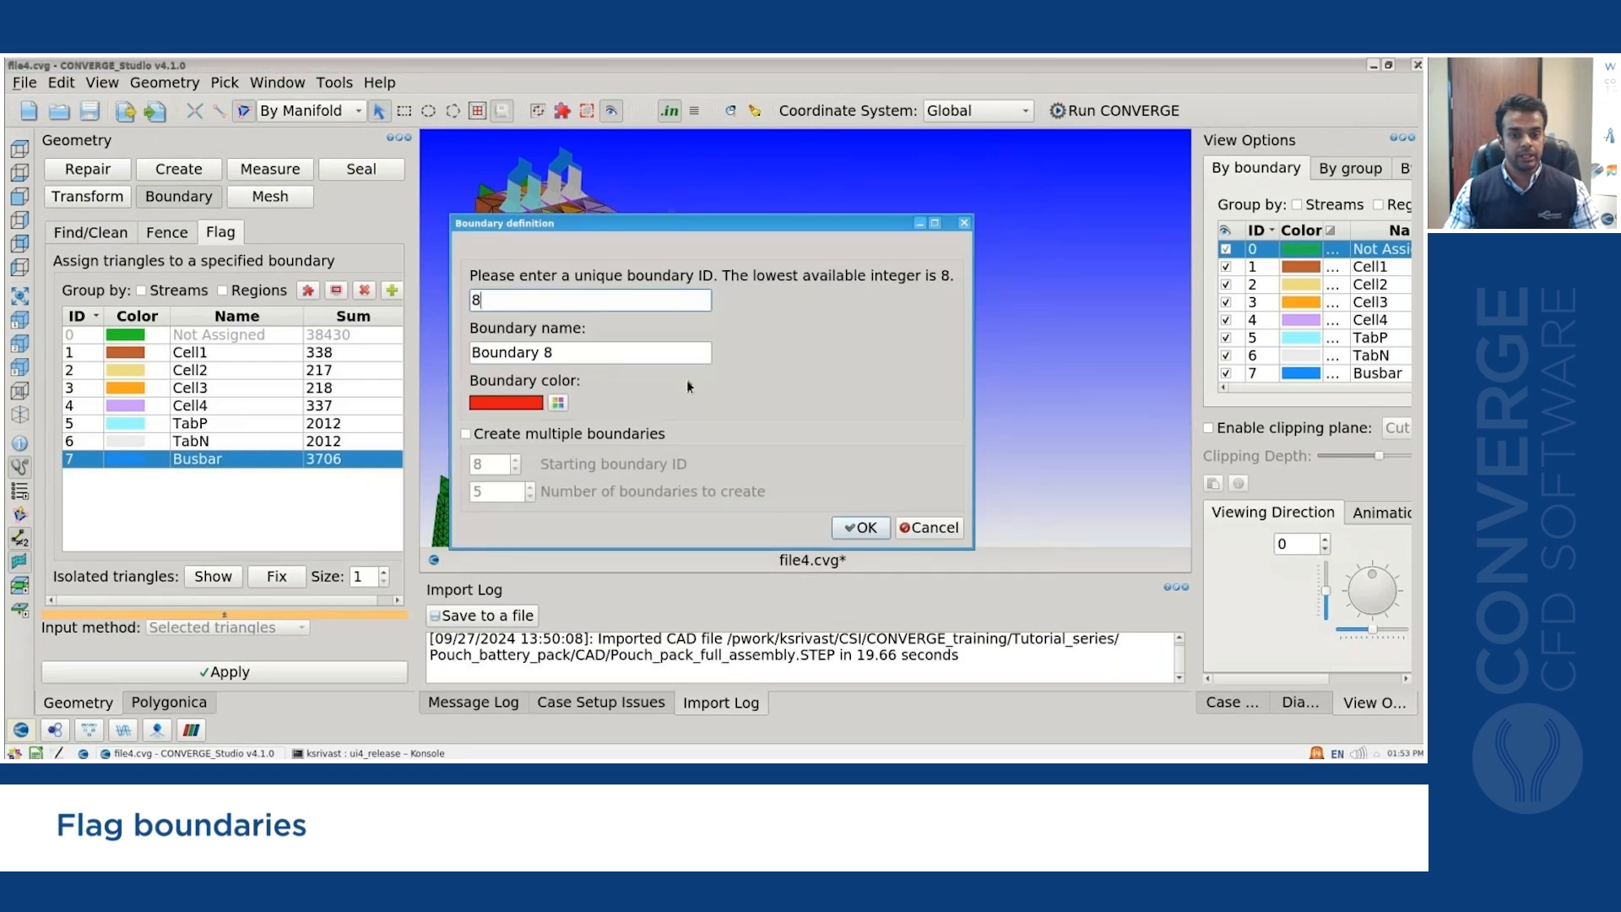
{"action": "triple_click", "coordinate": [644, 355]}
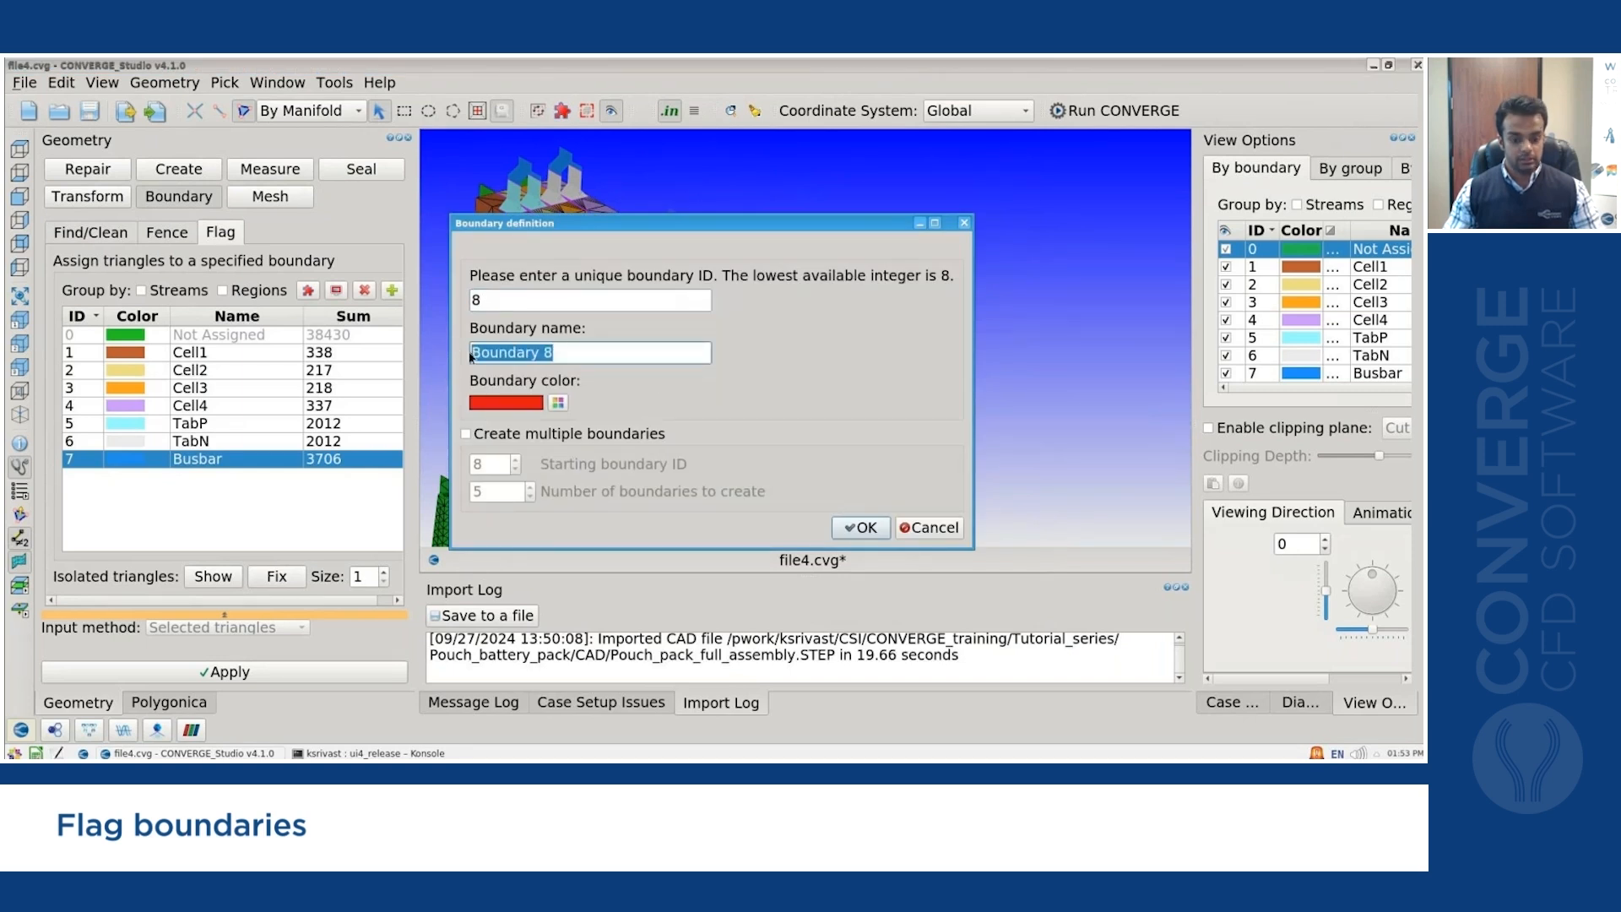
{"action": "type", "text": "CoolingFin"}
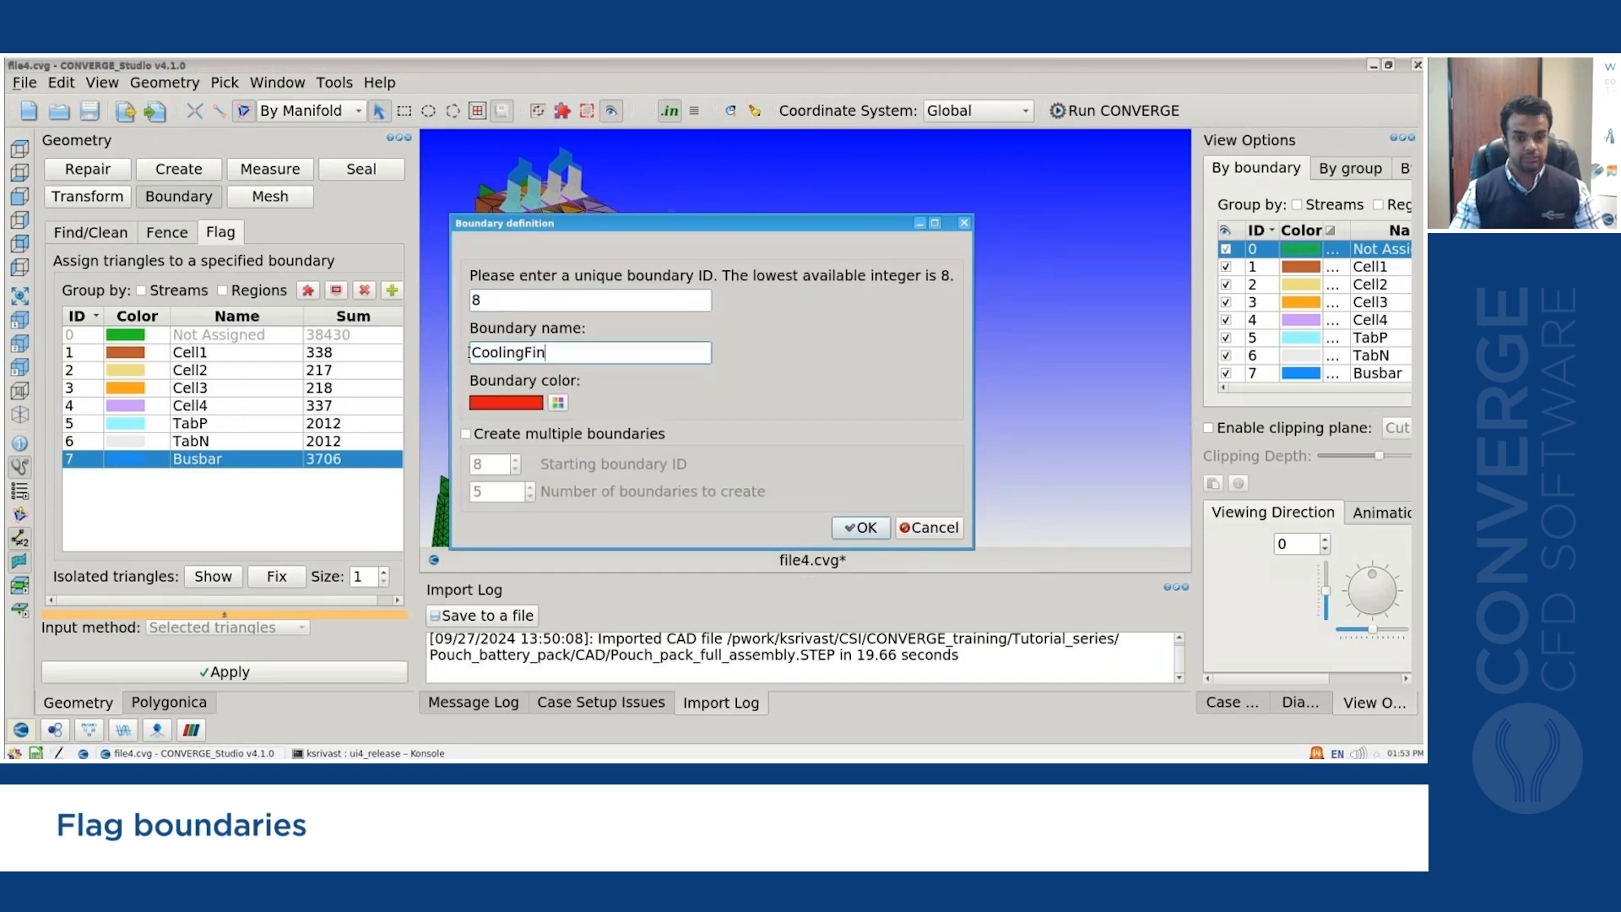
{"action": "left_click", "coordinate": [863, 528]}
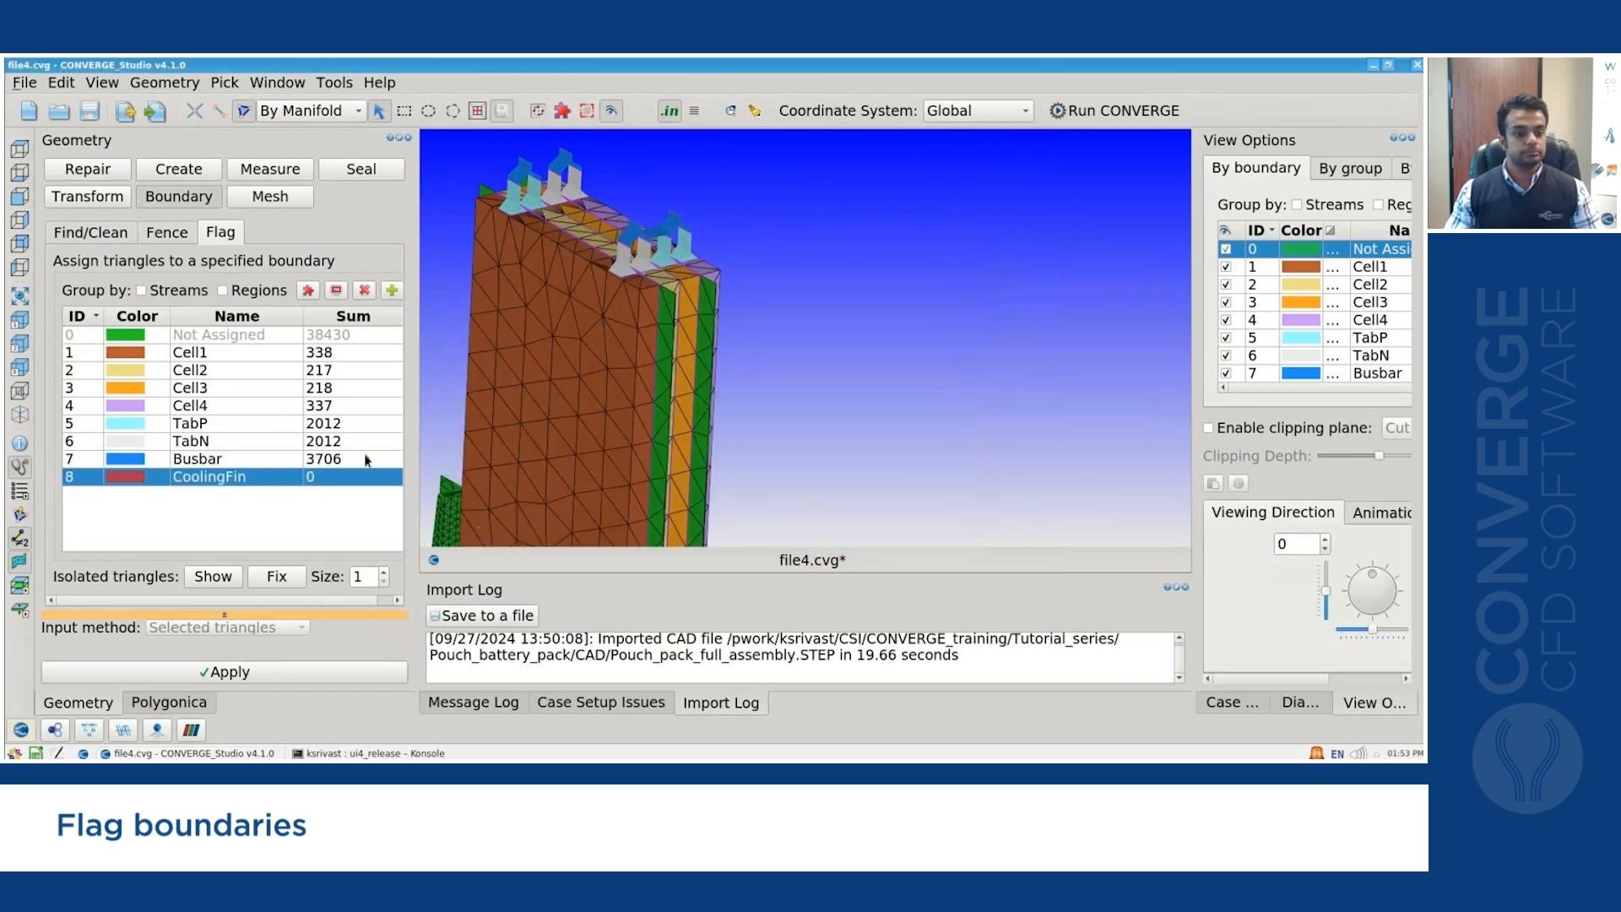
Assign the cooling fins between the cells to boundary CoolingFin.
{"action": "left_click", "coordinate": [702, 353]}
{"action": "left_click", "coordinate": [707, 352]}
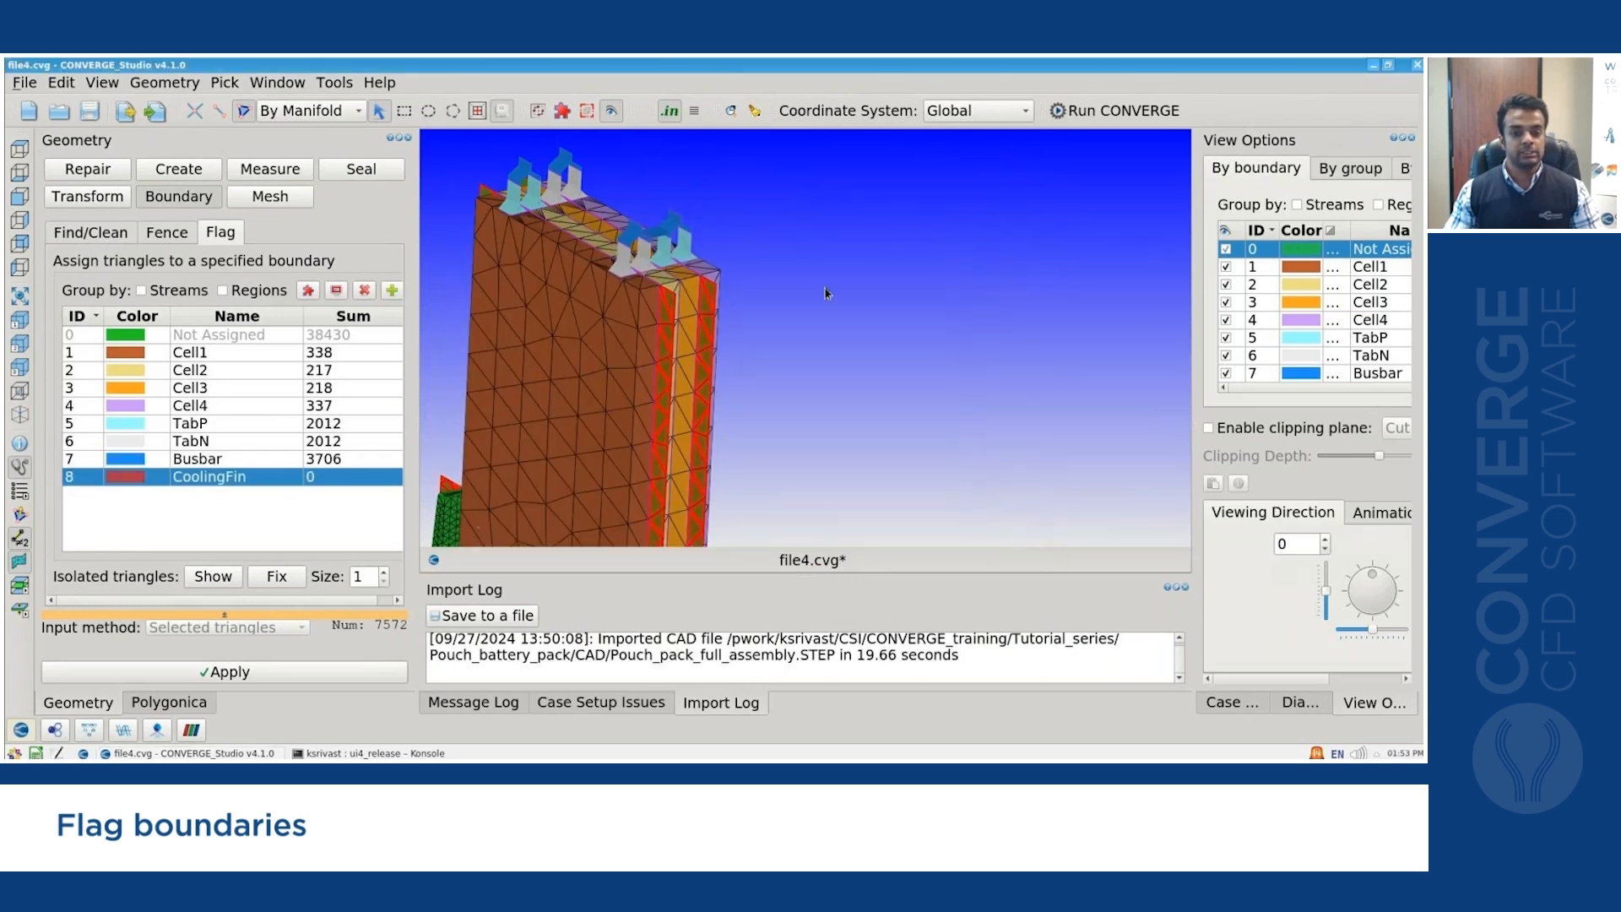
{"action": "scroll", "coordinate": [838, 277], "scroll_direction": "down", "scroll_amount": 3}
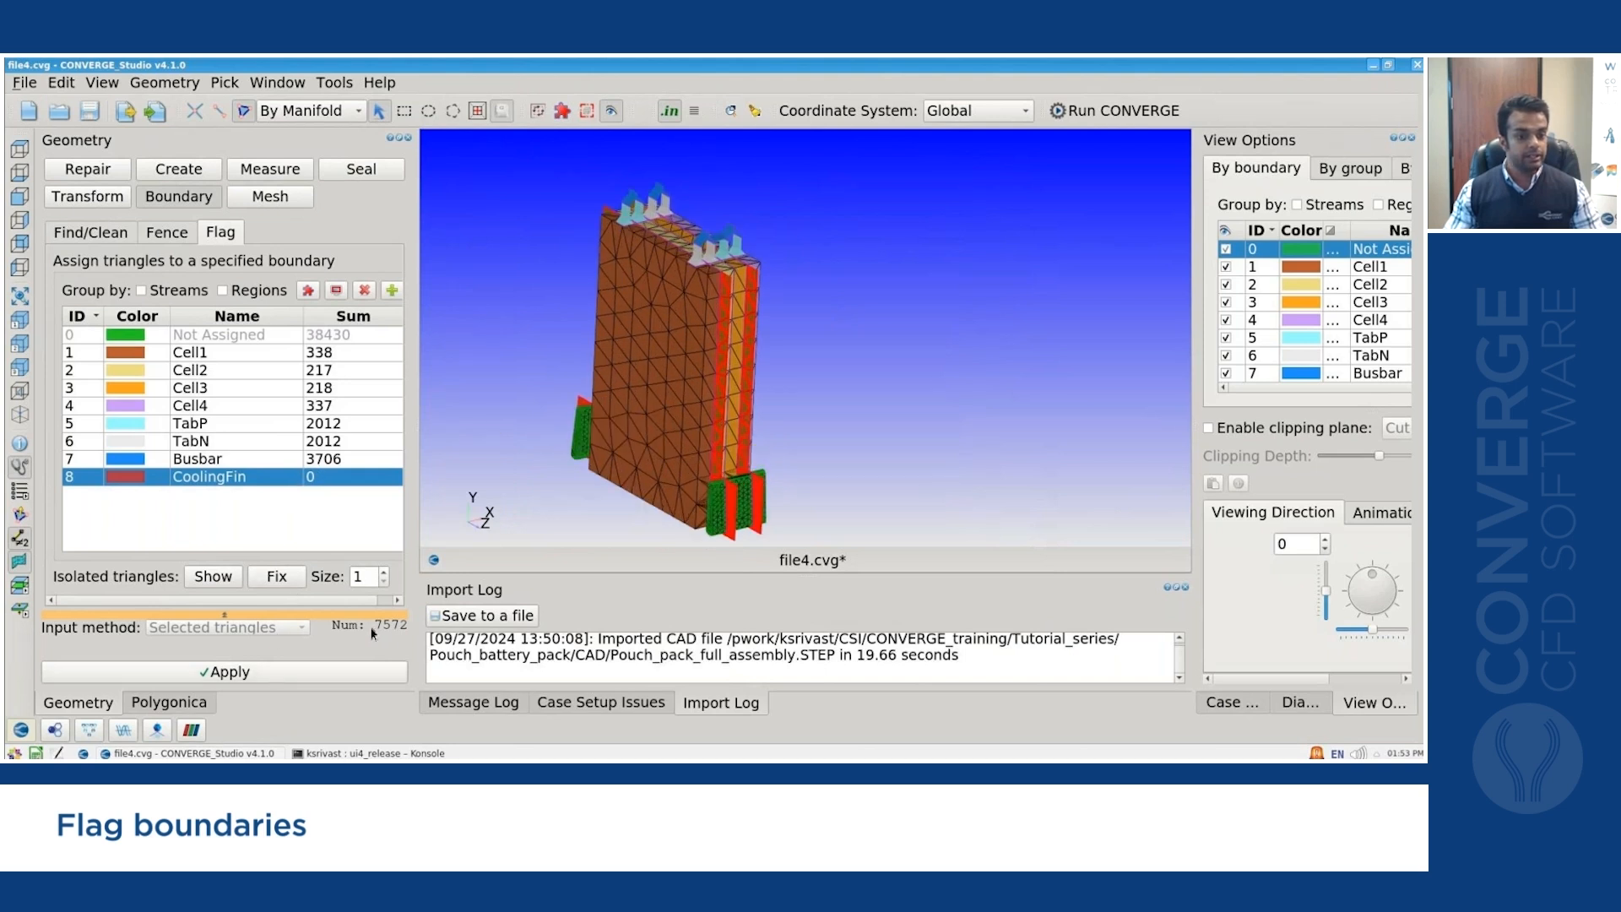
{"action": "left_click", "coordinate": [273, 673]}
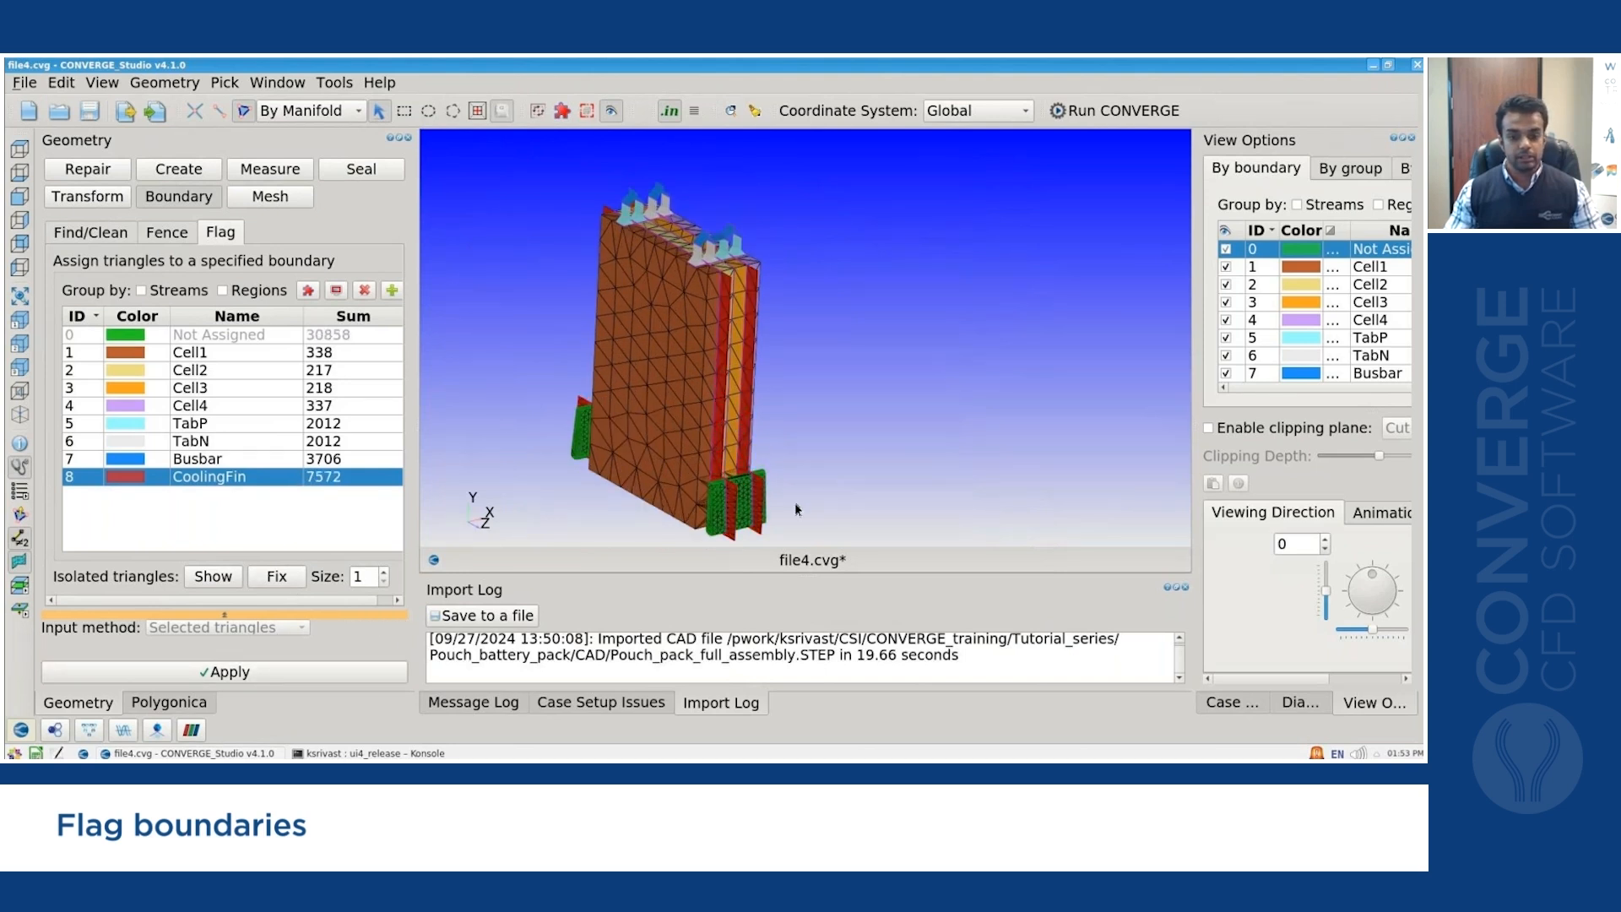
Create 2 new boundaries at once, with IDs starting at 9.
{"action": "scroll", "coordinate": [797, 509], "scroll_direction": "up", "scroll_amount": 1}
{"action": "scroll", "coordinate": [477, 443], "scroll_direction": "up", "scroll_amount": 2}
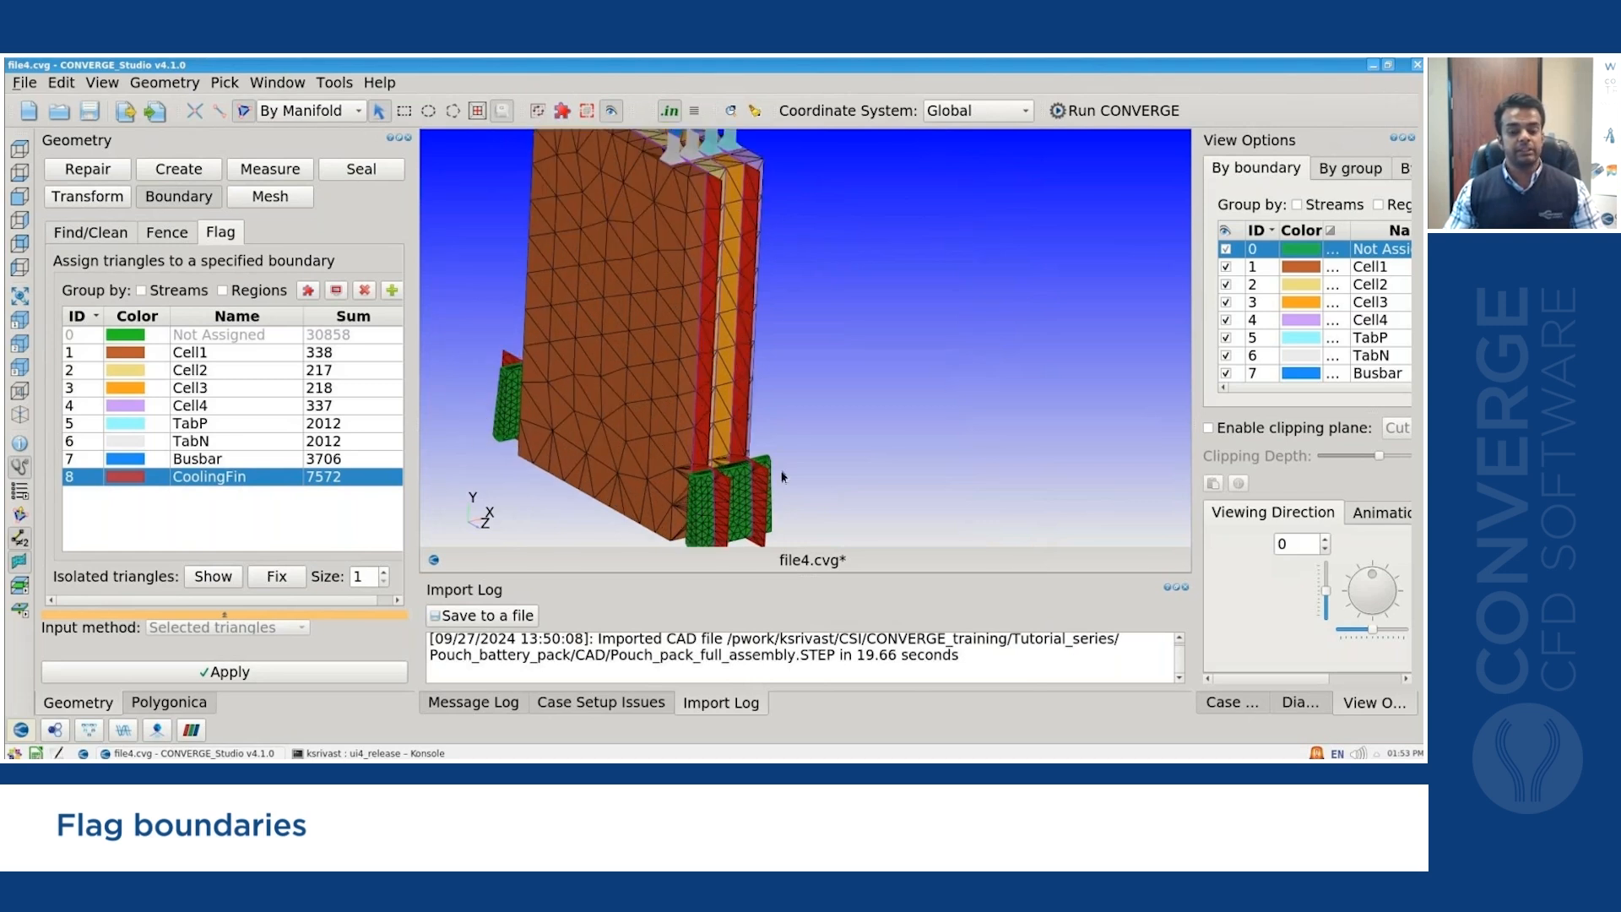
{"action": "left_click", "coordinate": [391, 290]}
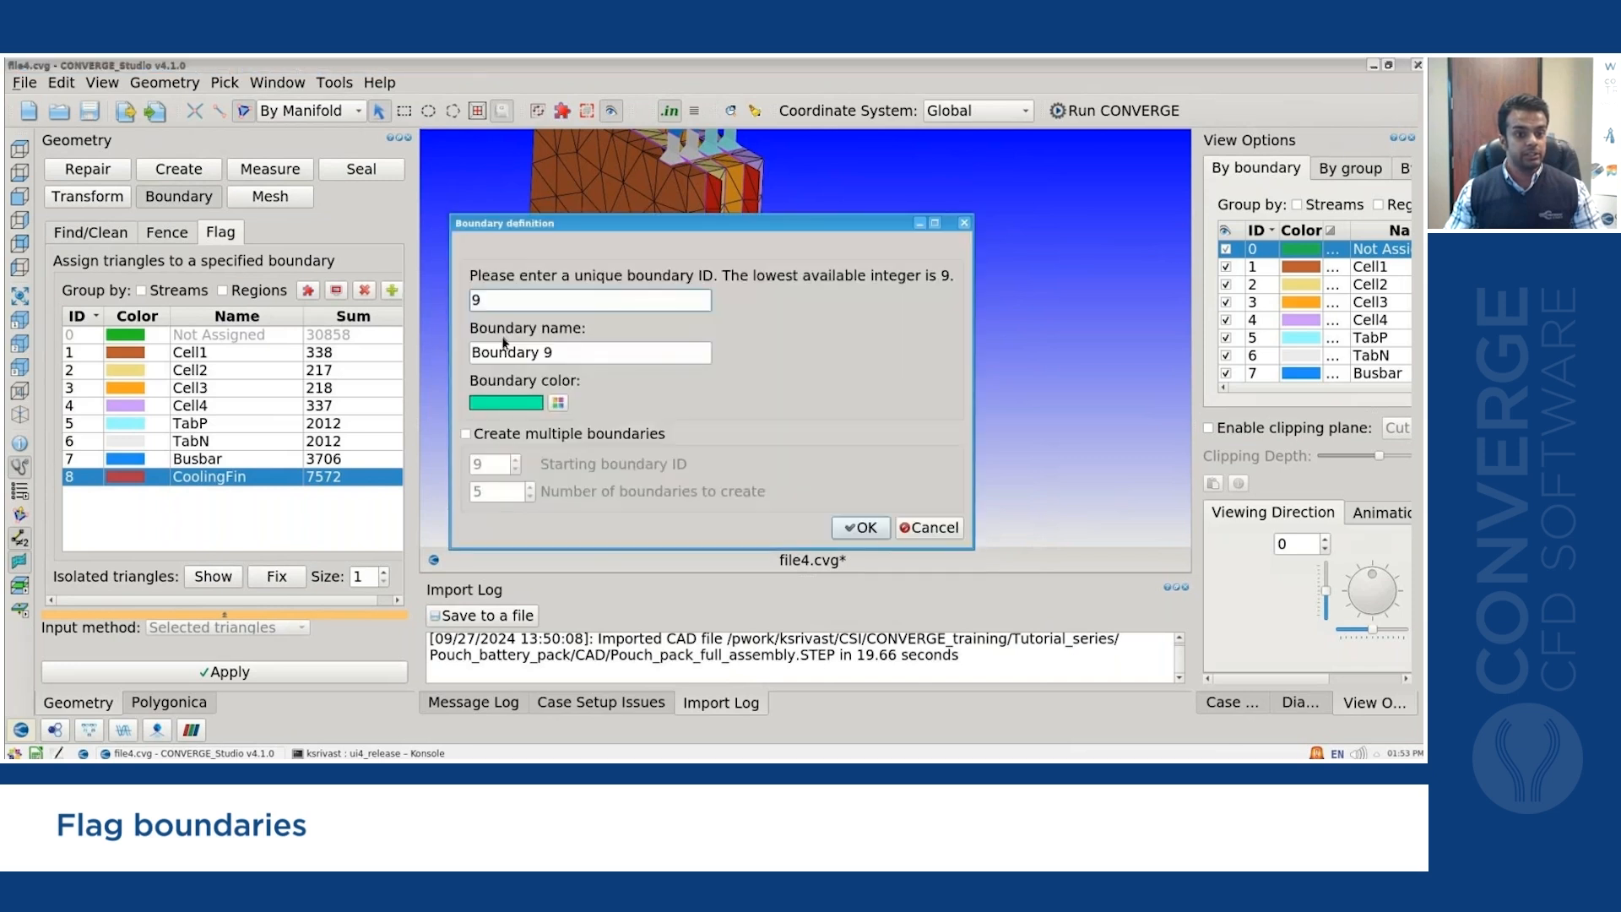
{"action": "left_click", "coordinate": [466, 434]}
{"action": "double_click", "coordinate": [477, 491]}
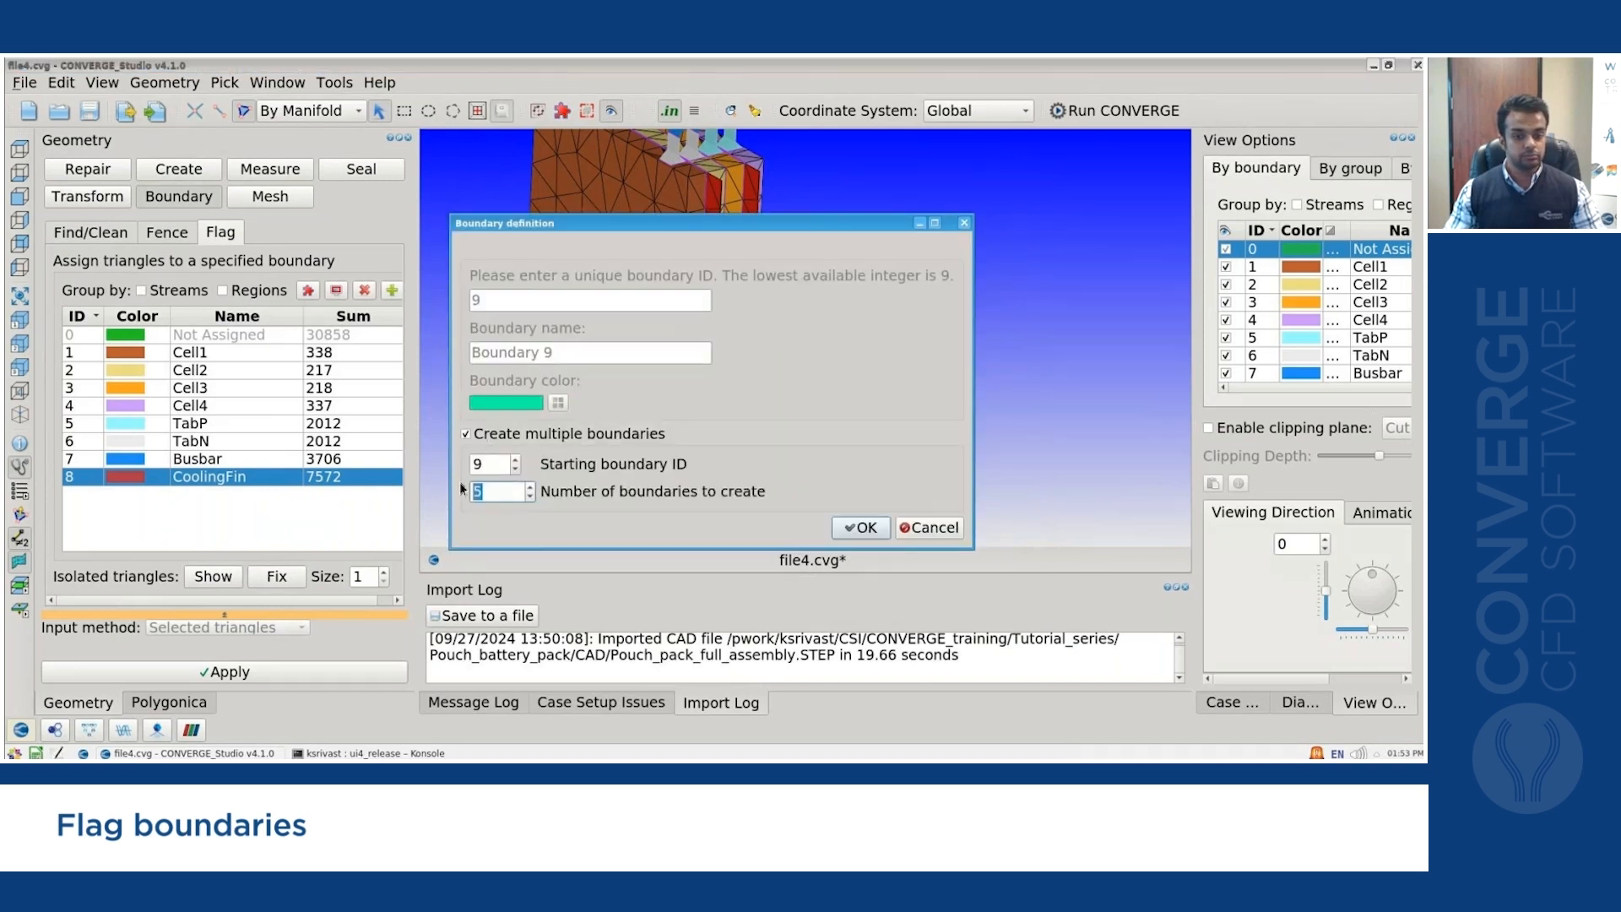
{"action": "type", "text": "2"}
{"action": "left_click", "coordinate": [860, 527]}
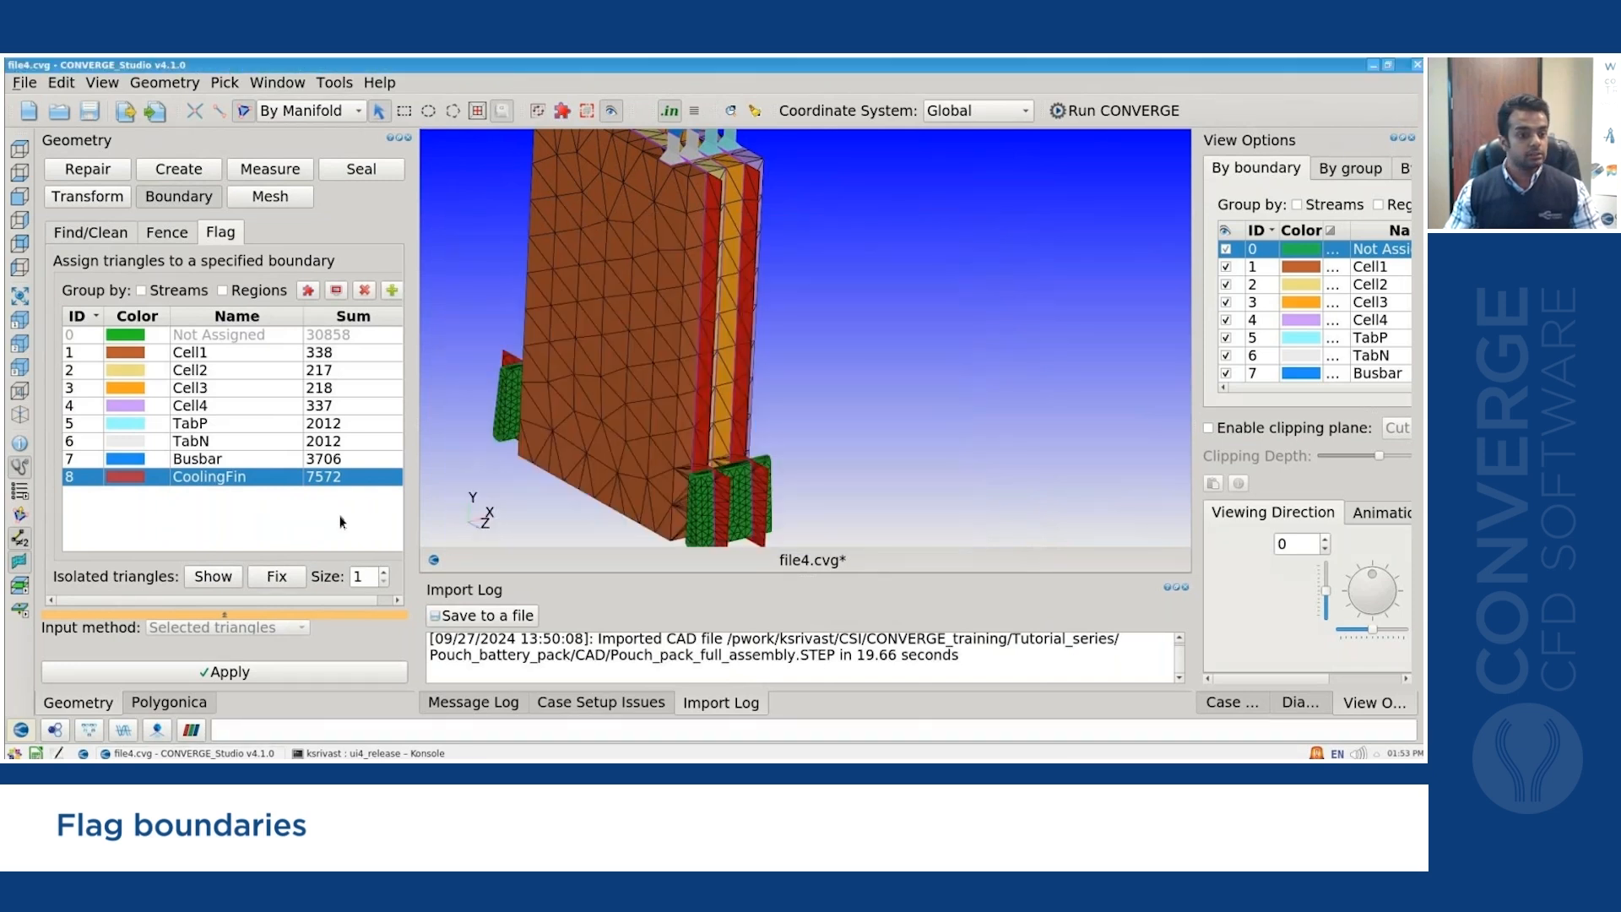
Rename boundary 9 to CoolantPipeIn and boundary 10 to CoolantPipeOut.
{"action": "double_click", "coordinate": [225, 495]}
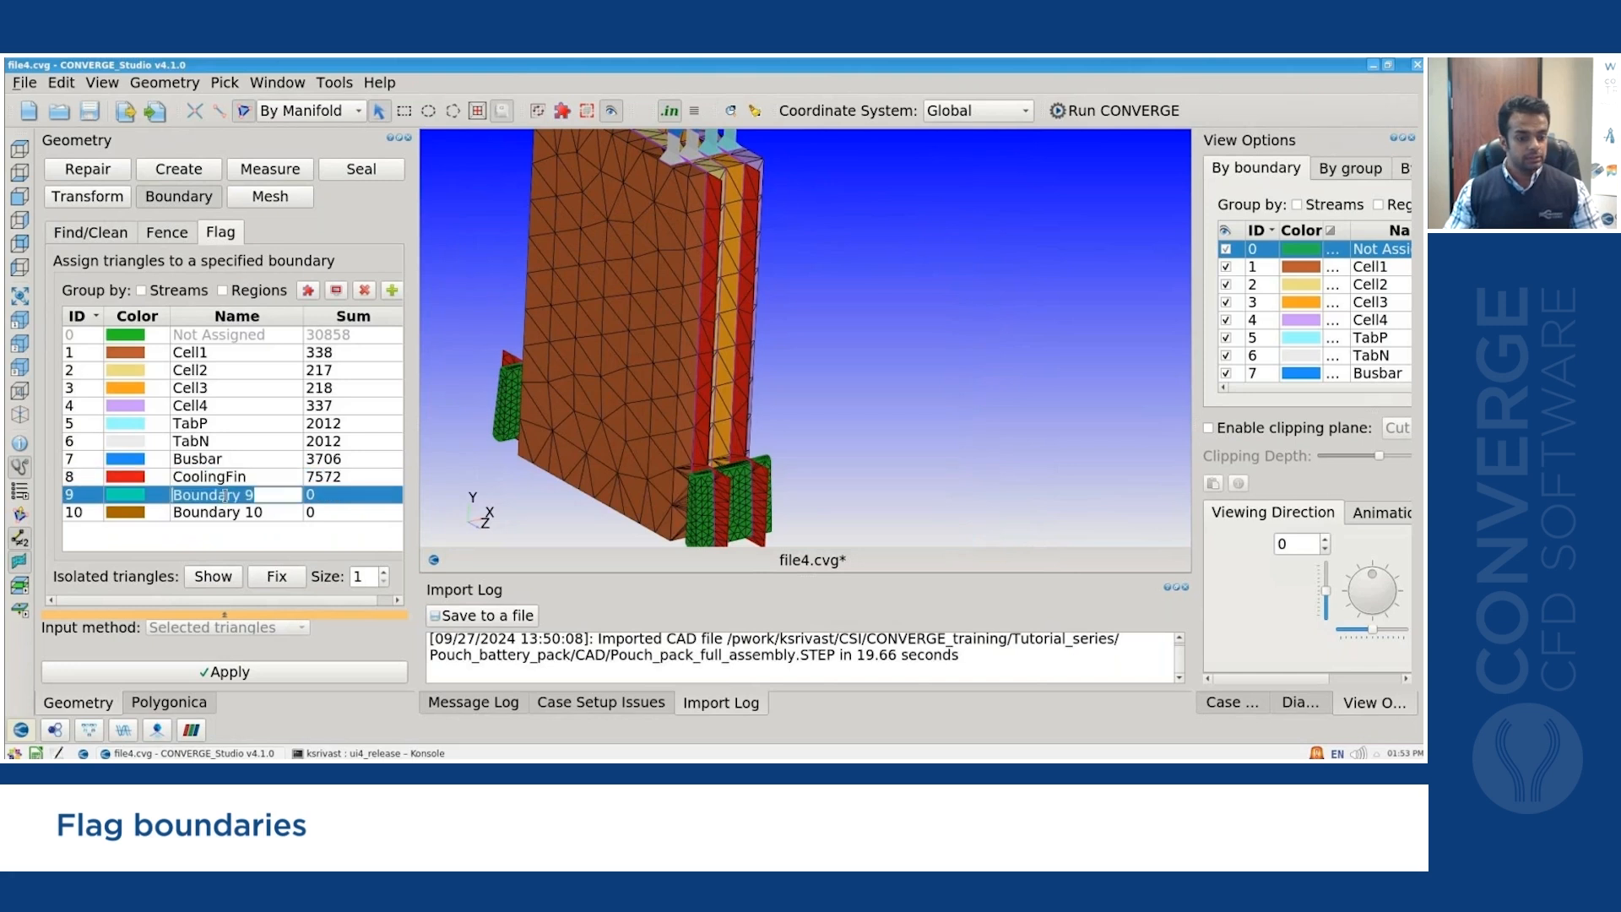
{"action": "type", "text": "CoolantP"}
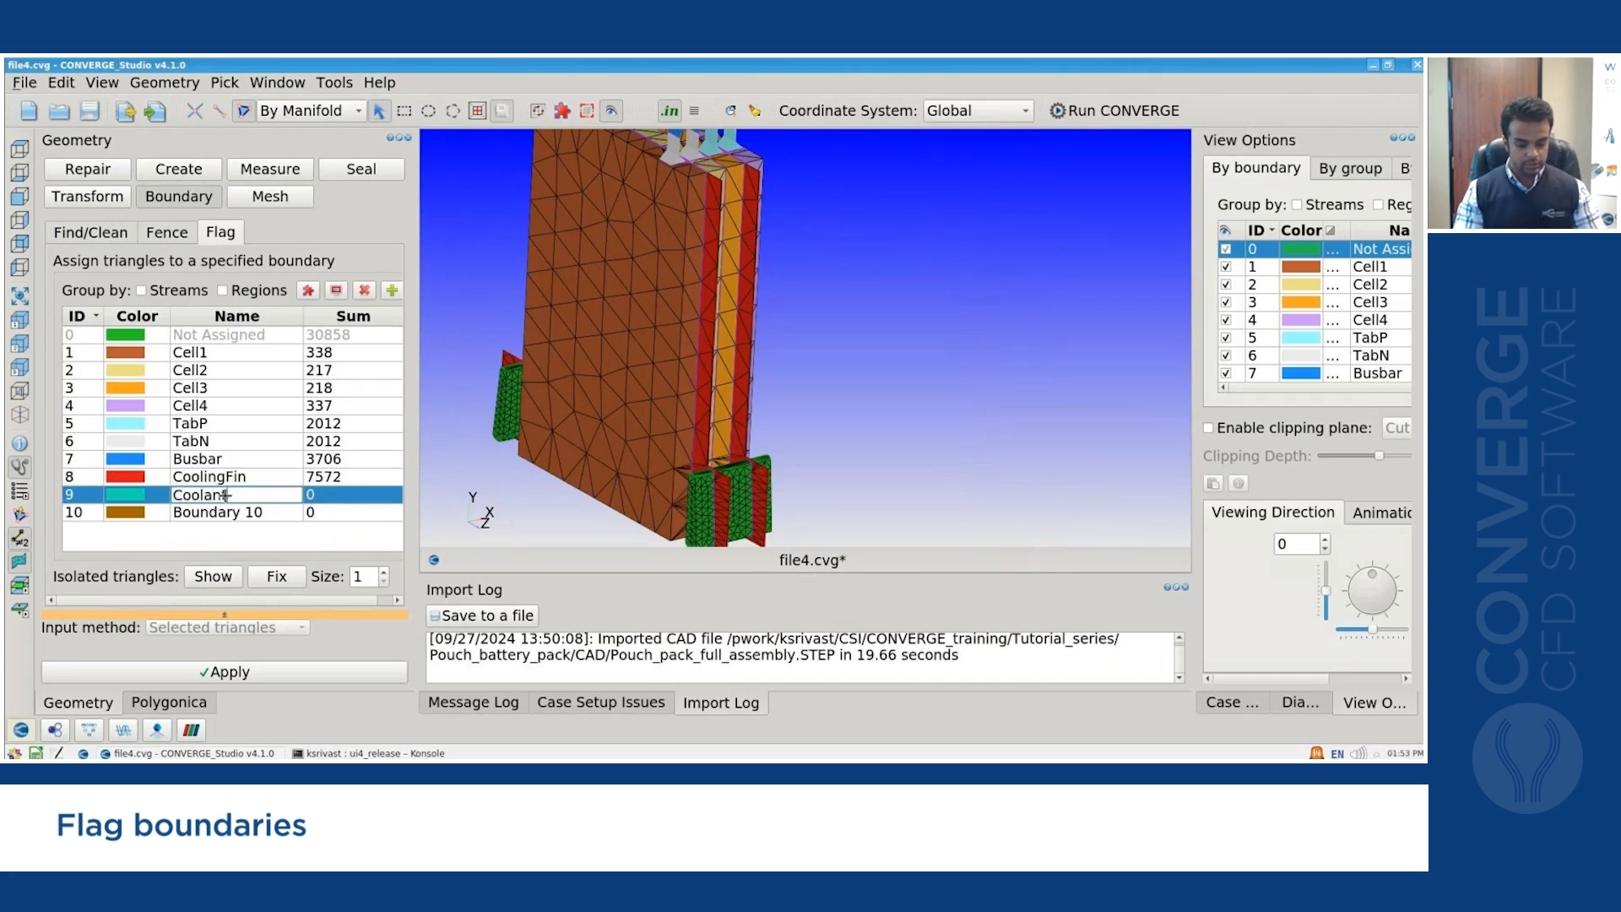
{"action": "type", "text": "ipeIn"}
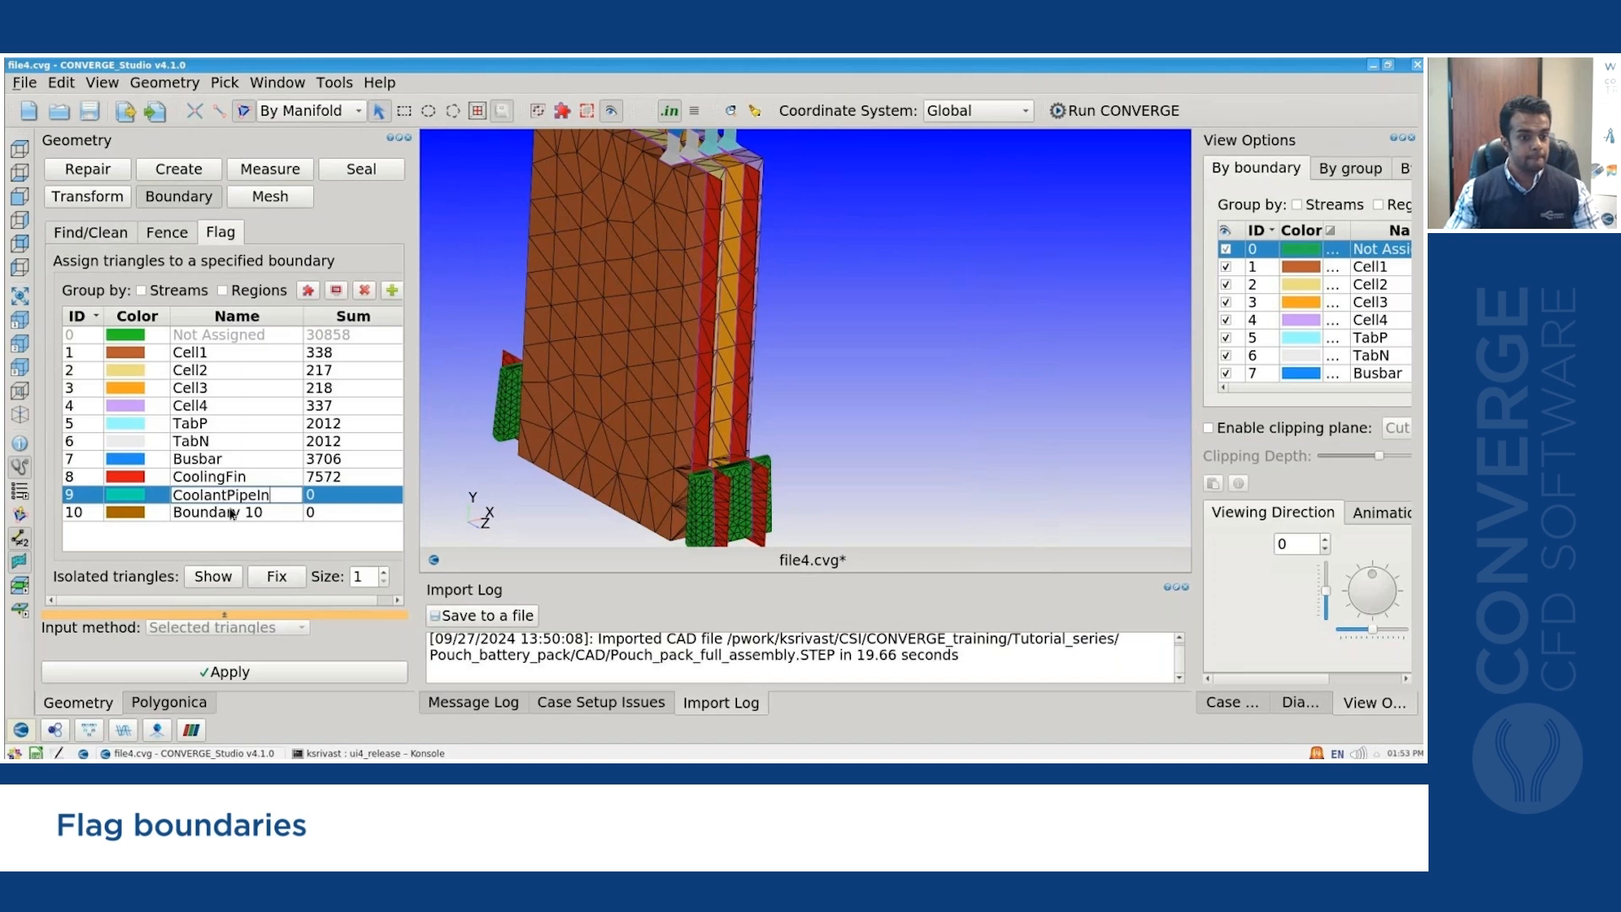
{"action": "double_click", "coordinate": [230, 513]}
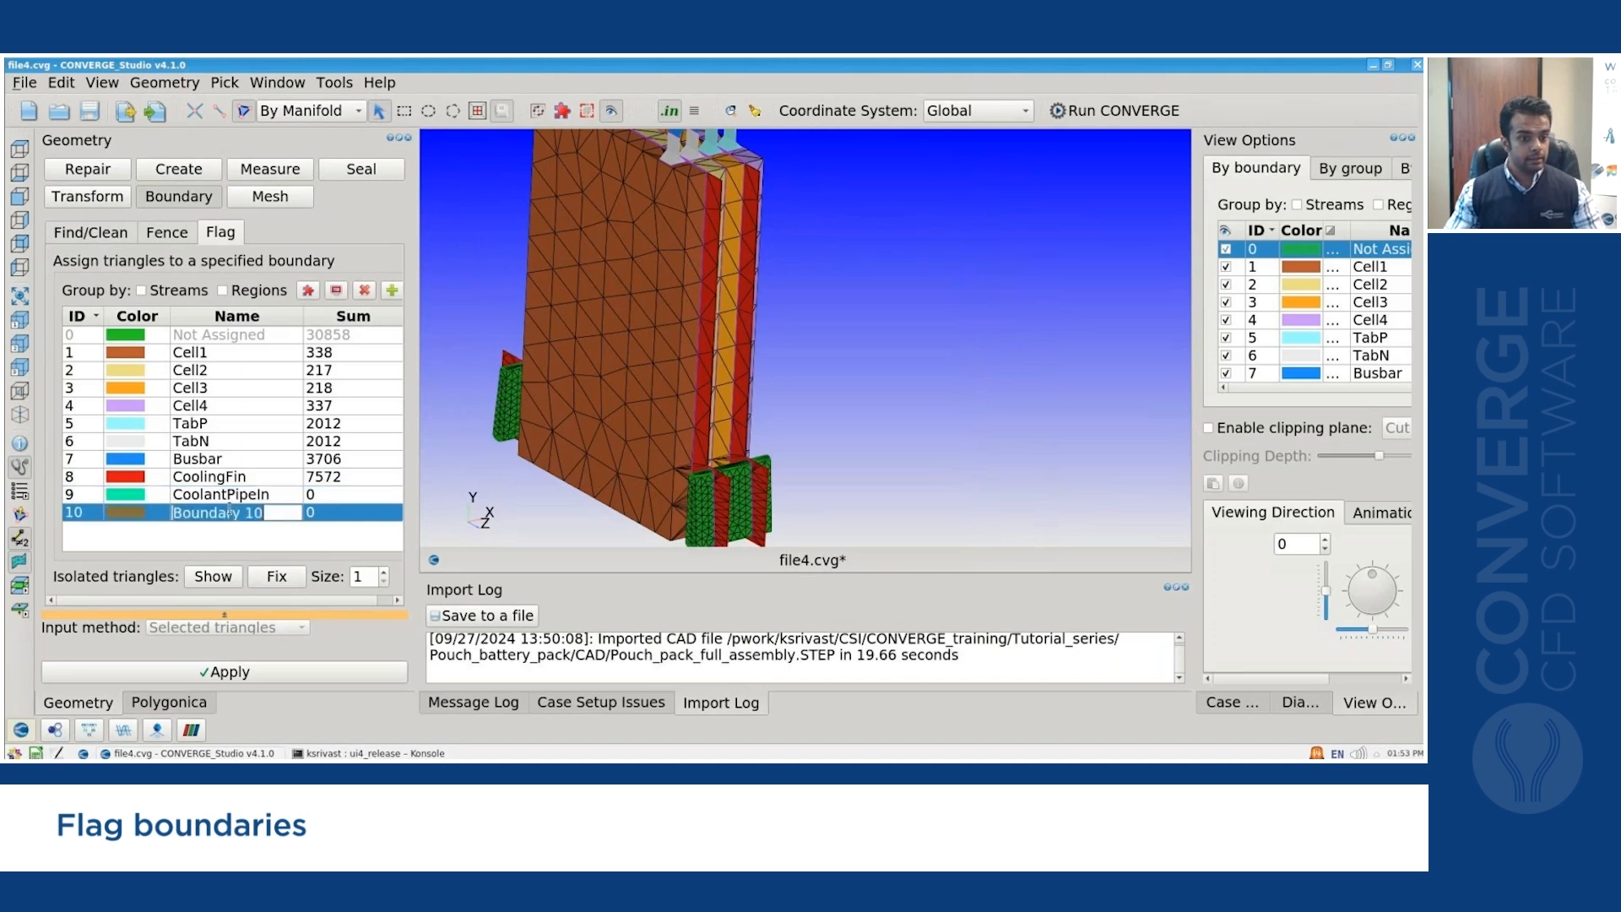
{"action": "type", "text": "Coolant"}
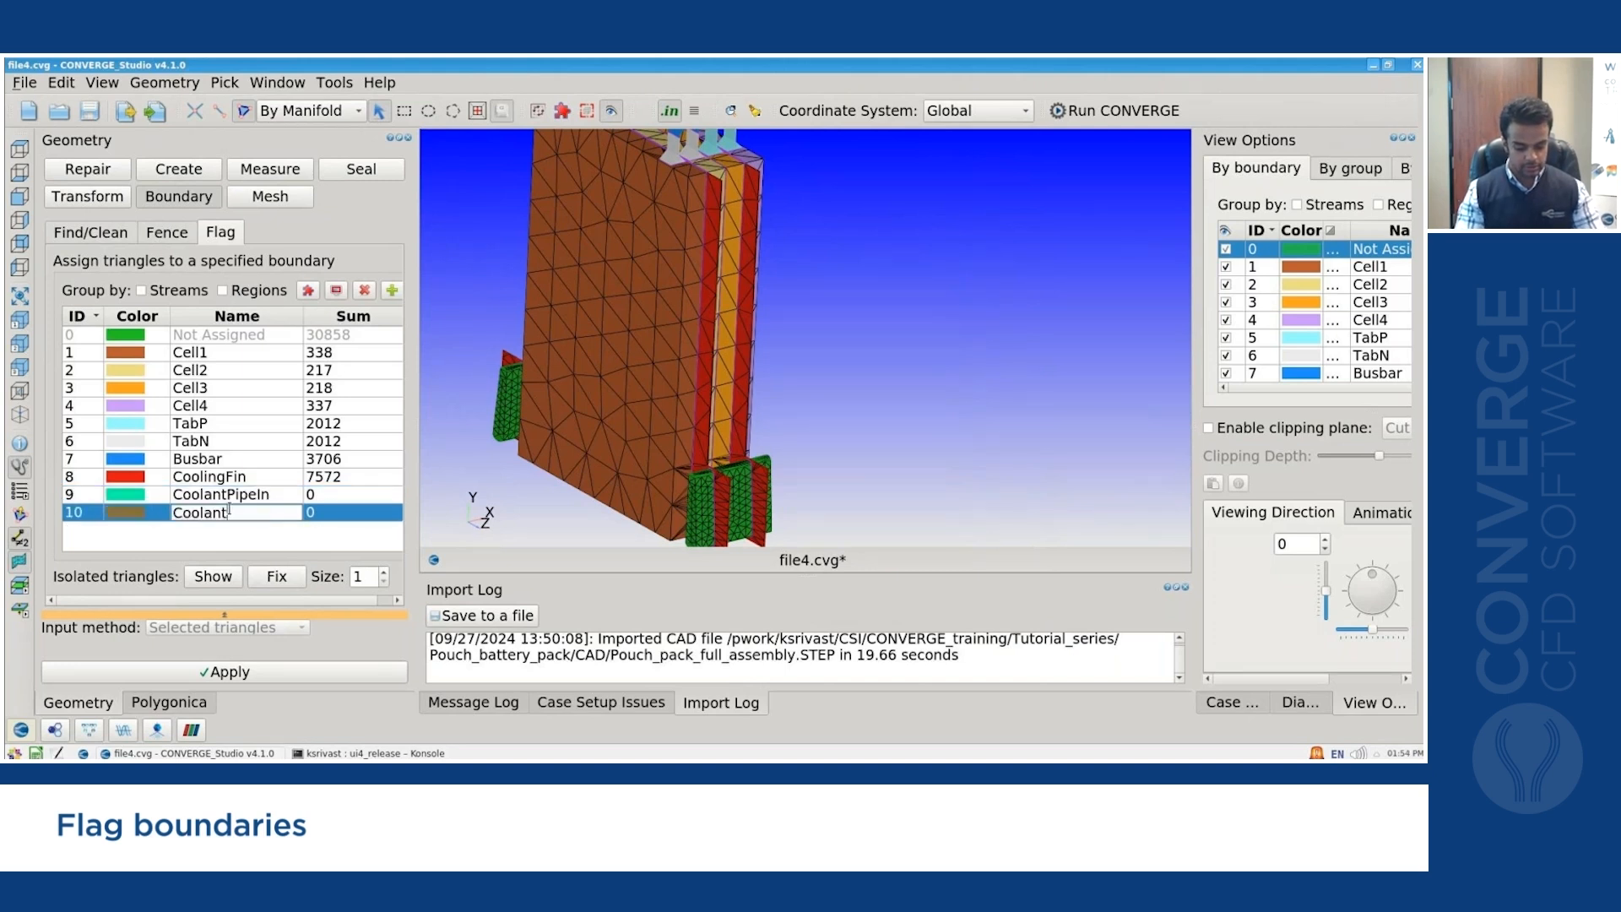
{"action": "type", "text": "PipeOut"}
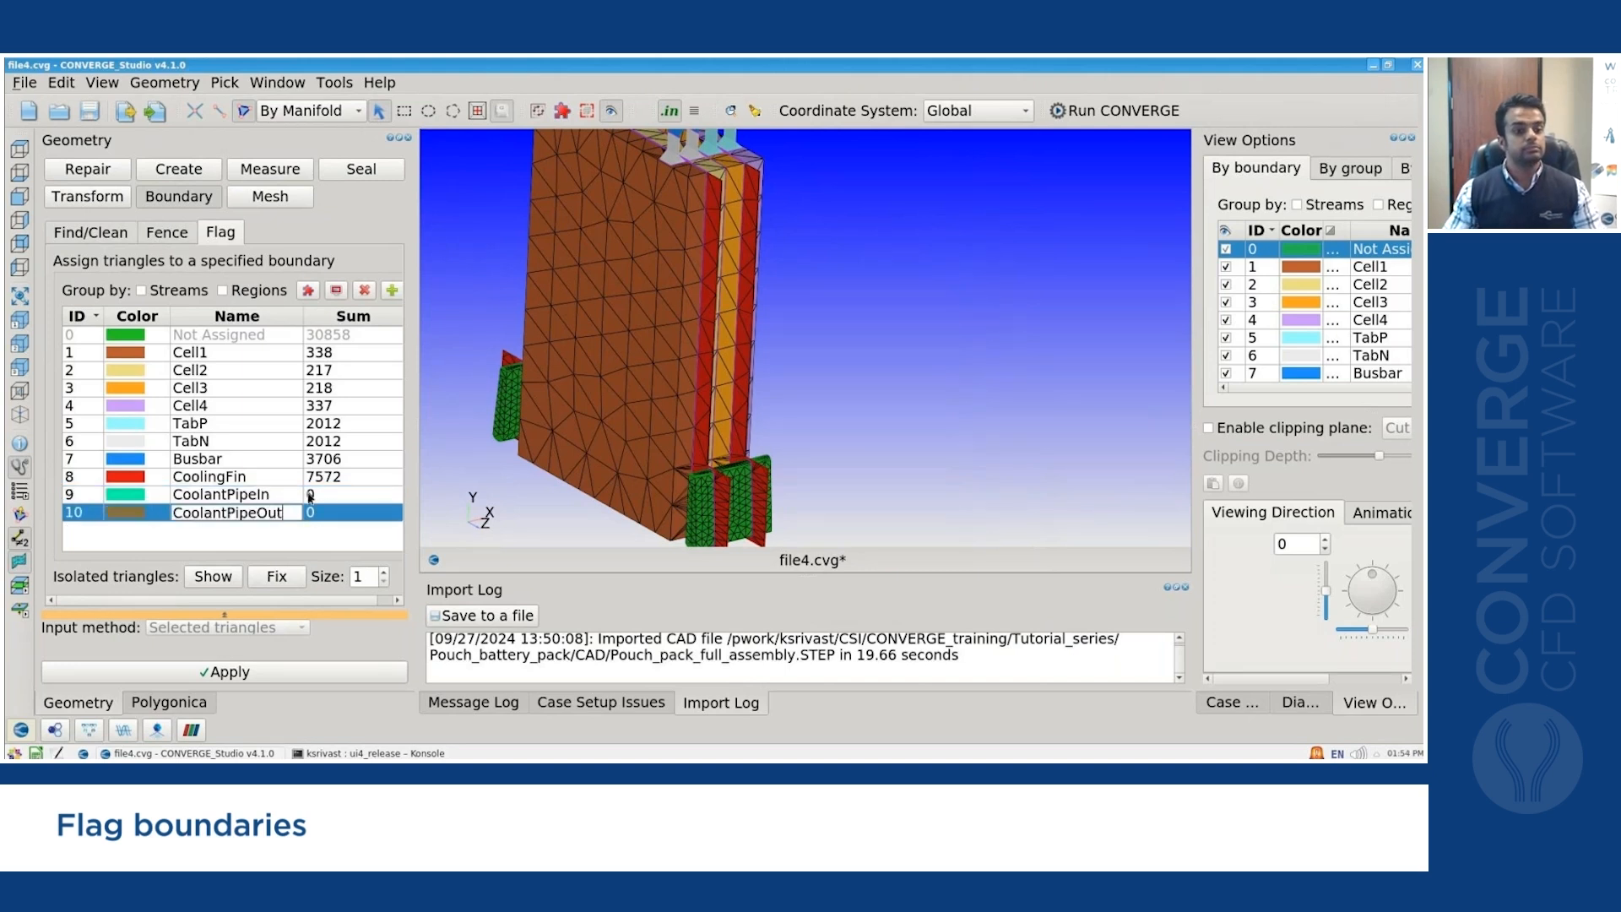
{"action": "key", "text": "Return"}
Assign all coolant pipe pieces at the near lower corner of the pack to boundary CoolantPipeIn.
{"action": "left_click", "coordinate": [704, 493]}
{"action": "left_click", "coordinate": [739, 475]}
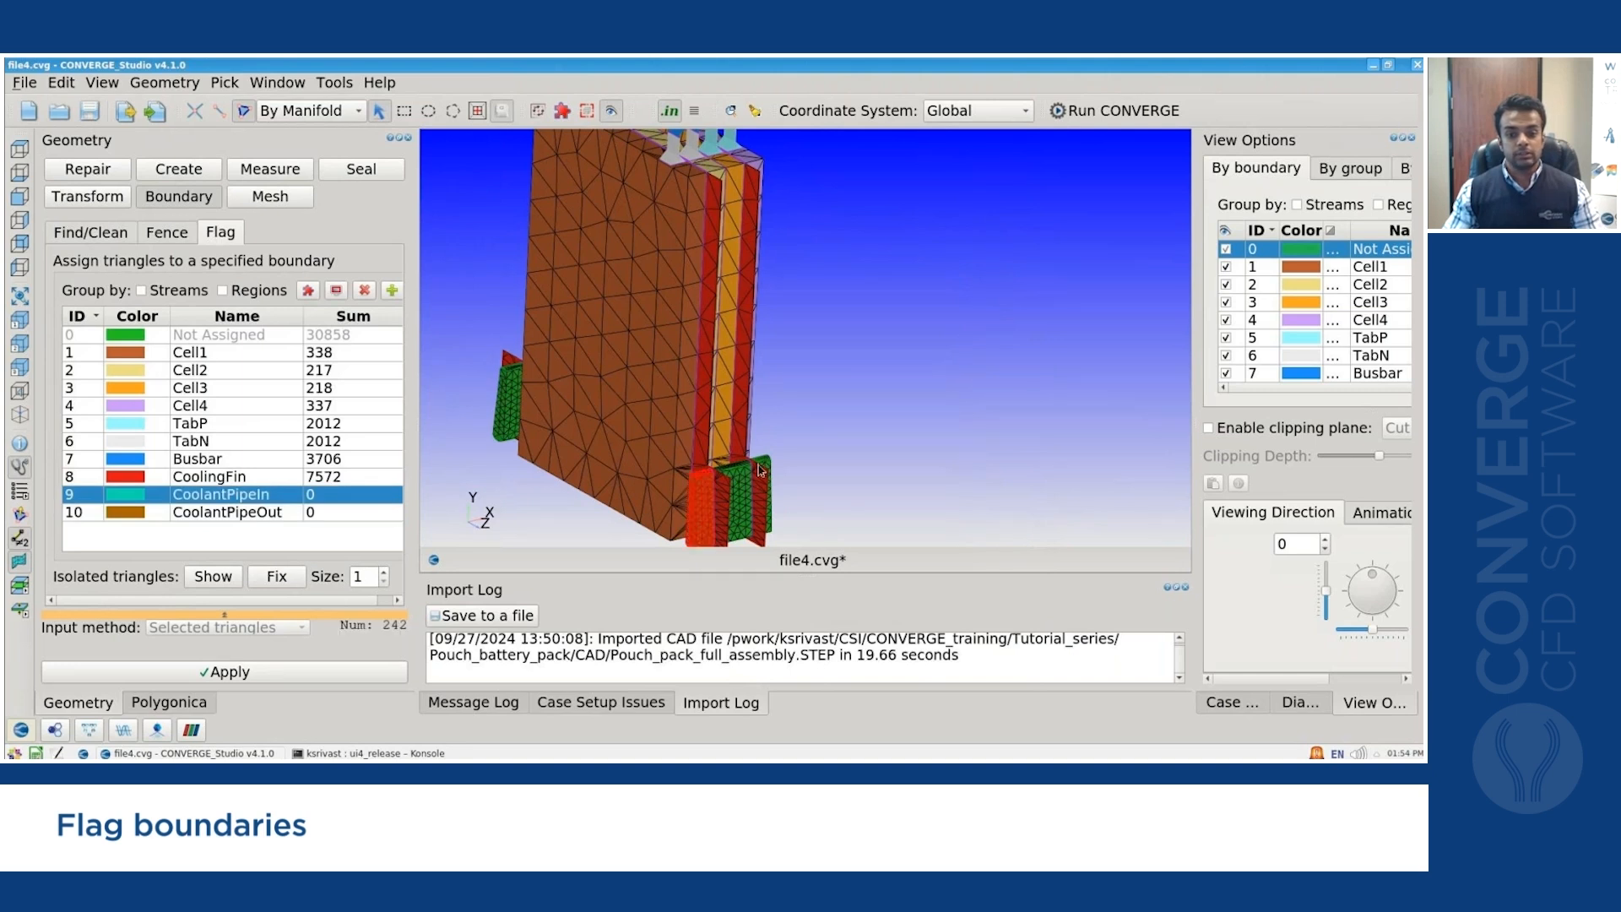
{"action": "left_click", "coordinate": [758, 463]}
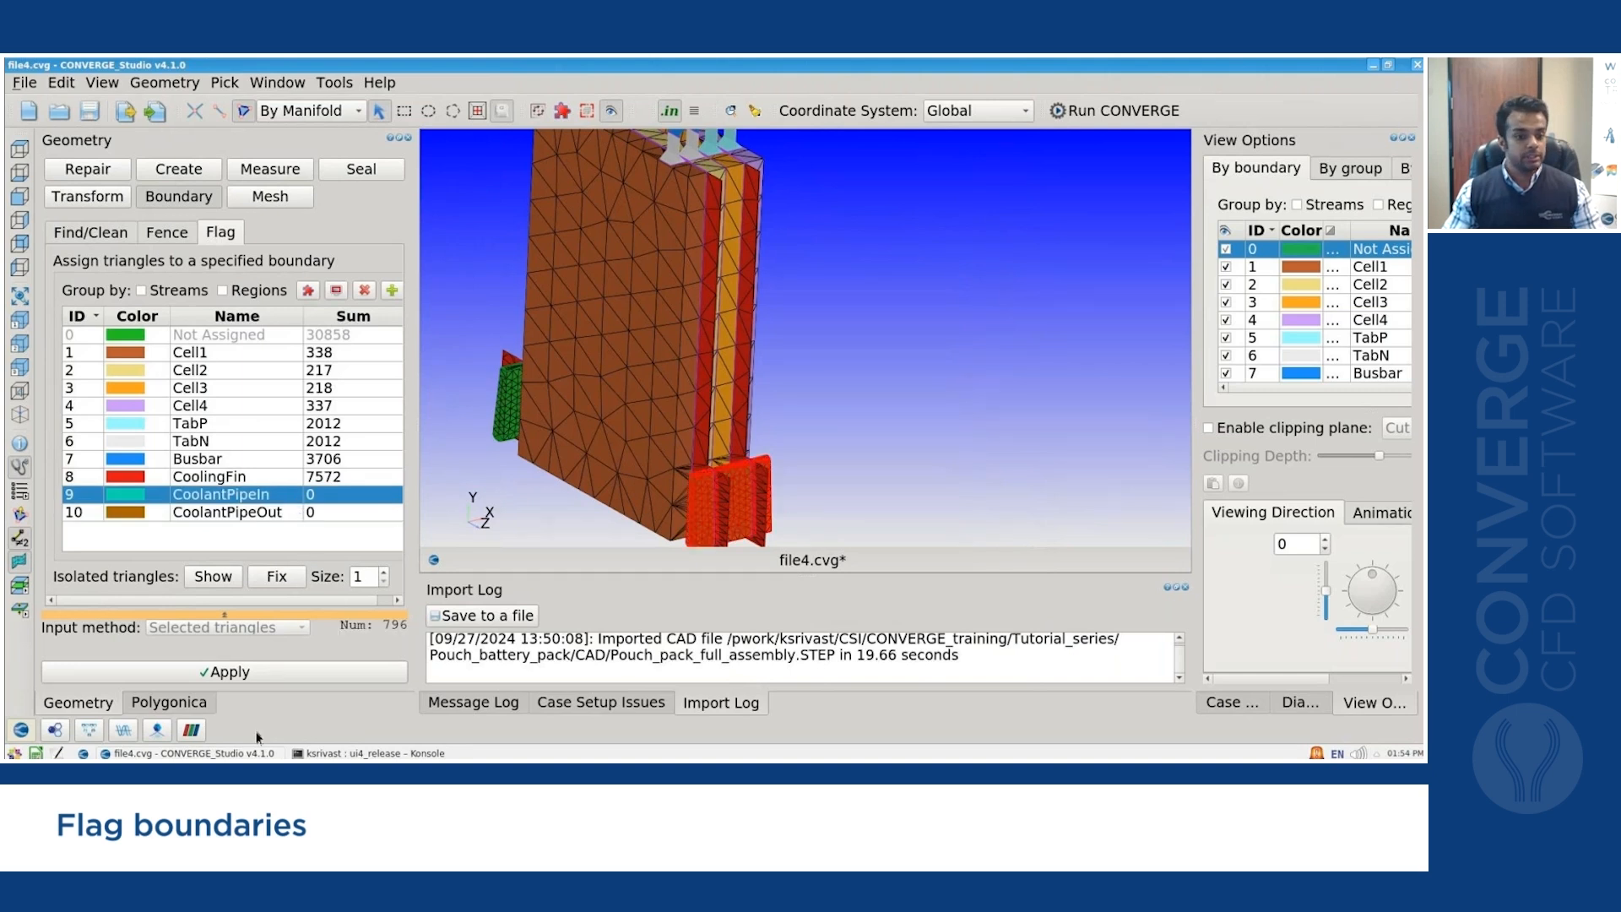
{"action": "left_click", "coordinate": [274, 680]}
Assign the coolant pipe pieces at the opposite lower corner of the pack to boundary CoolantPipeOut.
{"action": "left_click_drag", "start_coordinate": [878, 369], "coordinate": [550, 457]}
{"action": "left_click", "coordinate": [512, 428]}
{"action": "left_click", "coordinate": [513, 428]}
{"action": "left_click", "coordinate": [332, 673]}
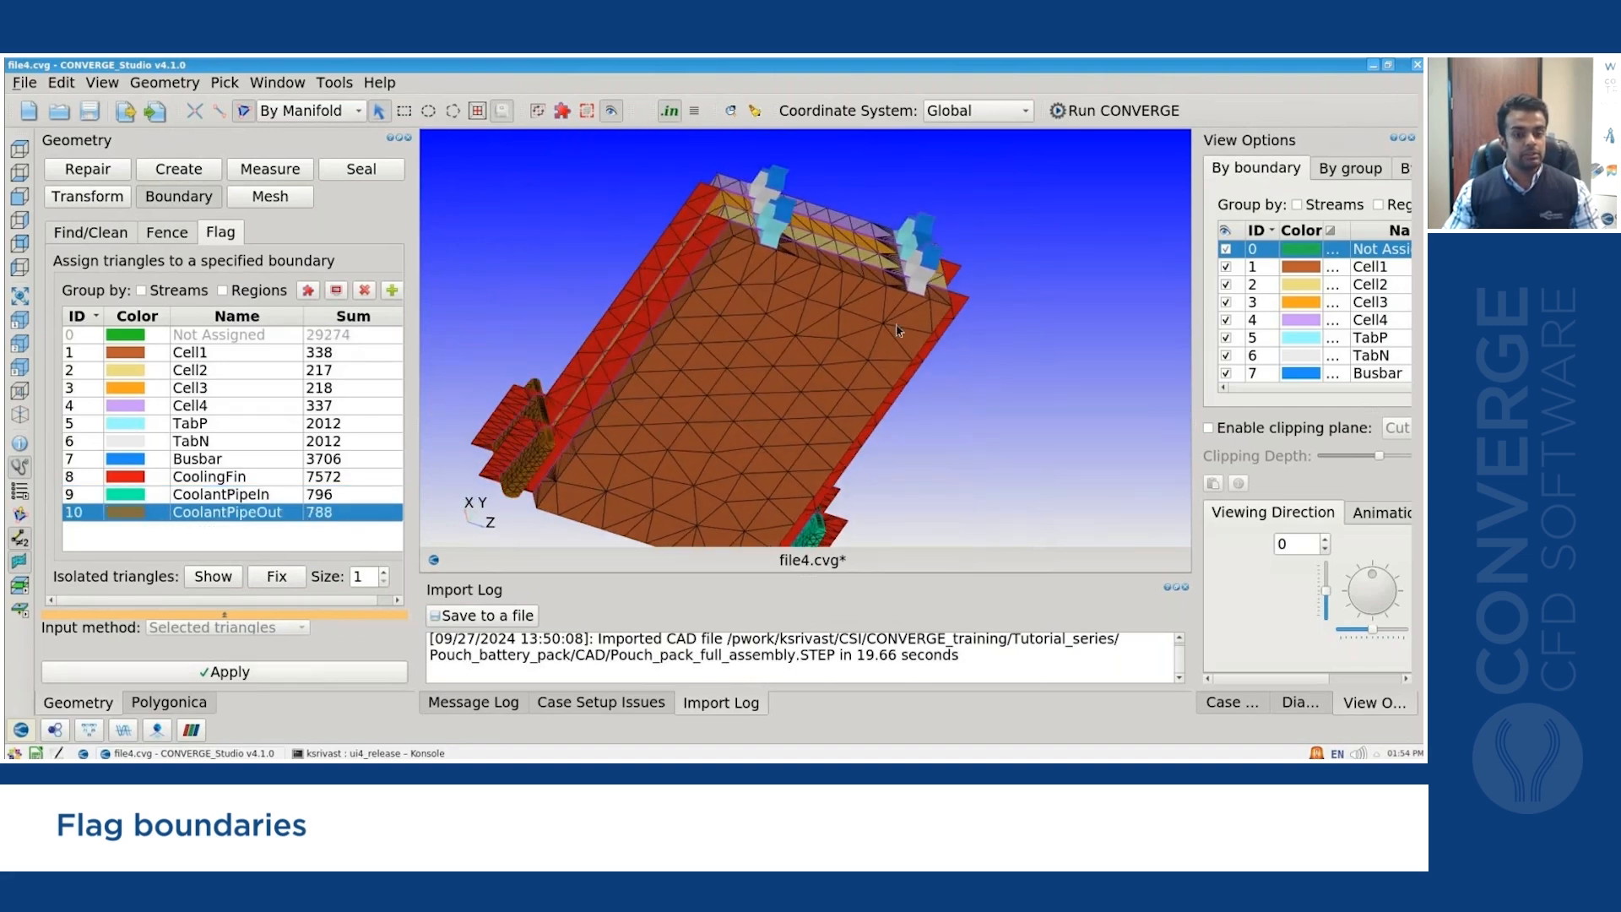
Create another 2 boundaries in one go, numbered 11 and 12.
{"action": "left_click_drag", "start_coordinate": [922, 329], "coordinate": [849, 365]}
{"action": "scroll", "coordinate": [802, 468], "scroll_direction": "up", "scroll_amount": 2}
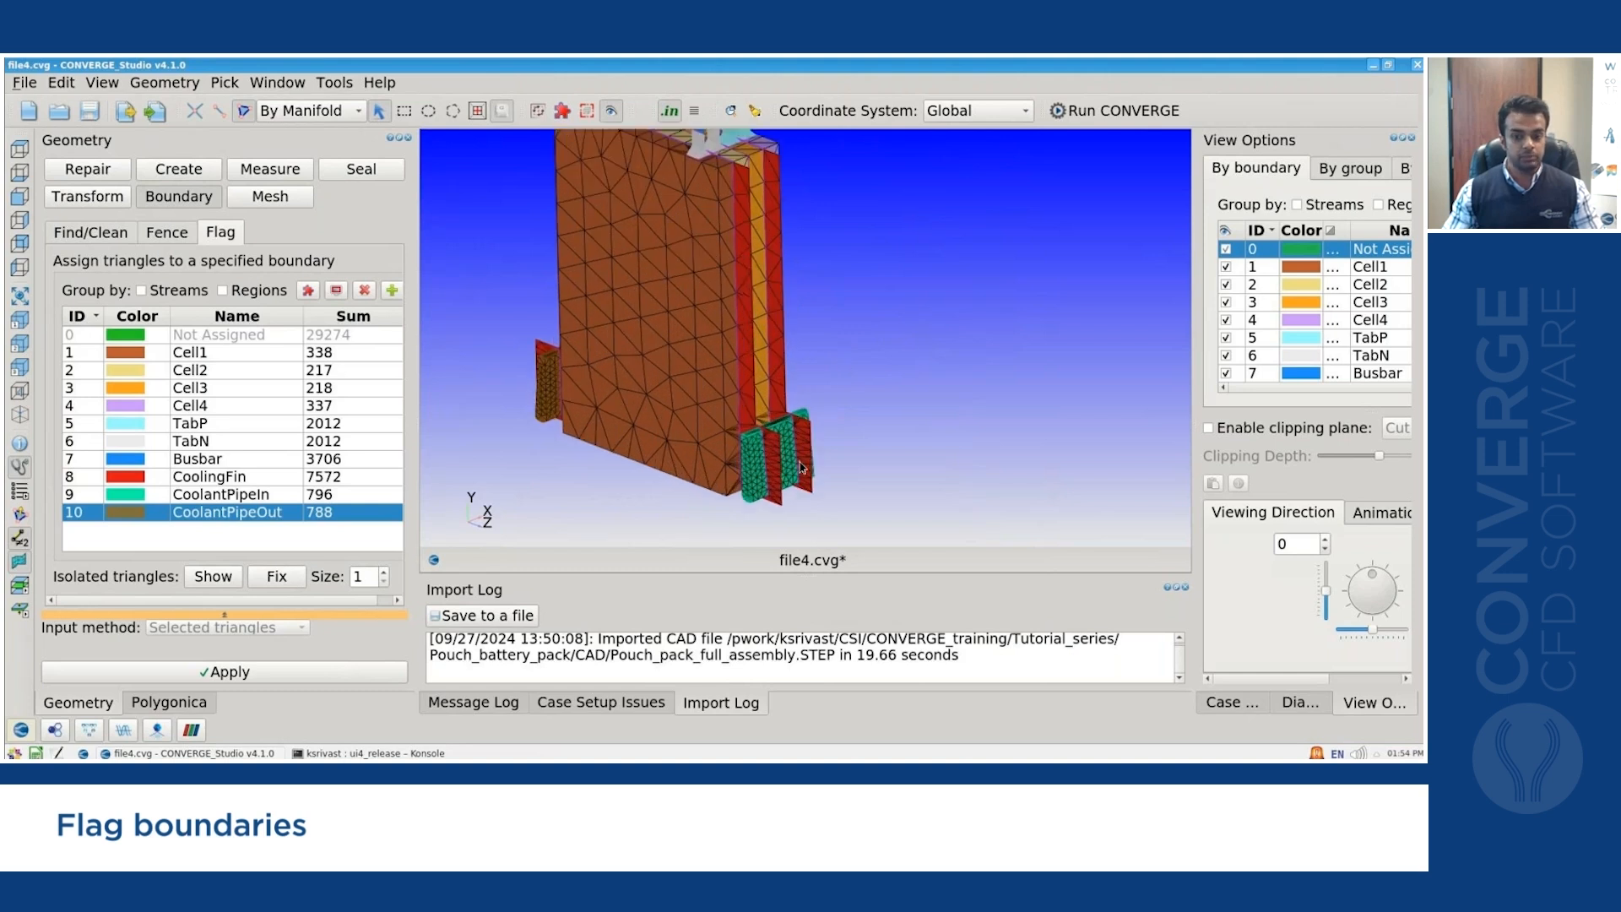
{"action": "left_click", "coordinate": [392, 289]}
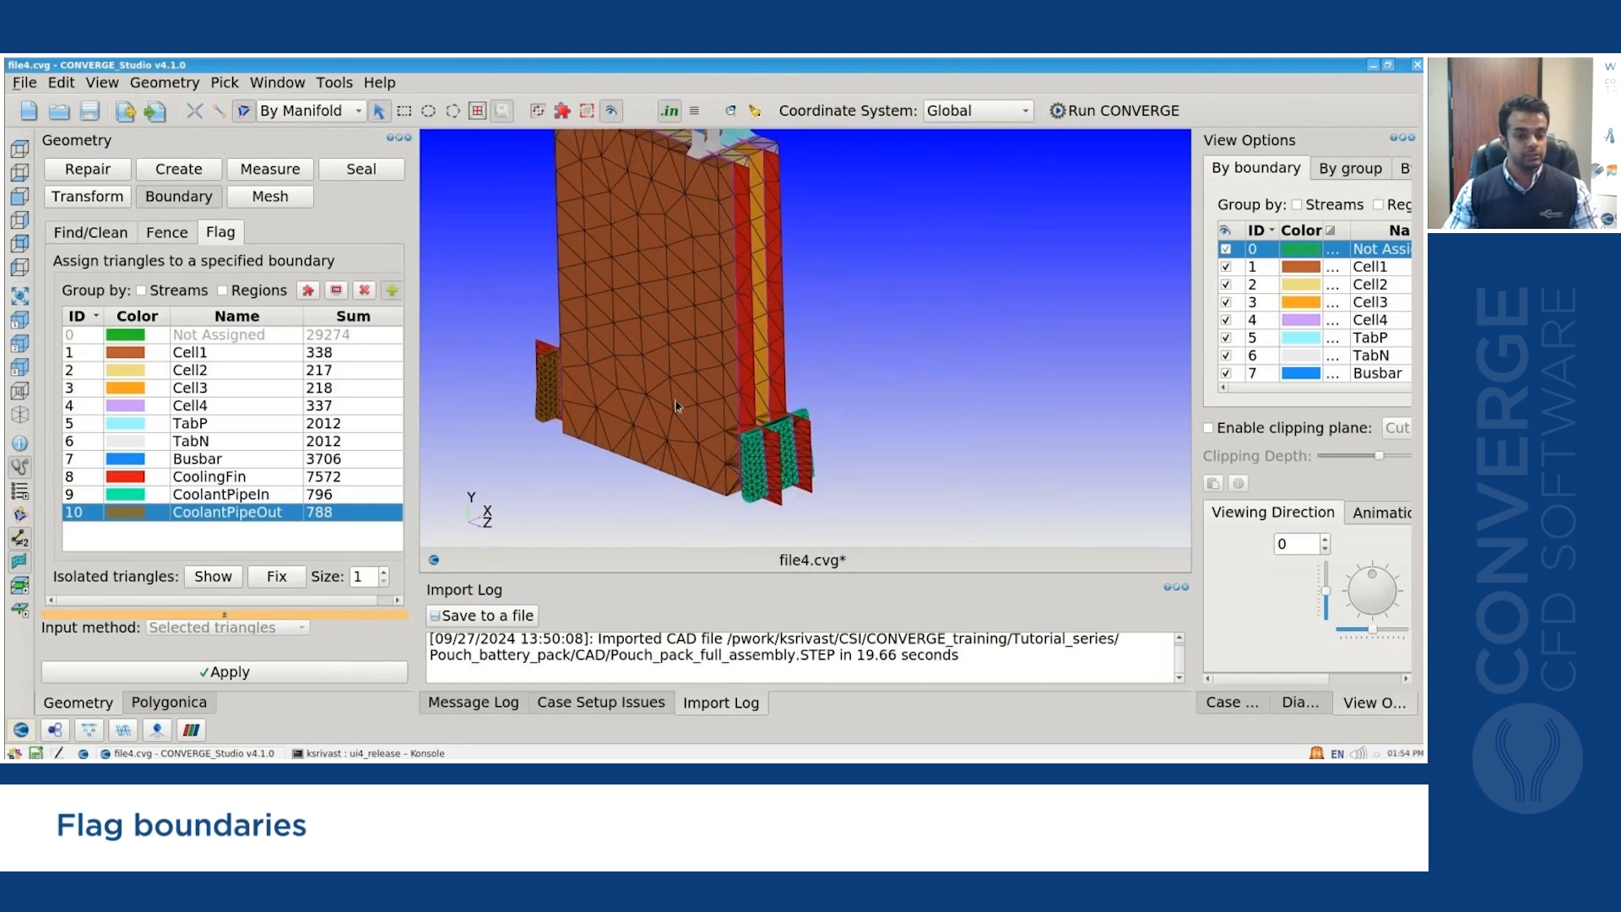
{"action": "left_click", "coordinate": [487, 436]}
{"action": "double_click", "coordinate": [473, 492]}
{"action": "type", "text": "2"}
{"action": "left_click", "coordinate": [869, 522]}
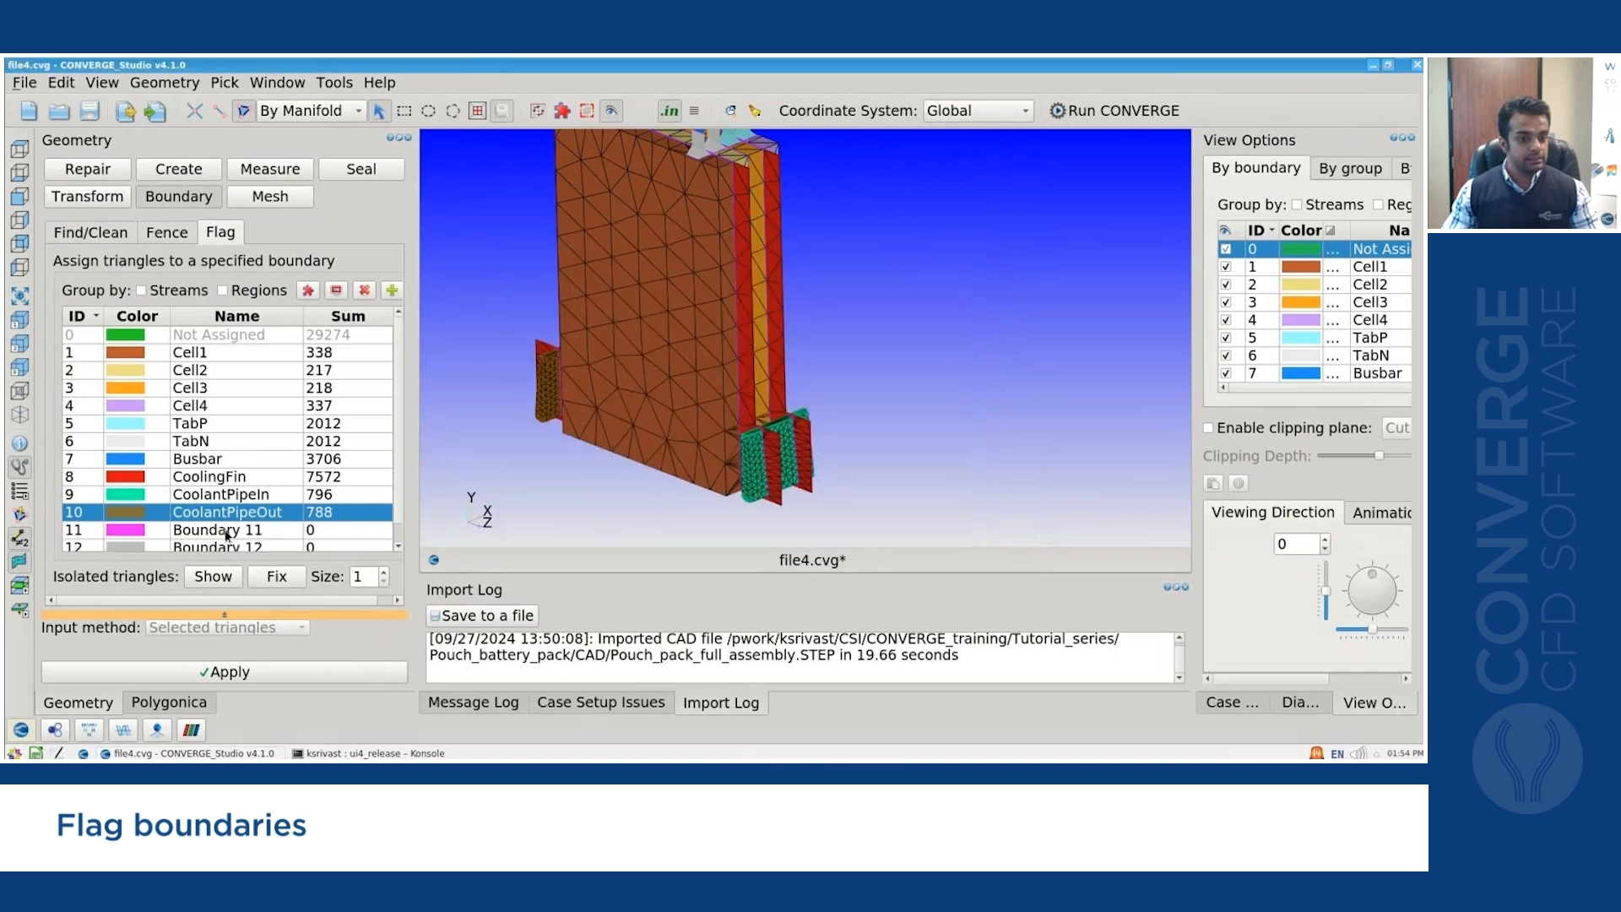
Rename boundary 11 to Coolant_Inlet and boundary 12 to Coolant_Outlet.
{"action": "double_click", "coordinate": [224, 531]}
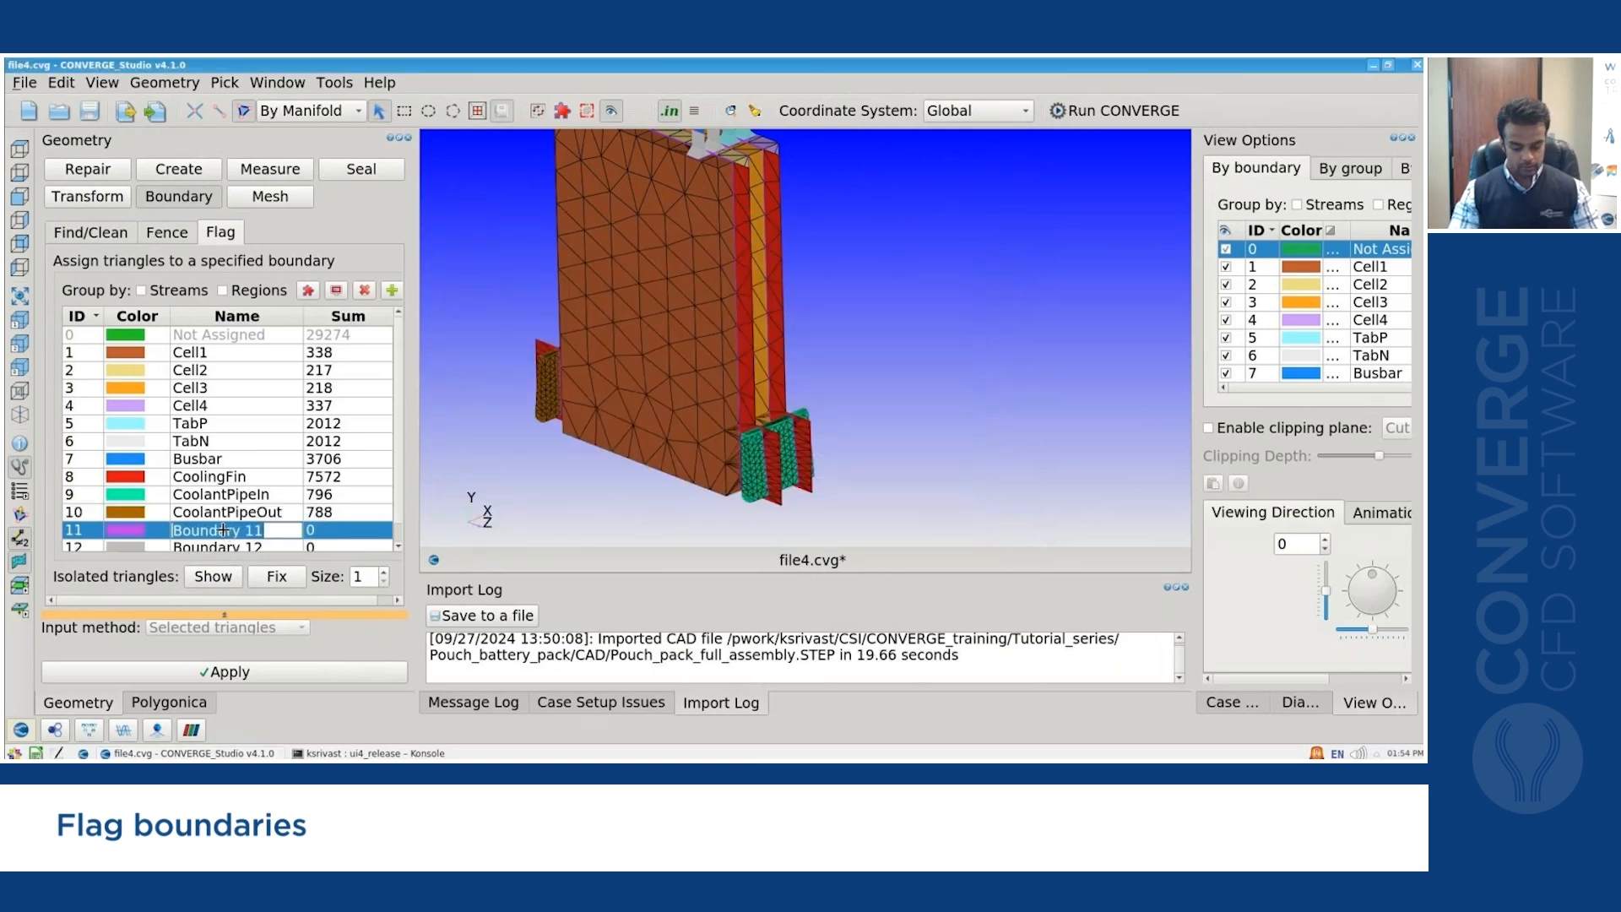
{"action": "type", "text": "Coolant_Inlet"}
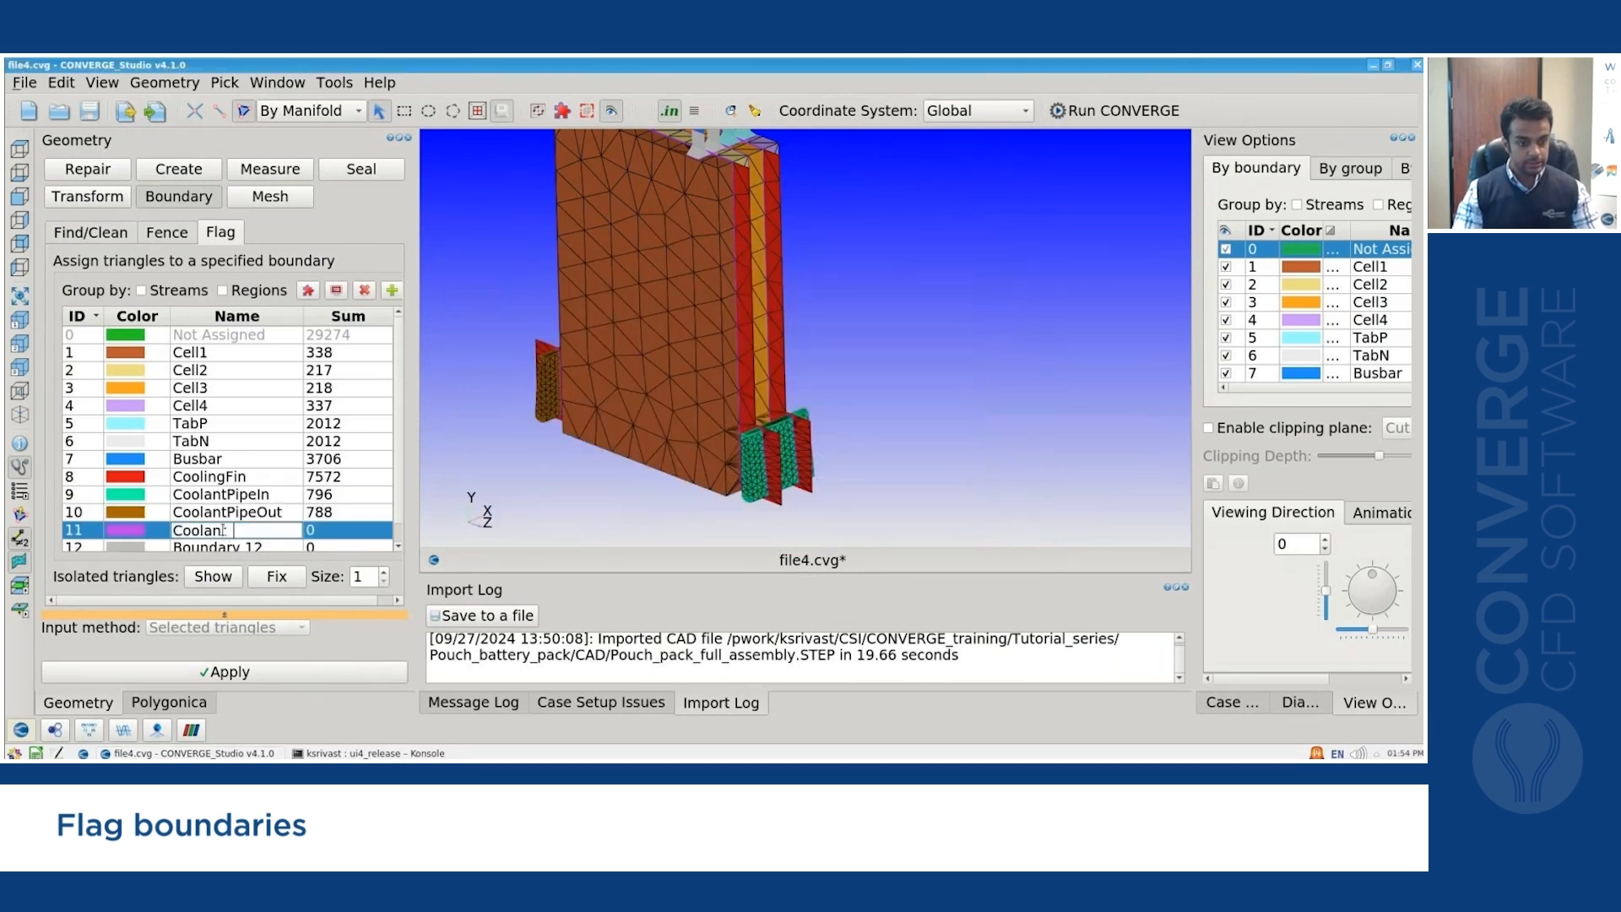
{"action": "double_click", "coordinate": [234, 546]}
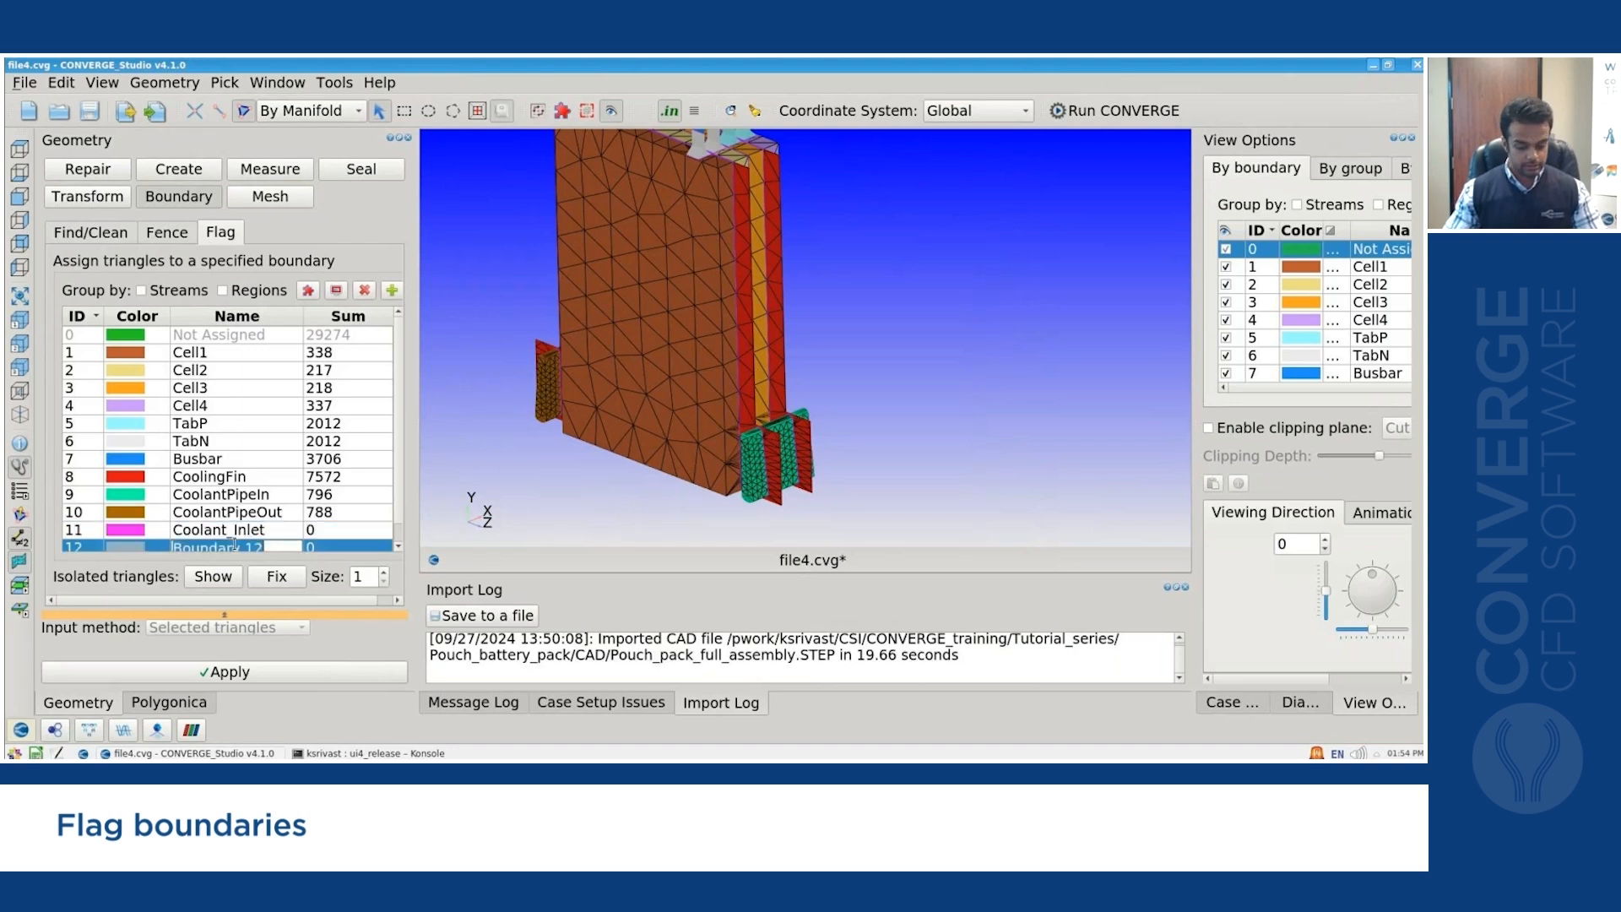
{"action": "type", "text": "Coolant_Outlet"}
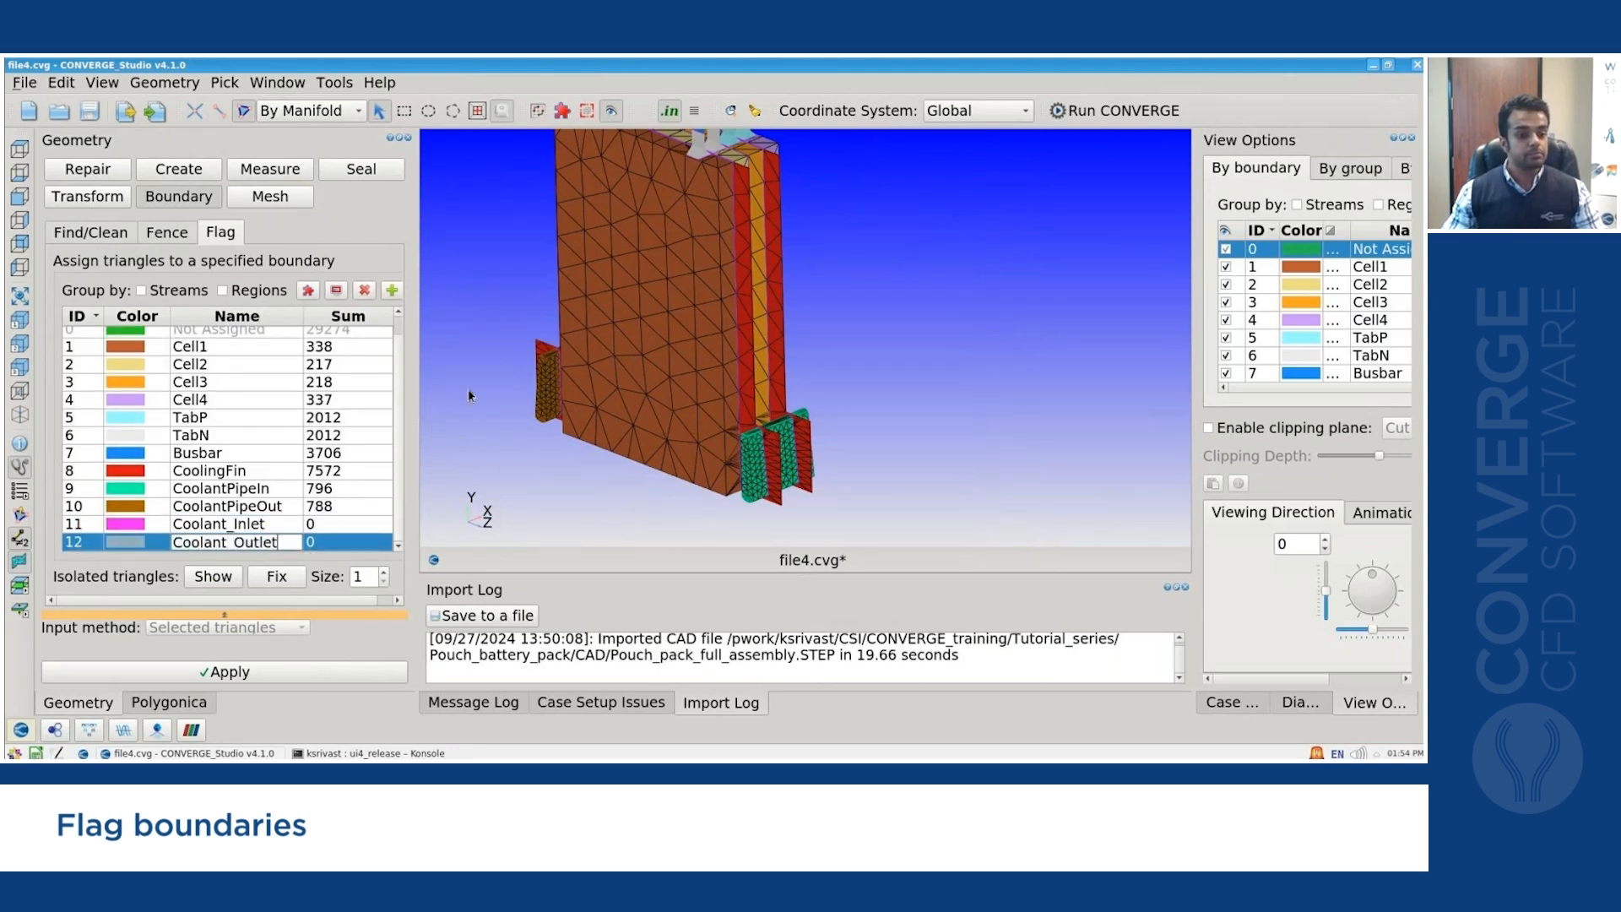
{"action": "key", "text": "Return"}
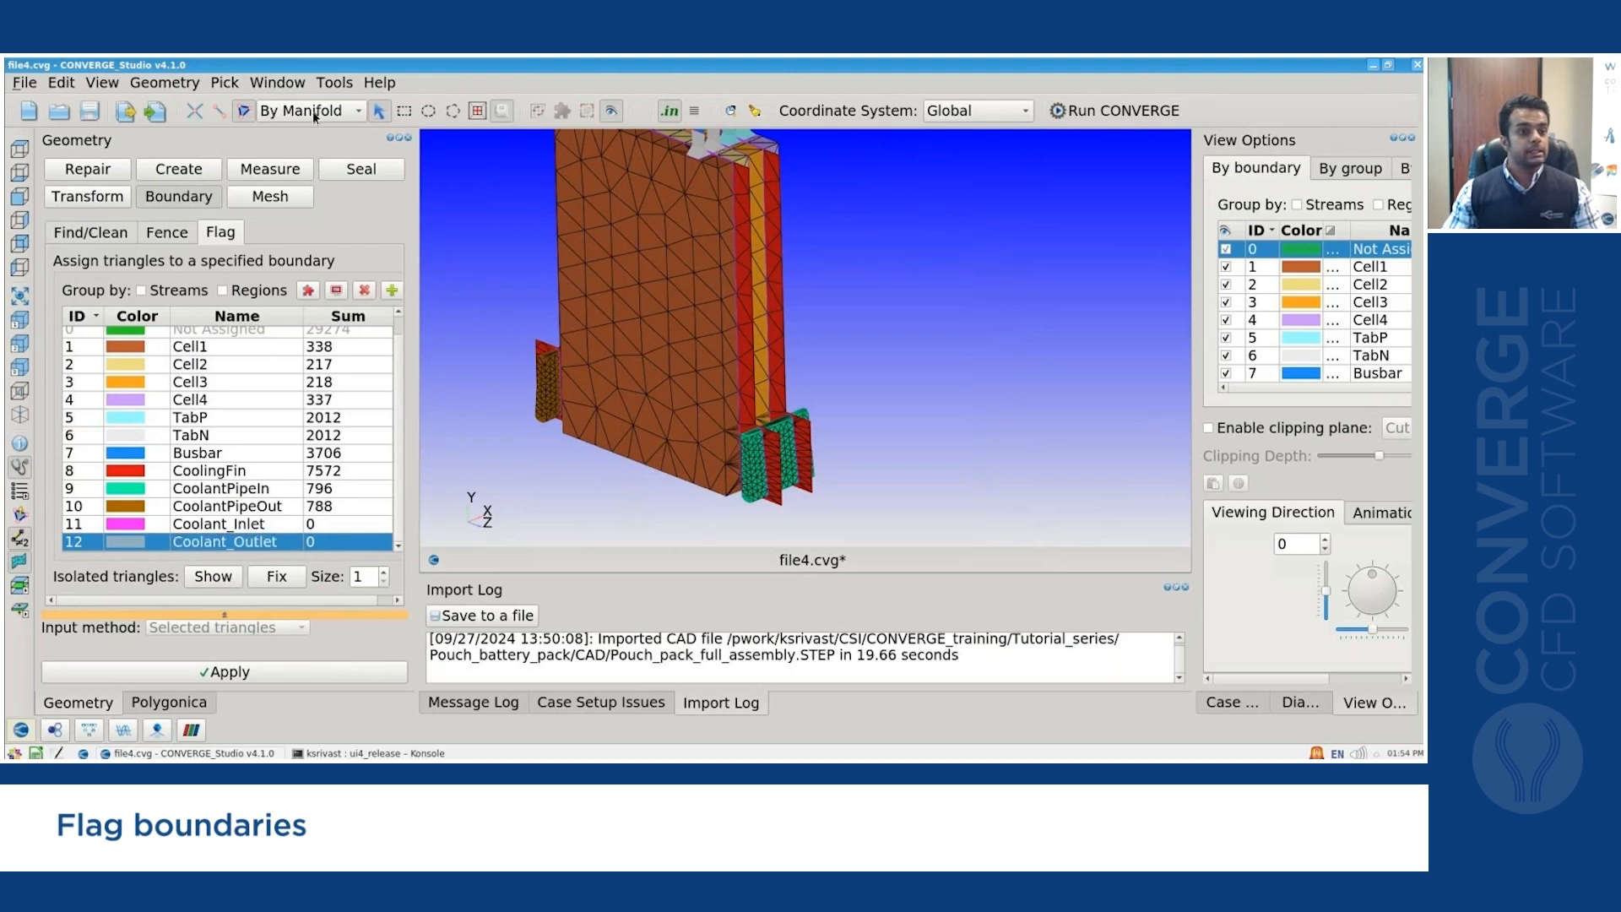
Switch triangle selection to By Angle and assign the open end face of the CoolantPipeIn pipe on the Cell1 side to boundary Coolant_Inlet.
{"action": "left_click", "coordinate": [314, 114]}
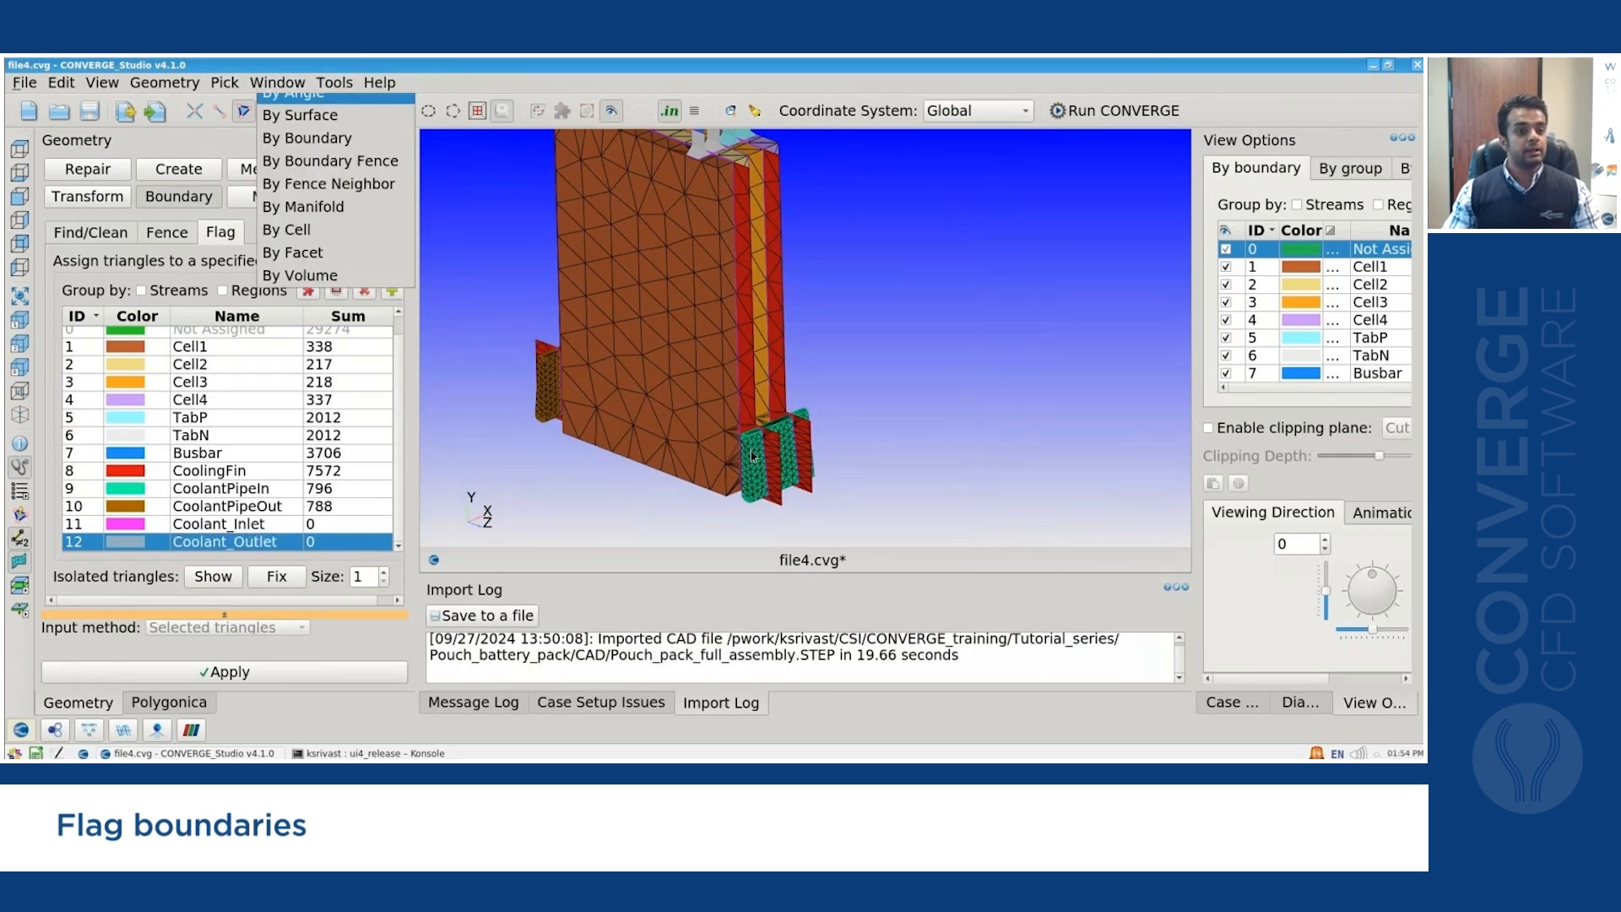
{"action": "left_click", "coordinate": [316, 97]}
{"action": "scroll", "coordinate": [747, 472], "scroll_direction": "up", "scroll_amount": 1}
{"action": "scroll", "coordinate": [747, 472], "scroll_direction": "up", "scroll_amount": 2}
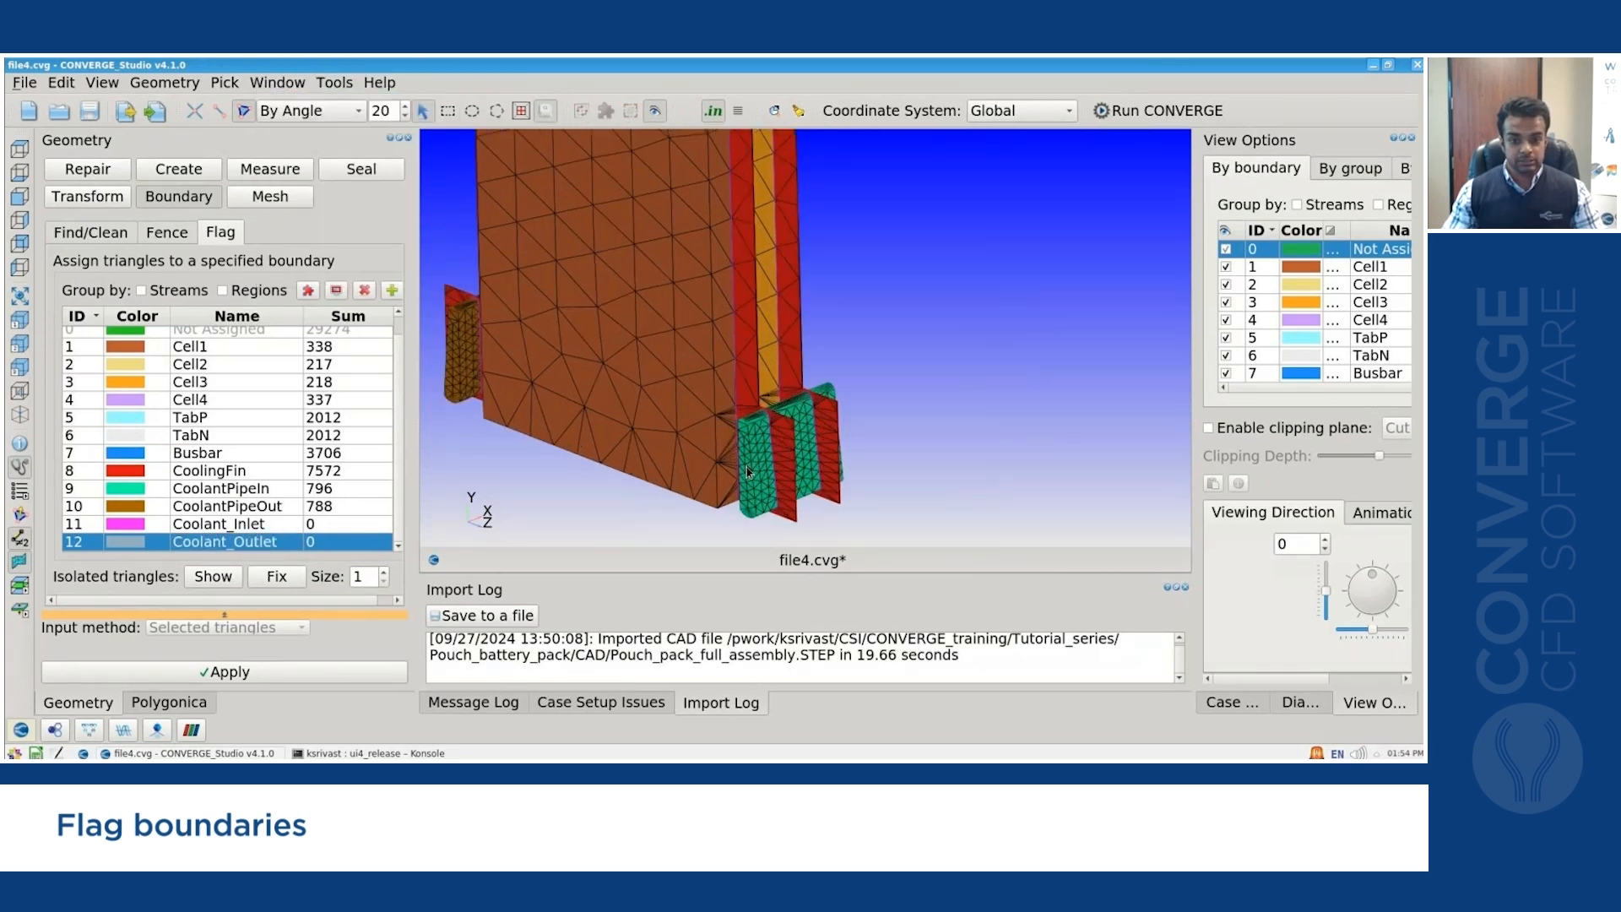
{"action": "left_click", "coordinate": [743, 448]}
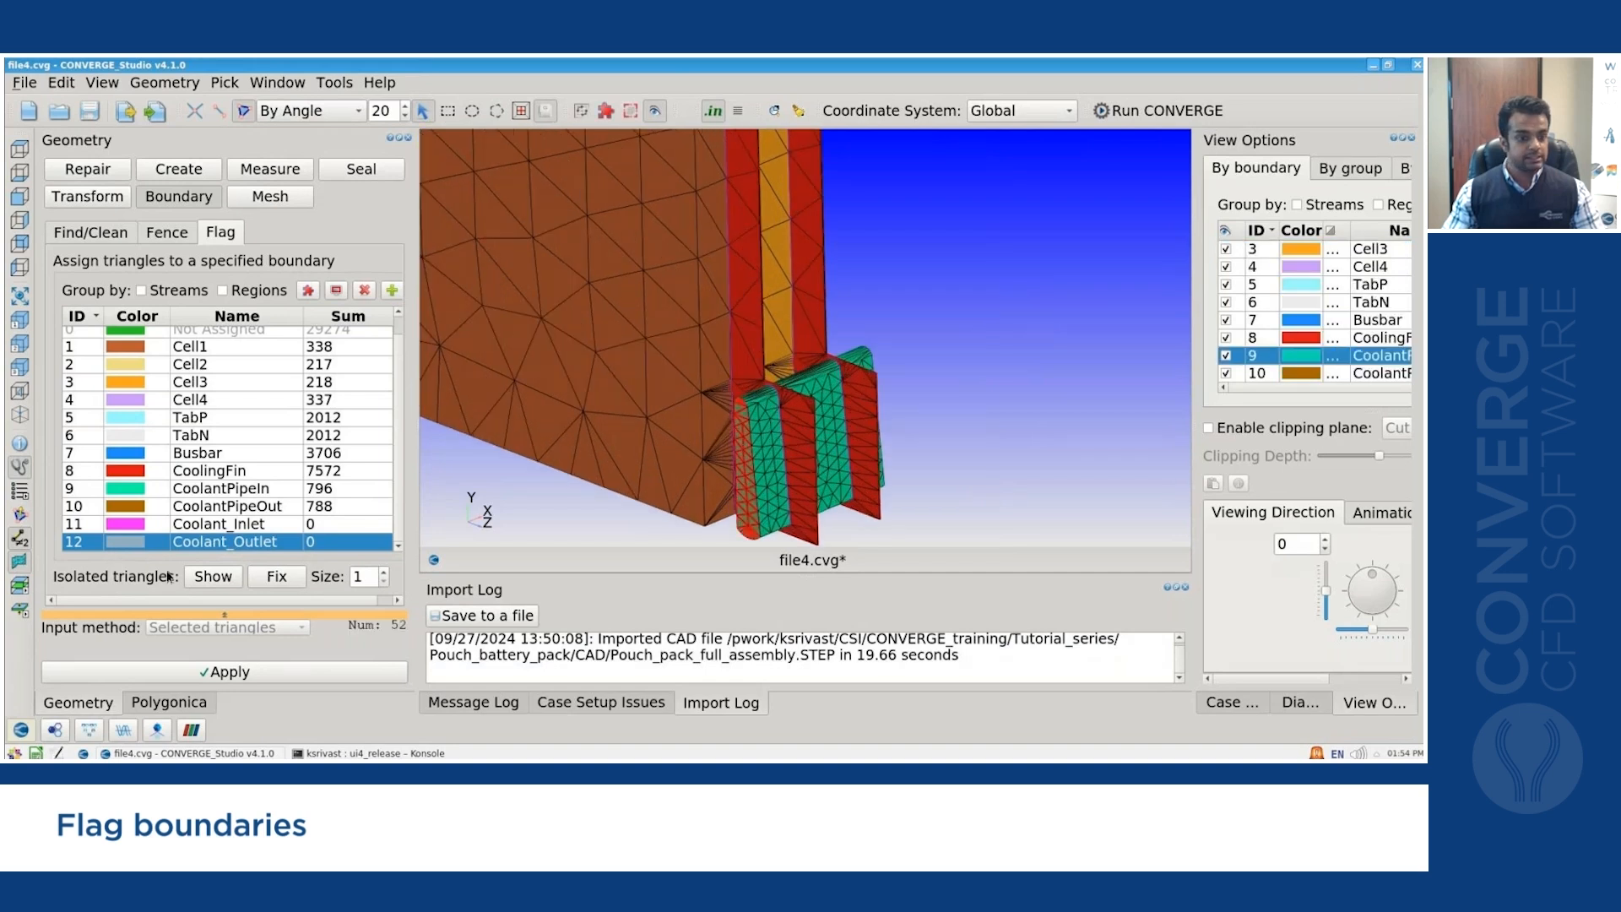
{"action": "left_click", "coordinate": [253, 524]}
{"action": "left_click", "coordinate": [345, 672]}
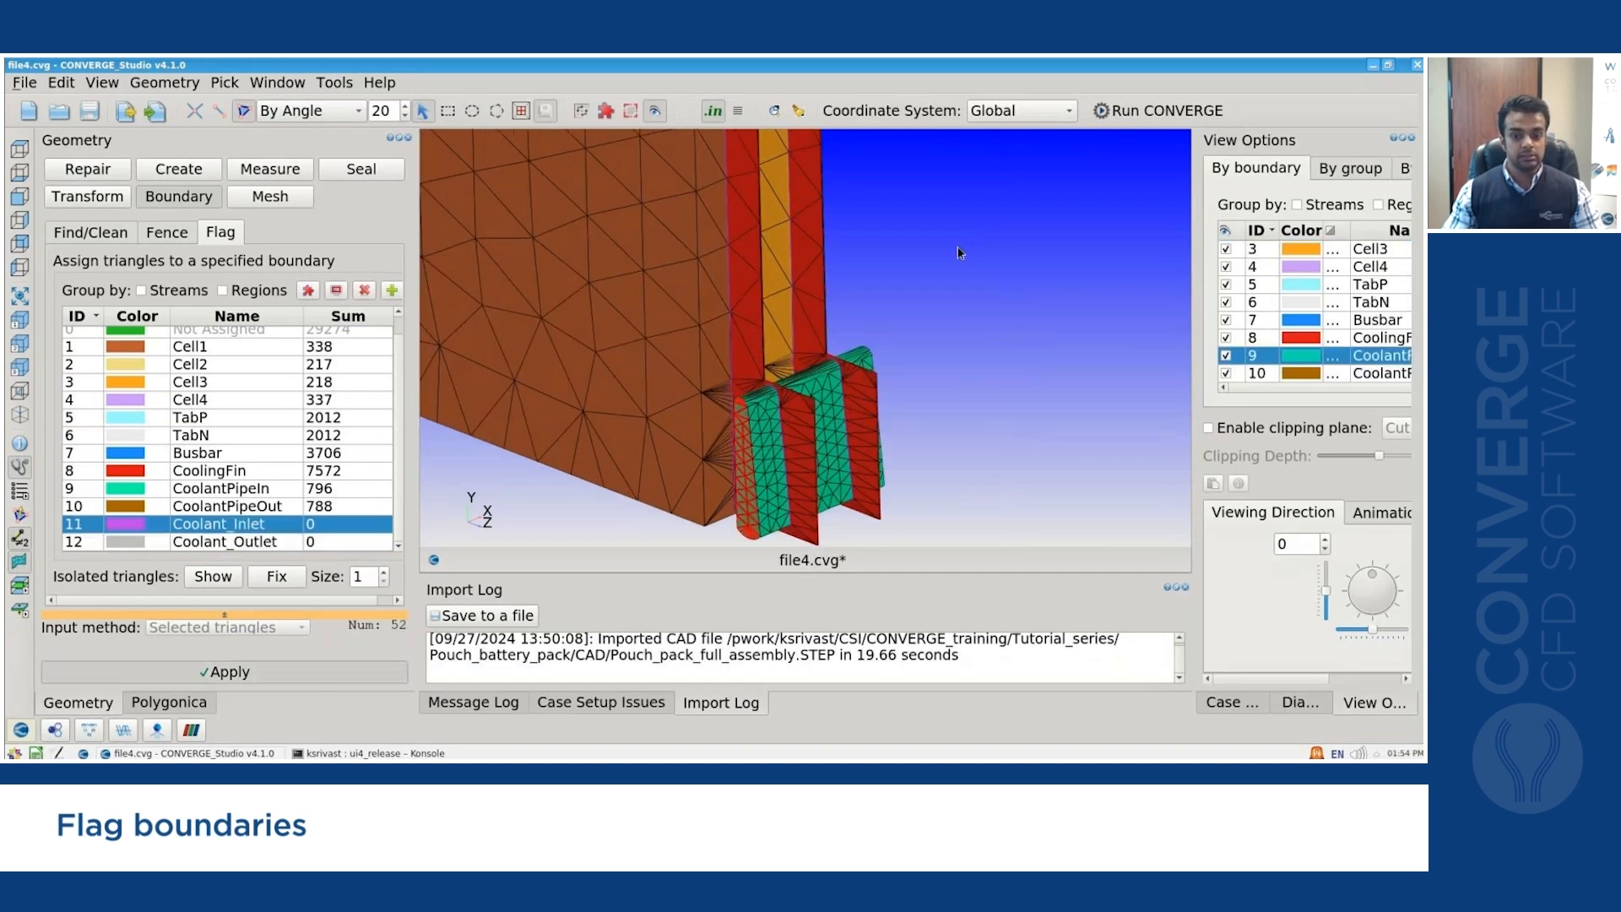
Assign the open end face of the CoolantPipeOut pipe on the Cell1 side to boundary Coolant_Outlet.
{"action": "scroll", "coordinate": [849, 359], "scroll_direction": "down", "scroll_amount": 3}
{"action": "middle_click_drag", "start_coordinate": [964, 309], "coordinate": [1009, 443]}
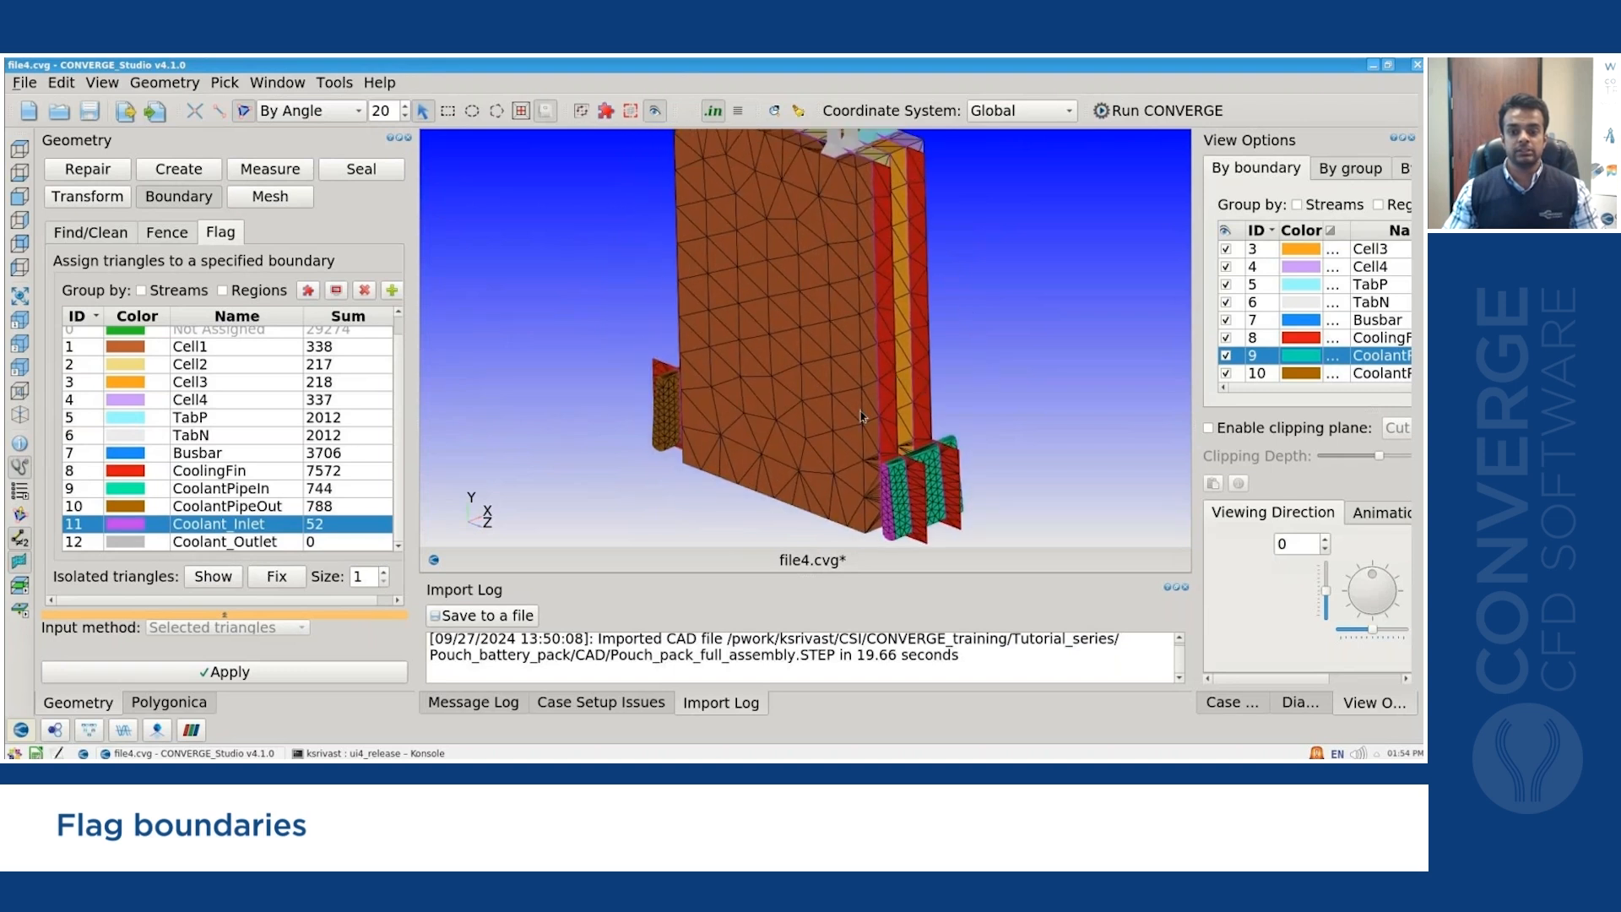
{"action": "left_click_drag", "start_coordinate": [610, 294], "coordinate": [660, 319]}
{"action": "left_click", "coordinate": [641, 397]}
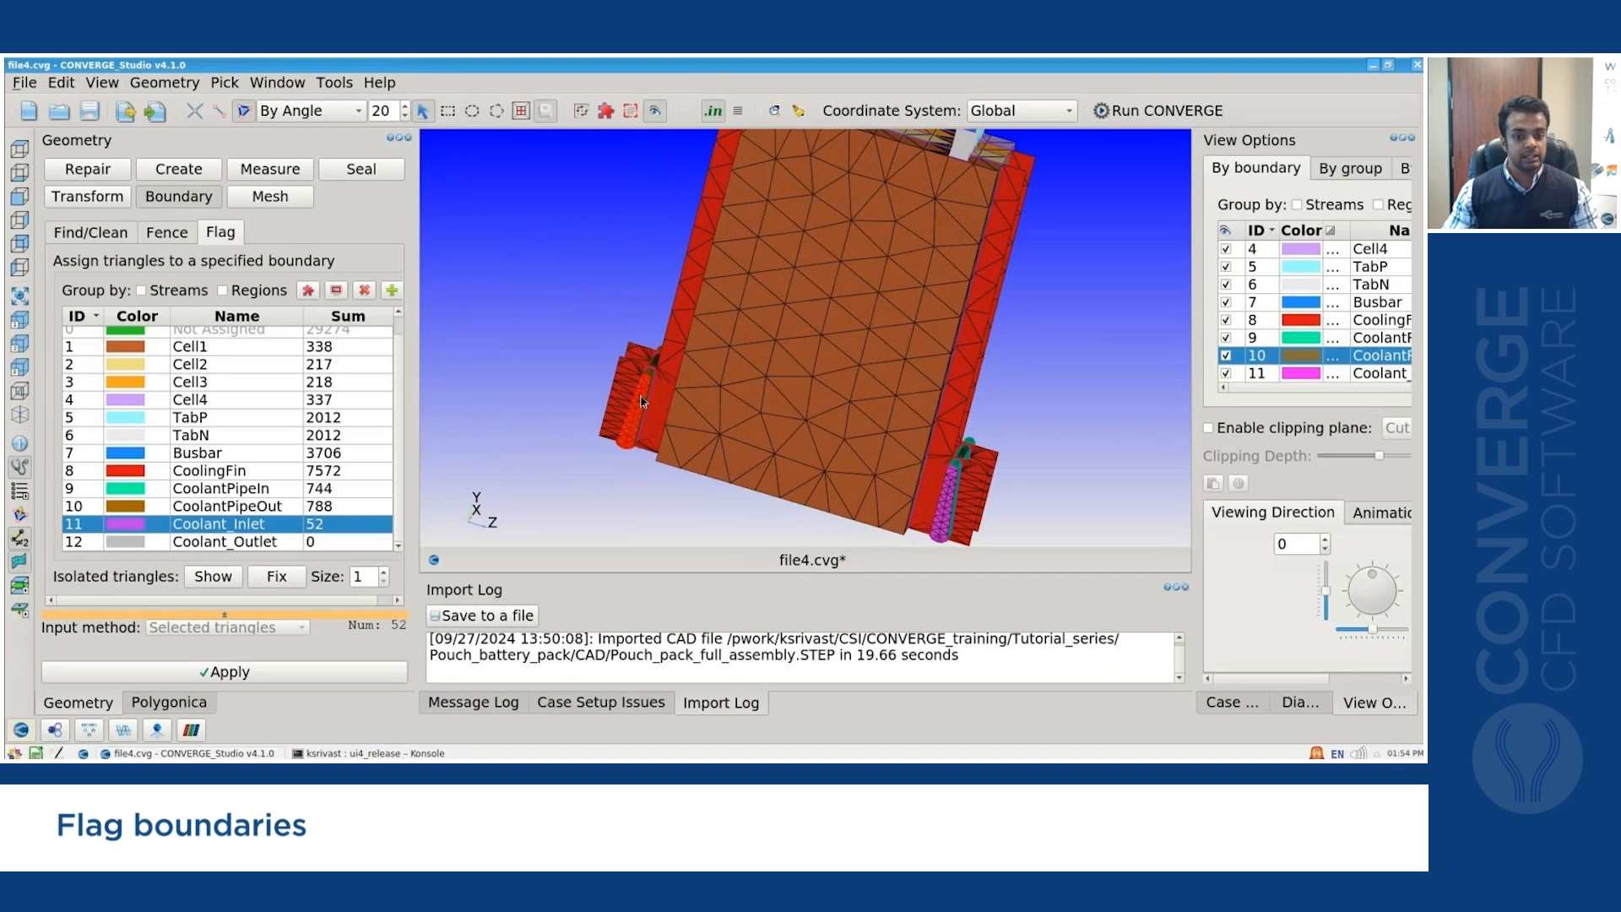
{"action": "left_click", "coordinate": [321, 543]}
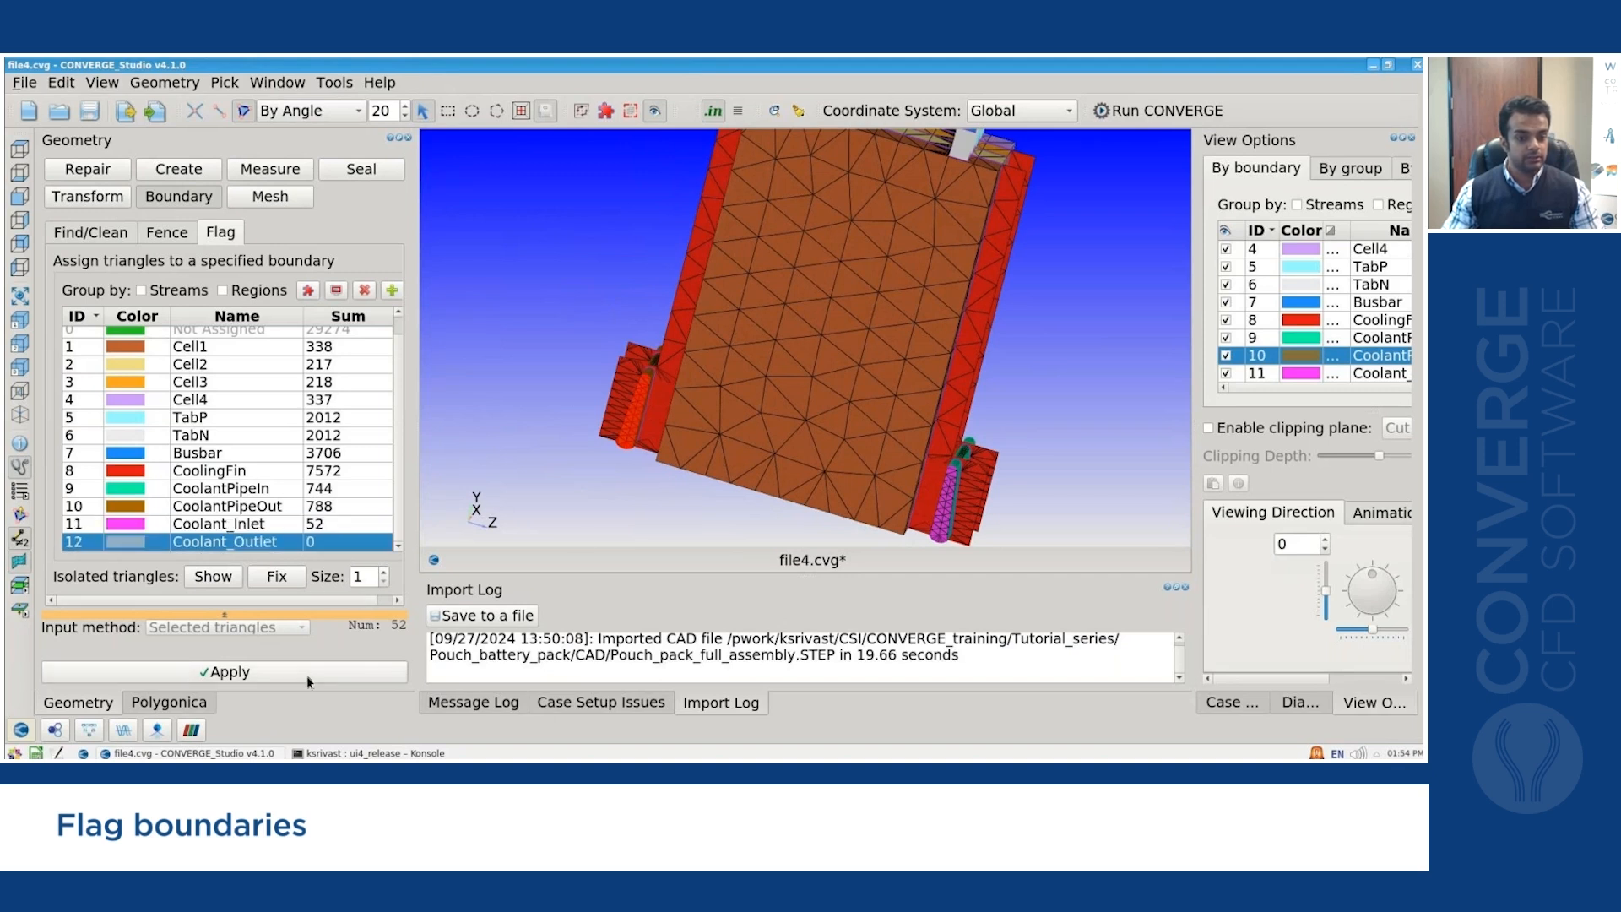
{"action": "scroll", "coordinate": [544, 283], "scroll_direction": "down", "scroll_amount": 4}
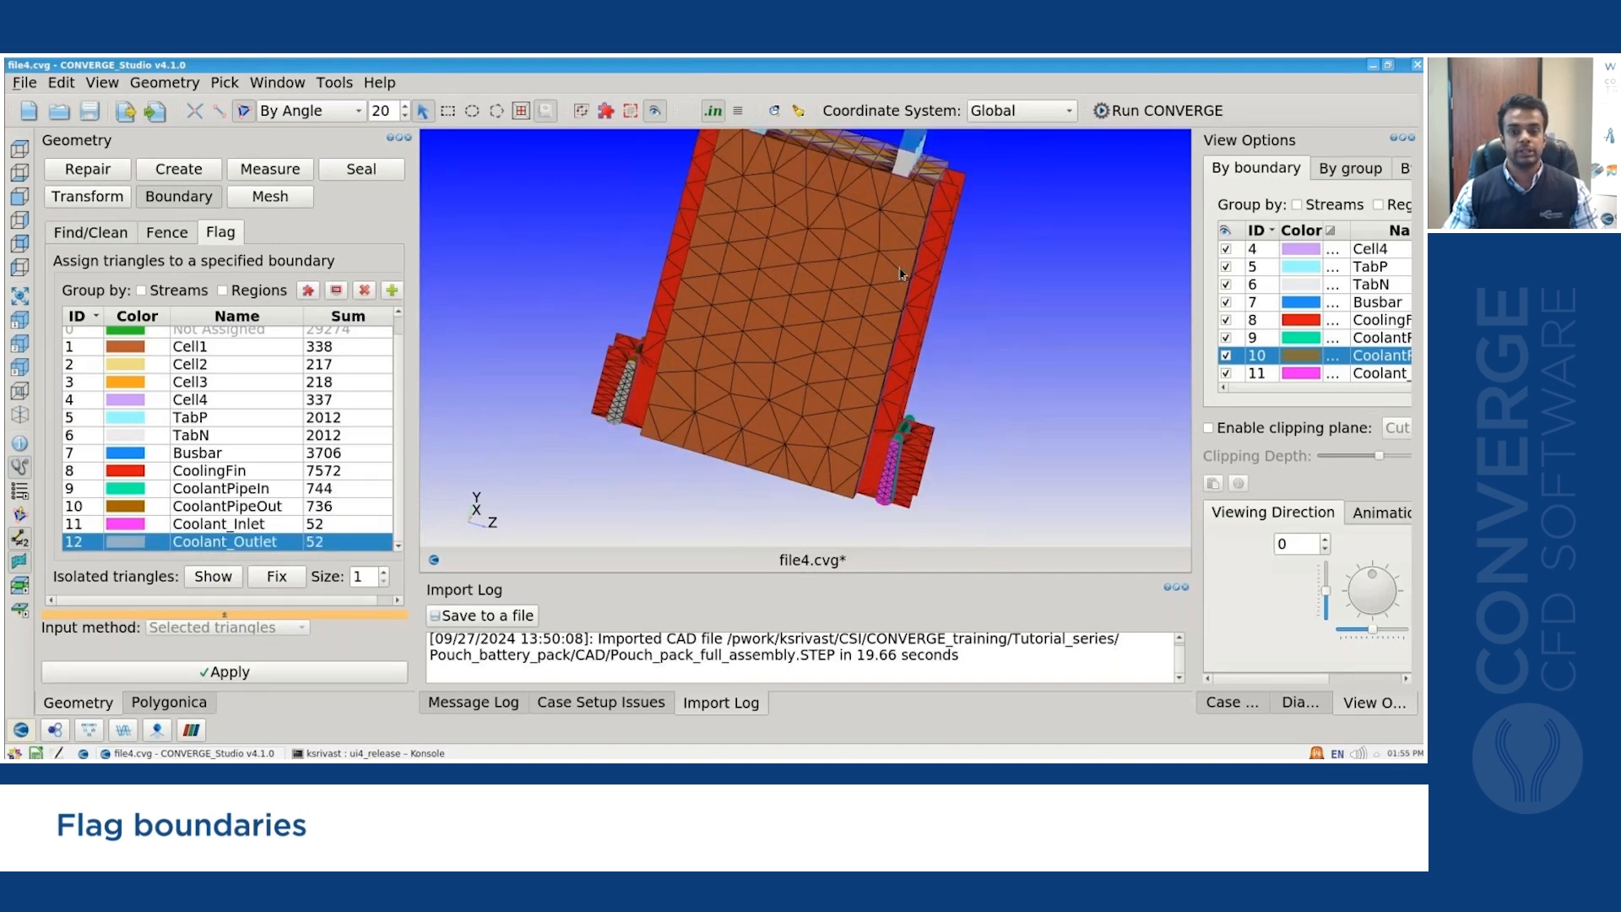
Cut the pack open with a clipping plane perpendicular to the Z axis and lock the plane to expose the interior.
{"action": "middle_click_drag", "start_coordinate": [921, 252], "coordinate": [896, 326]}
{"action": "scroll", "coordinate": [876, 315], "scroll_direction": "up", "scroll_amount": 5}
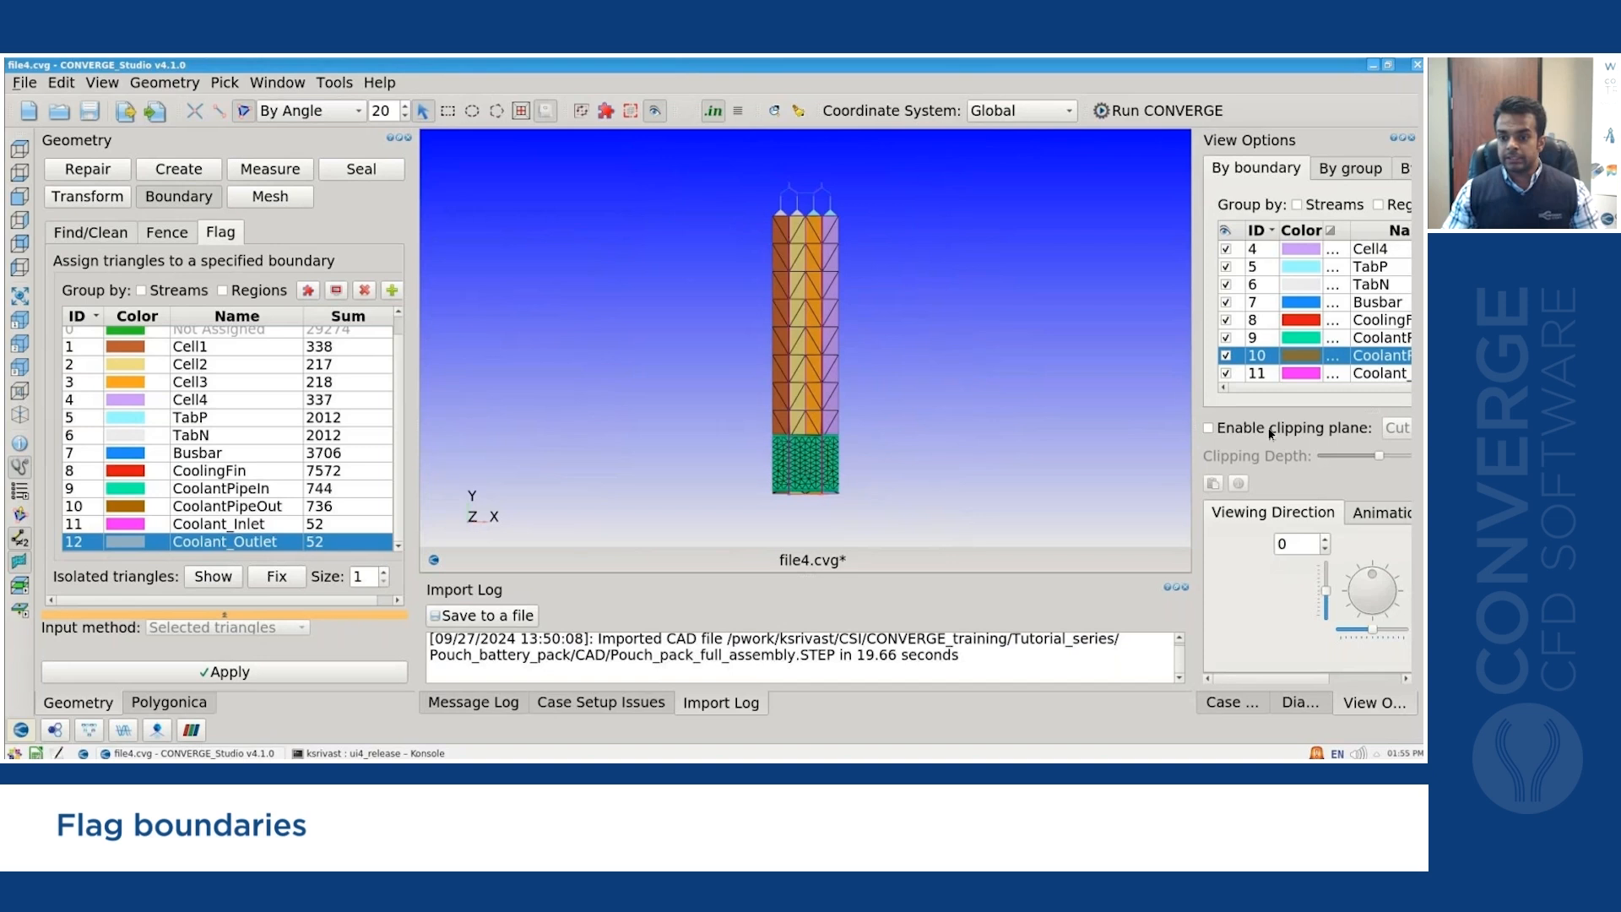
{"action": "left_click", "coordinate": [1245, 430]}
{"action": "left_click_drag", "start_coordinate": [1195, 416], "coordinate": [1093, 427]}
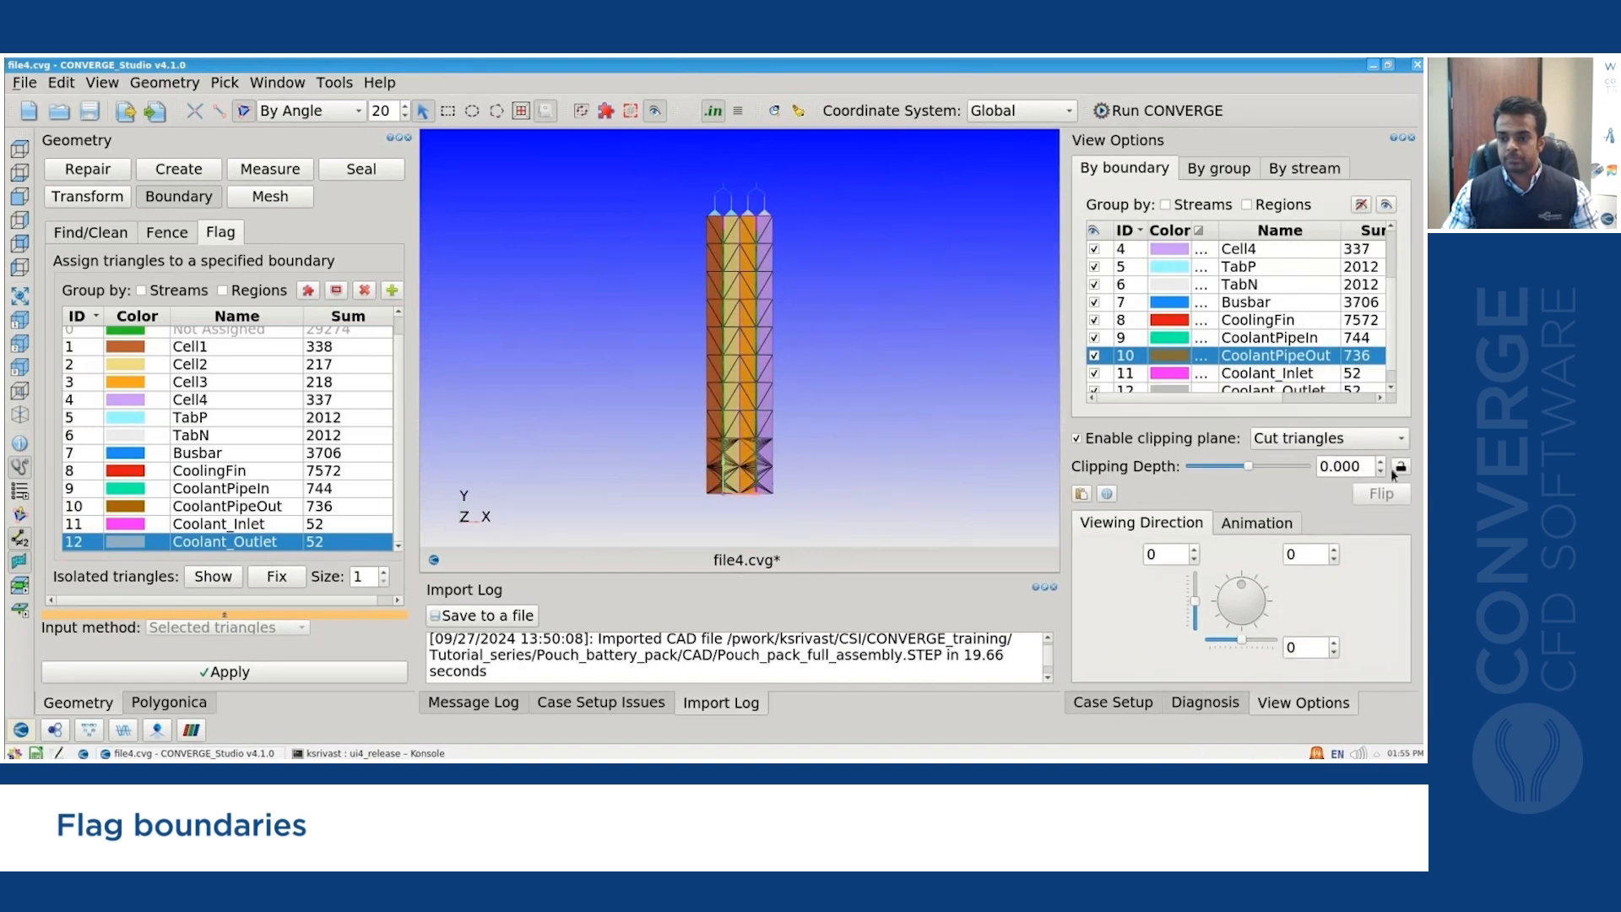
{"action": "left_click", "coordinate": [1401, 467]}
{"action": "left_click_drag", "start_coordinate": [1061, 343], "coordinate": [1111, 346]}
{"action": "left_click_drag", "start_coordinate": [926, 318], "coordinate": [910, 322]}
{"action": "scroll", "coordinate": [769, 228], "scroll_direction": "up", "scroll_amount": 6}
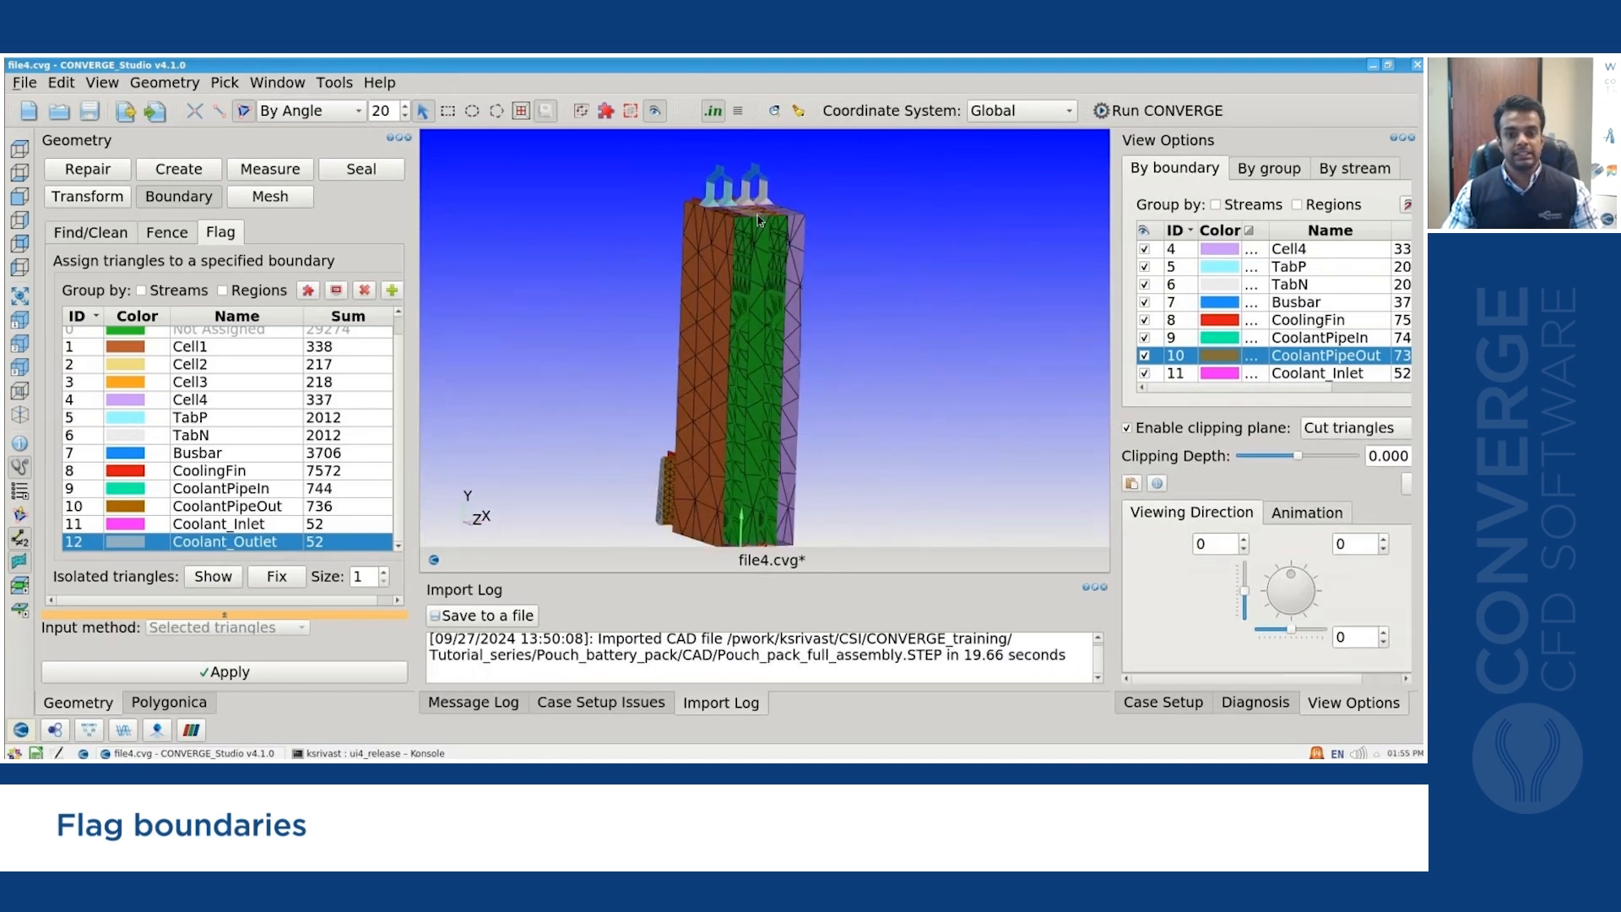
Examine the exposed interior interfaces between the cells and cooling fins in the clipped pack.
{"action": "scroll", "coordinate": [757, 220], "scroll_direction": "up", "scroll_amount": 5}
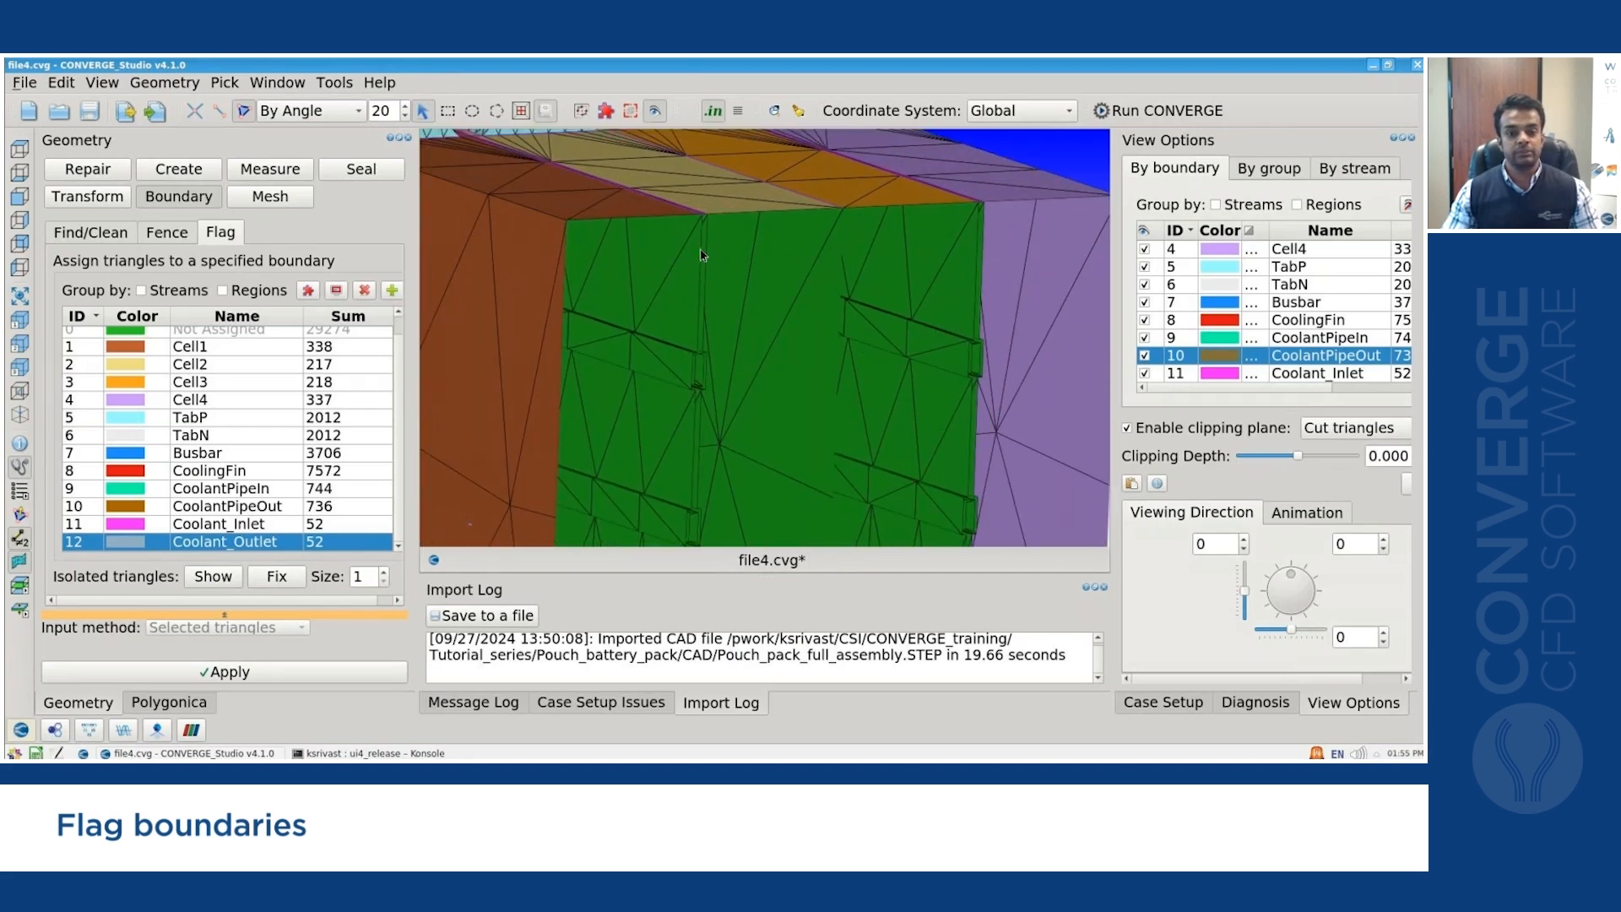
{"action": "scroll", "coordinate": [781, 212], "scroll_direction": "down", "scroll_amount": 1}
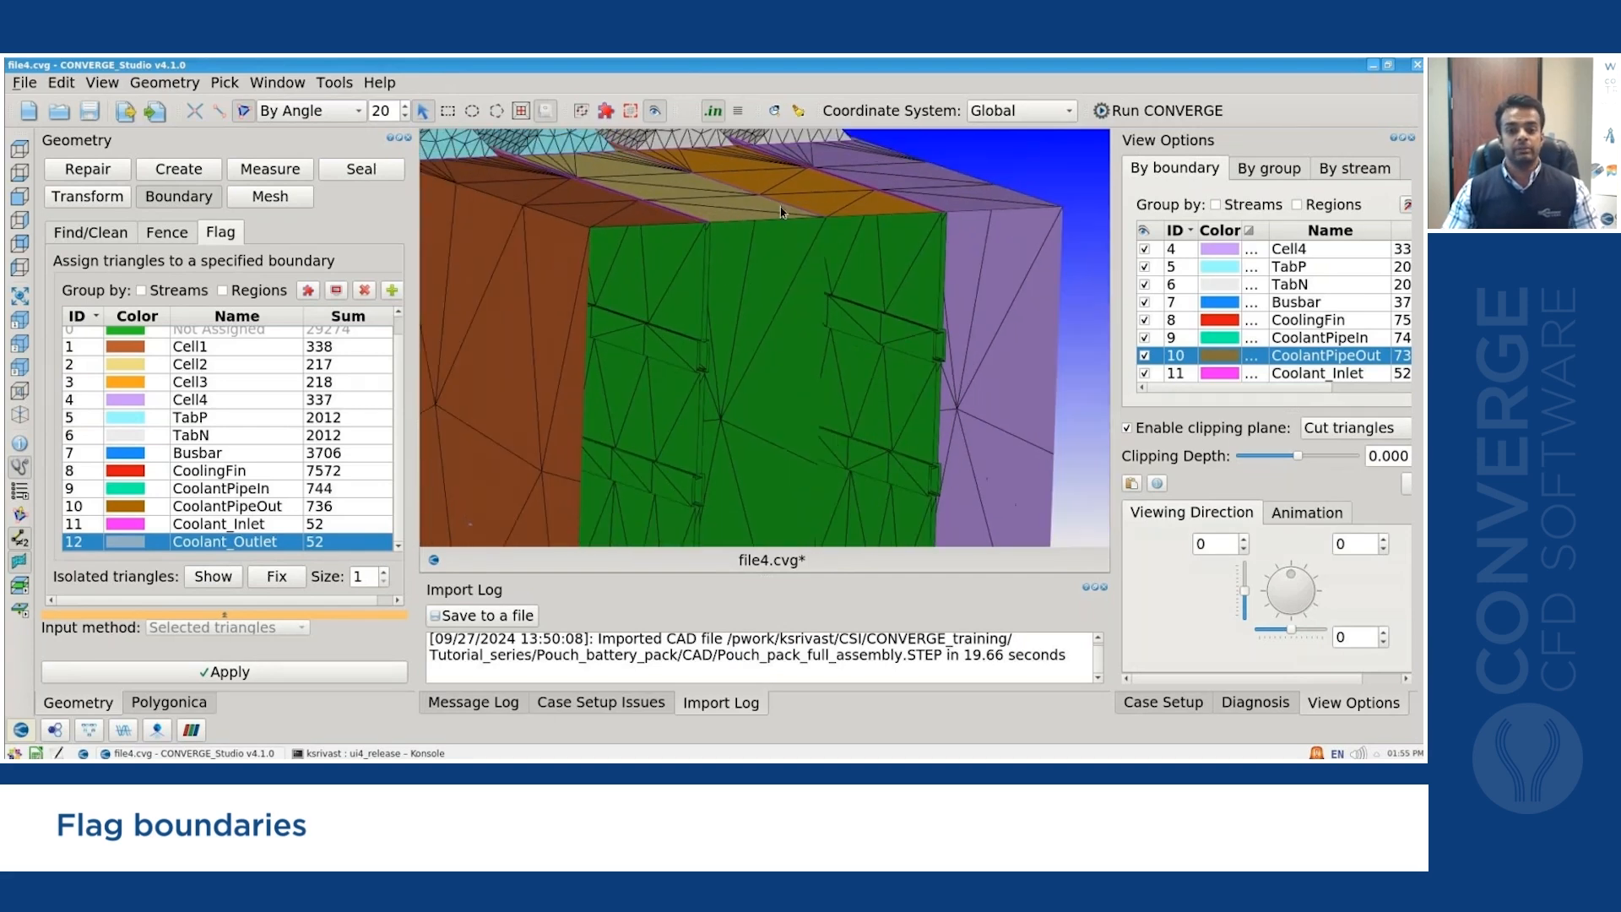
{"action": "scroll", "coordinate": [819, 213], "scroll_direction": "down", "scroll_amount": 3}
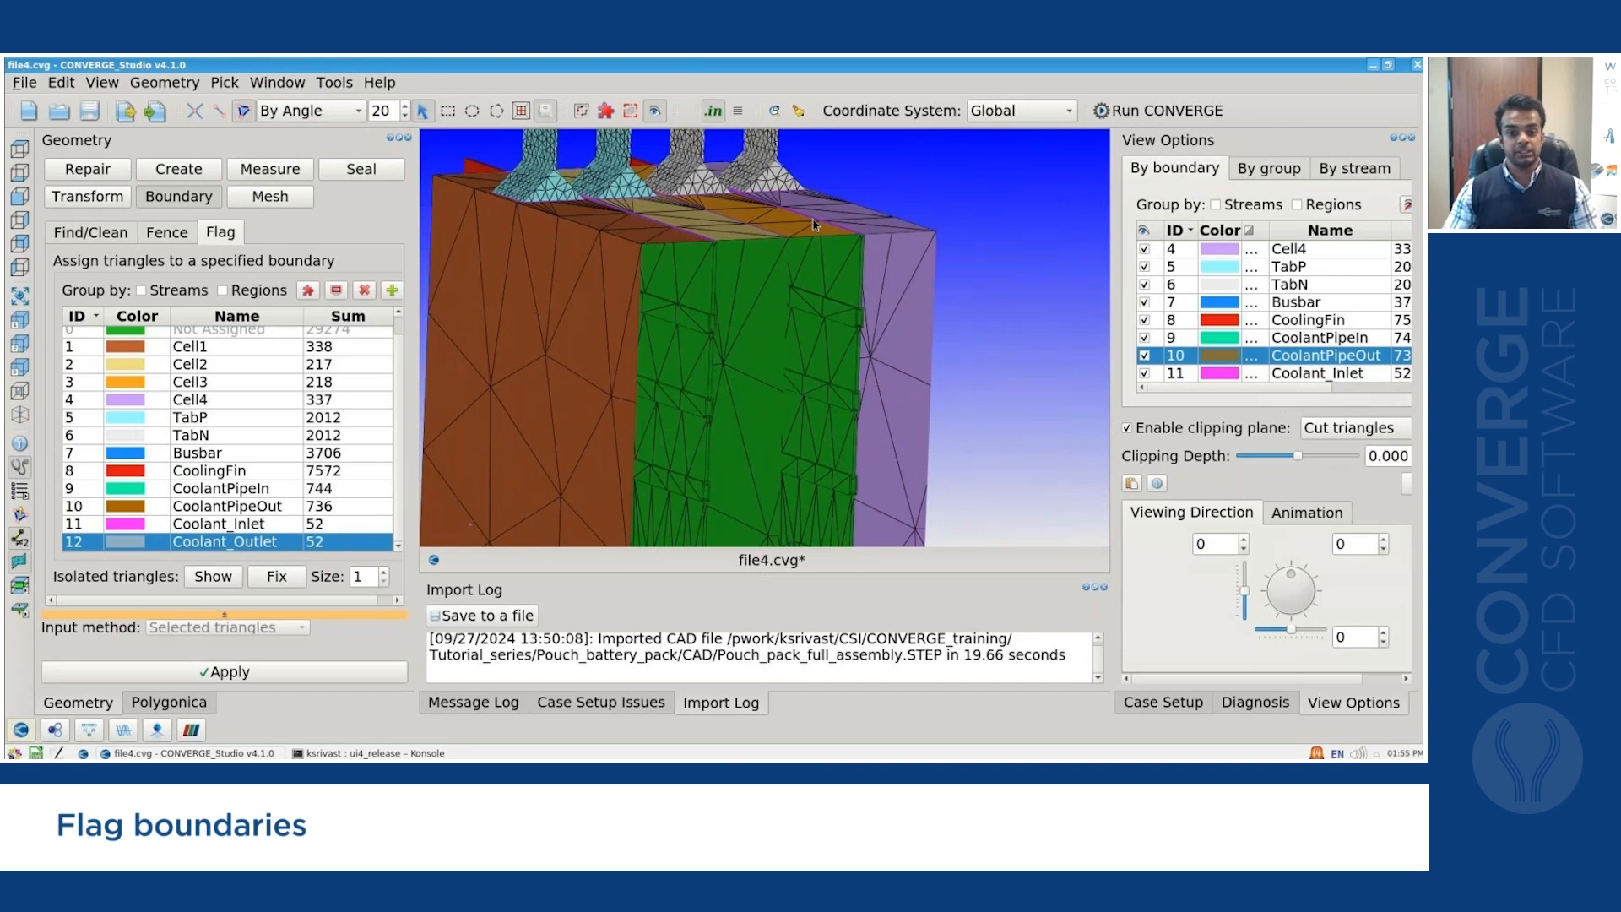
{"action": "scroll", "coordinate": [813, 219], "scroll_direction": "down", "scroll_amount": 2}
{"action": "scroll", "coordinate": [813, 222], "scroll_direction": "down", "scroll_amount": 5}
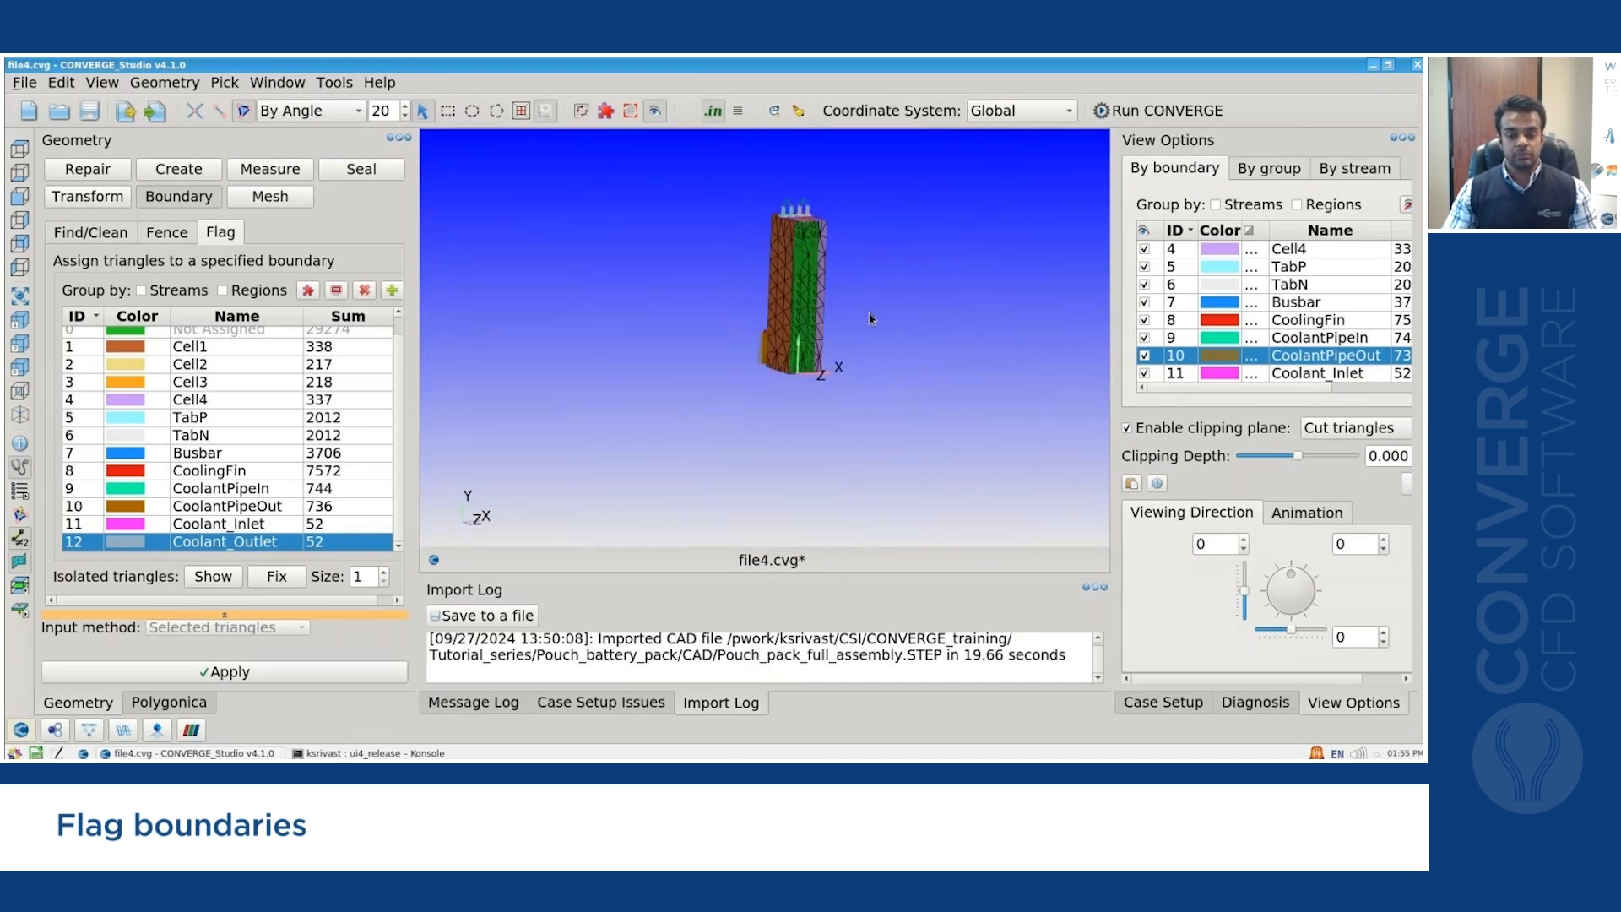
{"action": "scroll", "coordinate": [910, 247], "scroll_direction": "up", "scroll_amount": 1}
{"action": "middle_click_drag", "start_coordinate": [900, 246], "coordinate": [897, 259]}
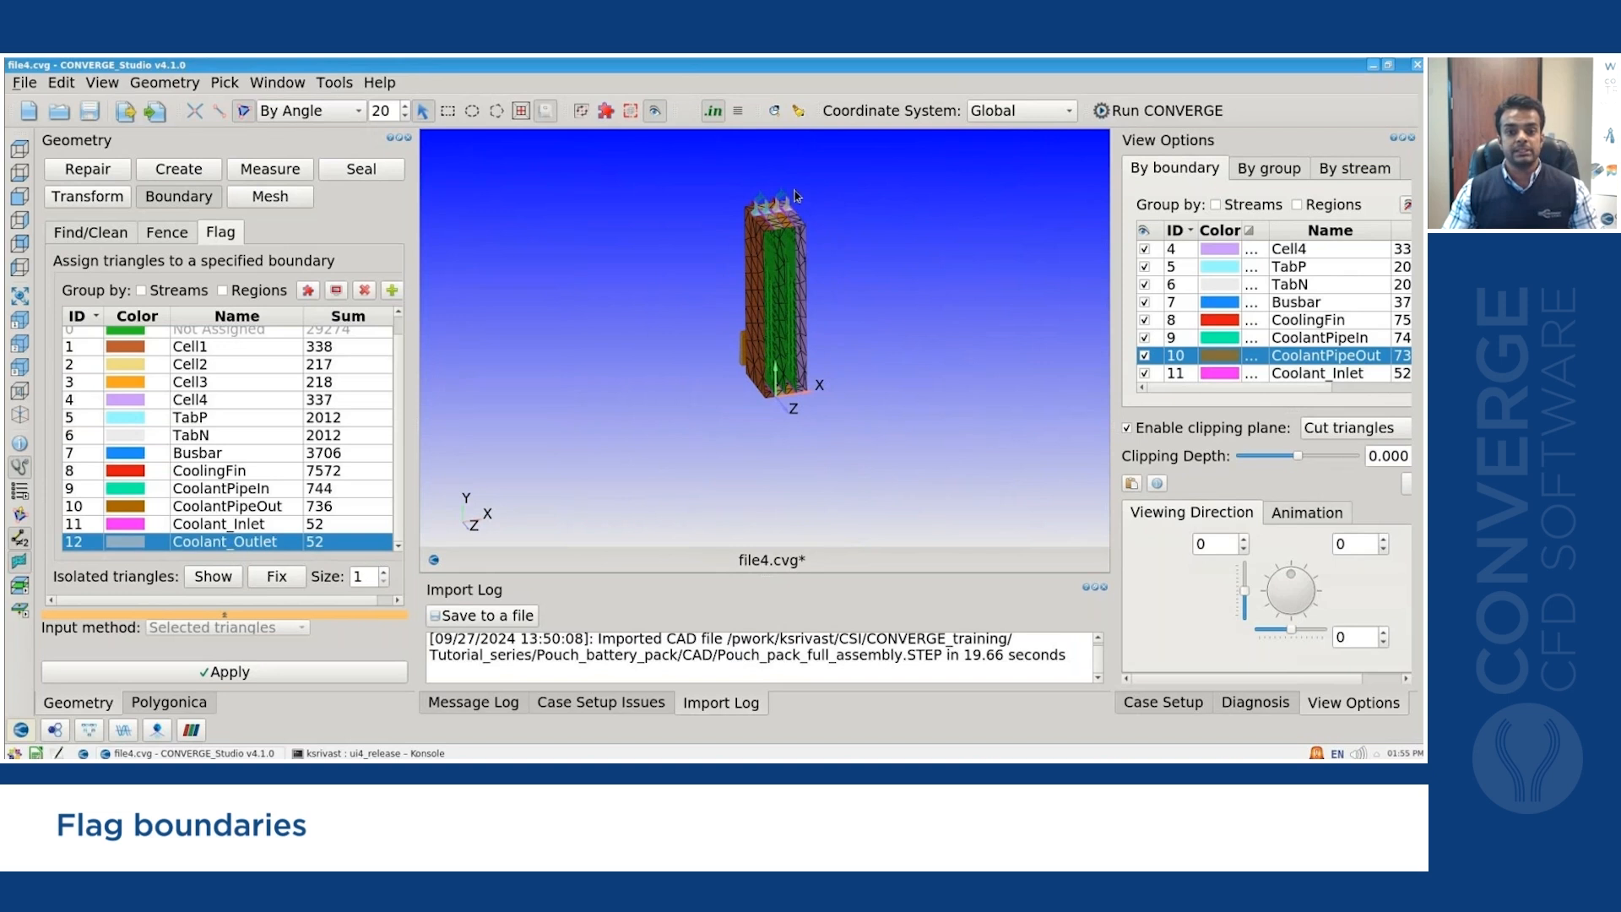
{"action": "scroll", "coordinate": [794, 191], "scroll_direction": "up", "scroll_amount": 3}
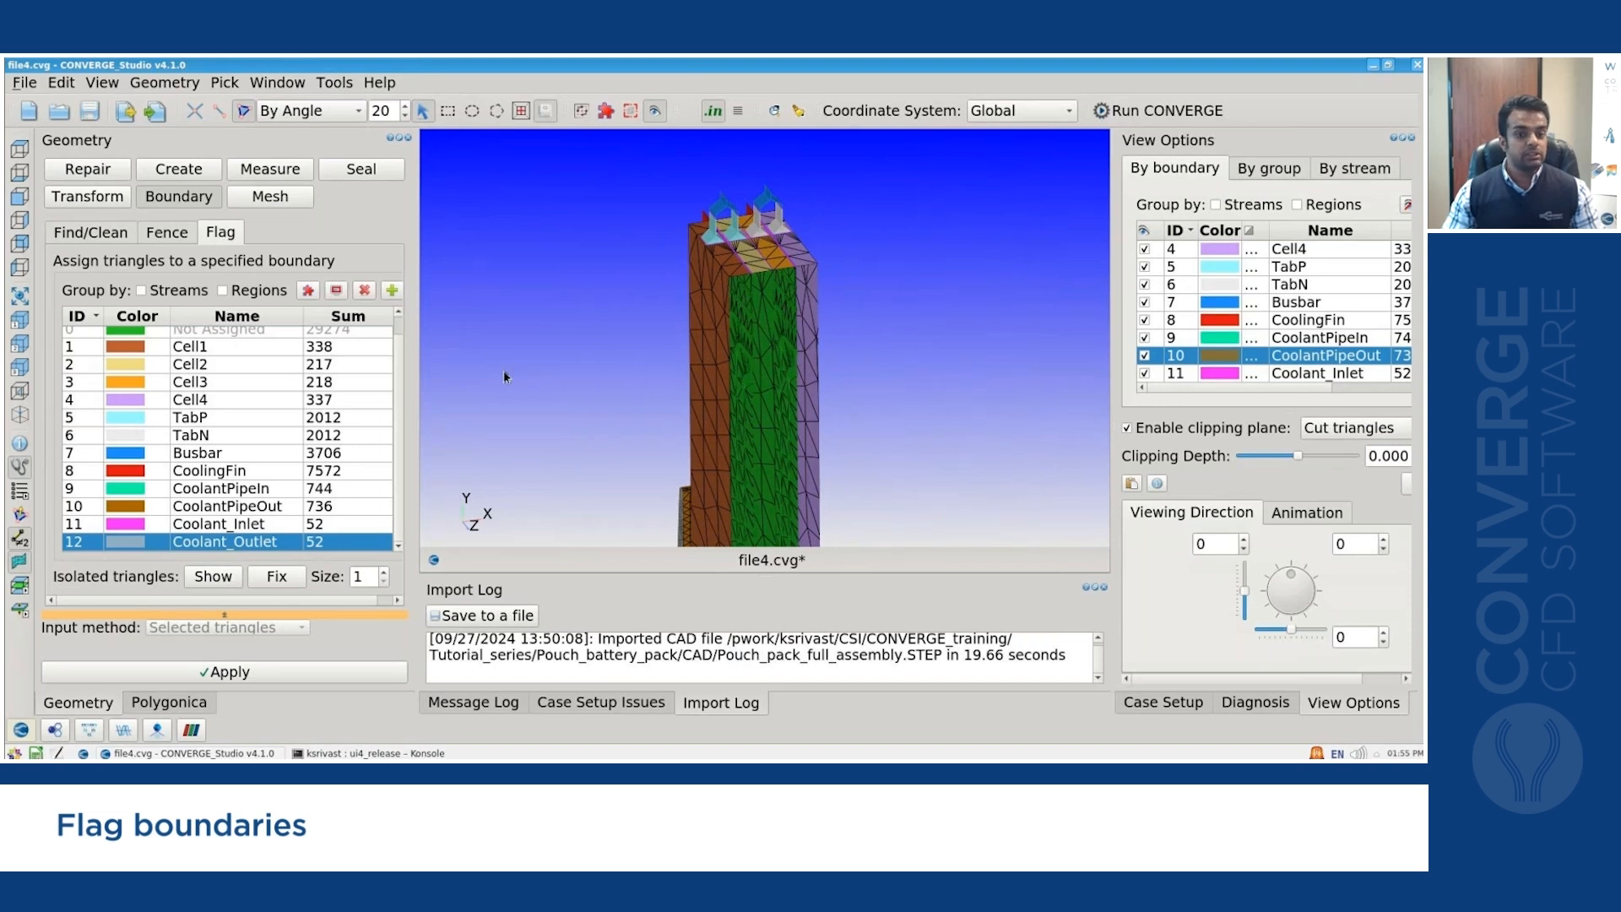
{"action": "scroll", "coordinate": [760, 281], "scroll_direction": "up", "scroll_amount": 2}
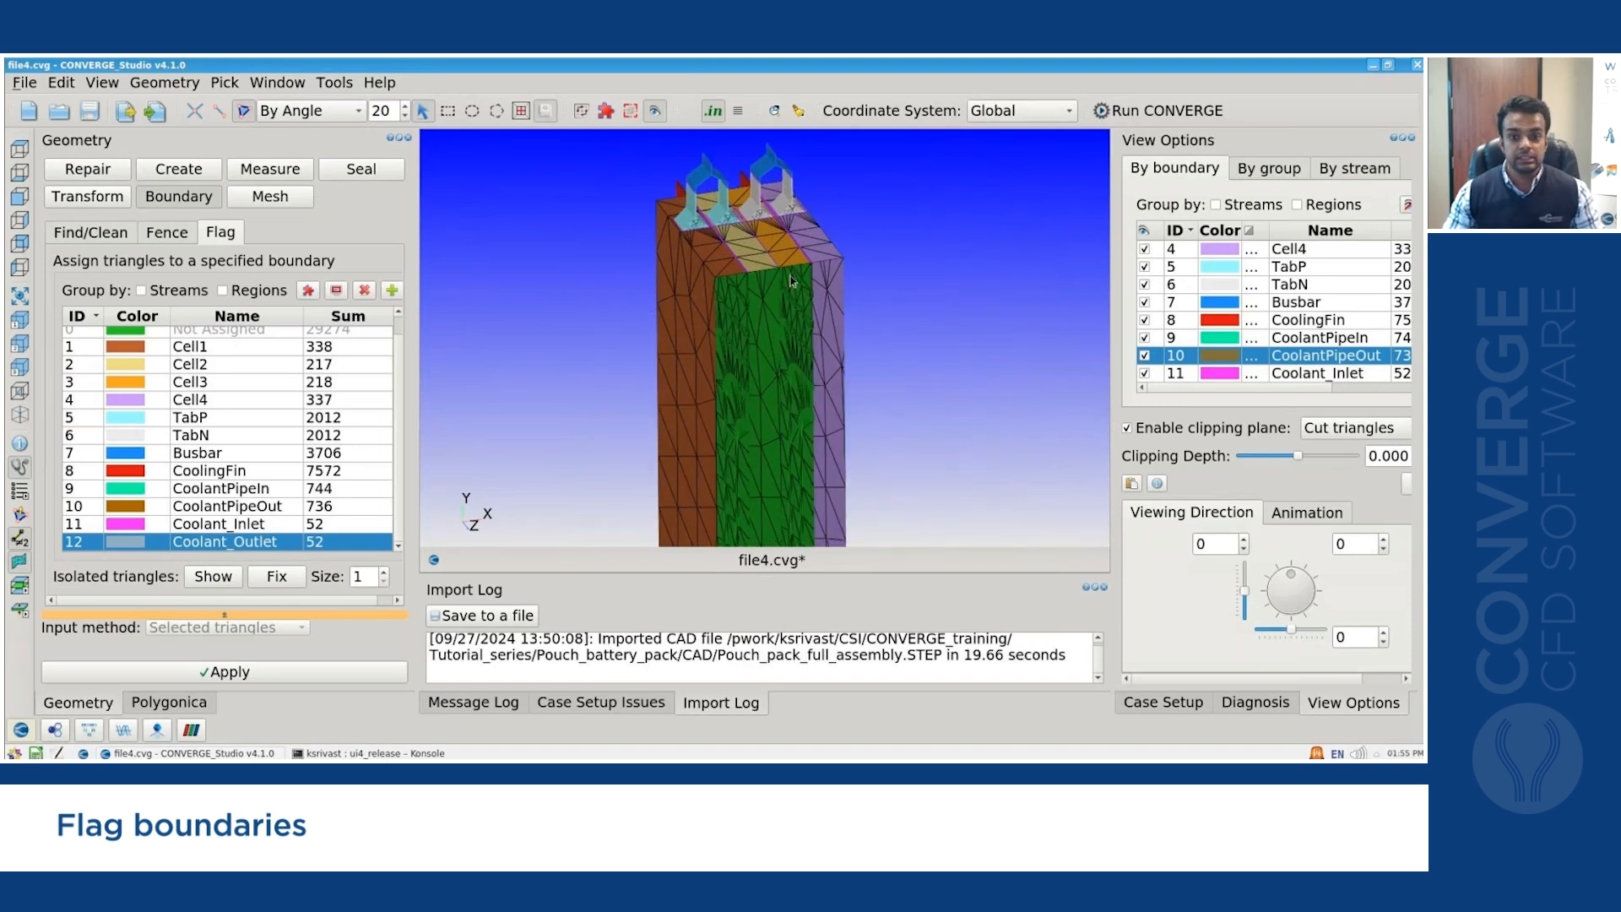
{"action": "scroll", "coordinate": [792, 275], "scroll_direction": "up", "scroll_amount": 1}
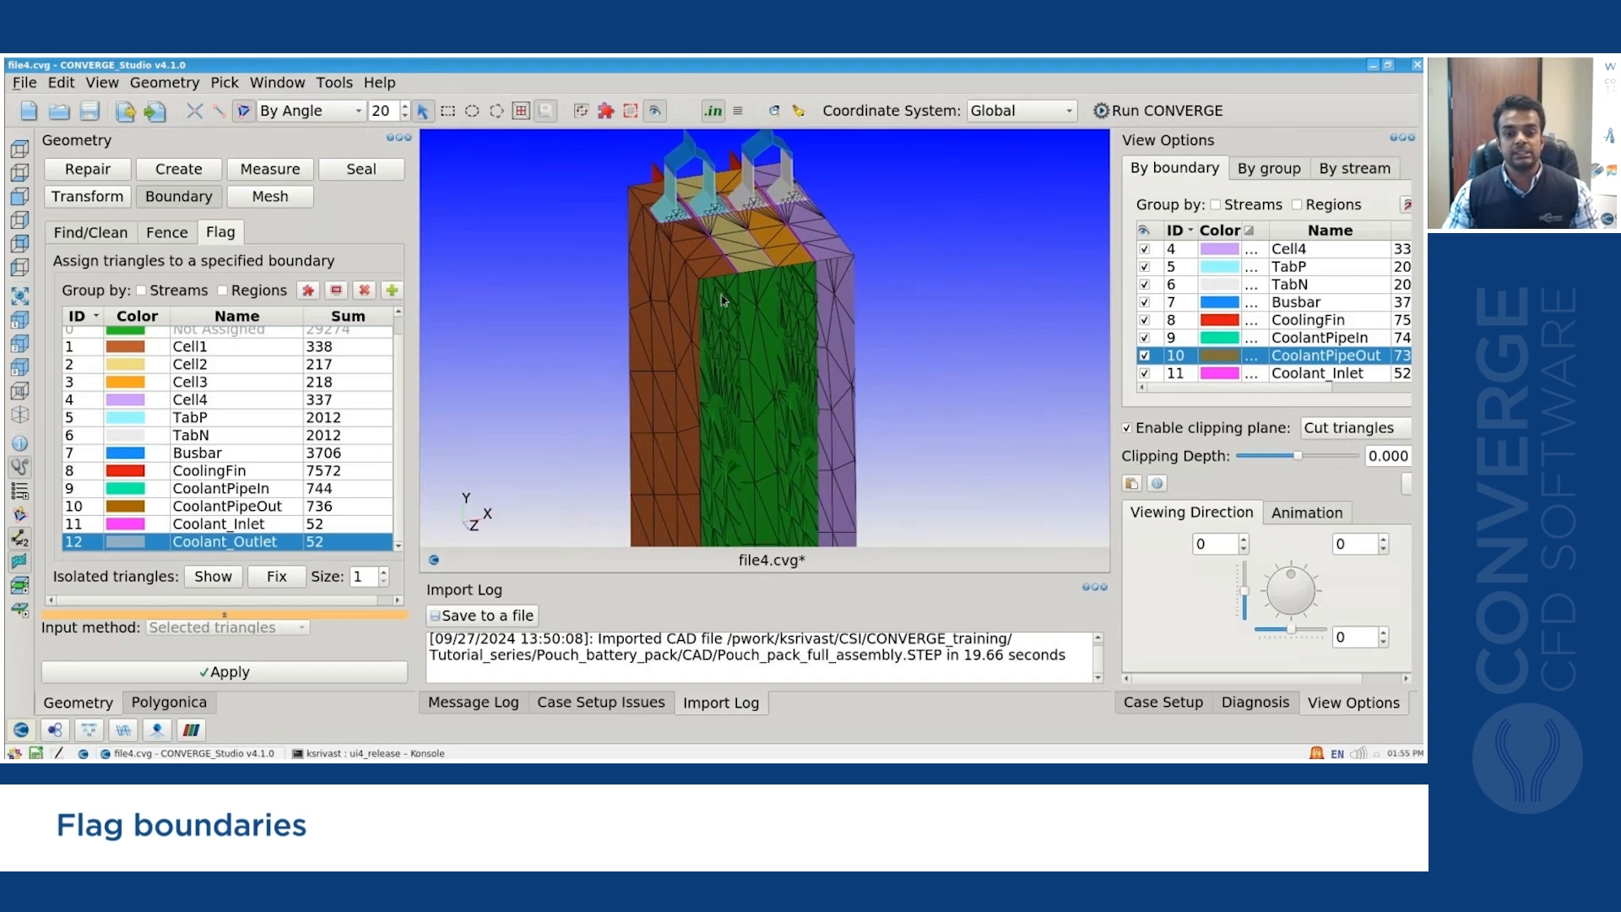
Create four new boundaries at once, starting at boundary ID 13.
{"action": "left_click", "coordinate": [391, 289]}
{"action": "left_click", "coordinate": [510, 433]}
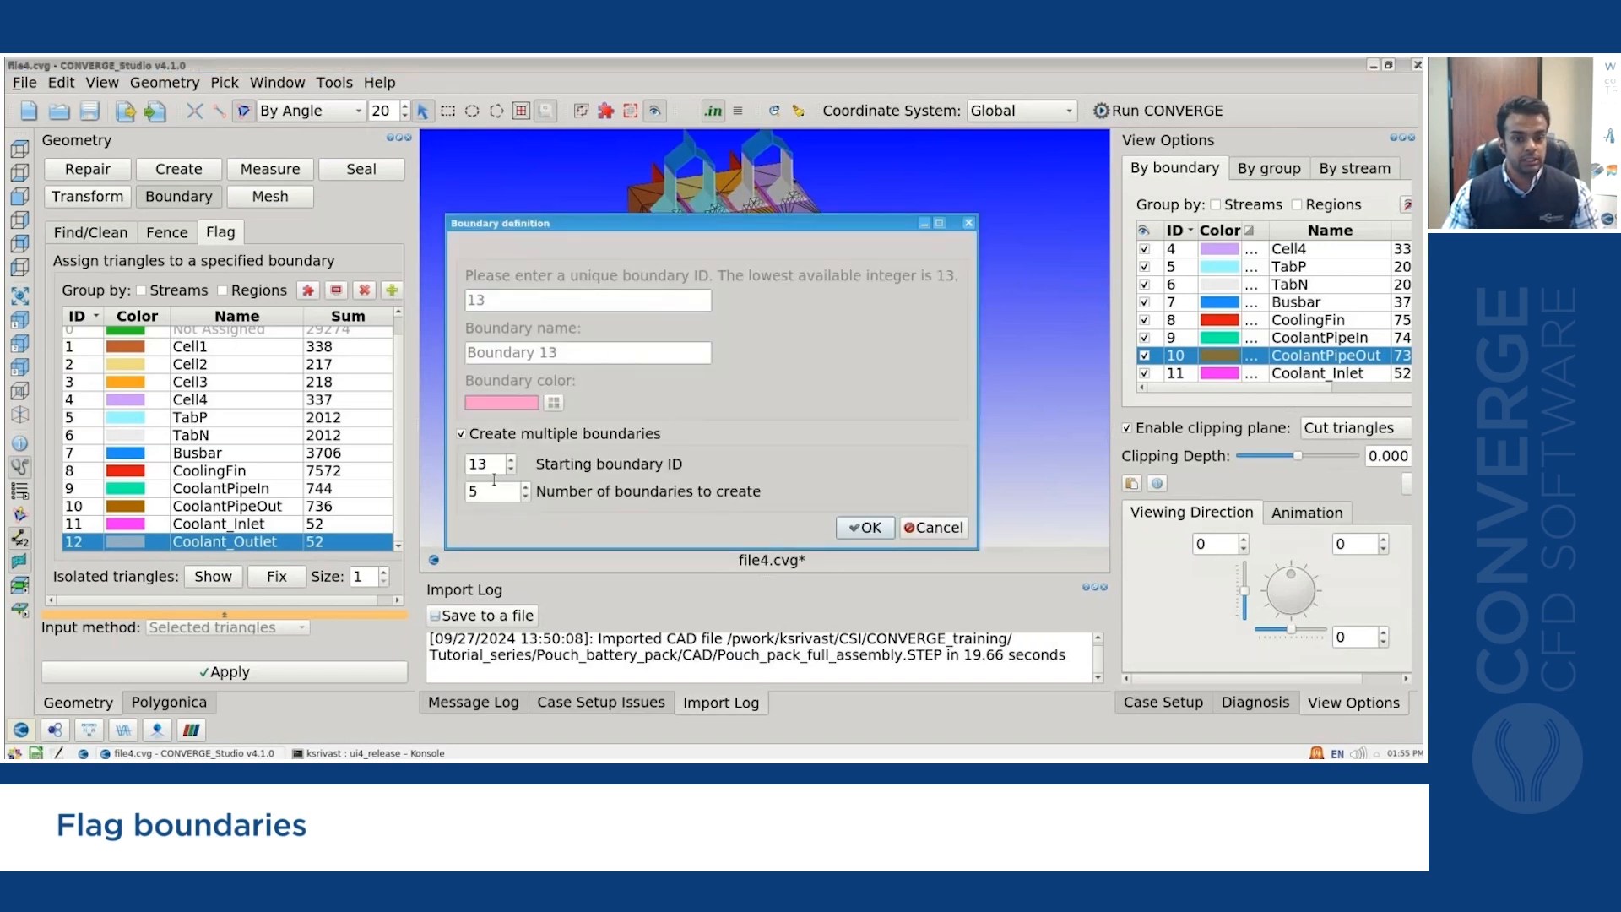
{"action": "double_click", "coordinate": [488, 495]}
{"action": "type", "text": "4"}
{"action": "left_click", "coordinate": [853, 530]}
Rename boundary 13 to Int_CF_C1 and boundary 14 to Int_CF_C2.
{"action": "scroll", "coordinate": [287, 407], "scroll_direction": "down", "scroll_amount": 1}
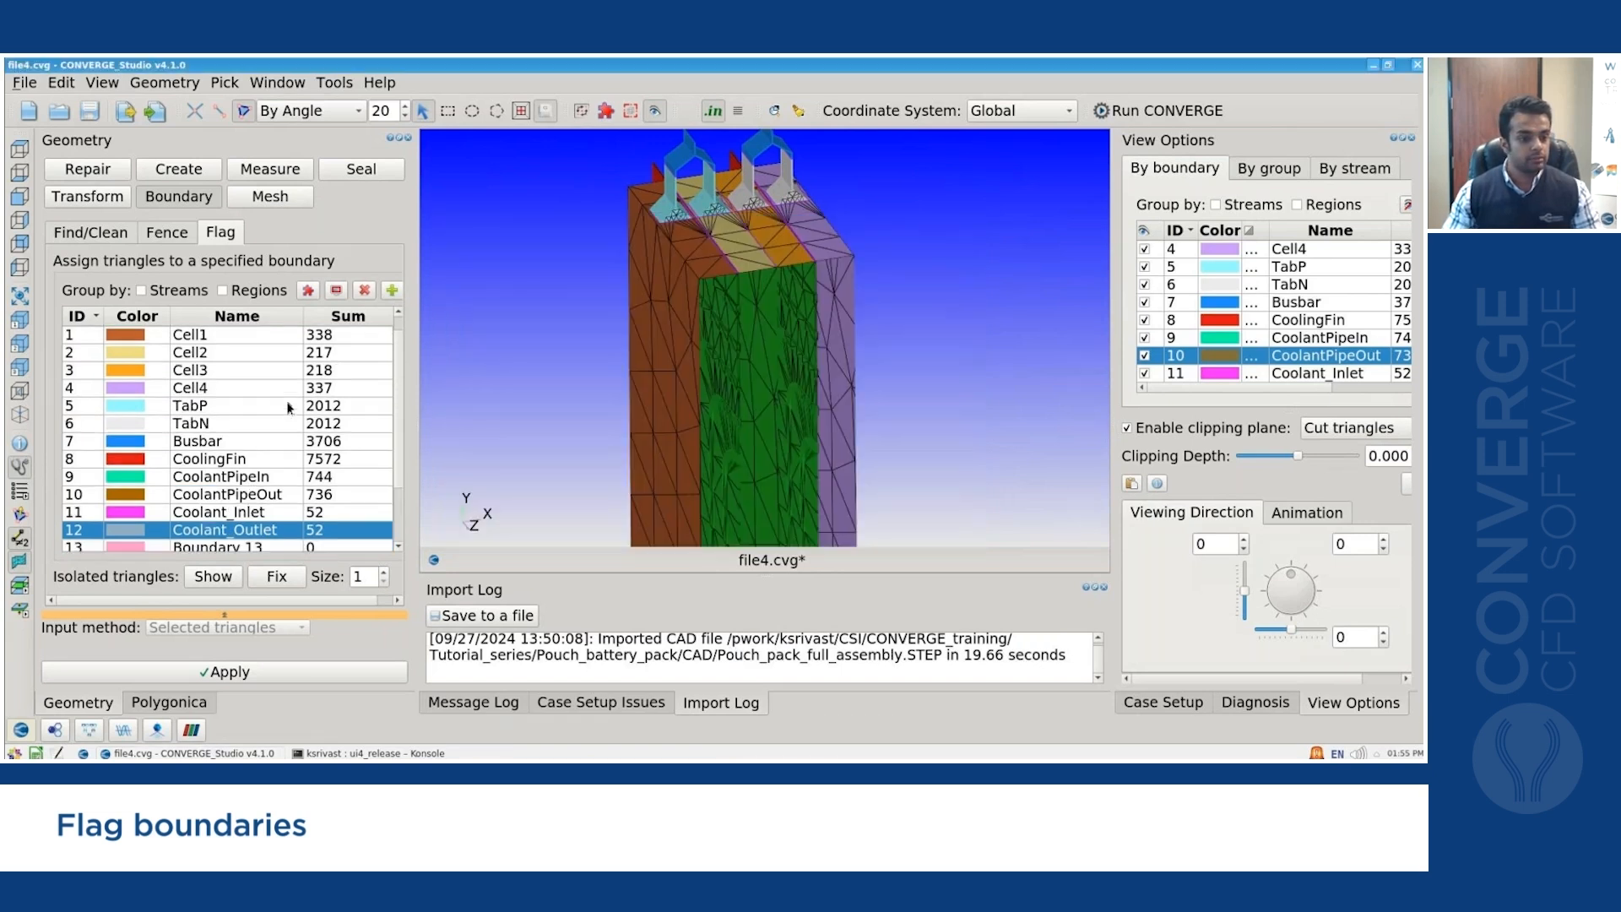
{"action": "scroll", "coordinate": [287, 408], "scroll_direction": "down", "scroll_amount": 1}
{"action": "double_click", "coordinate": [243, 489]}
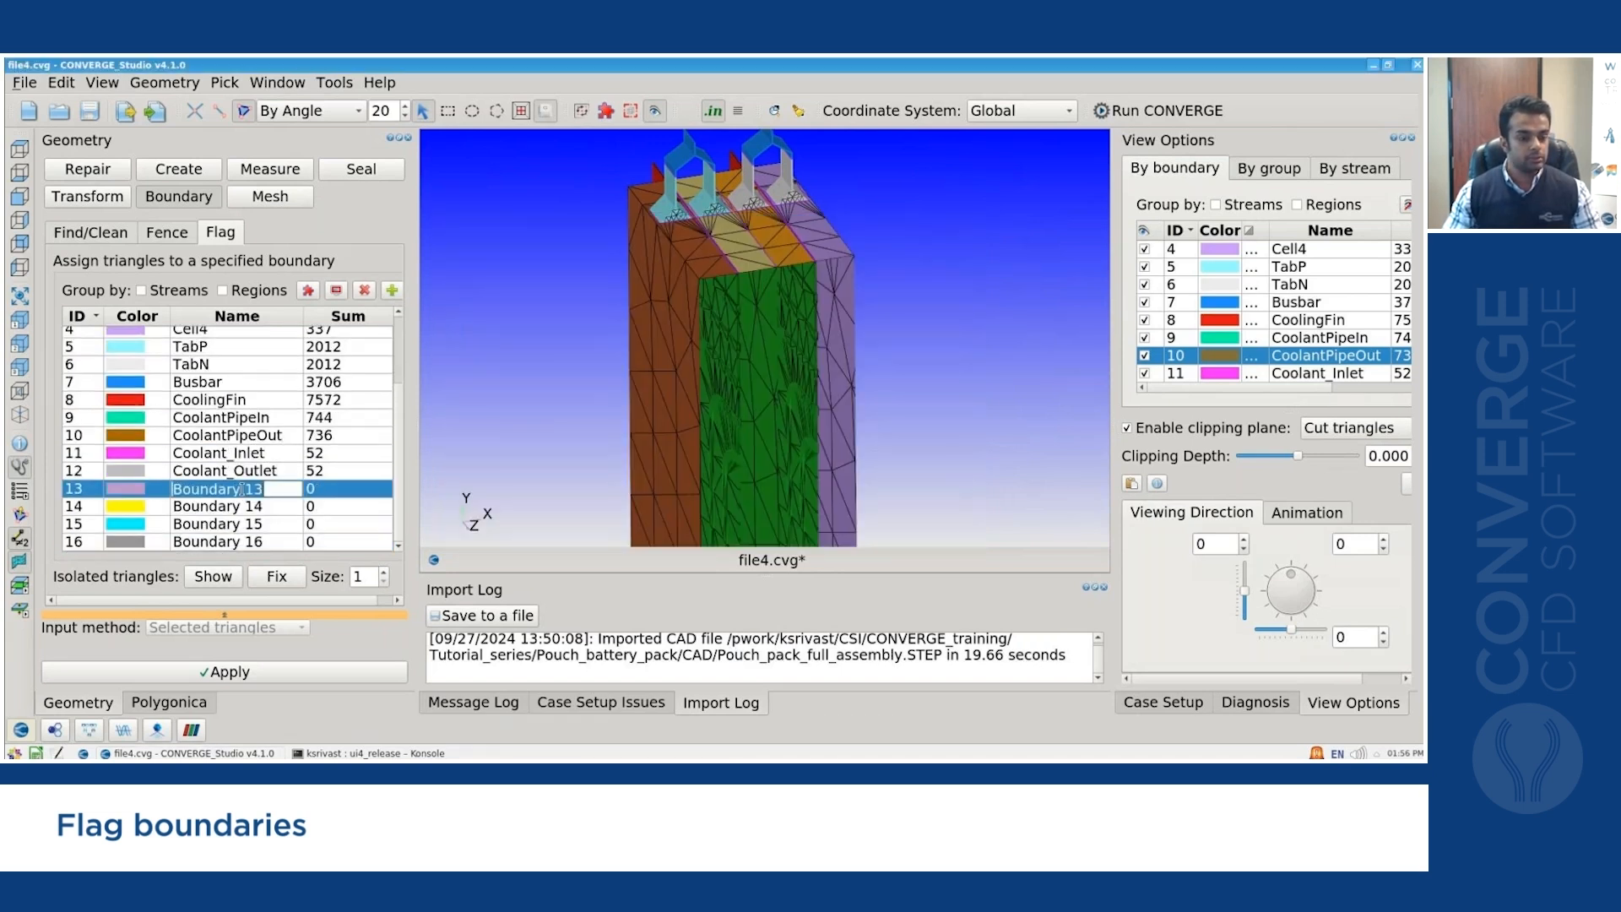
{"action": "type", "text": "Int_CF C"}
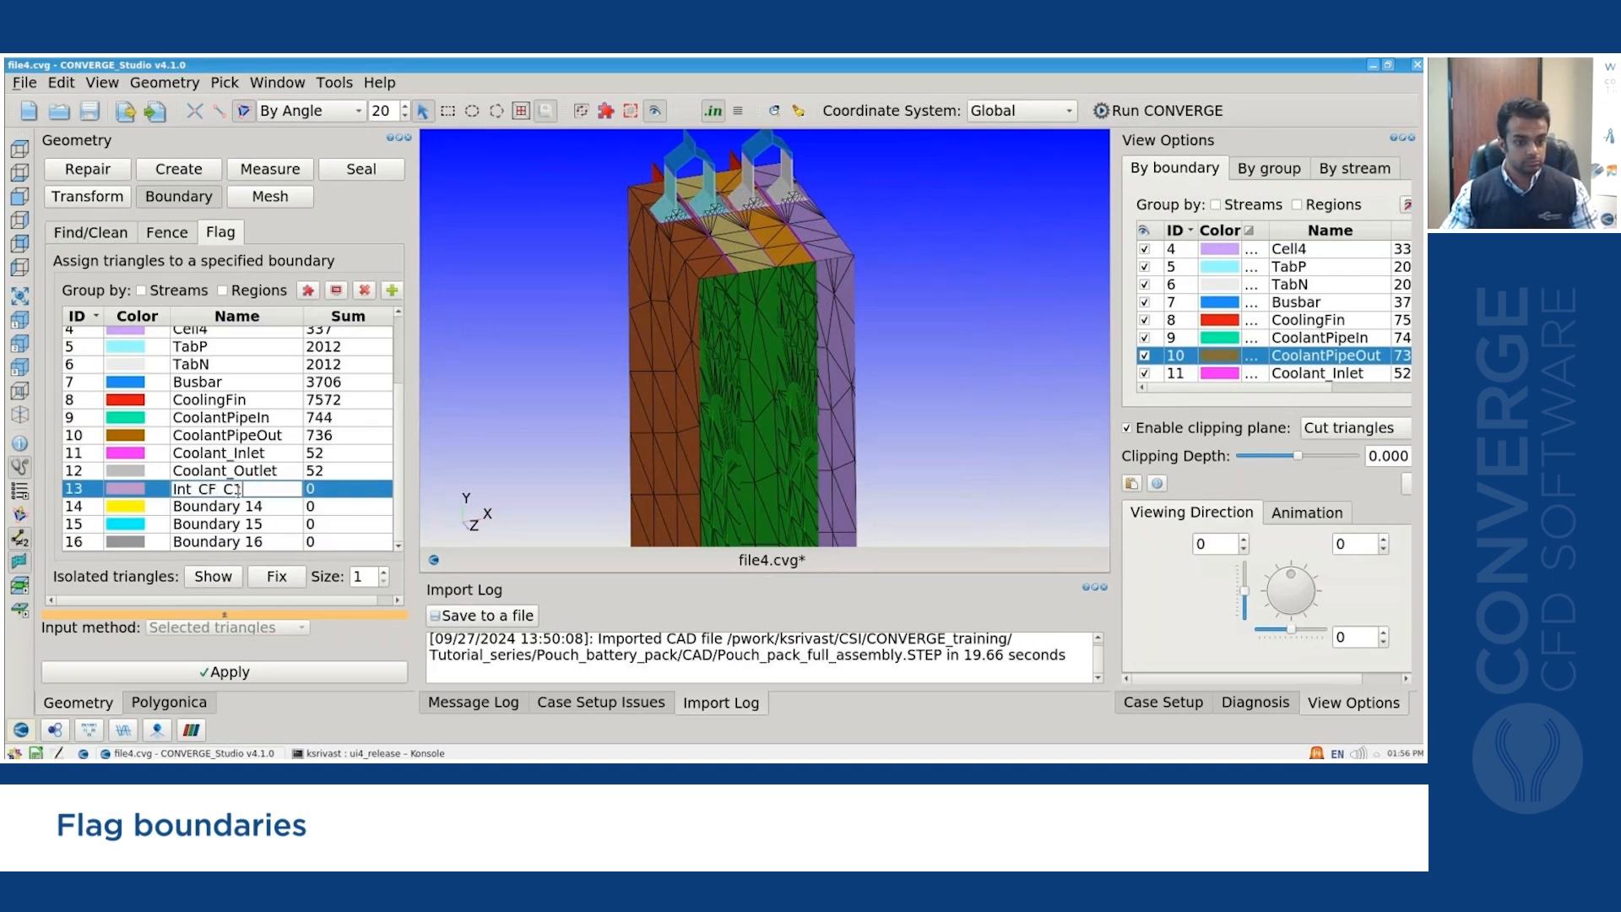
{"action": "type", "text": "1"}
{"action": "double_click", "coordinate": [237, 507]}
{"action": "type", "text": "Int_CF_C"}
{"action": "double_click", "coordinate": [236, 507]}
{"action": "left_click", "coordinate": [248, 508]}
{"action": "type", "text": "2"}
Rename boundary 15 to Int_CF_C3 and boundary 16 to Int_CF_C4.
{"action": "double_click", "coordinate": [240, 524]}
{"action": "type", "text": "Int_CF_C"}
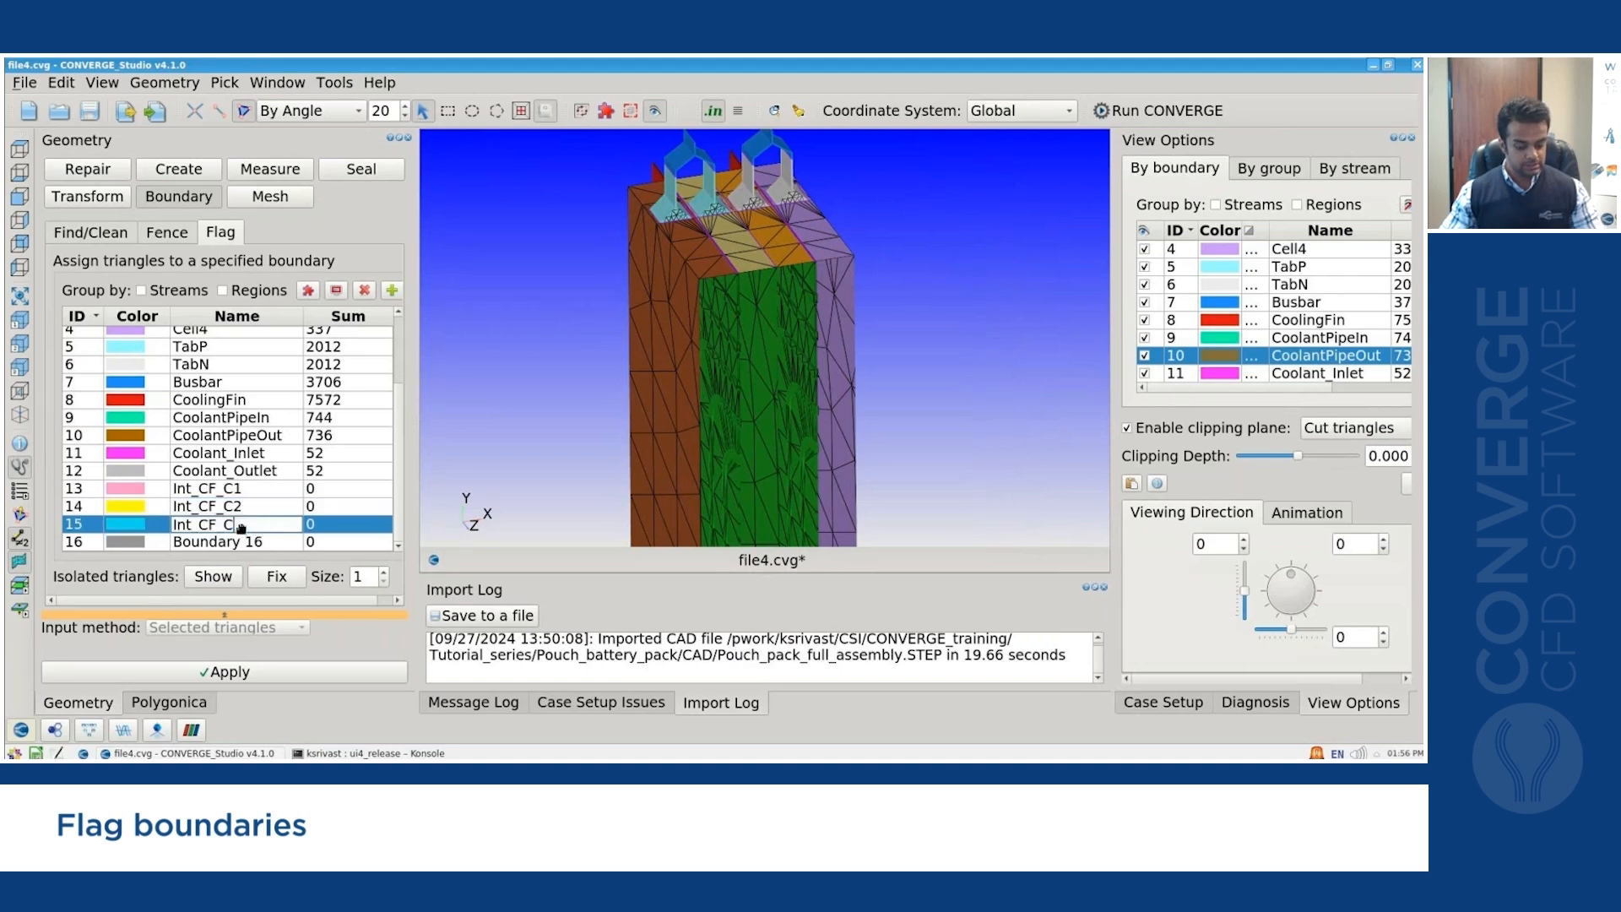
{"action": "type", "text": "3"}
{"action": "double_click", "coordinate": [251, 543]}
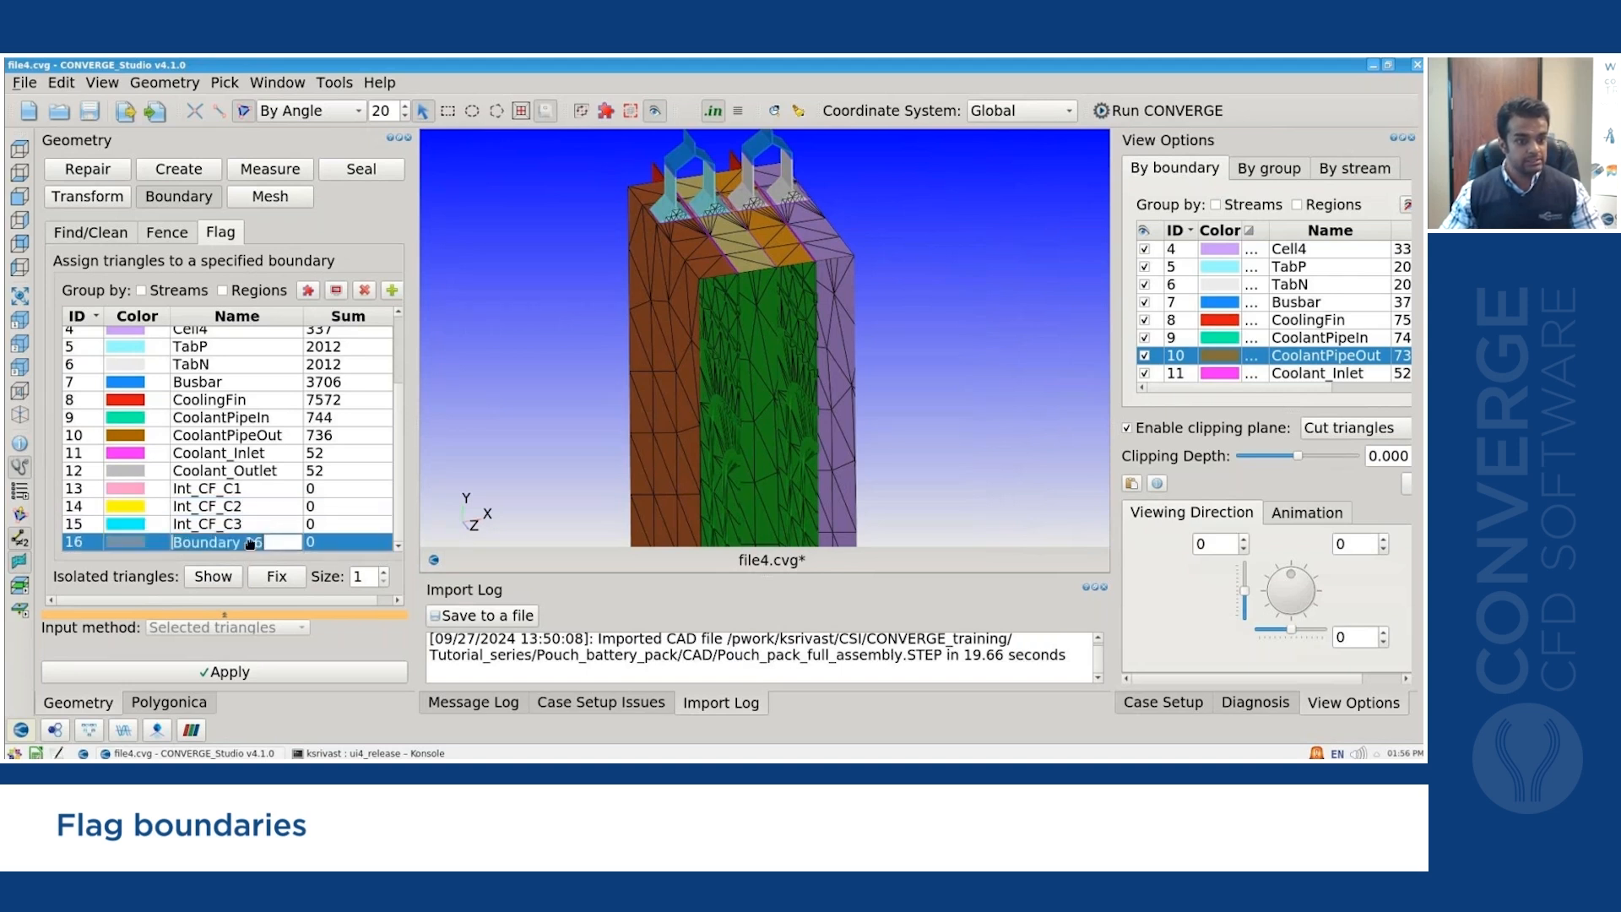
{"action": "type", "text": "Int_CF_C"}
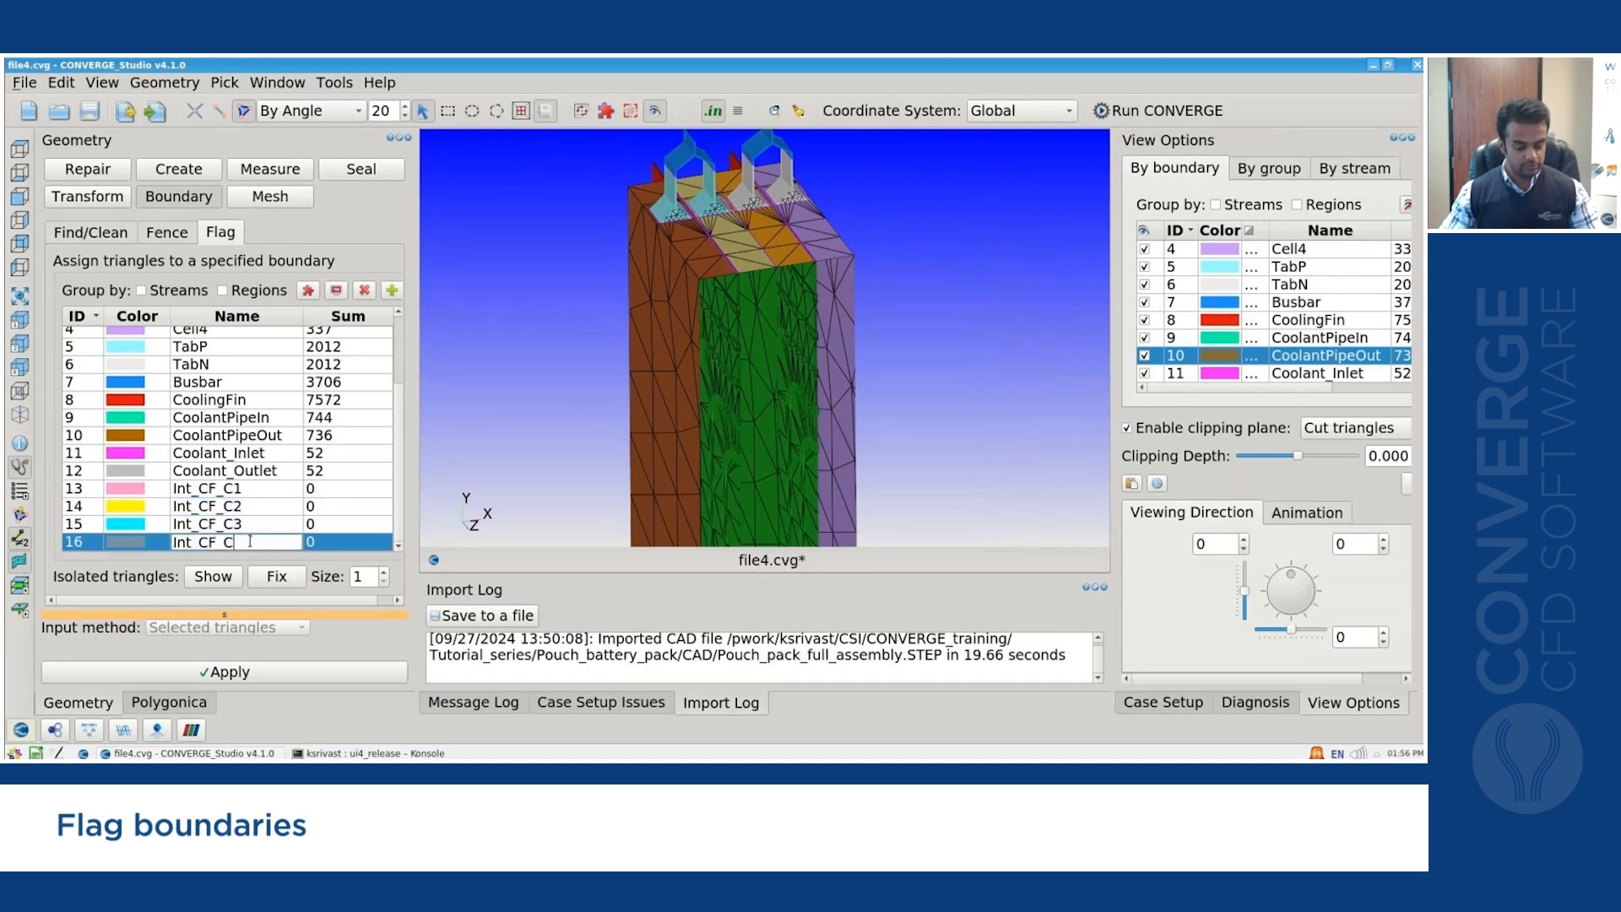
{"action": "type", "text": "4"}
{"action": "key", "text": "Return"}
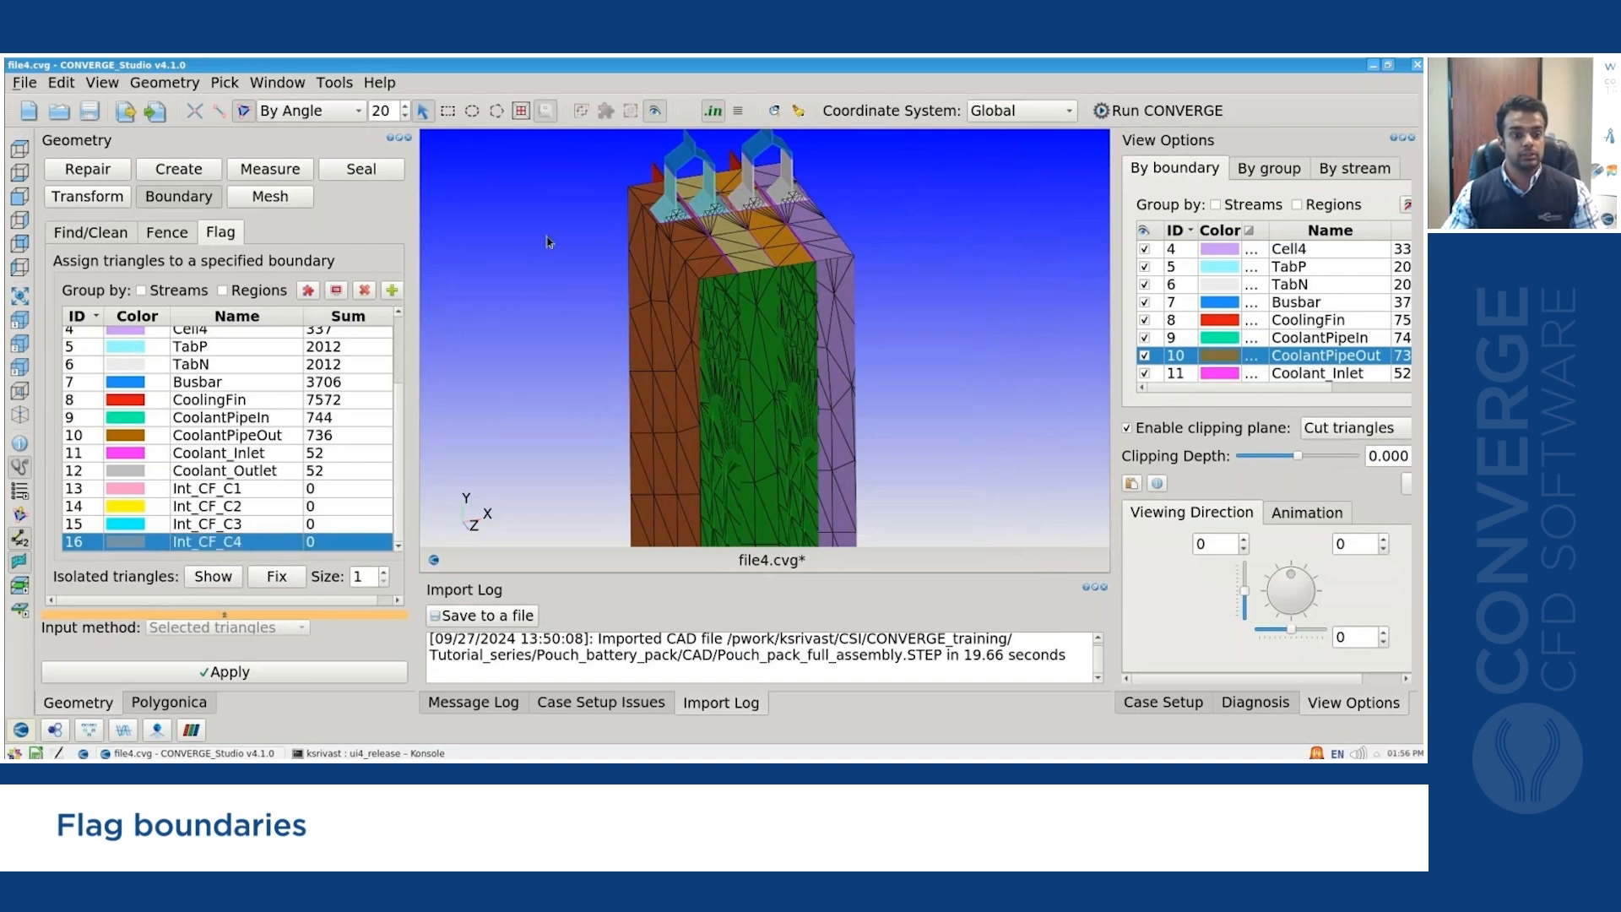
Switch triangle selection to By Manifold and assign the interior interface between the first cooling fin and Cell1 to boundary Int_CF_C1.
{"action": "scroll", "coordinate": [1281, 270], "scroll_direction": "up", "scroll_amount": 2}
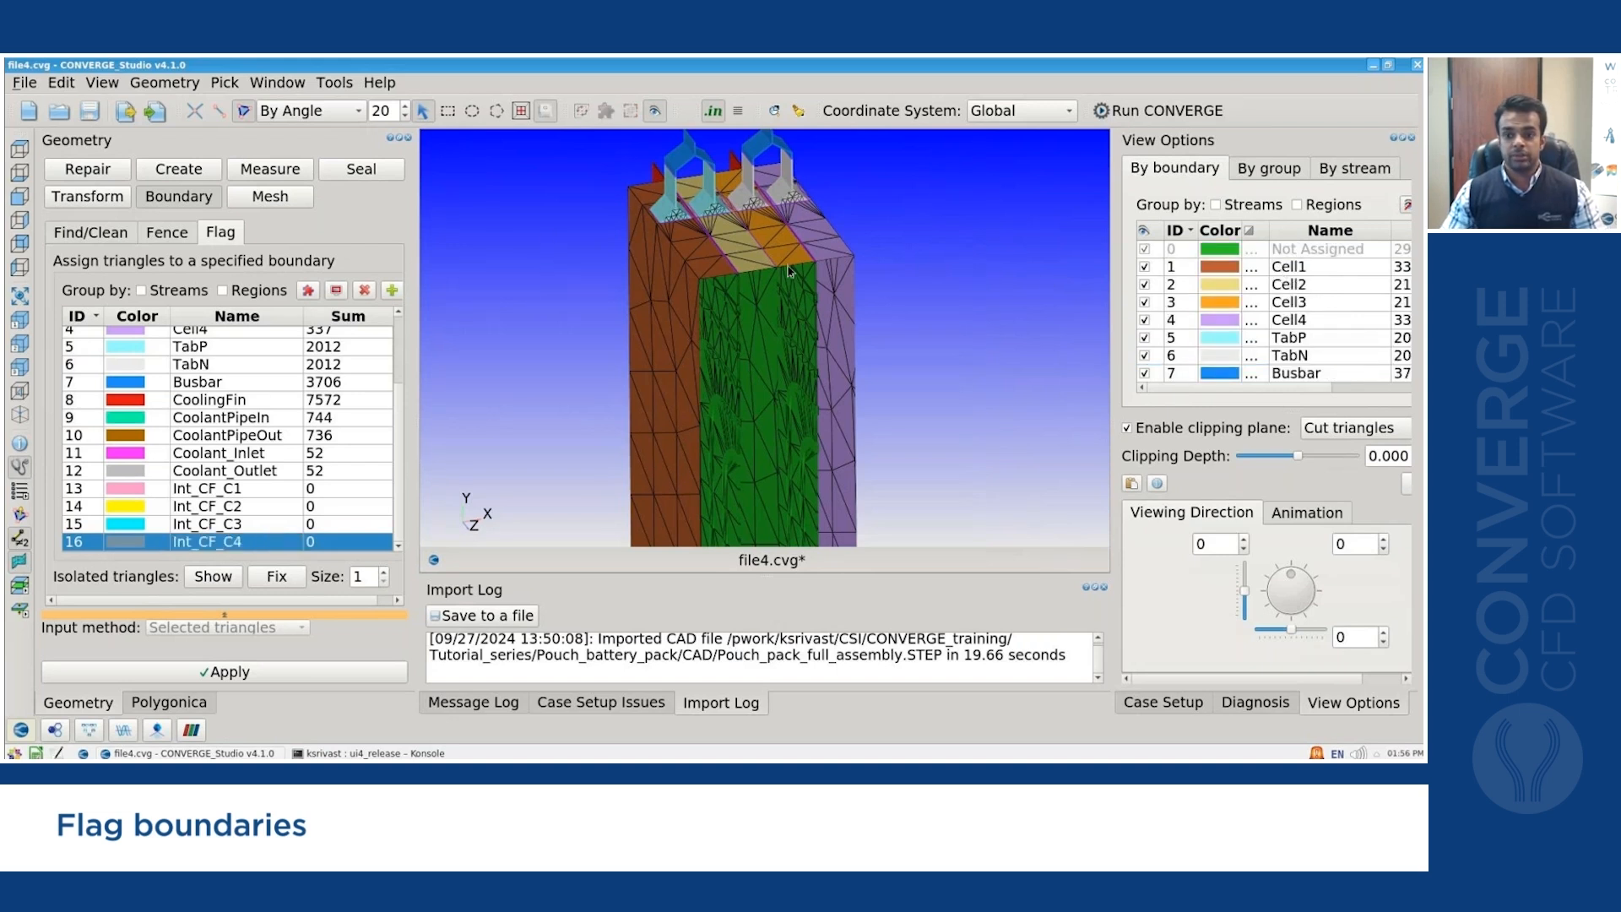
{"action": "scroll", "coordinate": [1342, 289], "scroll_direction": "down", "scroll_amount": 3}
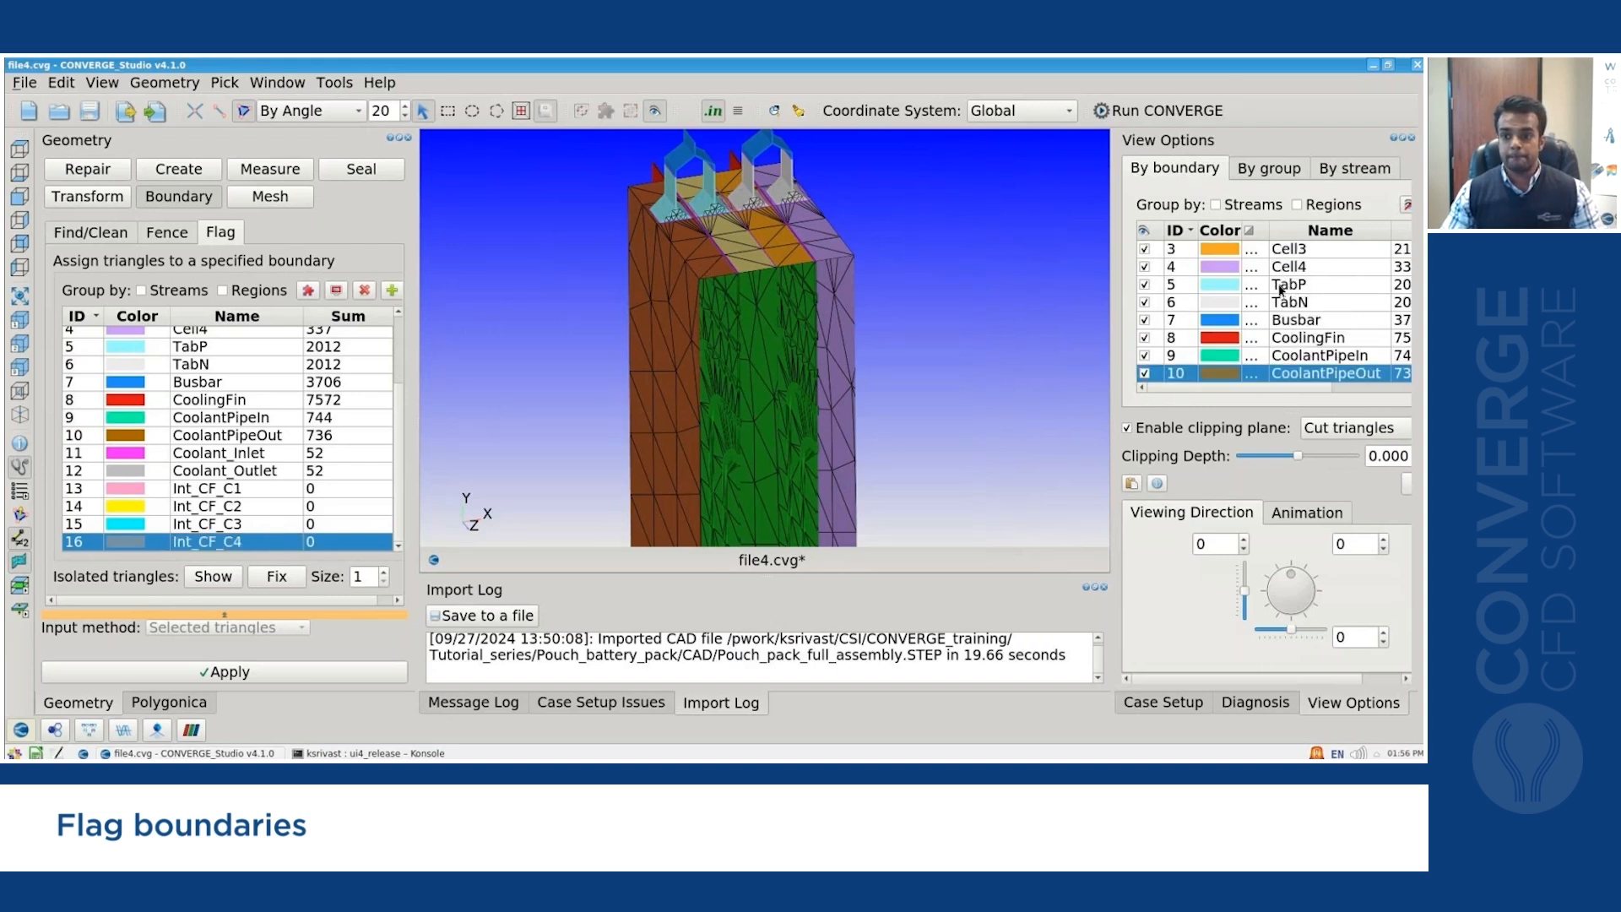
{"action": "left_click", "coordinate": [334, 111]}
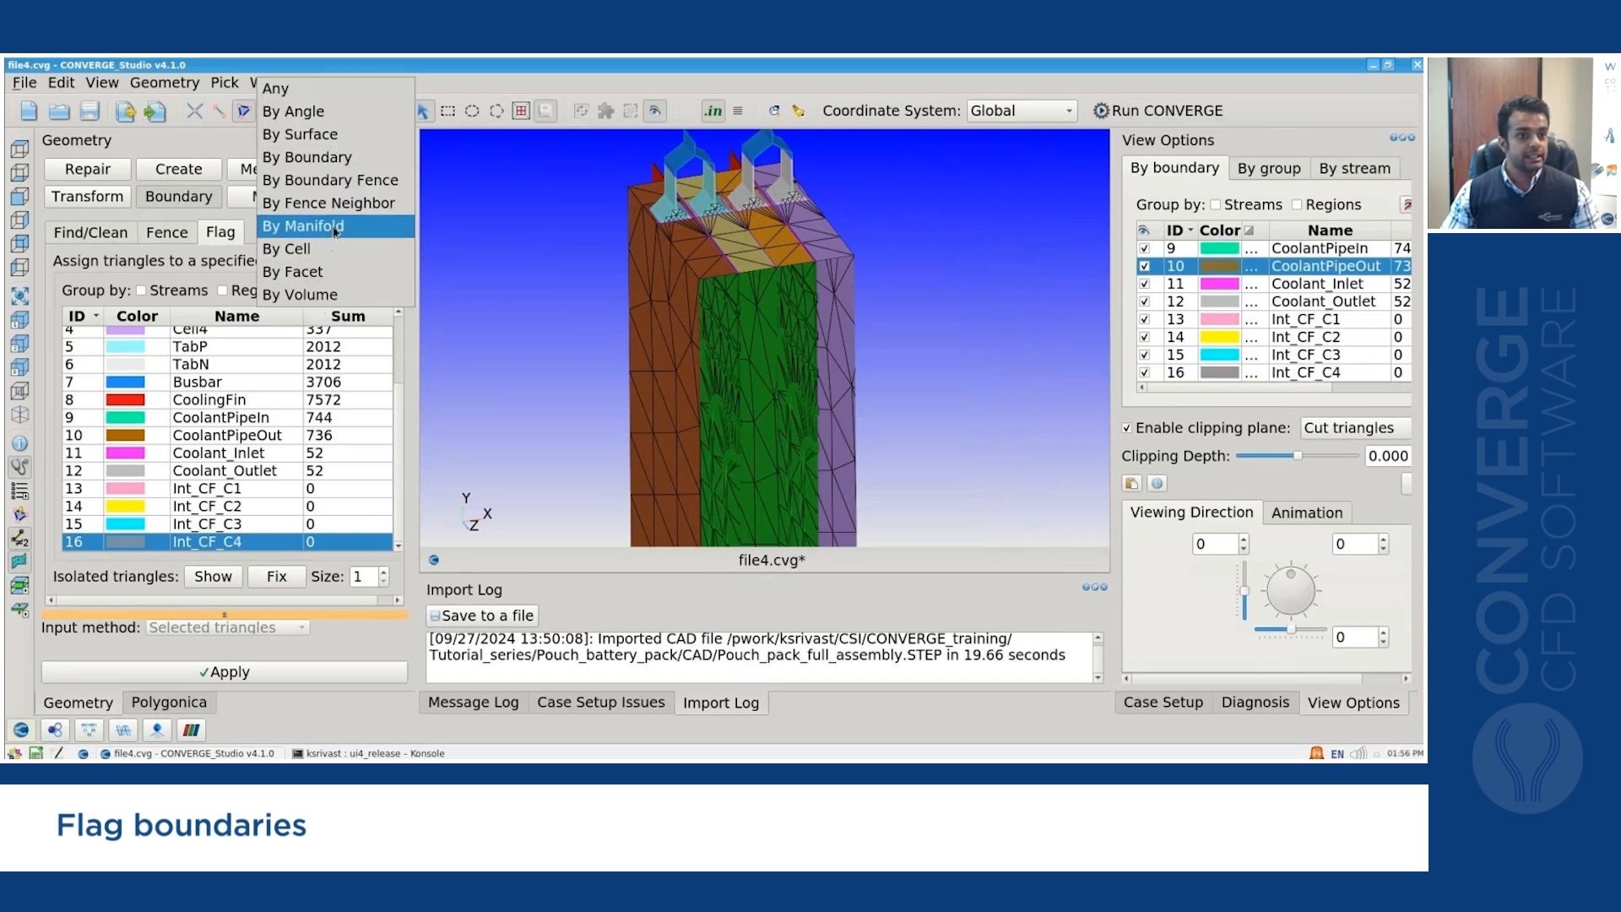
{"action": "left_click", "coordinate": [306, 225]}
{"action": "left_click", "coordinate": [282, 488]}
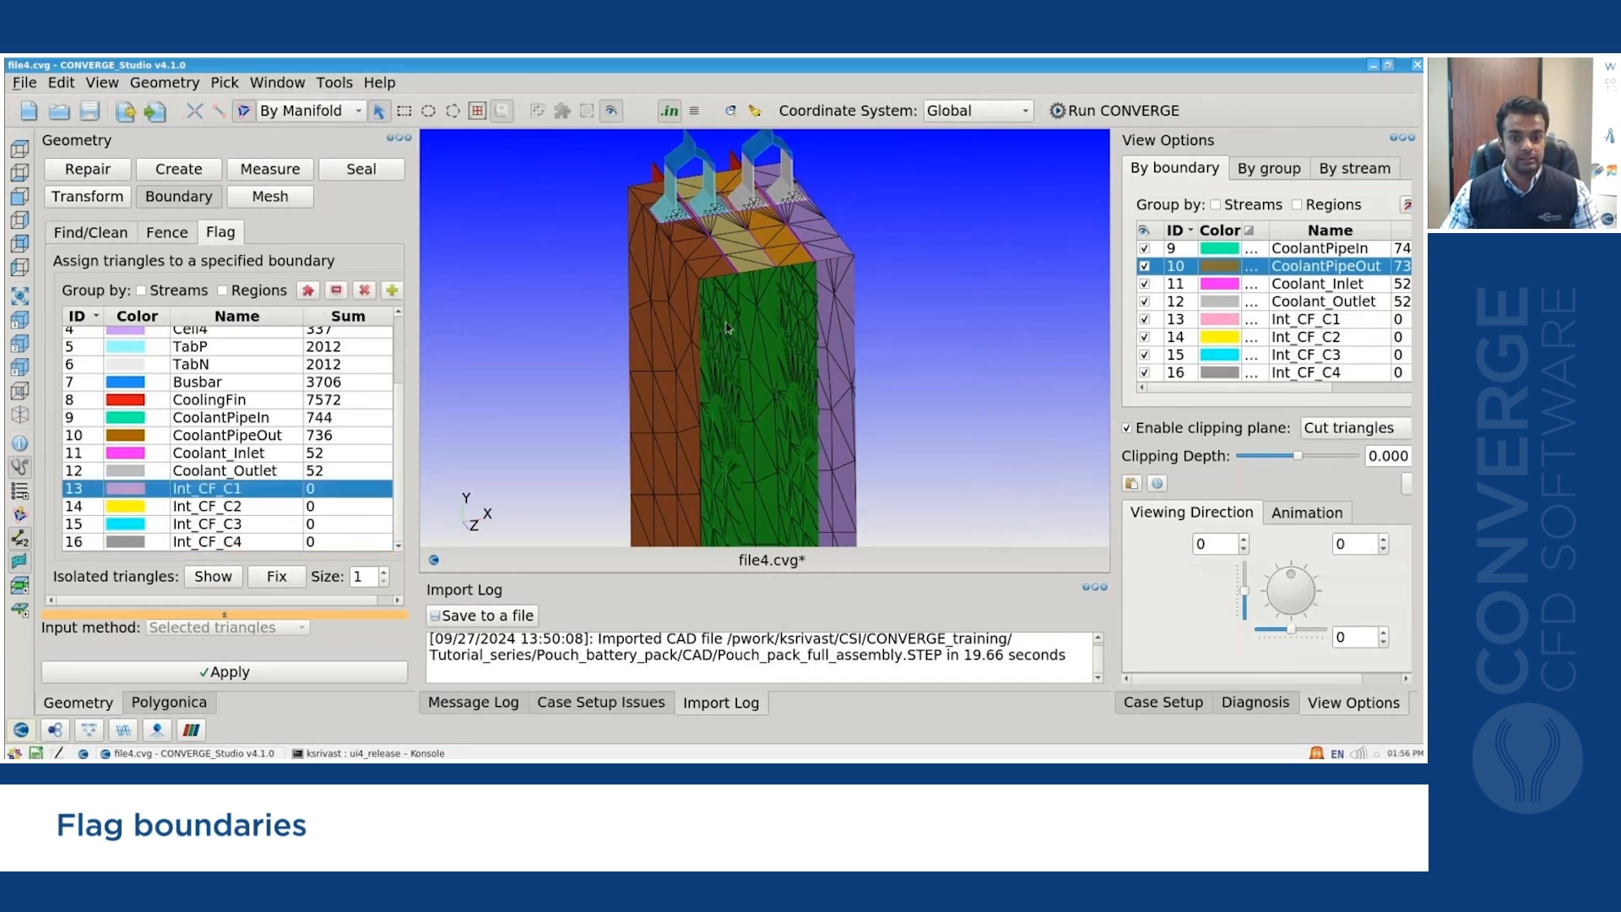
{"action": "left_click", "coordinate": [727, 327]}
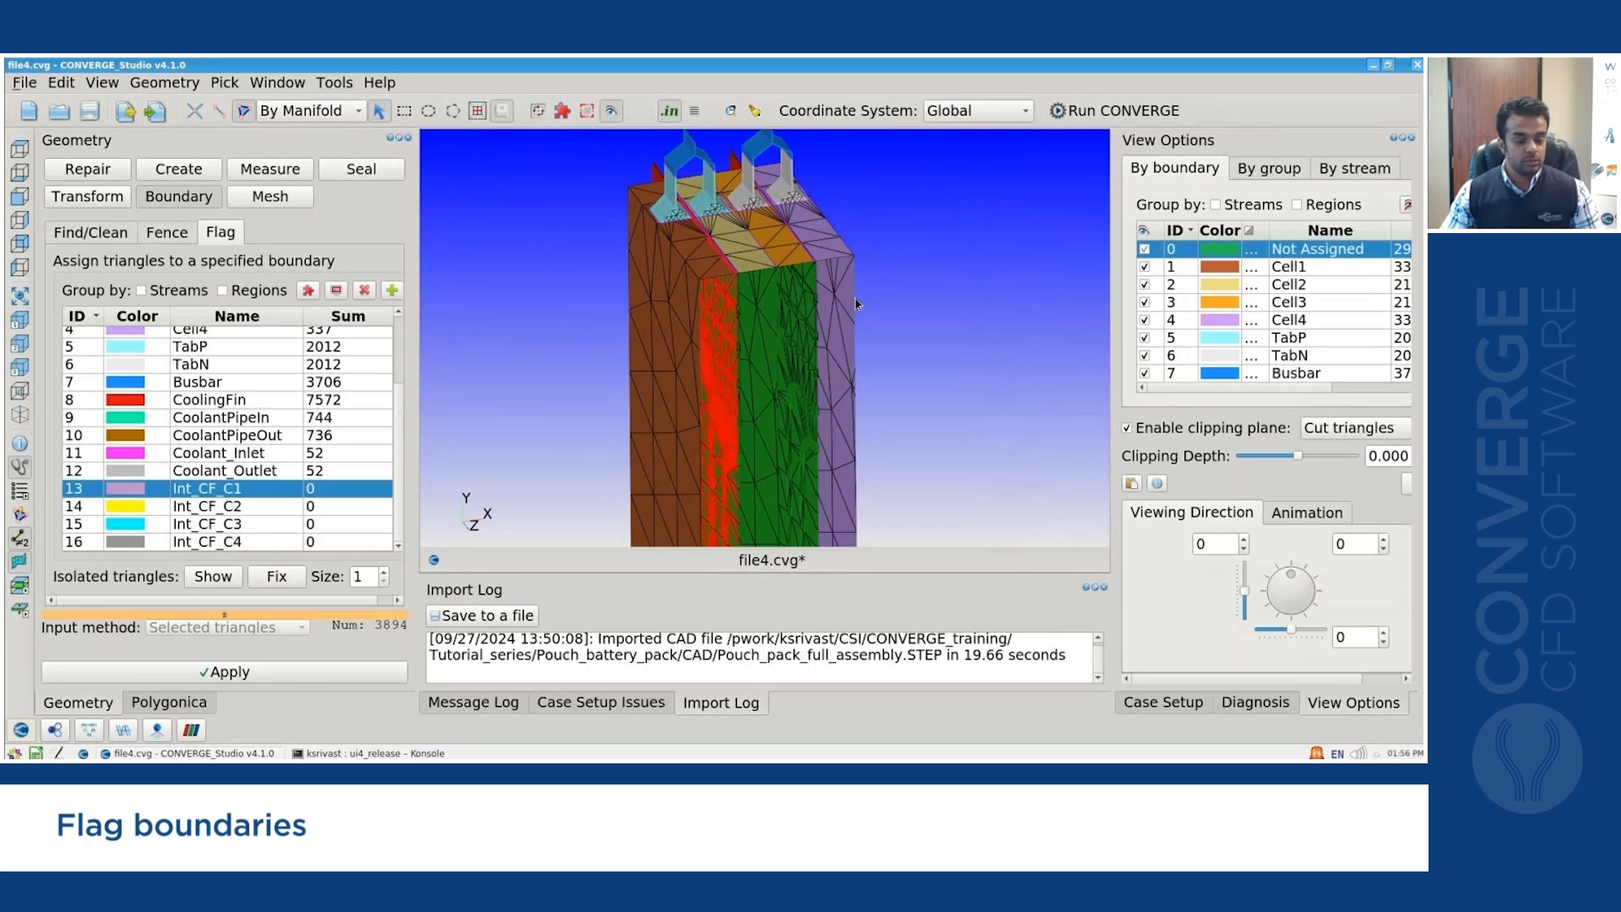
{"action": "key", "text": "Return"}
Assign the interior interface between the first cooling fin and Cell2 to boundary Int_CF_C2.
{"action": "middle_click_drag", "start_coordinate": [903, 265], "coordinate": [870, 278]}
{"action": "left_click", "coordinate": [688, 320]}
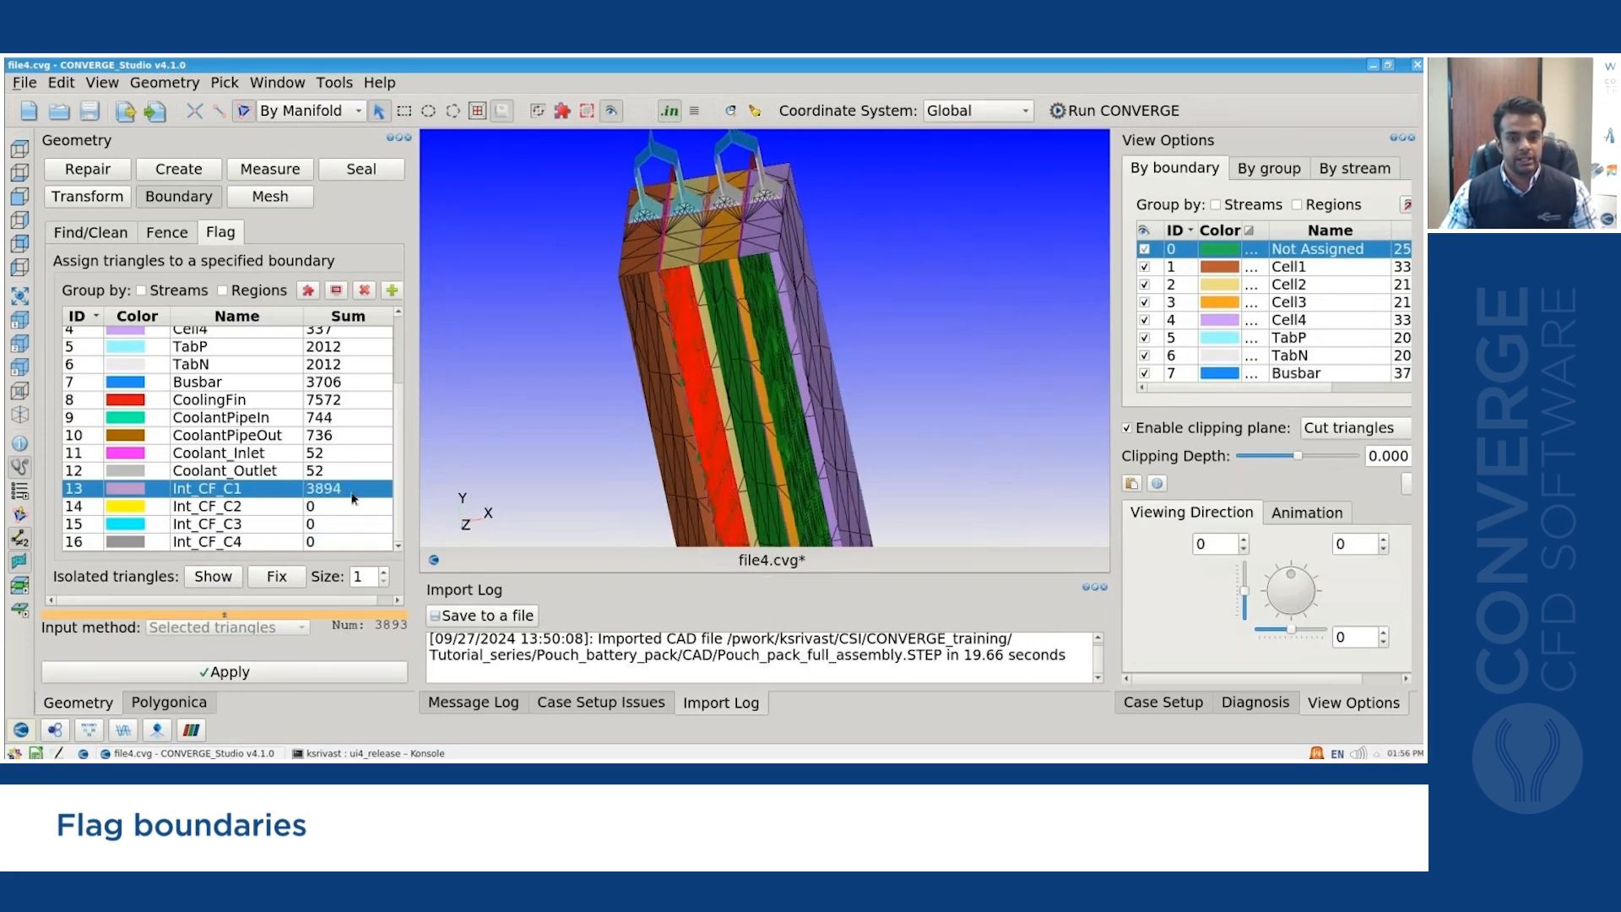
{"action": "left_click", "coordinate": [300, 507]}
{"action": "left_click", "coordinate": [338, 680]}
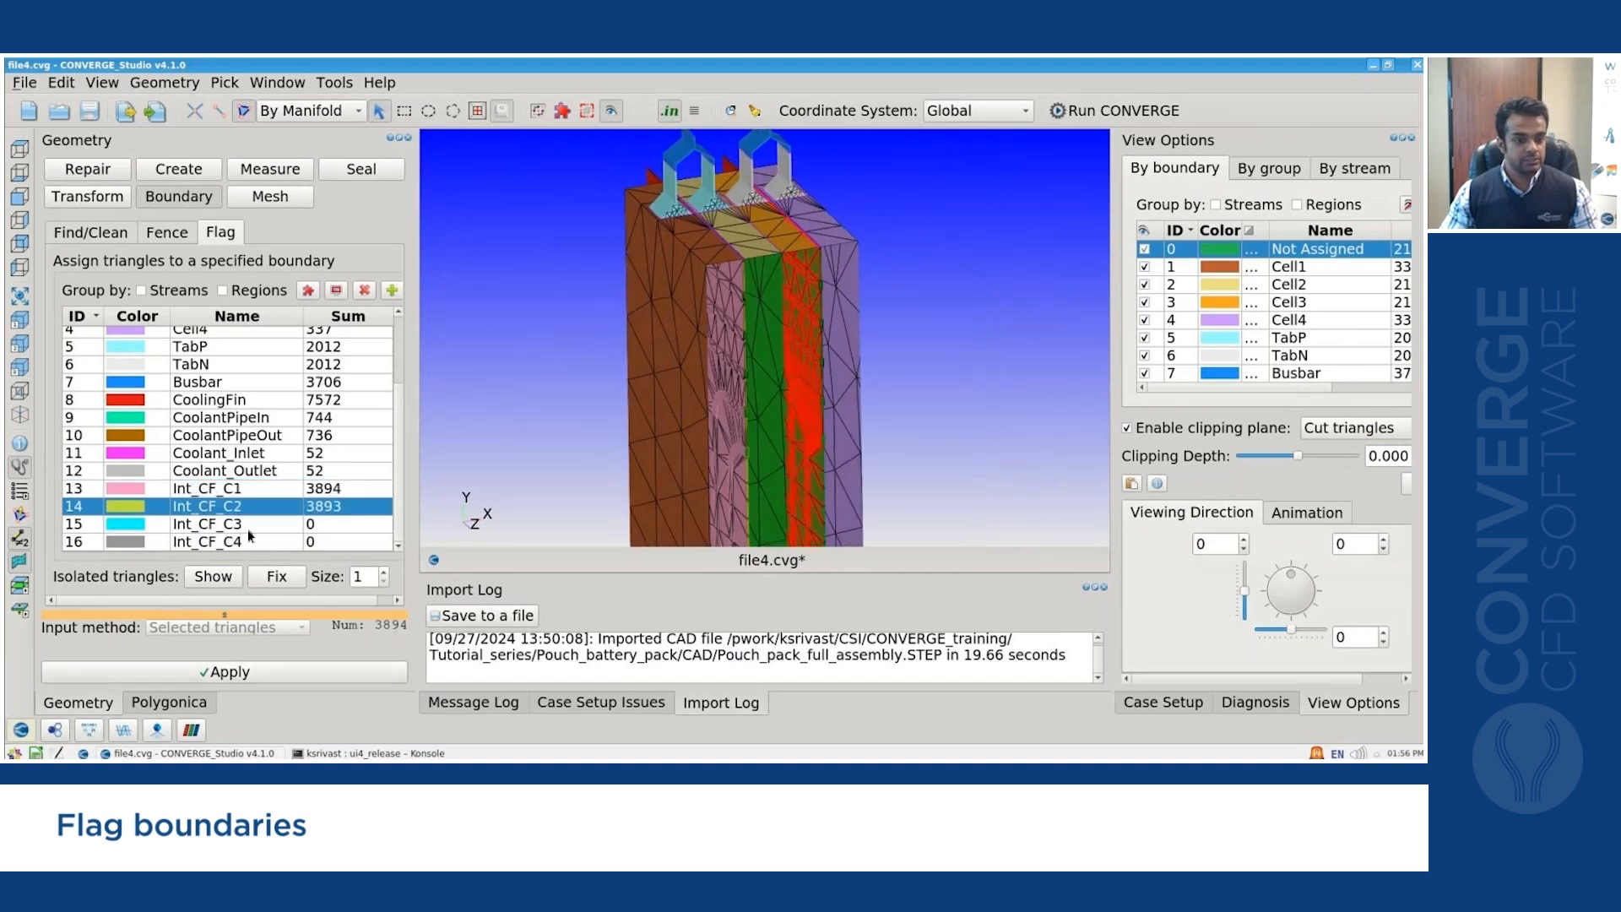
Assign the second cooling fin's interior interfaces with Cell3 and Cell4 to boundaries Int_CF_C3 and Int_CF_C4.
{"action": "left_click", "coordinate": [249, 527]}
{"action": "left_click_drag", "start_coordinate": [863, 266], "coordinate": [789, 294]}
{"action": "left_click", "coordinate": [758, 295]}
{"action": "left_click", "coordinate": [279, 545]}
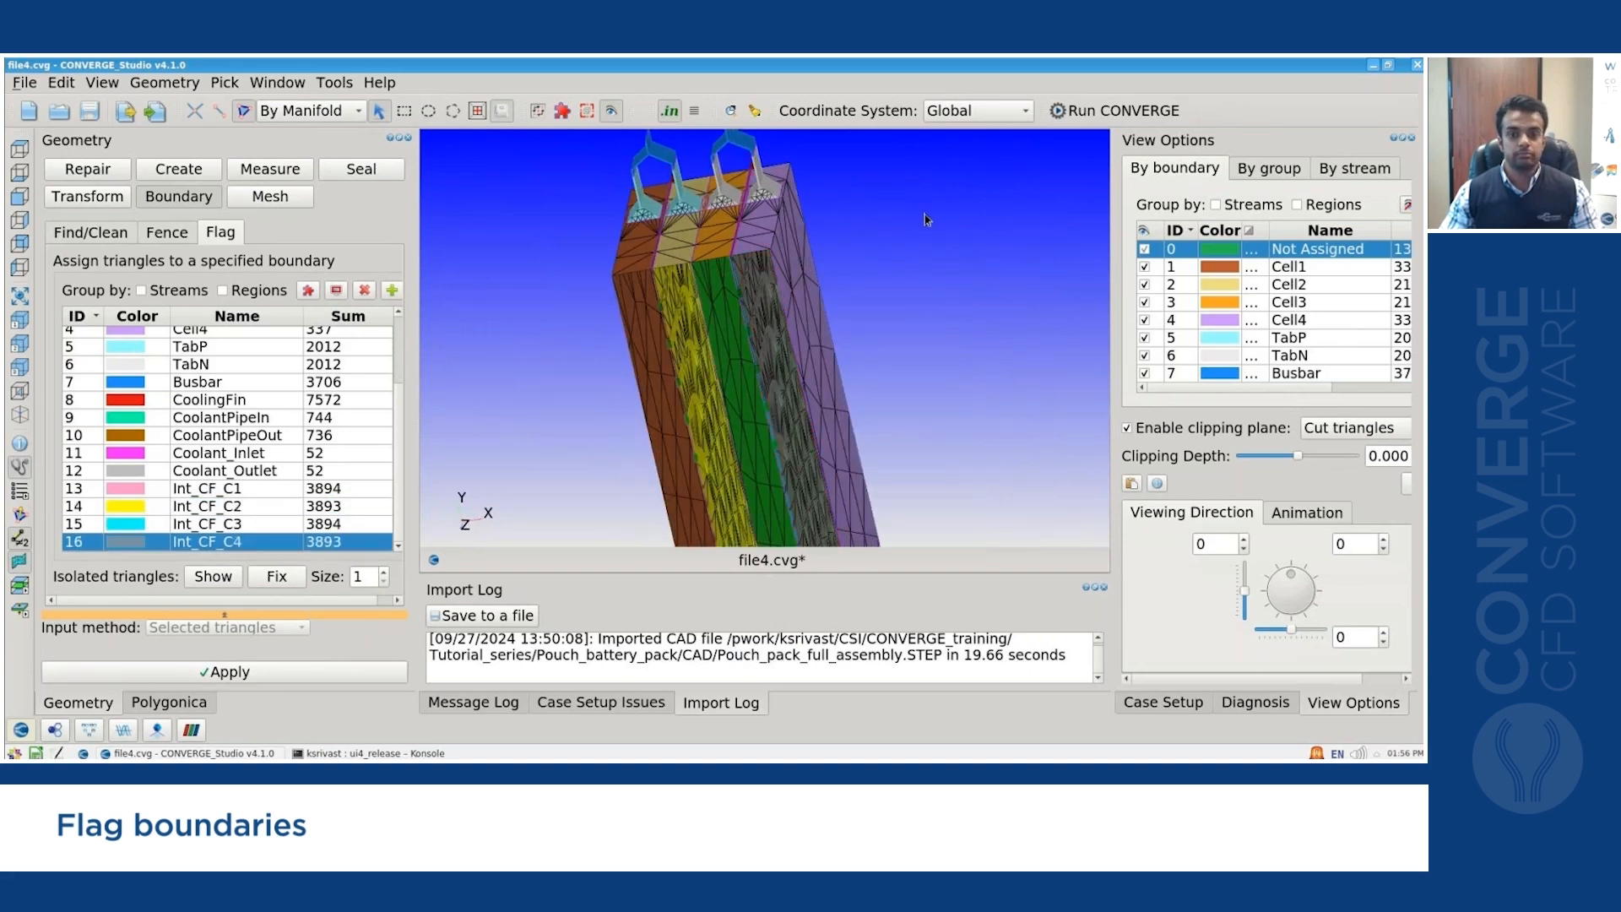
Create boundary 17 named Int_C2_C3 and assign the remaining interior interface between Cell2 and Cell3 to it.
{"action": "left_click_drag", "start_coordinate": [949, 209], "coordinate": [764, 247]}
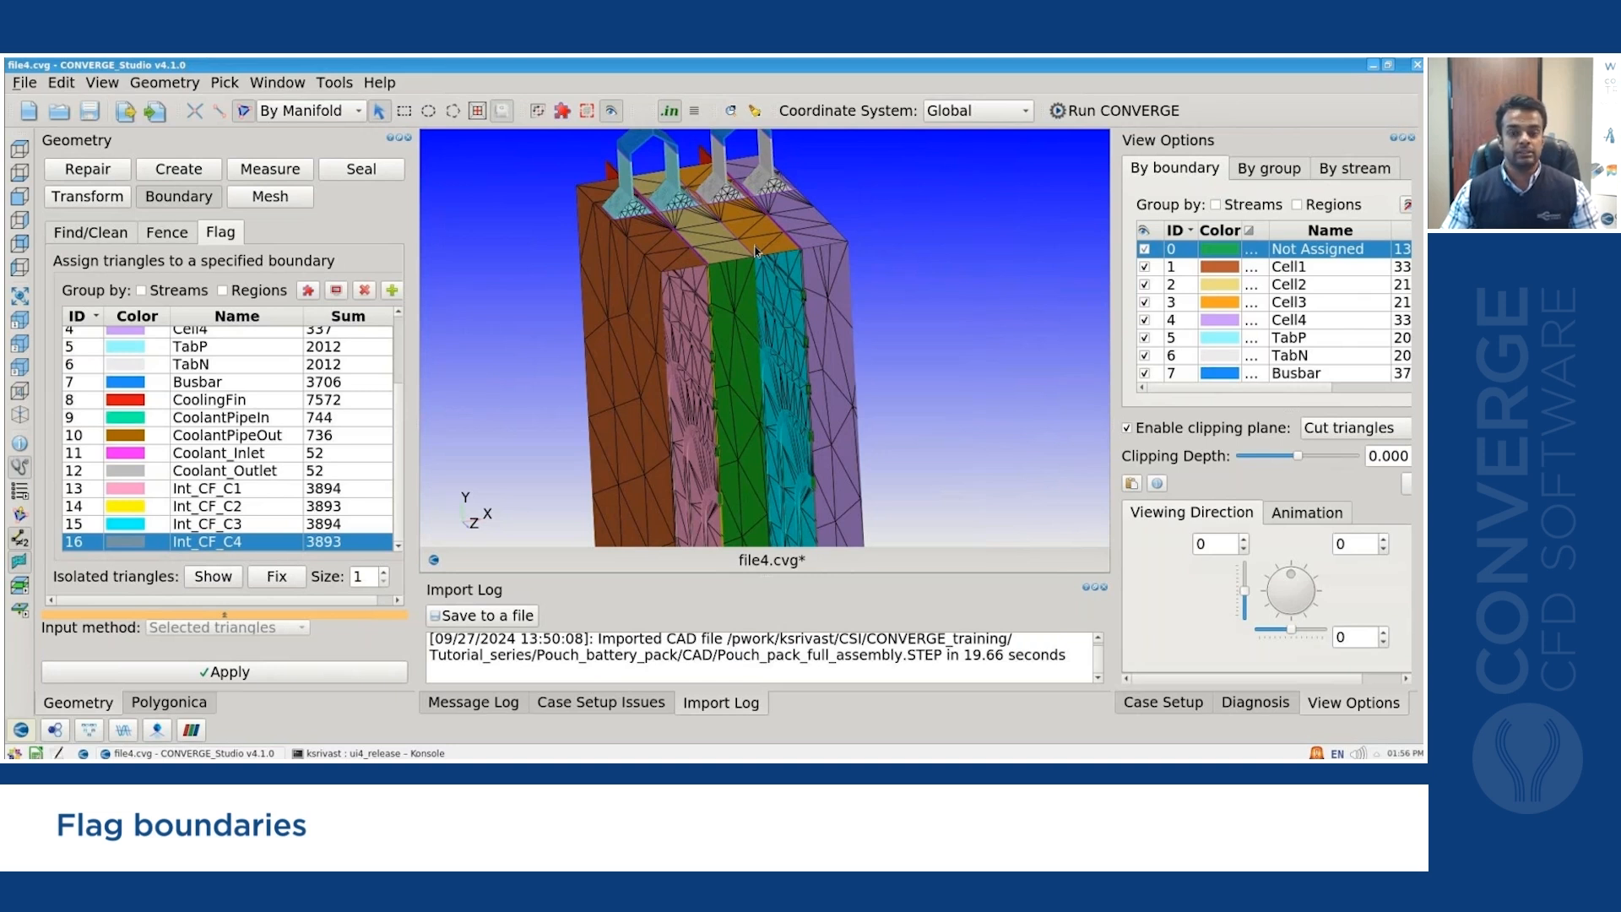
{"action": "scroll", "coordinate": [755, 251], "scroll_direction": "up", "scroll_amount": 2}
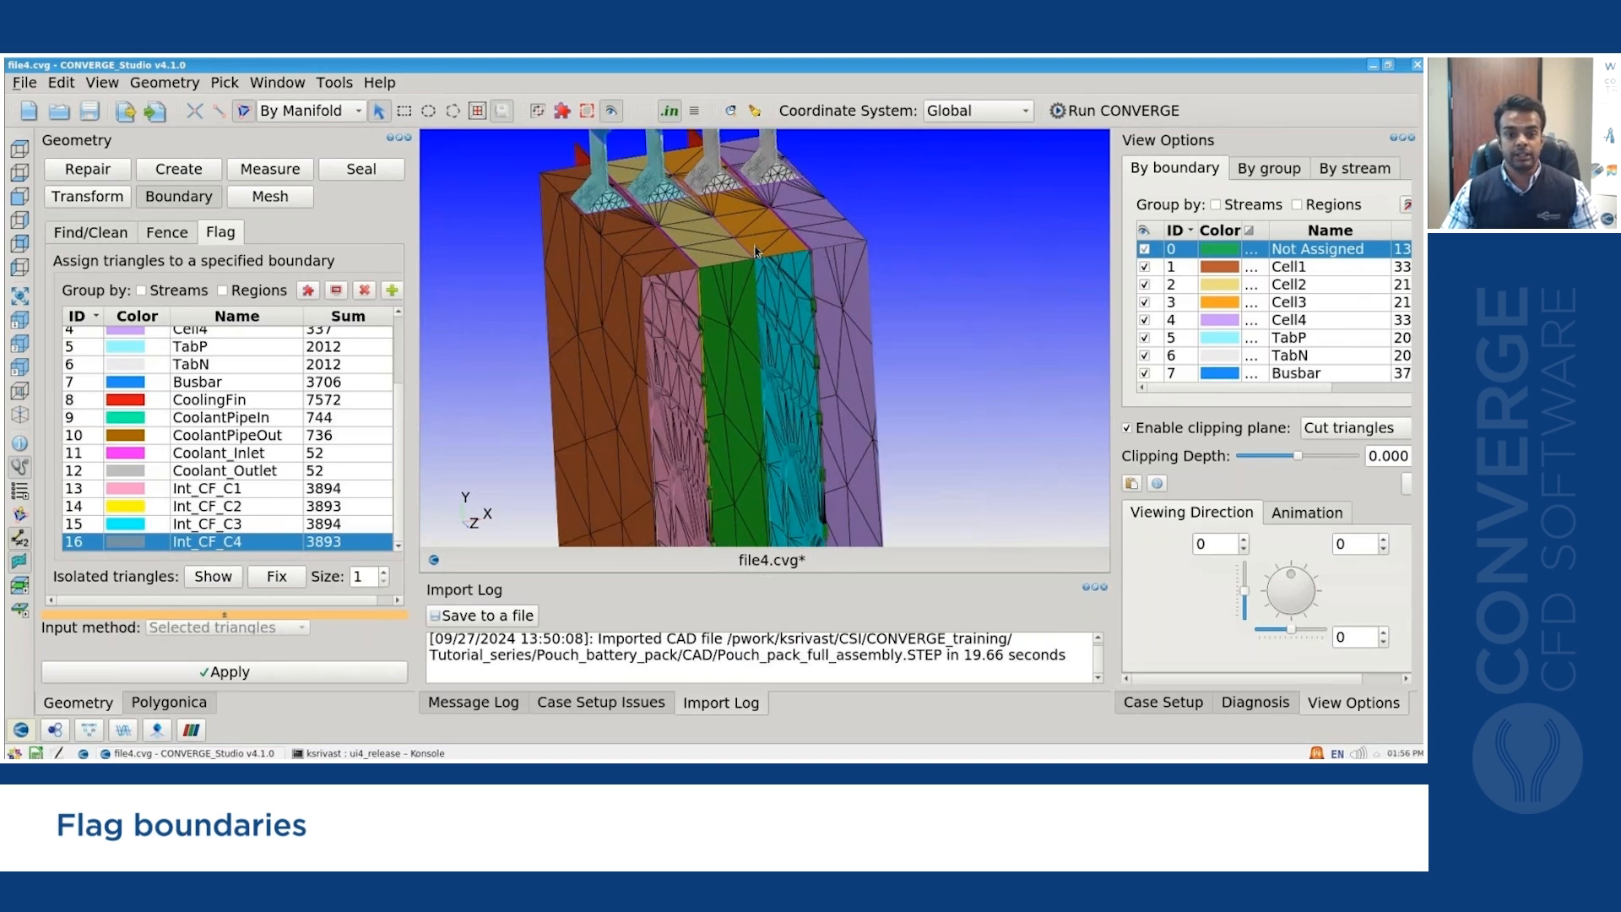
{"action": "left_click", "coordinate": [392, 289]}
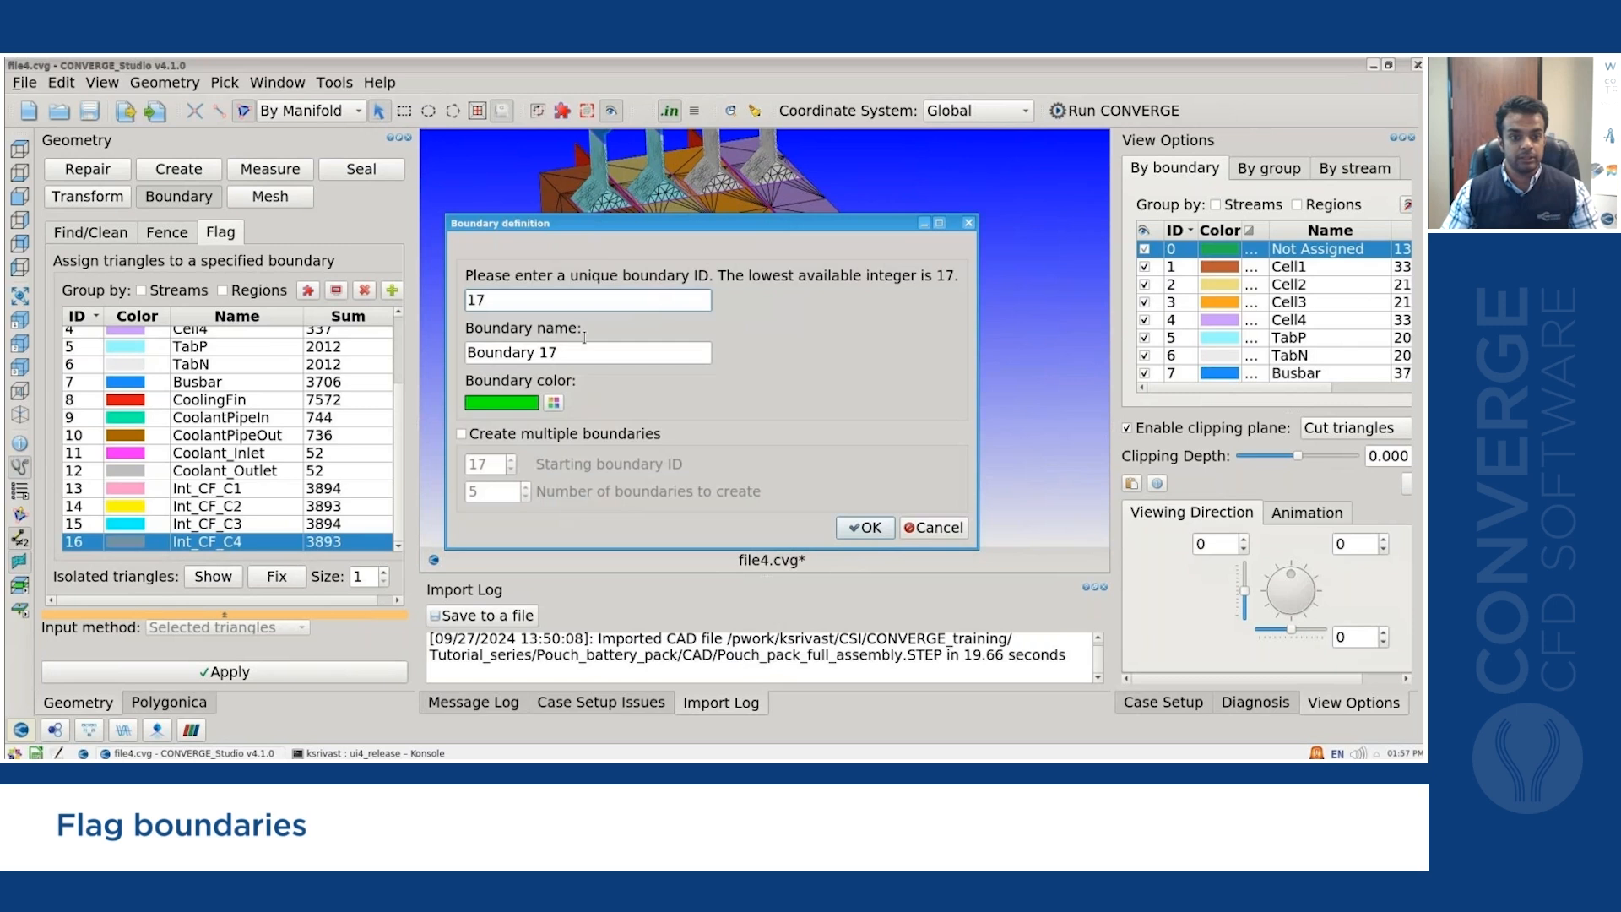
{"action": "key", "text": "Tab"}
{"action": "type", "text": "Int_C2_C3"}
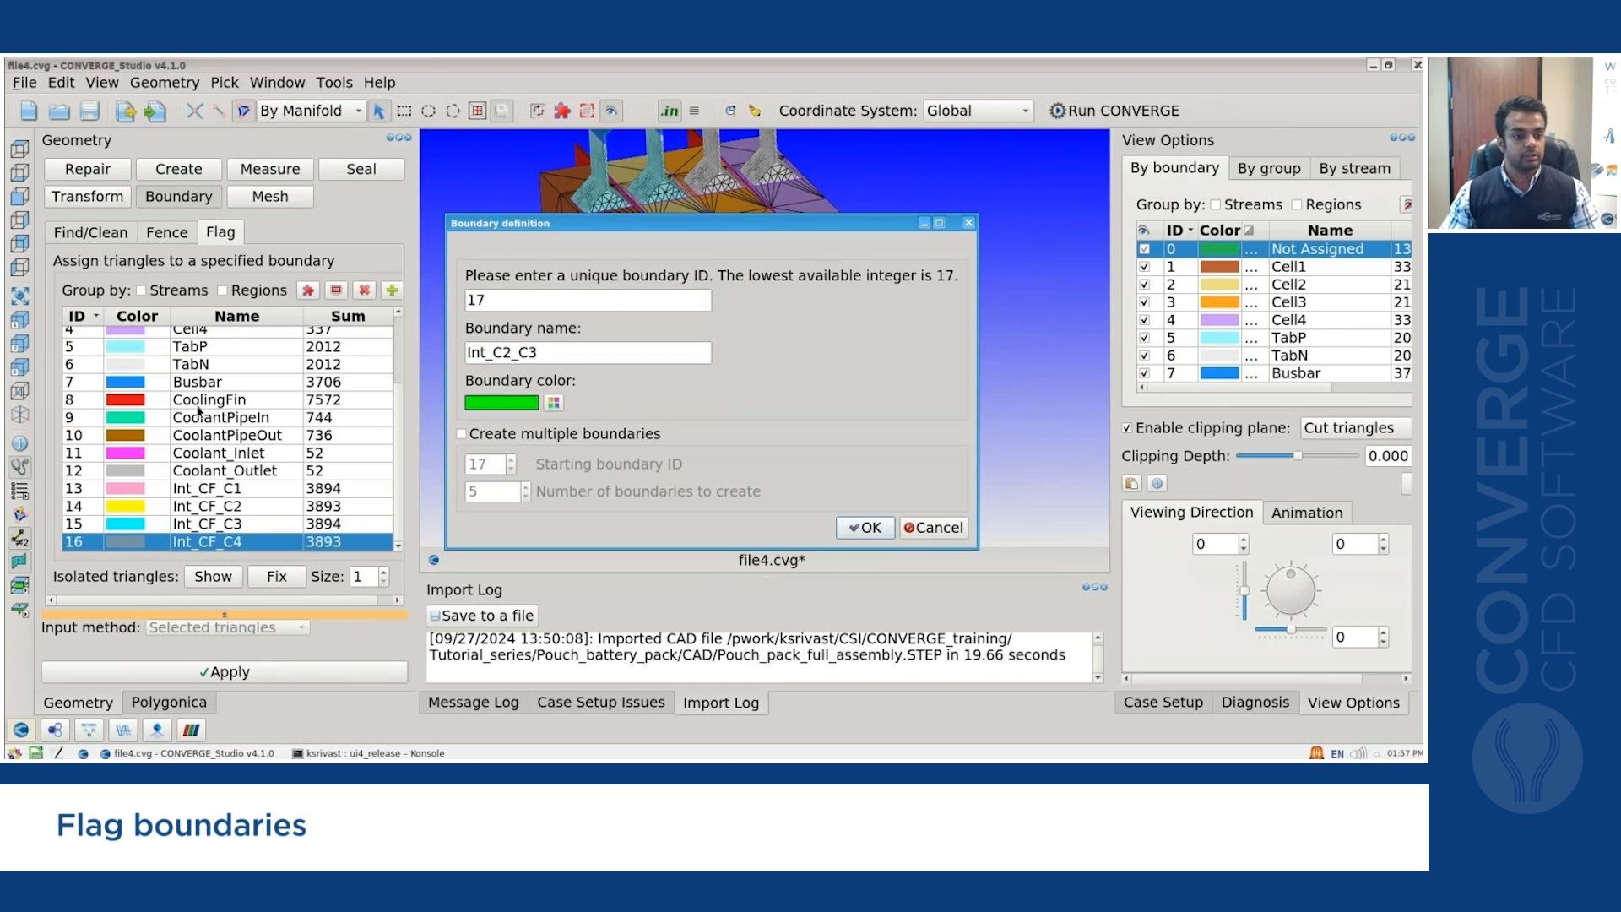
{"action": "key", "text": "Return"}
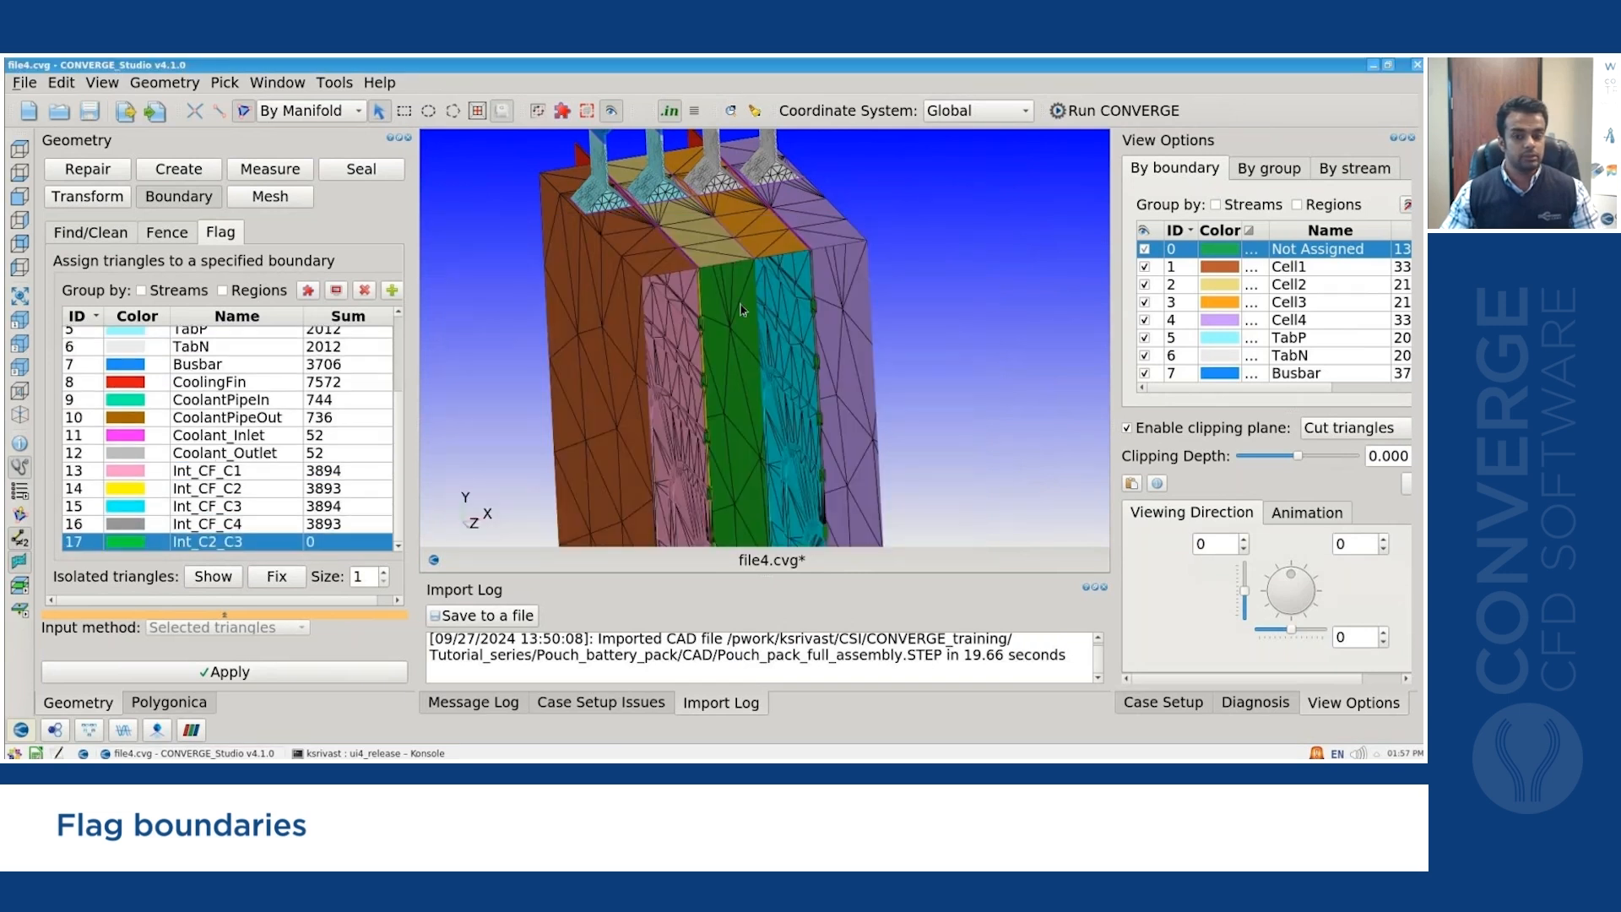
{"action": "left_click", "coordinate": [741, 310]}
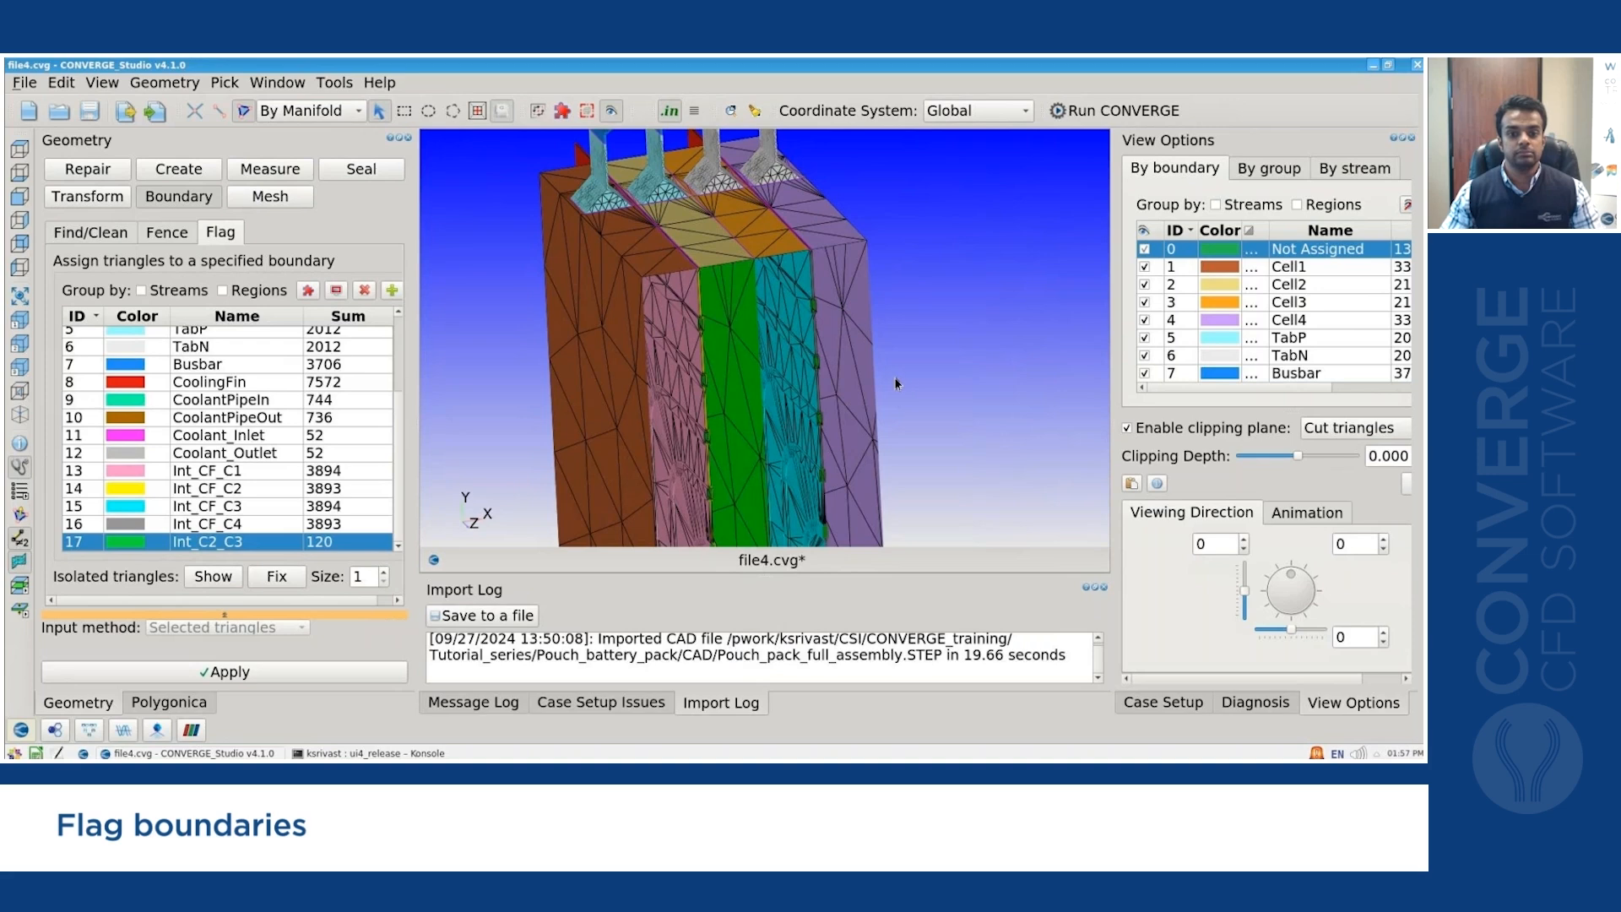
Turn off the clipping plane to bring back the whole pack with its tabs and busbars.
{"action": "scroll", "coordinate": [906, 299], "scroll_direction": "down", "scroll_amount": 2}
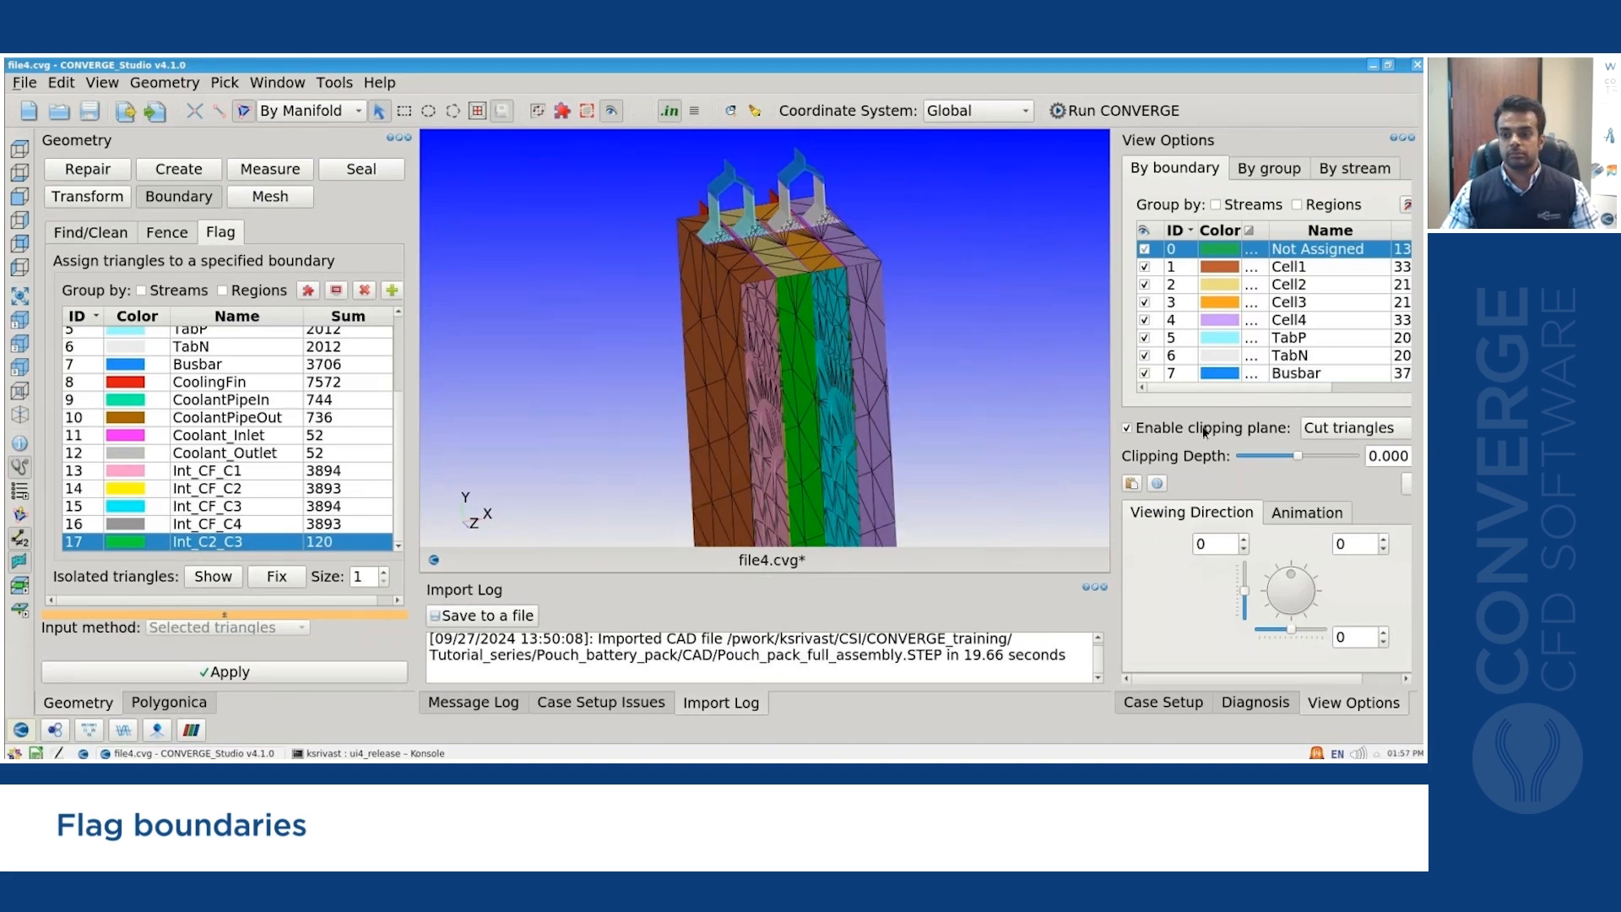
{"action": "key", "text": "c"}
{"action": "middle_click_drag", "start_coordinate": [925, 214], "coordinate": [941, 244]}
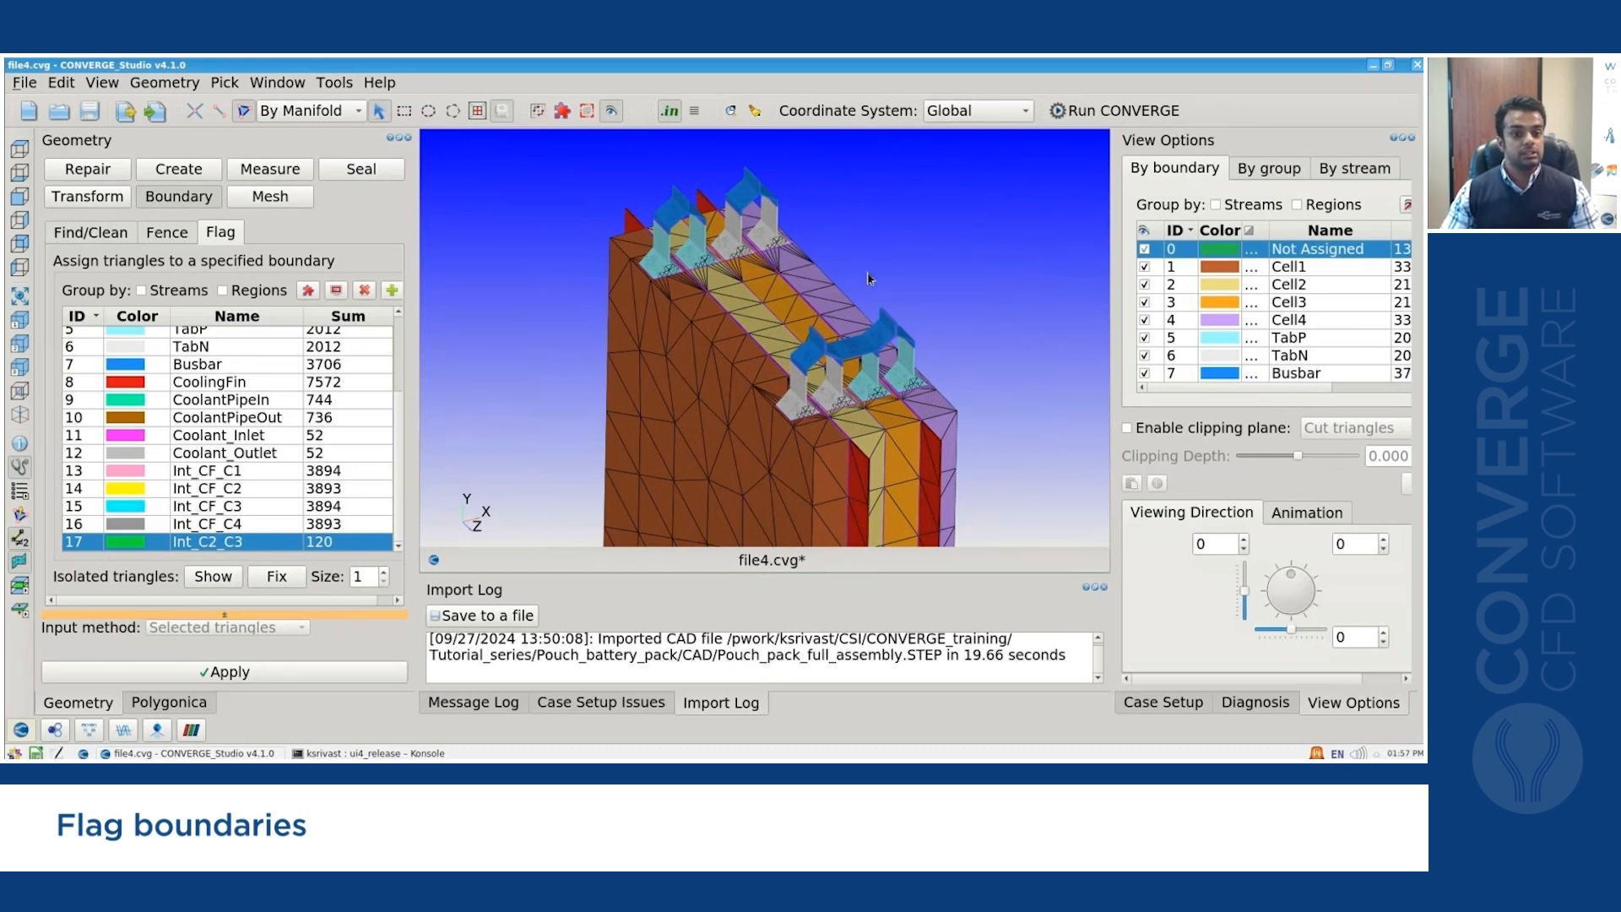
Create eight new boundaries at once, starting from boundary ID 18.
{"action": "scroll", "coordinate": [984, 249], "scroll_direction": "up", "scroll_amount": 1}
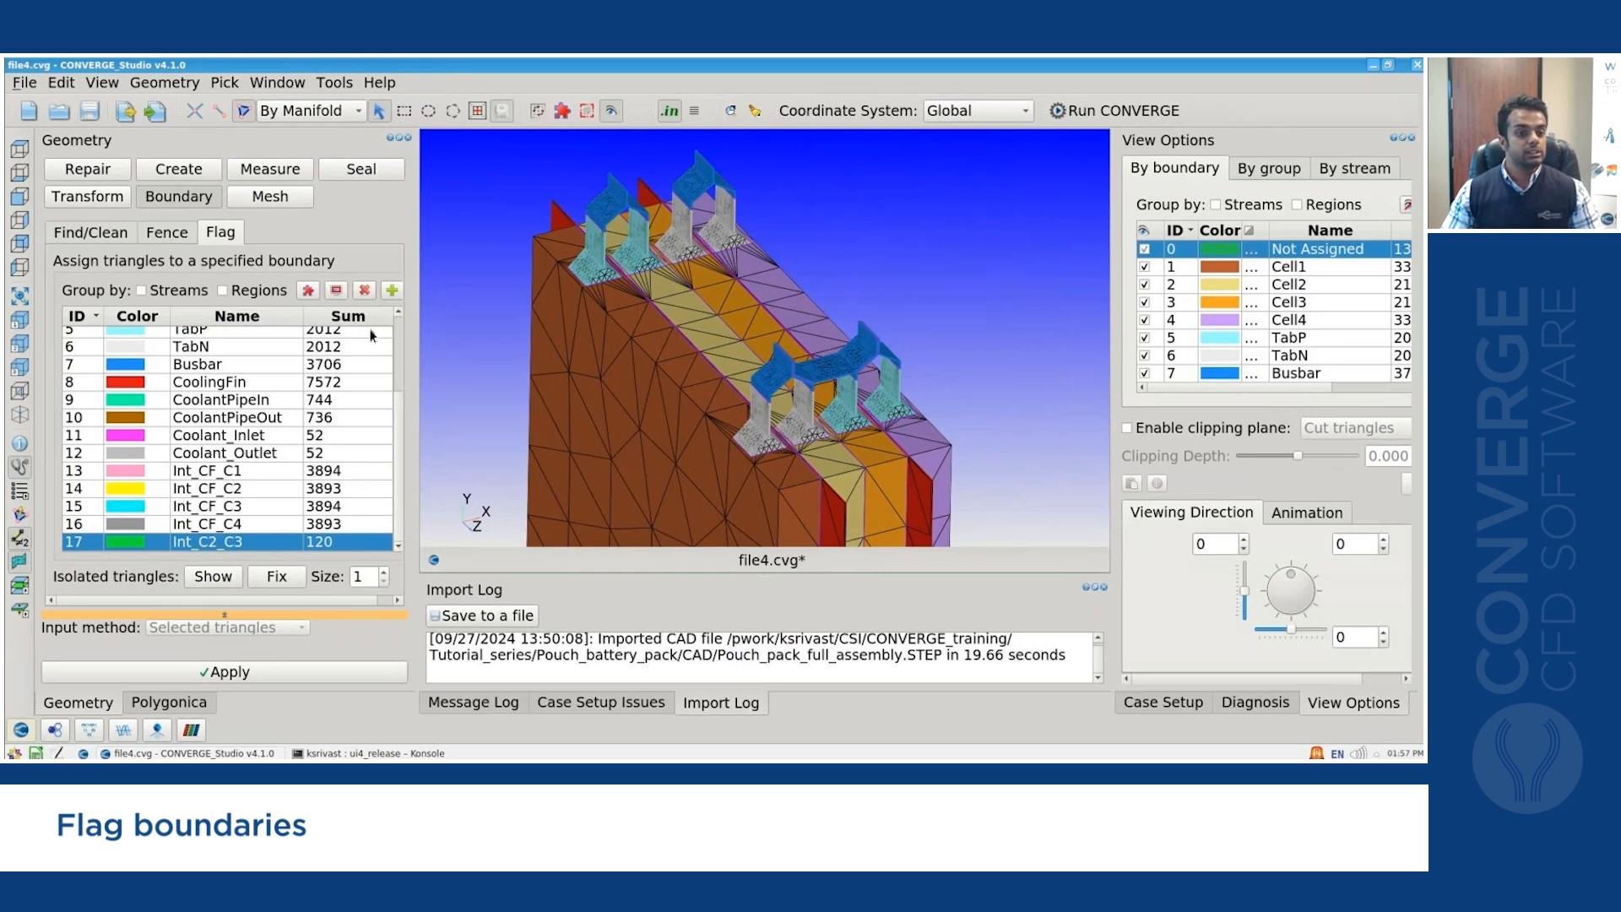
{"action": "left_click", "coordinate": [389, 295]}
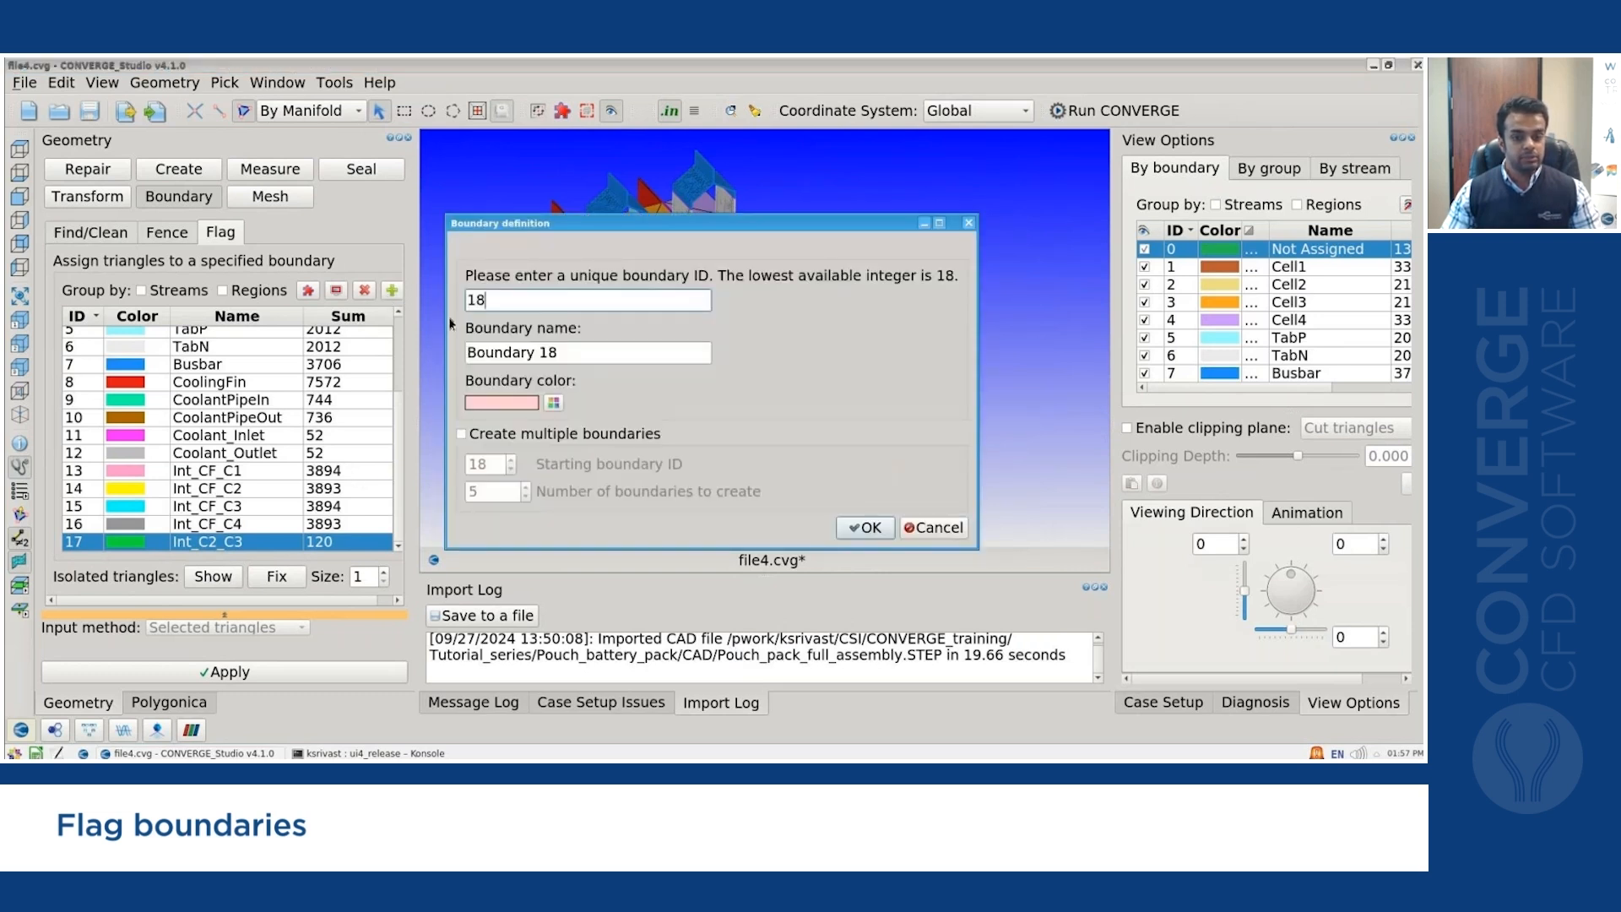
{"action": "left_click", "coordinate": [511, 437]}
{"action": "left_click_drag", "start_coordinate": [487, 491], "coordinate": [463, 491]}
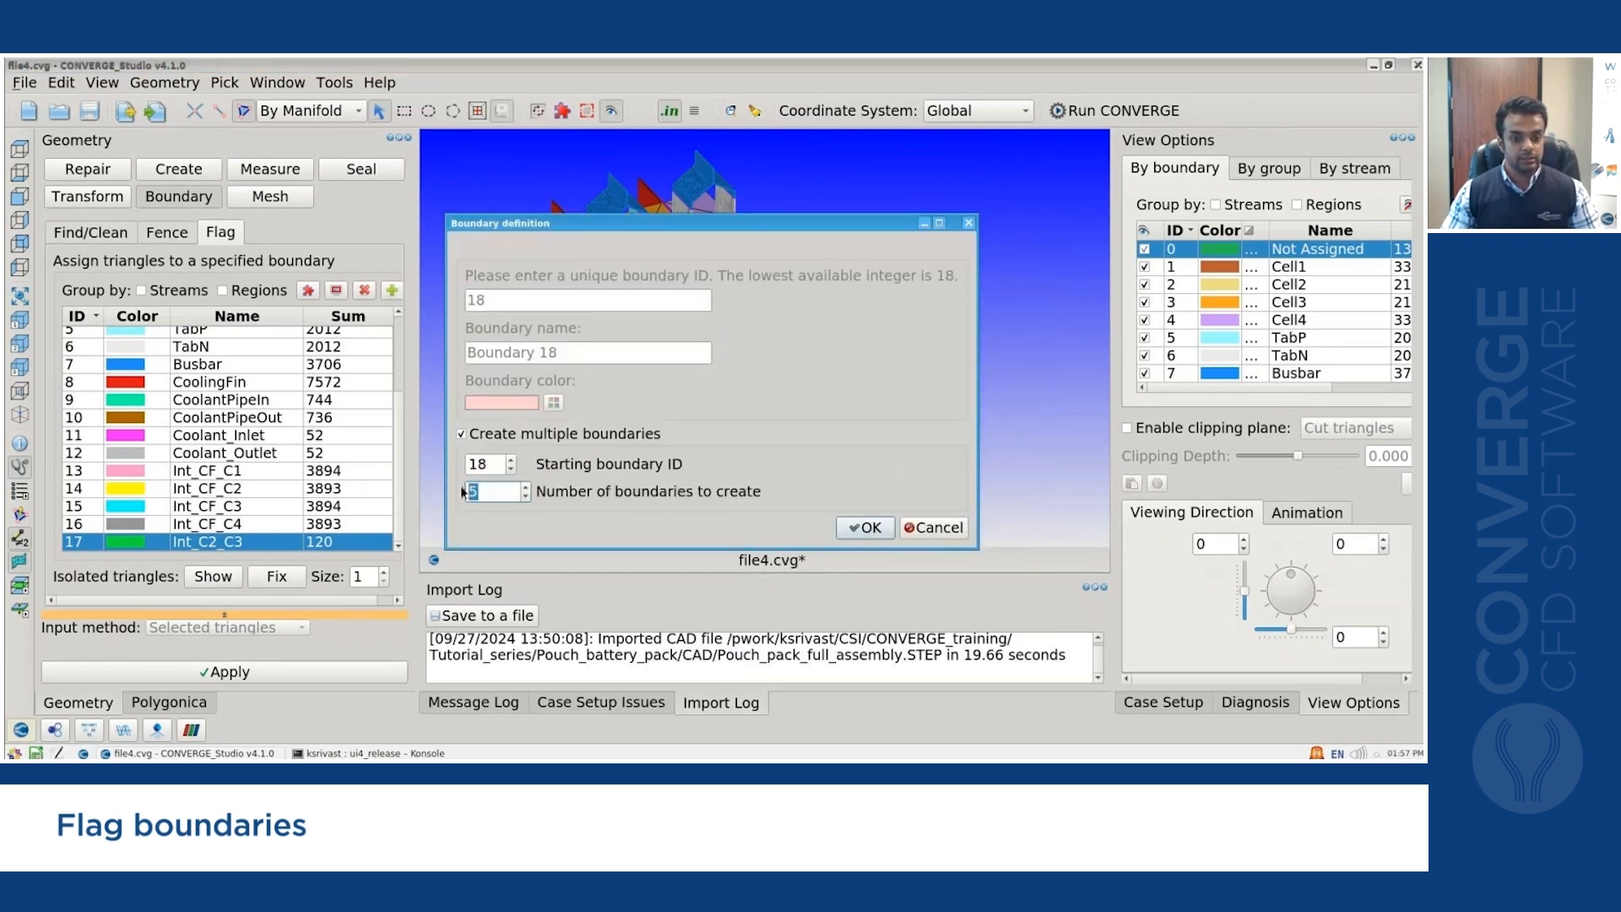
{"action": "type", "text": "6"}
{"action": "left_click", "coordinate": [856, 528]}
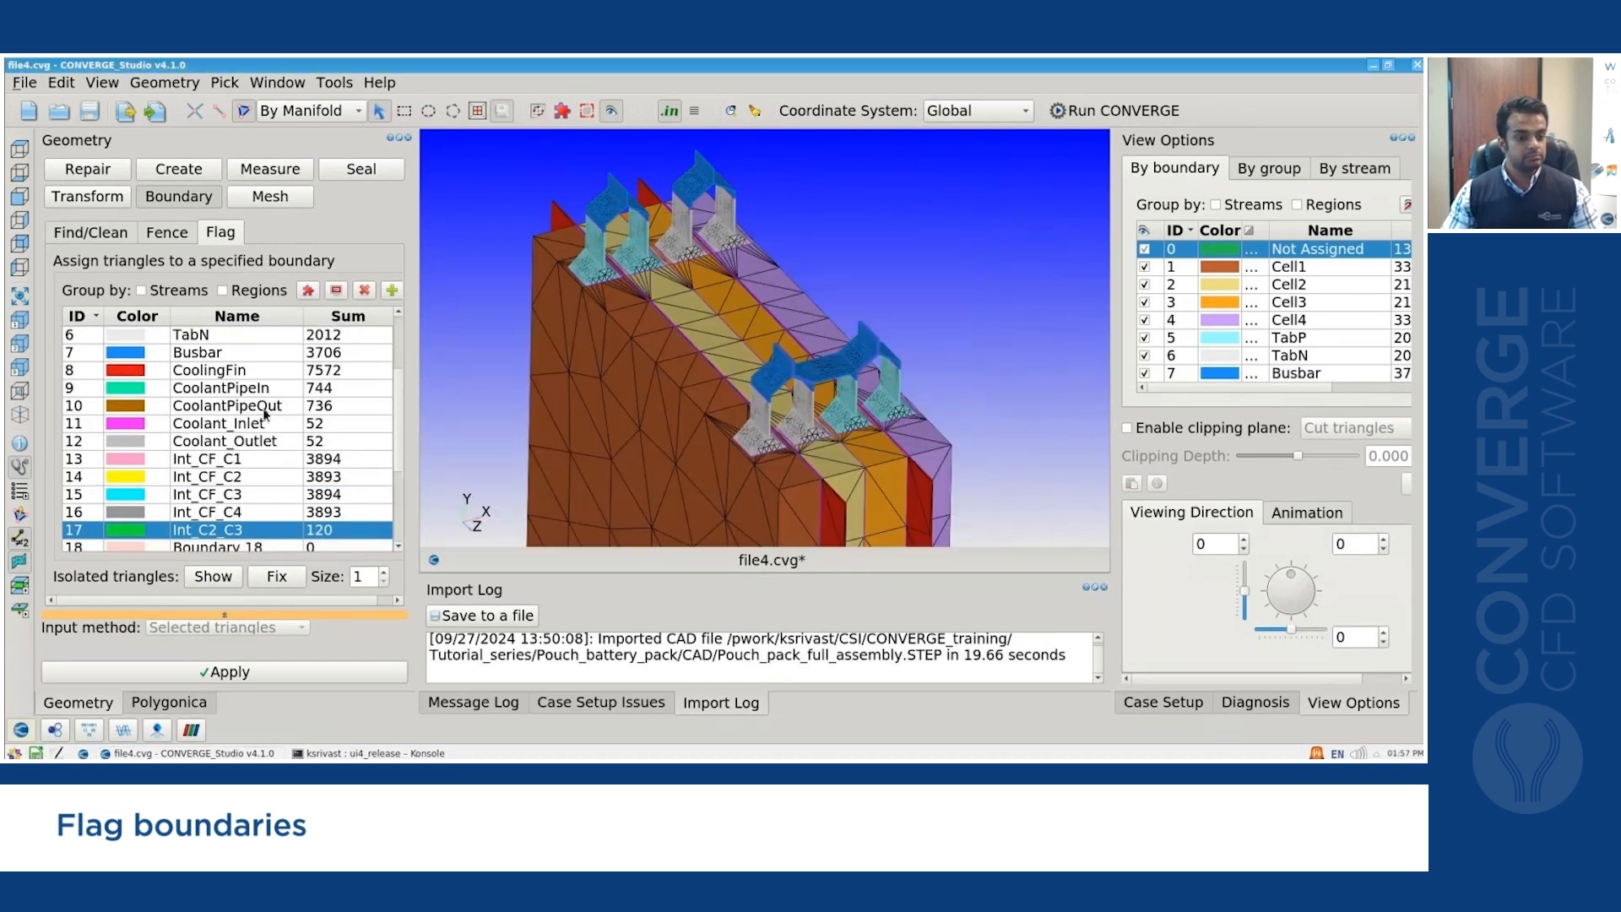
Rename boundaries 18 to 21 as Int_TP_C1, Int_TP_C2, Int_TP_C3 and Int_TP_C4.
{"action": "scroll", "coordinate": [264, 414], "scroll_direction": "down", "scroll_amount": 2}
{"action": "double_click", "coordinate": [234, 441]}
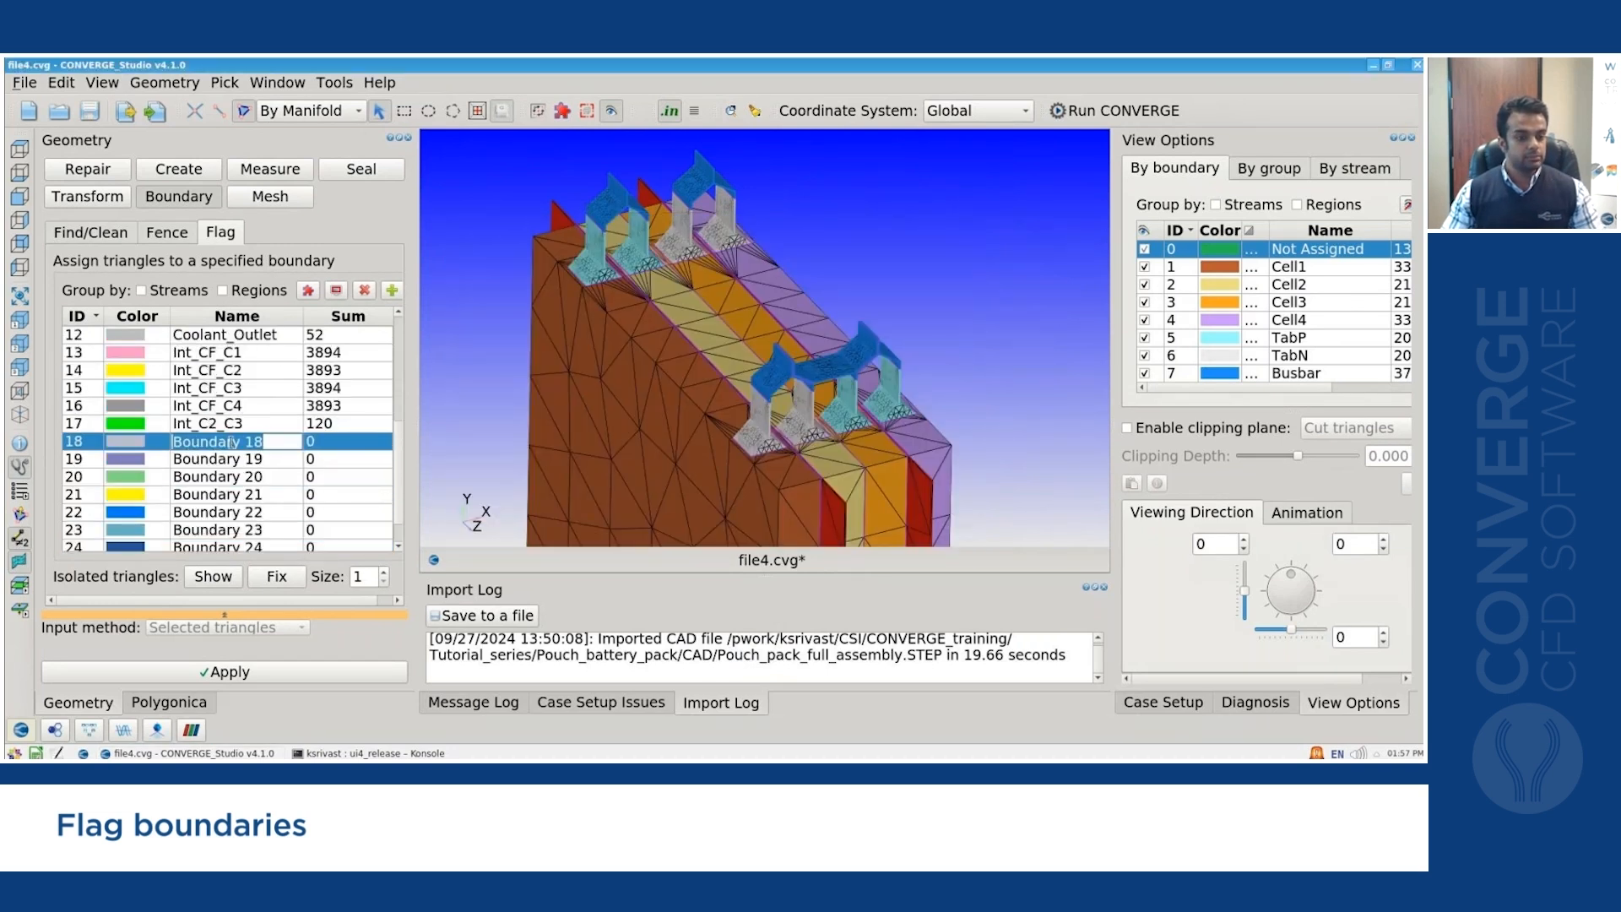
{"action": "type", "text": "Int"}
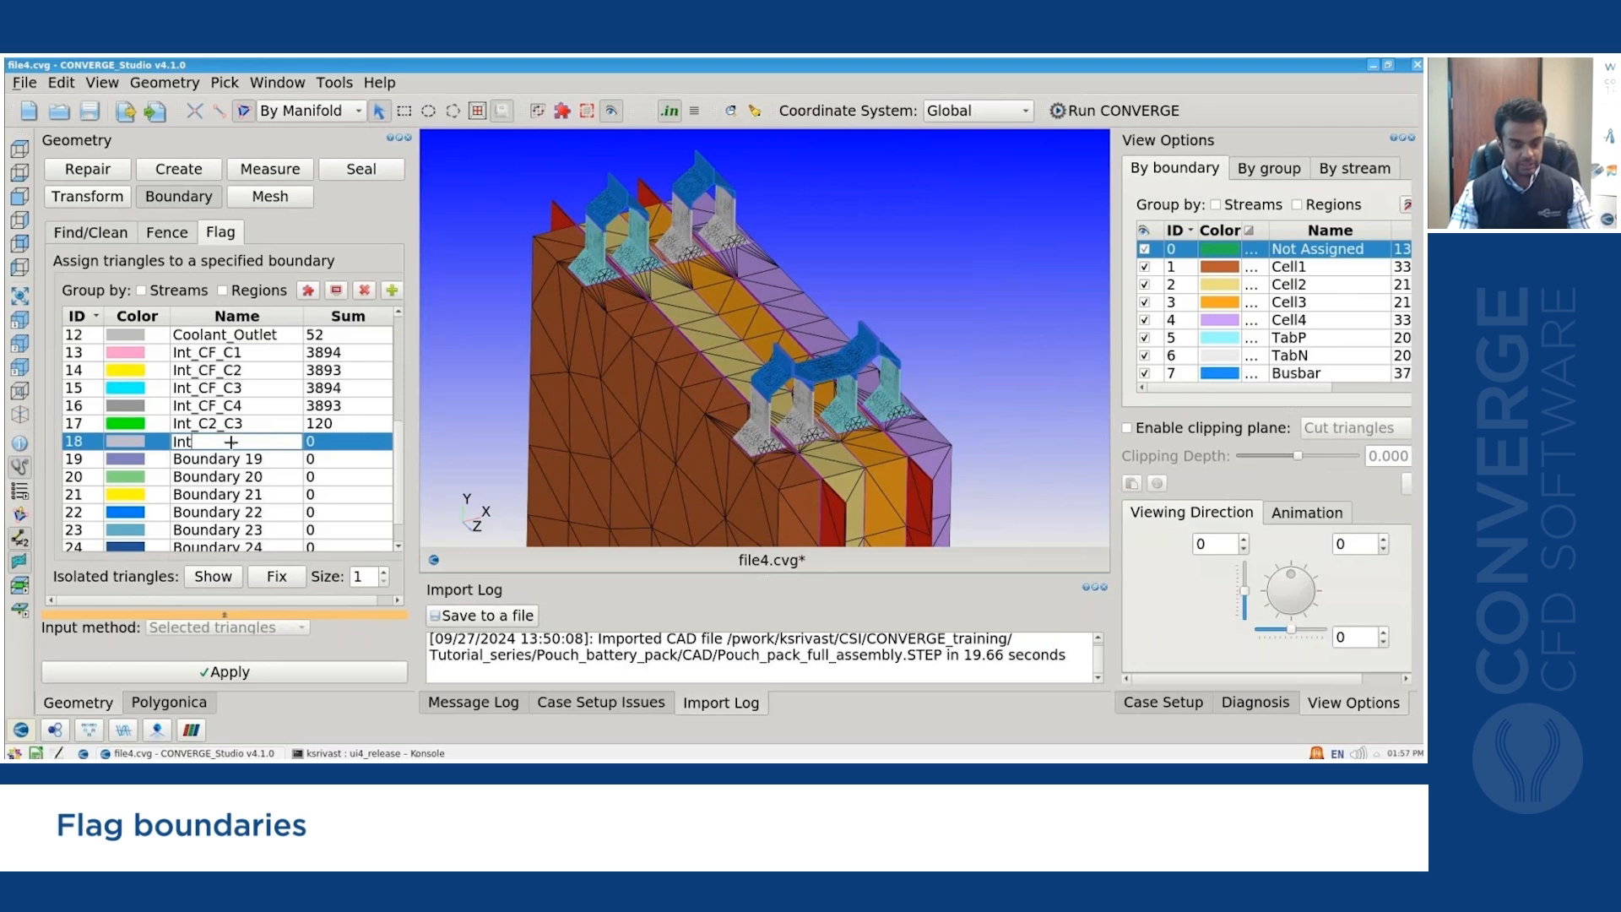
{"action": "type", "text": "_TP_C1"}
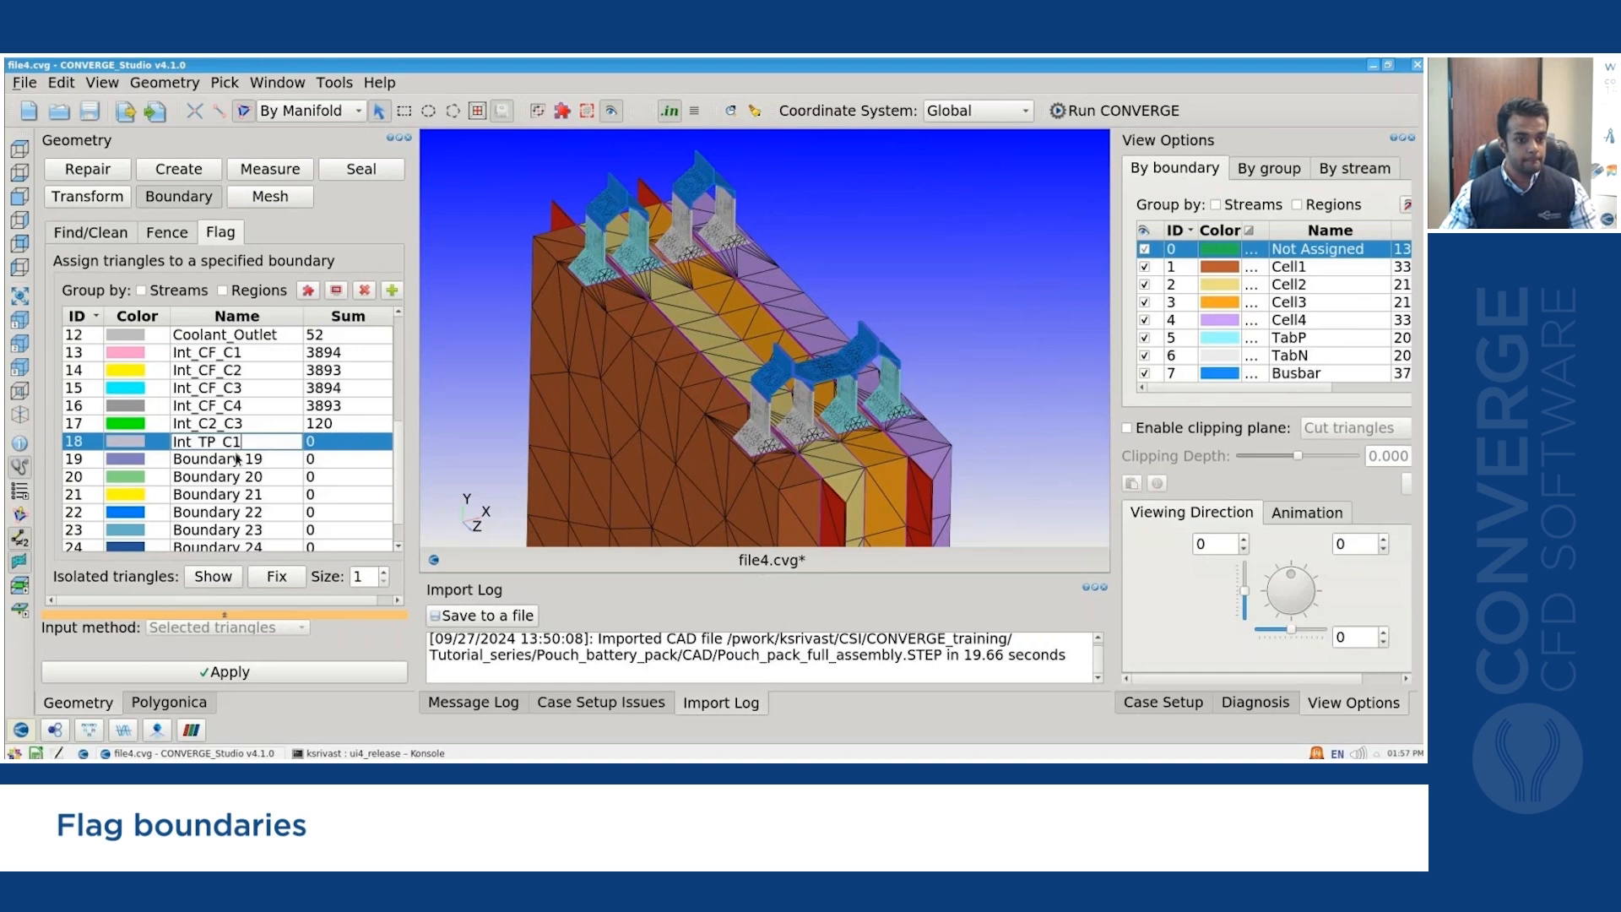
{"action": "double_click", "coordinate": [241, 460]}
{"action": "type", "text": "Int_TP_C"}
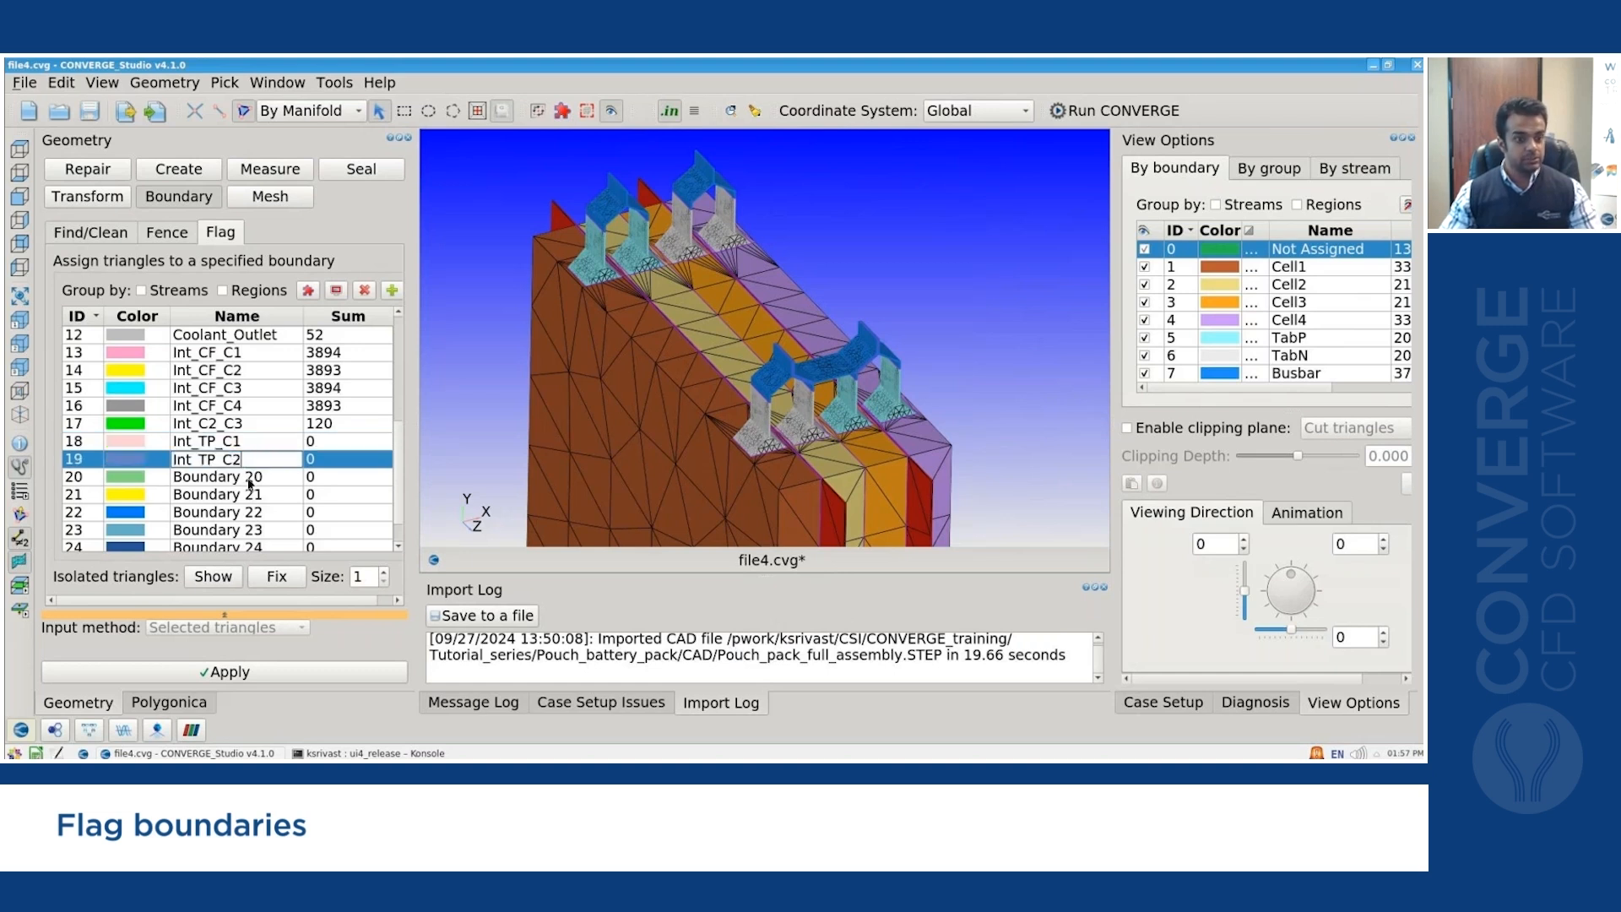
{"action": "double_click", "coordinate": [247, 477]}
{"action": "type", "text": "Int_TP_C"}
{"action": "type", "text": "3"}
{"action": "double_click", "coordinate": [247, 494]}
{"action": "type", "text": "Int_TP_C"}
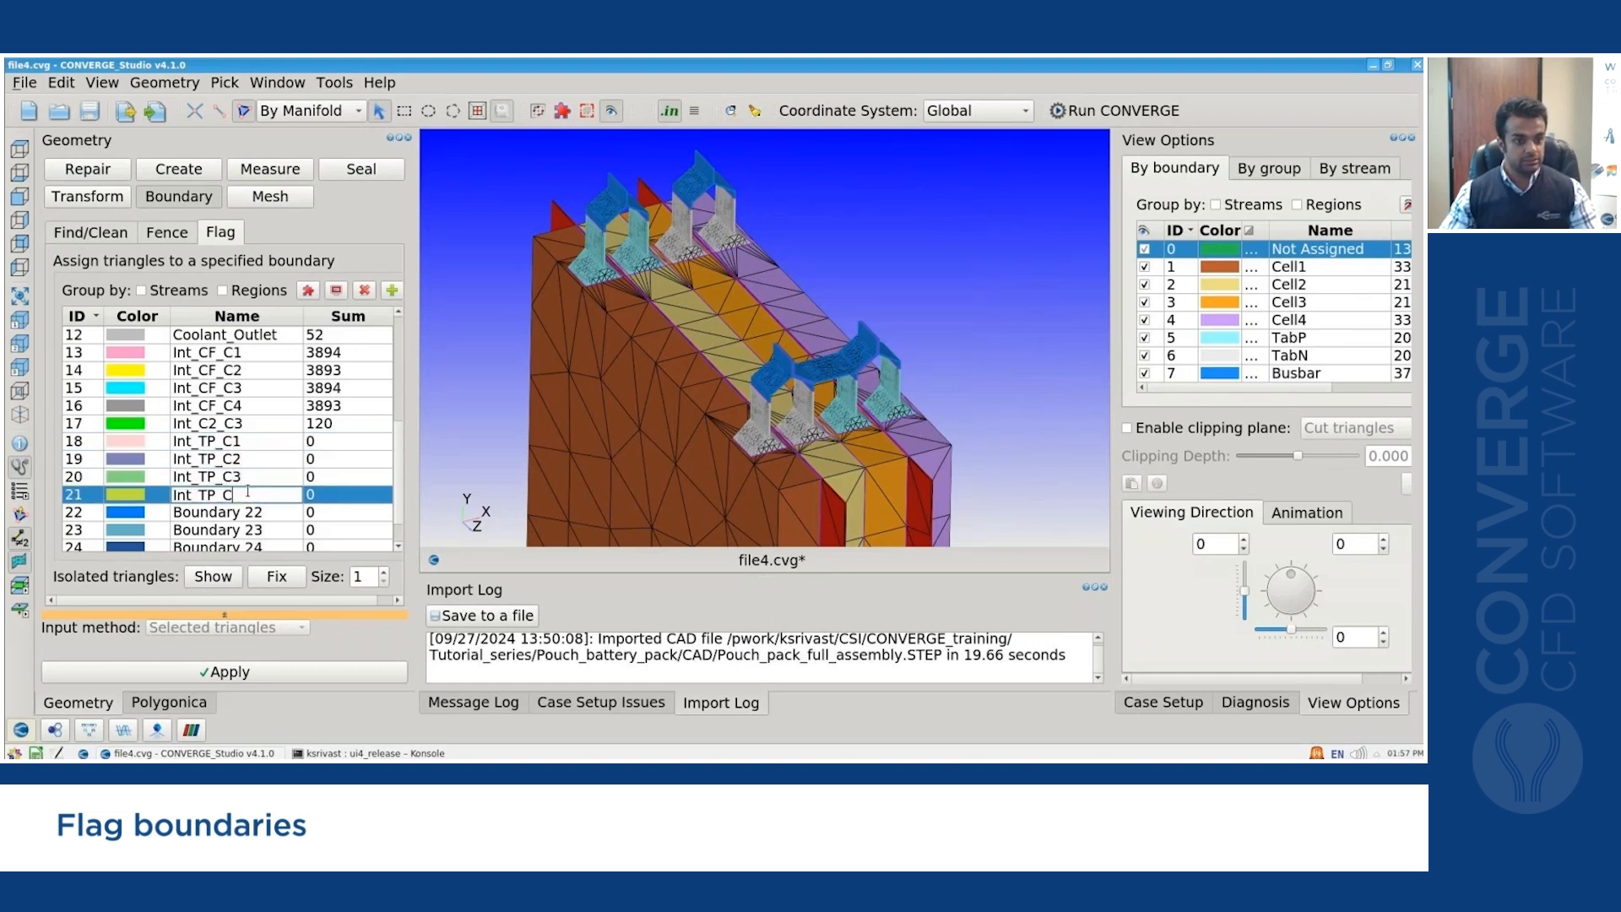
{"action": "type", "text": "4"}
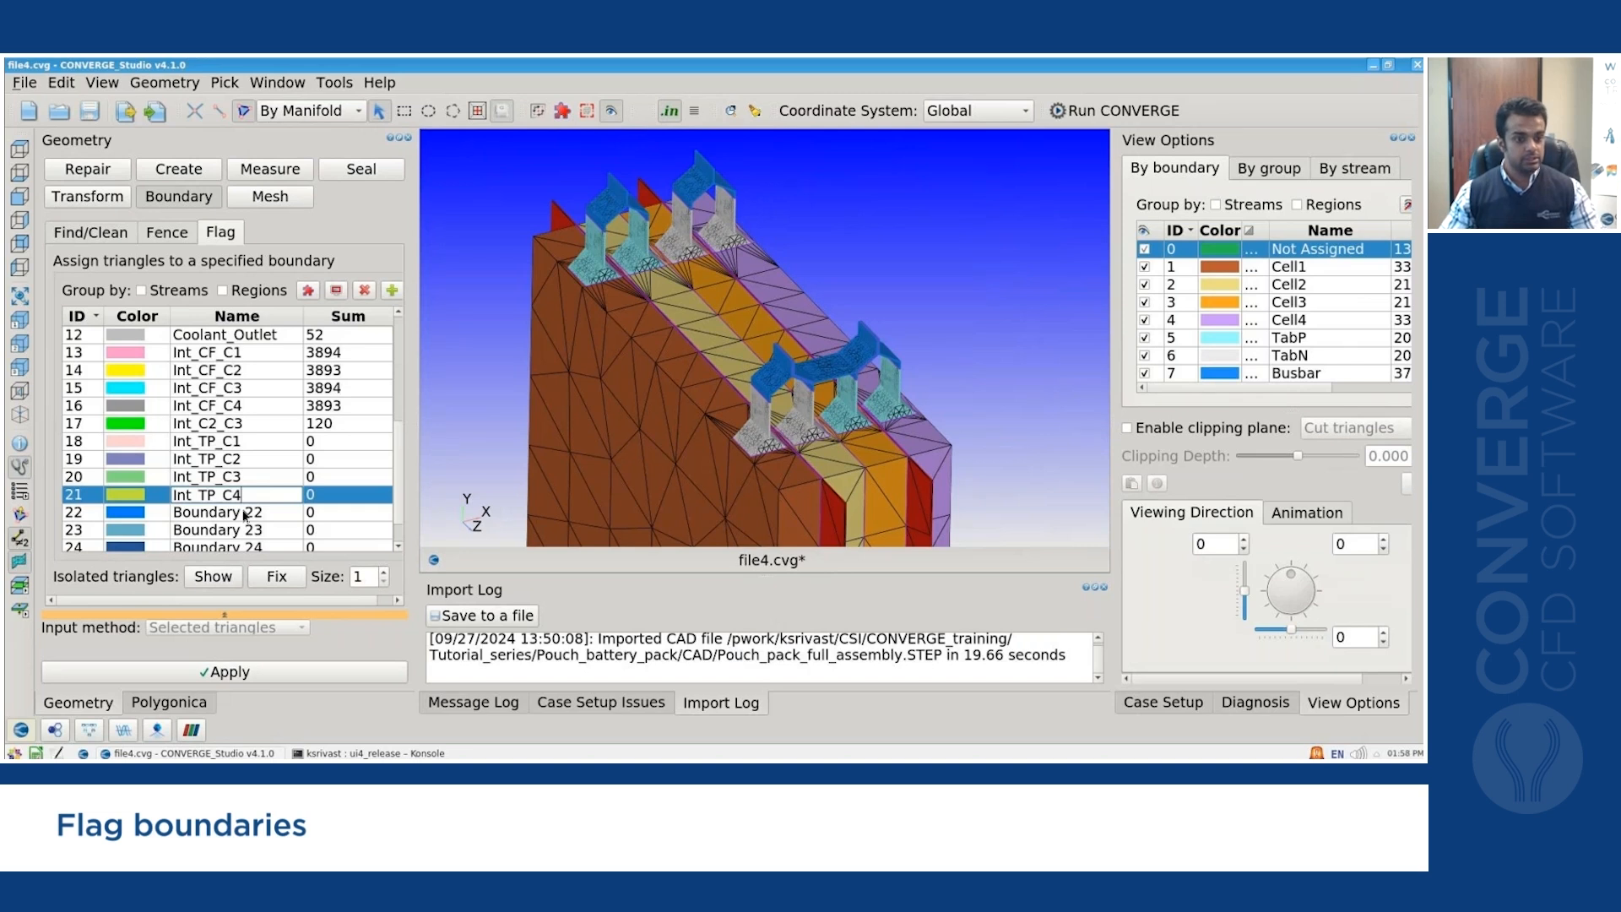
Rename boundaries 22 to 25 as Int_TN_C1, Int_TN_C2, Int_TN_C3 and Int_TN_C4.
{"action": "double_click", "coordinate": [244, 512]}
{"action": "type", "text": "Int_TN"}
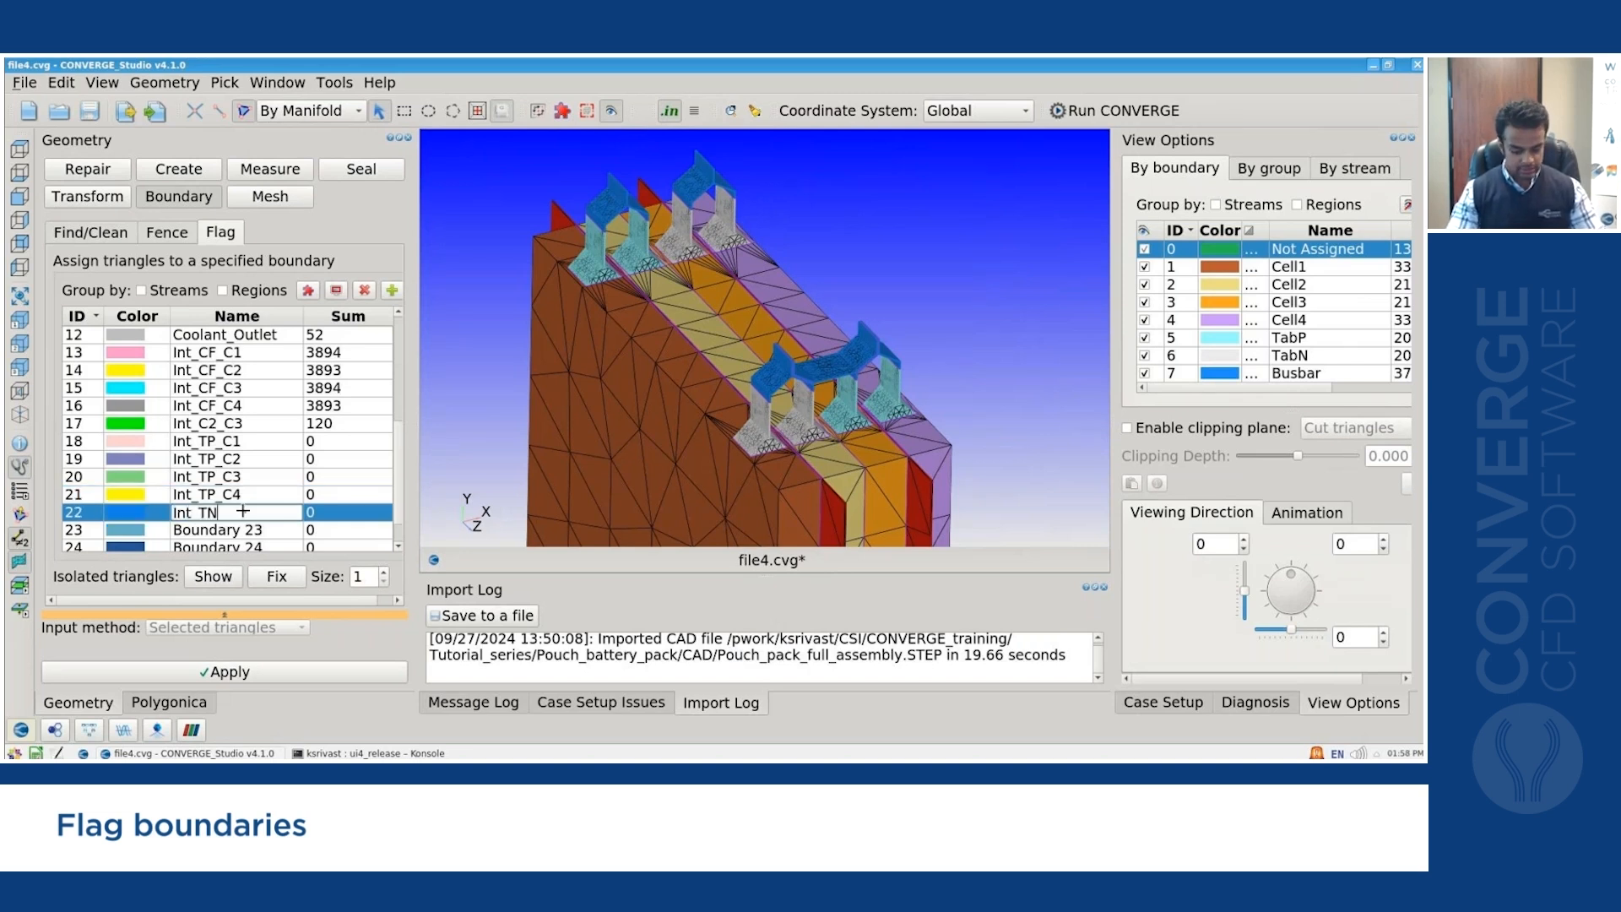
{"action": "key", "text": "ctrl+a"}
{"action": "key", "text": "ctrl+c"}
{"action": "left_click", "coordinate": [242, 511]}
{"action": "type", "text": "1"}
{"action": "double_click", "coordinate": [242, 534]}
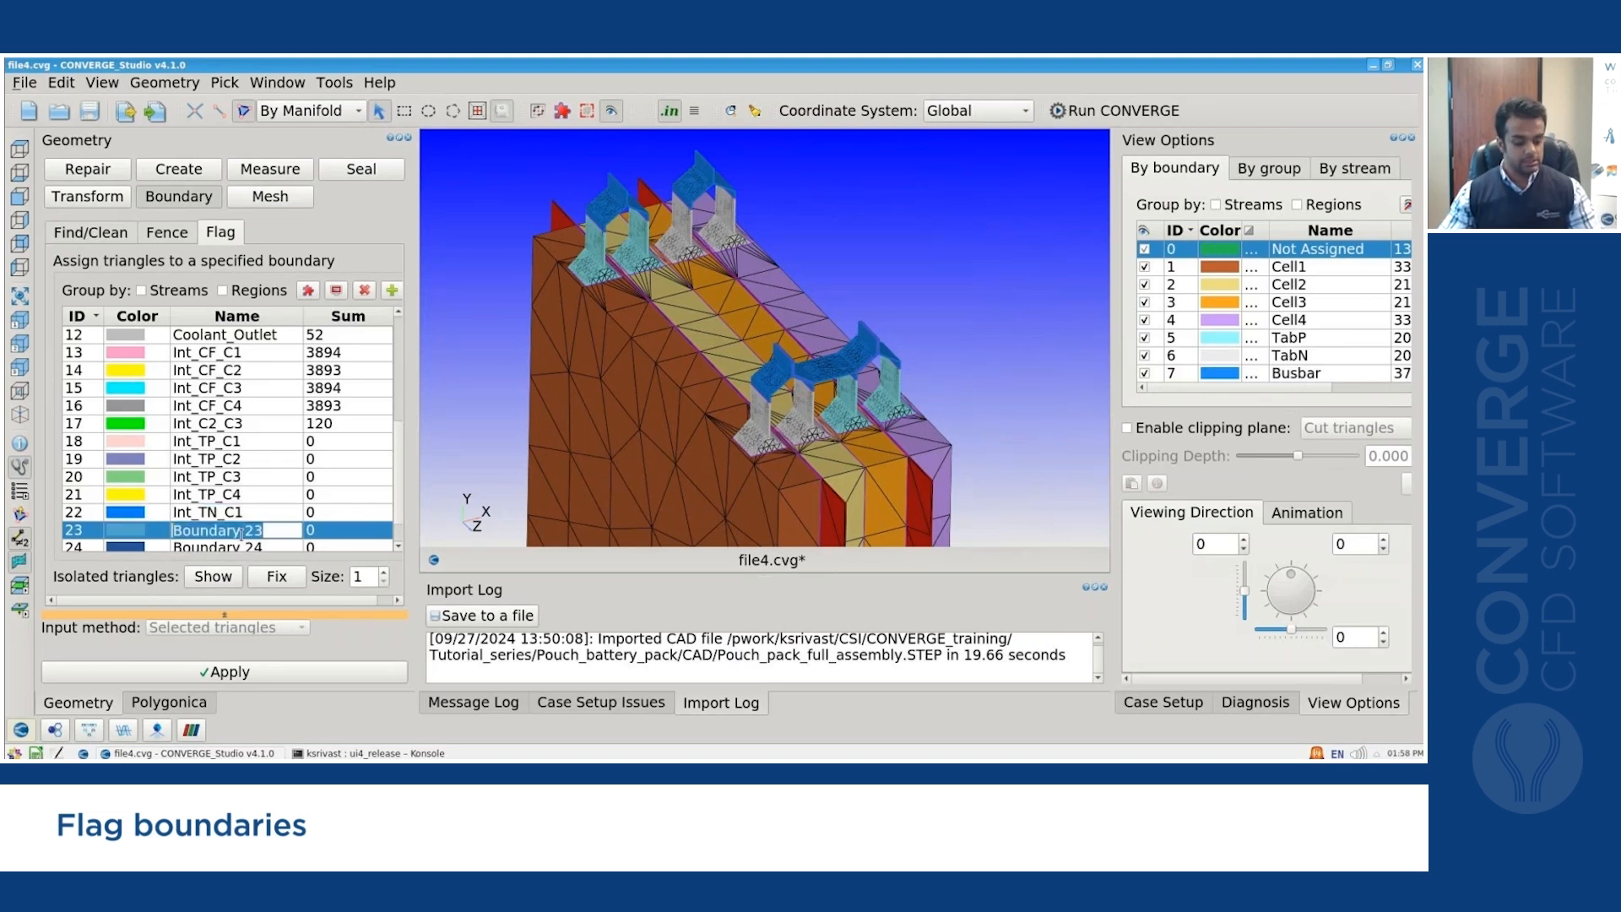
{"action": "key", "text": "ctrl+v"}
{"action": "type", "text": "2"}
{"action": "double_click", "coordinate": [243, 547]}
{"action": "key", "text": "ctrl+v"}
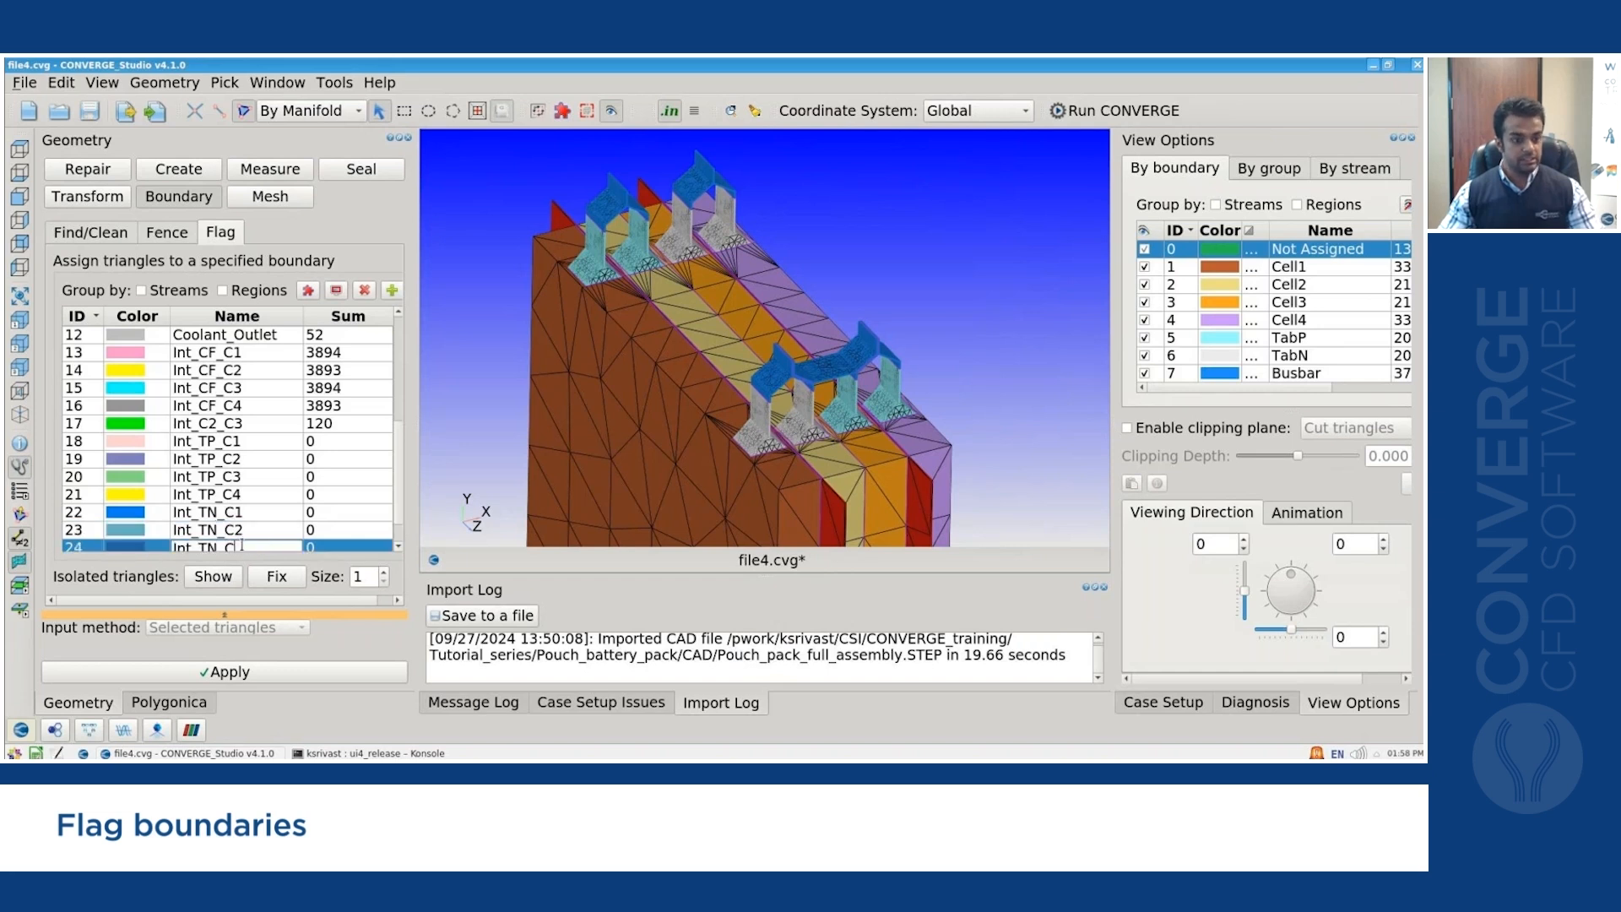
{"action": "type", "text": "3"}
{"action": "scroll", "coordinate": [252, 467], "scroll_direction": "down", "scroll_amount": 1}
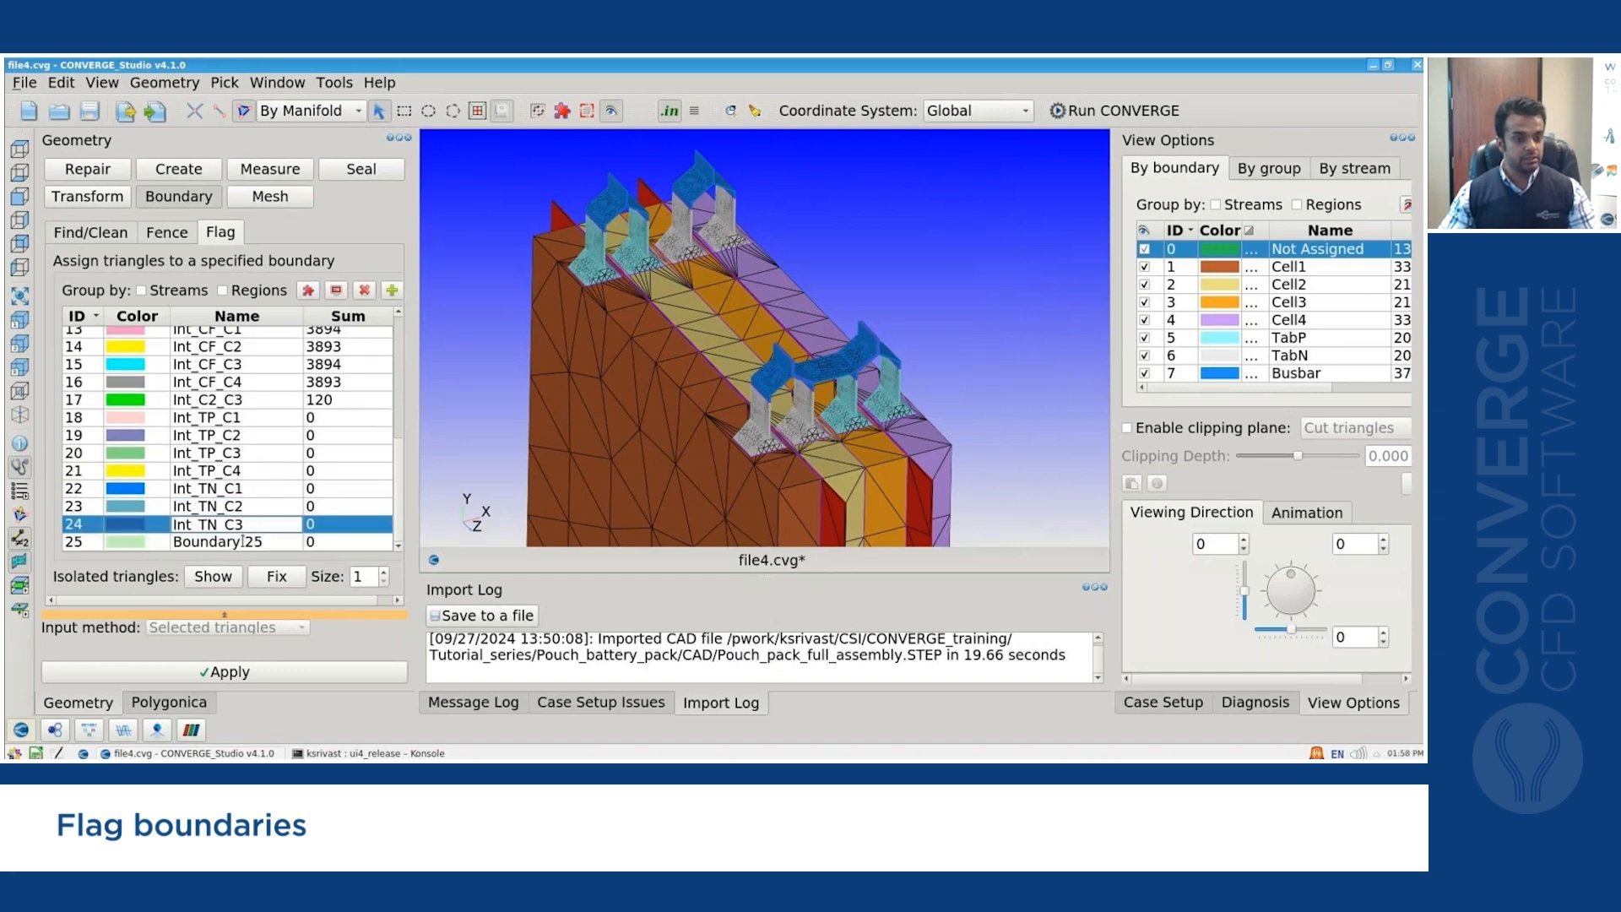
{"action": "double_click", "coordinate": [243, 541]}
{"action": "key", "text": "ctrl+v"}
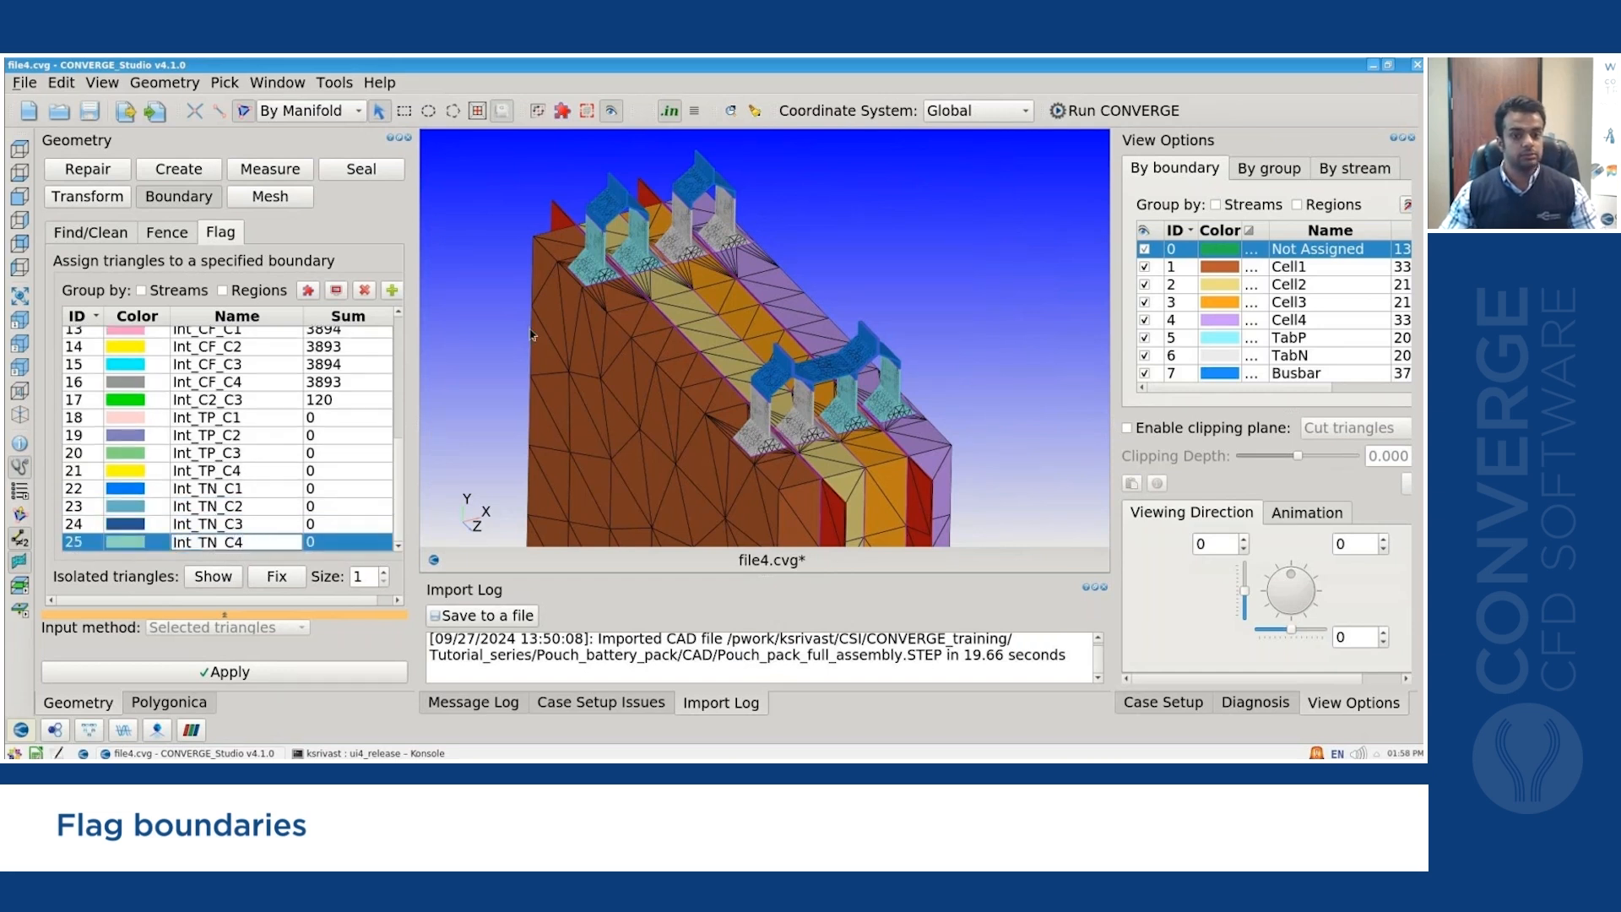
{"action": "key", "text": "Return"}
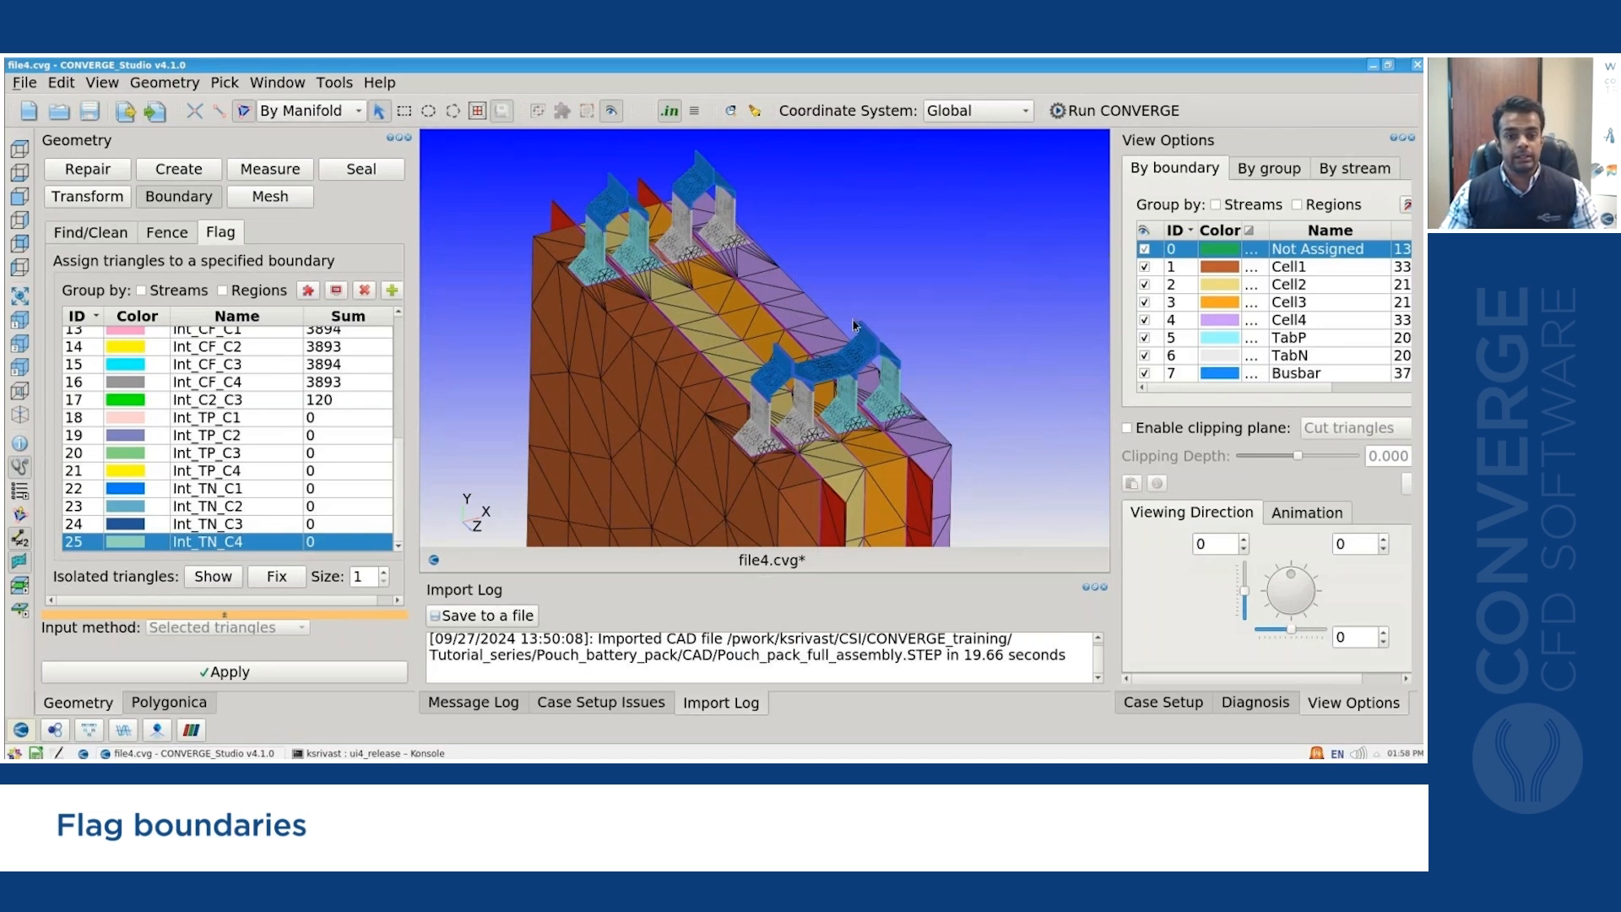
Hide TabP and assign its exposed interfaces on Cell1 and Cell2 to boundaries Int_TP_C1 and Int_TP_C2.
{"action": "left_click", "coordinate": [291, 419]}
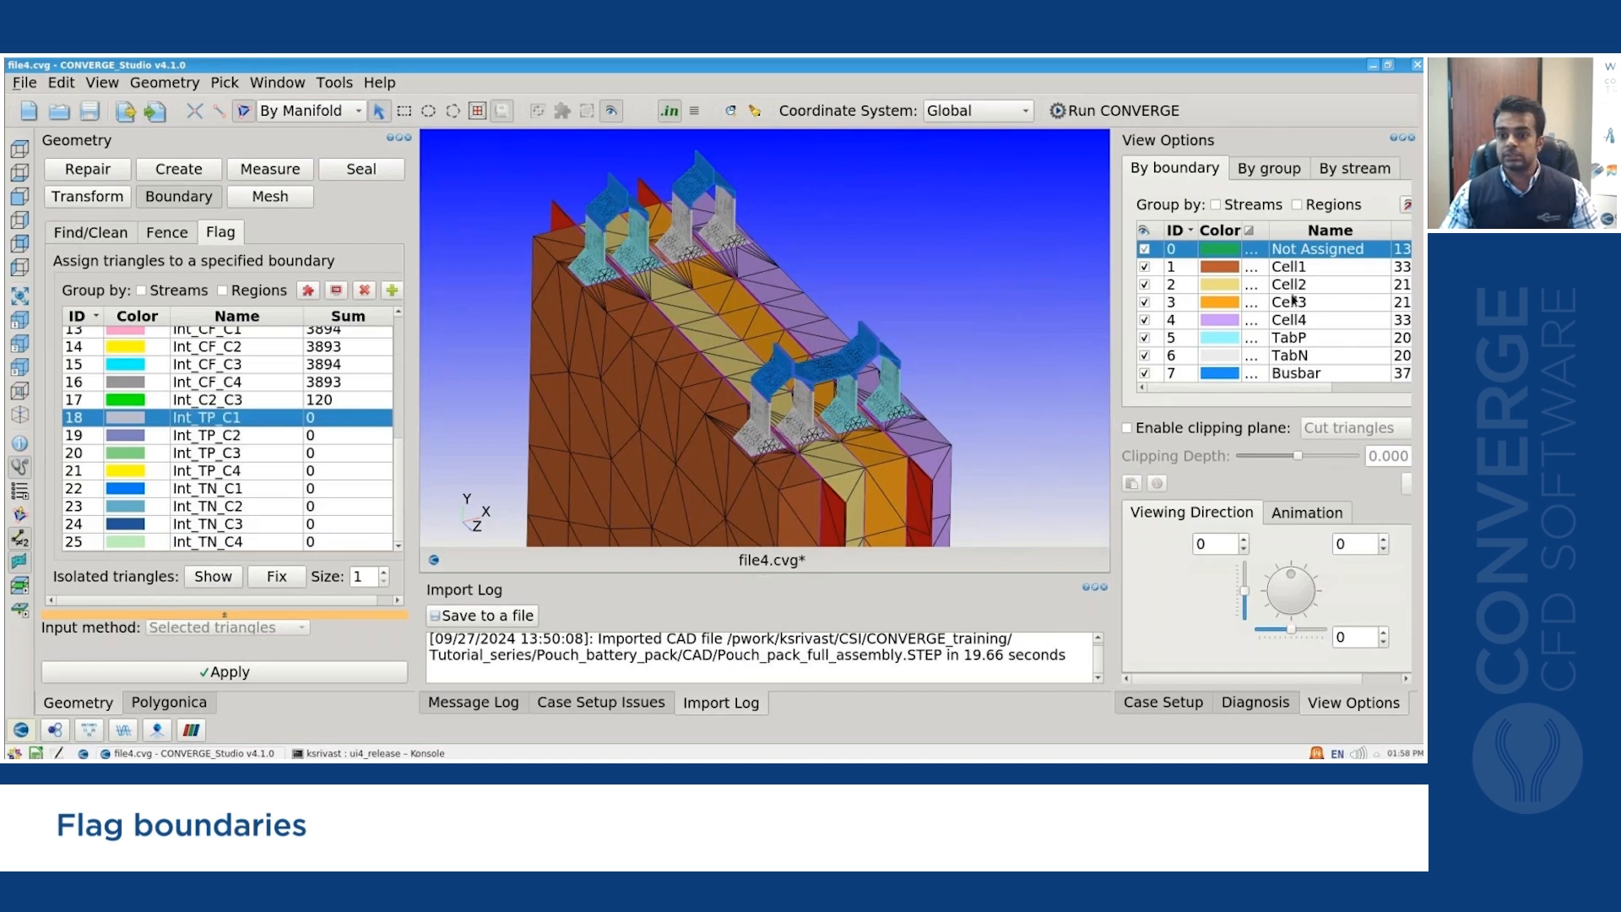
{"action": "left_click", "coordinate": [1145, 338]}
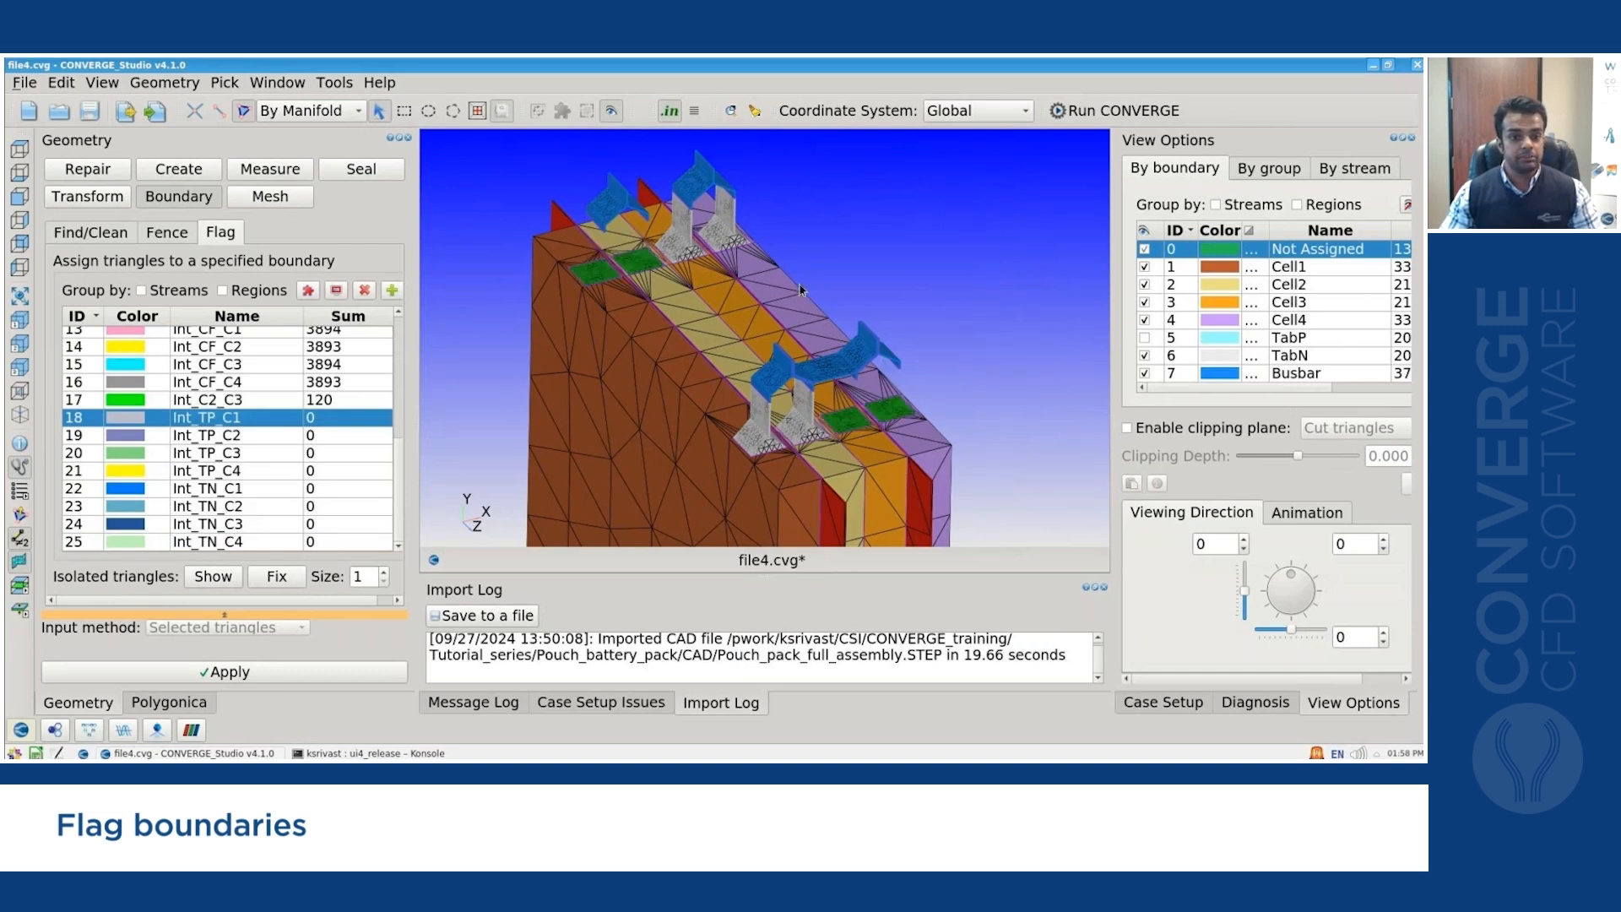
{"action": "left_click", "coordinate": [597, 277]}
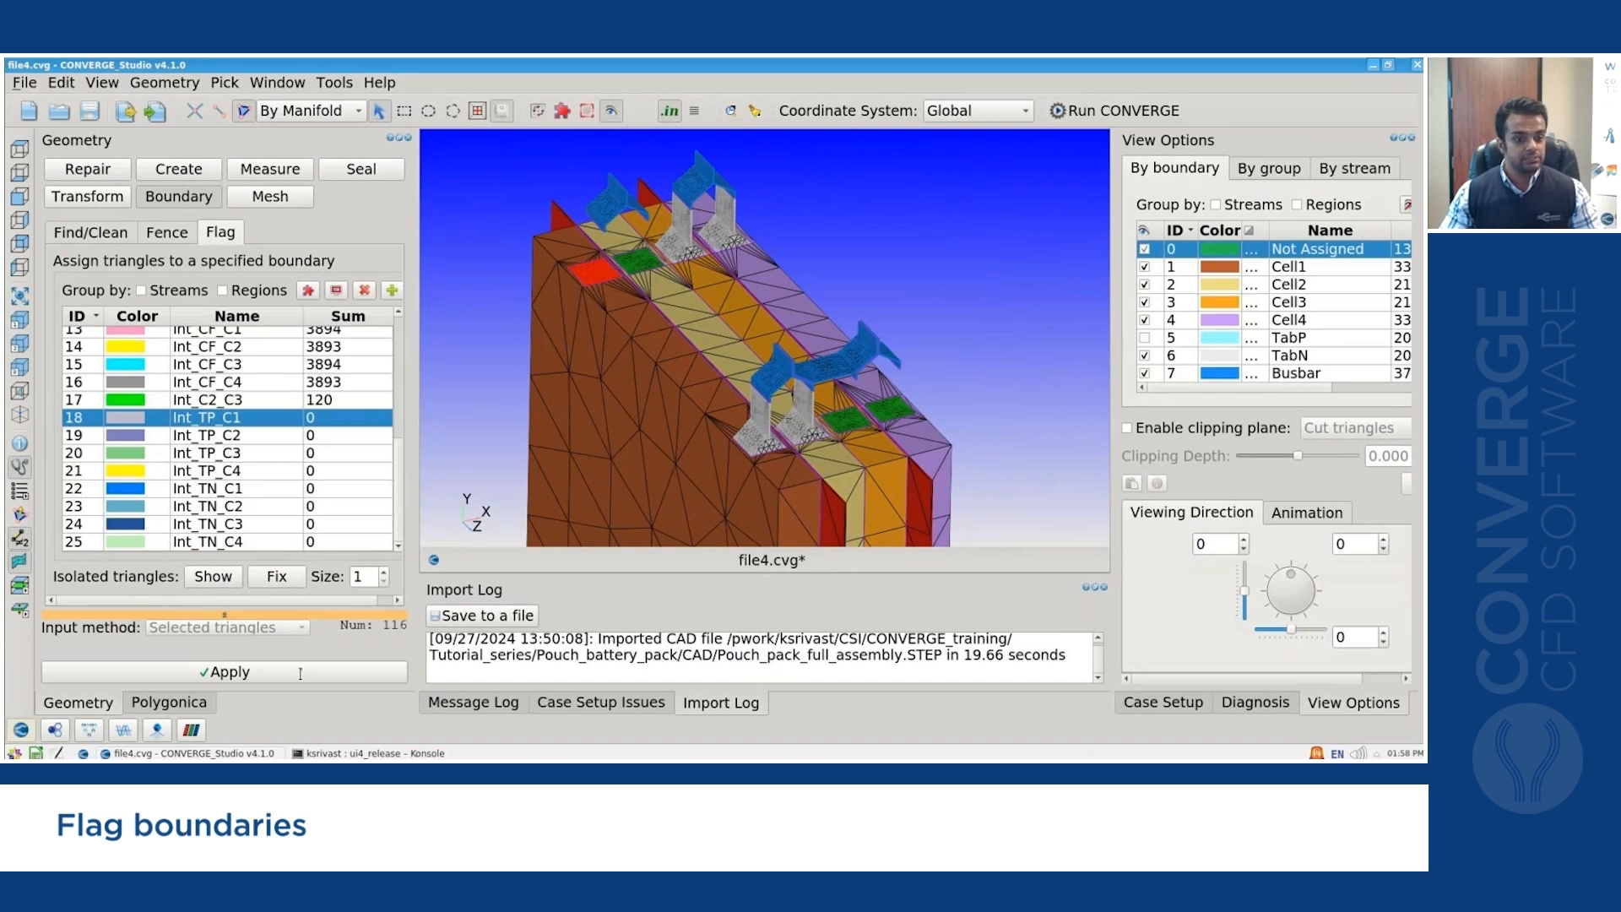
{"action": "left_click", "coordinate": [644, 257]}
{"action": "left_click", "coordinate": [321, 438]}
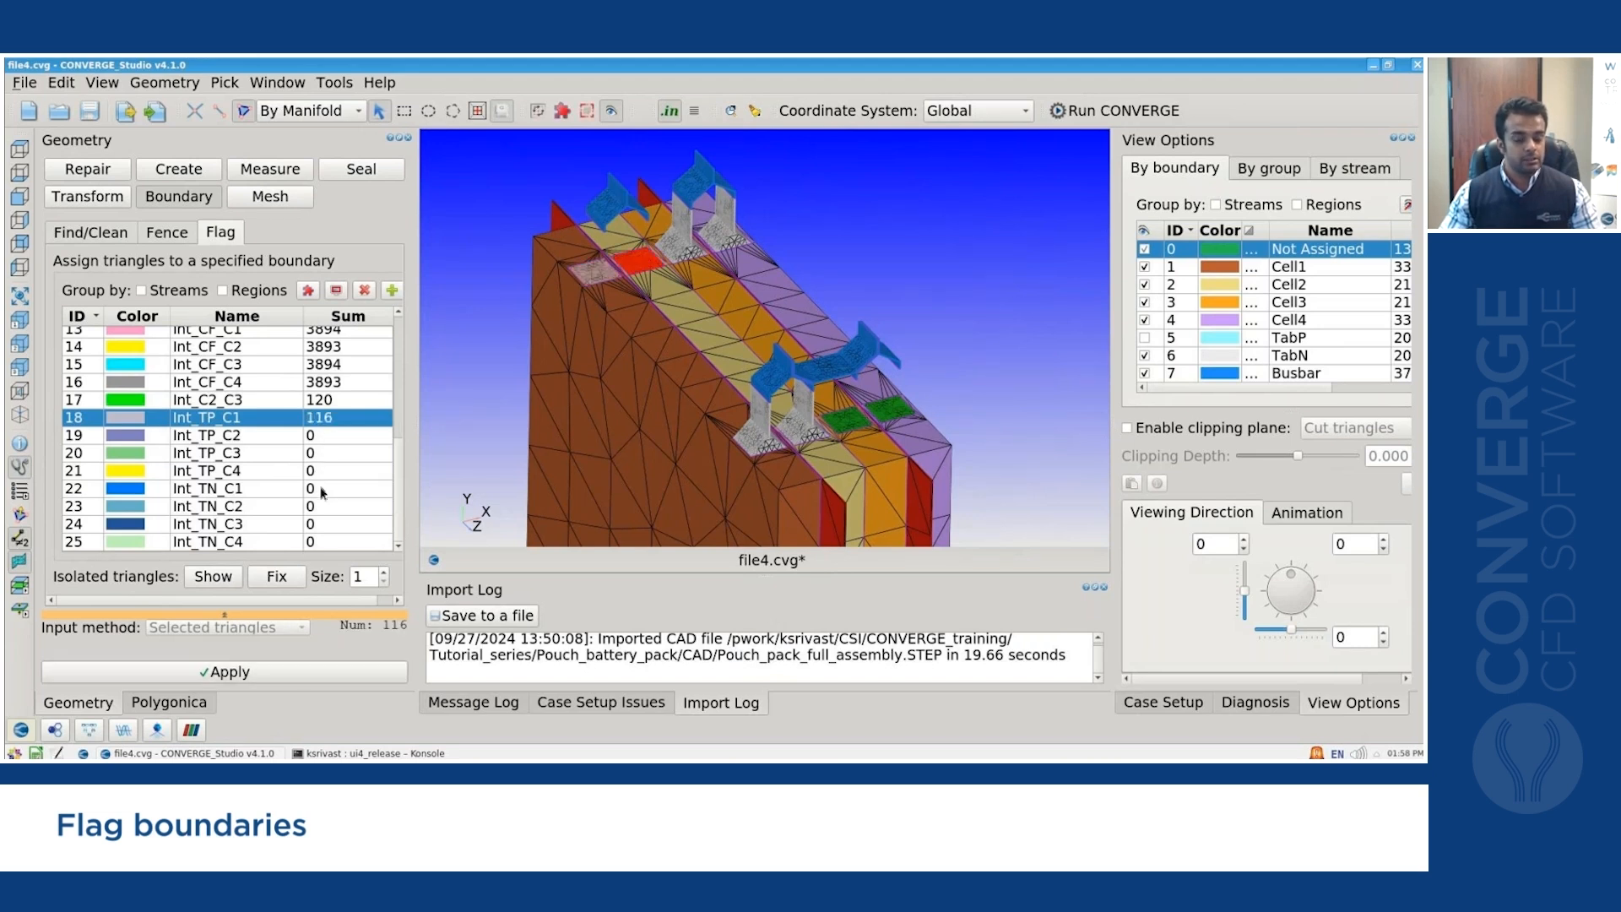
Assign the positive tab interfaces on Cell3 and Cell4 to boundaries Int_TP_C3 and Int_TP_C4.
{"action": "left_click", "coordinate": [861, 423]}
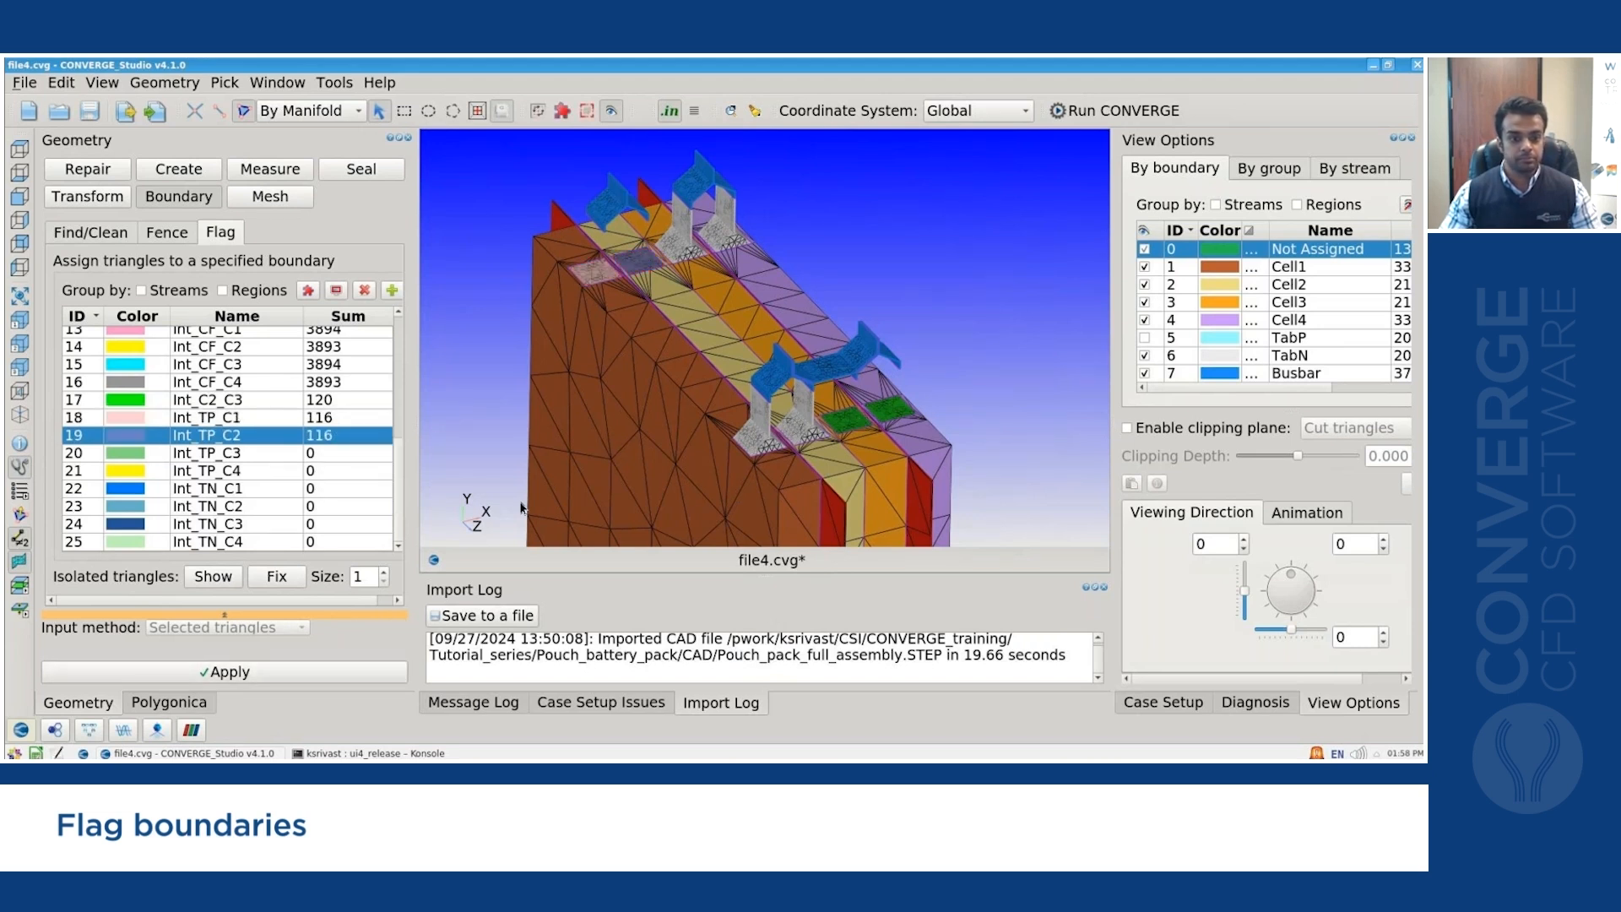
{"action": "left_click", "coordinate": [311, 456]}
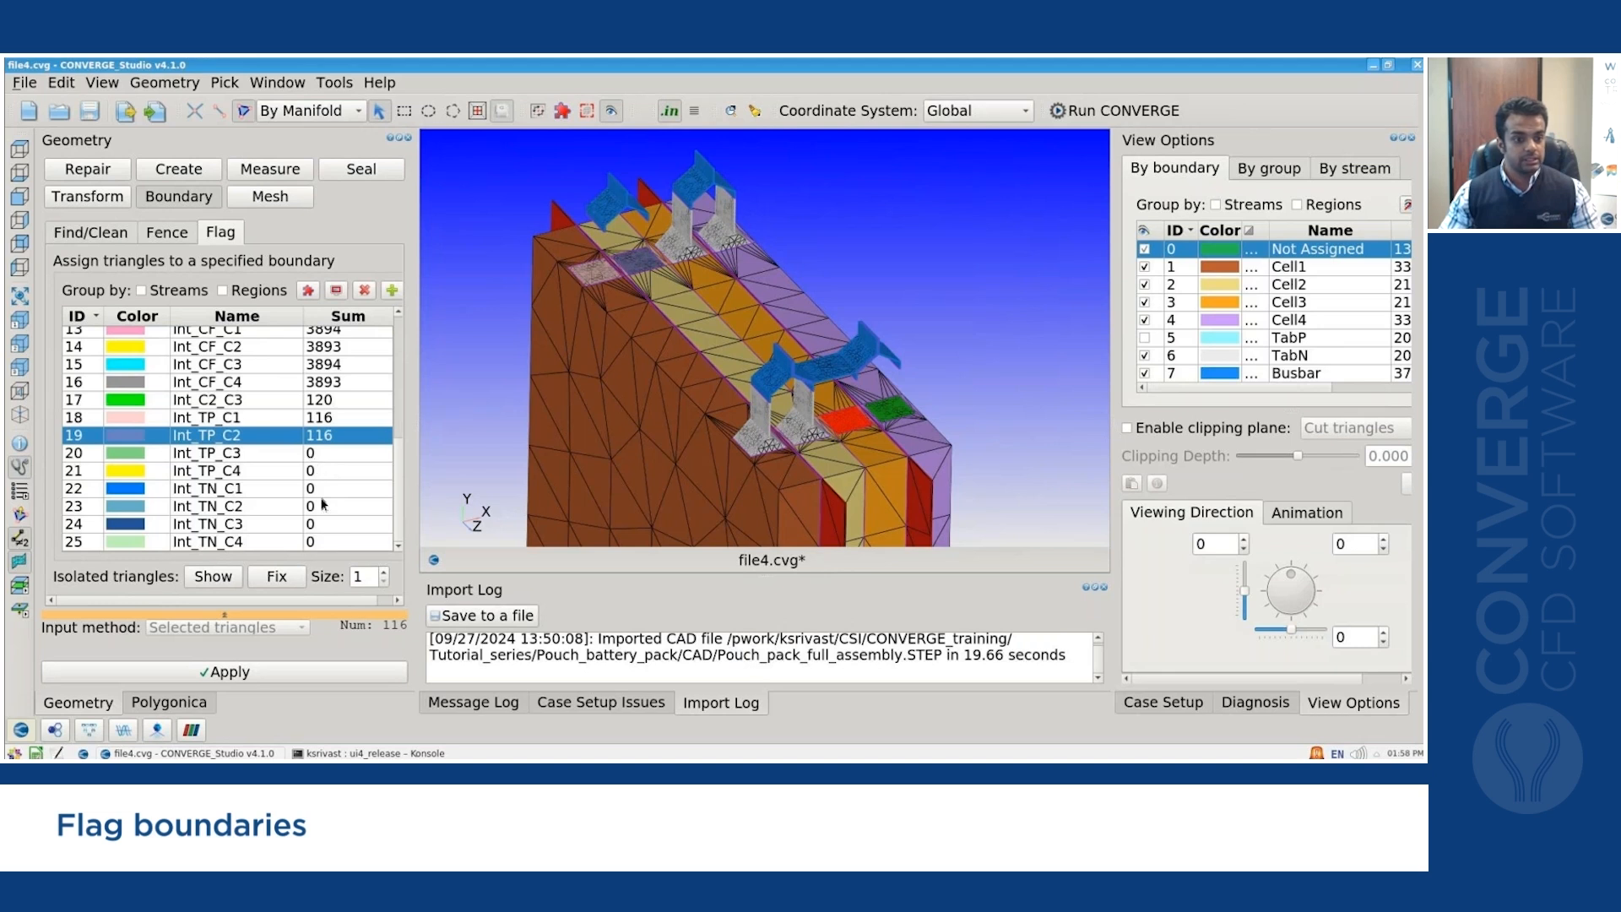
{"action": "left_click", "coordinate": [326, 679]}
{"action": "left_click", "coordinate": [892, 413]}
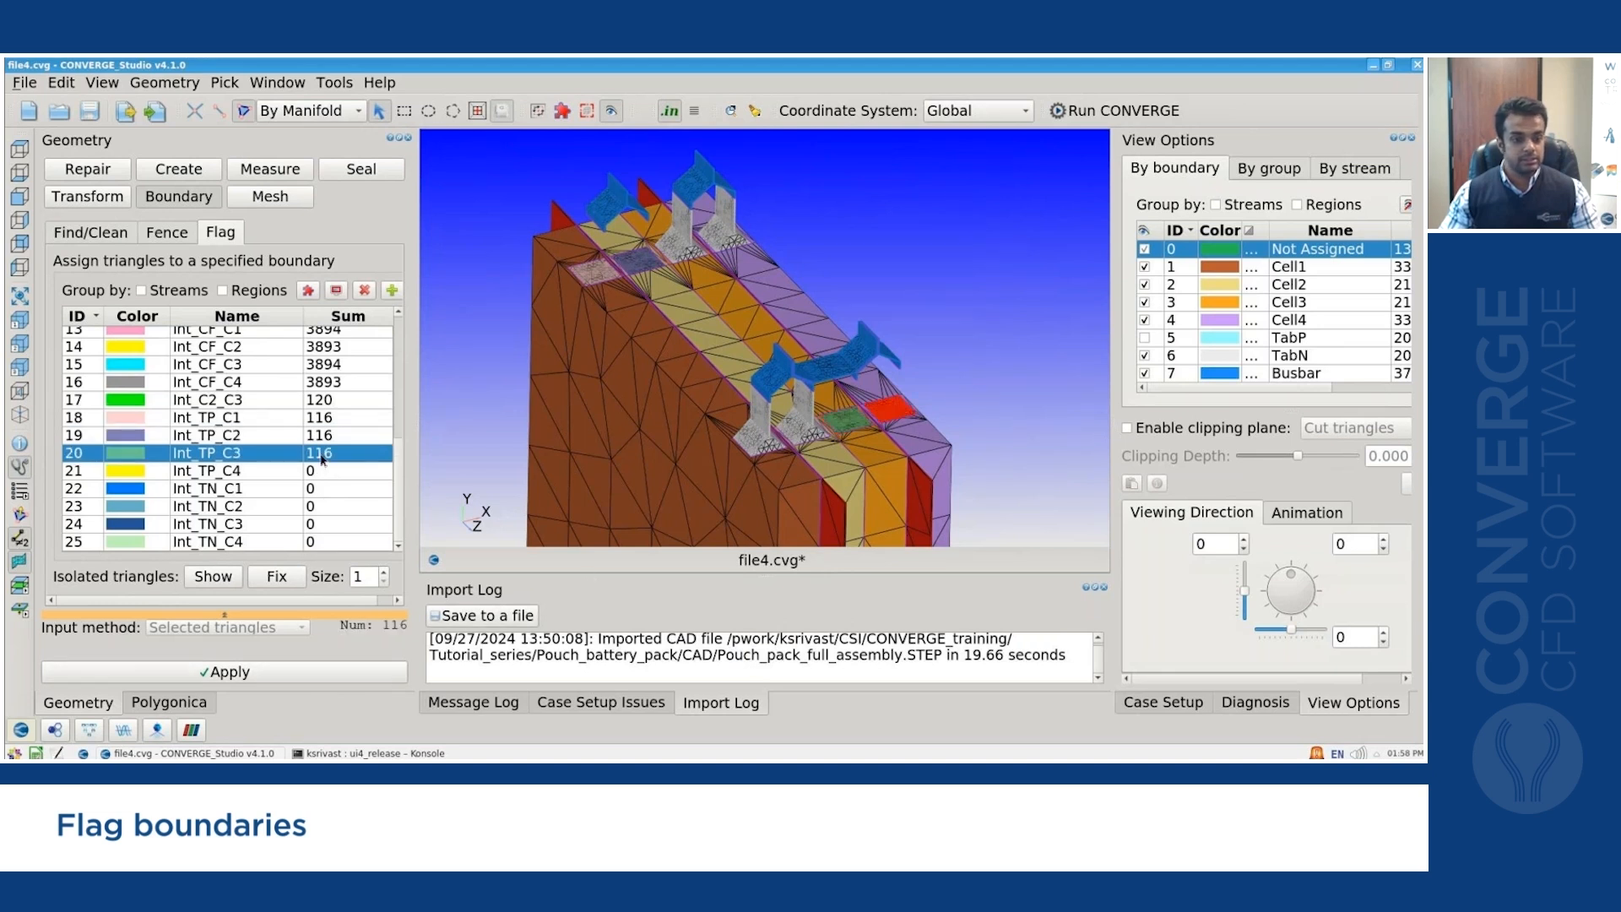
{"action": "left_click", "coordinate": [309, 471]}
{"action": "left_click", "coordinate": [348, 672]}
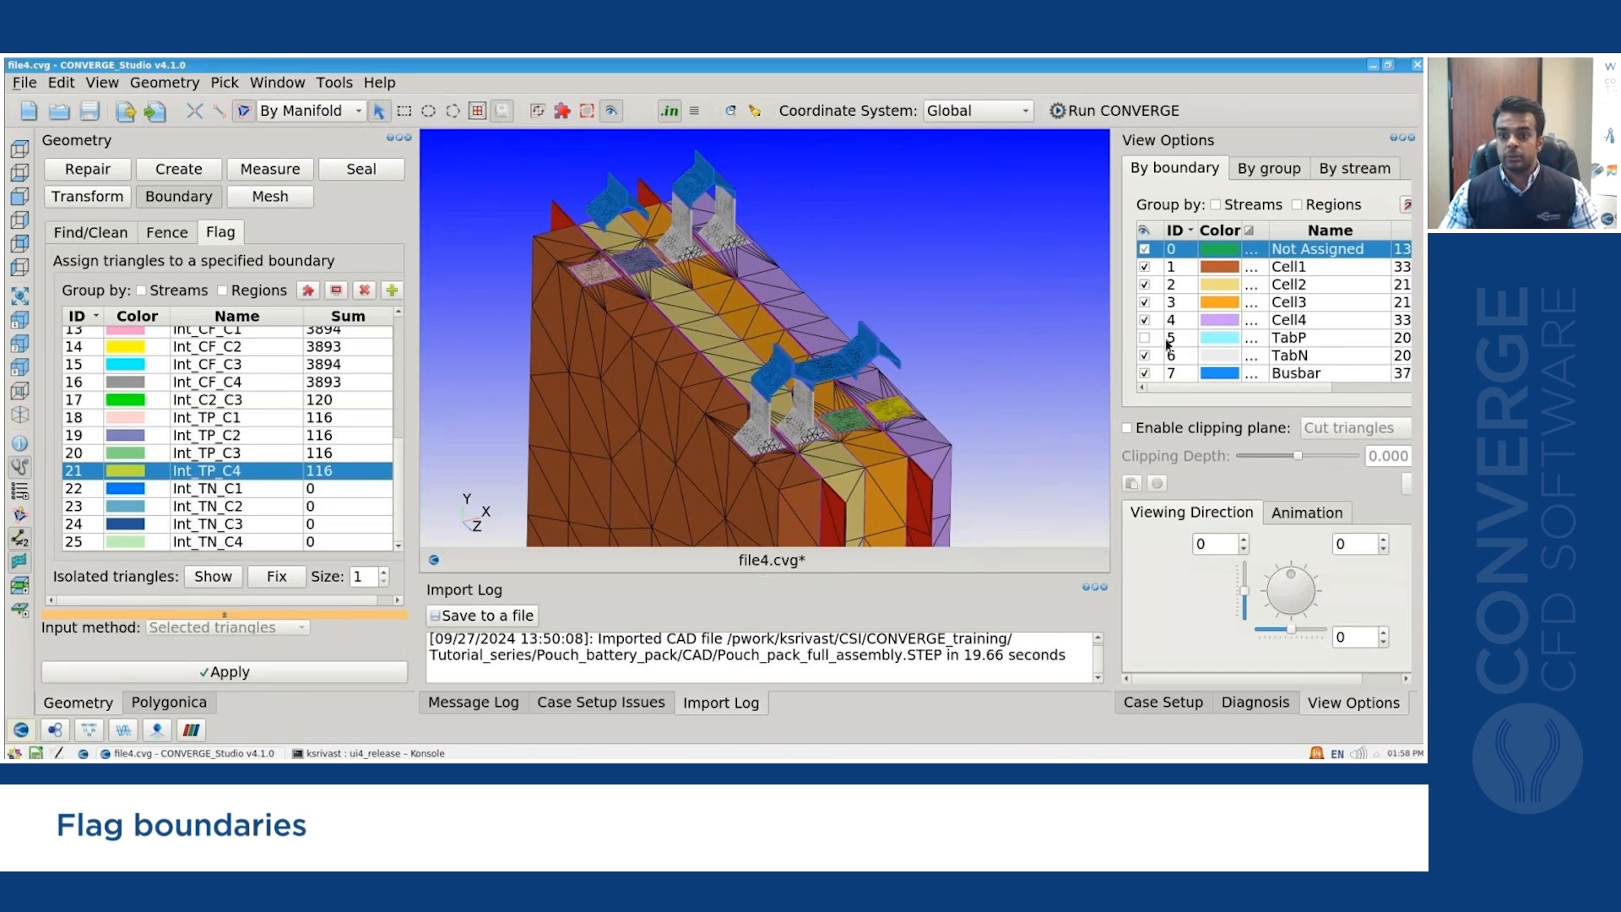
Hide TabN and assign its exposed interfaces on Cell1 and Cell2 to boundaries Int_TN_C1 and Int_TN_C2.
{"action": "left_click", "coordinate": [1144, 356]}
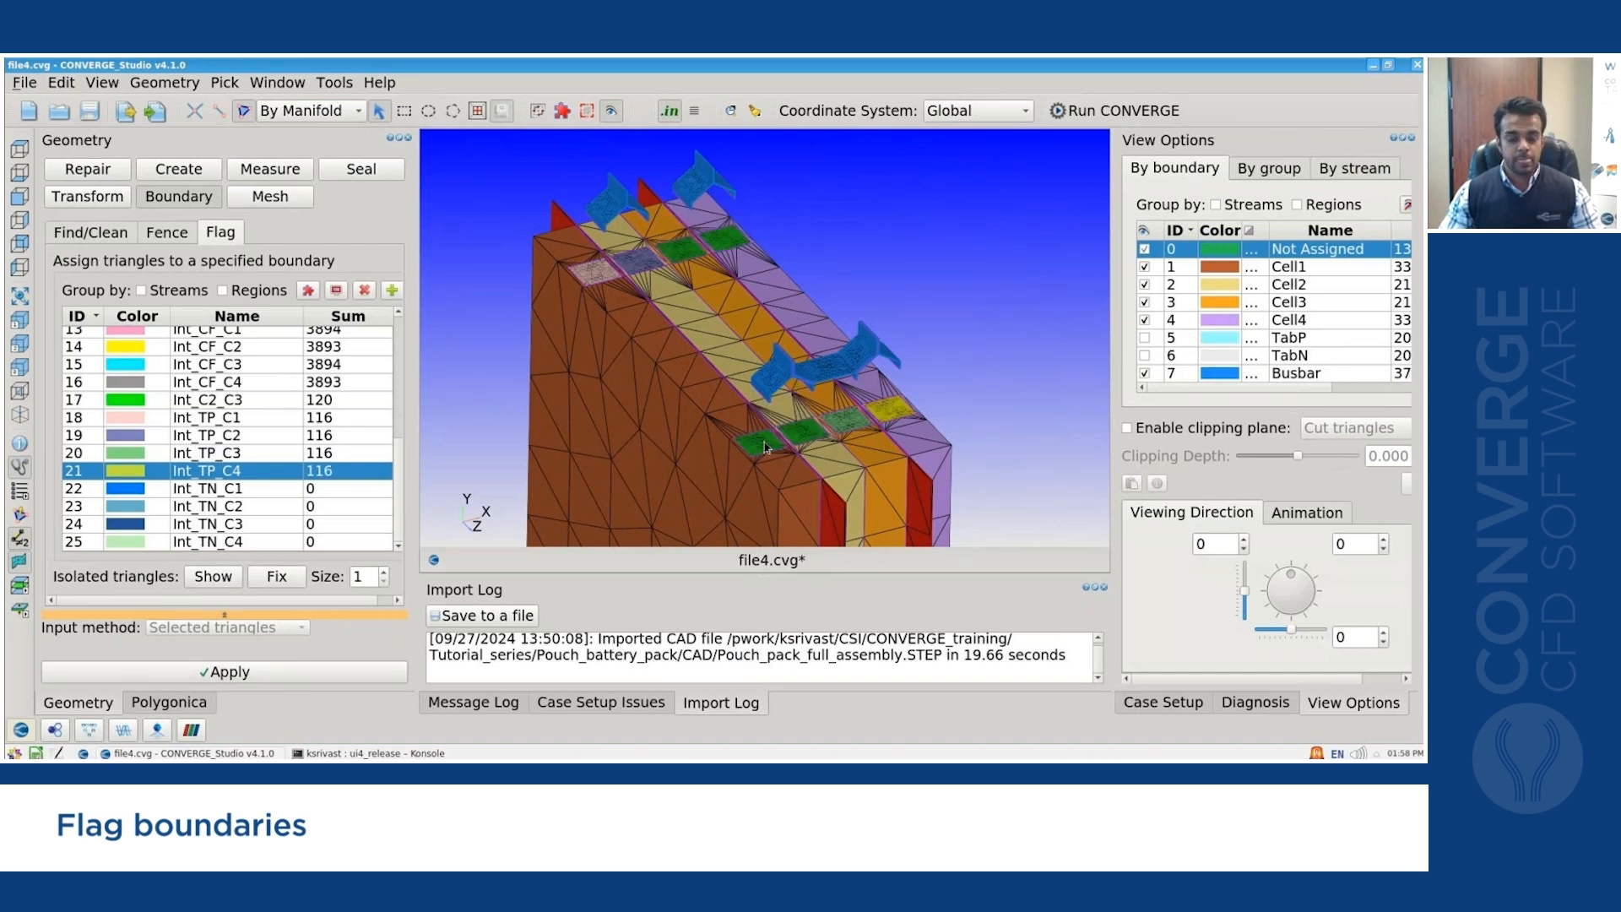
{"action": "left_click", "coordinate": [318, 488]}
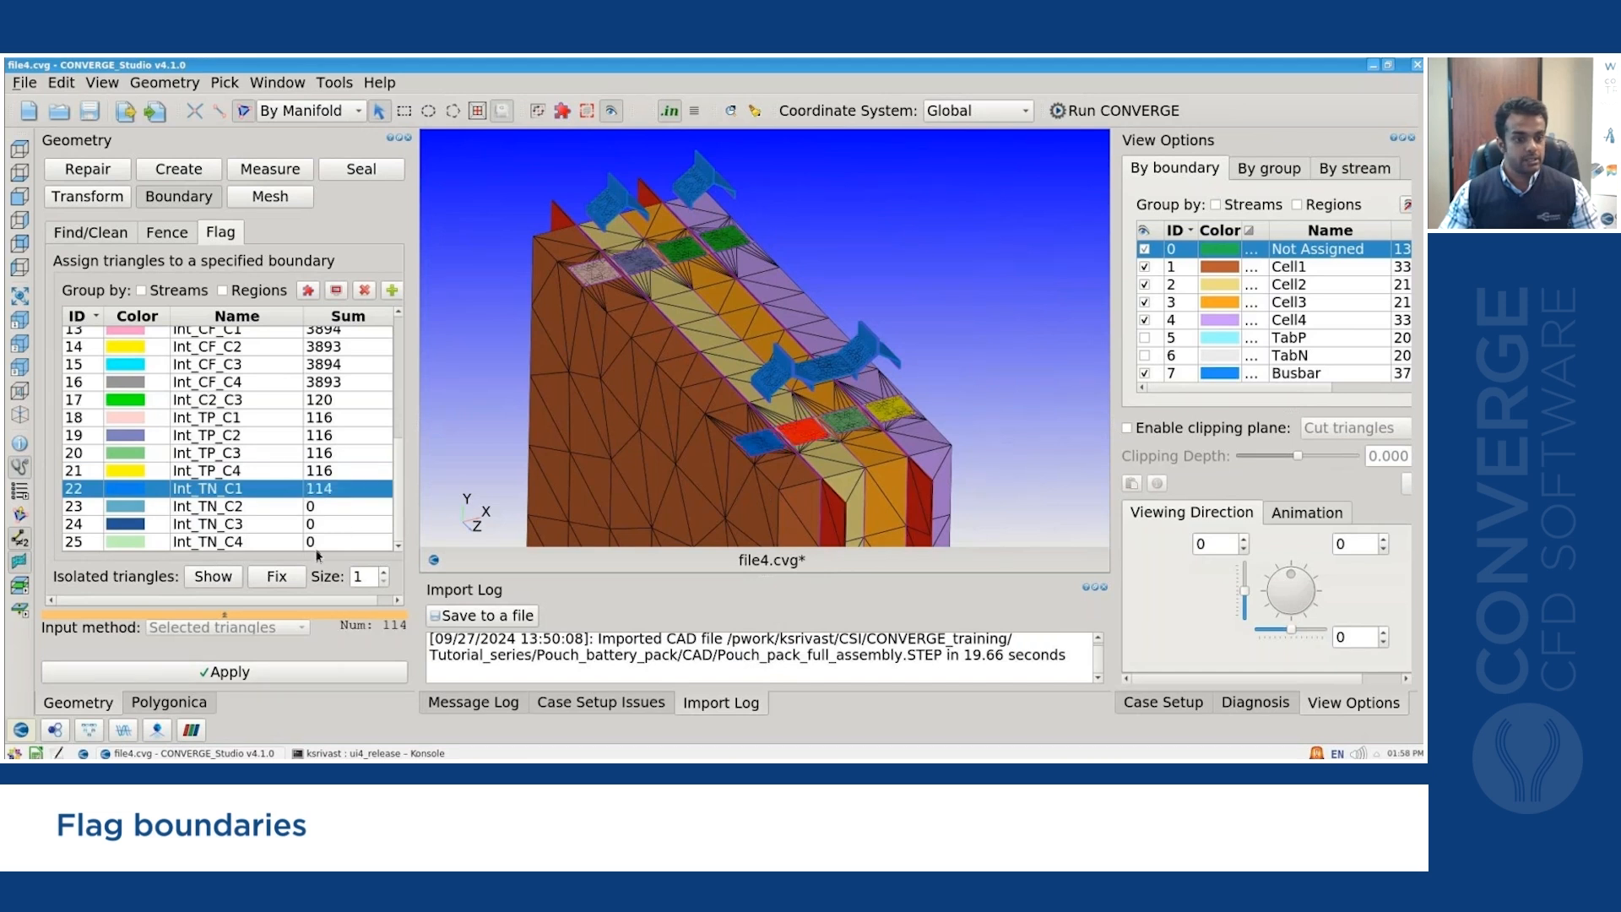
{"action": "left_click", "coordinate": [316, 675]}
{"action": "left_click", "coordinate": [316, 675]}
Assign the negative tab interfaces on Cell3 and Cell4 to boundaries Int_TN_C3 and Int_TN_C4.
{"action": "left_click", "coordinate": [691, 250]}
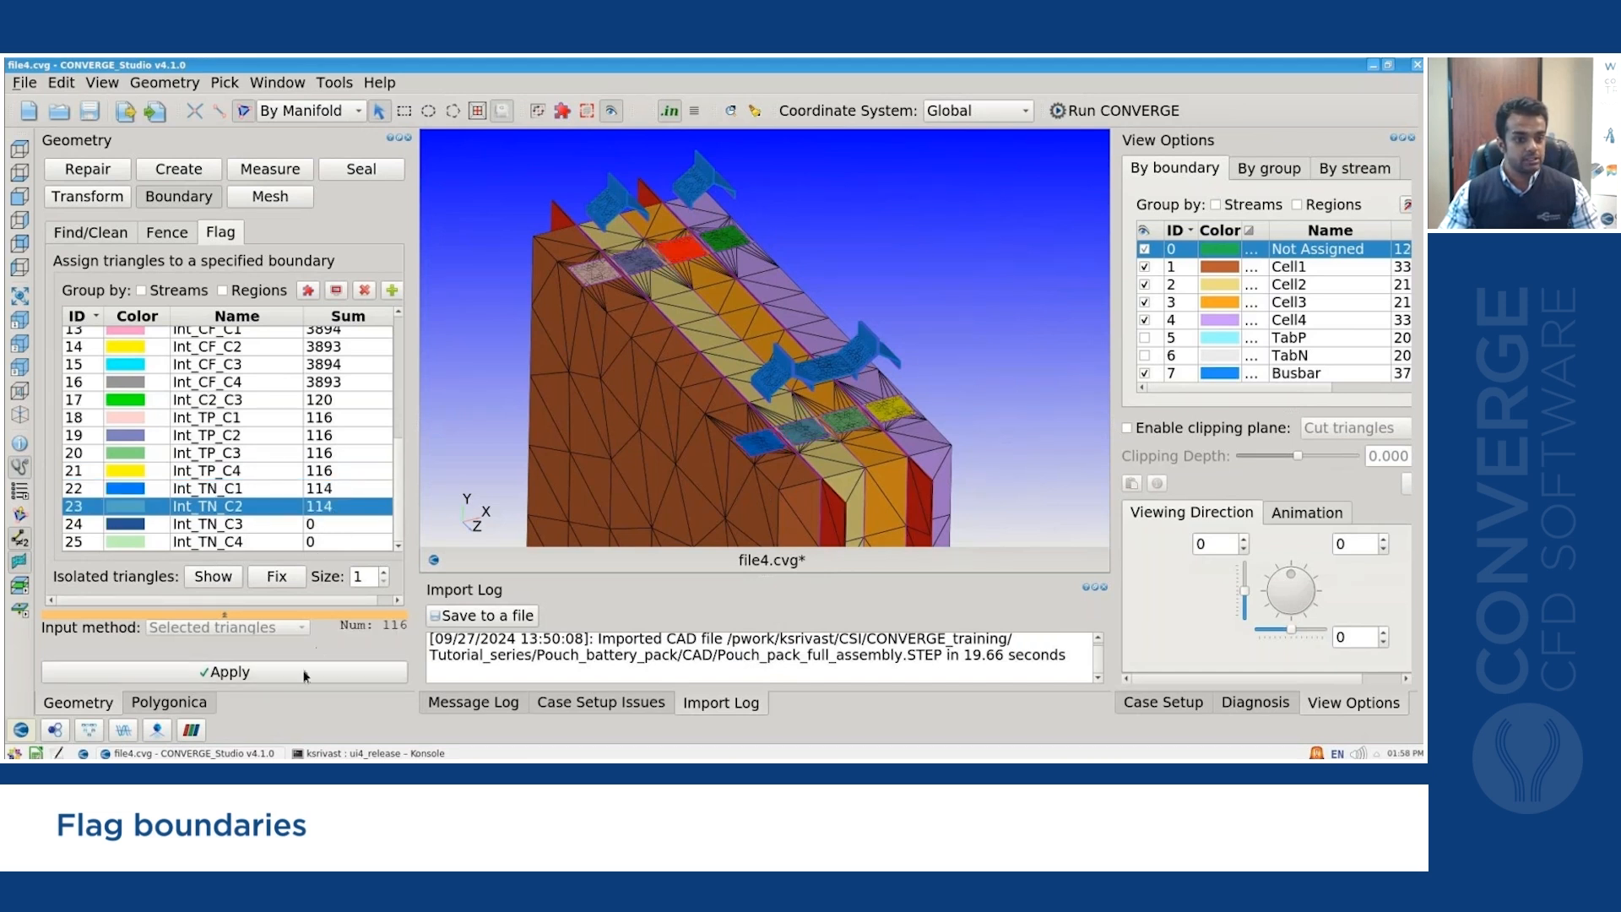
{"action": "left_click", "coordinate": [728, 241]}
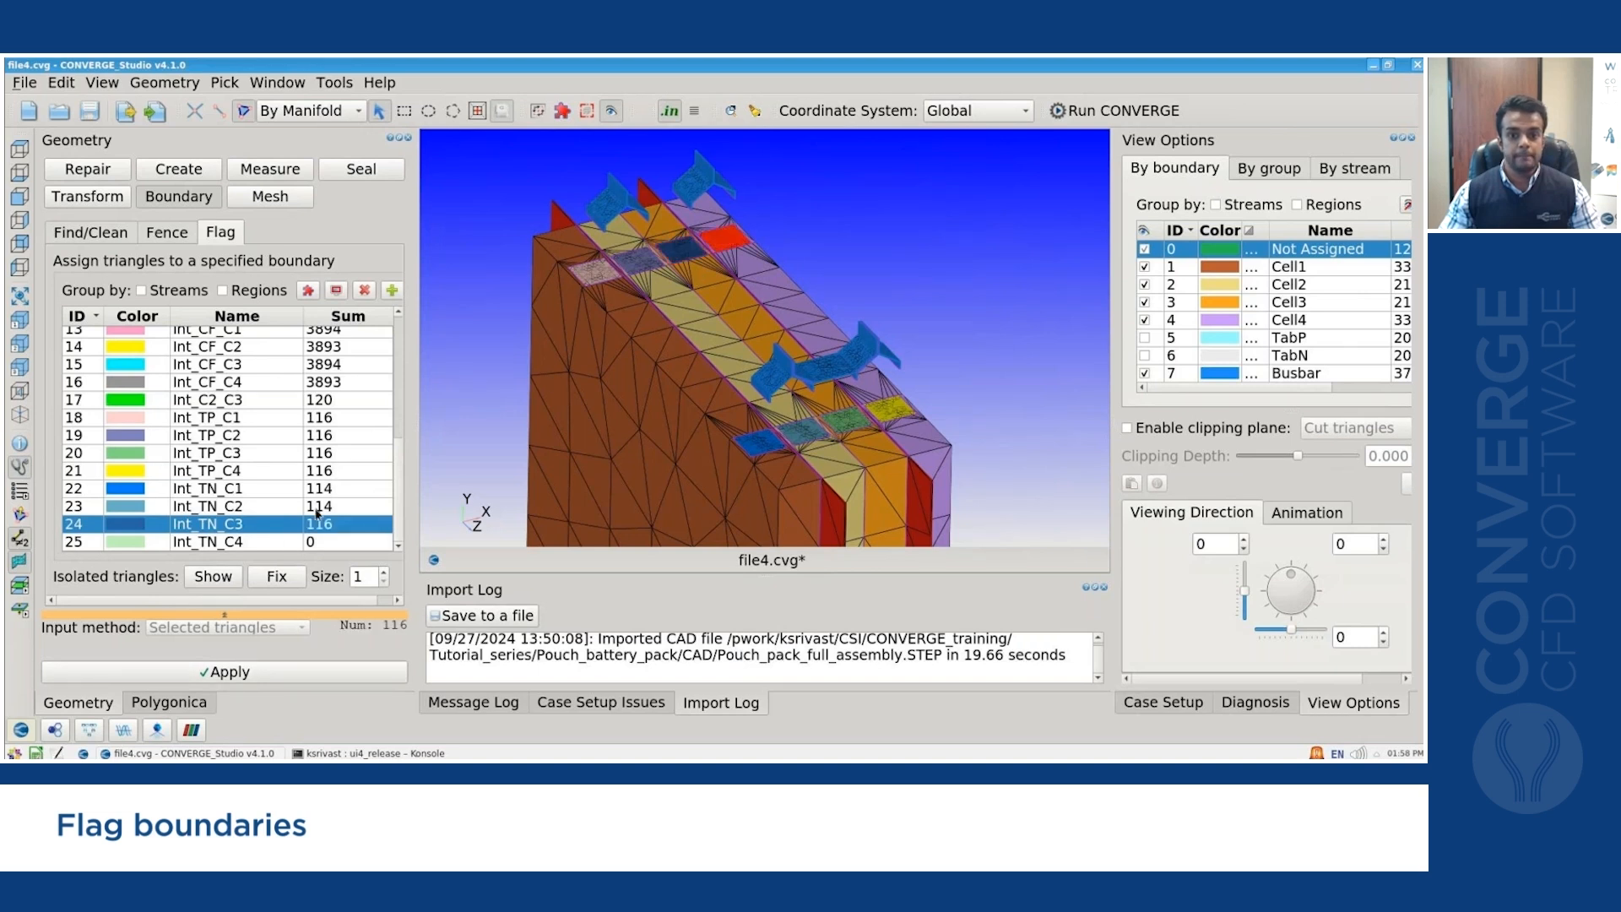
{"action": "left_click", "coordinate": [310, 671]}
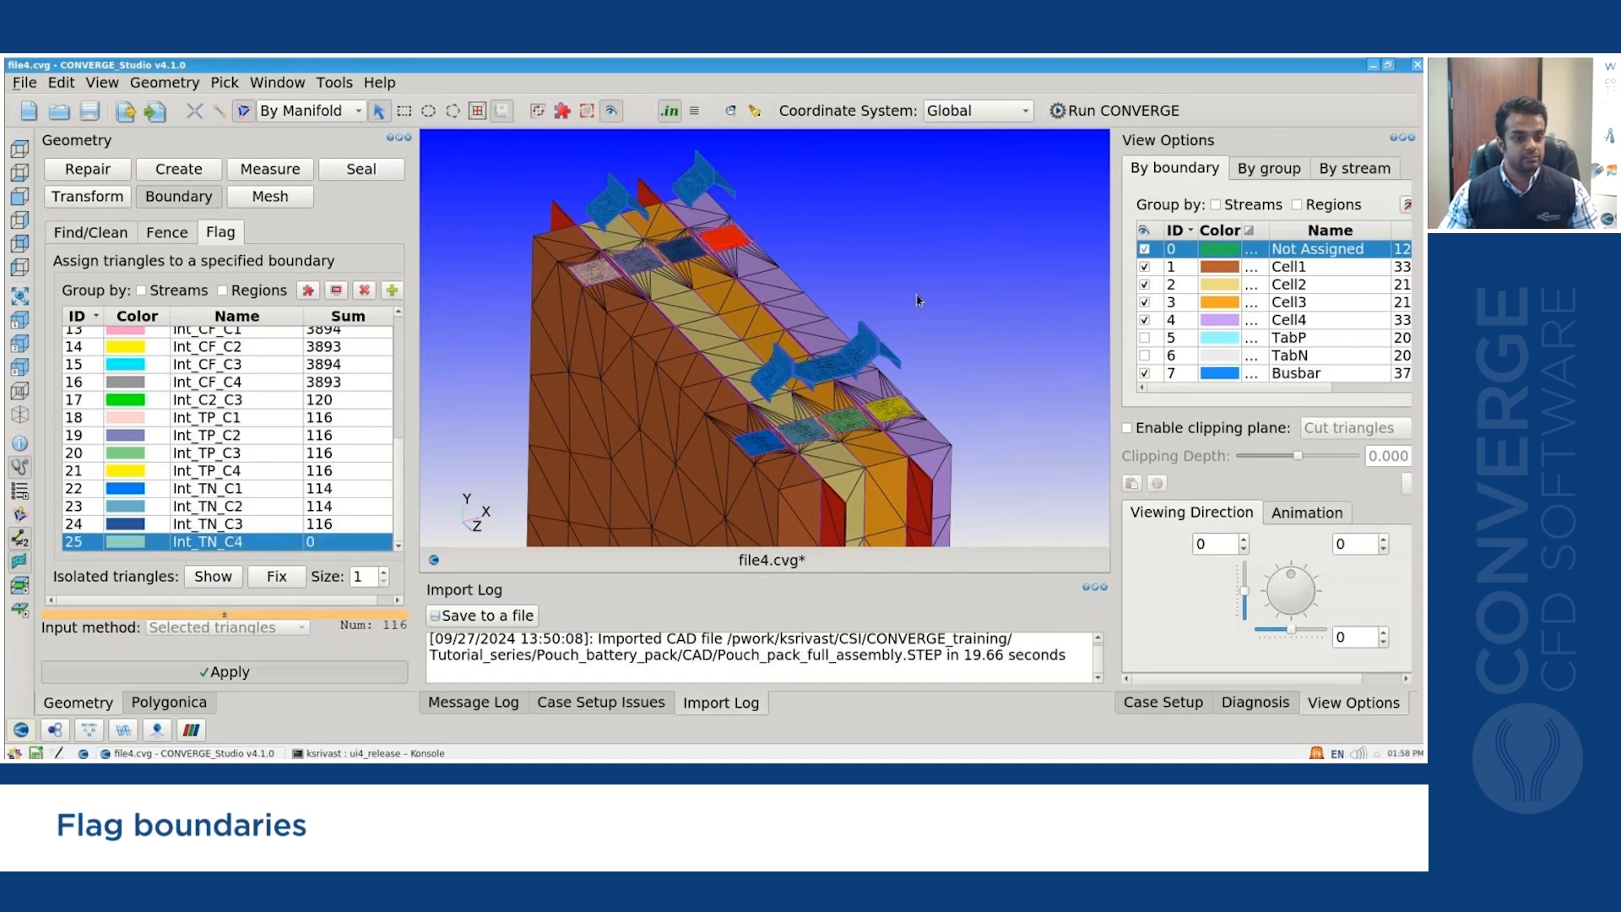
Show TabP and TabN again and hide Busbar to expose the interfaces between the tabs and busbars.
{"action": "scroll", "coordinate": [921, 271], "scroll_direction": "down", "scroll_amount": 2}
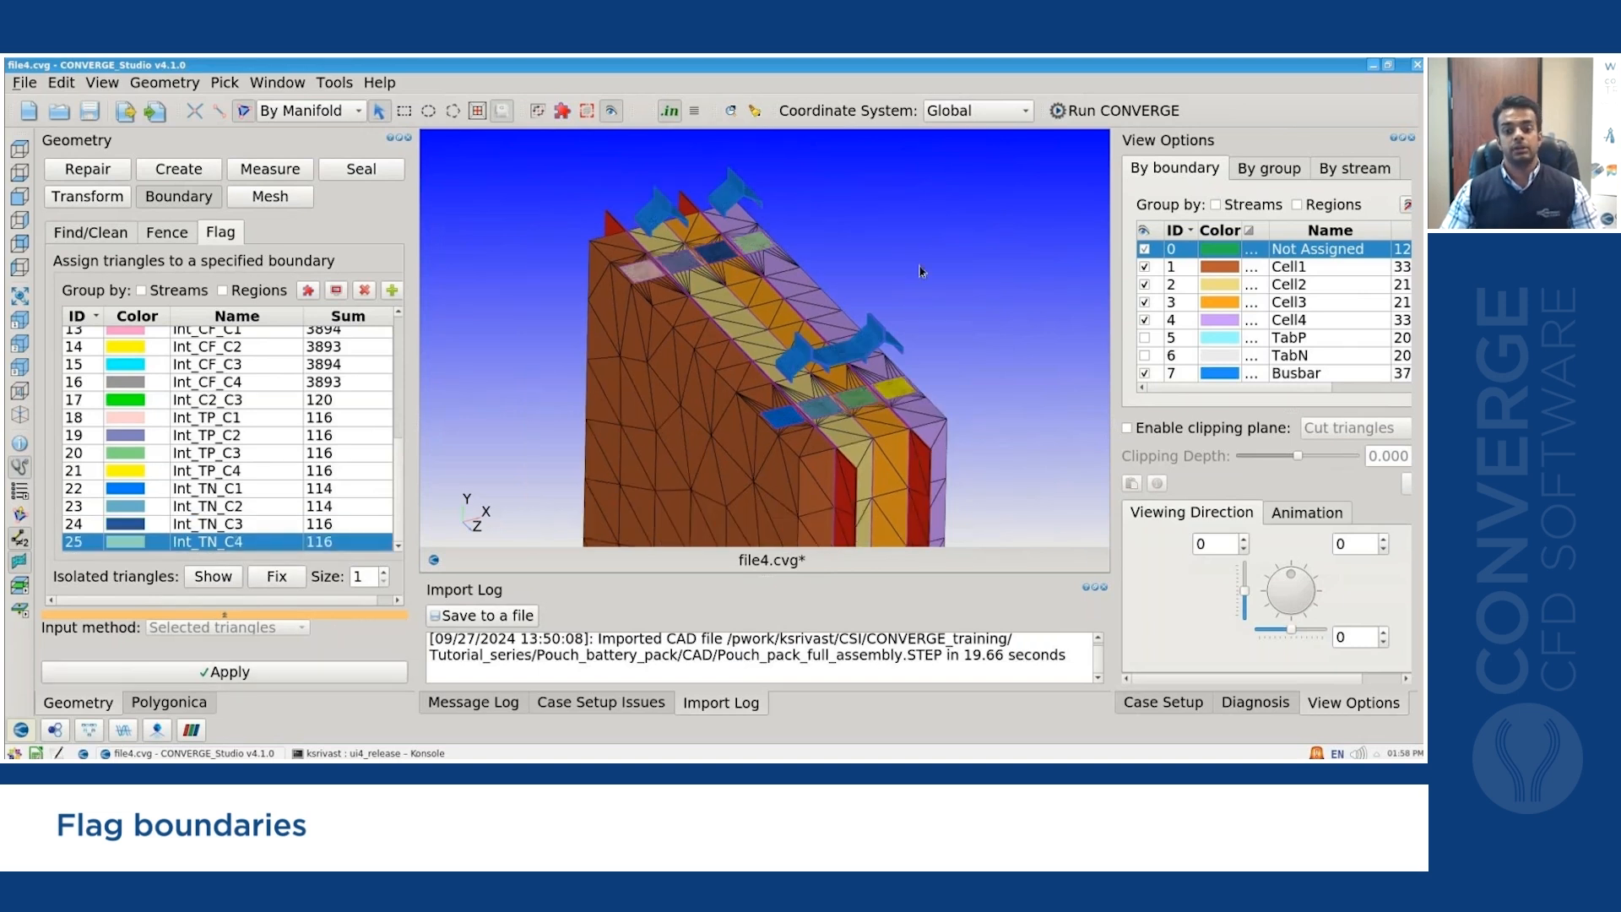
{"action": "scroll", "coordinate": [886, 228], "scroll_direction": "up", "scroll_amount": 3}
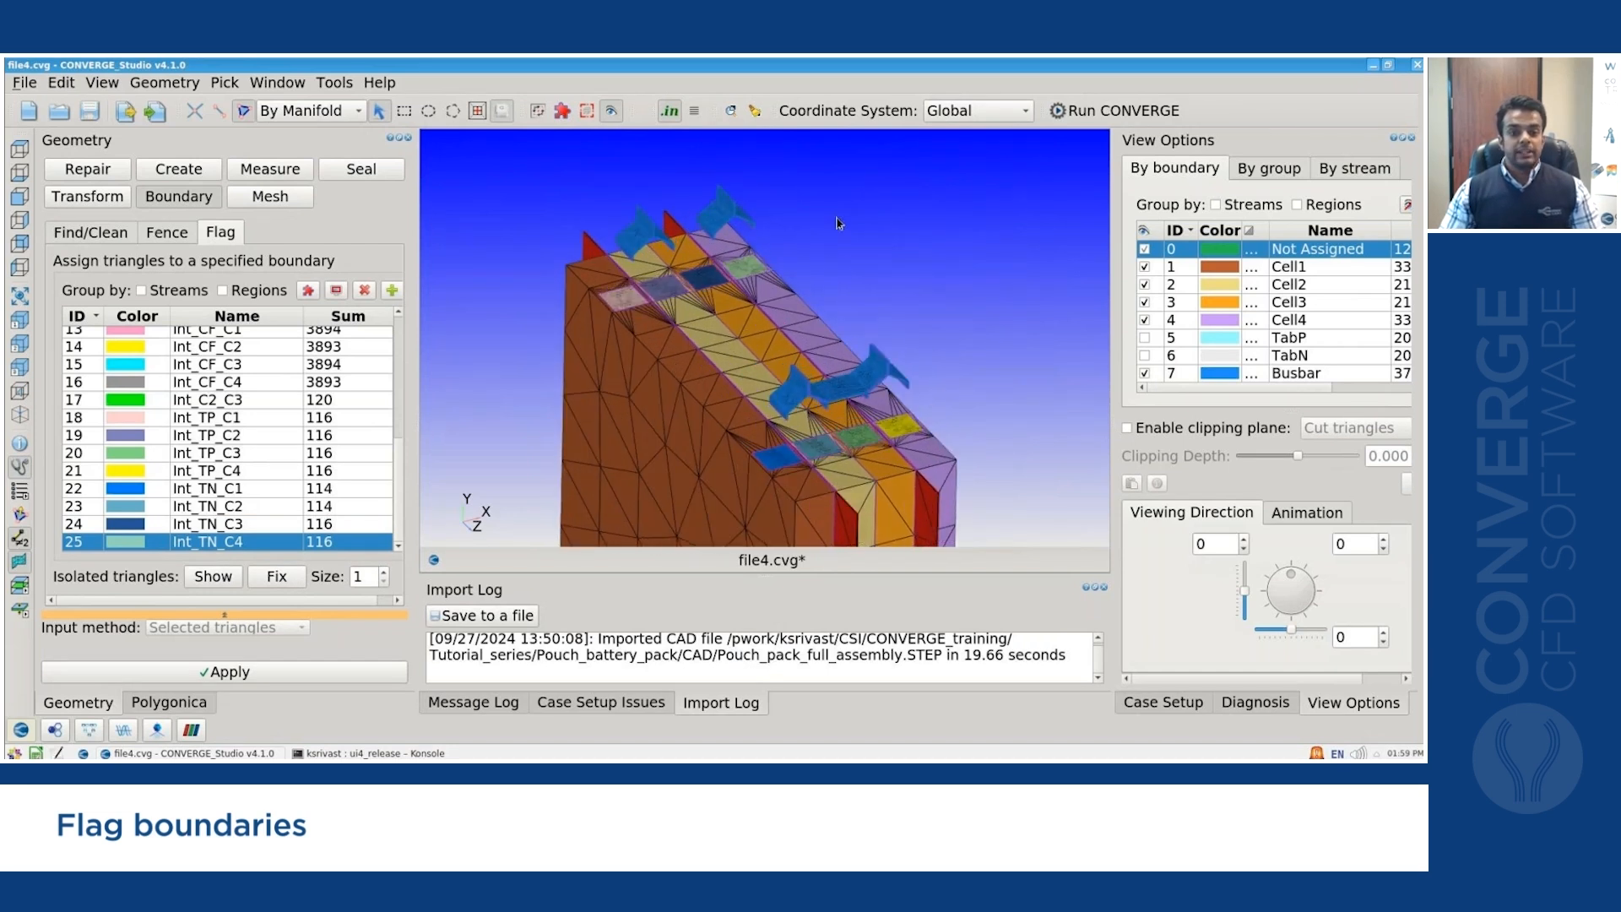
{"action": "left_click", "coordinate": [1145, 337]}
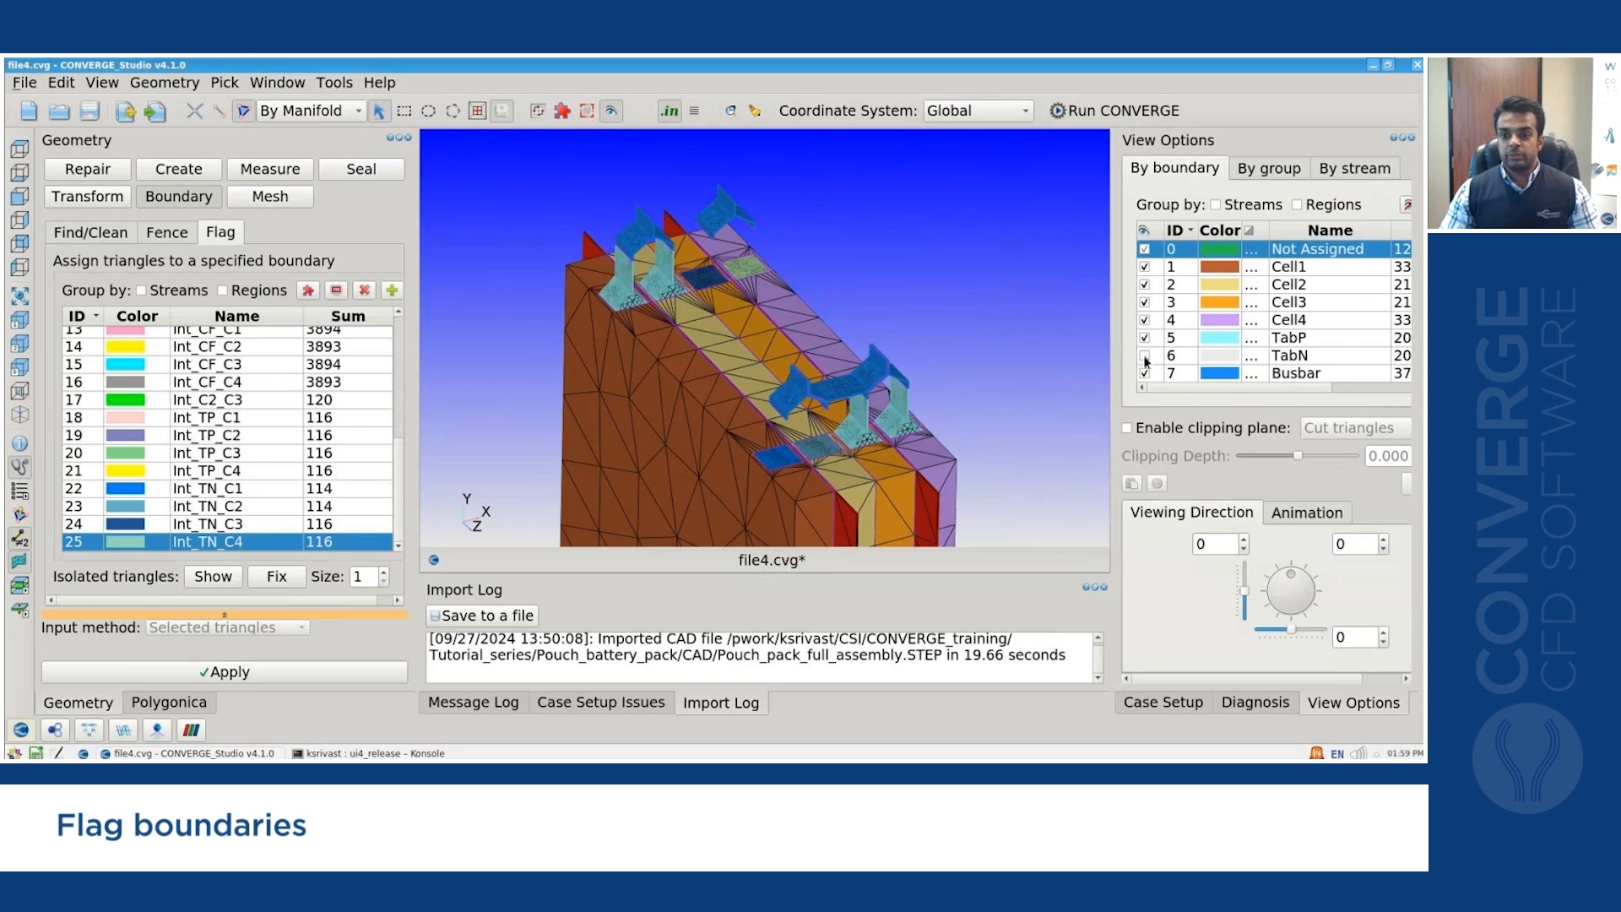
{"action": "left_click", "coordinate": [1145, 355]}
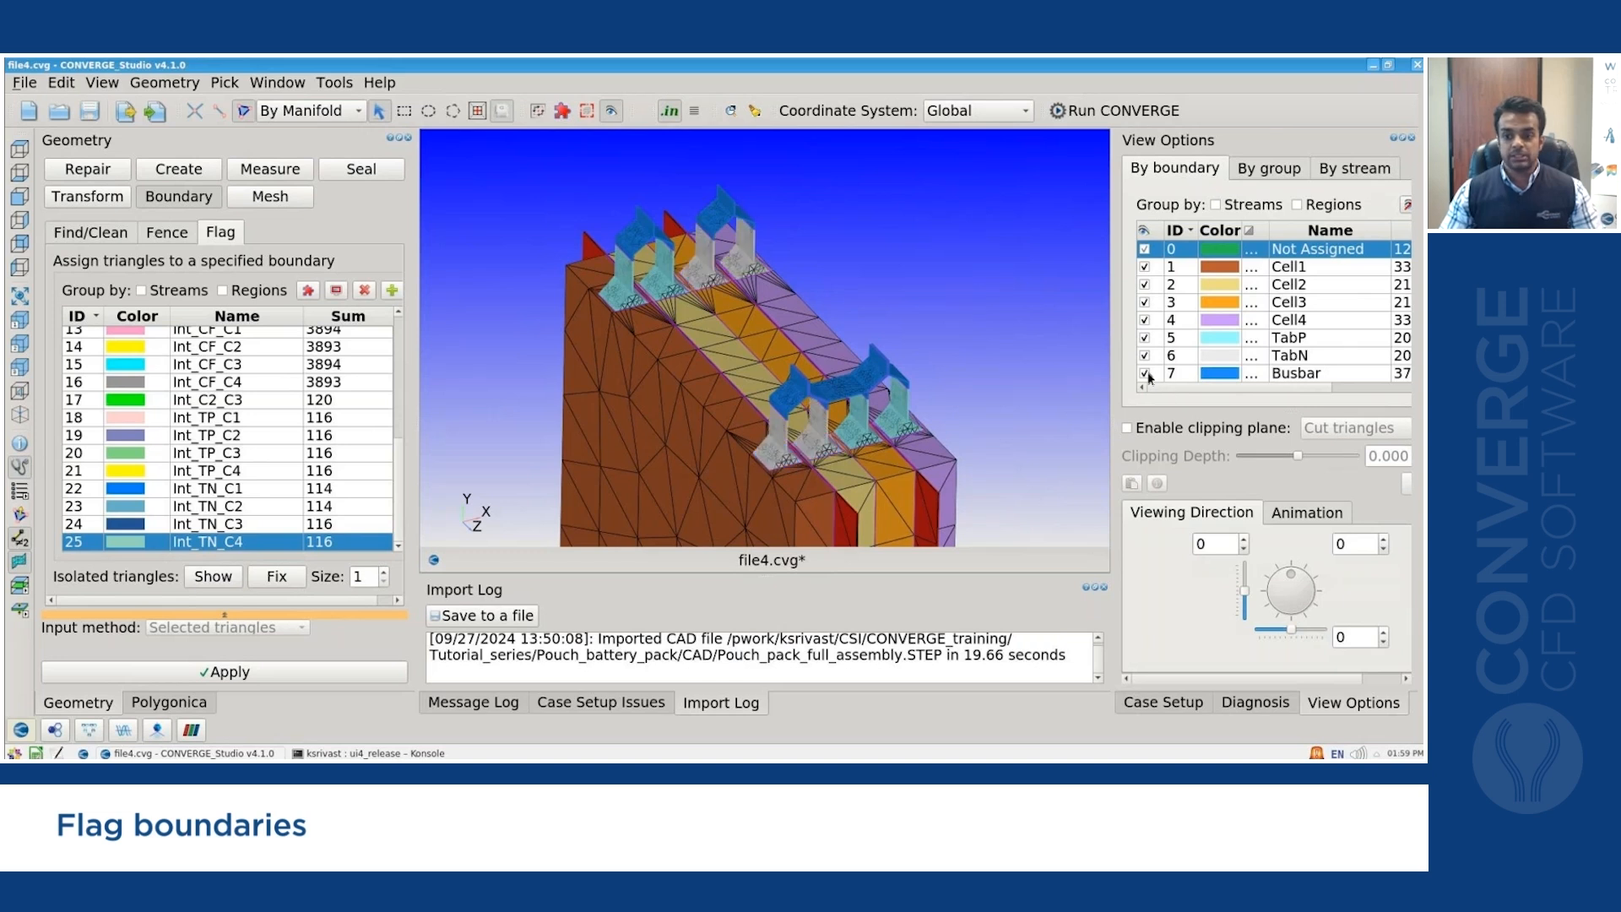
{"action": "left_click", "coordinate": [1145, 373]}
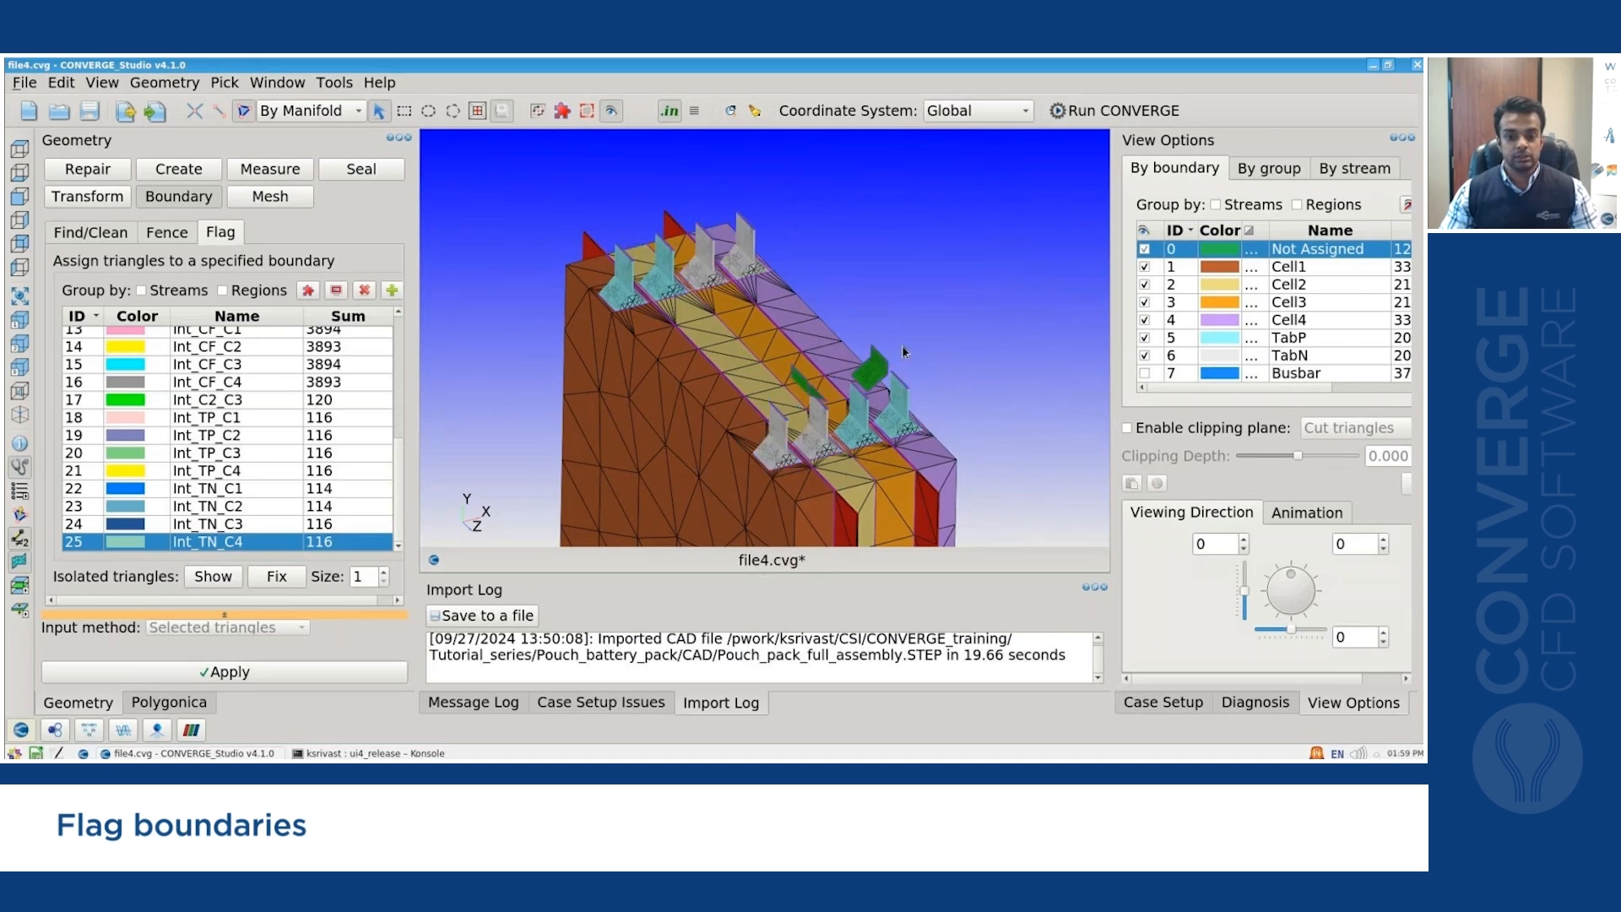
Create two new boundaries at once, starting from boundary ID 26.
{"action": "left_click", "coordinate": [392, 289]}
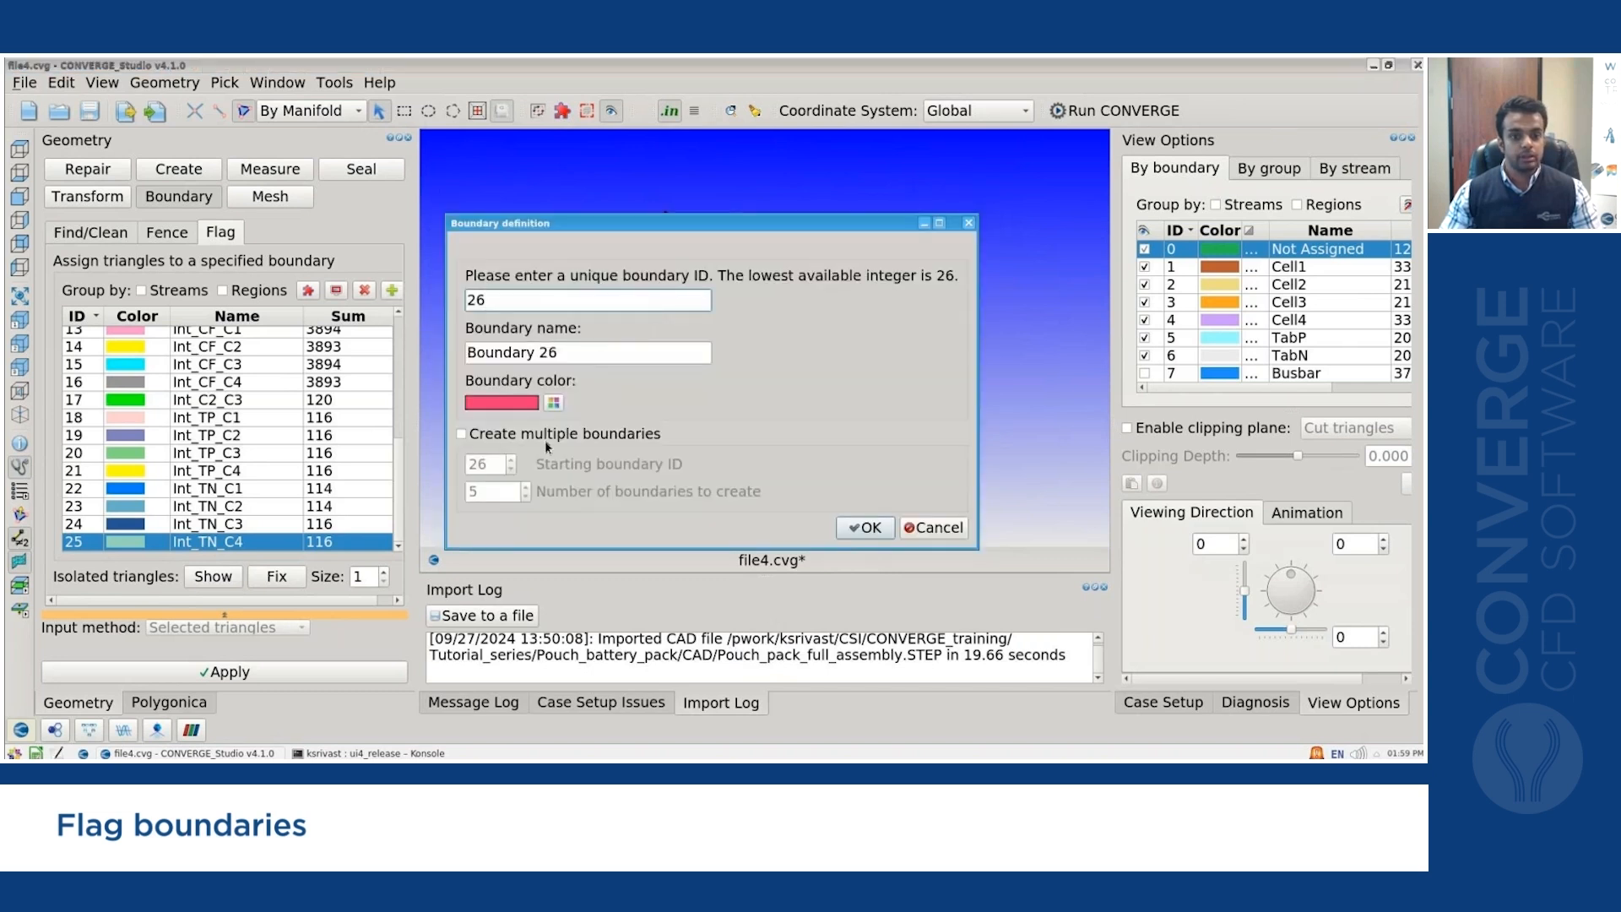
{"action": "left_click", "coordinate": [488, 432]}
{"action": "double_click", "coordinate": [489, 491]}
{"action": "type", "text": "2"}
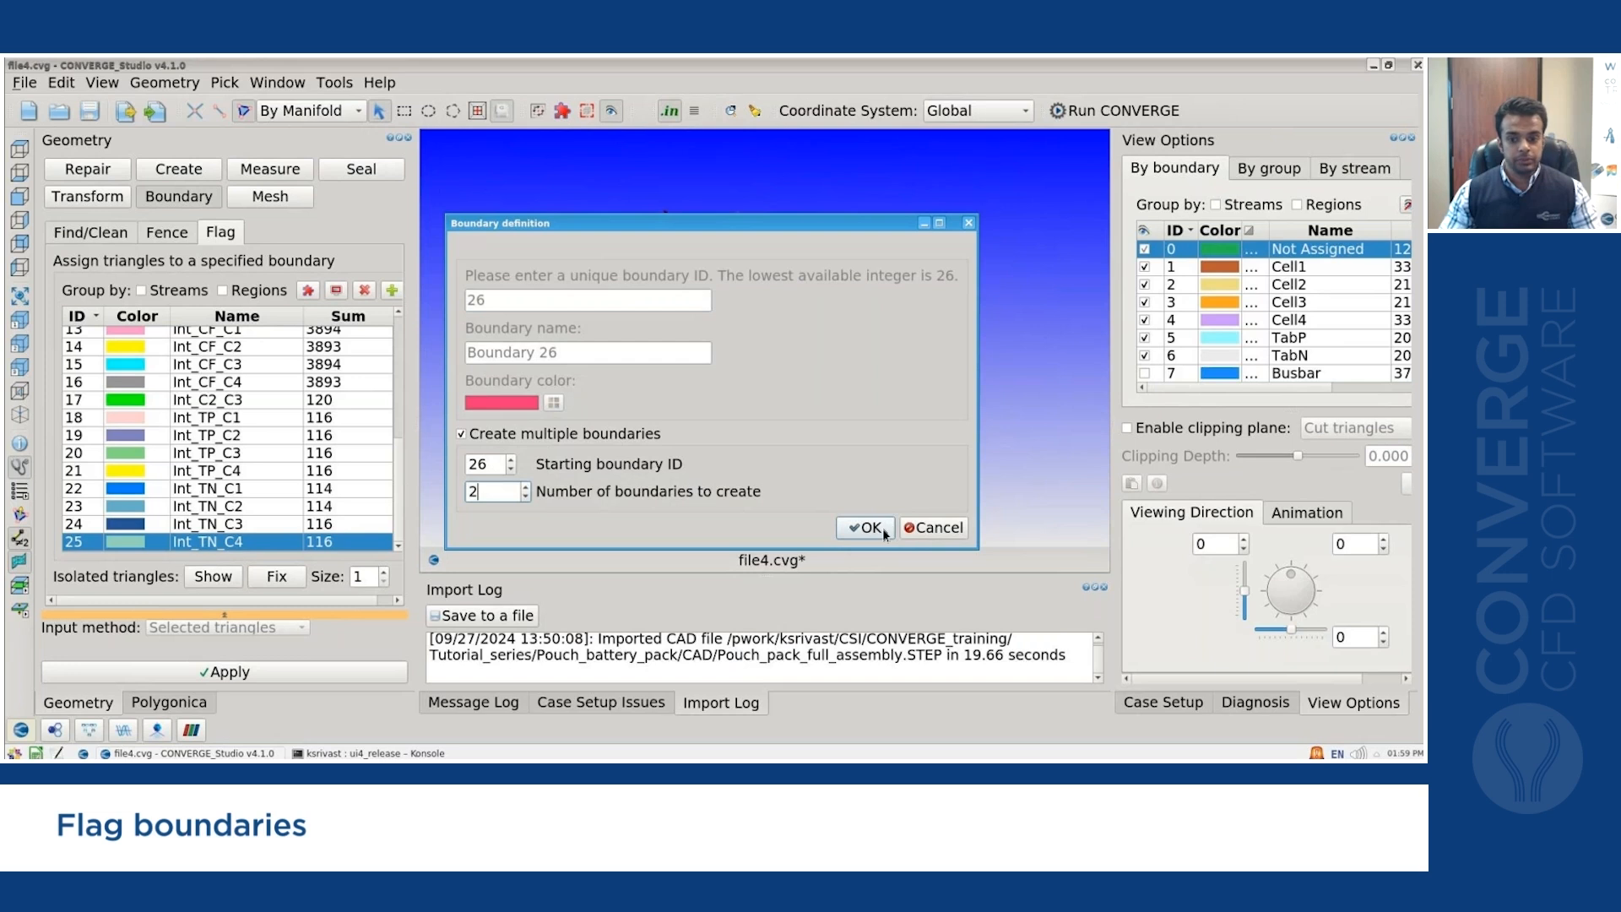
{"action": "left_click", "coordinate": [866, 527]}
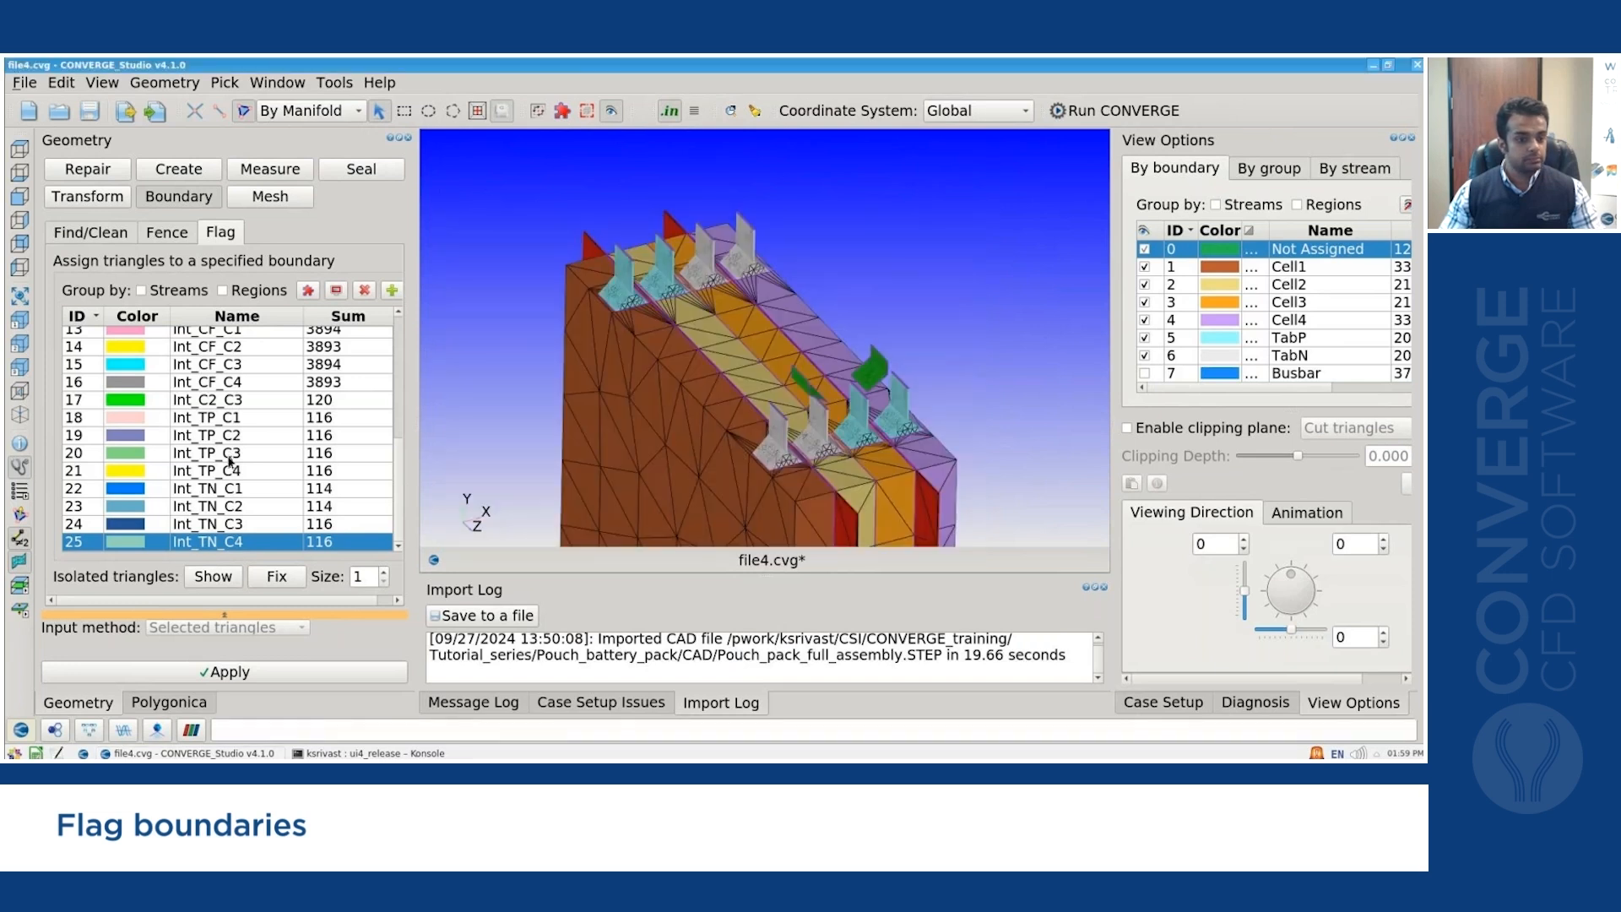
Rename boundary 26 as Int_BB_TP and boundary 27 as Int_BB_TN.
{"action": "scroll", "coordinate": [229, 507], "scroll_direction": "down", "scroll_amount": 1}
{"action": "double_click", "coordinate": [227, 530]}
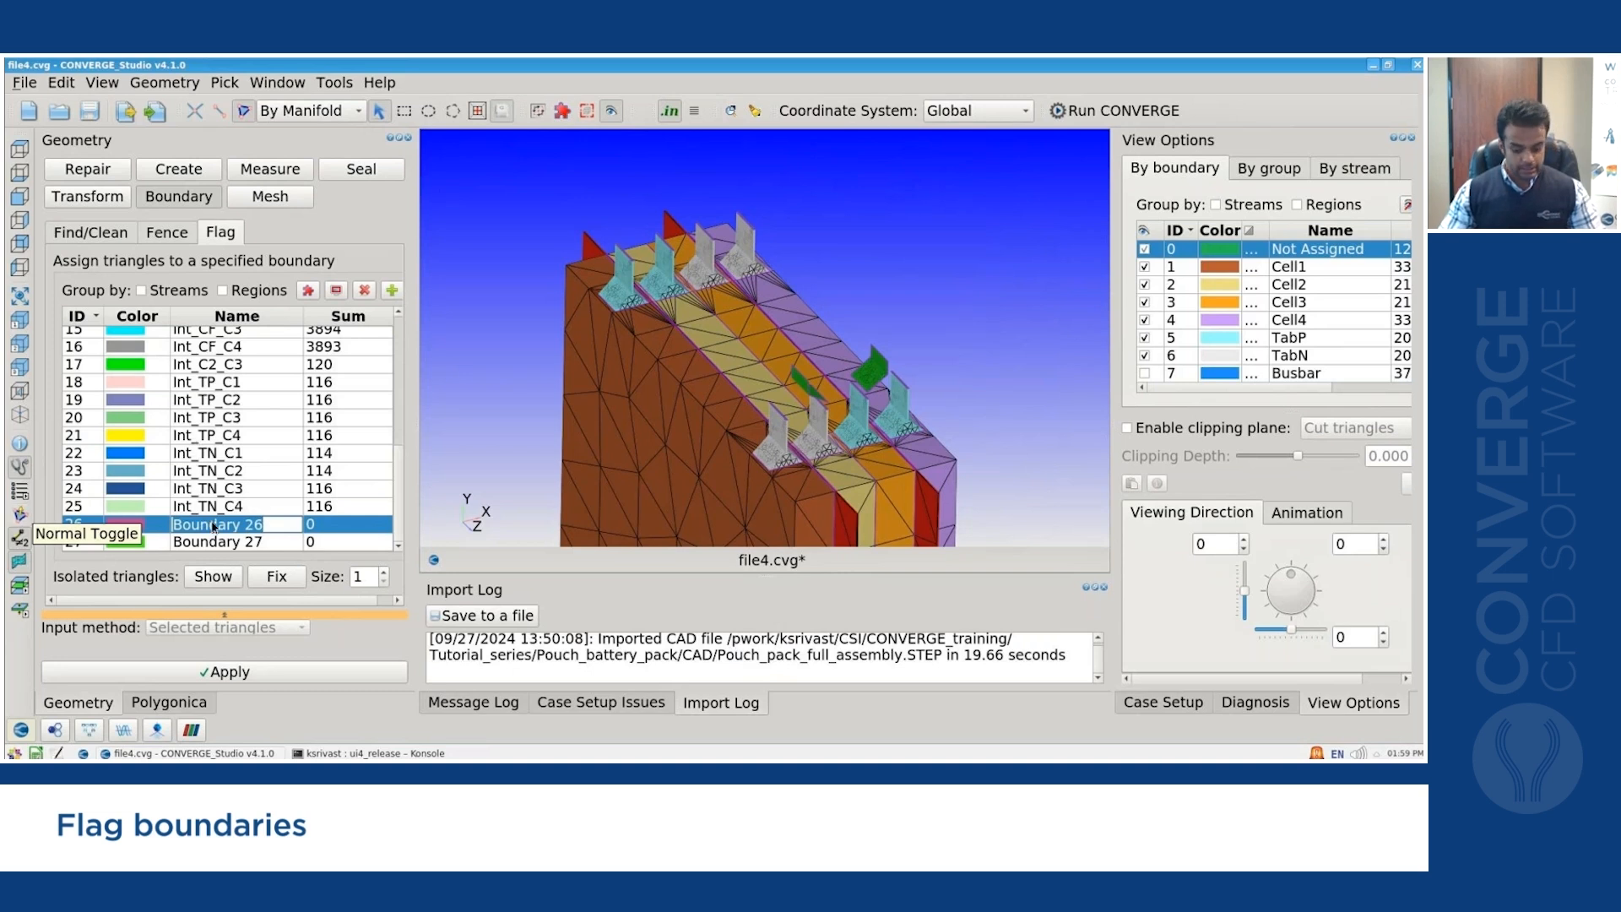
{"action": "type", "text": "Int_BB_TP"}
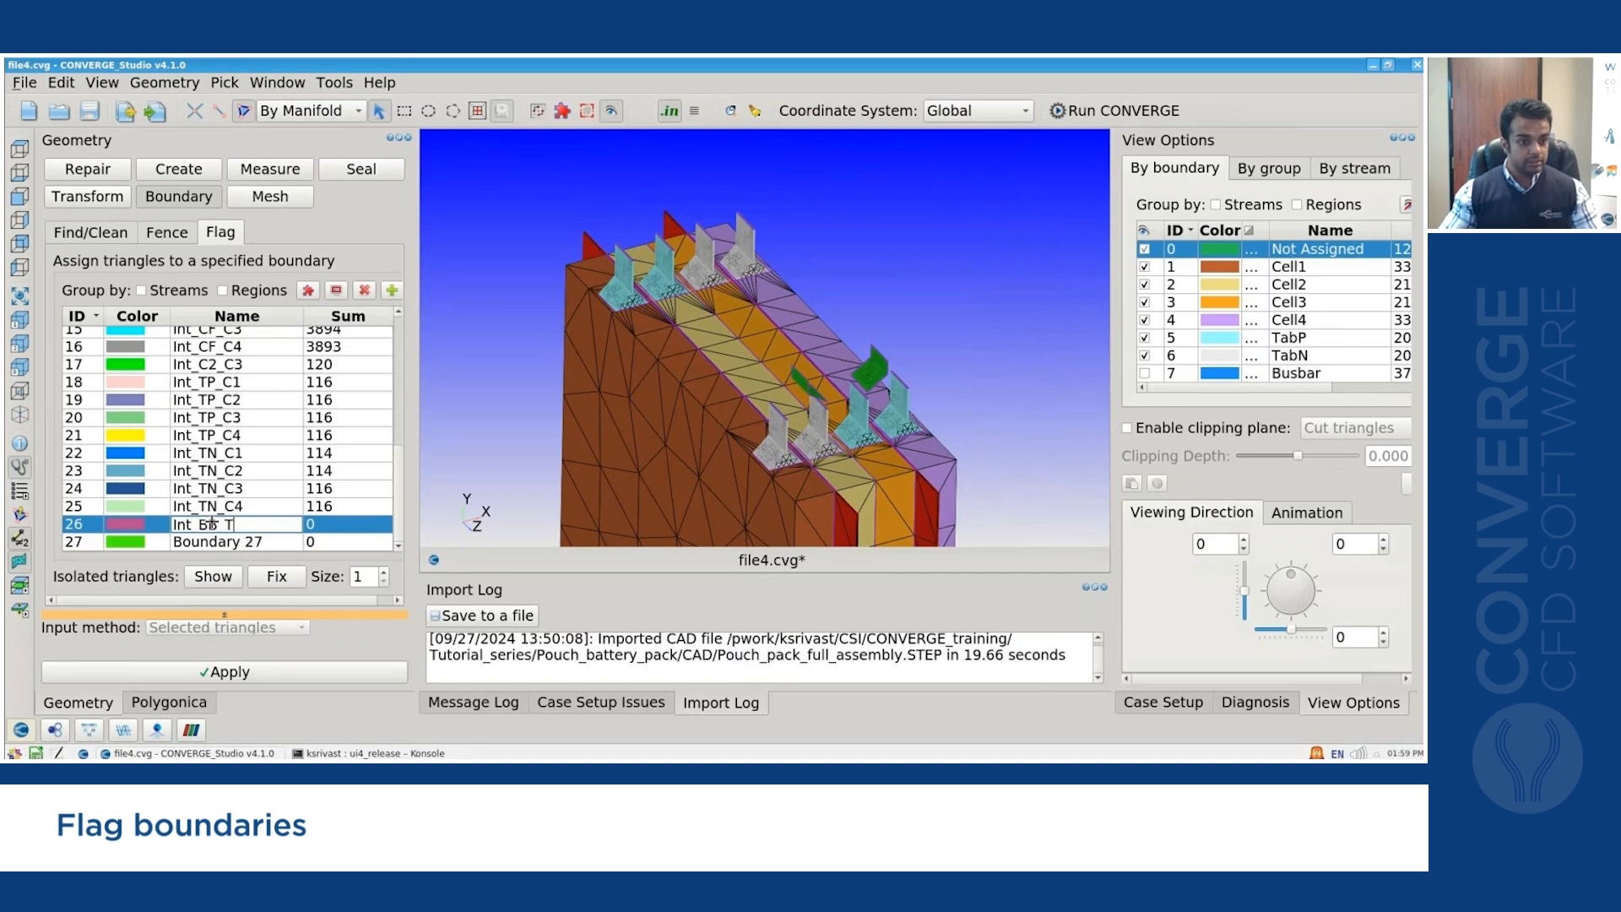
{"action": "double_click", "coordinate": [221, 543]}
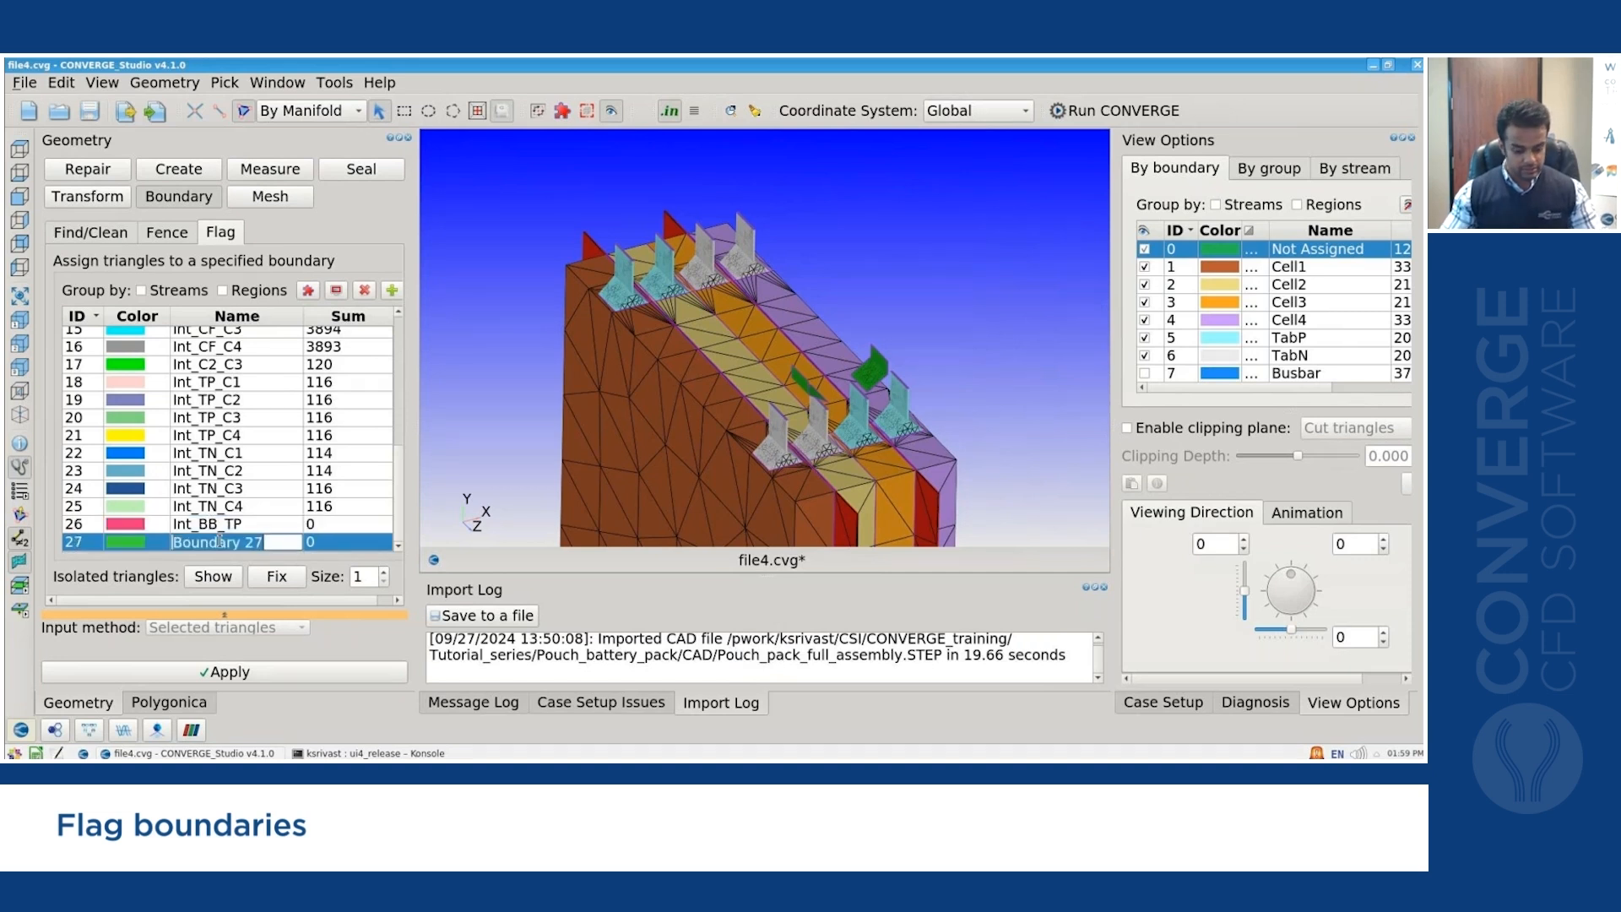
{"action": "type", "text": "Int_BB"}
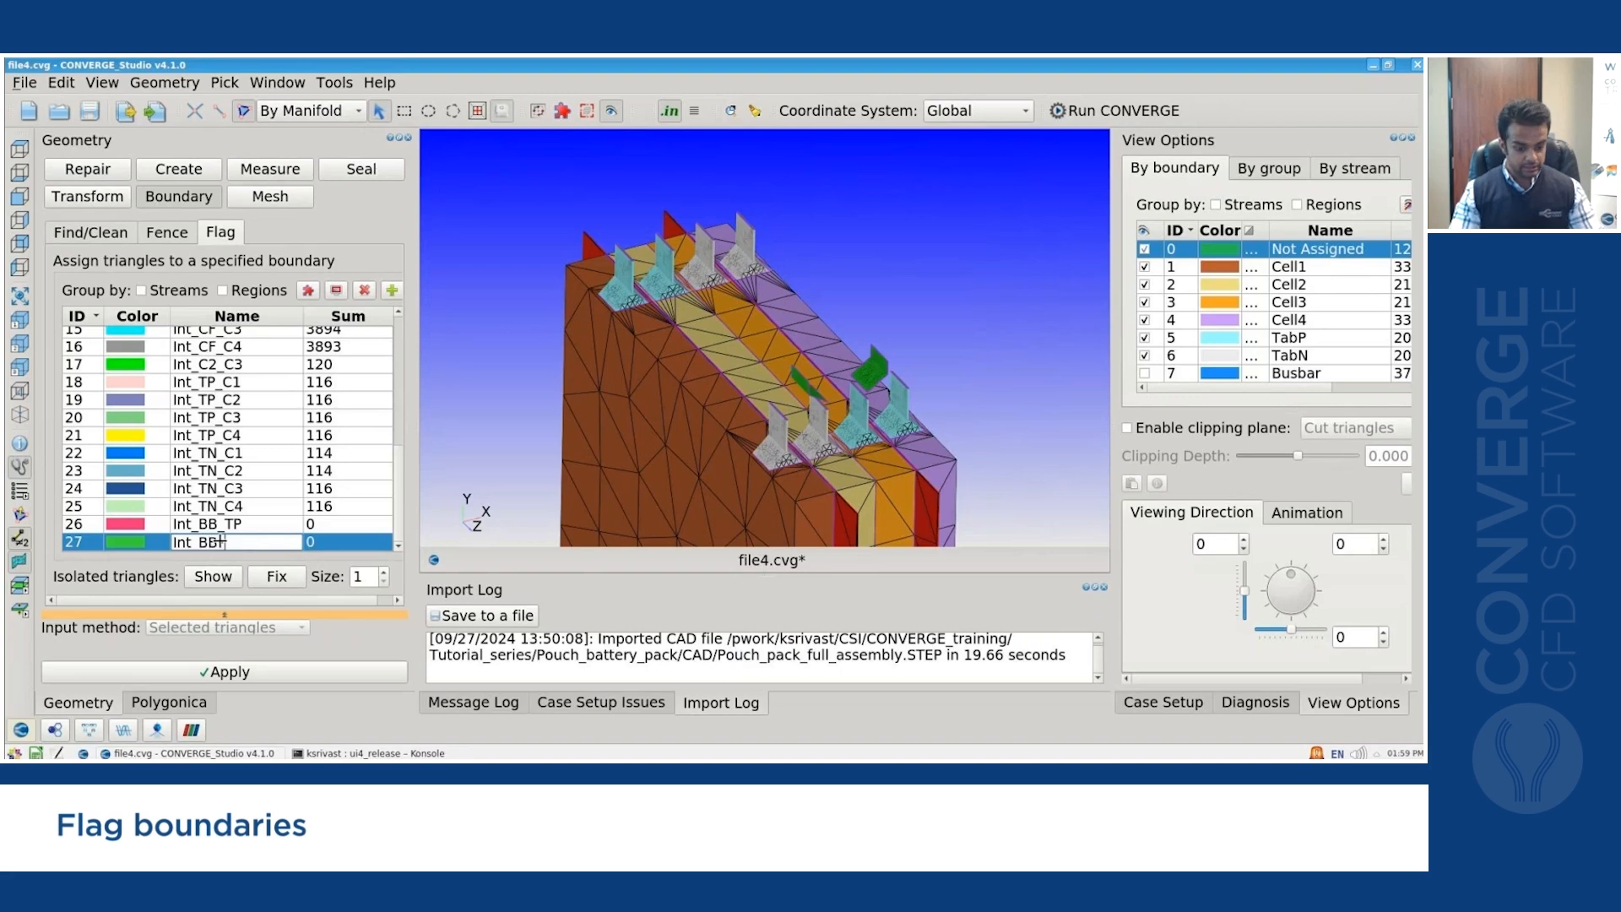
{"action": "type", "text": "_TN"}
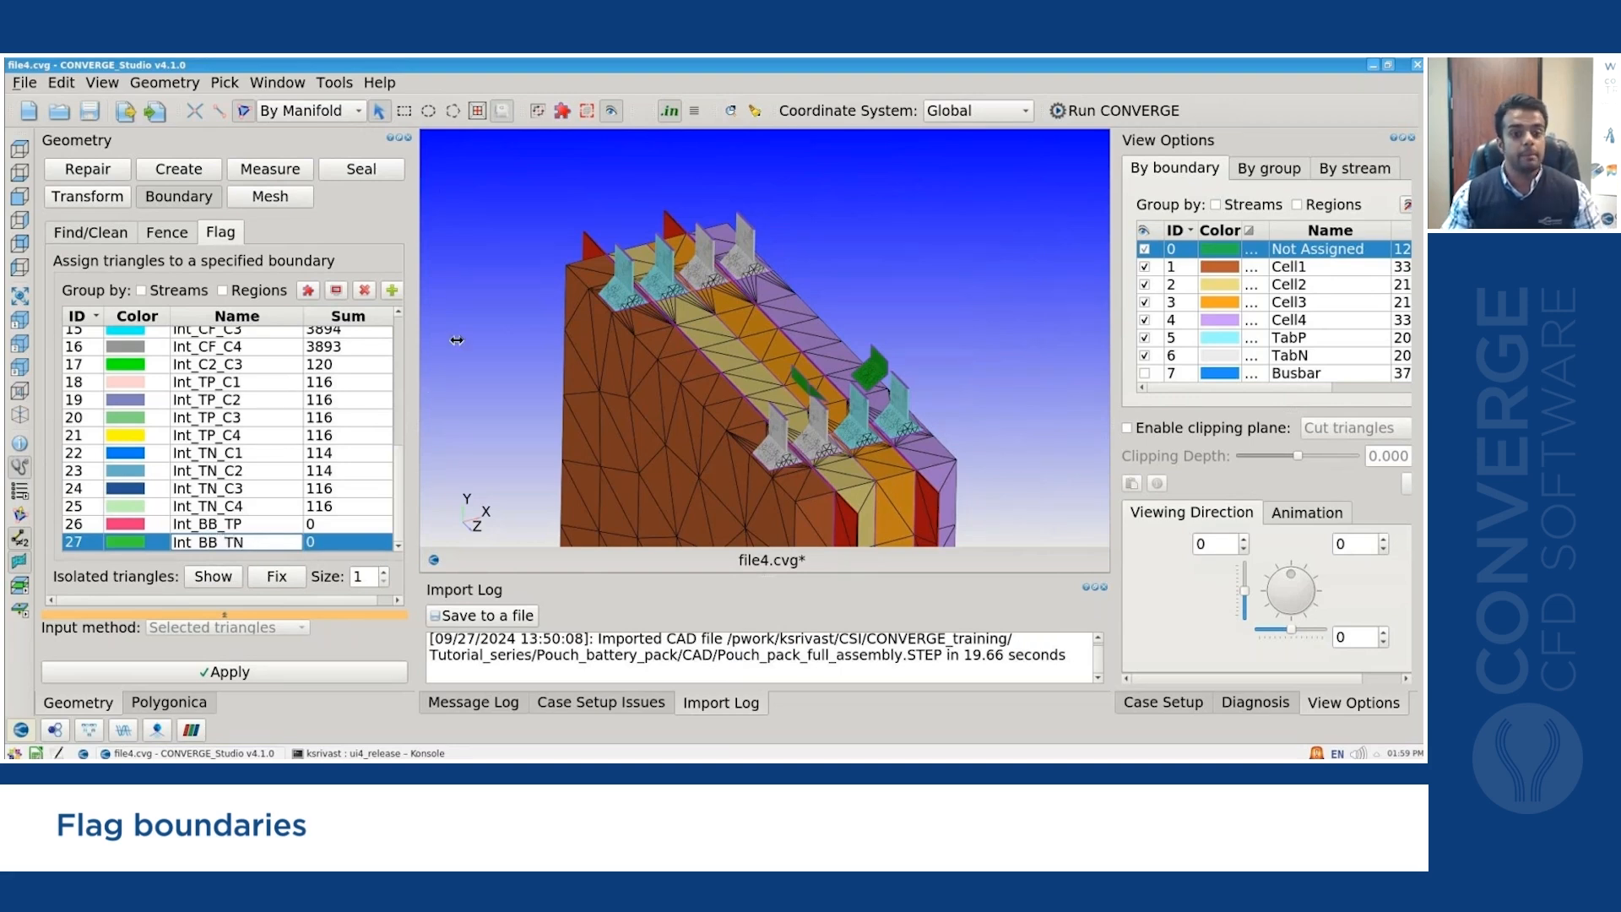
{"action": "key", "text": "Return"}
Select the unassigned top edge faces of all four positive tabs and assign them to boundary Int_BB_TP.
{"action": "scroll", "coordinate": [639, 251], "scroll_direction": "up", "scroll_amount": 8}
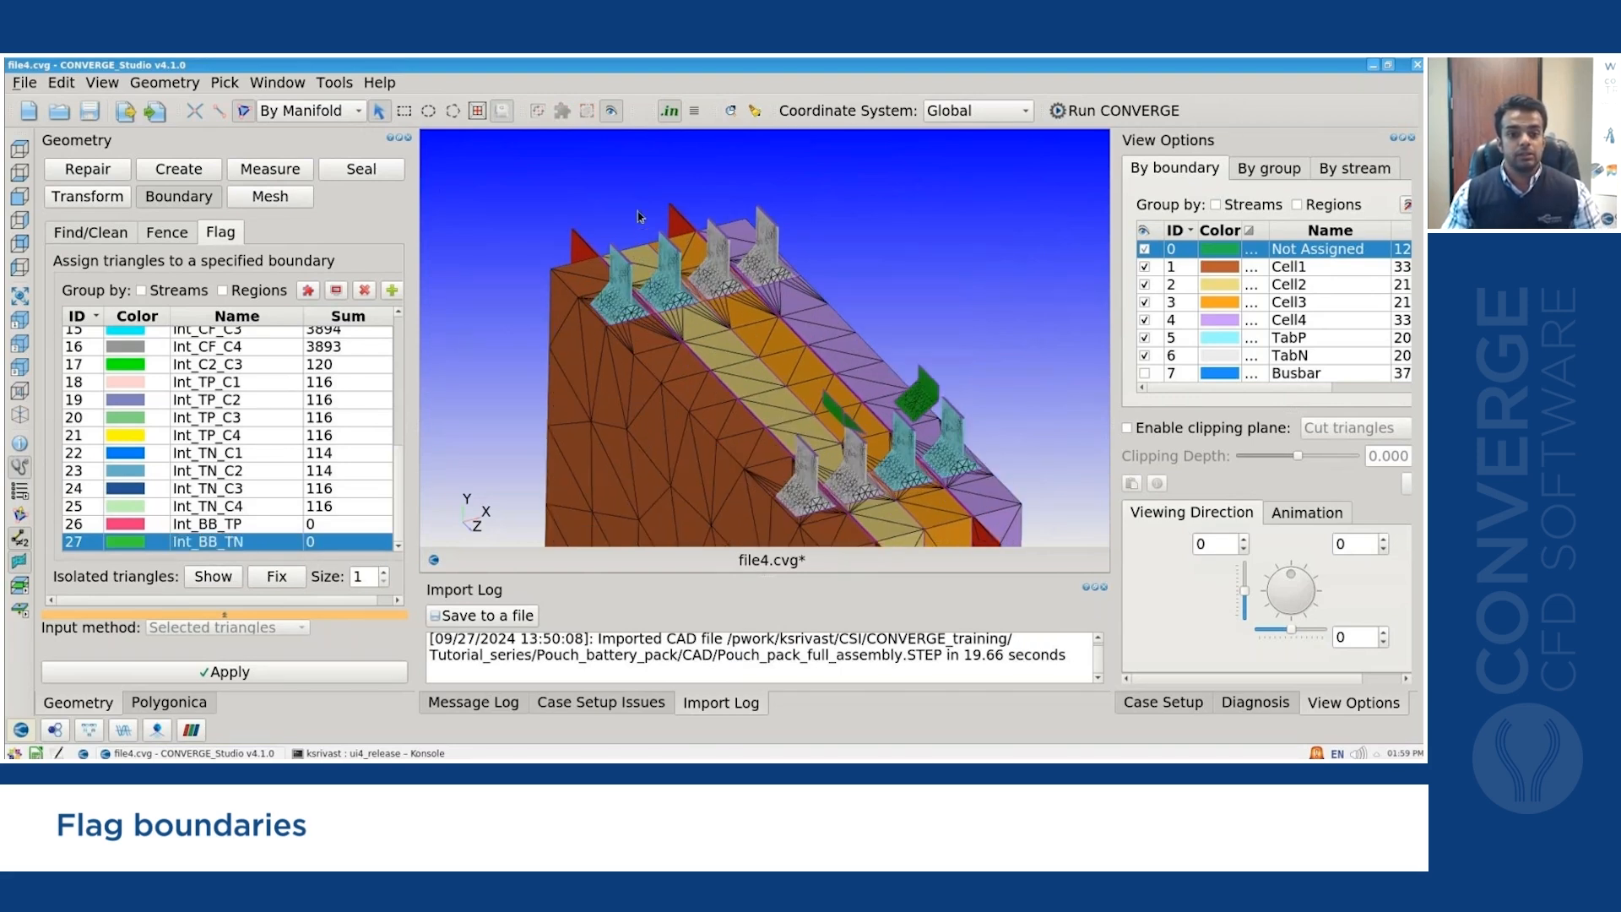
{"action": "scroll", "coordinate": [776, 320], "scroll_direction": "up", "scroll_amount": 5}
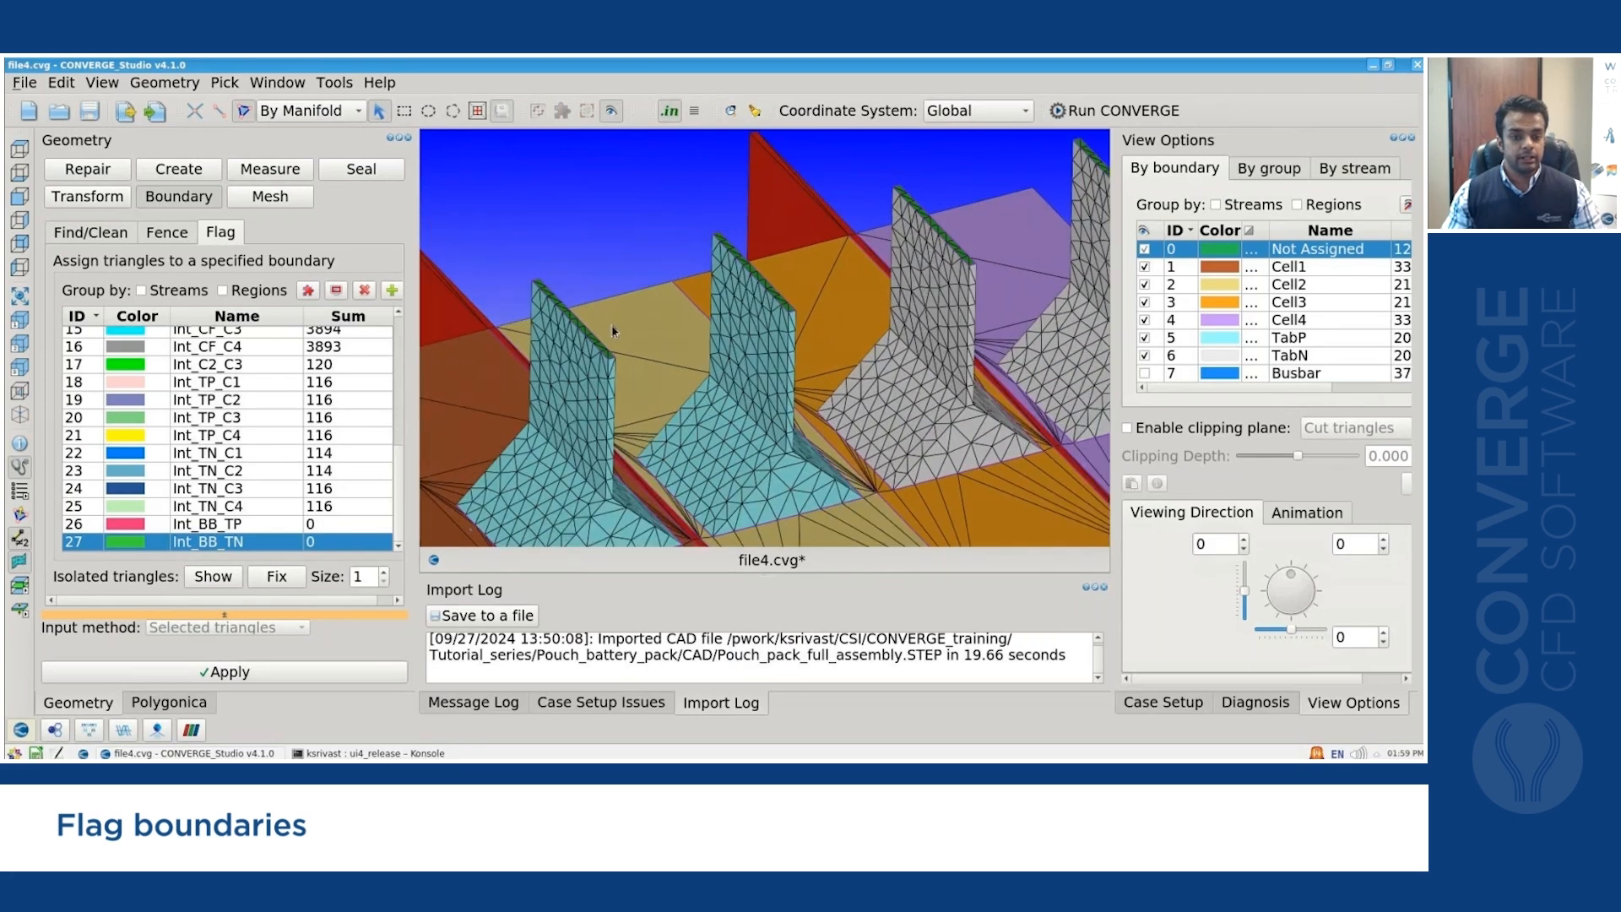
{"action": "left_click", "coordinate": [799, 313]}
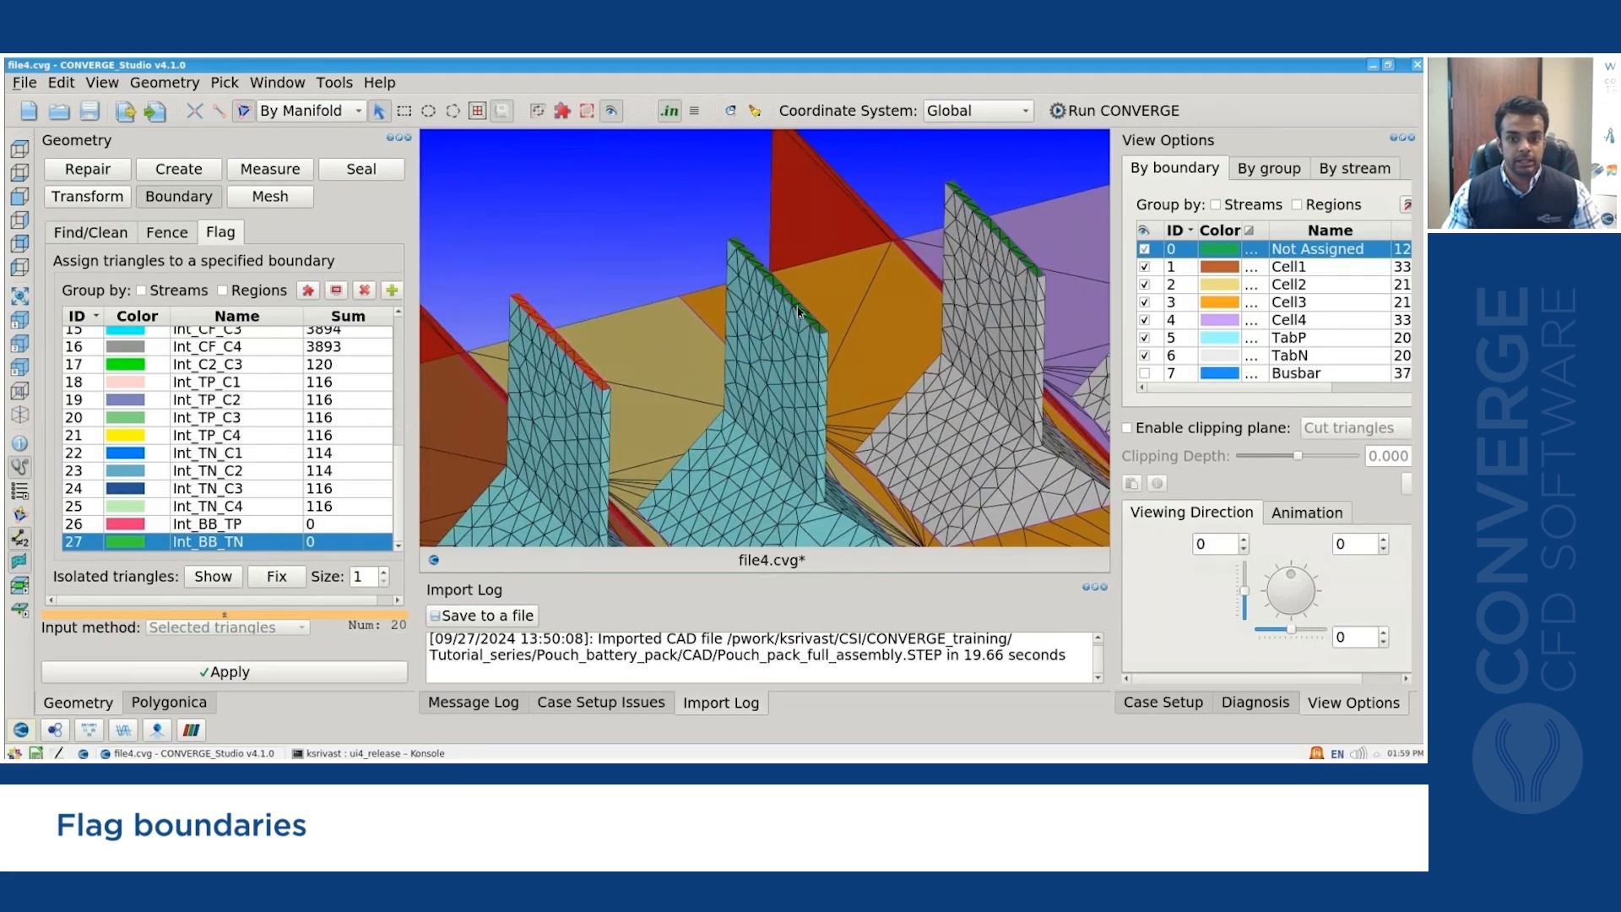
{"action": "scroll", "coordinate": [650, 211], "scroll_direction": "down", "scroll_amount": 10}
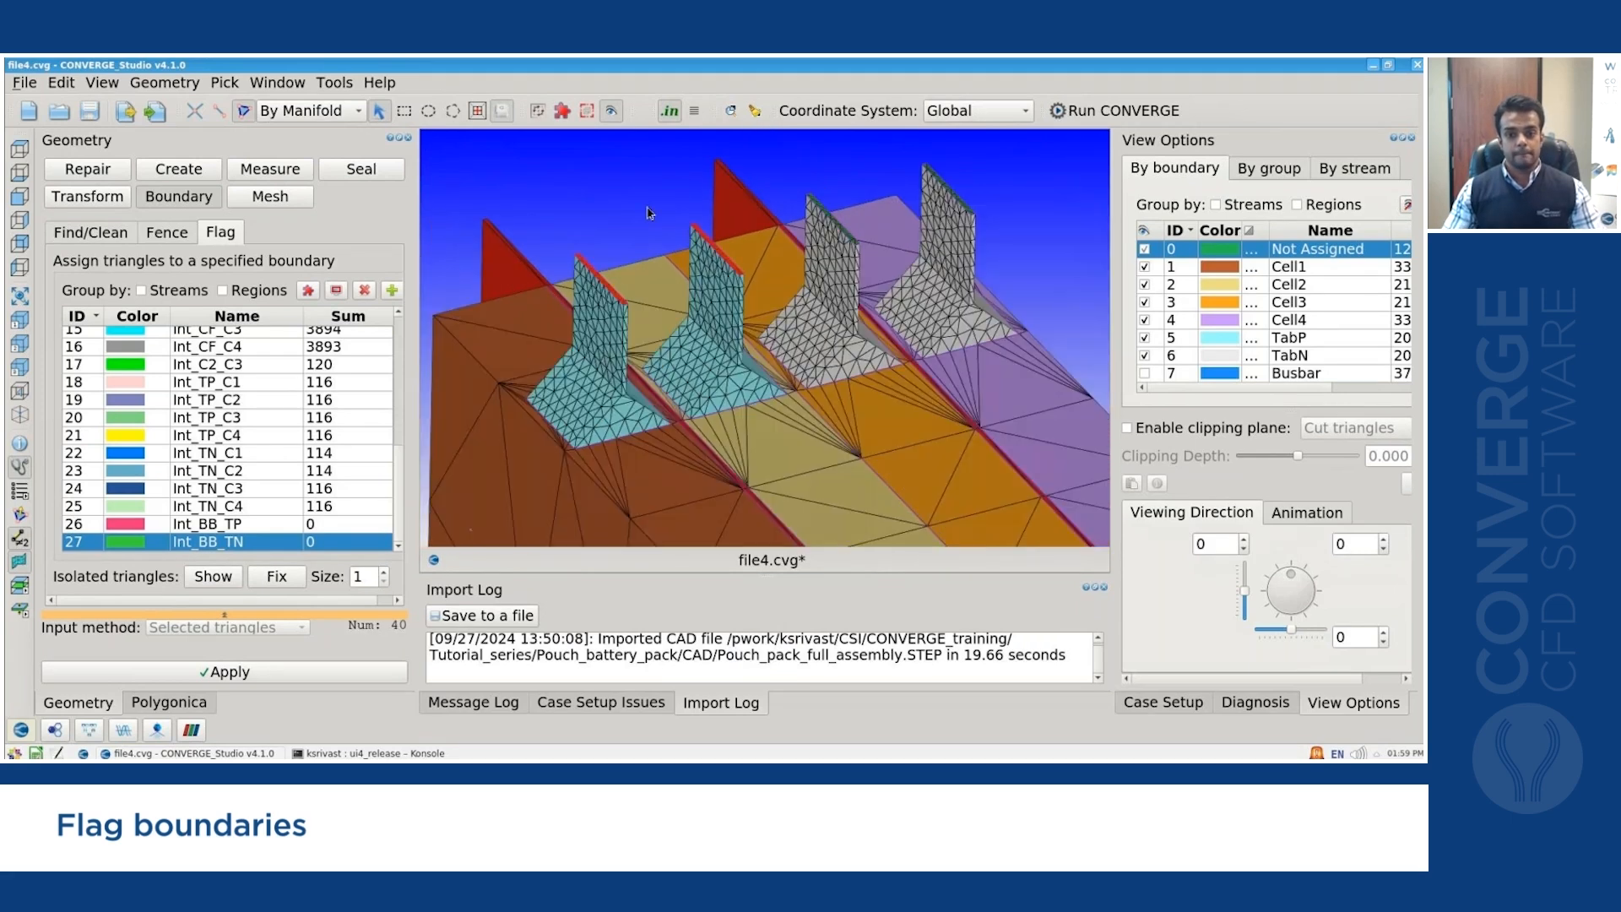
{"action": "scroll", "coordinate": [937, 405], "scroll_direction": "up", "scroll_amount": 6}
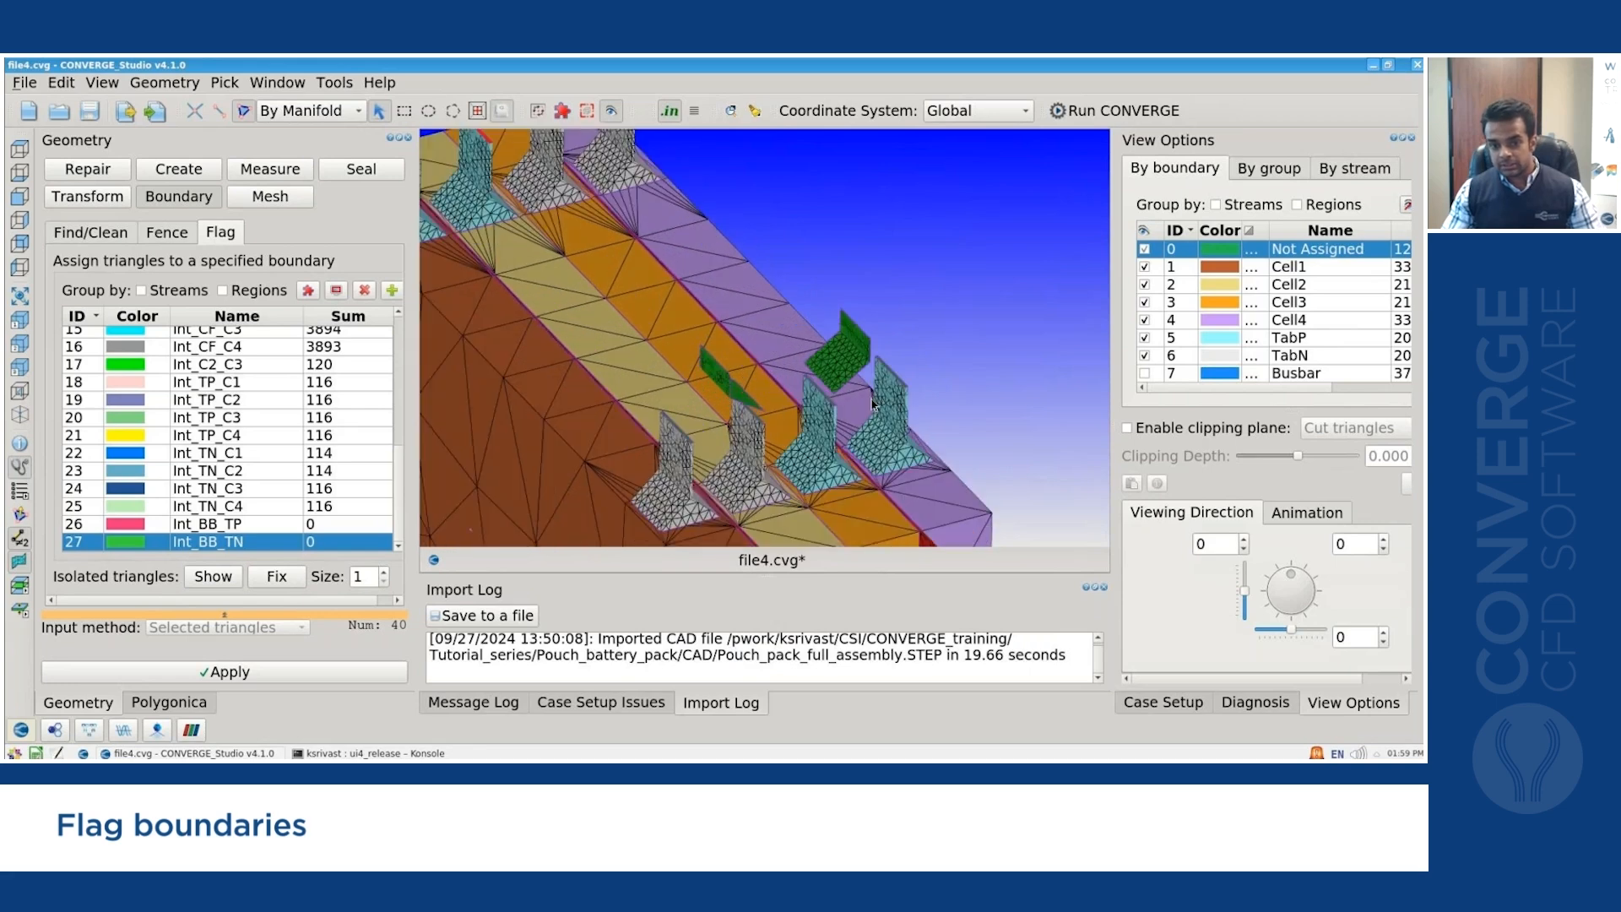
{"action": "scroll", "coordinate": [859, 424], "scroll_direction": "up", "scroll_amount": 6}
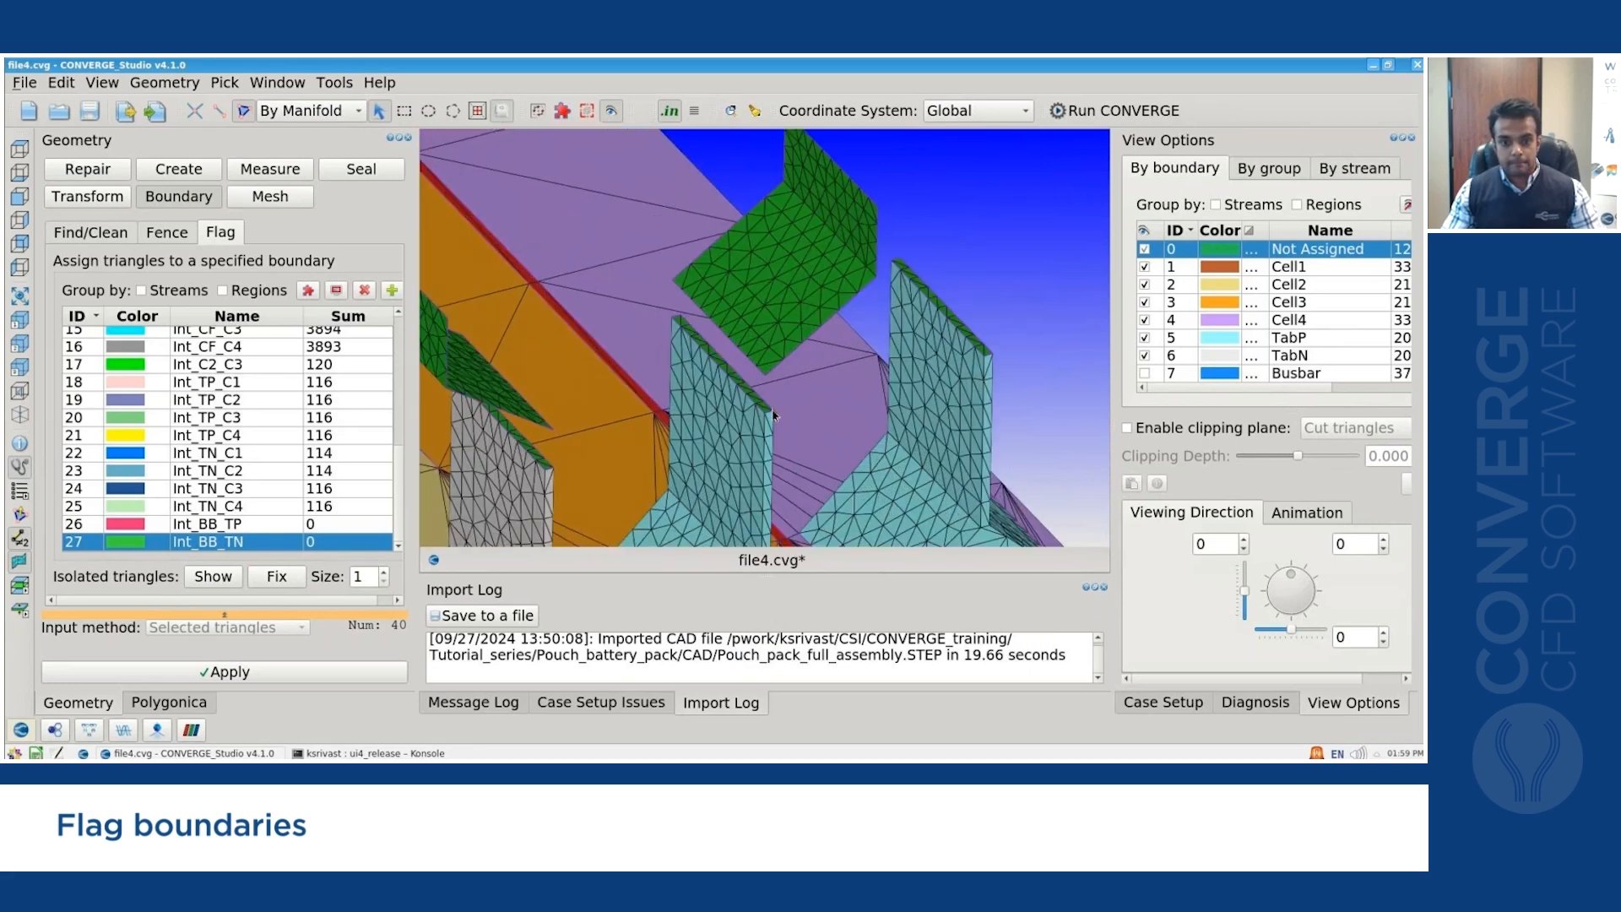
{"action": "left_click", "coordinate": [996, 315]}
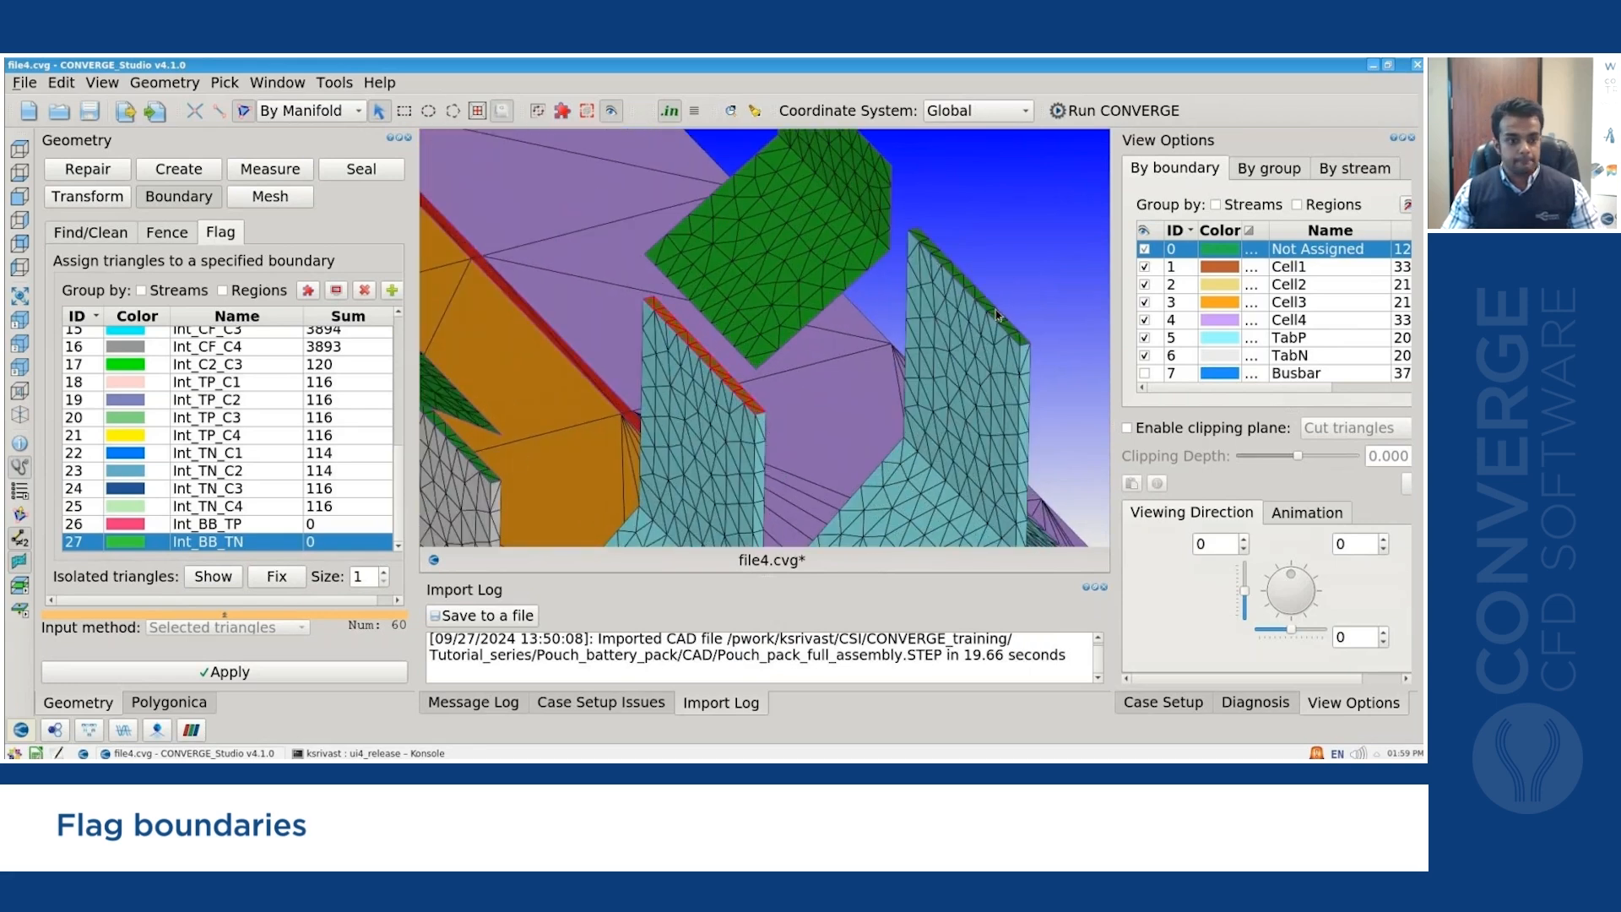
{"action": "left_click", "coordinate": [285, 523]}
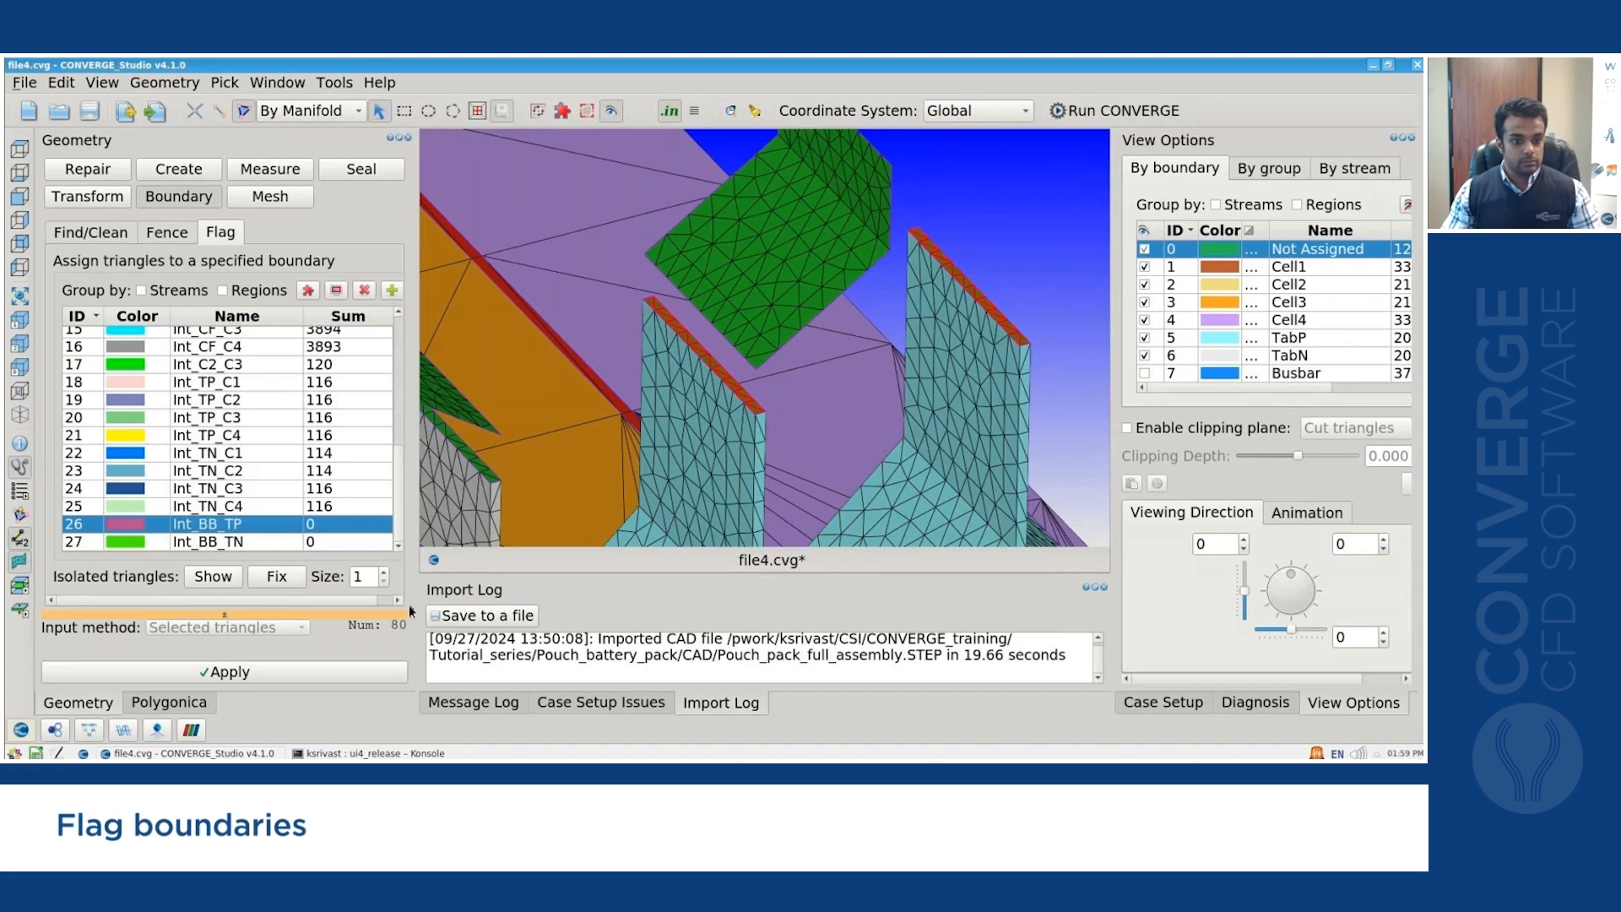
{"action": "left_click", "coordinate": [355, 674]}
Select the unassigned top edge faces of all four negative tabs and assign them to boundary Int_BB_TN.
{"action": "scroll", "coordinate": [593, 403], "scroll_direction": "down", "scroll_amount": 9}
{"action": "scroll", "coordinate": [524, 427], "scroll_direction": "up", "scroll_amount": 2}
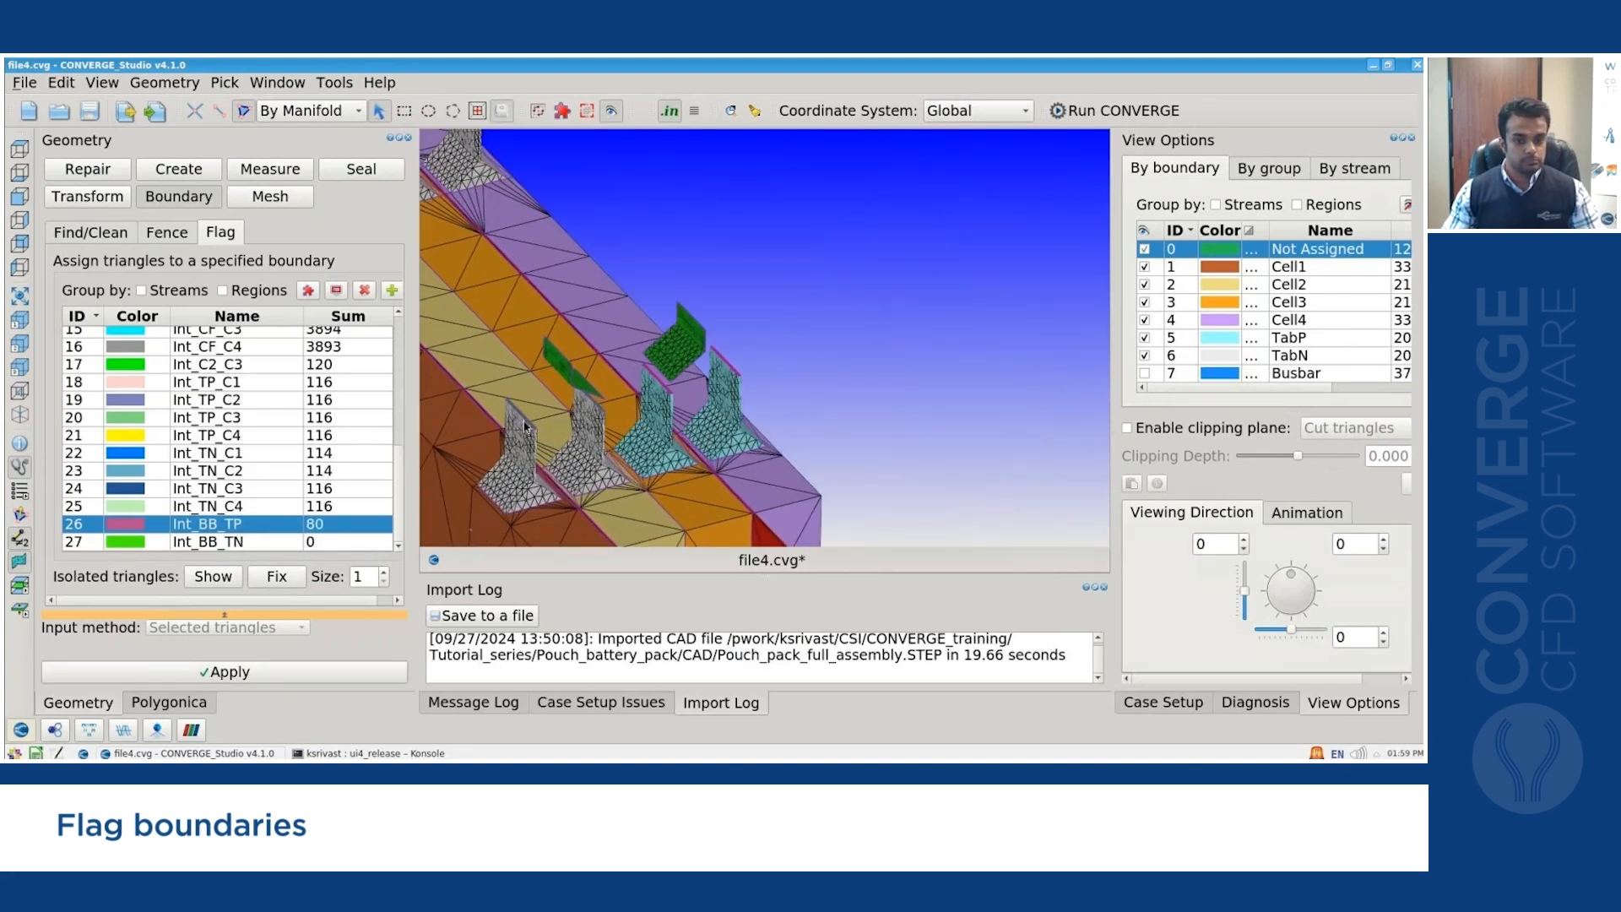
{"action": "scroll", "coordinate": [524, 427], "scroll_direction": "up", "scroll_amount": 10}
{"action": "left_click", "coordinate": [810, 369]}
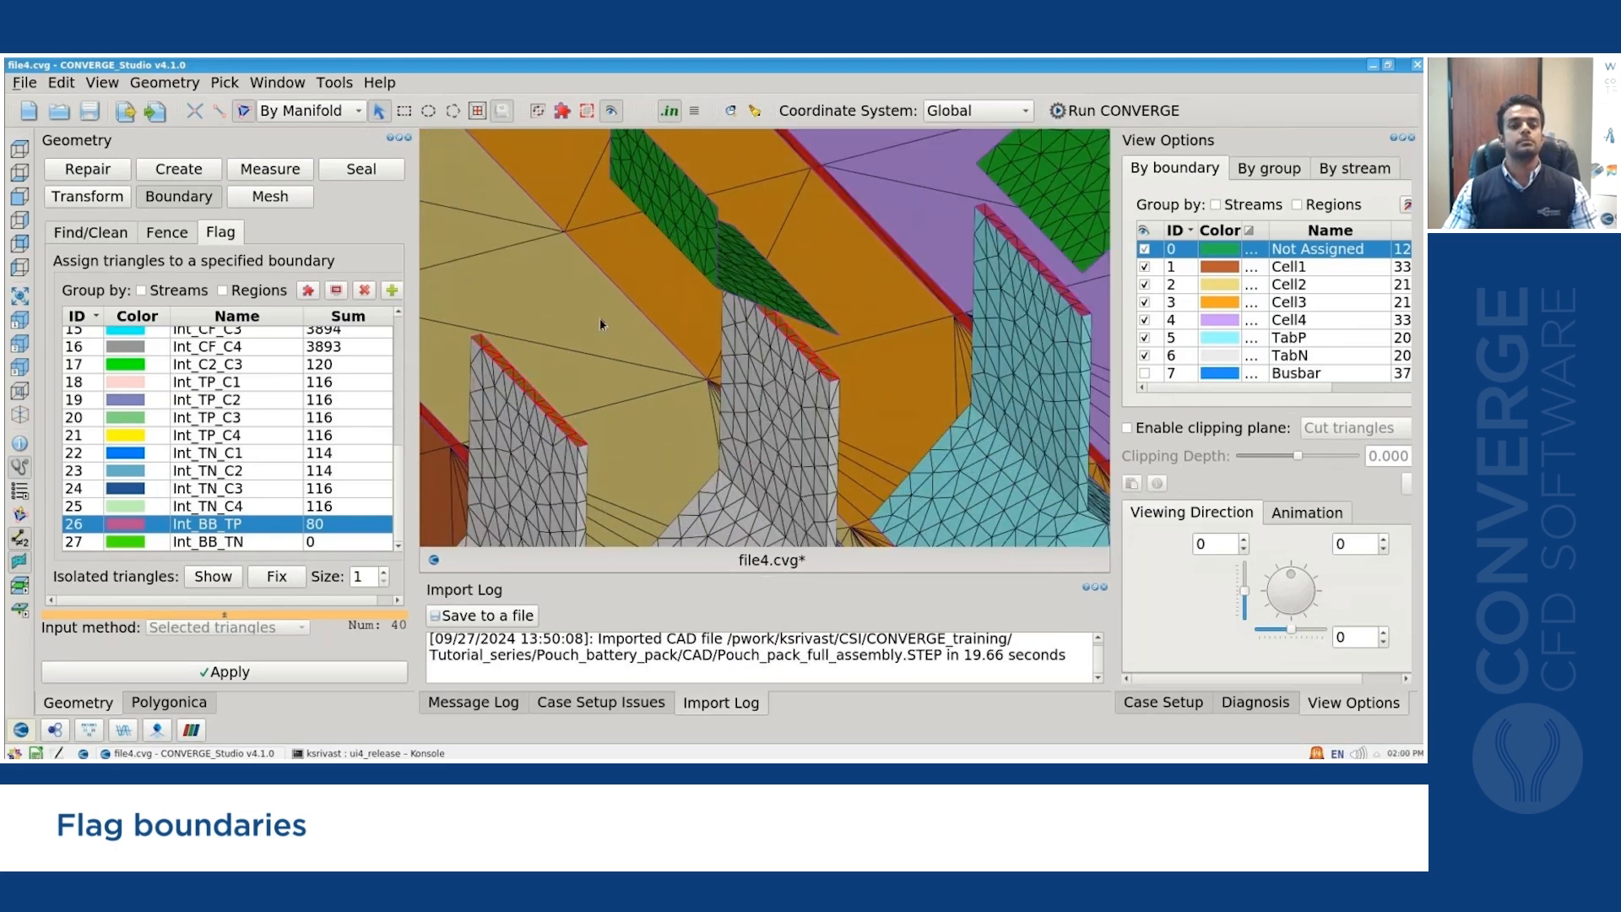
{"action": "scroll", "coordinate": [600, 321], "scroll_direction": "down", "scroll_amount": 9}
{"action": "scroll", "coordinate": [591, 216], "scroll_direction": "down", "scroll_amount": 3}
{"action": "left_click_drag", "start_coordinate": [551, 221], "coordinate": [594, 291]}
{"action": "scroll", "coordinate": [598, 301], "scroll_direction": "up", "scroll_amount": 4}
{"action": "scroll", "coordinate": [599, 301], "scroll_direction": "up", "scroll_amount": 3}
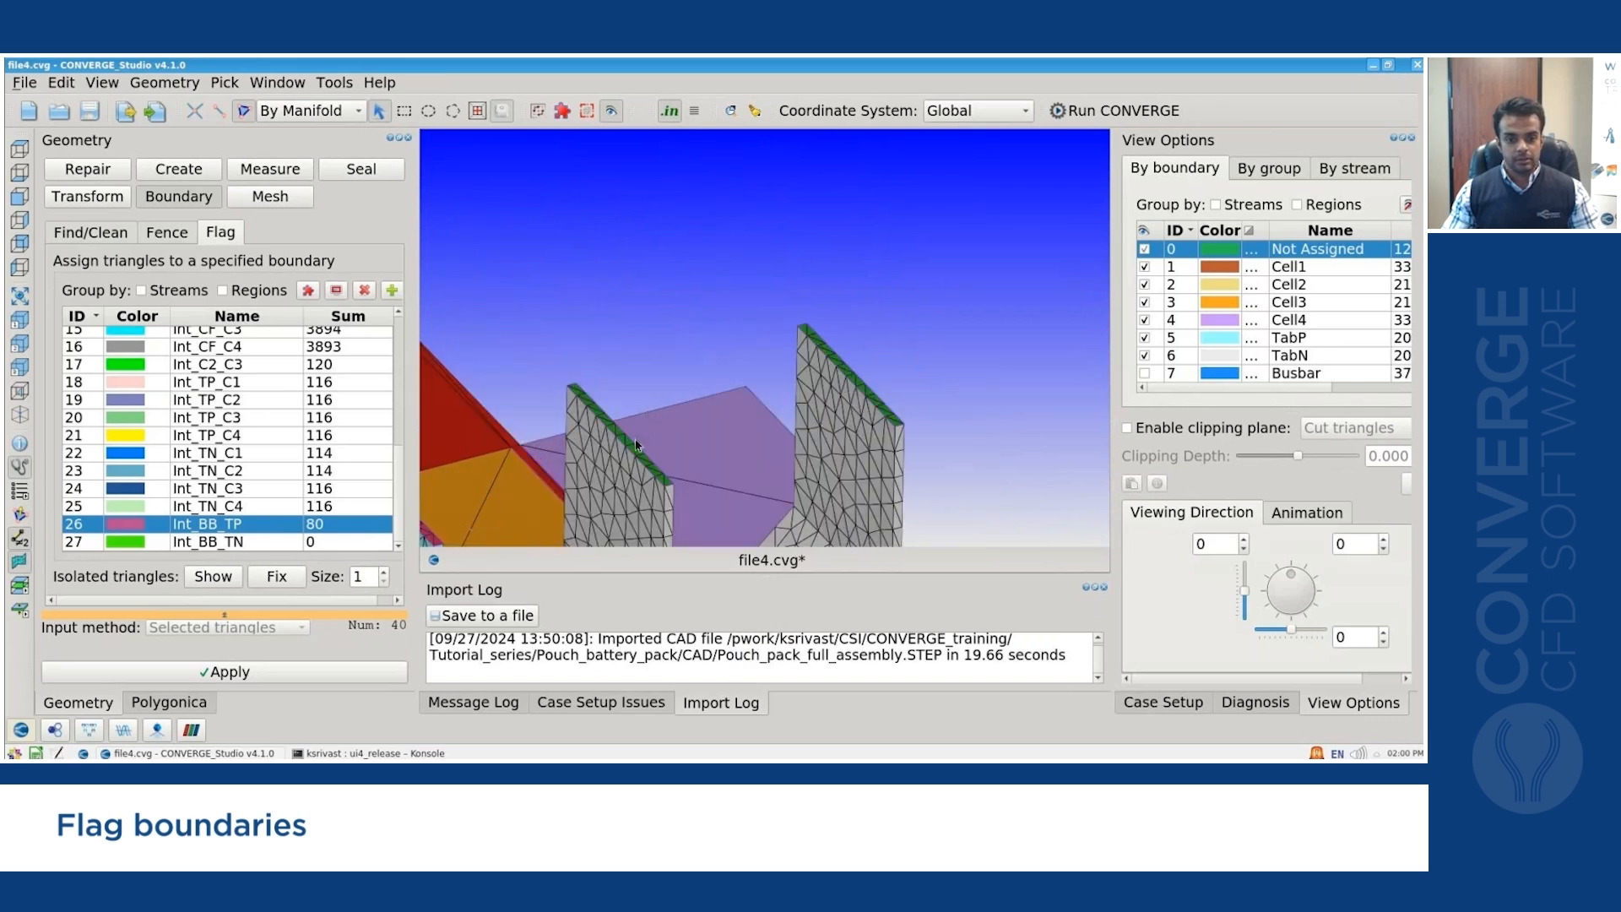
{"action": "left_click", "coordinate": [849, 373]}
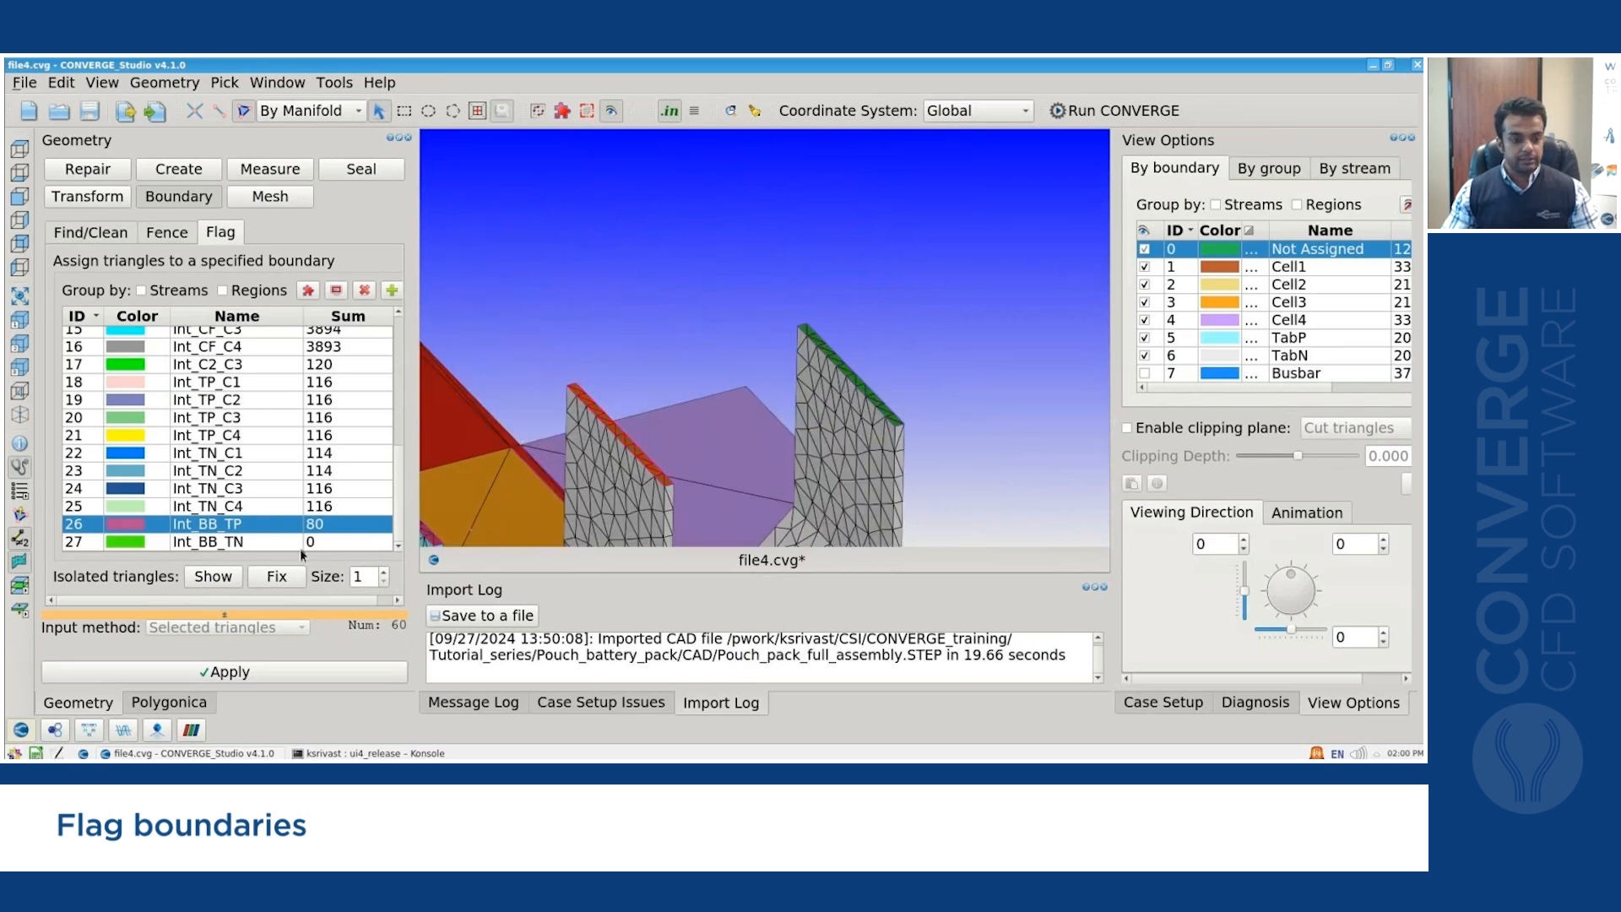
{"action": "left_click", "coordinate": [276, 543]}
{"action": "left_click", "coordinate": [356, 673]}
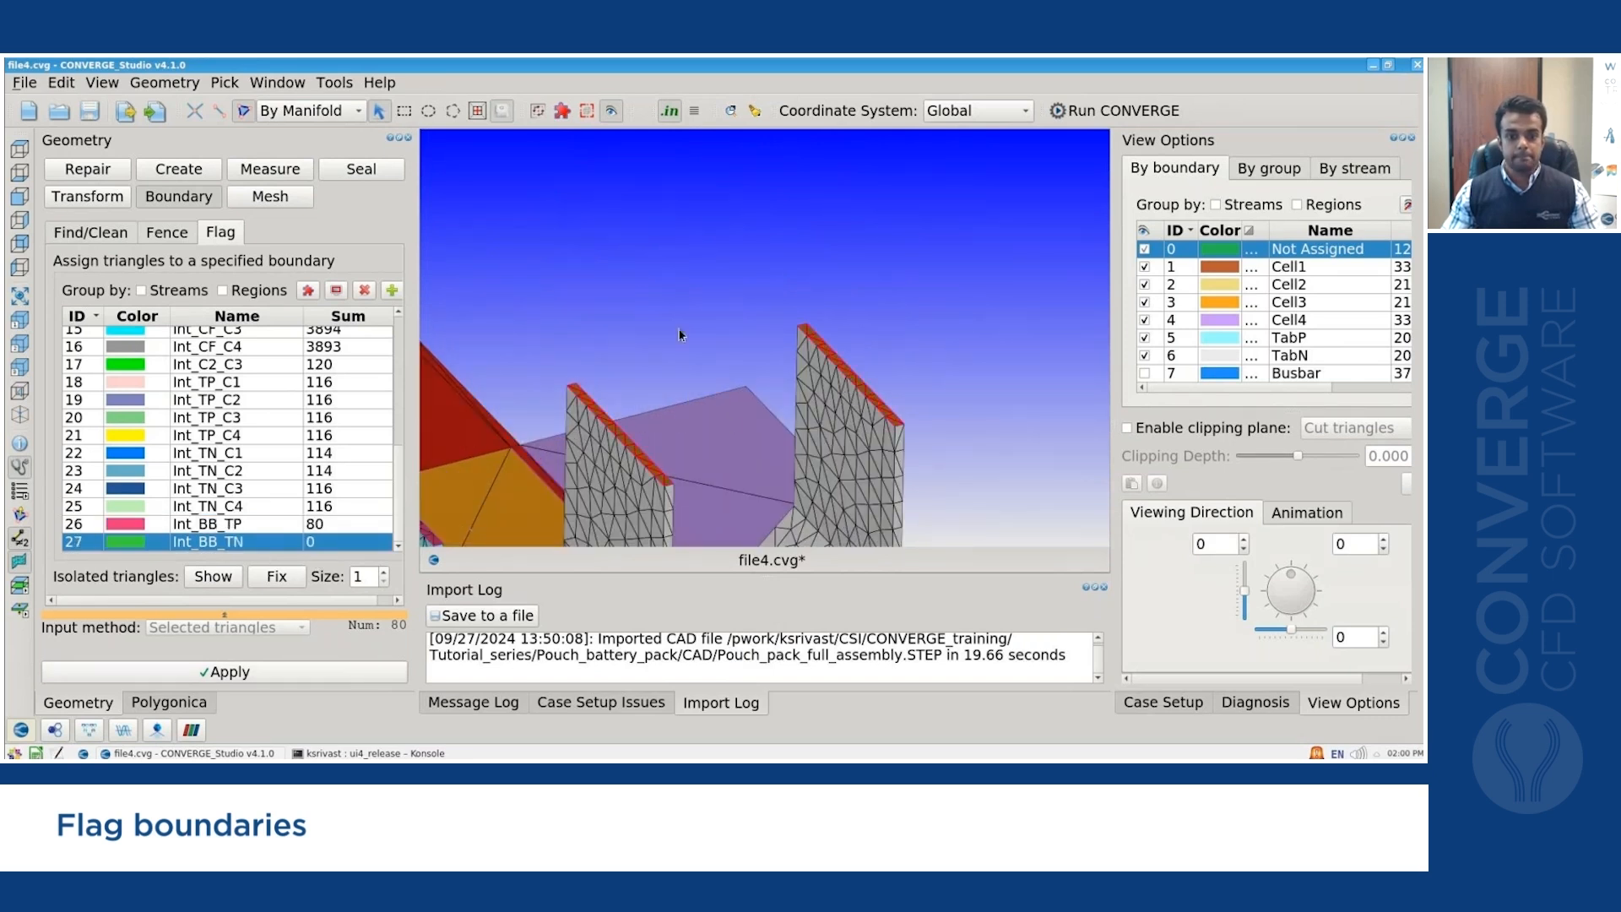
Show Busbar again and hide its middle connecting piece to expose the unassigned triangles where the busbar pieces meet.
{"action": "left_click_drag", "start_coordinate": [681, 334], "coordinate": [680, 309]}
{"action": "scroll", "coordinate": [681, 310], "scroll_direction": "down", "scroll_amount": 10}
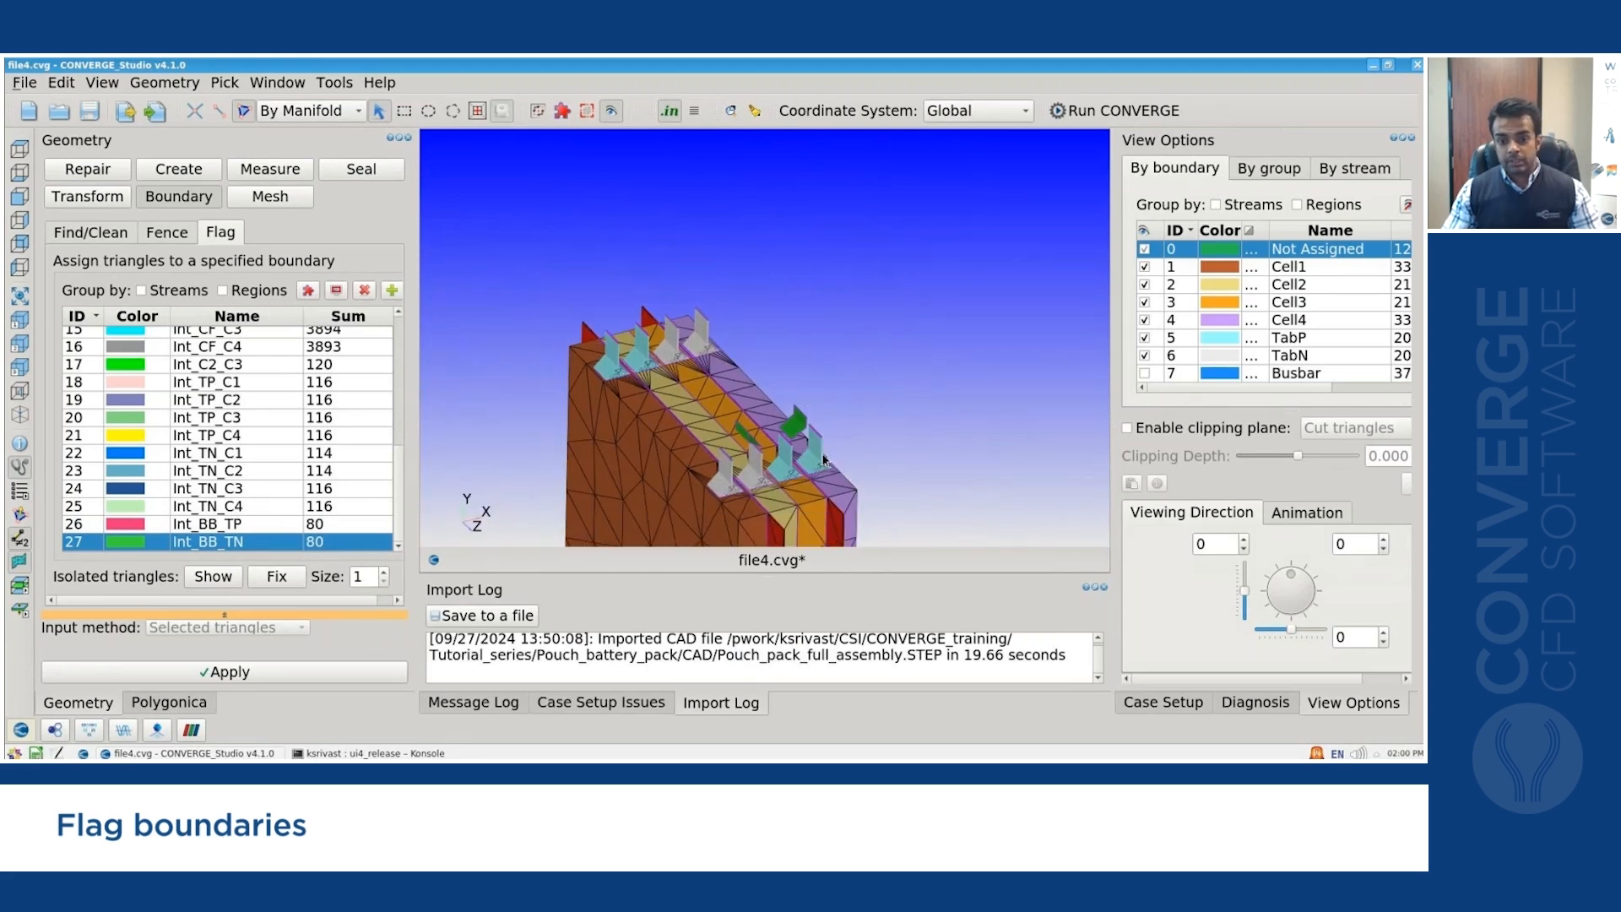
{"action": "scroll", "coordinate": [827, 417], "scroll_direction": "up", "scroll_amount": 1}
{"action": "scroll", "coordinate": [794, 422], "scroll_direction": "up", "scroll_amount": 1}
{"action": "scroll", "coordinate": [746, 388], "scroll_direction": "up", "scroll_amount": 3}
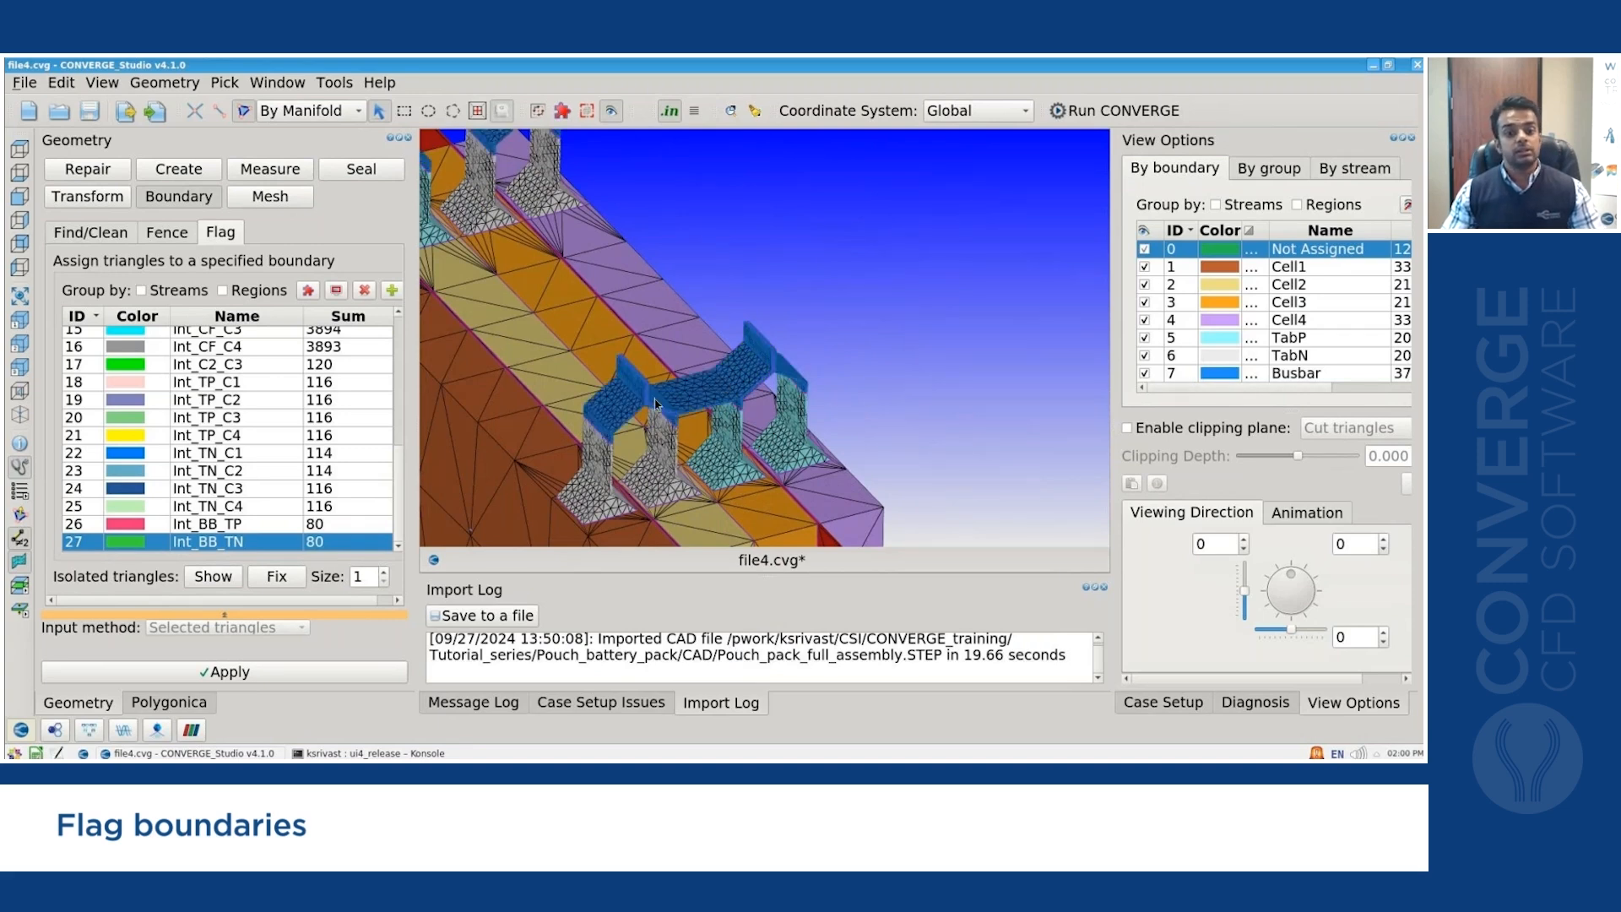
{"action": "scroll", "coordinate": [644, 400], "scroll_direction": "up", "scroll_amount": 5}
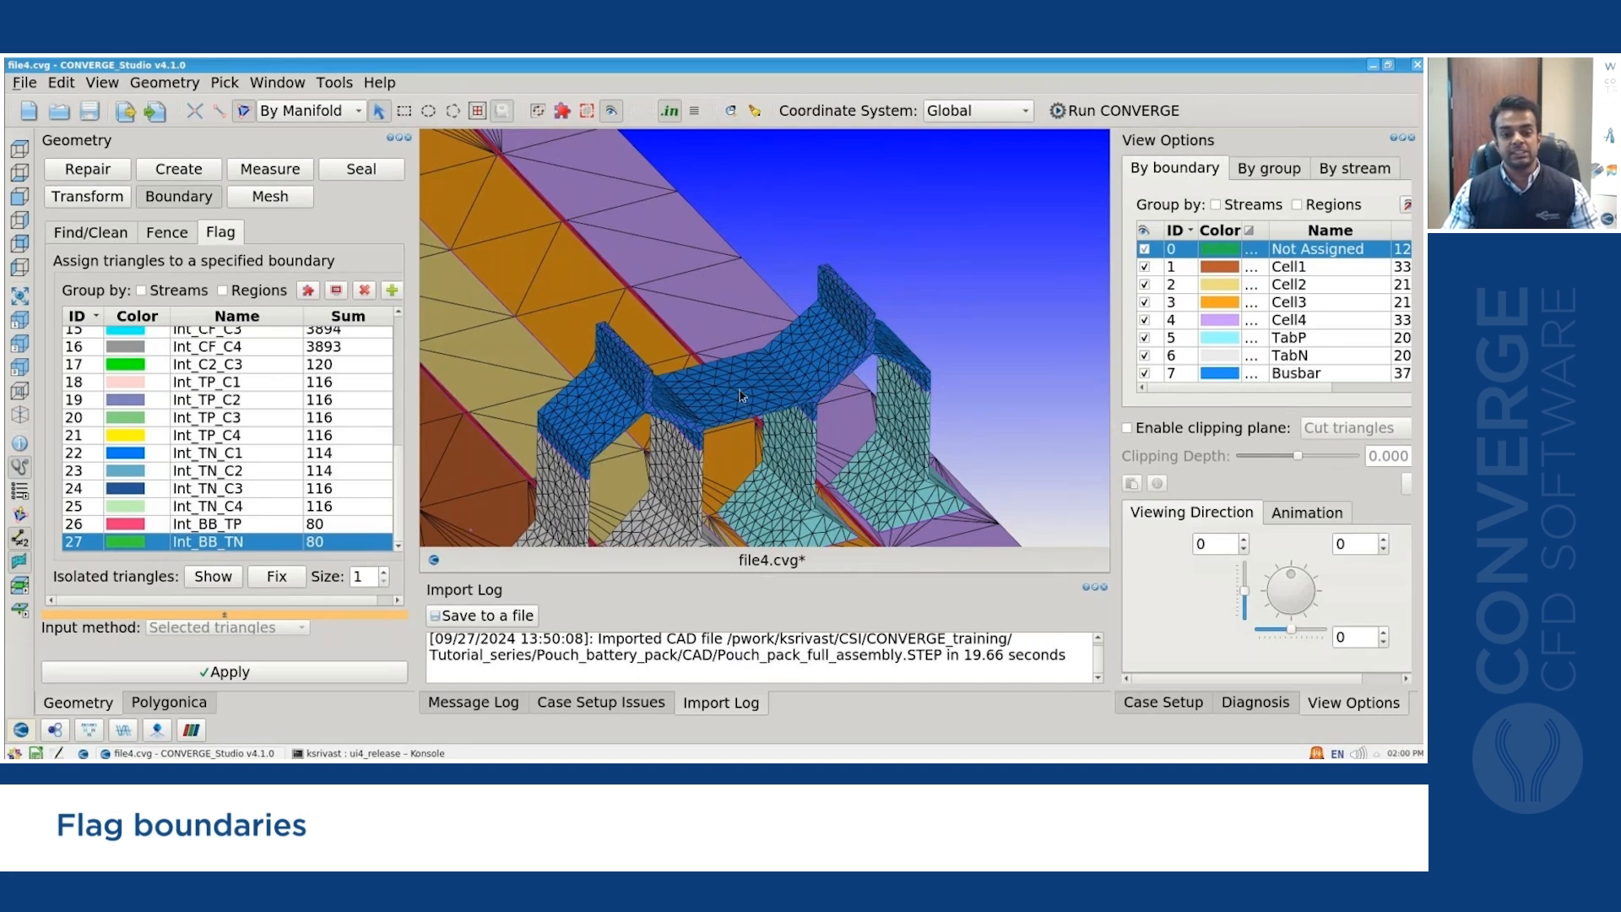
{"action": "scroll", "coordinate": [691, 415], "scroll_direction": "up", "scroll_amount": 3}
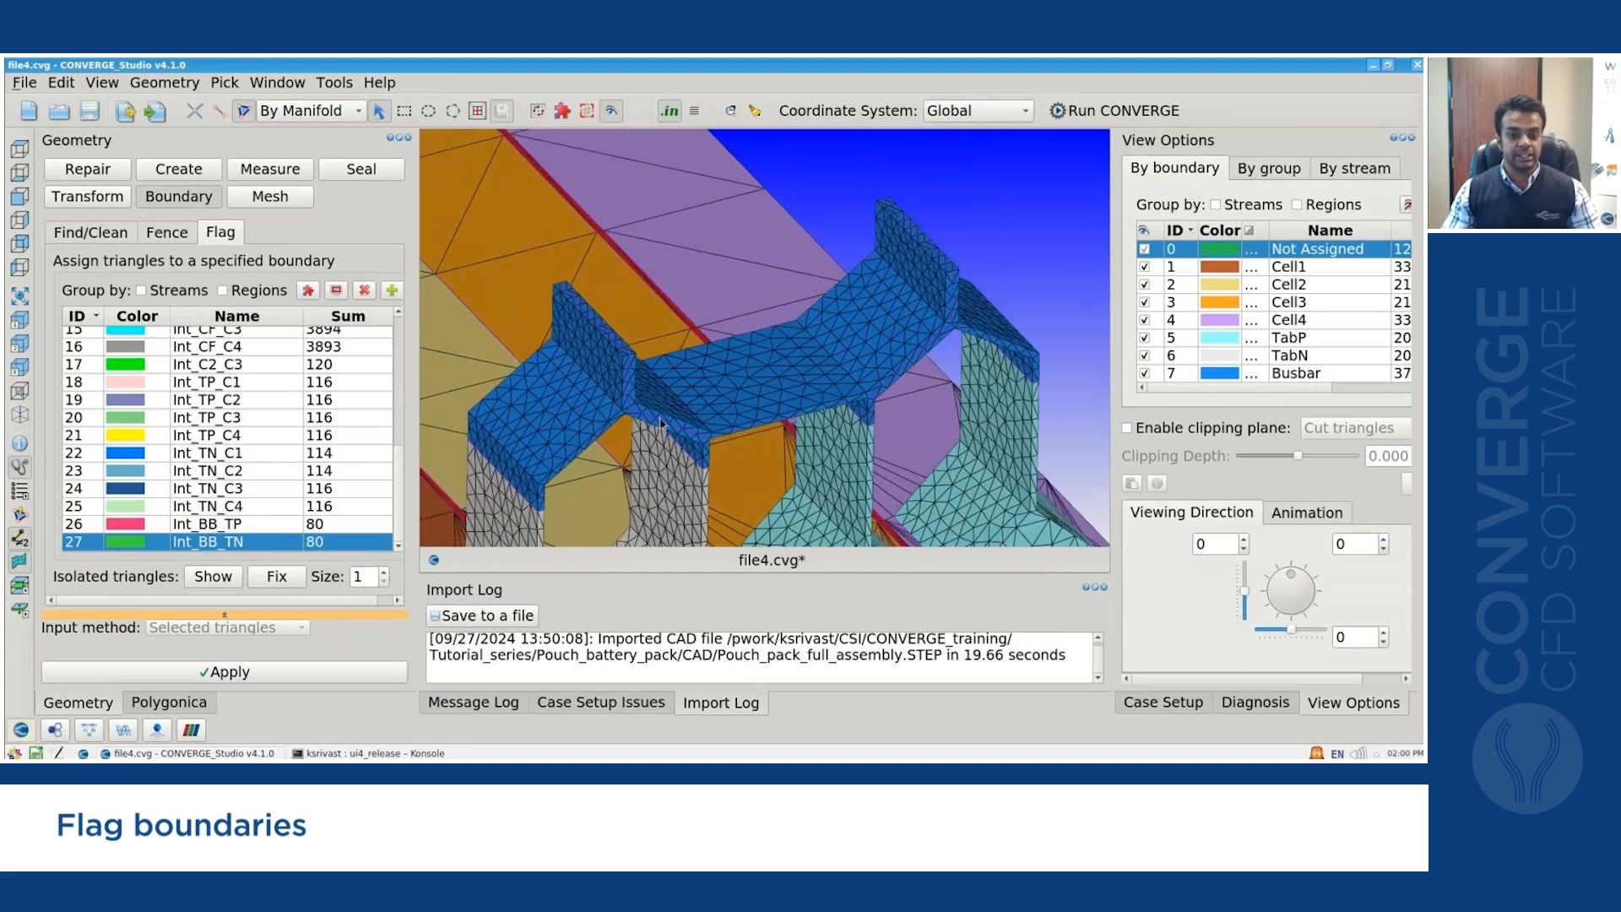
{"action": "left_click", "coordinate": [697, 391]}
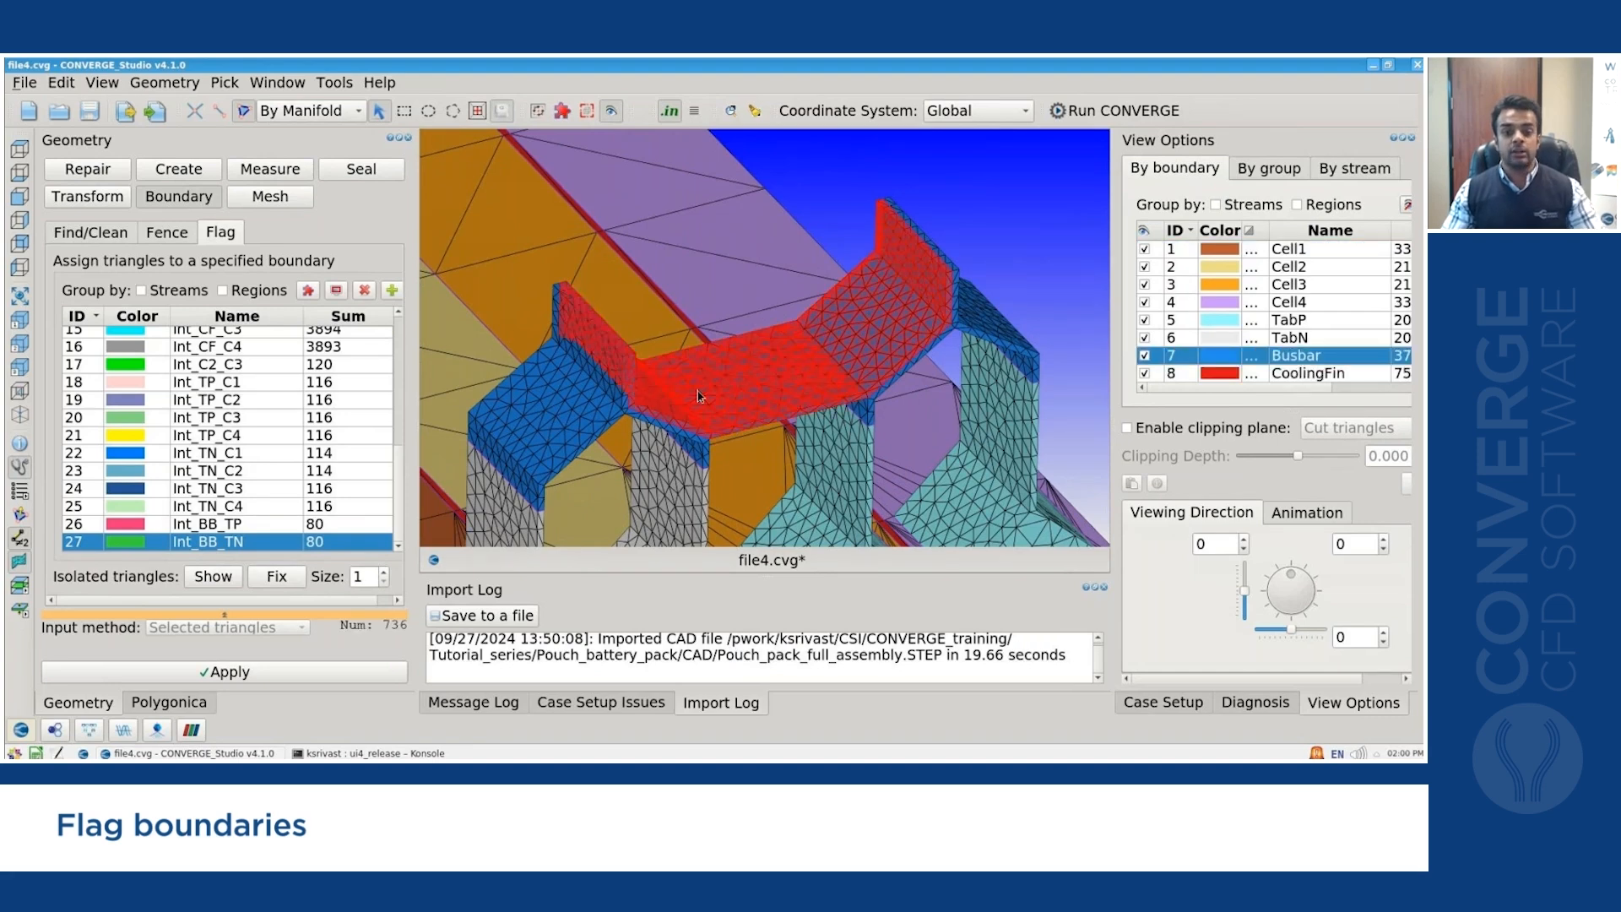
{"action": "key", "text": "h"}
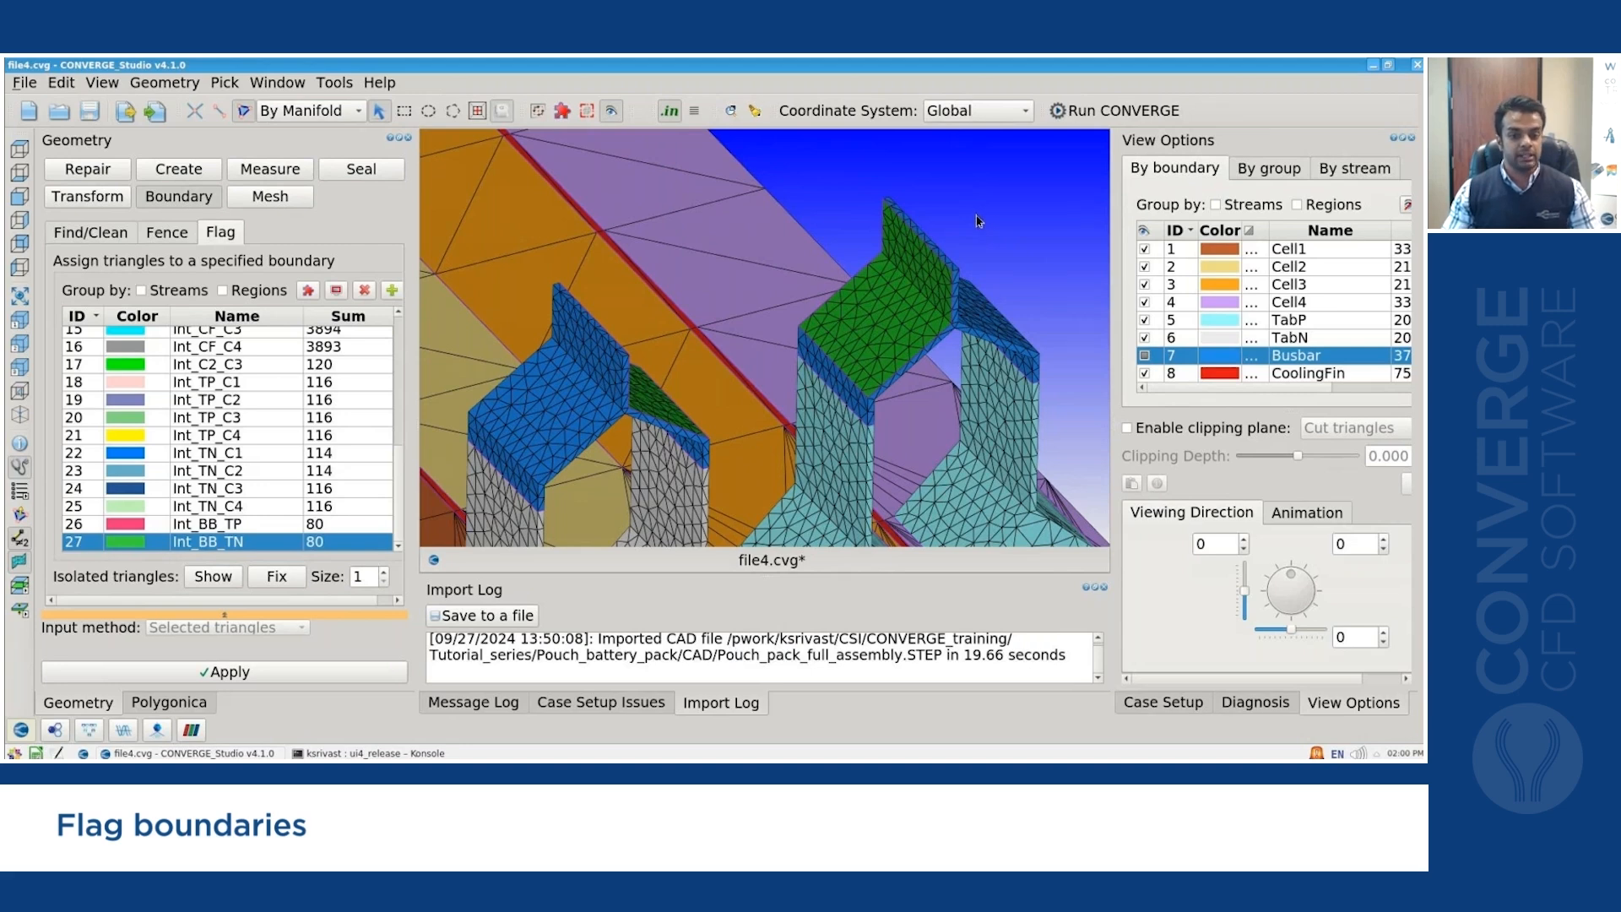
{"action": "scroll", "coordinate": [978, 221], "scroll_direction": "down", "scroll_amount": 5}
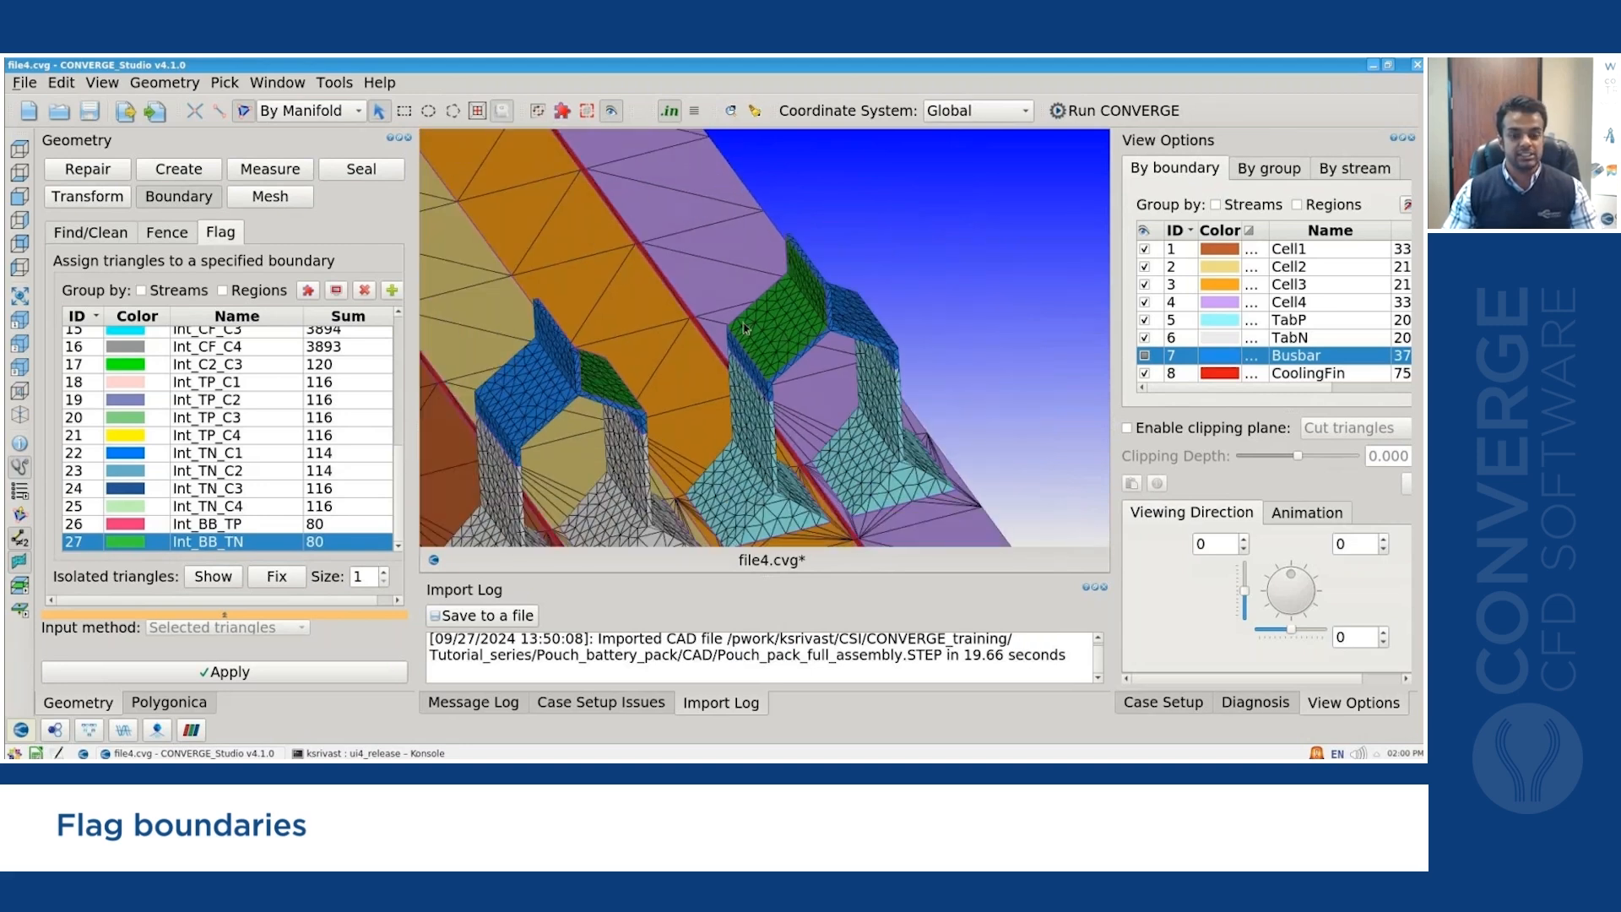
{"action": "scroll", "coordinate": [584, 387], "scroll_direction": "down", "scroll_amount": 2}
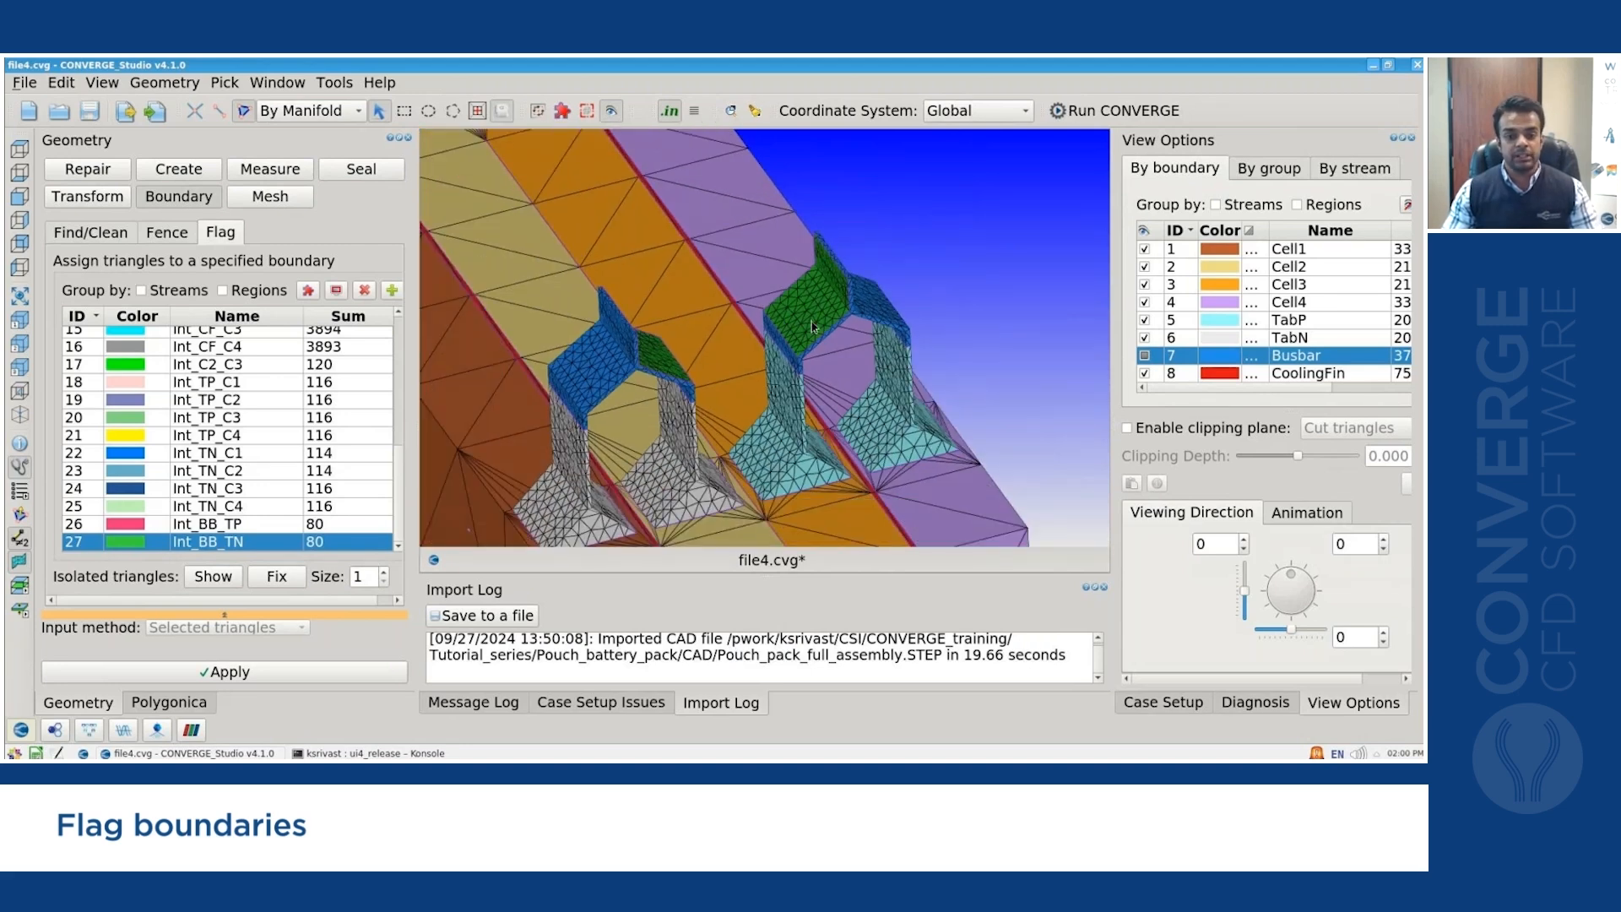
Delete the two patches of unassigned triangles between the busbar pieces and show the complete Busbar boundary again.
{"action": "left_click", "coordinate": [91, 171]}
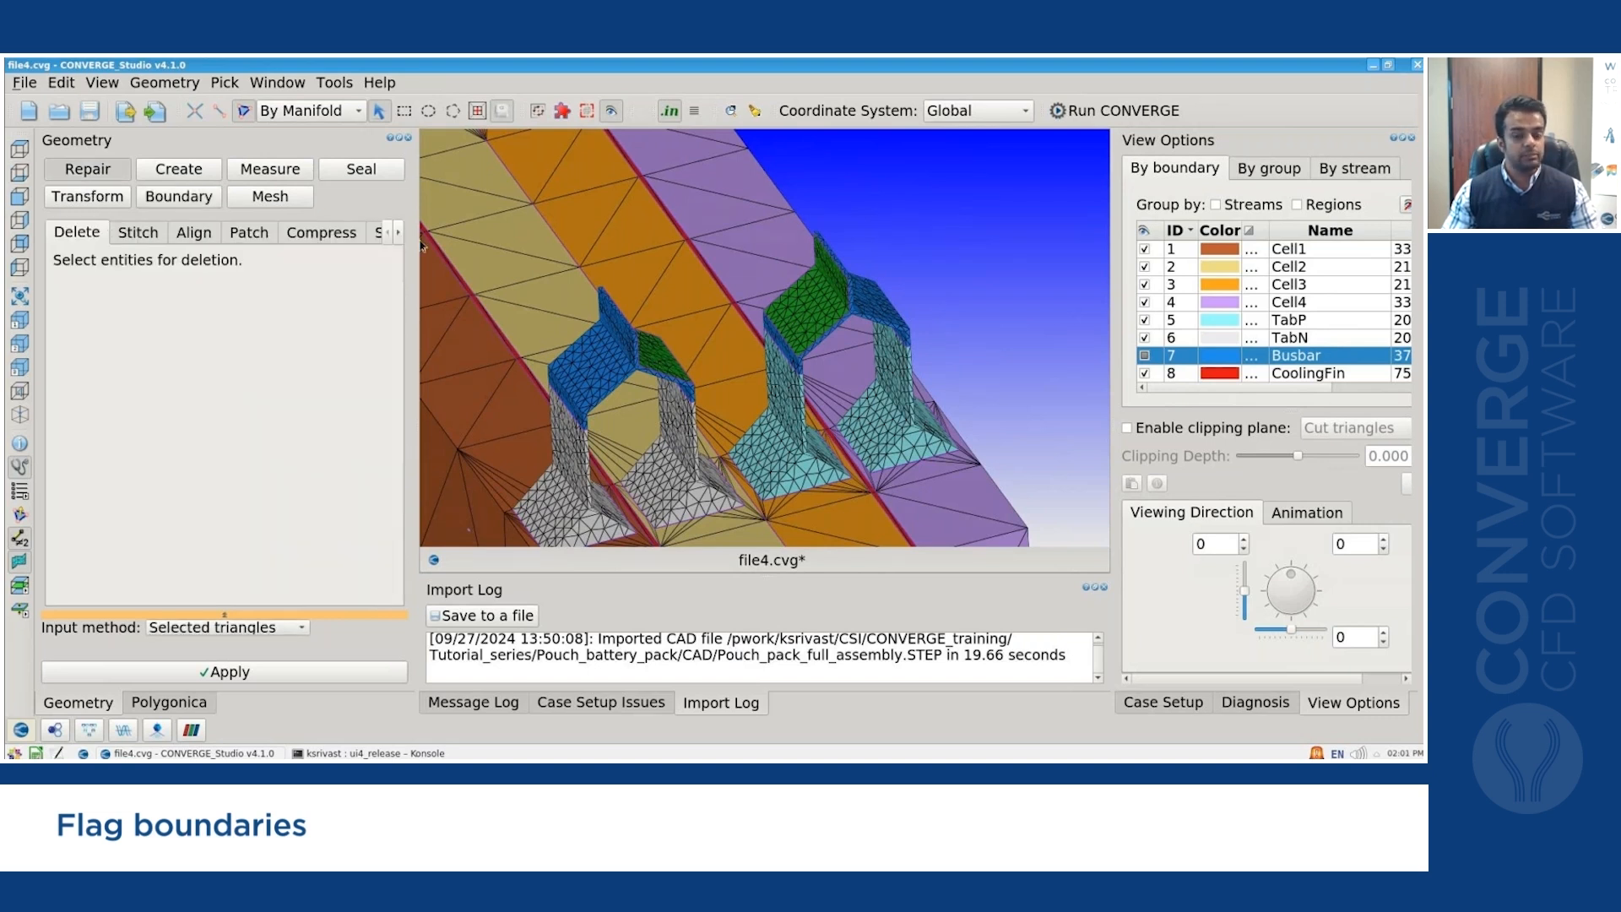
{"action": "left_click", "coordinate": [802, 318]}
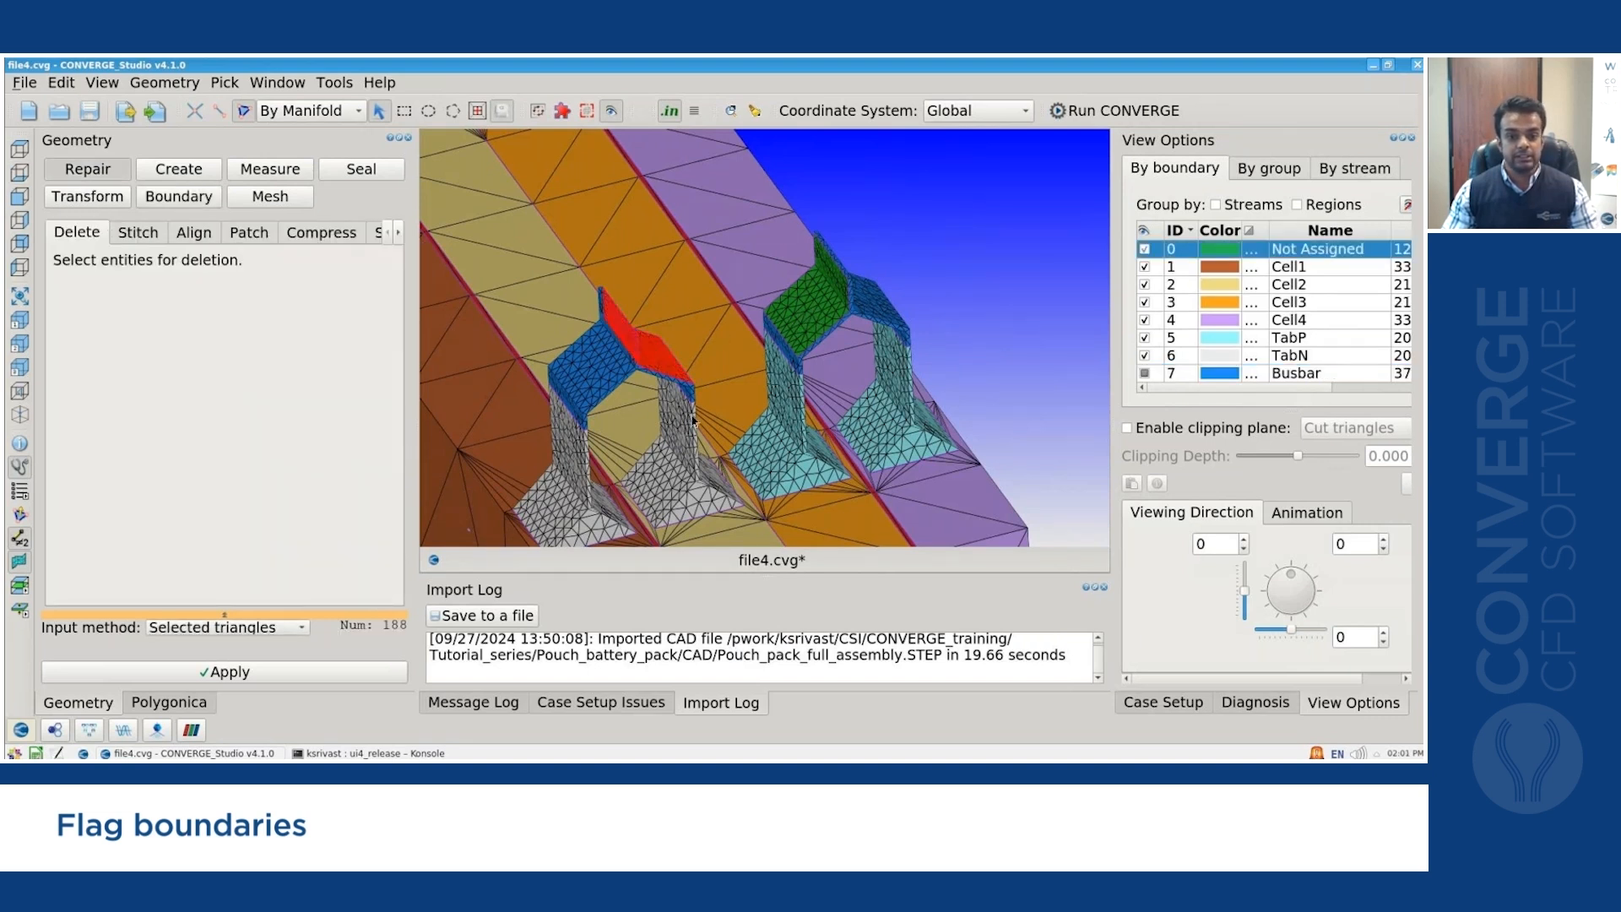
{"action": "left_click", "coordinate": [320, 676]}
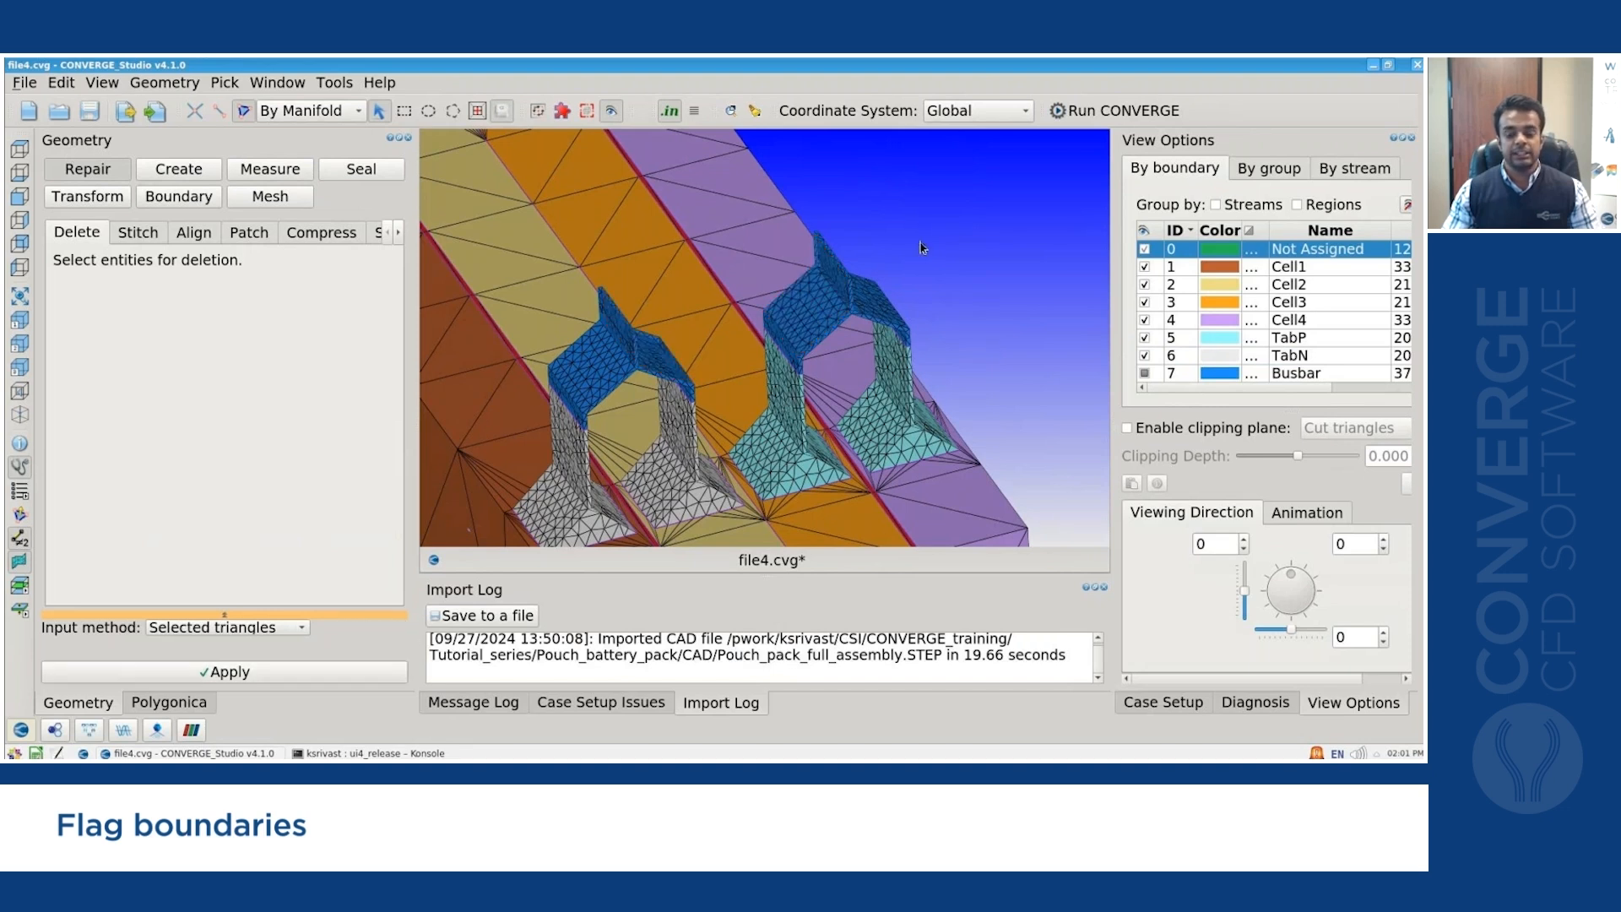
{"action": "left_click", "coordinate": [1145, 374]}
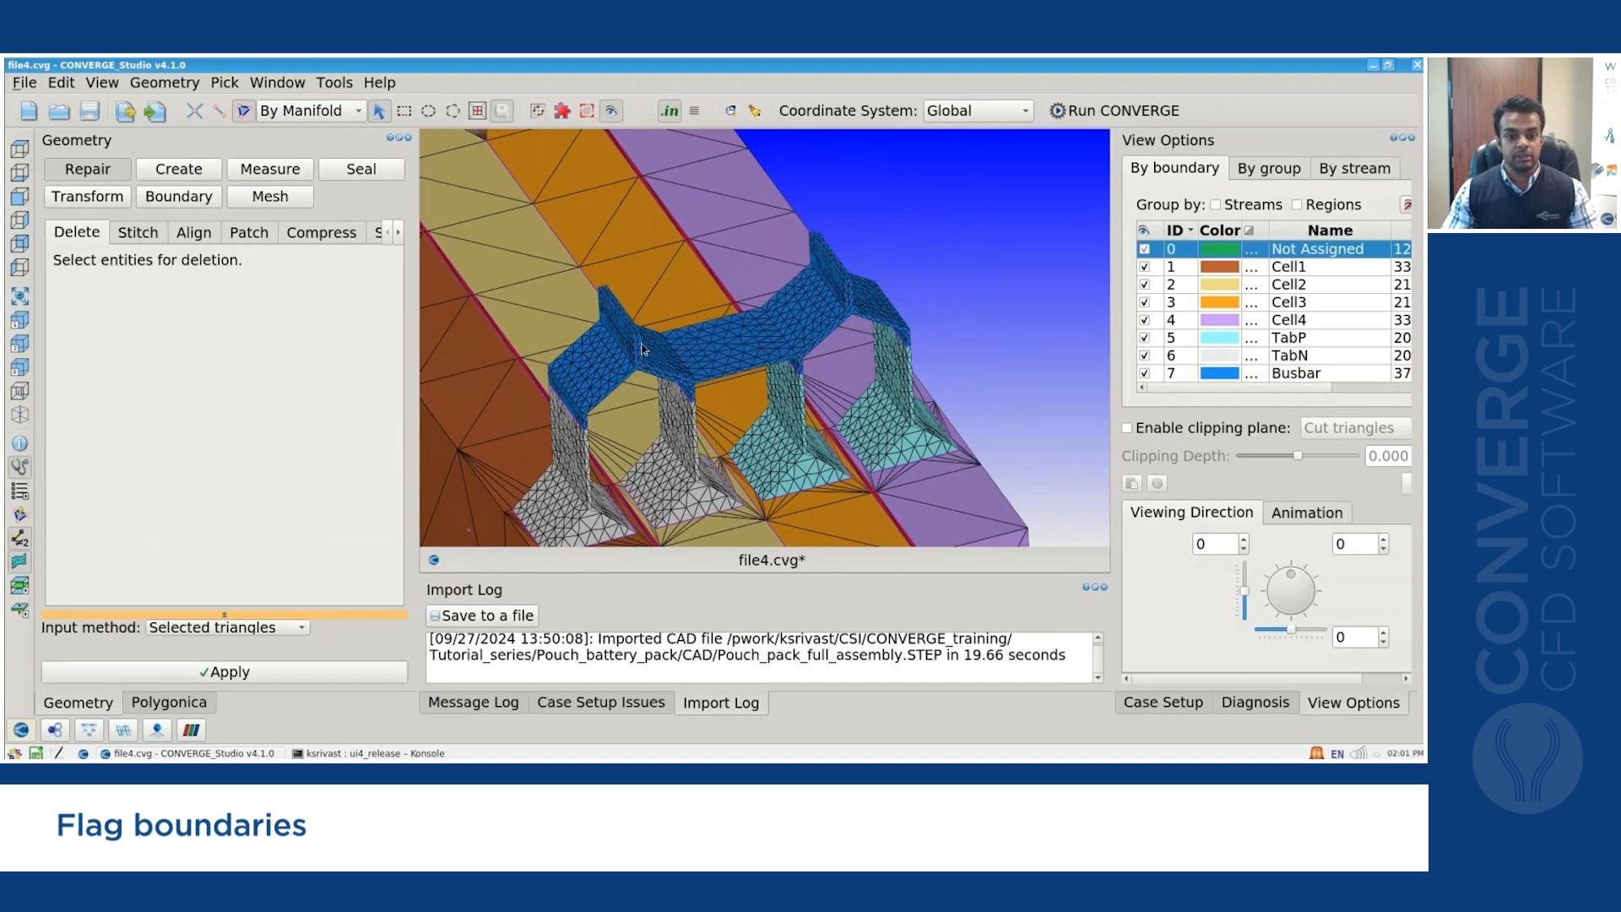
{"action": "scroll", "coordinate": [944, 266], "scroll_direction": "down", "scroll_amount": 4}
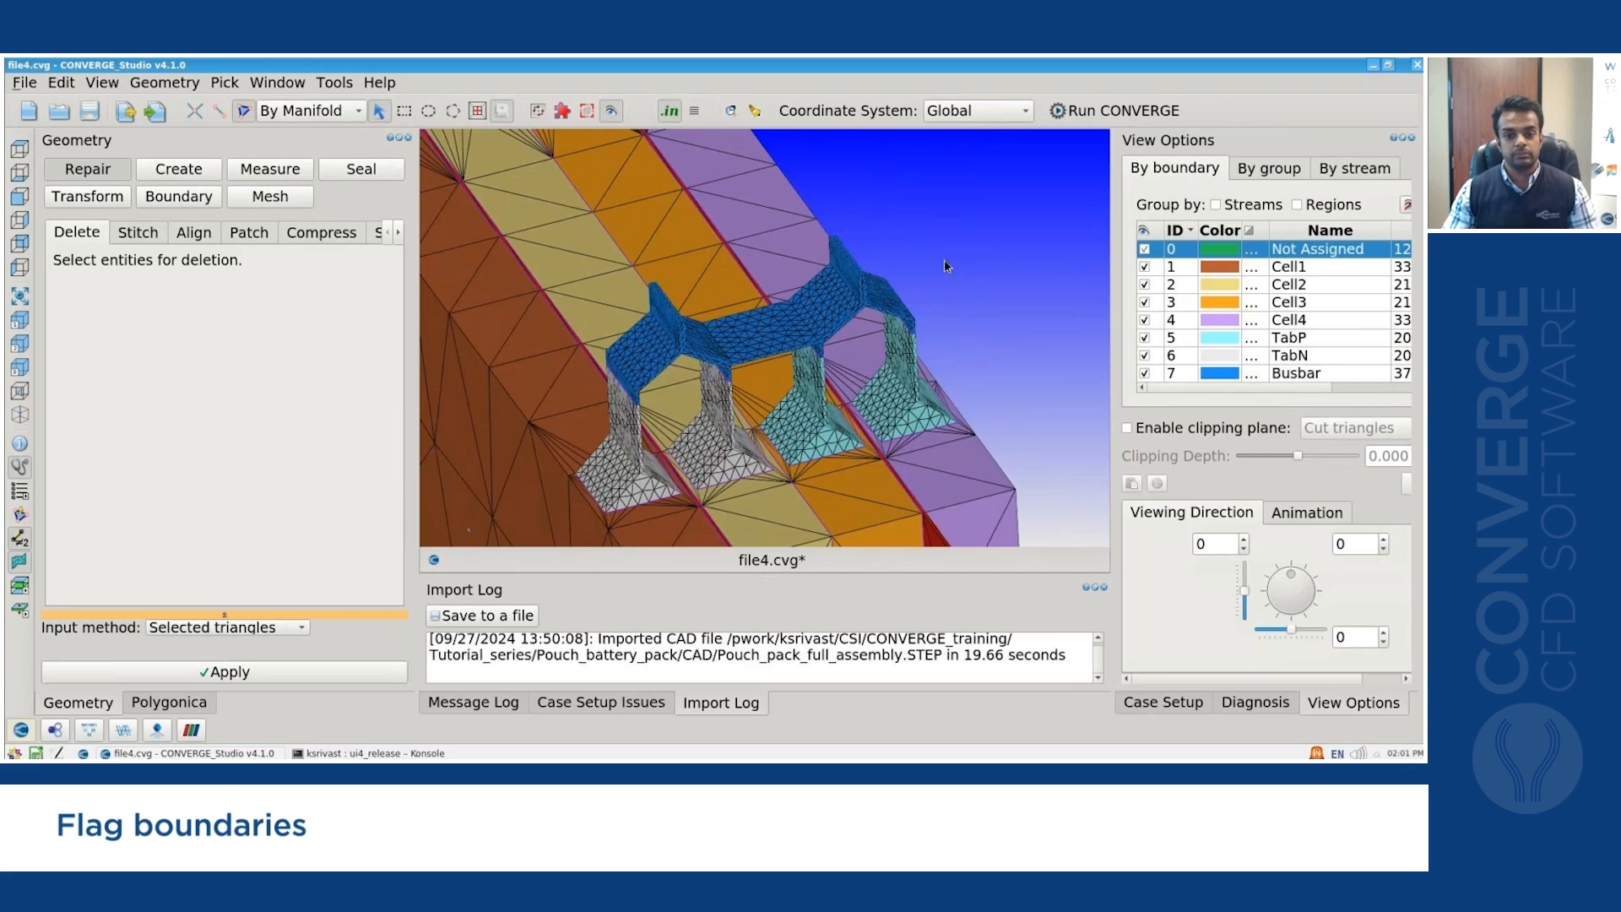
{"action": "scroll", "coordinate": [946, 266], "scroll_direction": "down", "scroll_amount": 4}
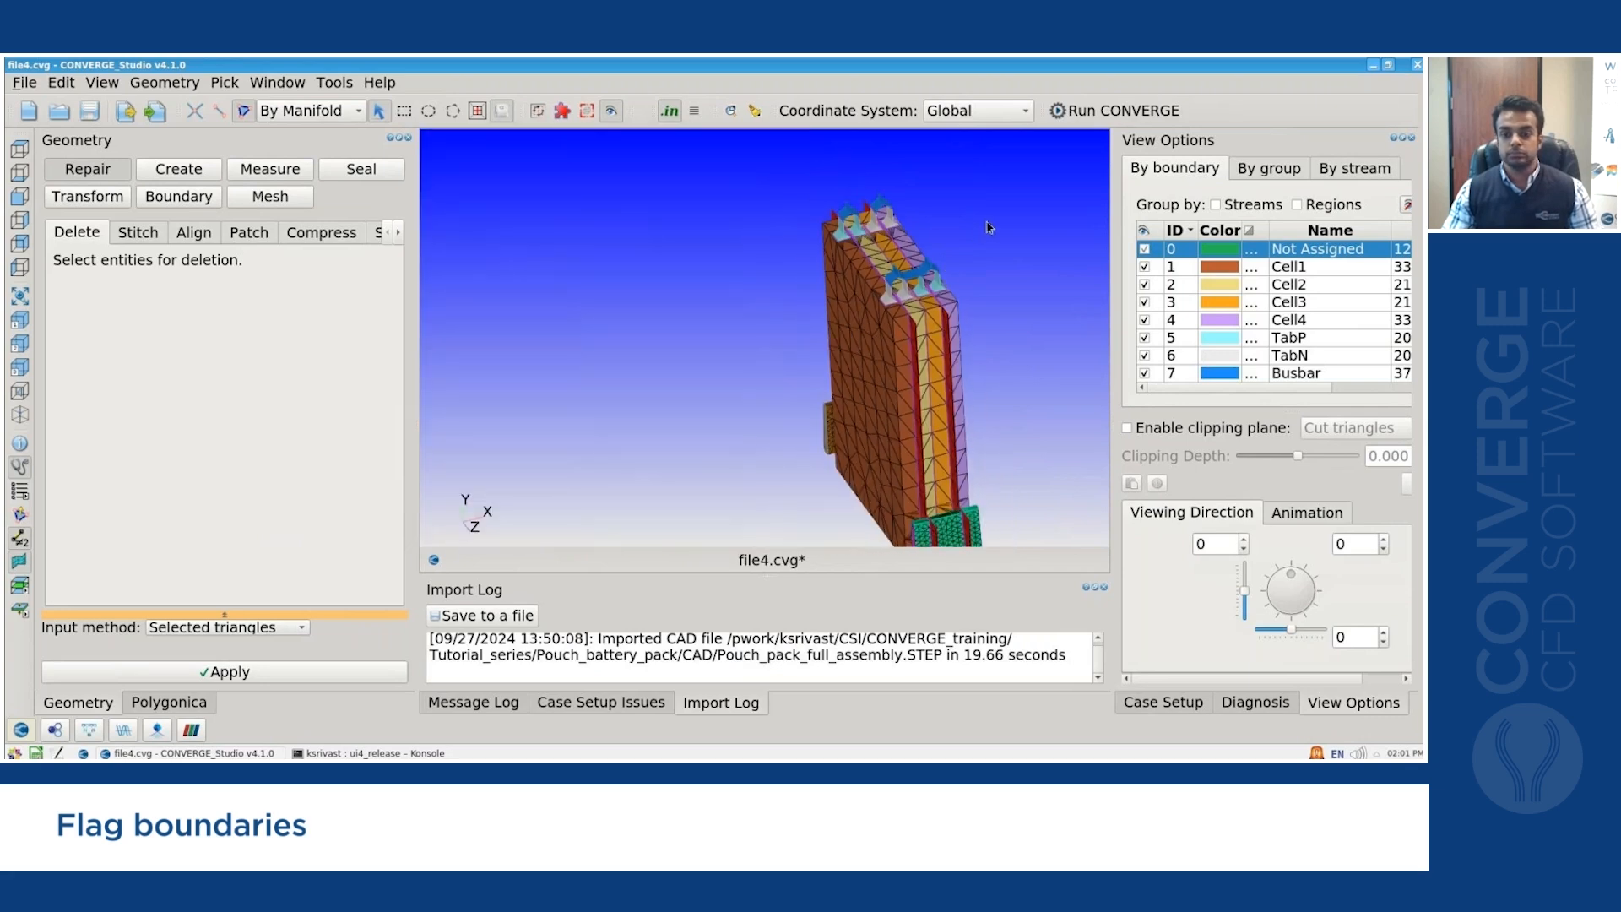
Enlarge the boundary list area and show only the Not Assigned triangles, hiding all flagged boundaries.
{"action": "scroll", "coordinate": [988, 226], "scroll_direction": "up", "scroll_amount": 2}
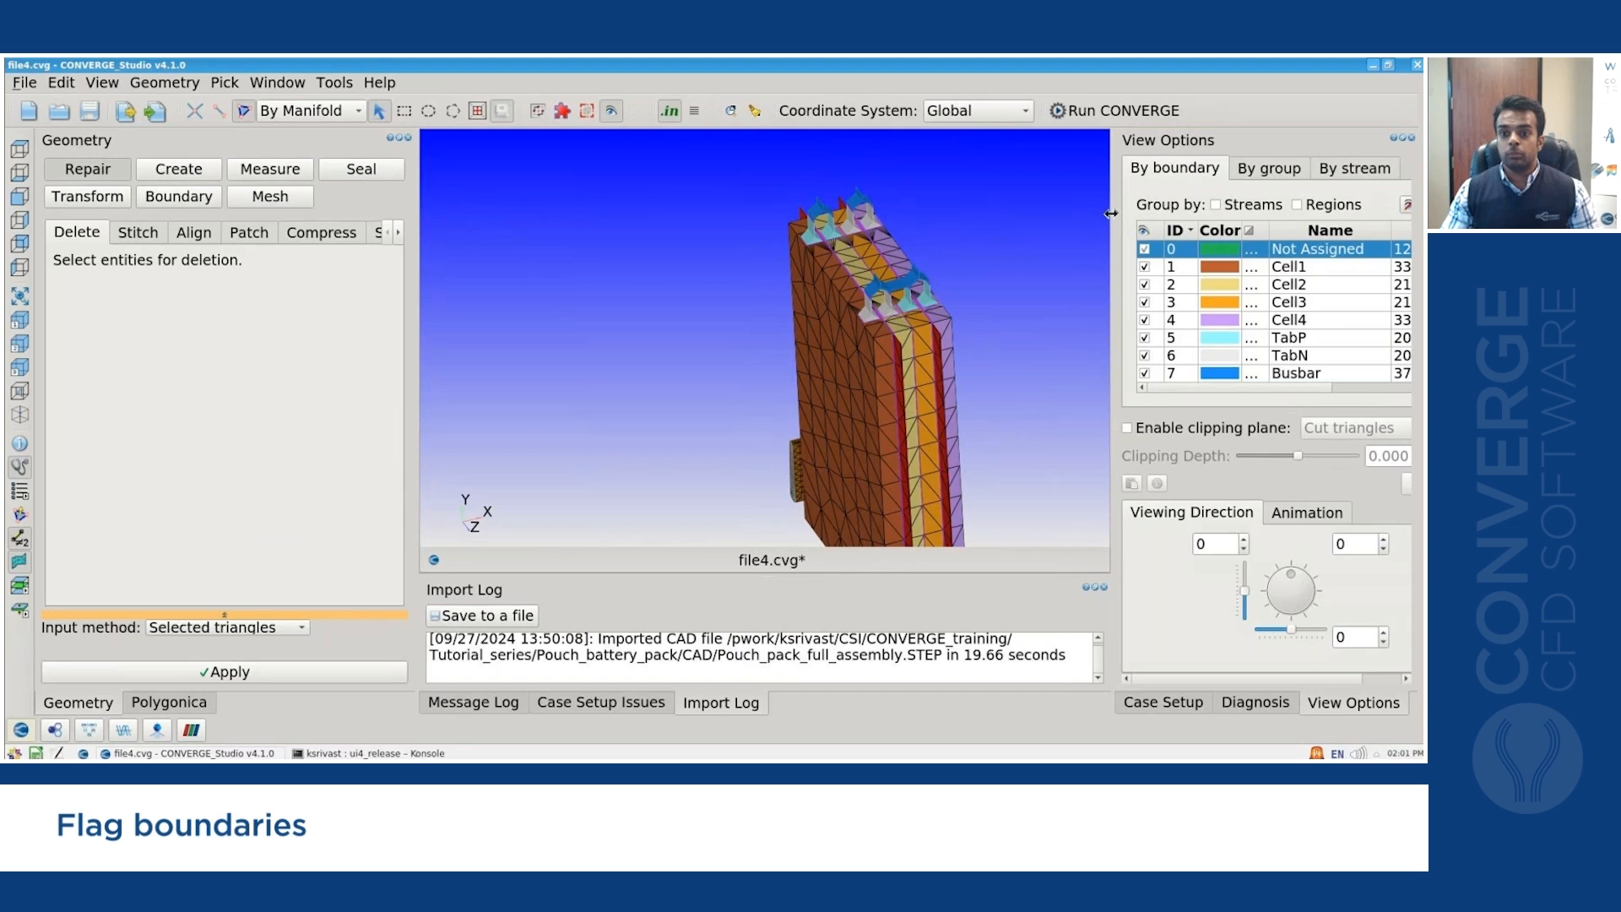
{"action": "left_click_drag", "start_coordinate": [1110, 213], "coordinate": [1053, 216]}
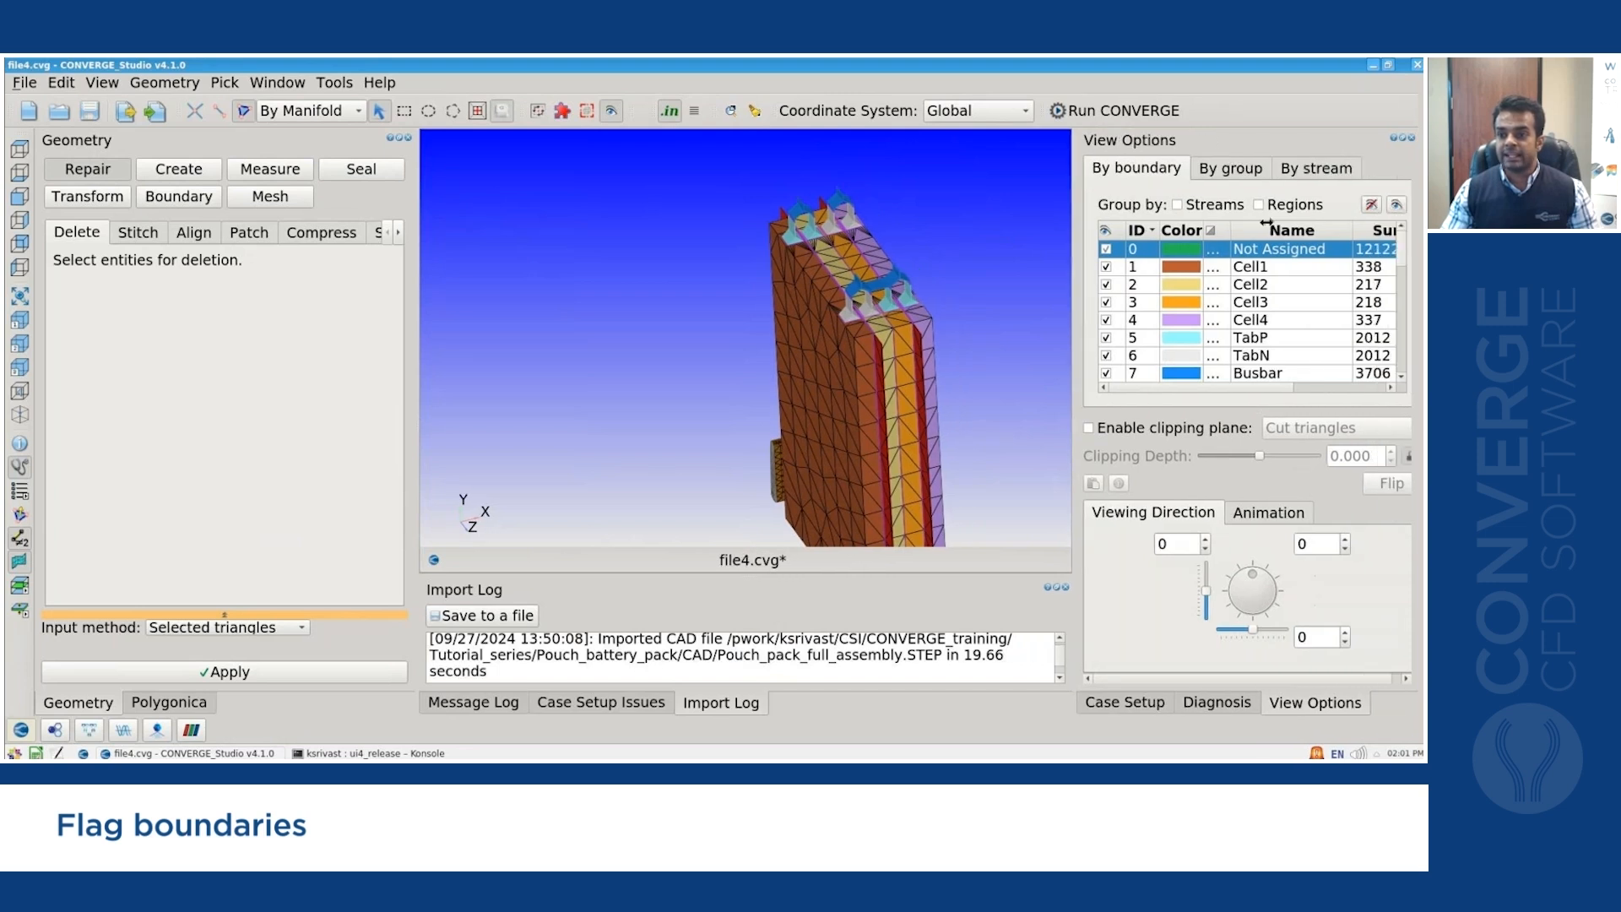
{"action": "left_click", "coordinate": [1361, 208]}
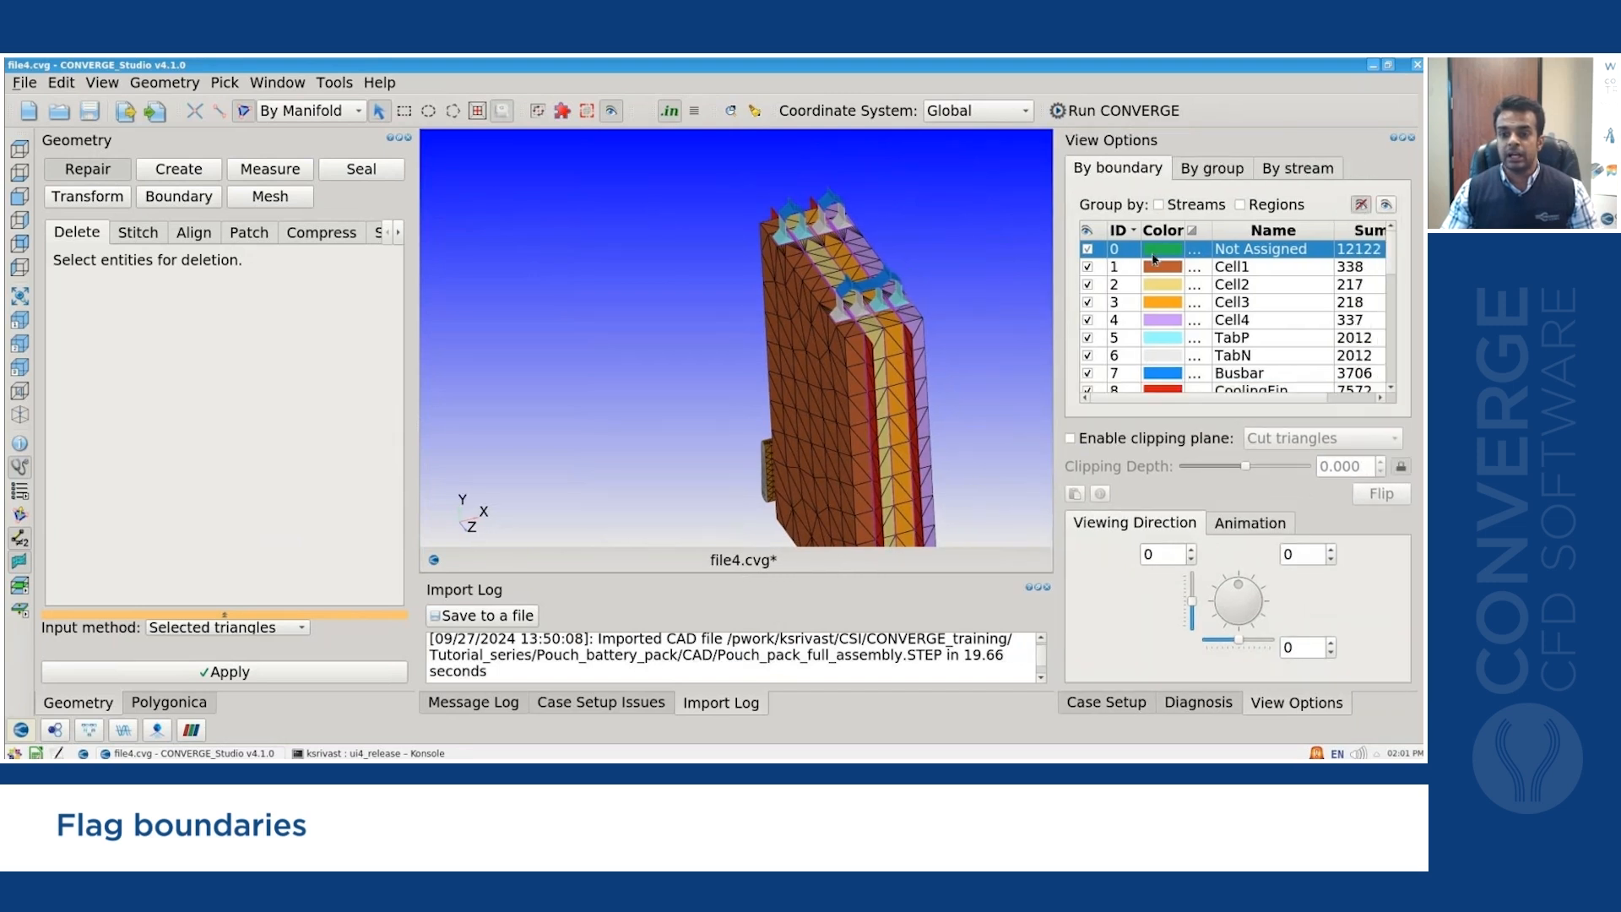
{"action": "left_click", "coordinate": [1087, 249]}
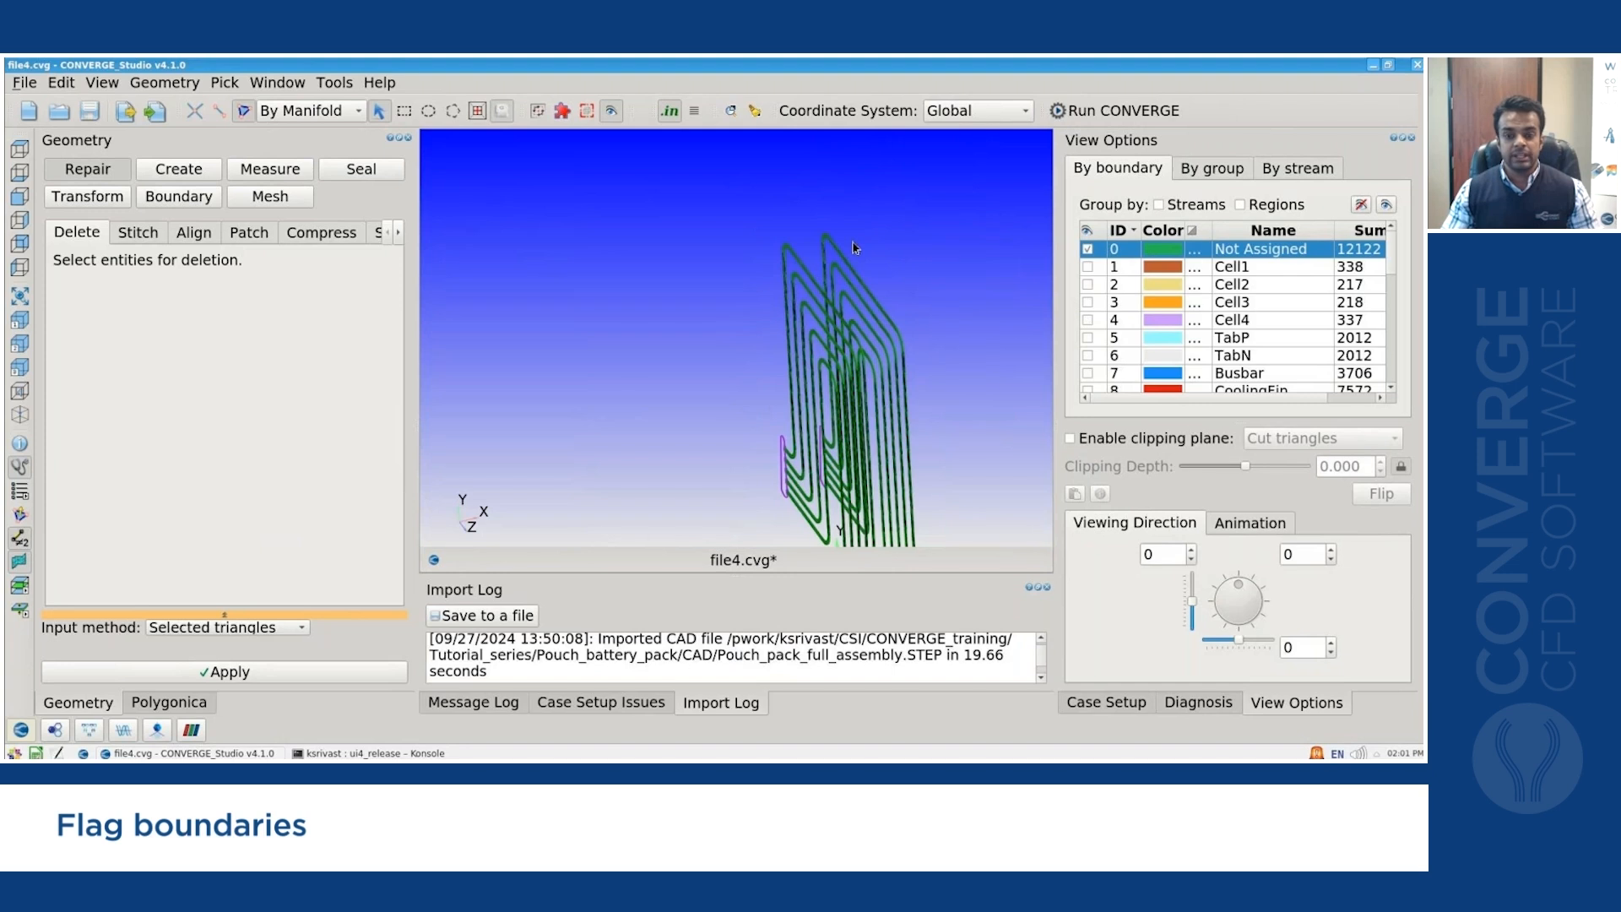
Examine the remaining unassigned triangles along the coolant tubes and where the cooling fins meet the coolant pipes.
{"action": "scroll", "coordinate": [885, 249], "scroll_direction": "down", "scroll_amount": 5}
{"action": "left_click_drag", "start_coordinate": [905, 243], "coordinate": [914, 336]}
{"action": "scroll", "coordinate": [912, 401], "scroll_direction": "up", "scroll_amount": 5}
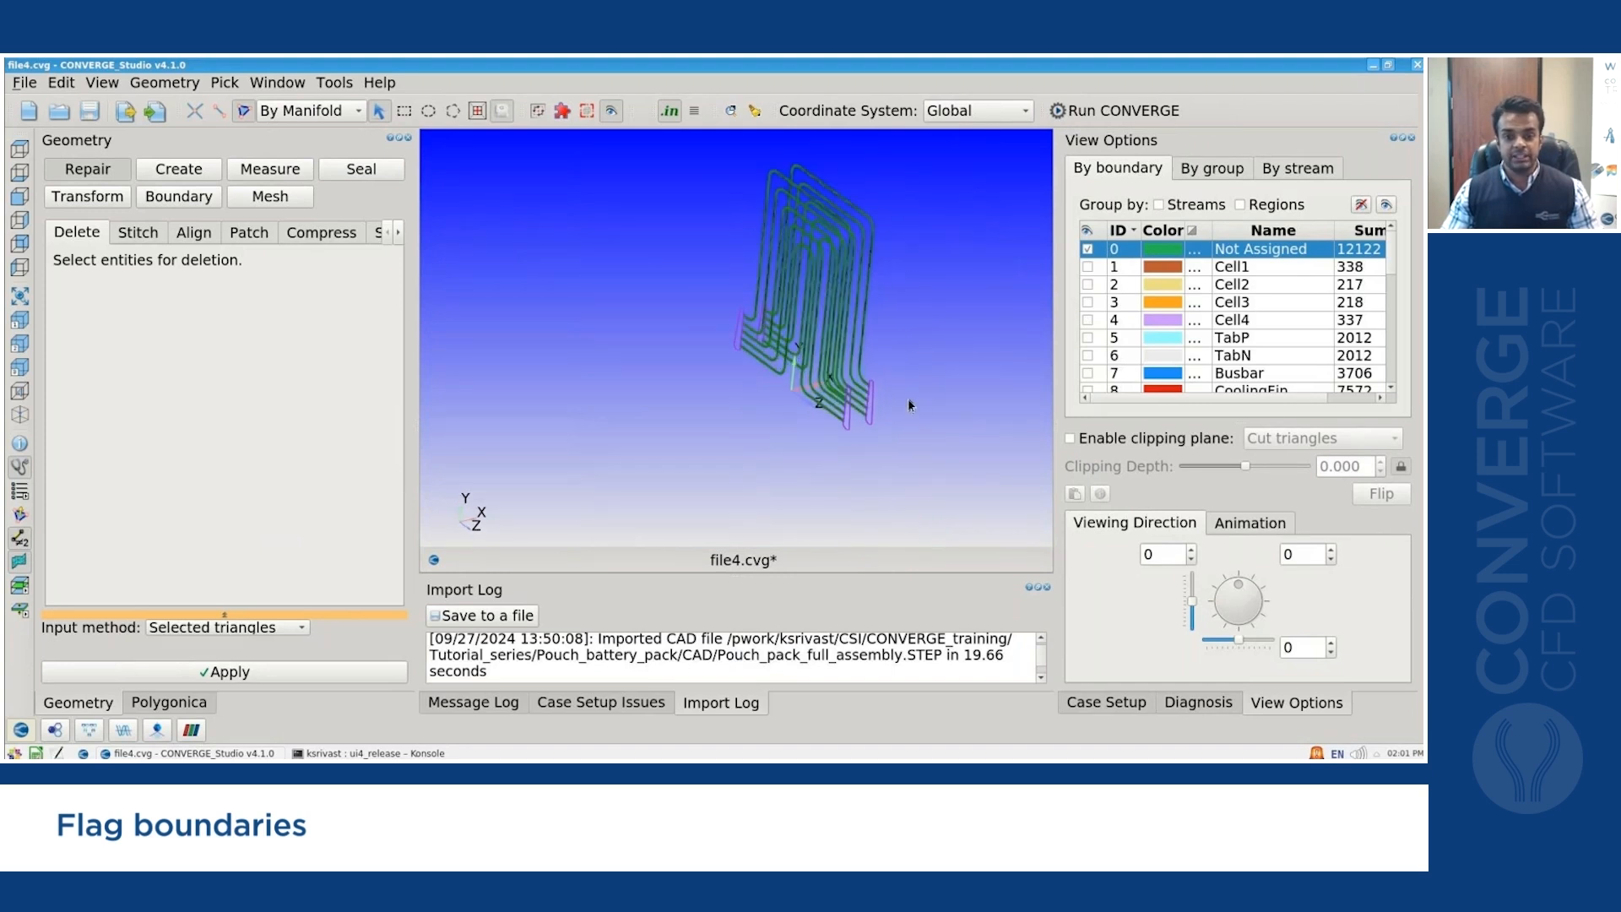
{"action": "scroll", "coordinate": [884, 378], "scroll_direction": "down", "scroll_amount": 3}
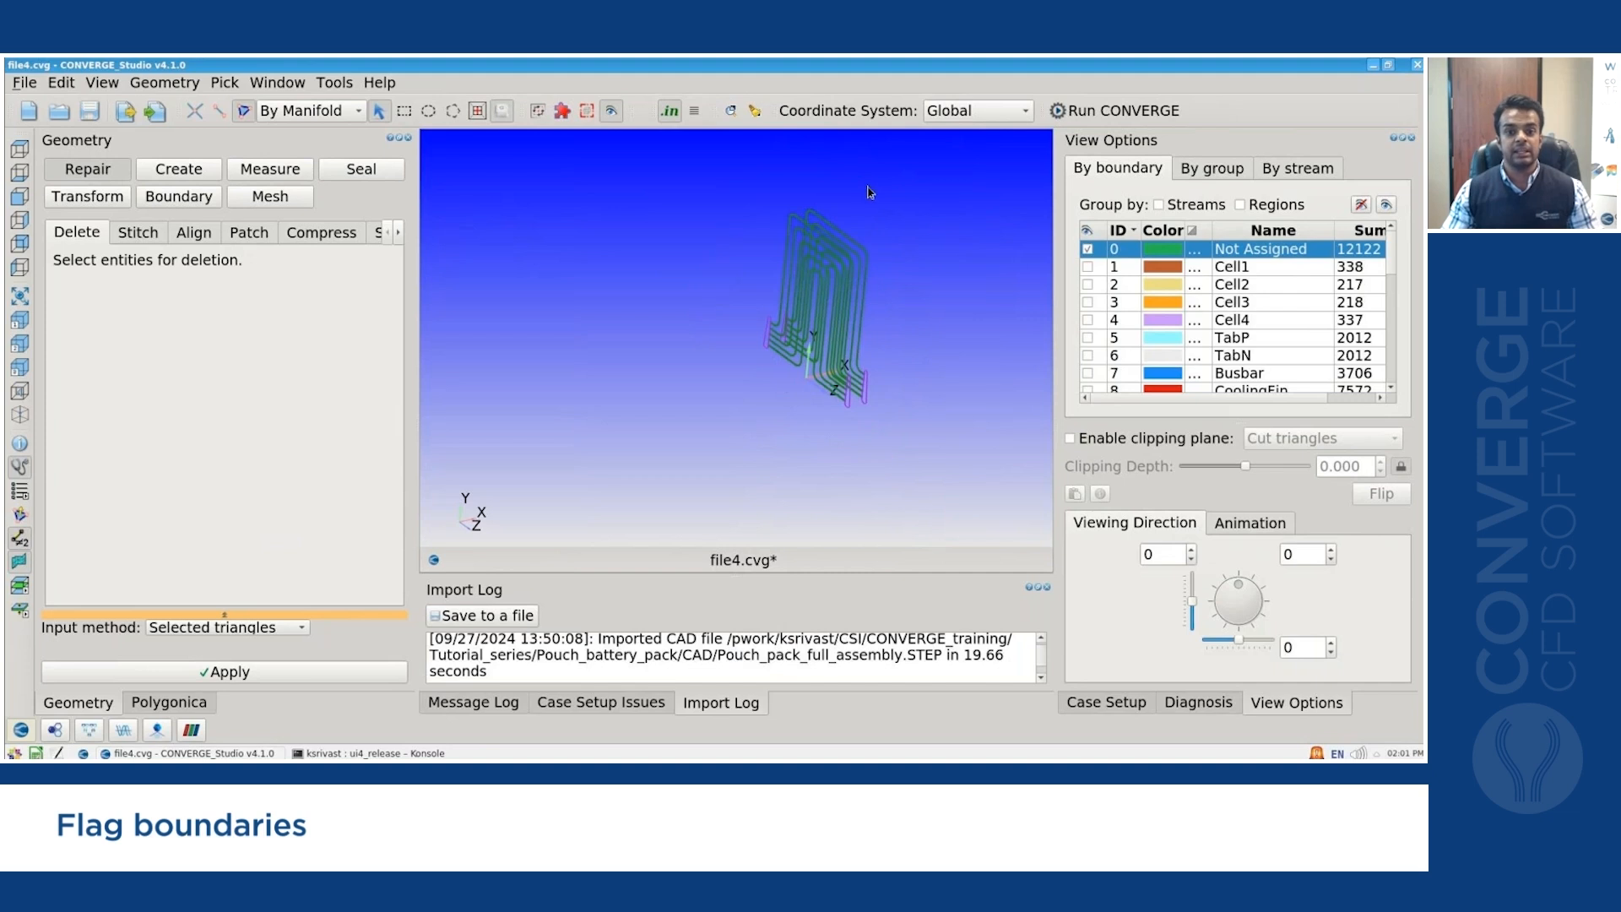
{"action": "scroll", "coordinate": [851, 249], "scroll_direction": "up", "scroll_amount": 3}
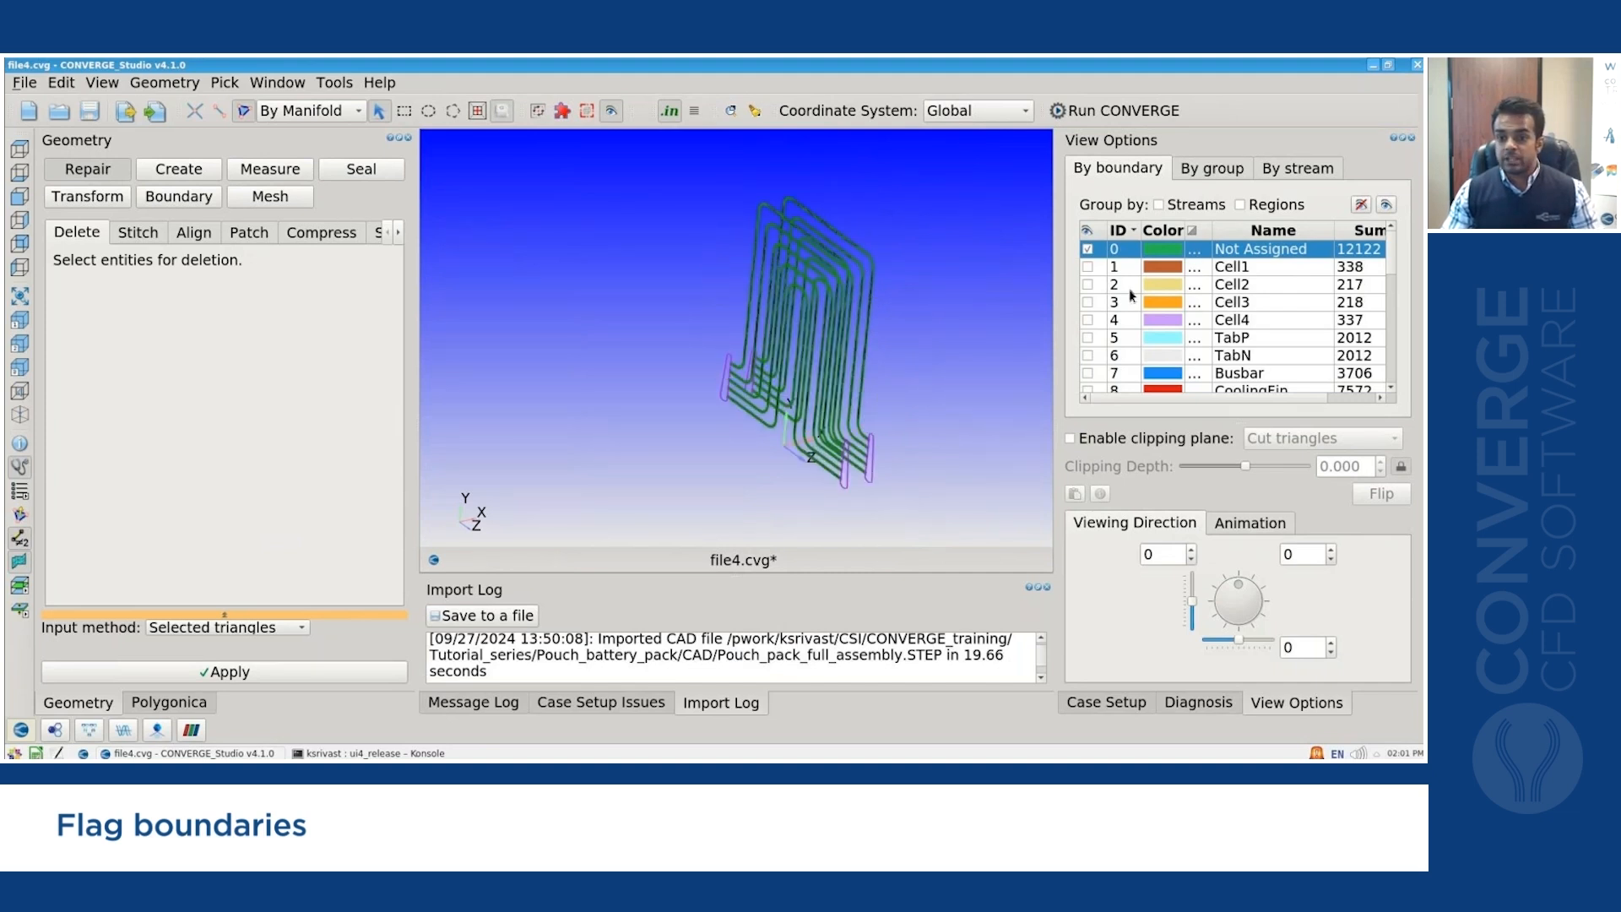
{"action": "scroll", "coordinate": [1186, 325], "scroll_direction": "down", "scroll_amount": 2}
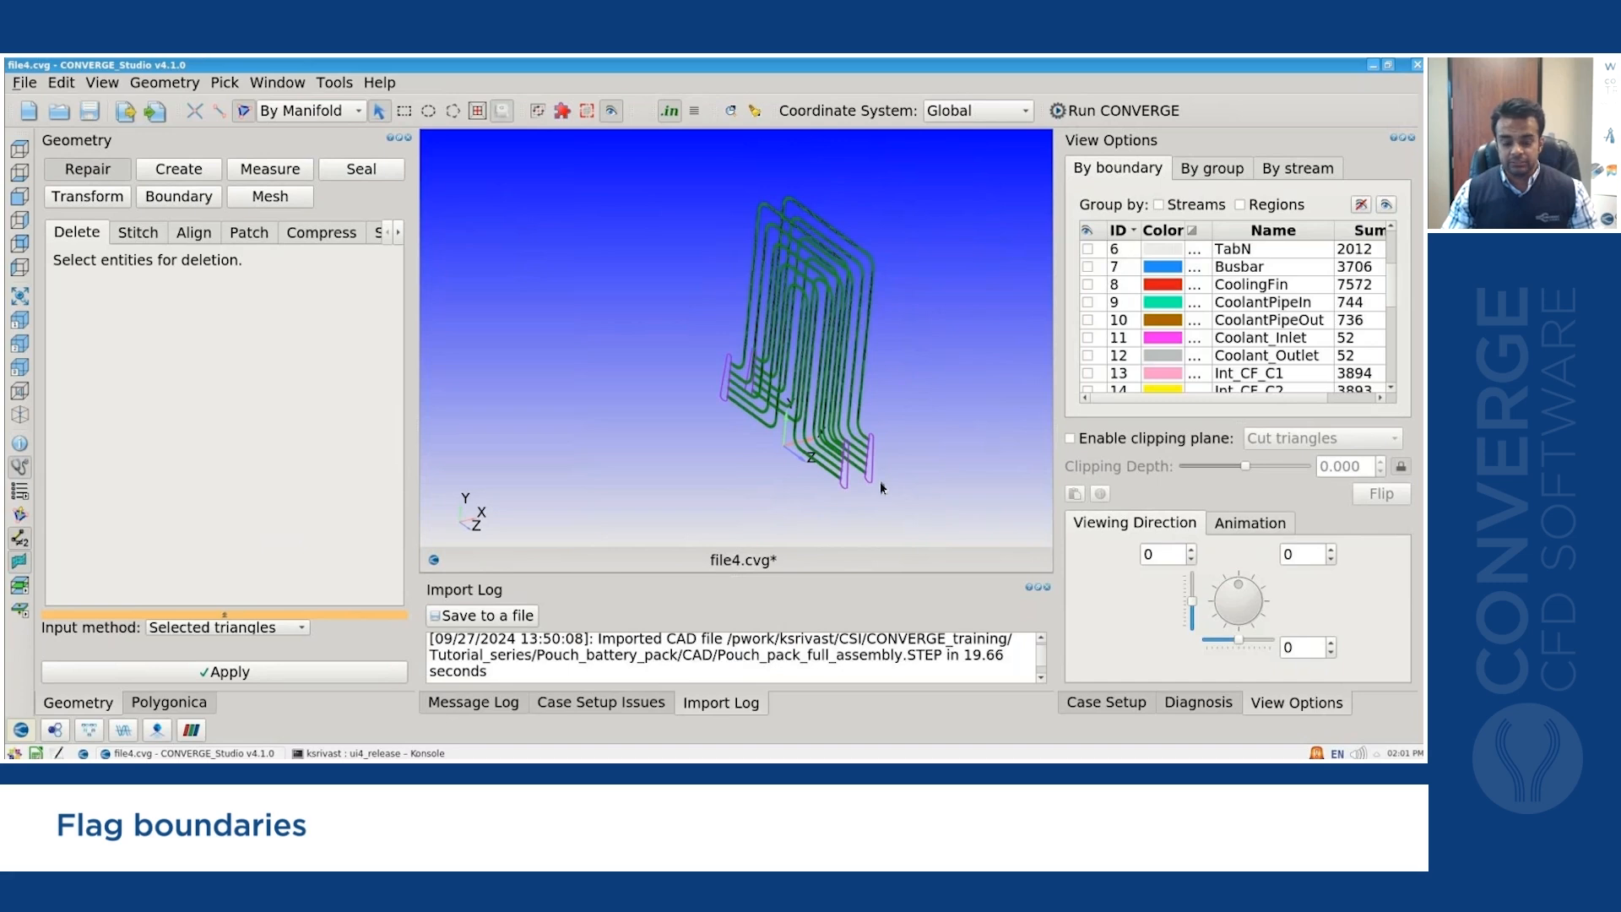
{"action": "scroll", "coordinate": [822, 487], "scroll_direction": "up", "scroll_amount": 3}
{"action": "scroll", "coordinate": [822, 487], "scroll_direction": "up", "scroll_amount": 8}
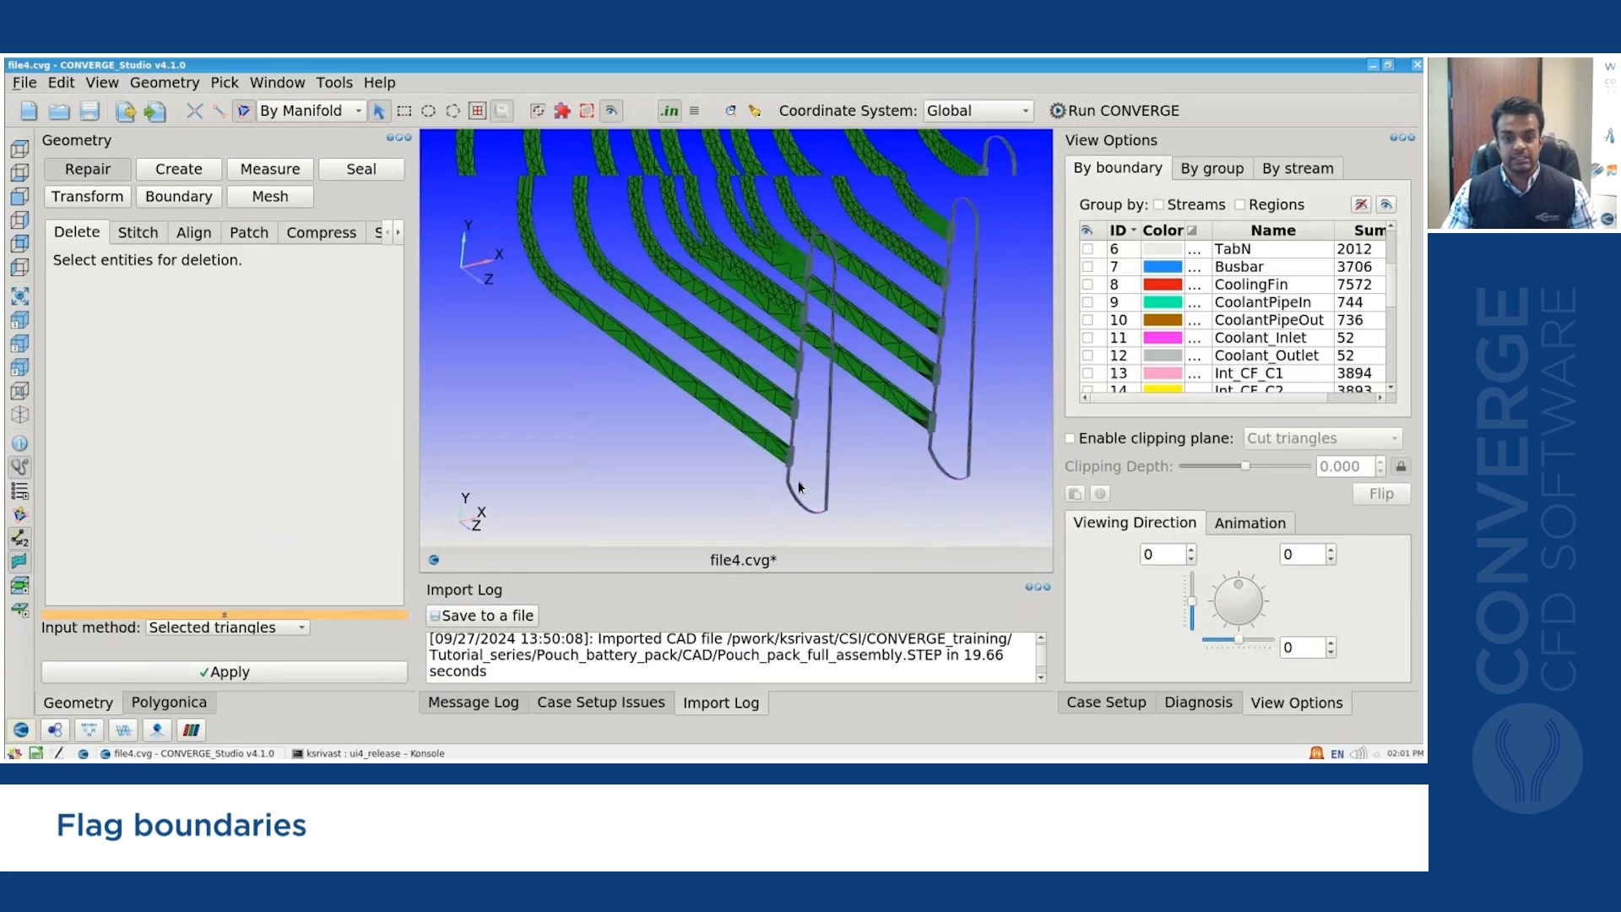
{"action": "scroll", "coordinate": [770, 465], "scroll_direction": "up", "scroll_amount": 1}
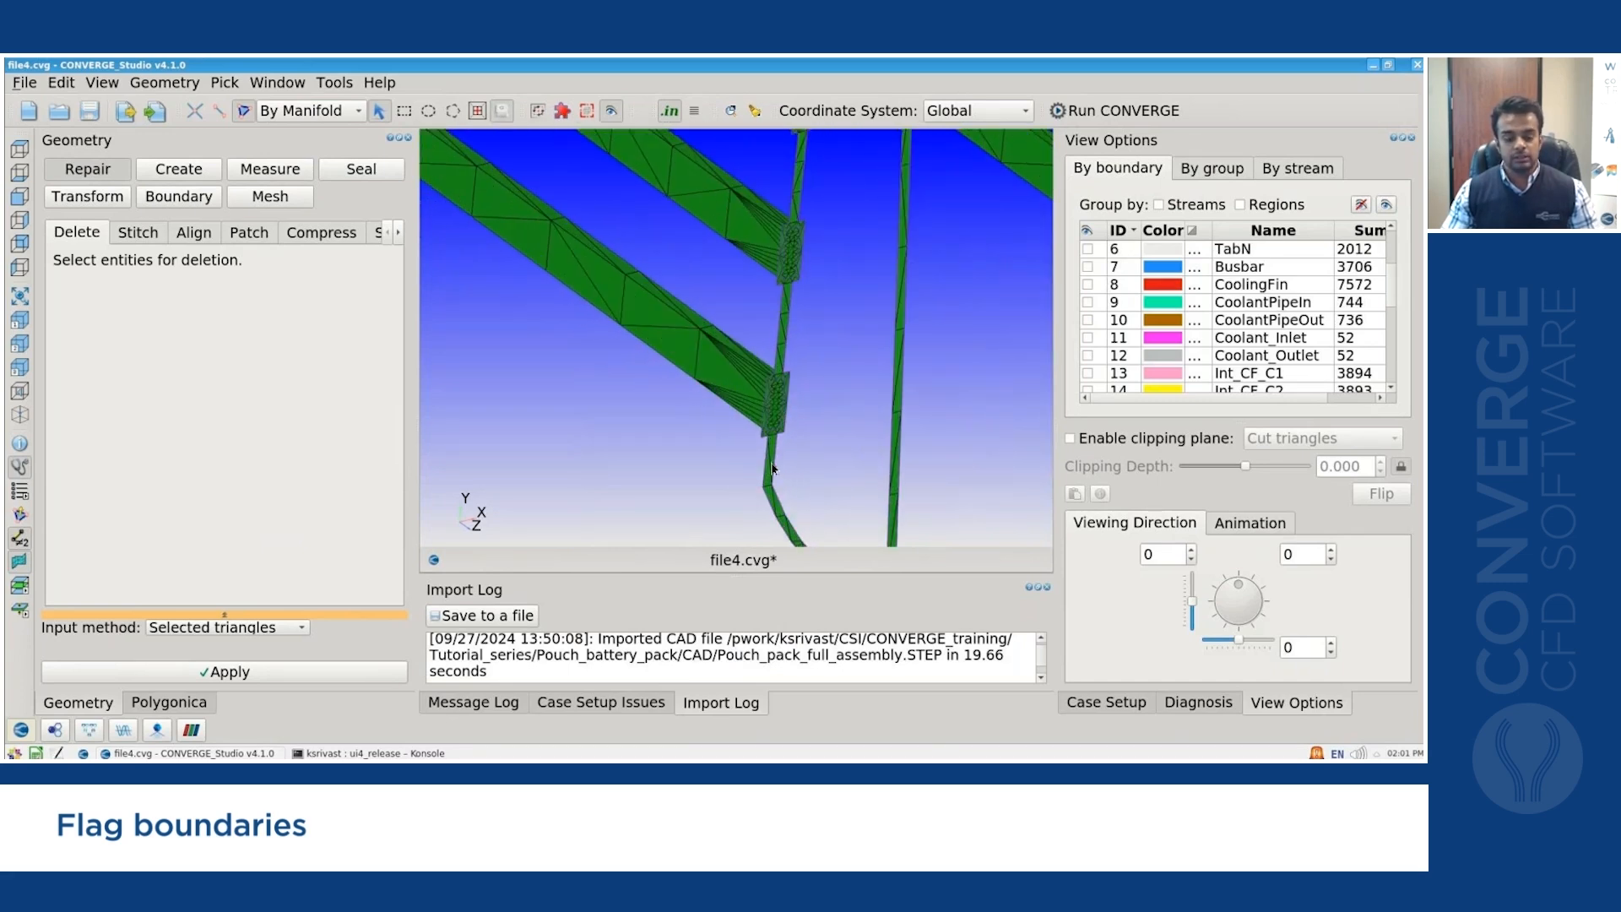
{"action": "left_click_drag", "start_coordinate": [775, 457], "coordinate": [579, 293]}
{"action": "scroll", "coordinate": [579, 294], "scroll_direction": "down", "scroll_amount": 2}
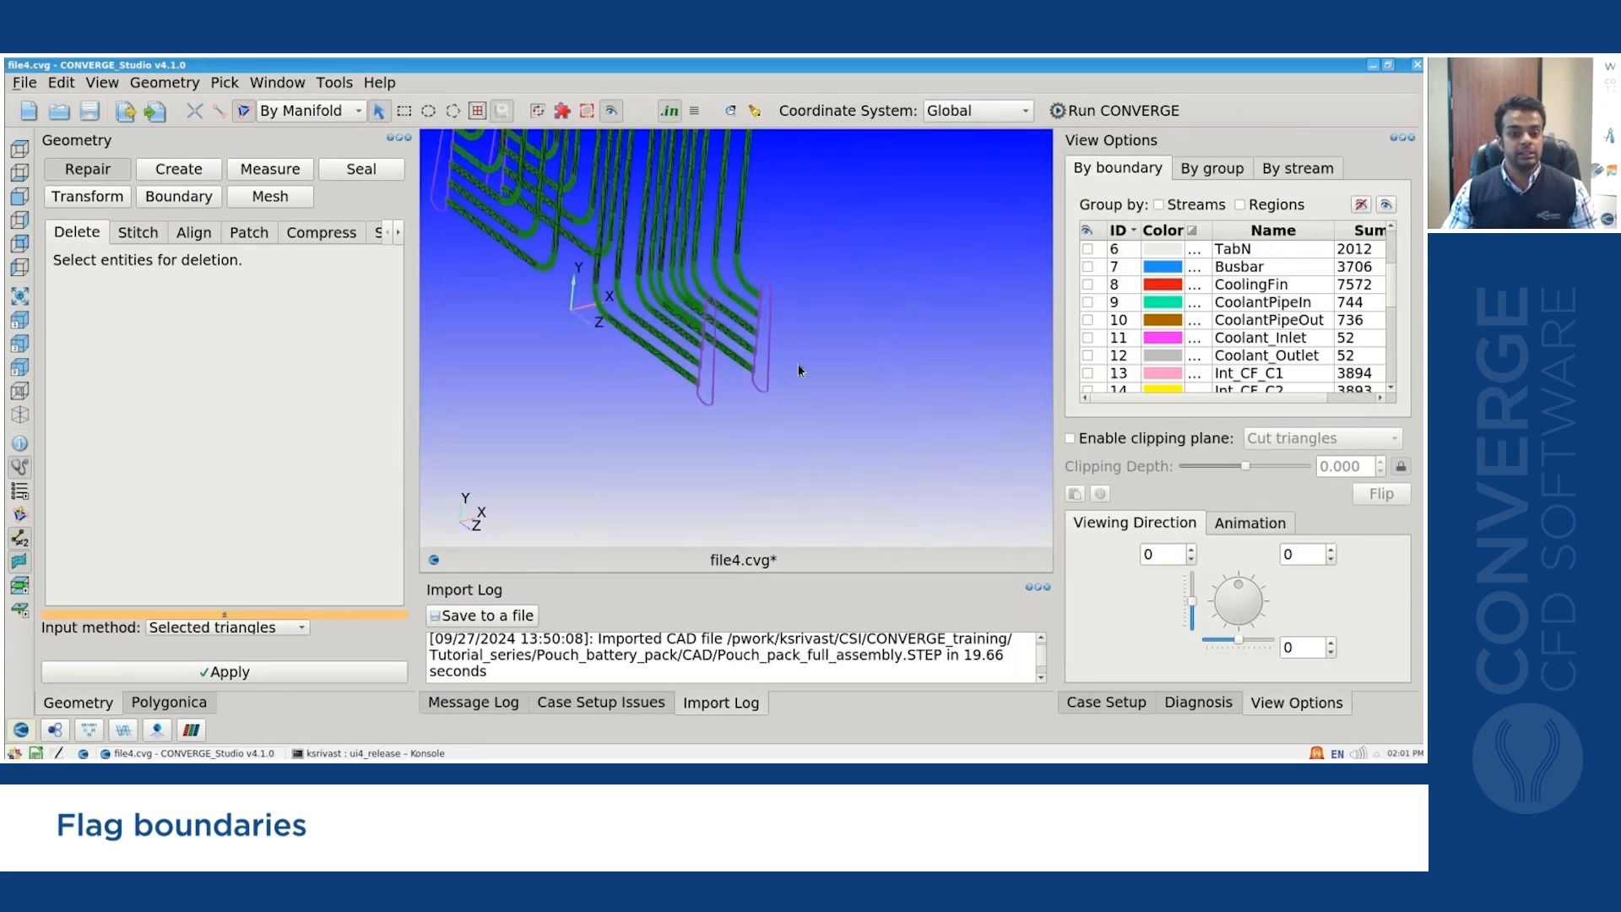
Create three new boundaries at once, starting from boundary ID 28.
{"action": "left_click", "coordinate": [202, 198]}
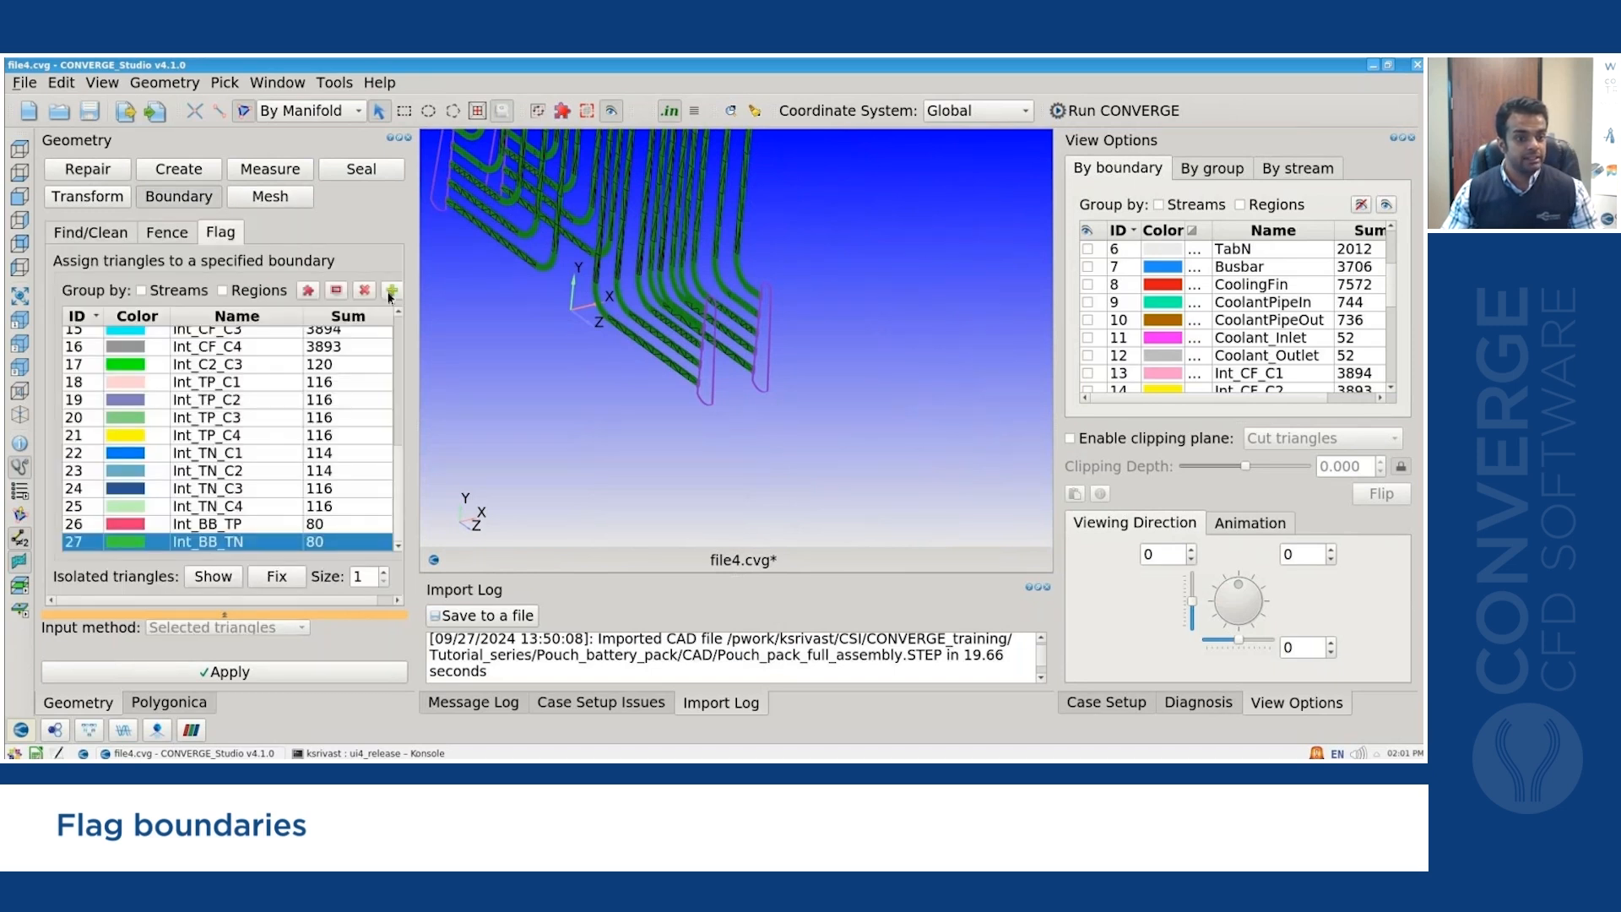
{"action": "left_click", "coordinate": [392, 290]}
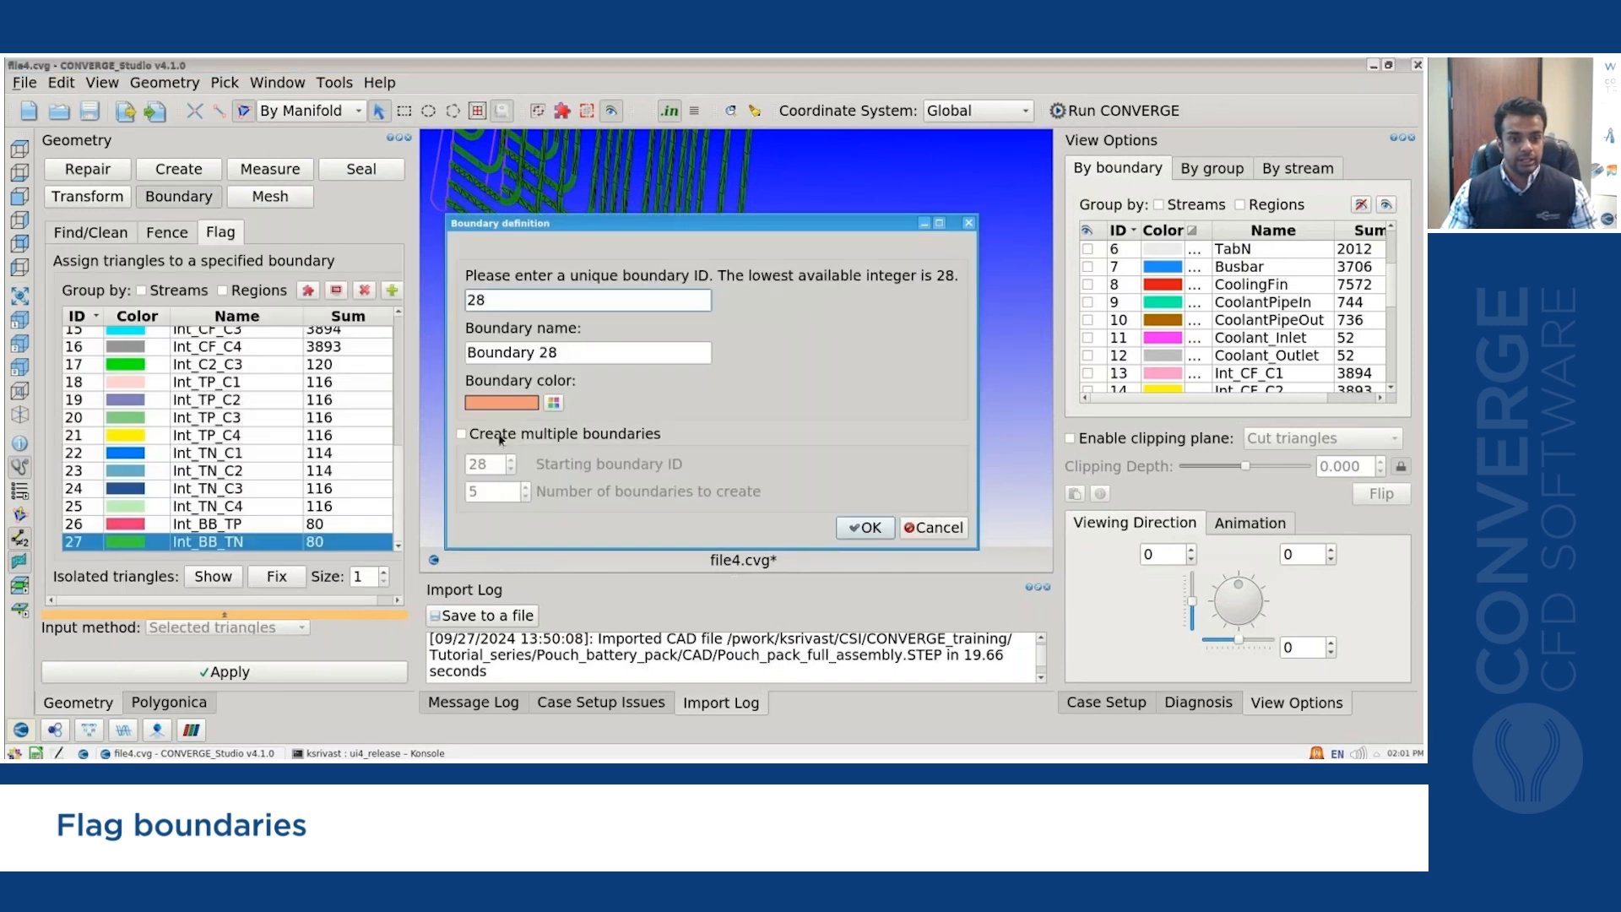
{"action": "left_click", "coordinate": [500, 437]}
{"action": "double_click", "coordinate": [495, 487]}
{"action": "type", "text": "3"}
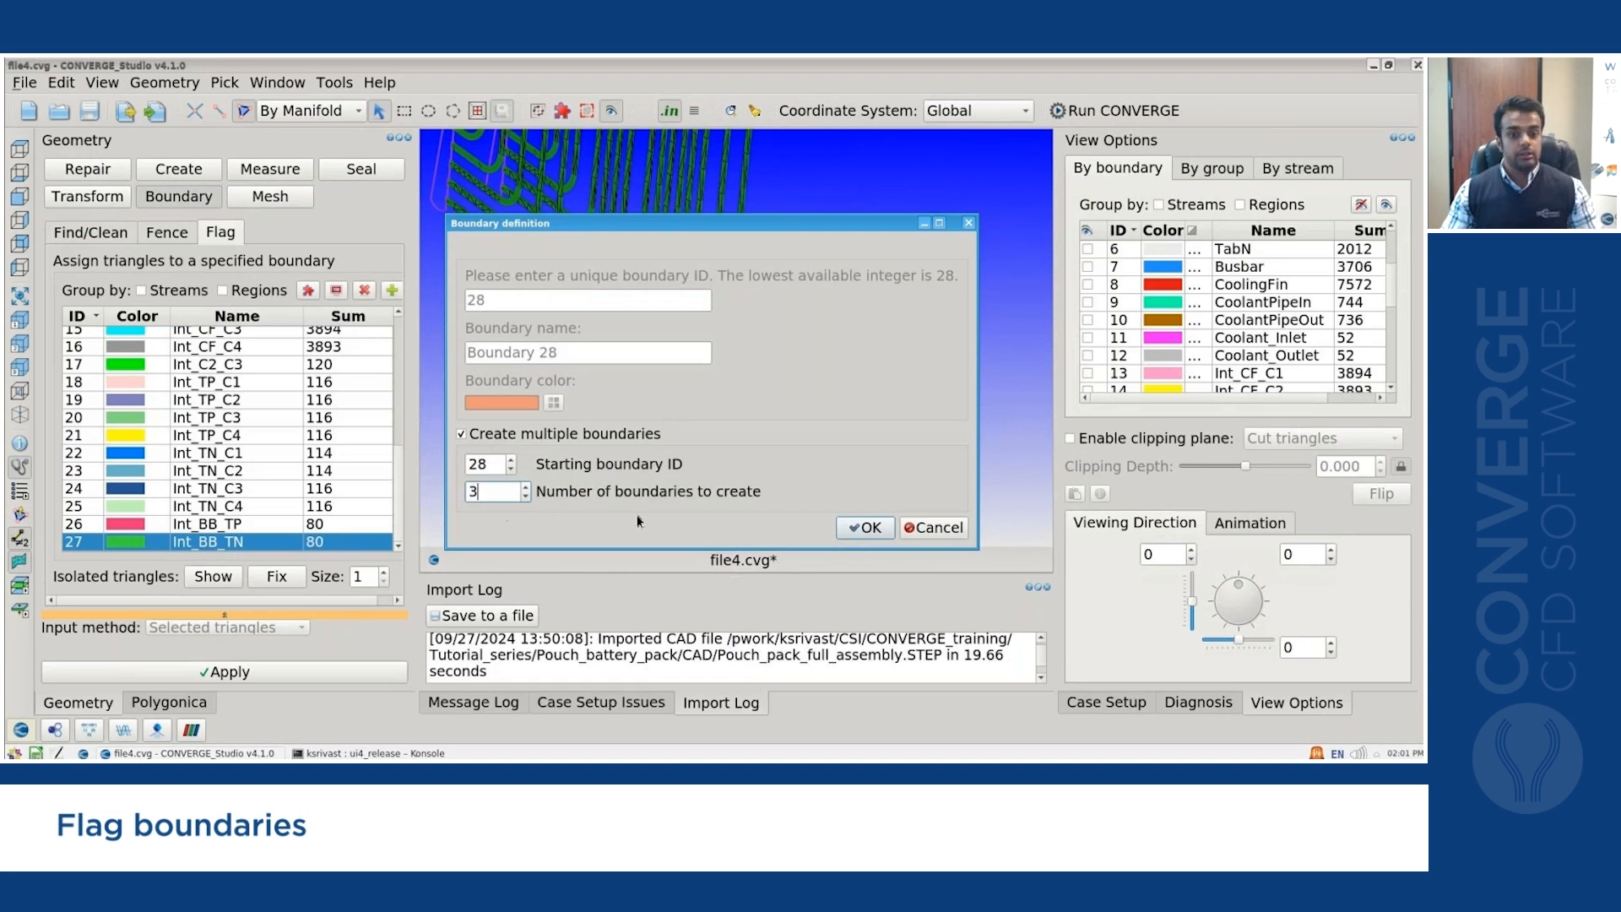
{"action": "left_click", "coordinate": [867, 527]}
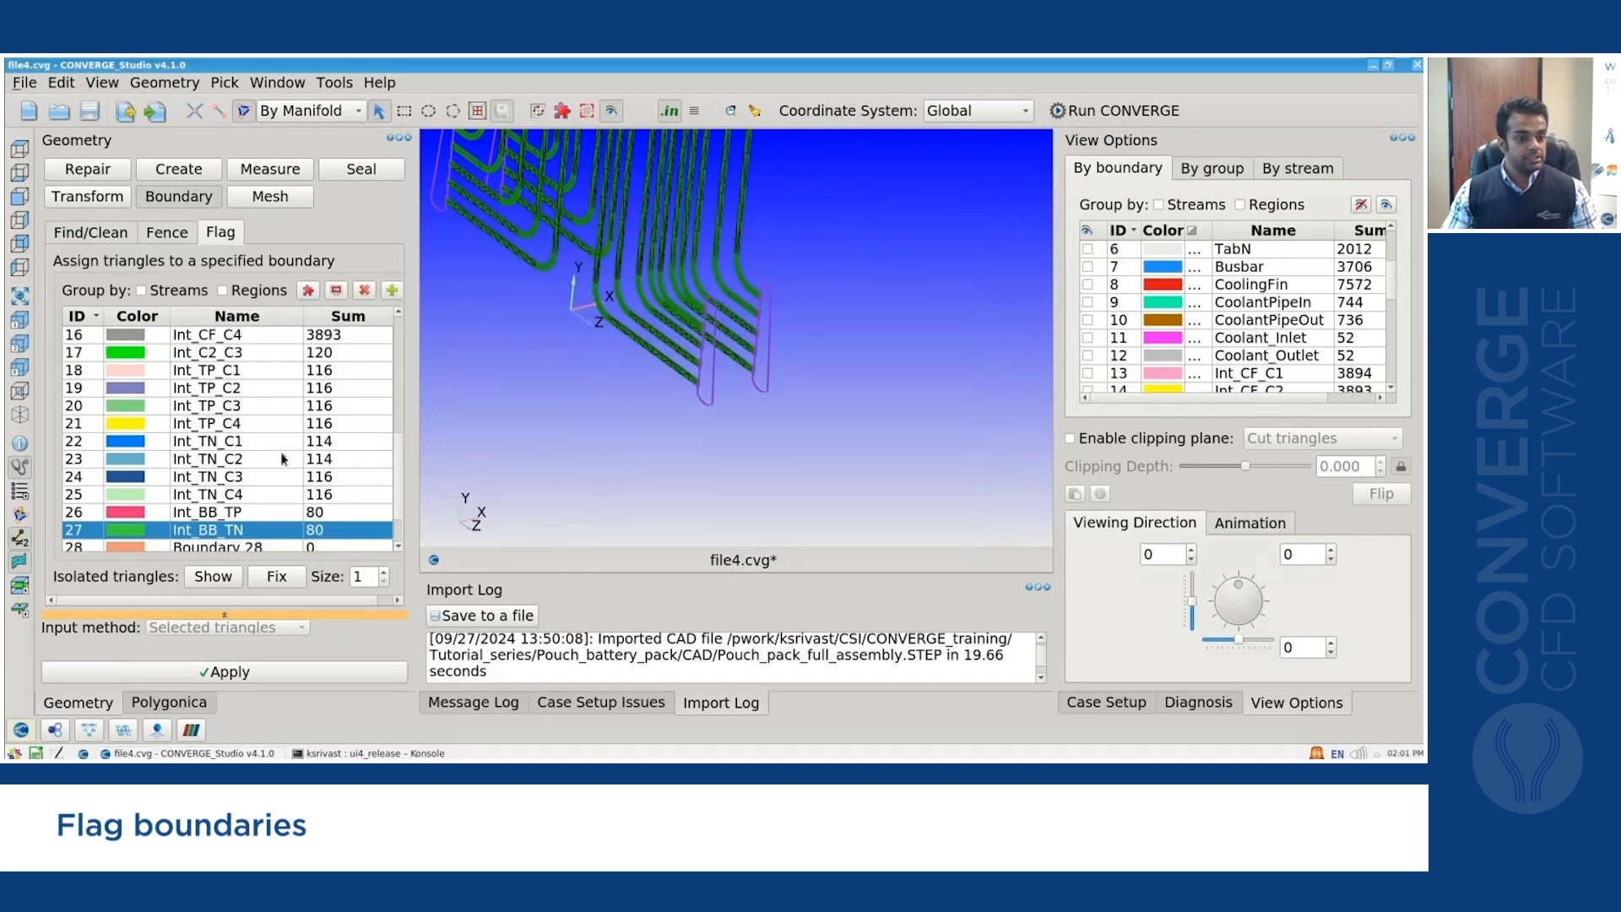
Rename boundary 28 as Int_Cin_CF and boundary 29 as Int_Cout_CF.
{"action": "scroll", "coordinate": [254, 508], "scroll_direction": "down", "scroll_amount": 1}
{"action": "double_click", "coordinate": [225, 505]}
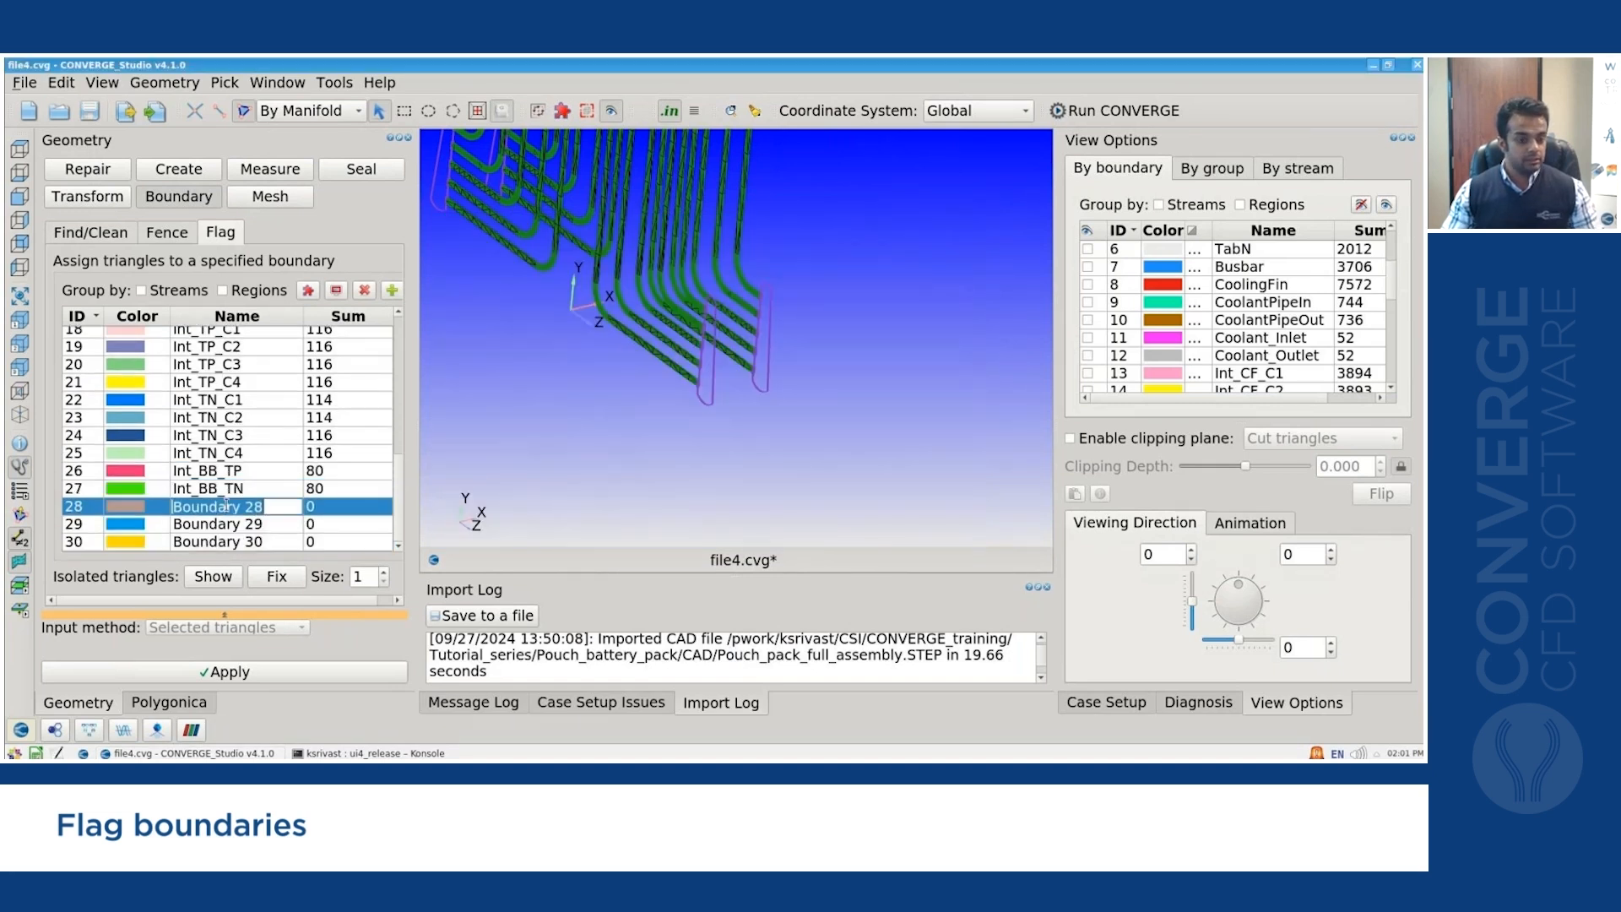
{"action": "type", "text": "Int_Cin"}
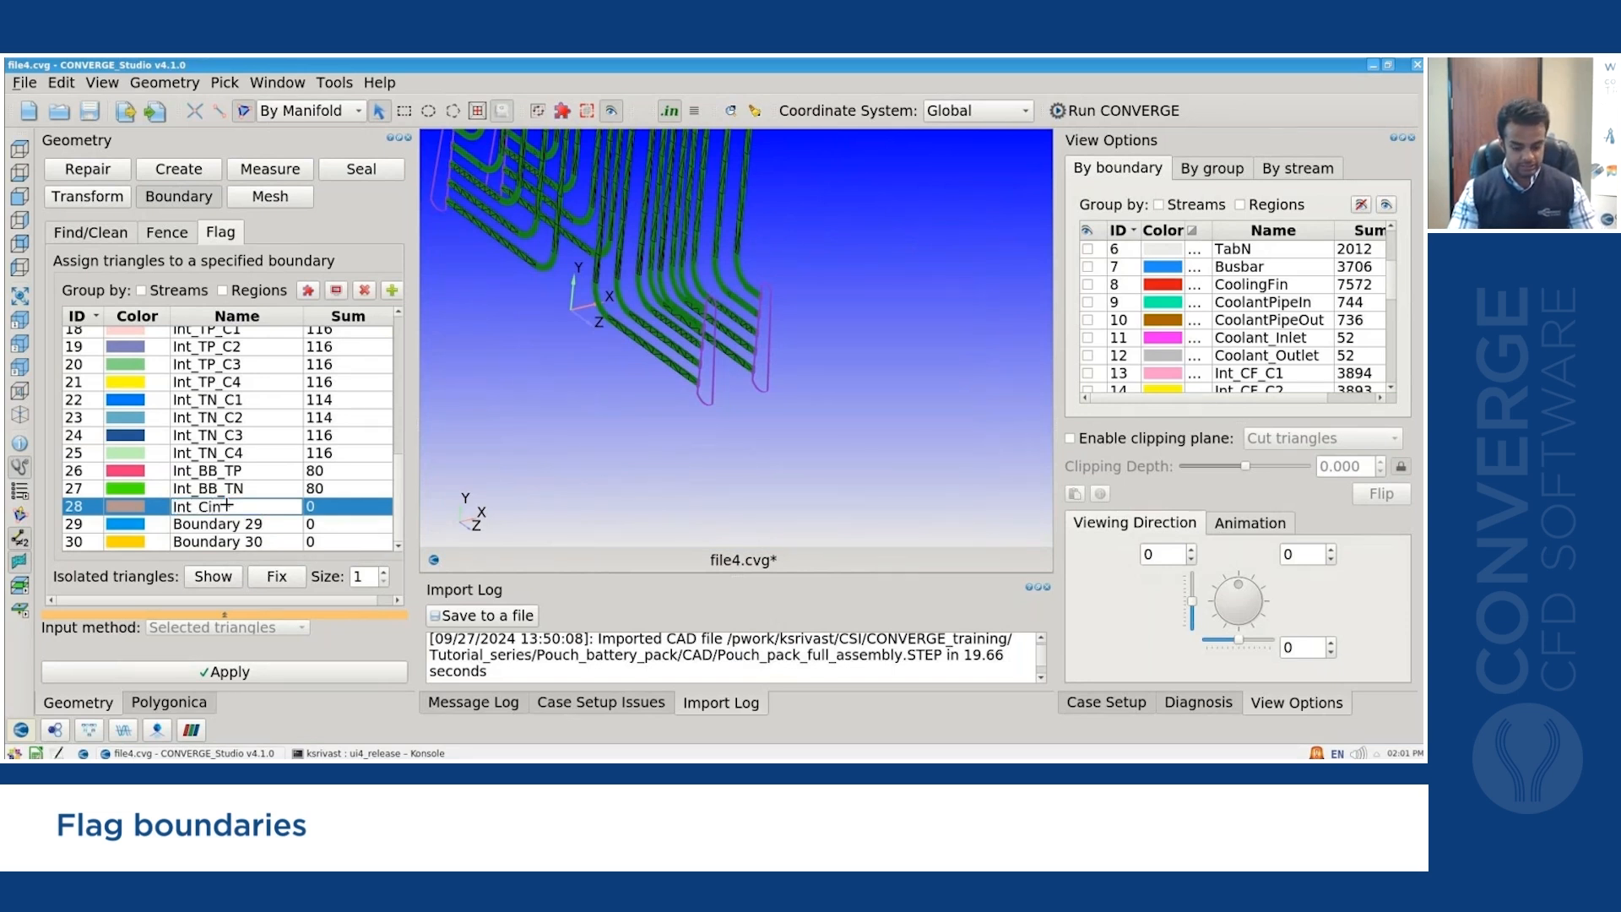
{"action": "type", "text": "_CF"}
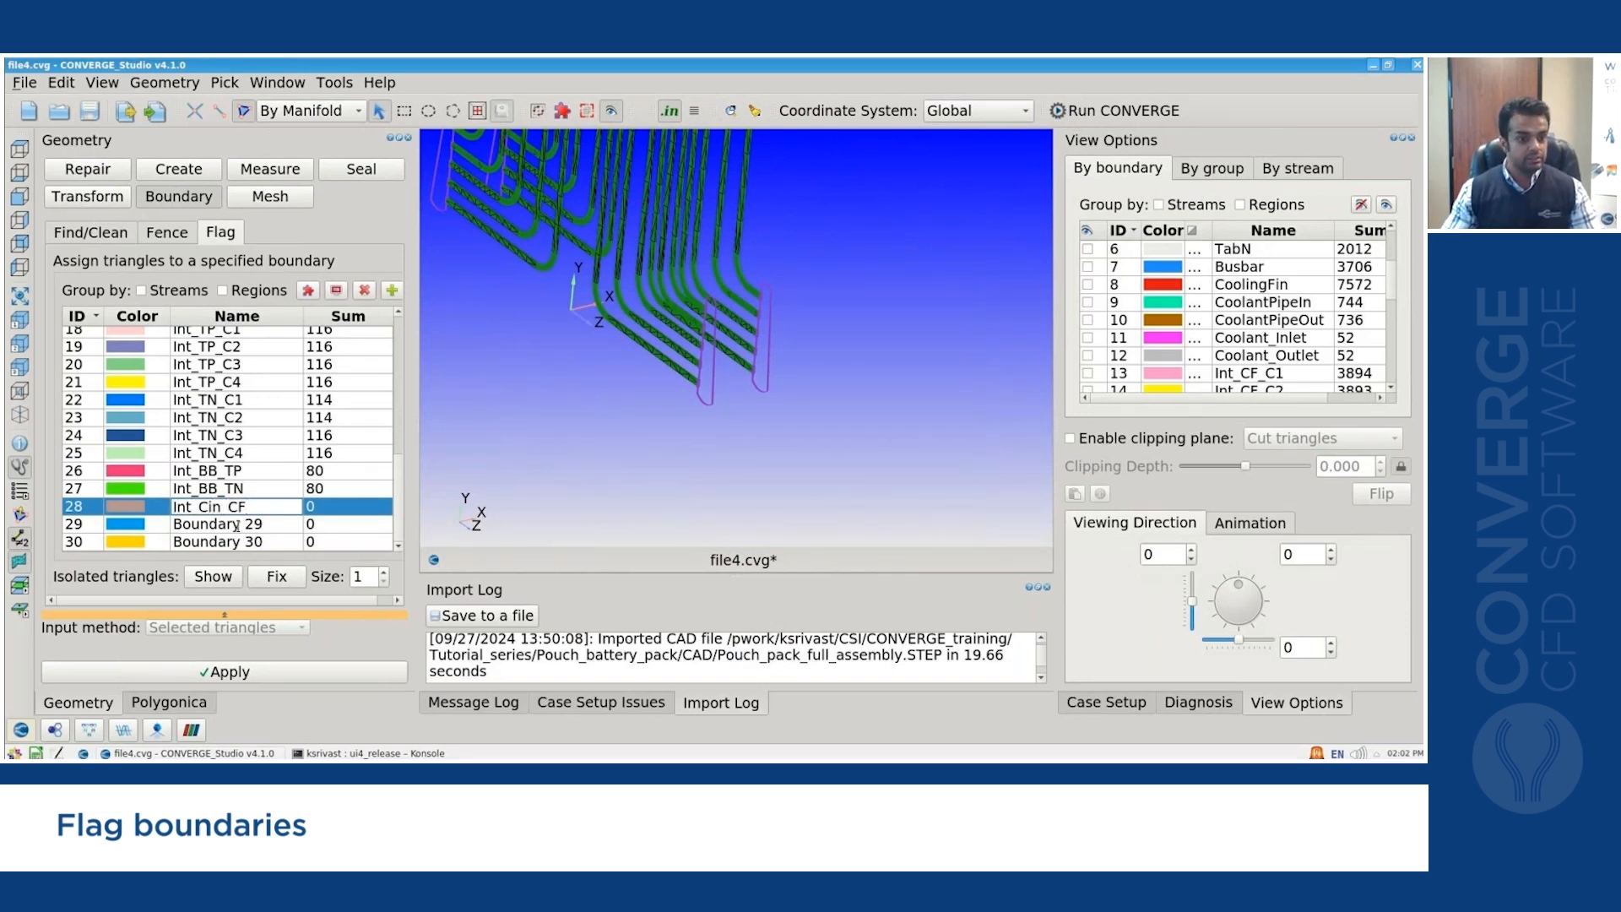
{"action": "double_click", "coordinate": [237, 525]}
{"action": "type", "text": "I"}
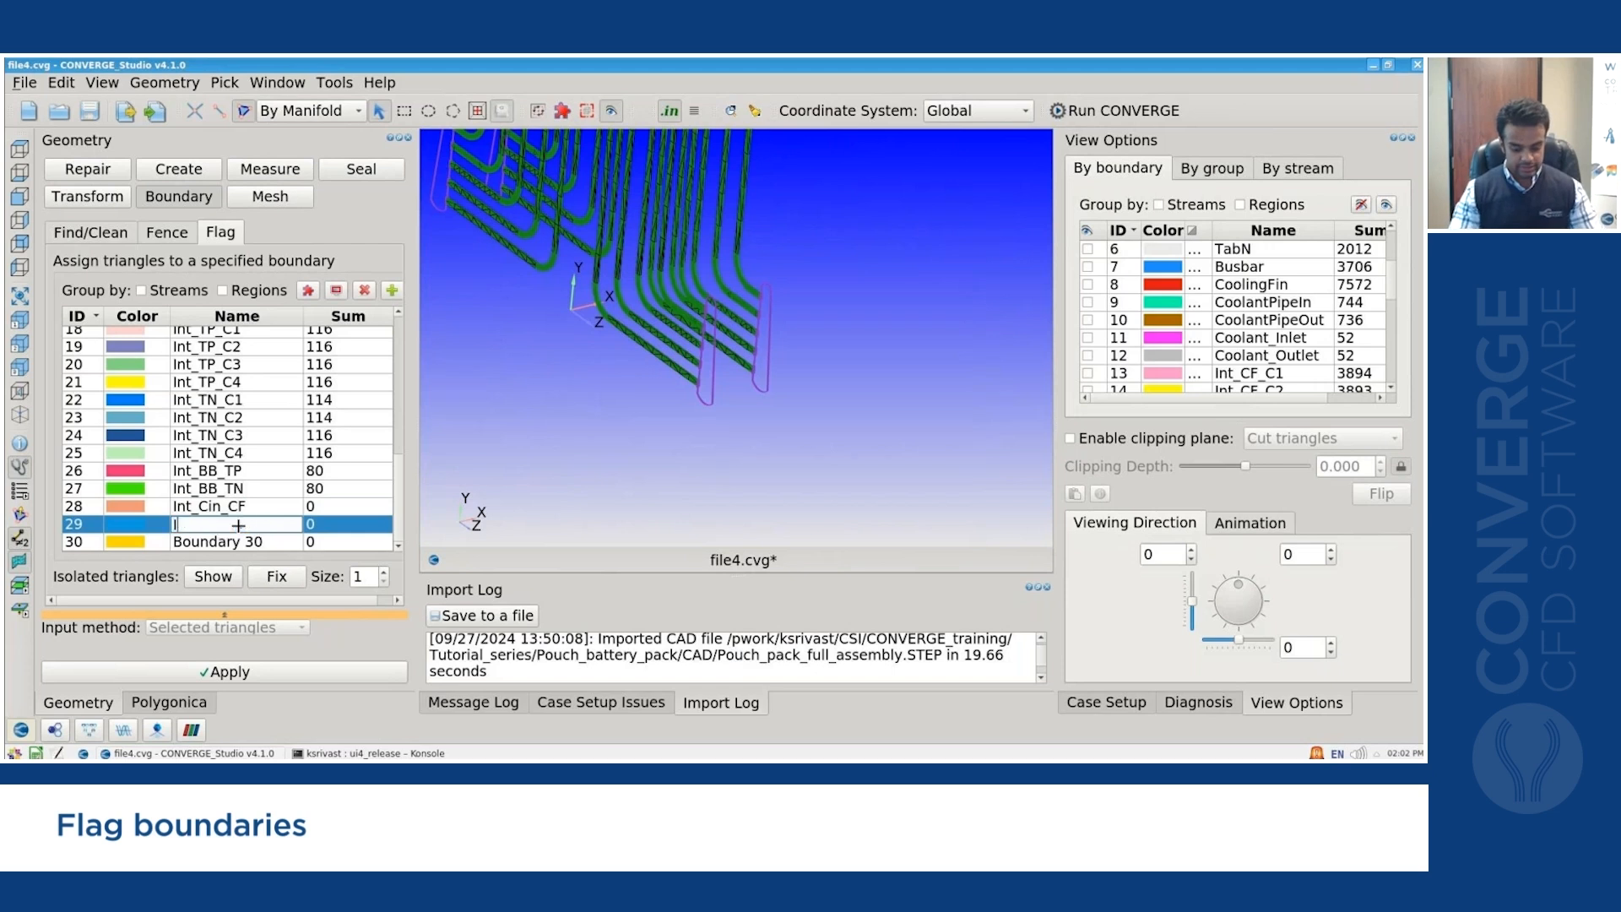
{"action": "type", "text": "nt_Cout_CF"}
Rename boundary 30 as Int_Ctubes_CF.
{"action": "double_click", "coordinate": [244, 542]}
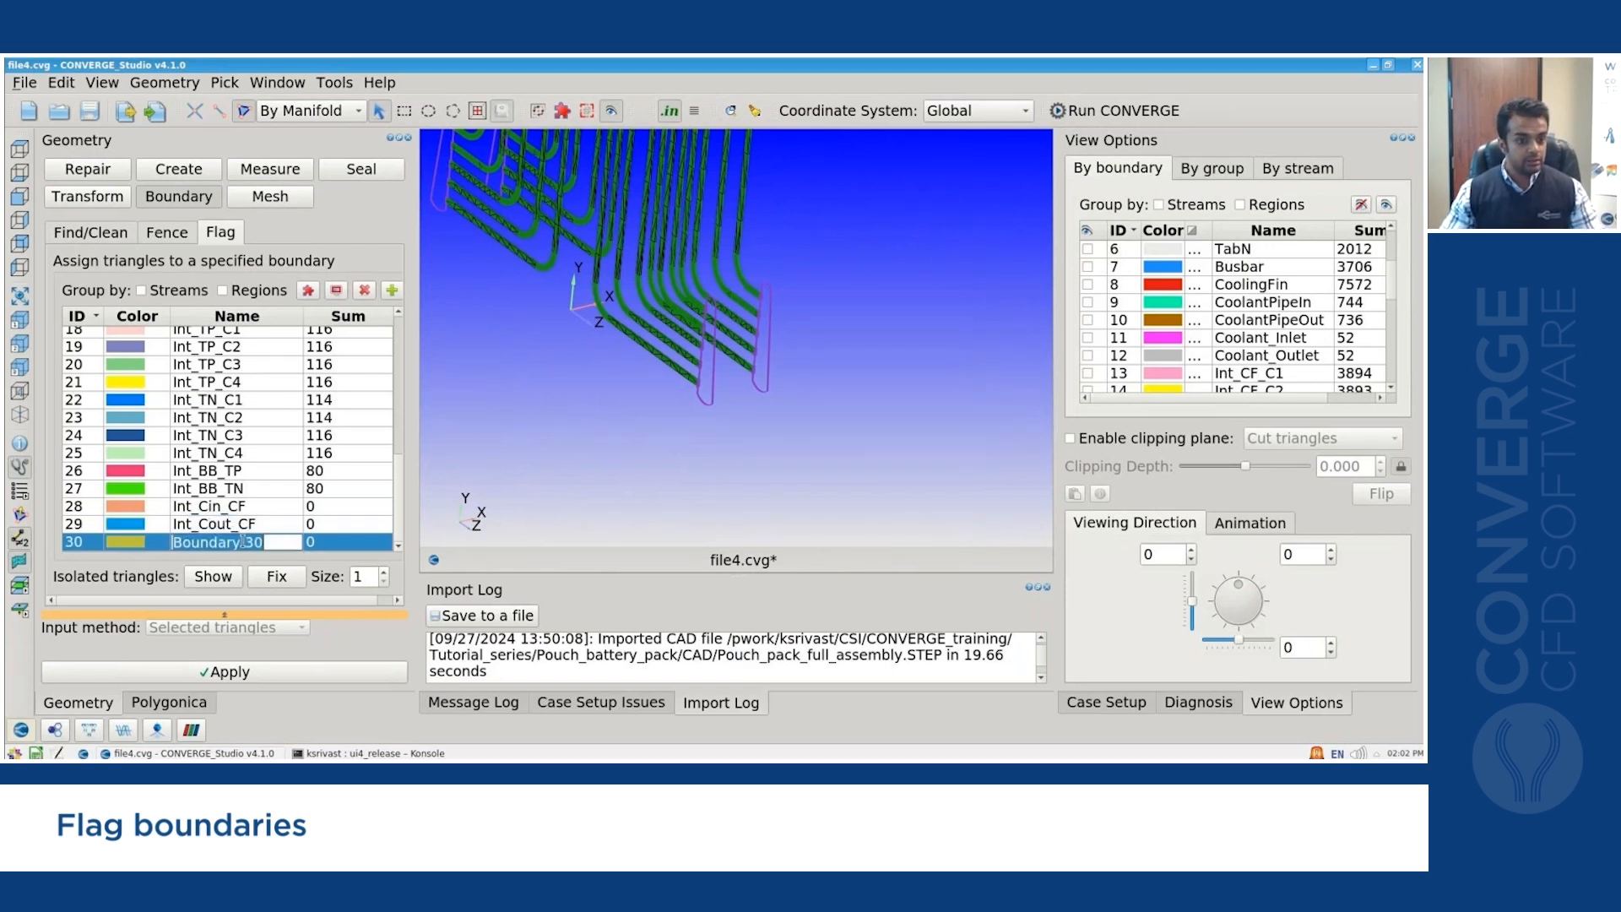
{"action": "type", "text": "Int_"}
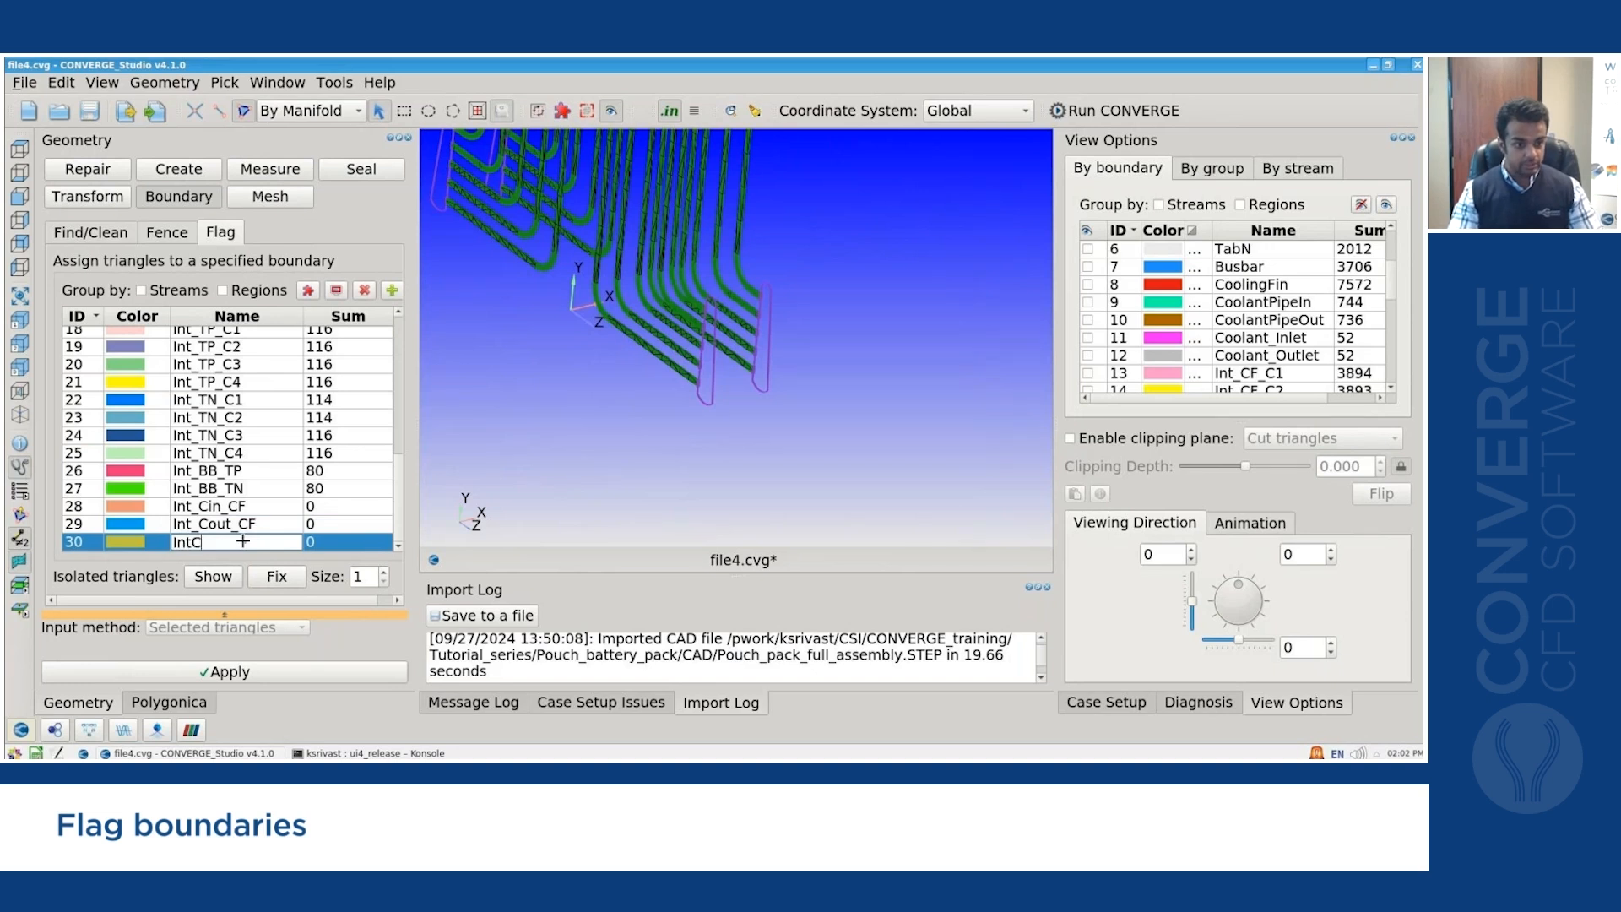
{"action": "type", "text": "C"}
{"action": "key", "text": "BackSpace"}
{"action": "type", "text": "_Ct"}
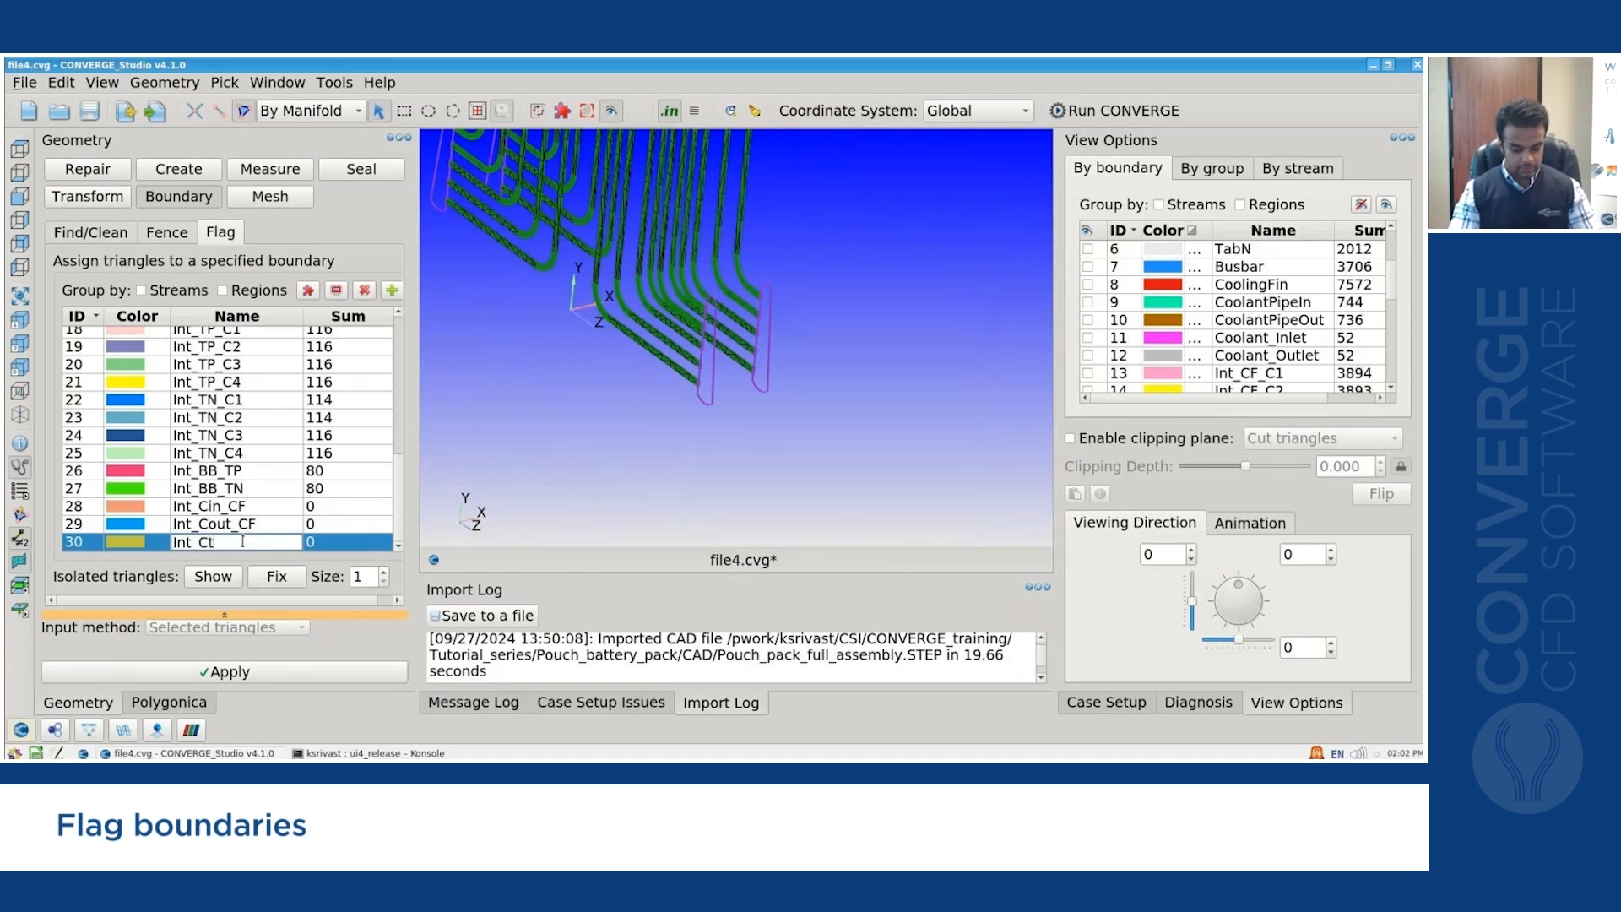
{"action": "type", "text": "ubes_CF"}
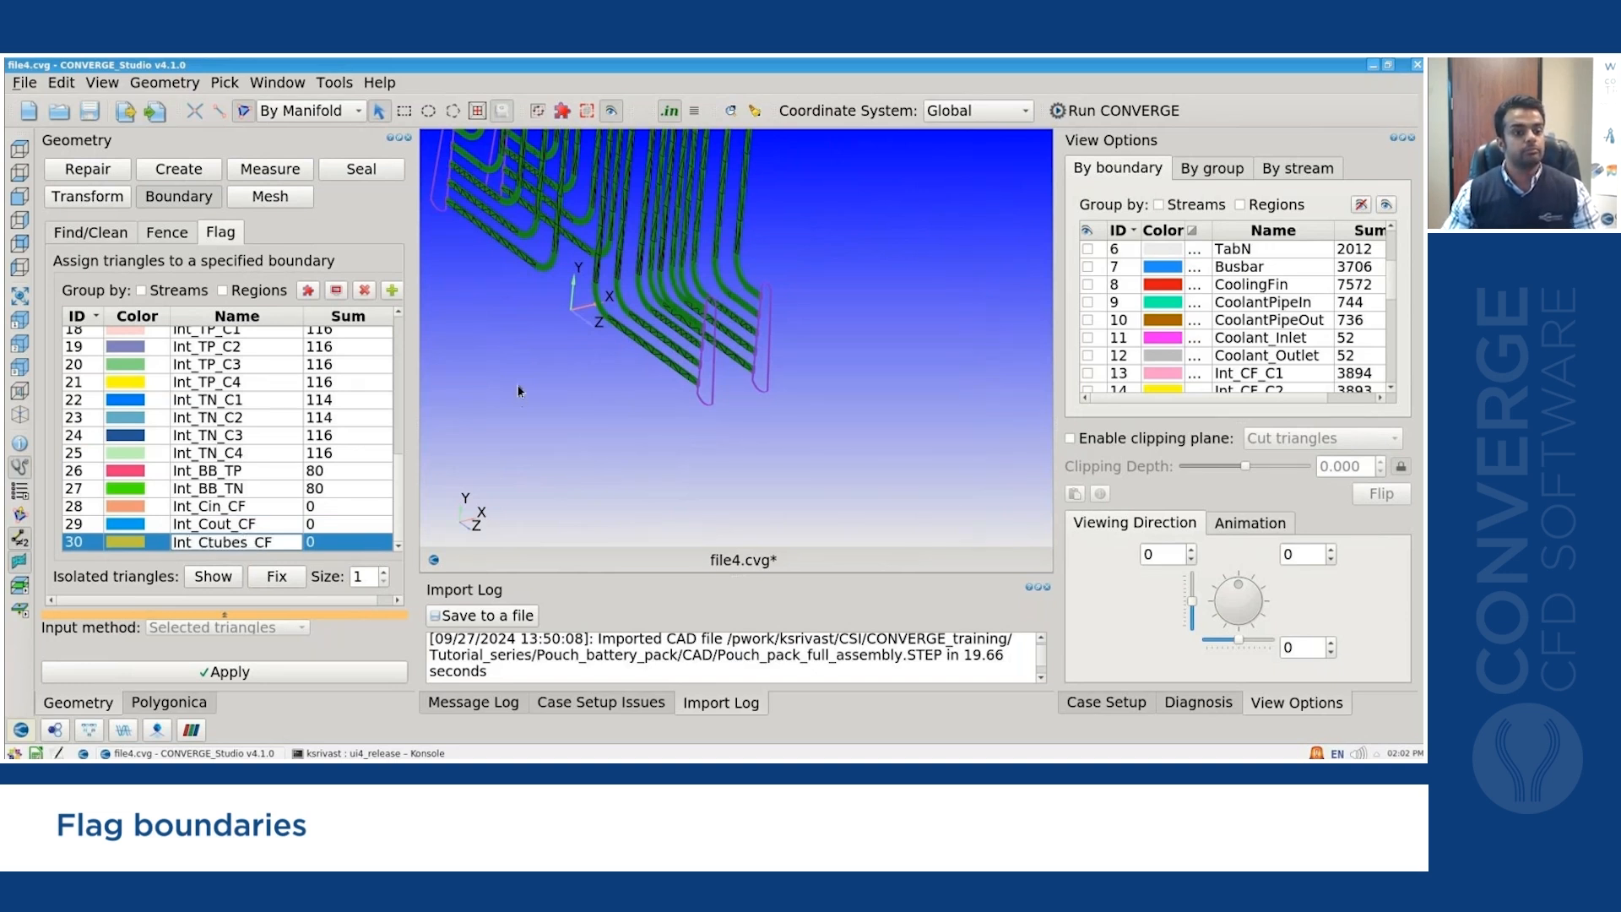
{"action": "key", "text": "Return"}
Select the two unassigned loop-shaped interfaces between the inlet coolant pipe and the cooling fins and assign them to Int_Cin_CF.
{"action": "scroll", "coordinate": [721, 419], "scroll_direction": "up", "scroll_amount": 3}
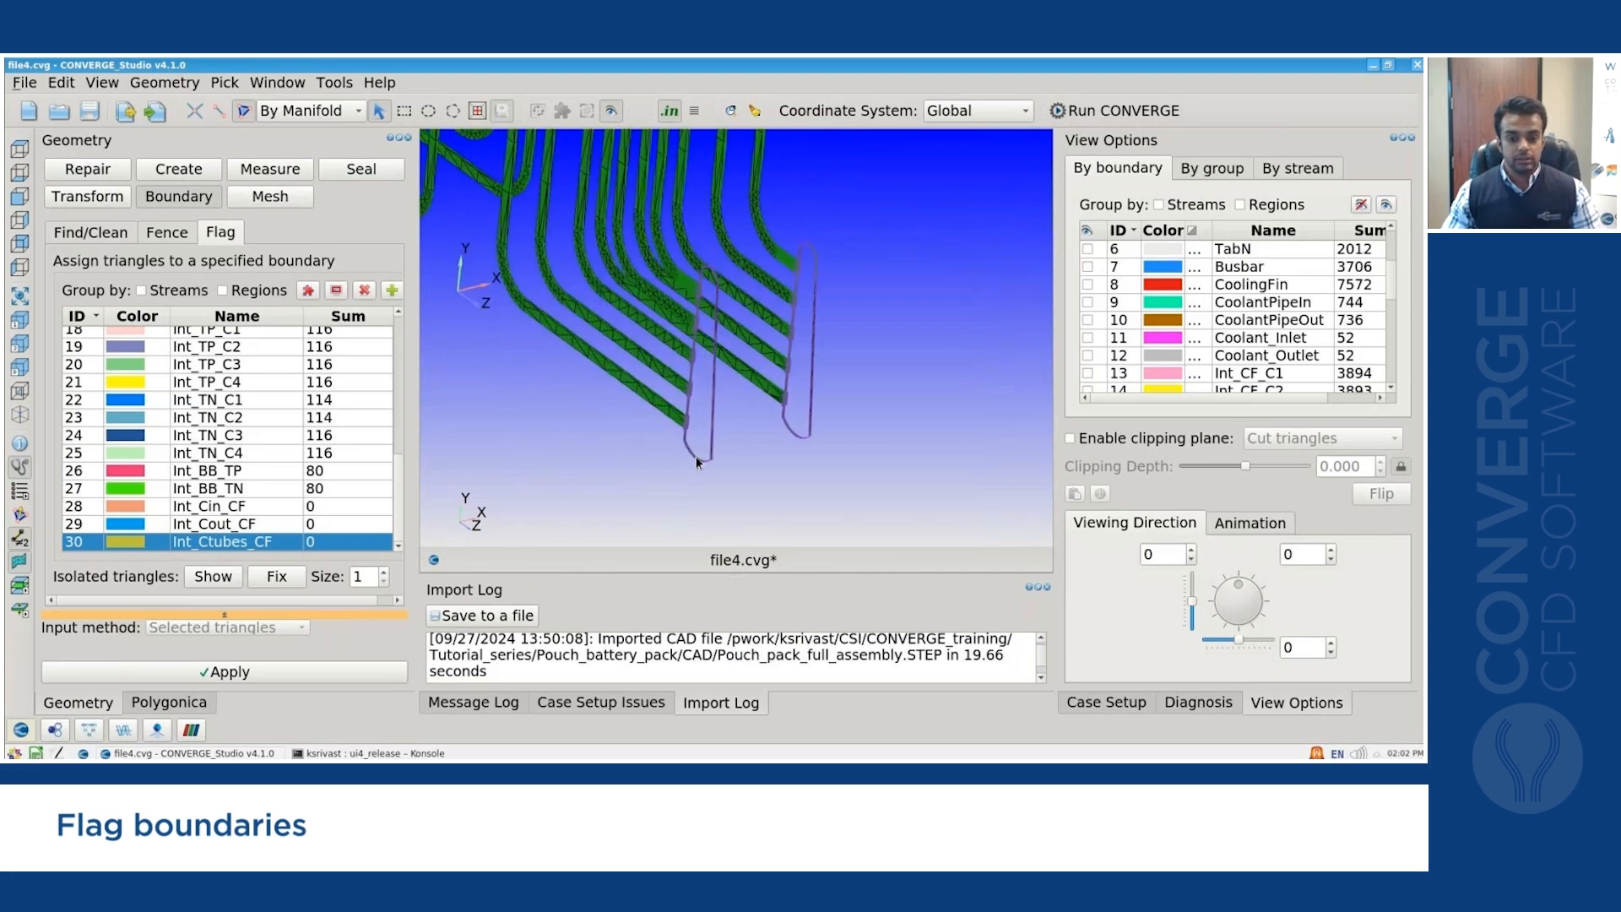
{"action": "scroll", "coordinate": [697, 462], "scroll_direction": "up", "scroll_amount": 4}
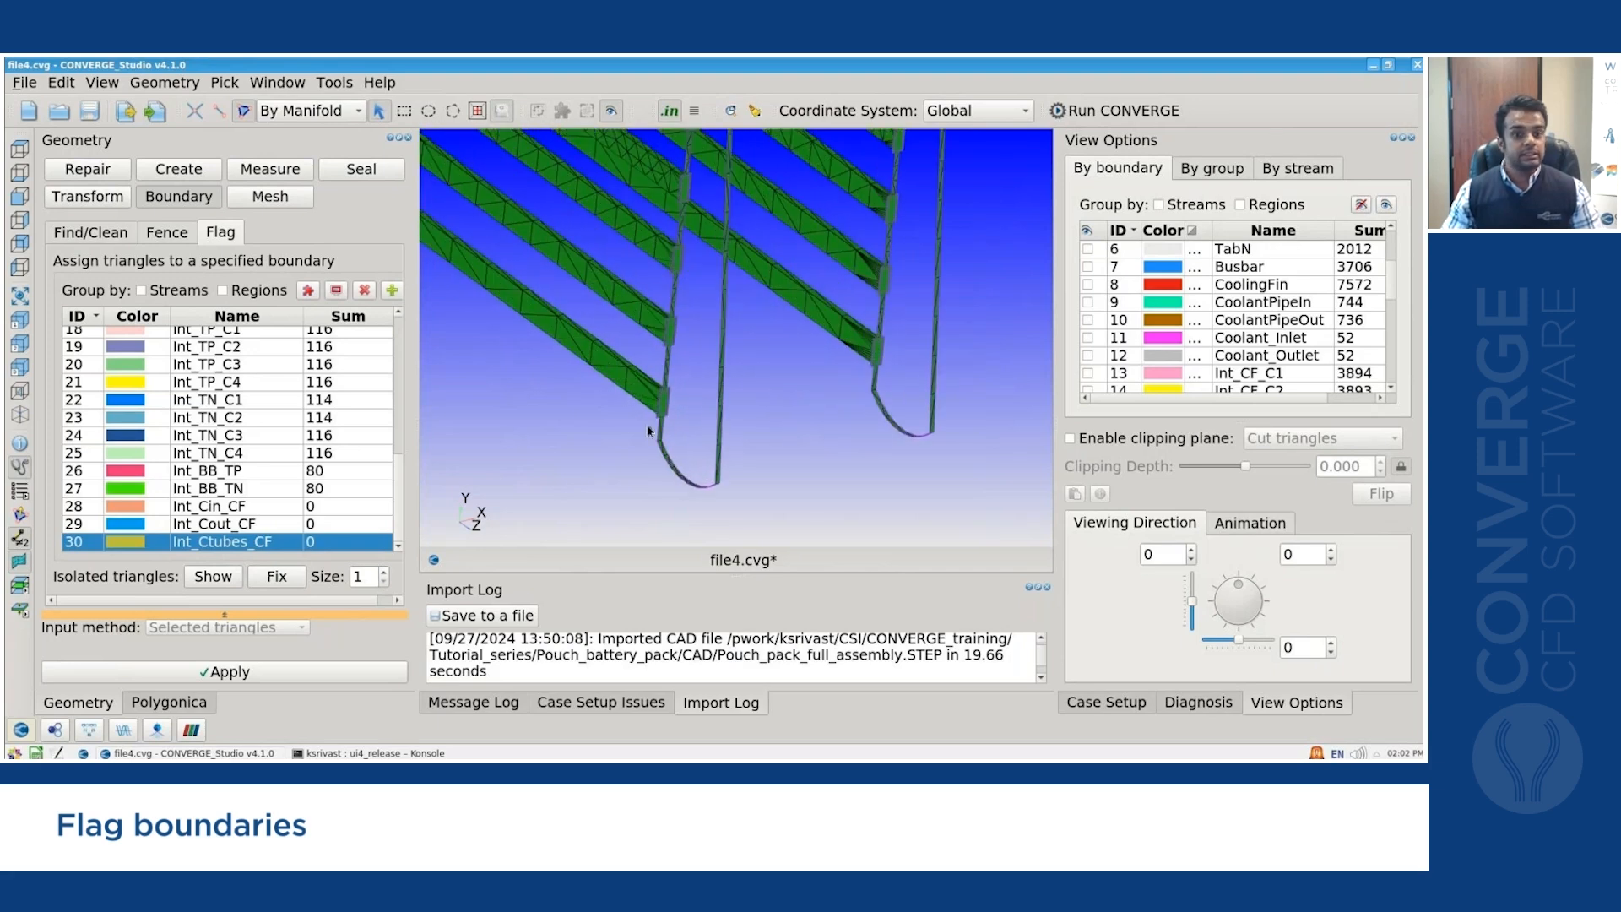
{"action": "left_click", "coordinate": [661, 435]}
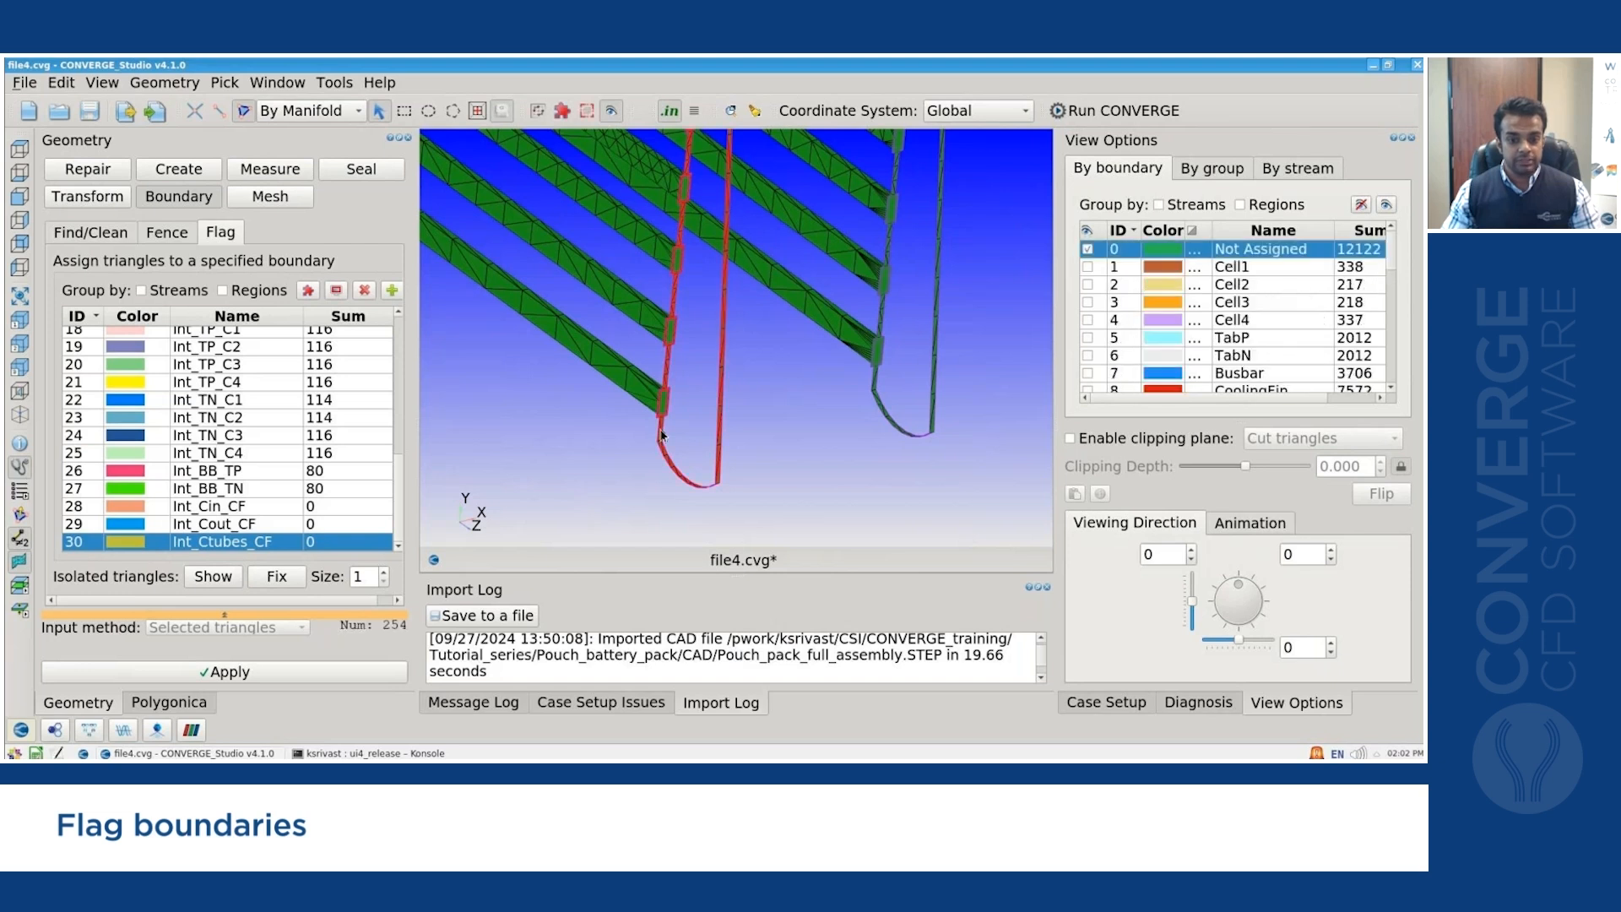
{"action": "left_click", "coordinate": [878, 388]}
{"action": "left_click", "coordinate": [302, 507]}
{"action": "left_click", "coordinate": [324, 673]}
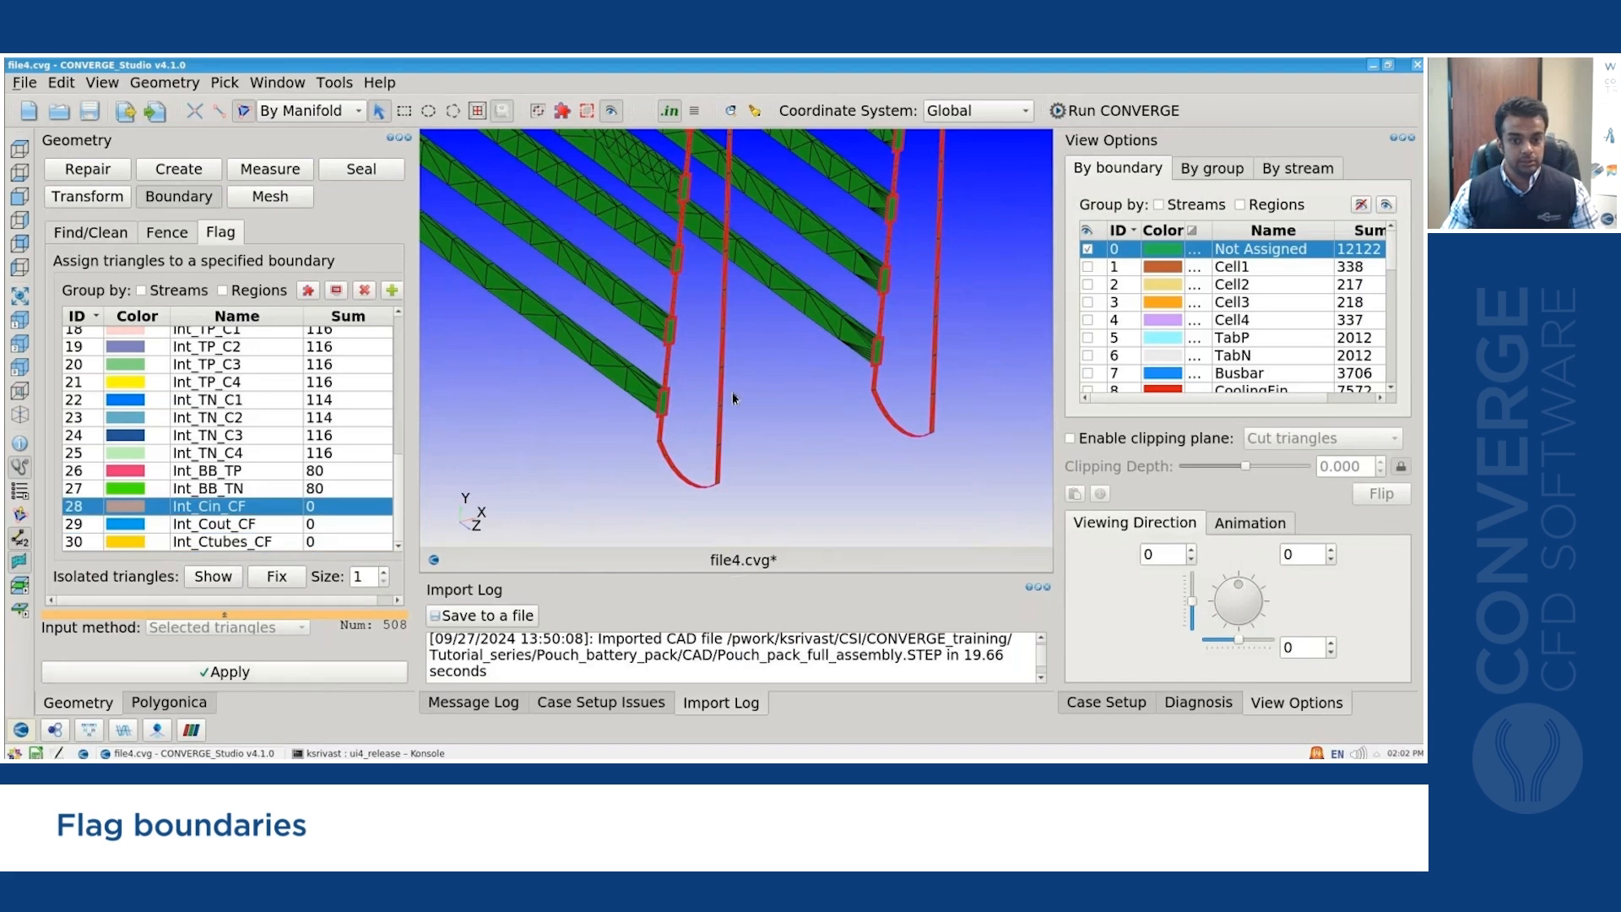
Select the two unassigned loop-shaped interfaces between the outlet coolant pipe and the cooling fins and assign them to Int_Cout_CF.
{"action": "scroll", "coordinate": [748, 383], "scroll_direction": "down", "scroll_amount": 10}
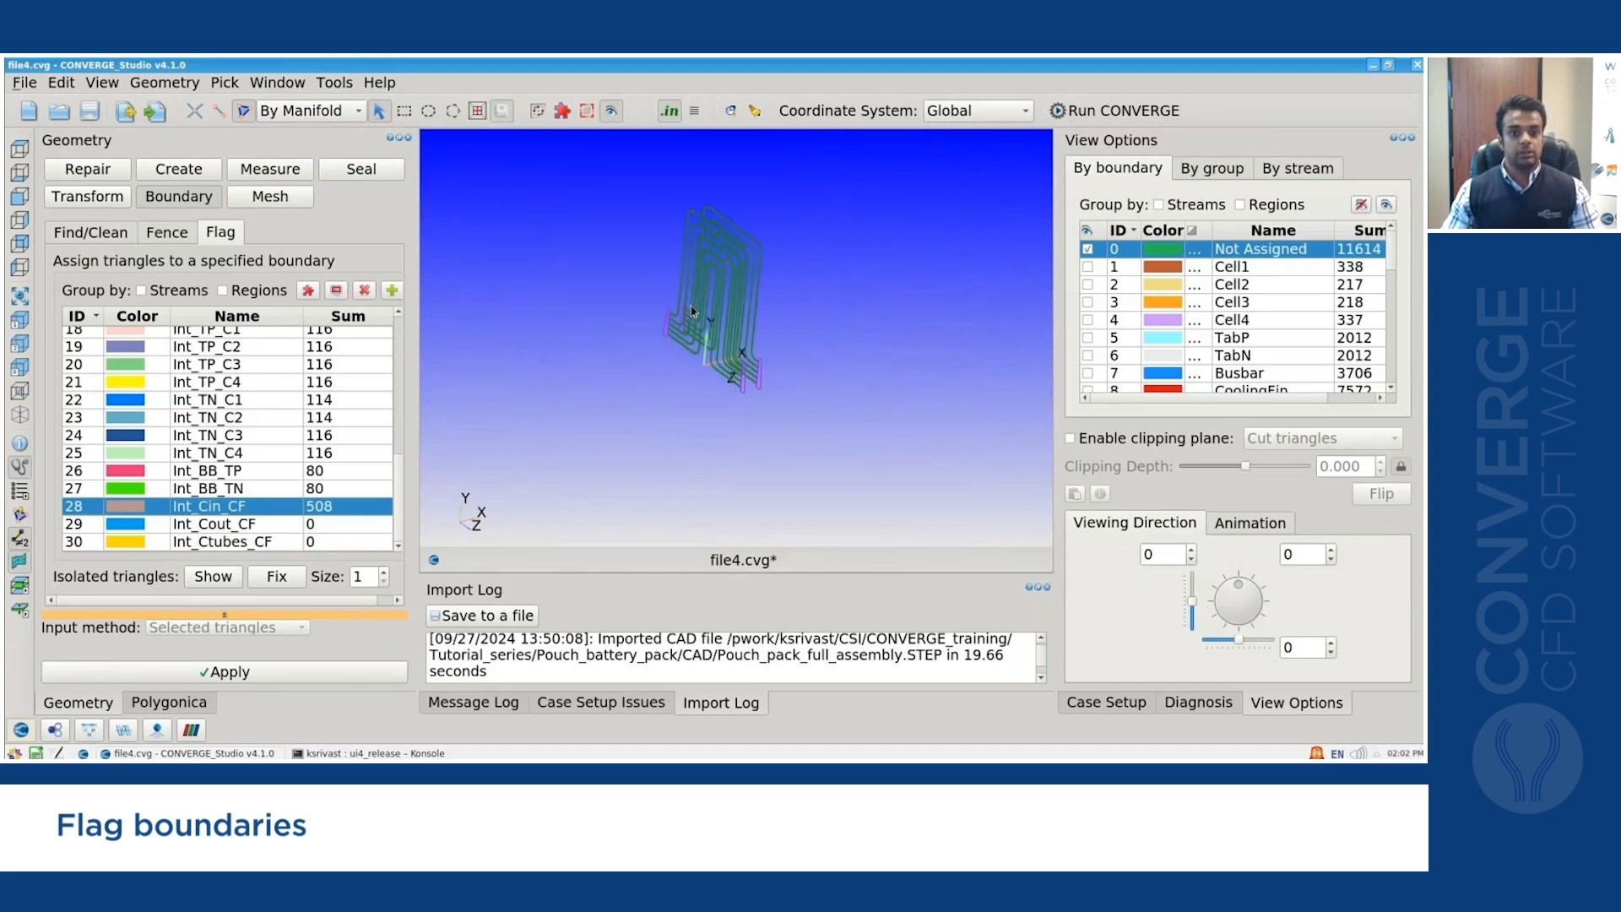
{"action": "scroll", "coordinate": [704, 312], "scroll_direction": "up", "scroll_amount": 10}
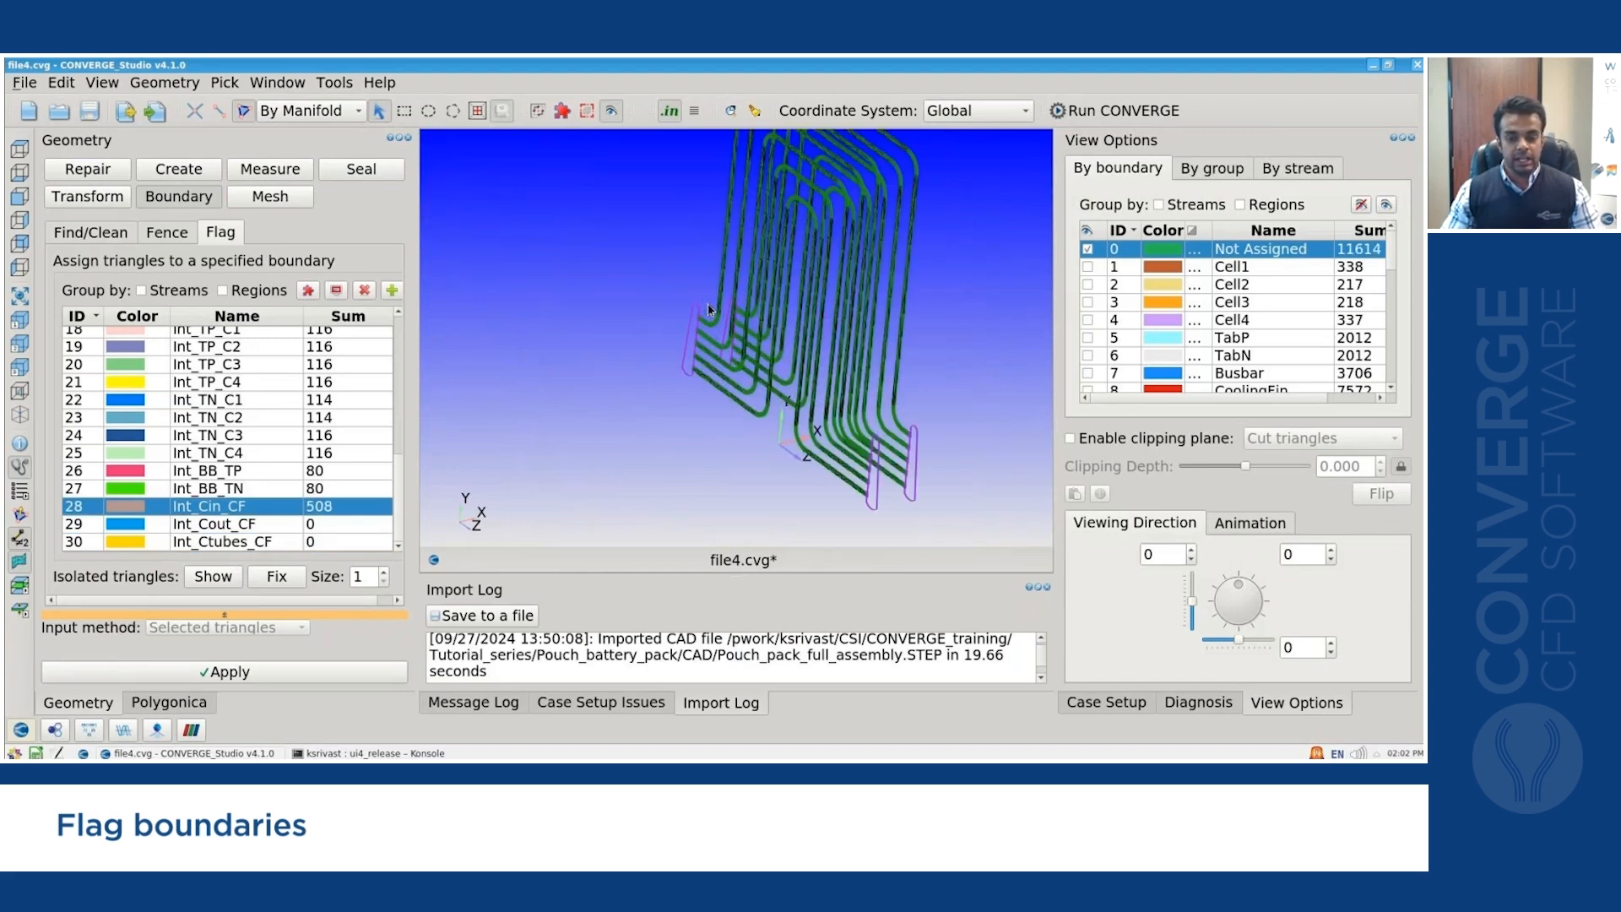
{"action": "scroll", "coordinate": [708, 309], "scroll_direction": "up", "scroll_amount": 8}
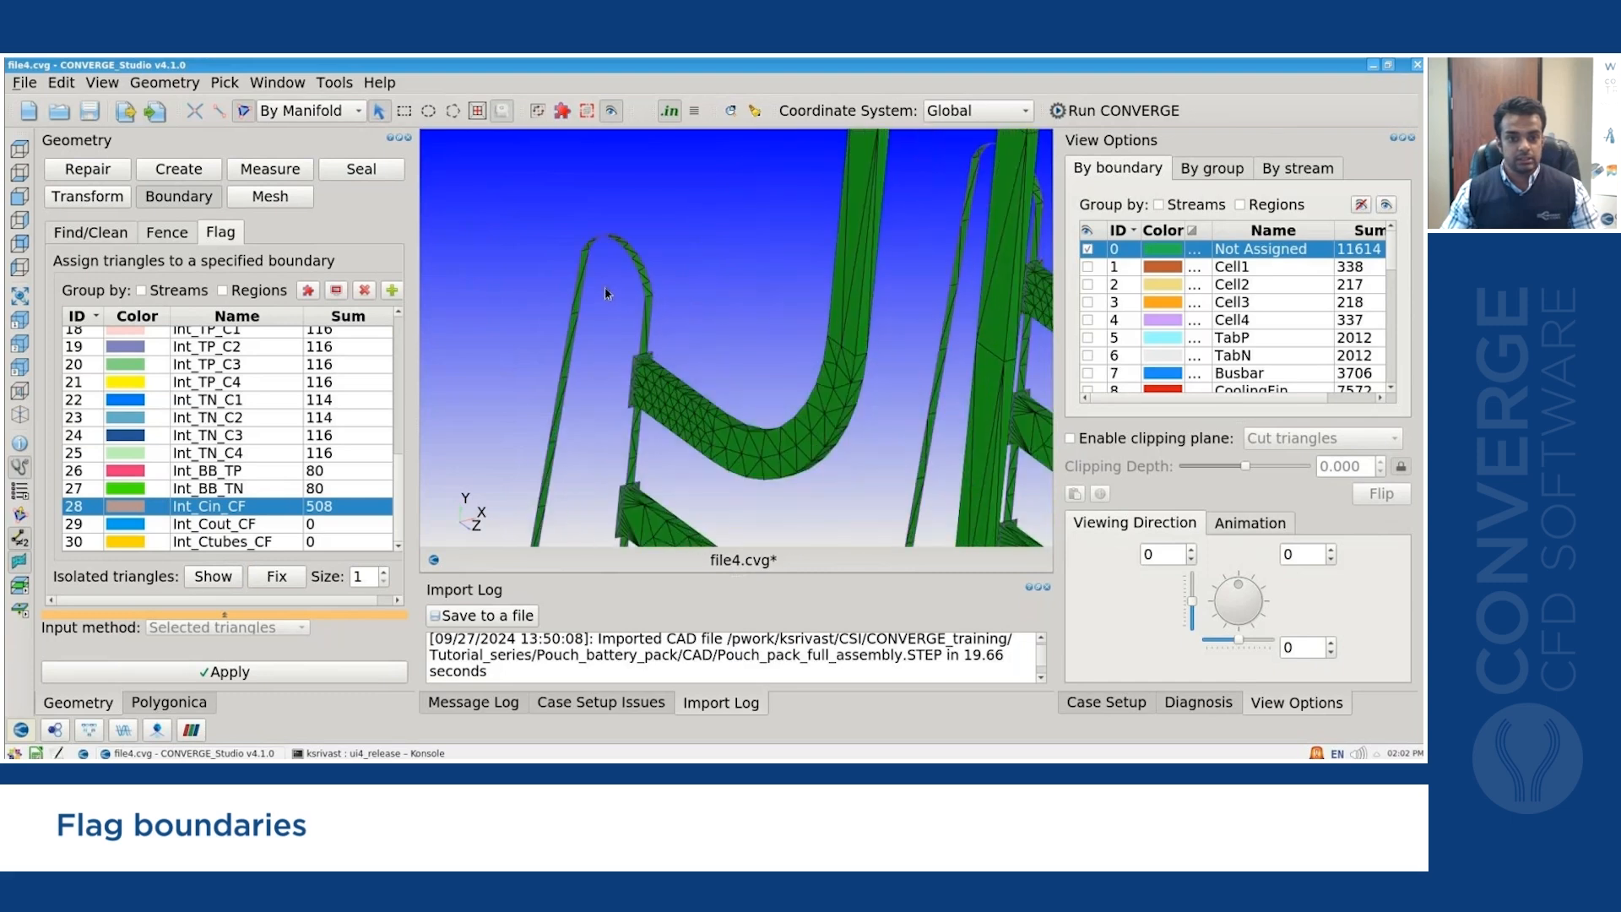
{"action": "left_click", "coordinate": [583, 290]}
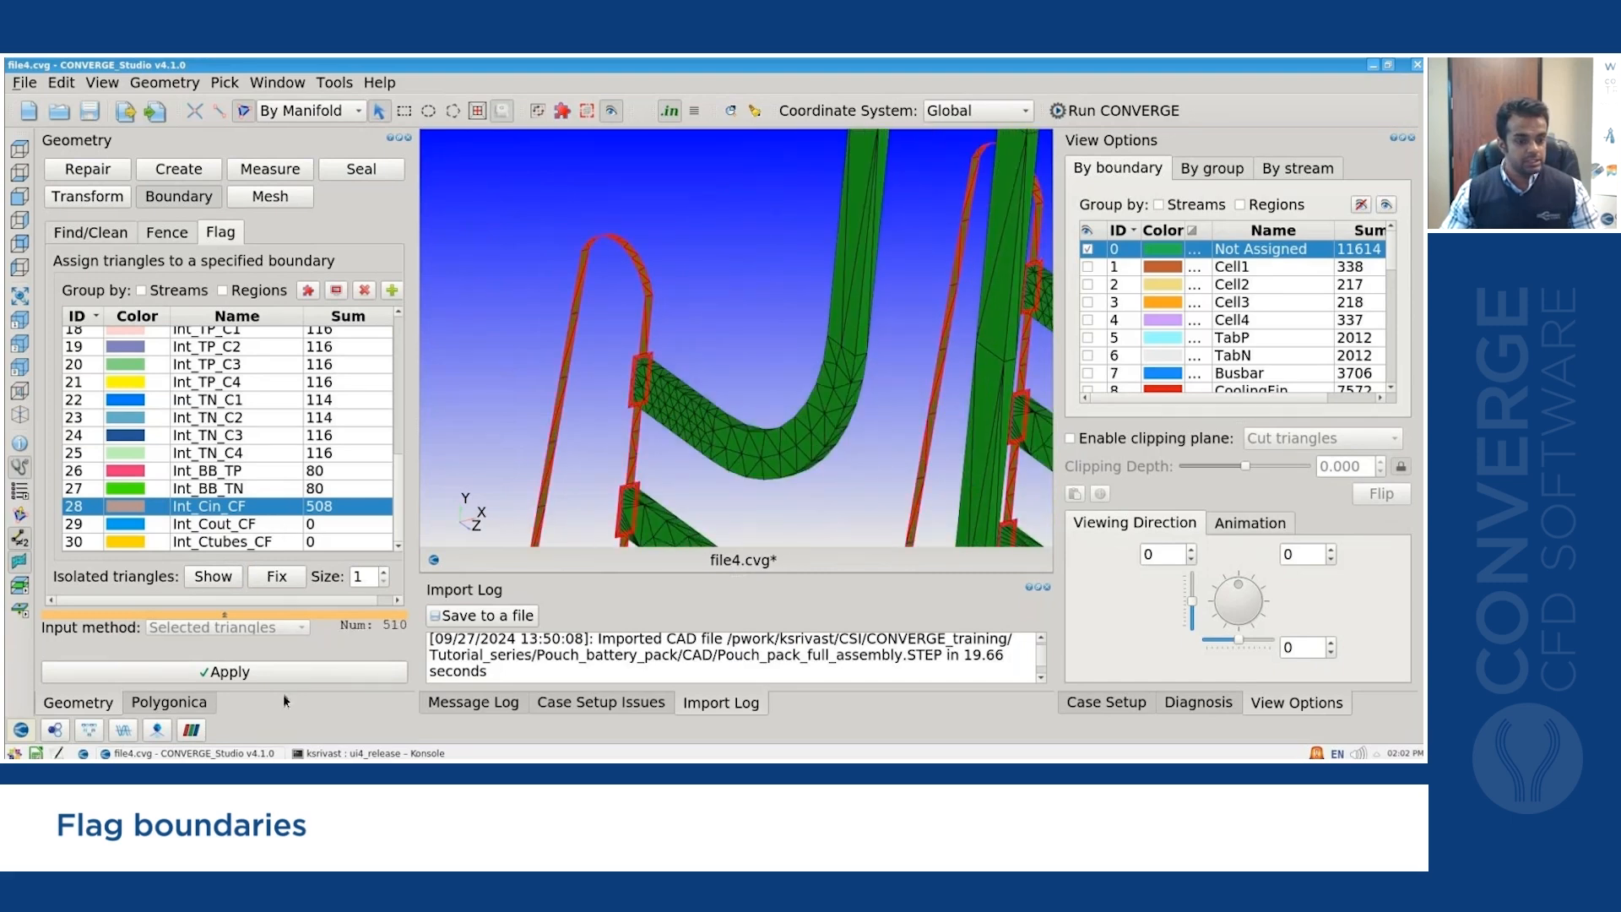
{"action": "key", "text": "Down"}
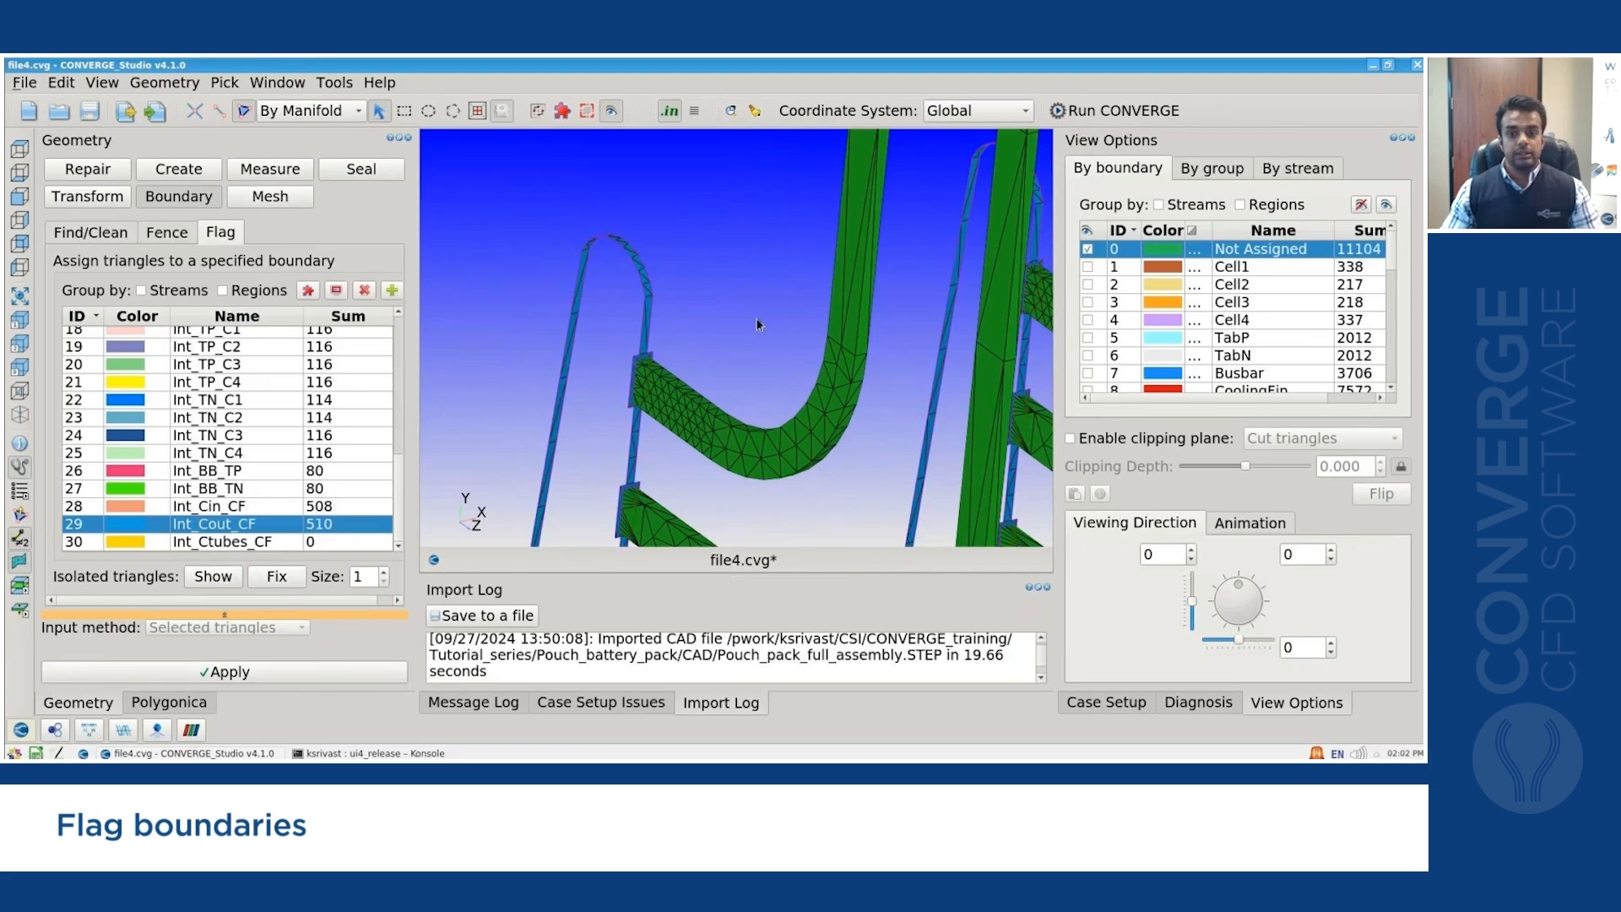
Select all ten unassigned coolant tube surfaces running through the cooling fins and assign them to Int_Ctubes_CF.
{"action": "scroll", "coordinate": [764, 333], "scroll_direction": "down", "scroll_amount": 3}
{"action": "scroll", "coordinate": [758, 324], "scroll_direction": "down", "scroll_amount": 3}
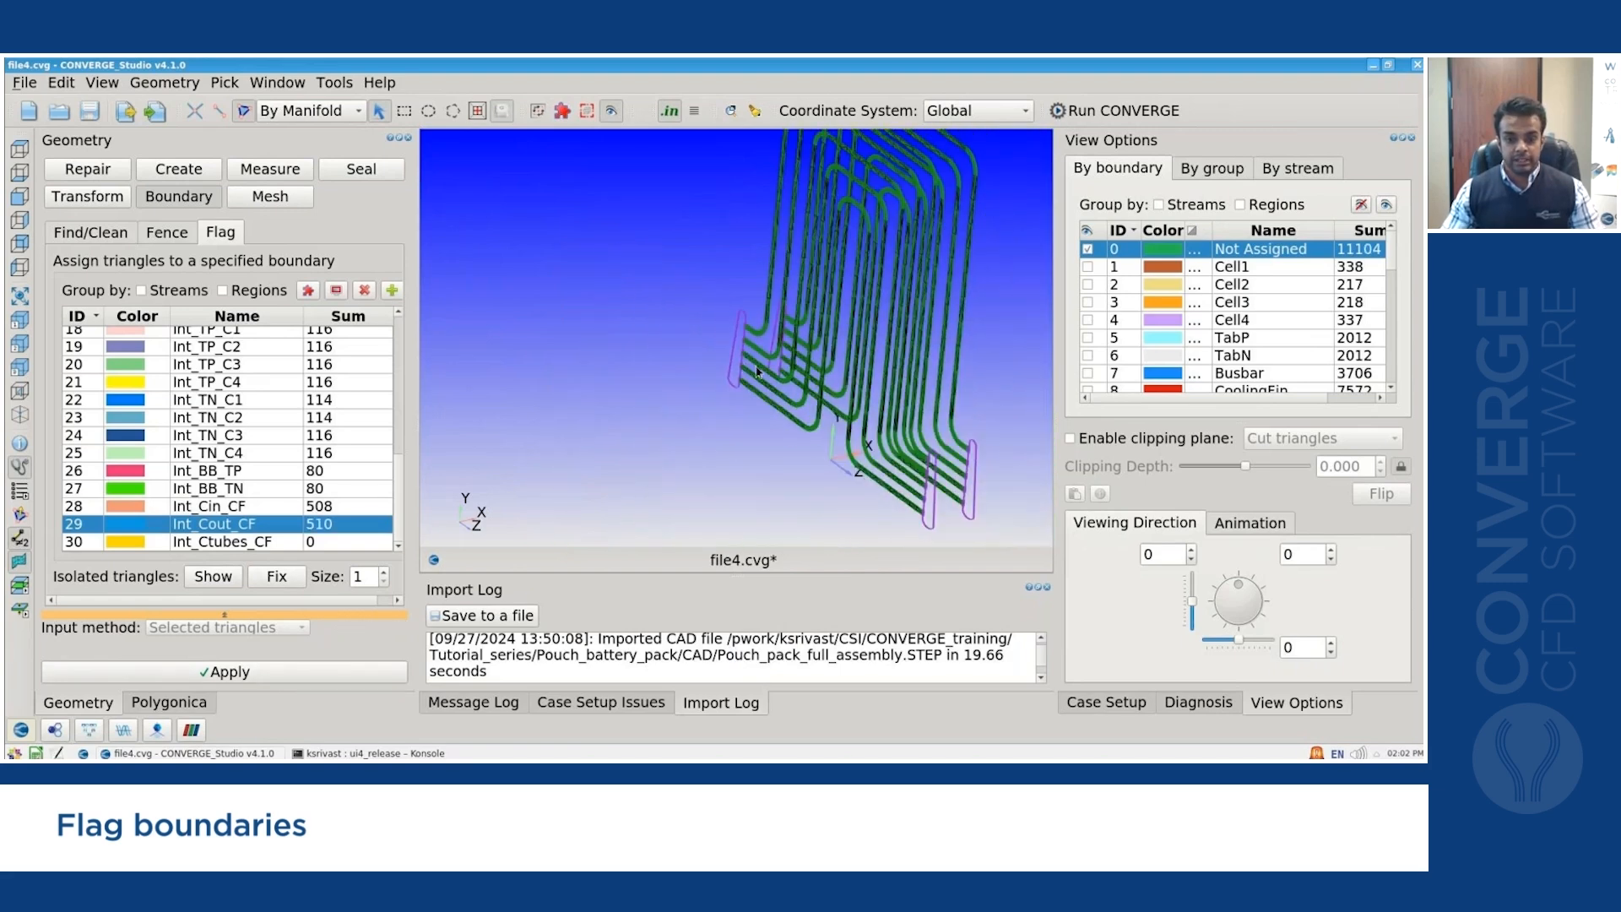
{"action": "scroll", "coordinate": [755, 373], "scroll_direction": "down", "scroll_amount": 2}
{"action": "scroll", "coordinate": [754, 404], "scroll_direction": "up", "scroll_amount": 2}
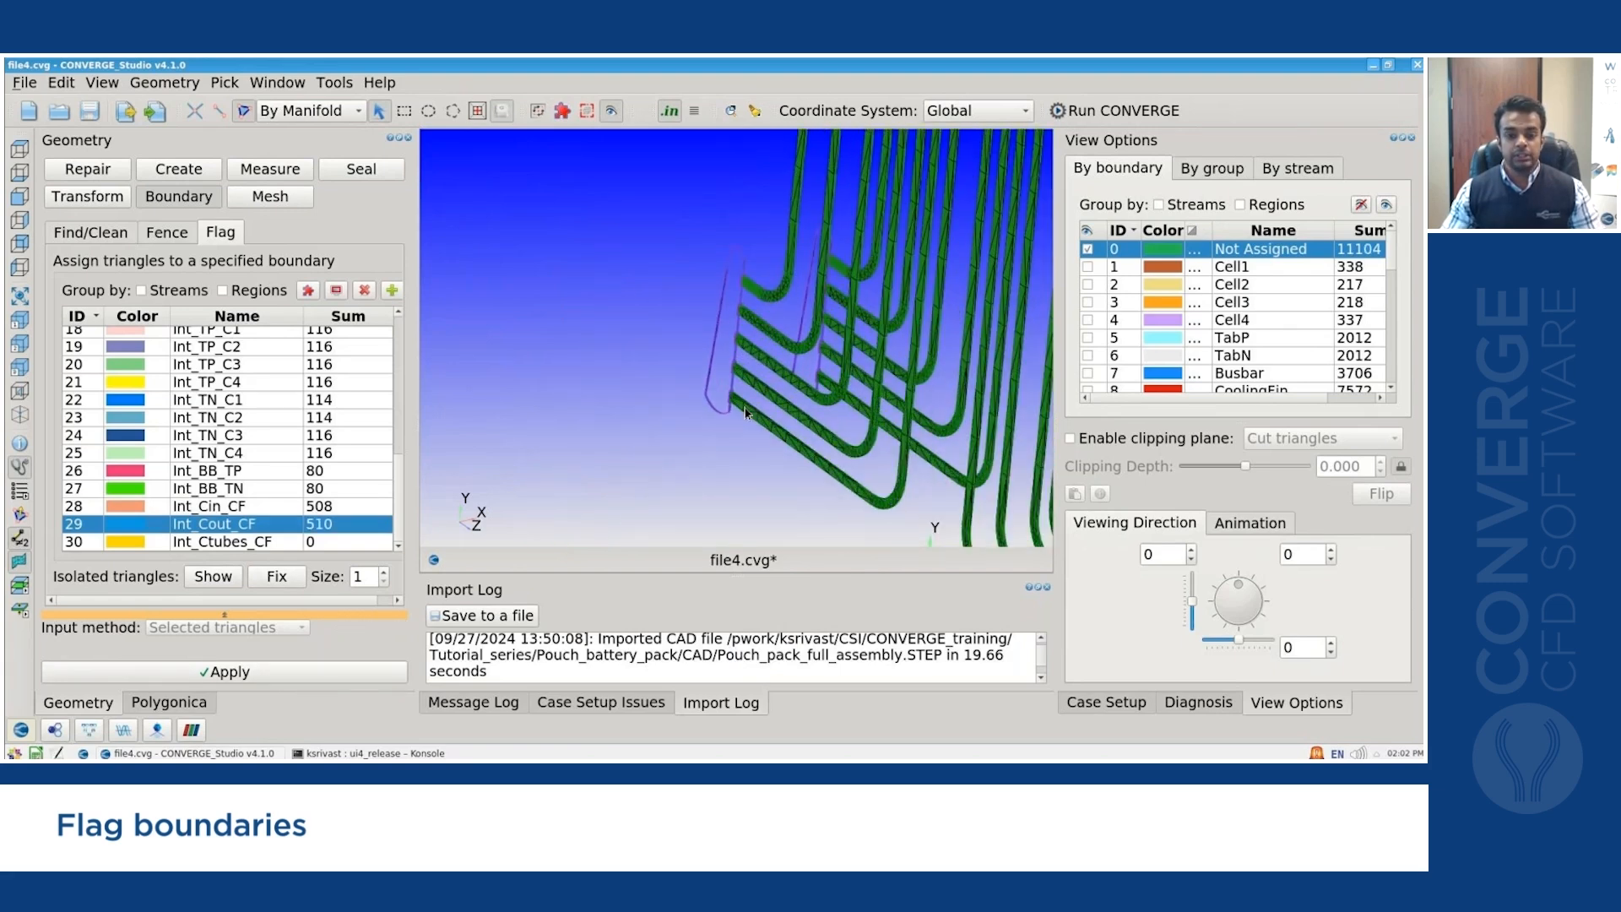
{"action": "left_click", "coordinate": [746, 408]}
{"action": "left_click", "coordinate": [762, 379]}
{"action": "left_click", "coordinate": [764, 352]}
{"action": "left_click", "coordinate": [768, 328]}
{"action": "left_click", "coordinate": [769, 302]}
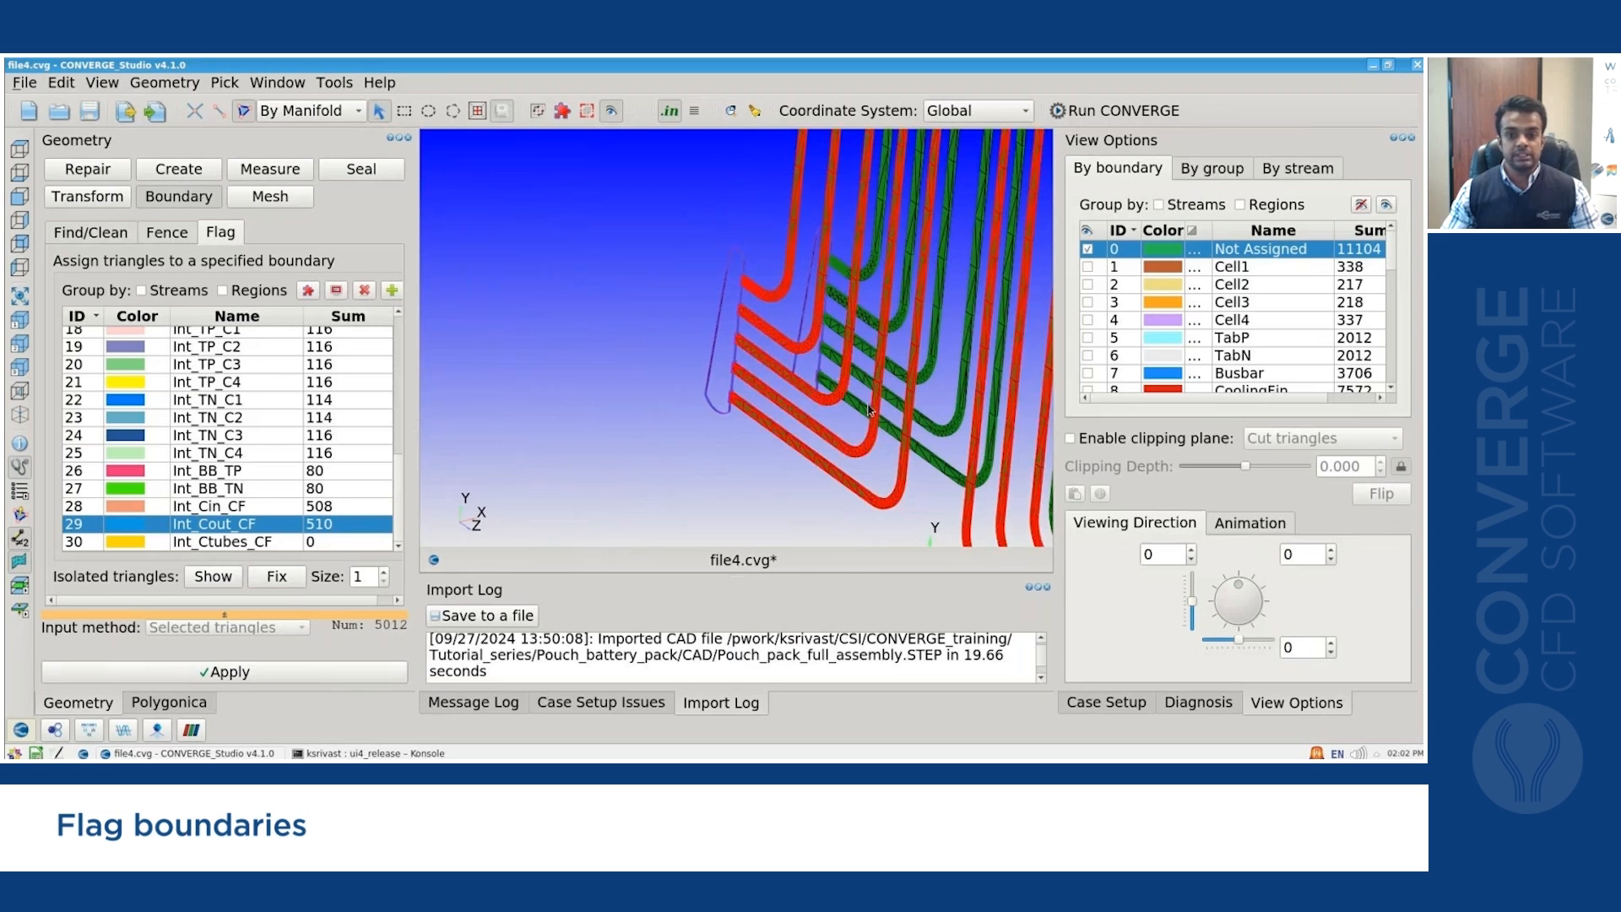
{"action": "left_click", "coordinate": [862, 382]}
{"action": "left_click", "coordinate": [866, 352]}
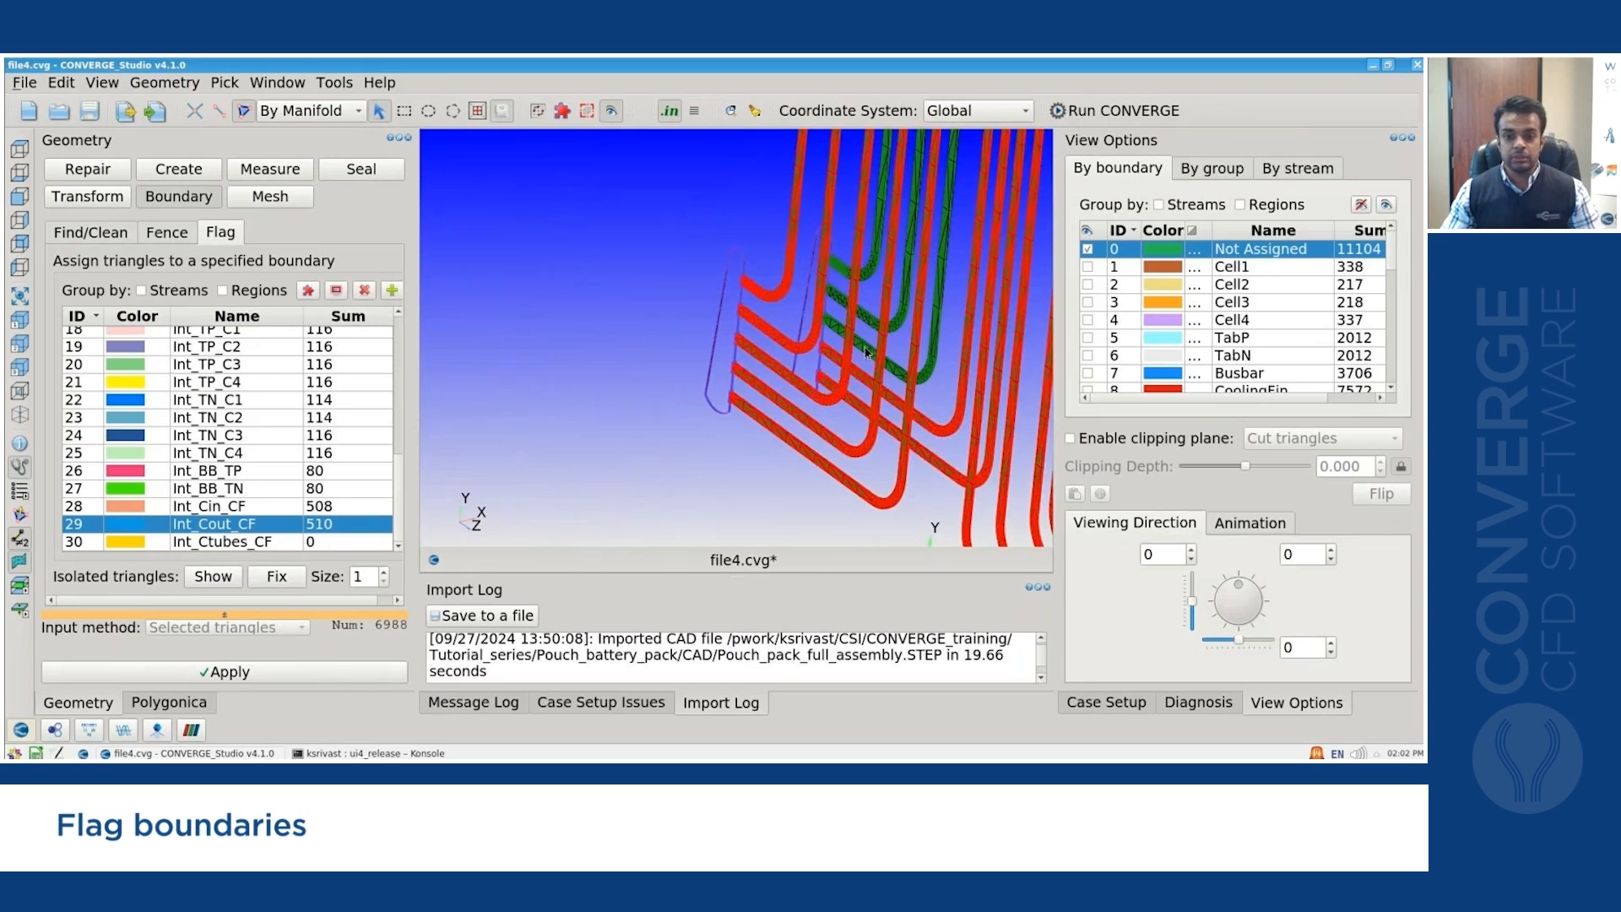
{"action": "left_click", "coordinate": [868, 325]}
{"action": "left_click", "coordinate": [868, 319]}
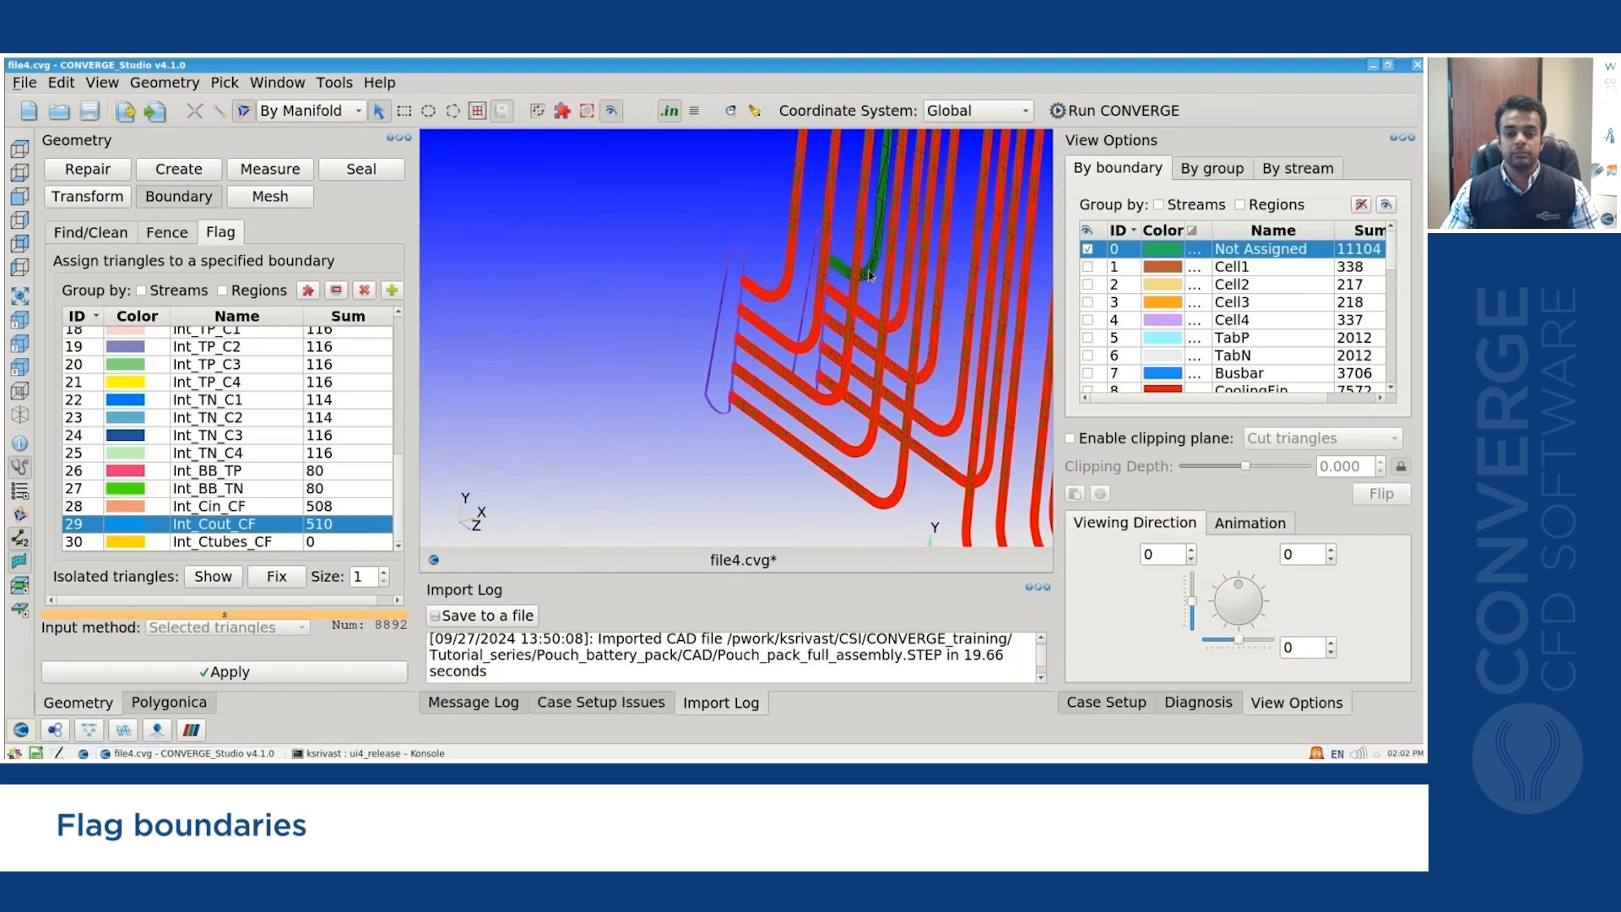
{"action": "left_click", "coordinate": [868, 275]}
{"action": "scroll", "coordinate": [457, 490], "scroll_direction": "down", "scroll_amount": 1}
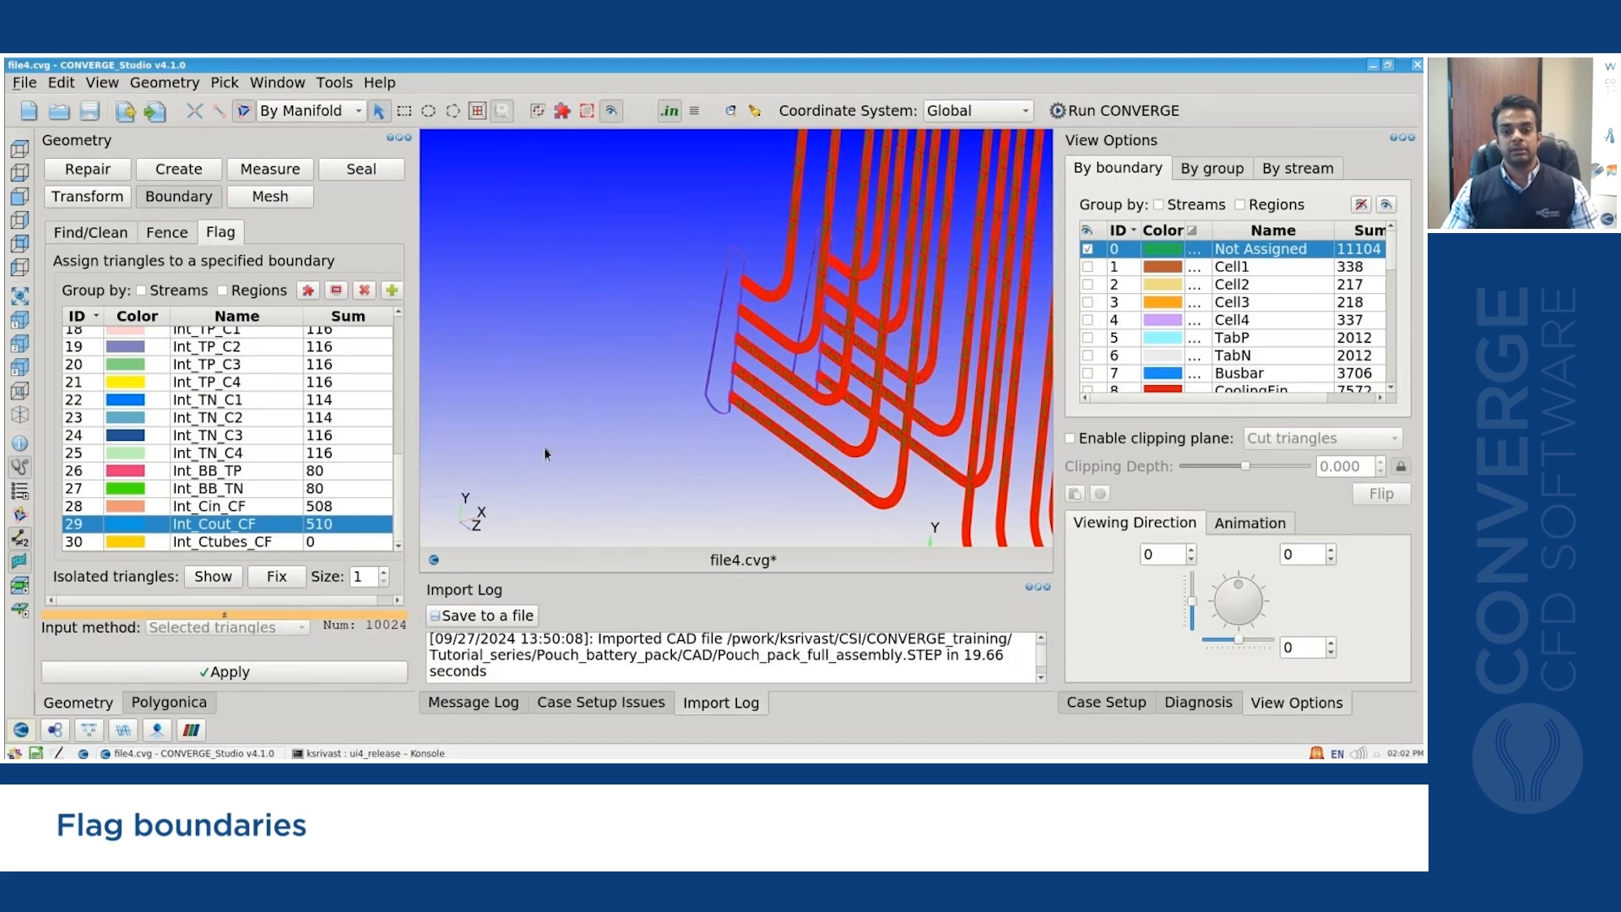
{"action": "scroll", "coordinate": [747, 370], "scroll_direction": "down", "scroll_amount": 3}
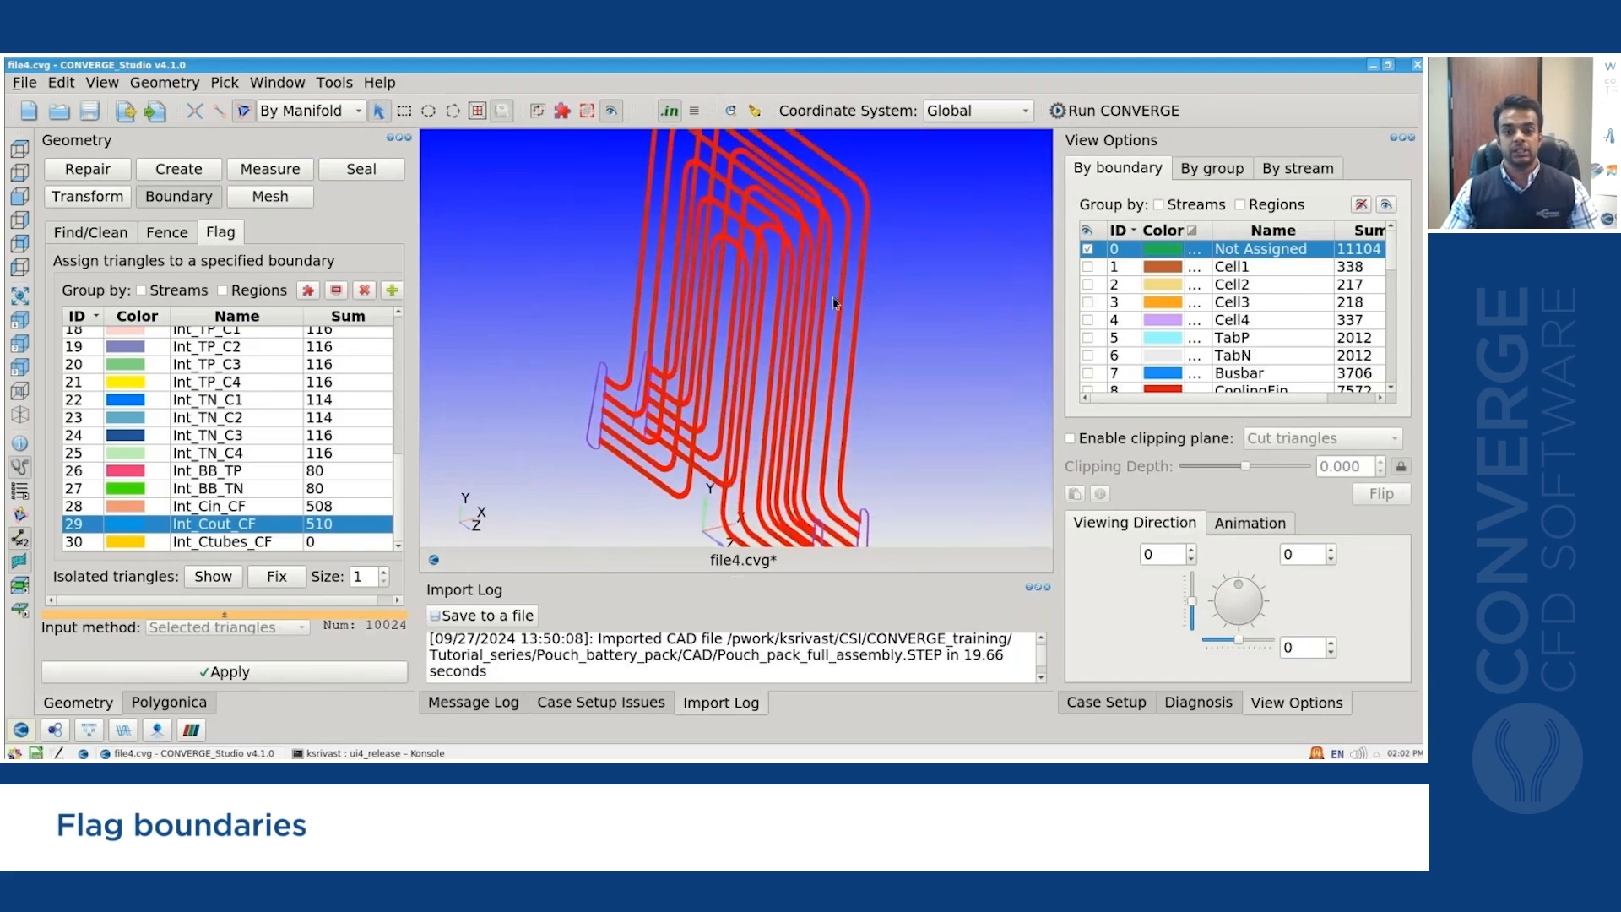
{"action": "left_click", "coordinate": [291, 543]}
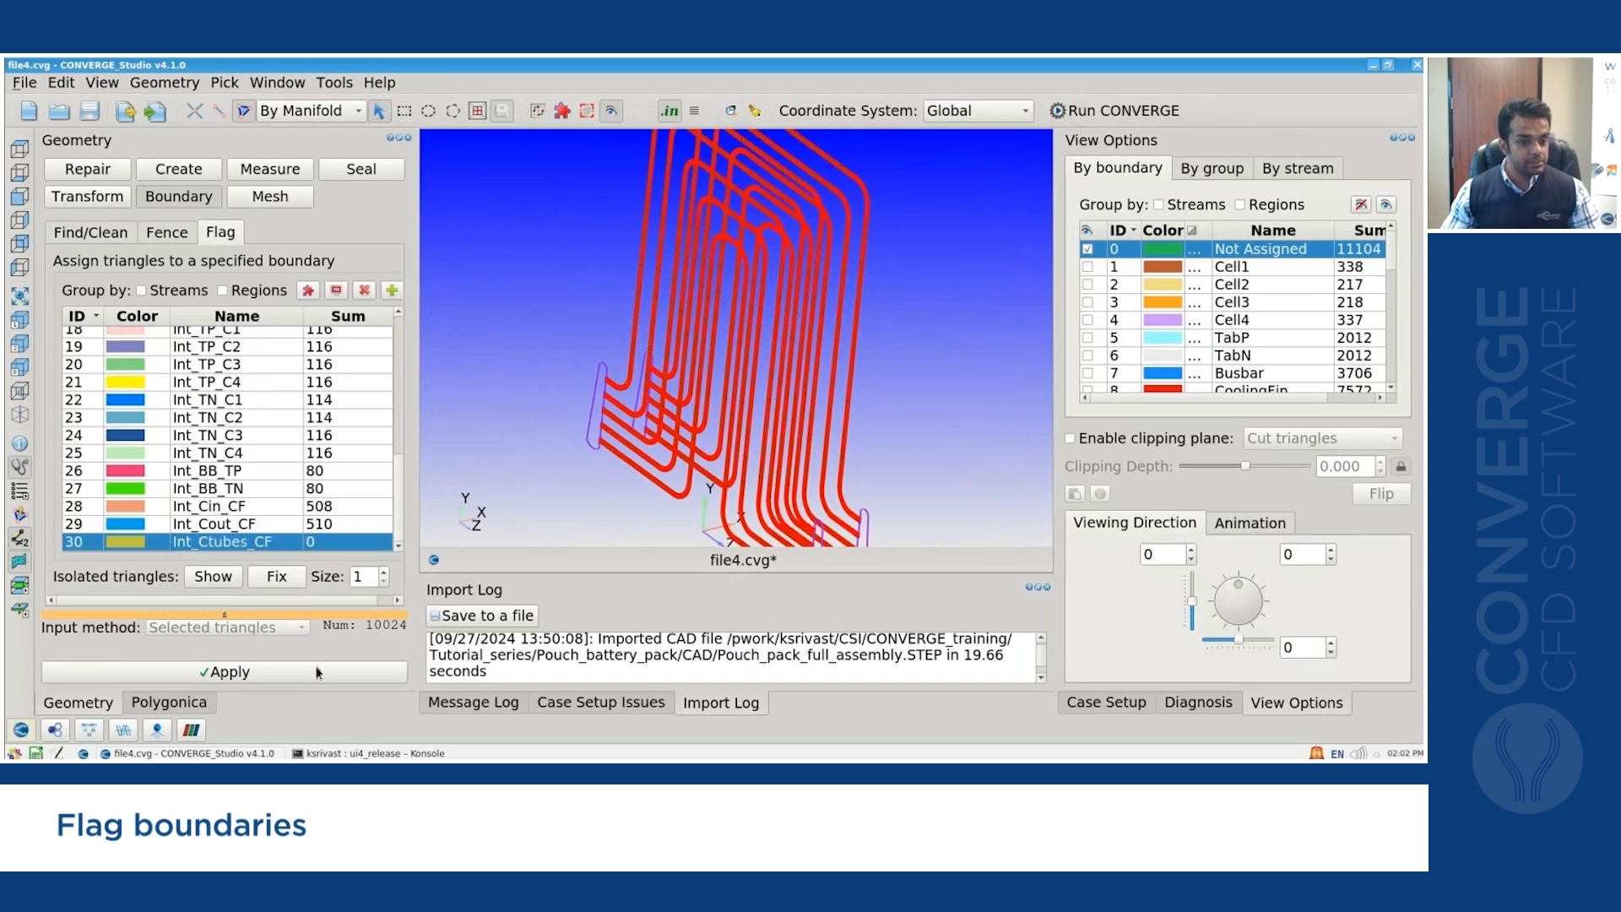
{"action": "left_click", "coordinate": [384, 672]}
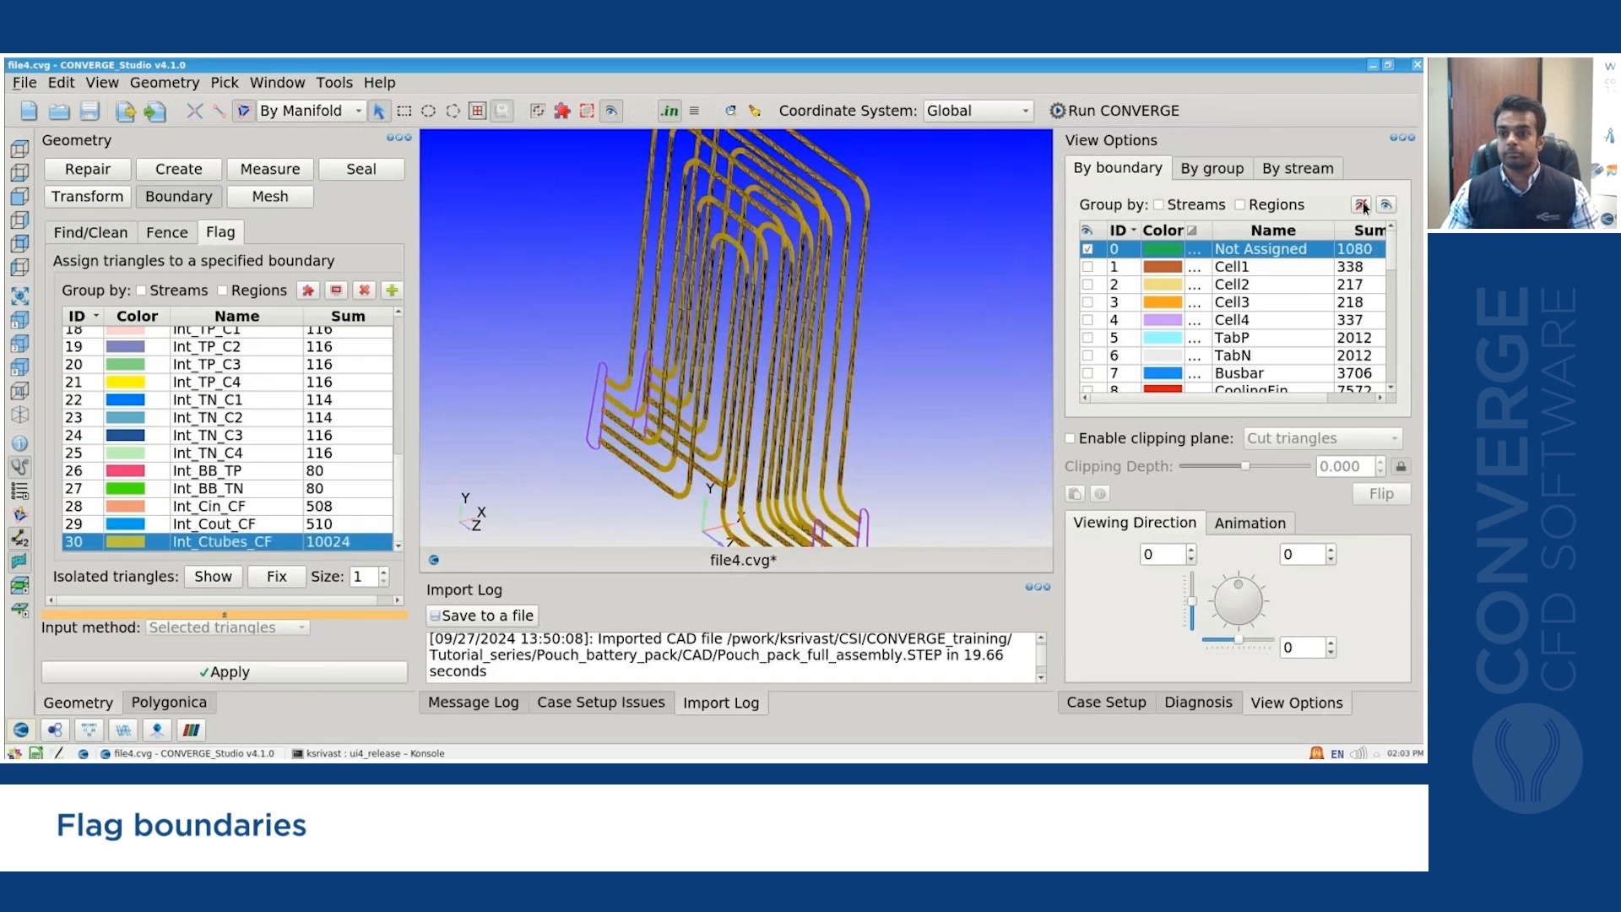
Examine the unassigned triangles at the coolant tube ends, showing and hiding CoolantPipeIn for comparison.
{"action": "scroll", "coordinate": [760, 325], "scroll_direction": "down", "scroll_amount": 5}
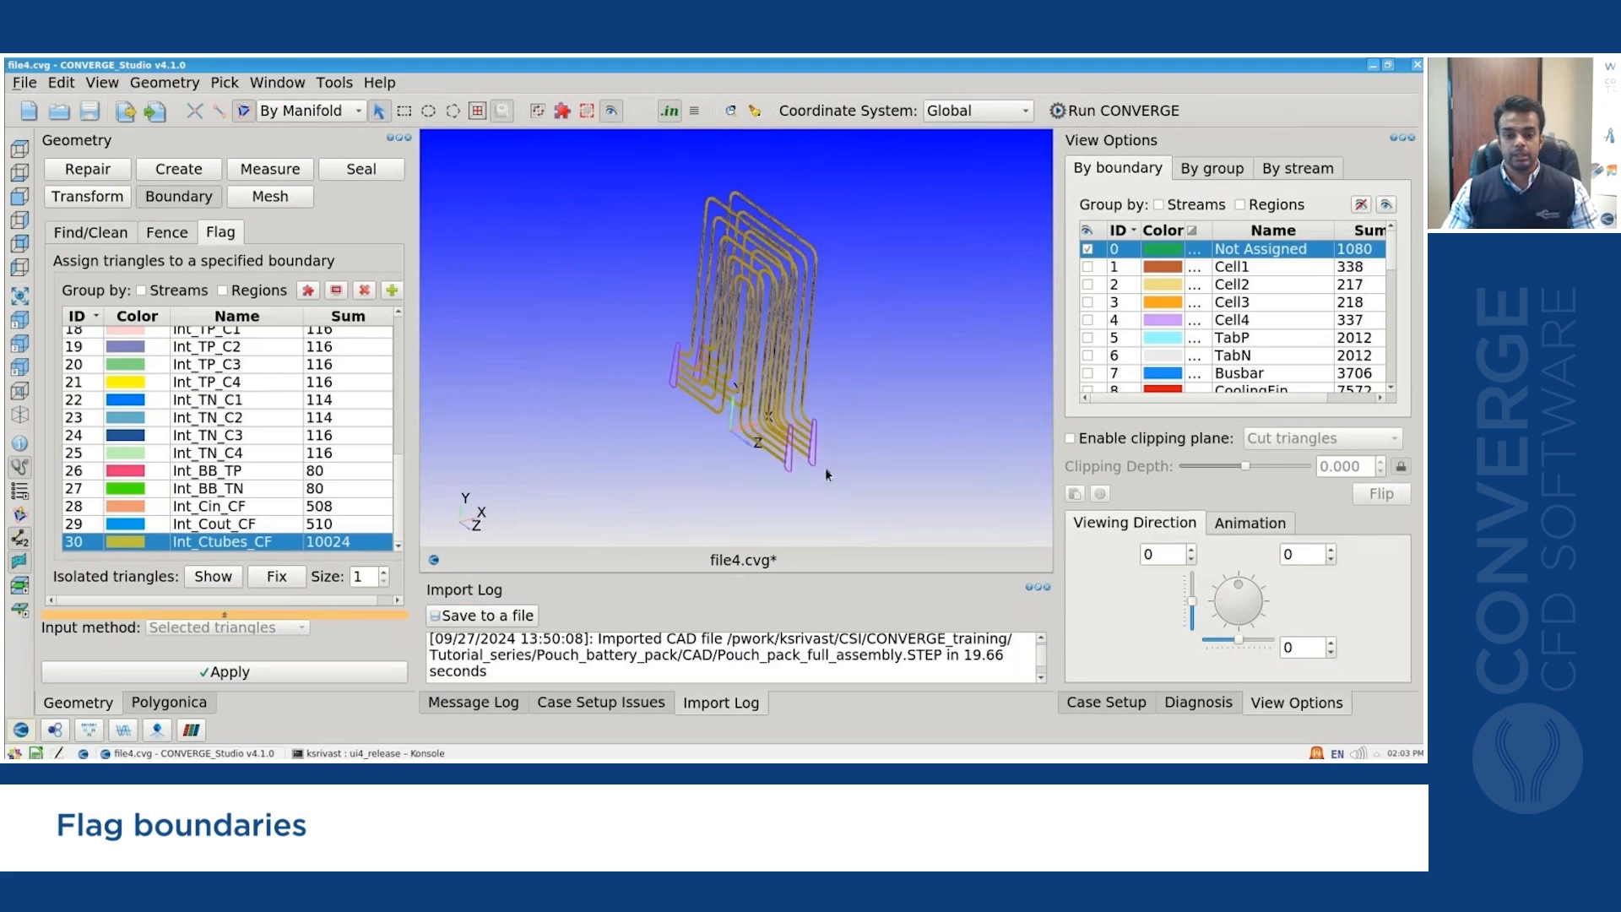
{"action": "scroll", "coordinate": [793, 448], "scroll_direction": "up", "scroll_amount": 5}
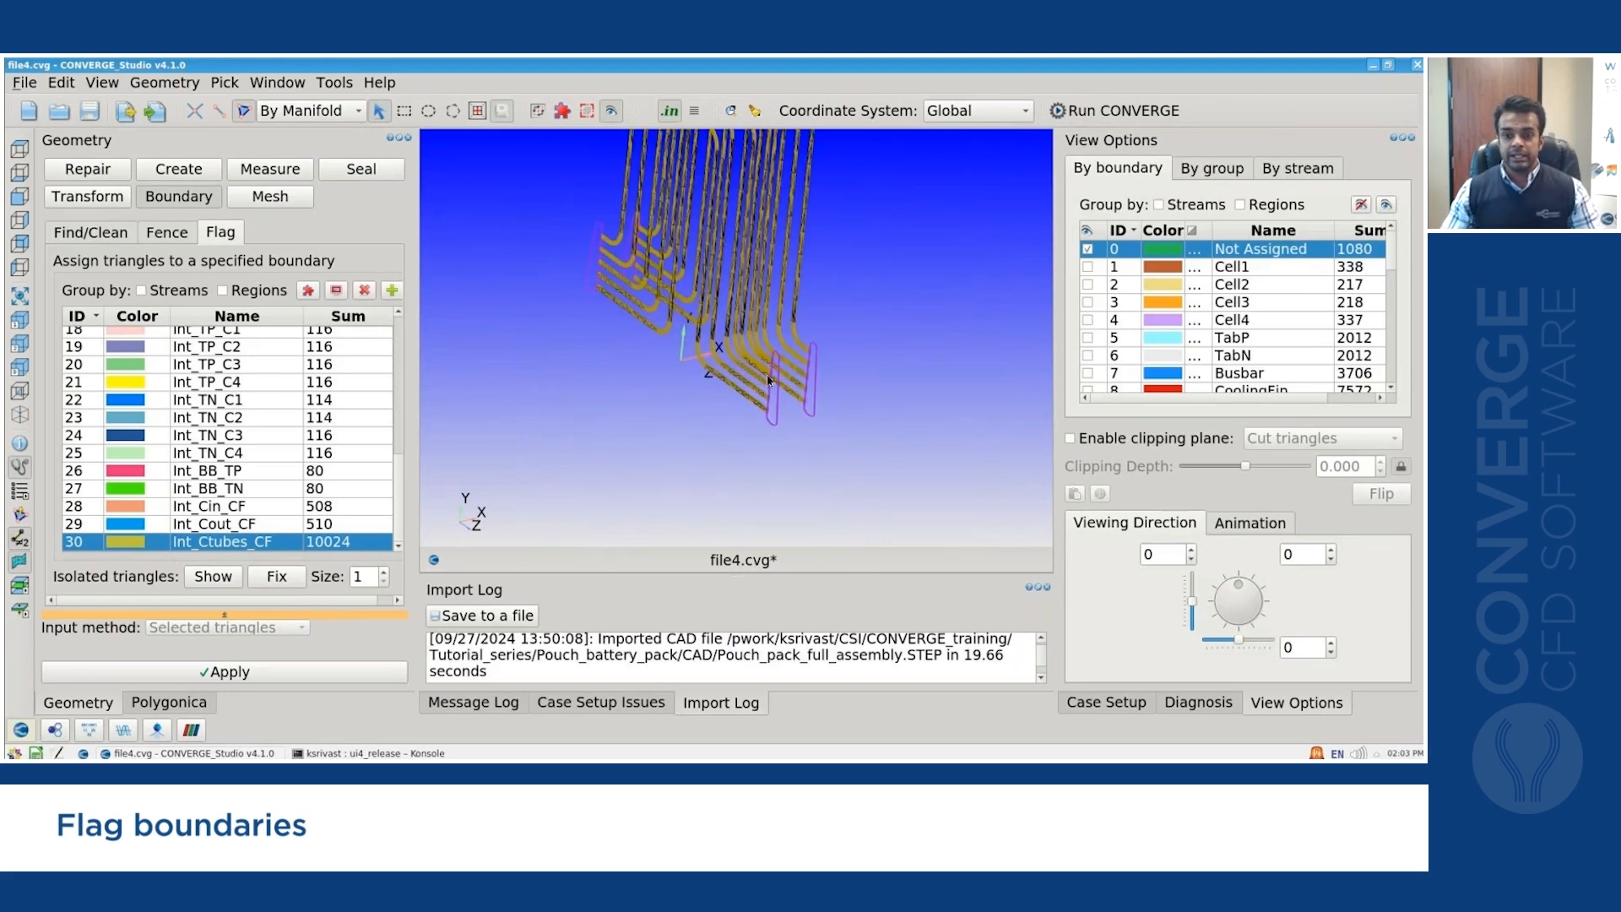
{"action": "scroll", "coordinate": [769, 382], "scroll_direction": "up", "scroll_amount": 5}
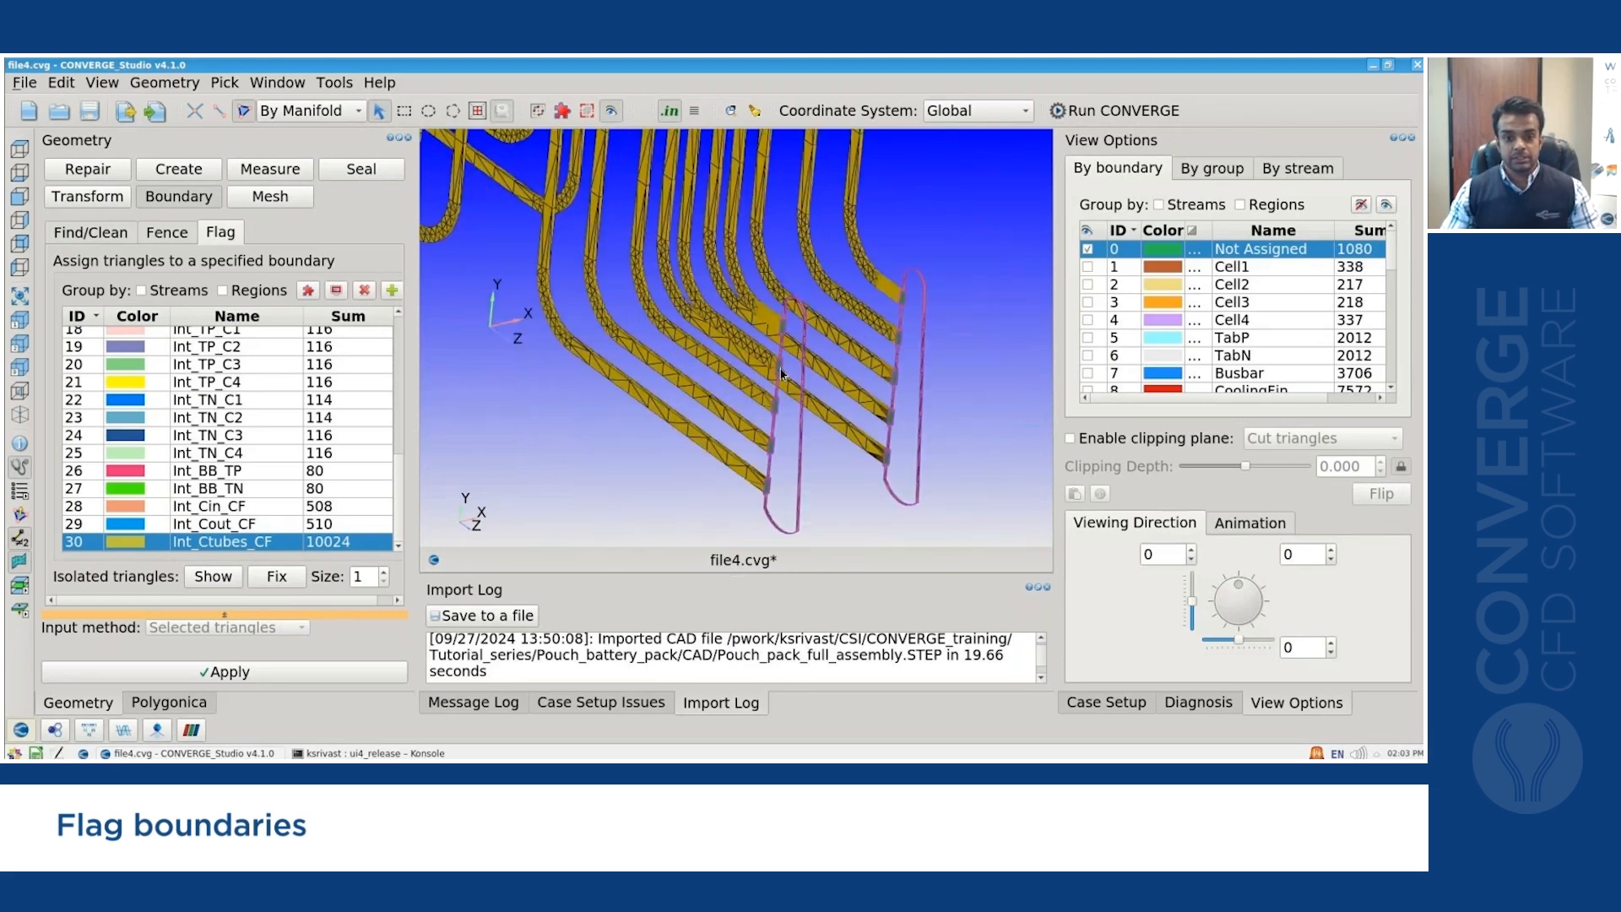
{"action": "scroll", "coordinate": [781, 374], "scroll_direction": "up", "scroll_amount": 10}
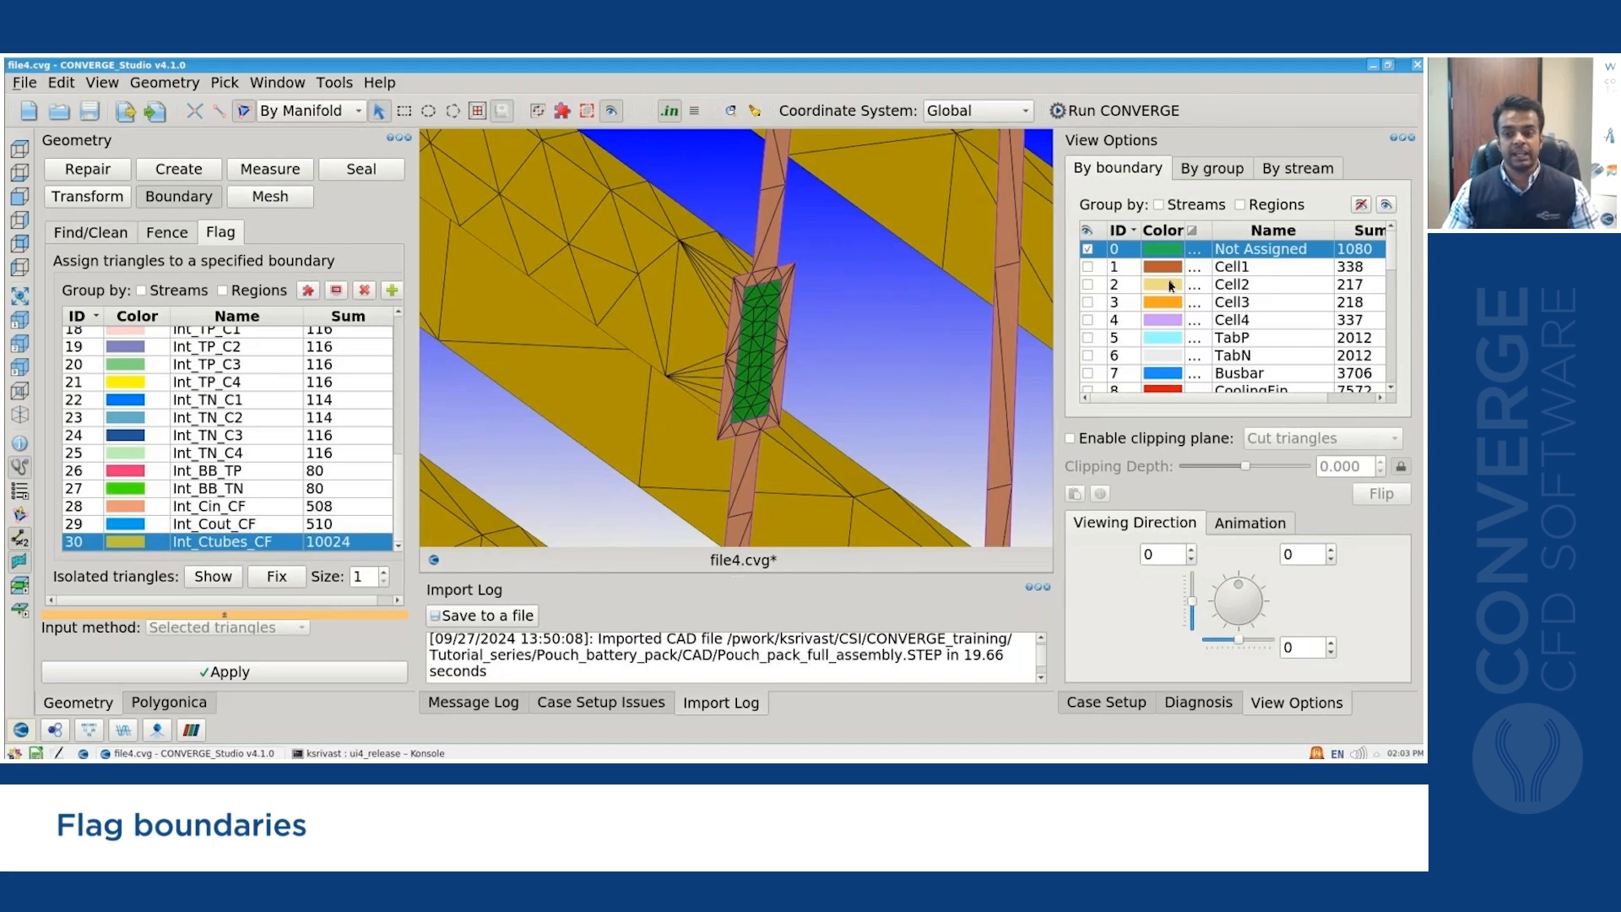
{"action": "scroll", "coordinate": [1208, 307], "scroll_direction": "down", "scroll_amount": 3}
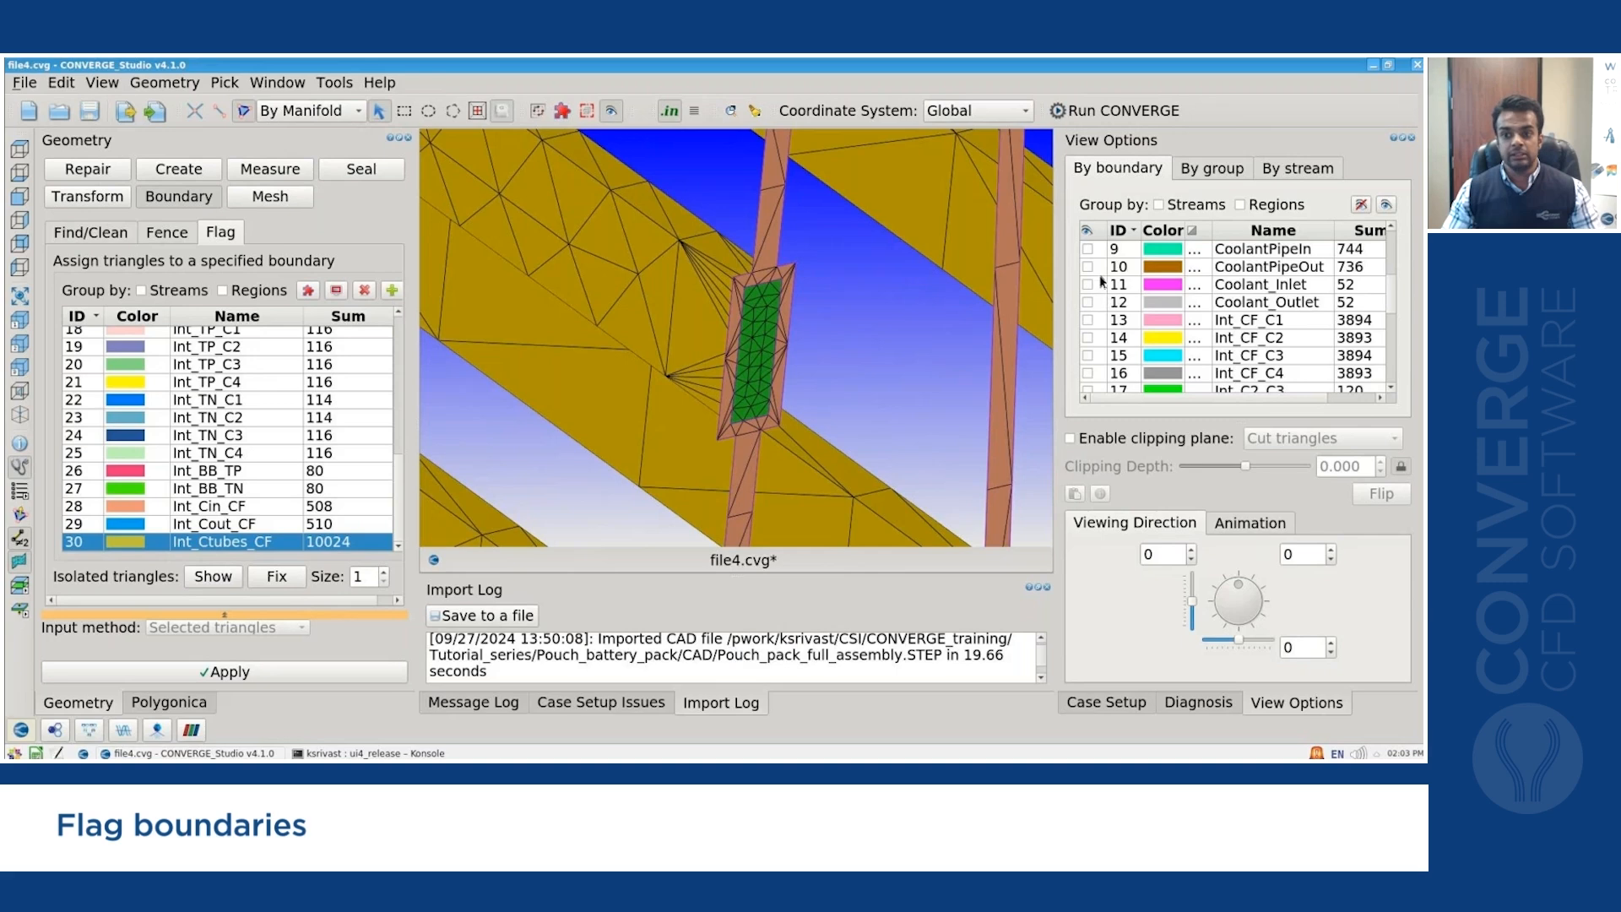
{"action": "left_click", "coordinate": [1087, 249]}
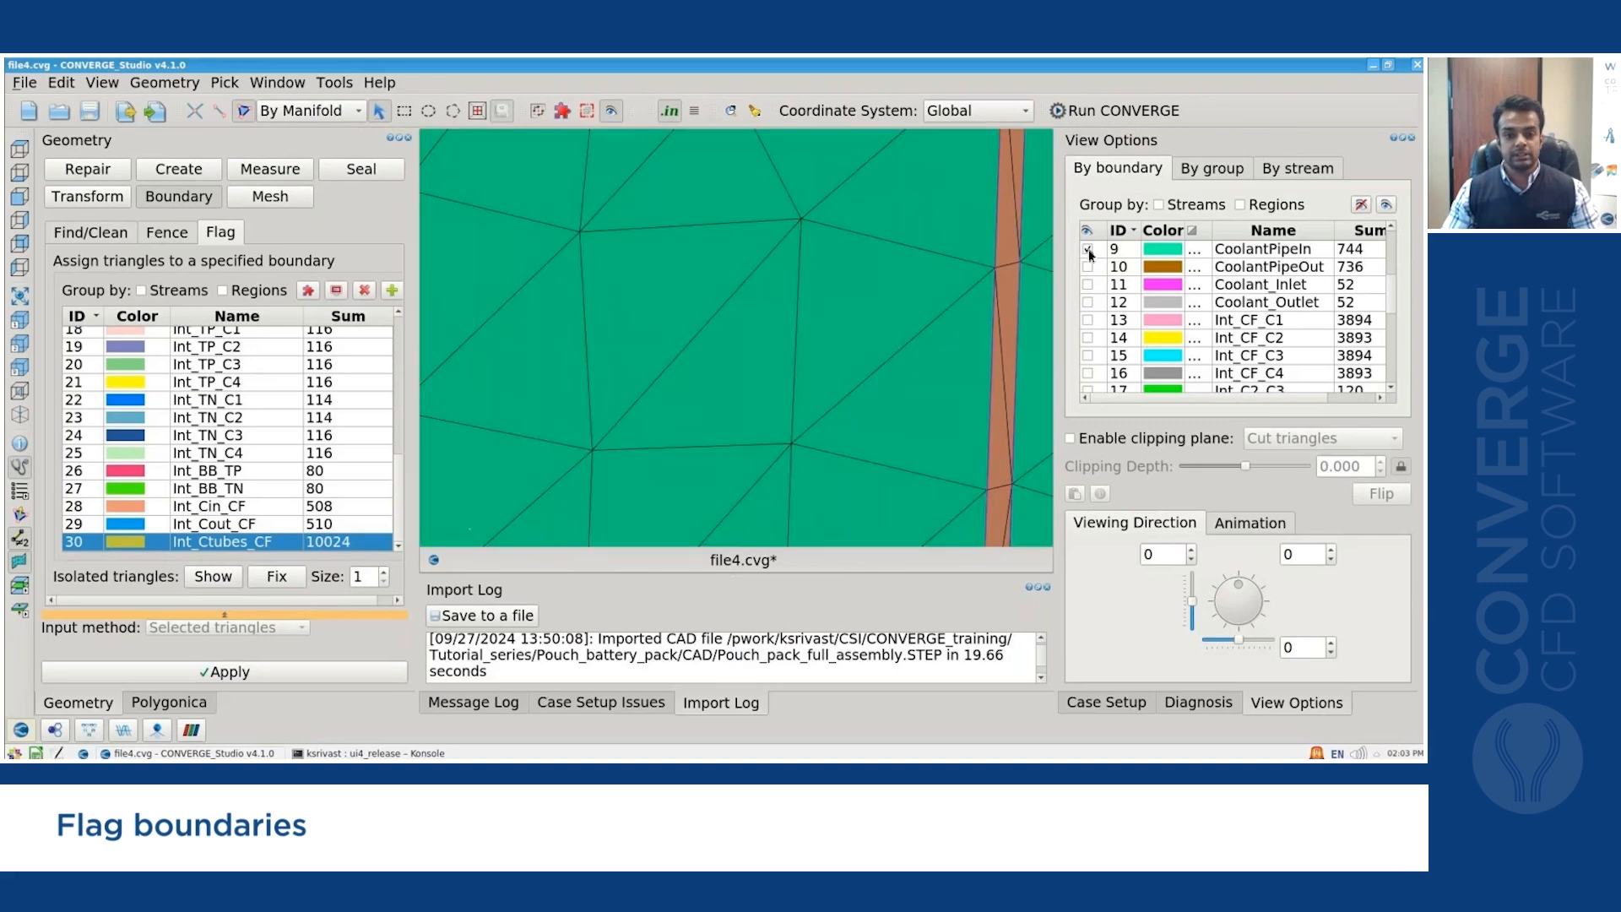
{"action": "scroll", "coordinate": [826, 325], "scroll_direction": "down", "scroll_amount": 5}
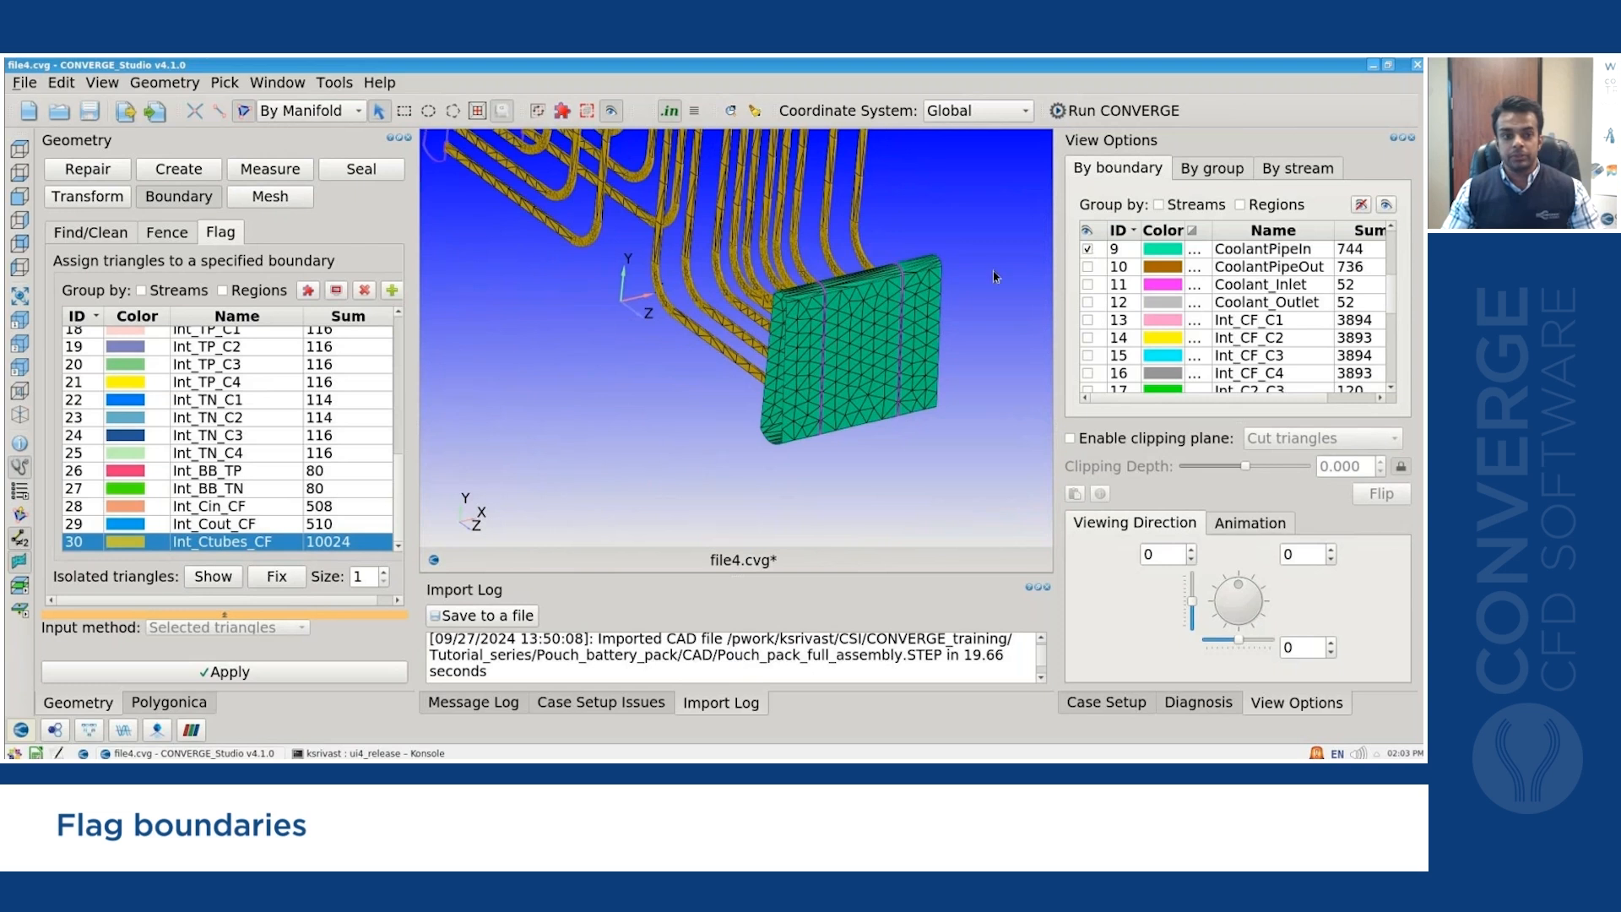
{"action": "left_click", "coordinate": [1087, 249]}
Show only the Not Assigned boundary, select all its triangles using By Boundary picking, and delete them.
{"action": "left_click", "coordinate": [1363, 208]}
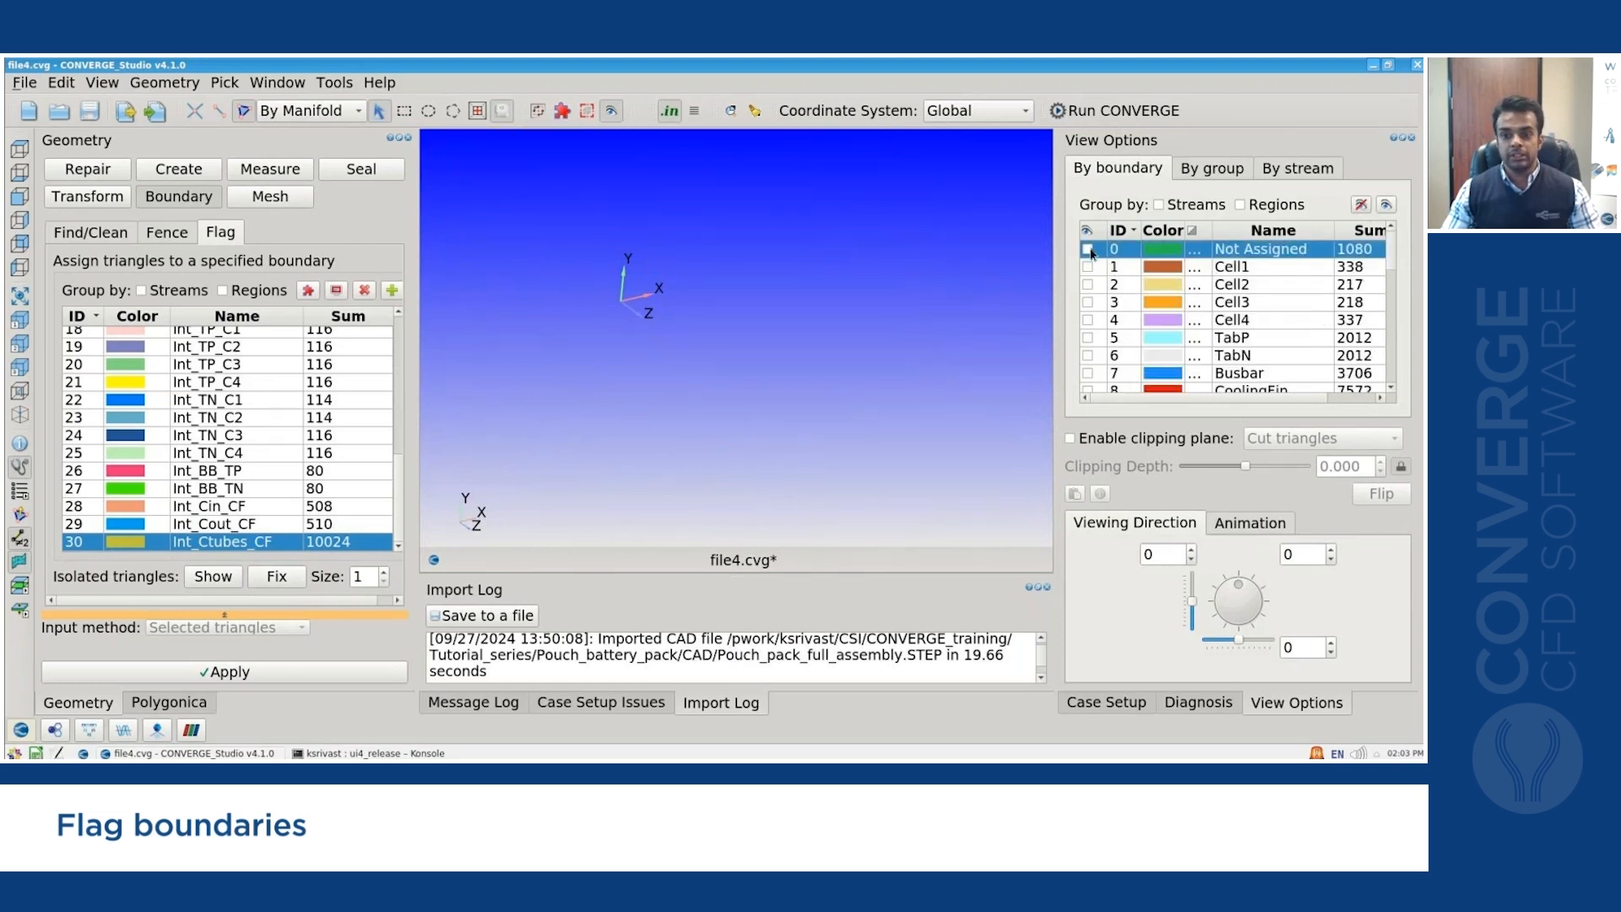
{"action": "scroll", "coordinate": [727, 321], "scroll_direction": "down", "scroll_amount": 5}
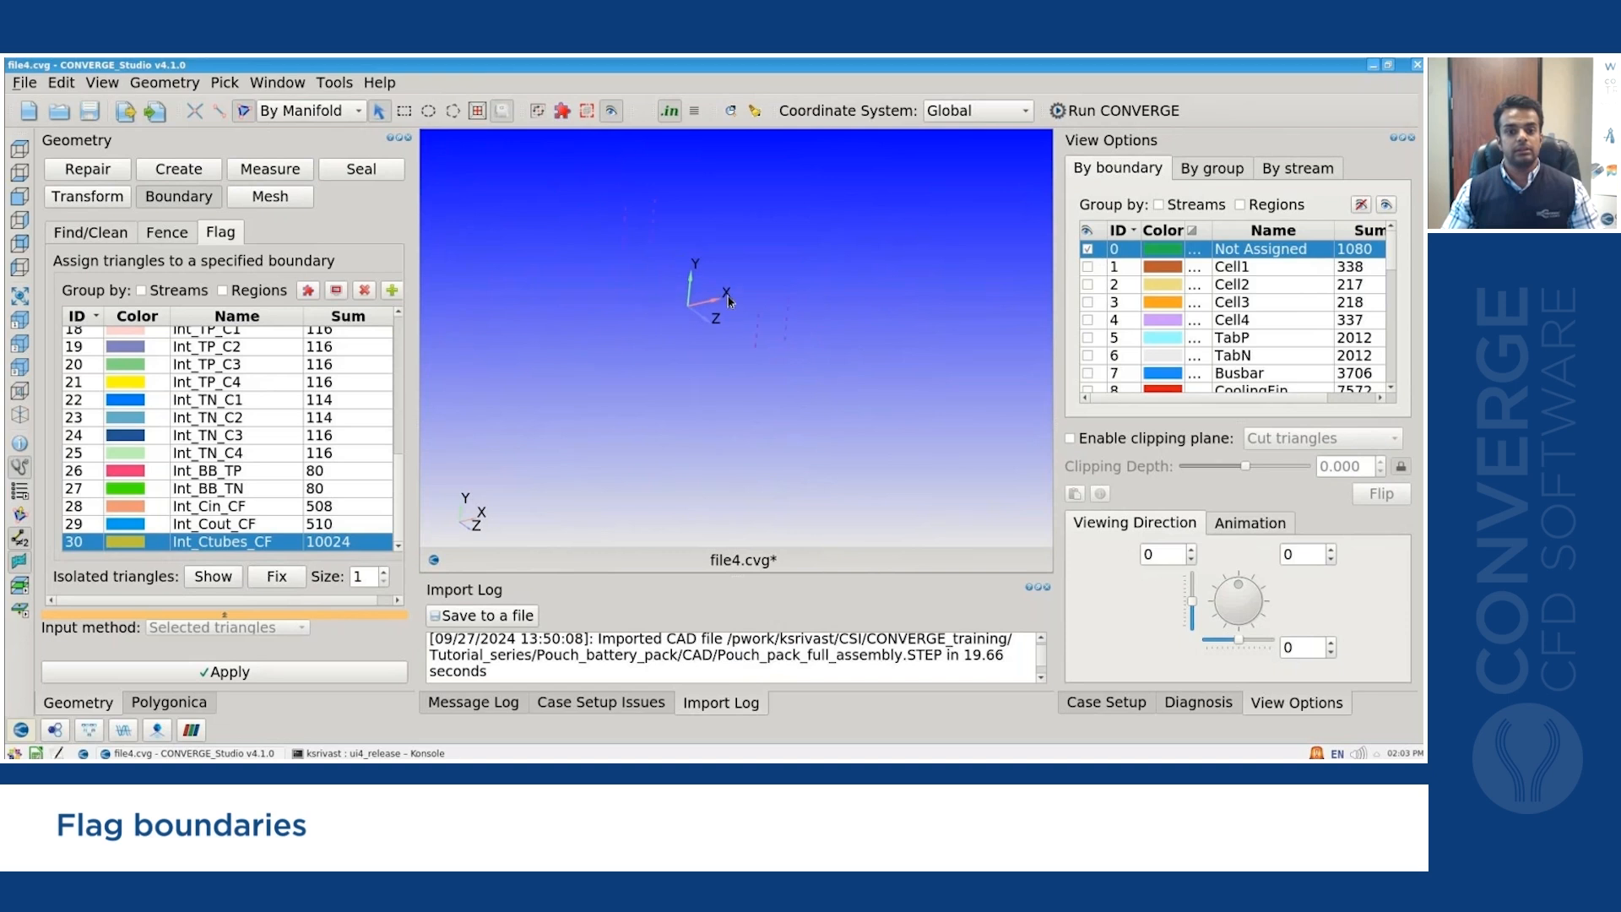
{"action": "scroll", "coordinate": [750, 308], "scroll_direction": "up", "scroll_amount": 10}
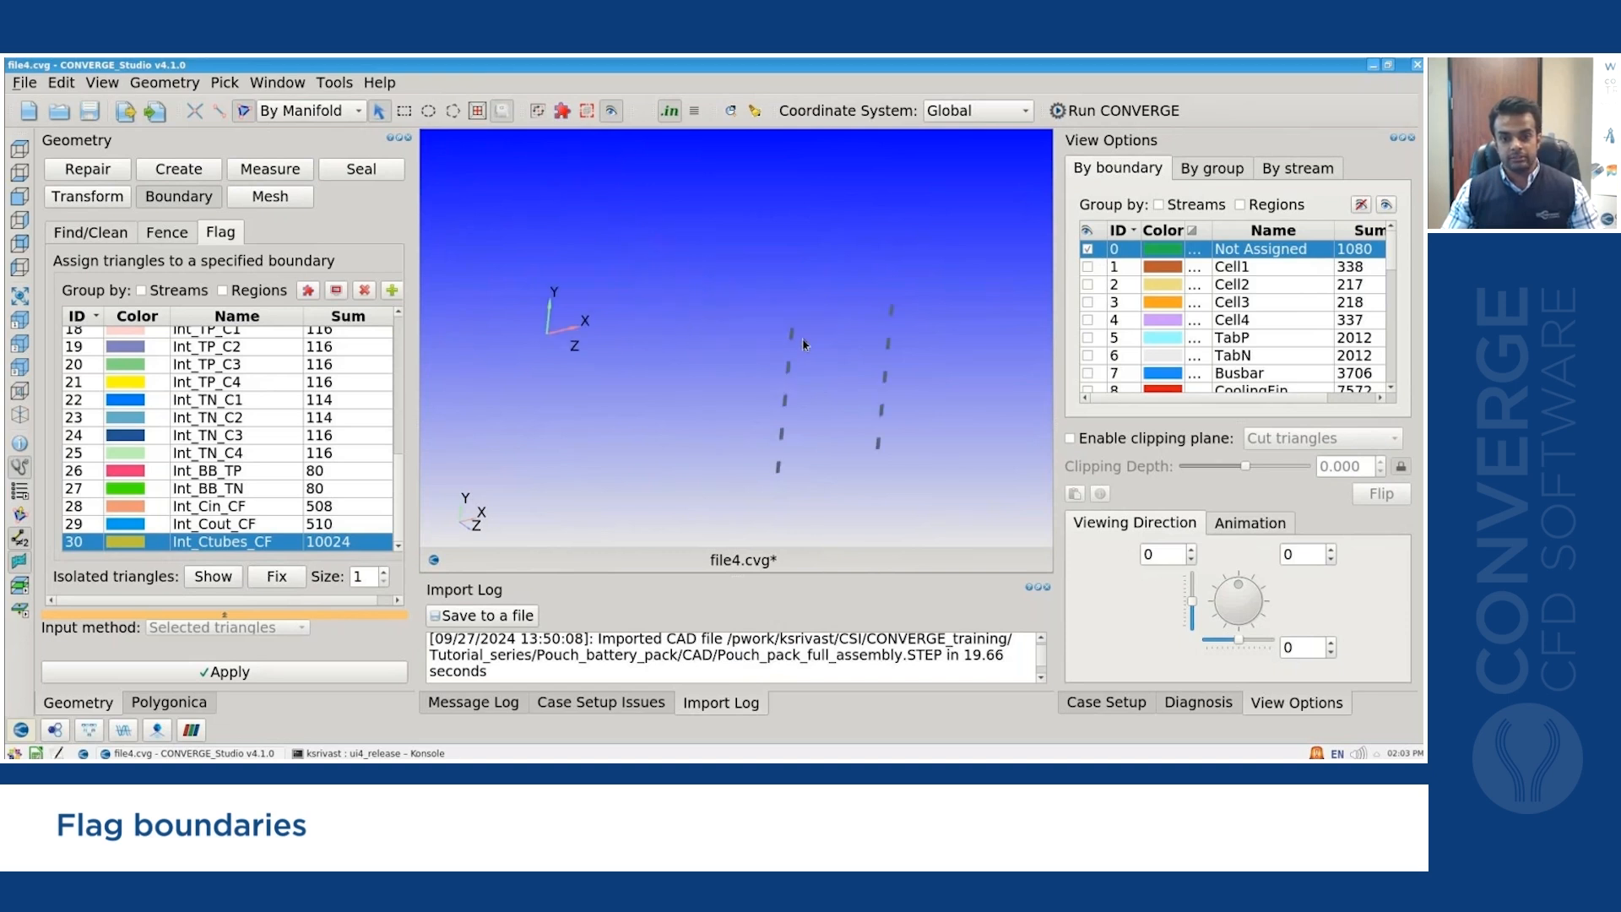
{"action": "scroll", "coordinate": [813, 349], "scroll_direction": "up", "scroll_amount": 3}
{"action": "left_click", "coordinate": [328, 110]}
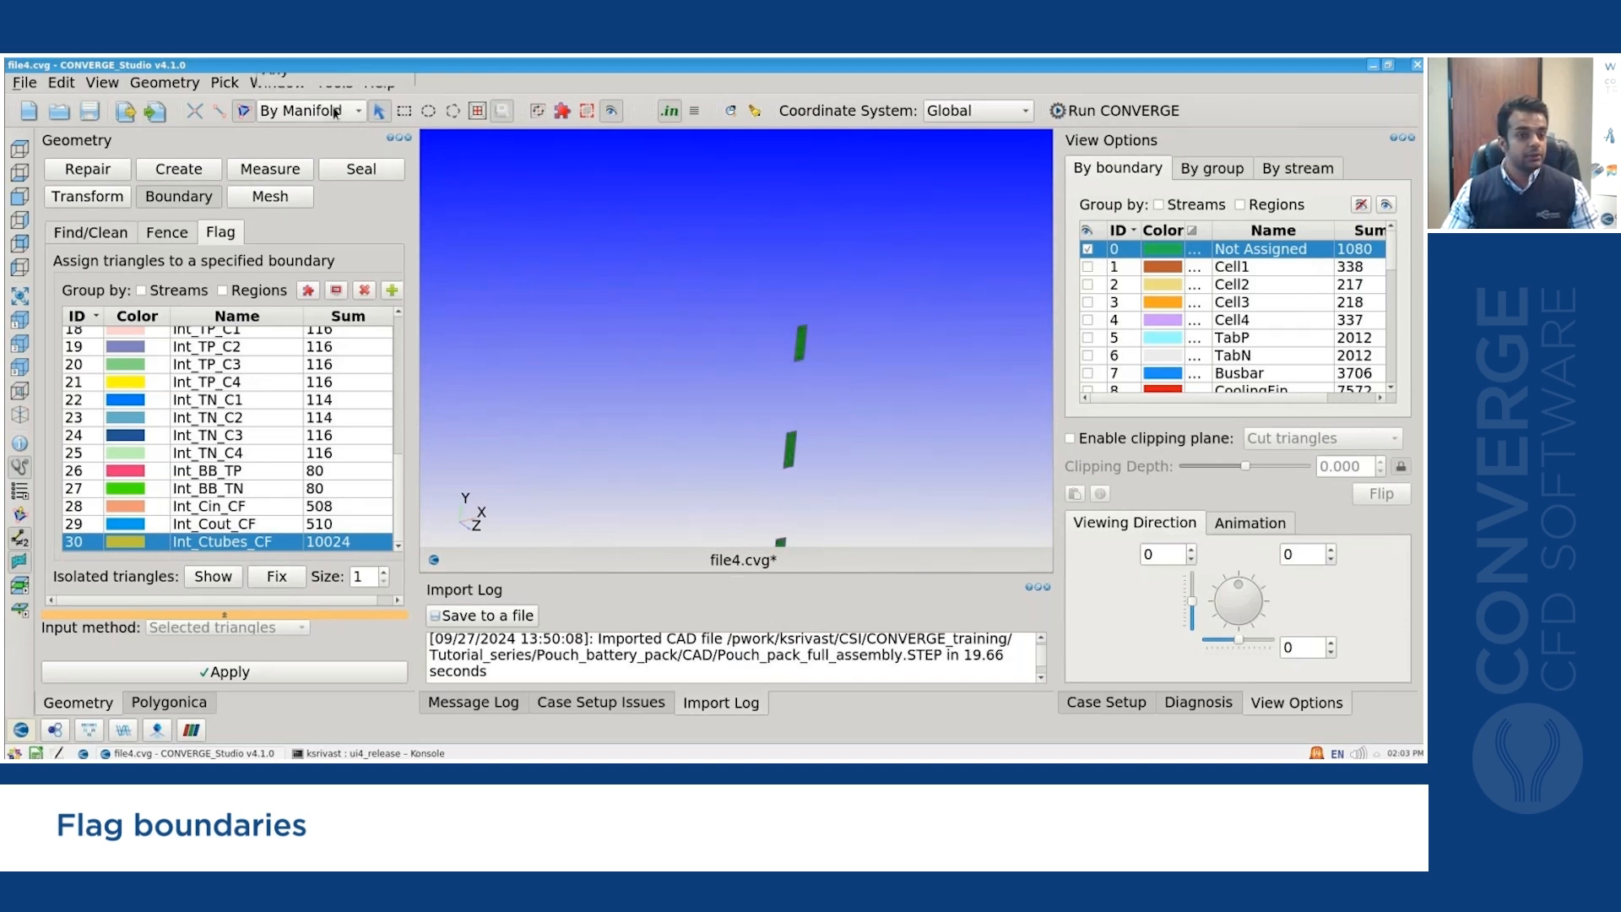
{"action": "left_click", "coordinate": [329, 137]}
{"action": "left_click", "coordinate": [806, 347]}
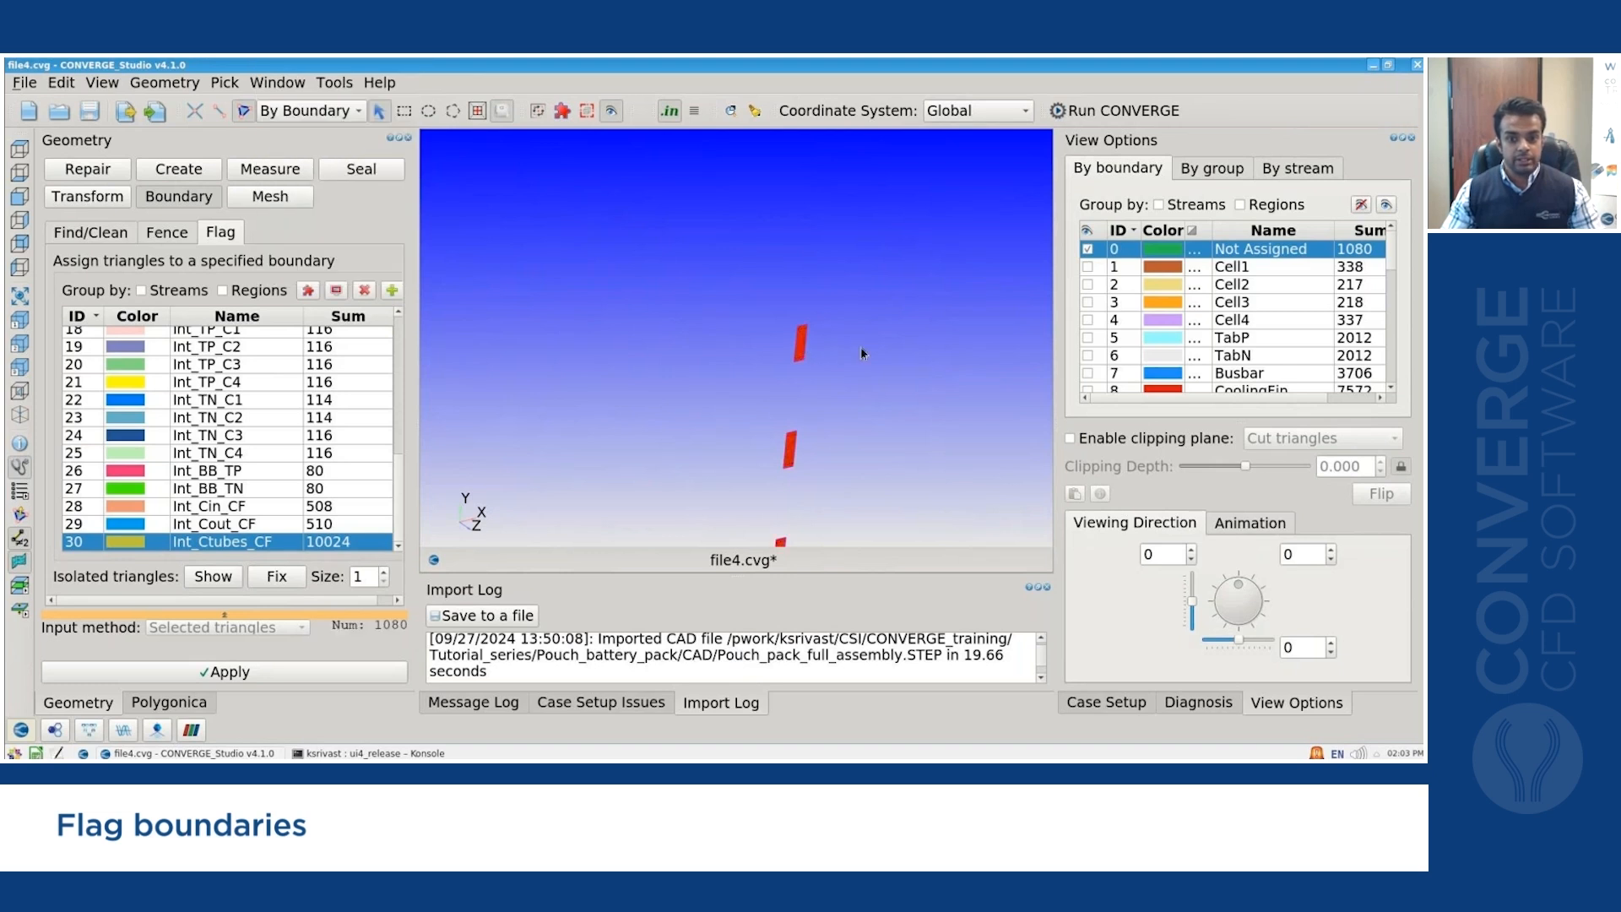
{"action": "left_click", "coordinate": [86, 174]}
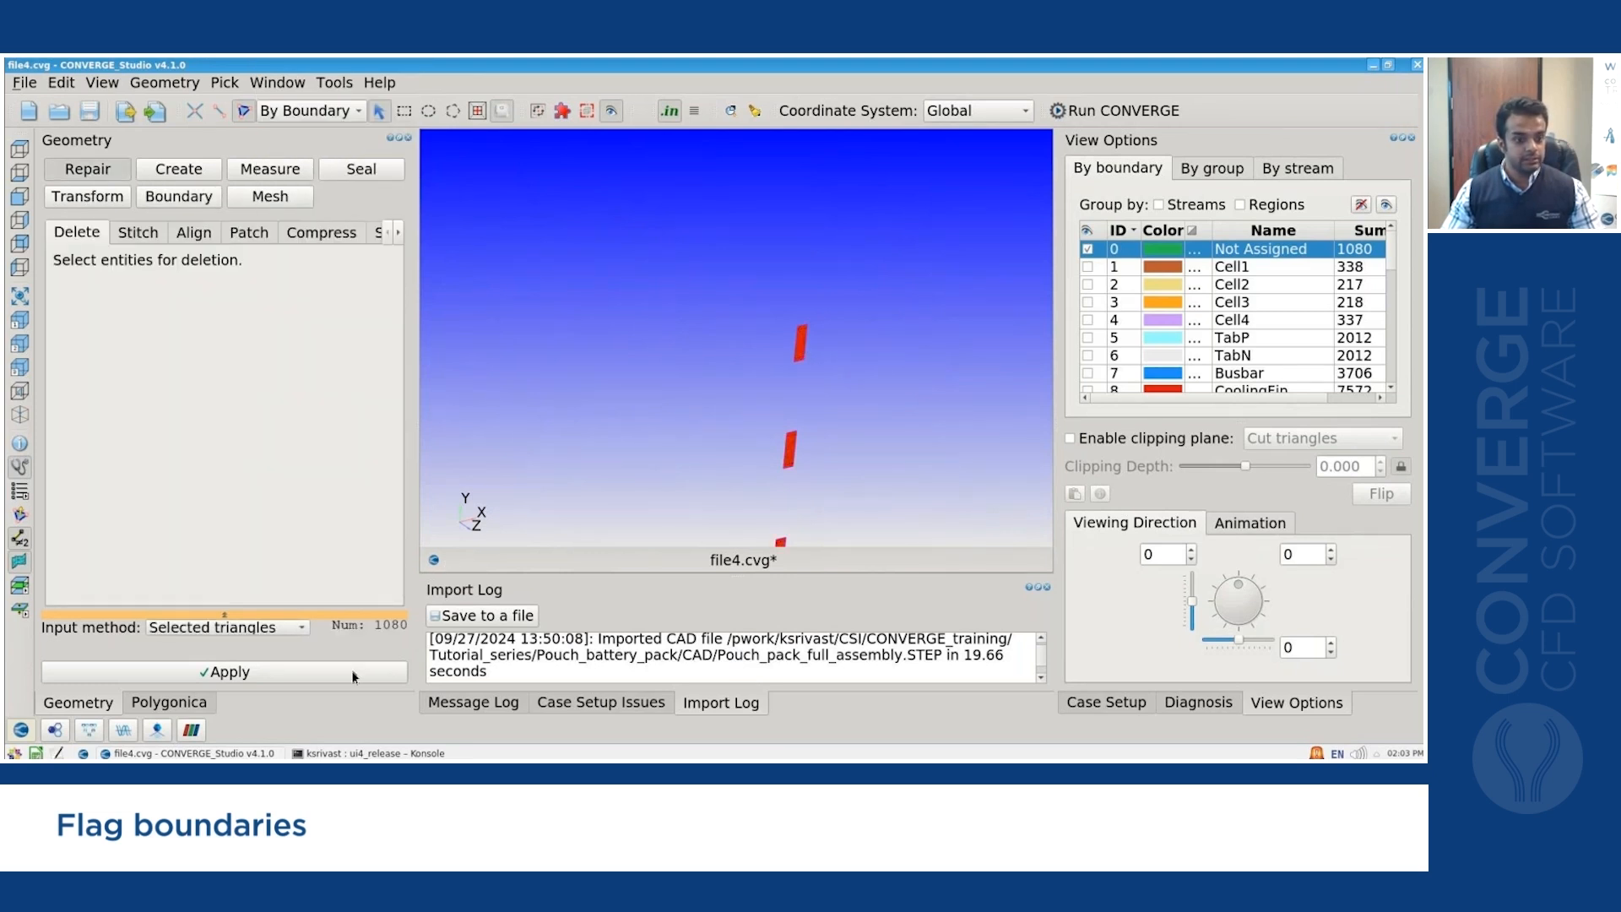
{"action": "key", "text": "Delete"}
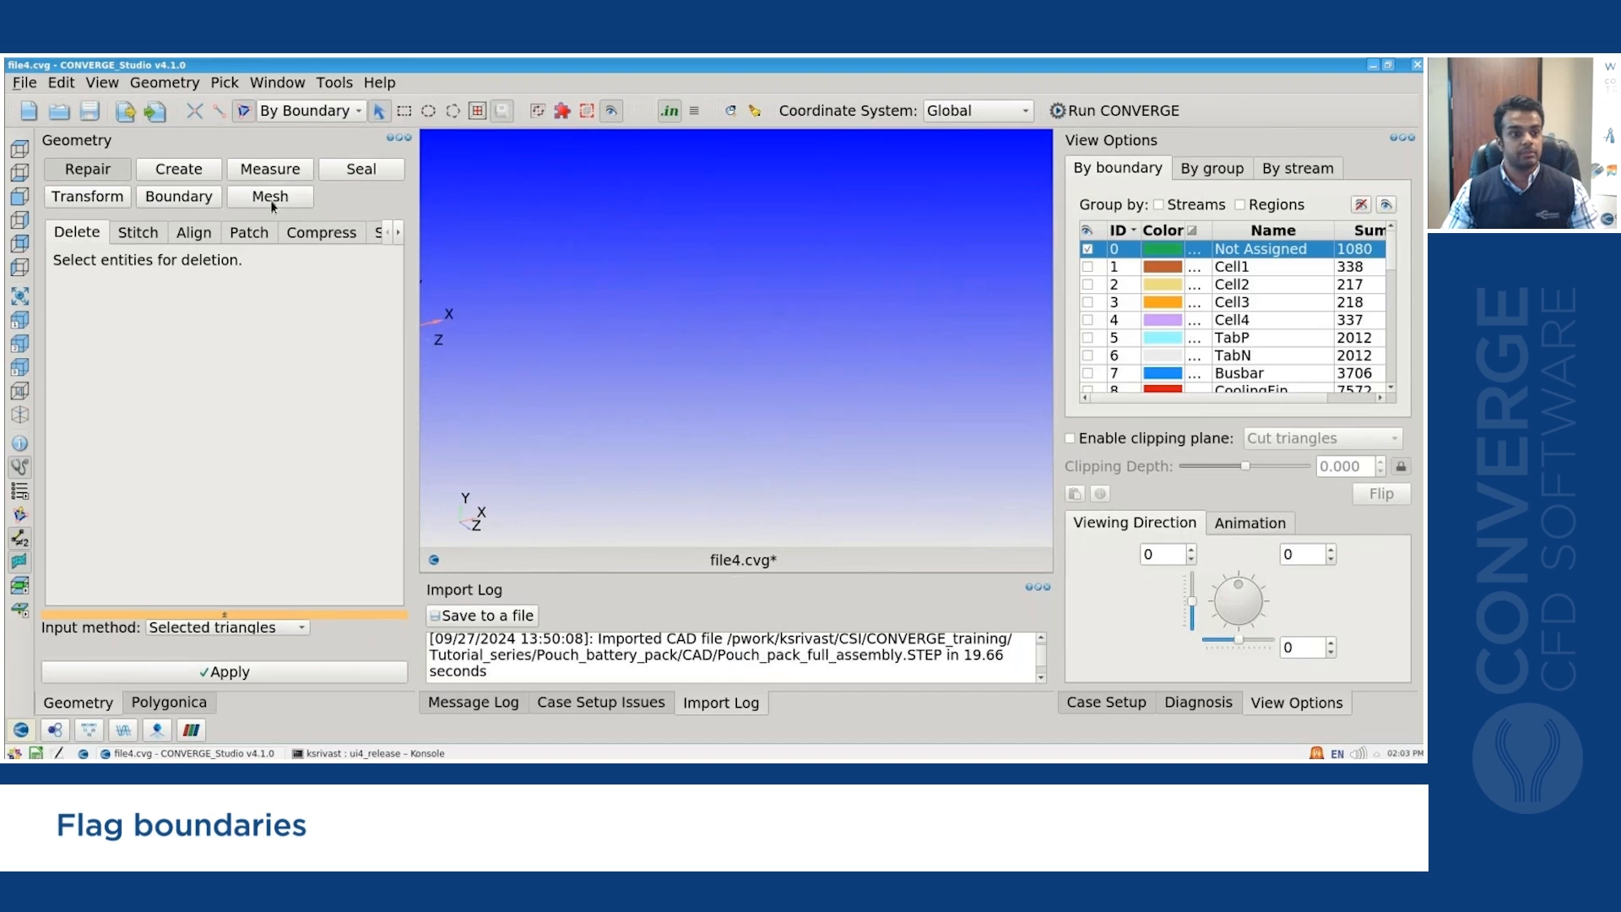
Return to boundary flagging and redisplay the entire battery pack geometry.
{"action": "left_click", "coordinate": [200, 199]}
{"action": "scroll", "coordinate": [352, 371], "scroll_direction": "up", "scroll_amount": 6}
{"action": "scroll", "coordinate": [352, 372], "scroll_direction": "down", "scroll_amount": 6}
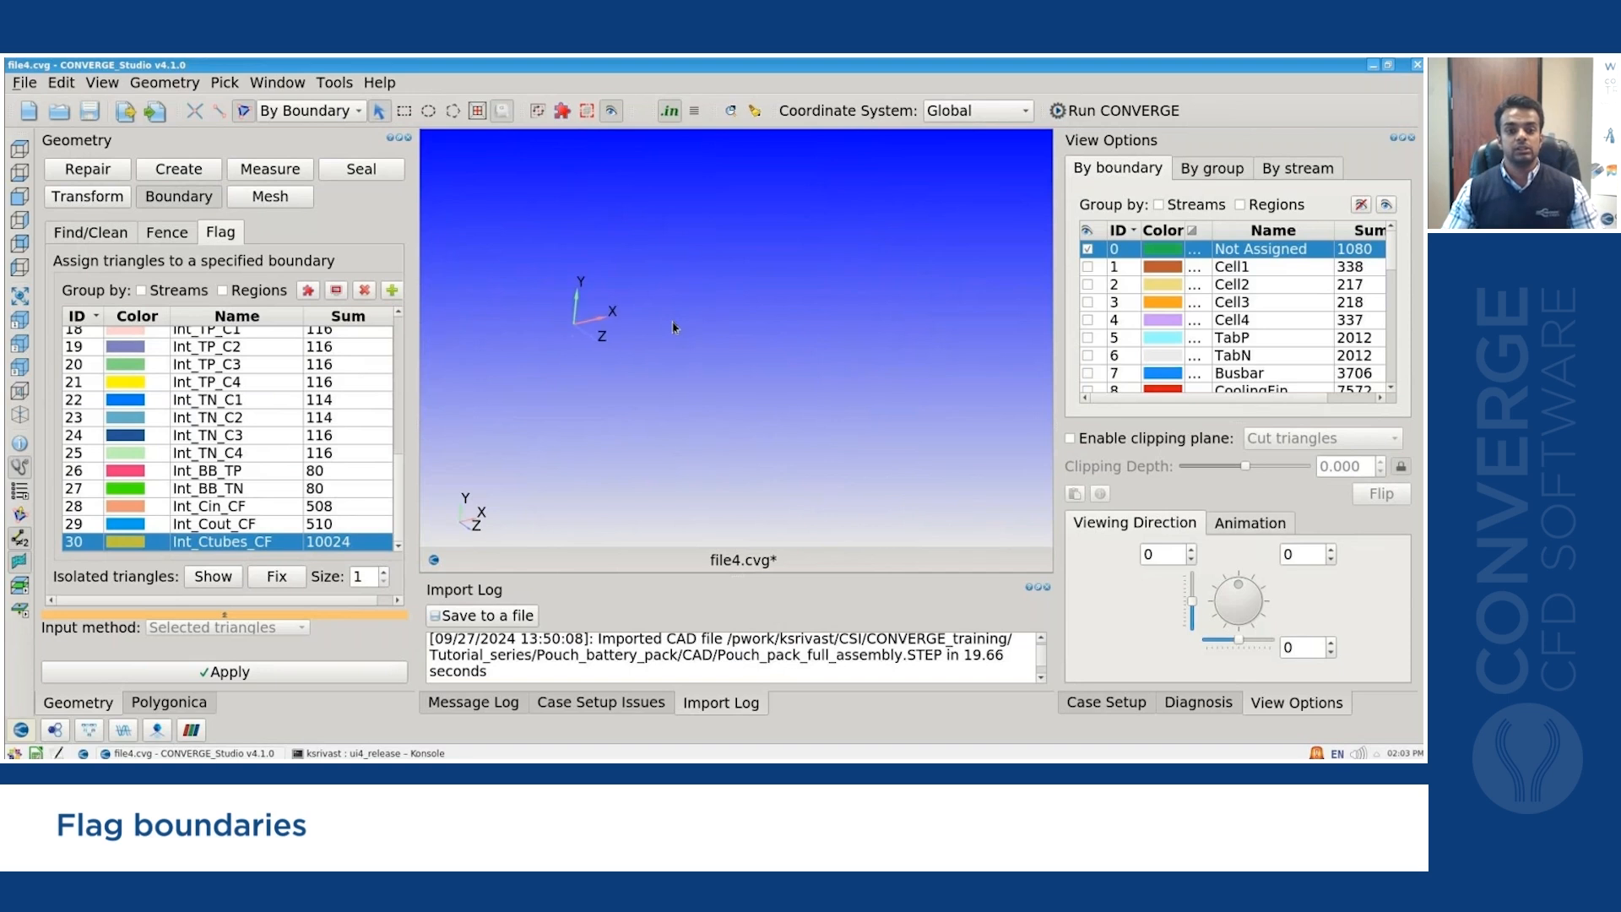
{"action": "right_click", "coordinate": [778, 263]}
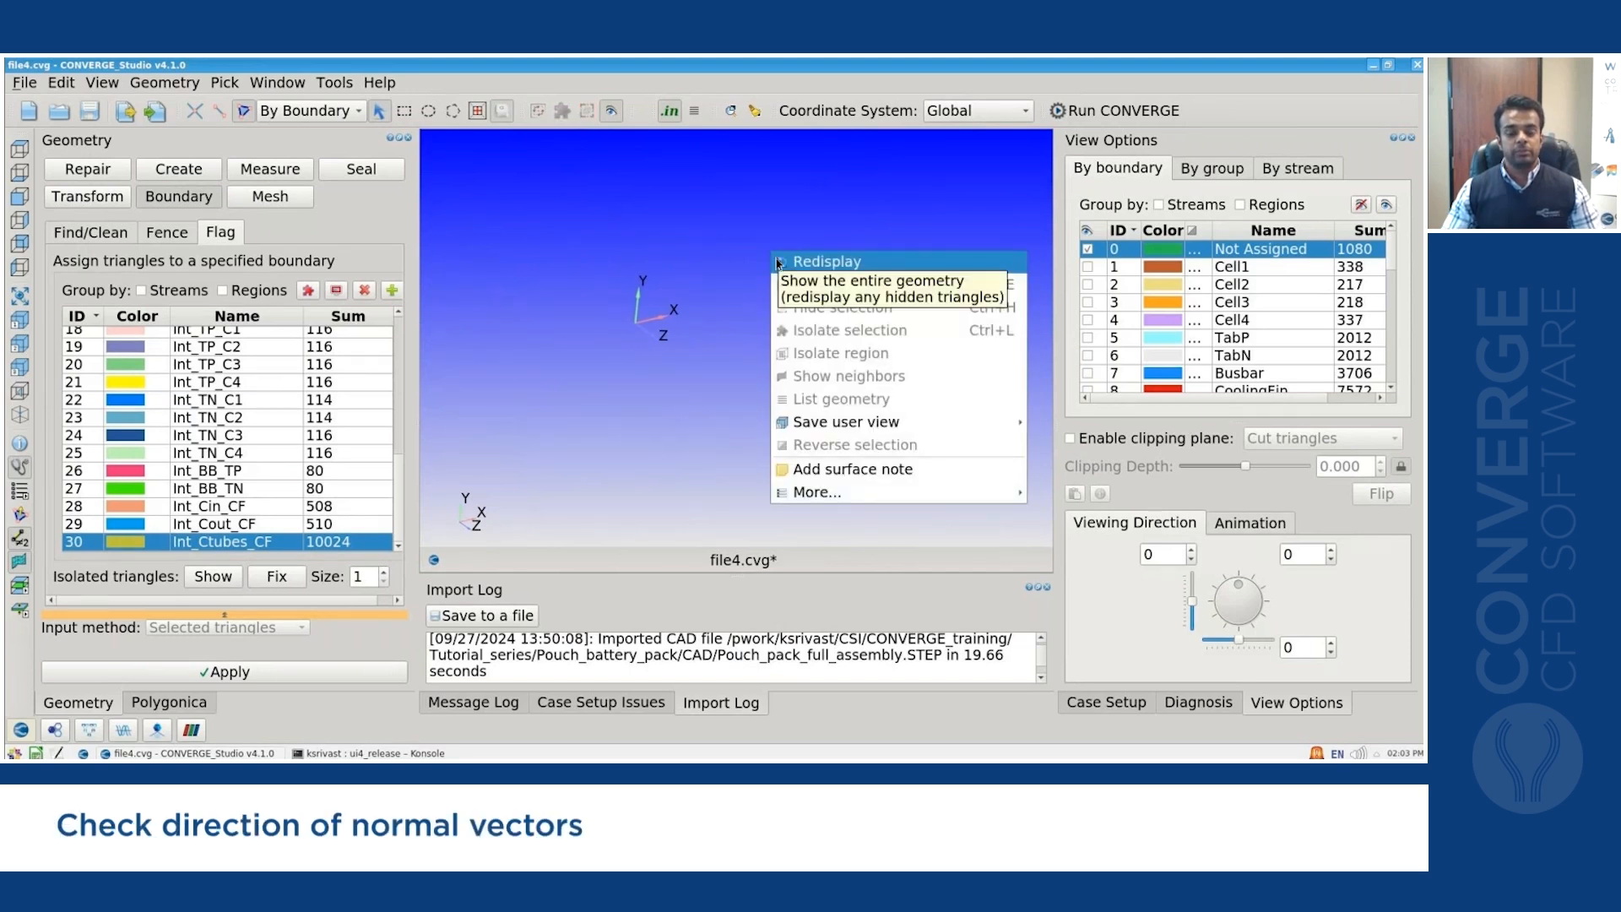
{"action": "left_click", "coordinate": [778, 262]}
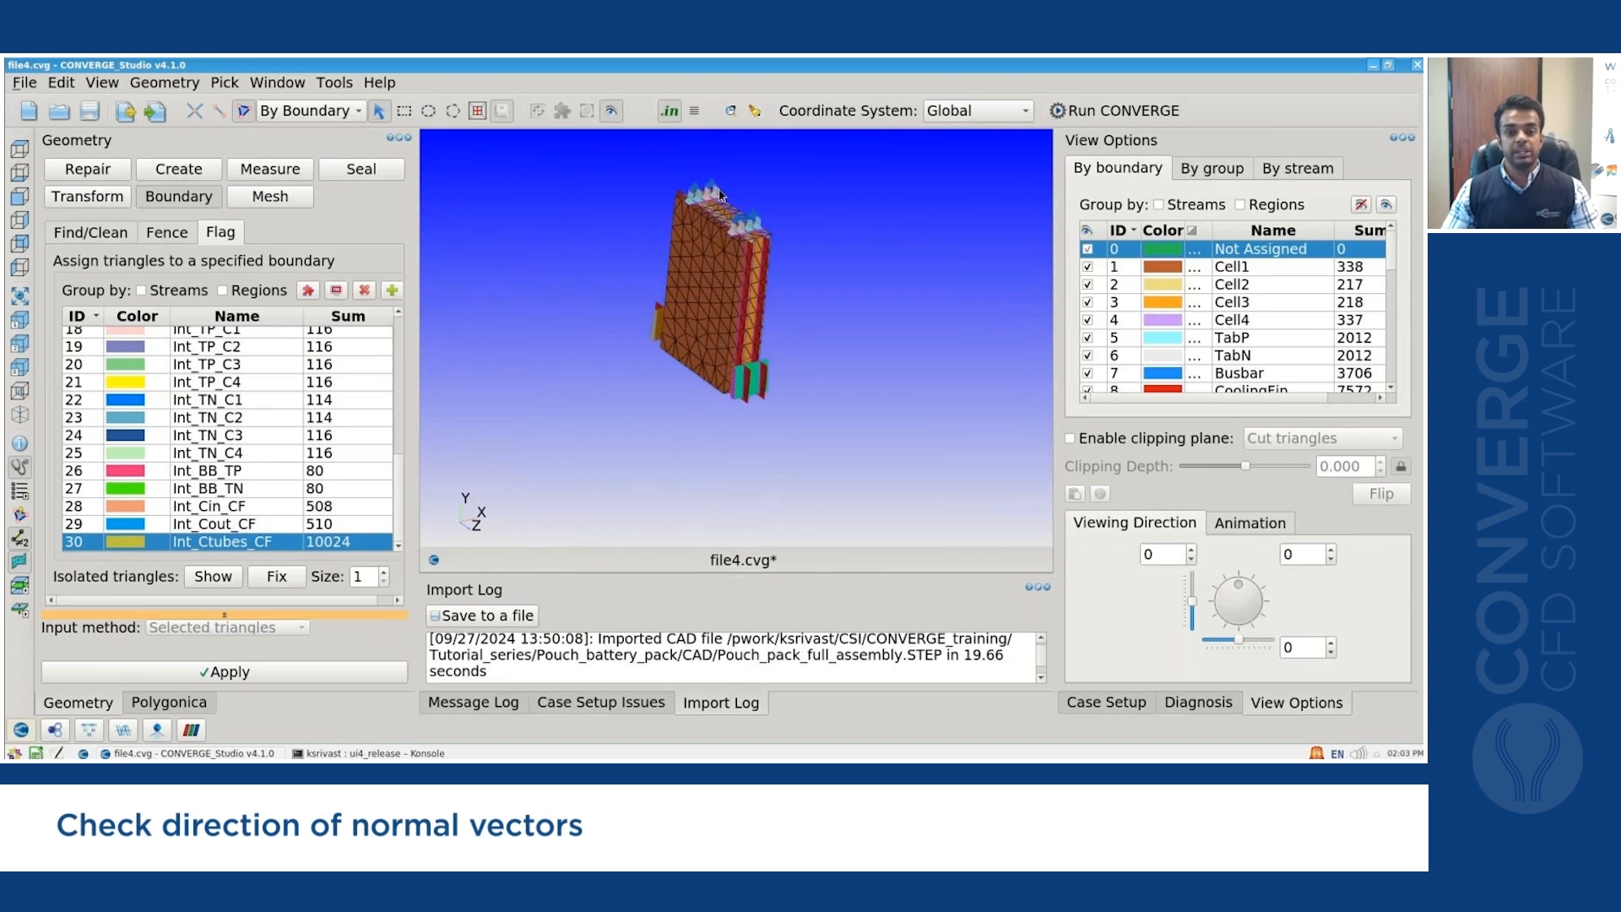
{"action": "scroll", "coordinate": [720, 194], "scroll_direction": "up", "scroll_amount": 4}
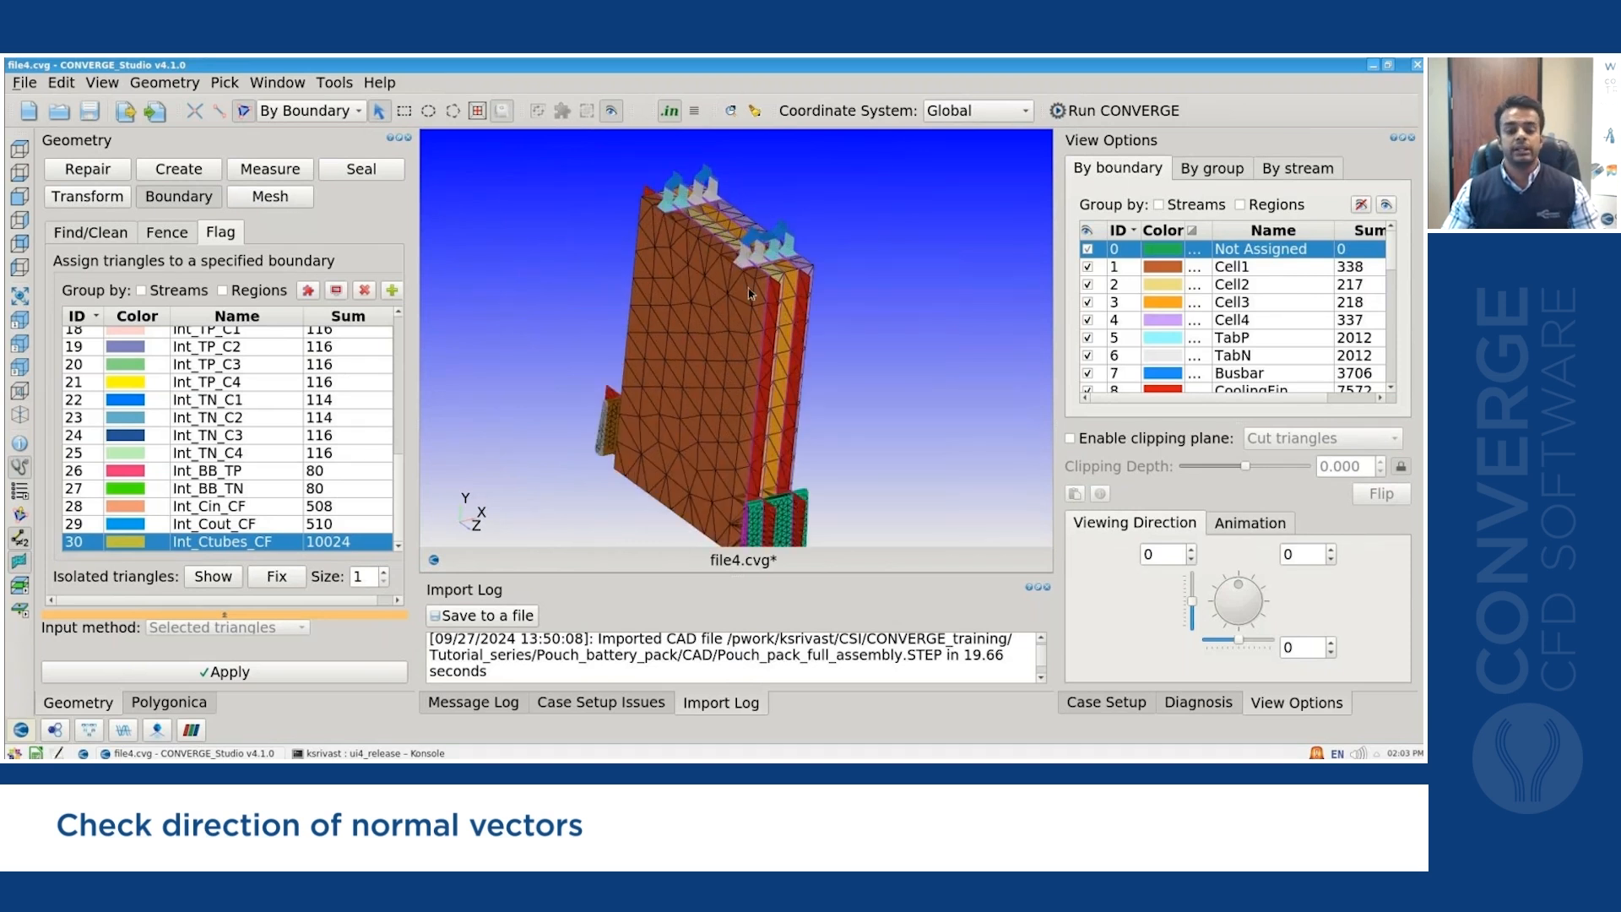
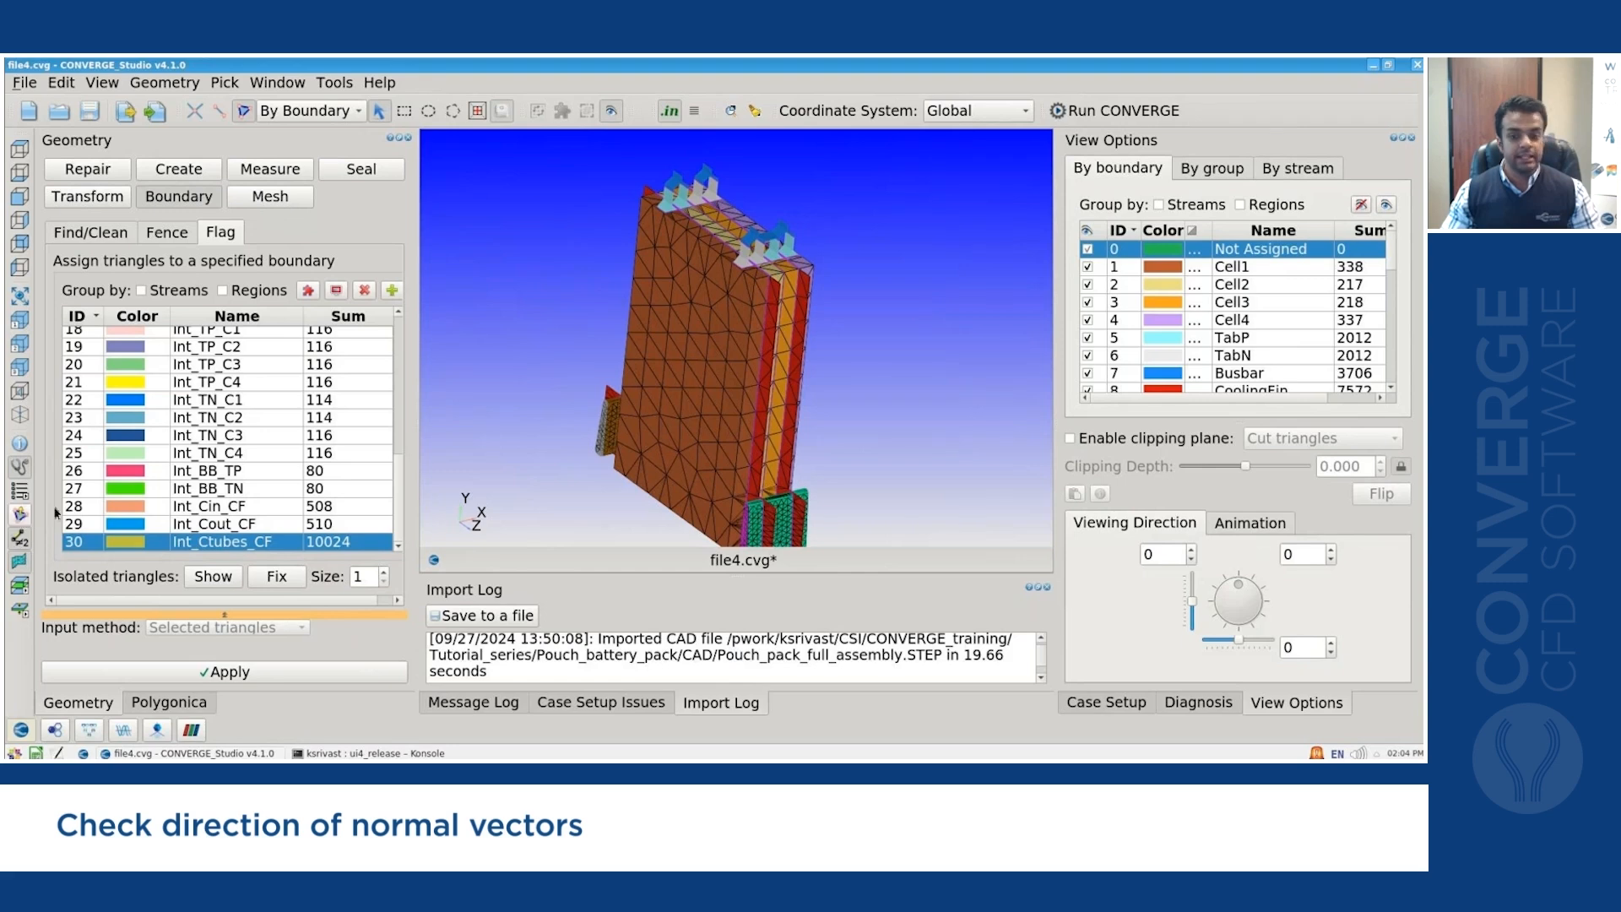
Display the surface normal vectors and inspect their direction around the cells and tabs.
{"action": "left_click", "coordinate": [21, 513]}
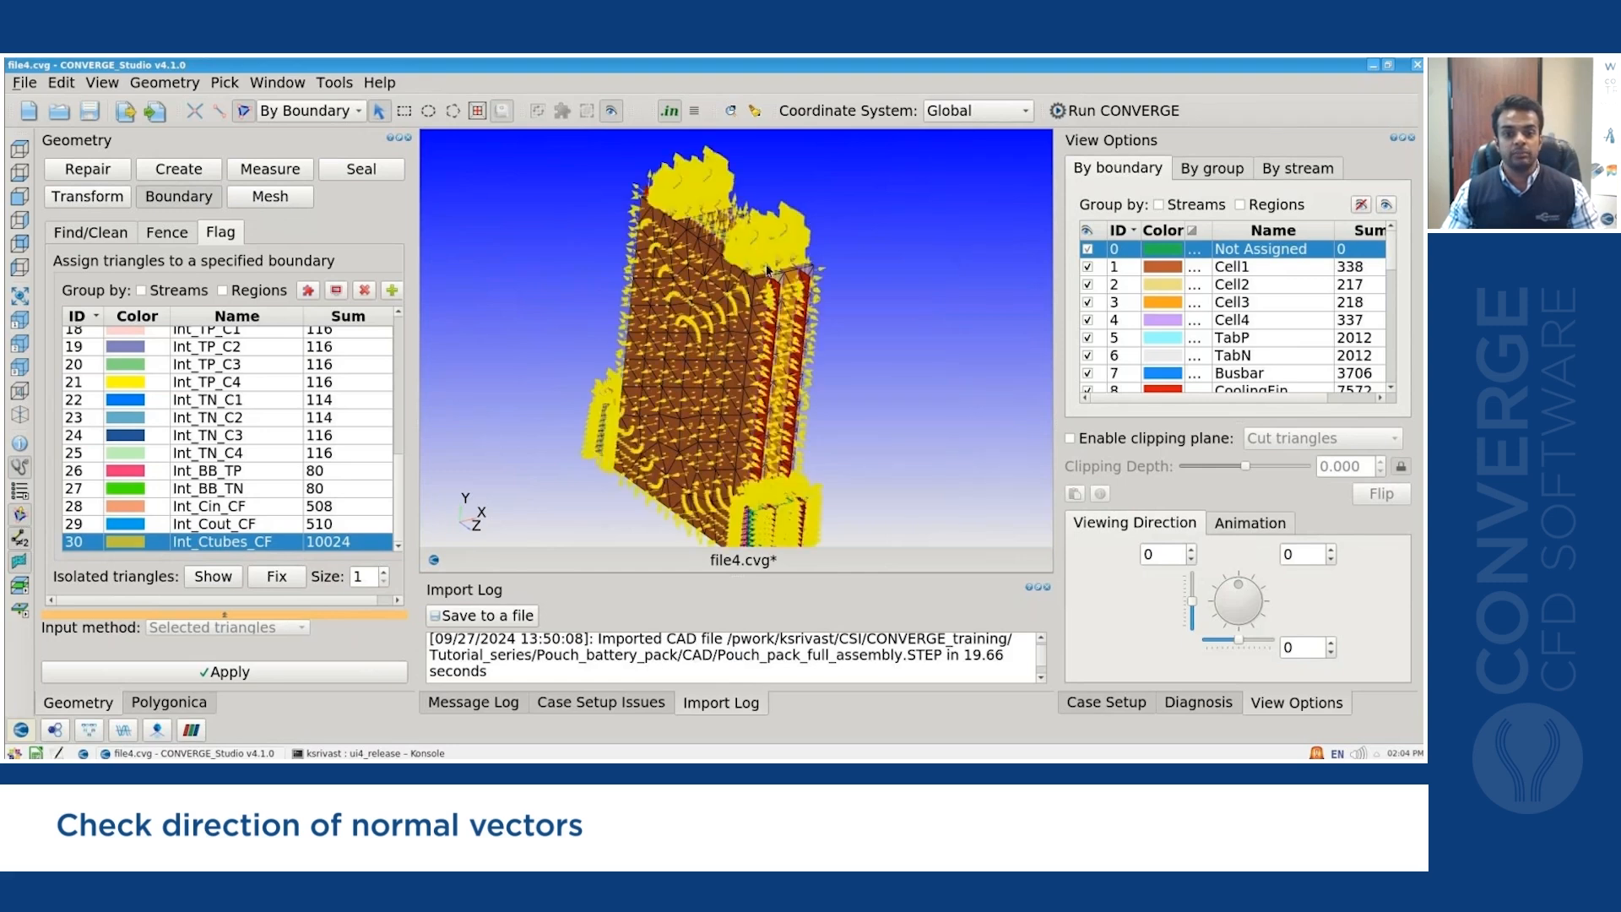
{"action": "scroll", "coordinate": [766, 268], "scroll_direction": "up", "scroll_amount": 10}
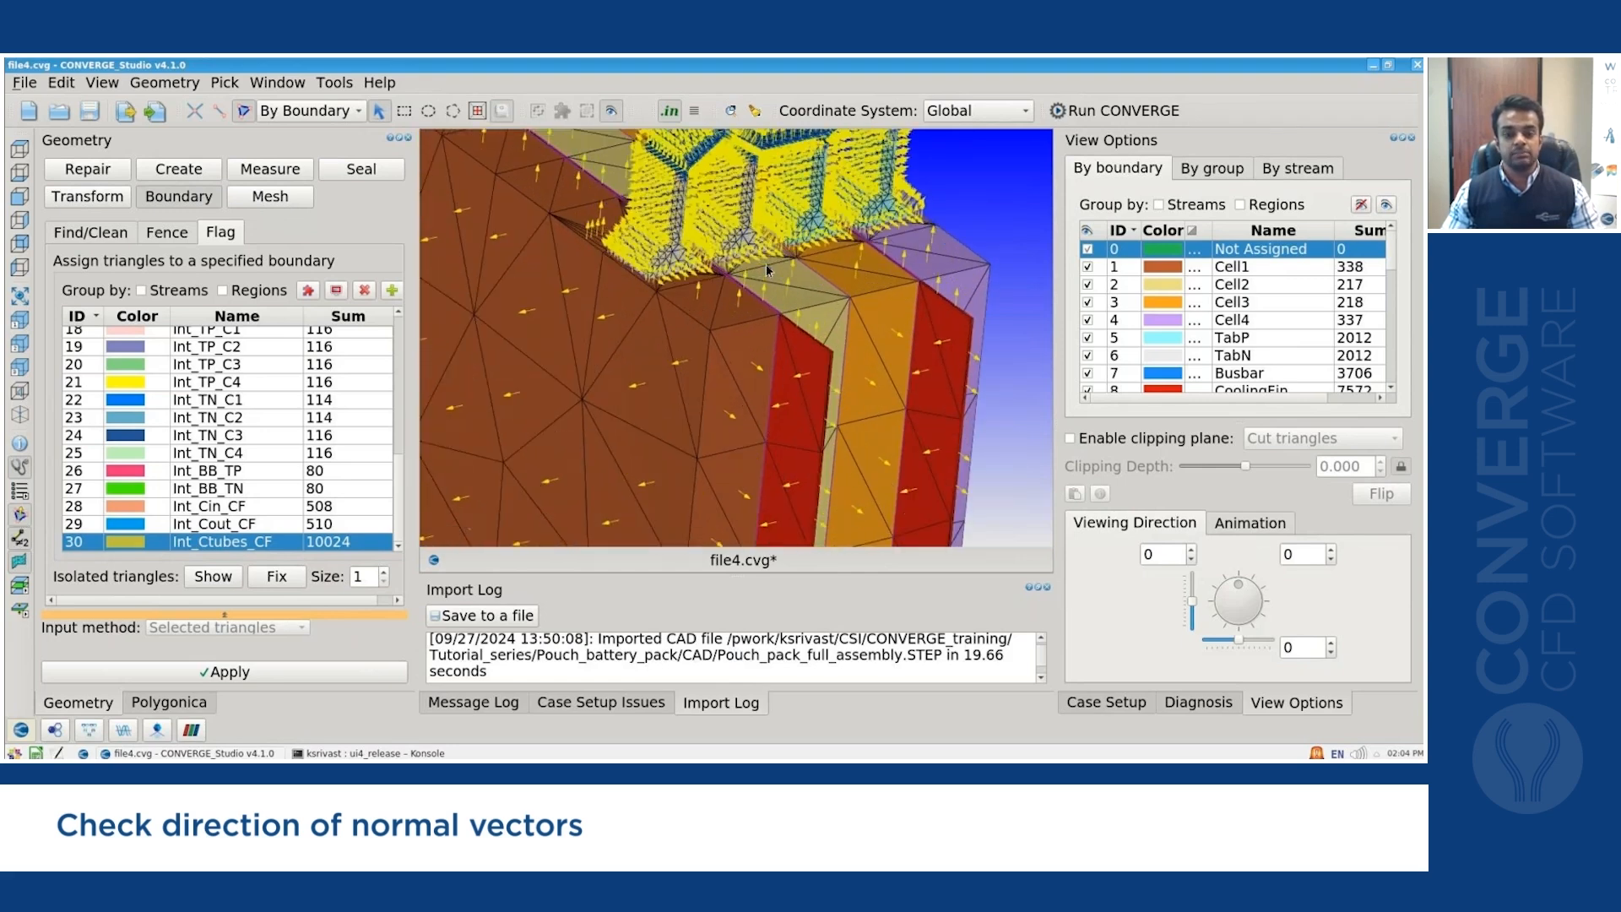
{"action": "scroll", "coordinate": [766, 268], "scroll_direction": "up", "scroll_amount": 3}
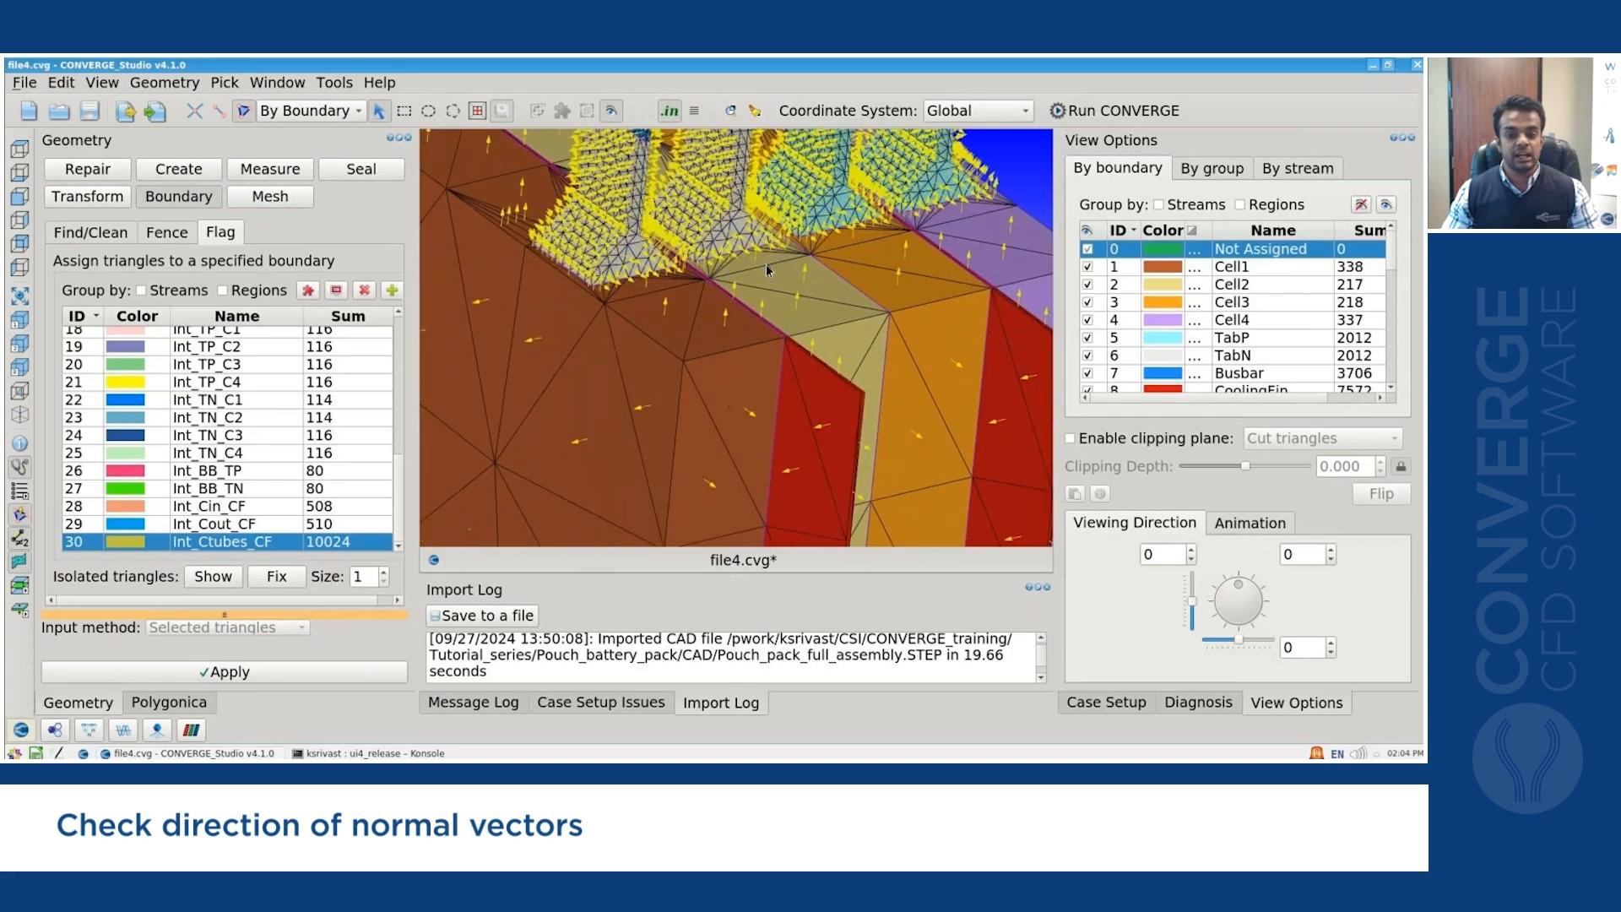
{"action": "scroll", "coordinate": [767, 268], "scroll_direction": "down", "scroll_amount": 10}
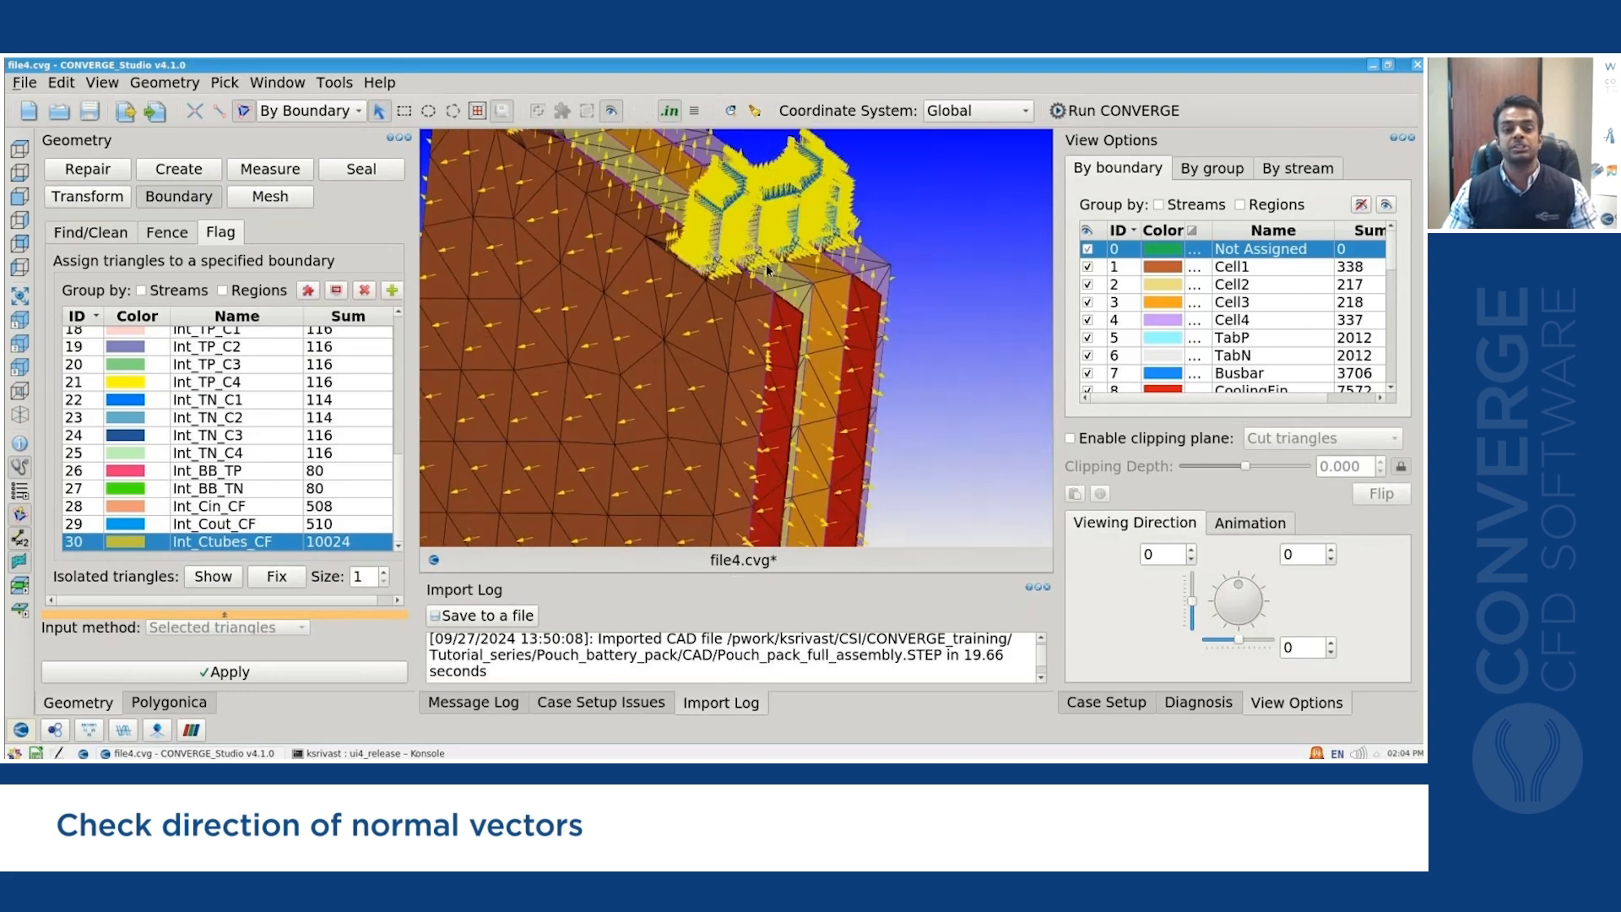
{"action": "scroll", "coordinate": [767, 270], "scroll_direction": "down", "scroll_amount": 5}
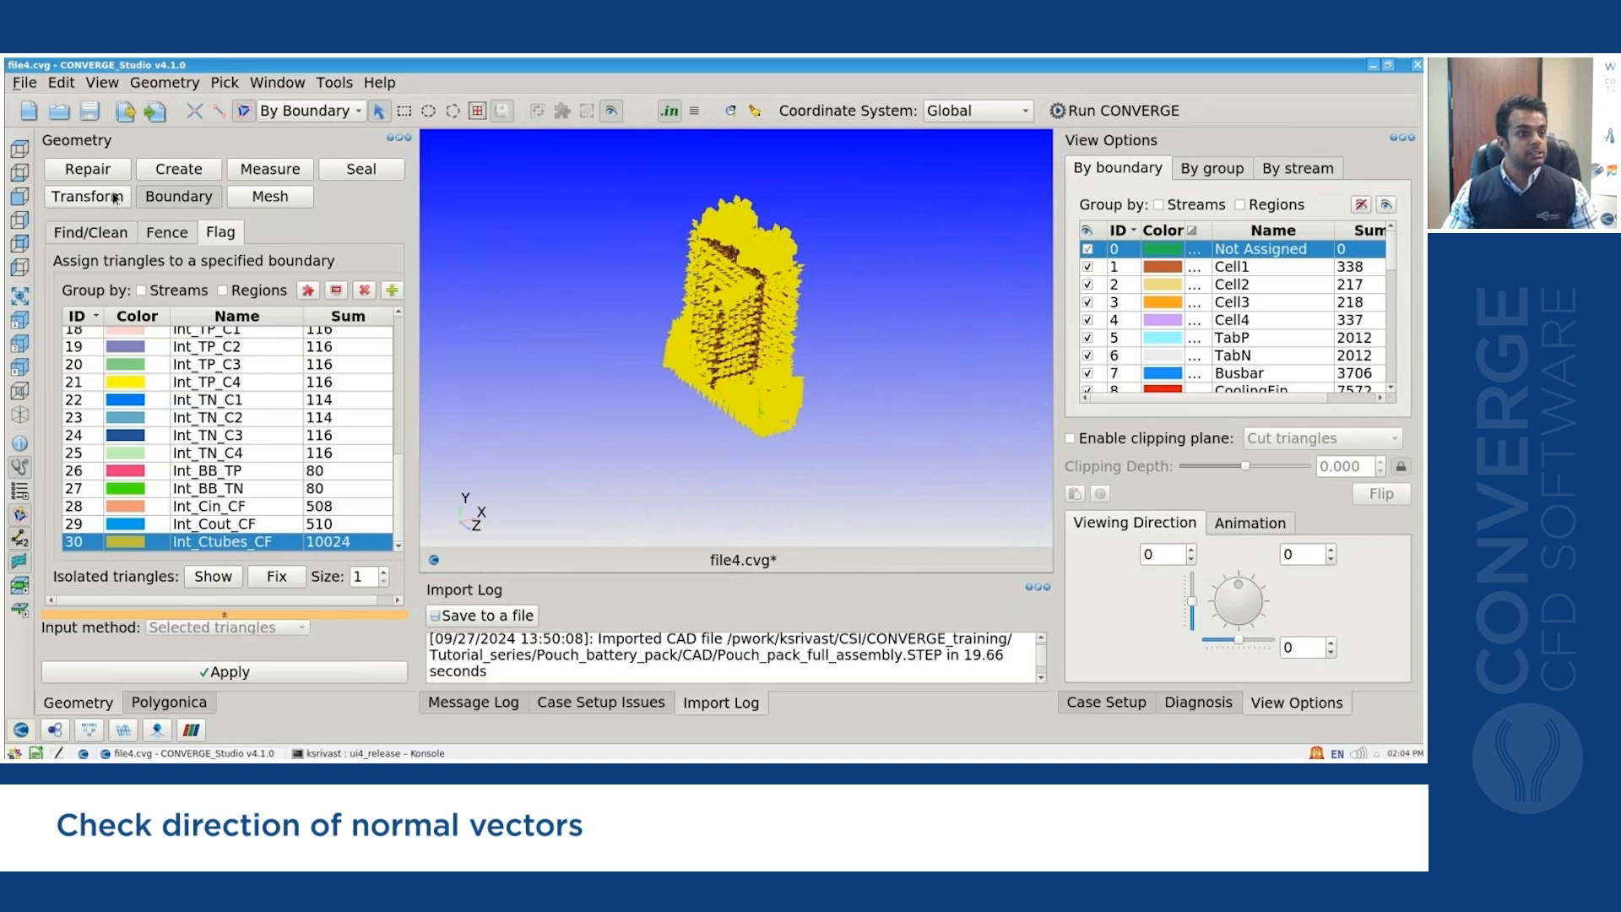
Reverse the normal vectors of the entire battery pack's triangles, box-selecting the whole geometry with Any picking.
{"action": "left_click", "coordinate": [87, 195]}
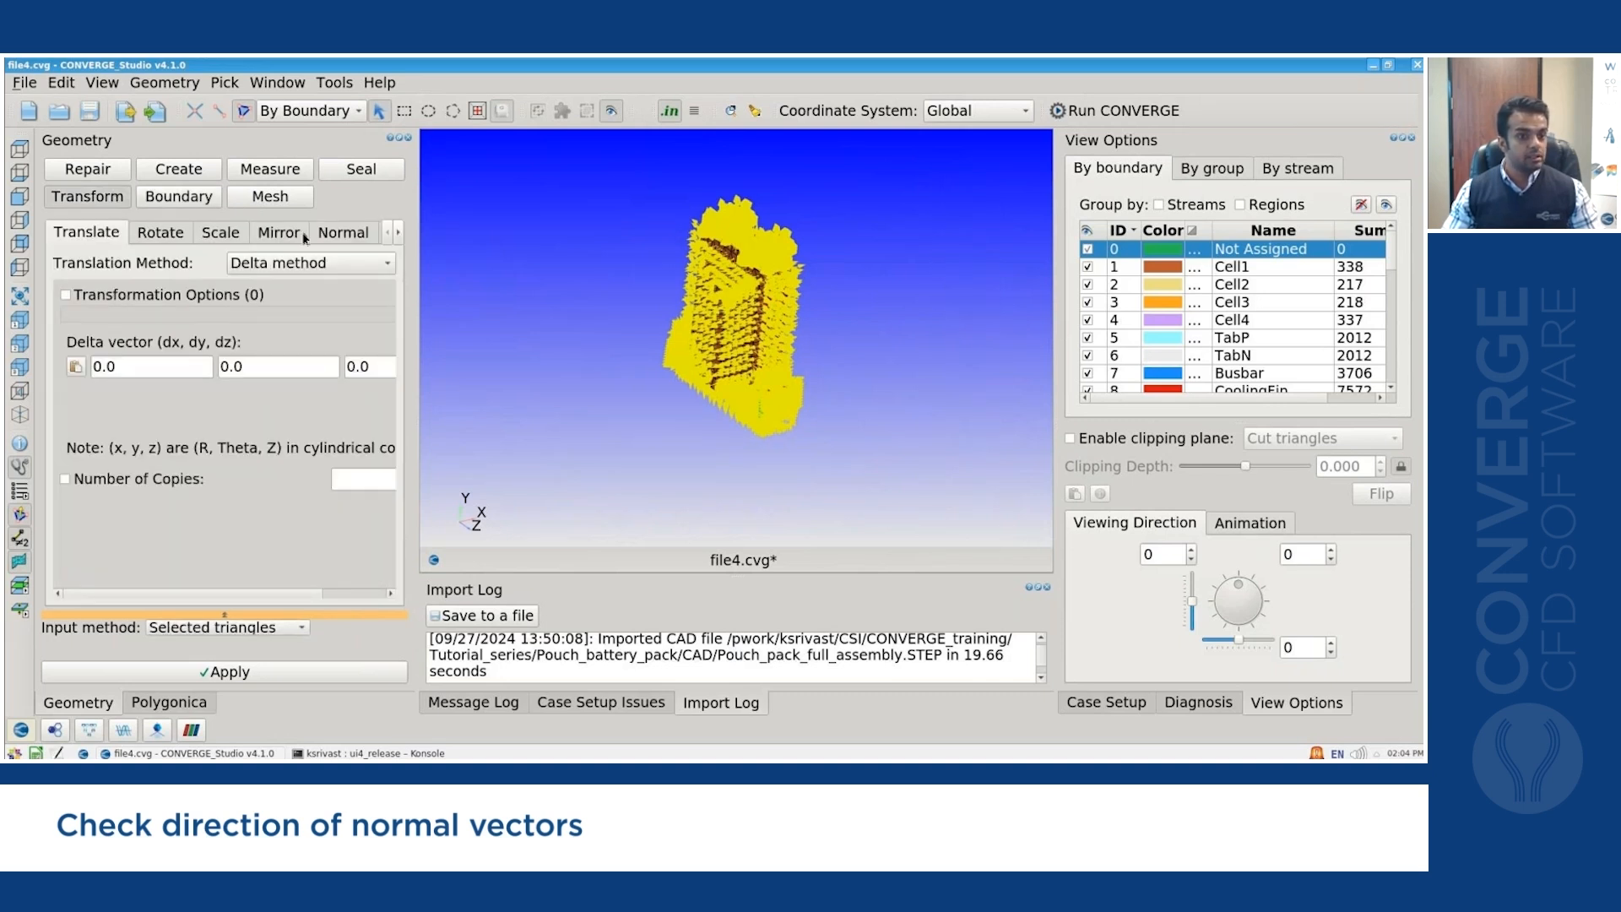
{"action": "left_click", "coordinate": [345, 234]}
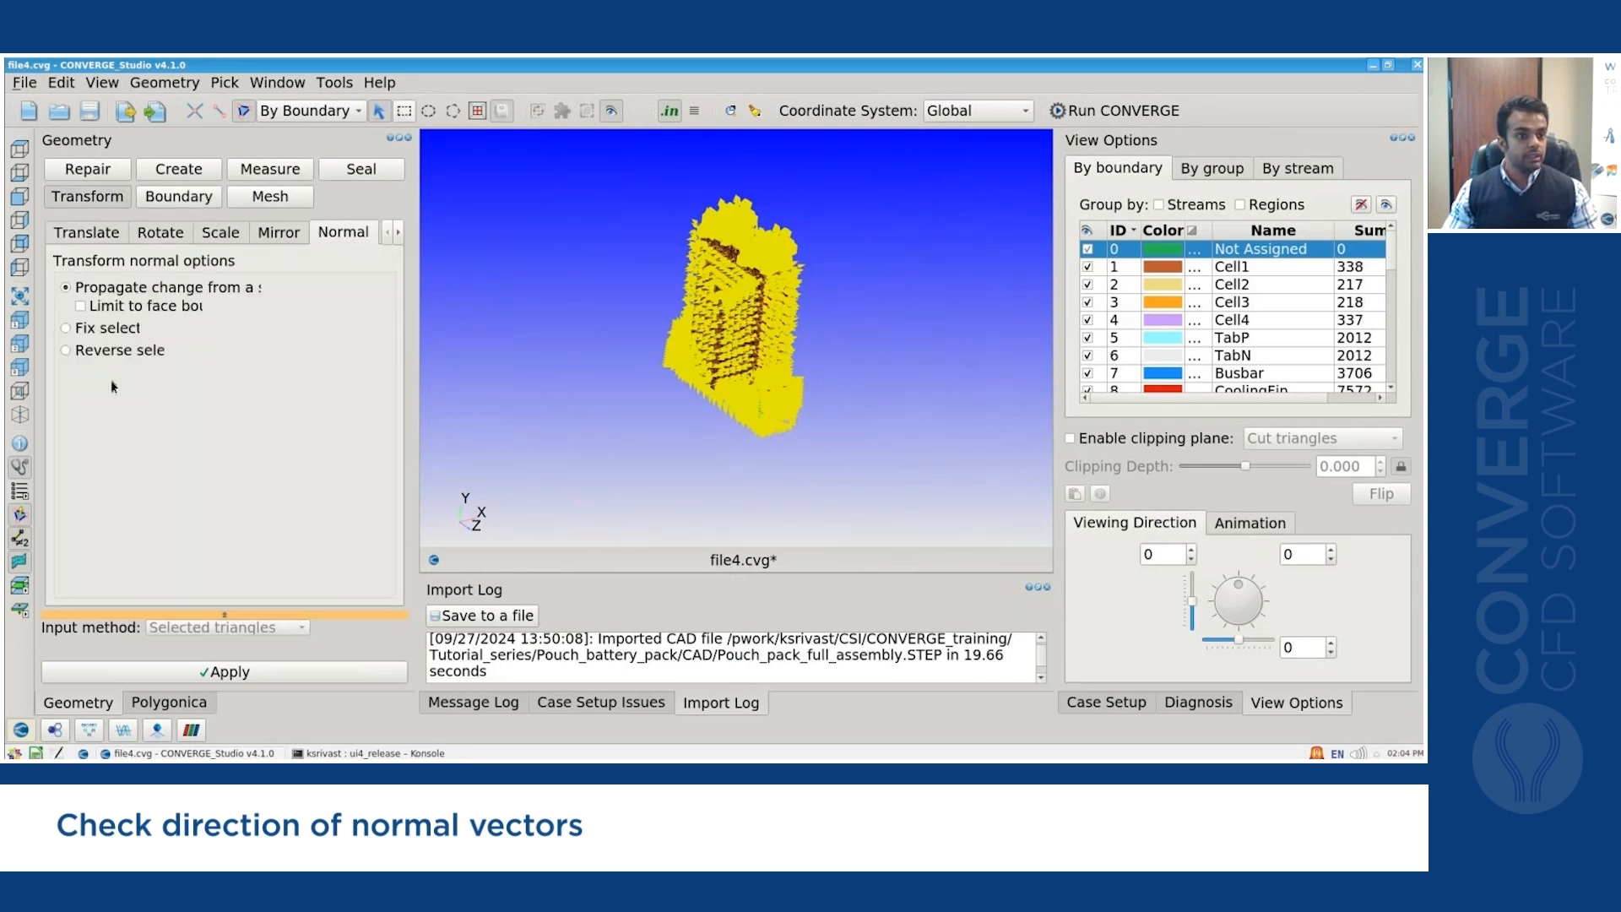
{"action": "left_click", "coordinate": [155, 351]}
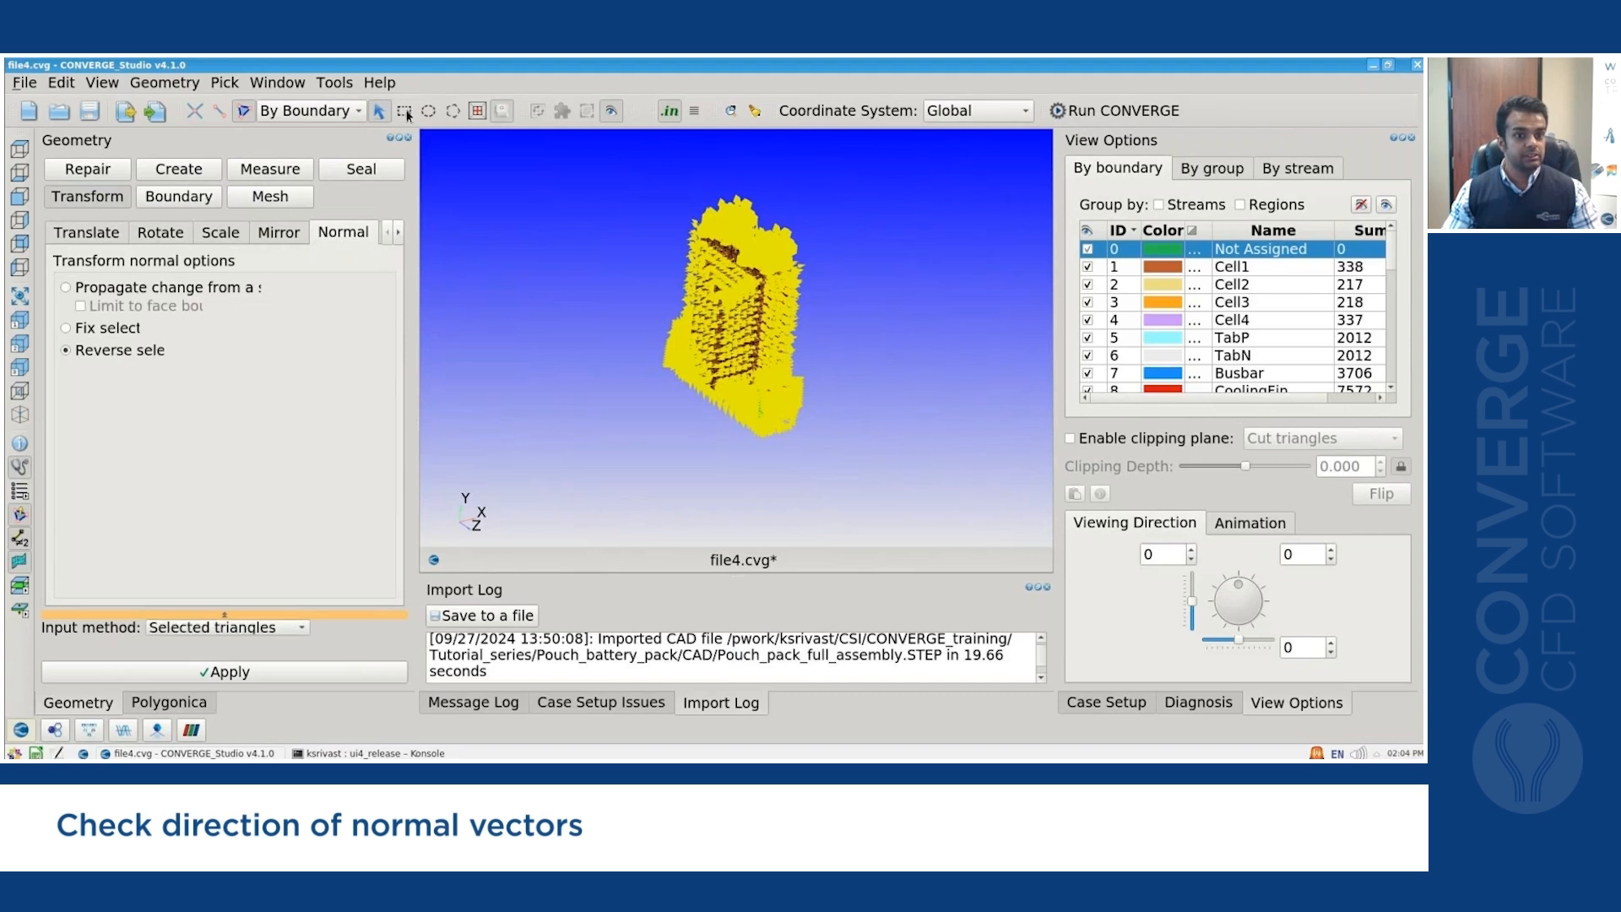
{"action": "left_click_drag", "start_coordinate": [607, 162], "coordinate": [917, 466]}
{"action": "left_click", "coordinate": [325, 675]}
Inspect the direction of the reversed normal vectors around the tabs, busbars and cells, and turn off the normal vector display.
{"action": "scroll", "coordinate": [788, 263], "scroll_direction": "up", "scroll_amount": 10}
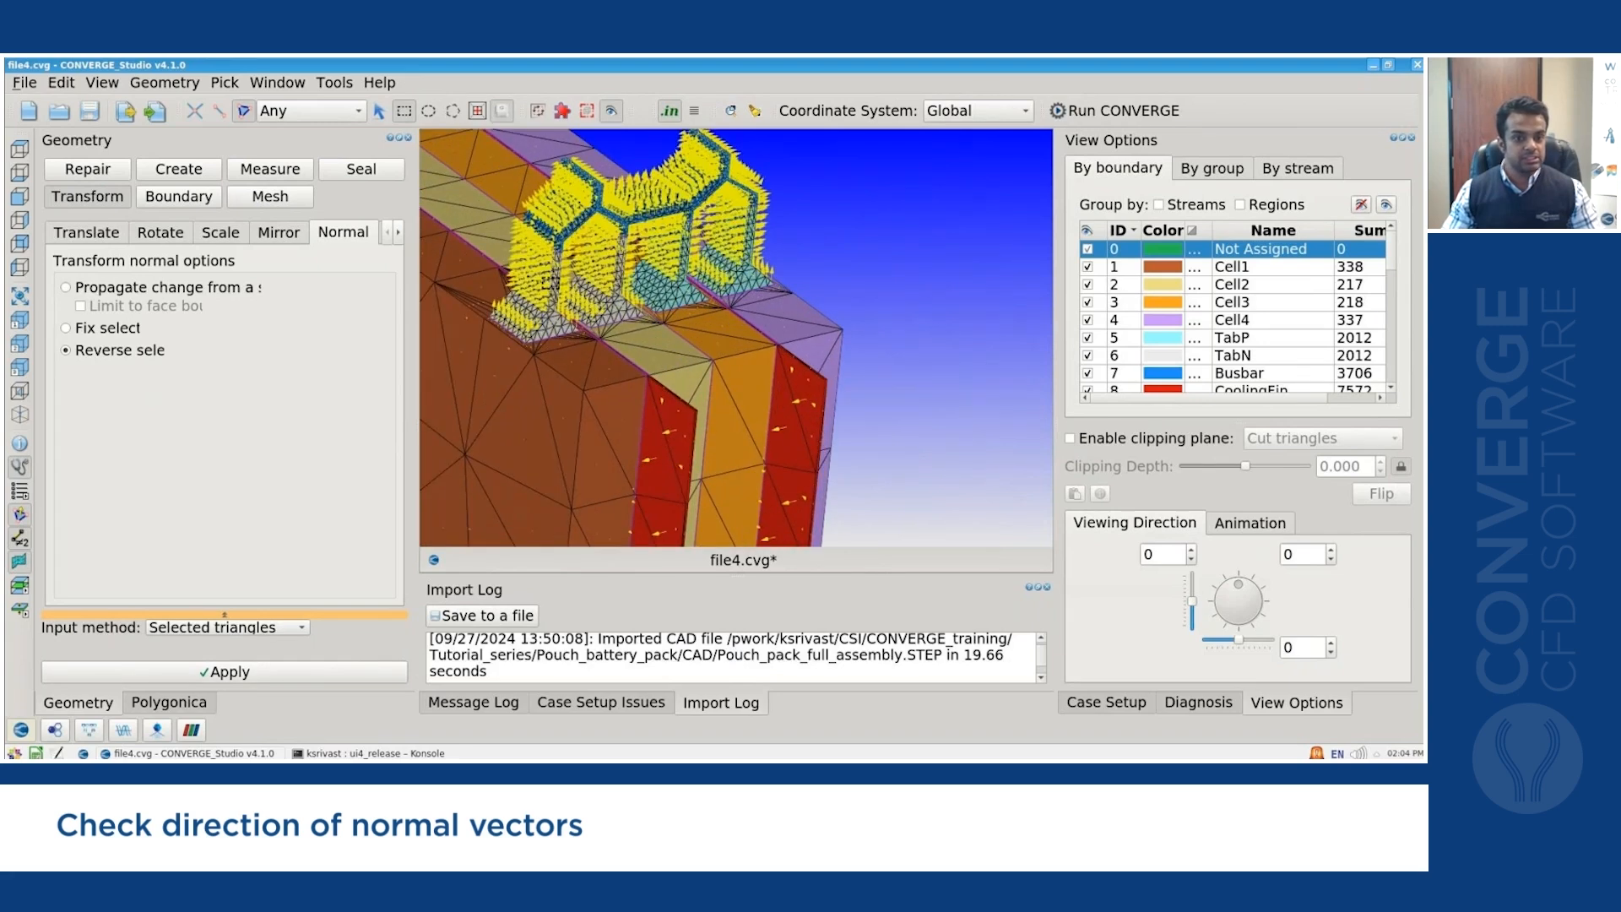
{"action": "scroll", "coordinate": [583, 185], "scroll_direction": "up", "scroll_amount": 3}
{"action": "scroll", "coordinate": [541, 220], "scroll_direction": "up", "scroll_amount": 5}
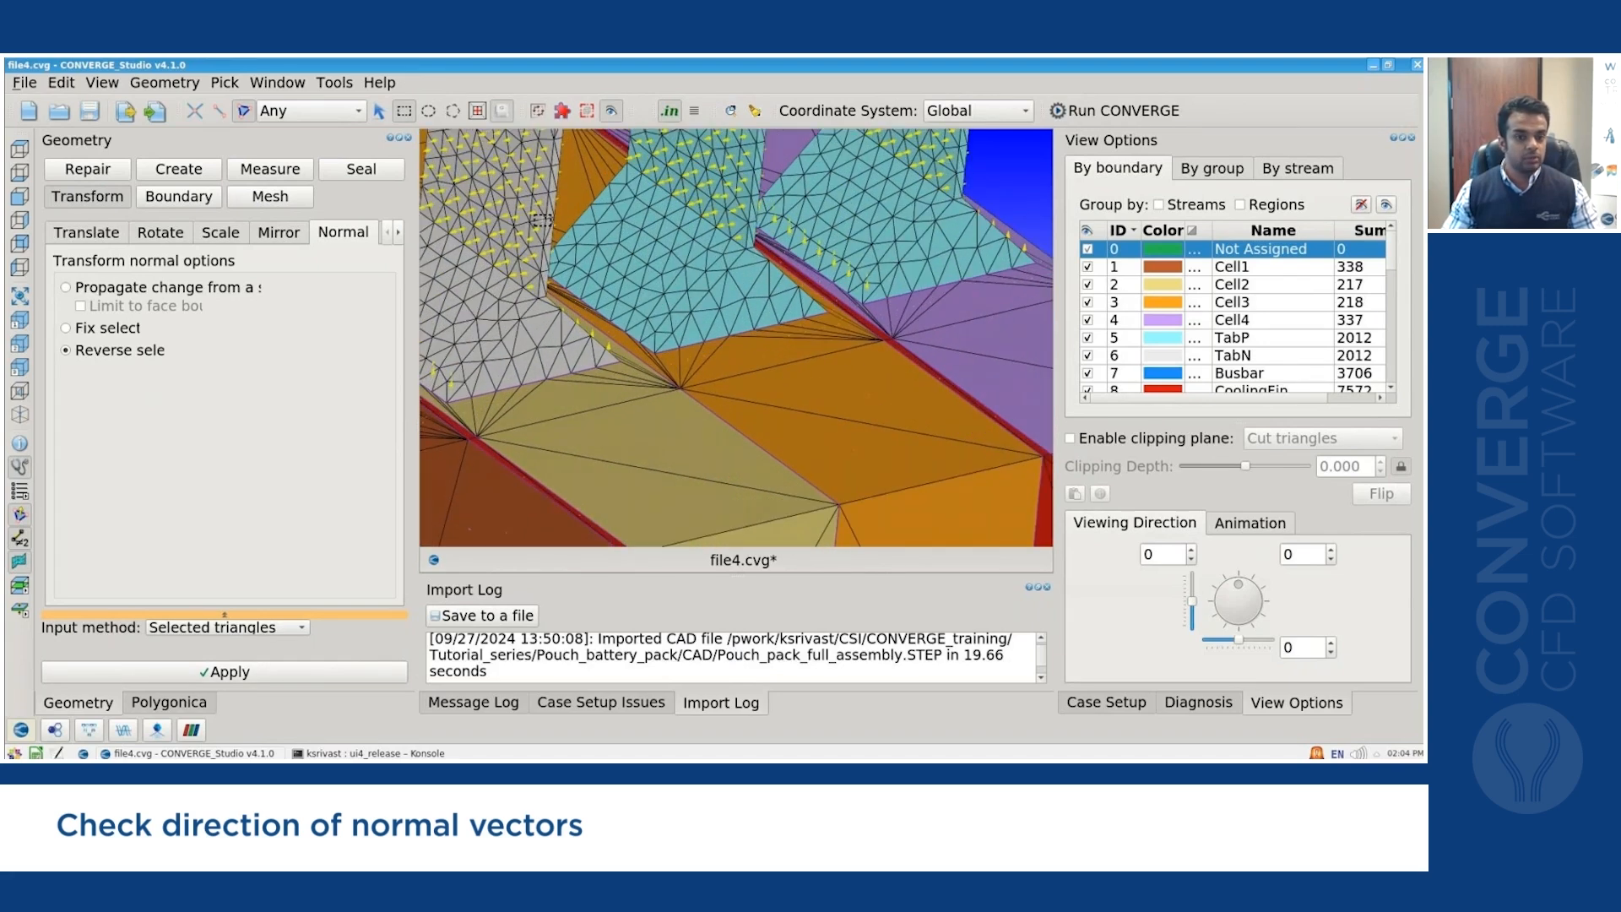
{"action": "scroll", "coordinate": [846, 221], "scroll_direction": "up", "scroll_amount": 4}
{"action": "scroll", "coordinate": [845, 221], "scroll_direction": "down", "scroll_amount": 10}
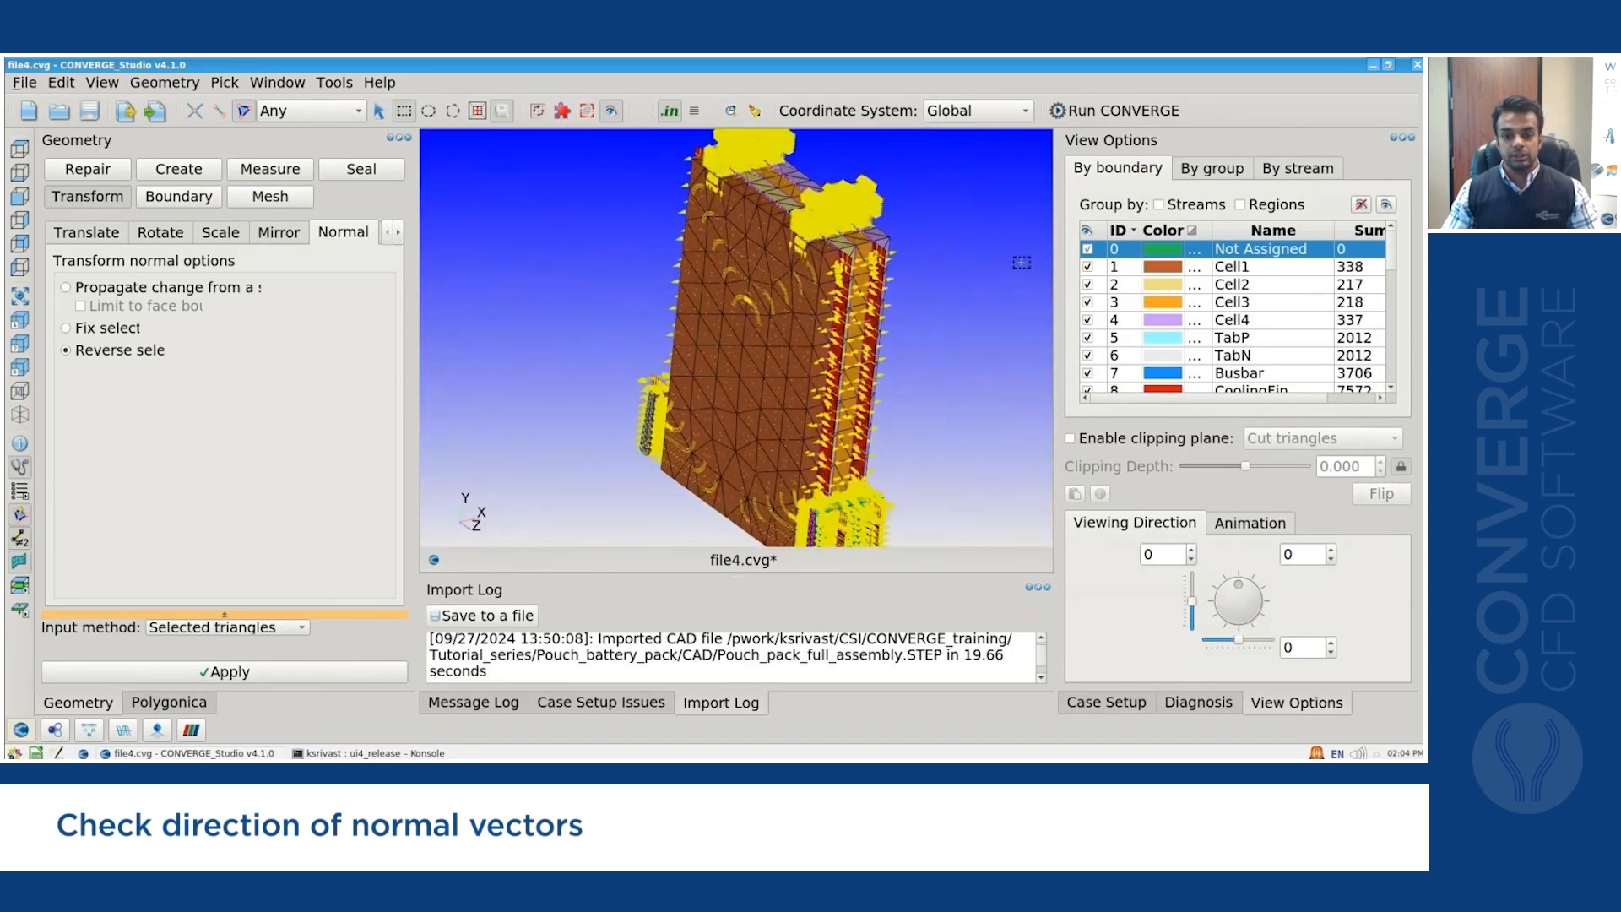
{"action": "scroll", "coordinate": [855, 238], "scroll_direction": "down", "scroll_amount": 3}
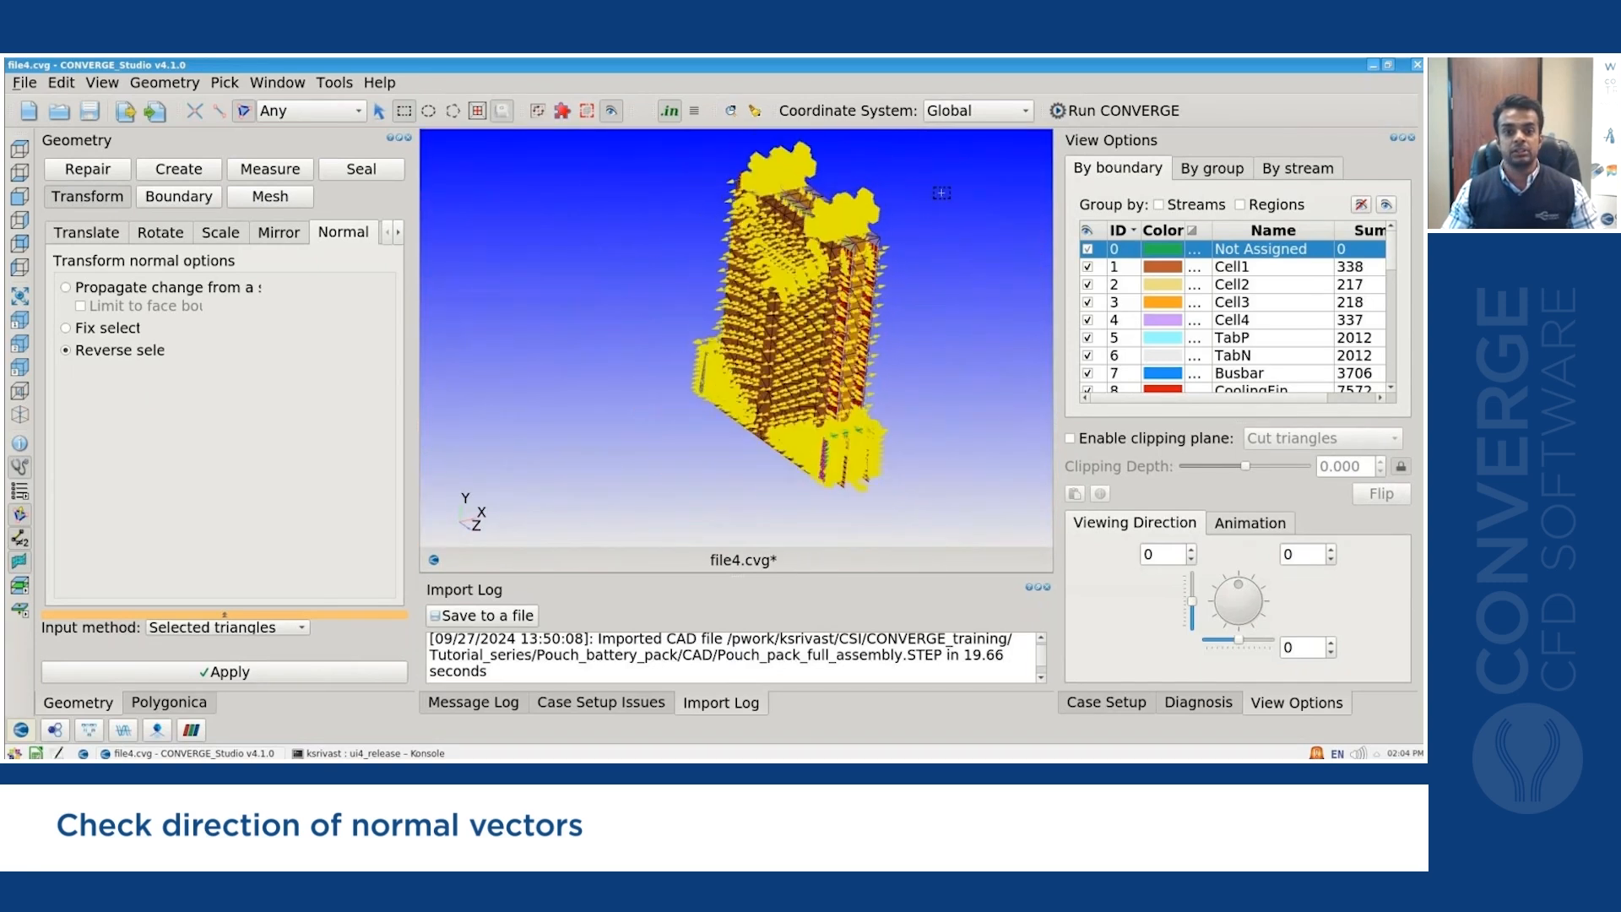
{"action": "scroll", "coordinate": [941, 193], "scroll_direction": "up", "scroll_amount": 2}
{"action": "left_click", "coordinate": [19, 516]}
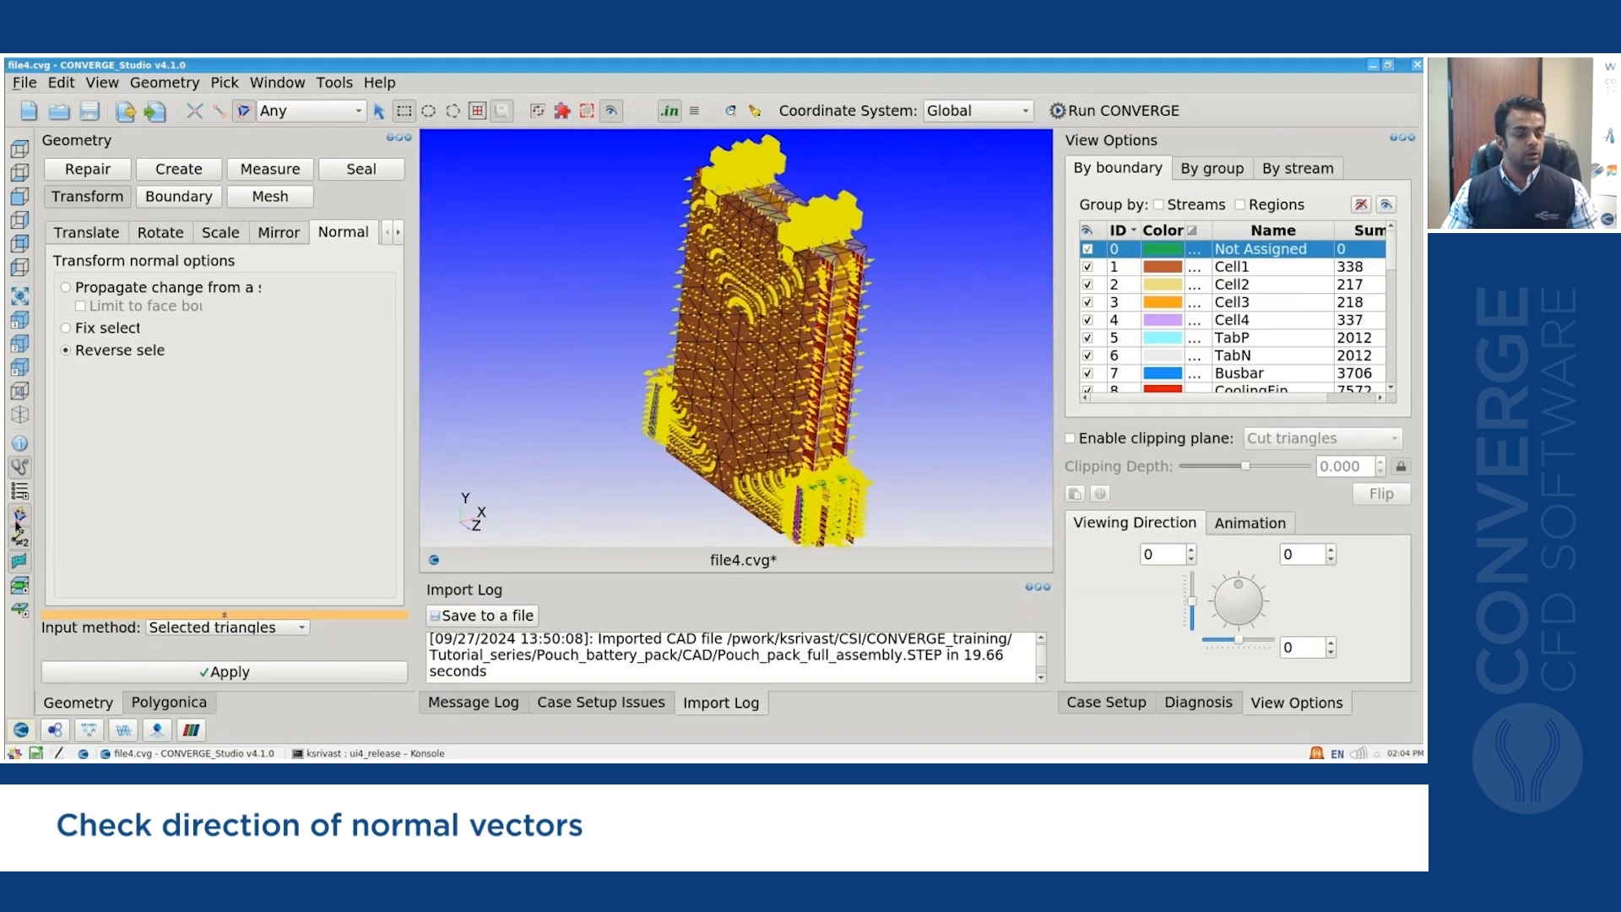
Set the pick filter to By Boundary and hide the Cell1, Cell2, Cell3 and Cell4 boundaries.
{"action": "scroll", "coordinate": [873, 239], "scroll_direction": "up", "scroll_amount": 3}
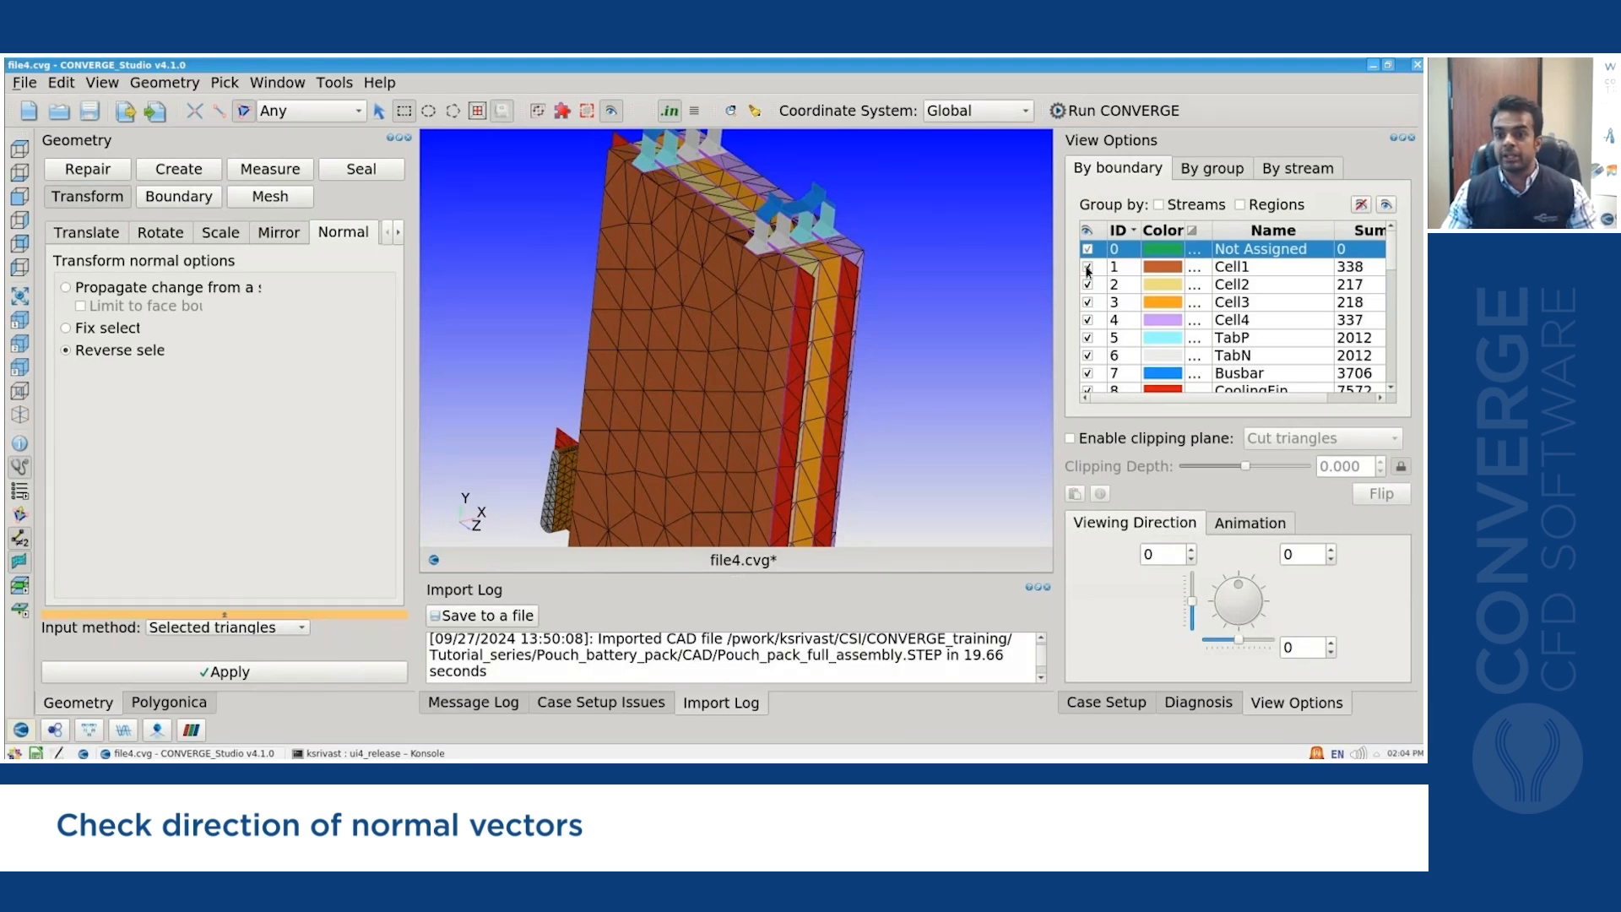
{"action": "scroll", "coordinate": [1228, 291], "scroll_direction": "down", "scroll_amount": 3}
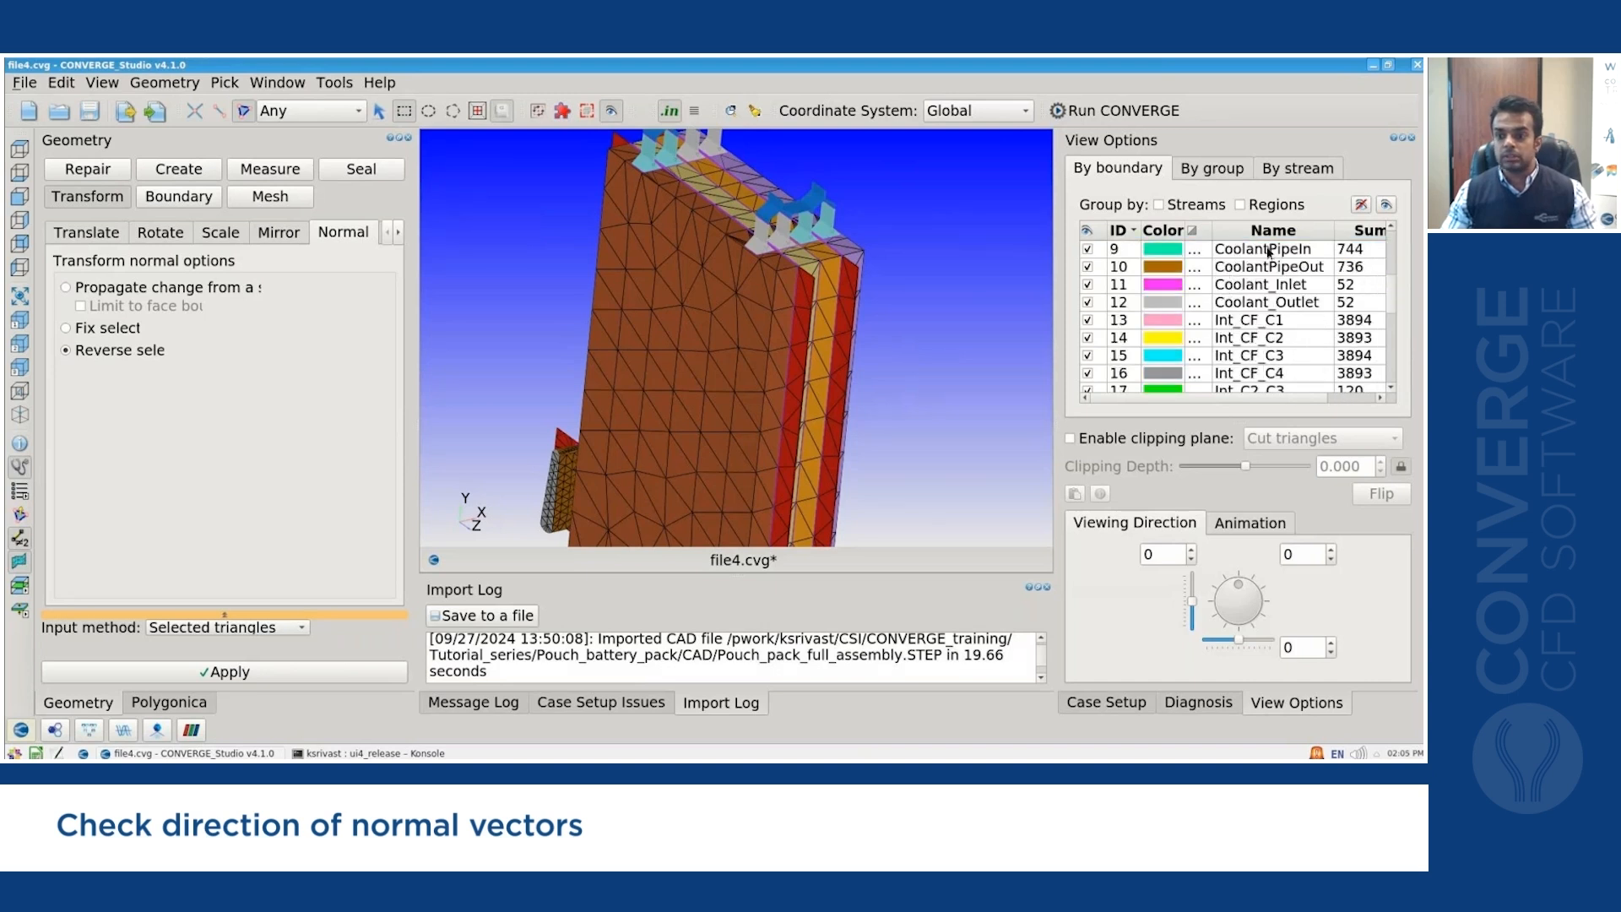
{"action": "left_click", "coordinate": [295, 111]}
{"action": "left_click", "coordinate": [323, 179]}
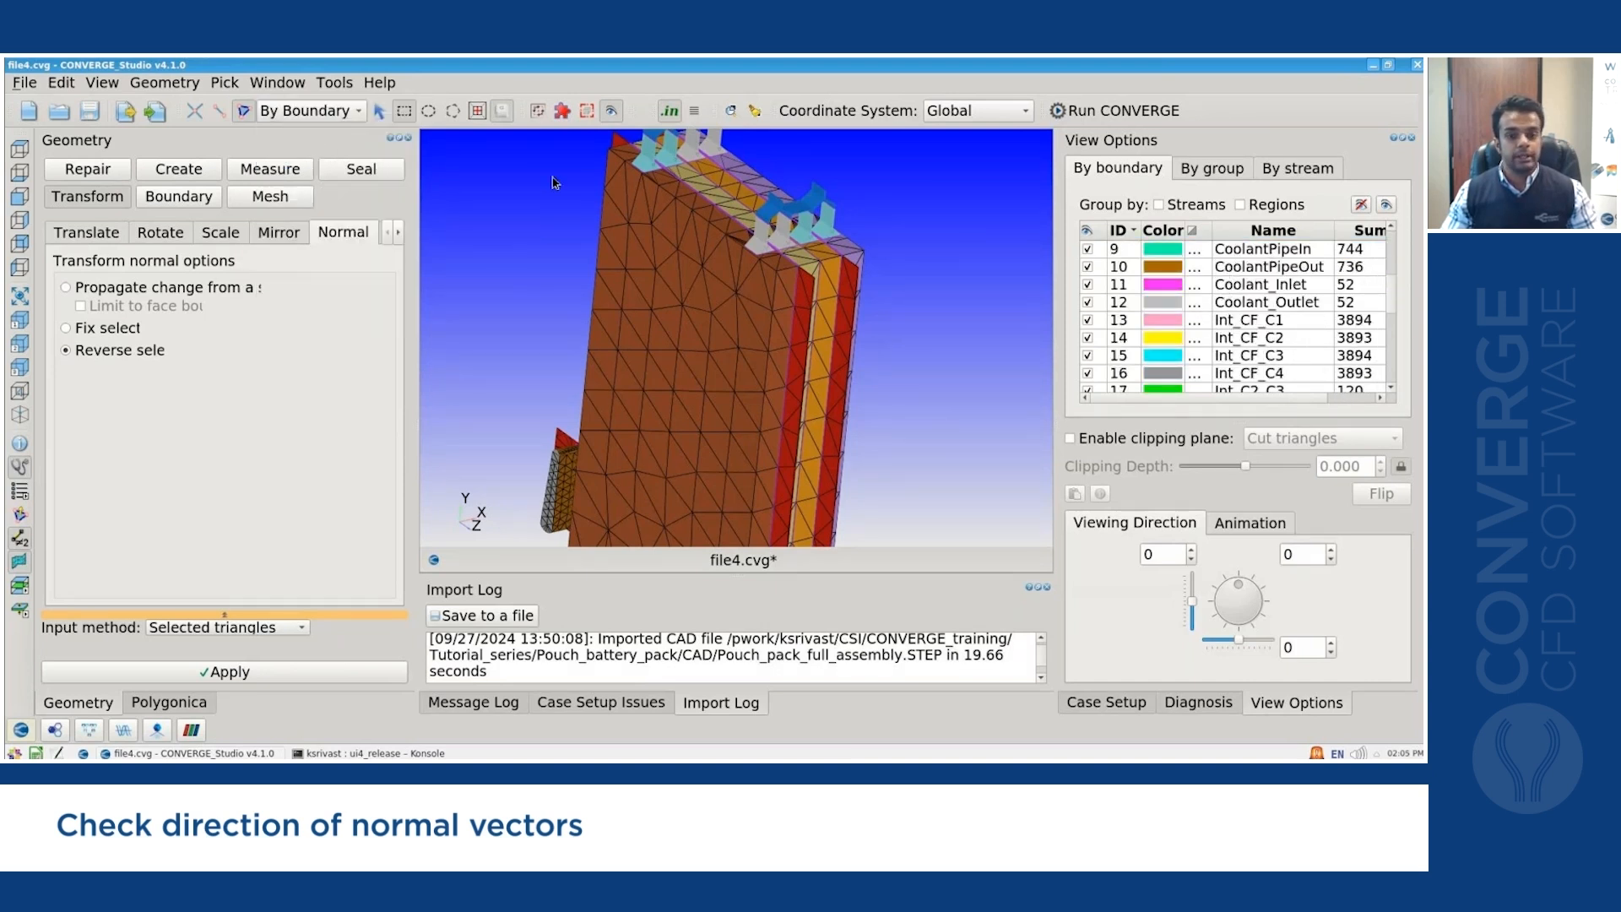
{"action": "left_click", "coordinate": [378, 111]}
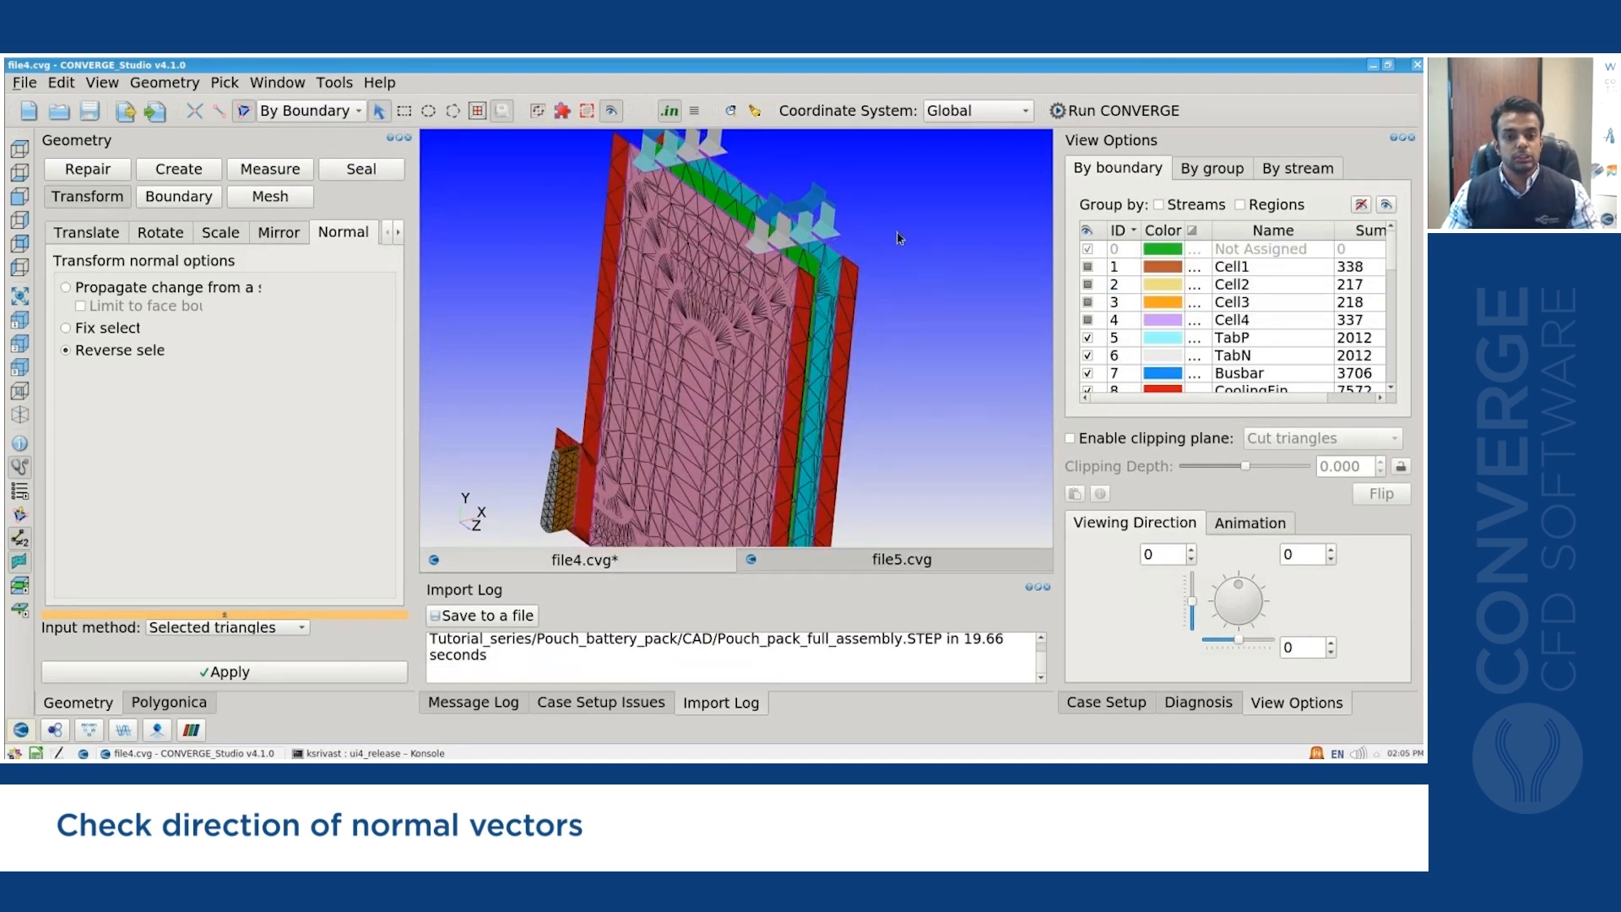
Show the normal vectors and reverse the normals of the Int_CF_C1 interface boundary.
{"action": "left_click_drag", "start_coordinate": [887, 242], "coordinate": [179, 186]}
{"action": "scroll", "coordinate": [1292, 300], "scroll_direction": "down", "scroll_amount": 5}
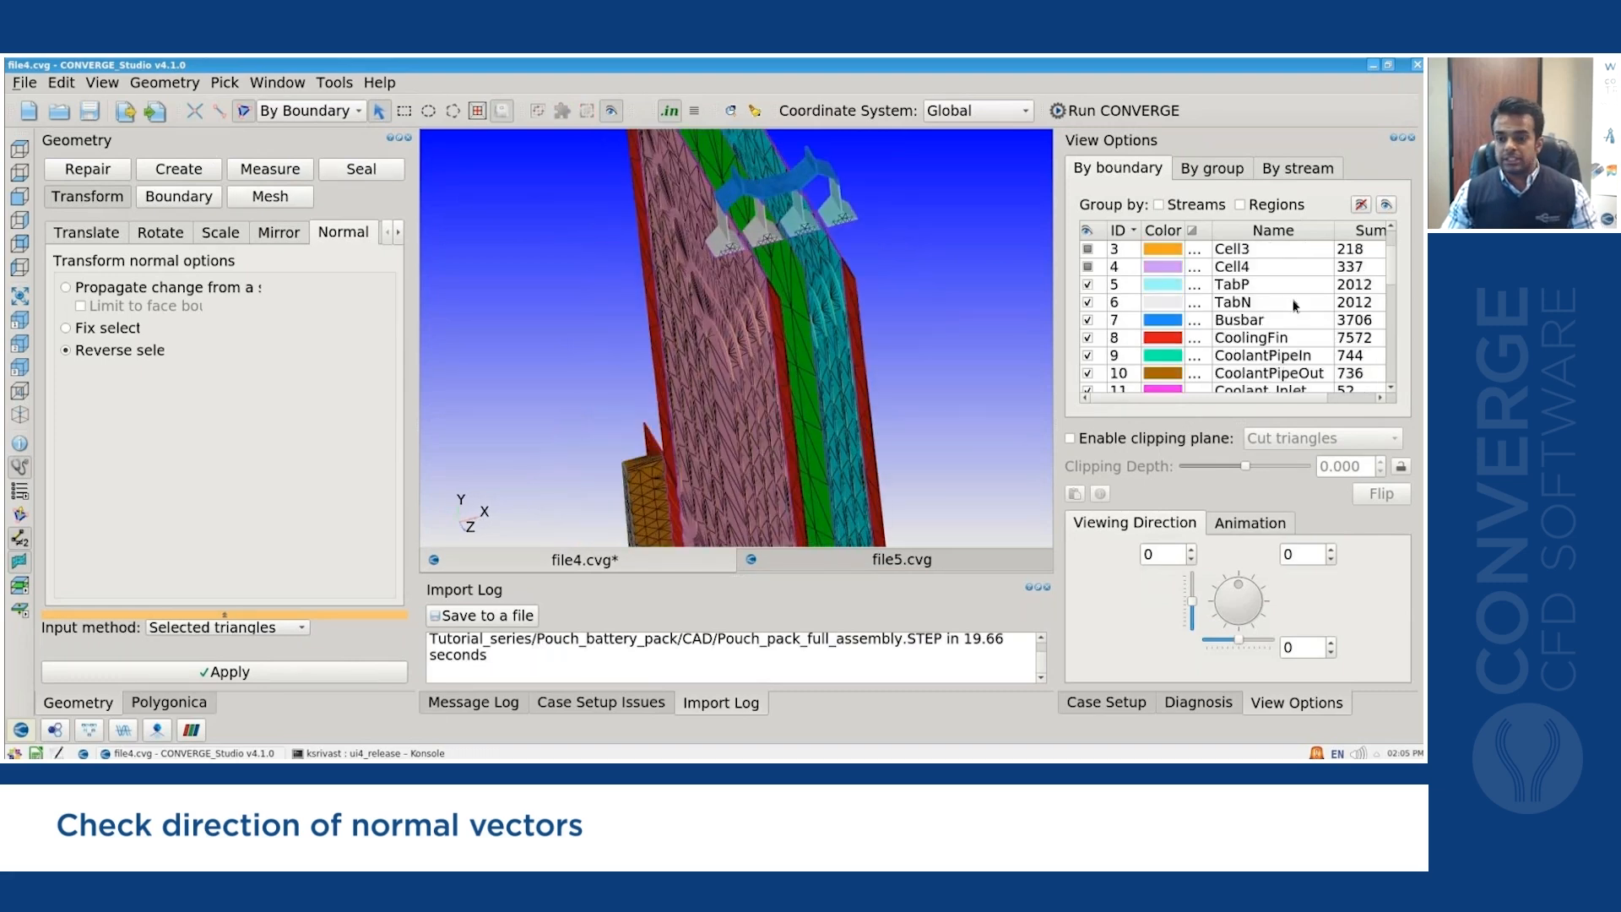
{"action": "scroll", "coordinate": [1291, 295], "scroll_direction": "up", "scroll_amount": 2}
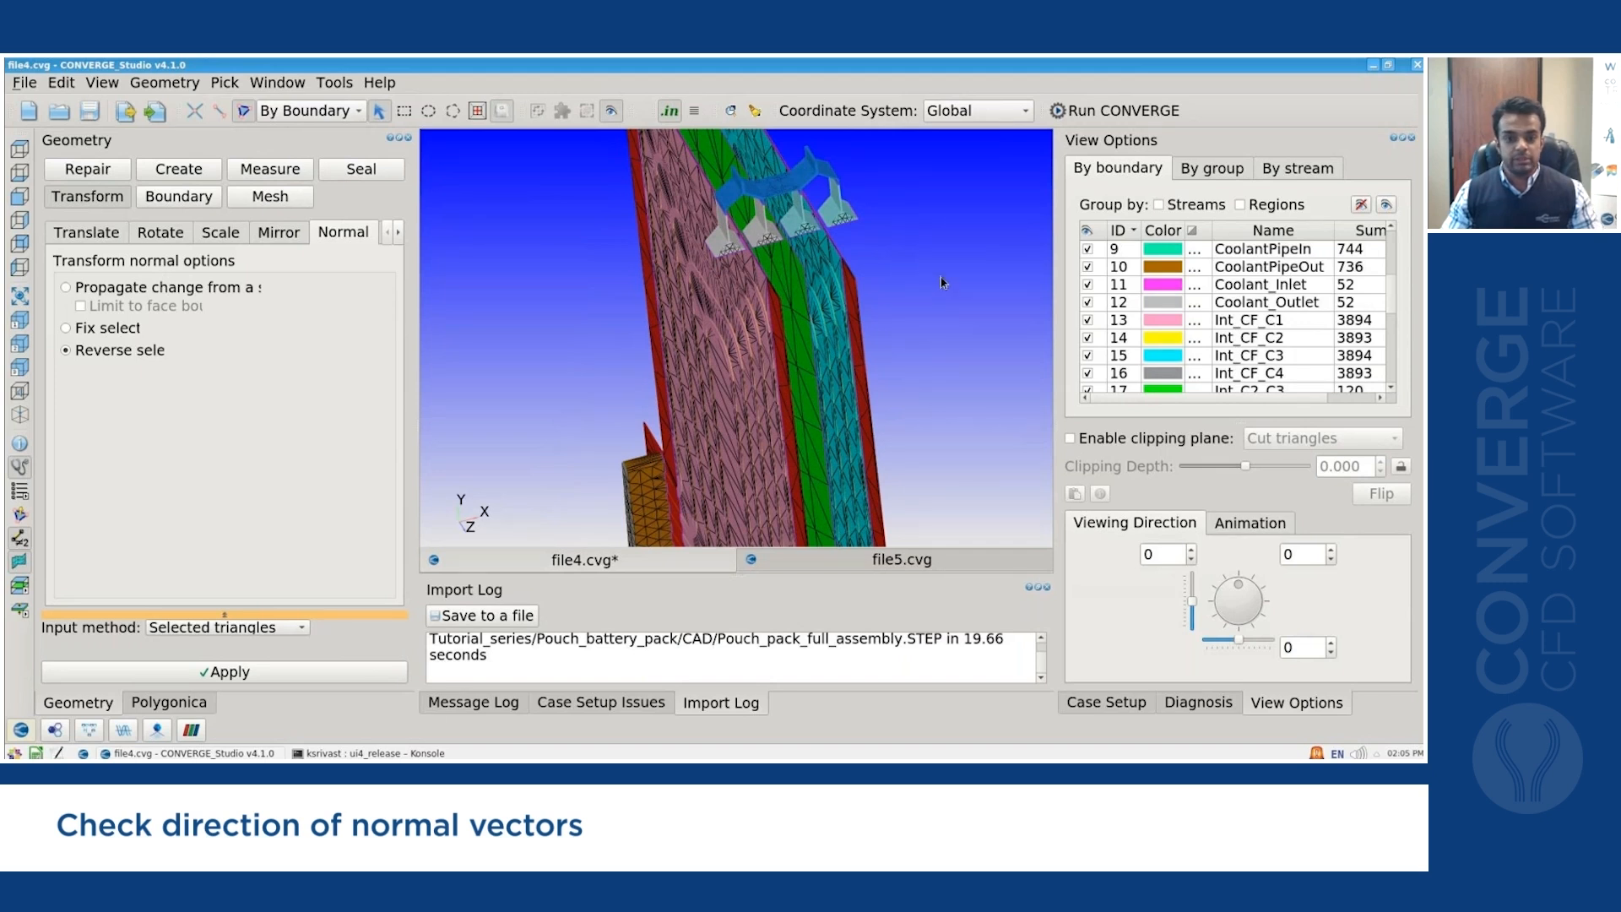
{"action": "middle_click_drag", "start_coordinate": [946, 282], "coordinate": [964, 281]}
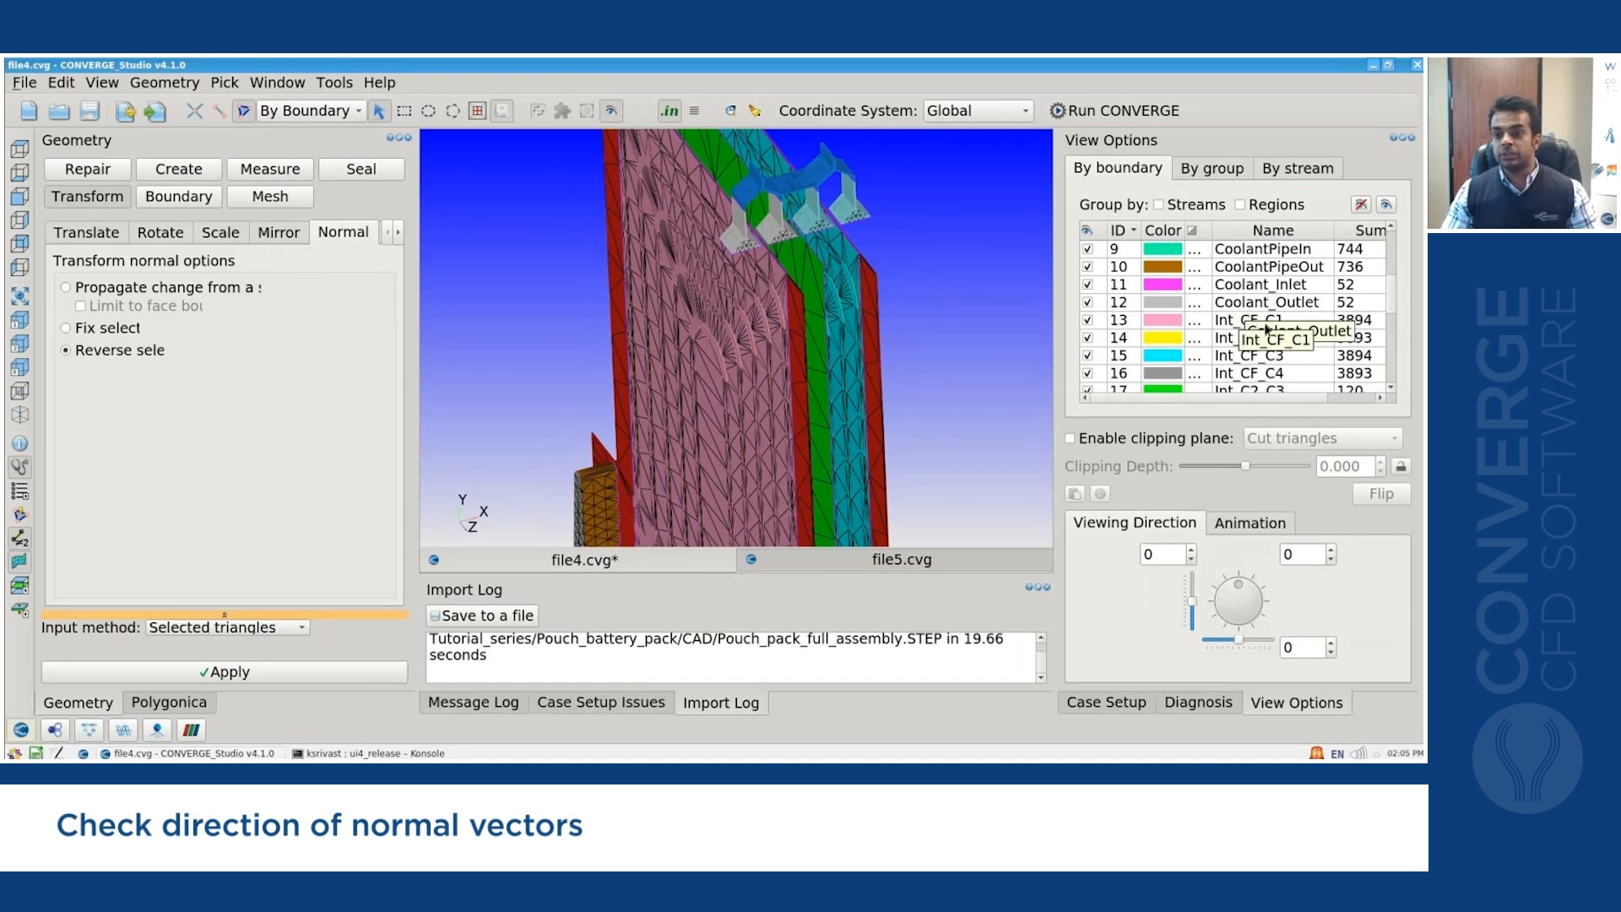
{"action": "scroll", "coordinate": [664, 340], "scroll_direction": "up", "scroll_amount": 3}
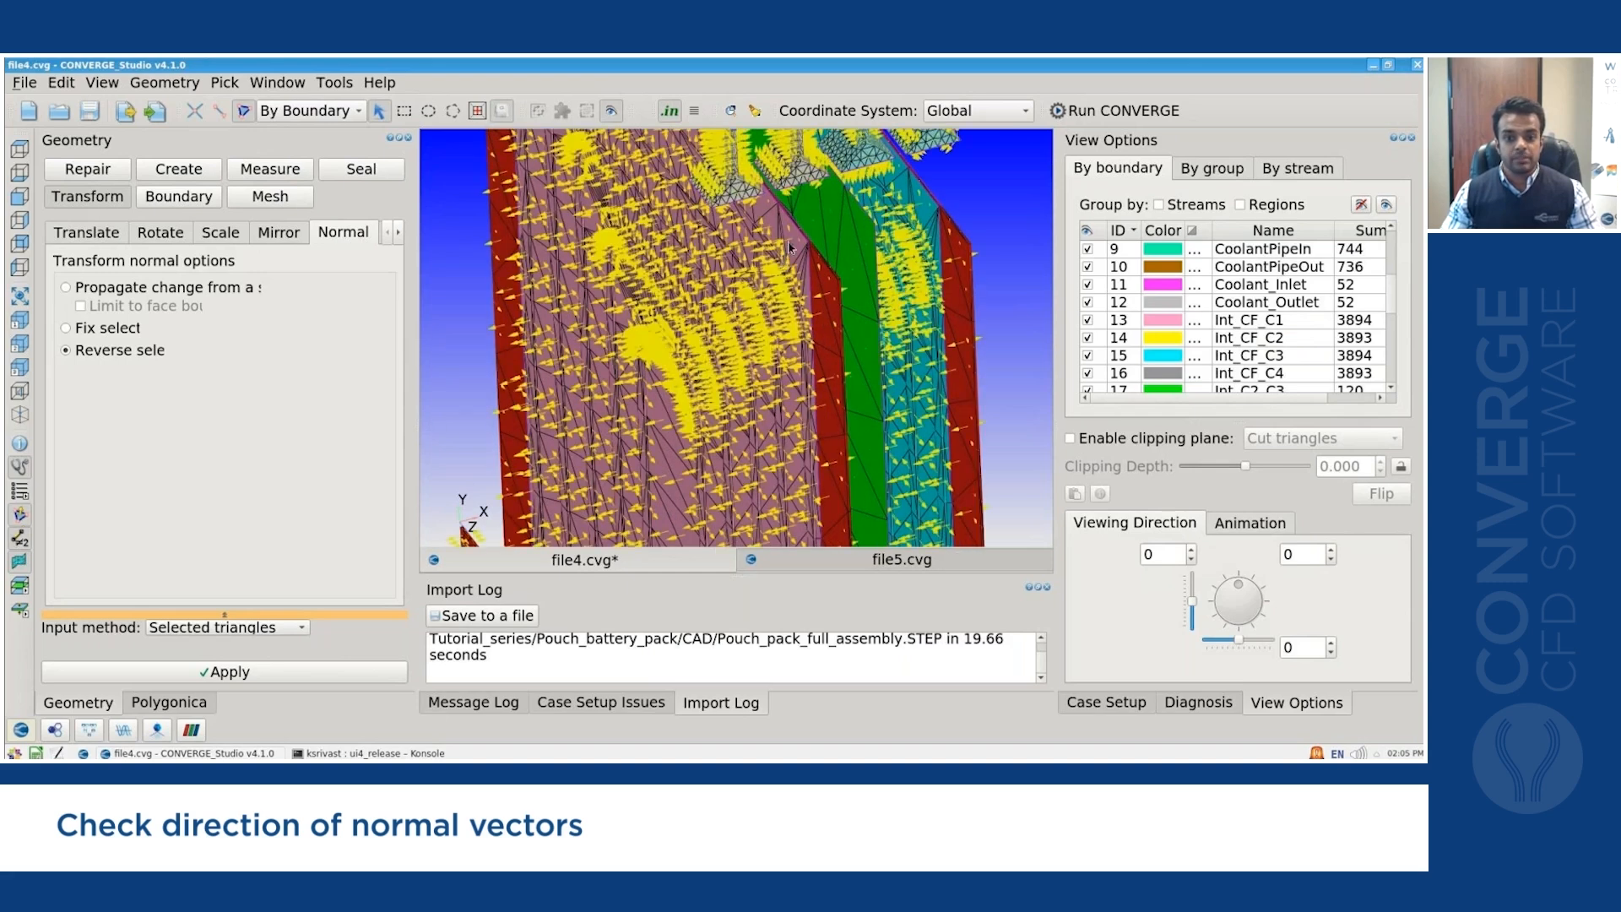
{"action": "scroll", "coordinate": [793, 240], "scroll_direction": "up", "scroll_amount": 6}
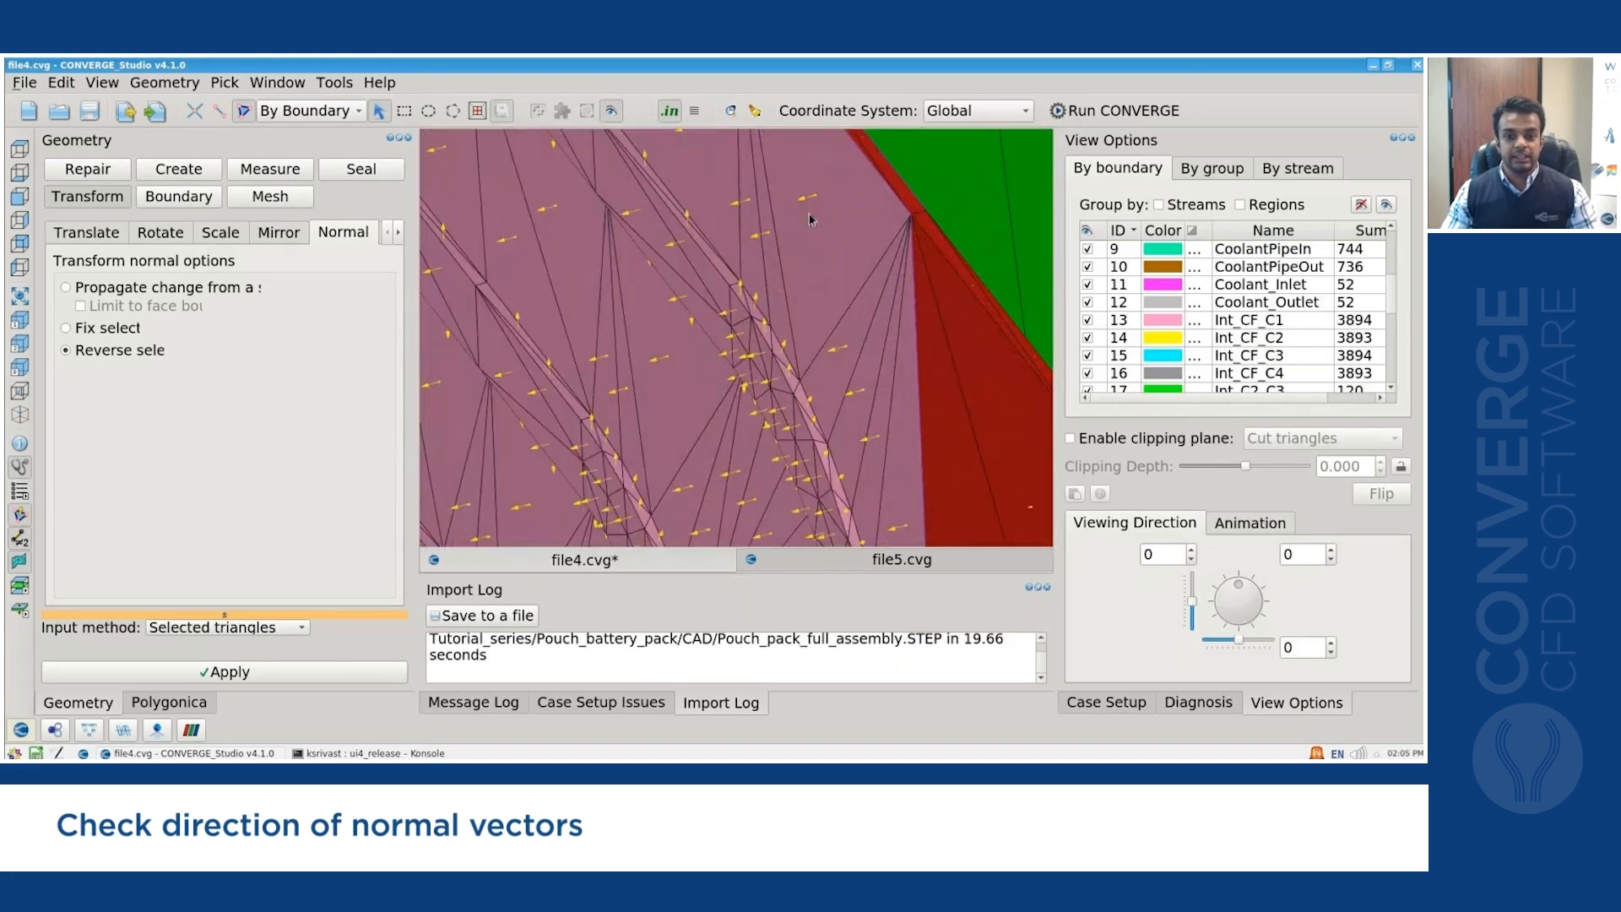
{"action": "scroll", "coordinate": [793, 232], "scroll_direction": "up", "scroll_amount": 2}
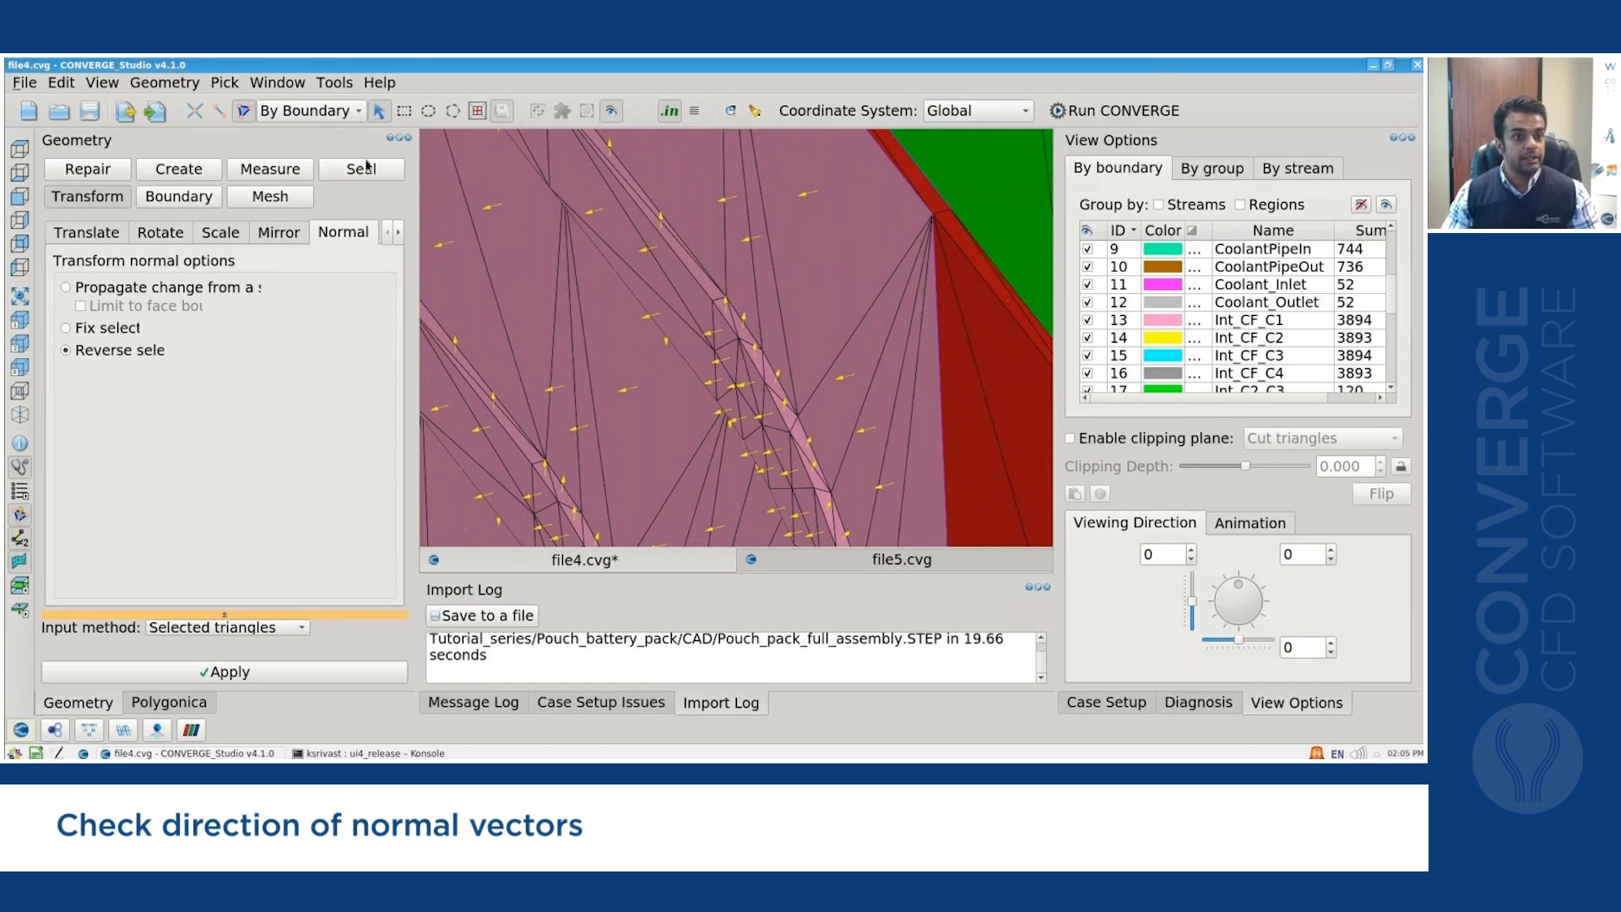
{"action": "left_click", "coordinate": [747, 204]}
{"action": "left_click", "coordinate": [335, 673]}
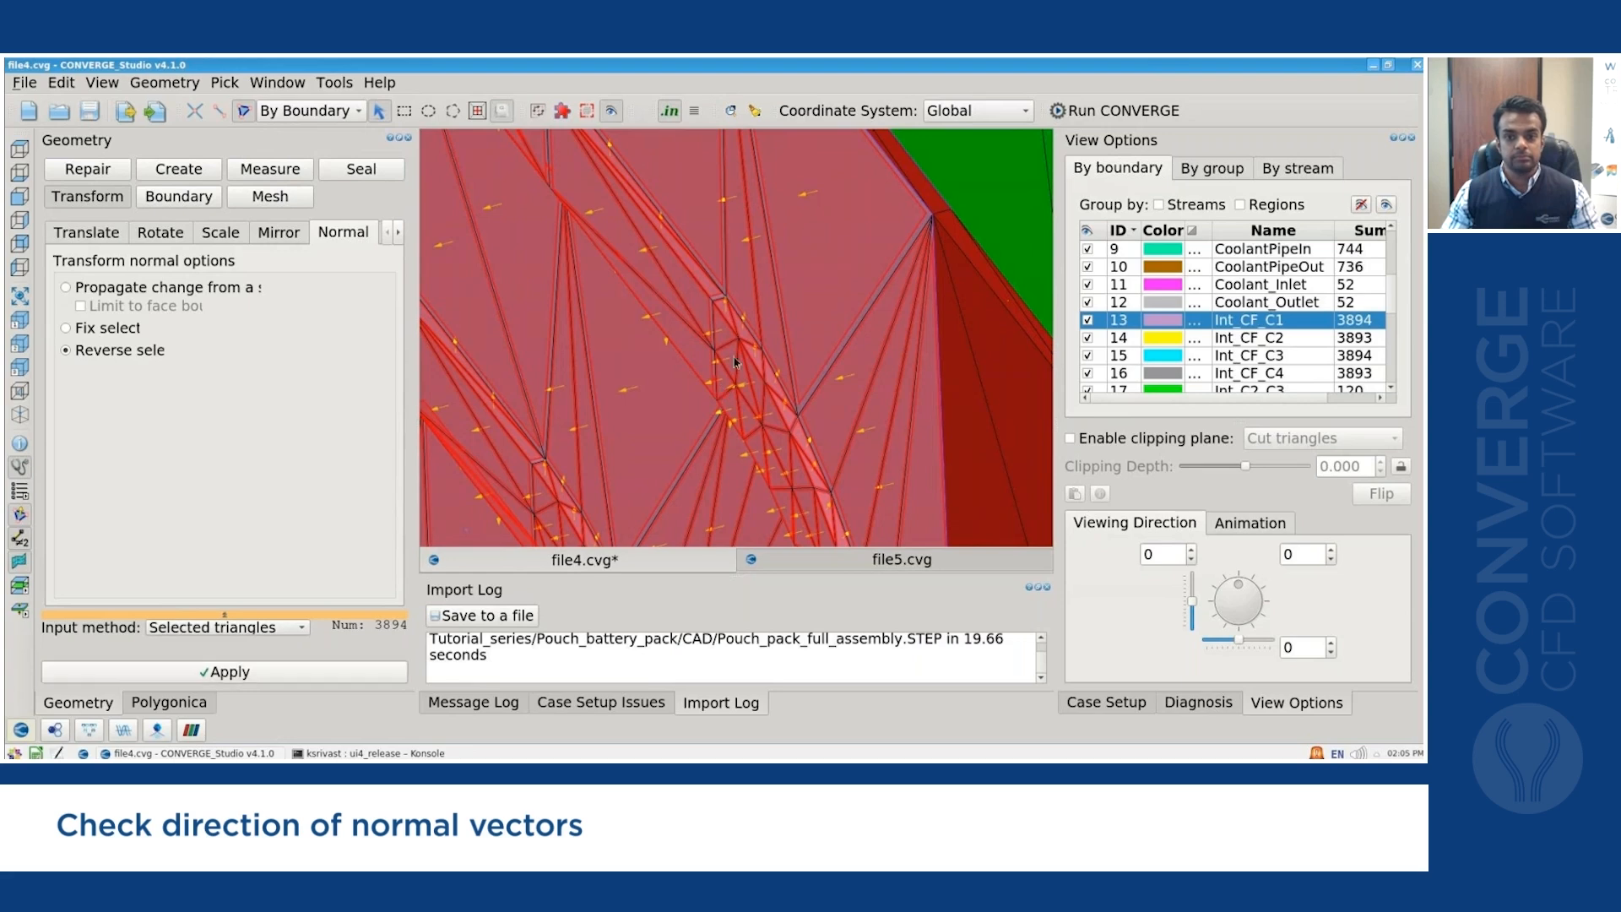
Examine the direction of the normal vectors on the yellow Int_CF_C2 interface boundary.
{"action": "scroll", "coordinate": [734, 363], "scroll_direction": "down", "scroll_amount": 1}
{"action": "scroll", "coordinate": [735, 363], "scroll_direction": "down", "scroll_amount": 3}
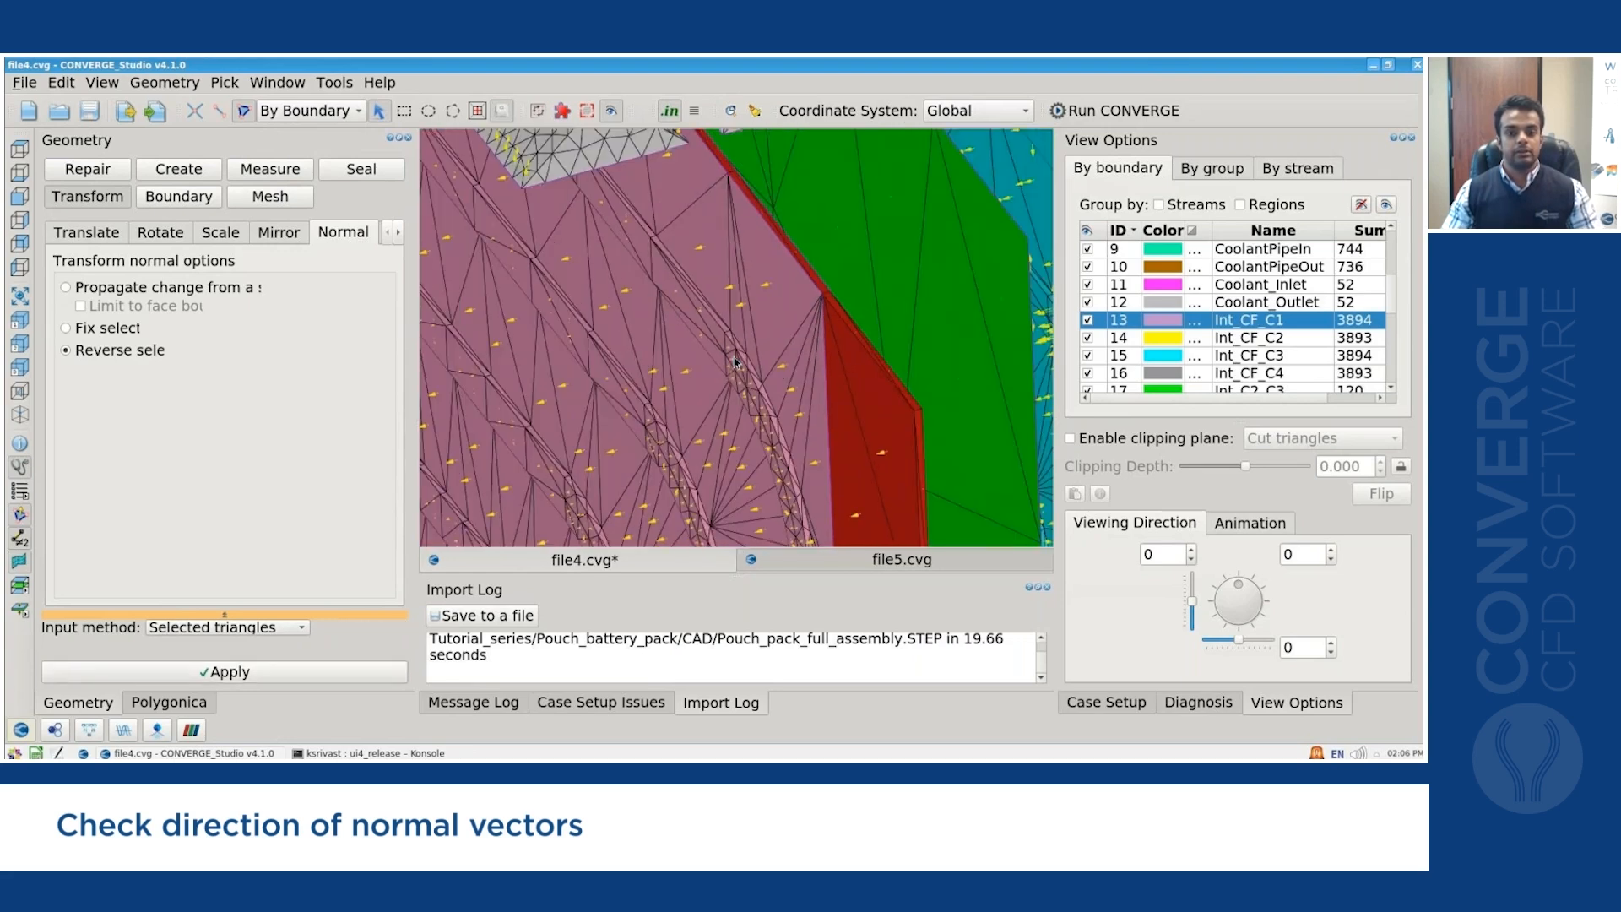
{"action": "scroll", "coordinate": [735, 363], "scroll_direction": "down", "scroll_amount": 5}
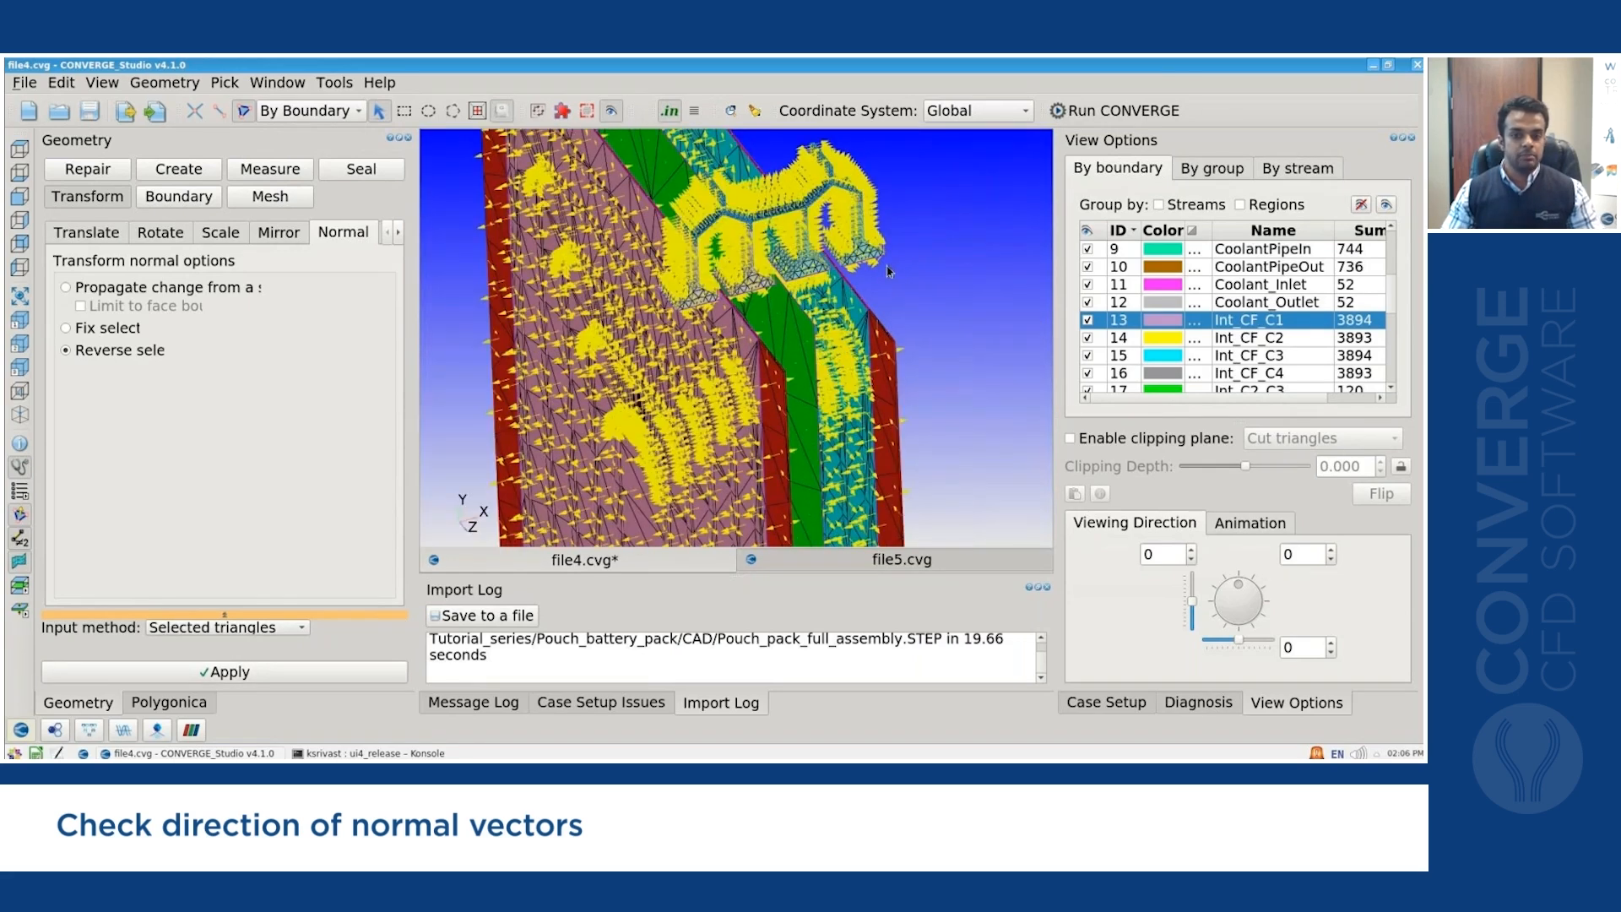
{"action": "left_click_drag", "start_coordinate": [884, 272], "coordinate": [859, 277]}
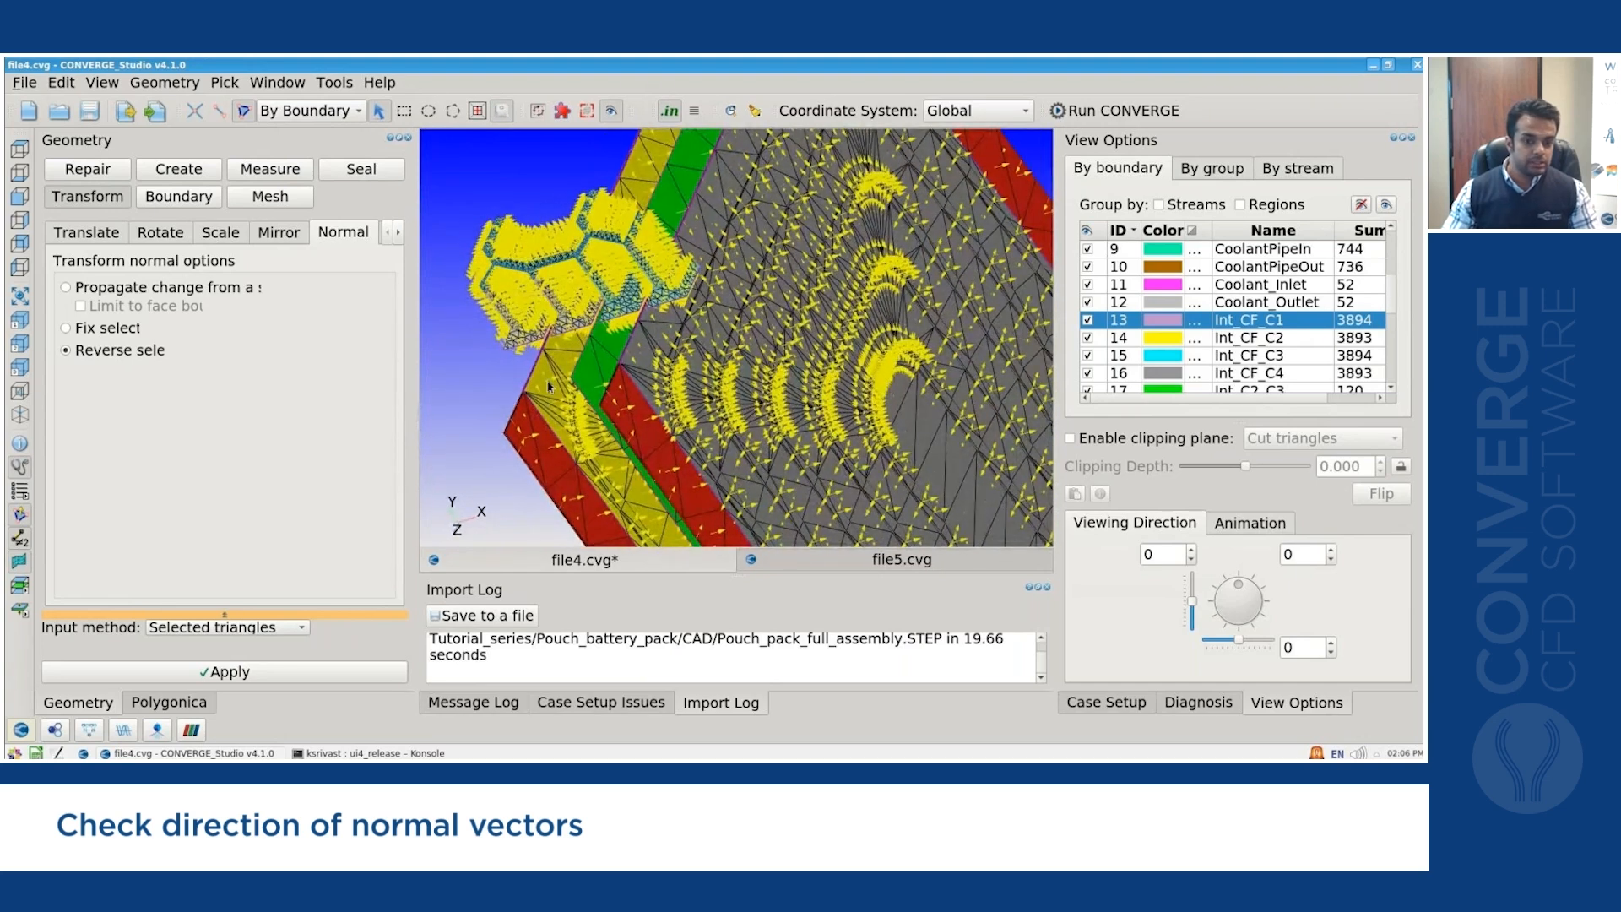
{"action": "scroll", "coordinate": [548, 387], "scroll_direction": "up", "scroll_amount": 10}
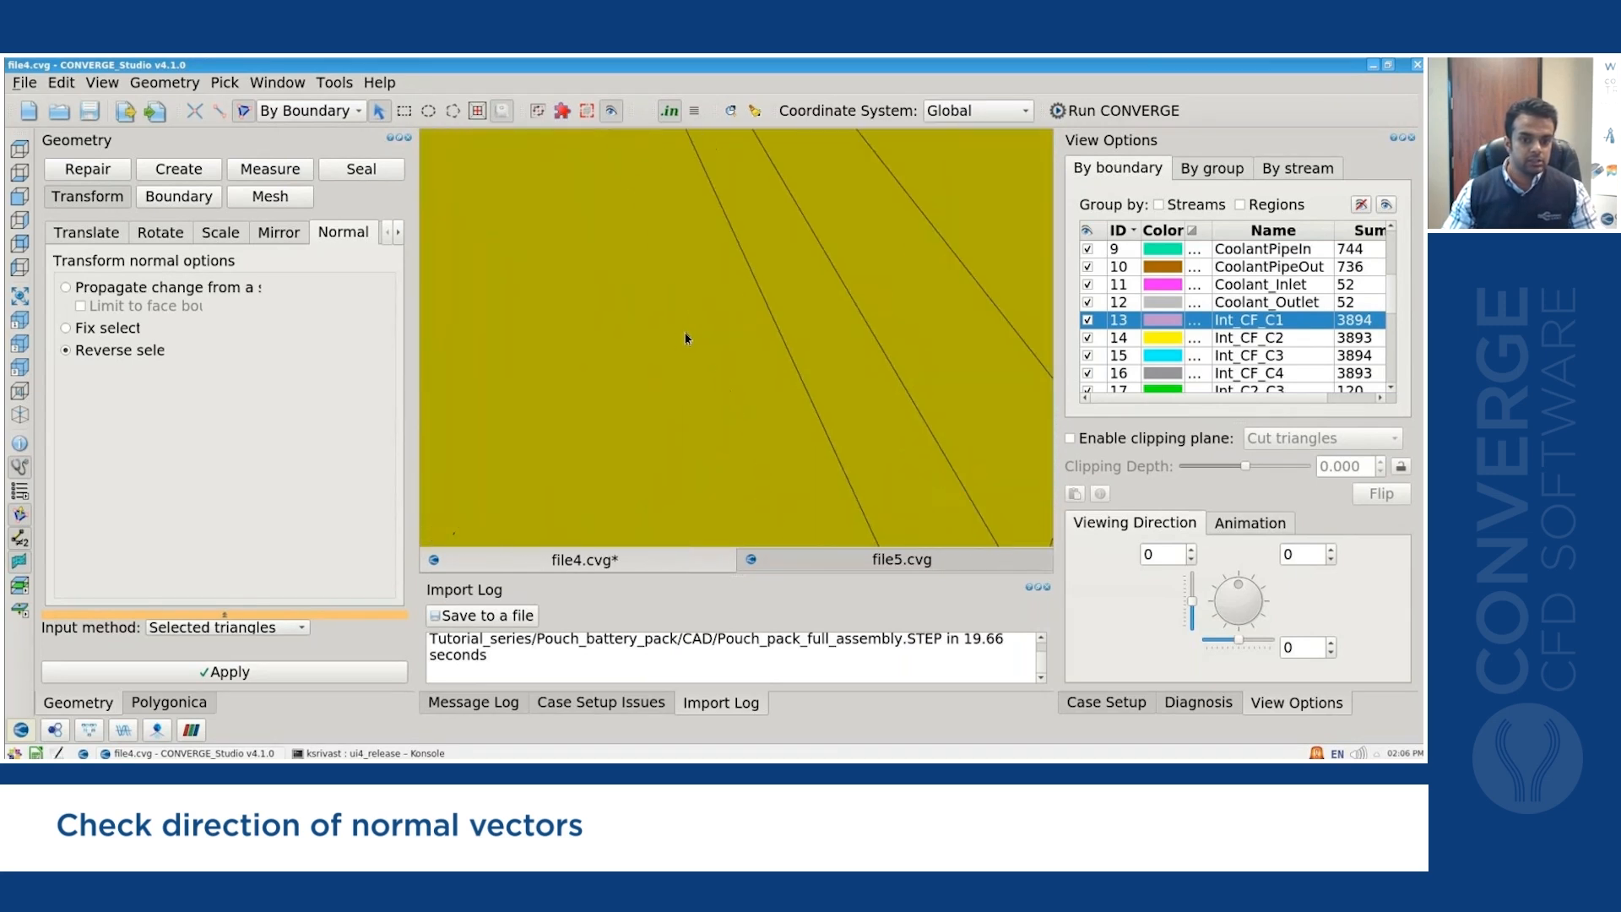
{"action": "scroll", "coordinate": [685, 337], "scroll_direction": "down", "scroll_amount": 5}
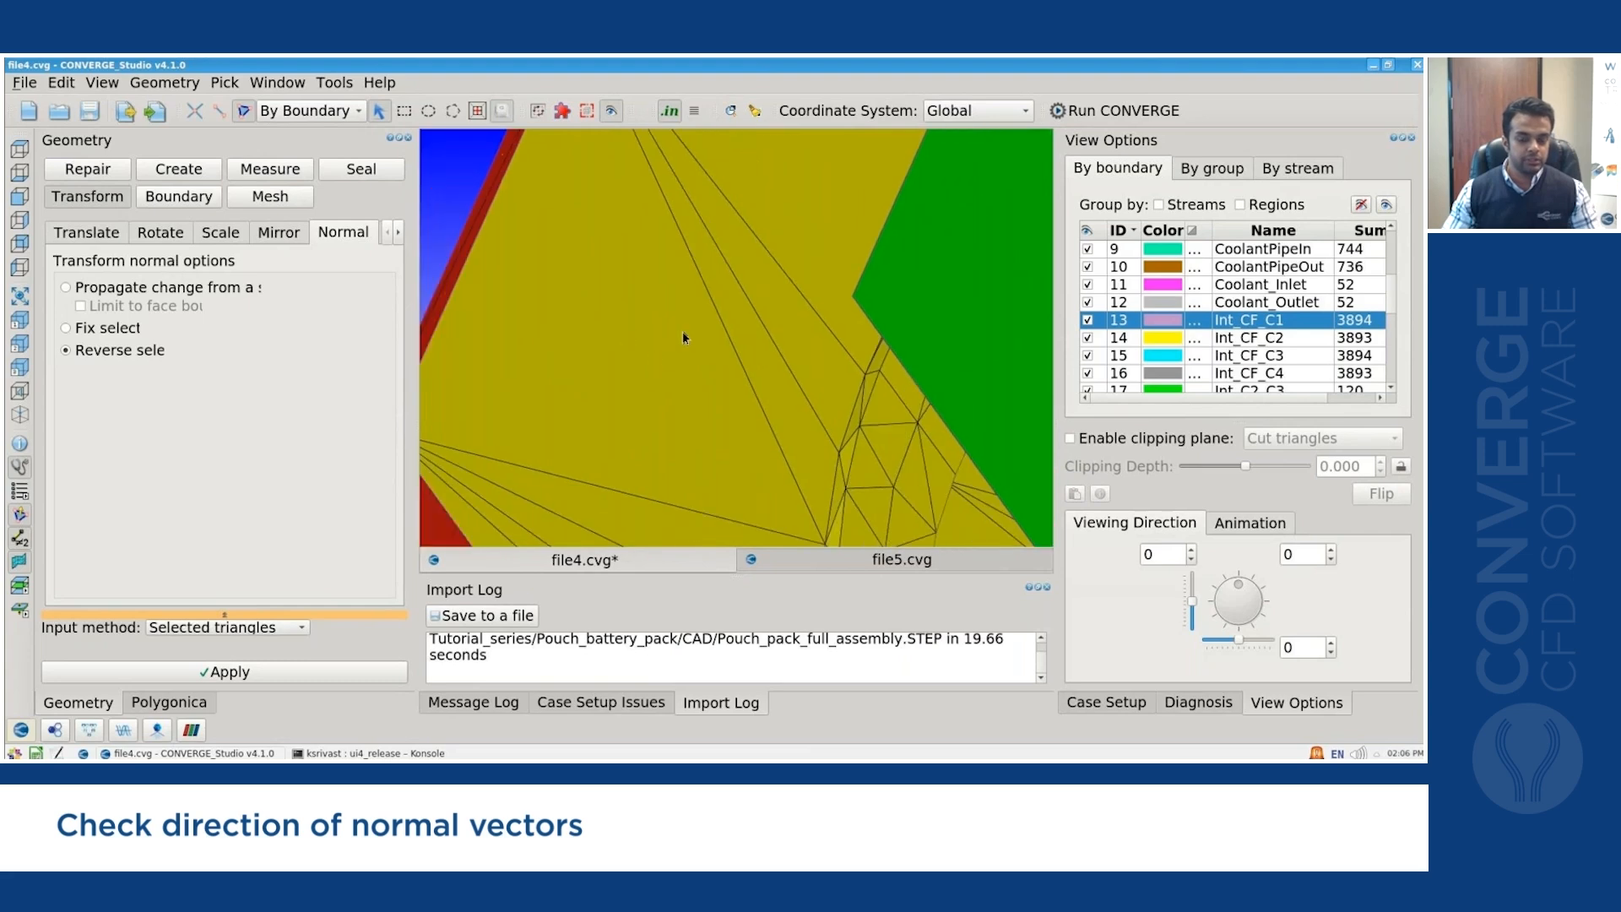
{"action": "scroll", "coordinate": [686, 338], "scroll_direction": "down", "scroll_amount": 6}
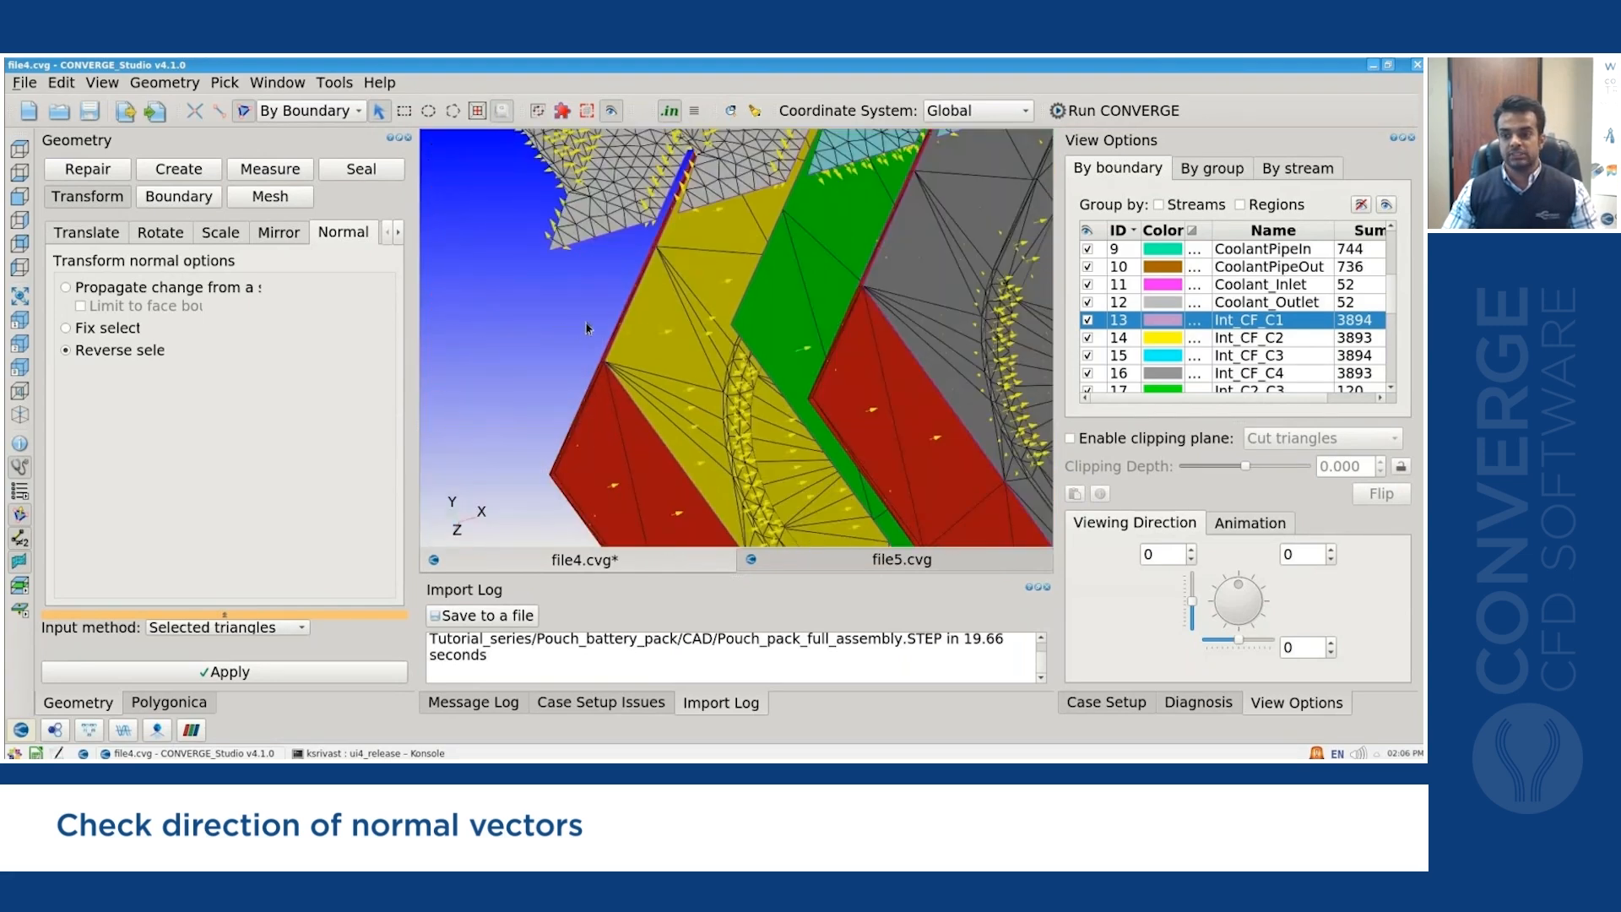
Reverse the normals of all triangles on the Int_CF_C3 interface boundary.
{"action": "scroll", "coordinate": [591, 325], "scroll_direction": "down", "scroll_amount": 8}
{"action": "middle_click_drag", "start_coordinate": [601, 326], "coordinate": [803, 309]}
{"action": "scroll", "coordinate": [806, 300], "scroll_direction": "up", "scroll_amount": 10}
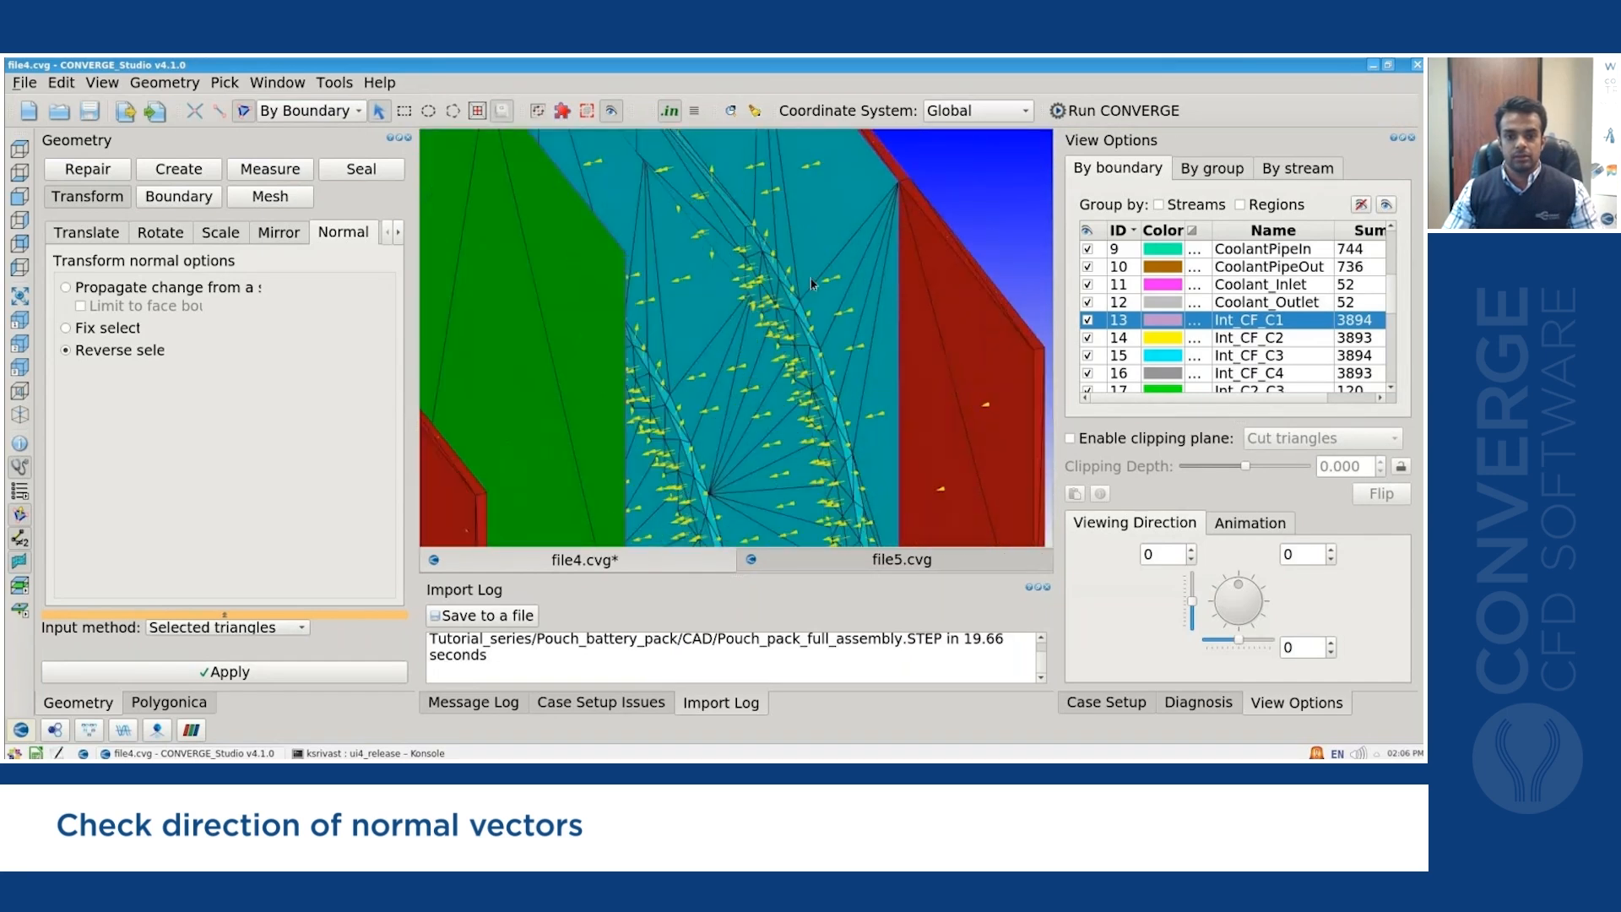
{"action": "scroll", "coordinate": [823, 280], "scroll_direction": "up", "scroll_amount": 4}
{"action": "scroll", "coordinate": [855, 274], "scroll_direction": "up", "scroll_amount": 3}
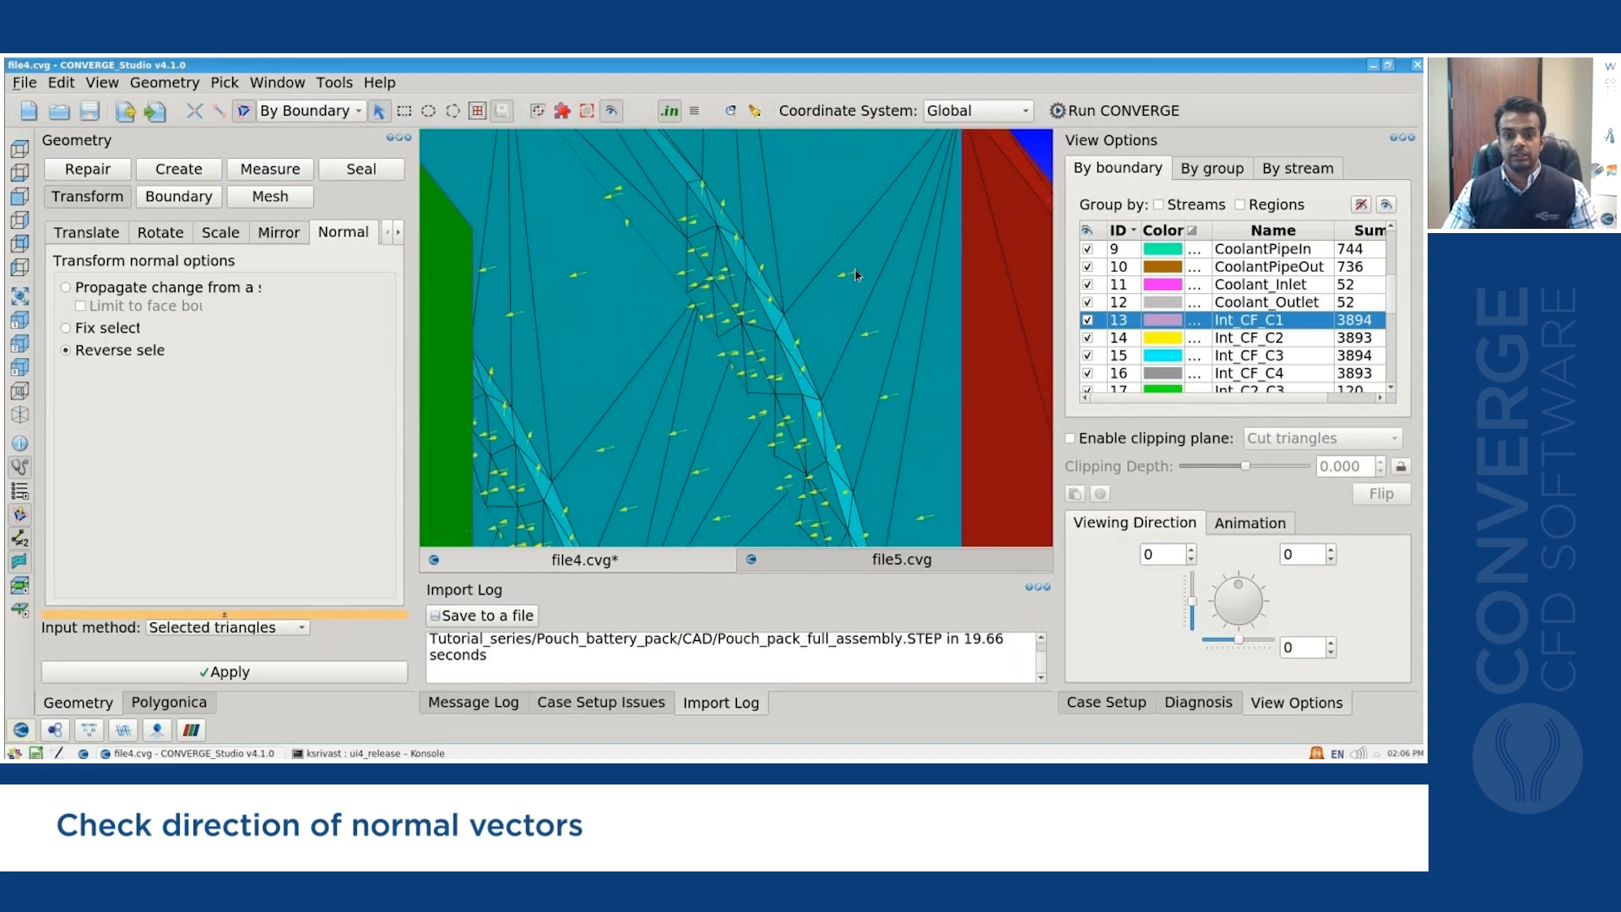
{"action": "left_click", "coordinate": [800, 348]}
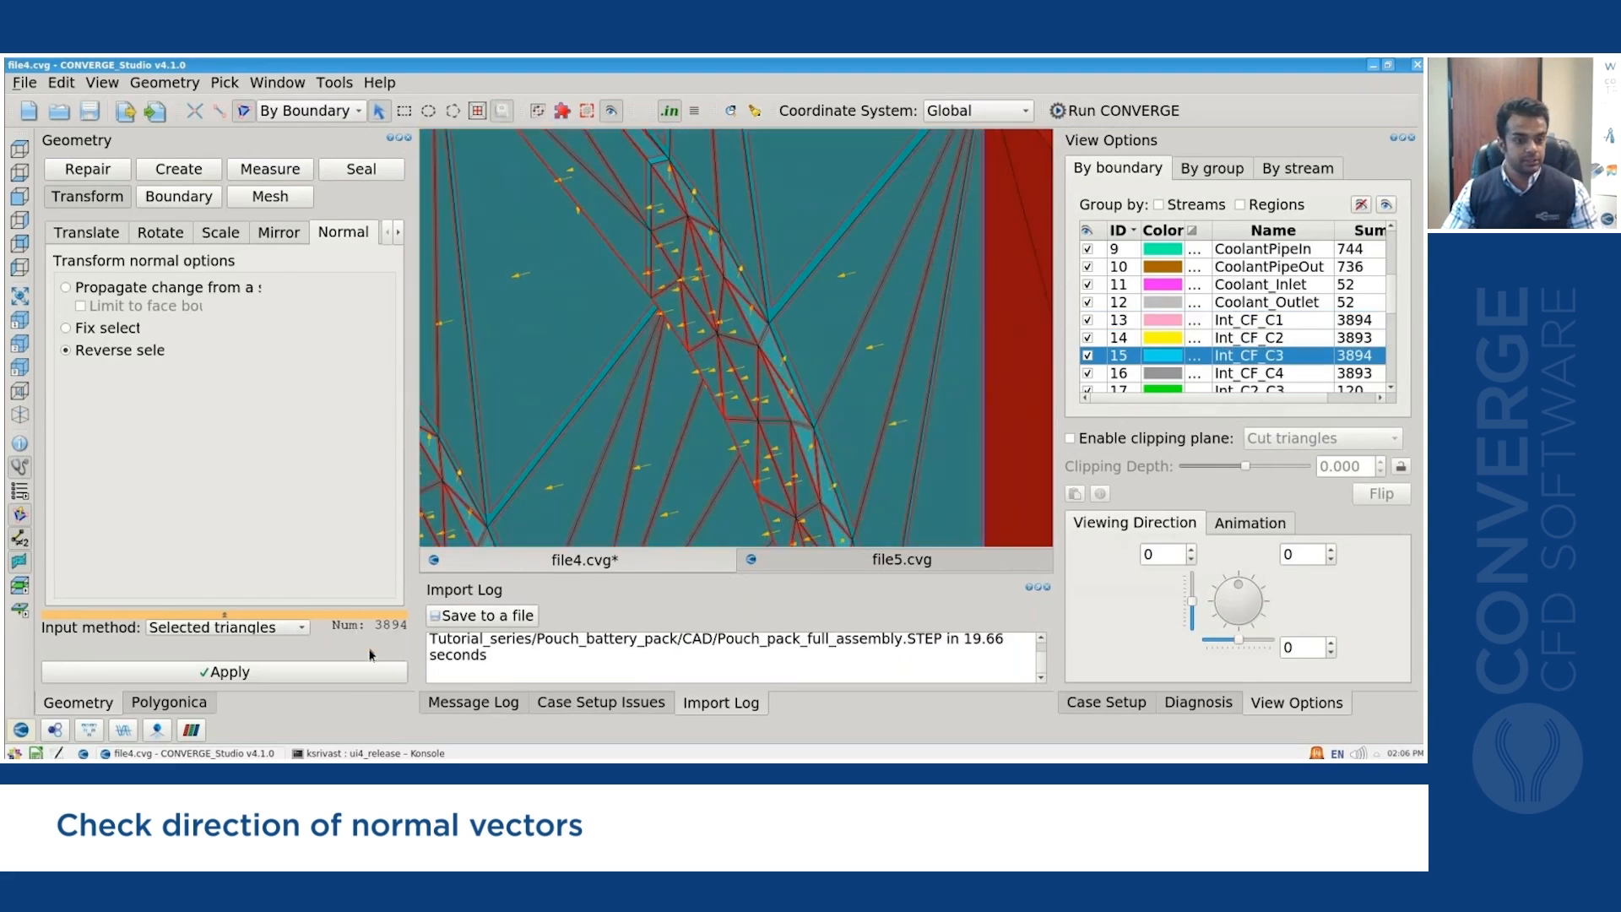
{"action": "left_click", "coordinate": [356, 670]}
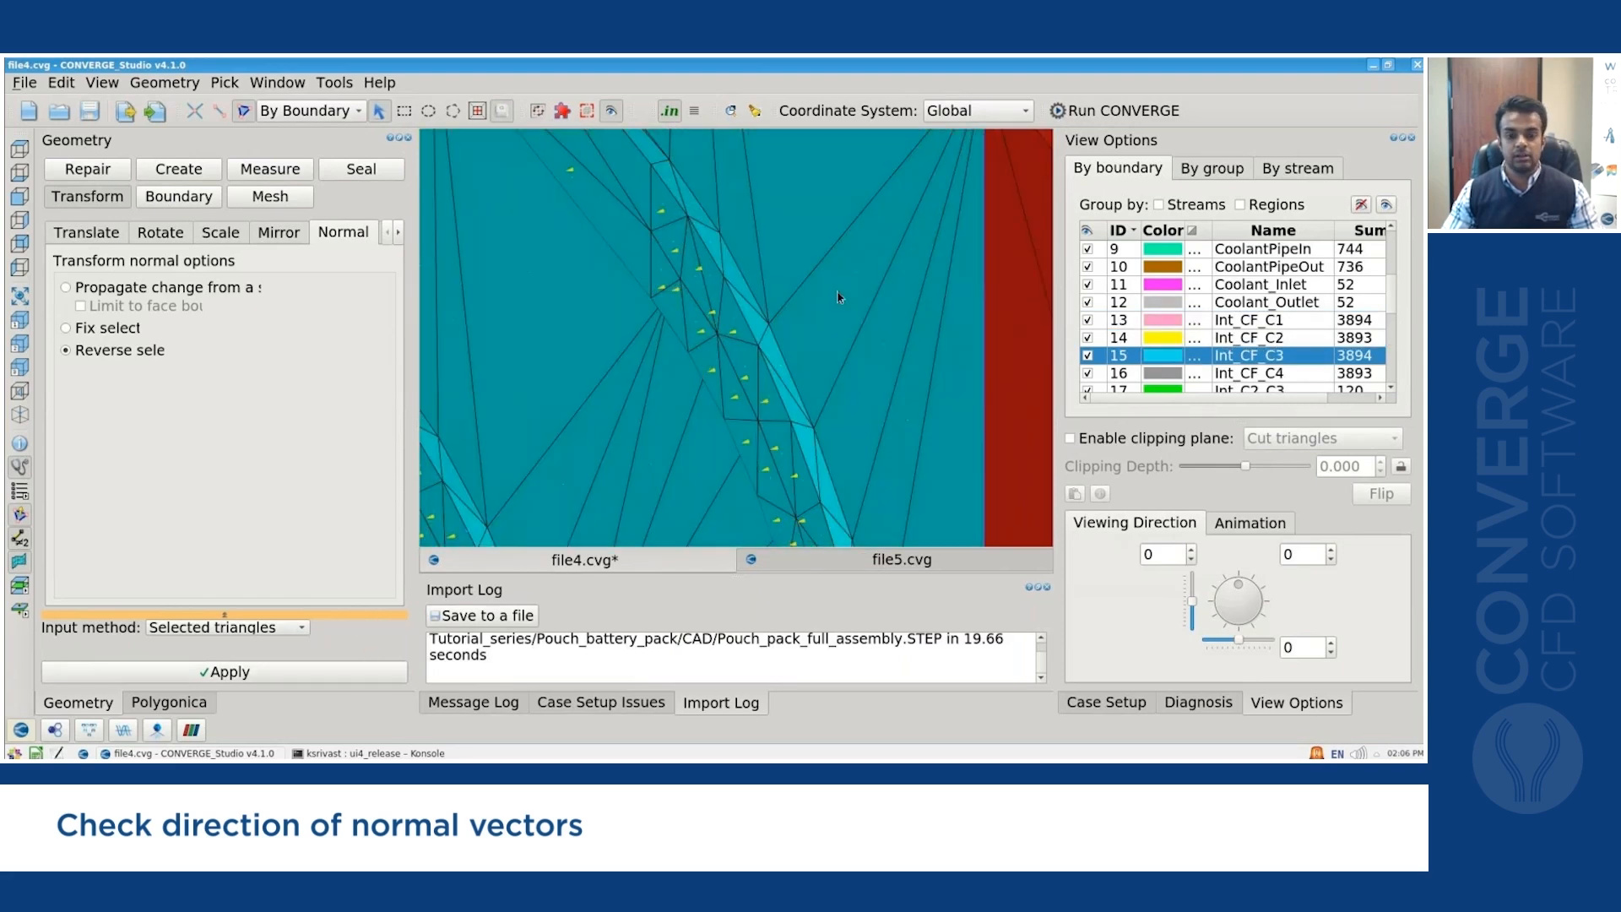
Examine the direction of the normal vectors on the grey Int_CF_C4 interface boundary.
{"action": "scroll", "coordinate": [838, 293], "scroll_direction": "down", "scroll_amount": 3}
{"action": "scroll", "coordinate": [838, 296], "scroll_direction": "down", "scroll_amount": 2}
{"action": "scroll", "coordinate": [838, 296], "scroll_direction": "down", "scroll_amount": 3}
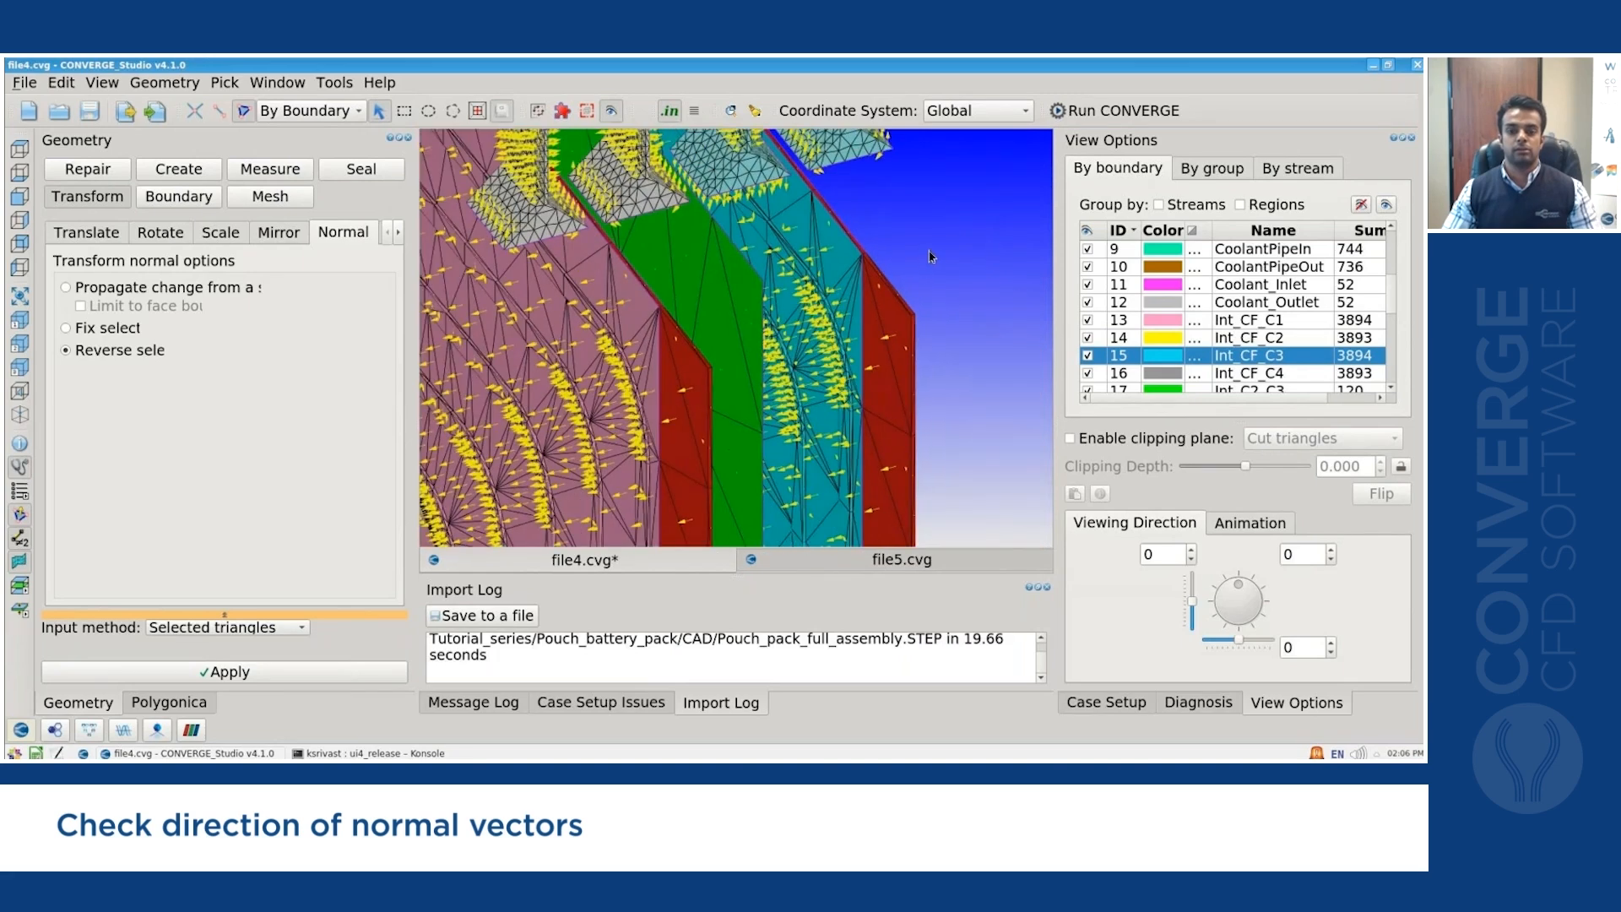
{"action": "scroll", "coordinate": [922, 257], "scroll_direction": "down", "scroll_amount": 3}
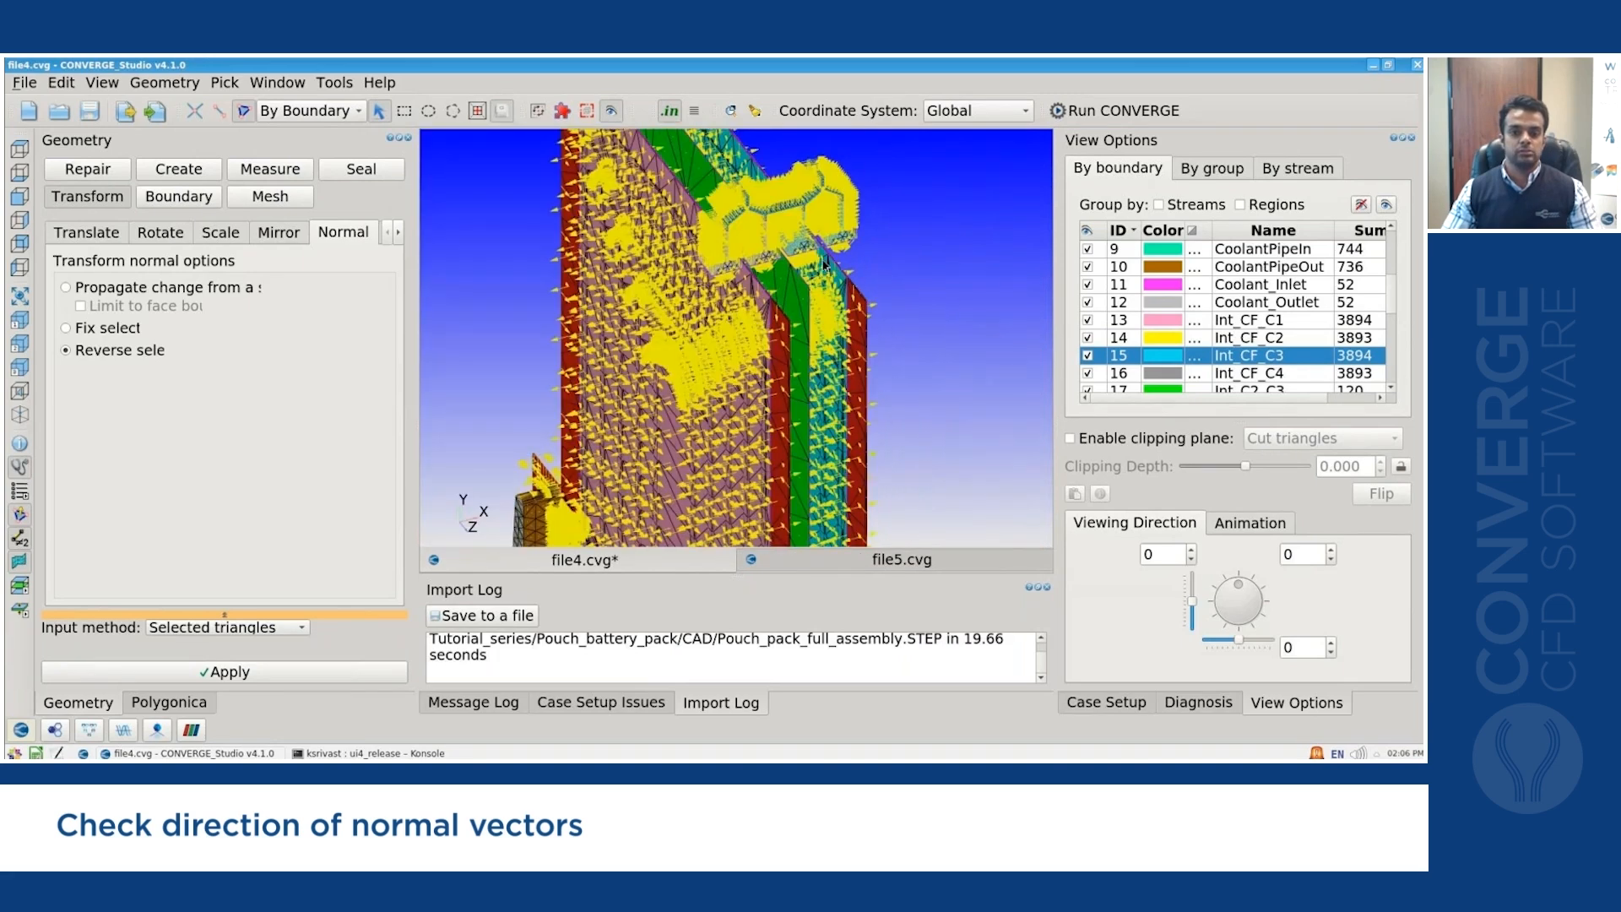
{"action": "left_click_drag", "start_coordinate": [858, 269], "coordinate": [800, 301]}
{"action": "scroll", "coordinate": [801, 300], "scroll_direction": "up", "scroll_amount": 3}
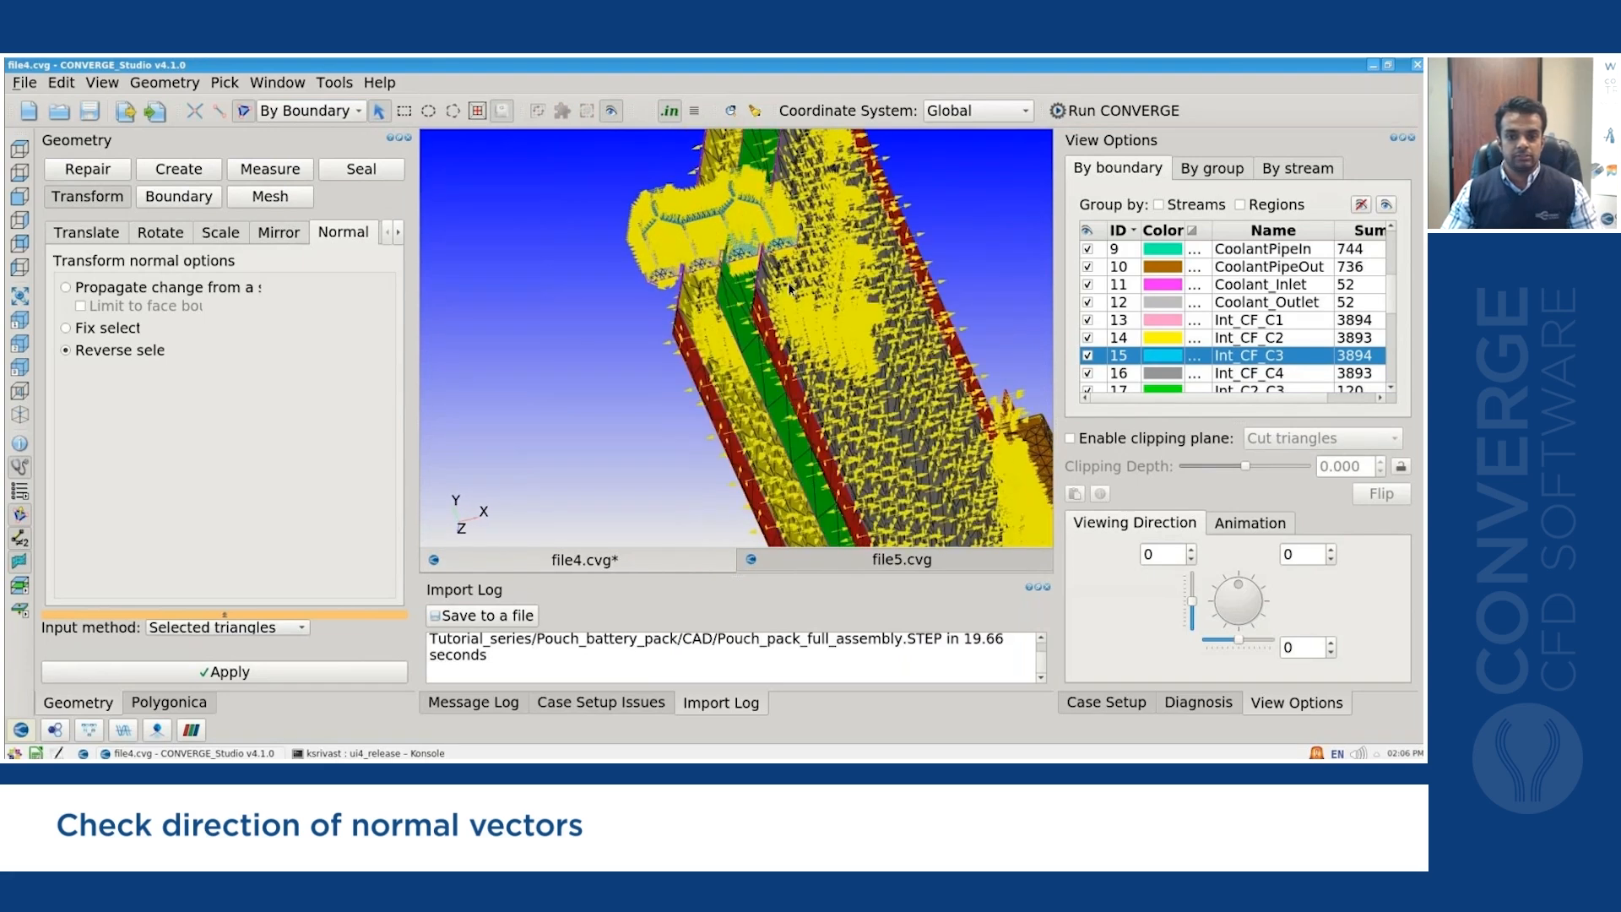
{"action": "scroll", "coordinate": [790, 288], "scroll_direction": "up", "scroll_amount": 10}
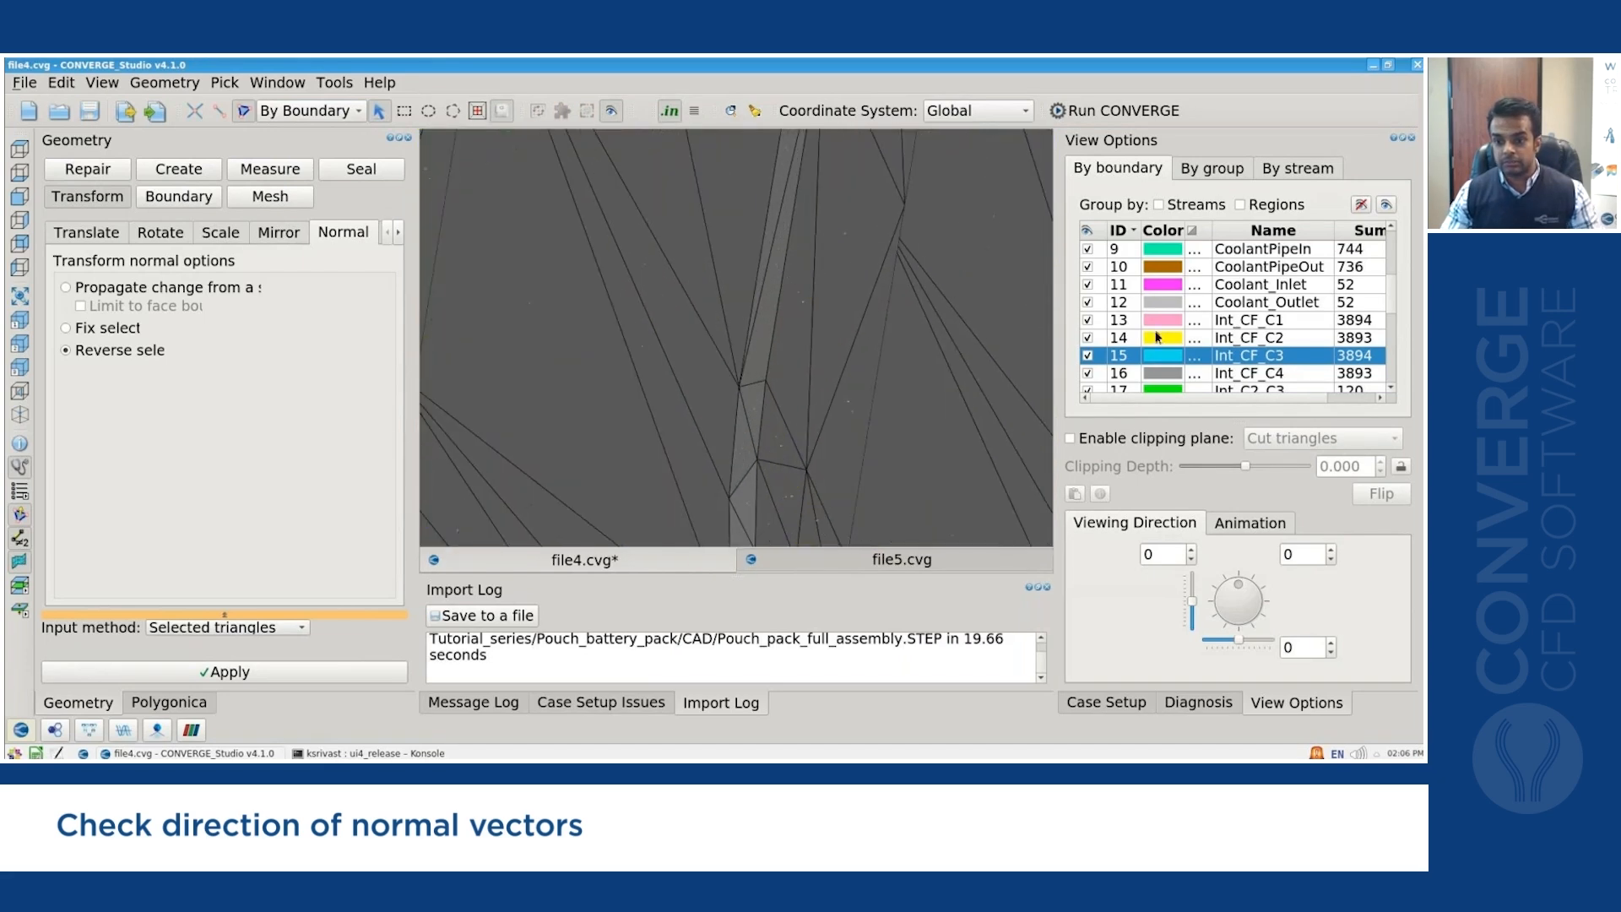
Hide the Int_CF_C1 through Int_CF_C4 boundaries and inspect the normals along the curved channel walls.
{"action": "left_click", "coordinate": [1089, 320]}
{"action": "left_click", "coordinate": [1088, 337]}
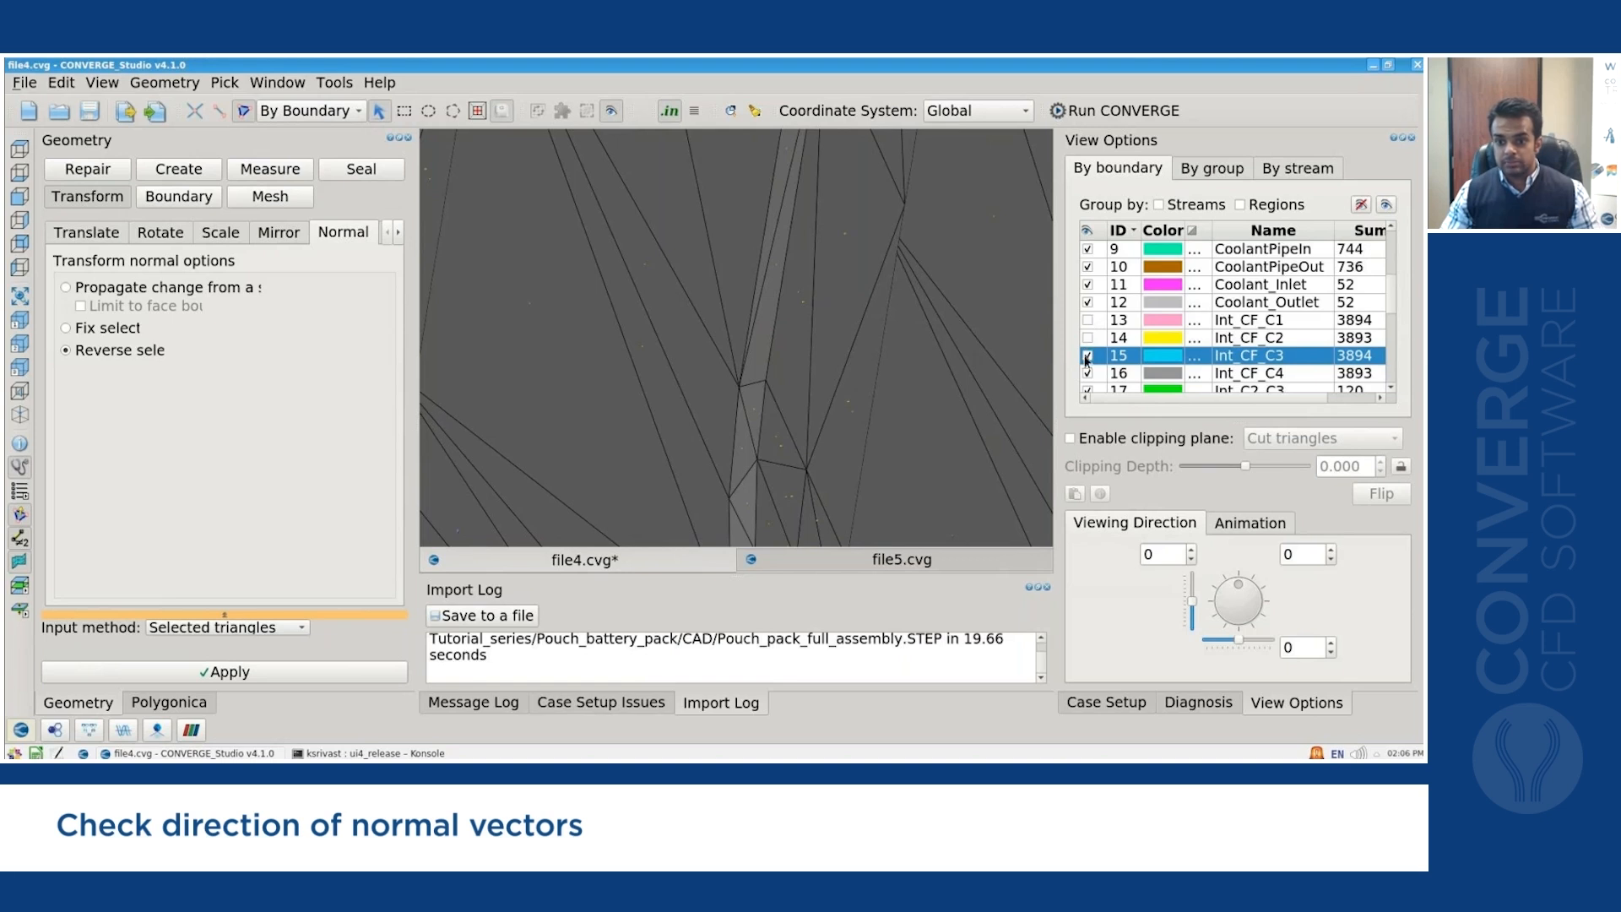
{"action": "left_click", "coordinate": [1088, 374]}
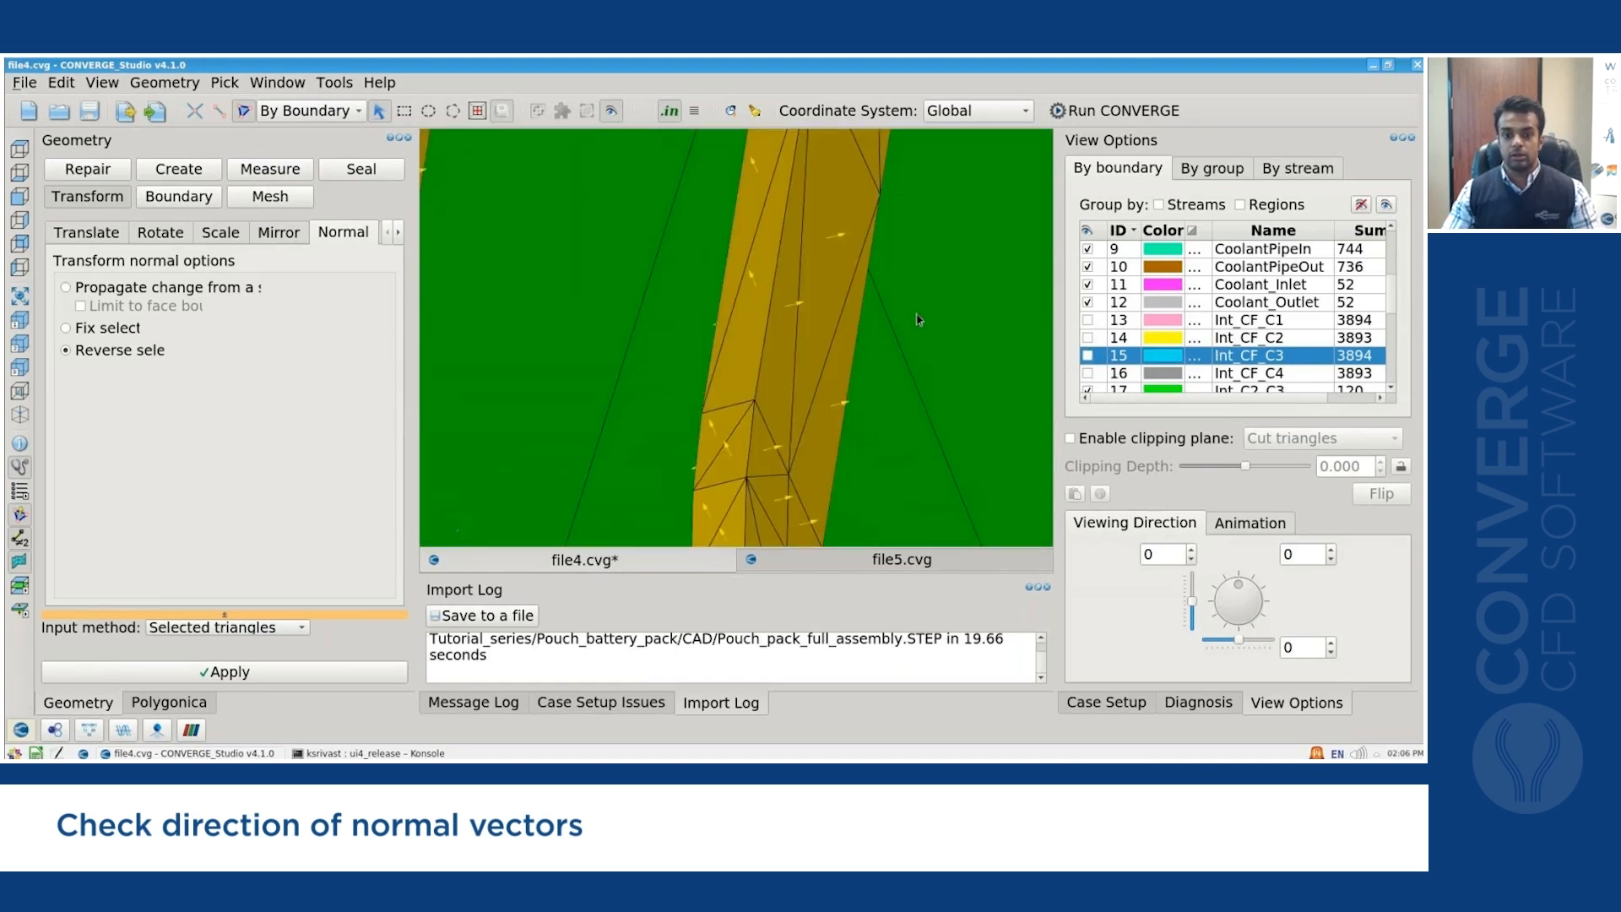
{"action": "scroll", "coordinate": [918, 319], "scroll_direction": "down", "scroll_amount": 5}
{"action": "scroll", "coordinate": [903, 316], "scroll_direction": "down", "scroll_amount": 5}
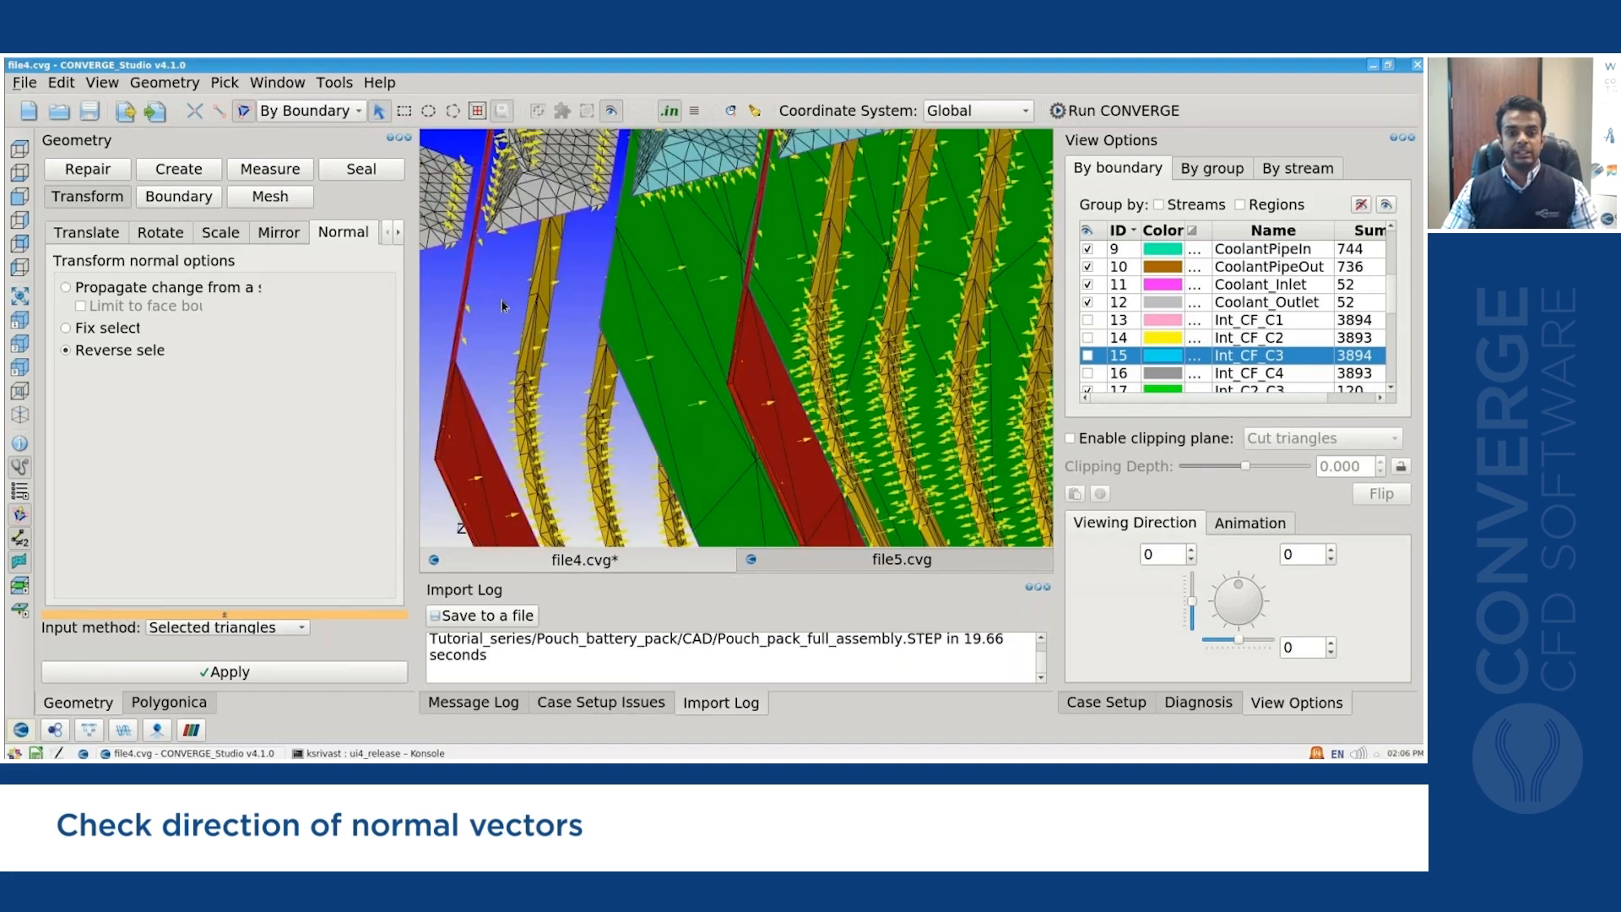
{"action": "middle_click_drag", "start_coordinate": [680, 276], "coordinate": [617, 311]}
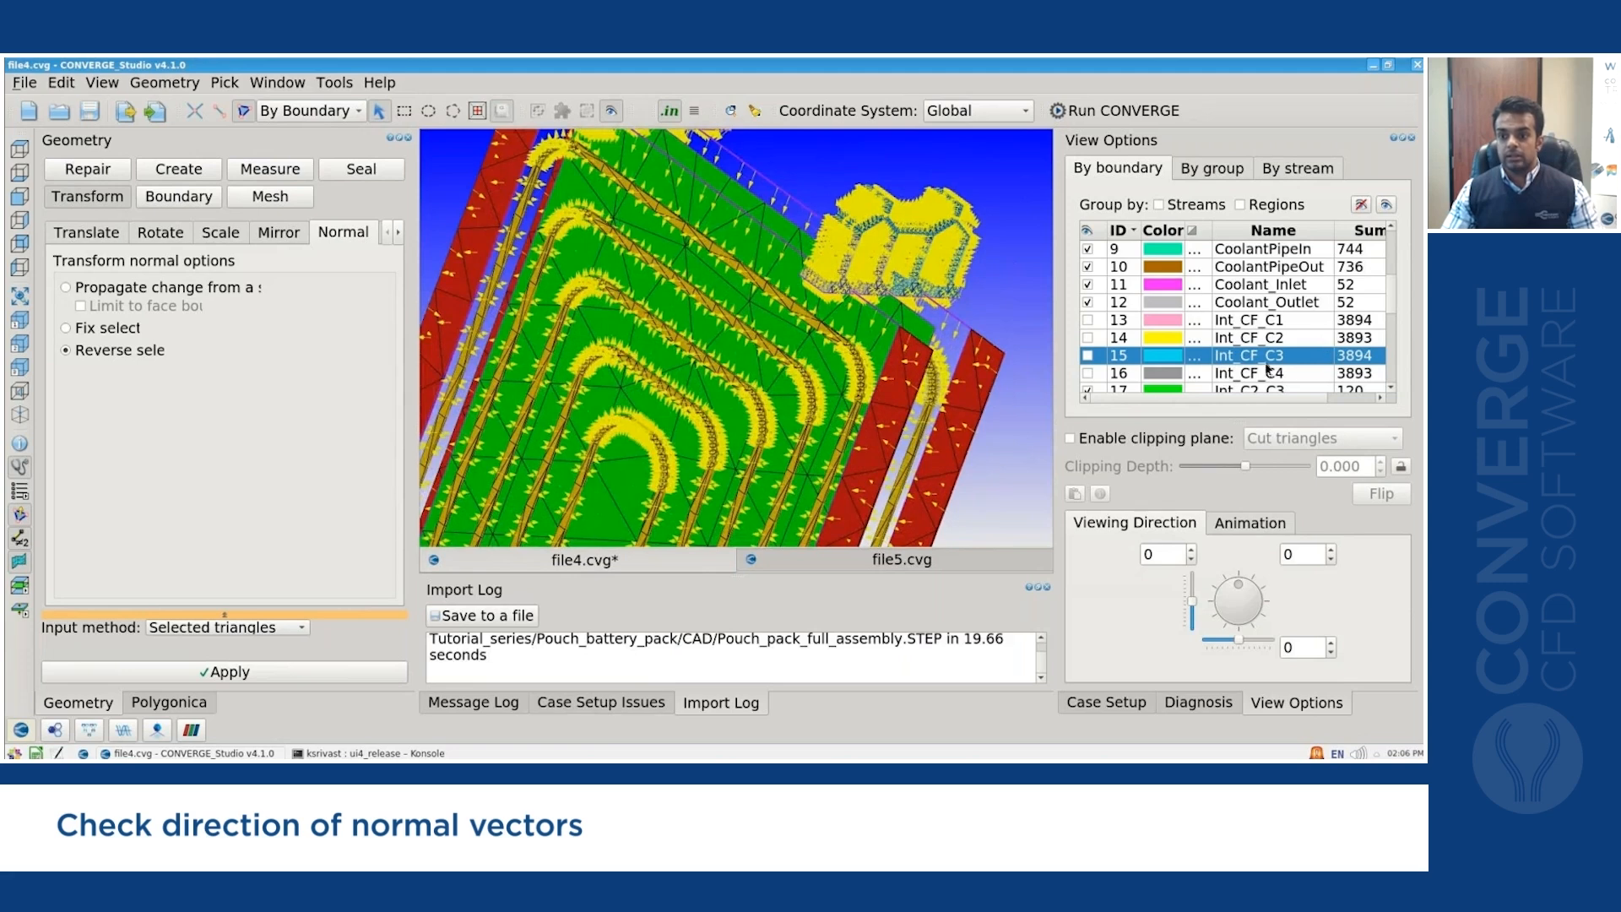
Hide all boundaries except Int_C2_C3 and Cell2 to inspect the normals at the interface between the two cells.
{"action": "scroll", "coordinate": [1266, 369], "scroll_direction": "down", "scroll_amount": 1}
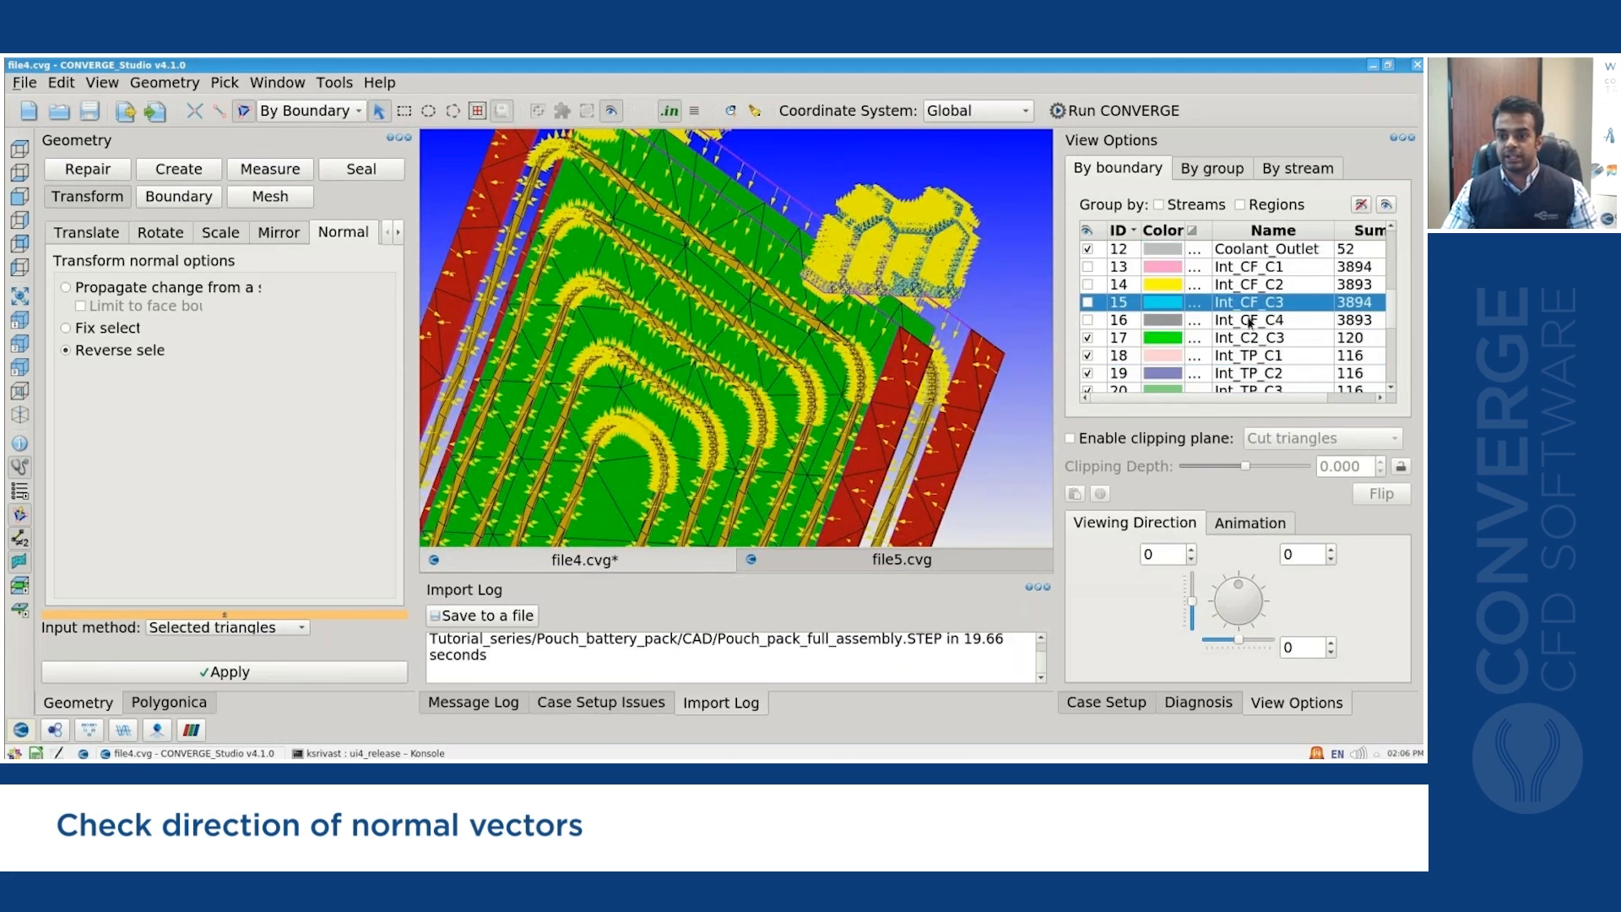
{"action": "left_click", "coordinate": [1087, 338]}
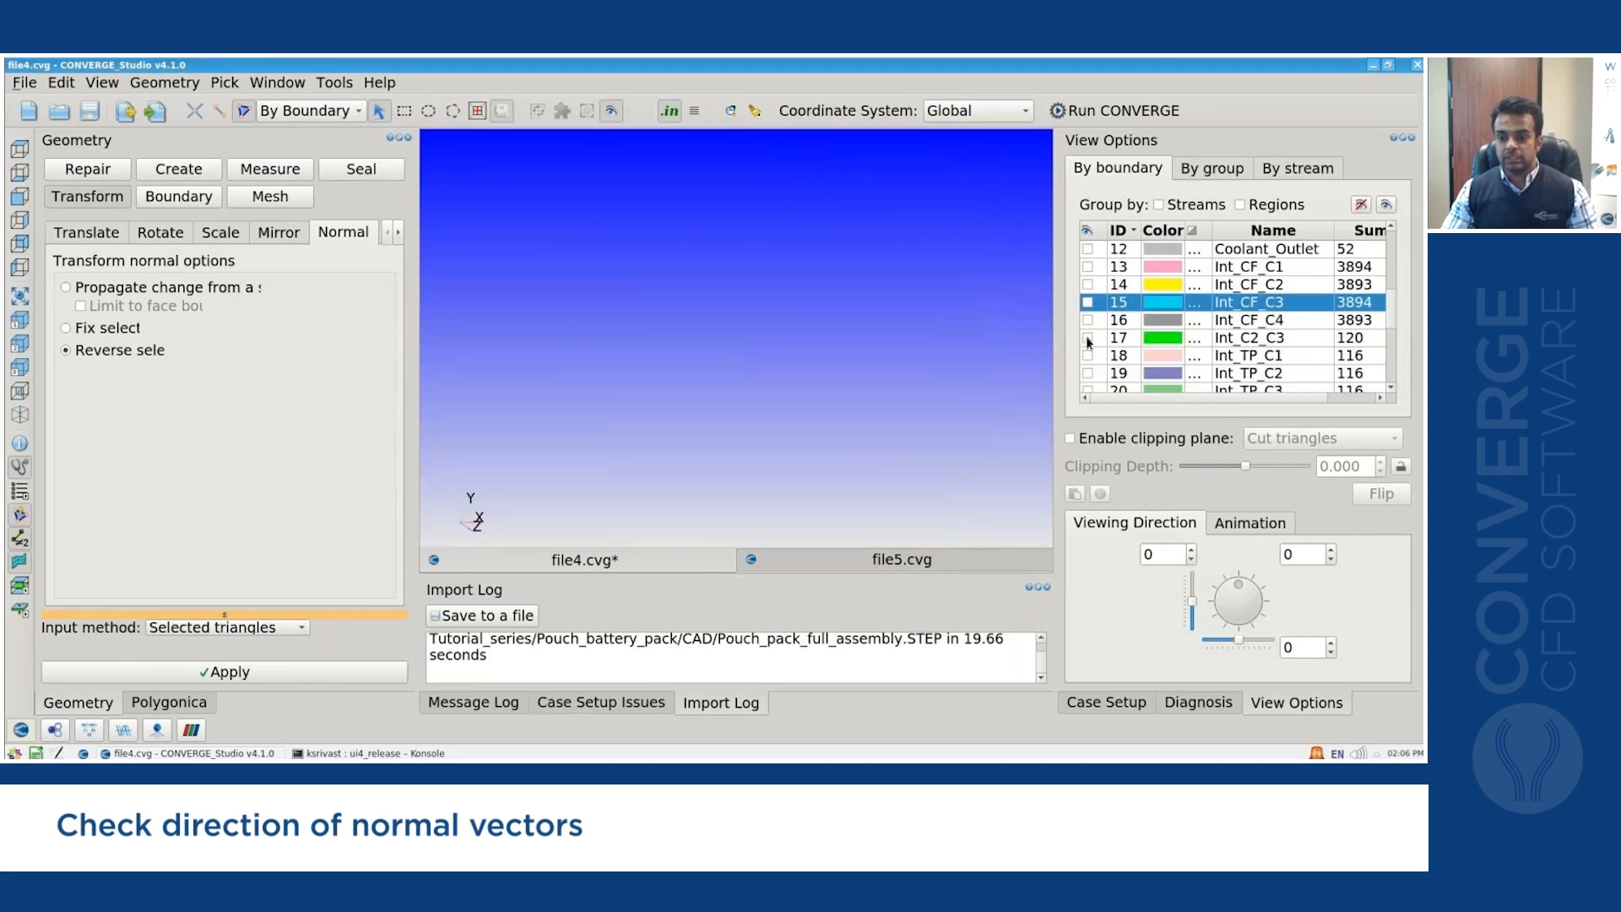
{"action": "left_click", "coordinate": [1087, 338]}
{"action": "scroll", "coordinate": [1212, 281], "scroll_direction": "up", "scroll_amount": 4}
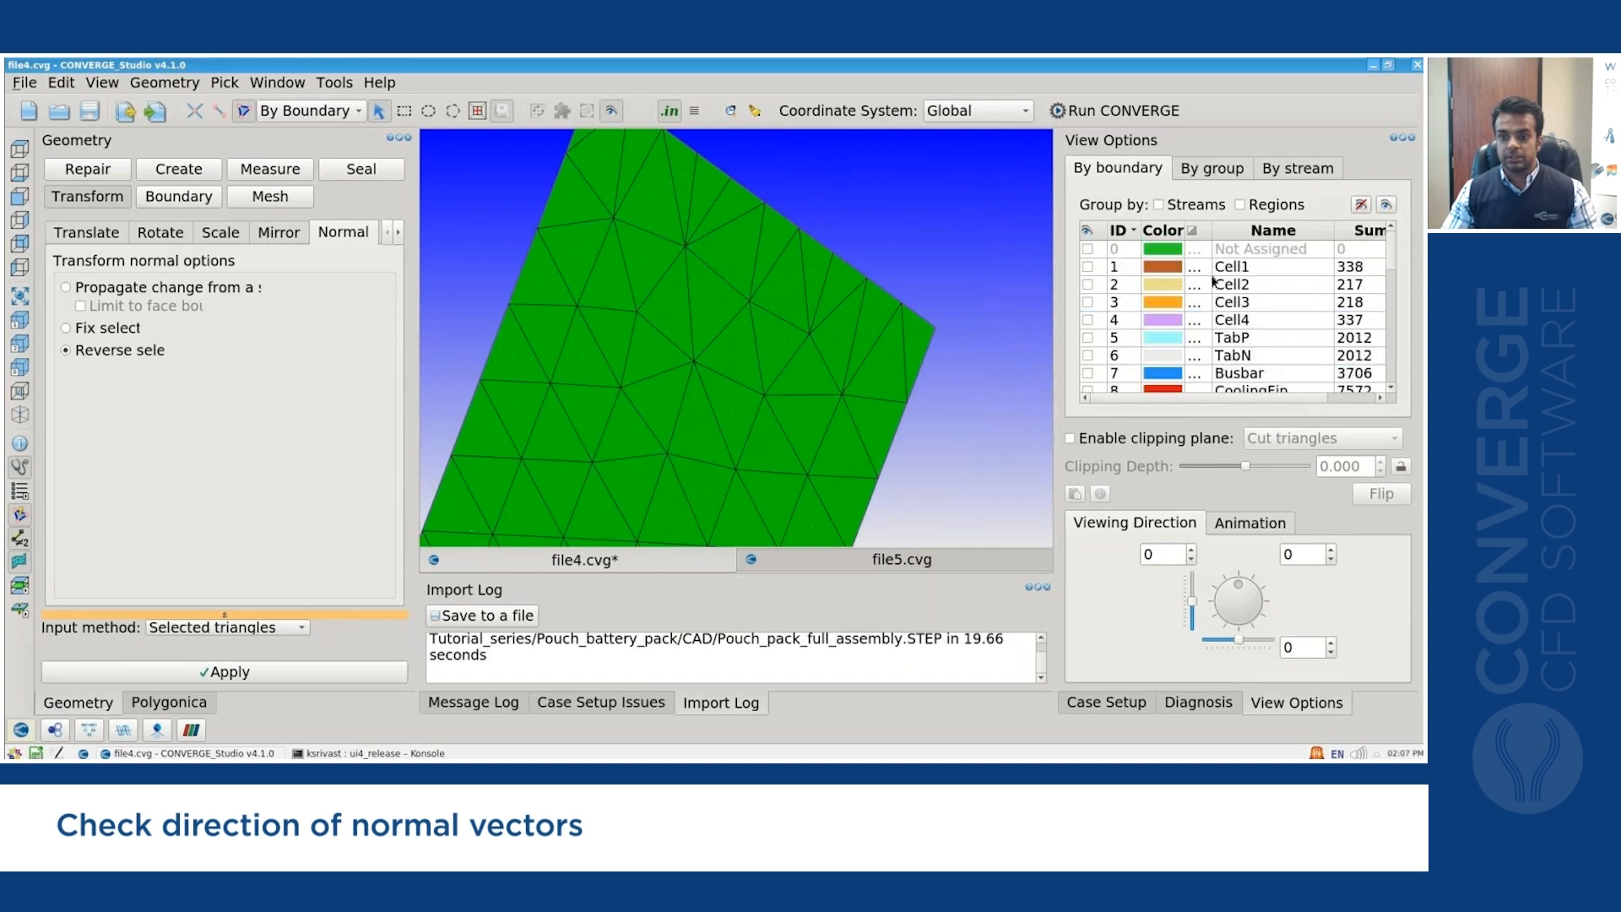
{"action": "left_click_drag", "start_coordinate": [901, 214], "coordinate": [966, 231]}
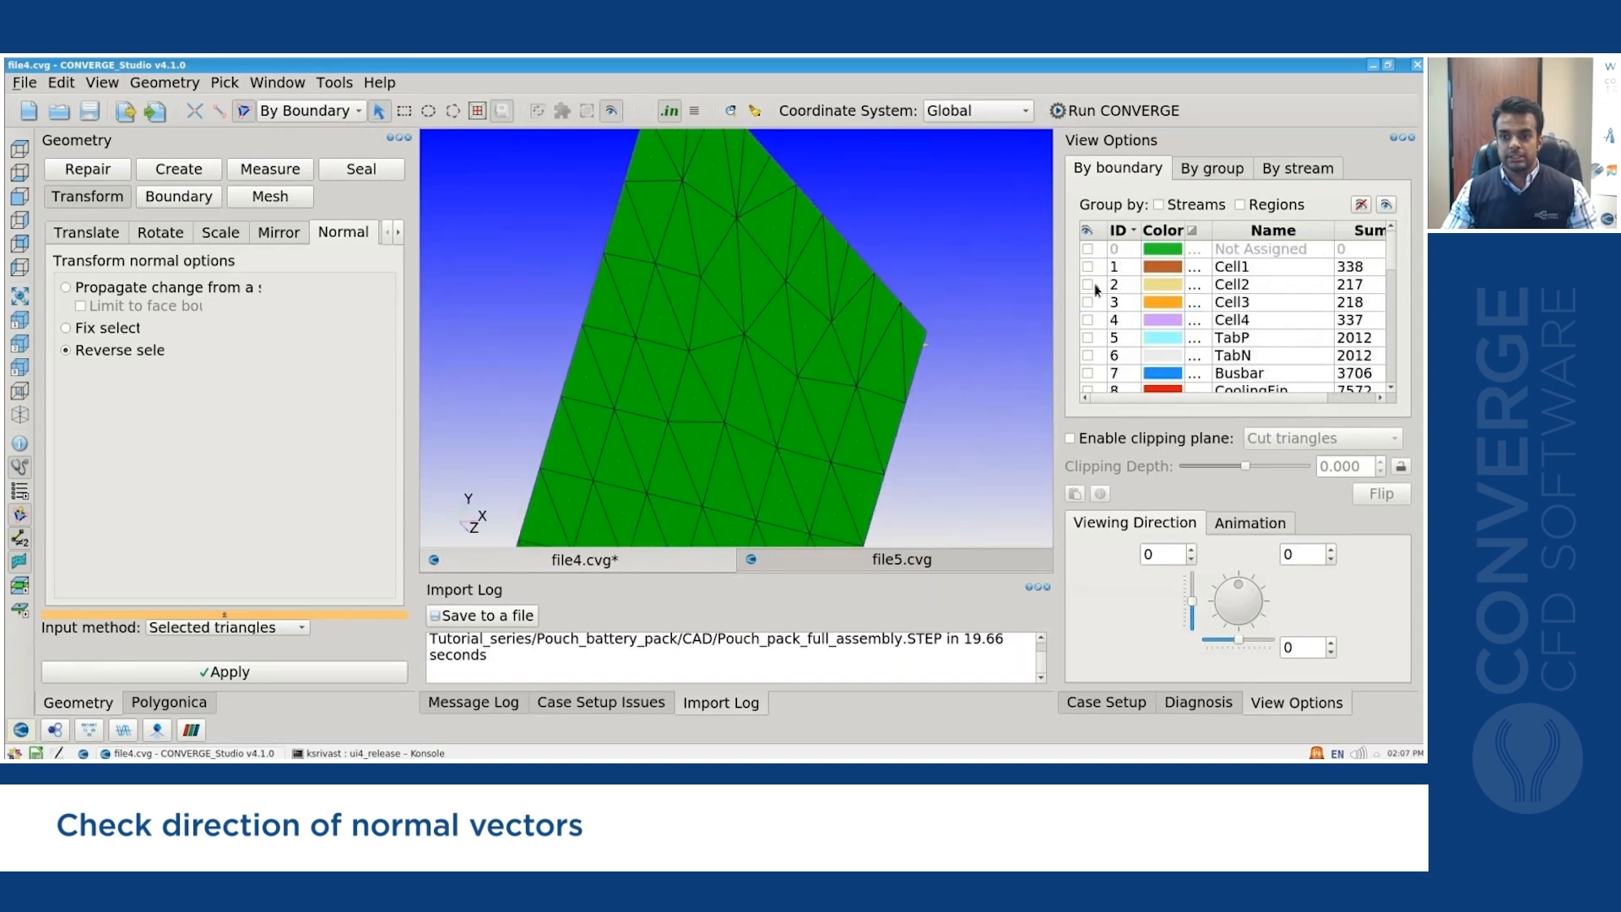
{"action": "left_click", "coordinate": [1087, 285]}
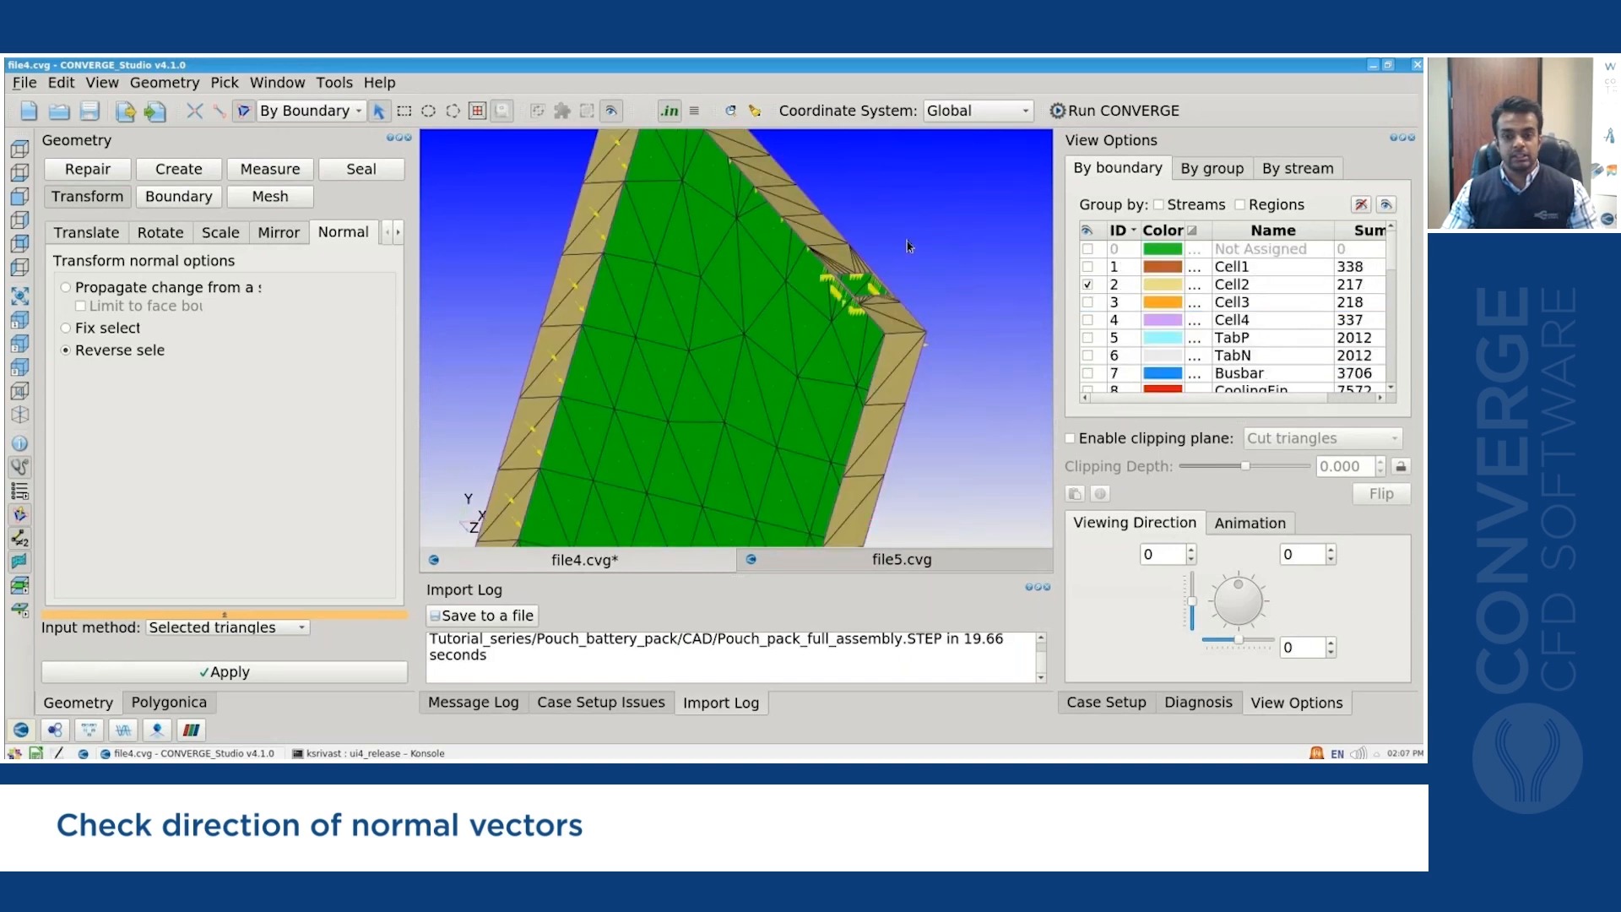
{"action": "left_click_drag", "start_coordinate": [906, 243], "coordinate": [902, 259]}
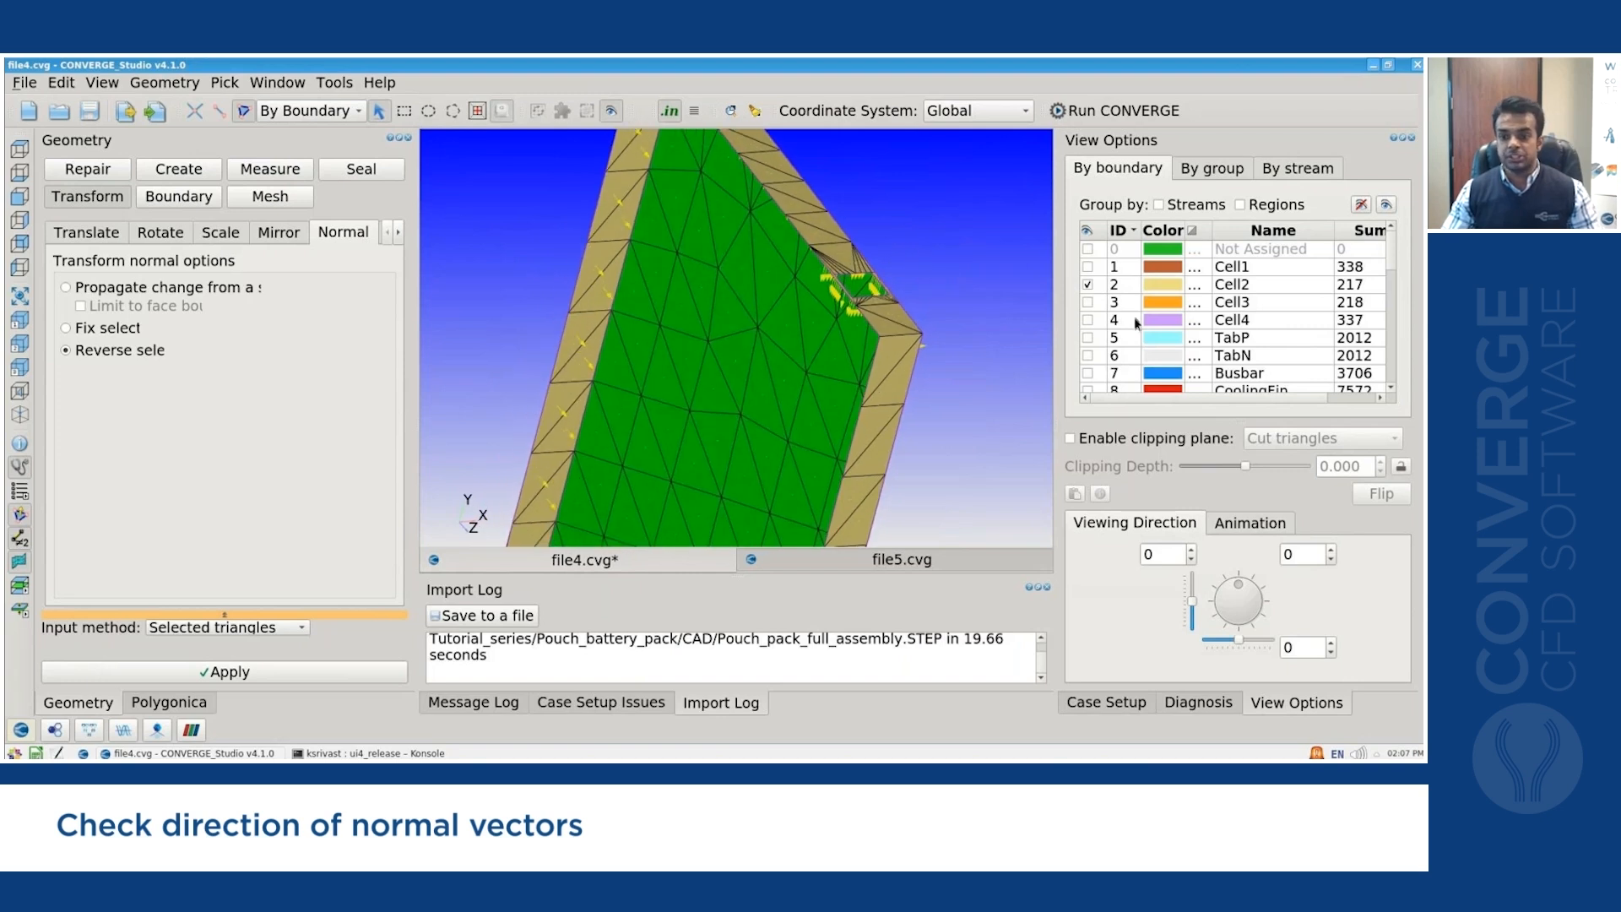
Reverse the normals of all triangles on the Int_C2_C3 interface boundary.
{"action": "scroll", "coordinate": [1136, 320], "scroll_direction": "down", "scroll_amount": 2}
{"action": "left_click", "coordinate": [763, 376]}
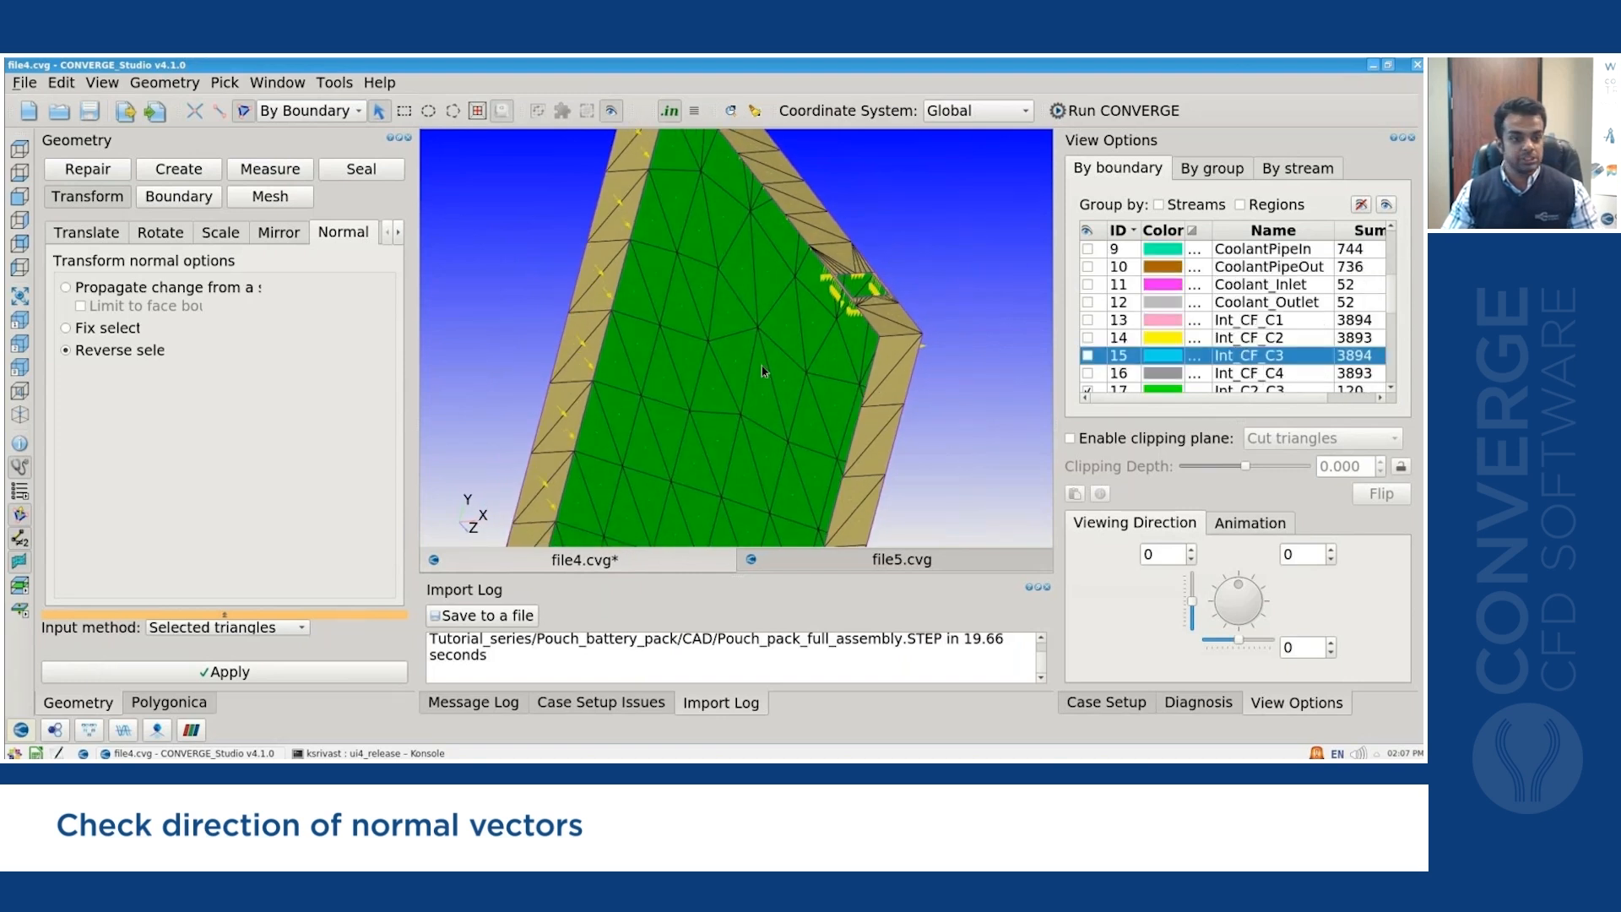
{"action": "scroll", "coordinate": [755, 378], "scroll_direction": "up", "scroll_amount": 2}
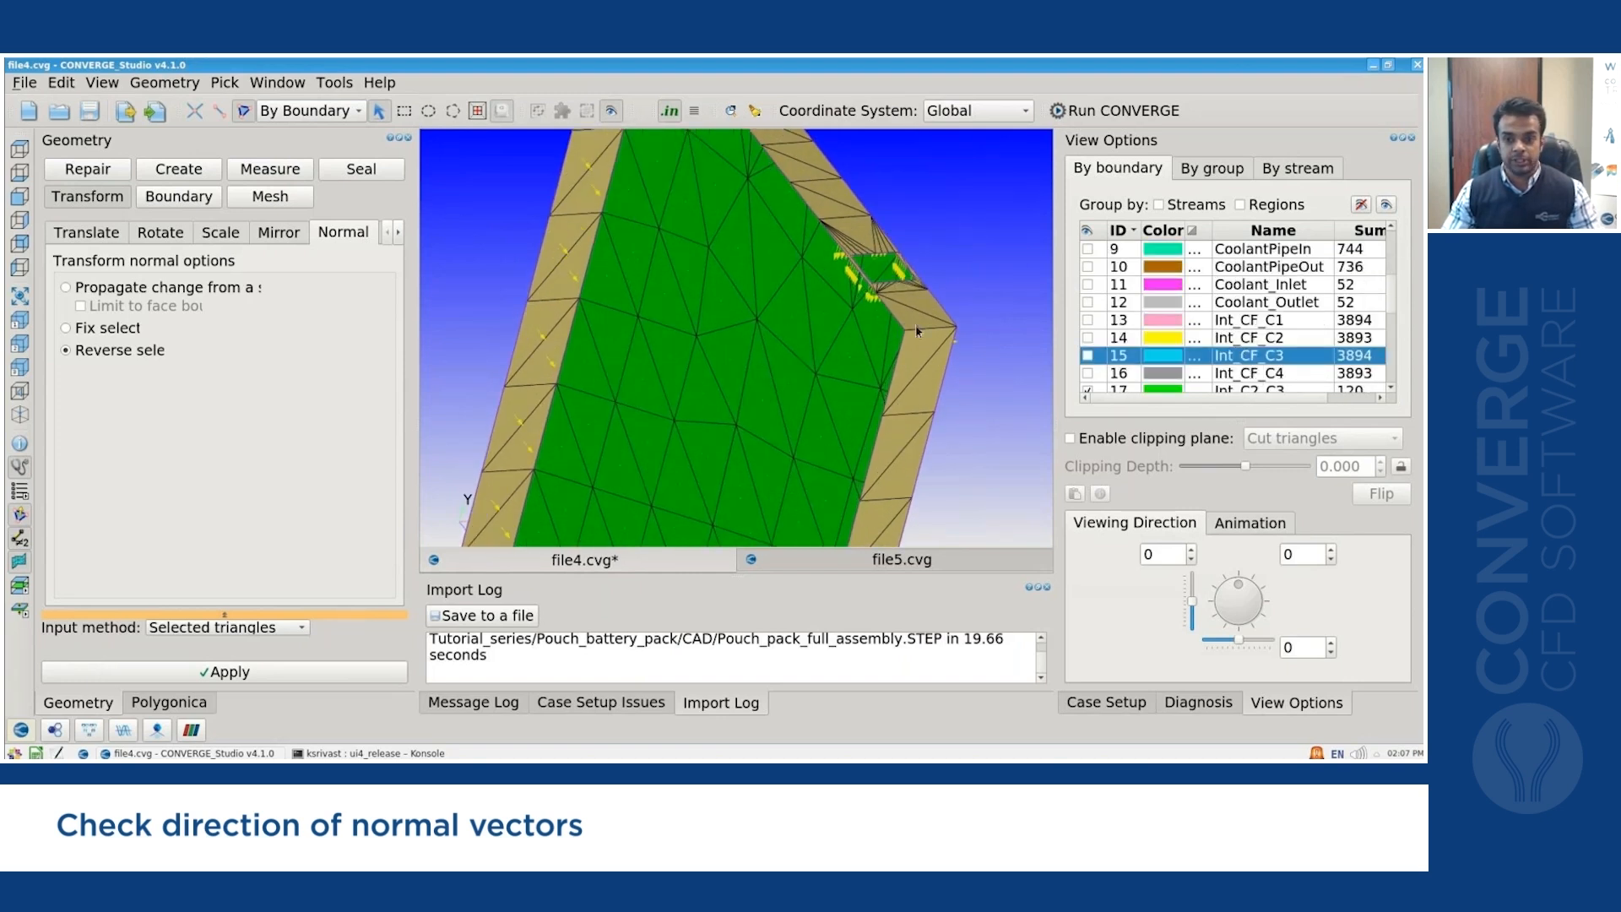
{"action": "left_click", "coordinate": [744, 386]}
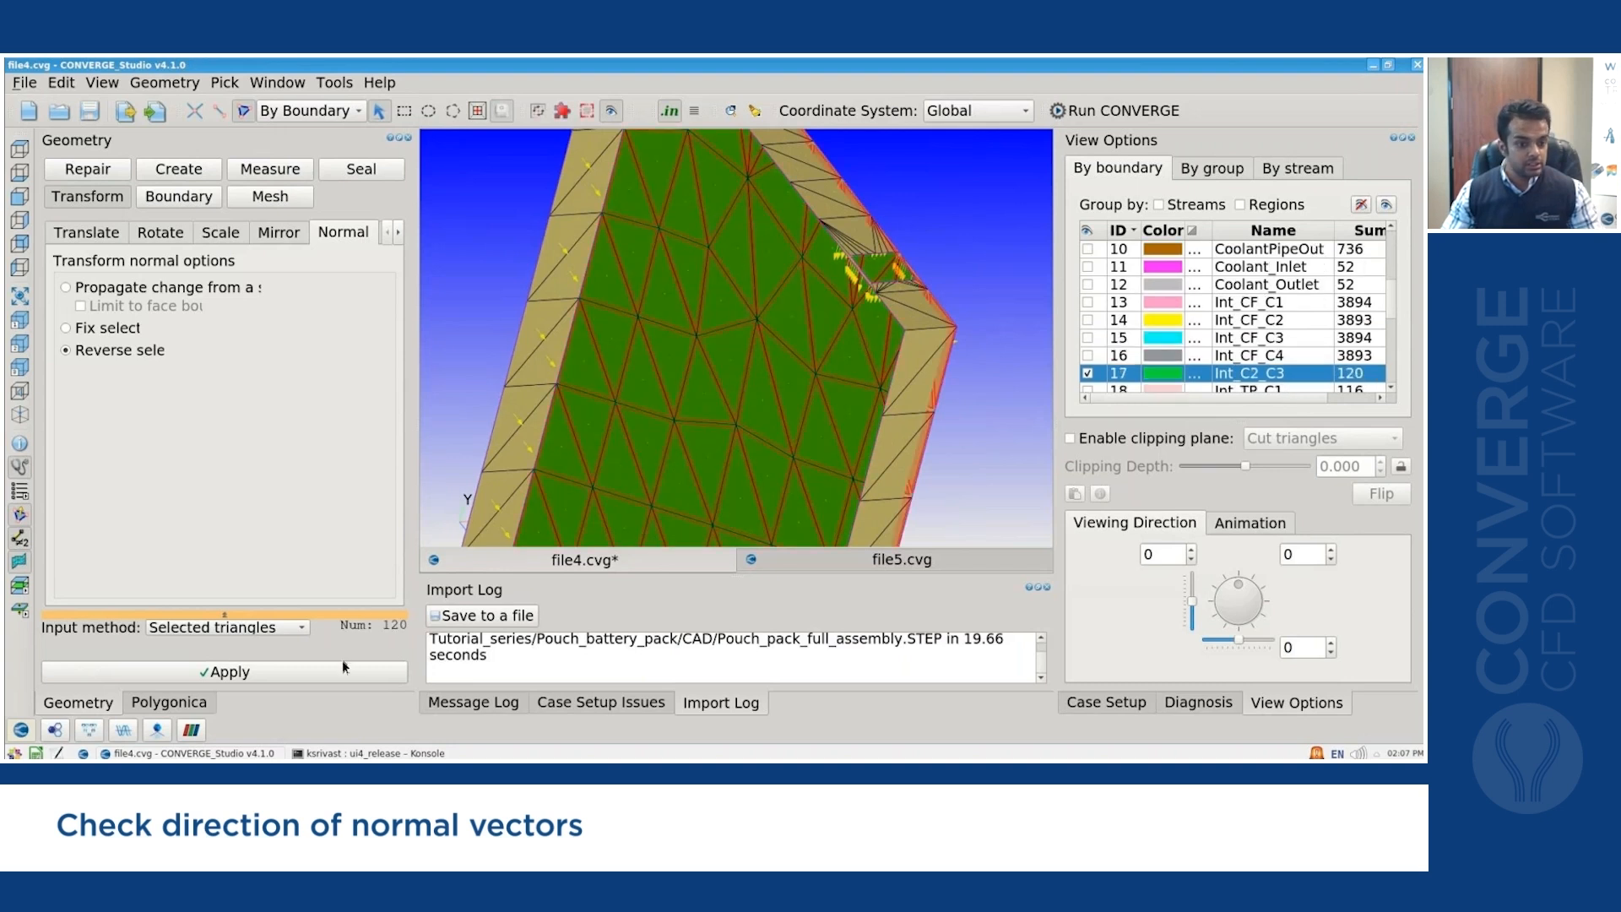
{"action": "middle_click", "coordinate": [730, 425]}
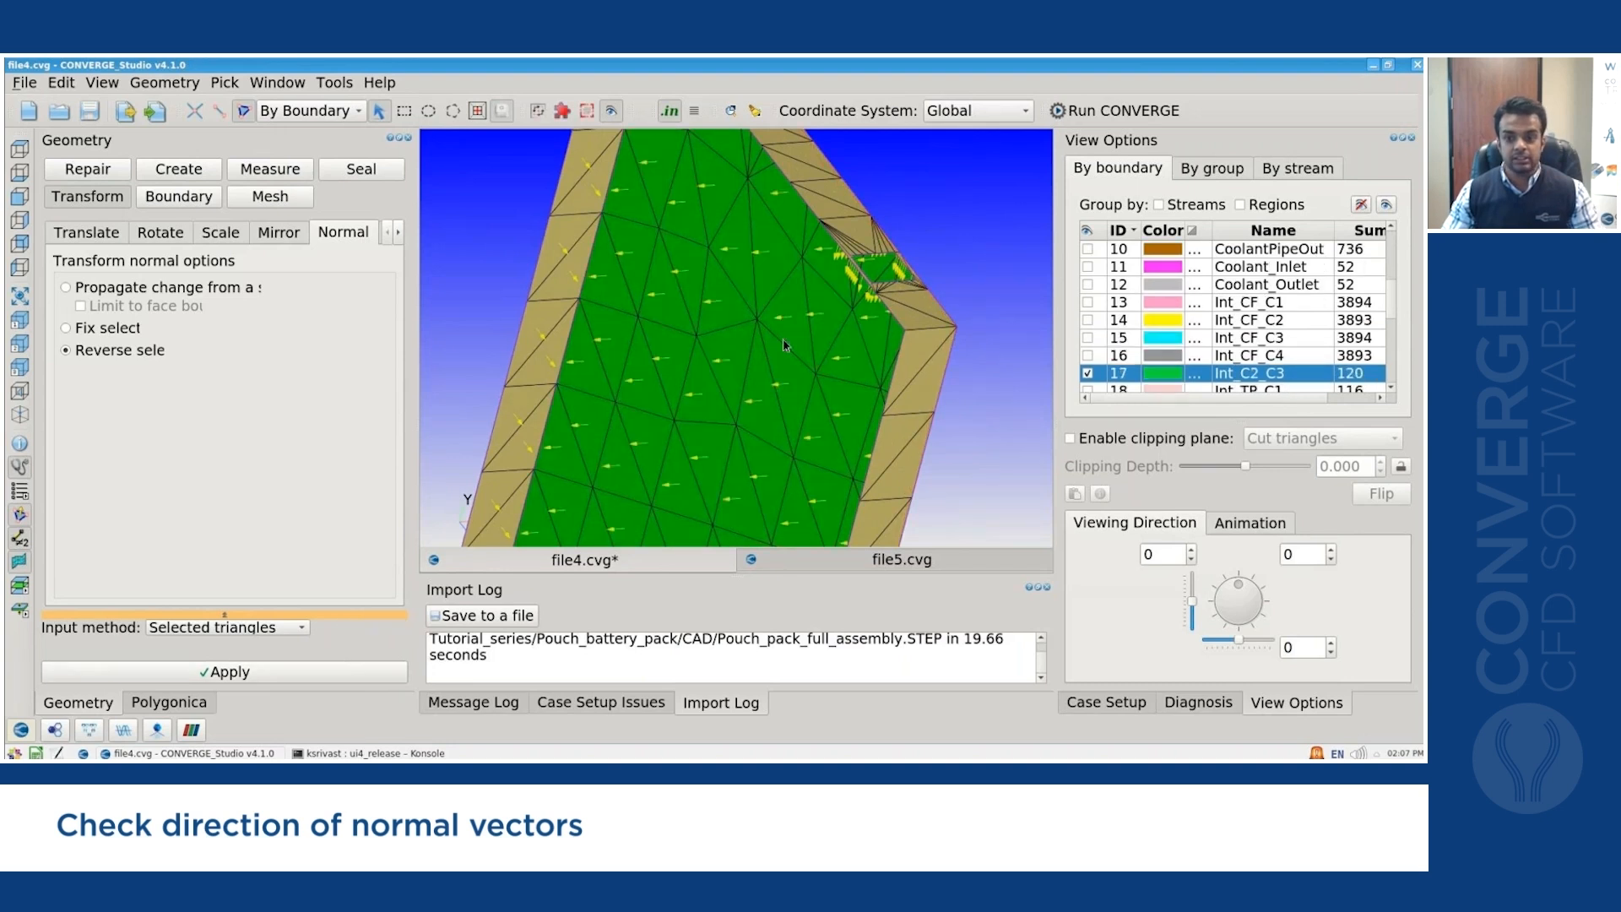
Hide the Int_C2_C3 and Cell2 boundaries and display the Int_TP_C1 to Int_TP_C4 and Int_TN_C1 to Int_TN_C4 interfaces.
{"action": "left_click", "coordinate": [1088, 374]}
{"action": "scroll", "coordinate": [1089, 377], "scroll_direction": "down", "scroll_amount": 2}
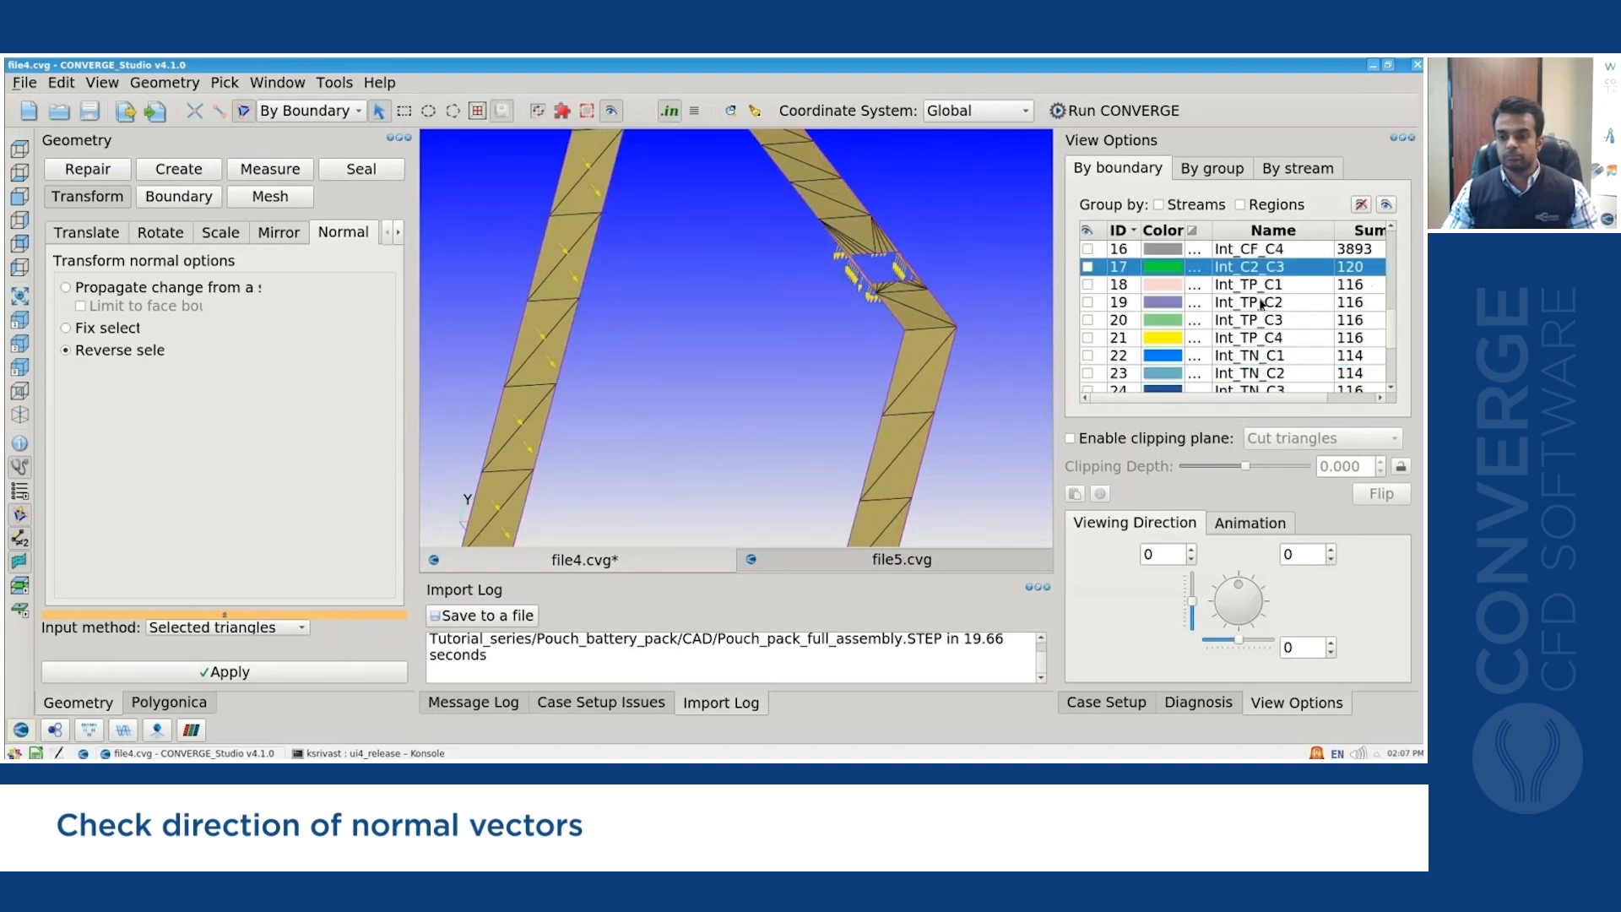
{"action": "left_click", "coordinate": [1088, 287]}
{"action": "left_click", "coordinate": [1088, 302]}
{"action": "left_click", "coordinate": [1089, 321]}
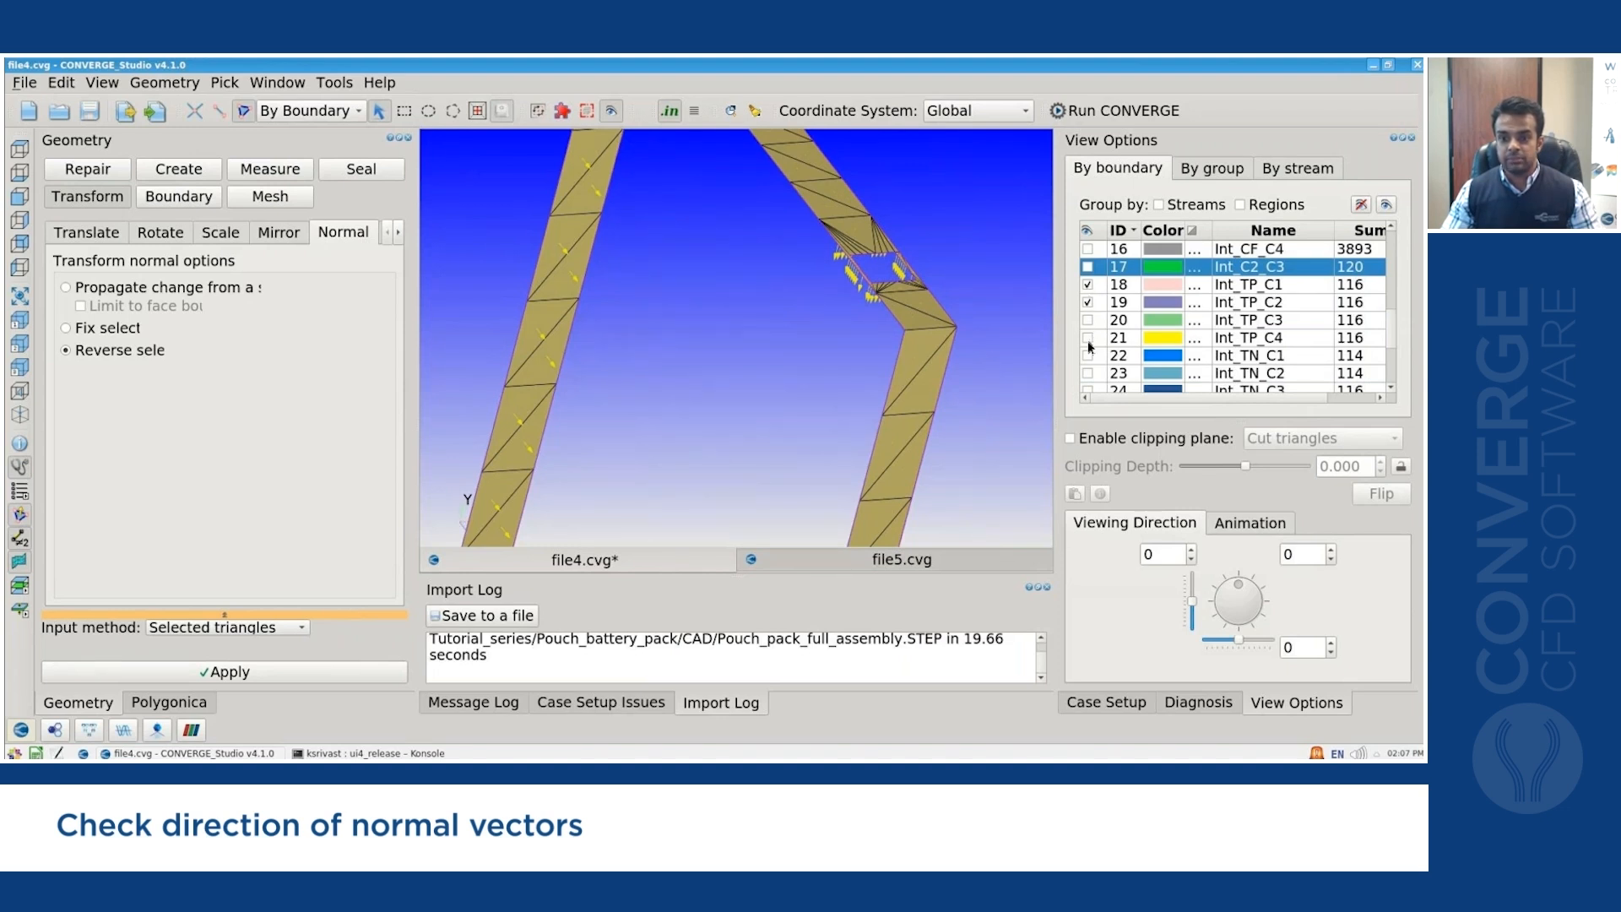
{"action": "left_click", "coordinate": [1088, 338]}
{"action": "left_click", "coordinate": [1089, 373]}
{"action": "left_click", "coordinate": [1088, 354]}
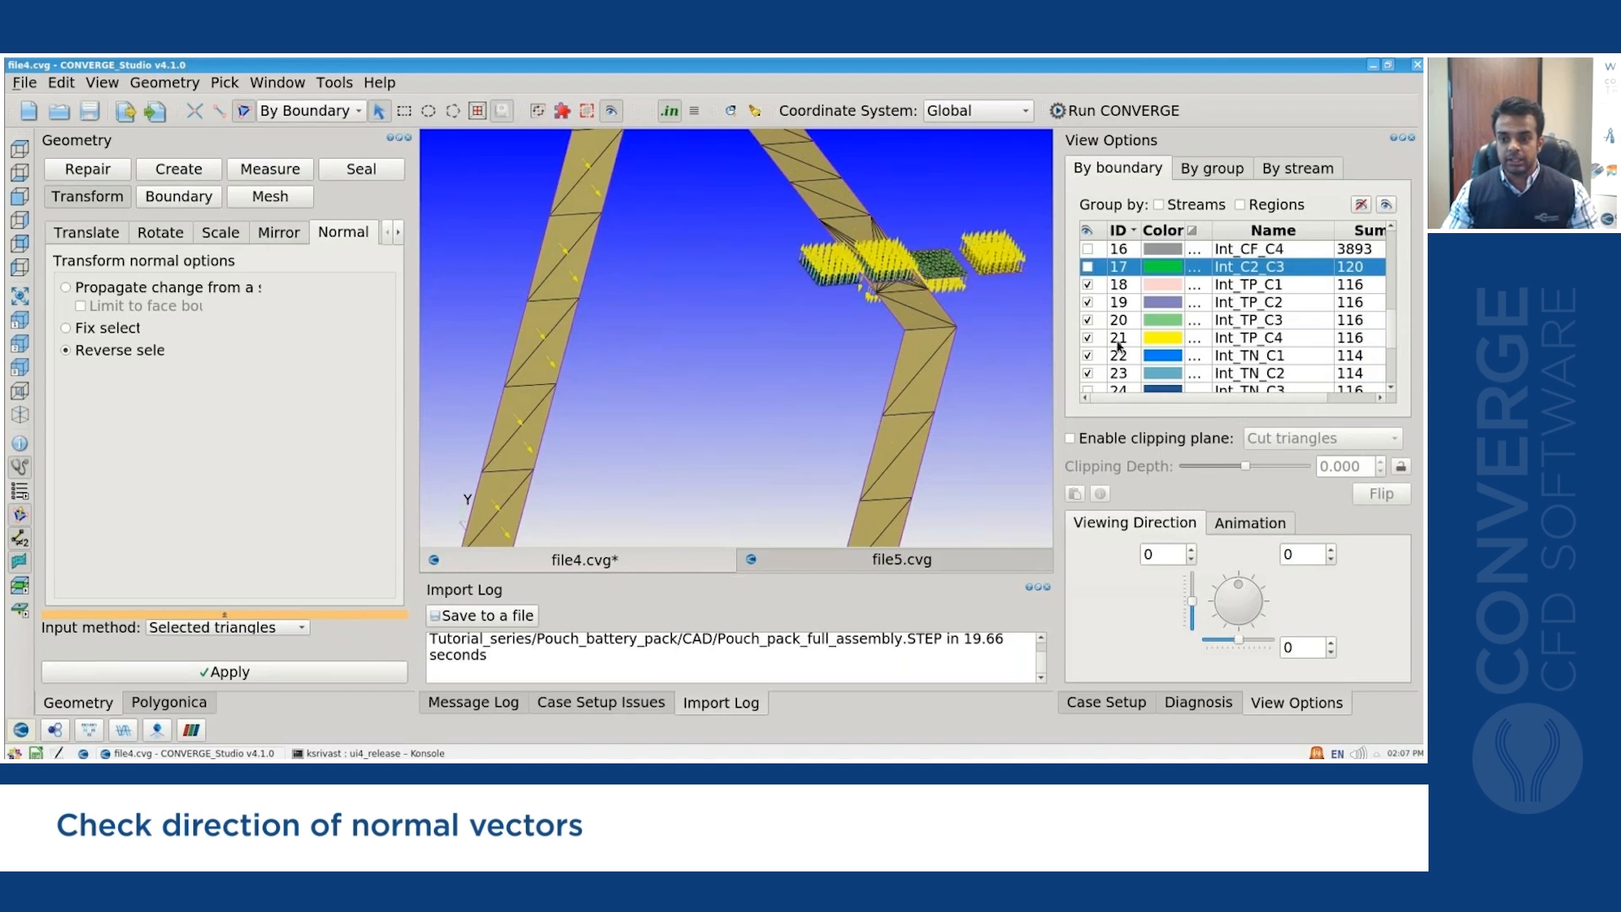
{"action": "scroll", "coordinate": [1090, 346], "scroll_direction": "down", "scroll_amount": 1}
{"action": "left_click", "coordinate": [1088, 355]}
{"action": "scroll", "coordinate": [1139, 282], "scroll_direction": "up", "scroll_amount": 6}
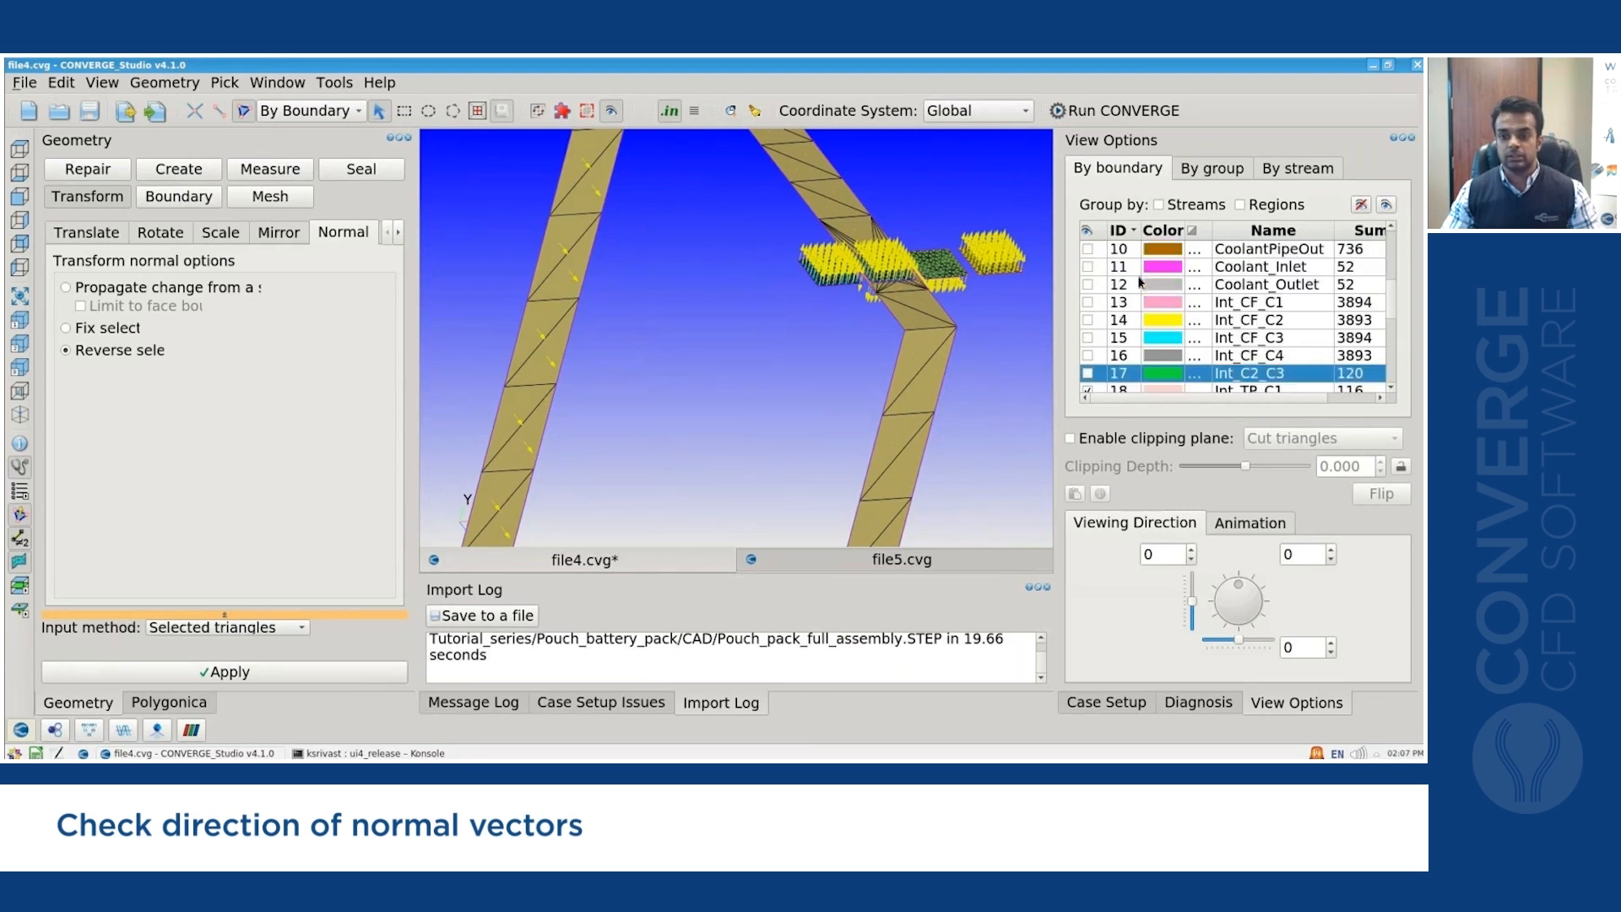
{"action": "left_click", "coordinate": [1088, 284]}
{"action": "left_click", "coordinate": [1088, 285]}
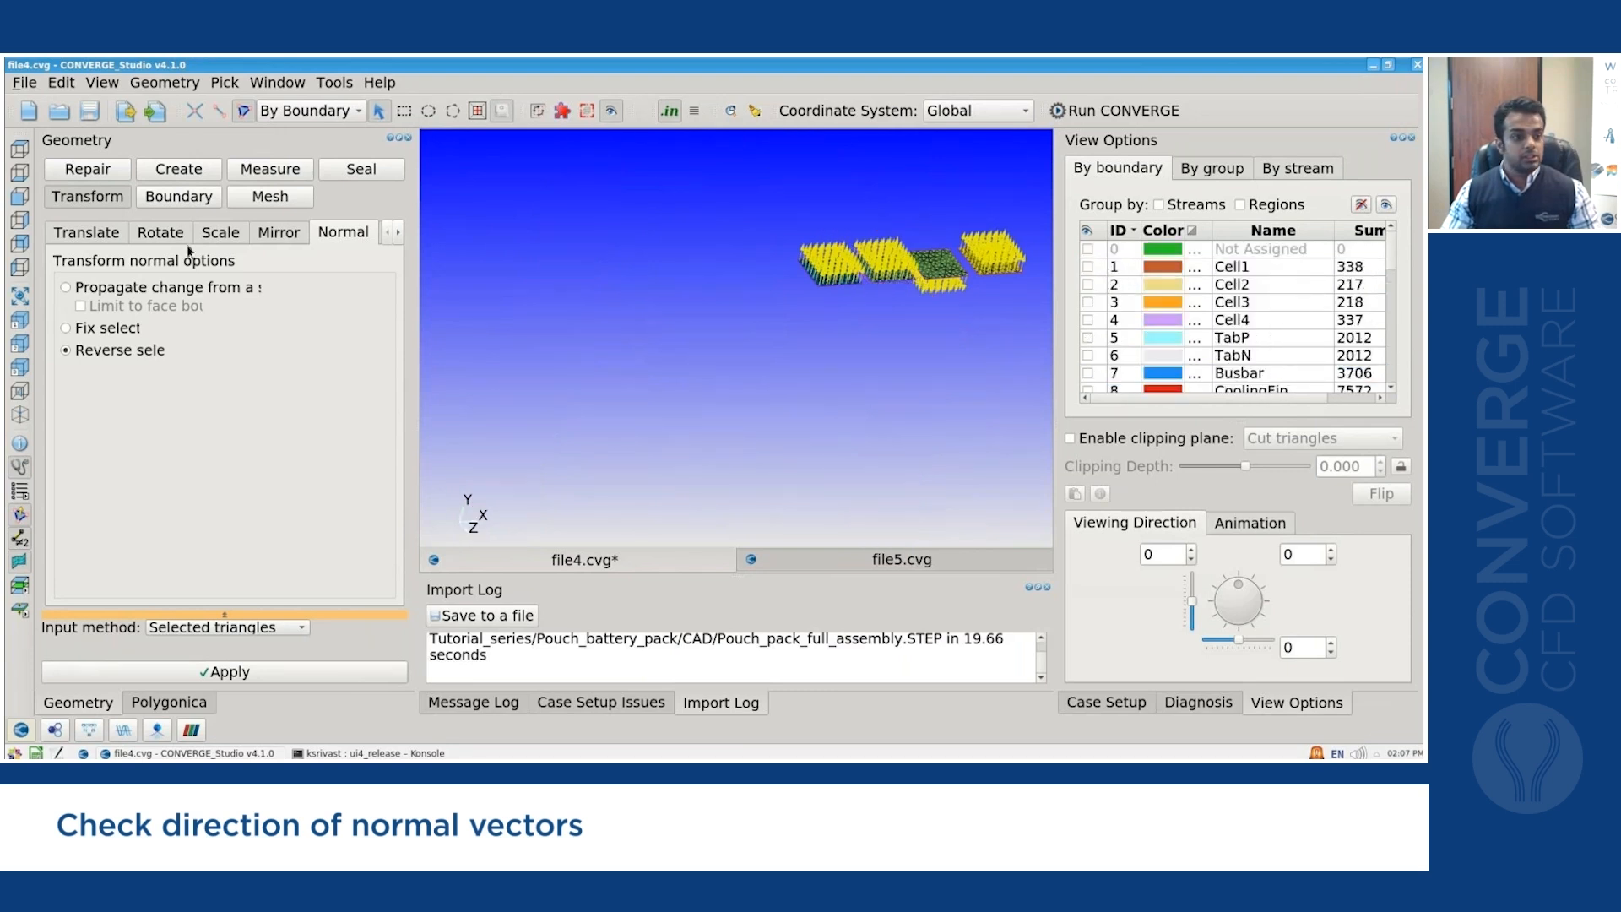
Reverse the normals on the Int_TP_C1, Int_TP_C3 and Int_TN_C3 interfaces to match the neighbouring tab interfaces.
{"action": "scroll", "coordinate": [1207, 309], "scroll_direction": "down", "scroll_amount": 1}
{"action": "scroll", "coordinate": [1207, 309], "scroll_direction": "down", "scroll_amount": 7}
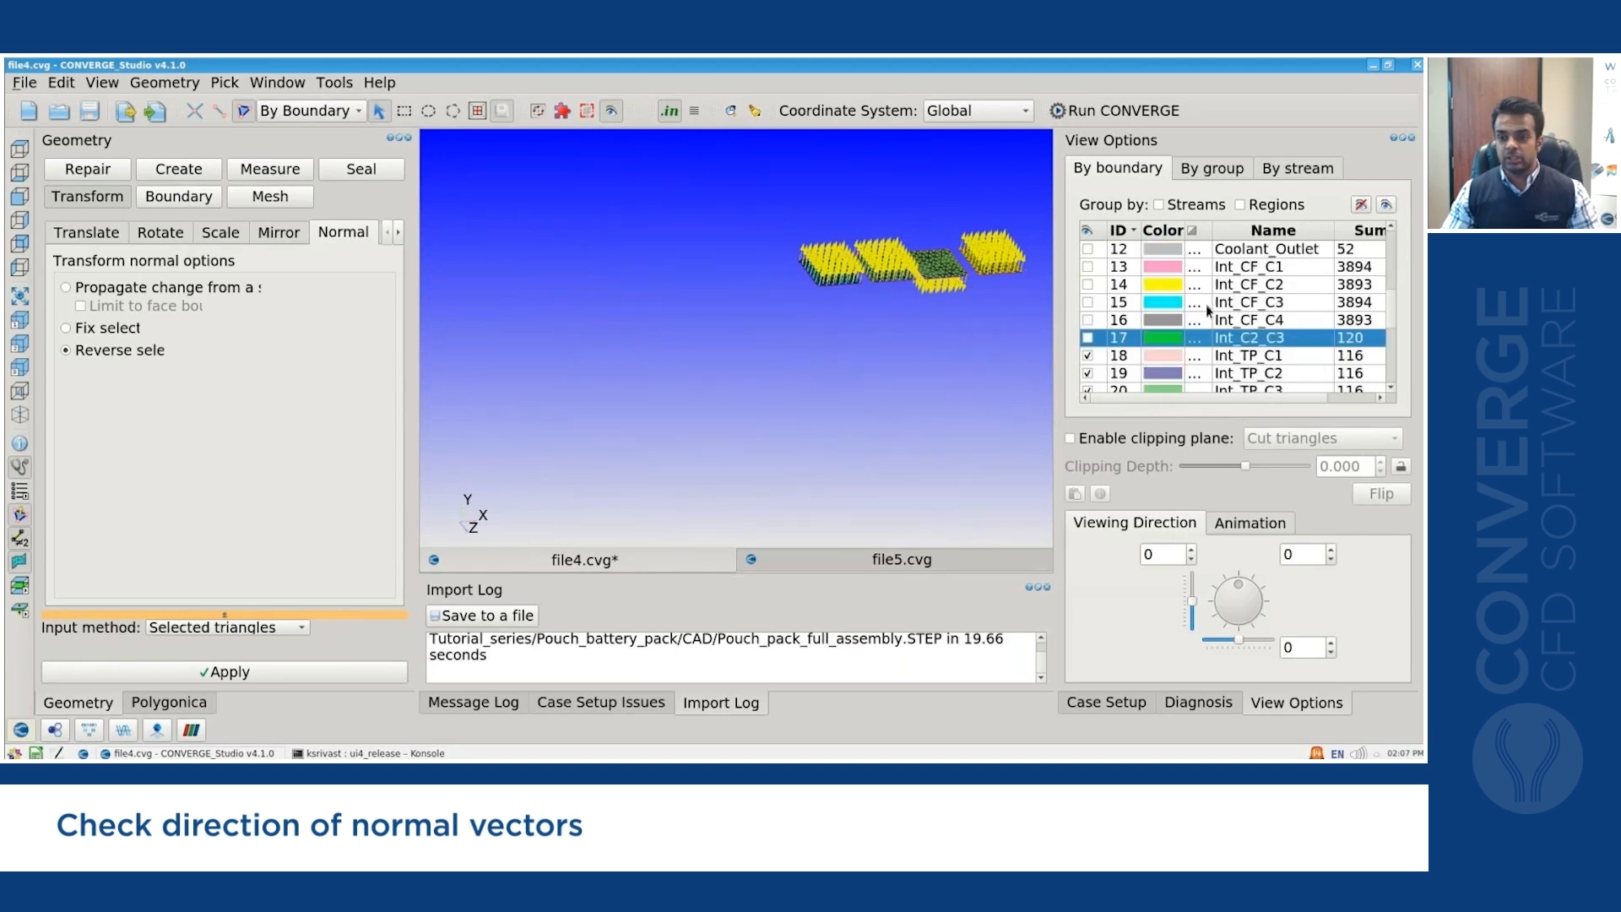
{"action": "scroll", "coordinate": [1254, 323], "scroll_direction": "up", "scroll_amount": 2}
{"action": "scroll", "coordinate": [1253, 323], "scroll_direction": "up", "scroll_amount": 2}
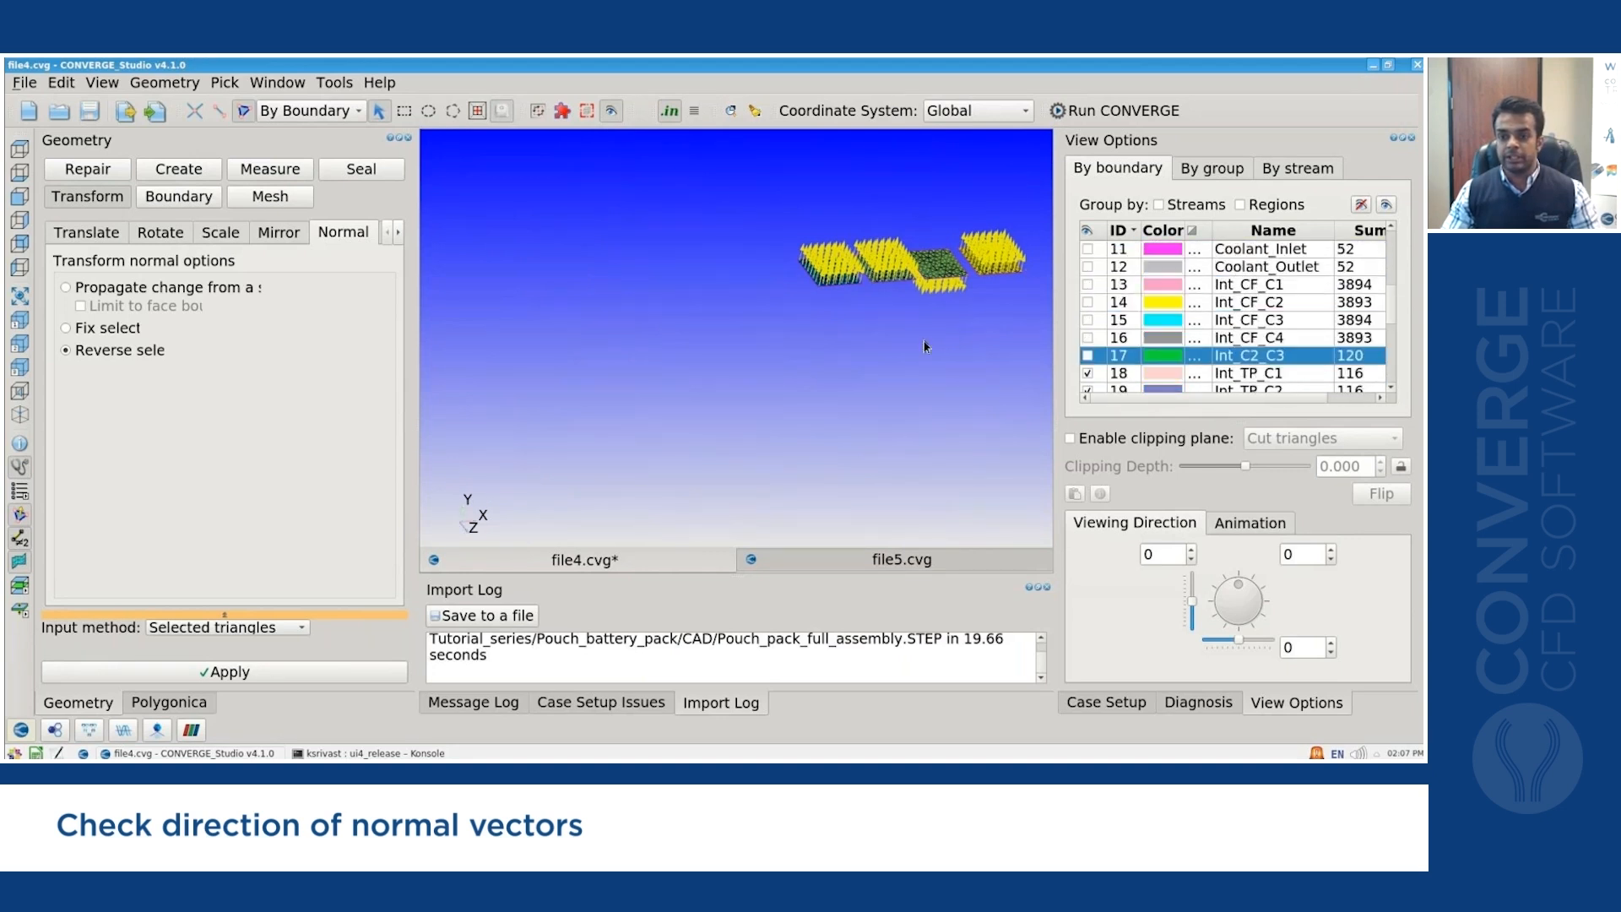
{"action": "scroll", "coordinate": [865, 348], "scroll_direction": "down", "scroll_amount": 6}
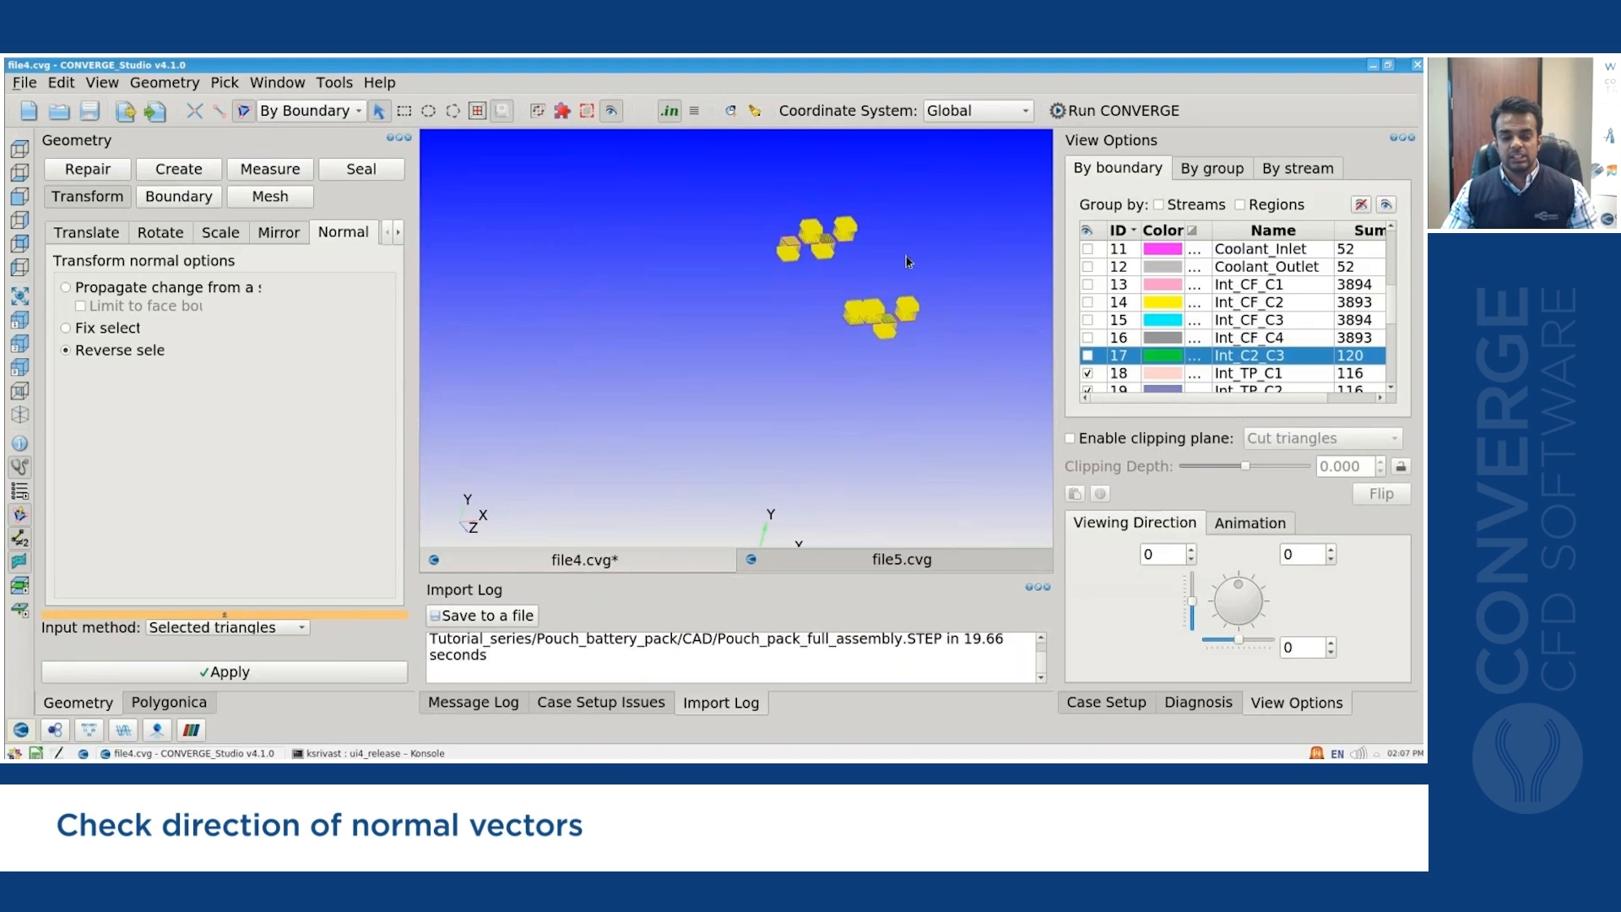
{"action": "scroll", "coordinate": [907, 261], "scroll_direction": "up", "scroll_amount": 6}
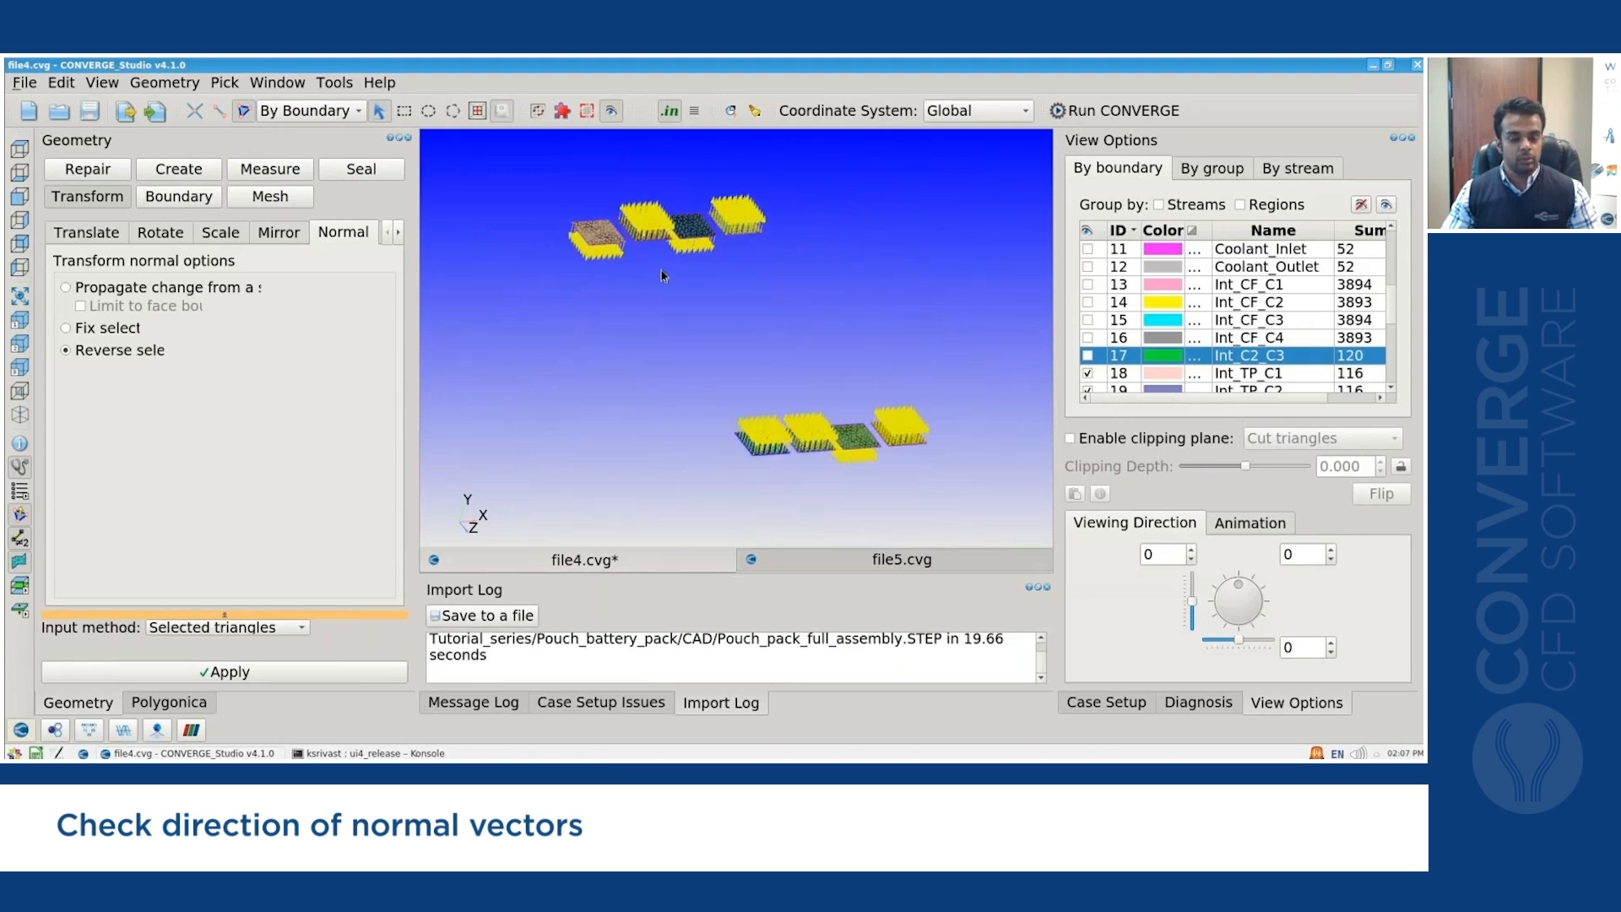
{"action": "left_click", "coordinate": [597, 238]}
{"action": "left_click", "coordinate": [692, 225]}
{"action": "left_click", "coordinate": [861, 438]}
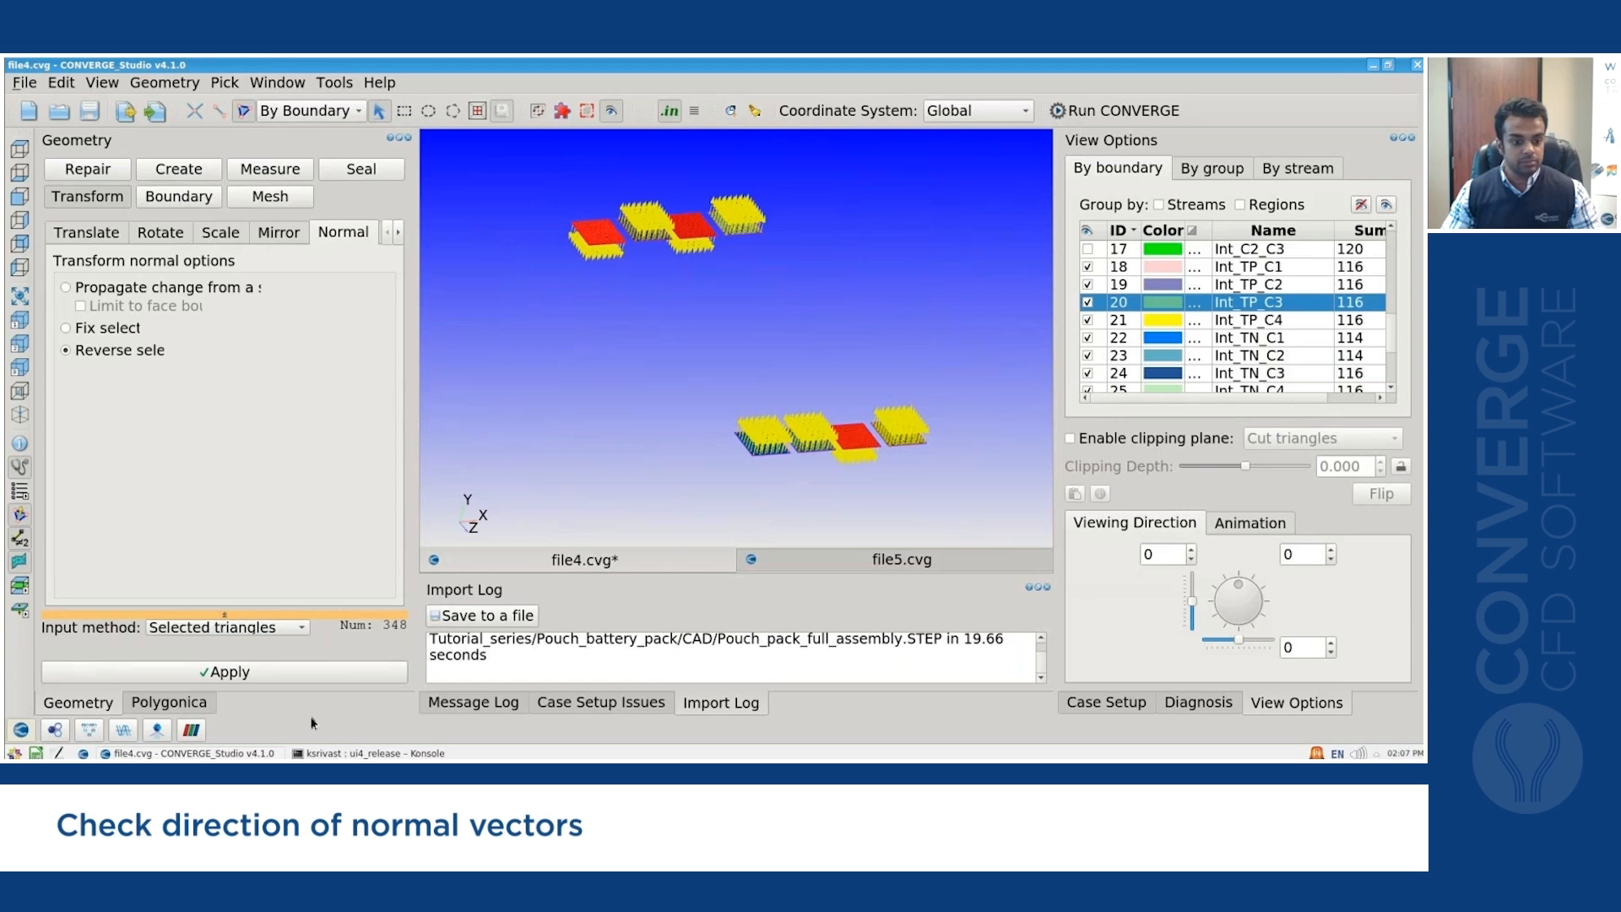
{"action": "left_click", "coordinate": [328, 674]}
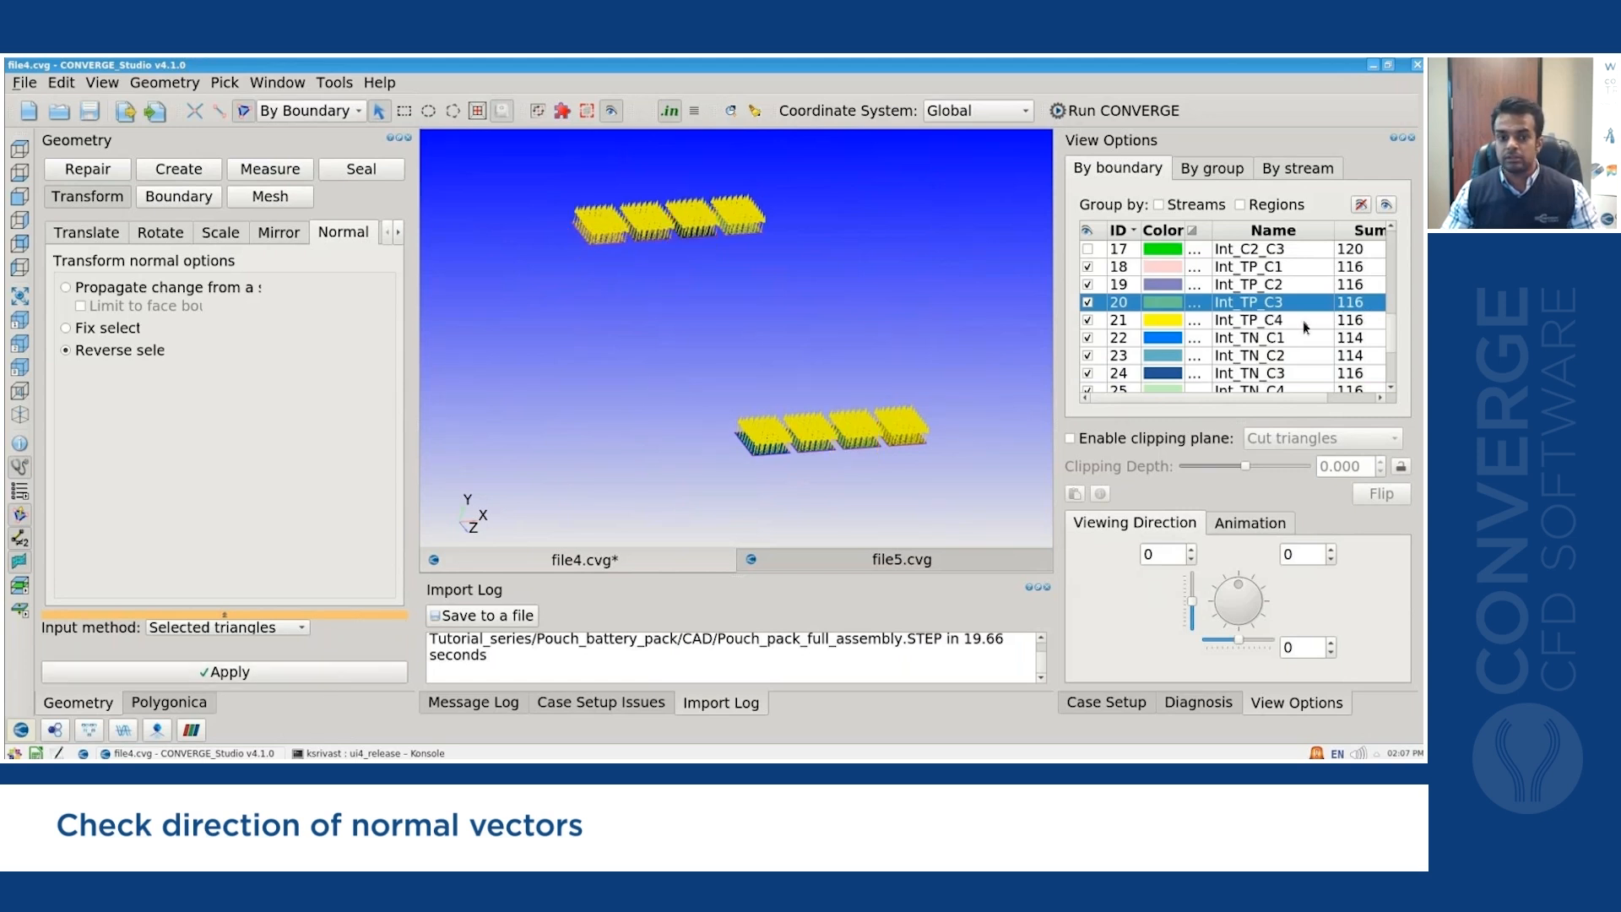
Hide the tab-to-cell interfaces and display only the Int_BB_TP and Int_BB_TN boundaries.
{"action": "scroll", "coordinate": [1305, 326], "scroll_direction": "down", "scroll_amount": 2}
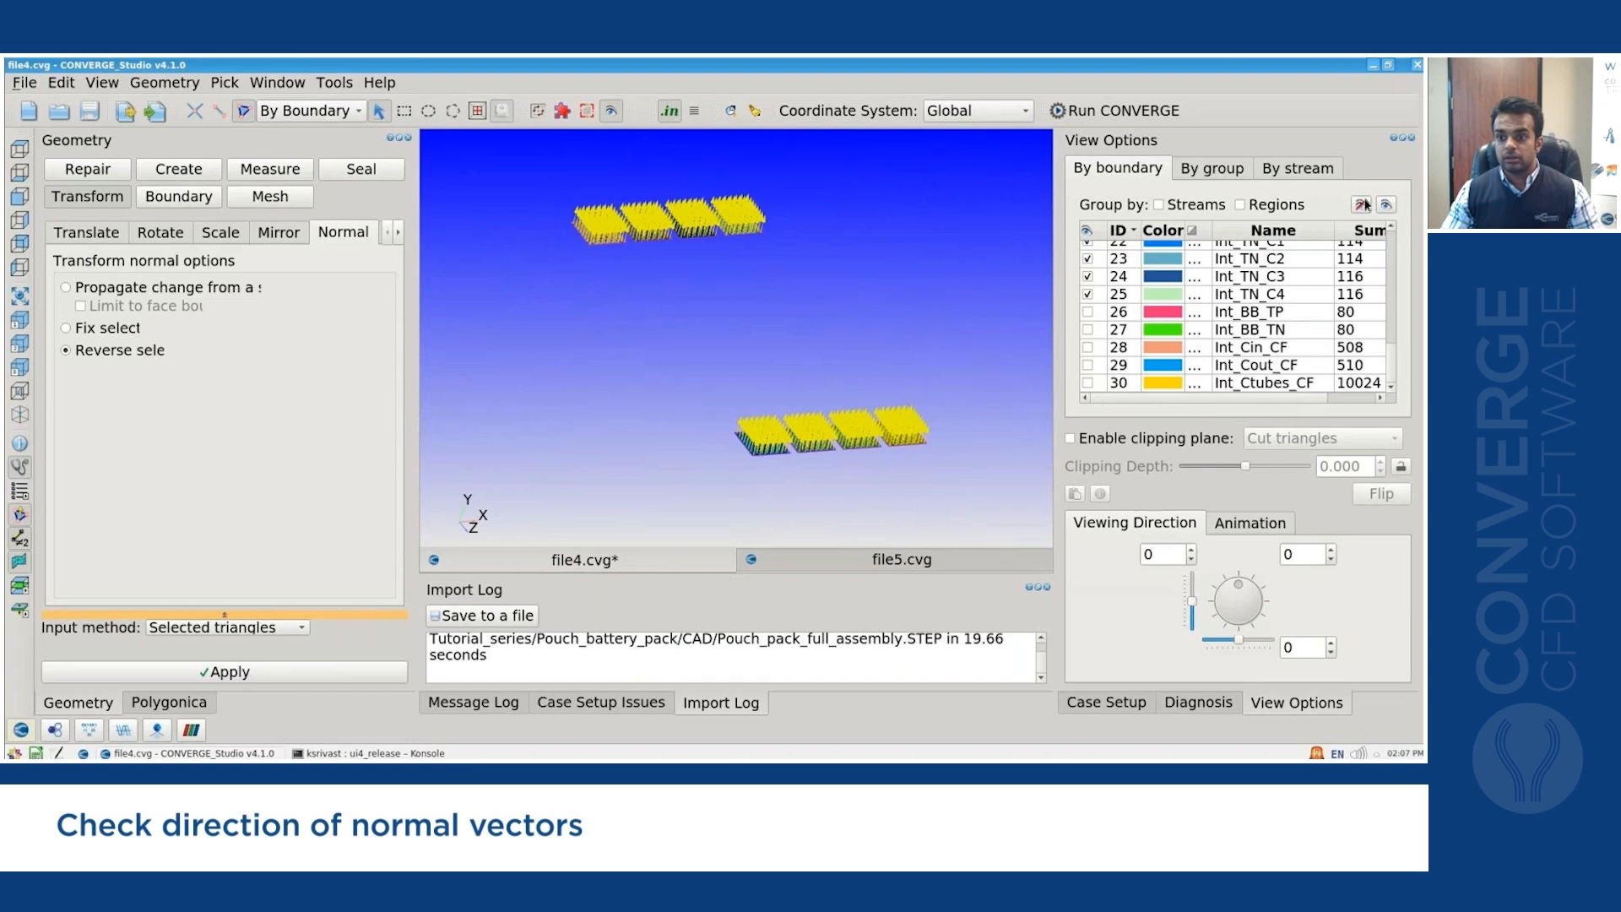
{"action": "left_click", "coordinate": [1089, 312]}
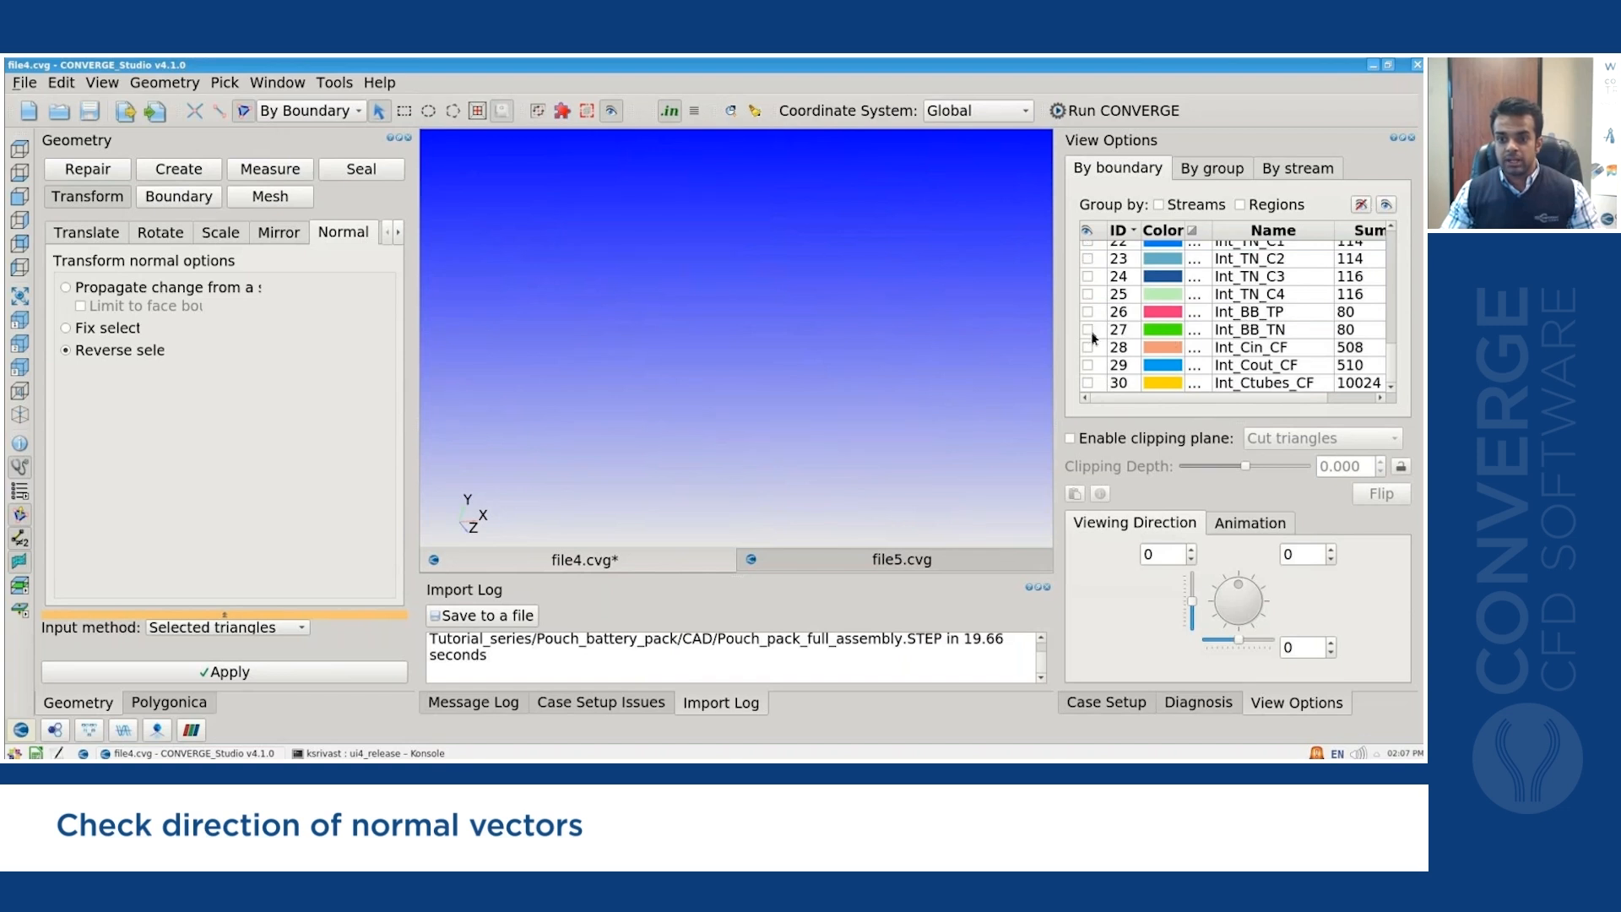
{"action": "left_click", "coordinate": [1089, 329]}
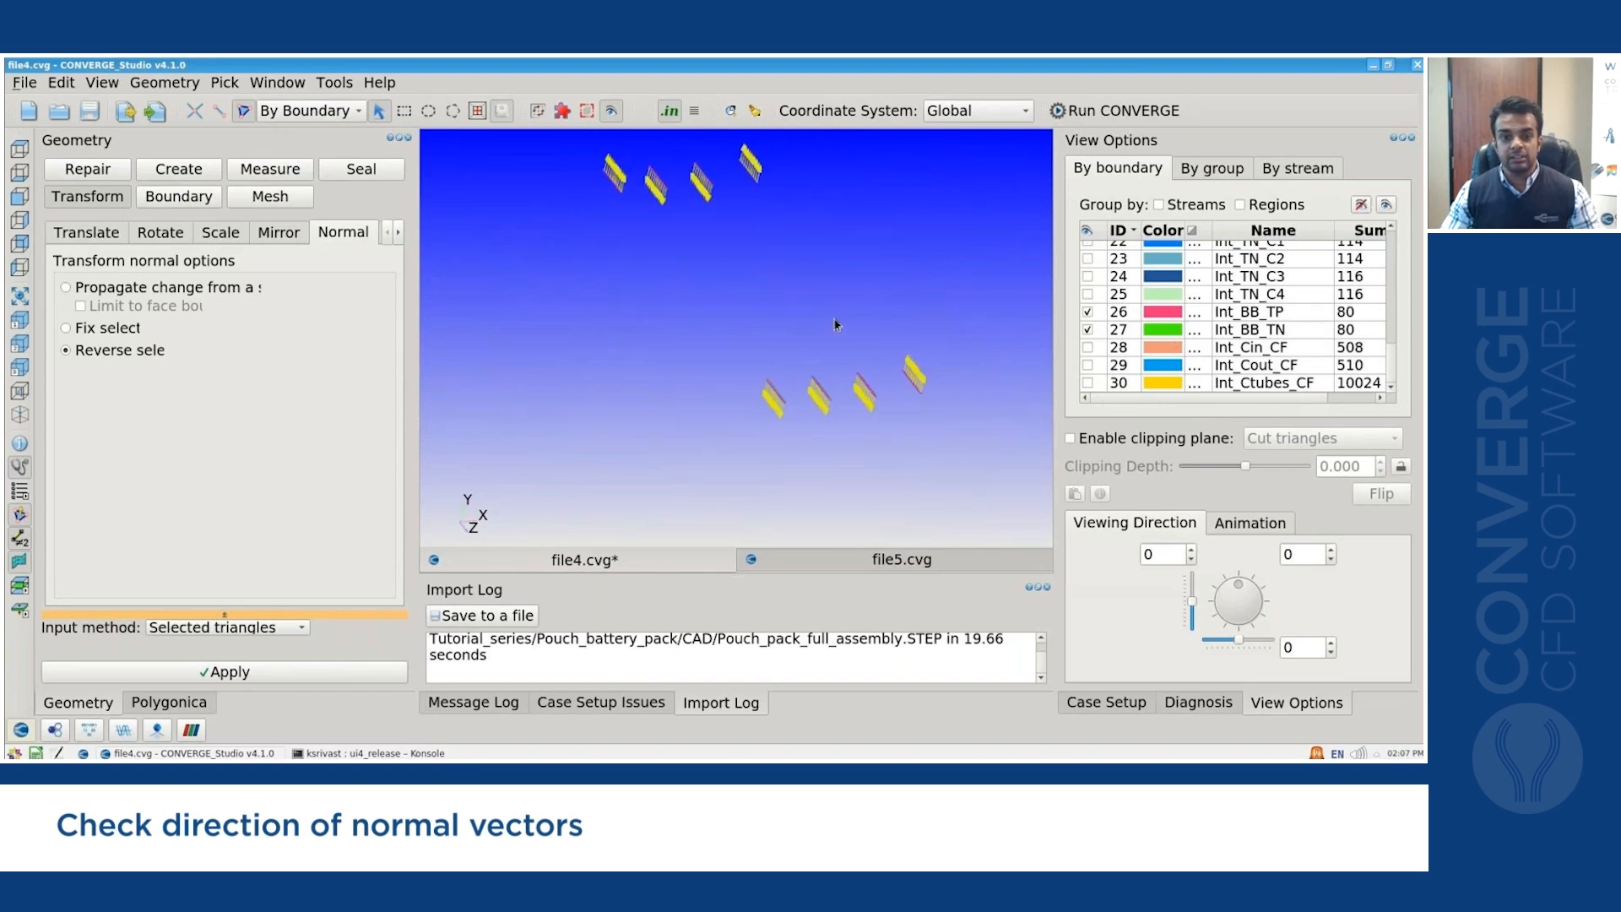
{"action": "mouse_move", "coordinate": [832, 319]}
{"action": "left_mouse_down"}
{"action": "mouse_move", "coordinate": [808, 299]}
{"action": "mouse_move", "coordinate": [829, 314]}
{"action": "left_mouse_up"}
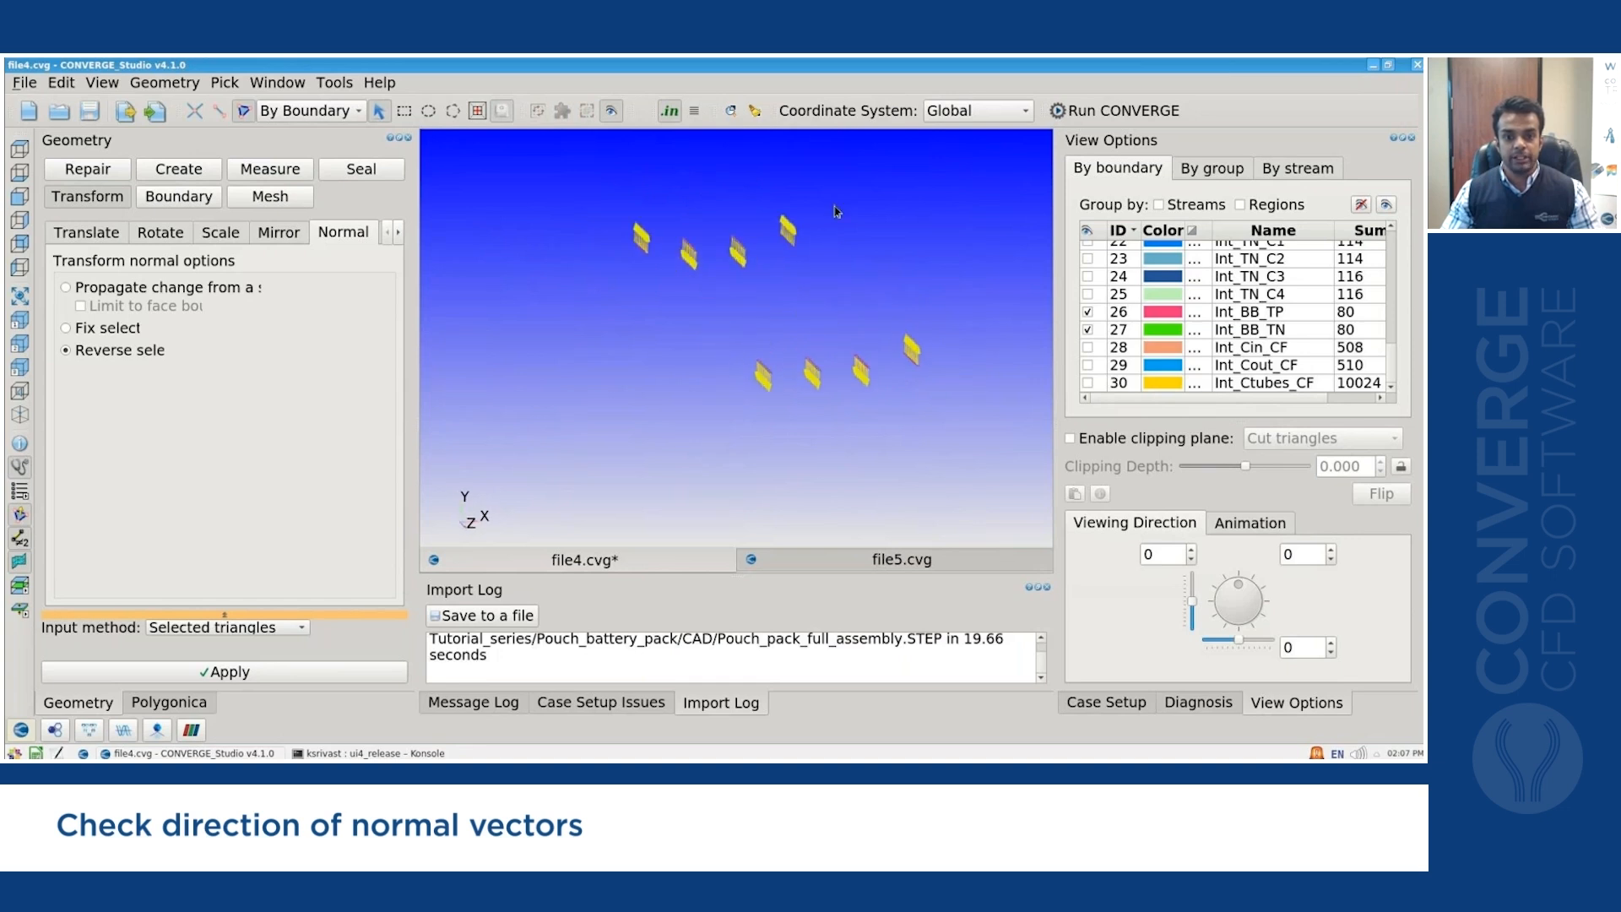
Show the Busbar boundary briefly to compare it with the normals on Int_BB_TP and Int_BB_TN, and hide it again.
{"action": "scroll", "coordinate": [835, 212], "scroll_direction": "up", "scroll_amount": 2}
{"action": "scroll", "coordinate": [1174, 274], "scroll_direction": "up", "scroll_amount": 6}
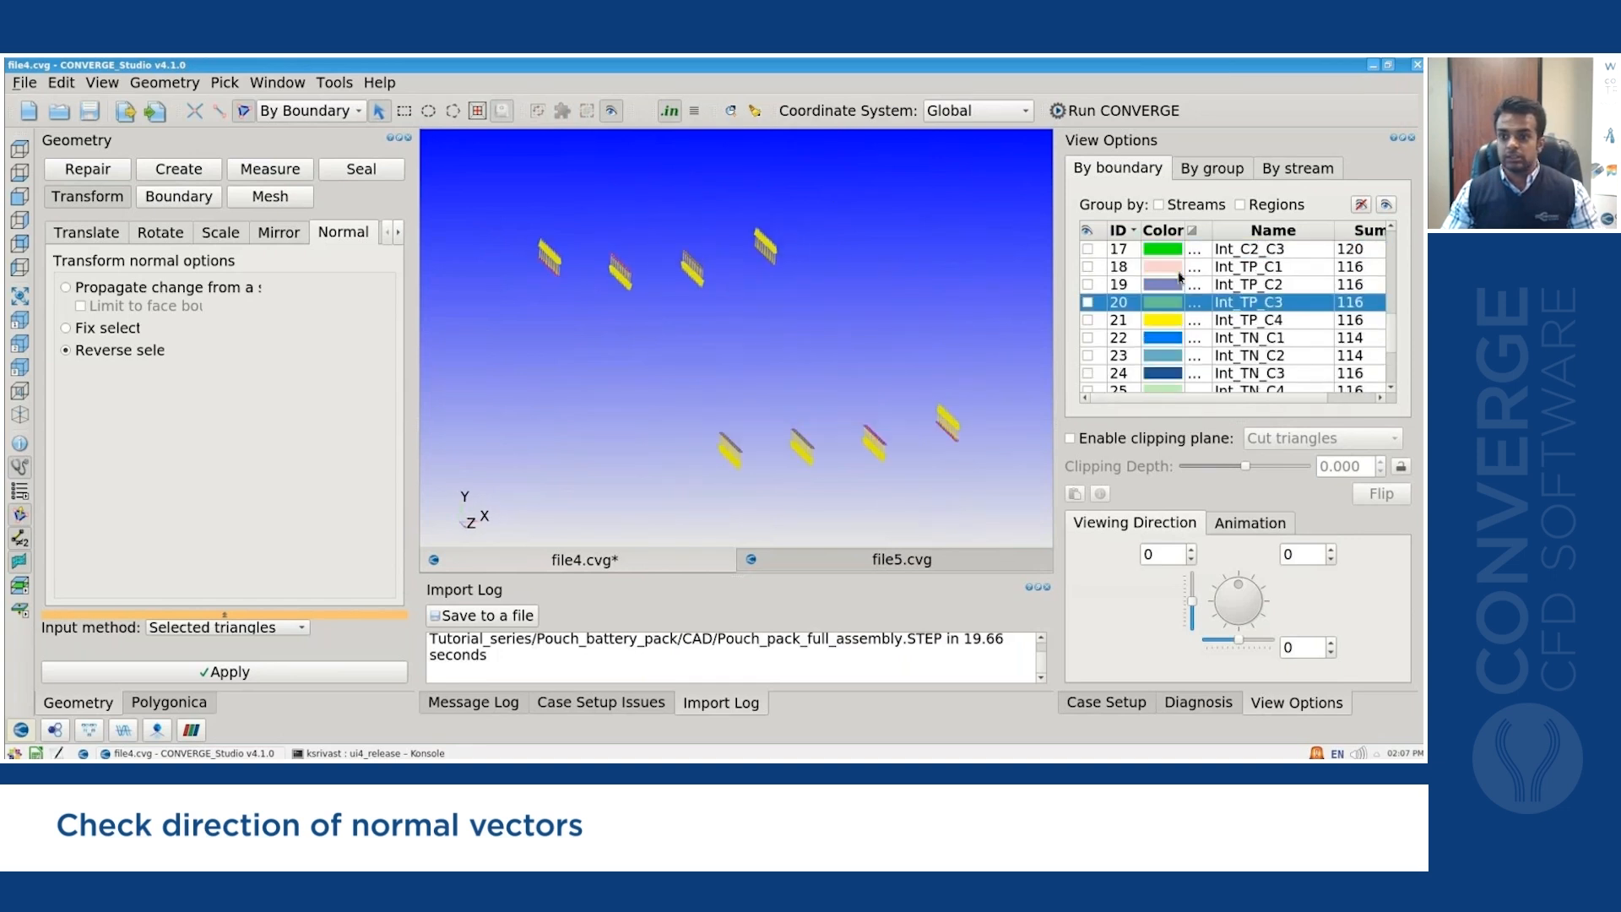
{"action": "scroll", "coordinate": [1161, 267], "scroll_direction": "up", "scroll_amount": 1}
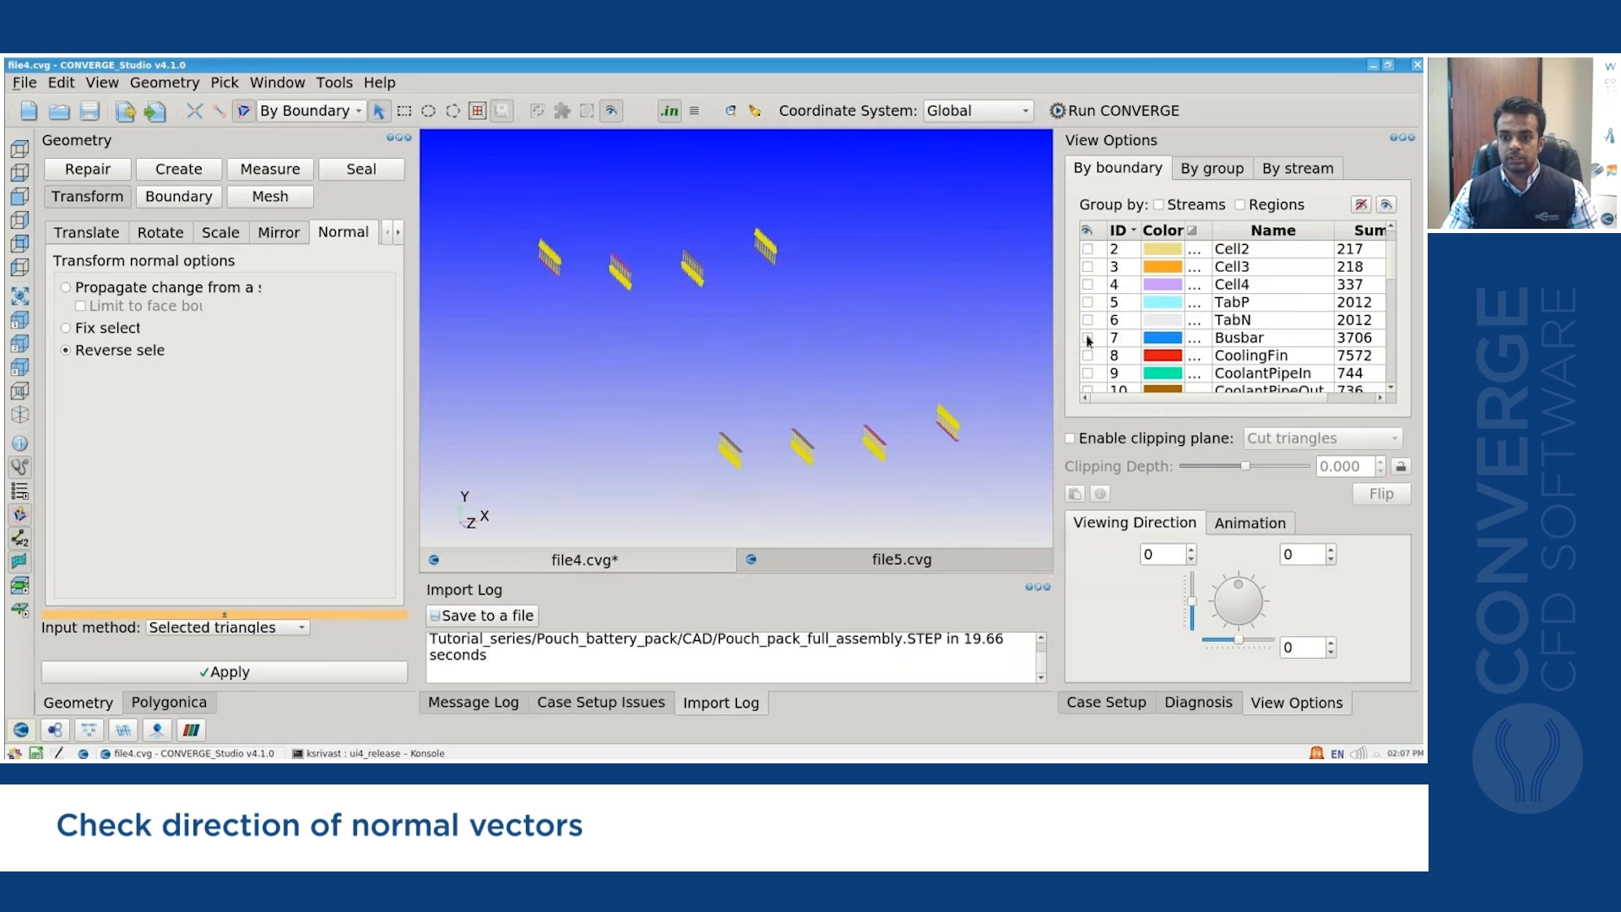
{"action": "left_click", "coordinate": [1087, 338]}
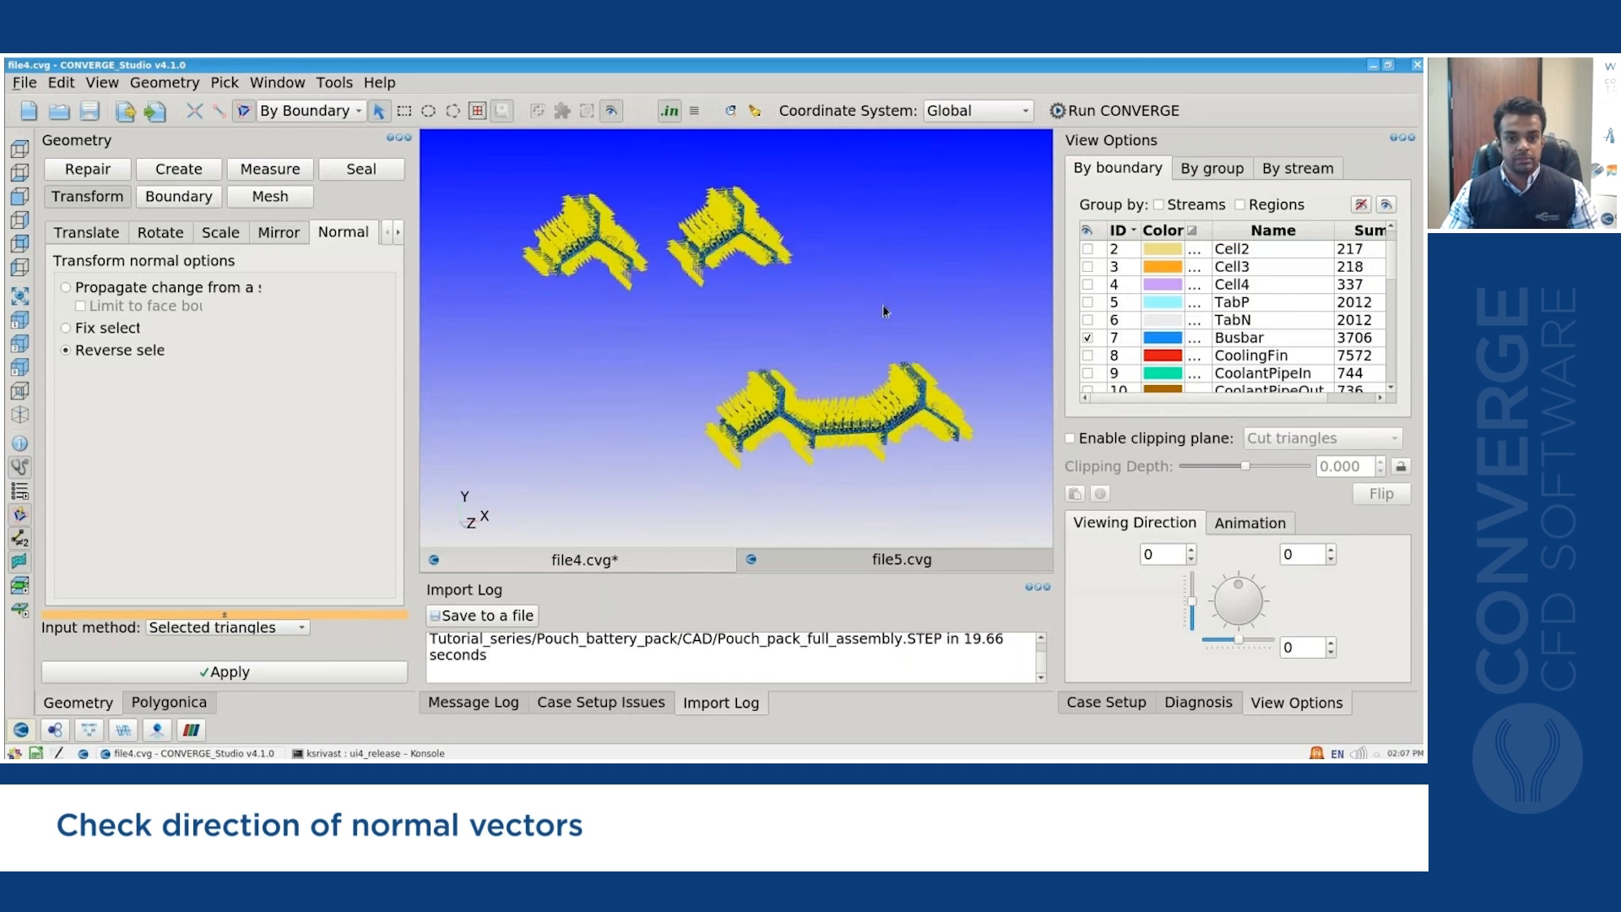
{"action": "left_click", "coordinate": [1088, 338]}
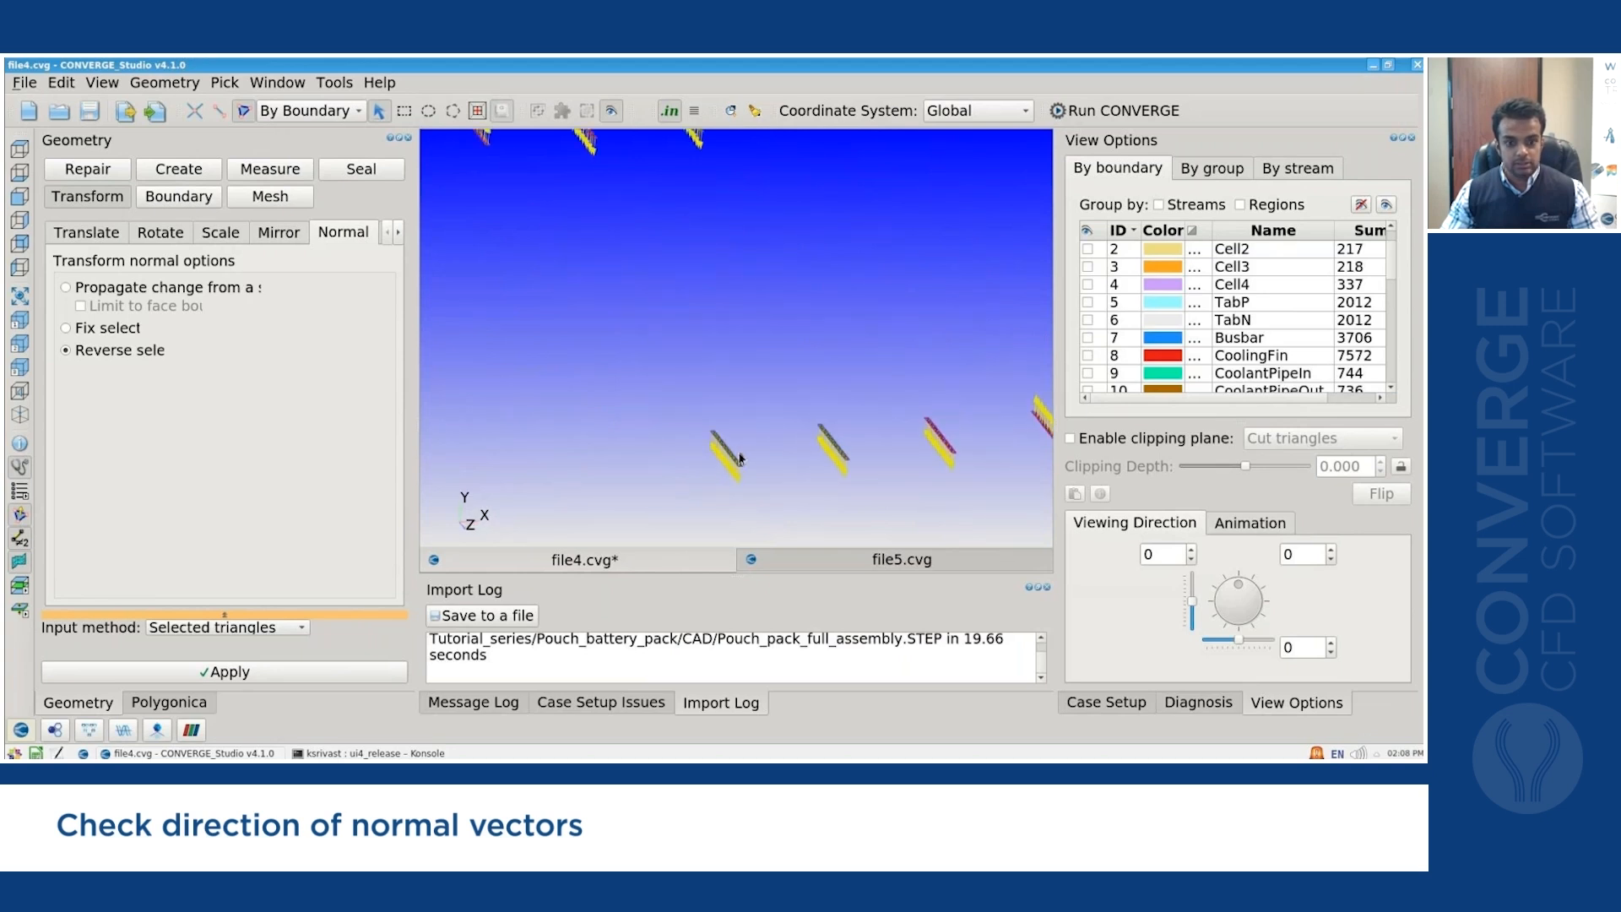
Select by manifold the three lower-row and two middle upper-row busbar interface patches facing the wrong way and reverse their normals.
{"action": "left_click", "coordinate": [335, 112]}
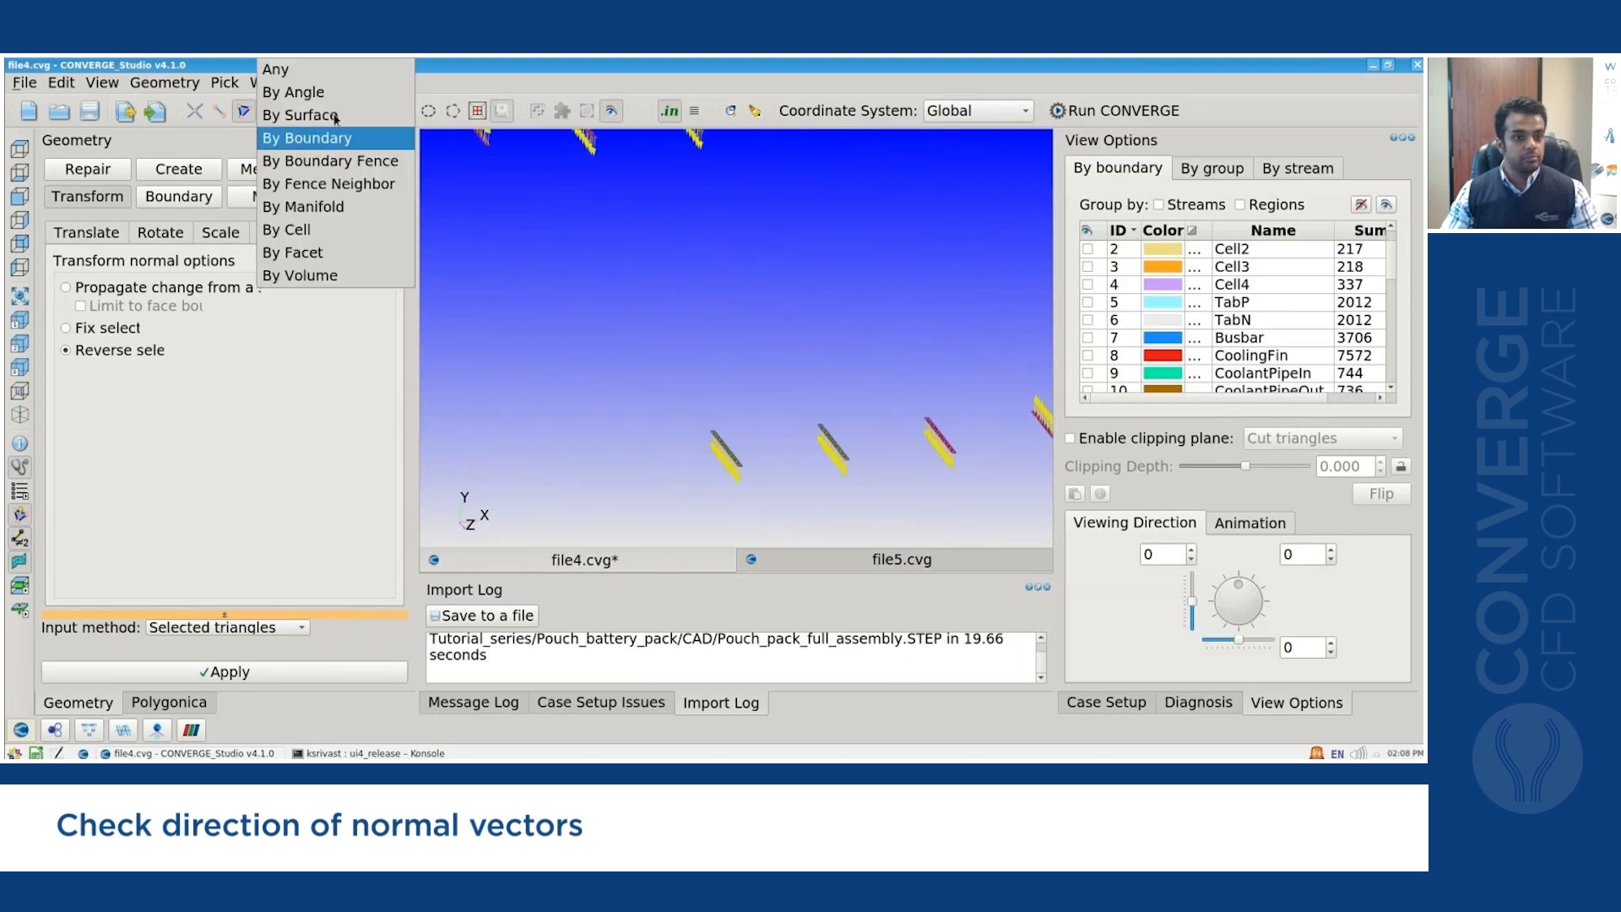
{"action": "key", "text": "Return"}
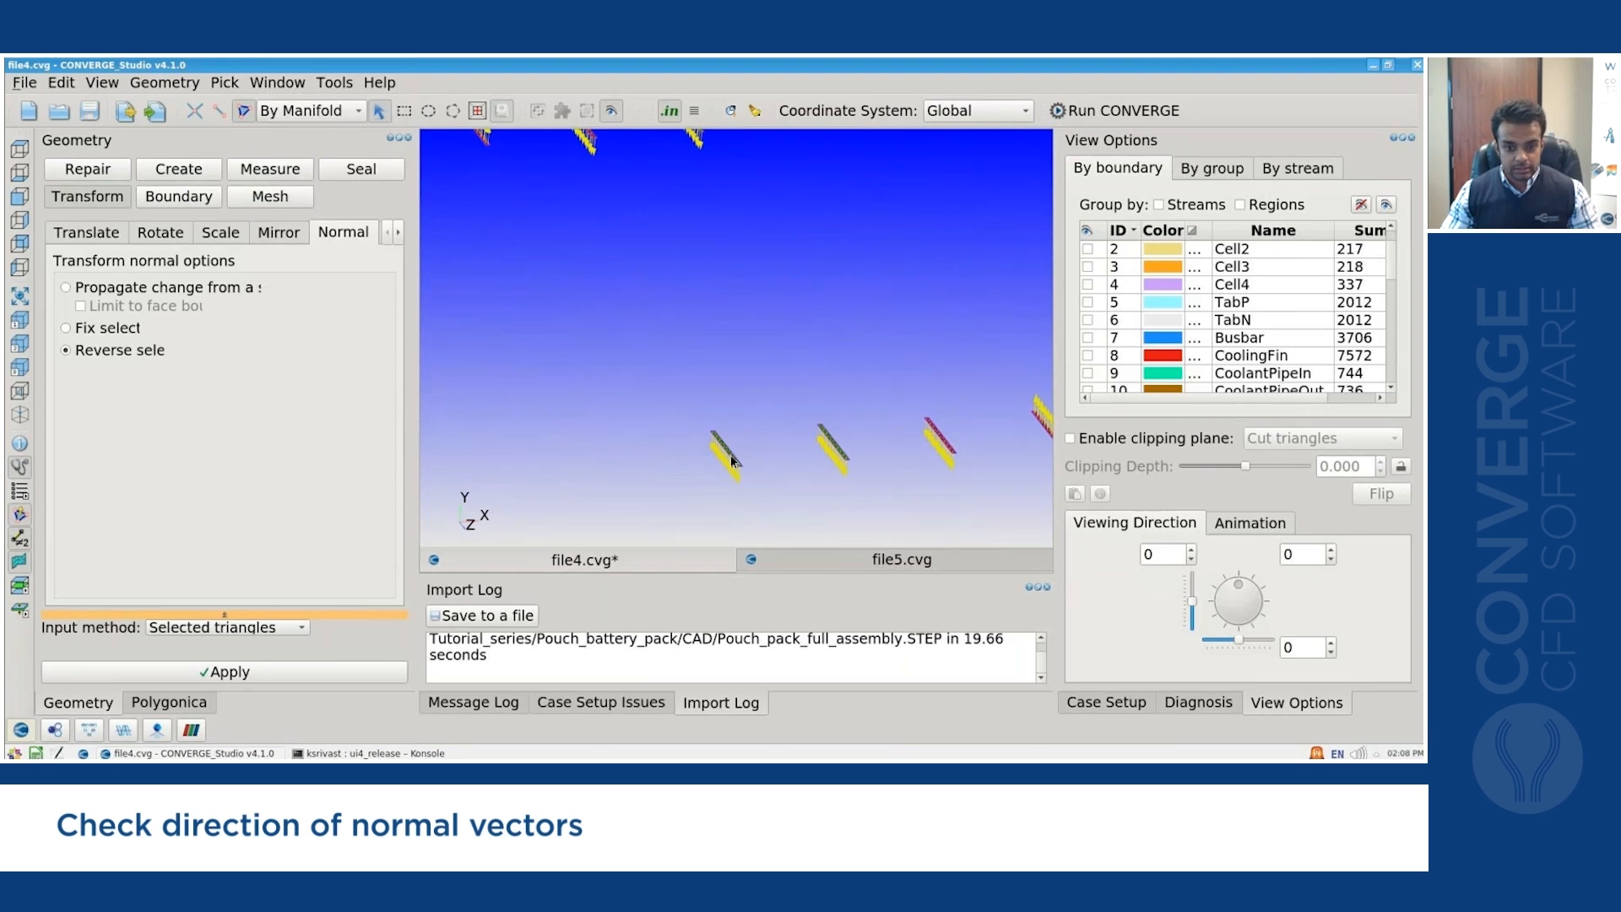
{"action": "left_click", "coordinate": [807, 449]}
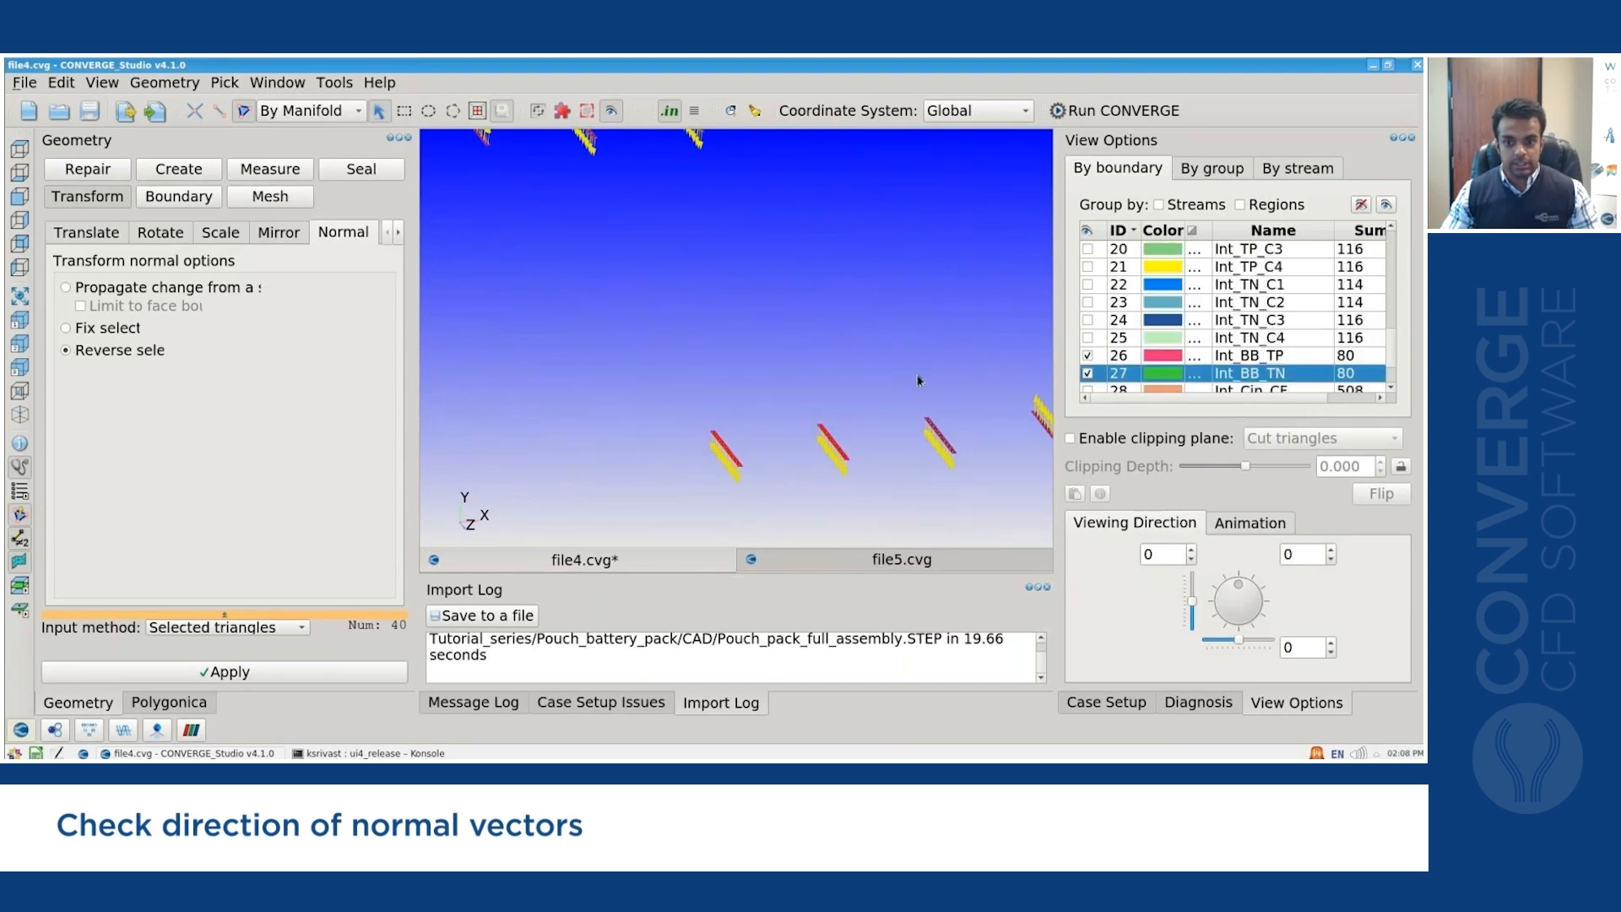
{"action": "left_click", "coordinate": [933, 426]}
{"action": "scroll", "coordinate": [796, 353], "scroll_direction": "down", "scroll_amount": 5}
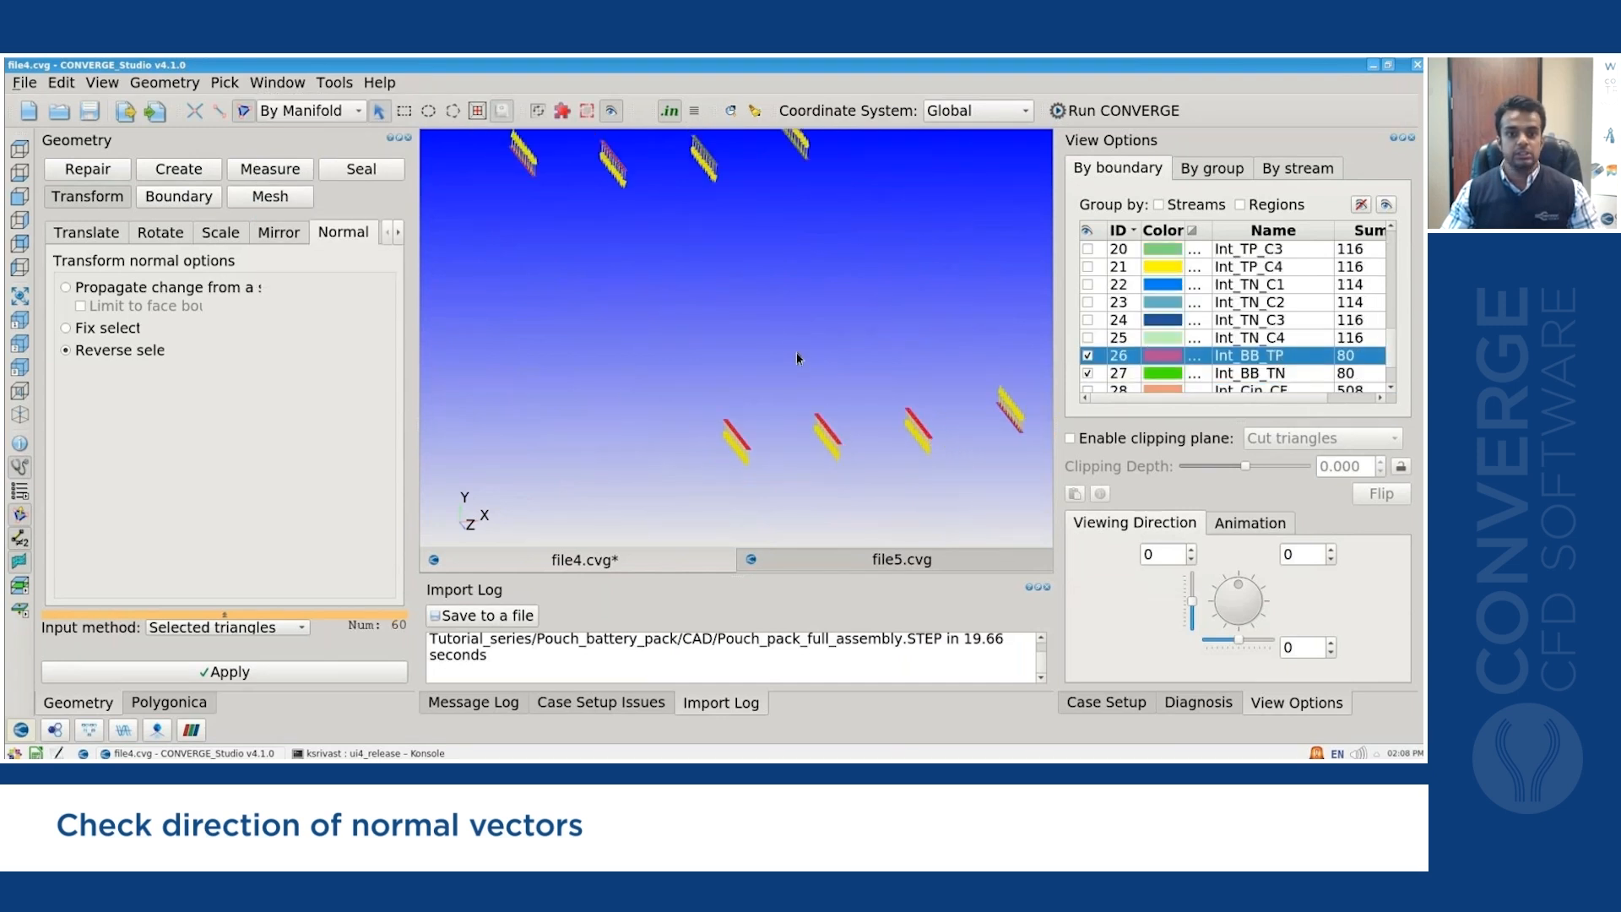
{"action": "scroll", "coordinate": [680, 184], "scroll_direction": "up", "scroll_amount": 2}
{"action": "scroll", "coordinate": [682, 188], "scroll_direction": "up", "scroll_amount": 3}
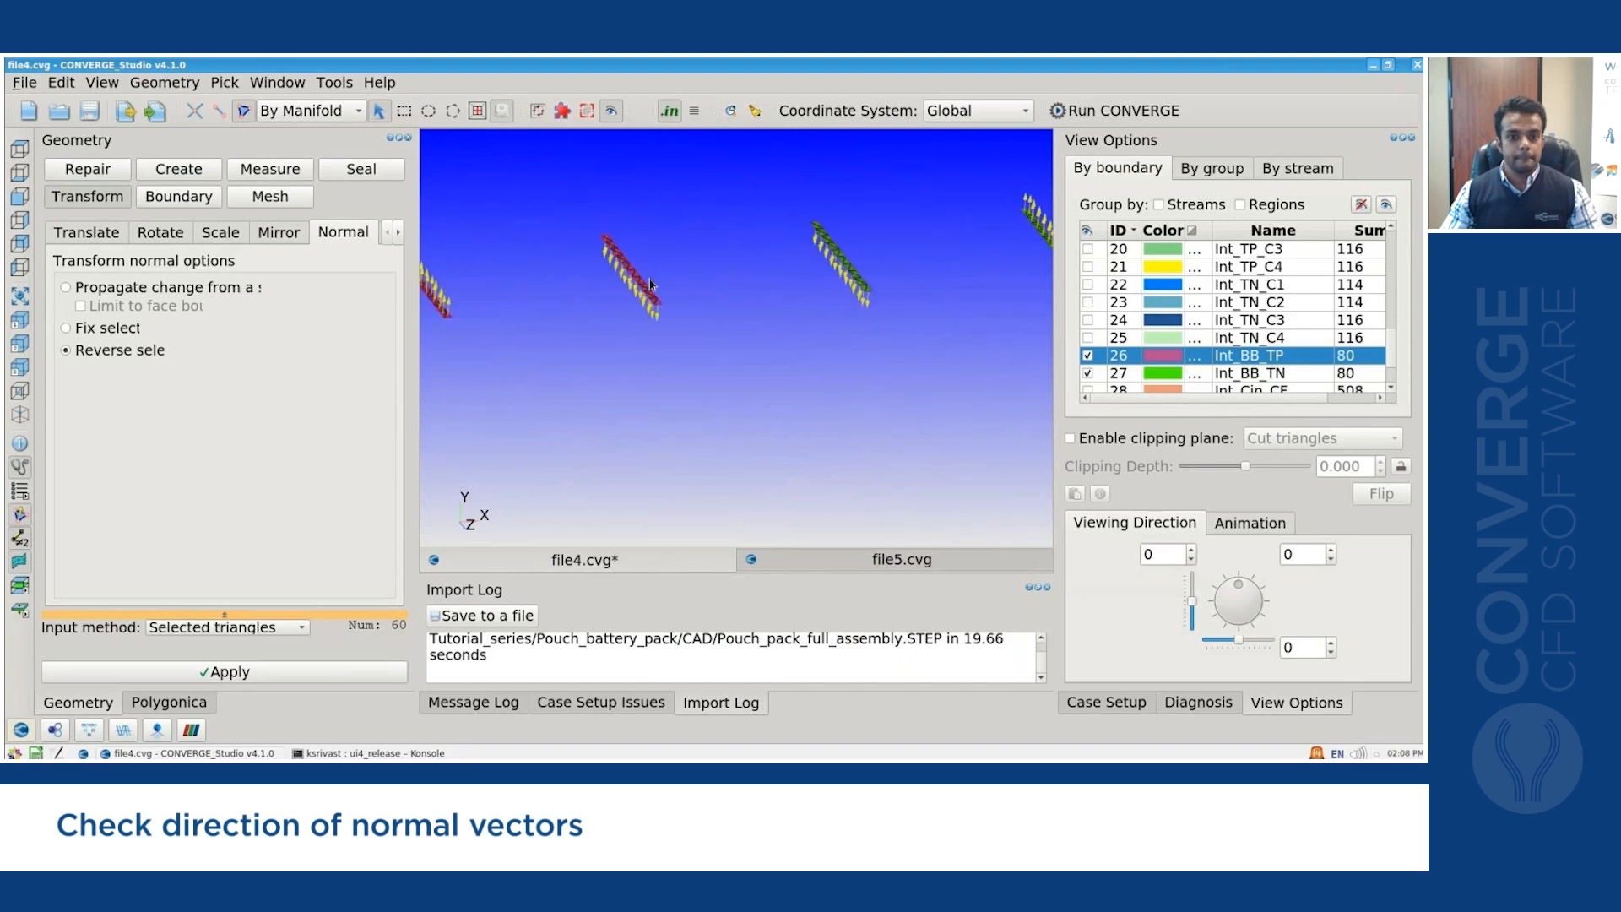
{"action": "left_click", "coordinate": [862, 282]}
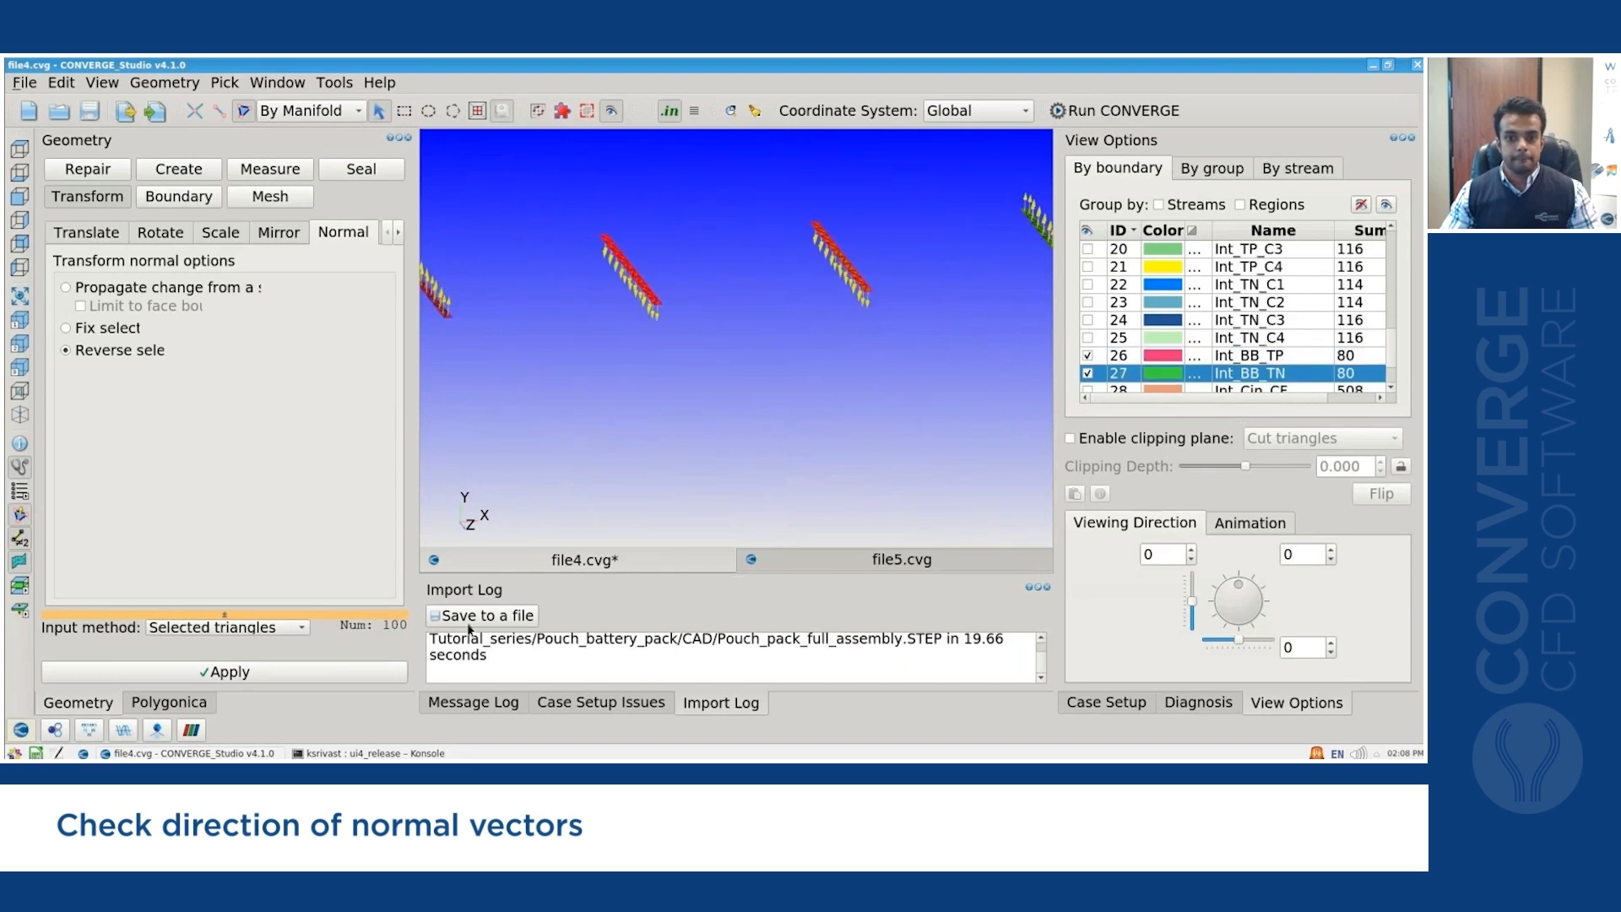
{"action": "left_click", "coordinate": [299, 672]}
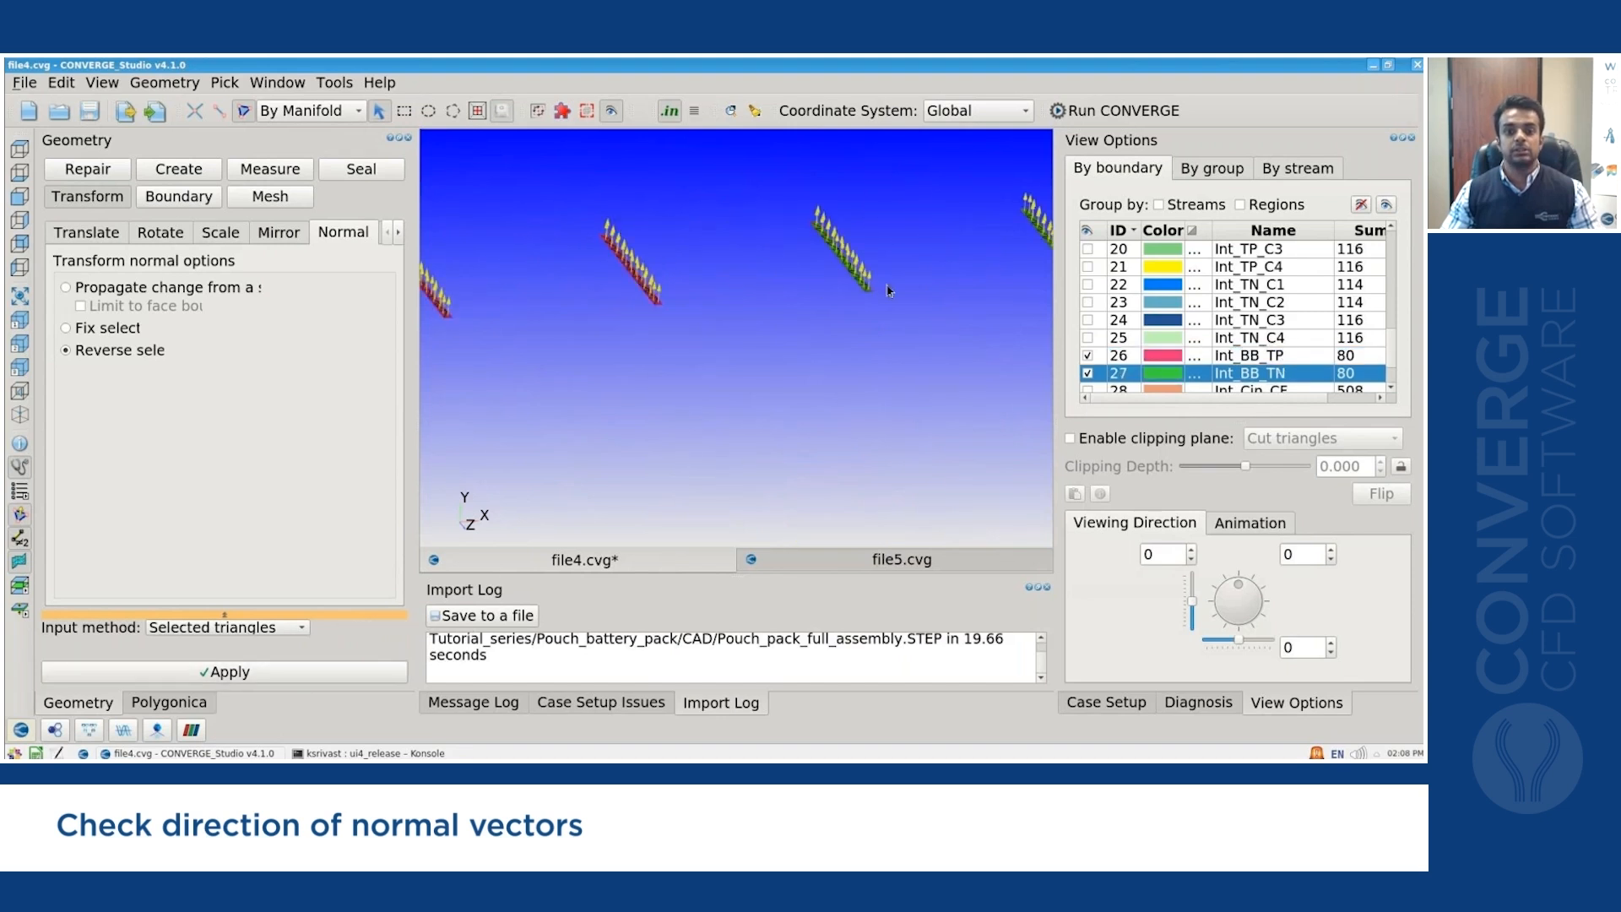
{"action": "scroll", "coordinate": [886, 289], "scroll_direction": "down", "scroll_amount": 9}
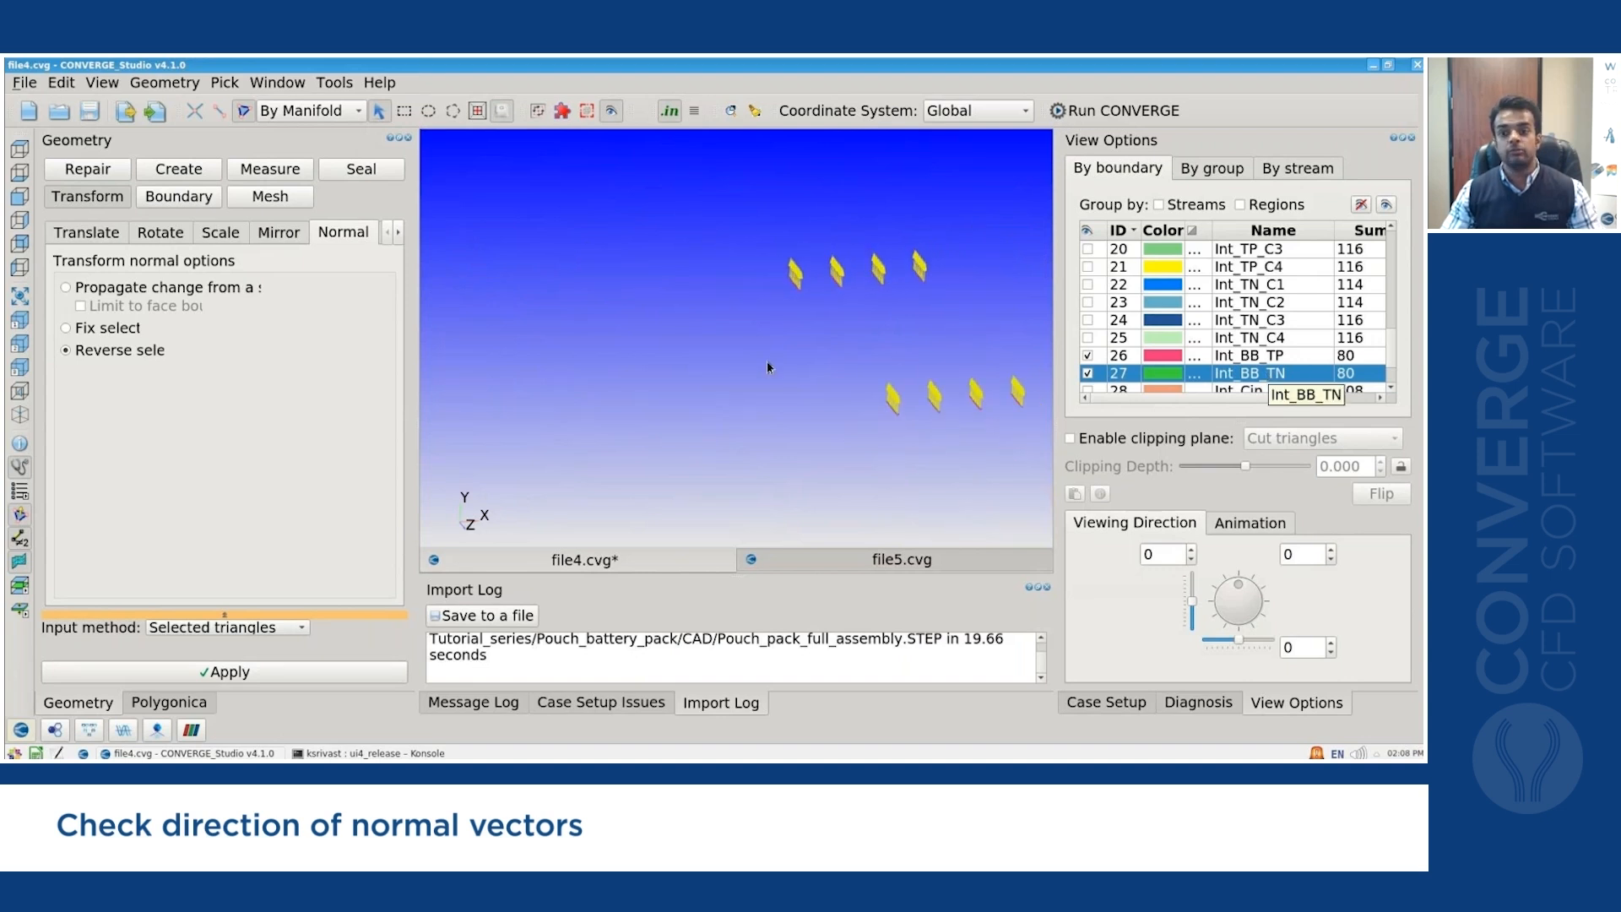
{"action": "scroll", "coordinate": [767, 363], "scroll_direction": "down", "scroll_amount": 2}
{"action": "scroll", "coordinate": [971, 327], "scroll_direction": "up", "scroll_amount": 1}
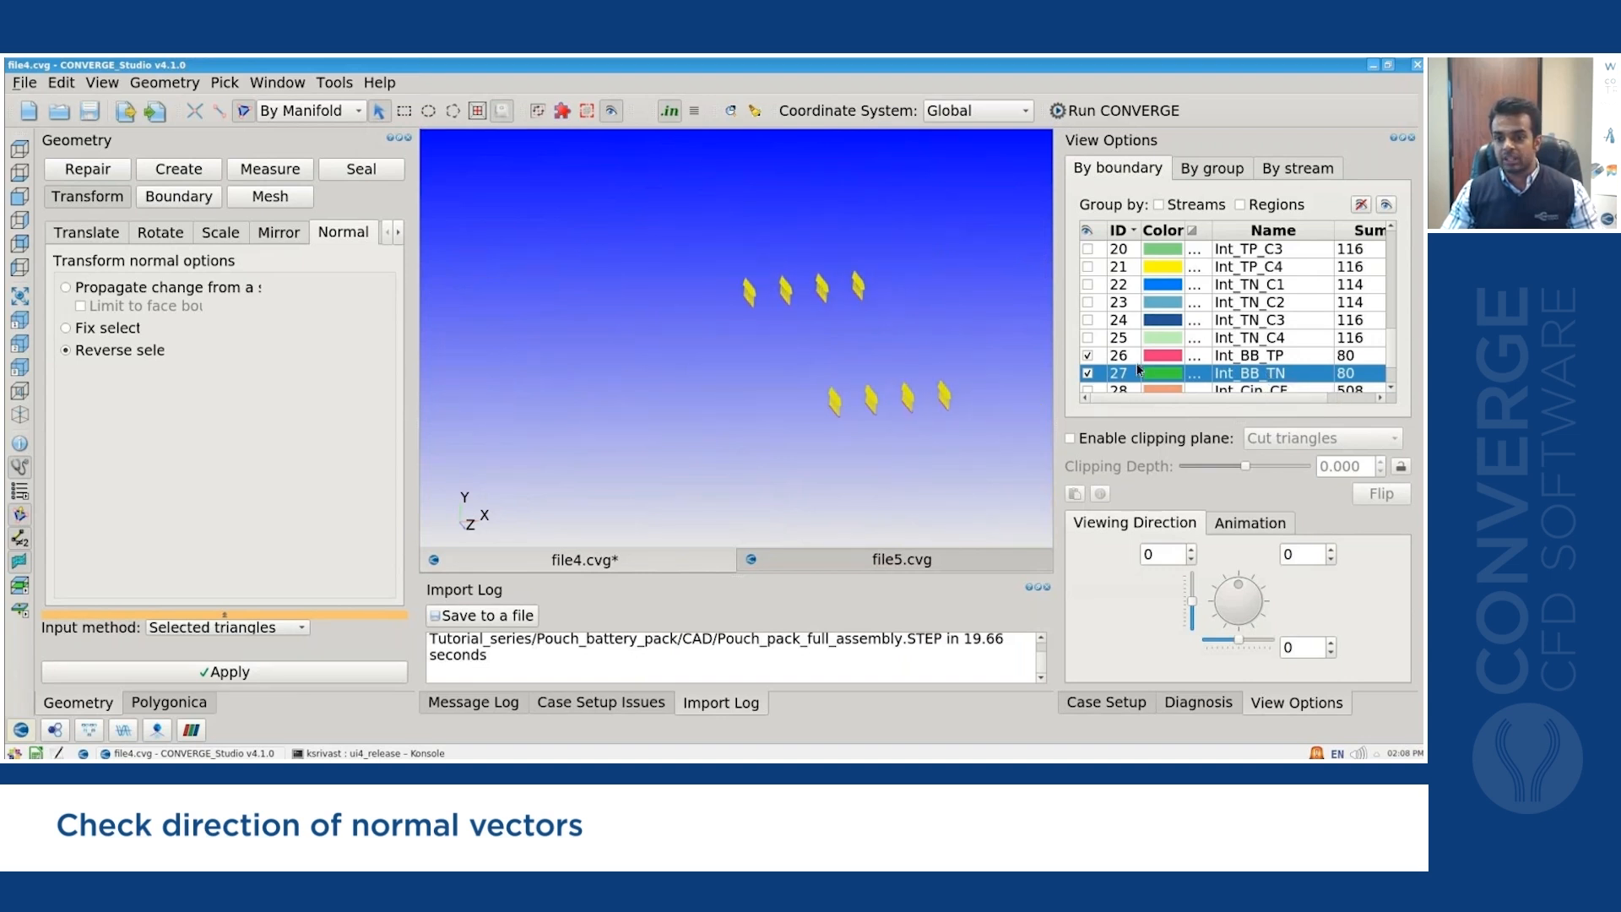
Replace the visible Int_BB_TP and Int_BB_TN boundaries with Int_Cin_CF, Int_Cout_CF and Int_Ctubes_CF to inspect their normals.
{"action": "left_click", "coordinate": [1088, 358]}
{"action": "scroll", "coordinate": [1097, 354], "scroll_direction": "down", "scroll_amount": 1}
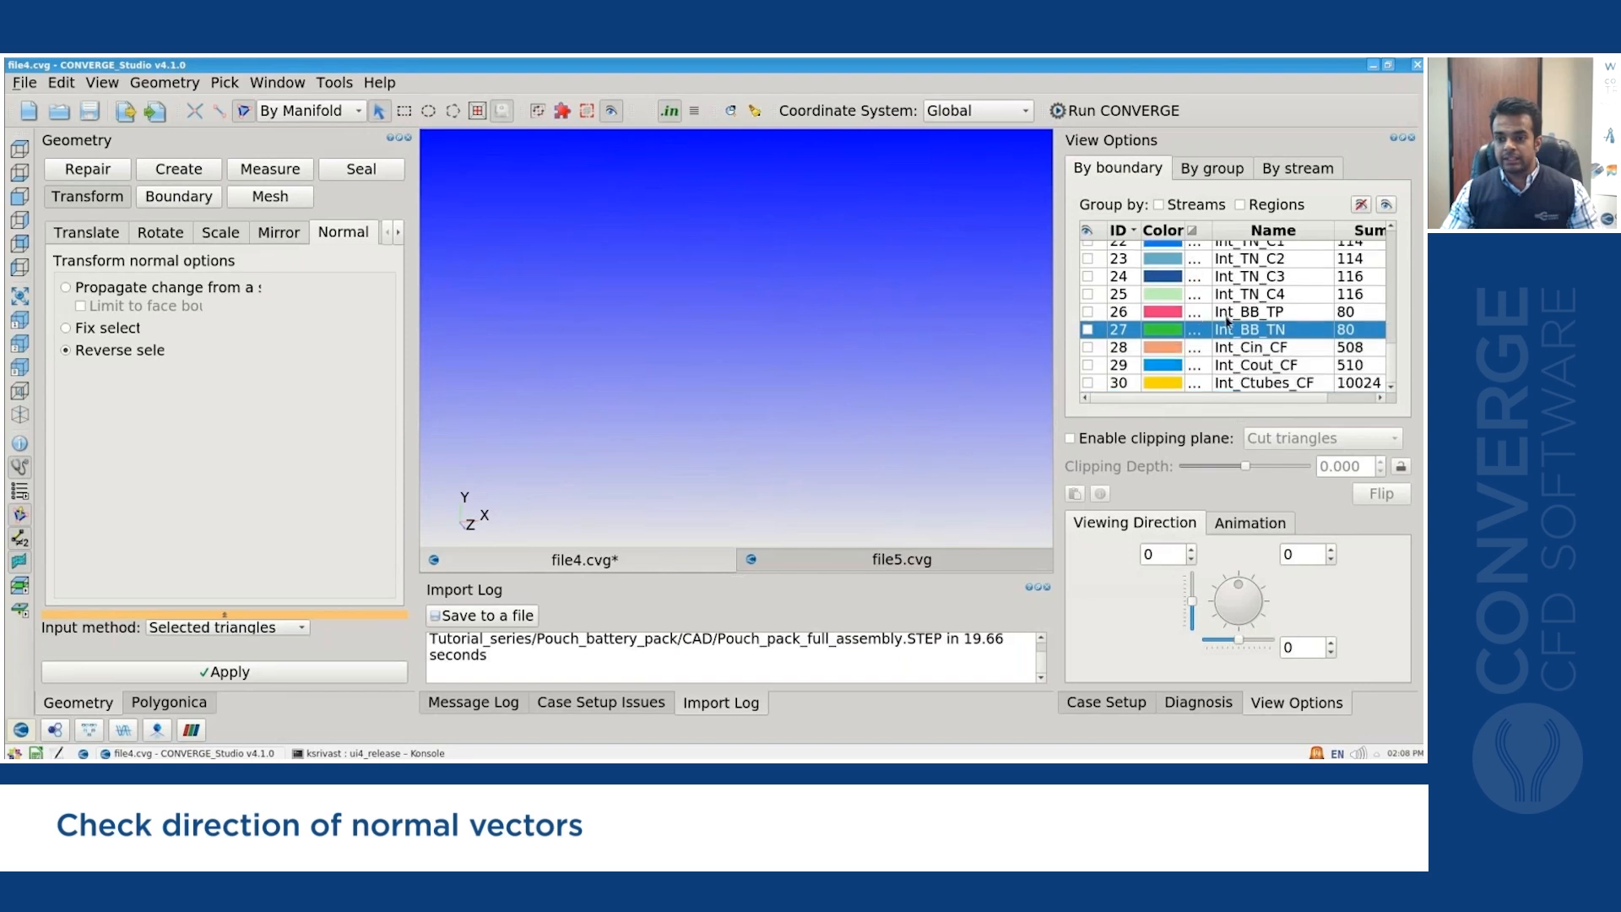
{"action": "left_click", "coordinate": [1088, 348]}
{"action": "left_click", "coordinate": [1088, 383]}
{"action": "scroll", "coordinate": [758, 346], "scroll_direction": "down", "scroll_amount": 12}
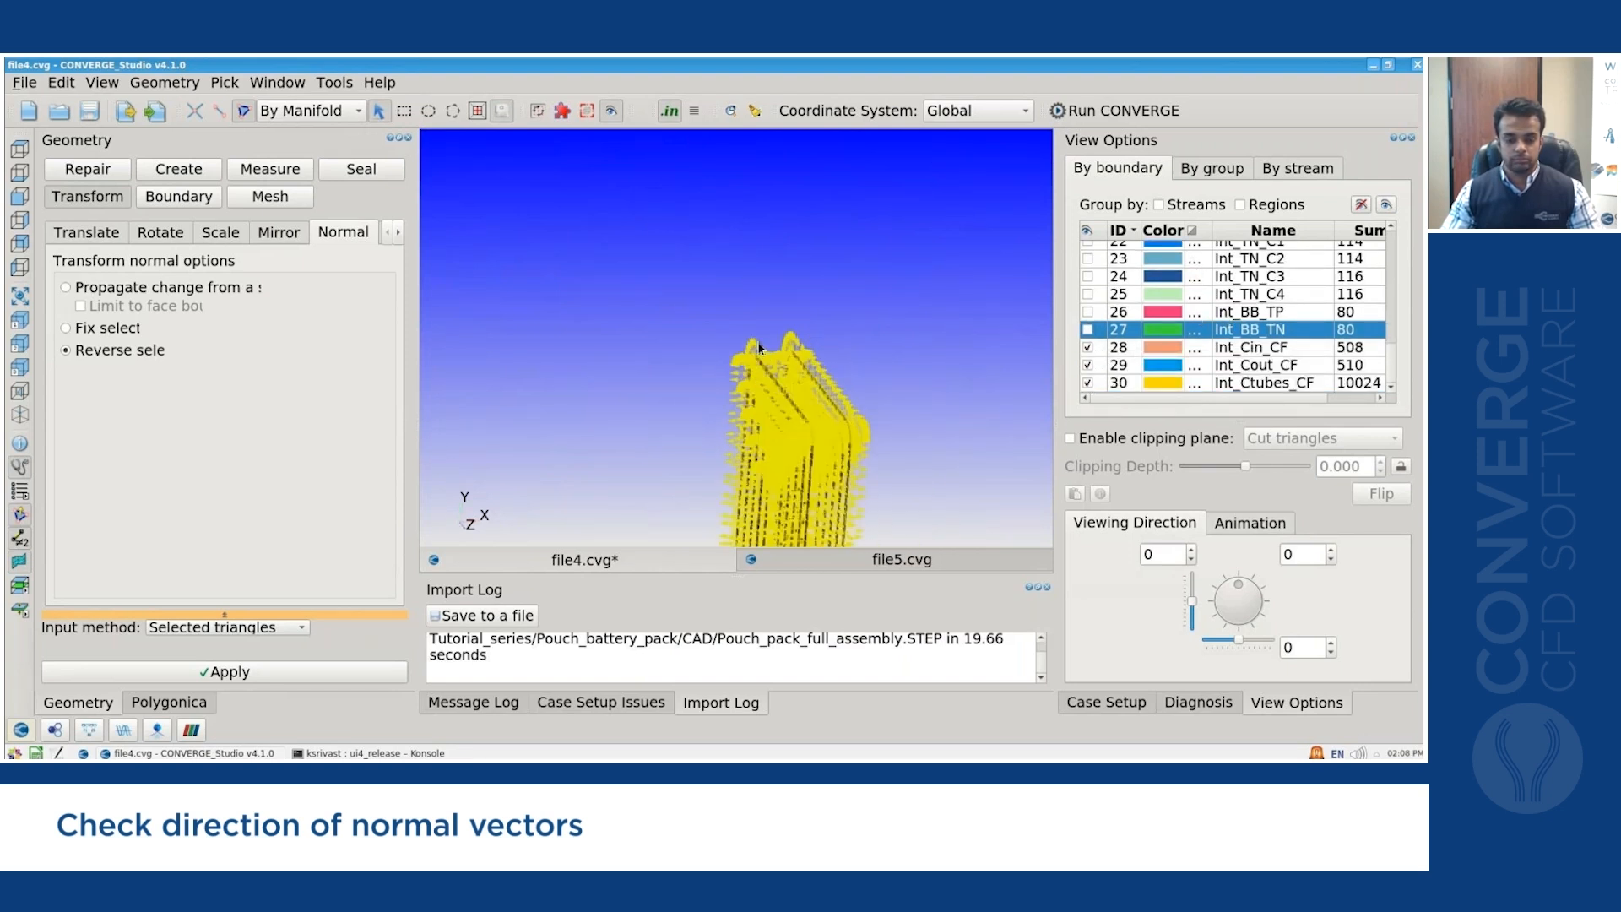
{"action": "scroll", "coordinate": [759, 354], "scroll_direction": "up", "scroll_amount": 12}
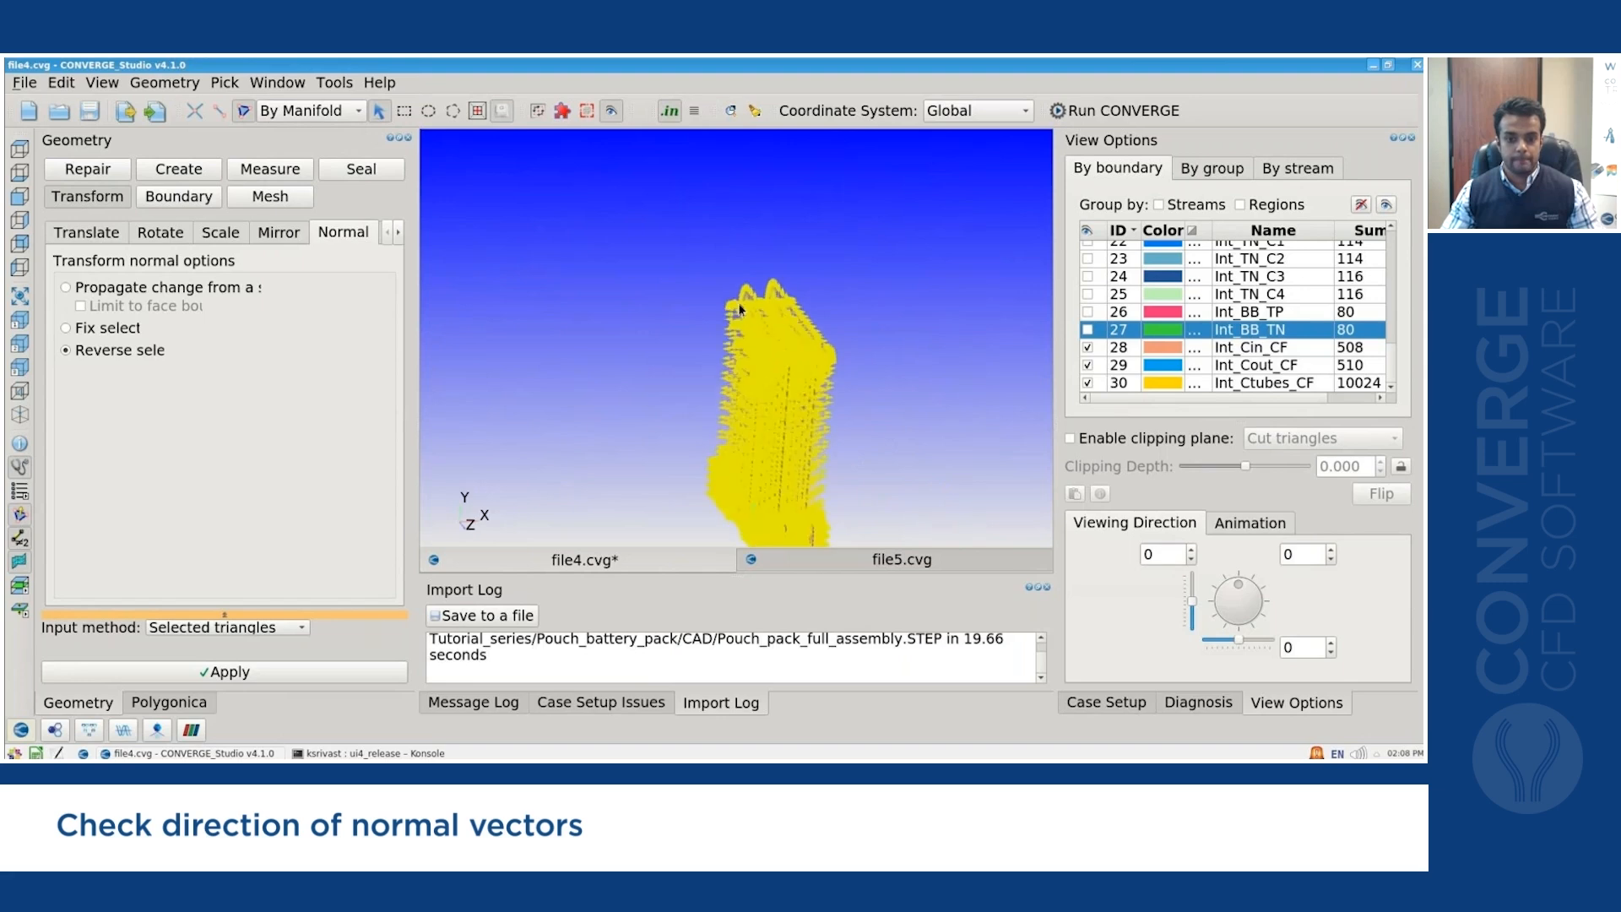
Examine the direction of the normal vectors on the bends and straight runs of the Int_Ctubes_CF coolant tubes.
{"action": "scroll", "coordinate": [739, 302], "scroll_direction": "up", "scroll_amount": 10}
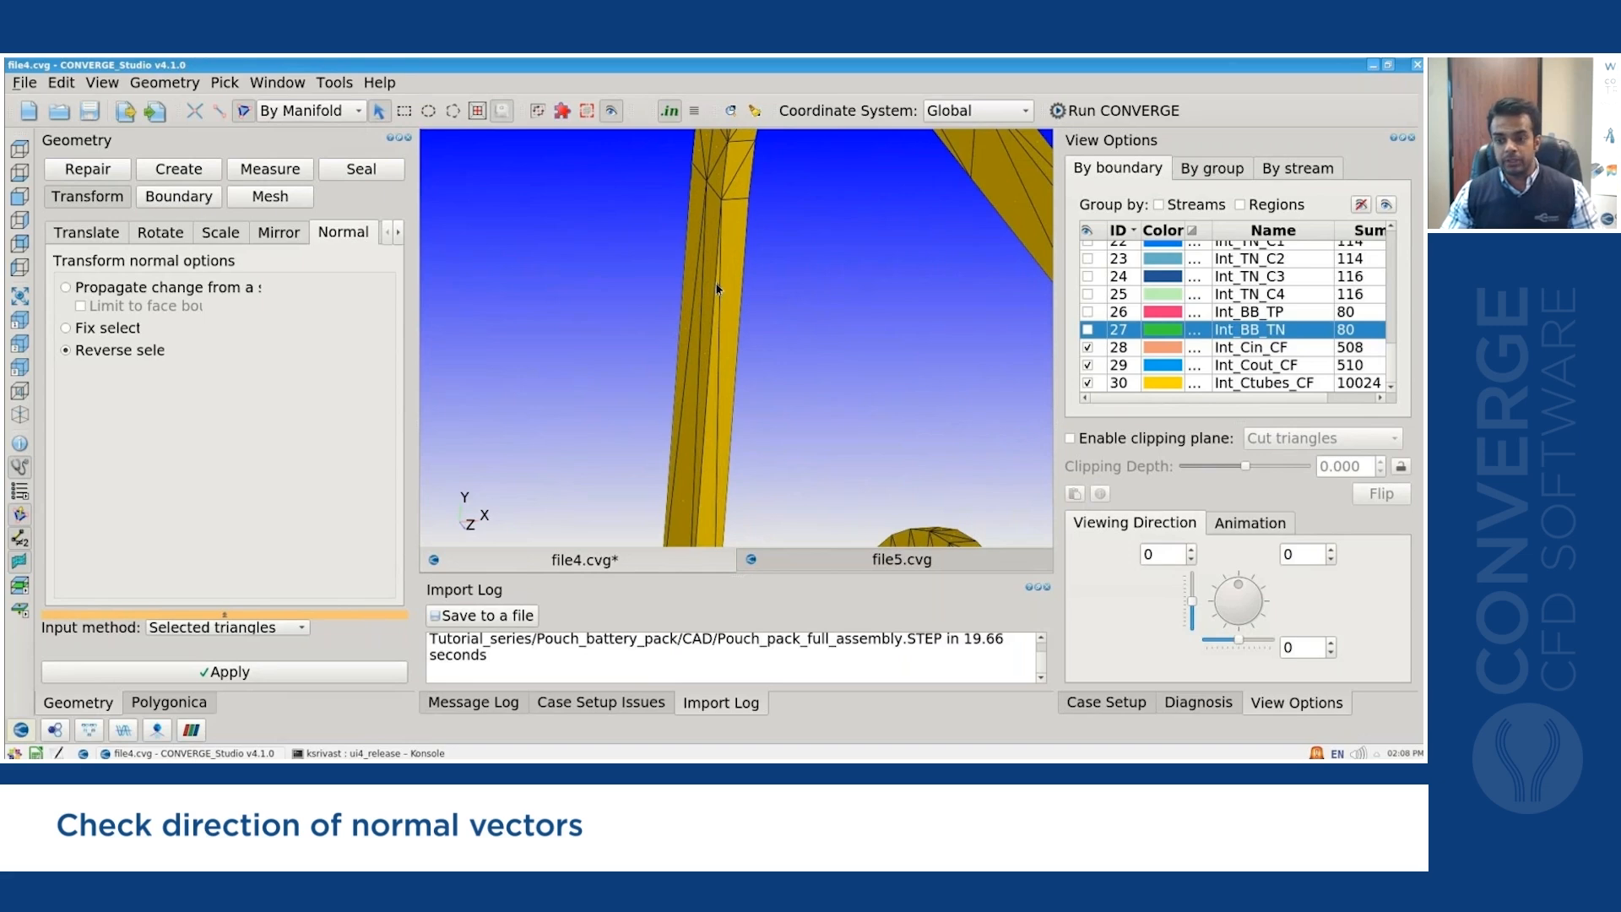
{"action": "scroll", "coordinate": [717, 289], "scroll_direction": "down", "scroll_amount": 8}
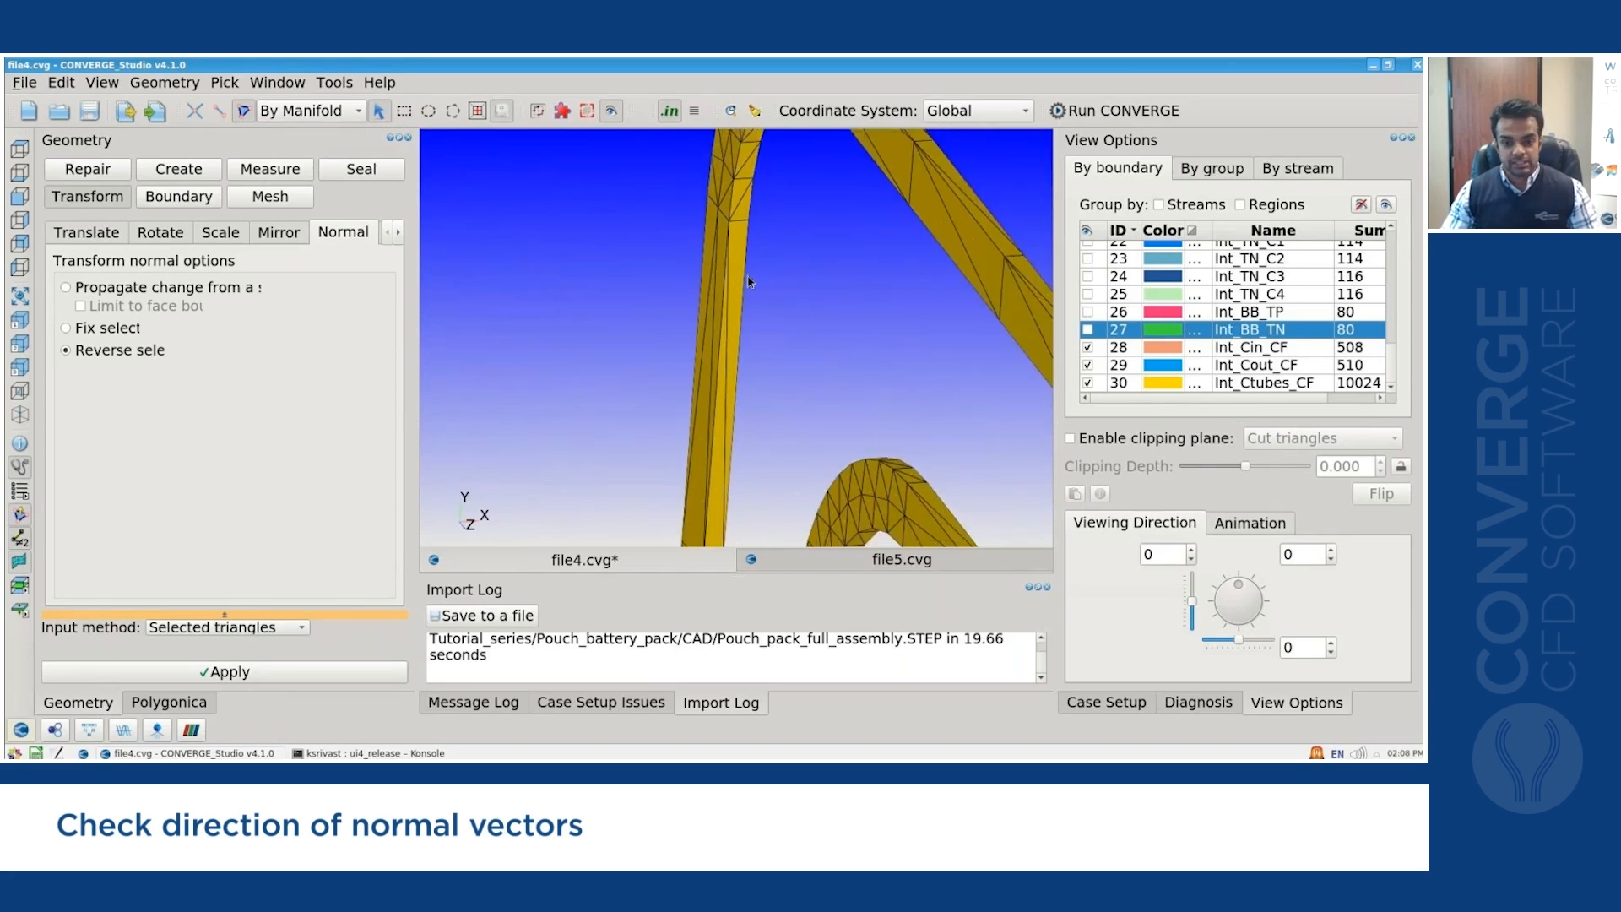
{"action": "scroll", "coordinate": [748, 282], "scroll_direction": "down", "scroll_amount": 6}
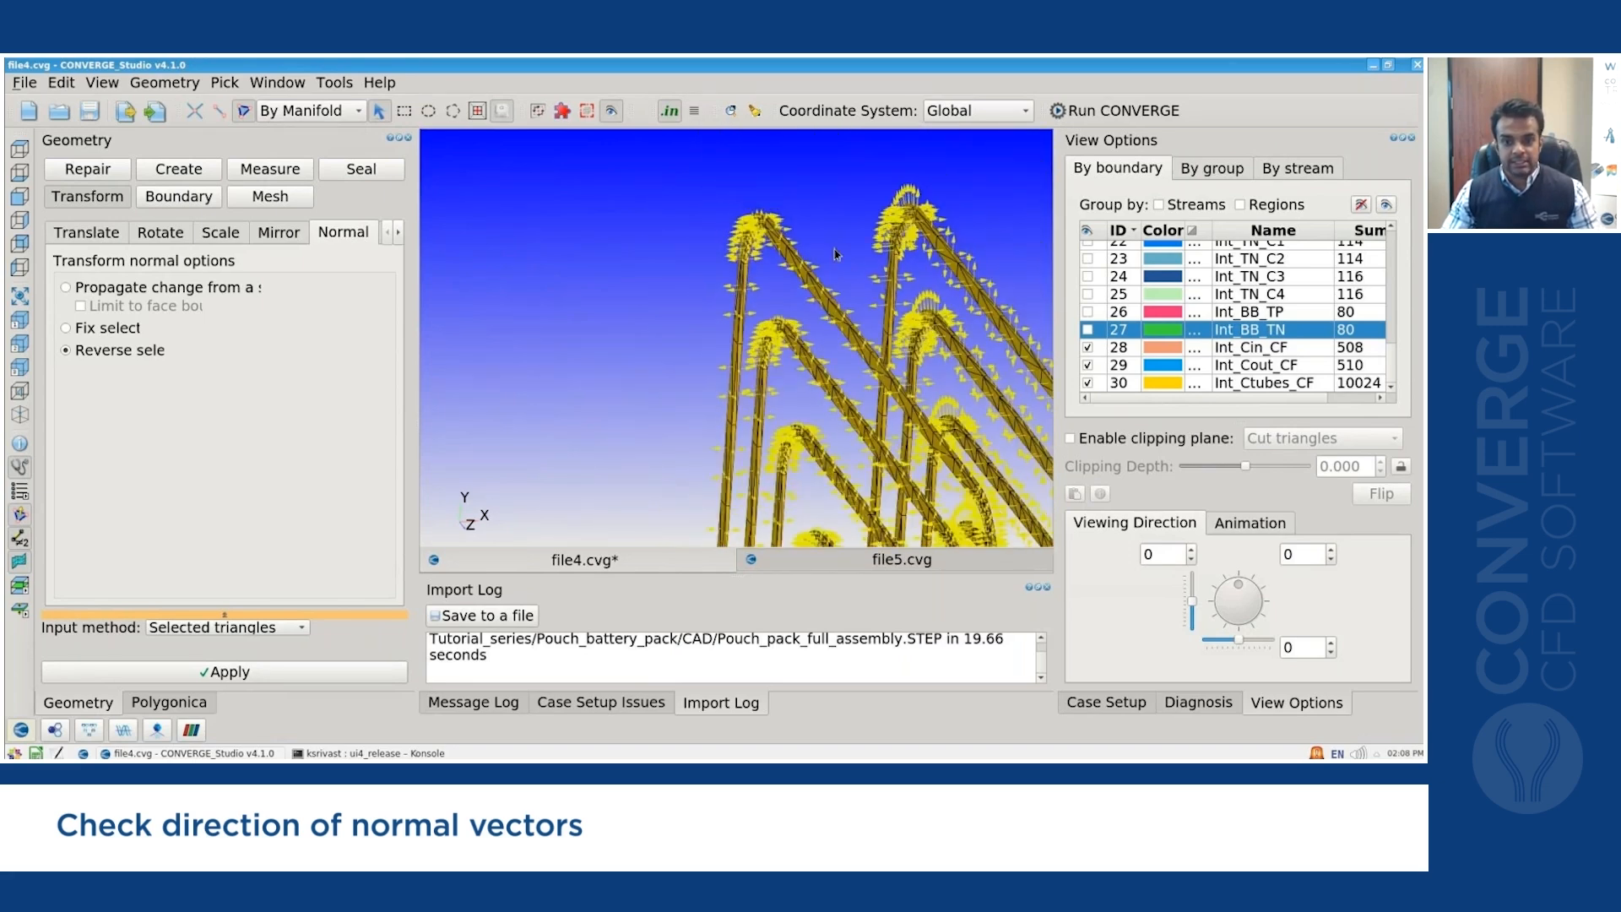
{"action": "scroll", "coordinate": [804, 264], "scroll_direction": "up", "scroll_amount": 8}
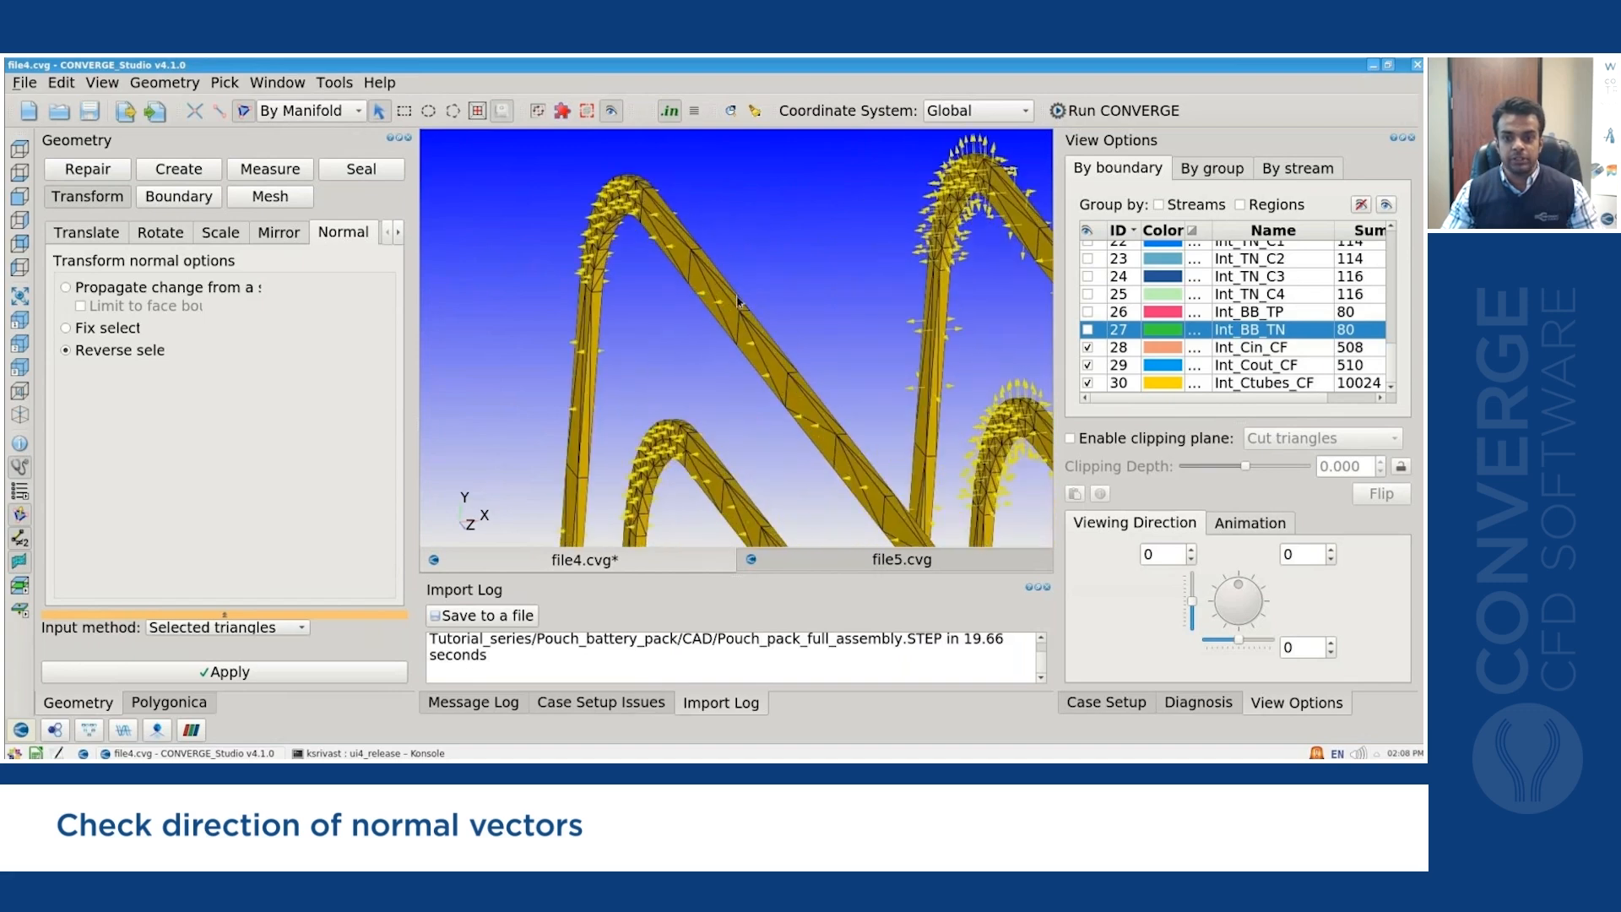
{"action": "scroll", "coordinate": [997, 213], "scroll_direction": "down", "scroll_amount": 2}
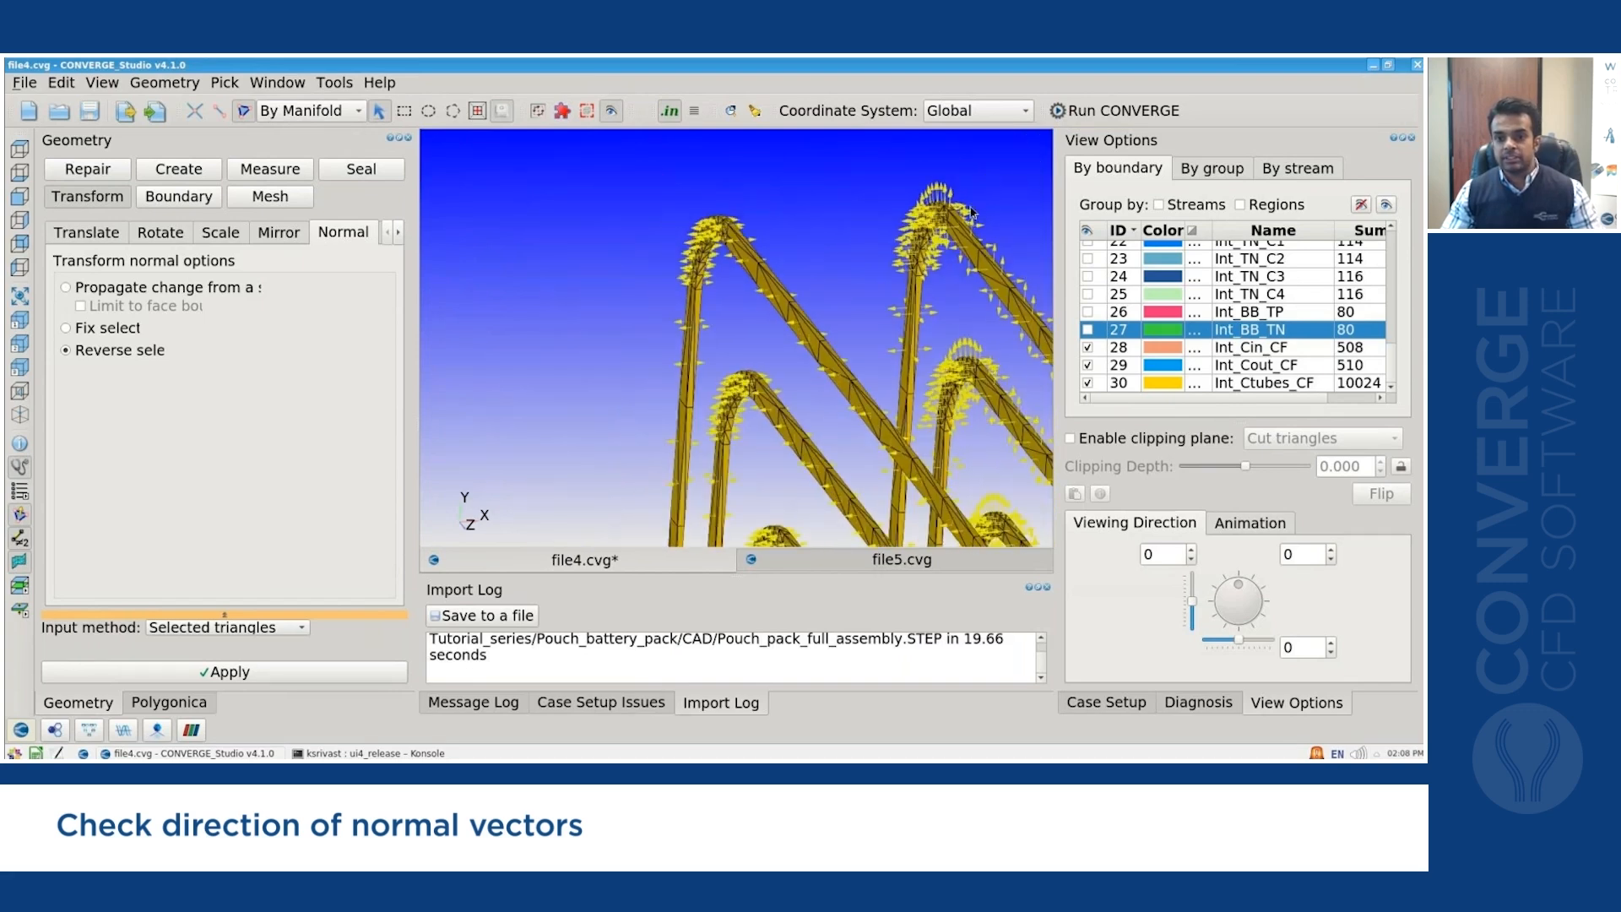
{"action": "scroll", "coordinate": [895, 260], "scroll_direction": "up", "scroll_amount": 6}
{"action": "scroll", "coordinate": [894, 256], "scroll_direction": "up", "scroll_amount": 4}
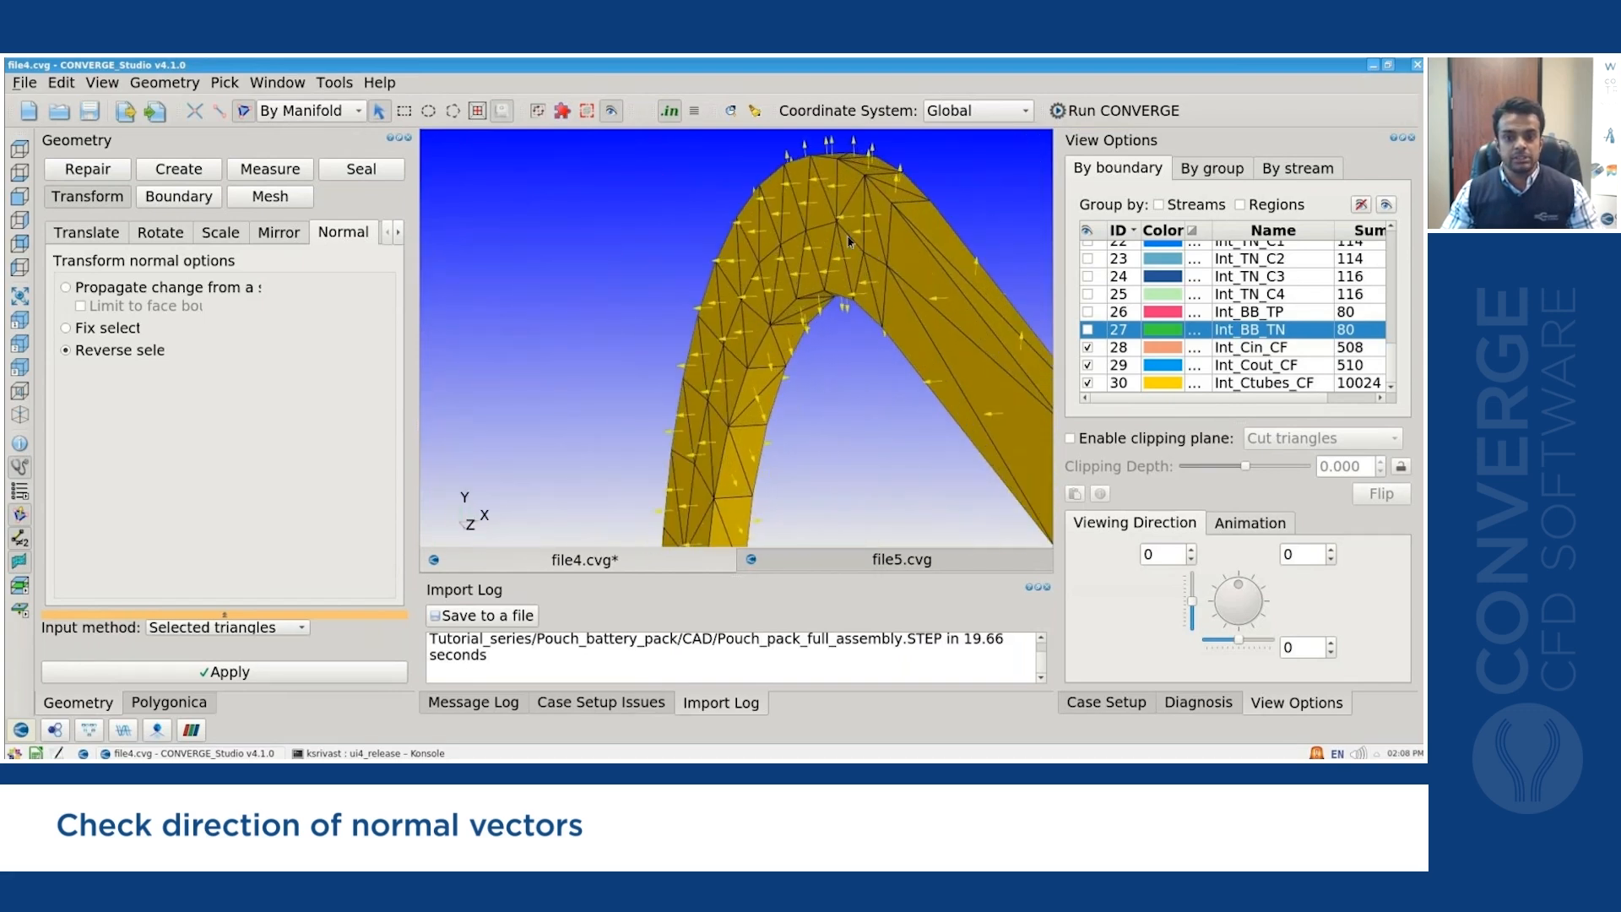
{"action": "scroll", "coordinate": [885, 220], "scroll_direction": "up", "scroll_amount": 3}
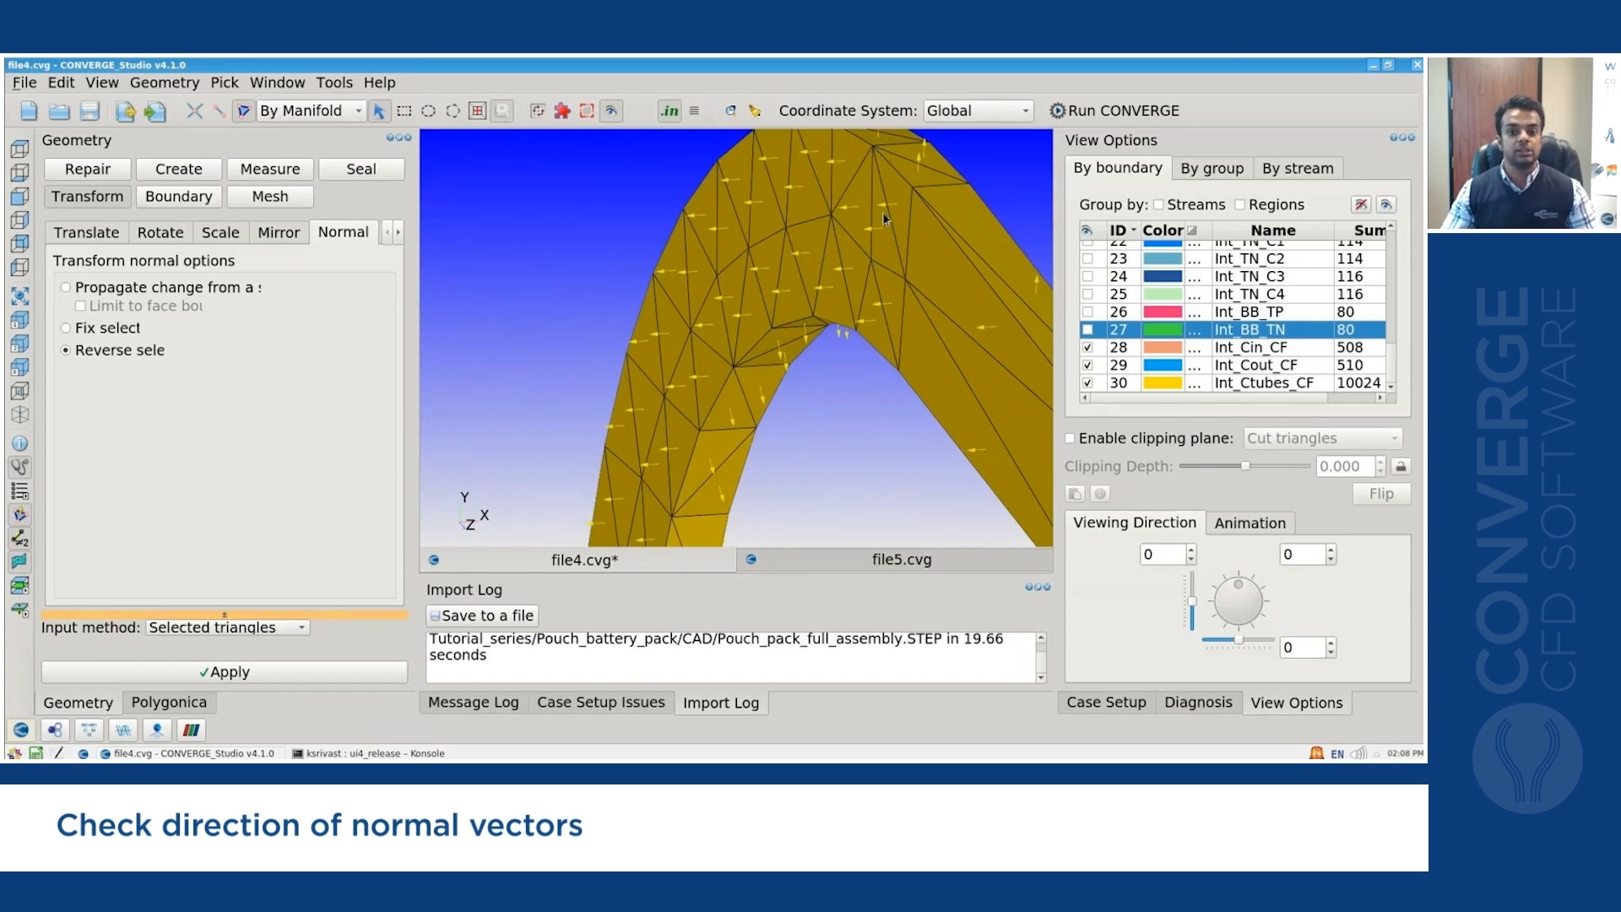
{"action": "scroll", "coordinate": [884, 220], "scroll_direction": "down", "scroll_amount": 3}
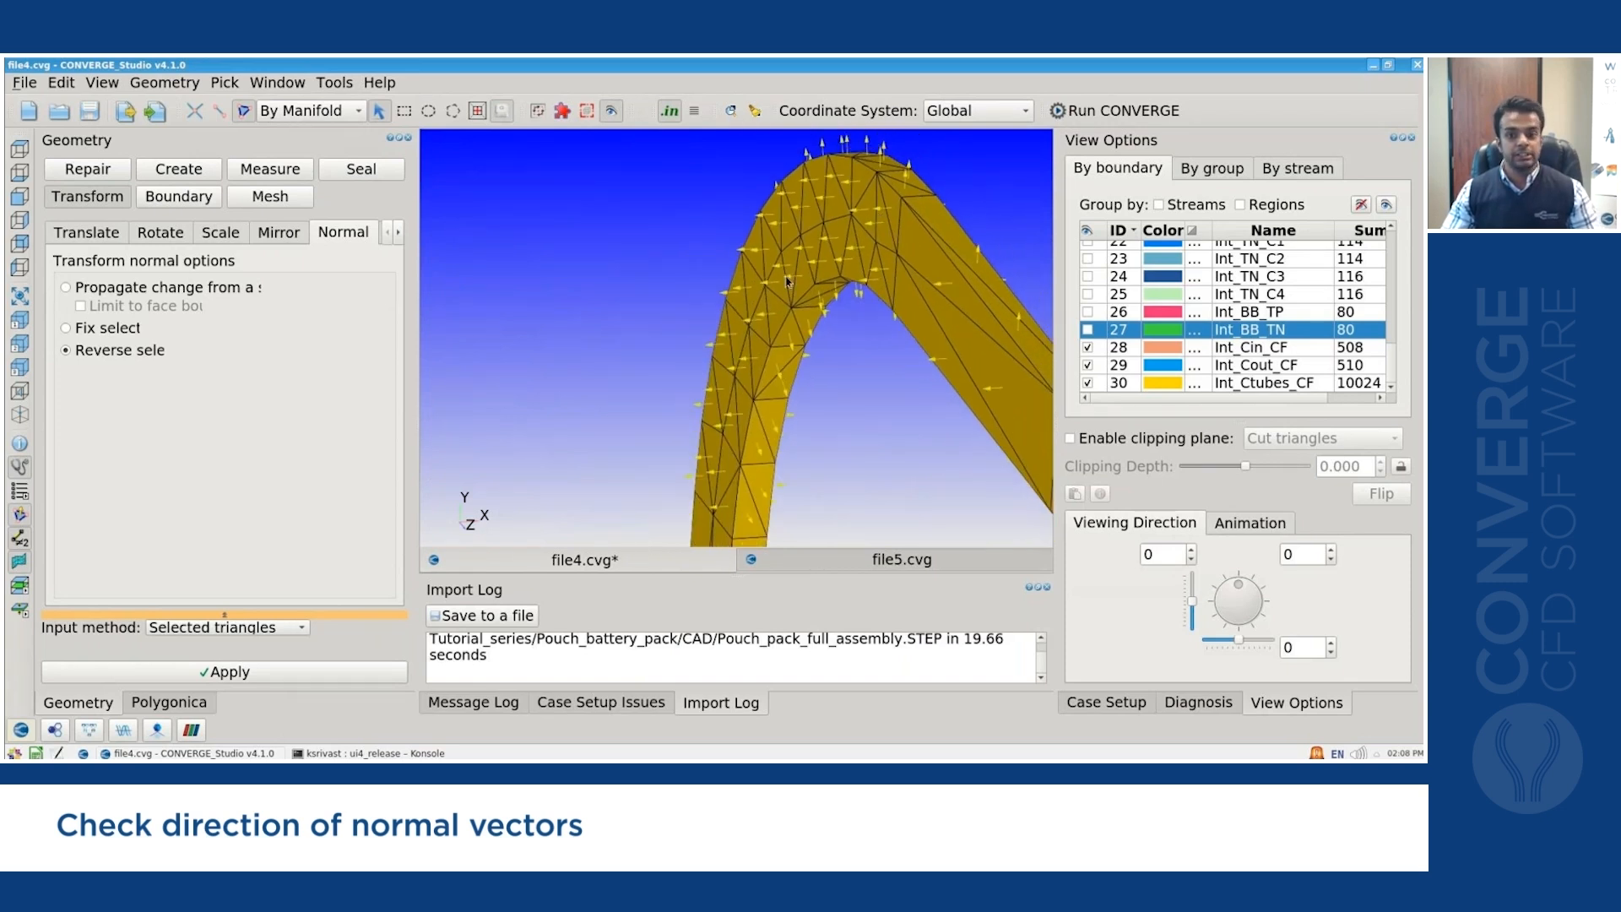
{"action": "scroll", "coordinate": [748, 253], "scroll_direction": "down", "scroll_amount": 3}
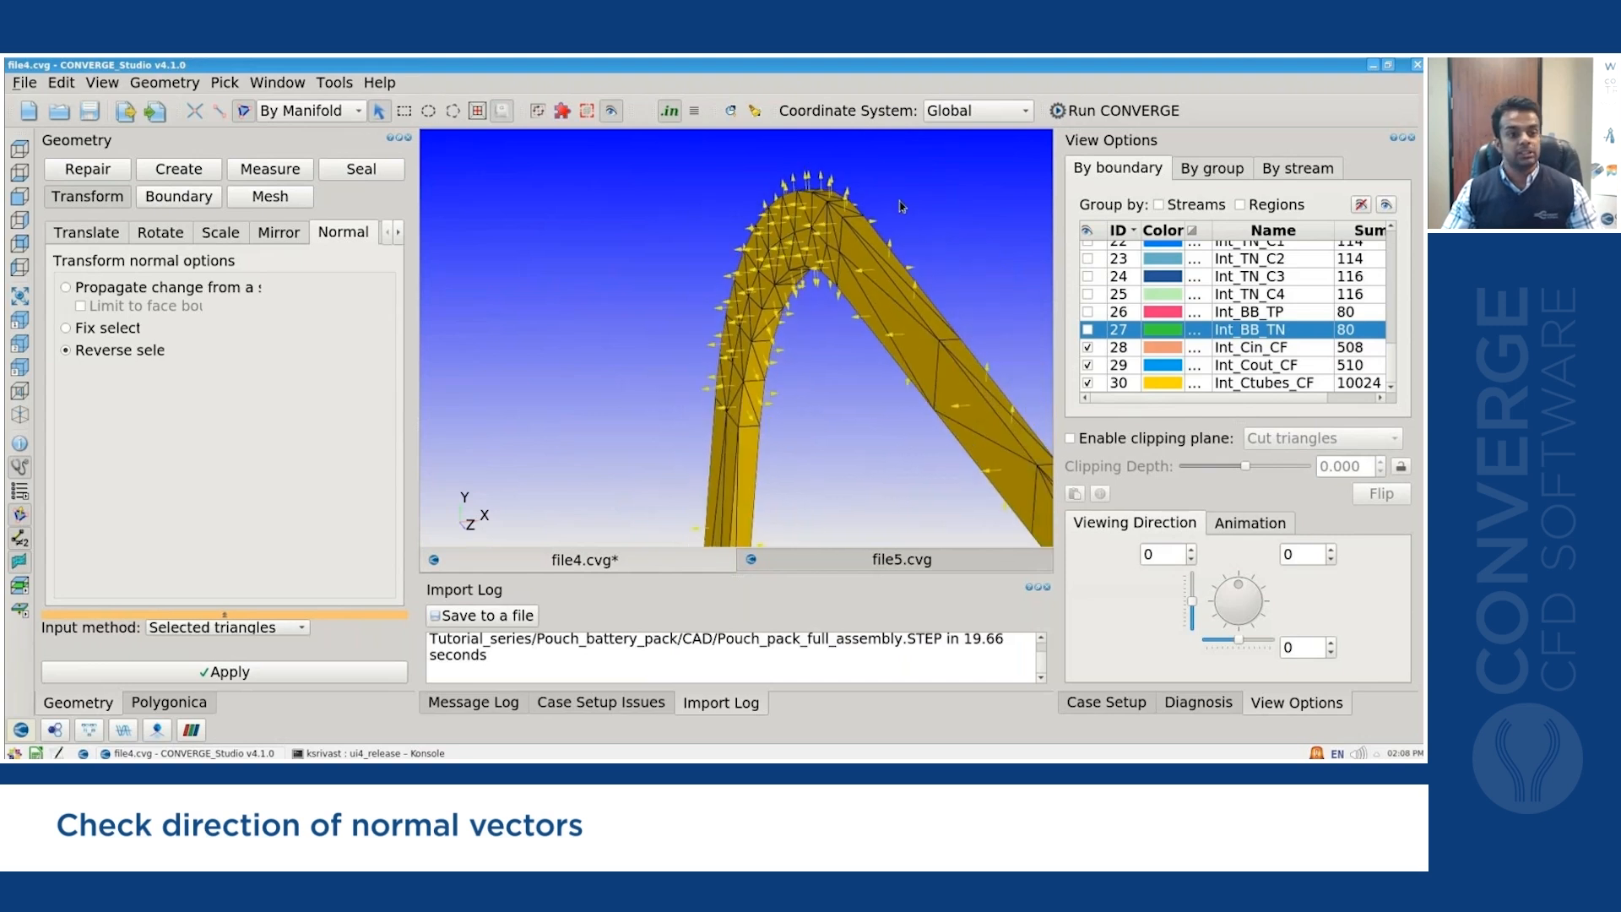
{"action": "scroll", "coordinate": [901, 206], "scroll_direction": "up", "scroll_amount": 2}
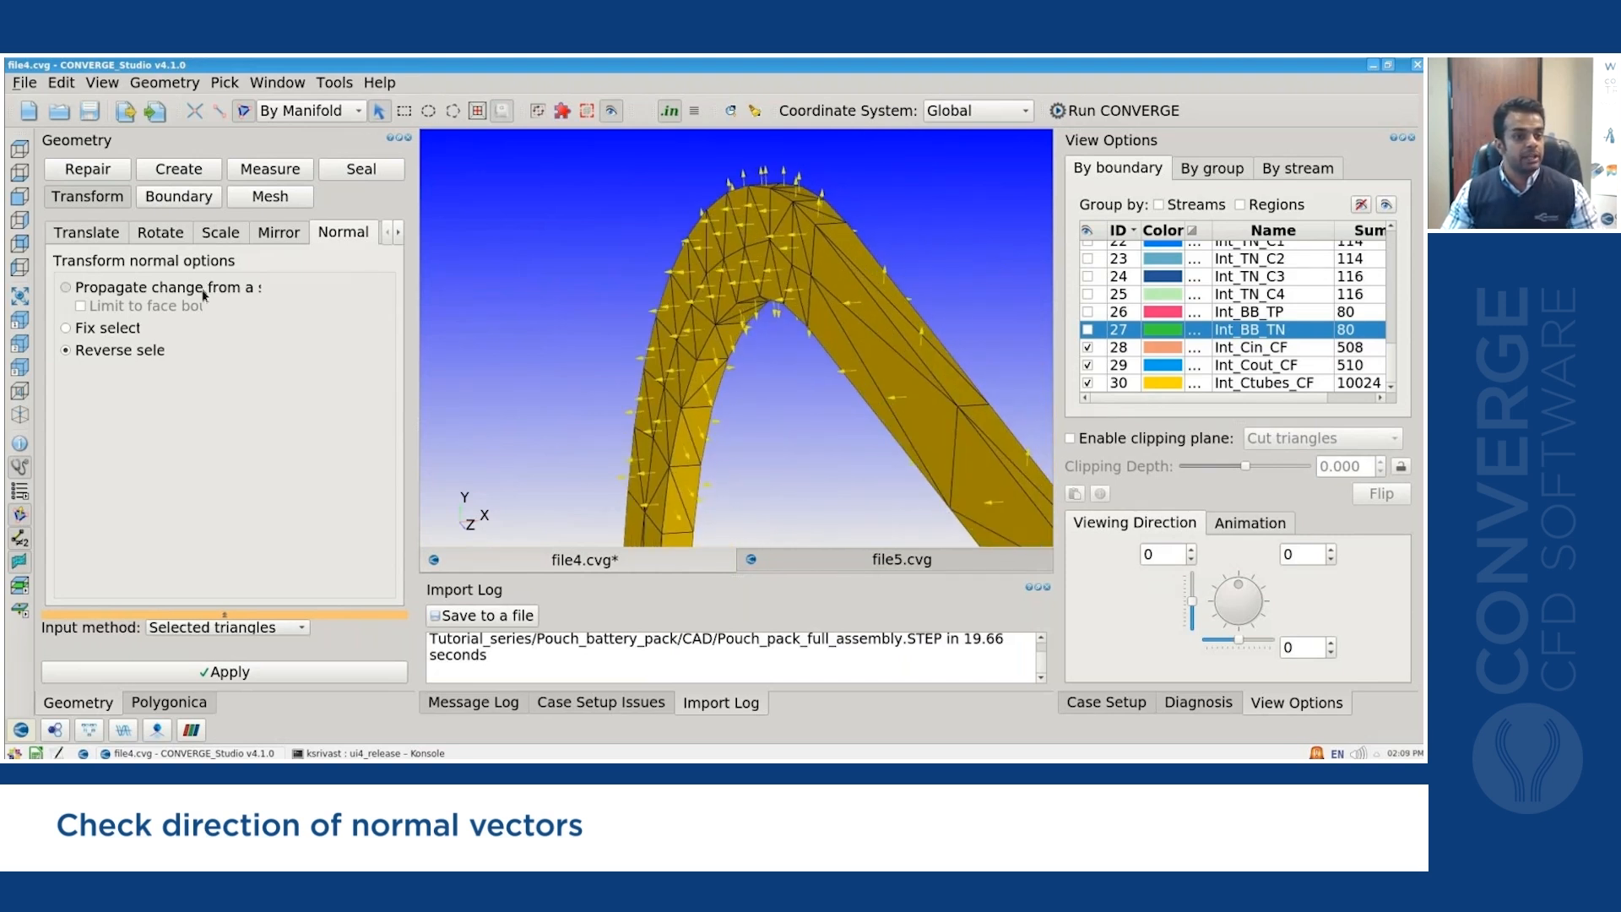
Pick a single triangle with the Any filter on the Int_Ctubes_CF tube bend and propagate the normal change from it.
{"action": "left_click", "coordinate": [203, 291]}
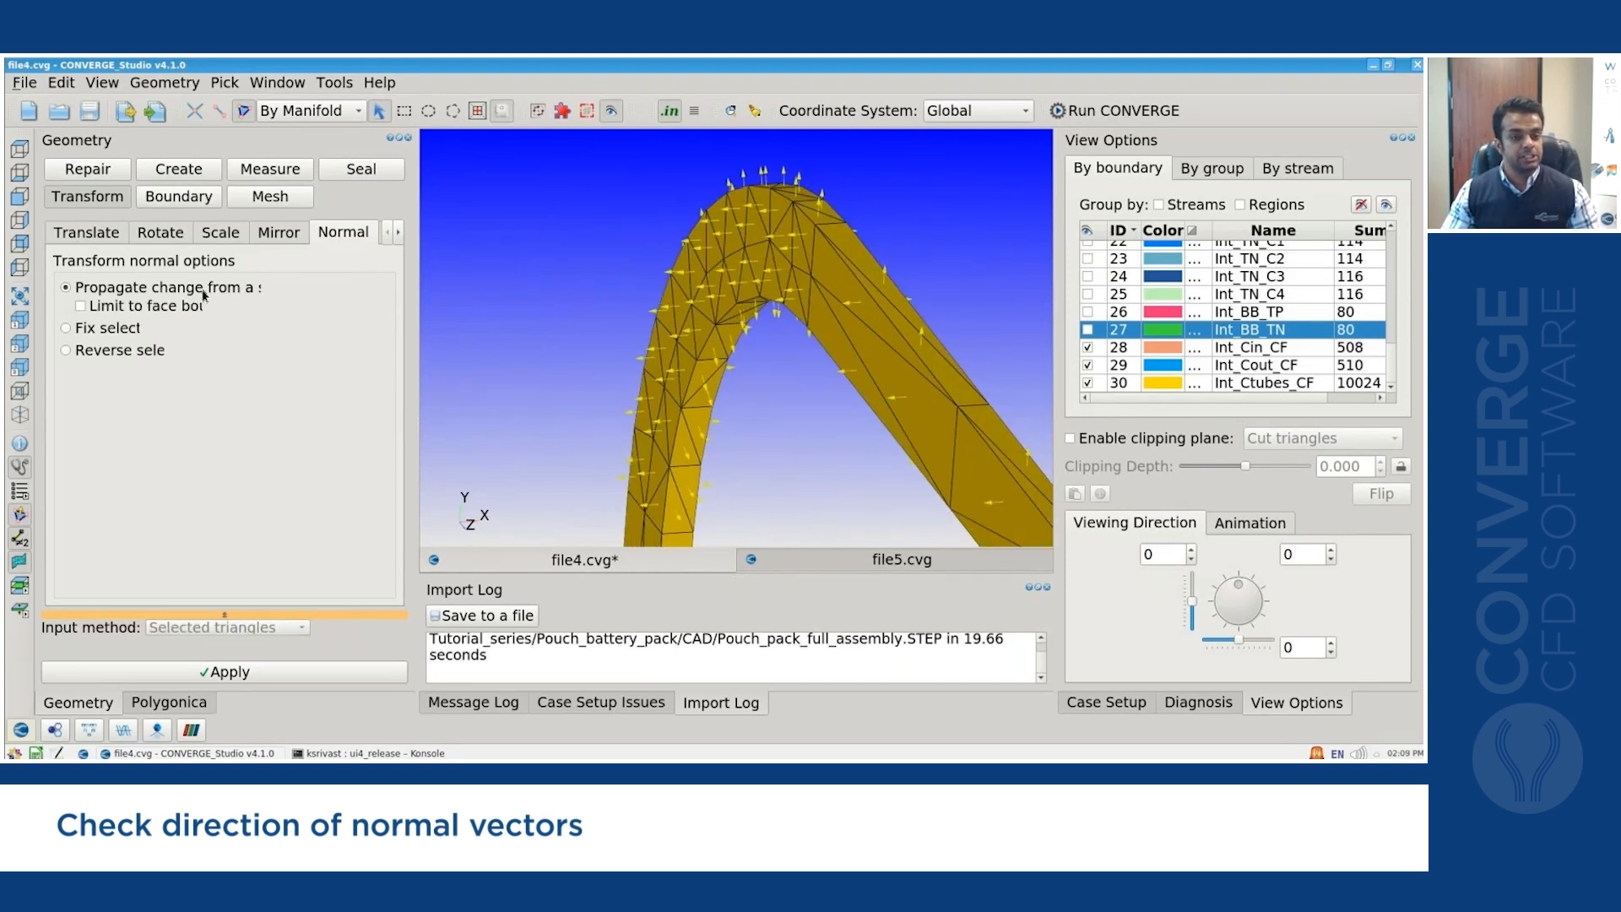
{"action": "left_click", "coordinate": [342, 110]}
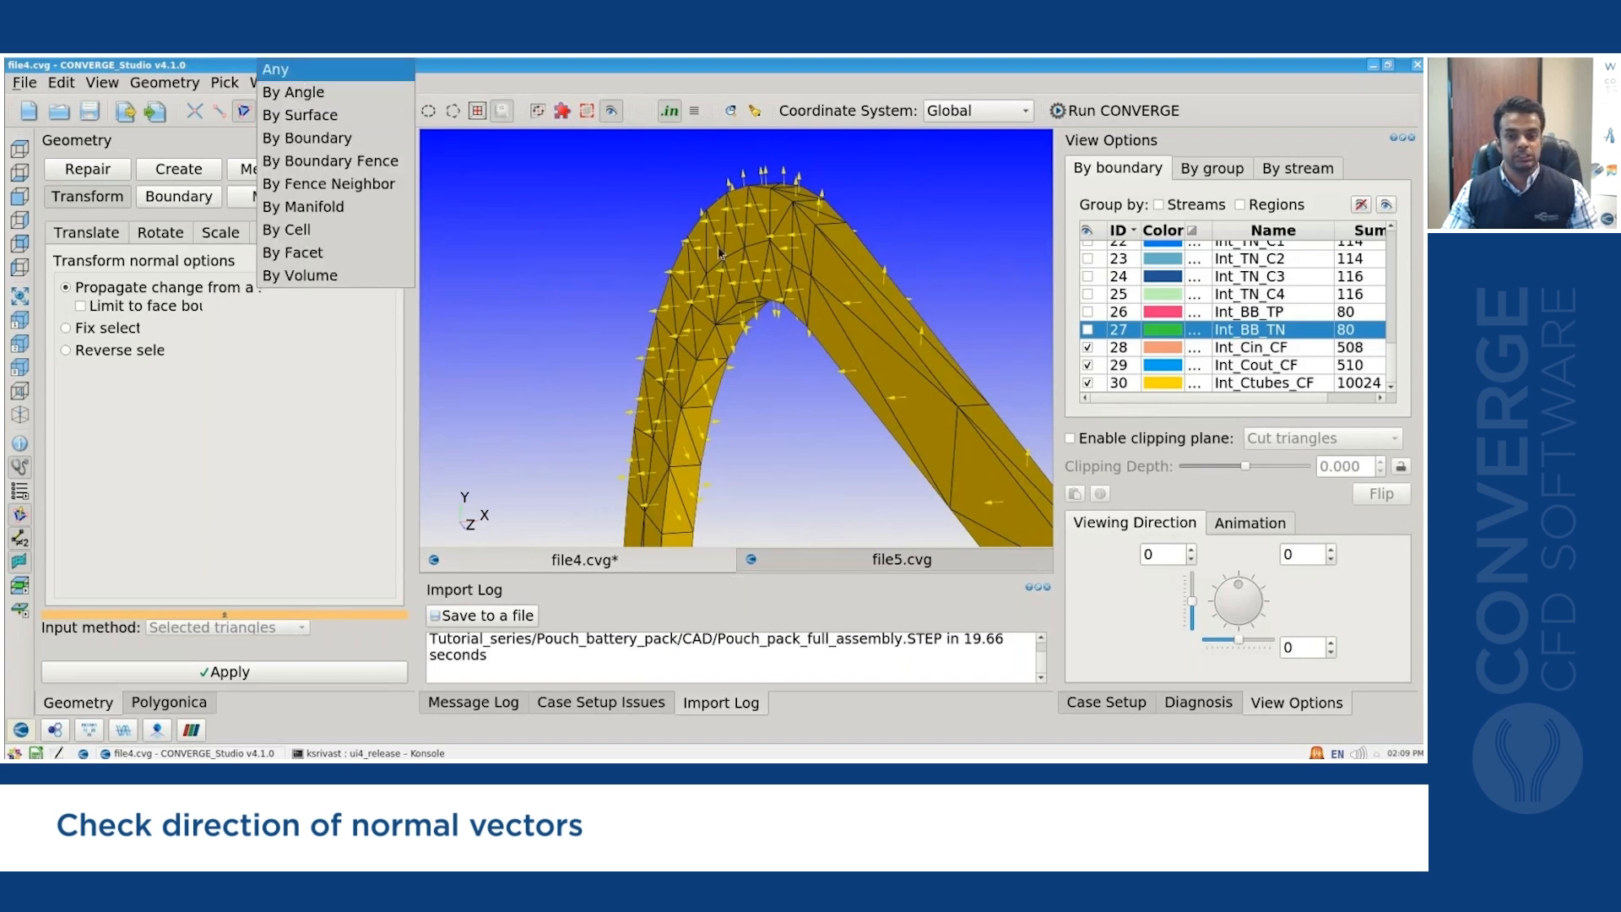
{"action": "left_click", "coordinate": [782, 271]}
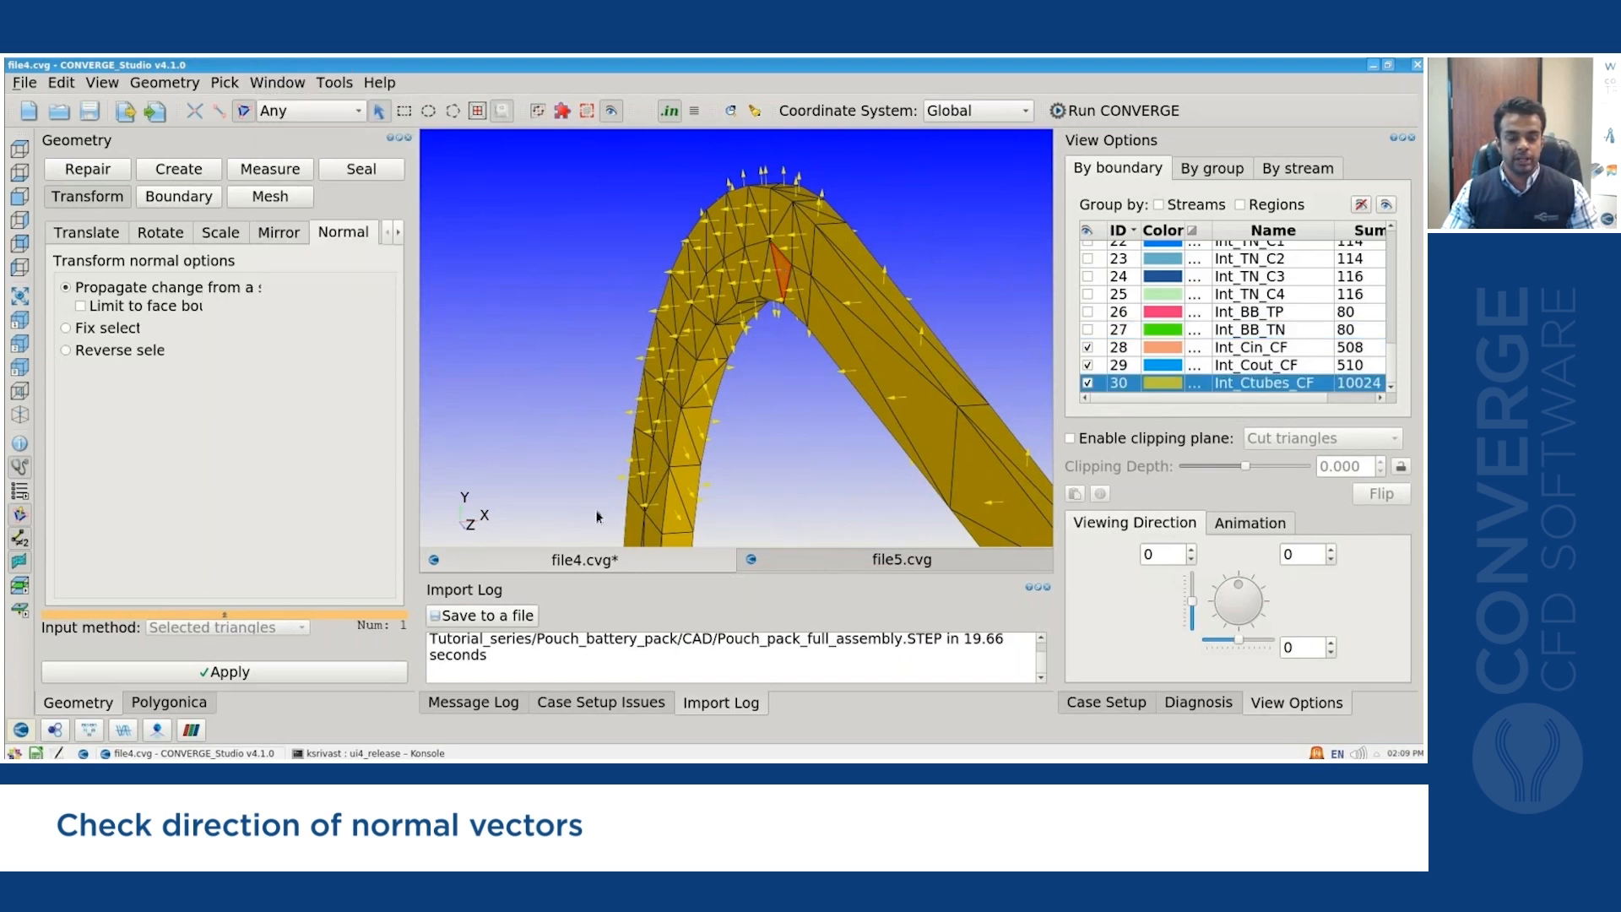
{"action": "left_click", "coordinate": [350, 677]}
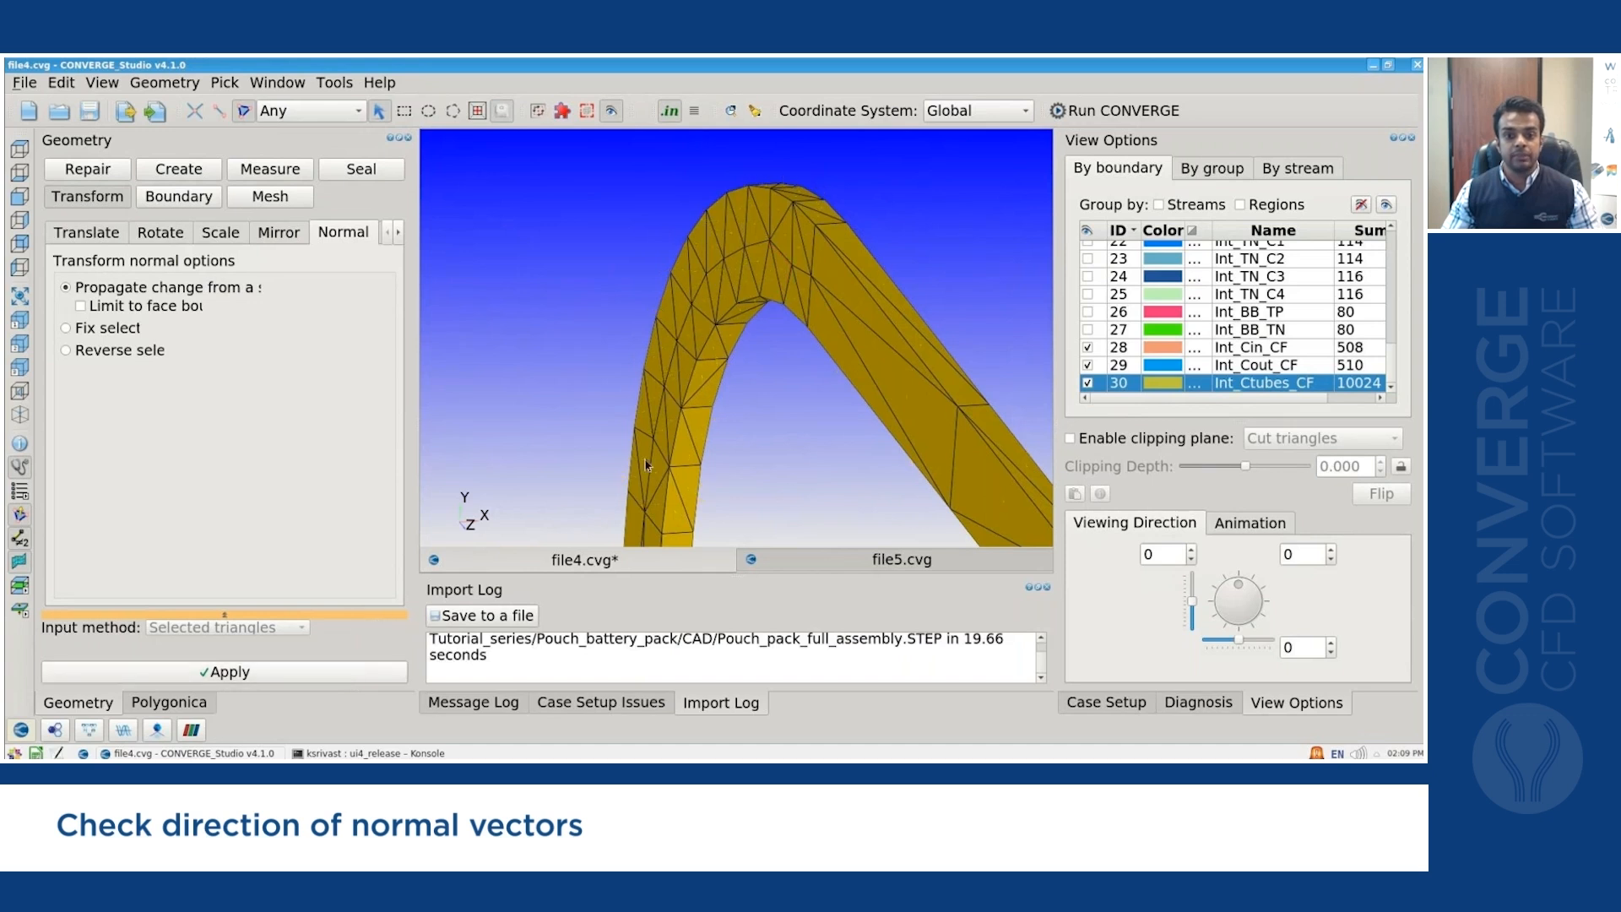
Check the propagated normal directions on neighbouring Int_Ctubes_CF tube bends across the coolant assembly.
{"action": "scroll", "coordinate": [747, 268], "scroll_direction": "down", "scroll_amount": 3}
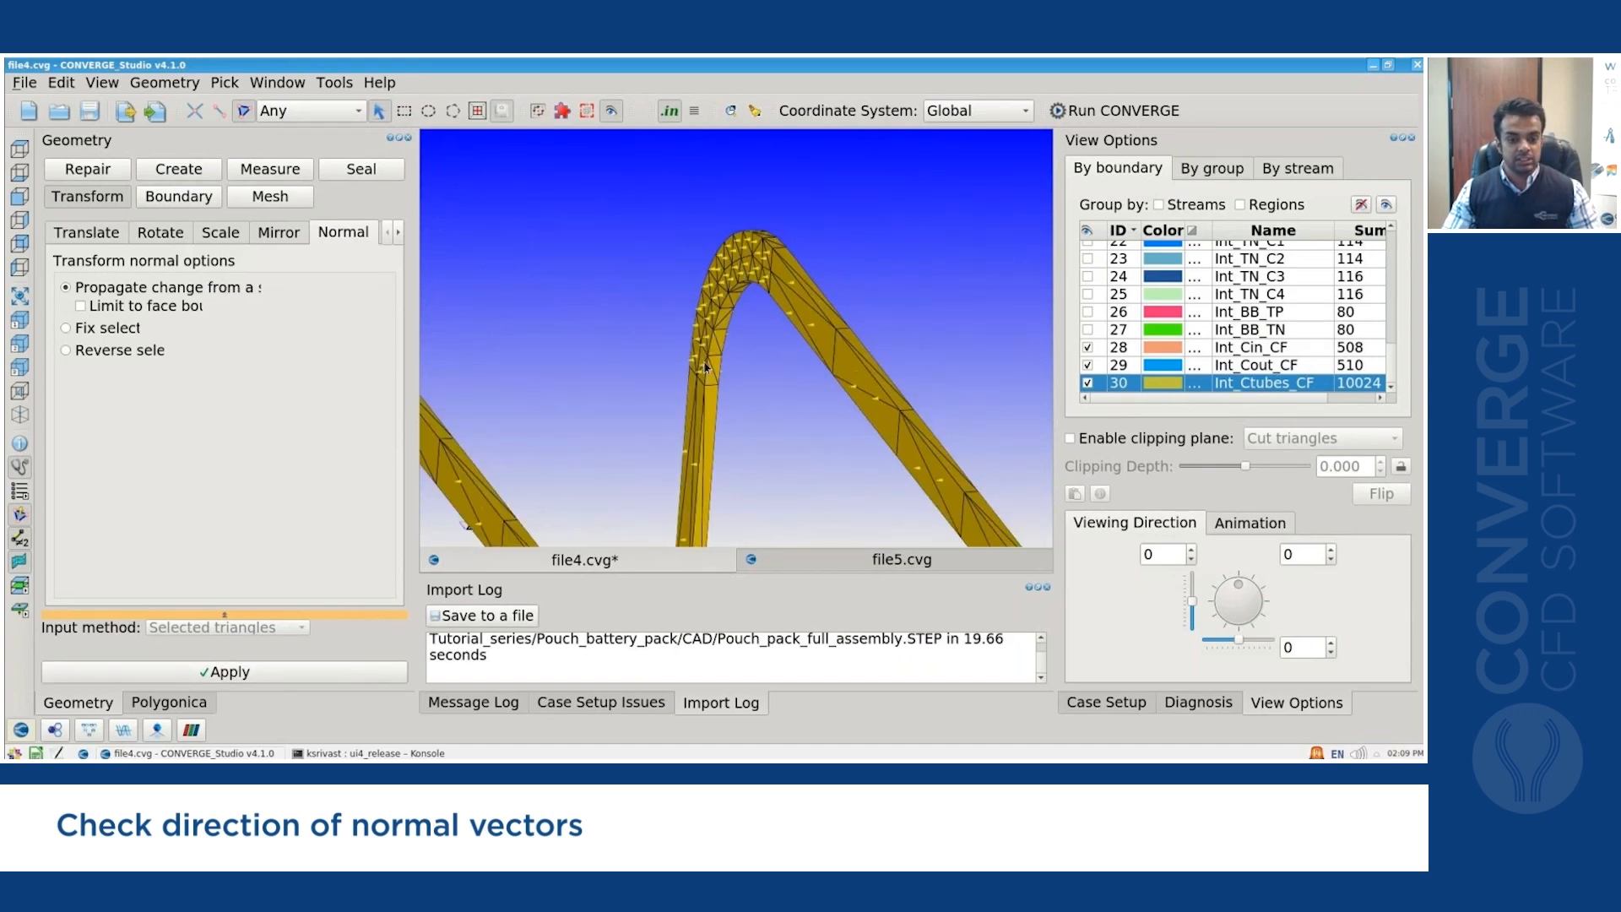
{"action": "scroll", "coordinate": [706, 367], "scroll_direction": "down", "scroll_amount": 6}
{"action": "scroll", "coordinate": [722, 411], "scroll_direction": "up", "scroll_amount": 8}
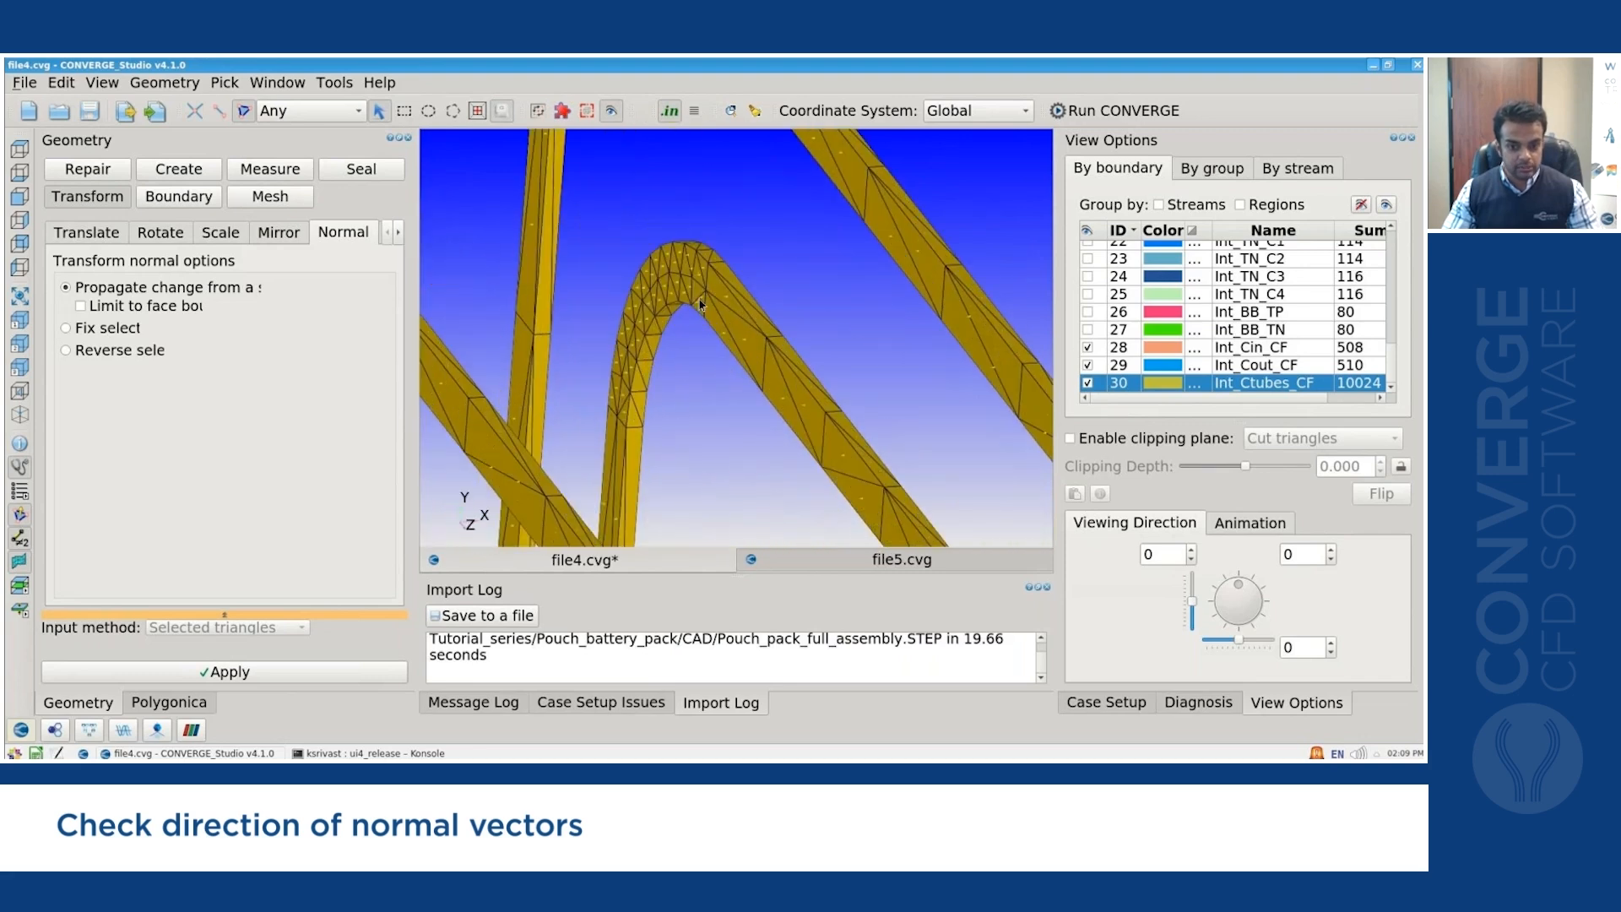
{"action": "scroll", "coordinate": [700, 304], "scroll_direction": "up", "scroll_amount": 2}
{"action": "scroll", "coordinate": [700, 300], "scroll_direction": "down", "scroll_amount": 5}
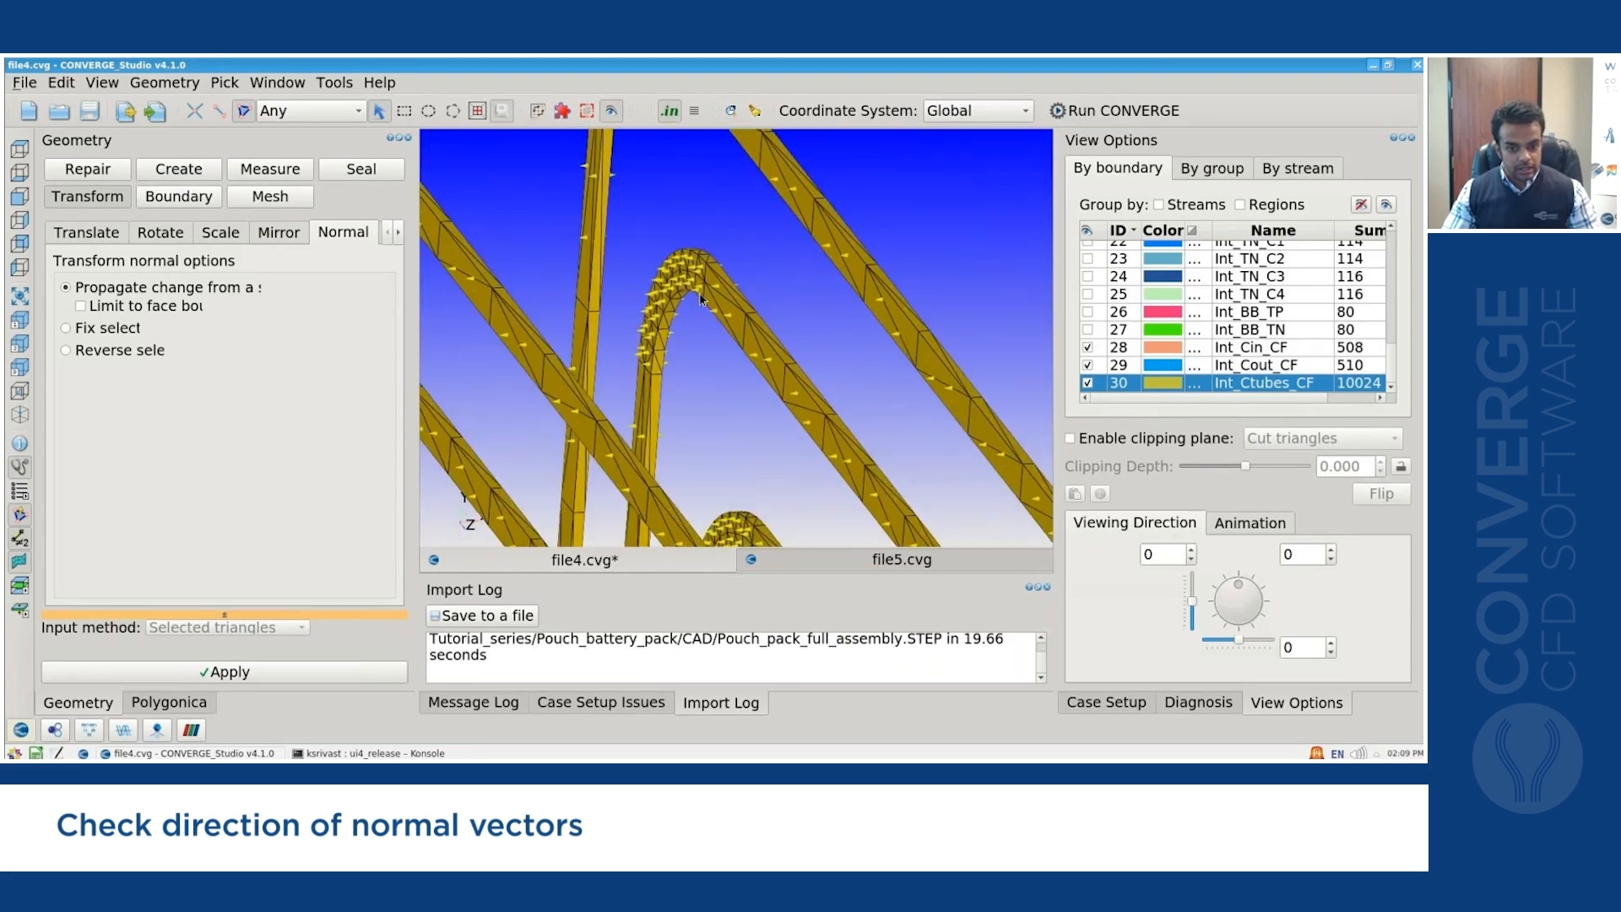
{"action": "scroll", "coordinate": [700, 297], "scroll_direction": "down", "scroll_amount": 8}
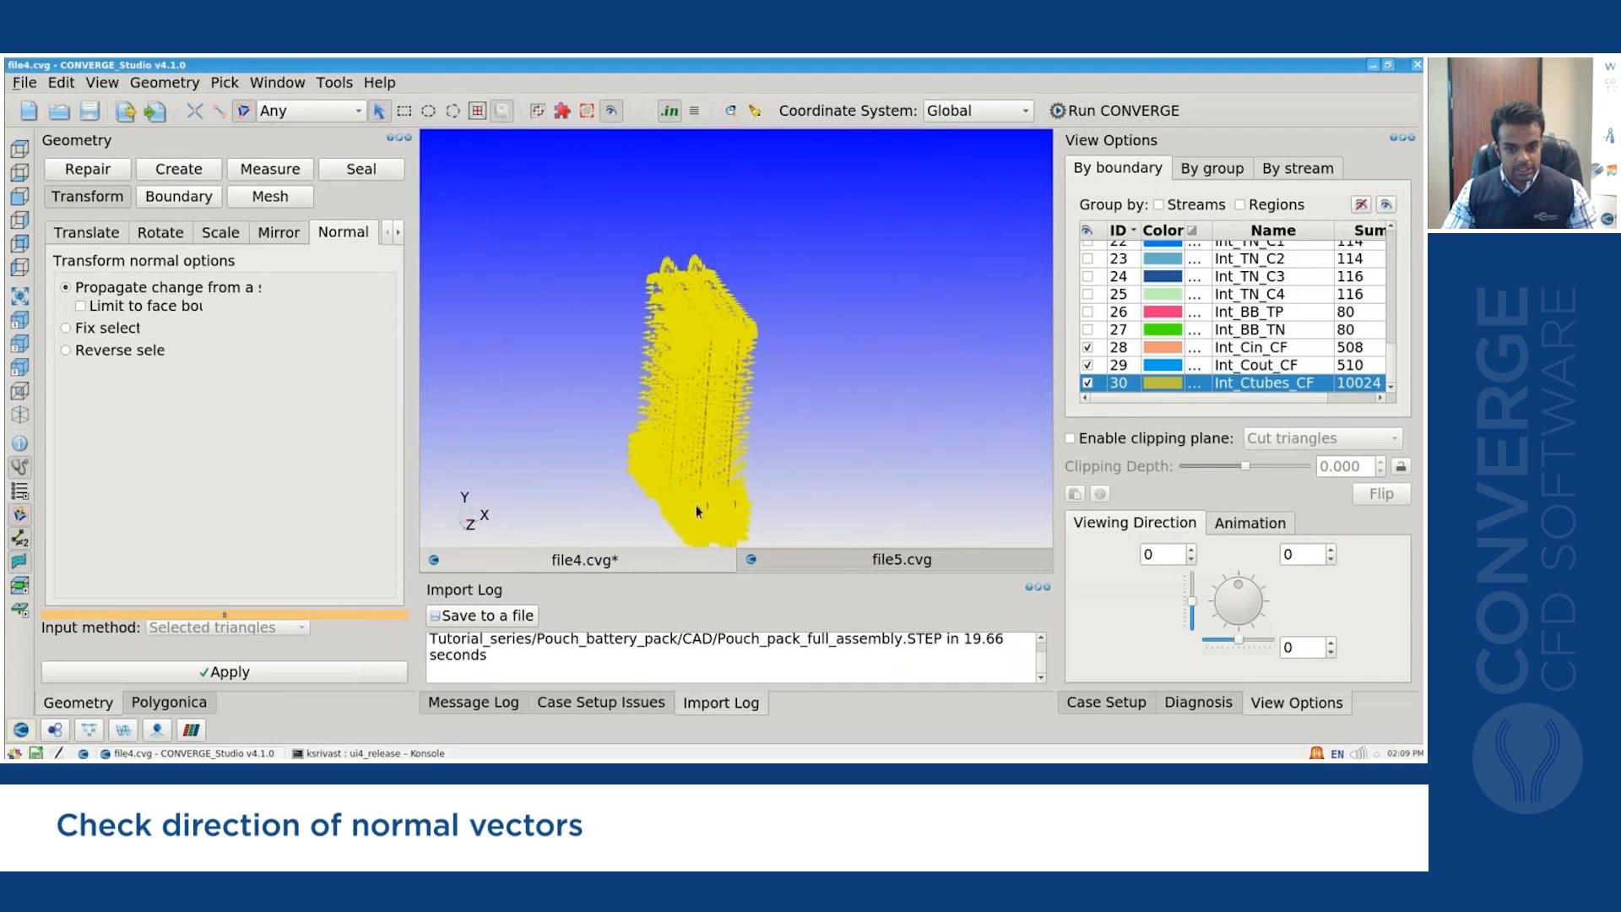
Examine the normal directions on the Int_Cin_CF and Int_Cout_CF coolant interfaces where they meet the tubes.
{"action": "scroll", "coordinate": [697, 510], "scroll_direction": "up", "scroll_amount": 10}
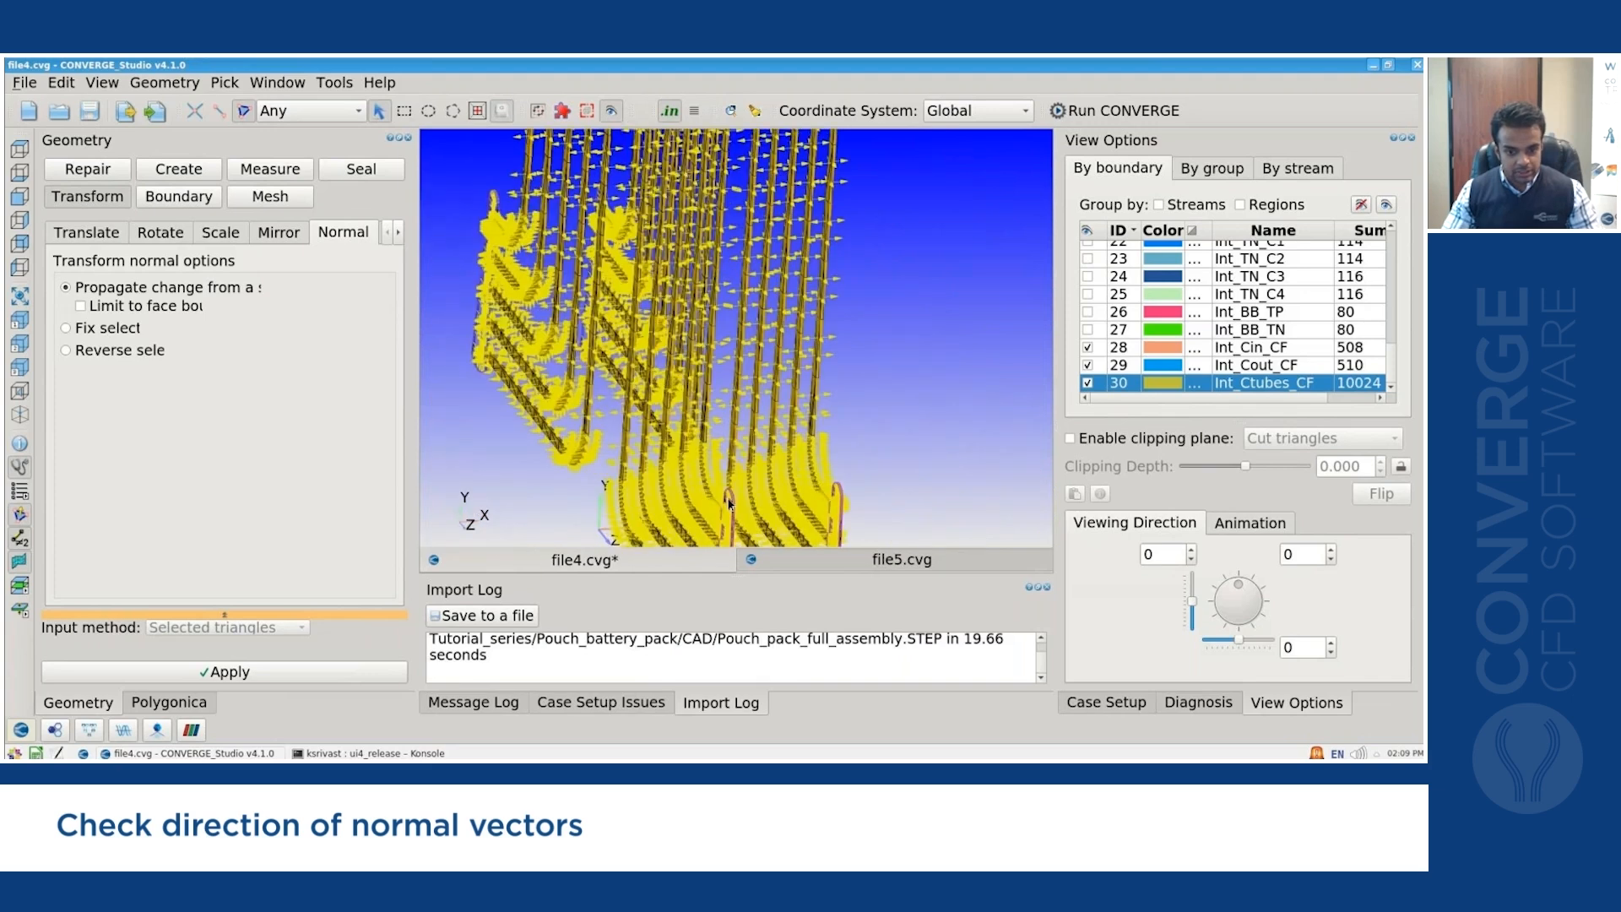
{"action": "scroll", "coordinate": [751, 490], "scroll_direction": "up", "scroll_amount": 10}
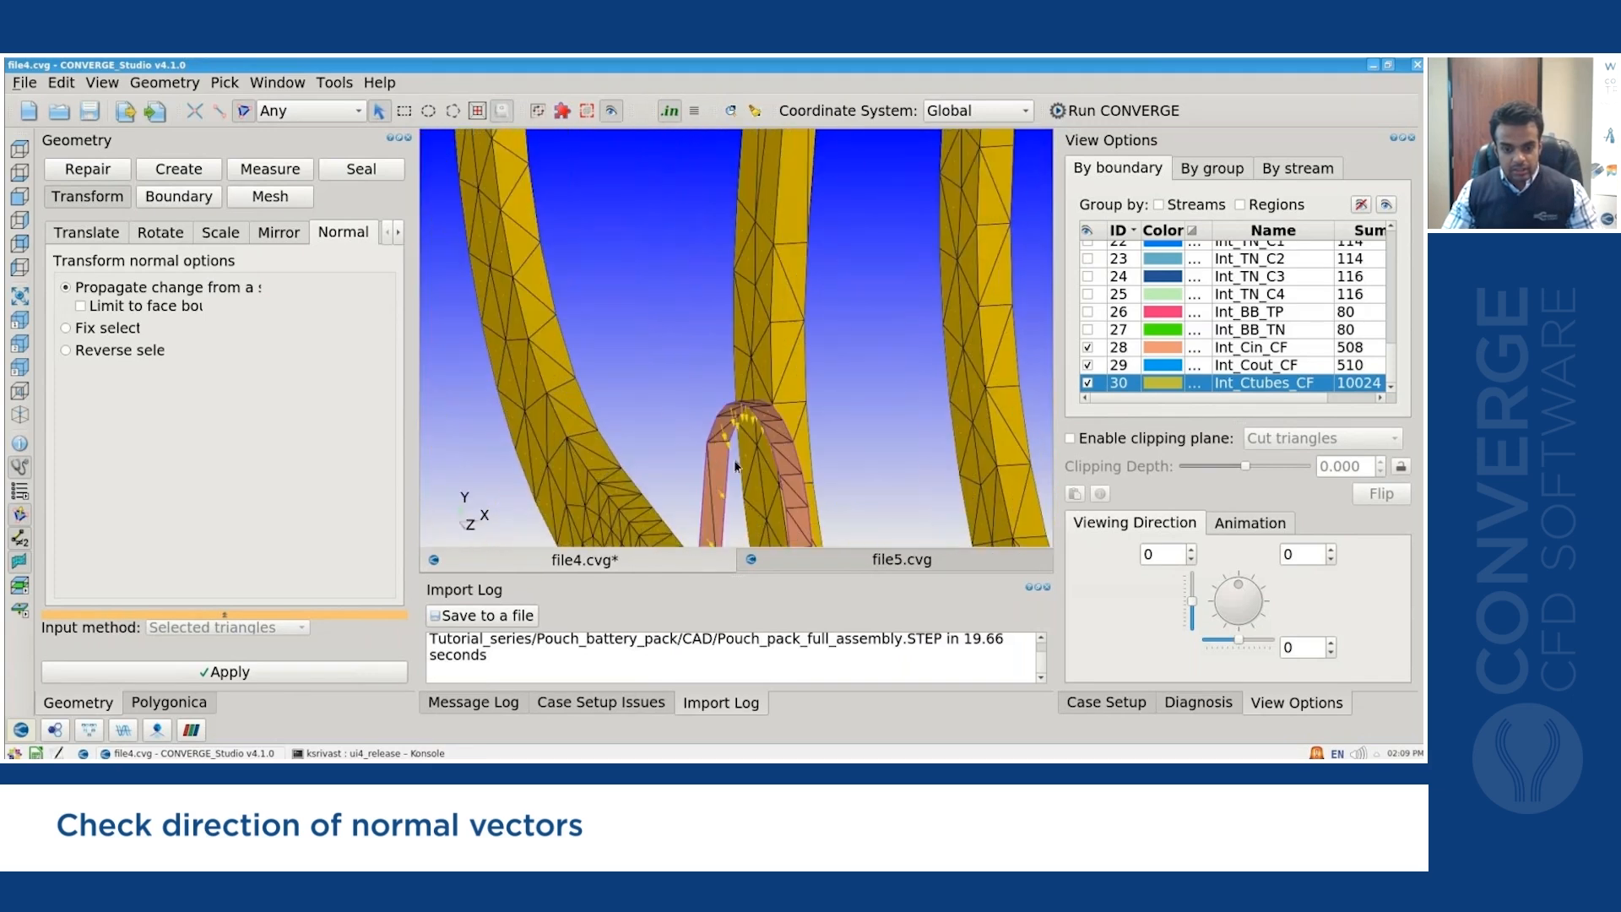
{"action": "scroll", "coordinate": [738, 439], "scroll_direction": "down", "scroll_amount": 10}
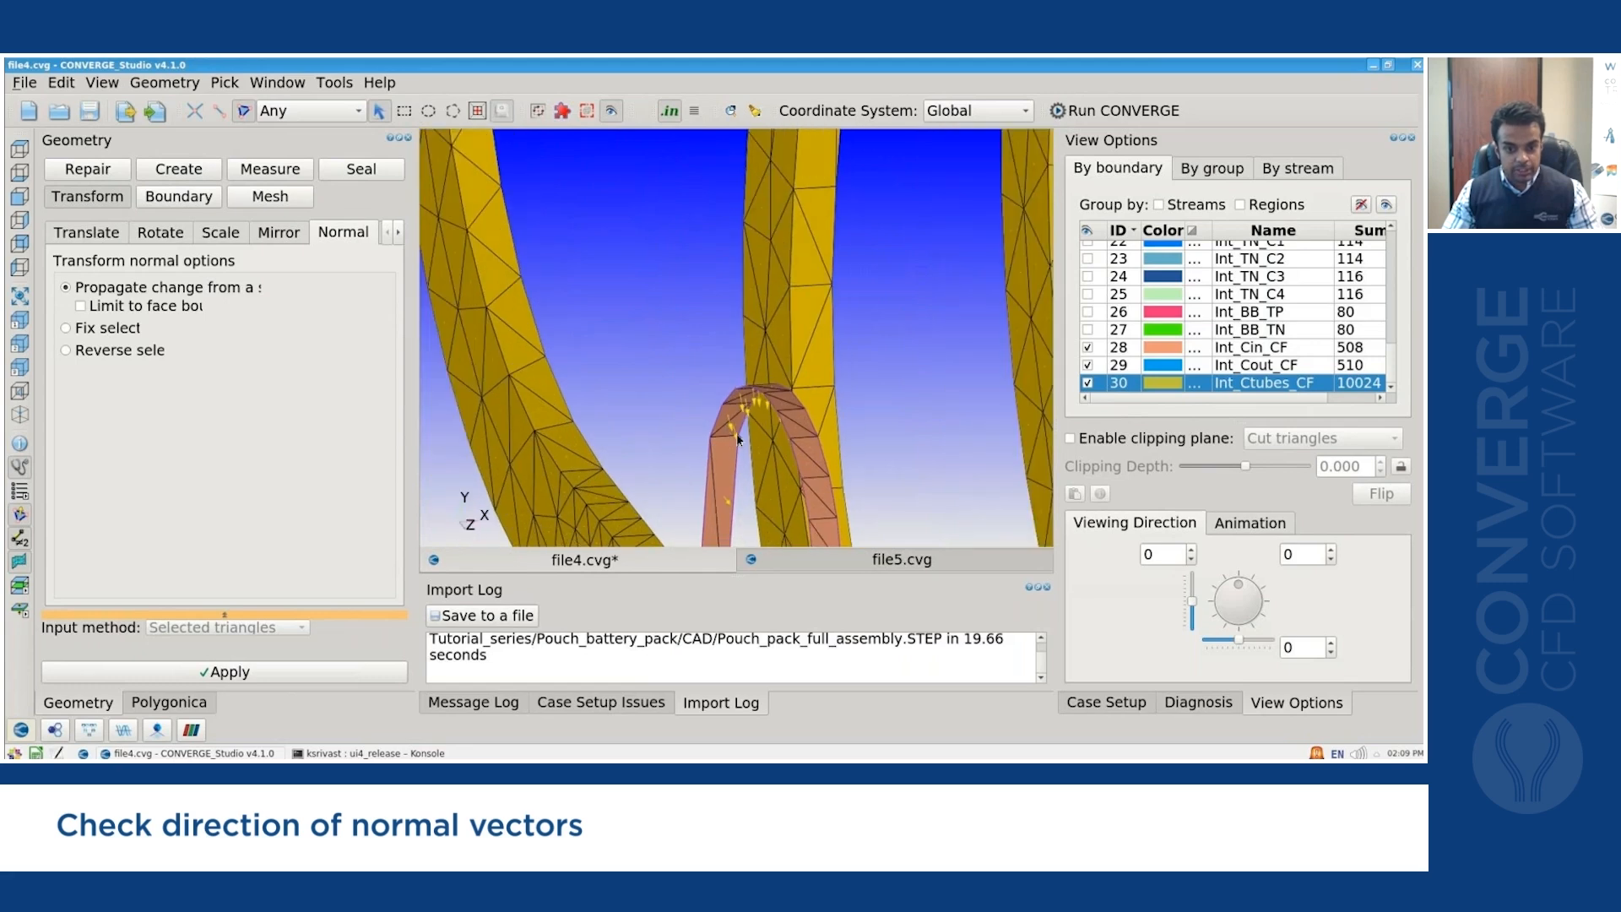
{"action": "left_click_drag", "start_coordinate": [738, 438], "coordinate": [630, 323]}
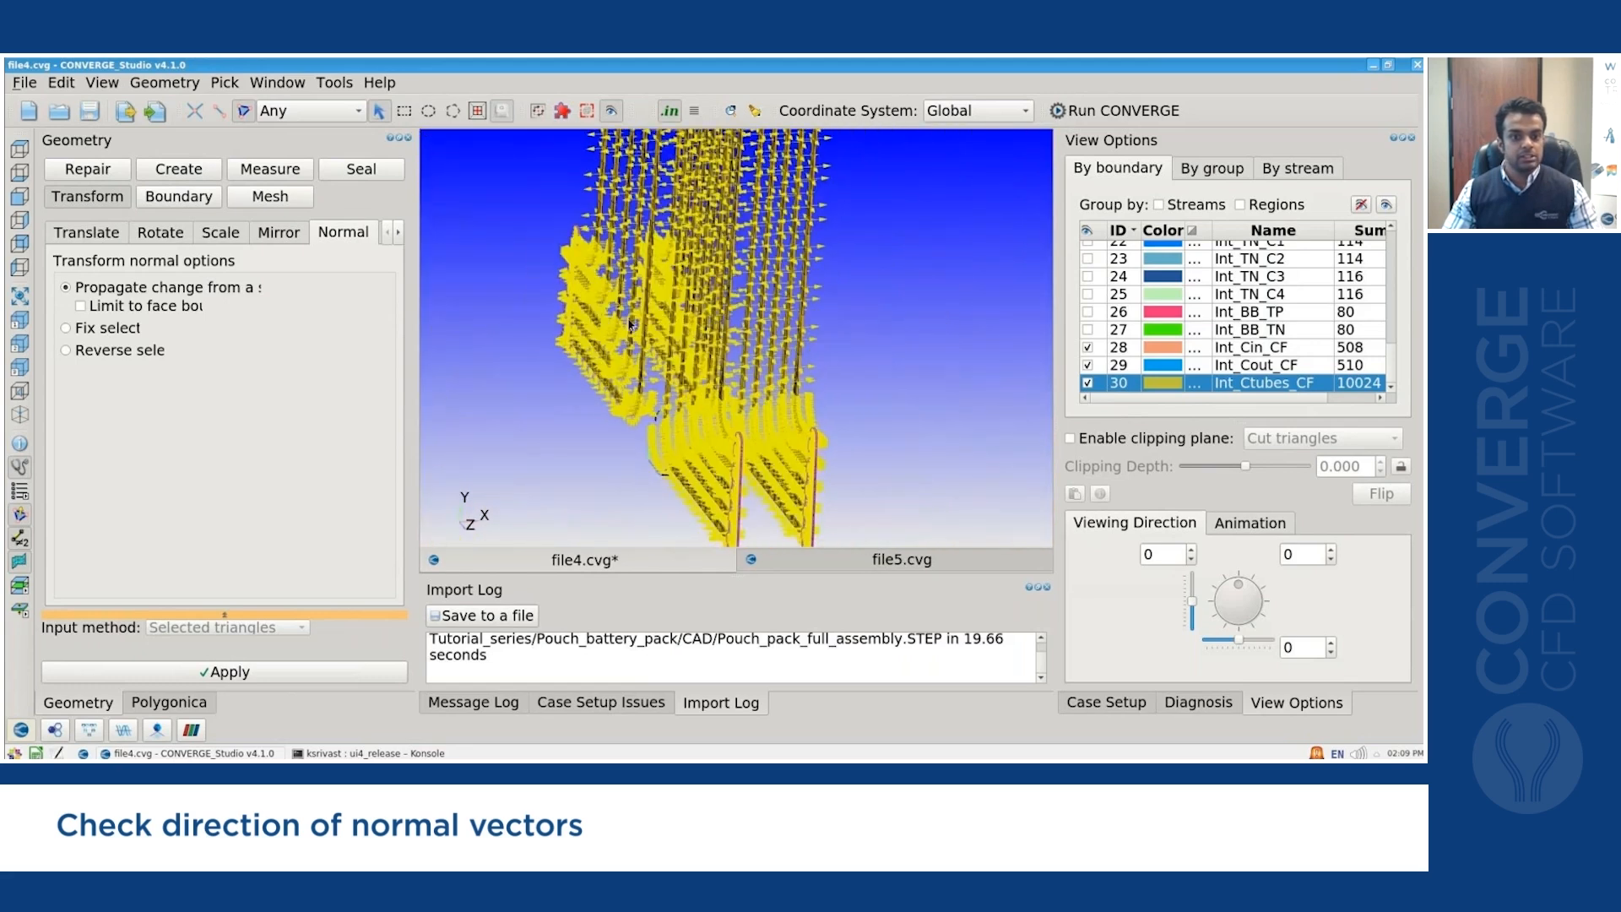
{"action": "scroll", "coordinate": [563, 268], "scroll_direction": "up", "scroll_amount": 5}
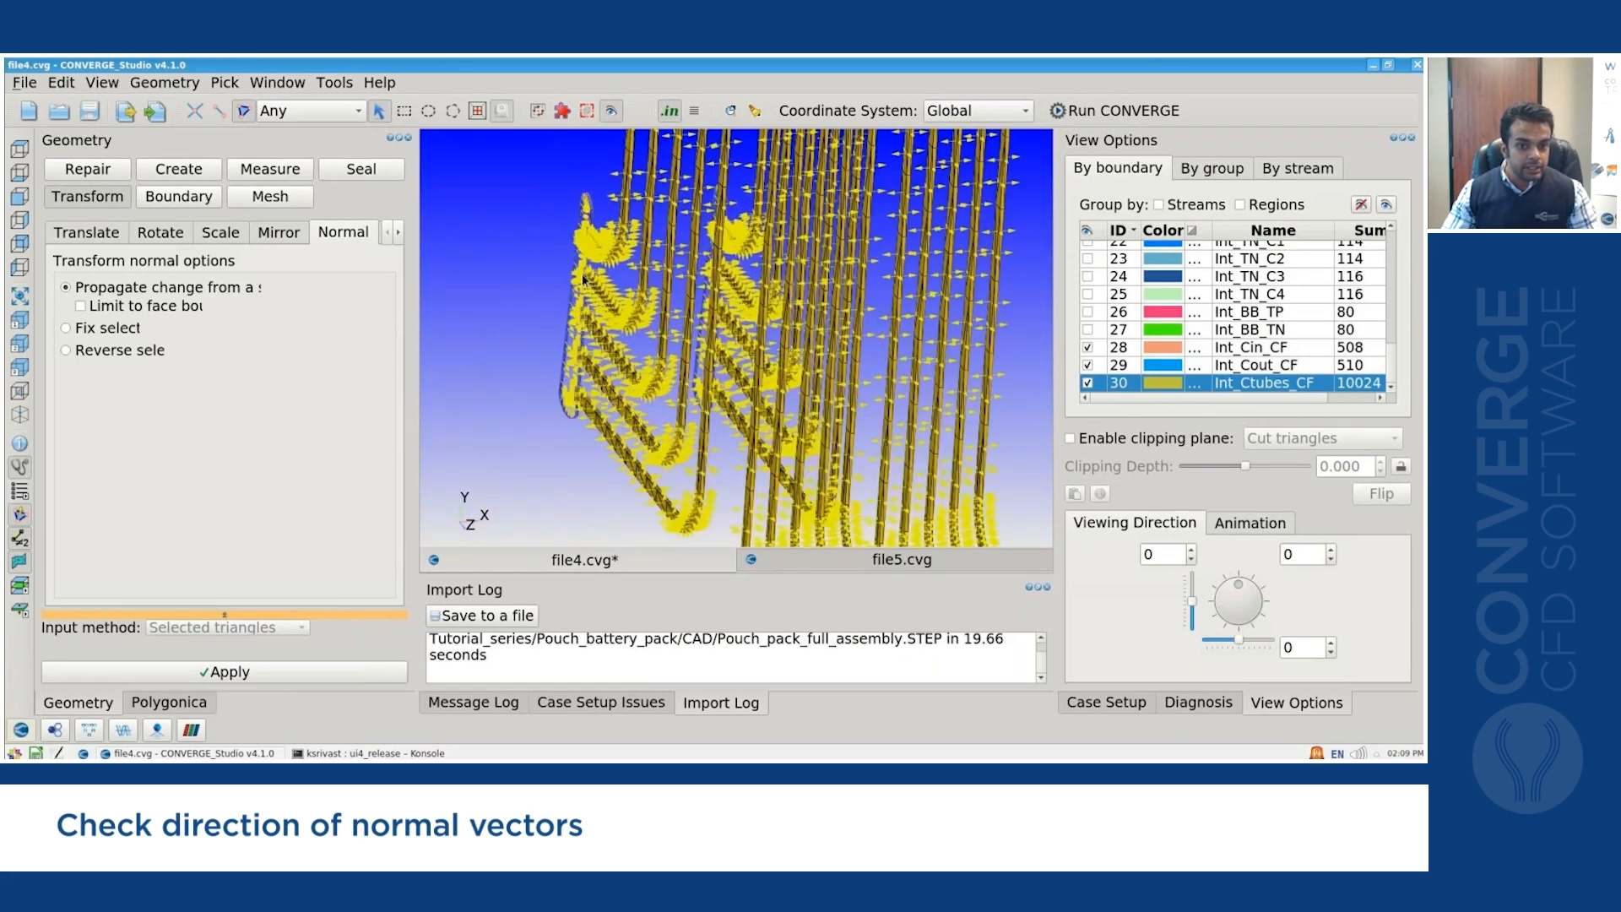
{"action": "scroll", "coordinate": [573, 278], "scroll_direction": "up", "scroll_amount": 8}
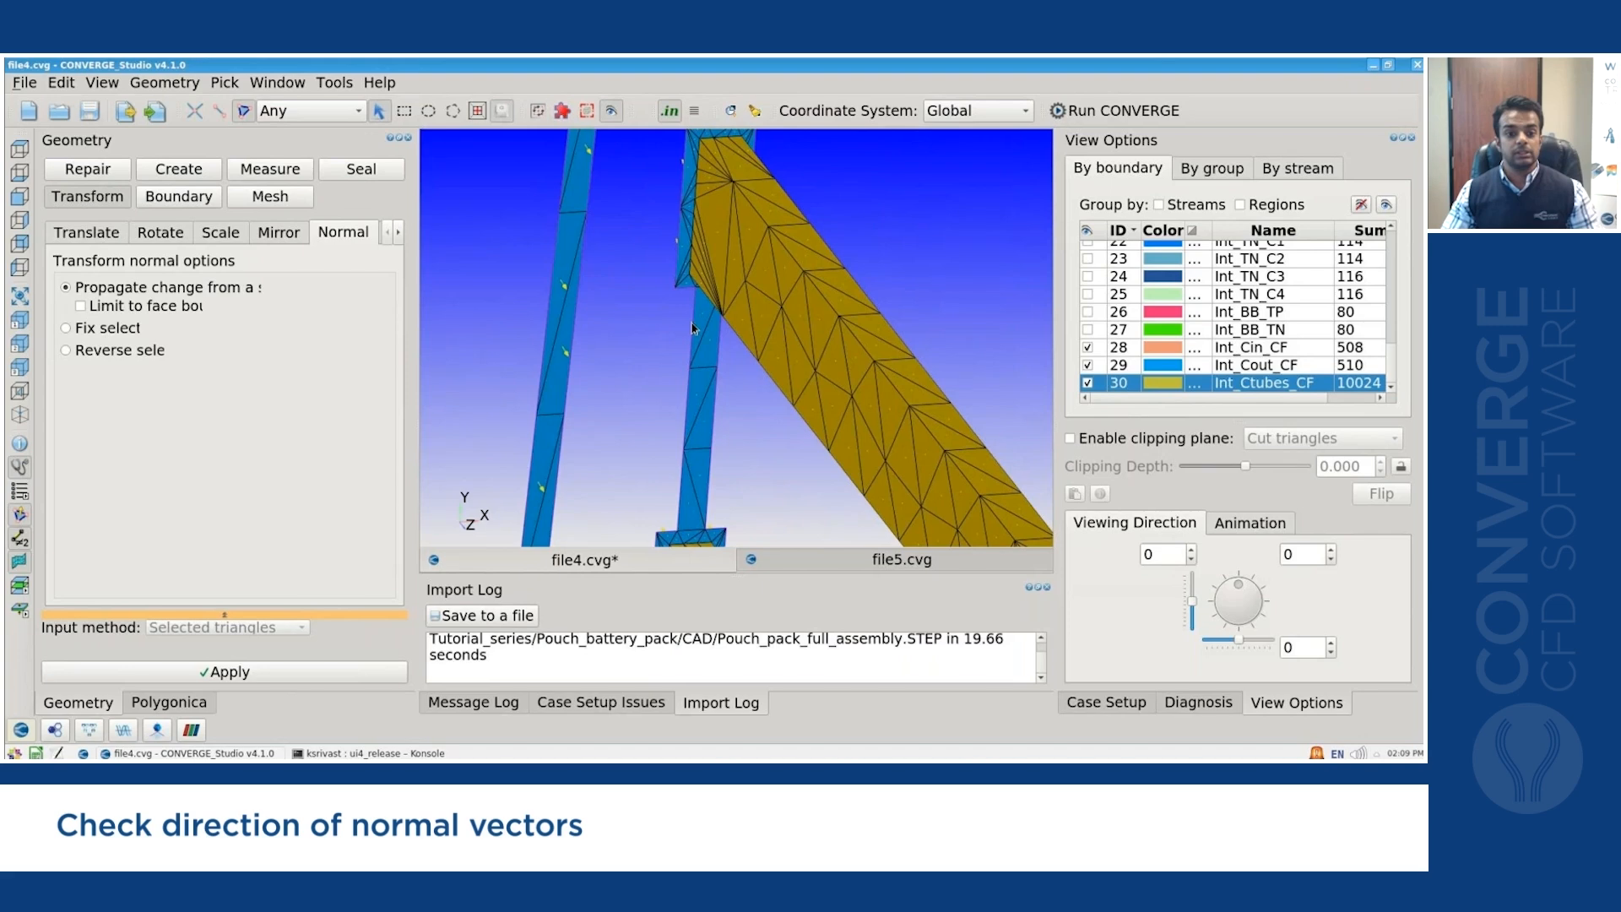
{"action": "scroll", "coordinate": [692, 328], "scroll_direction": "down", "scroll_amount": 8}
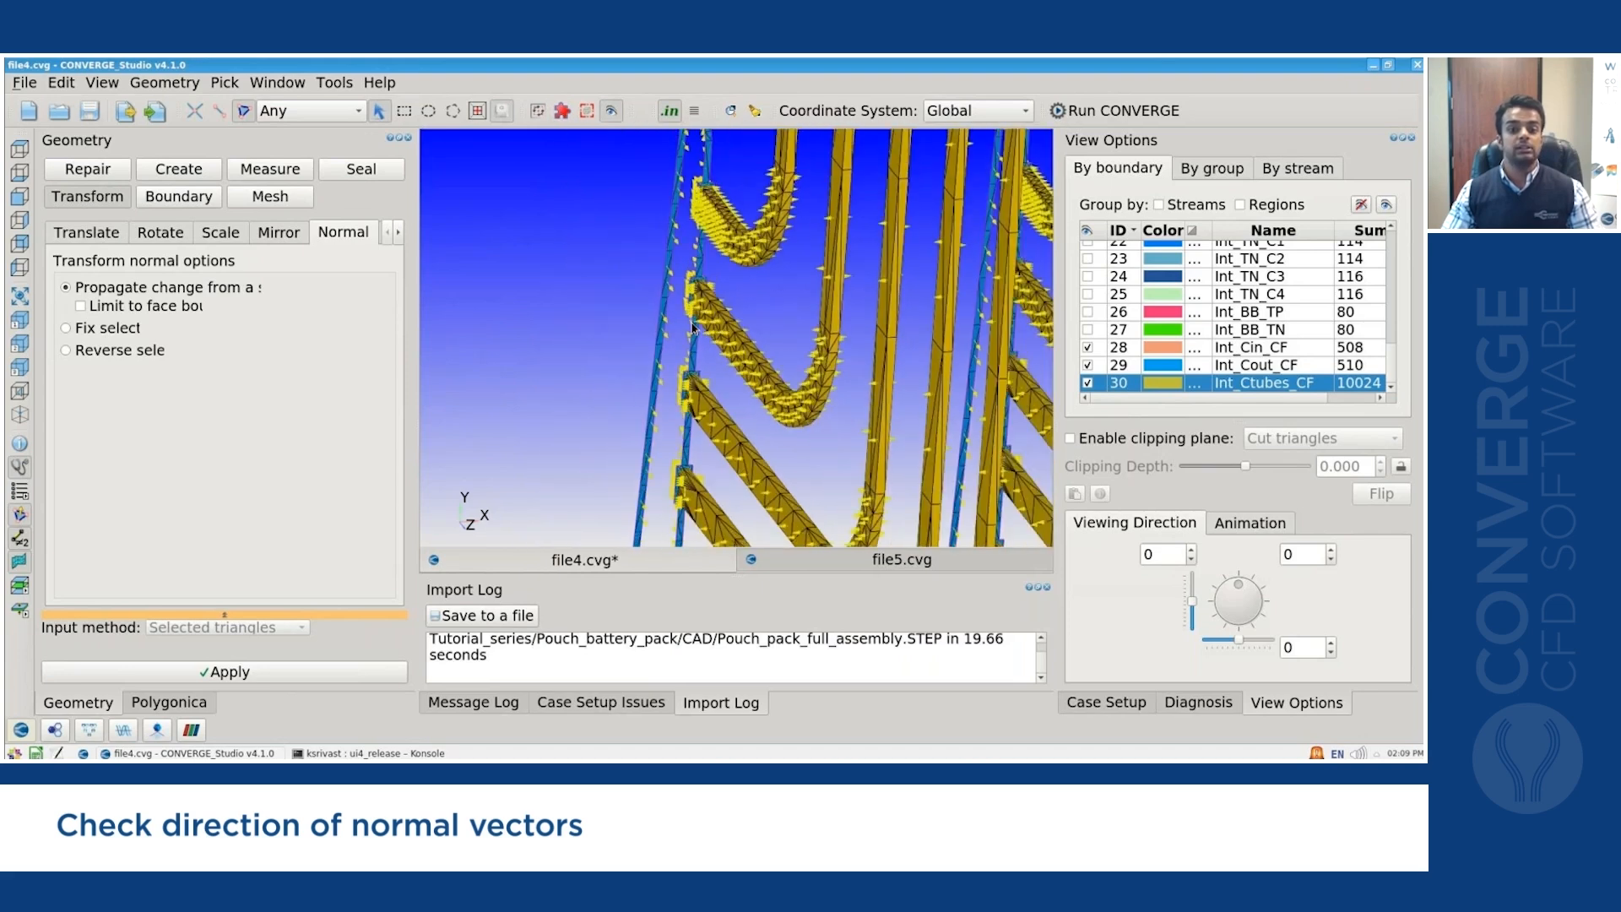
{"action": "left_click_drag", "start_coordinate": [693, 327], "coordinate": [1224, 331]}
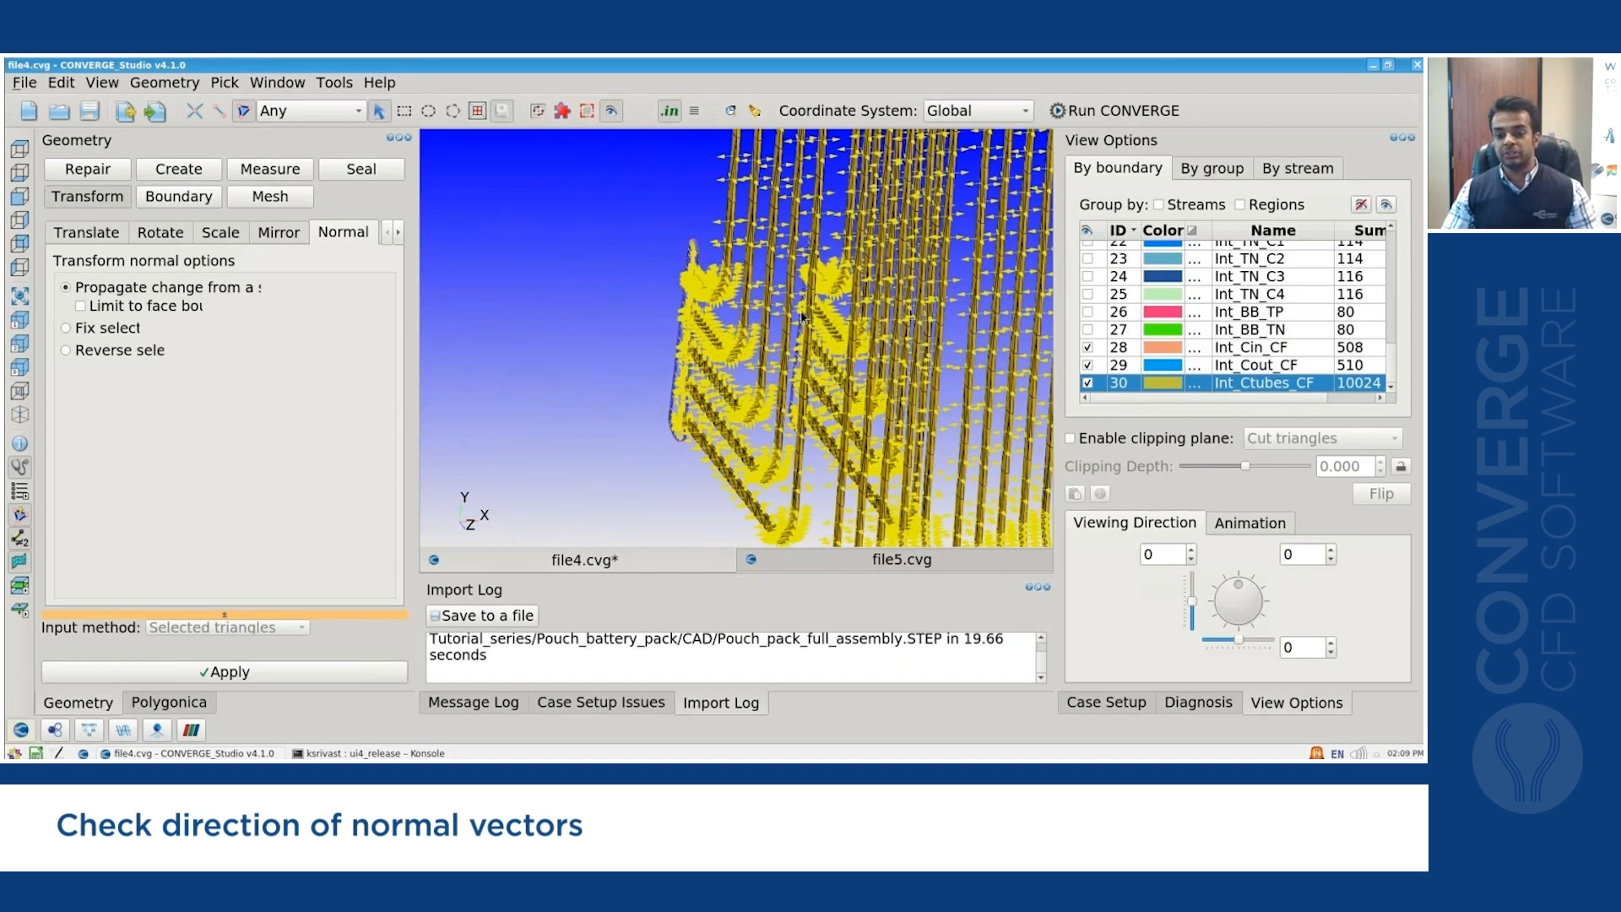
Redisplay all boundaries of the battery pack in a full view with the normal vectors hidden.
{"action": "right_click", "coordinate": [616, 250]}
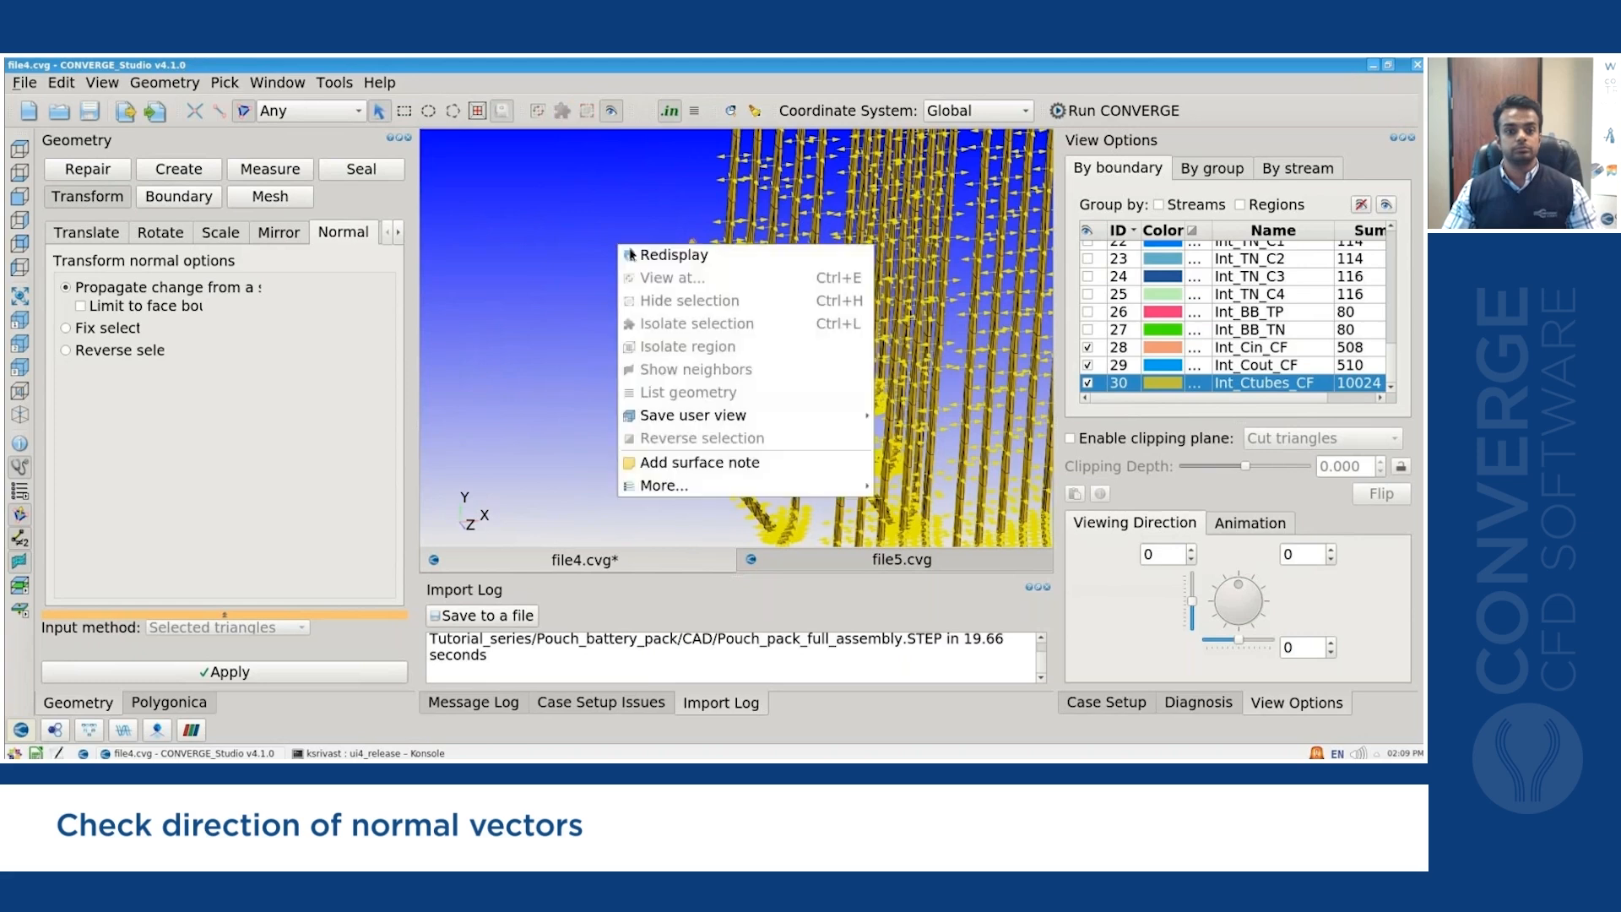
{"action": "left_click", "coordinate": [638, 254]}
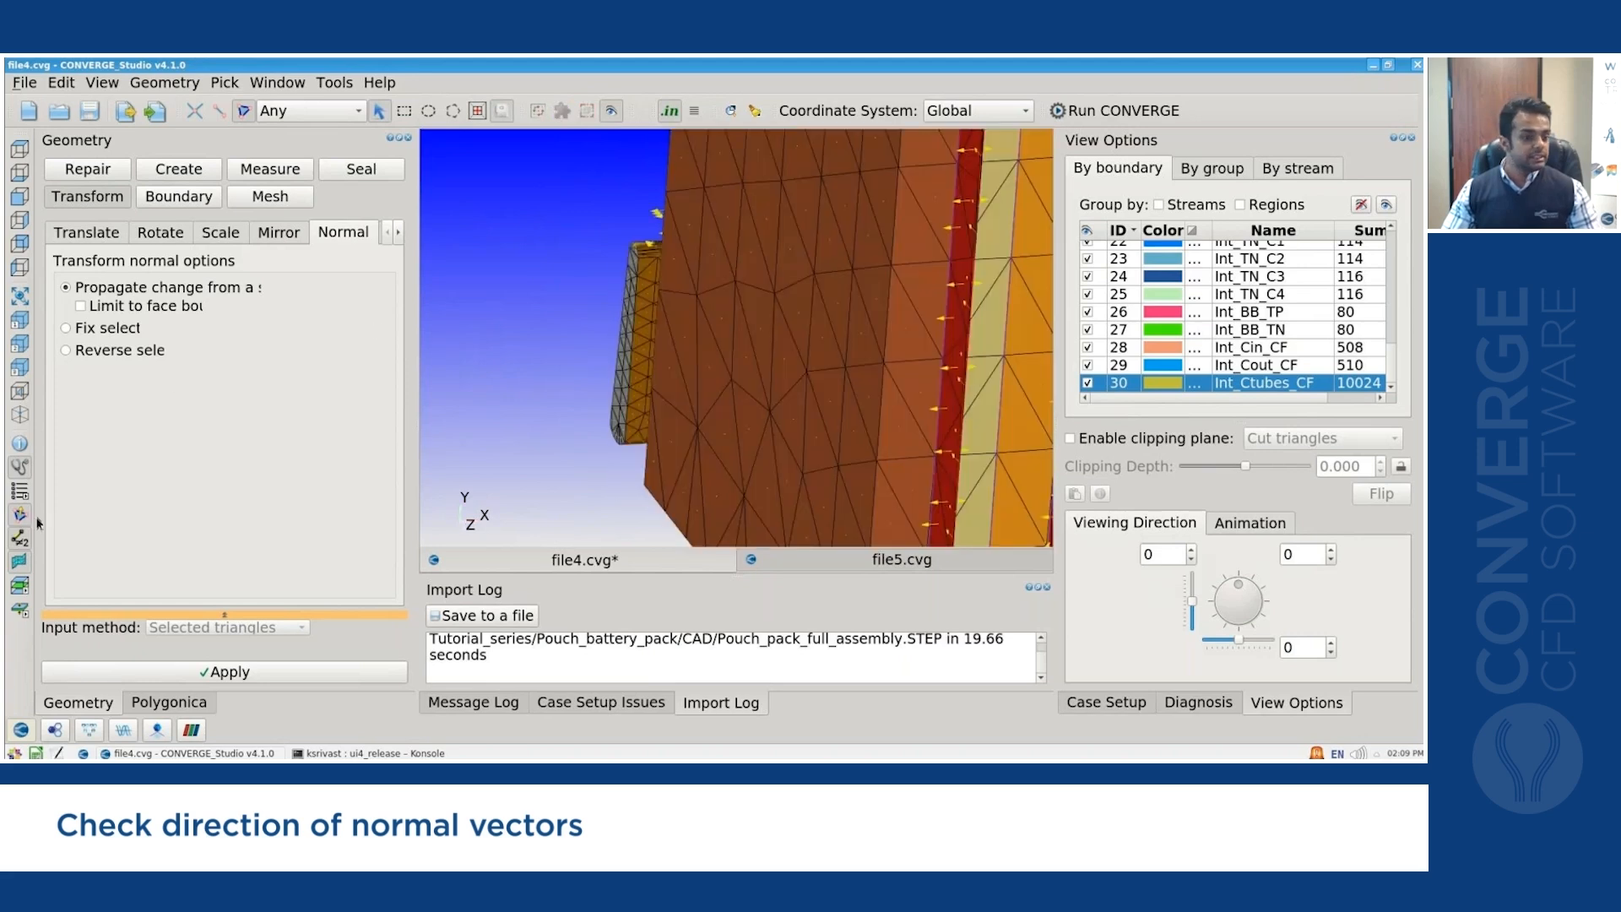
{"action": "left_click", "coordinate": [20, 148]}
{"action": "left_click_drag", "start_coordinate": [493, 374], "coordinate": [514, 388]}
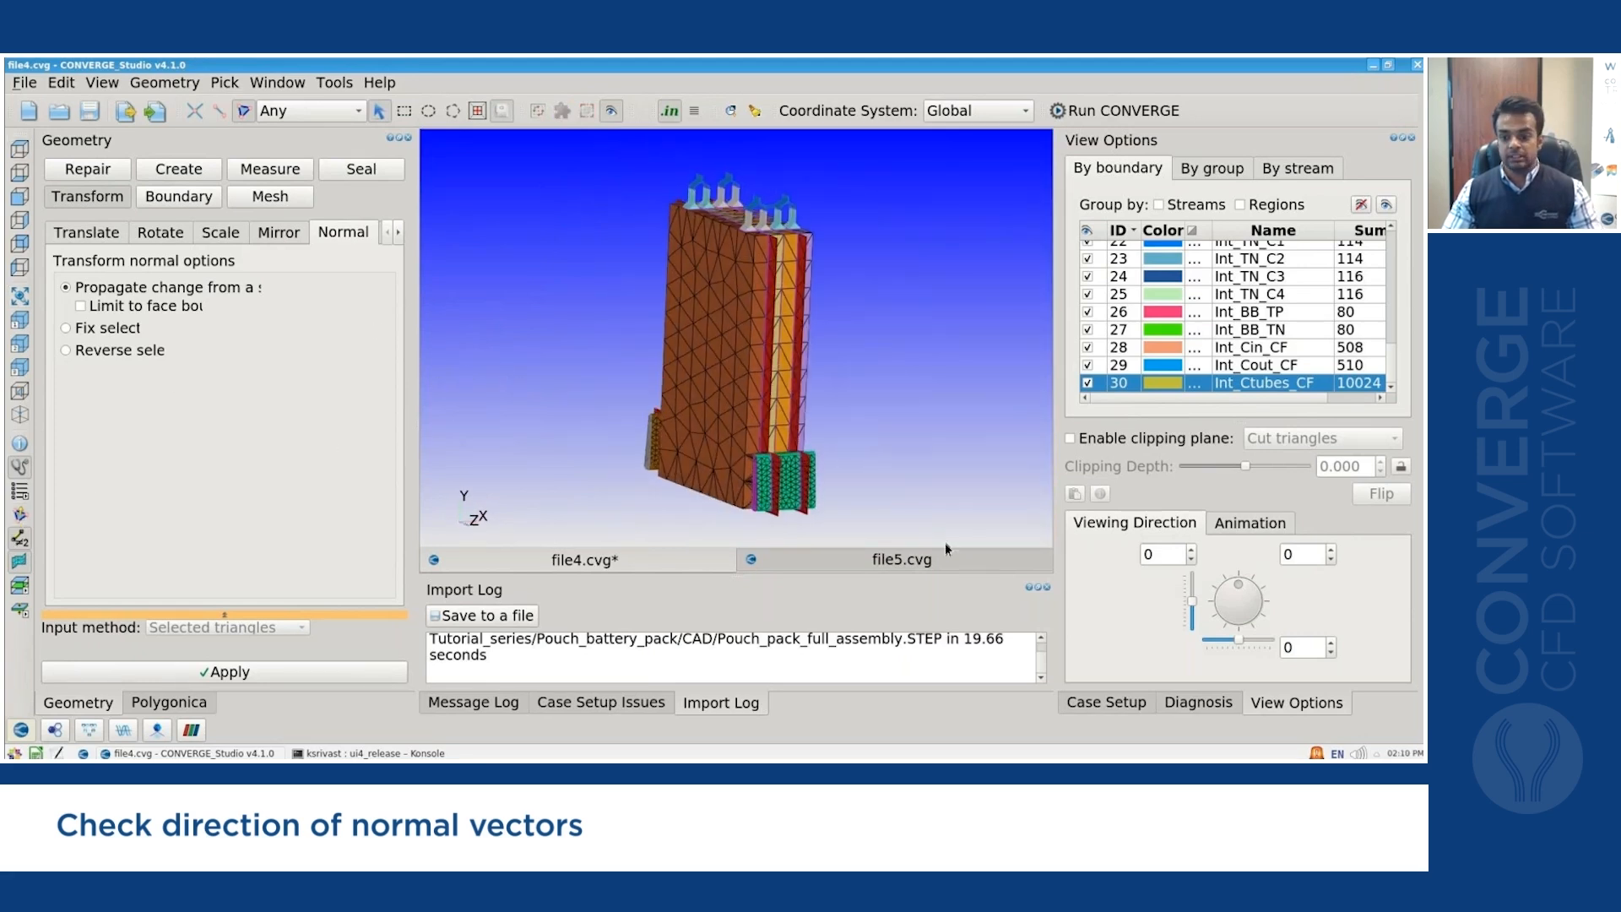
Run the surface diagnosis for intersections, open edges, nonmanifold edges, consistent normal orientation and overlapping triangles.
{"action": "left_click", "coordinate": [1199, 704]}
{"action": "left_click", "coordinate": [1190, 675]}
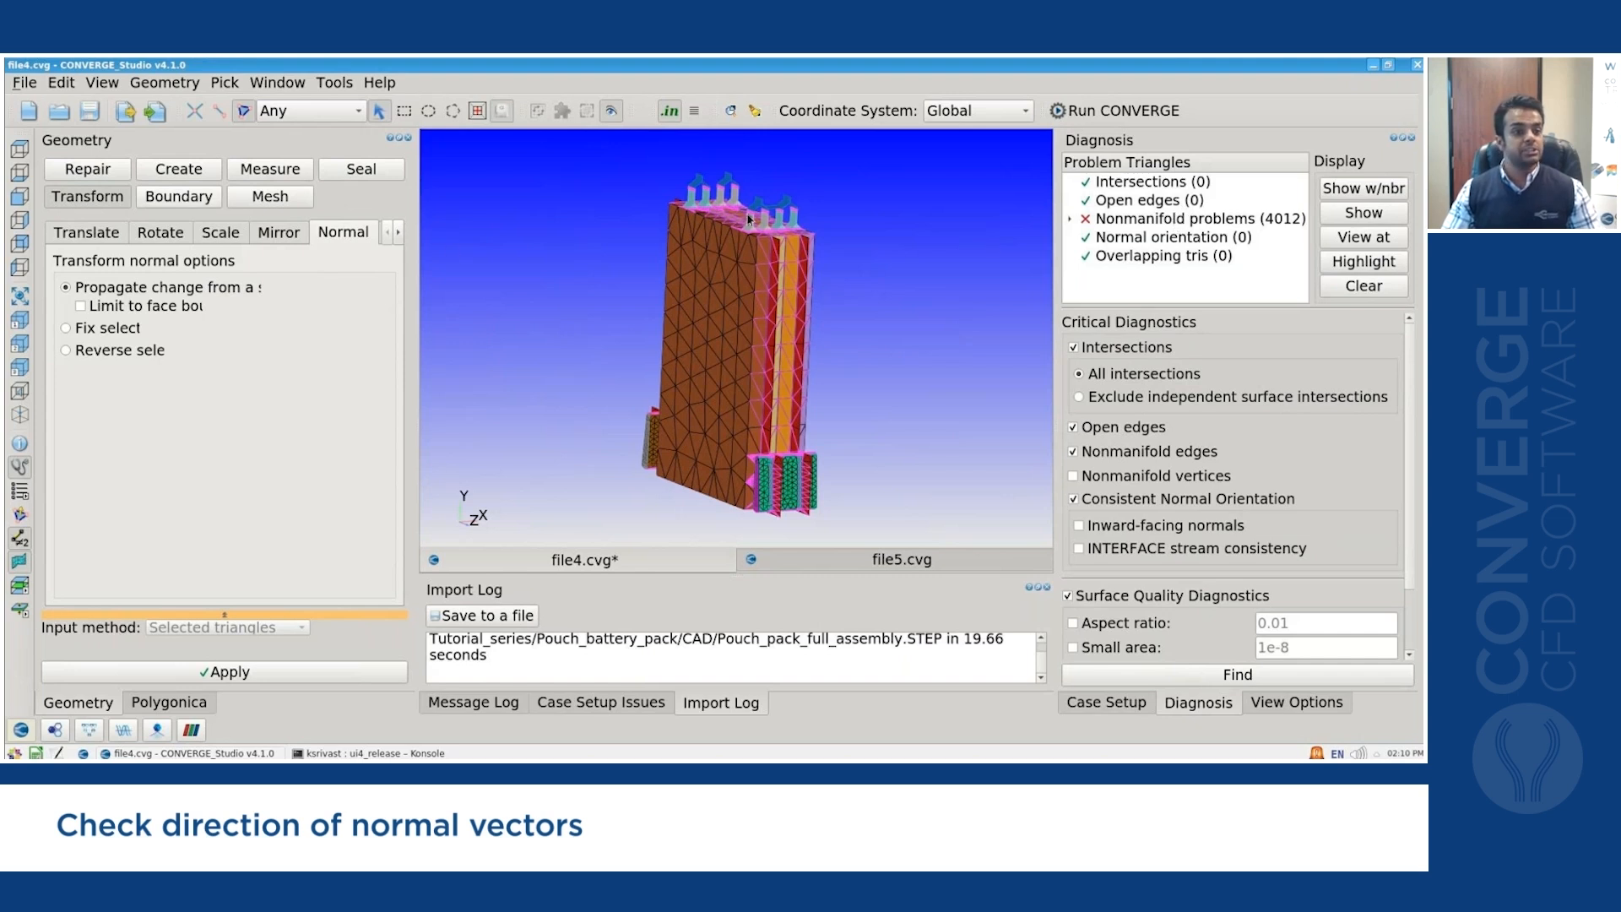
Clear the diagnosis highlights from the geometry and bring up the case setup alongside the boundary flag list.
{"action": "left_click", "coordinate": [179, 195]}
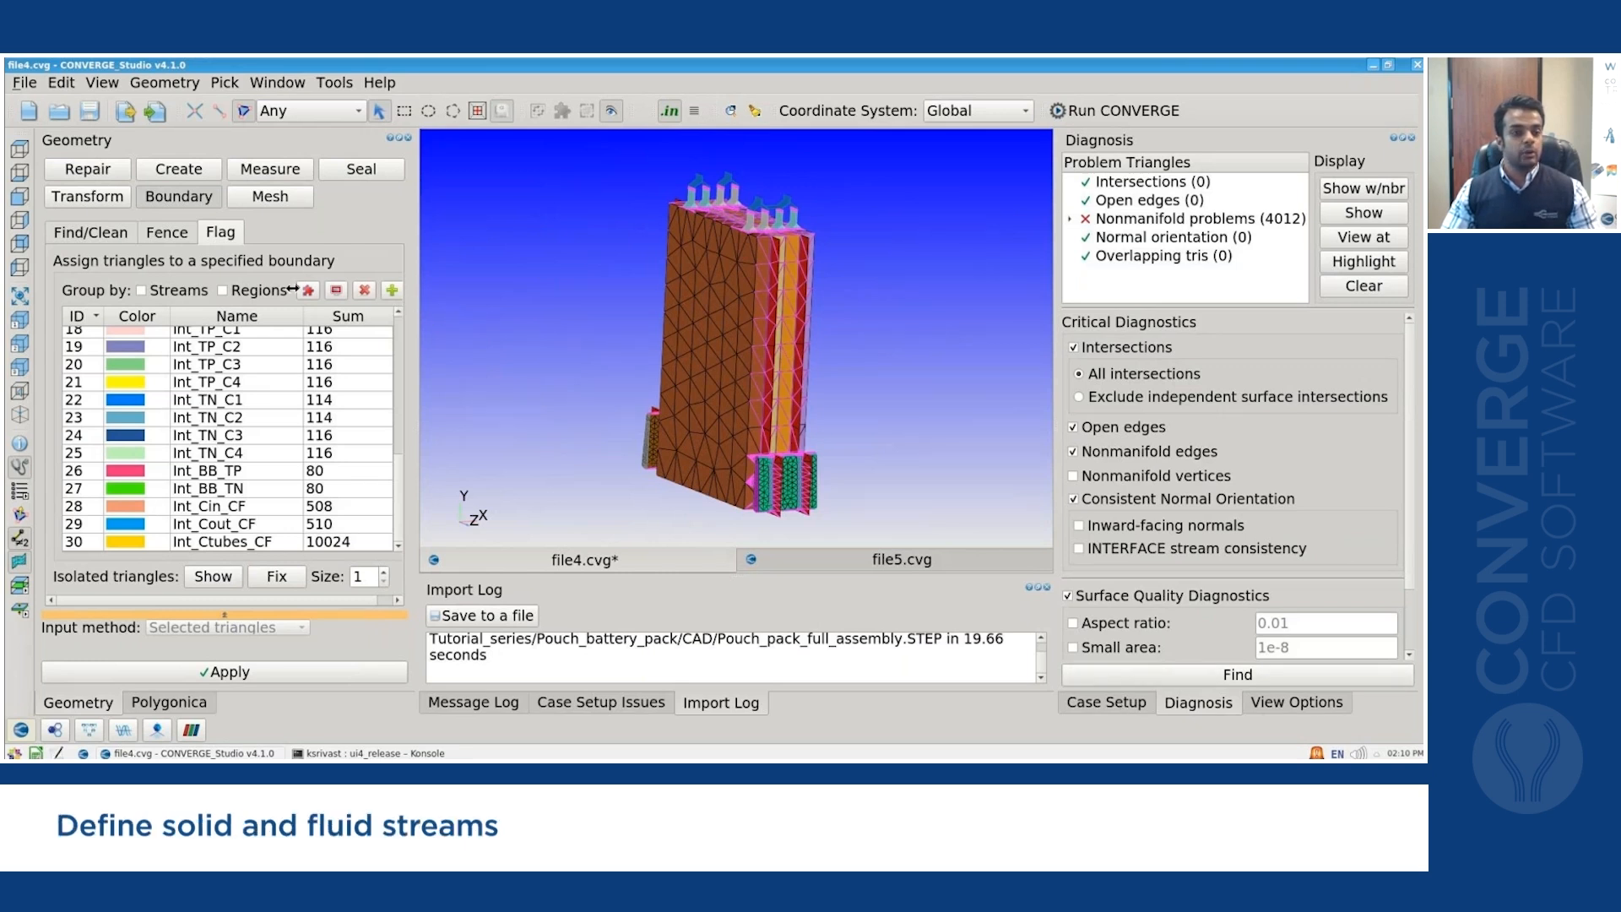
{"action": "left_click", "coordinate": [1119, 705]}
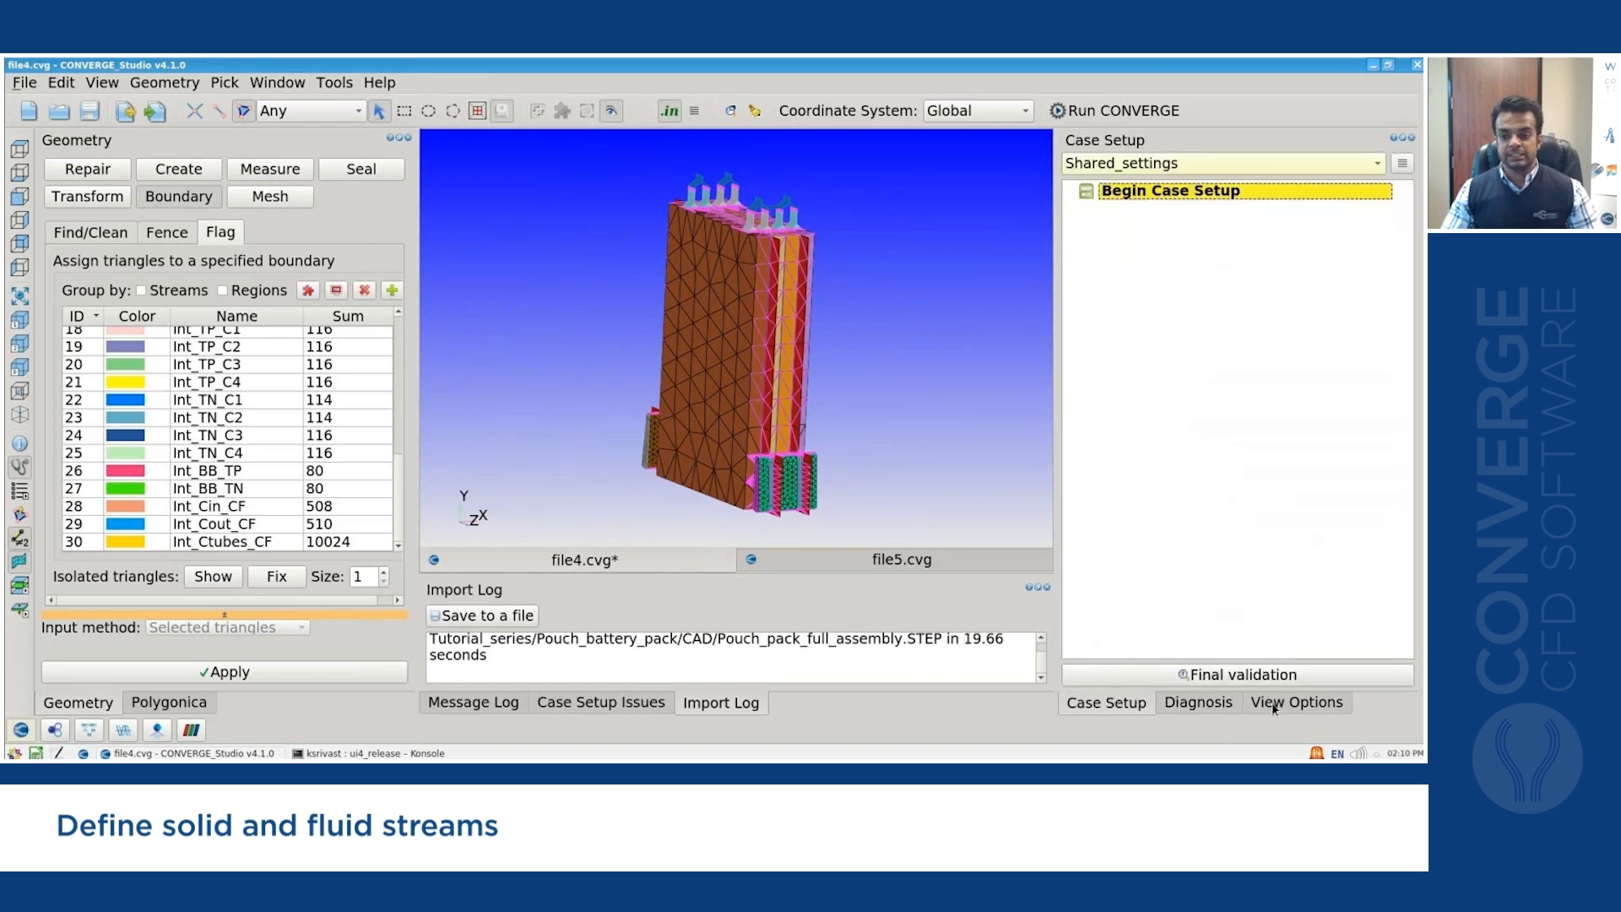
{"action": "left_click", "coordinate": [1218, 706]}
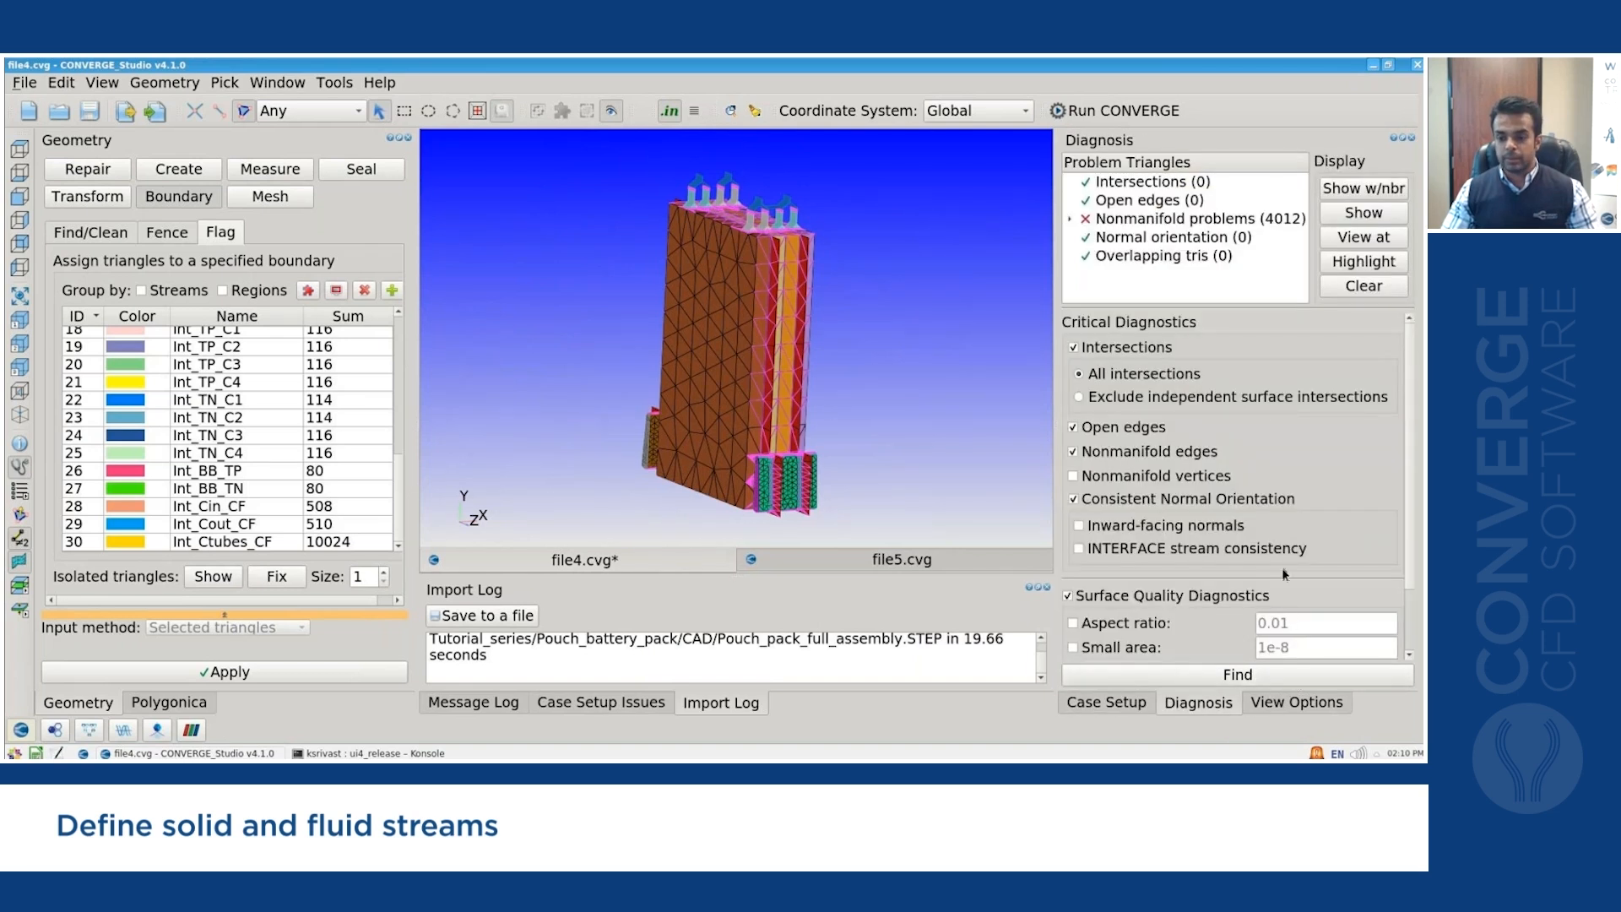
{"action": "scroll", "coordinate": [1299, 591], "scroll_direction": "down", "scroll_amount": 1}
{"action": "left_click", "coordinate": [1363, 285]}
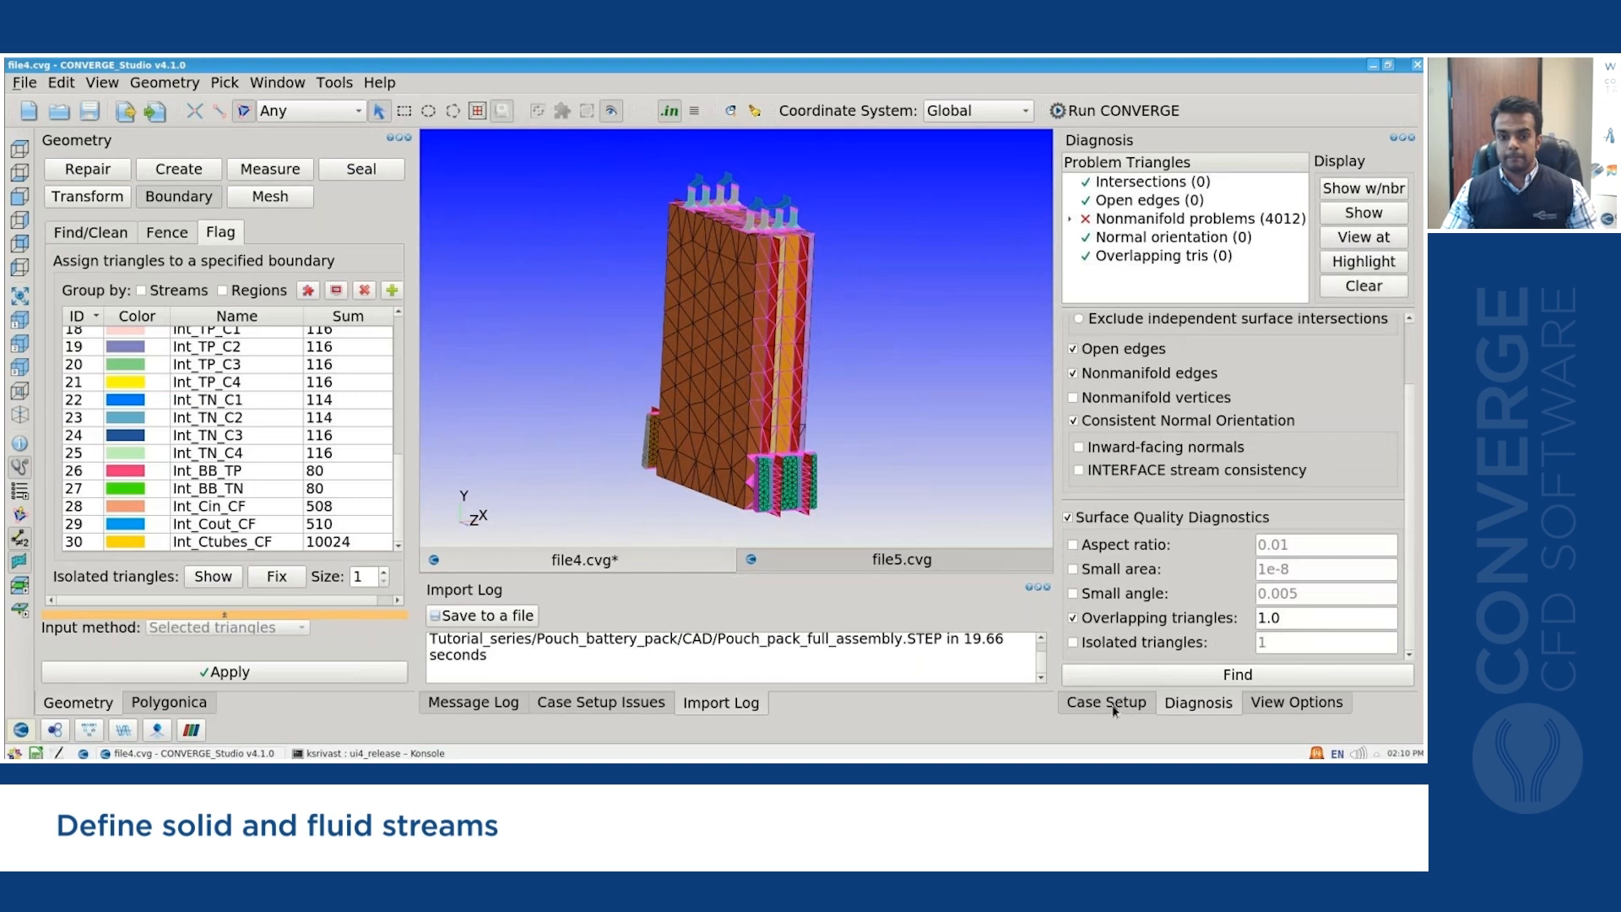
{"action": "left_click", "coordinate": [1114, 703]}
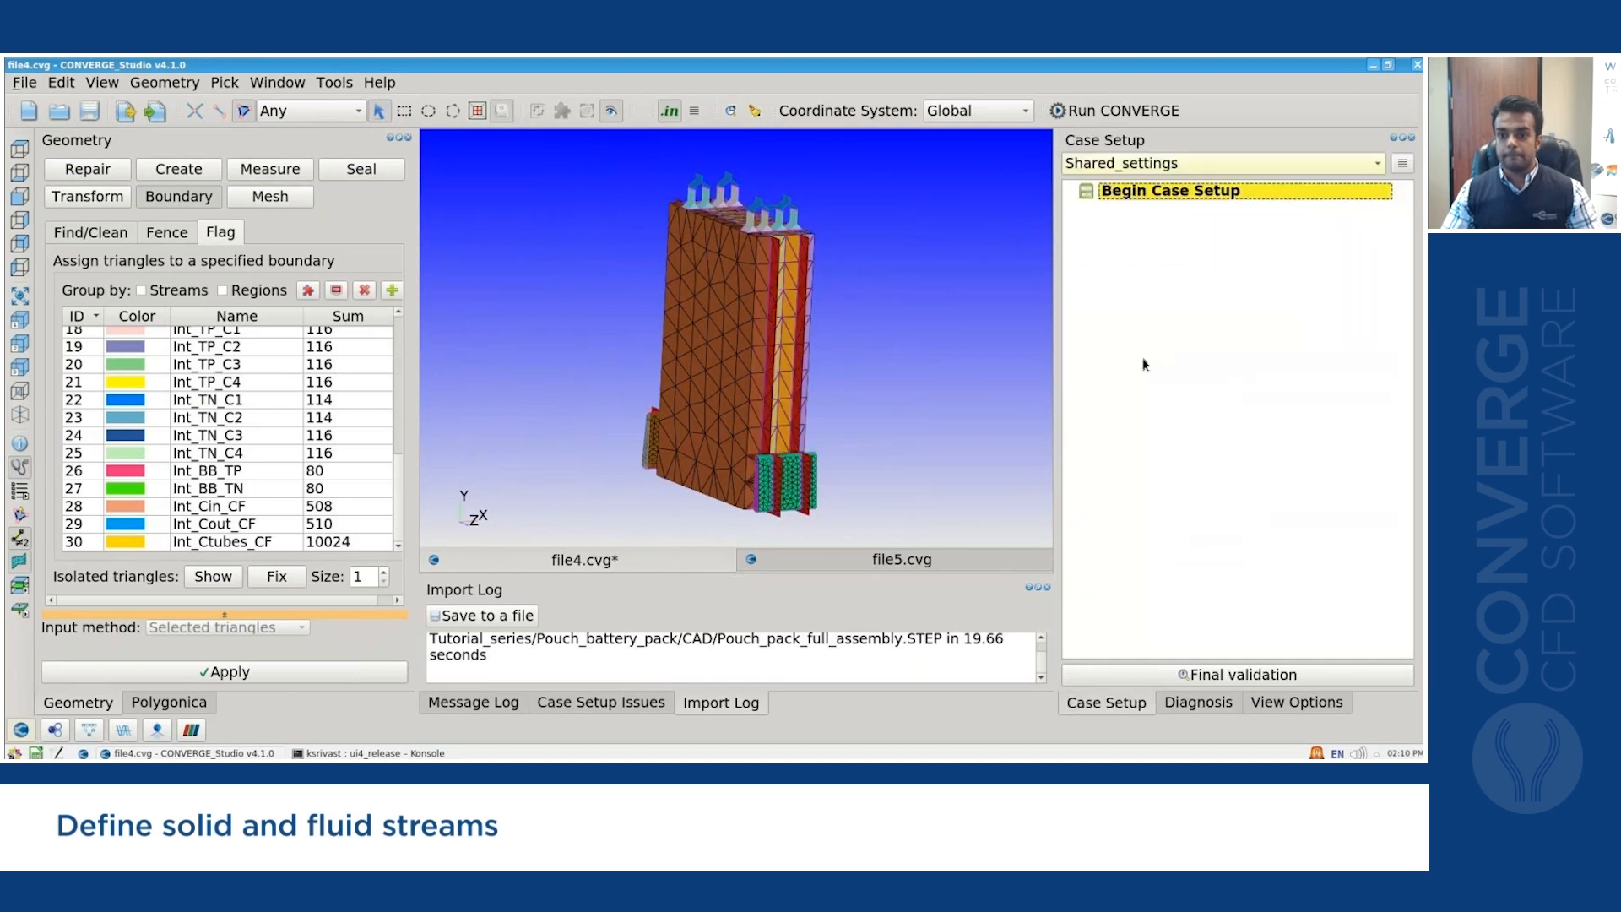
Bring up the stream manager and add a region named R_Coolant to Stream0.
{"action": "left_click", "coordinate": [1401, 163]}
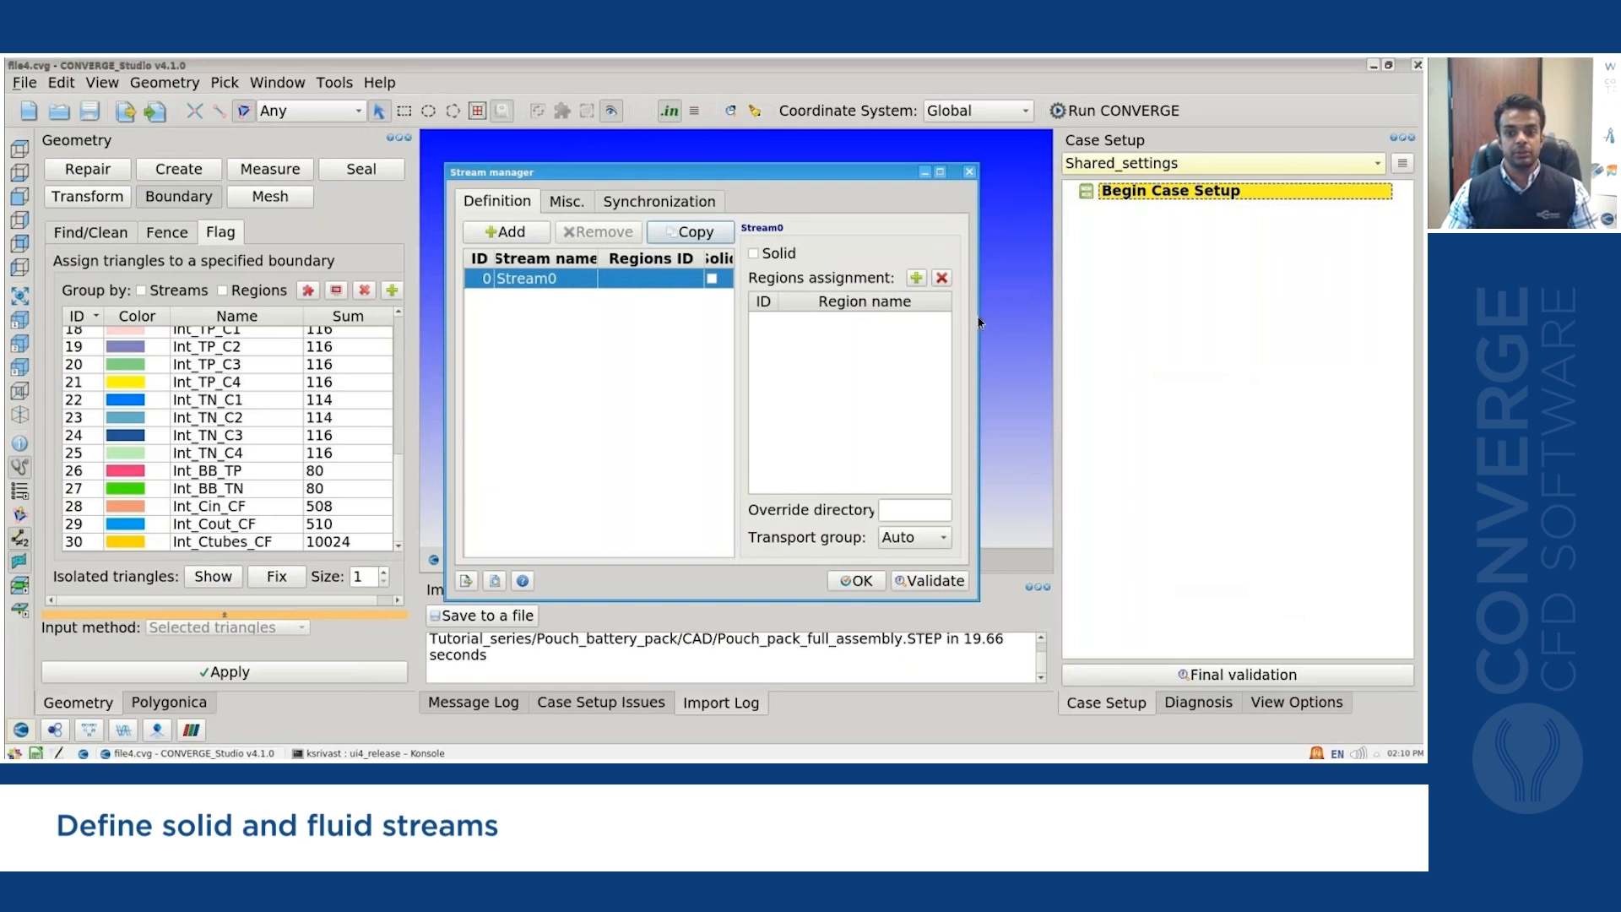
{"action": "left_click_drag", "start_coordinate": [1005, 317], "coordinate": [1047, 317]}
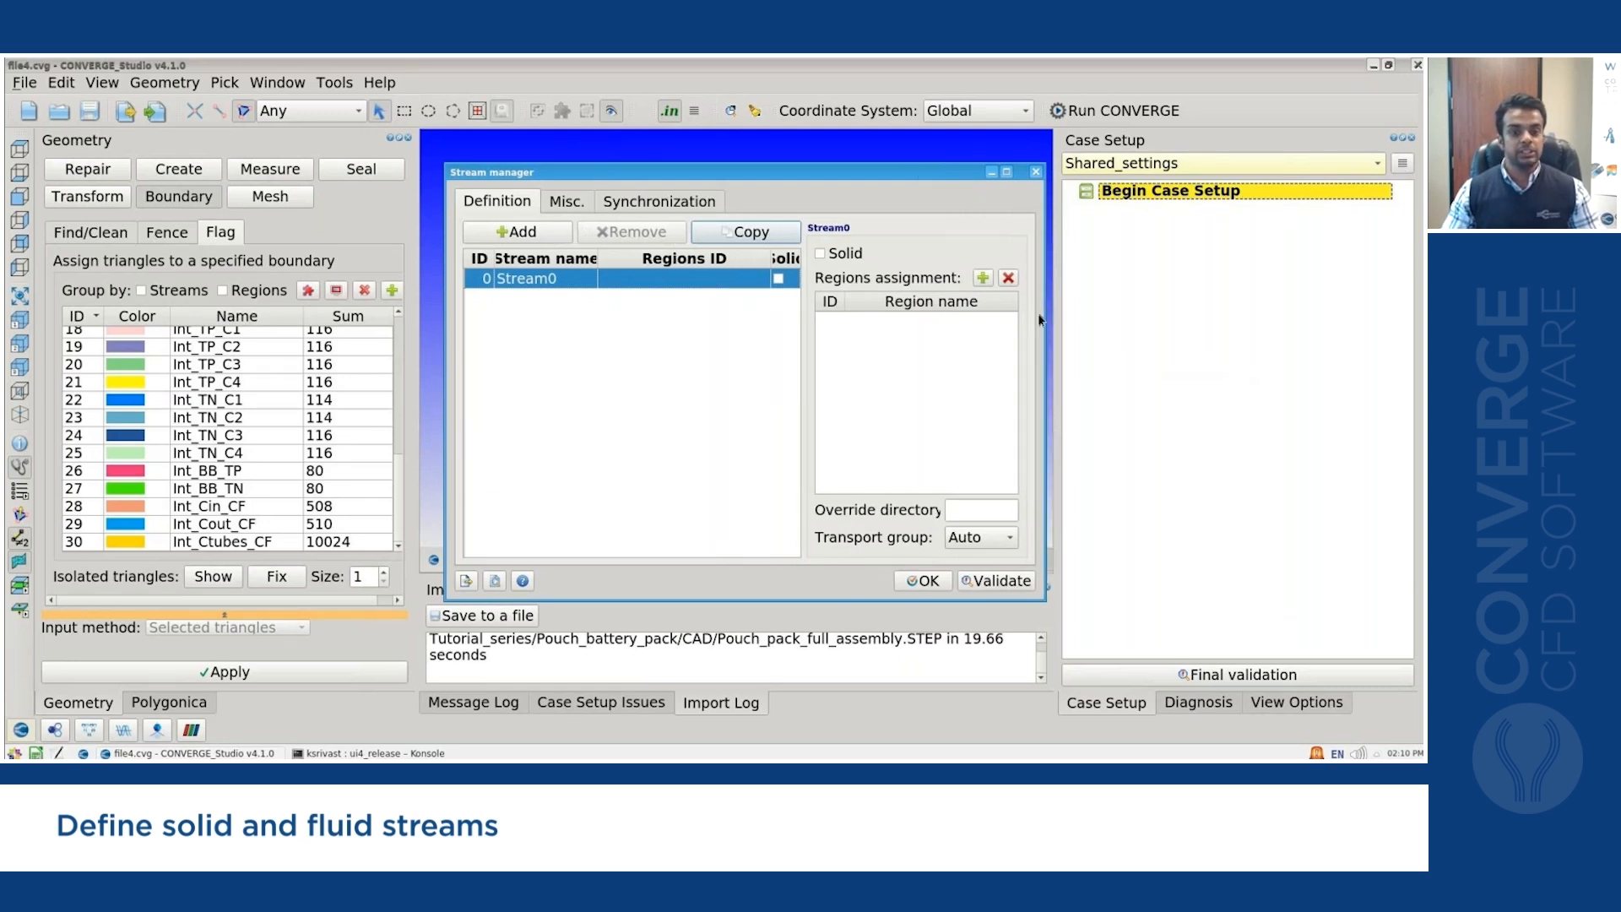
{"action": "left_click", "coordinate": [979, 278]}
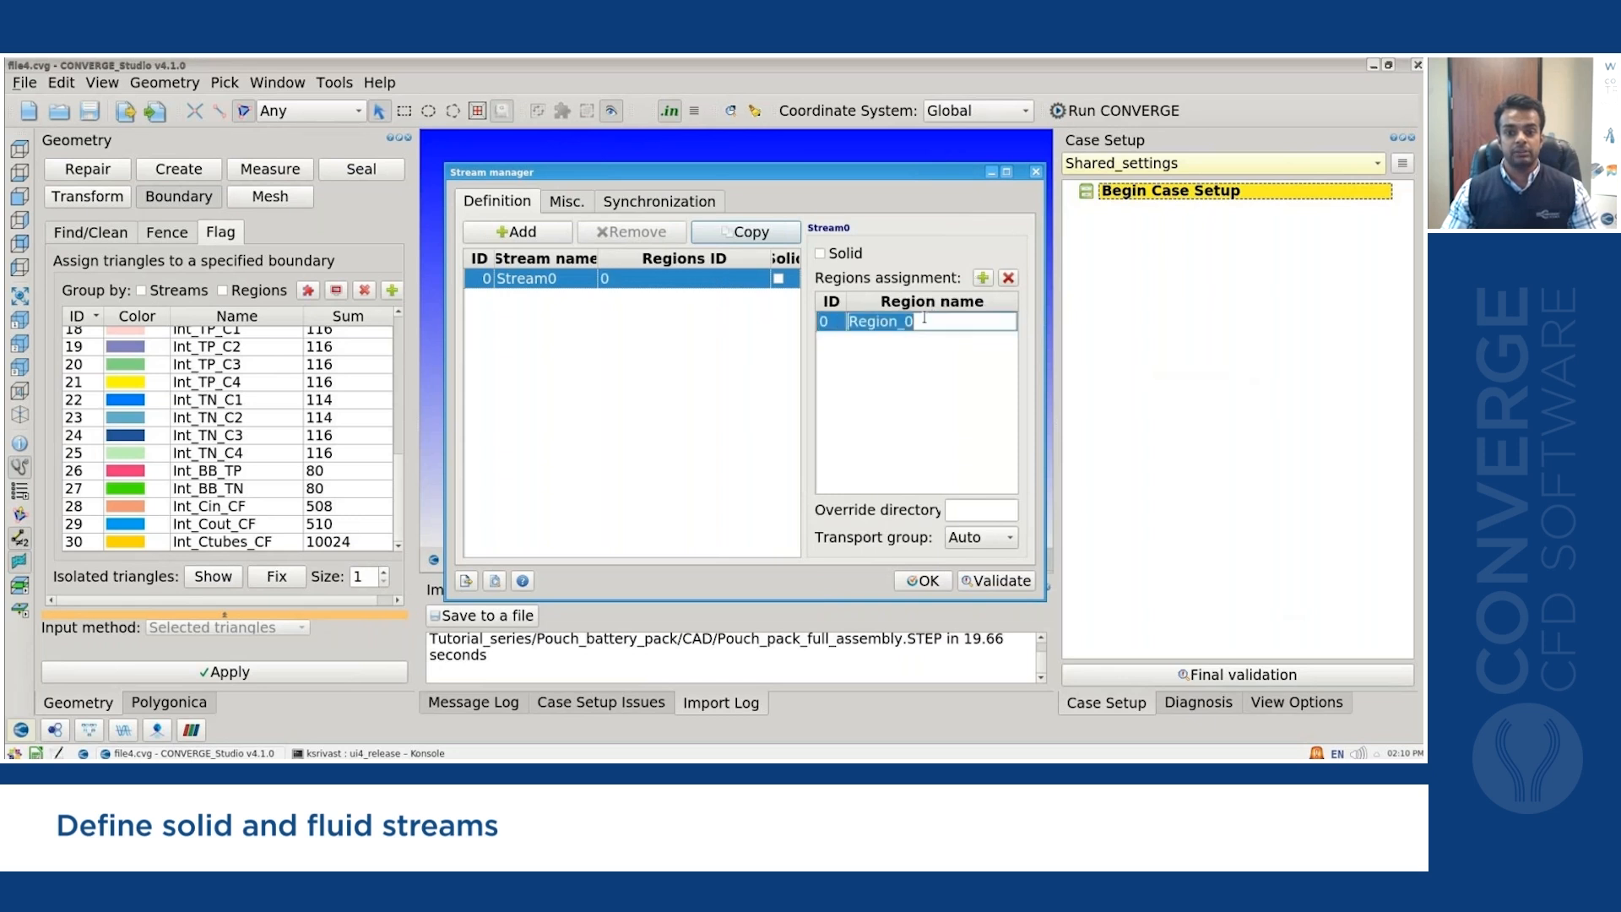
{"action": "type", "text": "R_Col"}
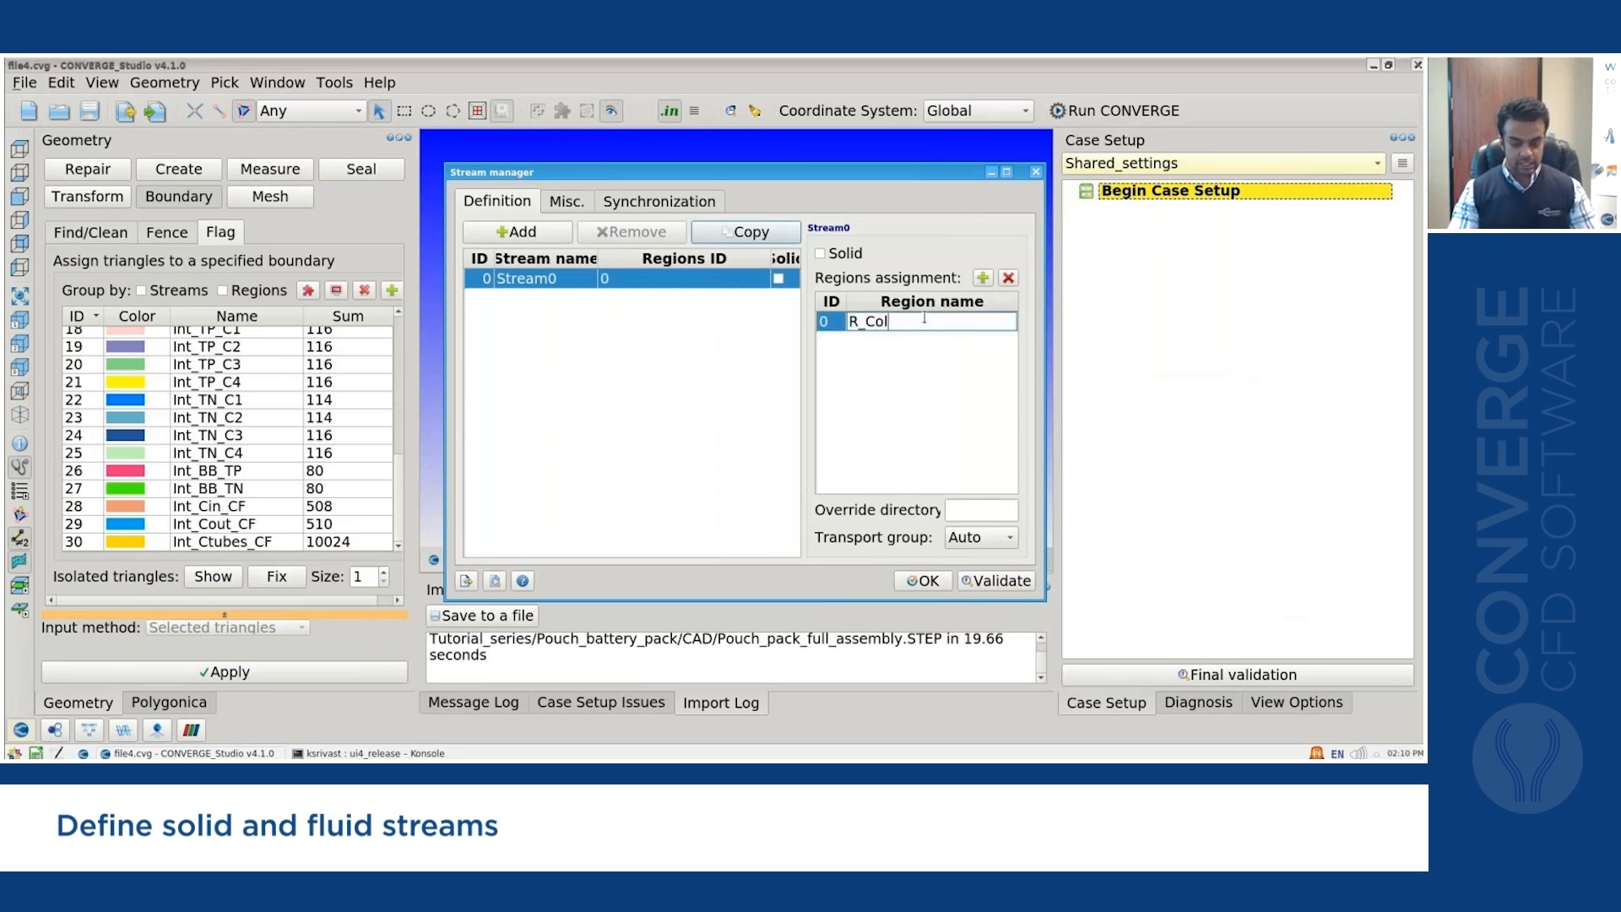
{"action": "key", "text": "BackSpace"}
{"action": "type", "text": "olant"}
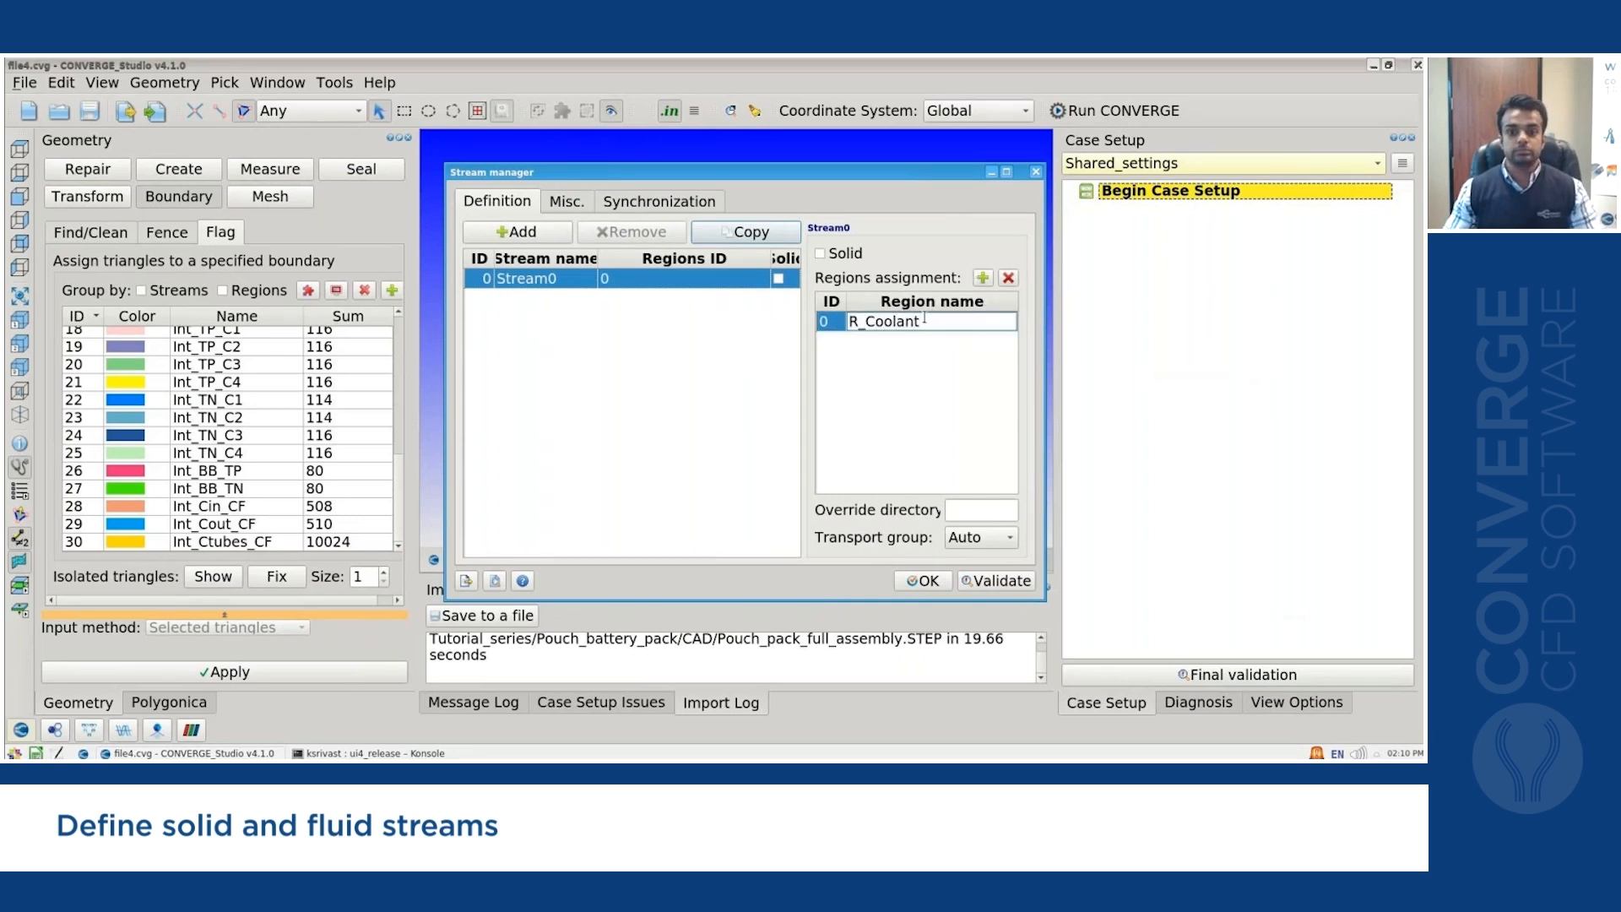
{"action": "key", "text": "Return"}
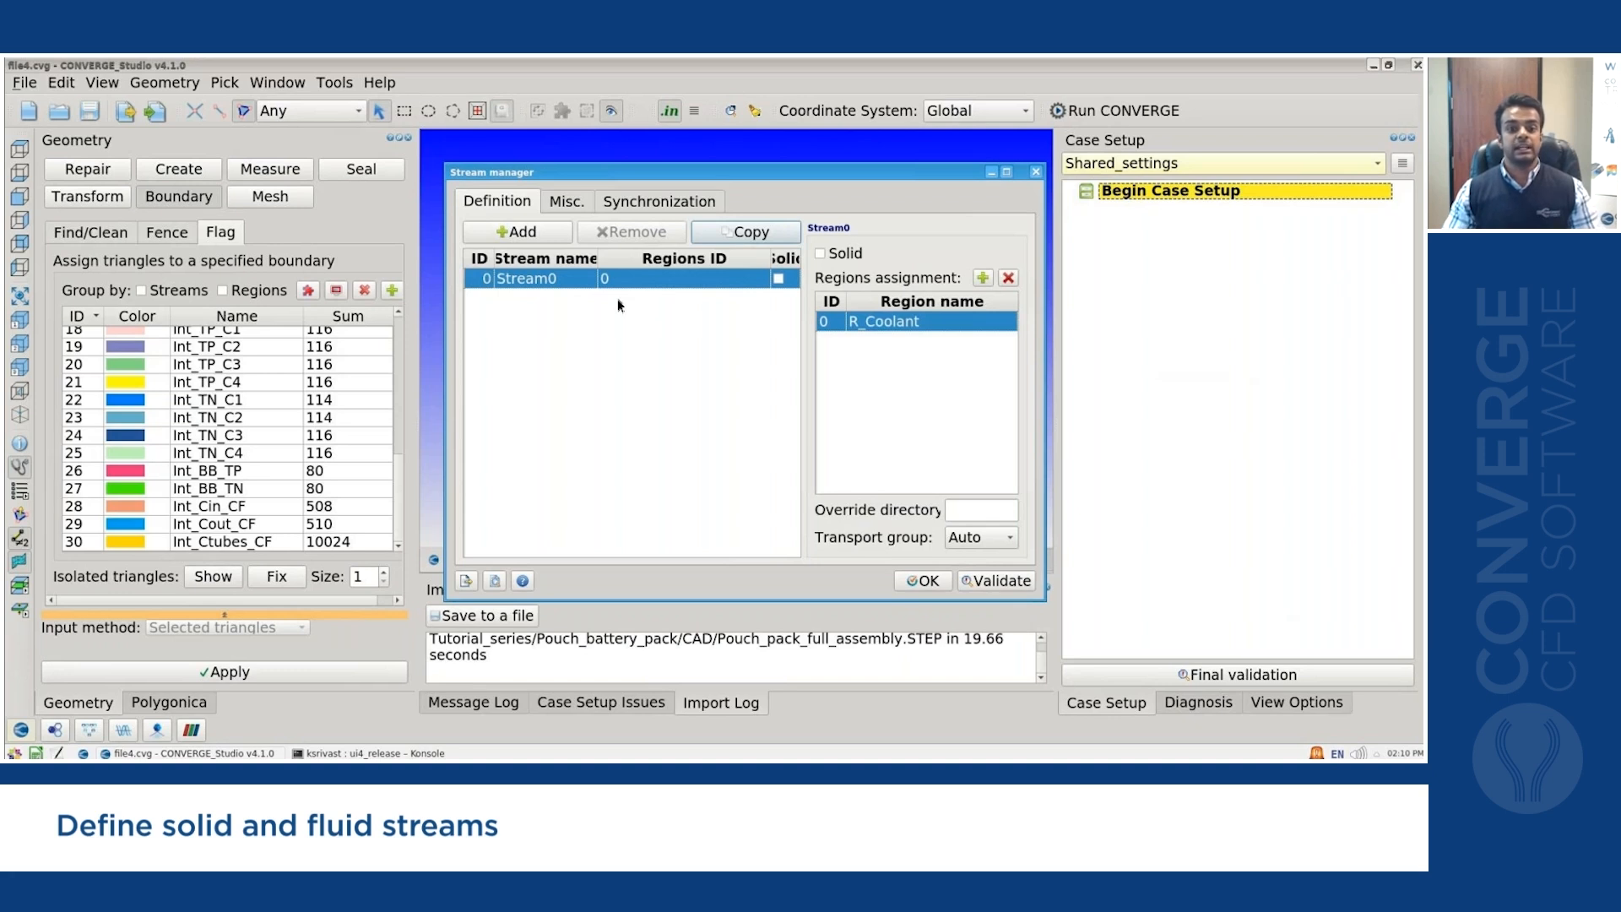
Add a second stream and assign four new regions to it.
{"action": "left_click", "coordinate": [555, 233]}
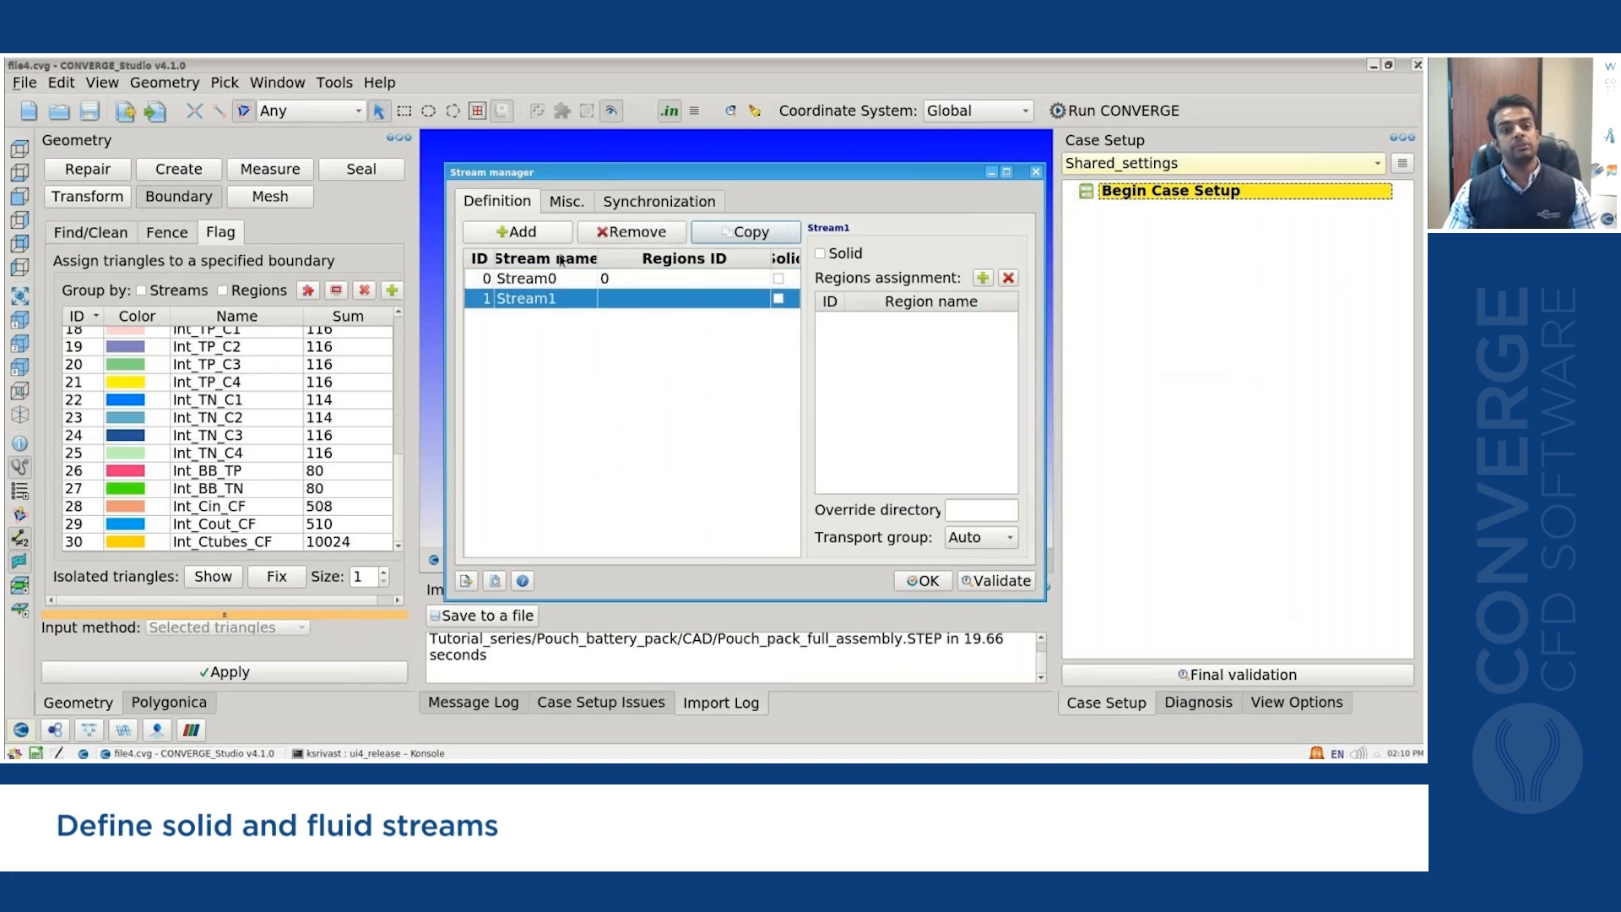
{"action": "left_click", "coordinate": [982, 279]}
{"action": "left_click", "coordinate": [983, 279]}
{"action": "left_click", "coordinate": [983, 279]}
{"action": "left_click", "coordinate": [982, 279]}
Rename regions 1 and 2 of Stream1 as R_Cell1 and R_Cell2.
{"action": "double_click", "coordinate": [939, 321]}
{"action": "type", "text": "R_Cell"}
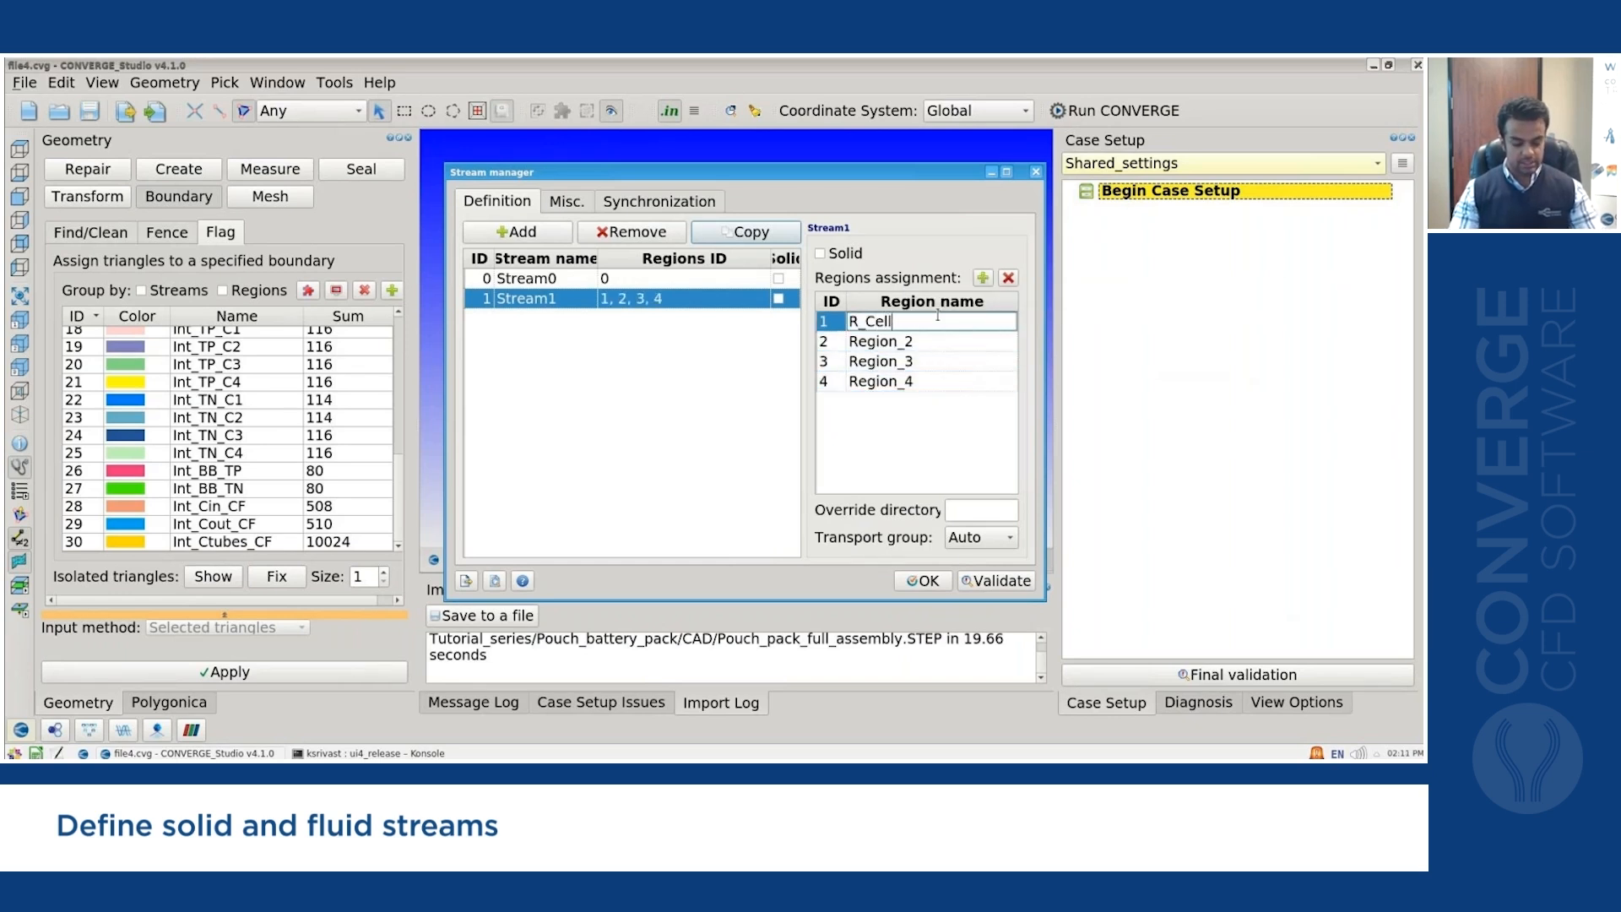
{"action": "type", "text": "1"}
{"action": "double_click", "coordinate": [935, 340]}
{"action": "type", "text": "R_Cell"}
{"action": "type", "text": "2"}
Rename regions 3 and 4 of Stream1 as R_Cell3 and R_Cell4, and mark the stream as solid.
{"action": "double_click", "coordinate": [932, 361]}
{"action": "type", "text": "R_Cell"}
{"action": "type", "text": "3"}
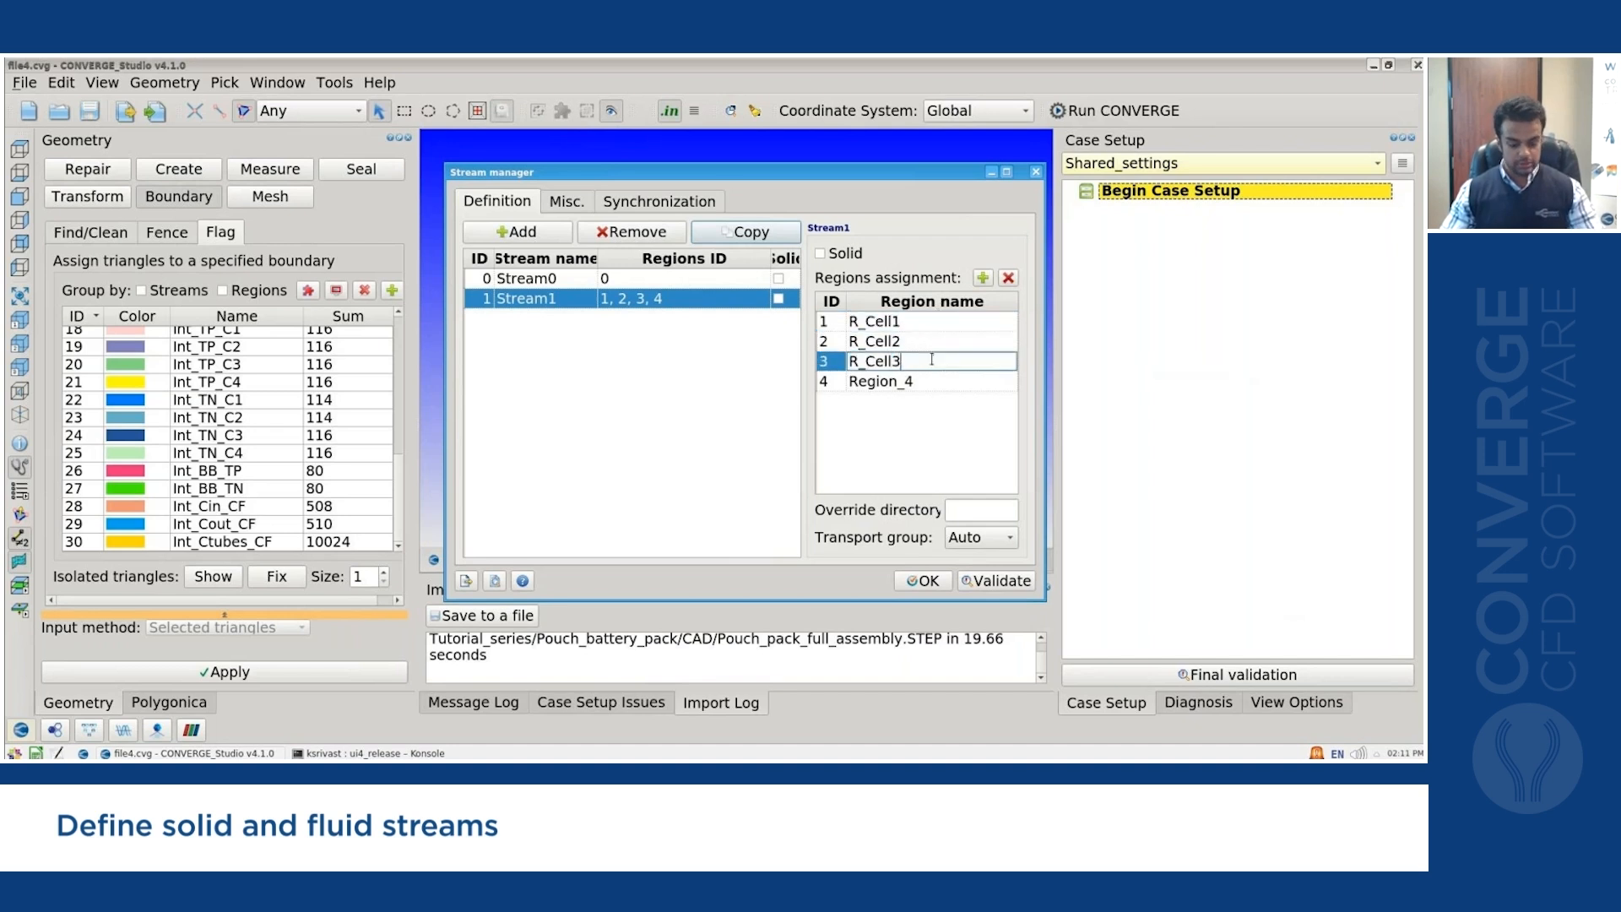
{"action": "double_click", "coordinate": [929, 382]}
{"action": "type", "text": "R_Cell"}
{"action": "type", "text": "4"}
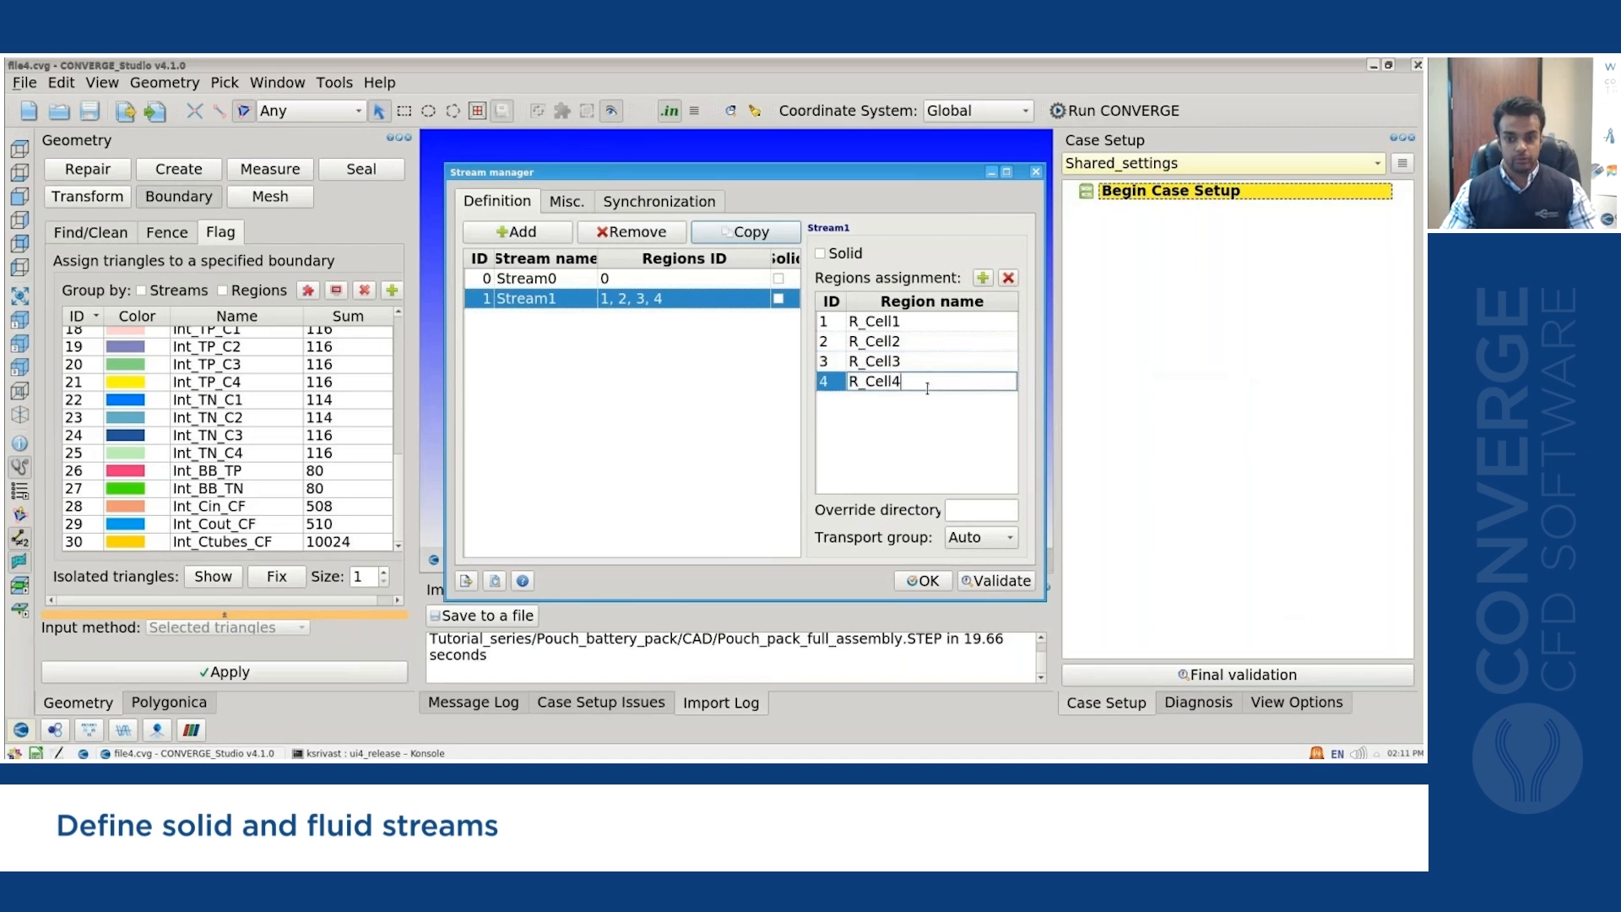
{"action": "key", "text": "Return"}
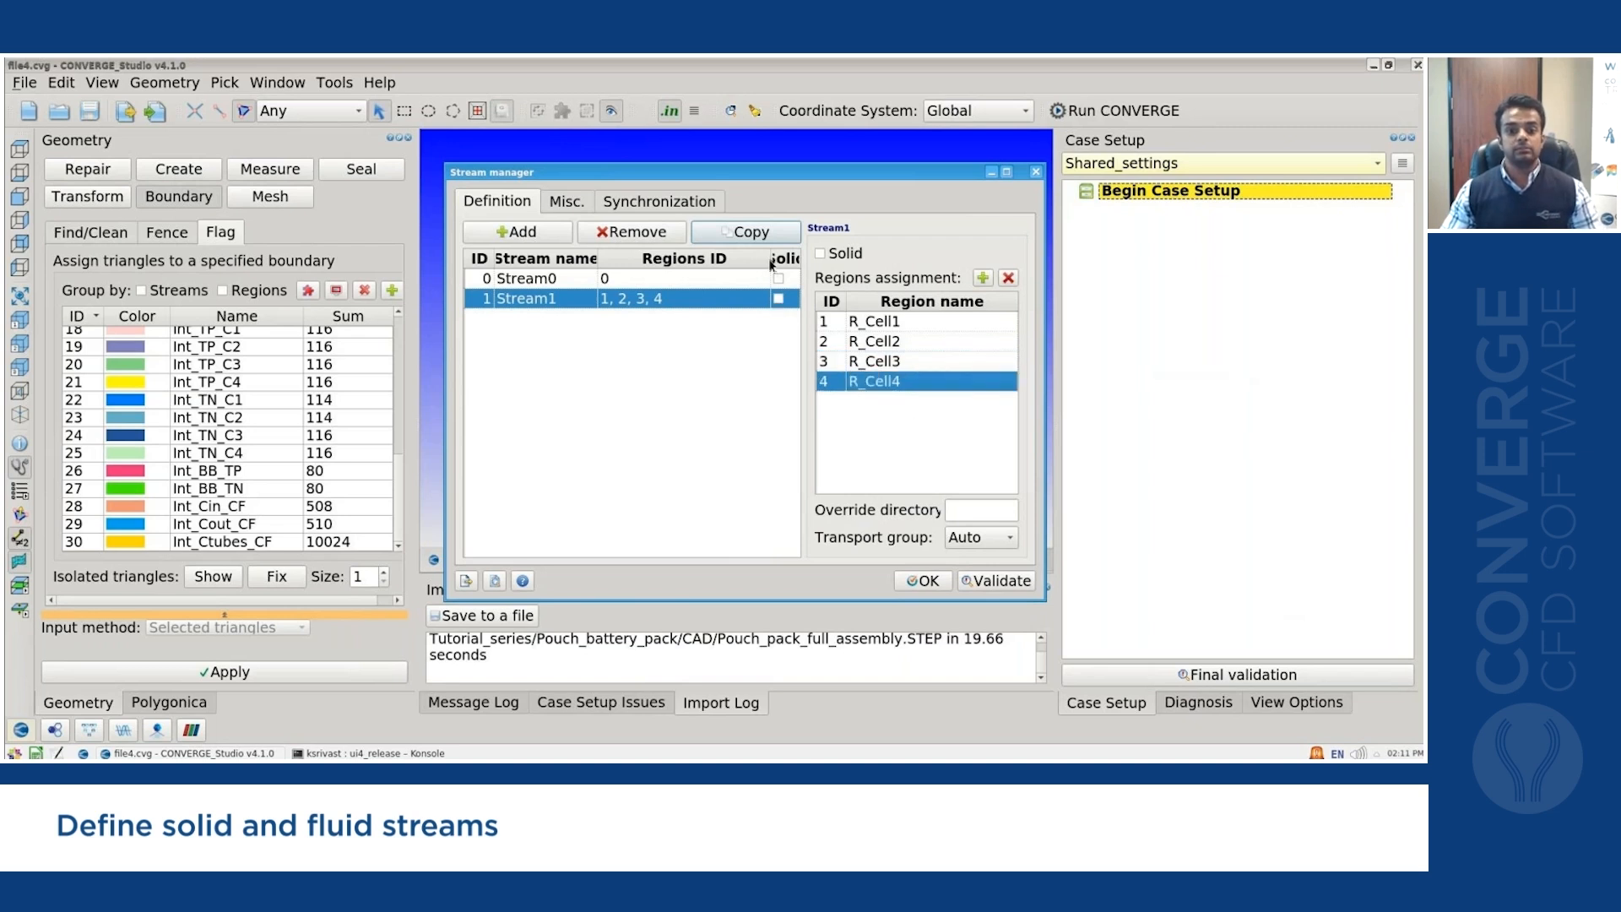
{"action": "left_click", "coordinate": [778, 300]}
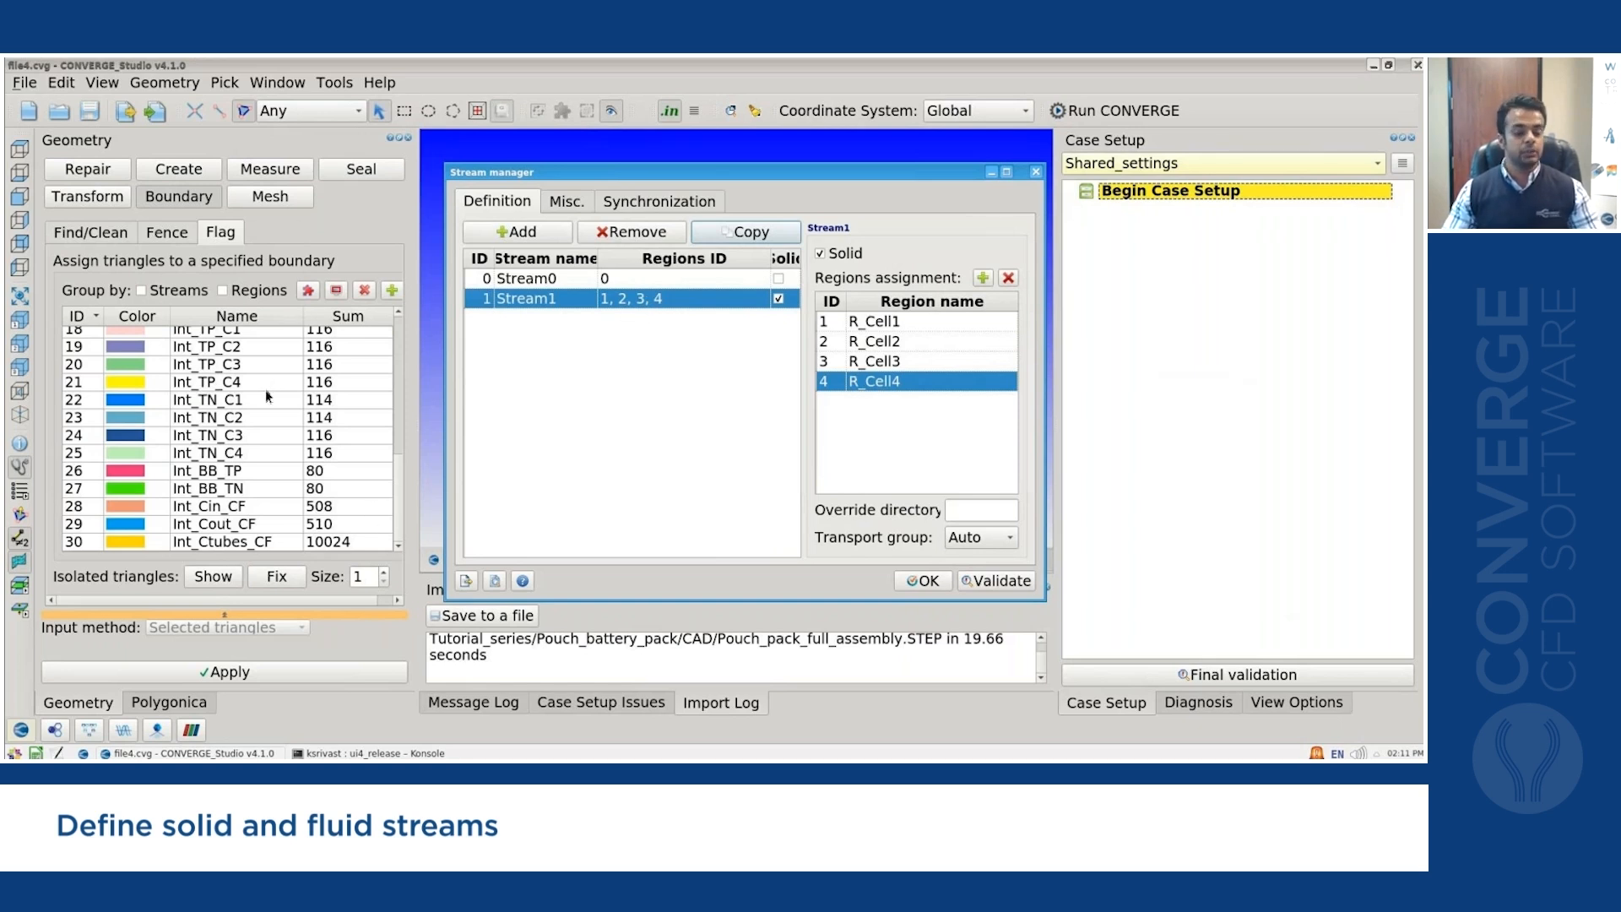
Add a third stream for the tabs and busbar with three new regions.
{"action": "left_click", "coordinate": [539, 240]}
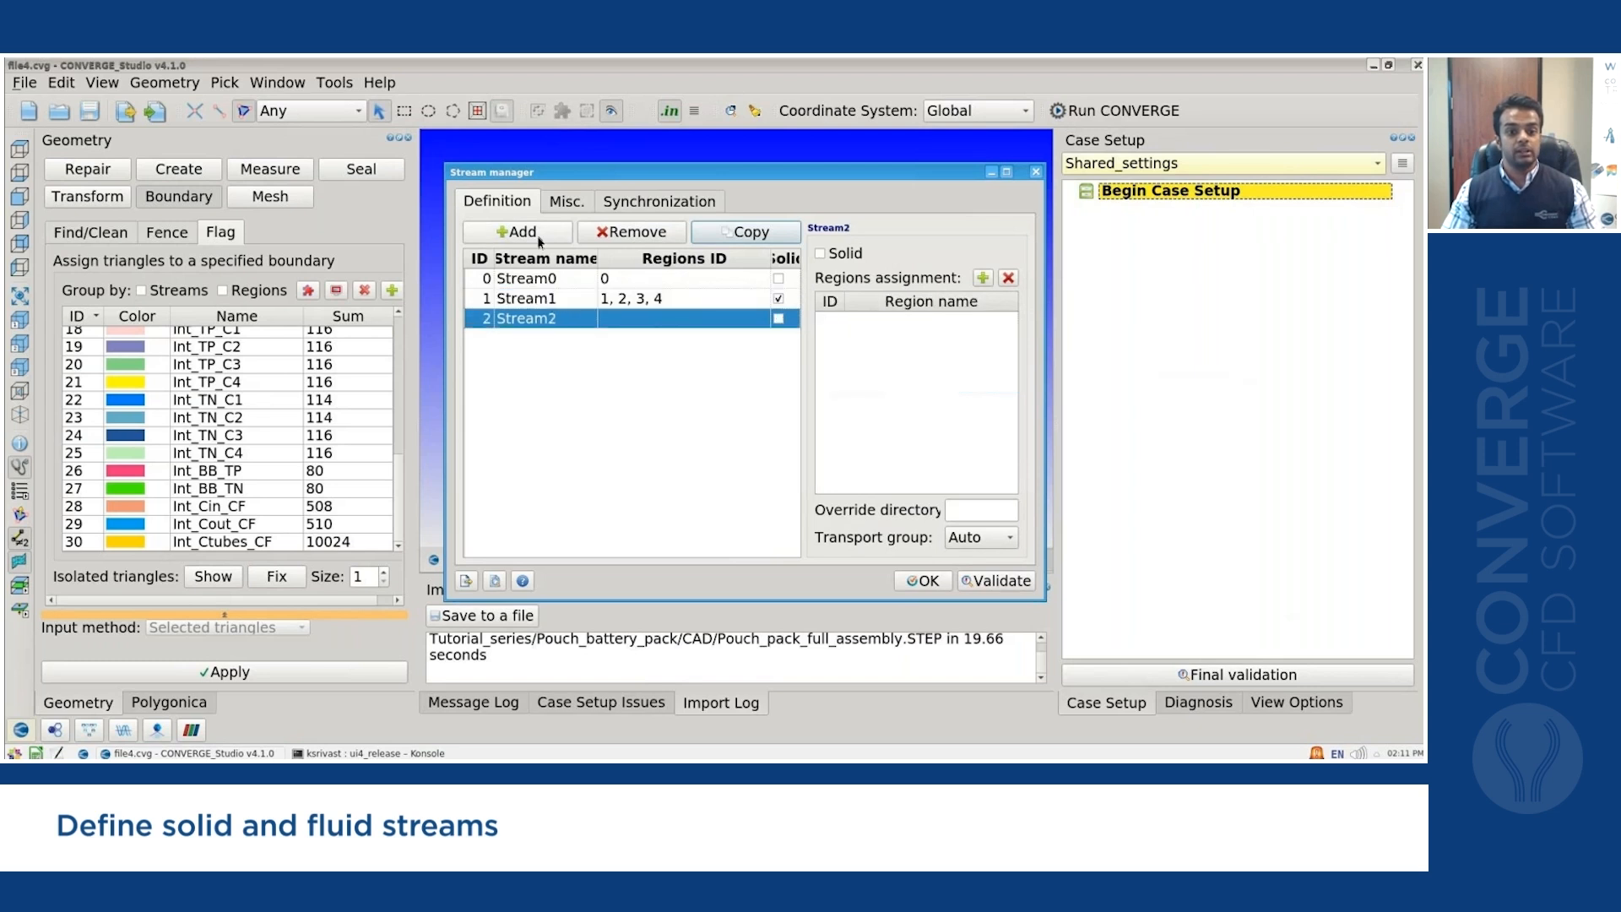
{"action": "left_click", "coordinate": [983, 278]}
{"action": "left_click", "coordinate": [983, 278]}
{"action": "left_click", "coordinate": [983, 279]}
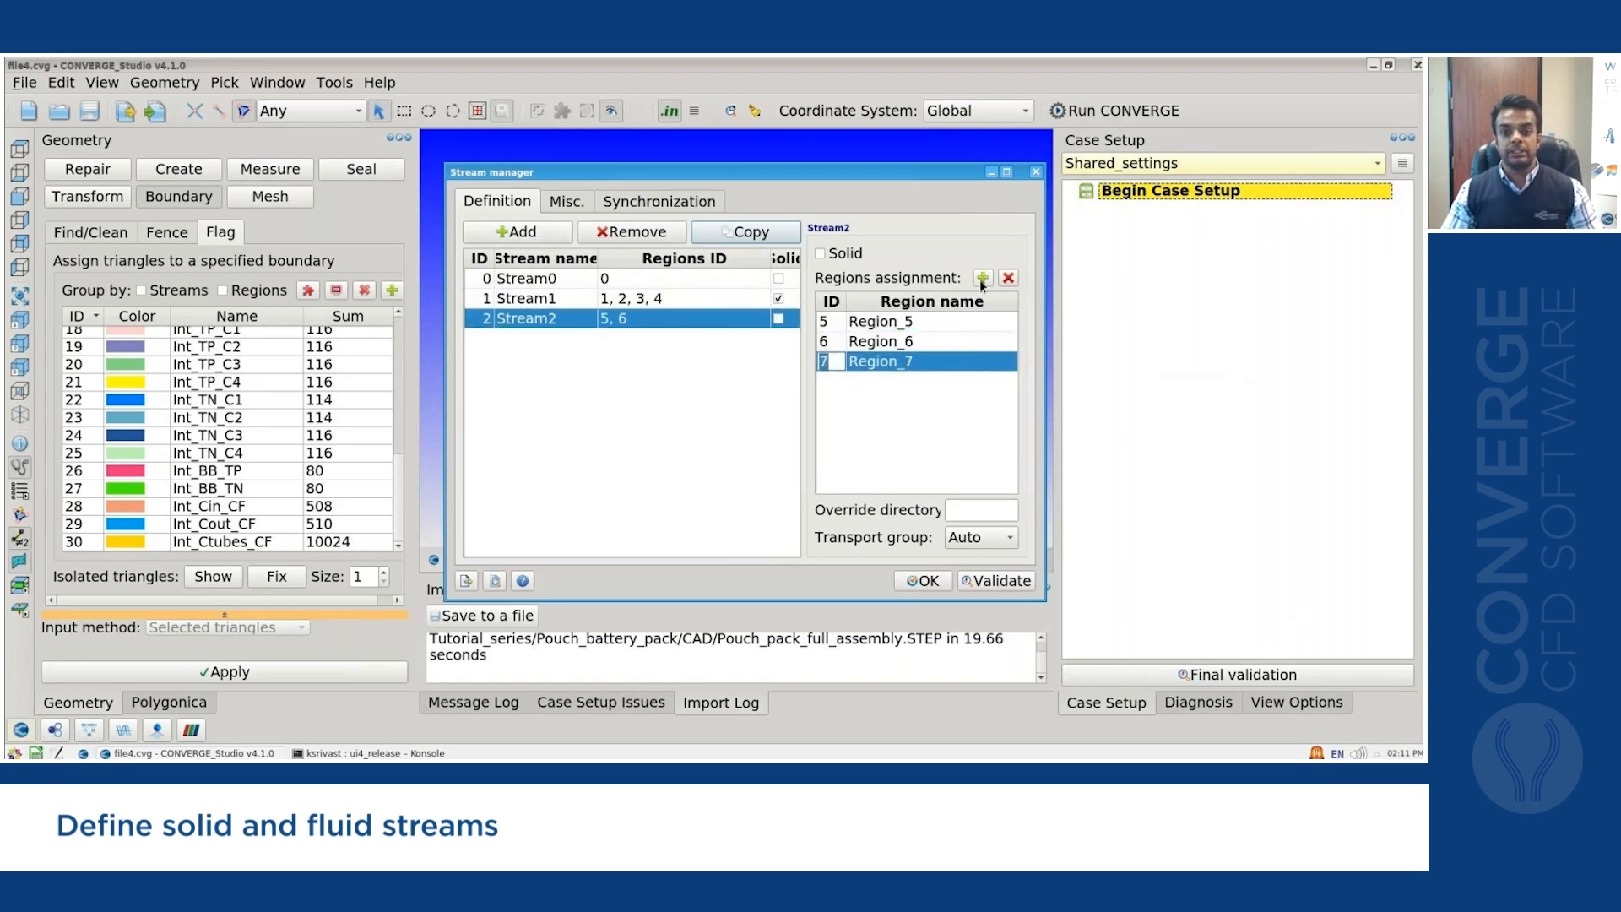
Rename the three regions of Stream2 as R_TabP, R_TabN and R_Busbar.
{"action": "double_click", "coordinate": [939, 323]}
{"action": "type", "text": "R_"}
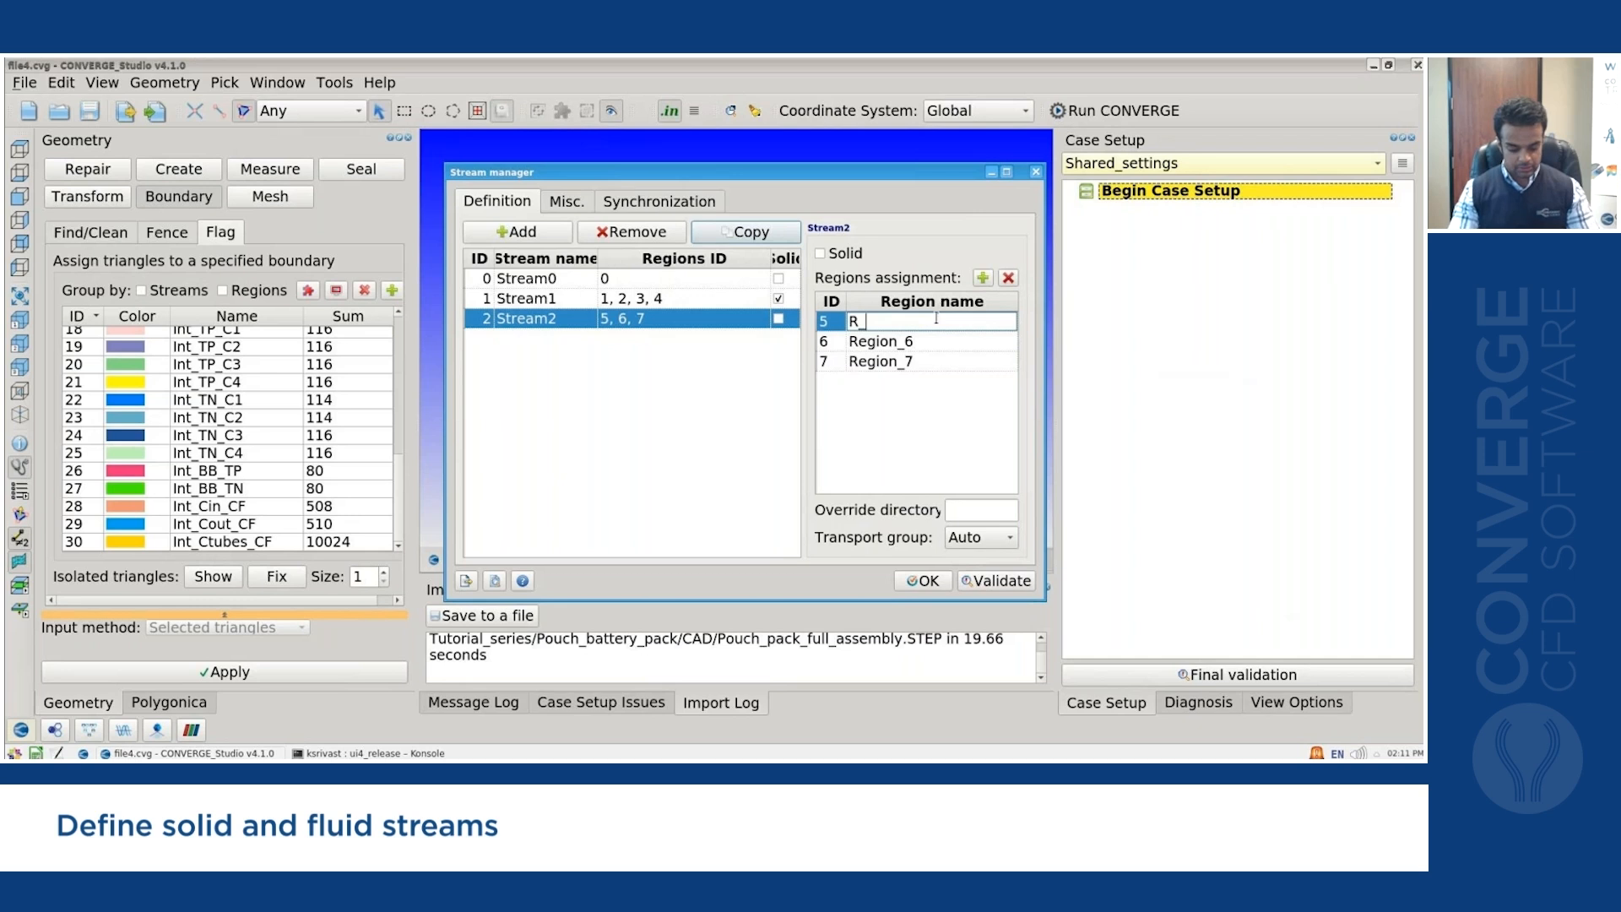
{"action": "type", "text": "TabP"}
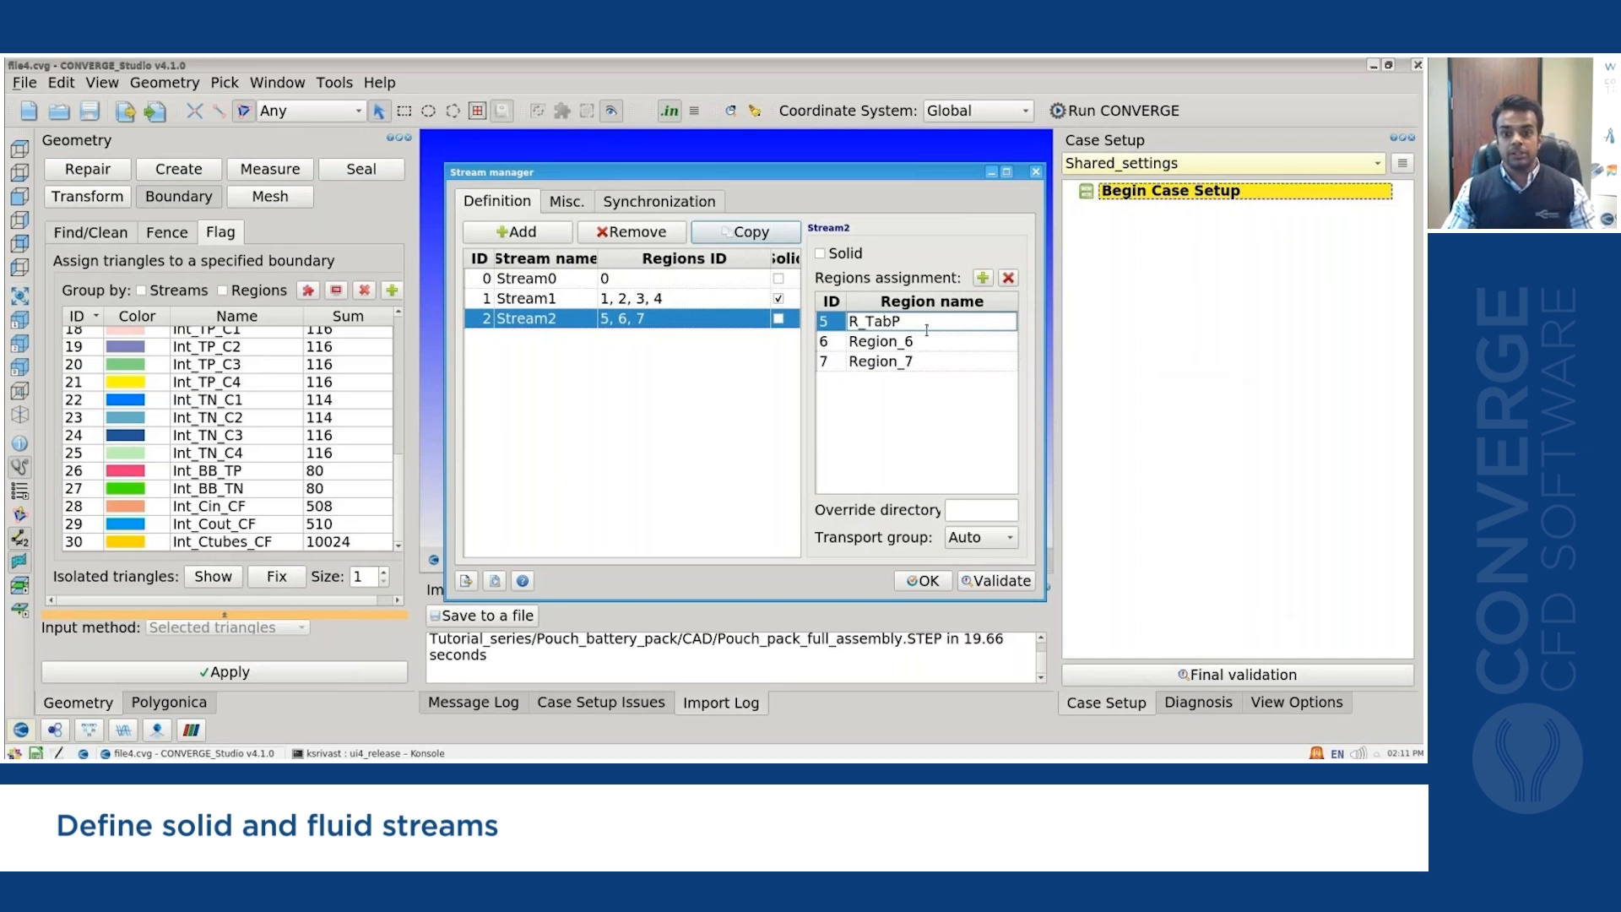
{"action": "double_click", "coordinate": [925, 344]}
{"action": "type", "text": "R_T"}
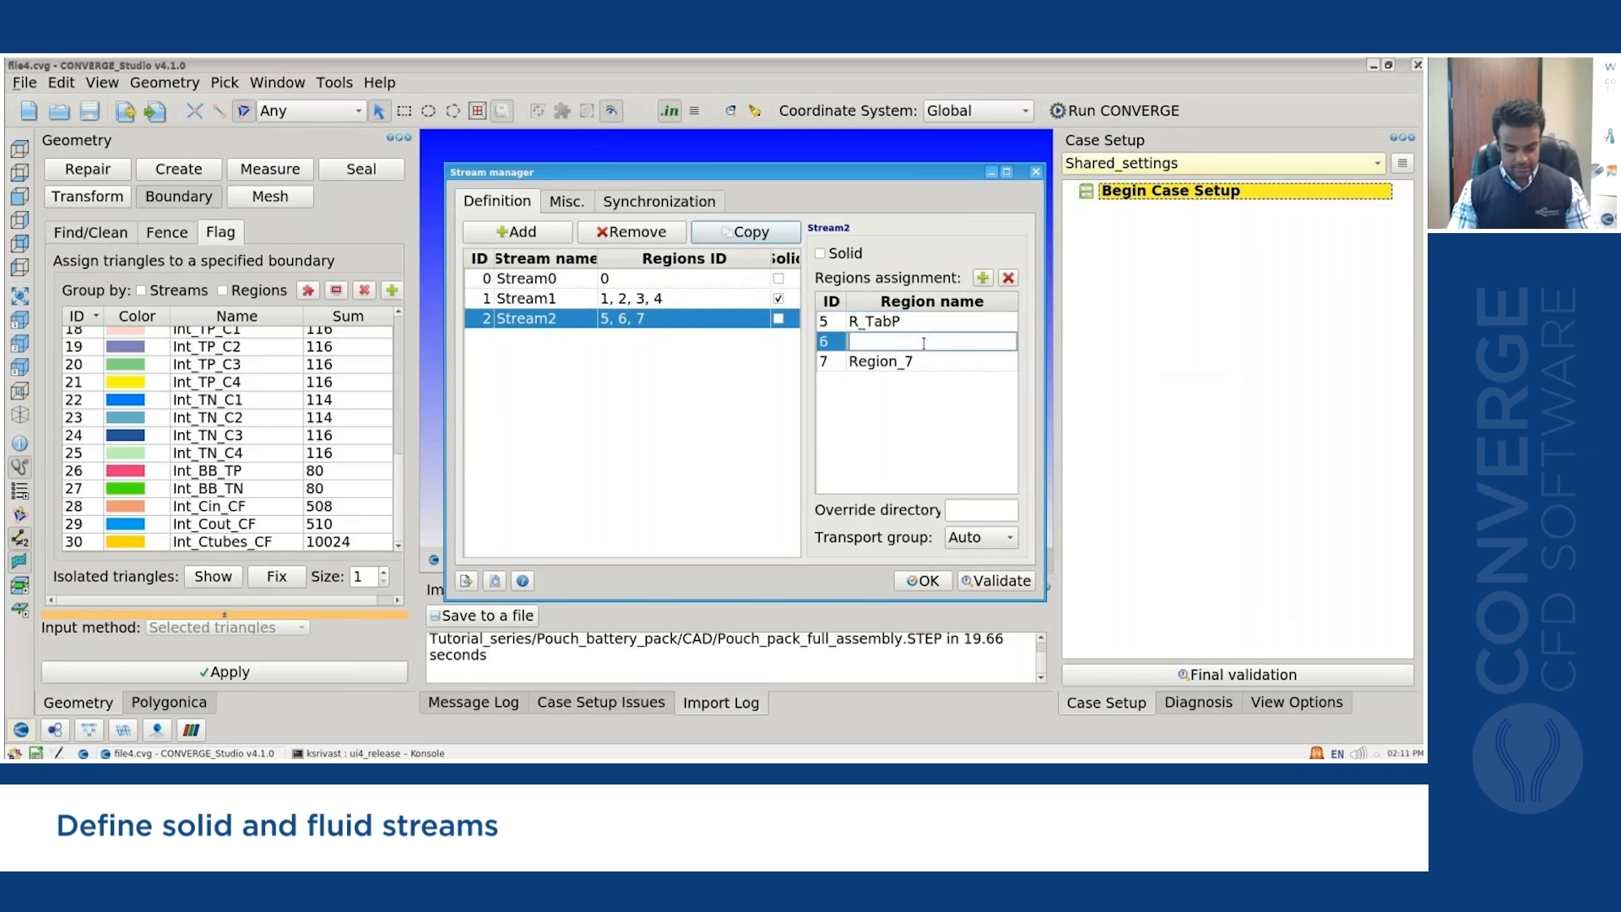
{"action": "type", "text": "abN"}
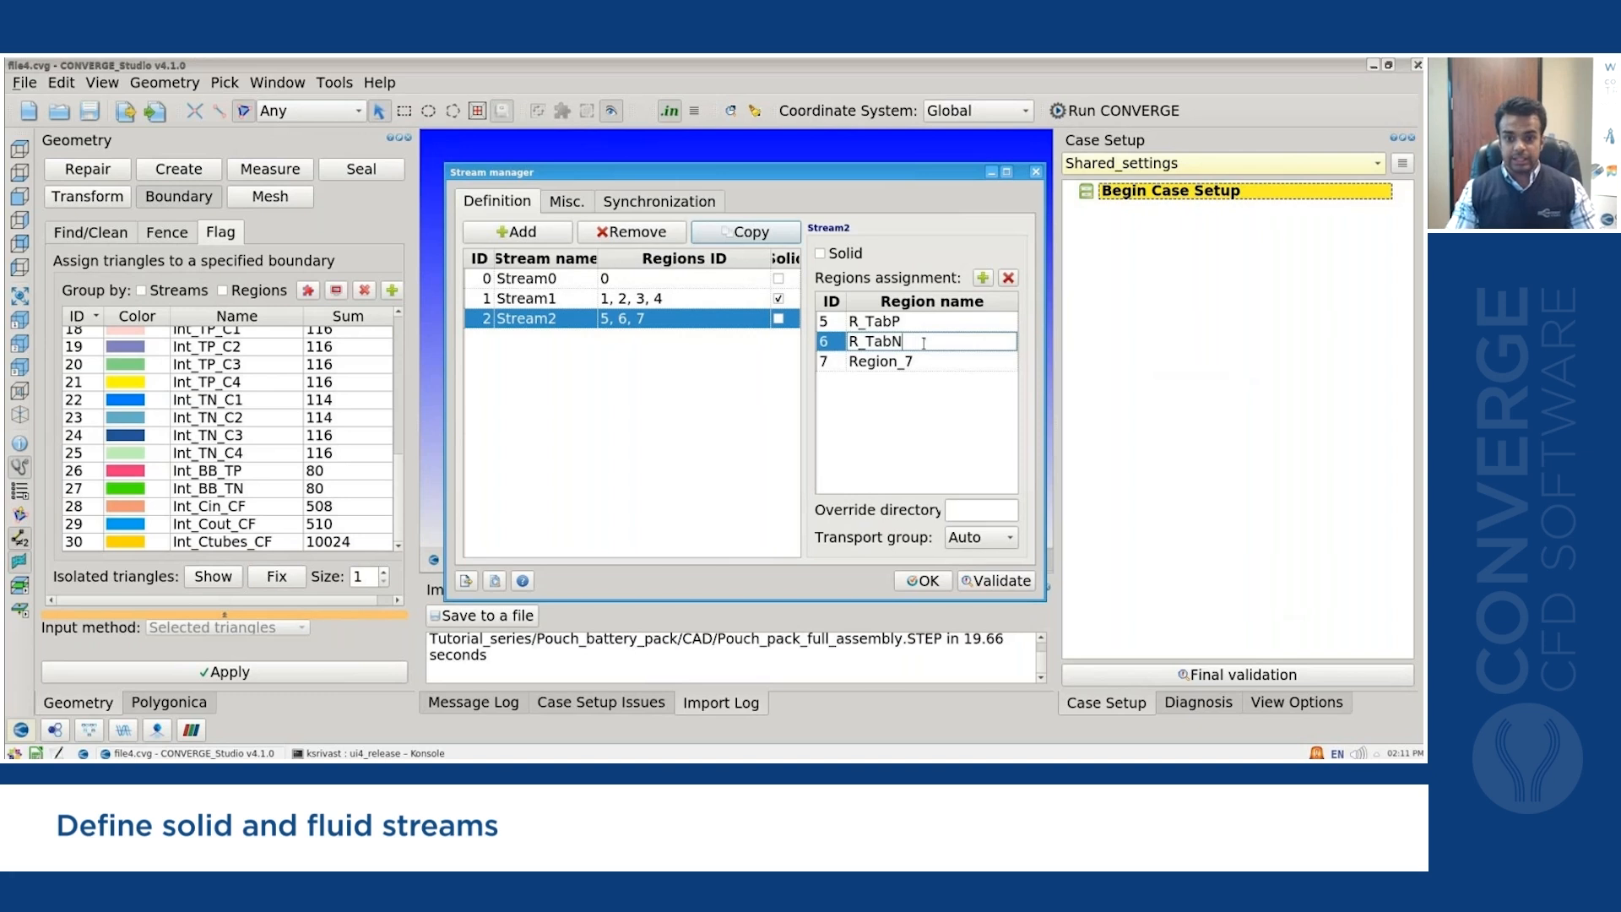
{"action": "double_click", "coordinate": [910, 363]}
{"action": "type", "text": "R_Busba"}
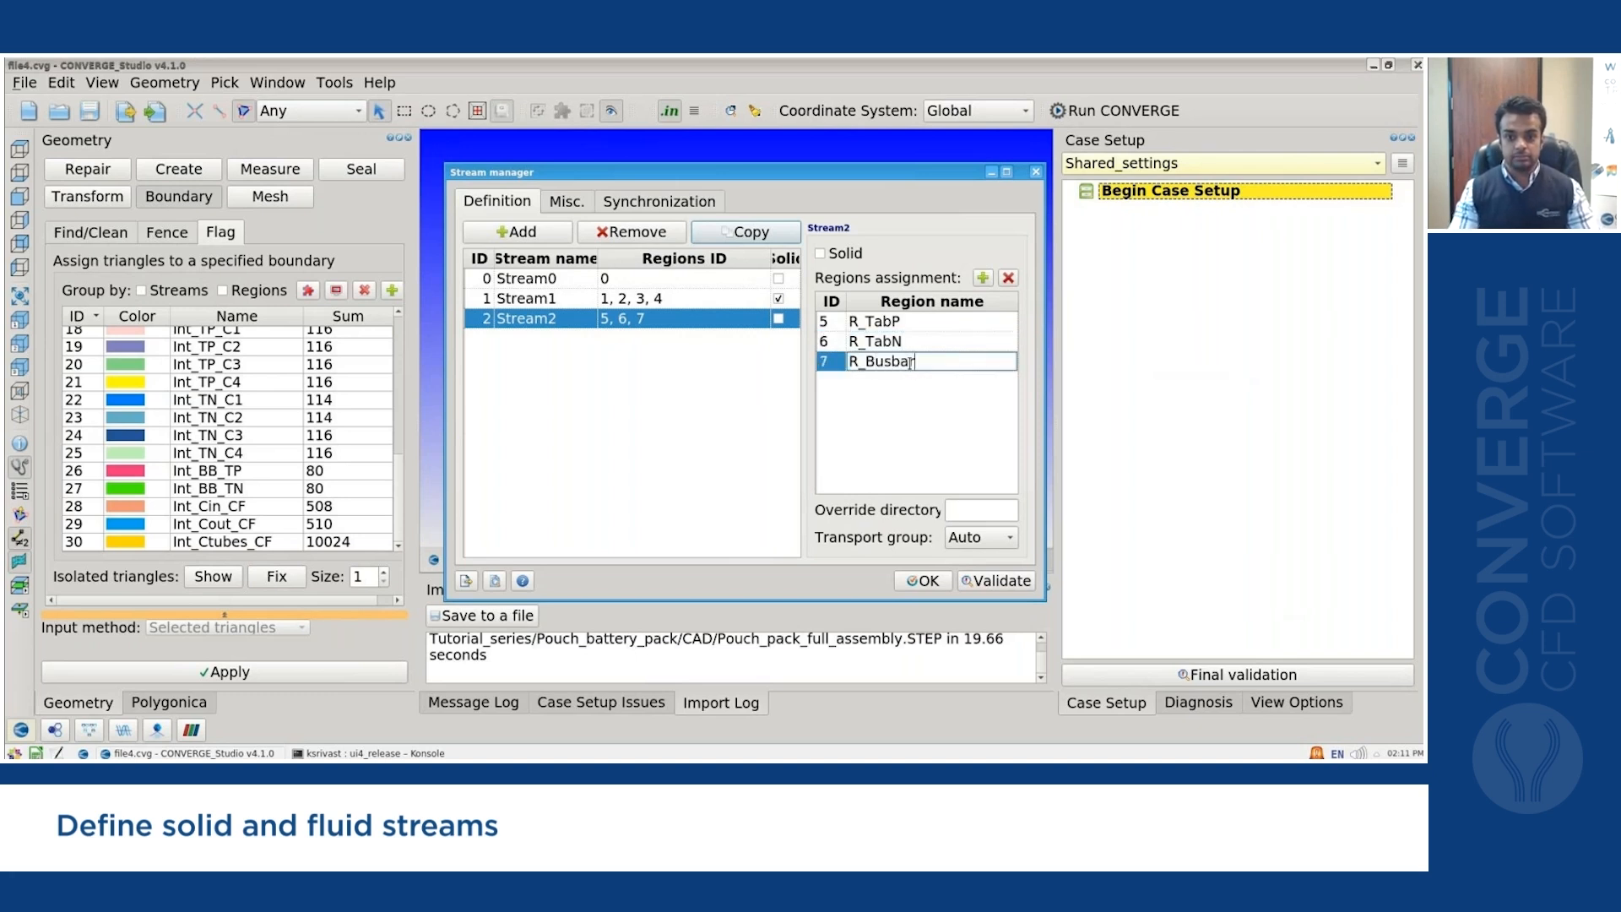
{"action": "type", "text": "r"}
{"action": "key", "text": "Return"}
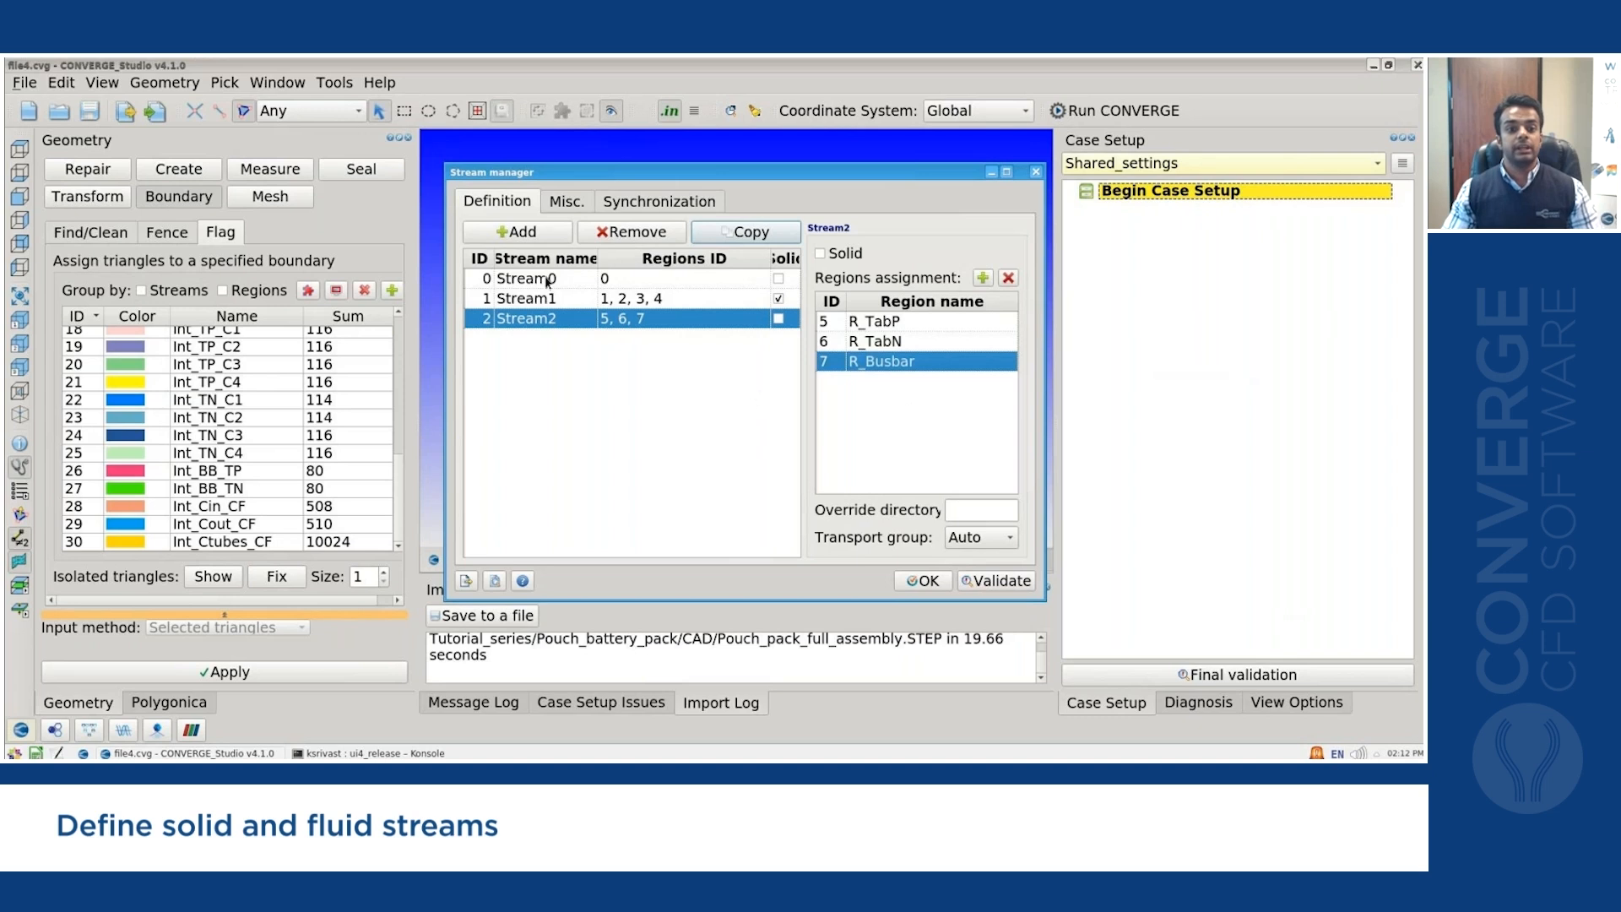
Add a fourth stream containing one region named R_CoolantFin.
{"action": "left_click", "coordinate": [536, 238]}
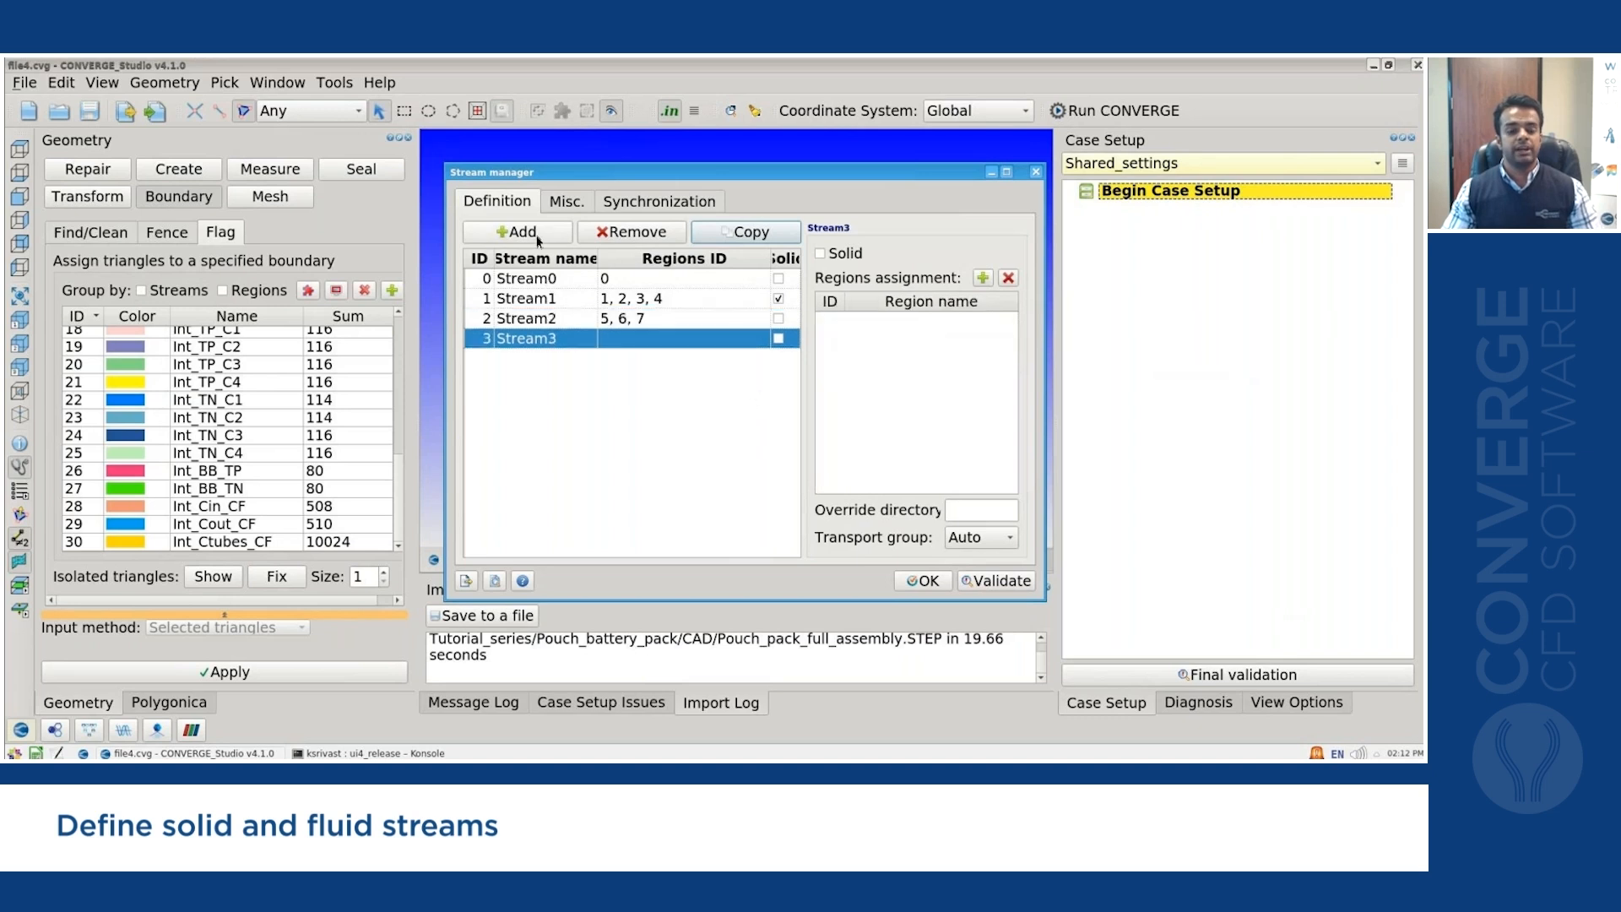
{"action": "left_click", "coordinate": [982, 277]}
{"action": "double_click", "coordinate": [914, 321]}
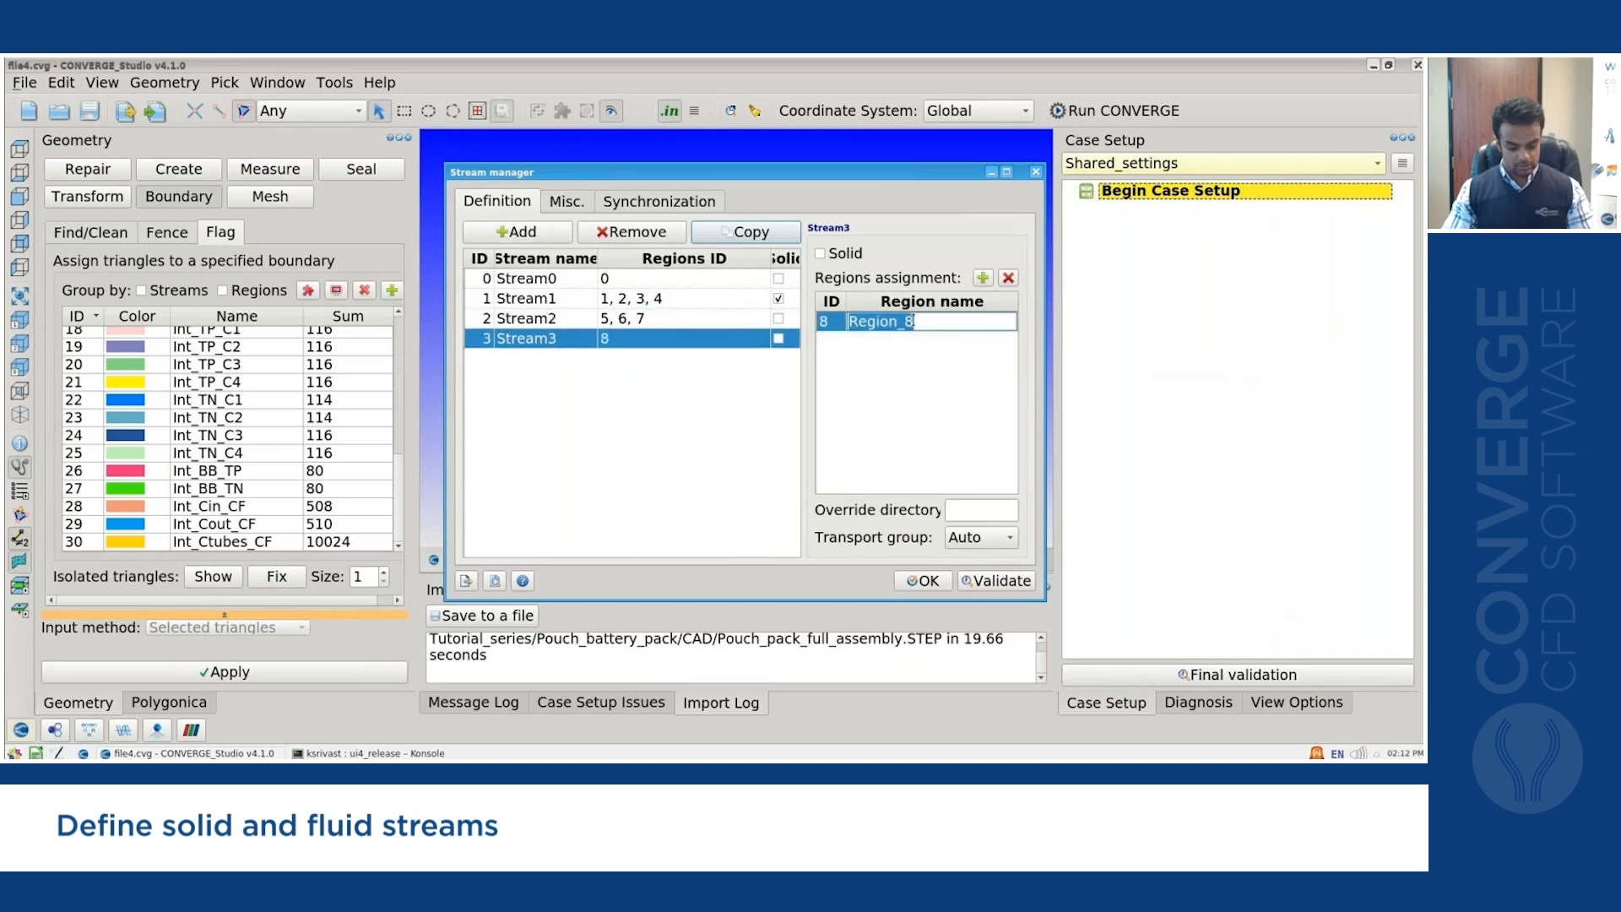
{"action": "type", "text": "R_CoolantFin"}
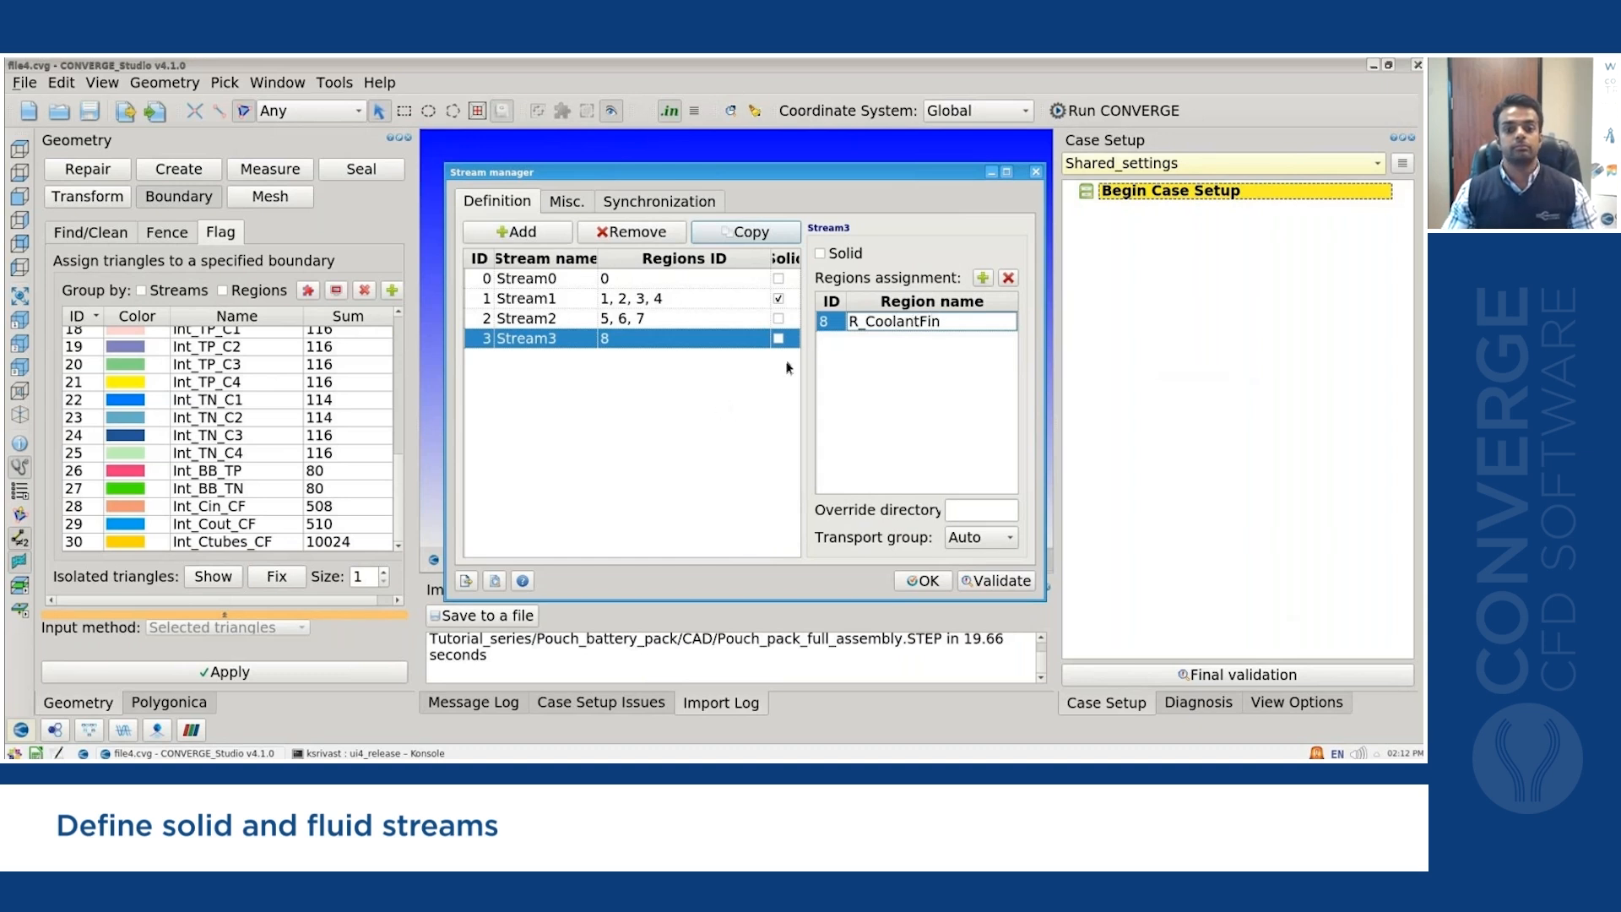
{"action": "left_click", "coordinate": [764, 384]}
Mark Stream2 and Stream3 as solid, review the regions of the solid streams and close the stream manager.
{"action": "left_click", "coordinate": [779, 319]}
{"action": "left_click", "coordinate": [778, 339]}
{"action": "left_click", "coordinate": [720, 321]}
{"action": "left_click", "coordinate": [714, 342]}
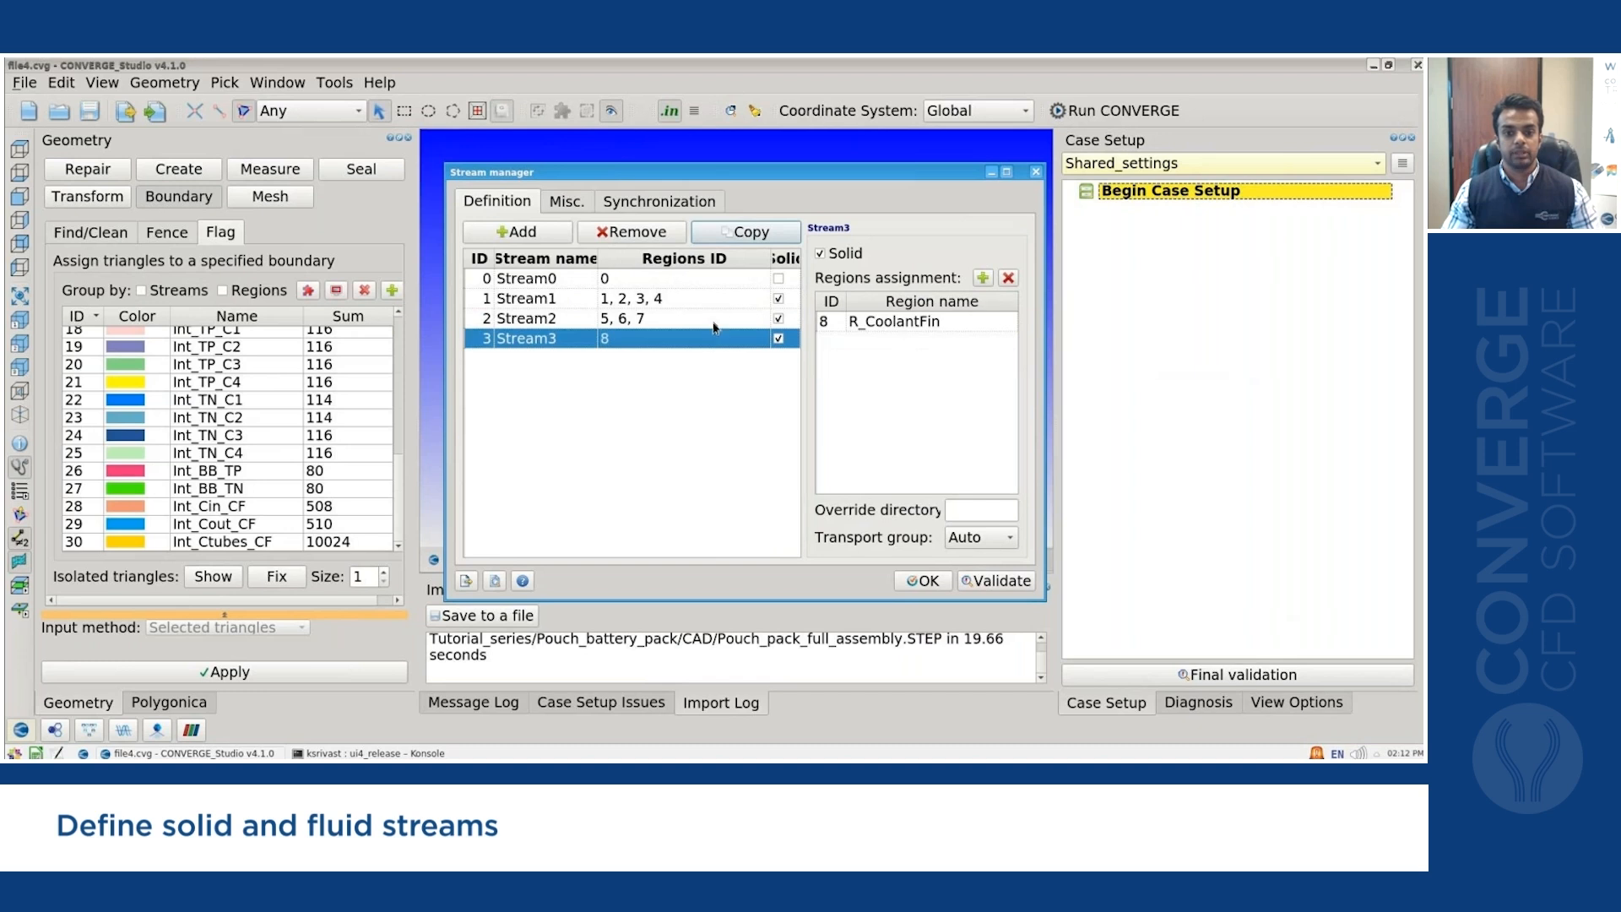
{"action": "left_click", "coordinate": [714, 321]}
{"action": "left_click", "coordinate": [714, 299]}
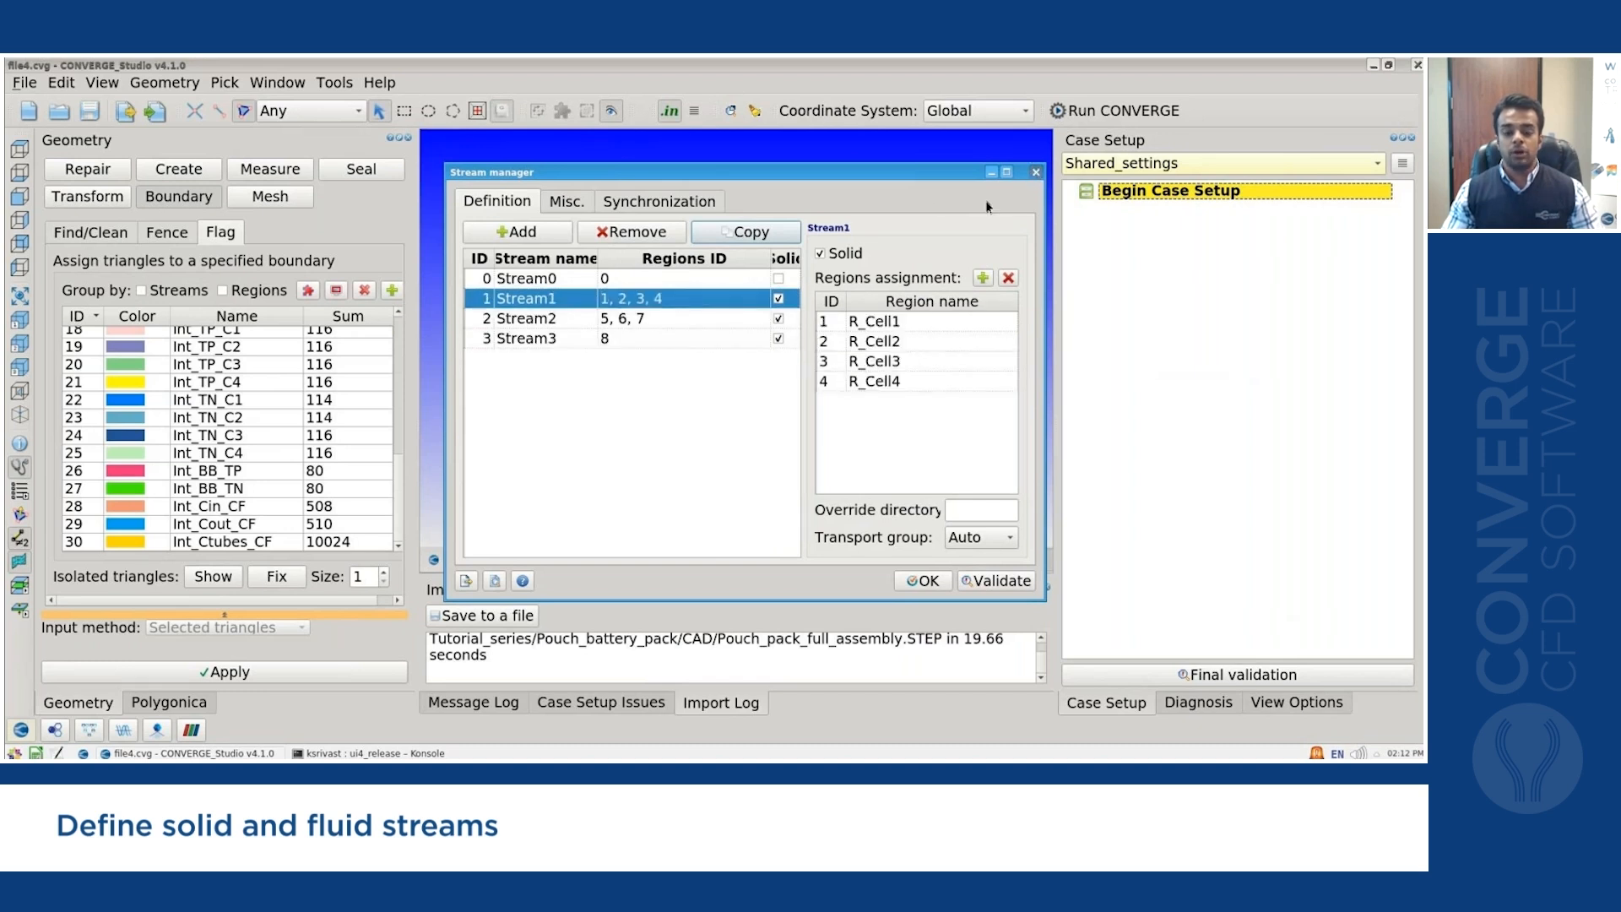
{"action": "left_click", "coordinate": [1036, 172]}
Set the pick mode to By Boundary and hide the brown boundary on the large outer face of the pack.
{"action": "scroll", "coordinate": [676, 270], "scroll_direction": "down", "scroll_amount": 5}
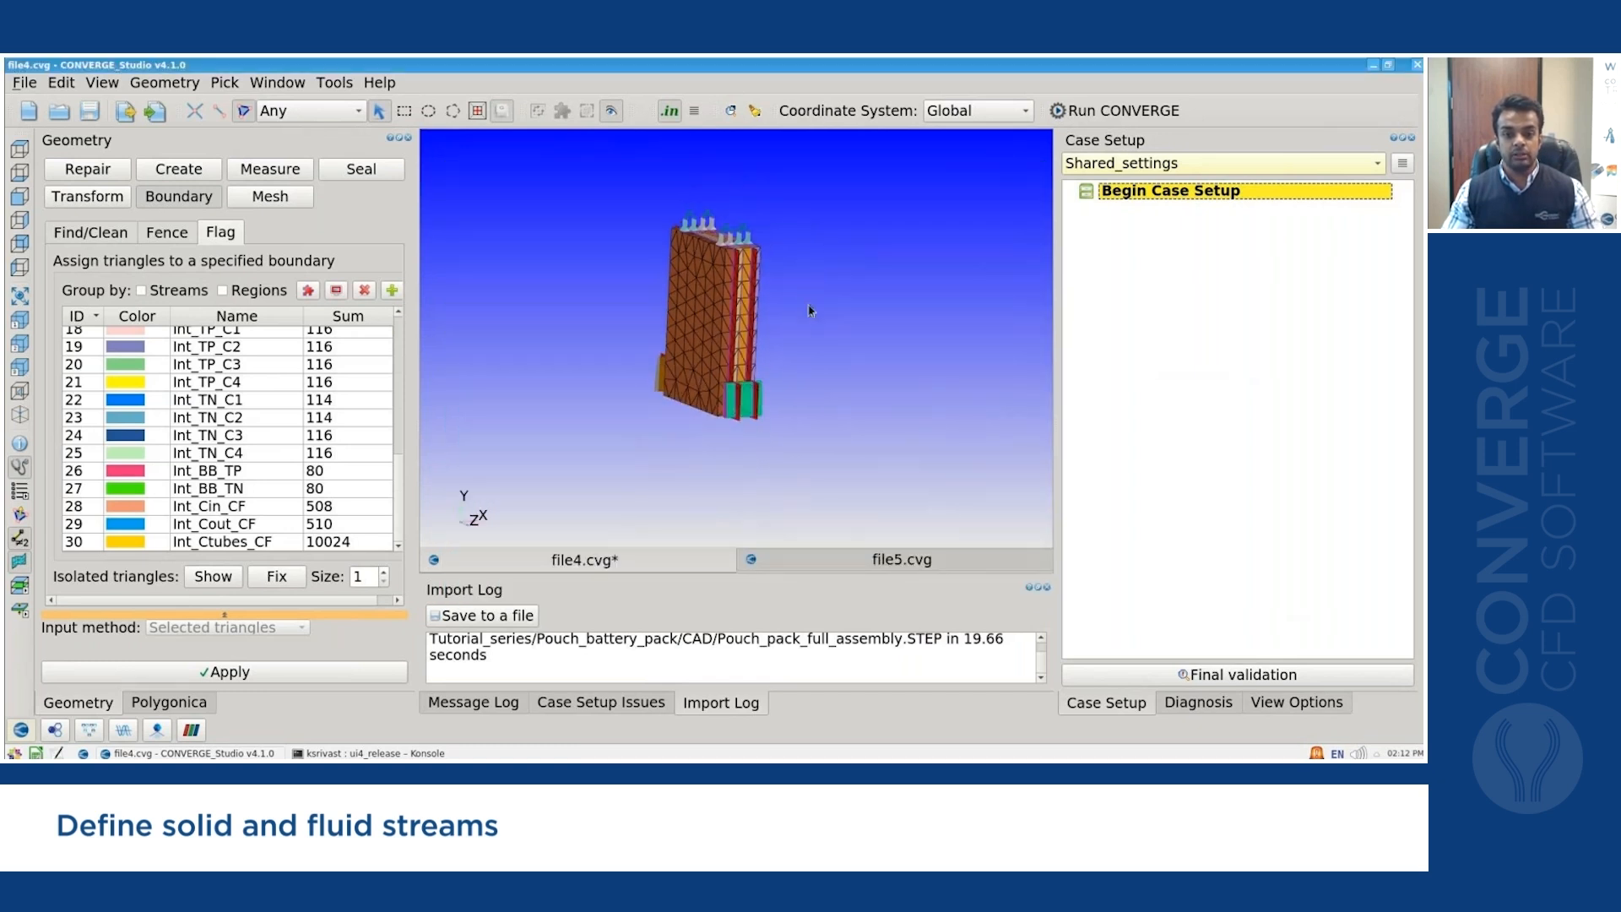
{"action": "left_click_drag", "start_coordinate": [810, 315], "coordinate": [767, 418]}
{"action": "scroll", "coordinate": [757, 399], "scroll_direction": "up", "scroll_amount": 5}
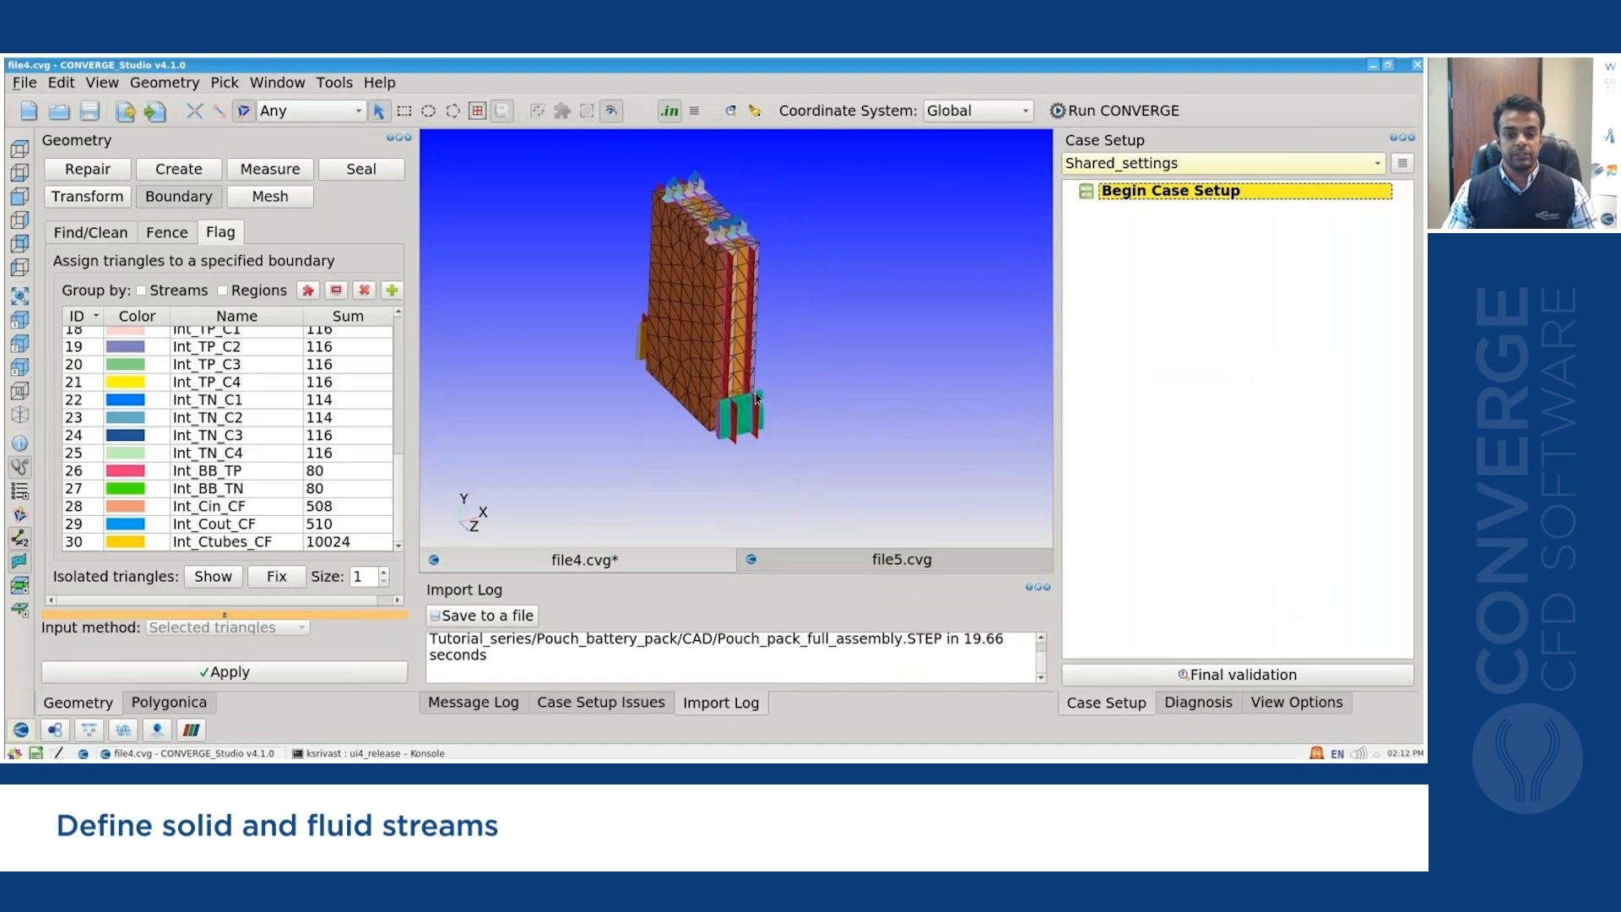
{"action": "left_click", "coordinate": [667, 351]}
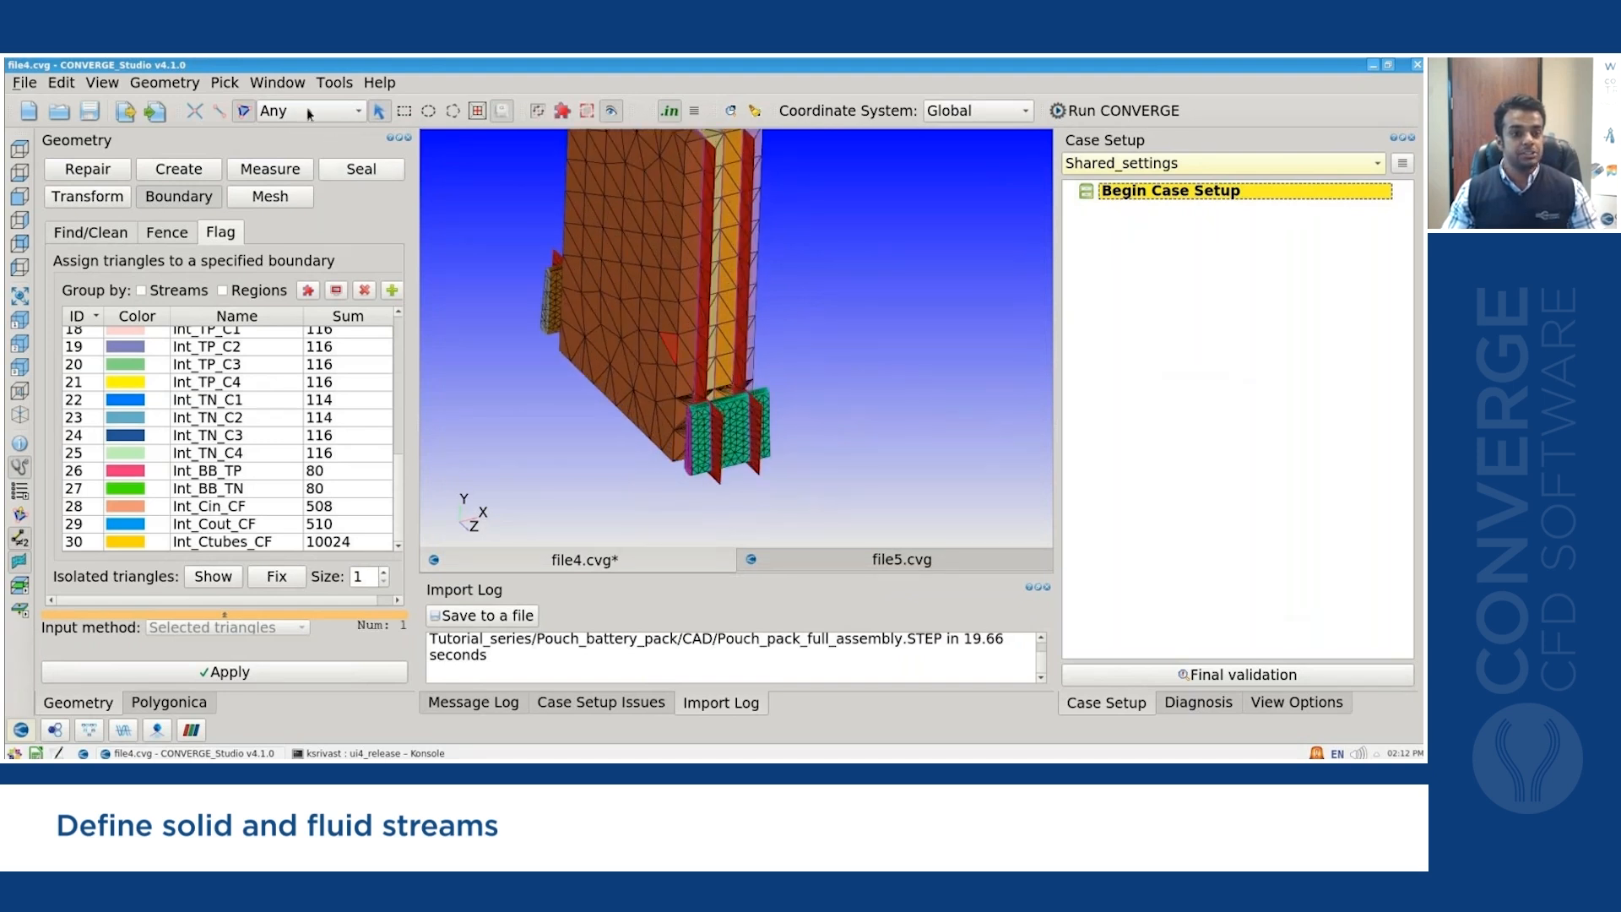
{"action": "left_click", "coordinate": [317, 111]}
{"action": "left_click", "coordinate": [325, 180]}
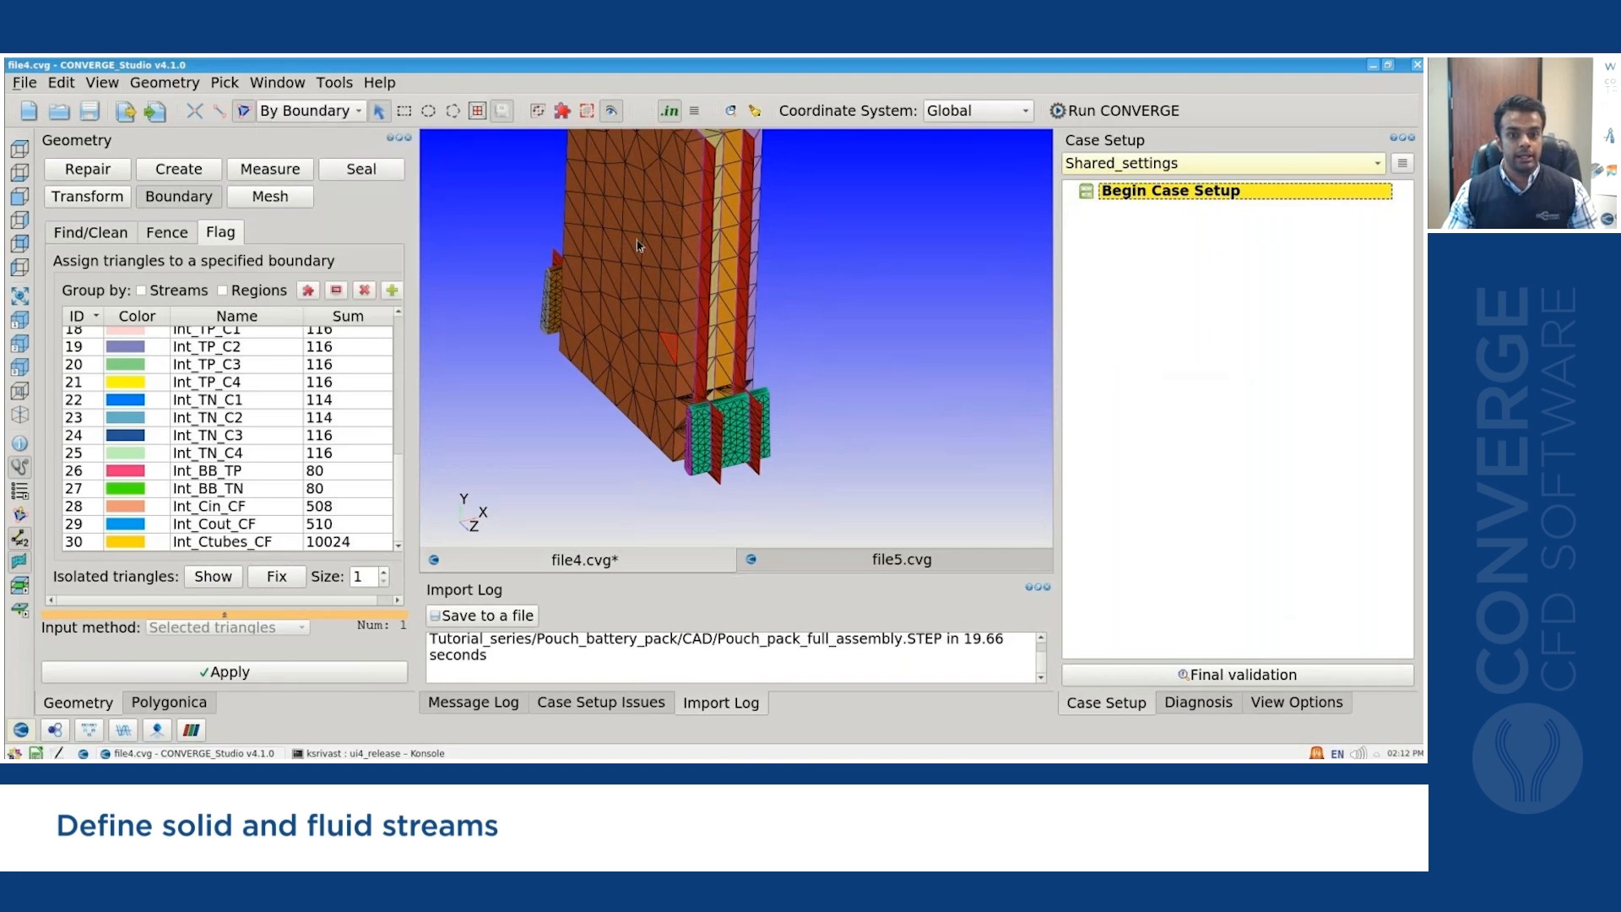
{"action": "left_click", "coordinate": [636, 239]}
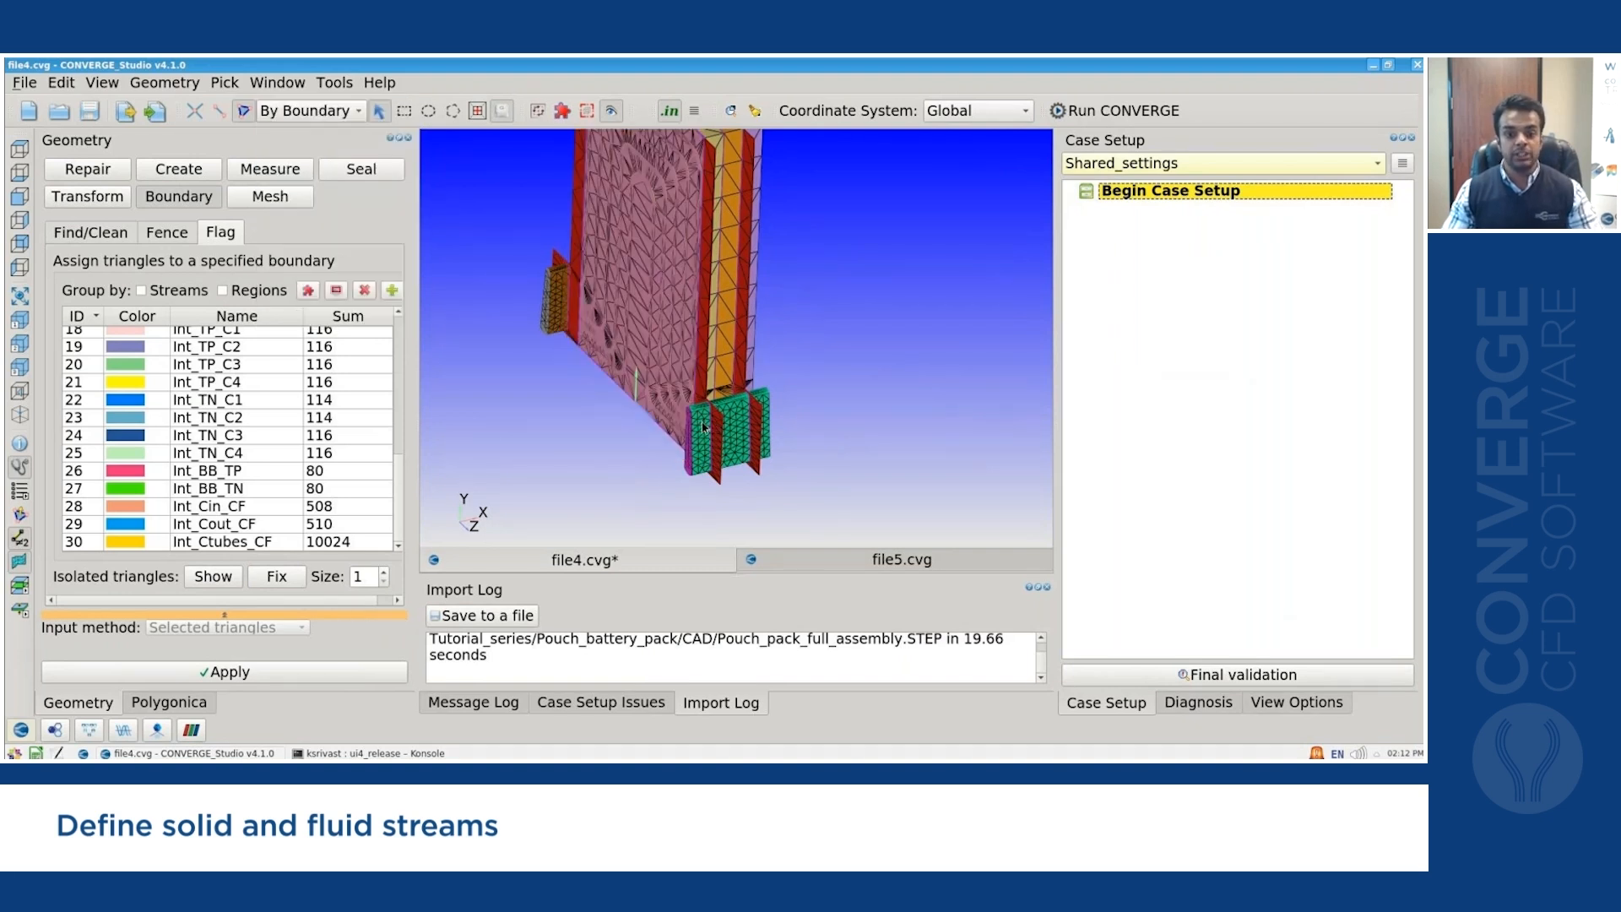
Hide the pink and yellow boundary layers near the coolant manifold to examine the channels inside the pack.
{"action": "scroll", "coordinate": [701, 426], "scroll_direction": "up", "scroll_amount": 2}
{"action": "left_click", "coordinate": [681, 322]}
{"action": "key", "text": "h"}
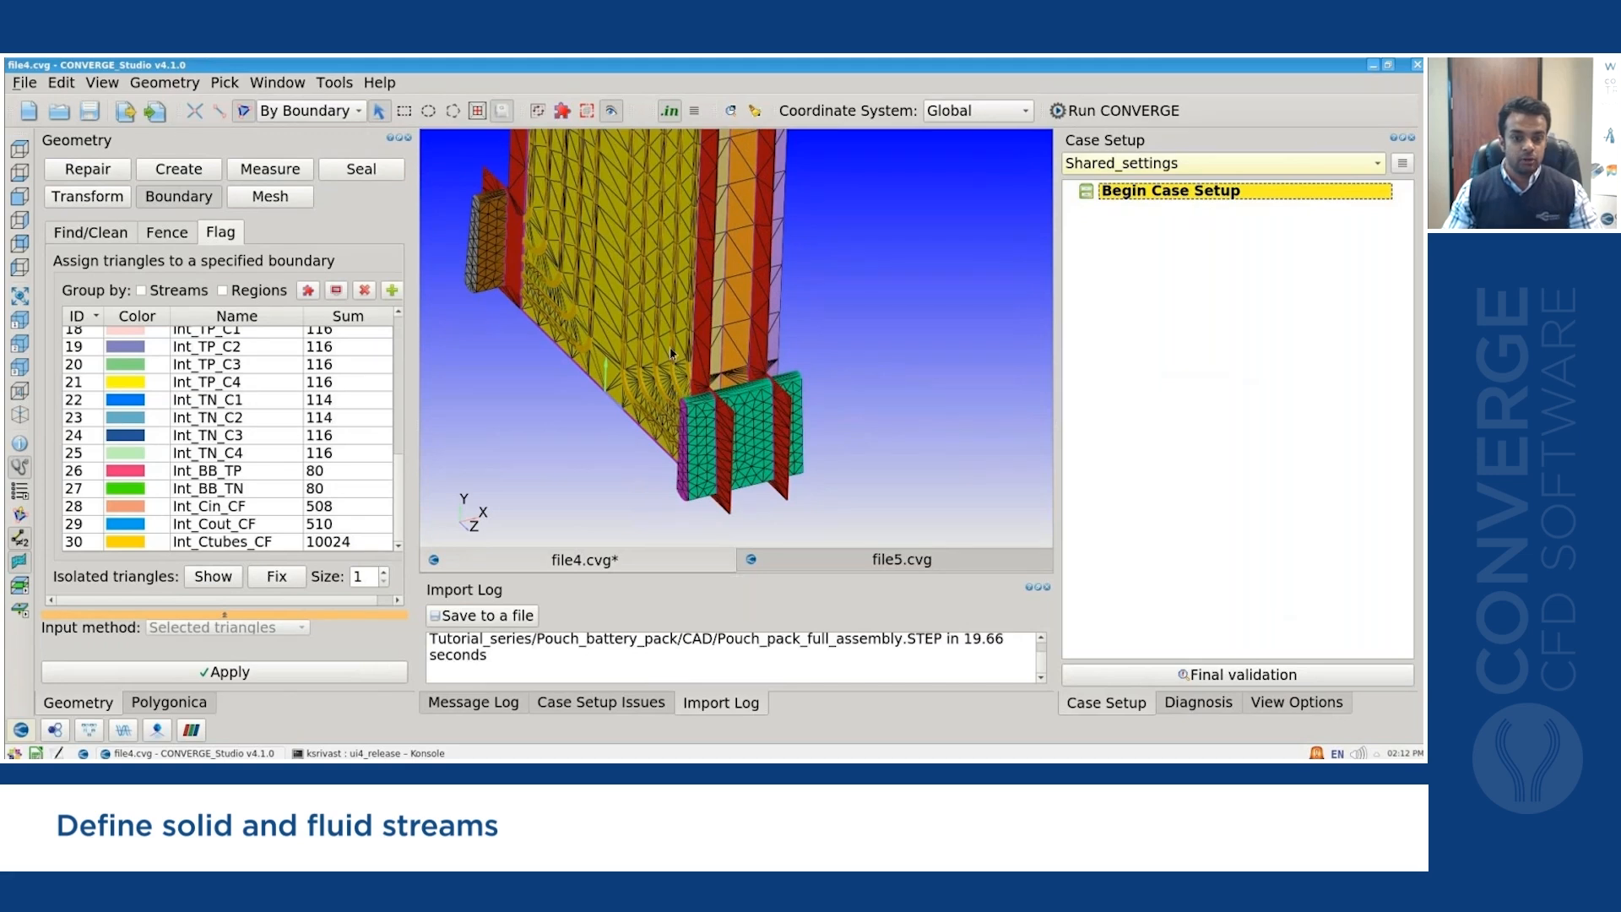
{"action": "scroll", "coordinate": [670, 348], "scroll_direction": "up", "scroll_amount": 3}
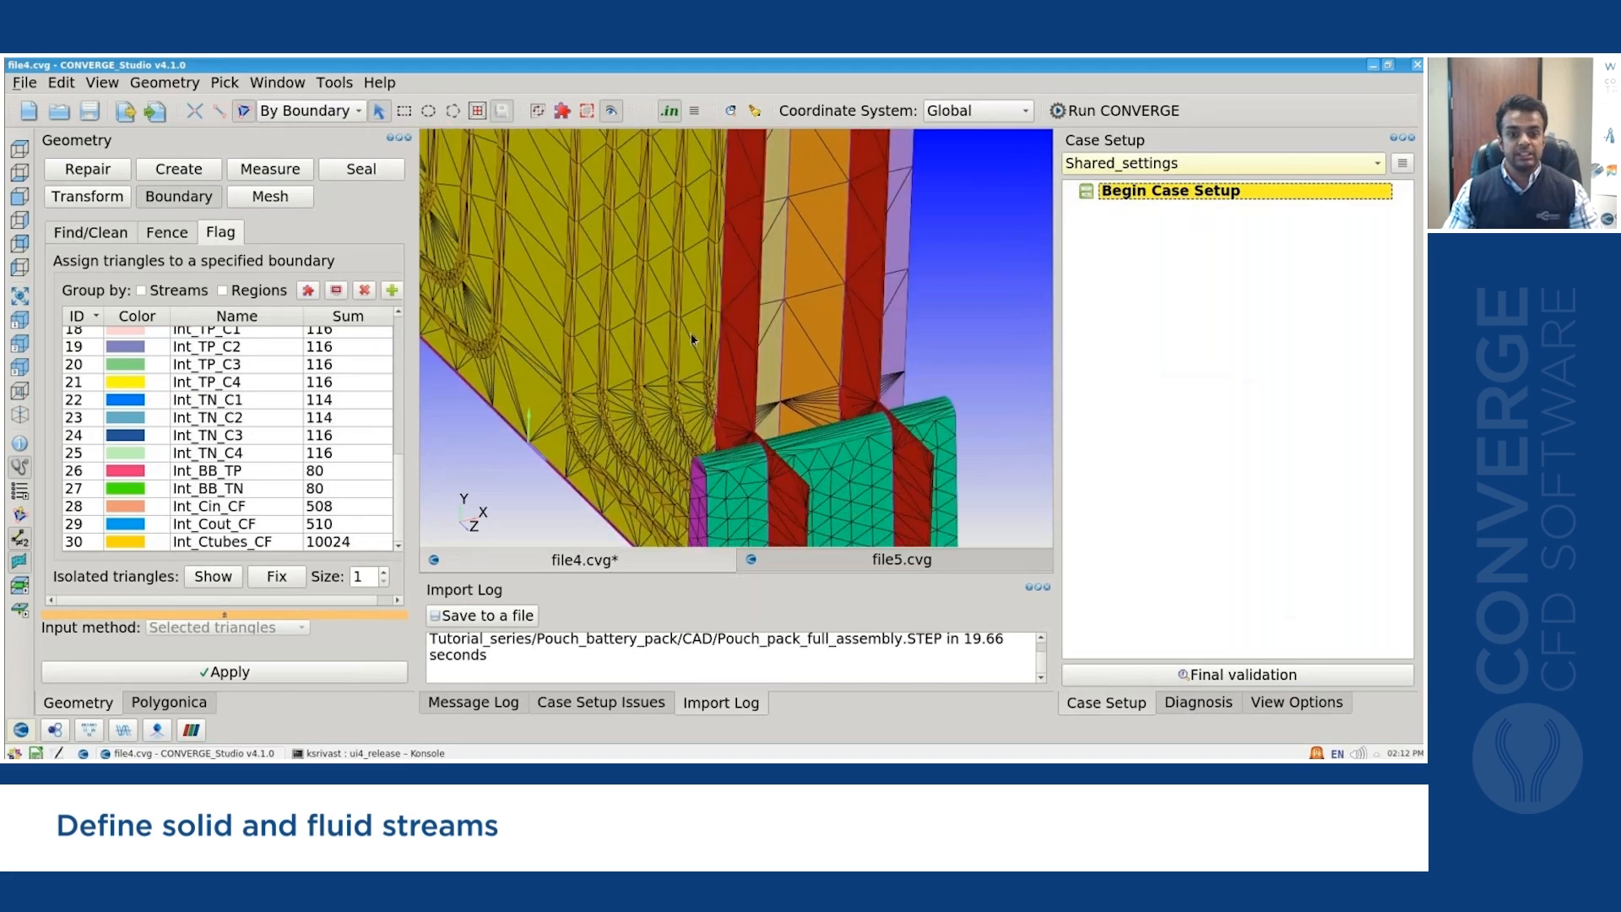
{"action": "left_click", "coordinate": [691, 339]}
{"action": "key", "text": "h"}
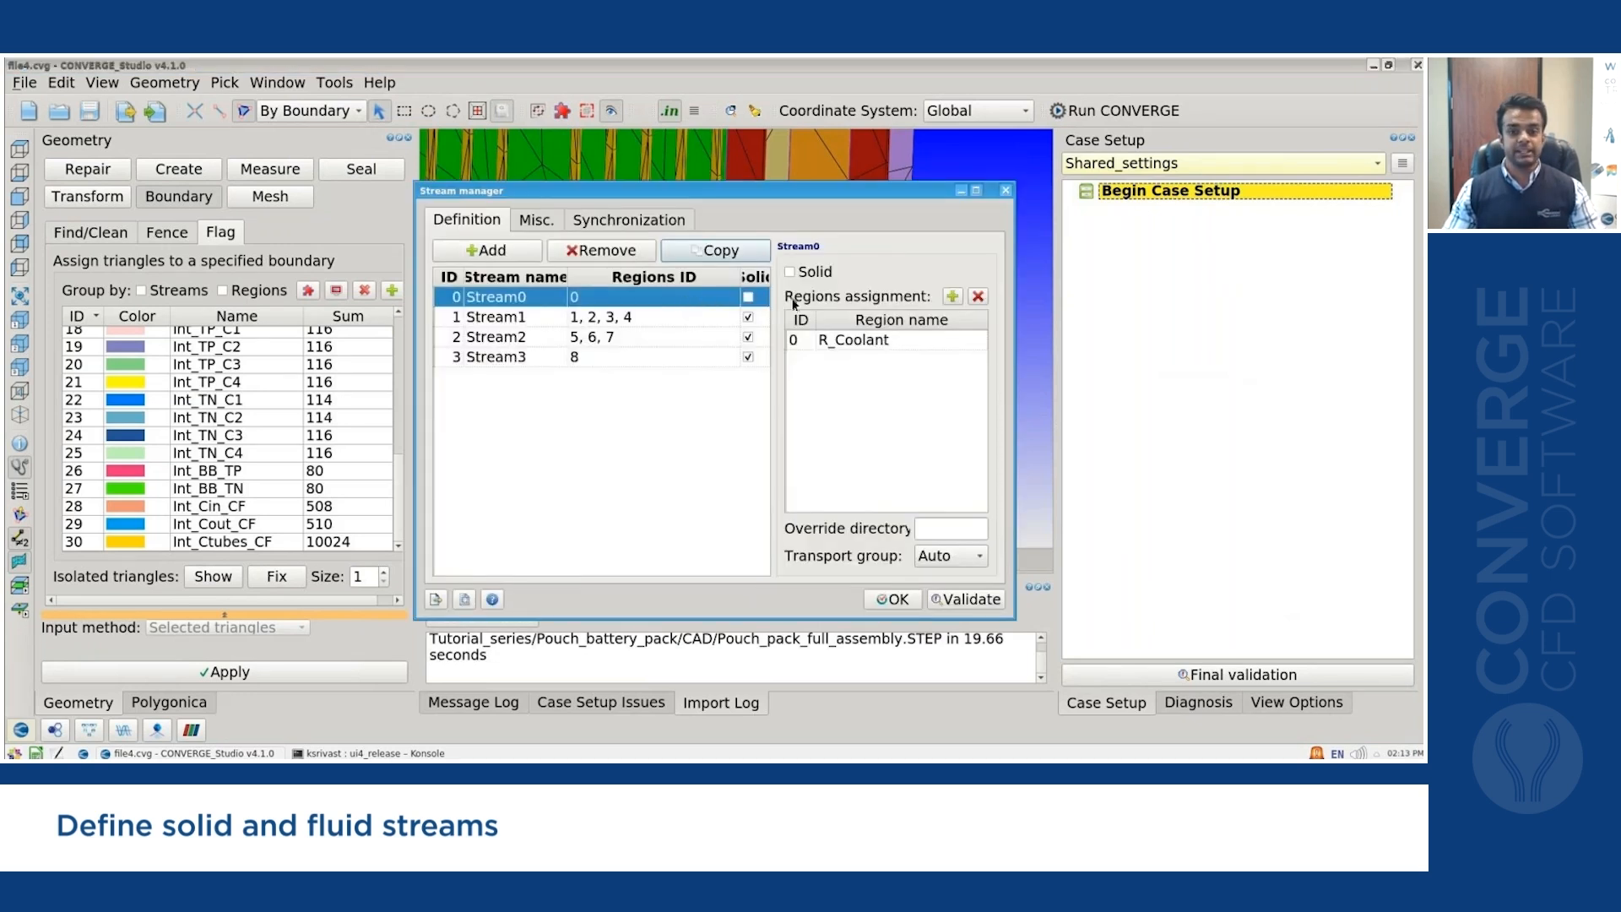
Add two regions to Stream0, named R_CoolantIN and R_CoolantOUT.
{"action": "left_click", "coordinate": [953, 297]}
{"action": "left_click", "coordinate": [953, 297]}
{"action": "double_click", "coordinate": [893, 359]}
{"action": "type", "text": "R_Co"}
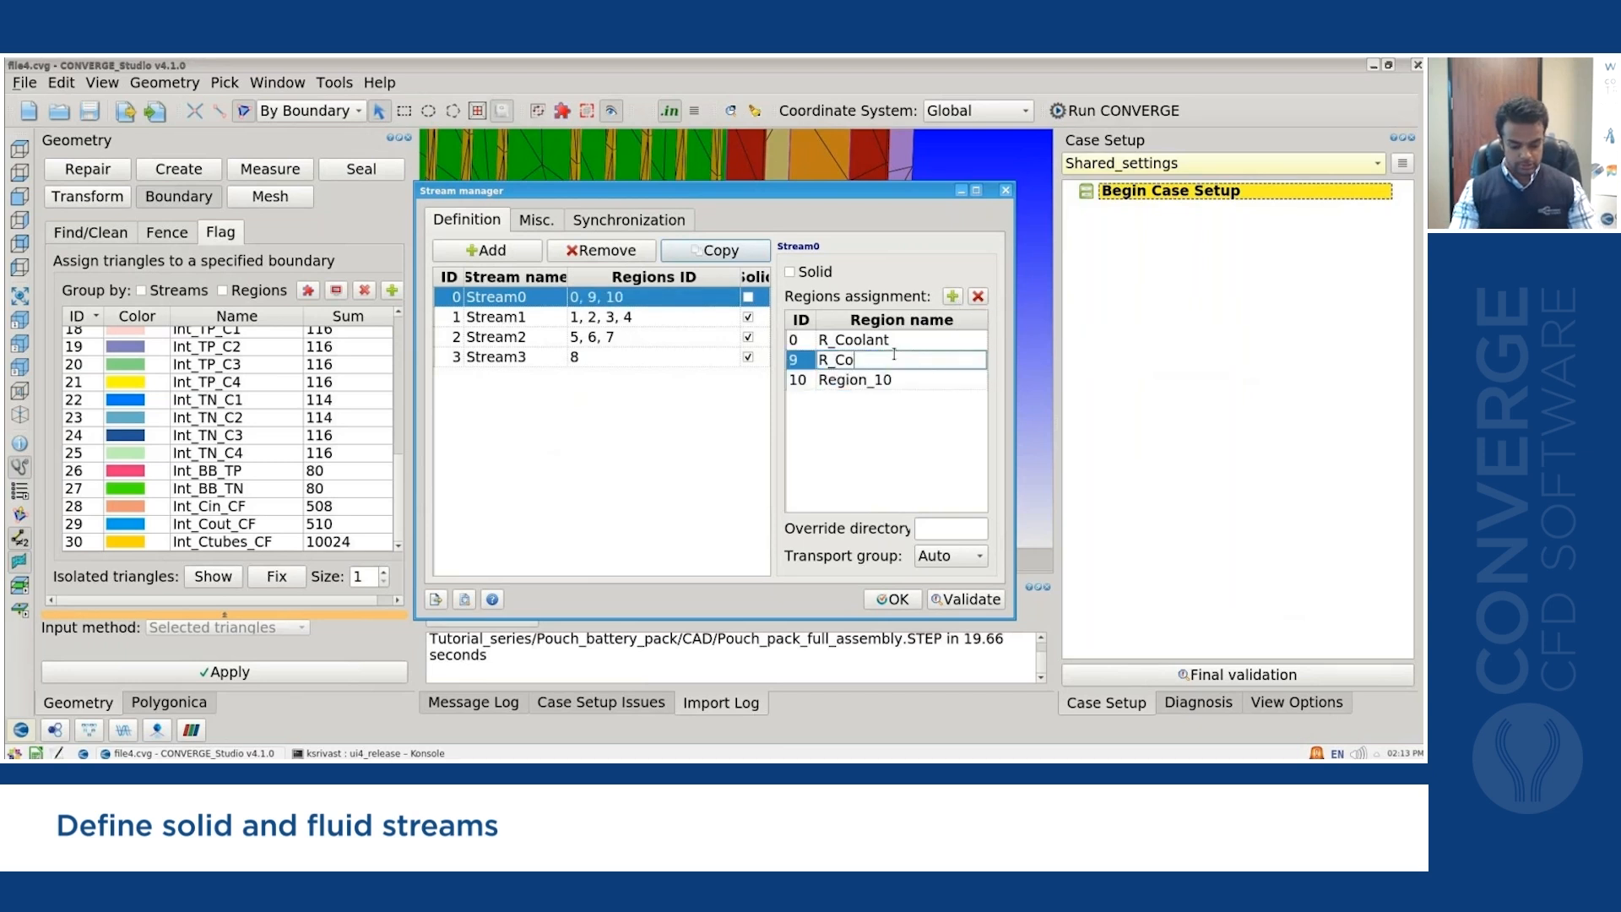
{"action": "type", "text": "olant"}
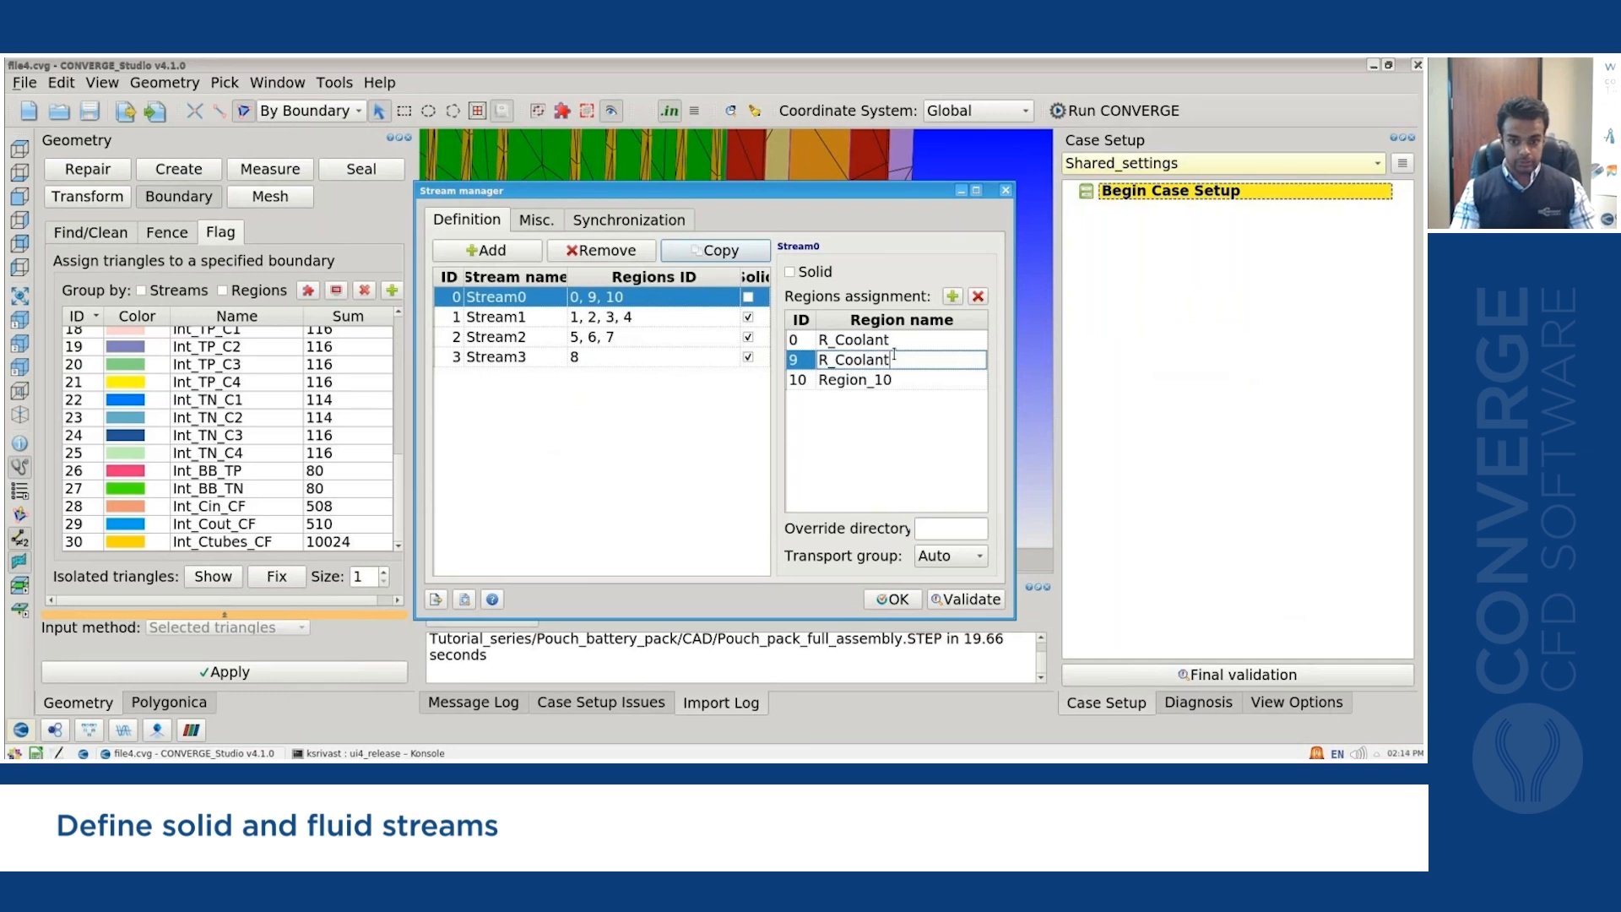
{"action": "type", "text": "IN"}
{"action": "double_click", "coordinate": [884, 380]}
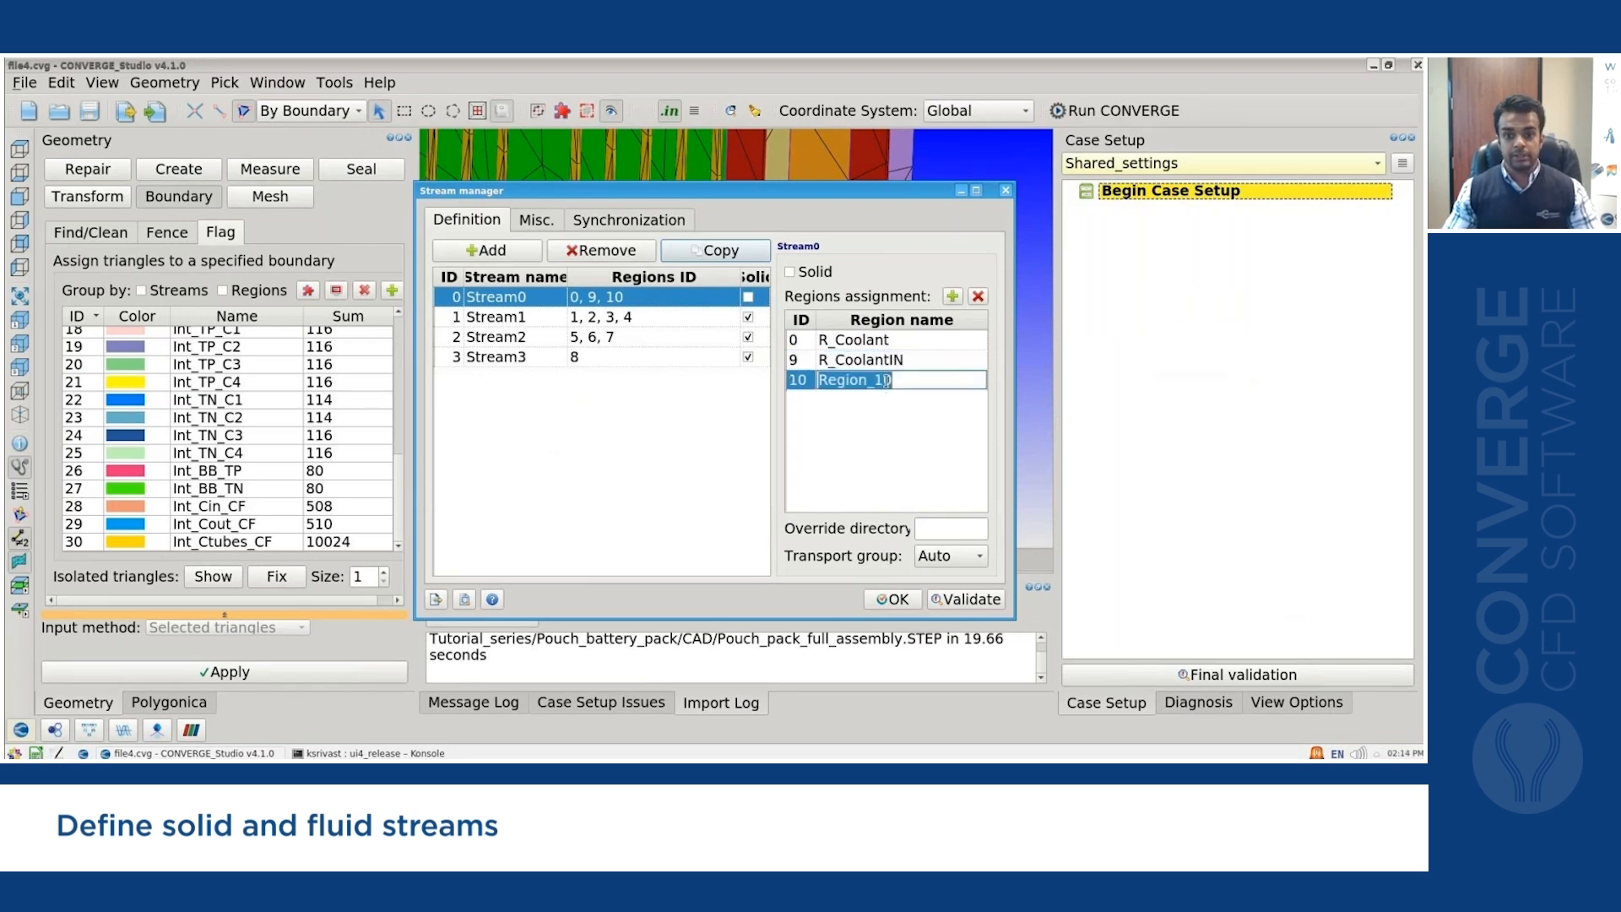
{"action": "type", "text": "R_CoolantOUT"}
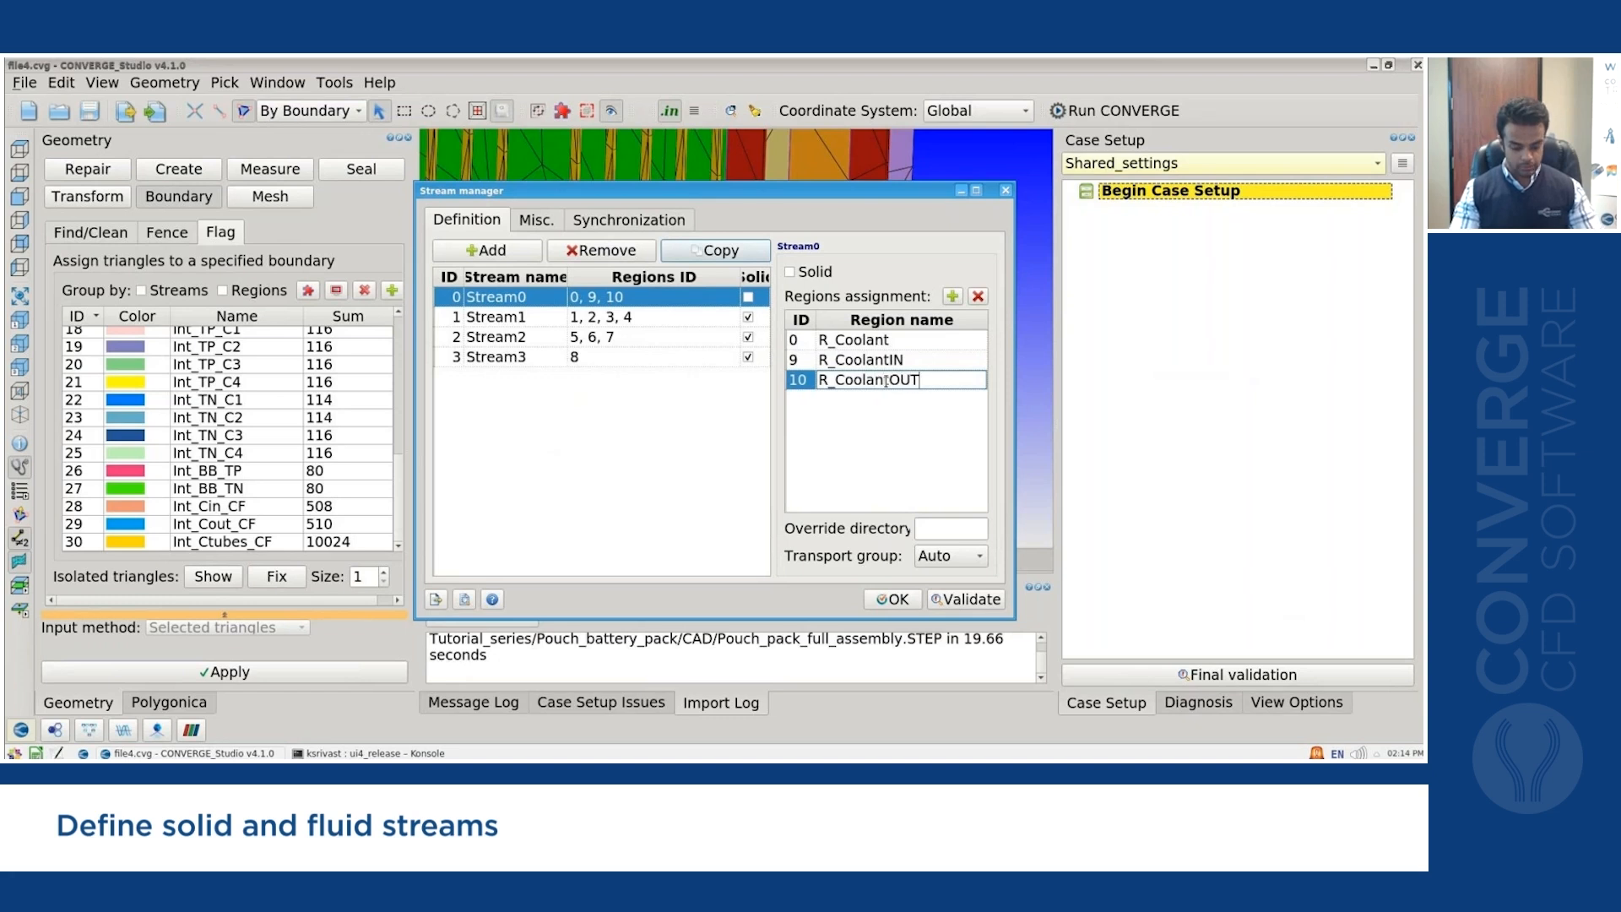
Rename region 0 of Stream0 as R_CoolantTube, validate the stream definitions and close the stream manager.
{"action": "left_click", "coordinate": [898, 341]}
{"action": "left_click", "coordinate": [900, 342]}
{"action": "type", "text": "R_CoolantTube"}
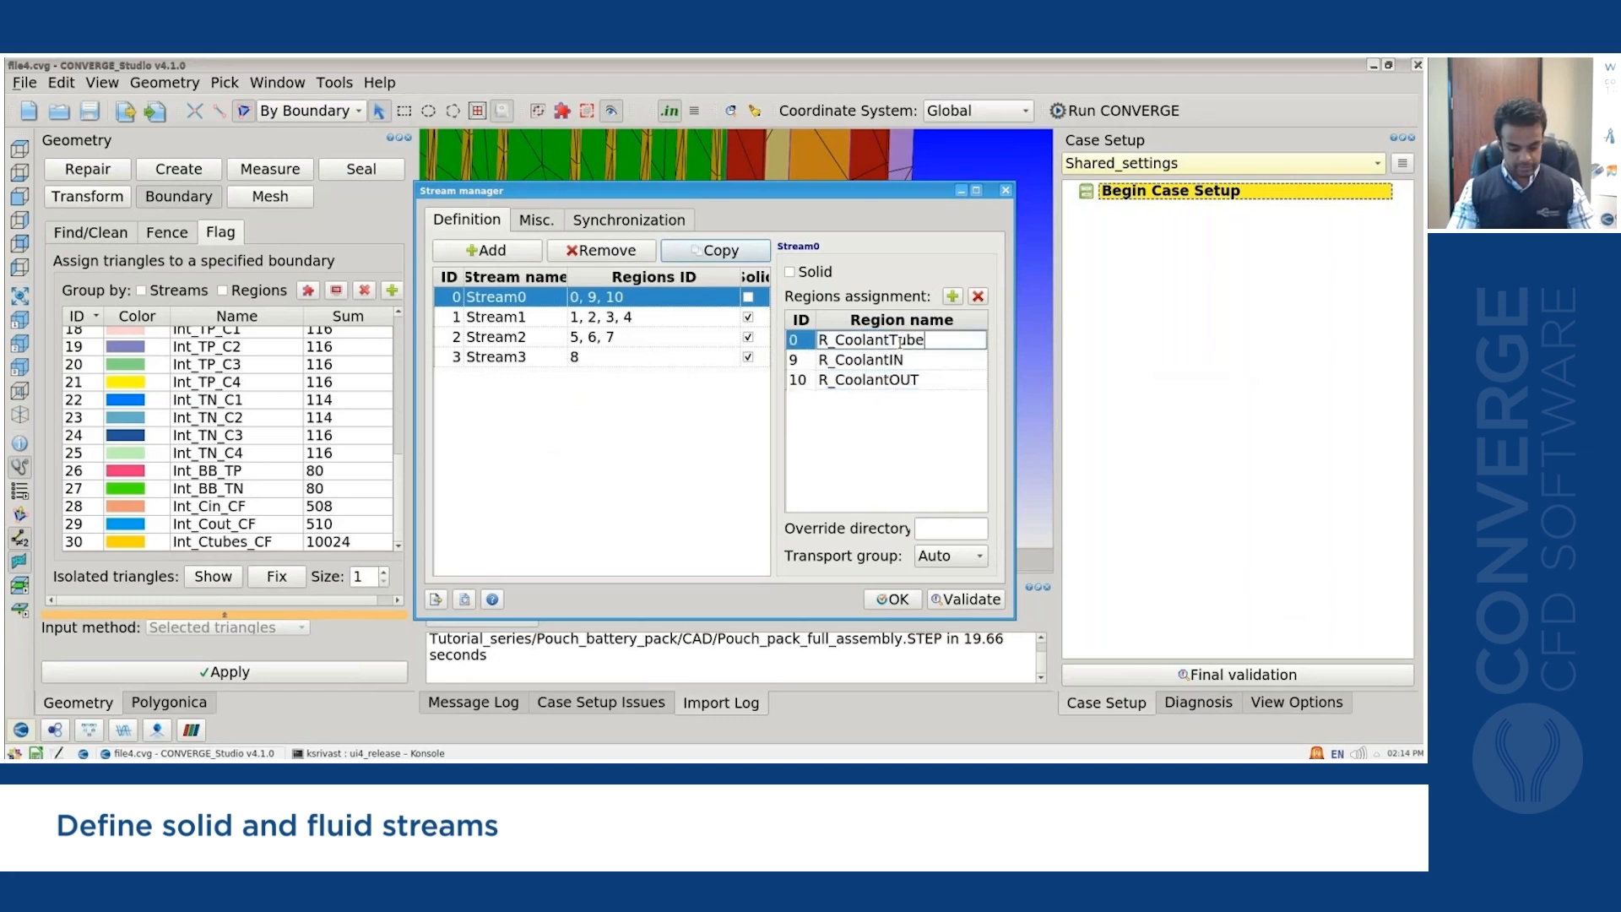
{"action": "key", "text": "Return"}
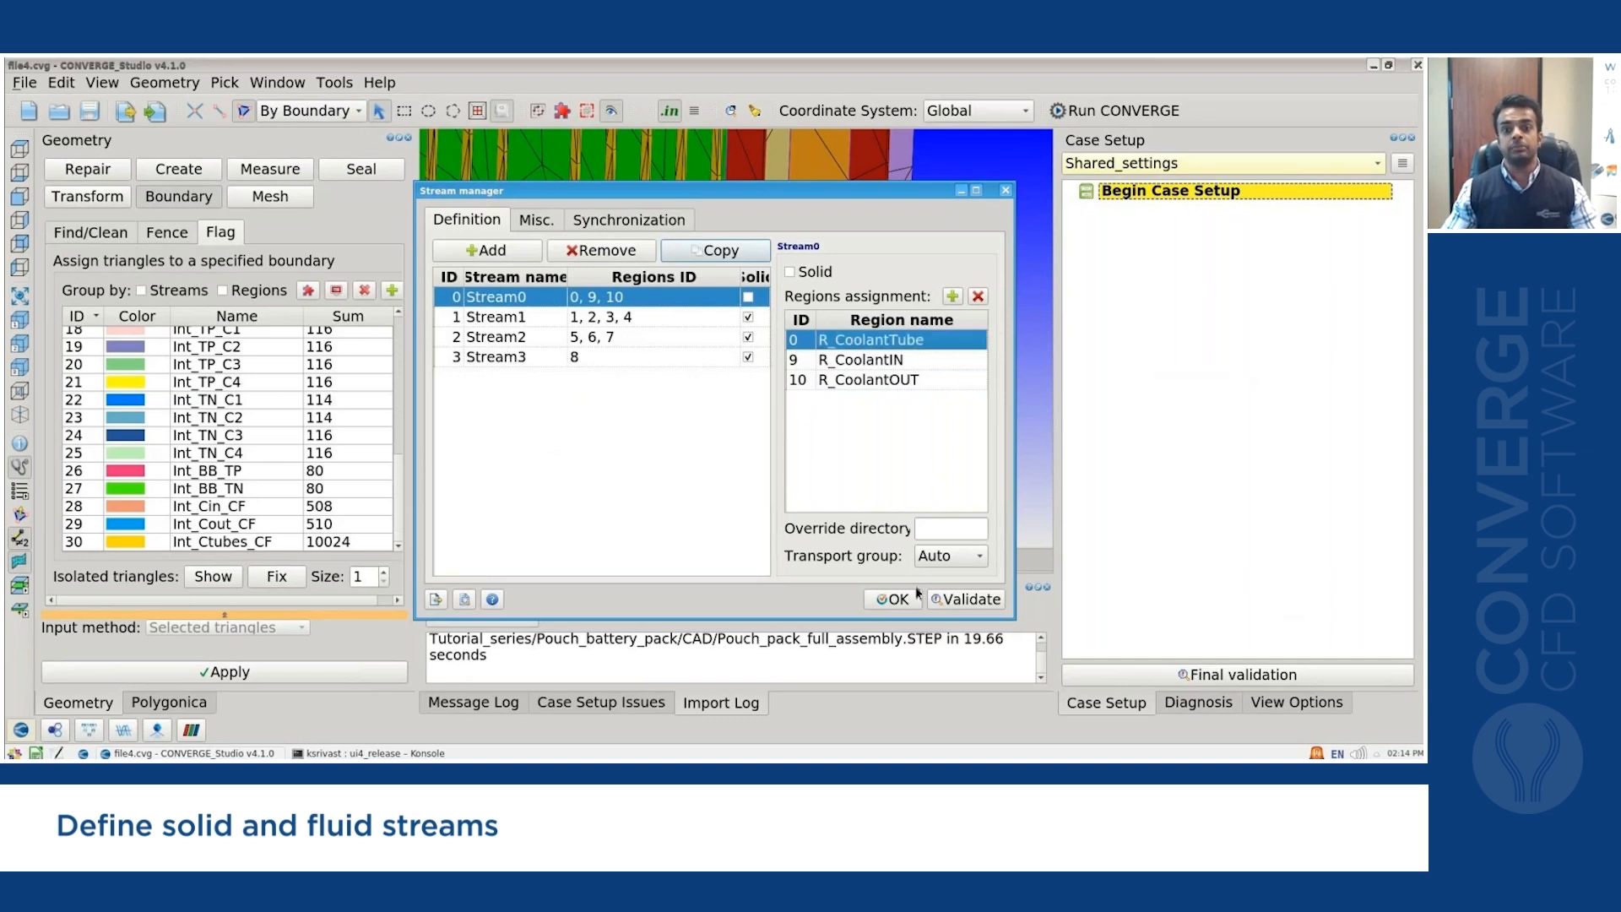
{"action": "left_click", "coordinate": [954, 600]}
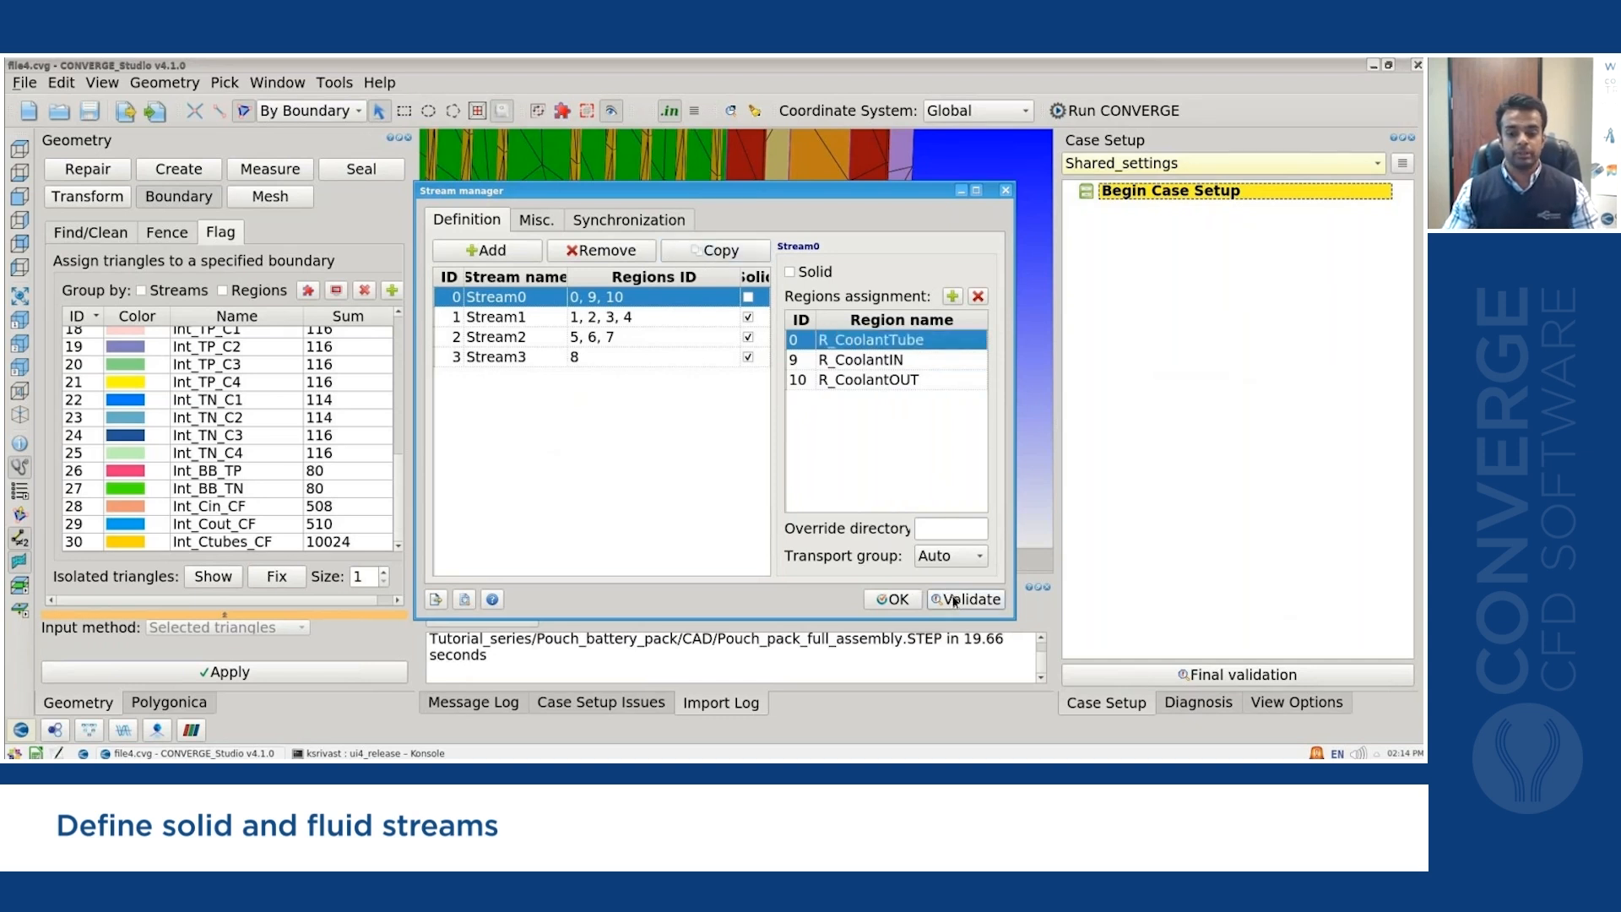
{"action": "left_click", "coordinate": [829, 410]}
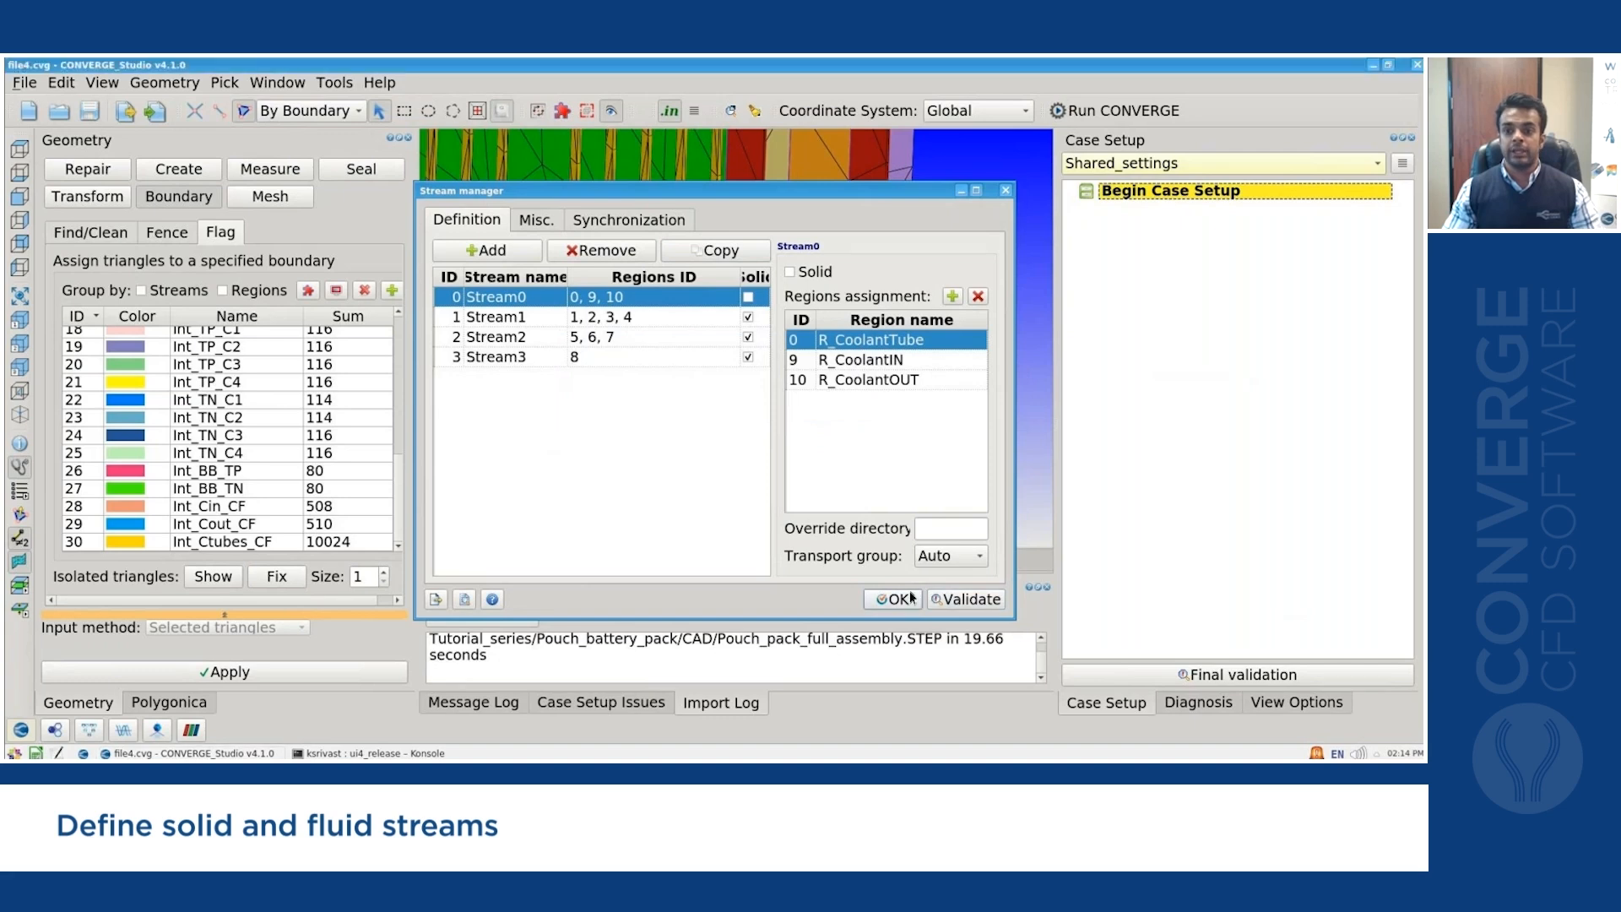
{"action": "left_click", "coordinate": [897, 600]}
Restore the display of all hidden boundaries of the battery pack.
{"action": "scroll", "coordinate": [675, 392], "scroll_direction": "down", "scroll_amount": 5}
{"action": "scroll", "coordinate": [771, 261], "scroll_direction": "up", "scroll_amount": 5}
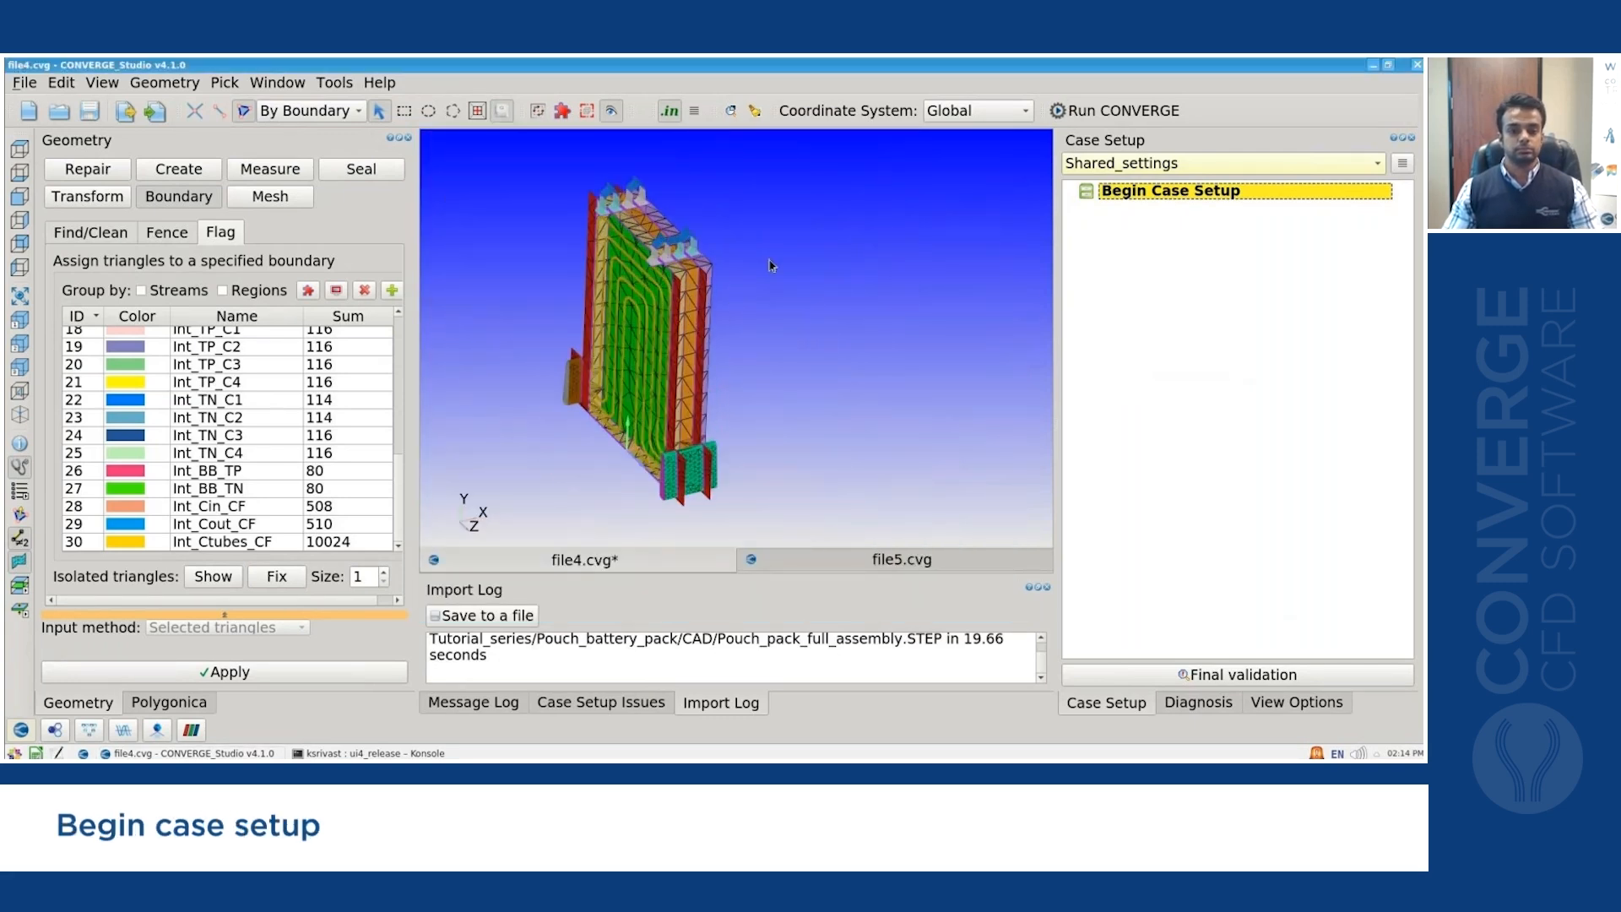
{"action": "right_click", "coordinate": [841, 253]}
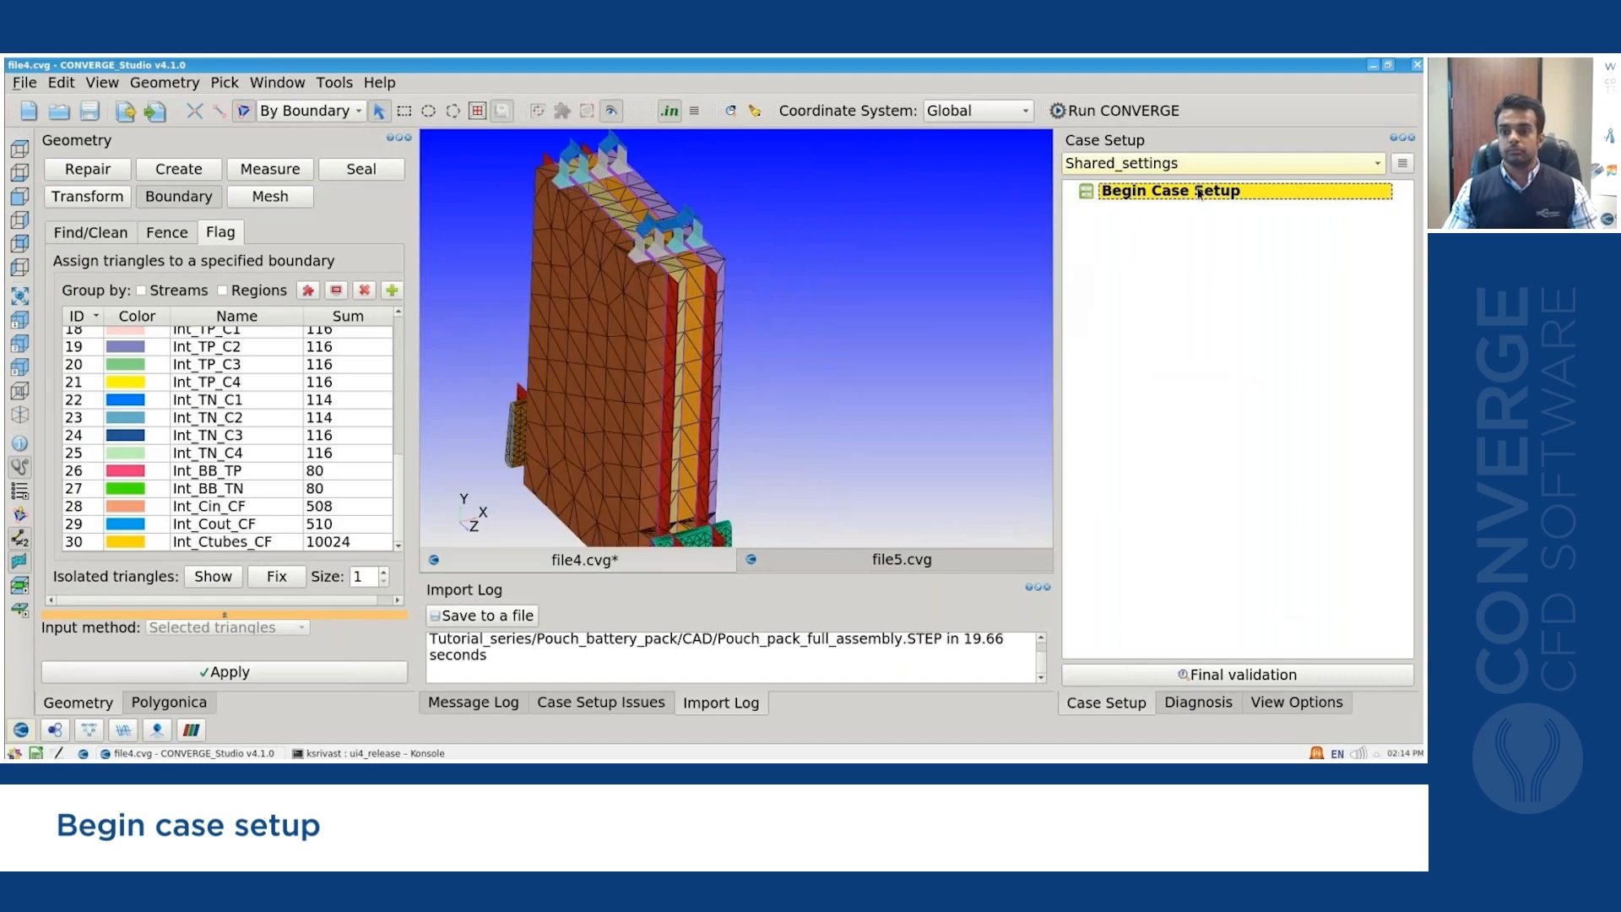
Begin a new time-based case setup with liquid simulation, solid simulation and composite species enabled and gas simulation disabled.
{"action": "double_click", "coordinate": [1131, 191]}
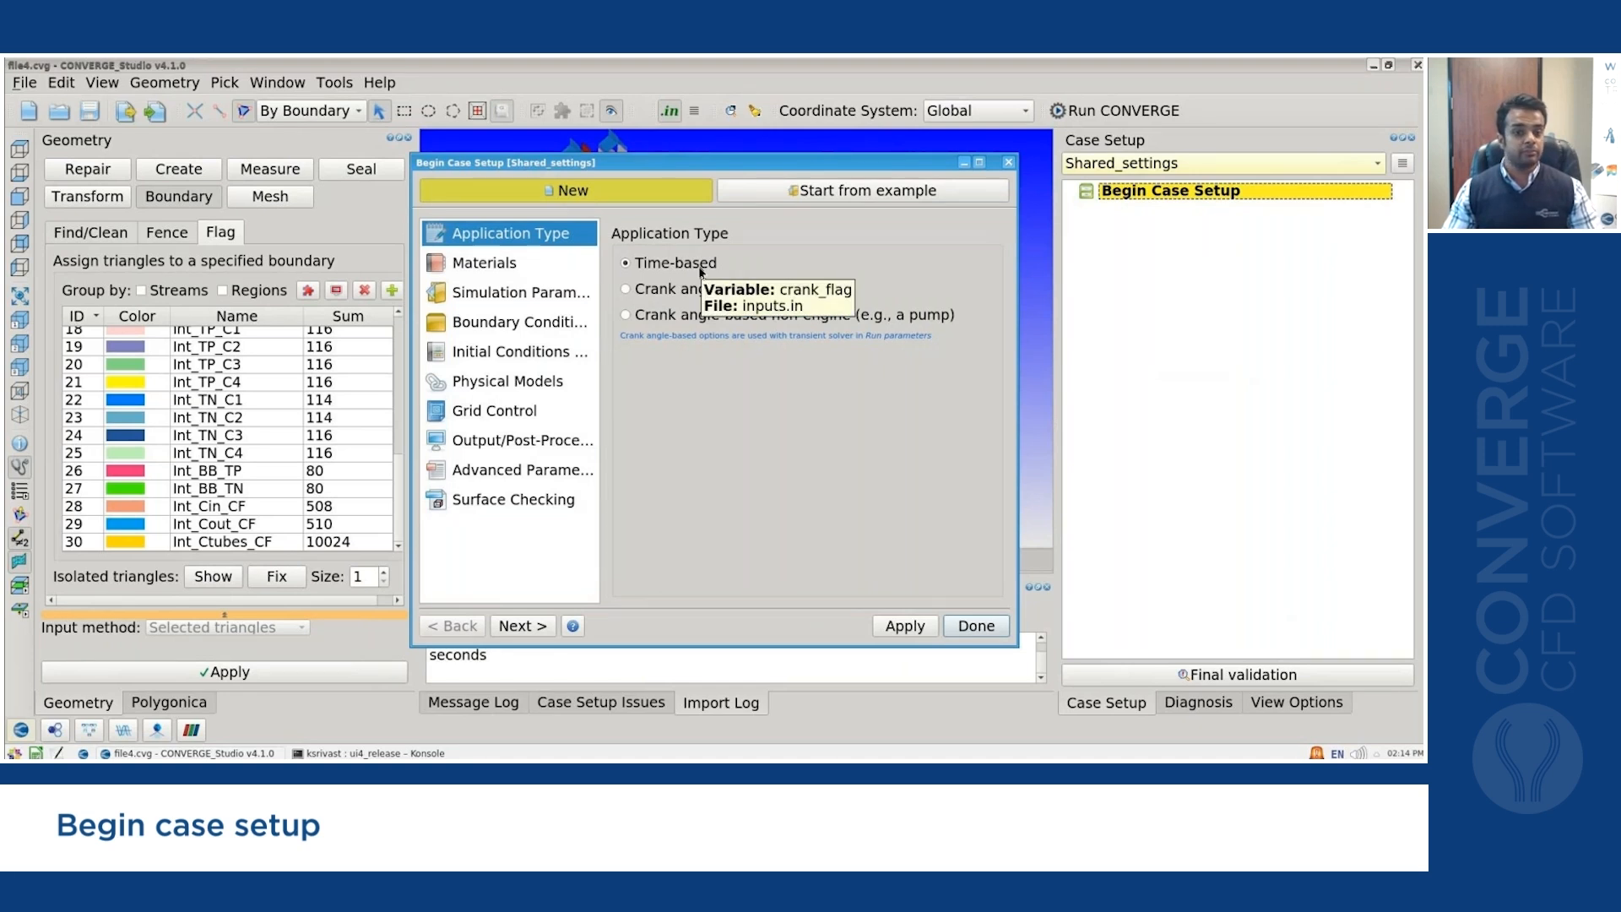
{"action": "left_click", "coordinate": [523, 265]}
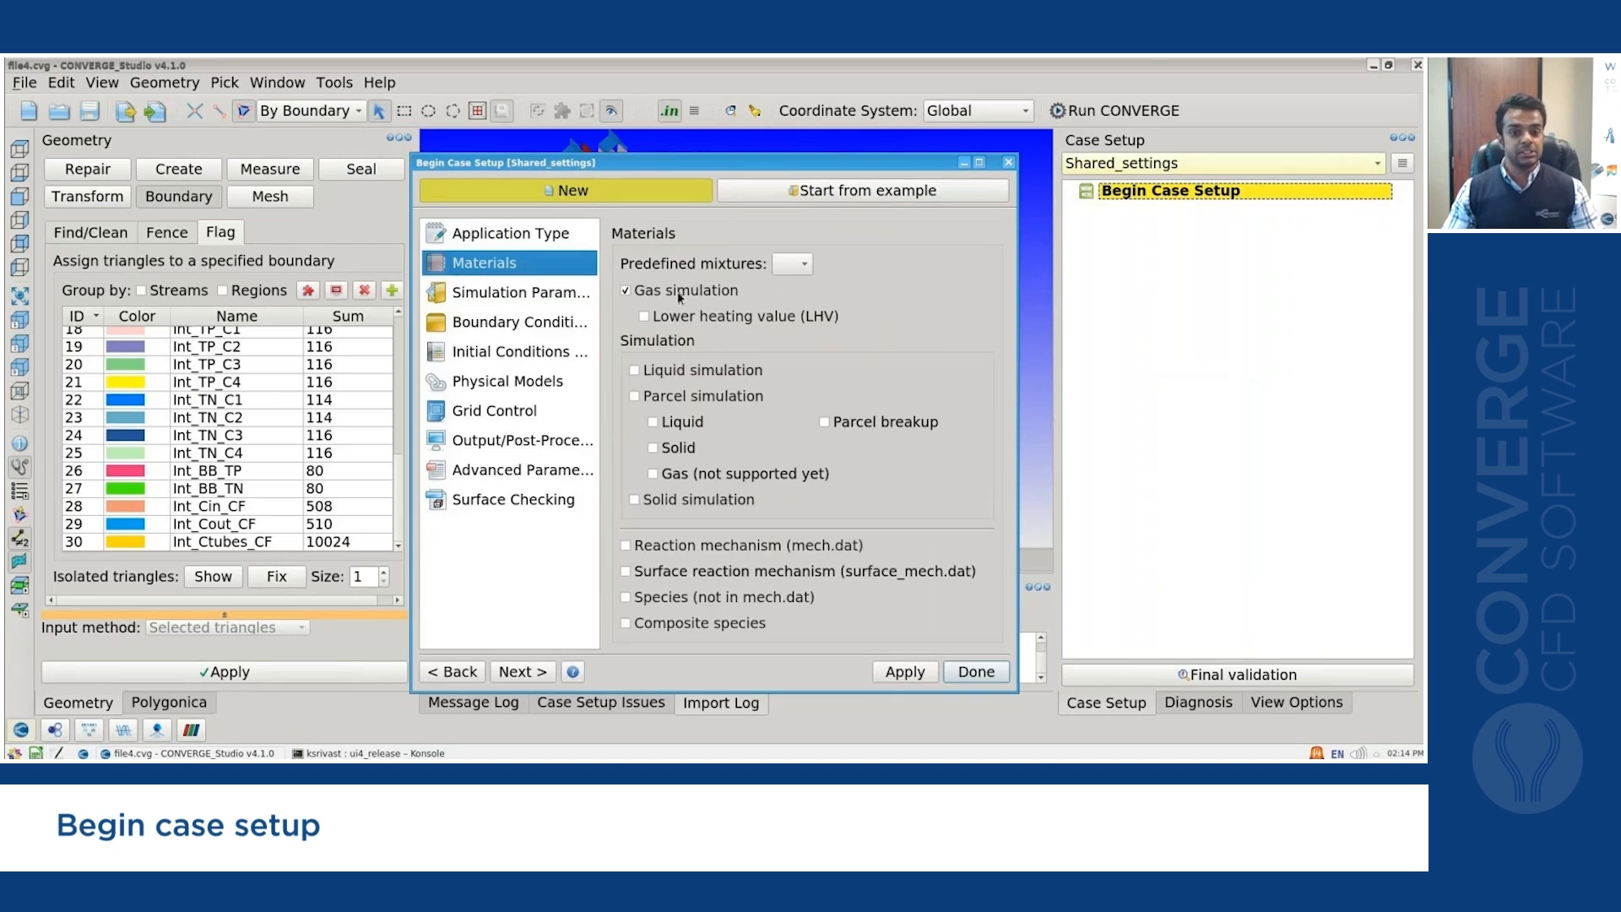
{"action": "left_click", "coordinate": [667, 376]}
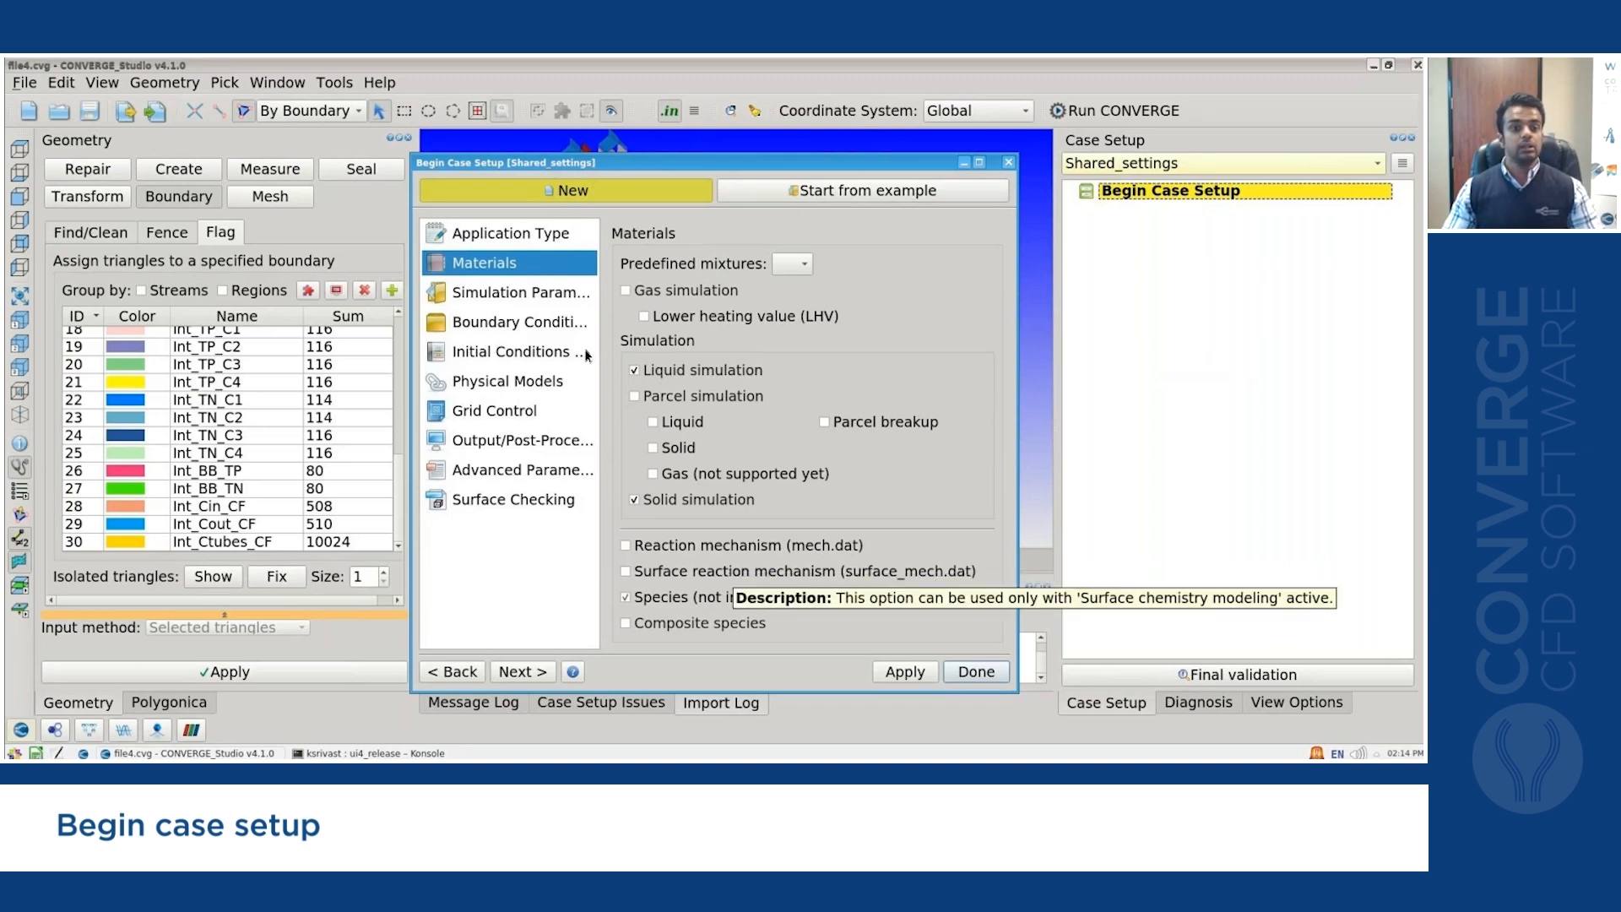
{"action": "left_click", "coordinate": [625, 624]}
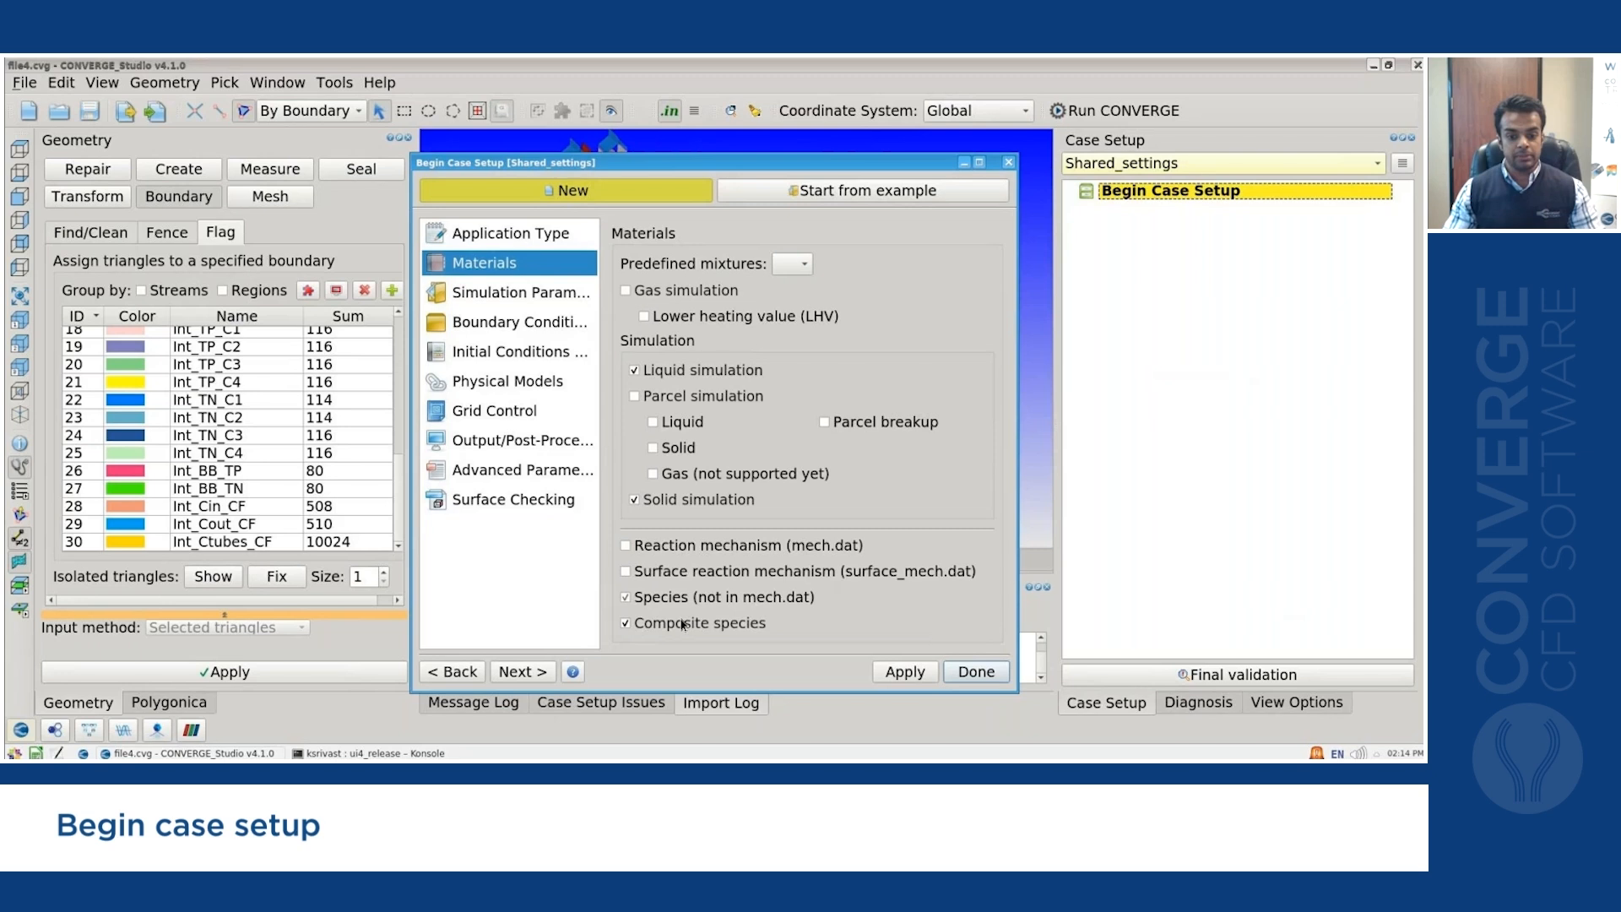
Review the simulation parameter and boundary condition options, and enable Events among the initial conditions.
{"action": "left_click", "coordinate": [547, 297]}
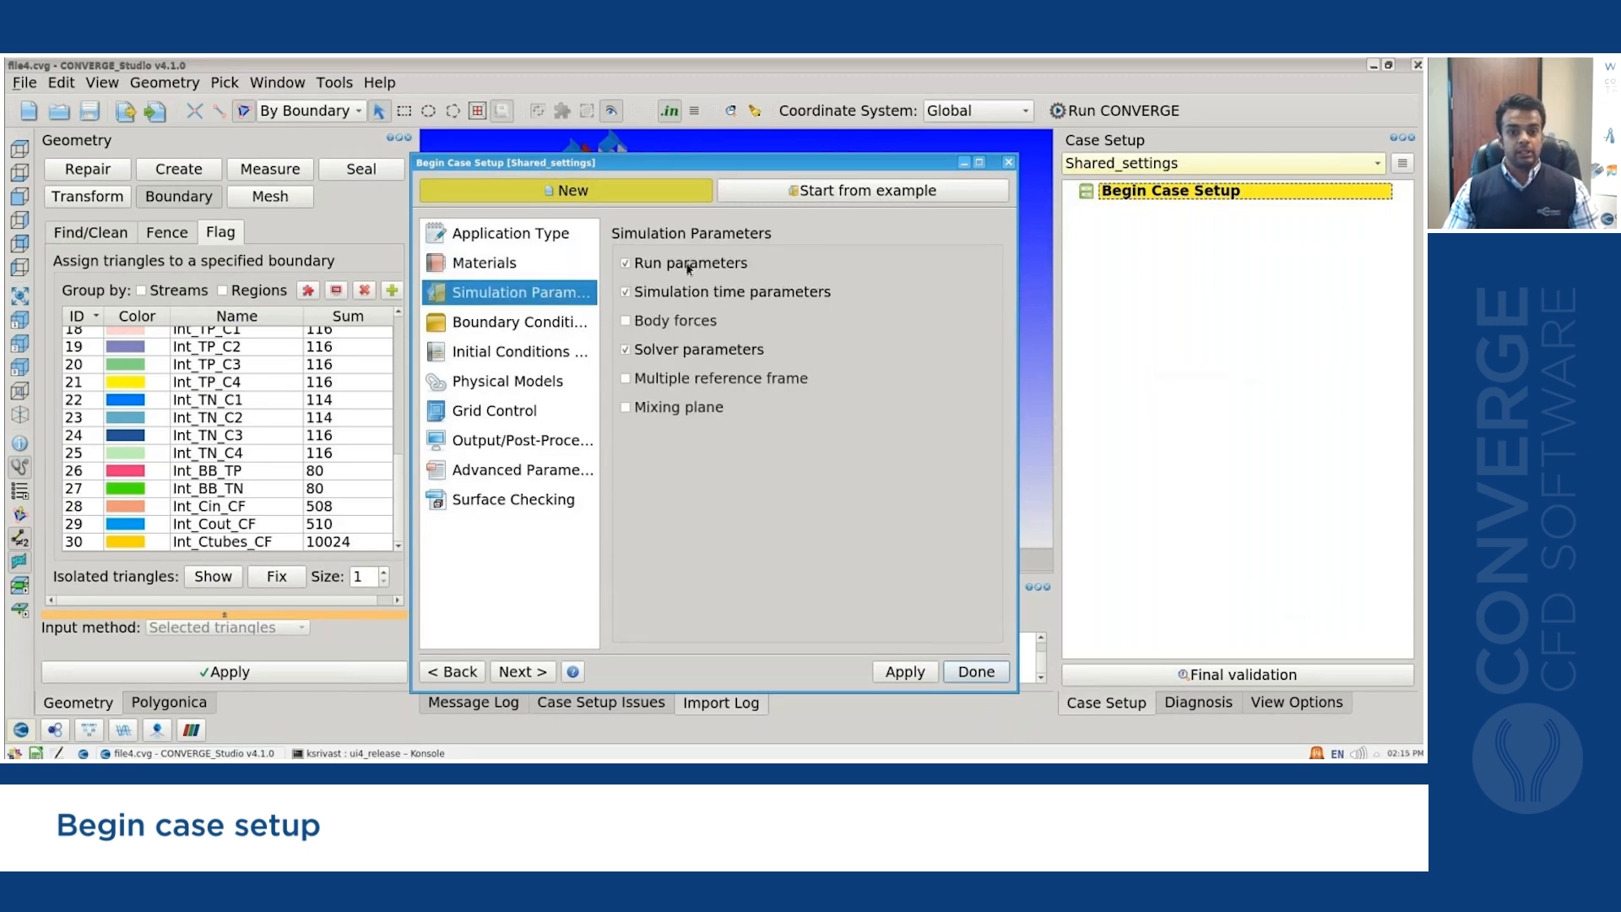
{"action": "left_click", "coordinate": [540, 329]}
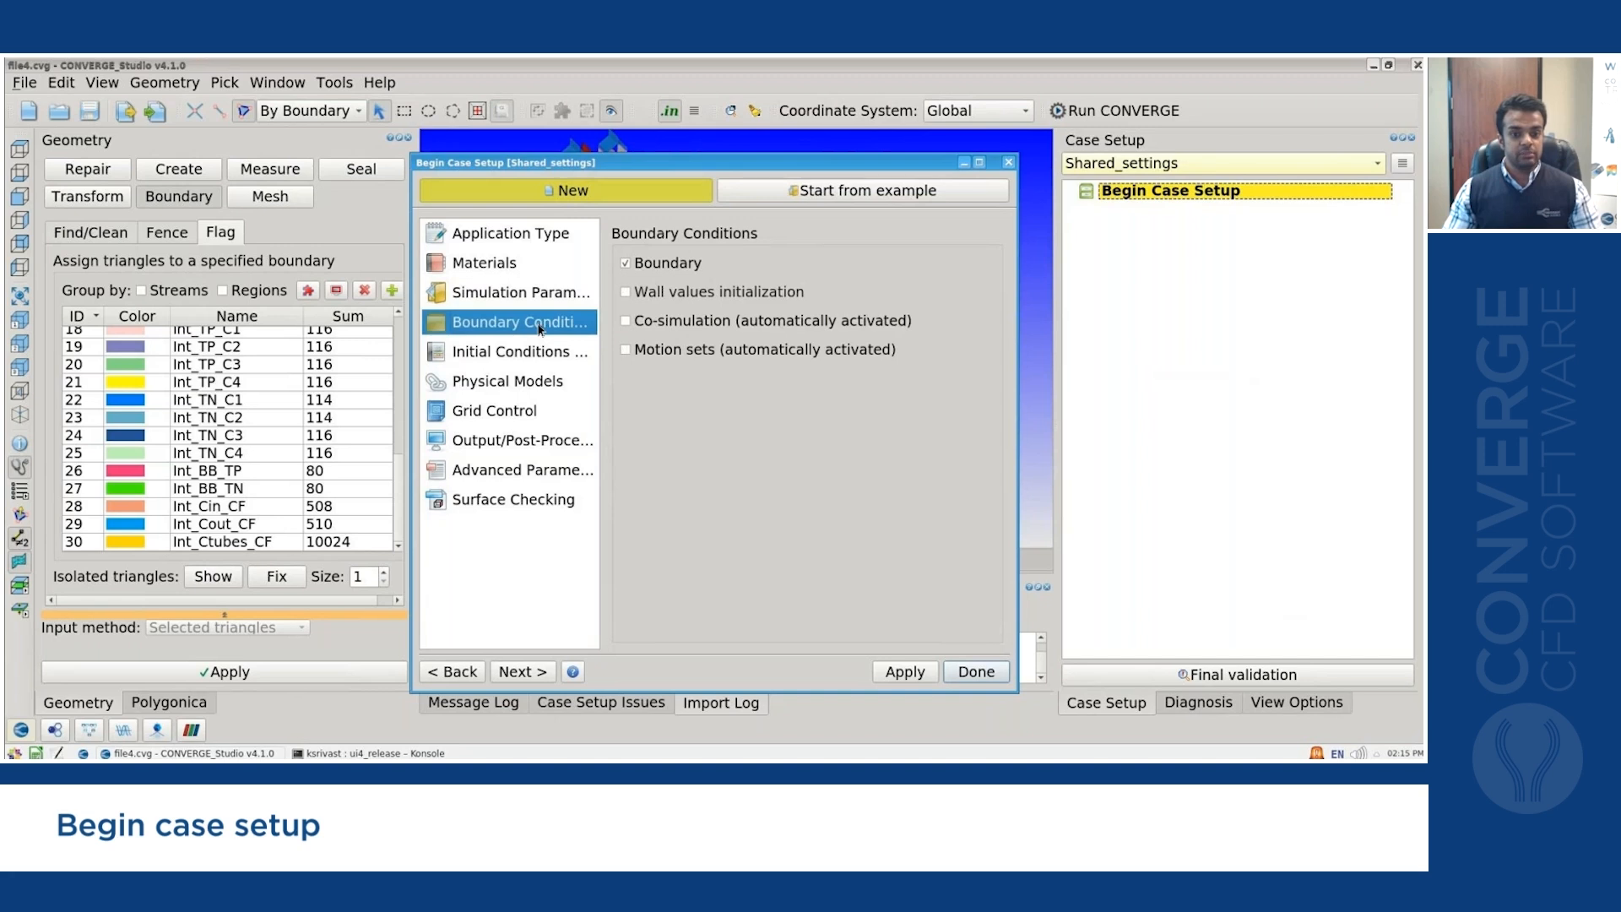
{"action": "left_click", "coordinate": [559, 355]}
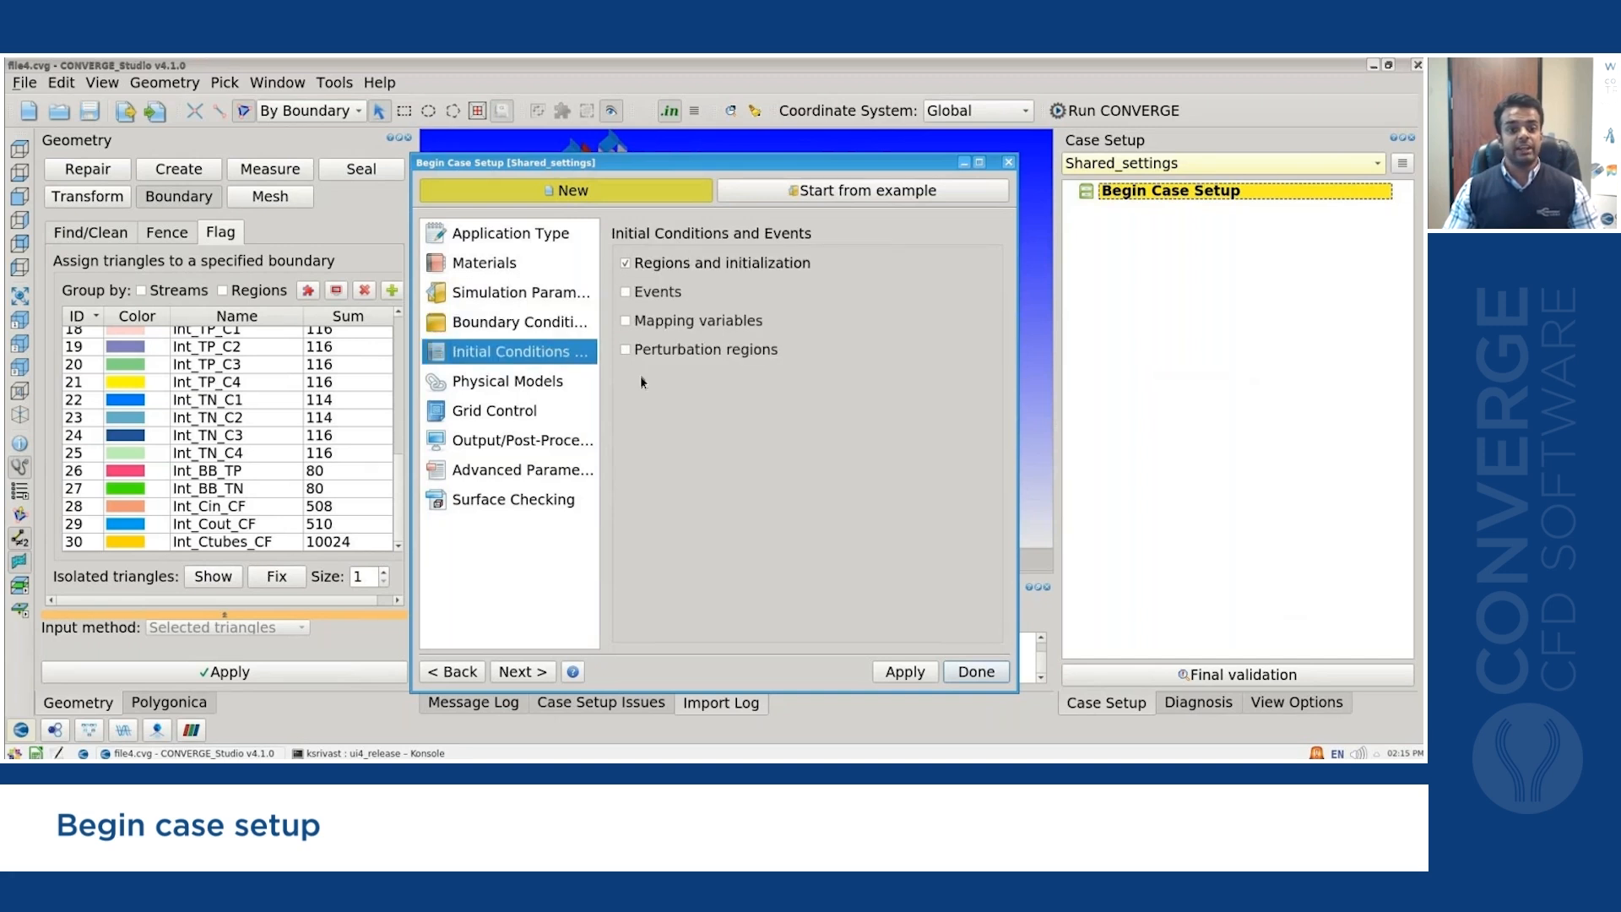
{"action": "left_click", "coordinate": [637, 293]}
In the physical models, disable turbulence modeling and enable source/sink modeling and anisotropic conductivity.
{"action": "left_click", "coordinate": [534, 384]}
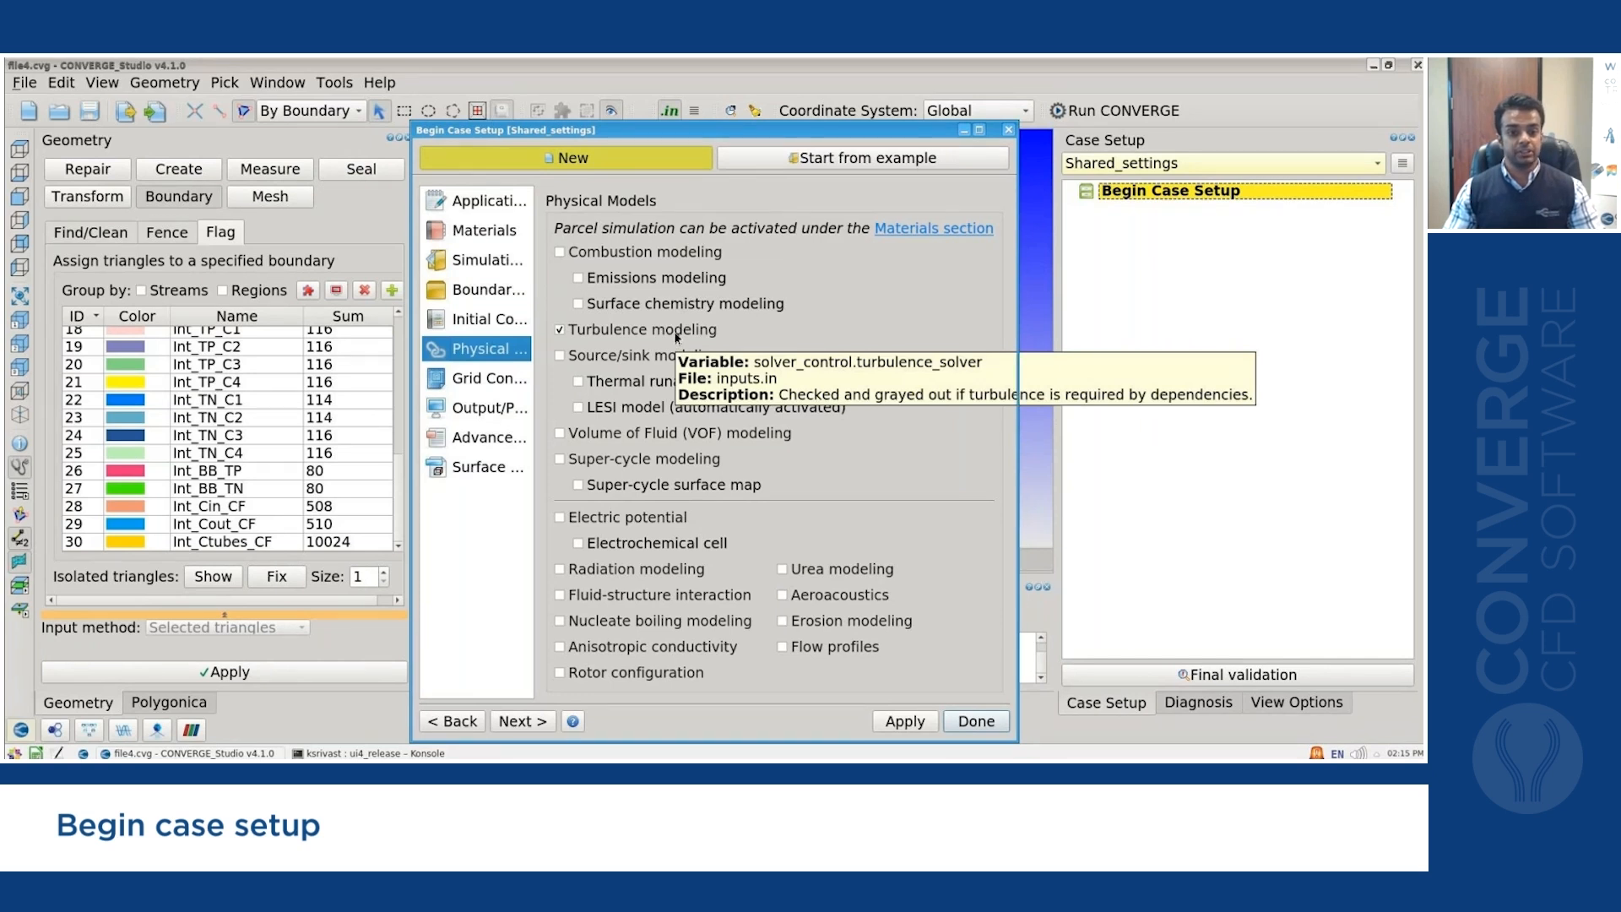
{"action": "left_click", "coordinate": [675, 333]}
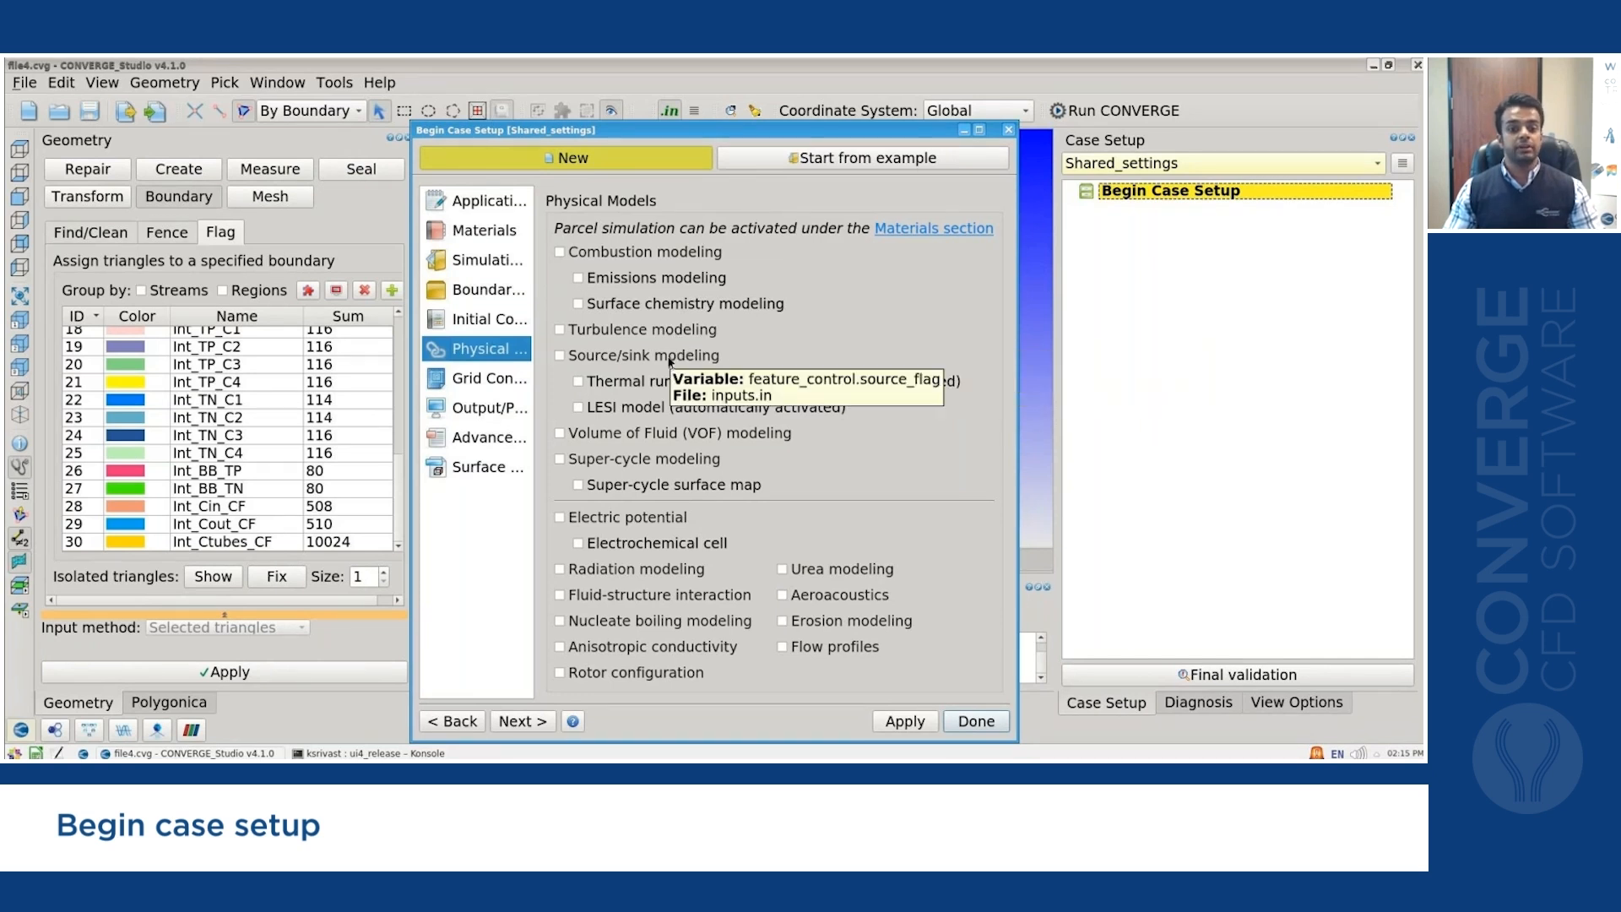
{"action": "left_click", "coordinate": [669, 358]}
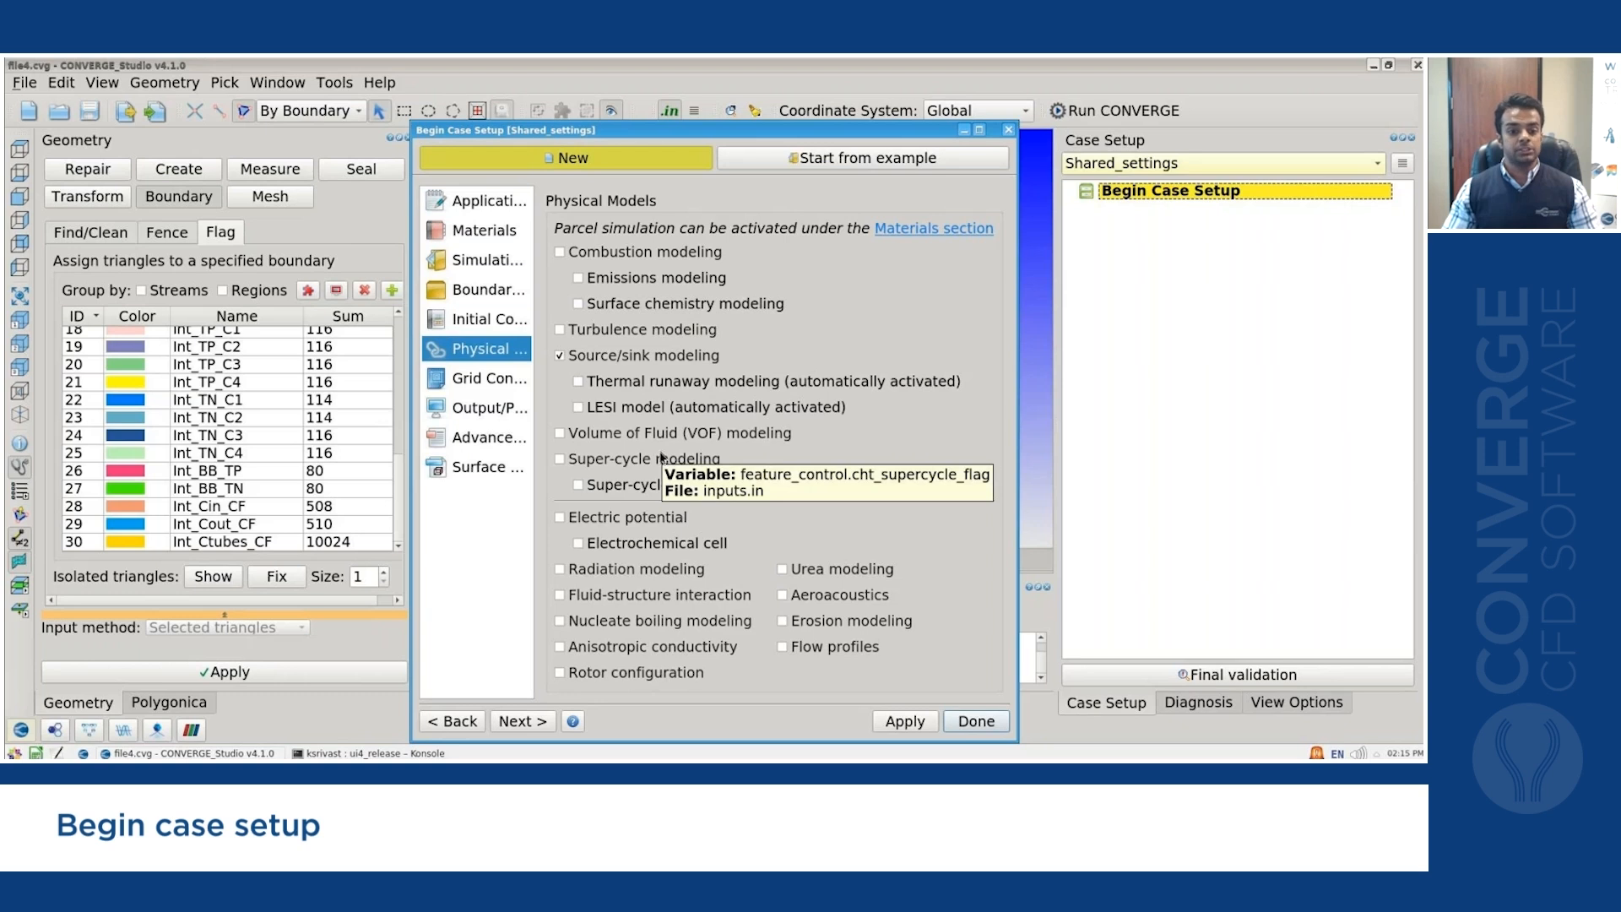
{"action": "left_click", "coordinate": [701, 648]}
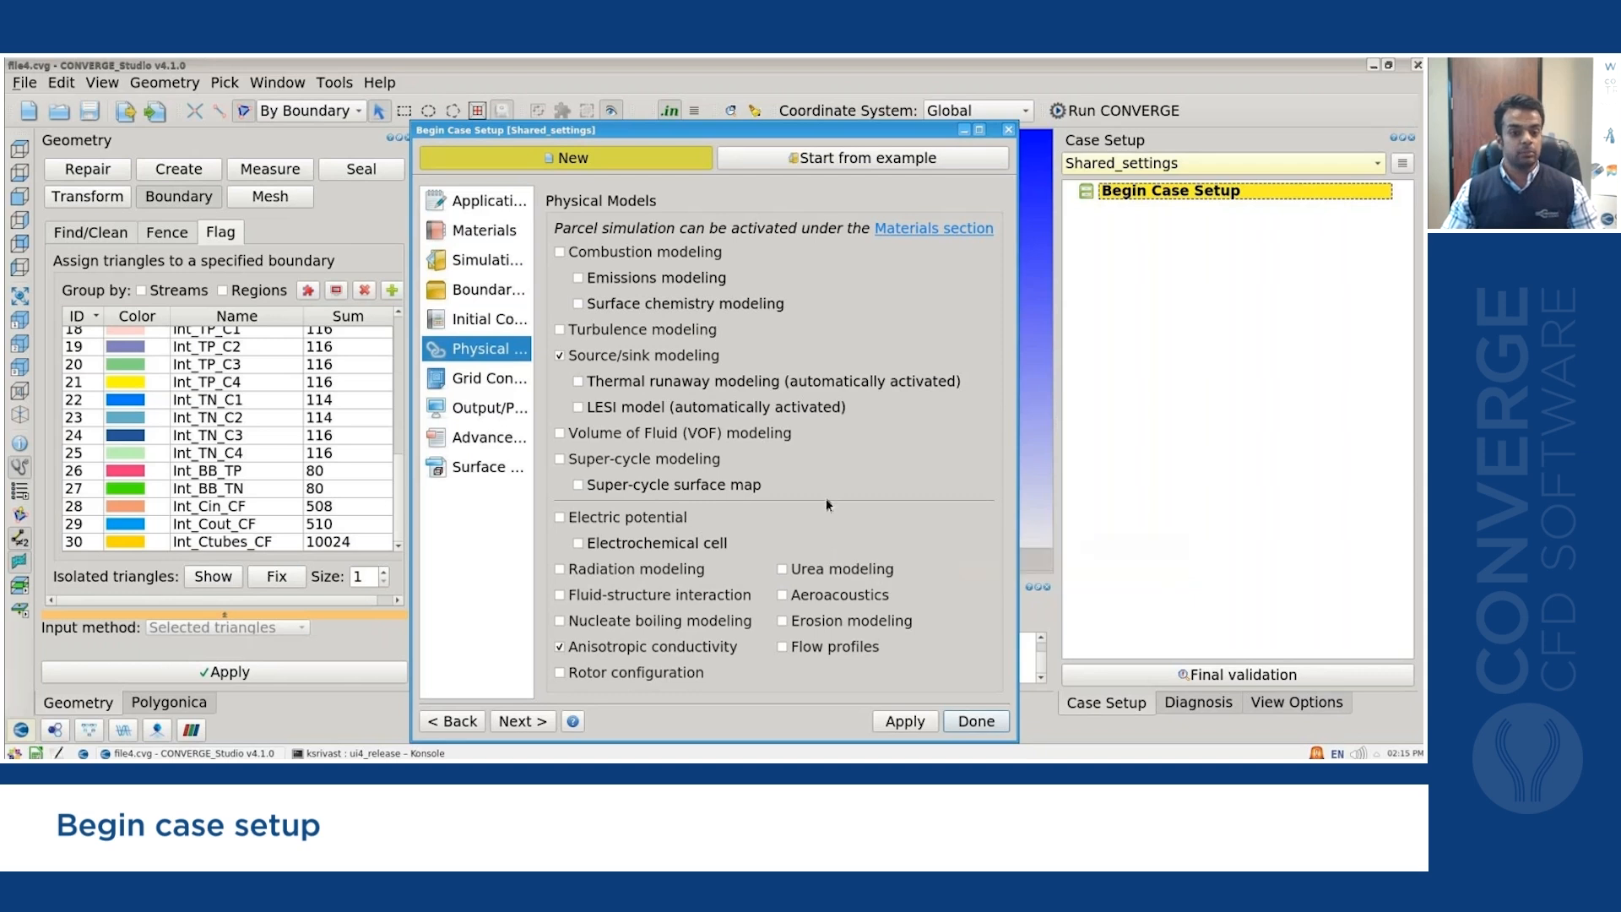
Enable fixed embedding in the grid control, finish the case setup and load the recommended solver and simulation time defaults.
{"action": "left_click", "coordinate": [504, 381]}
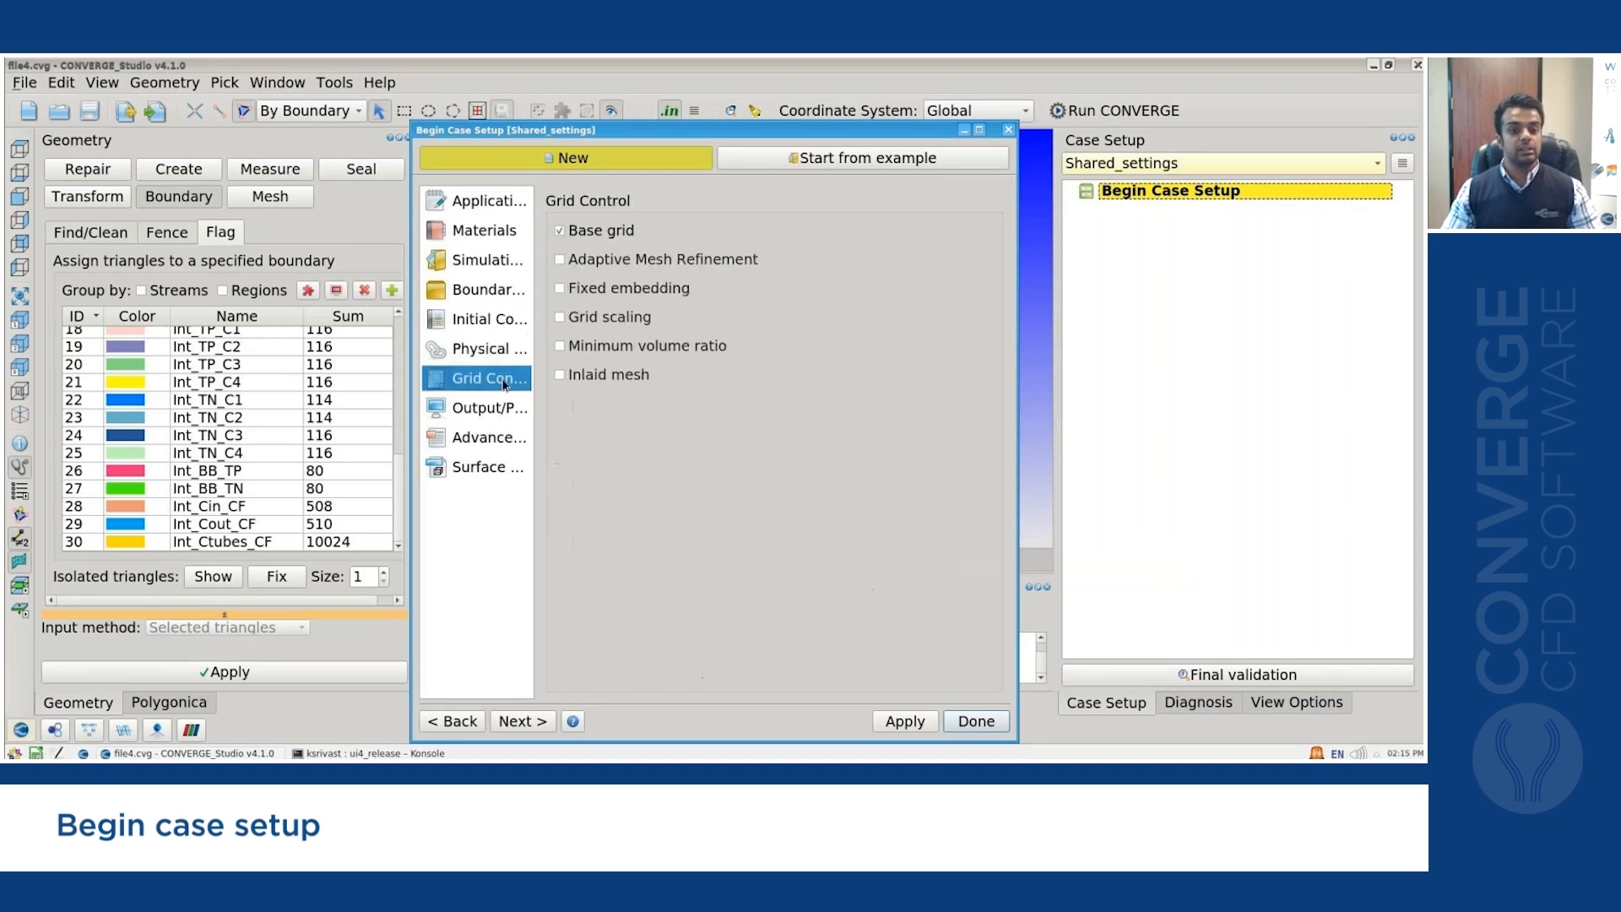
{"action": "left_click", "coordinate": [571, 294]}
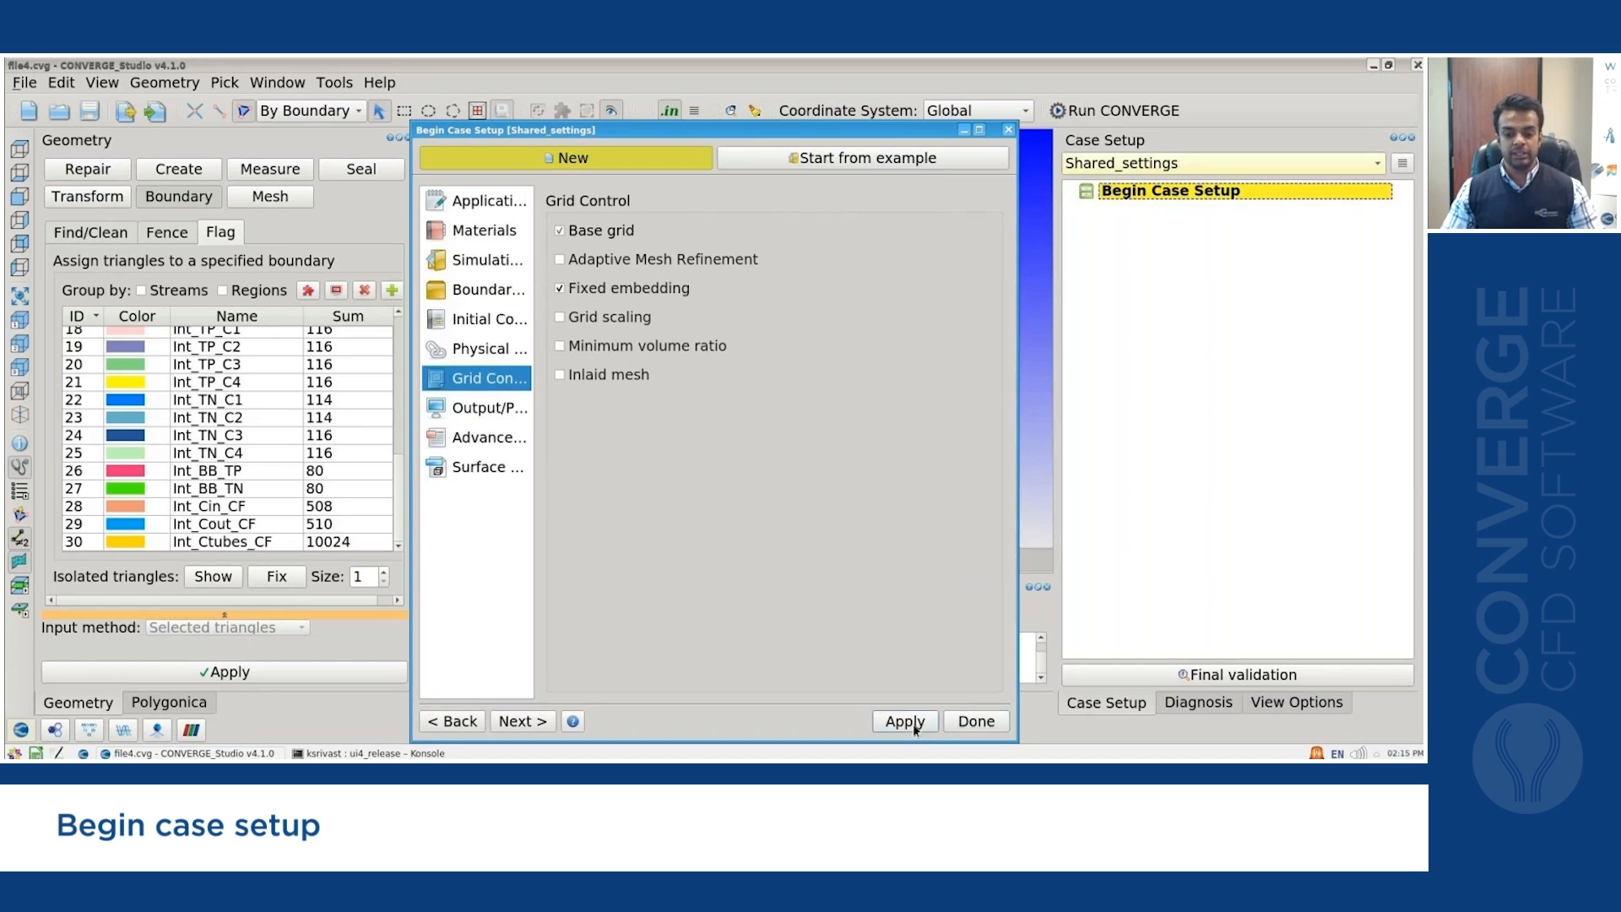
{"action": "left_click", "coordinate": [969, 724]}
{"action": "left_click", "coordinate": [842, 470]}
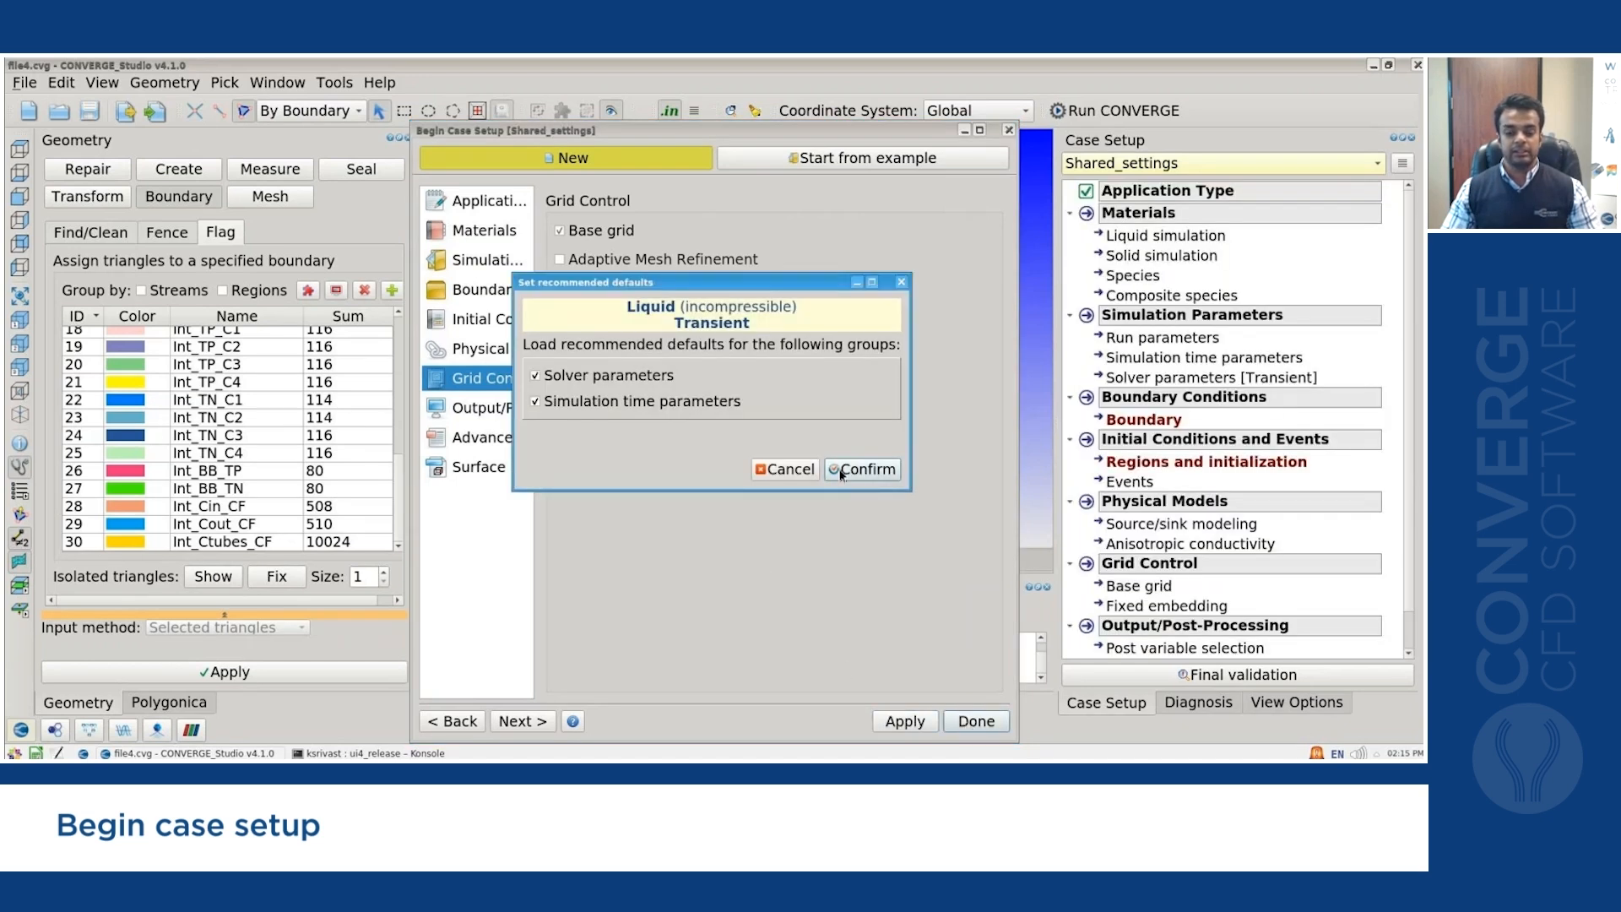
{"action": "left_click", "coordinate": [977, 722]}
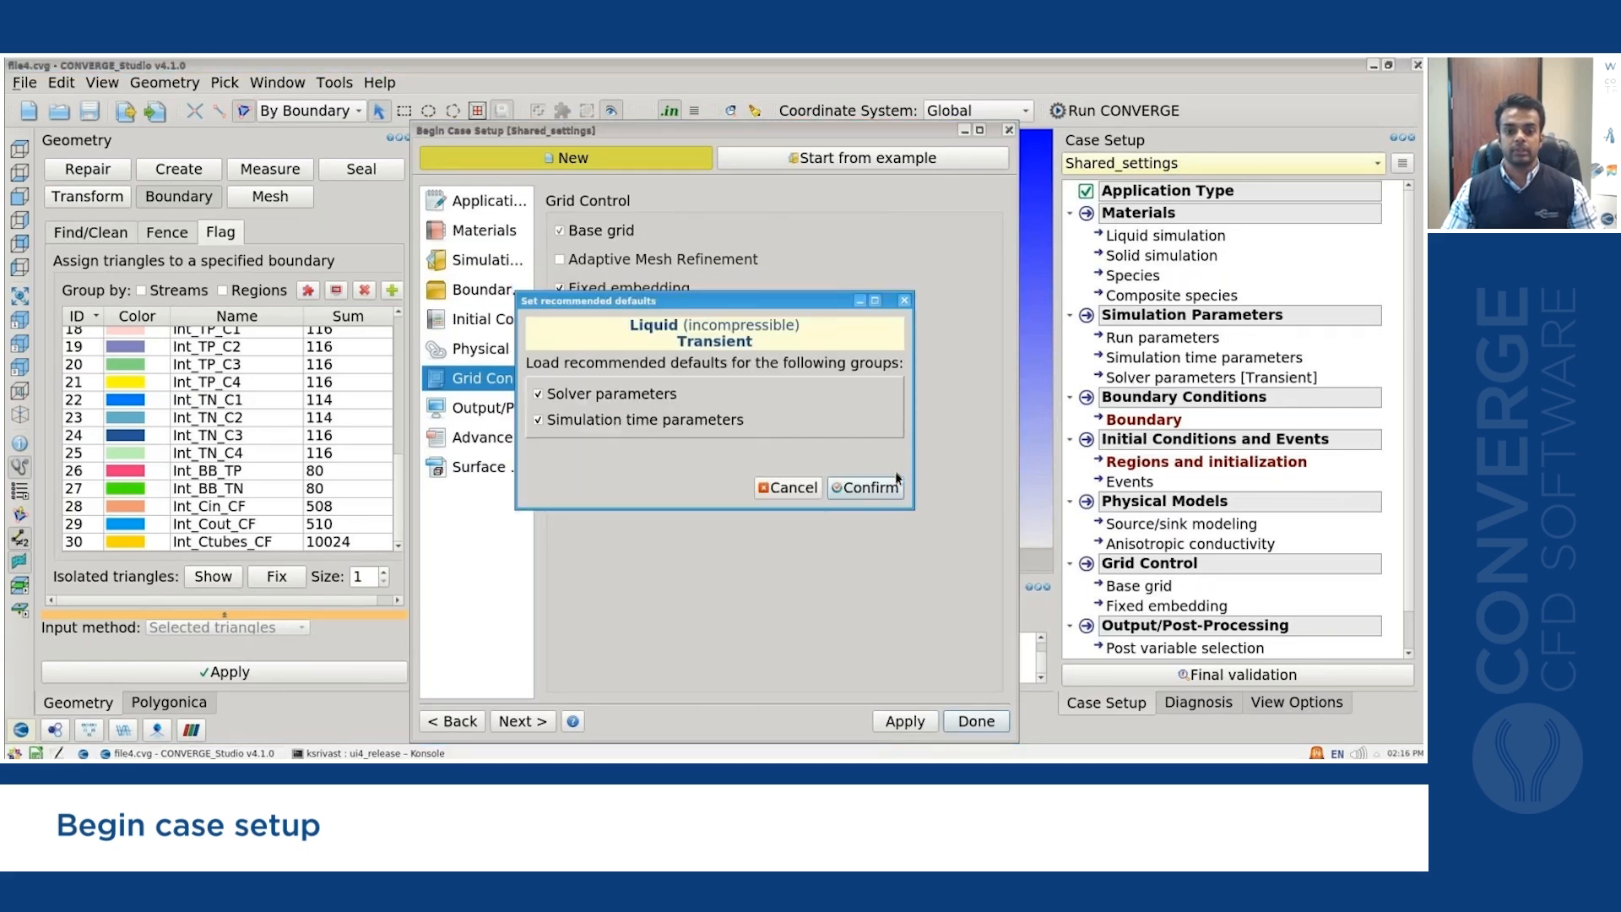
{"action": "left_click", "coordinate": [896, 477]}
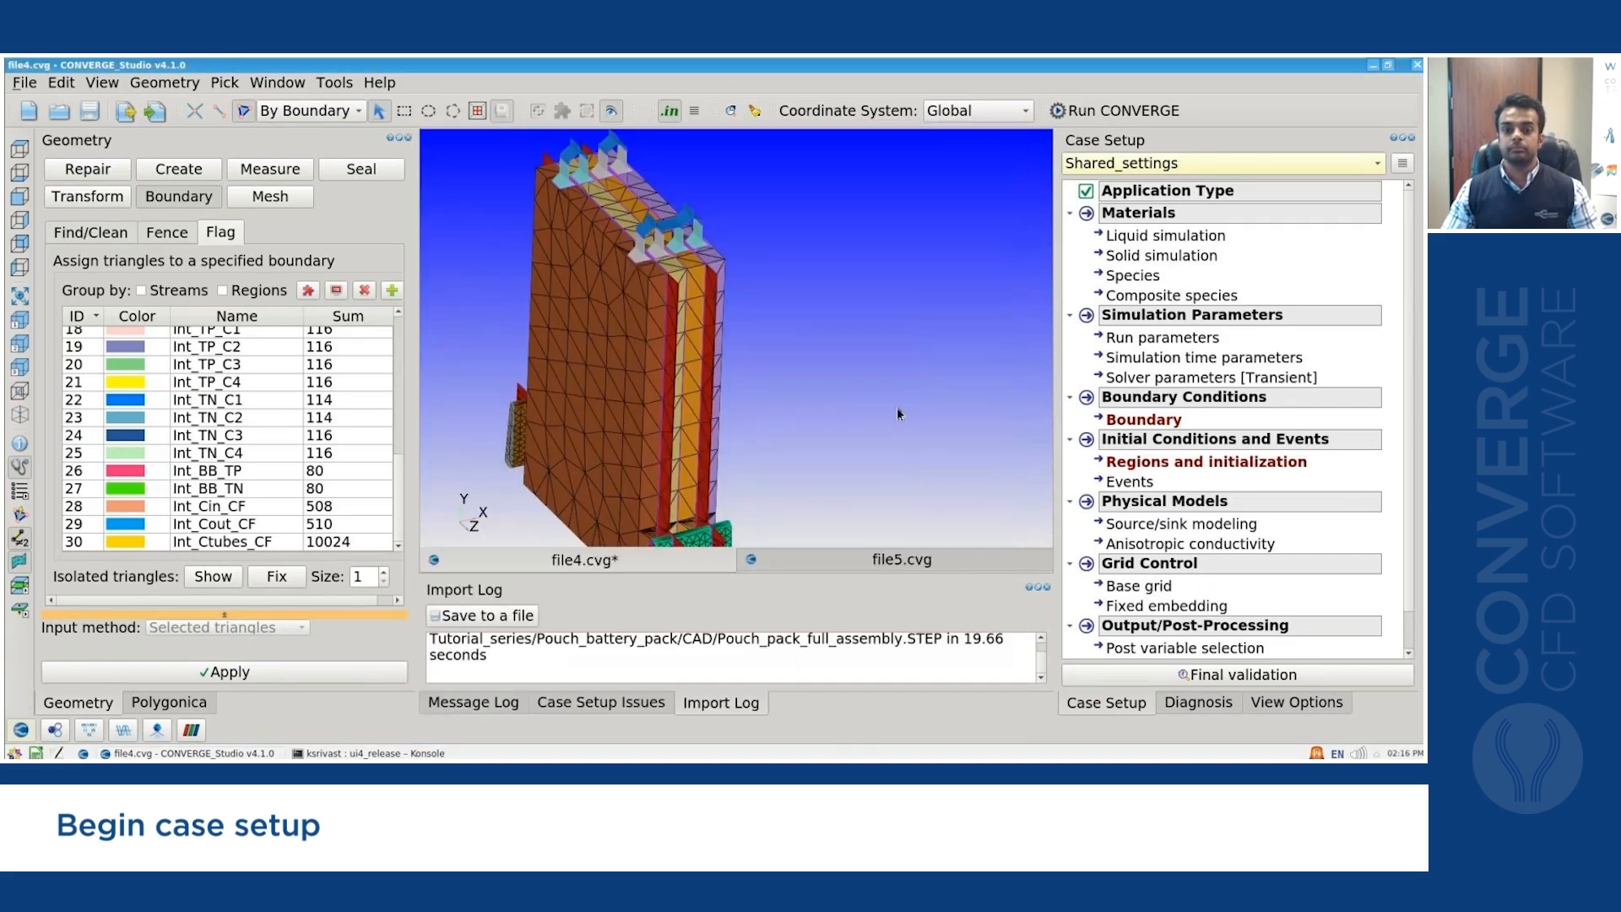
Browse the predefined liquids available for the liquid simulation and close the database without adding one.
{"action": "scroll", "coordinate": [866, 371], "scroll_direction": "down", "scroll_amount": 2}
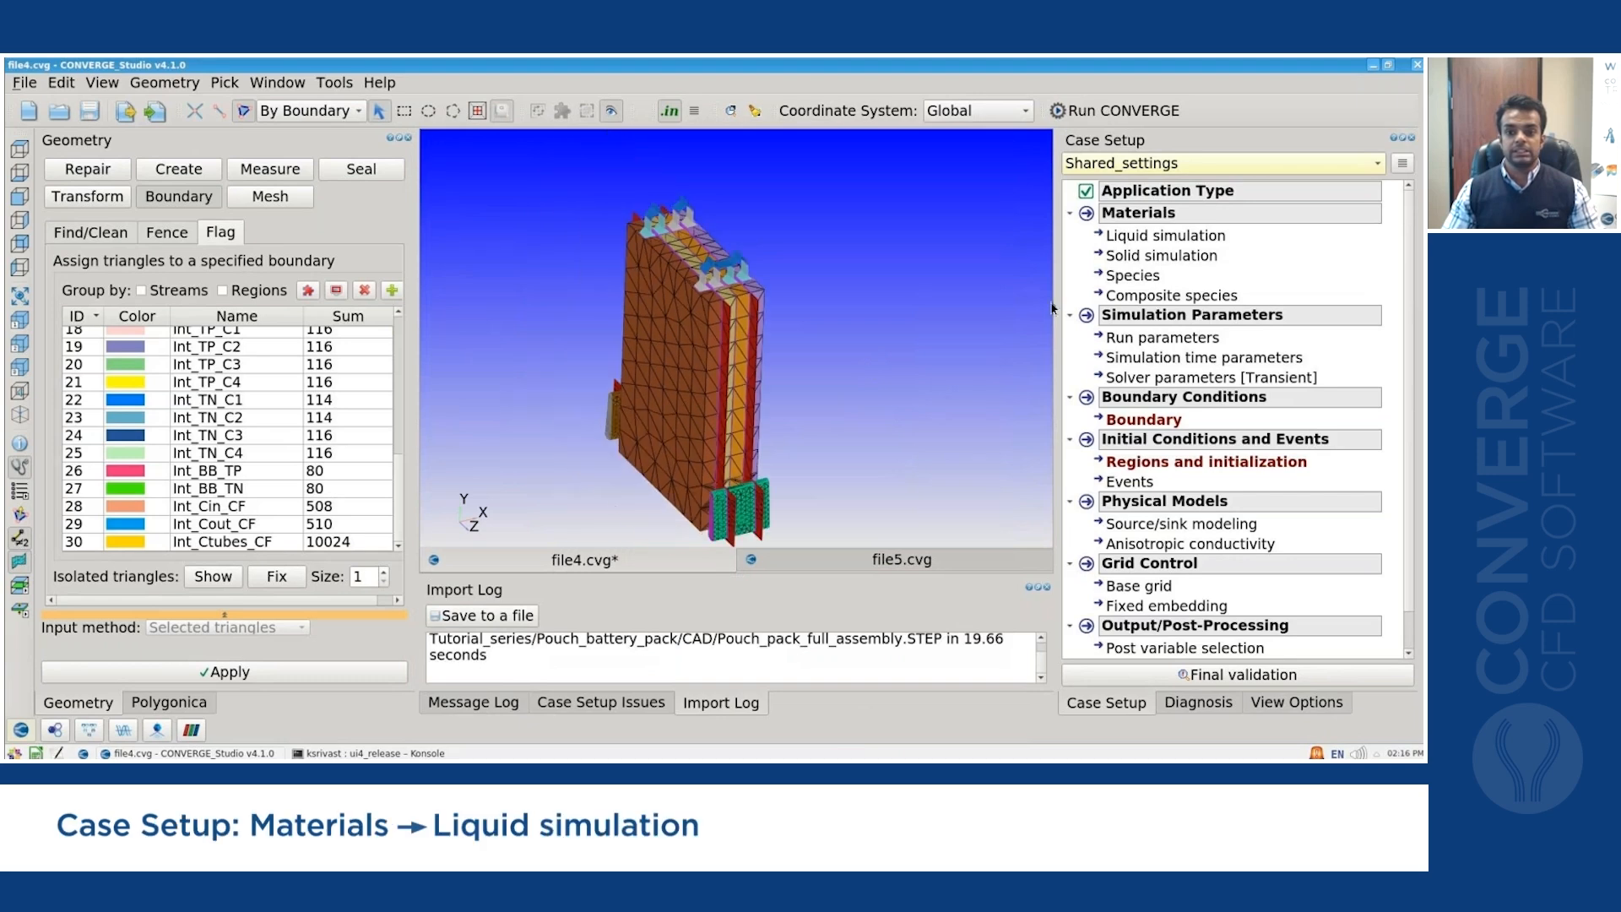
{"action": "double_click", "coordinate": [1154, 241]}
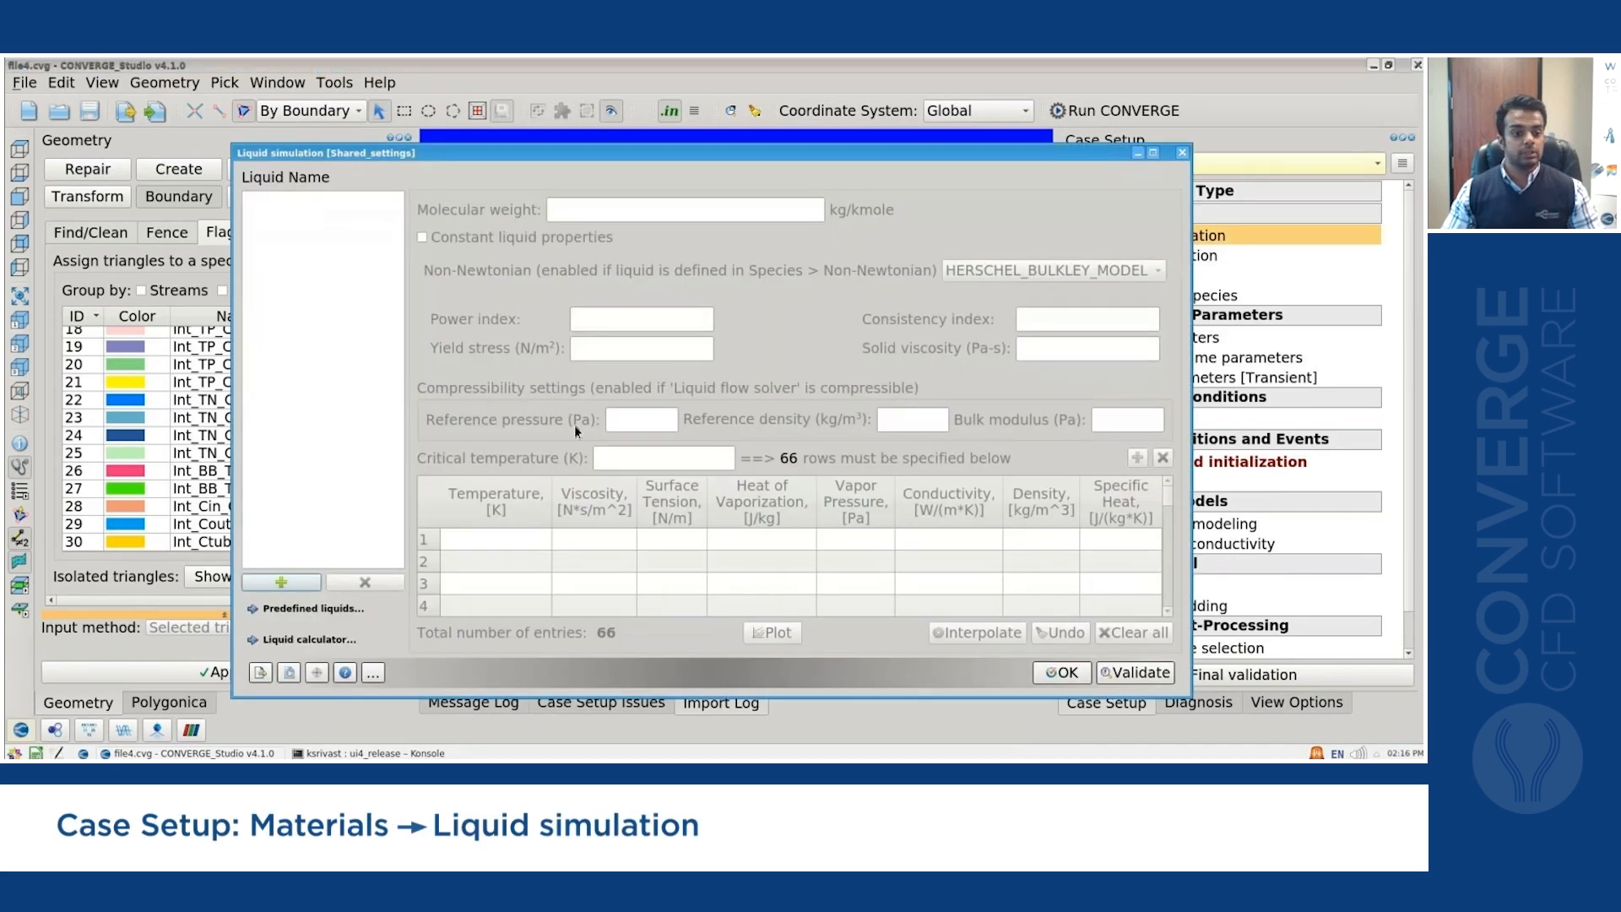
{"action": "left_click", "coordinate": [346, 610]}
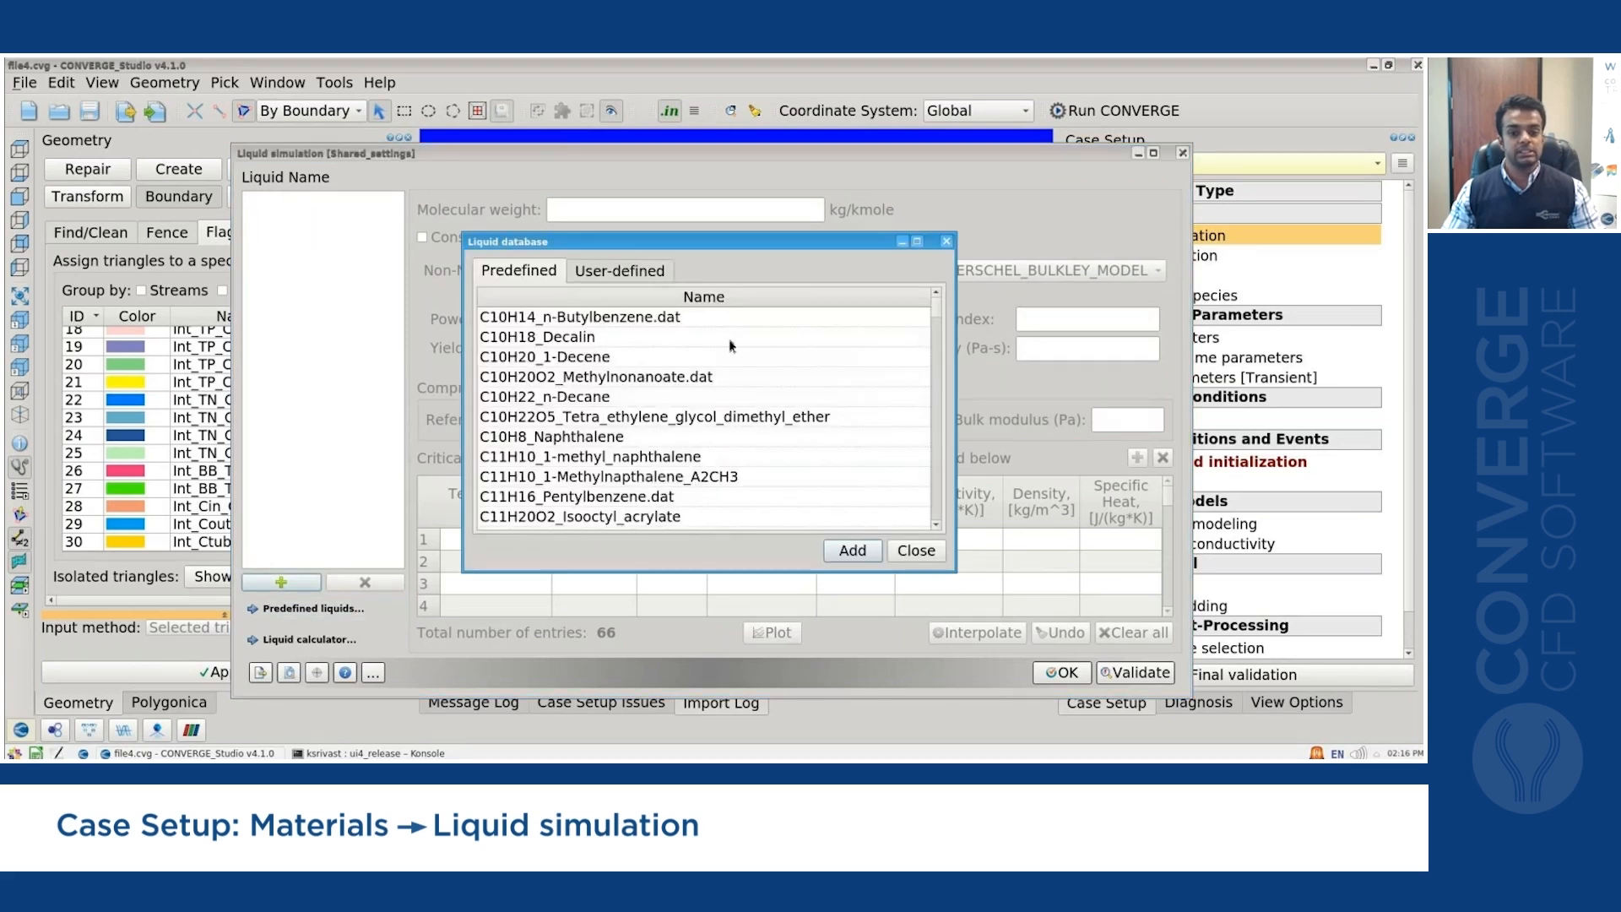
{"action": "scroll", "coordinate": [737, 393], "scroll_direction": "down", "scroll_amount": 15}
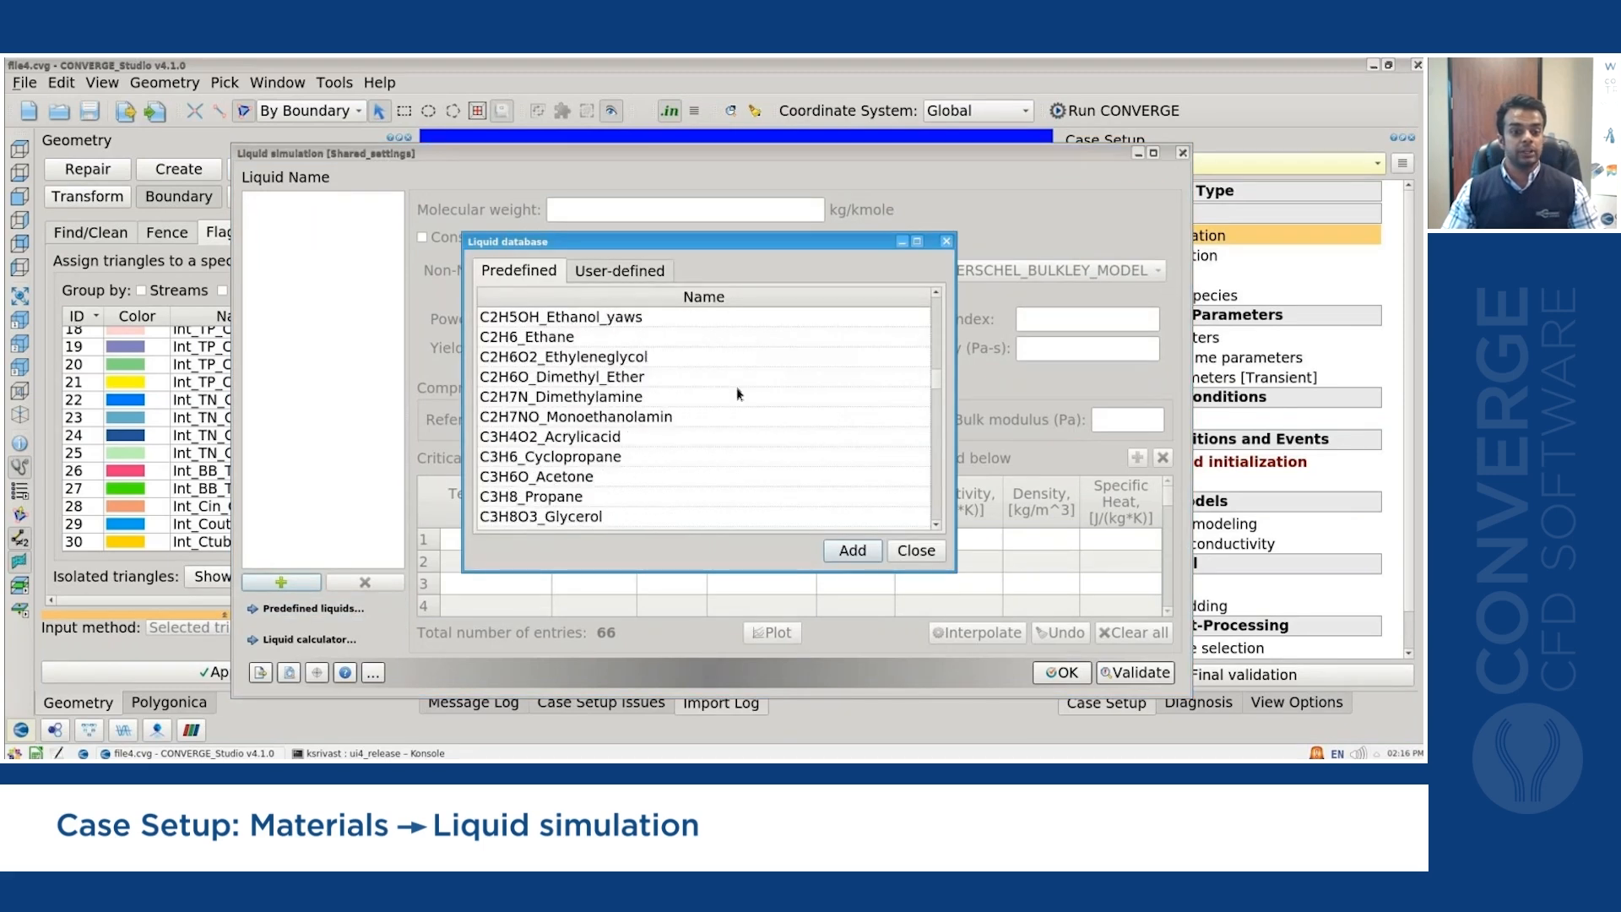
{"action": "scroll", "coordinate": [736, 394], "scroll_direction": "down", "scroll_amount": 15}
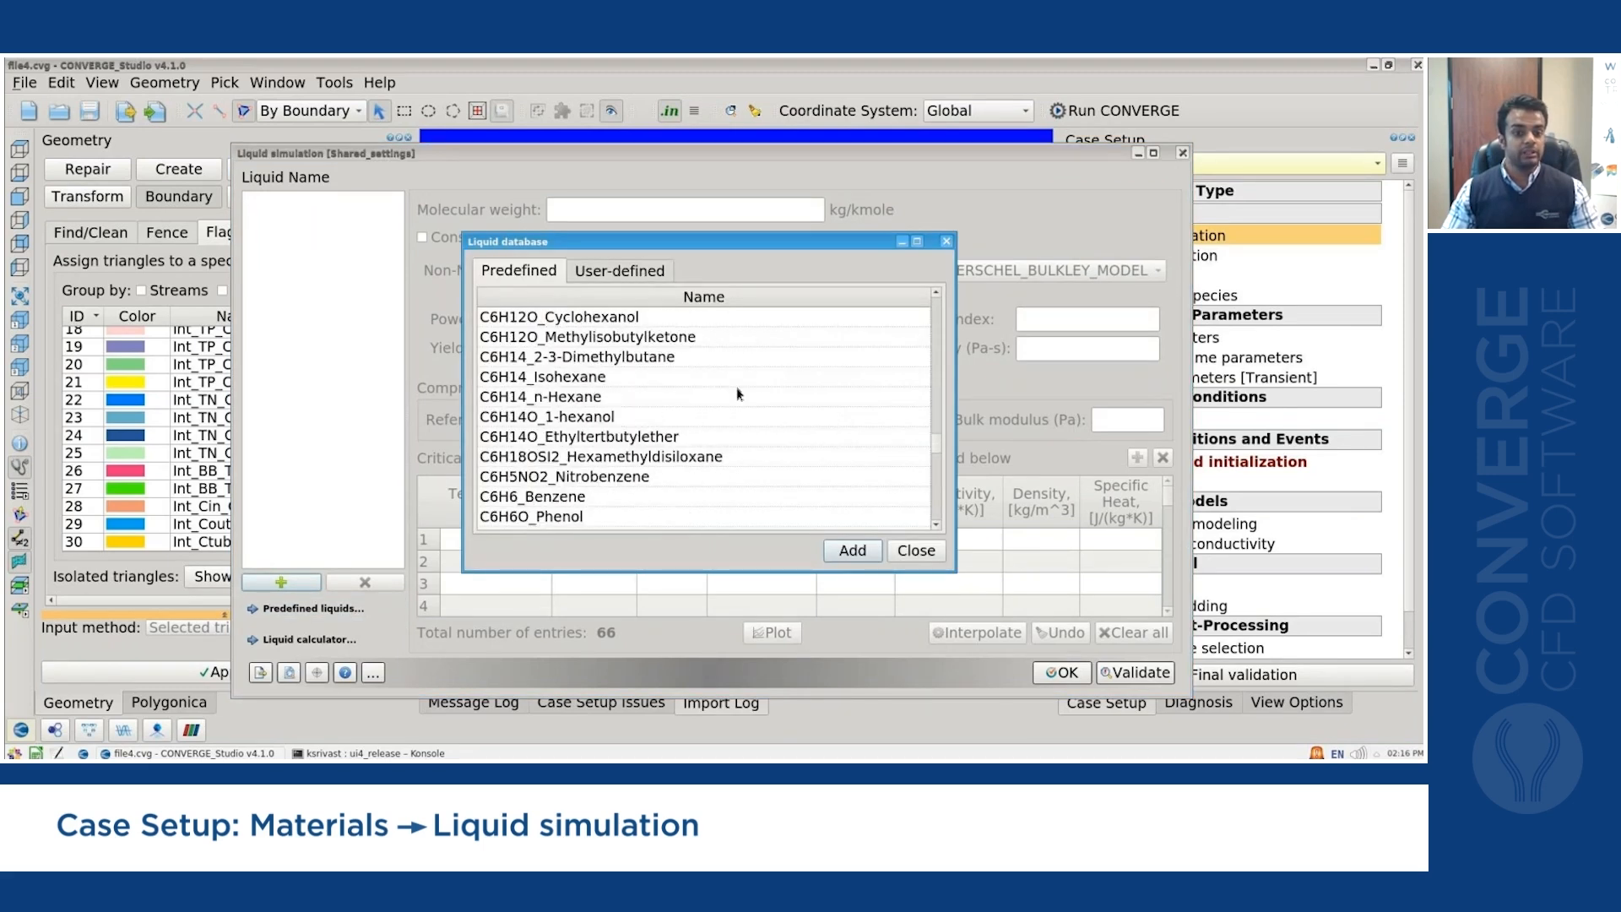
{"action": "scroll", "coordinate": [737, 393], "scroll_direction": "down", "scroll_amount": 2}
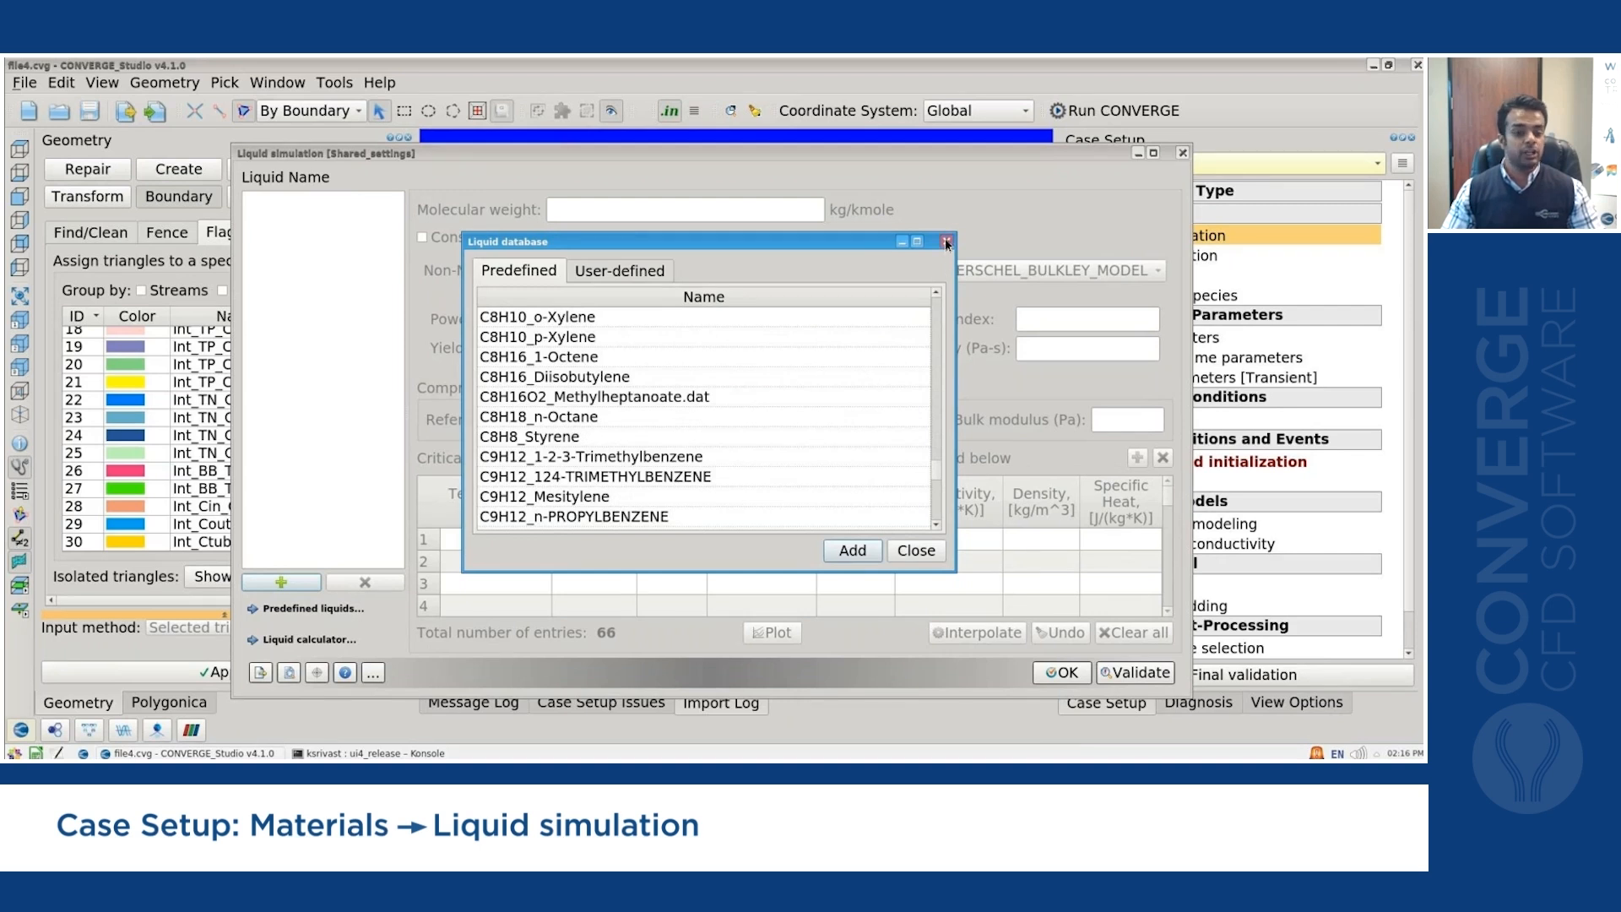
{"action": "left_click", "coordinate": [947, 243]}
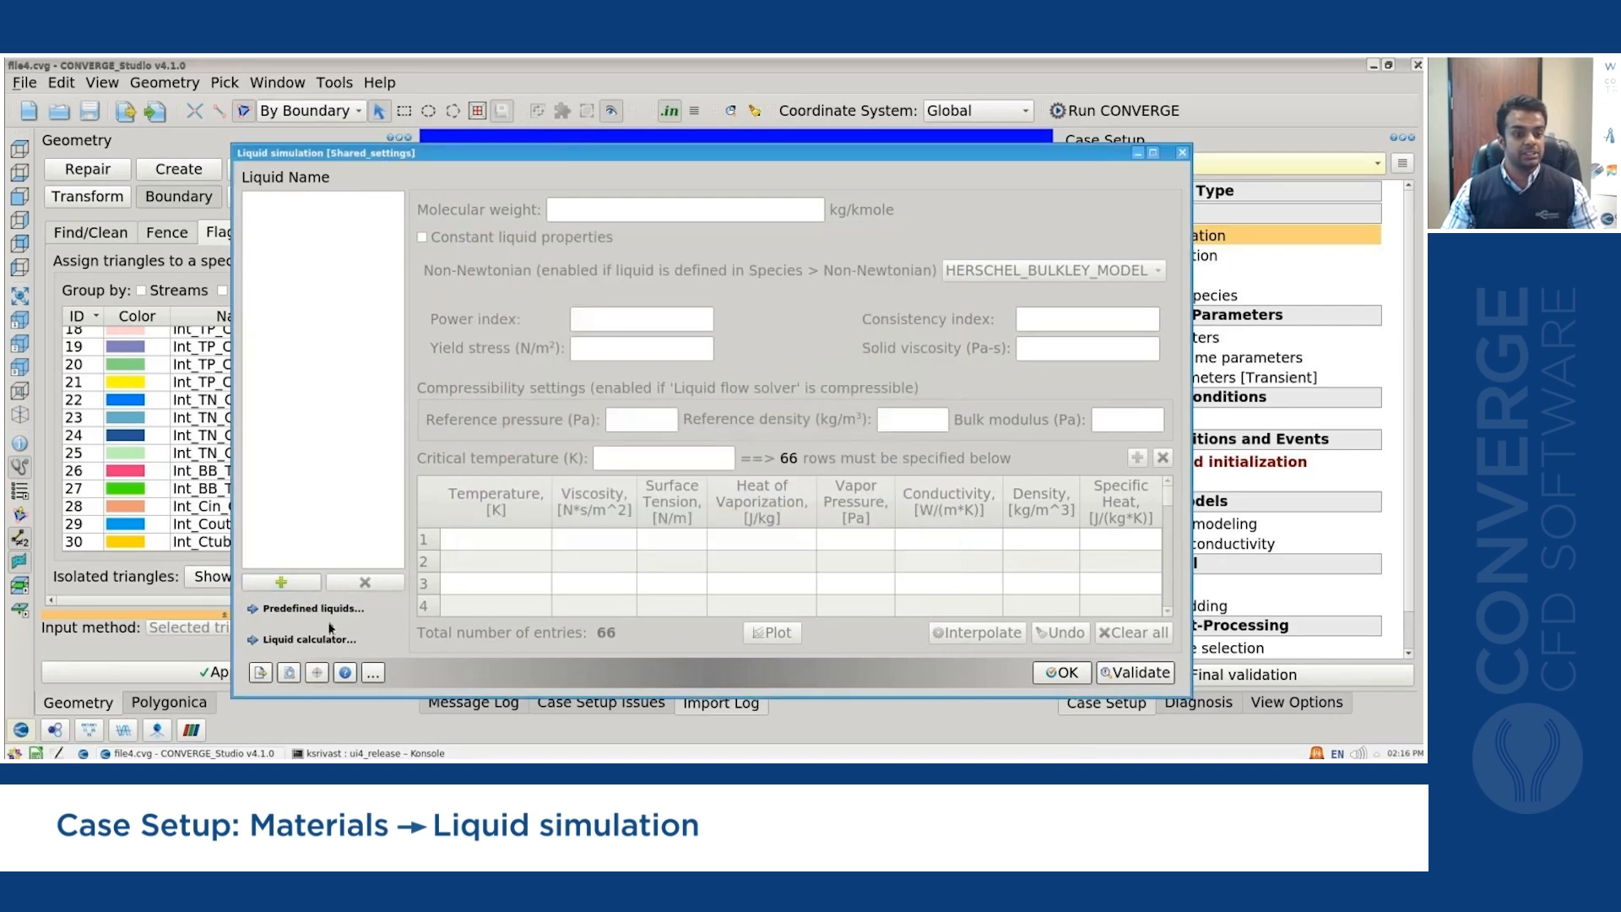
Add a blank liquid to view its property fields, remove it and open the liquid calculator.
{"action": "left_click", "coordinate": [295, 583]}
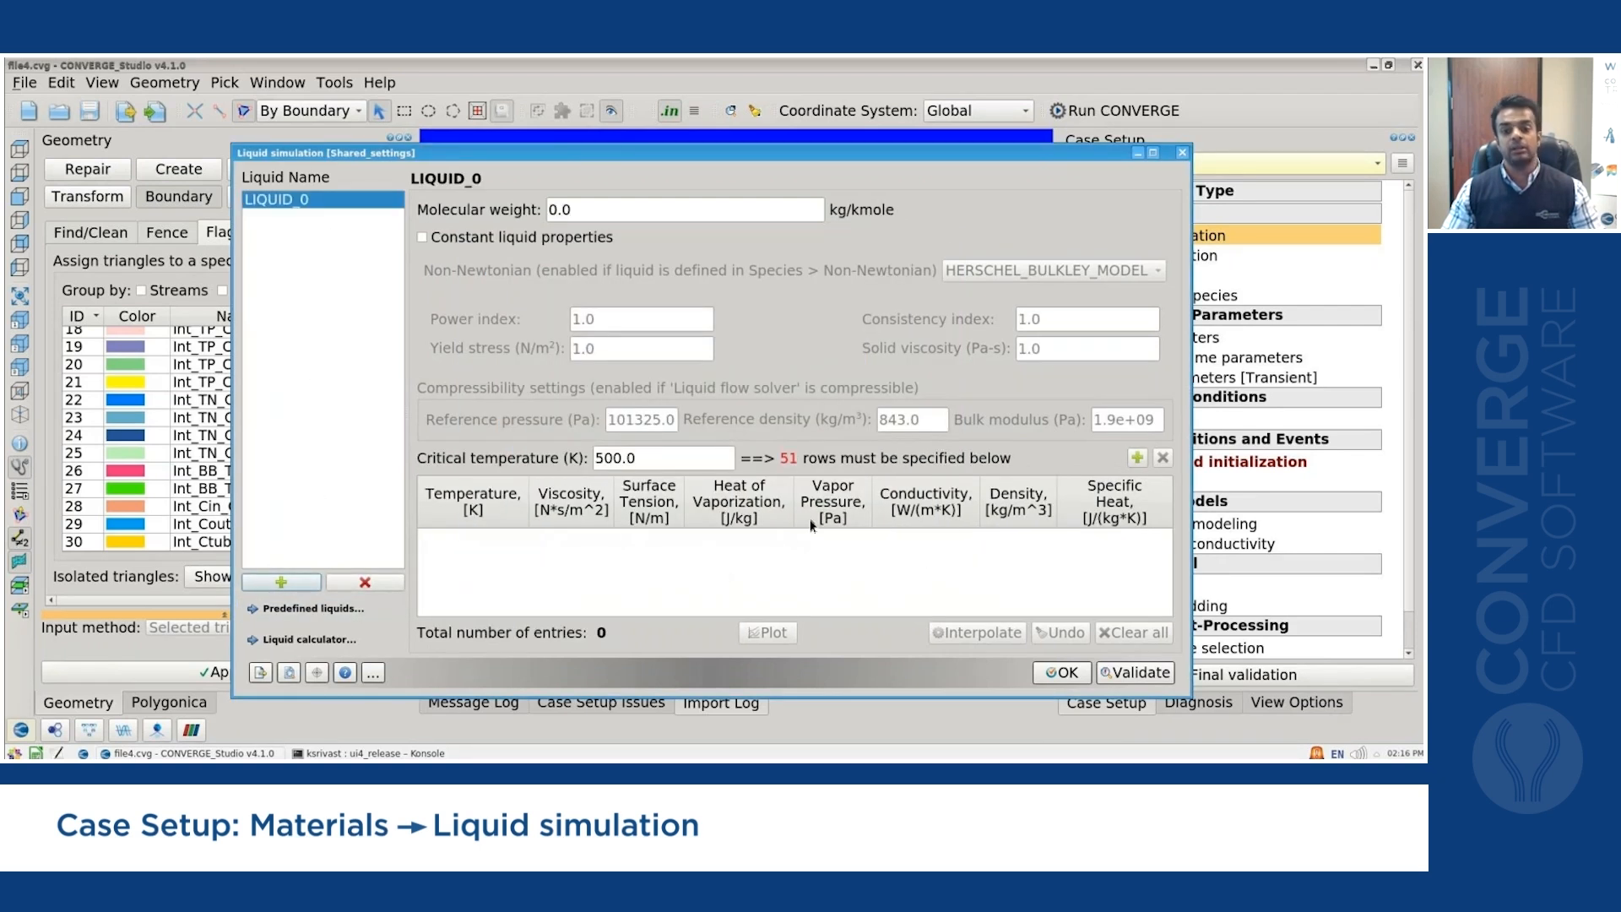
{"action": "left_click", "coordinate": [392, 584]}
{"action": "left_click", "coordinate": [309, 640]}
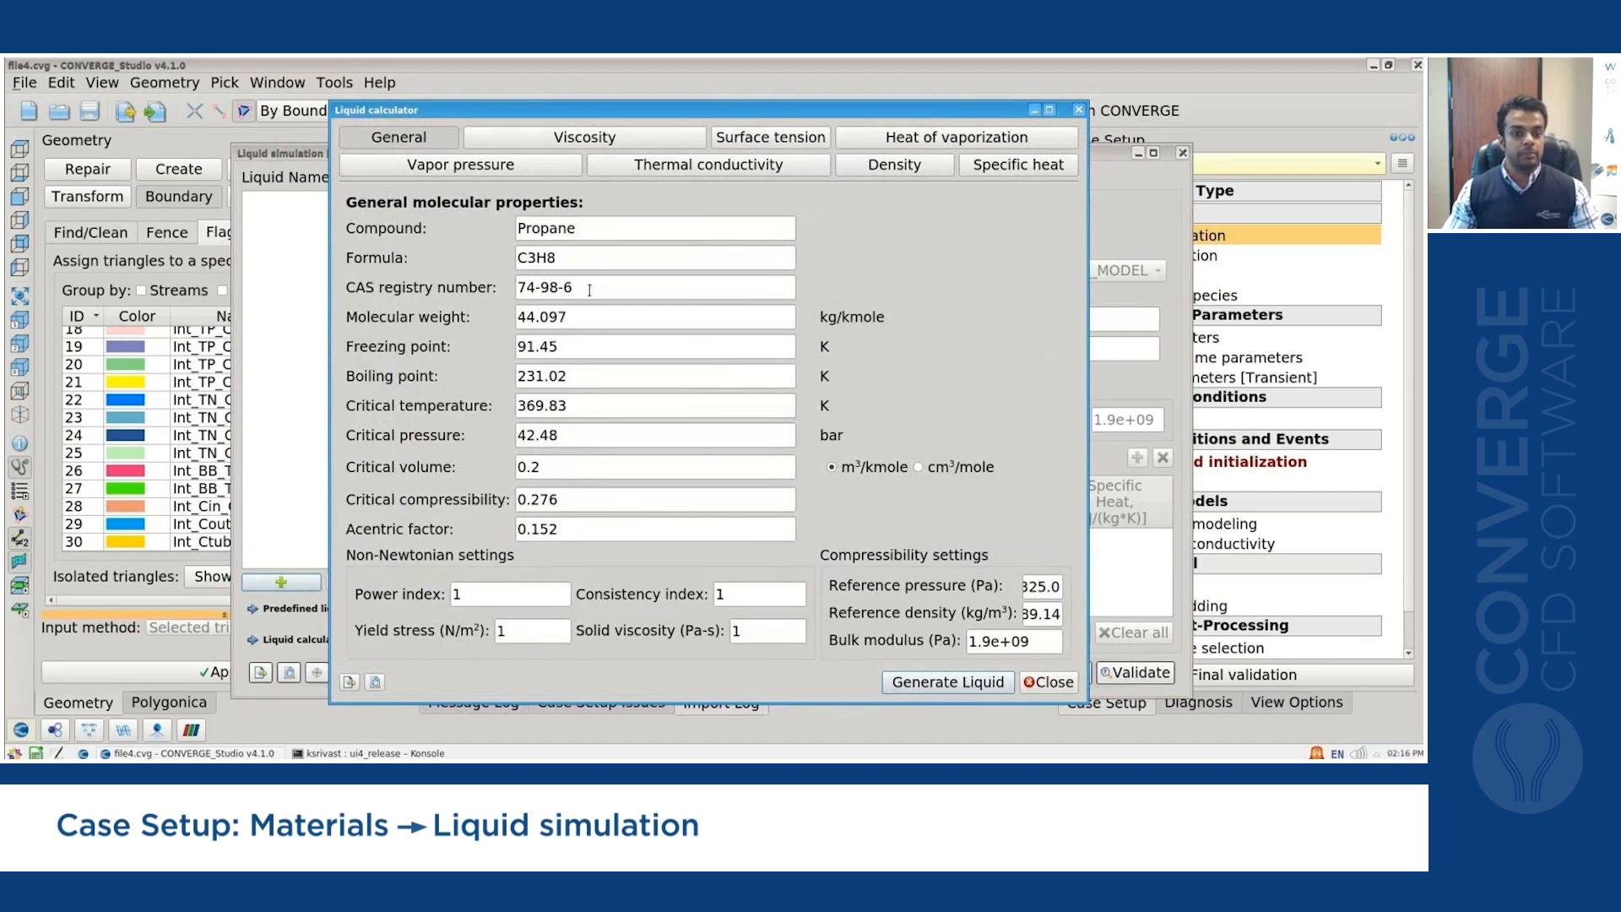
Review the viscosity coefficients and general properties in the liquid calculator and close it without generating a liquid.
{"action": "left_click", "coordinate": [610, 137]}
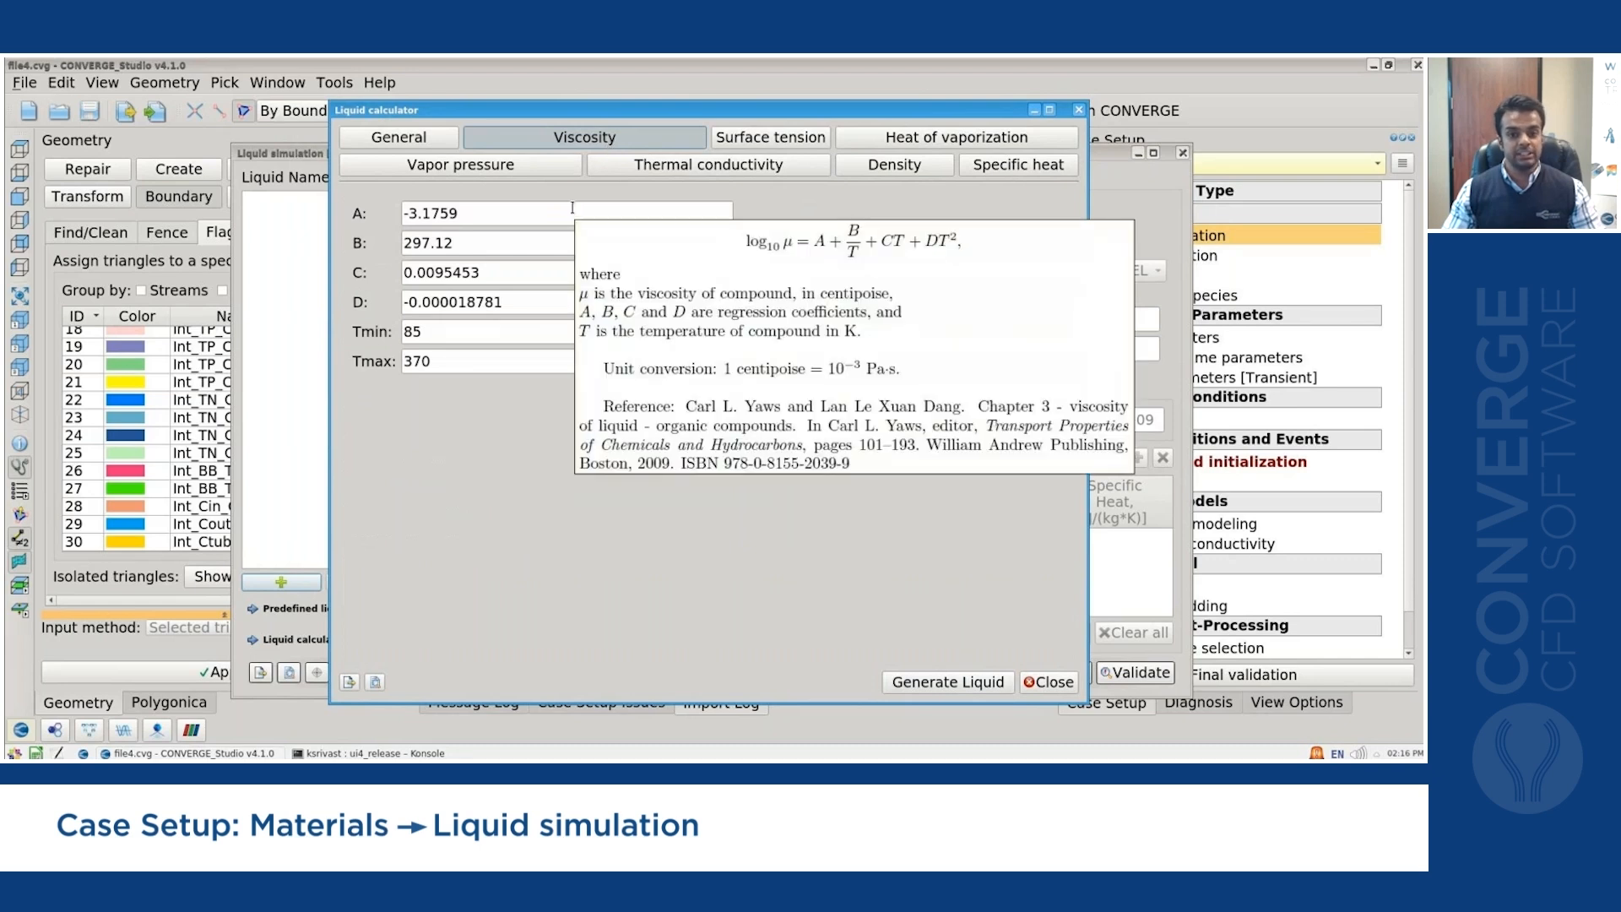
{"action": "left_click", "coordinate": [435, 137]}
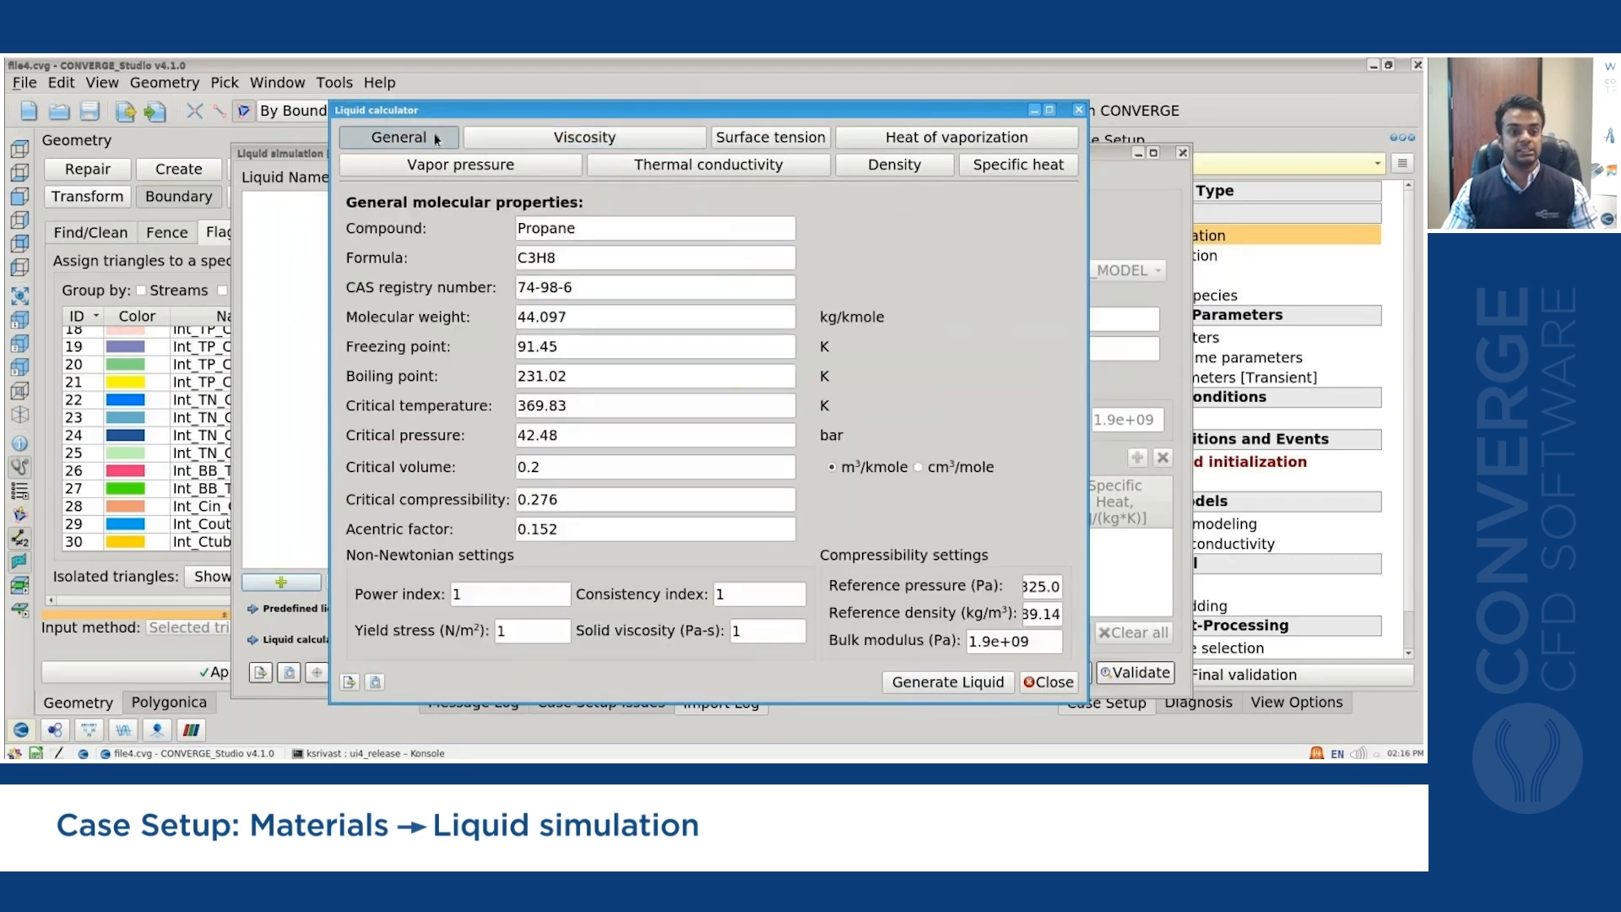
{"action": "left_click", "coordinate": [1078, 110]}
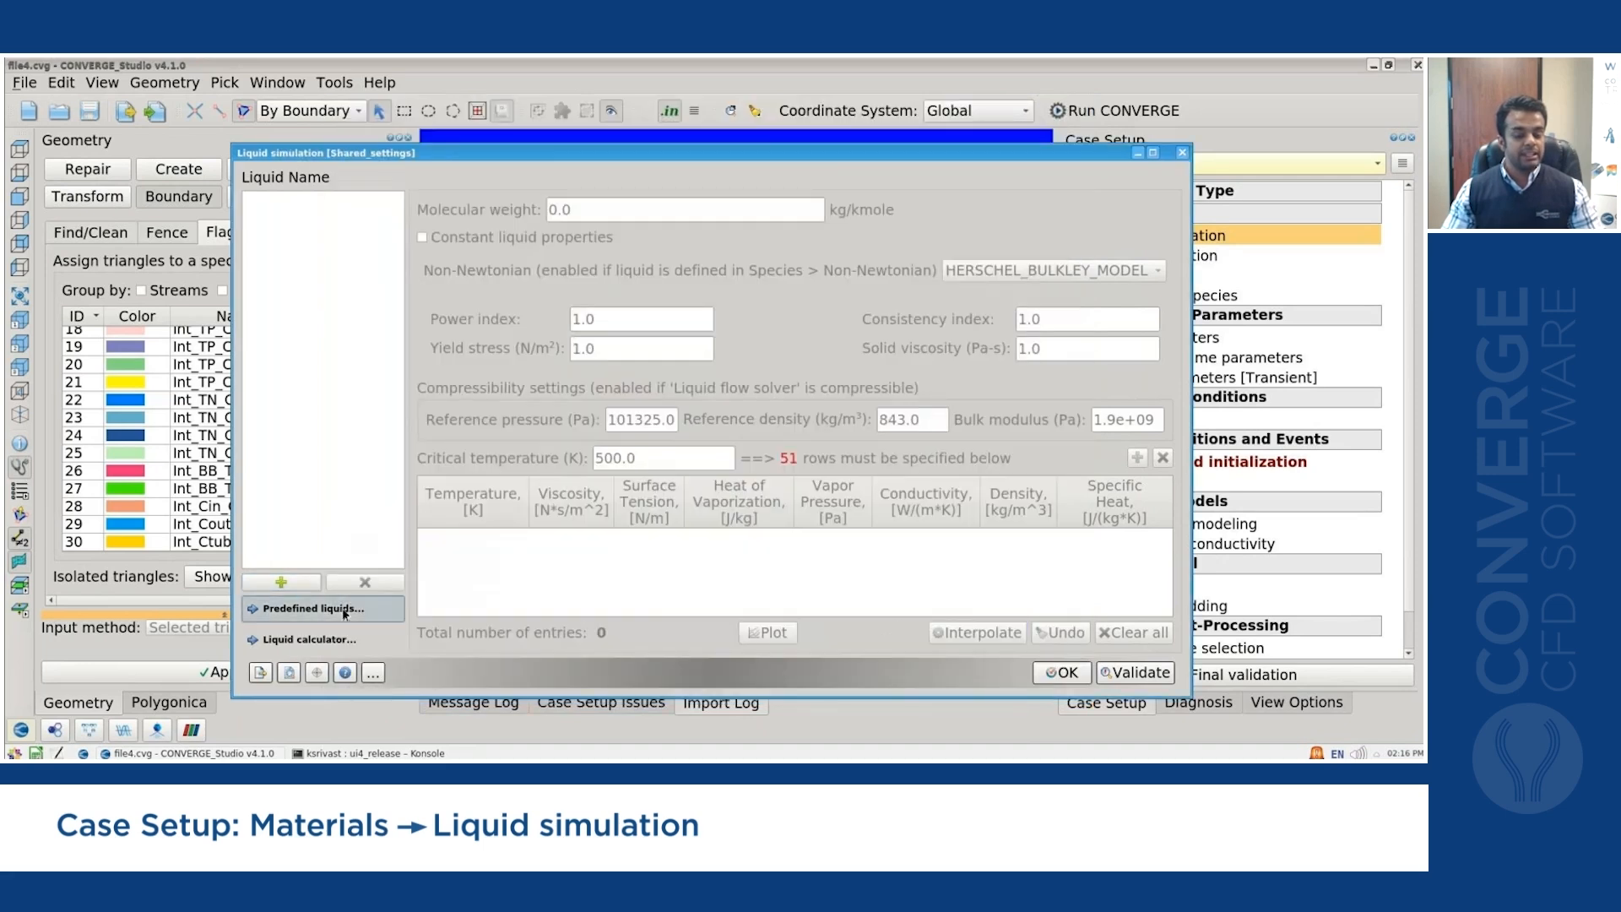
Add the predefined liquid H2O_Water_nist to the liquid simulation materials.
{"action": "scroll", "coordinate": [810, 395], "scroll_direction": "down", "scroll_amount": 8}
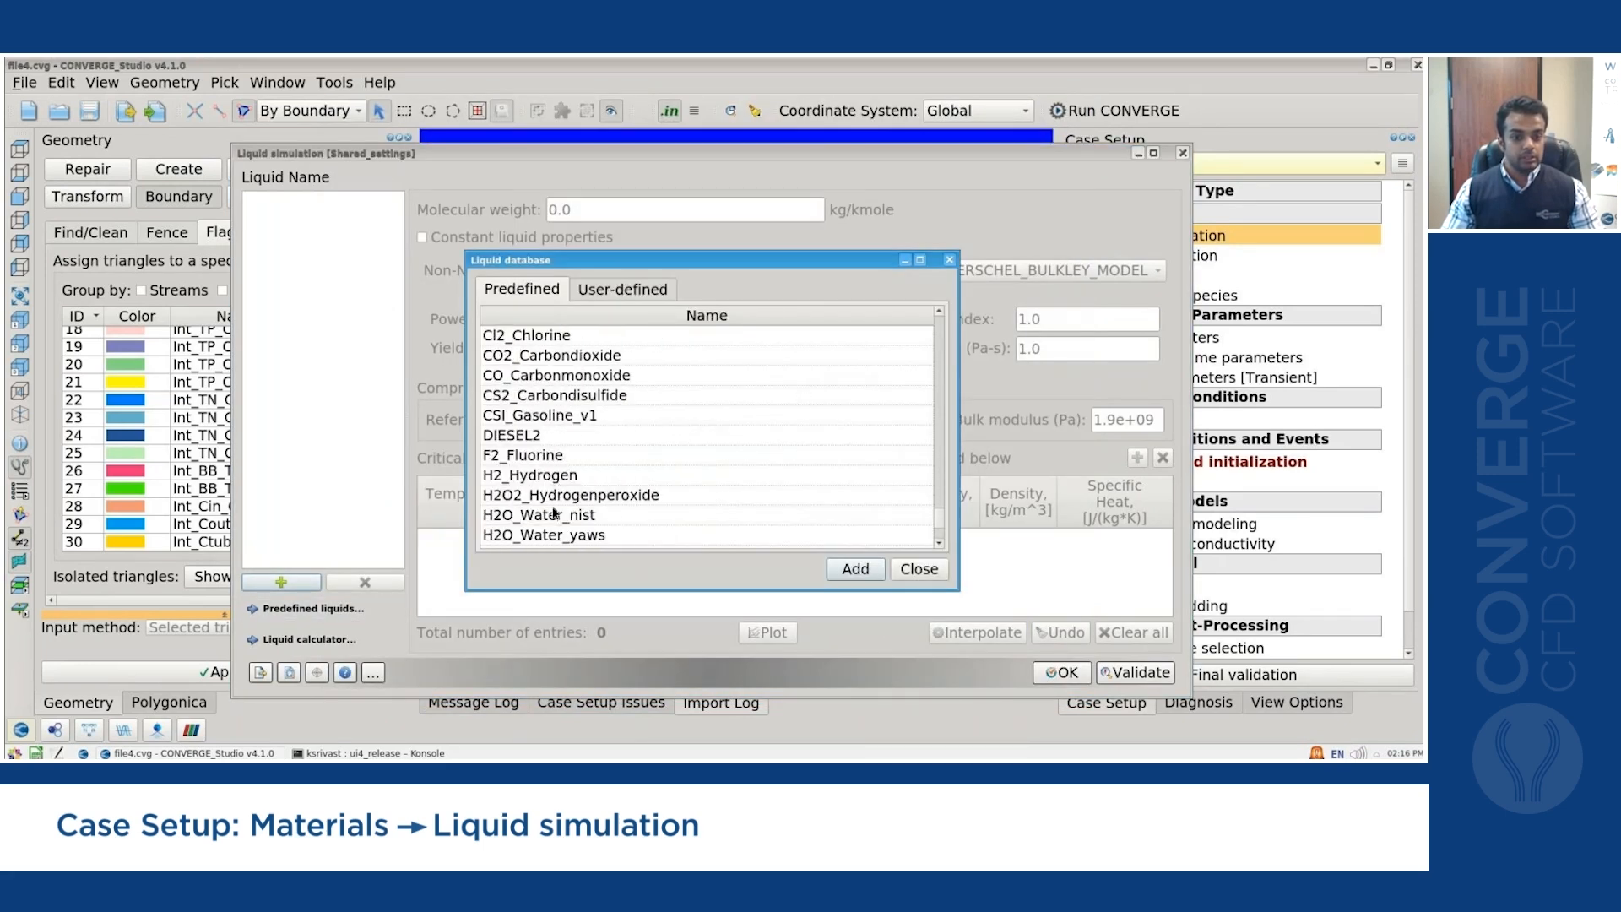
{"action": "left_click", "coordinate": [556, 515]}
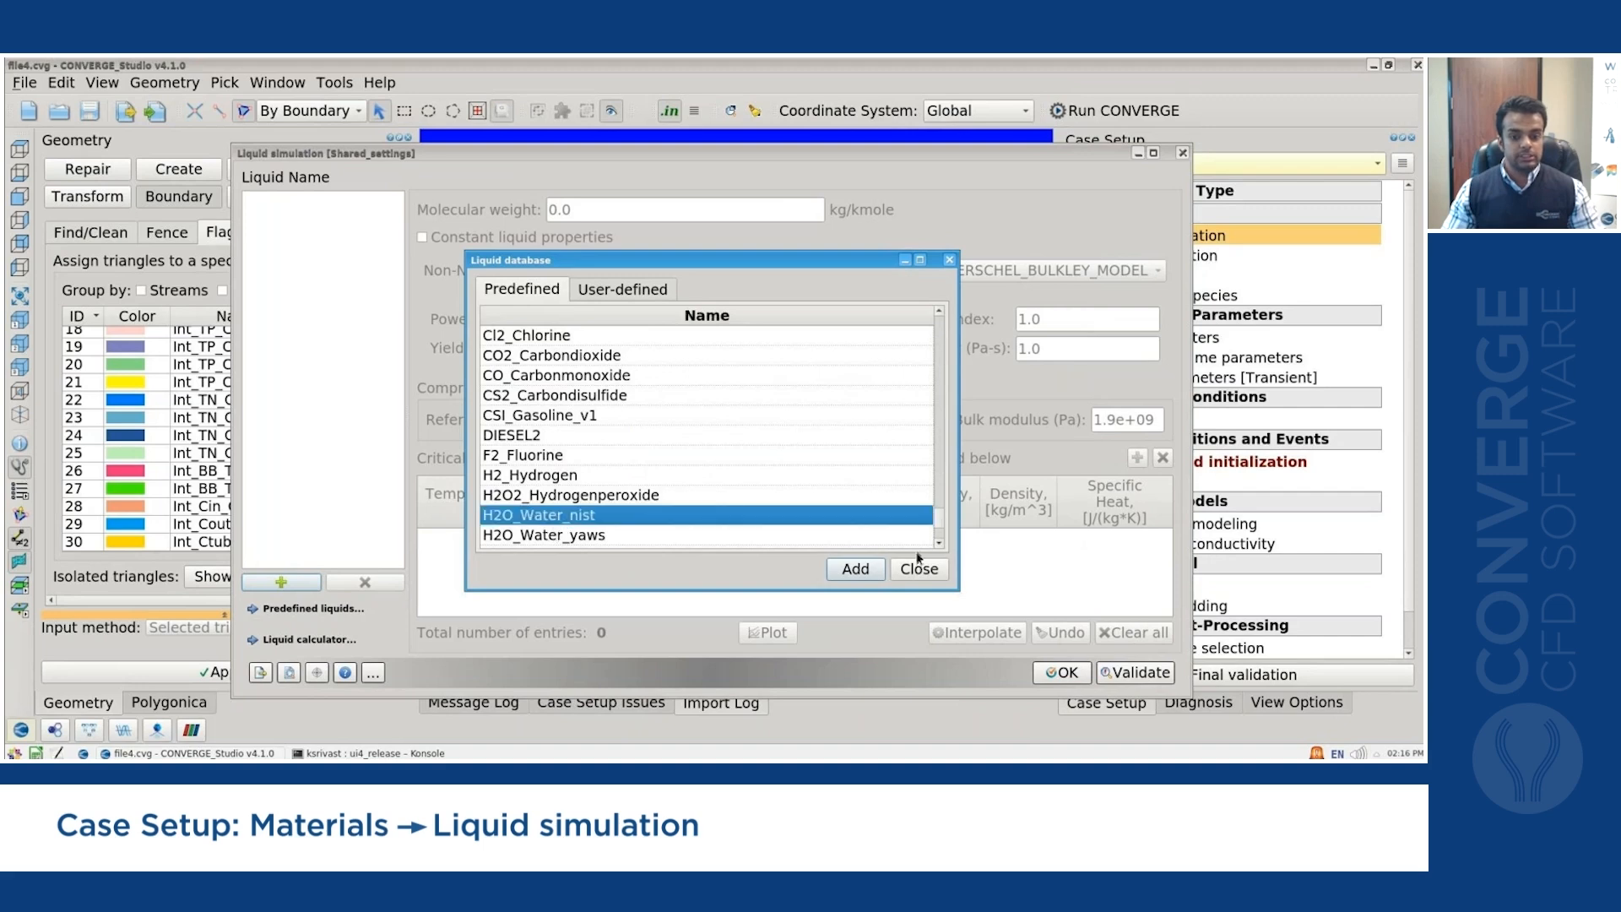
{"action": "left_click", "coordinate": [855, 568]}
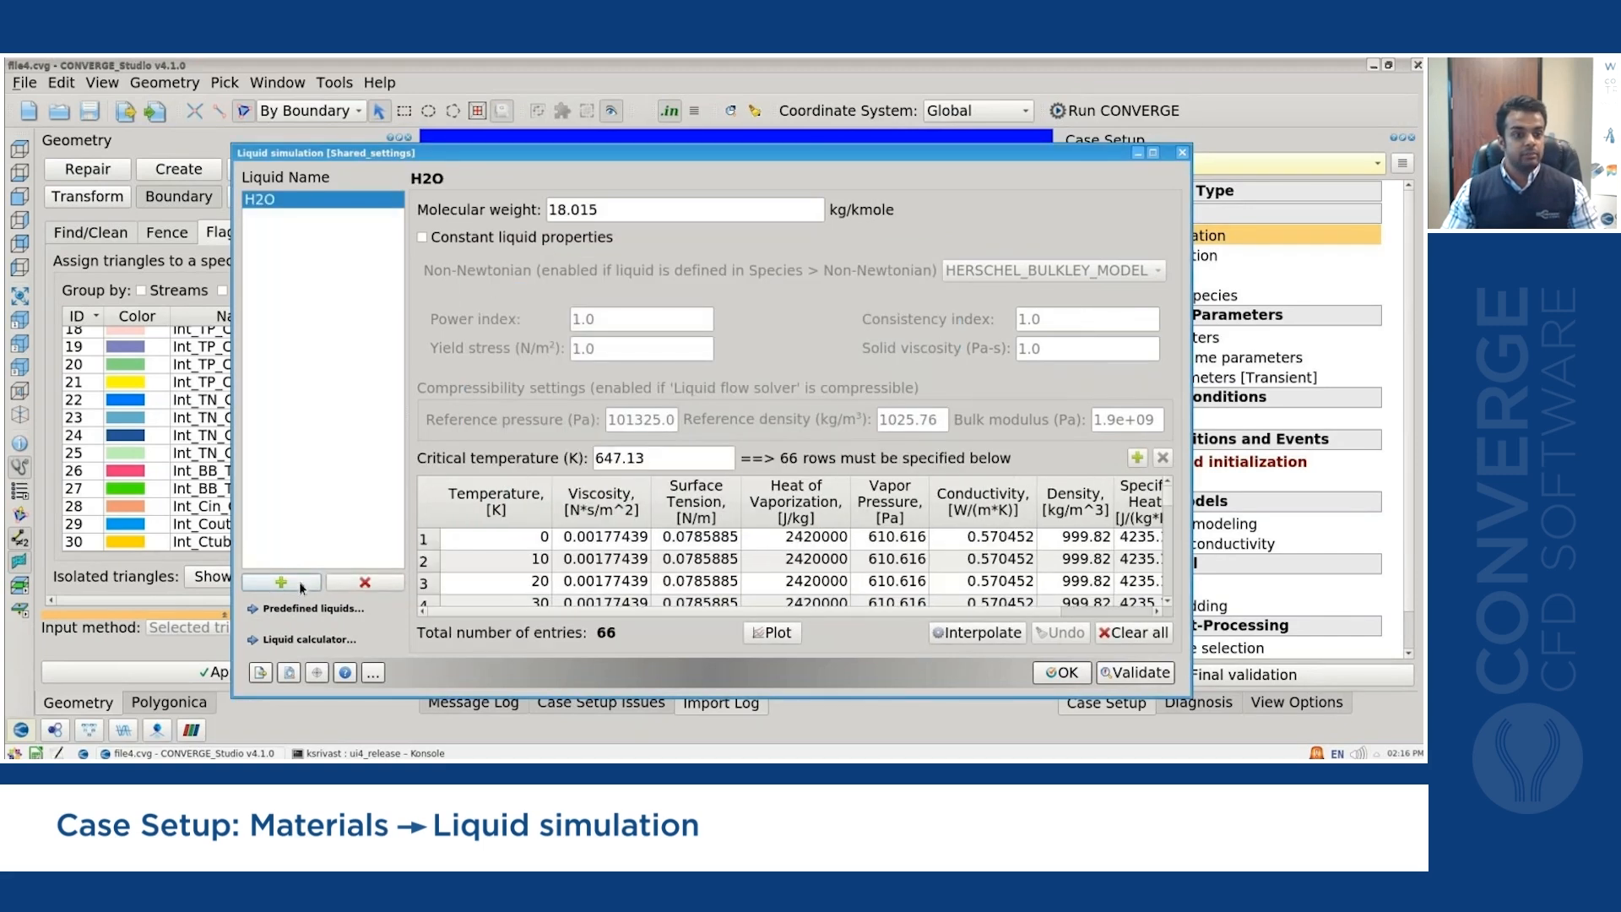
{"action": "left_click", "coordinate": [282, 581]}
{"action": "left_click", "coordinate": [371, 581]}
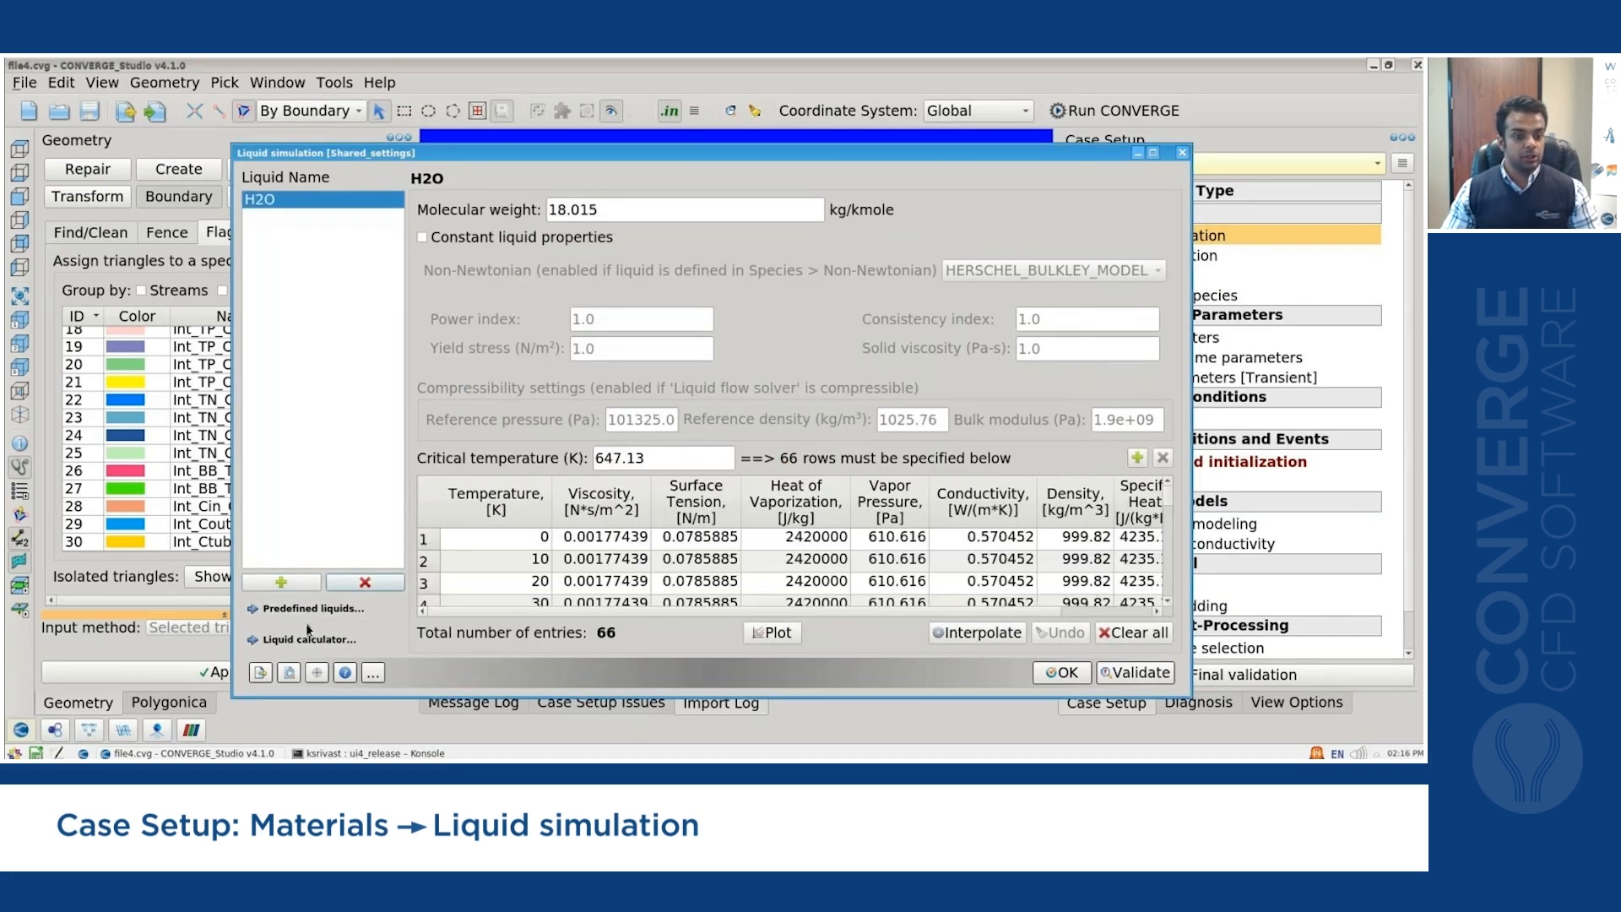
Add the predefined liquid C2H6O2_Ethyleneglycol to the liquid simulation and review its temperature-dependent property table.
{"action": "scroll", "coordinate": [781, 395], "scroll_direction": "down", "scroll_amount": 2}
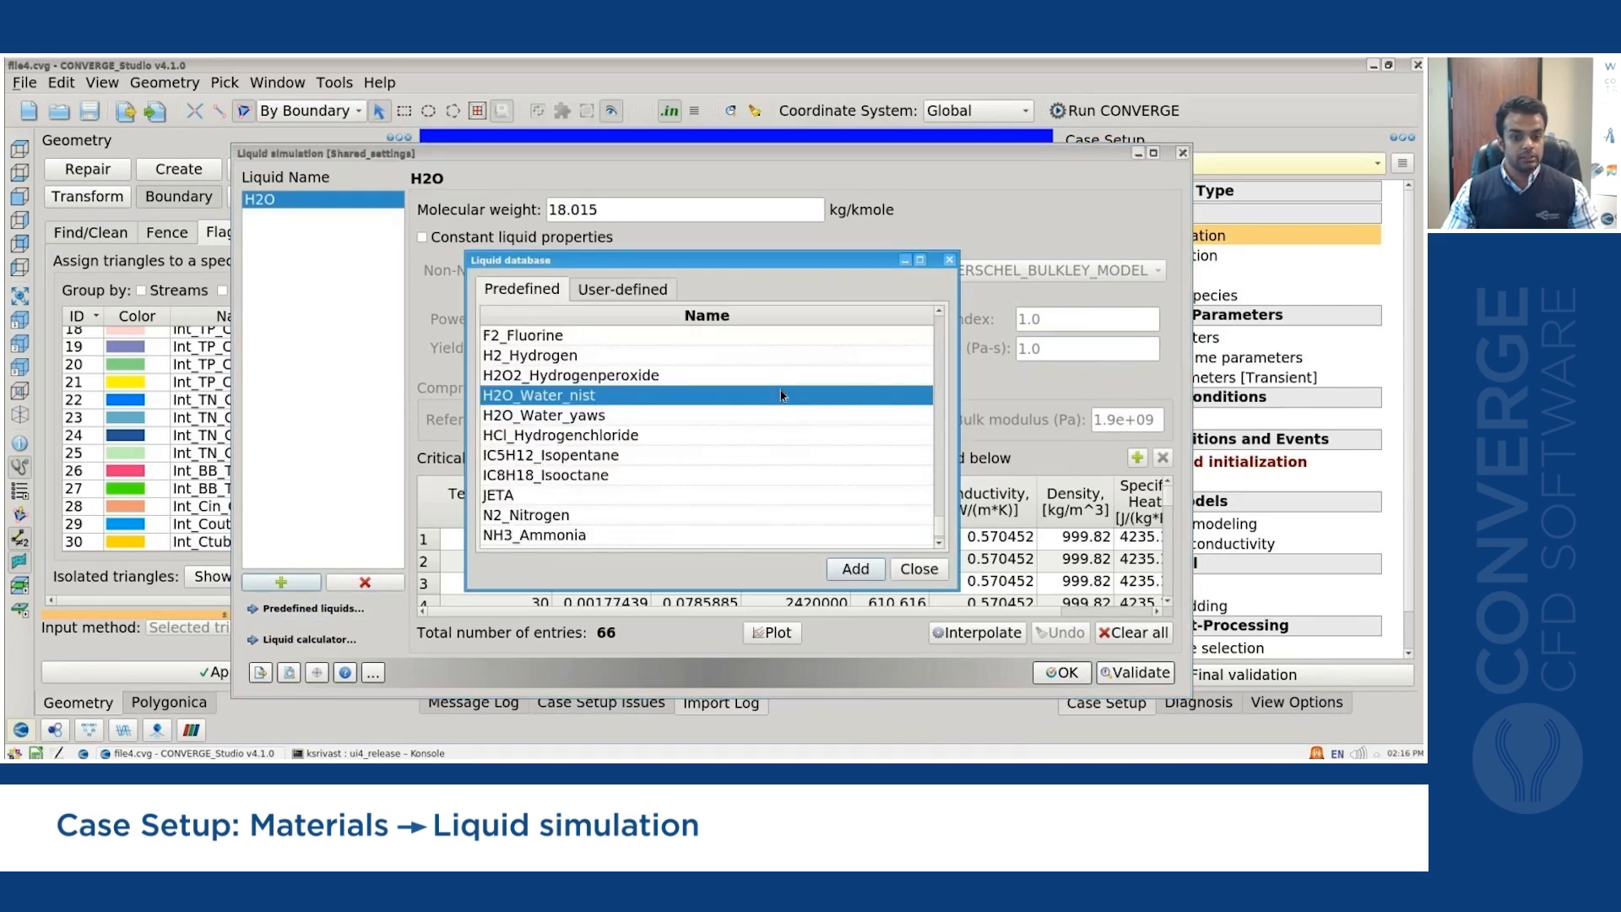
{"action": "scroll", "coordinate": [781, 393], "scroll_direction": "up", "scroll_amount": 5}
{"action": "scroll", "coordinate": [781, 395], "scroll_direction": "up", "scroll_amount": 10}
{"action": "scroll", "coordinate": [781, 395], "scroll_direction": "up", "scroll_amount": 10}
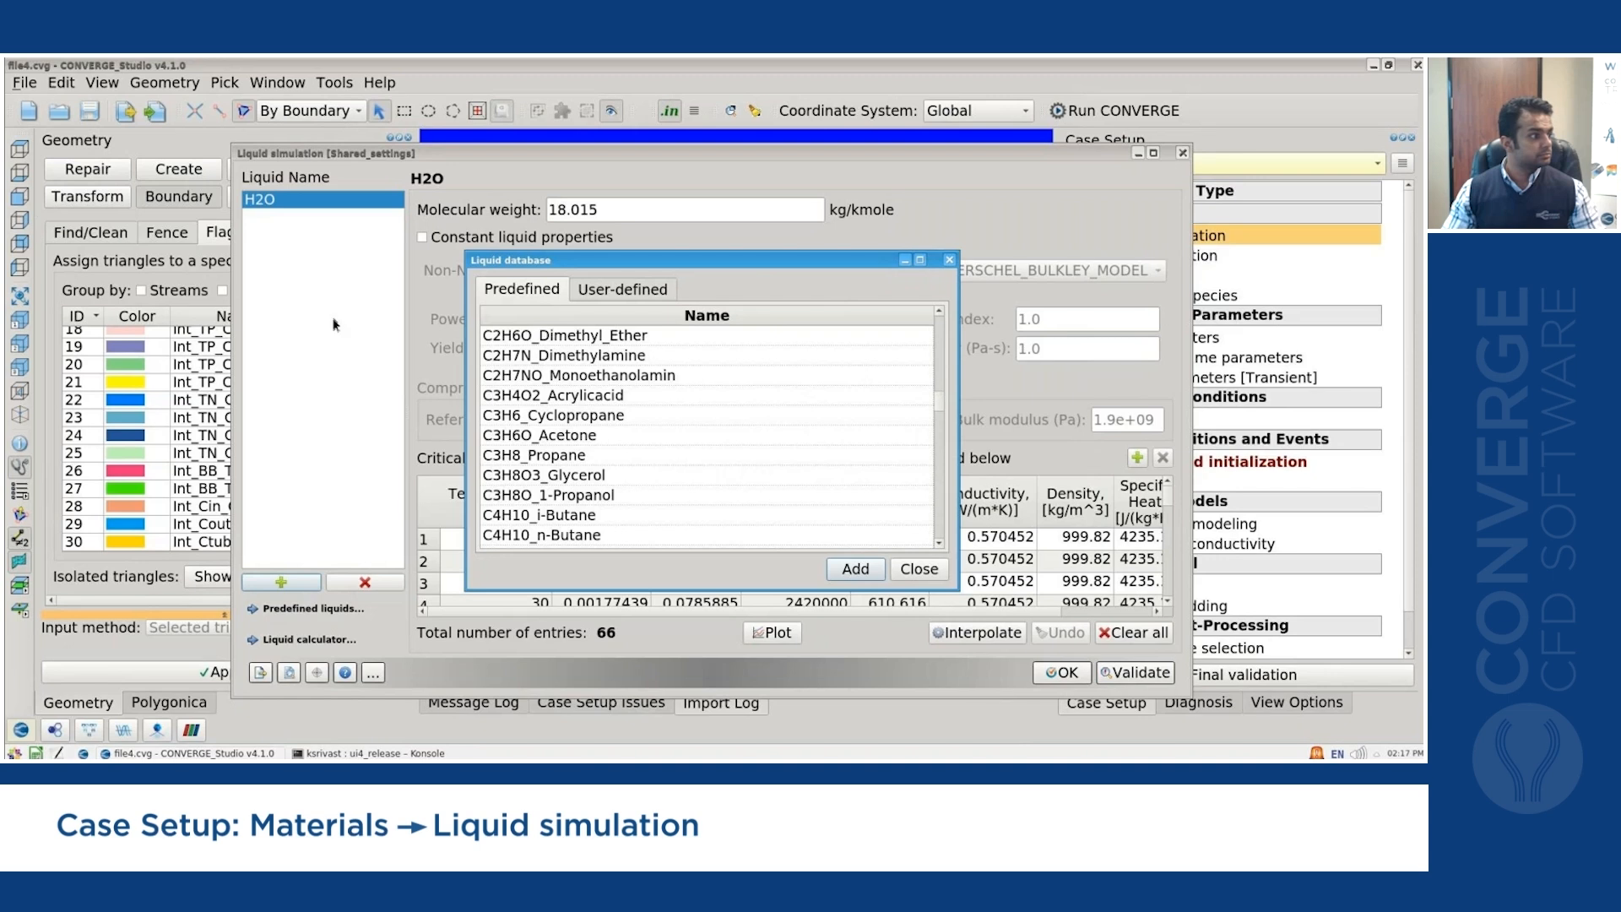
{"action": "scroll", "coordinate": [632, 394], "scroll_direction": "up", "scroll_amount": 2}
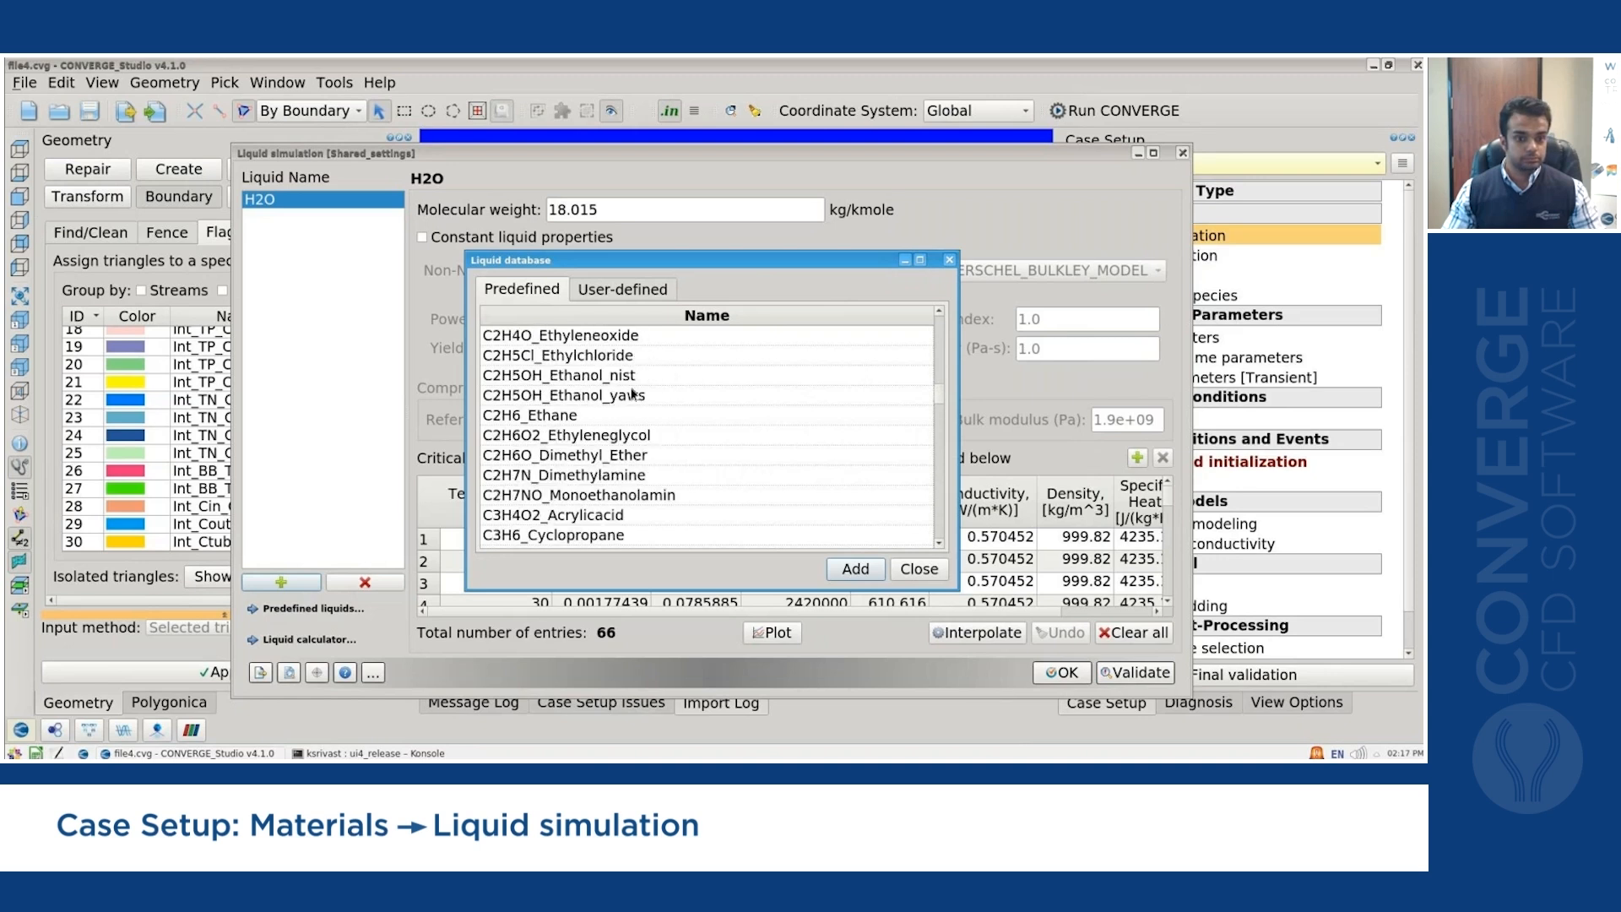
{"action": "left_click", "coordinate": [607, 437]}
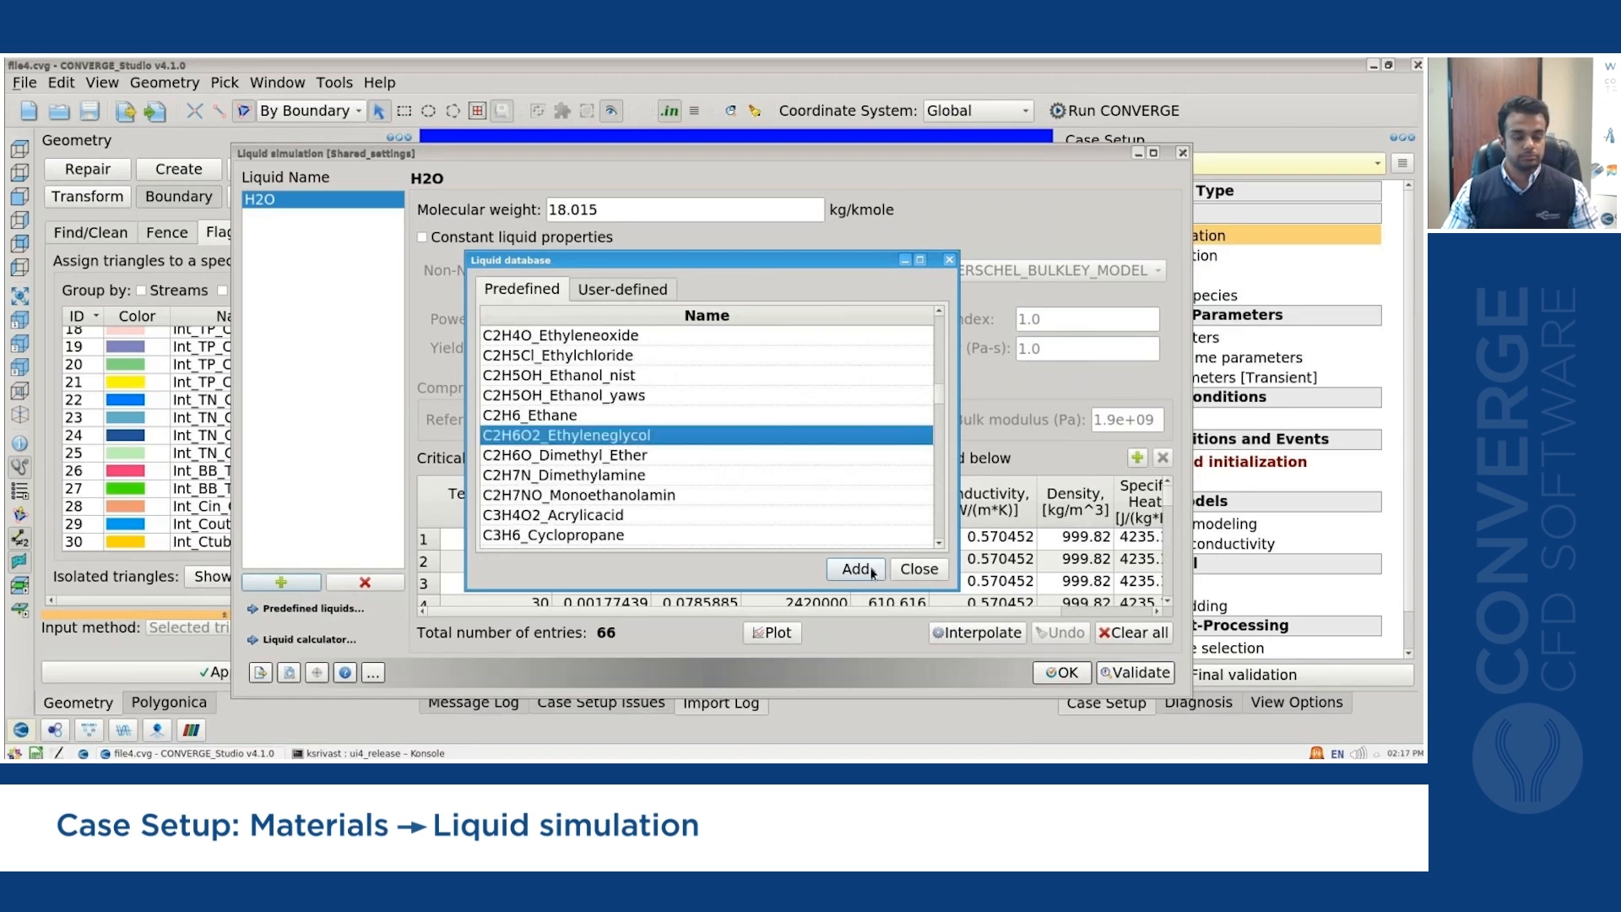
{"action": "left_click", "coordinate": [856, 569]}
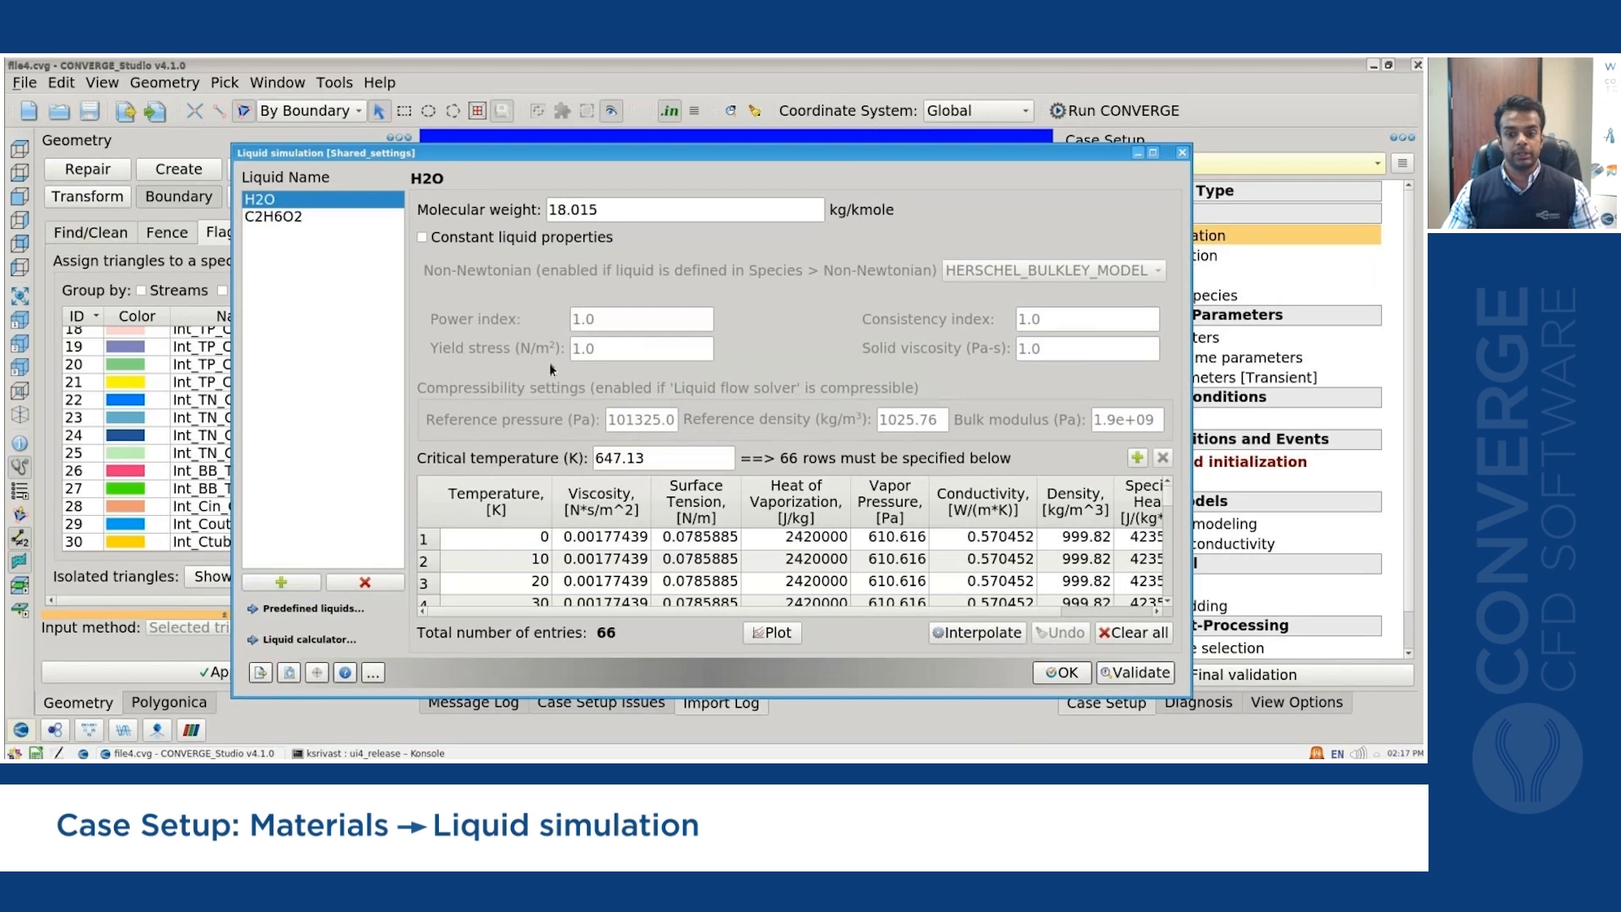
{"action": "left_click", "coordinate": [321, 217]}
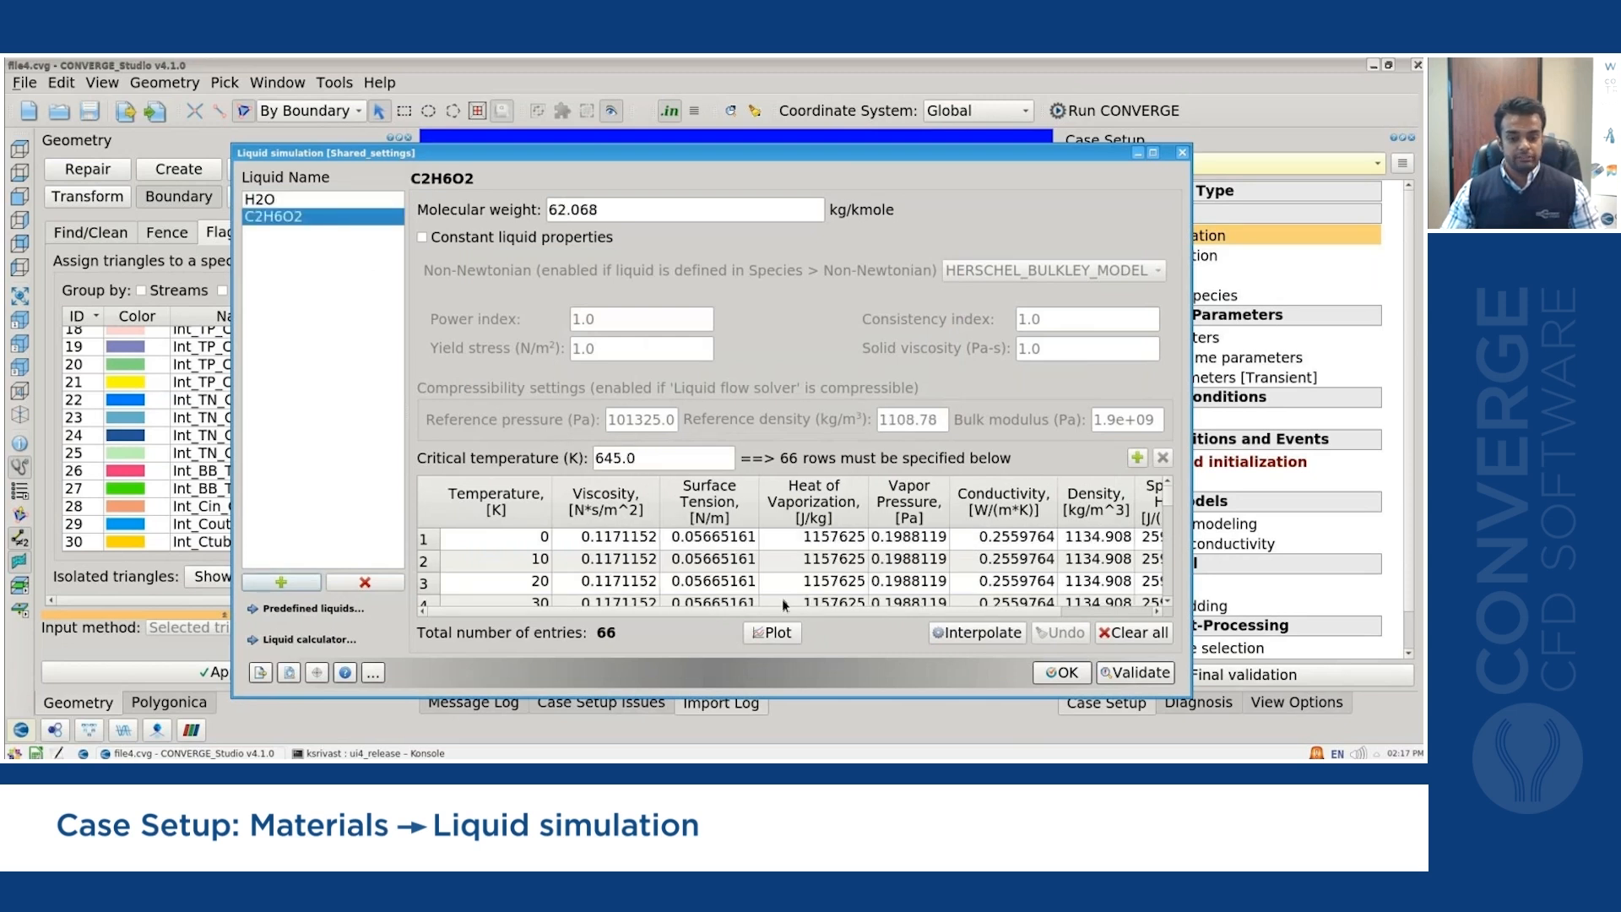
{"action": "scroll", "coordinate": [804, 582], "scroll_direction": "down", "scroll_amount": 11}
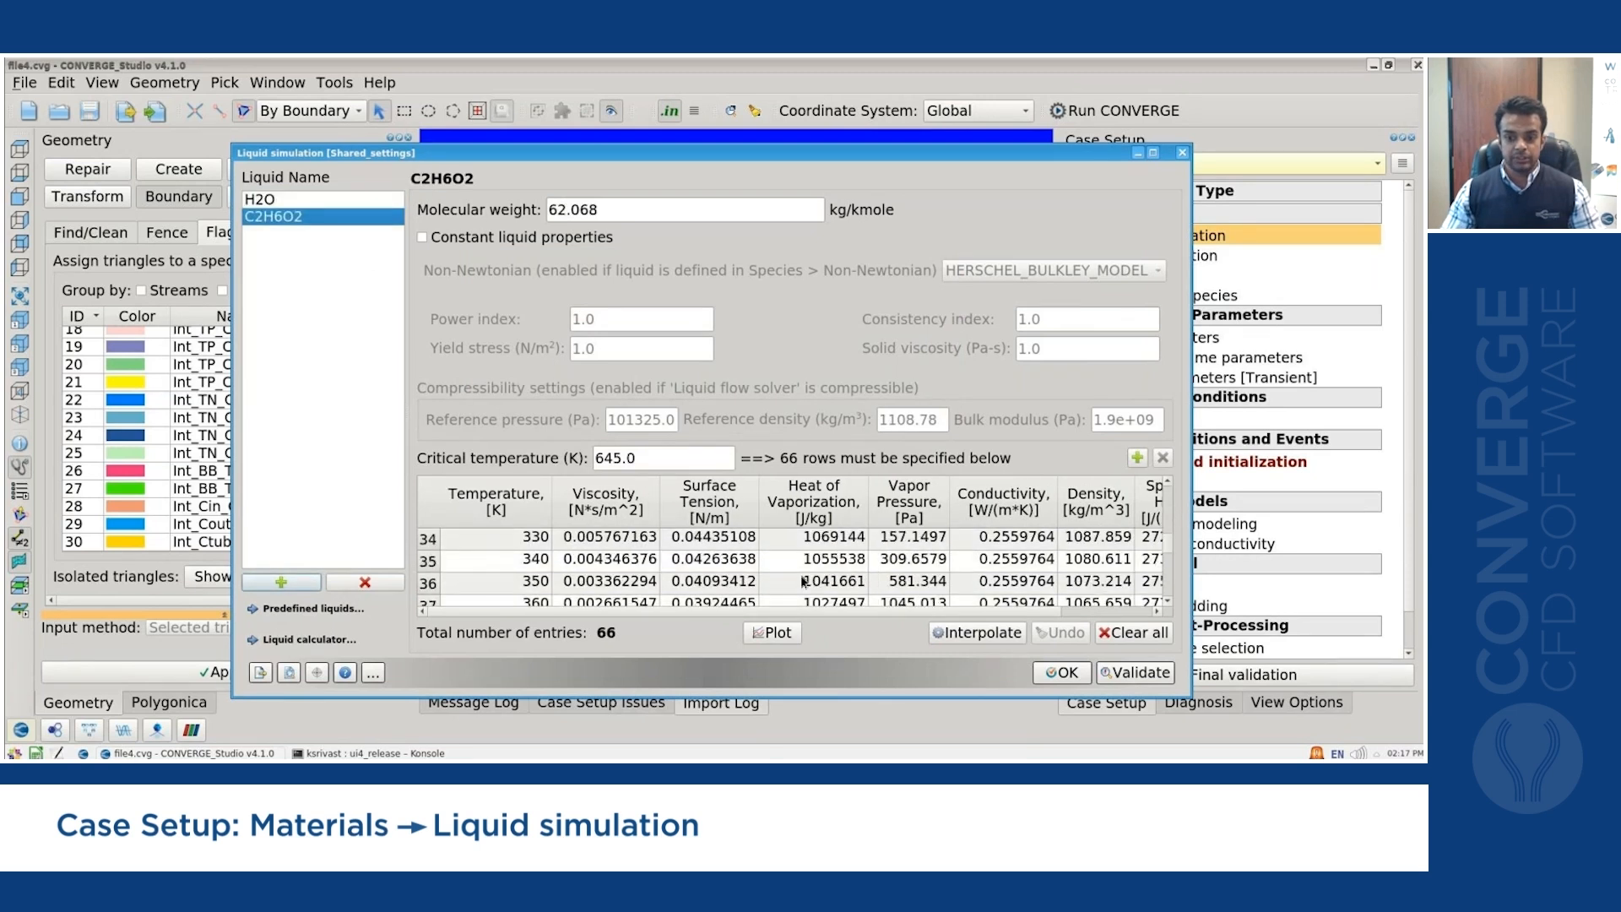
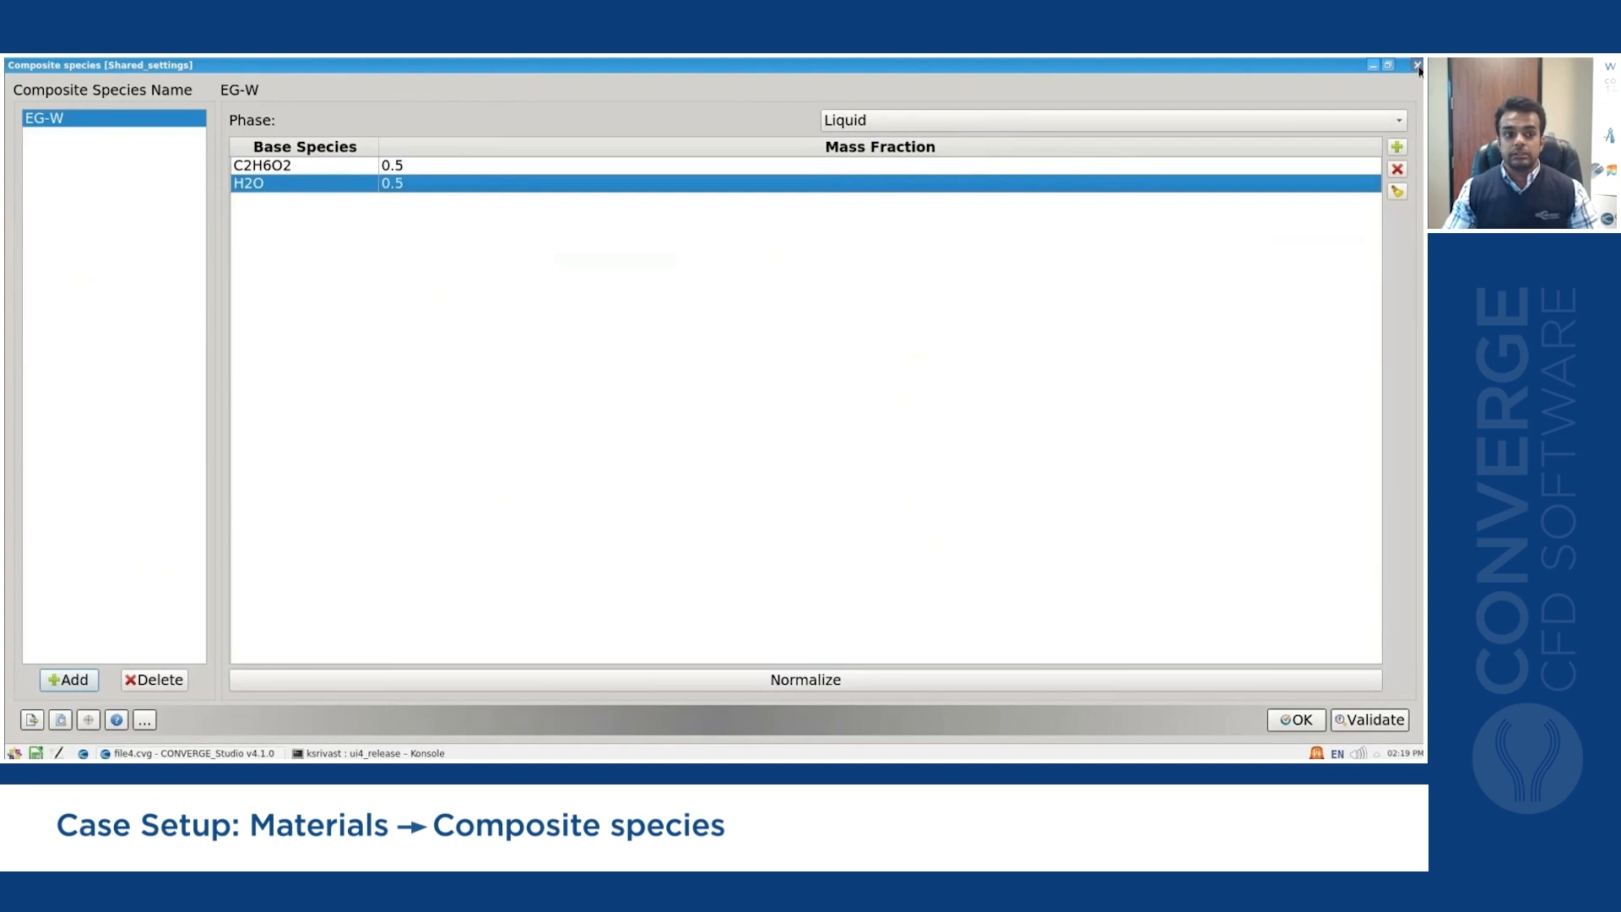
Accept the composite species definition and add the EG-W composite as a liquid species.
{"action": "left_click", "coordinate": [1317, 719]}
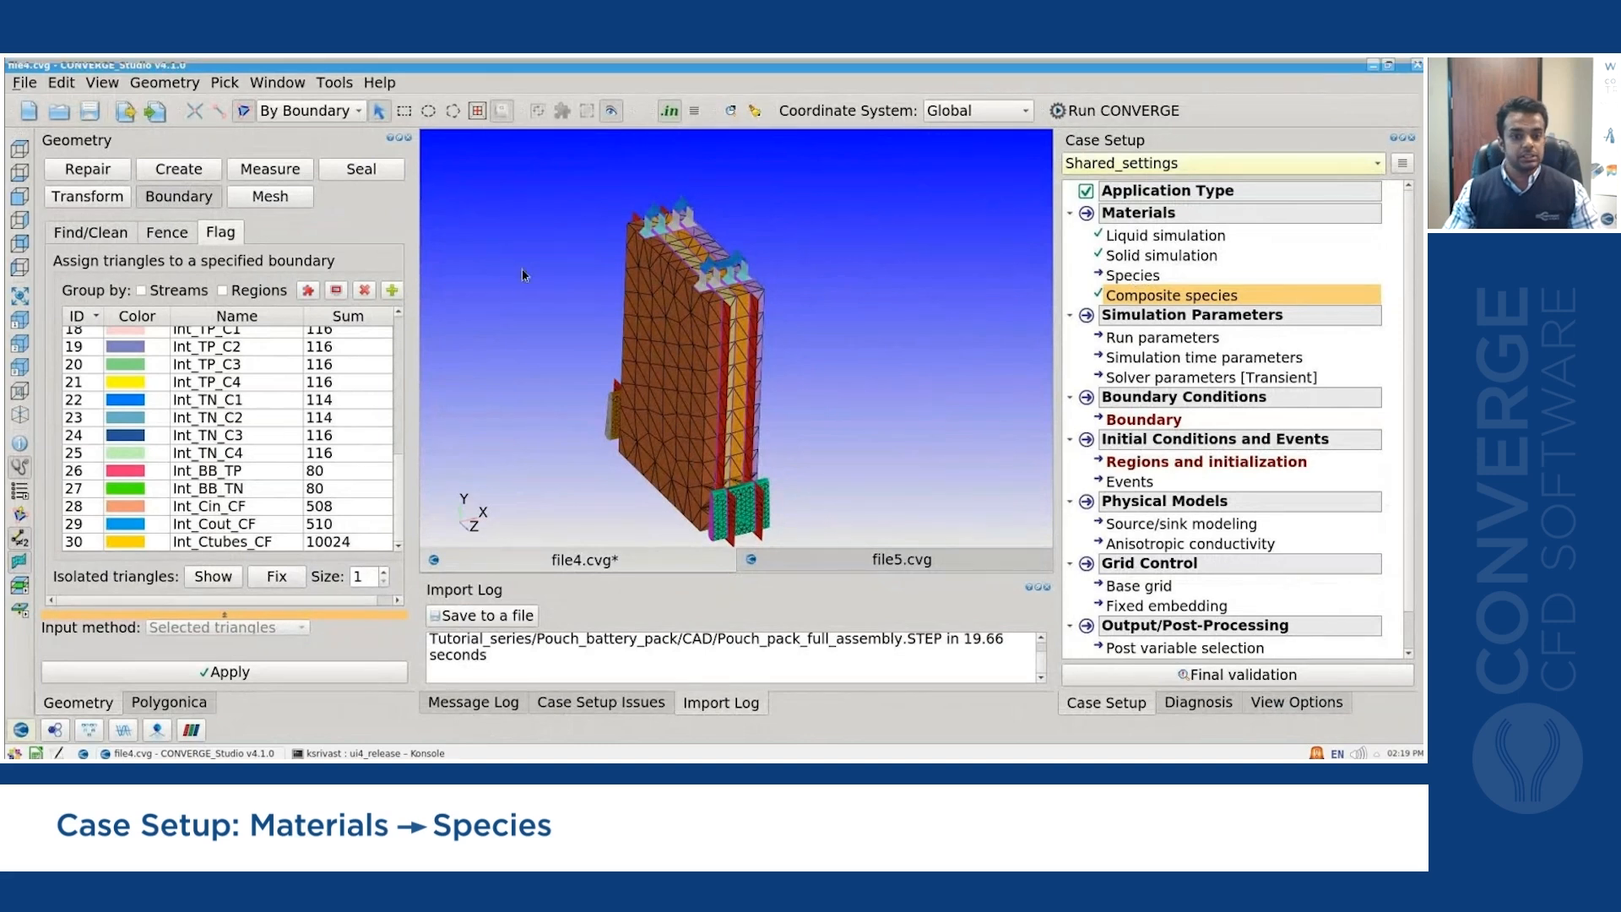
{"action": "double_click", "coordinate": [1131, 276]}
{"action": "left_click", "coordinate": [434, 249]}
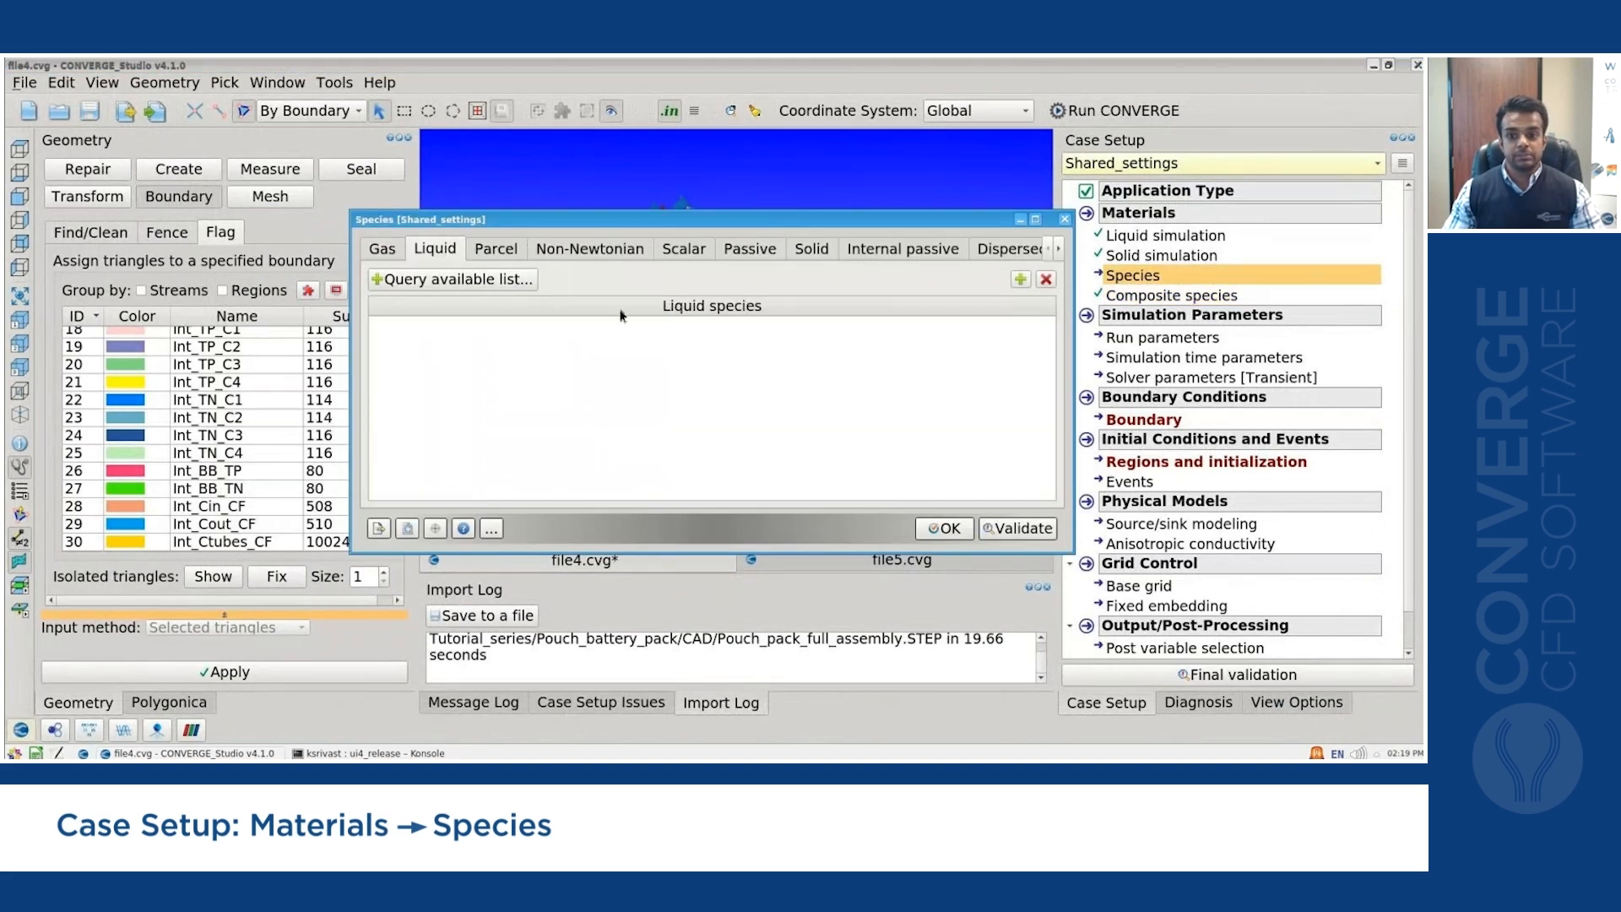
{"action": "left_click", "coordinate": [504, 281]}
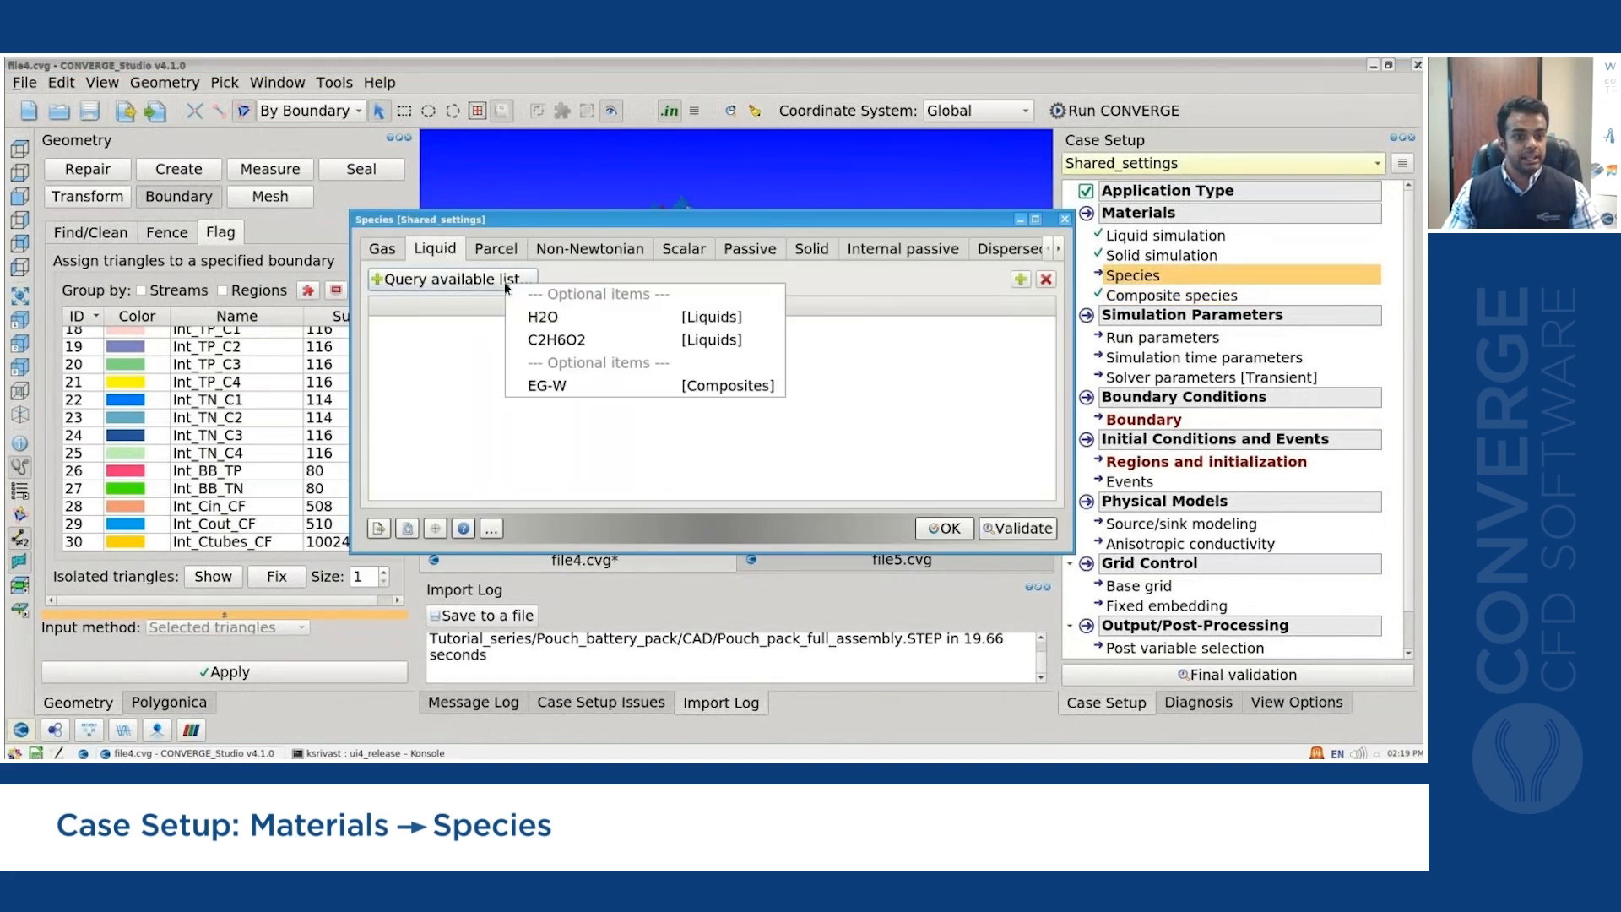
{"action": "left_click", "coordinate": [552, 385]}
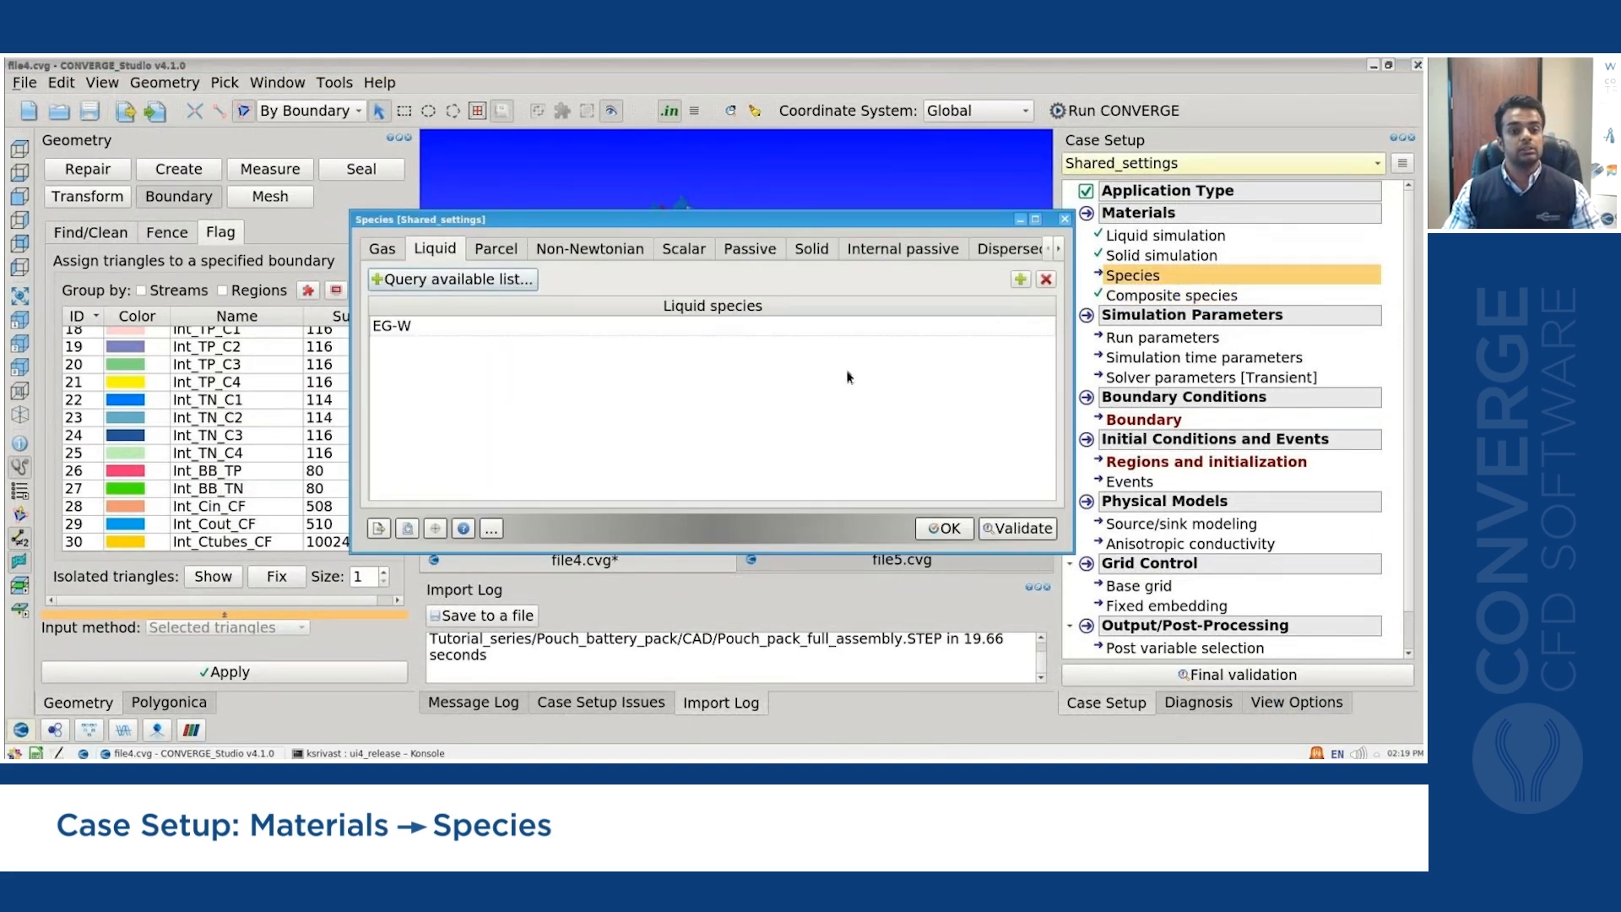
Add ALUMINUM, COPPER and CELL_NMC as solid species and accept the species setup.
{"action": "left_click", "coordinate": [808, 248]}
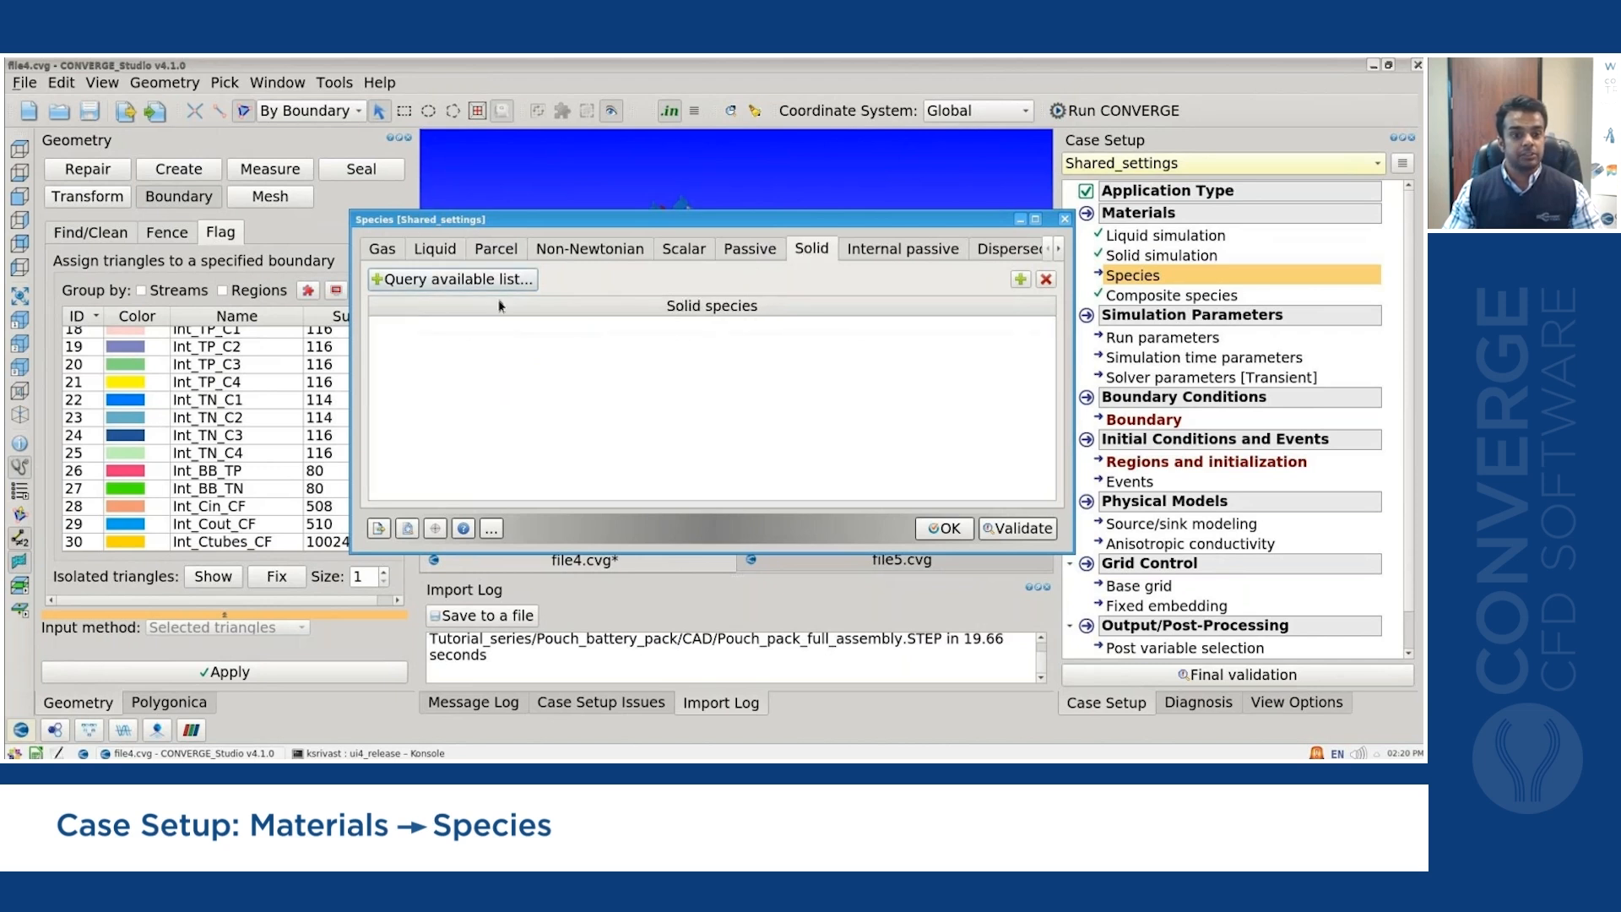
{"action": "left_click", "coordinate": [487, 281]}
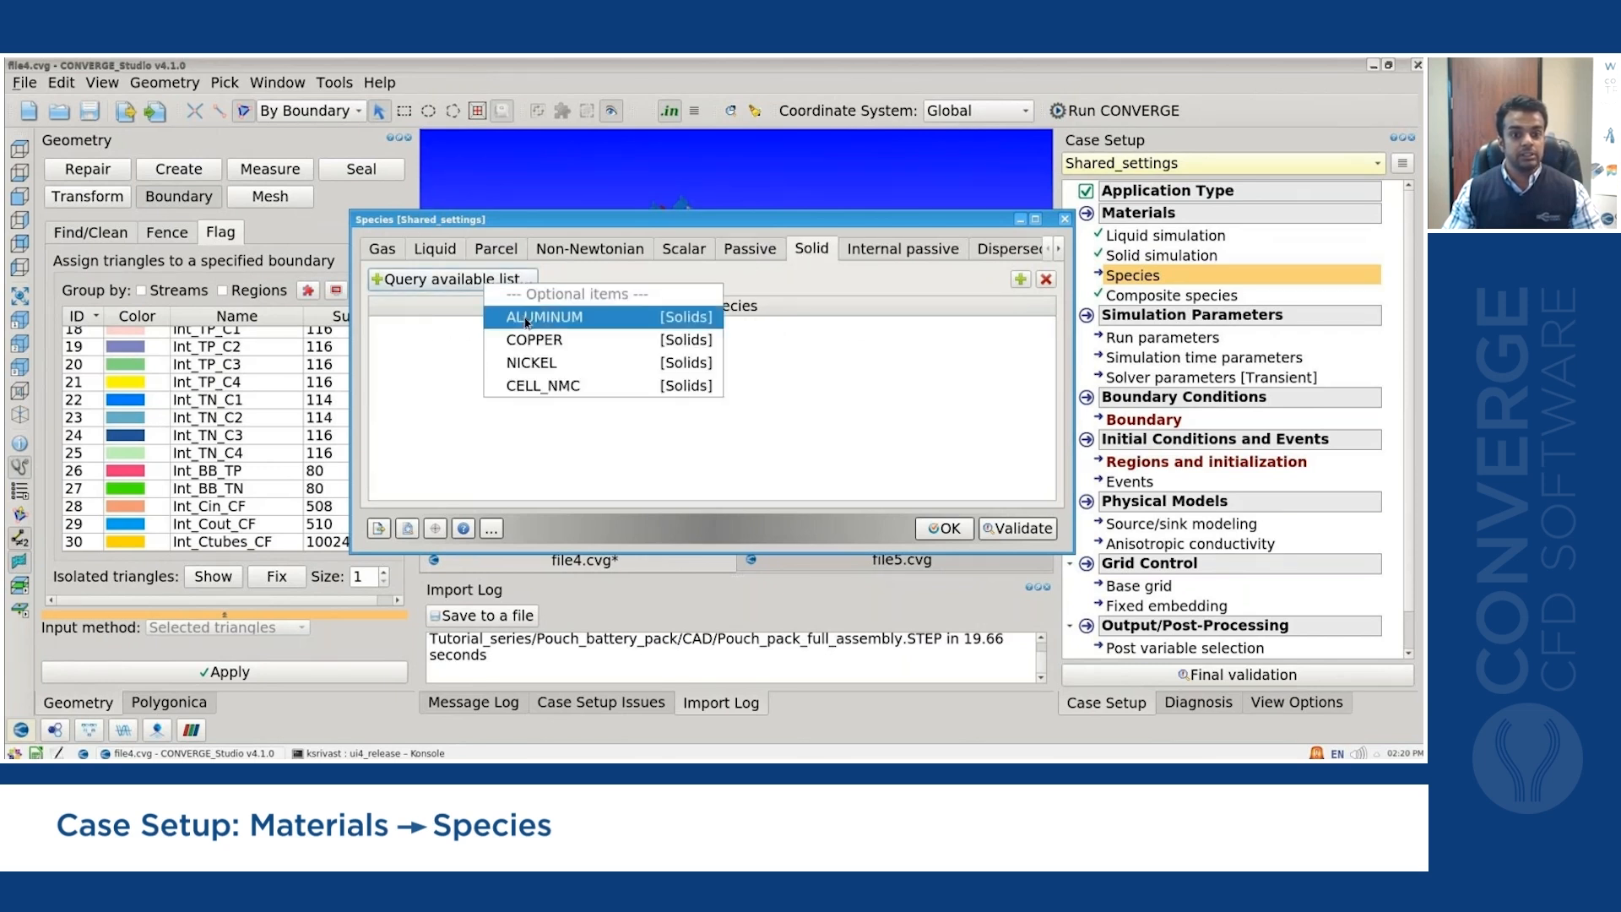
{"action": "left_click", "coordinate": [525, 321]}
{"action": "left_click", "coordinate": [514, 279]}
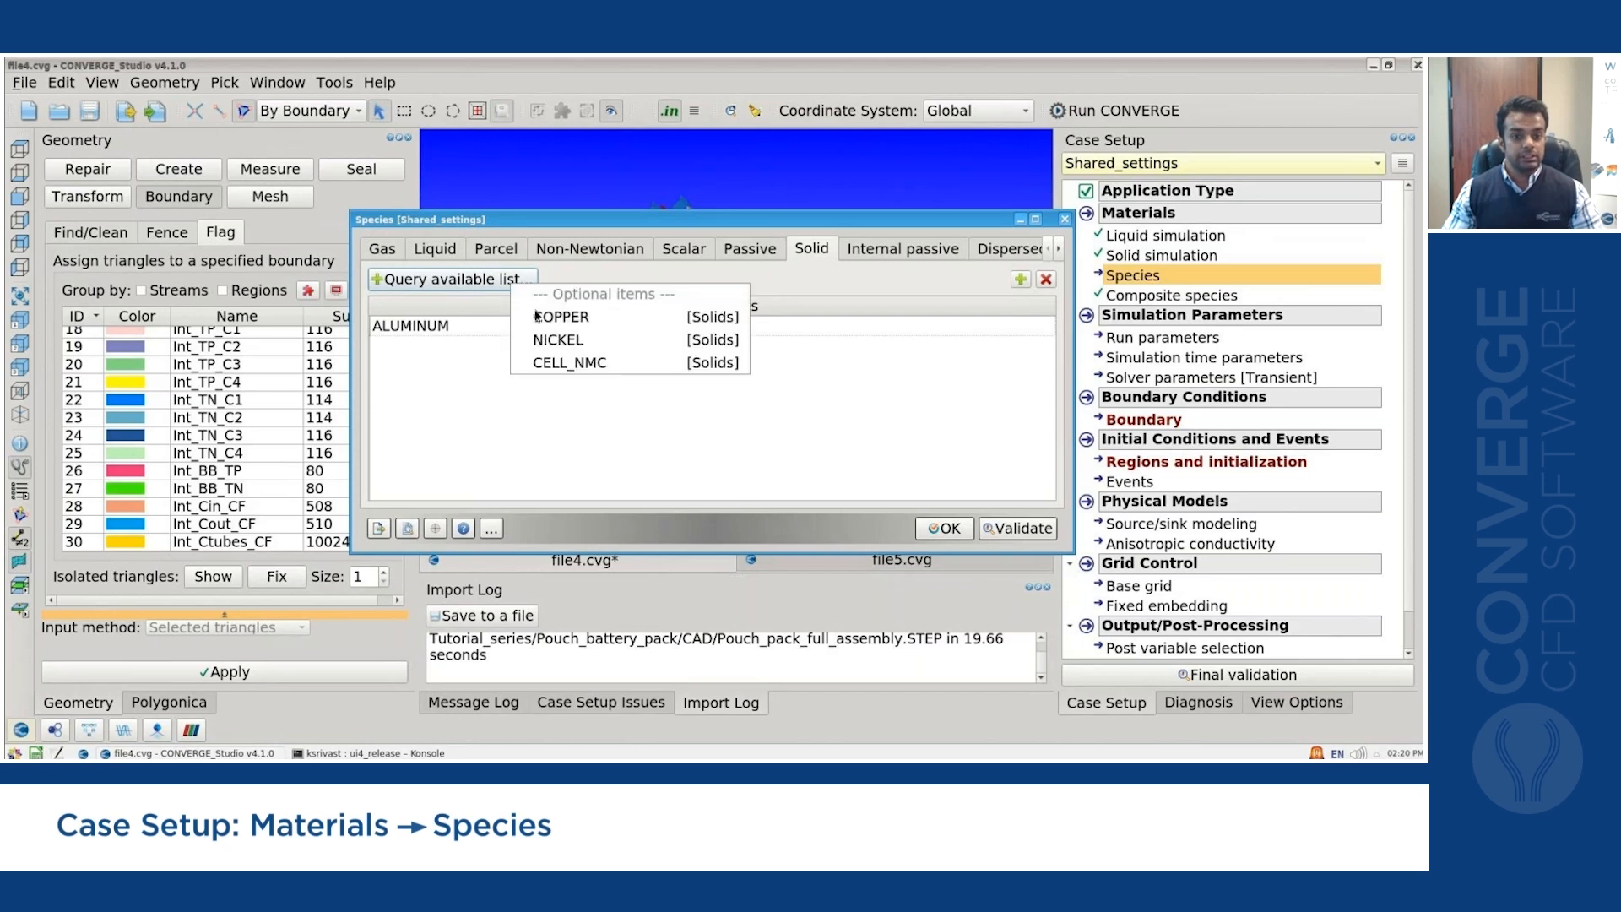
{"action": "left_click", "coordinate": [563, 319]}
{"action": "left_click", "coordinate": [502, 281]}
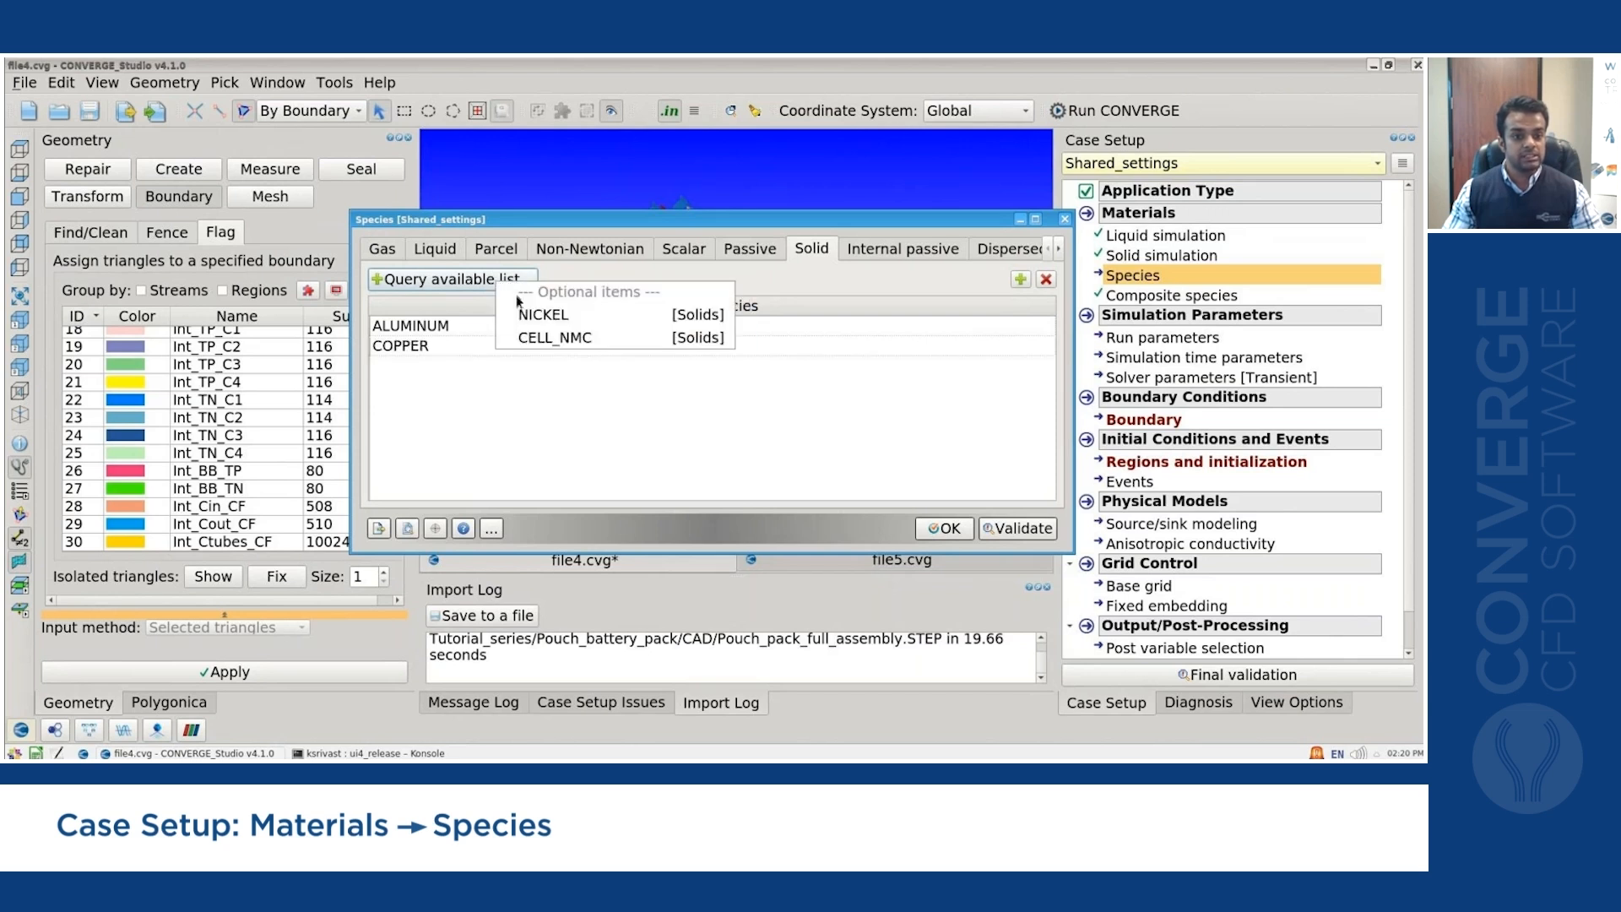
{"action": "left_click", "coordinate": [570, 339]}
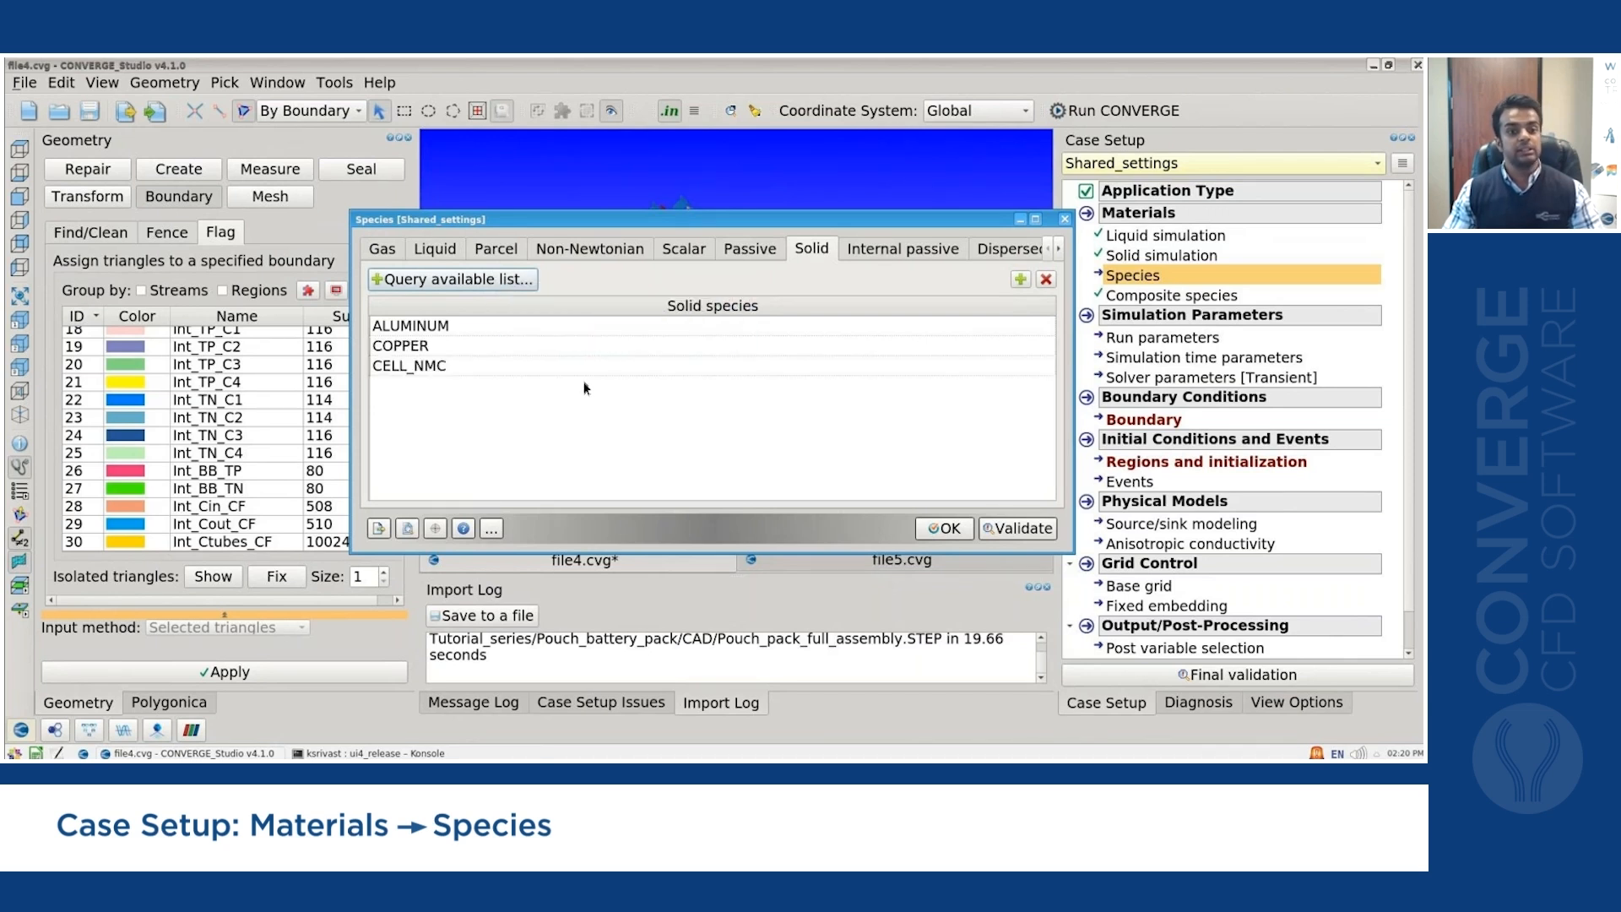
{"action": "left_click", "coordinate": [950, 529]}
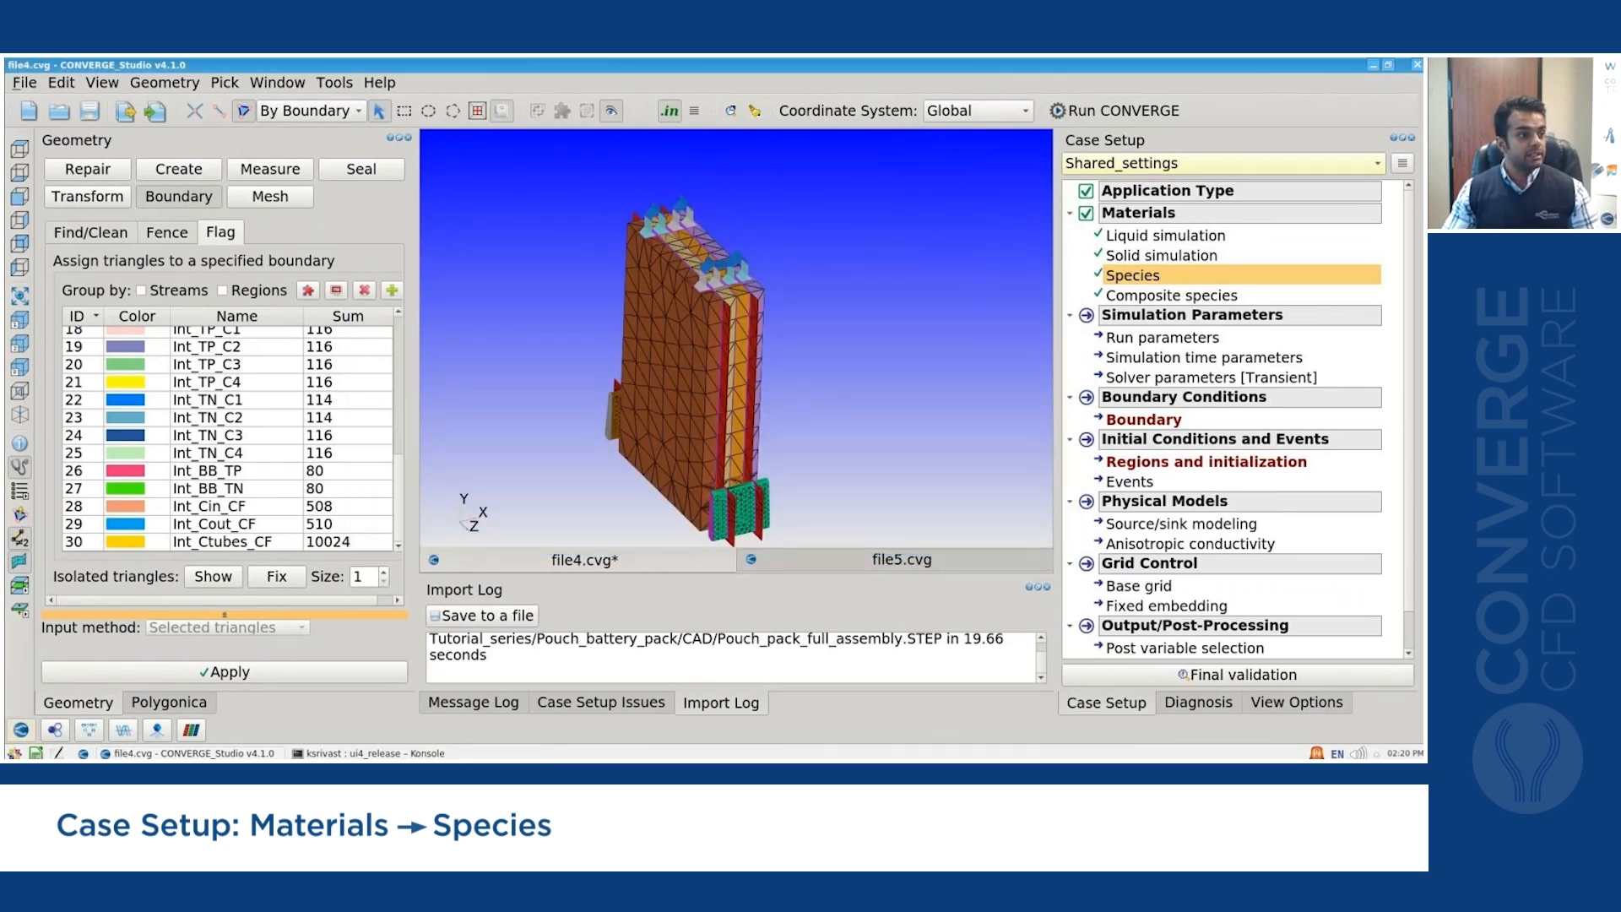
Review the solver settings in the run parameters and set the species solver to Do not solve.
{"action": "double_click", "coordinate": [1152, 338]}
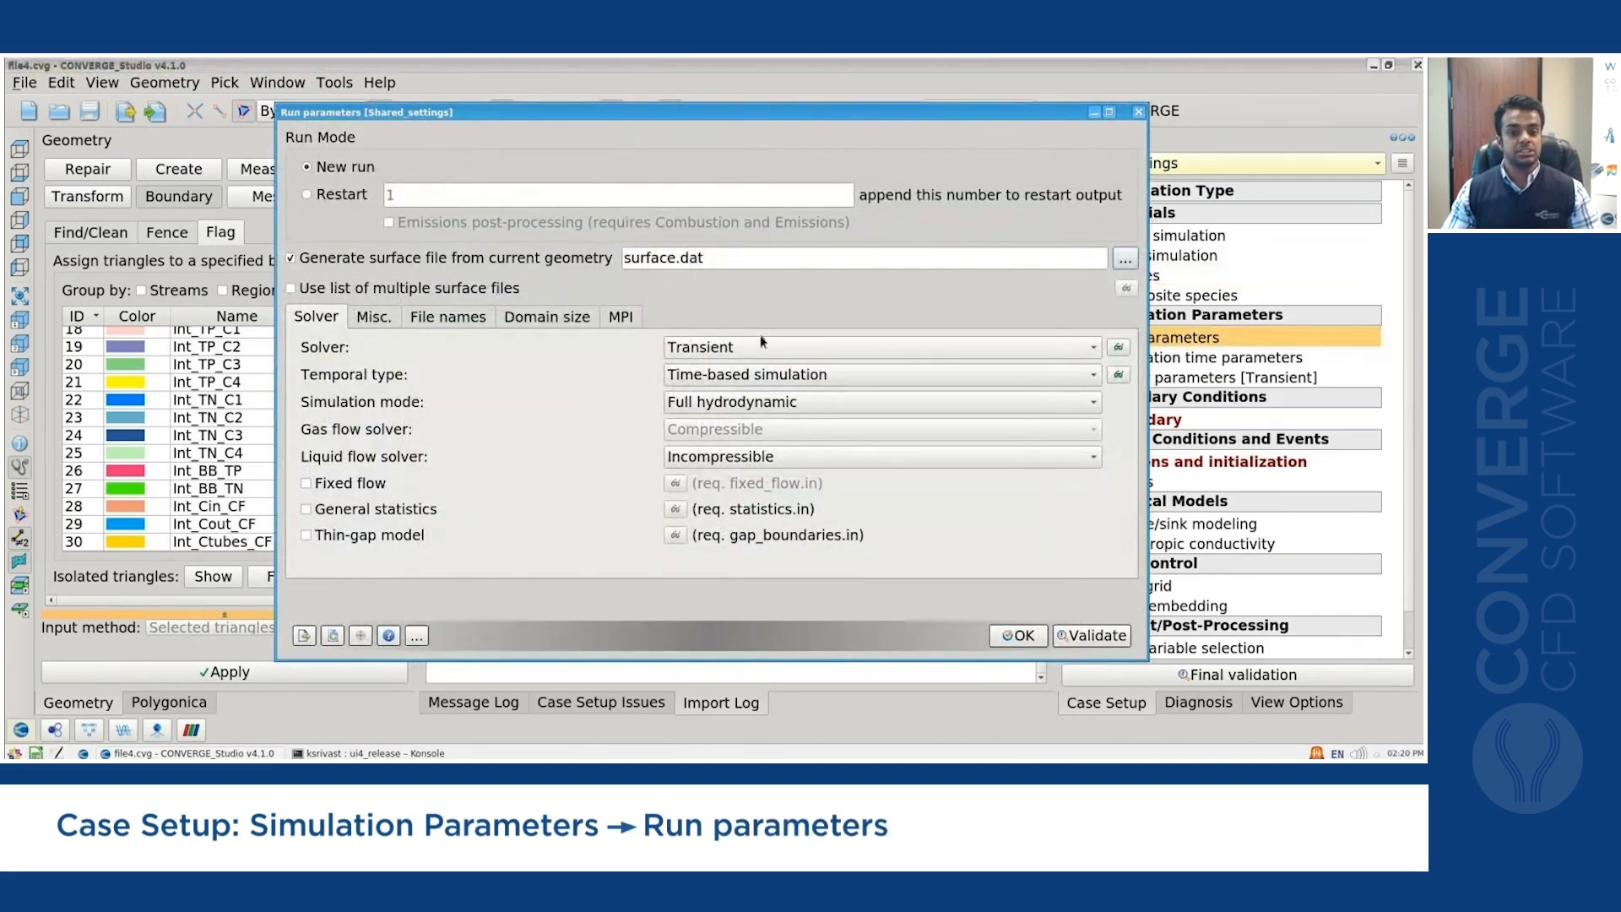
{"action": "mouse_move", "coordinate": [760, 341]}
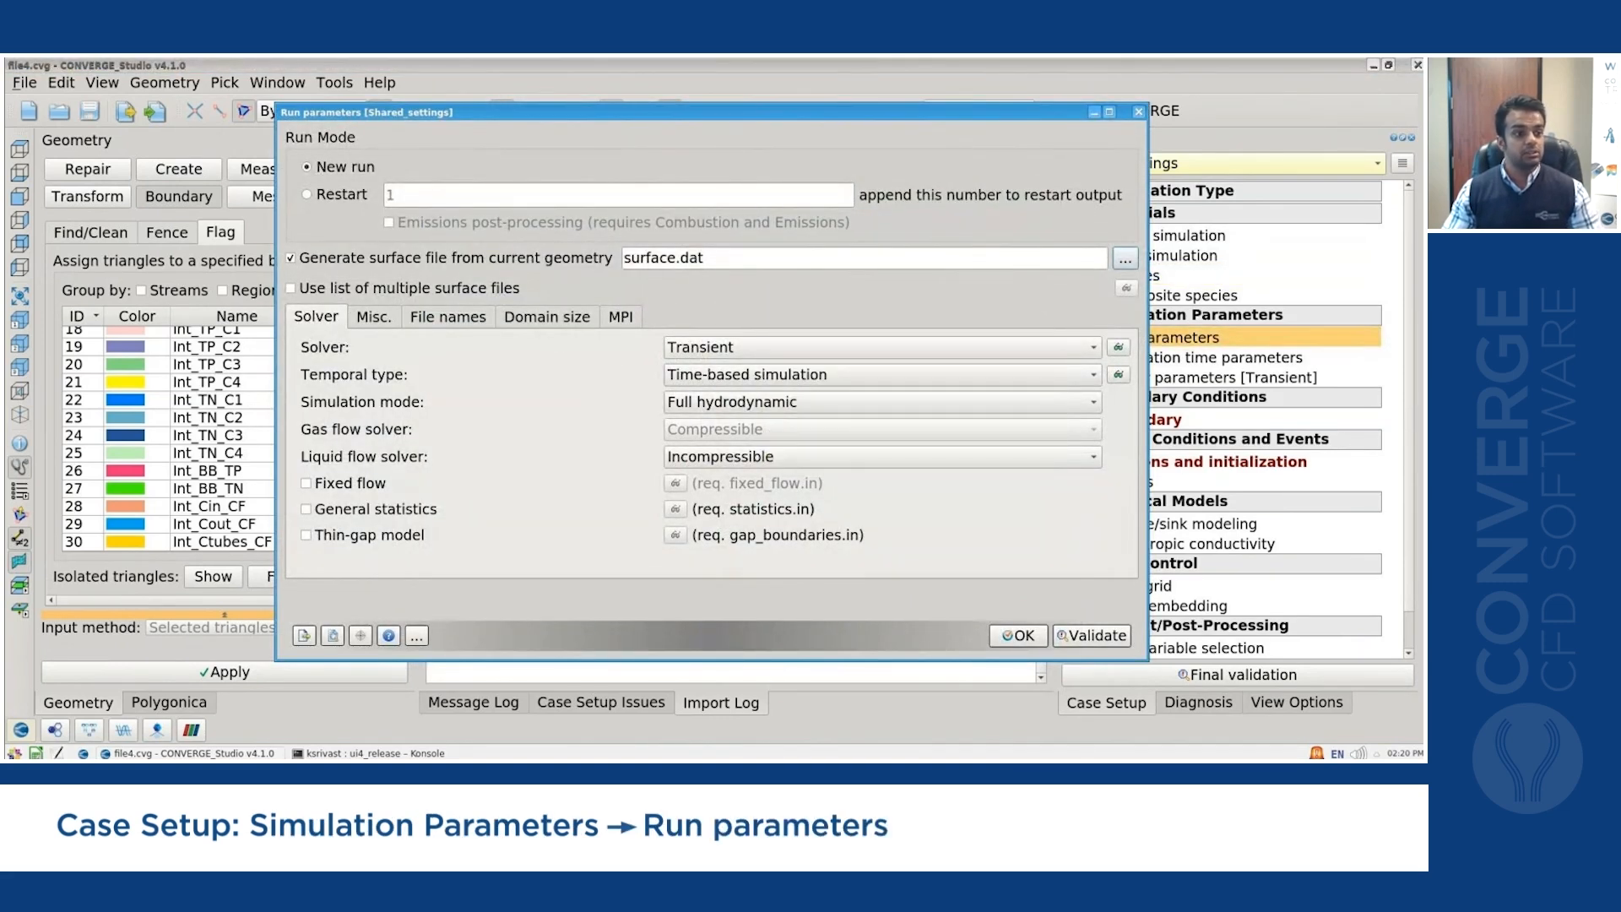
{"action": "mouse_move", "coordinate": [712, 405]}
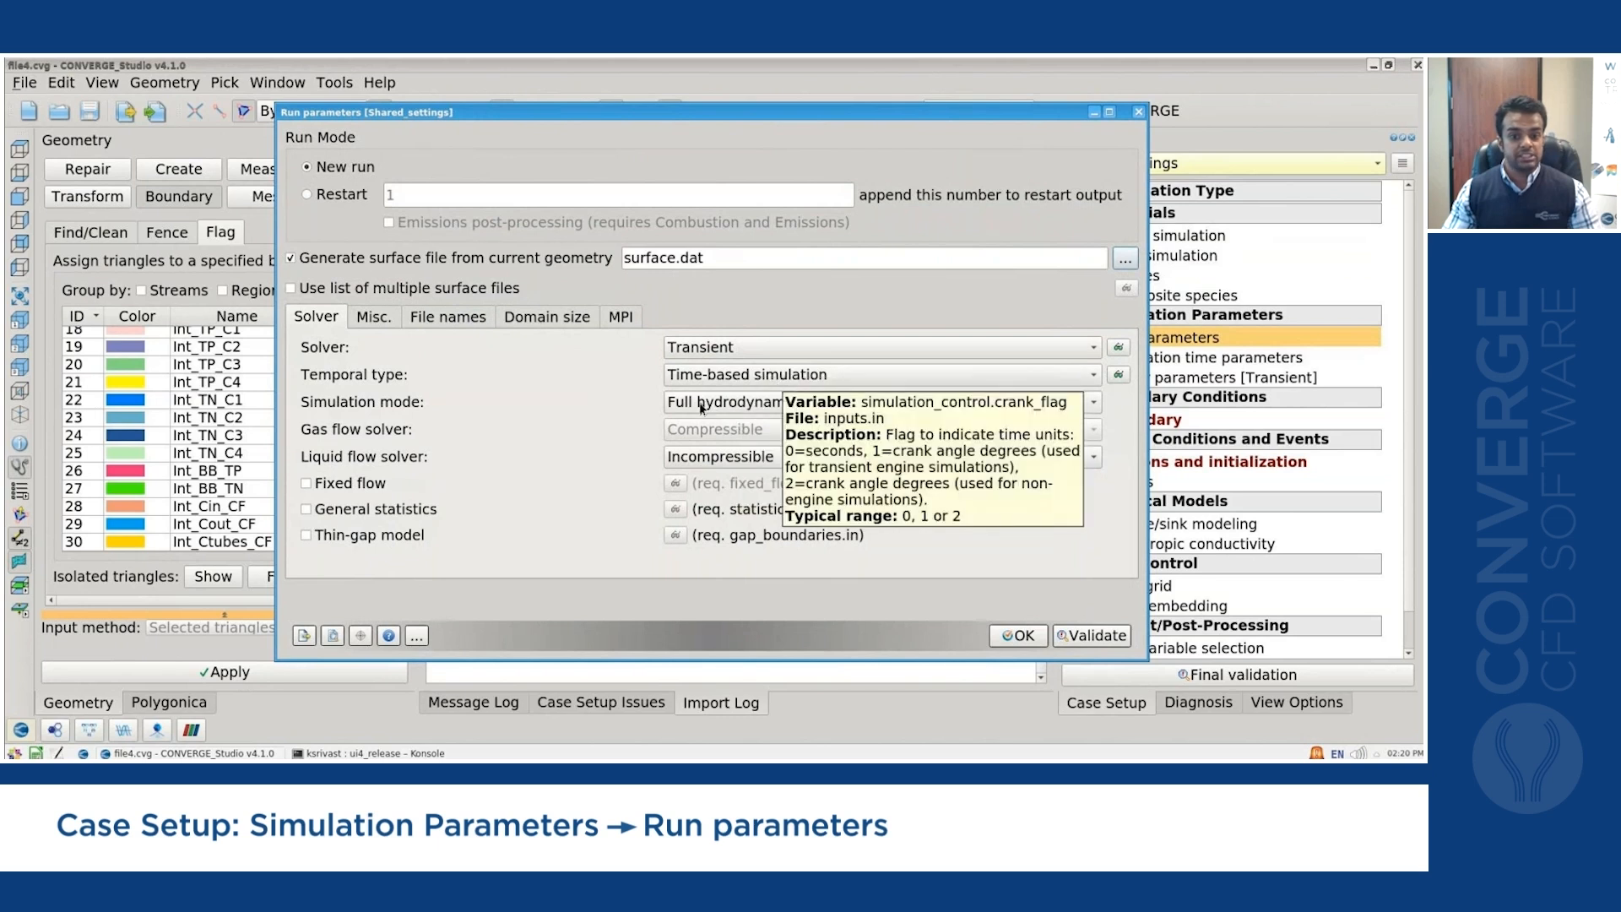
{"action": "mouse_move", "coordinate": [729, 471]}
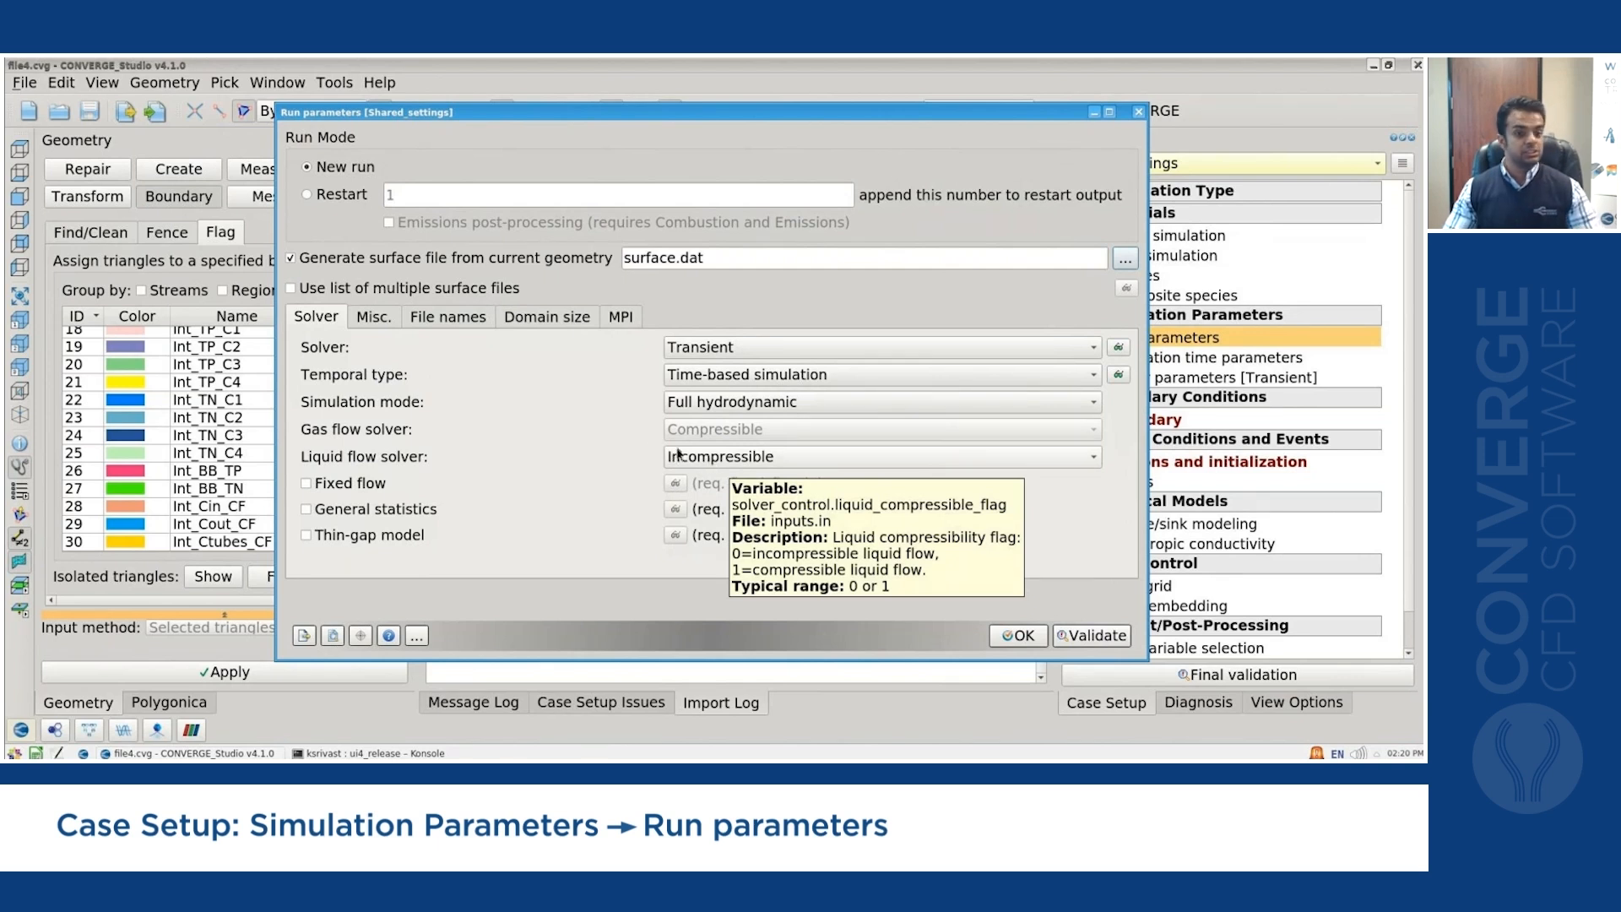
{"action": "left_click", "coordinate": [375, 319]}
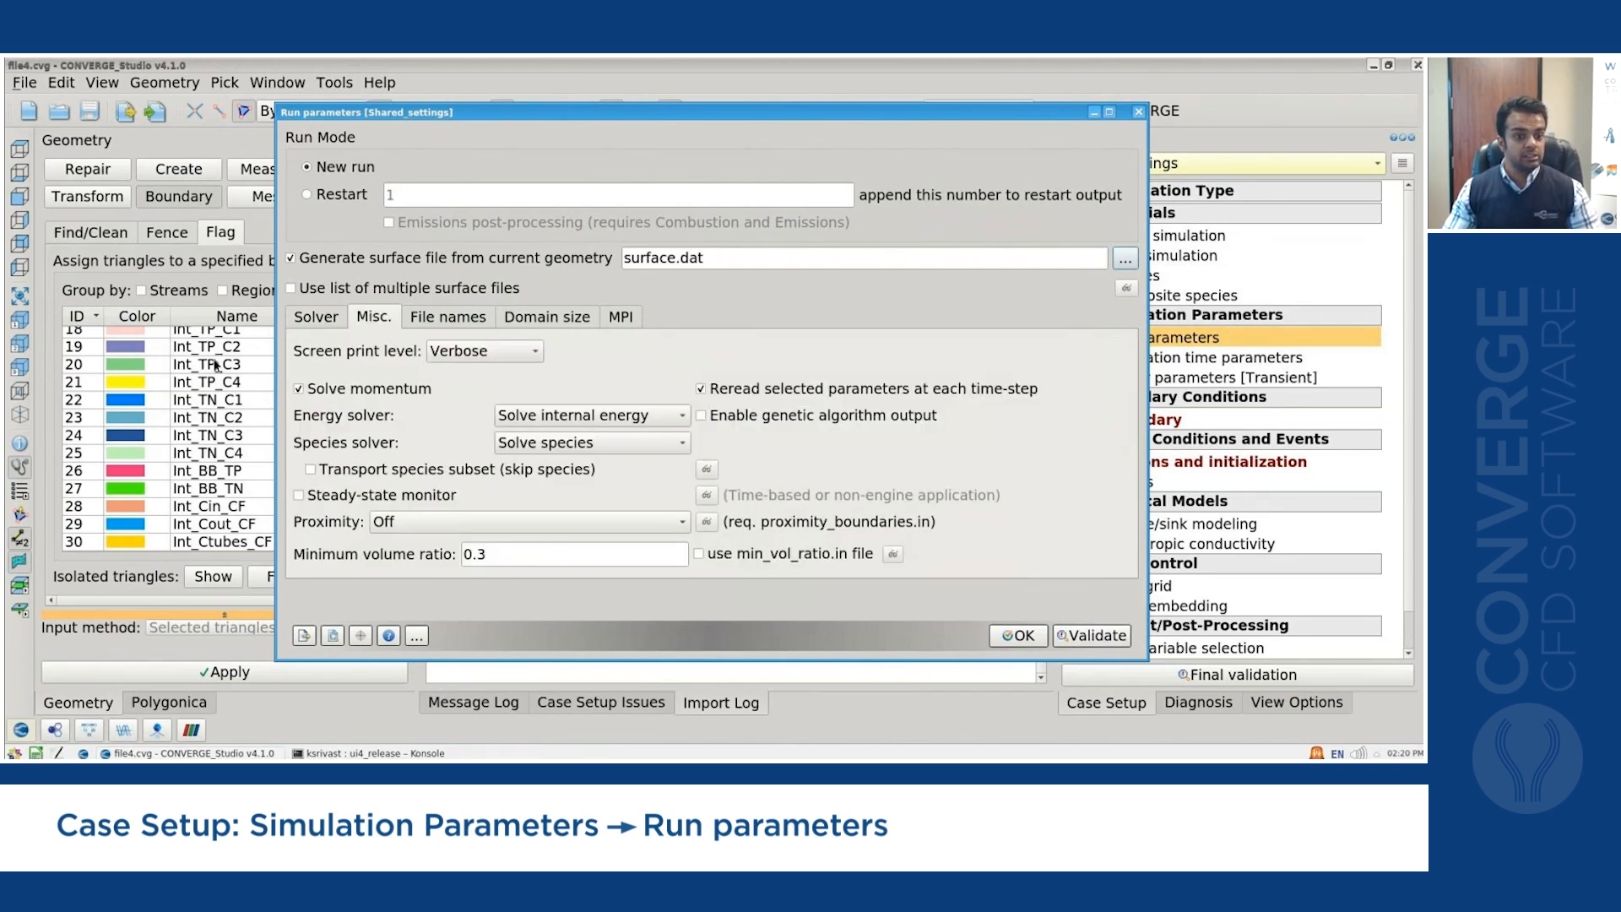
{"action": "mouse_move", "coordinate": [496, 412]}
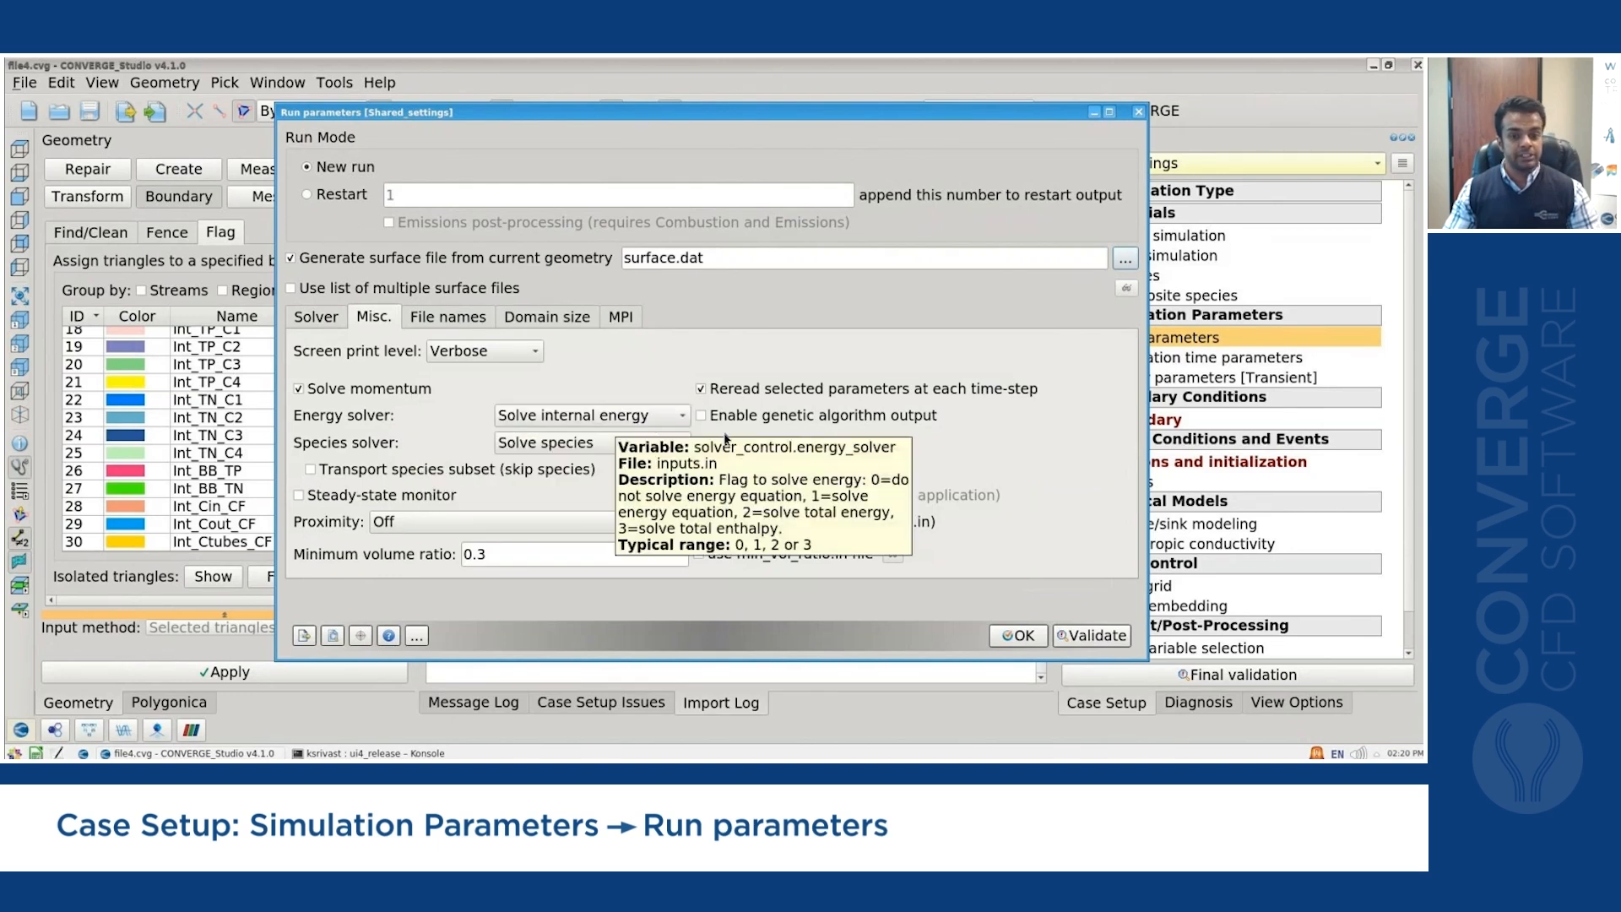
{"action": "left_click", "coordinate": [684, 448]}
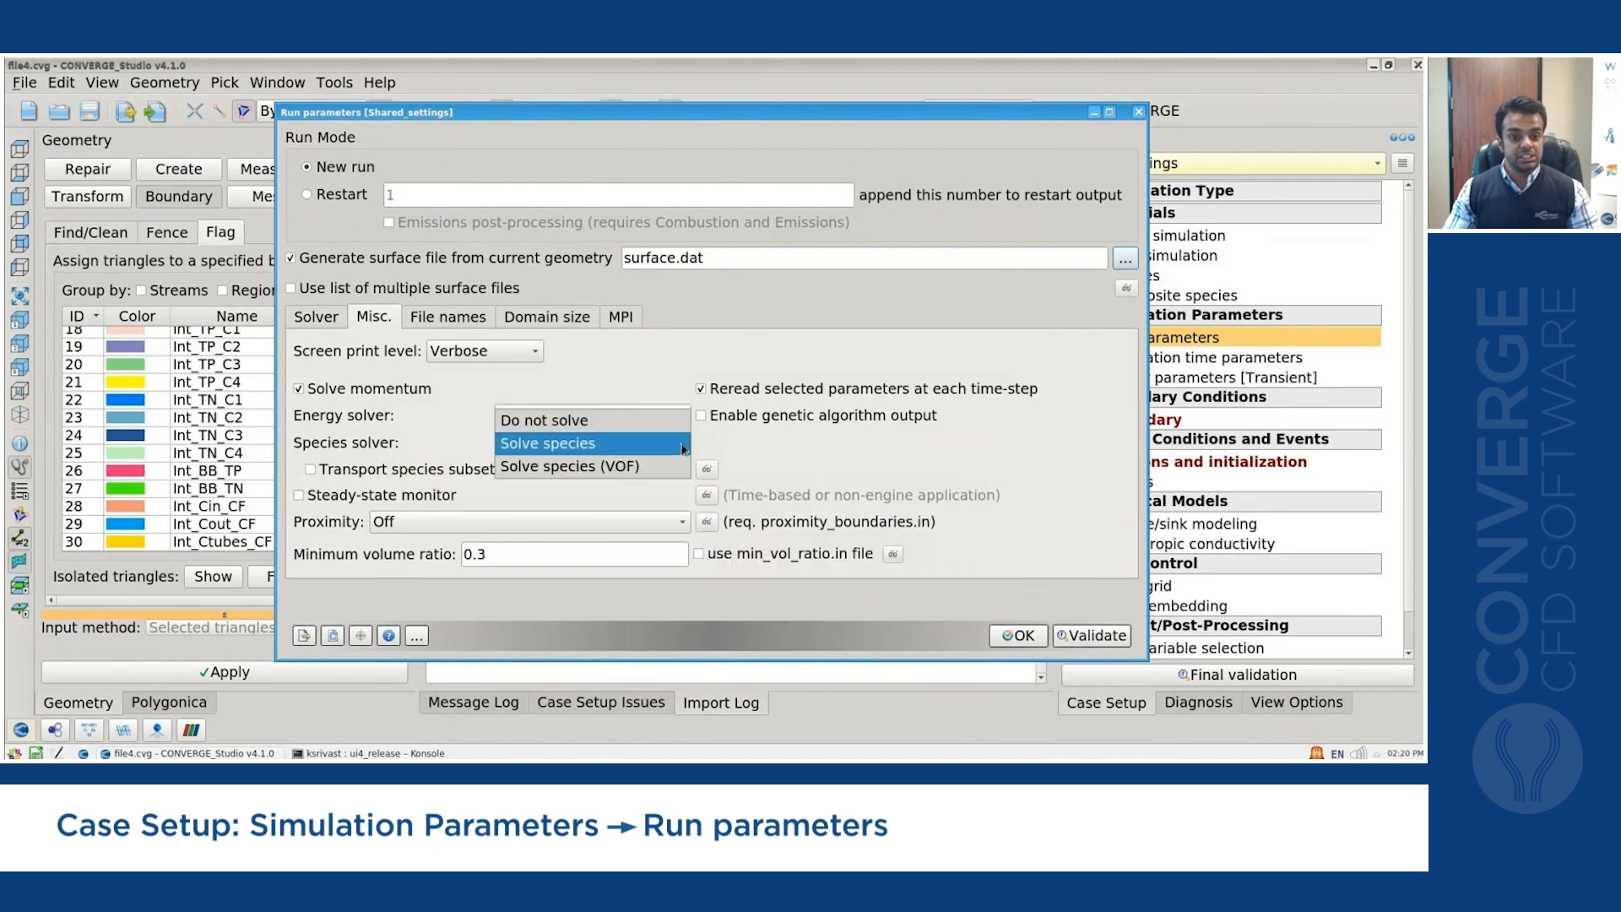
{"action": "left_click", "coordinate": [574, 416]}
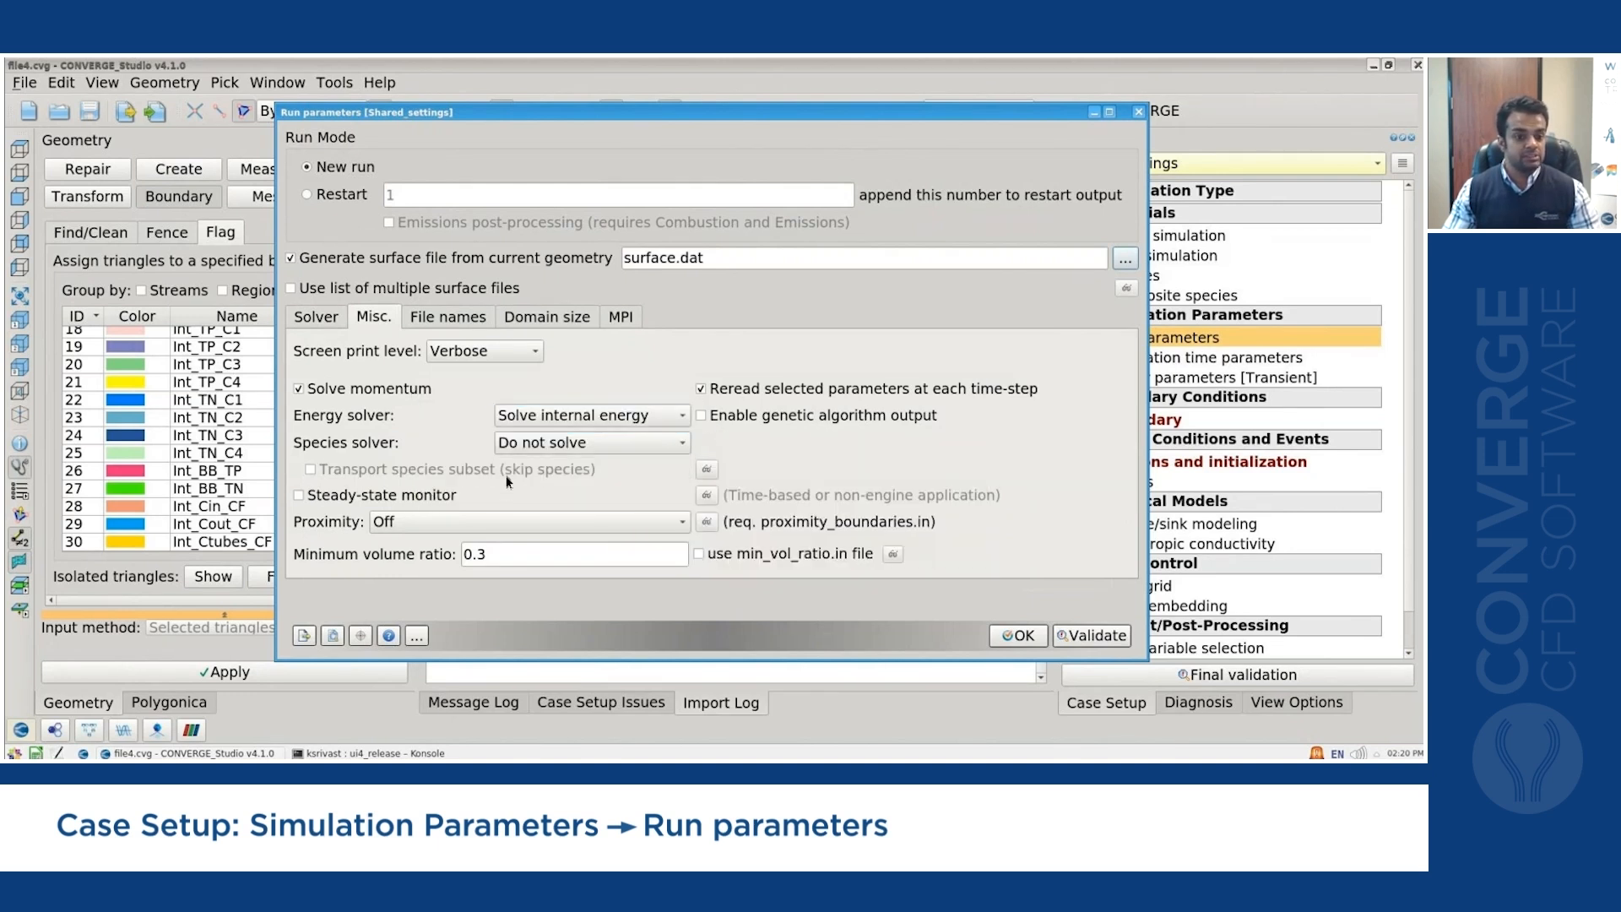
{"action": "mouse_move", "coordinate": [508, 481]}
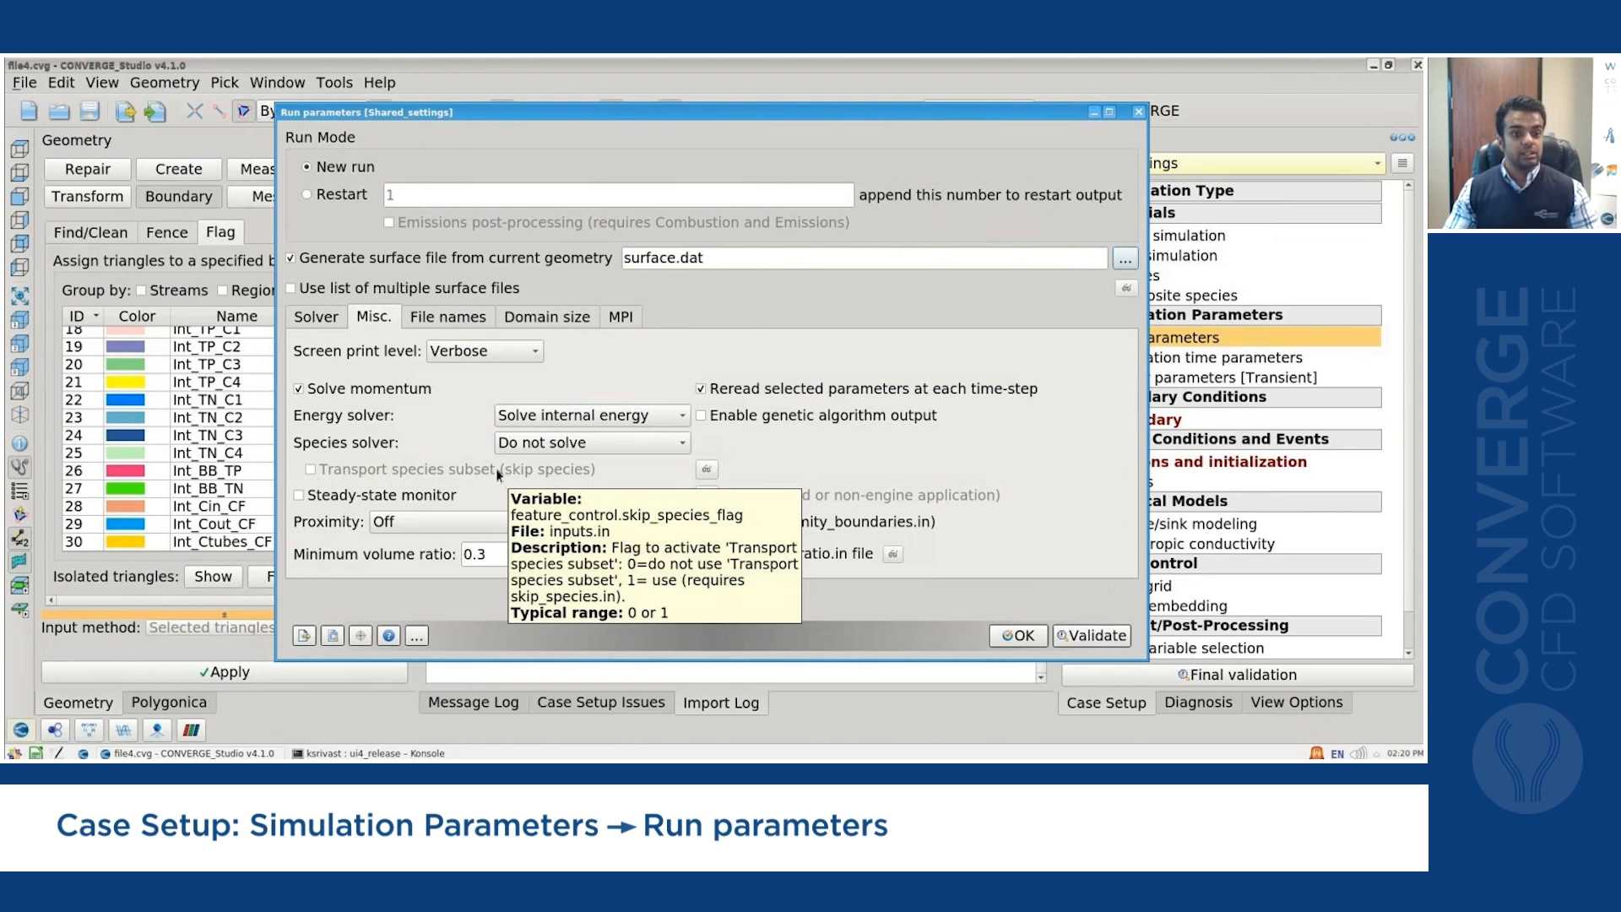
{"action": "mouse_move", "coordinate": [447, 360]}
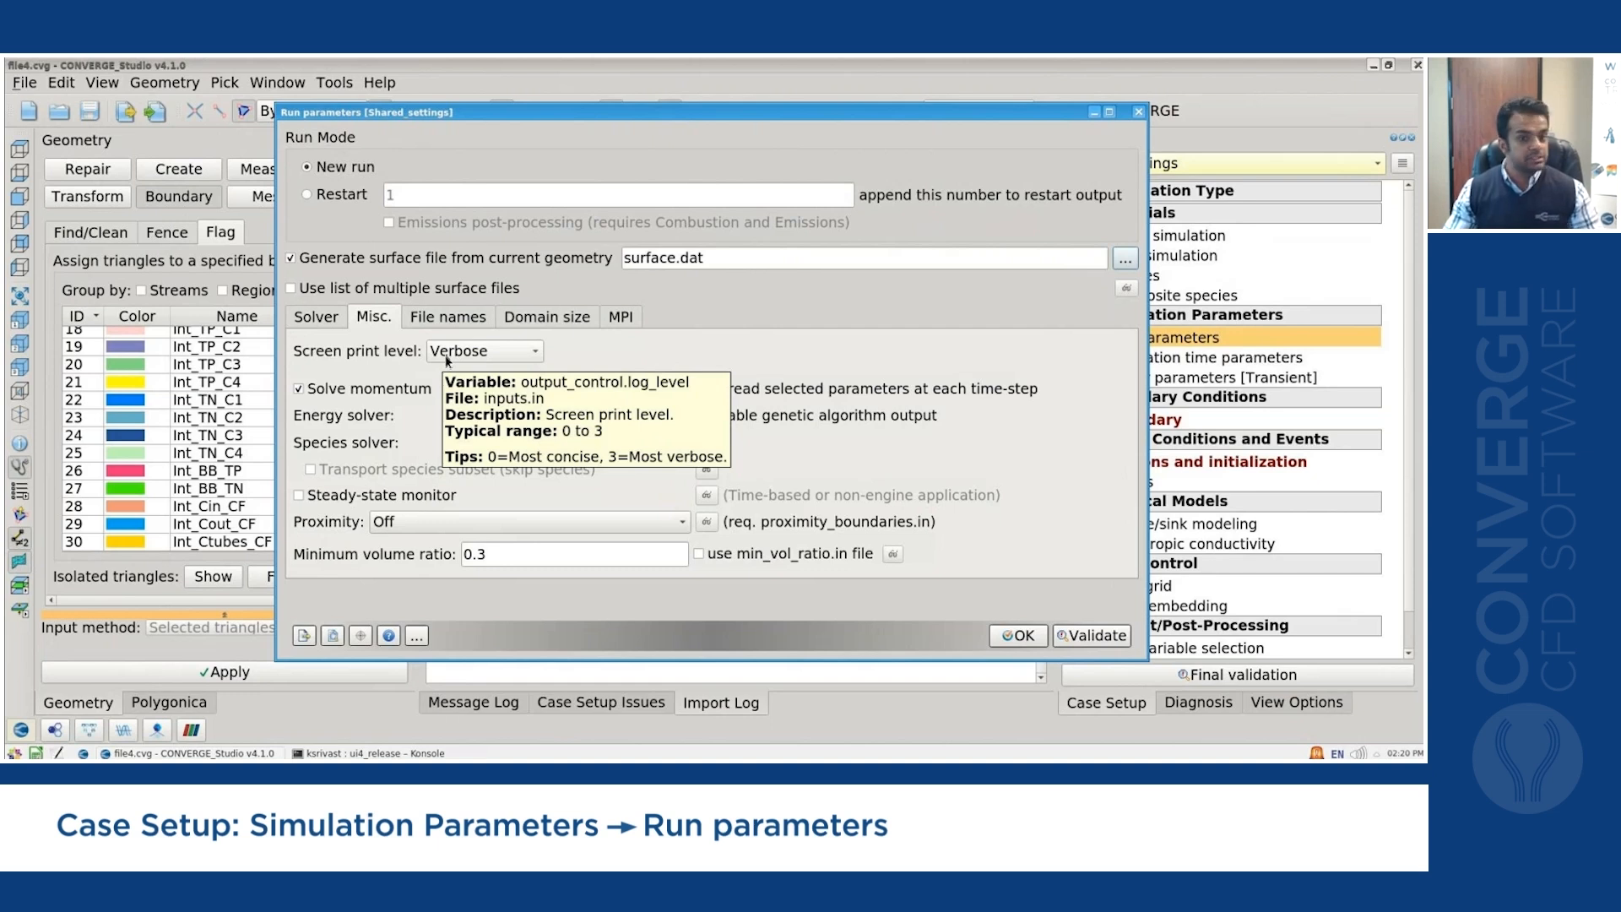
Accept the run parameters and set the simulation start time to 0 s and the end time to 2400 s.
{"action": "left_click", "coordinate": [1027, 635]}
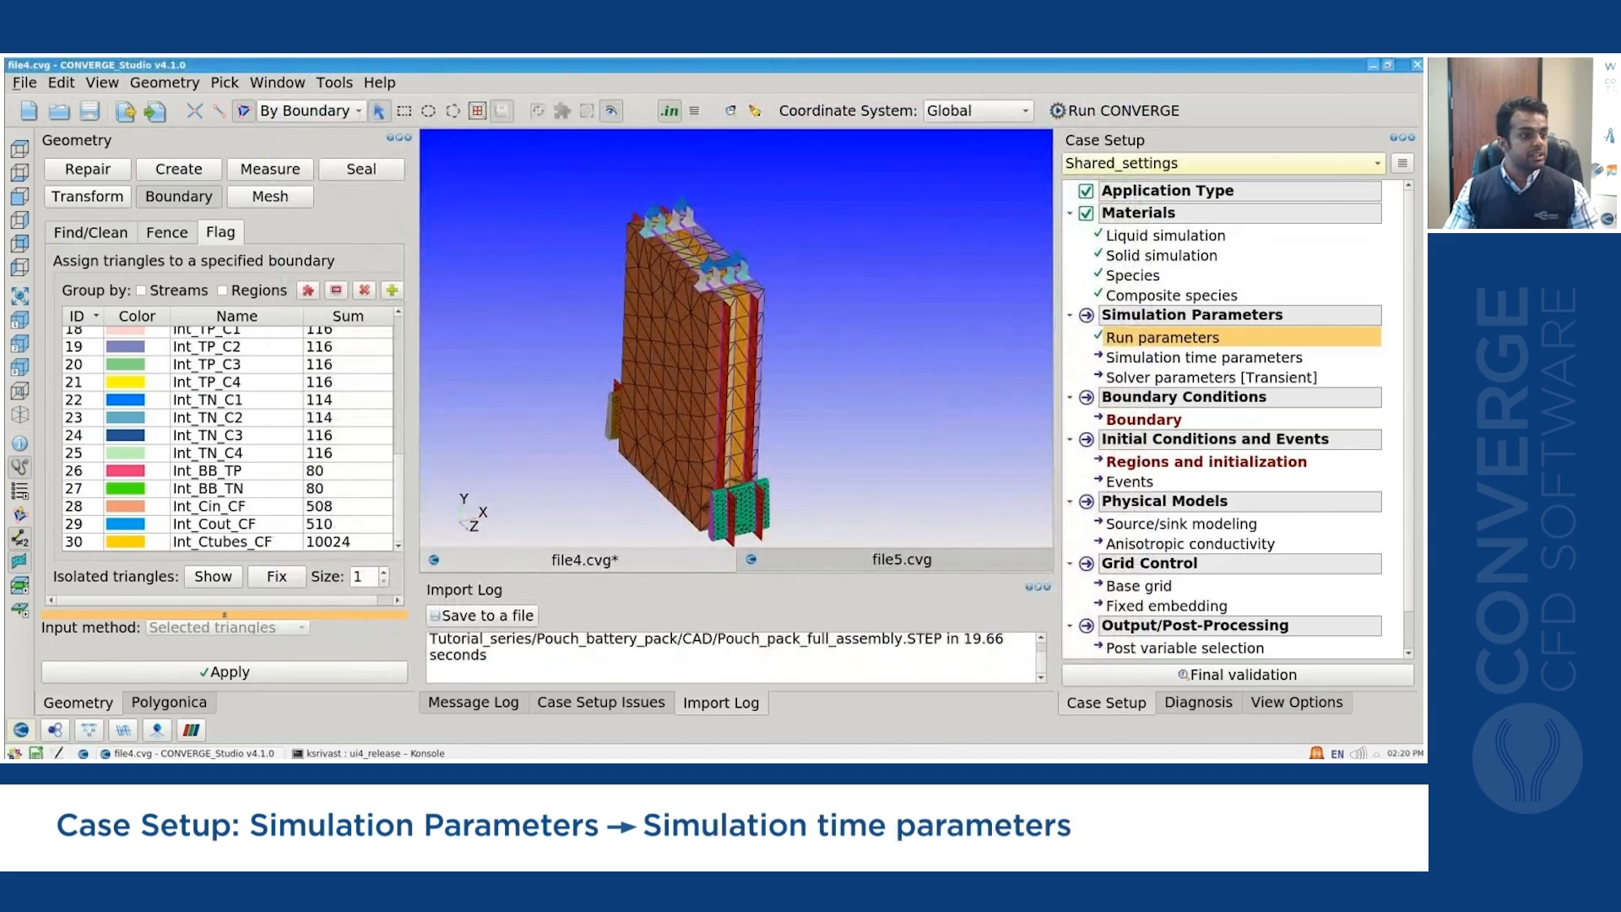
{"action": "left_click", "coordinate": [1204, 358]}
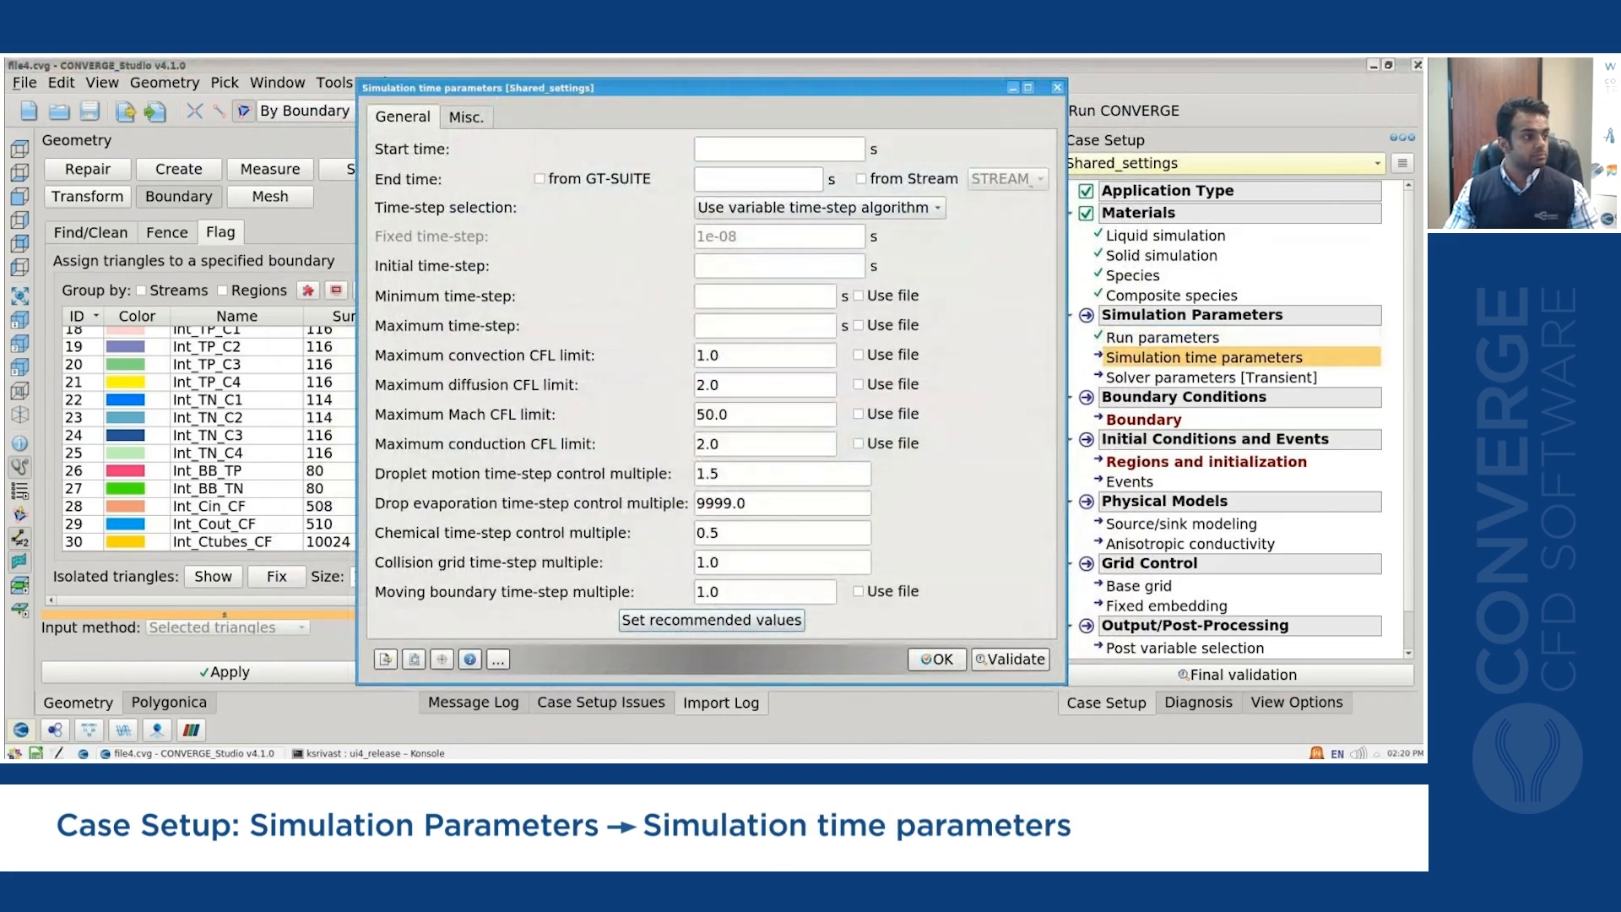
{"action": "left_click", "coordinate": [736, 145]}
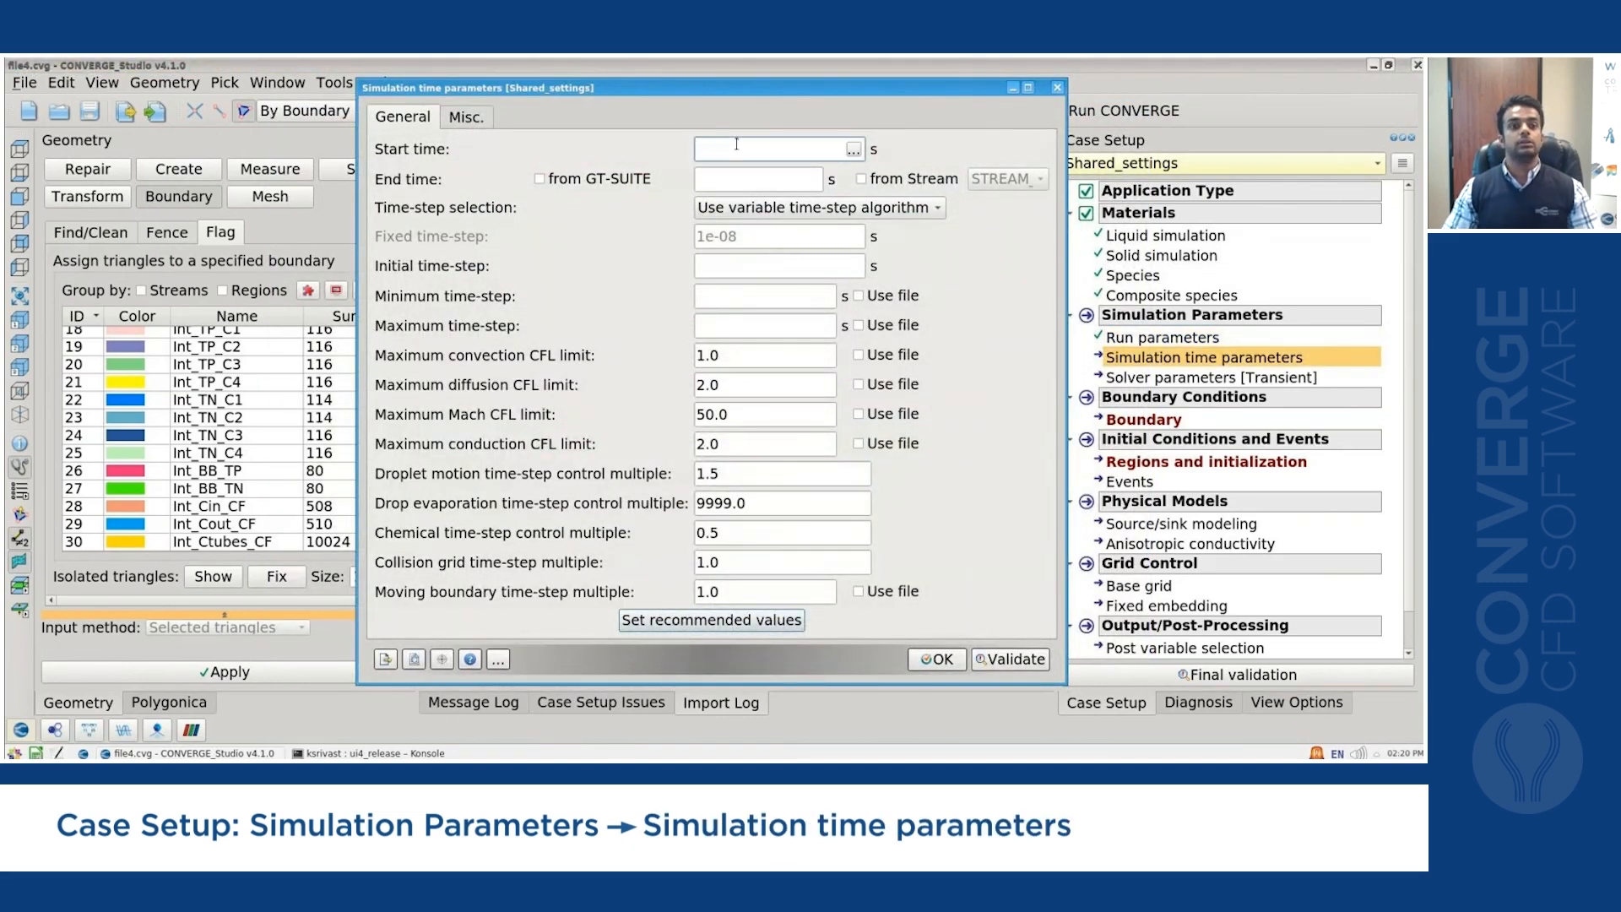
{"action": "type", "text": "0"}
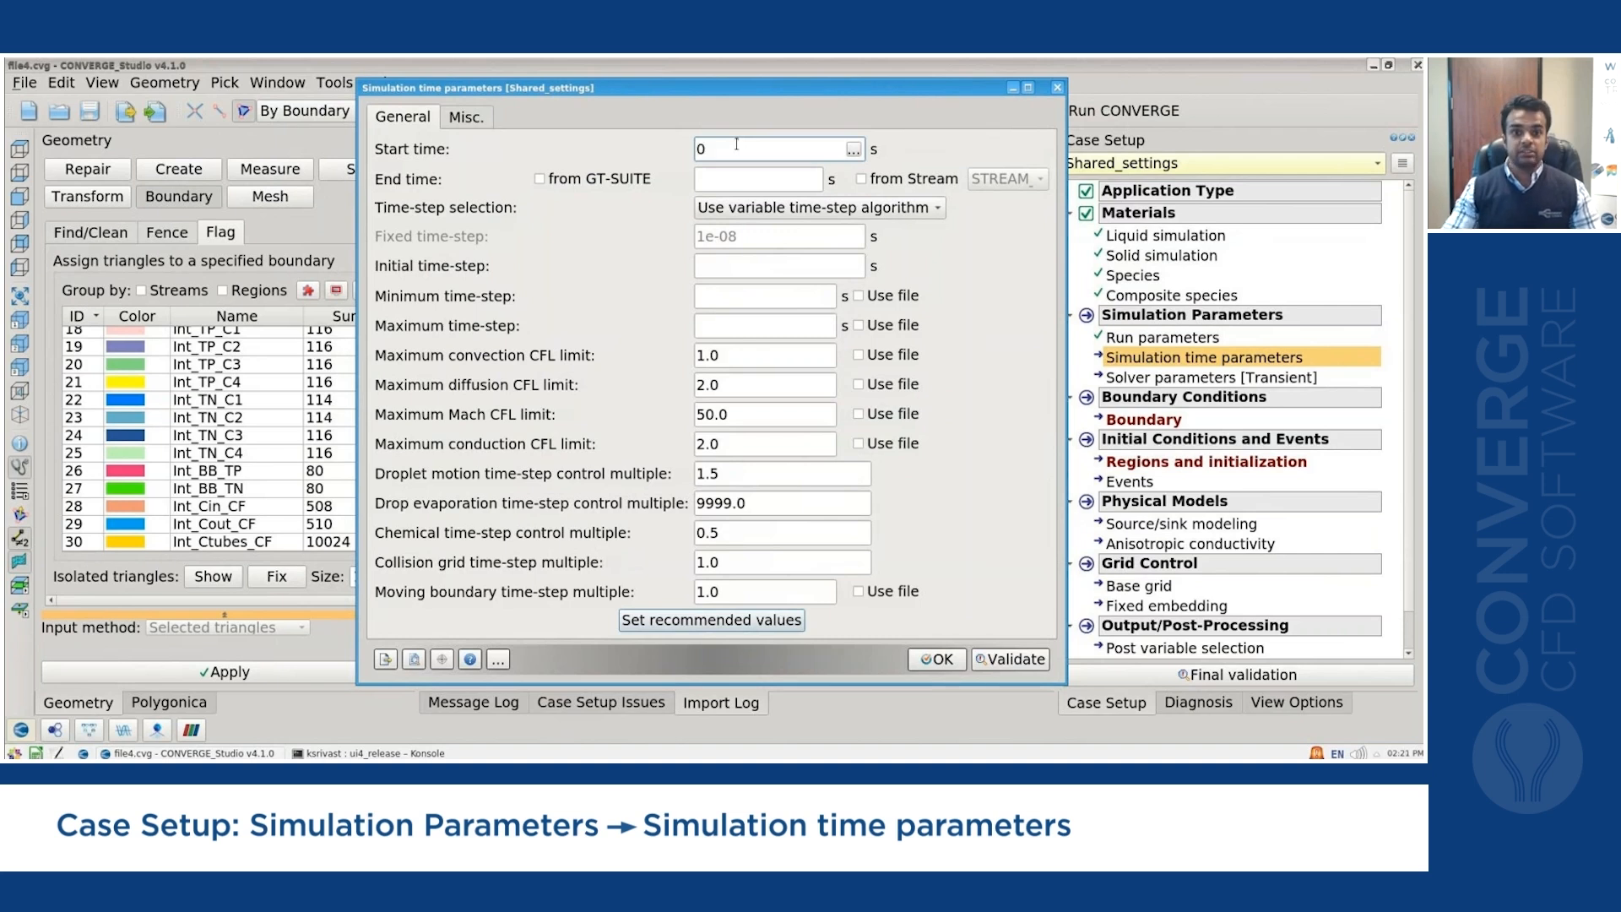
{"action": "left_click", "coordinate": [738, 177]}
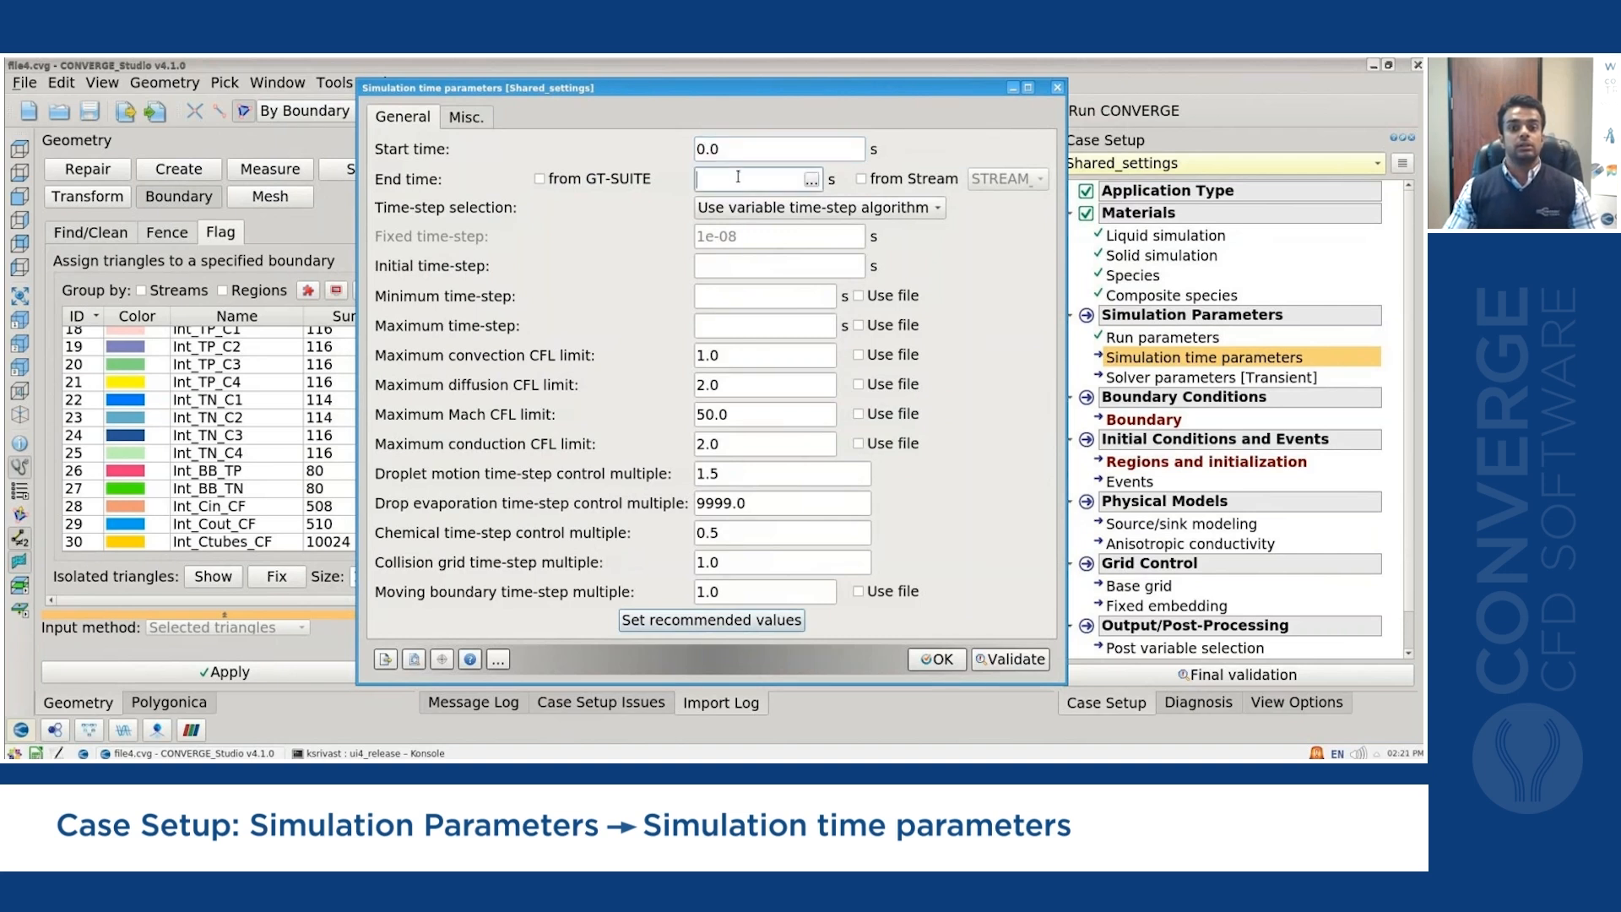
{"action": "left_click", "coordinate": [1029, 88]}
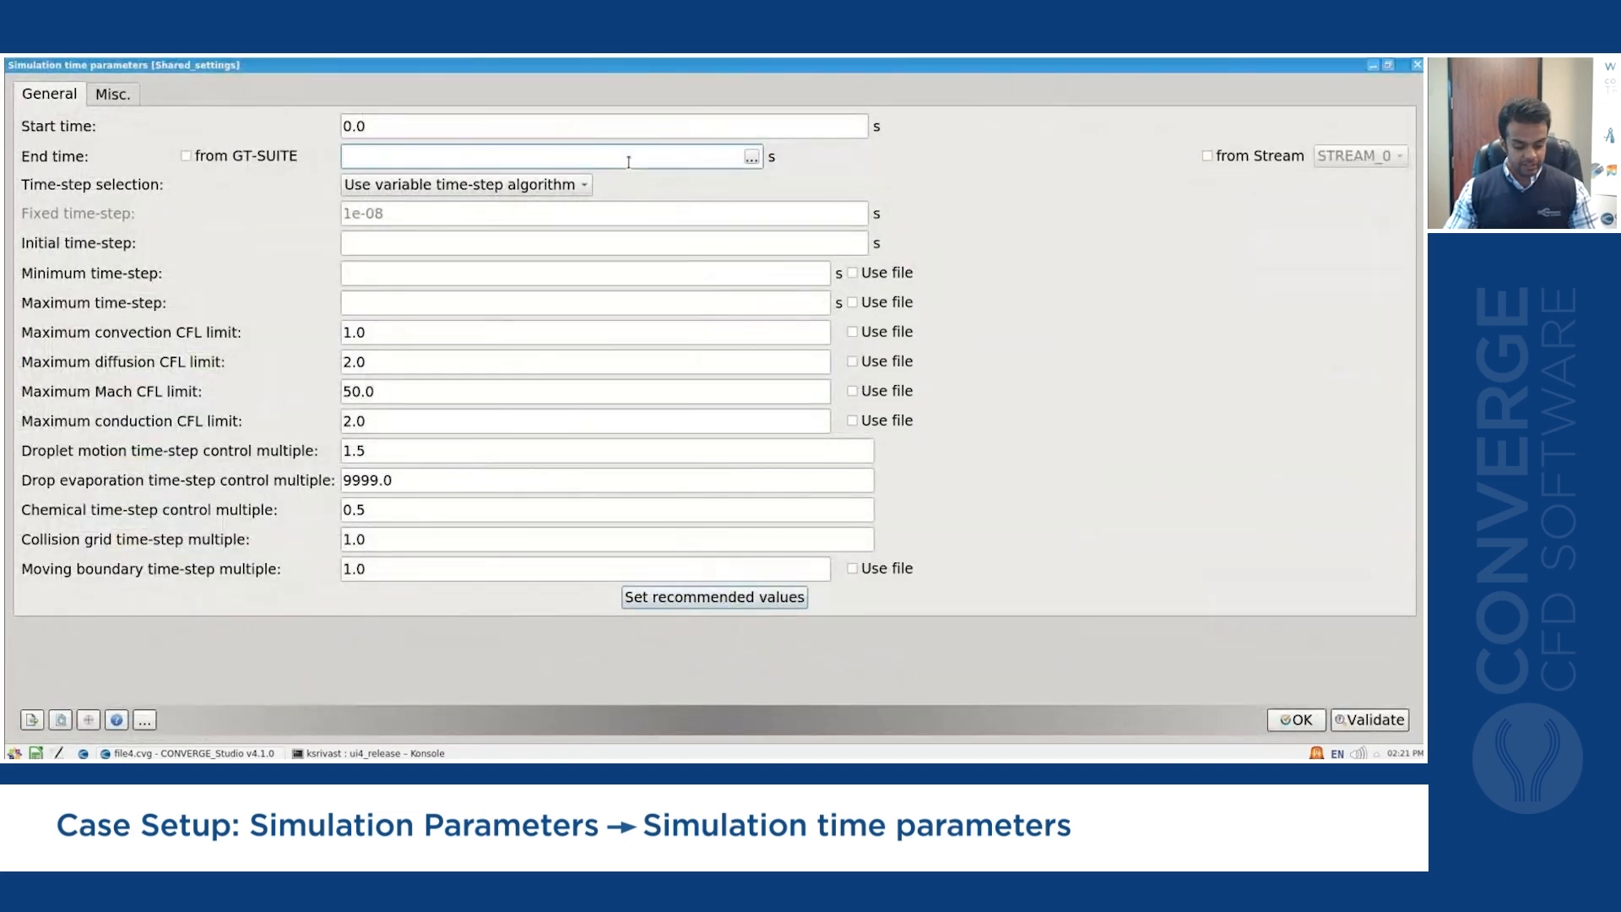
{"action": "type", "text": "240"}
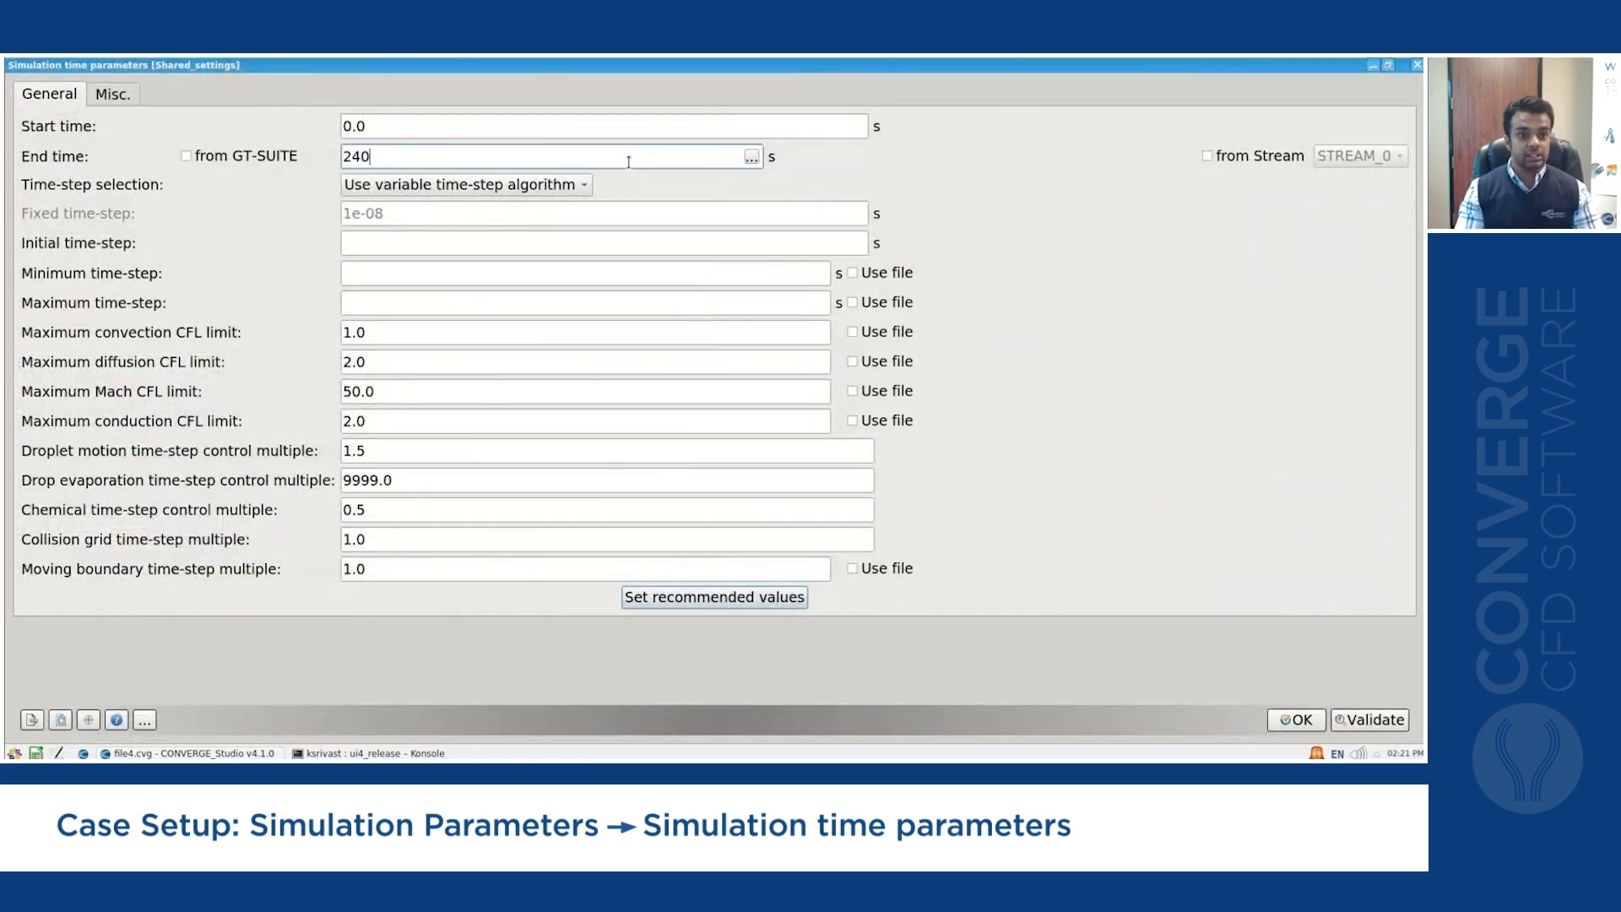
{"action": "type", "text": "0"}
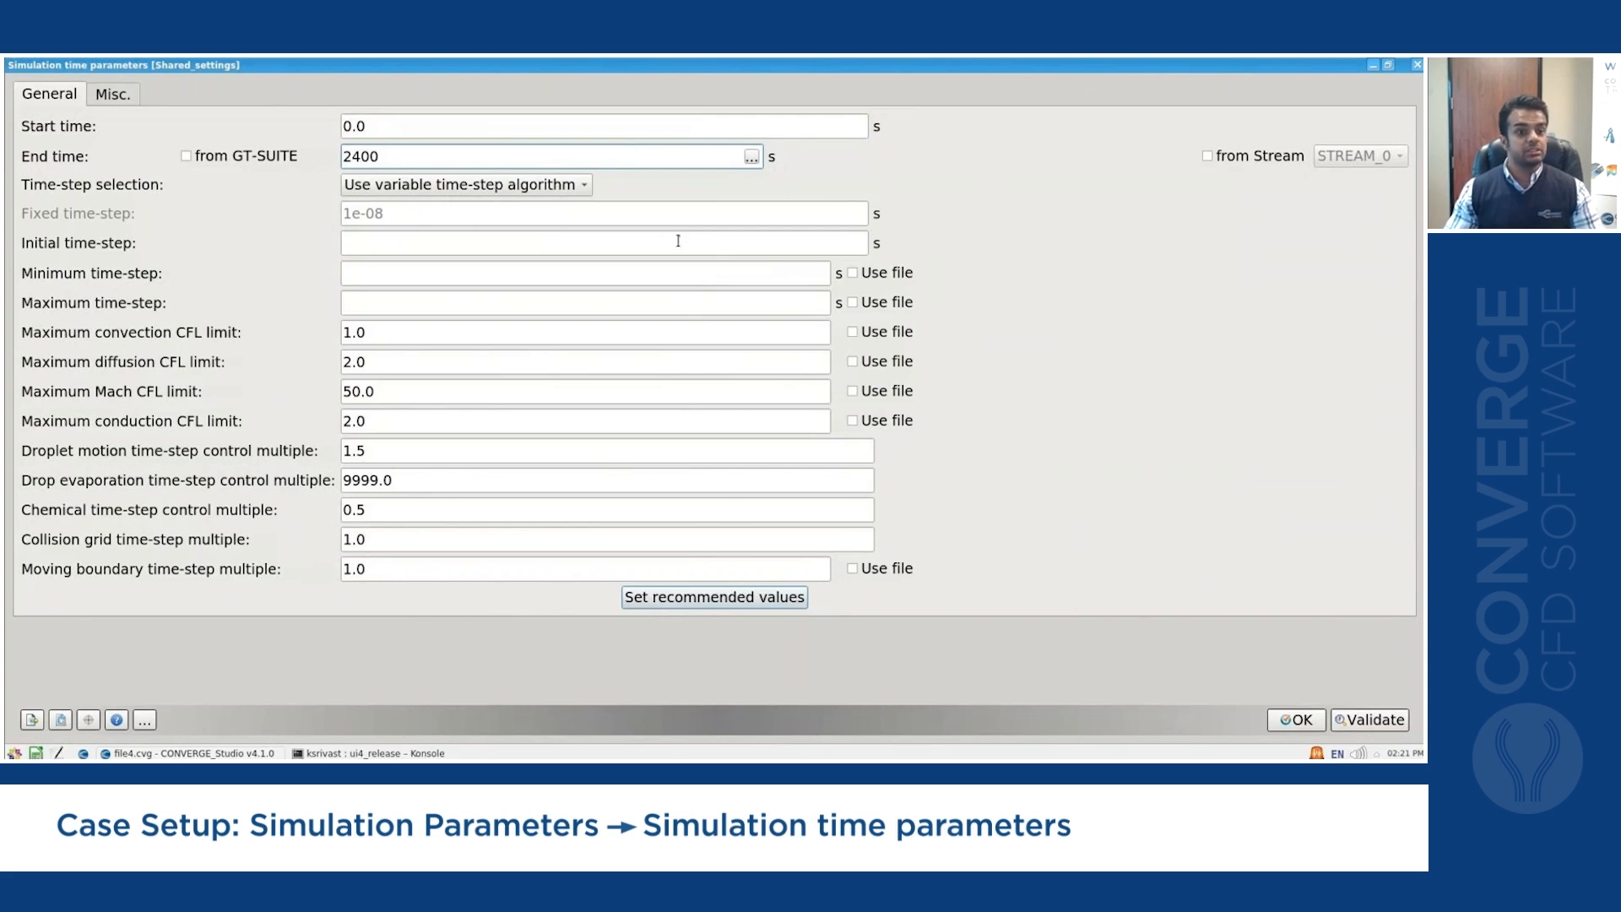
Set the initial and minimum time-steps to 1e-08 s and the maximum time-step to 0.02 s.
{"action": "left_click", "coordinate": [653, 244]}
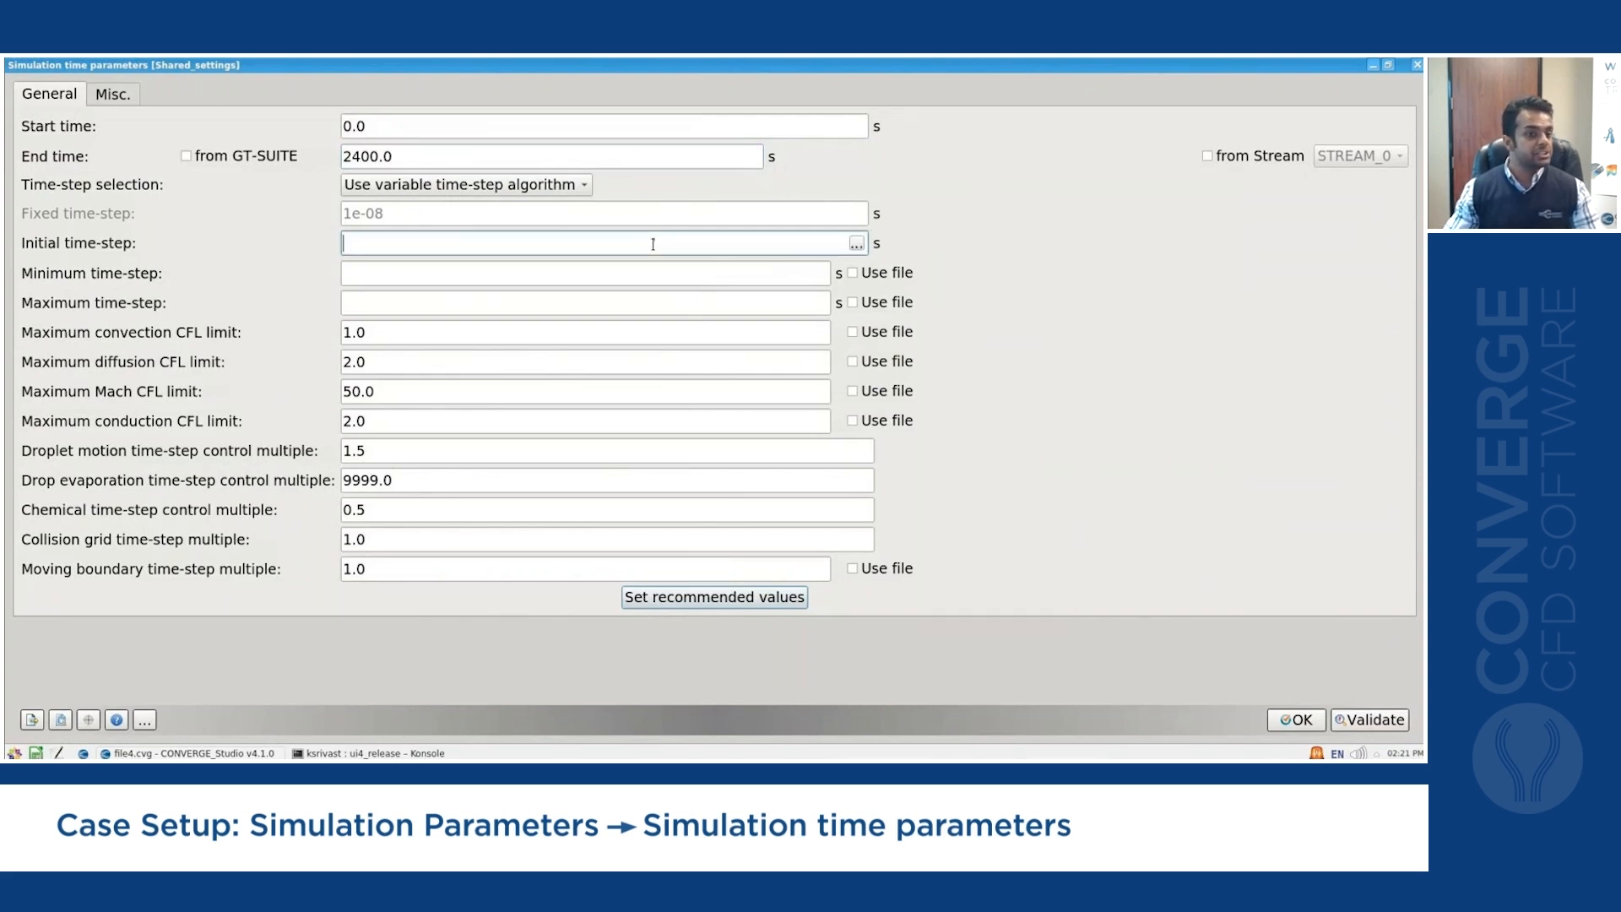
{"action": "type", "text": "1e-08"}
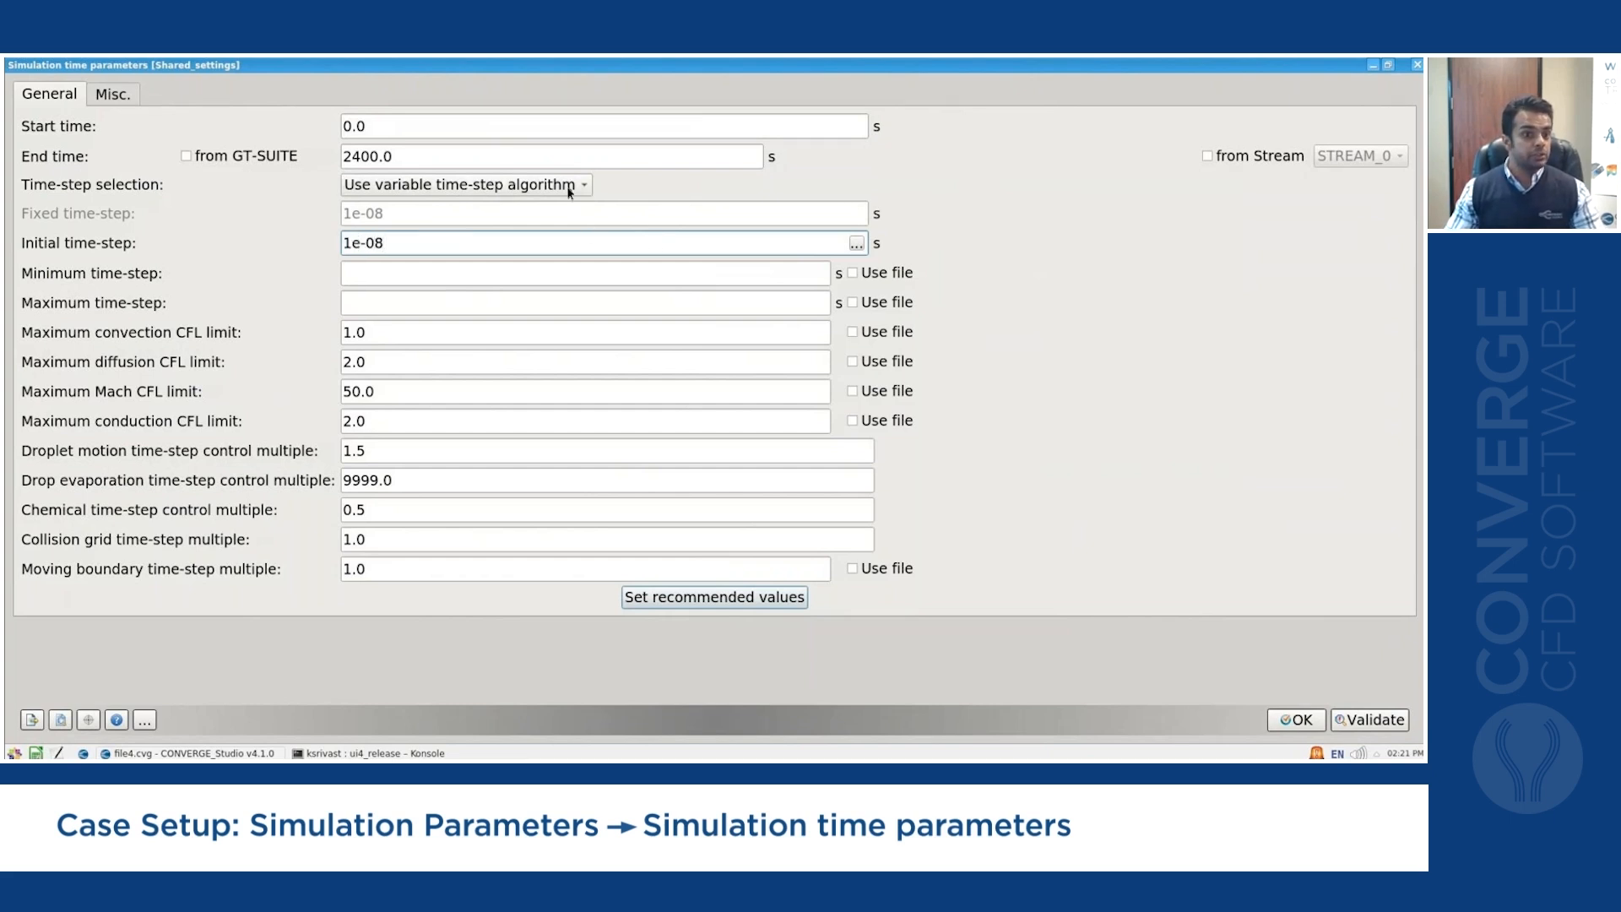
{"action": "mouse_move", "coordinate": [570, 192]}
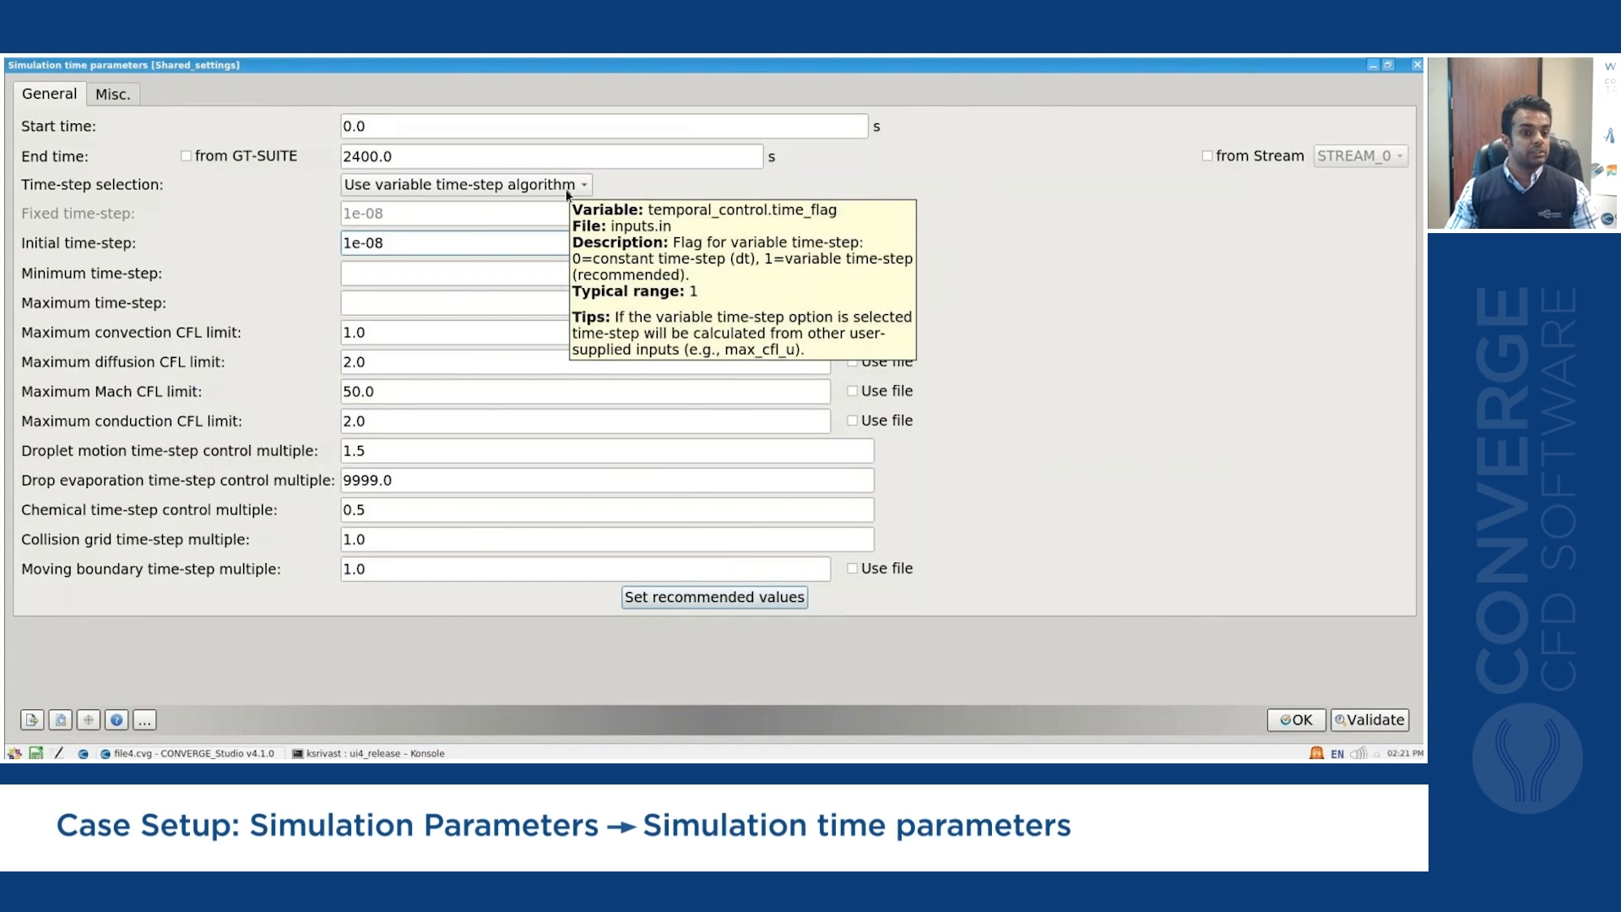
{"action": "left_click", "coordinate": [489, 274]}
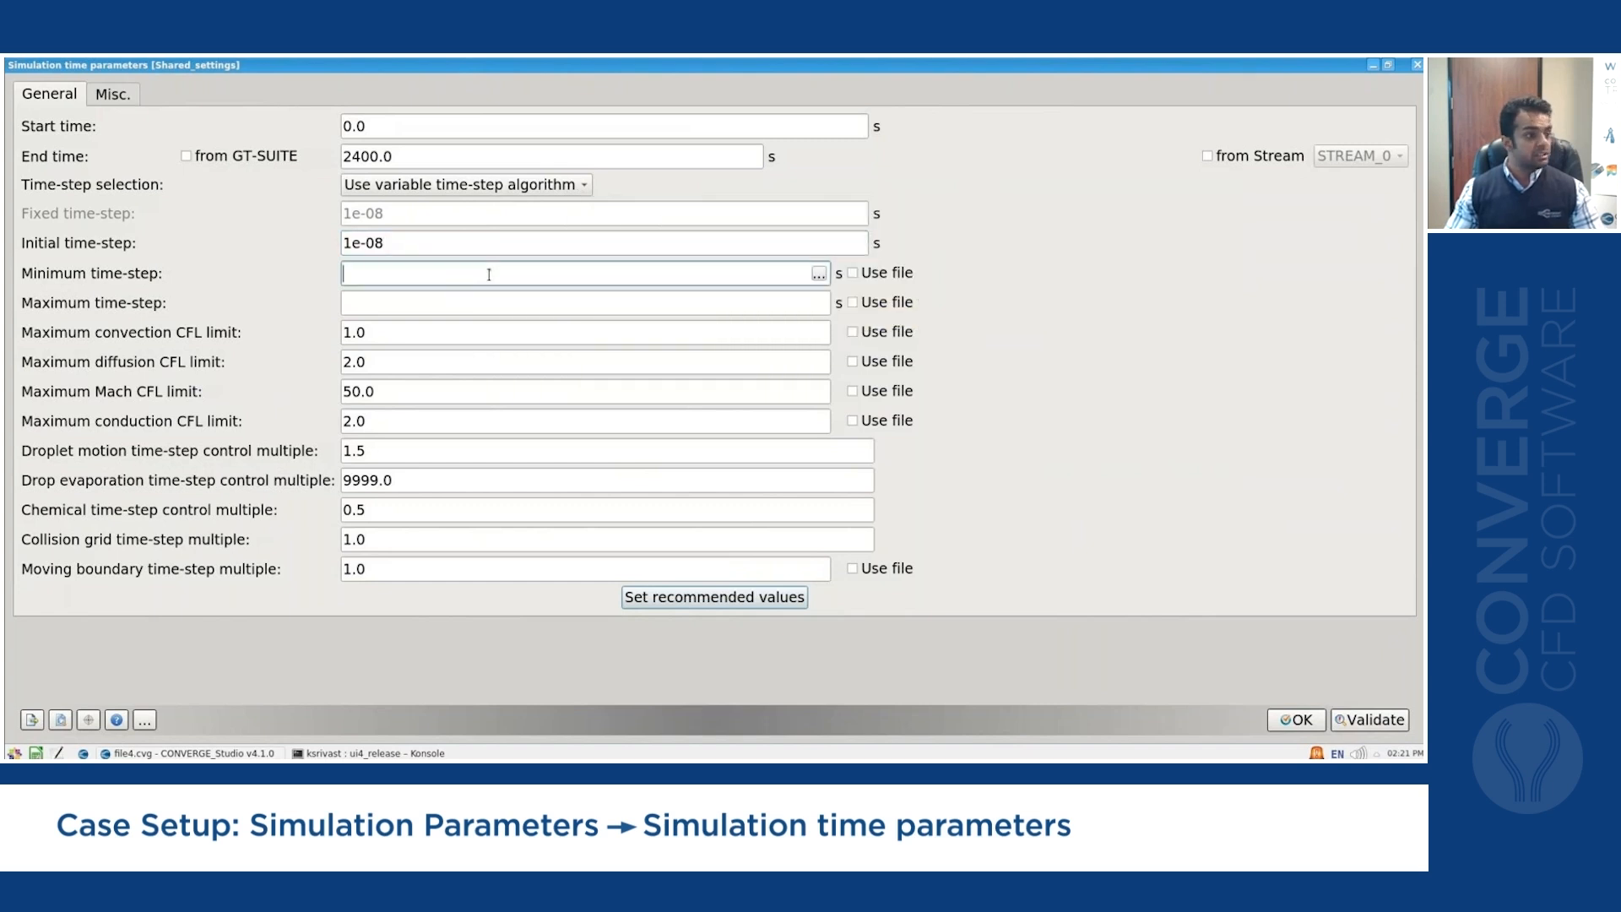
{"action": "type", "text": "1e-08"}
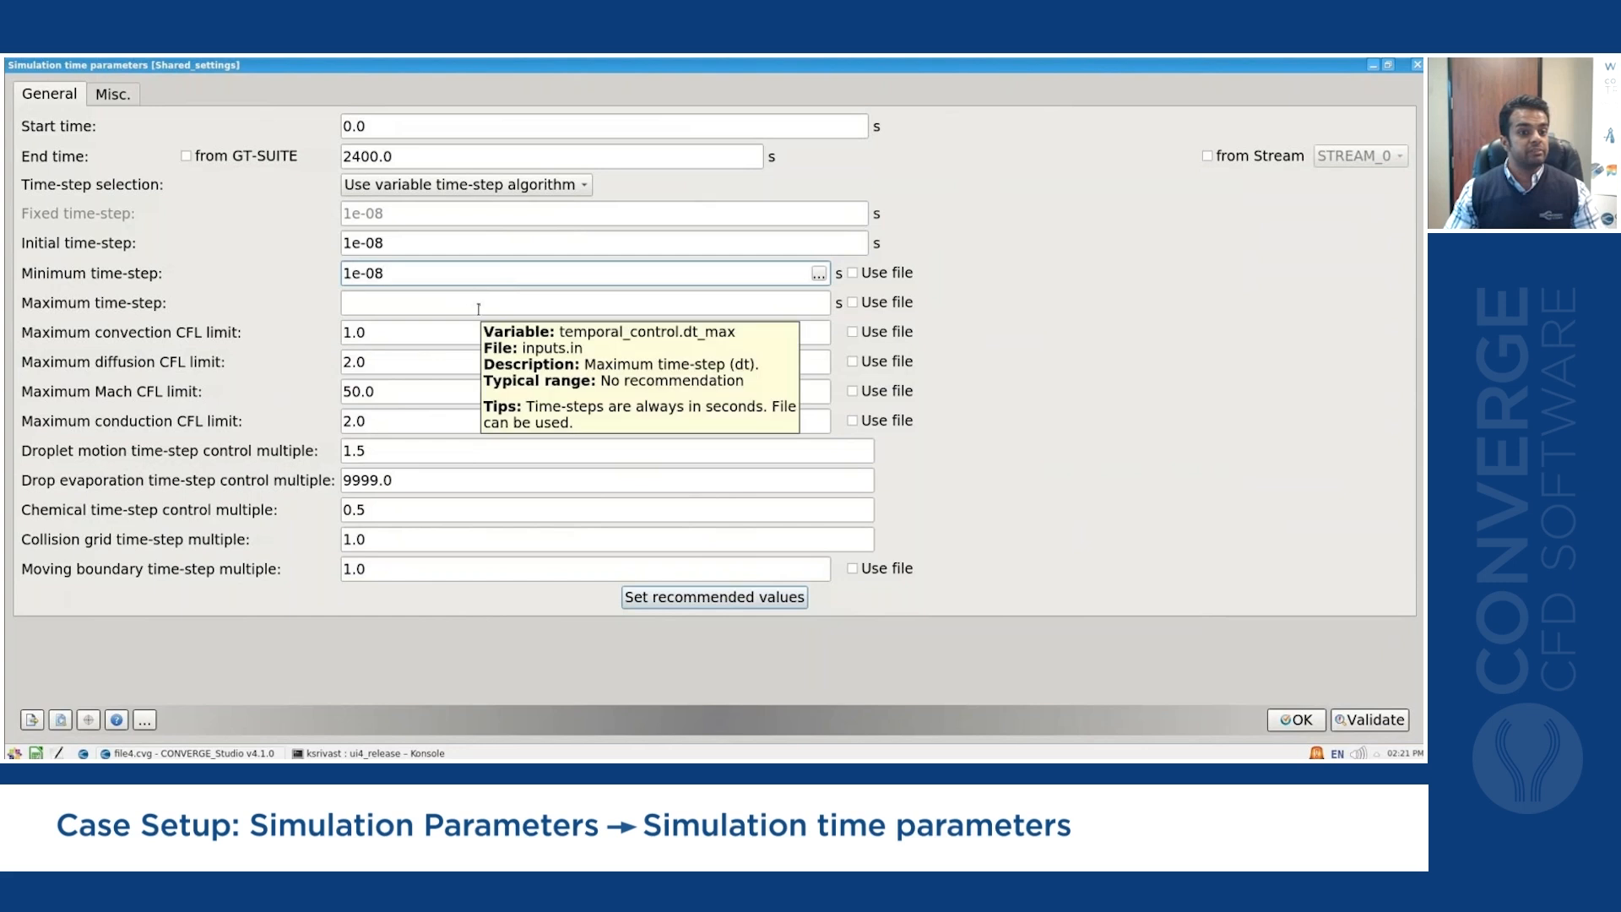
{"action": "left_click", "coordinate": [477, 308]}
{"action": "type", "text": "0.0"}
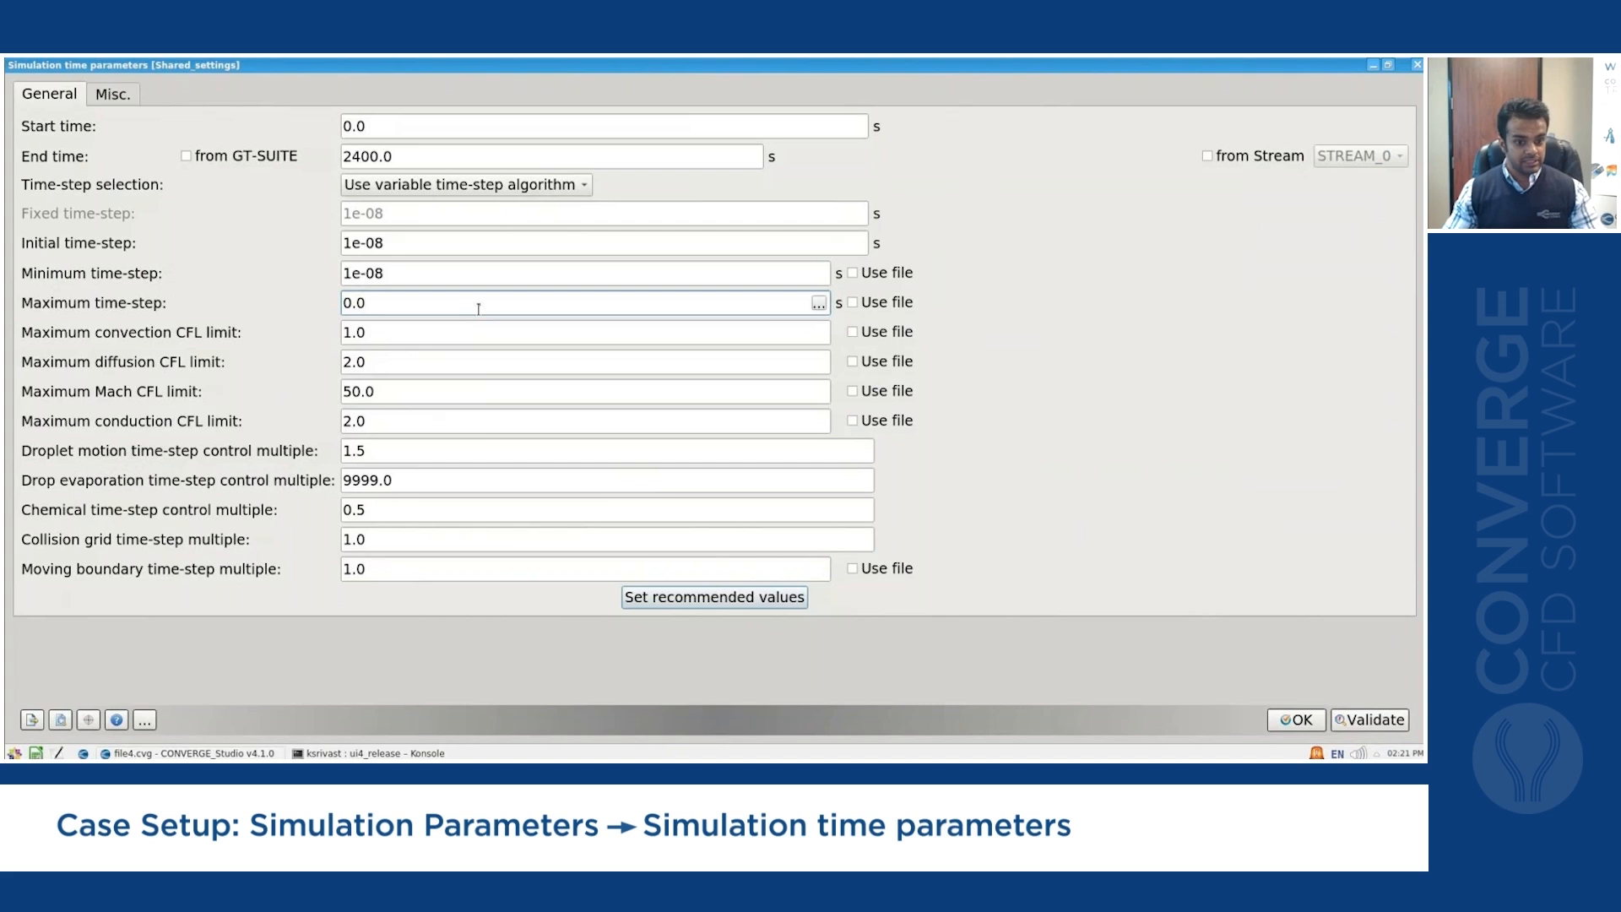
{"action": "type", "text": "2"}
Set the maximum convection CFL limit to 50 and the maximum diffusion CFL limit to 2000.
{"action": "left_click", "coordinate": [459, 330]}
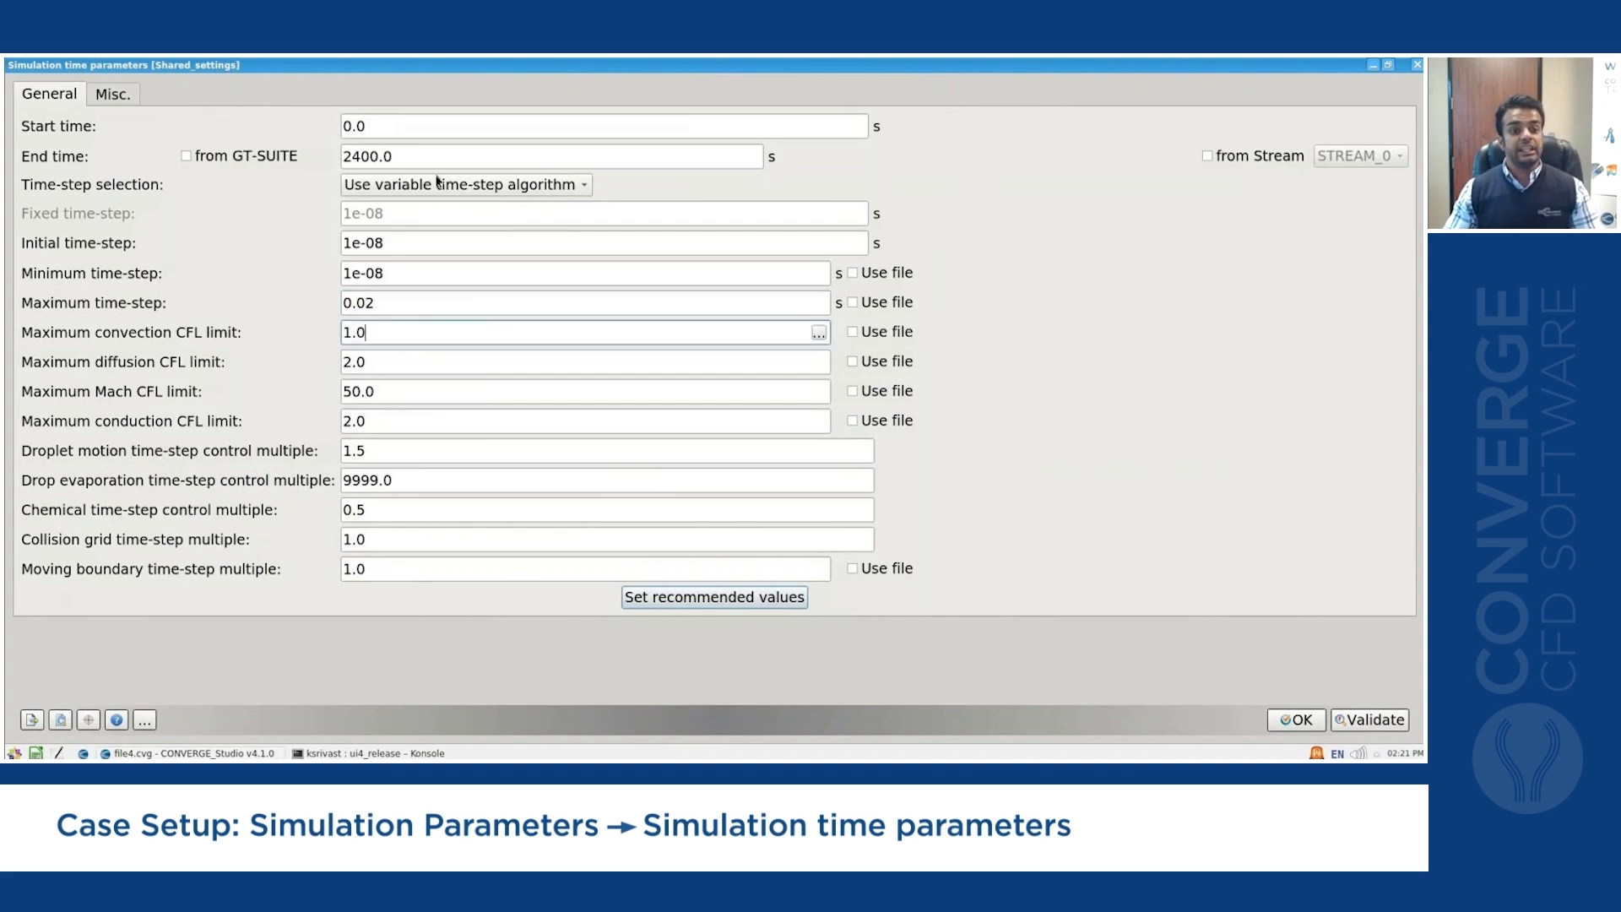
{"action": "mouse_move", "coordinate": [427, 152]}
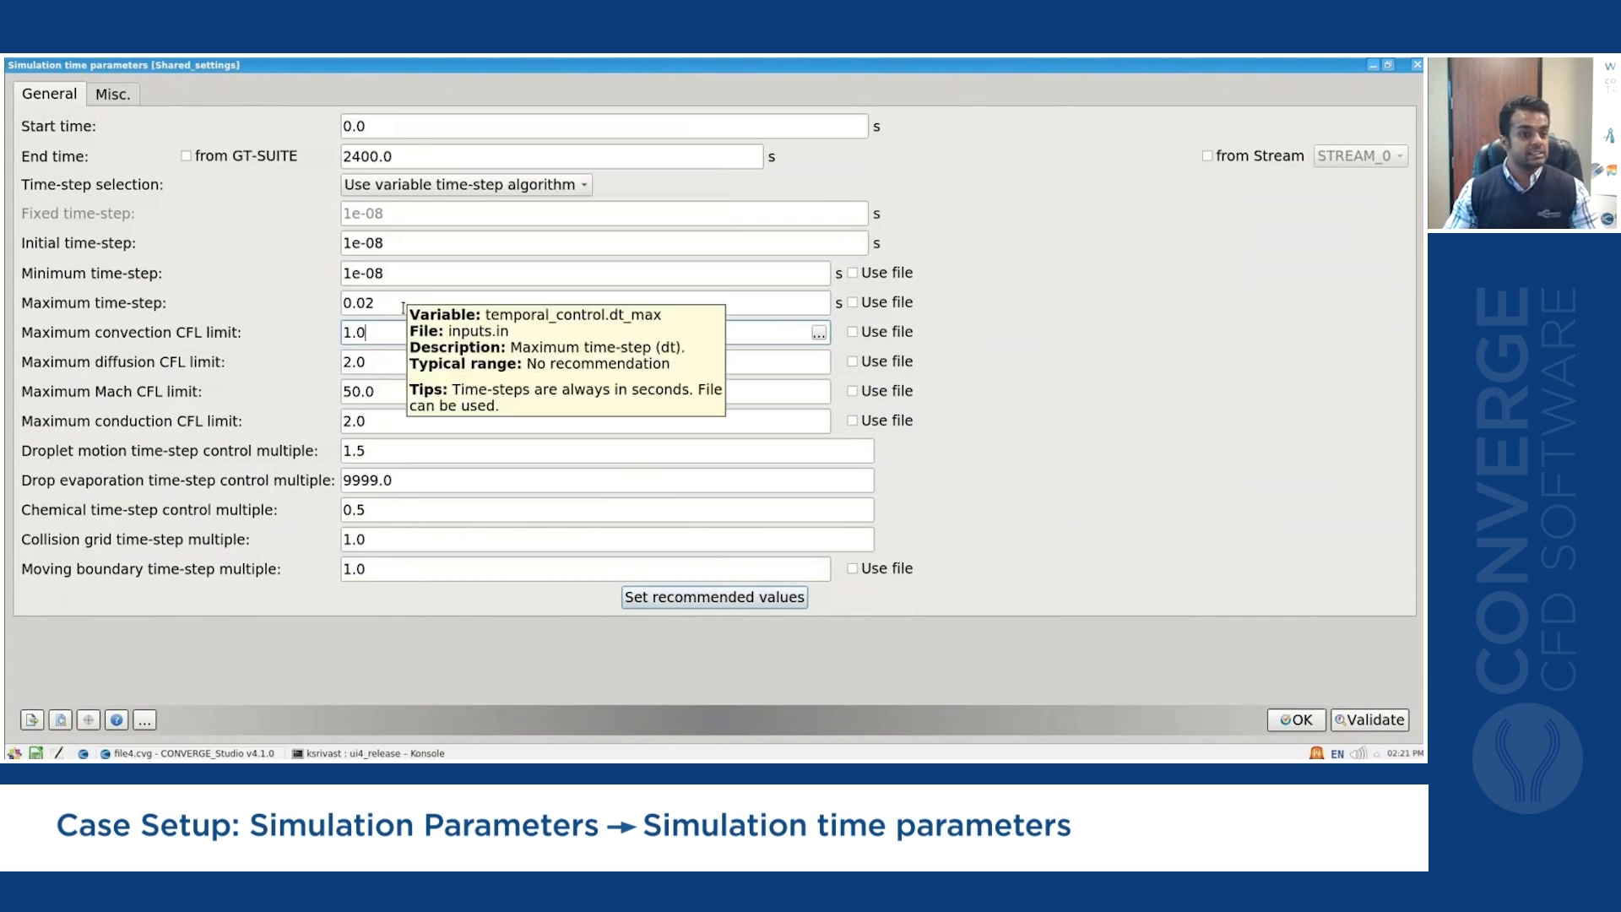
{"action": "mouse_move", "coordinate": [384, 334]}
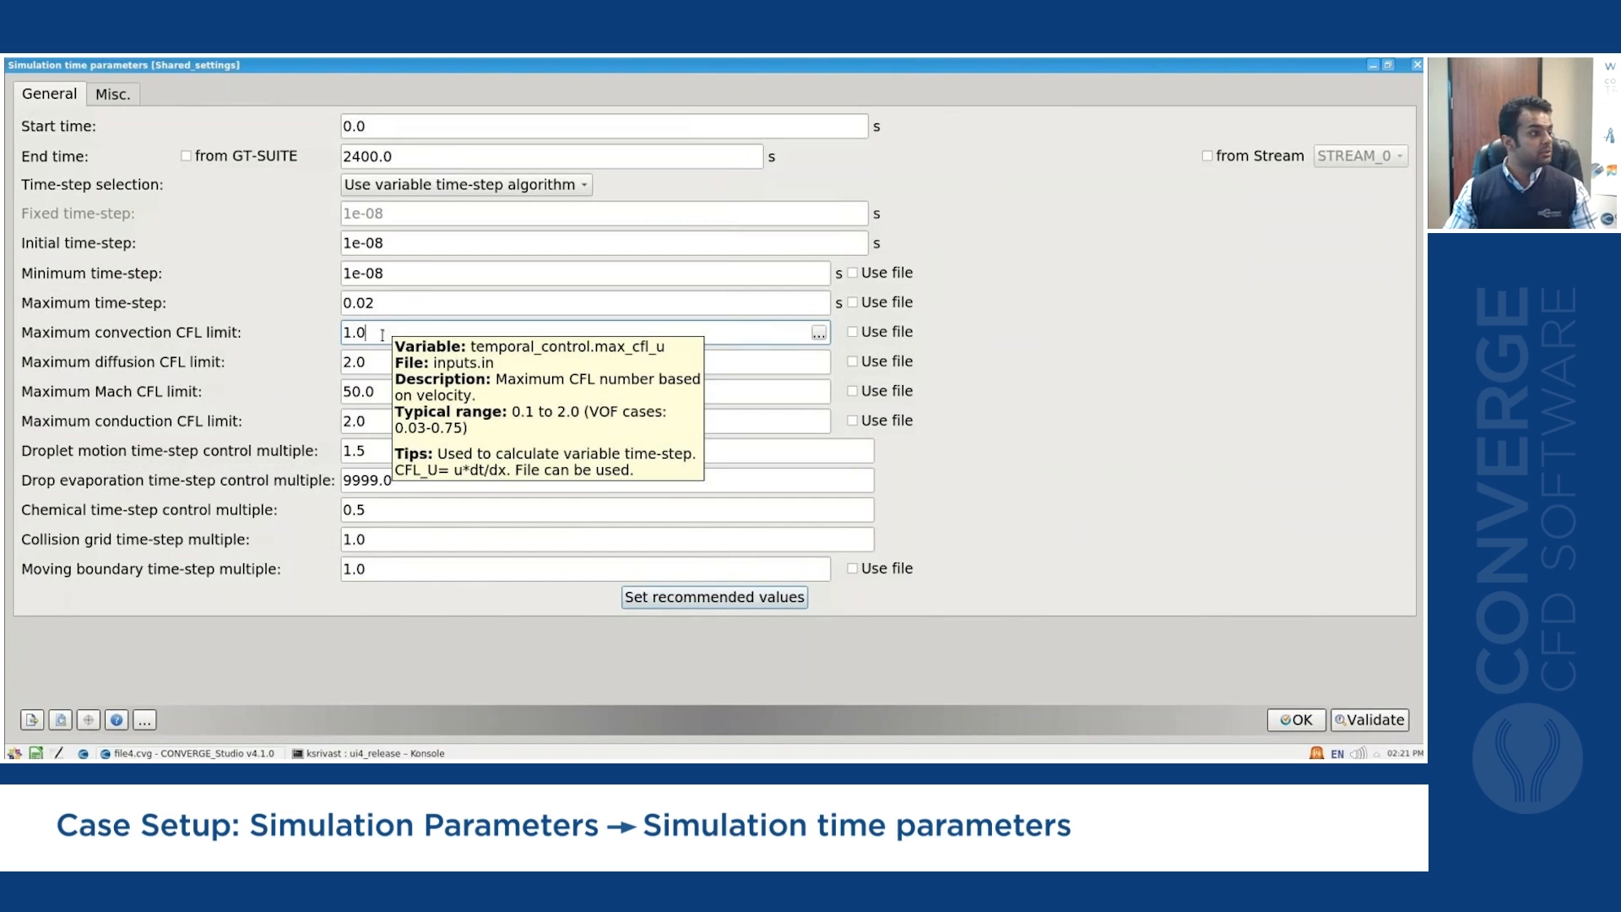
{"action": "double_click", "coordinate": [358, 334]}
{"action": "type", "text": "50"}
{"action": "left_click", "coordinate": [380, 368]}
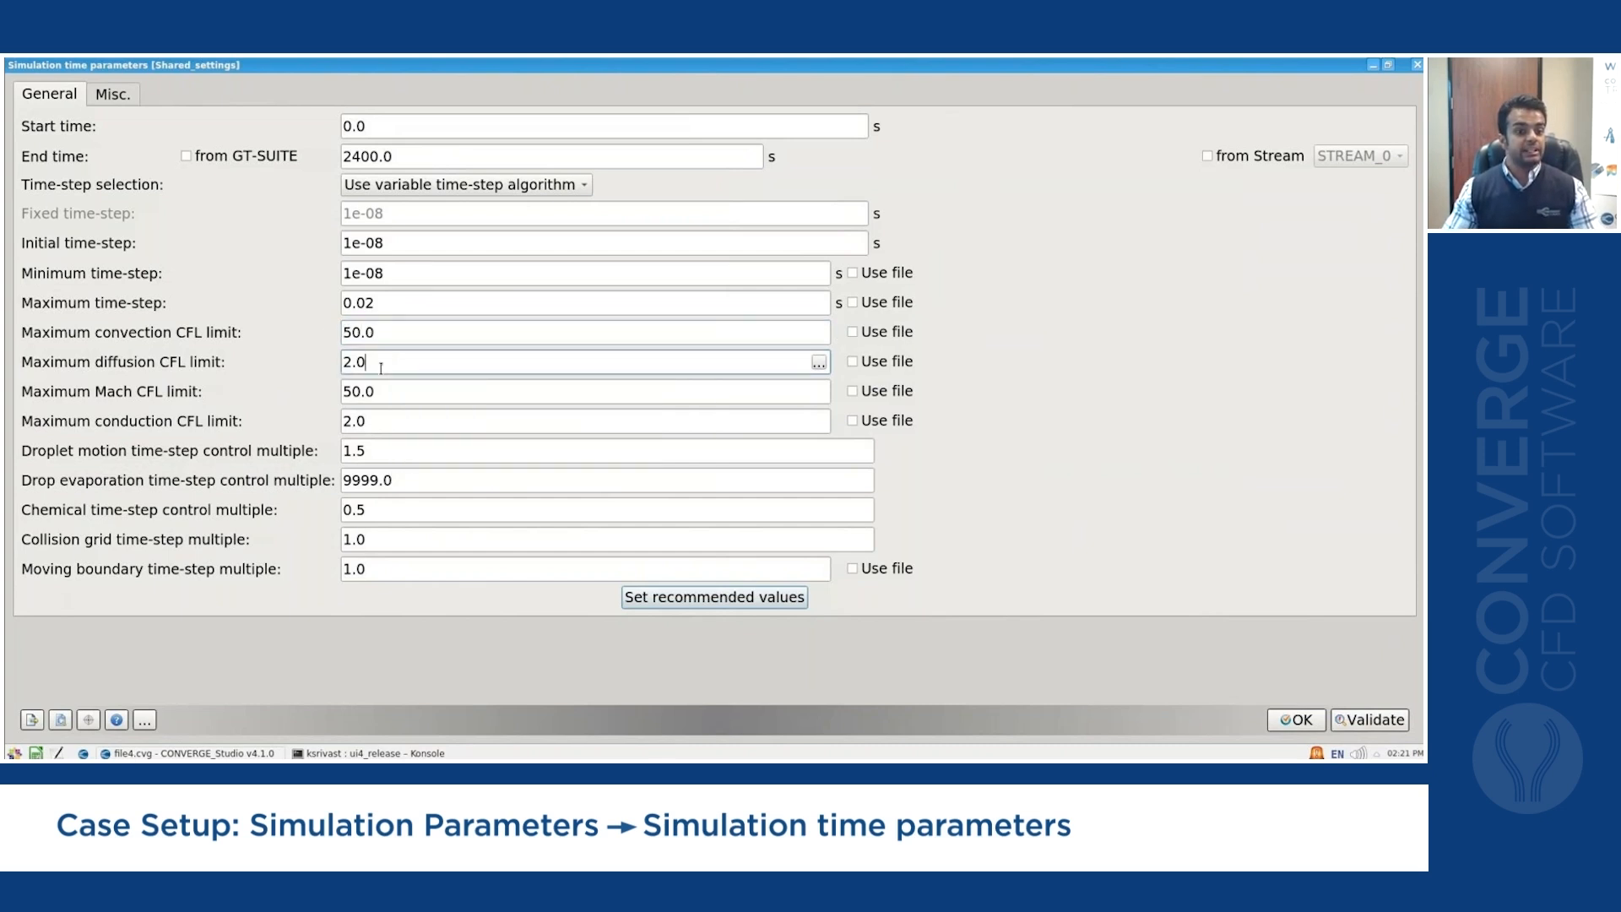
{"action": "left_click_drag", "start_coordinate": [381, 368], "coordinate": [341, 364]}
{"action": "type", "text": "2000"}
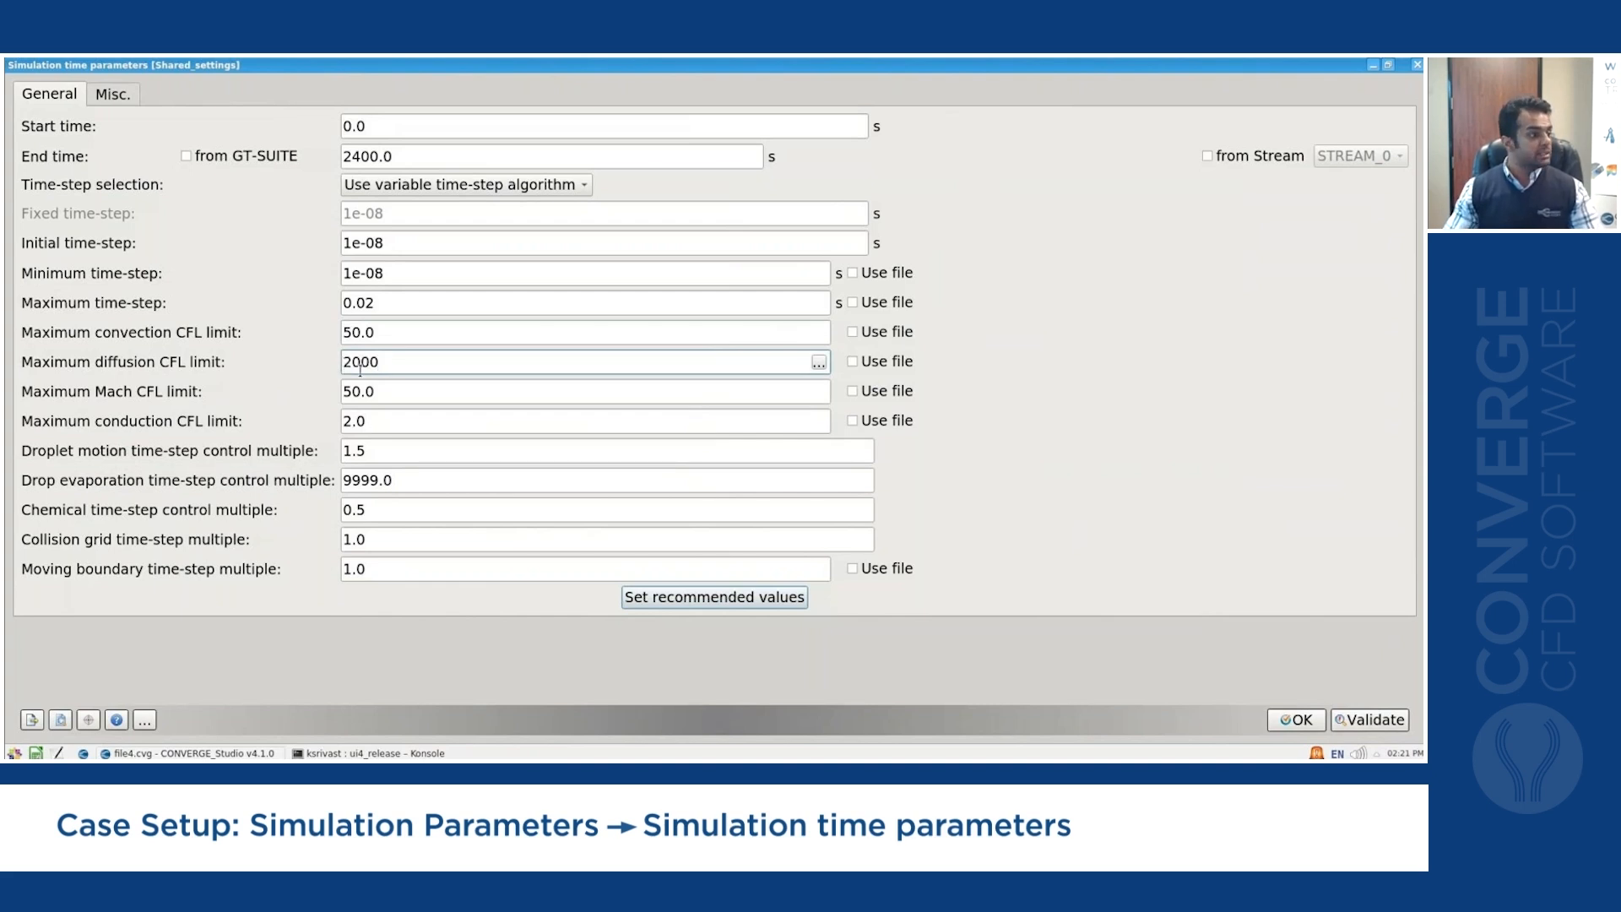
Set the maximum Mach CFL limit to 5000 and the conduction CFL limit to 2000, then accept and recheck the simulation time parameters.
{"action": "left_click_drag", "start_coordinate": [376, 391], "coordinate": [334, 397]}
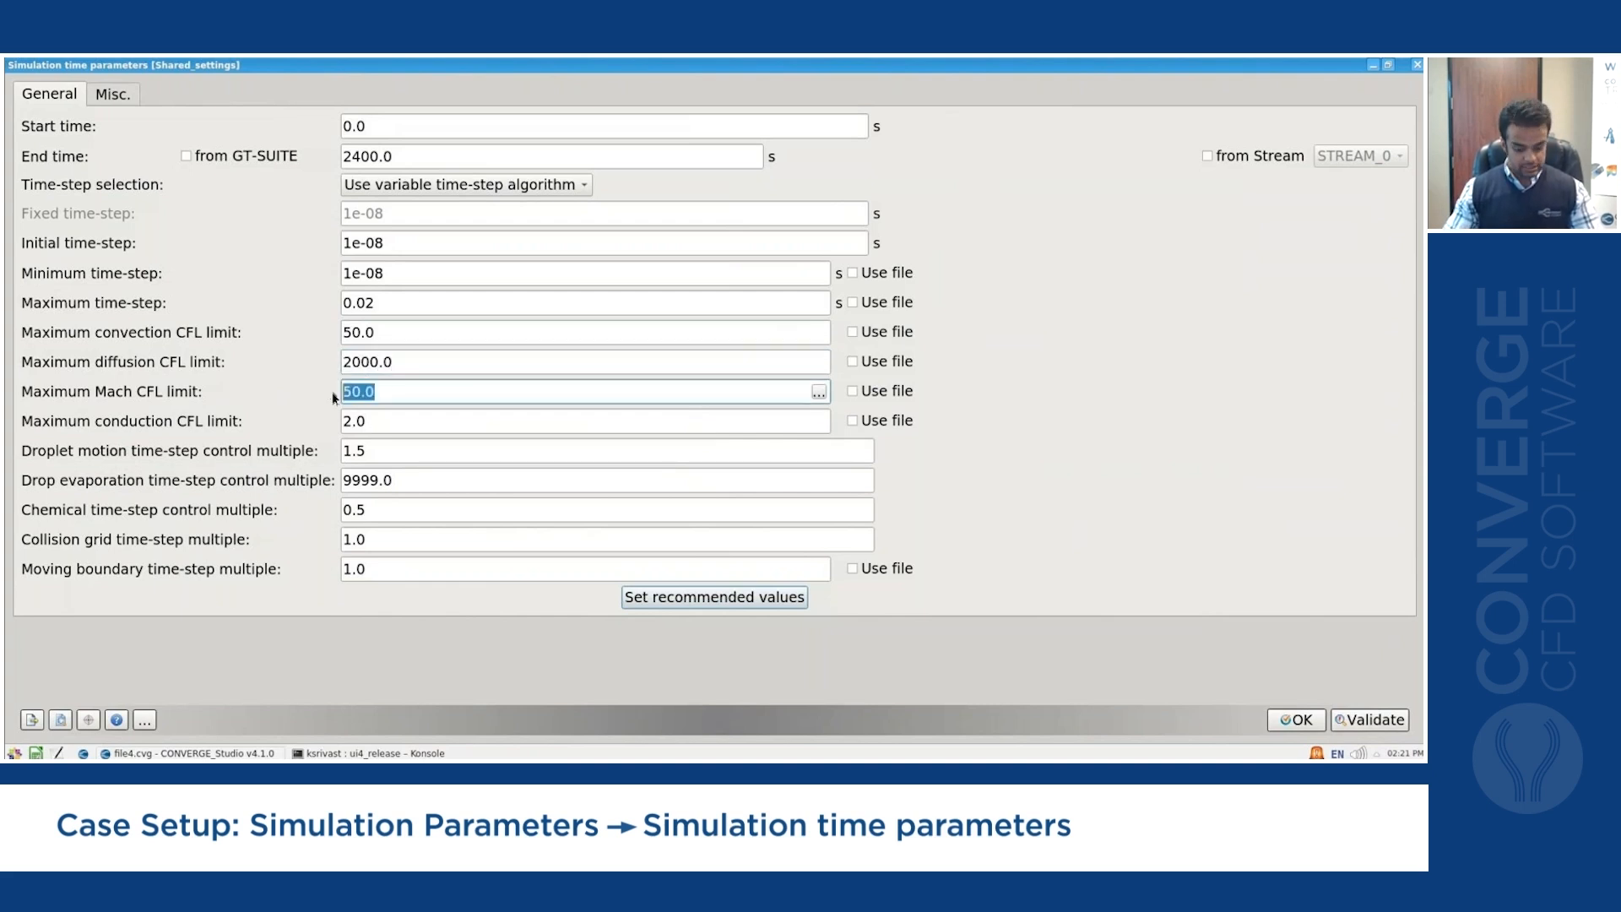
{"action": "type", "text": "5000"}
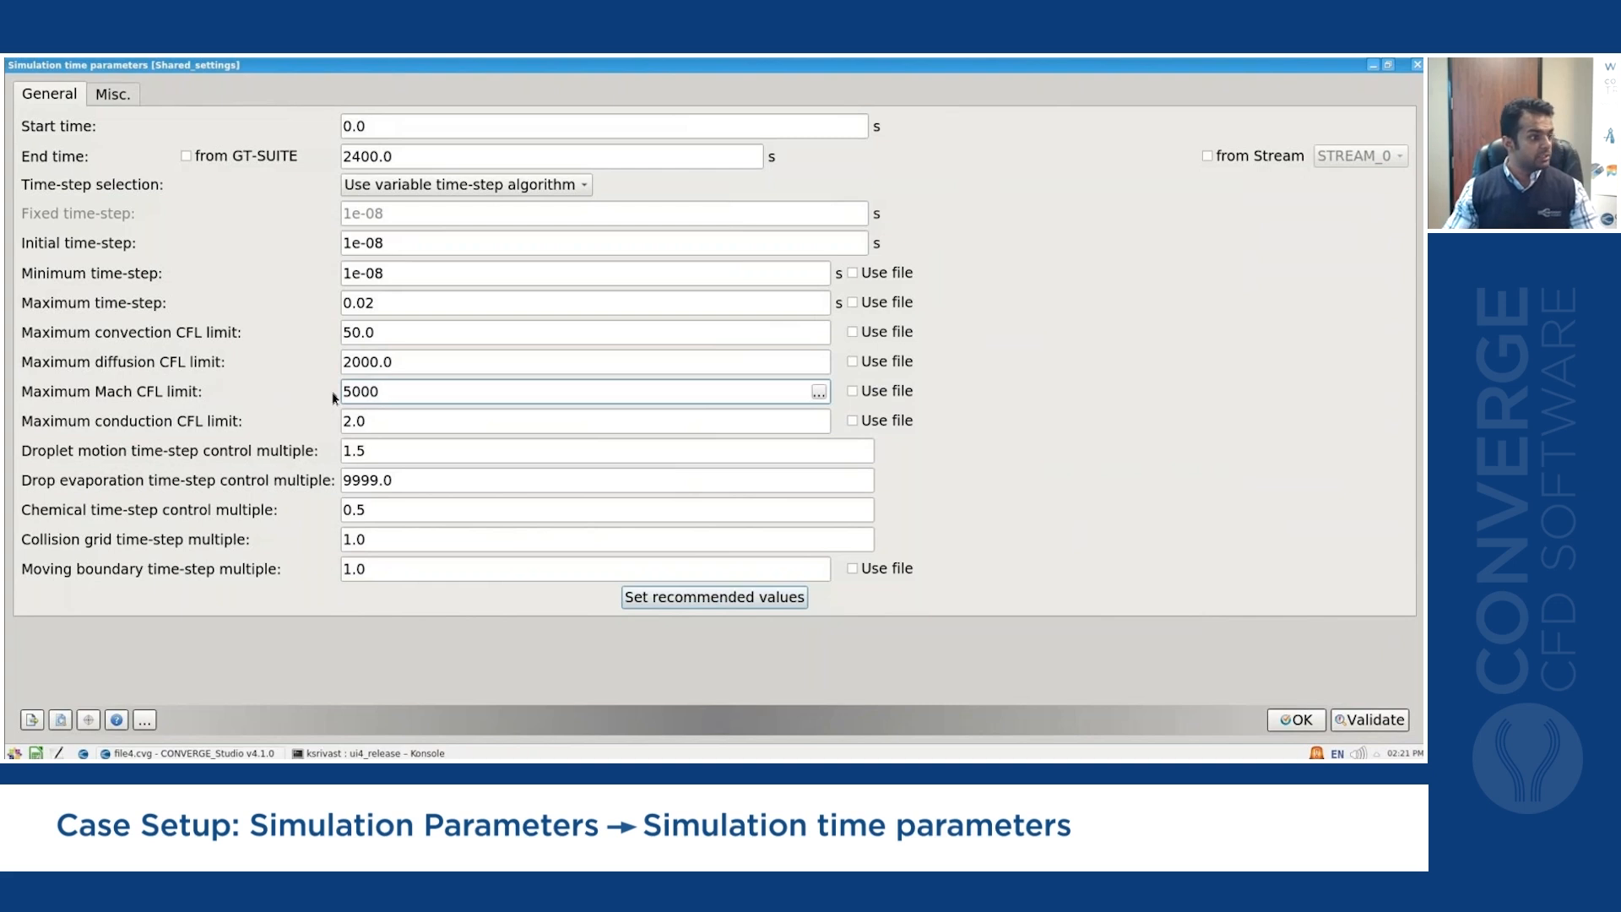
{"action": "left_click_drag", "start_coordinate": [393, 419], "coordinate": [330, 426]}
{"action": "type", "text": "2000"}
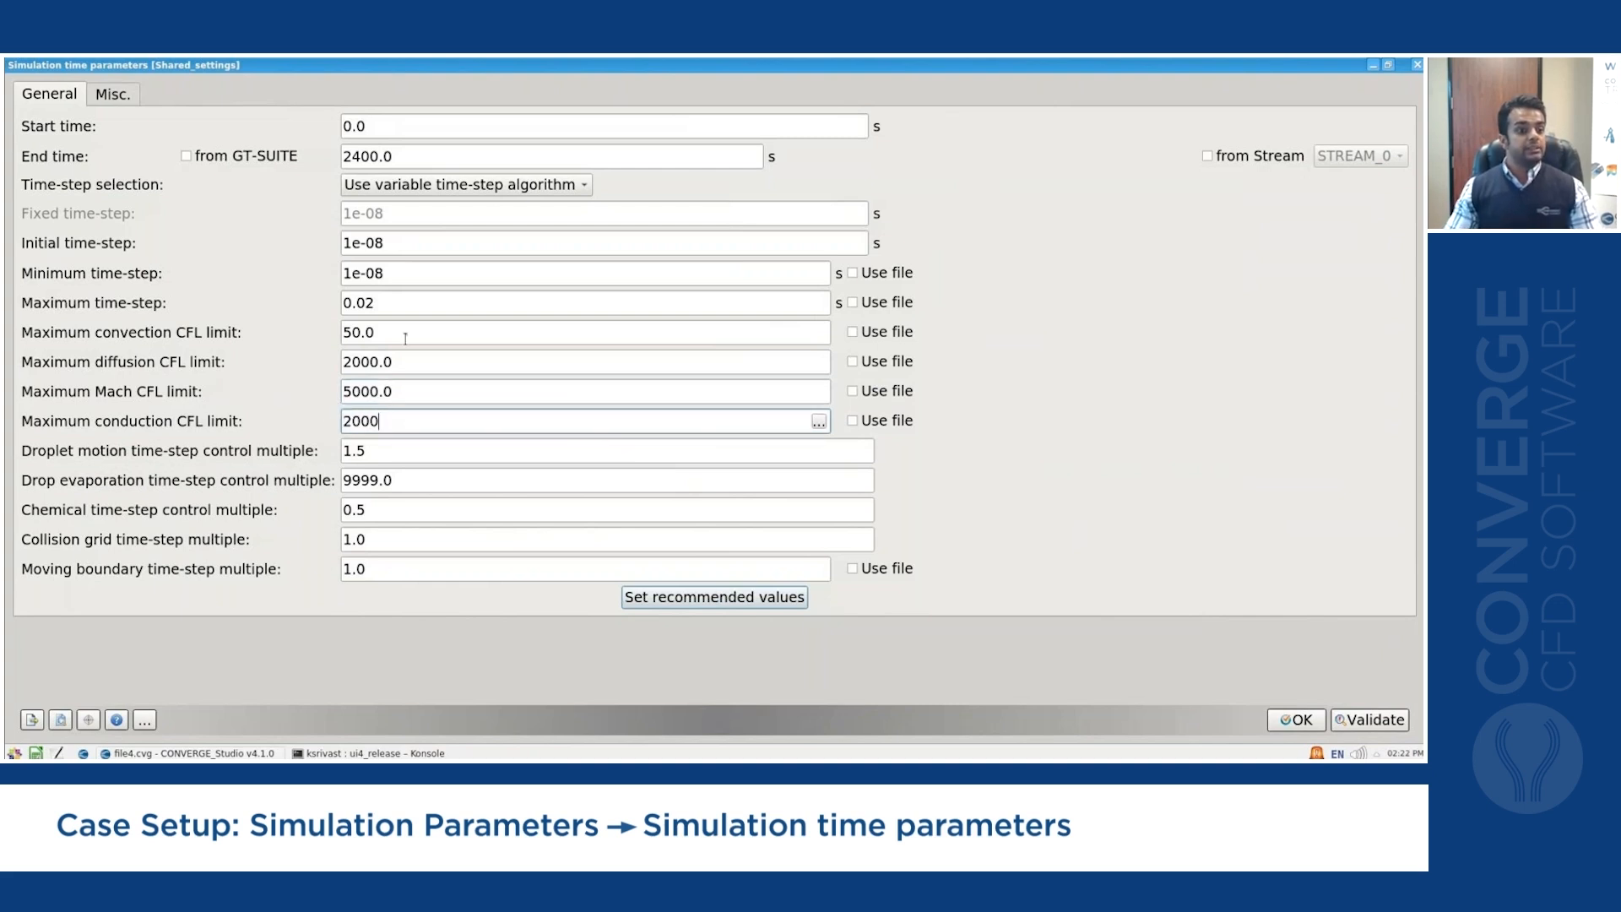
{"action": "left_click", "coordinate": [426, 357]}
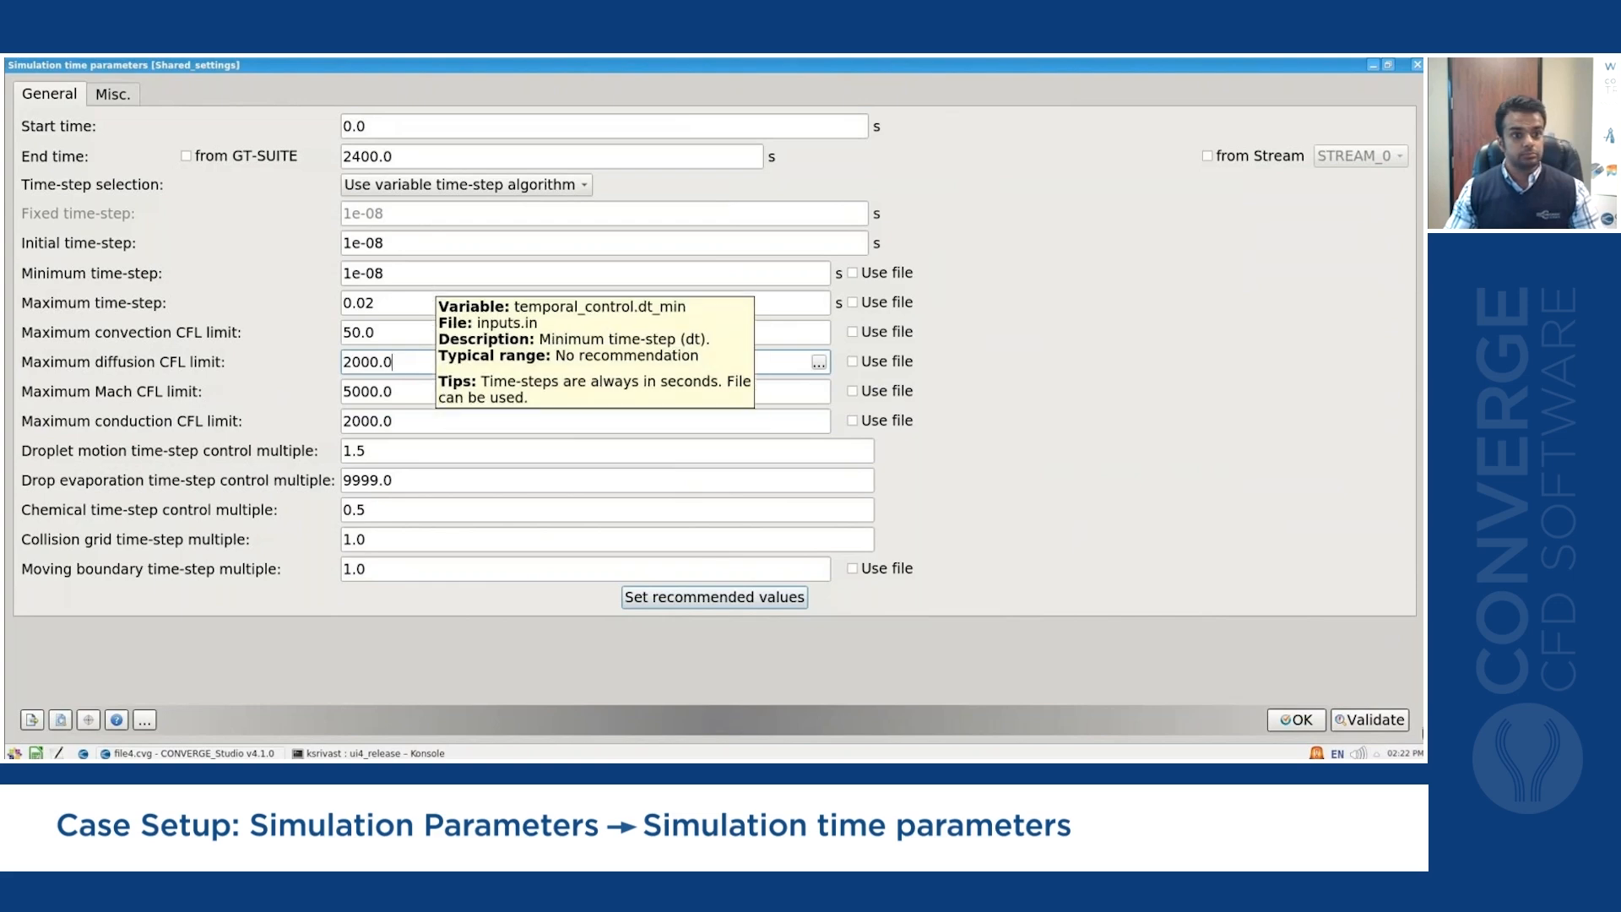
{"action": "left_click", "coordinate": [1292, 720]}
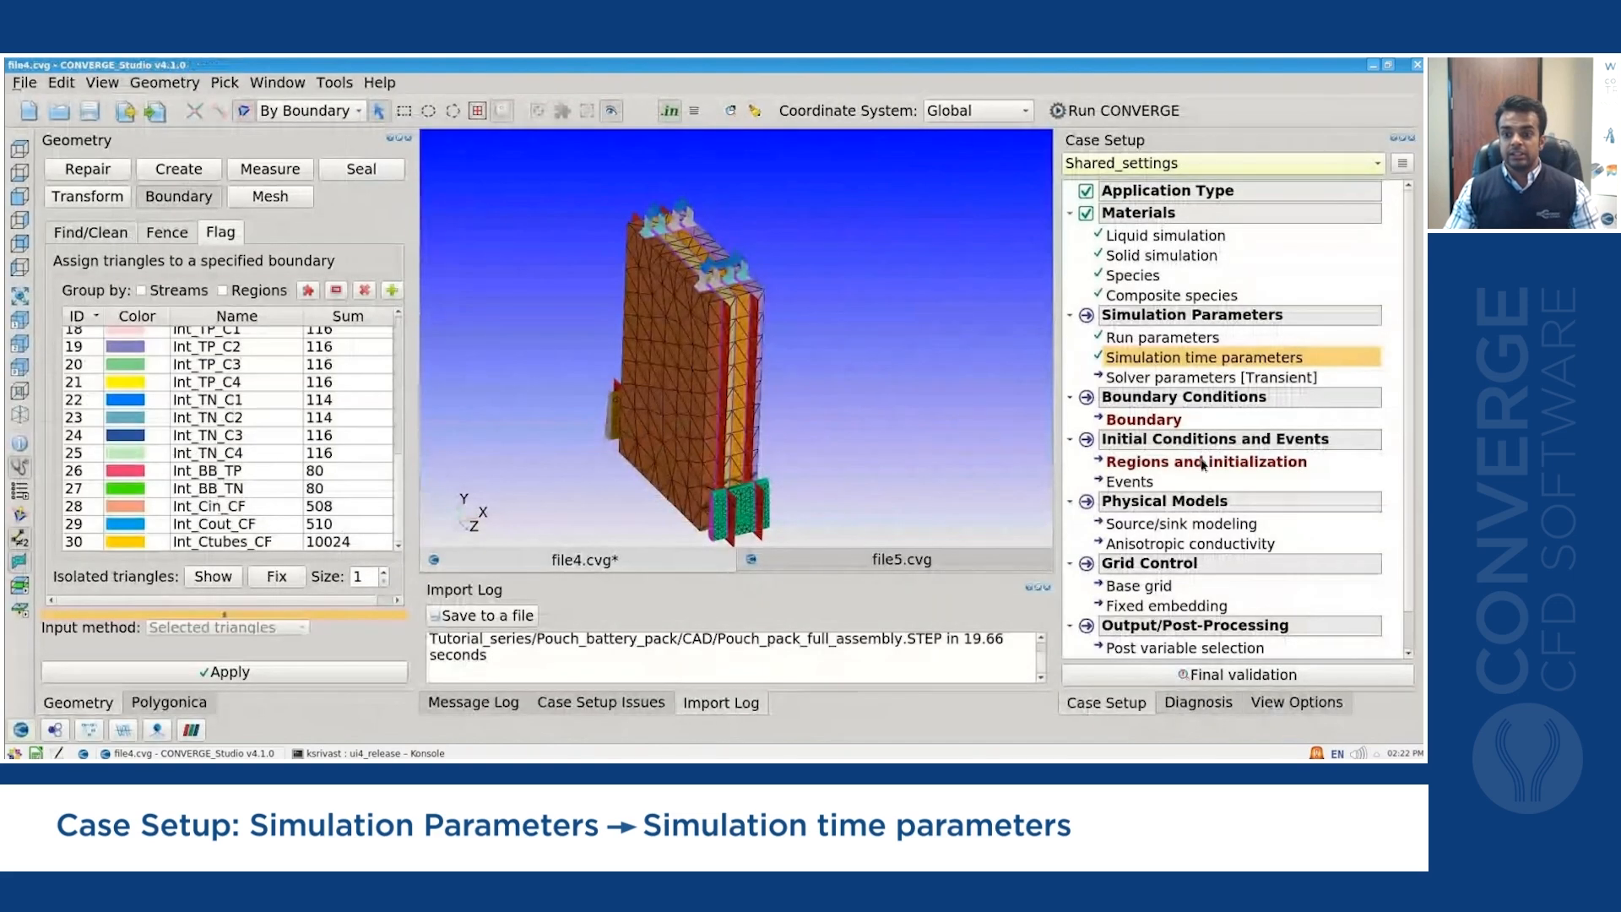
{"action": "double_click", "coordinate": [1199, 360]}
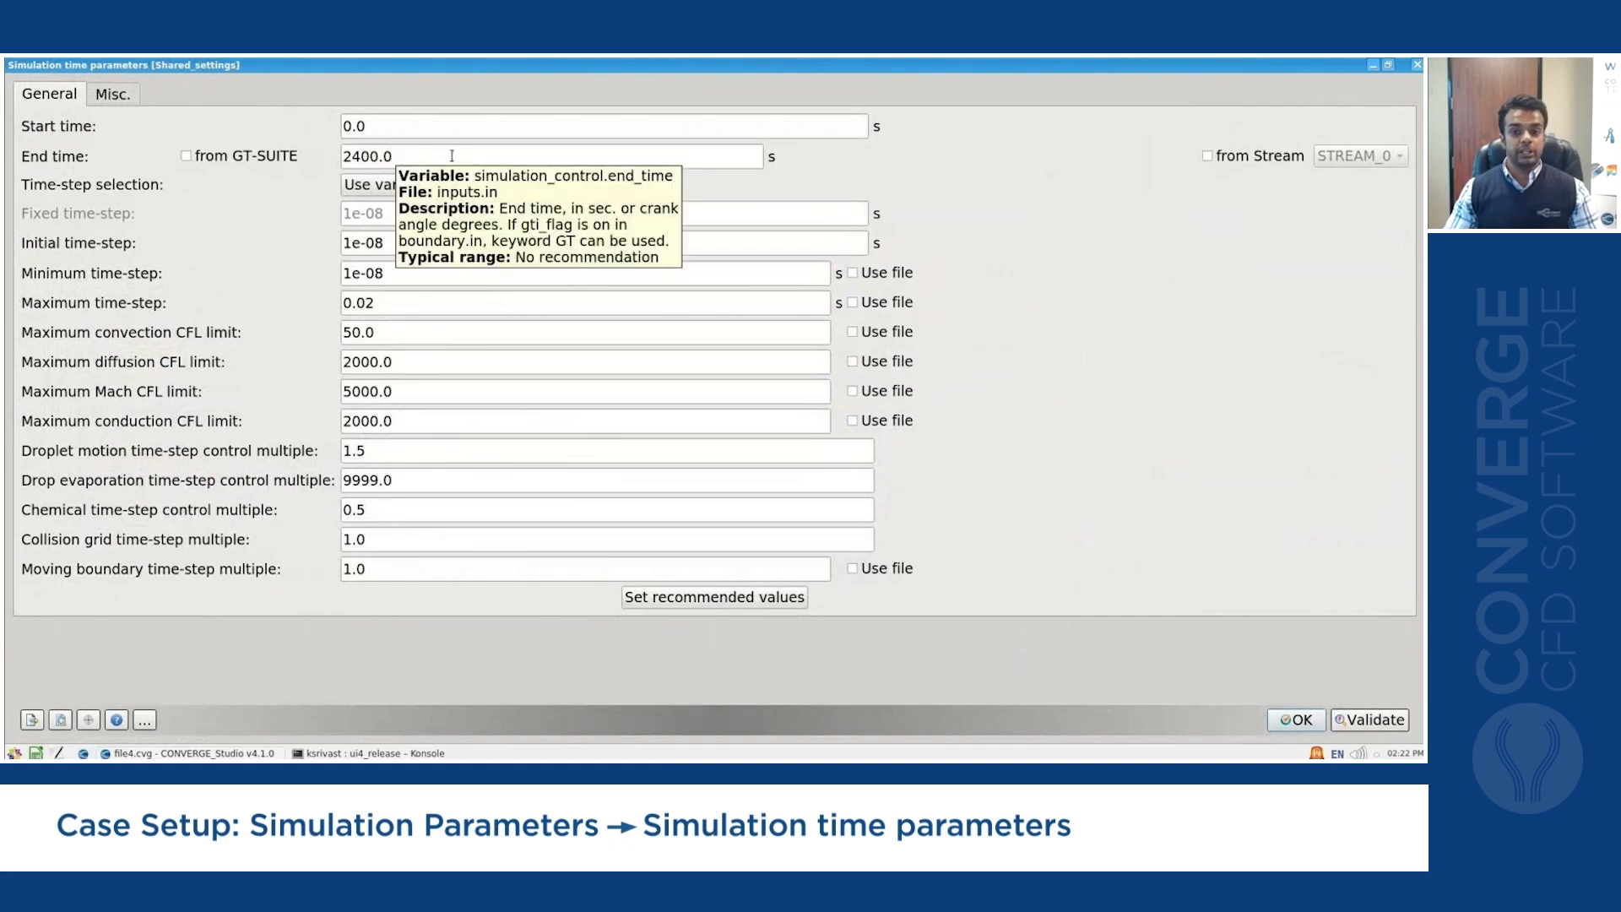
{"action": "left_click", "coordinate": [1417, 65]}
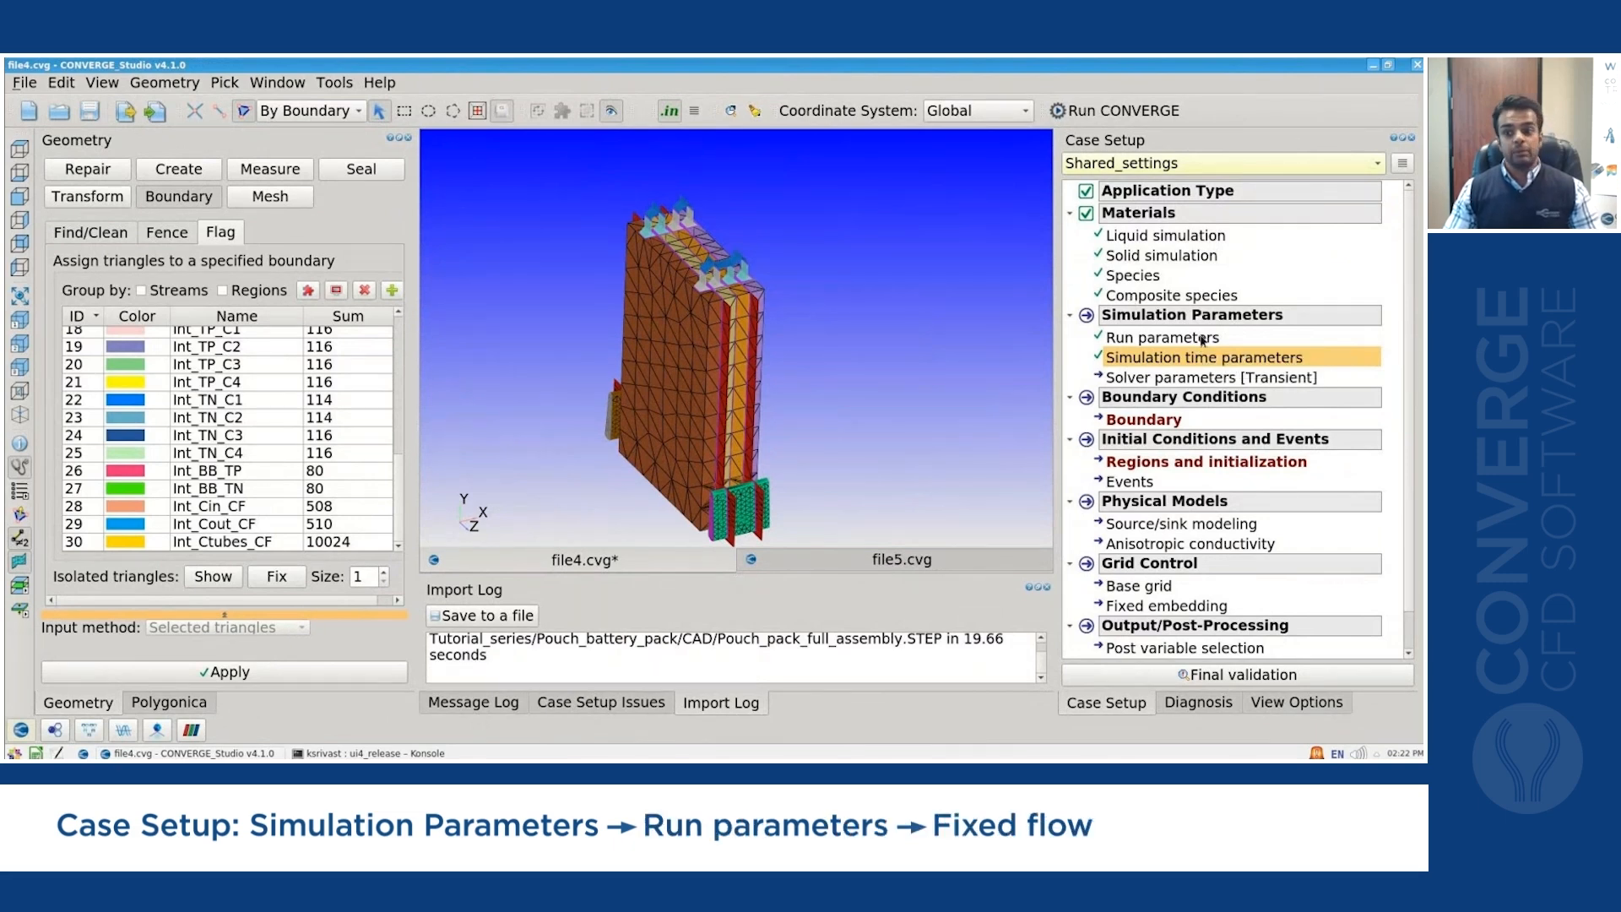
Reopen the run parameters and enable the Fixed flow option in the solver settings.
{"action": "double_click", "coordinate": [1199, 337]}
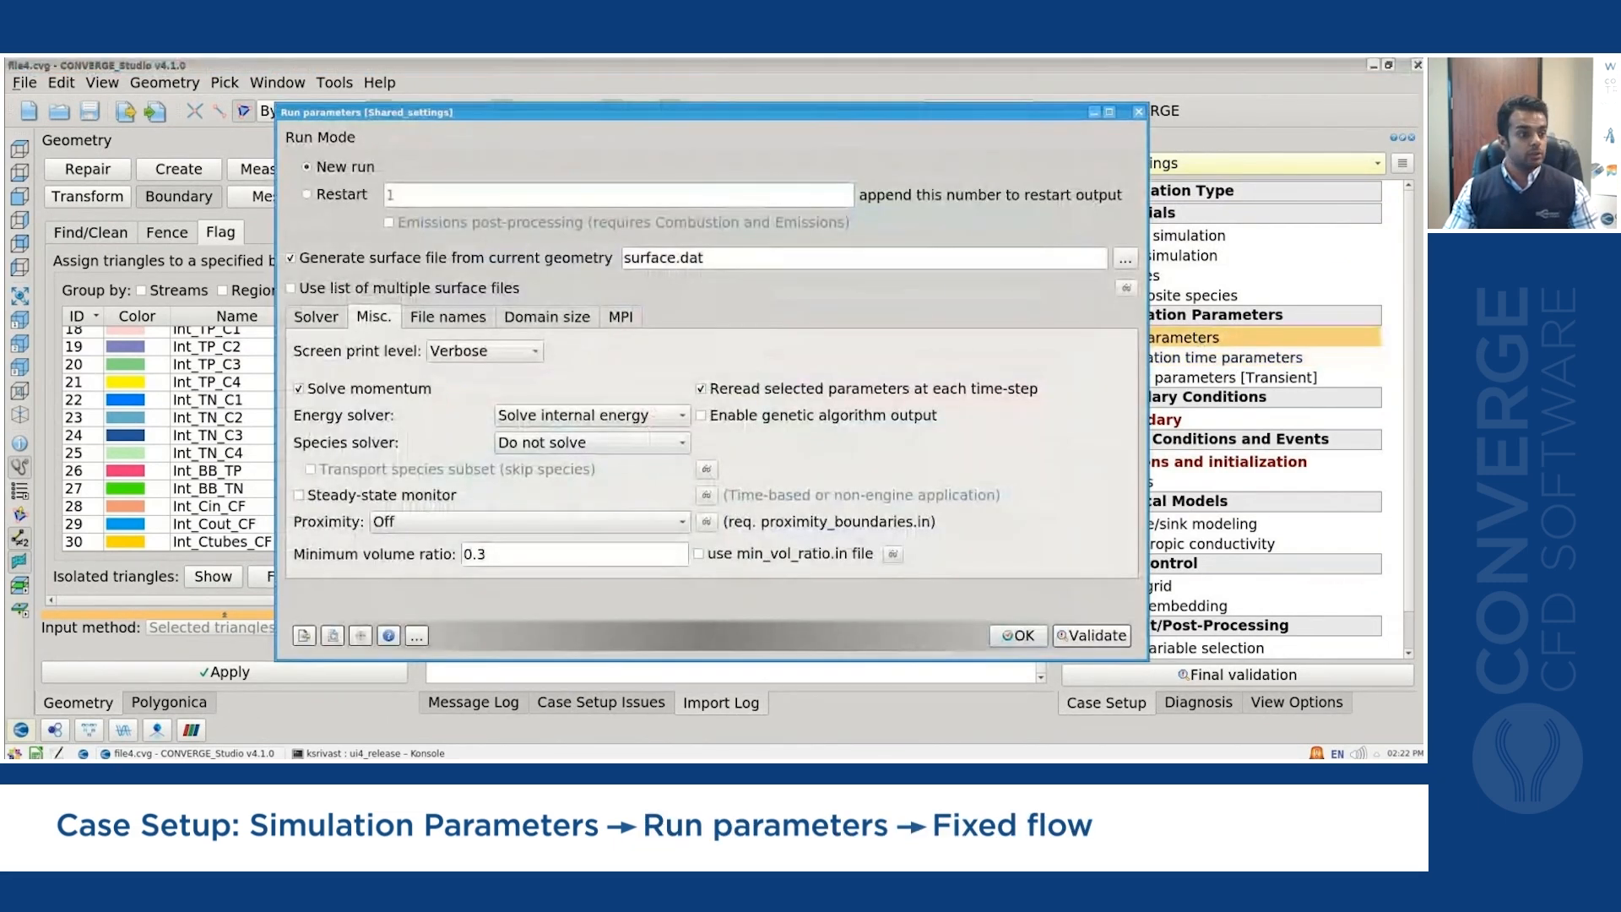
{"action": "left_click", "coordinate": [330, 322]}
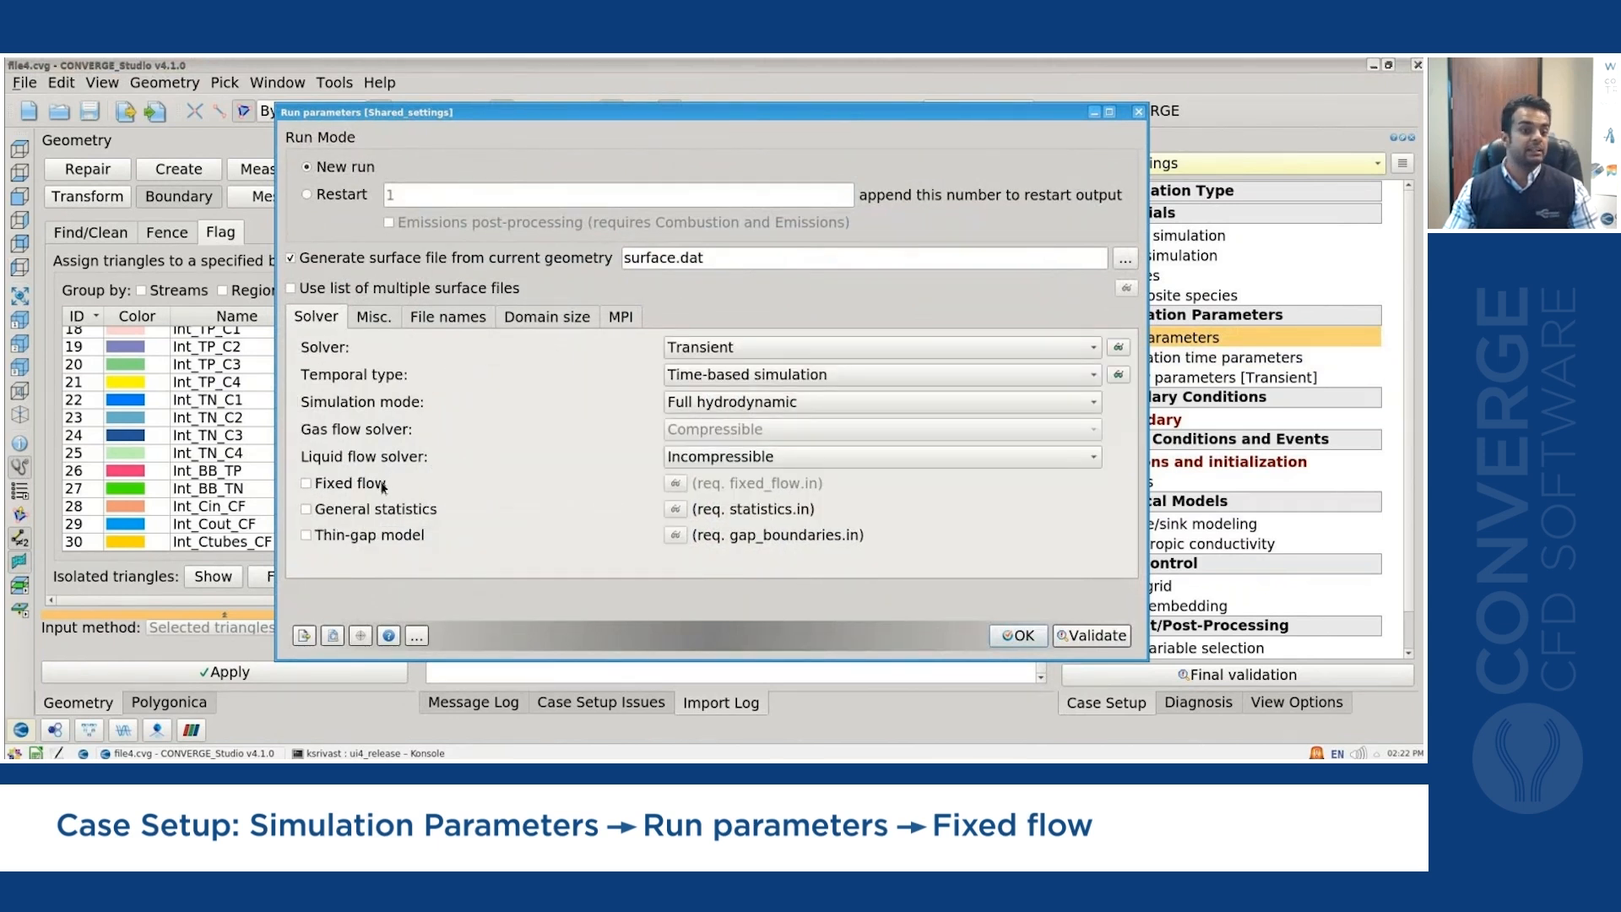
{"action": "mouse_move", "coordinate": [384, 486]}
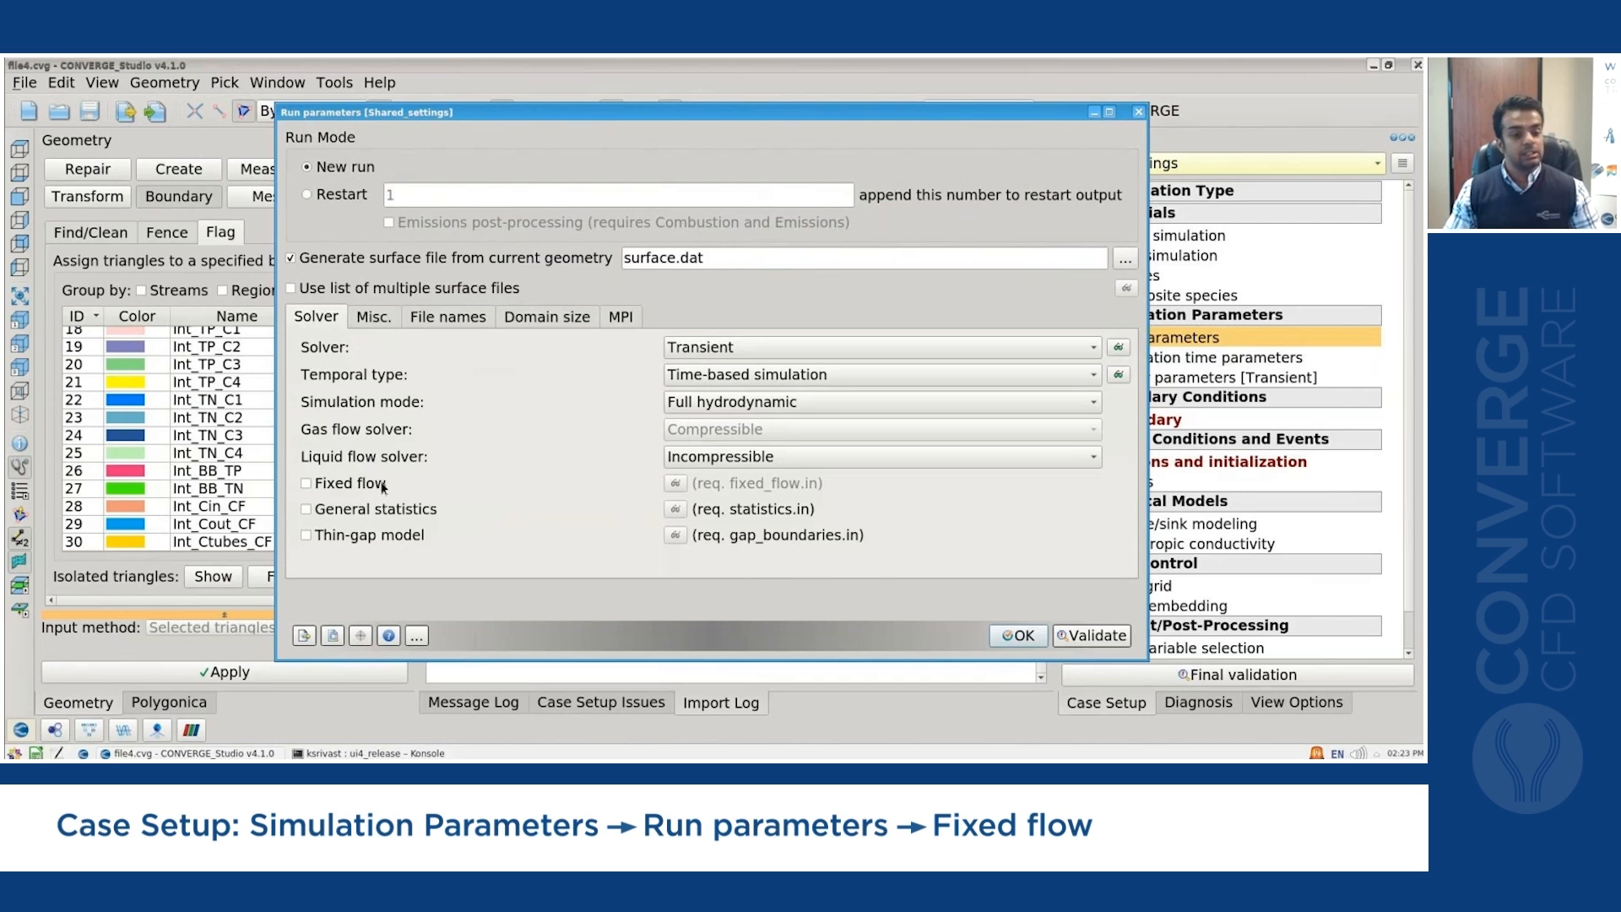
{"action": "left_click", "coordinate": [368, 490]}
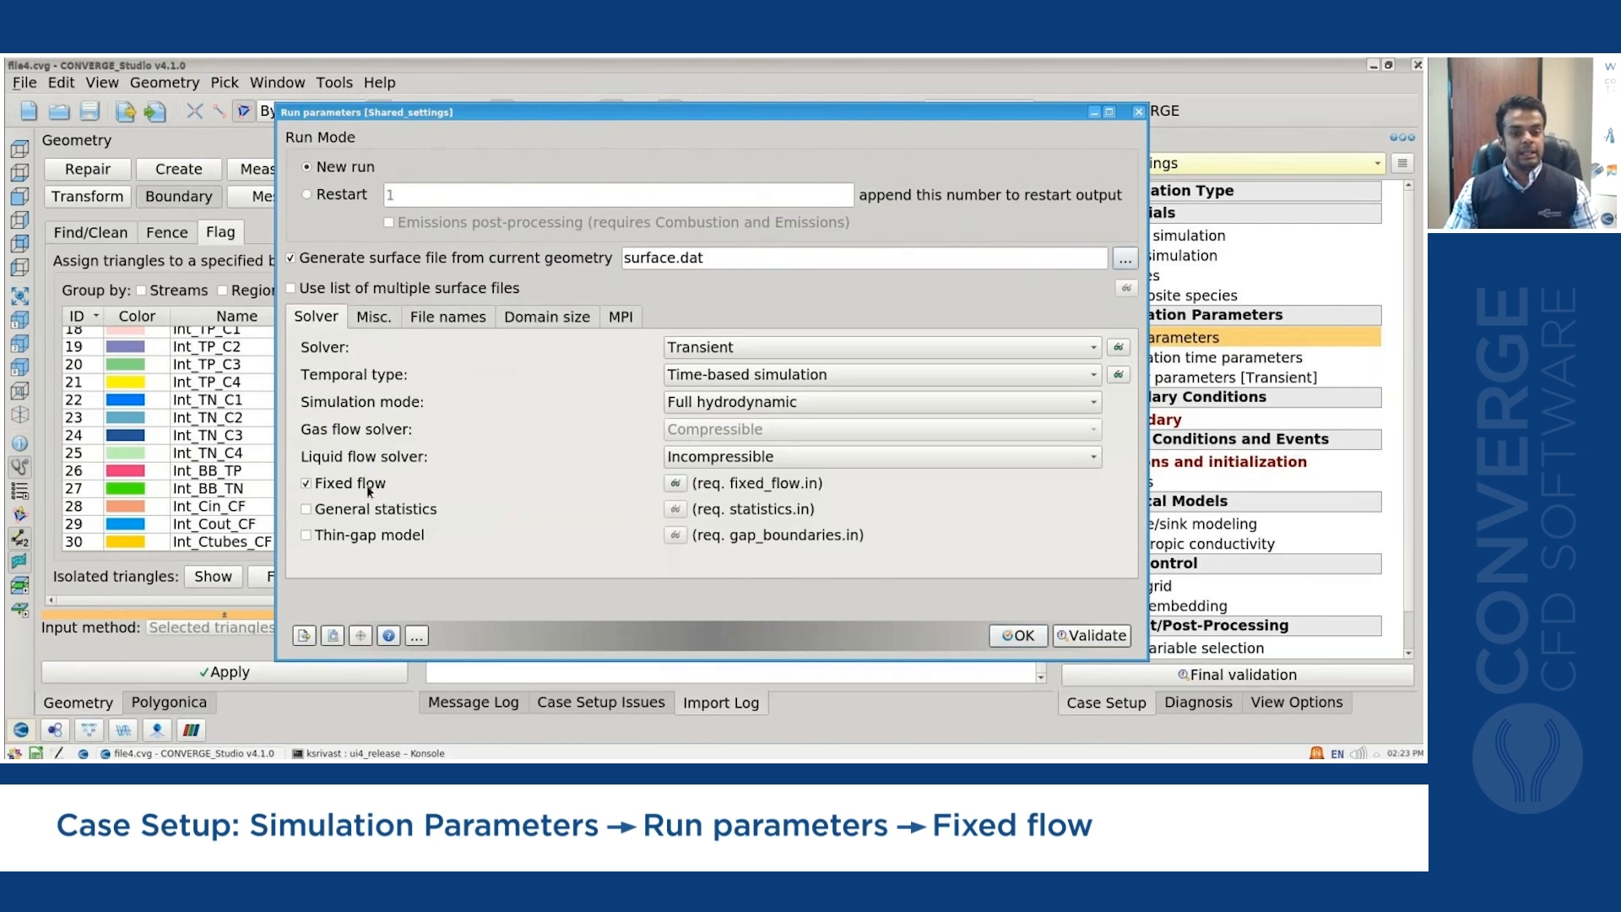
Configure the fixed flow for Stream0 with parcel treatment NOT ACTIVE, start time 0.0 s and end time 9999999 s.
{"action": "left_click", "coordinate": [675, 484]}
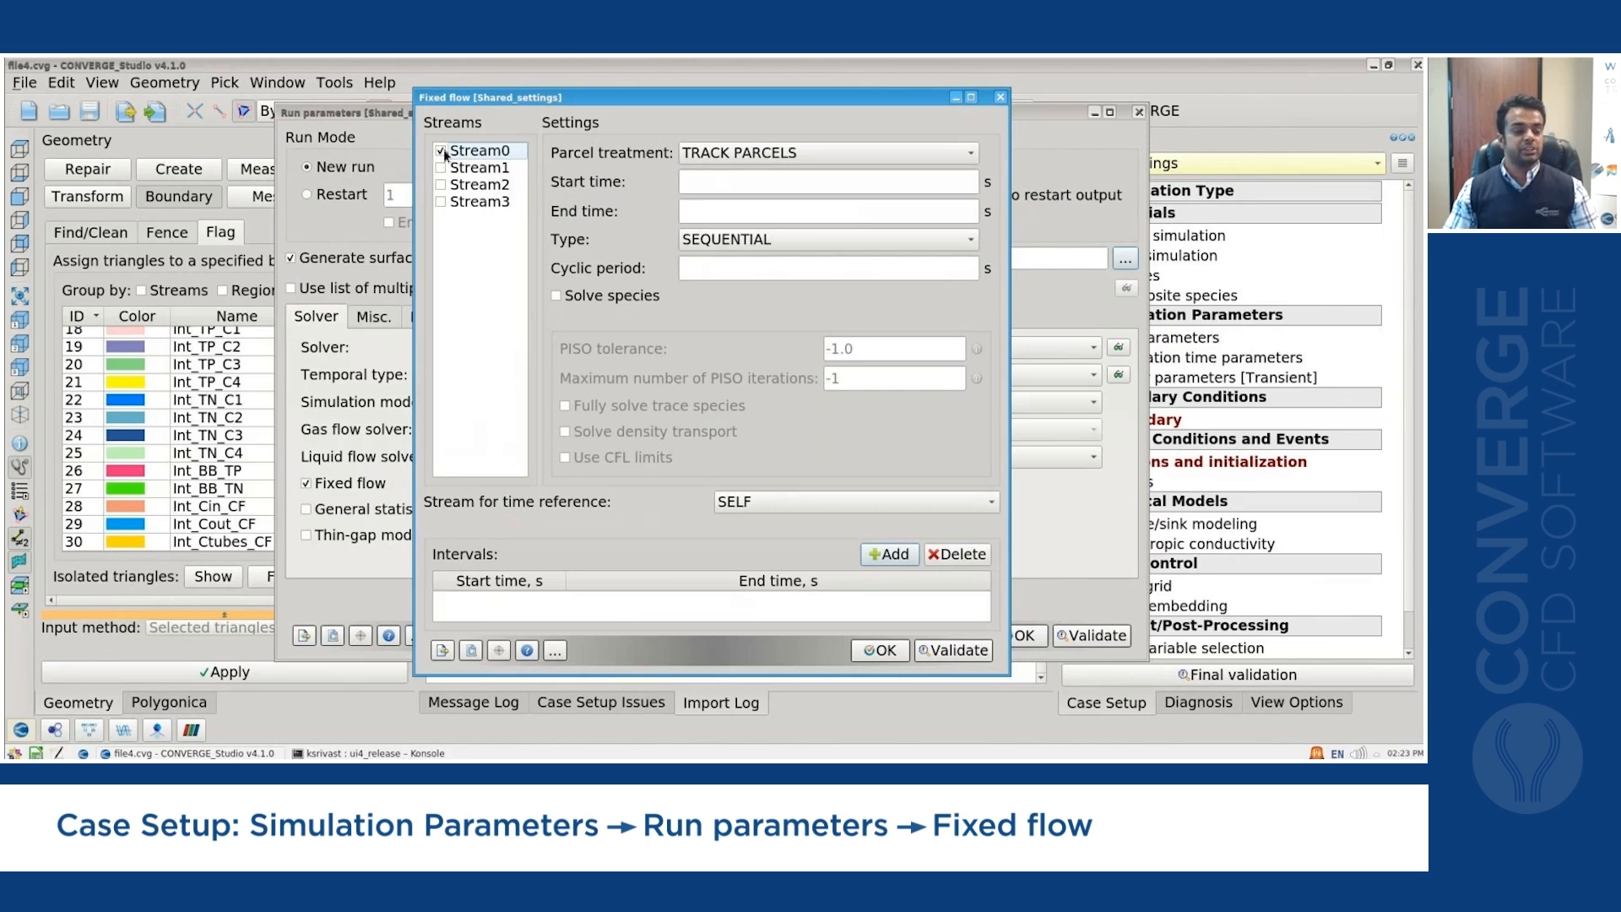
{"action": "left_click", "coordinate": [800, 153]}
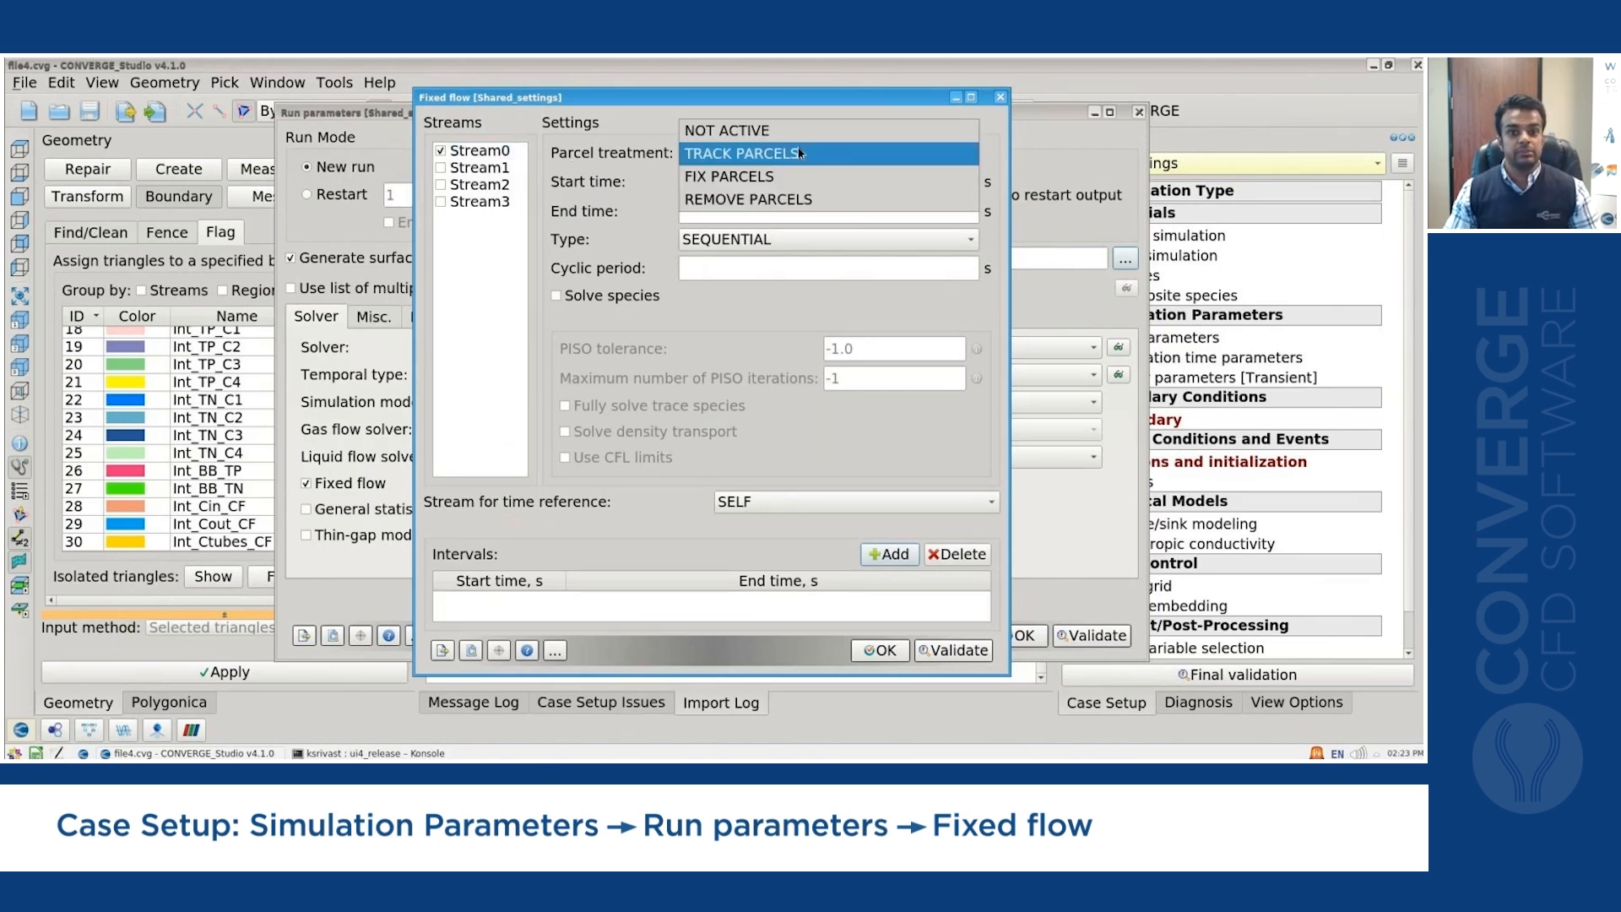
{"action": "left_click", "coordinate": [800, 131]}
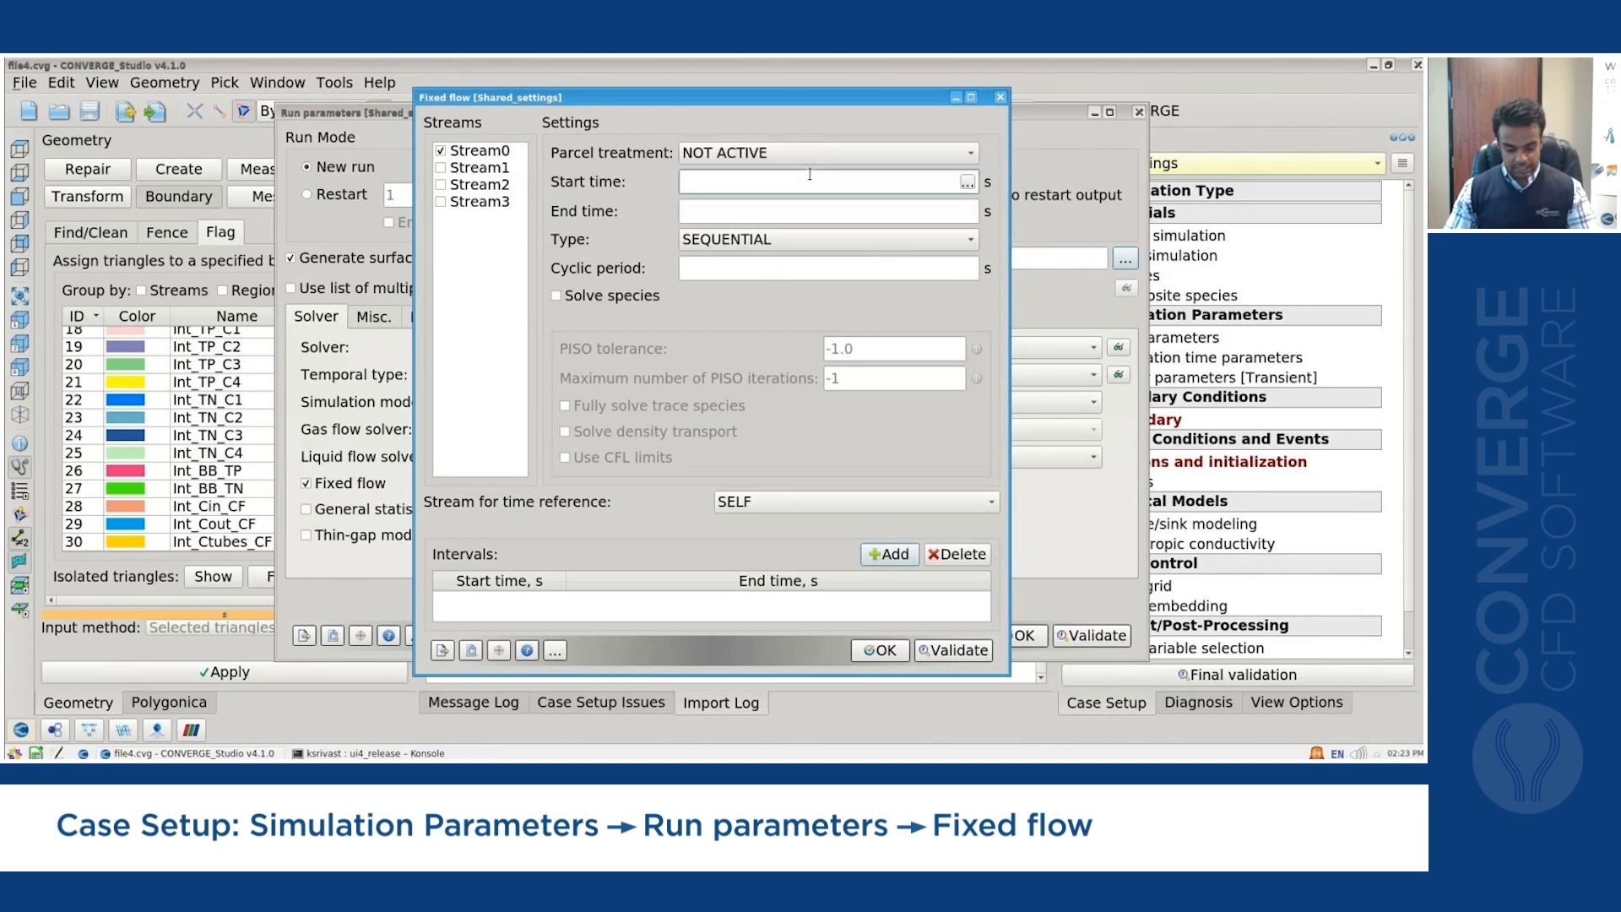
{"action": "type", "text": "0.0"}
{"action": "left_click", "coordinate": [809, 212]}
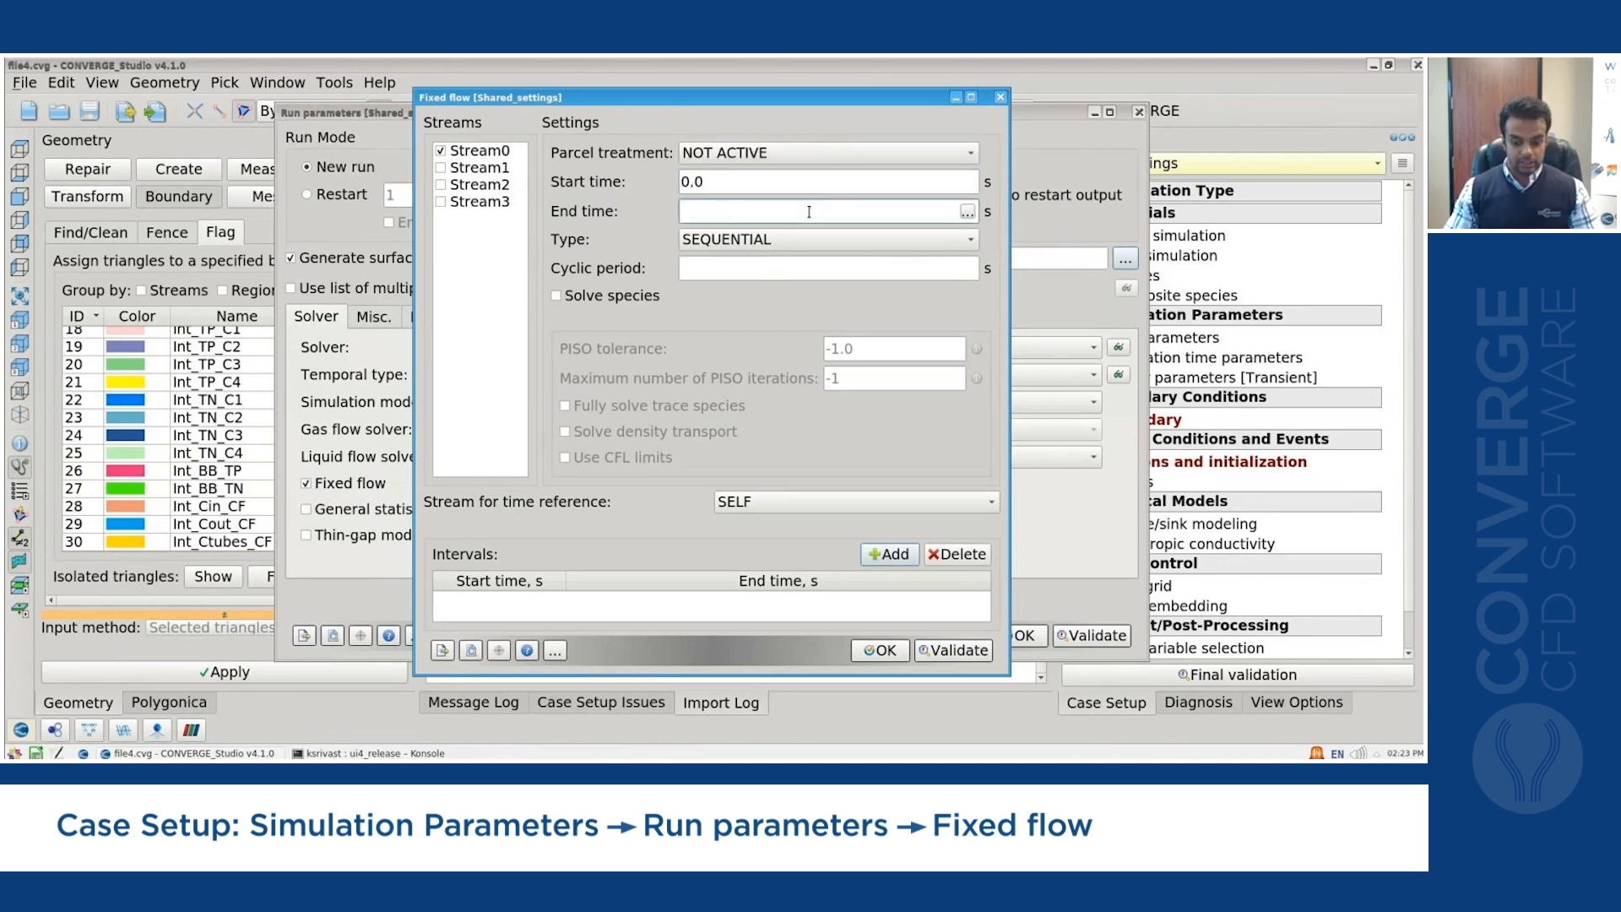
{"action": "type", "text": "9999999"}
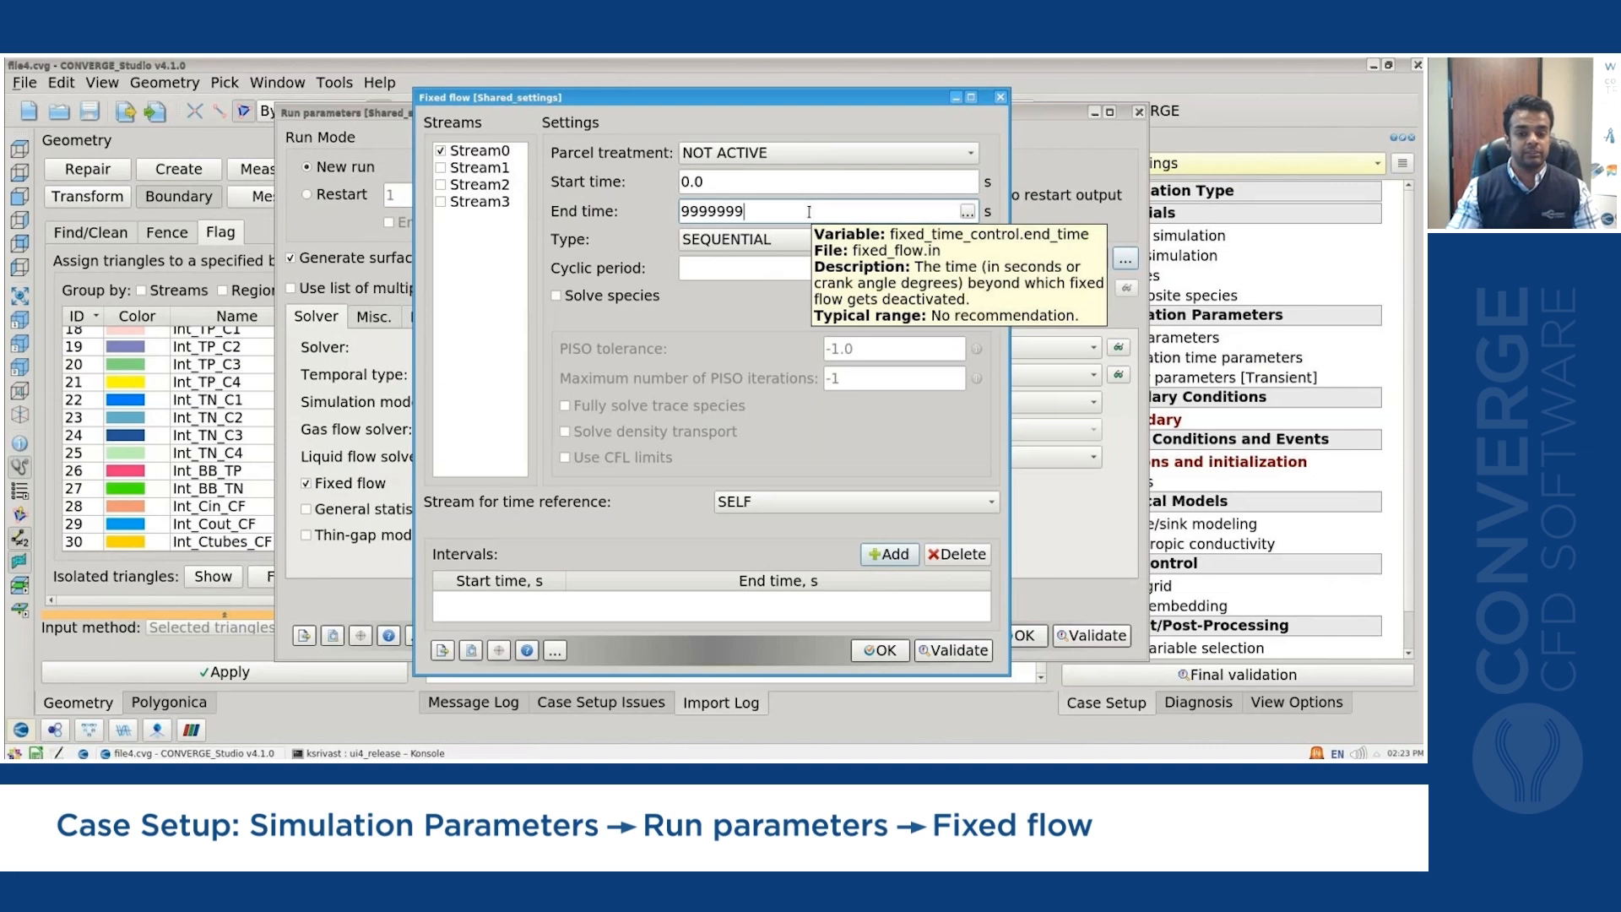
Set the fixed flow type to CYCLIC with a cyclic period of 60 s.
{"action": "left_click", "coordinate": [743, 243]}
{"action": "left_click", "coordinate": [747, 220]}
{"action": "left_click", "coordinate": [972, 98]}
{"action": "left_click", "coordinate": [878, 234]}
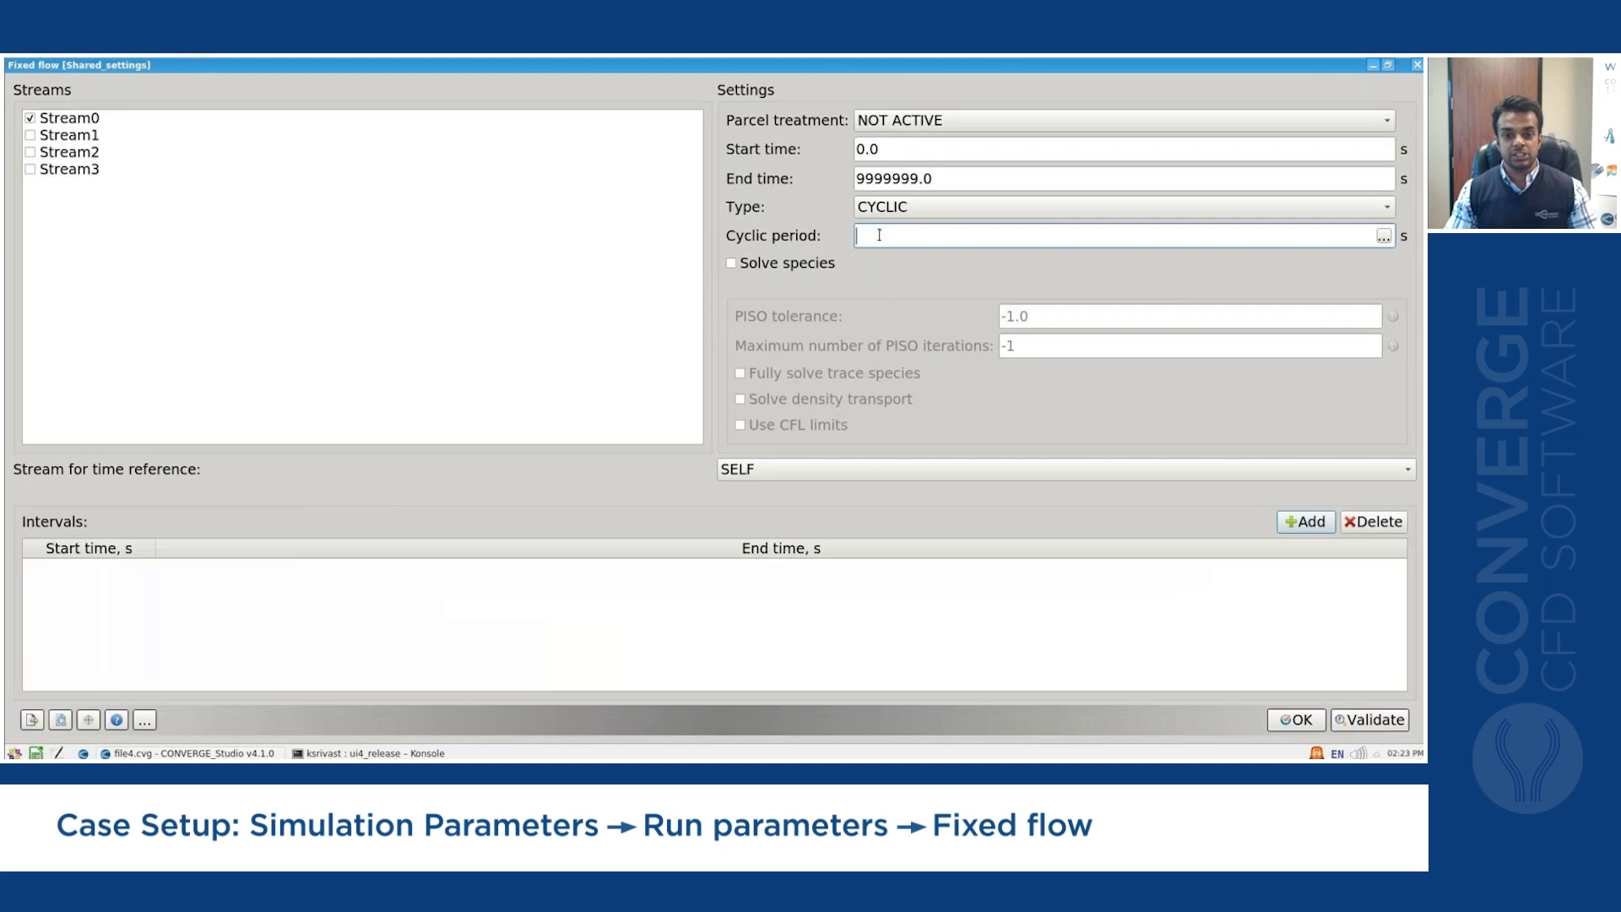
{"action": "type", "text": "60"}
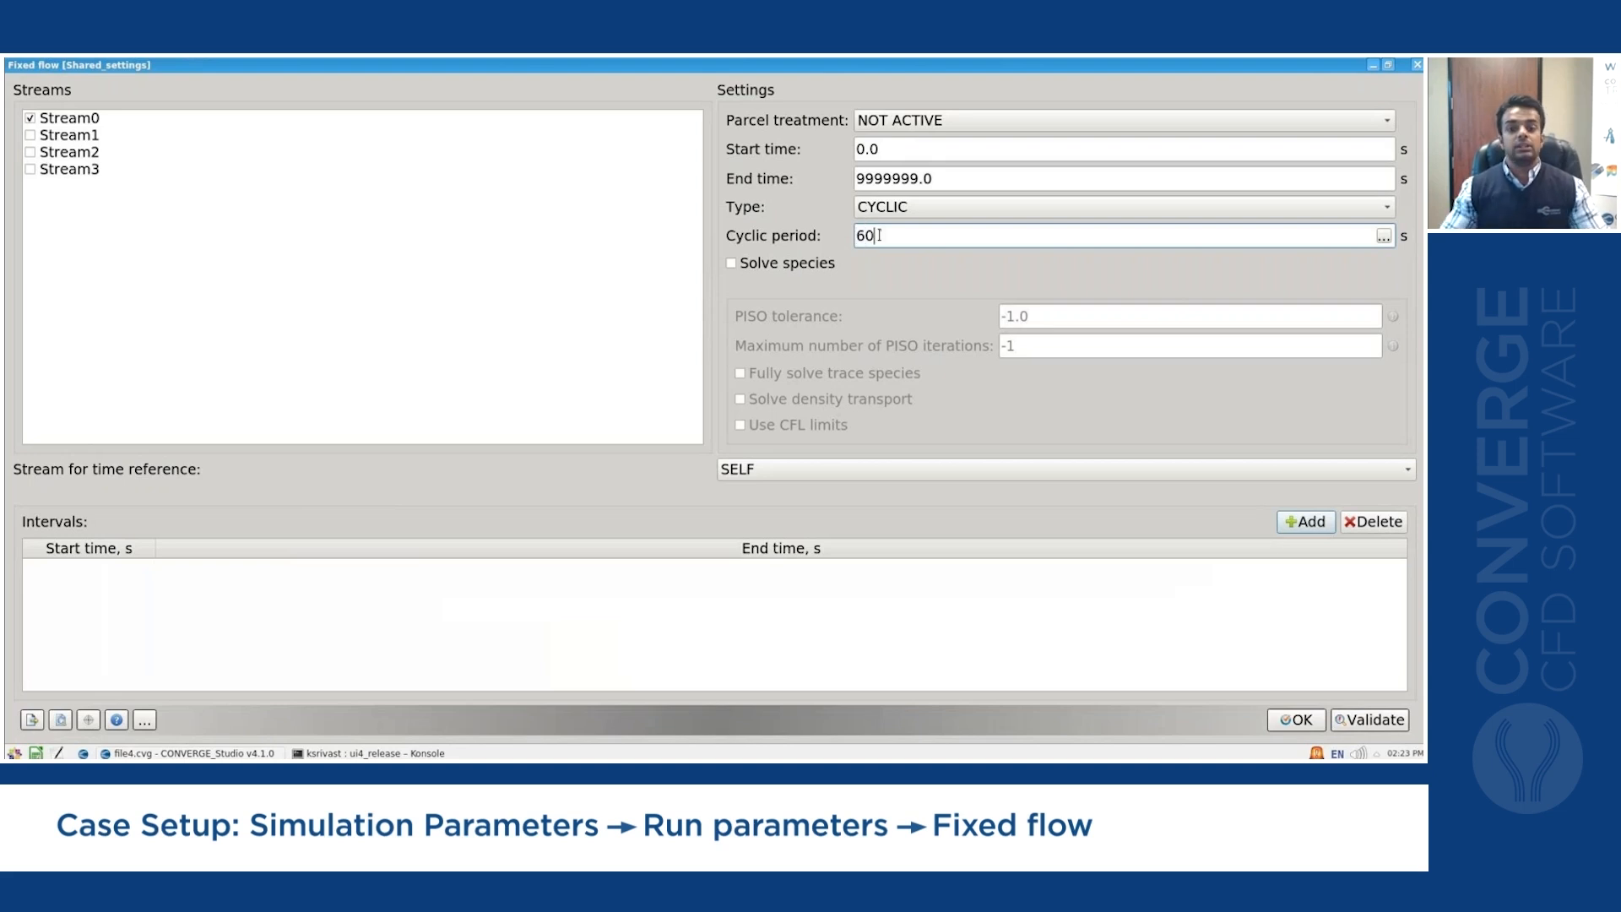
{"action": "key", "text": "Tab"}
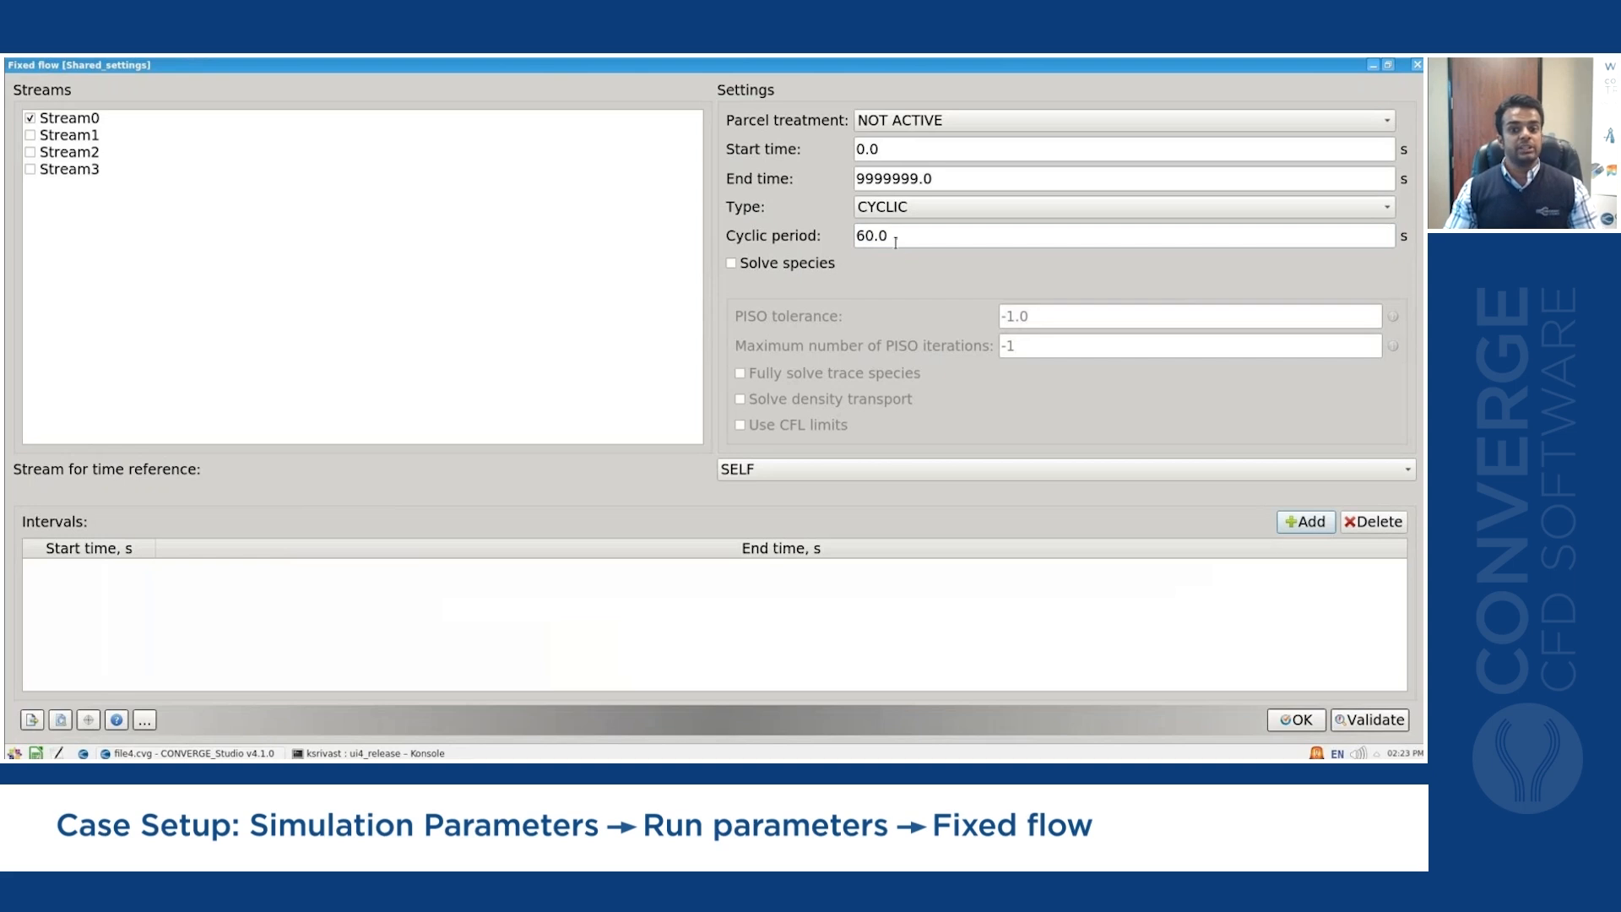
{"action": "mouse_move", "coordinate": [895, 241]}
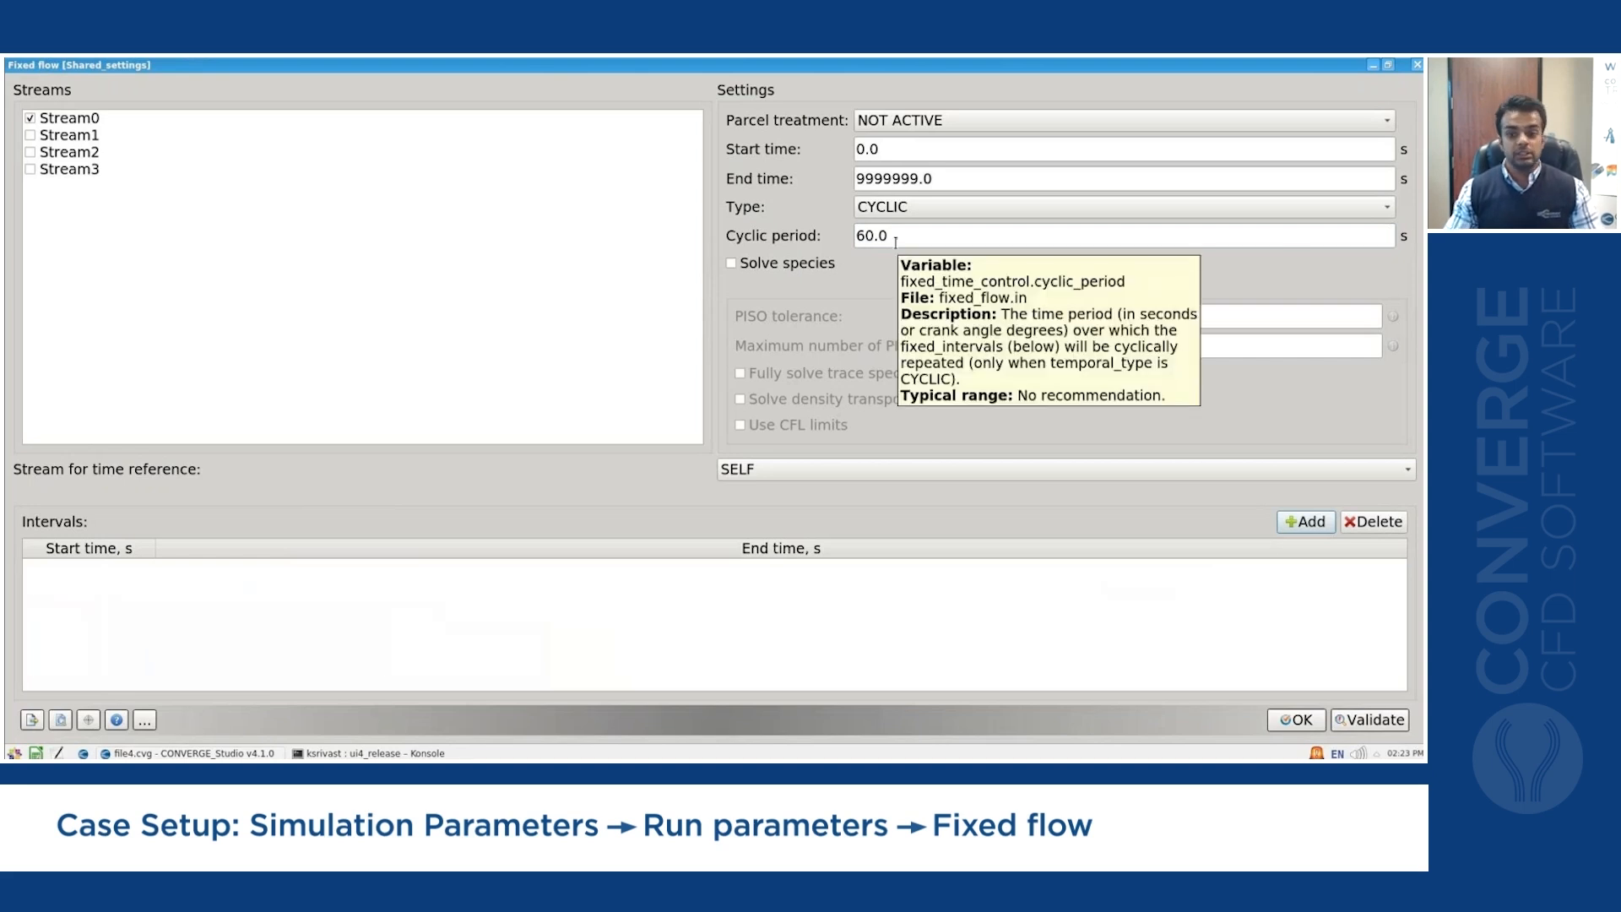
Add a fixed flow interval starting at 2.0 s and ending at 60.0 s, then accept the fixed flow and run parameters.
{"action": "left_click", "coordinate": [1304, 522]}
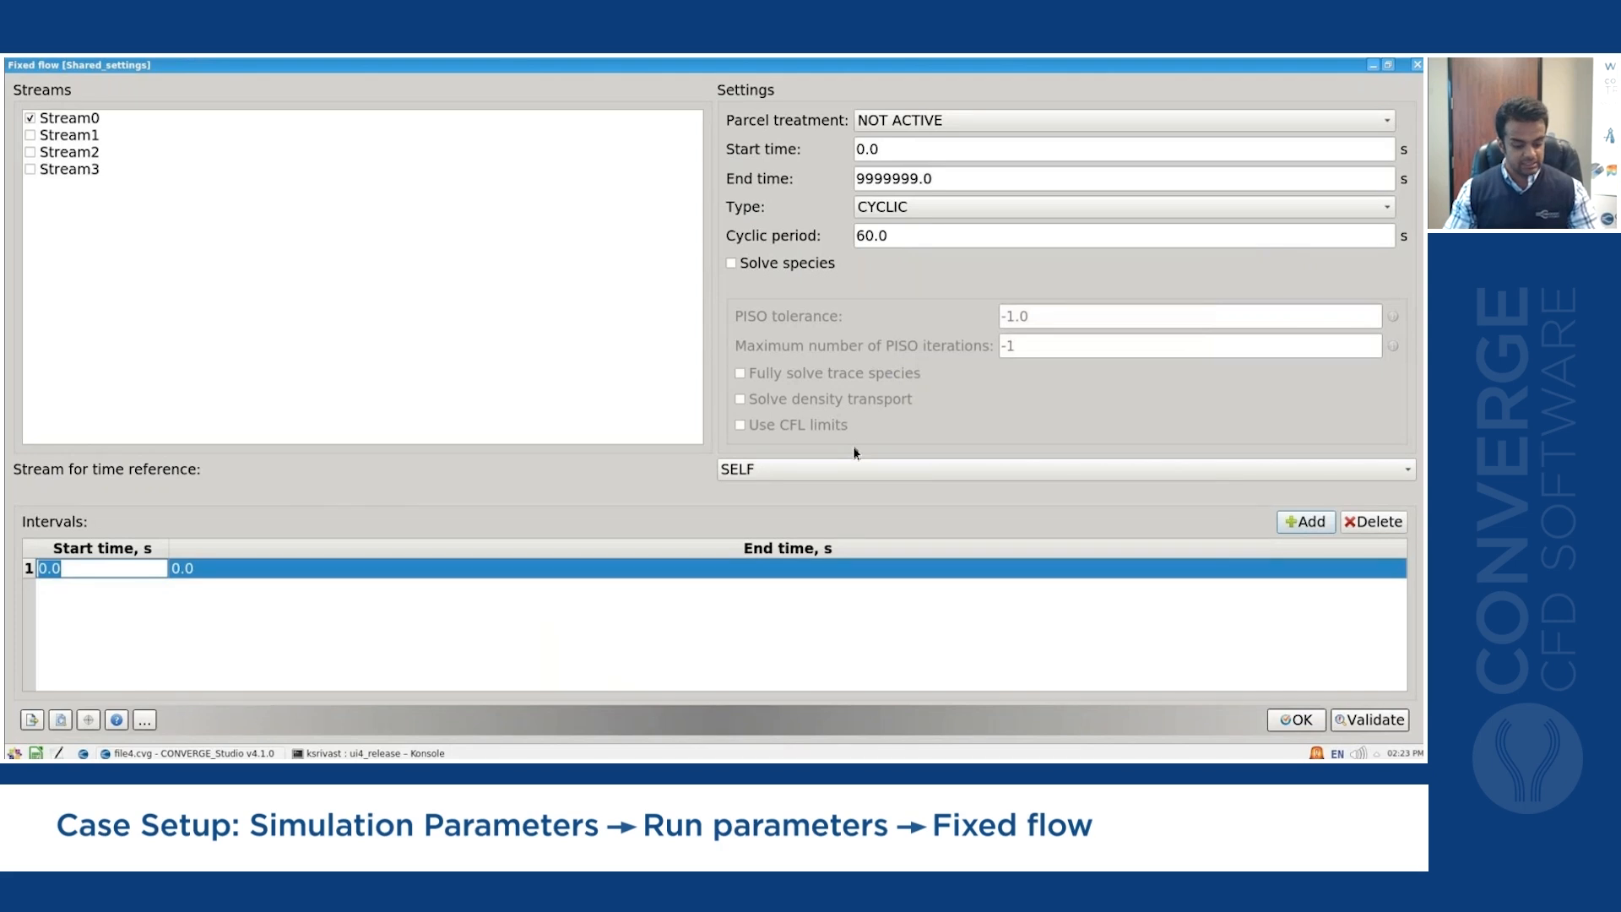
{"action": "left_click", "coordinate": [133, 571]}
{"action": "type", "text": "2"}
{"action": "key", "text": "Return"}
{"action": "type", "text": "2"}
{"action": "left_click", "coordinate": [245, 573]}
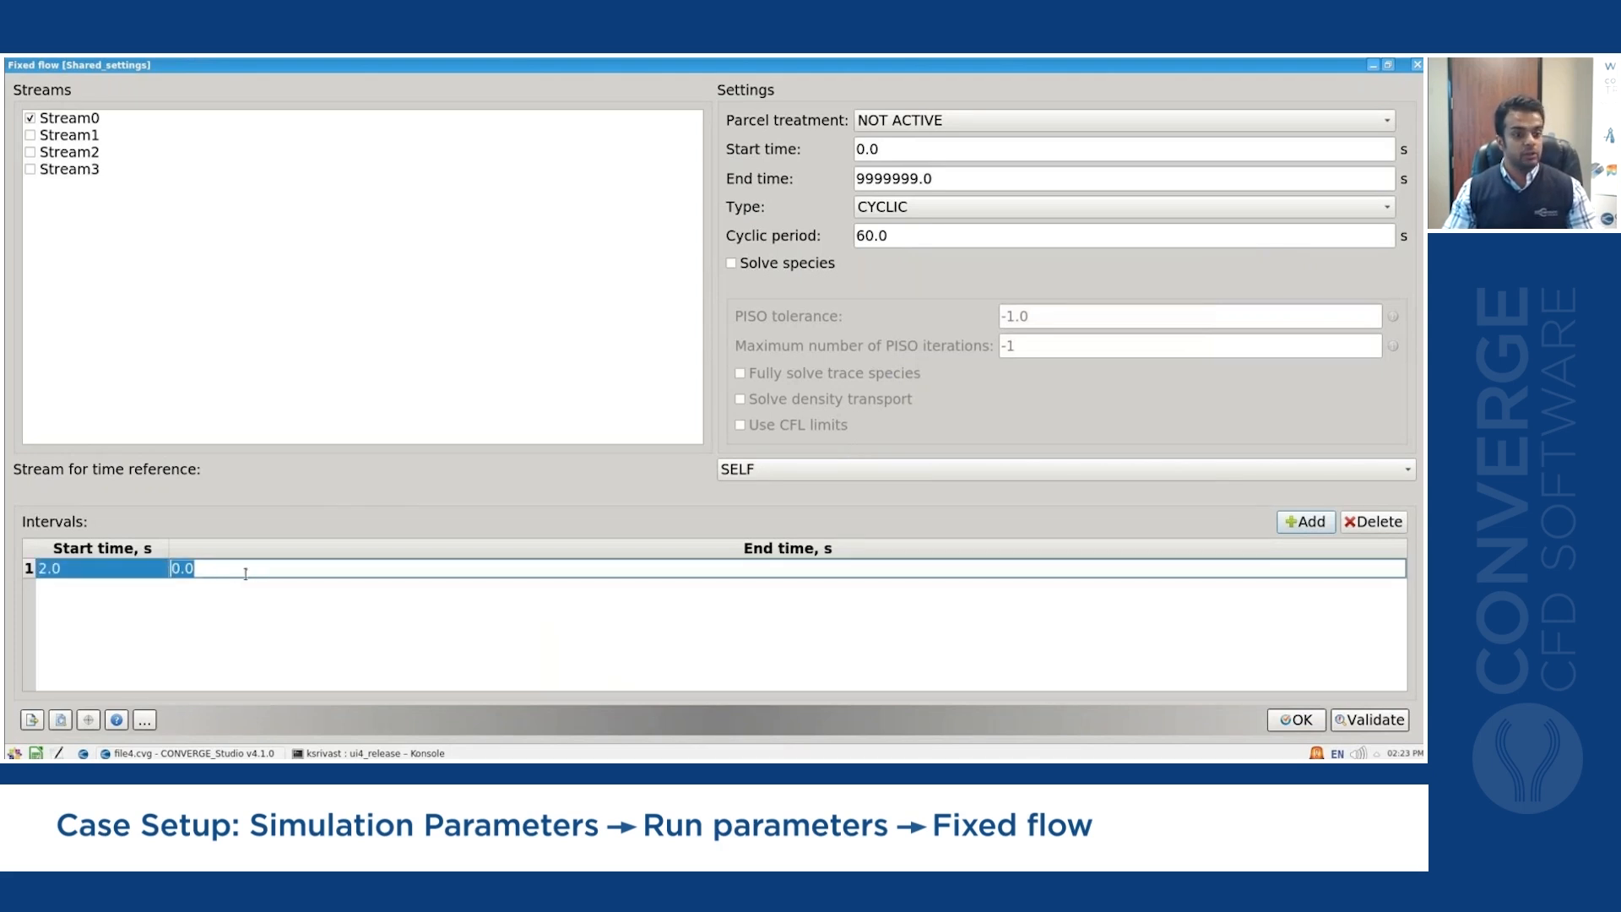
{"action": "type", "text": "60"}
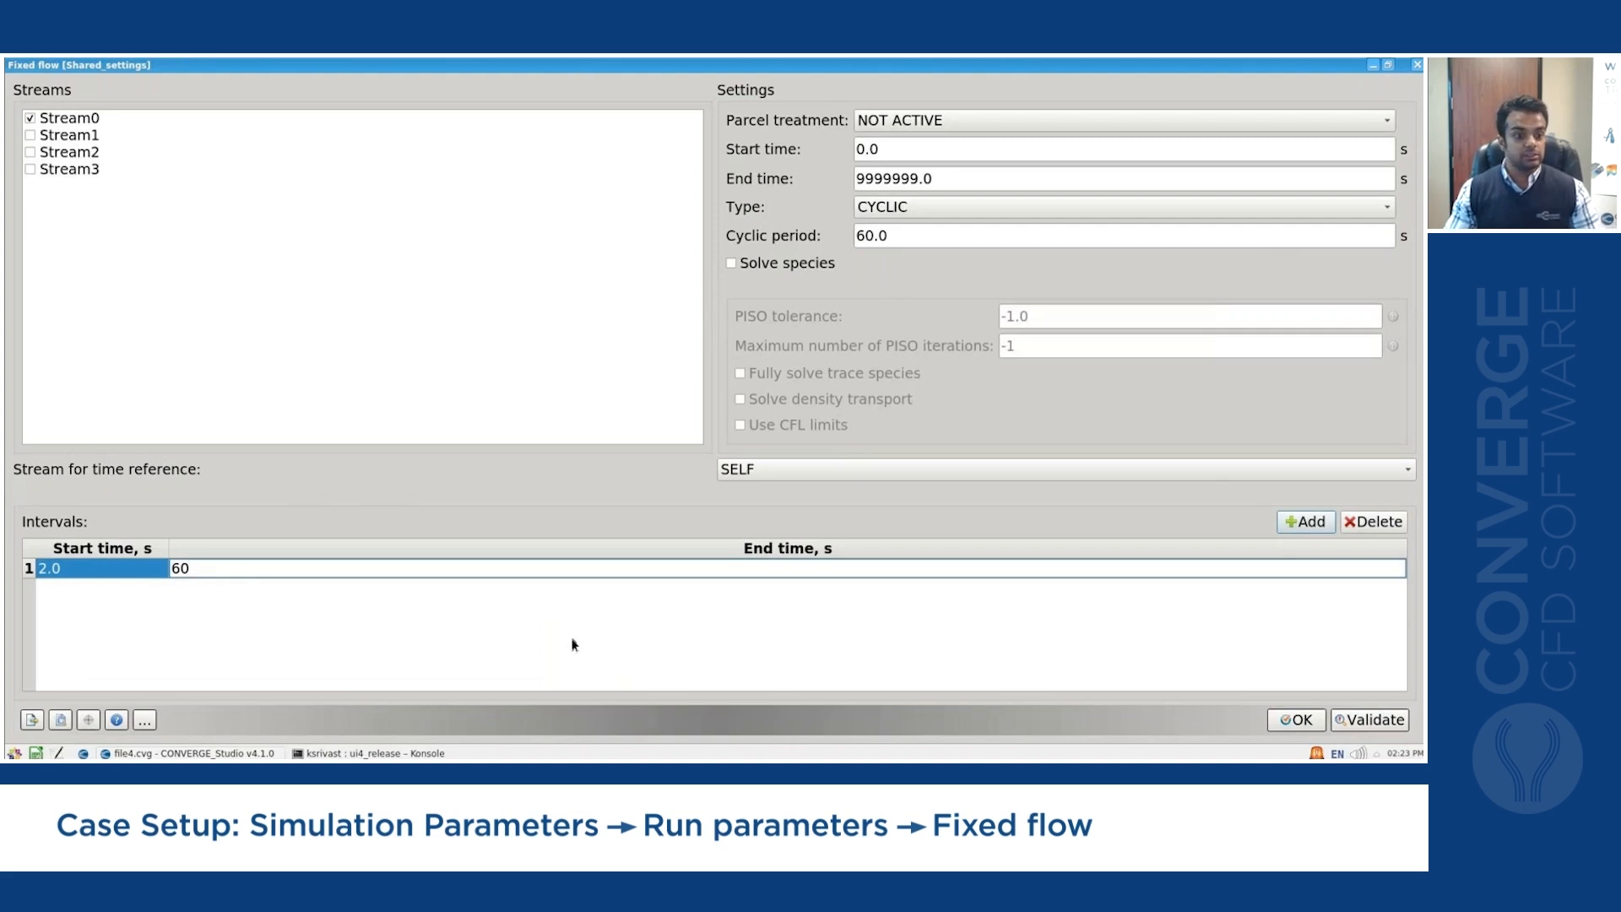
{"action": "key", "text": "Return"}
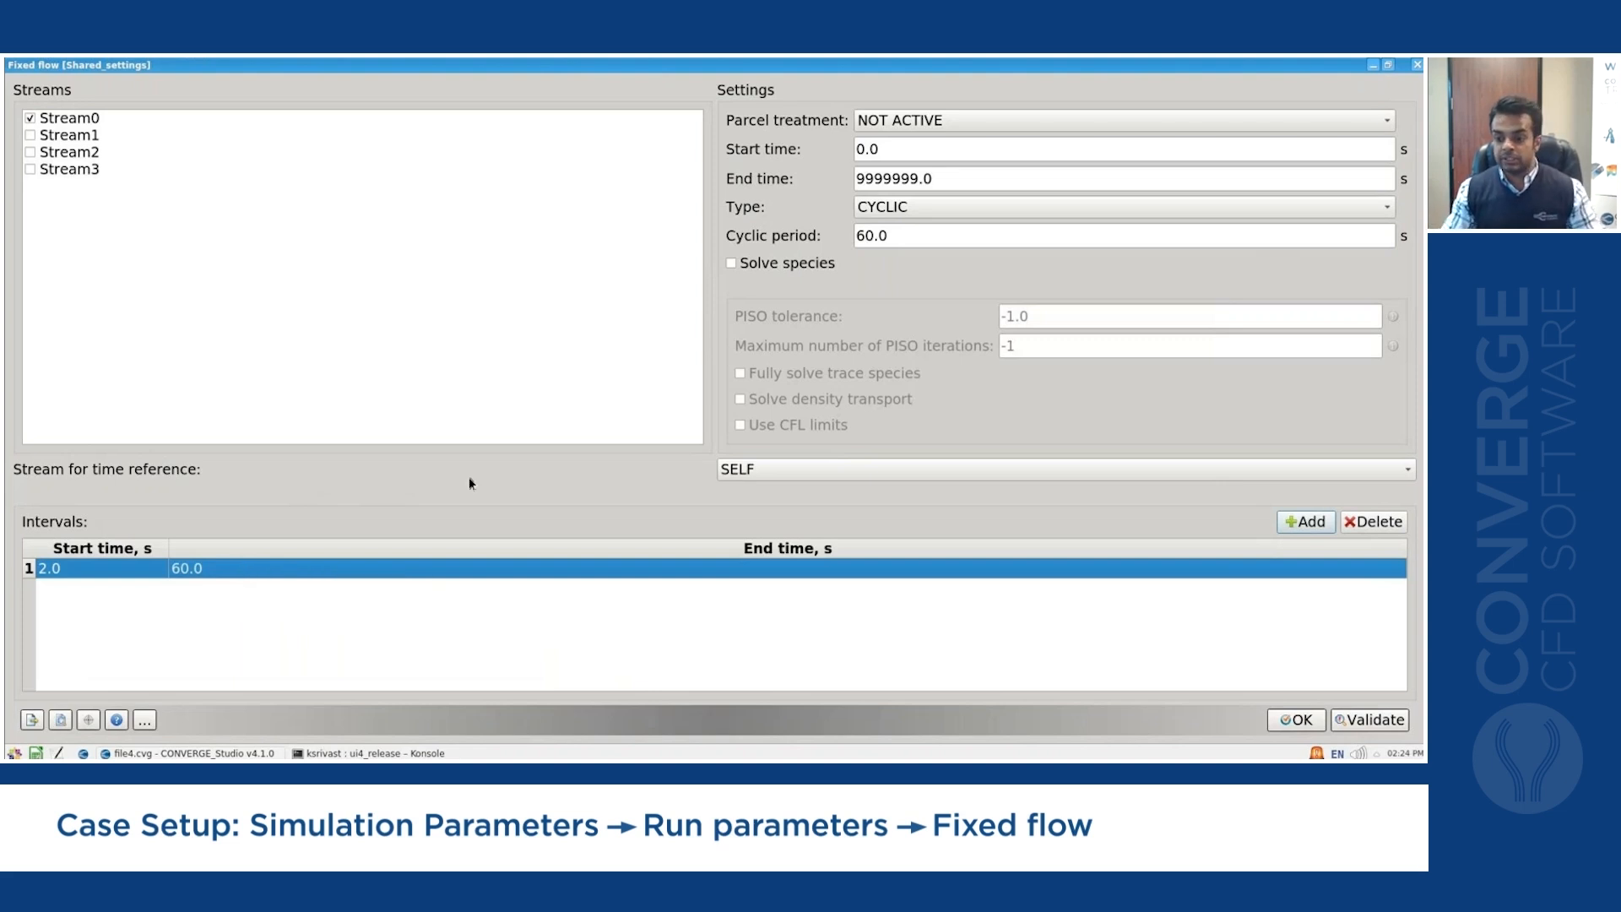
{"action": "left_click", "coordinate": [1297, 721]}
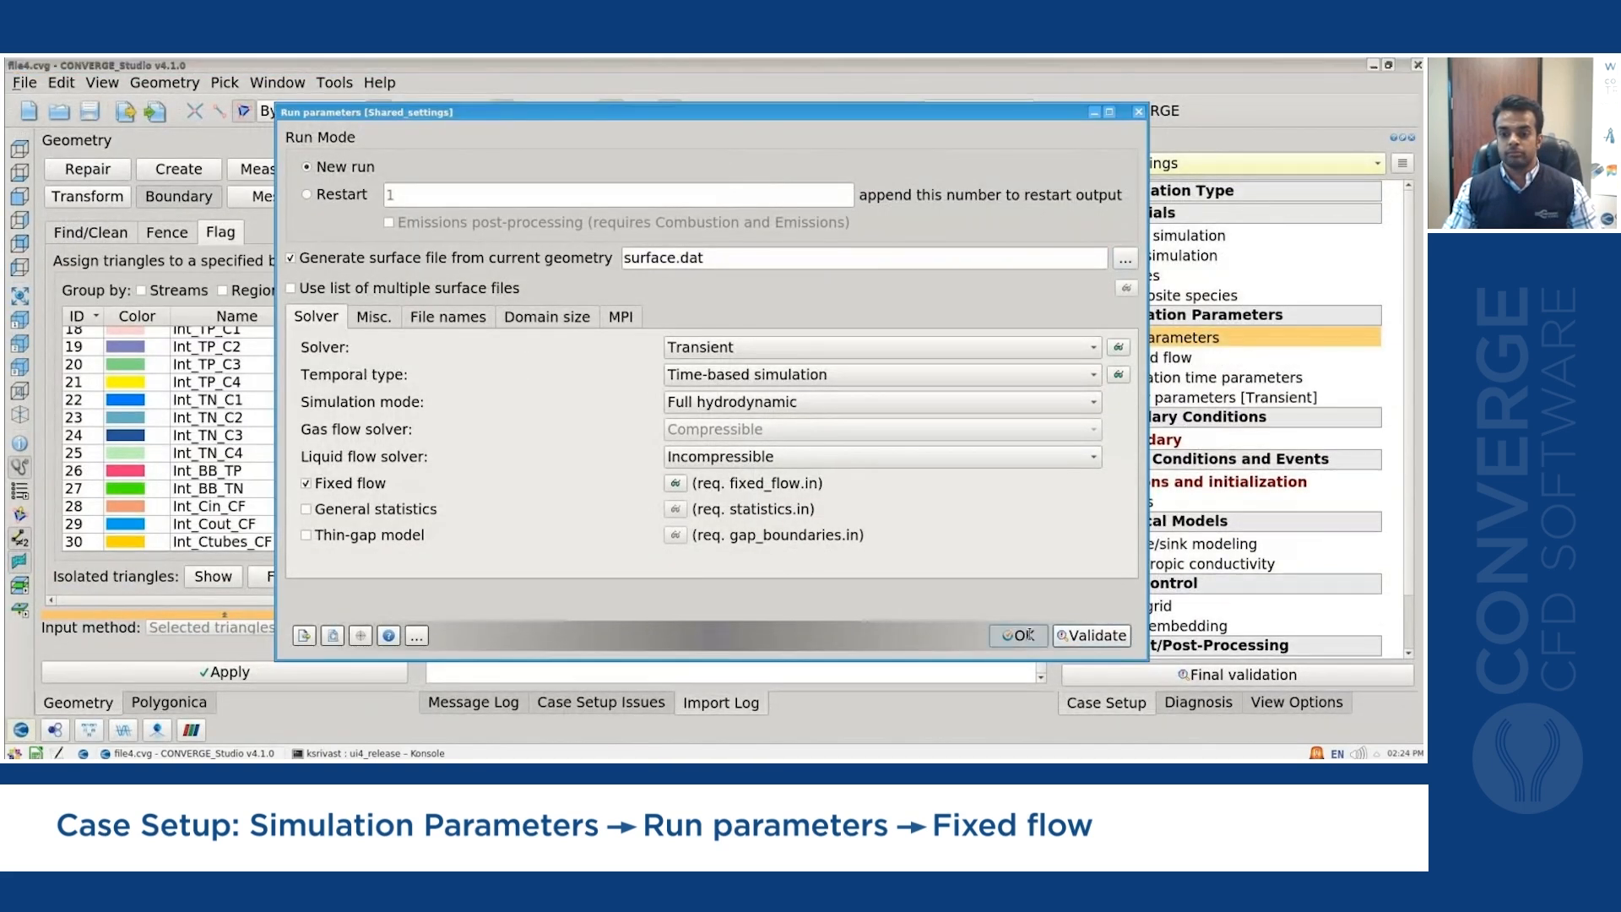
{"action": "left_click", "coordinate": [1021, 635]}
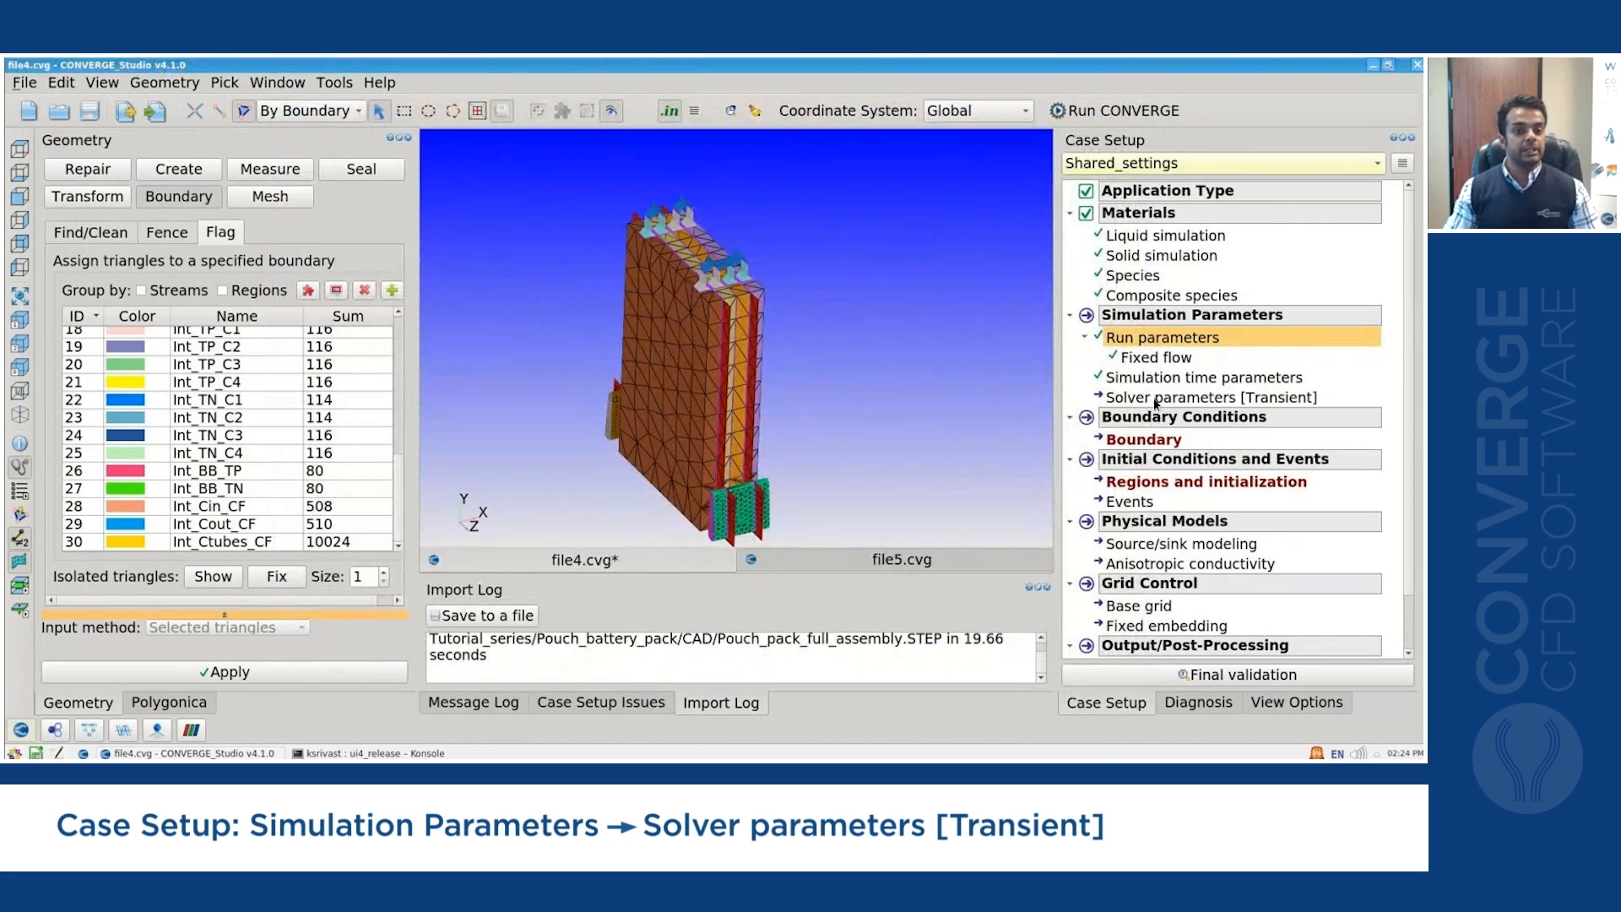
Open the transient solver parameters and set the Navier–Stokes solver type to Pressure-based.
{"action": "double_click", "coordinate": [1154, 399]}
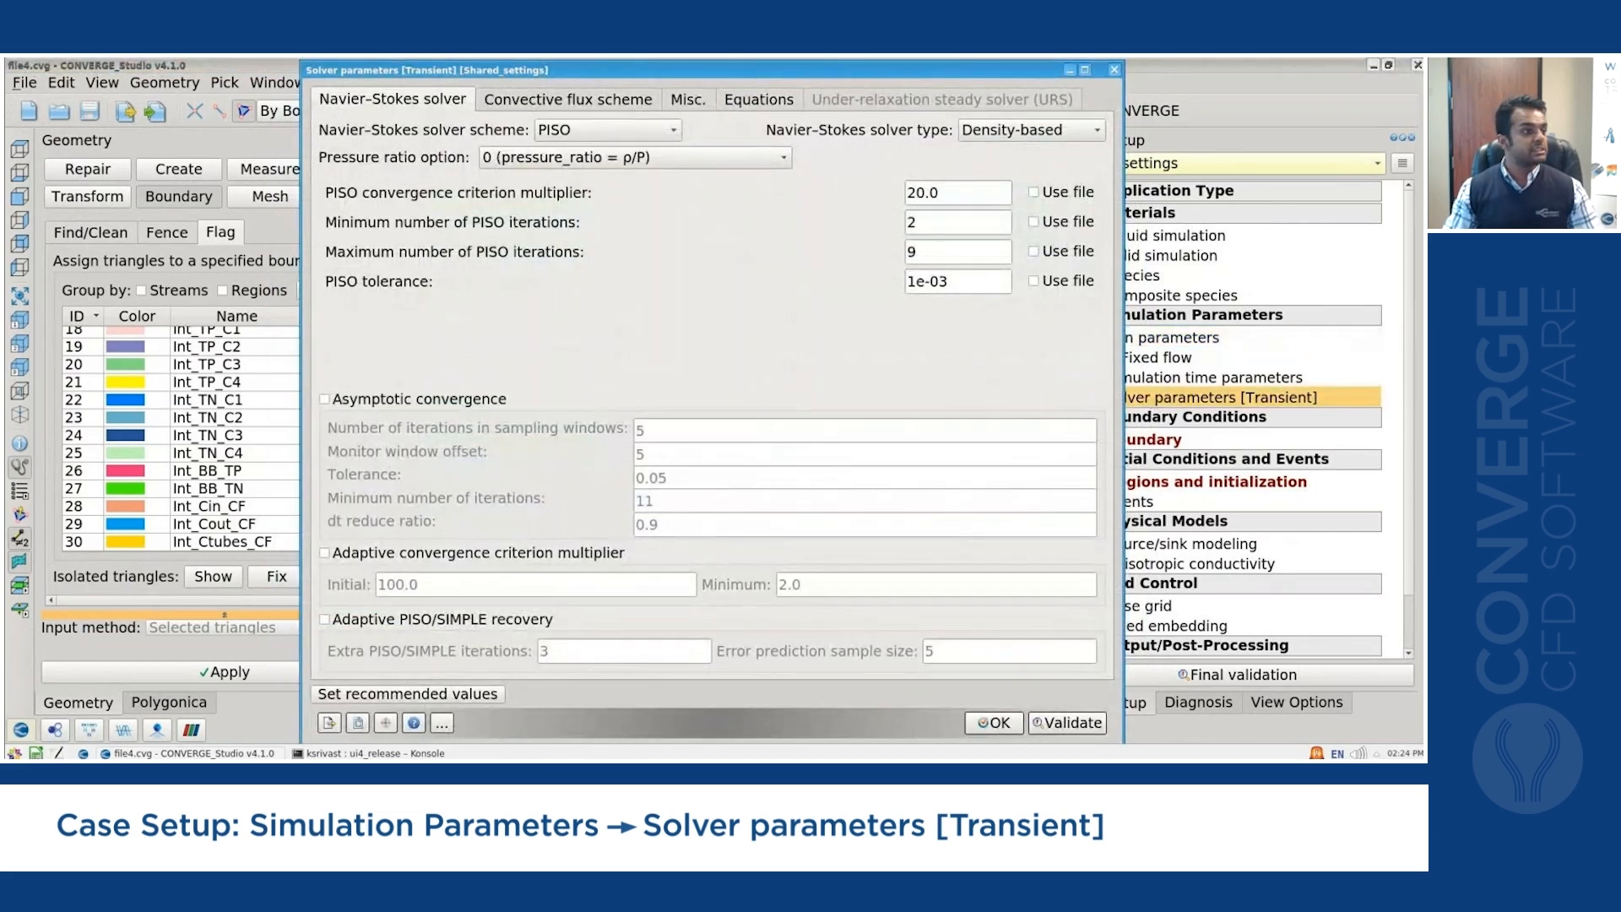
{"action": "left_click", "coordinate": [997, 134]}
{"action": "left_click", "coordinate": [996, 155]}
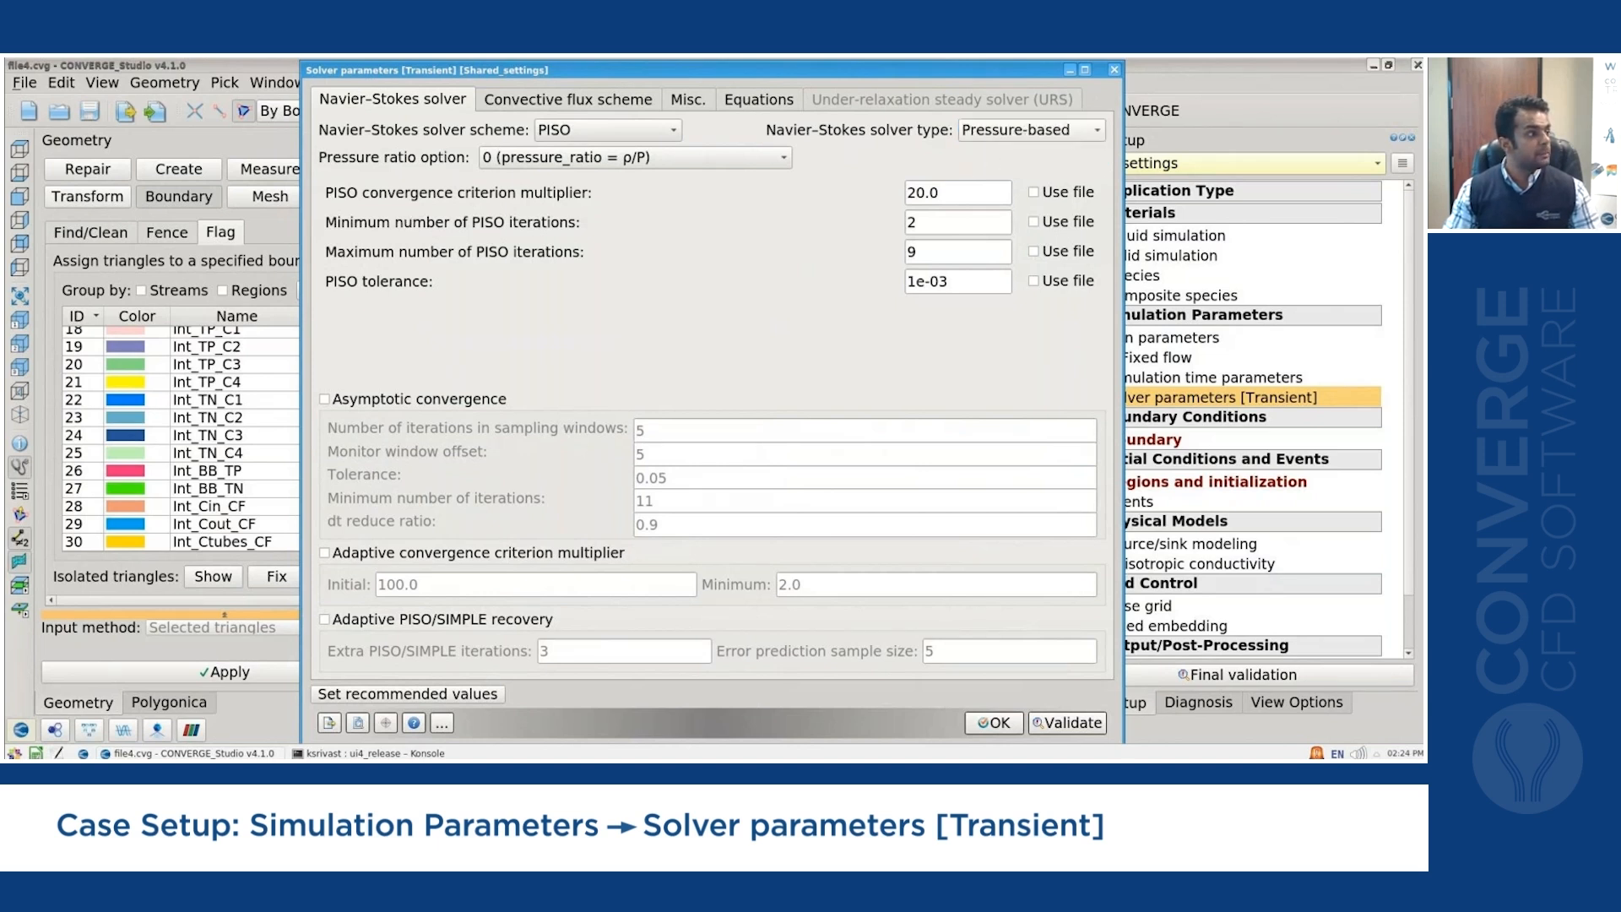
Set the PISO convergence criterion multiplier to 50 and the maximum number of PISO iterations to 31.
{"action": "double_click", "coordinate": [942, 191]}
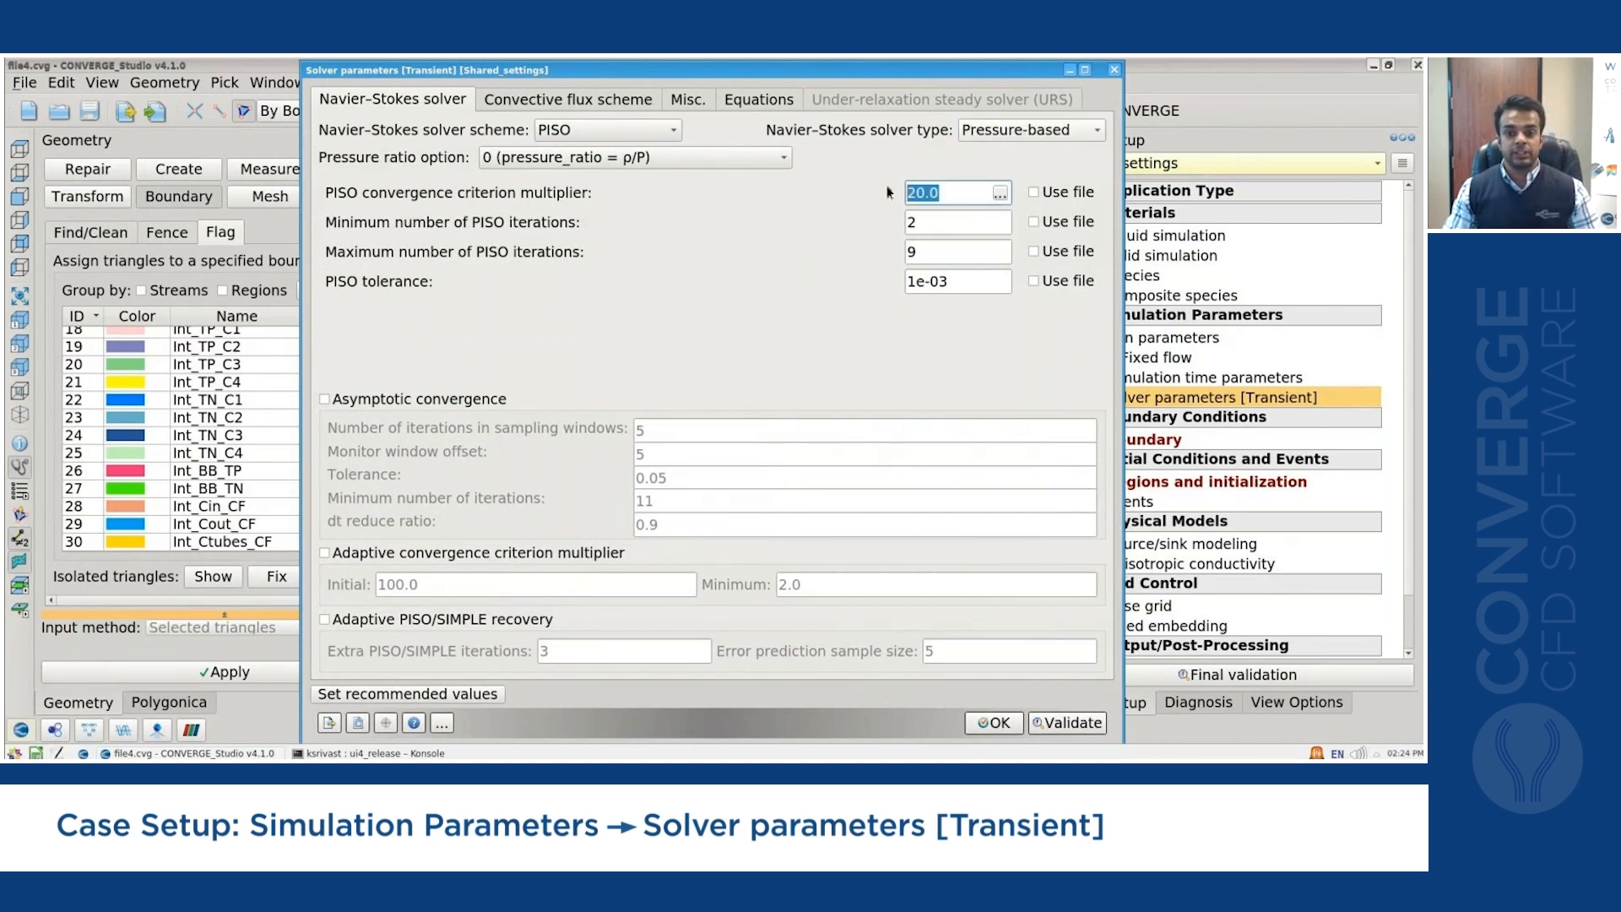
{"action": "type", "text": "50"}
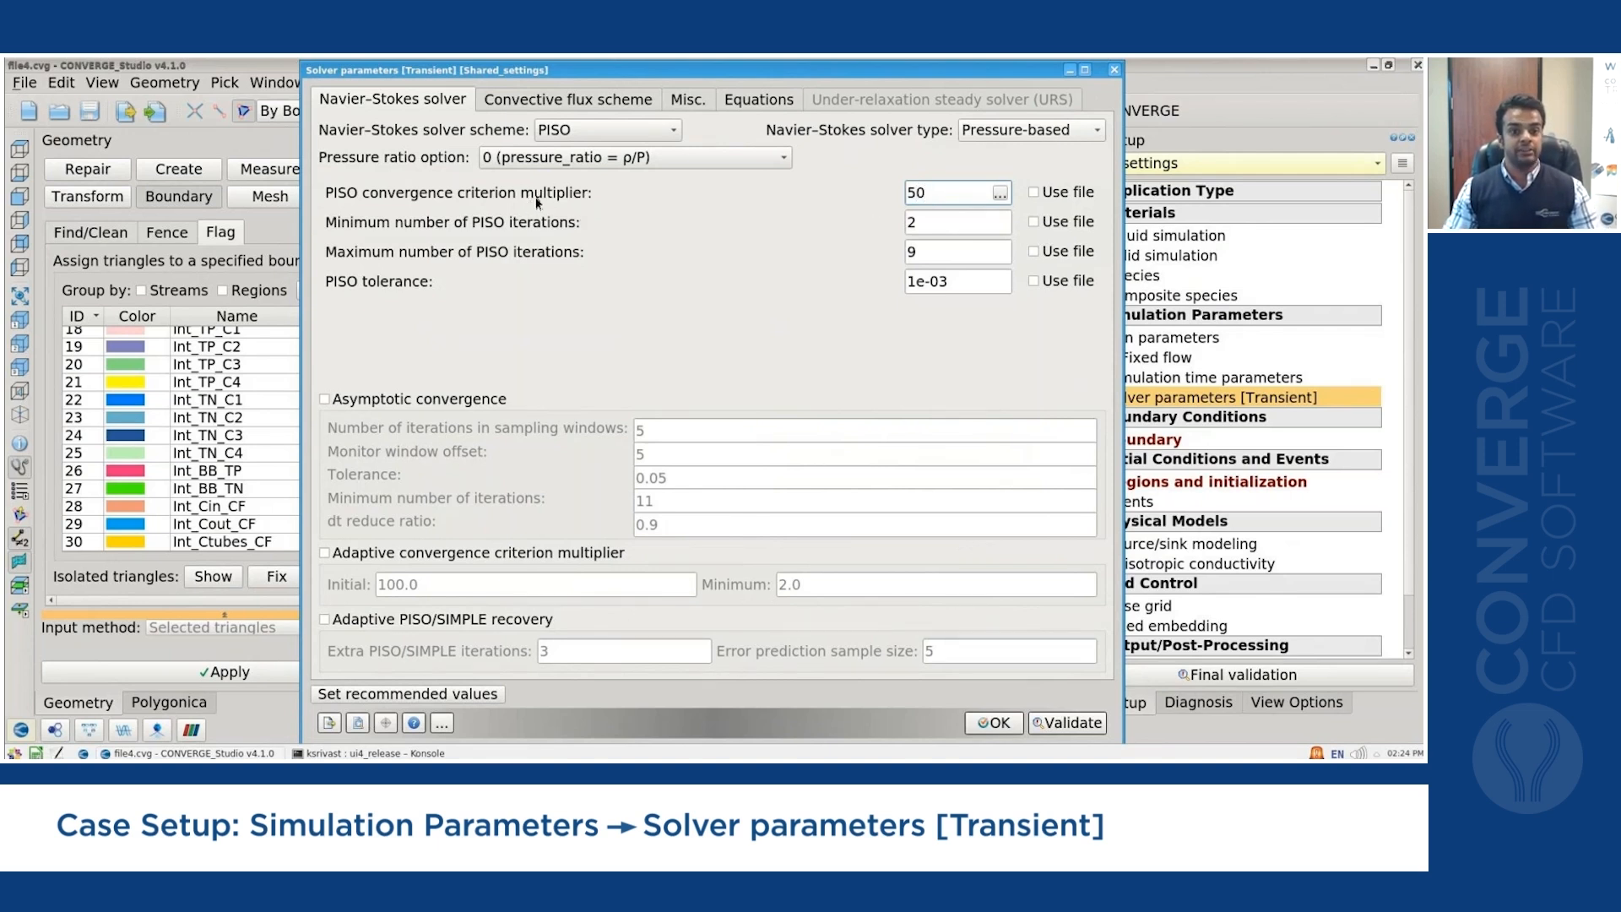
{"action": "double_click", "coordinate": [943, 252]}
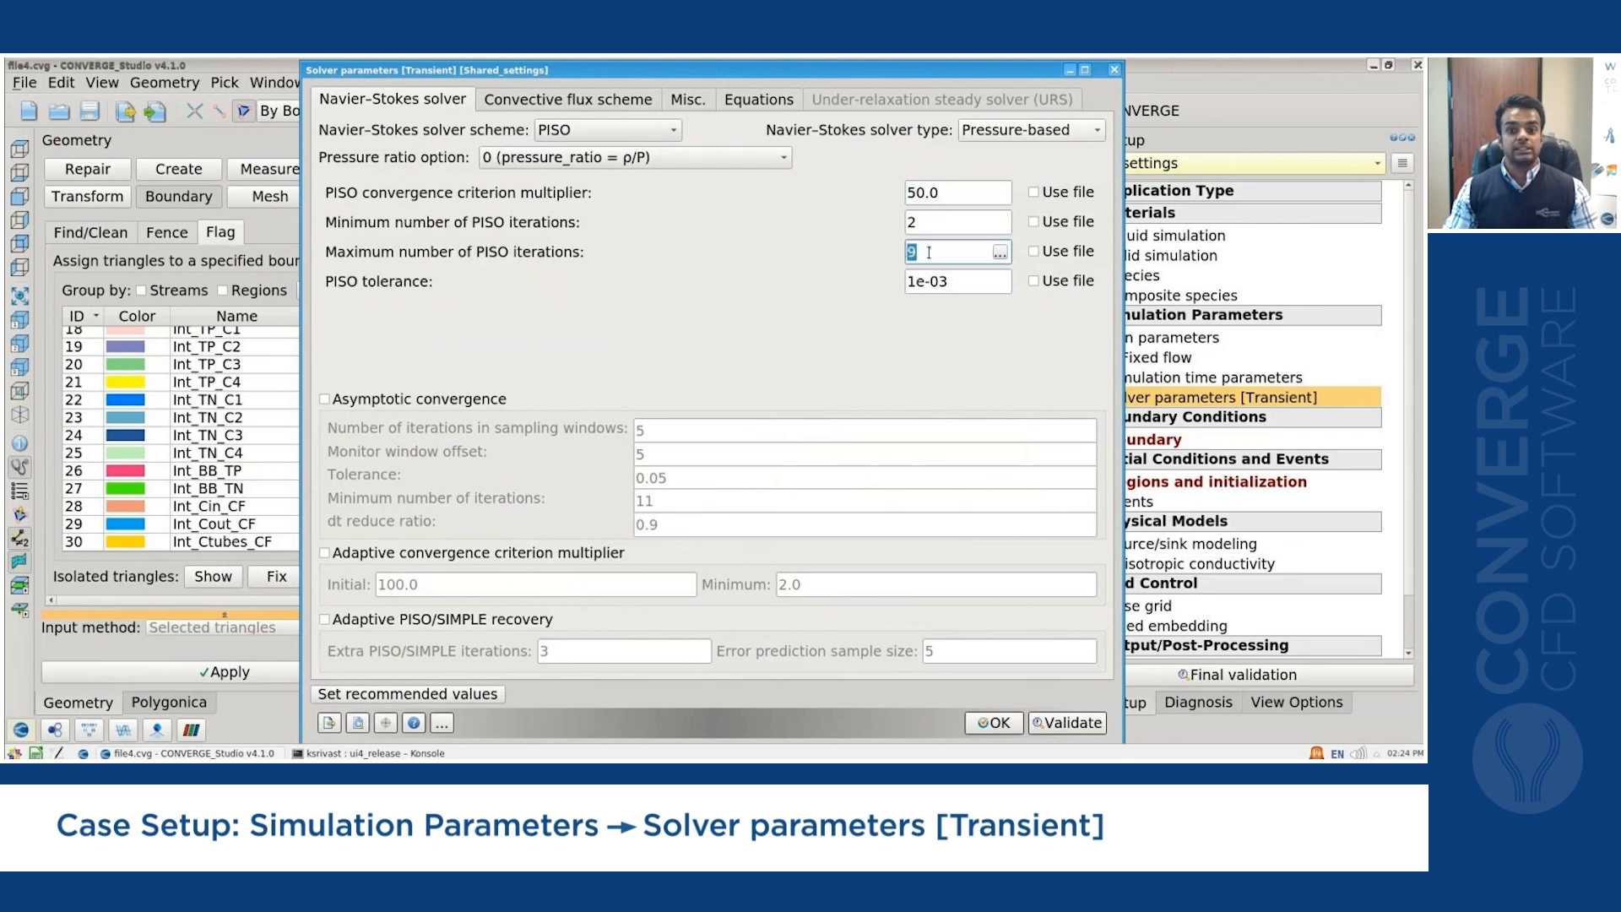
{"action": "mouse_move", "coordinate": [928, 252]}
{"action": "type", "text": "31"}
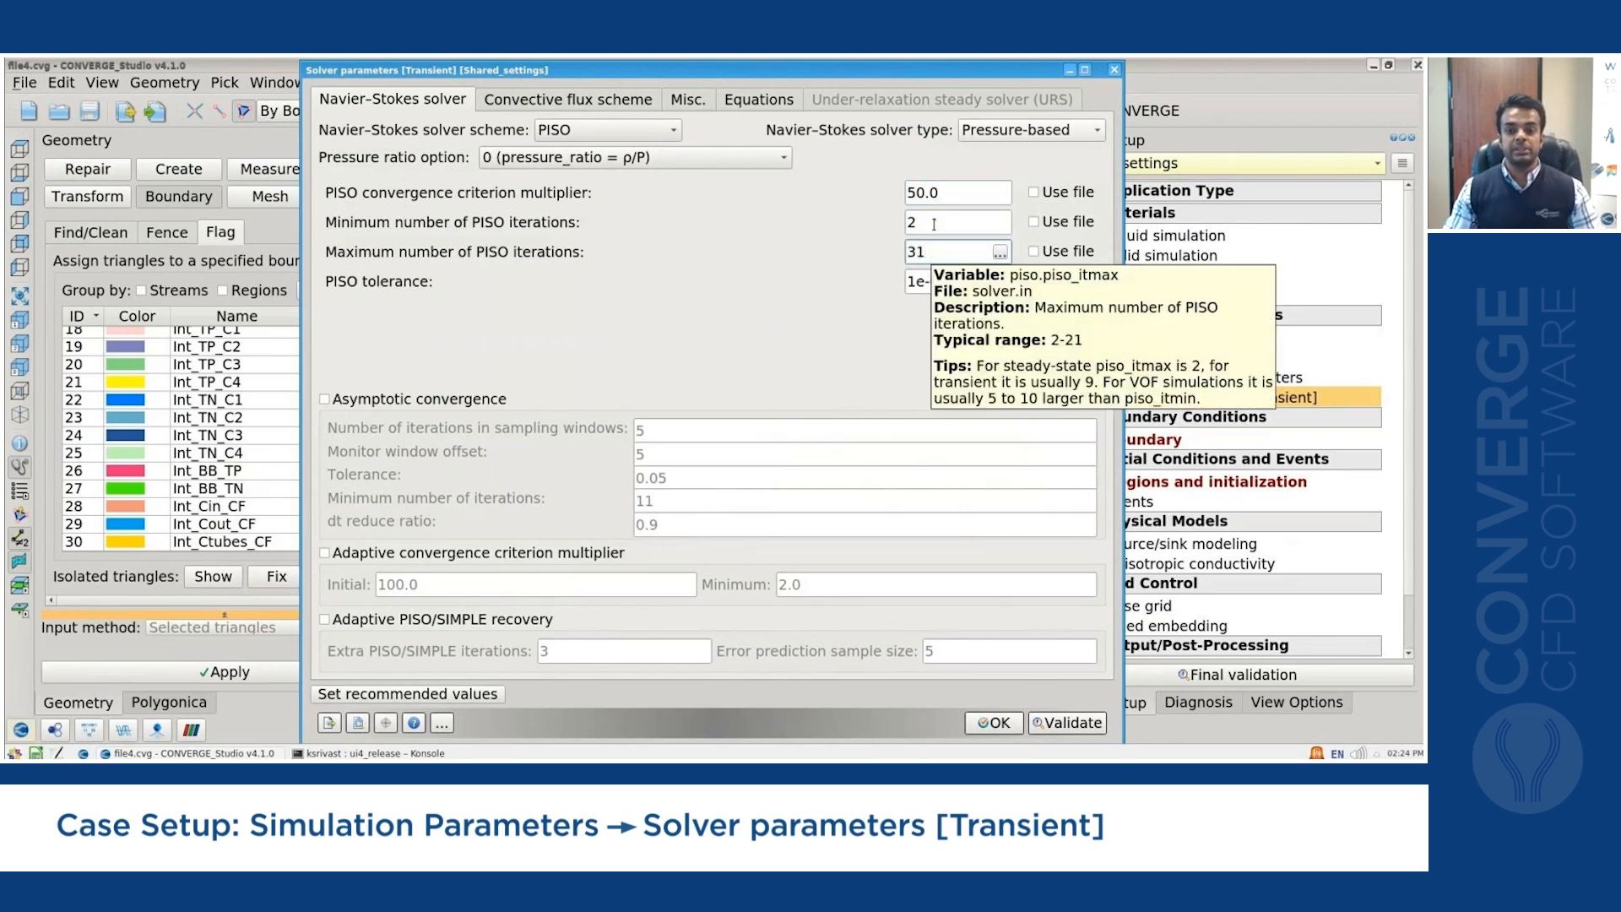
{"action": "mouse_move", "coordinate": [935, 222]}
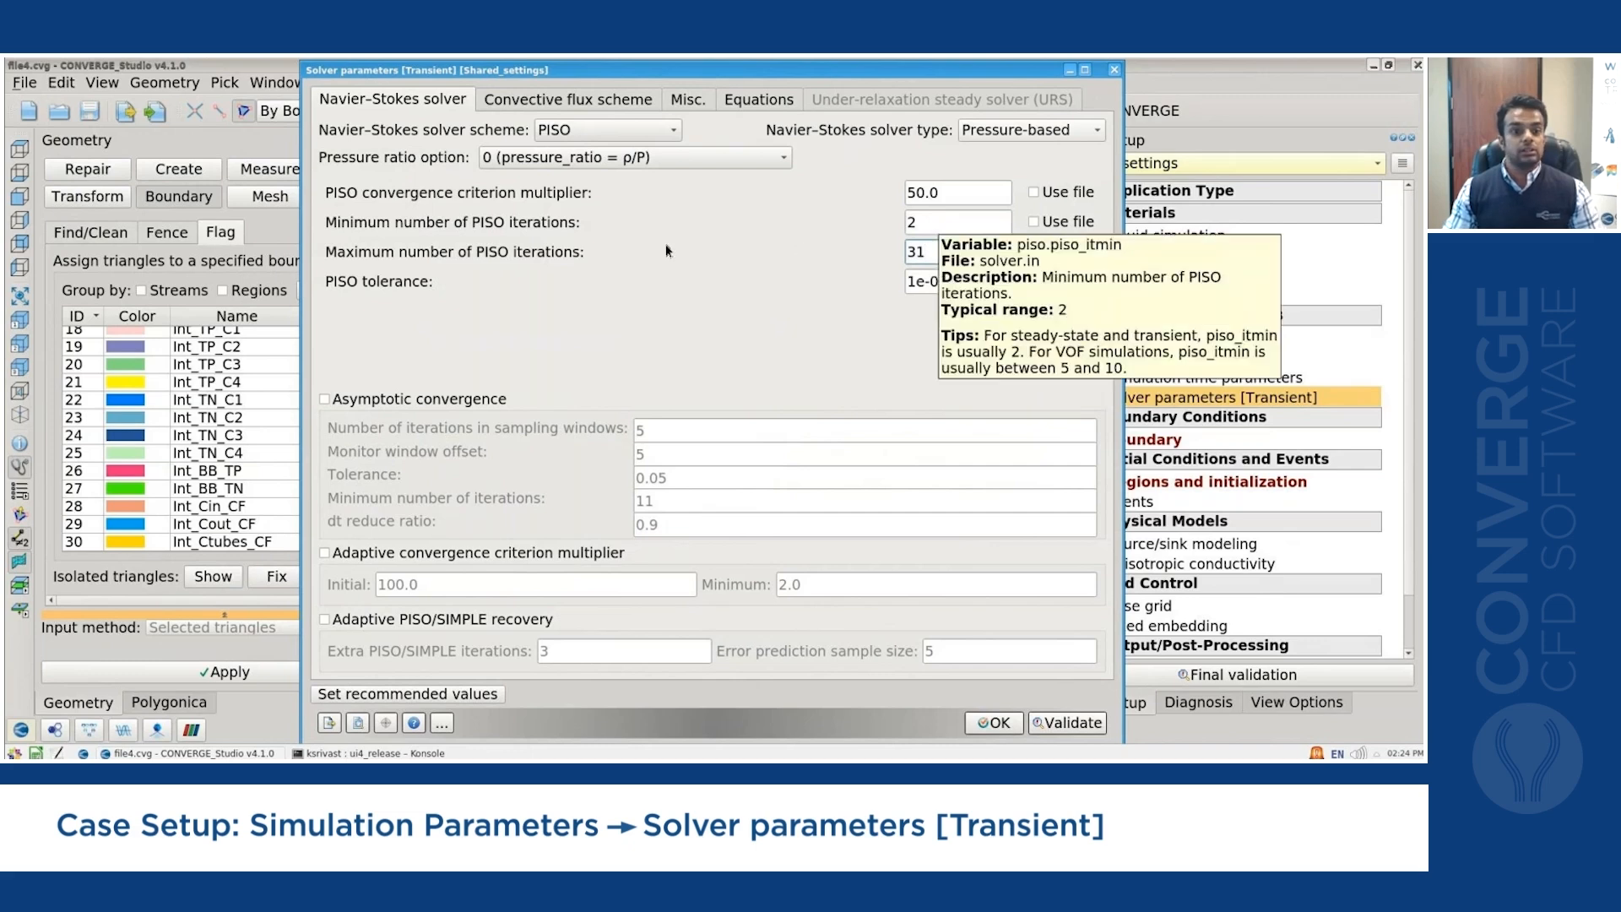
In the convective flux scheme, set the STEP limiter tolerance to 1e-05 and enable limiting fluxes equally in all directions.
{"action": "left_click", "coordinate": [537, 100]}
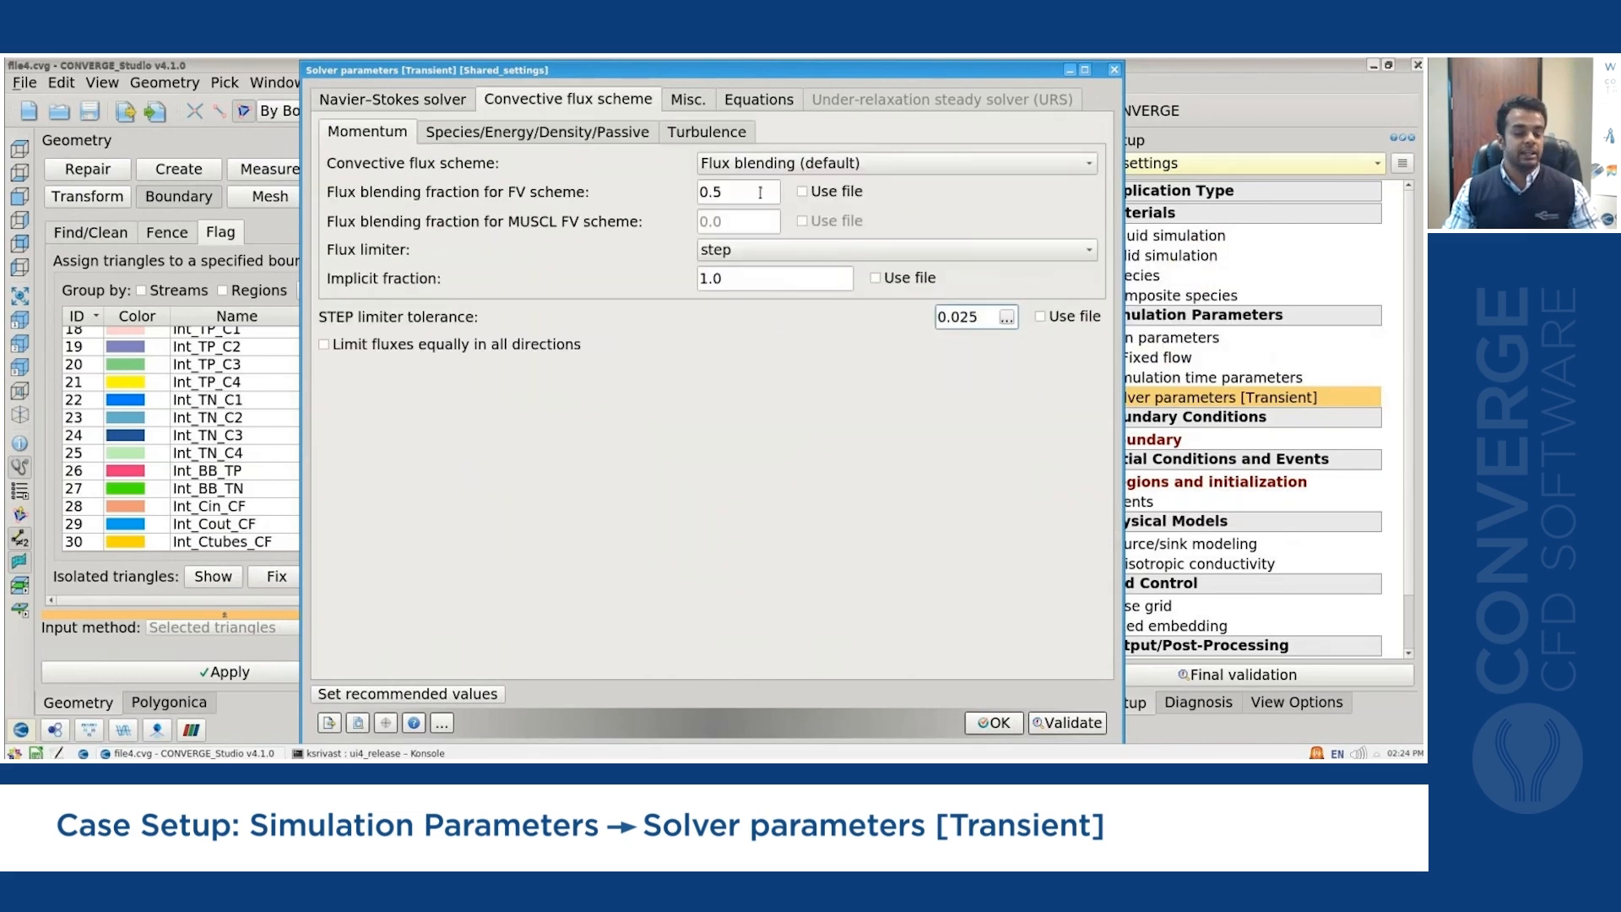
{"action": "mouse_move", "coordinate": [760, 192]}
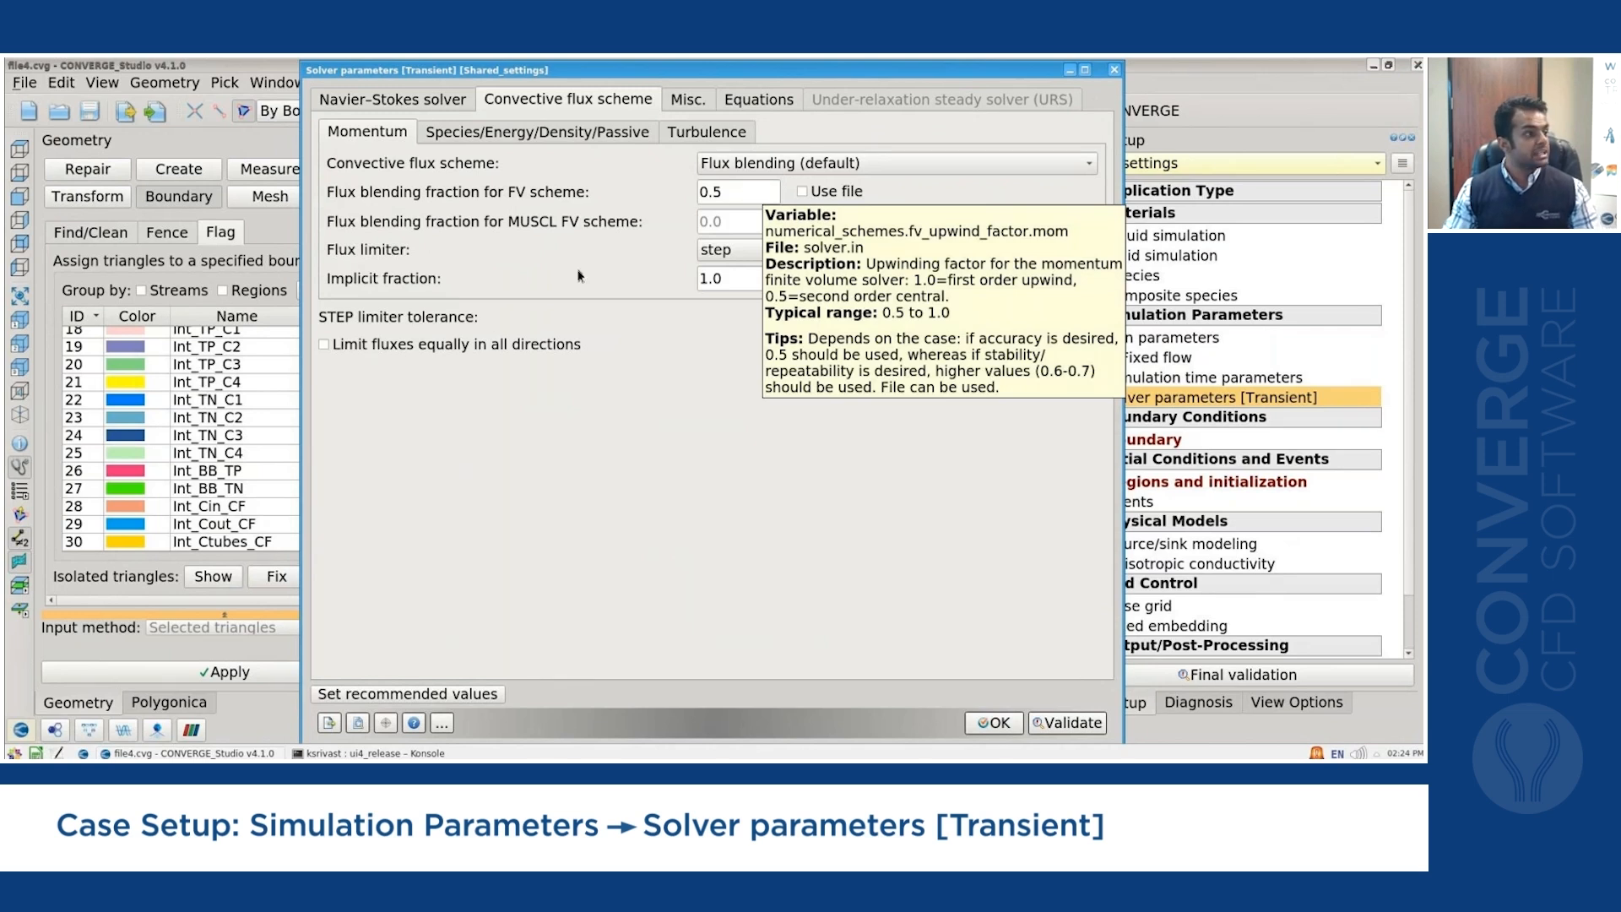
{"action": "mouse_move", "coordinate": [987, 316]}
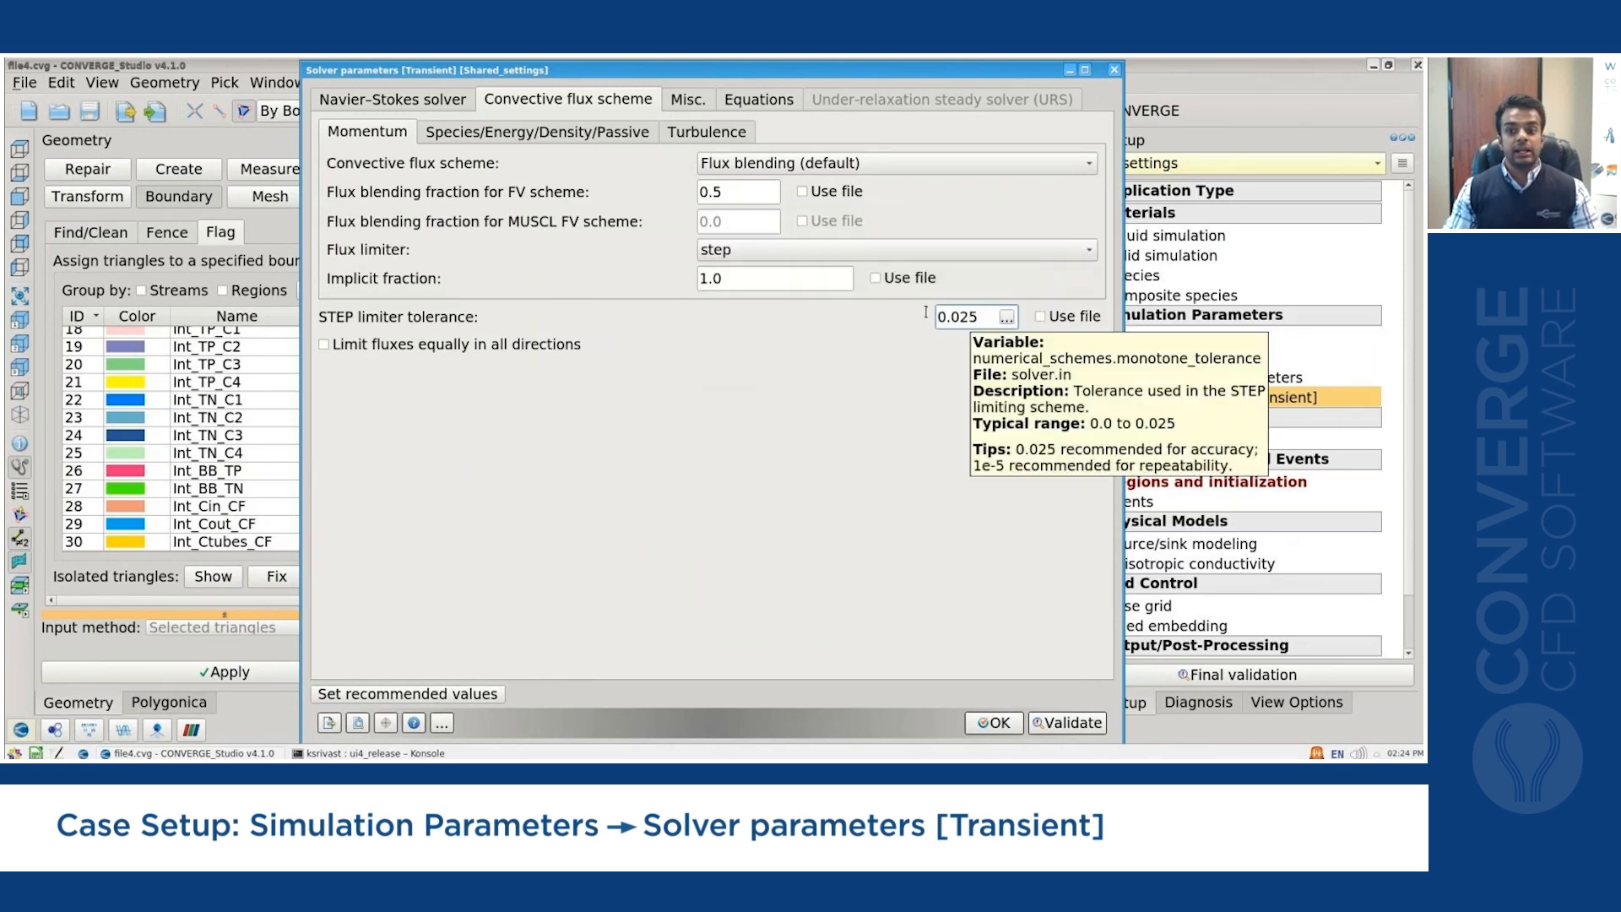
{"action": "left_click_drag", "start_coordinate": [988, 317], "coordinate": [926, 316]}
{"action": "type", "text": "1e-05"}
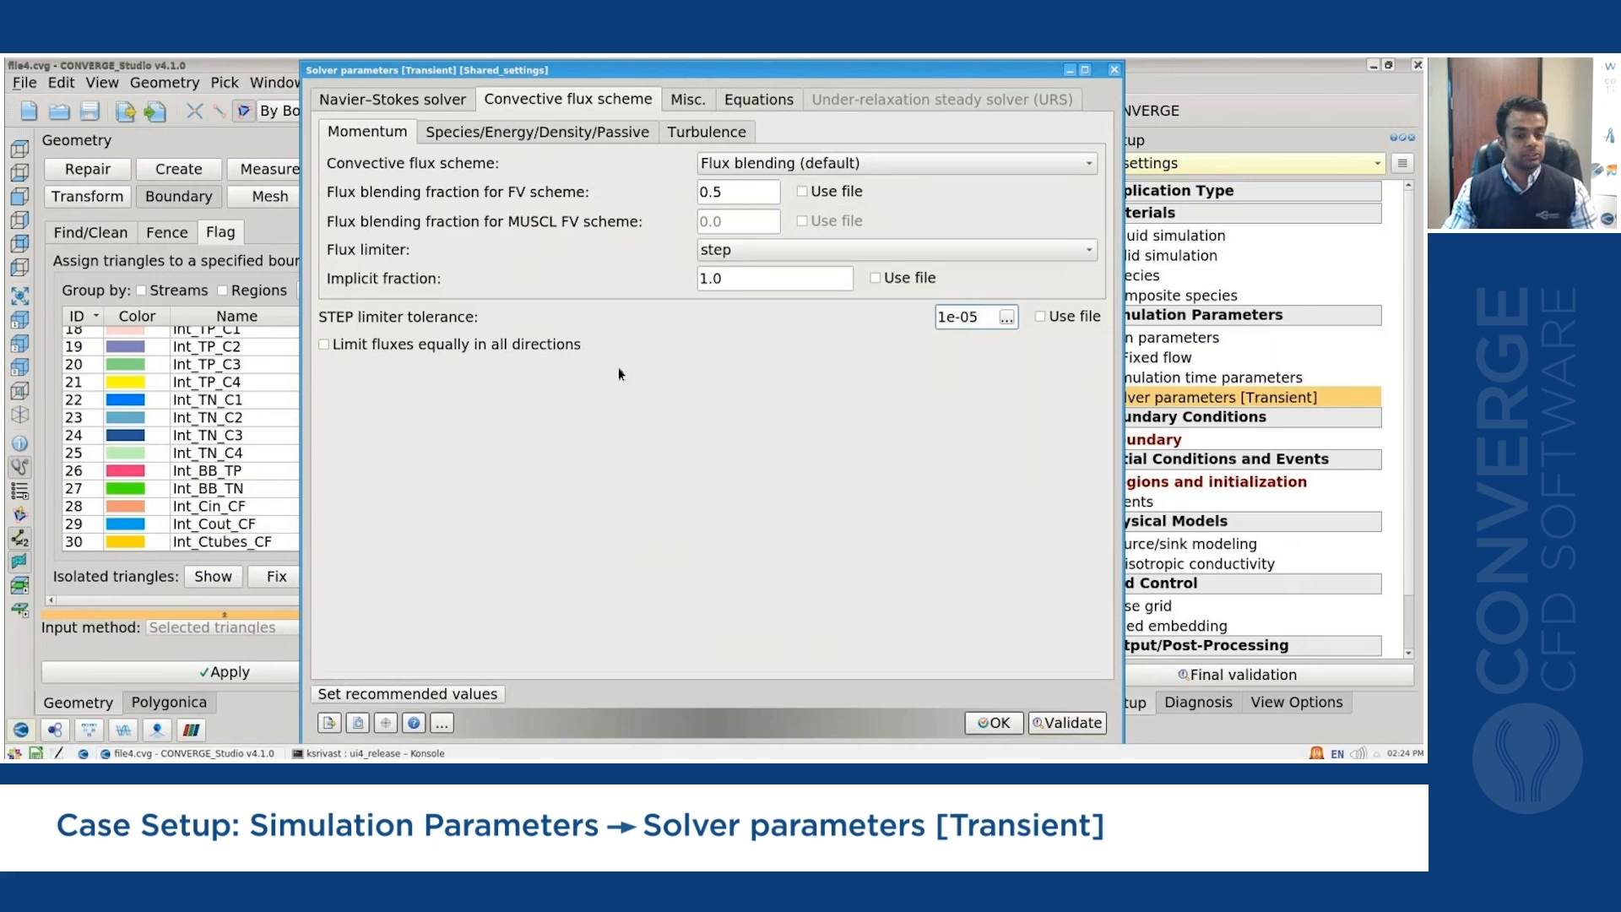
{"action": "left_click", "coordinate": [534, 346]}
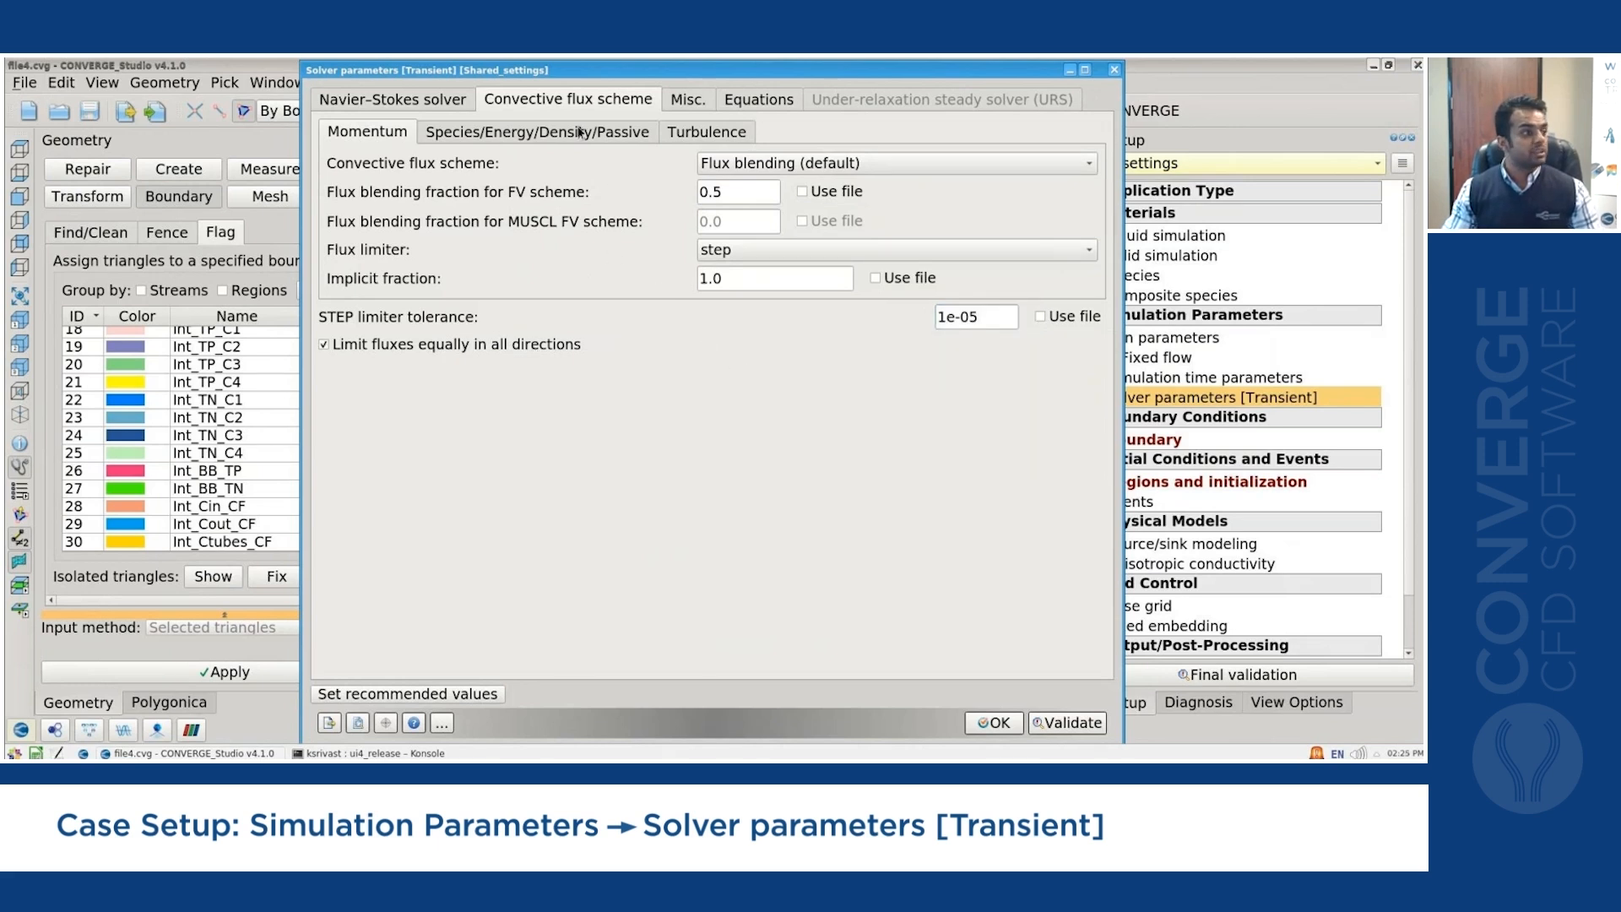
Review the miscellaneous solver settings and set the momentum equation's maximum iterations to 1500.
{"action": "left_click", "coordinate": [690, 100]}
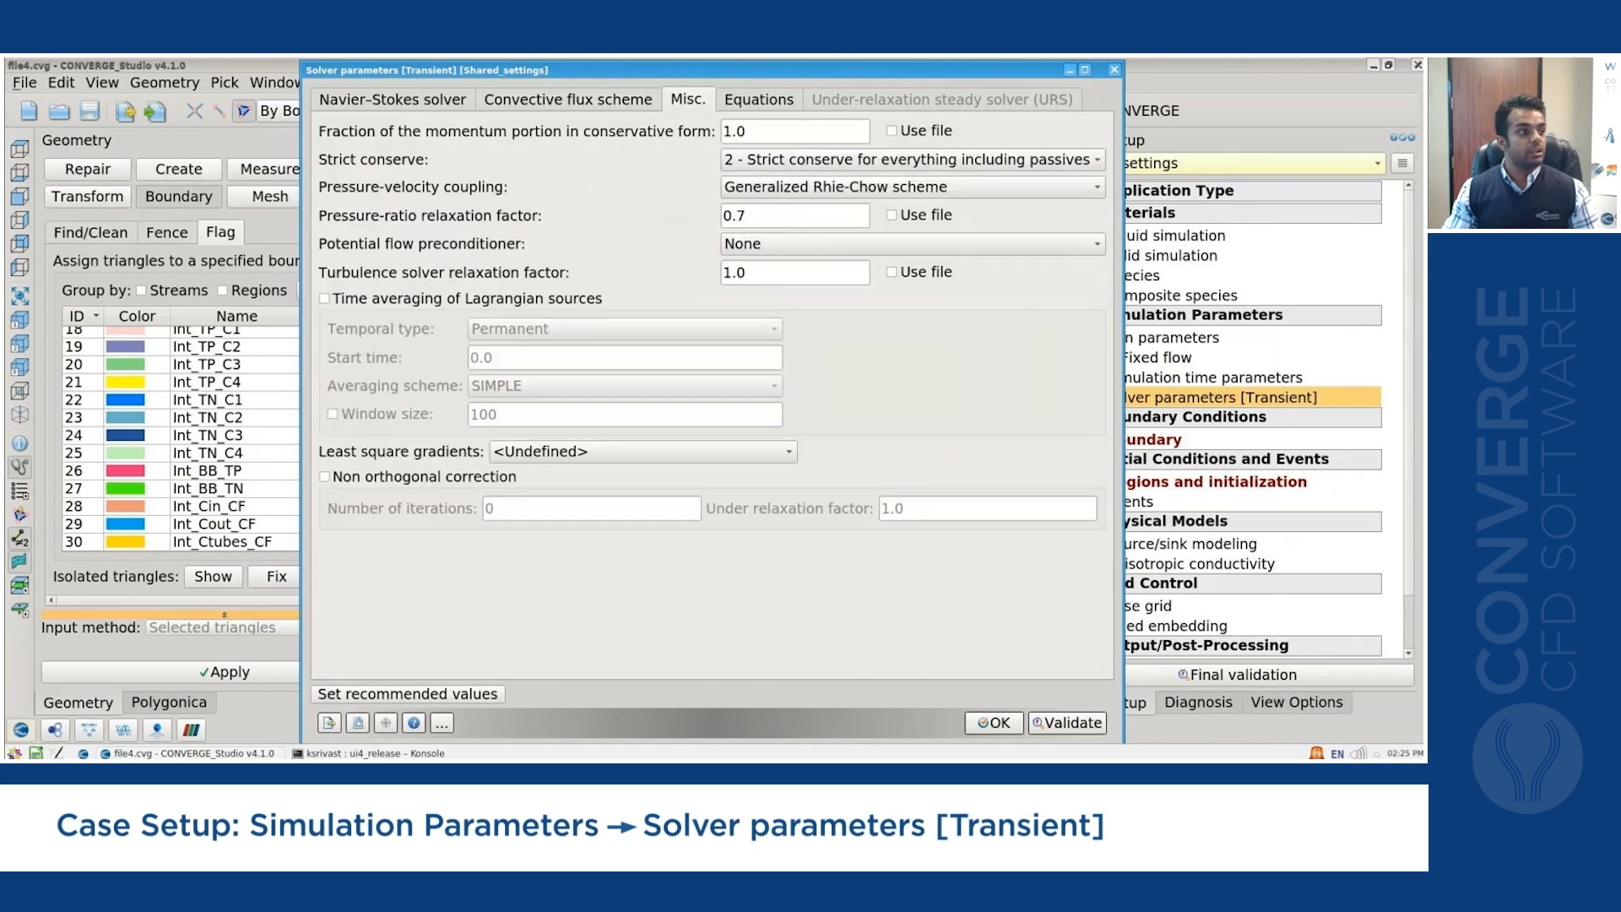
{"action": "left_click", "coordinate": [772, 106]}
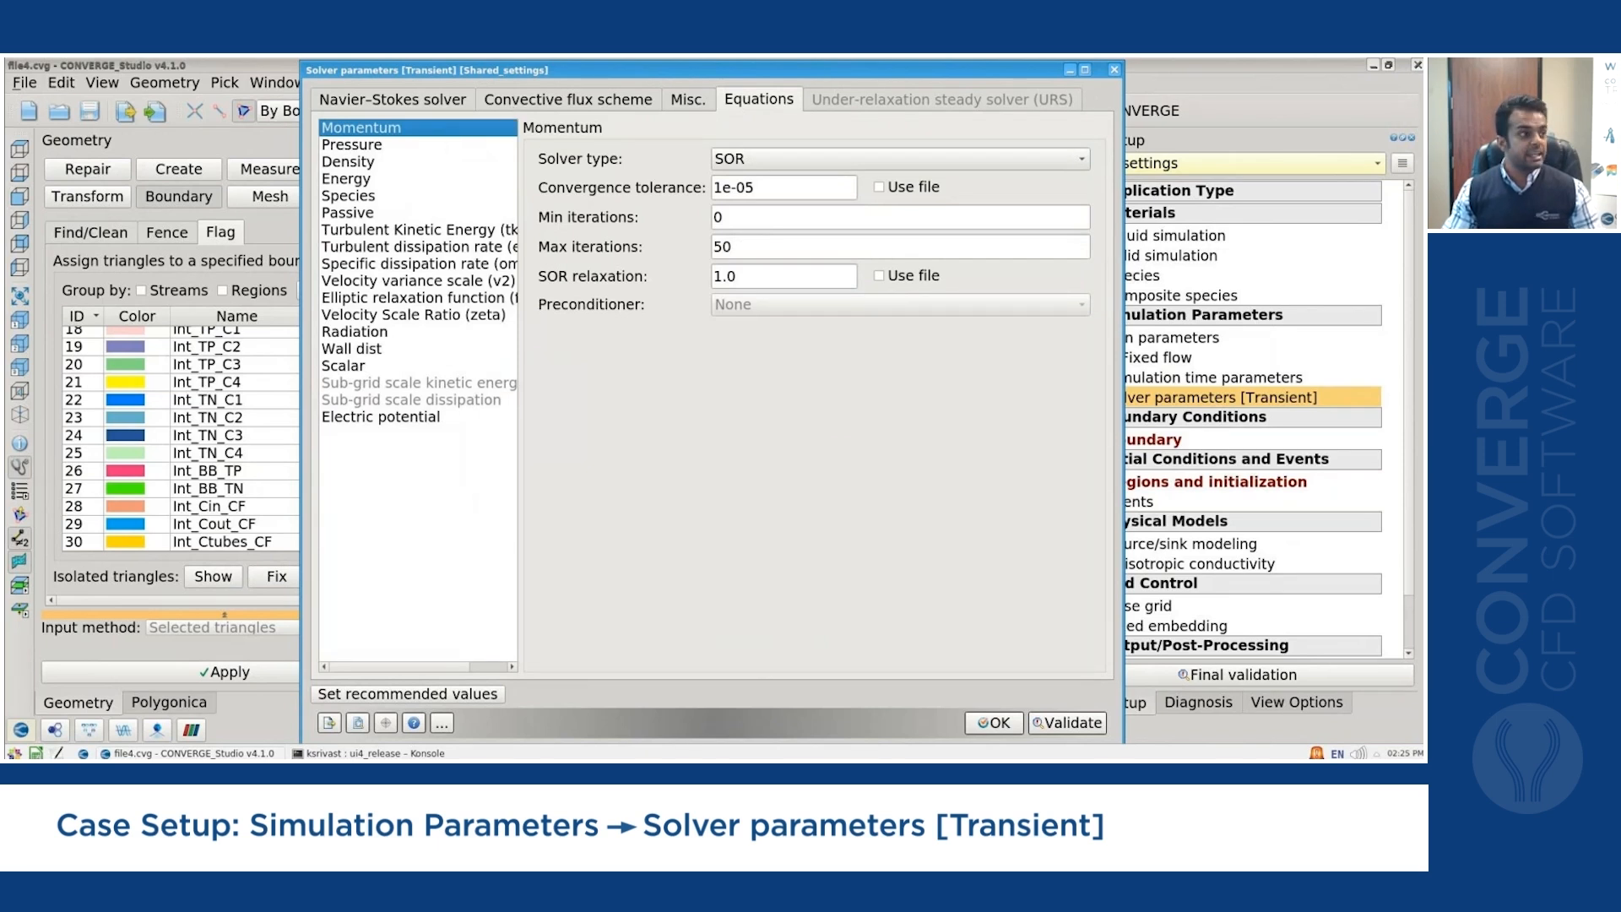
{"action": "left_click_drag", "start_coordinate": [755, 244], "coordinate": [686, 248]}
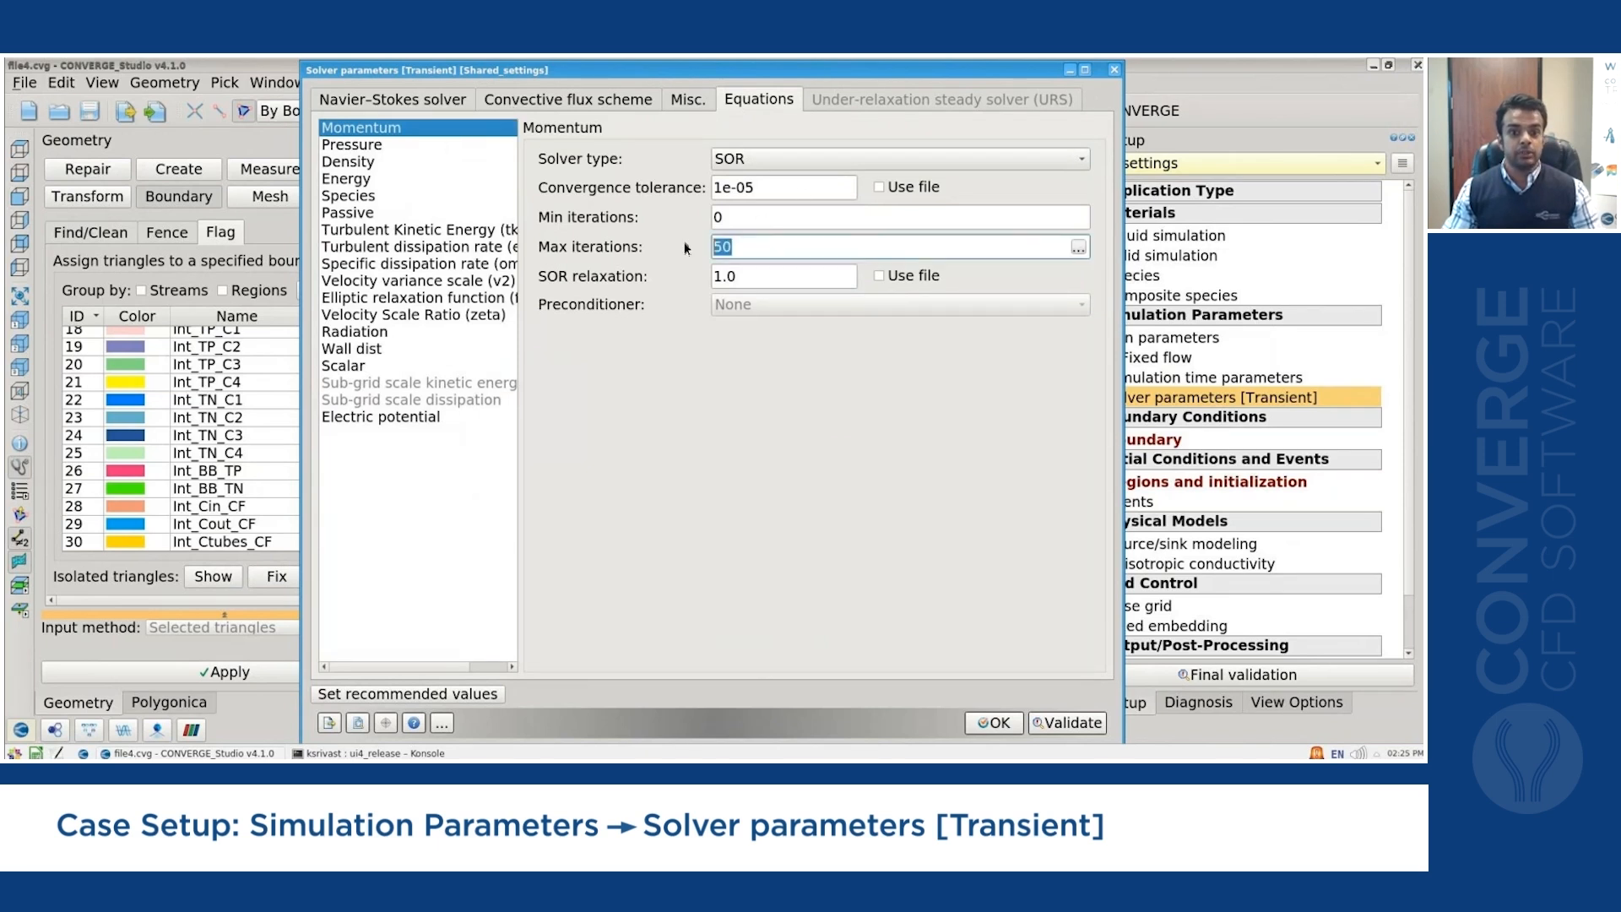
{"action": "type", "text": "1500"}
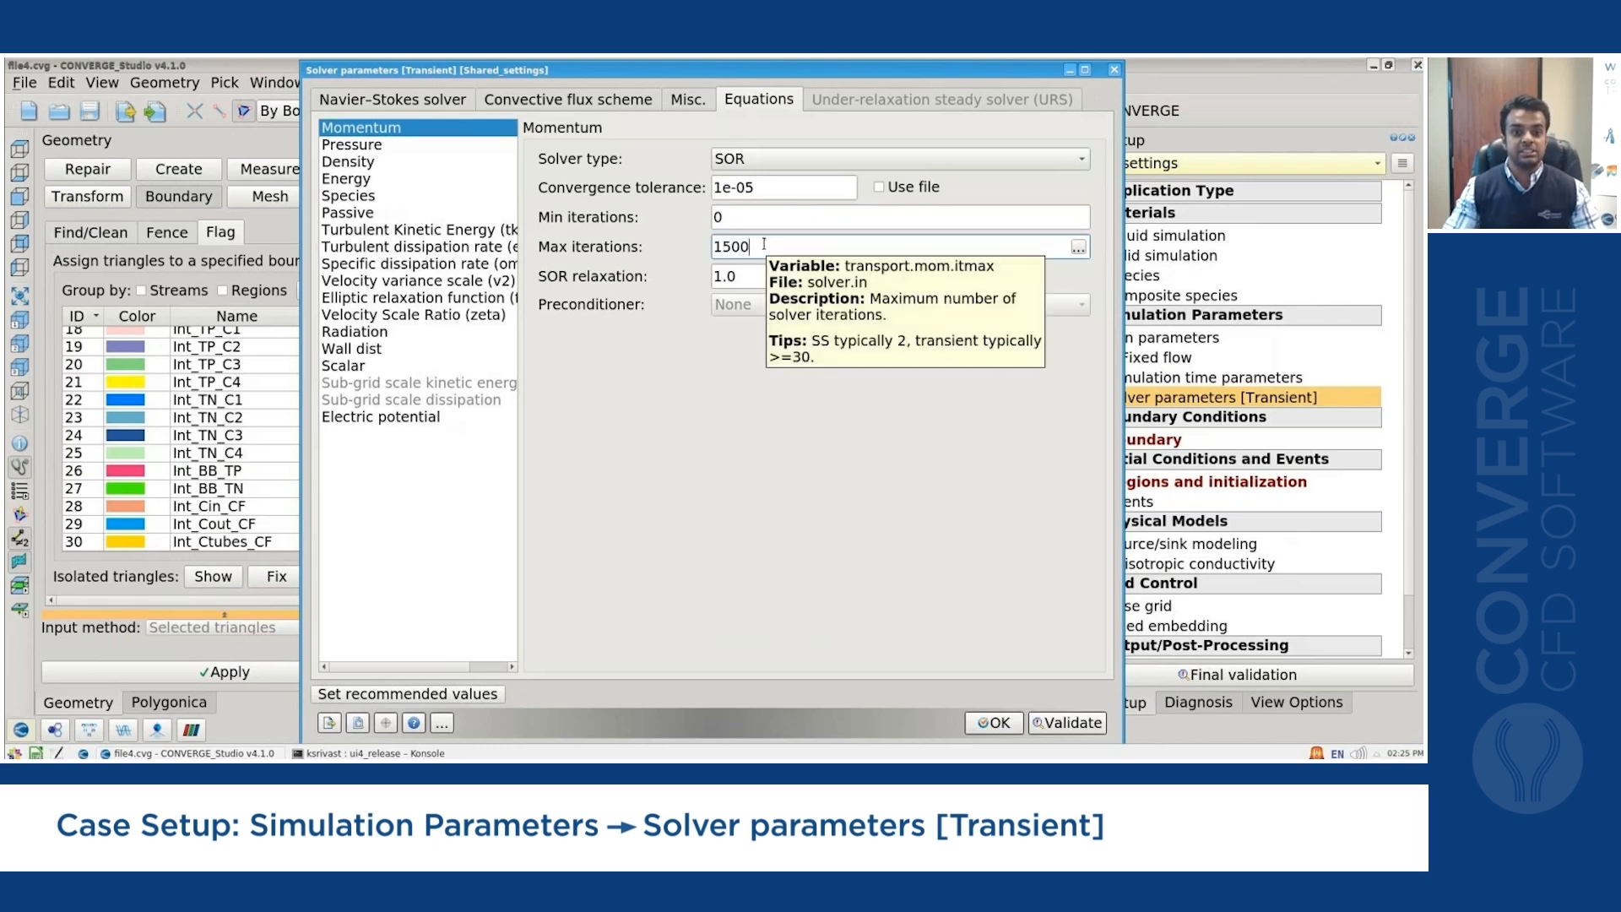
For the pressure equation, set the maximum iterations to 50000 and the convergence tolerance to 1e-06.
{"action": "left_click", "coordinate": [416, 147]}
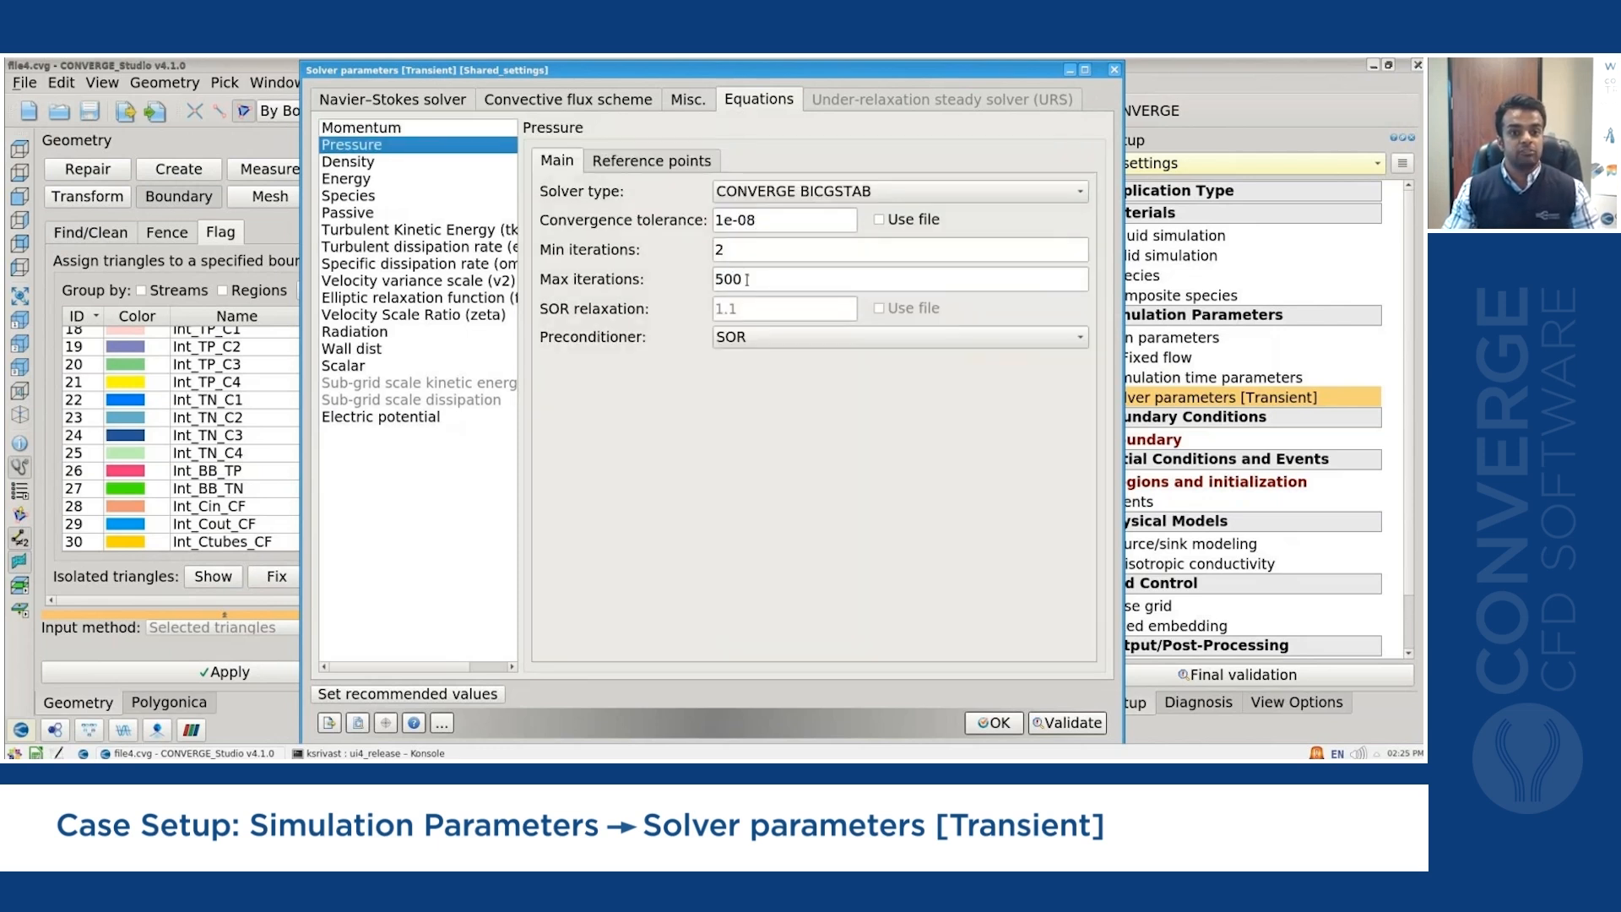
{"action": "left_click_drag", "start_coordinate": [737, 278], "coordinate": [676, 279]}
{"action": "type", "text": "50"}
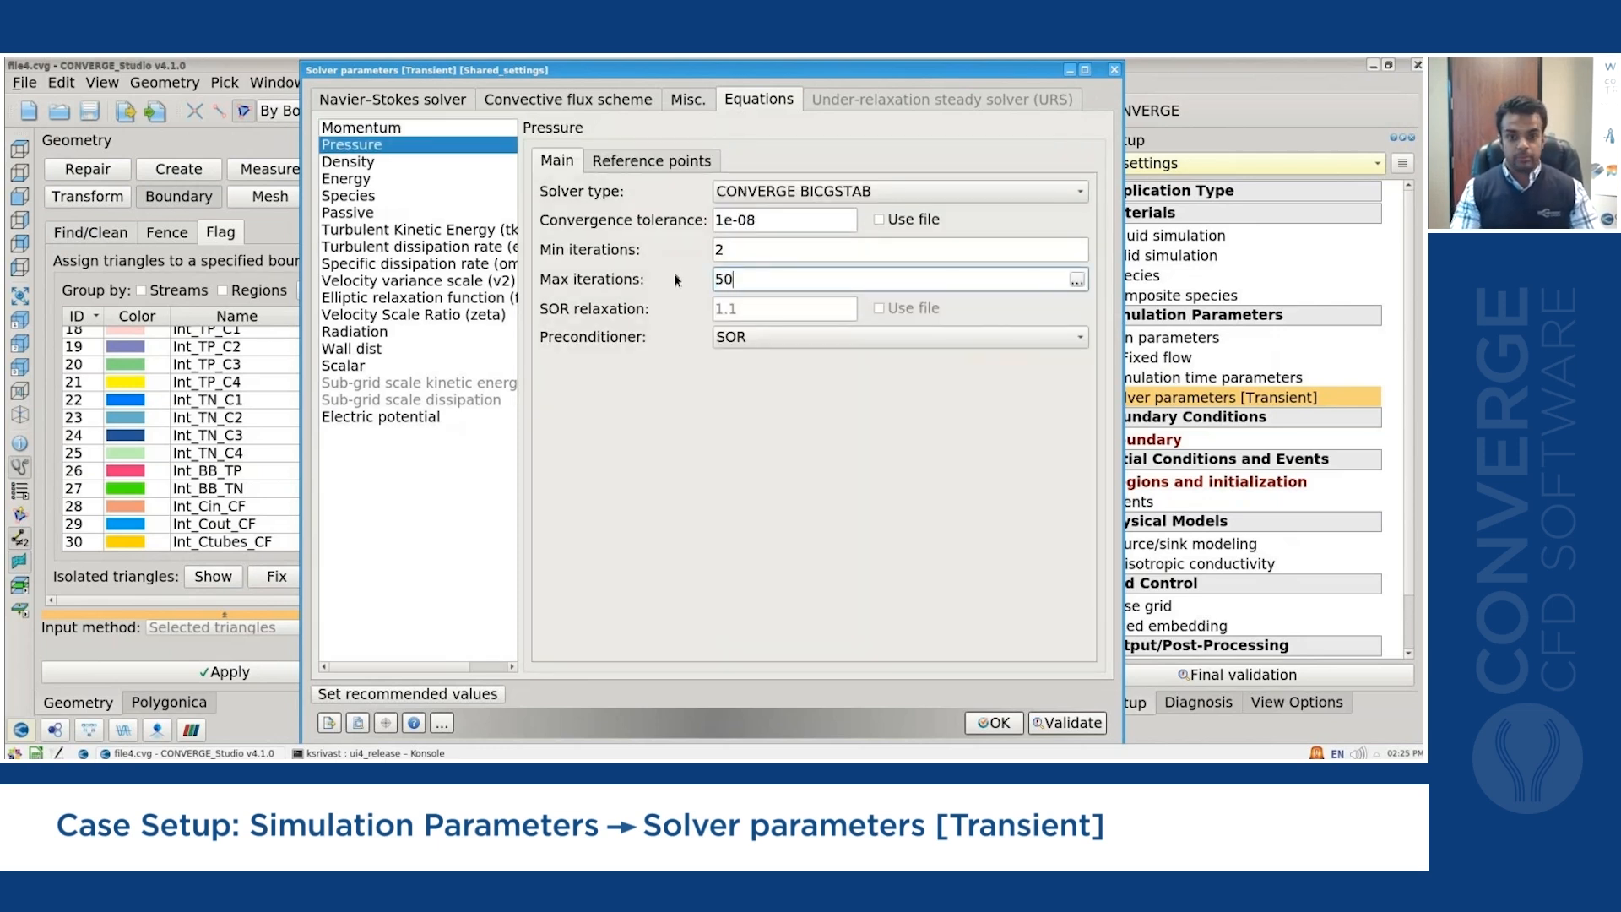
{"action": "type", "text": "000"}
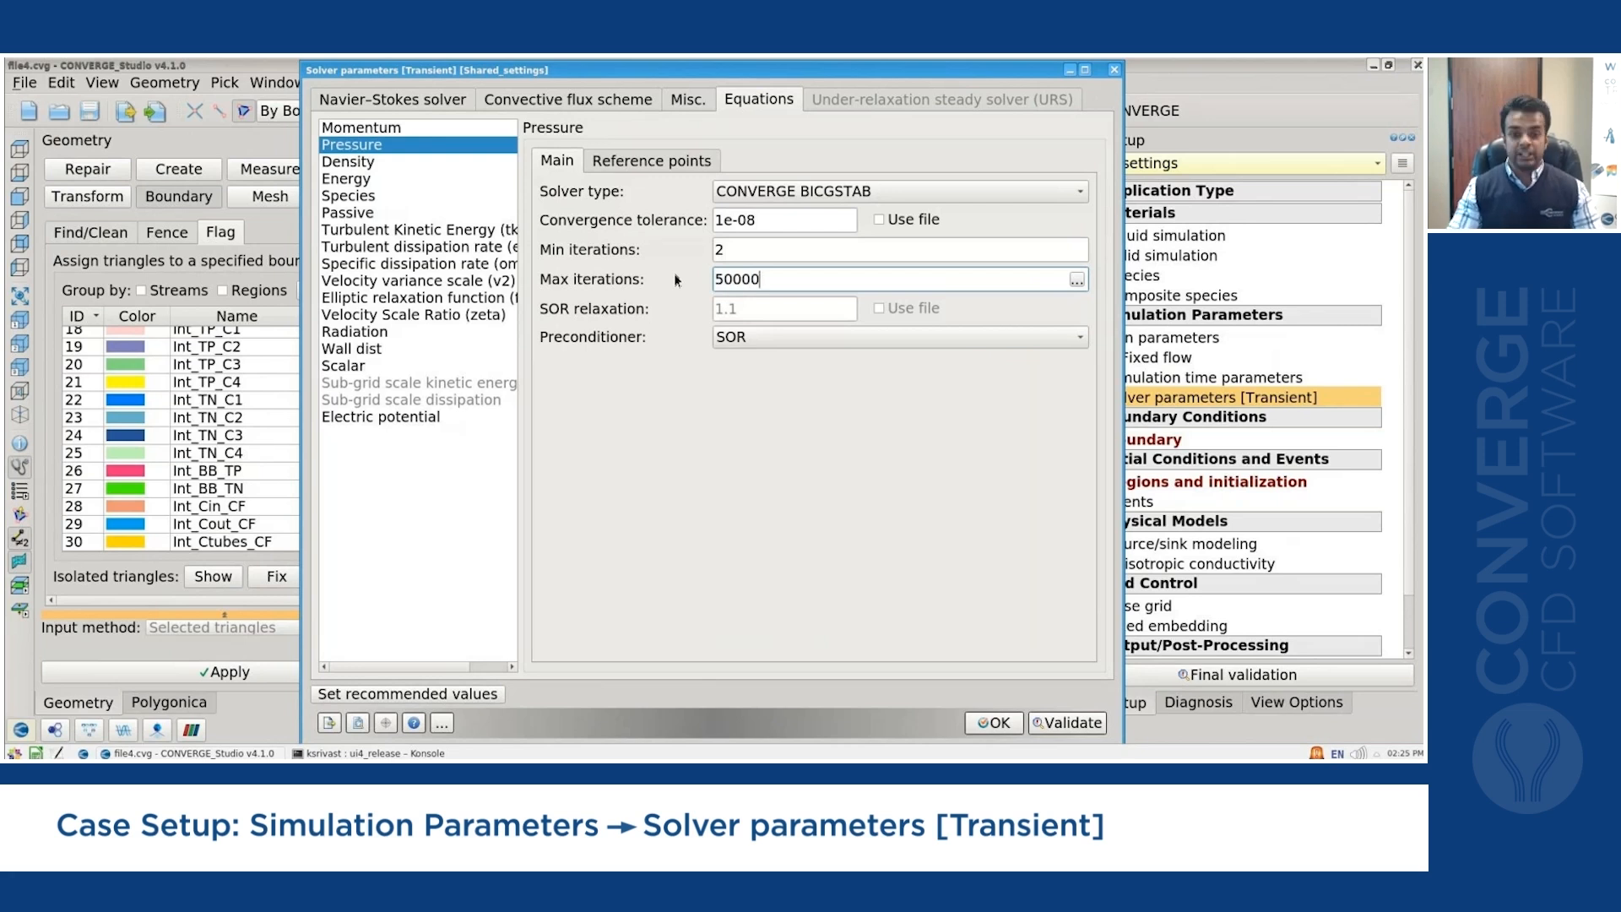
{"action": "left_click", "coordinate": [790, 220]}
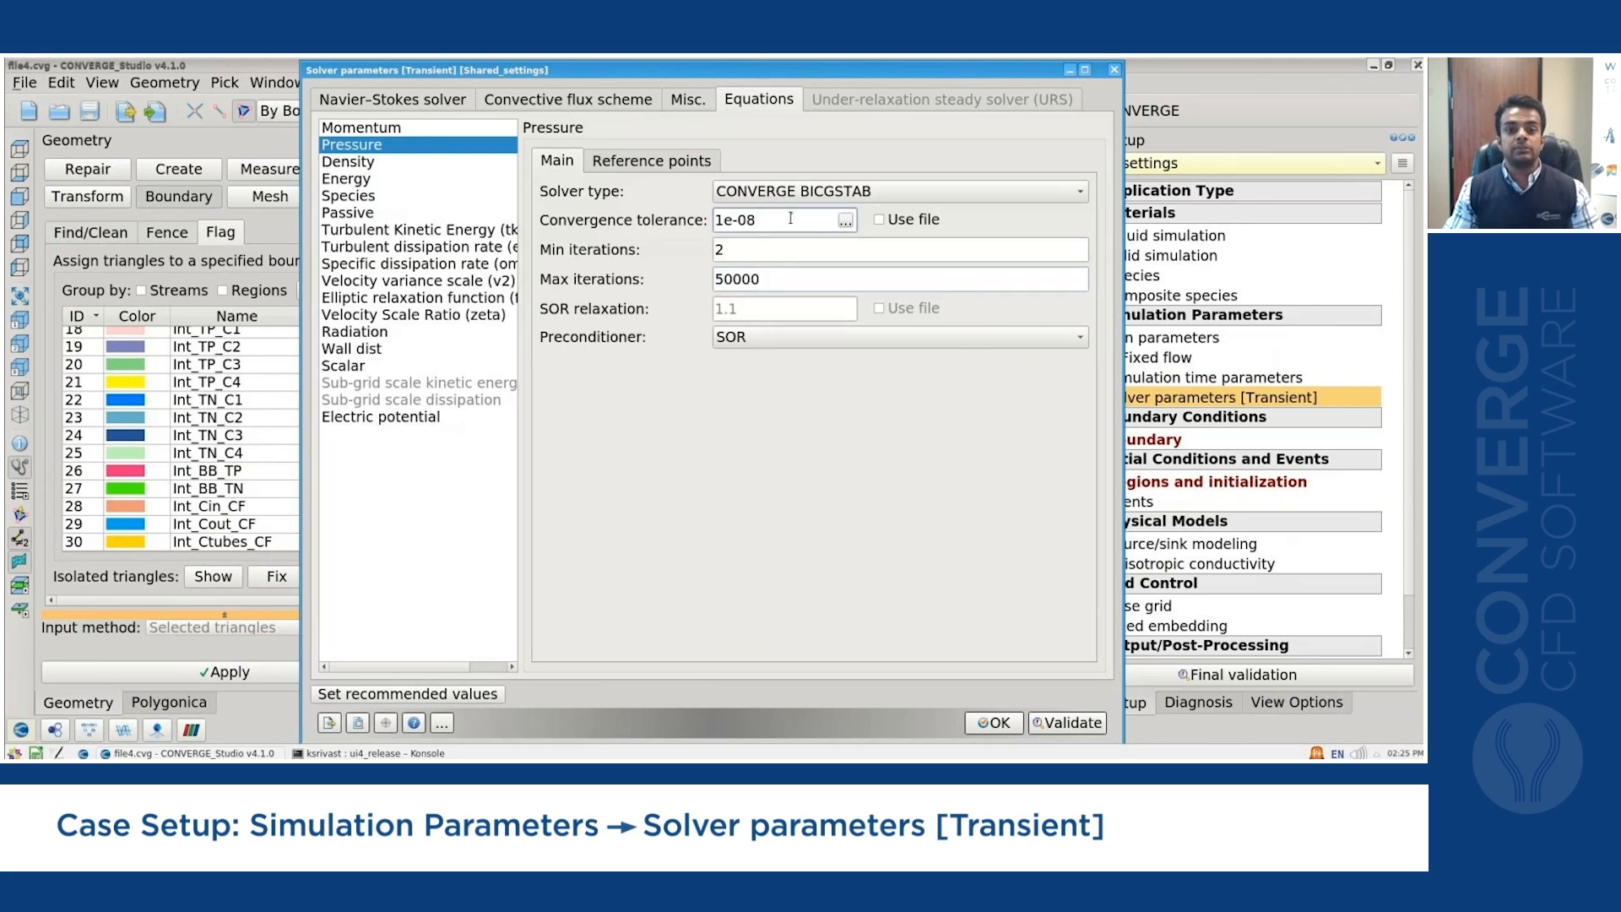
{"action": "key", "text": "BackSpace"}
{"action": "type", "text": "6"}
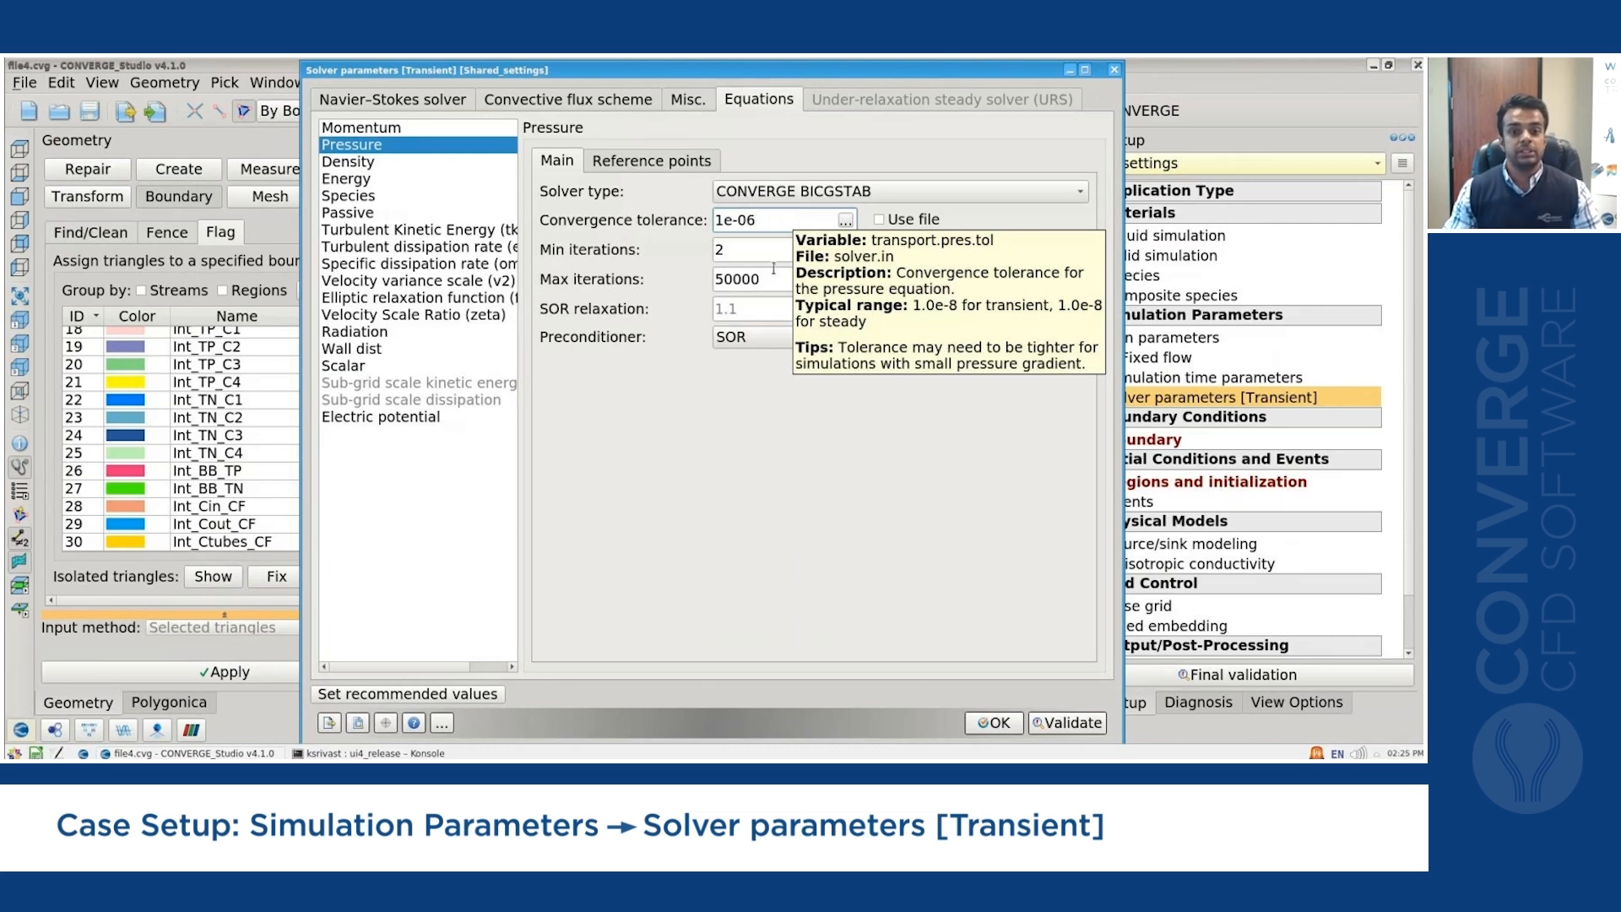
Set the density equation's maximum iterations to 20.
{"action": "left_click", "coordinate": [387, 162]}
{"action": "left_click", "coordinate": [731, 247]}
{"action": "type", "text": "0"}
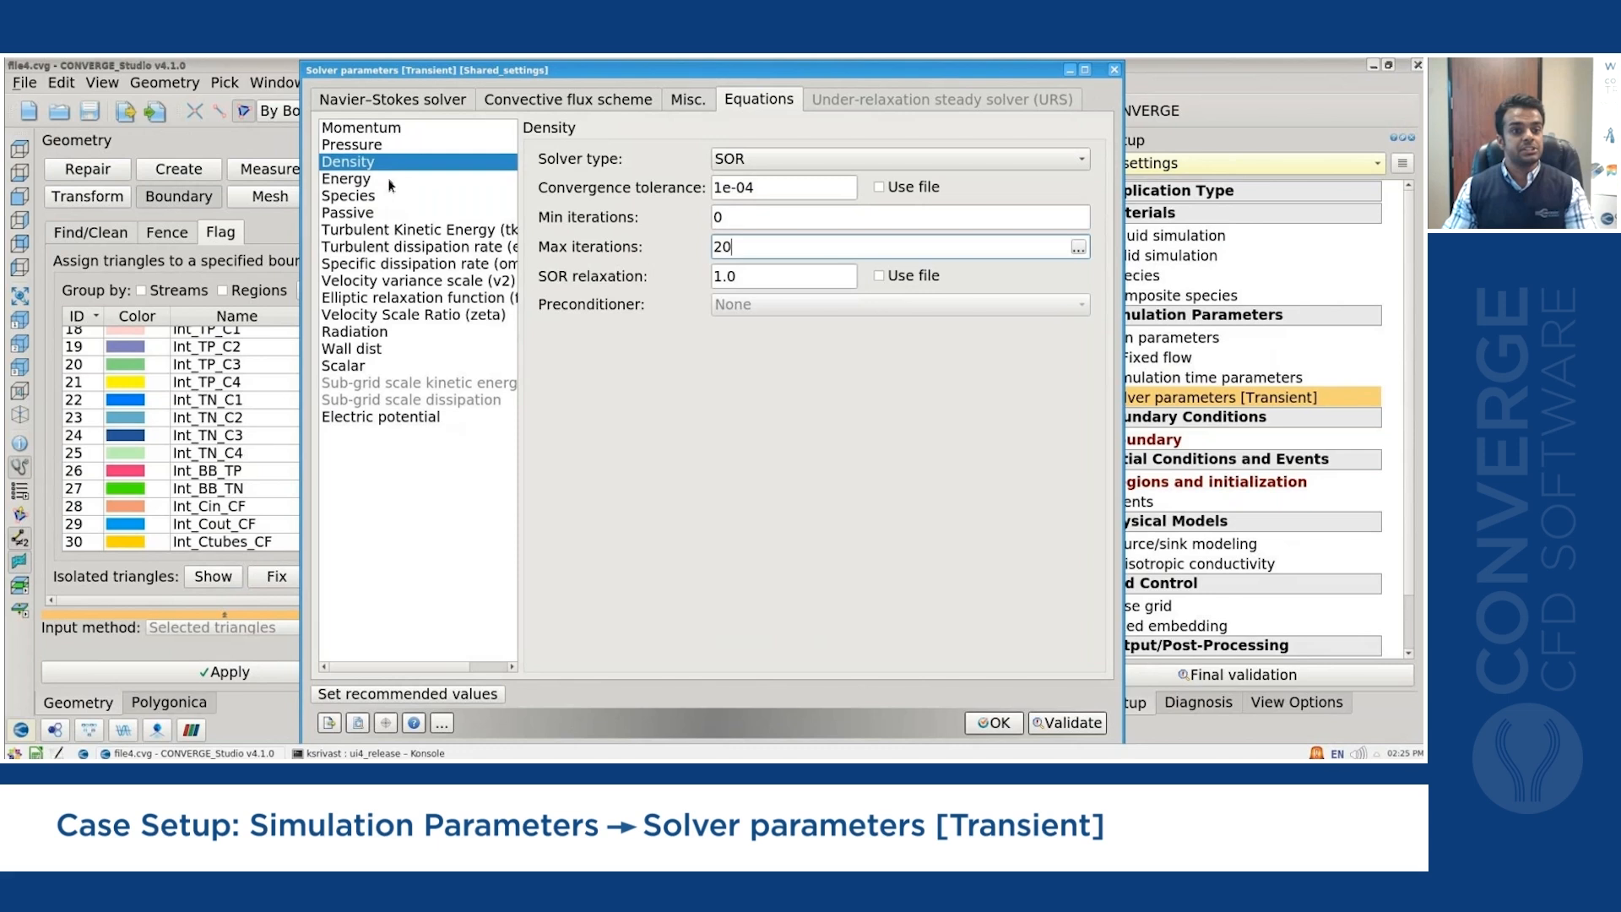
For the energy equation, set the maximum iterations to 20 and the solver type to CONVERGE BICGSTAB.
{"action": "left_click", "coordinate": [394, 180]}
{"action": "left_click", "coordinate": [748, 345]}
{"action": "type", "text": "0"}
{"action": "left_click", "coordinate": [754, 315]}
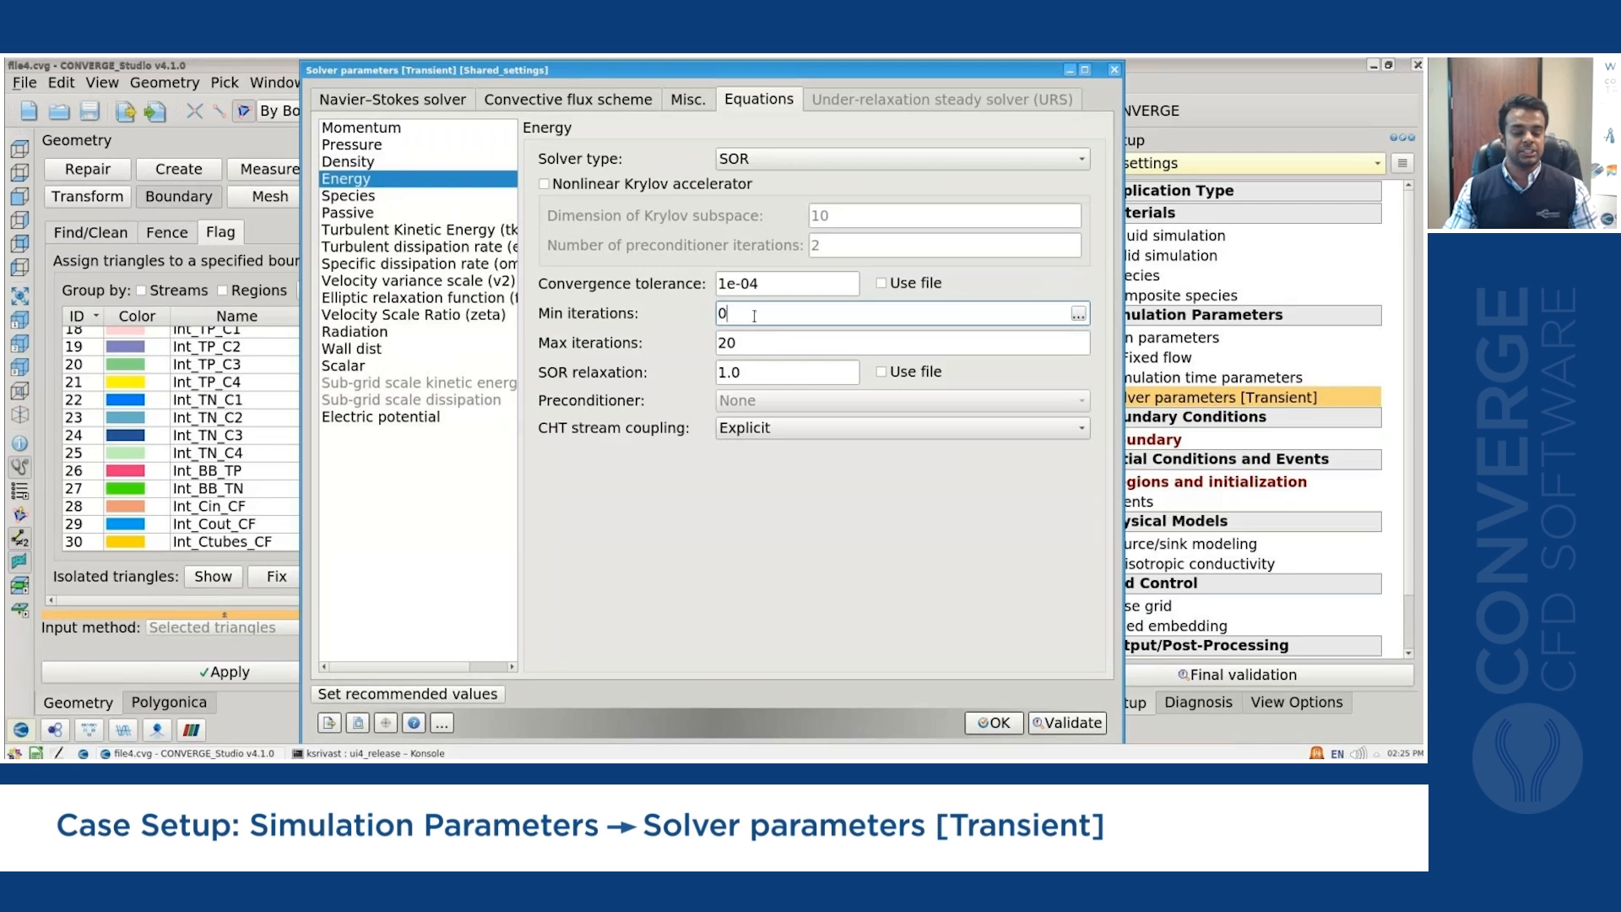
{"action": "left_click", "coordinate": [763, 161]}
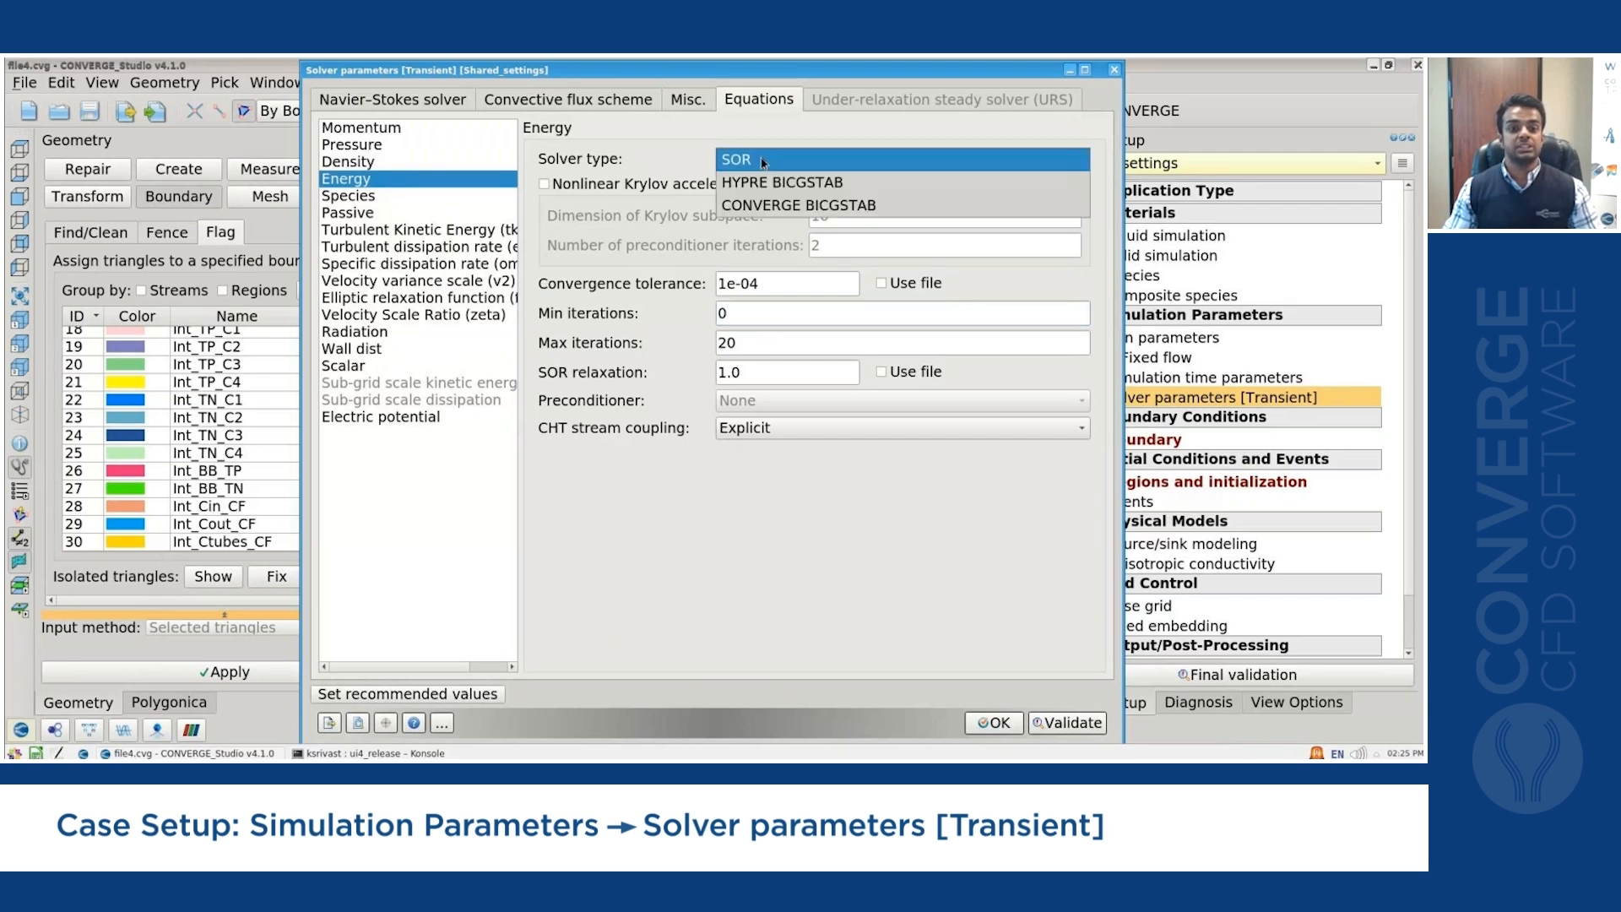
{"action": "left_click", "coordinate": [773, 205]}
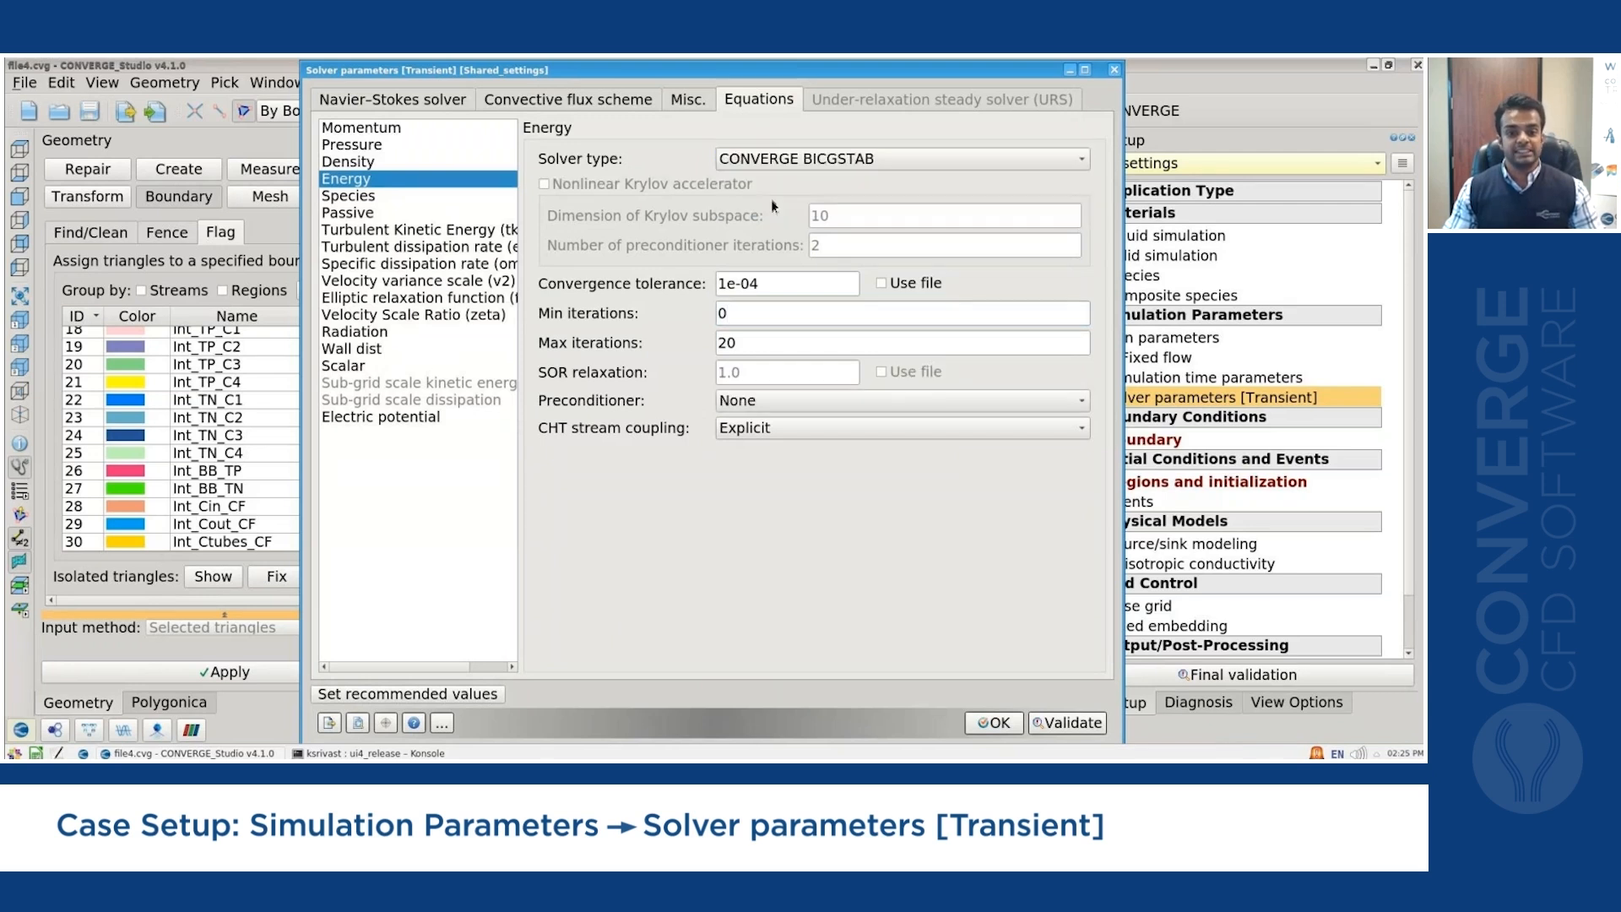
Set the energy equation's preconditioner to ILU.
{"action": "left_click", "coordinate": [774, 402]}
{"action": "left_click", "coordinate": [777, 426]}
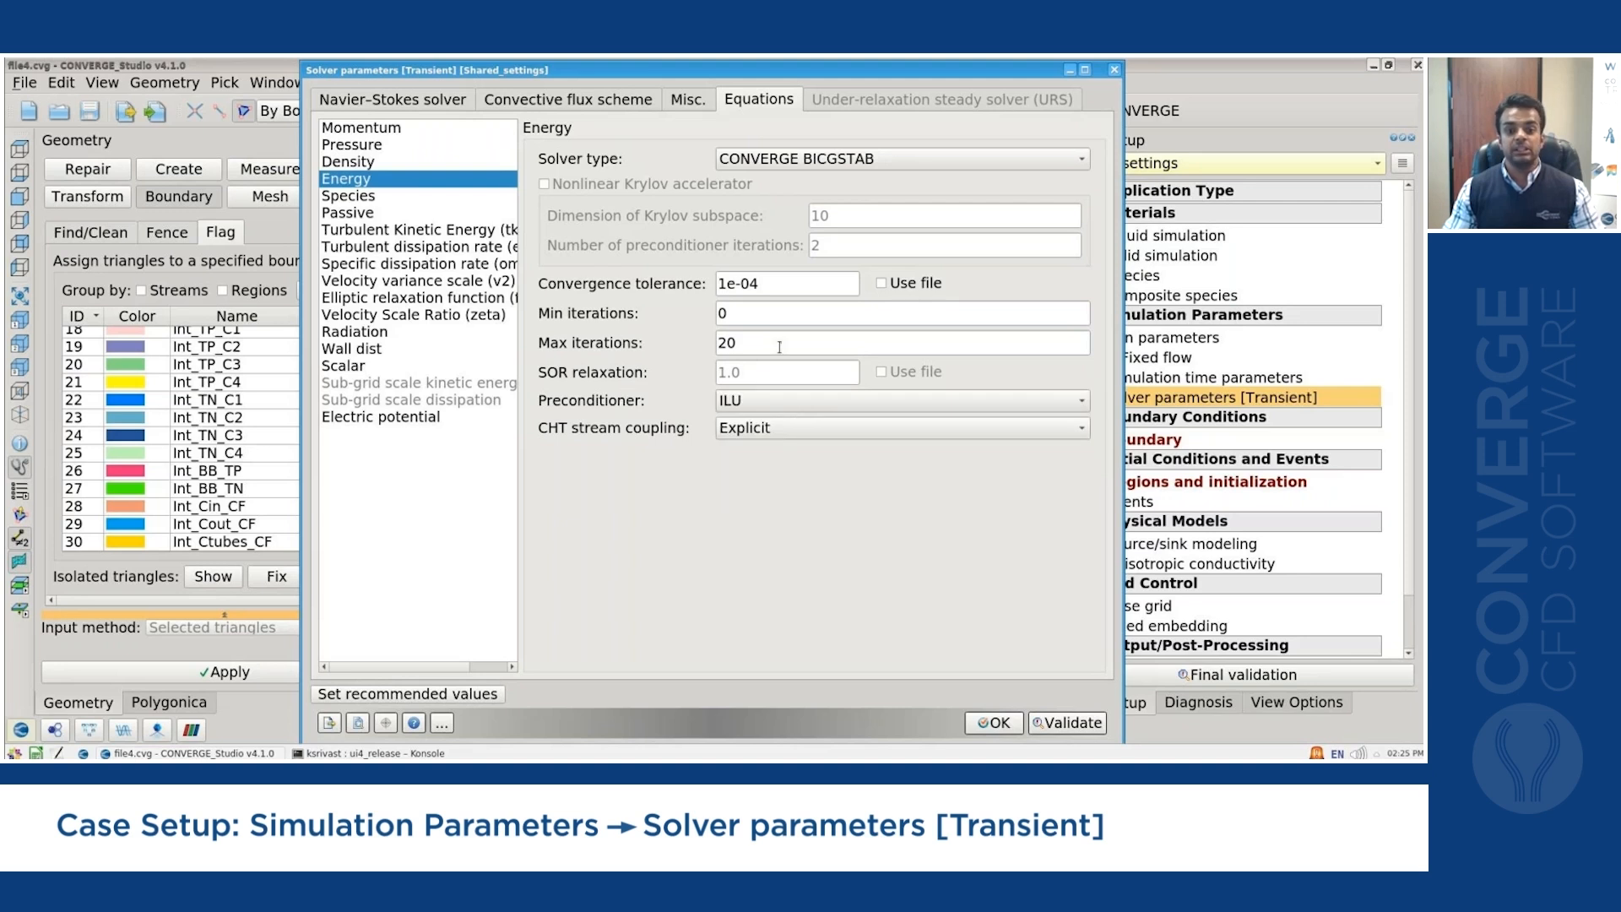
{"action": "mouse_move", "coordinate": [779, 347]}
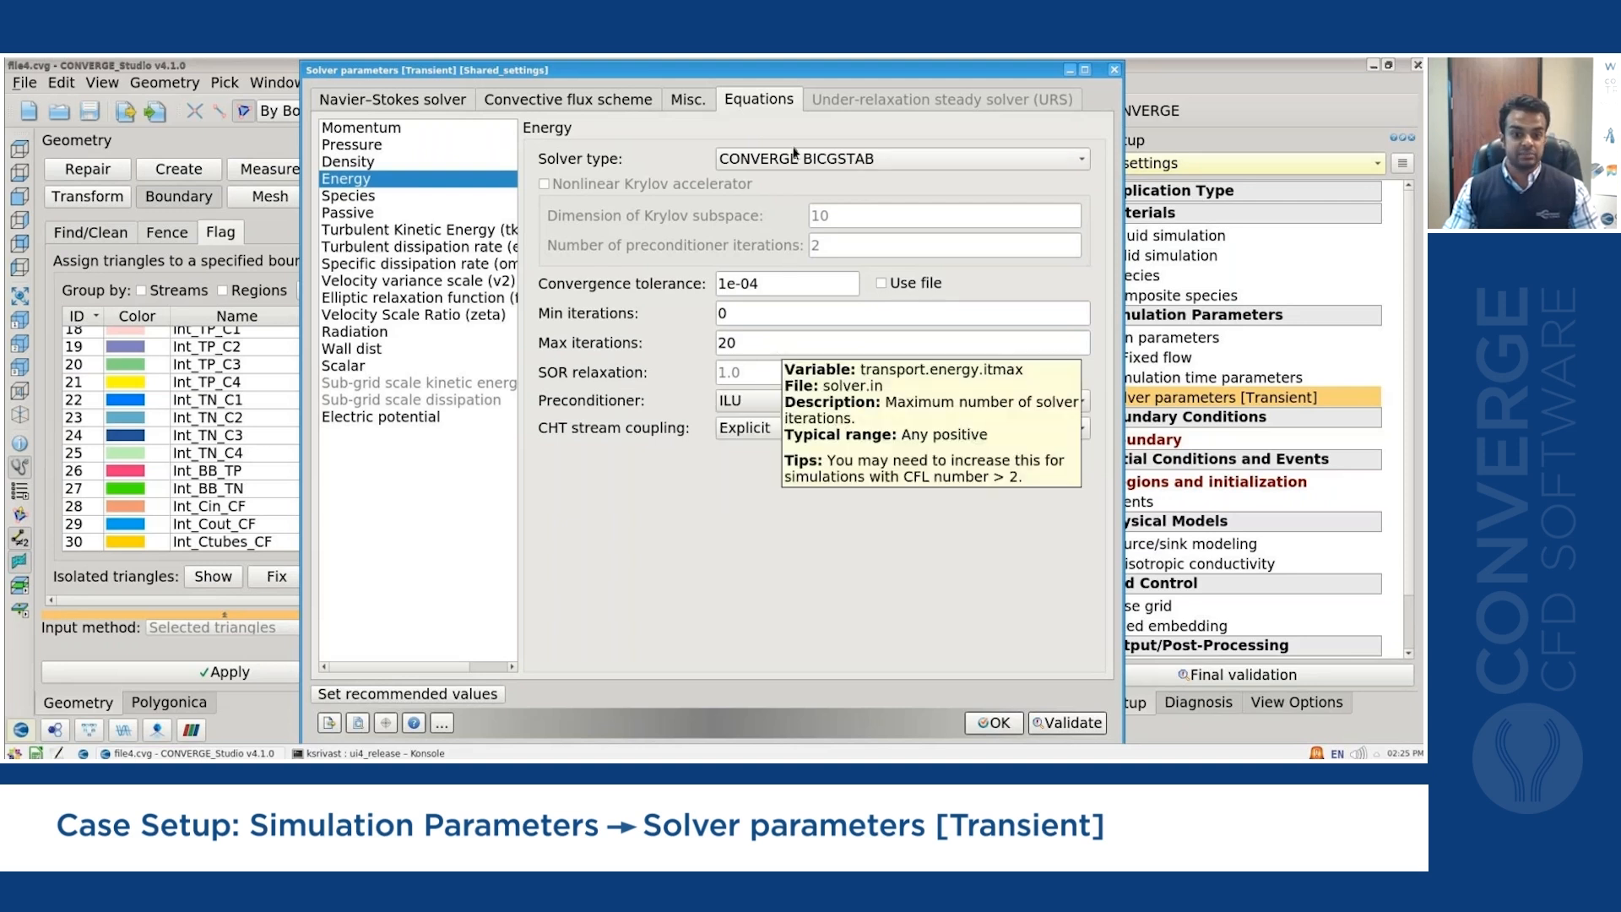
Set the species equation's maximum iterations to 20, recheck the energy settings, and validate the transient solver parameters.
{"action": "left_click", "coordinate": [375, 201]}
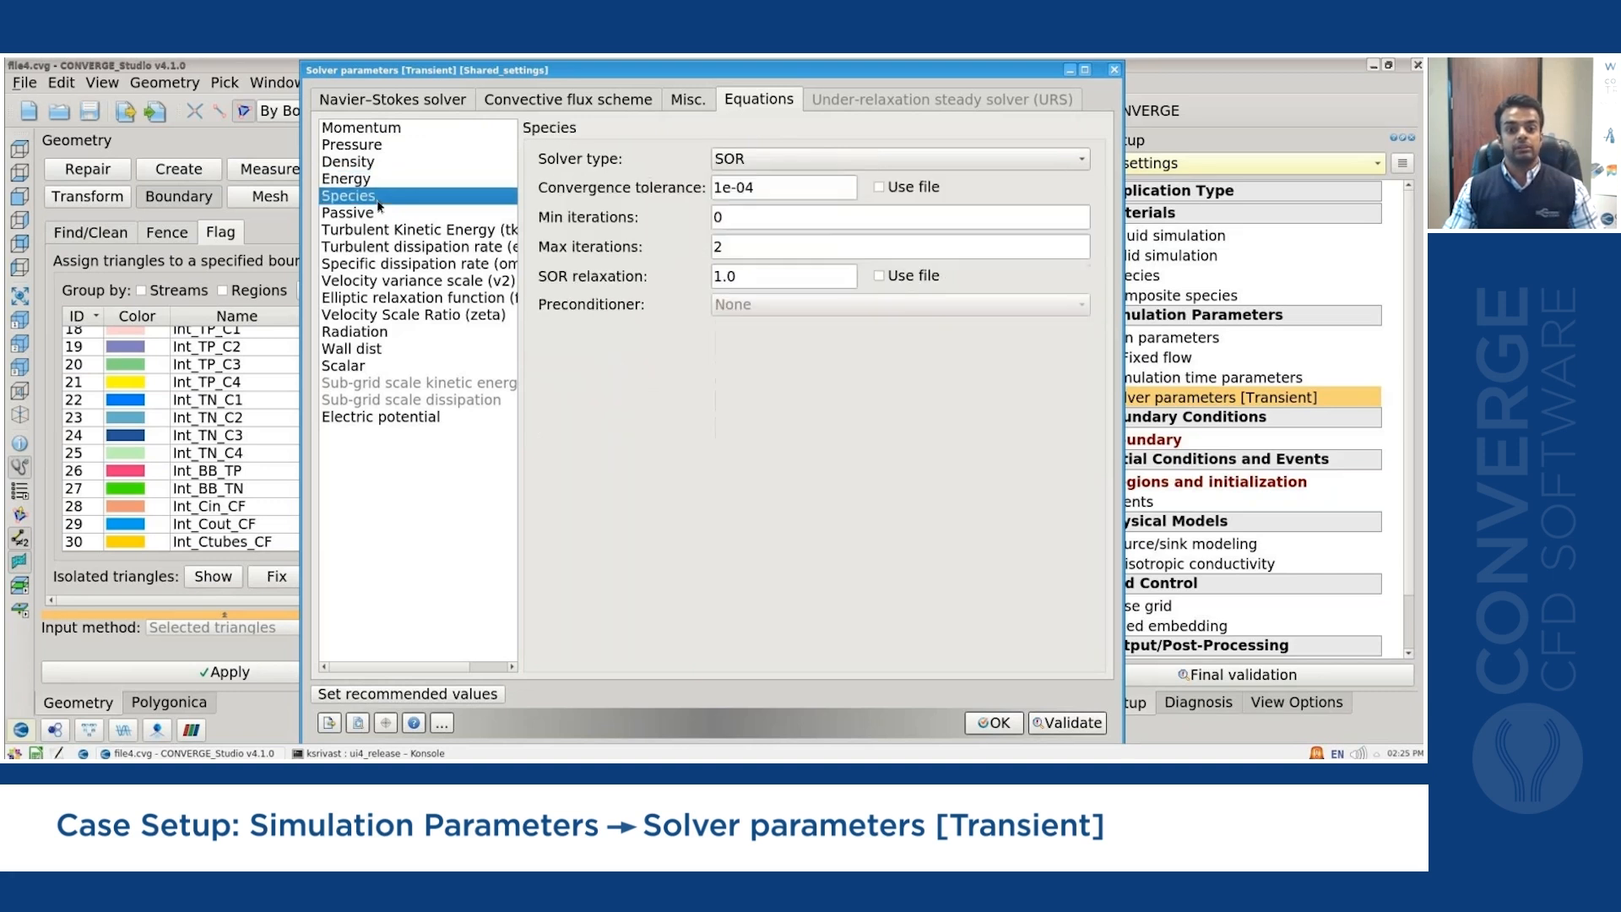
{"action": "left_click", "coordinate": [760, 244]}
{"action": "type", "text": "0"}
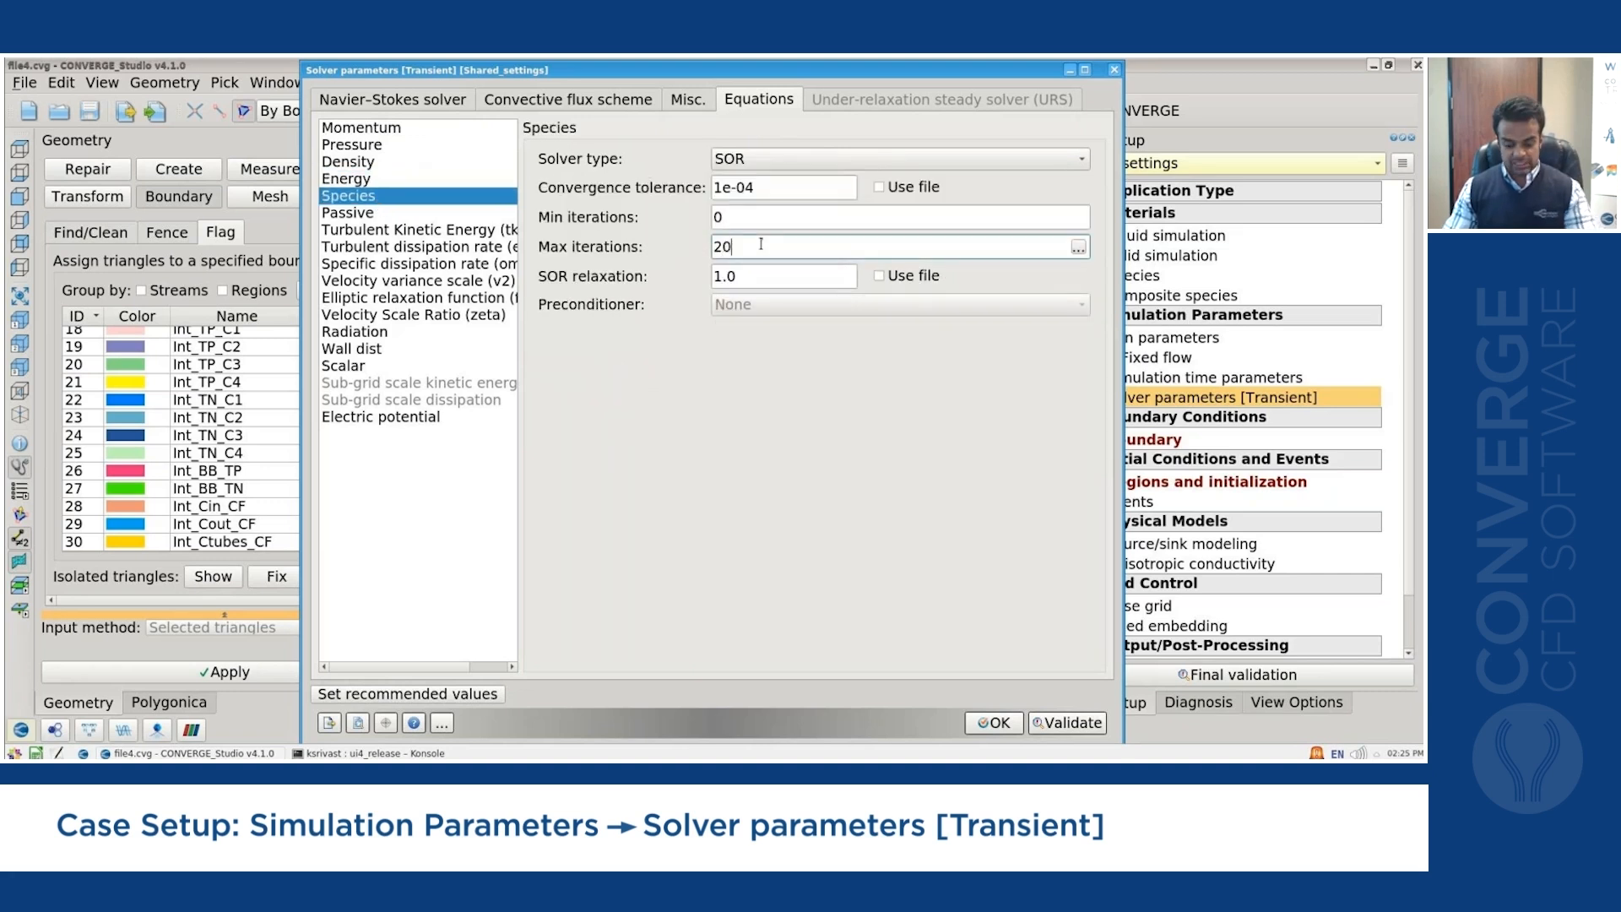
{"action": "left_click", "coordinate": [368, 181]}
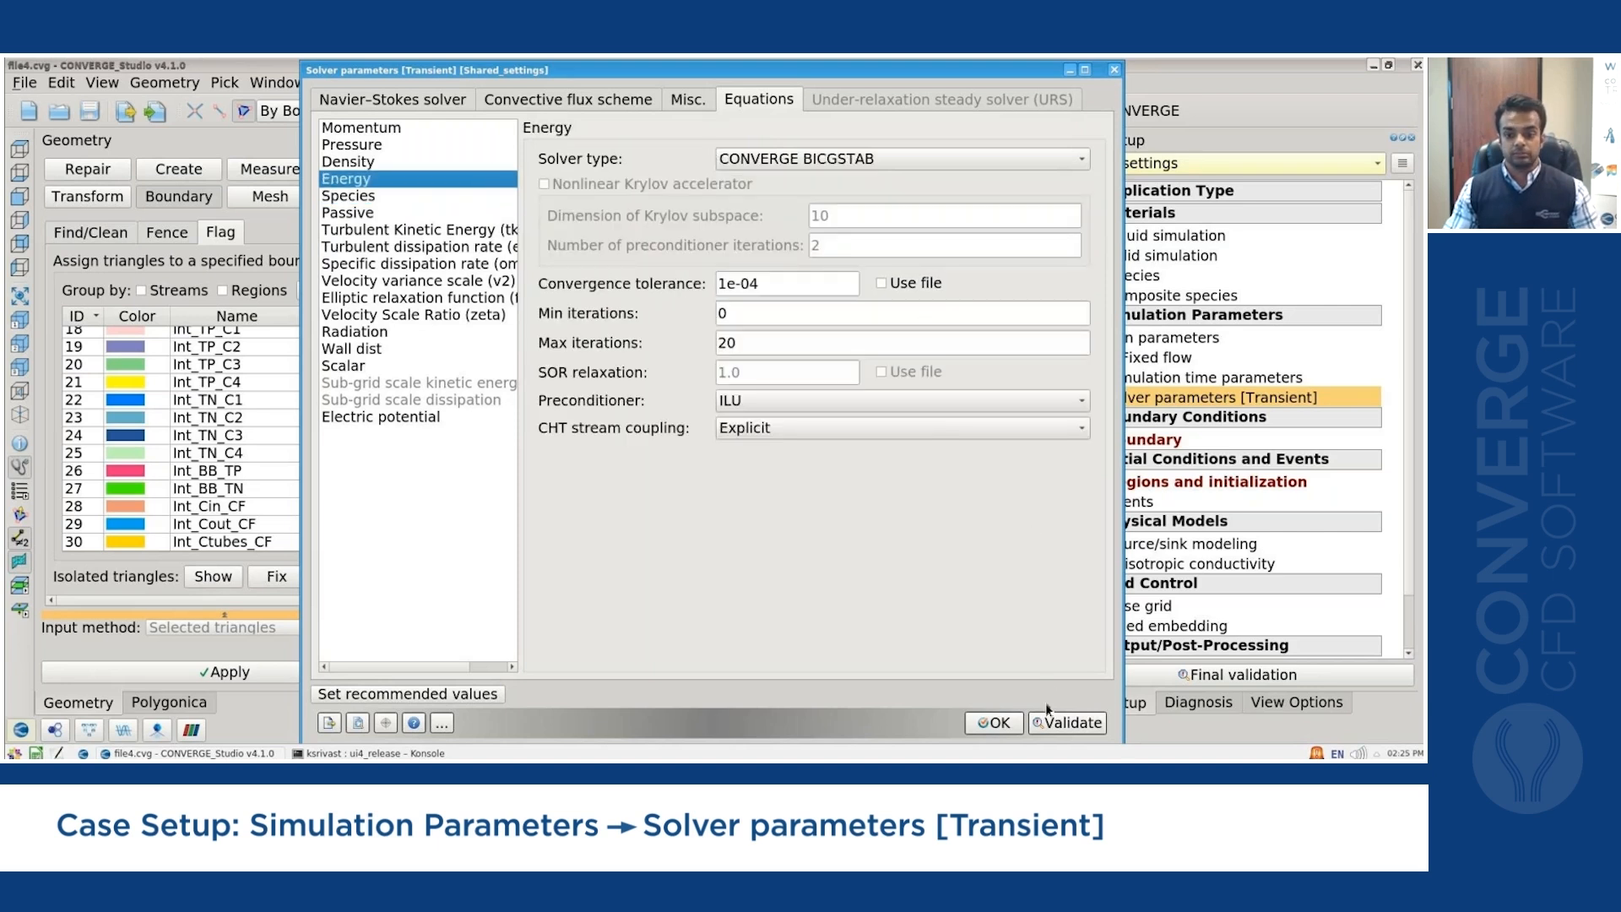
{"action": "left_click", "coordinate": [1047, 724]}
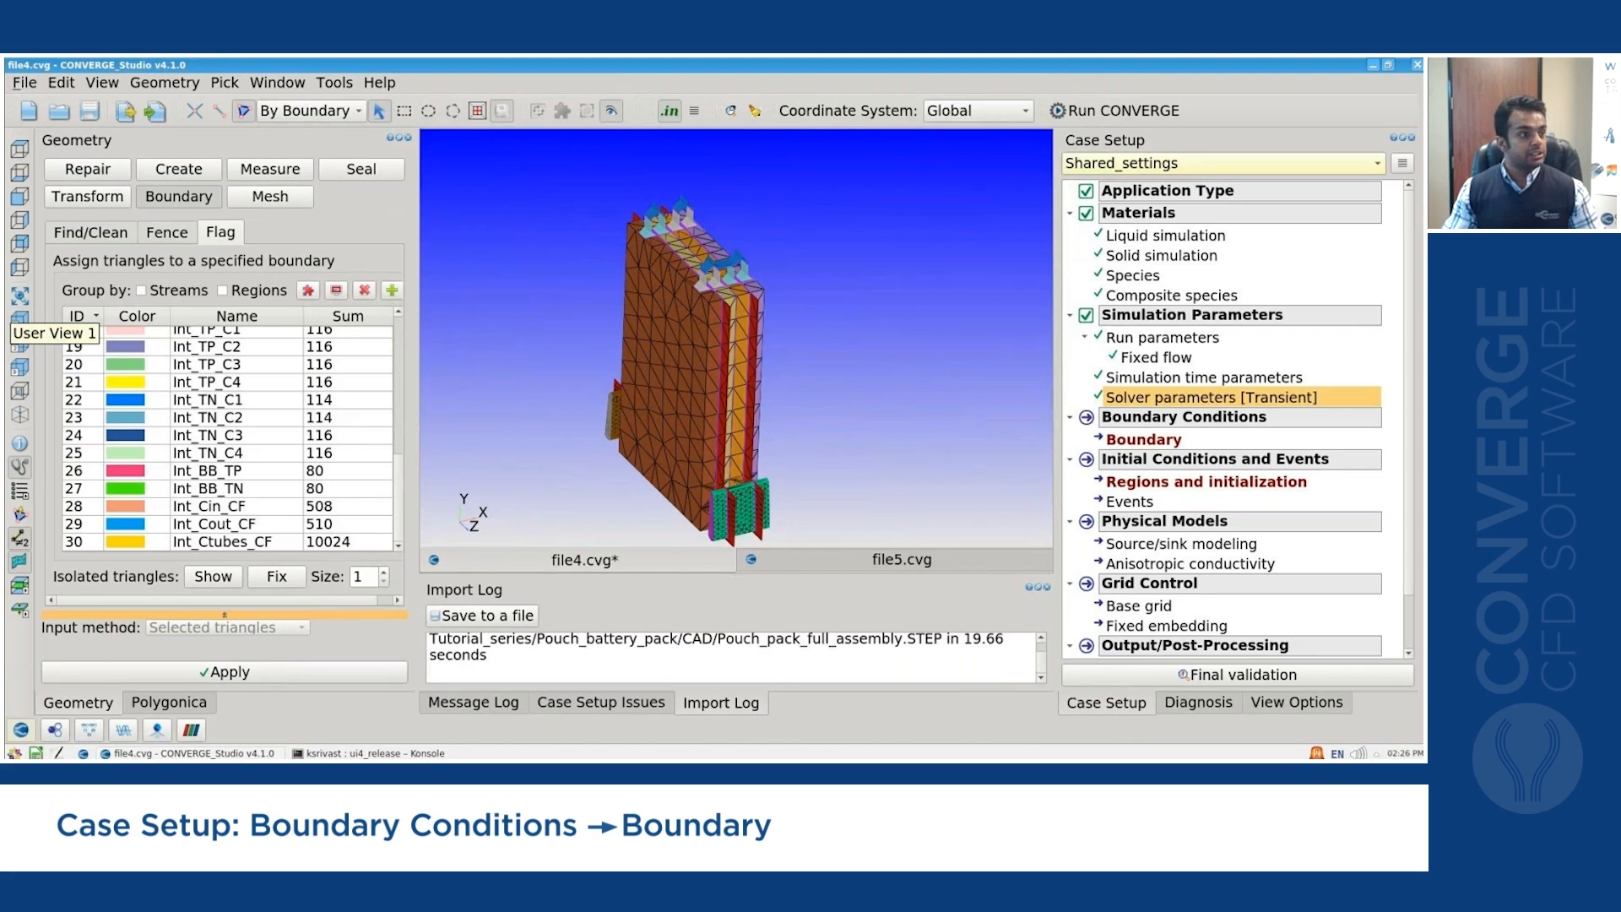
In the boundary conditions, define Cell1 as a WALL with a Heat flux temperature condition and assign it to region R_Cell1.
{"action": "left_click", "coordinate": [1168, 440]}
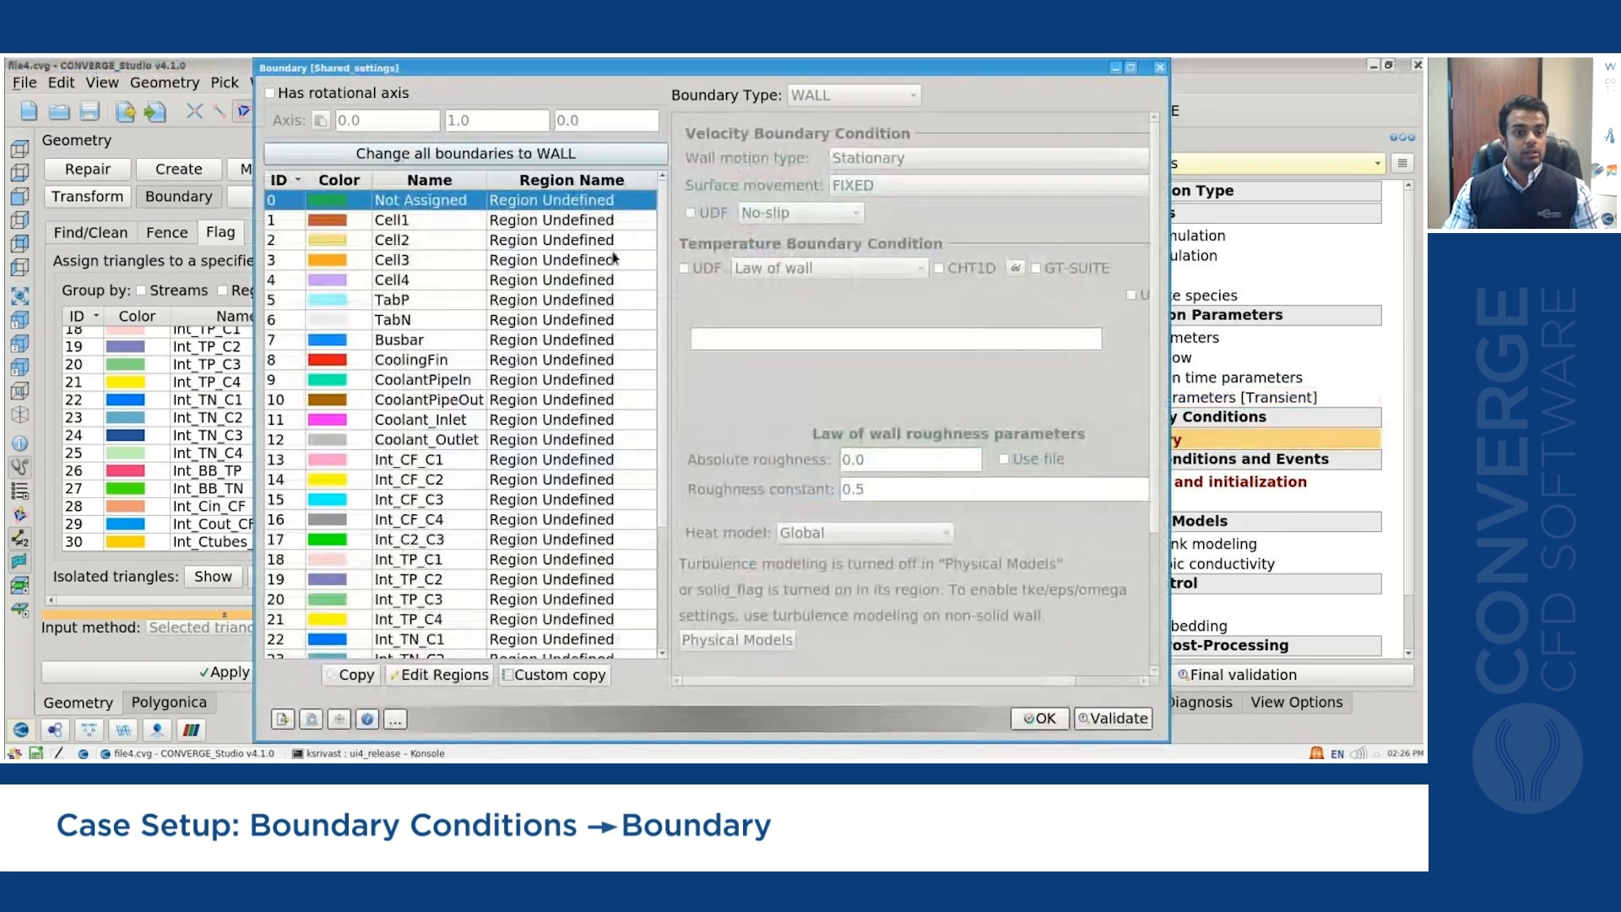
{"action": "left_click", "coordinate": [1130, 67]}
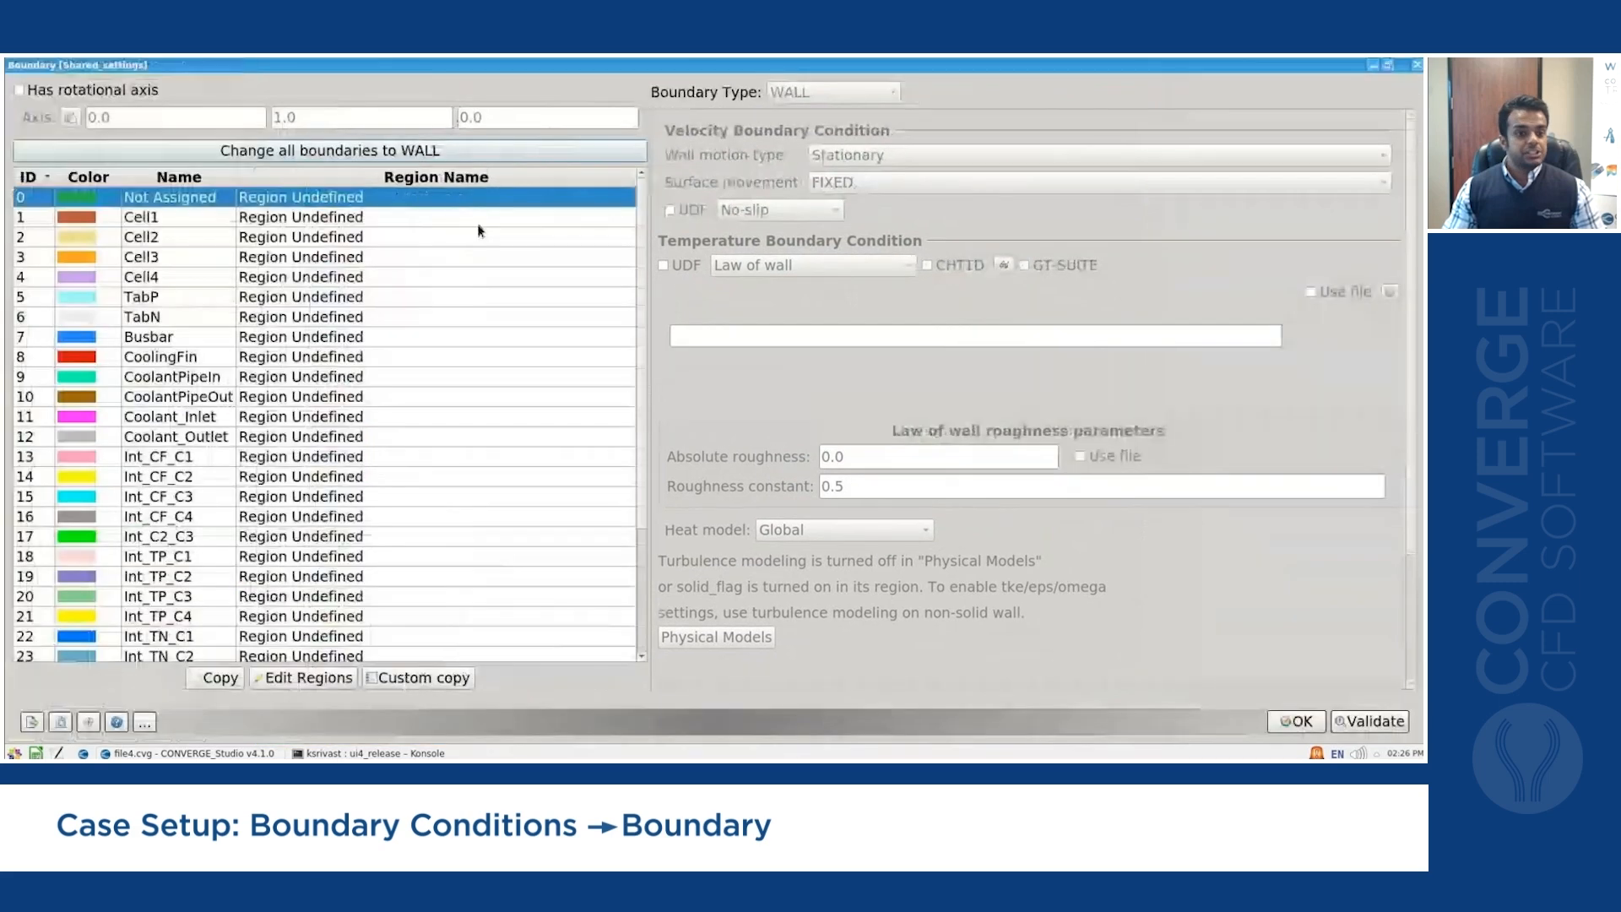
{"action": "left_click", "coordinate": [189, 218]}
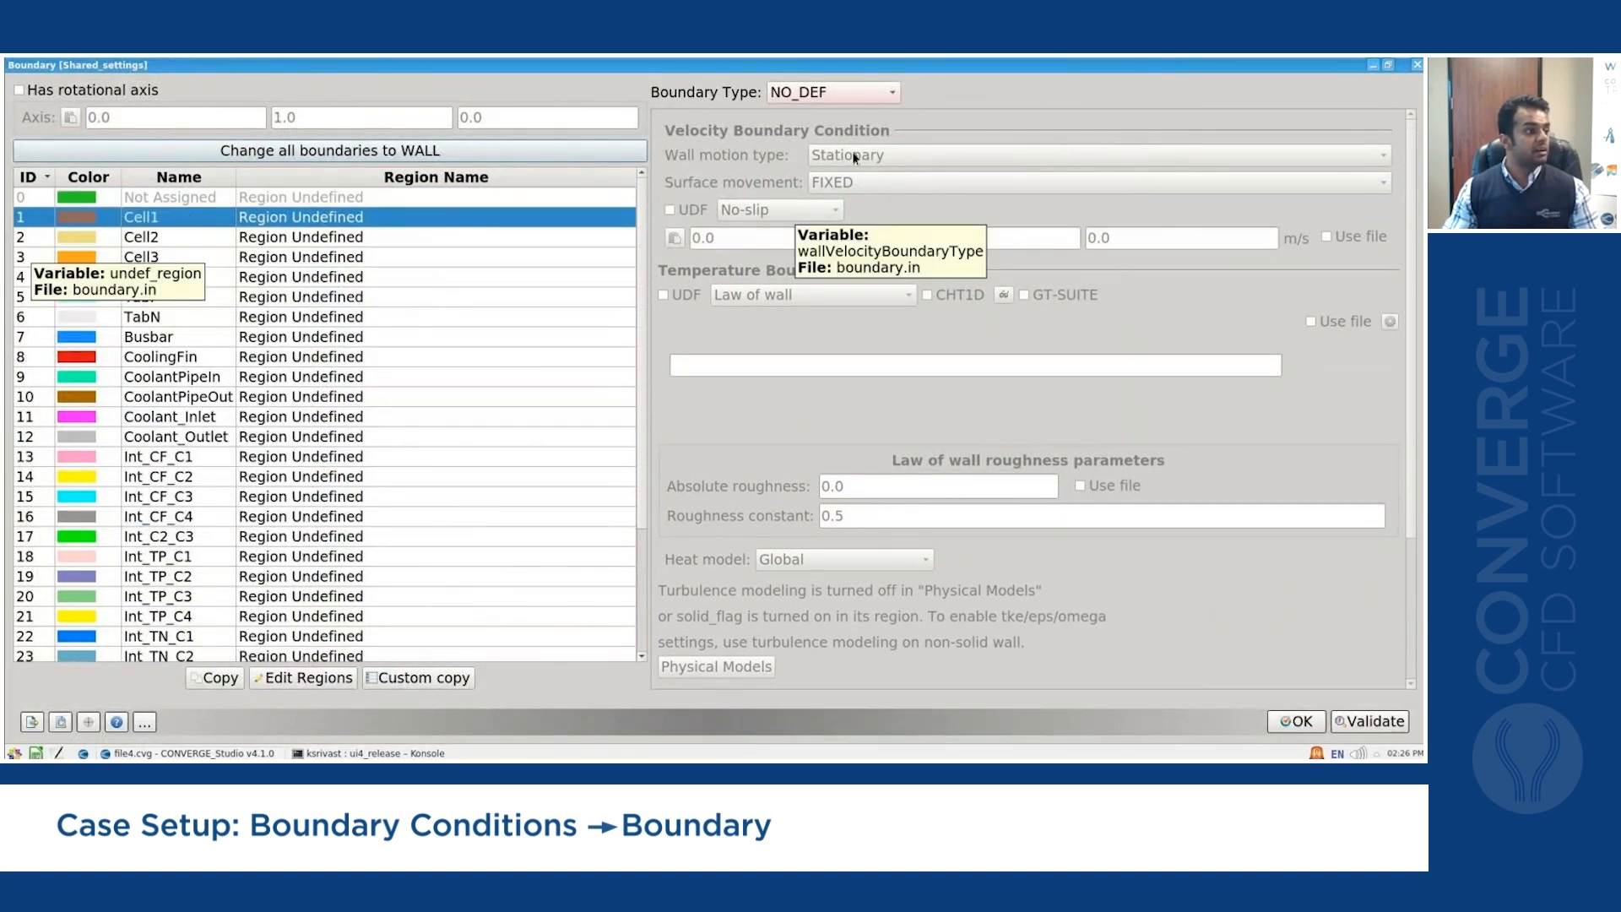
{"action": "left_click", "coordinate": [860, 91]}
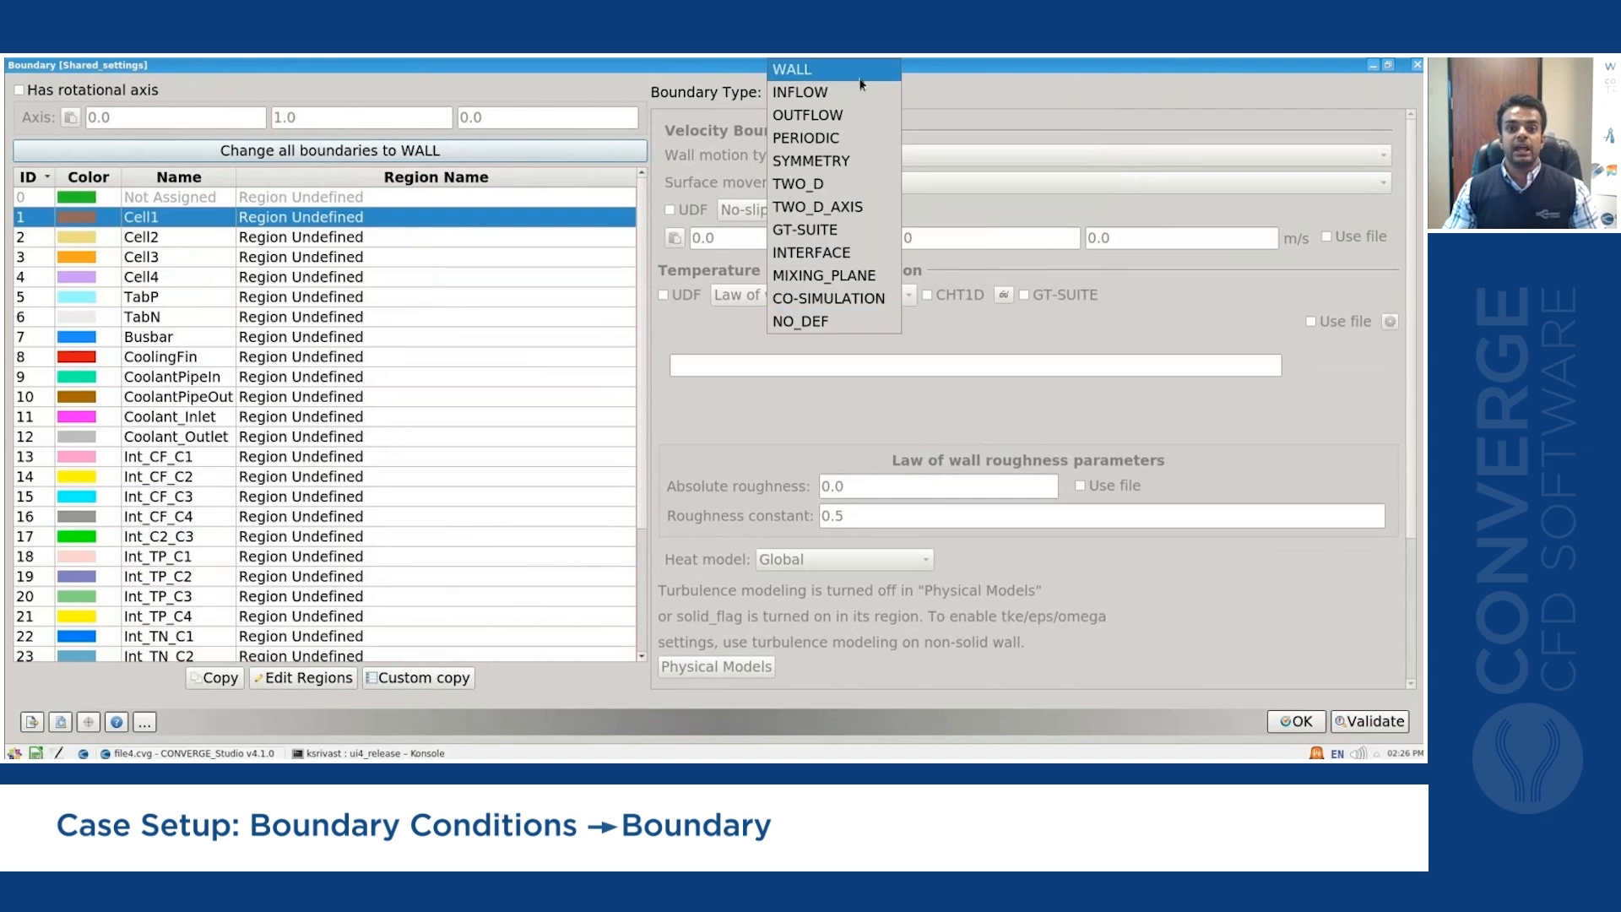
{"action": "left_click", "coordinate": [811, 69]}
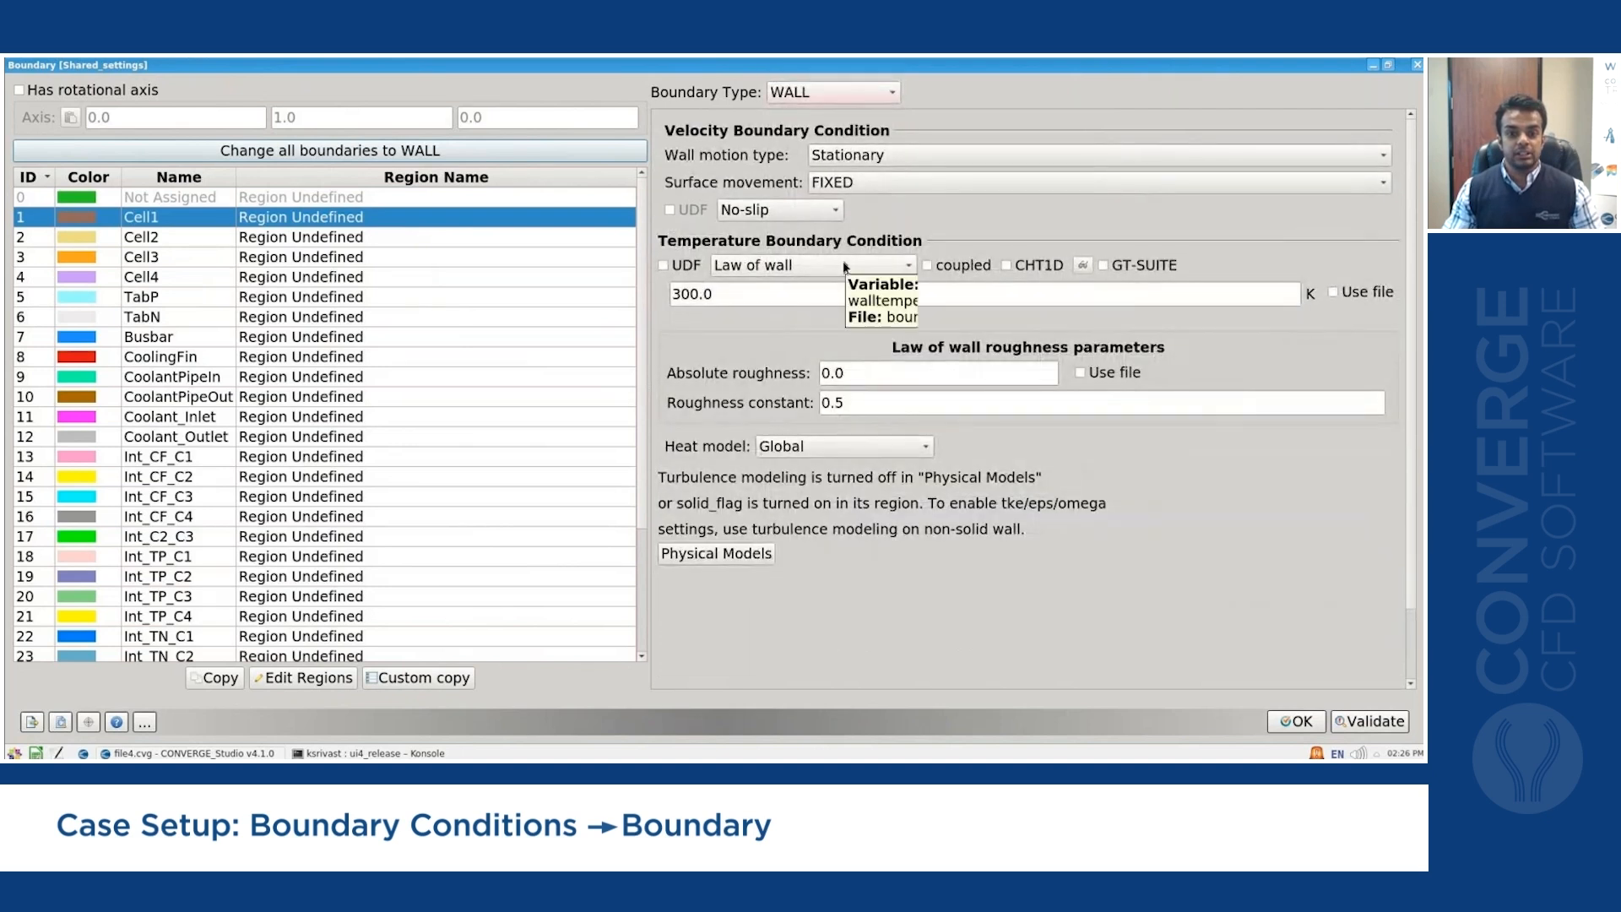
{"action": "left_click", "coordinate": [845, 267]}
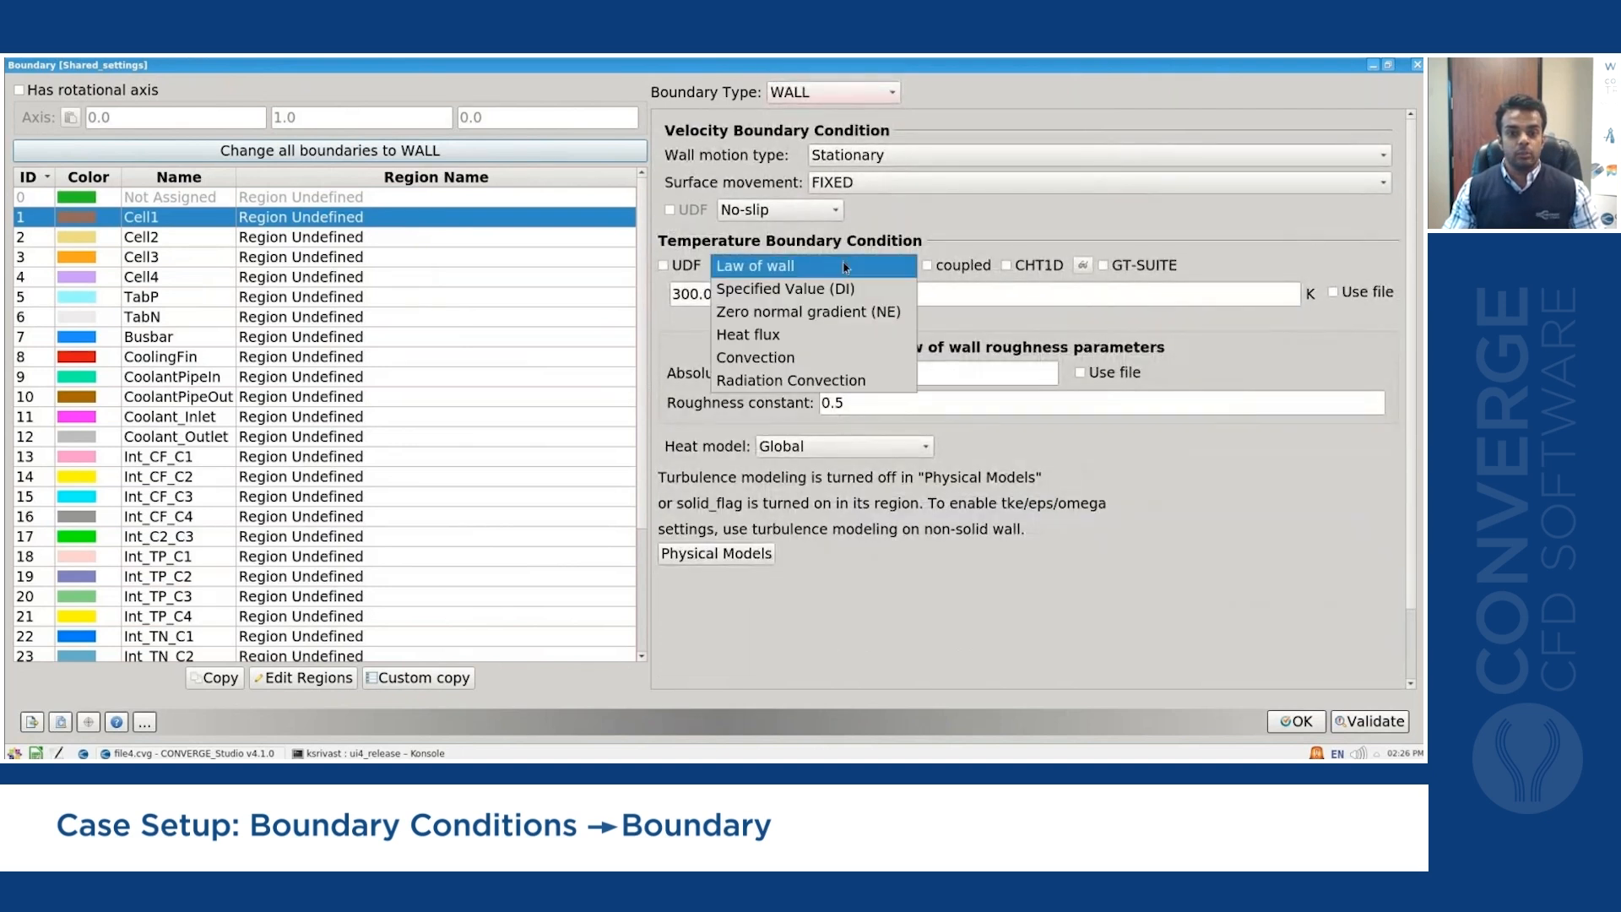
{"action": "left_click", "coordinate": [806, 331]}
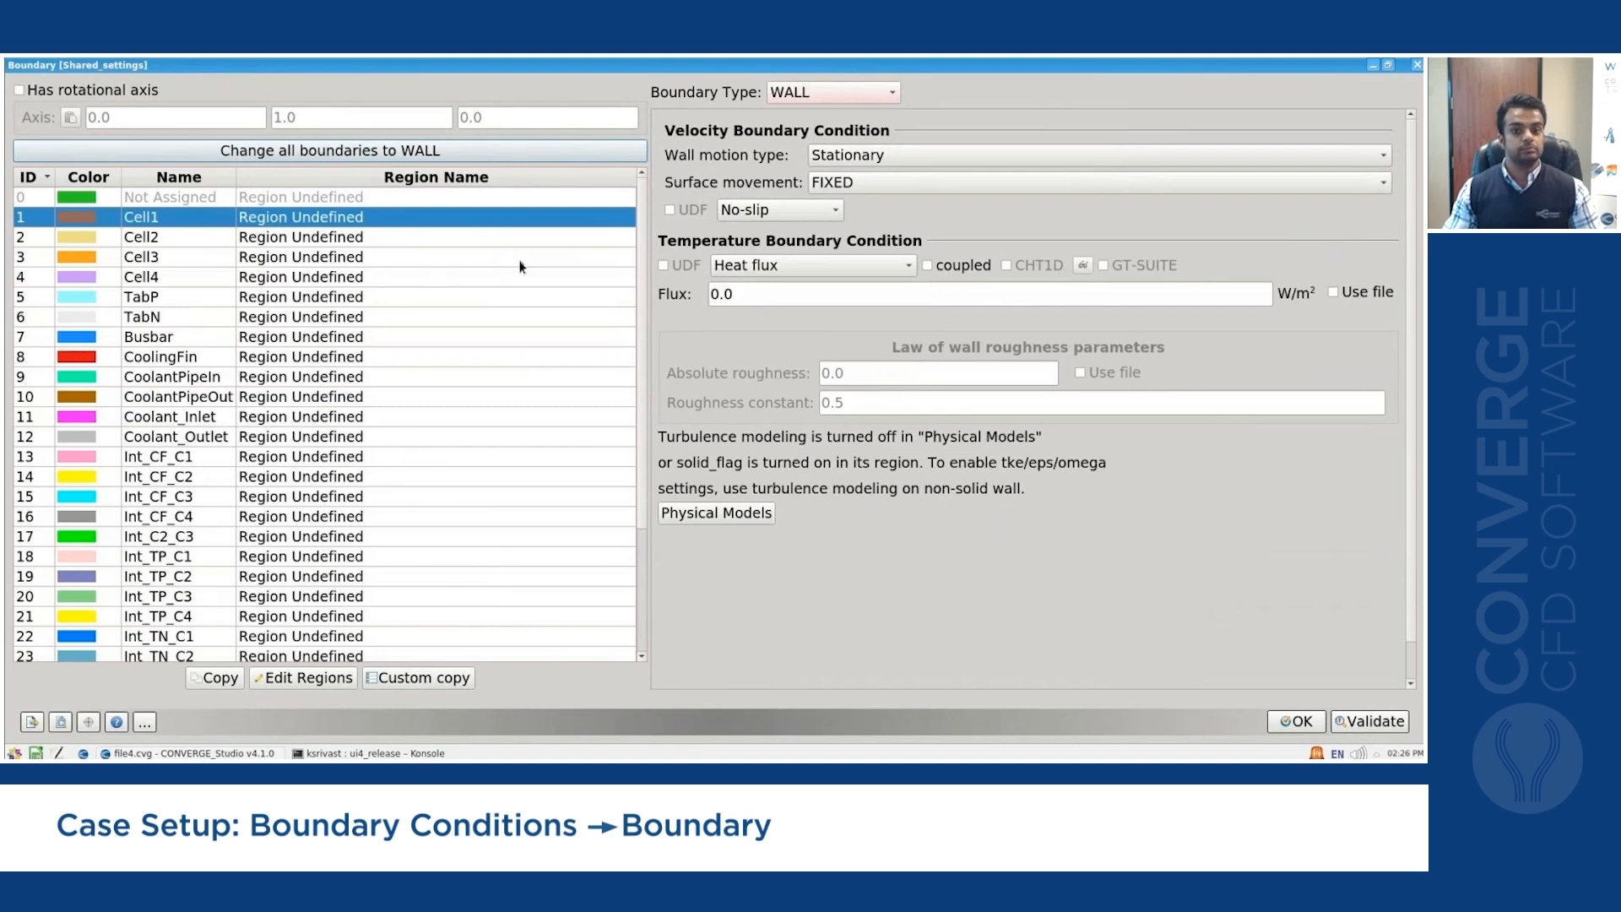
{"action": "double_click", "coordinate": [293, 220]}
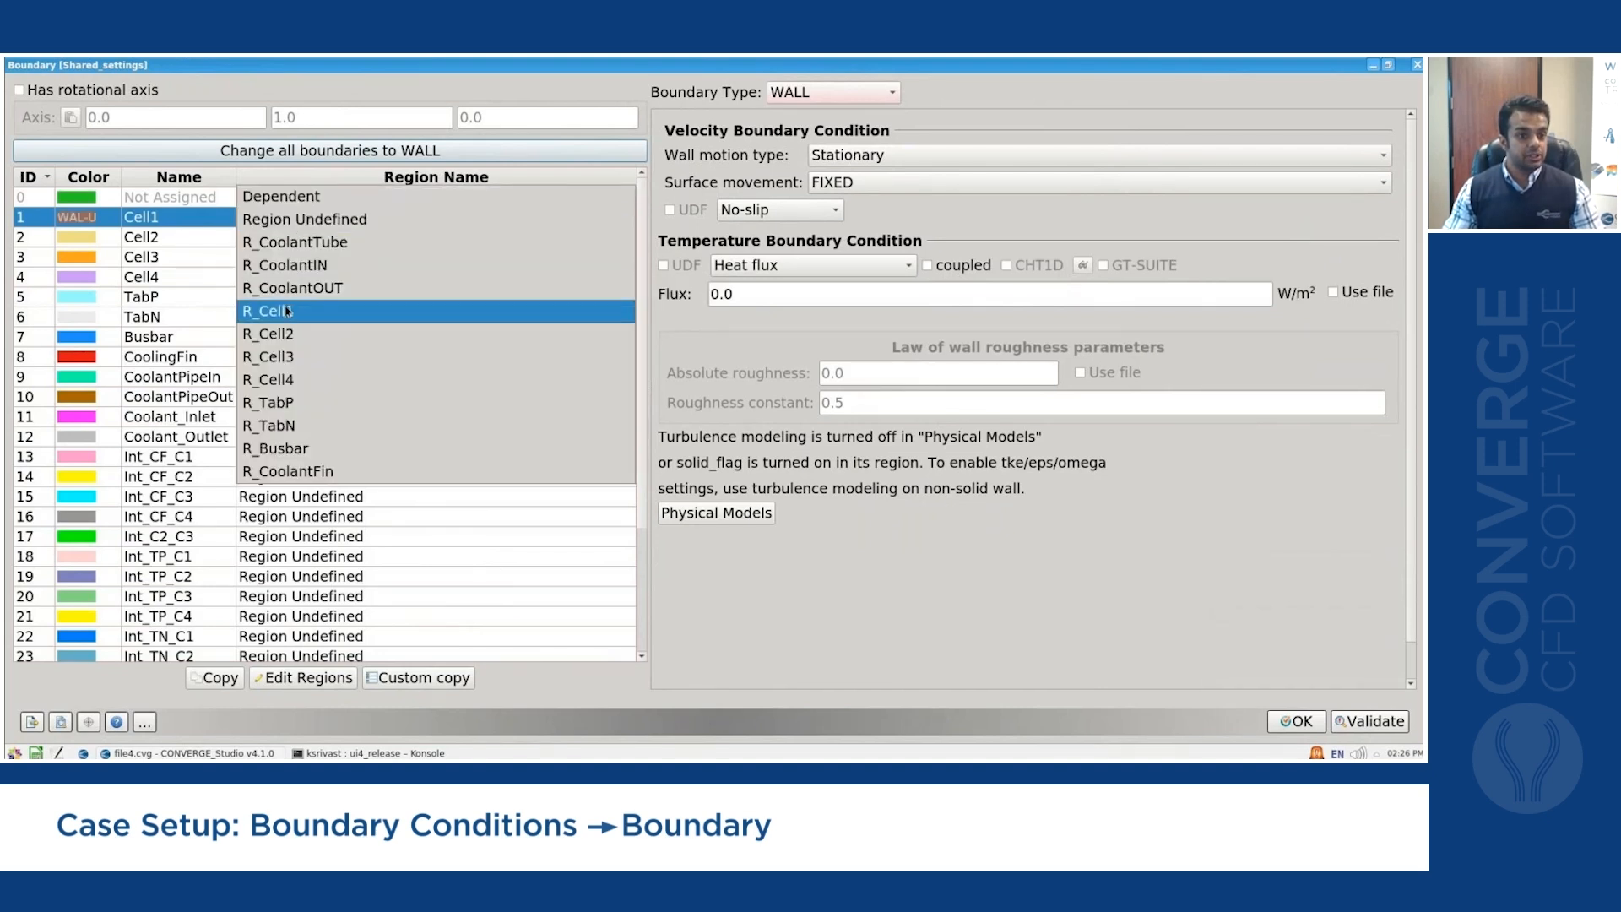
{"action": "left_click", "coordinate": [320, 310]}
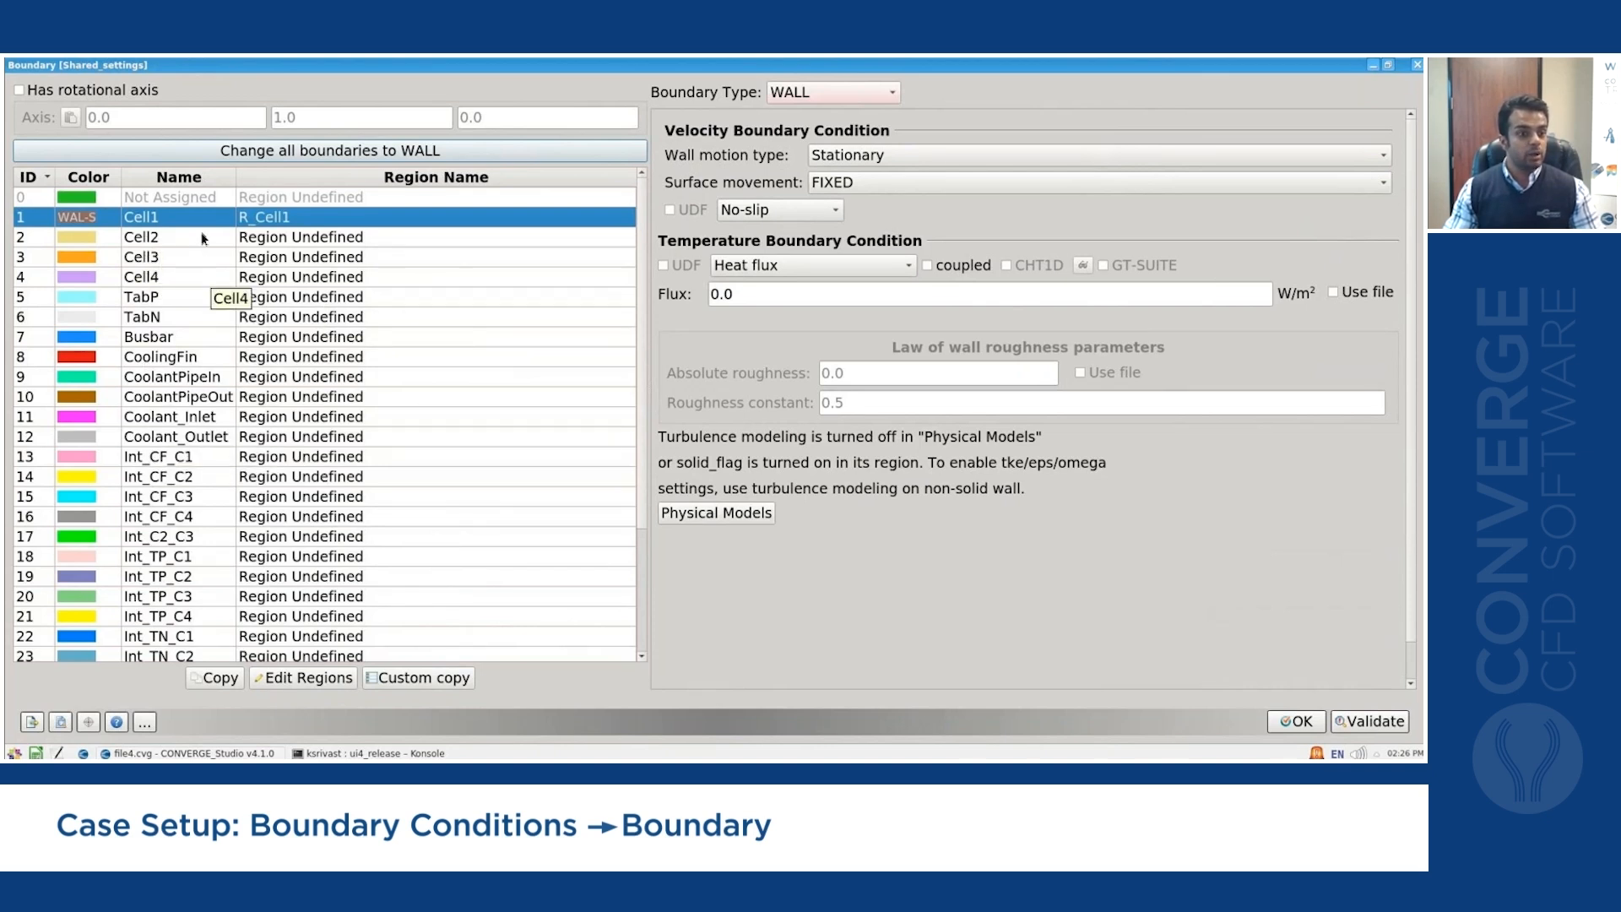
Copy Cell1's boundary settings to the existing boundaries from Cell2 through CoolantPipeOut, including the region.
{"action": "left_click", "coordinate": [218, 678]}
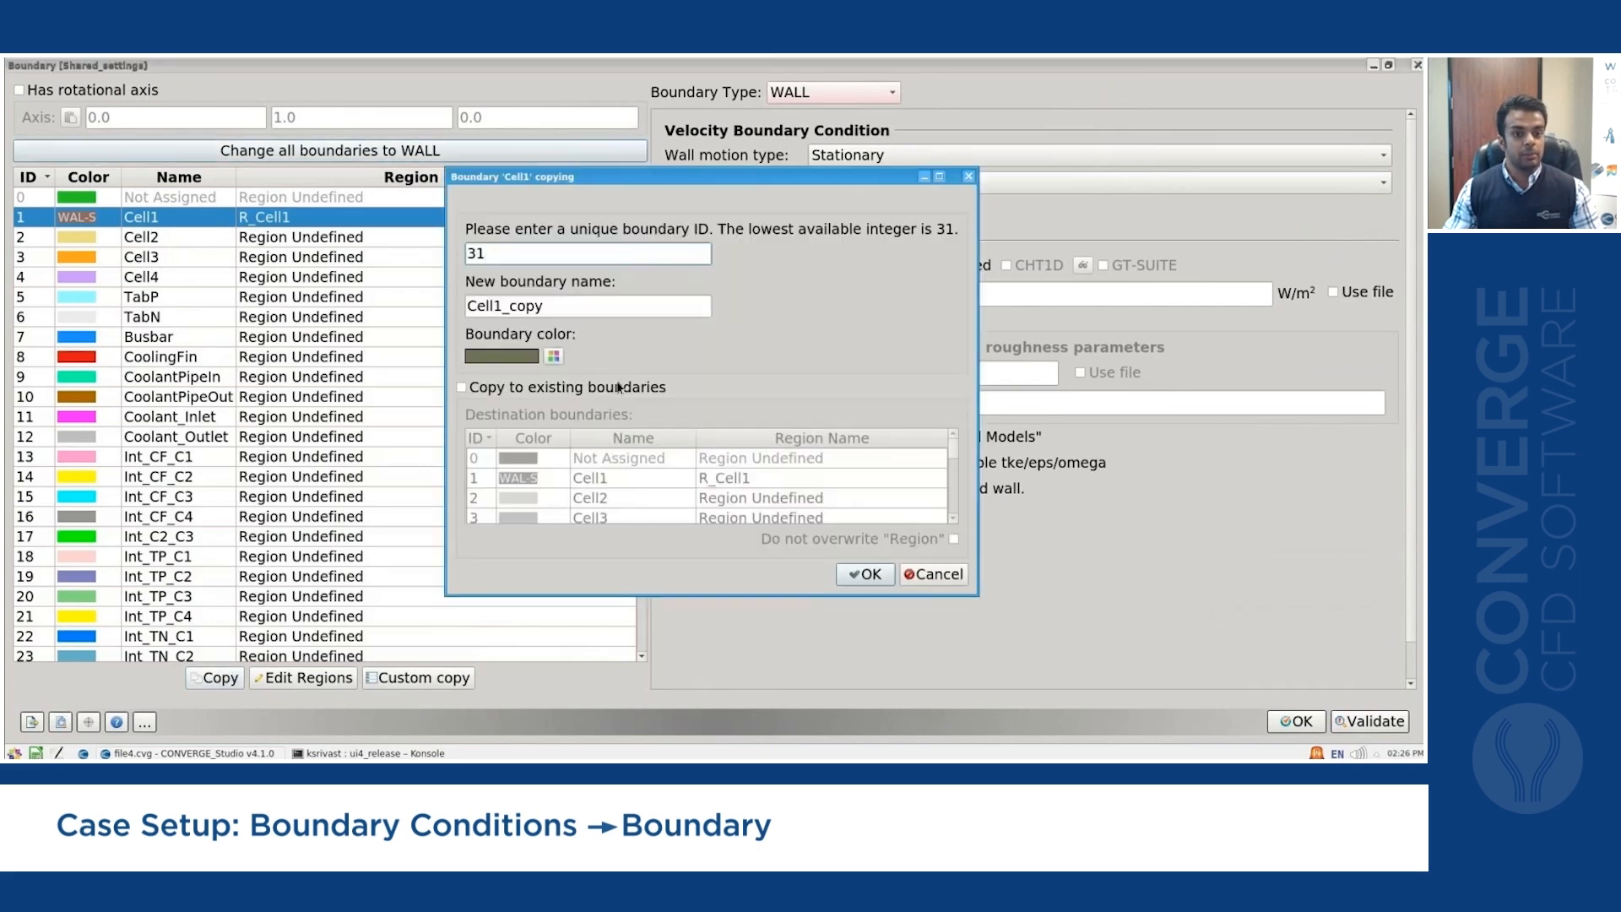
{"action": "left_click", "coordinate": [940, 177]}
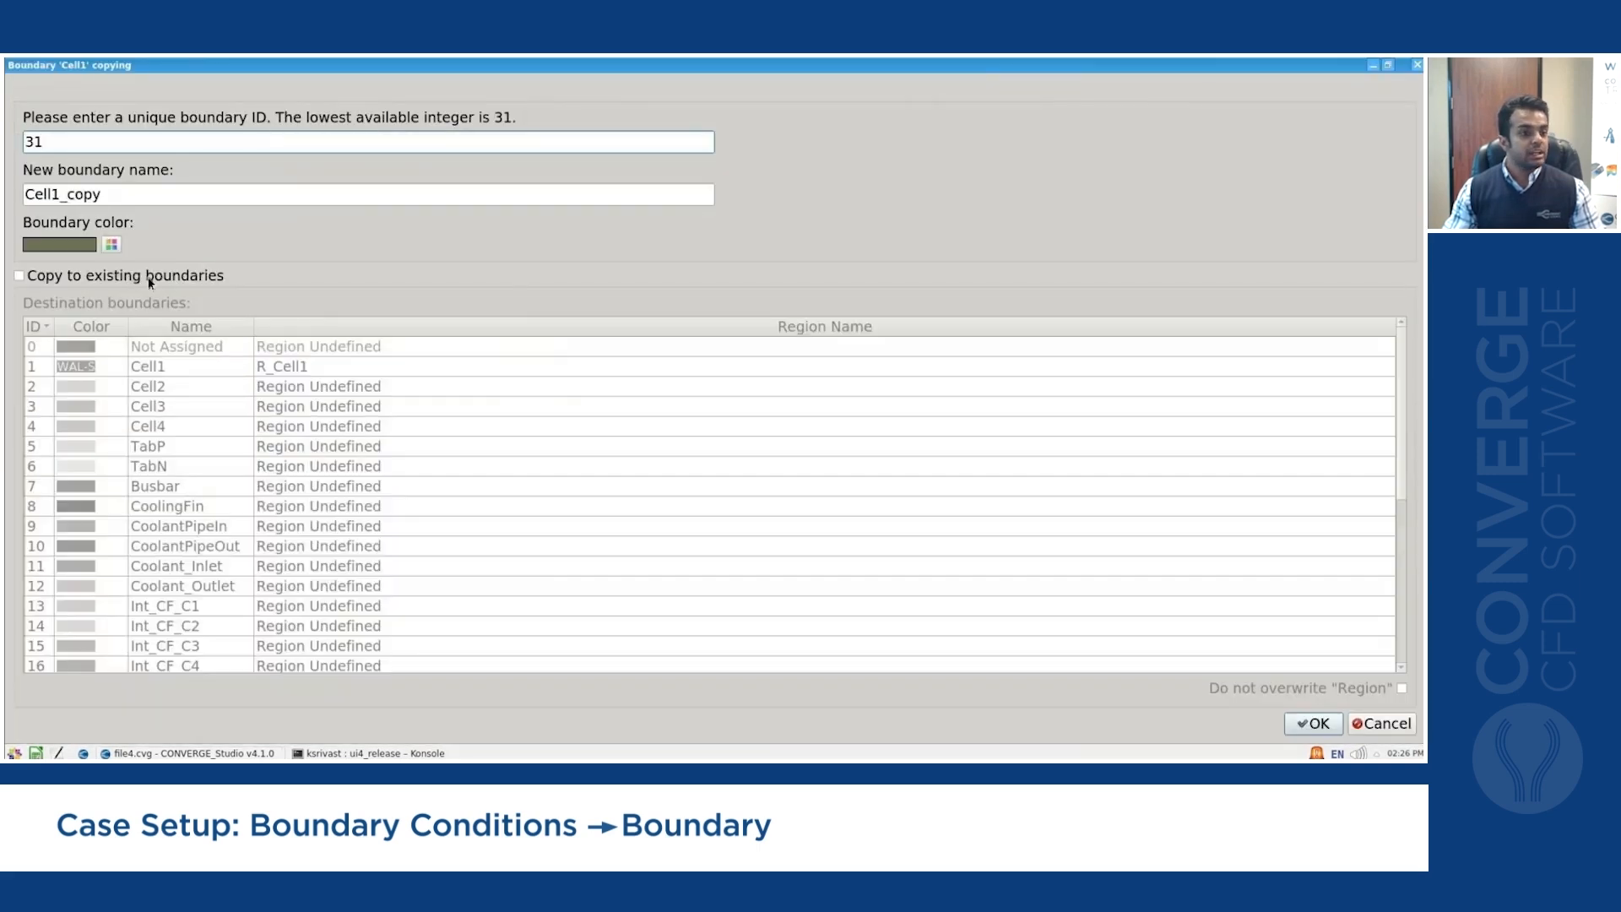
{"action": "left_click", "coordinate": [150, 278]}
{"action": "left_click_drag", "start_coordinate": [175, 389], "coordinate": [183, 546]}
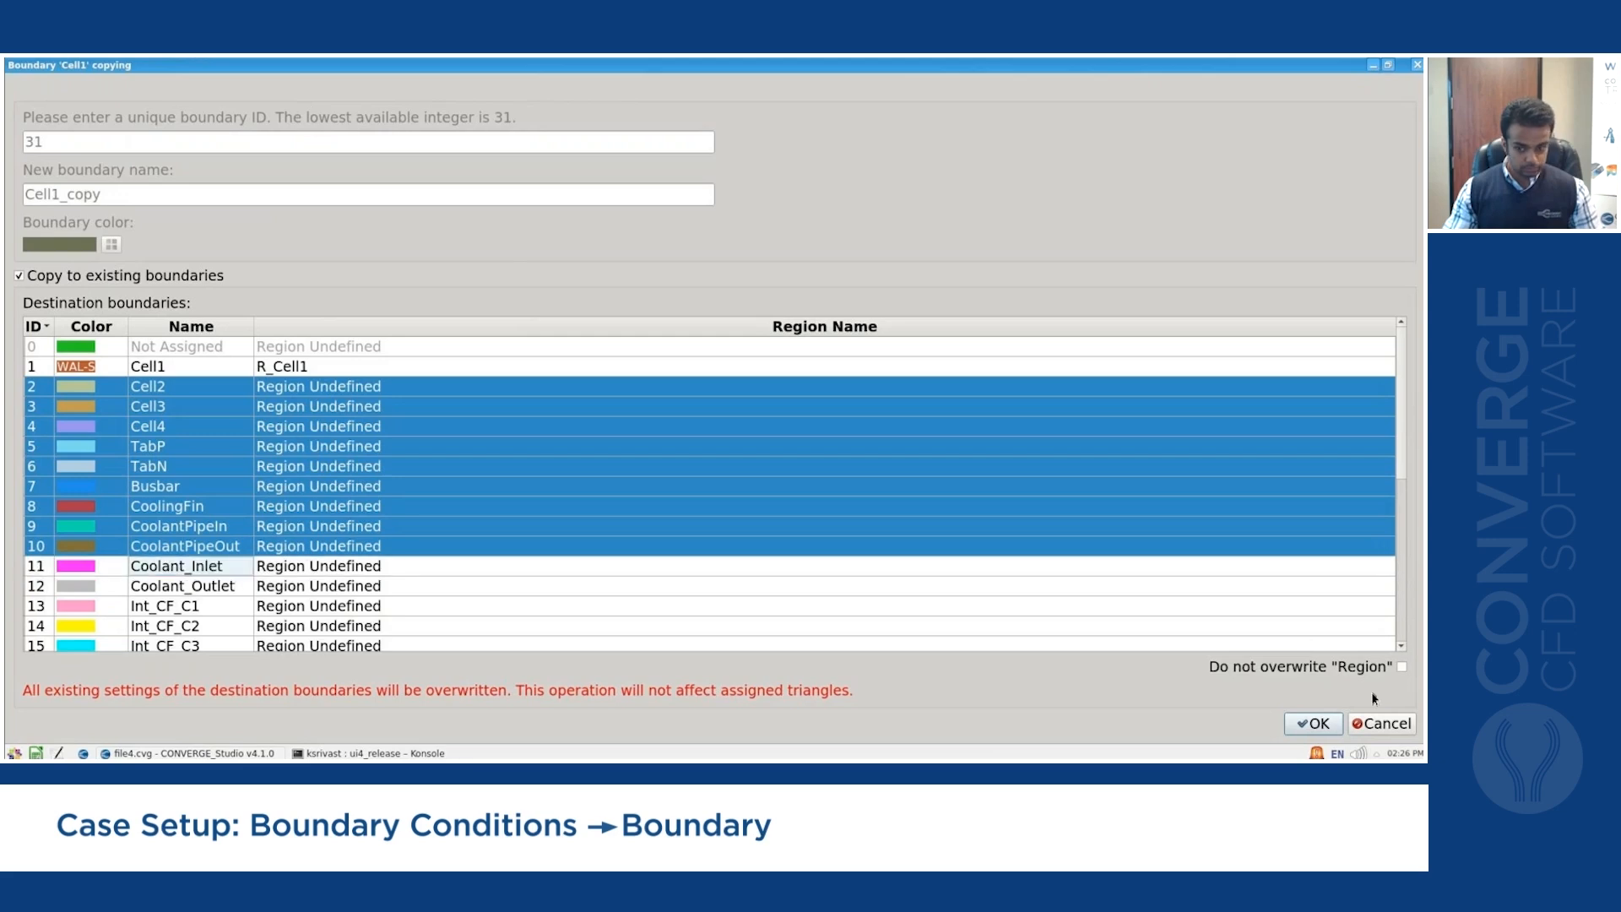
{"action": "left_click", "coordinate": [1314, 724]}
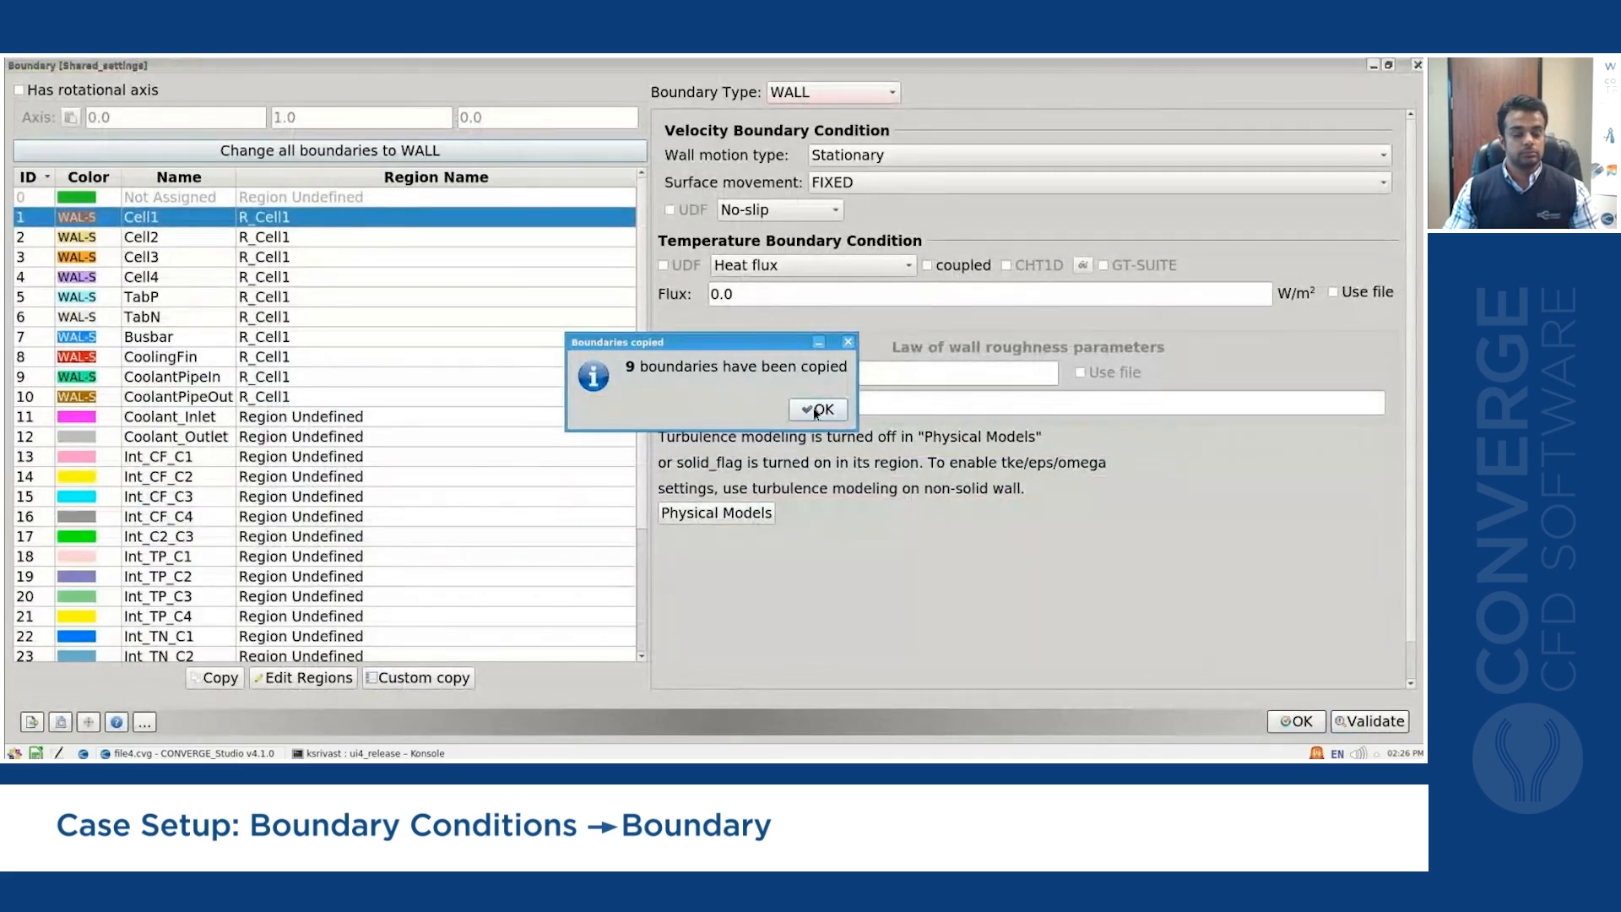
{"action": "key", "text": "Return"}
Assign the Cell2 boundary to region R_Cell2 and Cell3 to R_Cell3, and open Cell4's region assignment for editing.
{"action": "left_click", "coordinate": [290, 236]}
{"action": "left_click", "coordinate": [289, 237]}
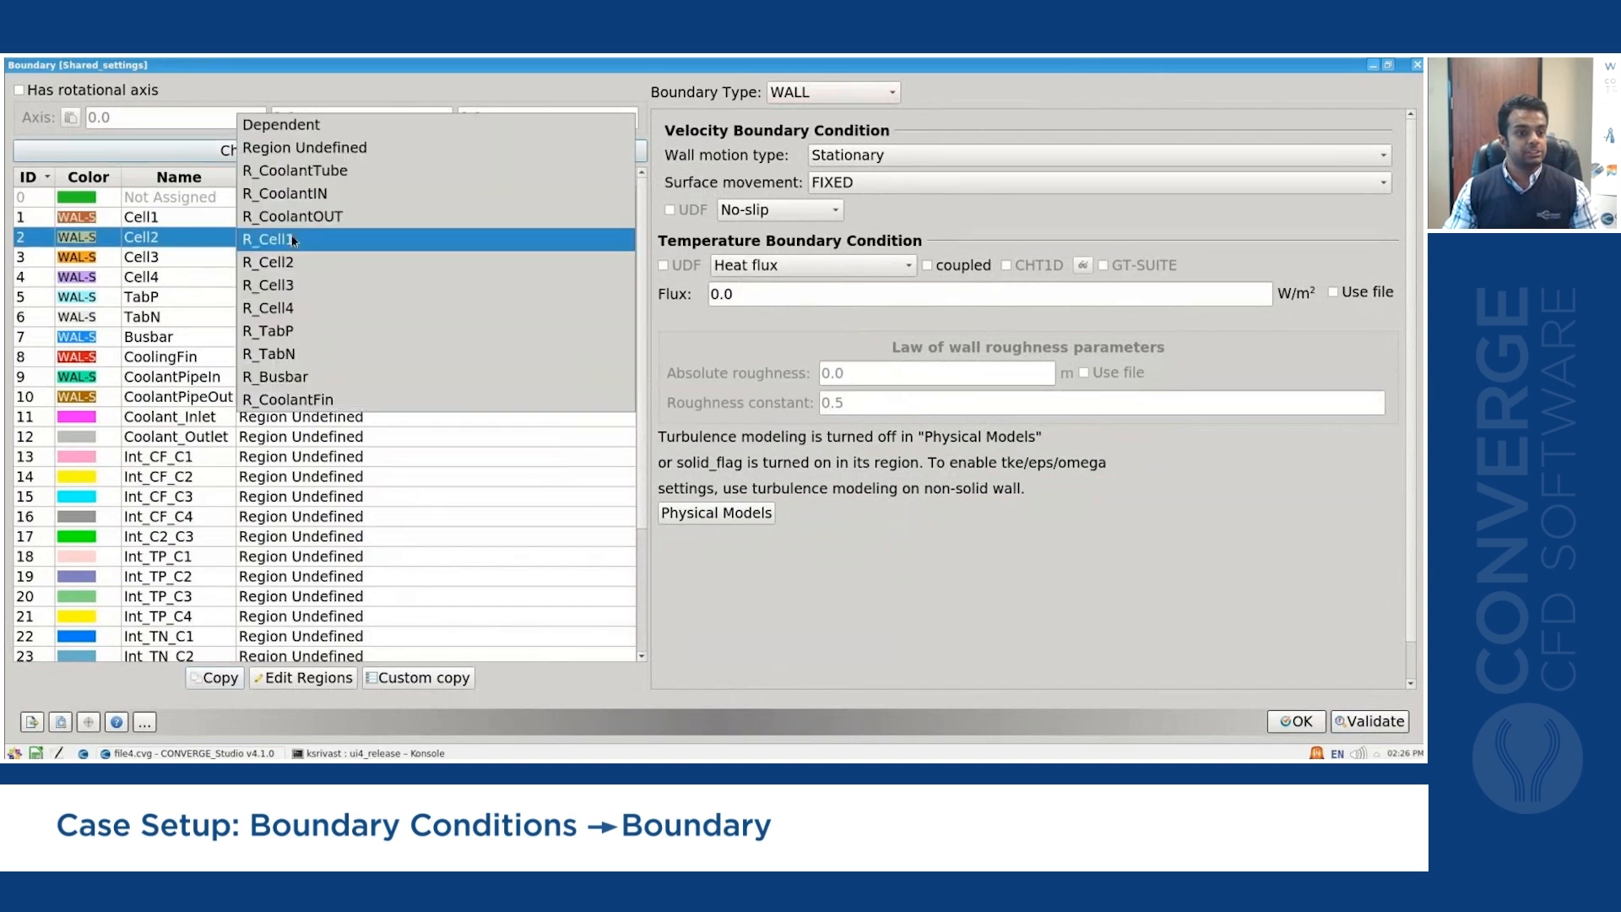
{"action": "left_click", "coordinate": [294, 261]}
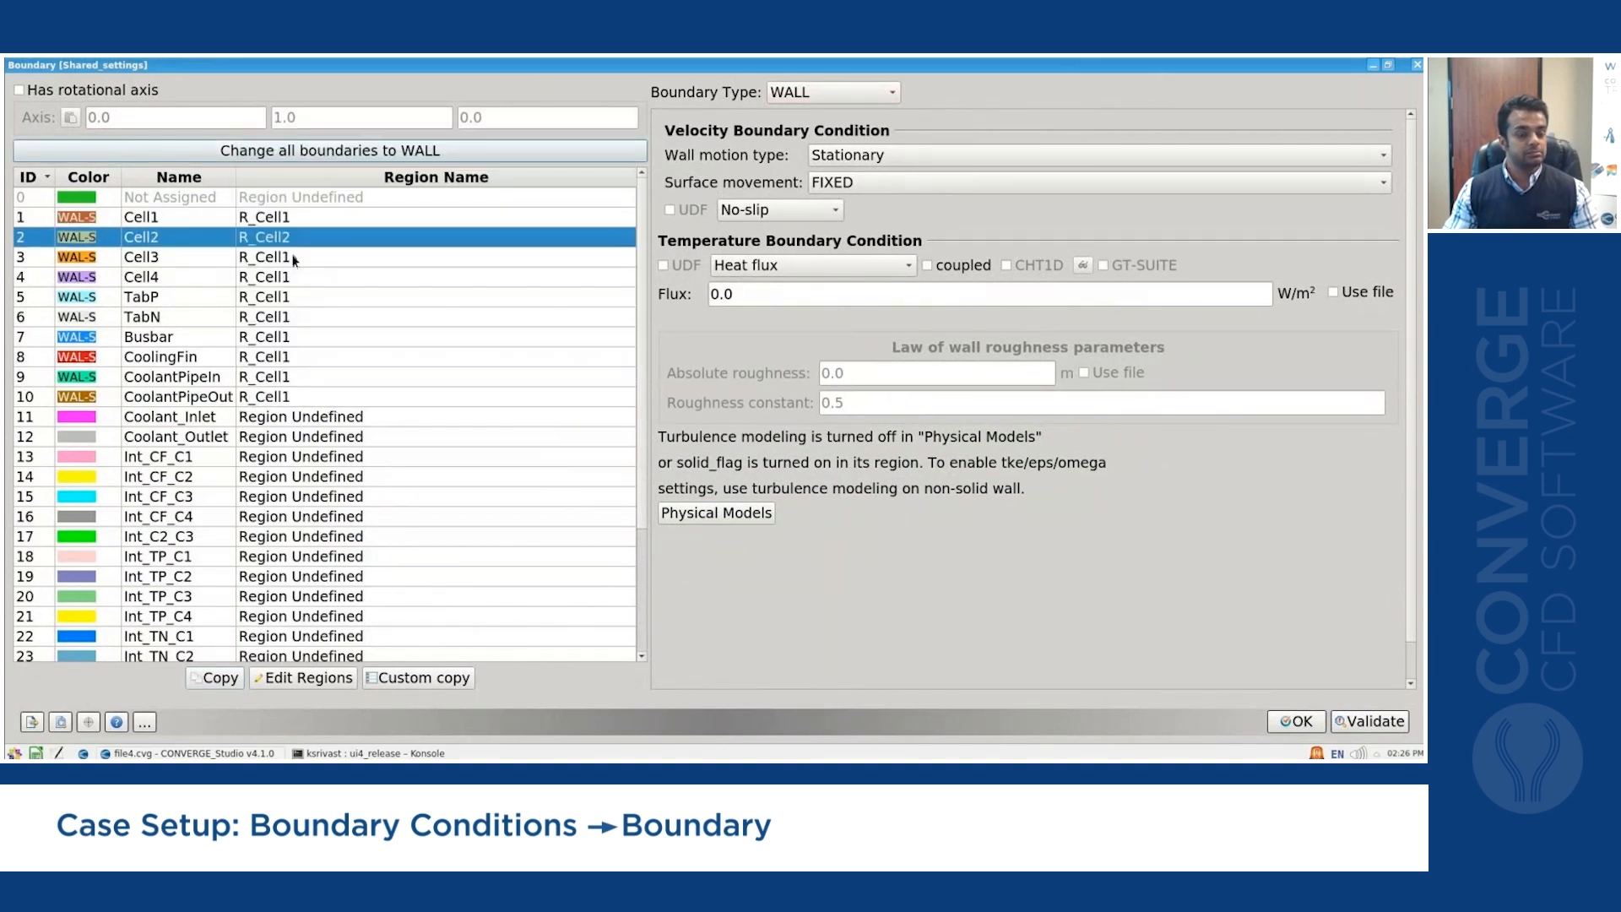
{"action": "left_click", "coordinate": [293, 259]}
{"action": "left_click", "coordinate": [294, 258]}
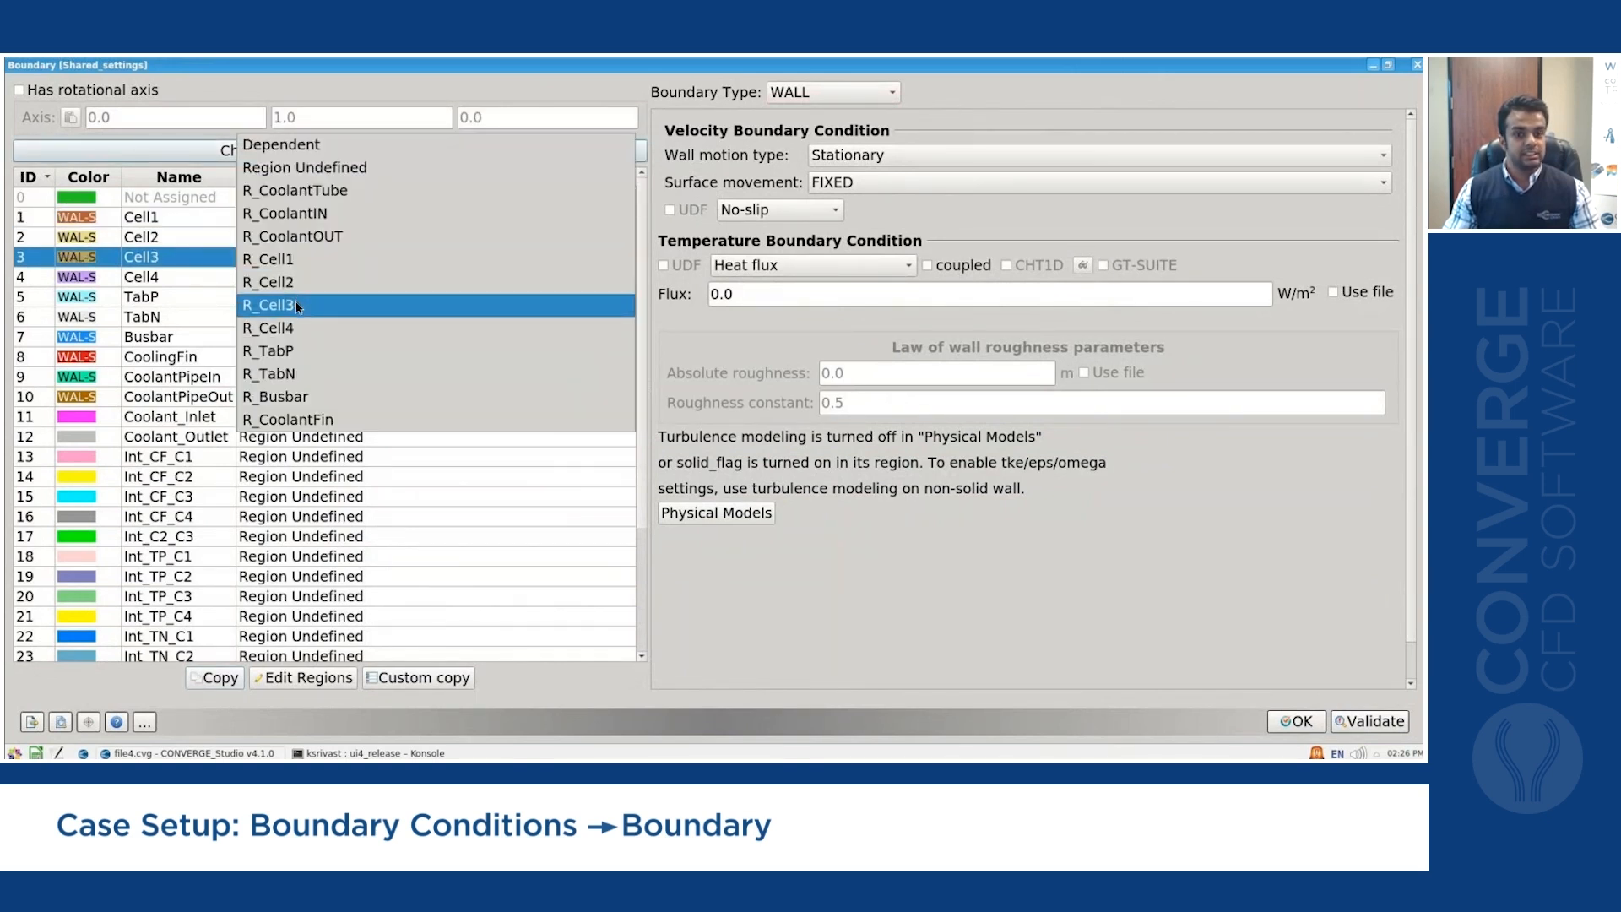
{"action": "left_click", "coordinate": [292, 305]}
{"action": "left_click", "coordinate": [282, 281]}
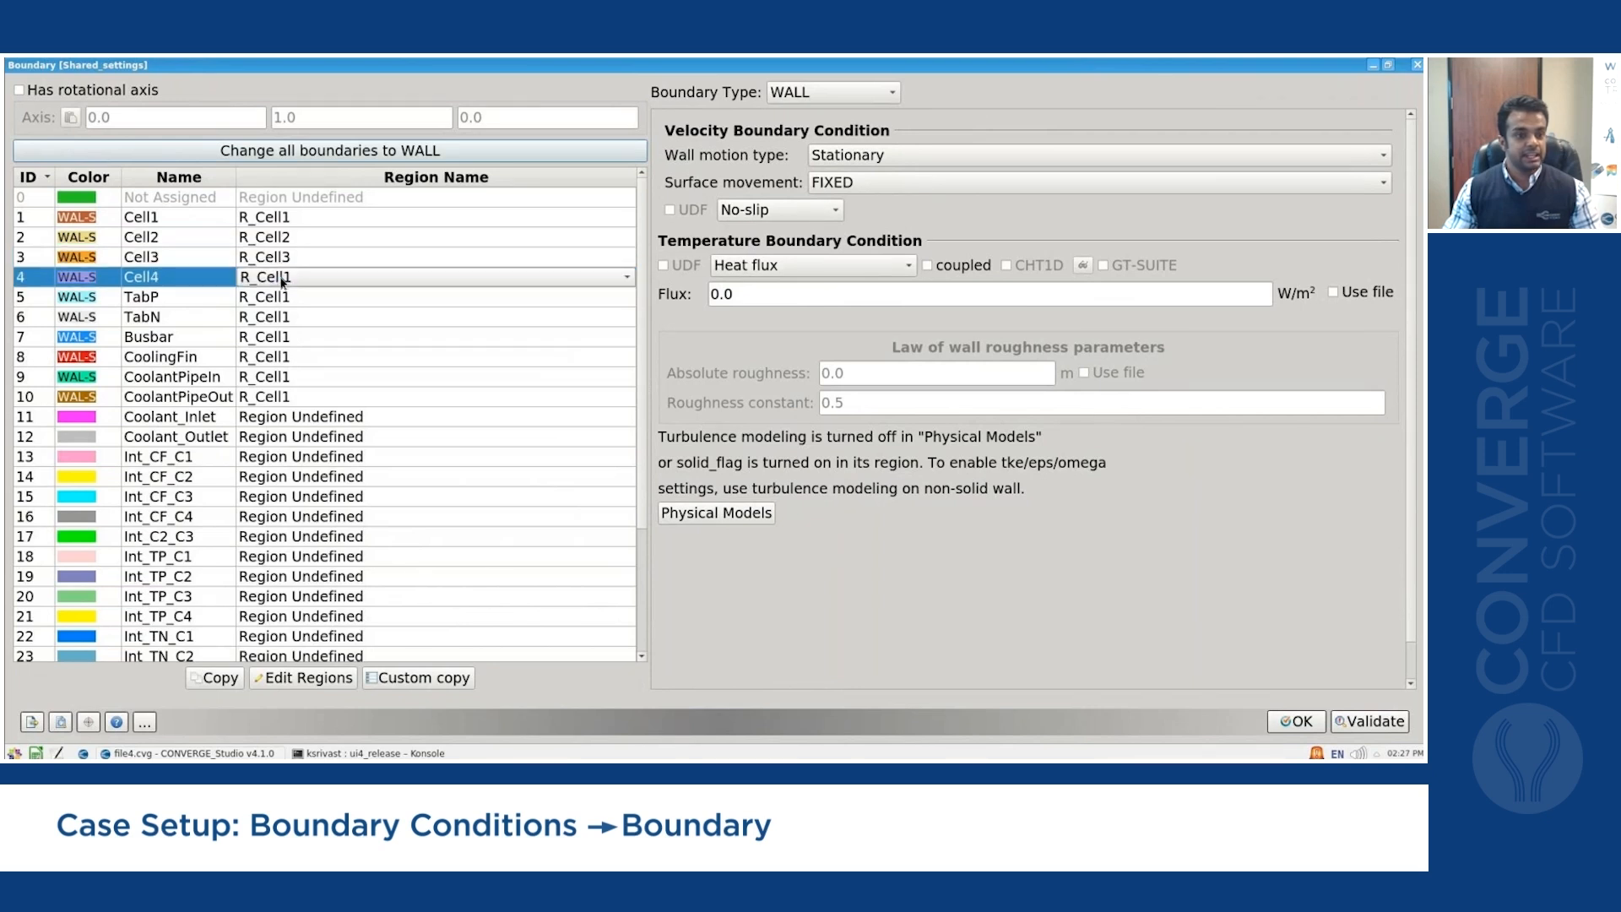
Assign the Cell4, TabP and TabN boundaries to the regions R_Cell4, R_TabP and R_TabN respectively.
{"action": "left_click", "coordinate": [282, 281]}
{"action": "left_click", "coordinate": [296, 346]}
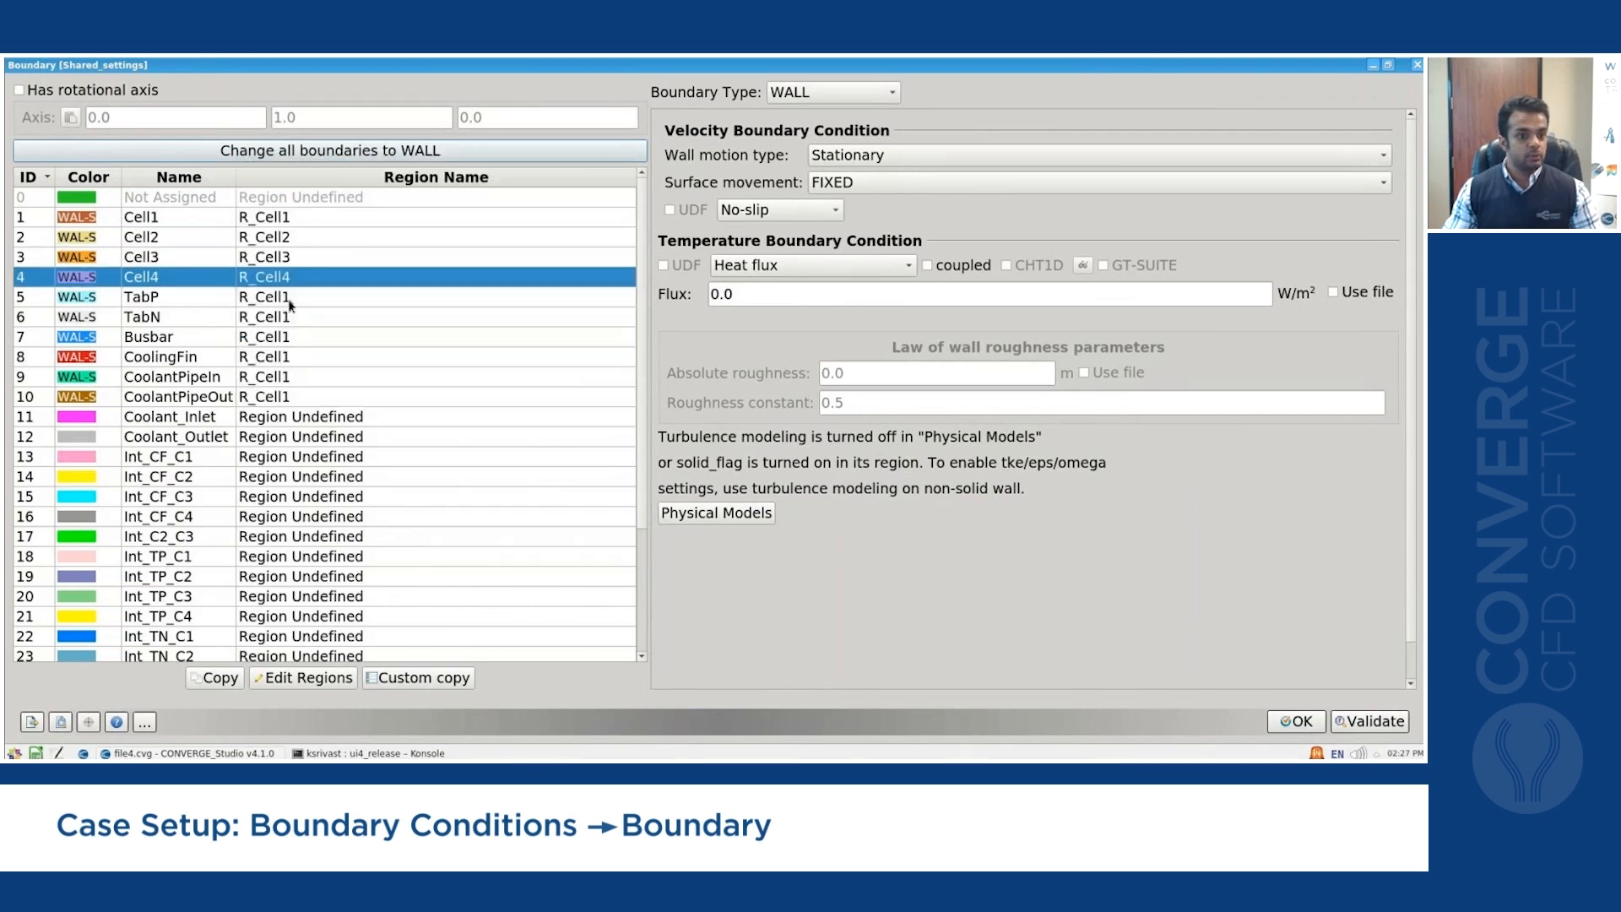
{"action": "left_click", "coordinate": [287, 297]}
{"action": "left_click", "coordinate": [287, 297]}
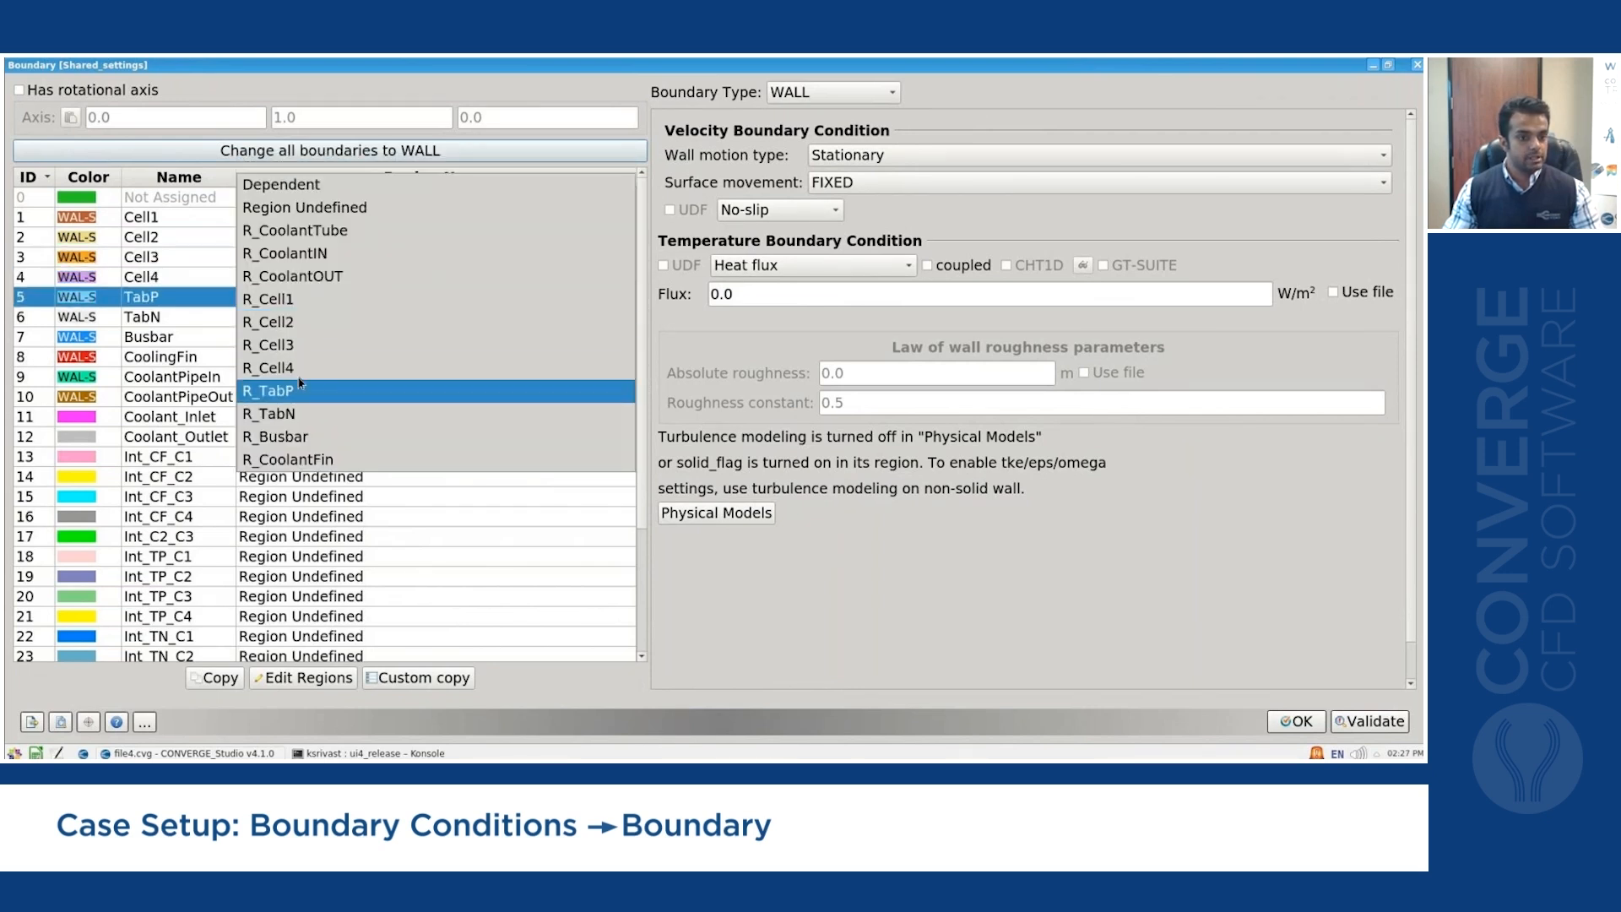
{"action": "left_click", "coordinate": [300, 390]}
{"action": "left_click", "coordinate": [301, 321]}
{"action": "left_click", "coordinate": [301, 321]}
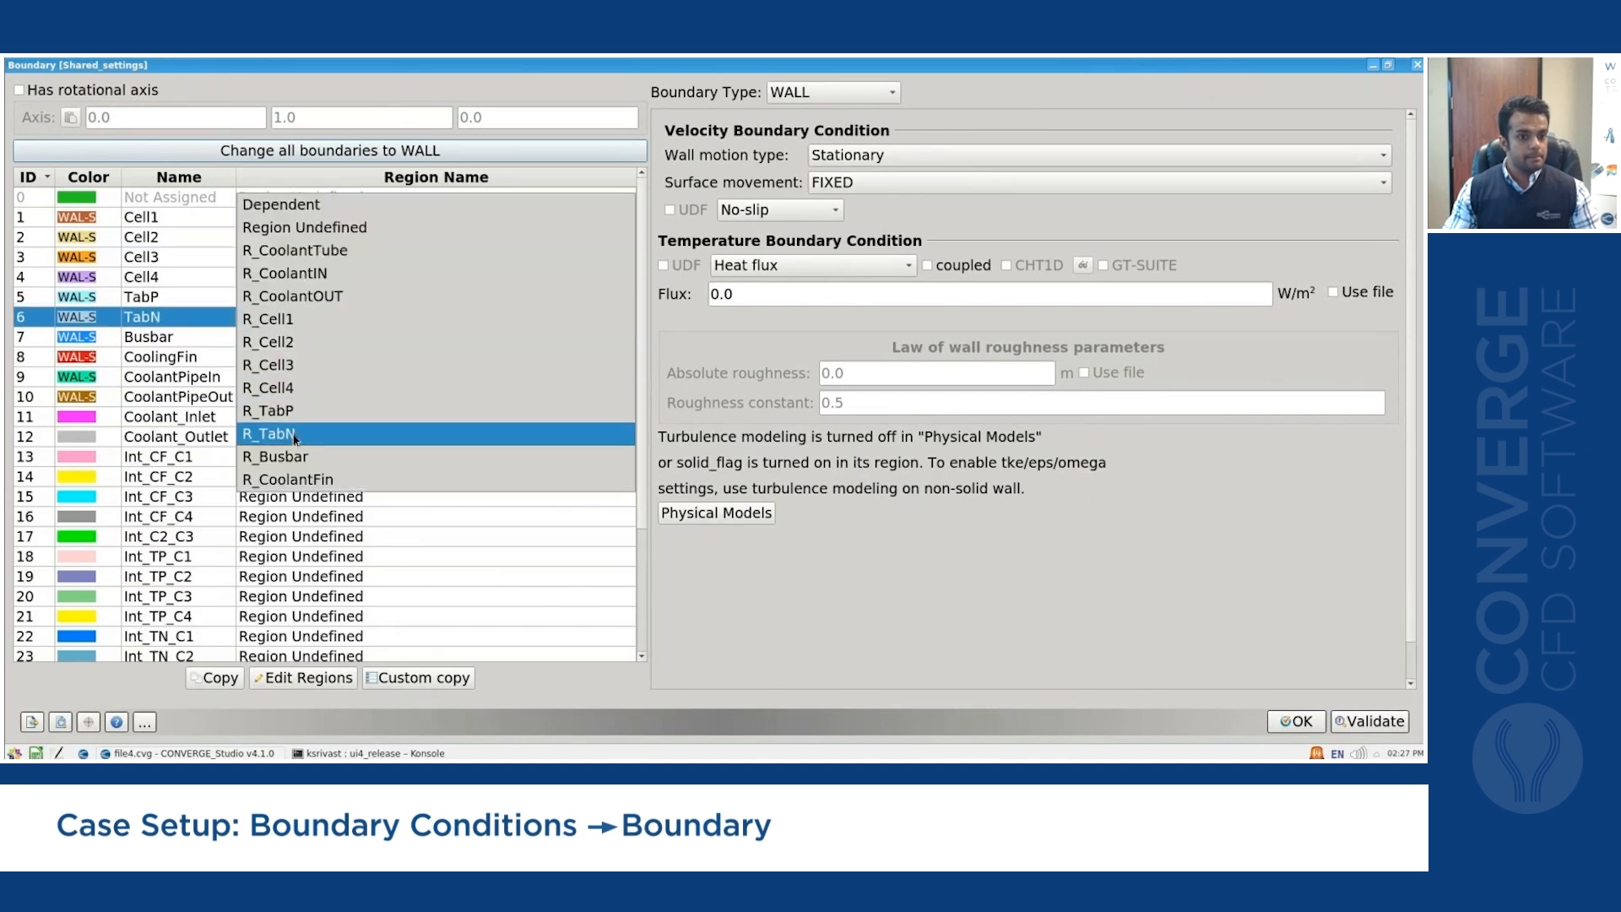
{"action": "left_click", "coordinate": [295, 433]}
Assign the Busbar boundary to region R_Busbar and the CoolingFin boundary to region R_CoolantFin.
{"action": "left_click", "coordinate": [297, 338]}
{"action": "left_click", "coordinate": [297, 337]}
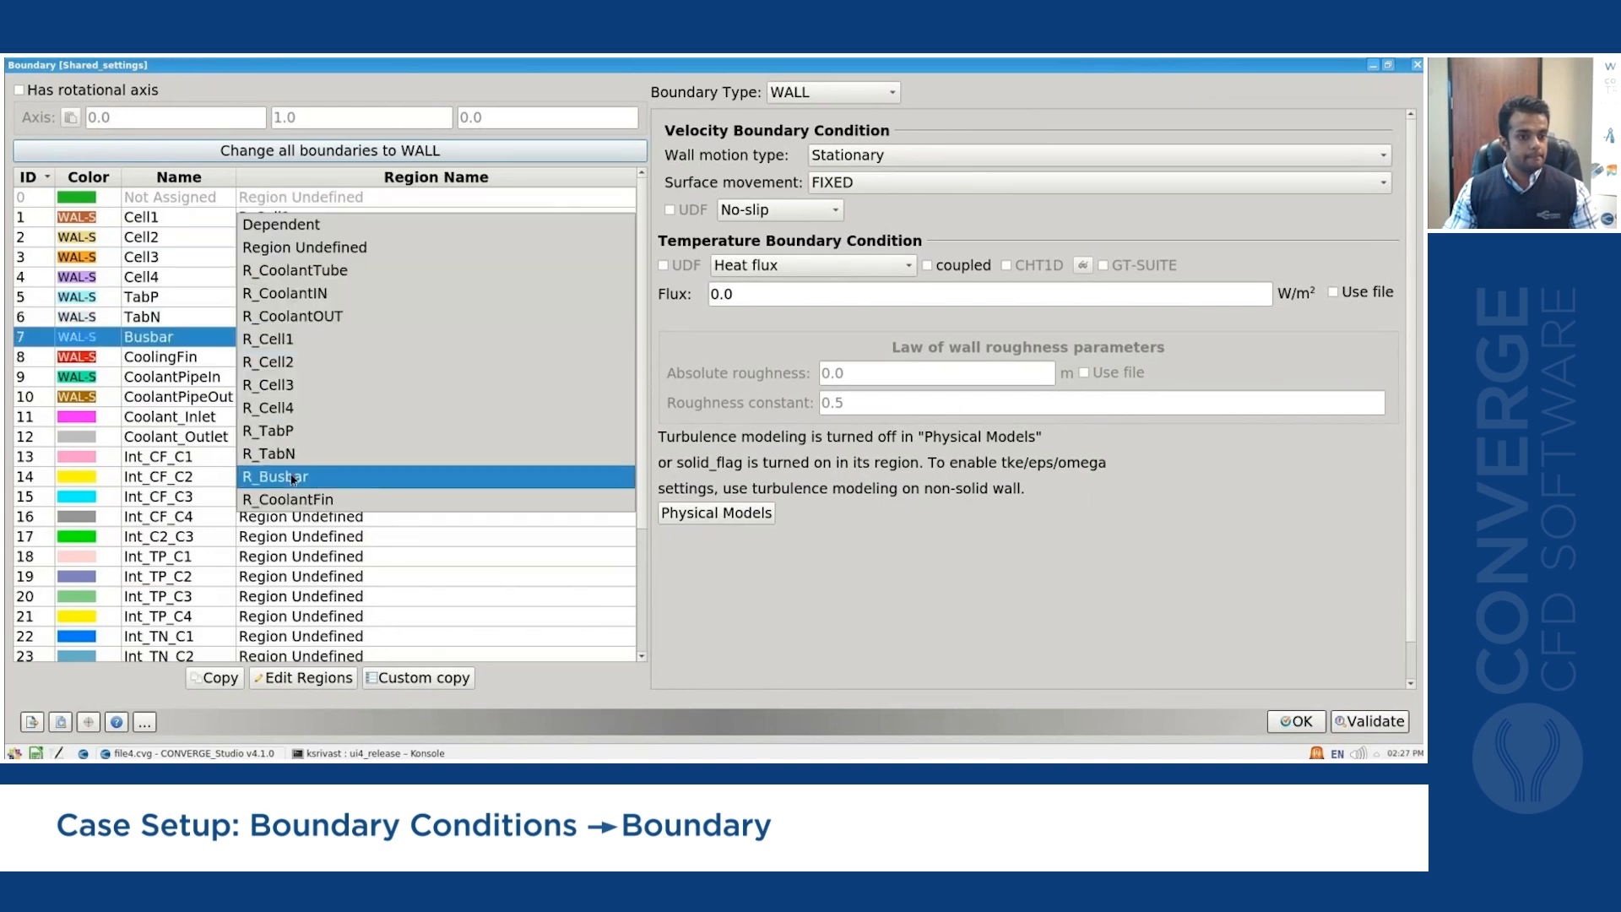
{"action": "left_click", "coordinate": [291, 474]}
{"action": "left_click", "coordinate": [286, 360]}
{"action": "left_click", "coordinate": [285, 360]}
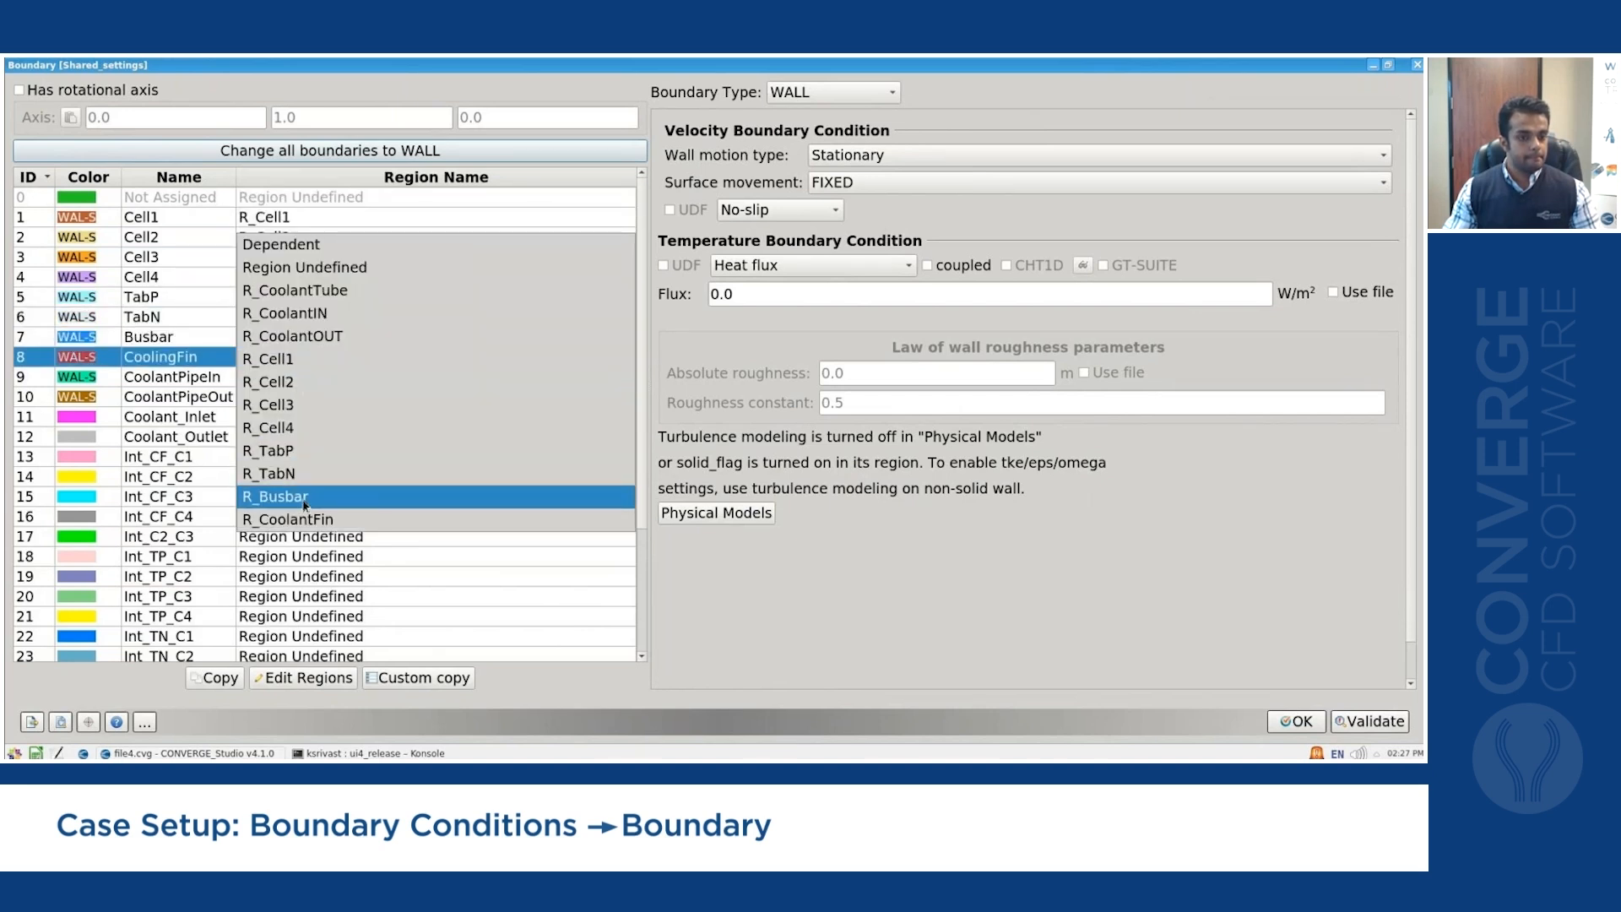
{"action": "left_click", "coordinate": [280, 525]}
Assign the CoolantPipeIn boundary to region R_CoolantIN and the CoolantPipeOut boundary to region R_CoolantOUT.
{"action": "left_click", "coordinate": [275, 384]}
{"action": "left_click", "coordinate": [275, 384]}
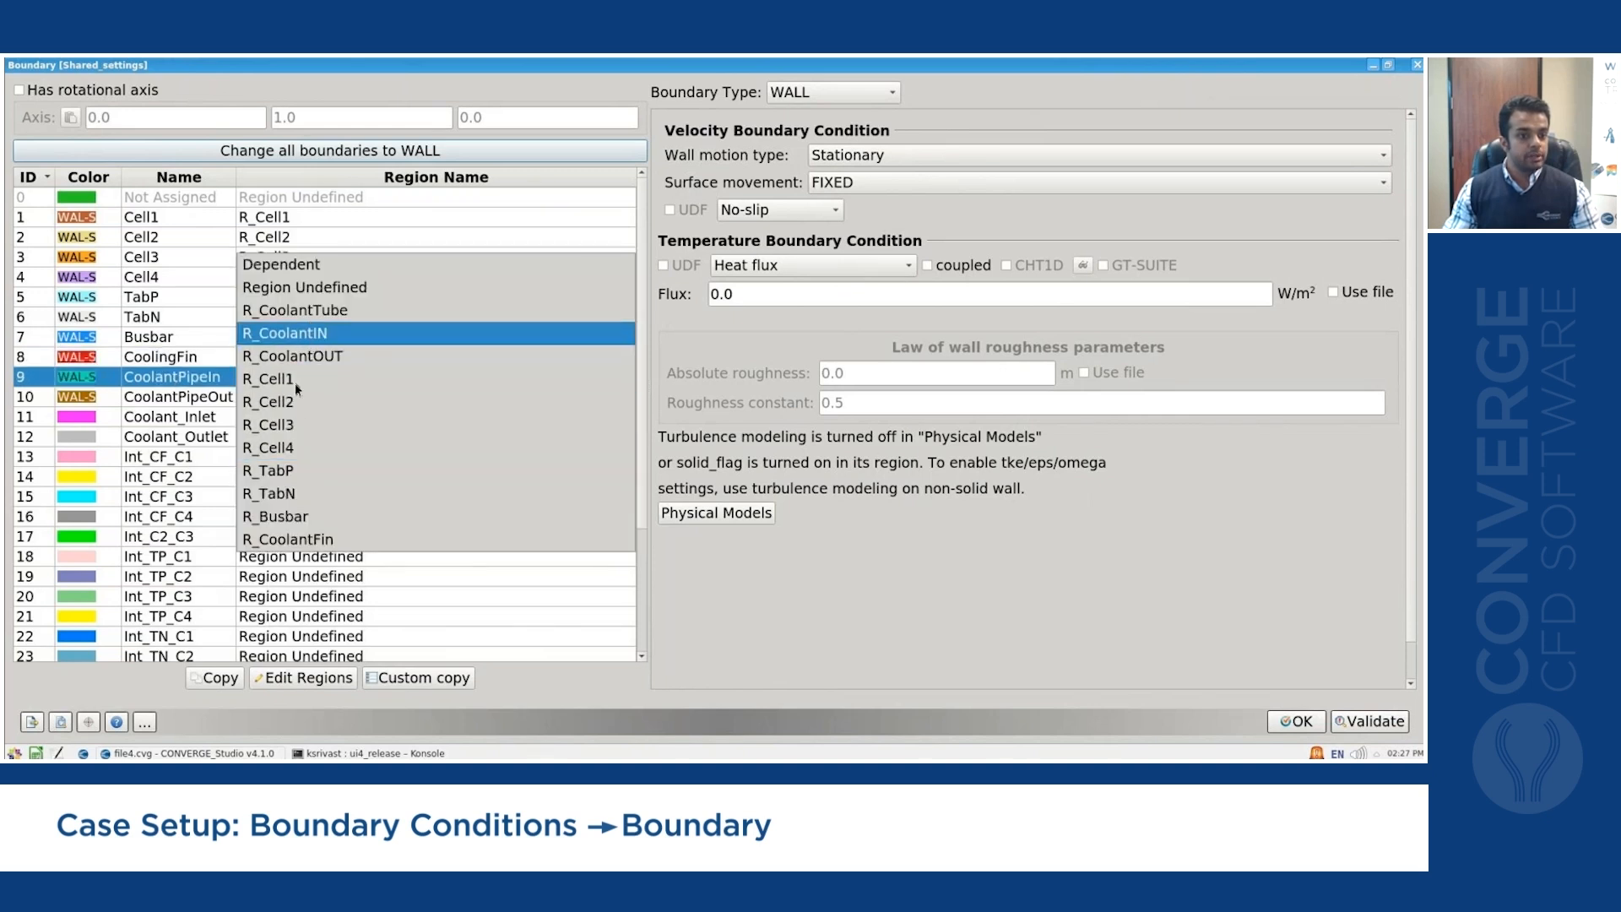
{"action": "left_click", "coordinate": [295, 383]}
{"action": "left_click", "coordinate": [292, 391]}
{"action": "left_click", "coordinate": [292, 391]}
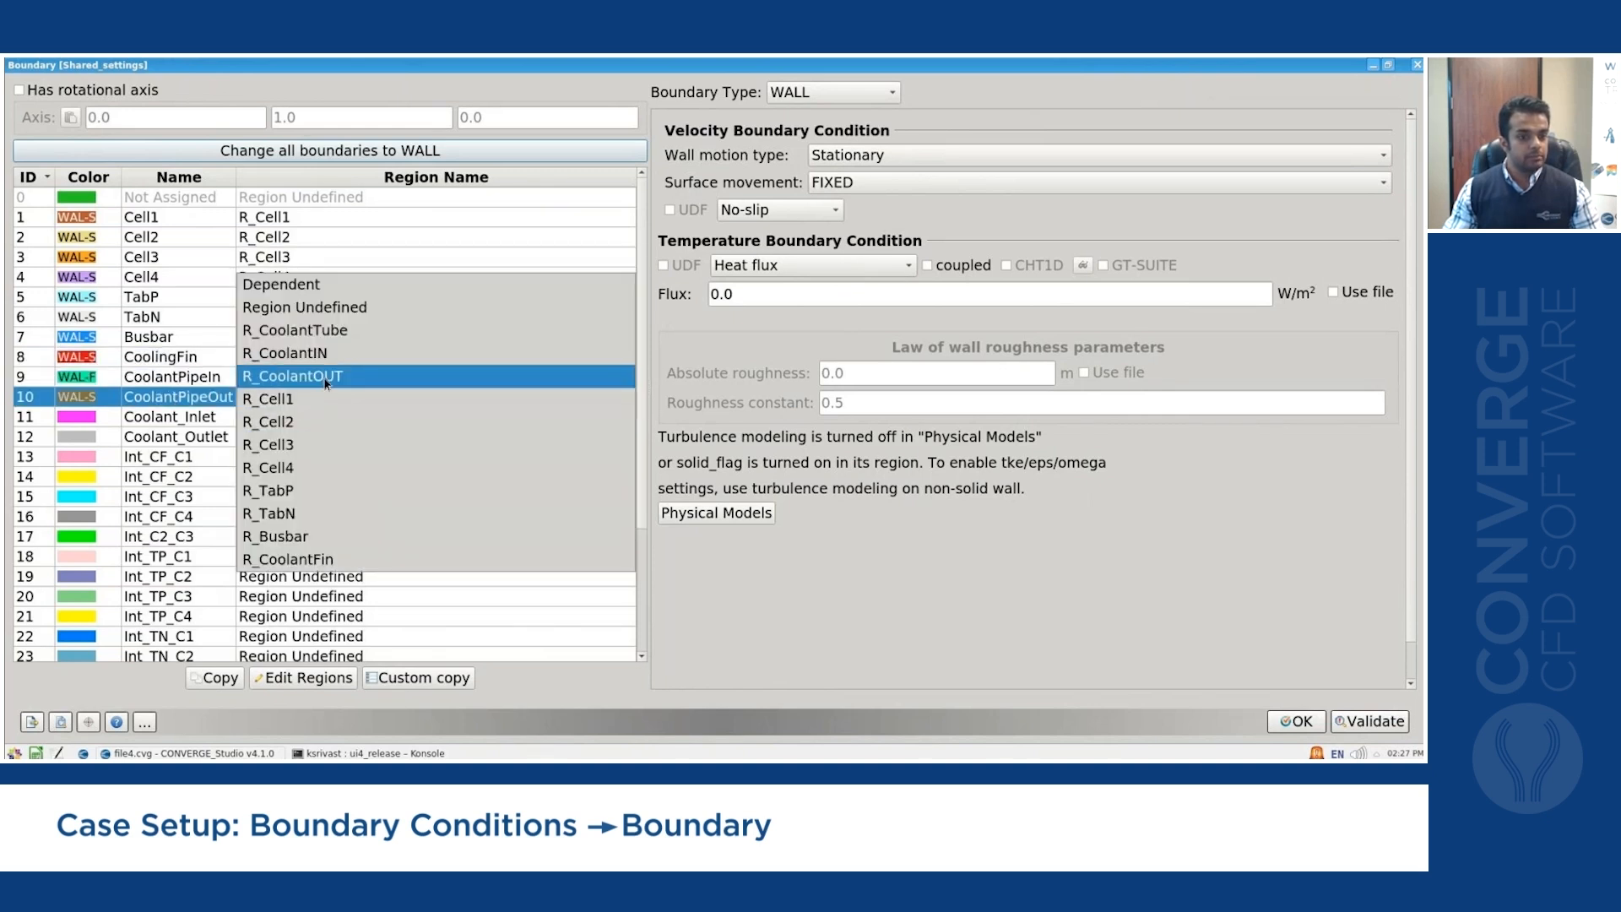
{"action": "left_click", "coordinate": [326, 382]}
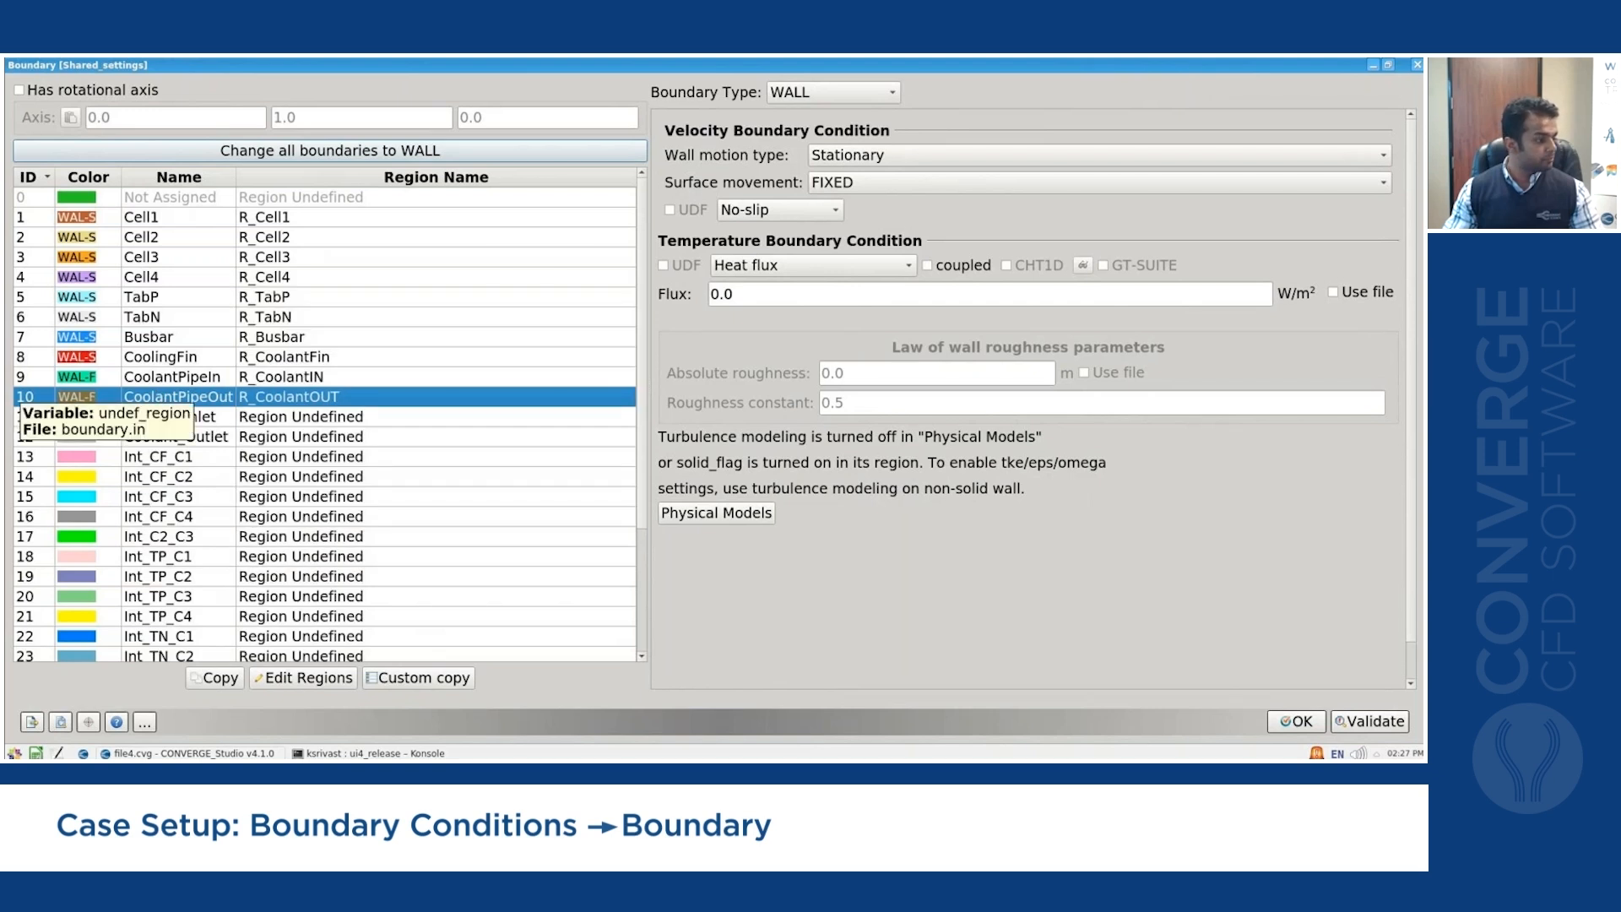
Make Coolant_Inlet an INFLOW boundary with a Normal gradient (NE) pressure condition.
{"action": "left_click", "coordinate": [367, 411]}
{"action": "left_click", "coordinate": [873, 93]}
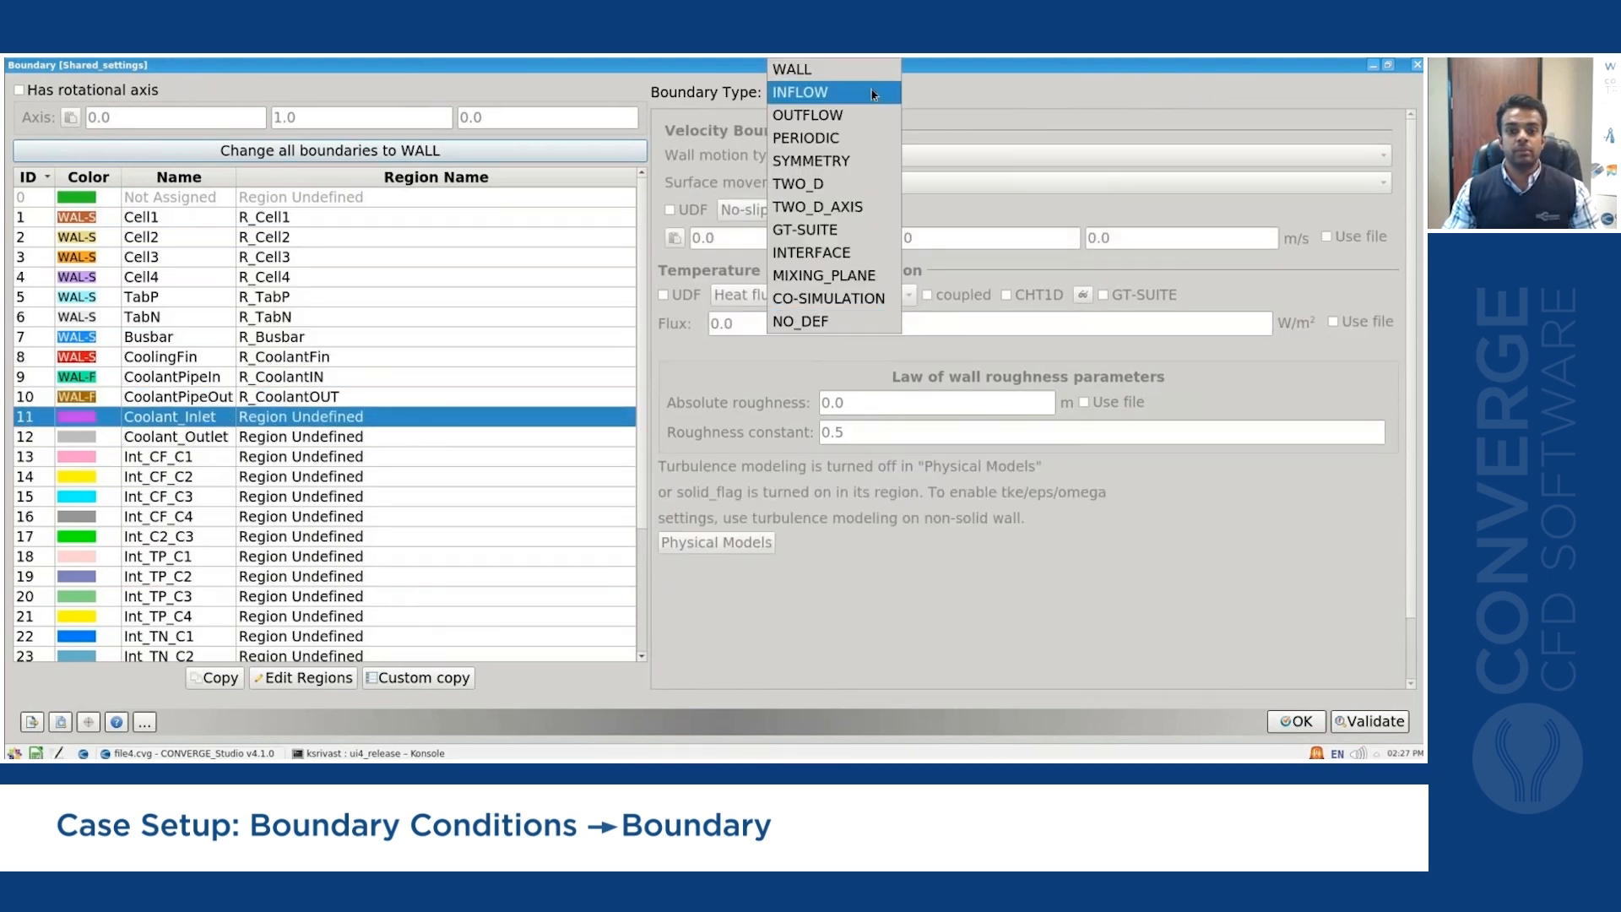
{"action": "left_click", "coordinate": [872, 95]}
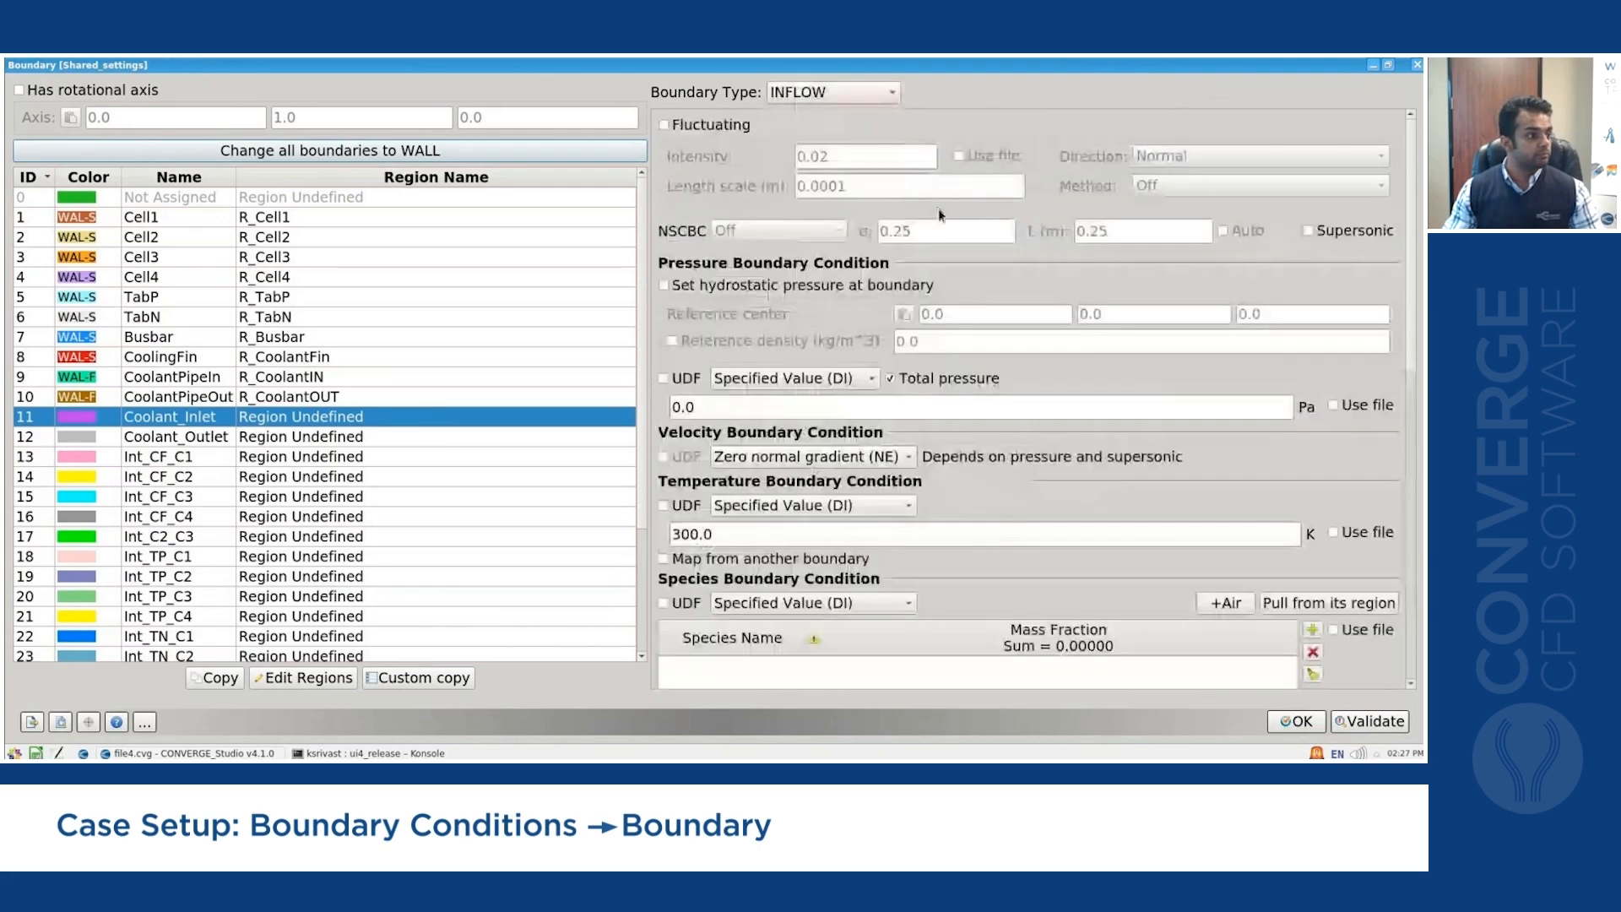
{"action": "left_click", "coordinate": [867, 378]}
{"action": "left_click", "coordinate": [857, 408]}
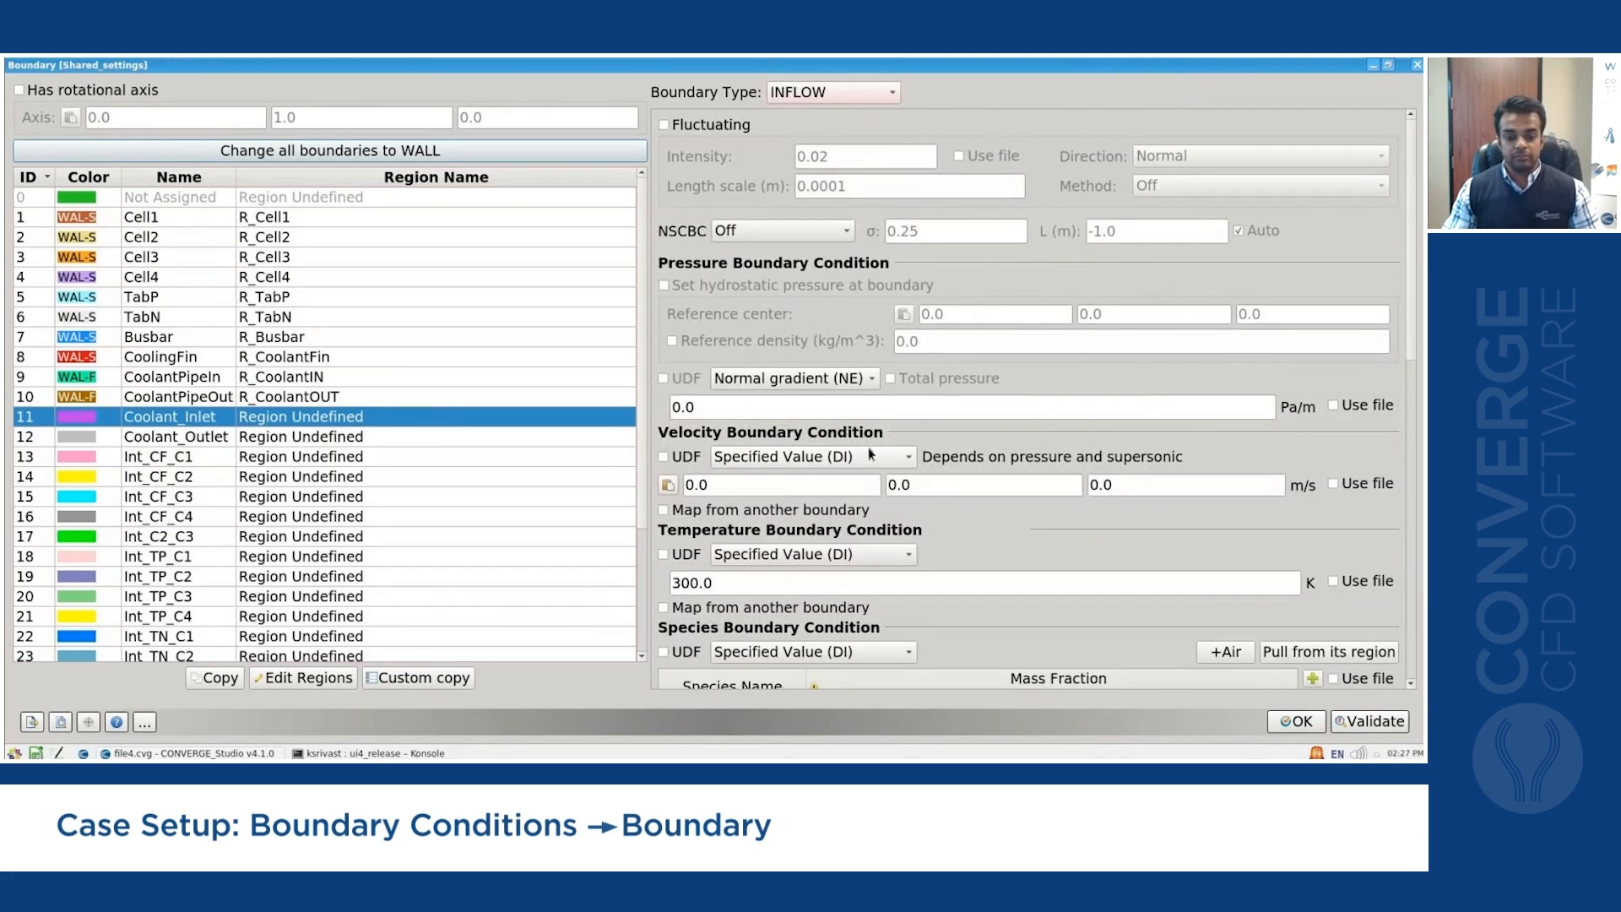
Specify the Coolant_Inlet velocity condition as a mass flow of 0.005 kg/s.
{"action": "left_click", "coordinate": [871, 454]}
{"action": "left_click", "coordinate": [855, 478]}
{"action": "left_click", "coordinate": [765, 487]}
{"action": "type", "text": "05"}
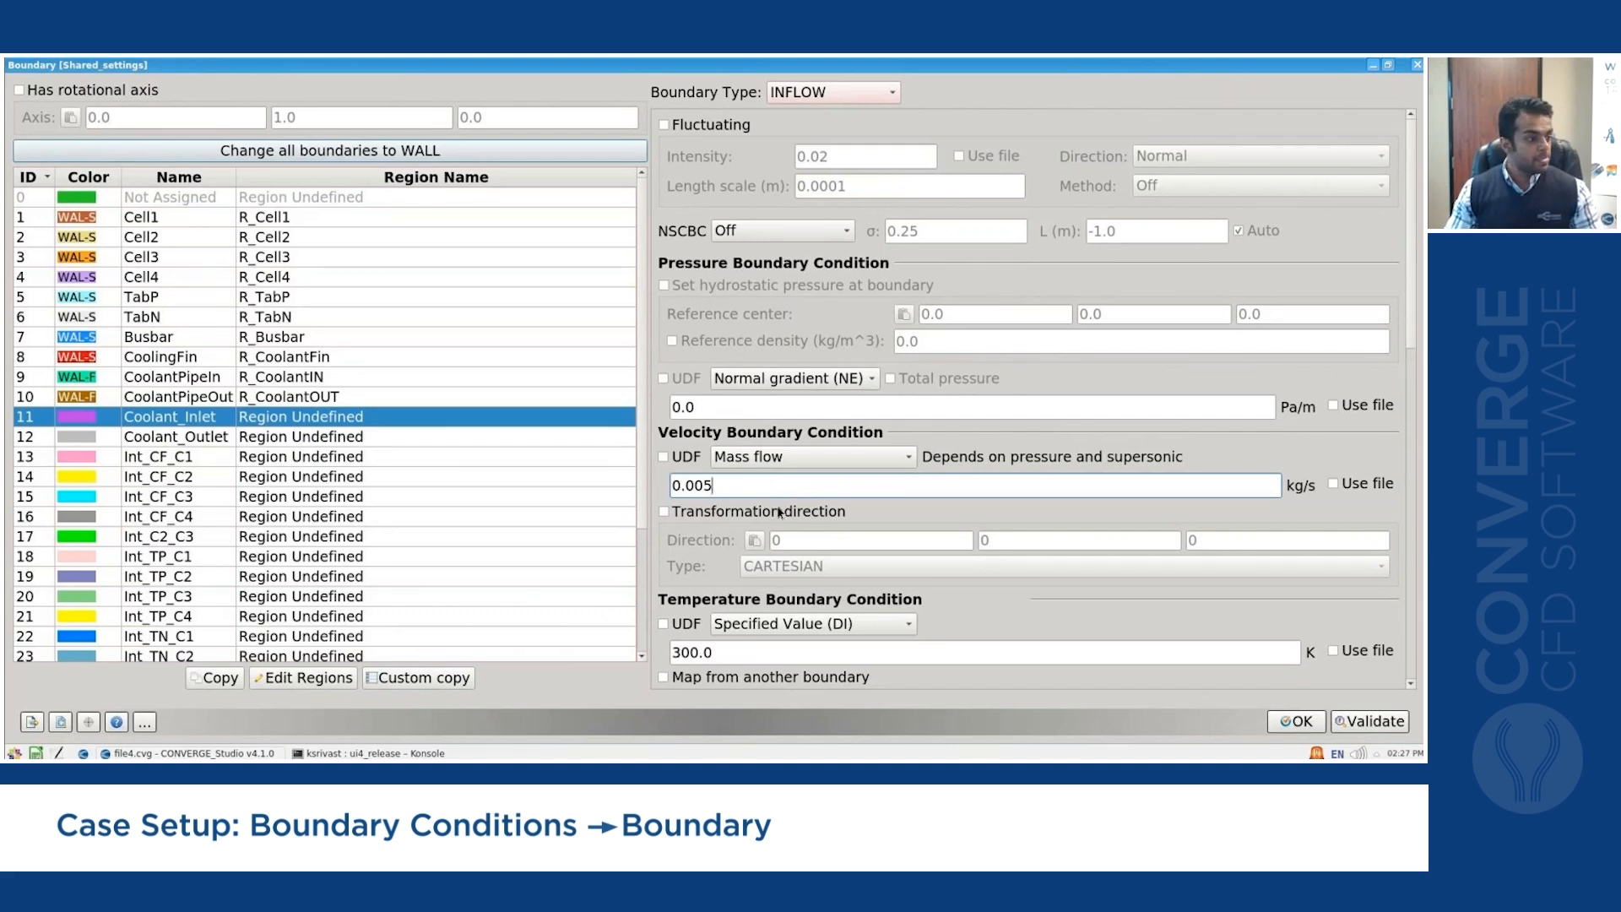
{"action": "left_click_drag", "start_coordinate": [717, 651], "coordinate": [669, 651]}
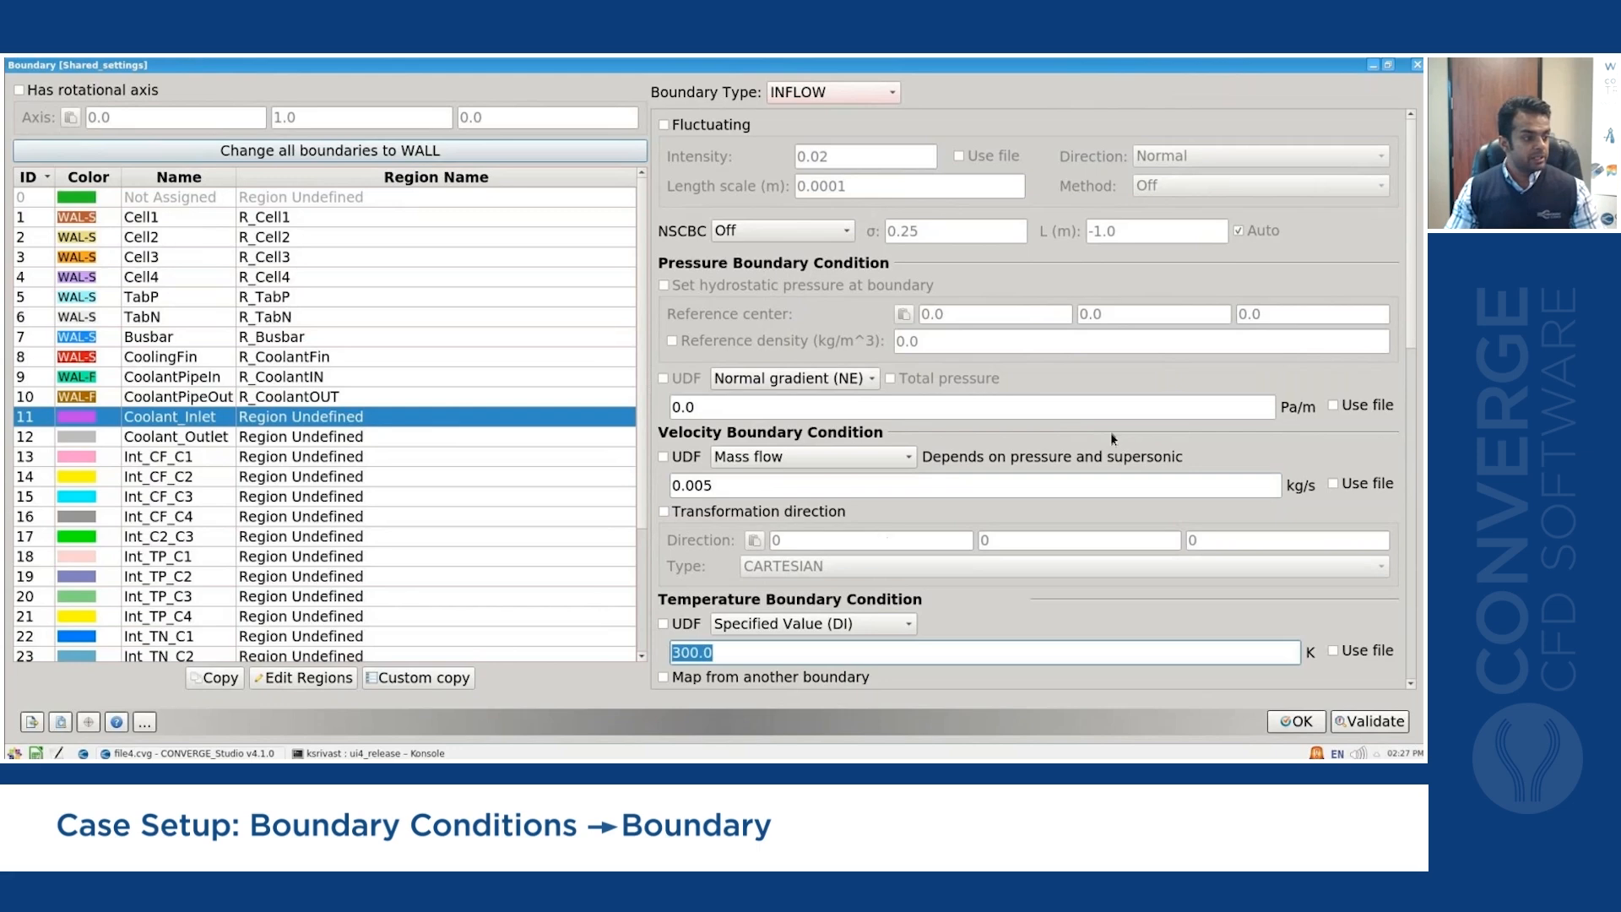
Add the species EG-W with mass fraction 1 to Coolant_Inlet and assign the boundary to region R_CoolantIN.
{"action": "scroll", "coordinate": [1169, 448], "scroll_direction": "down", "scroll_amount": 3}
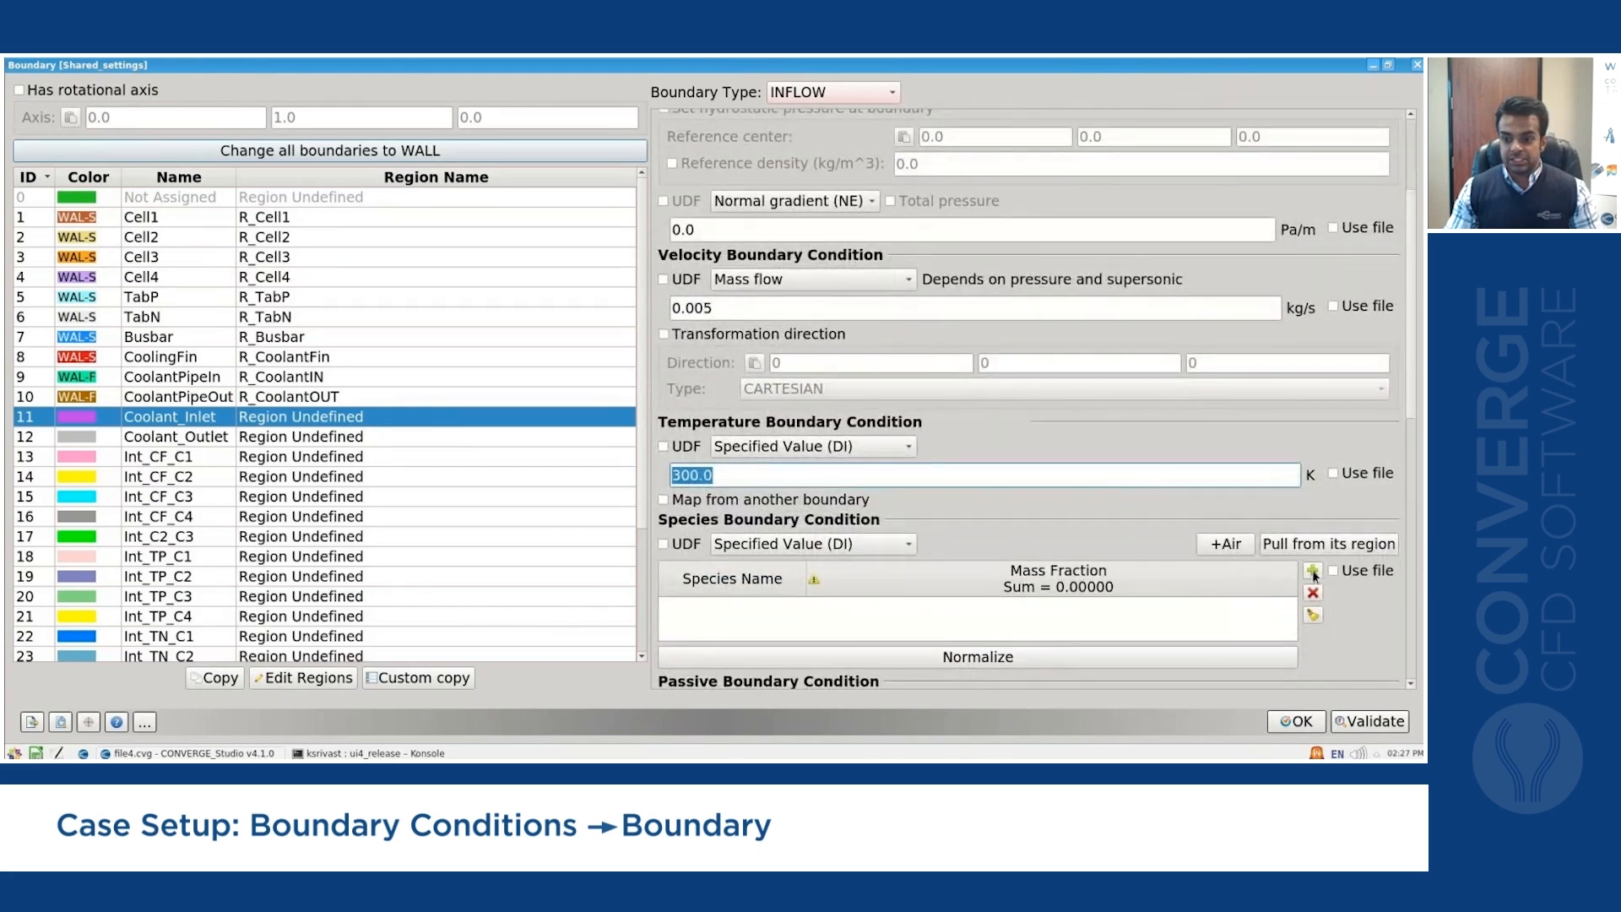
{"action": "left_click", "coordinate": [1313, 571]}
{"action": "left_click", "coordinate": [799, 606]}
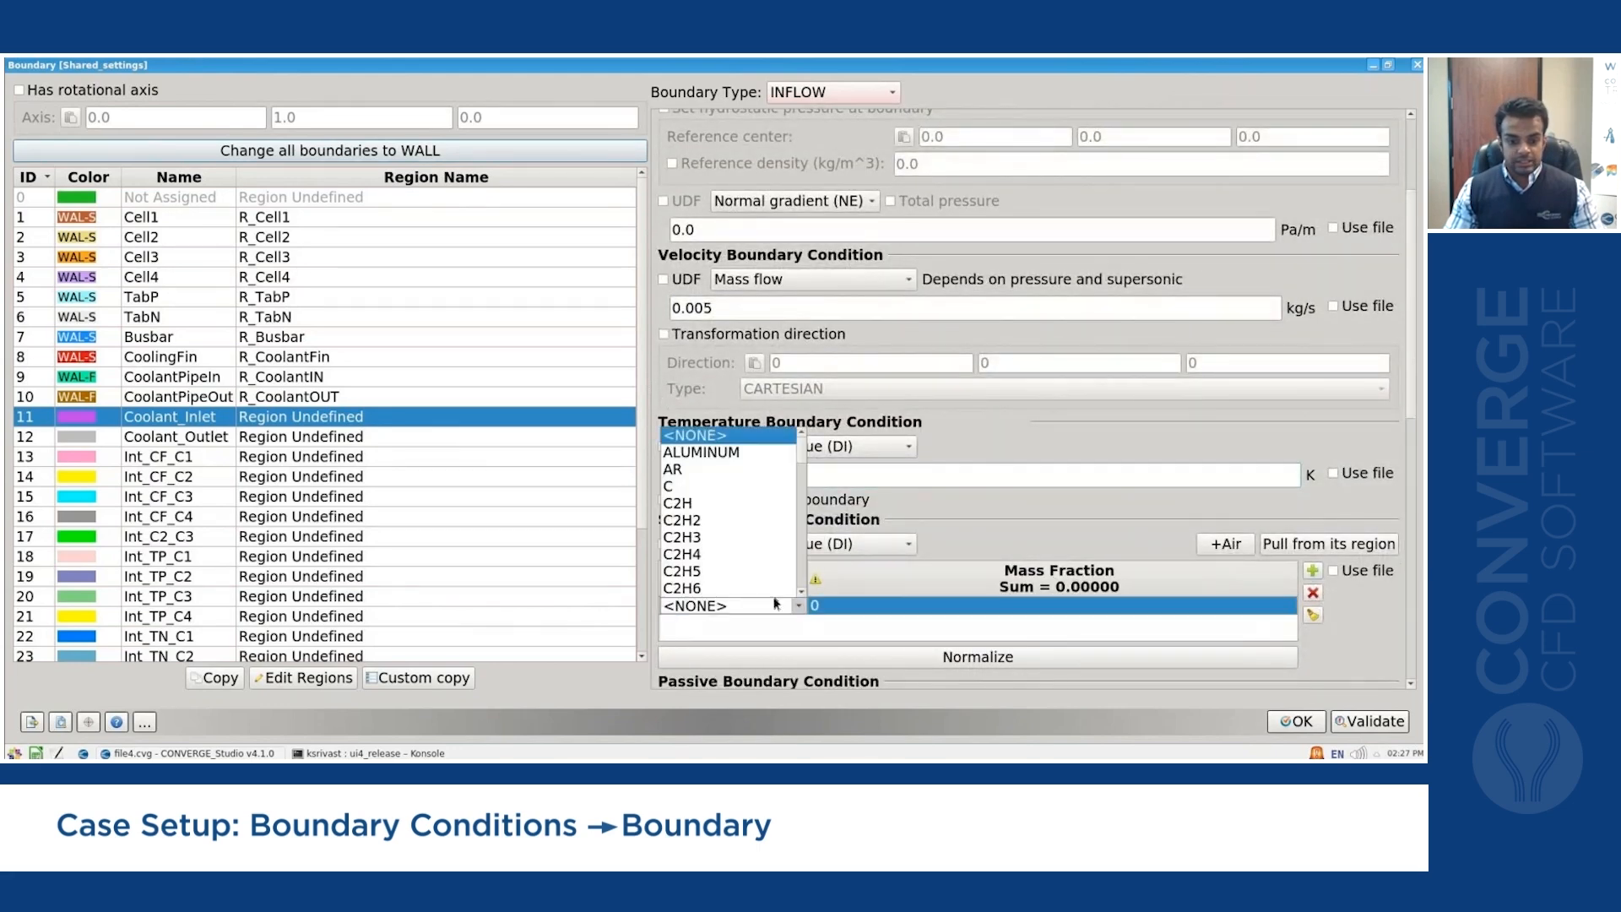
{"action": "key", "text": "e"}
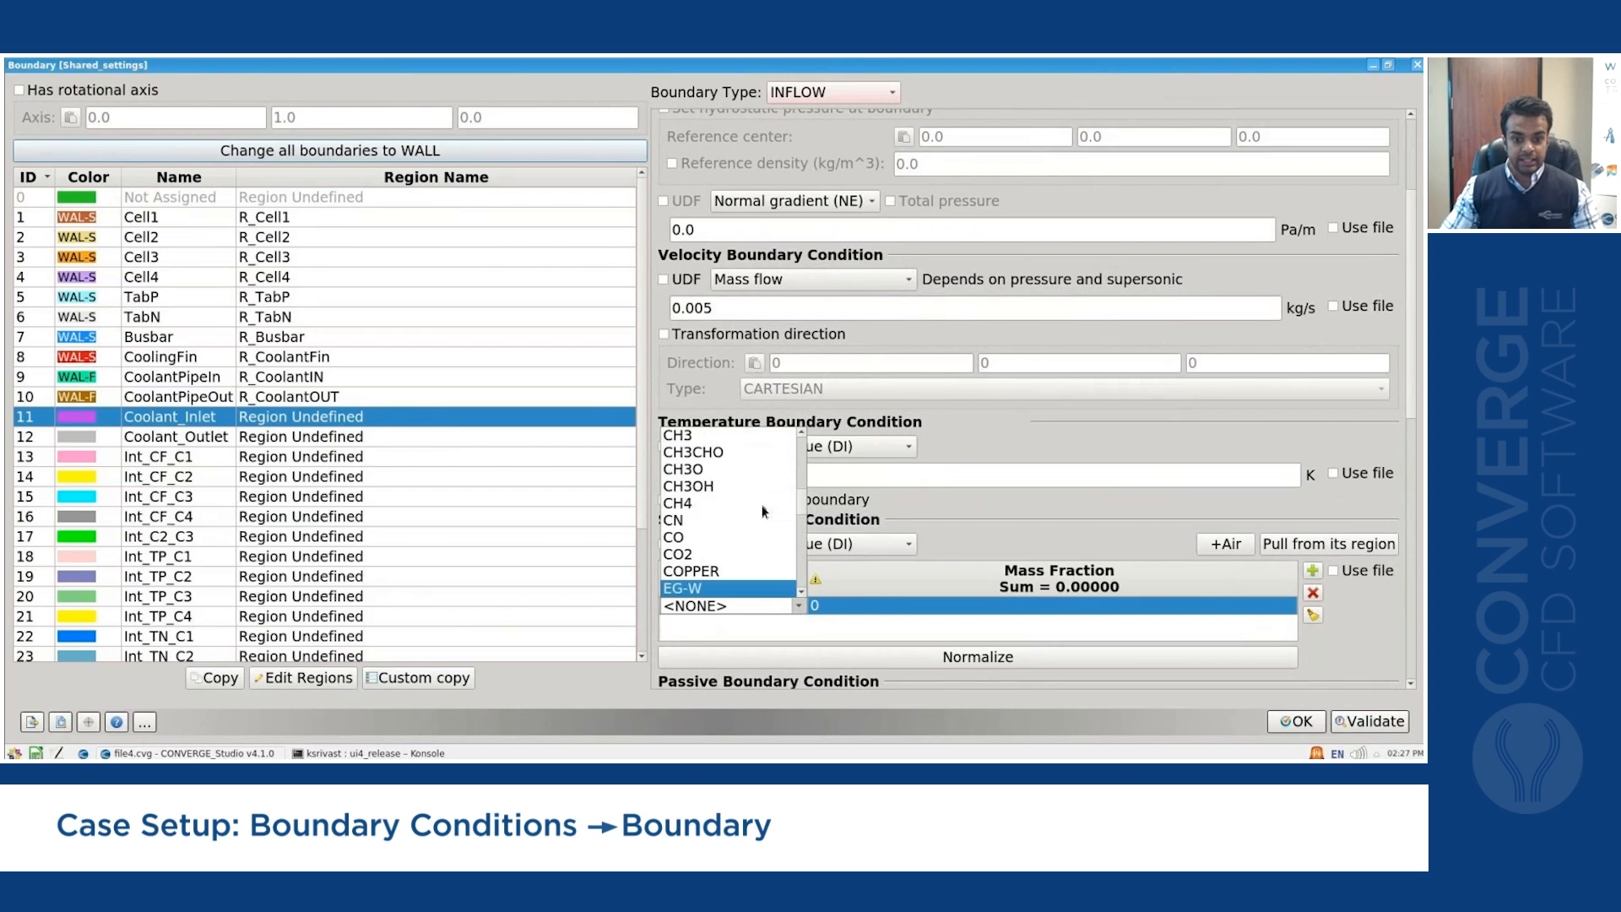
{"action": "key", "text": "Return"}
{"action": "double_click", "coordinate": [831, 617]}
{"action": "type", "text": "1"}
{"action": "key", "text": "Return"}
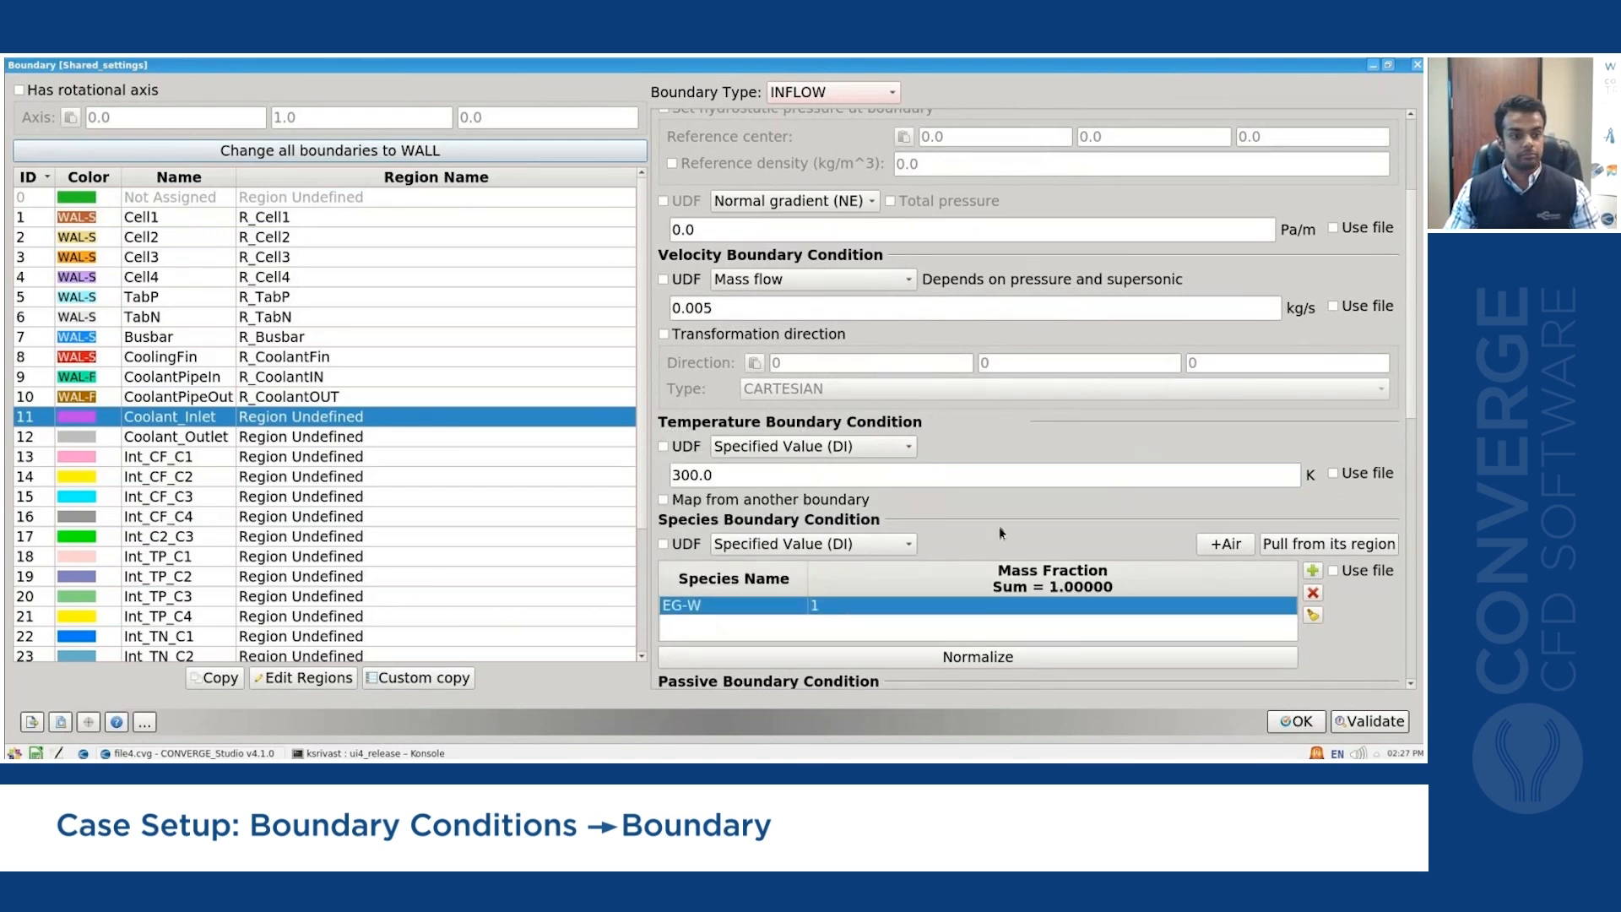
{"action": "double_click", "coordinate": [319, 422]}
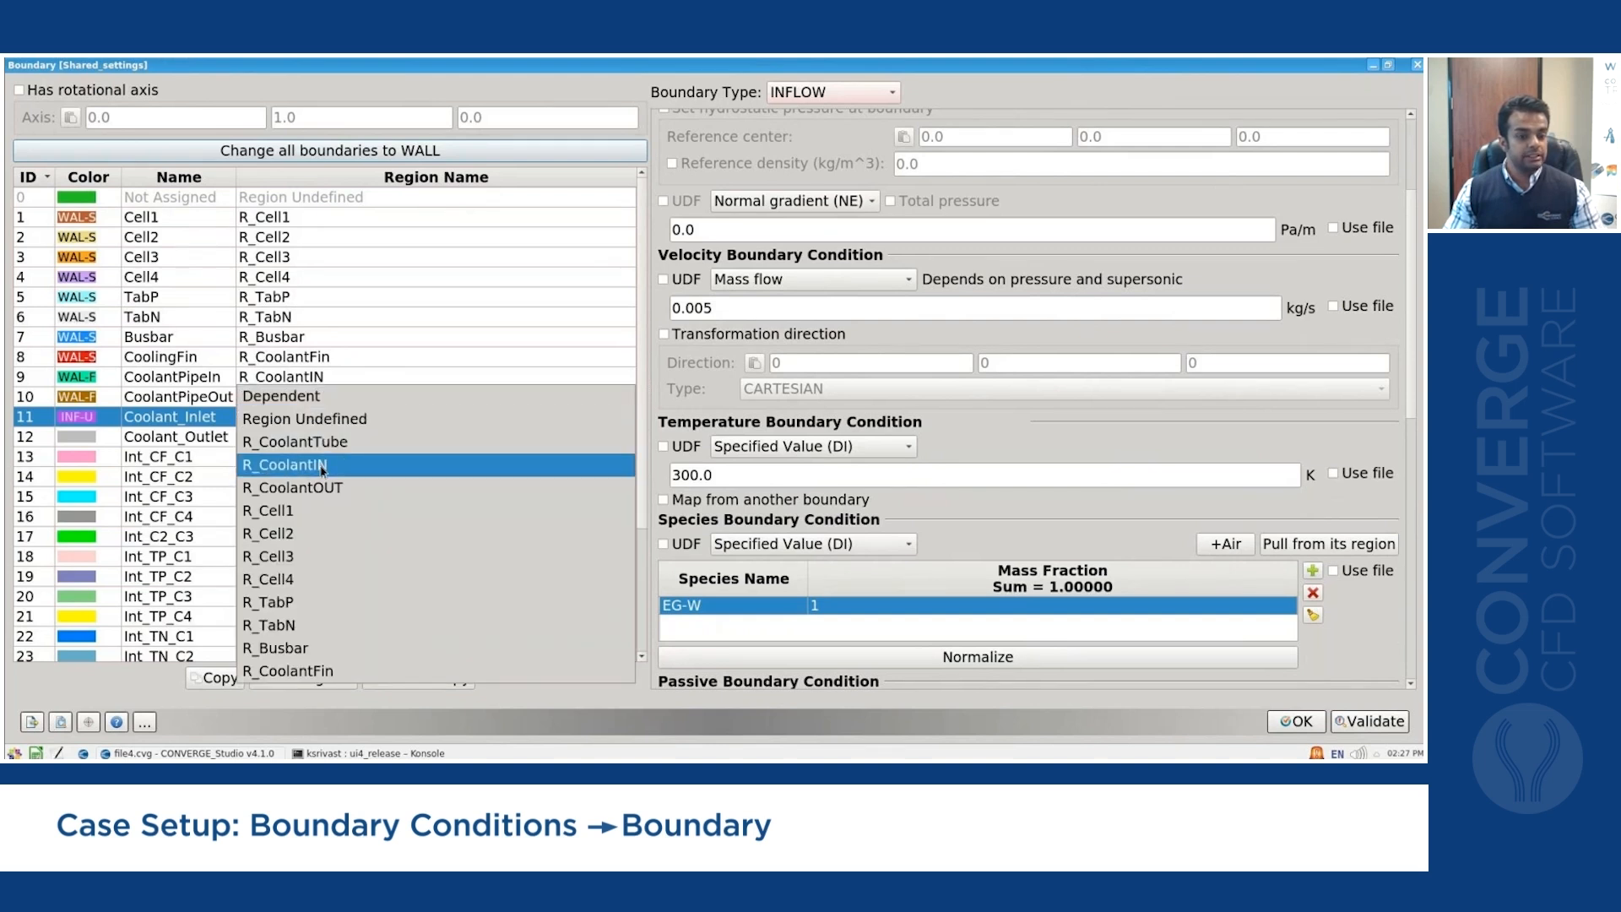
{"action": "left_click", "coordinate": [493, 467]}
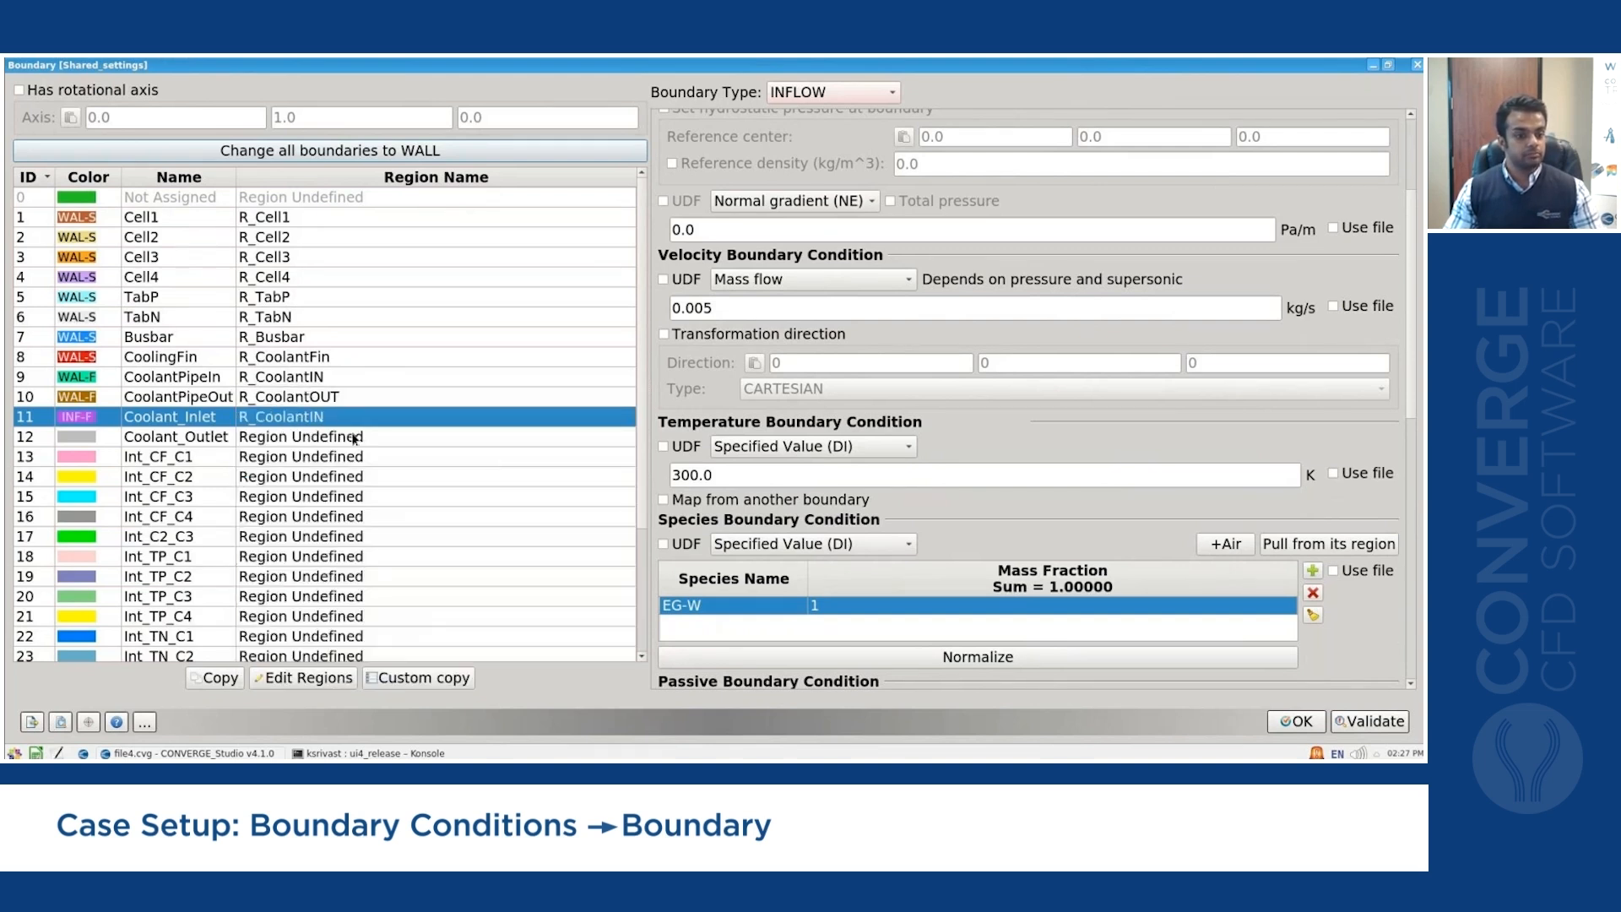
Make Coolant_Outlet an OUTFLOW boundary with a specified pressure of 100000 Pa.
{"action": "left_click", "coordinate": [354, 439]}
{"action": "left_click", "coordinate": [844, 98]}
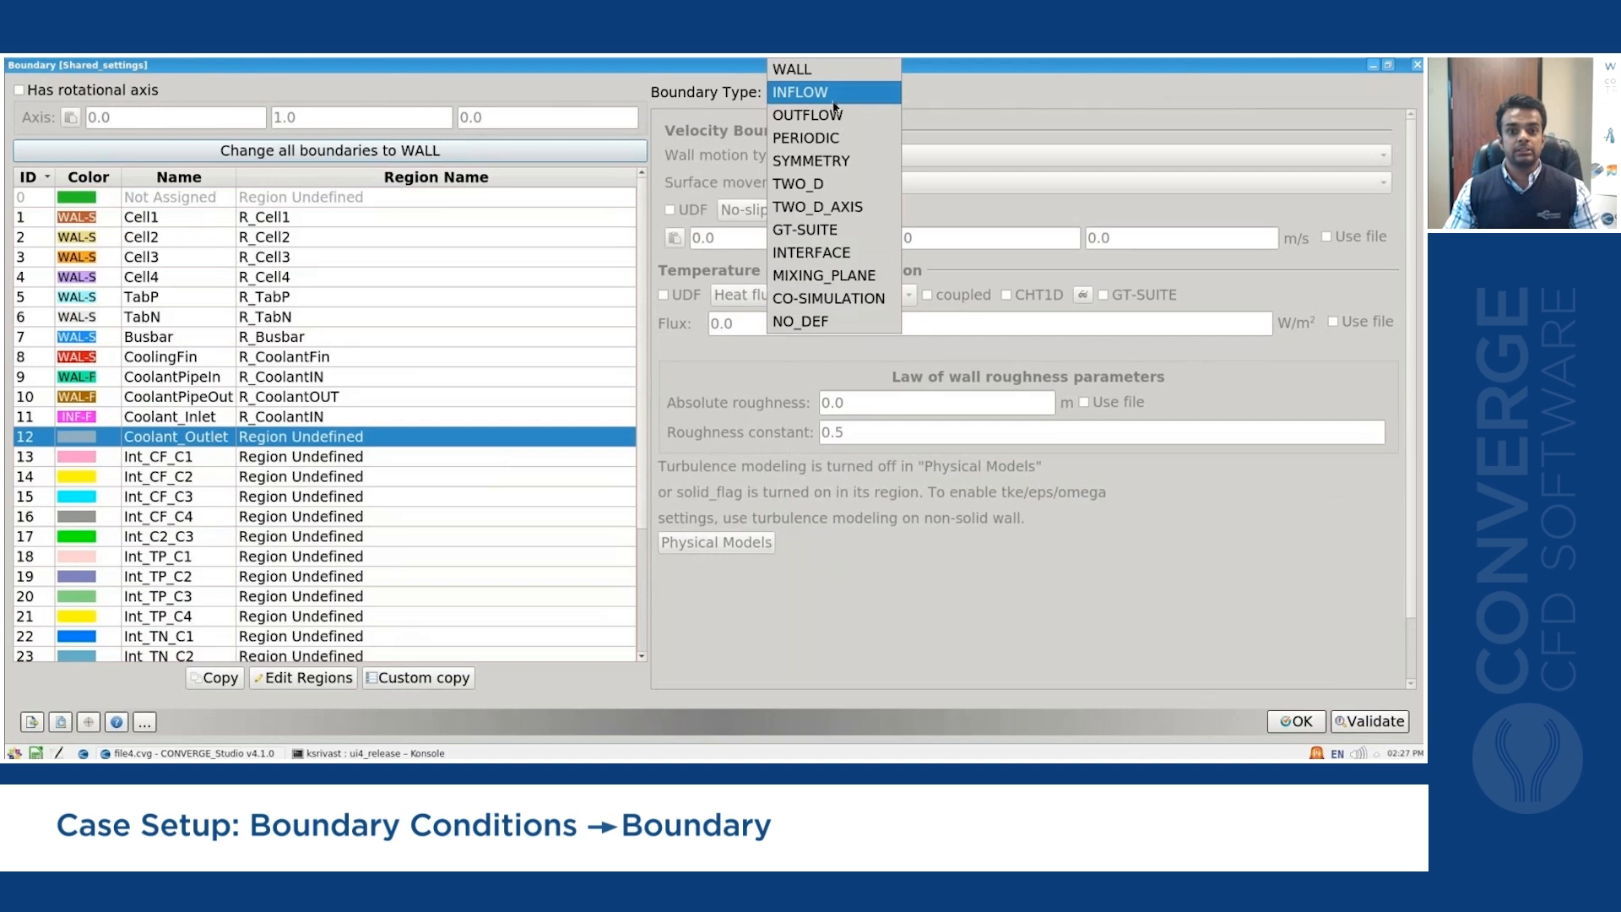
{"action": "left_click", "coordinate": [836, 114]}
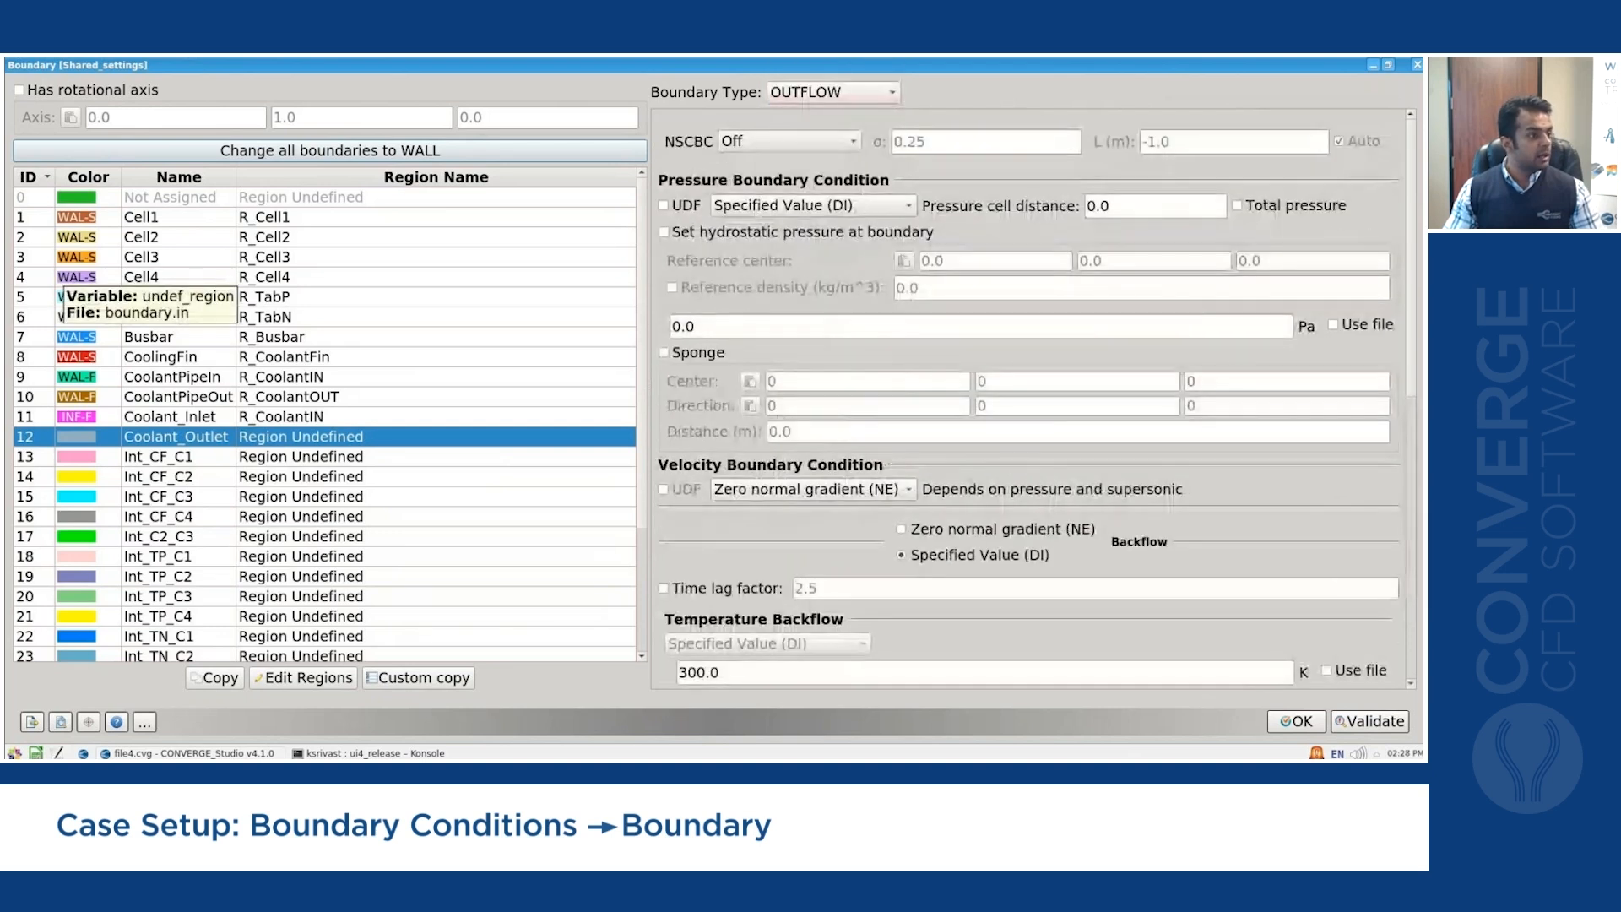
{"action": "double_click", "coordinate": [828, 326]}
{"action": "type", "text": "100"}
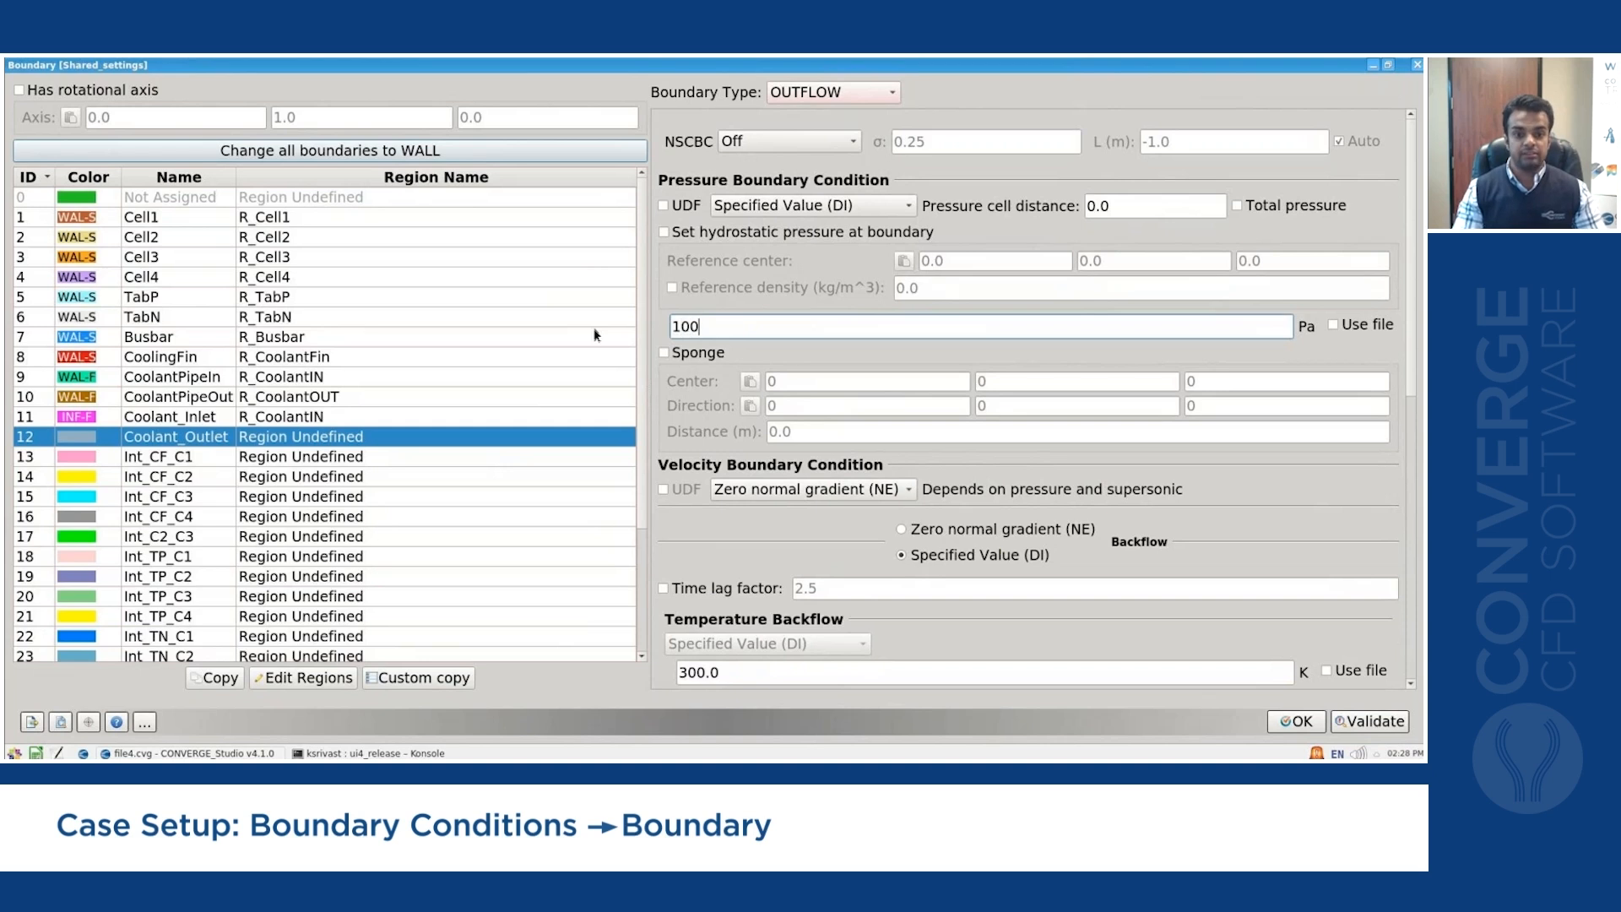
{"action": "type", "text": "000"}
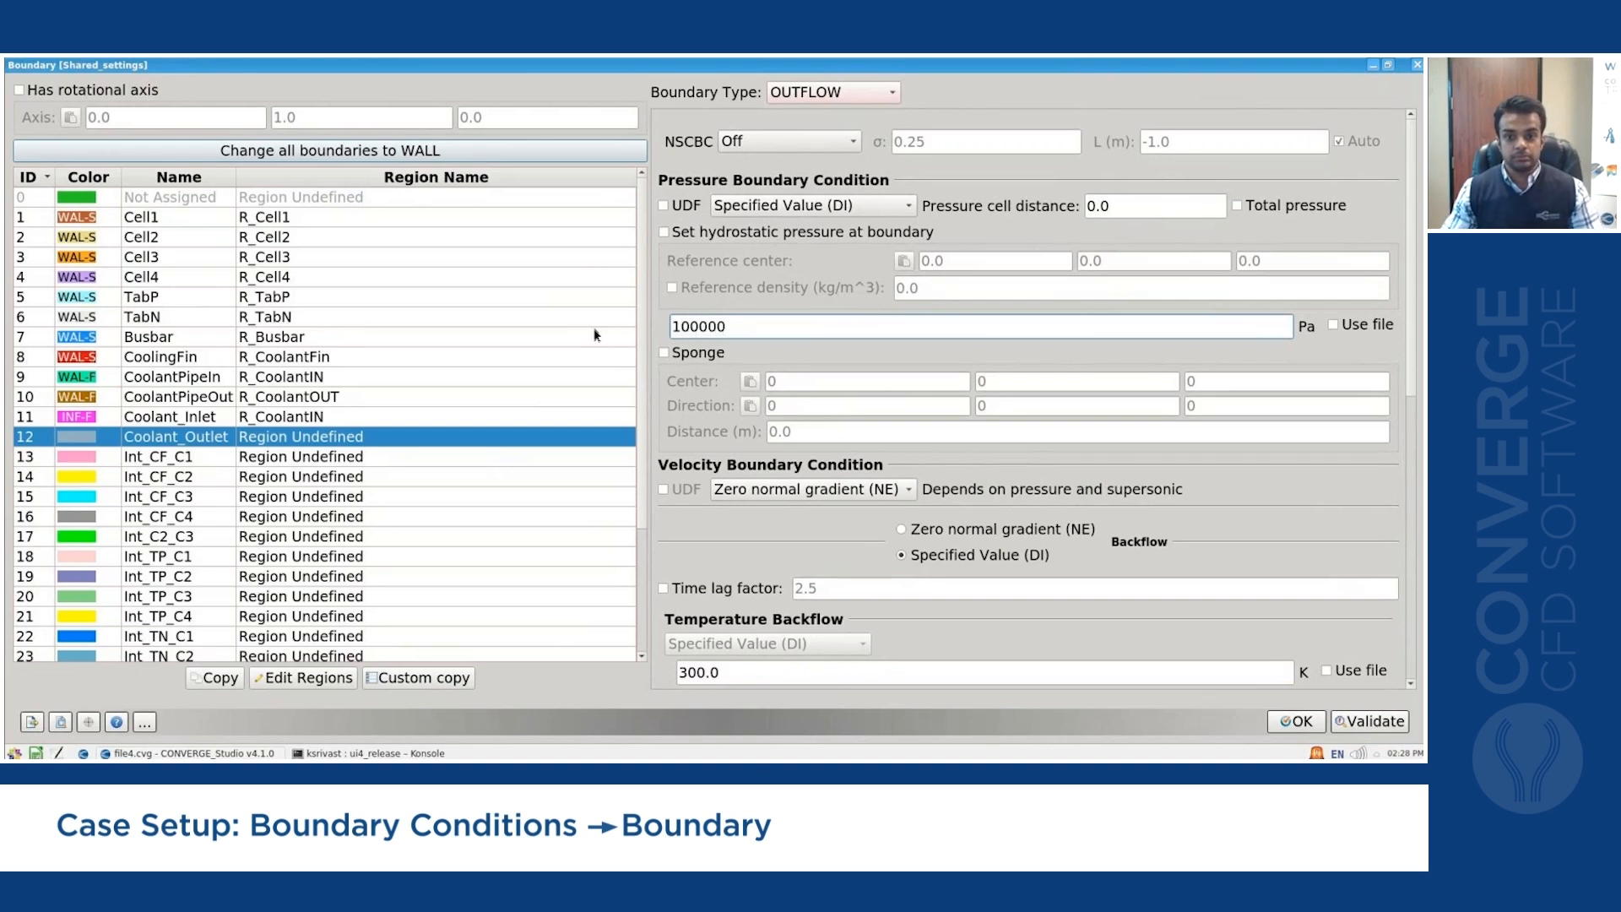
Set the Coolant_Outlet backflow to Zero normal gradient (NE) and assign the boundary to region R_CoolantOUT.
{"action": "left_click", "coordinate": [1047, 532]}
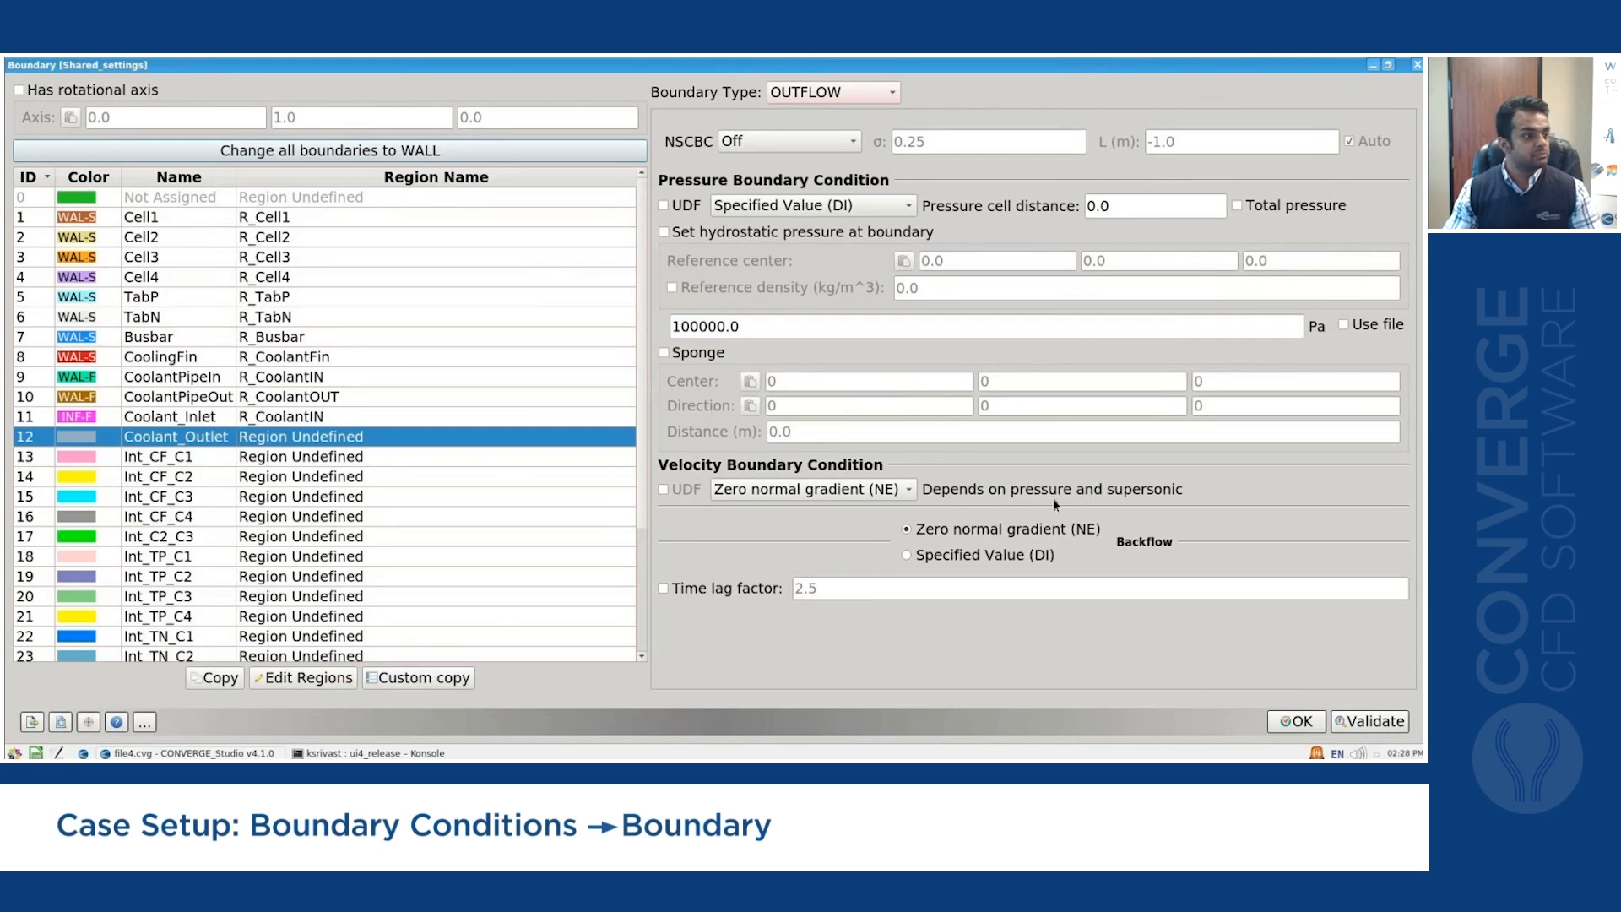
{"action": "double_click", "coordinate": [344, 438]}
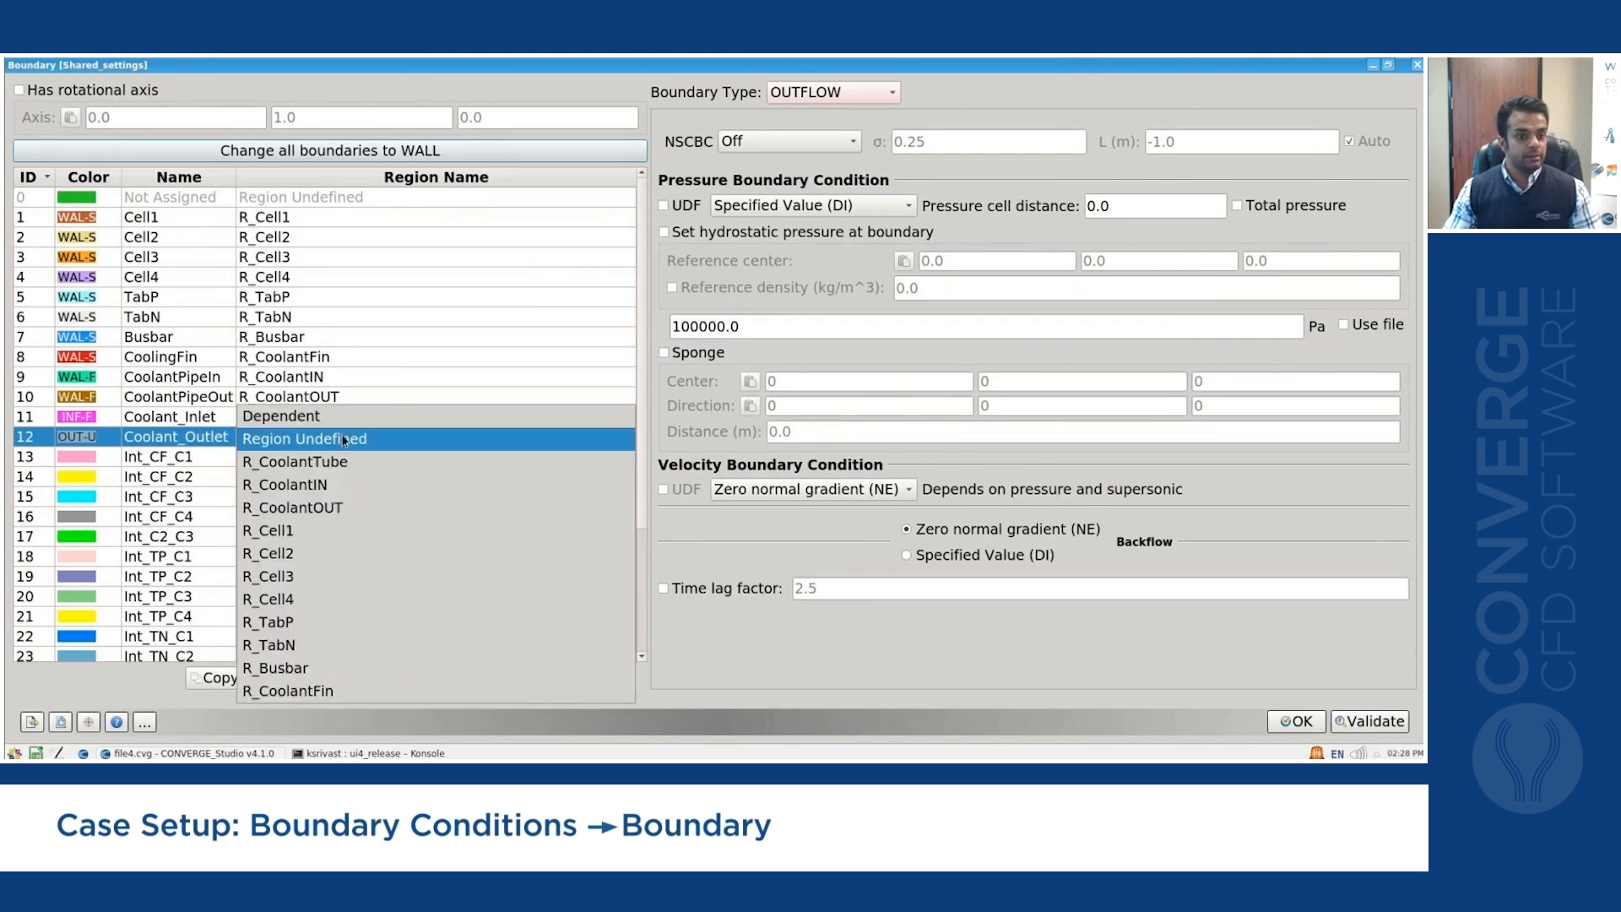
{"action": "left_click", "coordinate": [343, 508]}
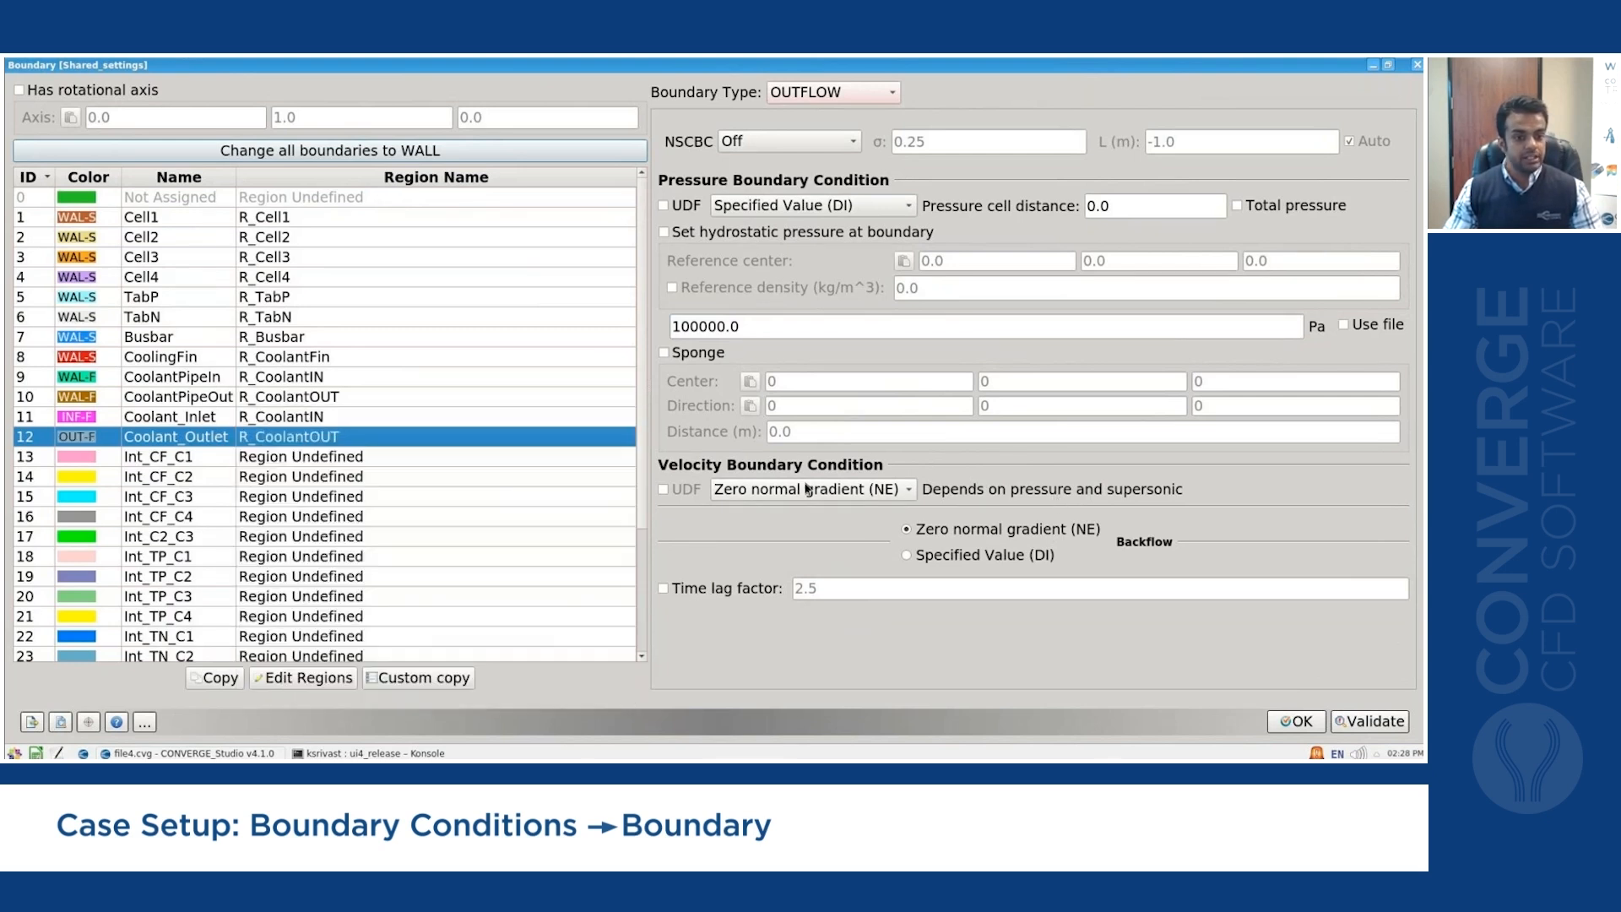
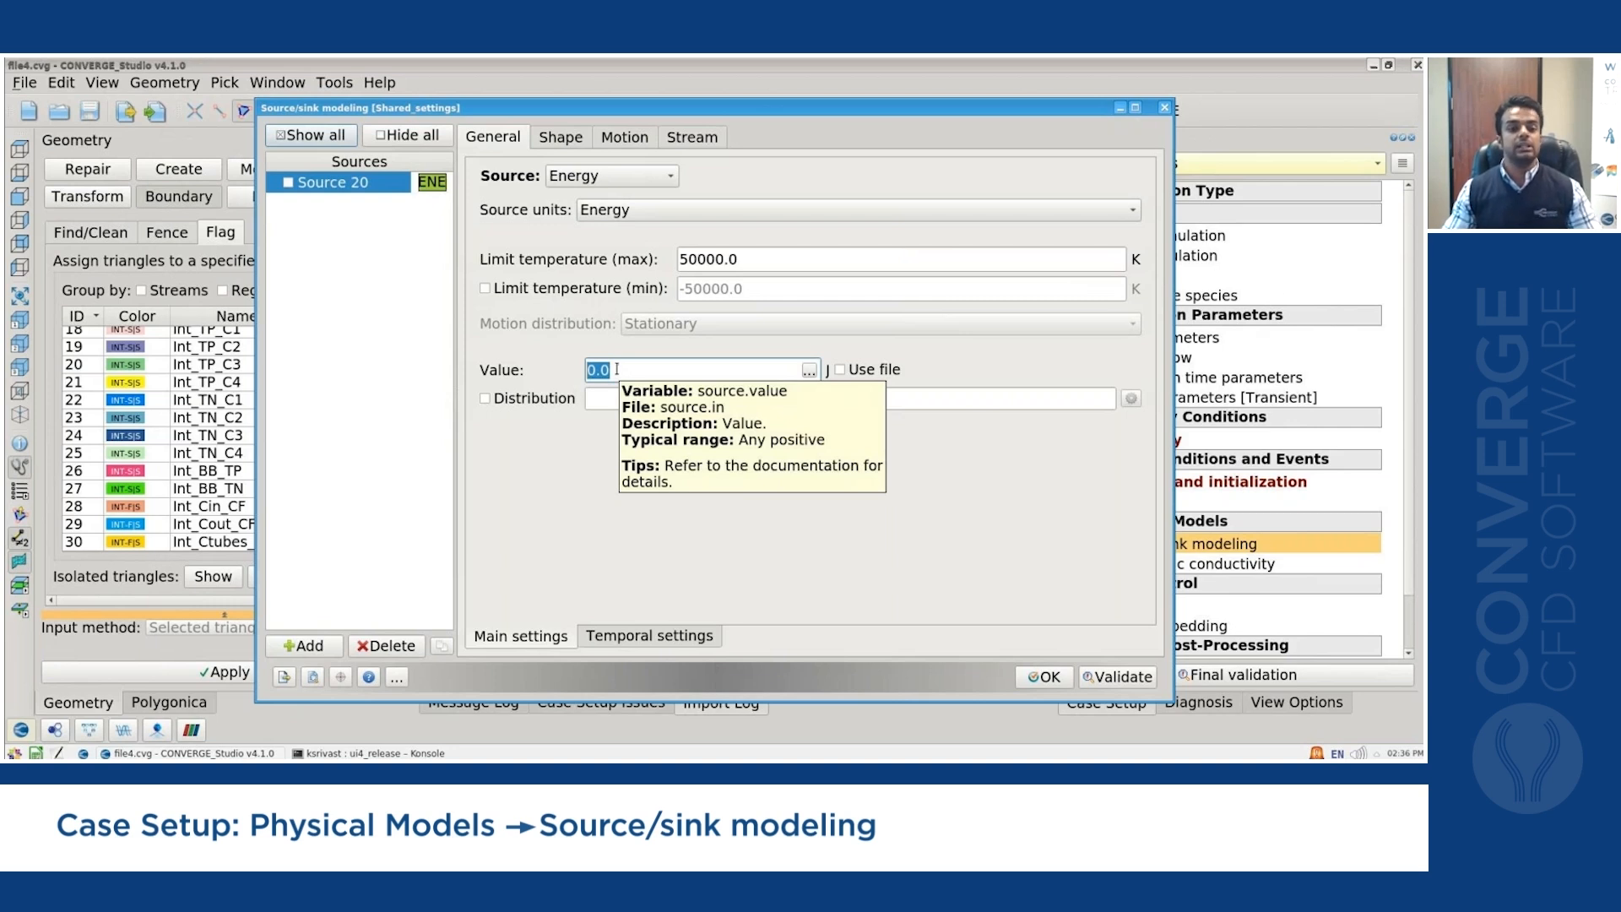
Close the open physical model dialogs, then reopen source/sink modeling and set the source type of Source 20 to Battery.
{"action": "left_click", "coordinate": [1164, 108]}
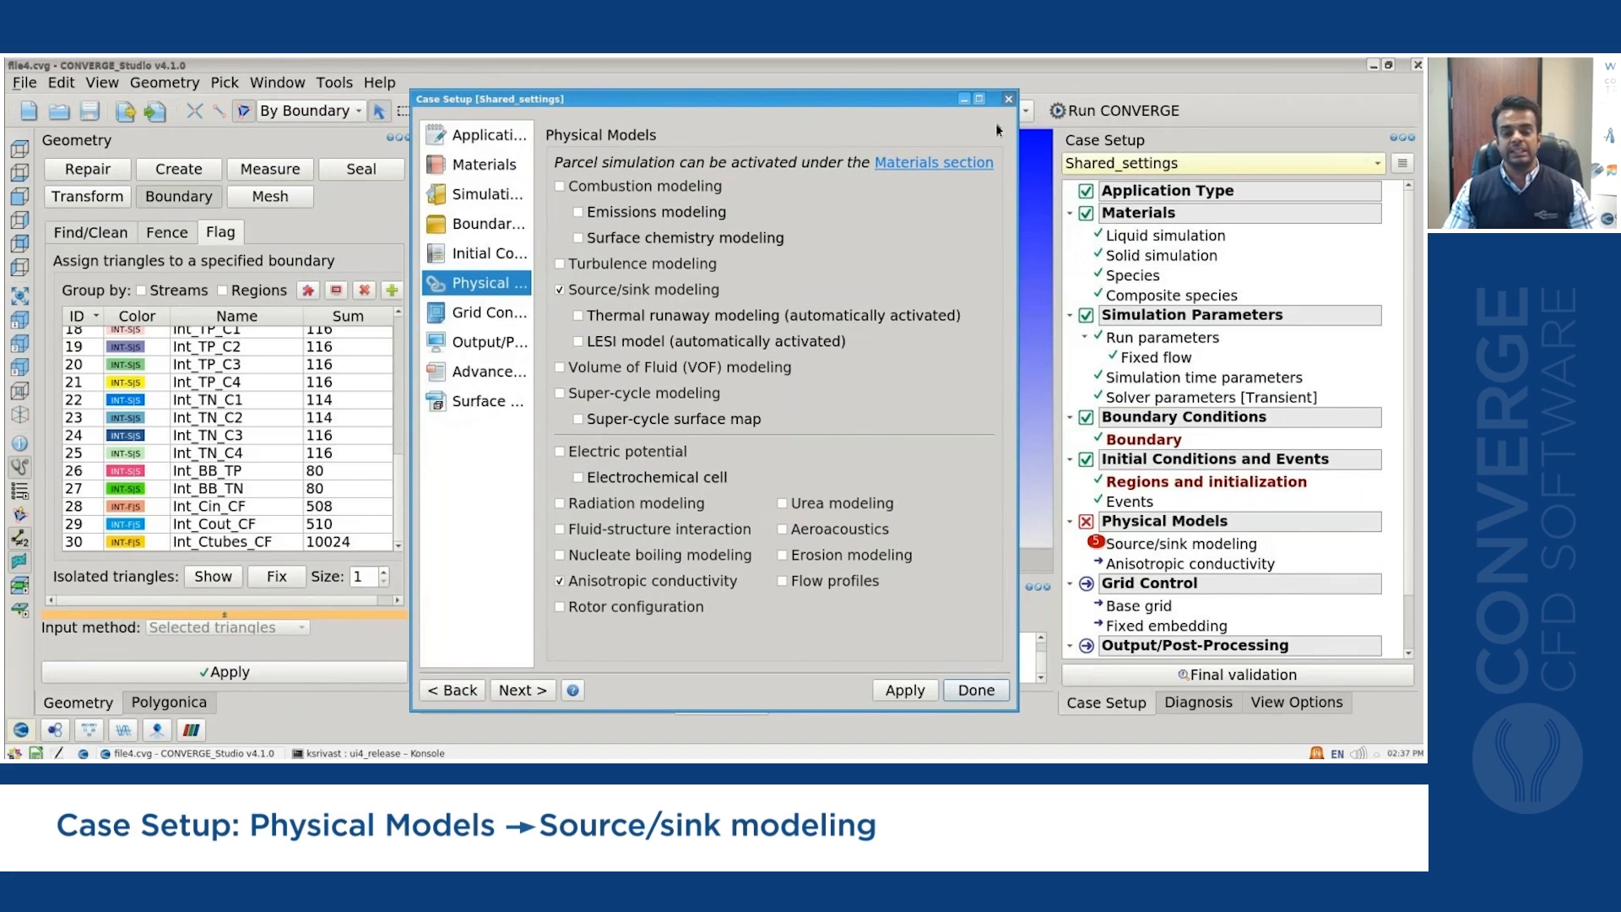
{"action": "left_click", "coordinate": [1008, 99]}
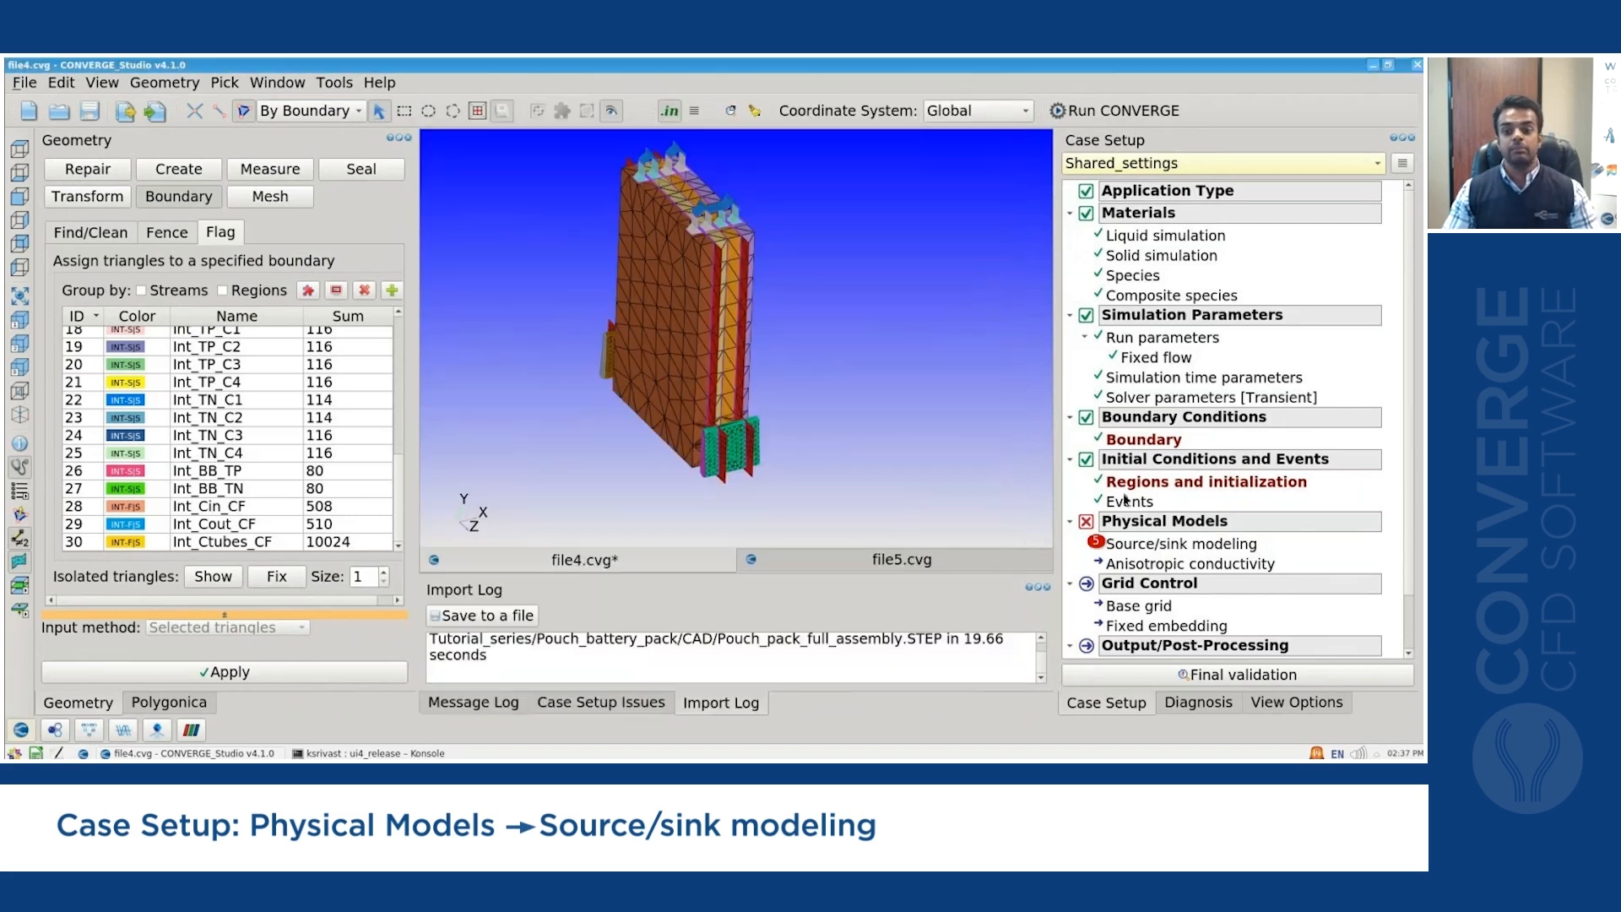
{"action": "double_click", "coordinate": [1143, 547]}
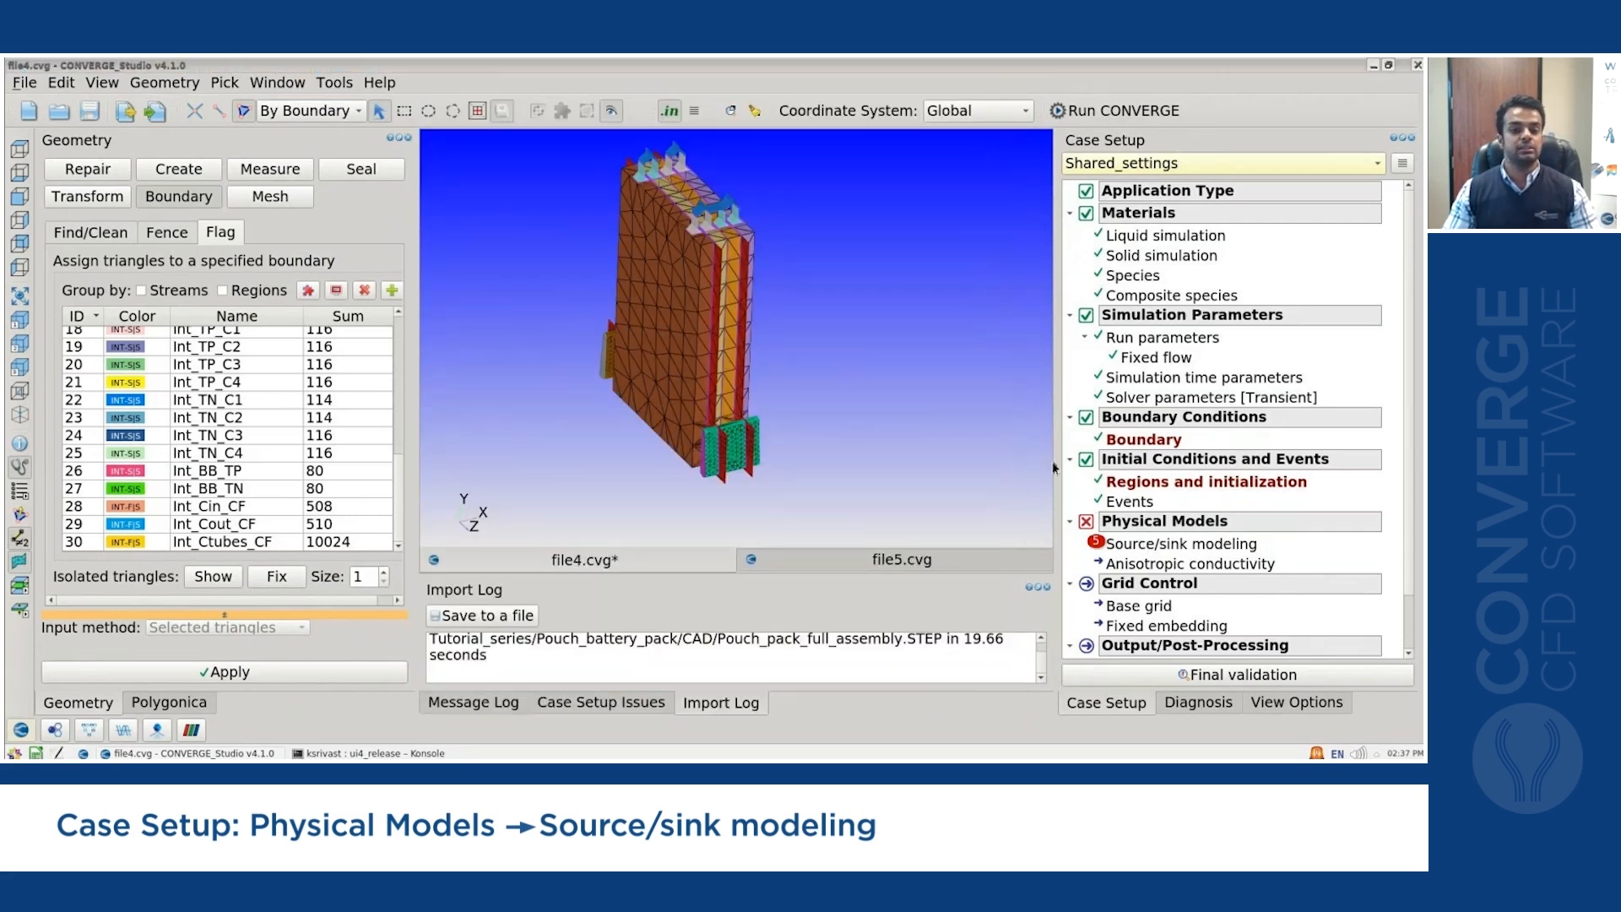
{"action": "mouse_move", "coordinate": [613, 301]}
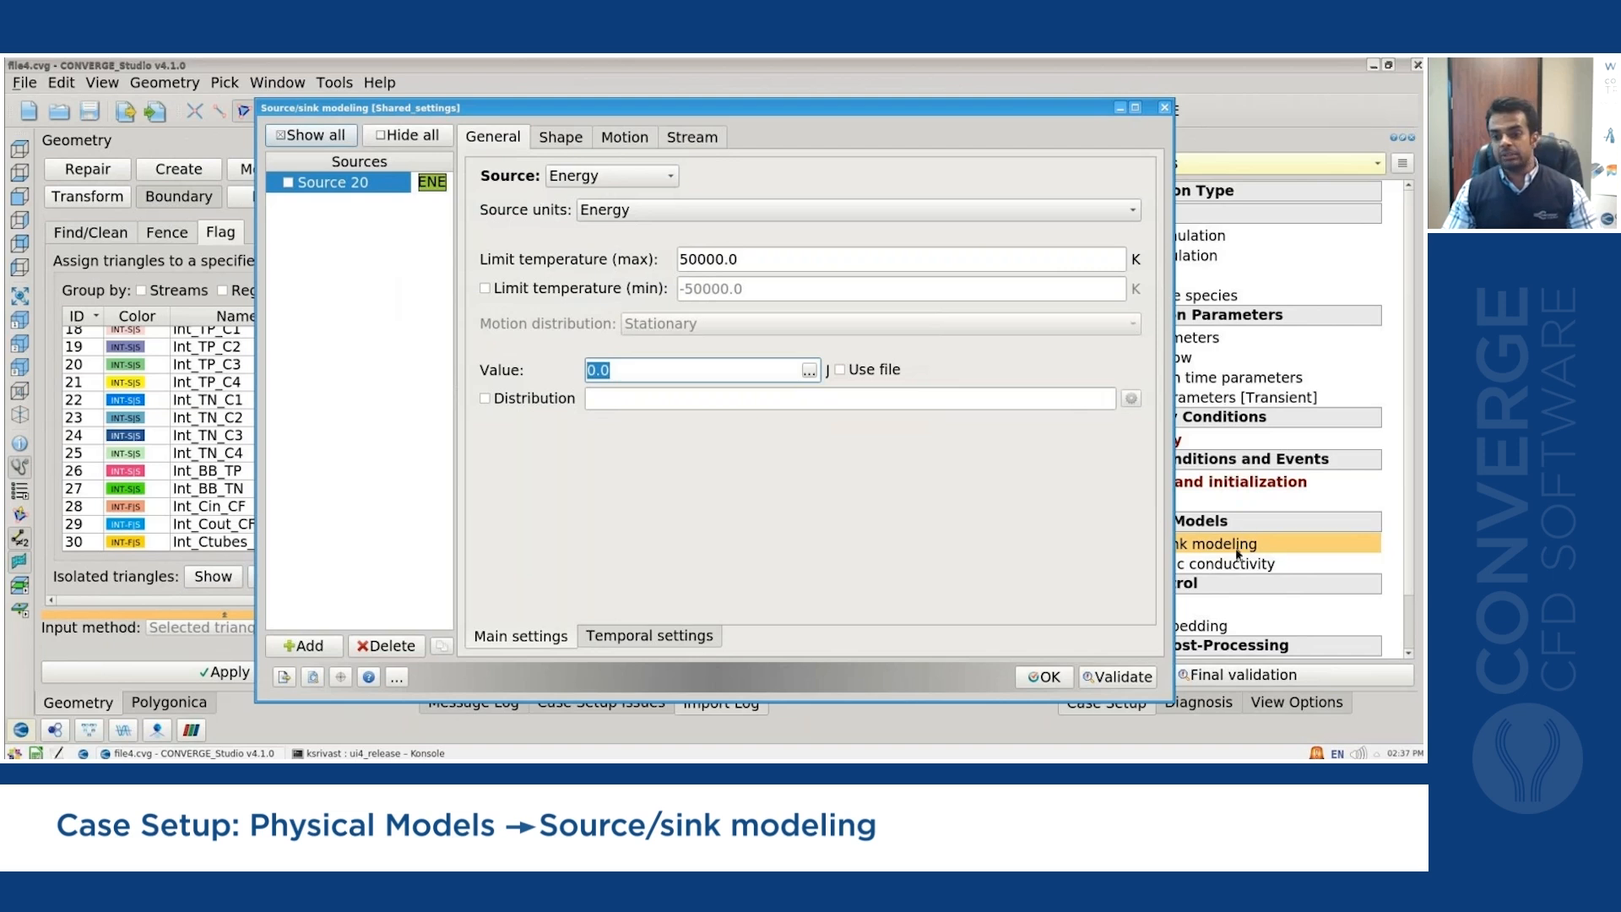
{"action": "left_click", "coordinate": [622, 180]}
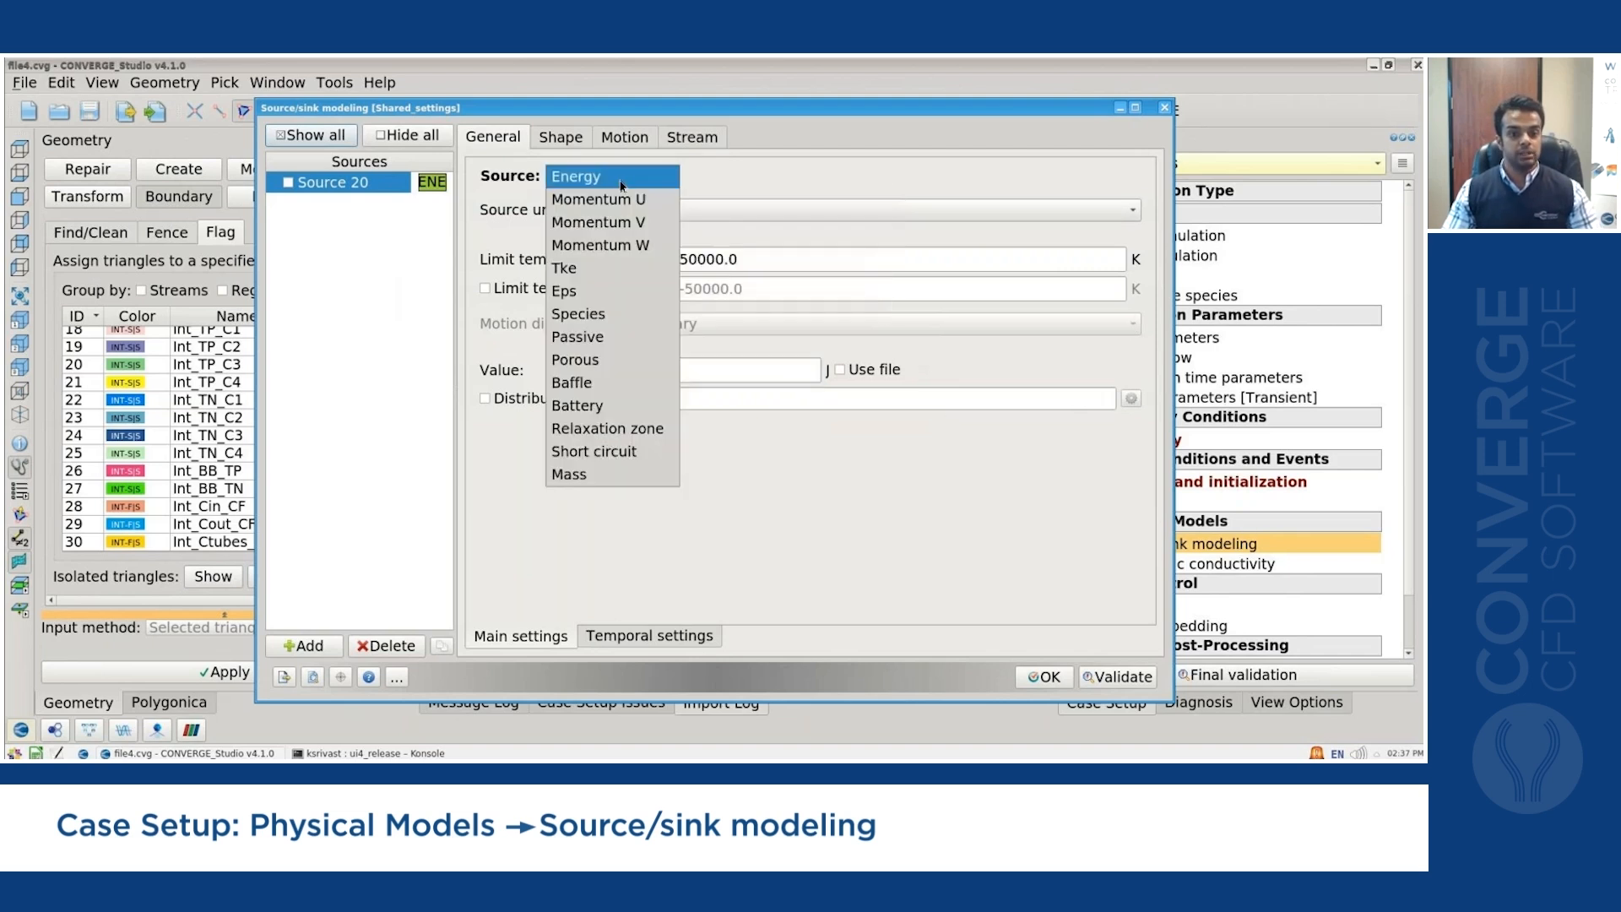
{"action": "left_click", "coordinate": [597, 406]}
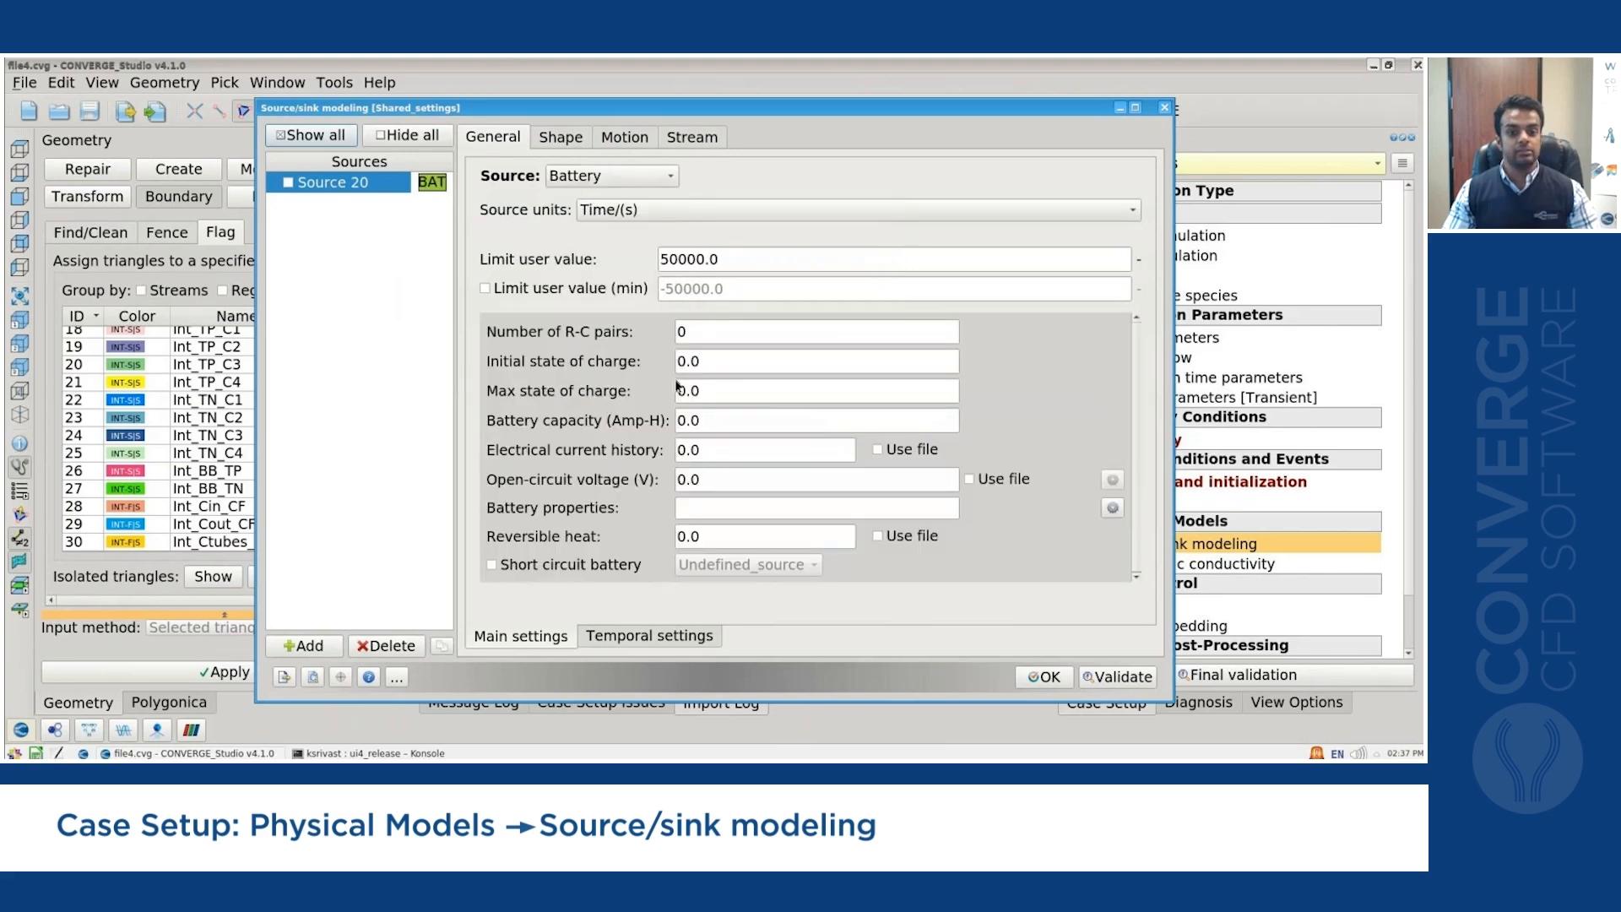
Set the number of R-C pairs for the battery source to 2.
{"action": "left_click_drag", "start_coordinate": [801, 98], "coordinate": [787, 67]}
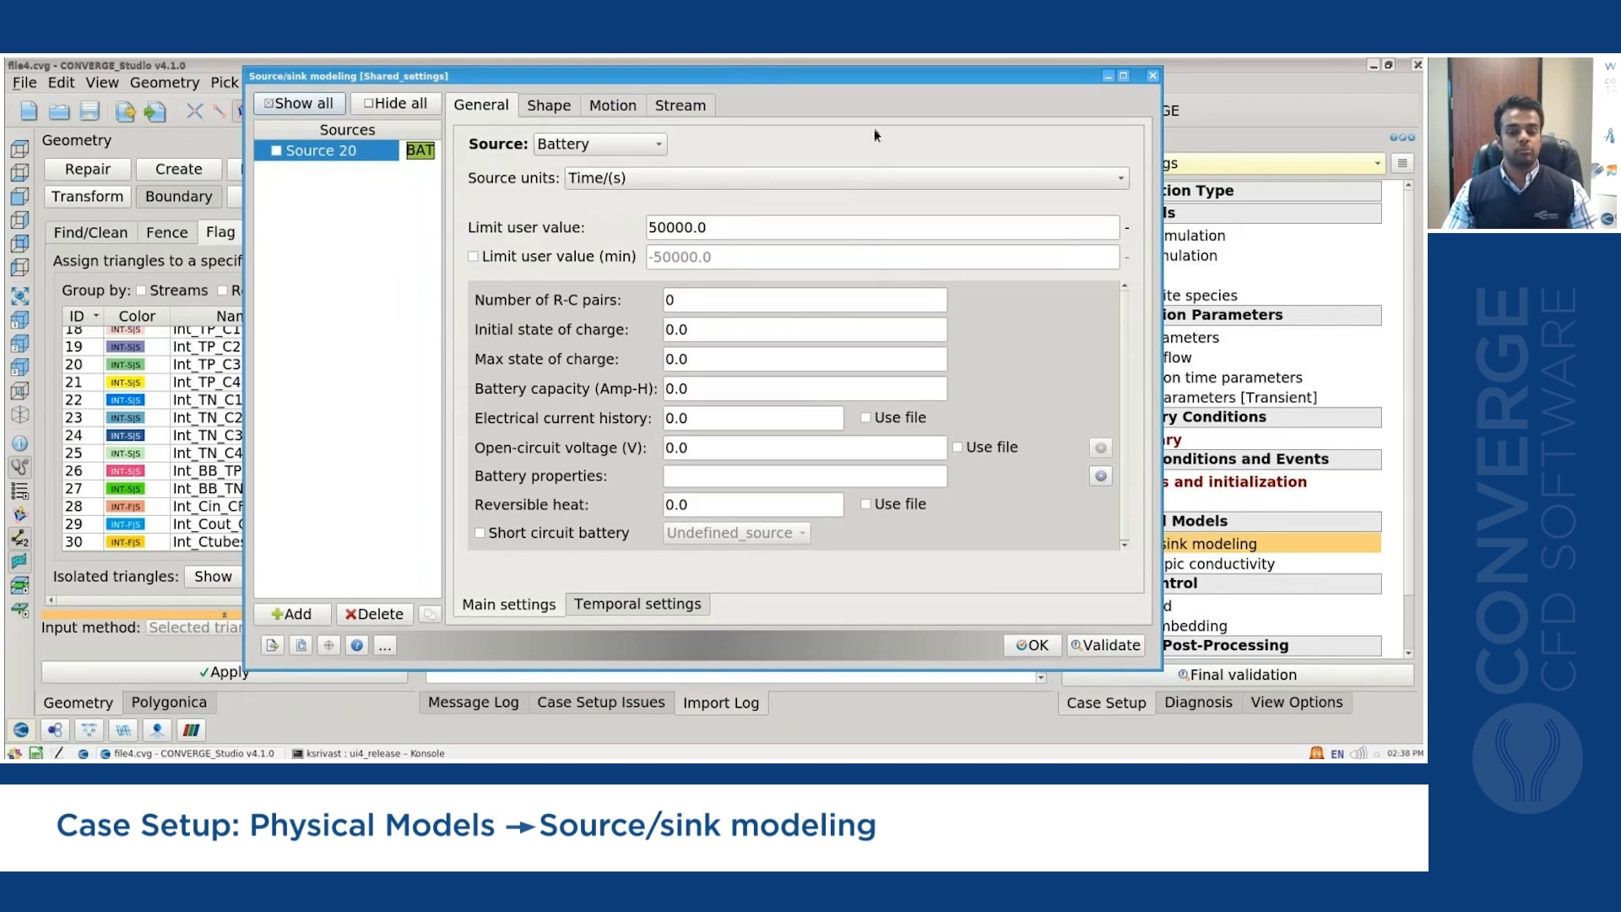
{"action": "left_click", "coordinate": [722, 302]}
{"action": "type", "text": "2"}
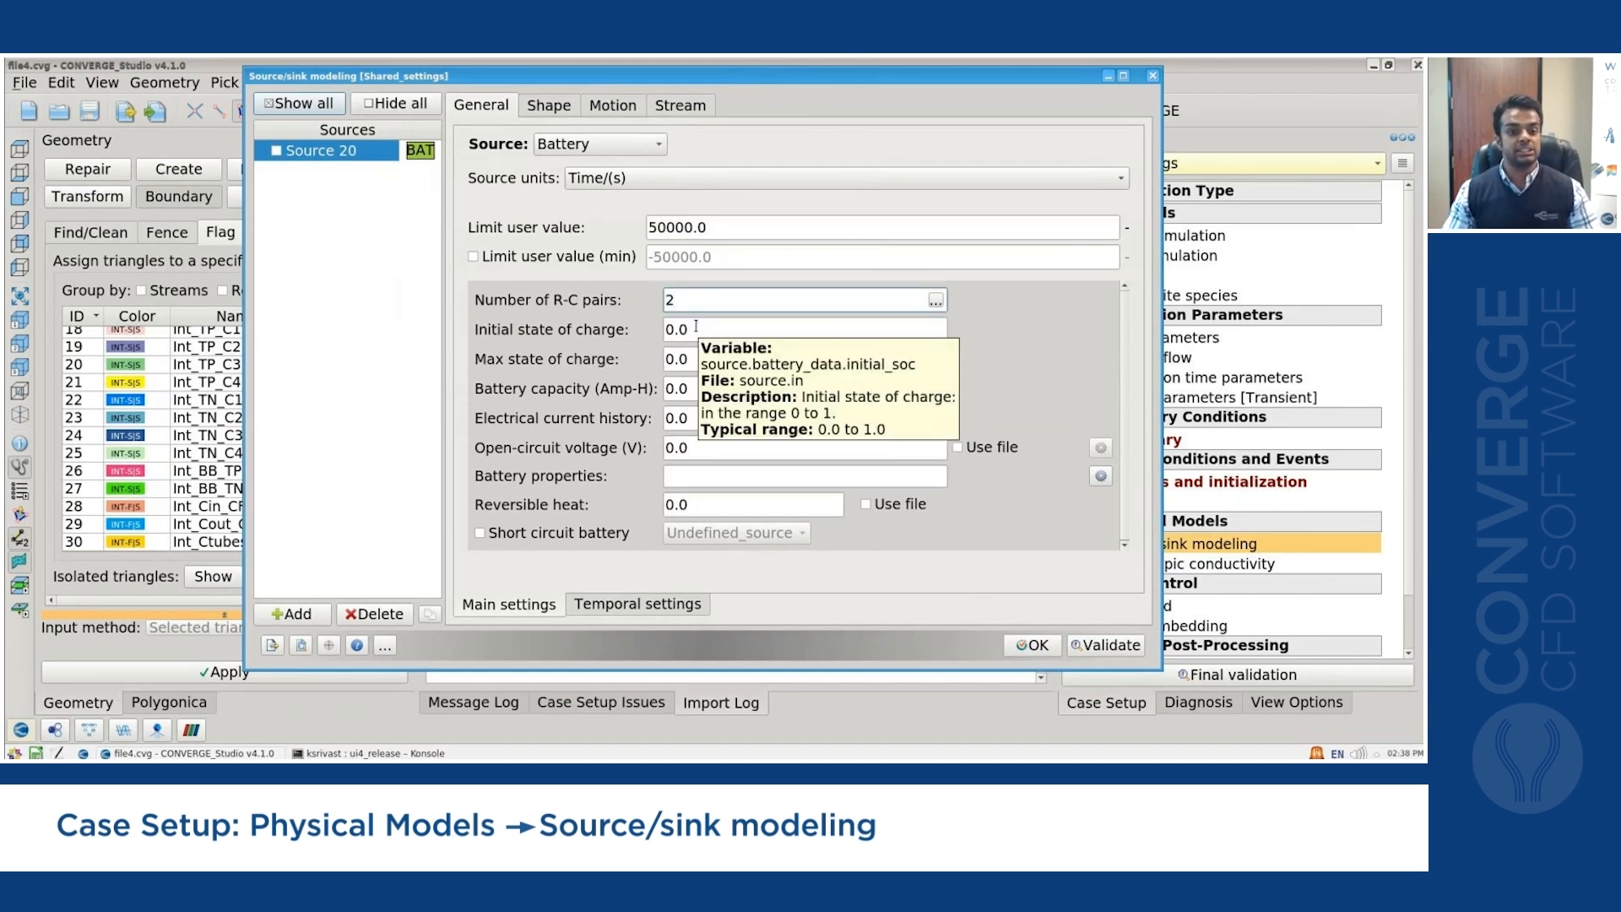
Set the battery's initial state of charge to 0.5, max state of charge to 1.5 and capacity to 24.3 Amp-H.
{"action": "left_click", "coordinate": [697, 328]}
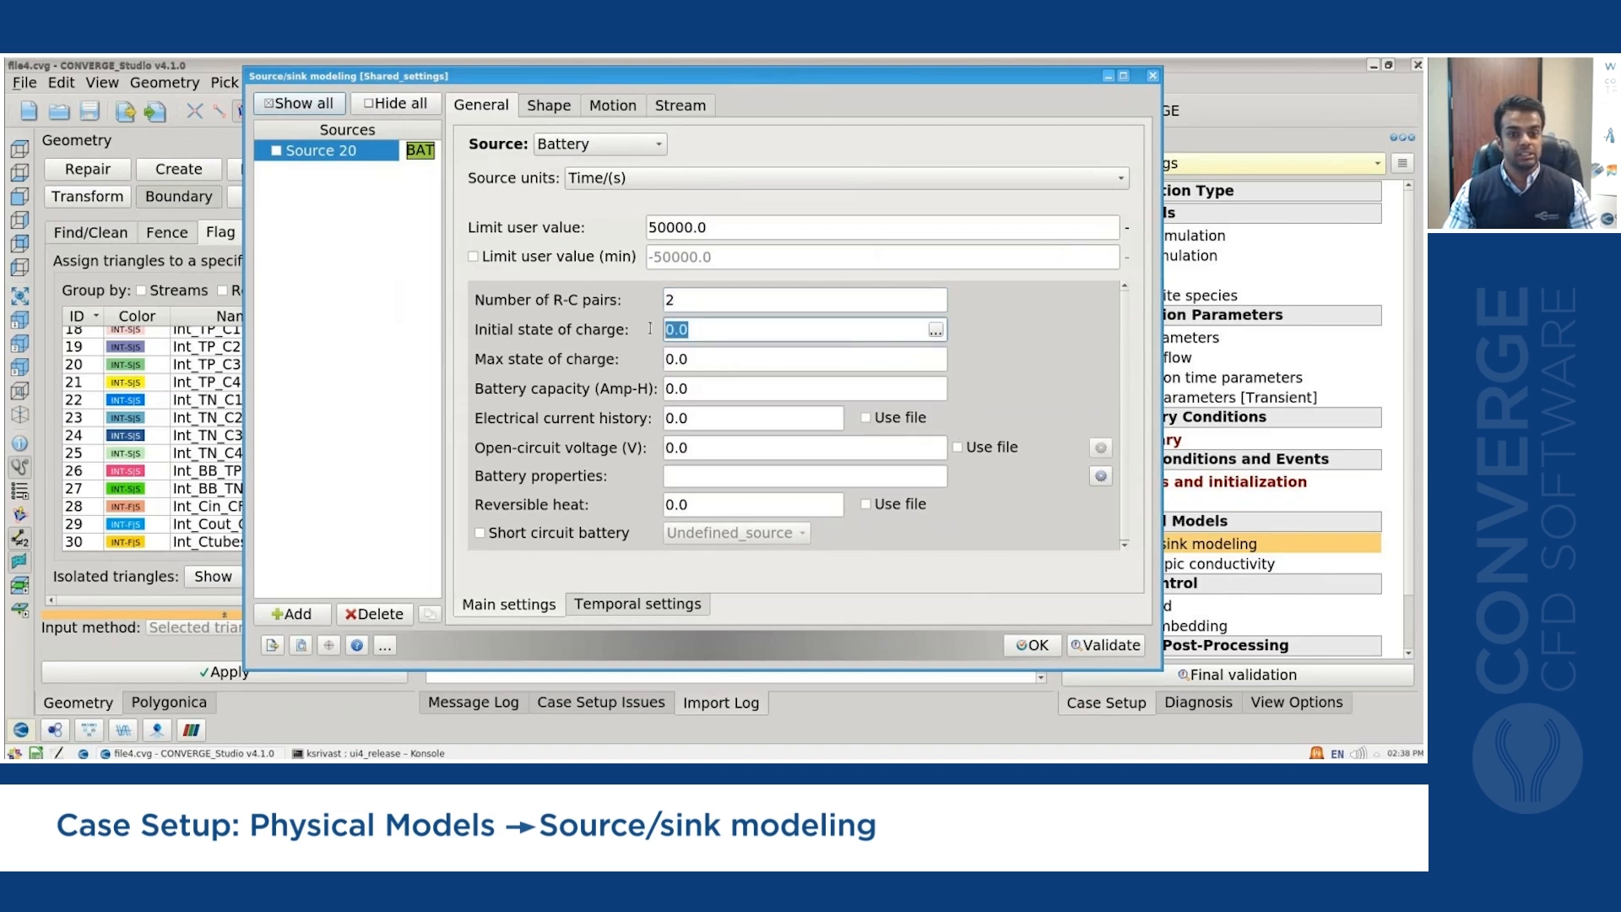
{"action": "type", "text": "0.5"}
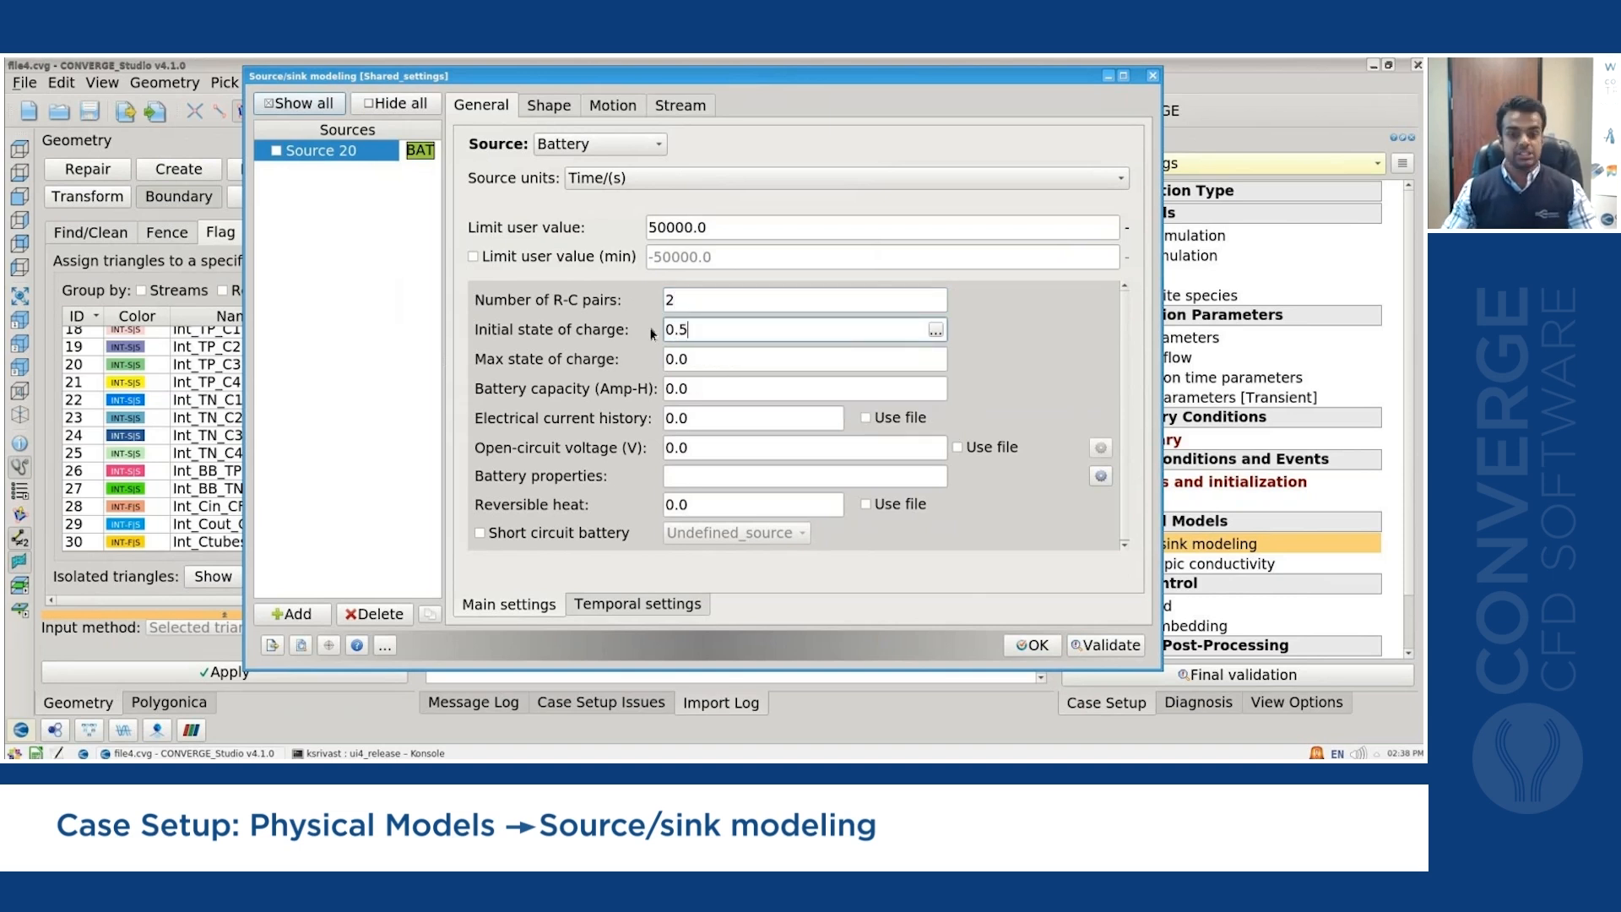
{"action": "left_click", "coordinate": [700, 358]}
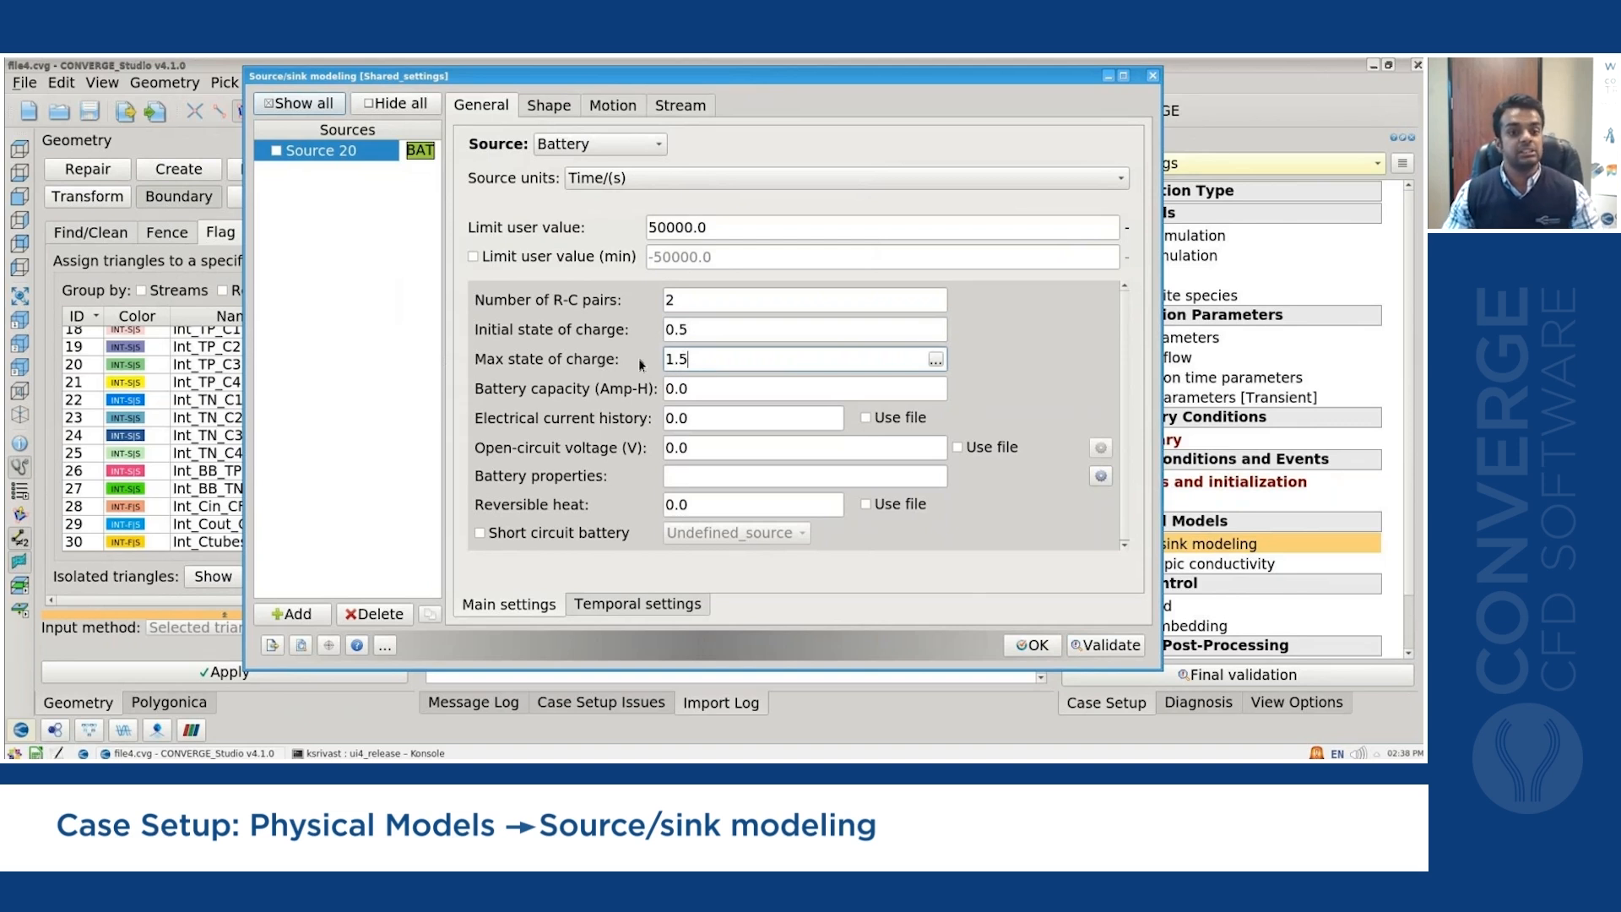
{"action": "left_click", "coordinate": [709, 388]}
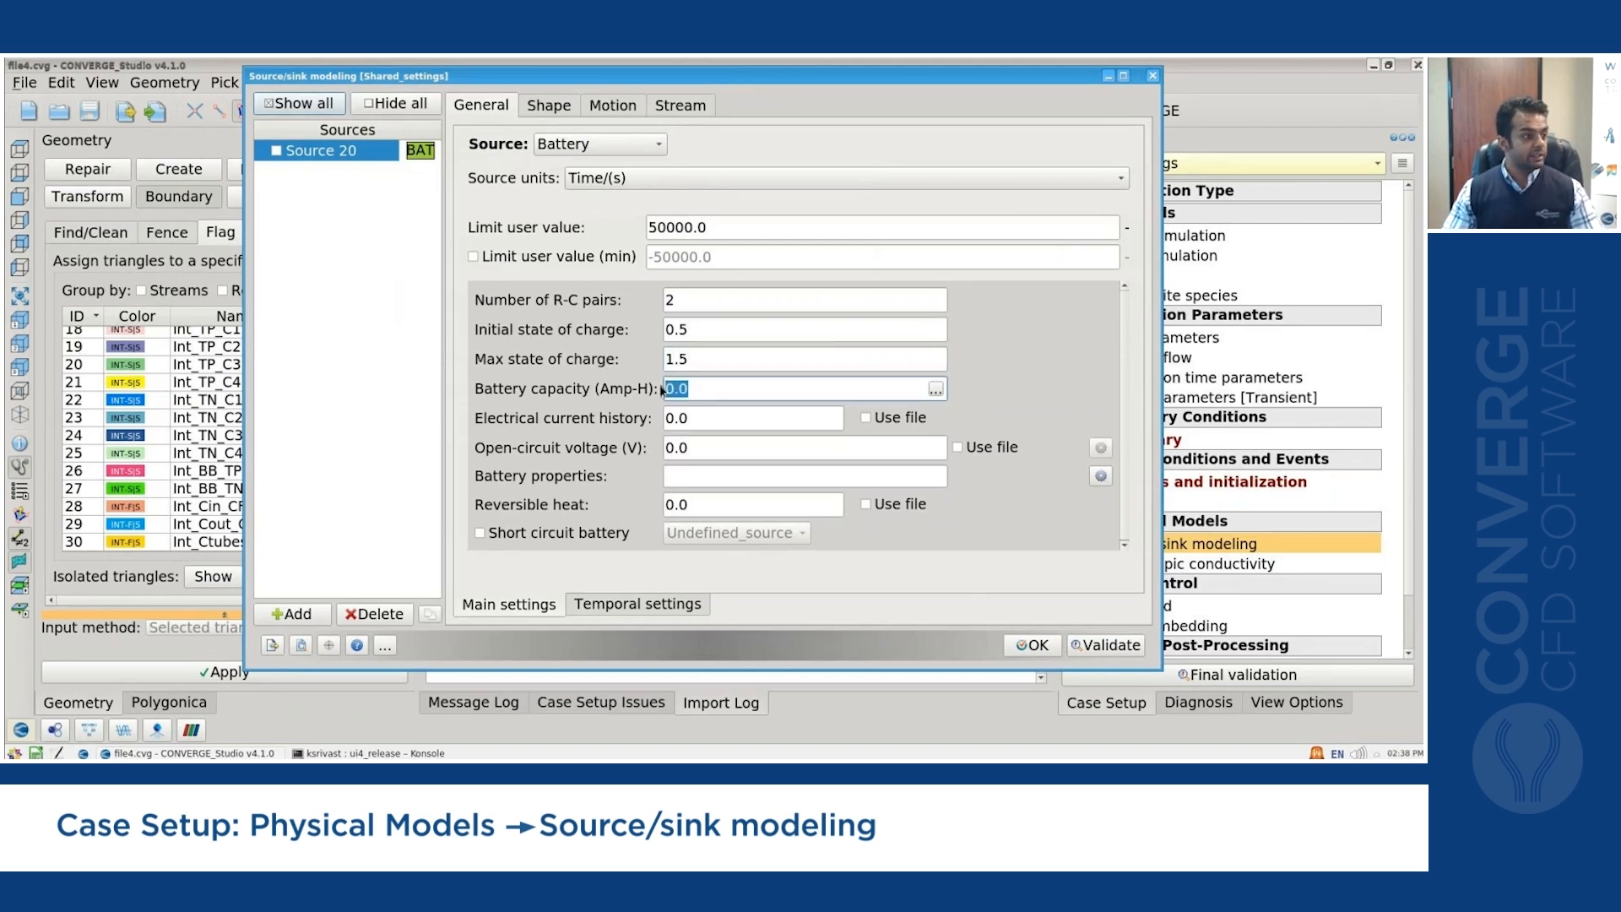
{"action": "type", "text": "24.3"}
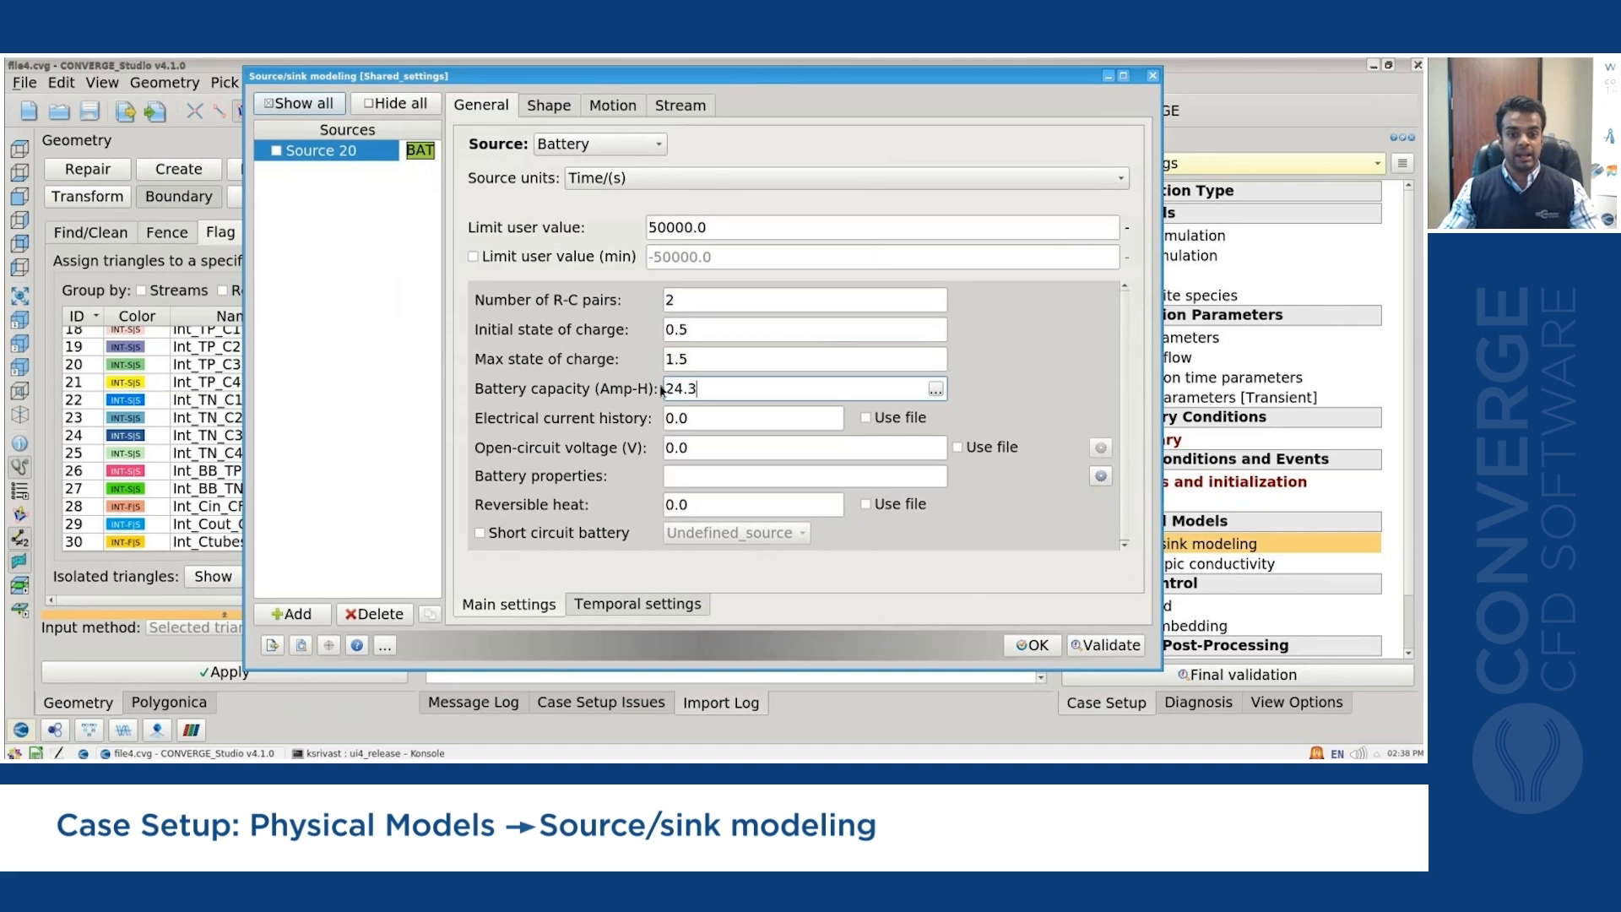
Switch the electrical current history to file input and make its profile CYCLIC with a period of 2.0.
{"action": "left_click", "coordinate": [696, 413]}
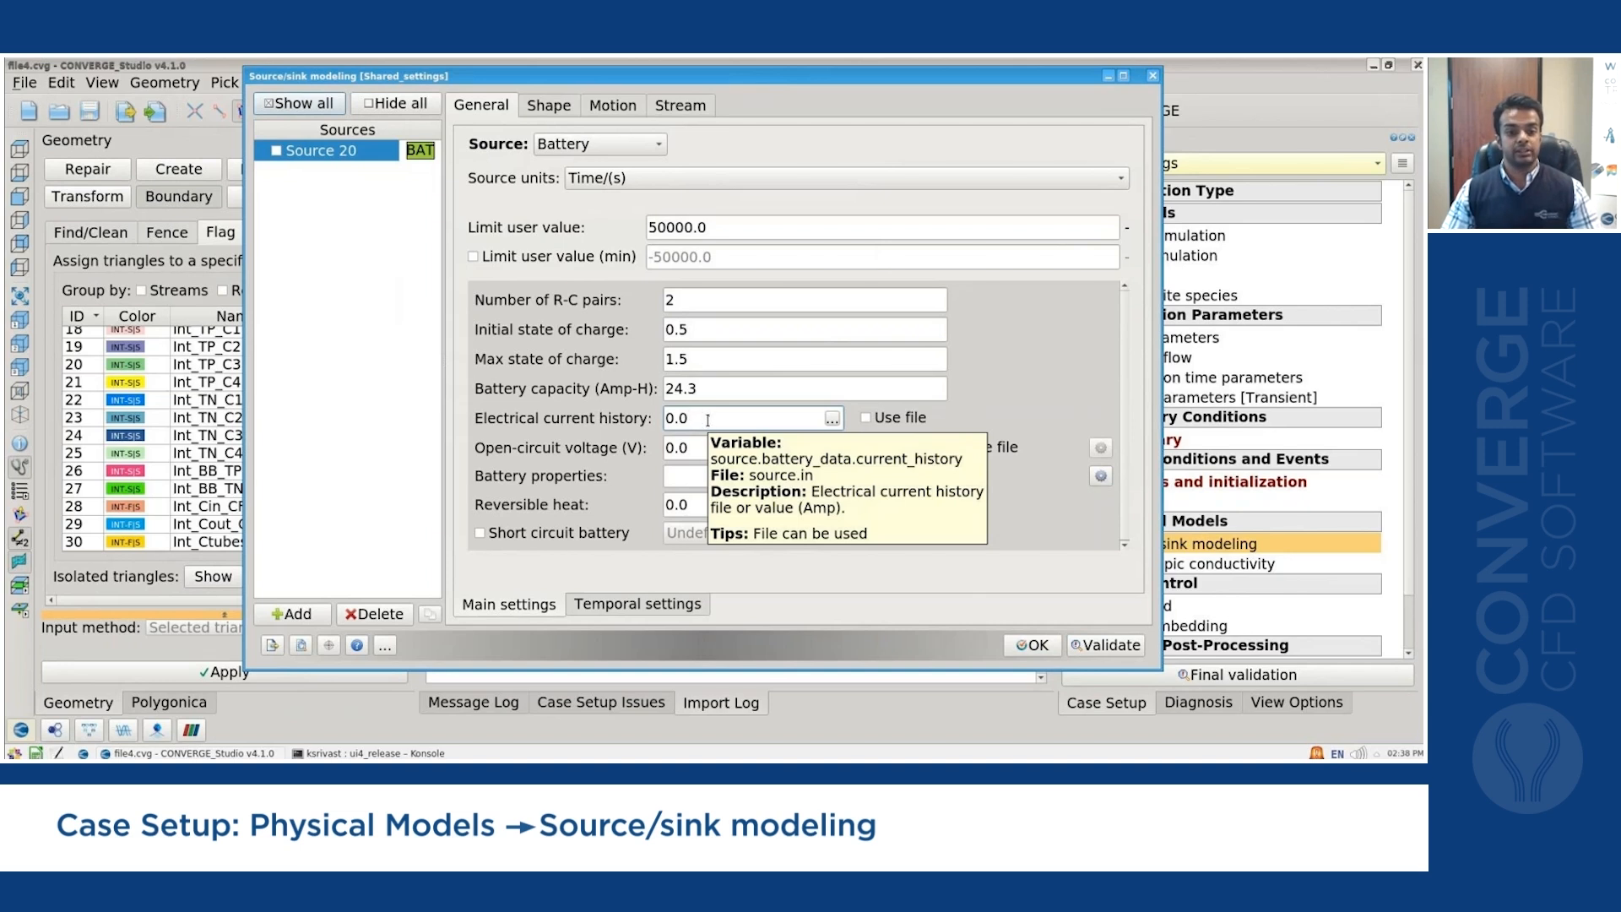
{"action": "left_click", "coordinate": [865, 418]}
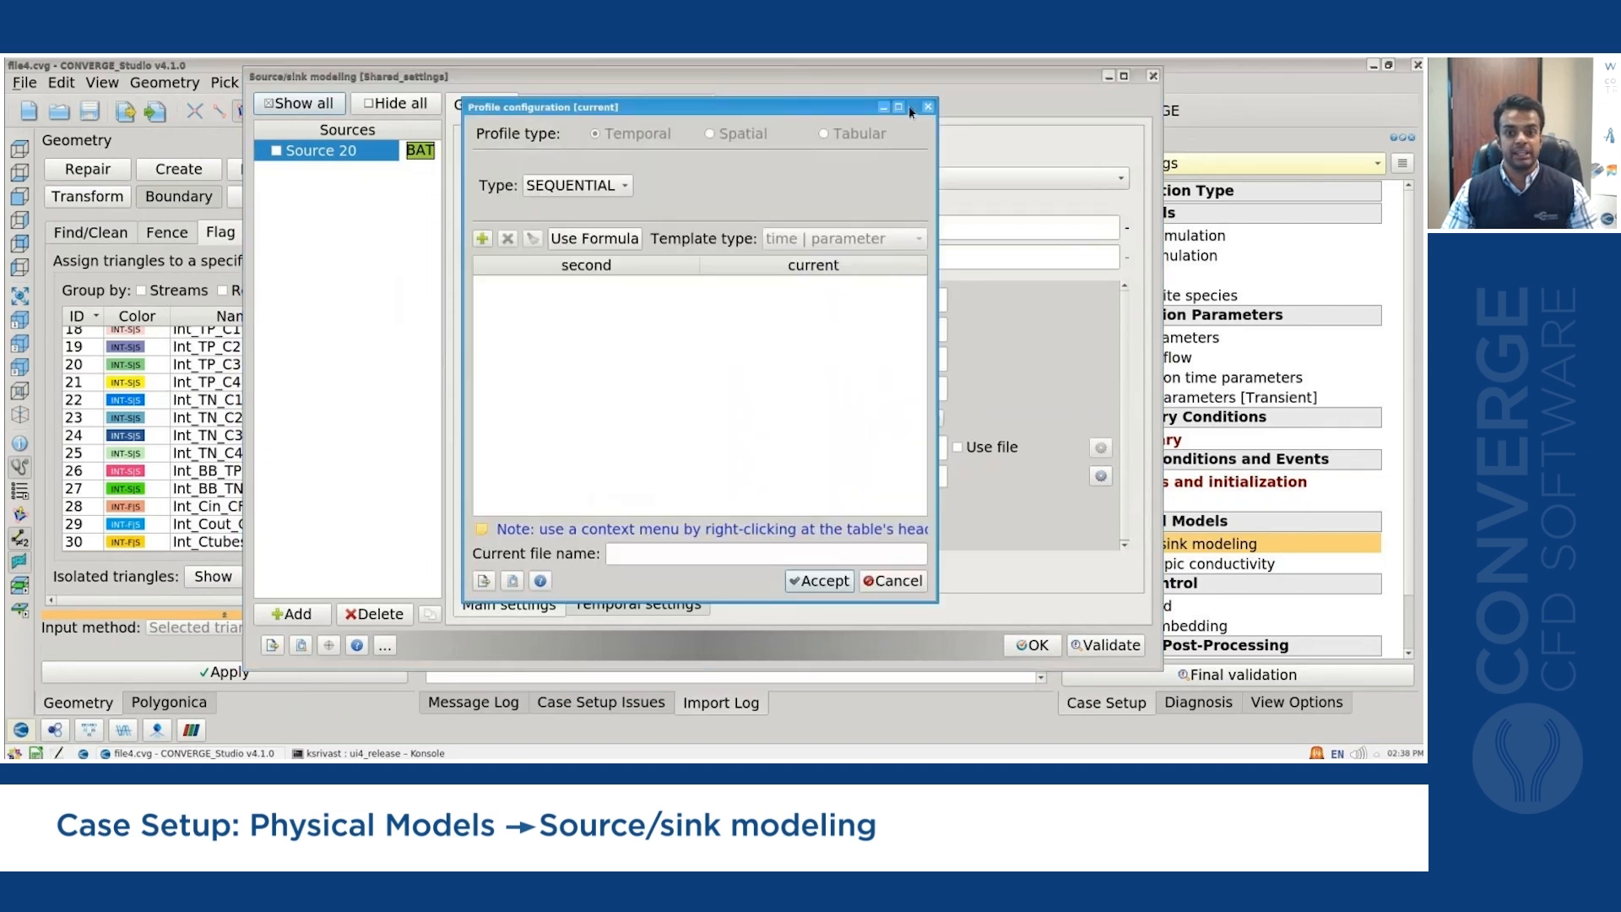
{"action": "left_click", "coordinate": [901, 111]}
{"action": "left_click", "coordinate": [164, 148]}
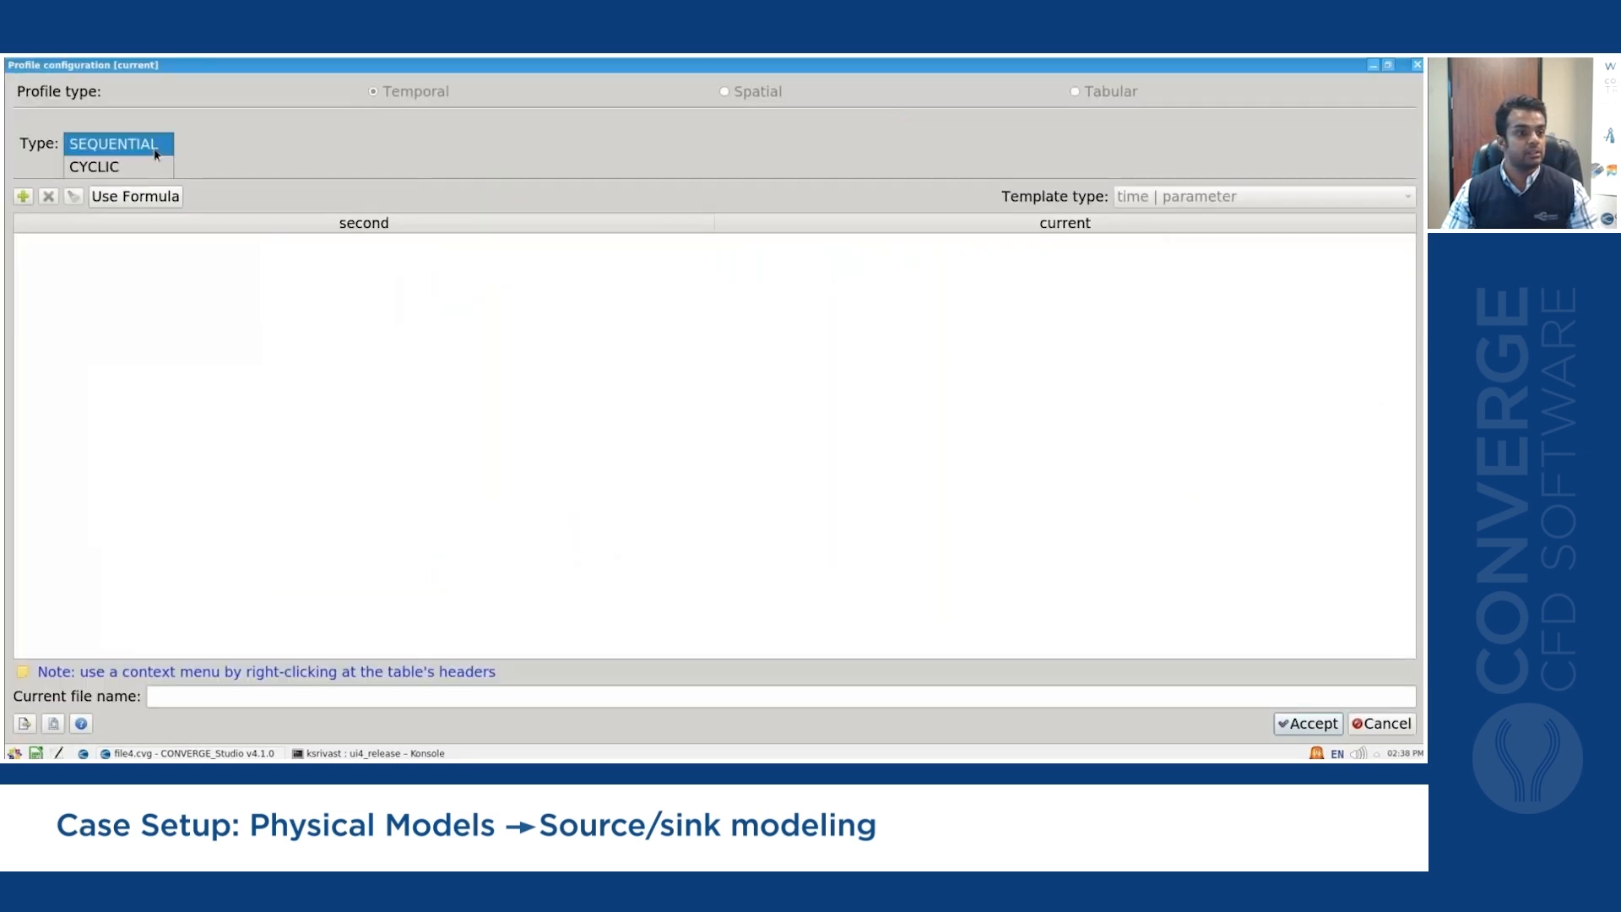
{"action": "left_click", "coordinate": [149, 159]}
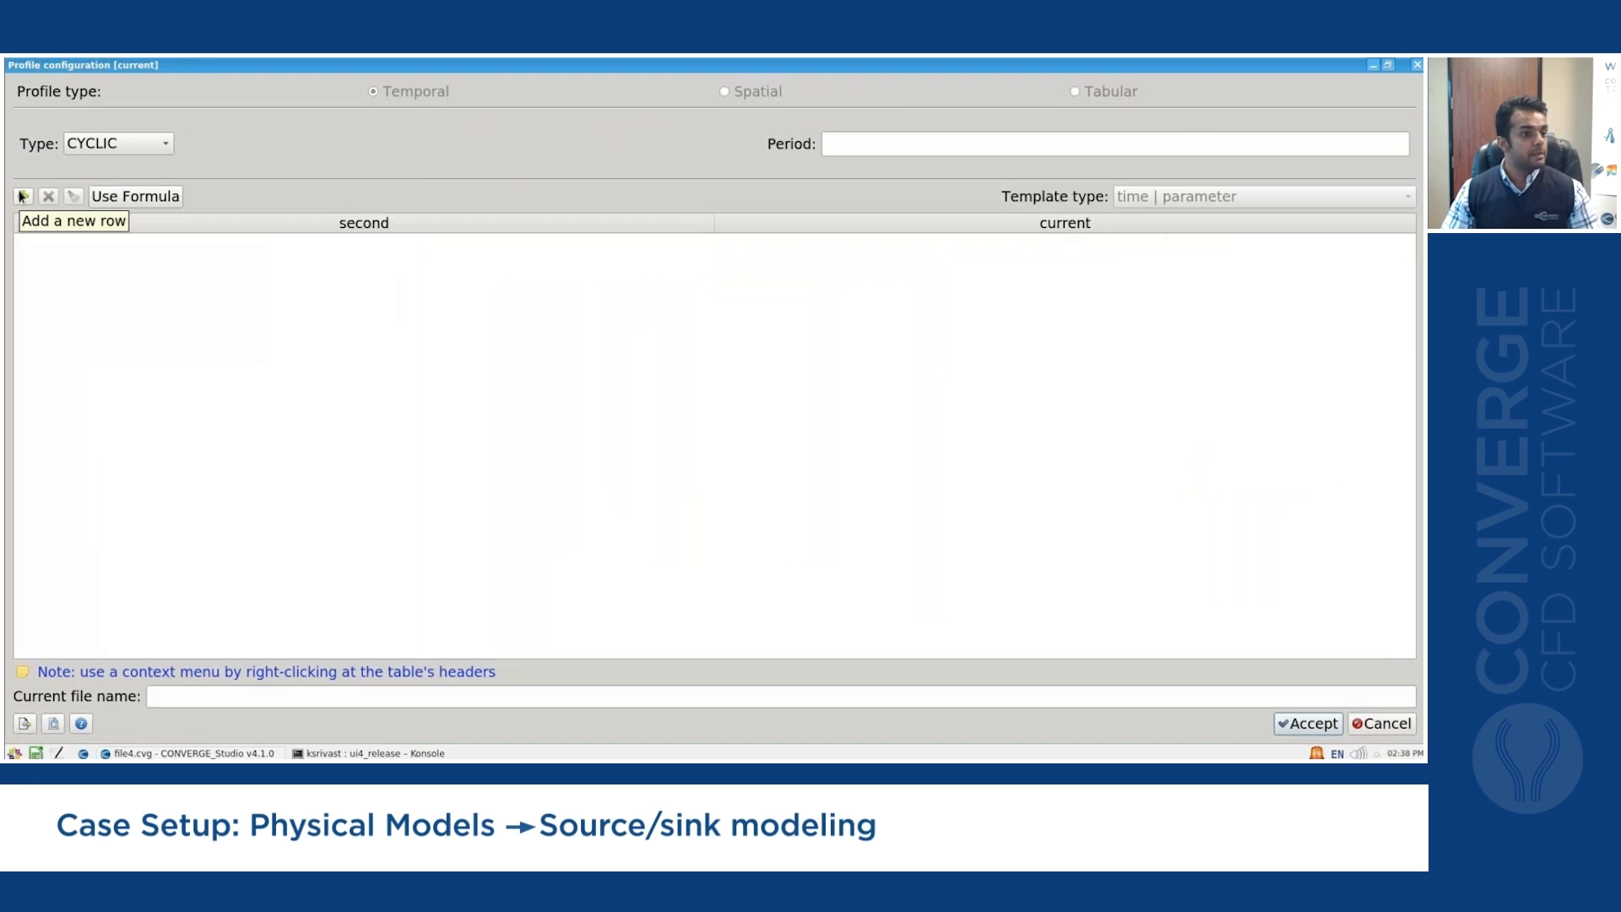
{"action": "left_click", "coordinate": [845, 146]}
{"action": "type", "text": "2.0"}
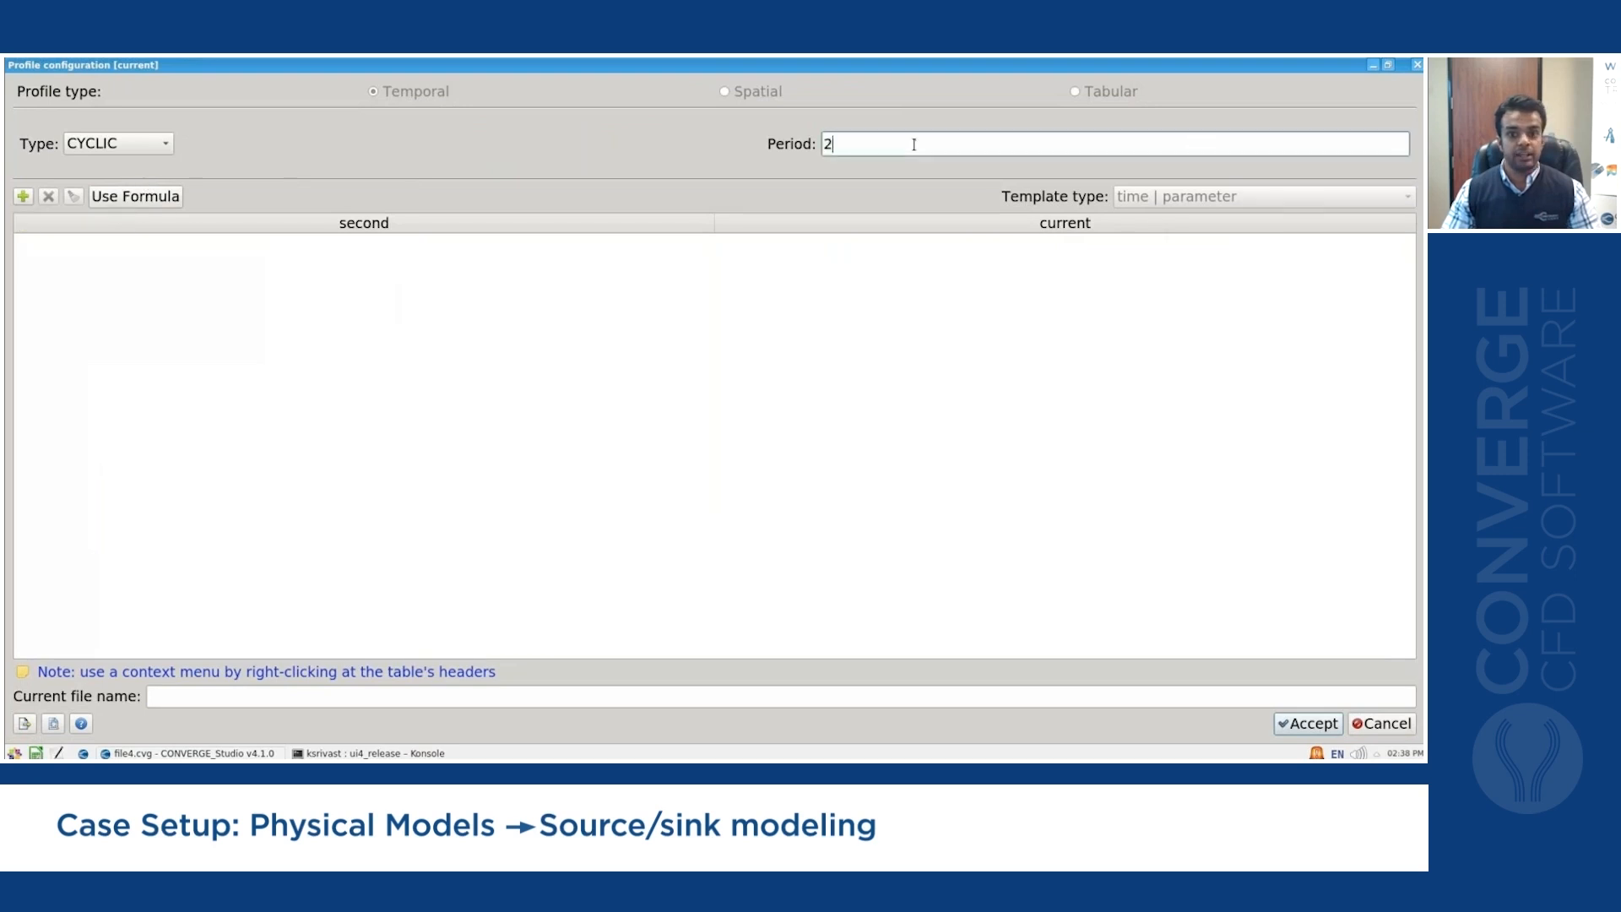
Add five empty rows to the current profile table.
{"action": "left_click", "coordinate": [24, 197]}
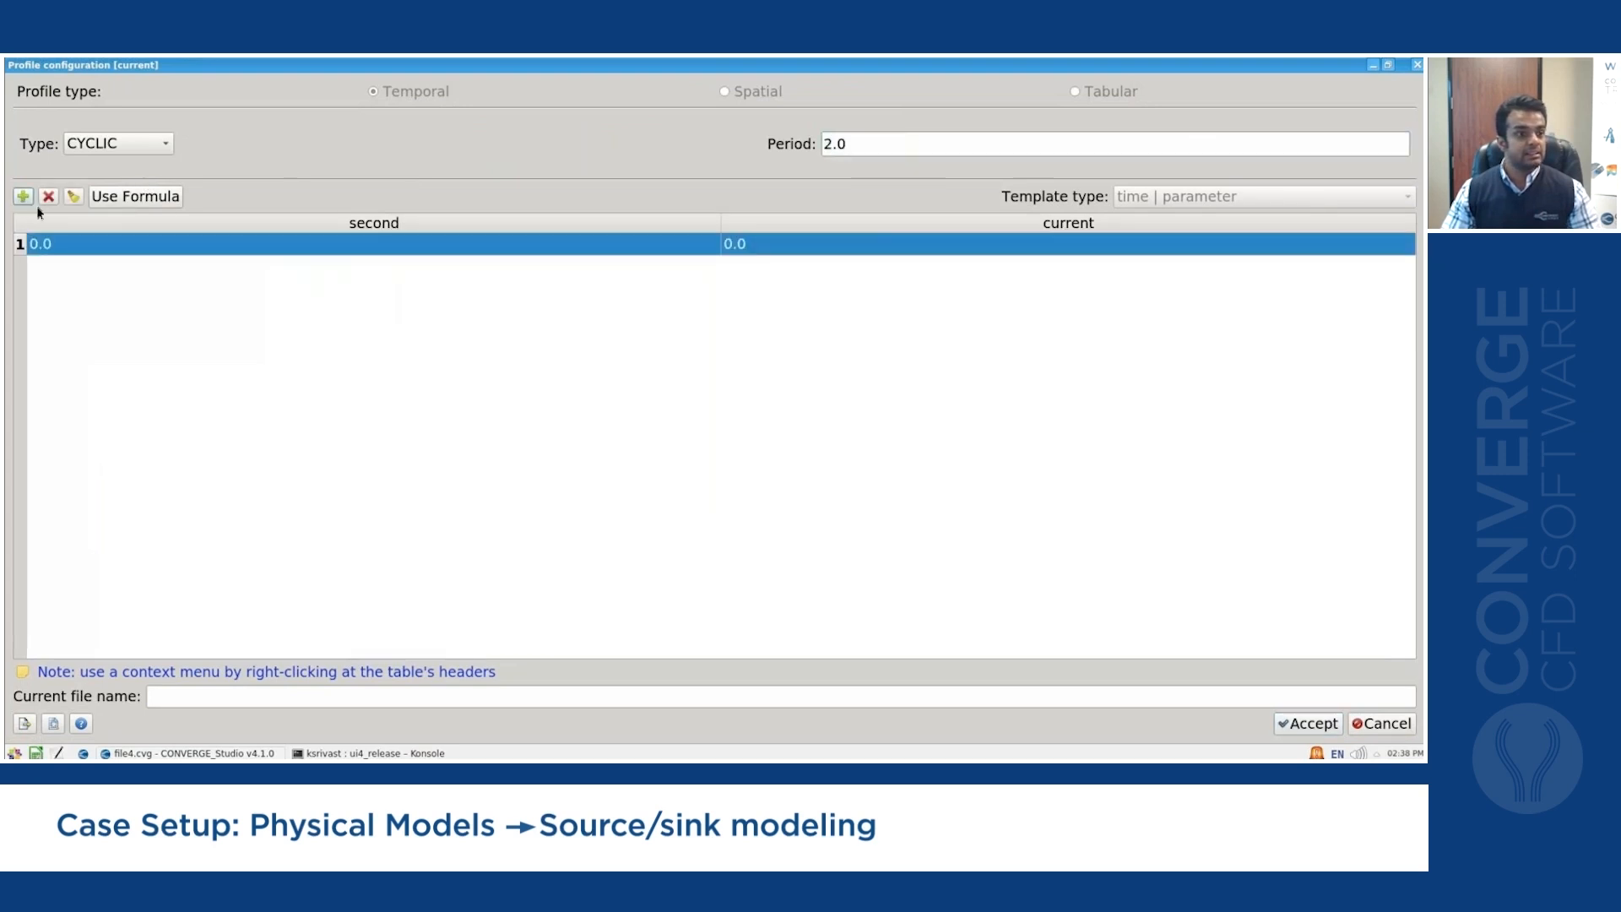
{"action": "left_click", "coordinate": [23, 198]}
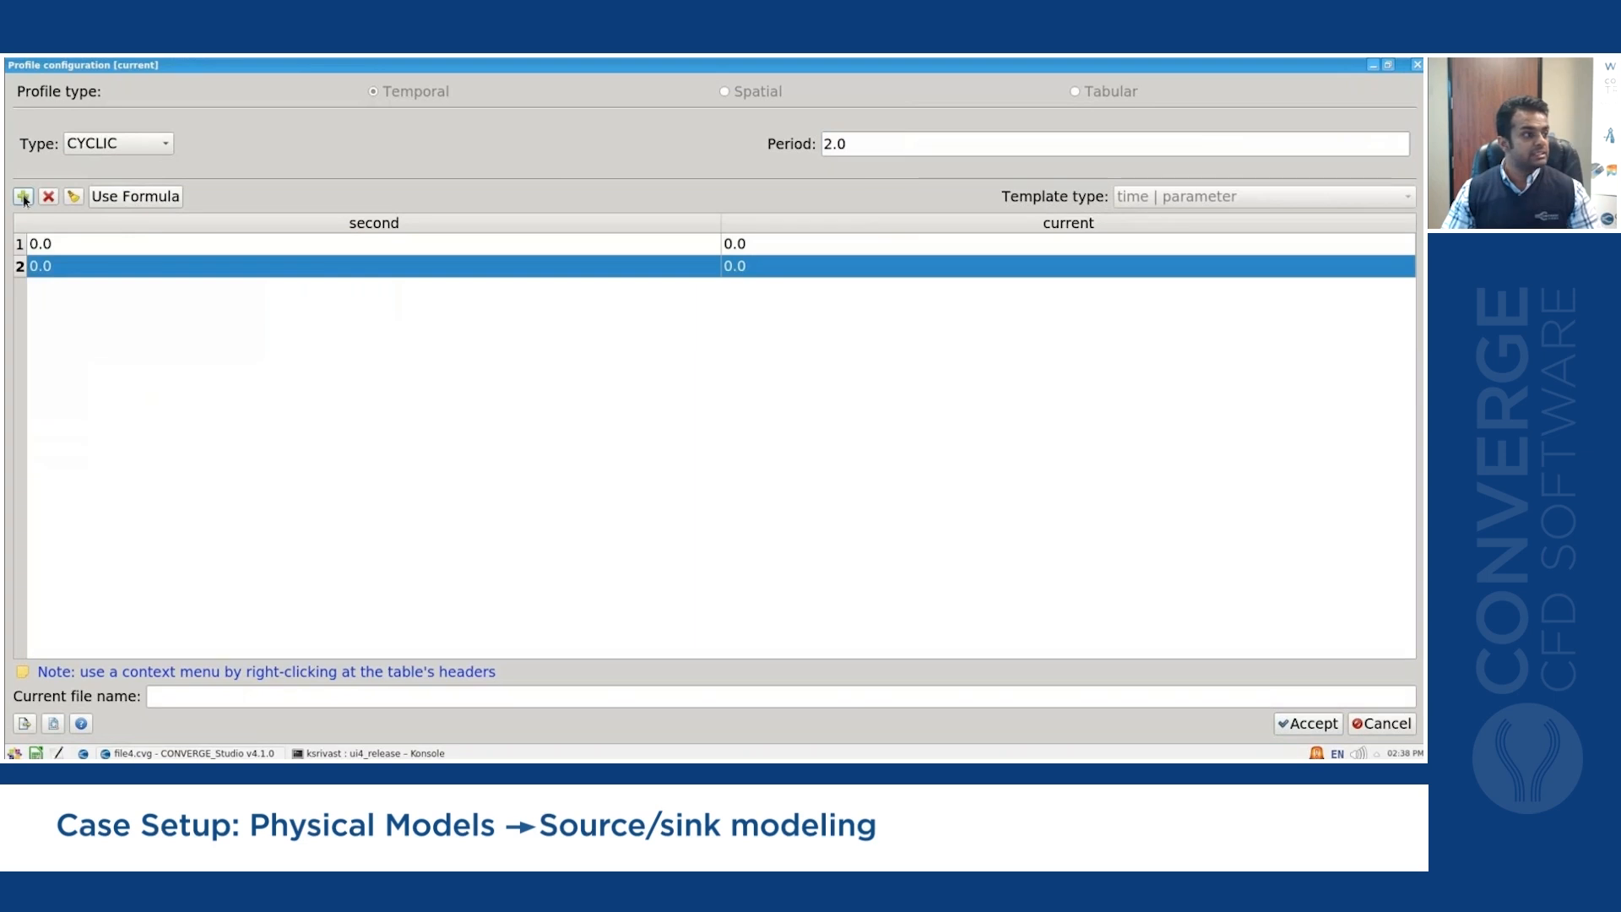
{"action": "left_click", "coordinate": [24, 197]}
{"action": "left_click", "coordinate": [23, 197]}
{"action": "left_click", "coordinate": [24, 197]}
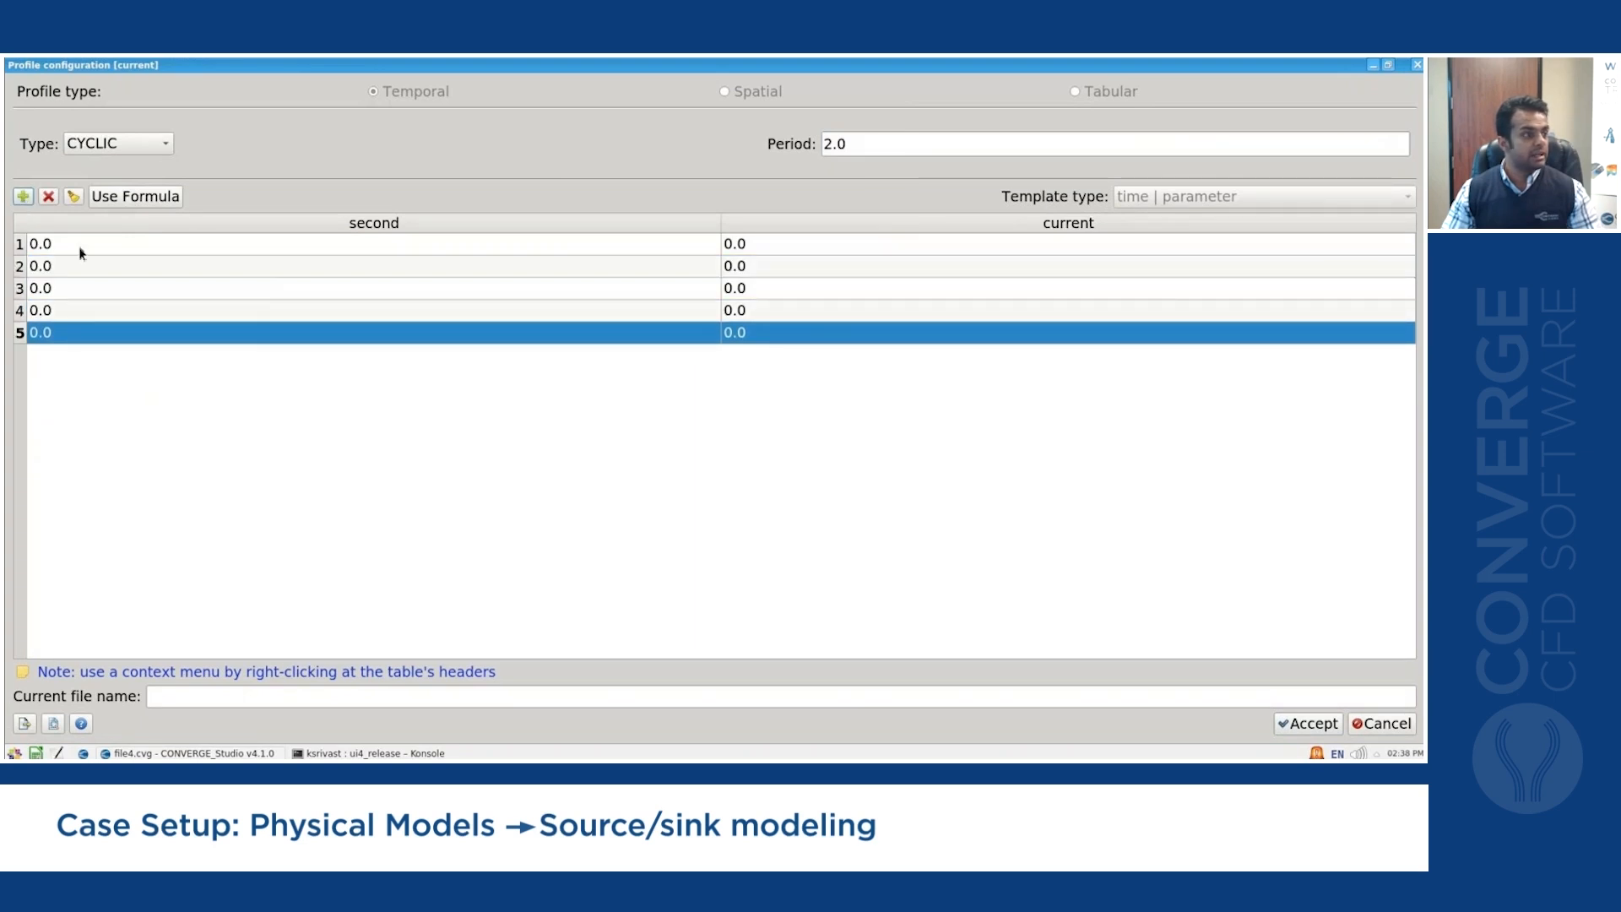
Give the first profile row a current of 85.0, and set the second row to 0.999 seconds with current 85.0.
{"action": "double_click", "coordinate": [773, 243]}
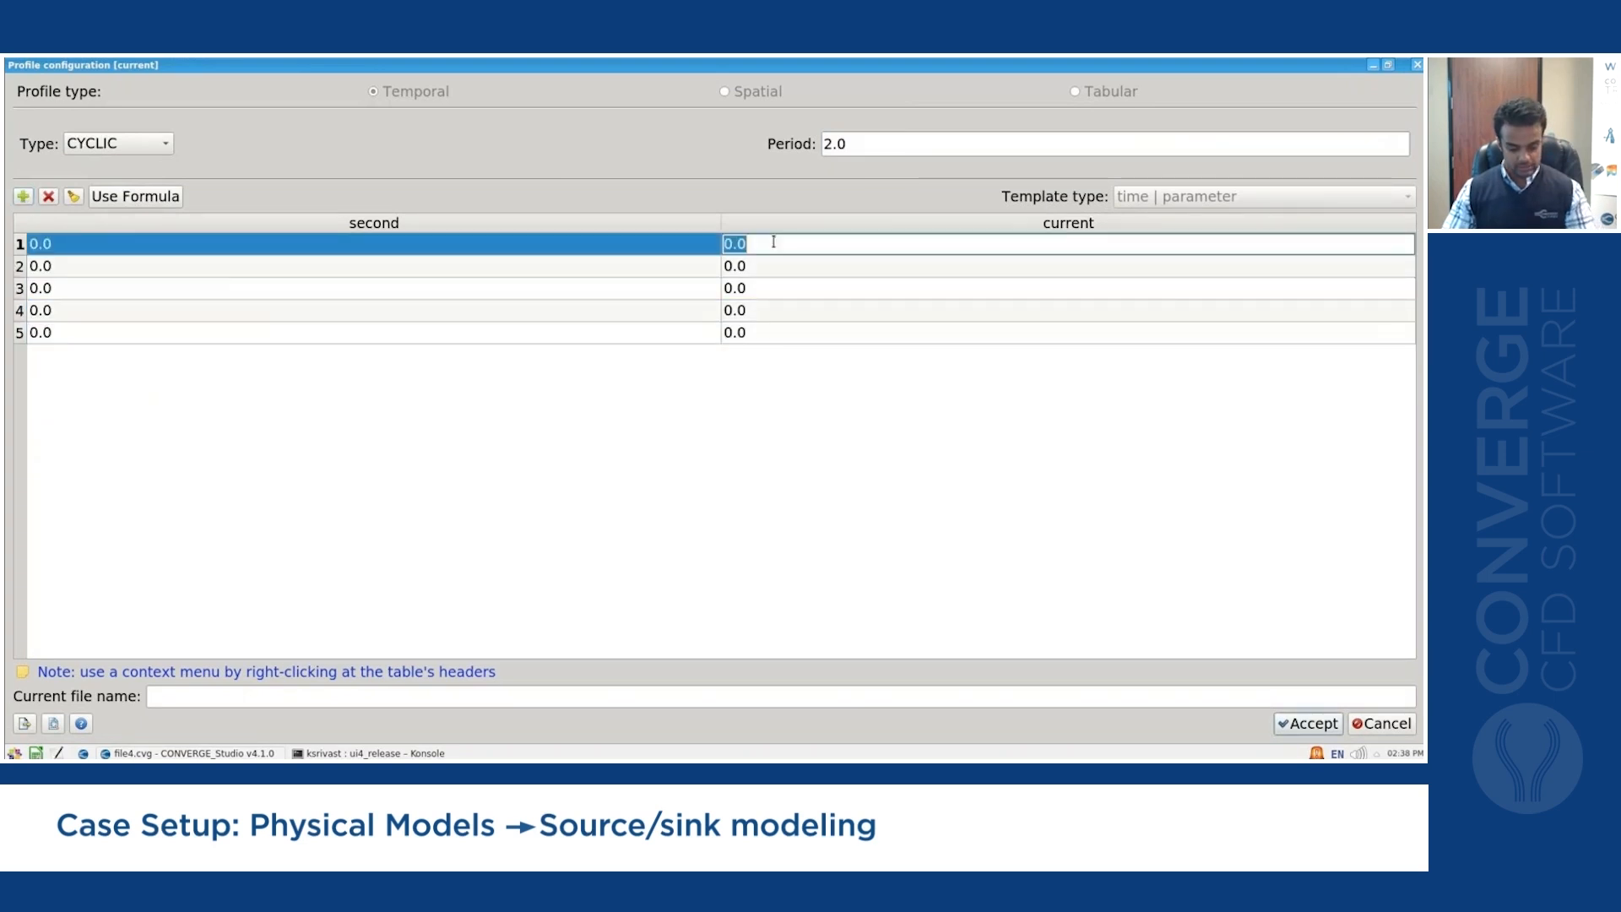
{"action": "type", "text": "85.0"}
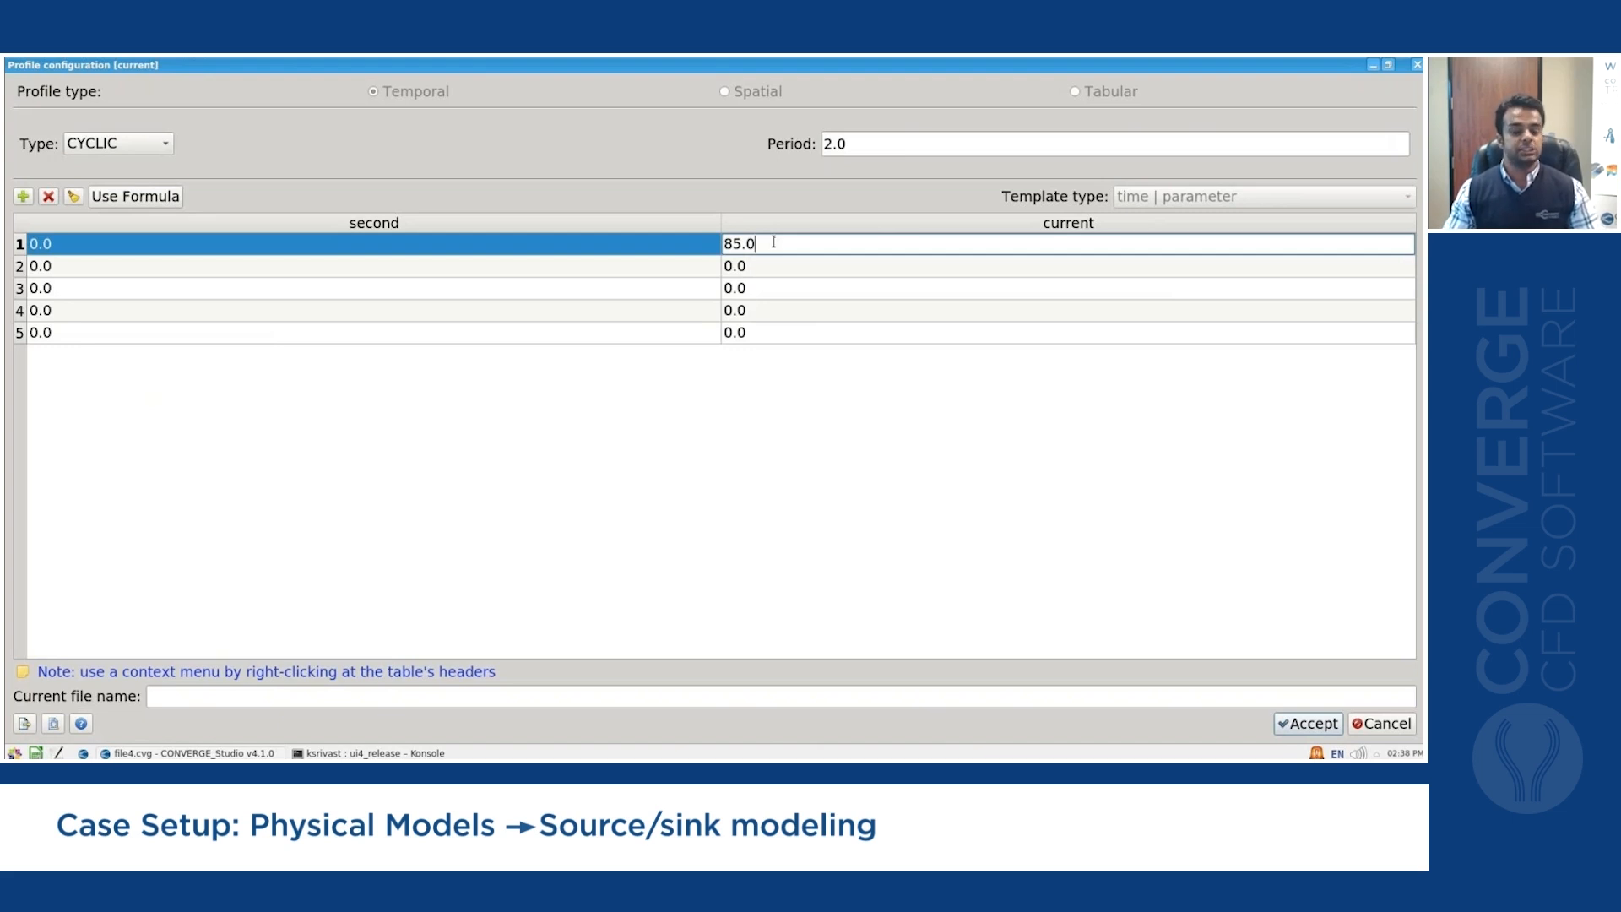
{"action": "double_click", "coordinate": [668, 273]}
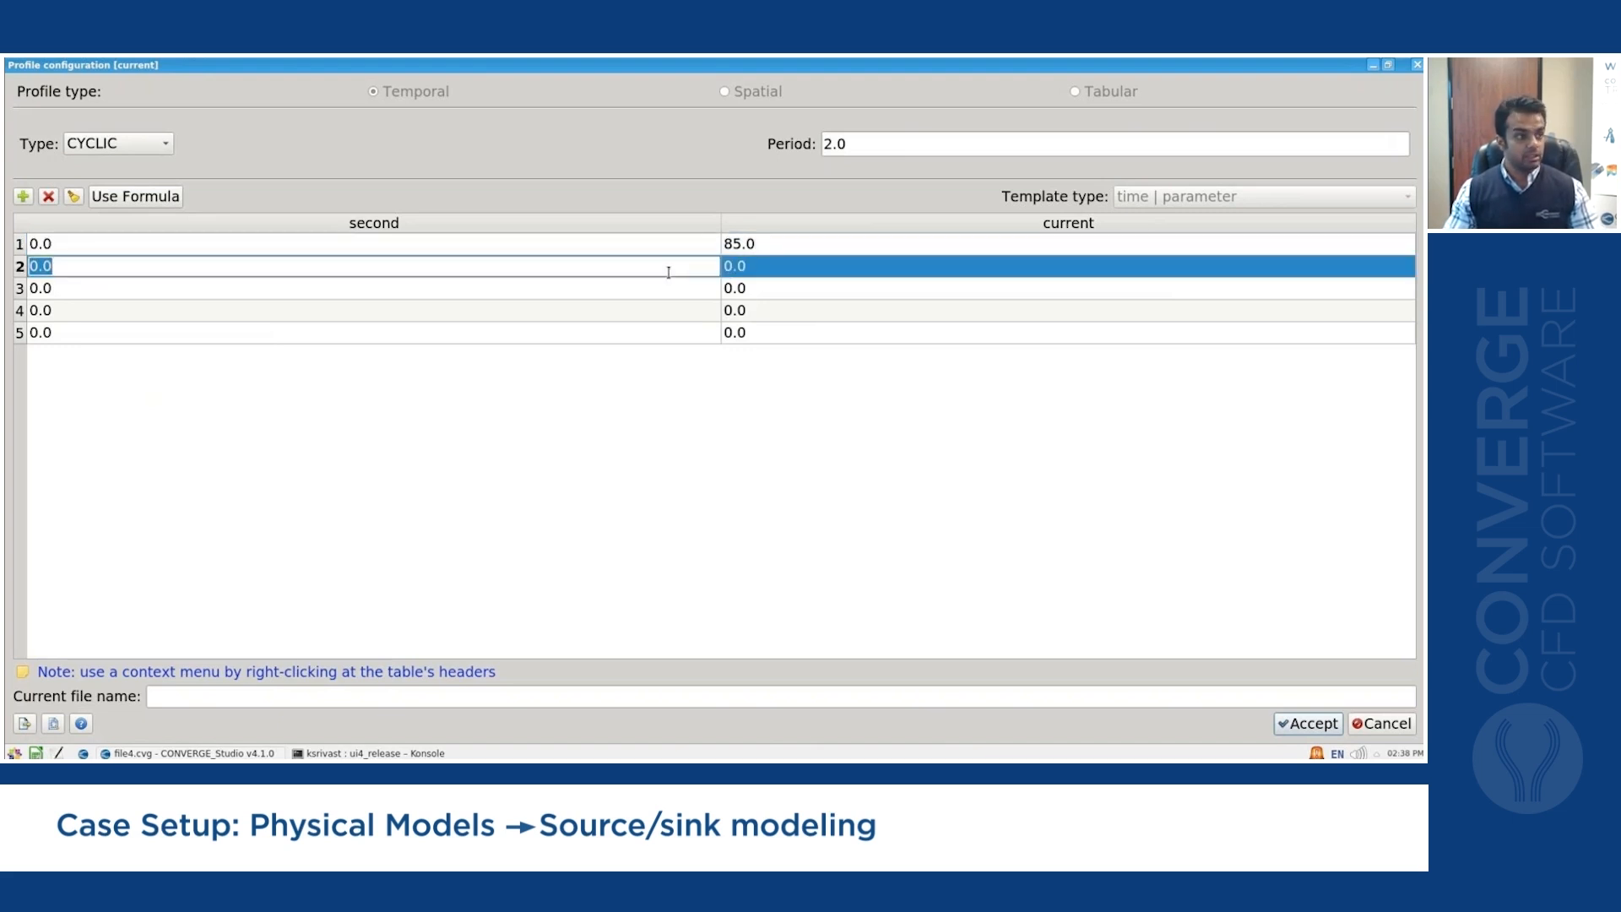
{"action": "type", "text": "0.999"}
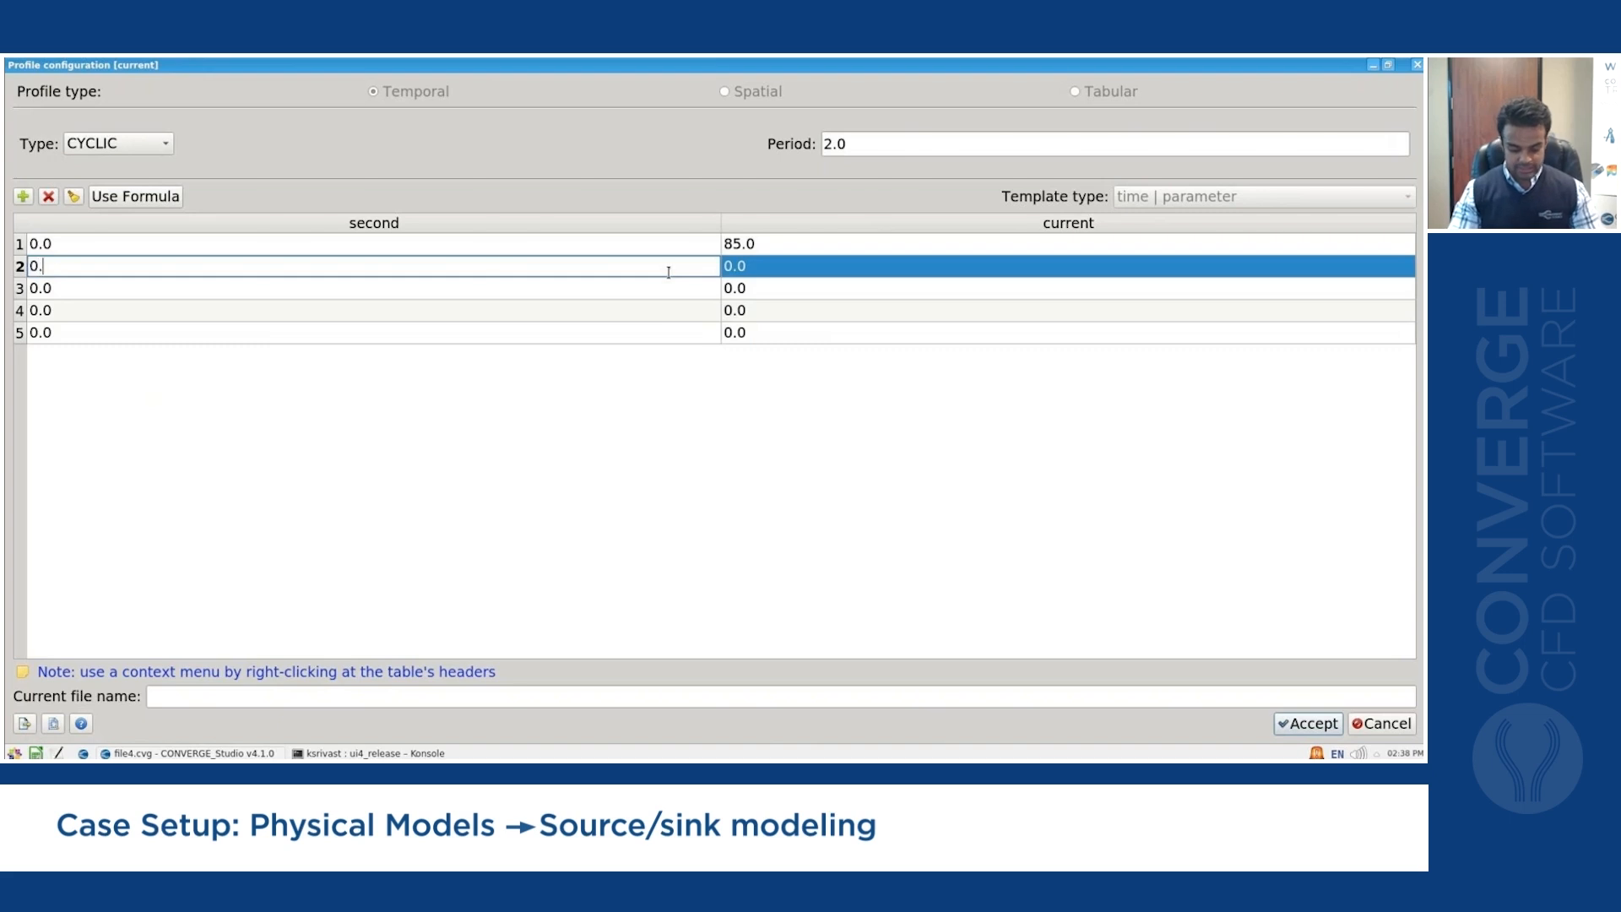
{"action": "double_click", "coordinate": [855, 273]}
{"action": "type", "text": "85.0"}
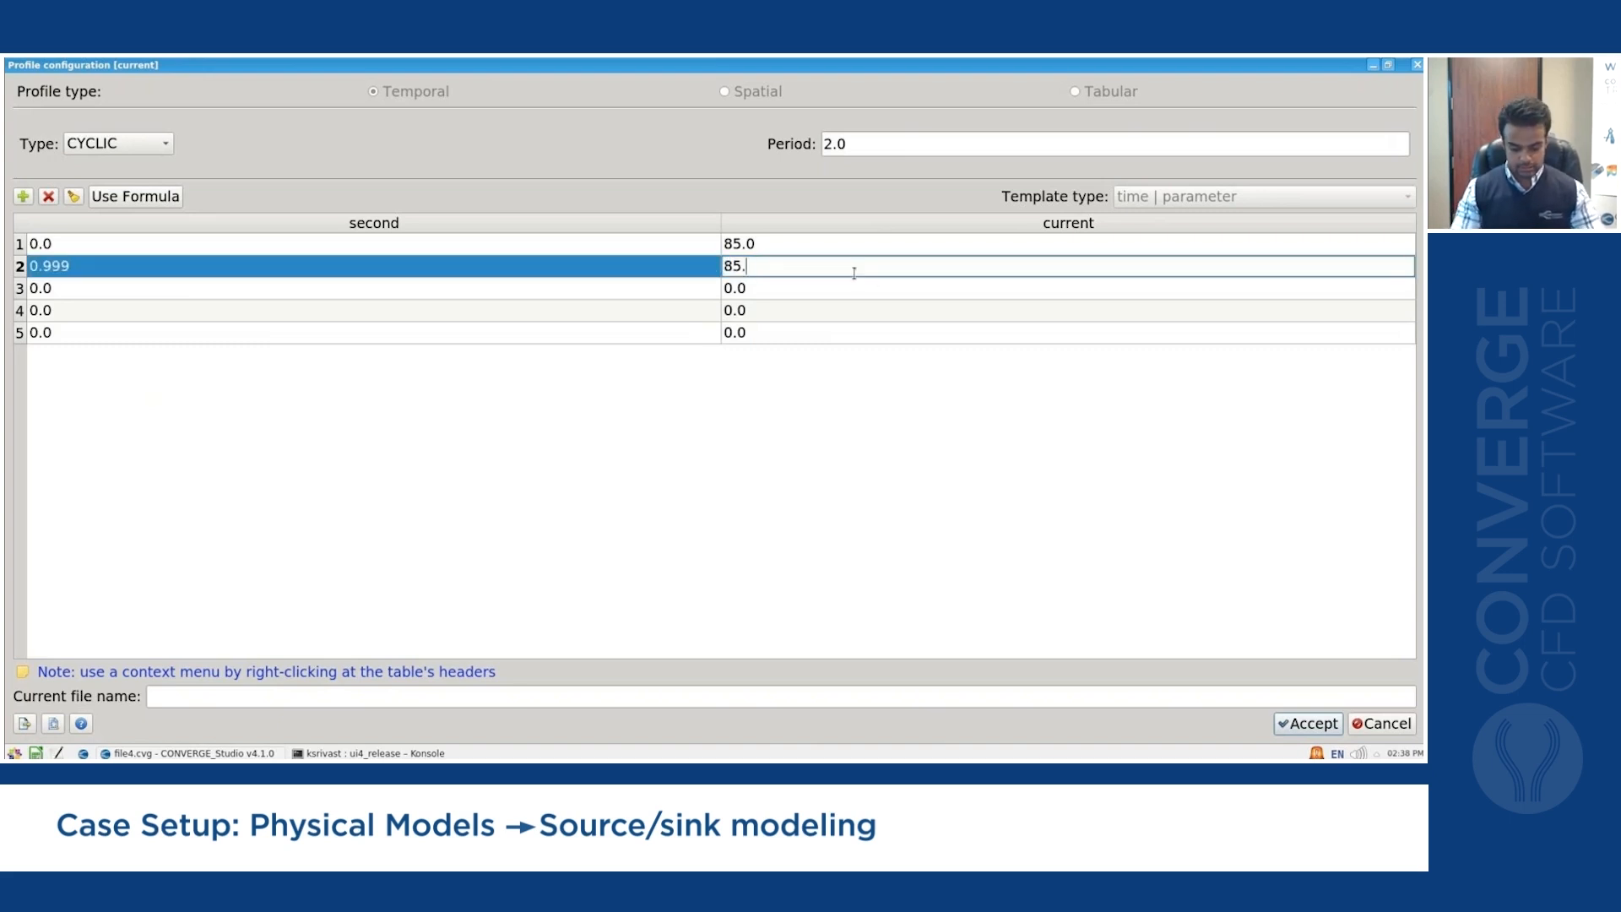
Set the third profile row to 1.0 seconds and the fourth to 1.999 seconds, both with a current of -85.0.
{"action": "double_click", "coordinate": [136, 290]}
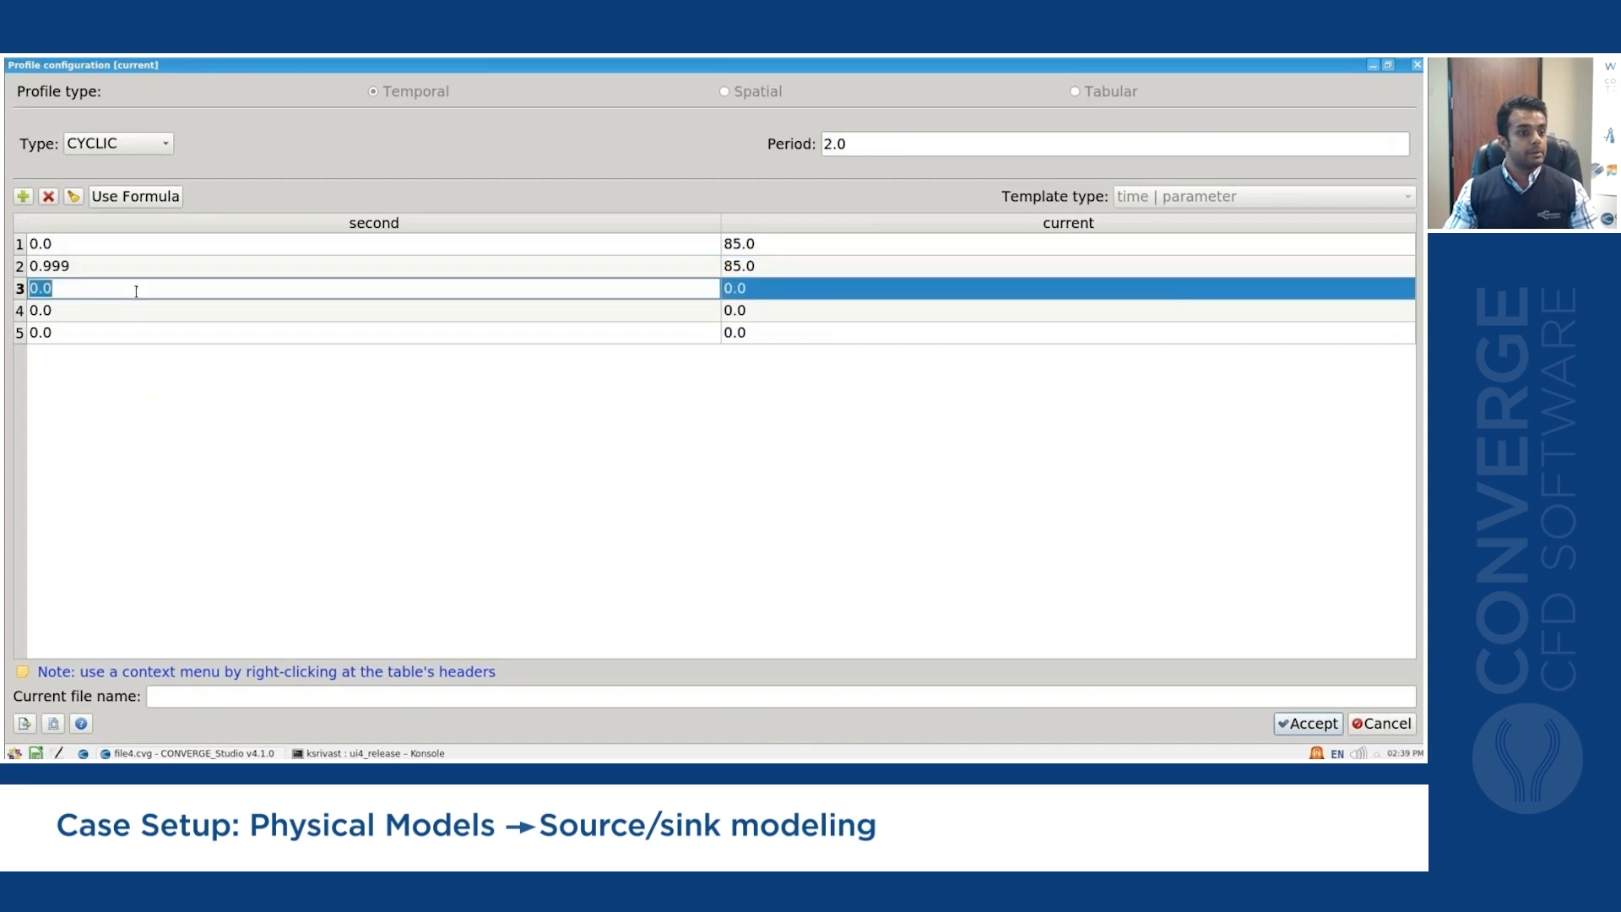
{"action": "type", "text": "1.0"}
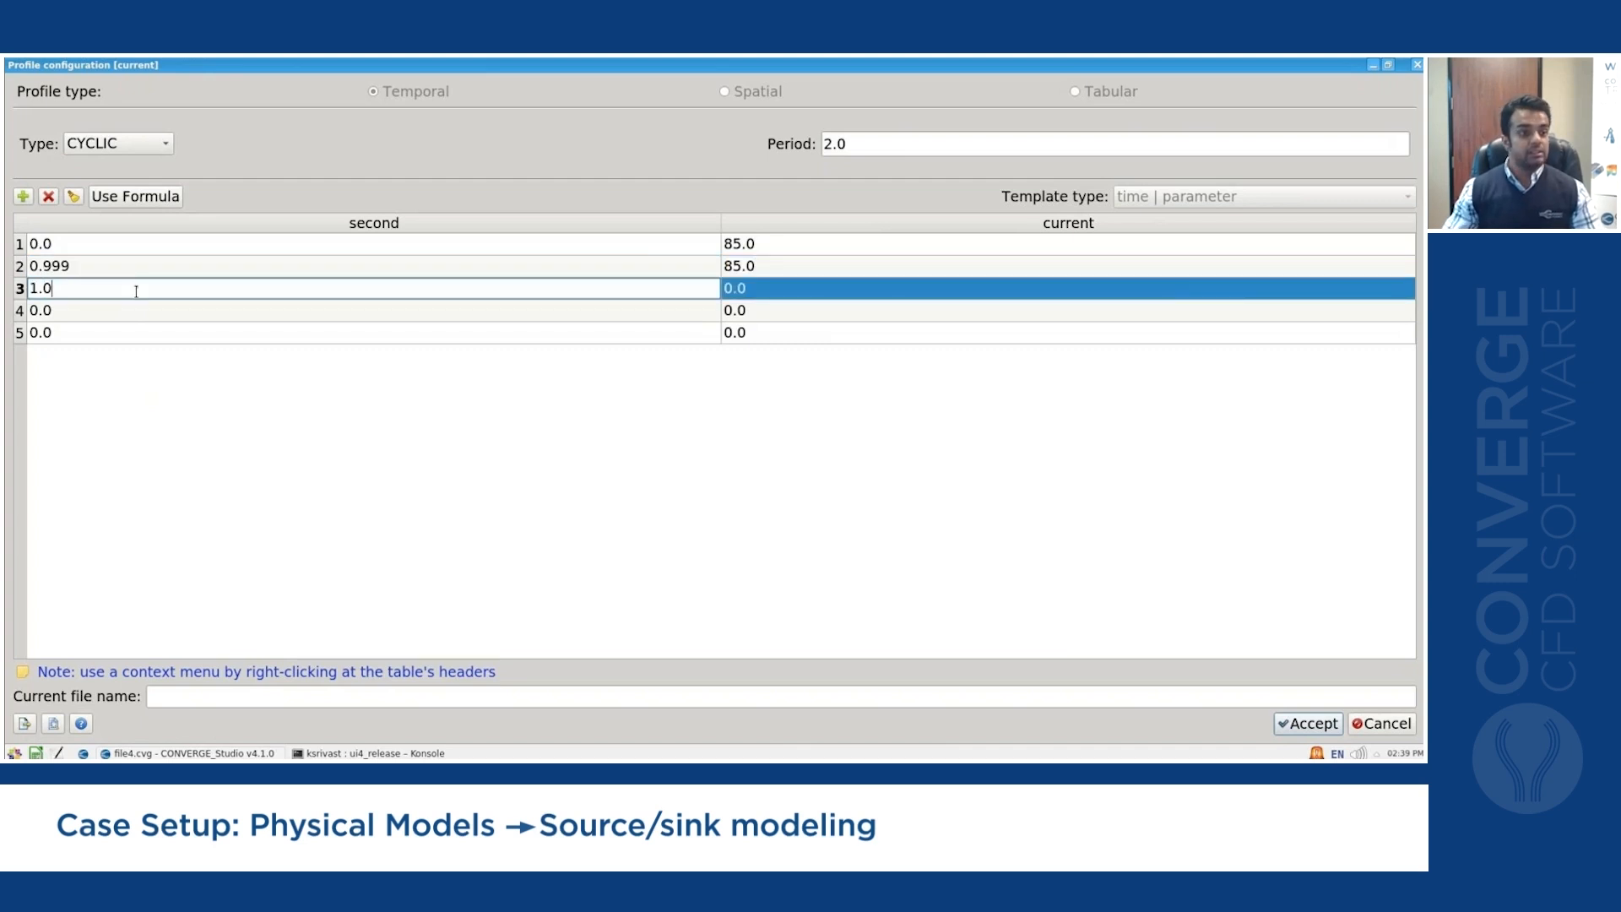
{"action": "double_click", "coordinate": [743, 288]}
{"action": "type", "text": "-85.0"}
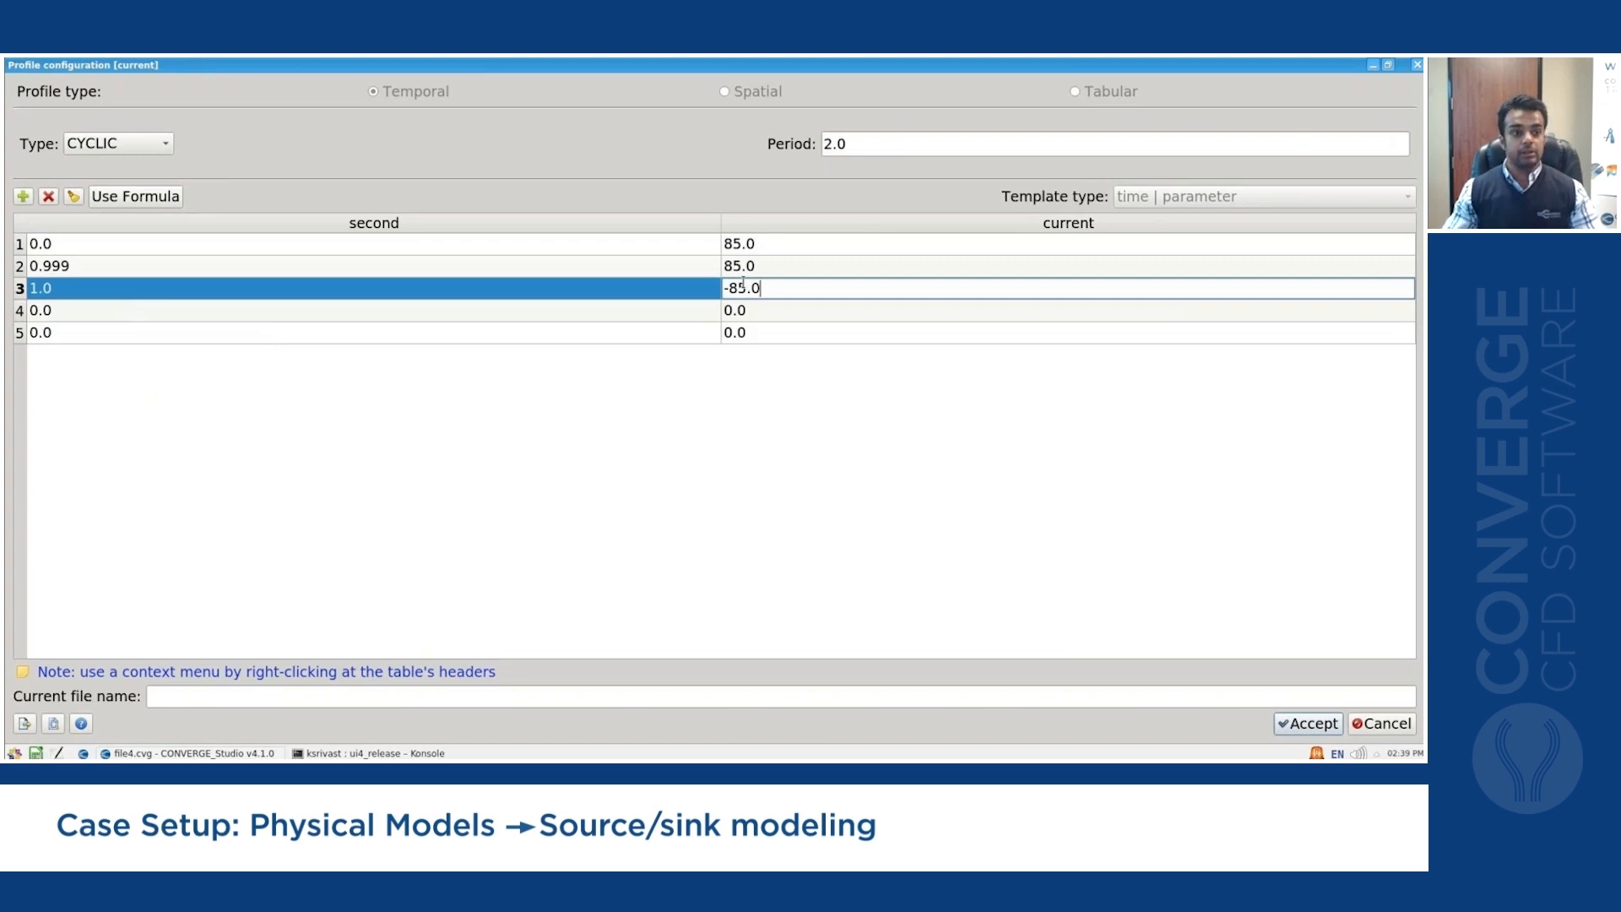
{"action": "double_click", "coordinate": [519, 307]}
{"action": "type", "text": "1.999"}
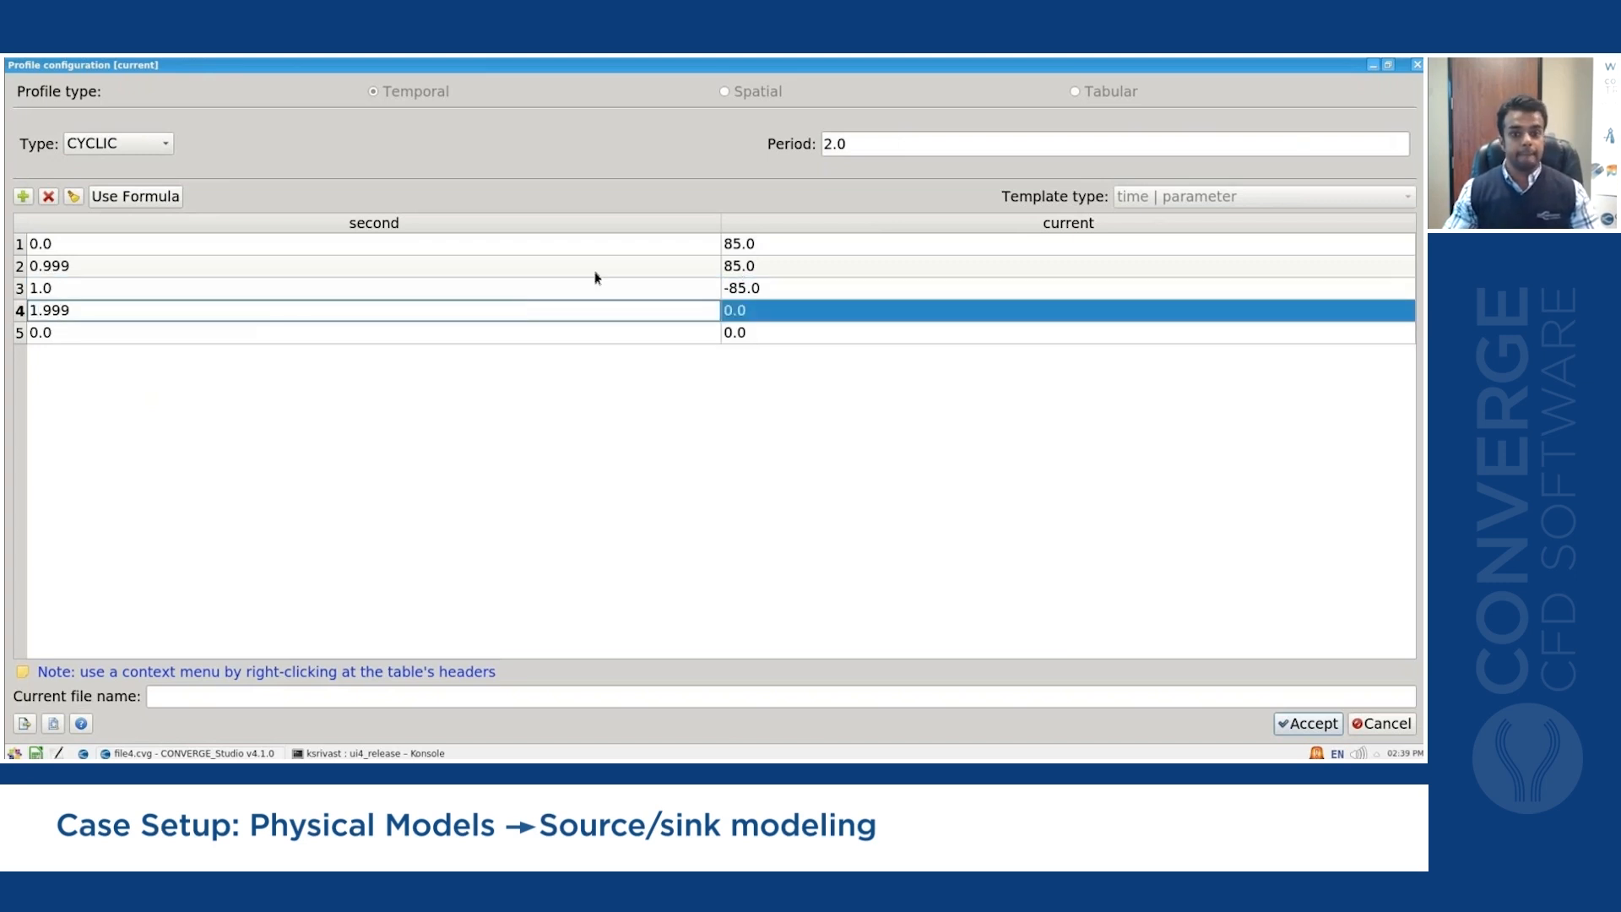
{"action": "double_click", "coordinate": [763, 311]}
{"action": "type", "text": "-"}
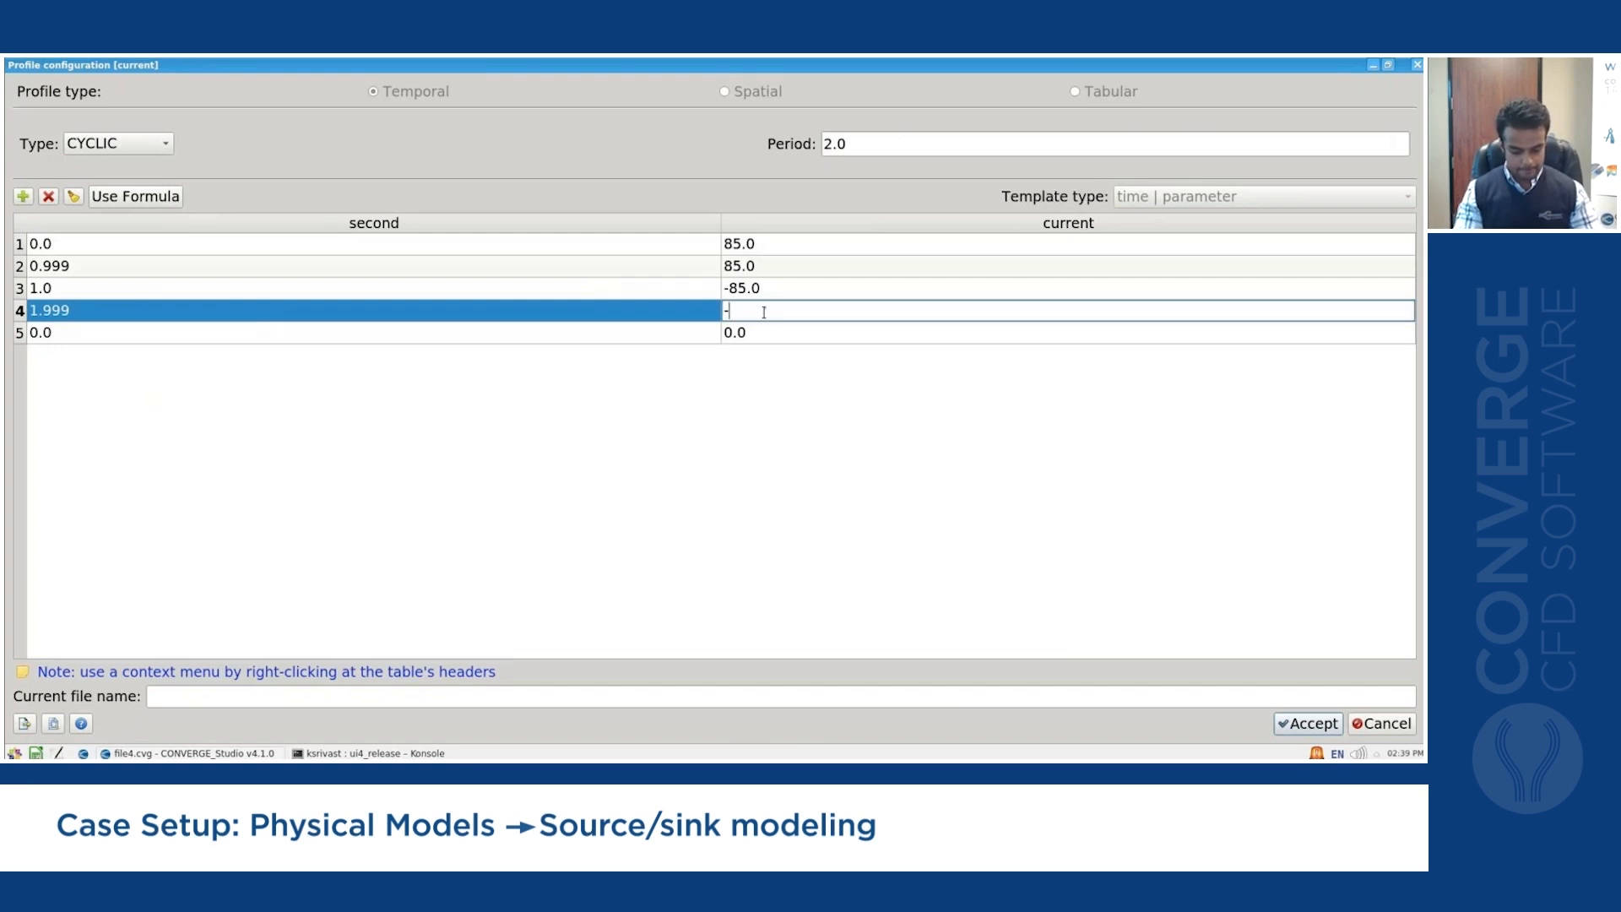
{"action": "type", "text": "85"}
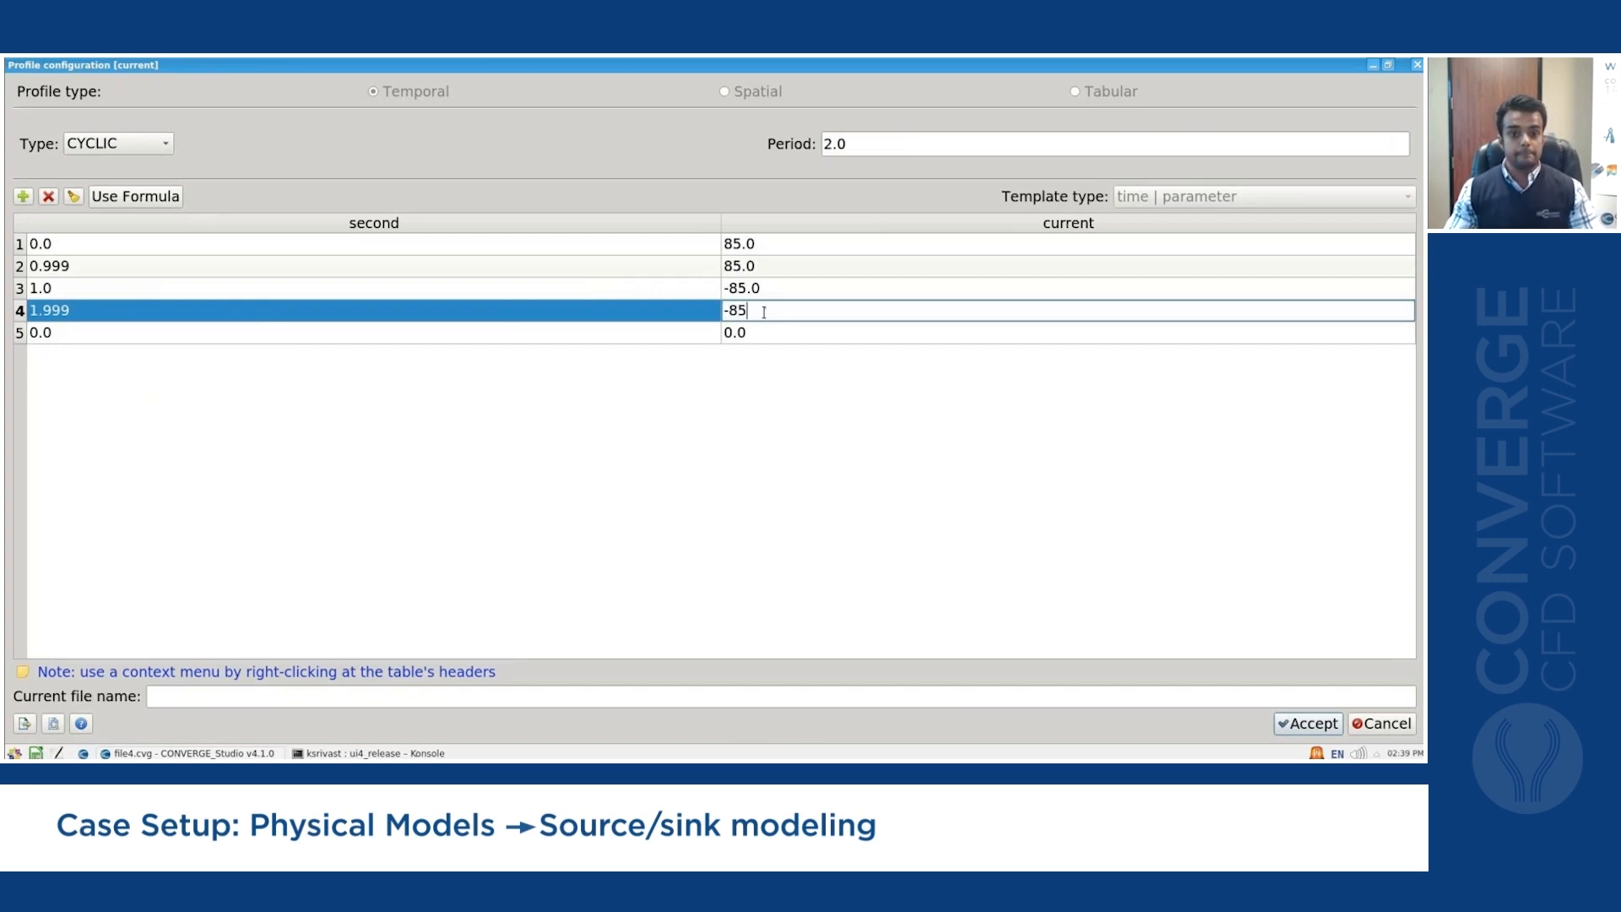
Set the fifth profile row to 2.0 seconds with a current of 85.0.
{"action": "double_click", "coordinate": [409, 334]}
{"action": "type", "text": "2"}
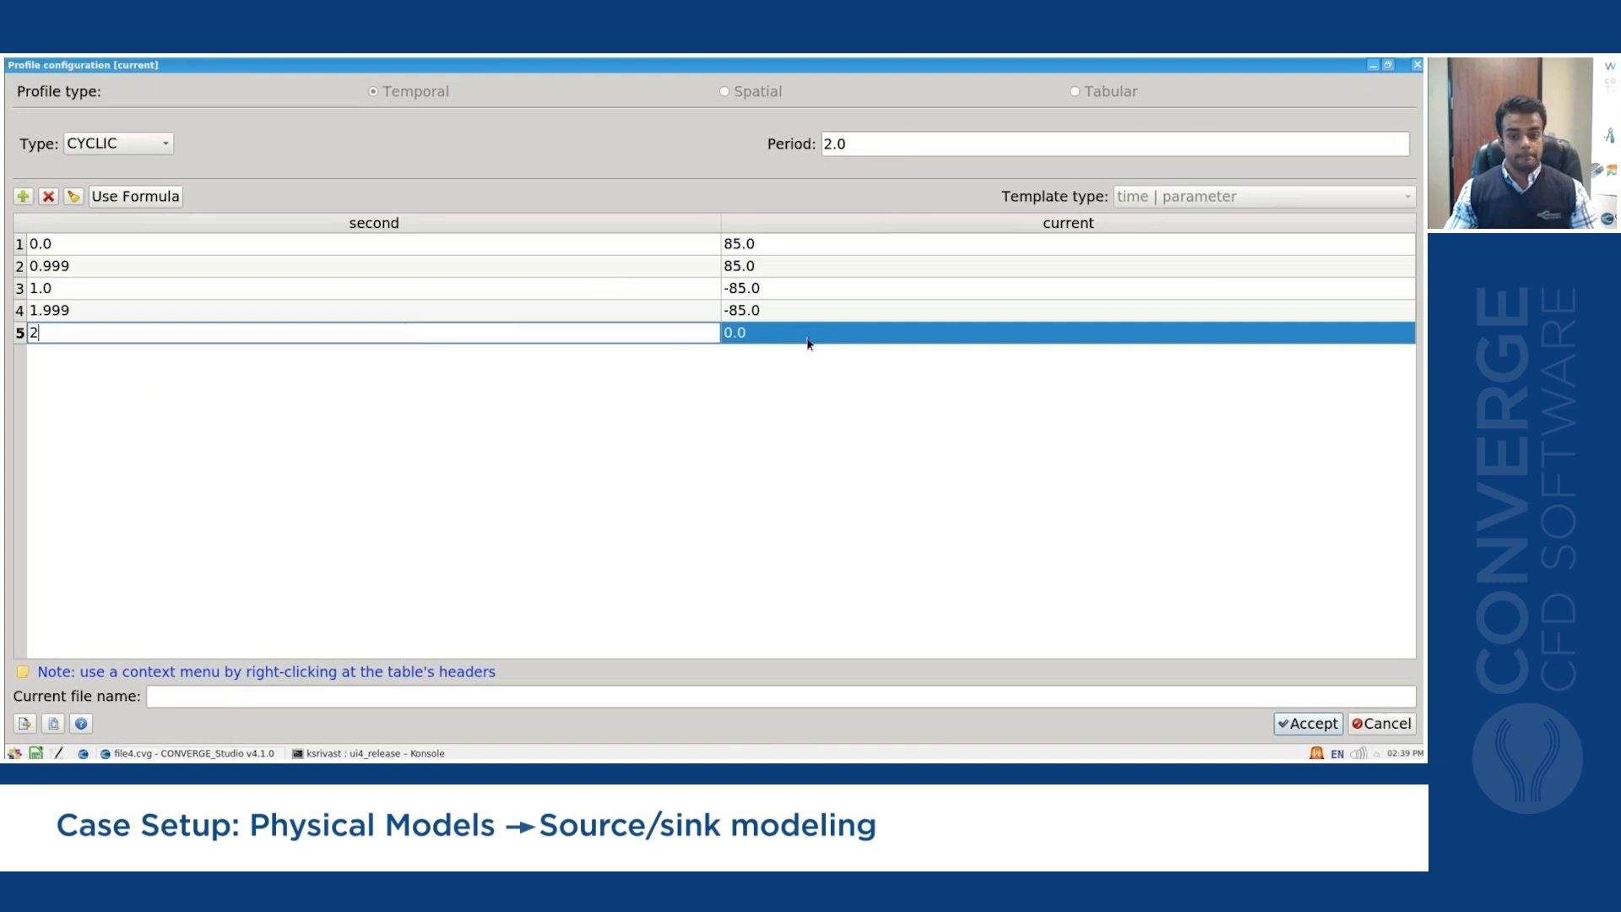
{"action": "double_click", "coordinate": [807, 337]}
{"action": "type", "text": "85"}
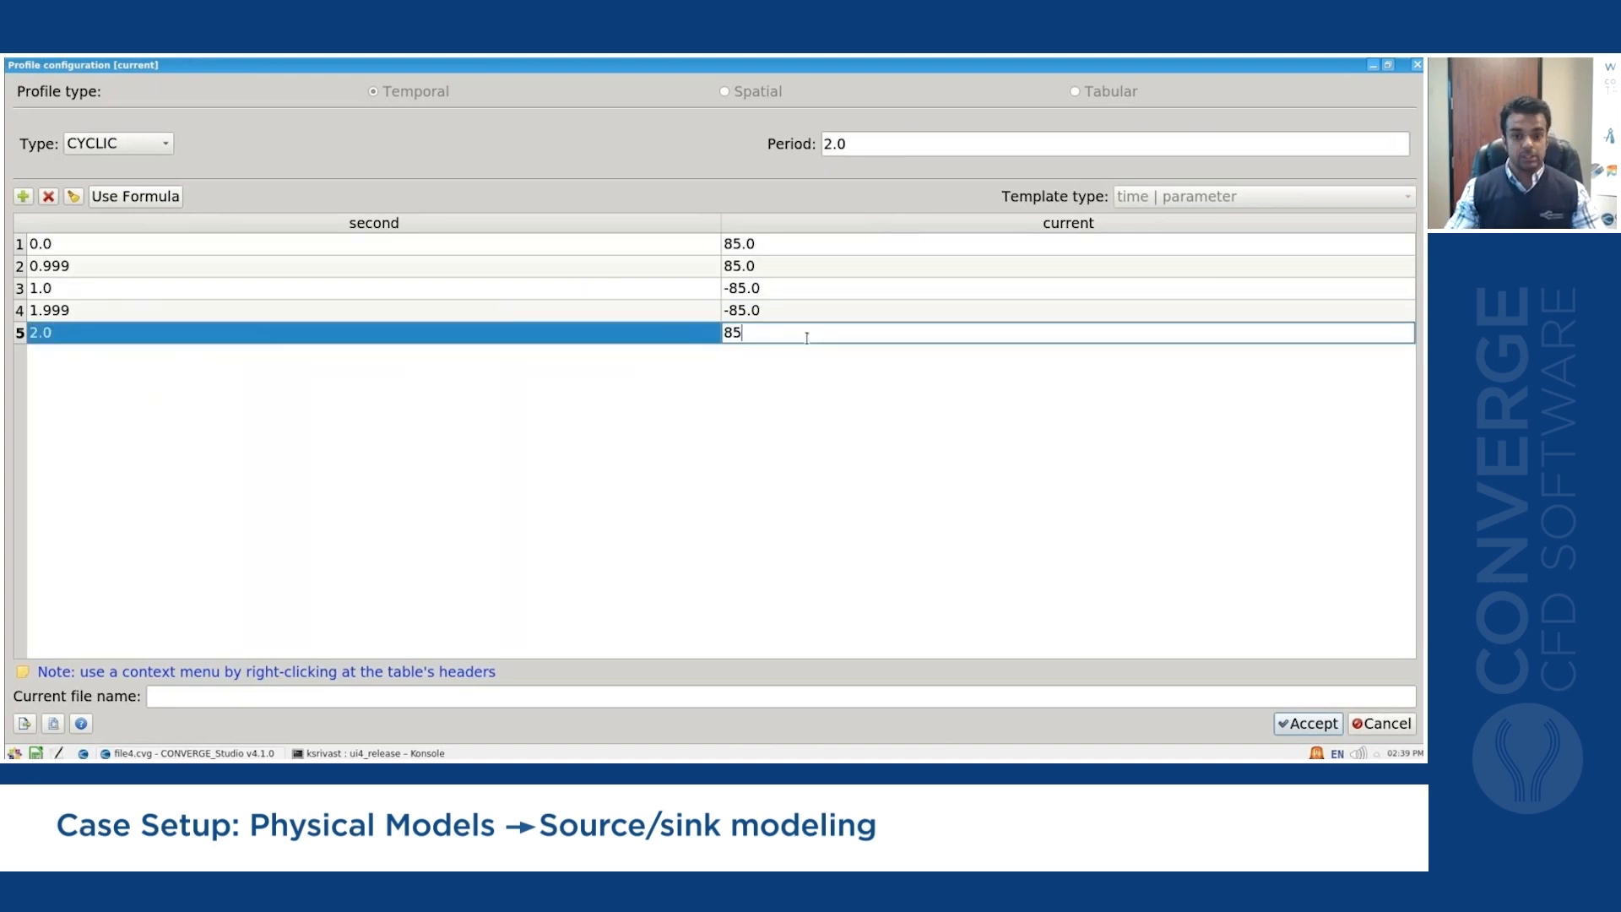
{"action": "left_click", "coordinate": [815, 376]}
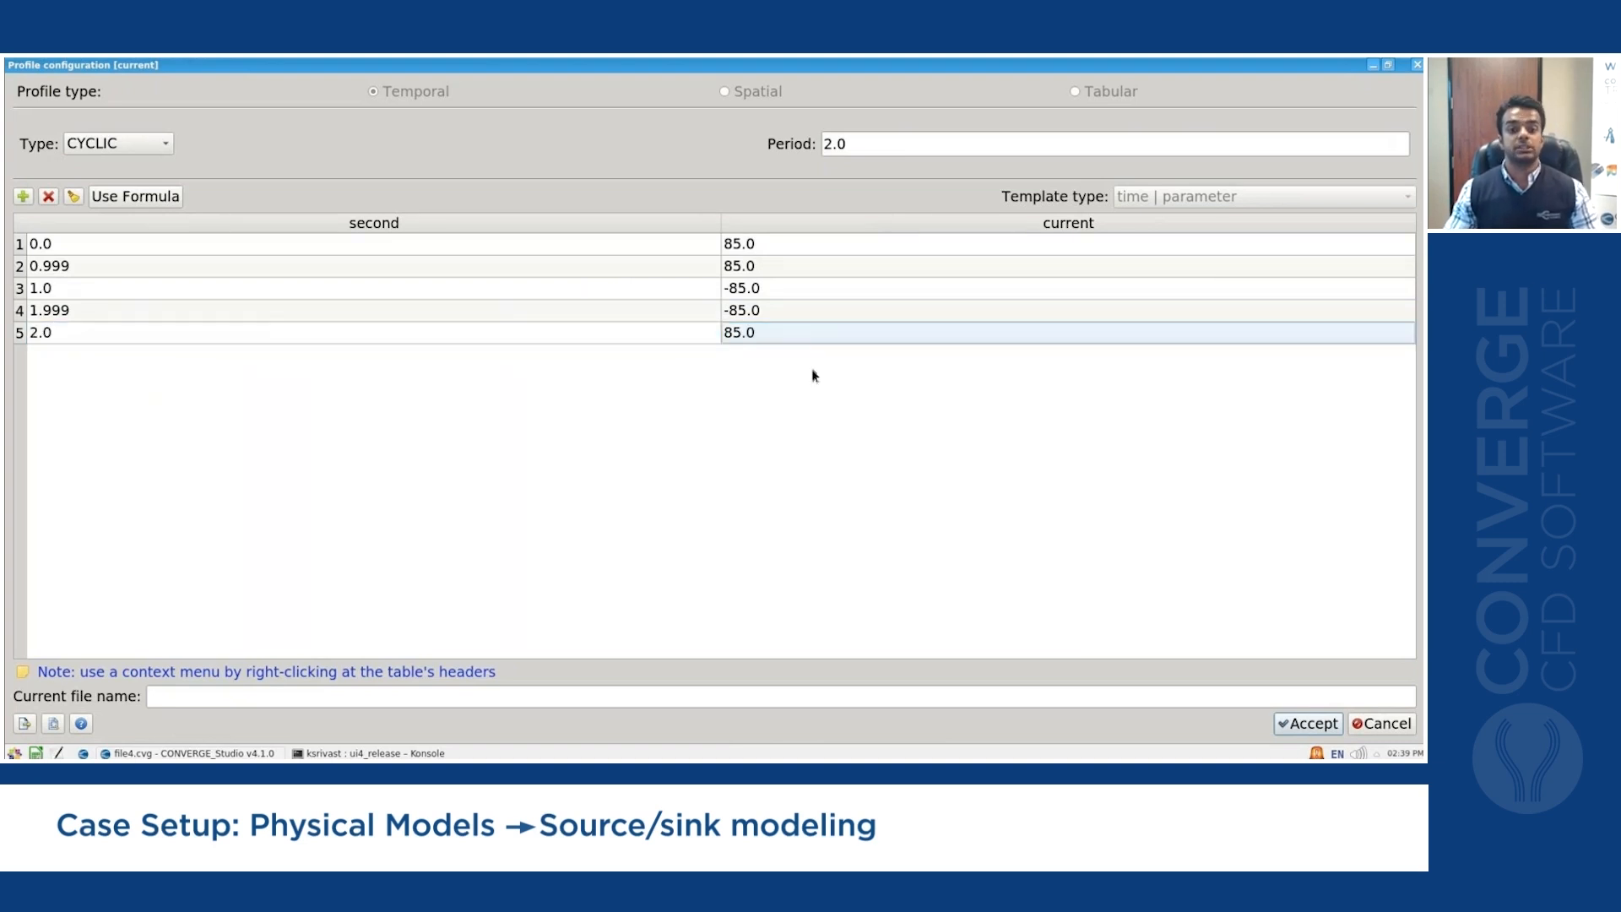
Name the current profile file current_history.in and accept the profile.
{"action": "left_click", "coordinate": [1388, 66]}
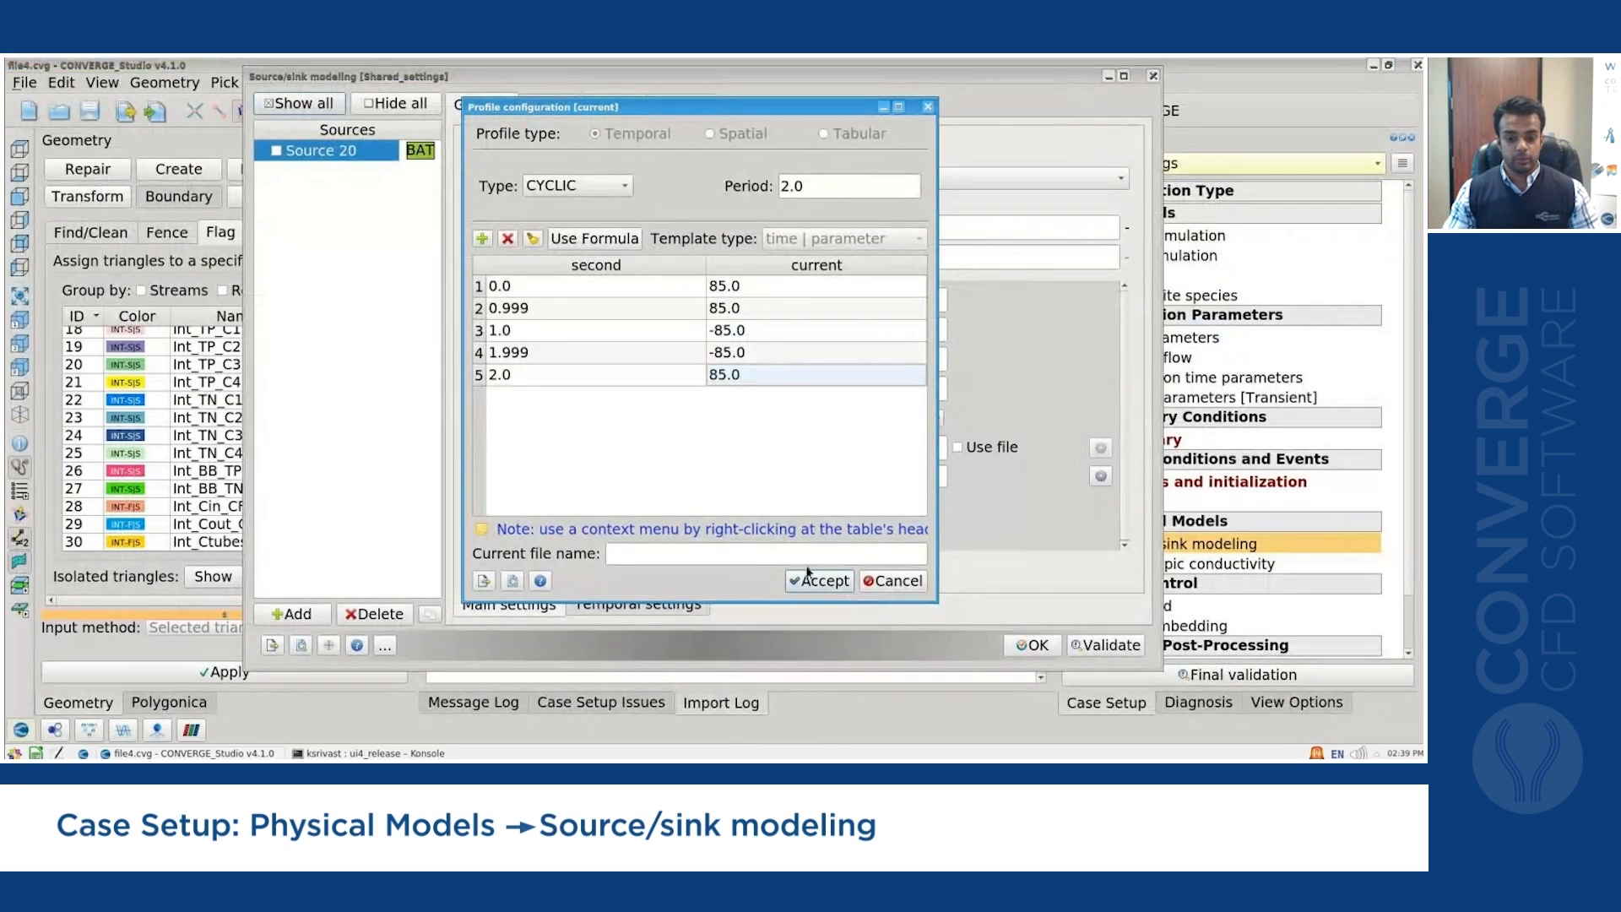
{"action": "left_click", "coordinate": [802, 557]}
{"action": "type", "text": "currant"}
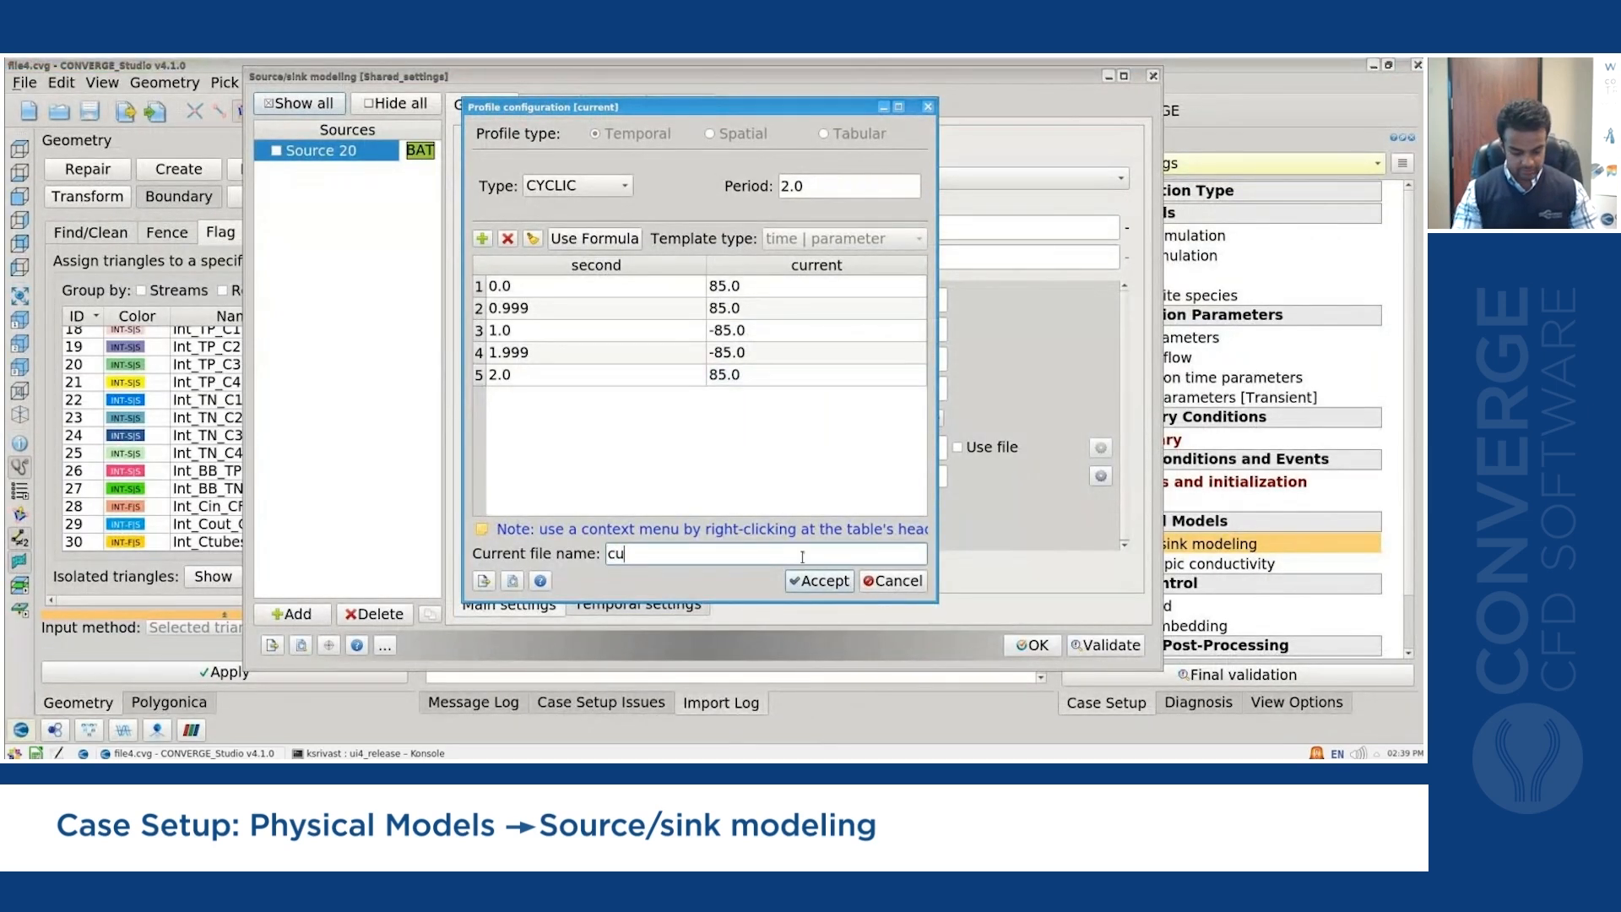
{"action": "key", "text": "BackSpace"}
{"action": "key", "text": "BackSpace"}
{"action": "key", "text": "BackSpace"}
{"action": "key", "text": "BackSpace"}
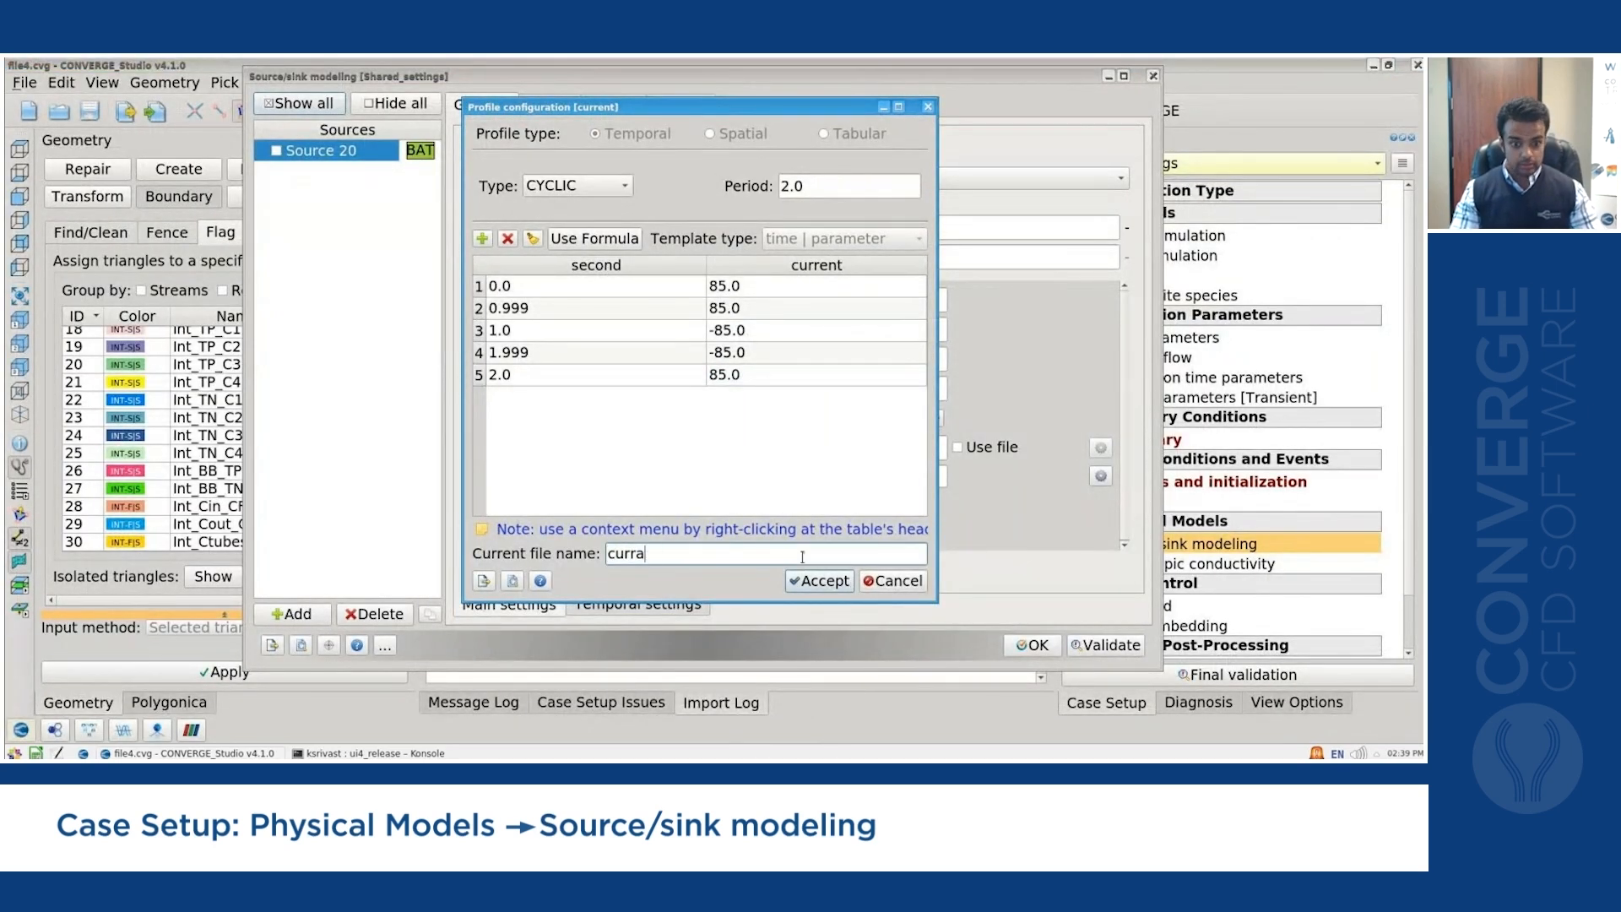
{"action": "type", "text": "rent_history.in"}
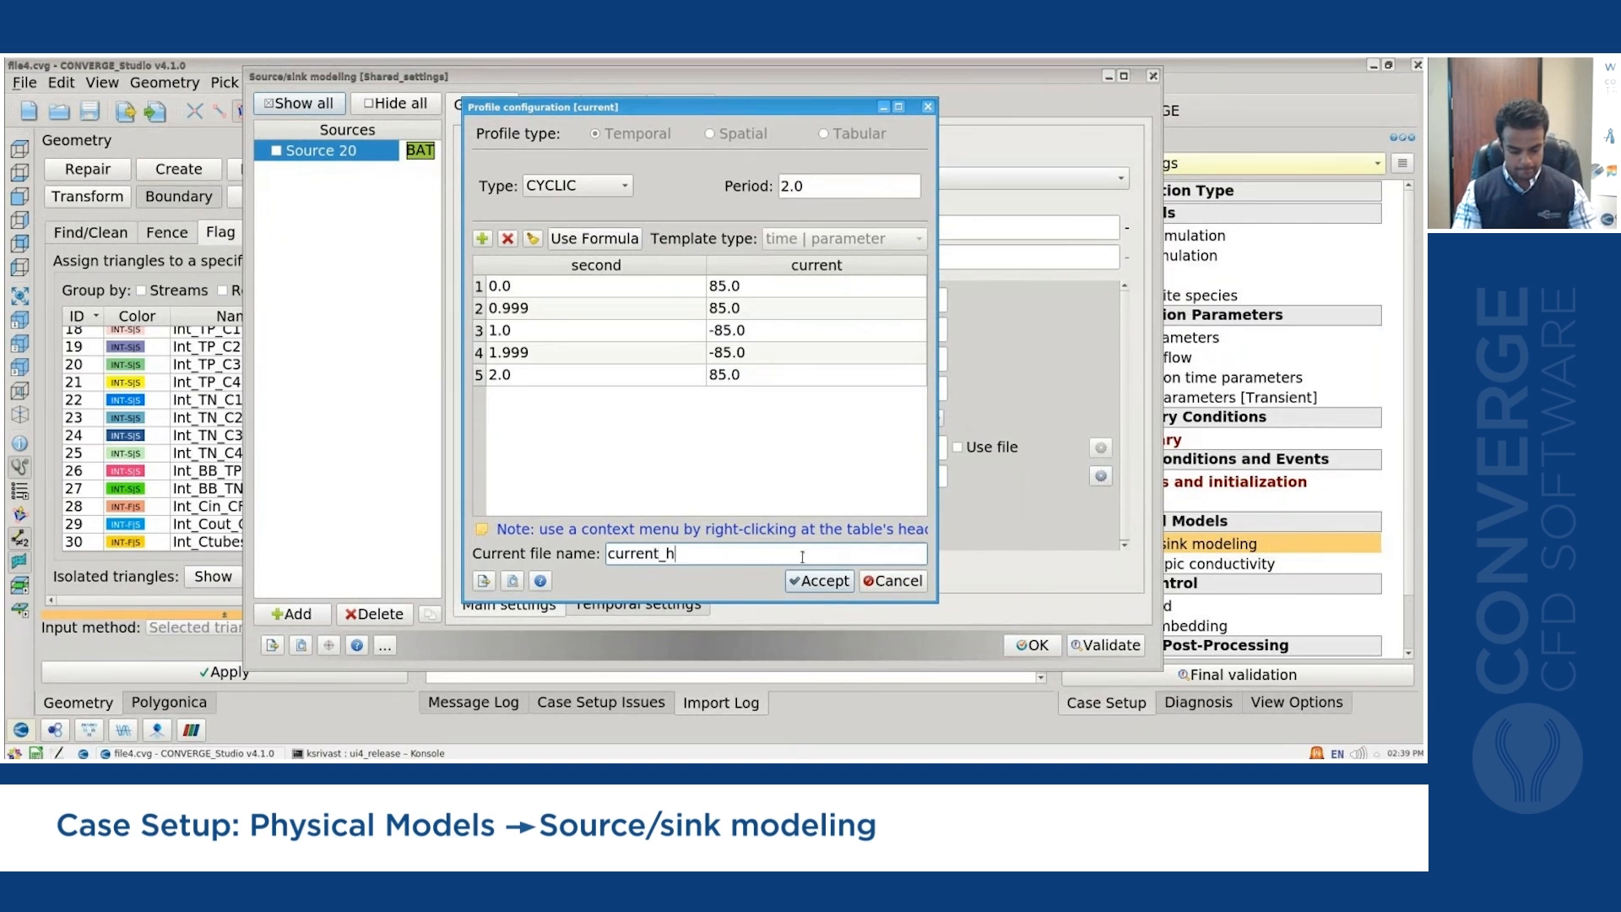
{"action": "left_click", "coordinate": [819, 580]}
Switch the open-circuit voltage to file input and import vocv.in from the NMC_battery_data_files folder as its profile.
{"action": "left_click", "coordinate": [759, 451]}
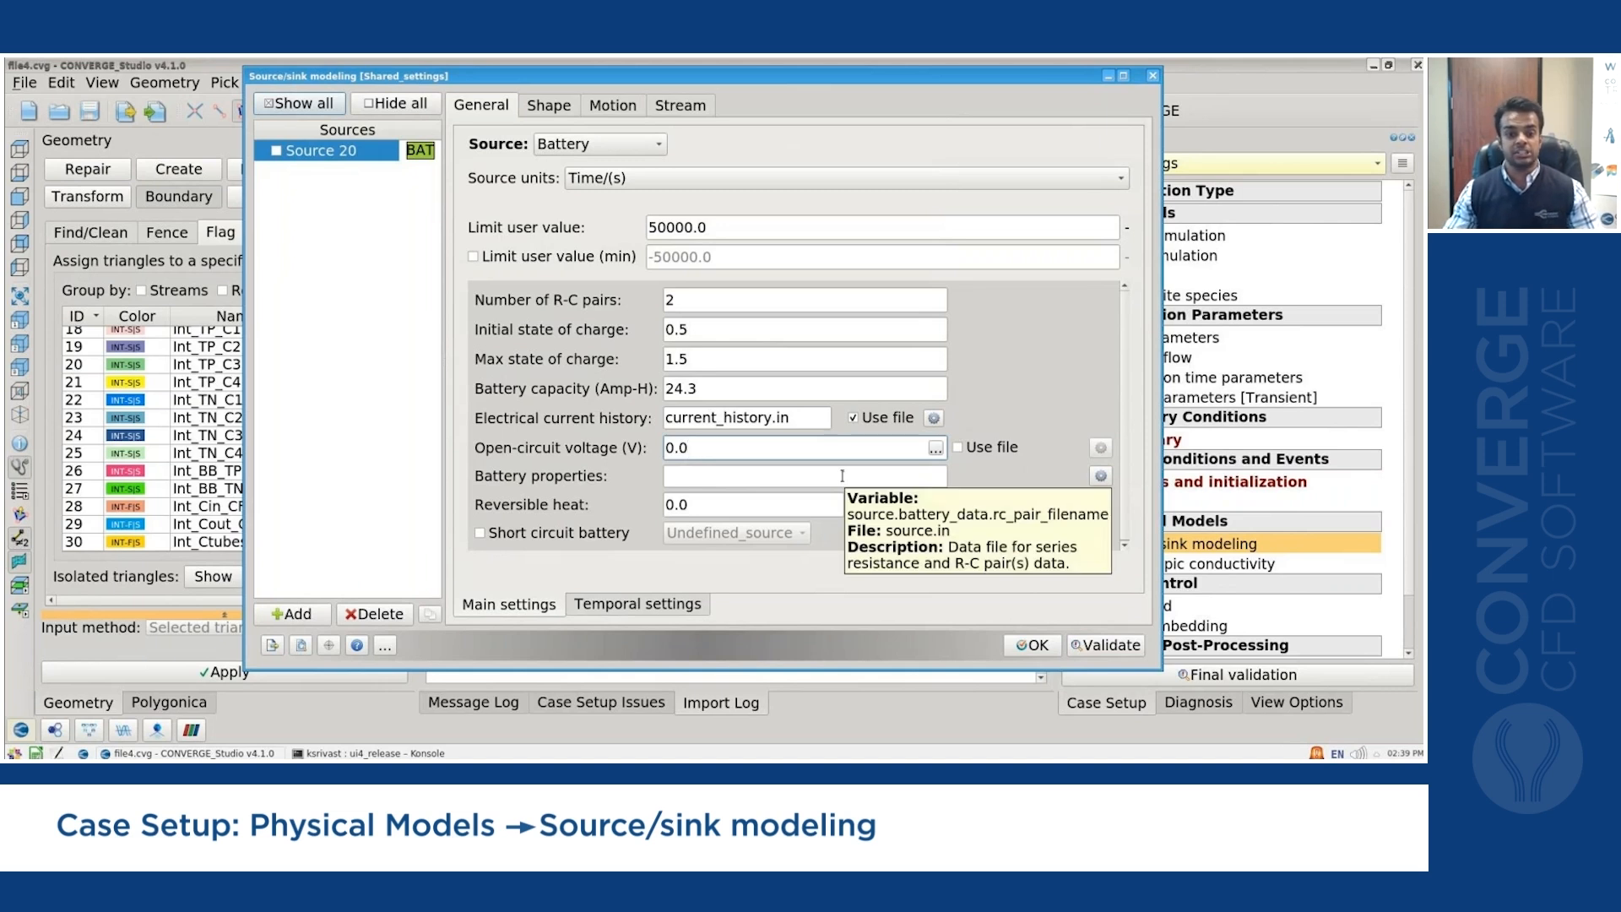
{"action": "left_click", "coordinate": [958, 448]}
{"action": "left_click", "coordinate": [1098, 449]}
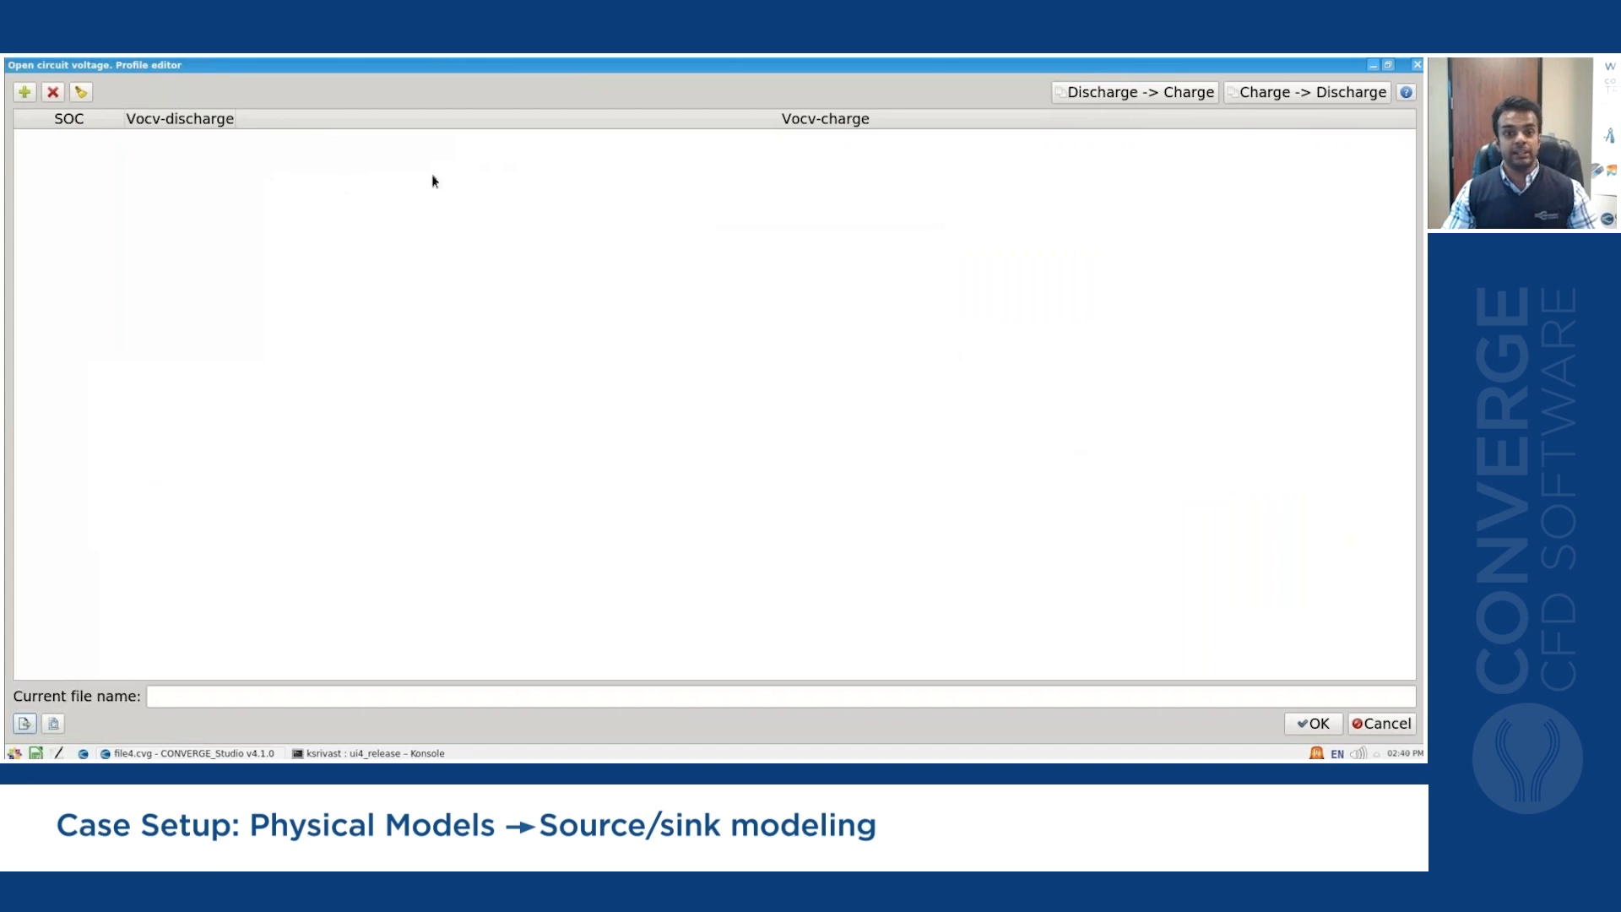
{"action": "left_click", "coordinate": [25, 724]}
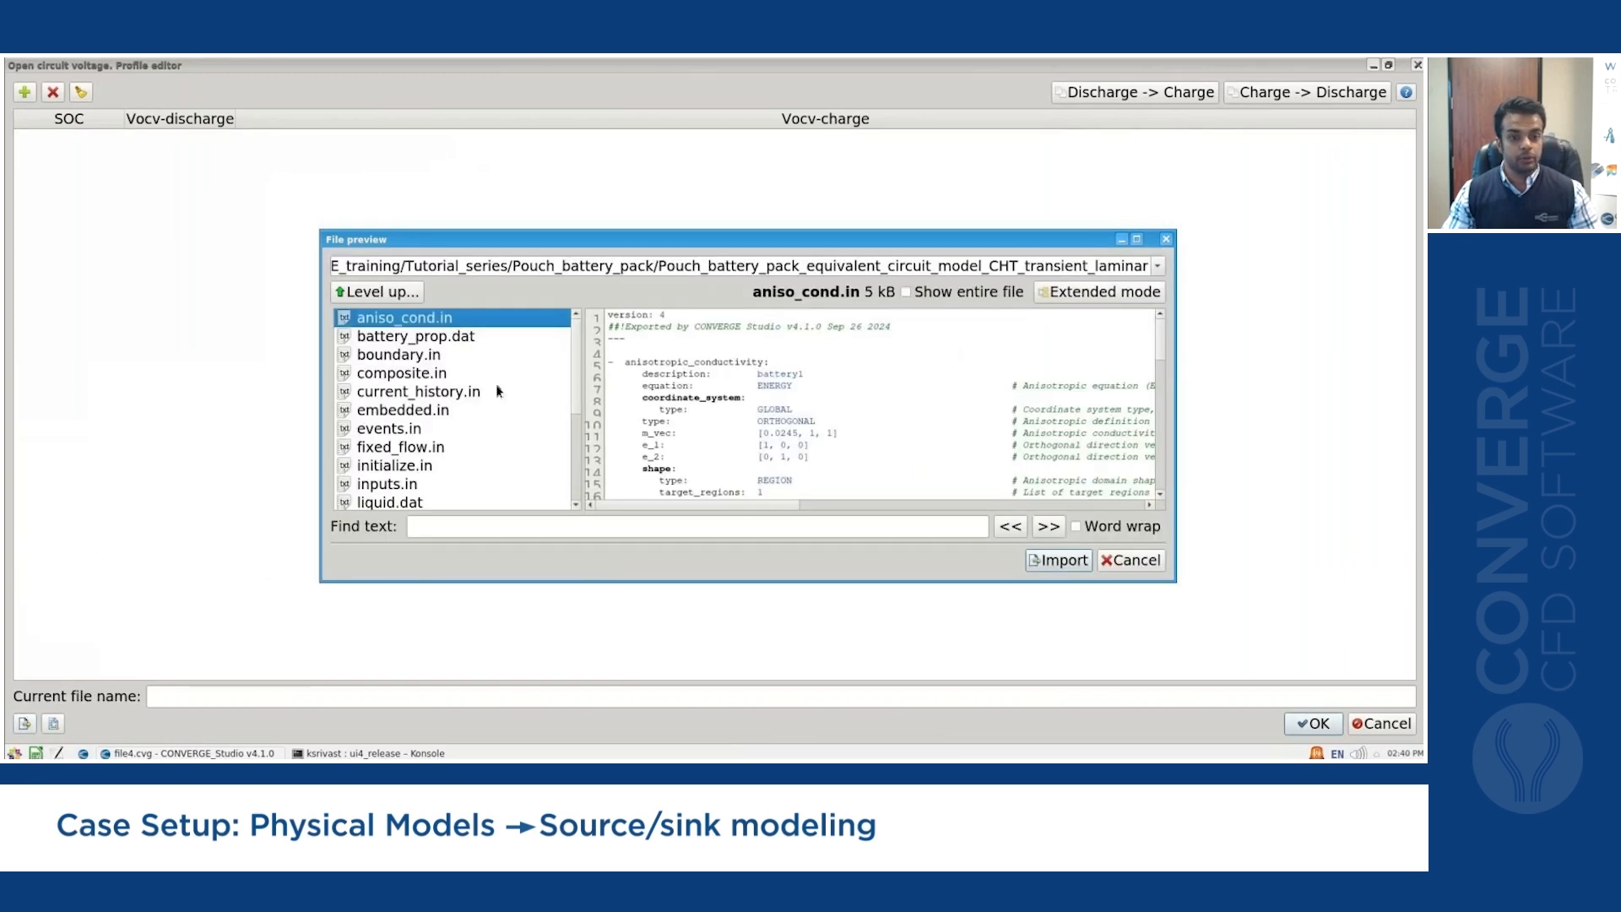
{"action": "left_click", "coordinate": [409, 293]}
{"action": "left_click", "coordinate": [428, 337]}
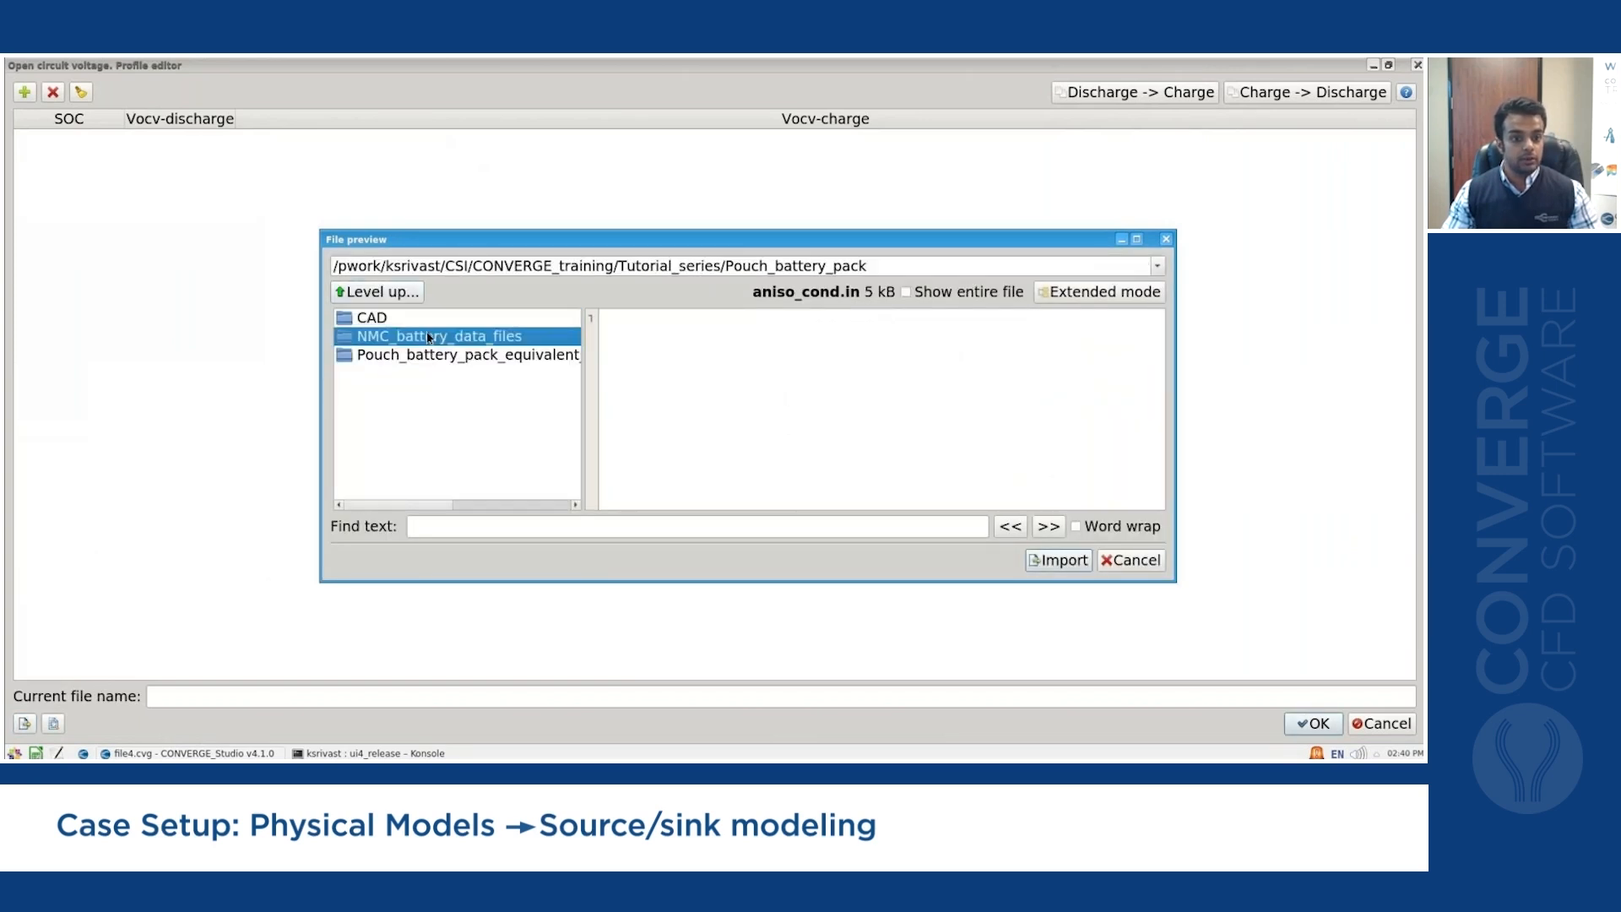
{"action": "double_click", "coordinate": [351, 338]}
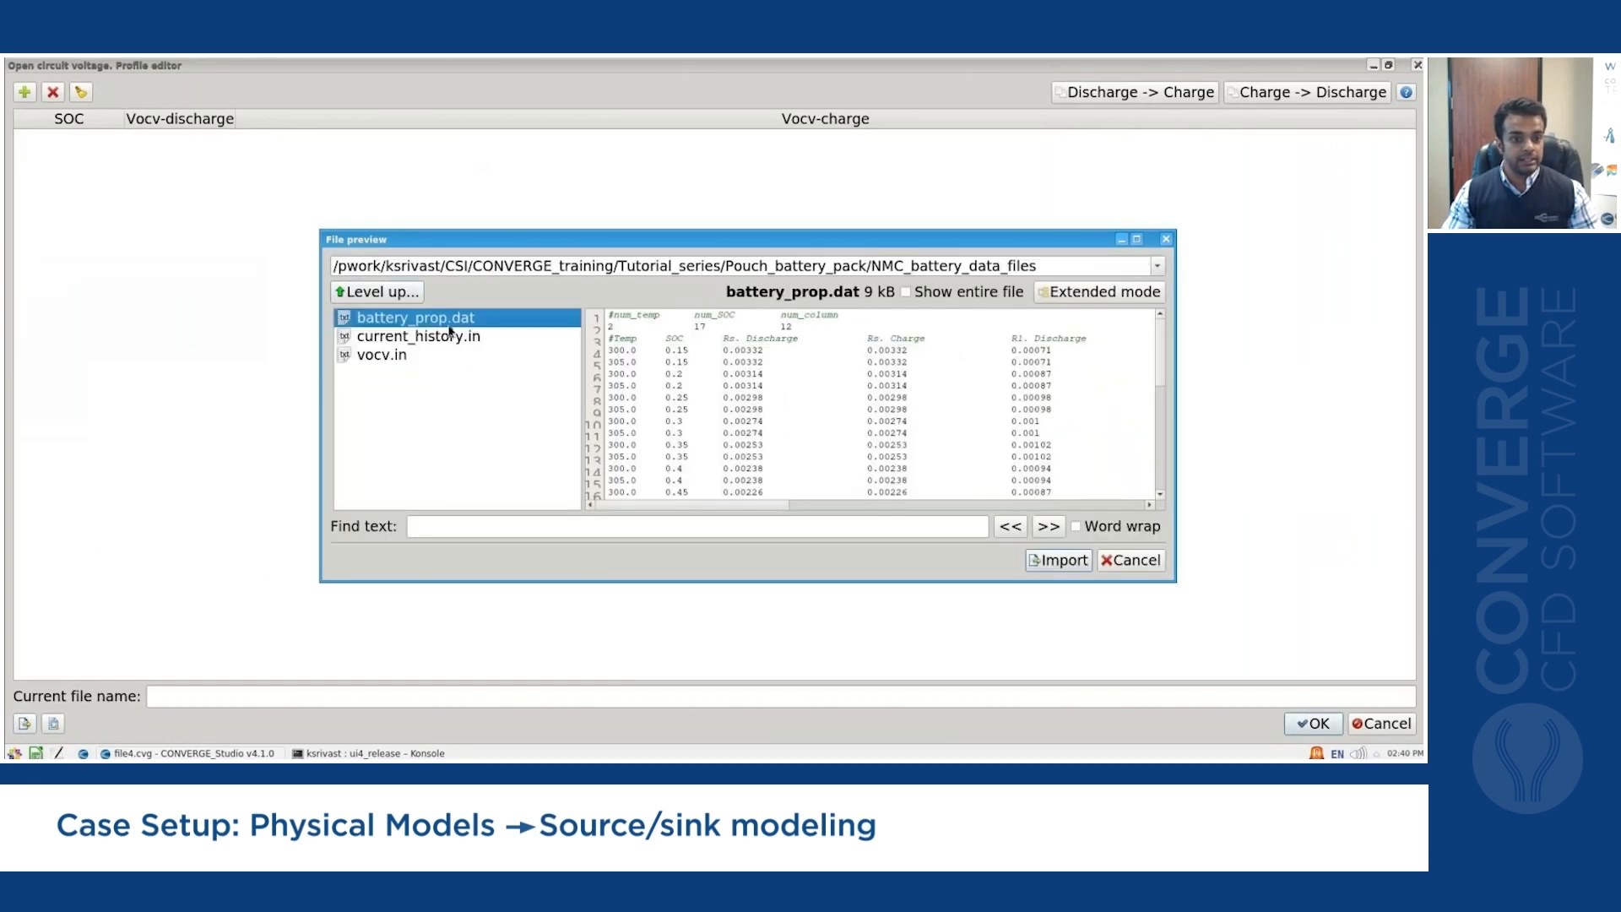
{"action": "left_click", "coordinate": [393, 358]}
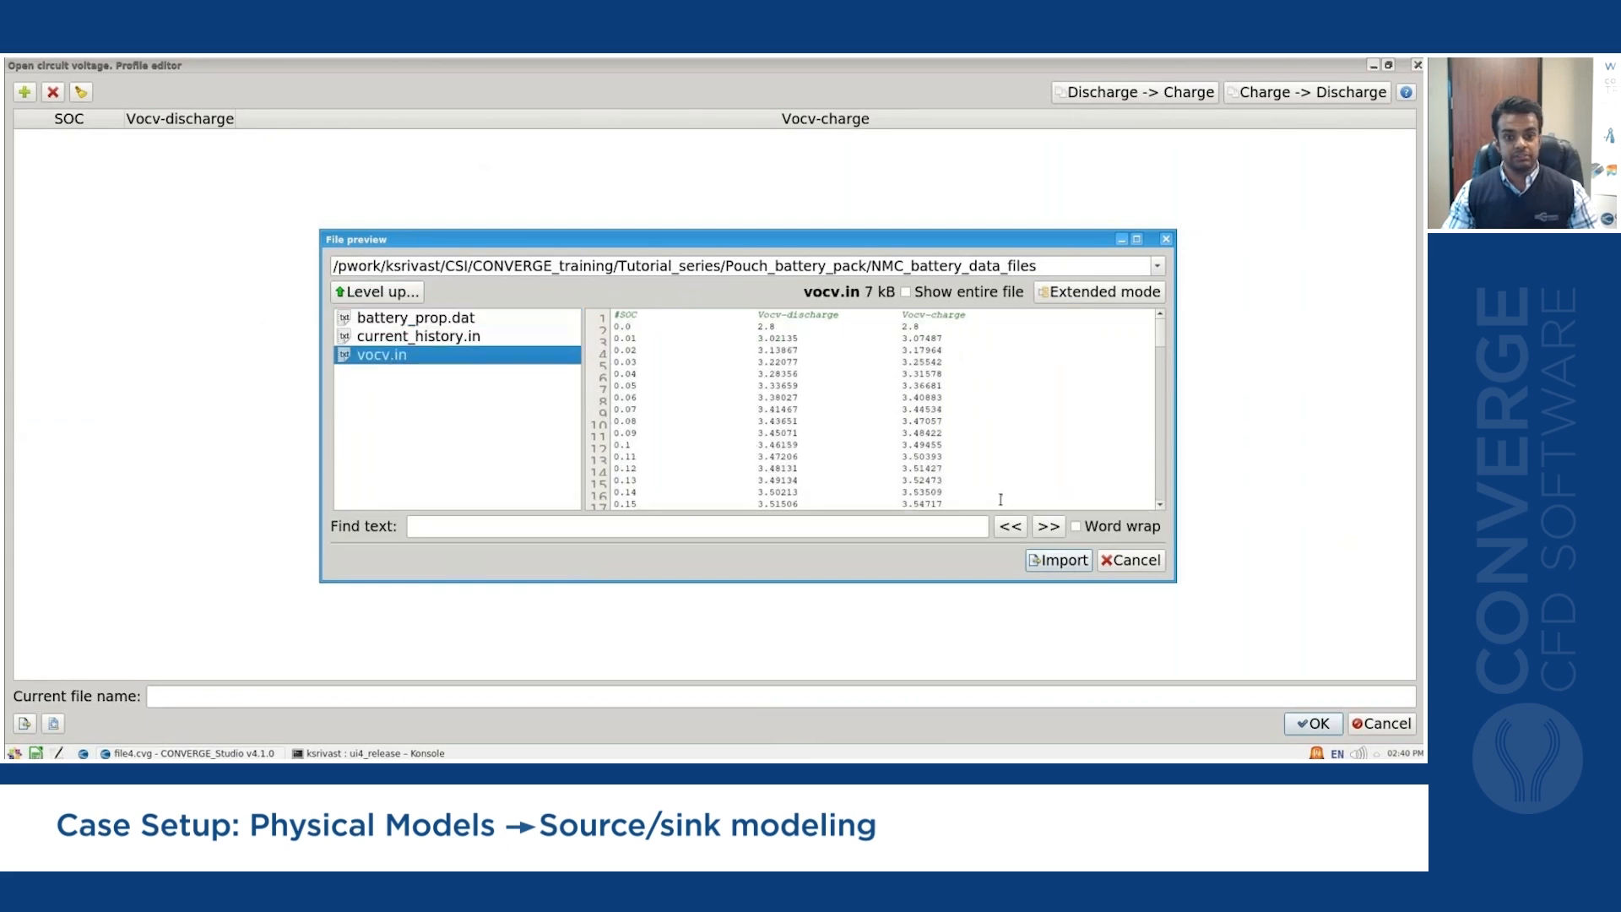
{"action": "left_click", "coordinate": [1050, 561]}
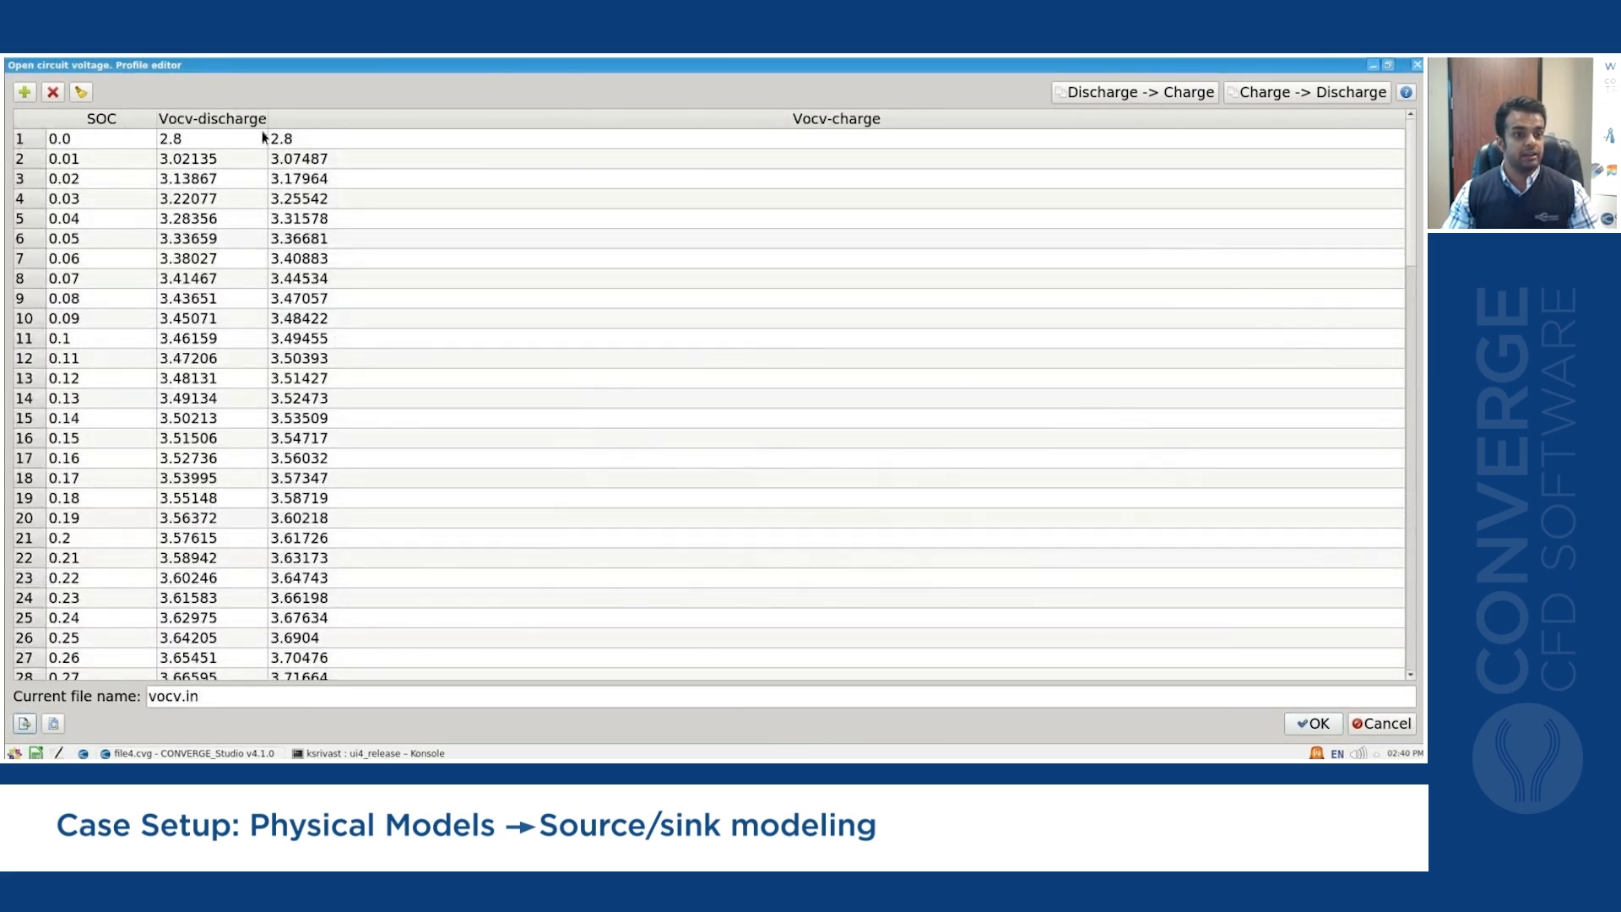
{"action": "scroll", "coordinate": [213, 167], "scroll_direction": "down", "scroll_amount": 3}
{"action": "scroll", "coordinate": [239, 187], "scroll_direction": "down", "scroll_amount": 1}
{"action": "scroll", "coordinate": [951, 535], "scroll_direction": "down", "scroll_amount": 2}
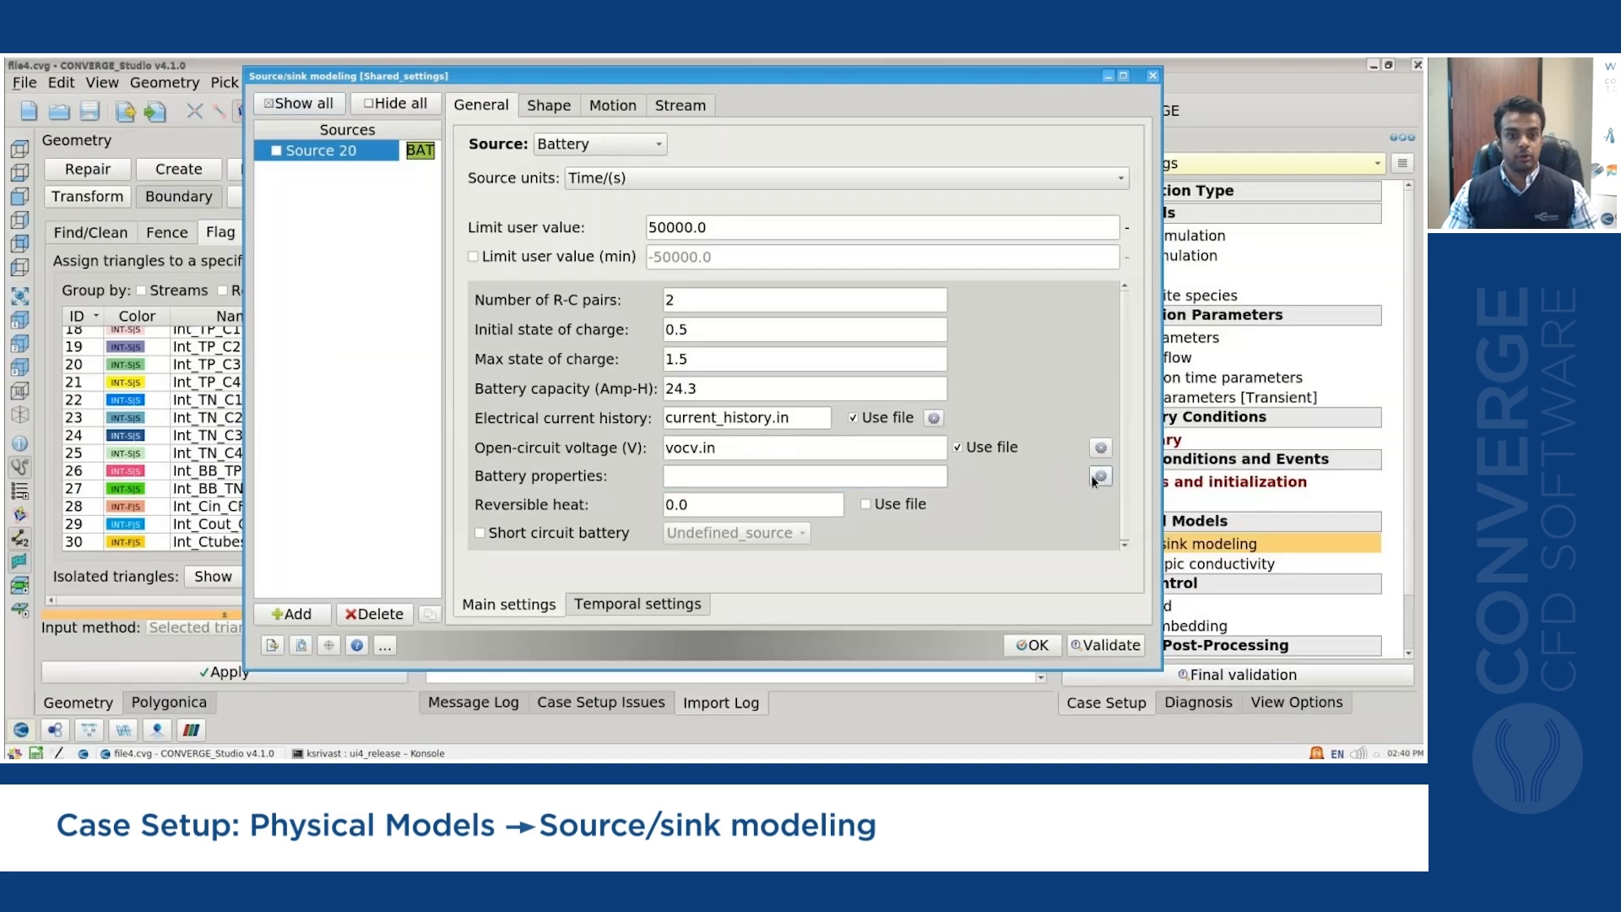
Define the battery properties with 2 RC-pairs by importing the battery_prop.dat file, and accept the profile.
{"action": "left_click", "coordinate": [1100, 477]}
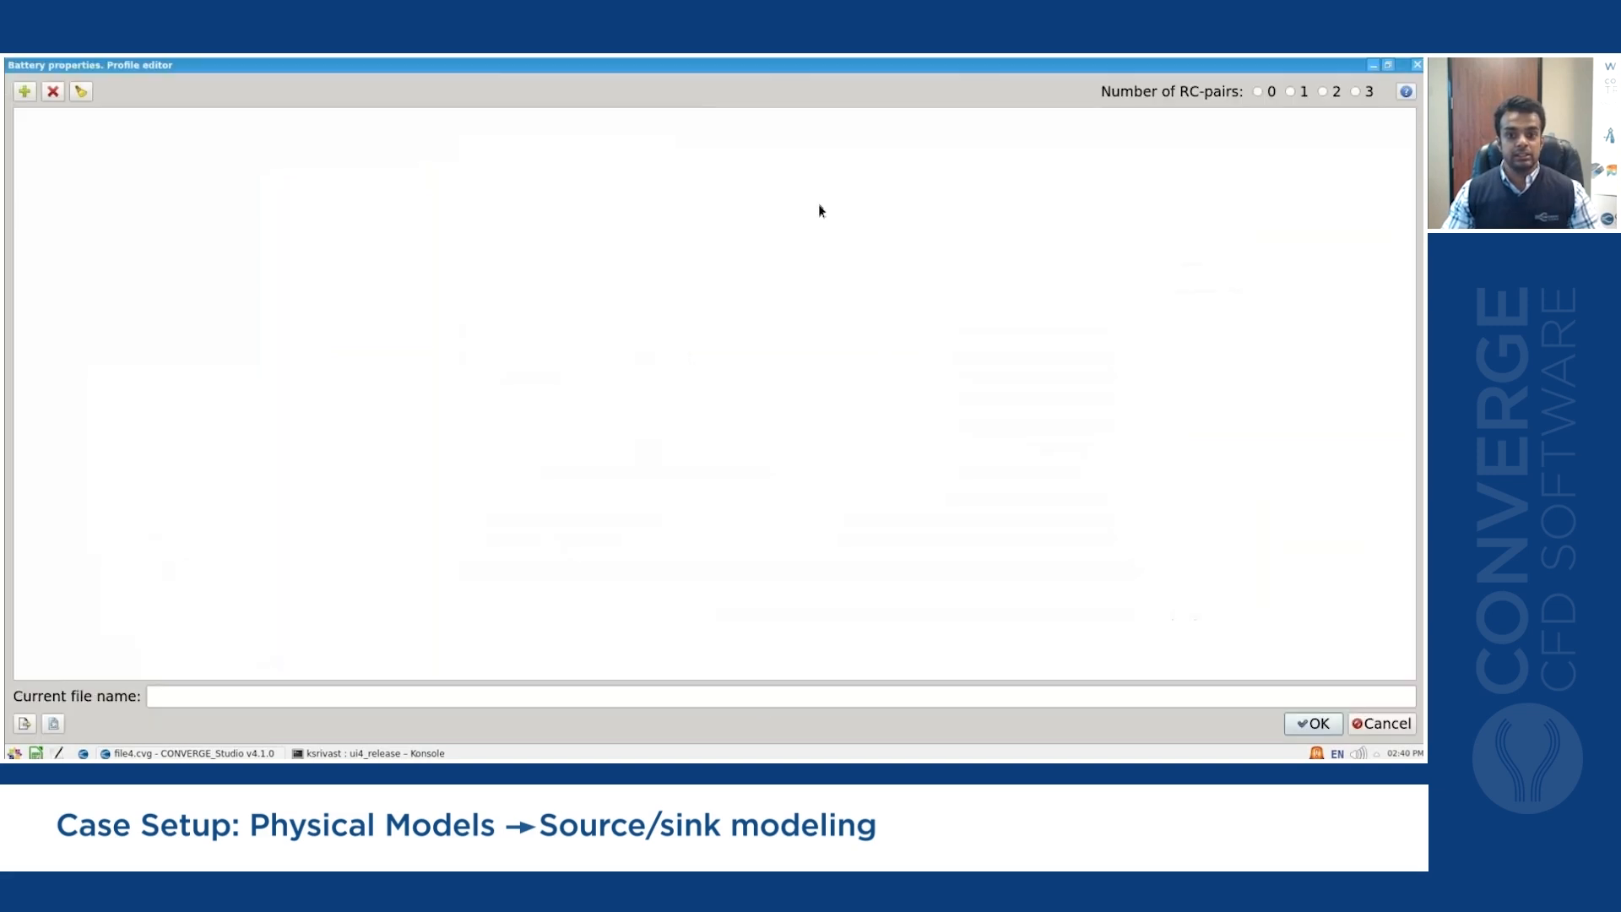
{"action": "double_click", "coordinate": [817, 208]}
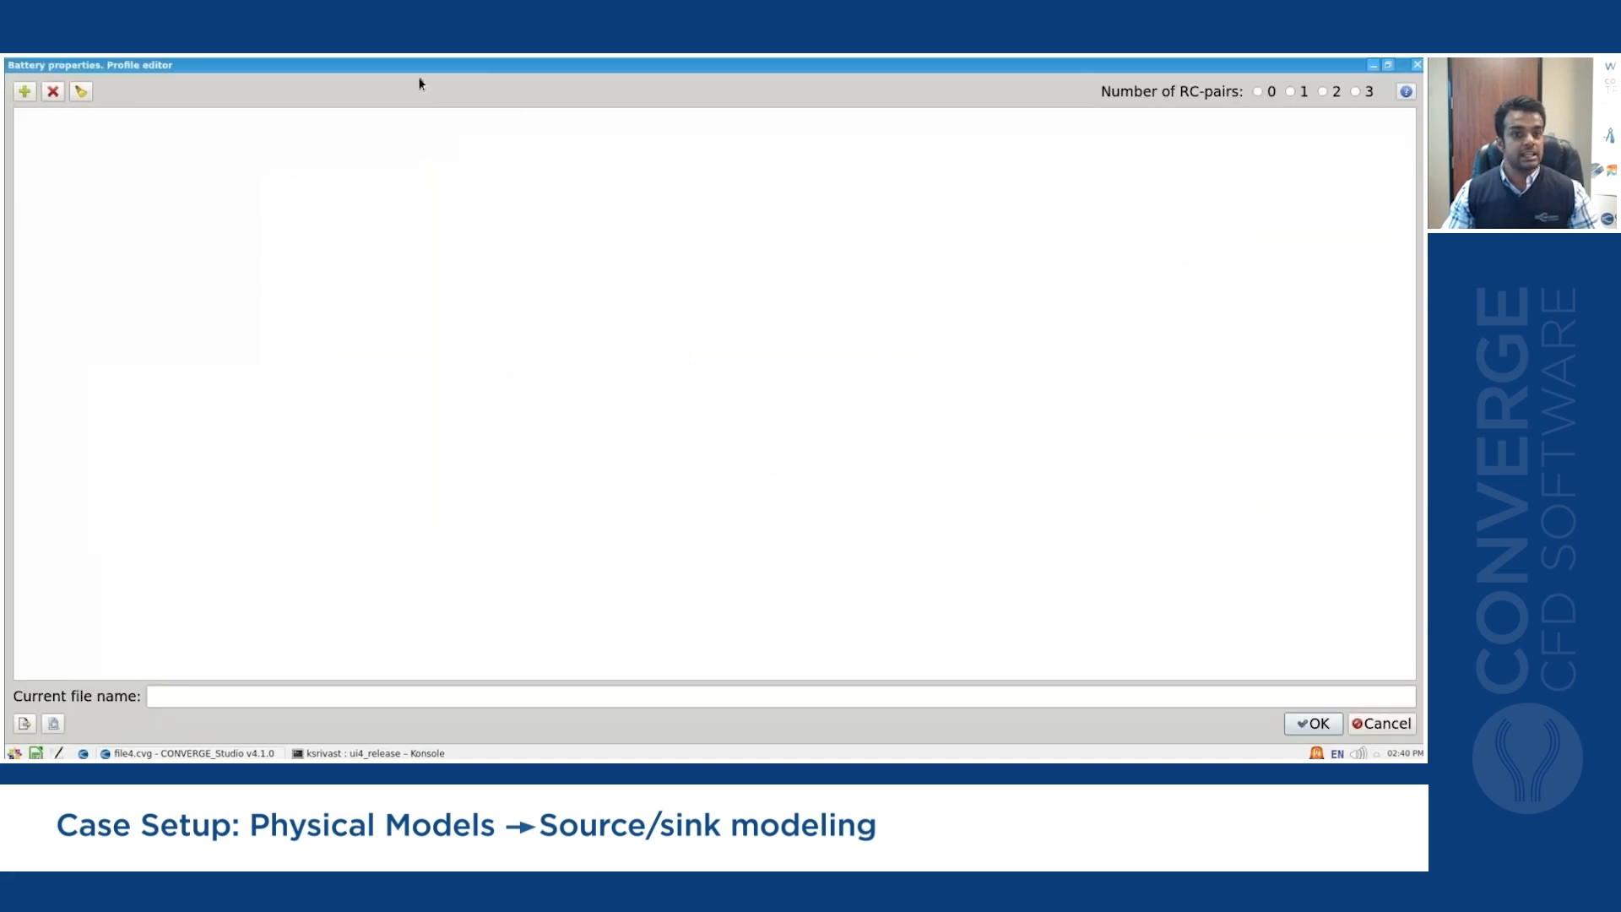
{"action": "left_click", "coordinate": [1322, 91]}
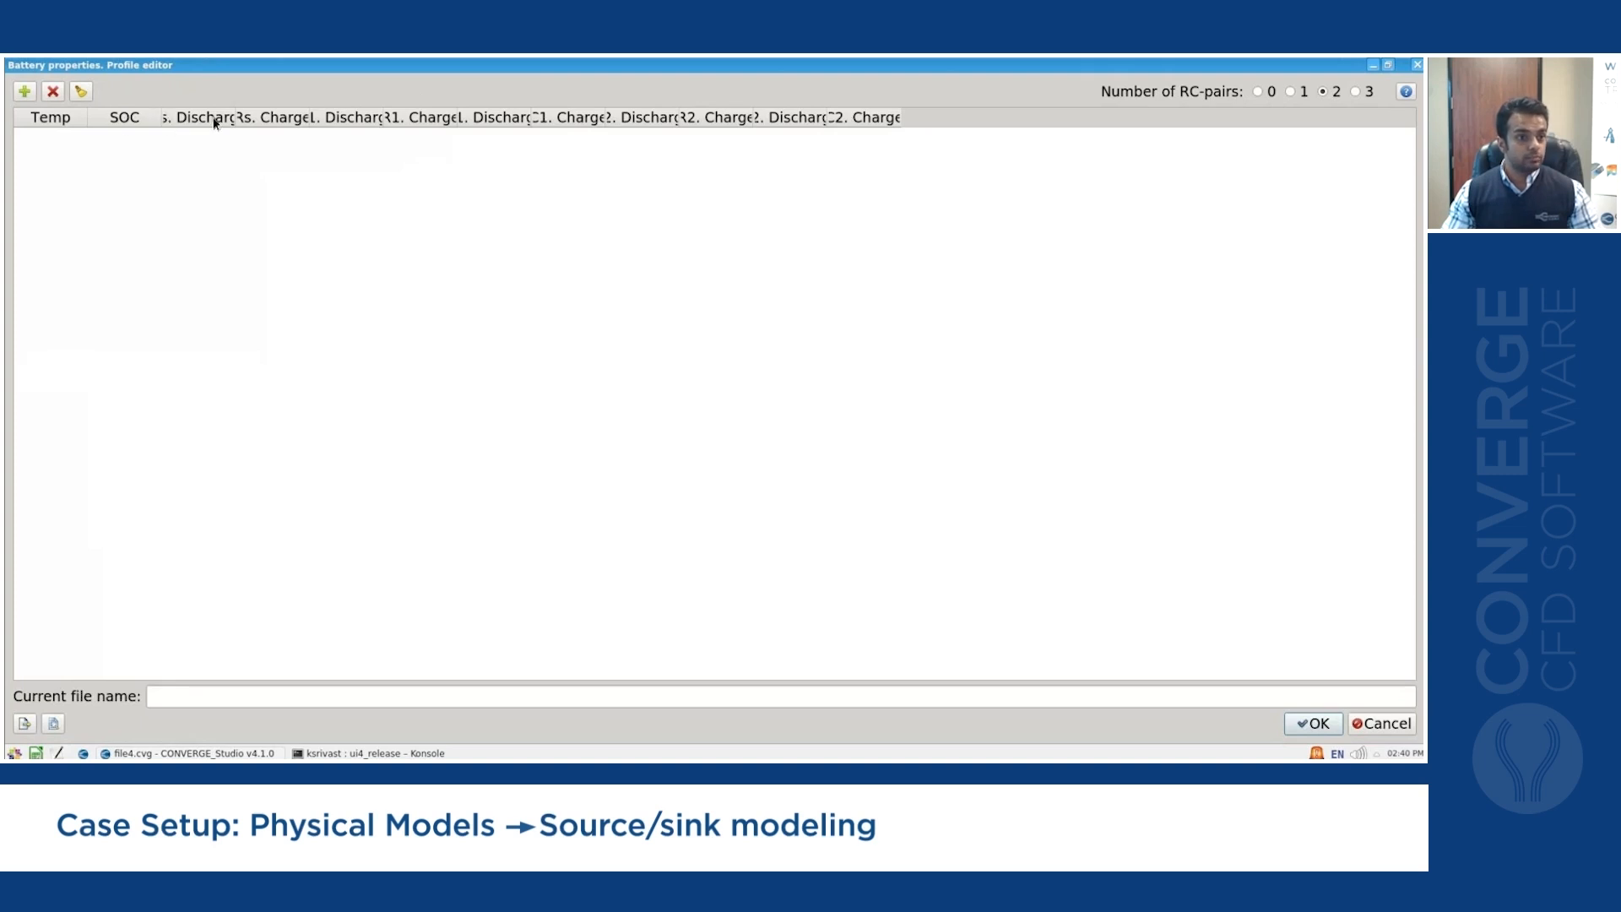
{"action": "left_click_drag", "start_coordinate": [237, 116], "coordinate": [534, 117]}
{"action": "left_click_drag", "start_coordinate": [607, 117], "coordinate": [798, 117]}
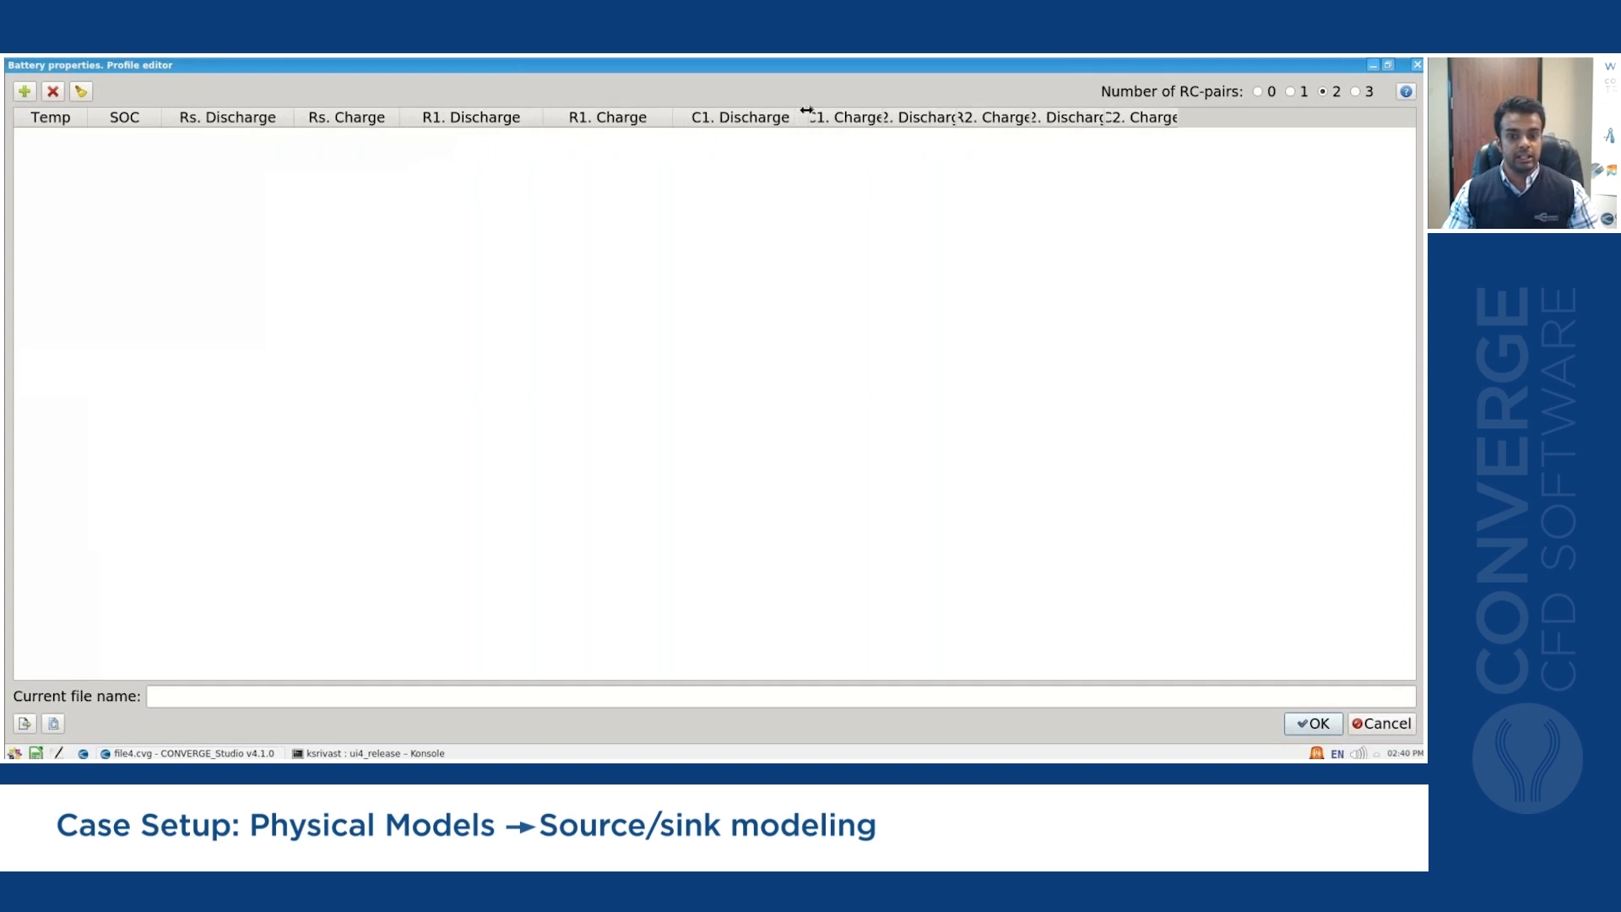
{"action": "left_click", "coordinate": [52, 723]}
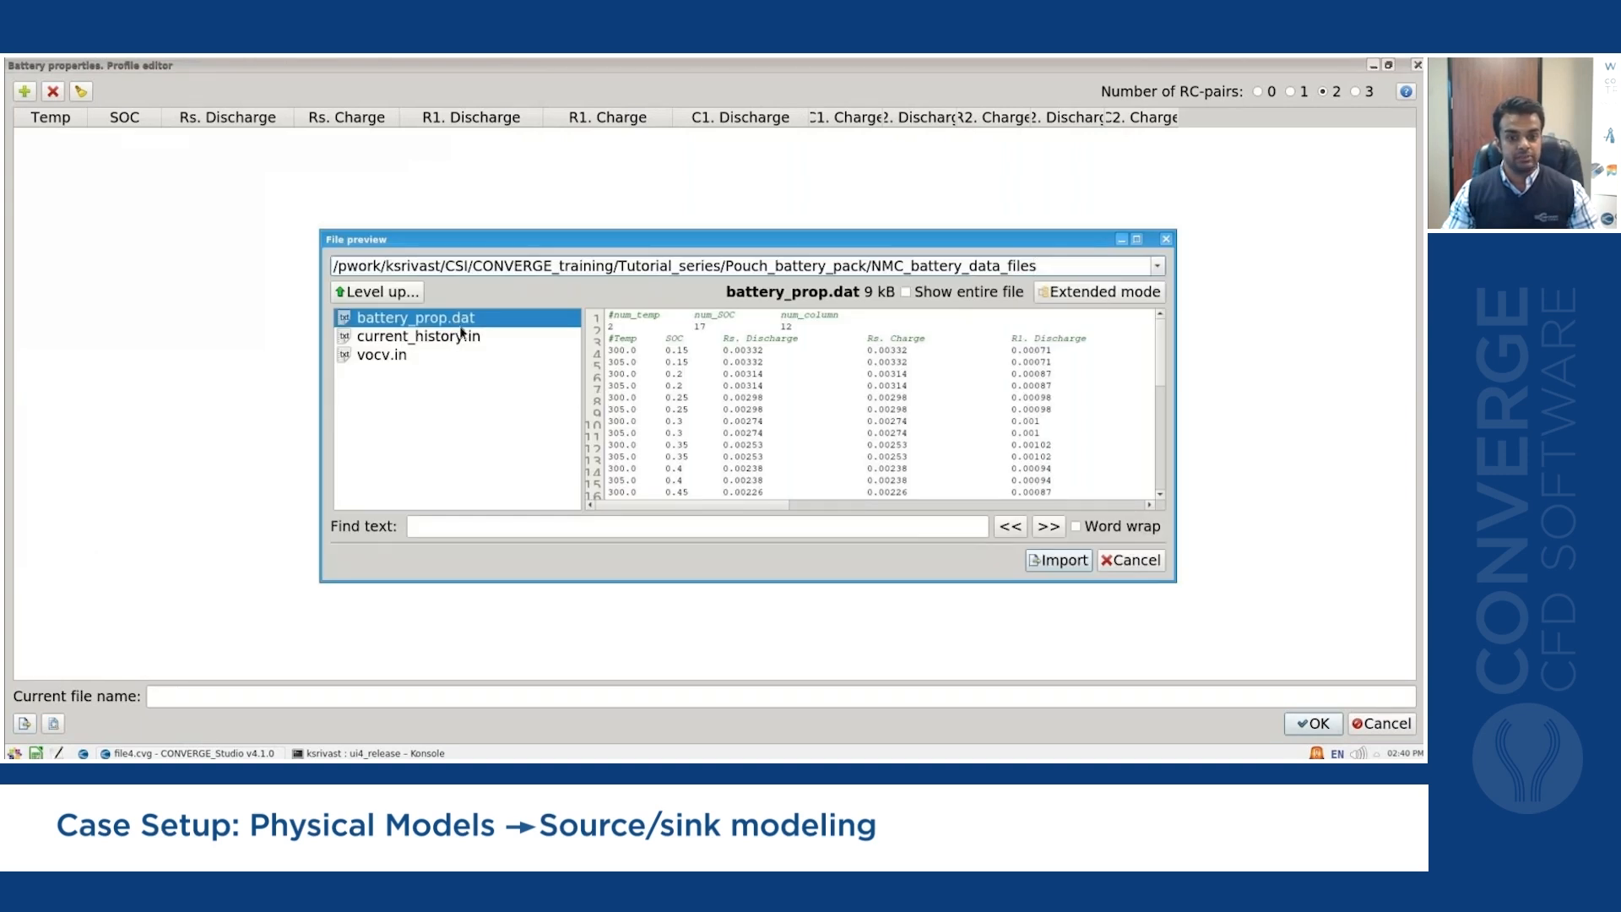
{"action": "left_click", "coordinate": [1084, 561]}
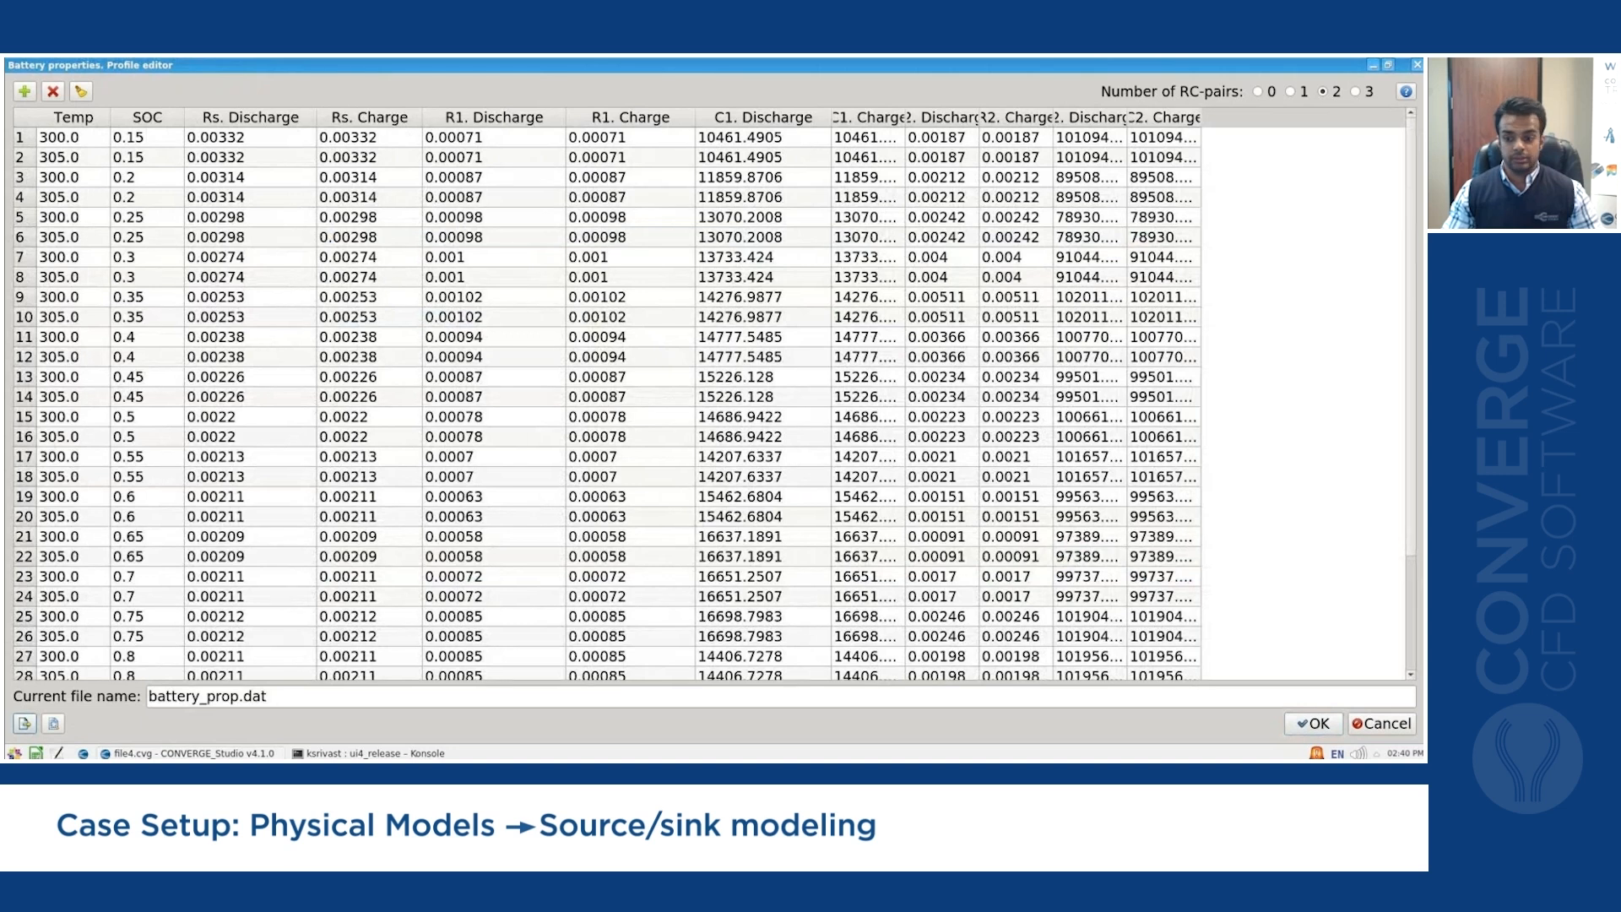
{"action": "left_click", "coordinate": [1315, 724]}
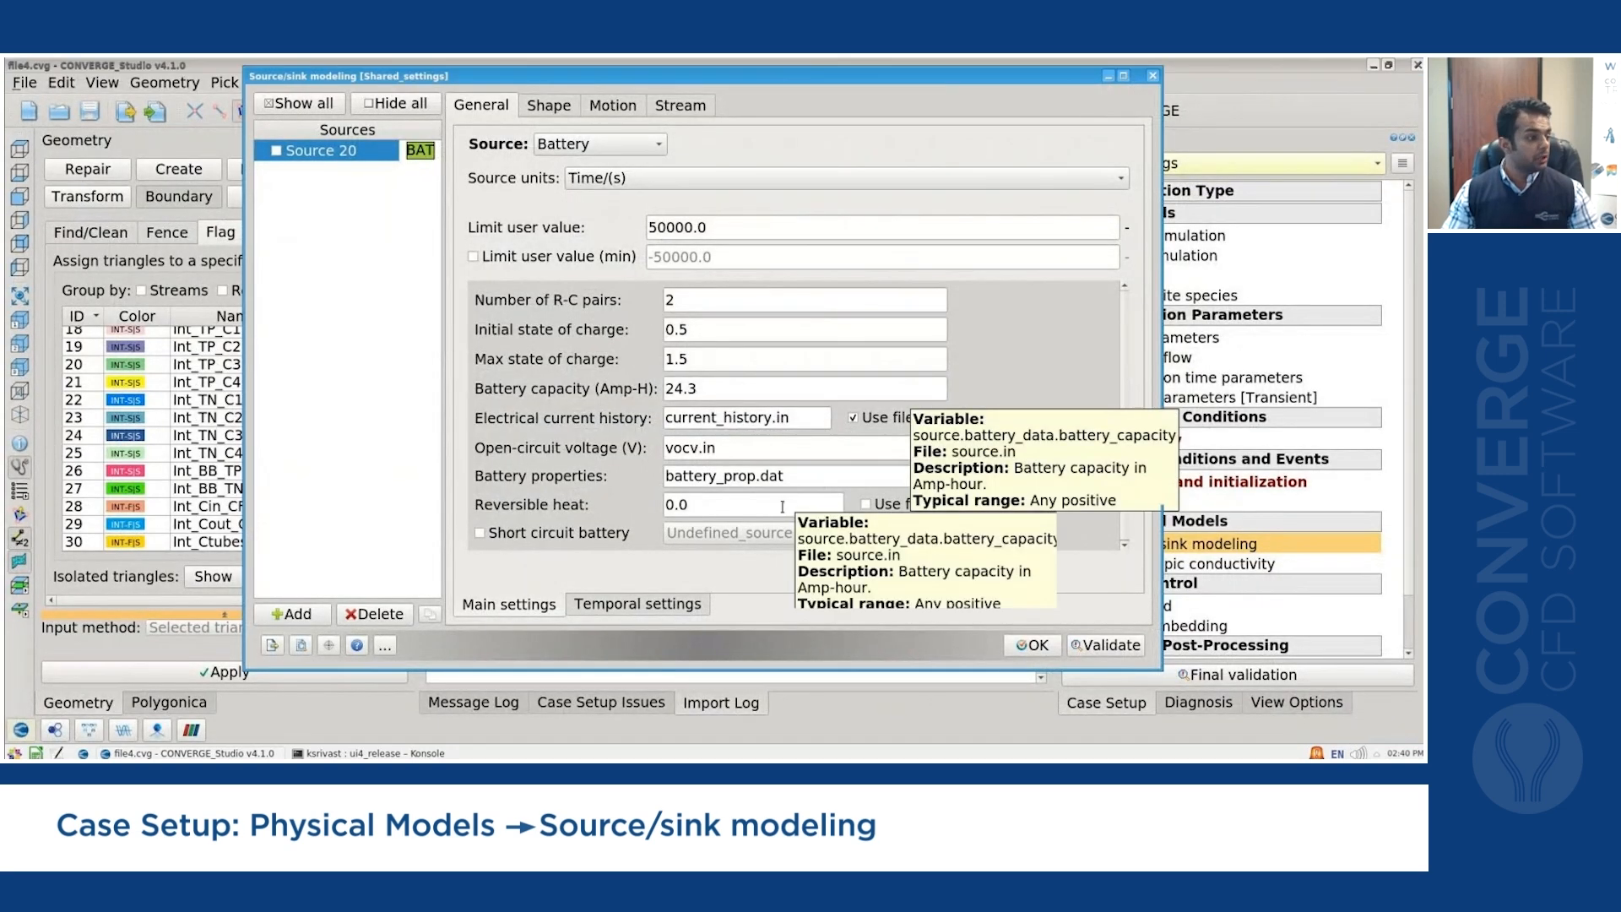
Set the battery source's temporal mode to PERMANENT.
{"action": "mouse_move", "coordinate": [783, 507]}
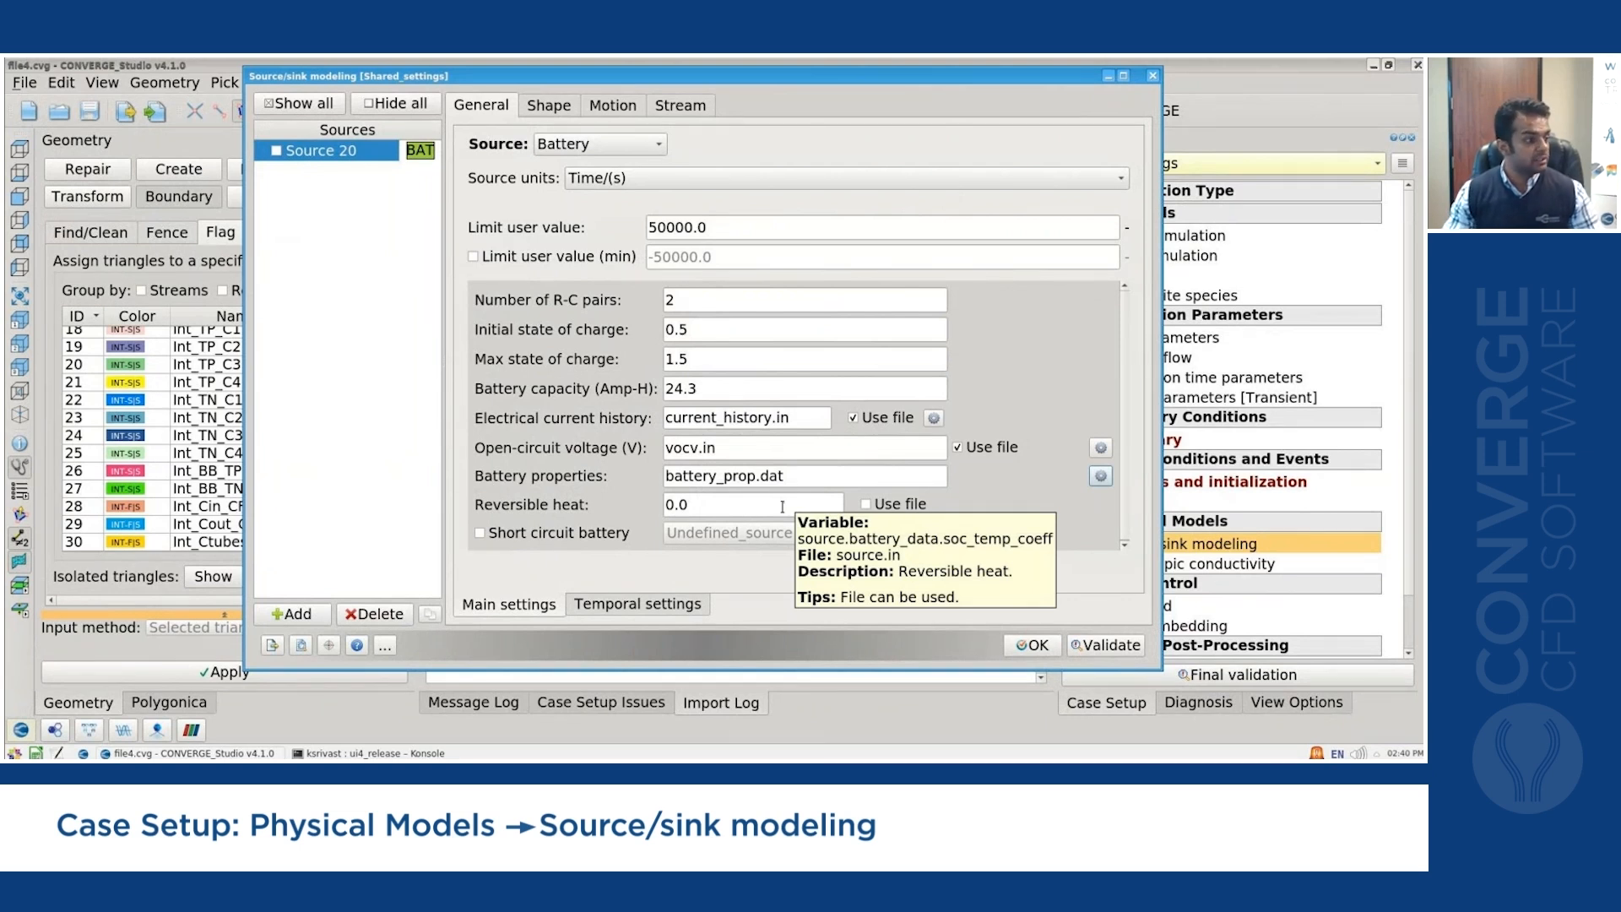
{"action": "left_click", "coordinate": [654, 605]}
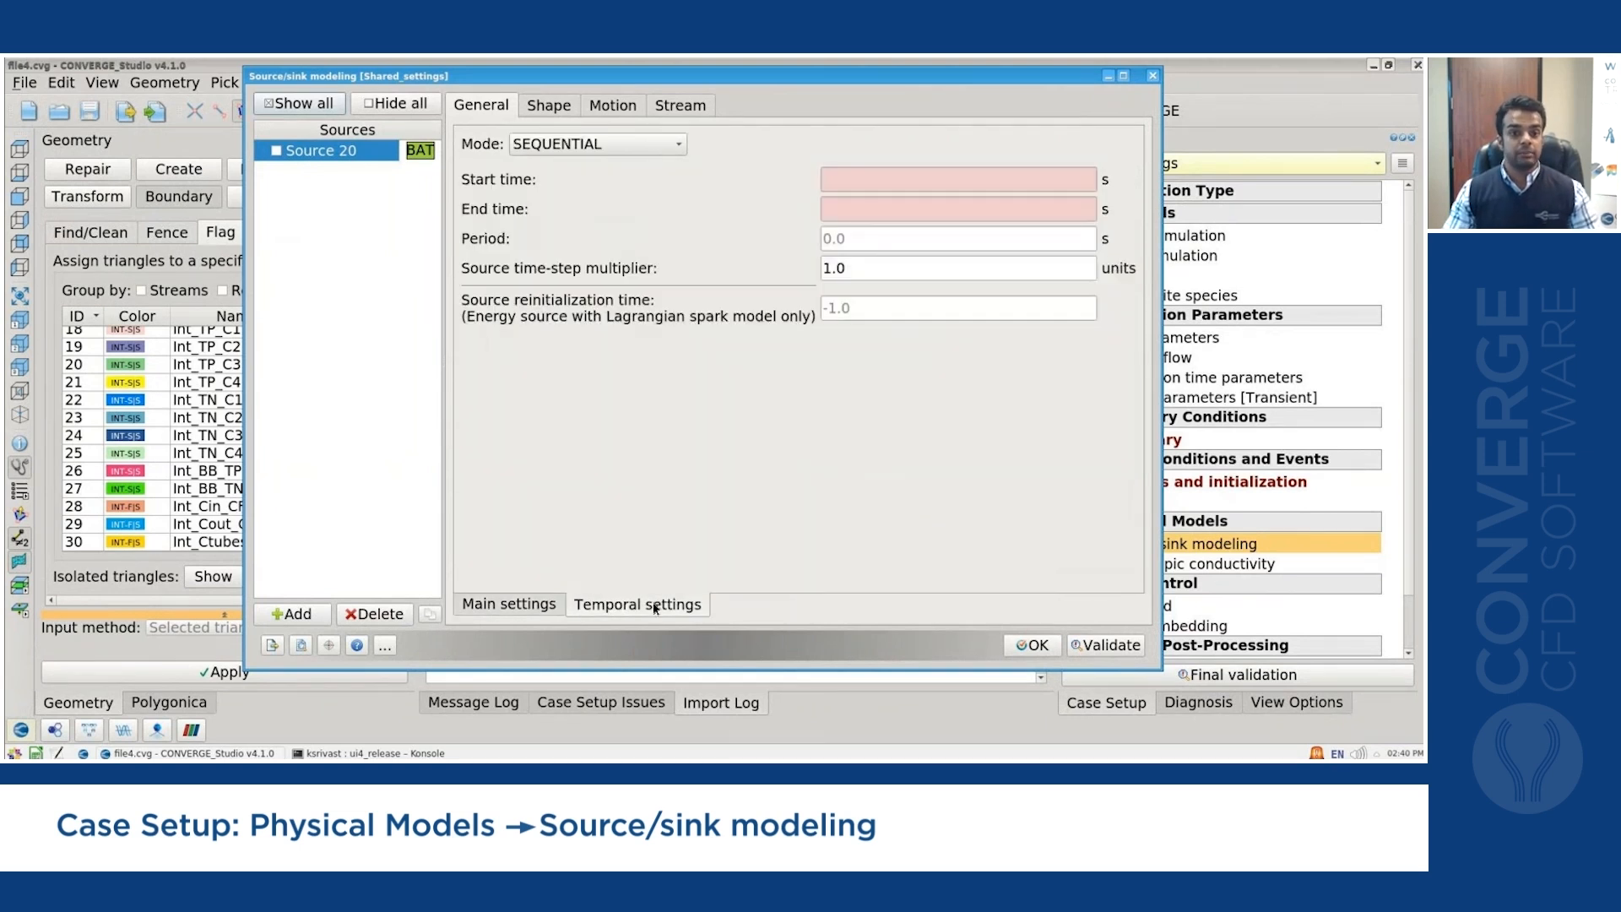
{"action": "left_click", "coordinate": [611, 137]}
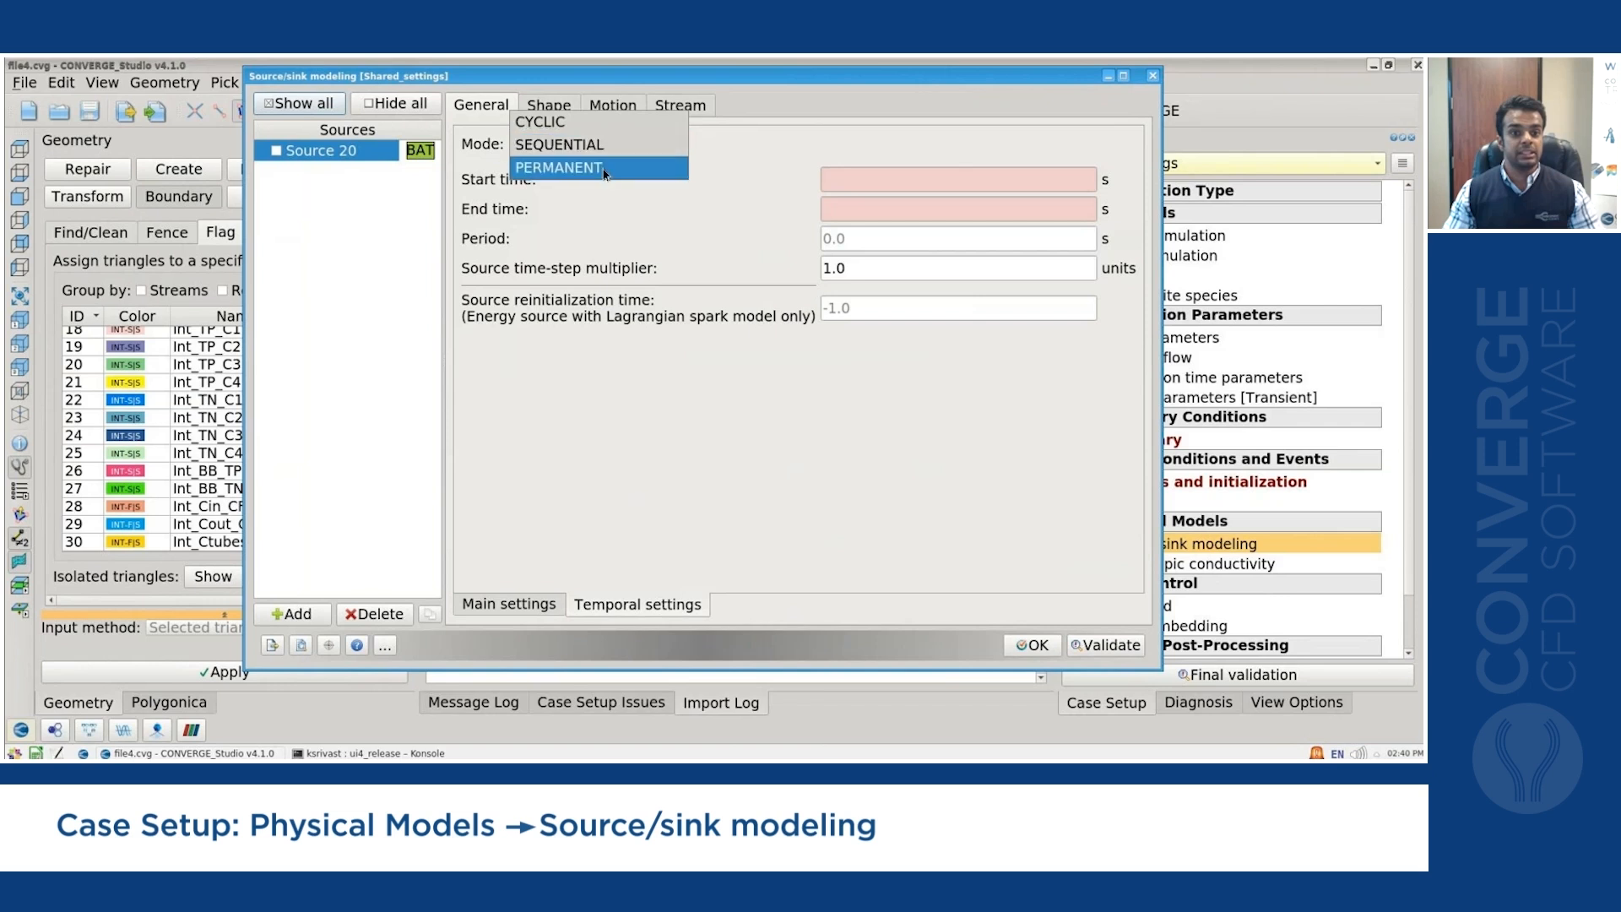
{"action": "left_click", "coordinate": [605, 167]}
Set the source's shape type to Region and assign it to region R_Cell1.
{"action": "left_click", "coordinate": [557, 108]}
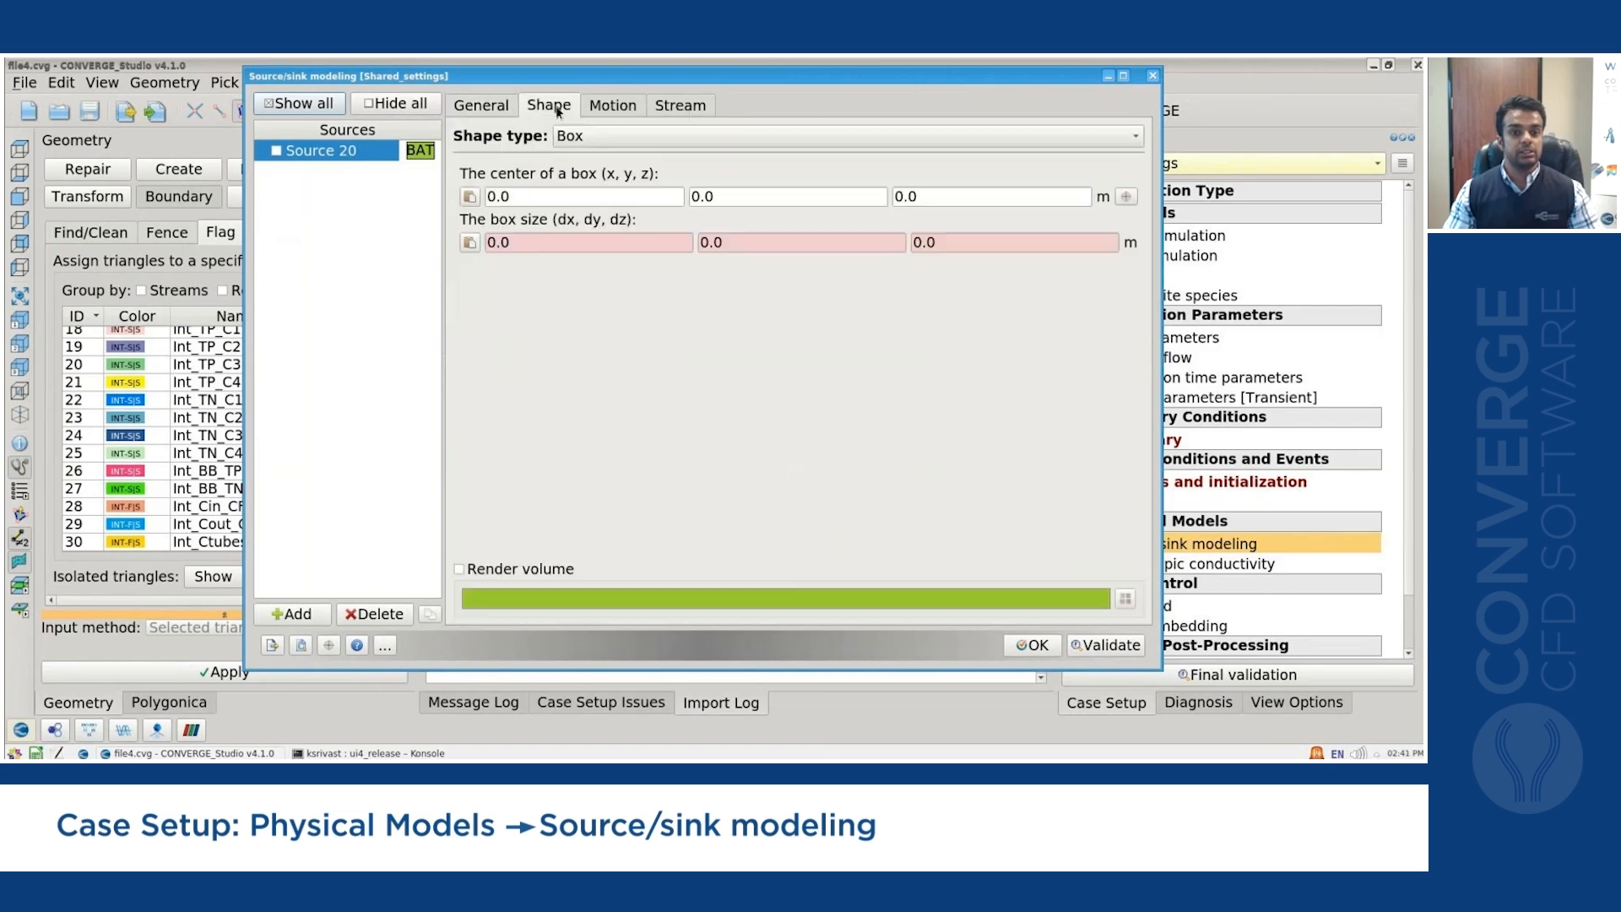
{"action": "left_click", "coordinate": [634, 140]}
{"action": "left_click", "coordinate": [626, 208]}
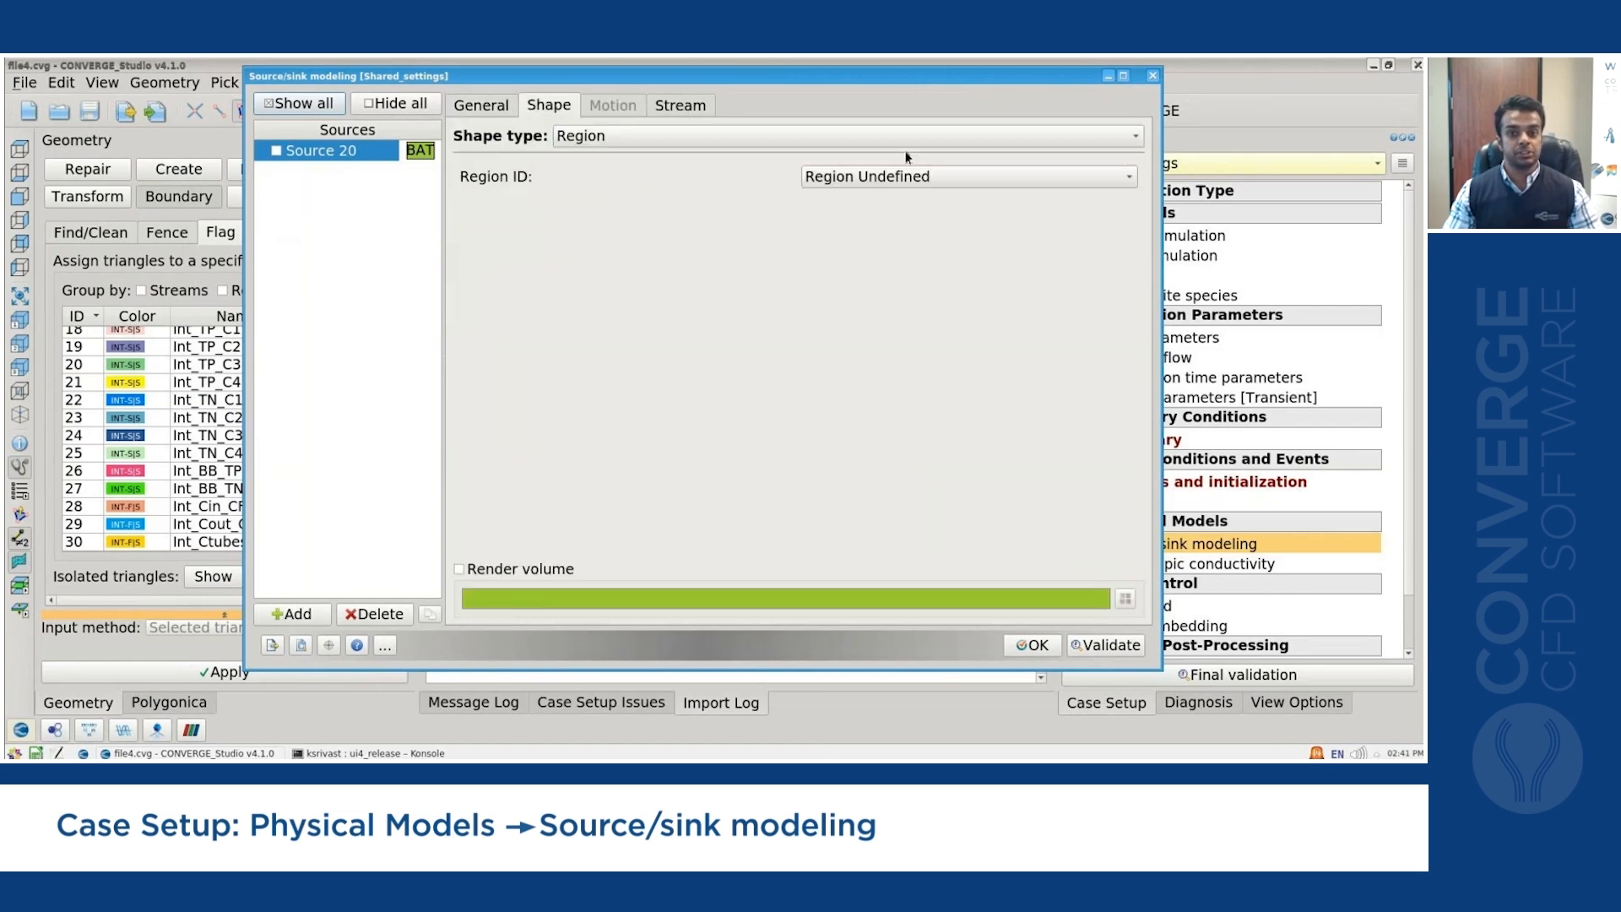
{"action": "left_click", "coordinate": [904, 176]}
{"action": "left_click", "coordinate": [875, 266]}
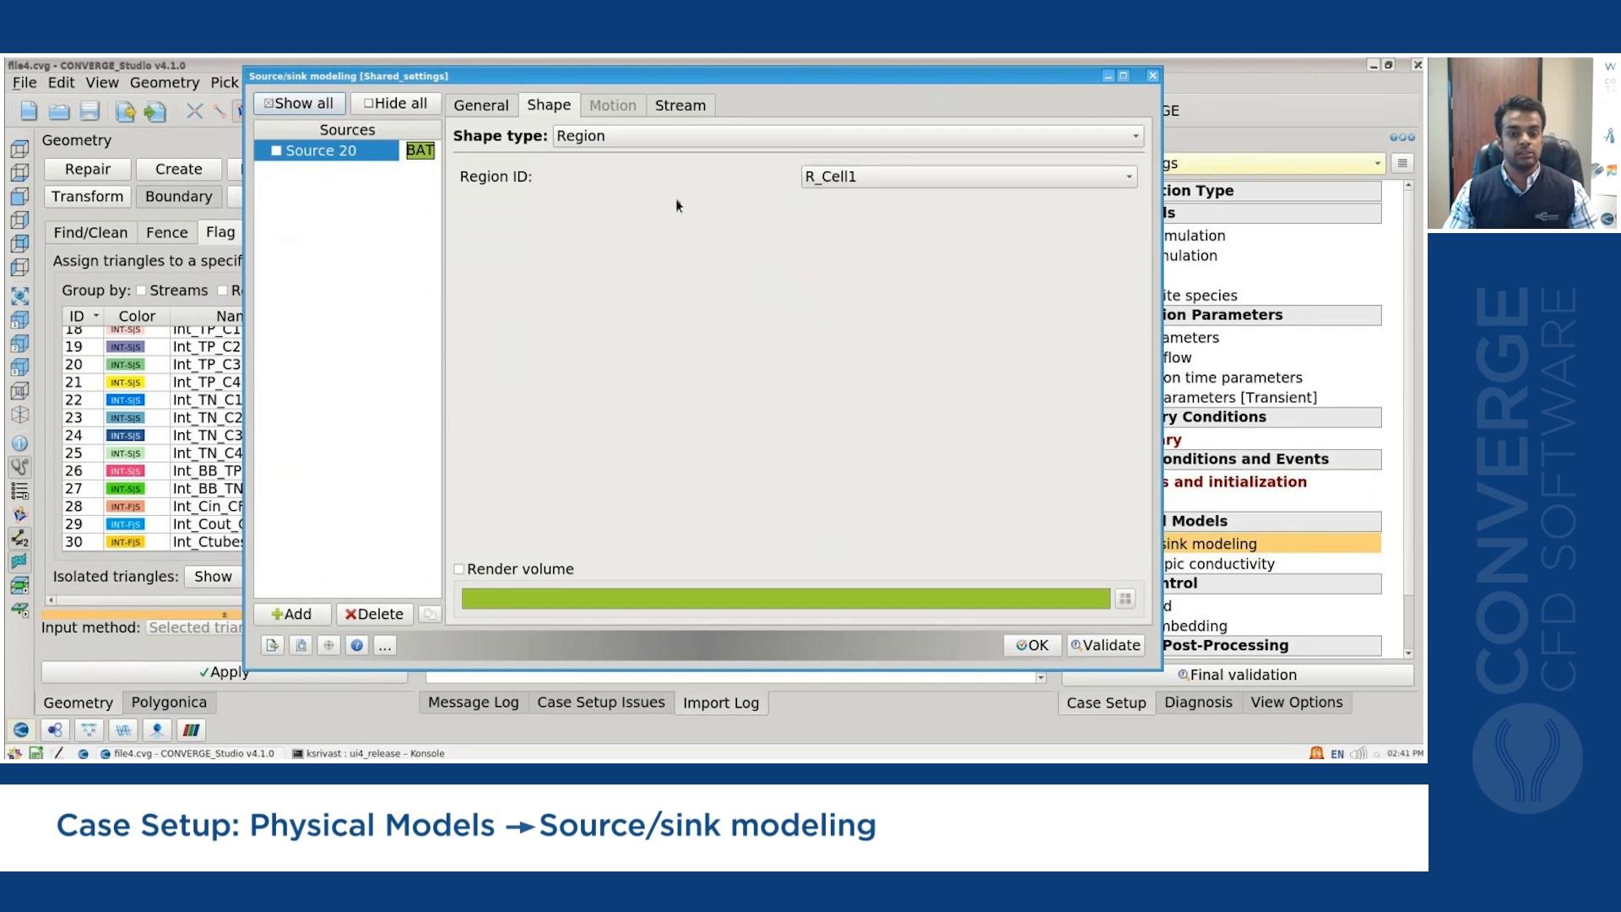
Restrict the battery source to Stream1 only.
{"action": "left_click", "coordinate": [677, 108]}
{"action": "left_click", "coordinate": [687, 134]}
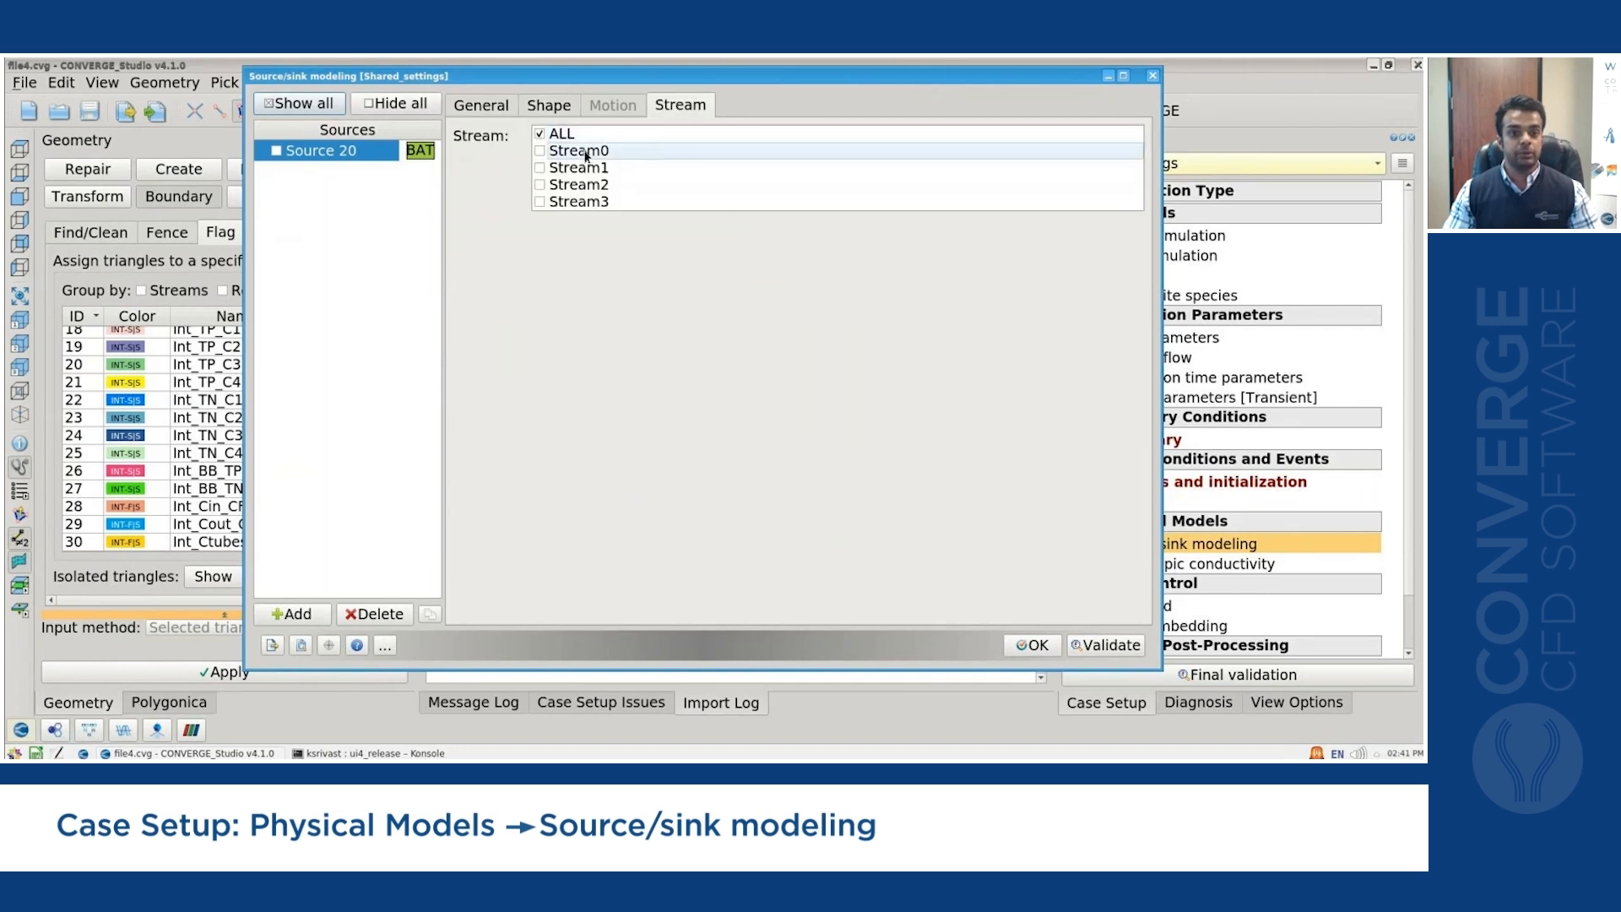
{"action": "left_click", "coordinate": [540, 169]}
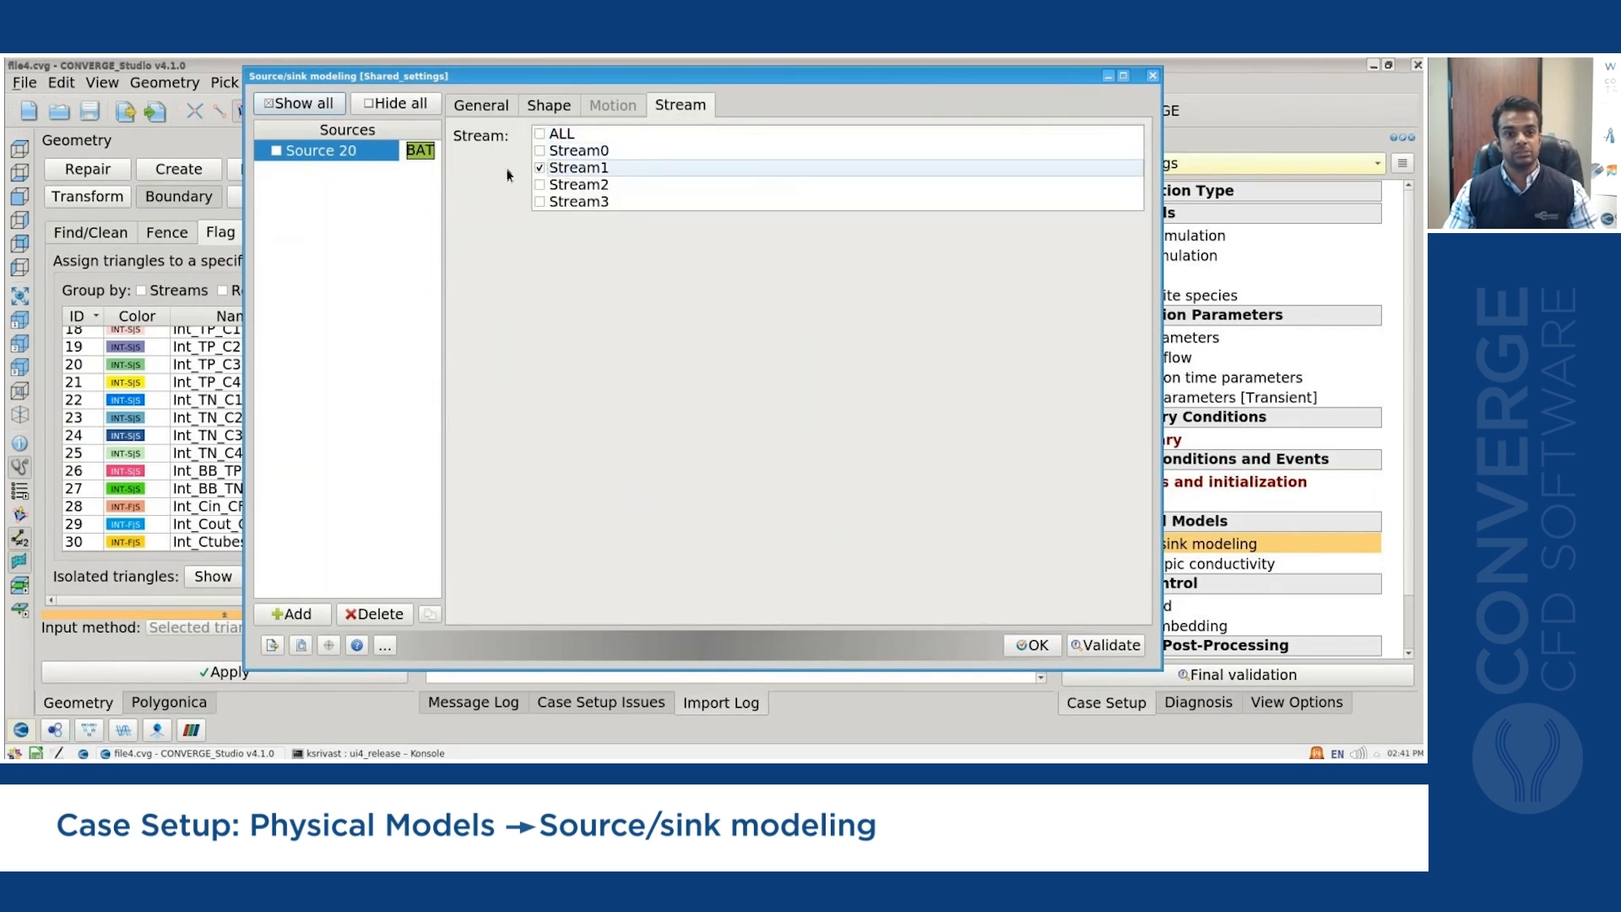
{"action": "left_click", "coordinate": [511, 173]}
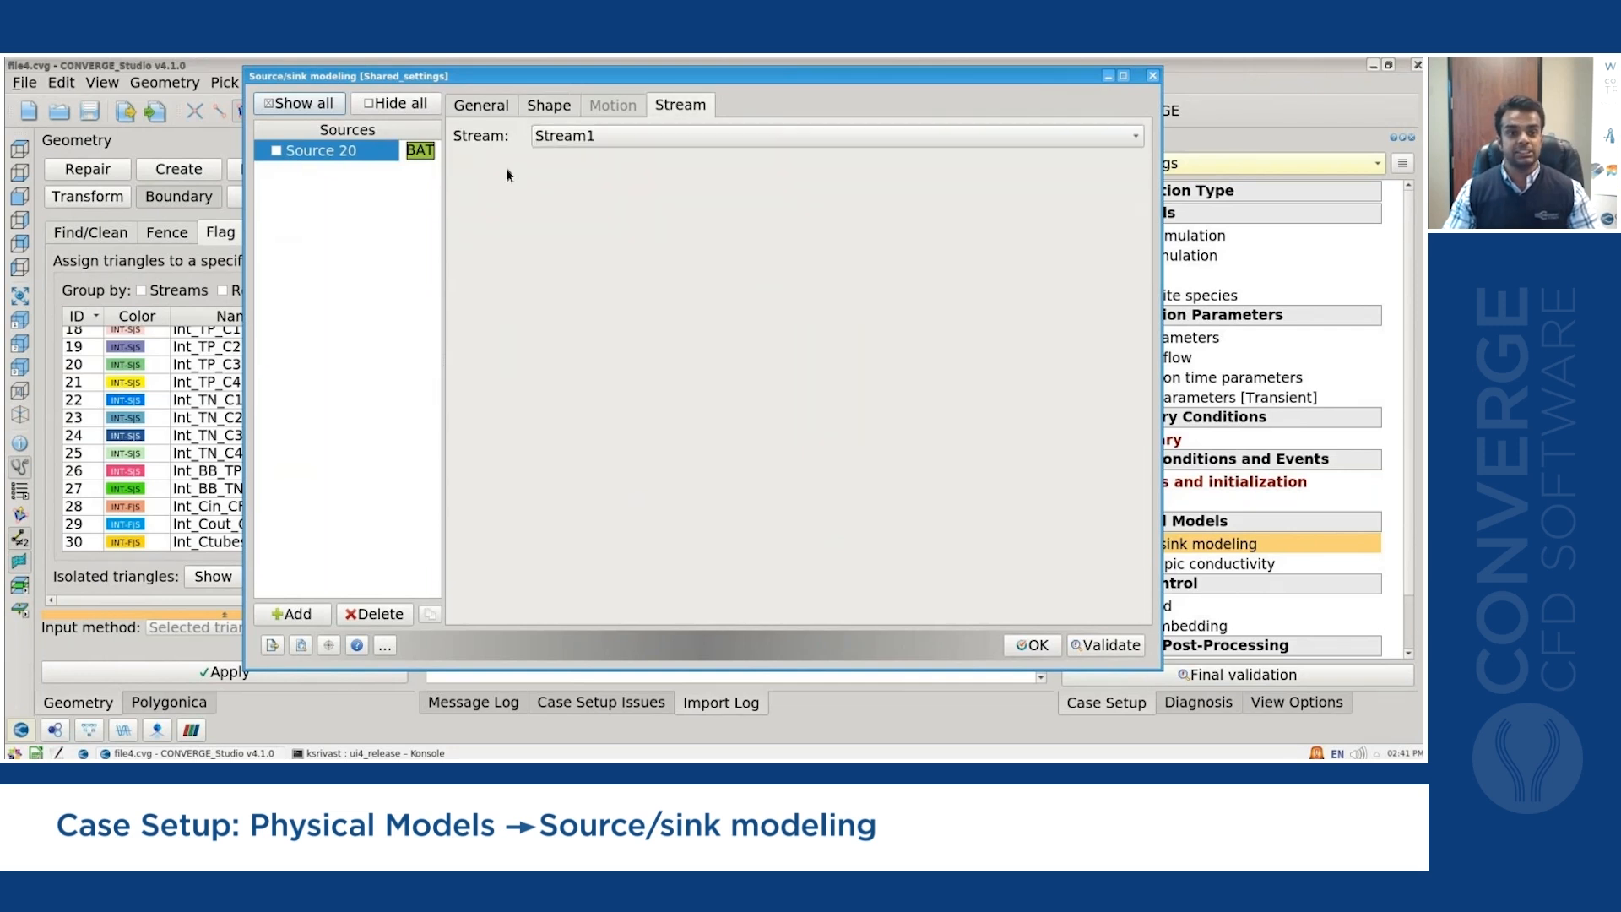
Rename the battery source to BEC1.
{"action": "double_click", "coordinate": [305, 152]}
{"action": "type", "text": "BEC"}
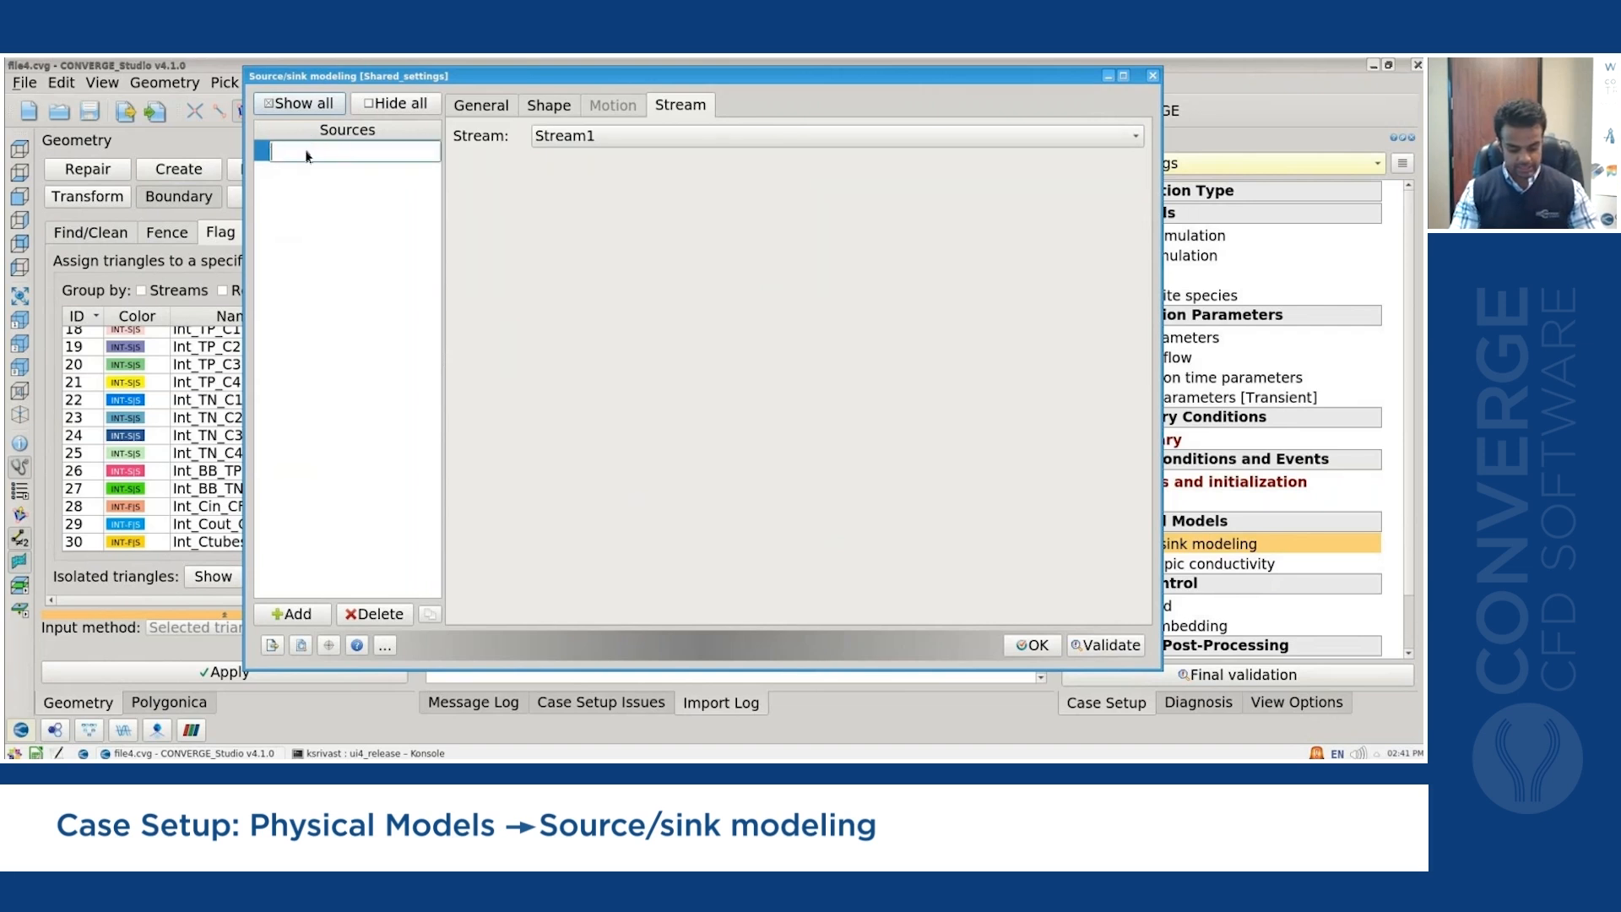
{"action": "type", "text": "1"}
{"action": "key", "text": "Return"}
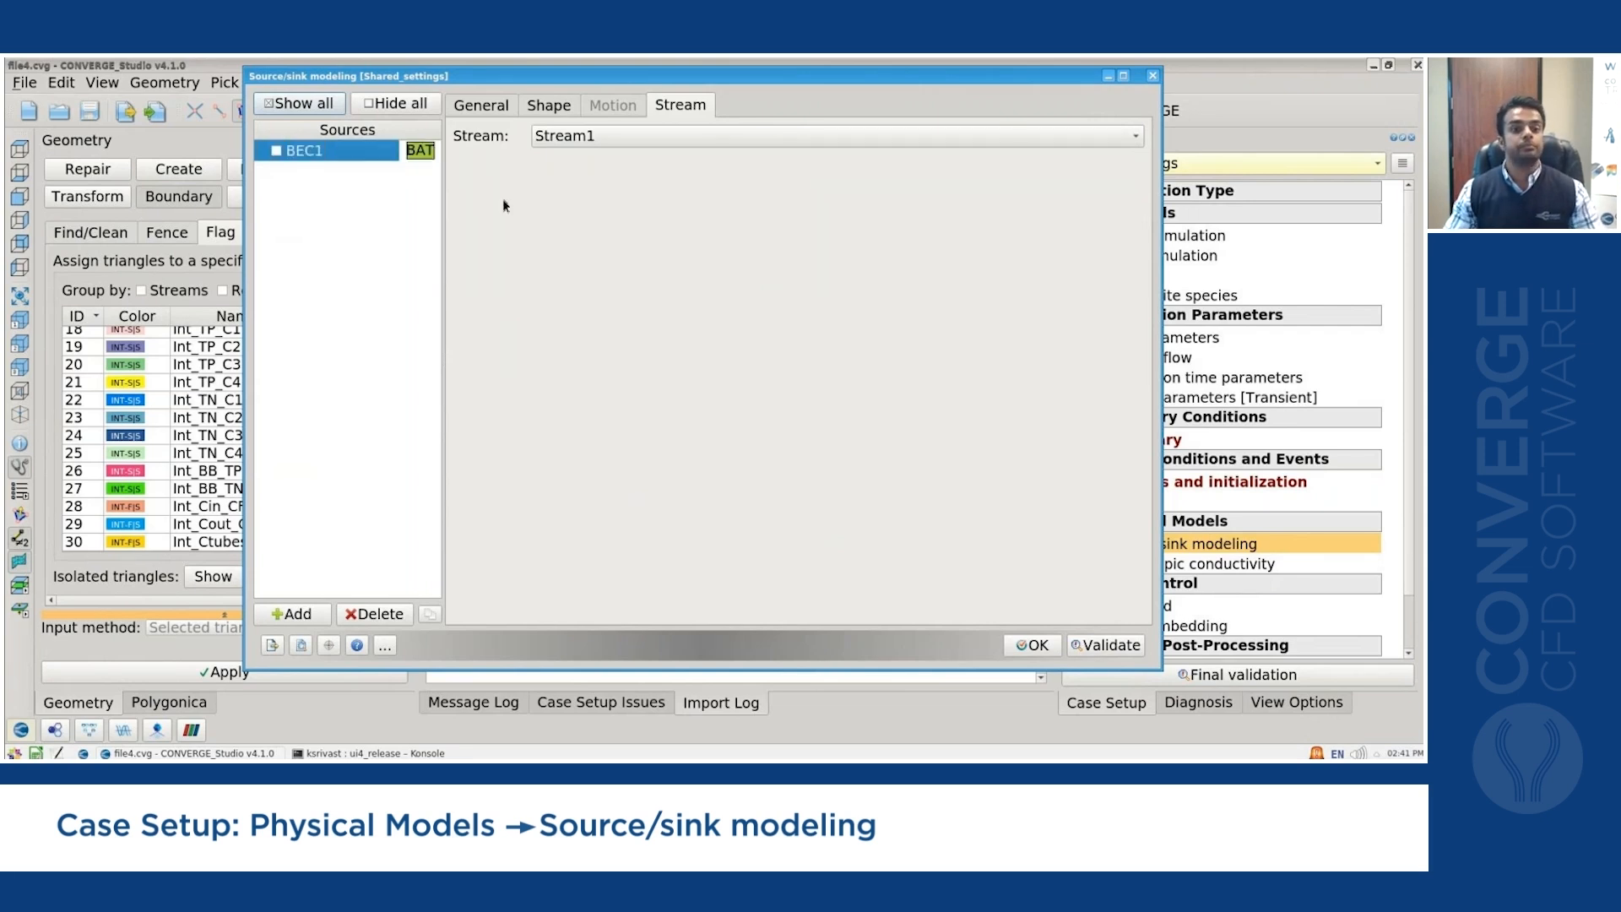
Maximize the source modeling window, return to the main source settings and make three copies of source BEC1.
{"action": "left_click", "coordinate": [1122, 77]}
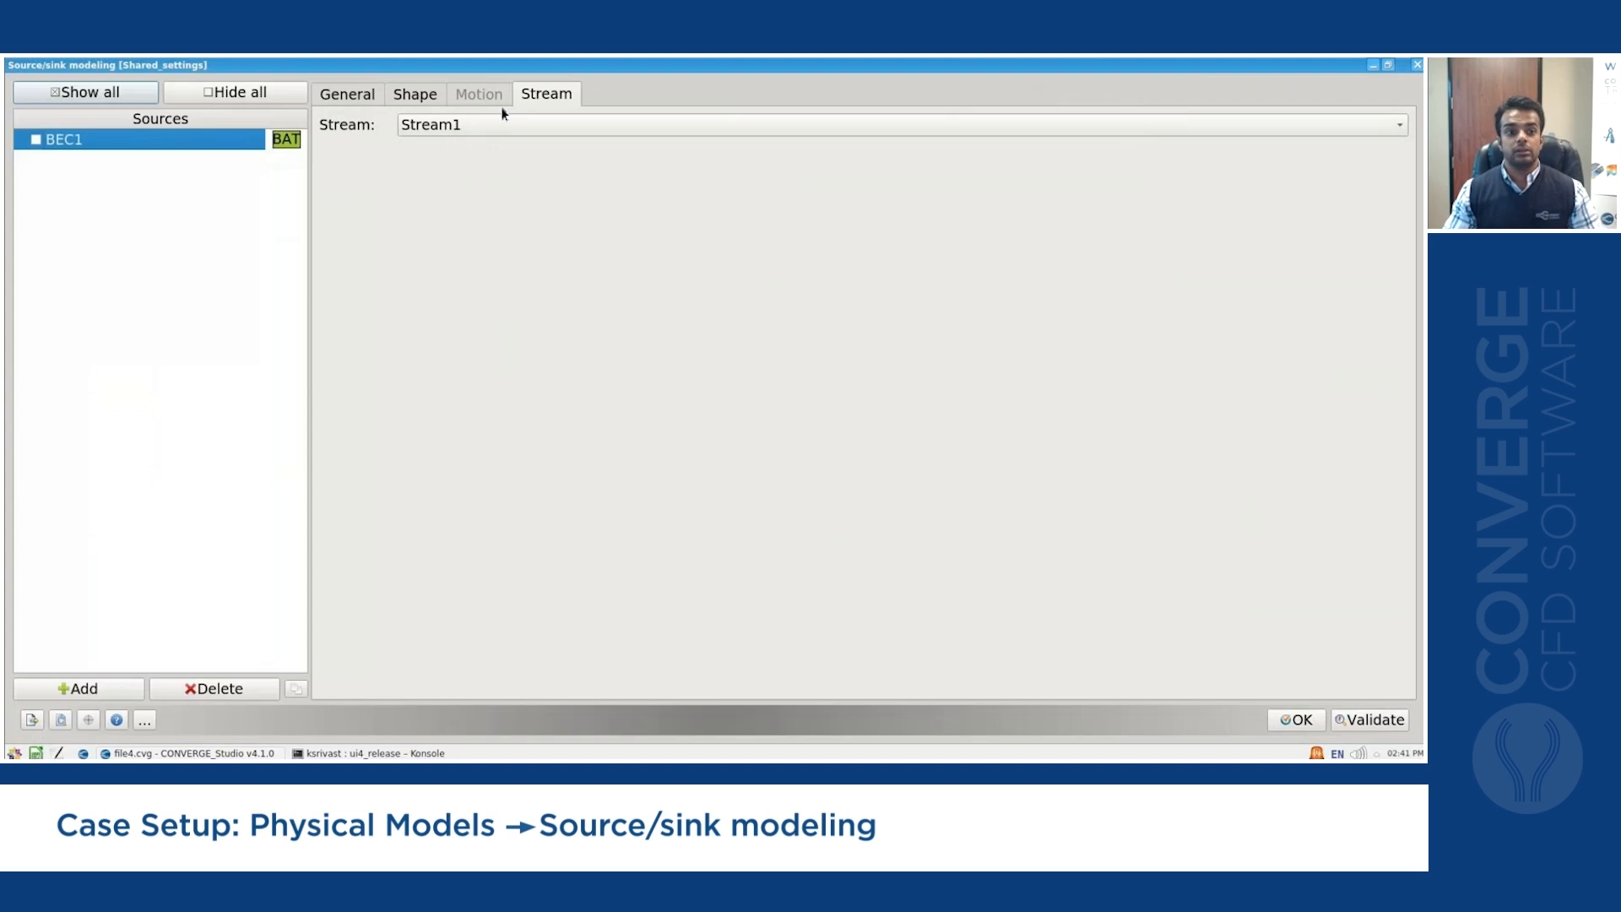
{"action": "left_click", "coordinate": [345, 100]}
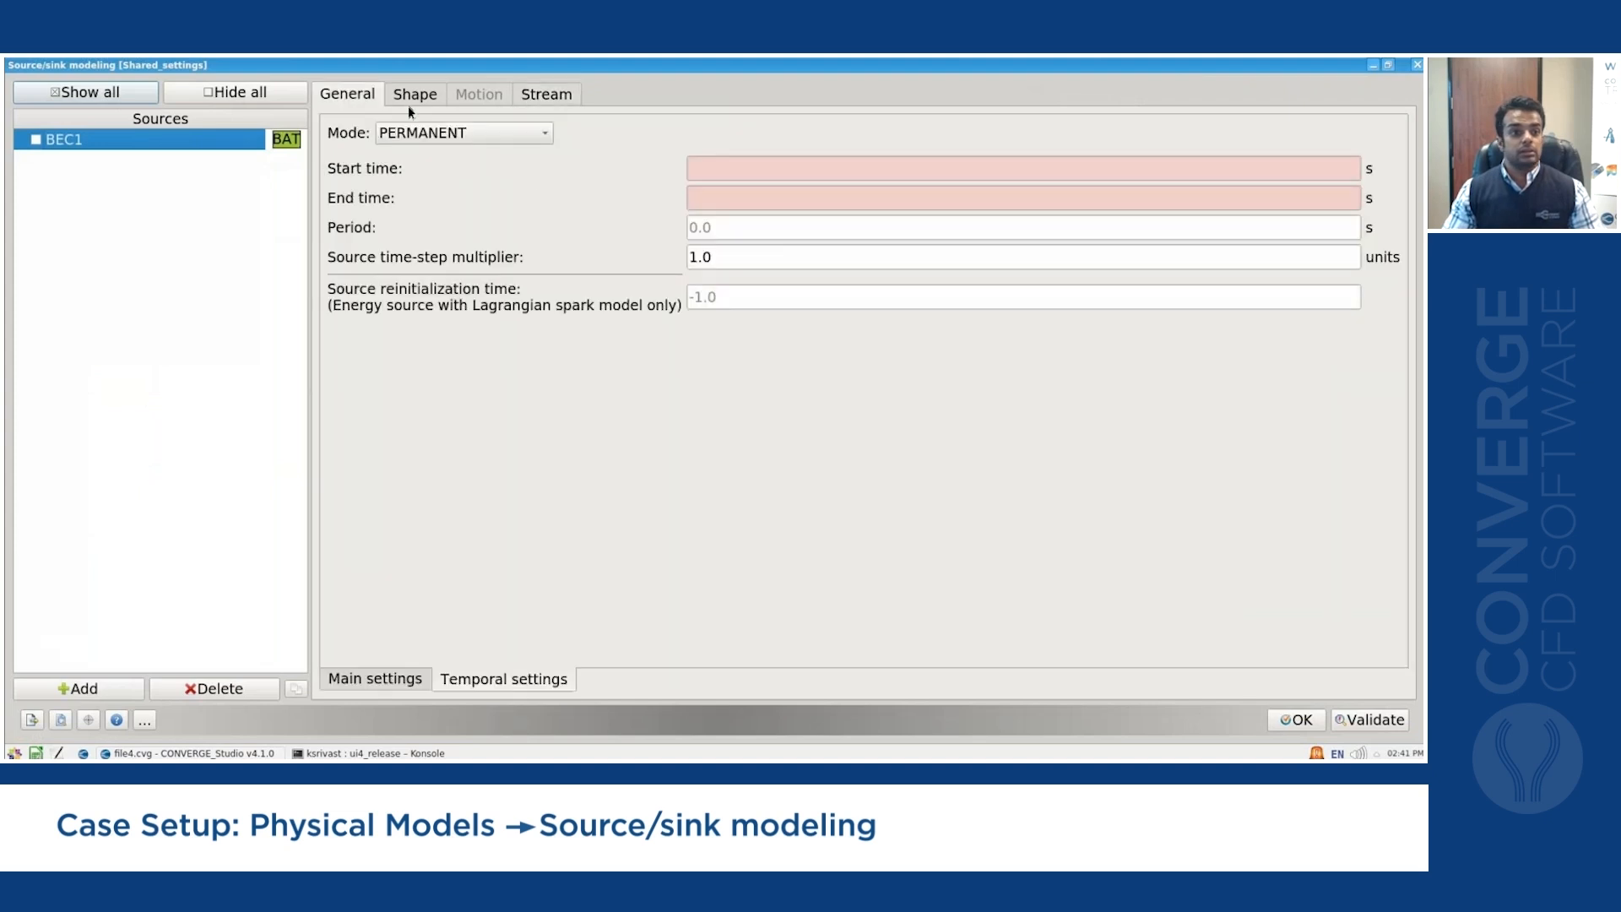
{"action": "left_click", "coordinate": [398, 681]}
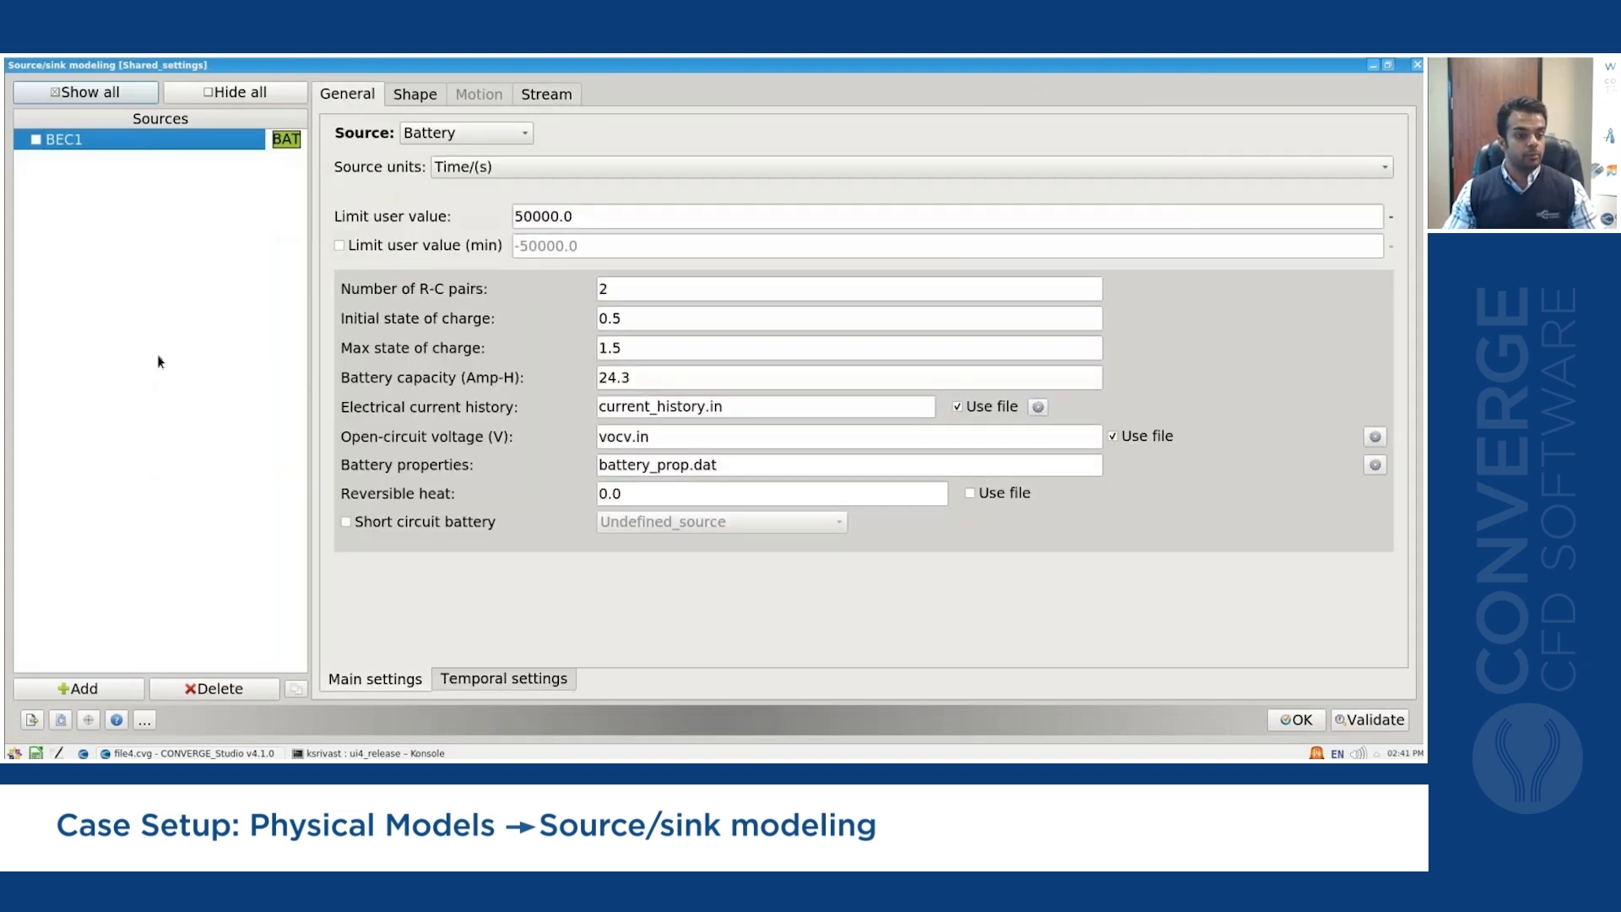
{"action": "left_click", "coordinate": [296, 689]}
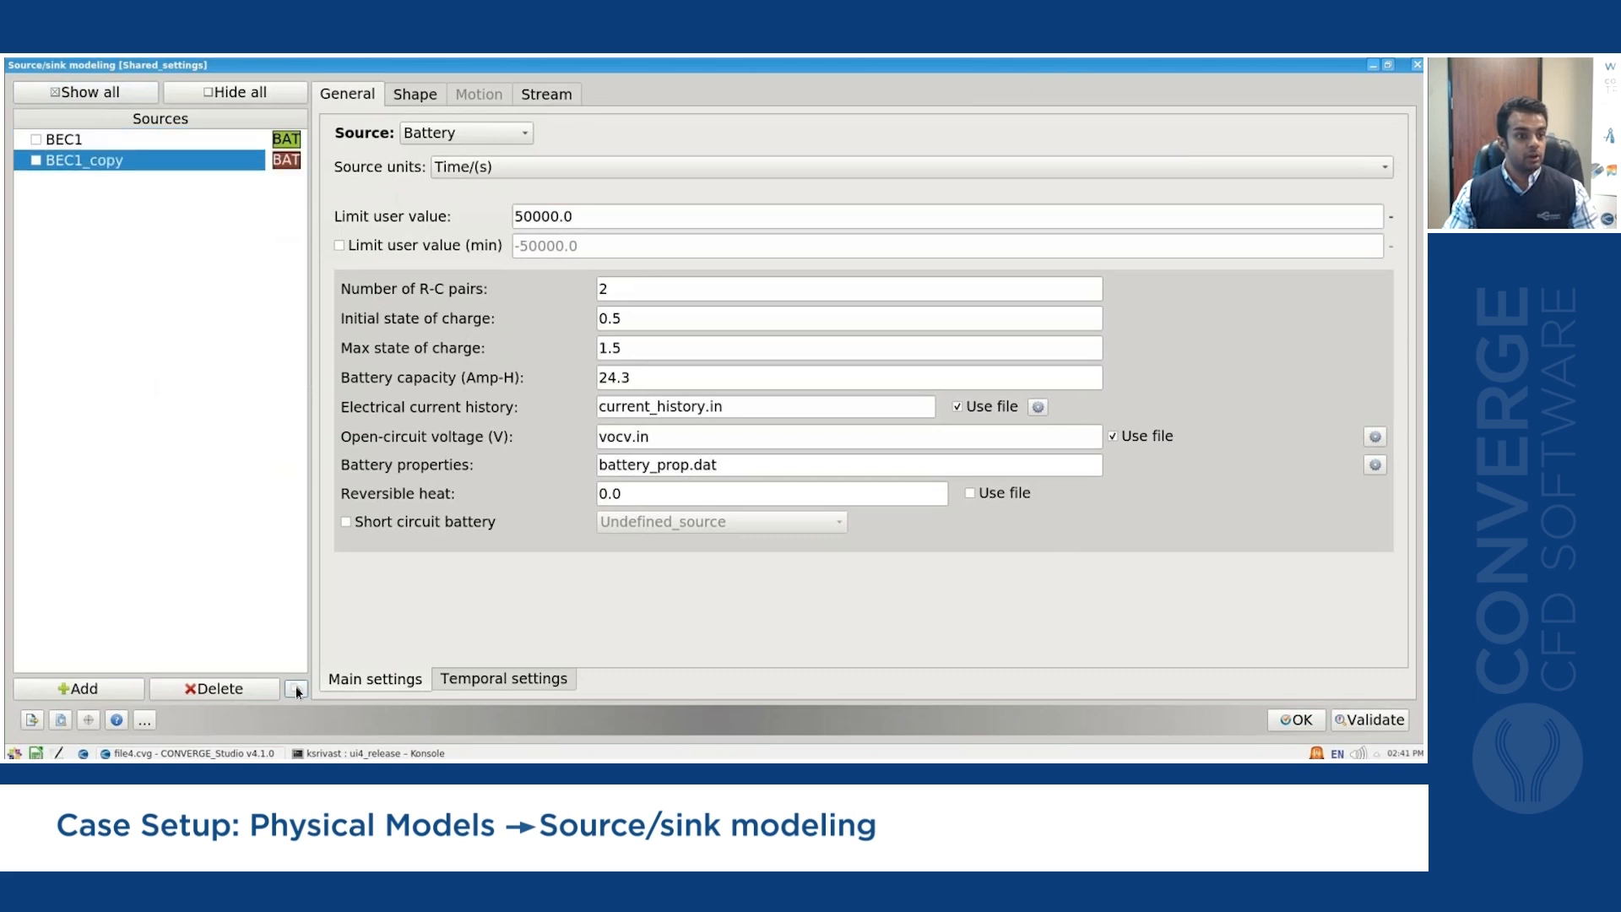
{"action": "left_click", "coordinate": [295, 689]}
{"action": "left_click", "coordinate": [295, 689]}
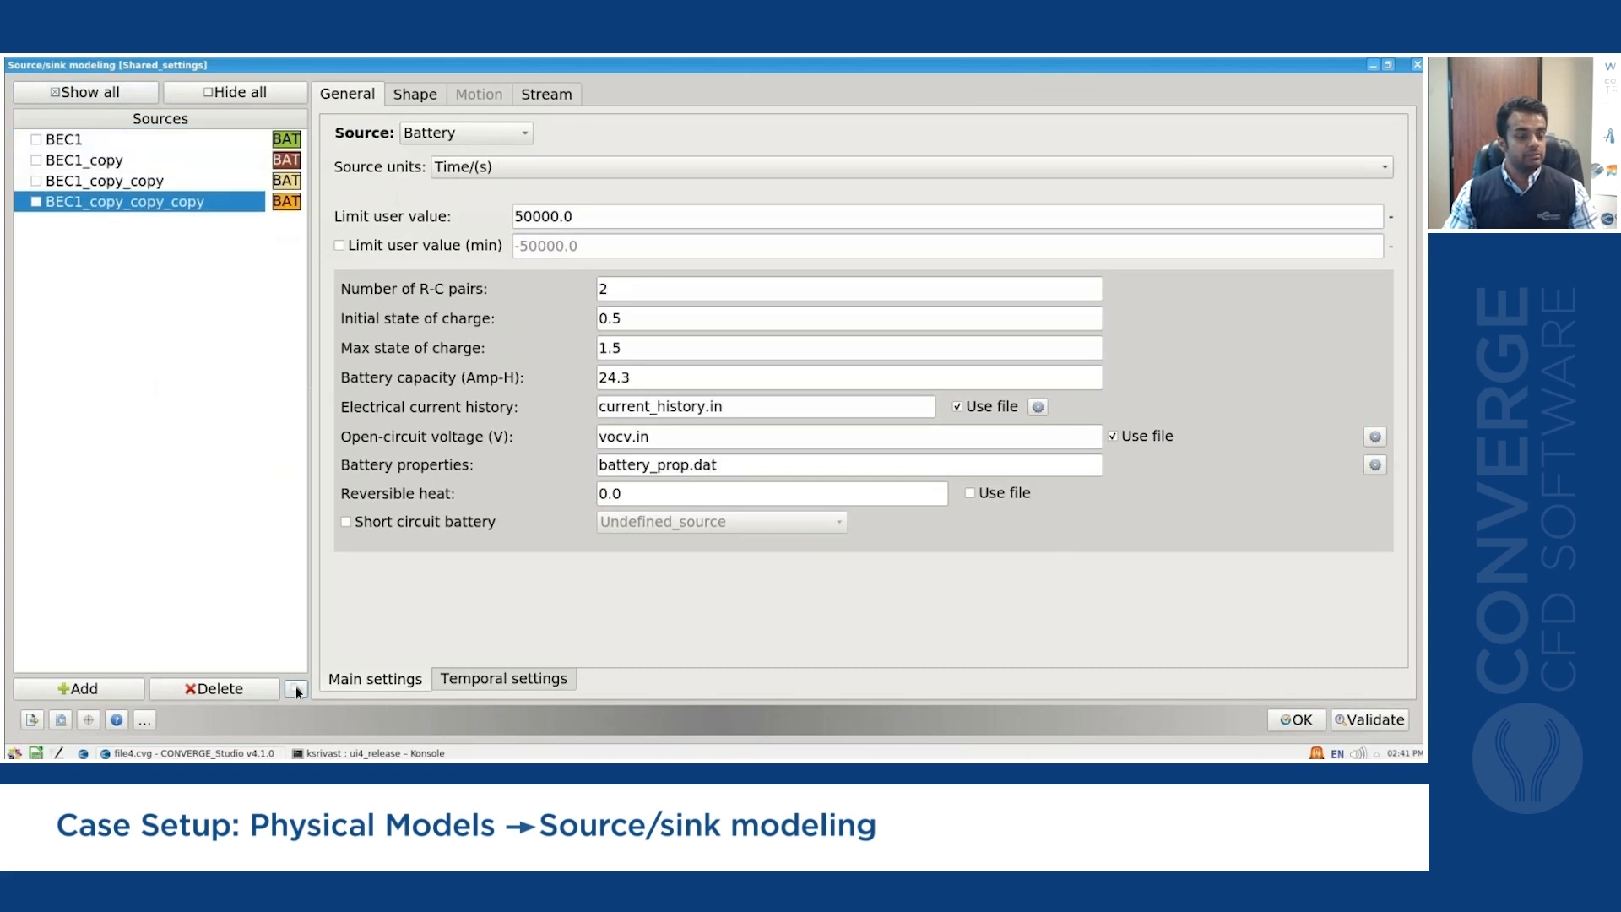
{"action": "right_click", "coordinate": [118, 161]}
{"action": "left_click", "coordinate": [134, 171]}
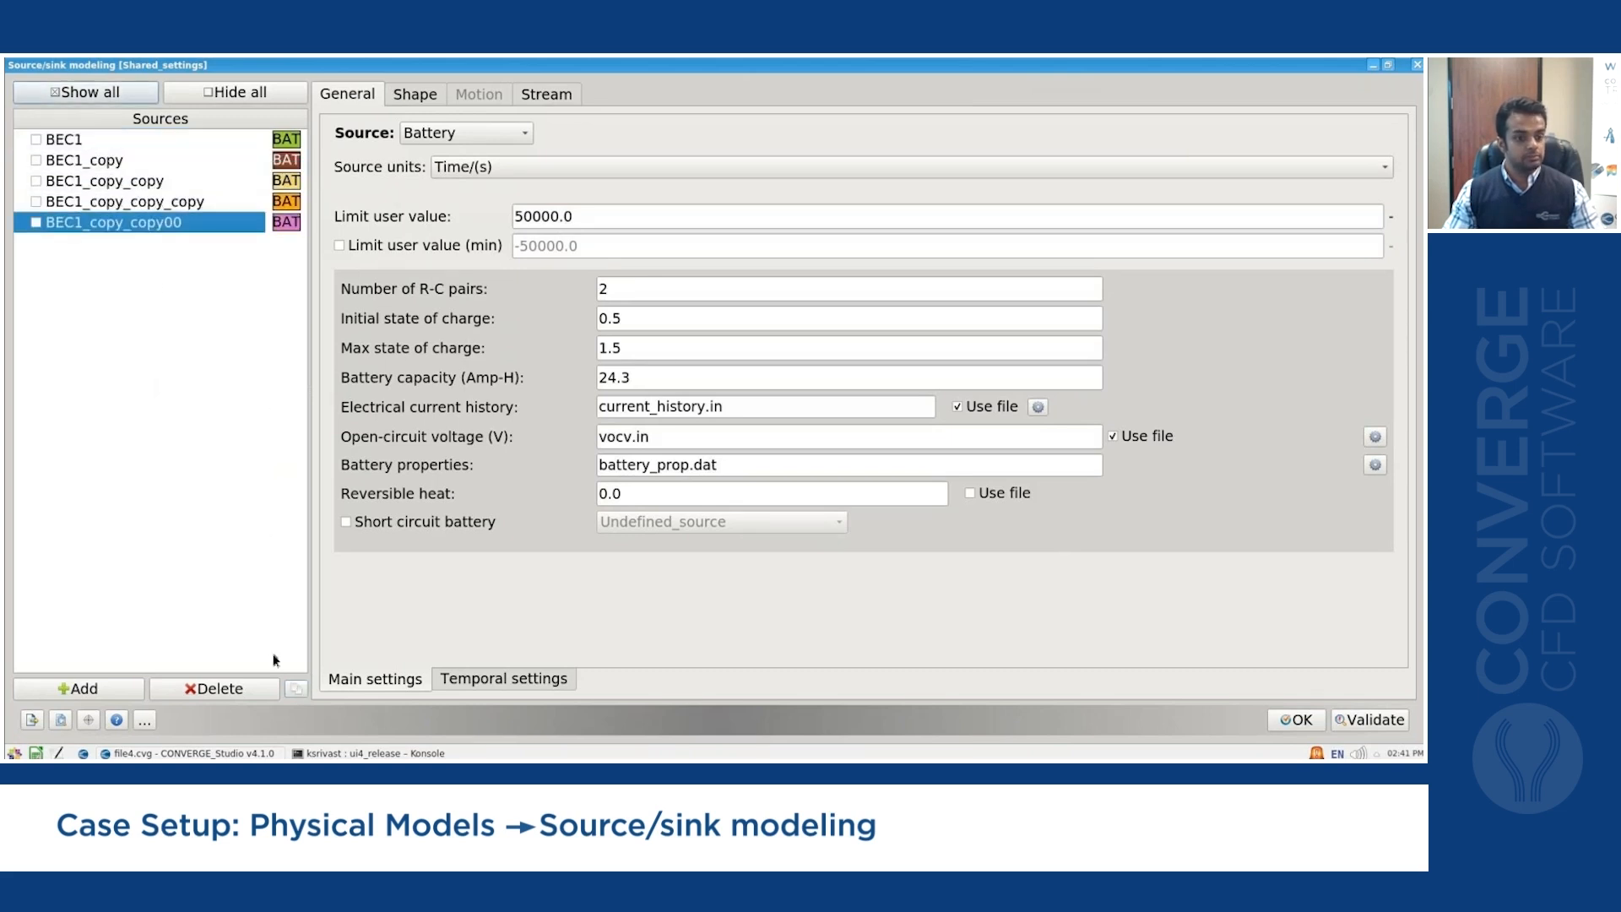
{"action": "left_click", "coordinate": [213, 689]}
Rename the three copied battery sources to BEC2, BEC3 and BEC4 in list order.
{"action": "double_click", "coordinate": [106, 162]}
{"action": "type", "text": "BEC2"}
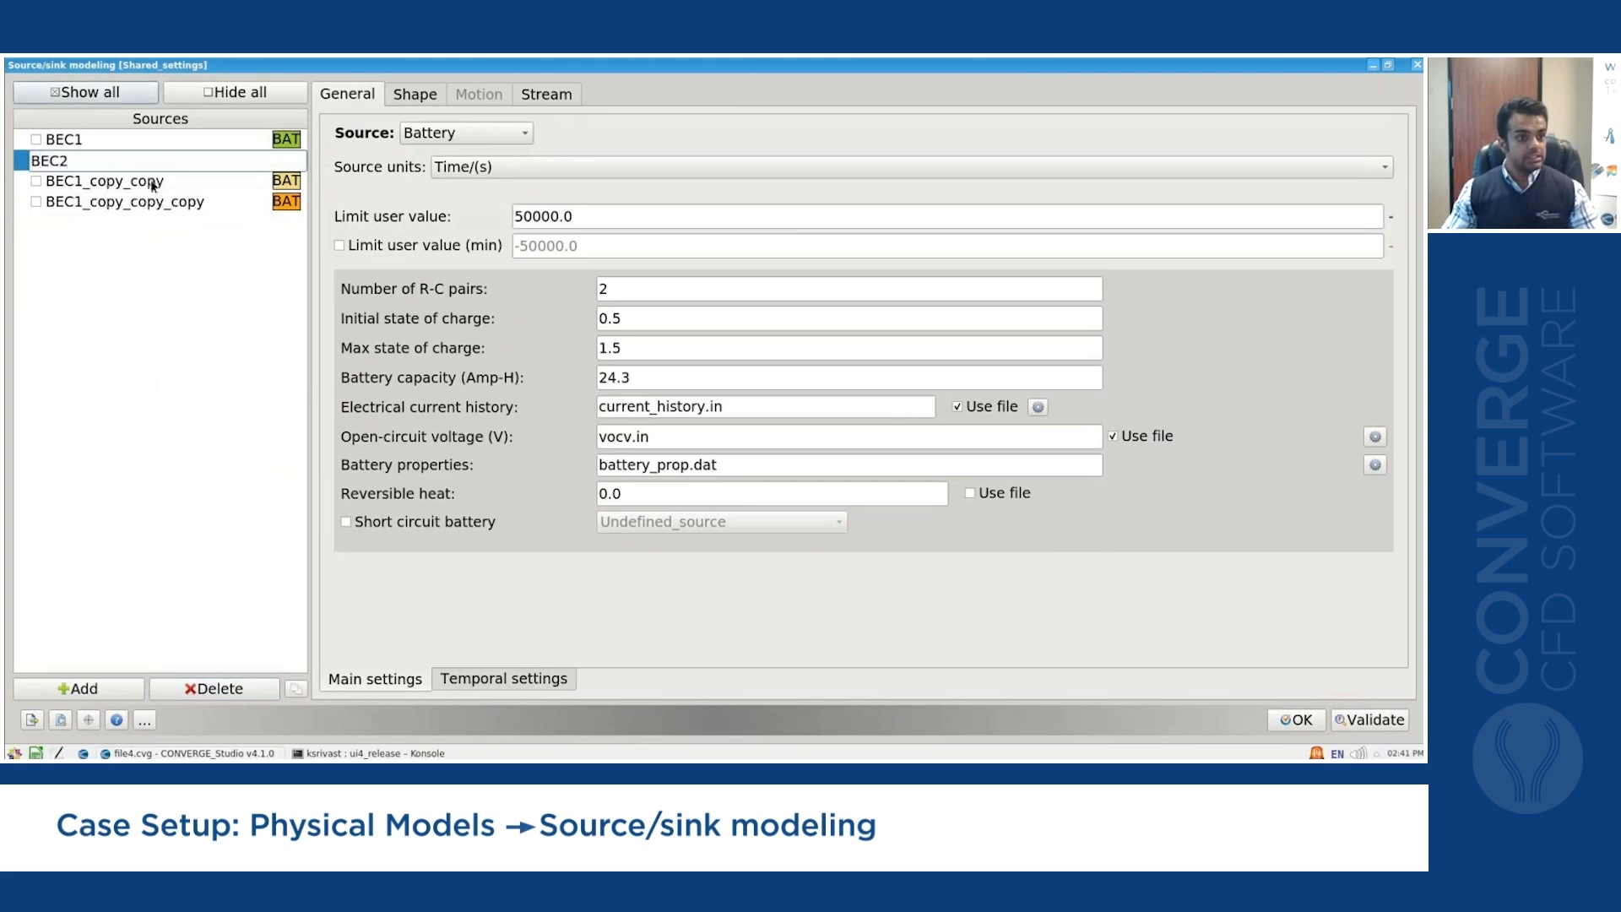
{"action": "double_click", "coordinate": [153, 184]}
{"action": "type", "text": "BEC3"}
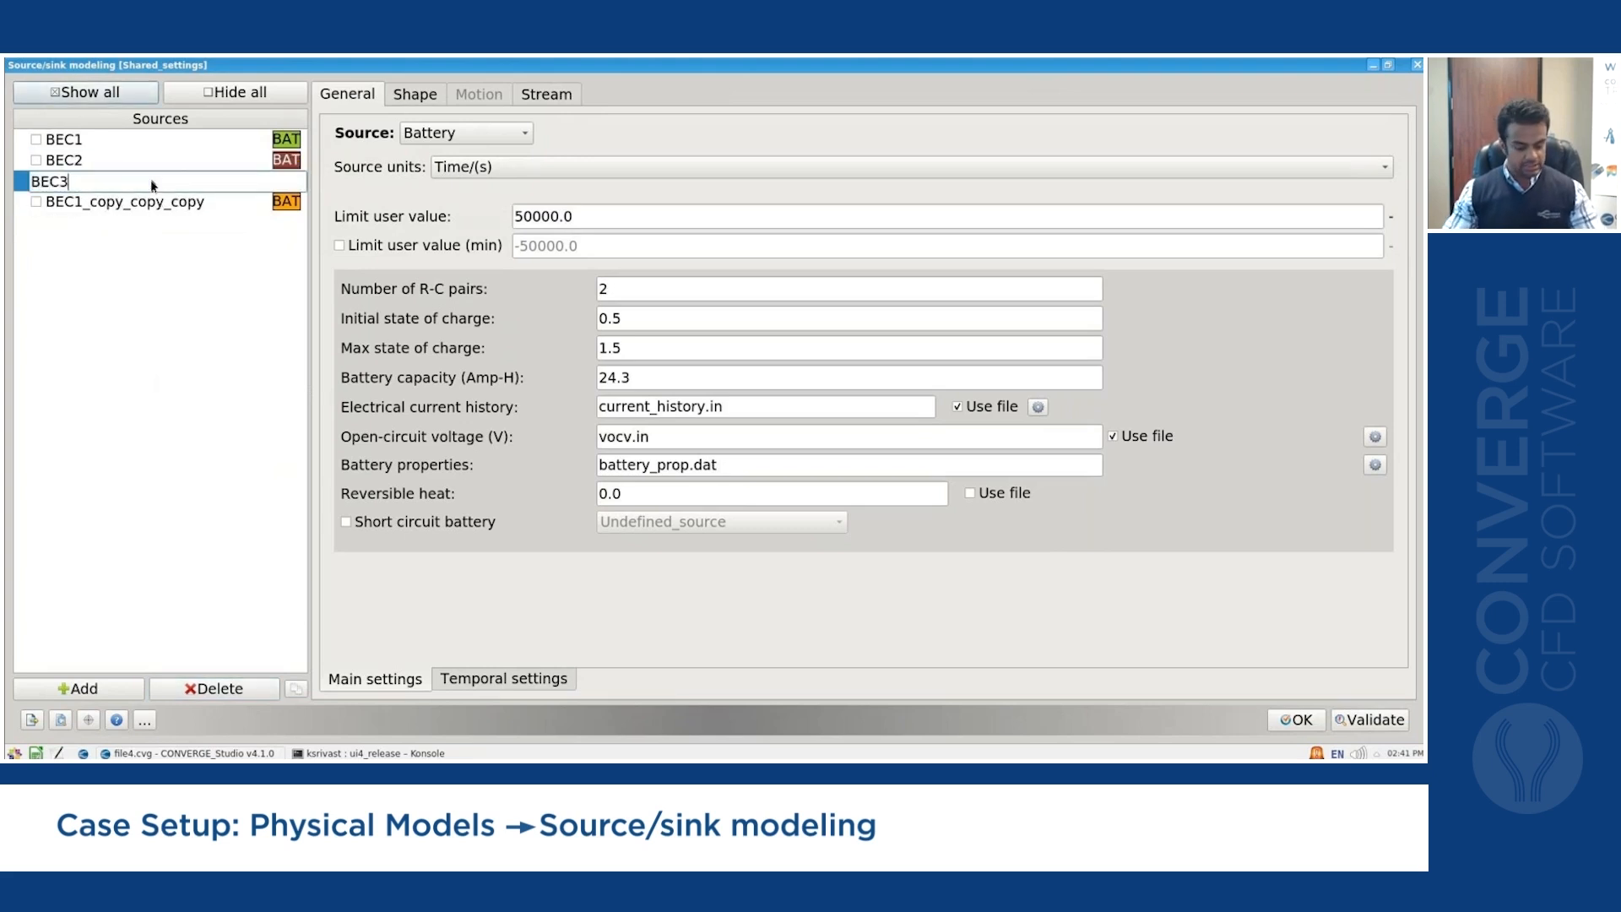
{"action": "double_click", "coordinate": [134, 200]}
{"action": "type", "text": "BEC4"}
{"action": "key", "text": "Return"}
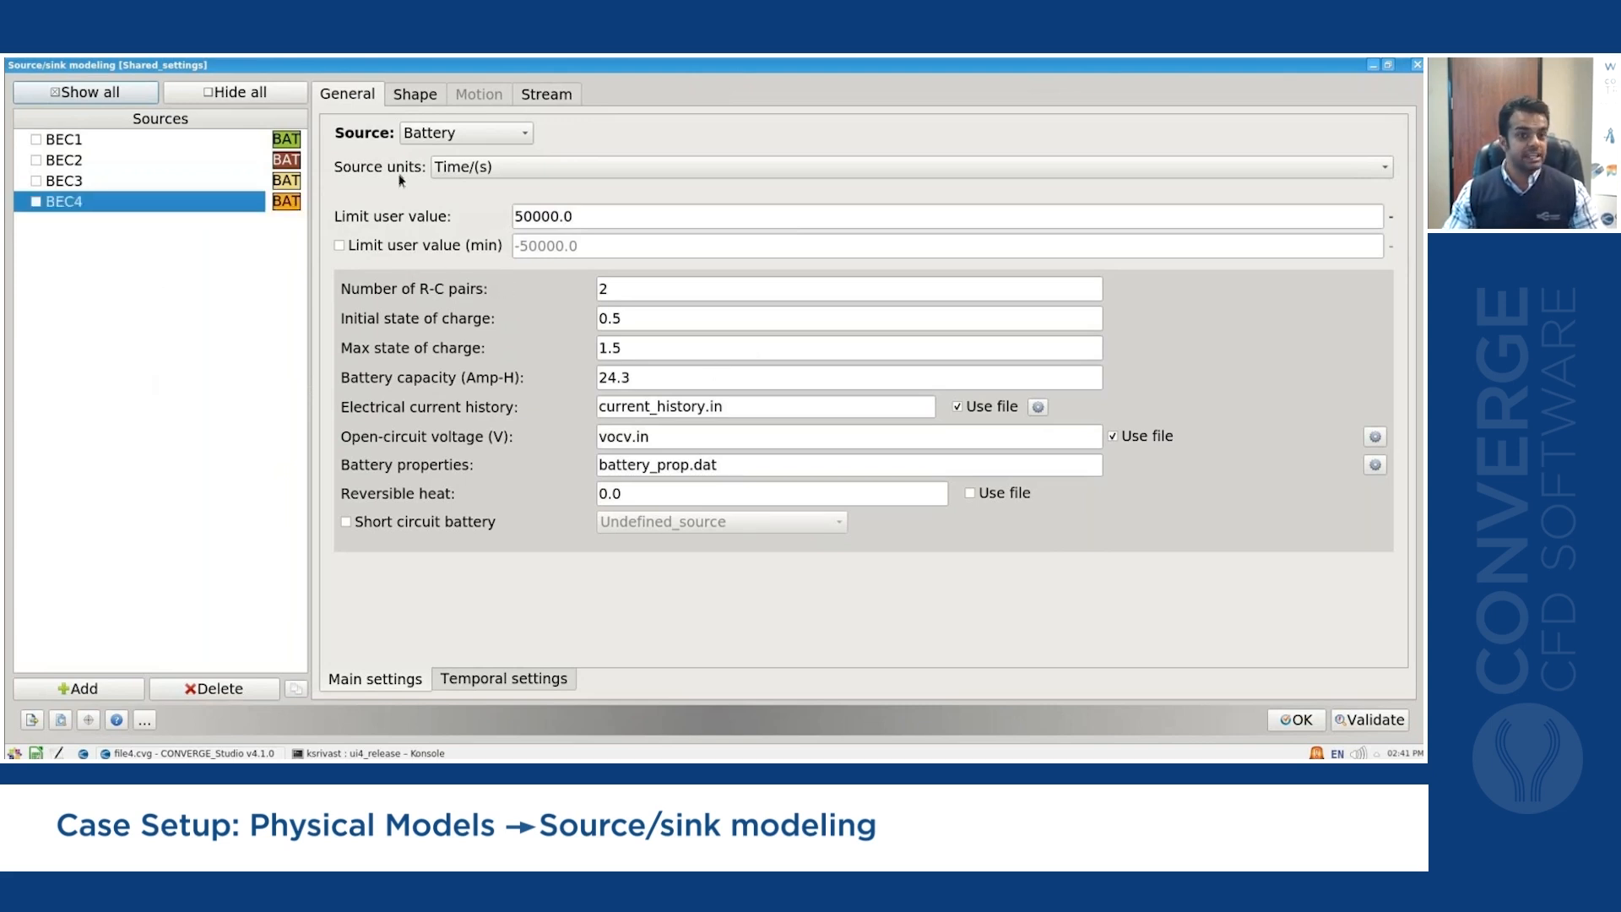
Assign sources BEC2, BEC3 and BEC4 to their matching cell regions, ending with R_Cell4 for BEC4.
{"action": "left_click", "coordinate": [262, 159]}
{"action": "left_click", "coordinate": [414, 97]}
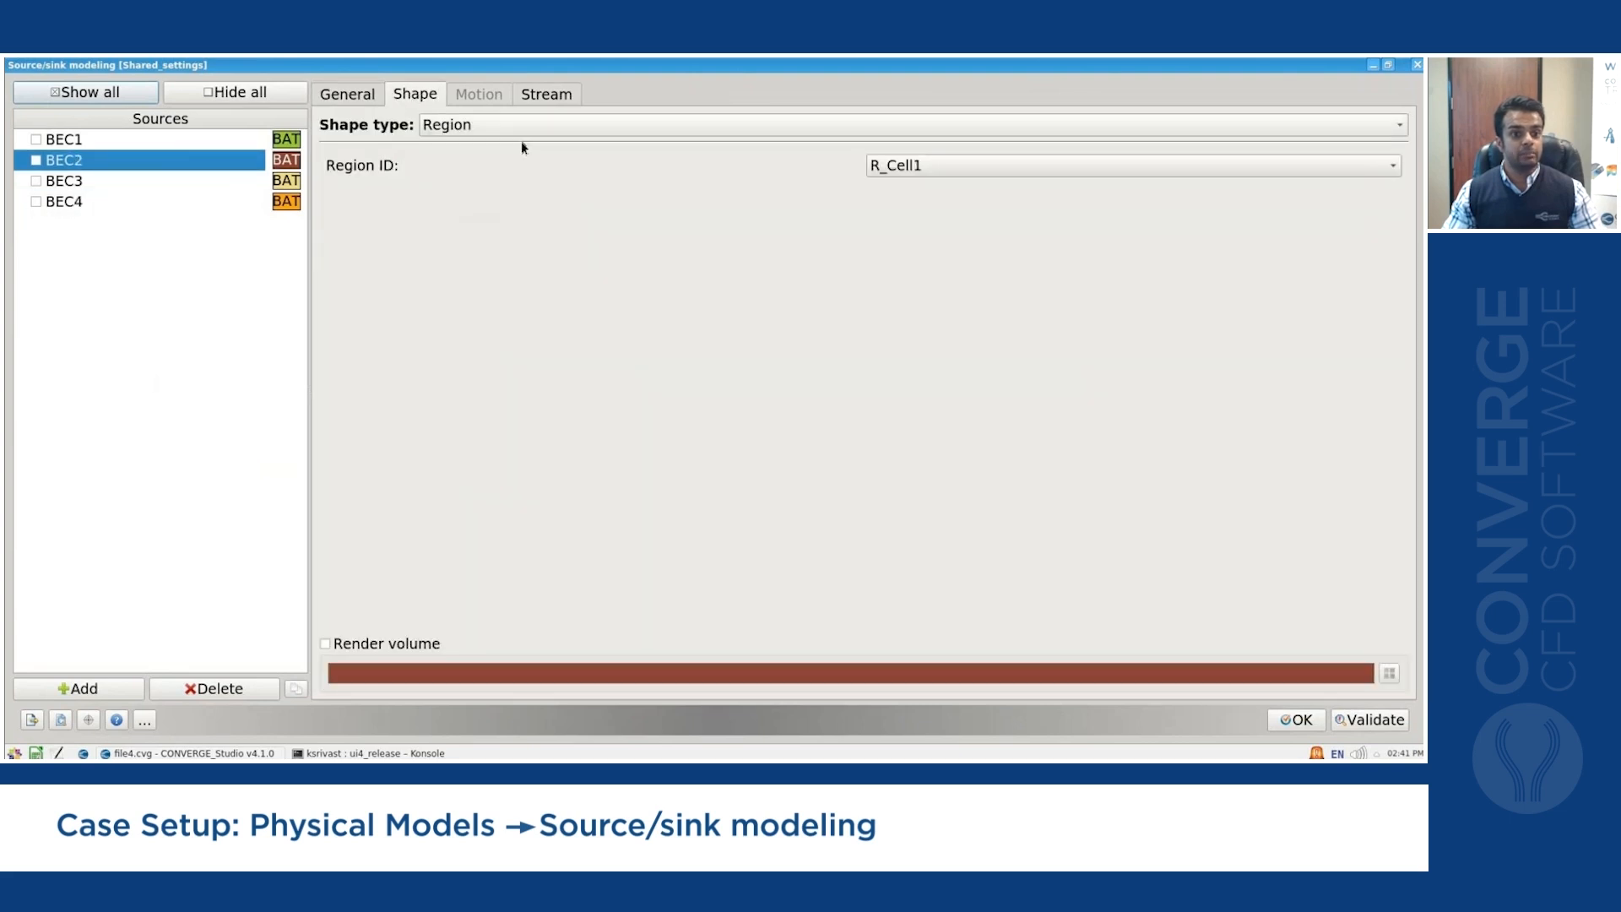
{"action": "left_click", "coordinate": [970, 166]}
{"action": "left_click", "coordinate": [959, 185]}
{"action": "left_click", "coordinate": [225, 184]}
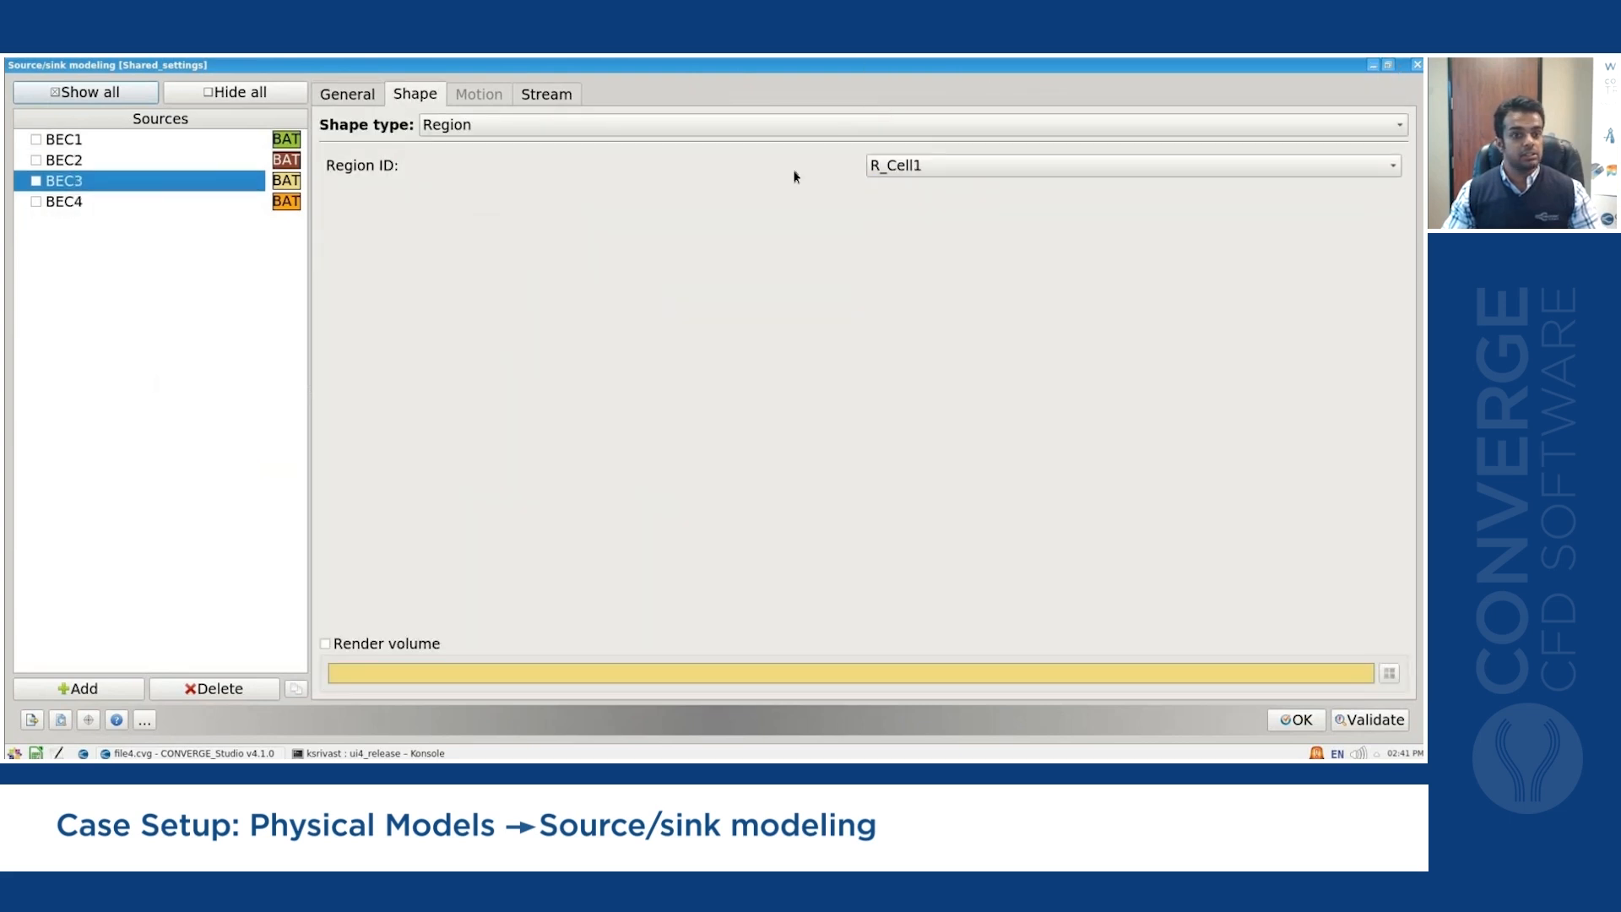
{"action": "left_click", "coordinate": [874, 166]}
{"action": "left_click", "coordinate": [895, 210]}
{"action": "left_click", "coordinate": [268, 206]}
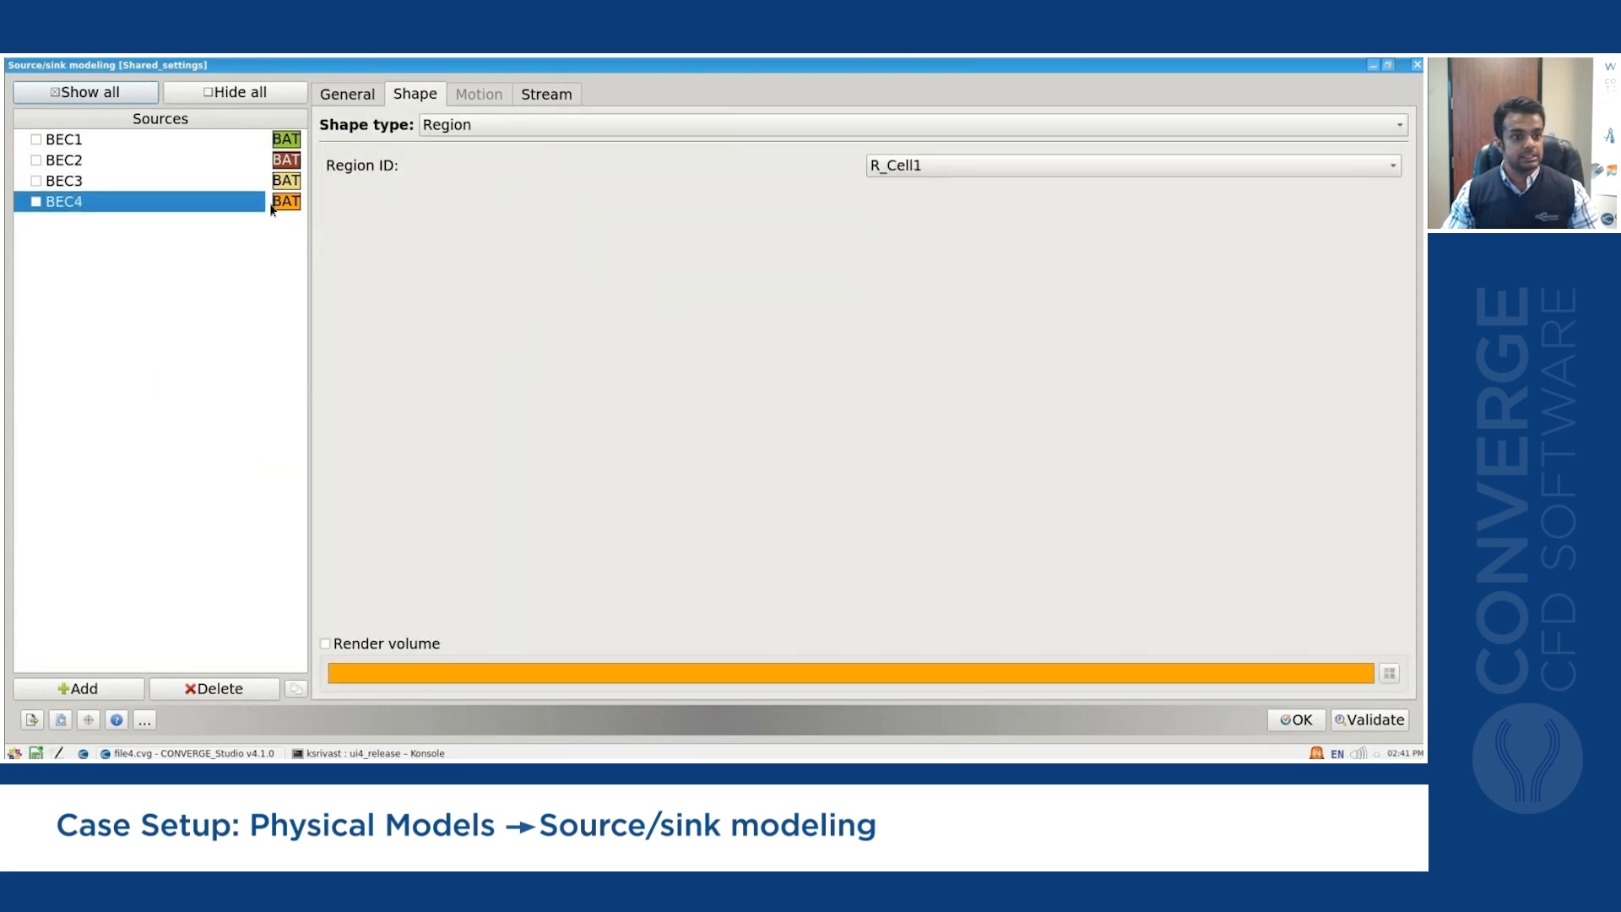
{"action": "left_click", "coordinate": [874, 173]}
{"action": "left_click", "coordinate": [918, 231]}
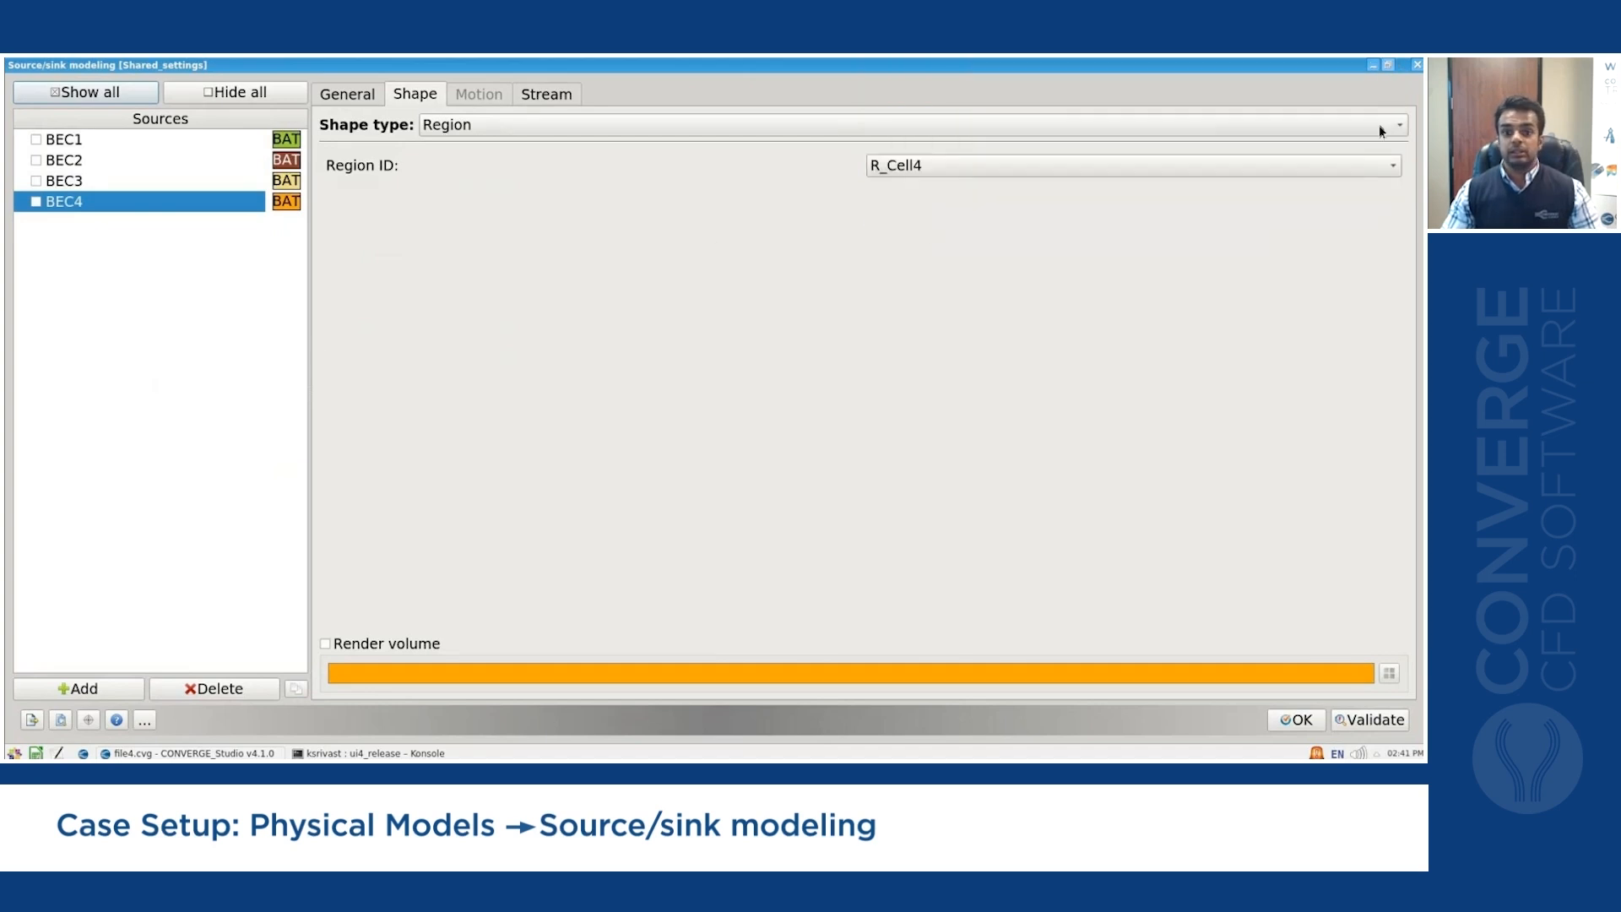
Validate and accept the source/sink settings and examine the battery tabs on the pack geometry up close.
{"action": "left_click", "coordinate": [1348, 722]}
{"action": "left_click", "coordinate": [1292, 720]}
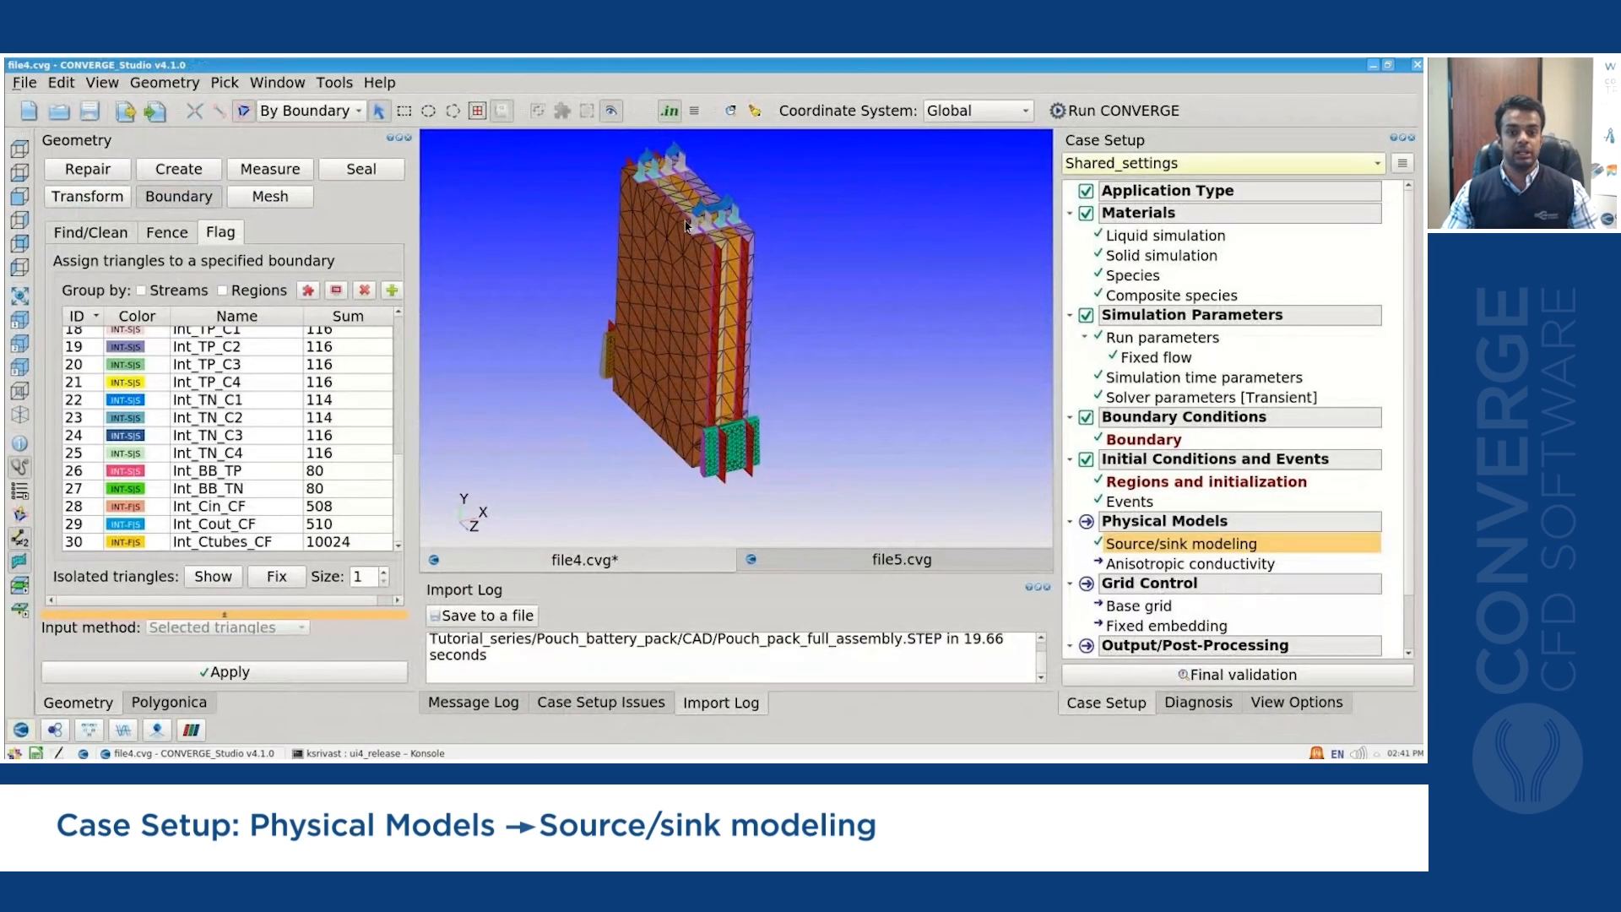
{"action": "left_click_drag", "start_coordinate": [687, 224], "coordinate": [715, 221]}
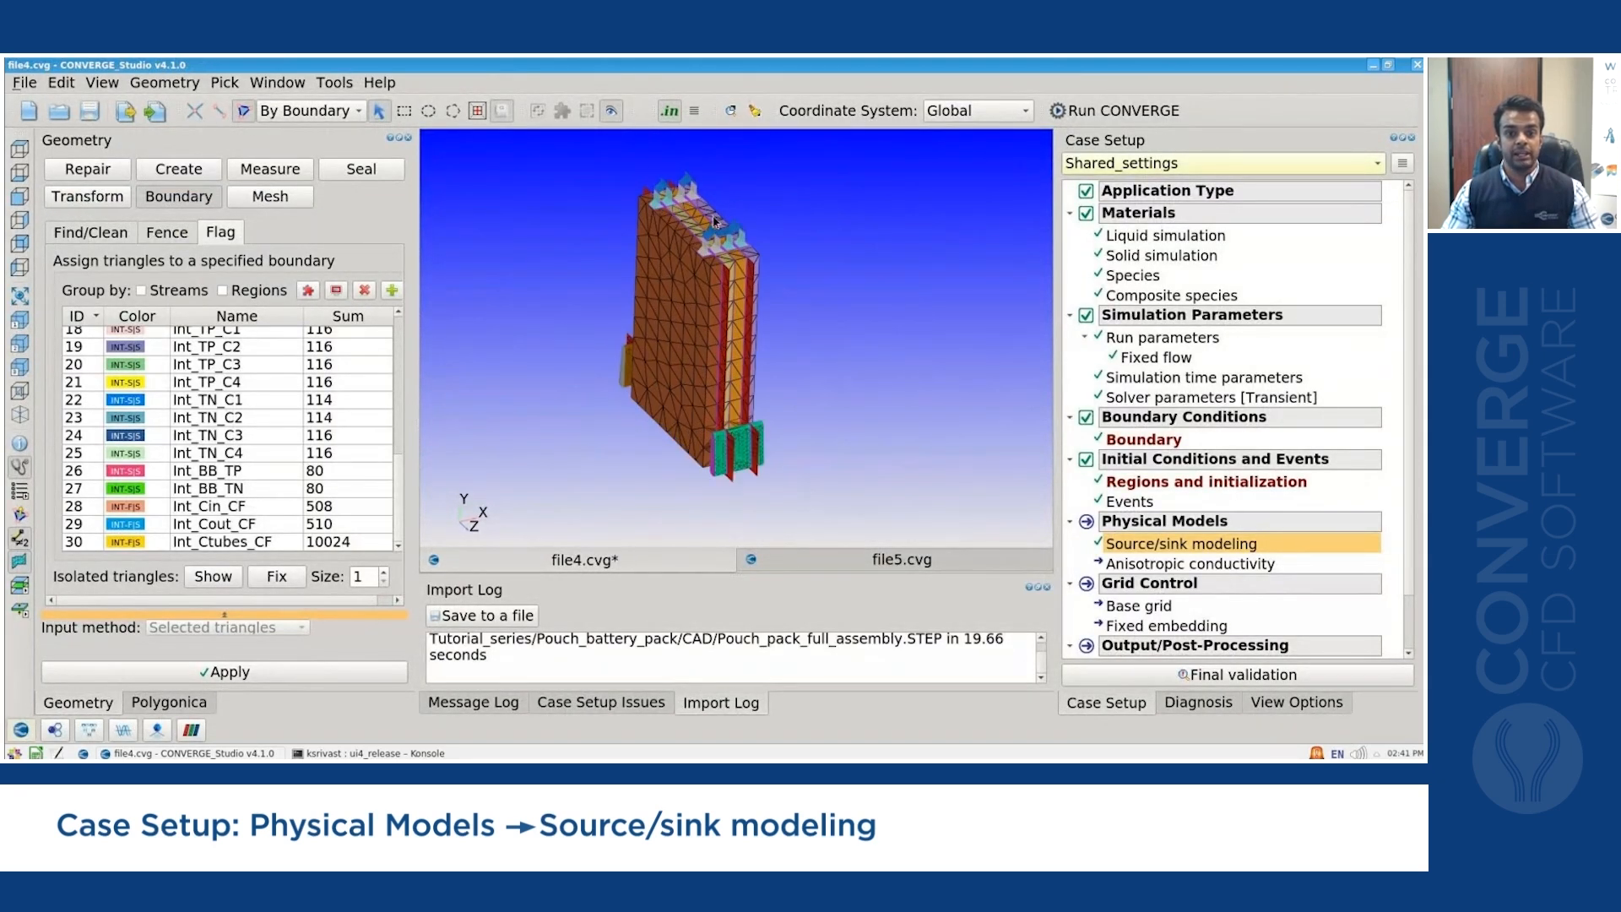
{"action": "scroll", "coordinate": [715, 221], "scroll_direction": "up", "scroll_amount": 6}
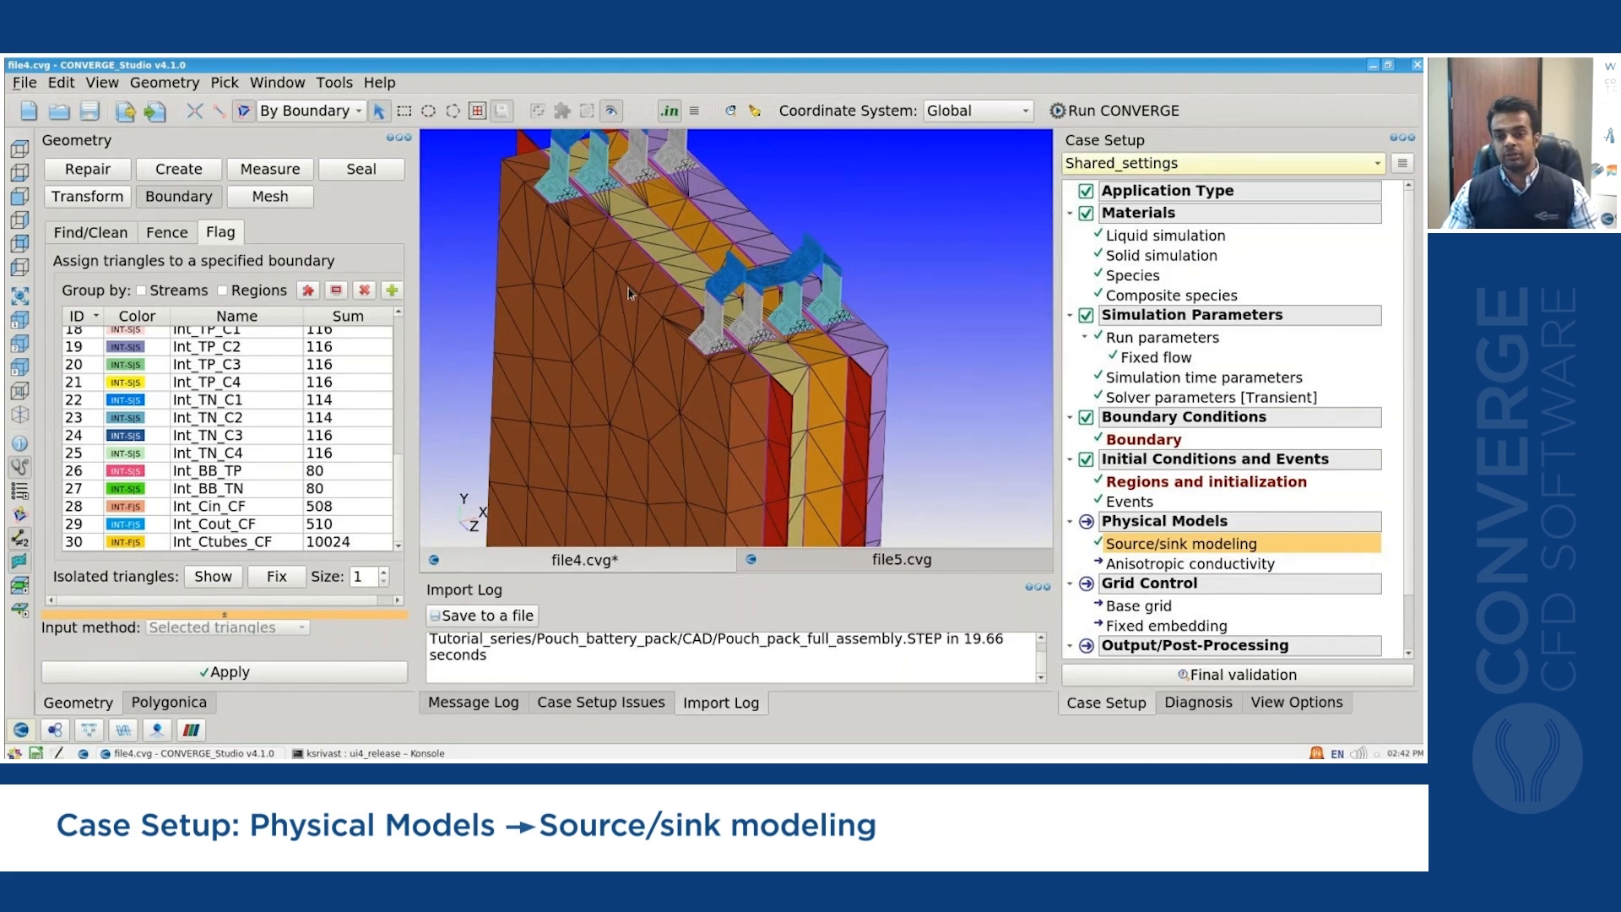
Reopen source/sink modeling and add a new energy source with its units set to Energy per unit time.
{"action": "double_click", "coordinate": [1143, 544]}
{"action": "left_click", "coordinate": [106, 688]}
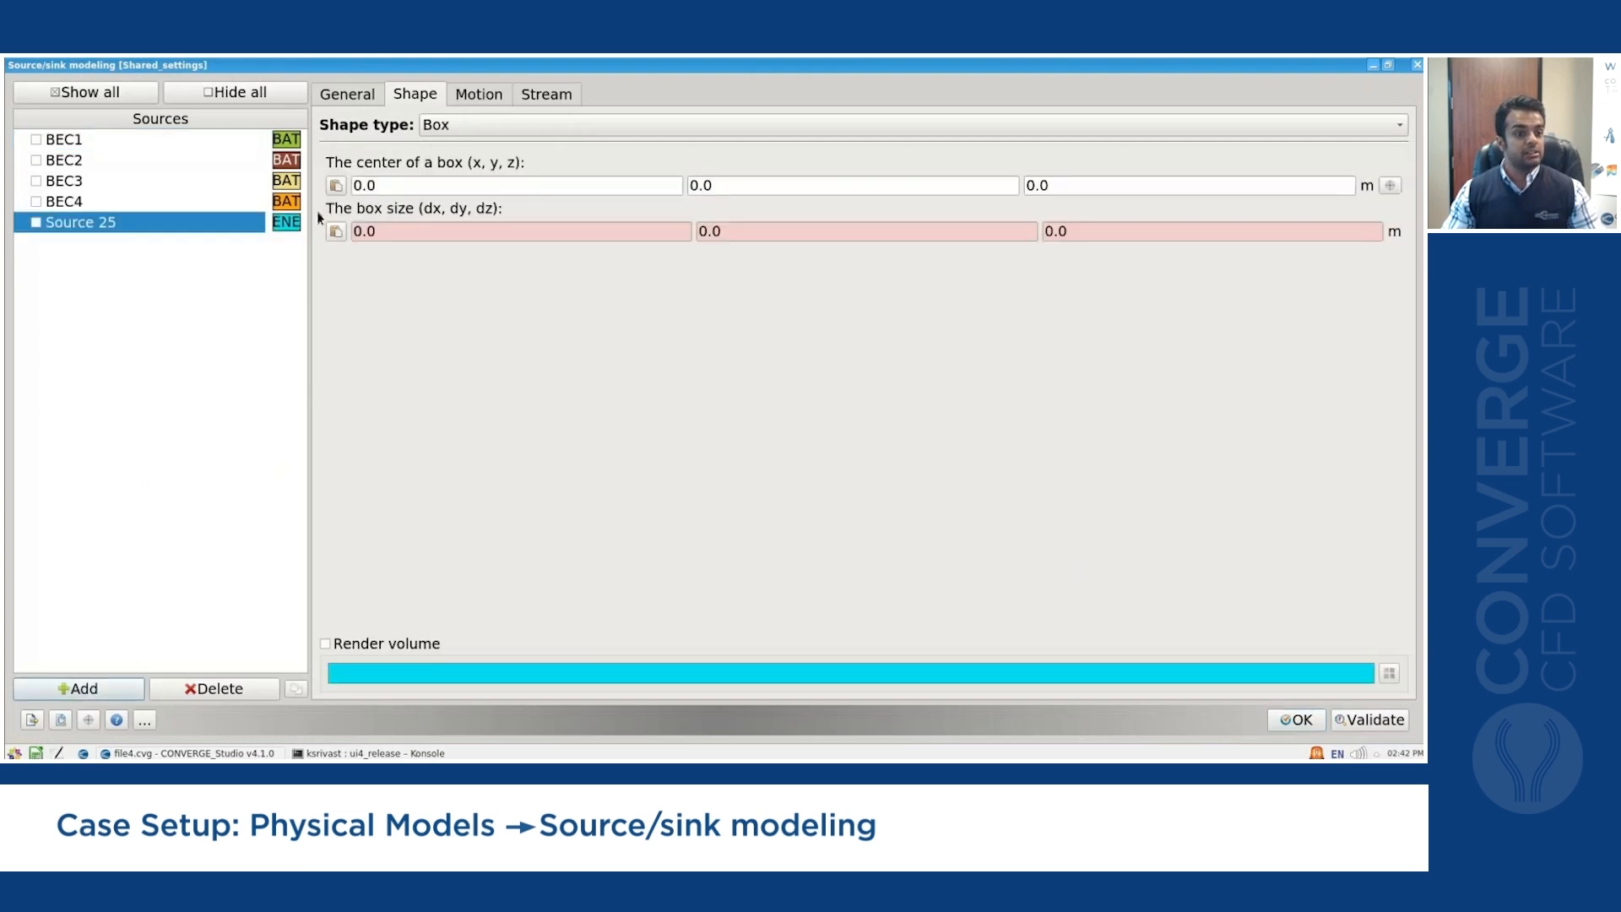
{"action": "left_click", "coordinate": [336, 97]}
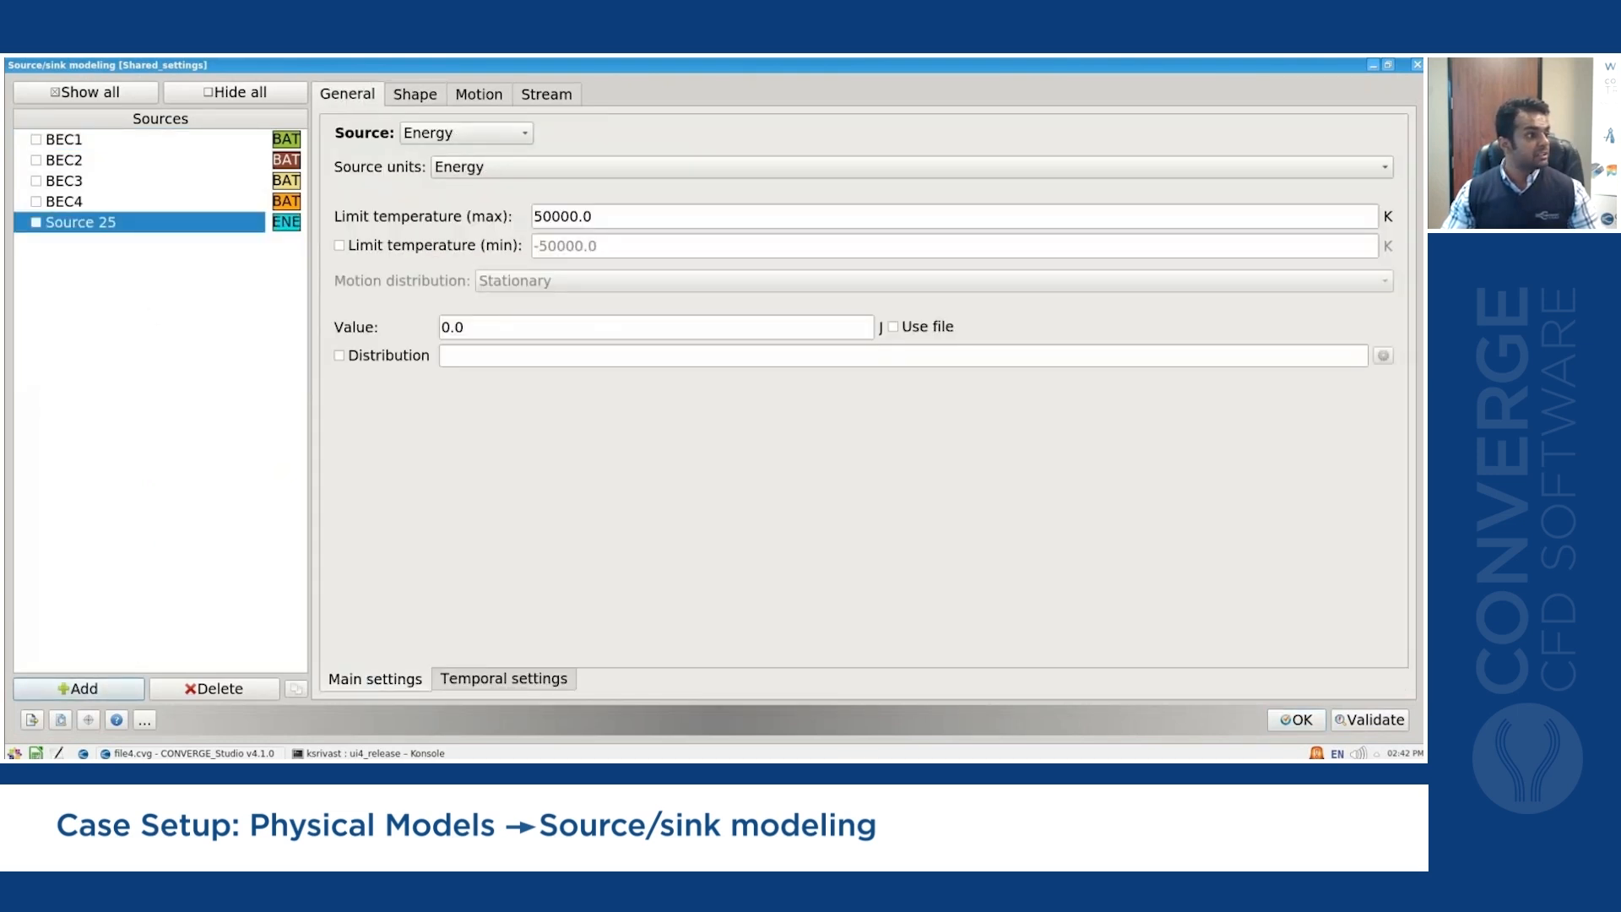
{"action": "left_click", "coordinate": [579, 174]}
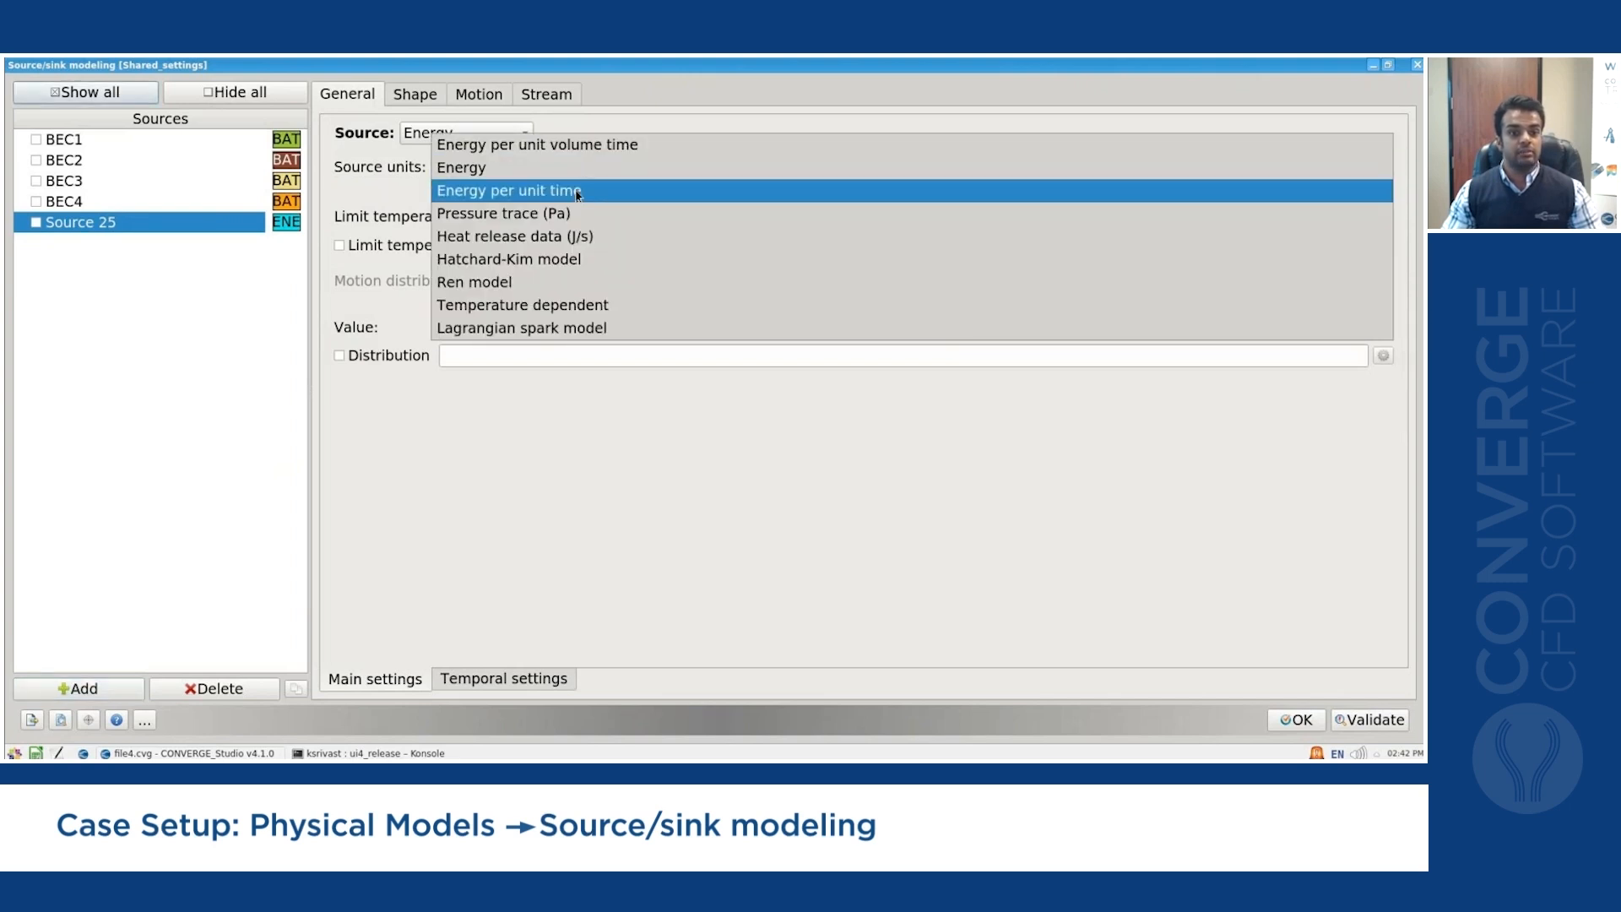
{"action": "left_click", "coordinate": [579, 187]}
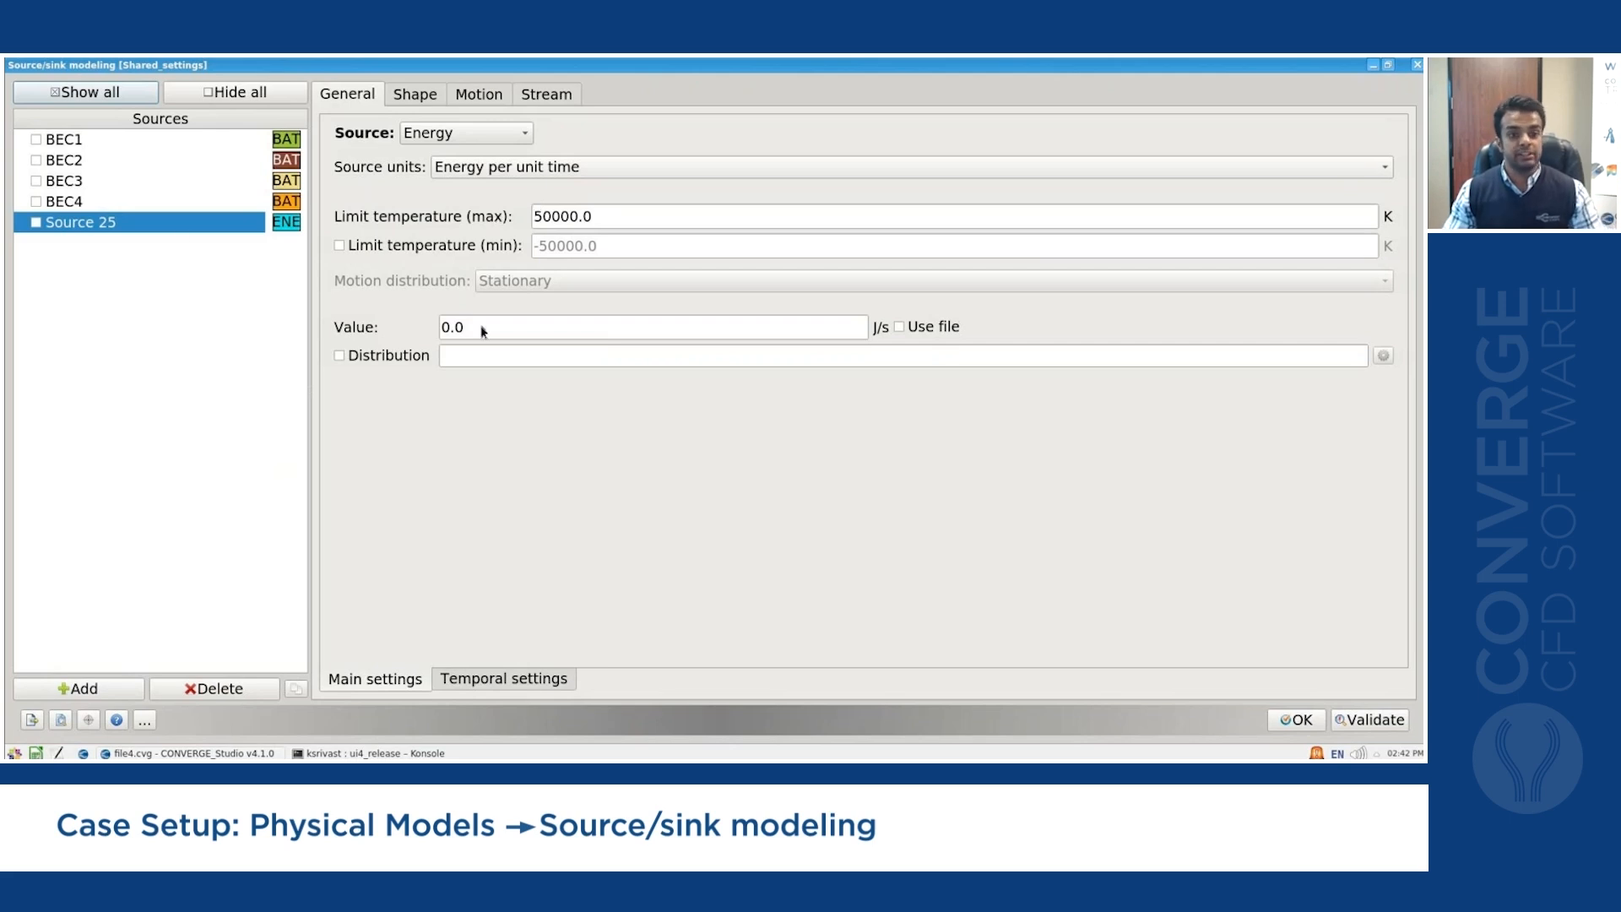
Rename the new energy source QTabP.
{"action": "left_click_drag", "start_coordinate": [491, 329], "coordinate": [430, 324]}
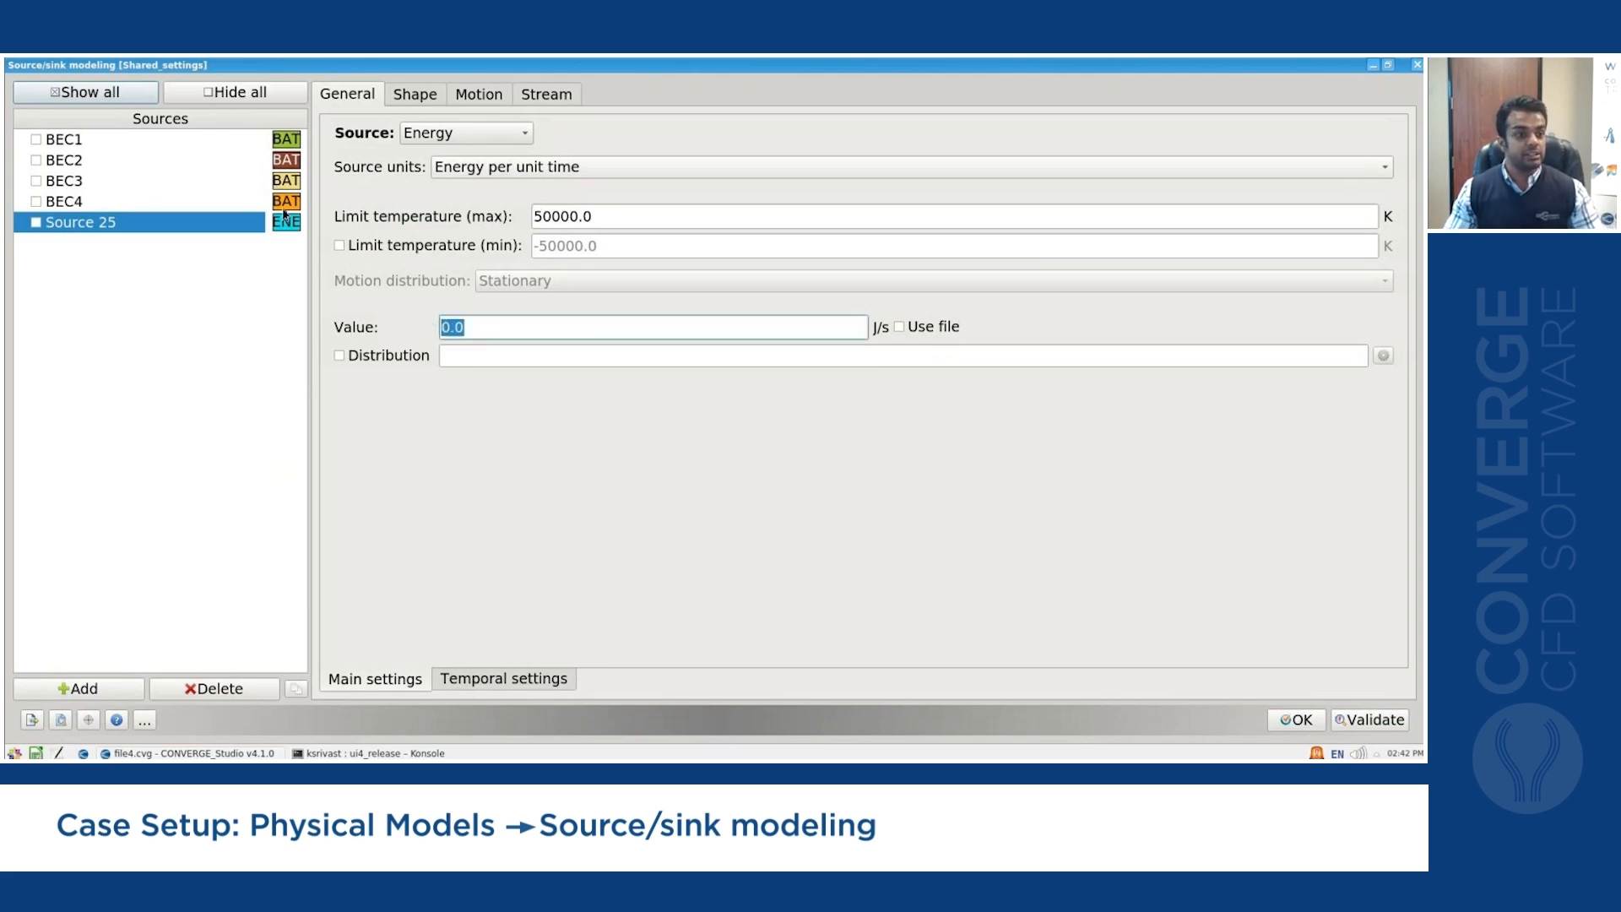
{"action": "right_click", "coordinate": [104, 232]}
{"action": "left_click", "coordinate": [104, 228]}
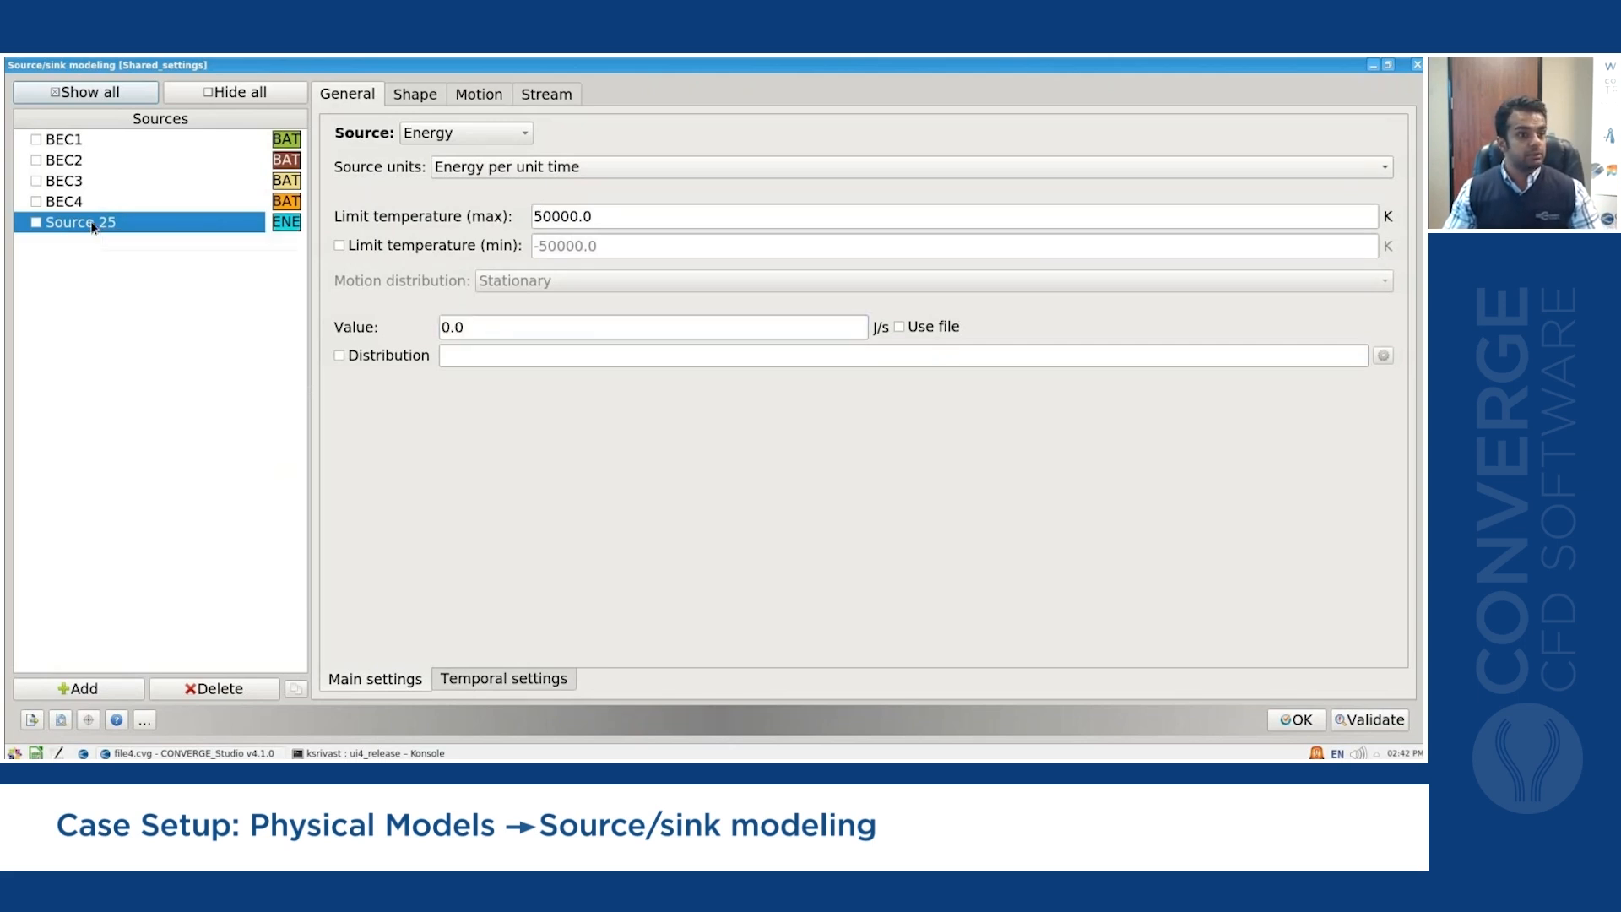
{"action": "double_click", "coordinate": [93, 224]}
{"action": "type", "text": "QTab"}
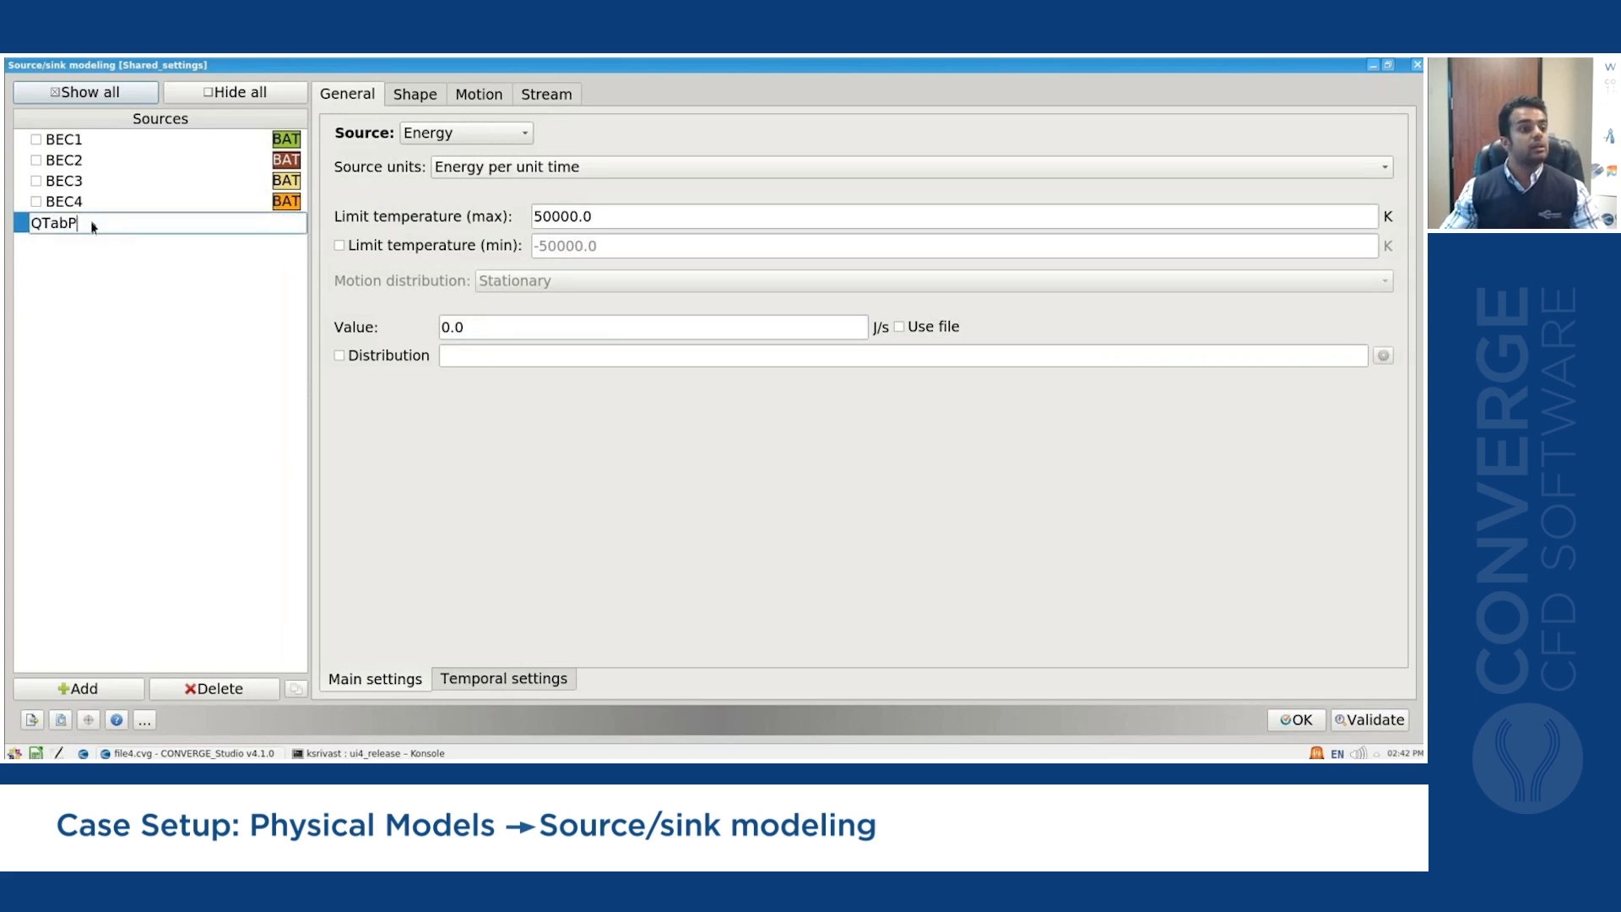
{"action": "type", "text": "P"}
{"action": "key", "text": "Return"}
Set the QTabP energy source value to 2.283 J/s and its temporal mode to PERMANENT.
{"action": "double_click", "coordinate": [452, 326]}
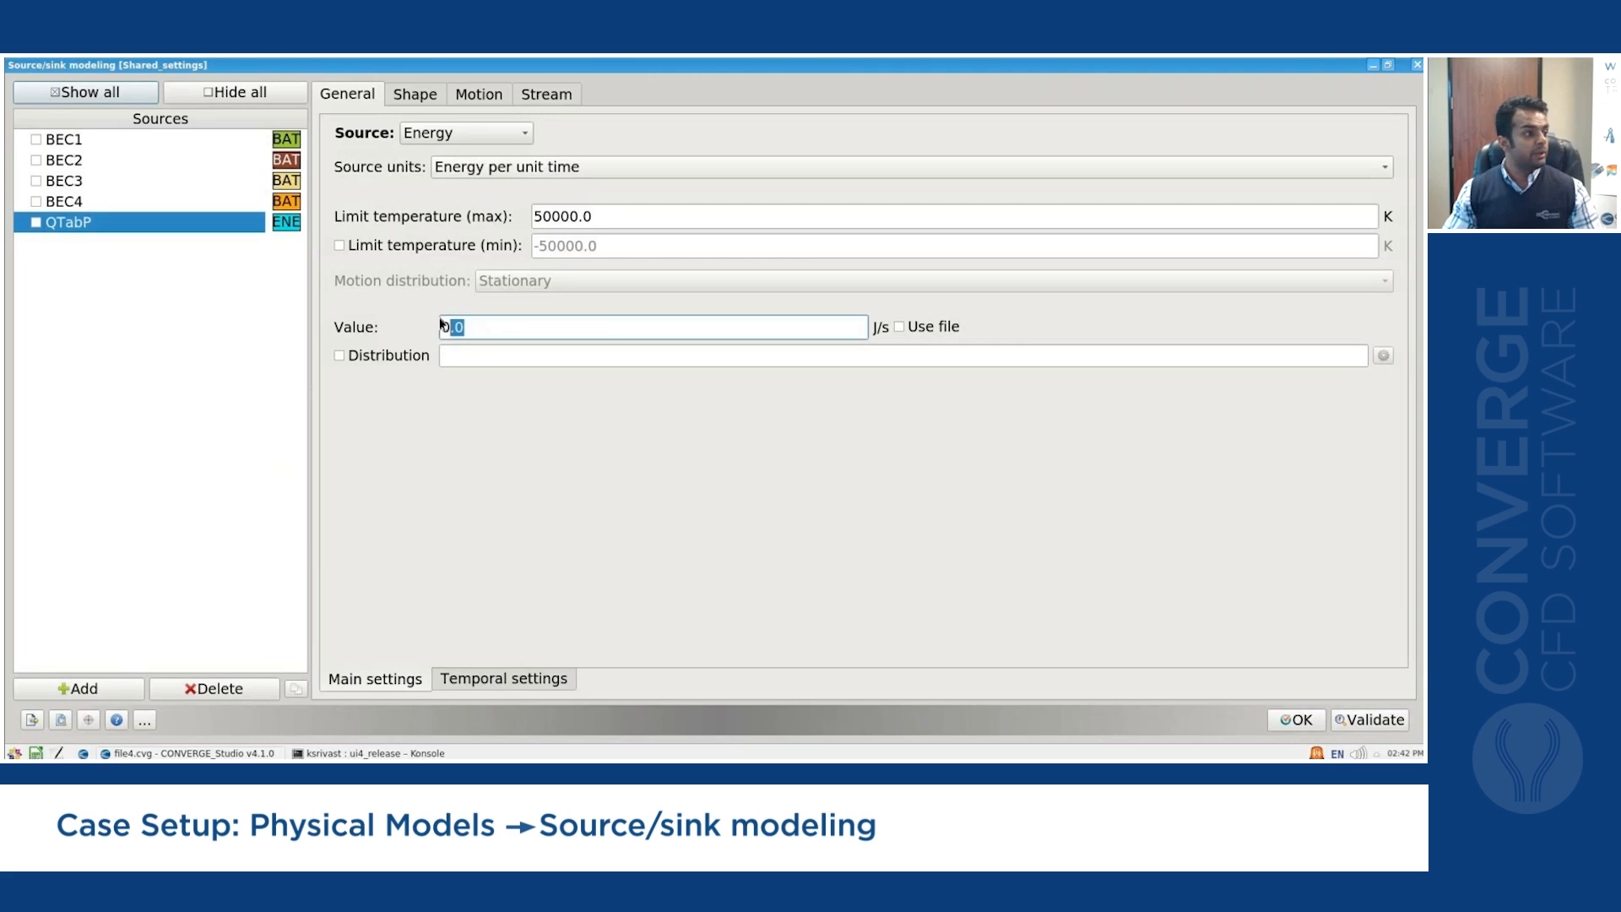
{"action": "type", "text": "2.283"}
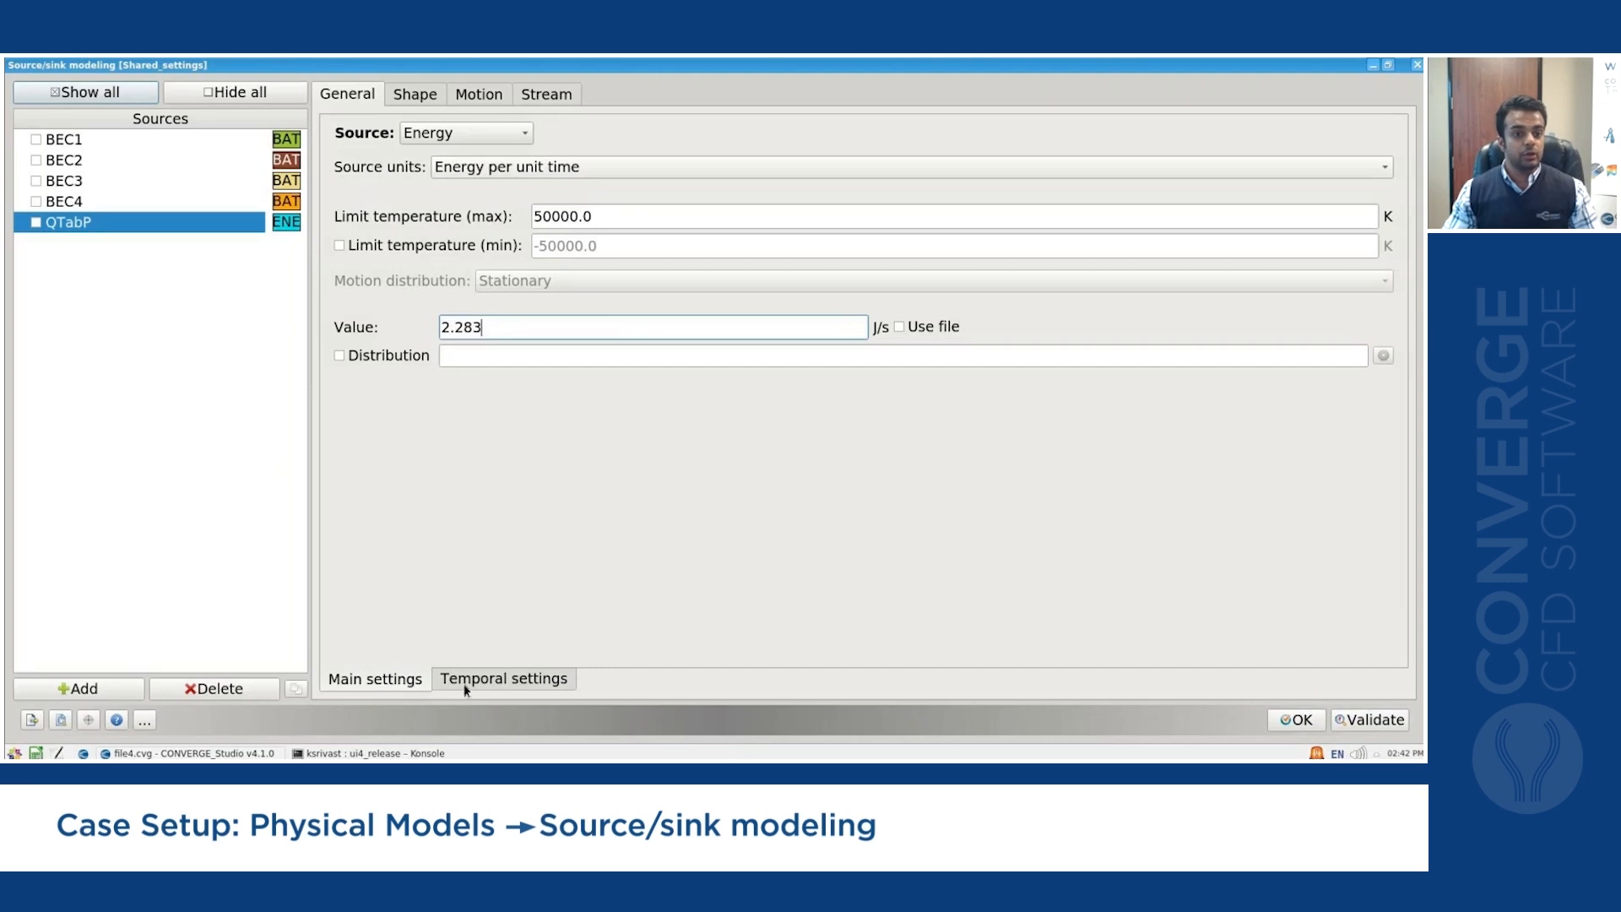
{"action": "left_click", "coordinate": [464, 685]}
{"action": "left_click", "coordinate": [444, 135]}
{"action": "left_click", "coordinate": [446, 156]}
Change the QTabP source's shape type to Region and assign it region R_TabP.
{"action": "left_click", "coordinate": [429, 96]}
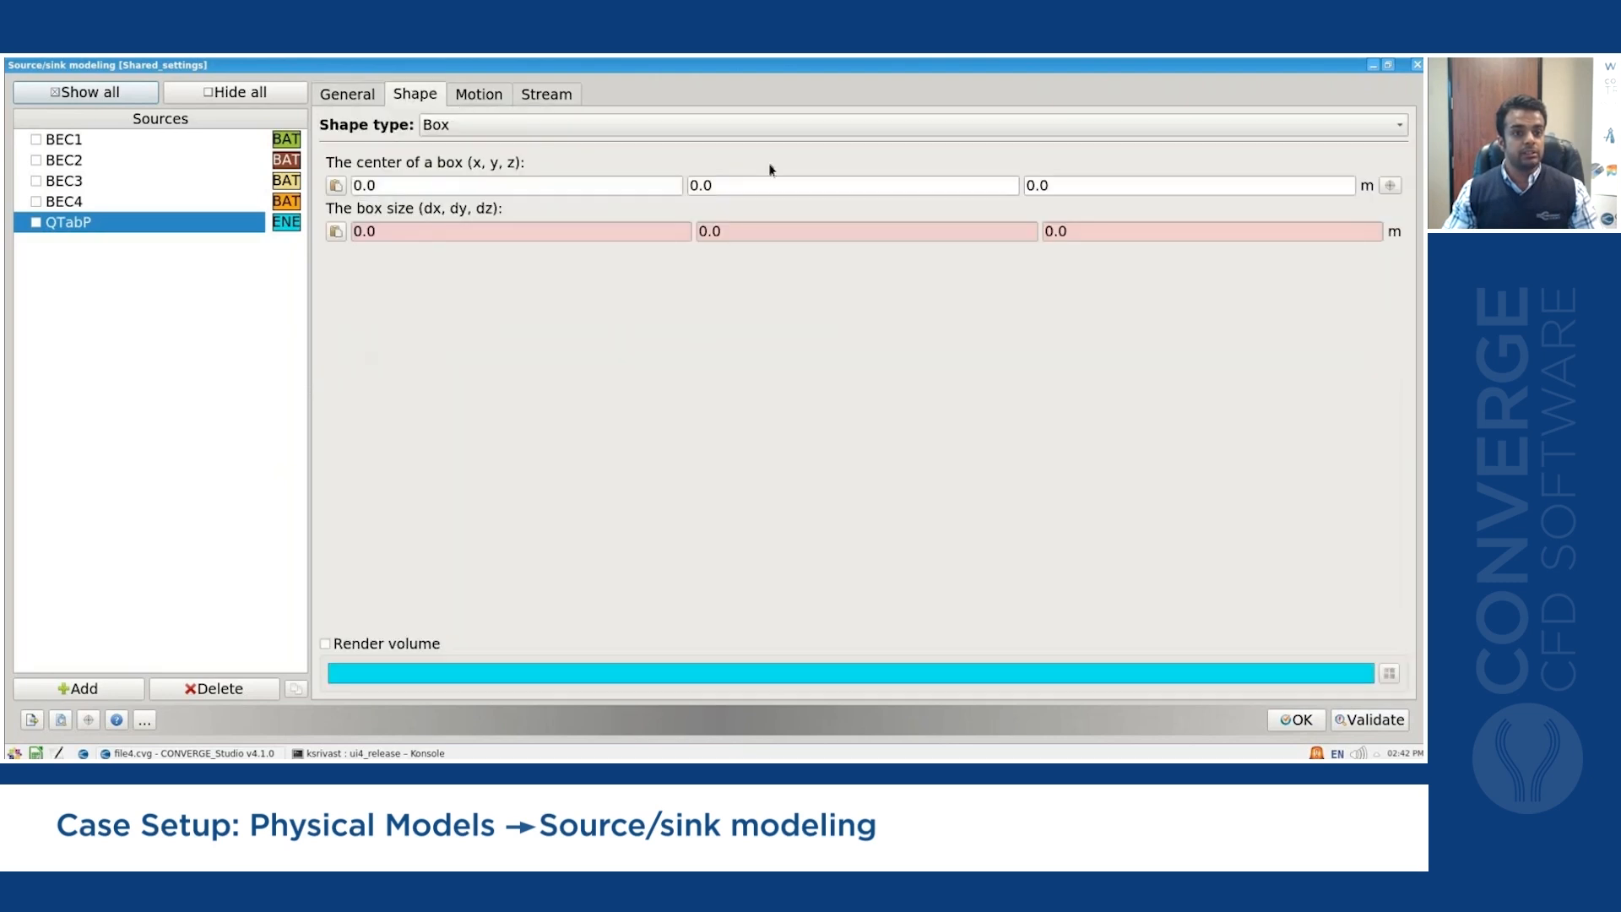
{"action": "left_click", "coordinate": [678, 127]}
{"action": "left_click", "coordinate": [544, 187]}
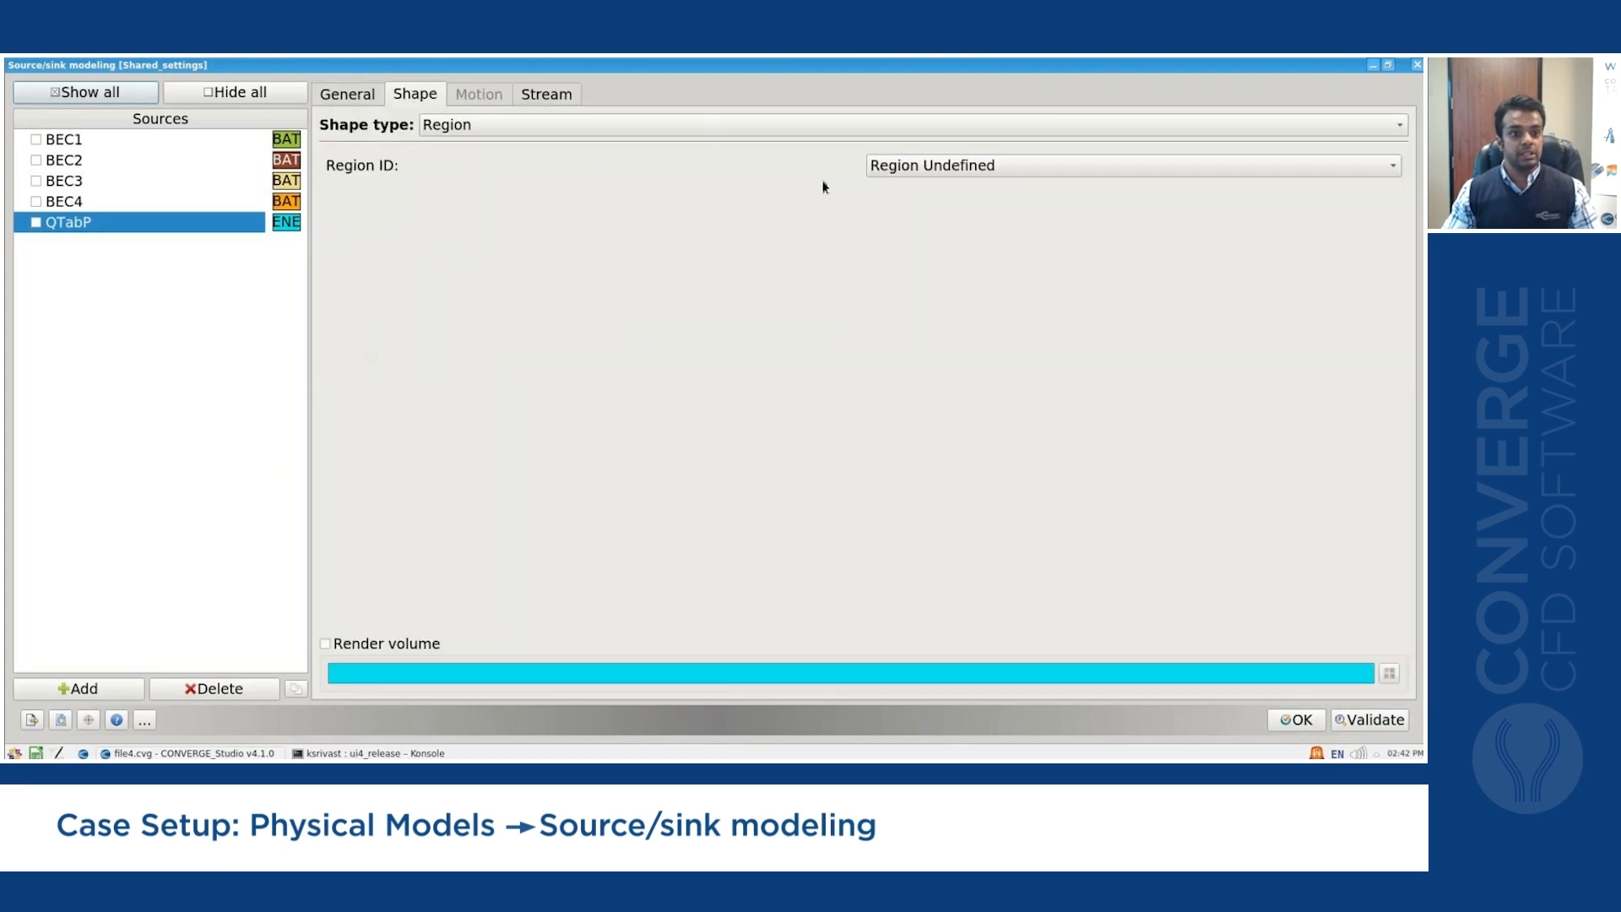
{"action": "left_click", "coordinate": [1136, 166]}
{"action": "left_click", "coordinate": [939, 349]}
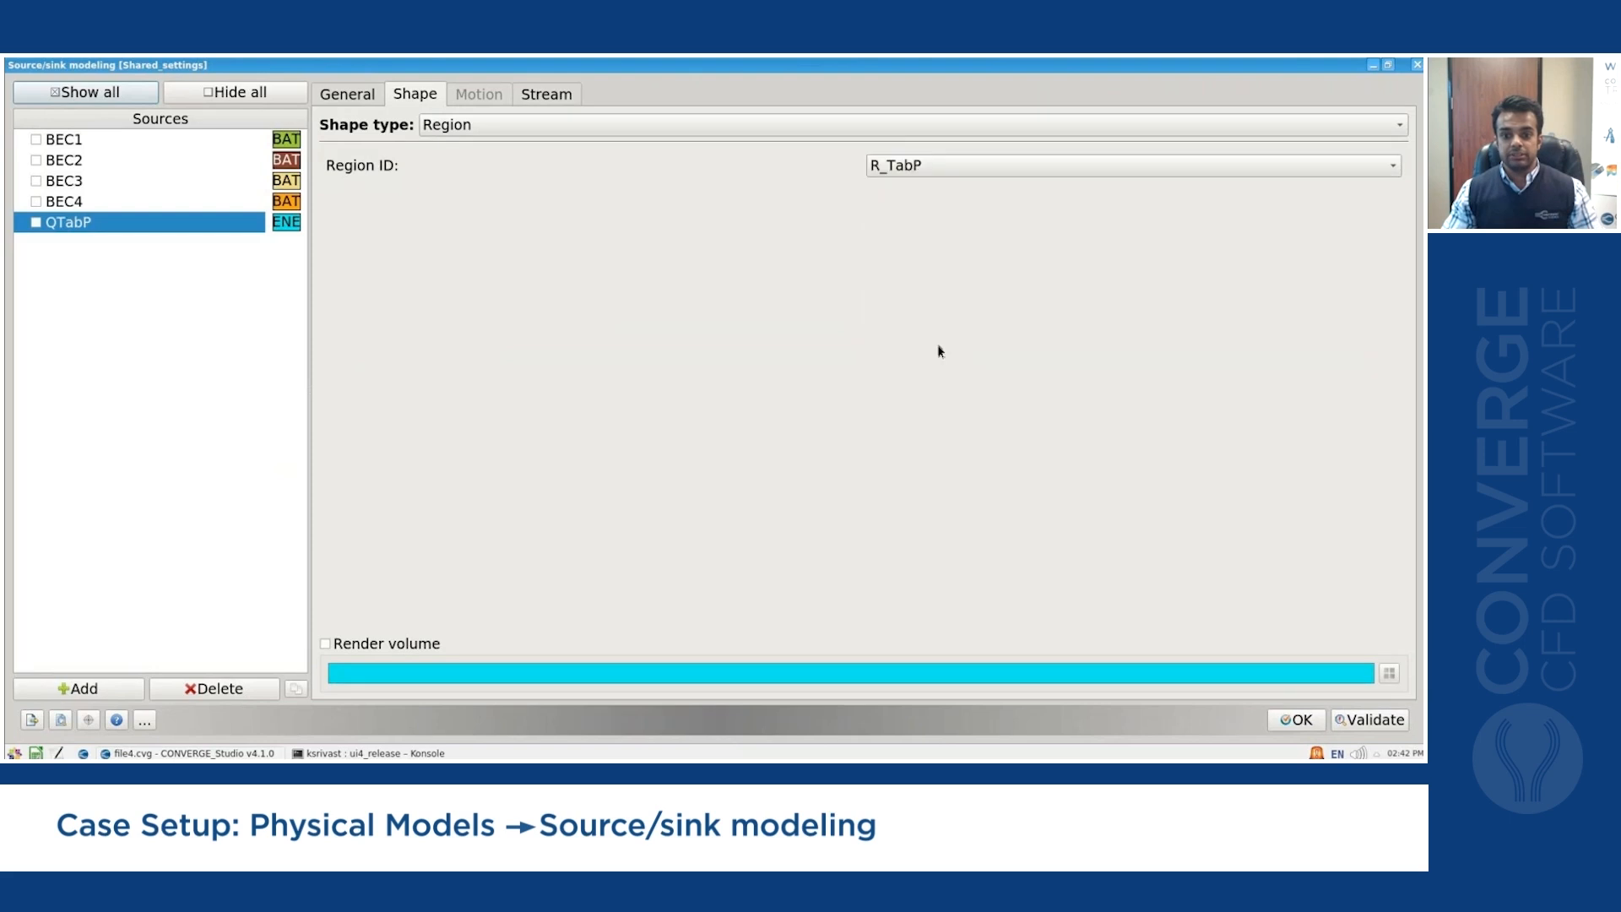
Restrict the QTabP source to Stream2 only.
{"action": "left_click", "coordinate": [546, 93]}
{"action": "left_click", "coordinate": [536, 125]}
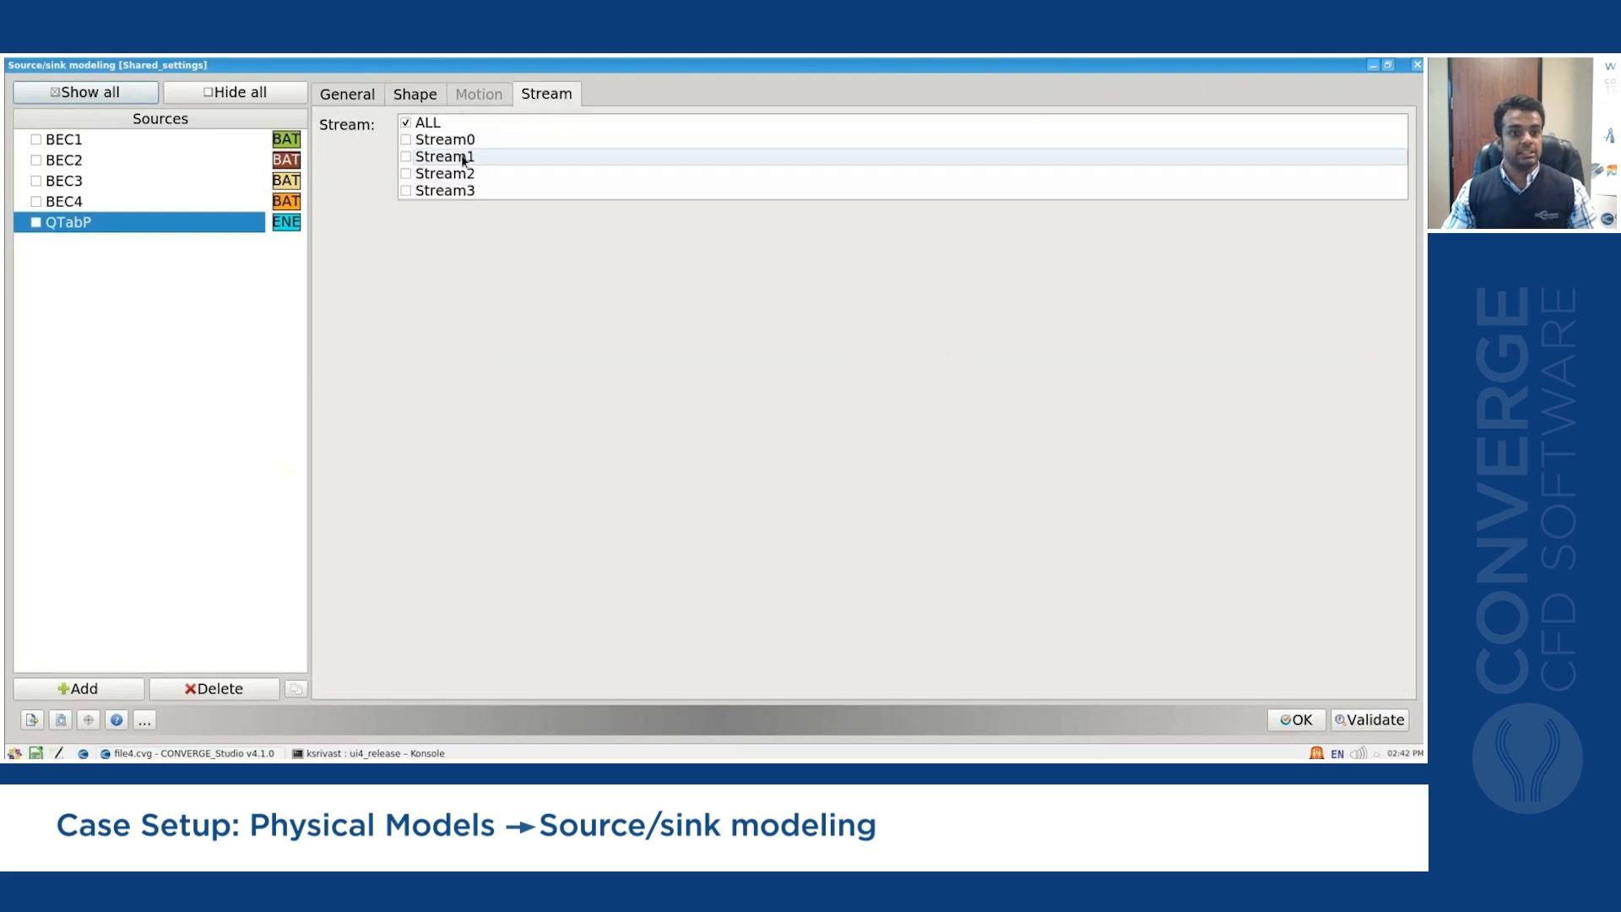
{"action": "left_click", "coordinate": [420, 176]}
{"action": "left_click", "coordinate": [622, 302]}
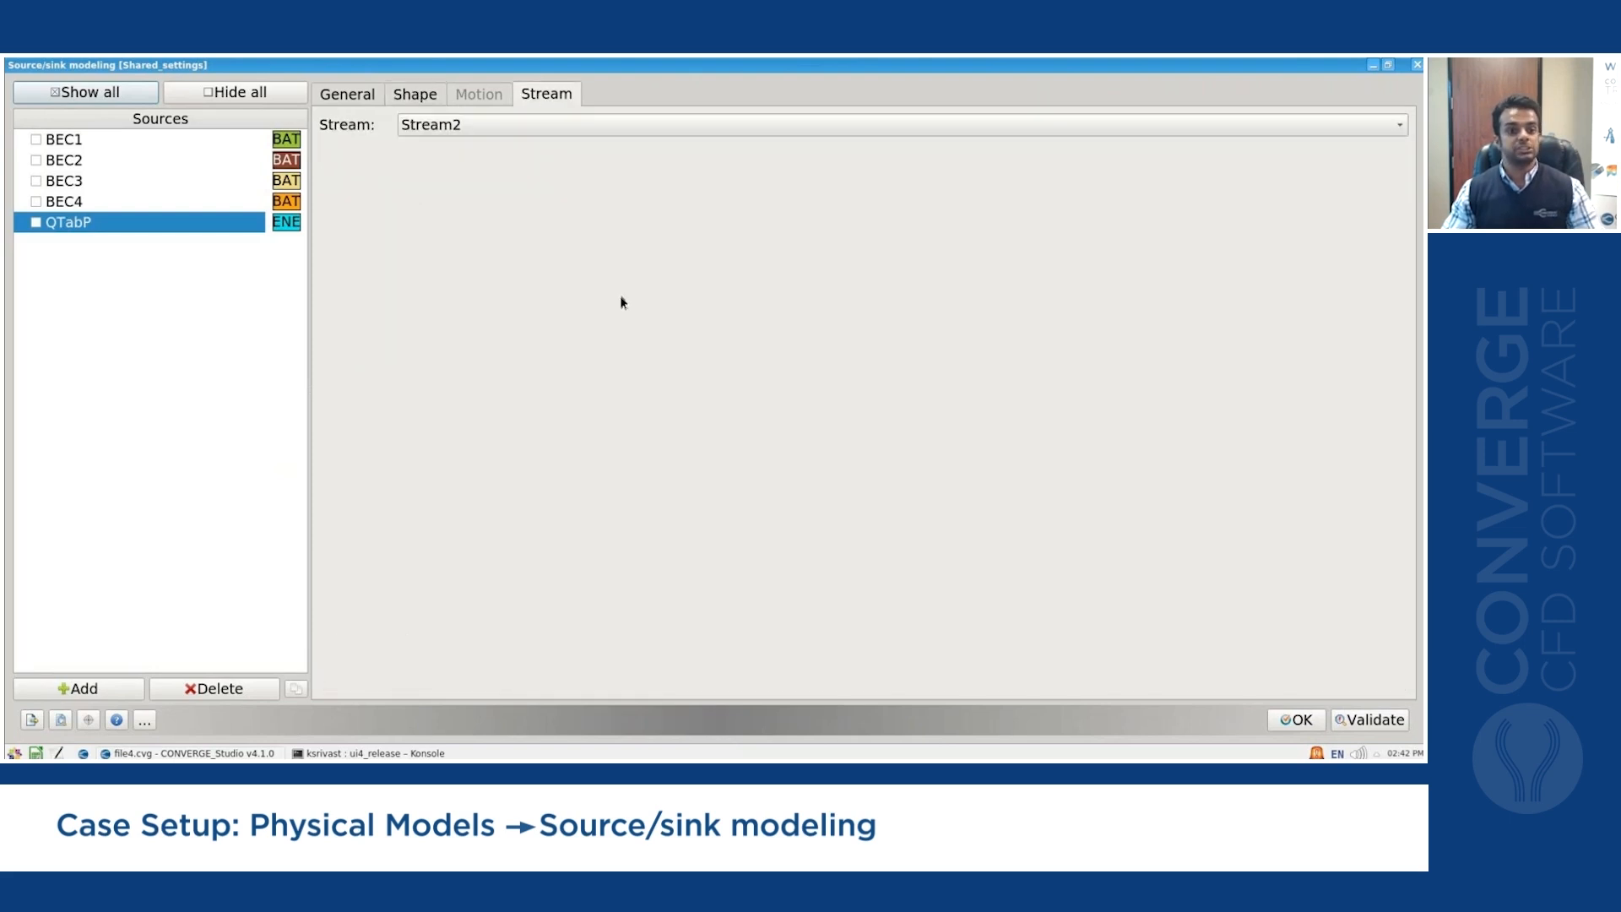
Make two copies of source QTabP and rename the first copy QTabN.
{"action": "left_click", "coordinate": [342, 97]}
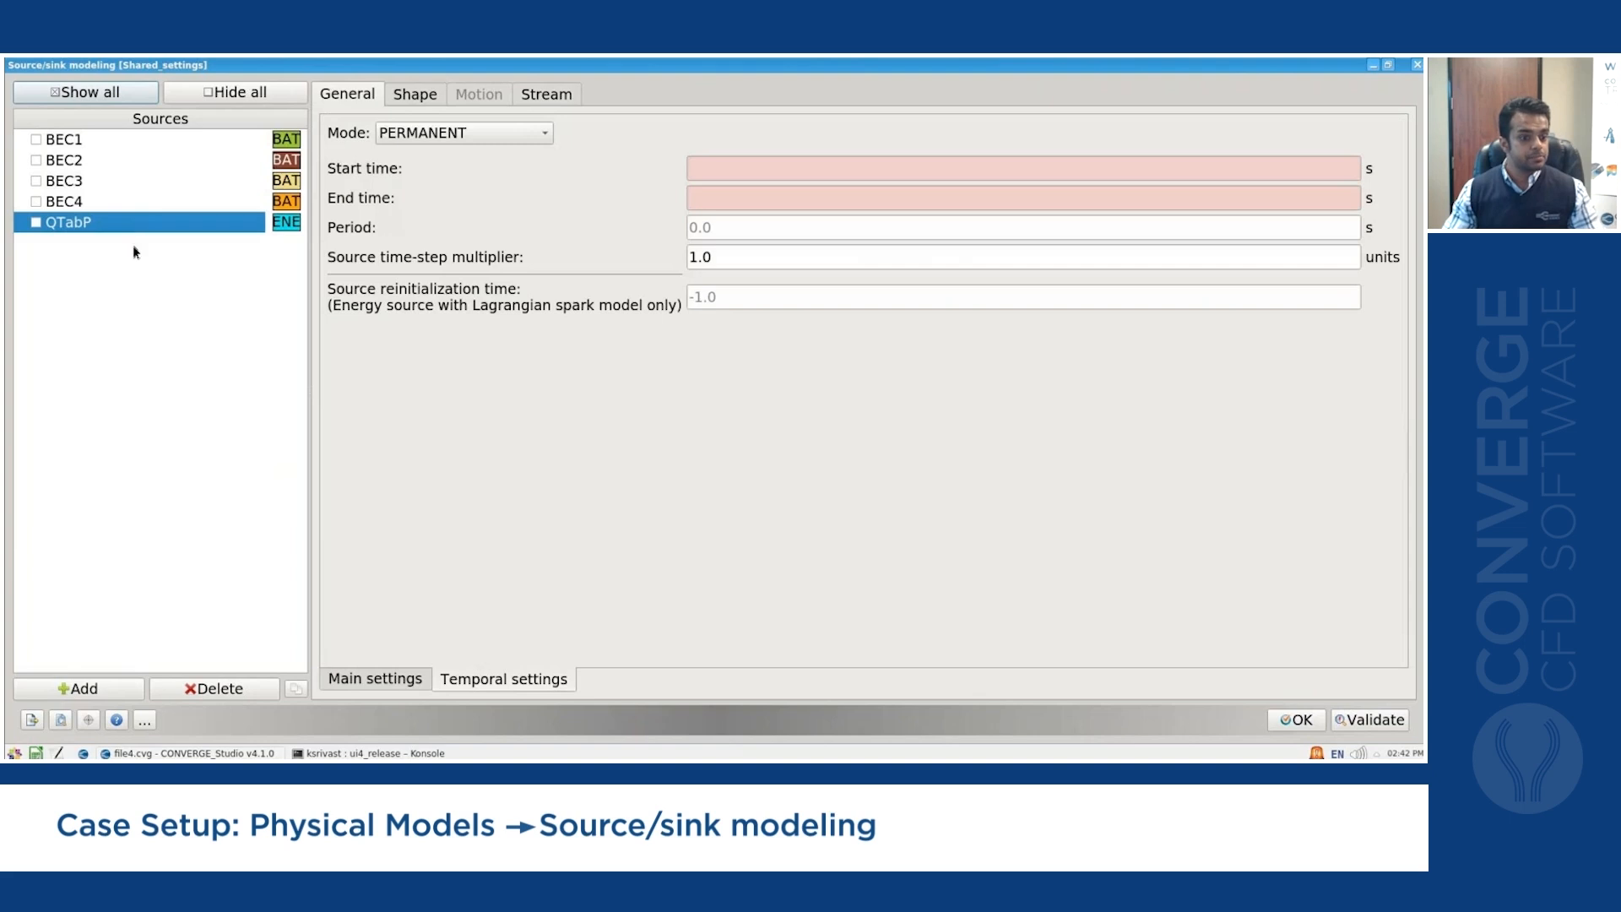
{"action": "left_click", "coordinate": [295, 688]}
{"action": "left_click", "coordinate": [296, 688]}
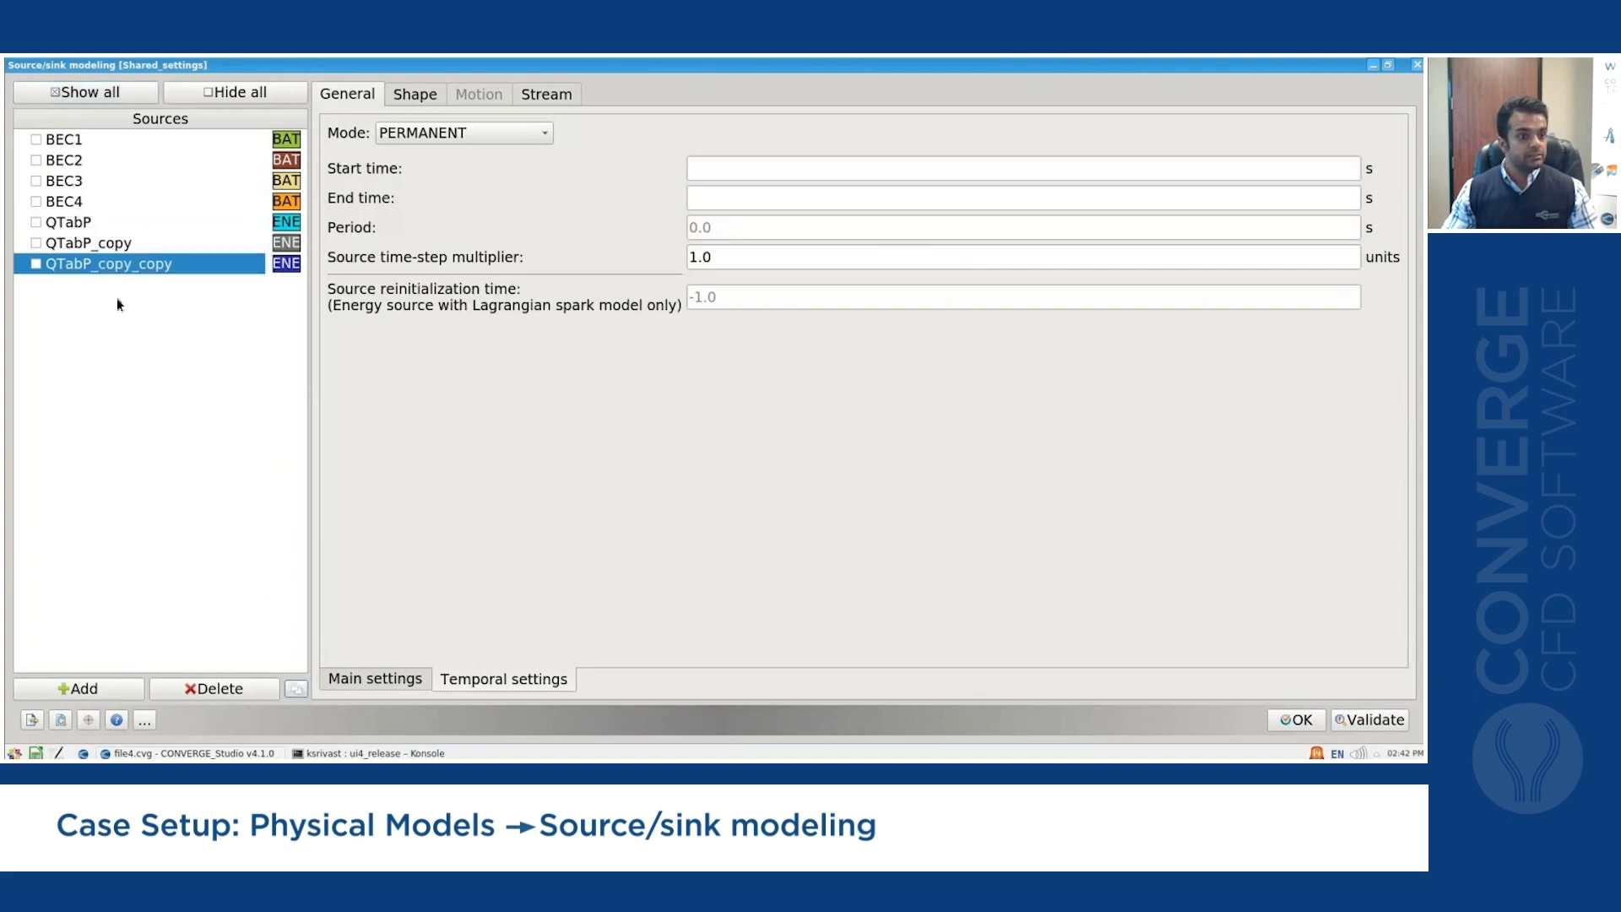
{"action": "left_click", "coordinate": [102, 245]}
{"action": "left_click", "coordinate": [77, 245]}
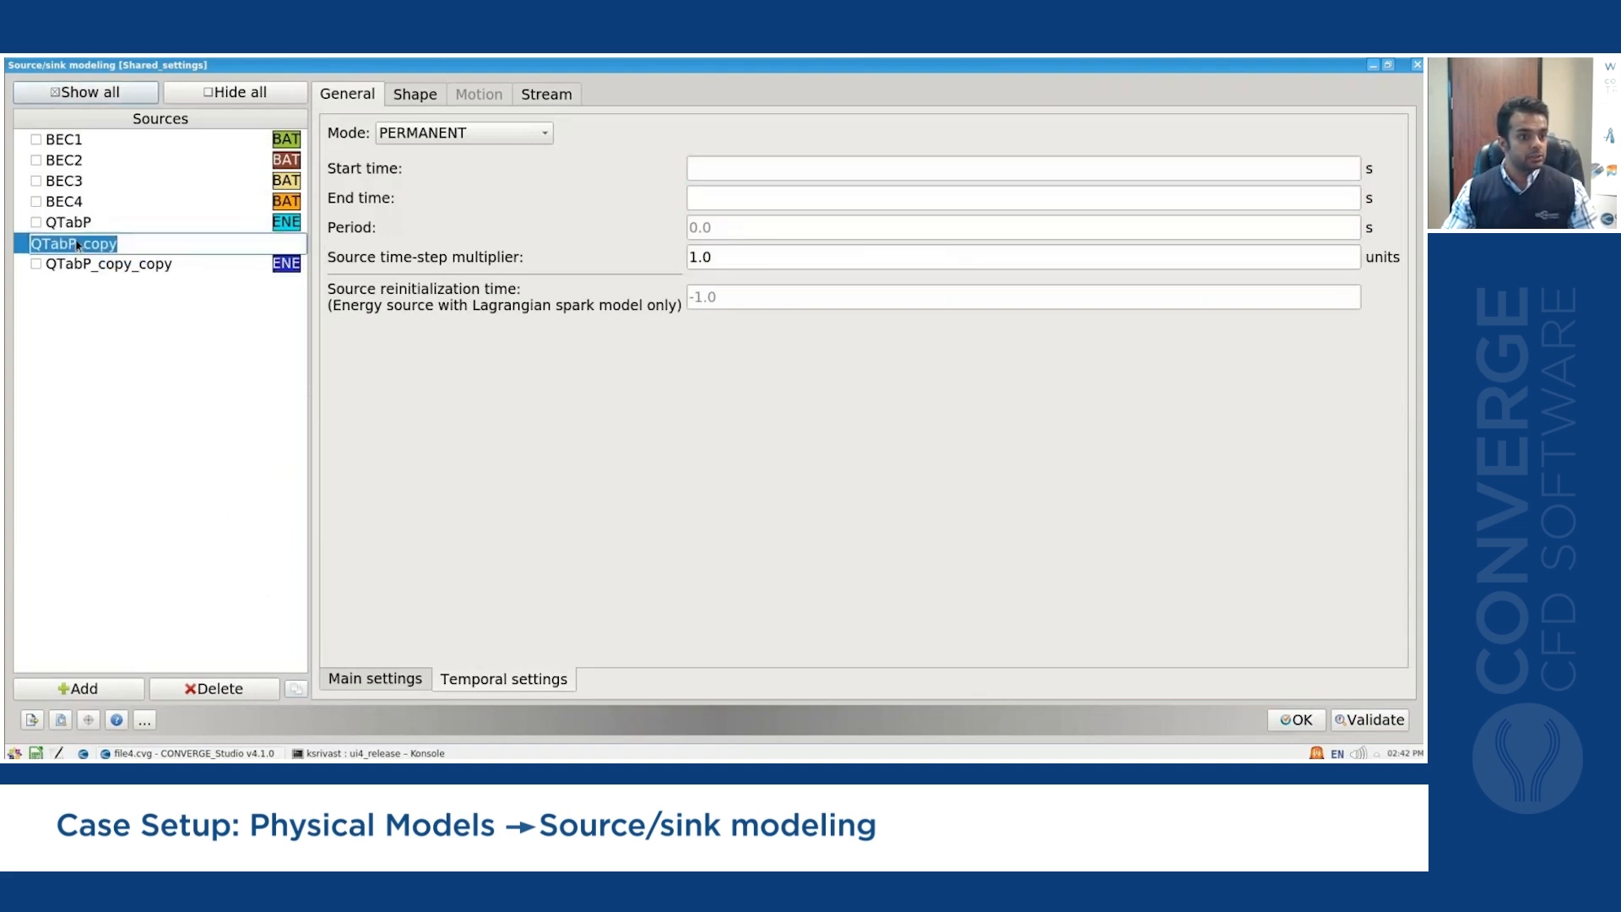
{"action": "type", "text": "QTabN"}
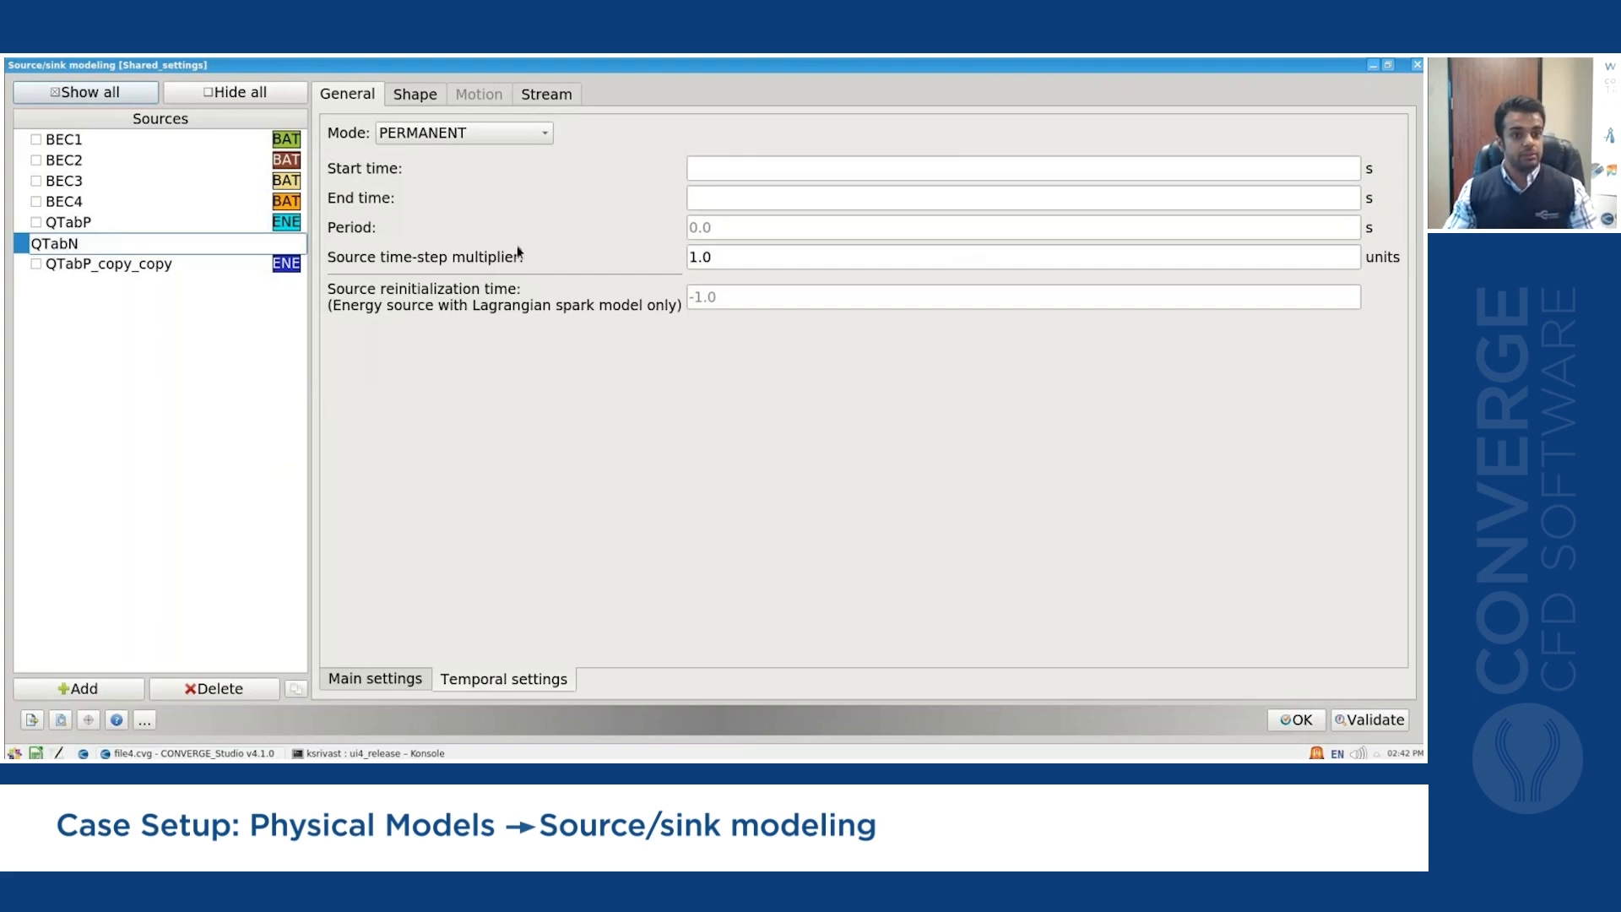
Set the QTabN energy source value to 1.483 J/s.
{"action": "left_click", "coordinate": [389, 680]}
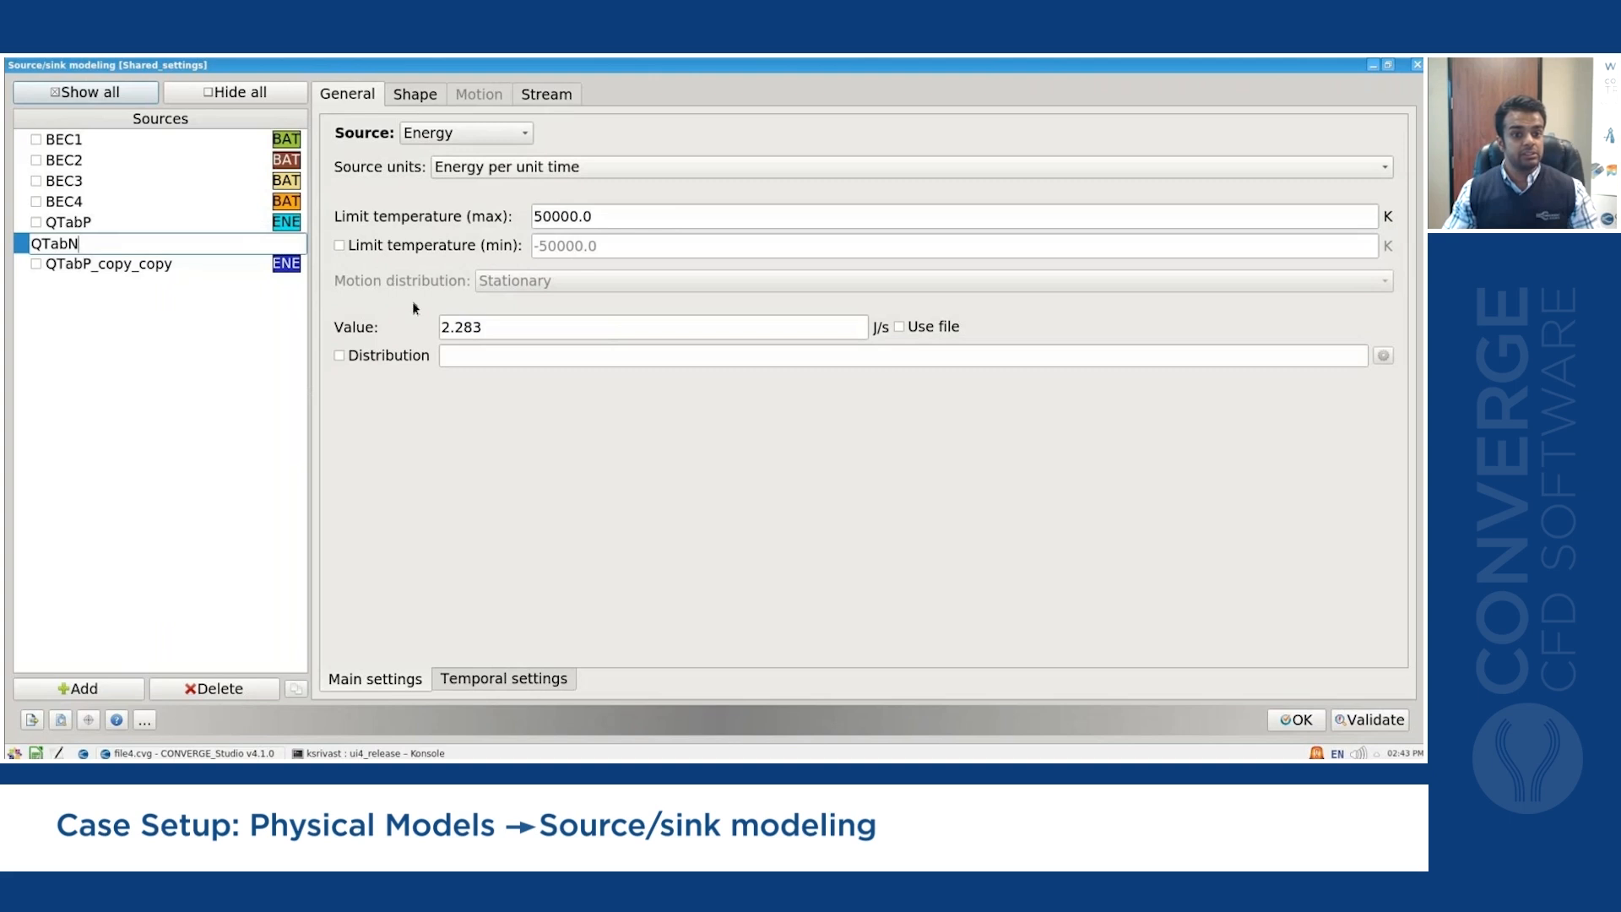
{"action": "left_click", "coordinate": [476, 330]}
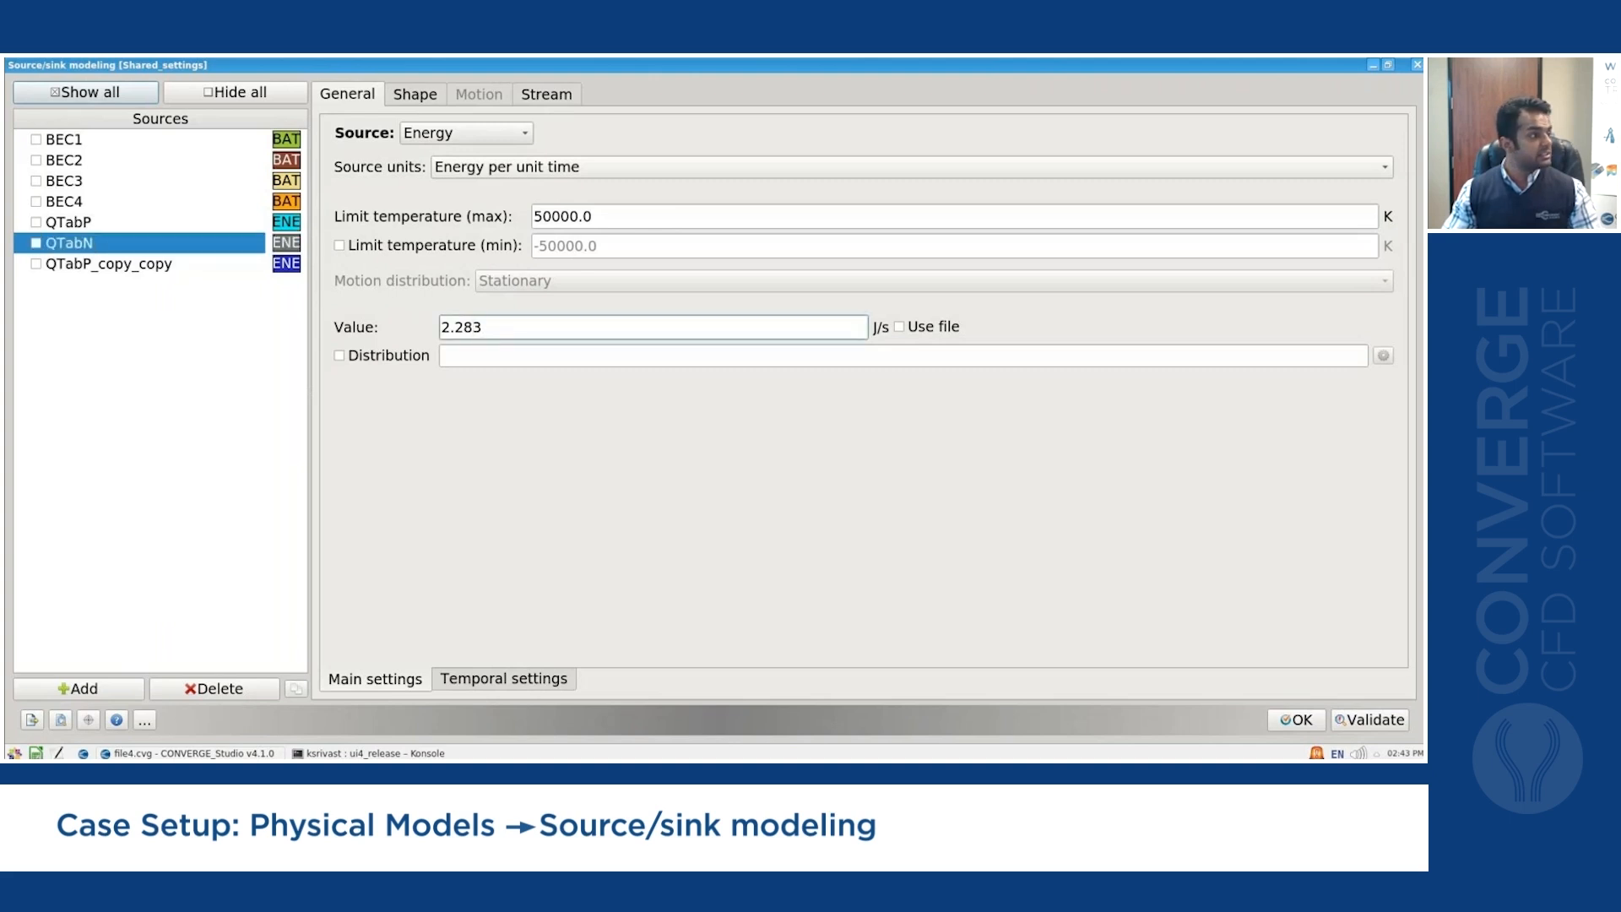
{"action": "double_click", "coordinate": [475, 330]}
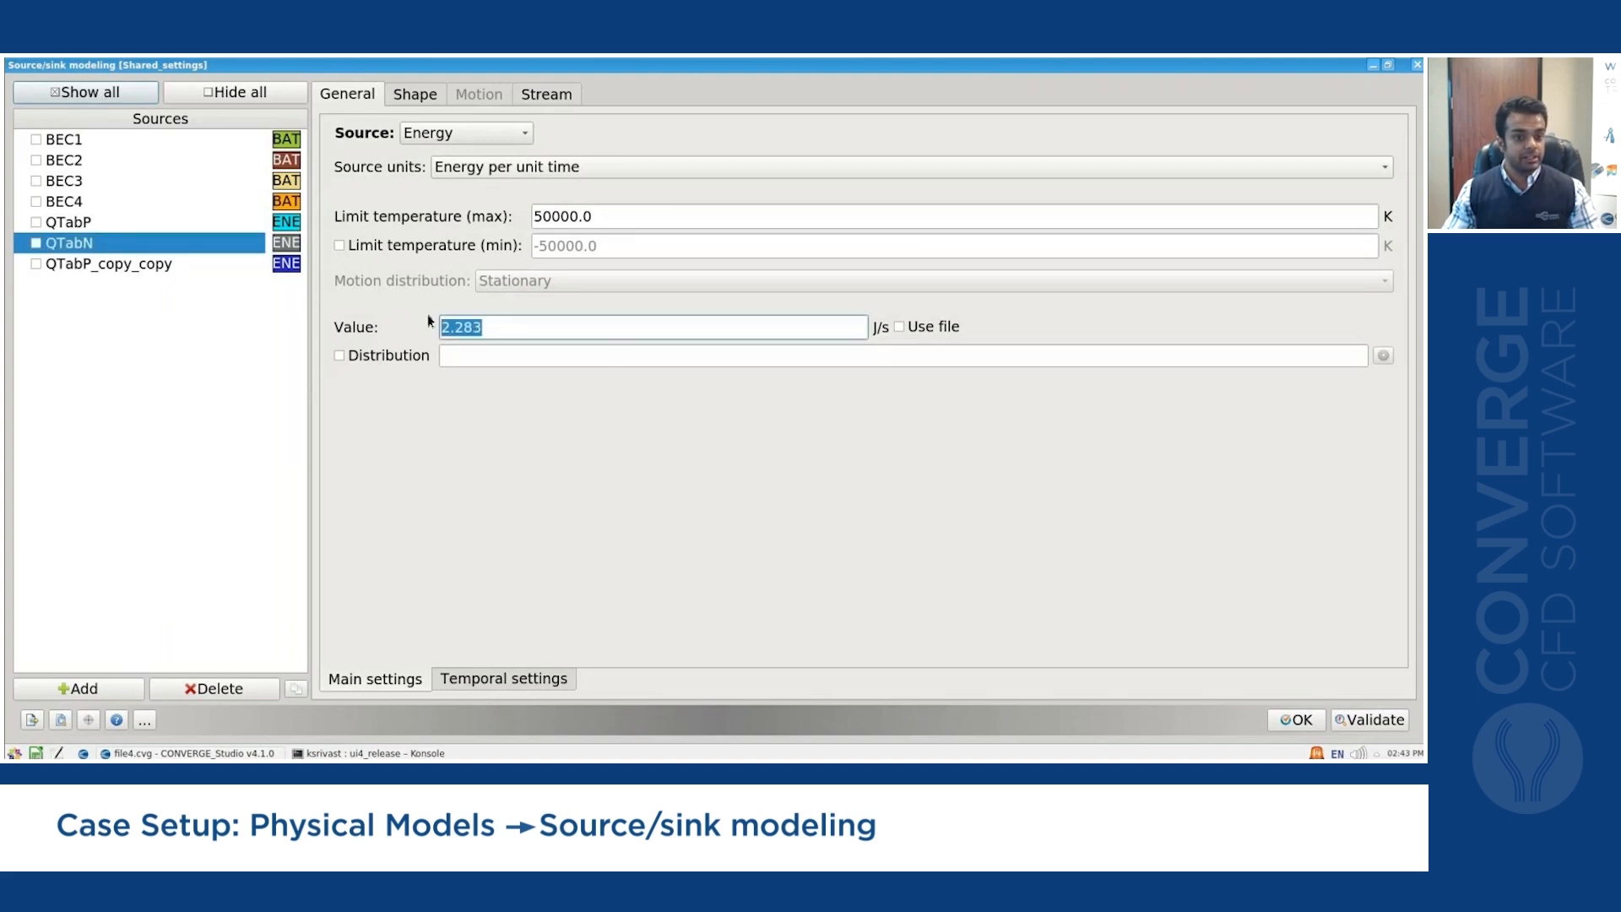
{"action": "type", "text": "1"}
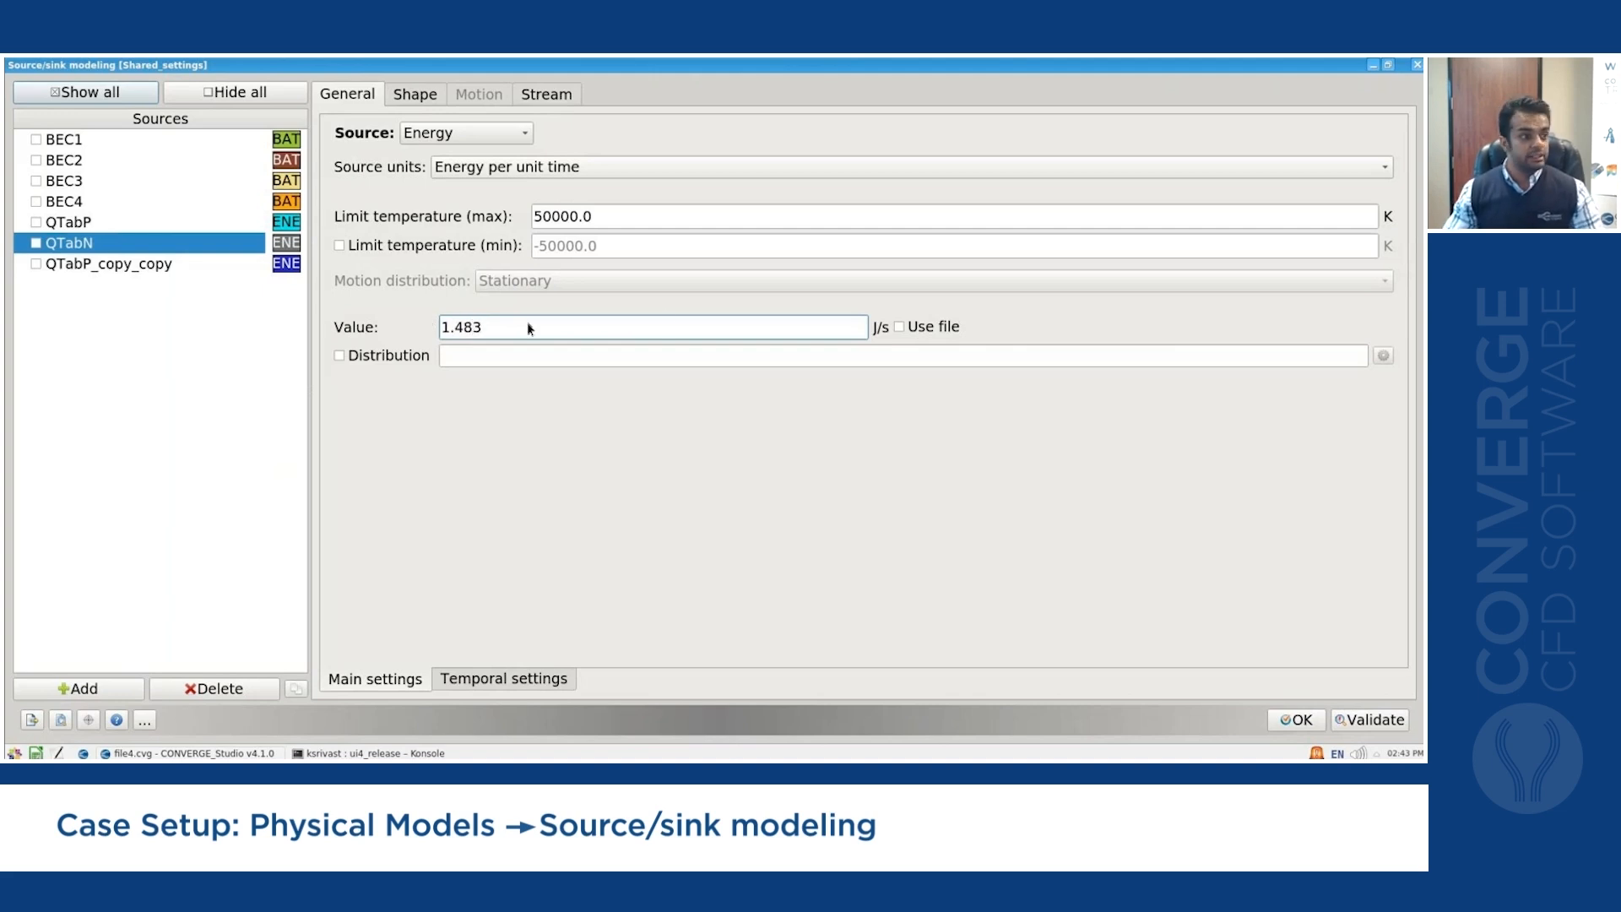
Assign region R_TabN as the shape region of source QTabN.
{"action": "left_click", "coordinate": [417, 95]}
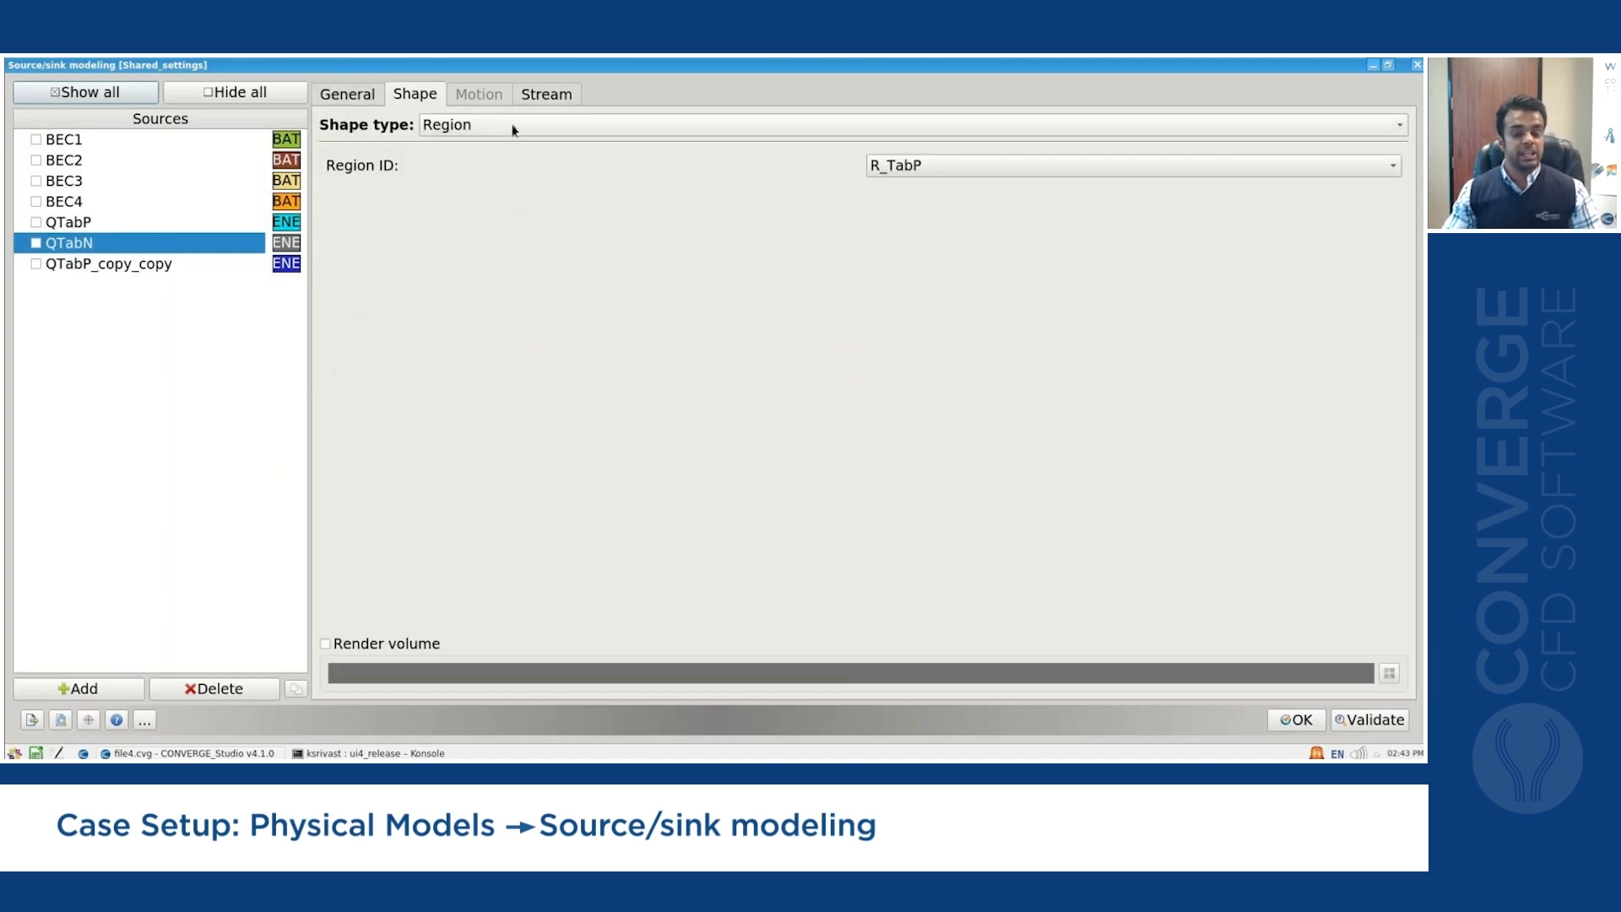
{"action": "left_click", "coordinate": [878, 165]}
{"action": "left_click", "coordinate": [921, 277]}
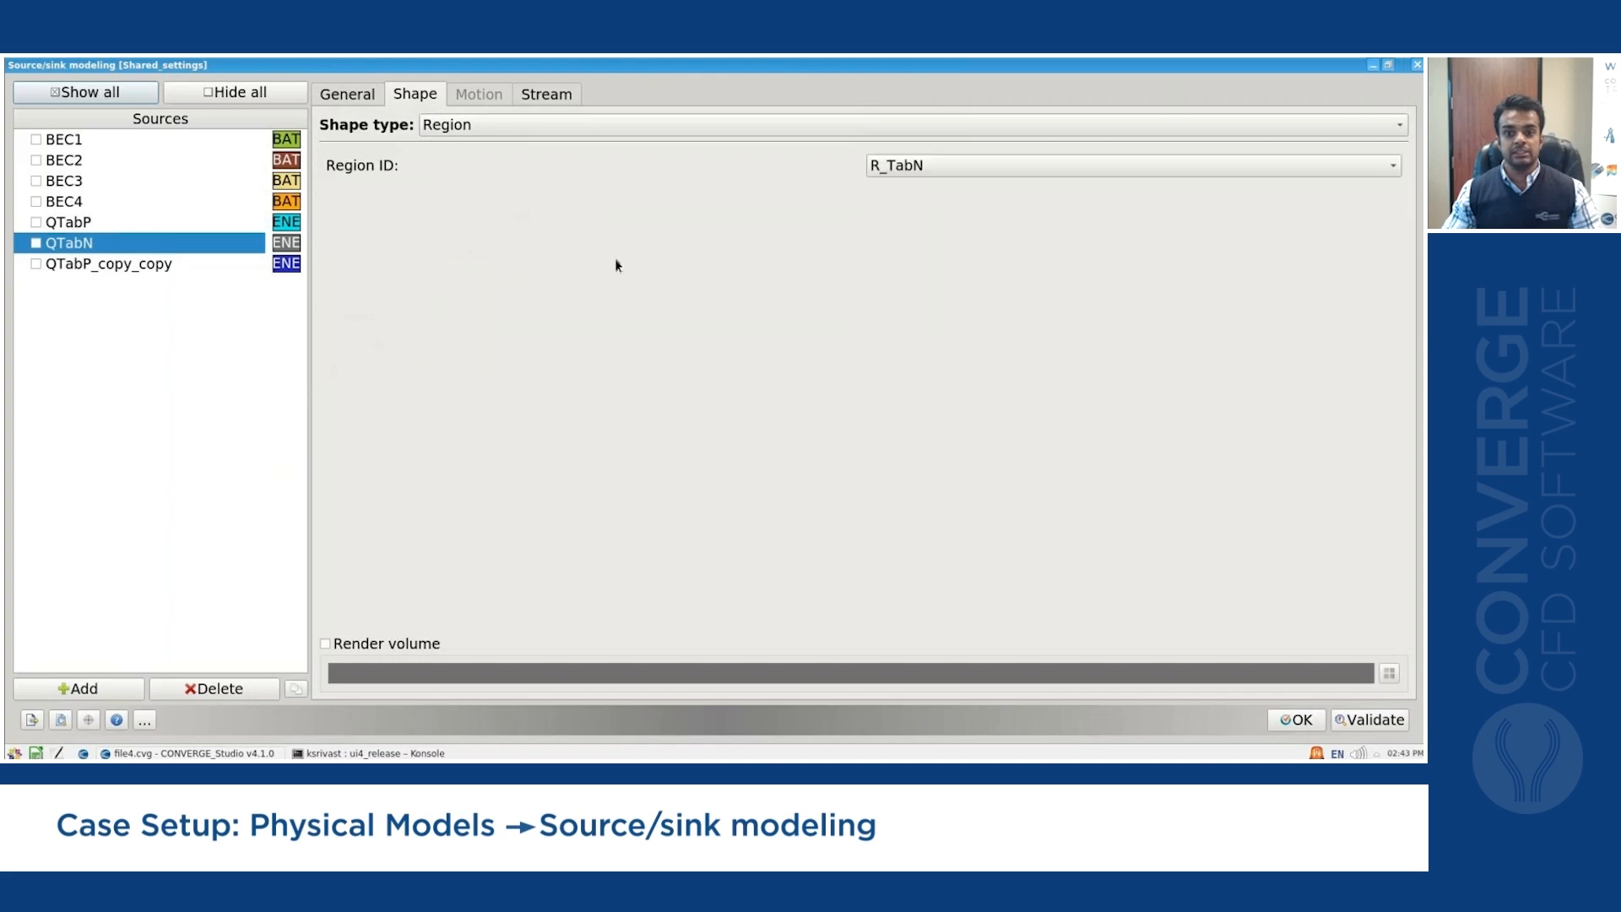
Rename the remaining QTabP copy QBB and open its general source settings.
{"action": "left_click", "coordinate": [119, 266]}
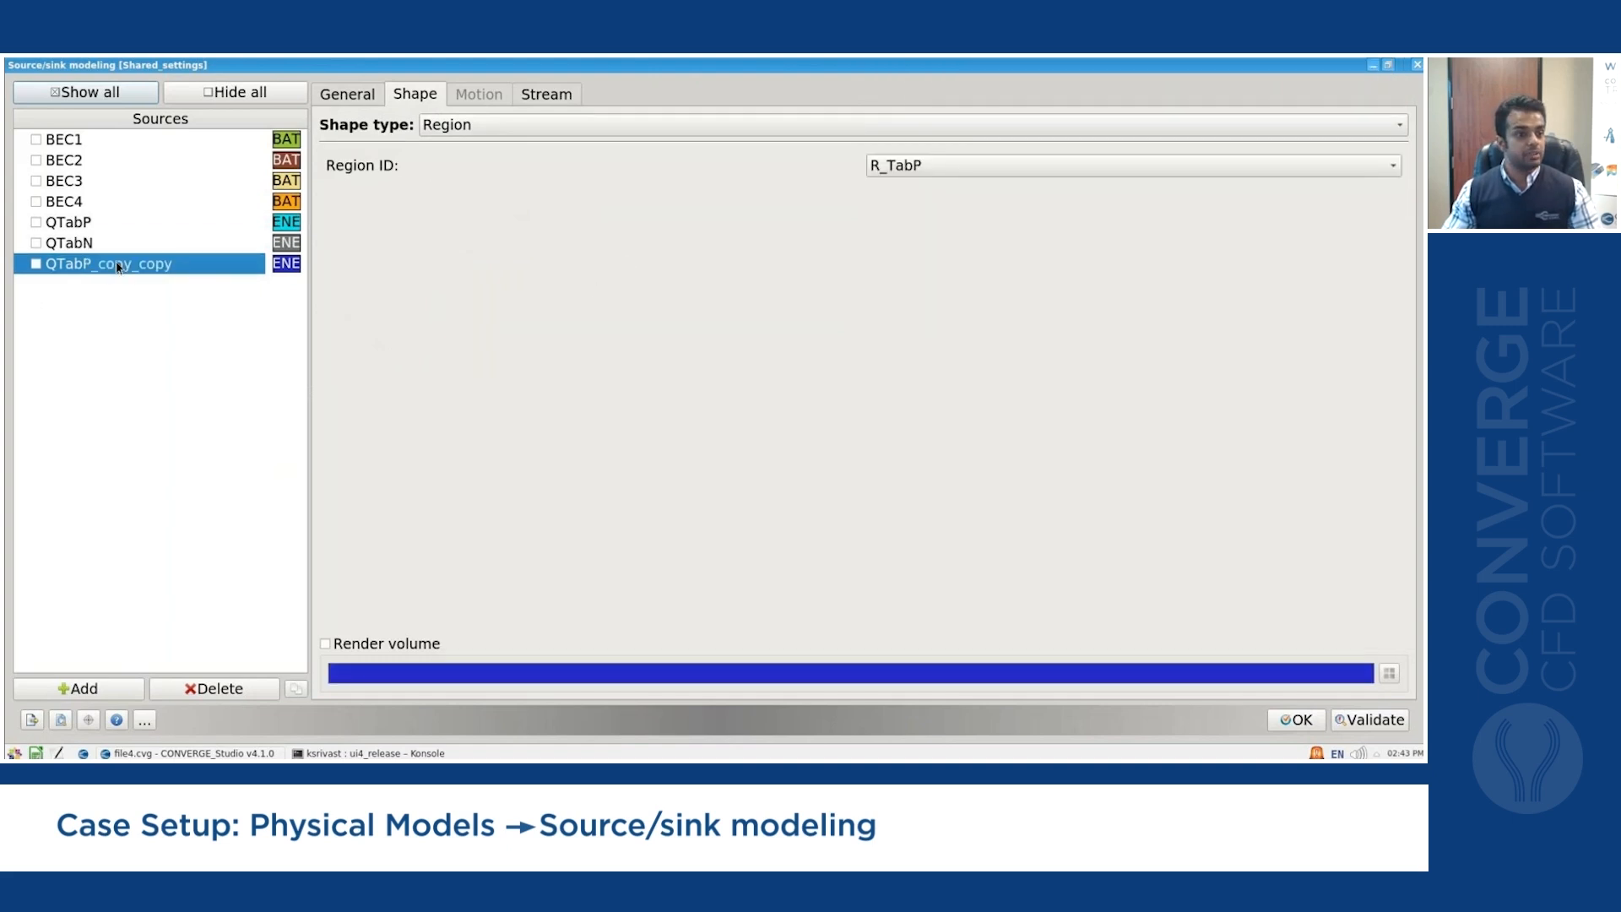
{"action": "double_click", "coordinate": [97, 268]}
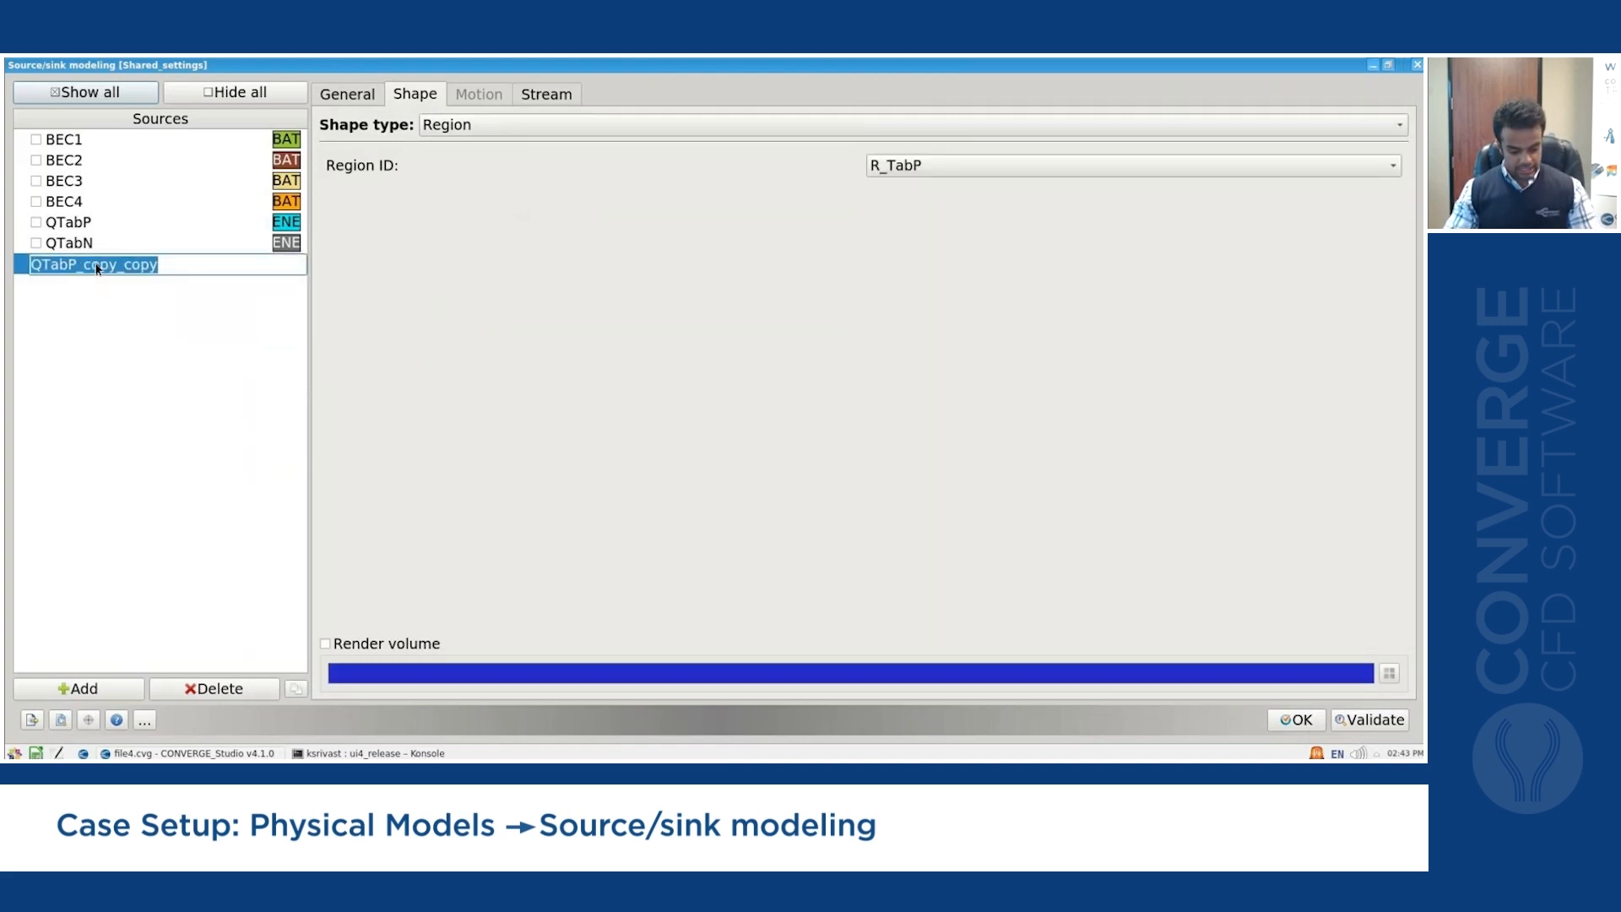
{"action": "type", "text": "QBB"}
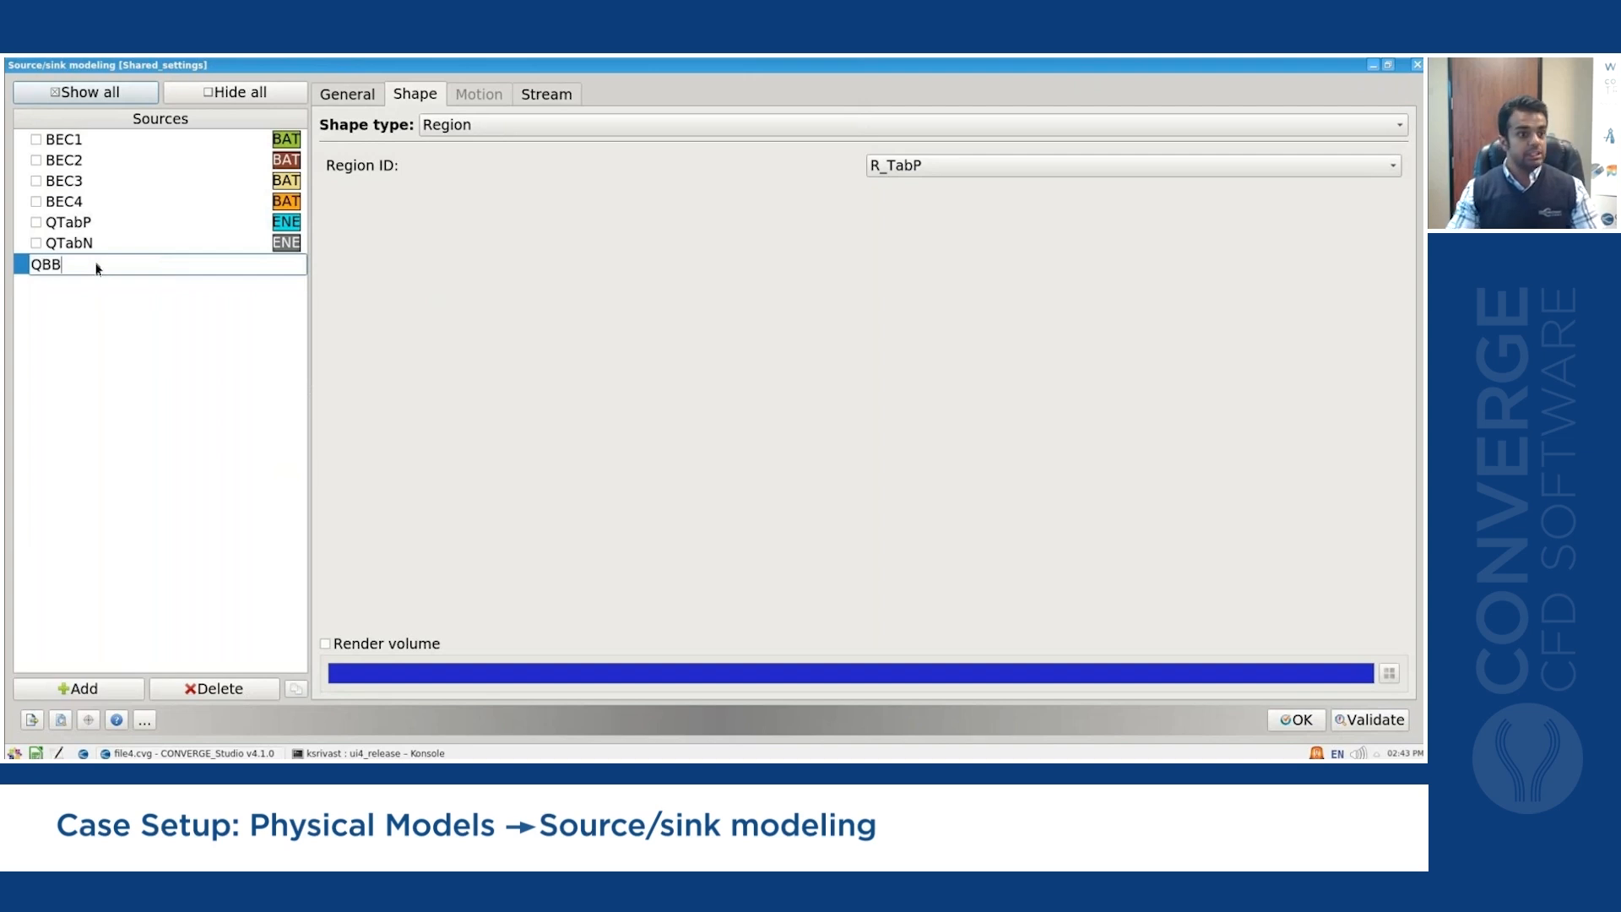
{"action": "key", "text": "Return"}
{"action": "left_click", "coordinate": [357, 98]}
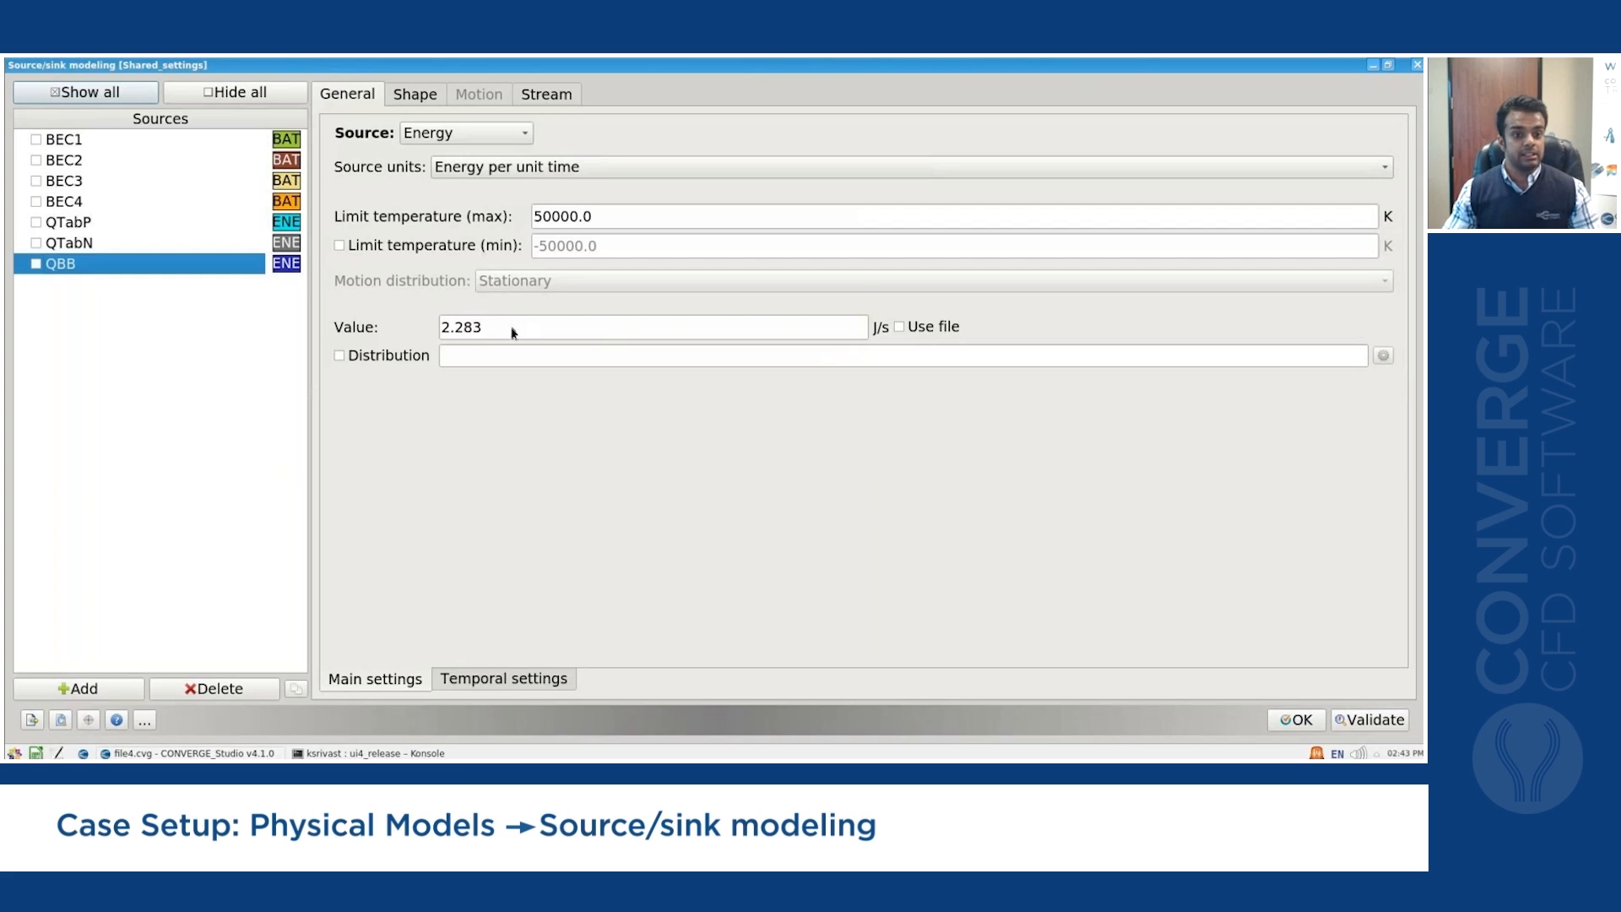
Set the energy source value of QBB to 5.7 J/s.
{"action": "mouse_move", "coordinate": [512, 332]}
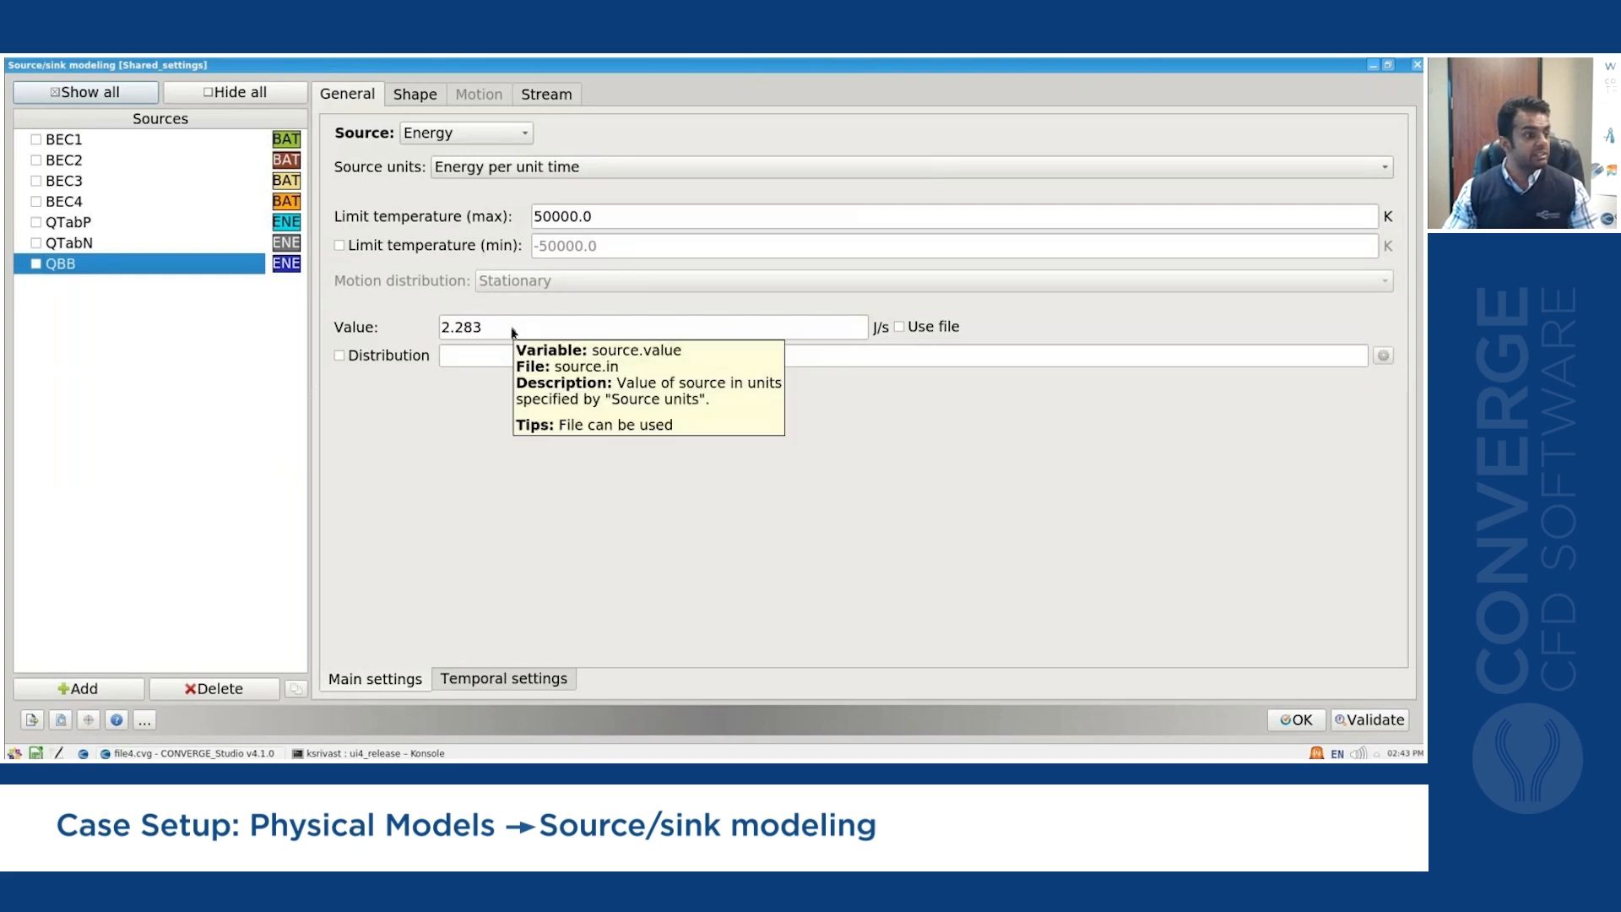
{"action": "left_click_drag", "start_coordinate": [507, 330], "coordinate": [445, 329]}
{"action": "type", "text": "5.7"}
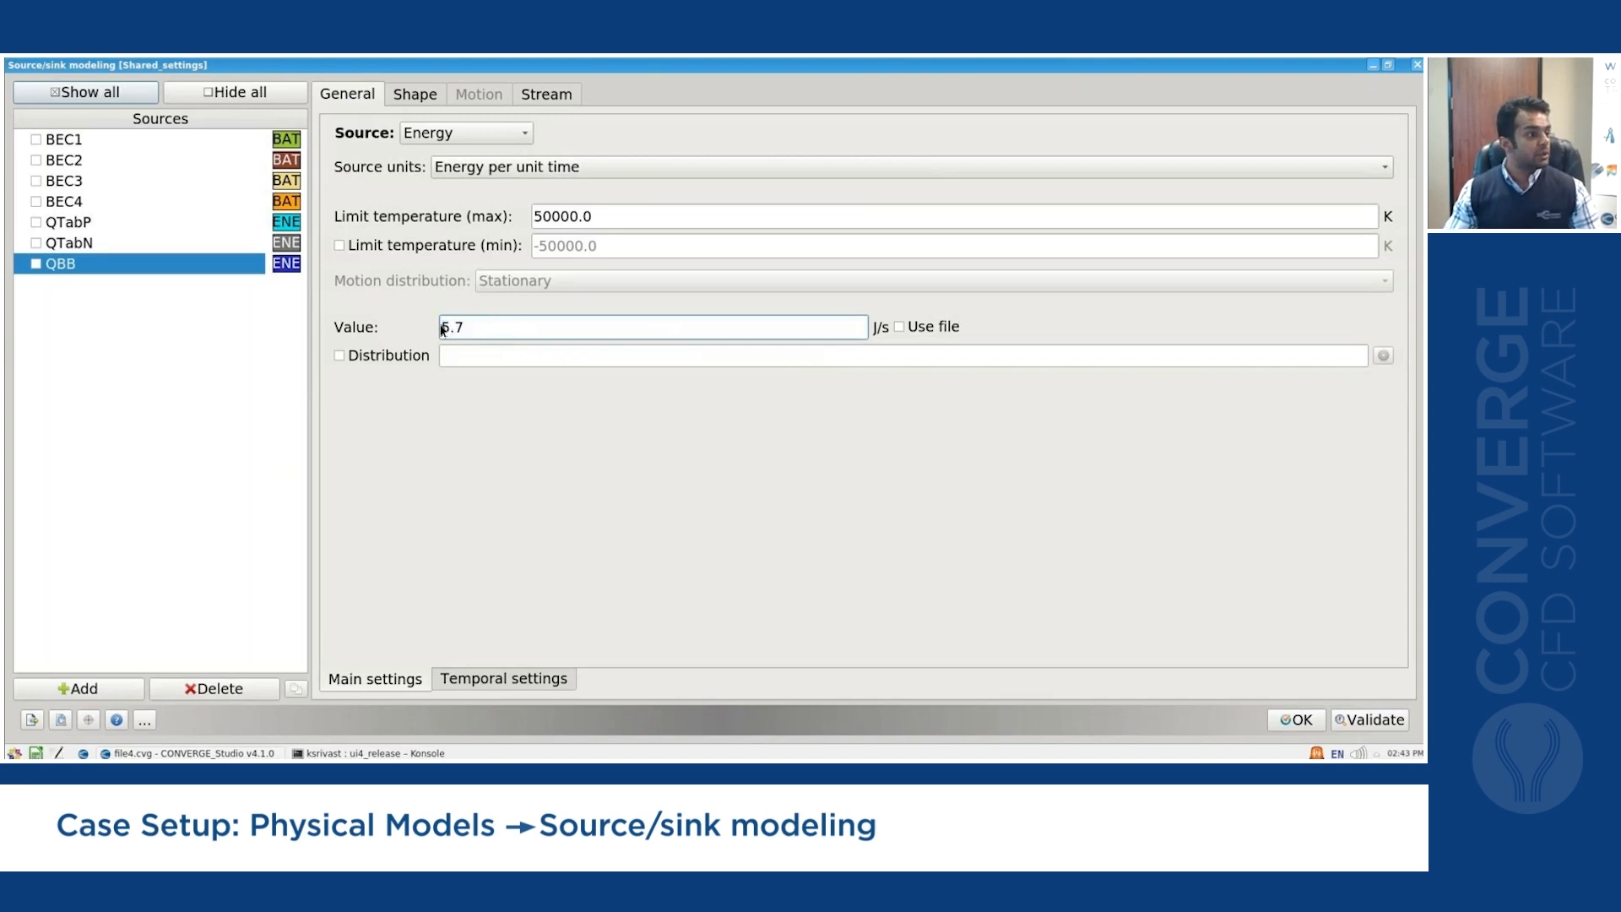
Assign region R_Busbar as the shape region of source QBB and accept the source/sink modeling settings.
{"action": "left_click", "coordinate": [414, 95]}
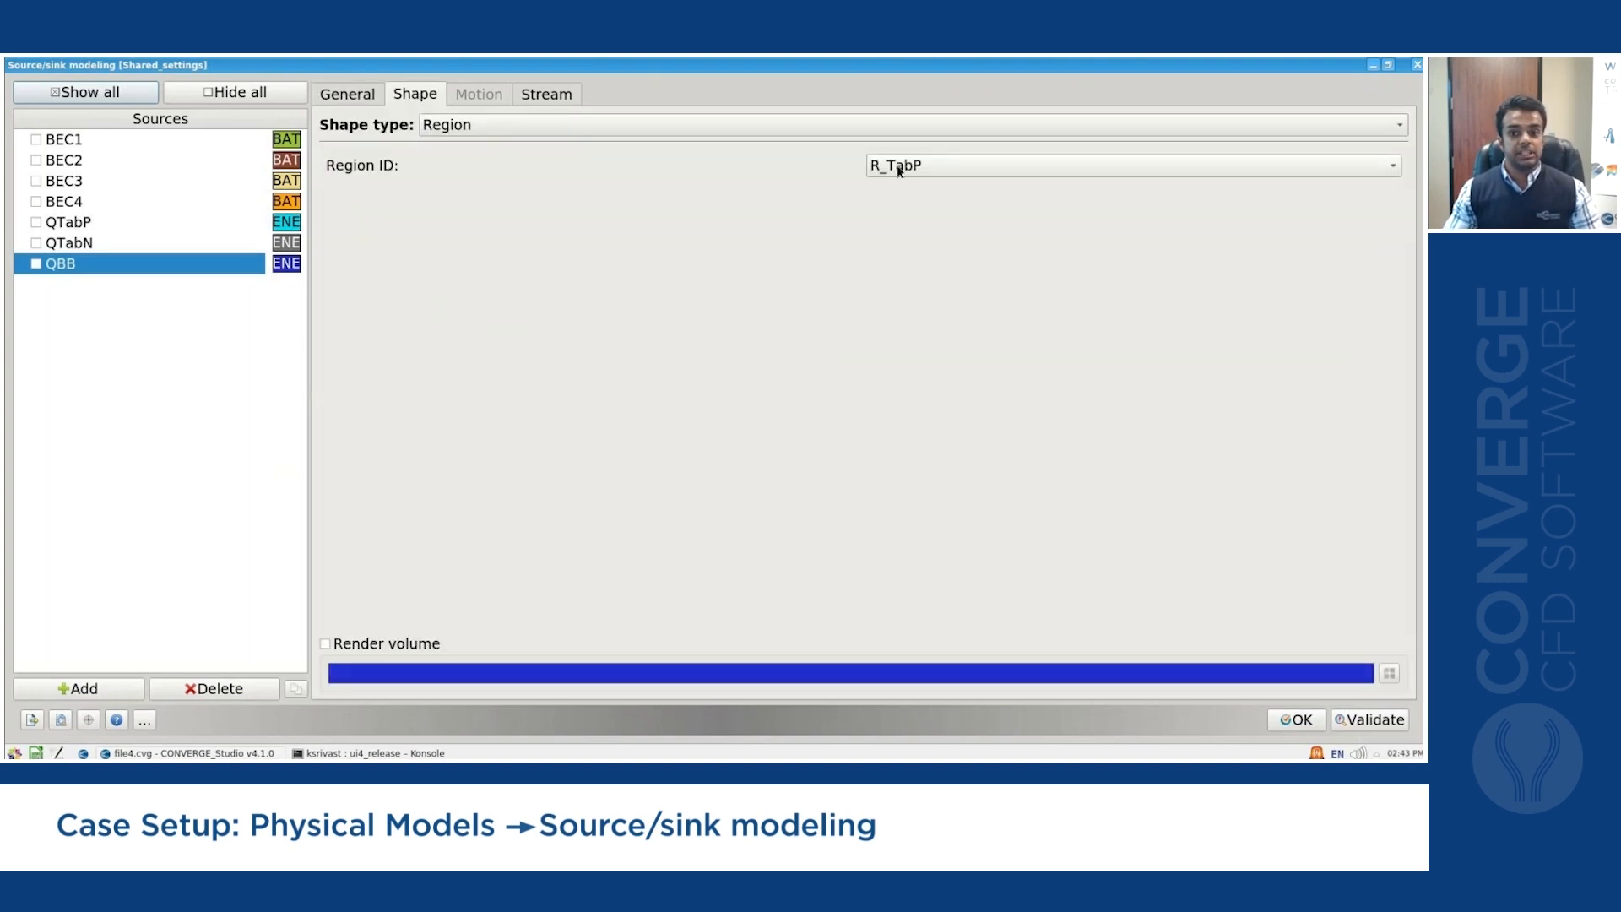
{"action": "left_click", "coordinate": [899, 167]}
{"action": "left_click", "coordinate": [932, 298]}
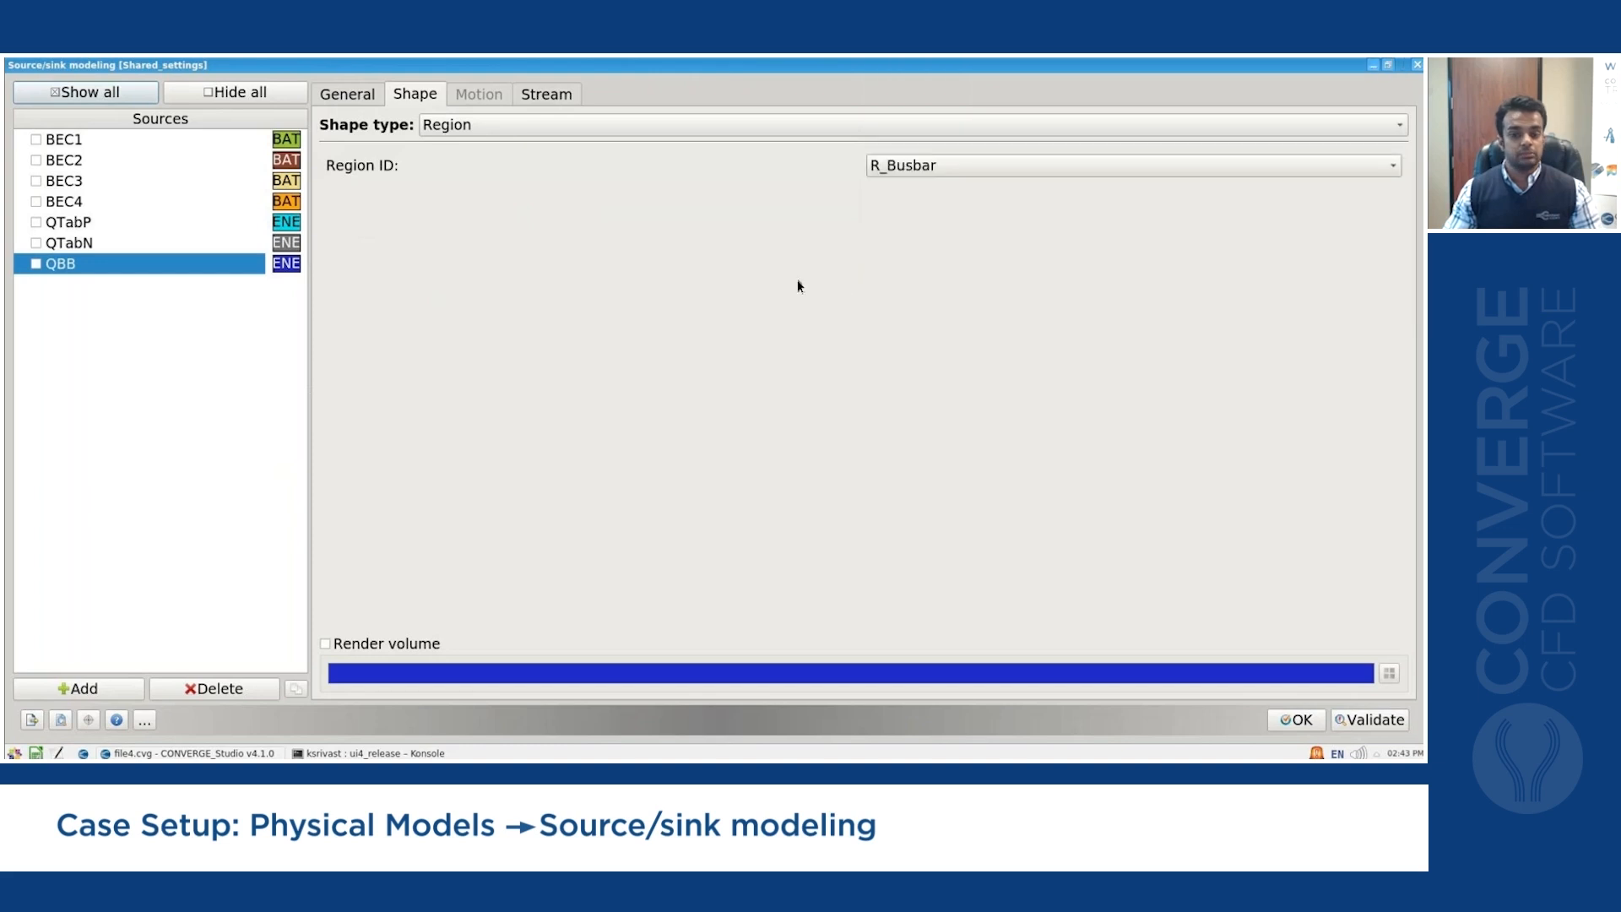
{"action": "left_click", "coordinate": [1300, 720]}
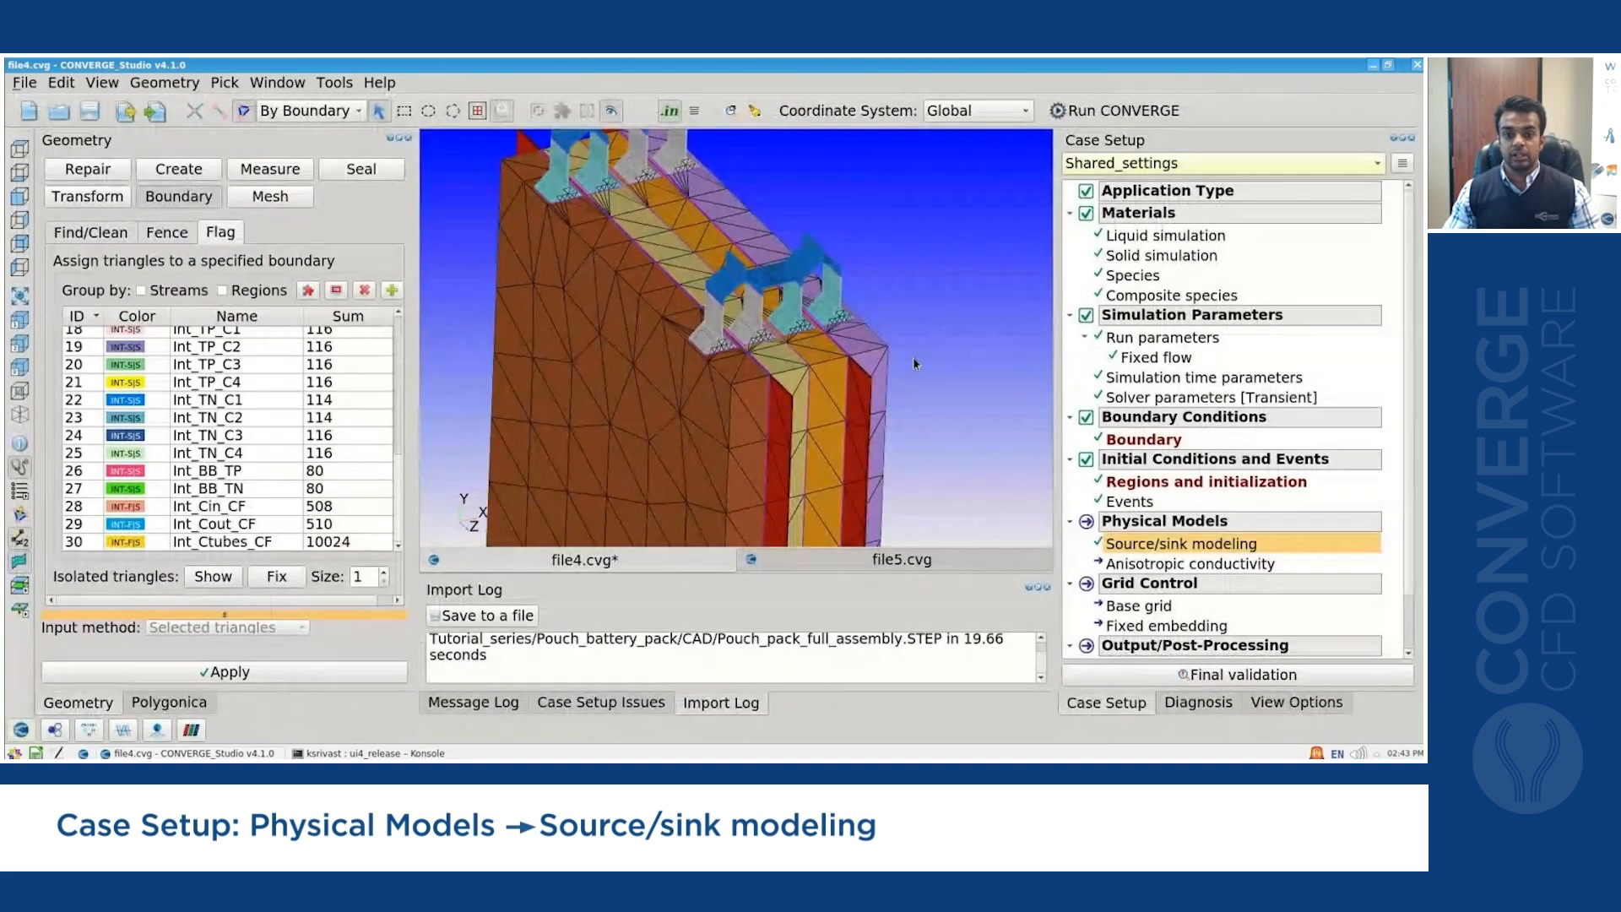
{"action": "scroll", "coordinate": [854, 302], "scroll_direction": "down", "scroll_amount": 5}
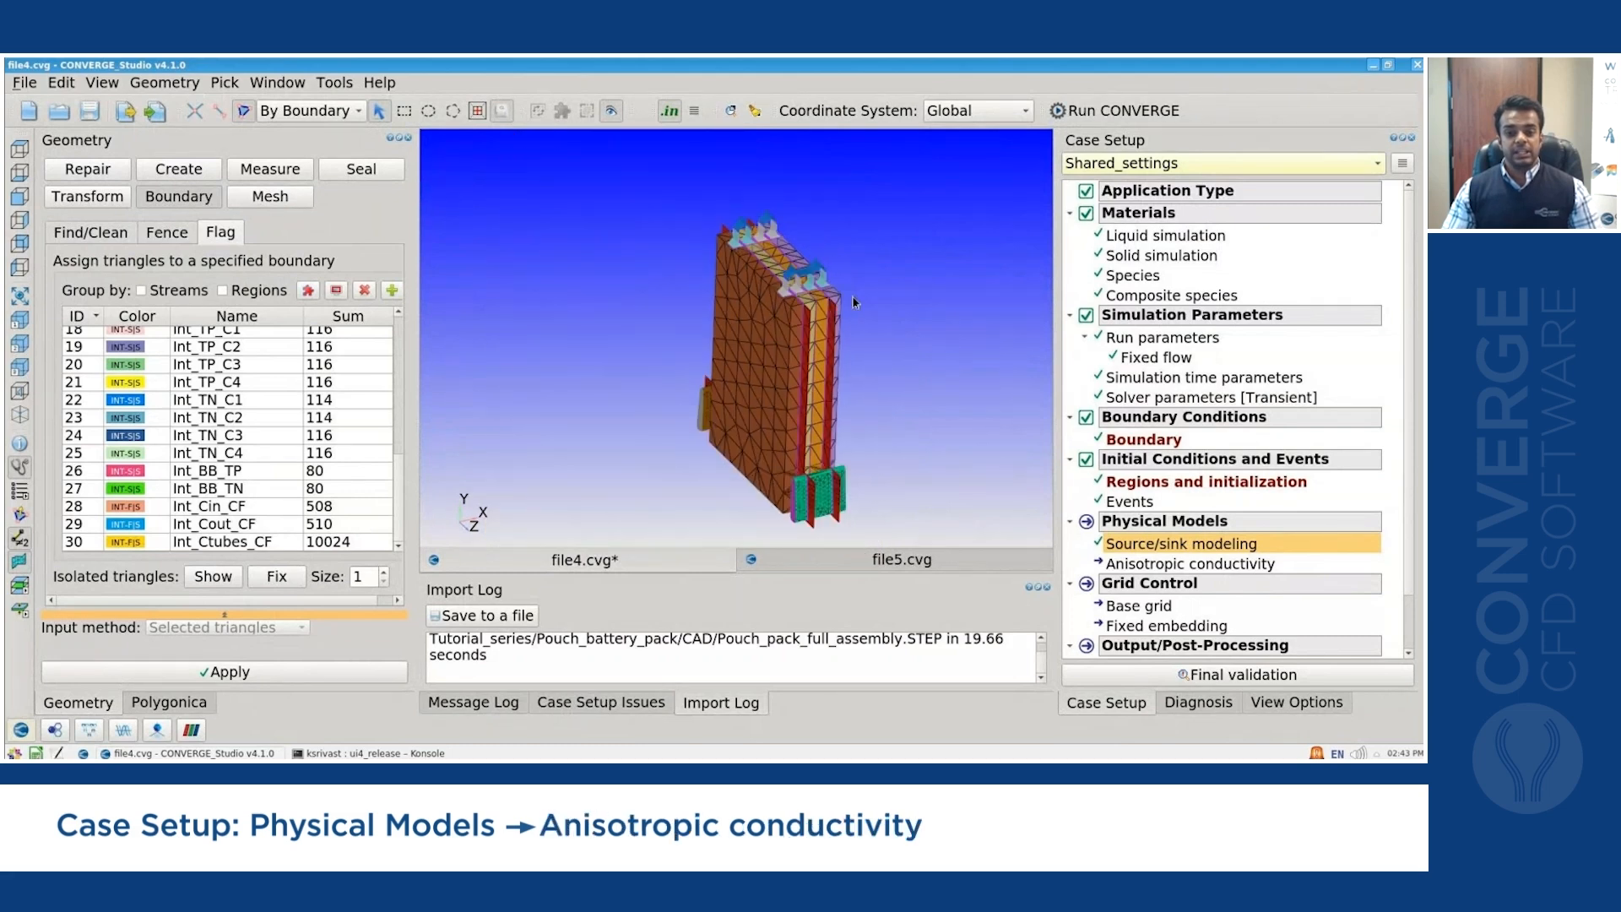
{"action": "scroll", "coordinate": [854, 302], "scroll_direction": "up", "scroll_amount": 5}
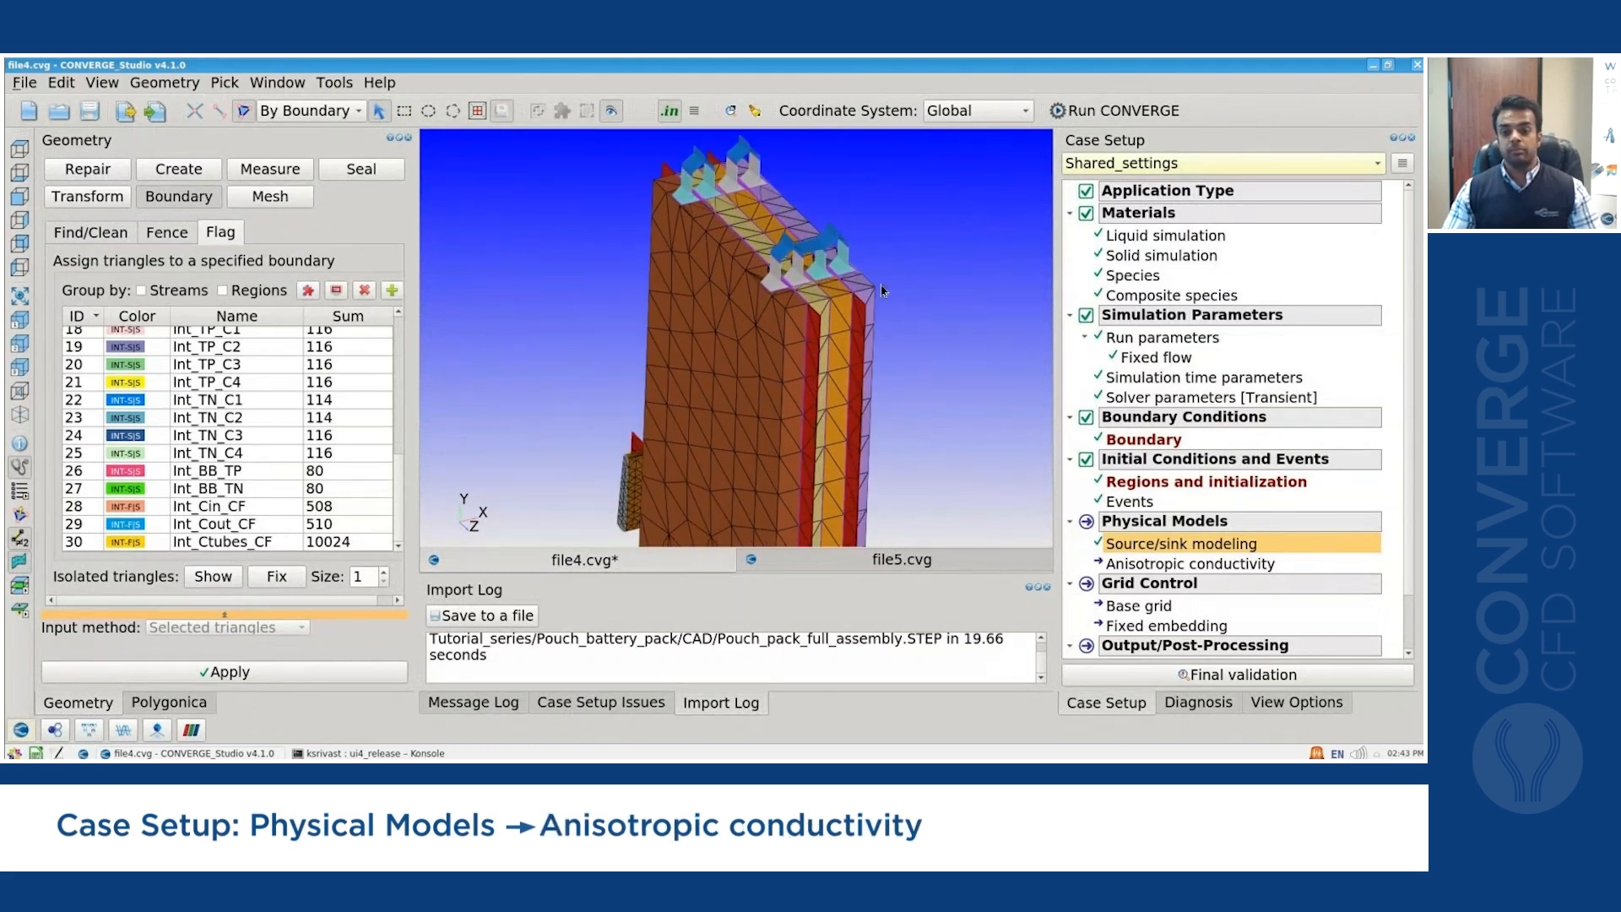
{"action": "scroll", "coordinate": [882, 290], "scroll_direction": "up", "scroll_amount": 1}
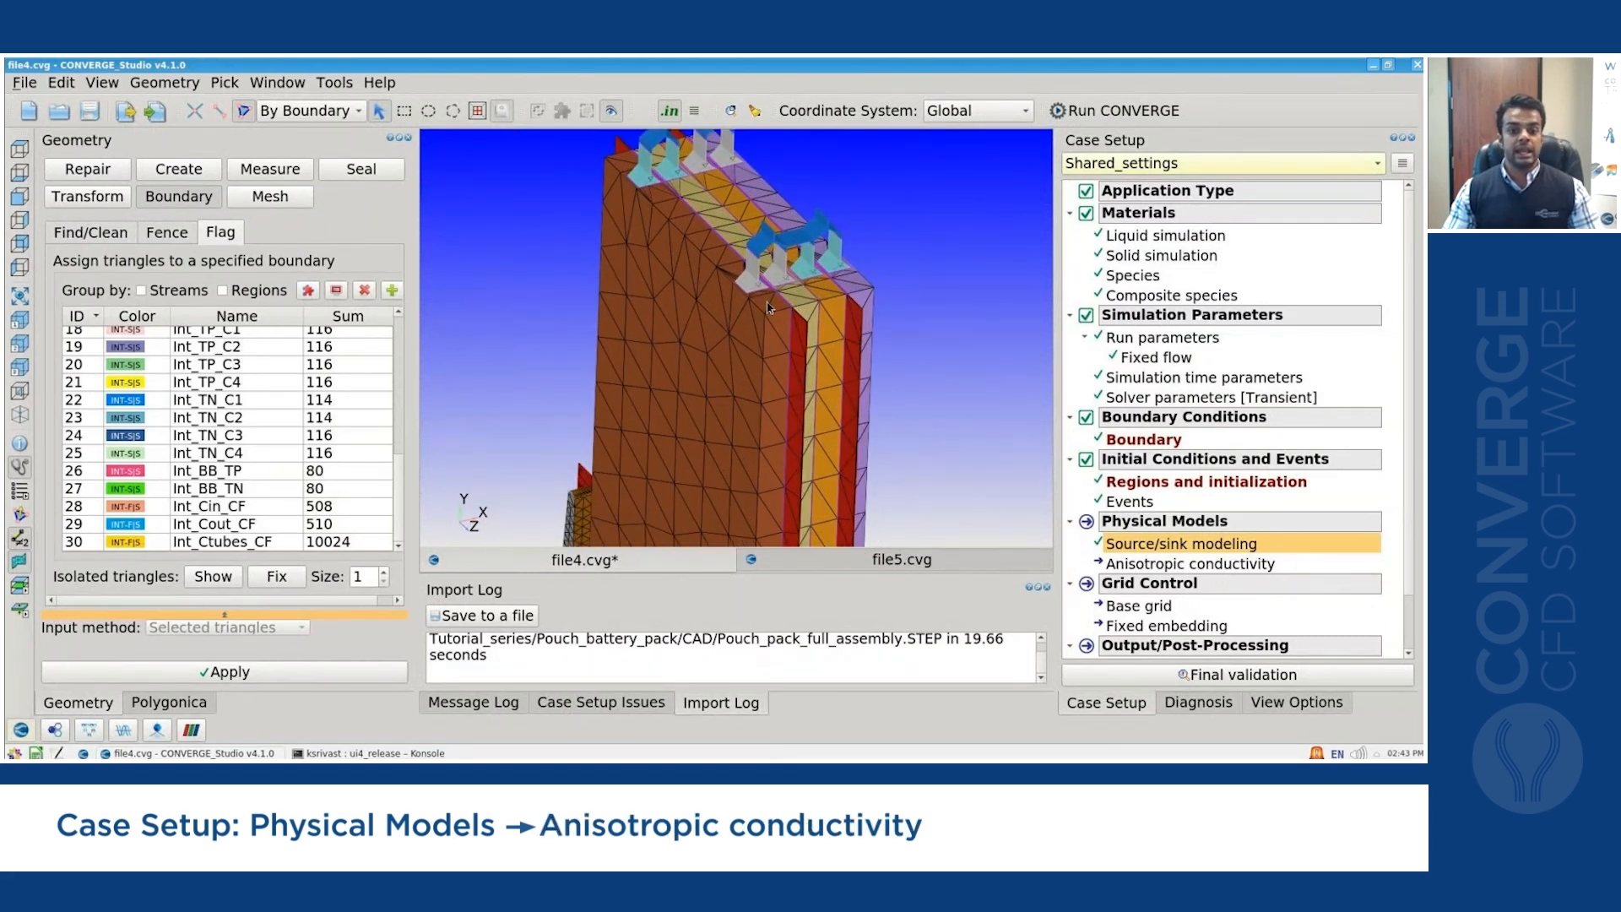
{"action": "scroll", "coordinate": [768, 308], "scroll_direction": "up", "scroll_amount": 1}
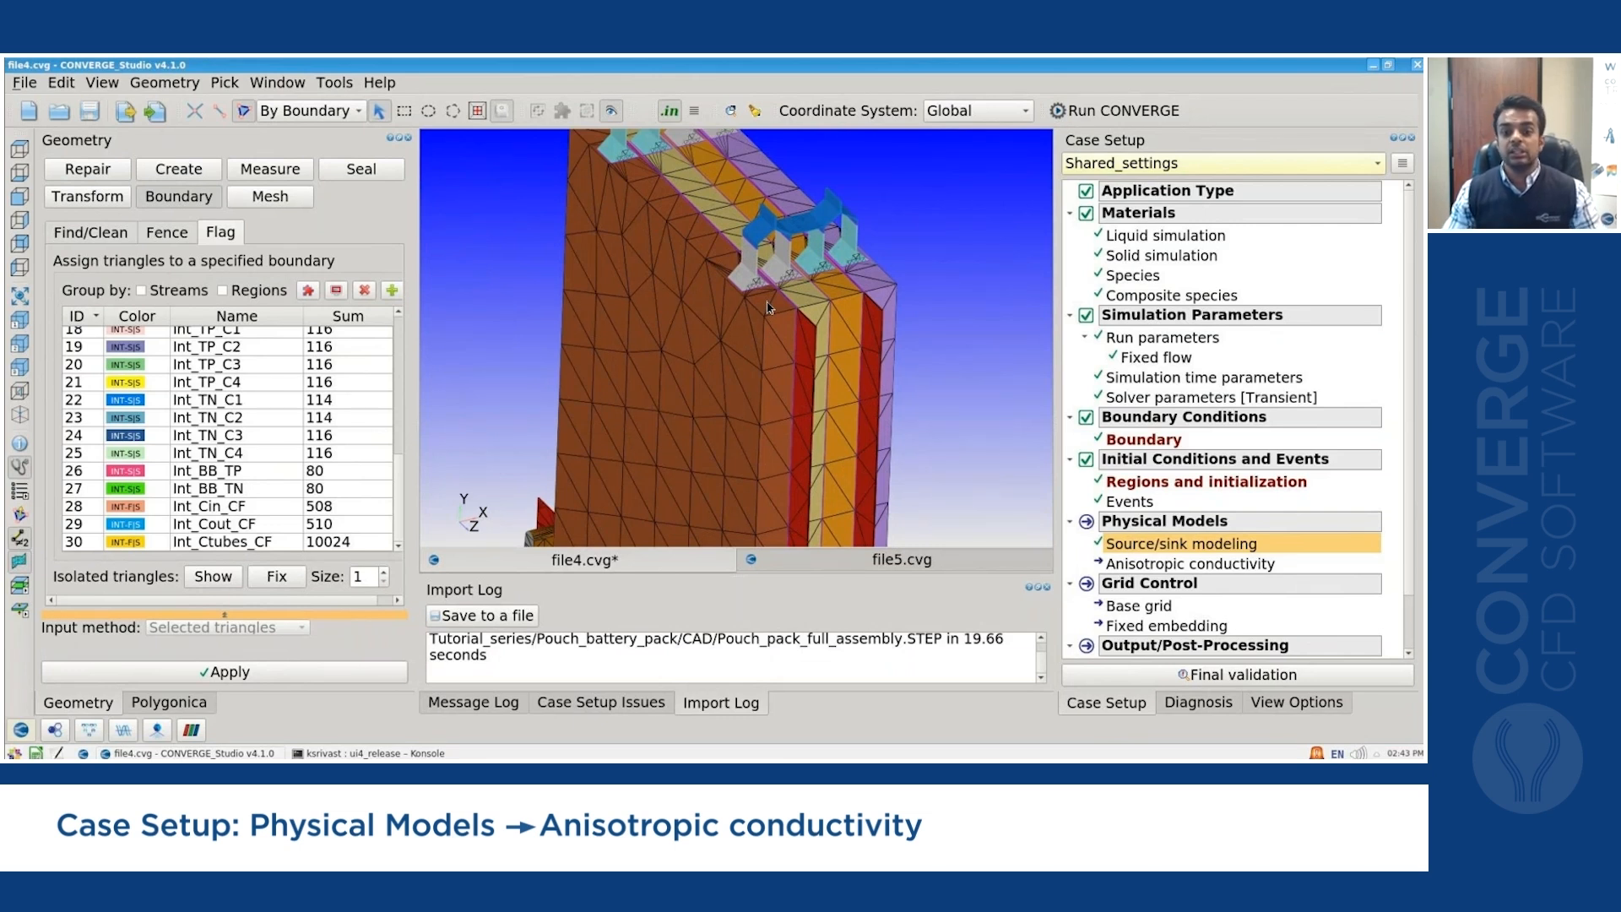
{"action": "scroll", "coordinate": [934, 254], "scroll_direction": "down", "scroll_amount": 5}
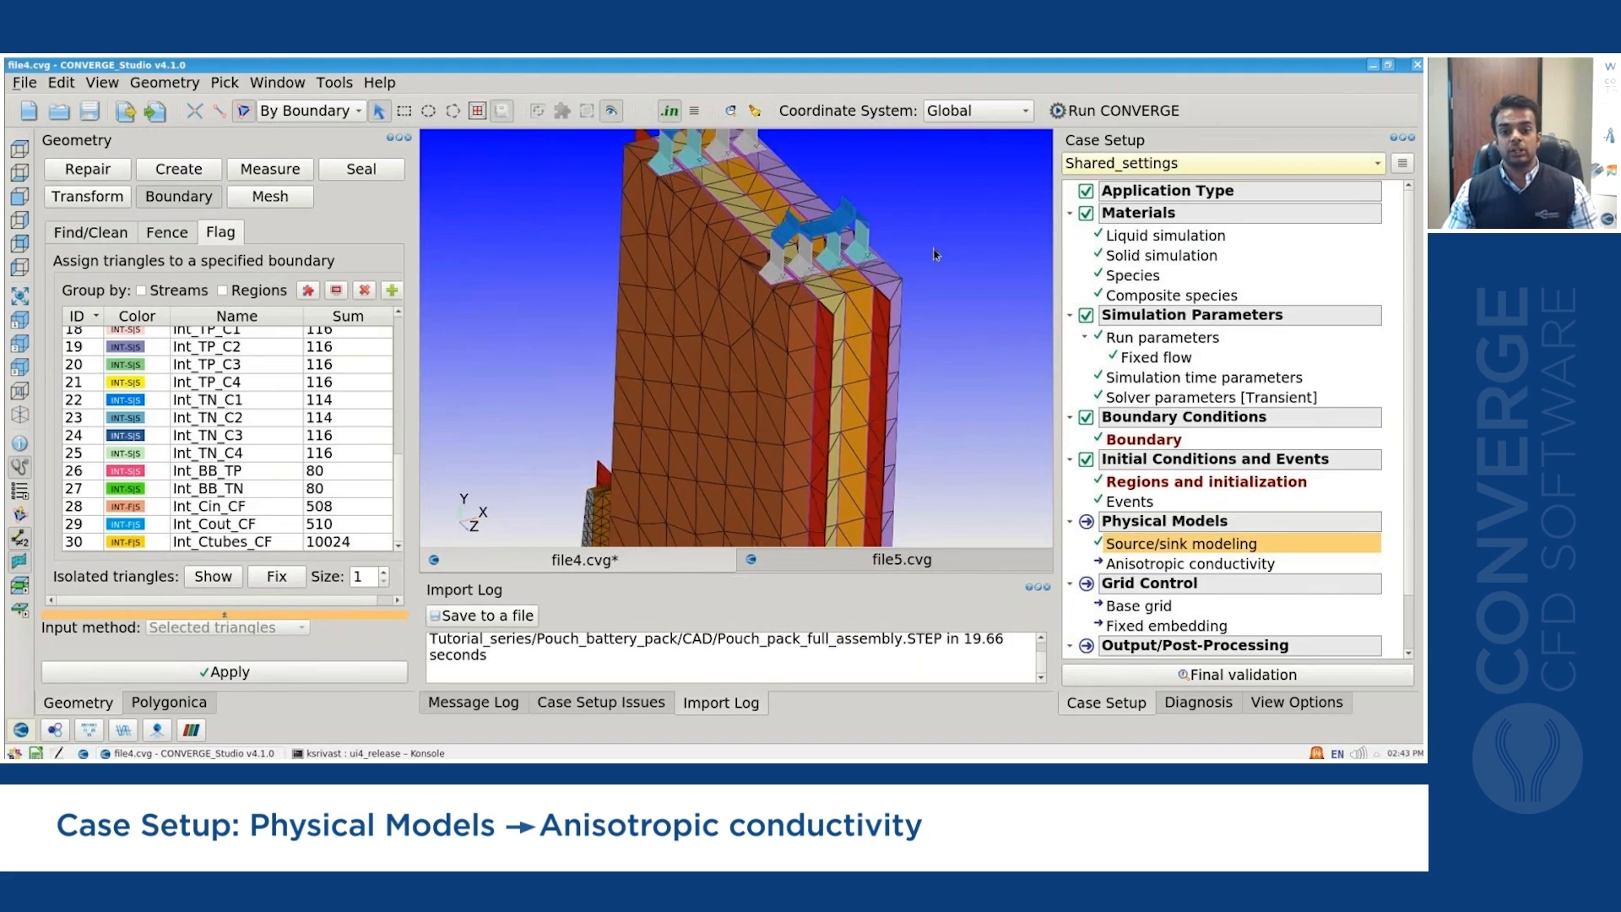
{"action": "scroll", "coordinate": [966, 243], "scroll_direction": "up", "scroll_amount": 2}
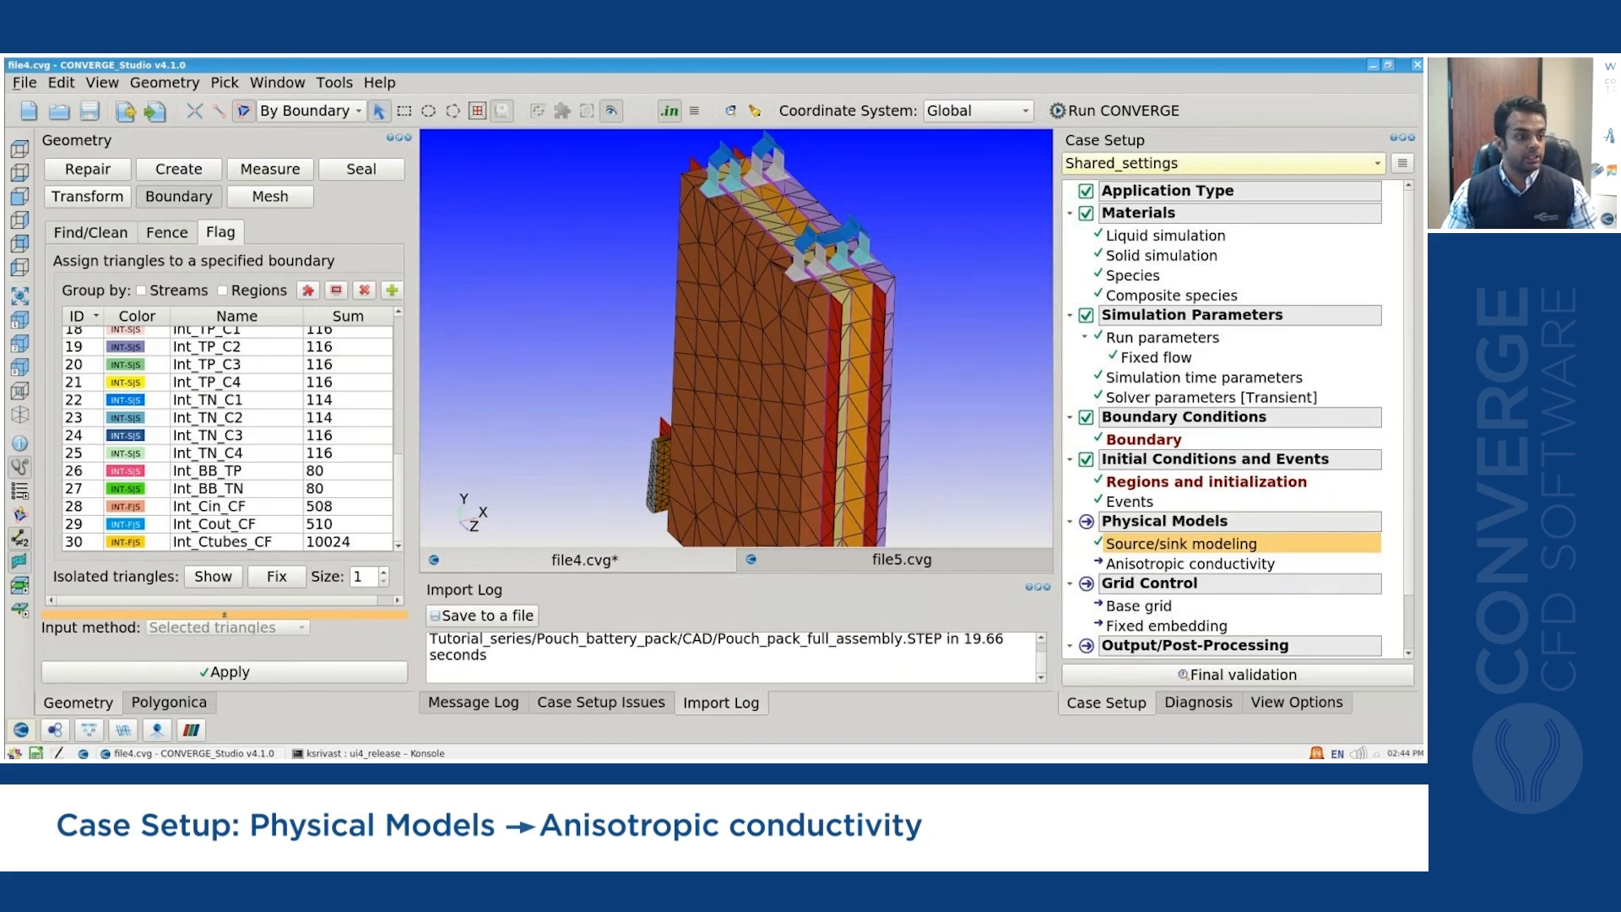
Add an anisotropic conductivity domain and name it battery_1.
{"action": "double_click", "coordinate": [1191, 563]}
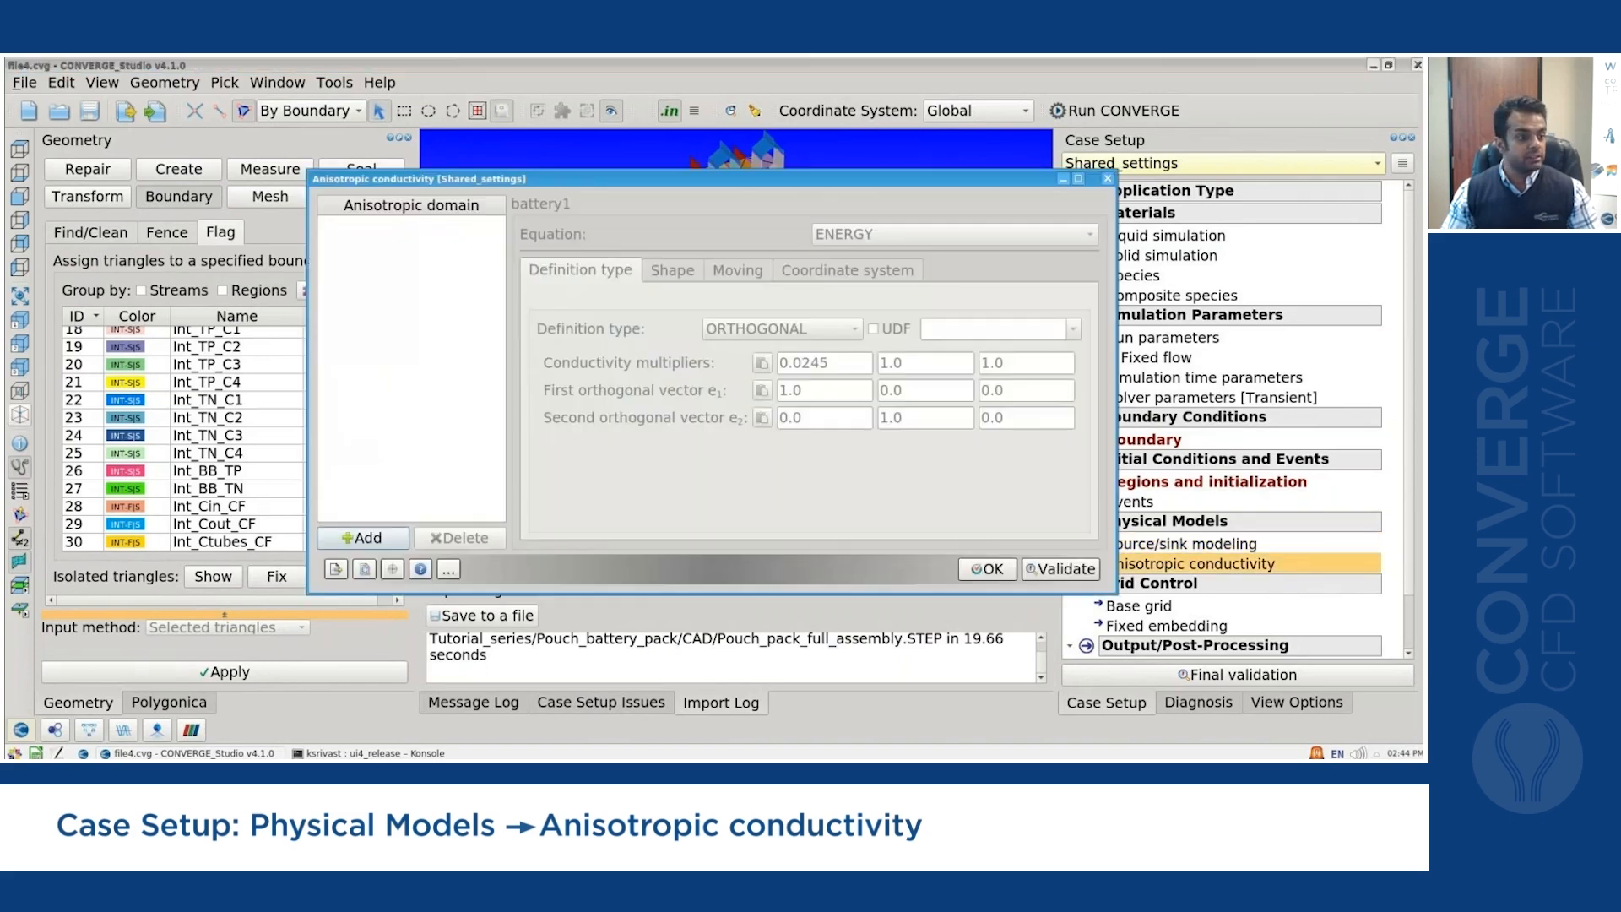
{"action": "left_click", "coordinate": [380, 538]}
{"action": "double_click", "coordinate": [383, 228]}
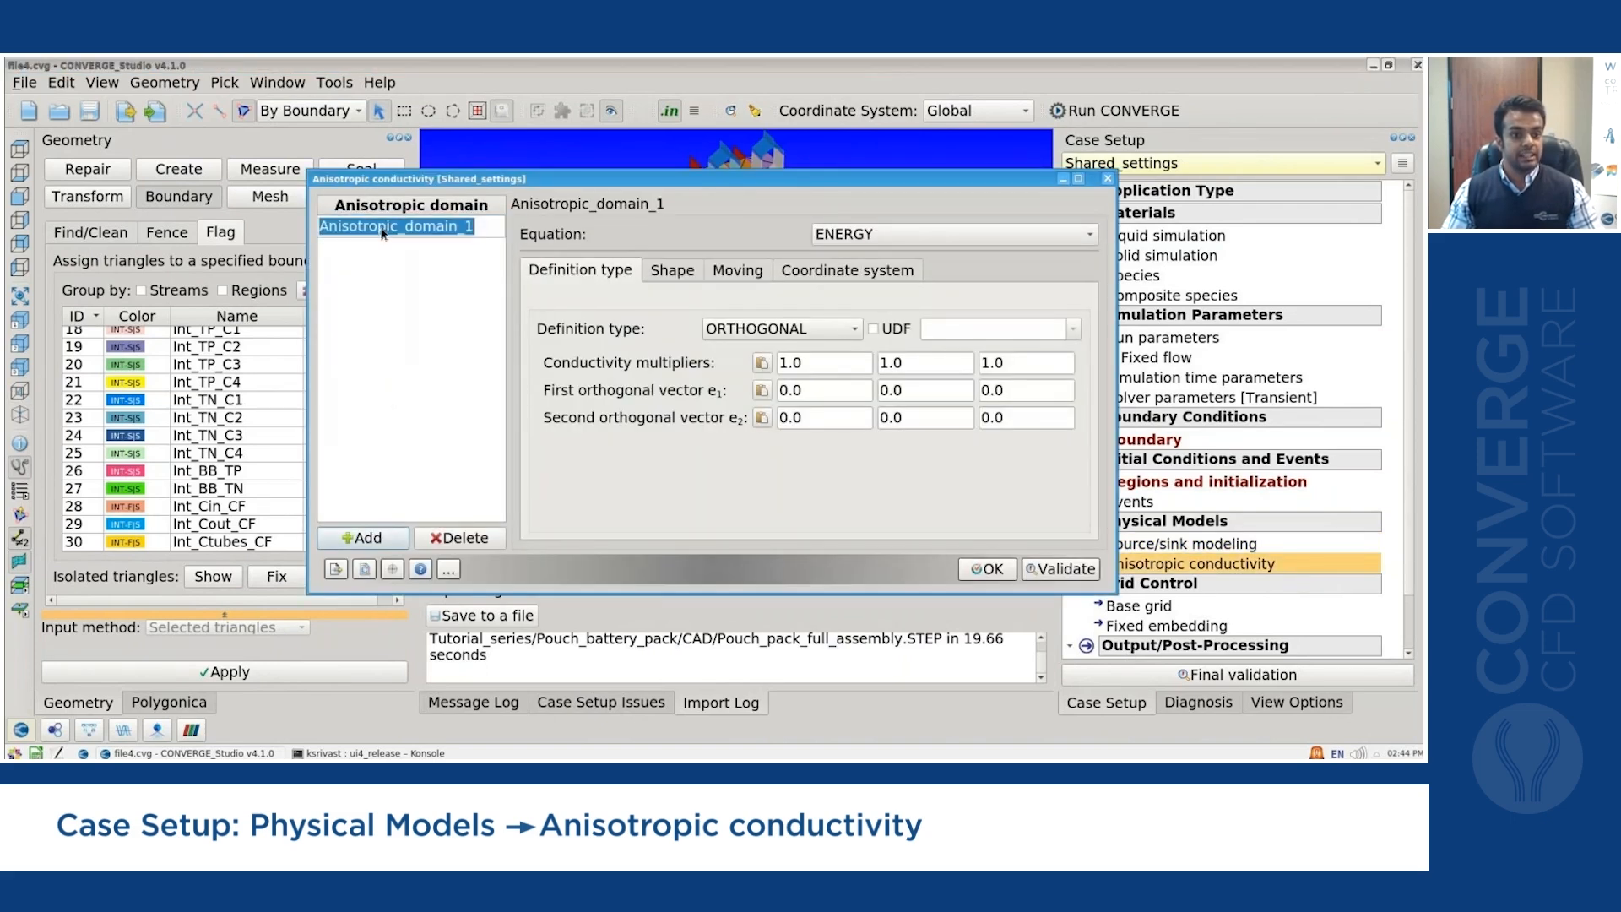
{"action": "type", "text": "battery_1"}
{"action": "key", "text": "Return"}
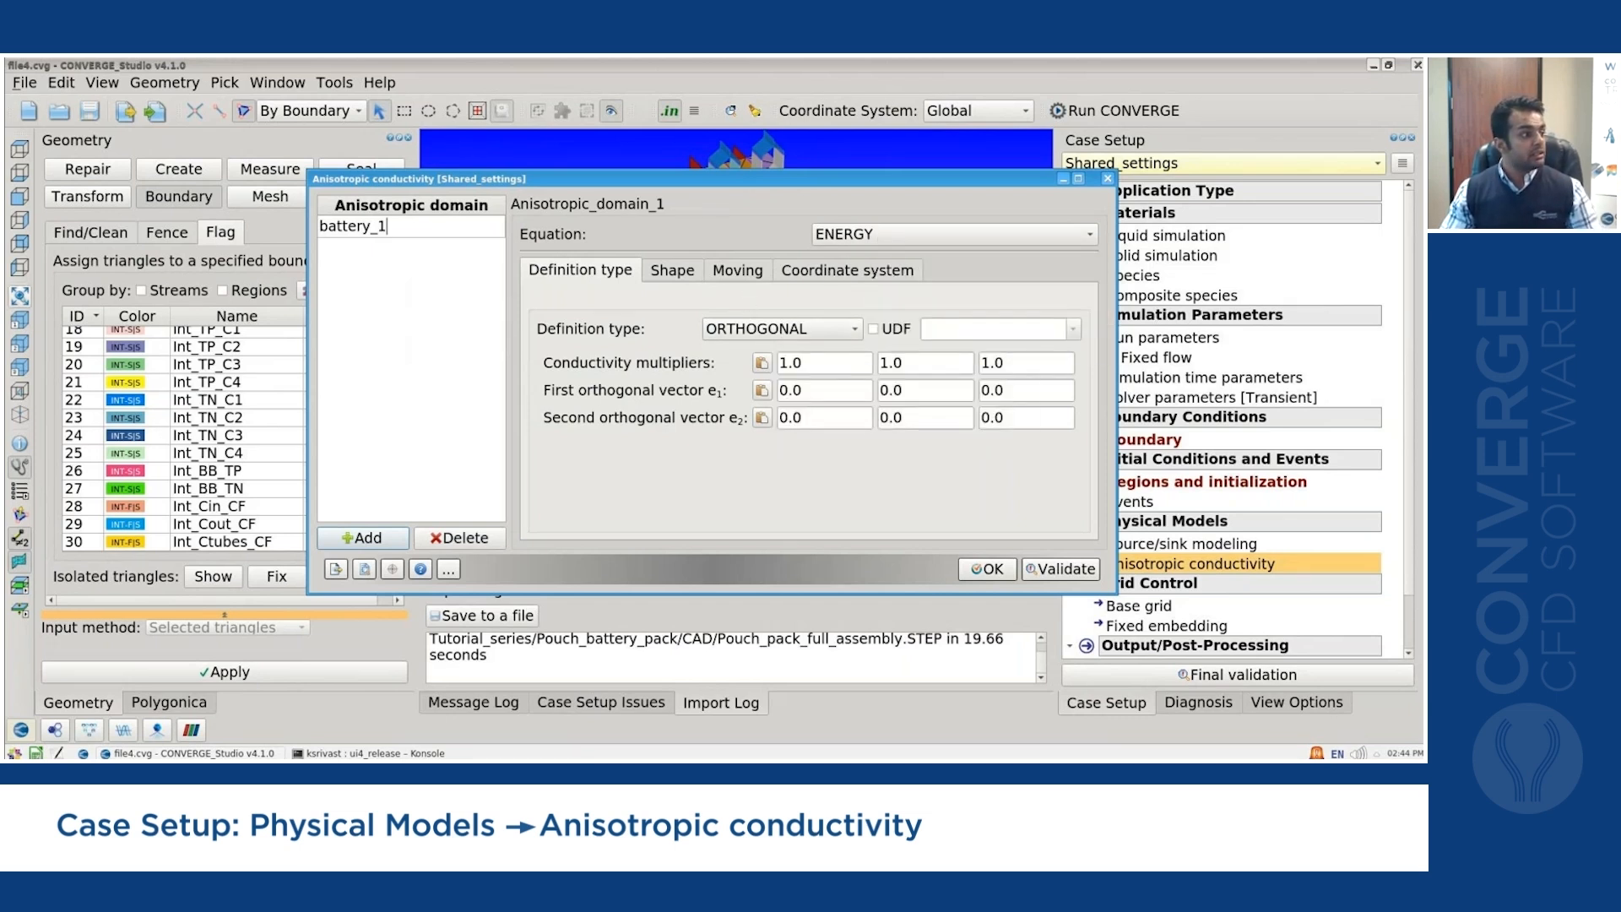
Check the conductivity of the CELL_NMC material in the solid simulation properties.
{"action": "left_click_drag", "start_coordinate": [1002, 179], "coordinate": [818, 208]}
{"action": "double_click", "coordinate": [1193, 256]}
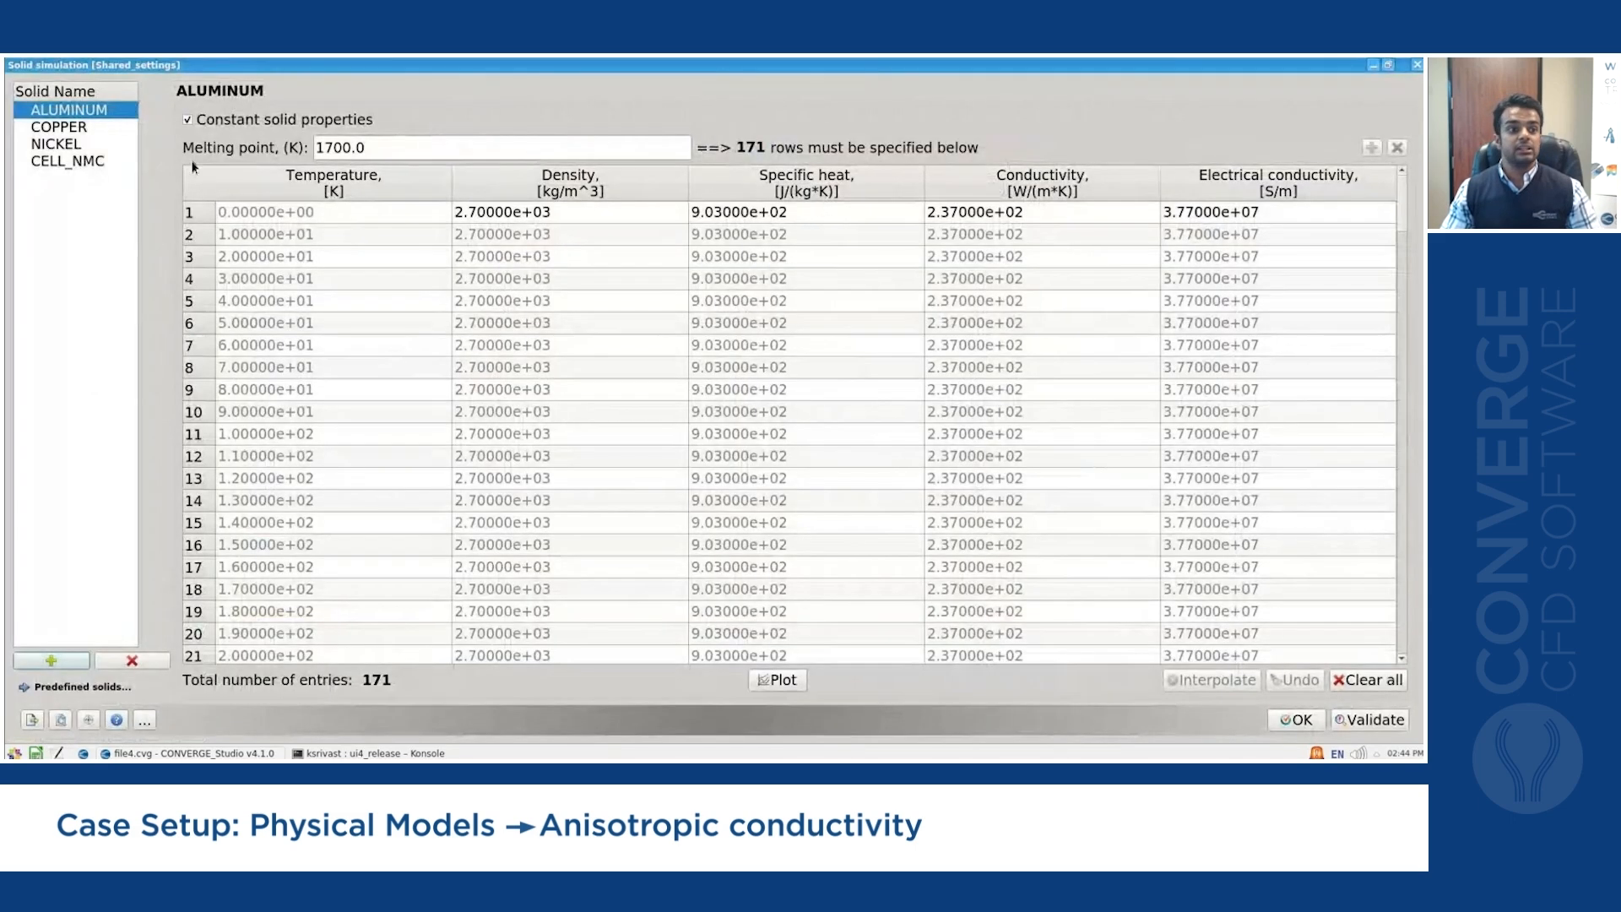
{"action": "left_click", "coordinate": [68, 163]}
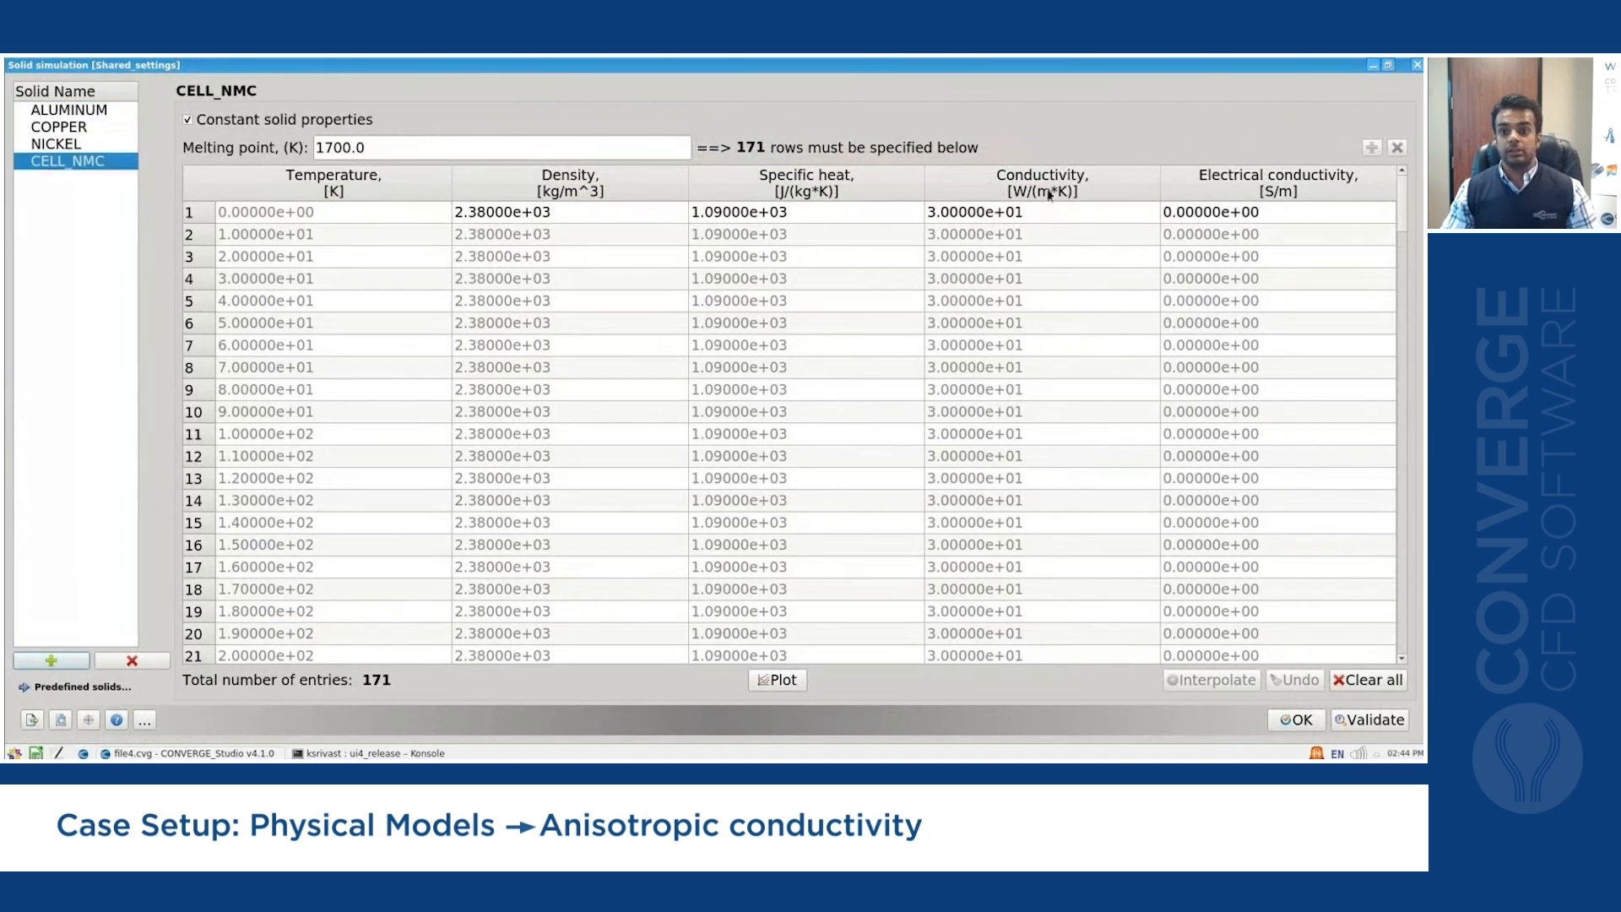
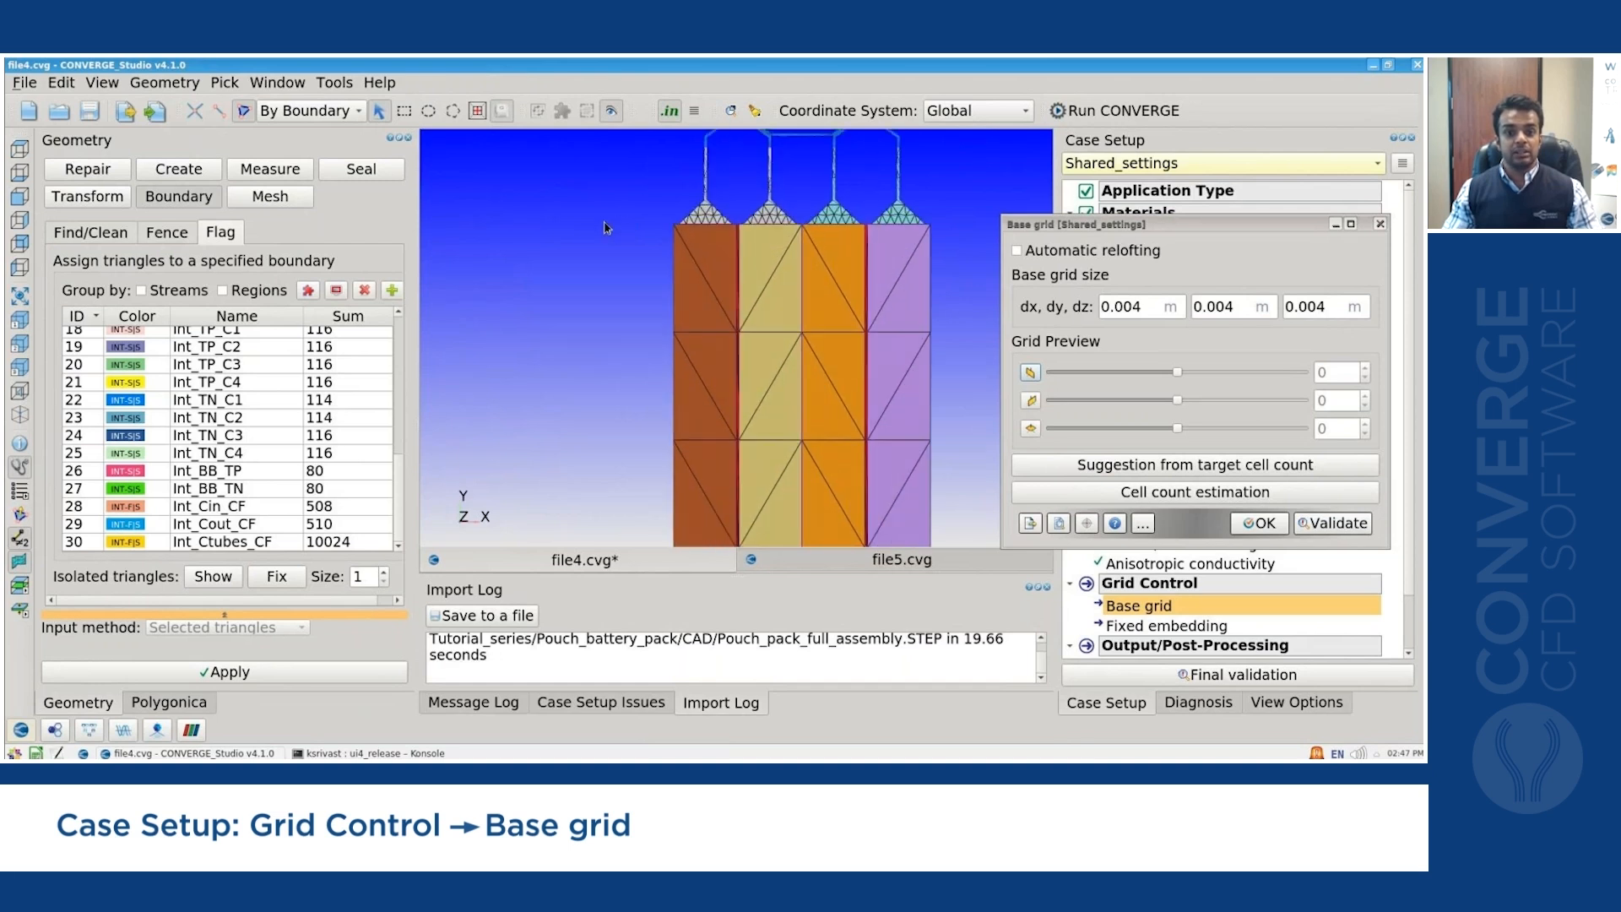
Set the base grid size dx to 0.001 m, viewing the battery pack along the Z axis.
{"action": "left_click_drag", "start_coordinate": [615, 229], "coordinate": [579, 353]}
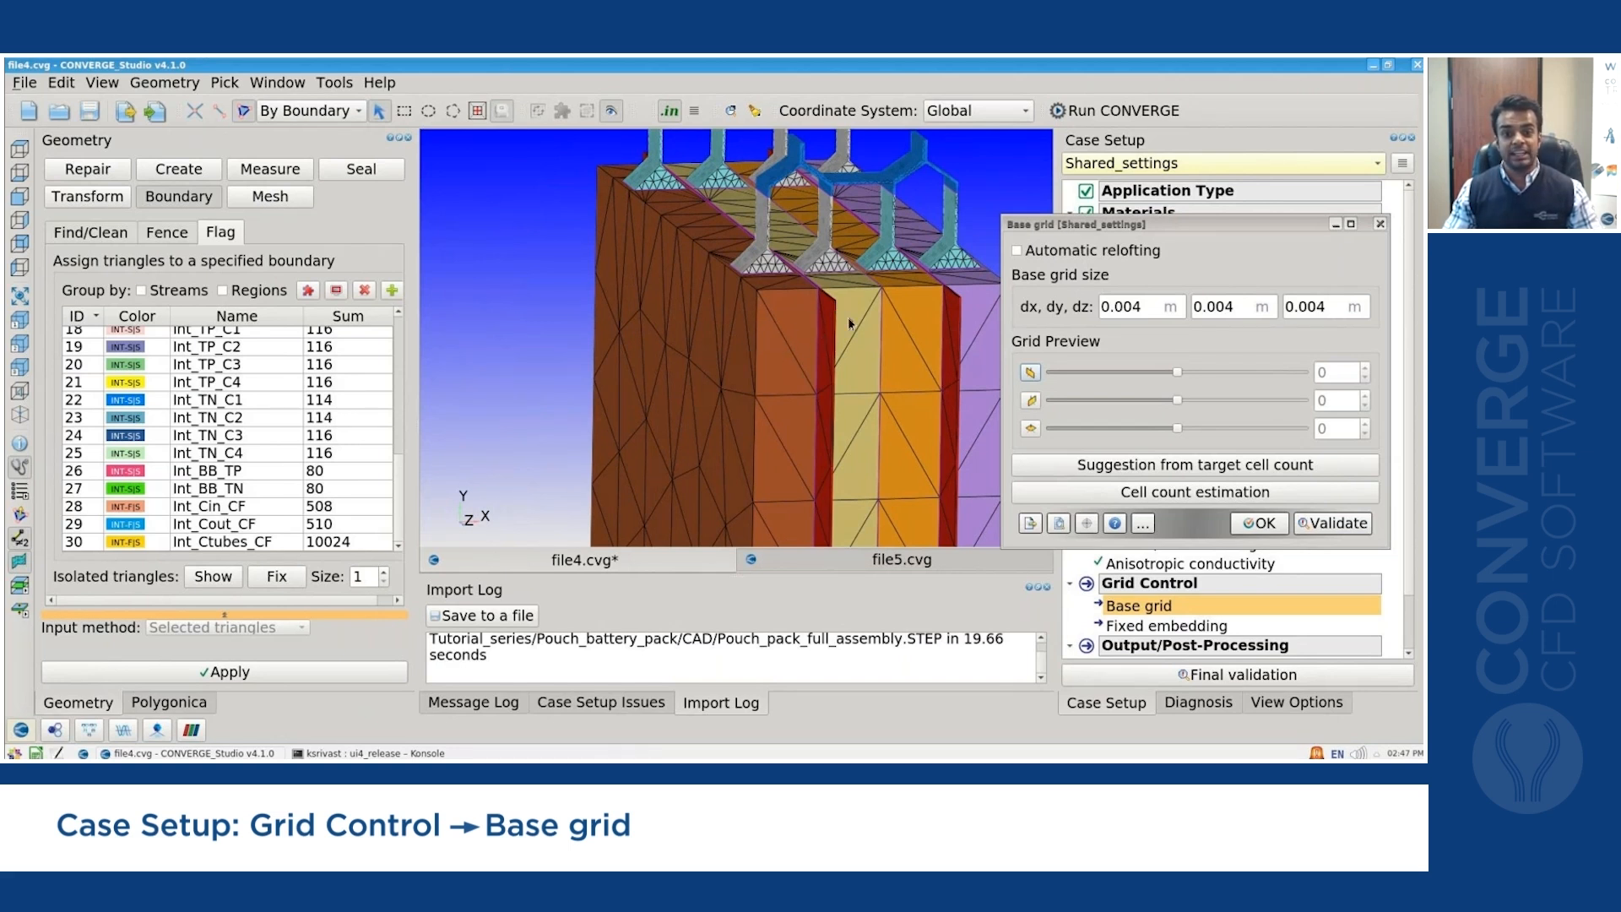
{"action": "scroll", "coordinate": [848, 324], "scroll_direction": "up", "scroll_amount": 2}
{"action": "scroll", "coordinate": [848, 304], "scroll_direction": "up", "scroll_amount": 3}
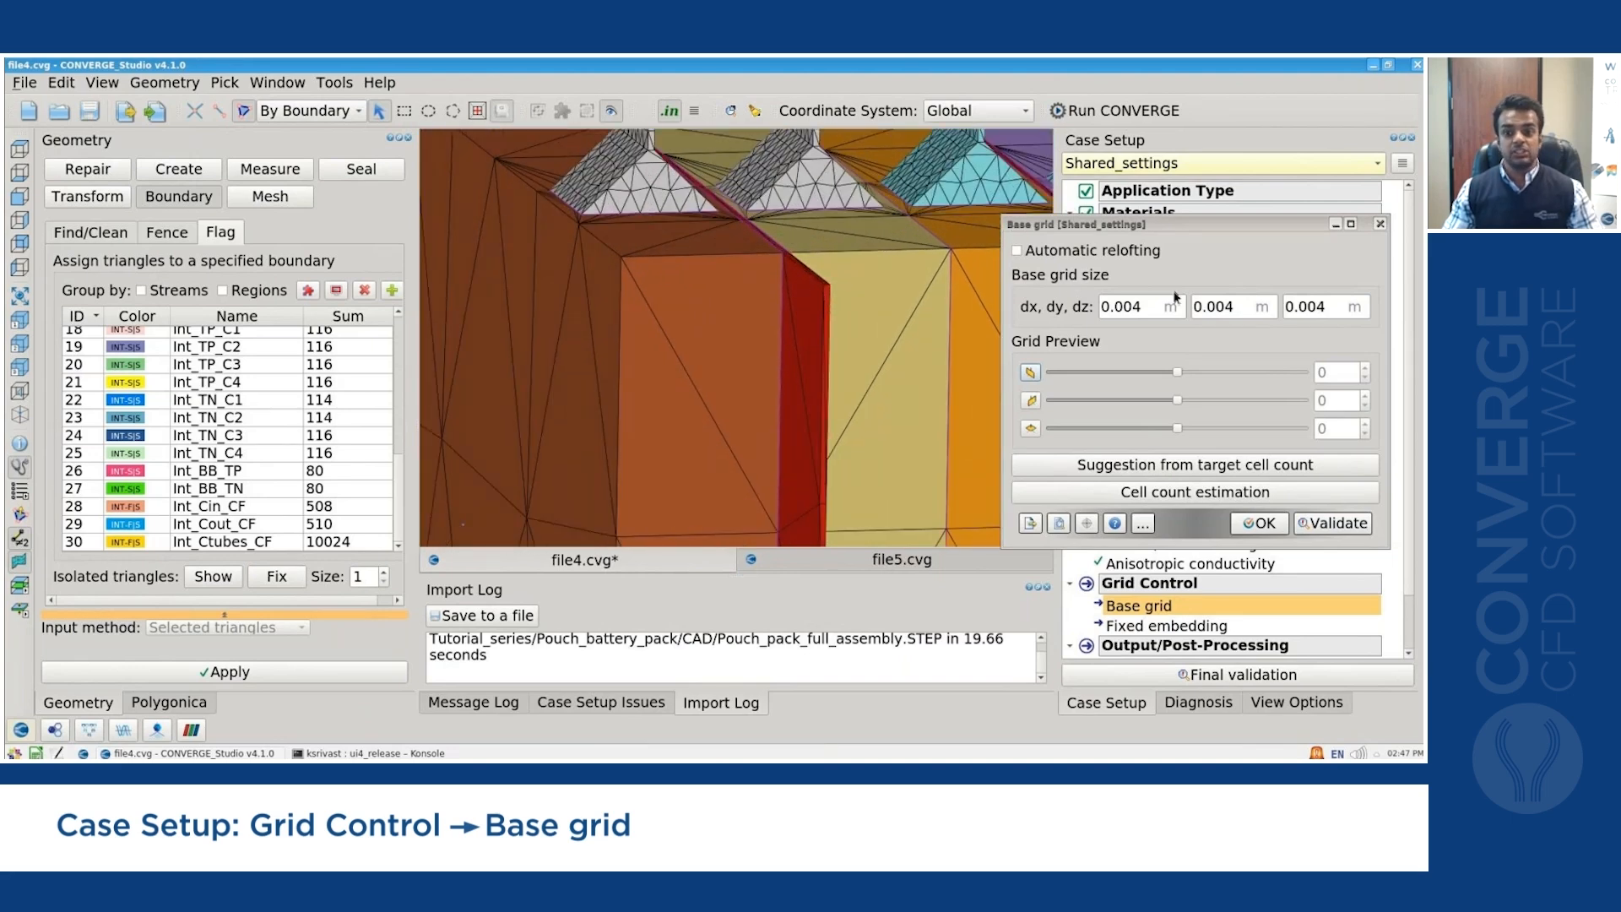
{"action": "mouse_move", "coordinate": [1150, 312]}
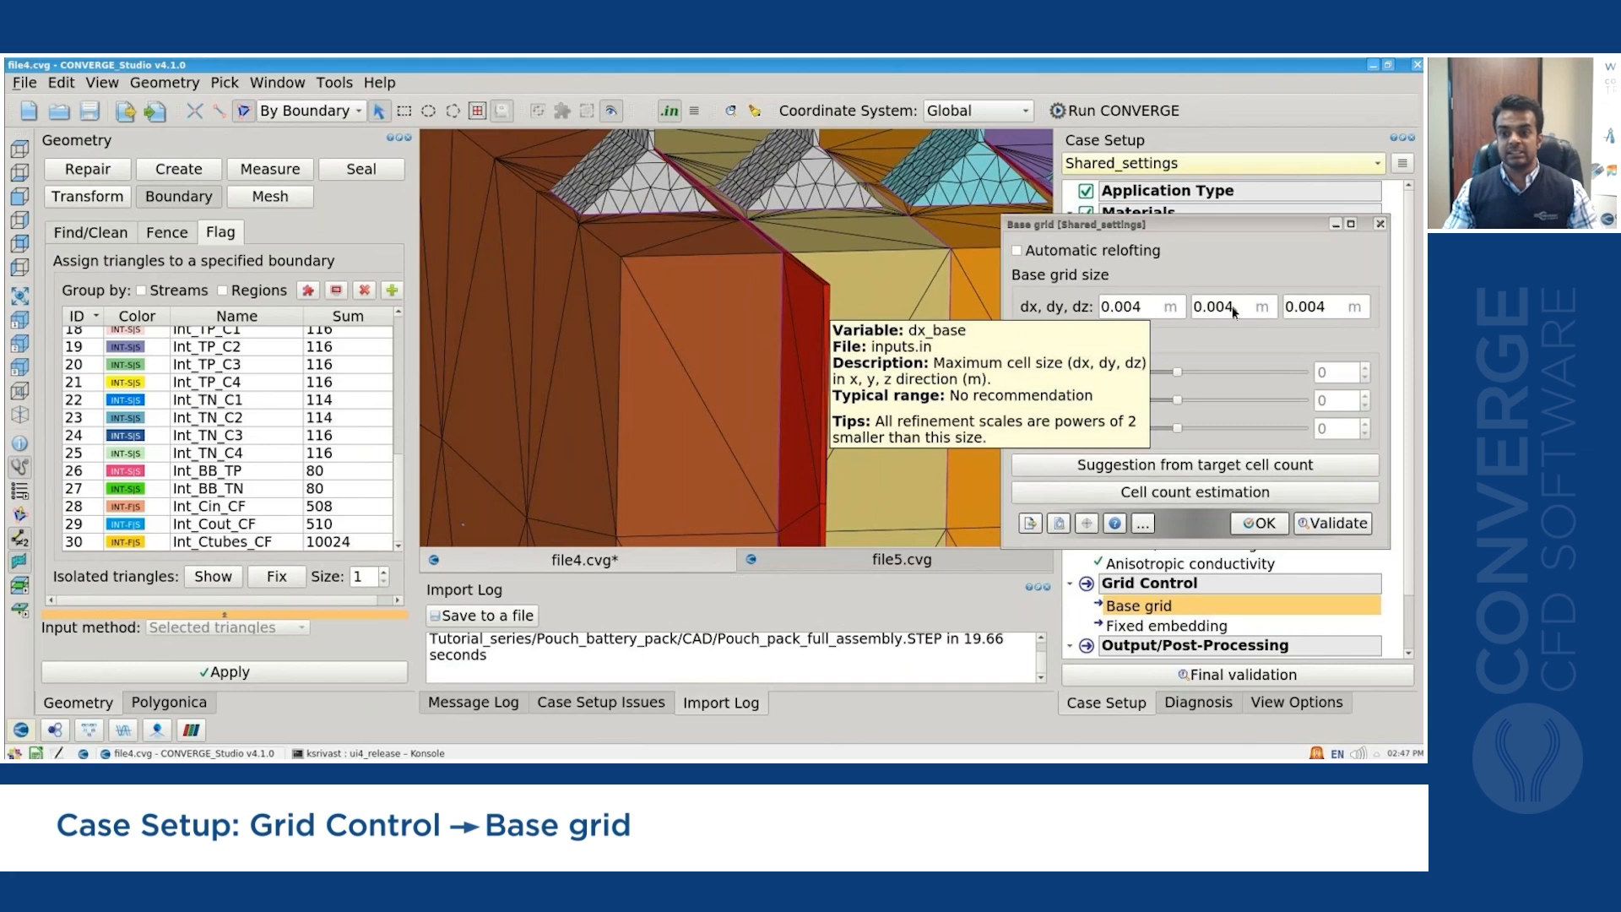
{"action": "left_click", "coordinate": [20, 149]}
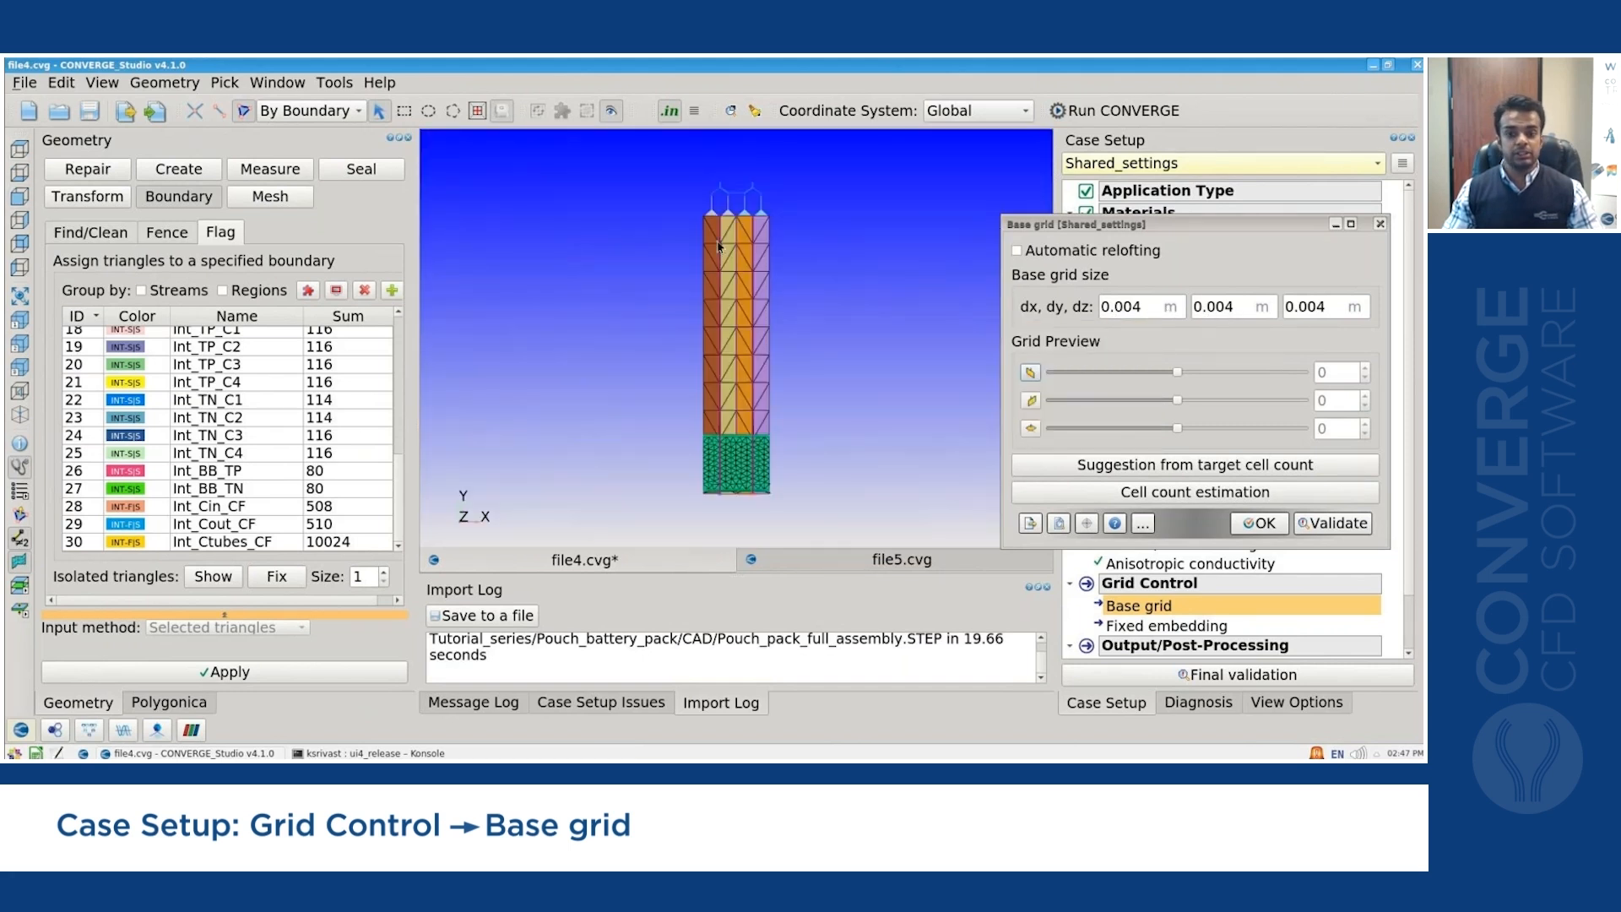
{"action": "scroll", "coordinate": [718, 246], "scroll_direction": "up", "scroll_amount": 1}
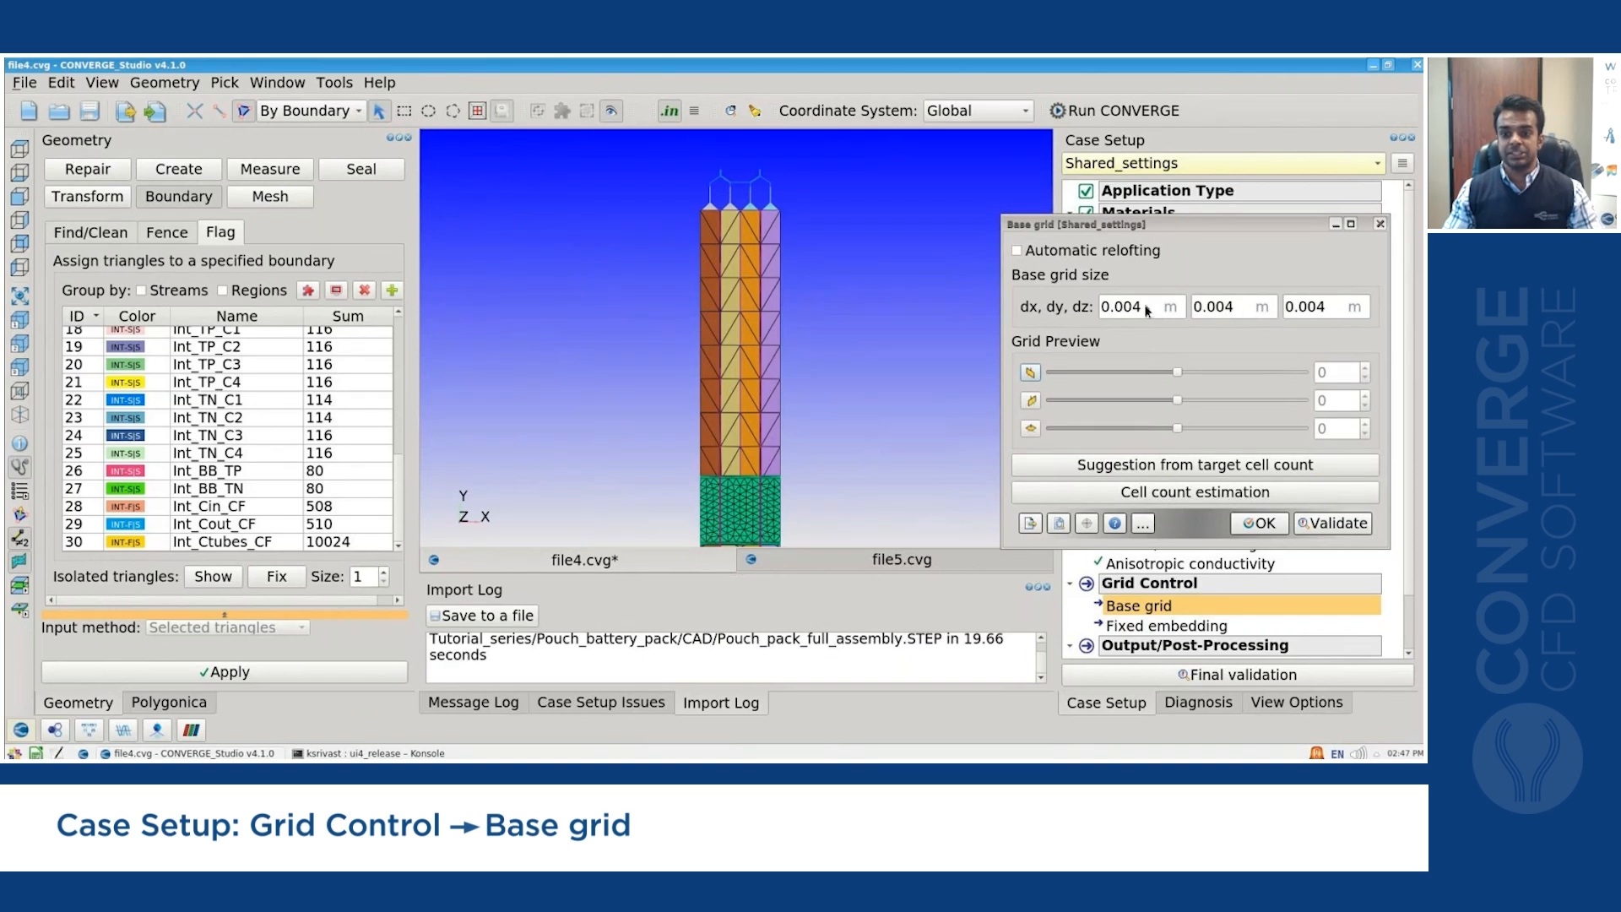
{"action": "mouse_move", "coordinate": [1146, 310]}
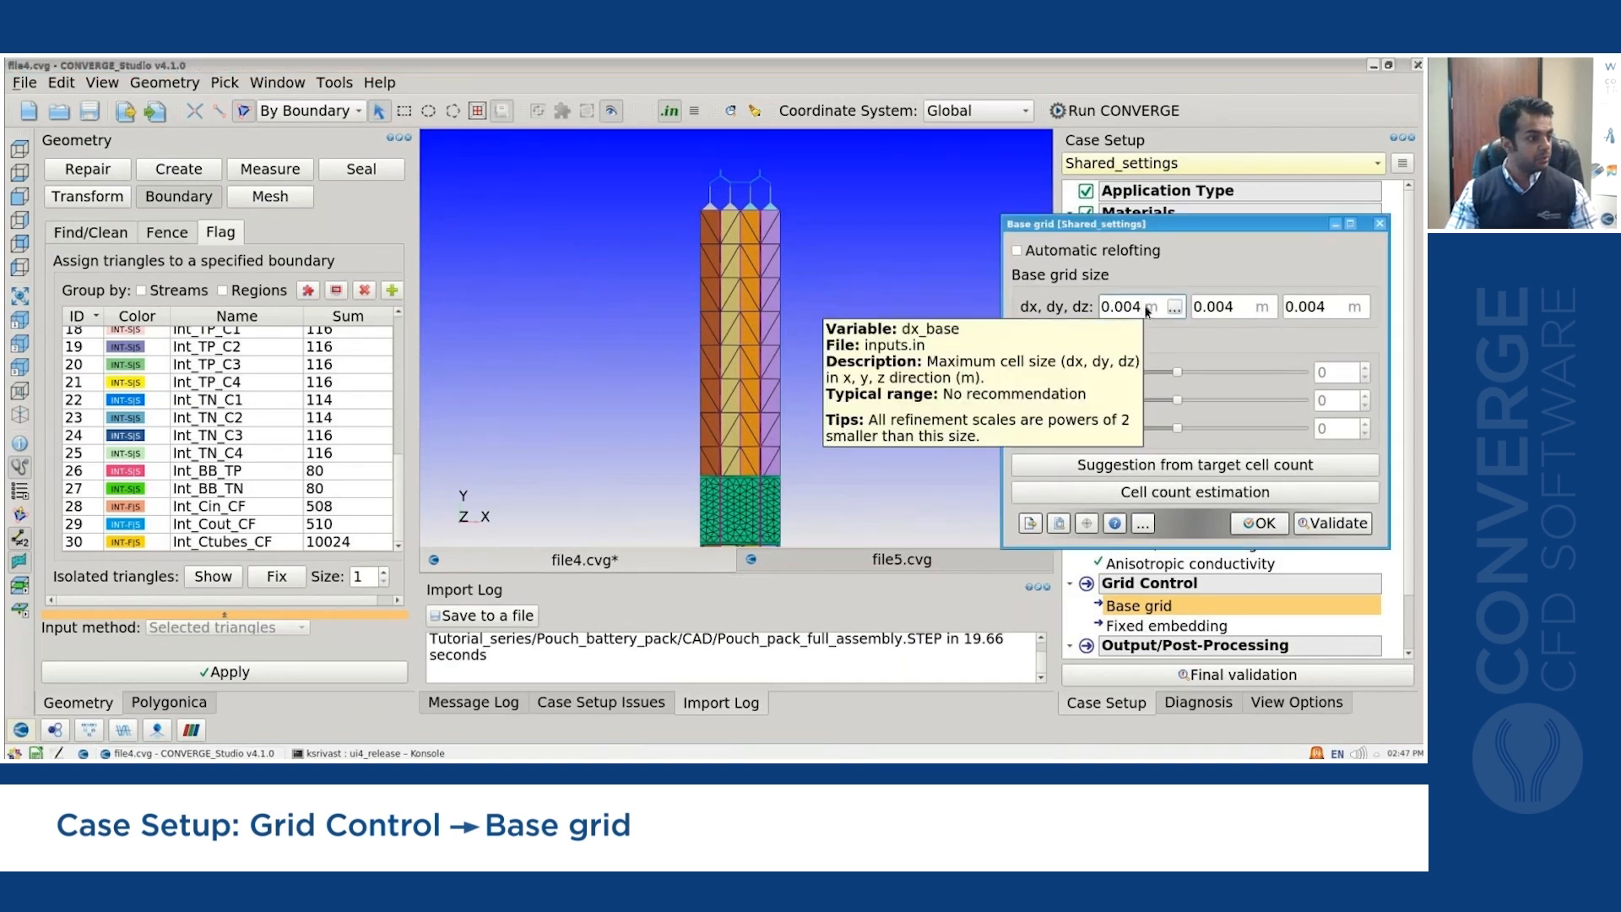
{"action": "type", "text": "1"}
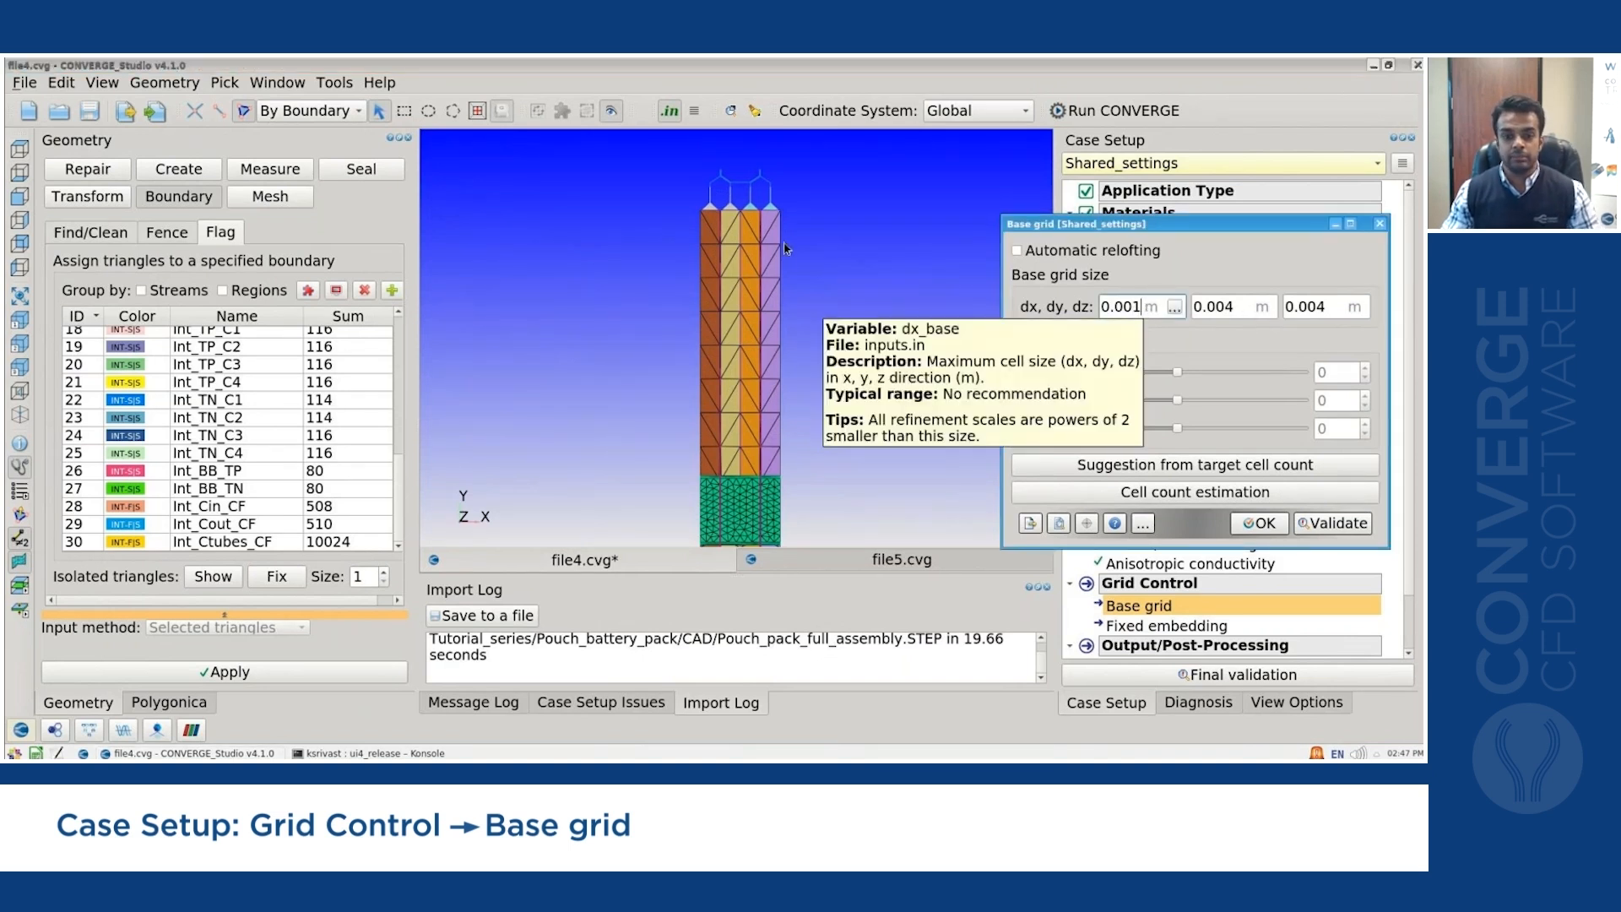
Preview the base grid in the XY plane across the battery cells and accept the base grid settings.
{"action": "left_click", "coordinate": [1029, 428]}
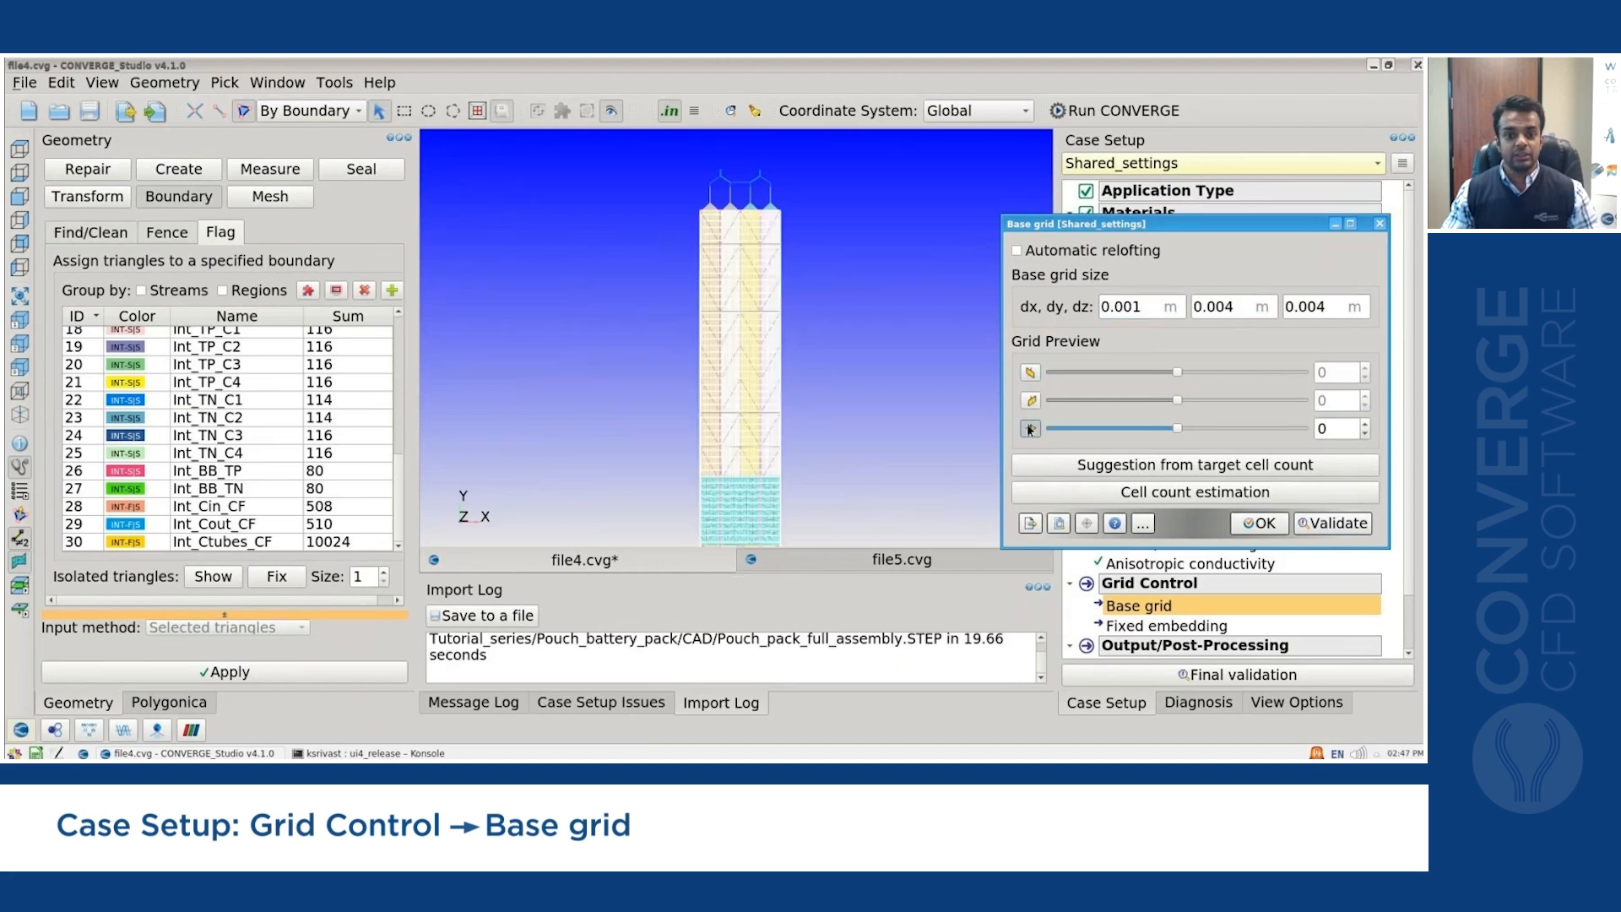
{"action": "scroll", "coordinate": [727, 217], "scroll_direction": "up", "scroll_amount": 5}
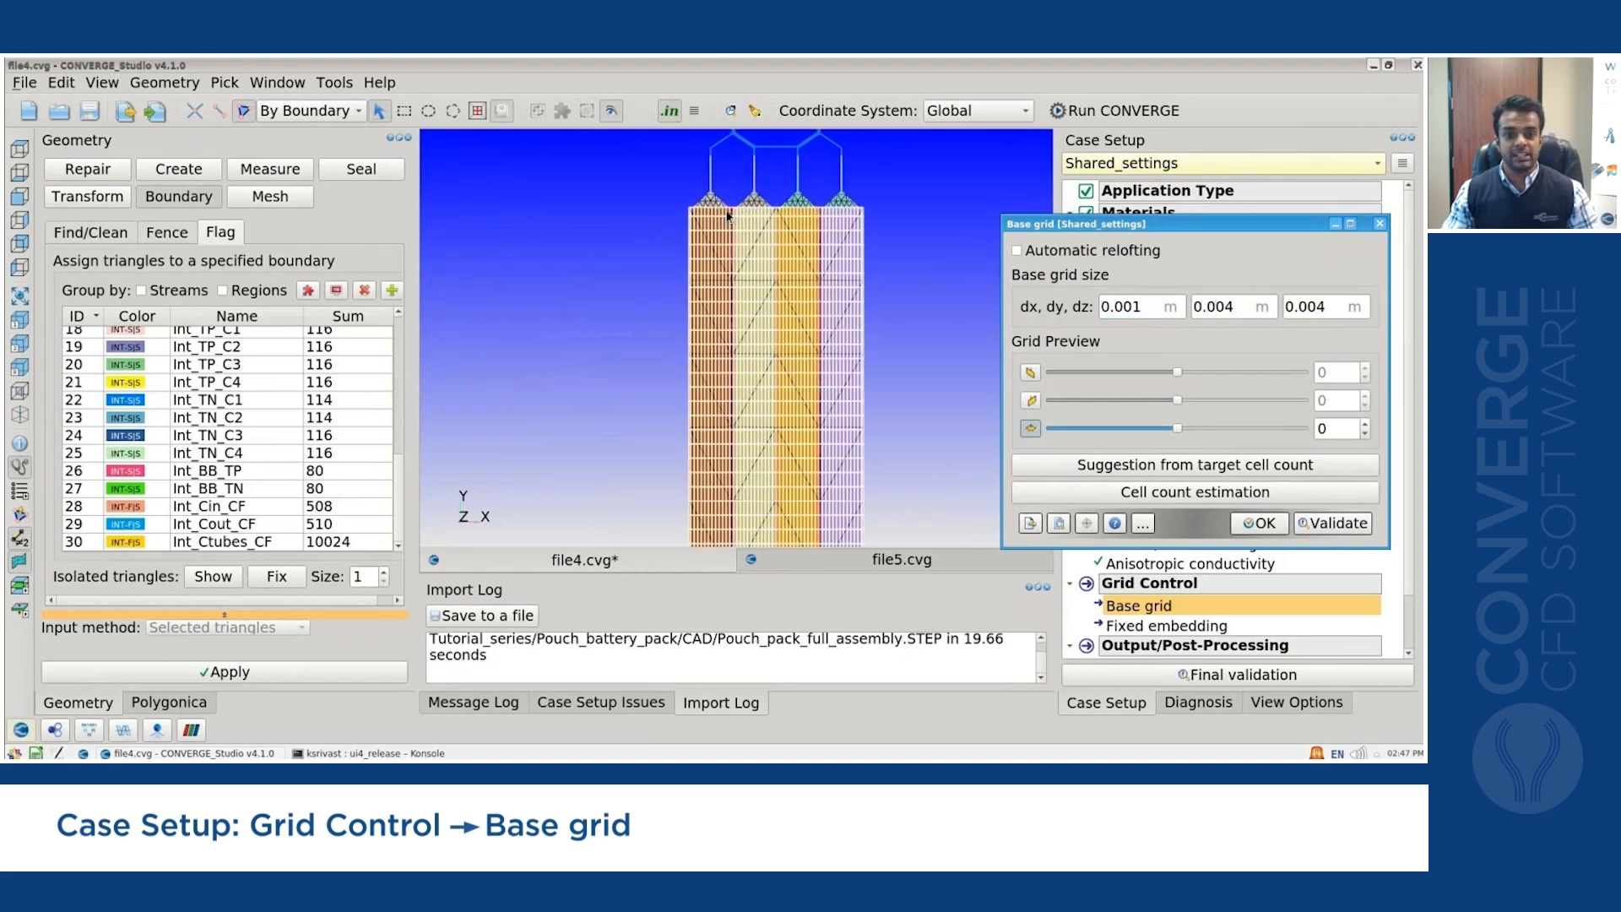
{"action": "scroll", "coordinate": [728, 216], "scroll_direction": "up", "scroll_amount": 2}
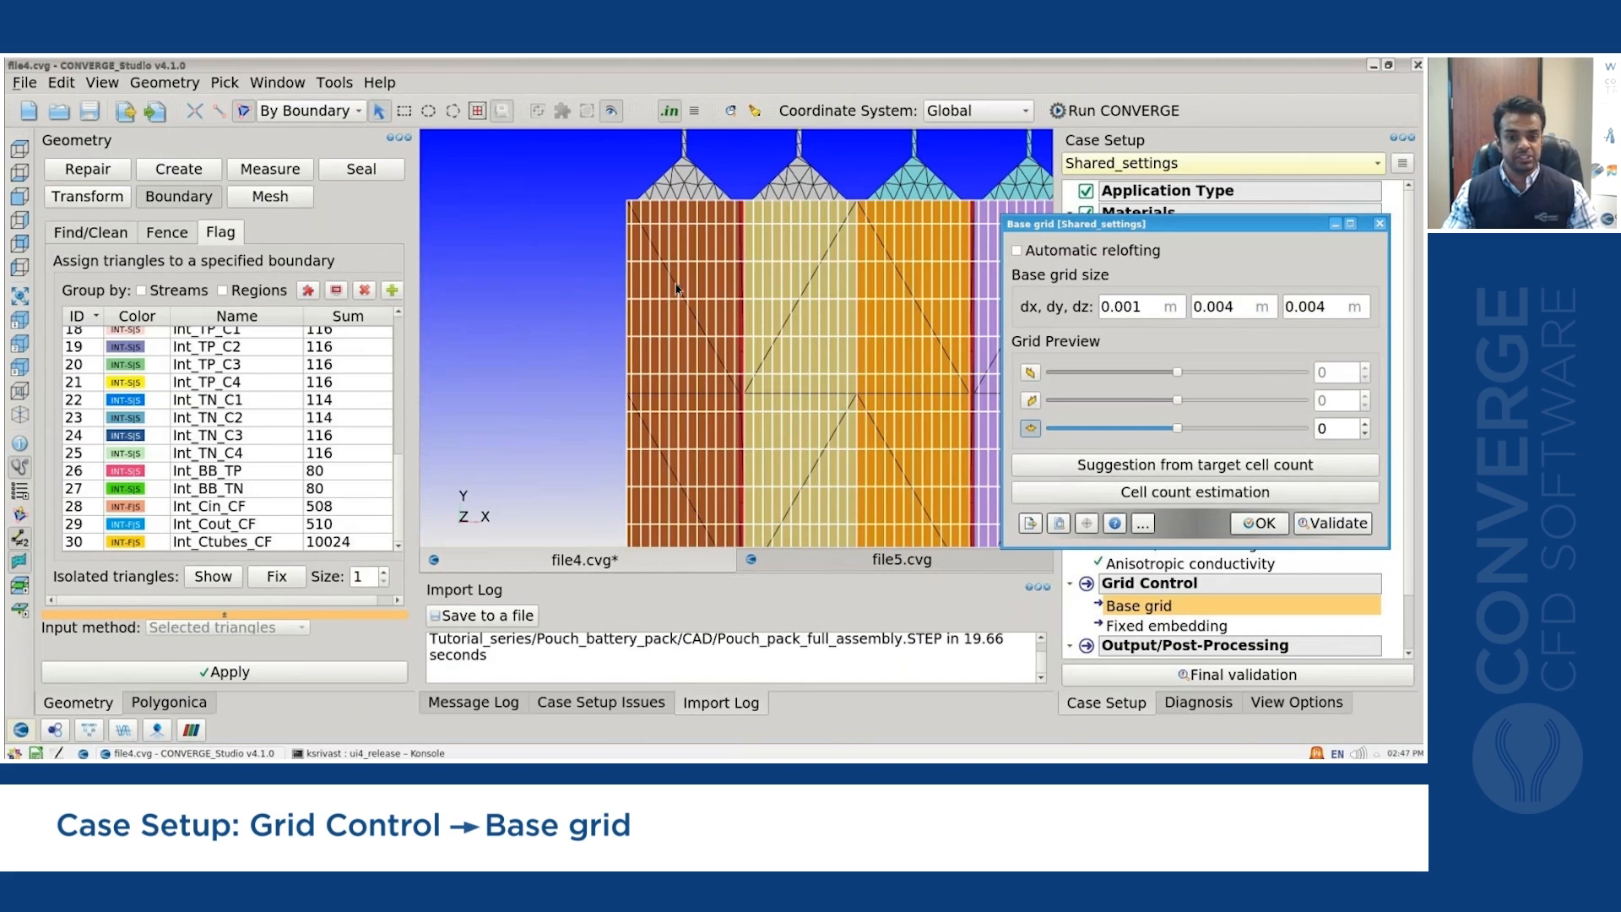
{"action": "scroll", "coordinate": [676, 289], "scroll_direction": "down", "scroll_amount": 3}
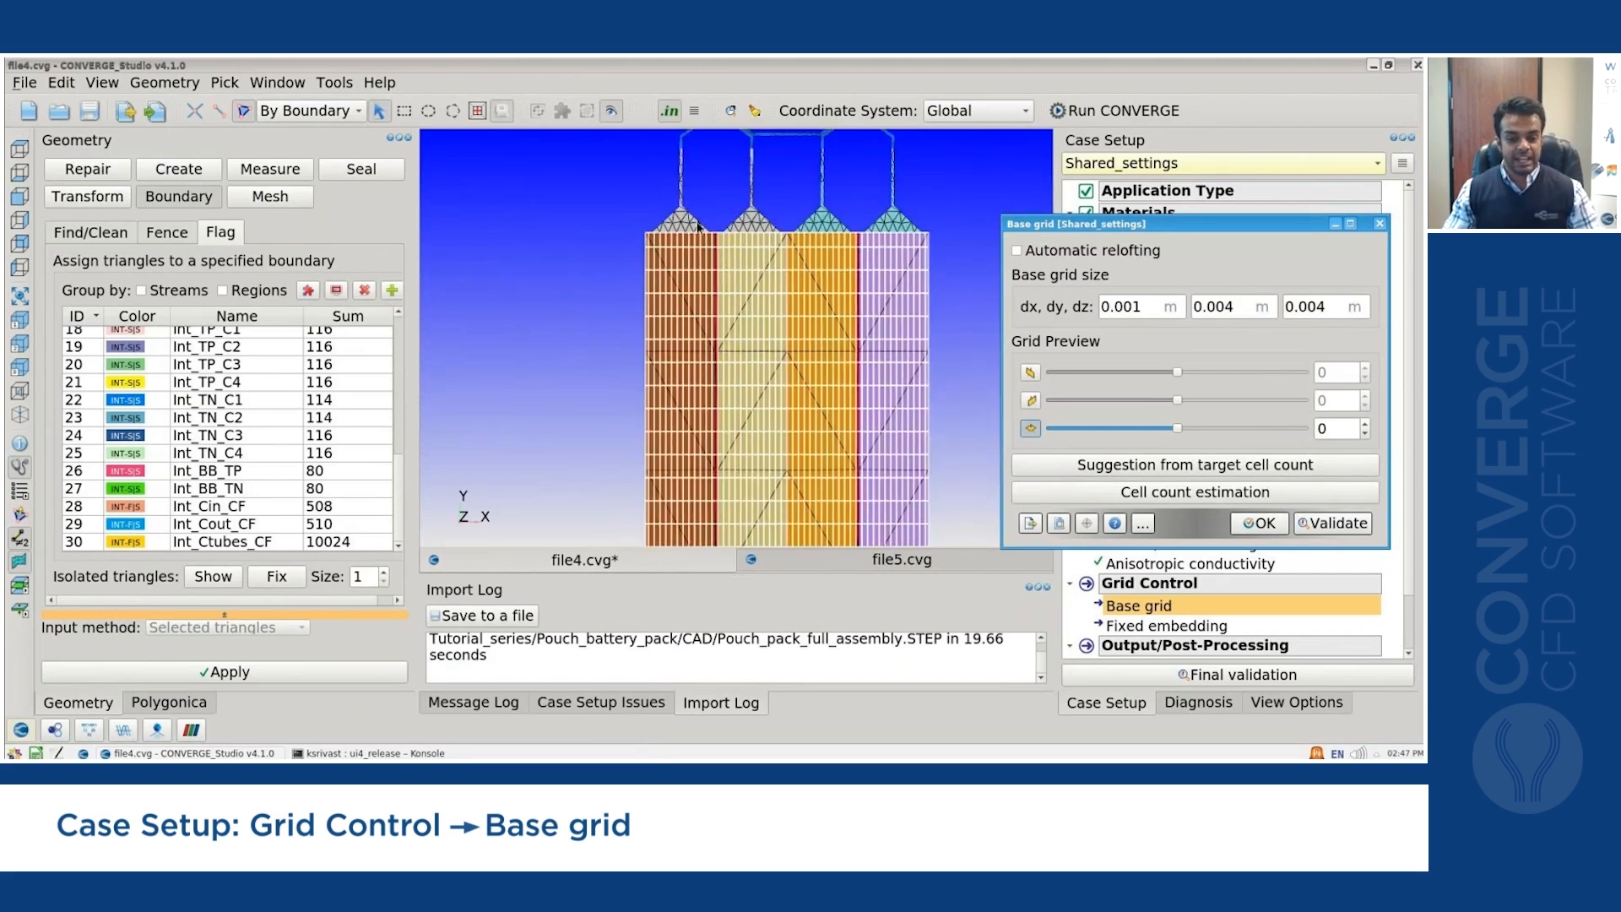
{"action": "scroll", "coordinate": [694, 207], "scroll_direction": "down", "scroll_amount": 7}
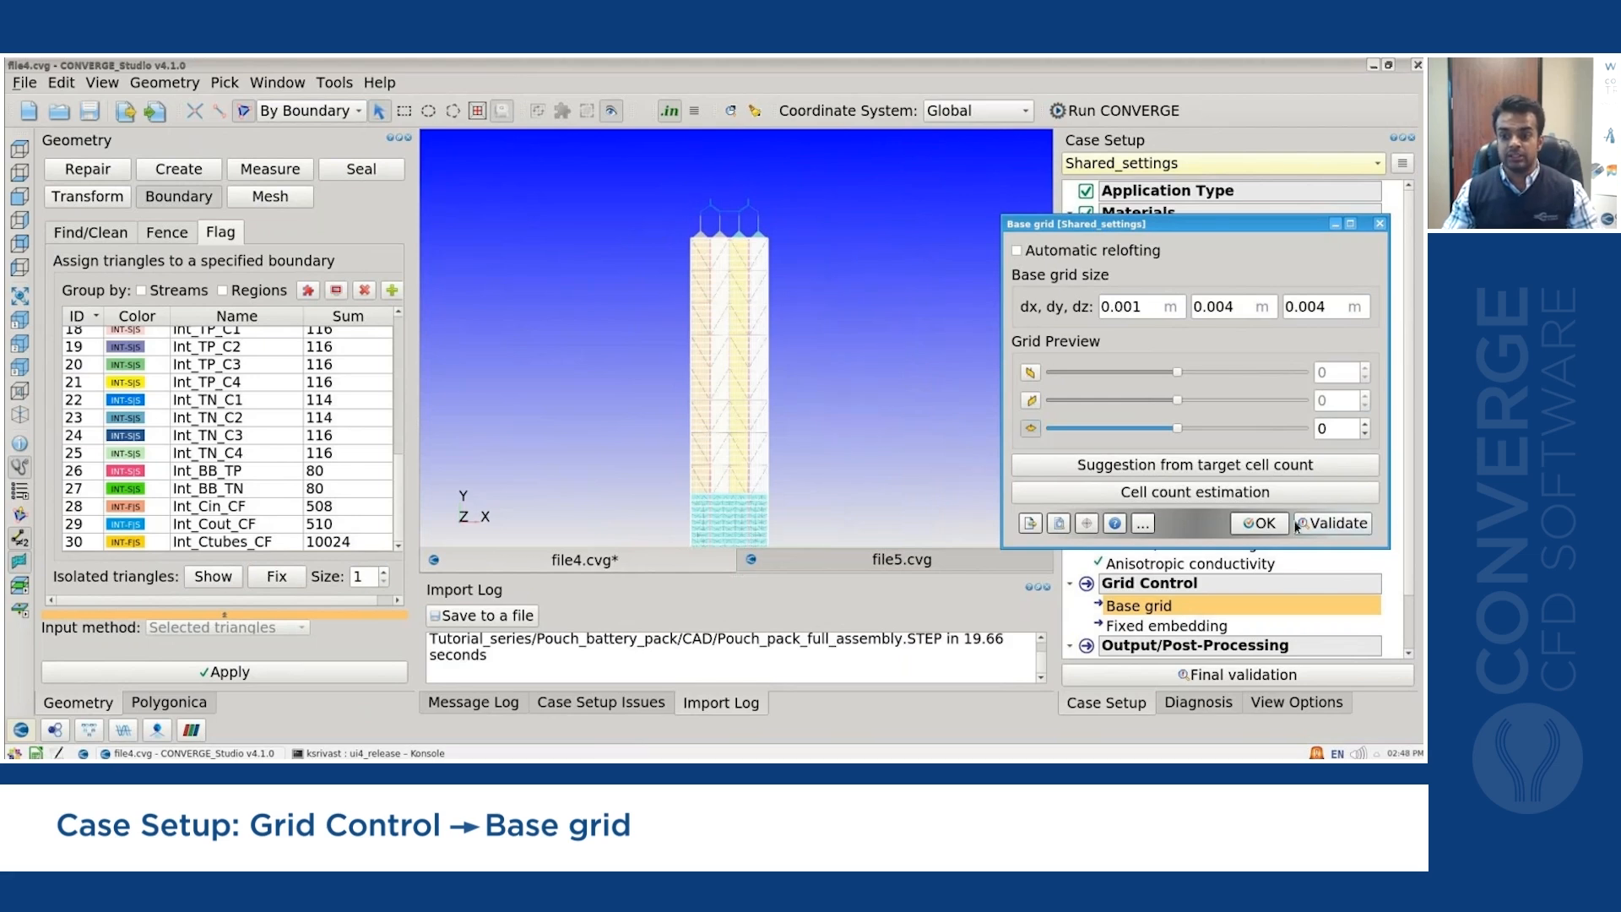
{"action": "left_click", "coordinate": [1259, 523]}
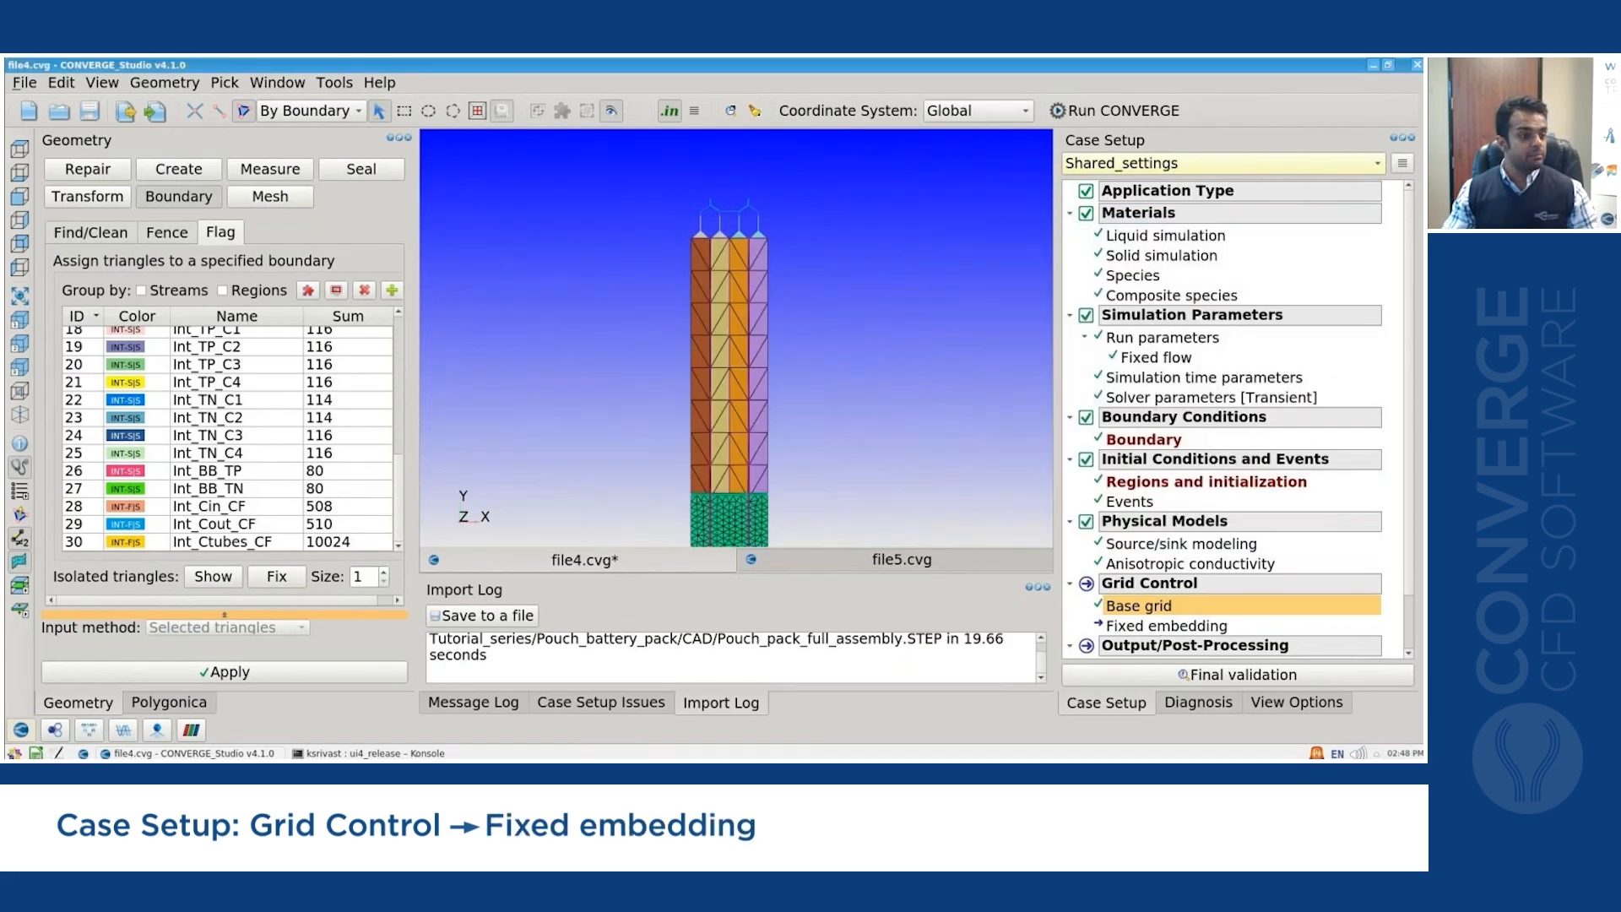
Open the fixed embedding settings and add an embedding with the entity type REGION.
{"action": "left_click", "coordinate": [1167, 625]}
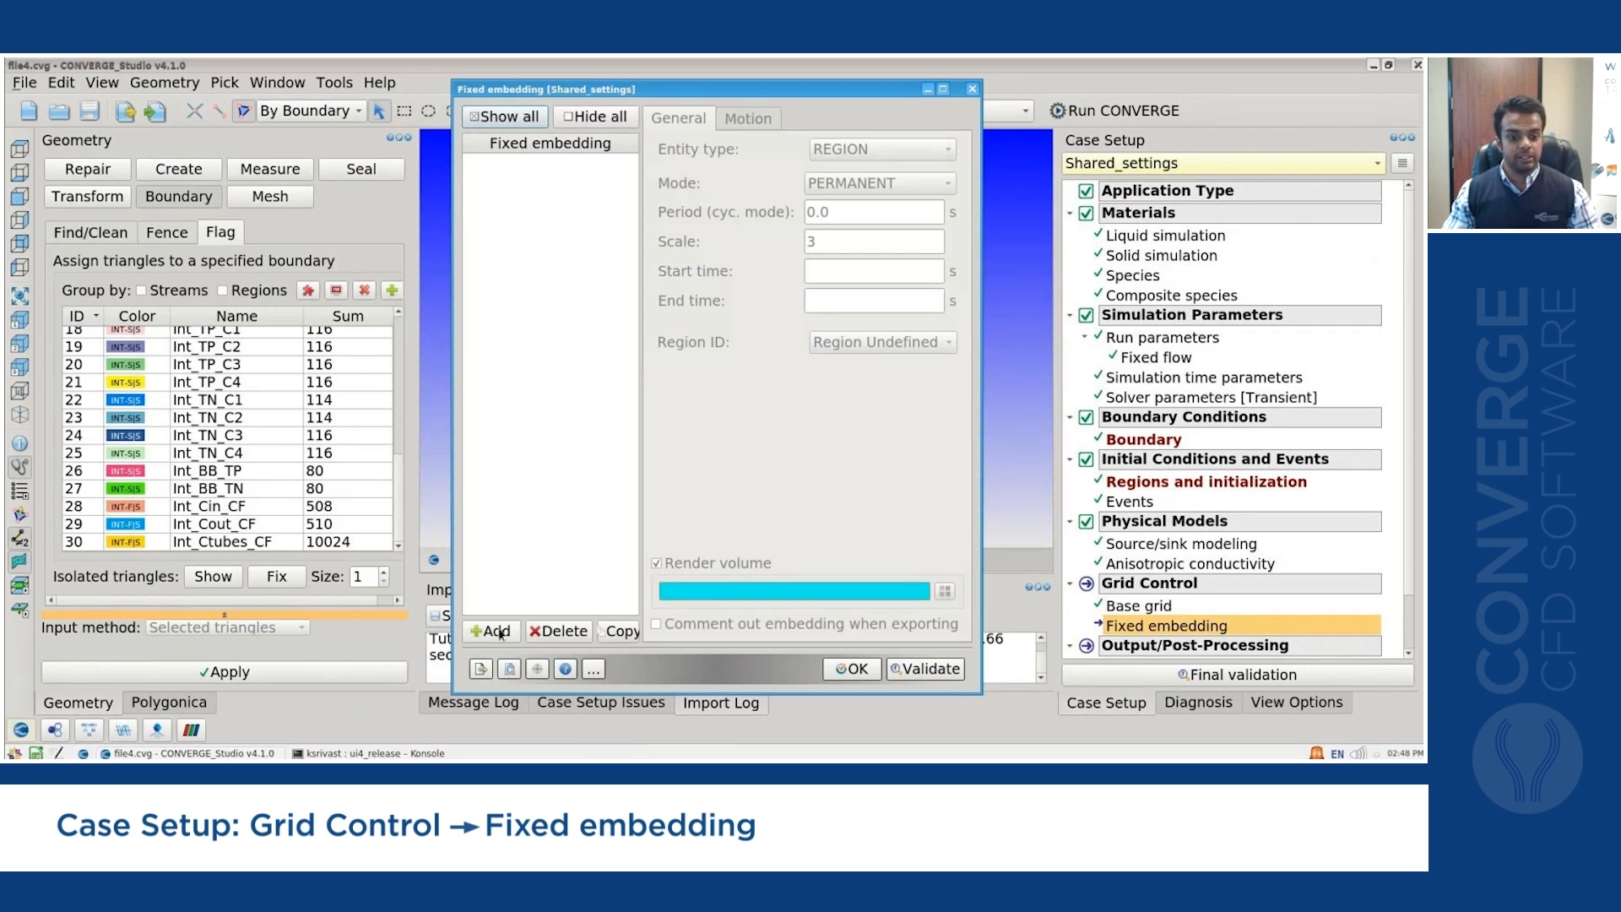
{"action": "left_click_drag", "start_coordinate": [904, 91], "coordinate": [1138, 226]}
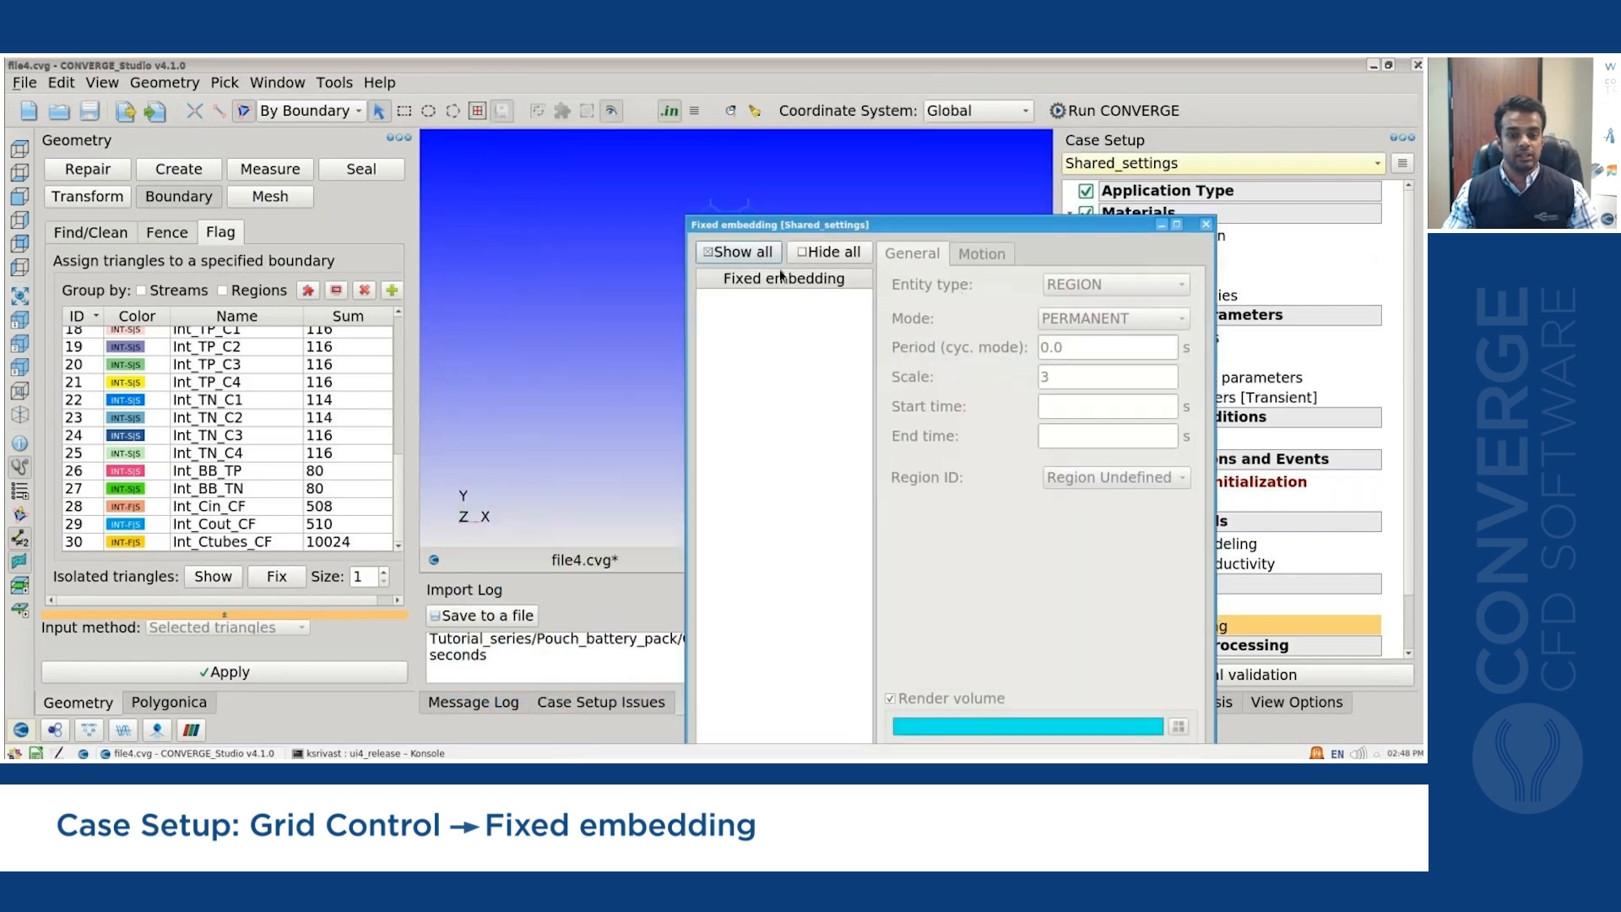
{"action": "scroll", "coordinate": [588, 240], "scroll_direction": "down", "scroll_amount": 5}
{"action": "left_click_drag", "start_coordinate": [554, 237], "coordinate": [657, 242]}
{"action": "scroll", "coordinate": [661, 238], "scroll_direction": "up", "scroll_amount": 5}
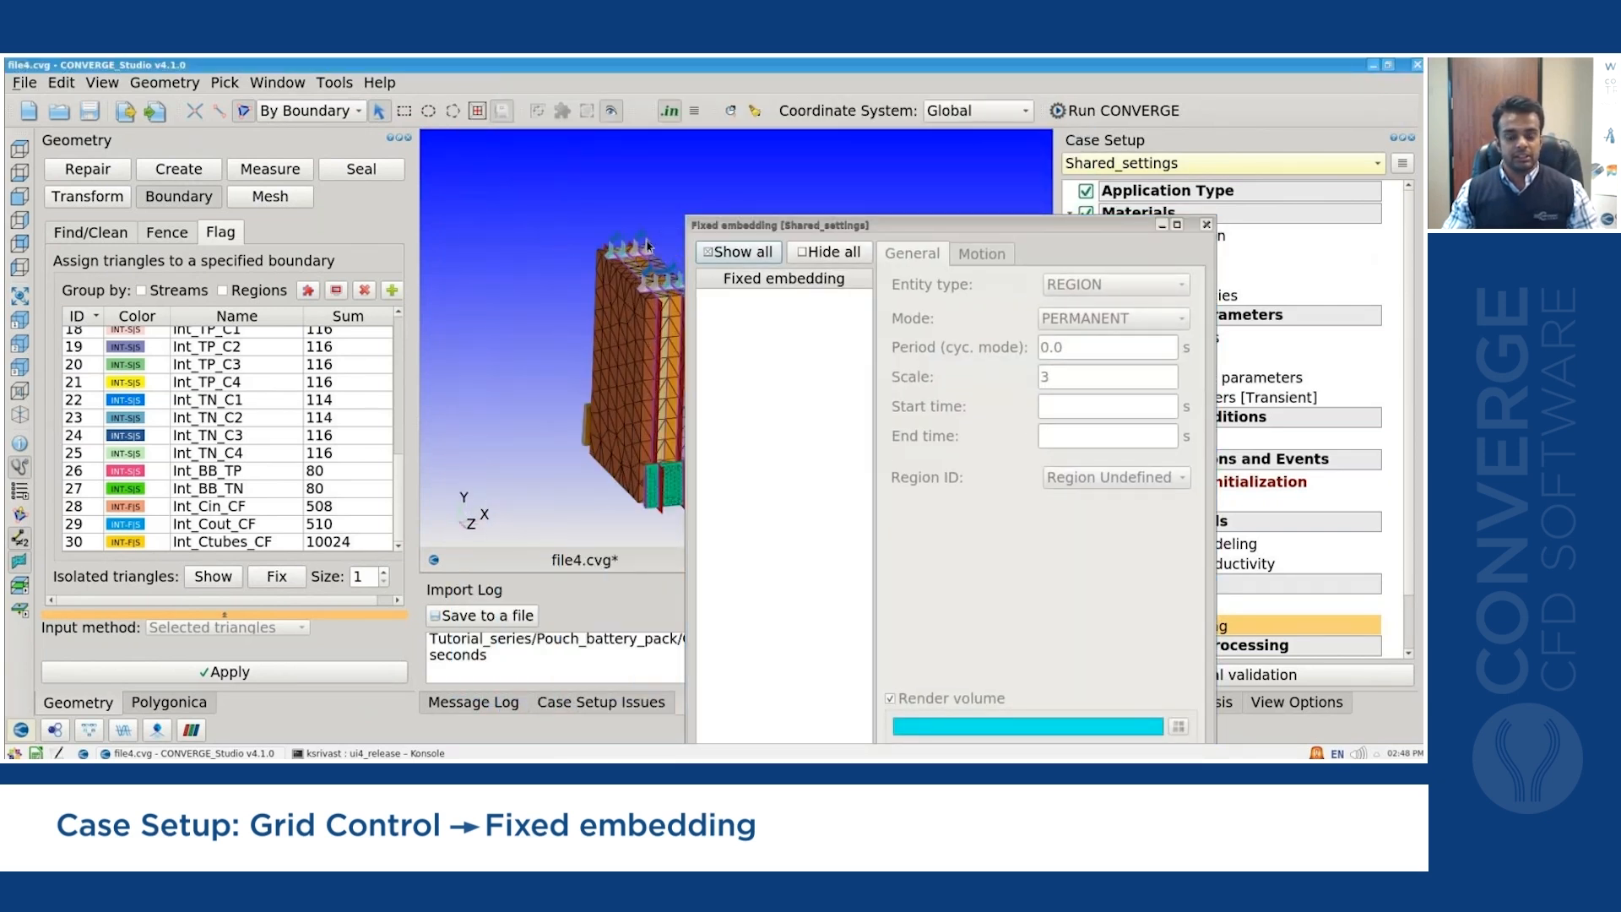
{"action": "left_click_drag", "start_coordinate": [908, 233], "coordinate": [933, 147]}
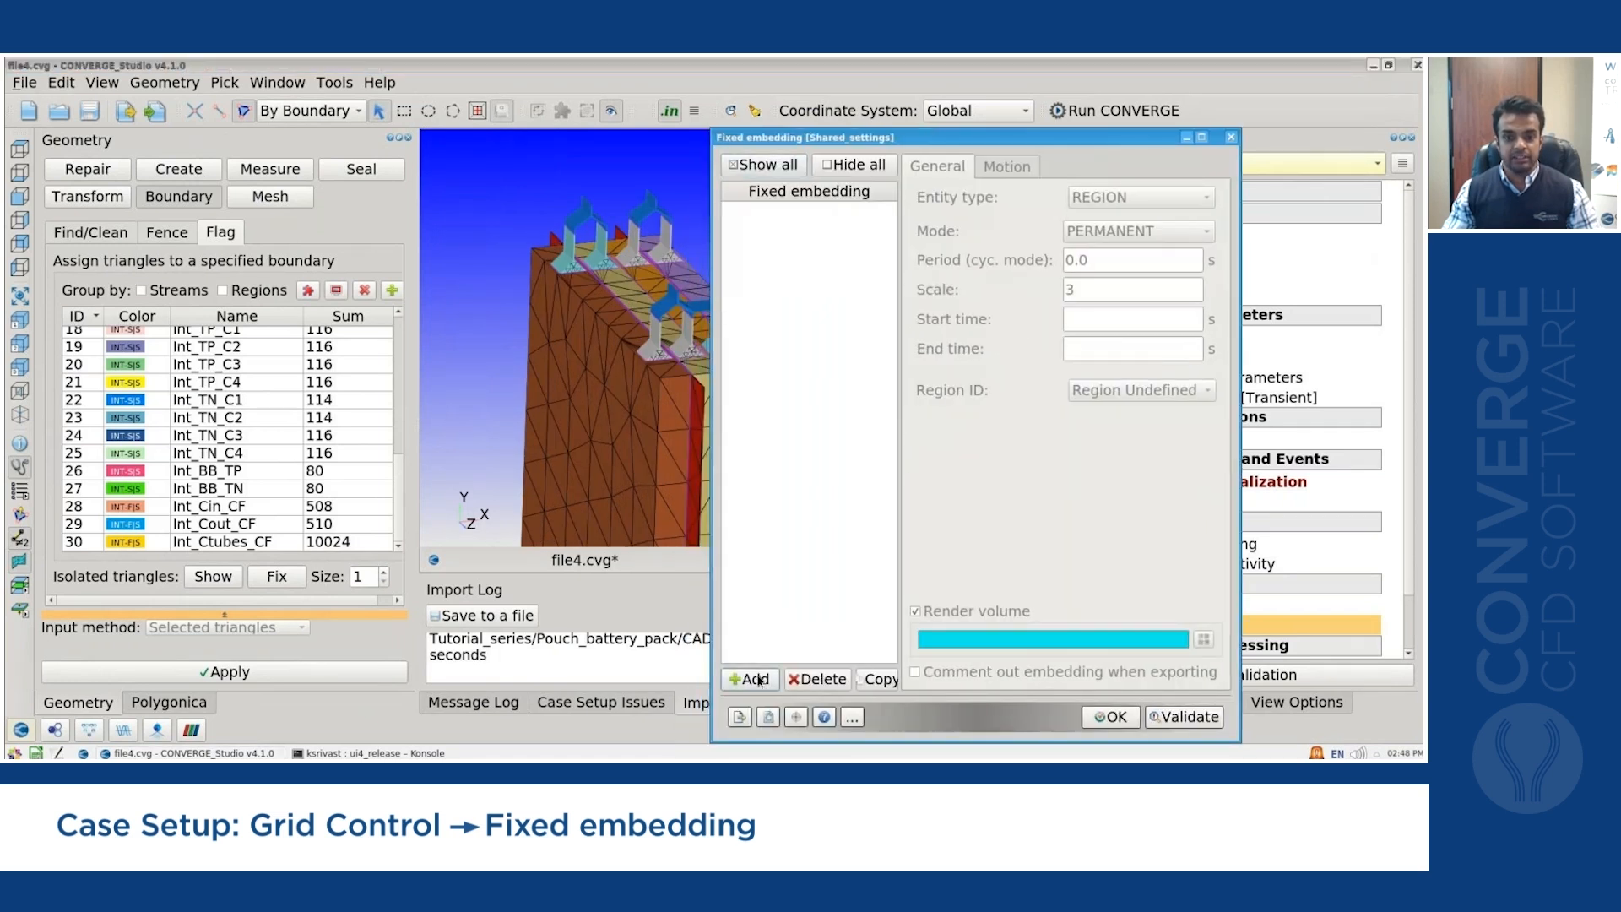
{"action": "left_click", "coordinate": [759, 680]}
{"action": "left_click", "coordinate": [1148, 199]}
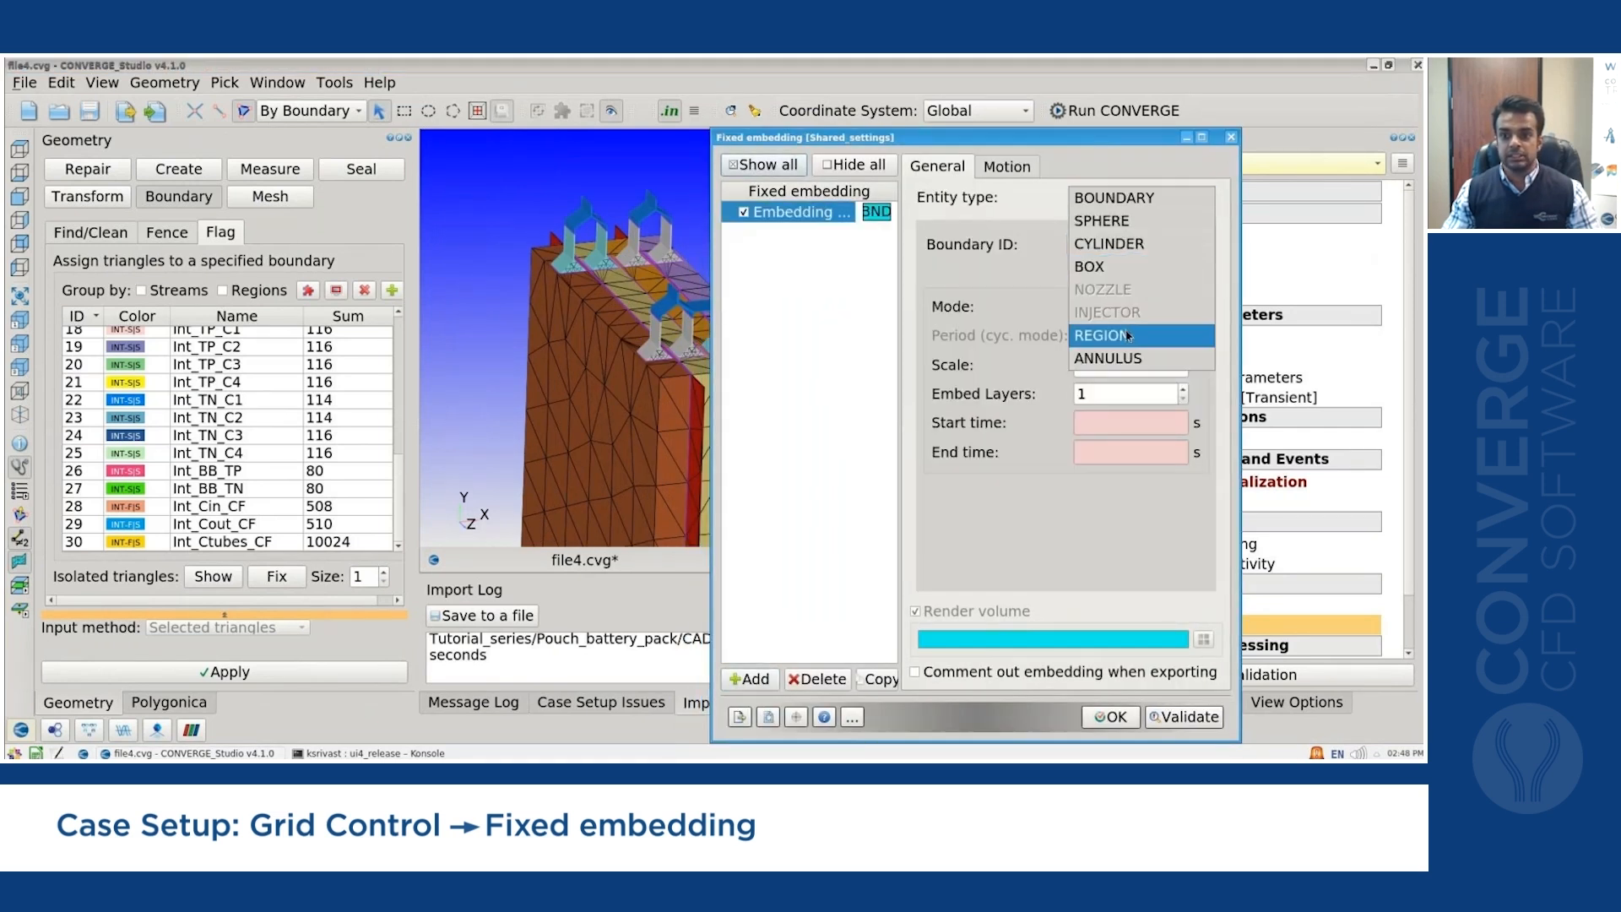
{"action": "left_click", "coordinate": [1127, 335]}
Assign the new embedding to the R_Busbar region, keeping its mode PERMANENT and its scale at 3.
{"action": "left_click", "coordinate": [1129, 395]}
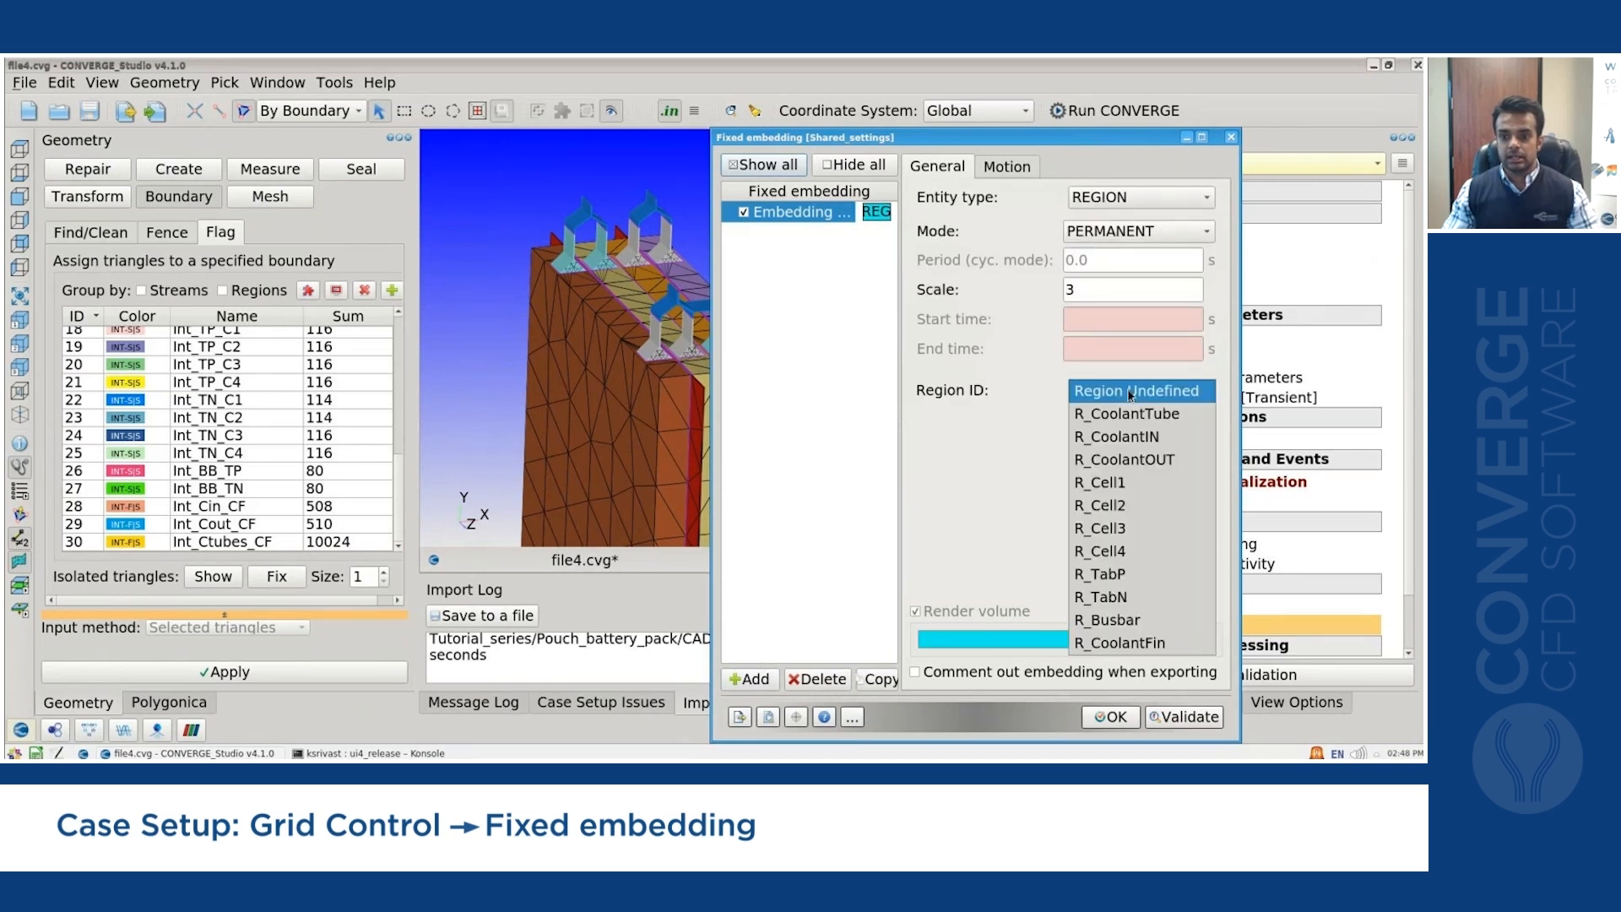
{"action": "left_click", "coordinate": [1136, 620]}
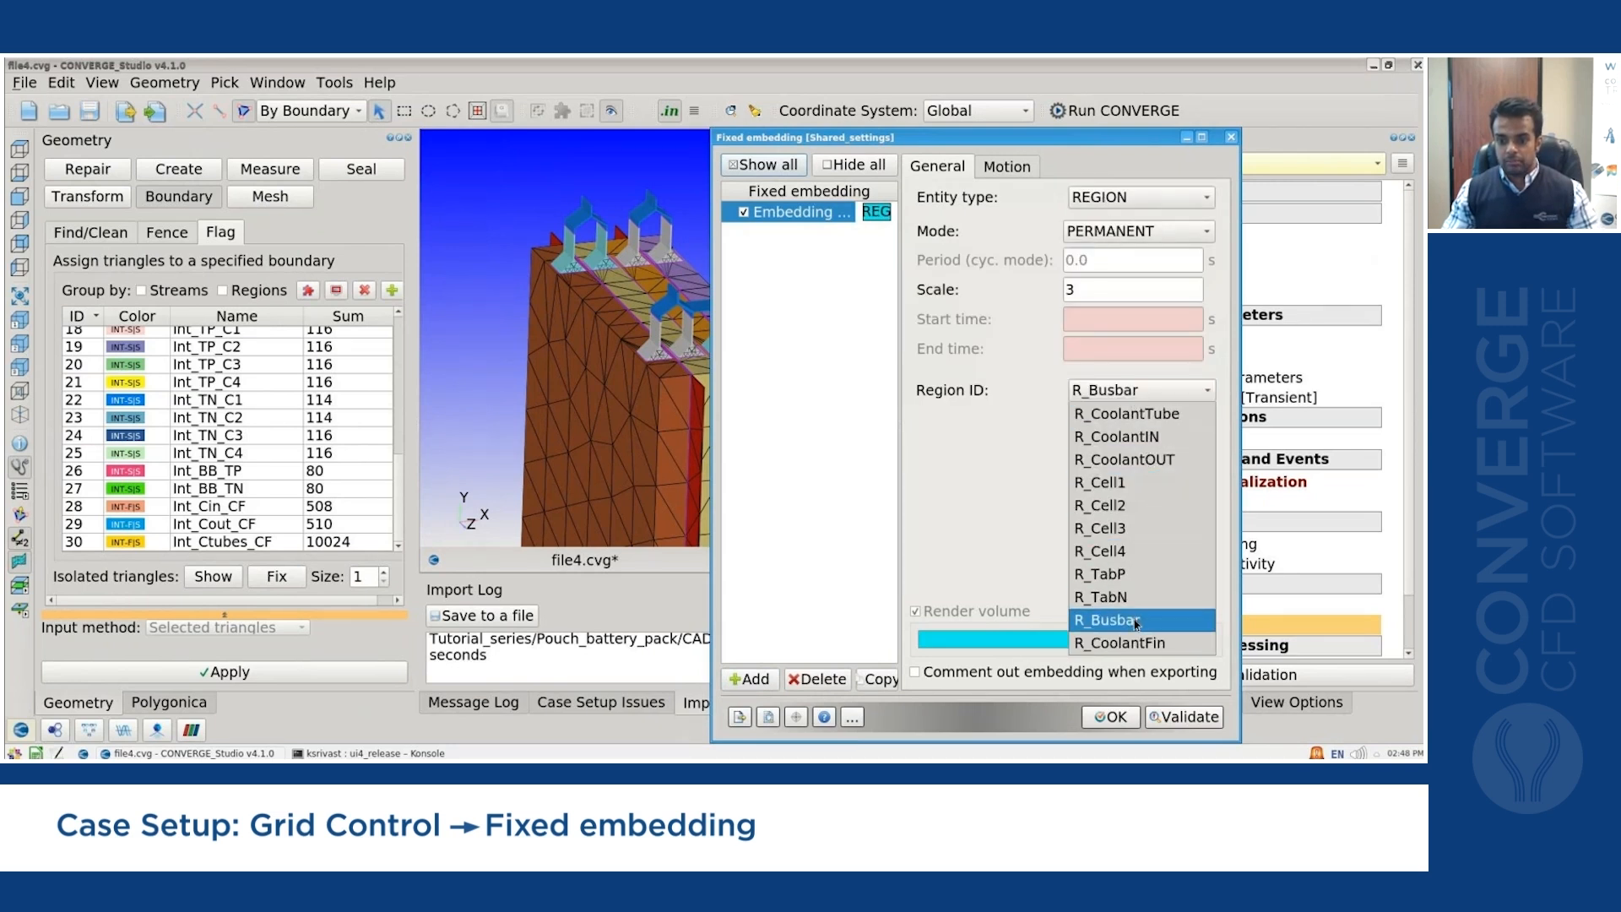
{"action": "left_click", "coordinate": [1084, 293]}
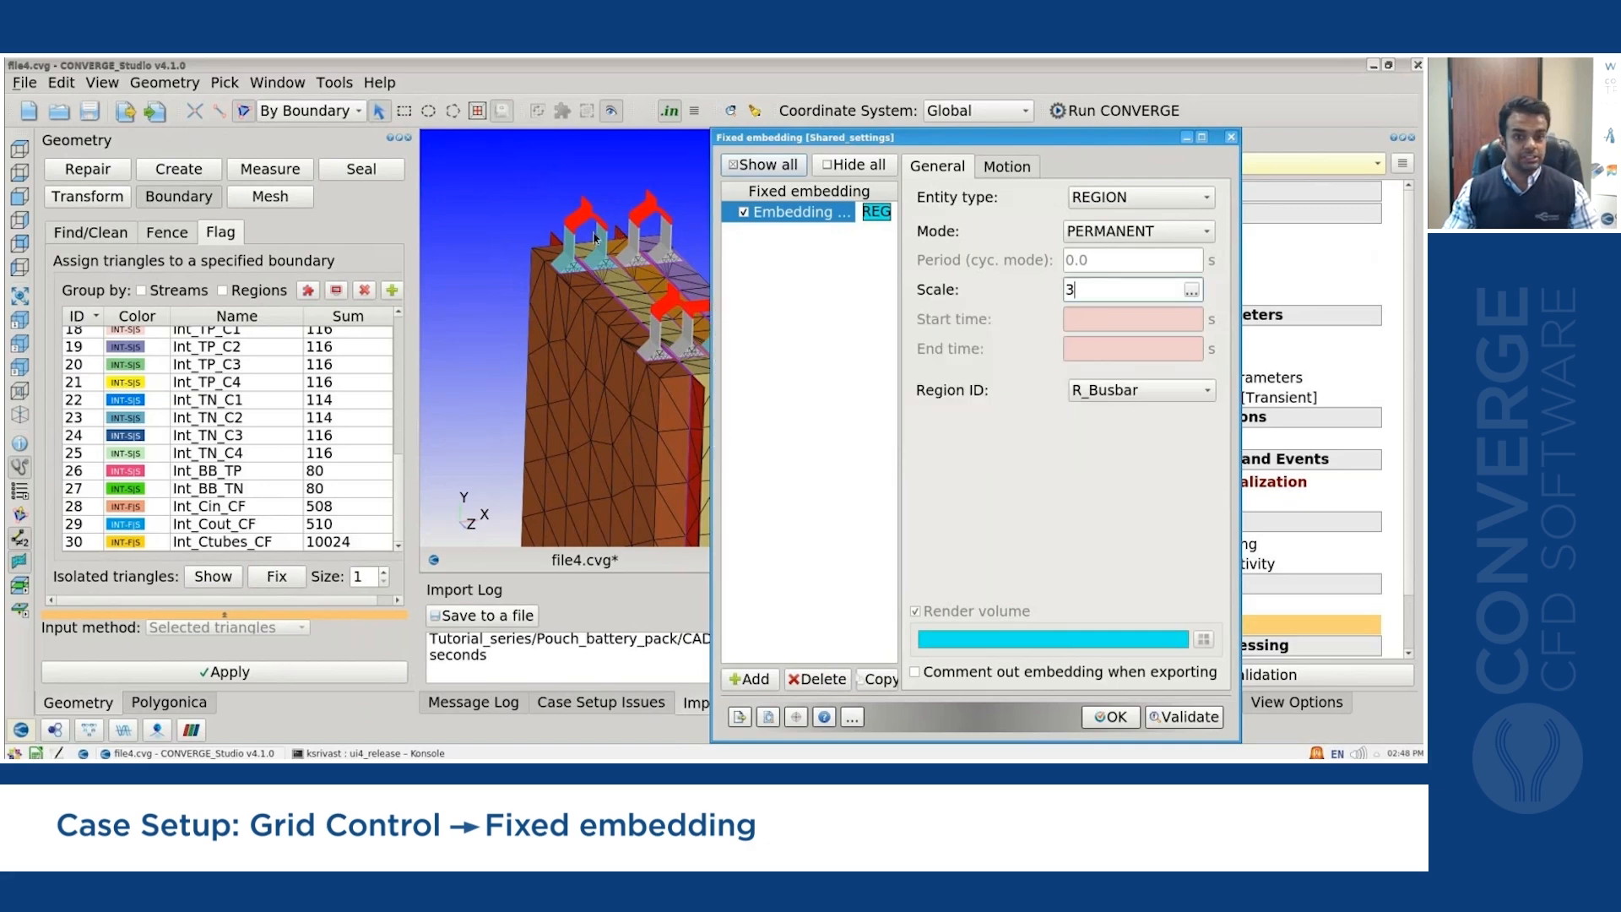
{"action": "scroll", "coordinate": [577, 230], "scroll_direction": "up", "scroll_amount": 5}
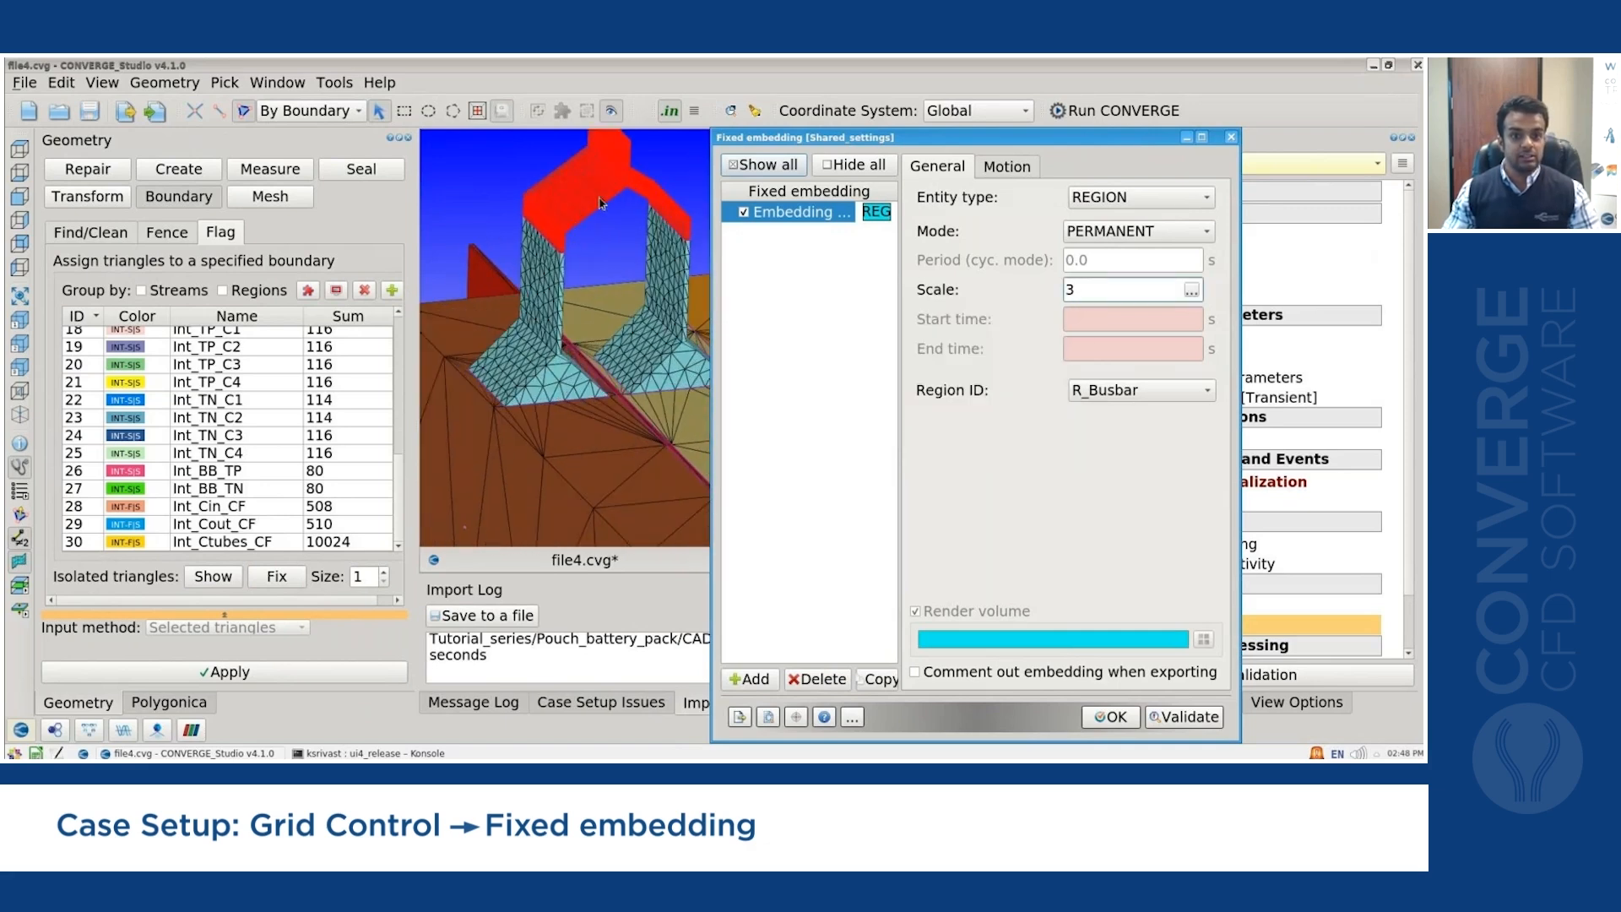
{"action": "scroll", "coordinate": [599, 203], "scroll_direction": "up", "scroll_amount": 5}
{"action": "scroll", "coordinate": [593, 213], "scroll_direction": "down", "scroll_amount": 8}
{"action": "left_click", "coordinate": [833, 268]}
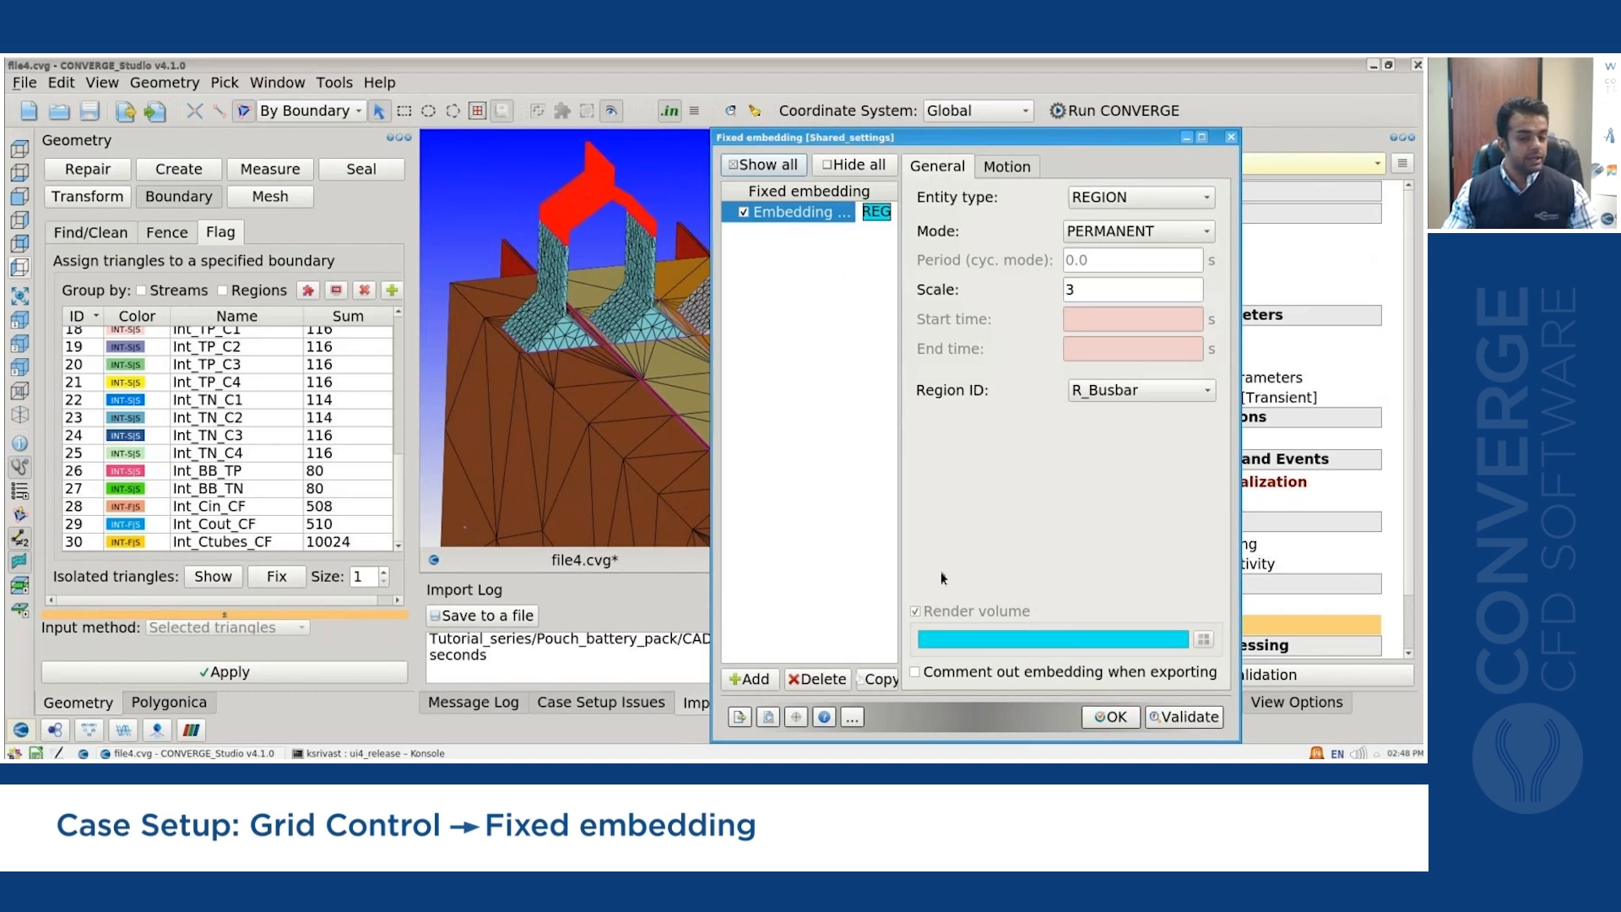
Add a second embedding of type REGION for R_TabP and set its scale to 2.
{"action": "left_click", "coordinate": [749, 679]}
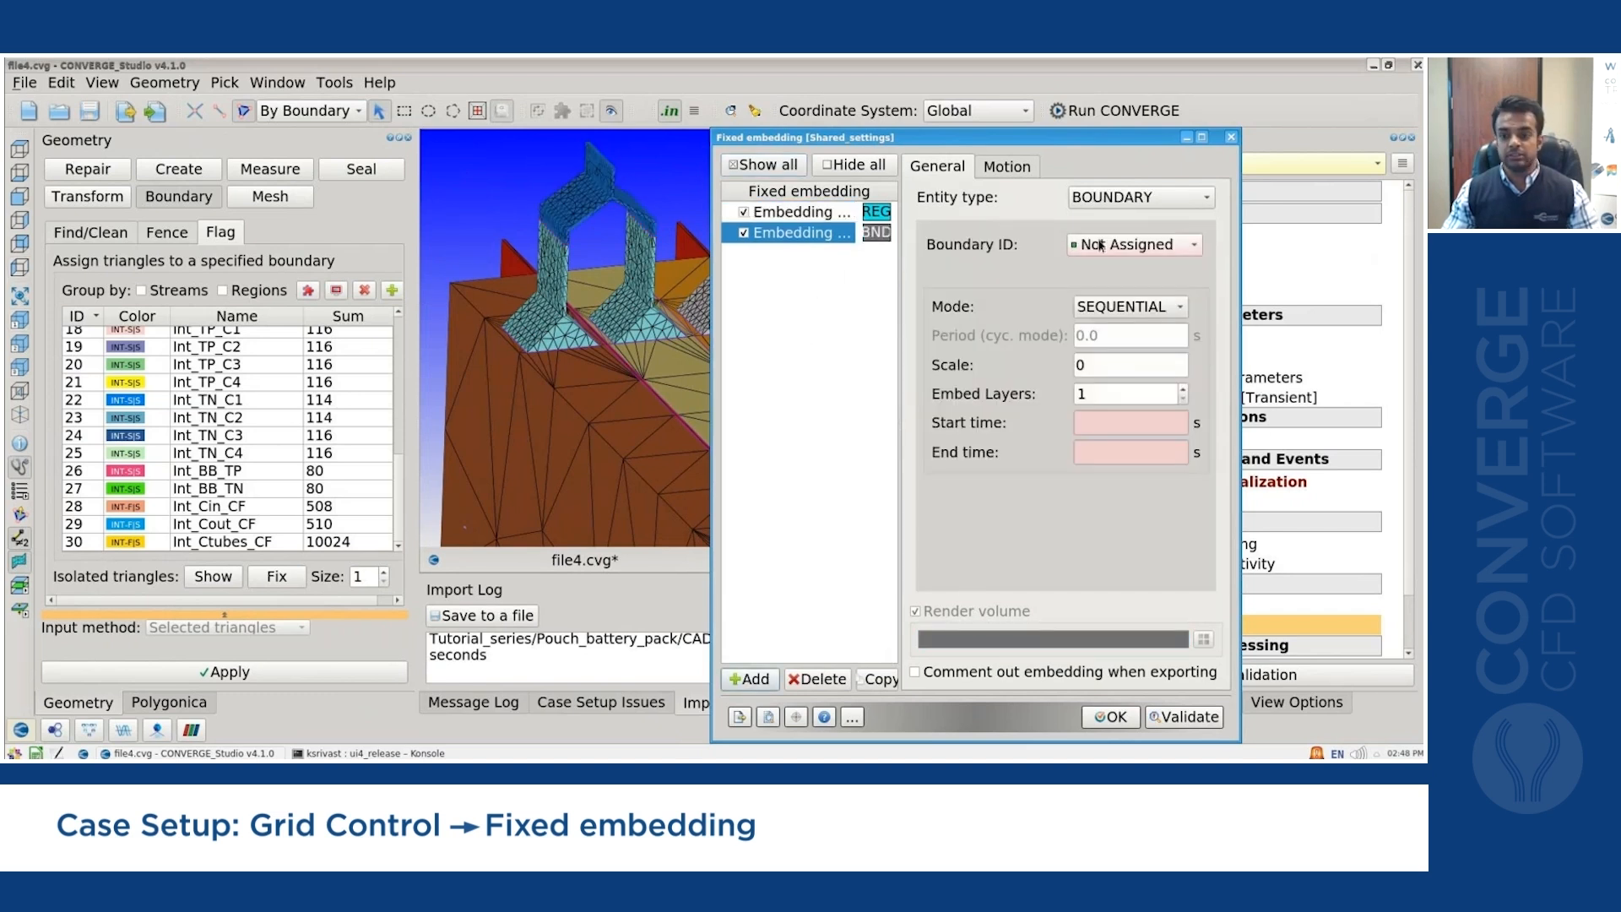
{"action": "left_click", "coordinate": [1129, 199]}
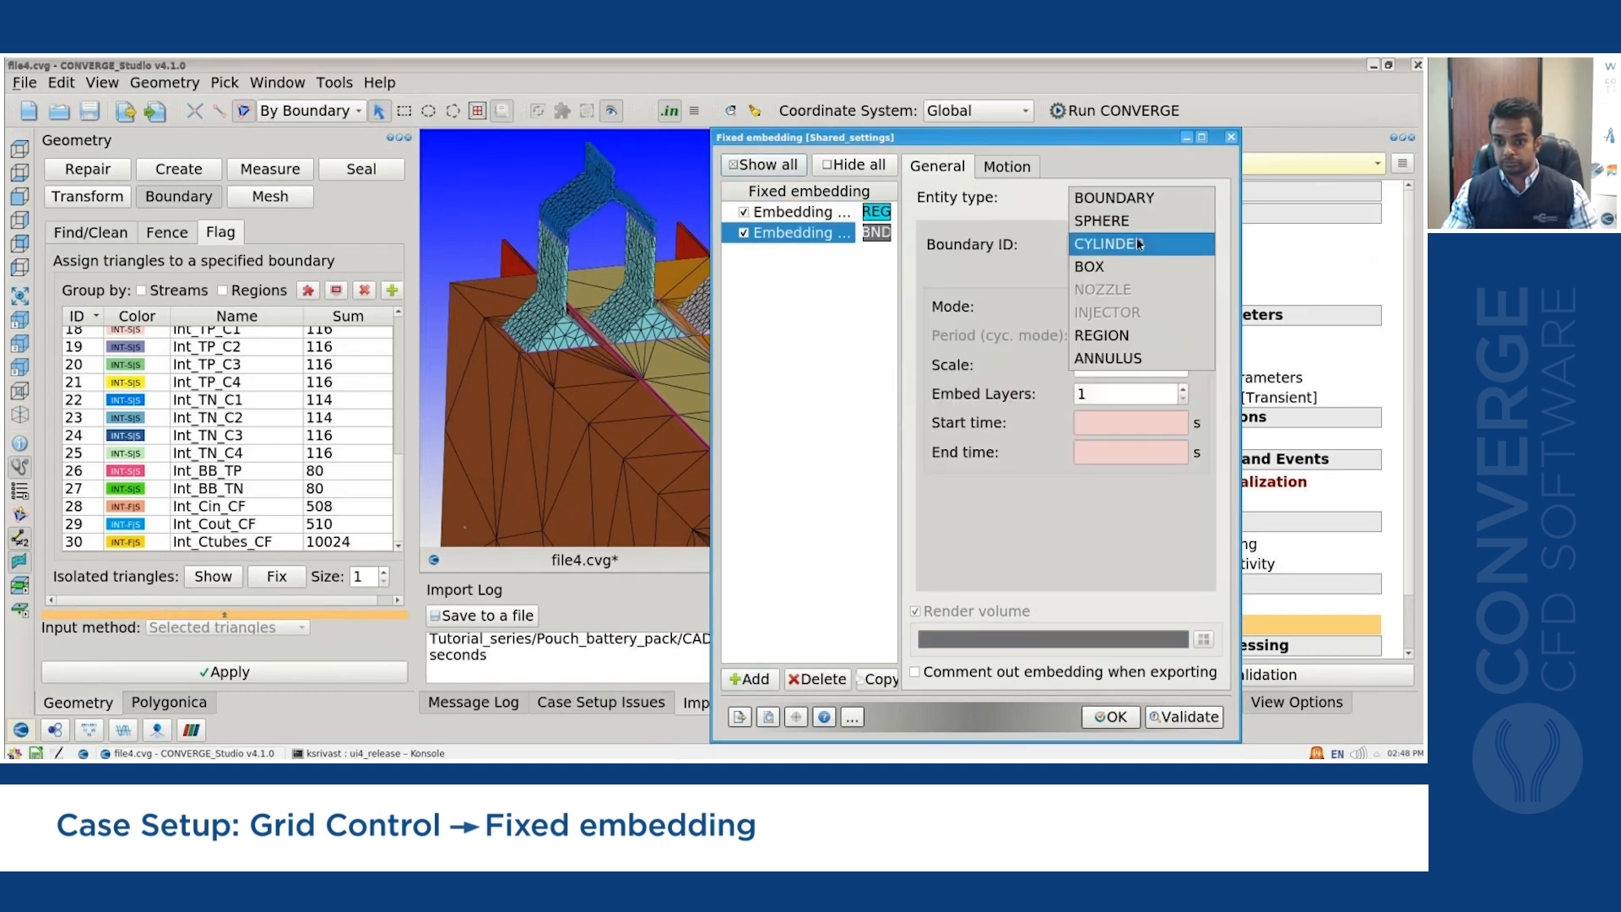
{"action": "left_click", "coordinate": [1120, 337]}
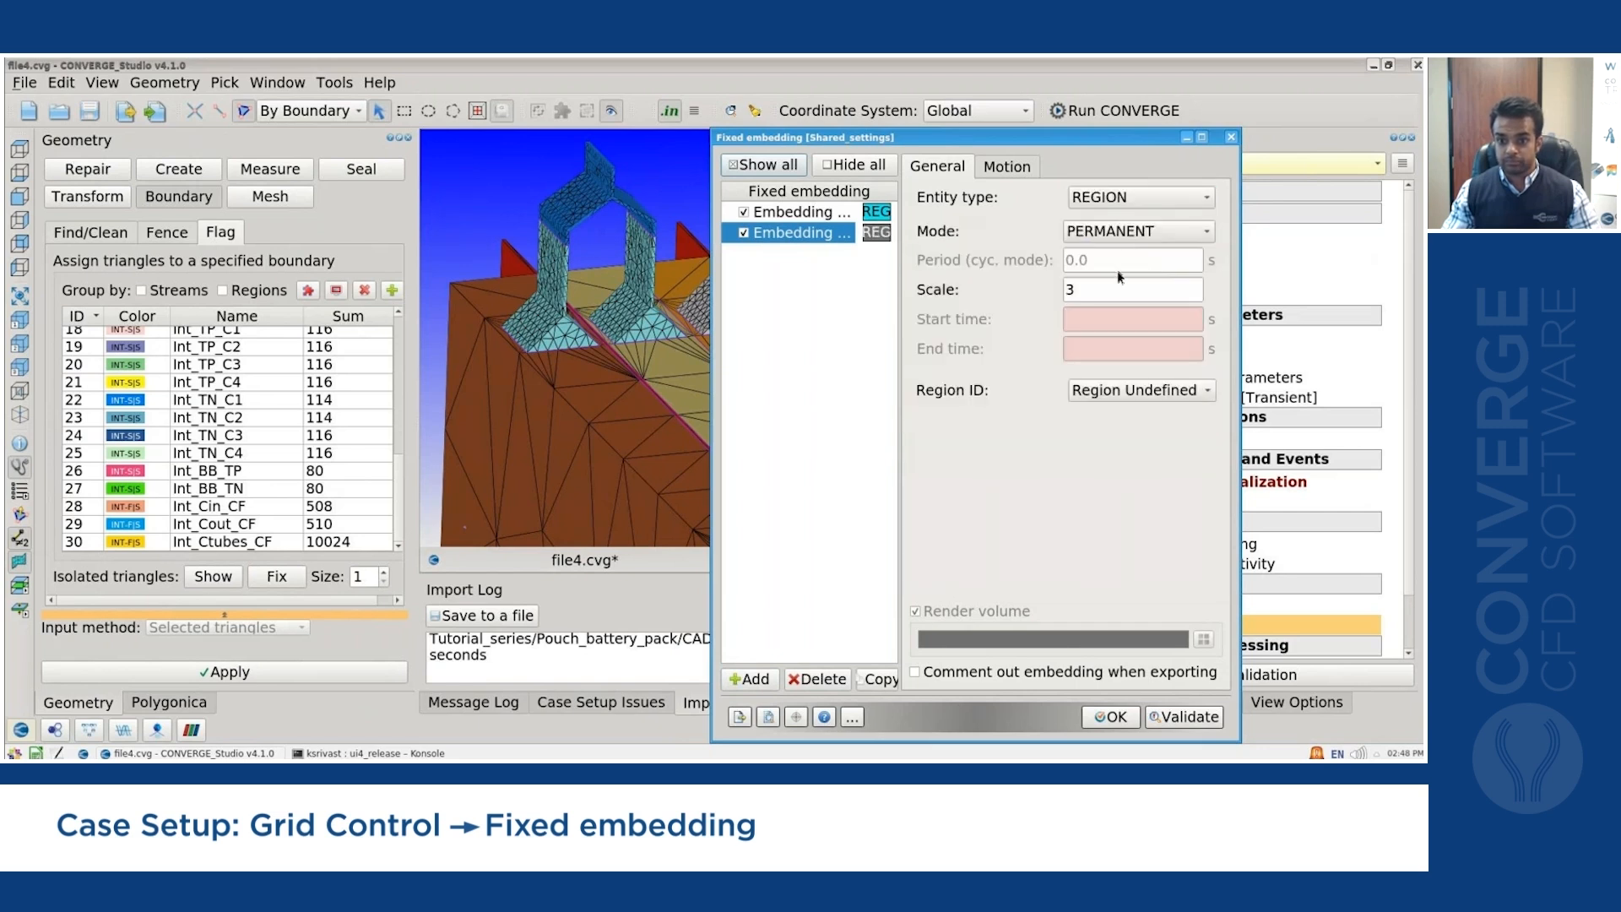
{"action": "left_click", "coordinate": [1136, 392]}
{"action": "left_click", "coordinate": [1127, 574]}
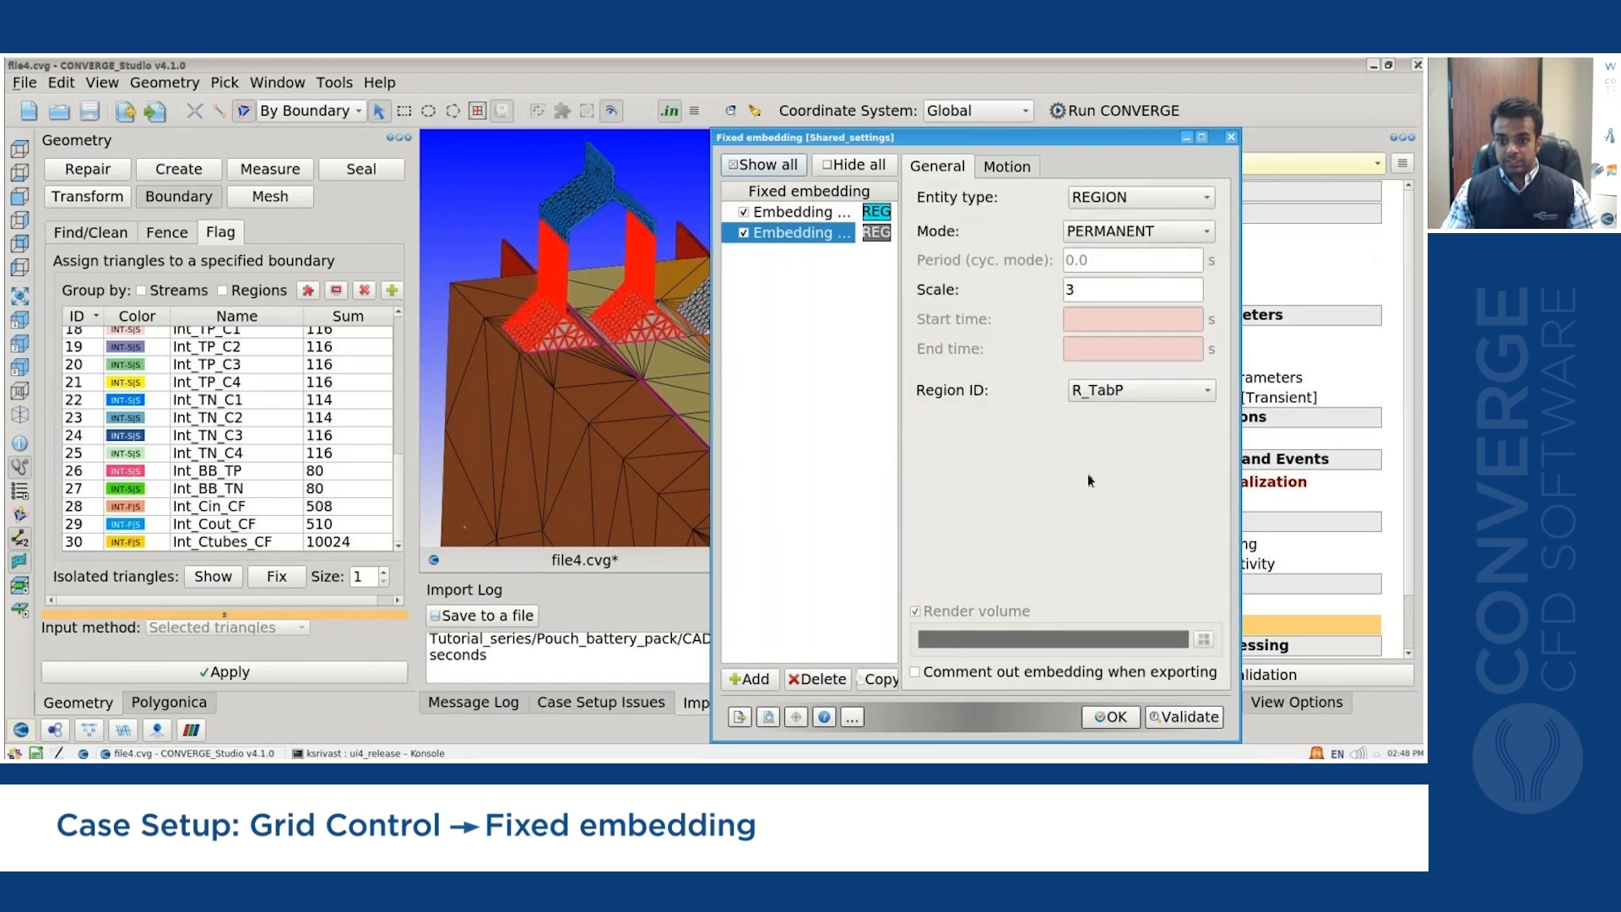
{"action": "scroll", "coordinate": [549, 334], "scroll_direction": "up", "scroll_amount": 5}
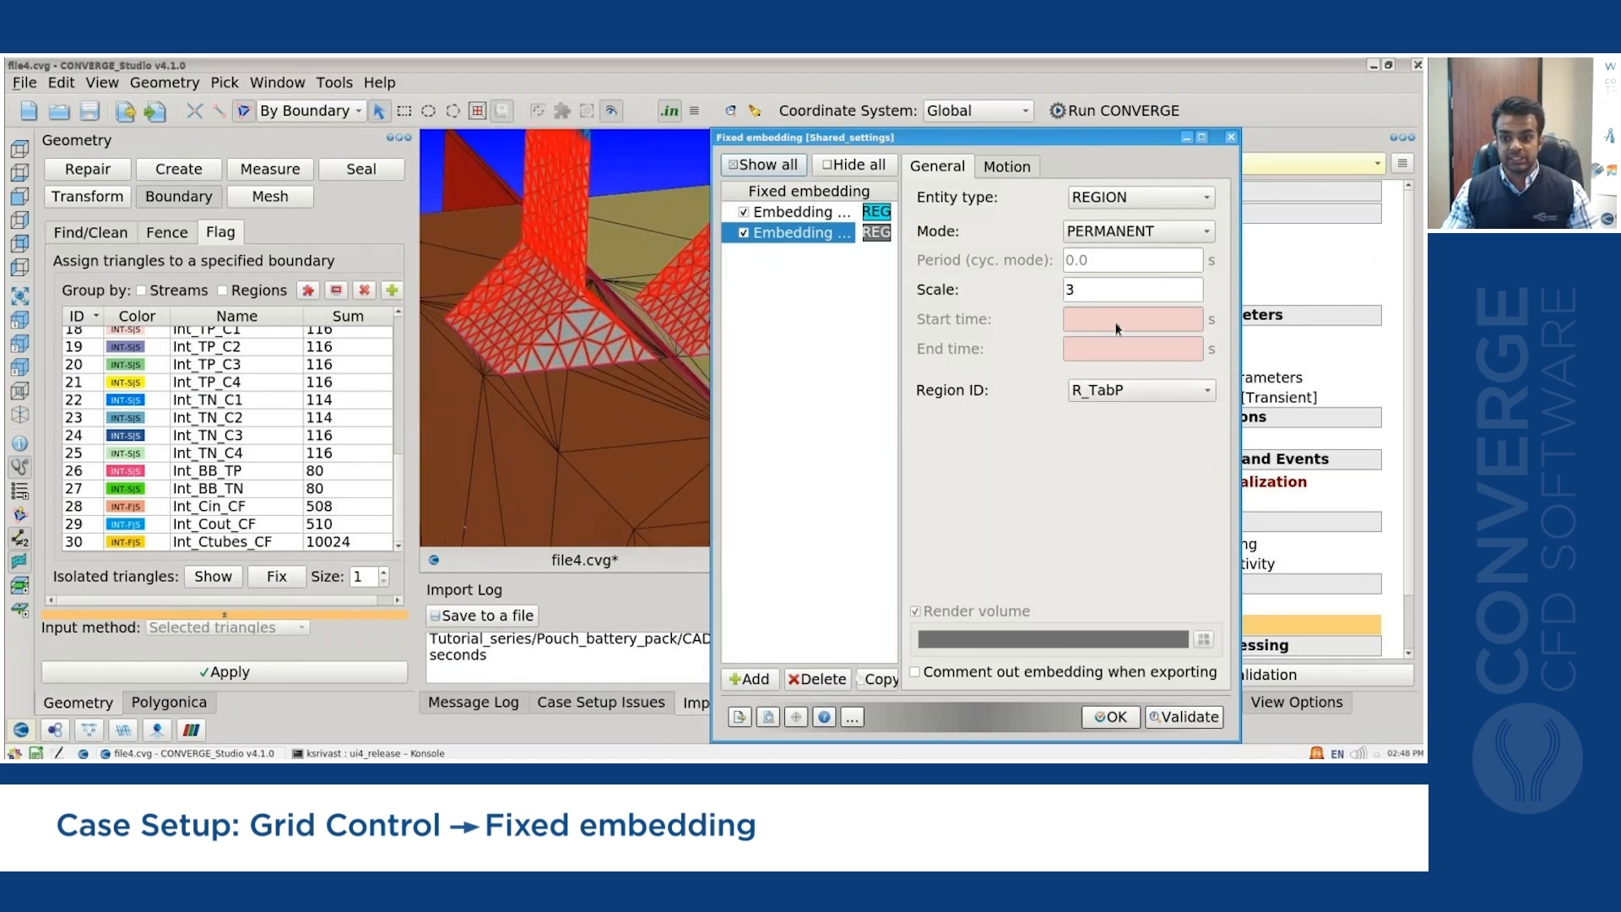
{"action": "double_click", "coordinate": [1073, 293]}
{"action": "type", "text": "2"}
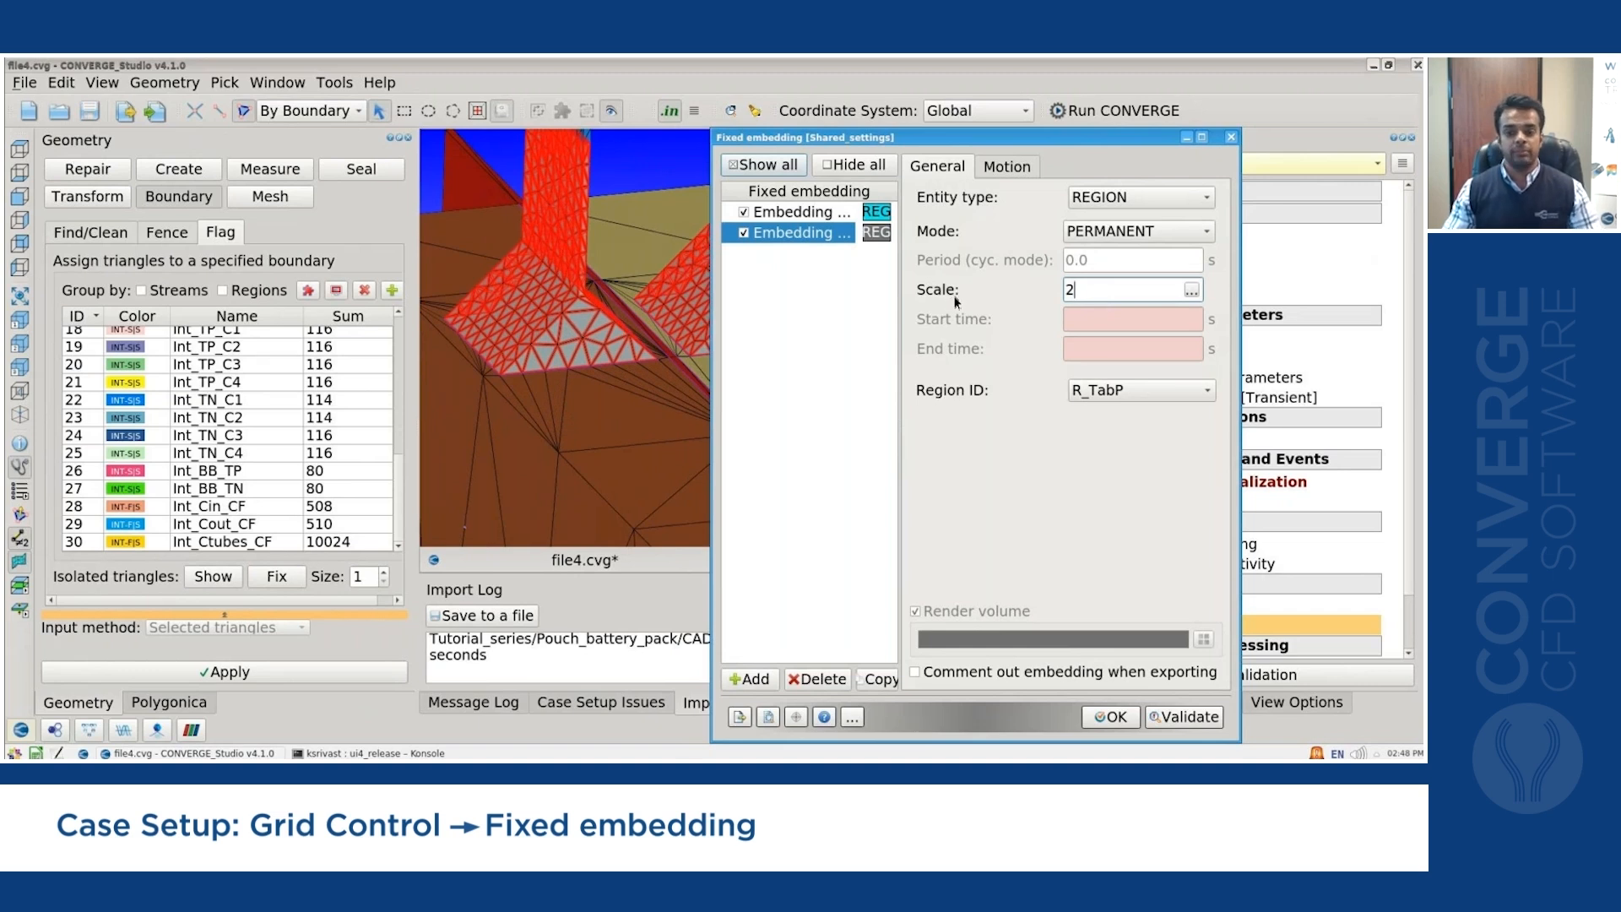
{"action": "left_click", "coordinate": [843, 302]}
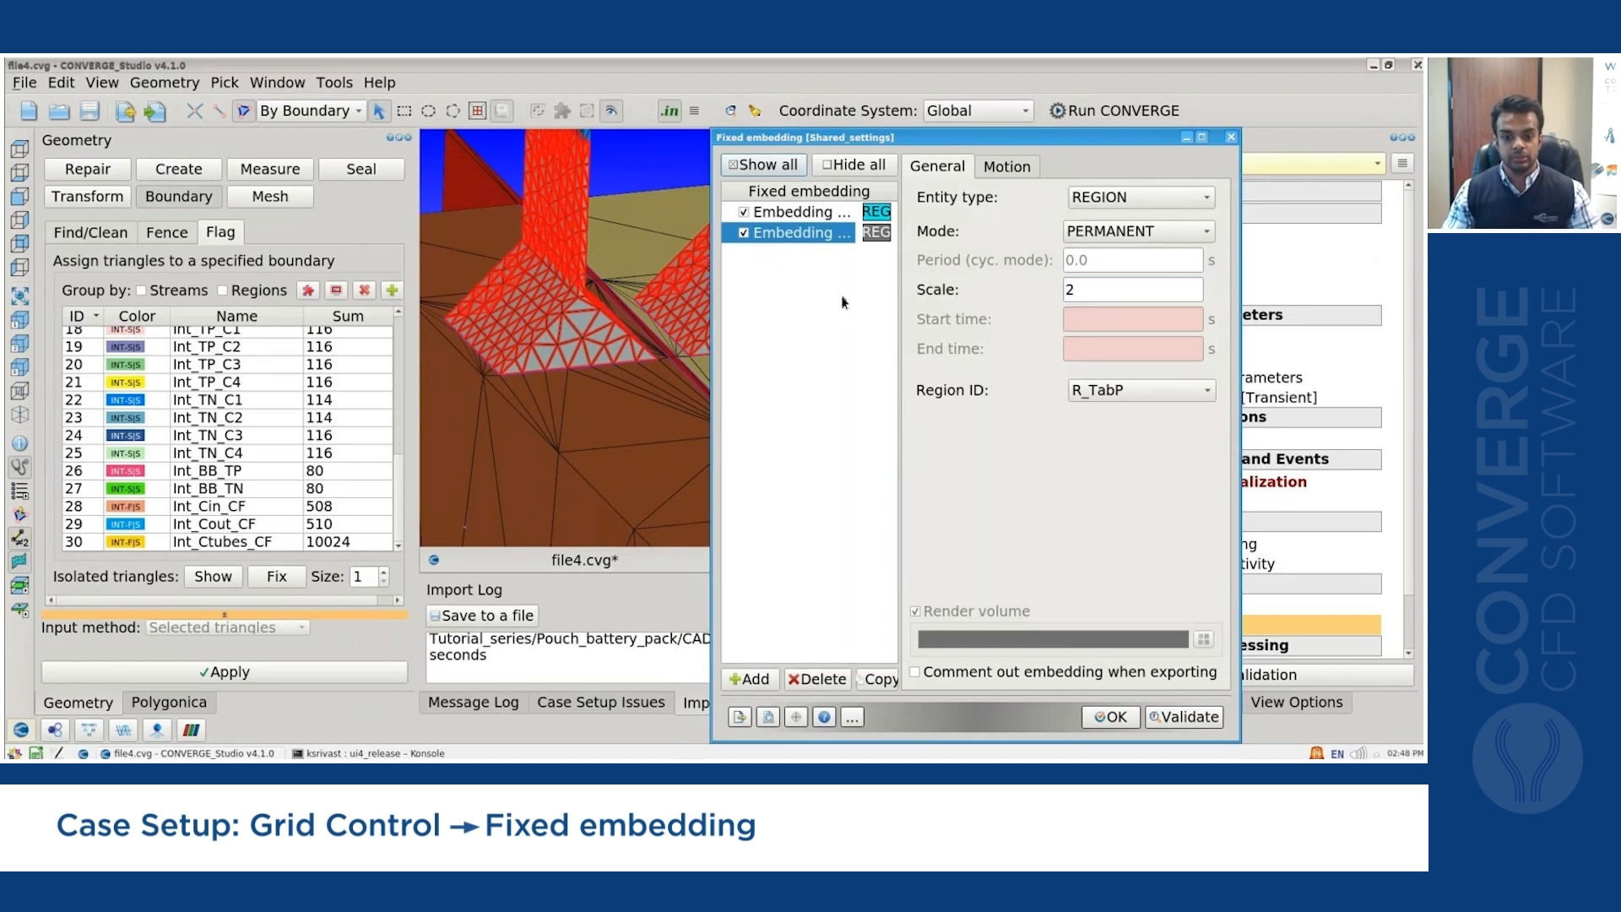
Copy the R_TabP embedding and assign the copy to region R_TabN.
{"action": "left_click", "coordinate": [882, 677]}
{"action": "left_click", "coordinate": [1145, 395]}
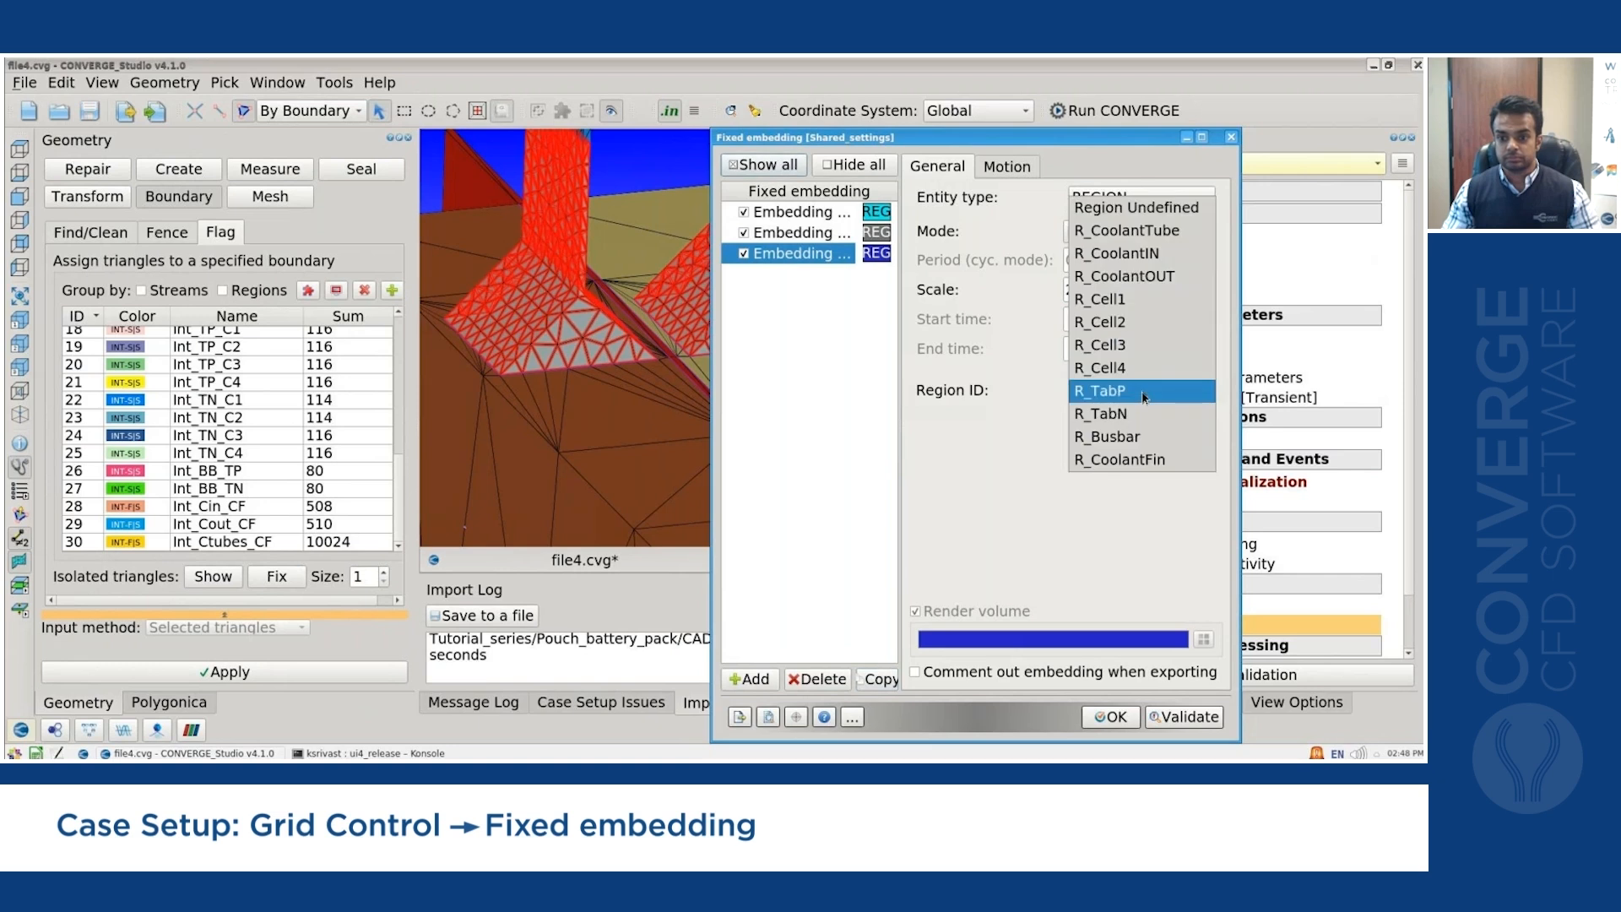
{"action": "left_click", "coordinate": [1141, 416]}
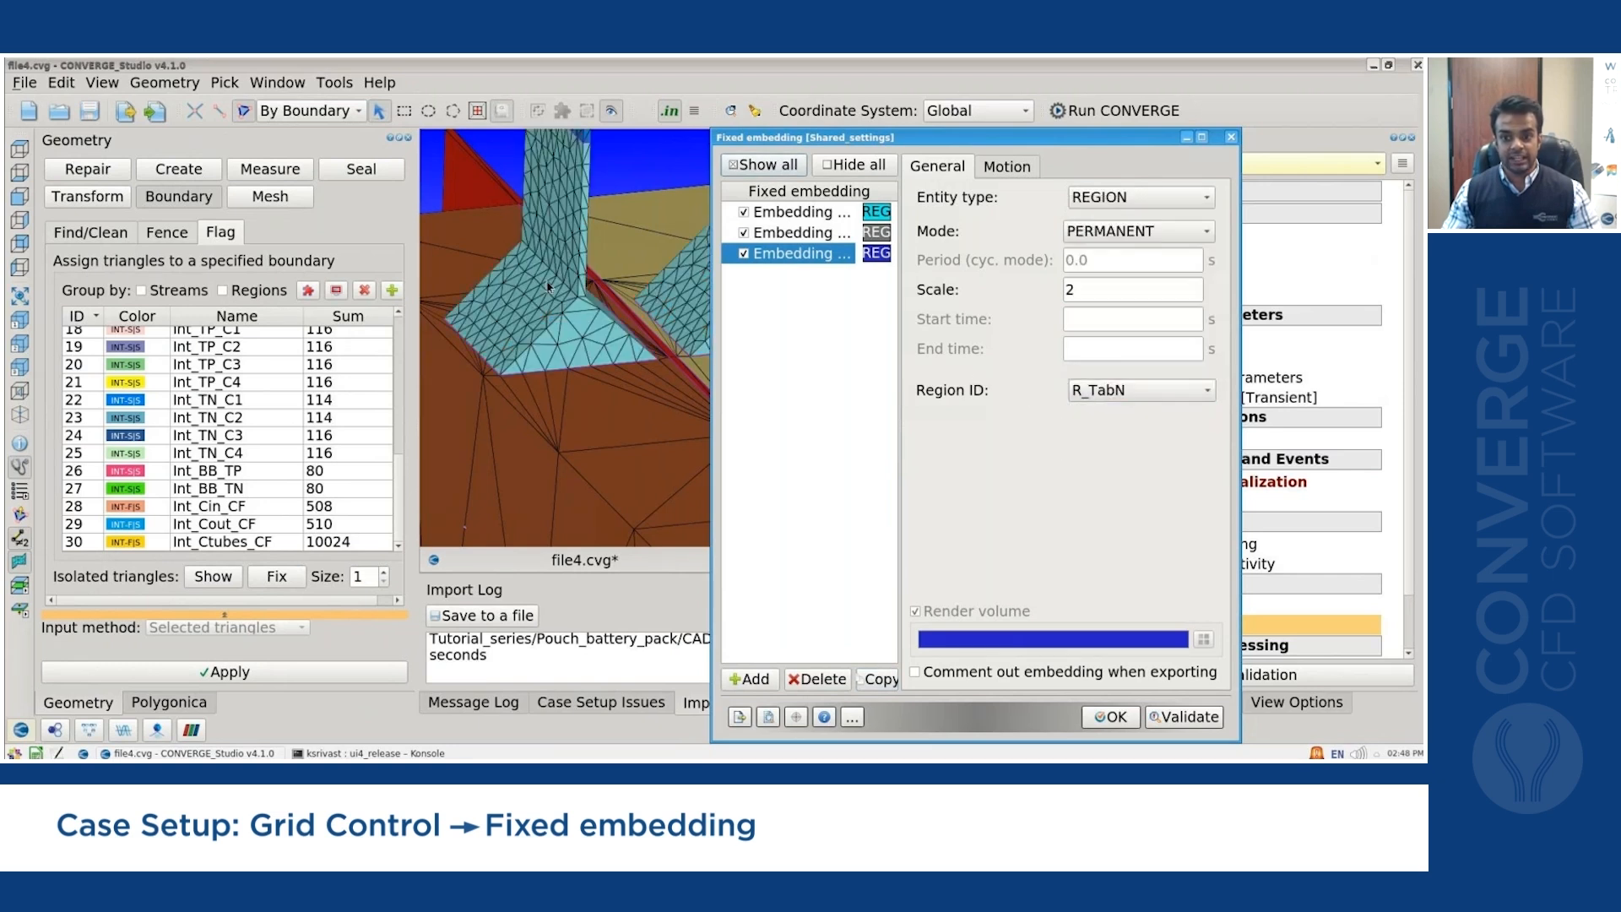
Copy the R_TabN embedding, assign the copy to region R_CoolantIN and set its scale to 1.
{"action": "scroll", "coordinate": [546, 280], "scroll_direction": "down", "scroll_amount": 4}
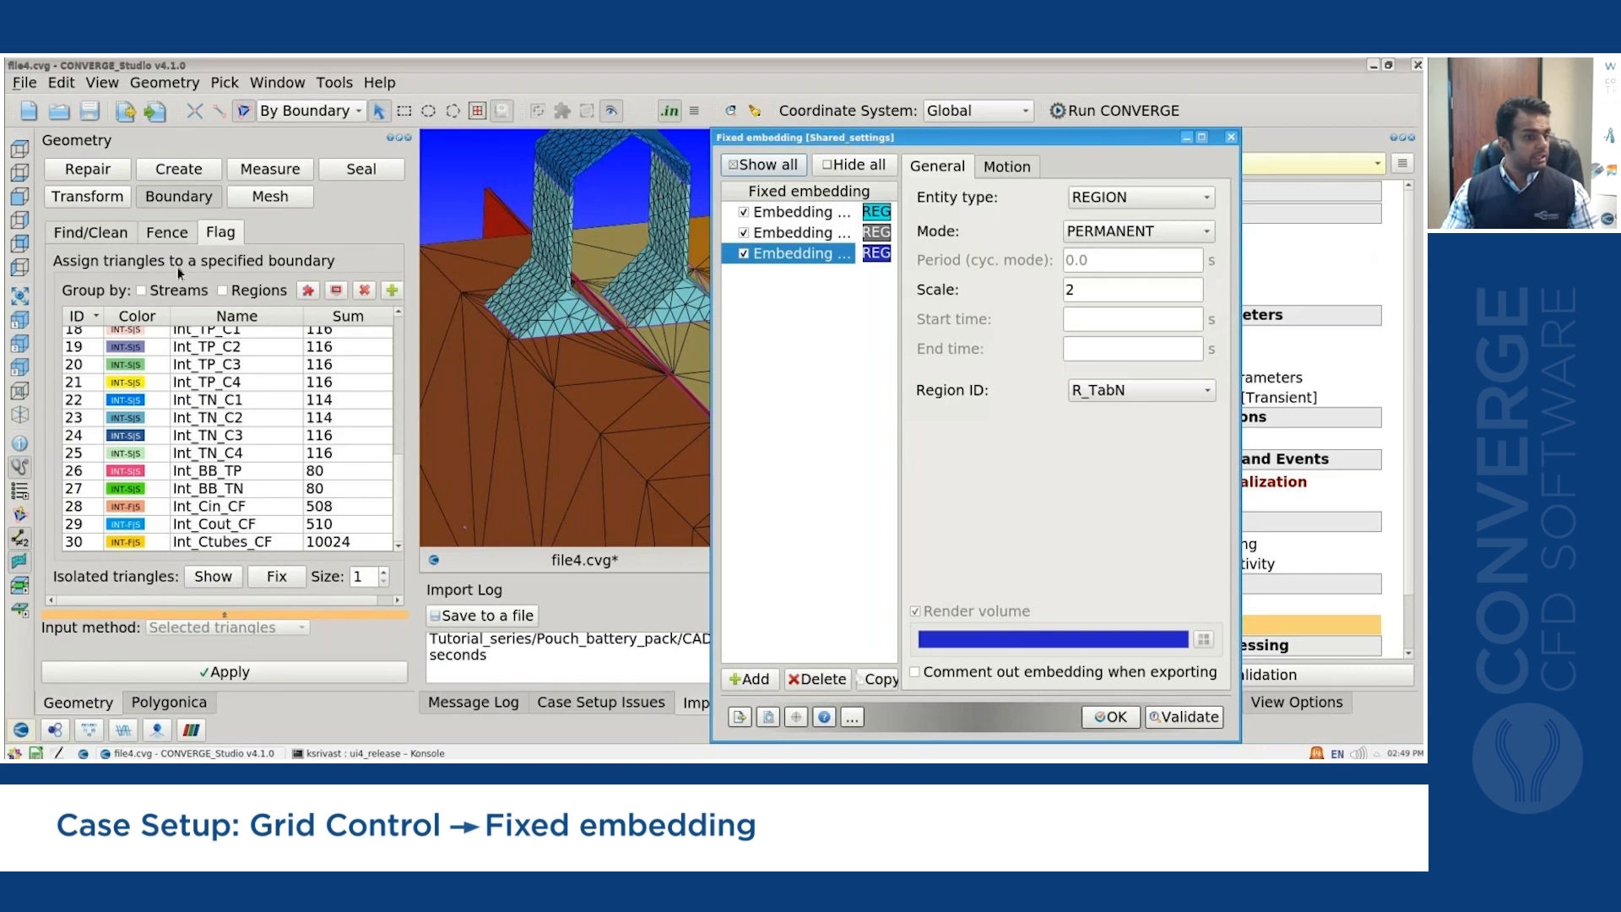
{"action": "scroll", "coordinate": [547, 266], "scroll_direction": "down", "scroll_amount": 5}
{"action": "scroll", "coordinate": [547, 266], "scroll_direction": "down", "scroll_amount": 5}
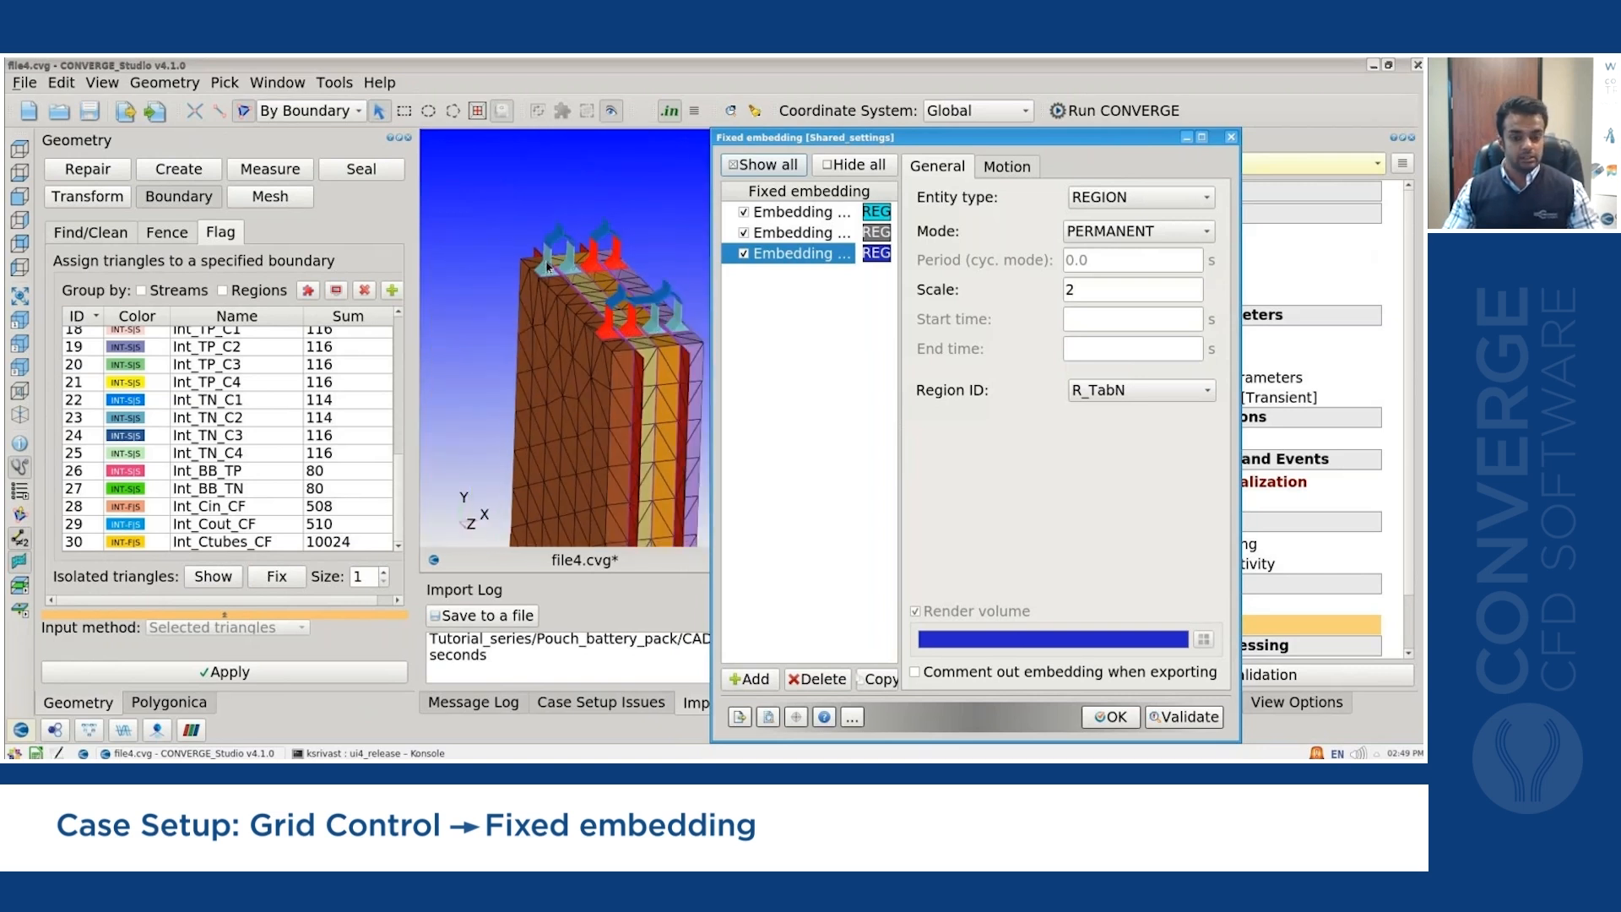
{"action": "scroll", "coordinate": [588, 457], "scroll_direction": "up", "scroll_amount": 5}
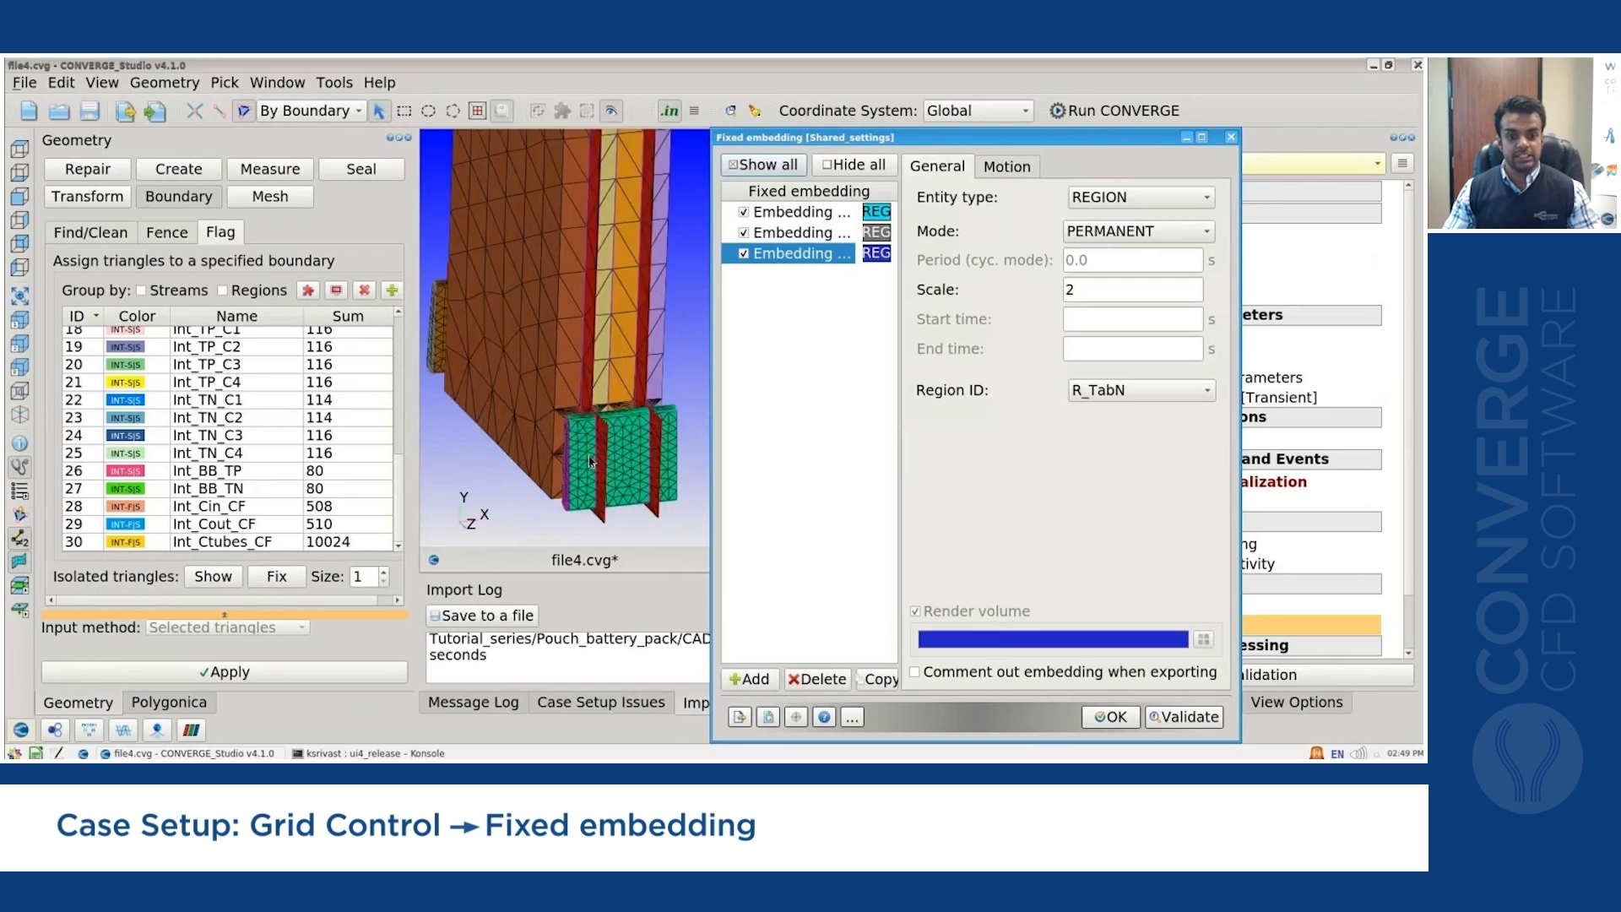
{"action": "left_click", "coordinate": [754, 679]}
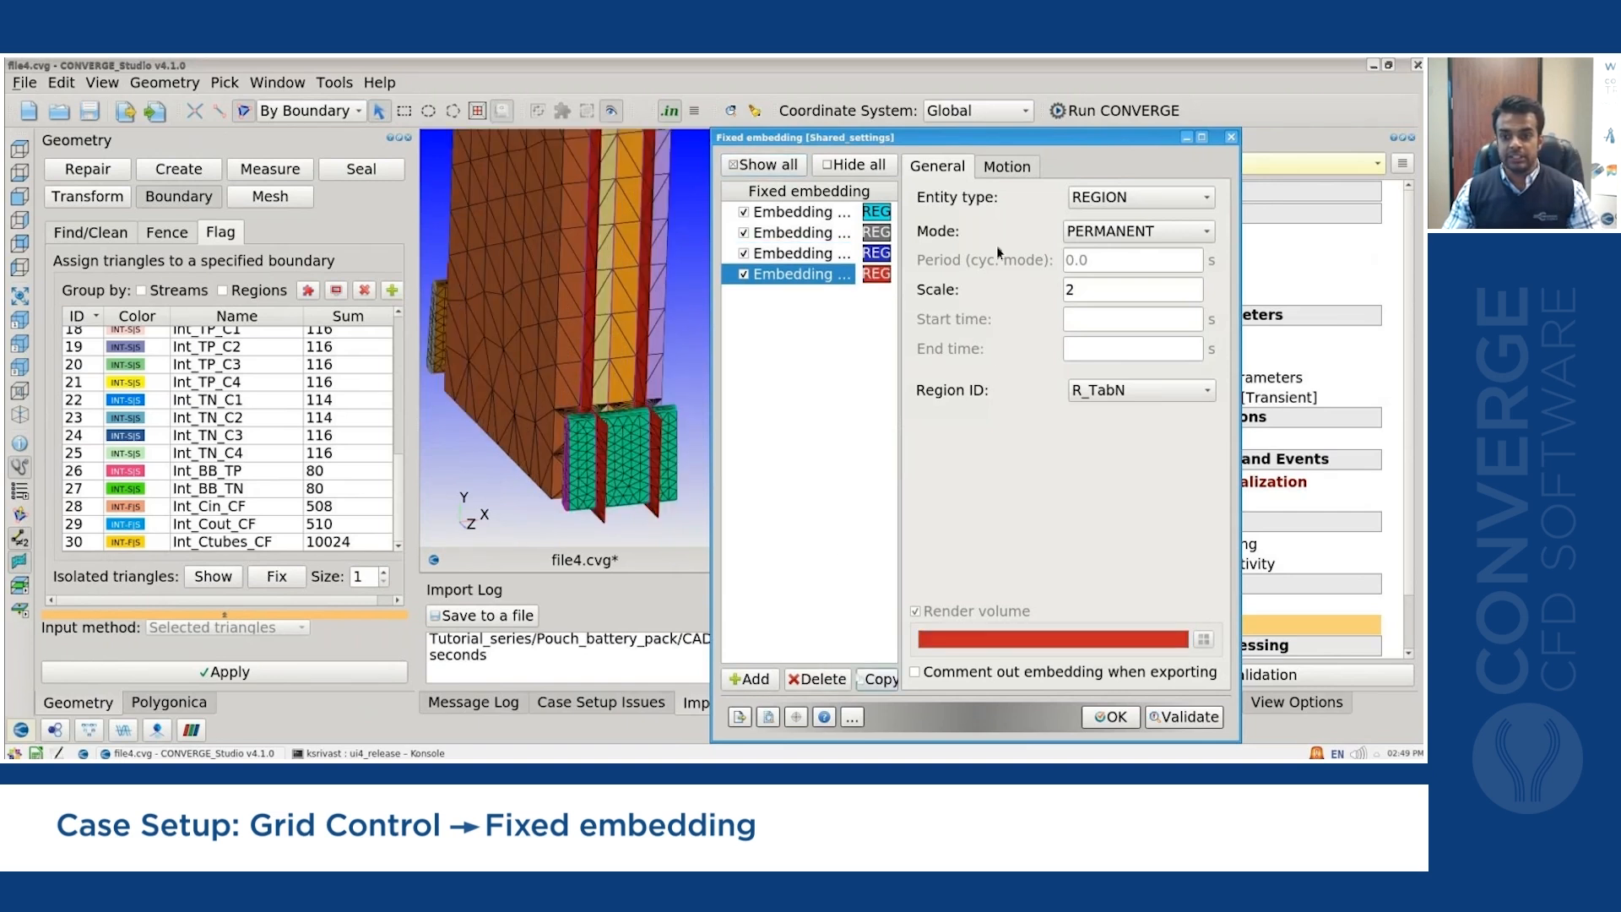
{"action": "left_click", "coordinate": [1153, 392]}
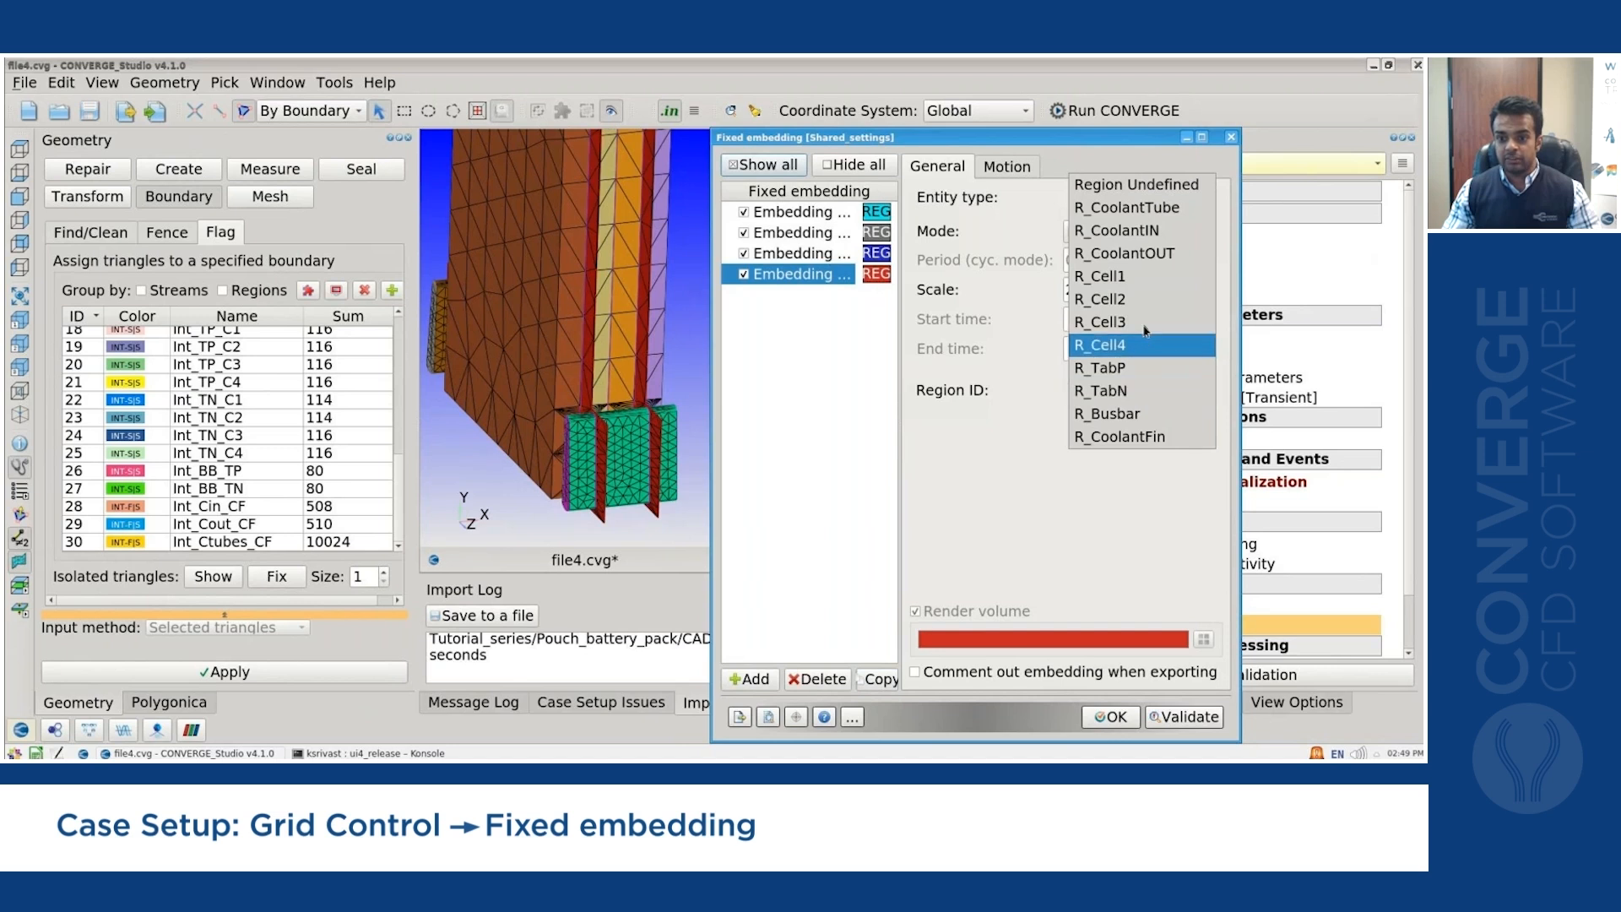
{"action": "left_click", "coordinate": [1145, 231]}
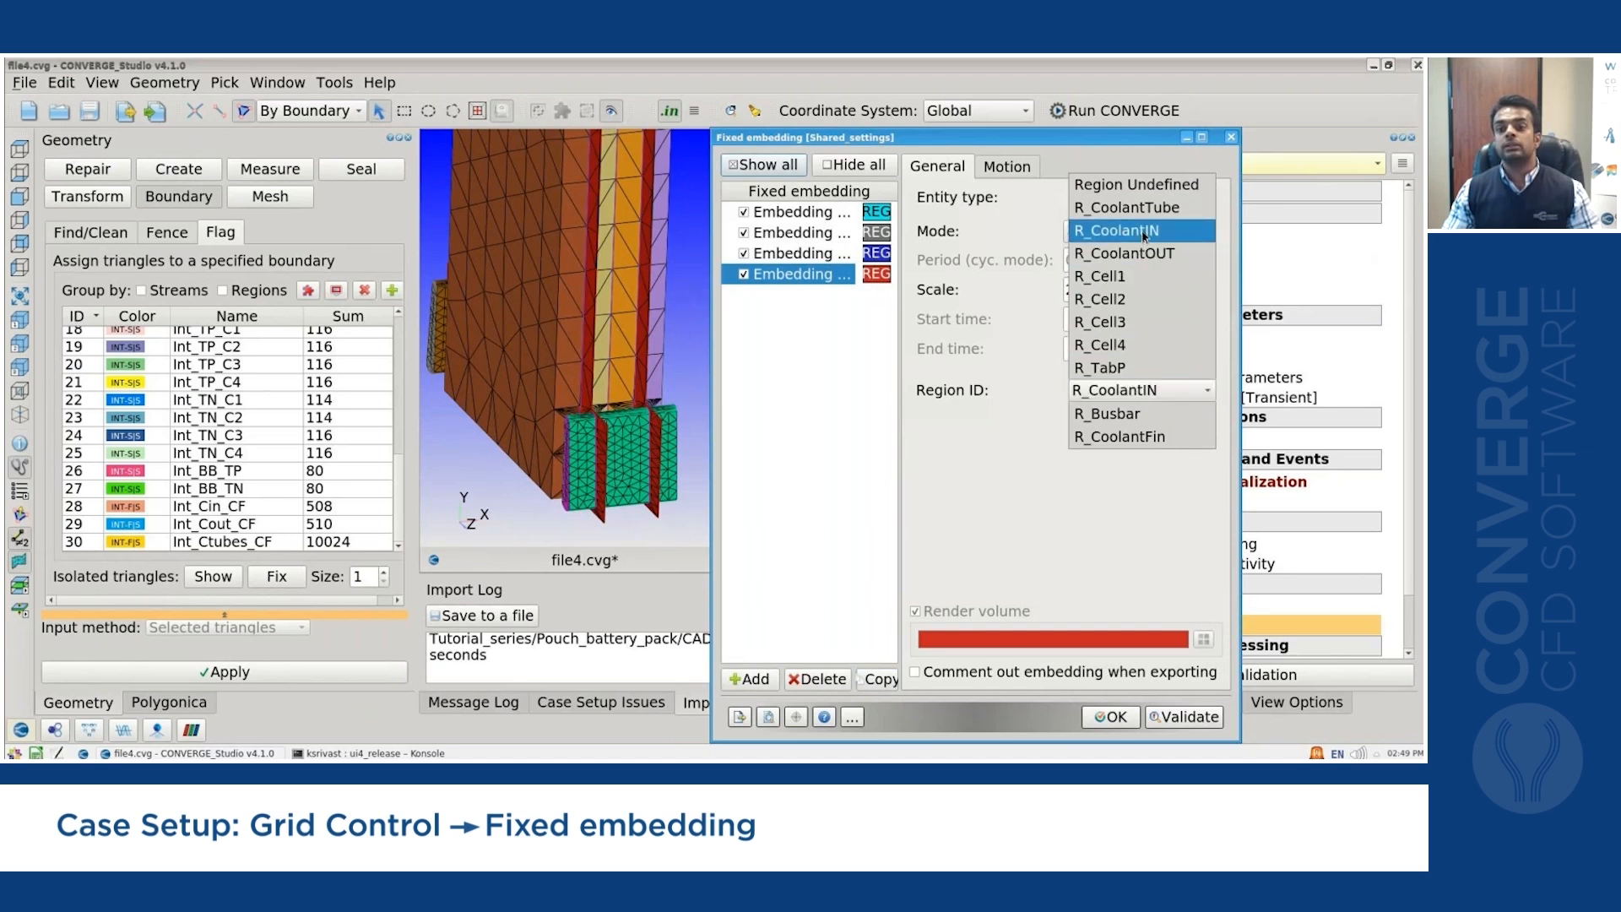
{"action": "double_click", "coordinate": [1087, 292]}
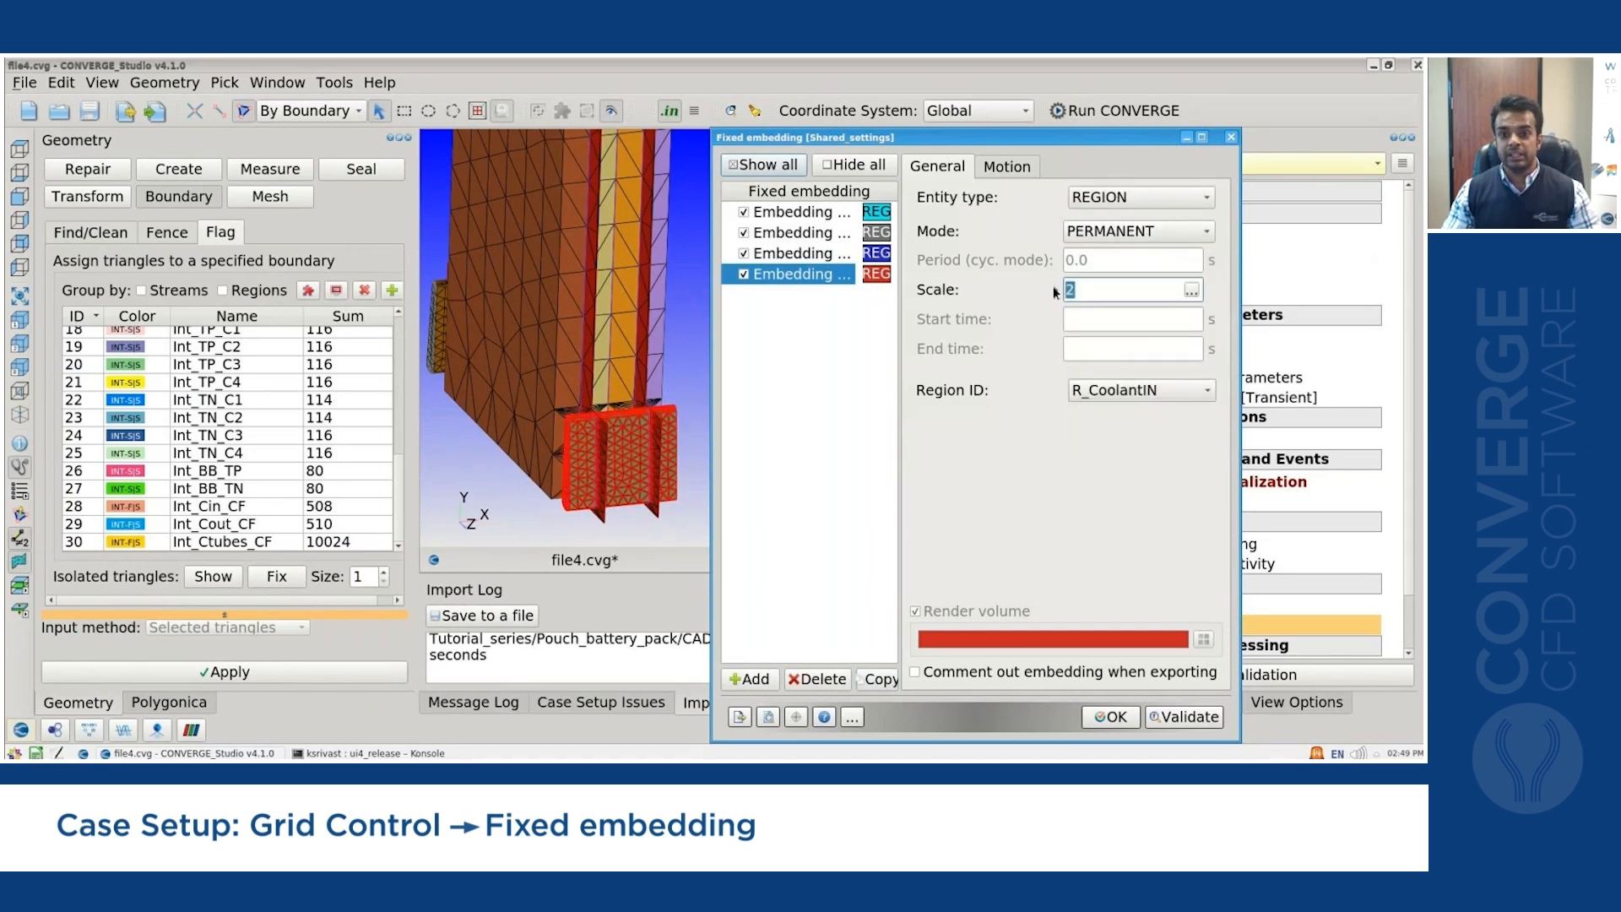
{"action": "type", "text": "1"}
{"action": "key", "text": "Return"}
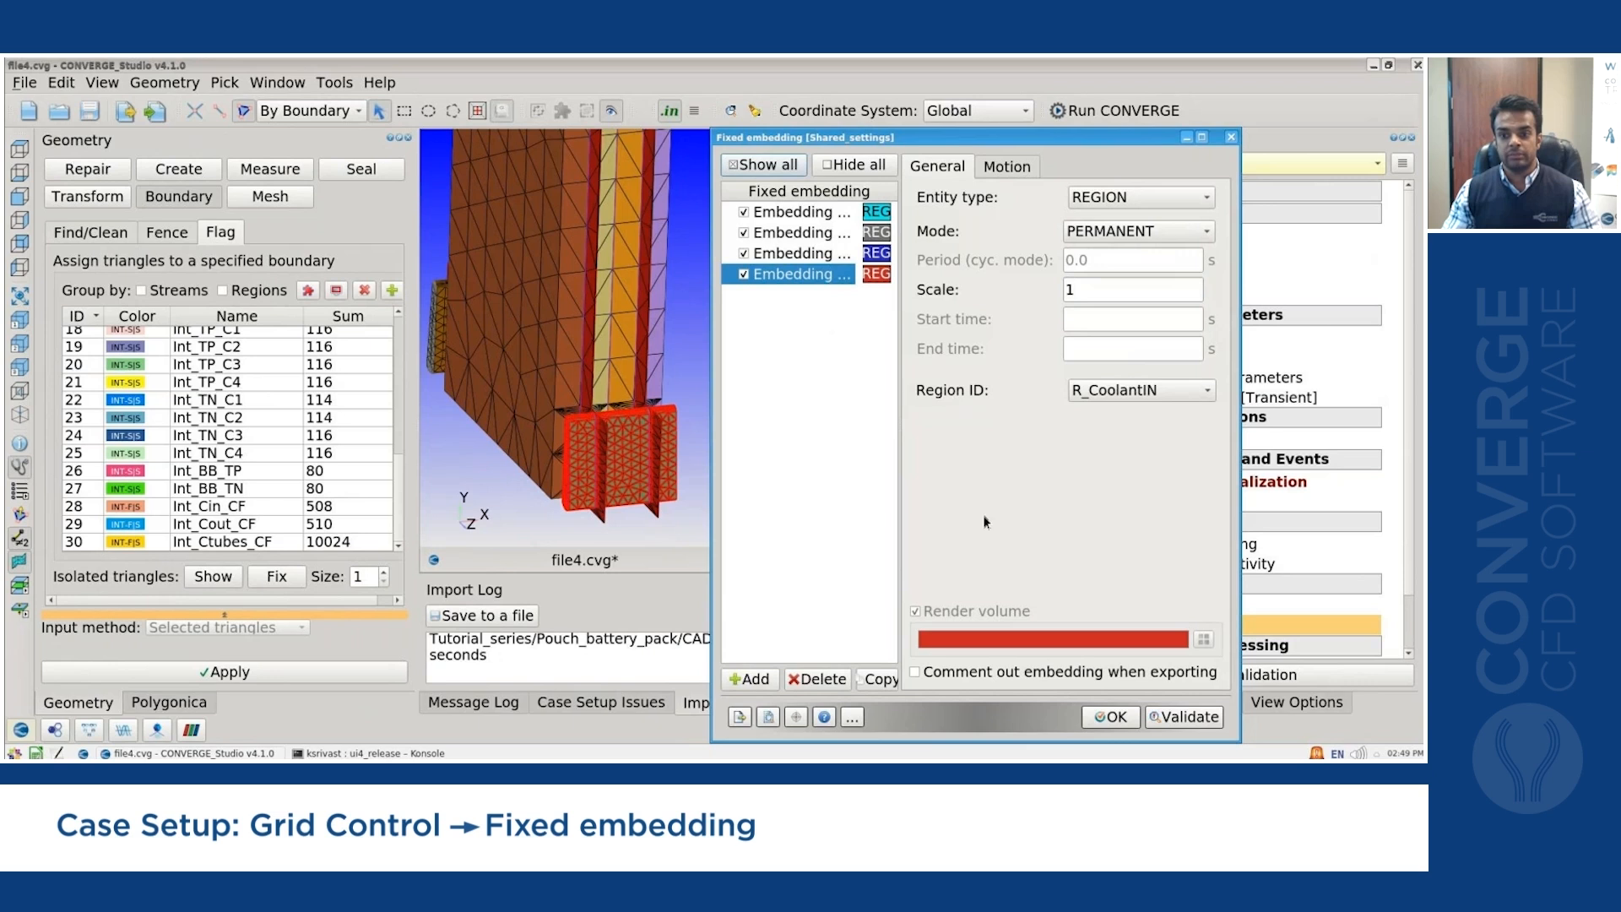
Copy the R_CoolantIN embedding and assign the copy to region R_CoolantOUT.
{"action": "left_click", "coordinate": [876, 680]}
{"action": "left_click", "coordinate": [1138, 391]}
{"action": "left_click", "coordinate": [1149, 413]}
{"action": "left_click", "coordinate": [1150, 413]}
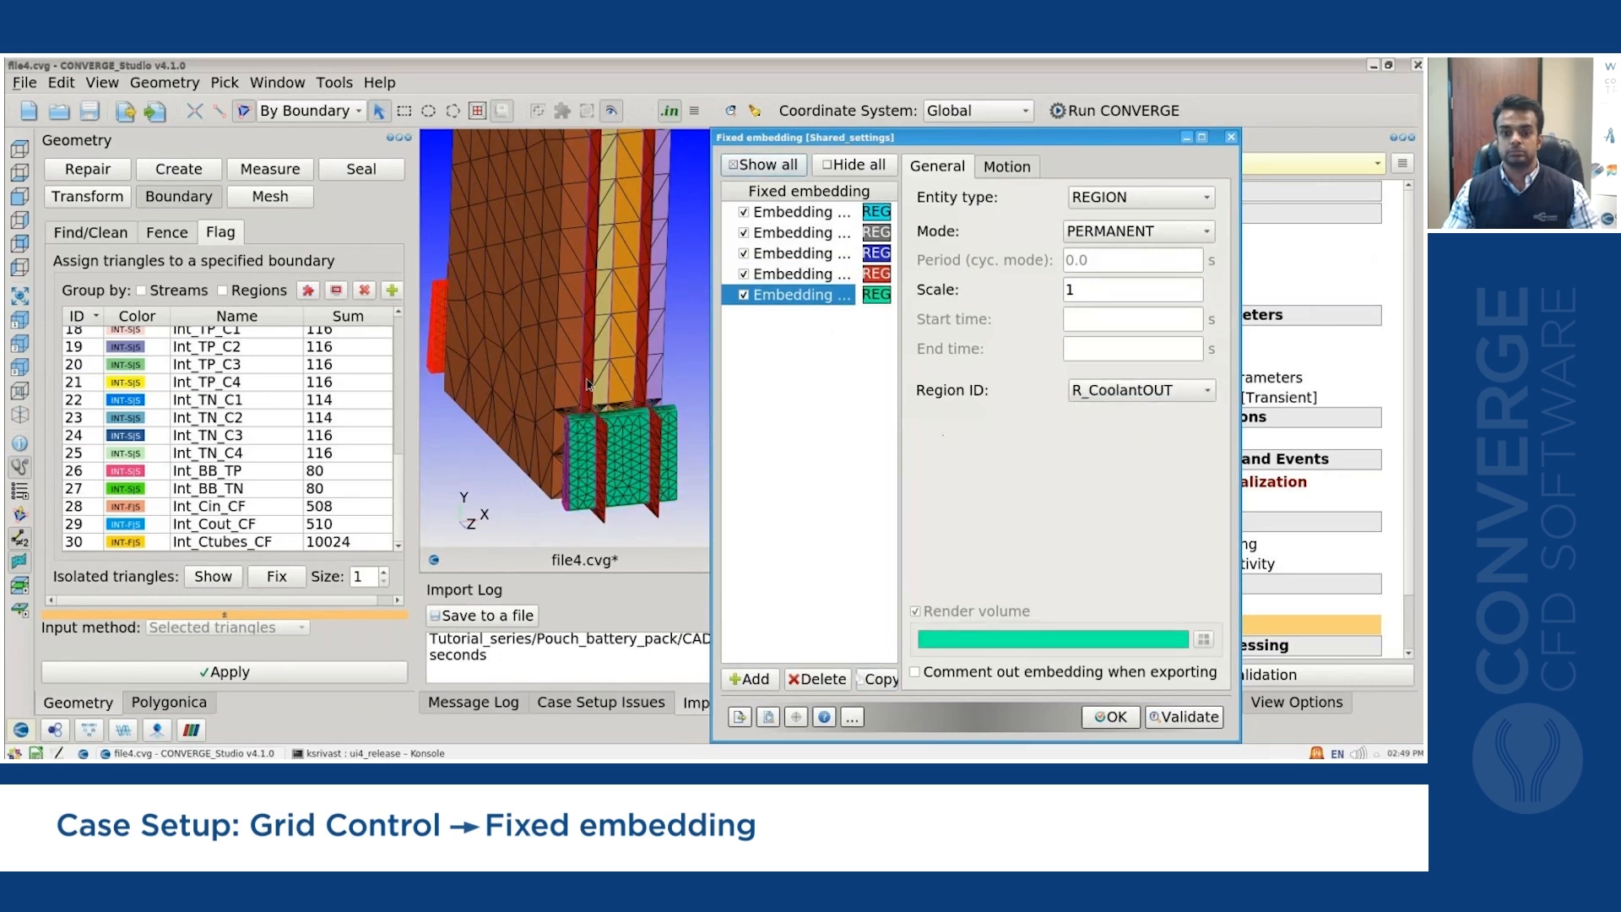
Hide the outer battery cell and the interface surface behind it to expose the coolant tubes in the cooling fin.
{"action": "left_click", "coordinate": [503, 172]}
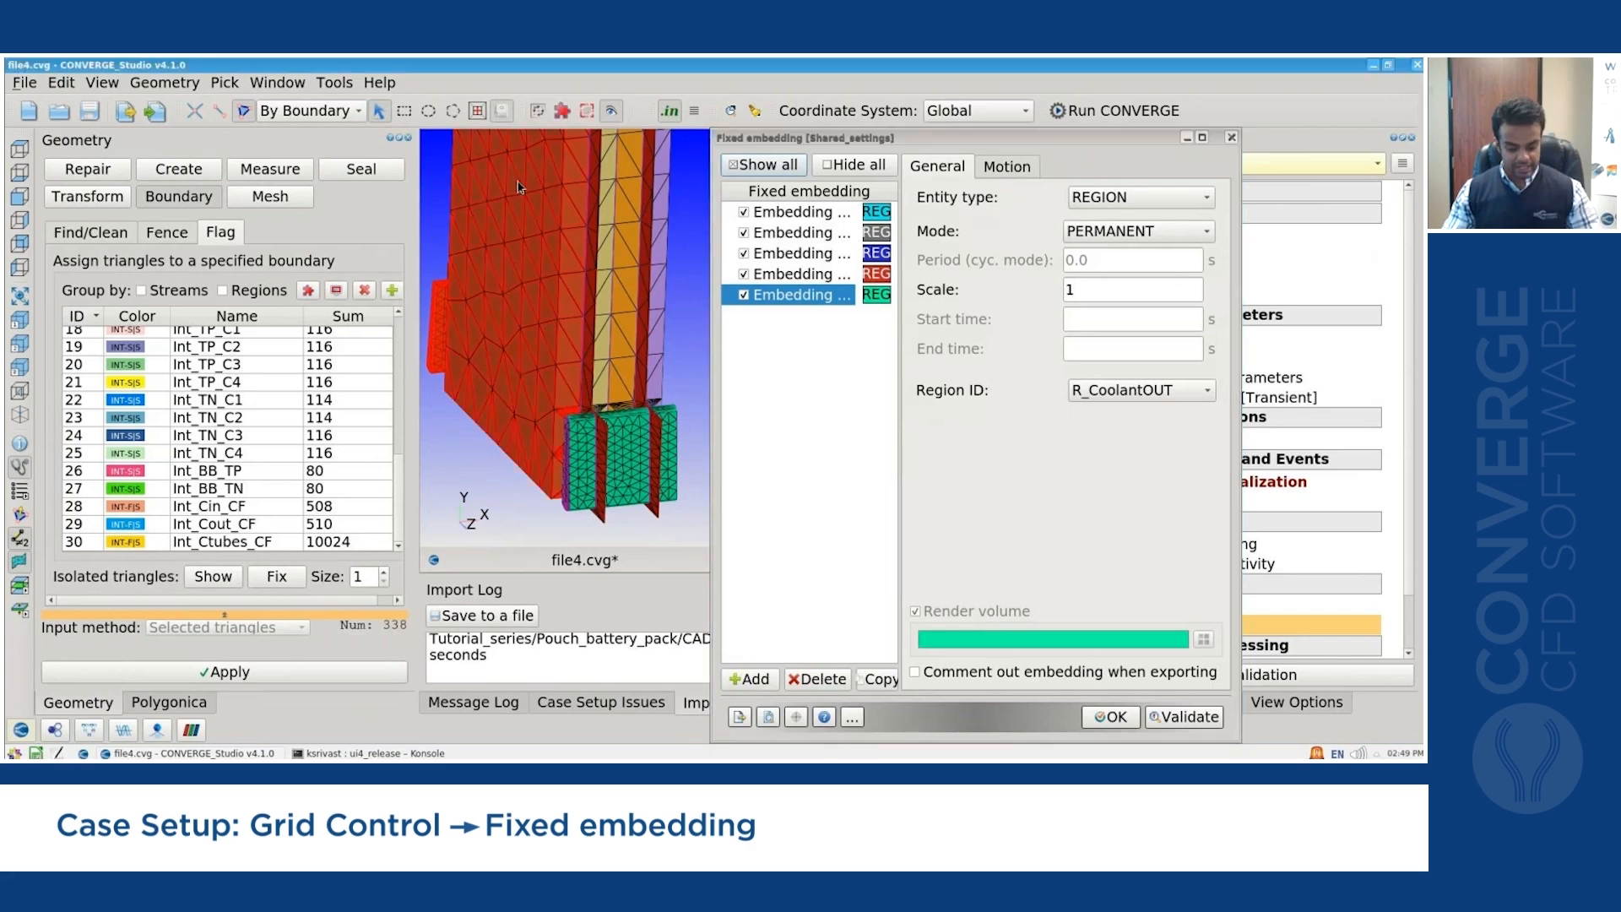
{"action": "key", "text": "h"}
{"action": "left_click", "coordinate": [550, 213]}
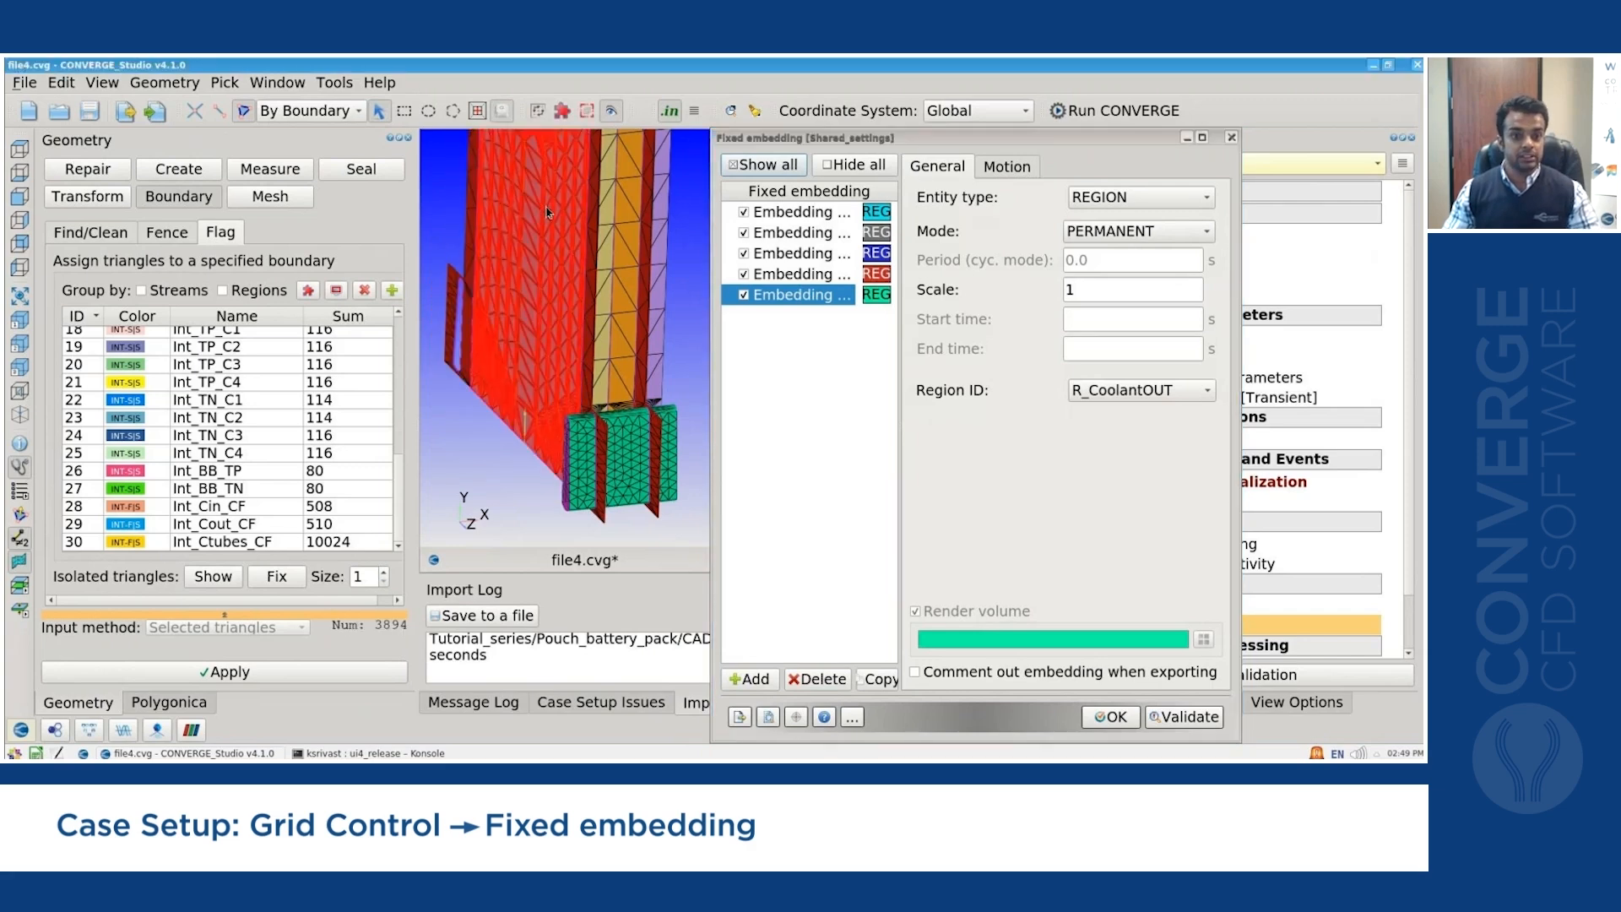
{"action": "key", "text": "h"}
{"action": "scroll", "coordinate": [584, 255], "scroll_direction": "up", "scroll_amount": 3}
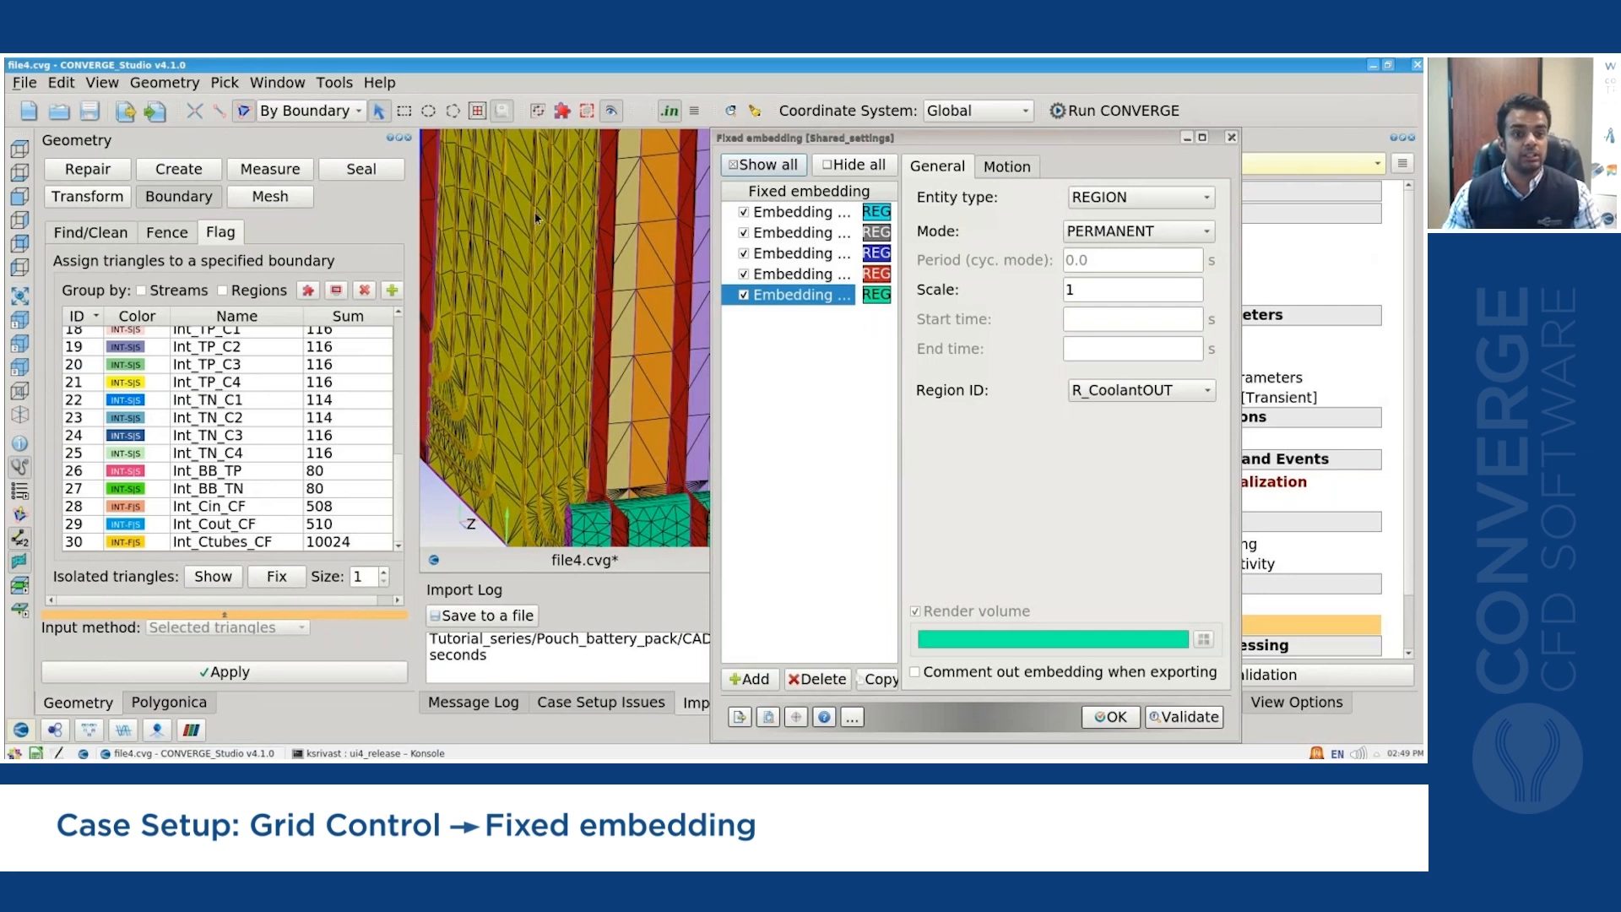
{"action": "scroll", "coordinate": [536, 219], "scroll_direction": "up", "scroll_amount": 2}
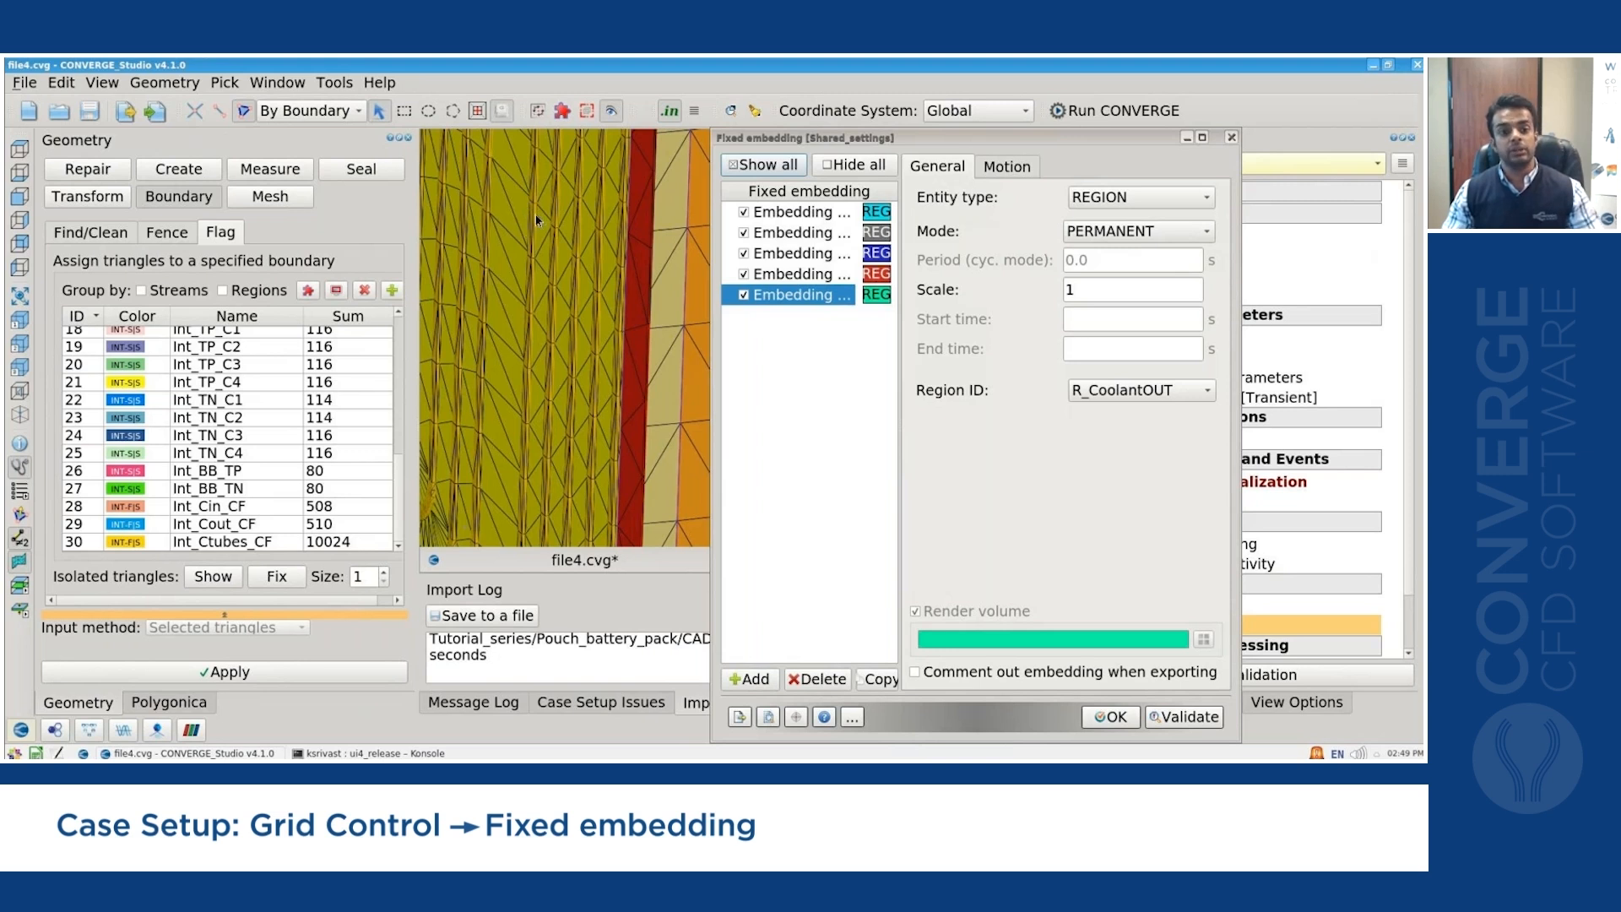
Add a fixed embedding for boundary Int_Ctubes_CF and set its mode to PERMANENT for both R_CoolantTube and R_CoolantFin.
{"action": "left_click", "coordinate": [750, 679]}
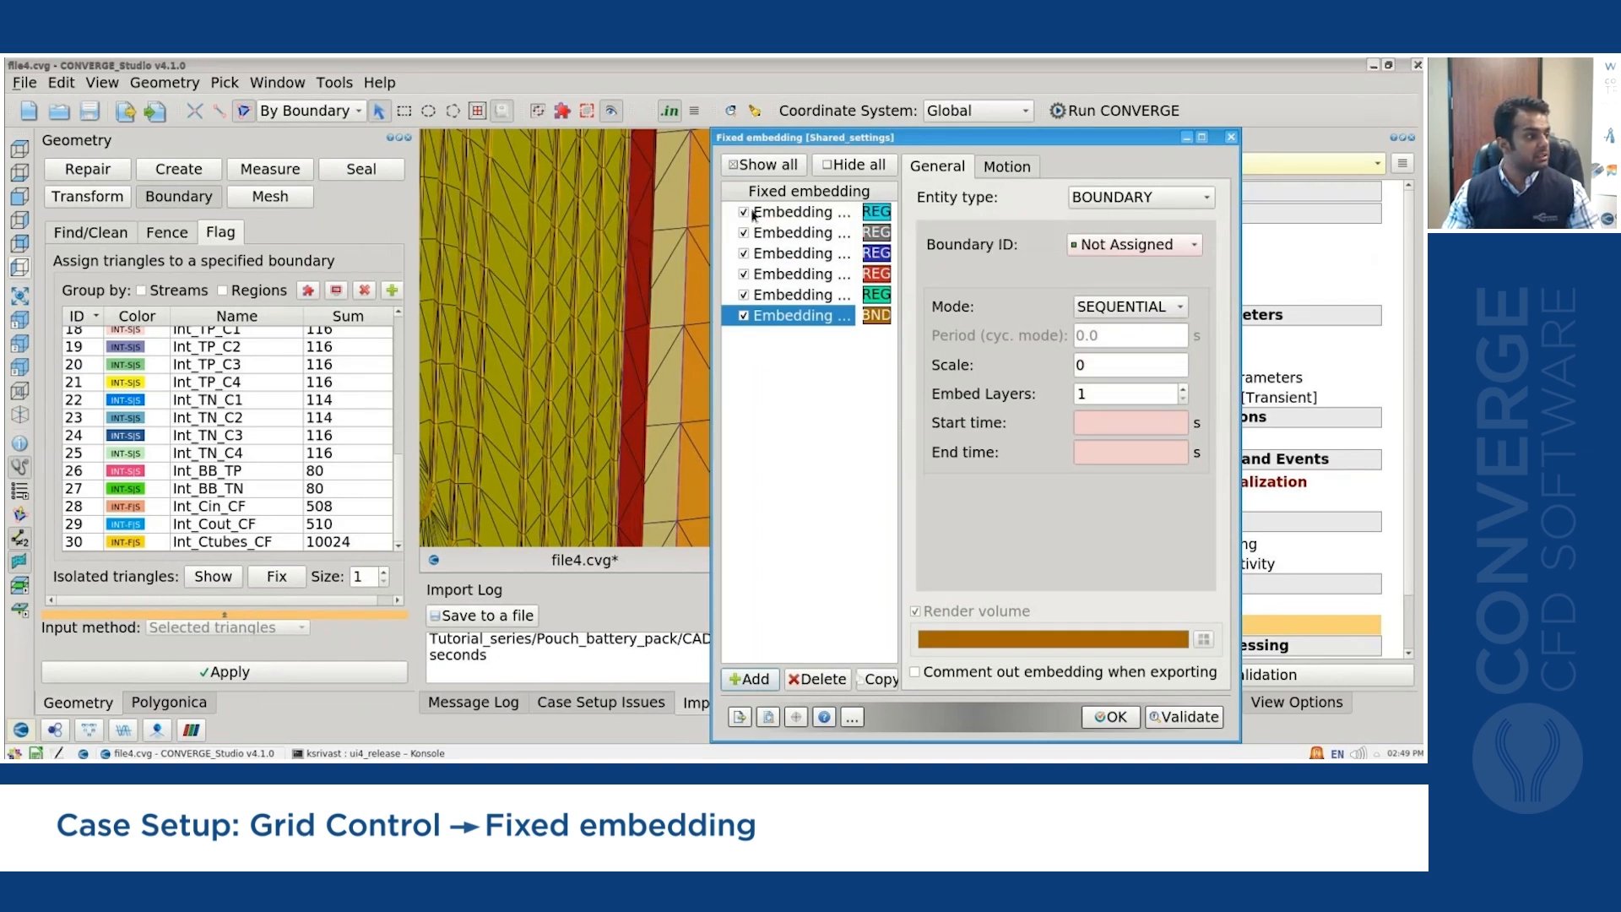
{"action": "left_click", "coordinate": [1164, 249]}
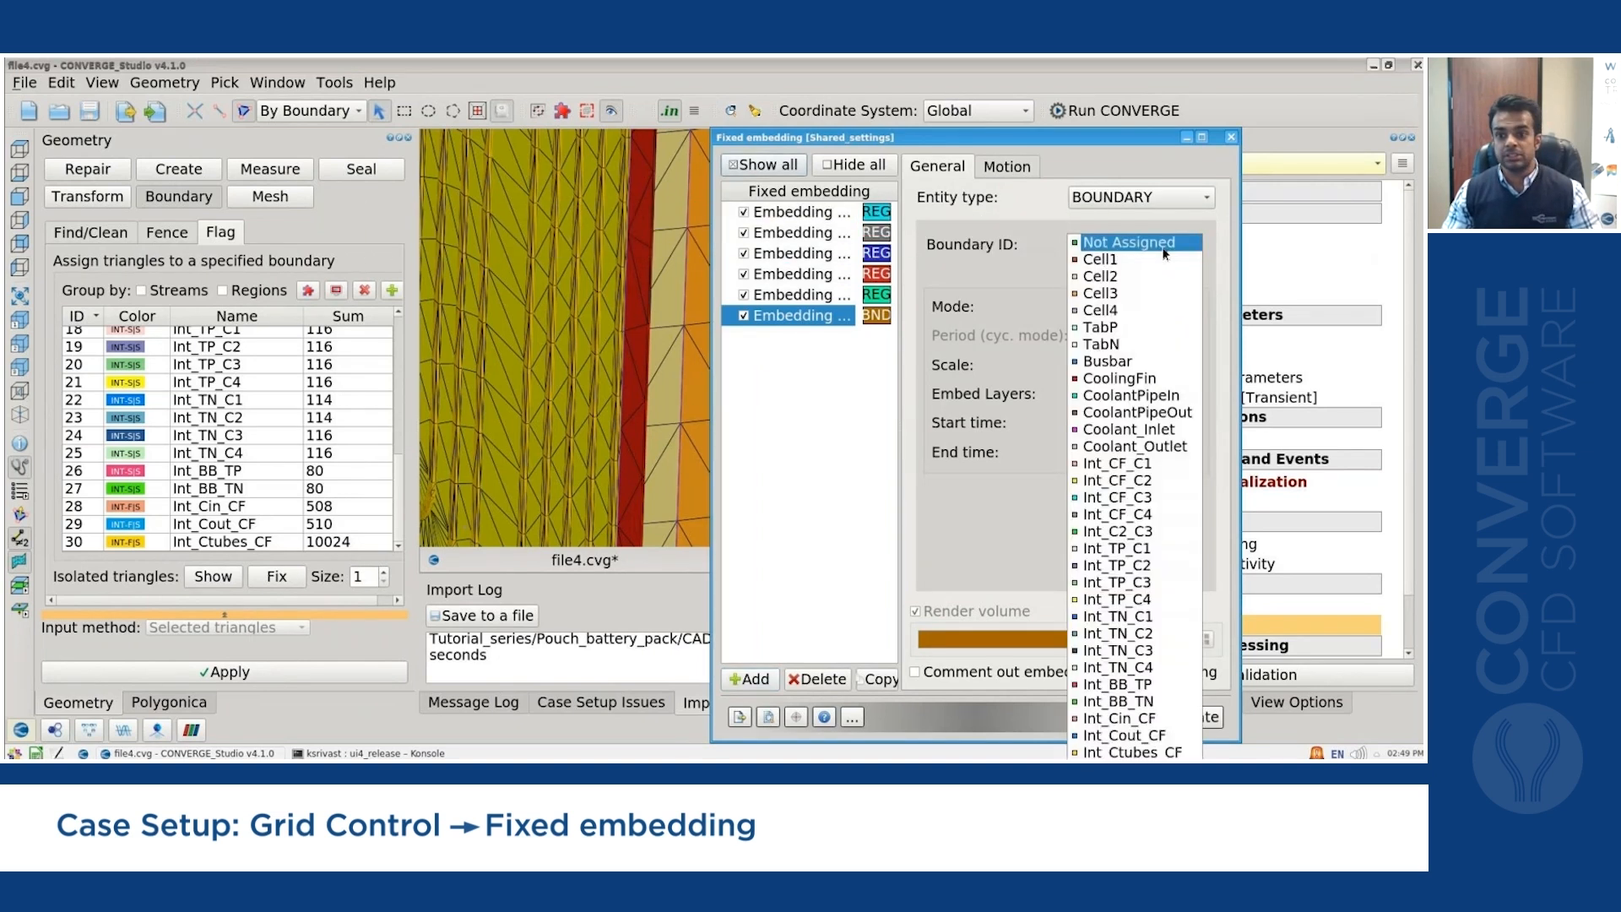
{"action": "left_click", "coordinate": [1150, 752]}
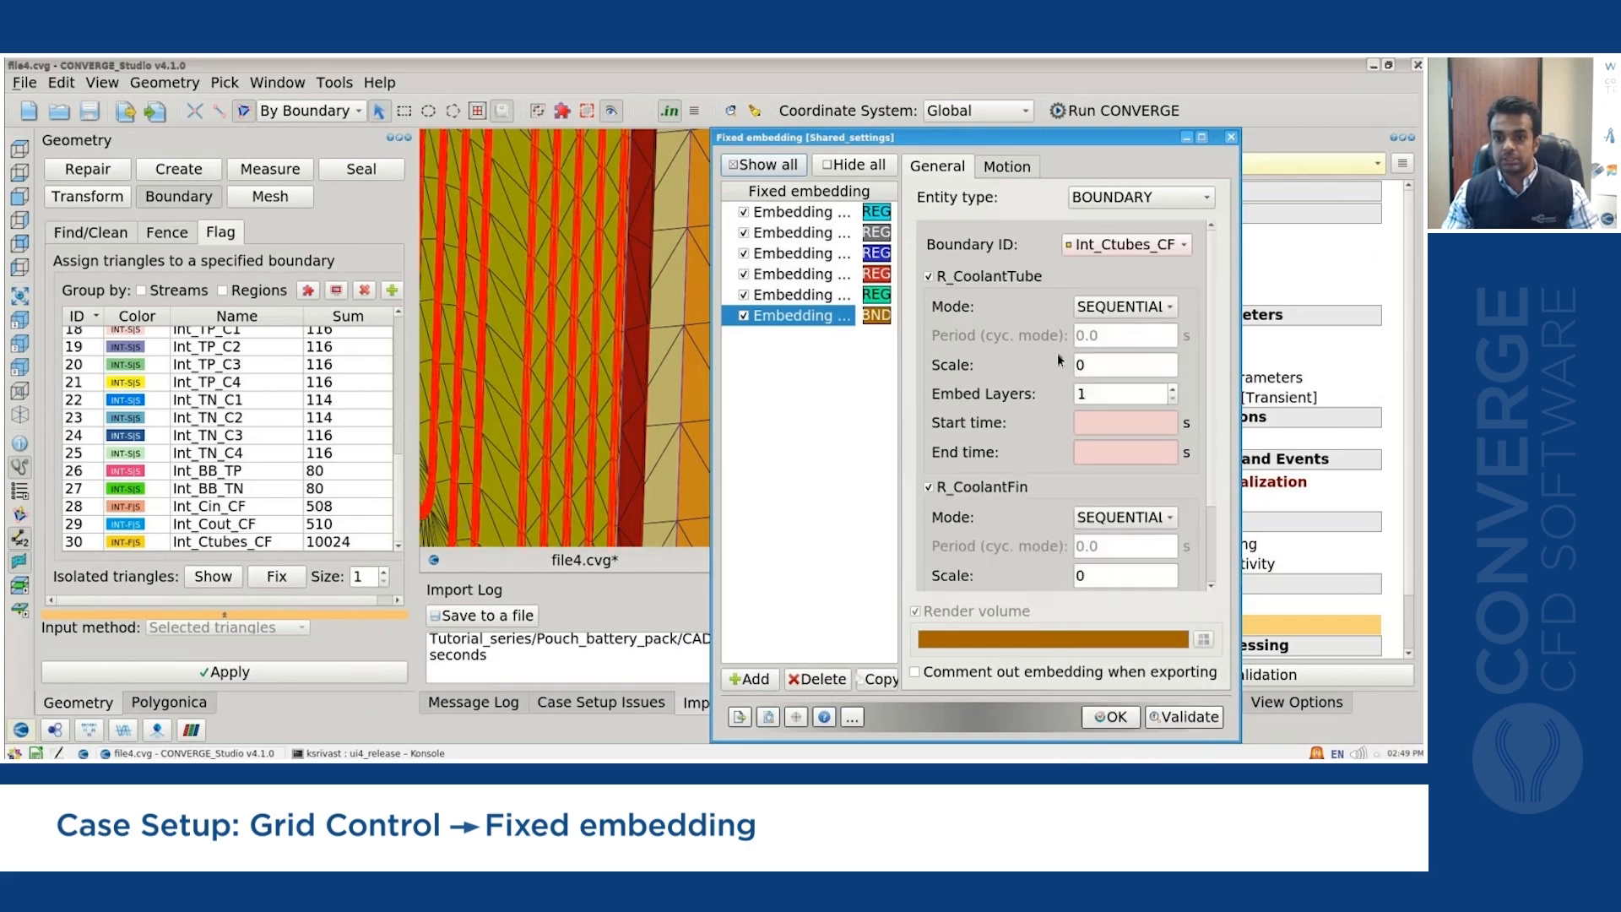
{"action": "left_click", "coordinate": [1201, 137]}
{"action": "left_click", "coordinate": [591, 234]}
{"action": "left_click", "coordinate": [608, 257]}
{"action": "left_click", "coordinate": [636, 453]}
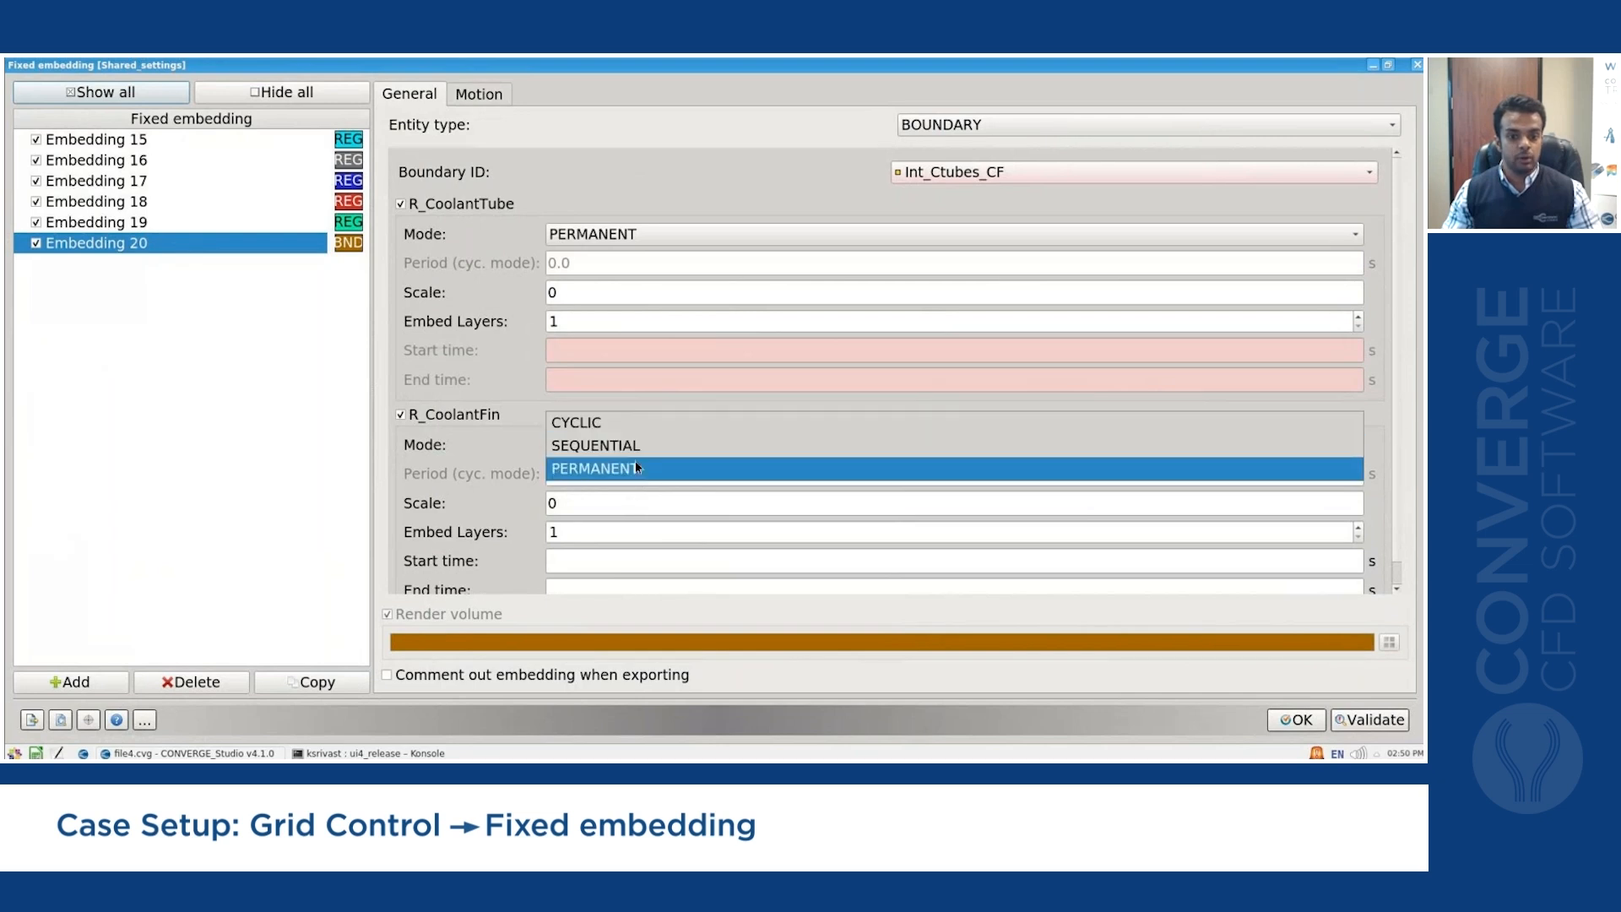
{"action": "left_click", "coordinate": [639, 465]}
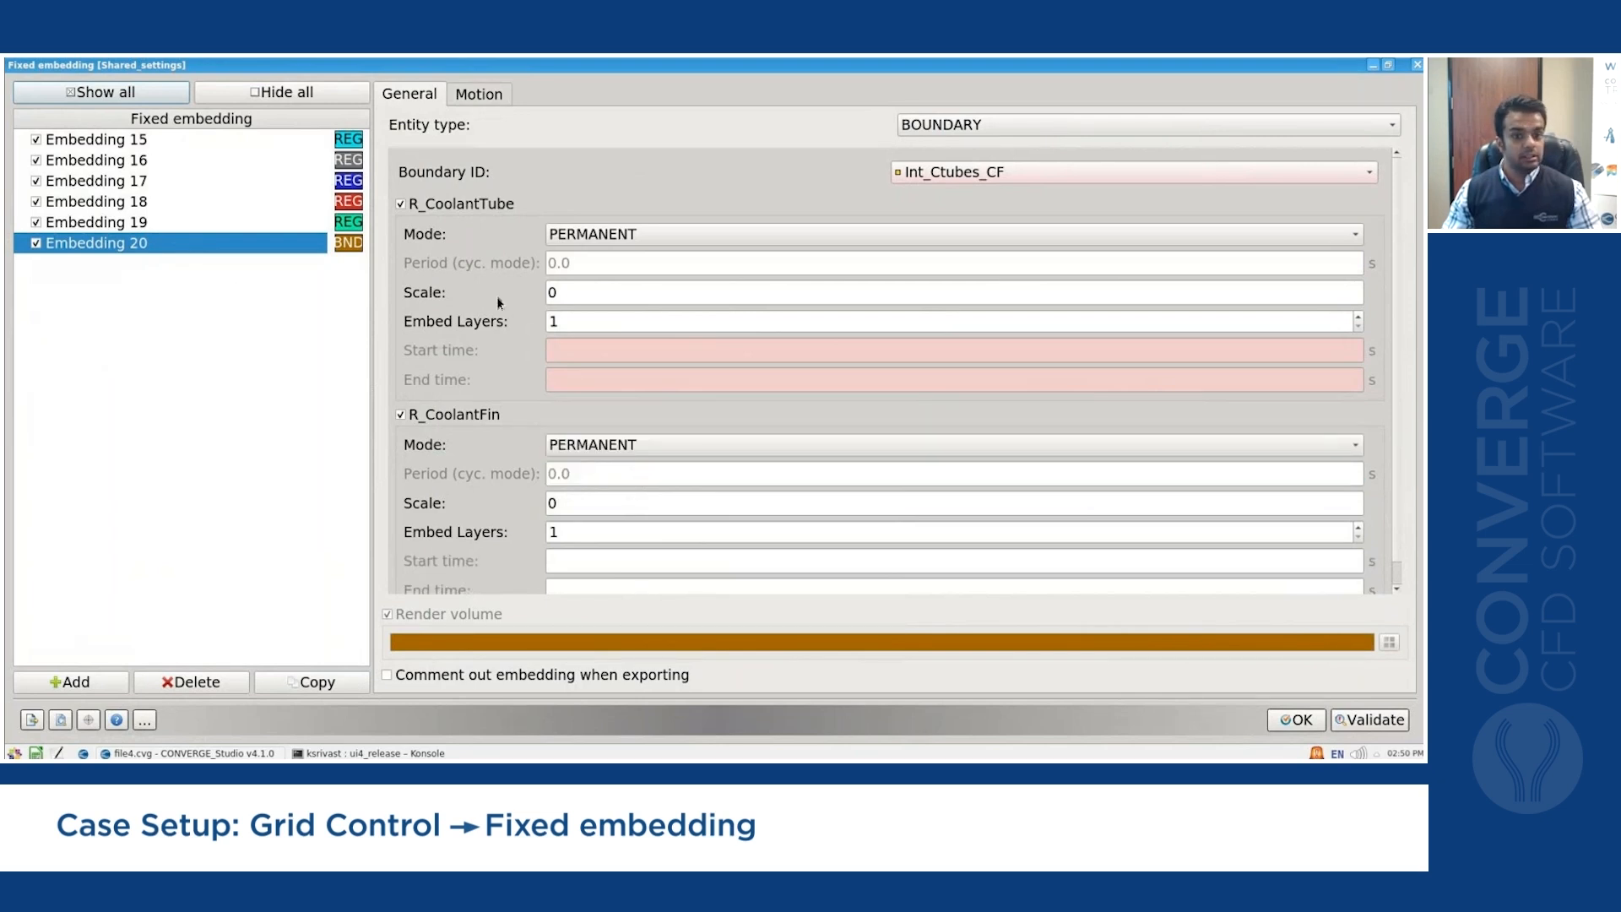
Set scale 3 with 3 embed layers for R_CoolantTube and scale 3 with 2 layers for R_CoolantFin, then validate and accept the embeddings.
{"action": "left_click", "coordinate": [568, 295]}
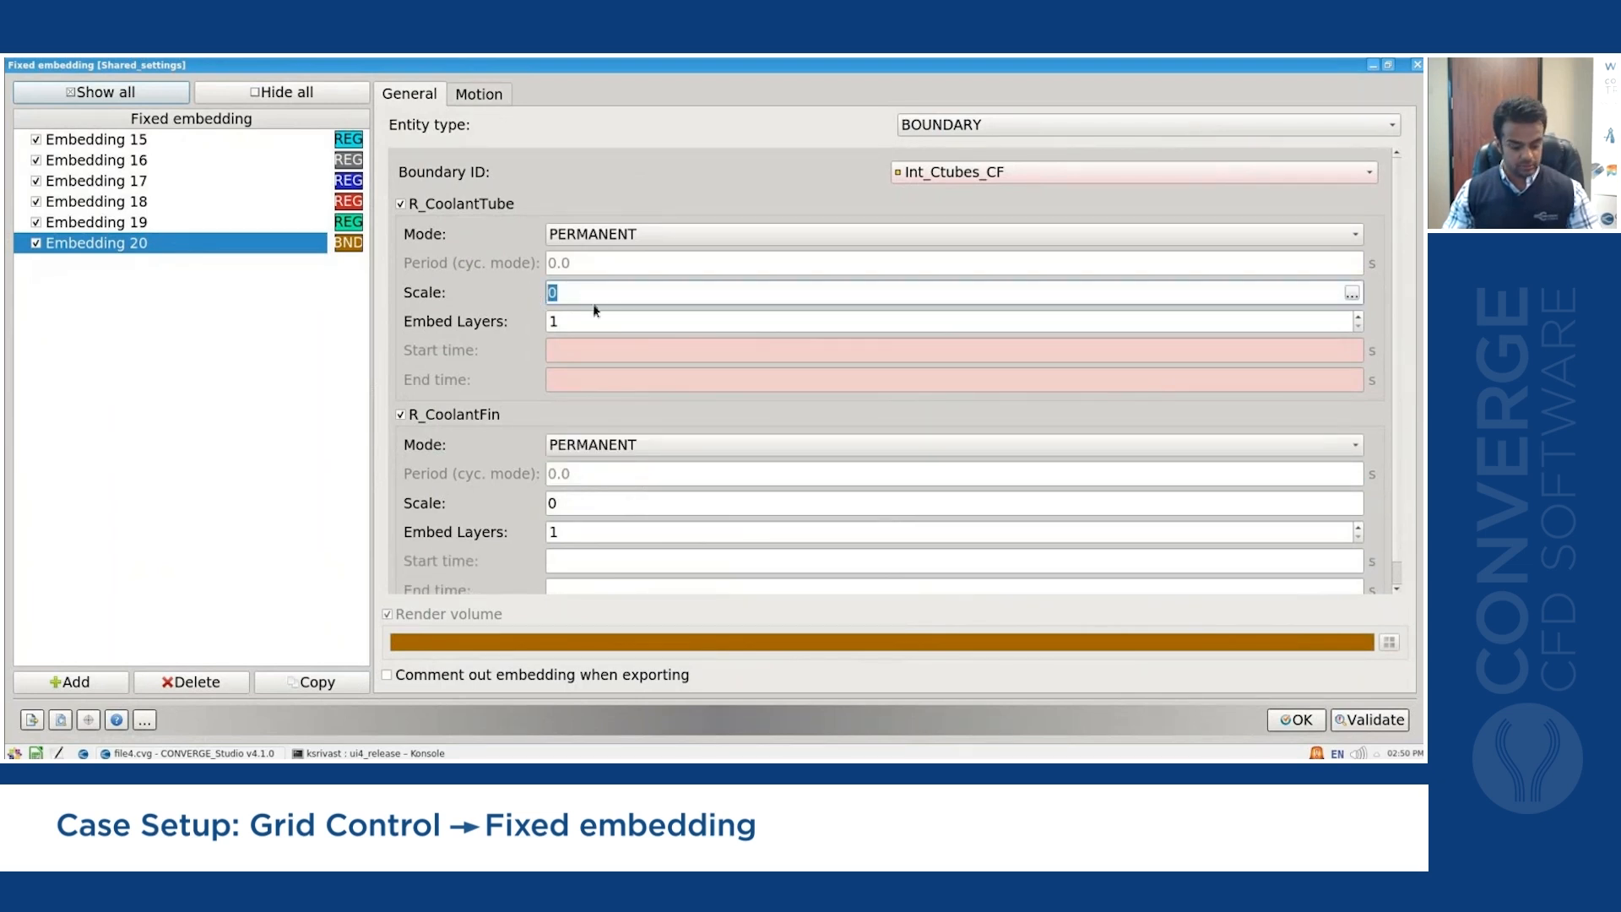
{"action": "type", "text": "3"}
{"action": "key", "text": "Tab"}
{"action": "type", "text": "3"}
{"action": "key", "text": "Tab"}
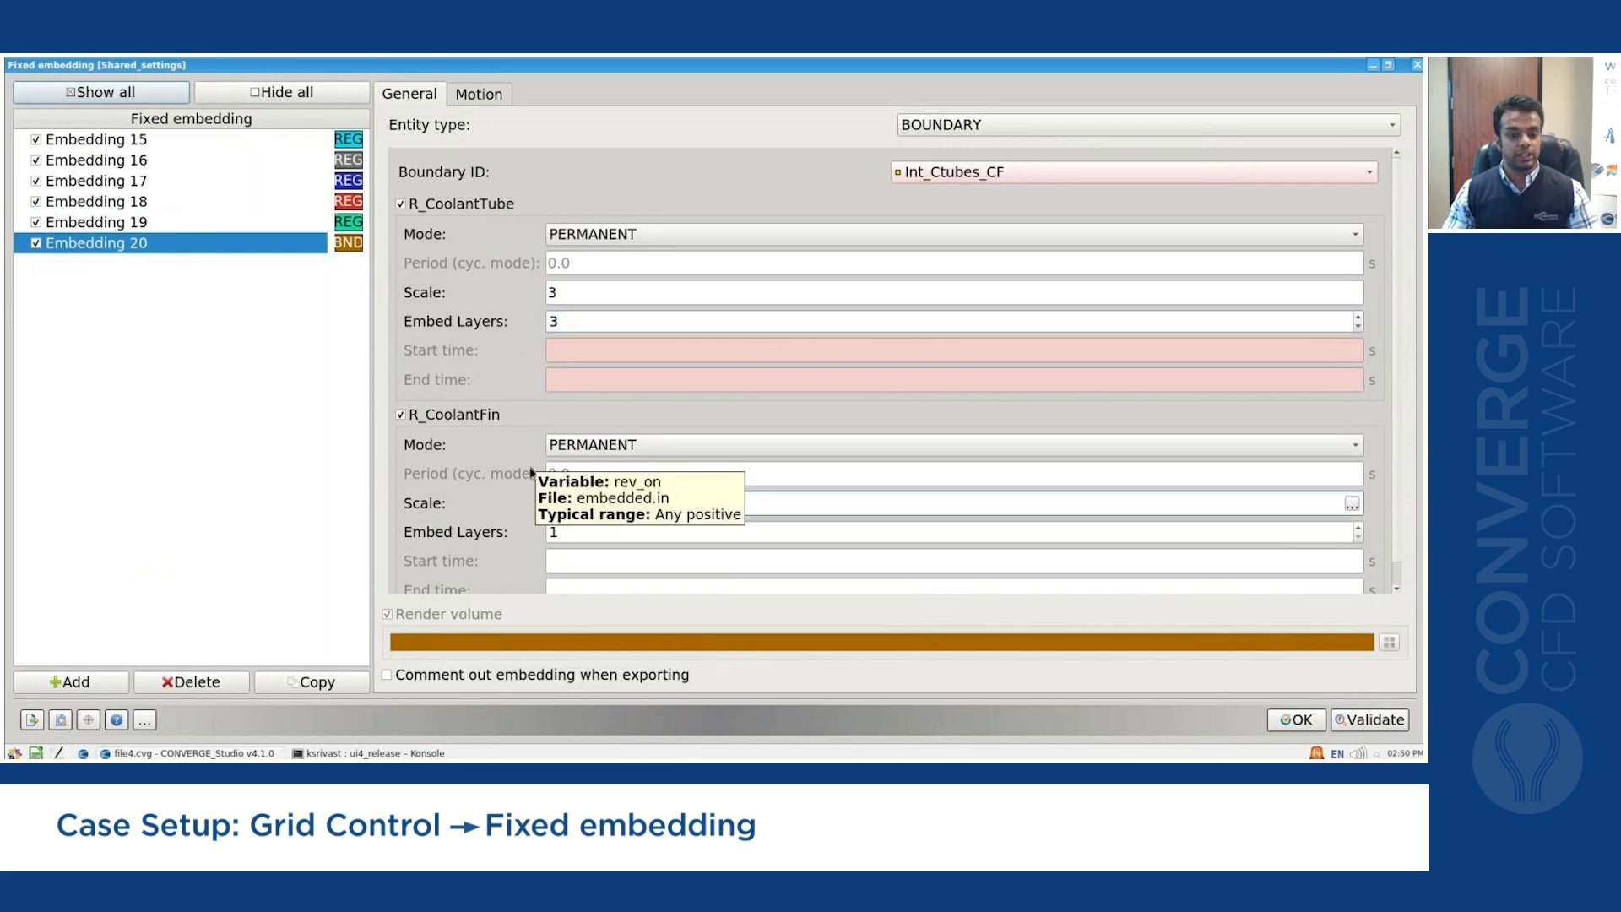
{"action": "type", "text": "3"}
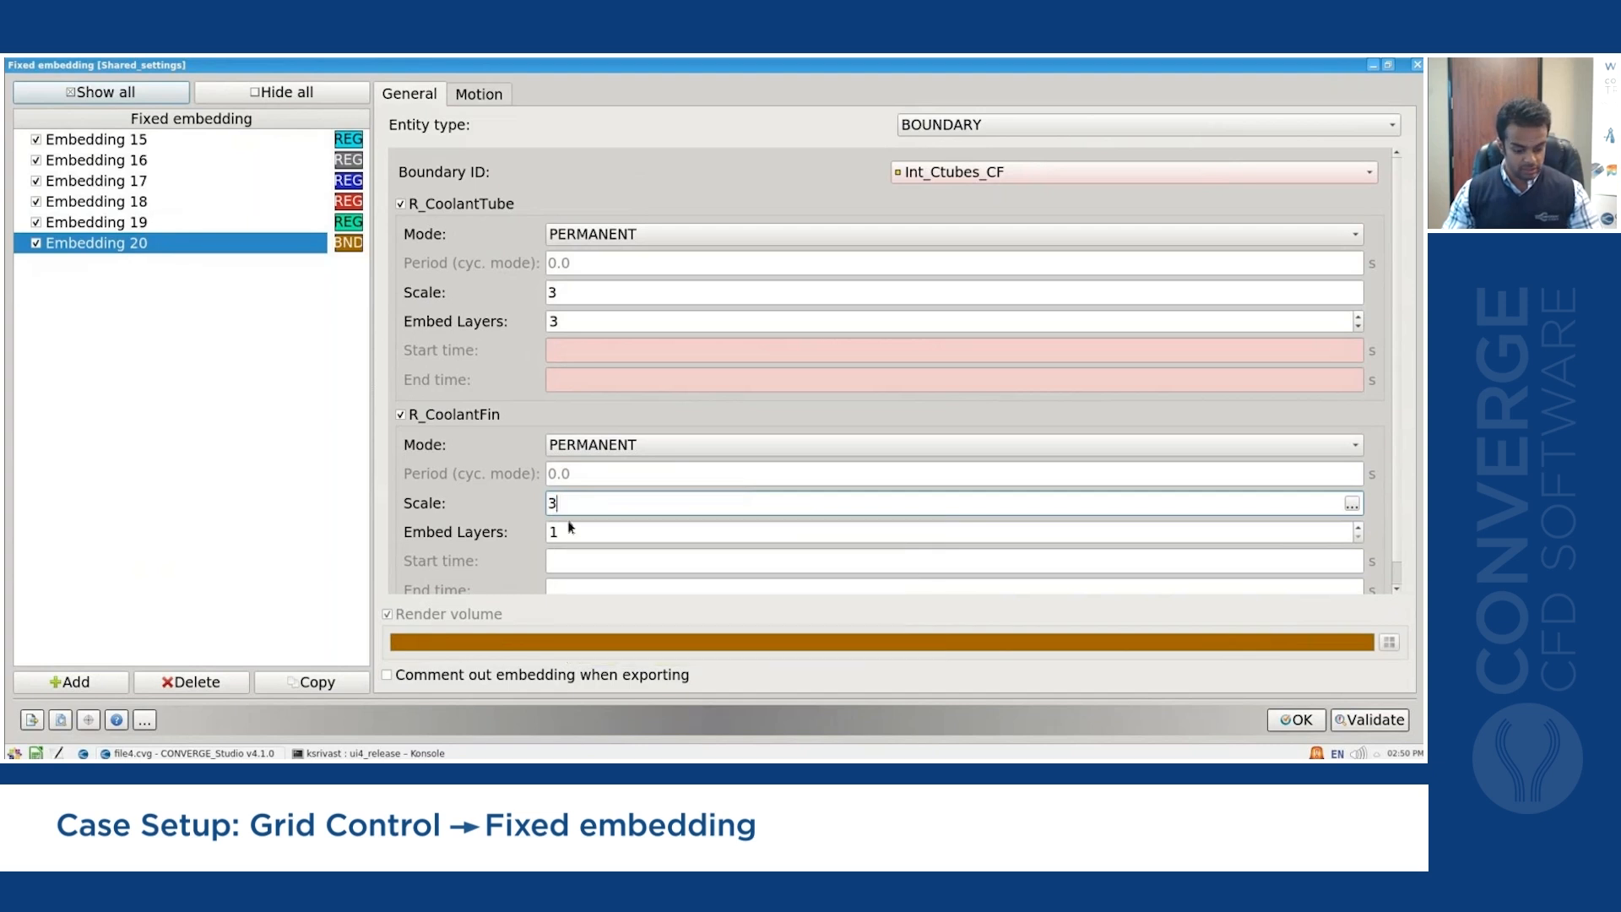
{"action": "key", "text": "Tab"}
{"action": "type", "text": "2"}
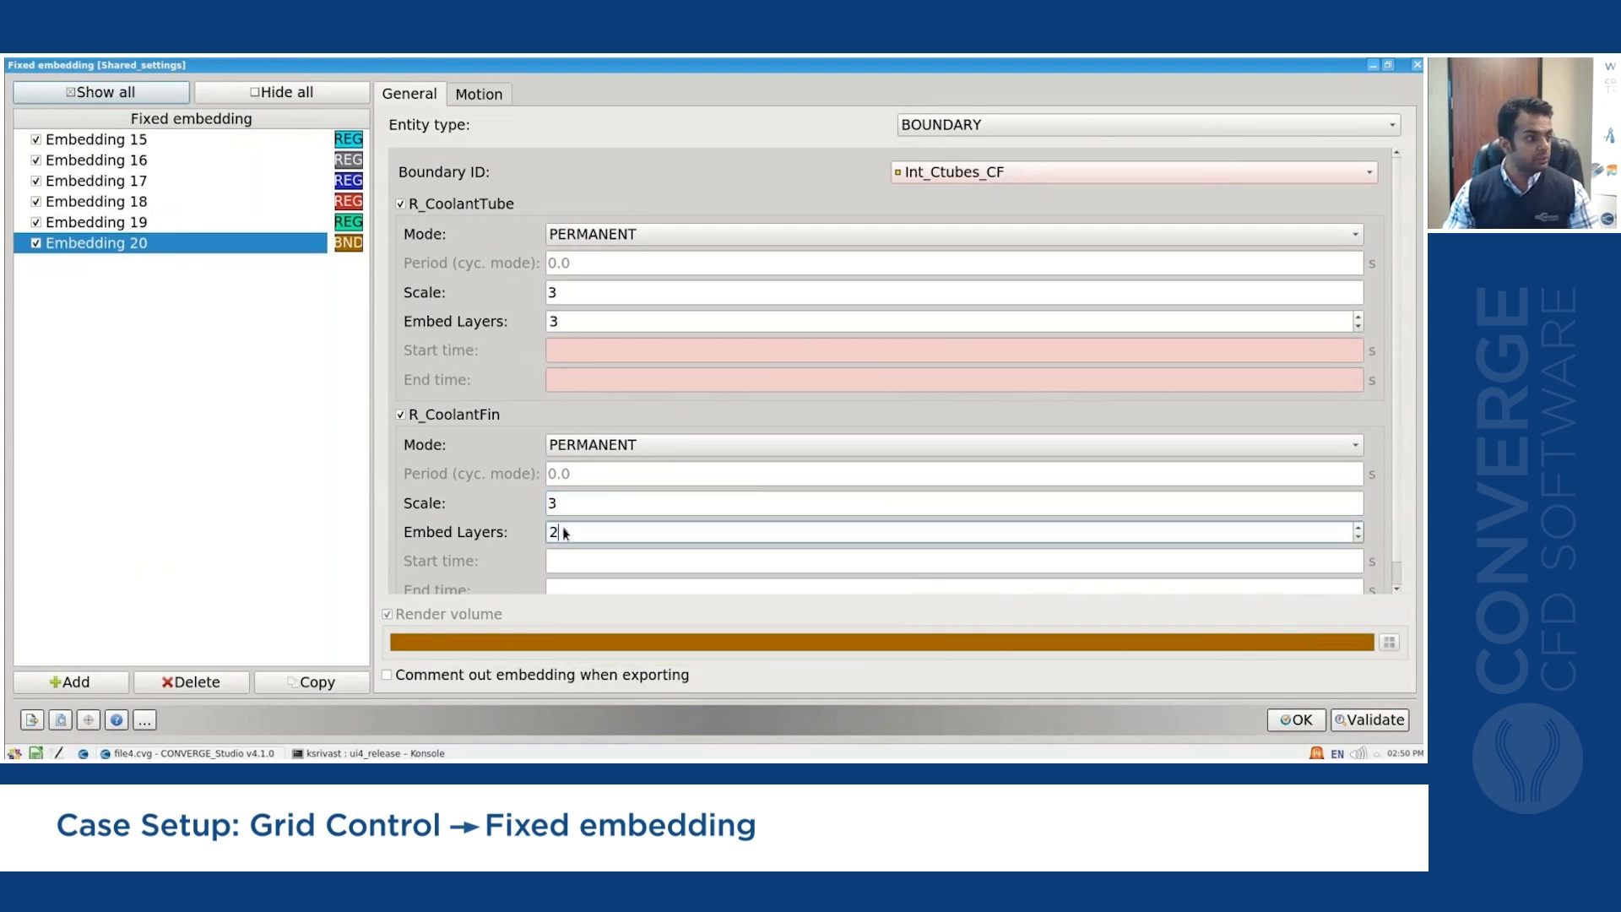
{"action": "left_click", "coordinate": [1359, 717]}
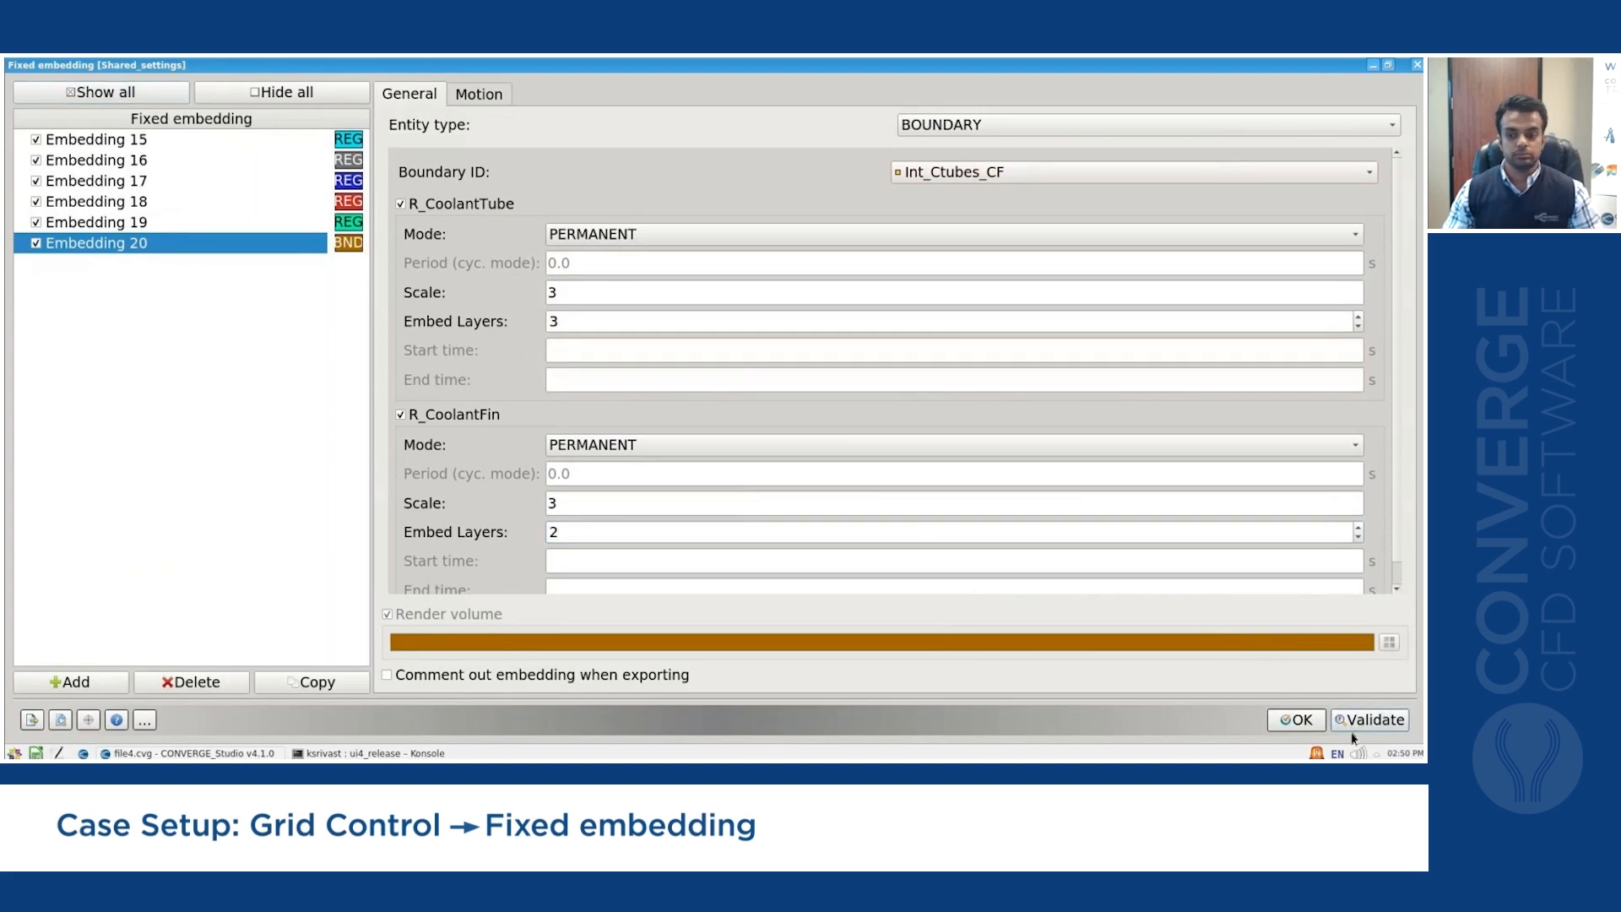
{"action": "left_click", "coordinate": [1307, 723]}
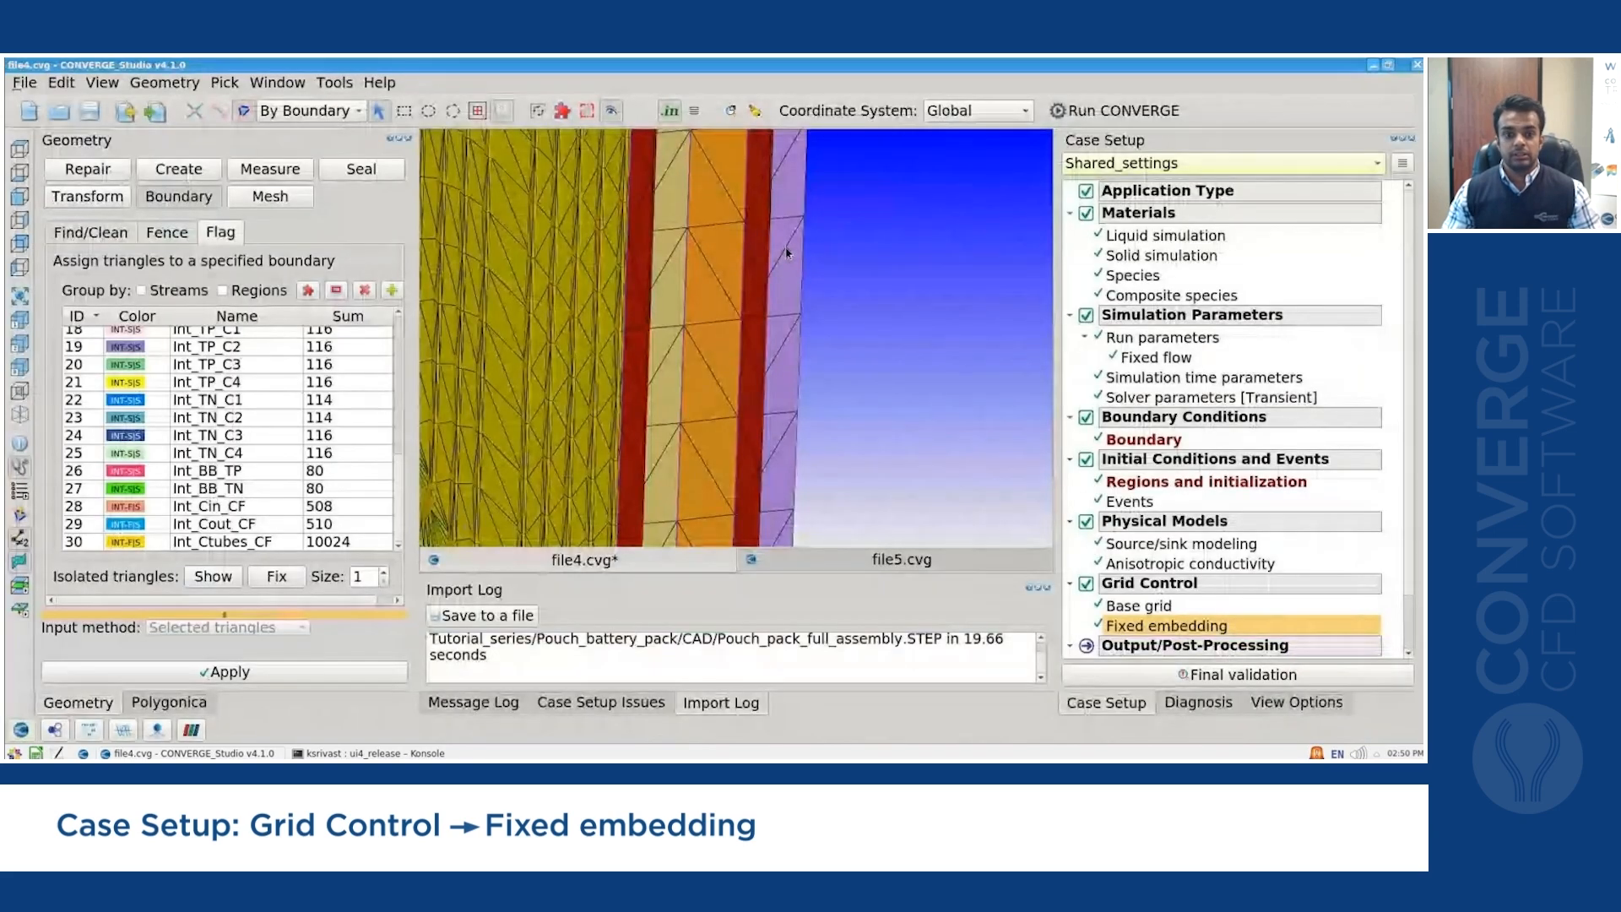
Redisplay the hidden surfaces so the complete battery pack is shown.
{"action": "scroll", "coordinate": [745, 255], "scroll_direction": "down", "scroll_amount": 10}
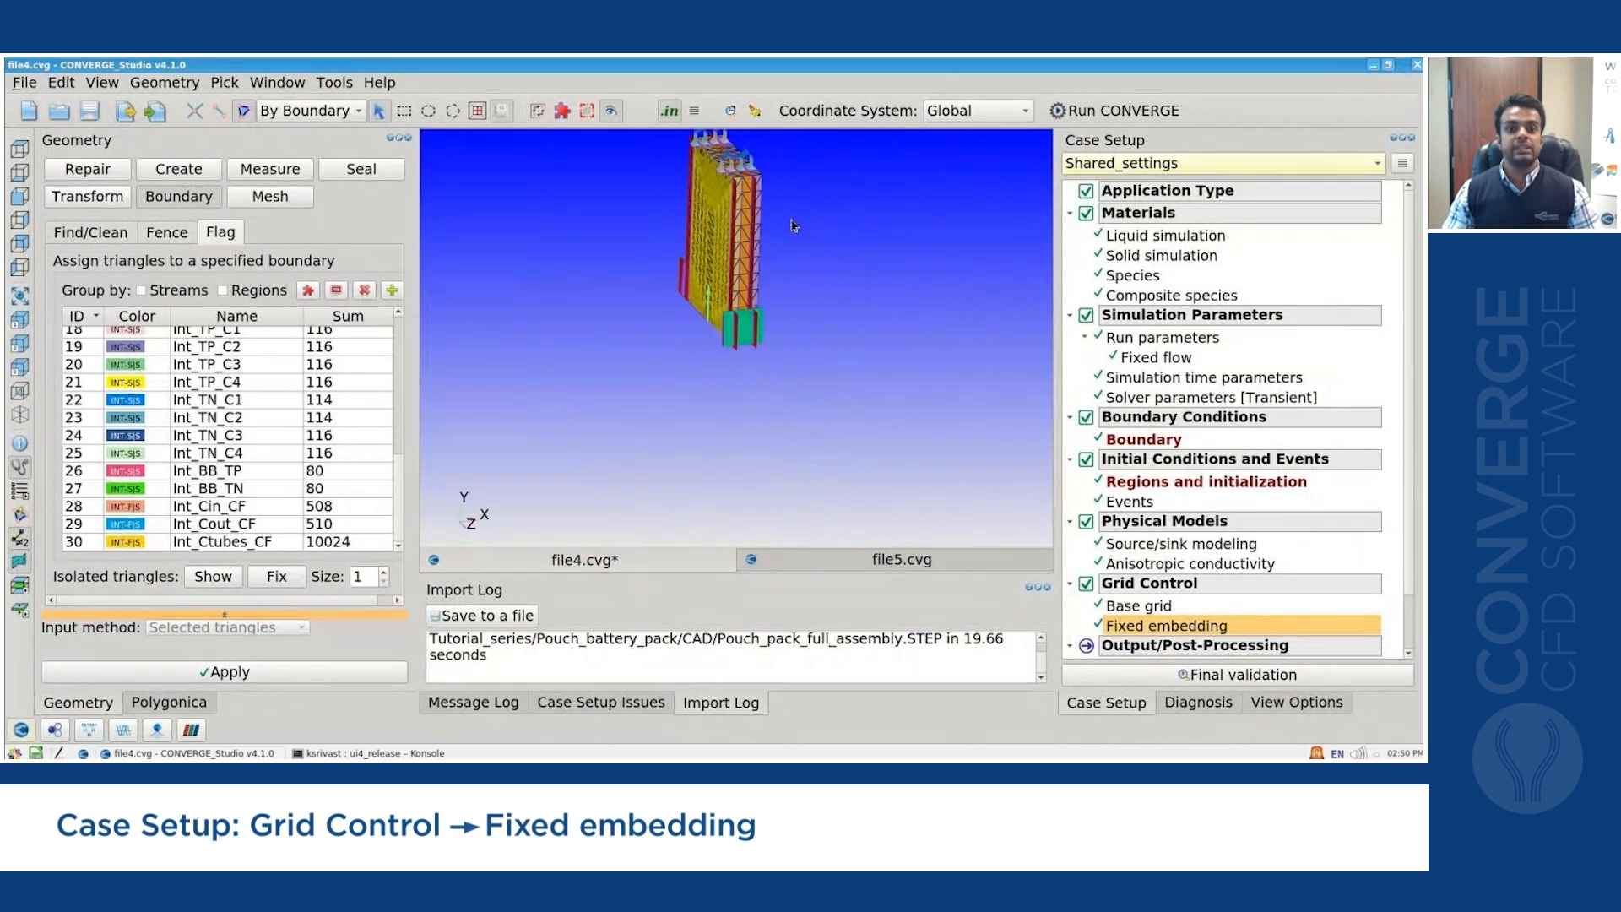
{"action": "right_click", "coordinate": [816, 260]}
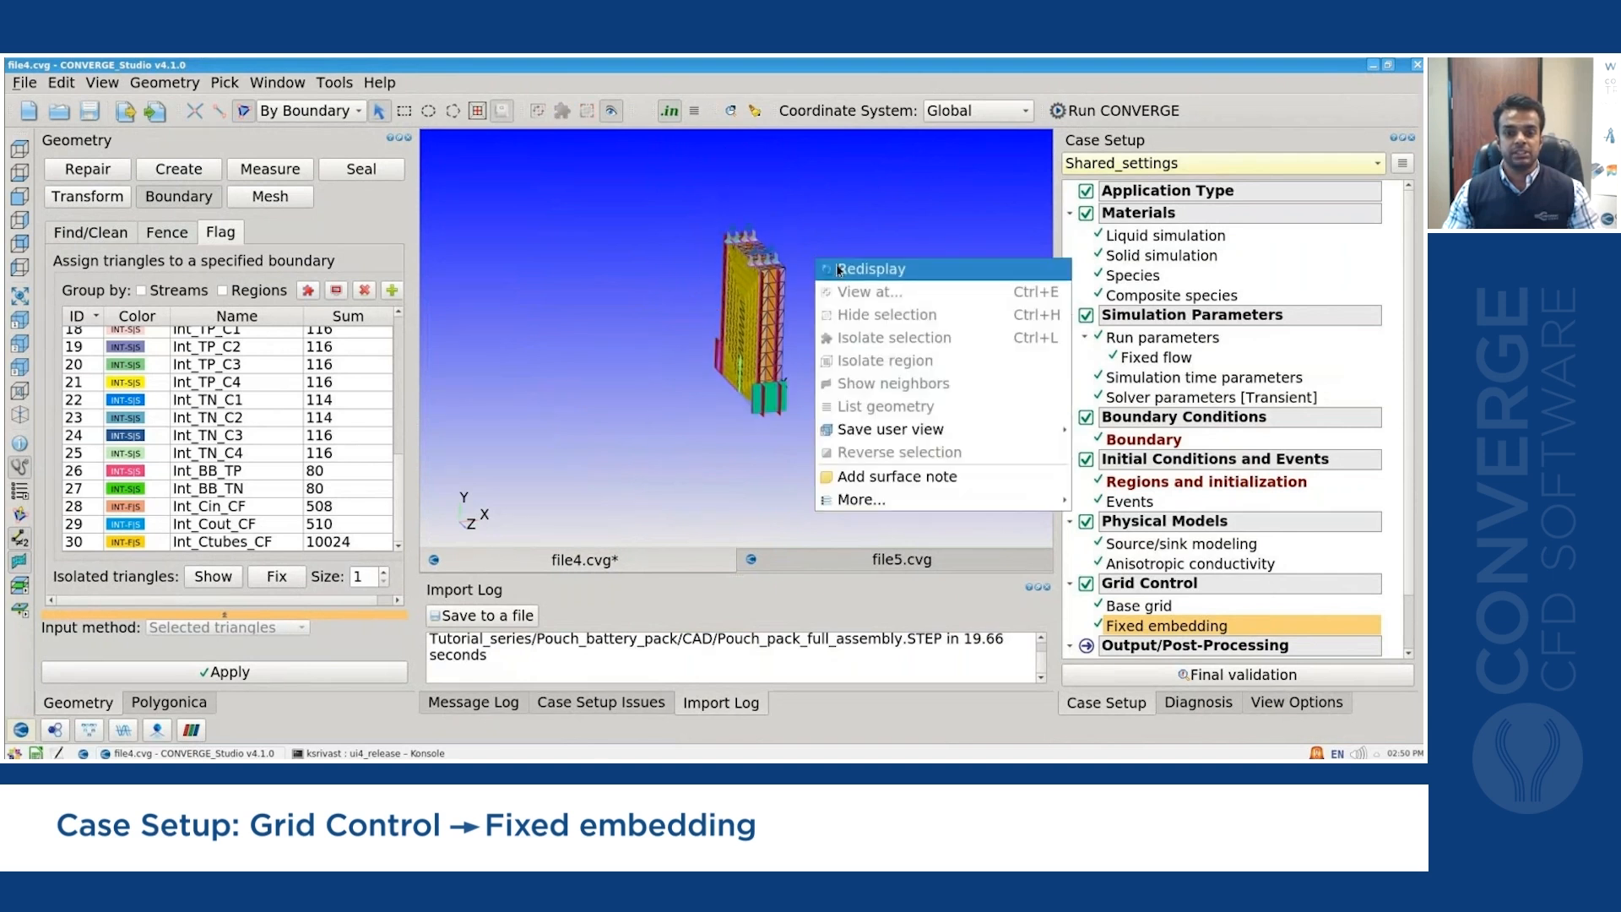
{"action": "left_click", "coordinate": [816, 262]}
Examine the tabs and busbars on top of the battery pack and how they meet the cells and cooling fins.
{"action": "left_click_drag", "start_coordinate": [785, 222], "coordinate": [677, 213]}
{"action": "scroll", "coordinate": [720, 213], "scroll_direction": "up", "scroll_amount": 8}
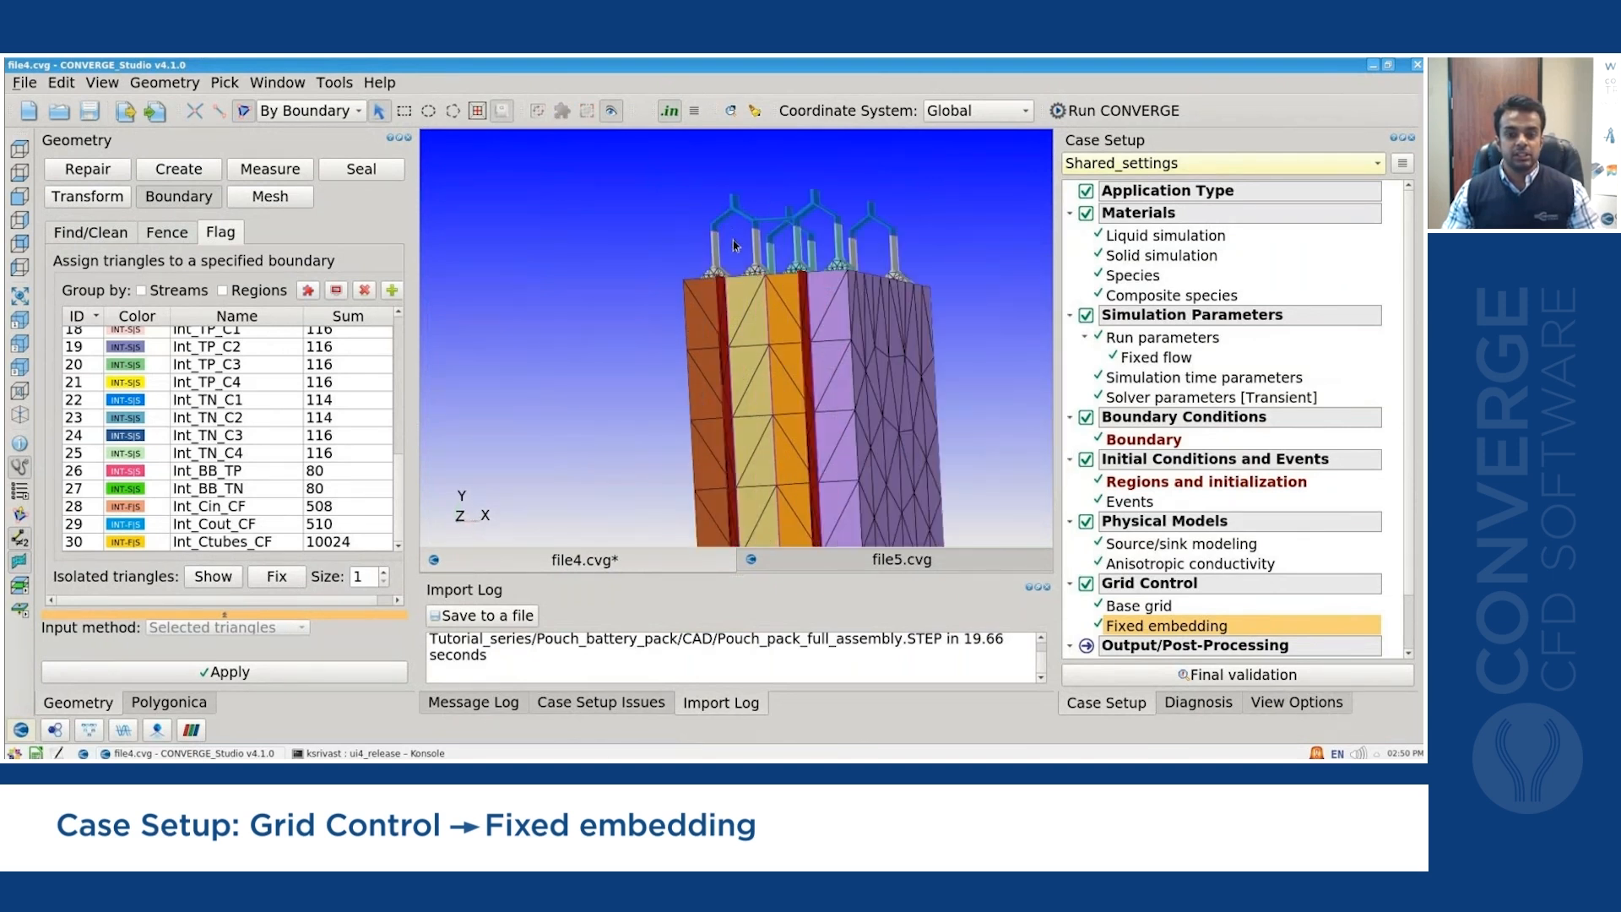
{"action": "scroll", "coordinate": [718, 304], "scroll_direction": "up", "scroll_amount": 5}
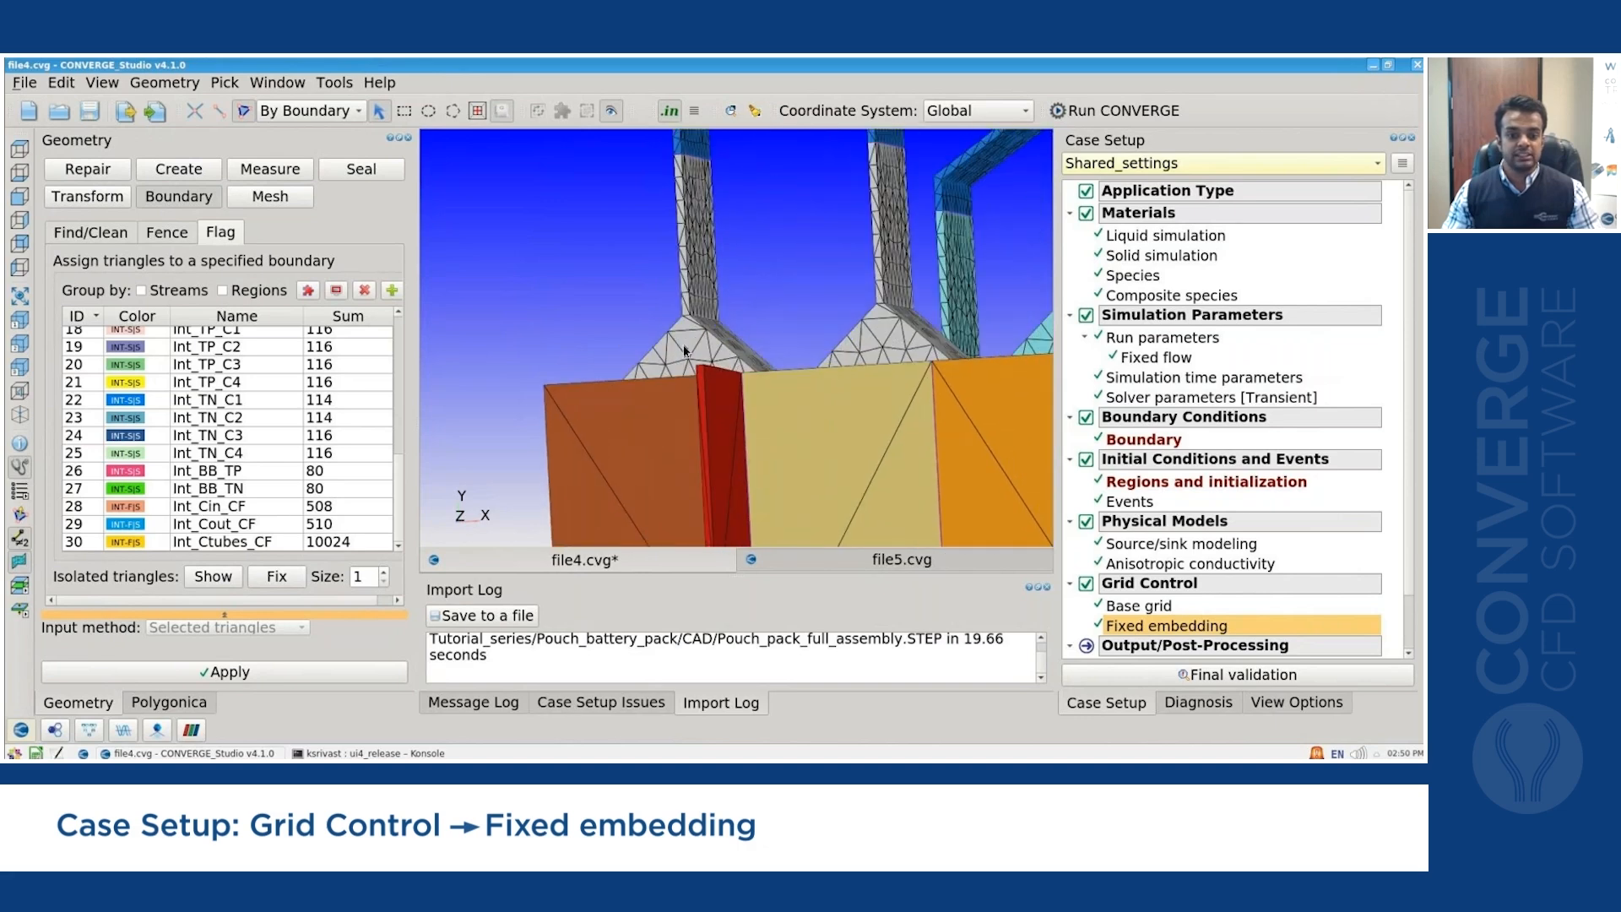
{"action": "scroll", "coordinate": [685, 350], "scroll_direction": "up", "scroll_amount": 2}
{"action": "middle_click_drag", "start_coordinate": [660, 219], "coordinate": [673, 246]}
{"action": "scroll", "coordinate": [620, 262], "scroll_direction": "down", "scroll_amount": 6}
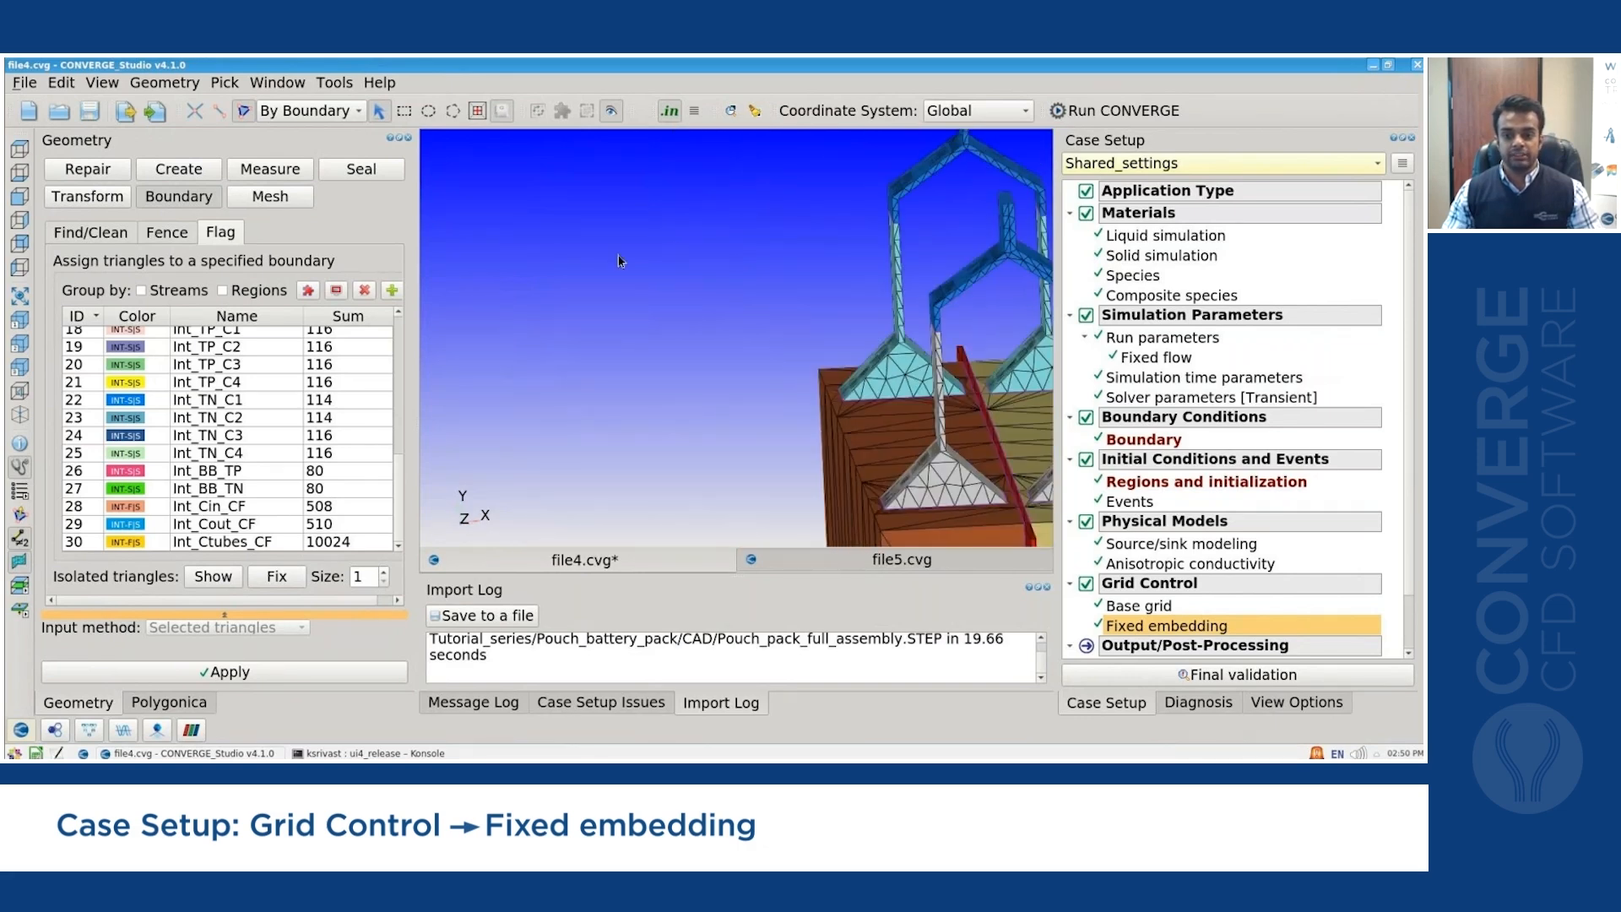
{"action": "scroll", "coordinate": [765, 341], "scroll_direction": "up", "scroll_amount": 1}
{"action": "scroll", "coordinate": [765, 341], "scroll_direction": "up", "scroll_amount": 5}
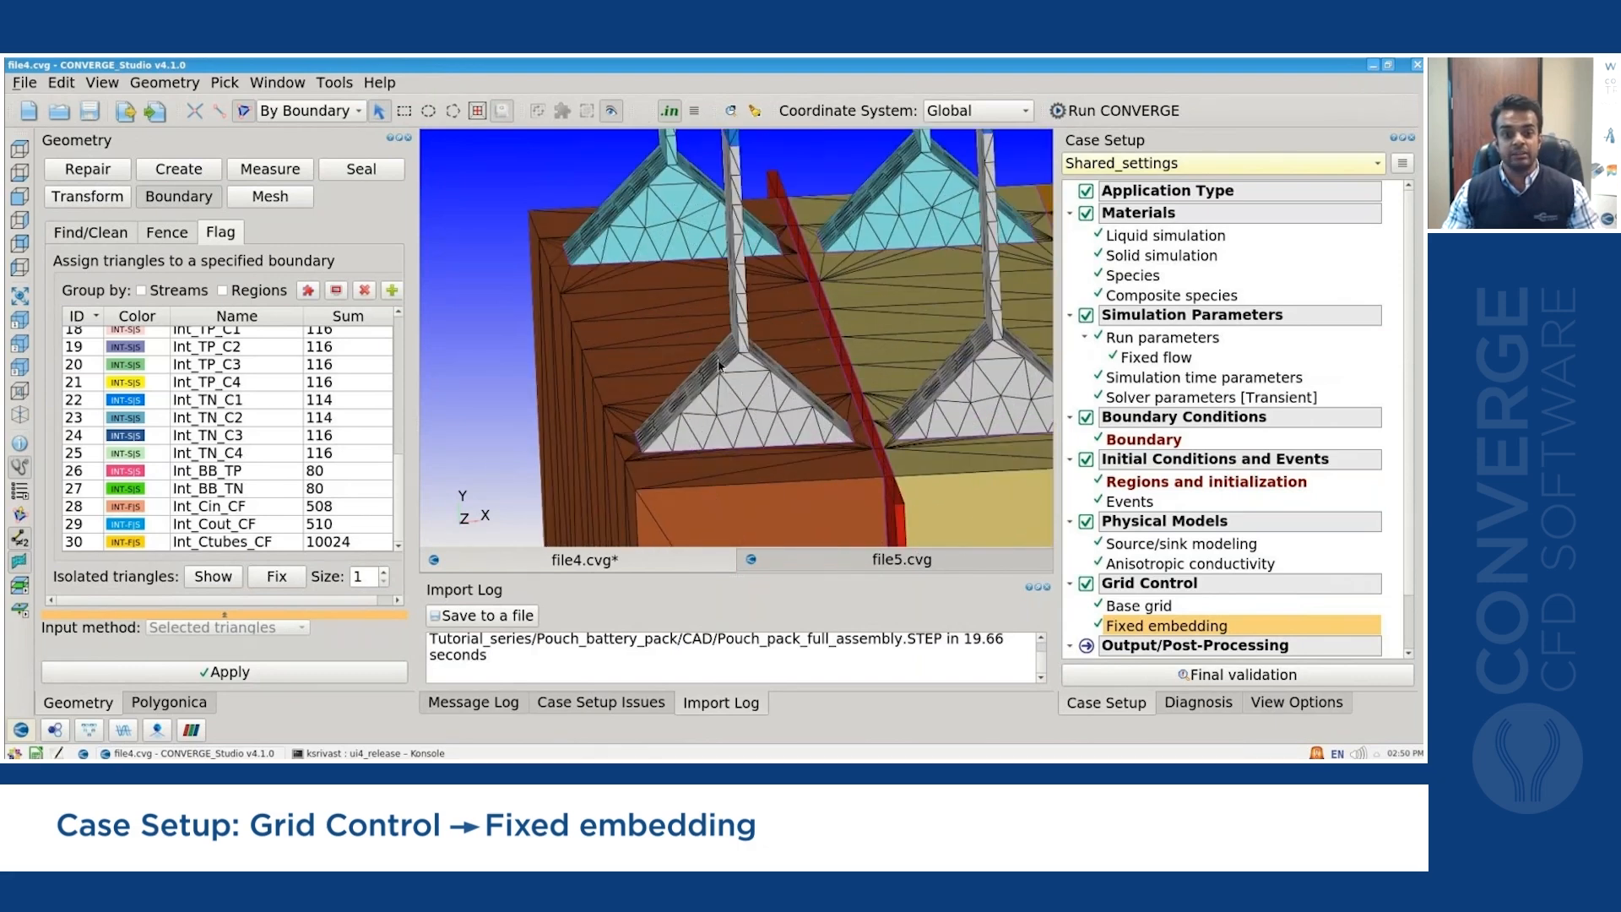
{"action": "scroll", "coordinate": [547, 194], "scroll_direction": "down", "scroll_amount": 3}
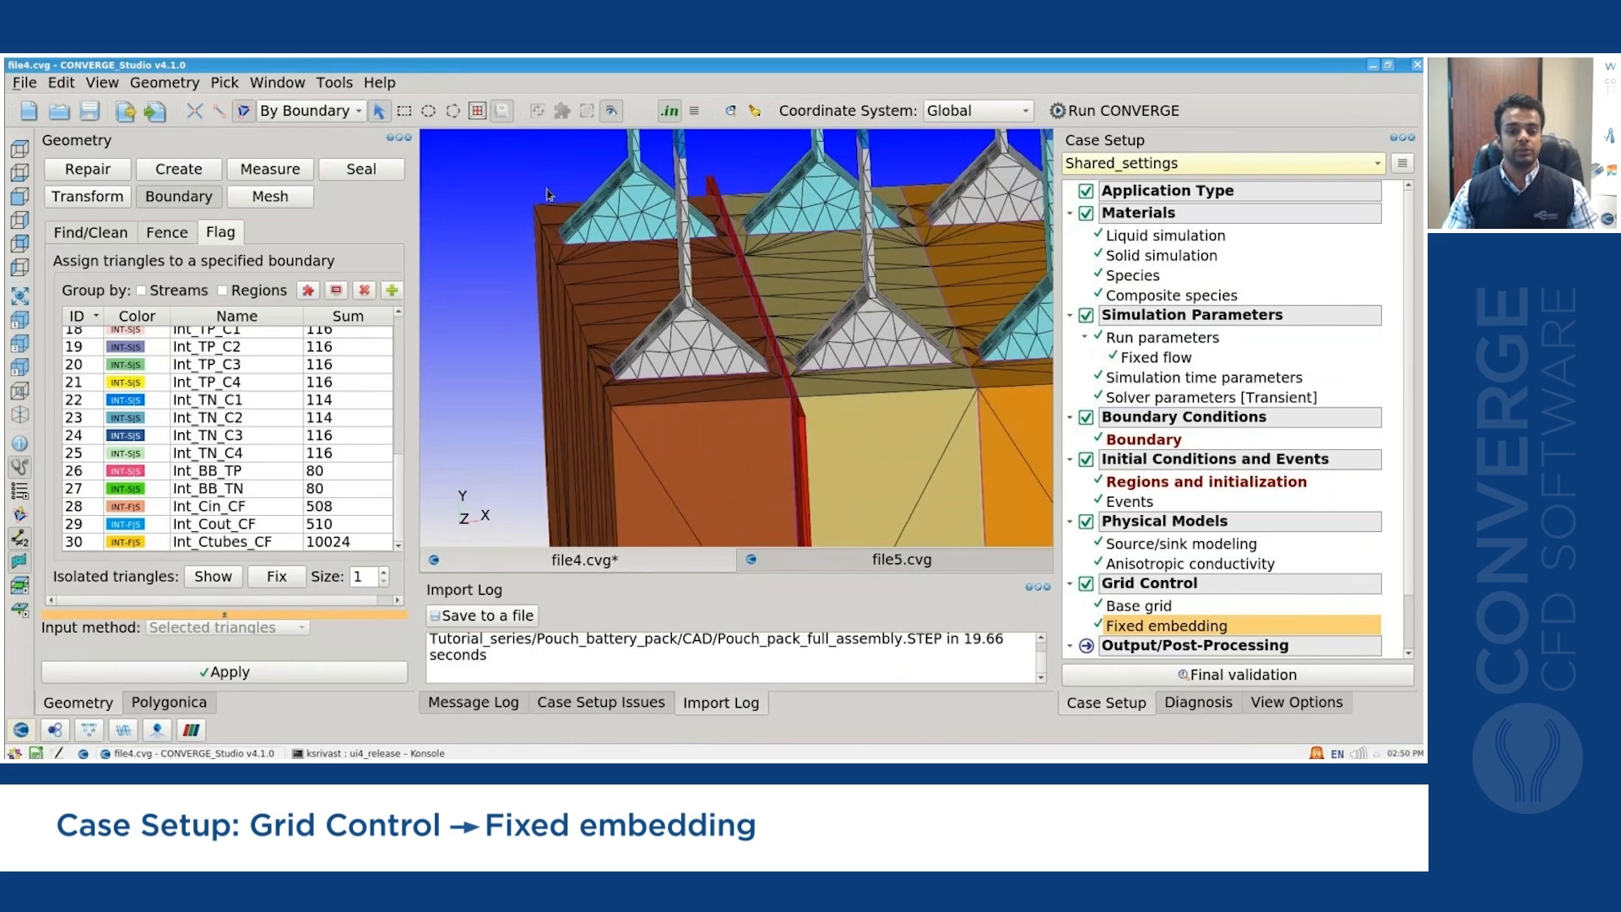
{"action": "scroll", "coordinate": [547, 194], "scroll_direction": "down", "scroll_amount": 3}
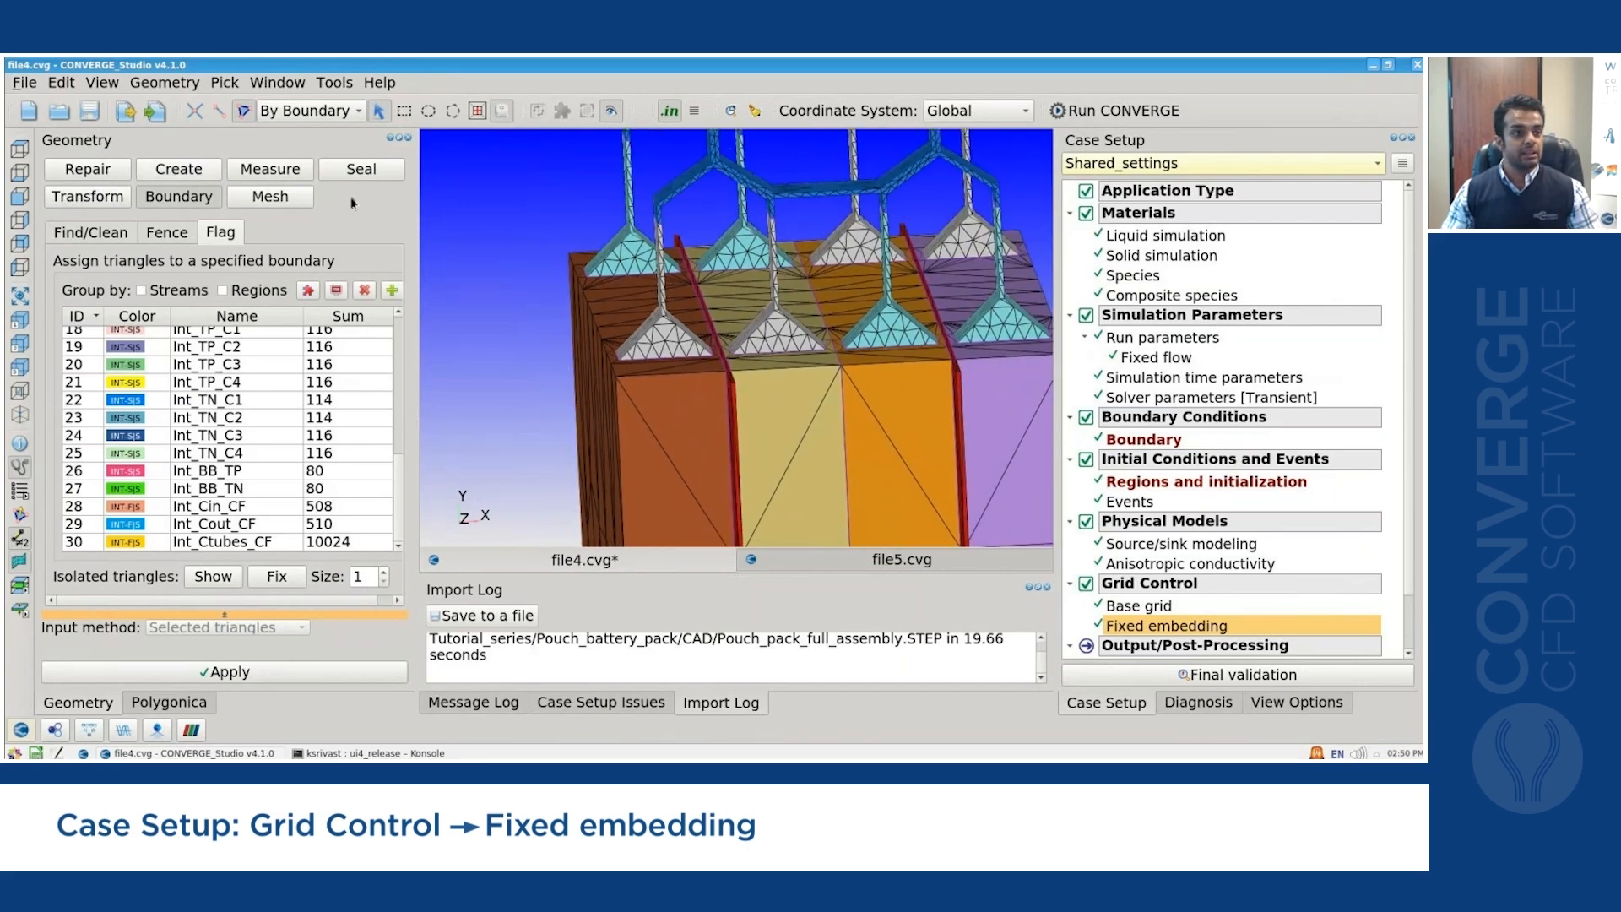
{"action": "left_click_drag", "start_coordinate": [534, 186], "coordinate": [926, 375]}
{"action": "scroll", "coordinate": [926, 375], "scroll_direction": "down", "scroll_amount": 4}
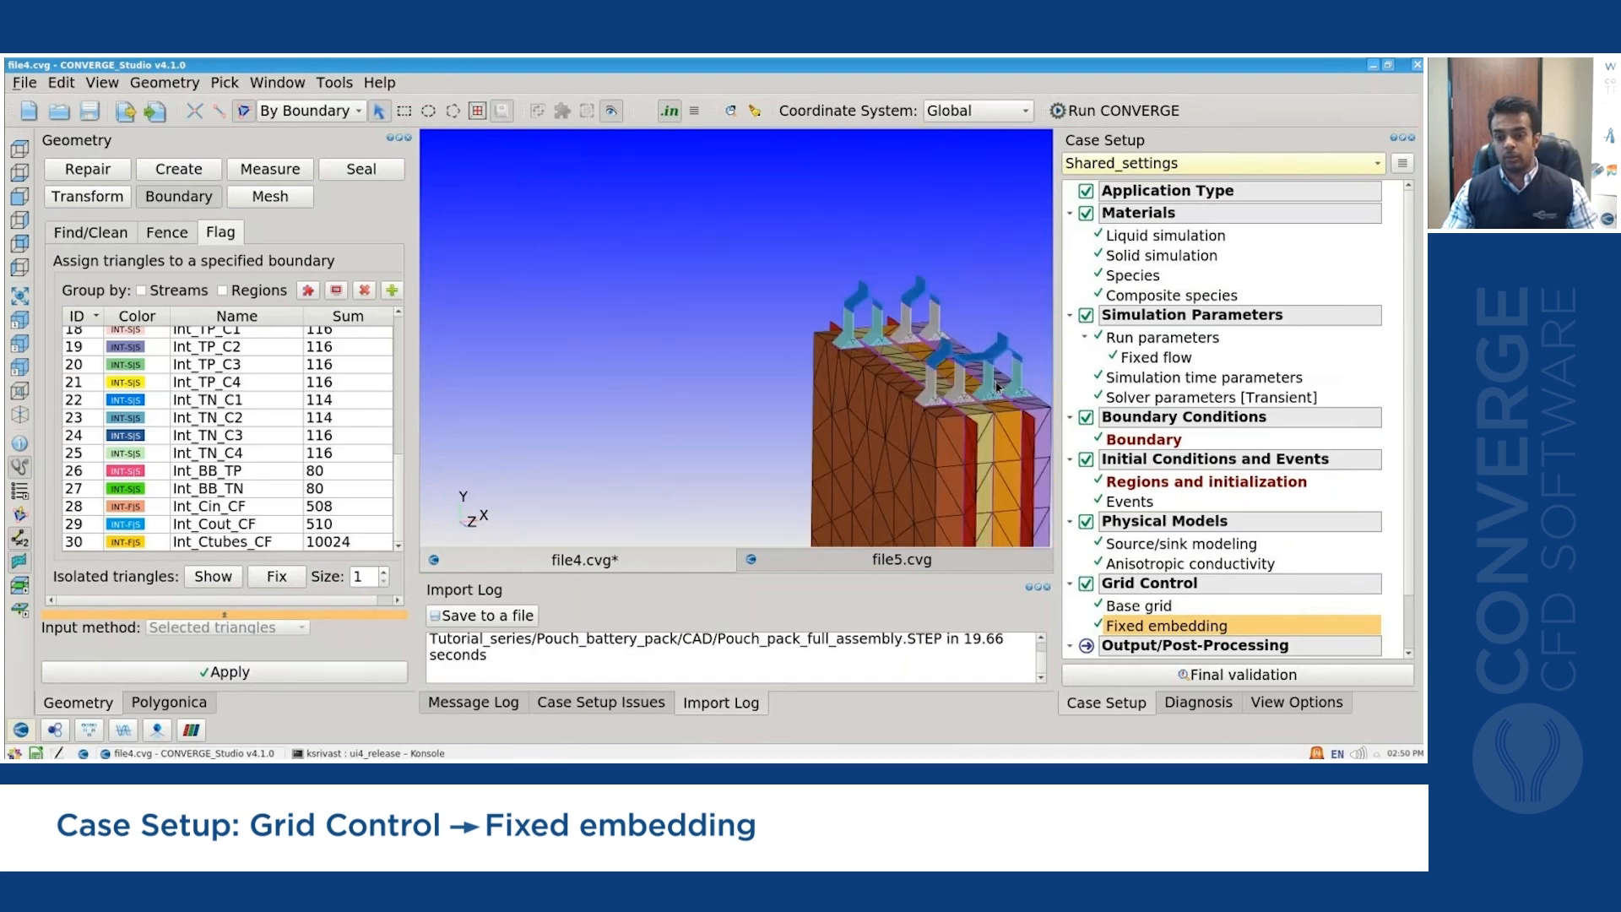
Measure the average location of two vertices, one at a front tab's busbar corner and one at the base of a rear tab.
{"action": "scroll", "coordinate": [1041, 375], "scroll_direction": "up", "scroll_amount": 3}
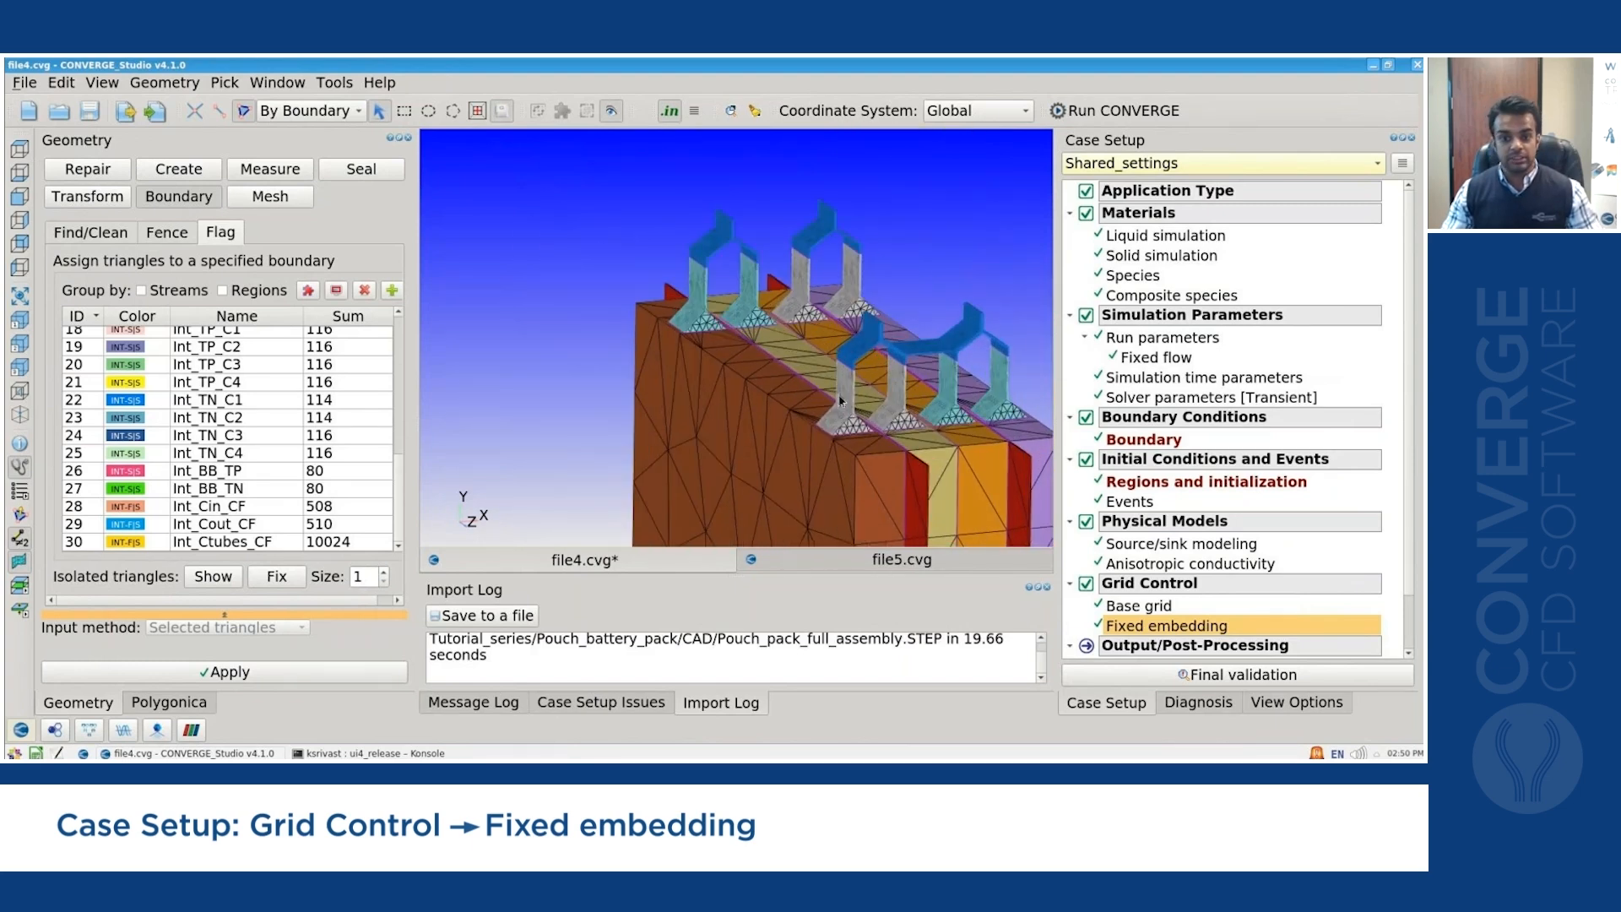
{"action": "scroll", "coordinate": [870, 378], "scroll_direction": "up", "scroll_amount": 3}
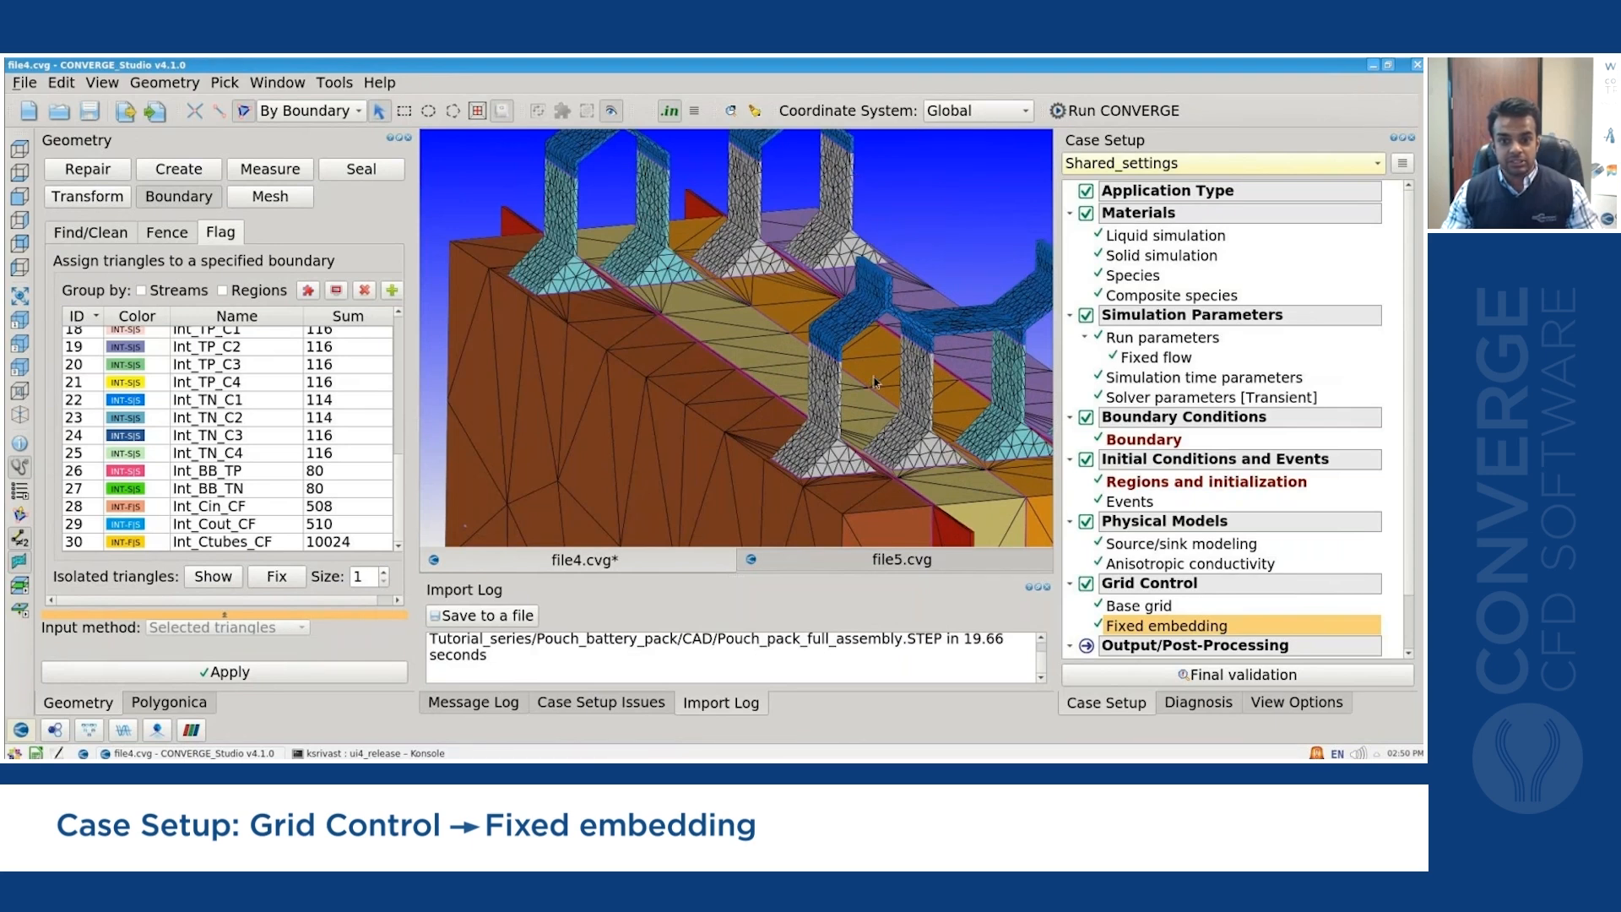
{"action": "scroll", "coordinate": [751, 317], "scroll_direction": "up", "scroll_amount": 4}
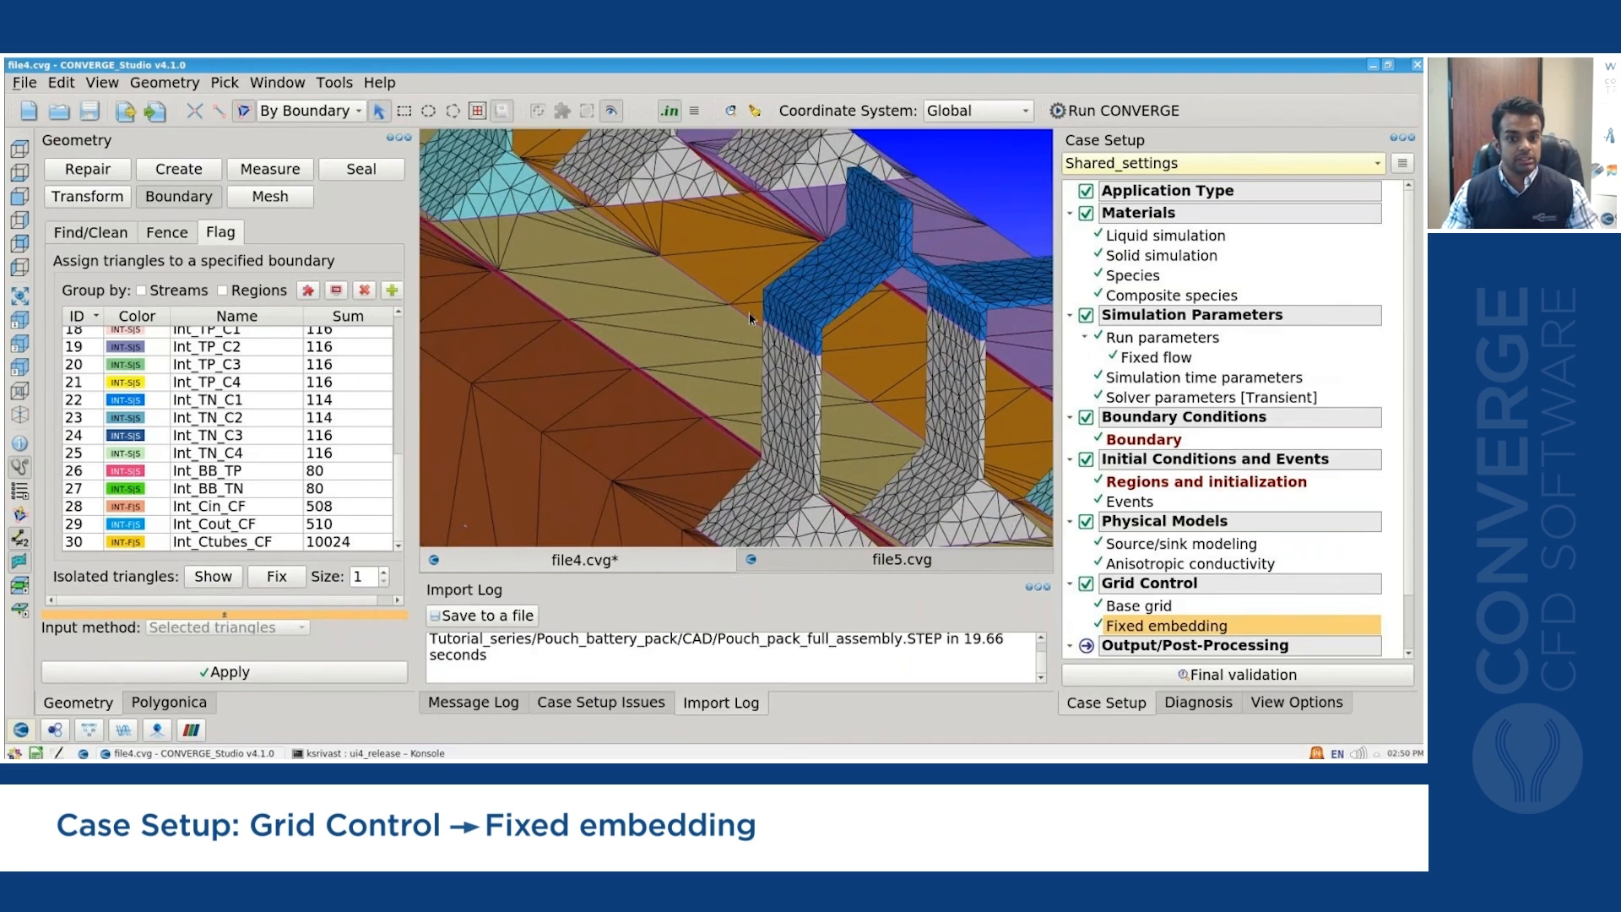
{"action": "scroll", "coordinate": [750, 319], "scroll_direction": "up", "scroll_amount": 3}
{"action": "left_click", "coordinate": [269, 169]}
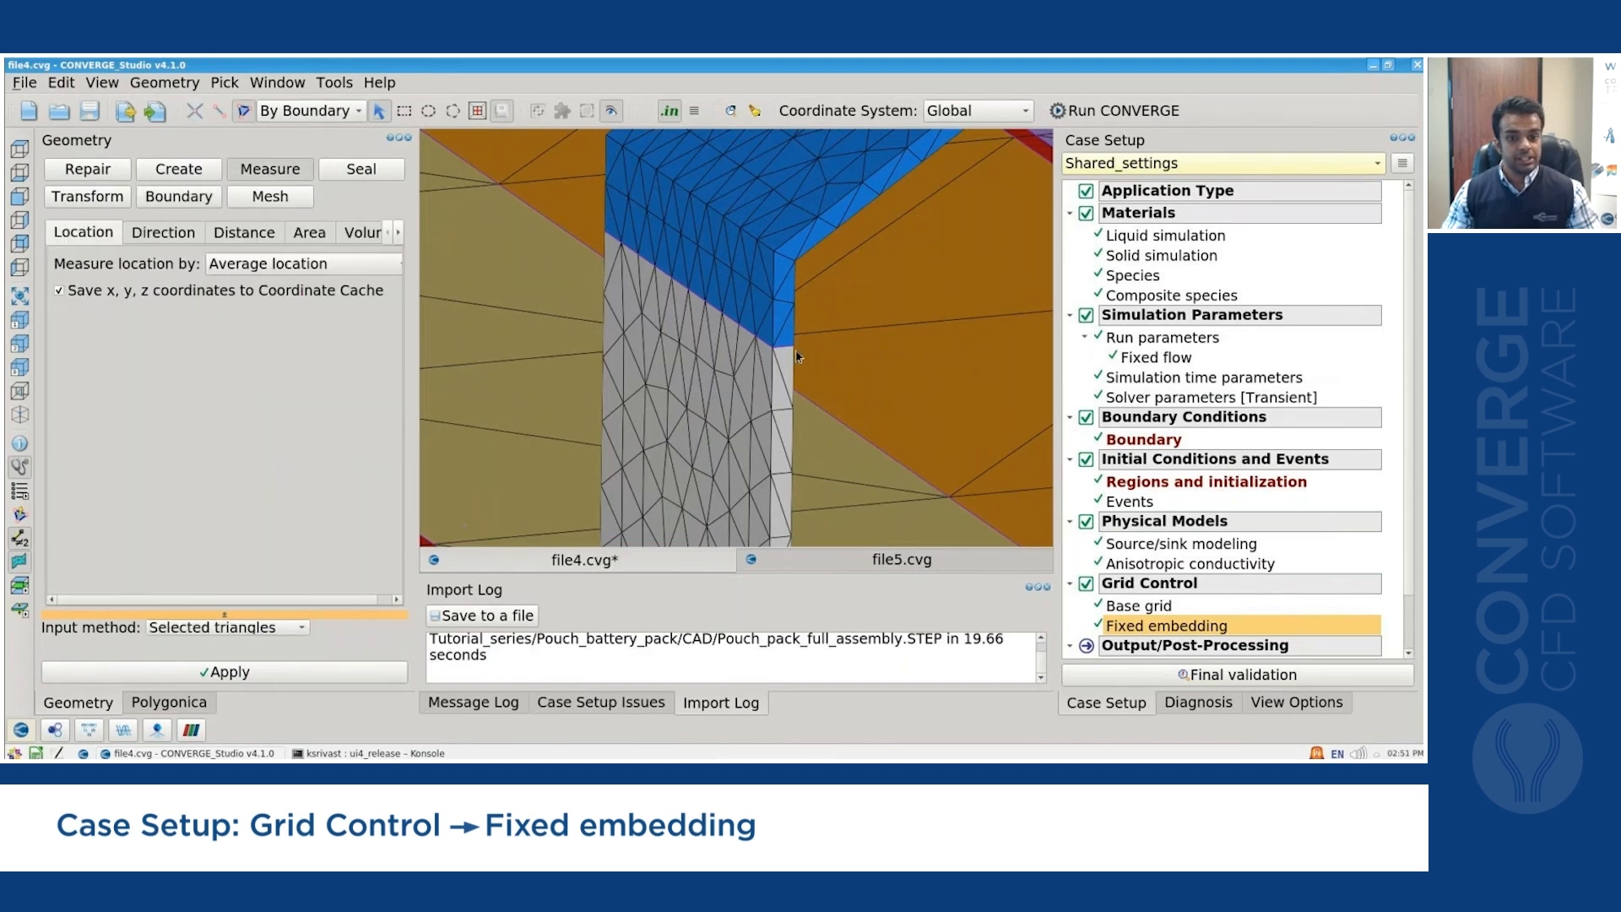
{"action": "scroll", "coordinate": [788, 352], "scroll_direction": "up", "scroll_amount": 2}
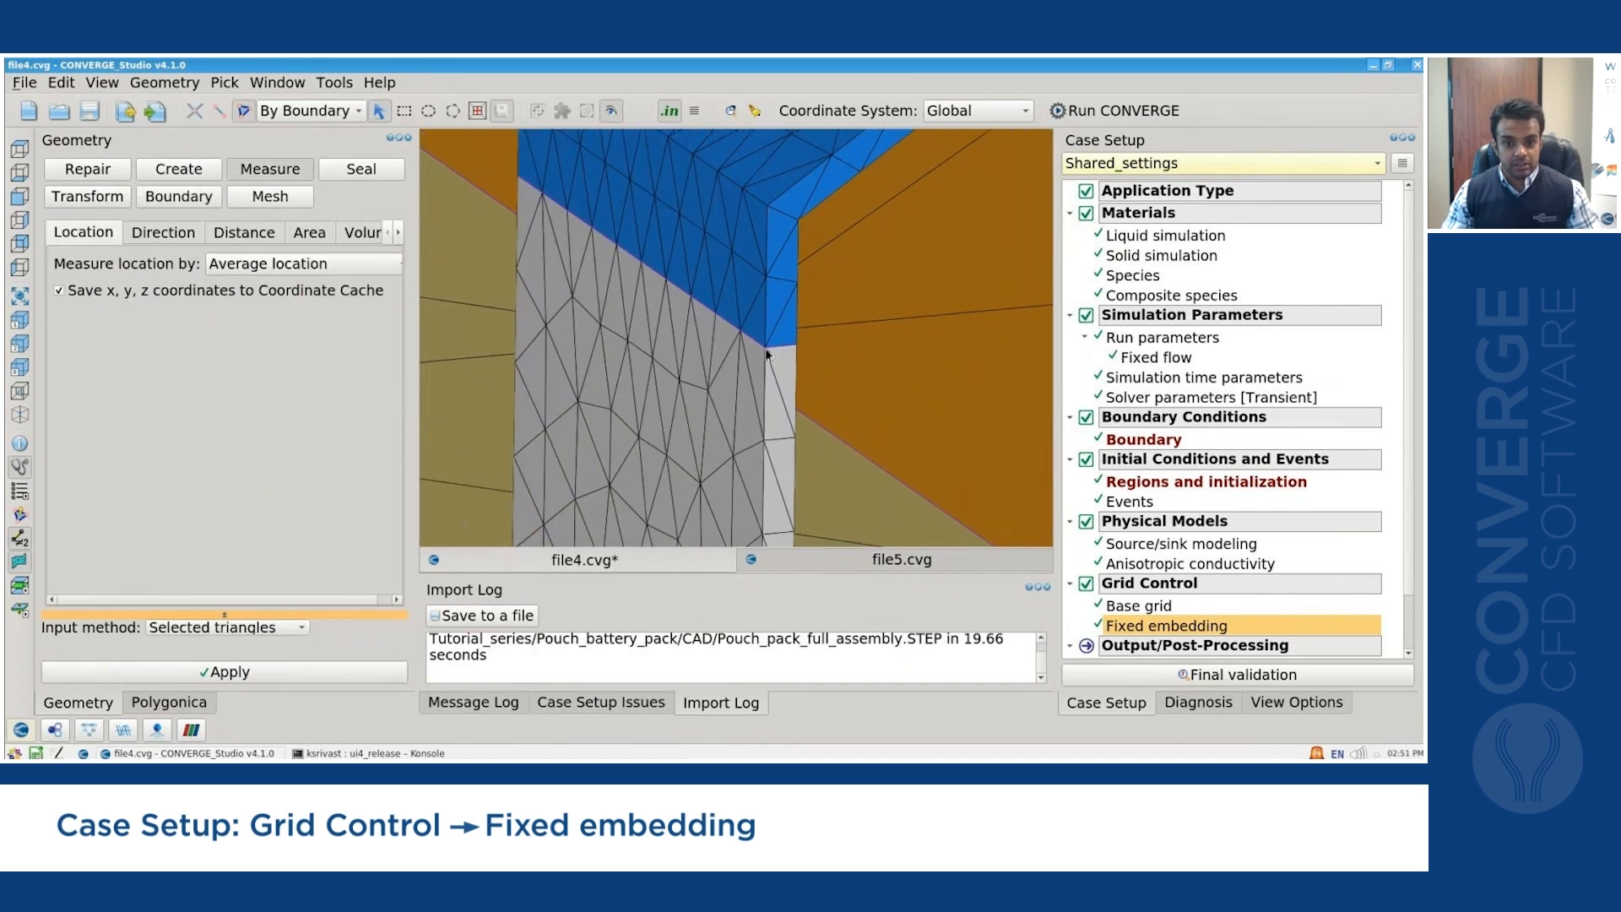
{"action": "left_click", "coordinate": [767, 354]}
{"action": "left_click", "coordinate": [200, 109]}
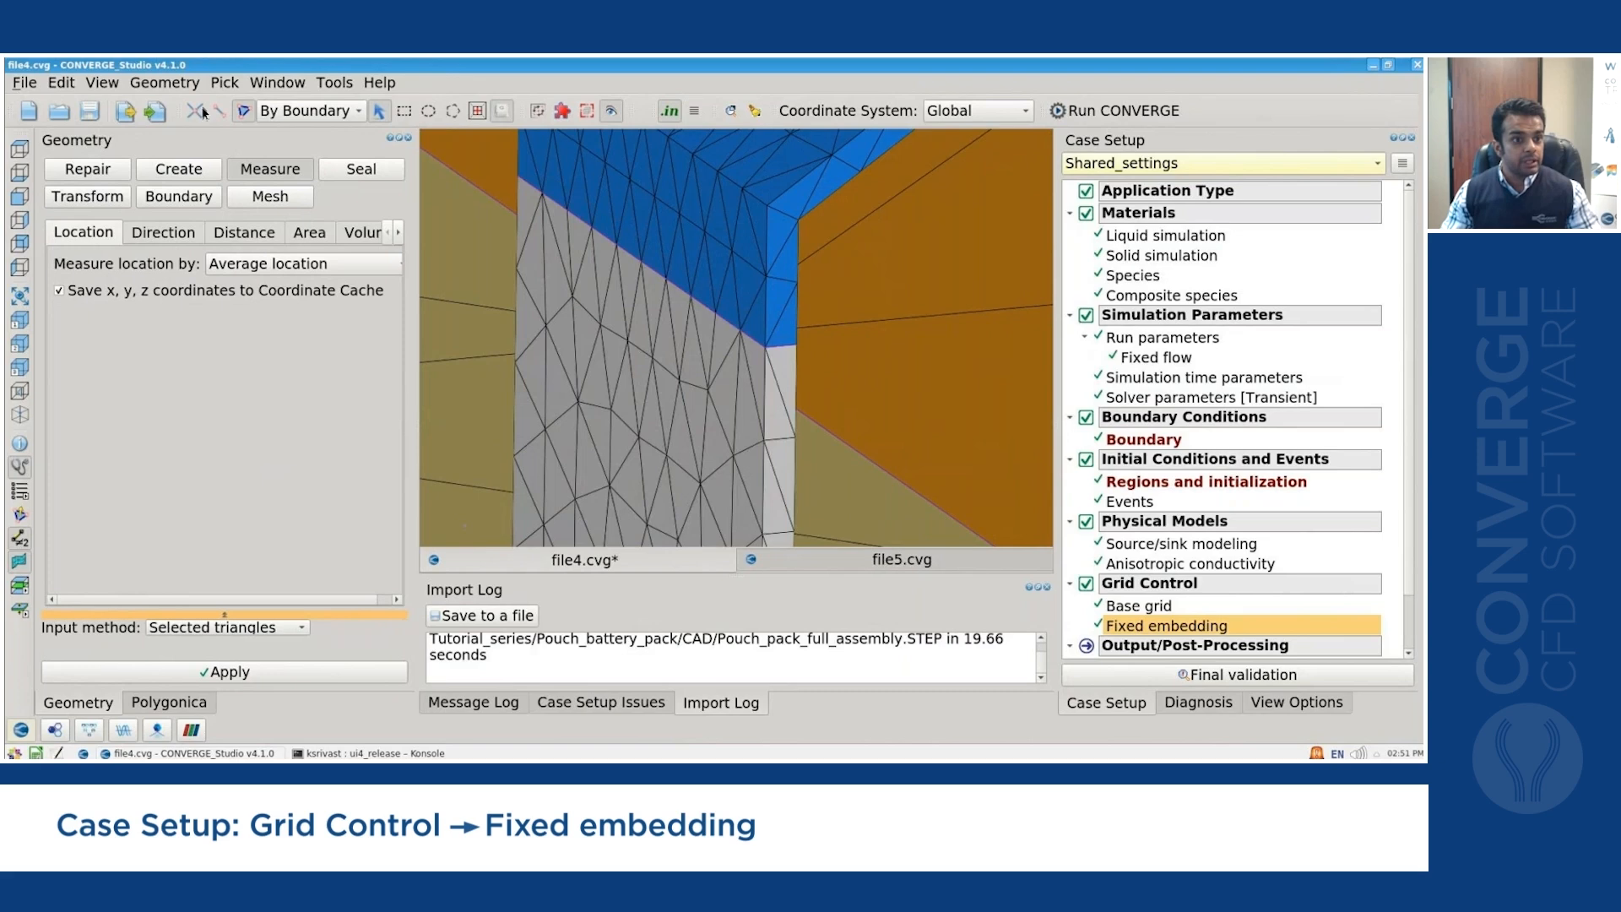
{"action": "left_click", "coordinate": [767, 349]}
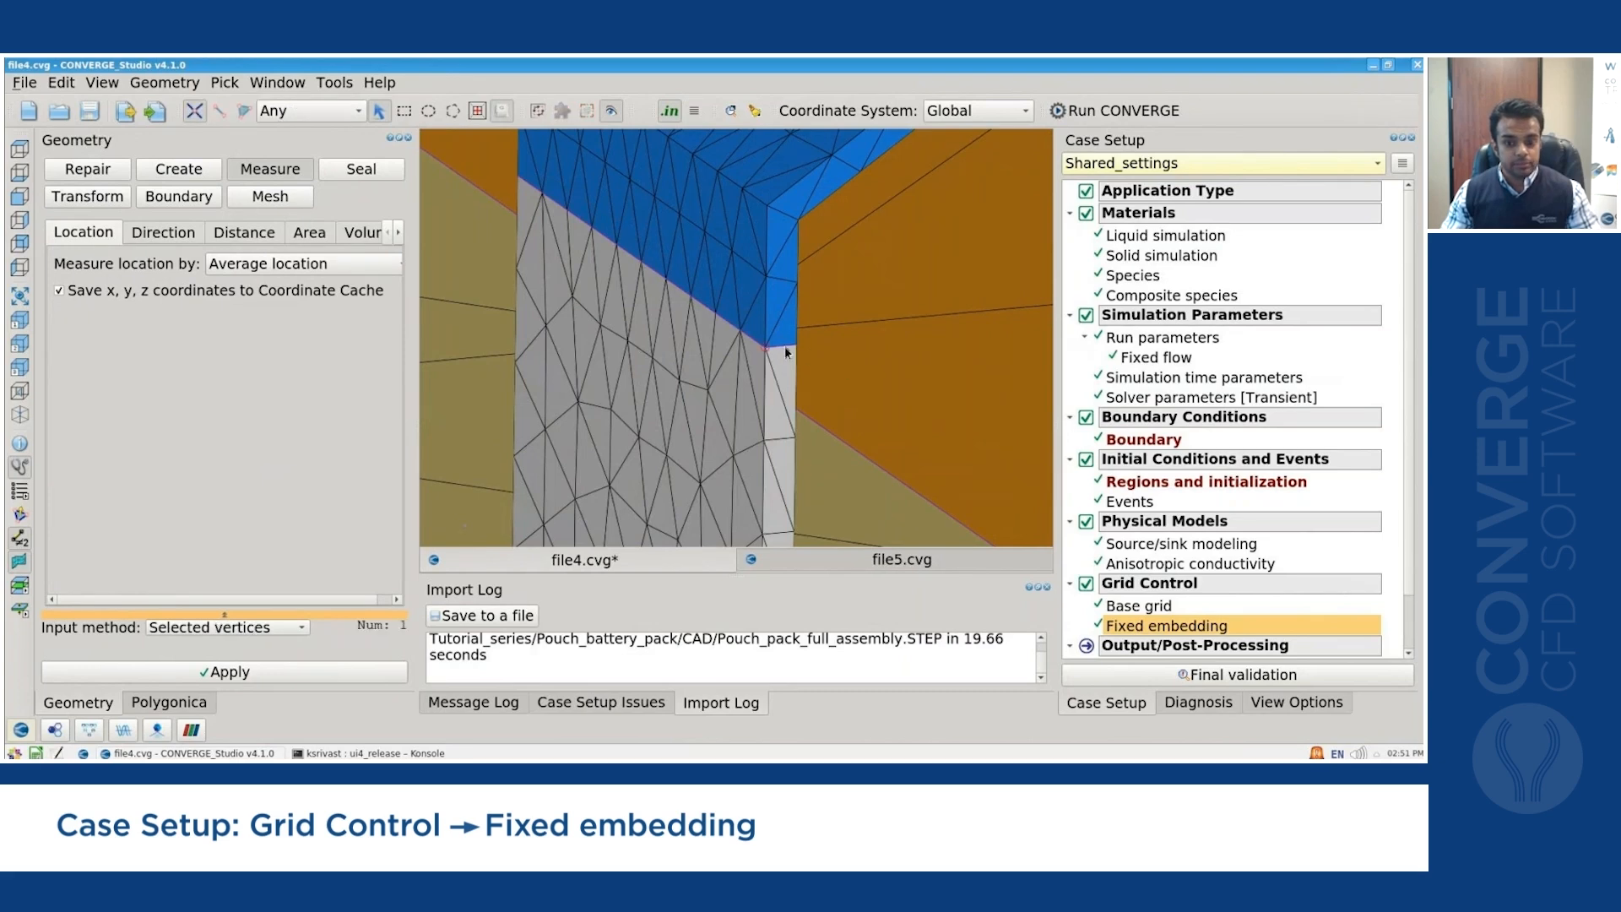
{"action": "scroll", "coordinate": [880, 321], "scroll_direction": "down", "scroll_amount": 3}
{"action": "scroll", "coordinate": [880, 321], "scroll_direction": "down", "scroll_amount": 5}
{"action": "scroll", "coordinate": [895, 253], "scroll_direction": "up", "scroll_amount": 8}
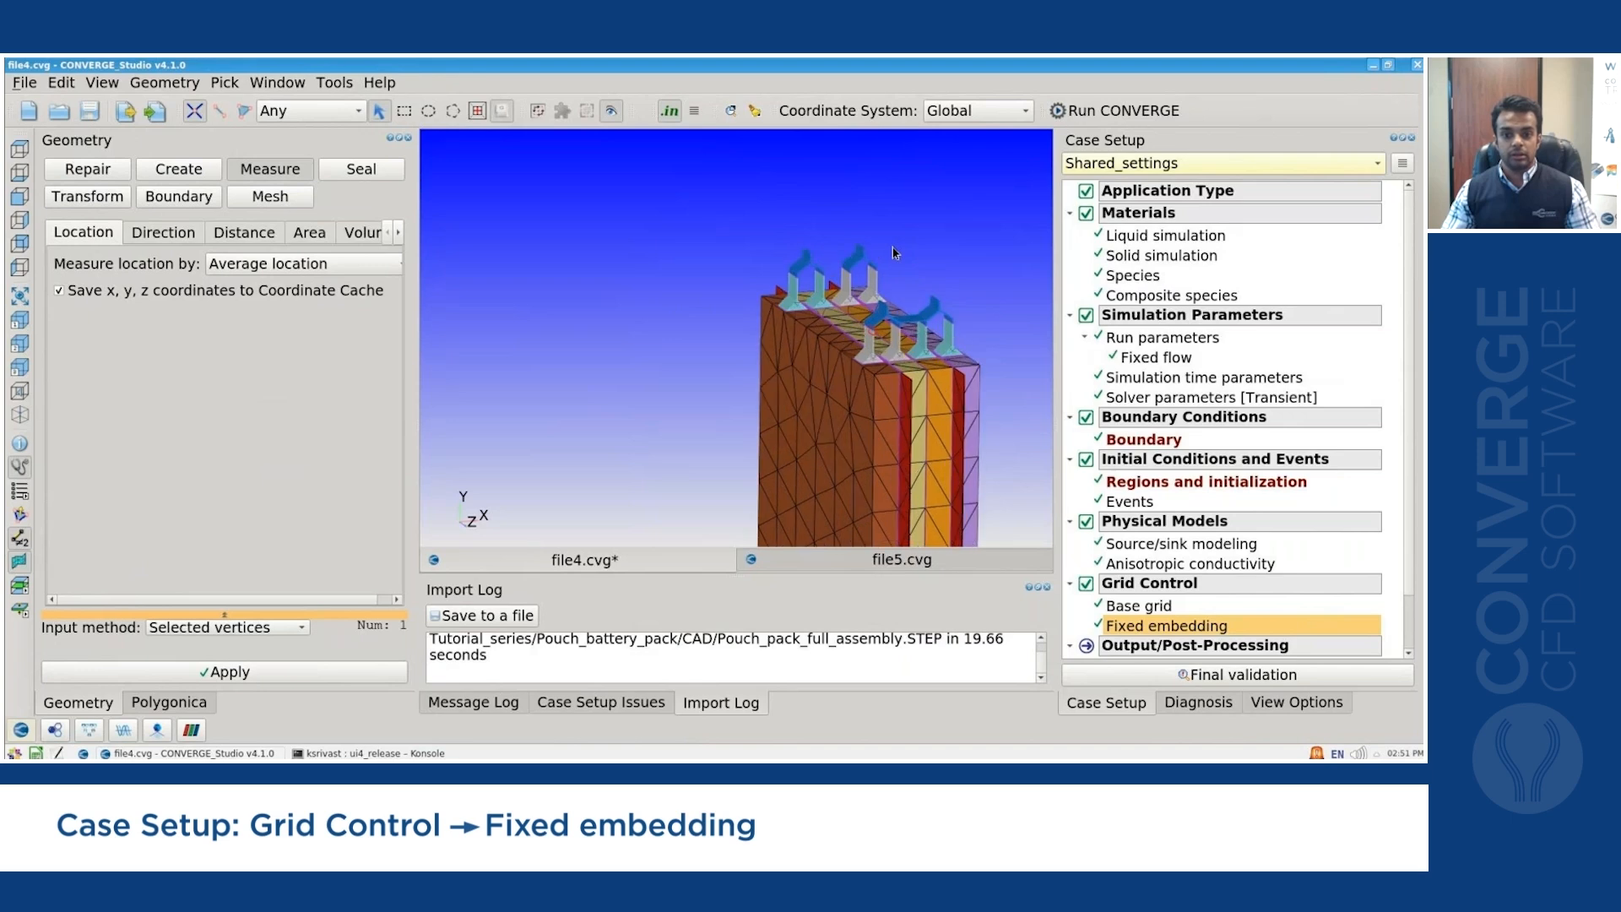
{"action": "left_click_drag", "start_coordinate": [872, 279], "coordinate": [845, 343]}
{"action": "scroll", "coordinate": [845, 342], "scroll_direction": "up", "scroll_amount": 8}
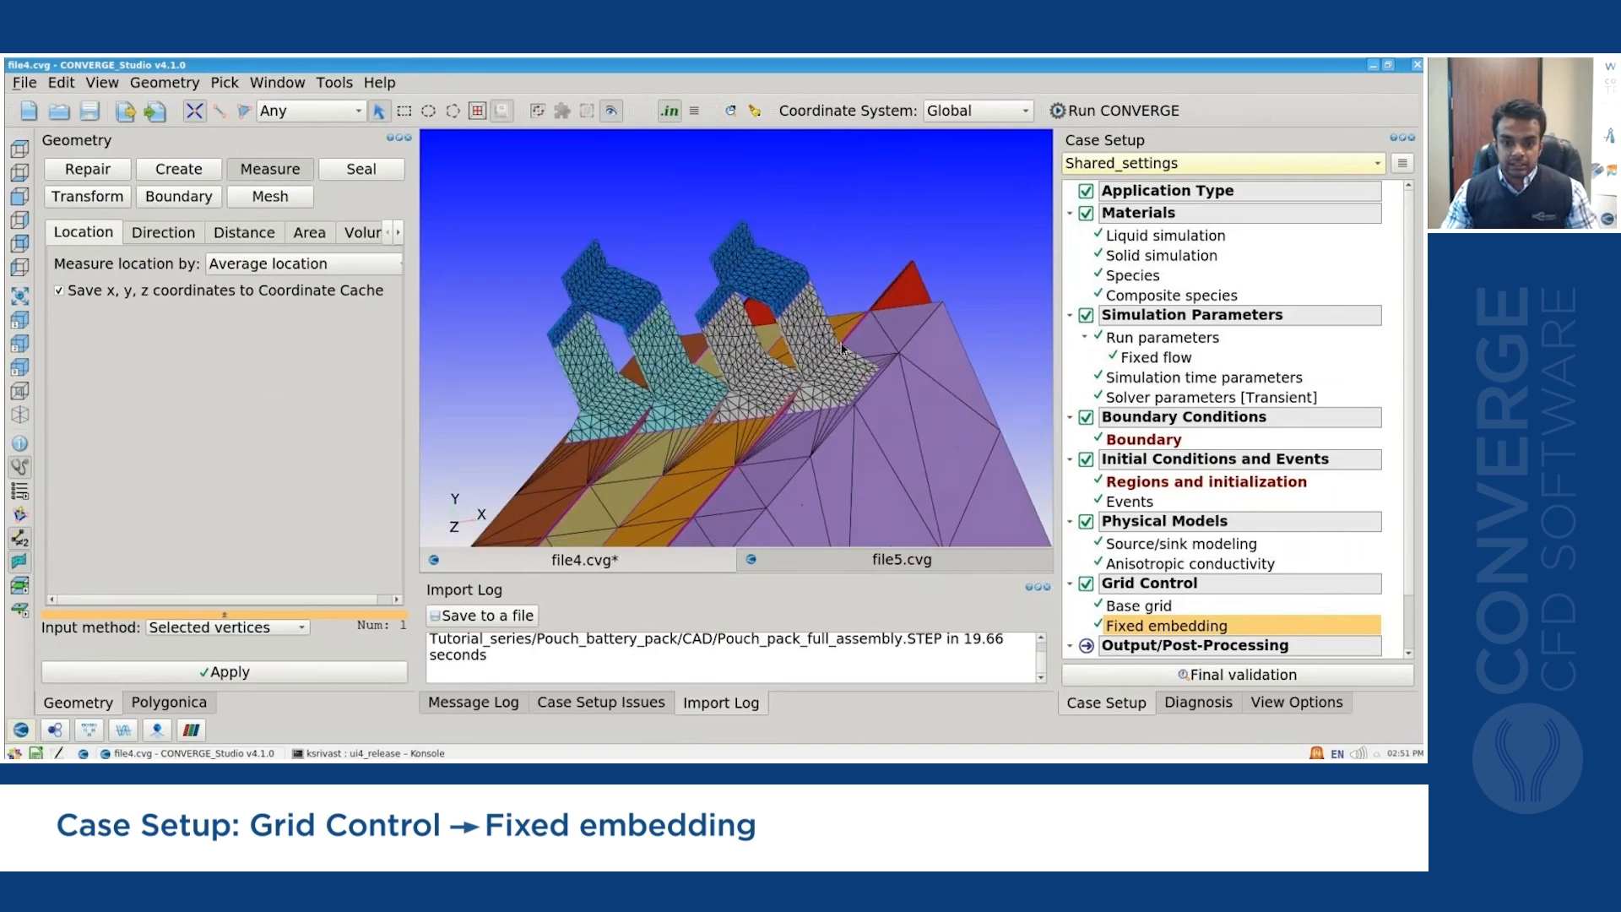
{"action": "scroll", "coordinate": [836, 349], "scroll_direction": "up", "scroll_amount": 6}
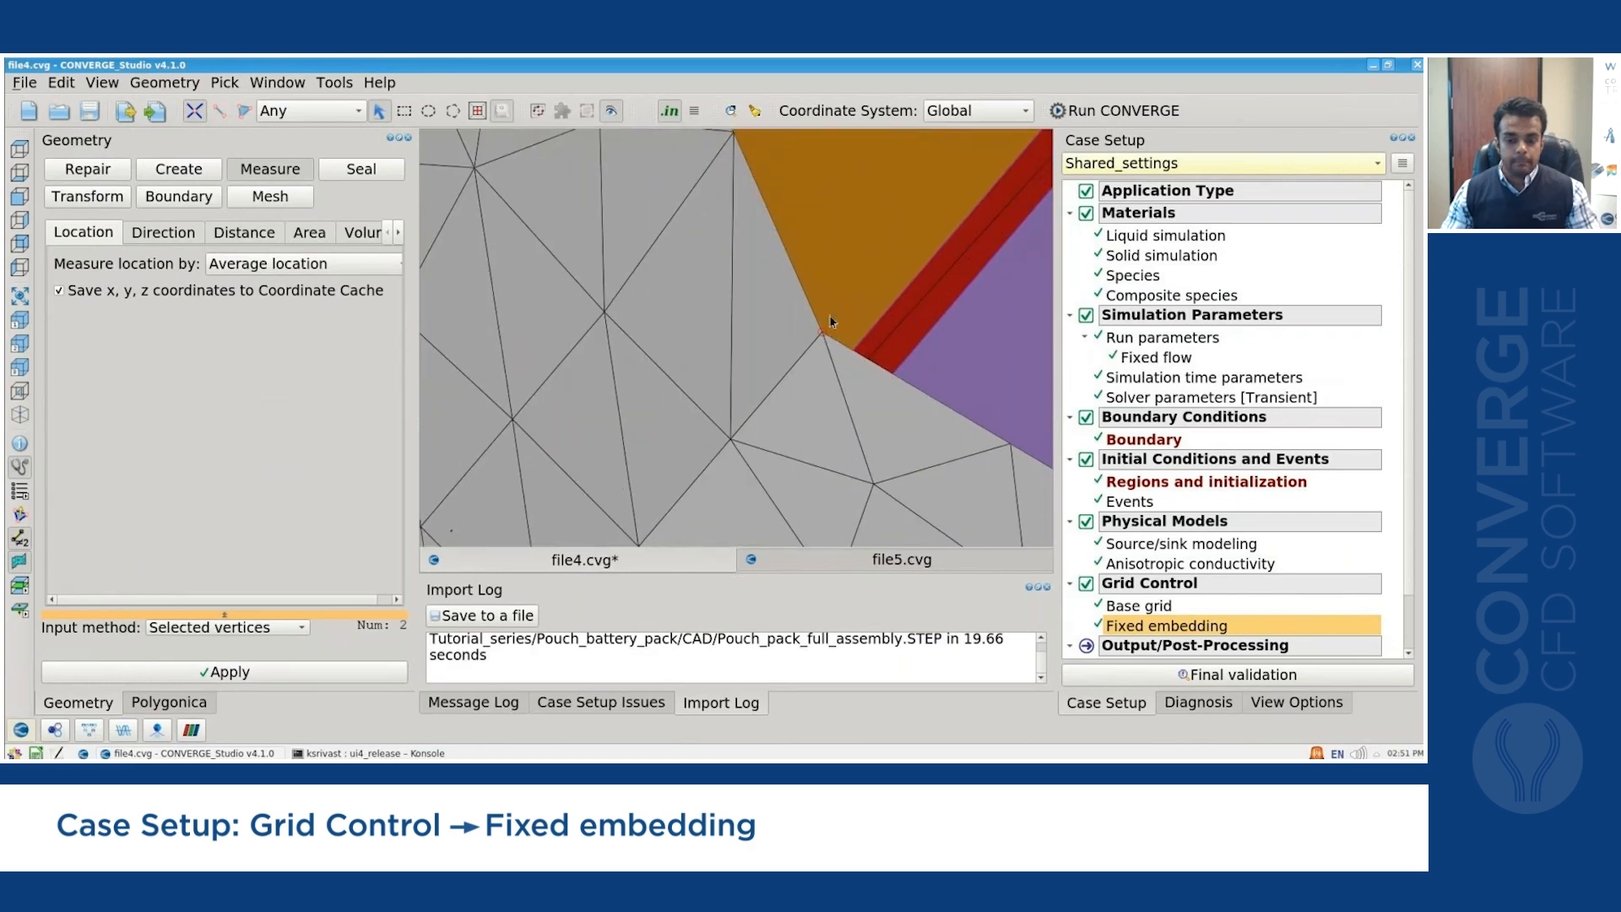
{"action": "scroll", "coordinate": [832, 338], "scroll_direction": "down", "scroll_amount": 10}
{"action": "left_click", "coordinate": [224, 672]}
Add a permanent BOX fixed embedding with scale 3, centred on the cached measured location location_1 near the tabs.
{"action": "scroll", "coordinate": [830, 320], "scroll_direction": "down", "scroll_amount": 4}
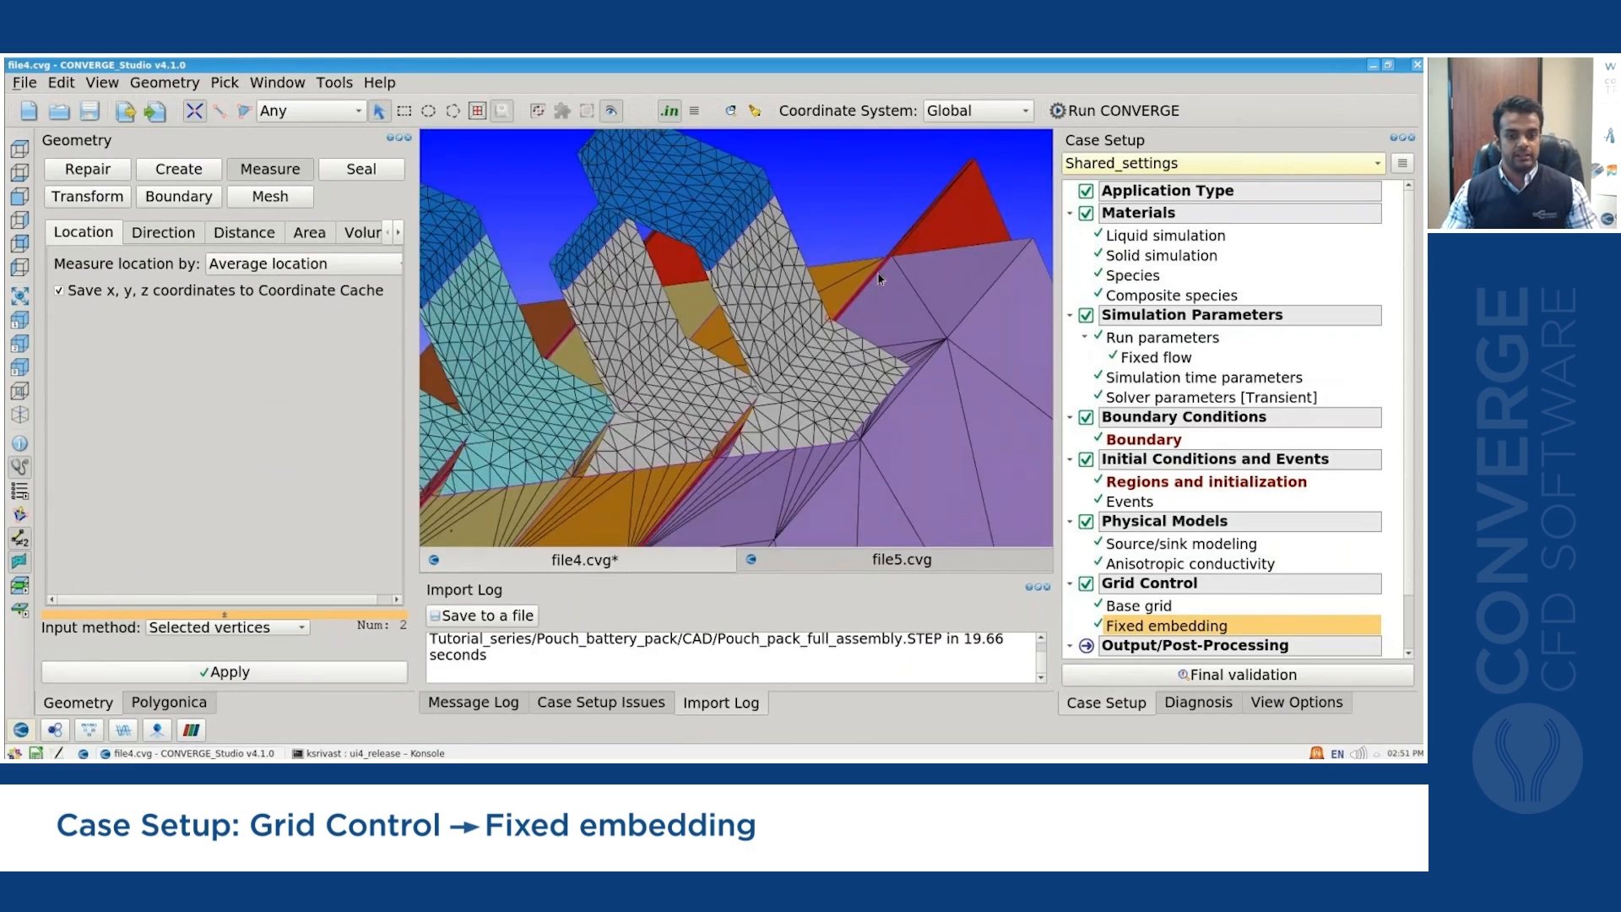
{"action": "scroll", "coordinate": [879, 277], "scroll_direction": "down", "scroll_amount": 8}
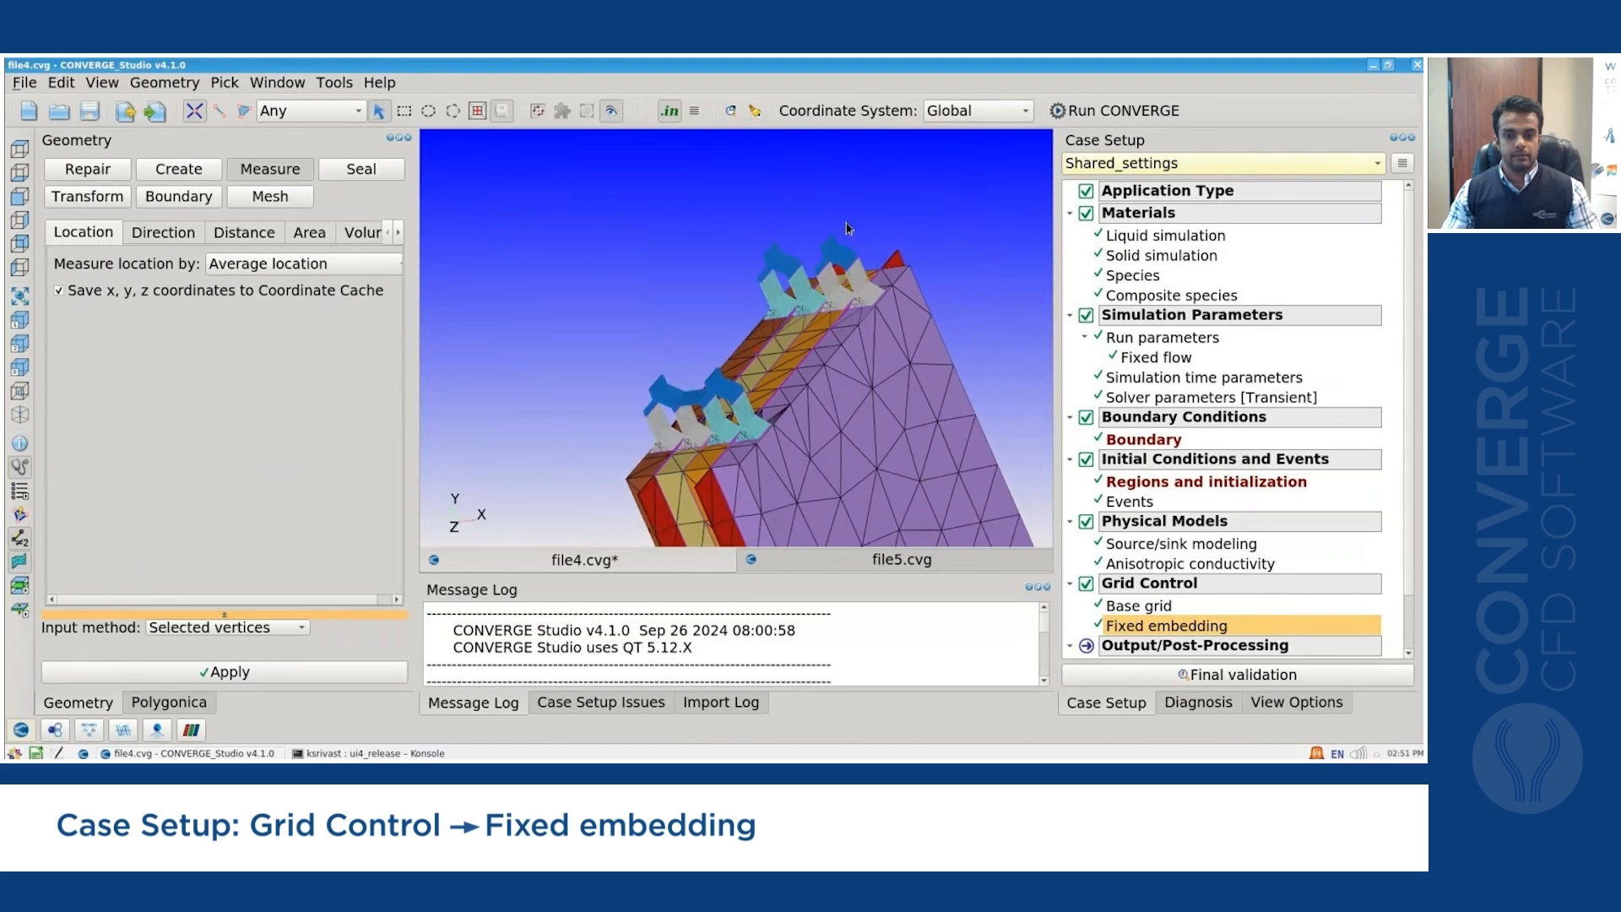
{"action": "middle_click_drag", "start_coordinate": [879, 225], "coordinate": [924, 229]}
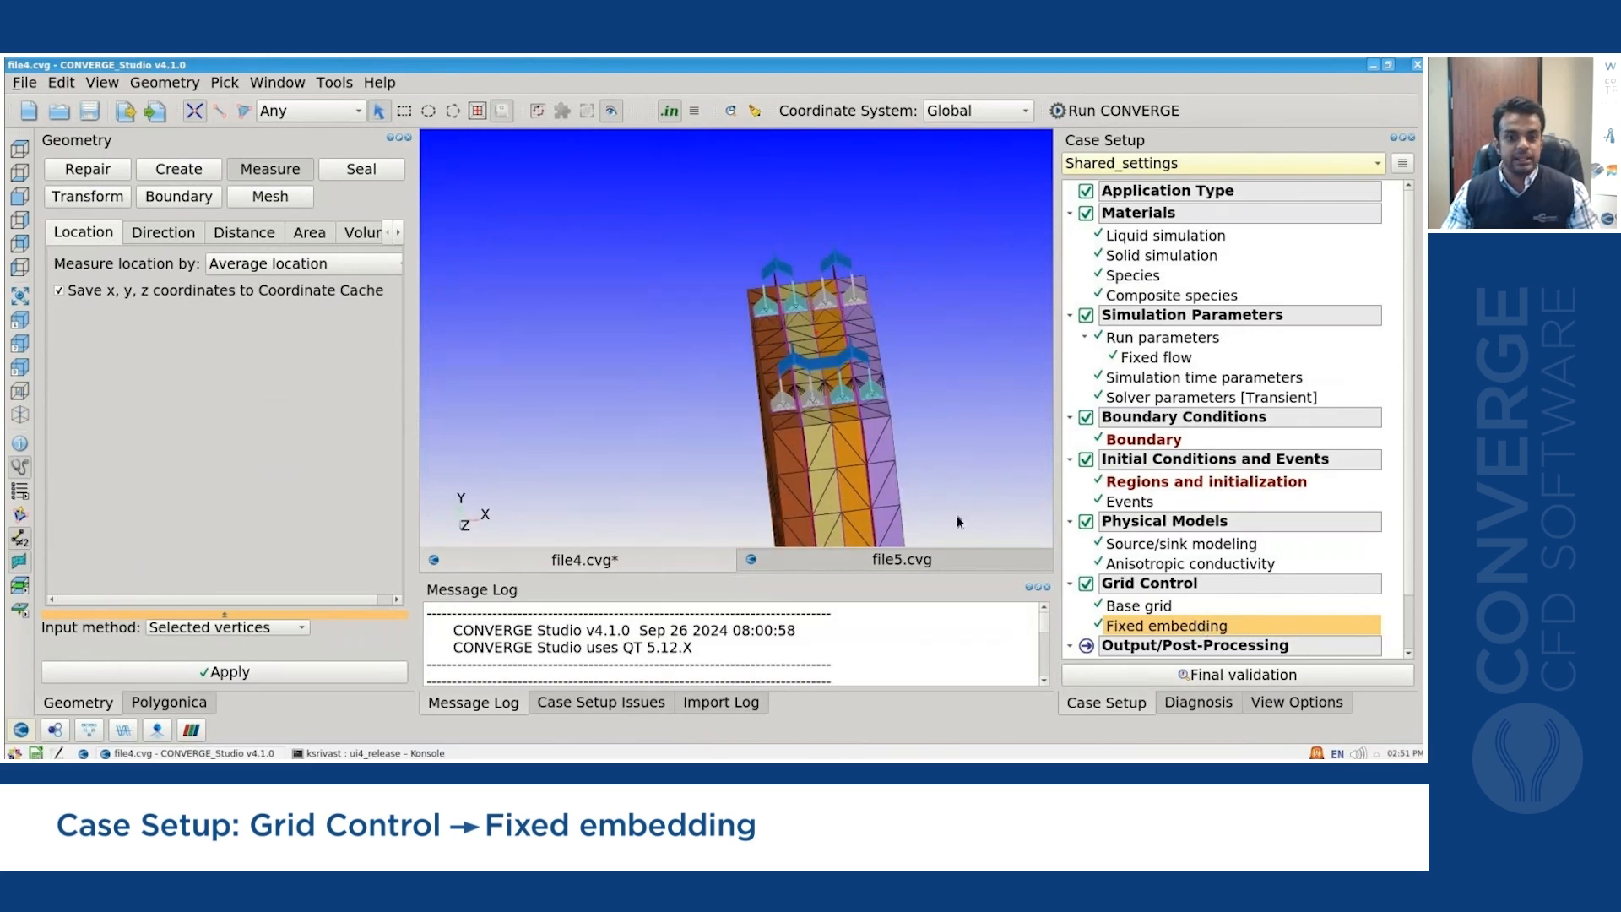
{"action": "double_click", "coordinate": [1205, 626]}
{"action": "left_click", "coordinate": [103, 679]}
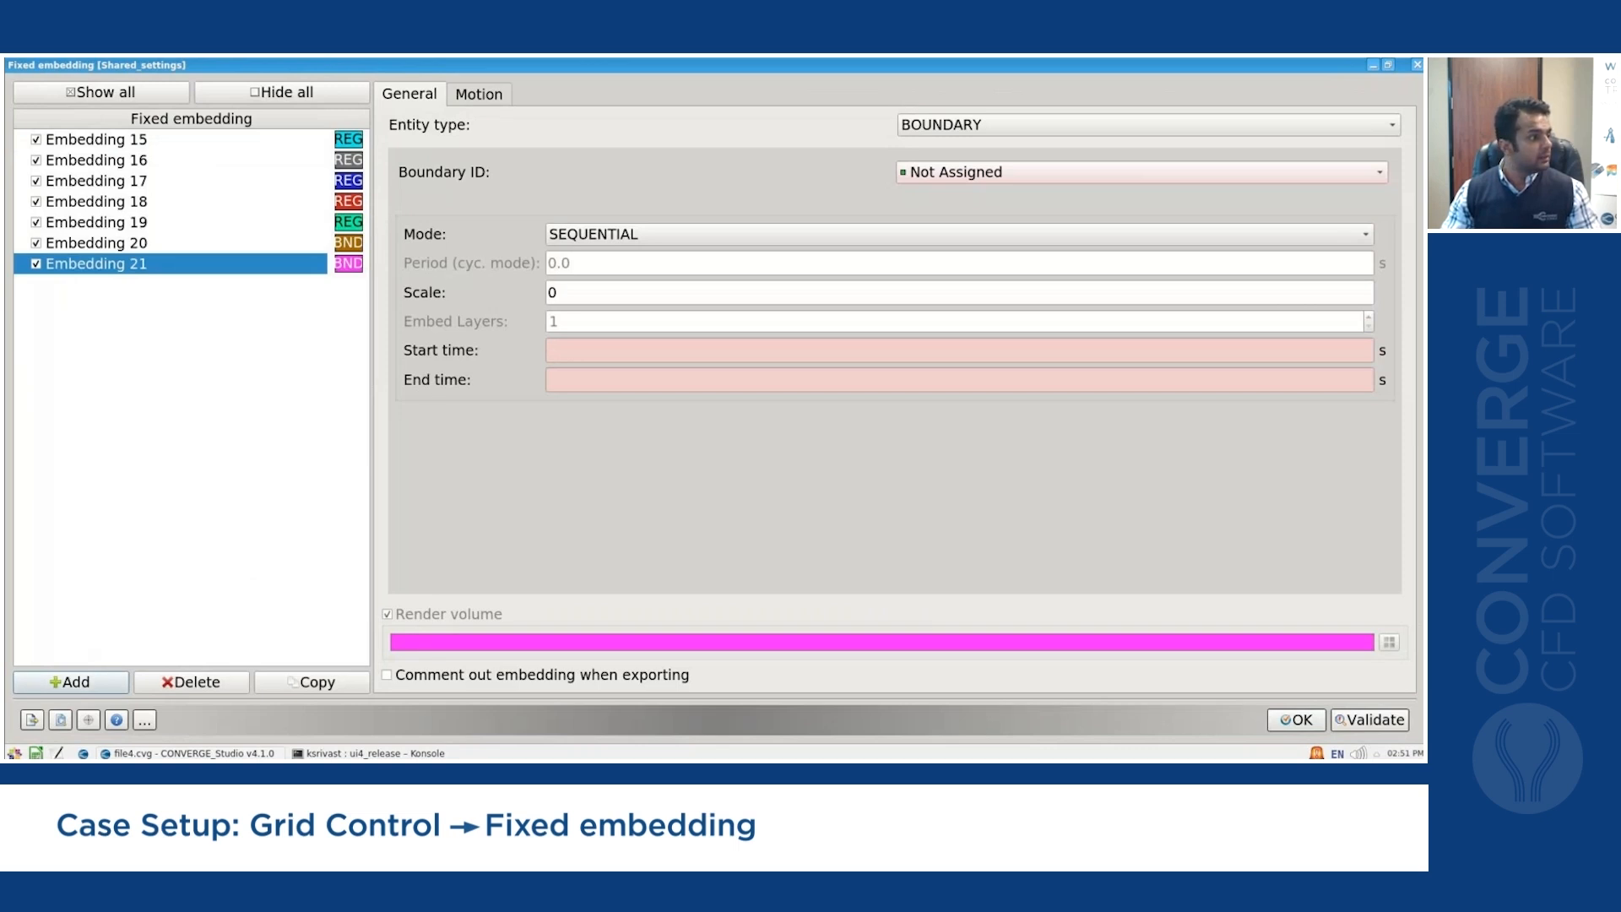
{"action": "left_click", "coordinate": [1218, 125]}
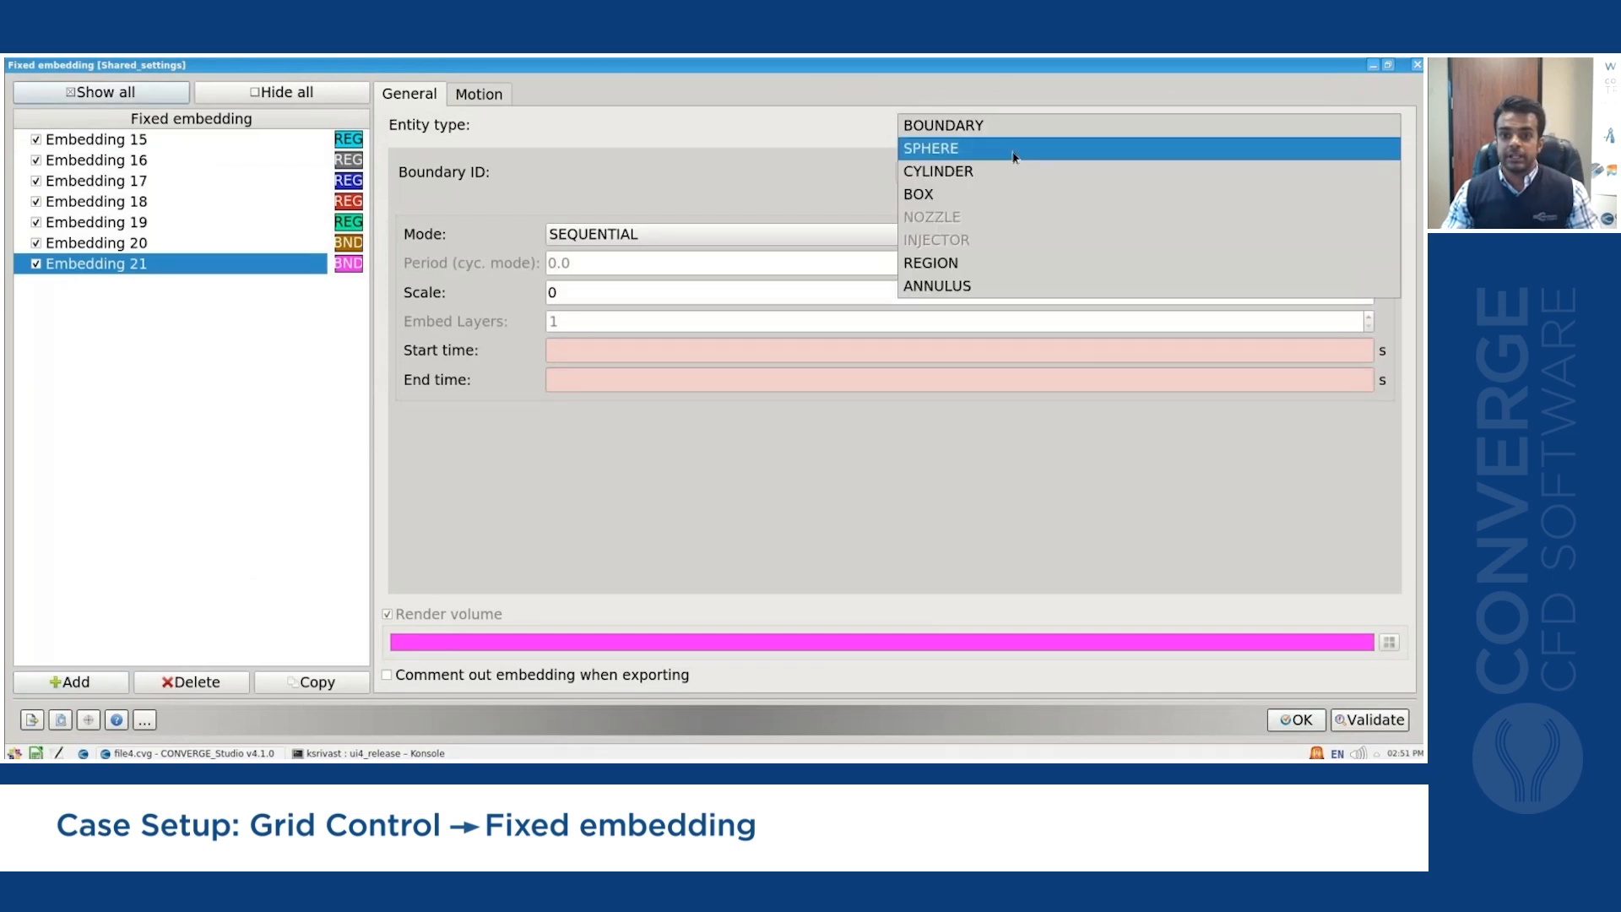
{"action": "left_click", "coordinate": [970, 195]}
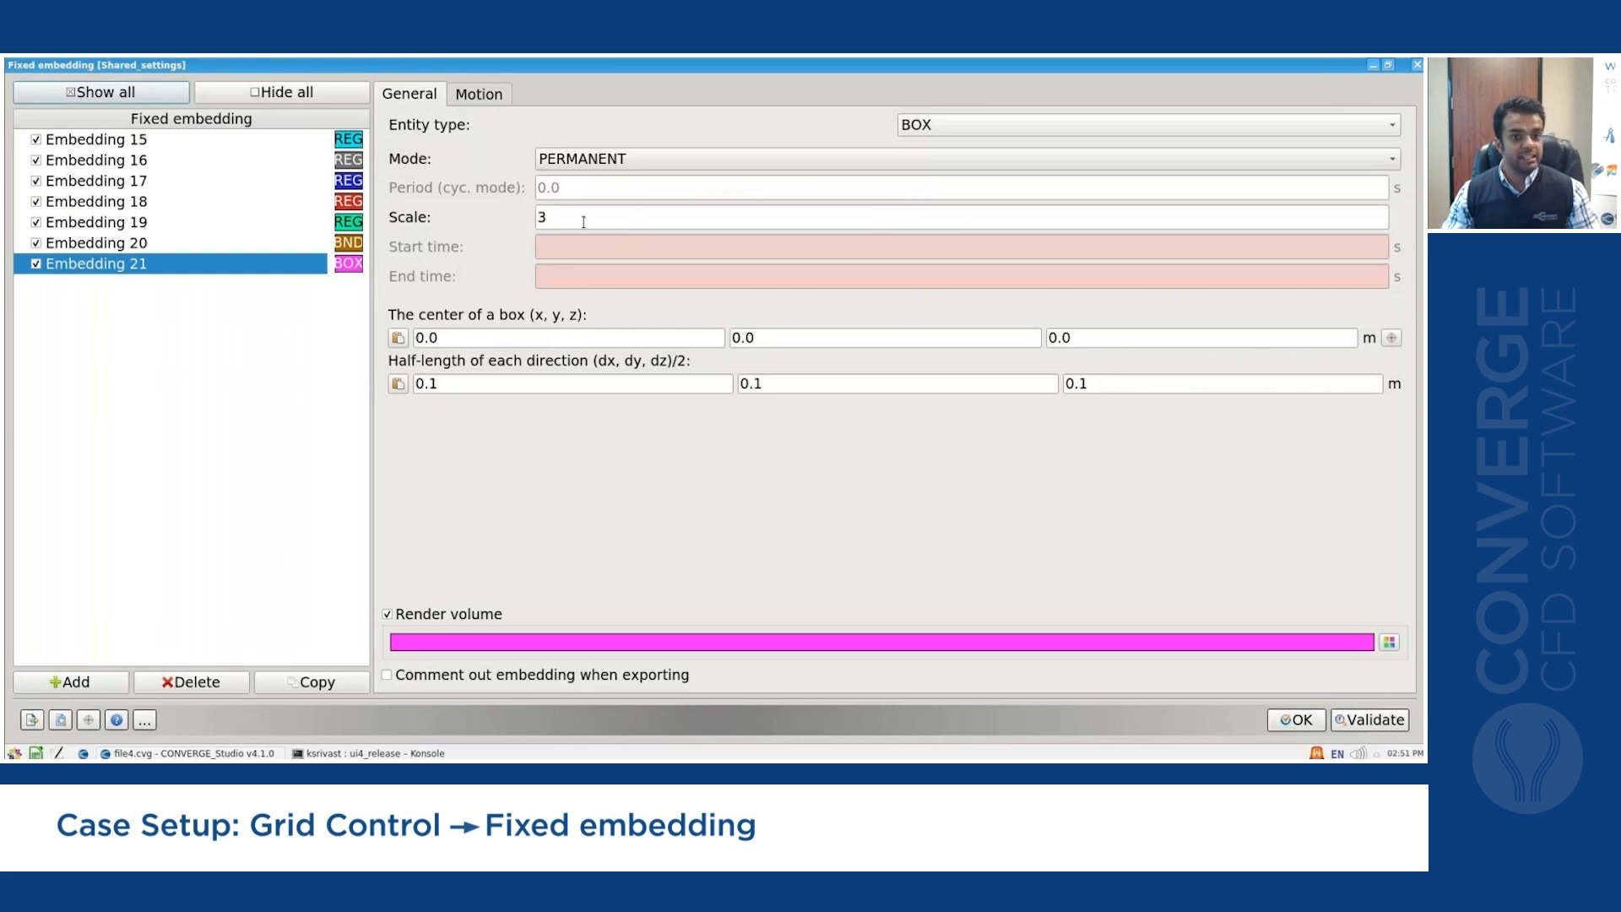
{"action": "left_click", "coordinate": [398, 338]}
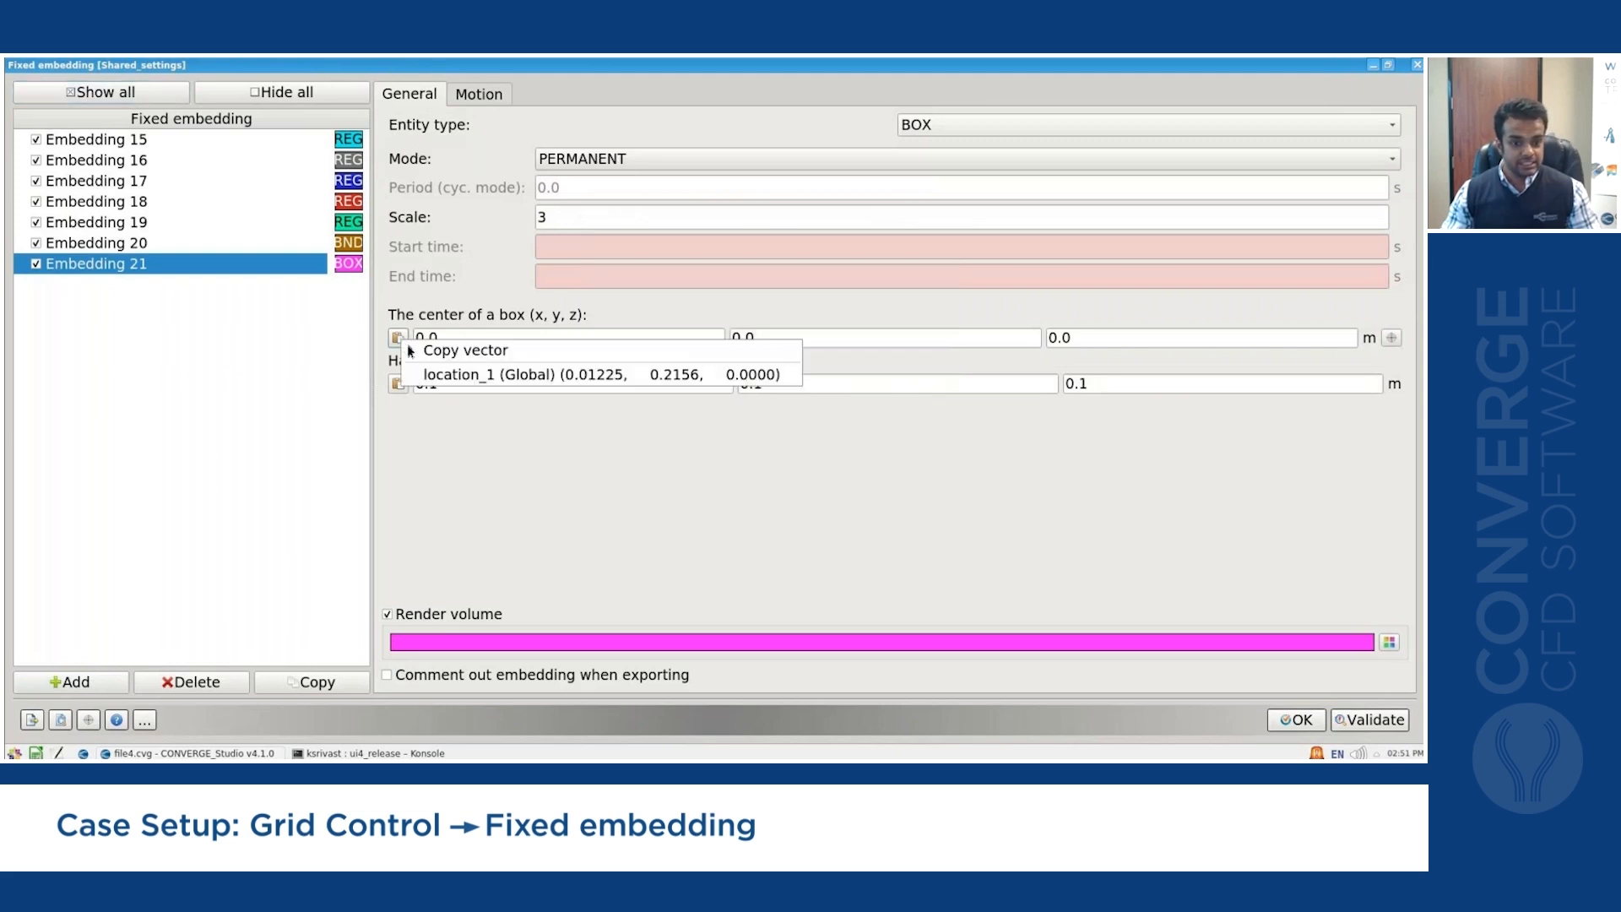
{"action": "left_click", "coordinate": [591, 372]}
Set the box embedding's y half-length to 0.015 m and check its height against the tabs in a straight-on view.
{"action": "left_click", "coordinate": [1388, 65]}
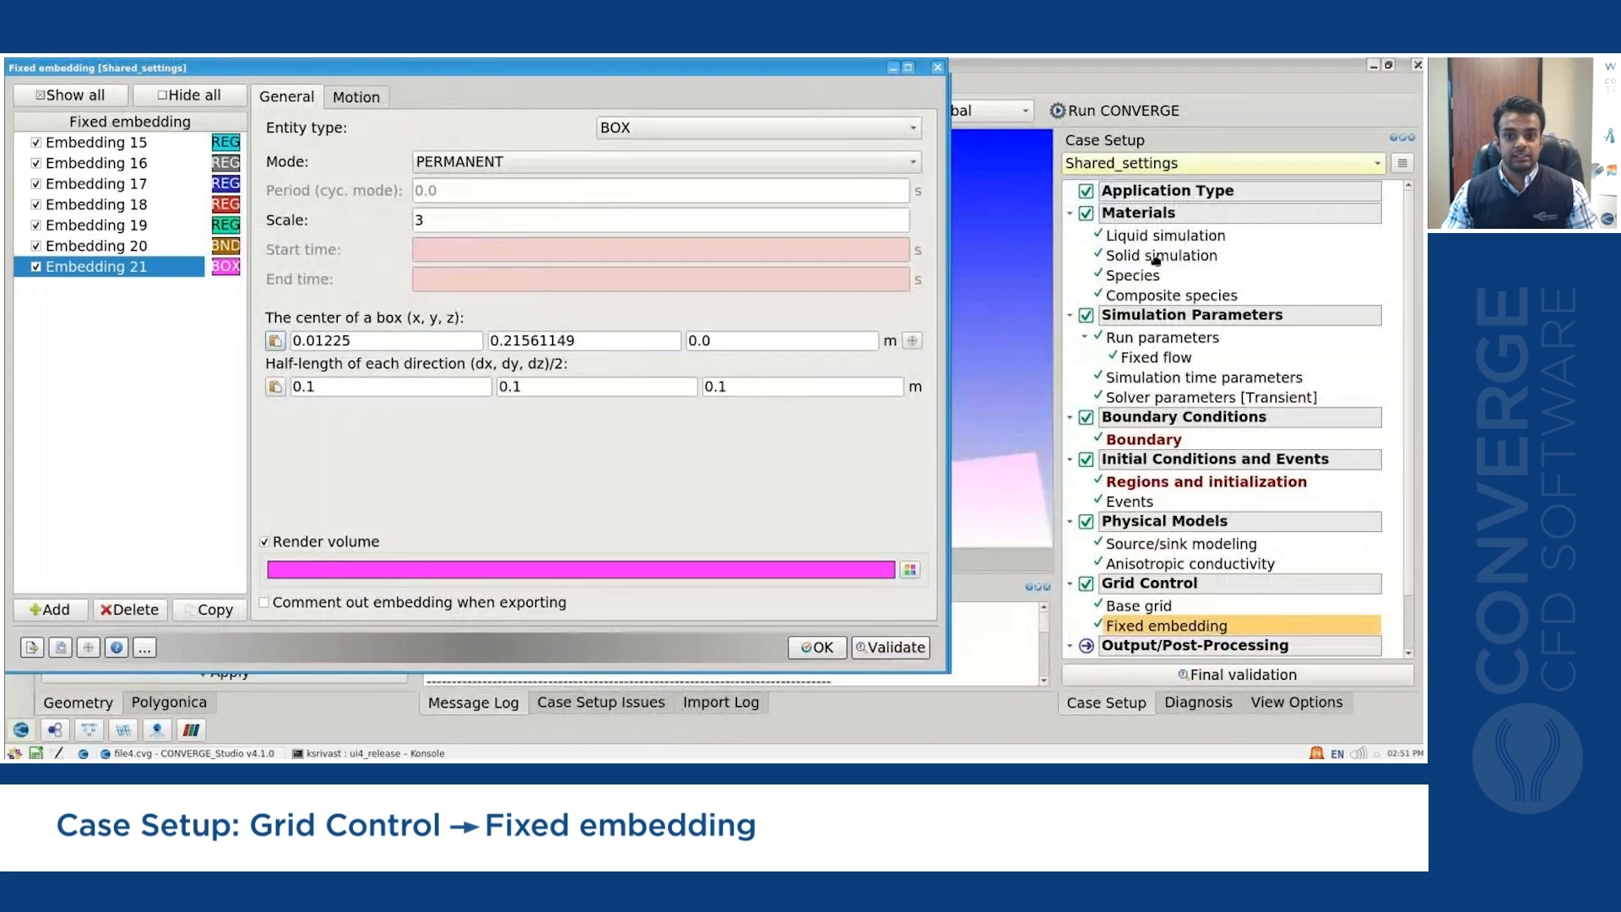
{"action": "left_click_drag", "start_coordinate": [1155, 258], "coordinate": [1169, 453]}
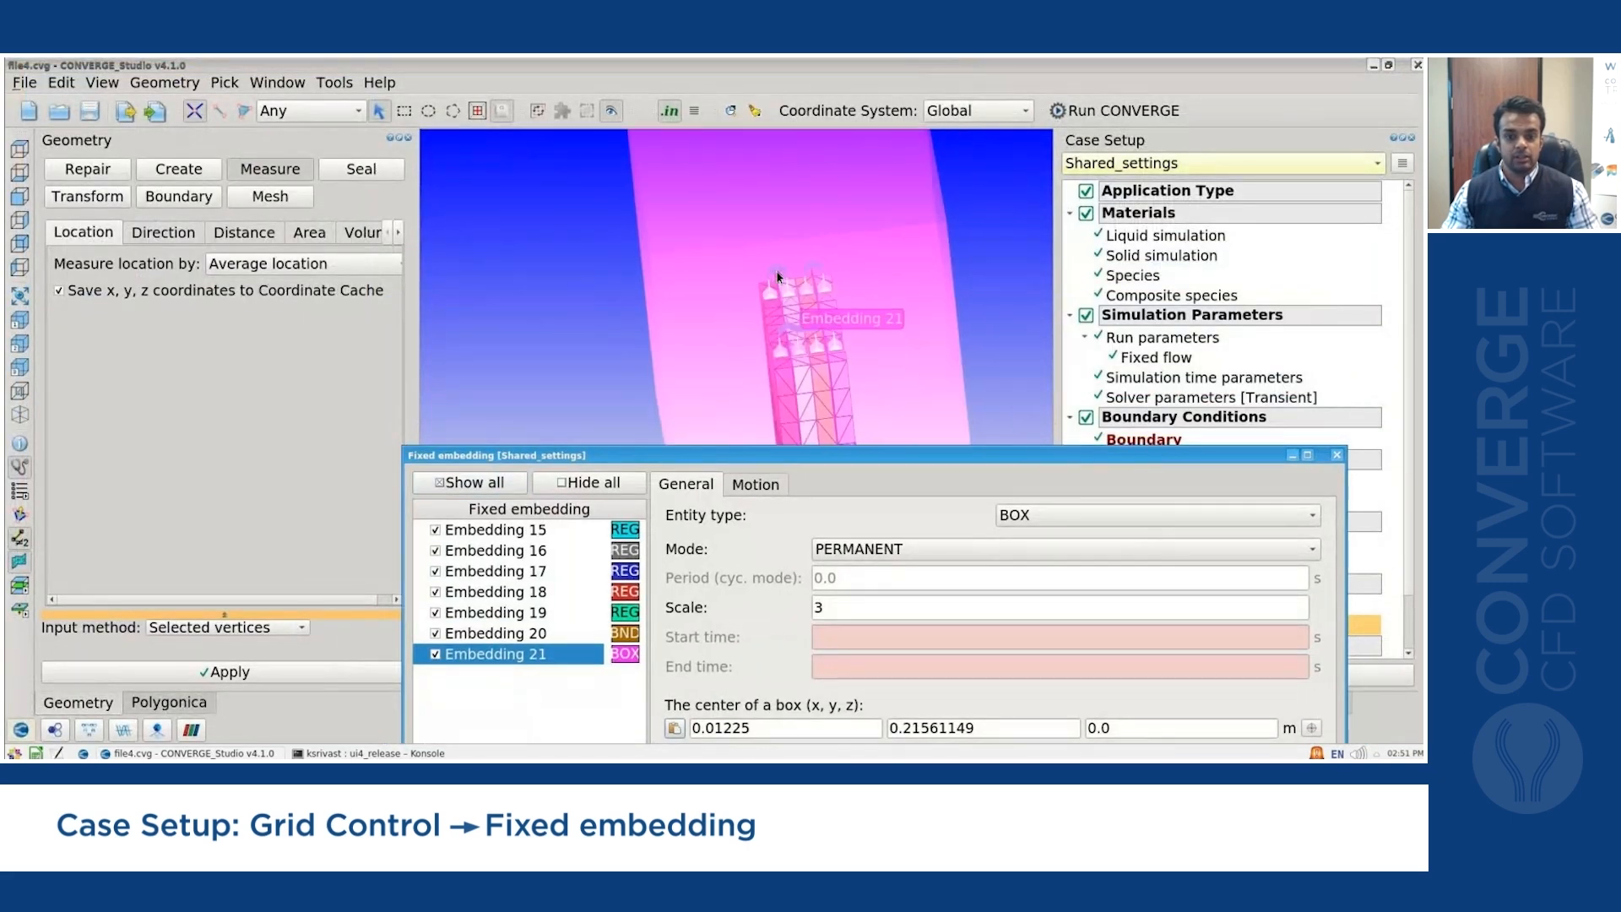
{"action": "left_click_drag", "start_coordinate": [817, 457], "coordinate": [857, 165]}
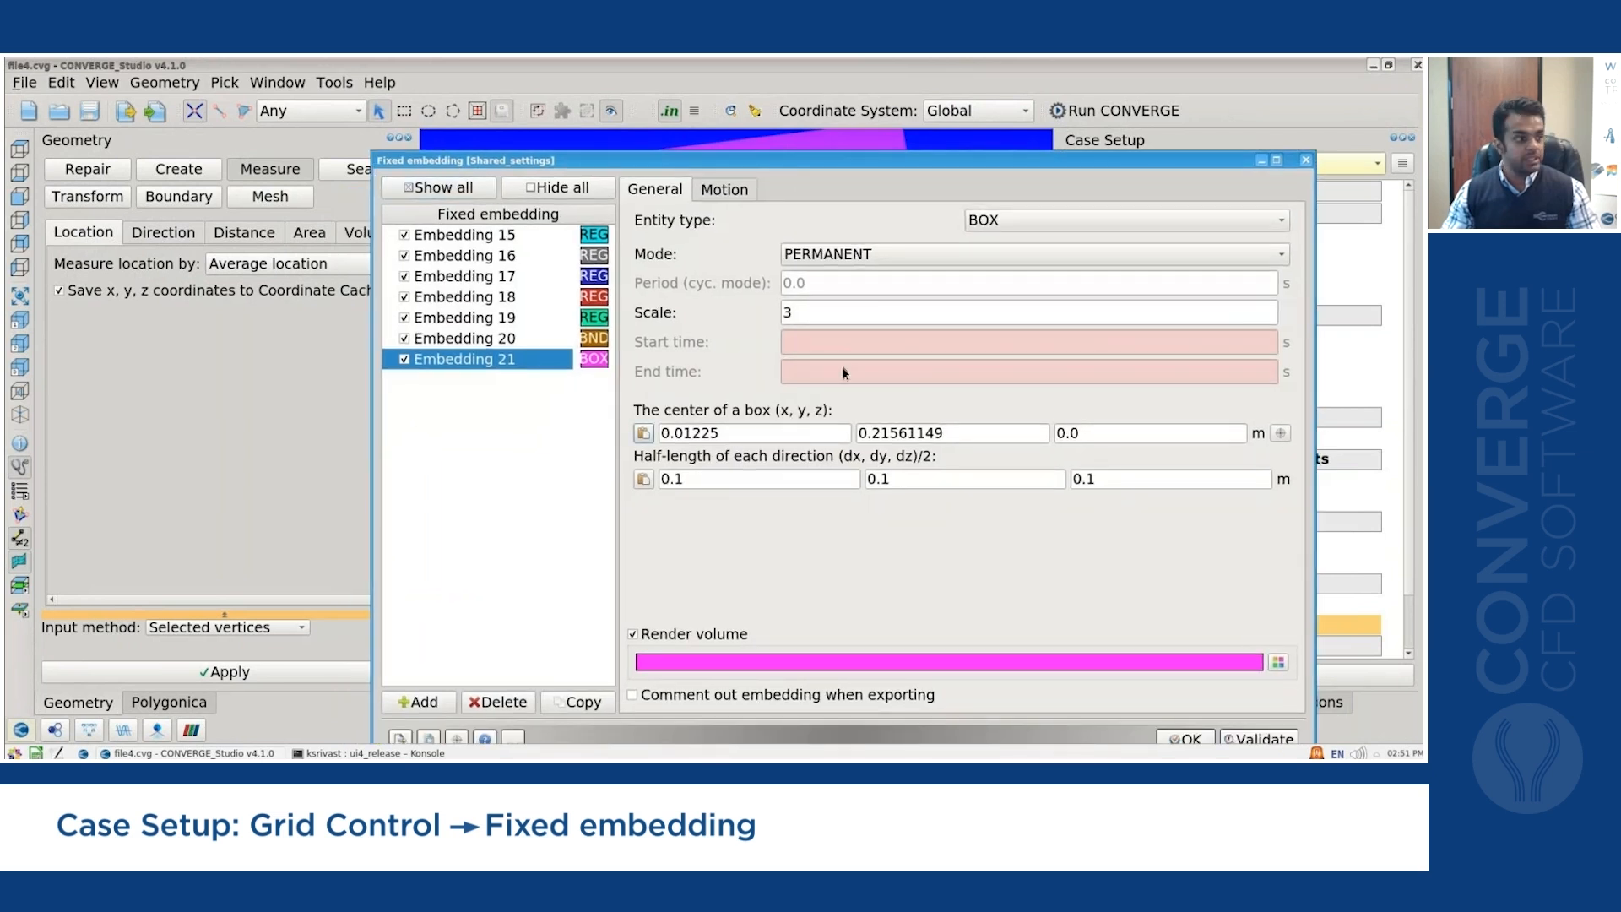
{"action": "left_click", "coordinate": [908, 478]}
{"action": "key", "text": "BackSpace"}
{"action": "type", "text": "015"}
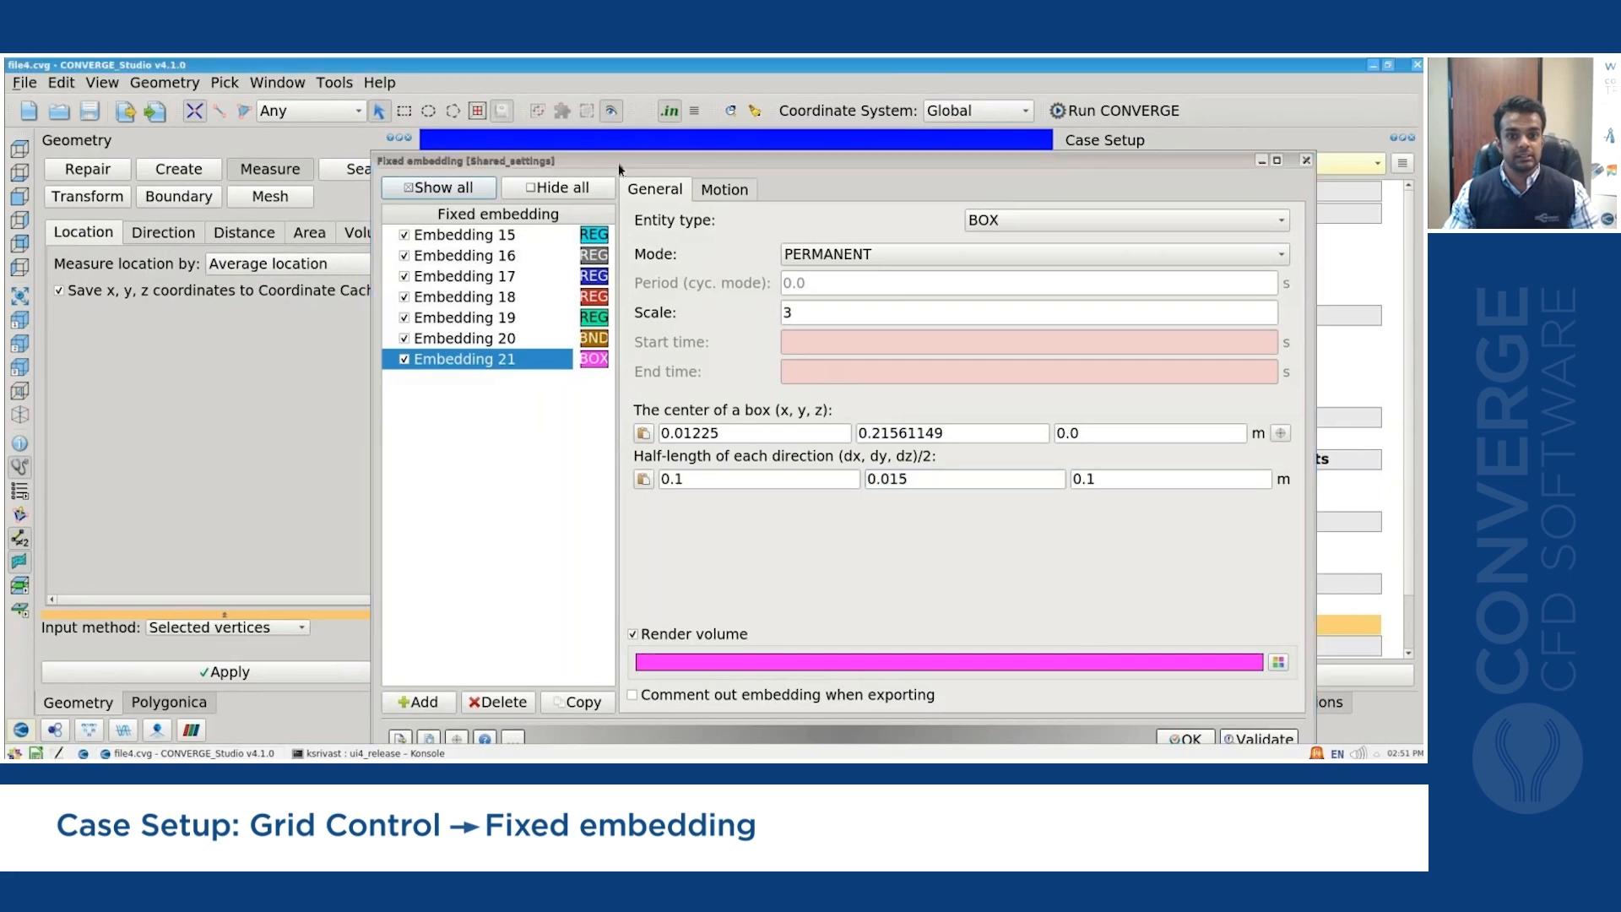
{"action": "left_click_drag", "start_coordinate": [576, 165], "coordinate": [948, 274]}
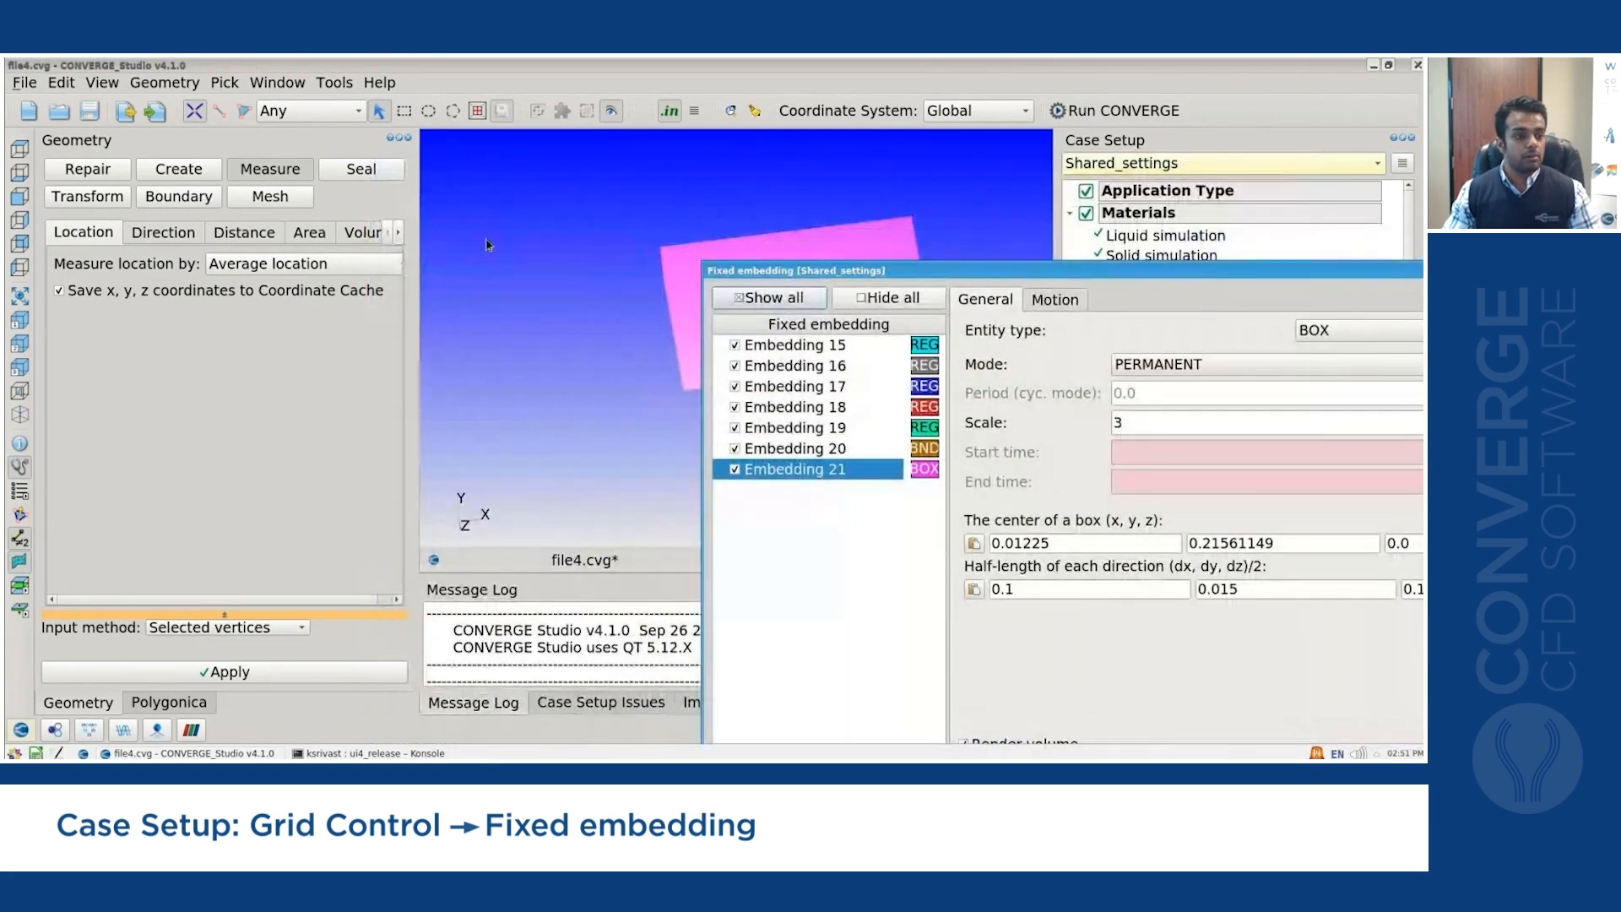
{"action": "left_click", "coordinate": [22, 166]}
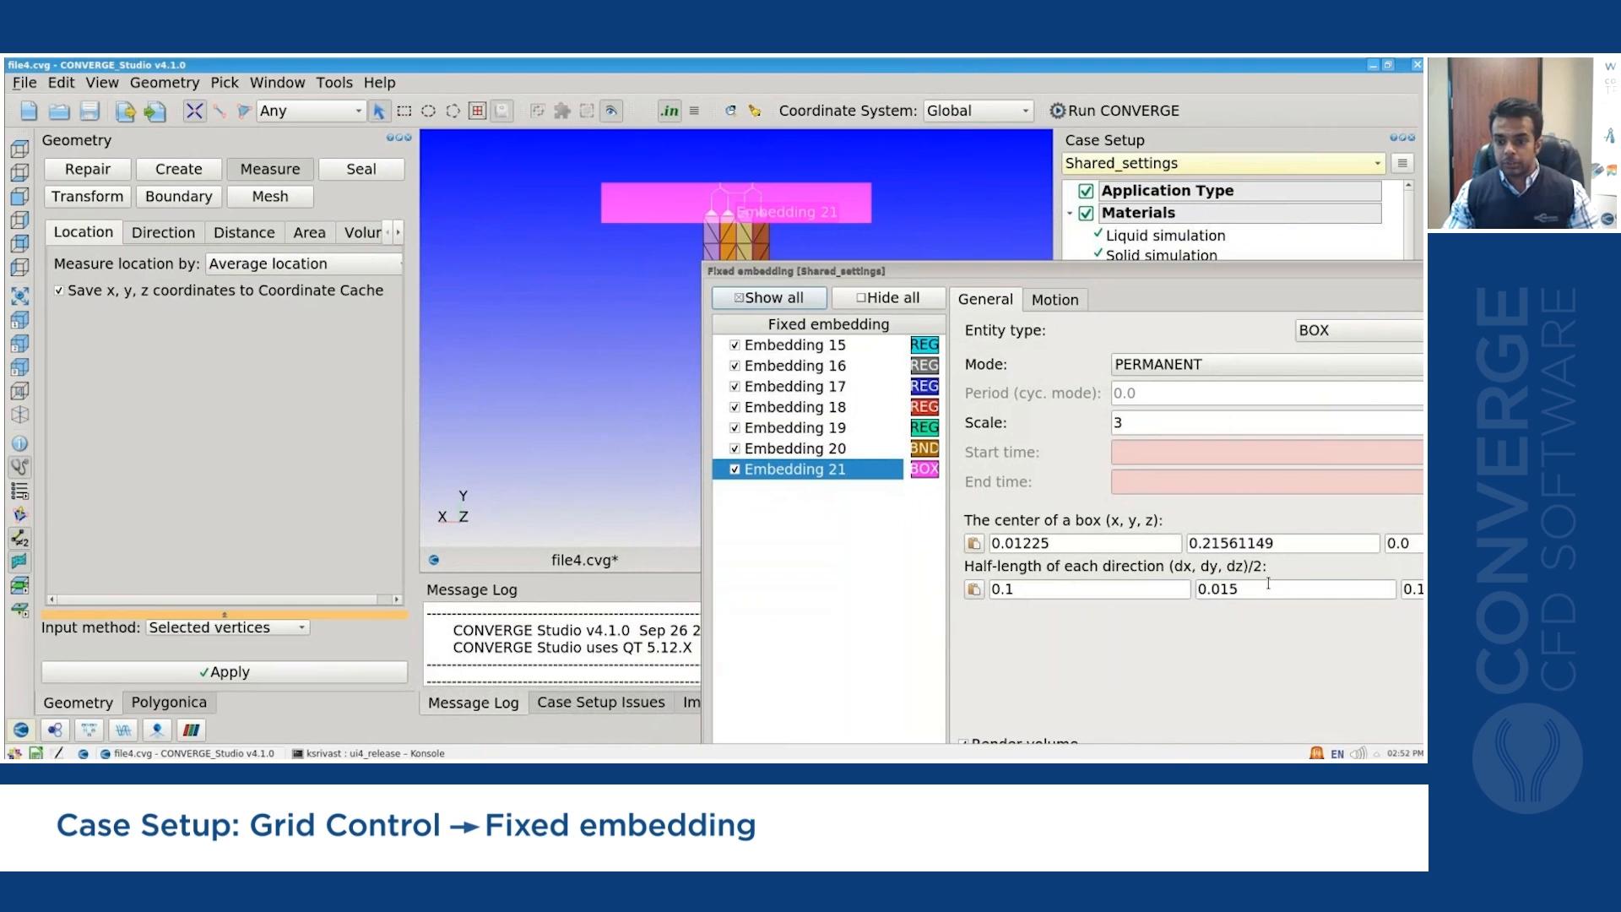
Set the box embedding's y half-length to 0.007 m and check its coverage between the busbars and tab bases.
{"action": "left_click_drag", "start_coordinate": [1235, 588], "coordinate": [1216, 588]}
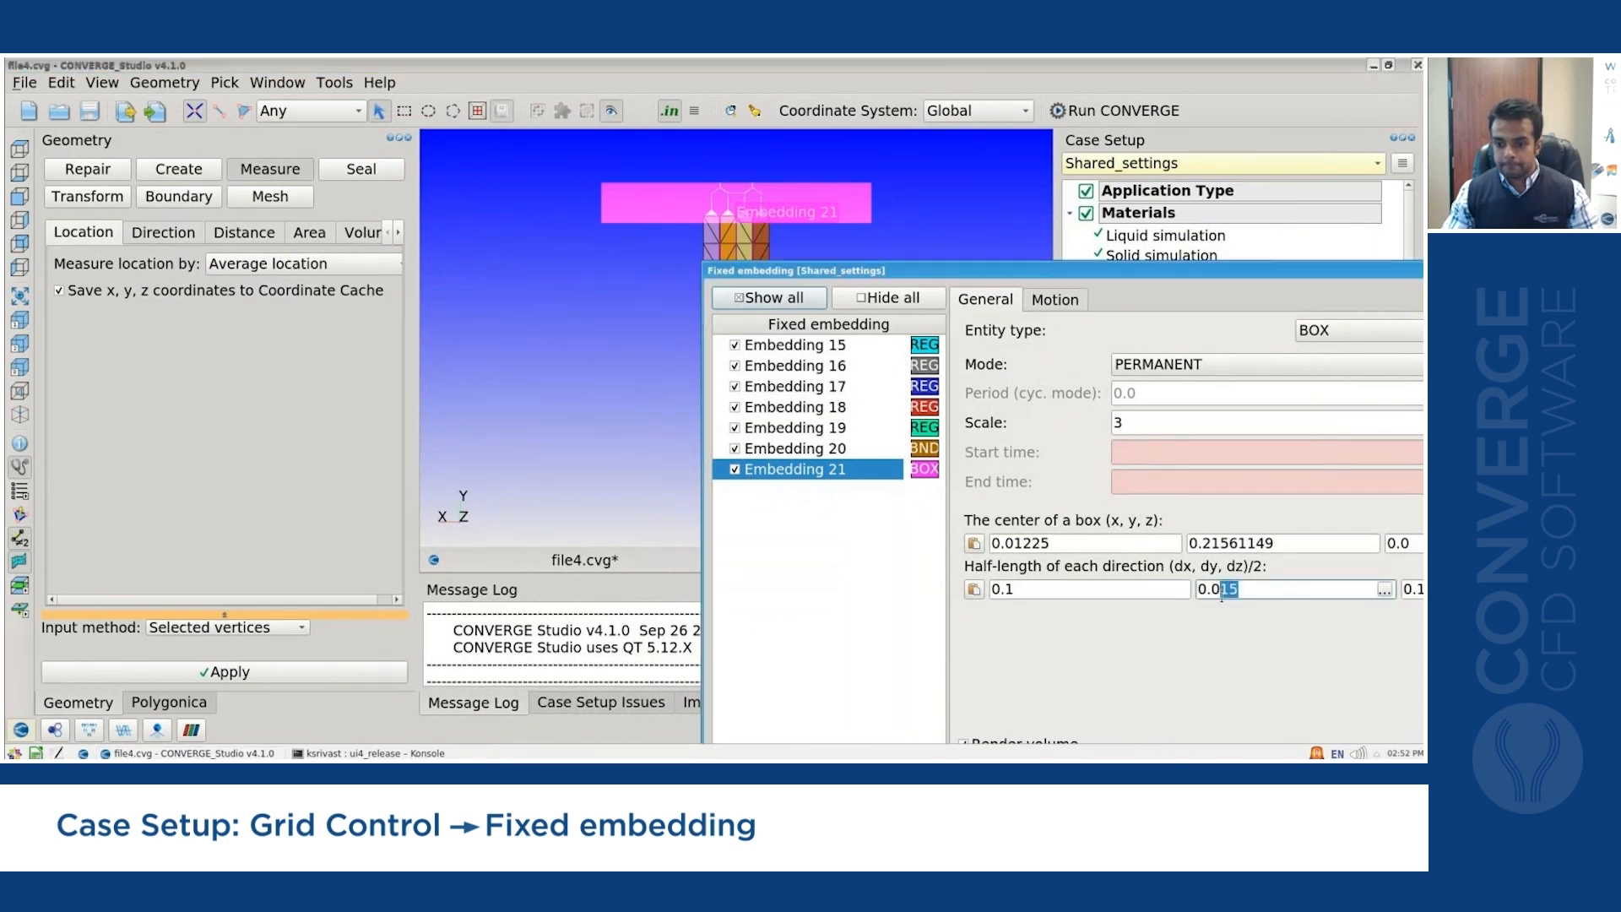
{"action": "type", "text": "07"}
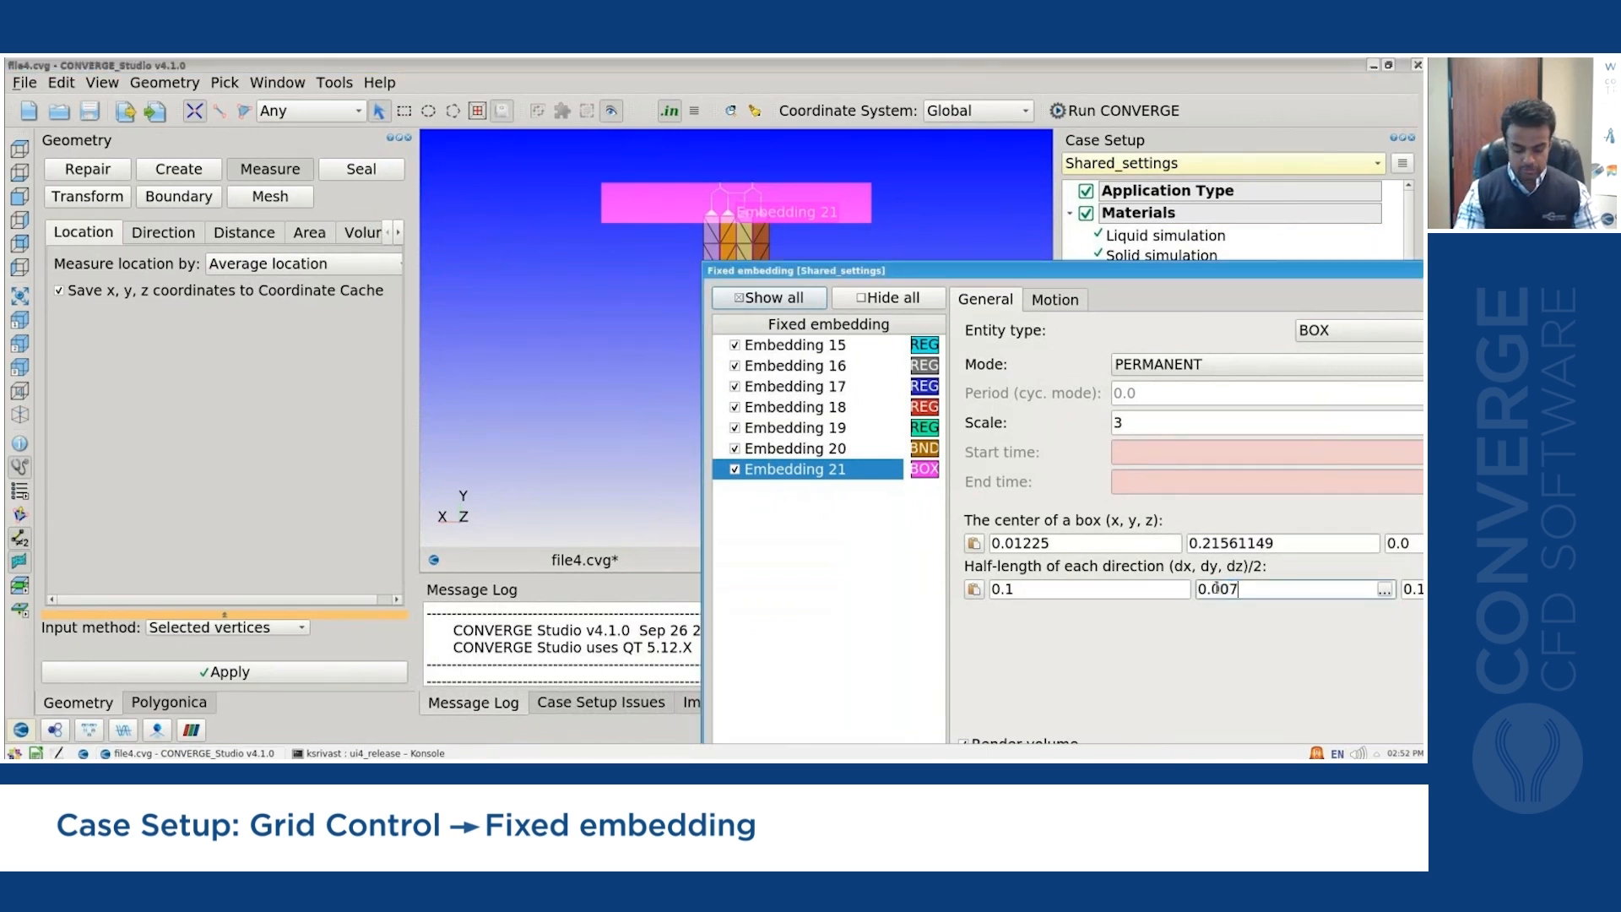
{"action": "left_click", "coordinate": [533, 235]}
{"action": "scroll", "coordinate": [756, 206], "scroll_direction": "up", "scroll_amount": 10}
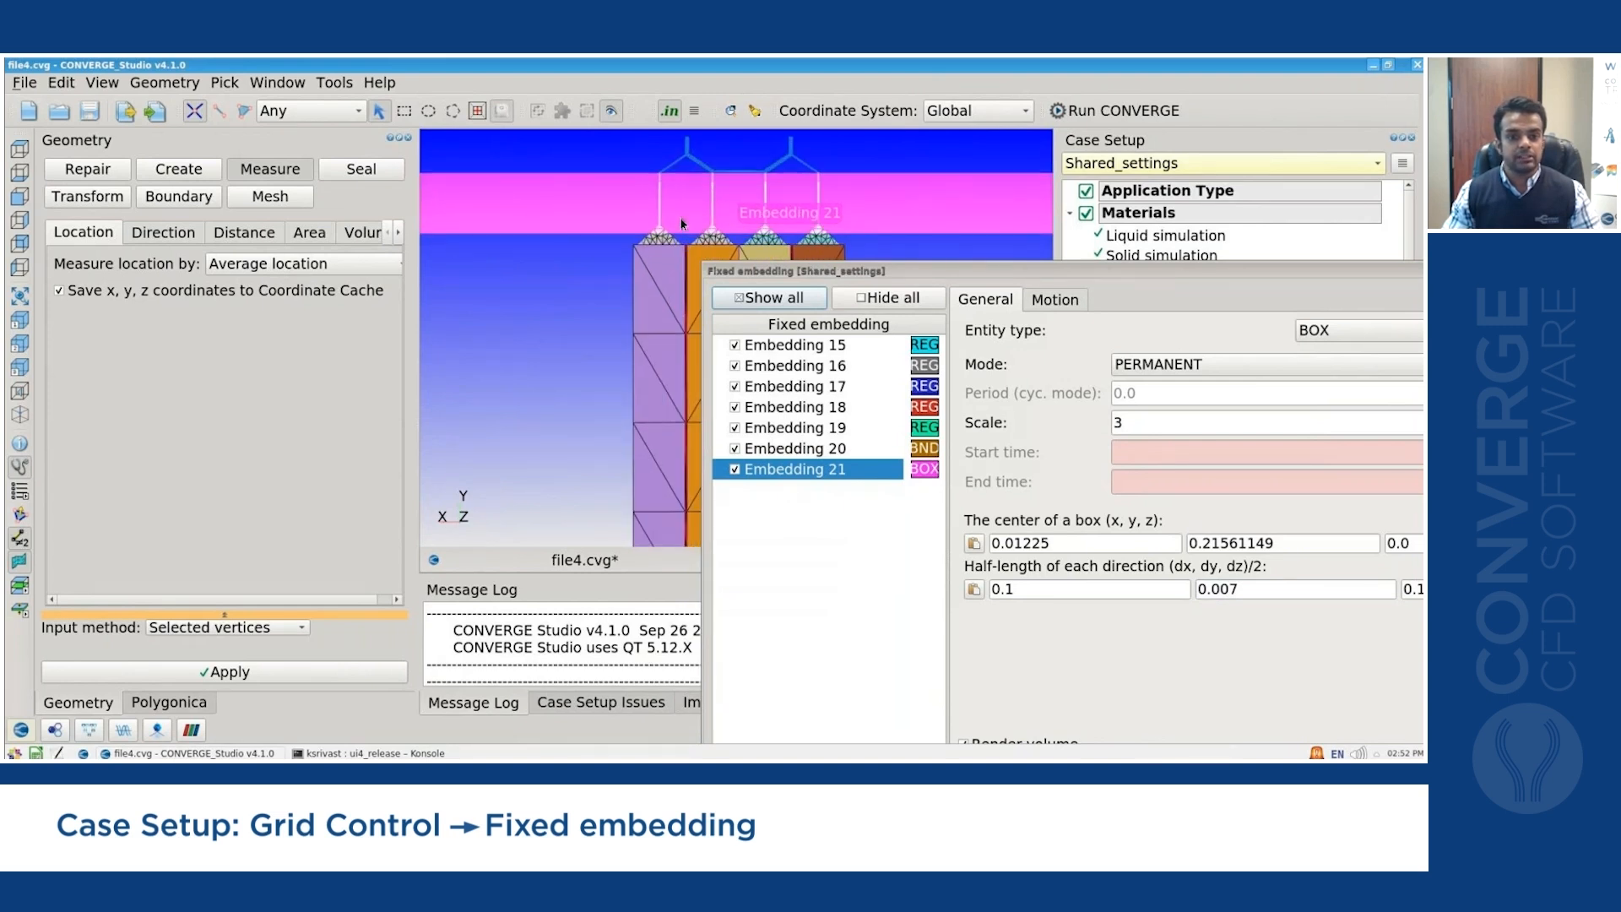
{"action": "scroll", "coordinate": [674, 194], "scroll_direction": "up", "scroll_amount": 5}
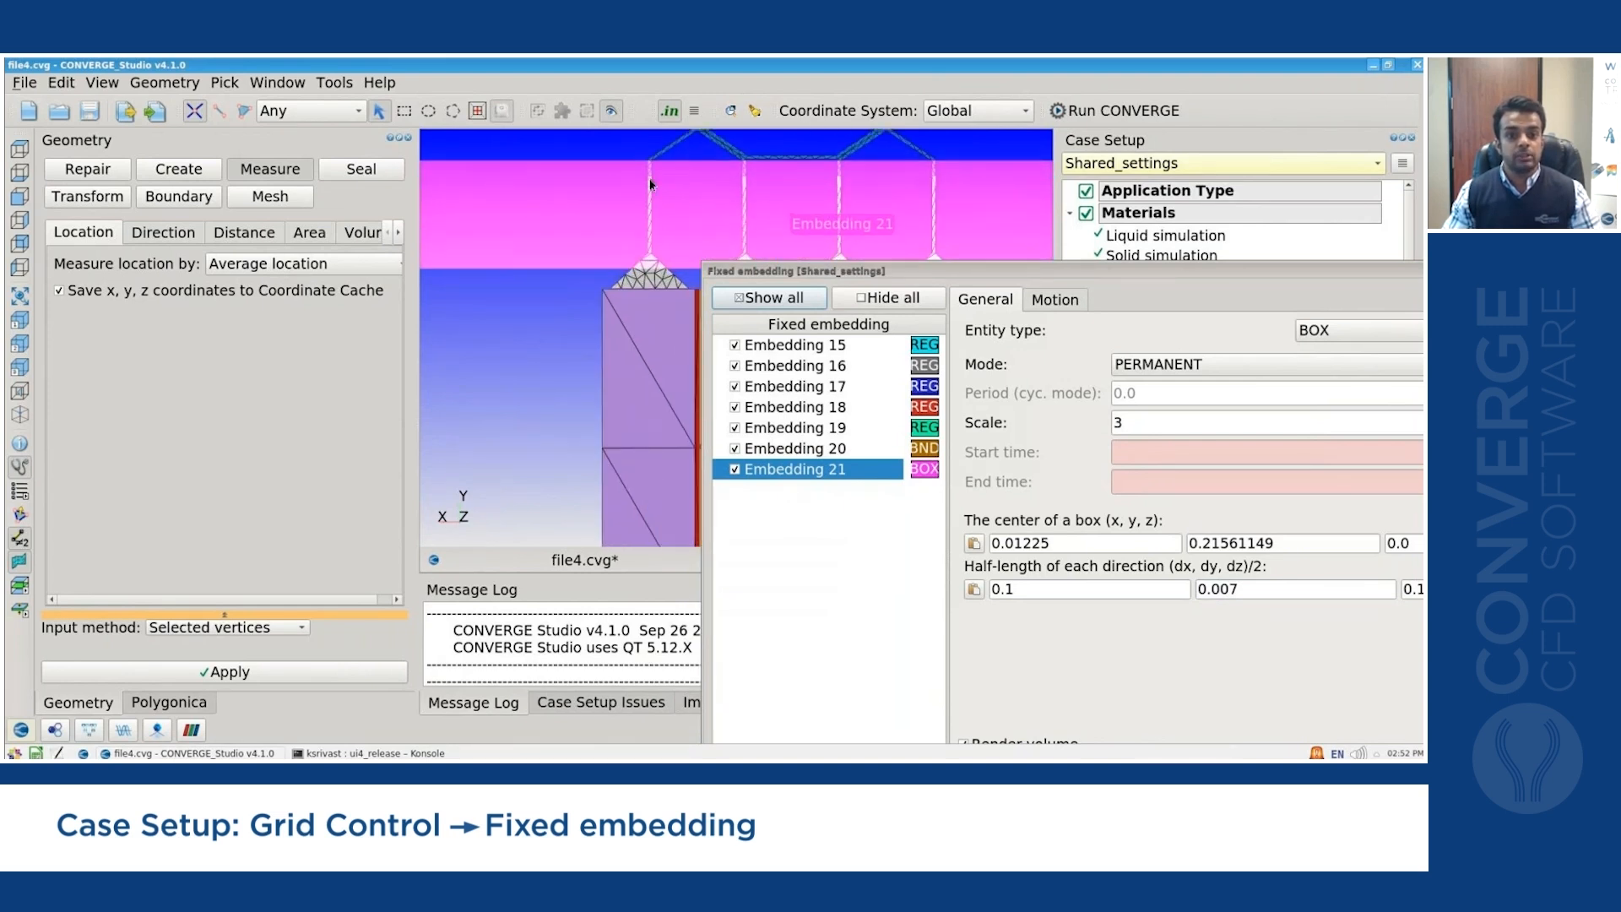
{"action": "scroll", "coordinate": [662, 270], "scroll_direction": "up", "scroll_amount": 3}
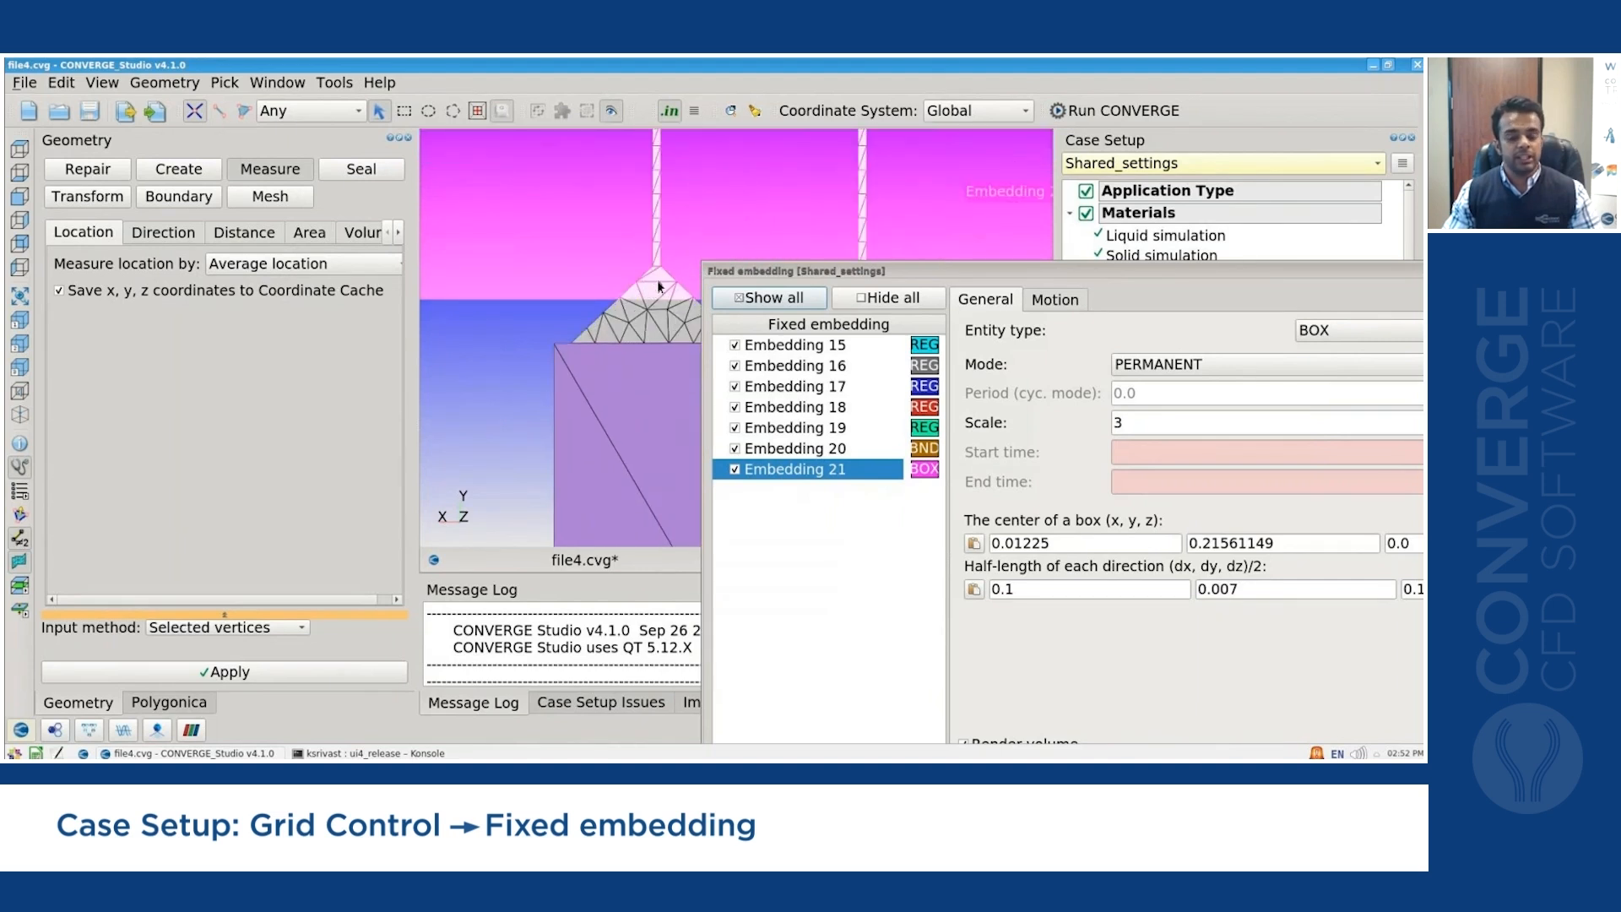
{"action": "scroll", "coordinate": [657, 282], "scroll_direction": "down", "scroll_amount": 5}
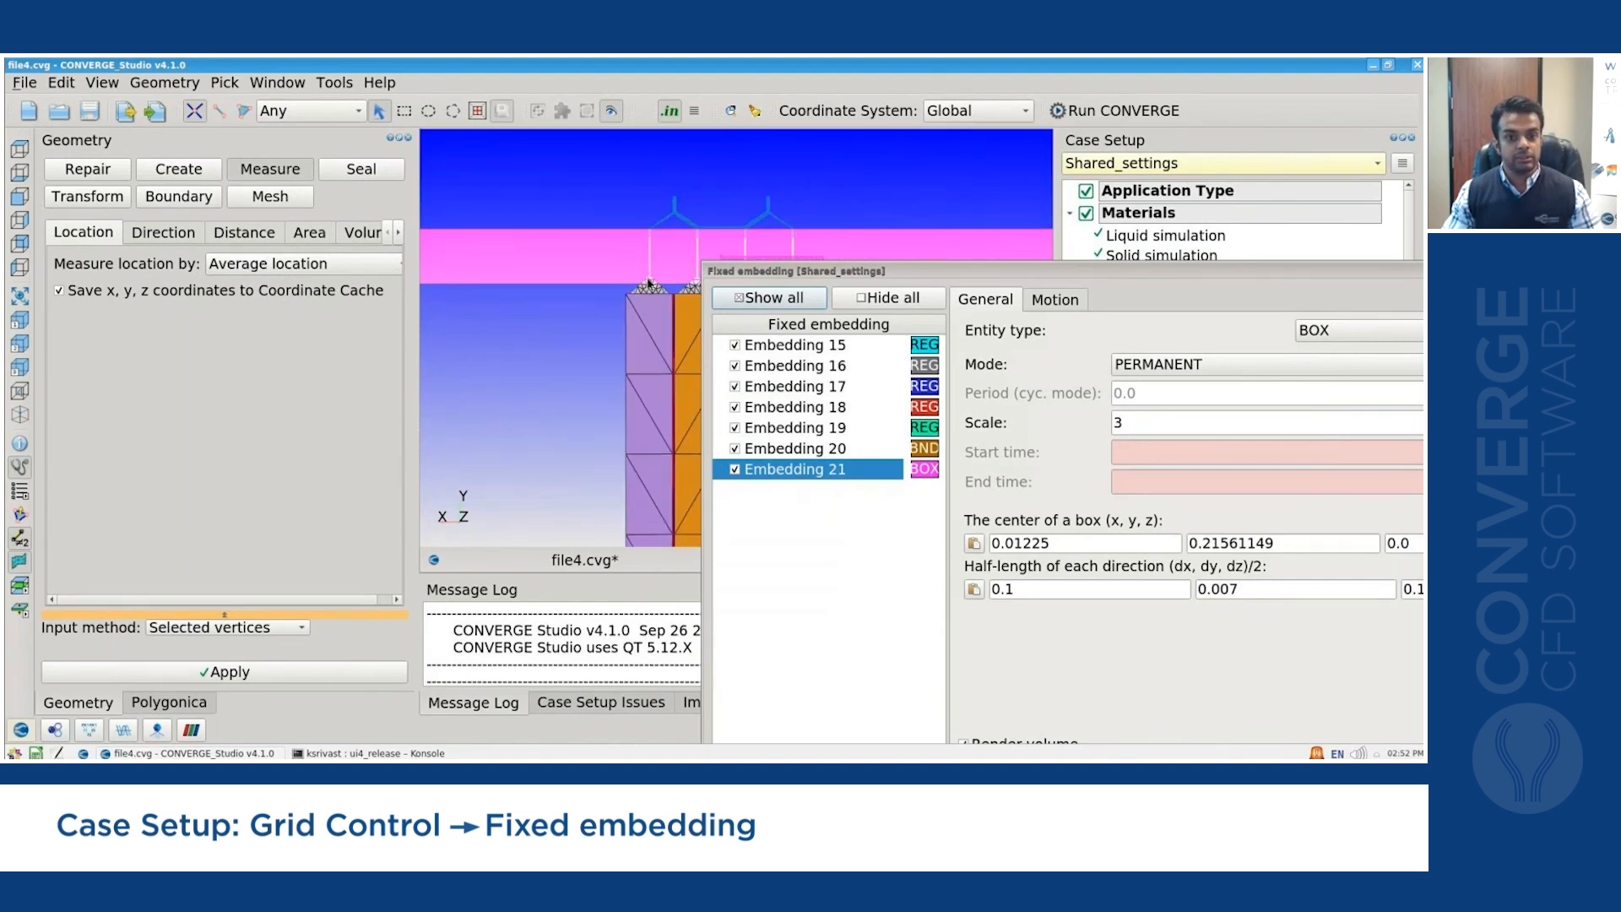
{"action": "scroll", "coordinate": [648, 282], "scroll_direction": "down", "scroll_amount": 1}
{"action": "scroll", "coordinate": [494, 246], "scroll_direction": "down", "scroll_amount": 5}
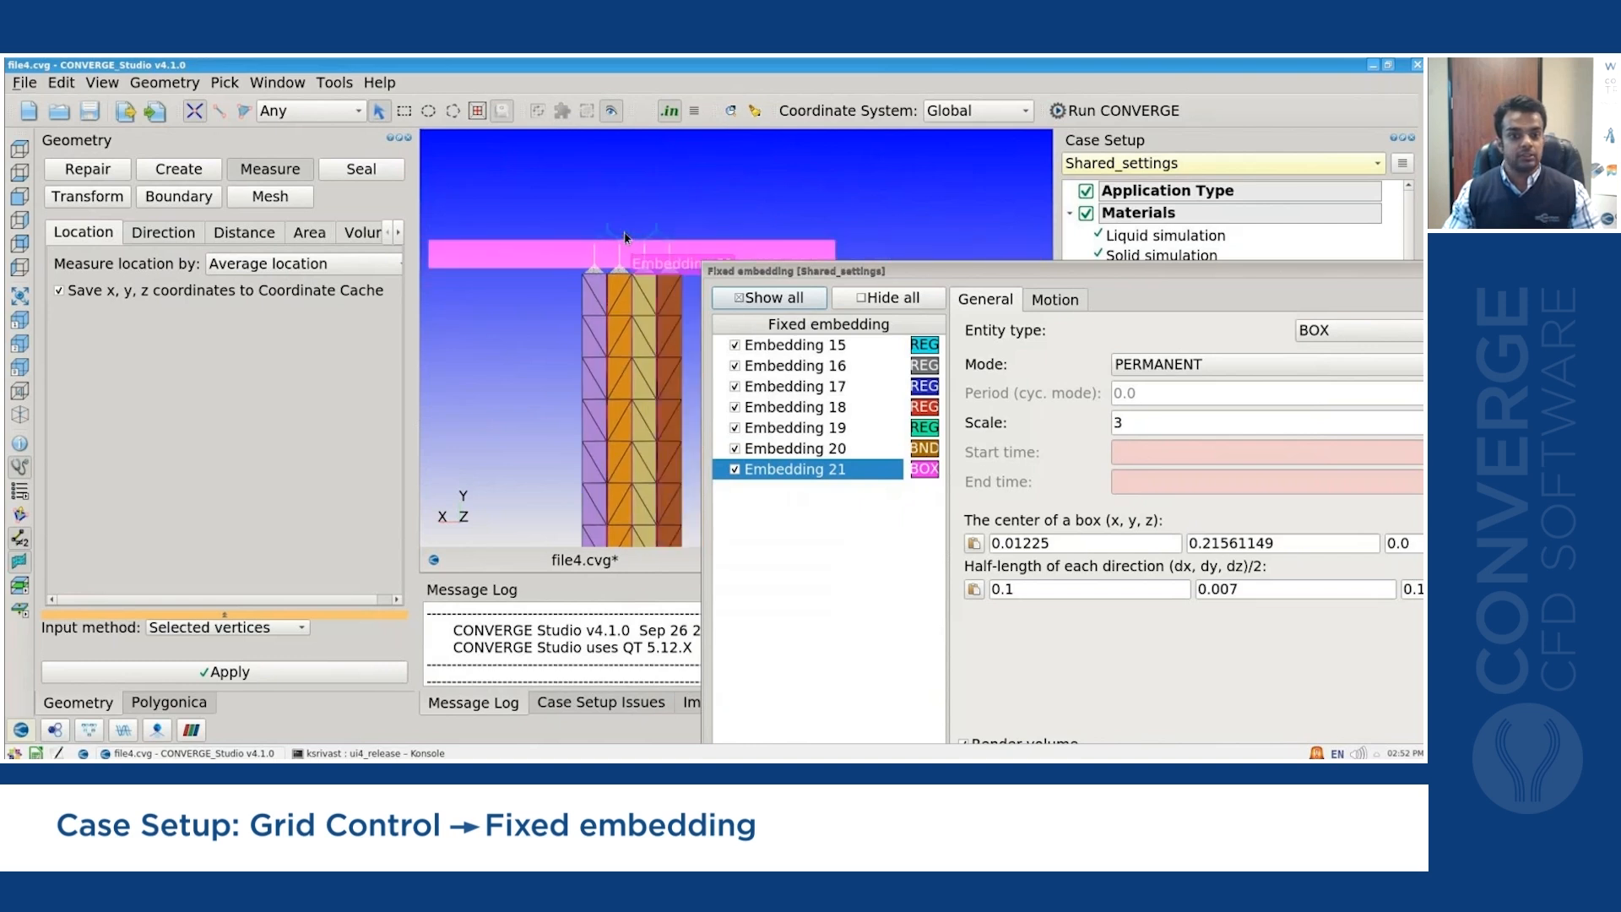
Set the box embedding's x half-length to 0.06 m, then validate and accept the fixed embeddings.
{"action": "scroll", "coordinate": [582, 228], "scroll_direction": "up", "scroll_amount": 2}
{"action": "left_click", "coordinate": [1049, 595]}
{"action": "key", "text": "BackSpace"}
{"action": "type", "text": "06"}
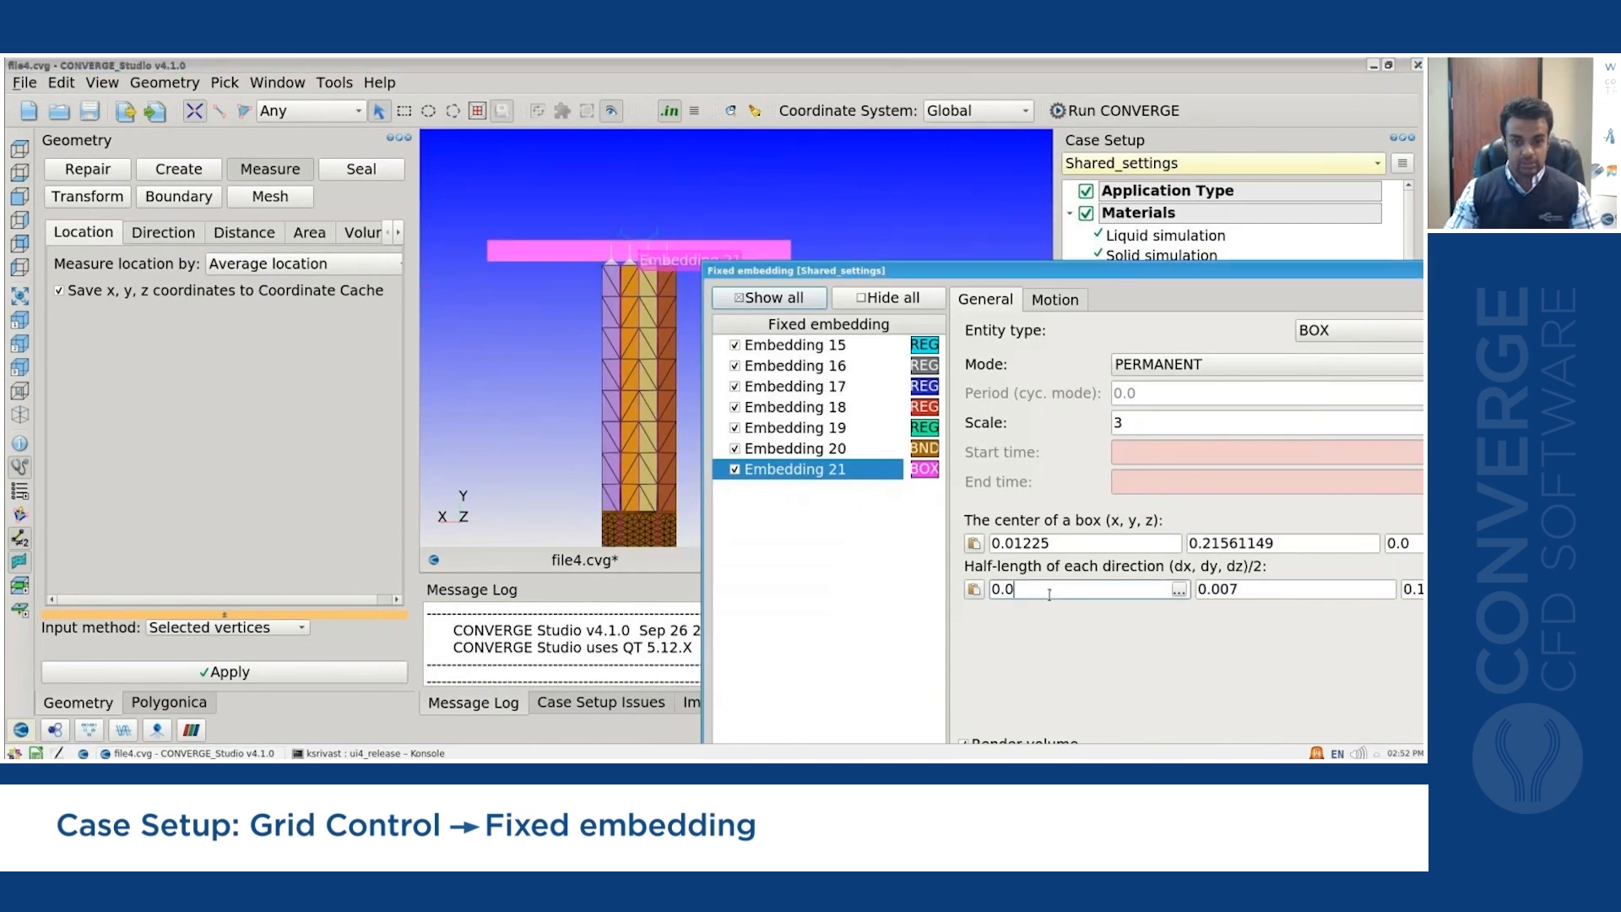
{"action": "left_click", "coordinate": [562, 376]}
{"action": "left_click_drag", "start_coordinate": [553, 376], "coordinate": [540, 337]}
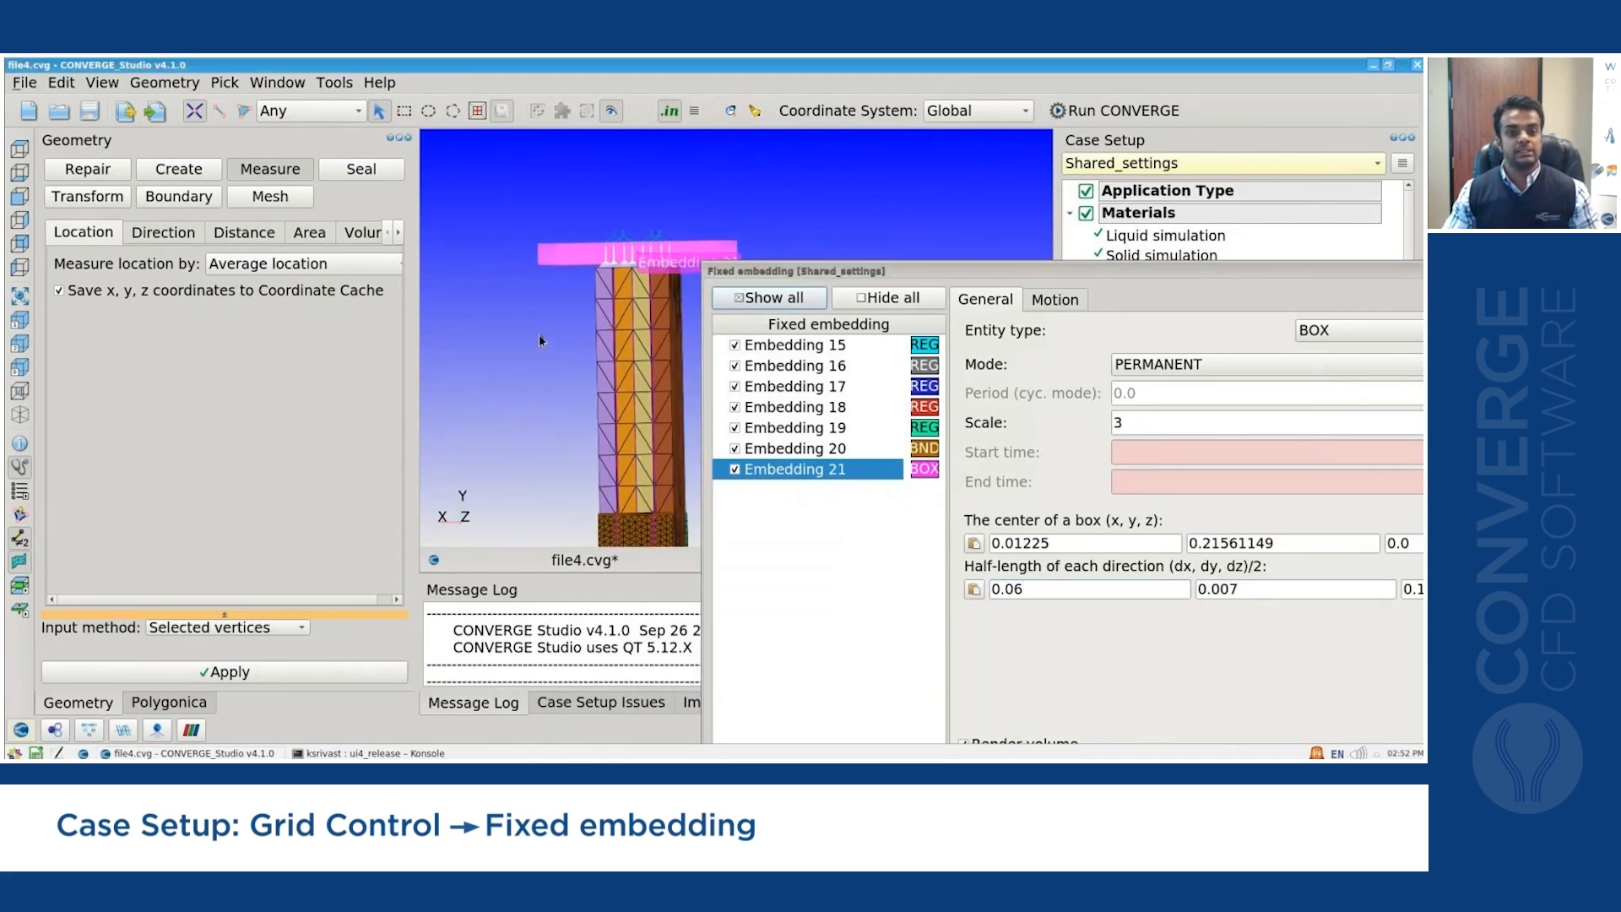
{"action": "left_click_drag", "start_coordinate": [608, 228], "coordinate": [637, 244]}
{"action": "left_click_drag", "start_coordinate": [1150, 274], "coordinate": [807, 163]}
{"action": "left_click", "coordinate": [1237, 739]}
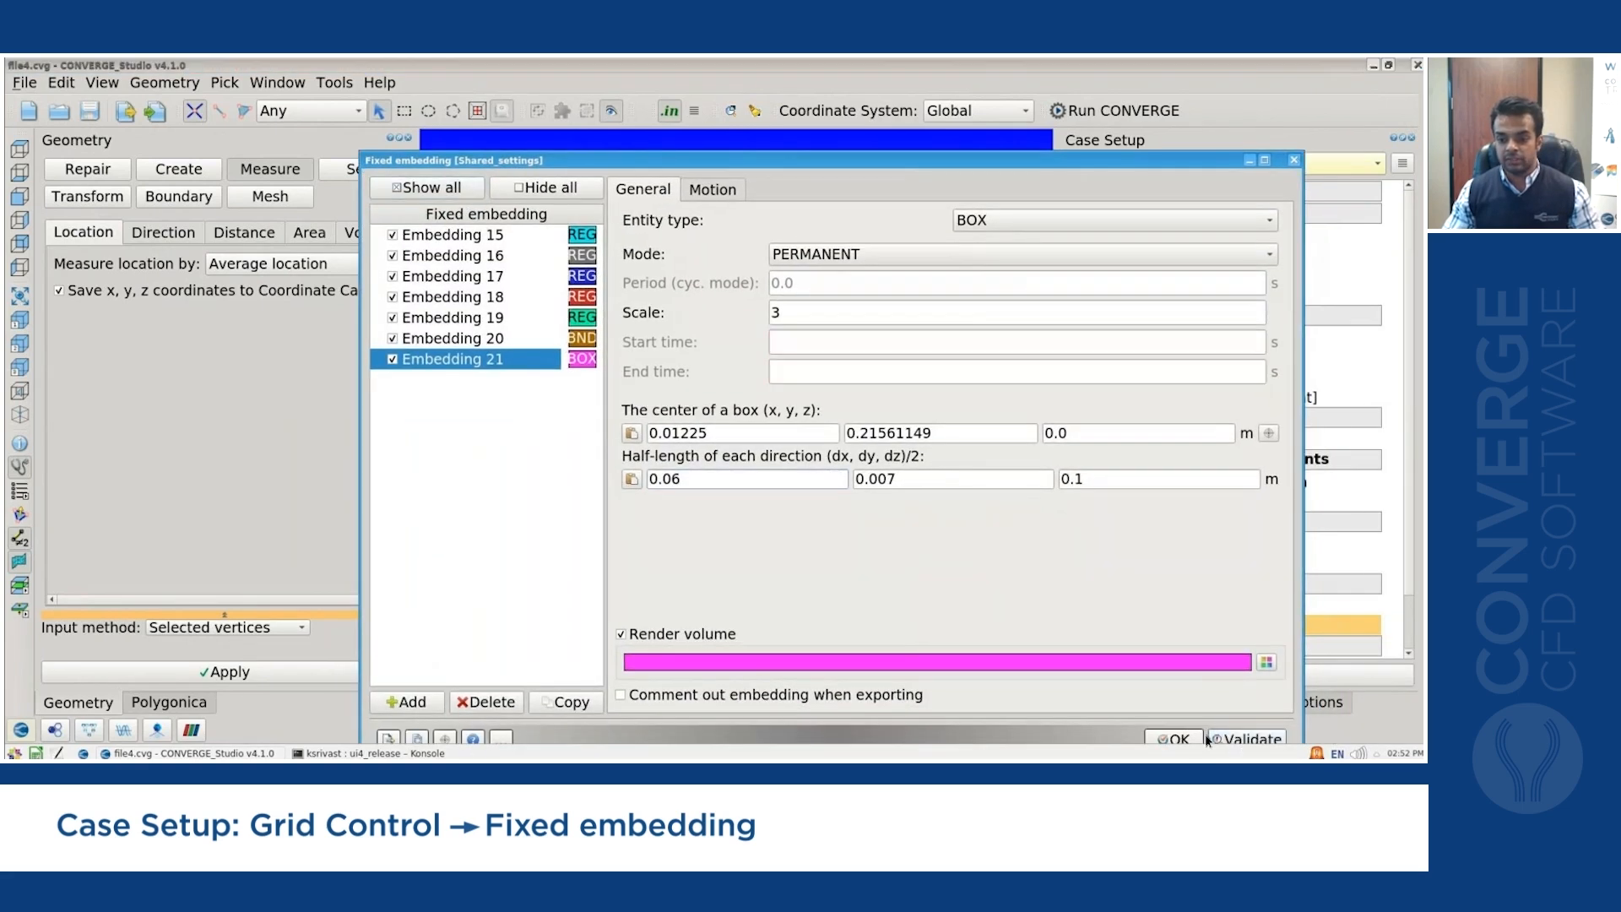
{"action": "left_click", "coordinate": [1174, 737]}
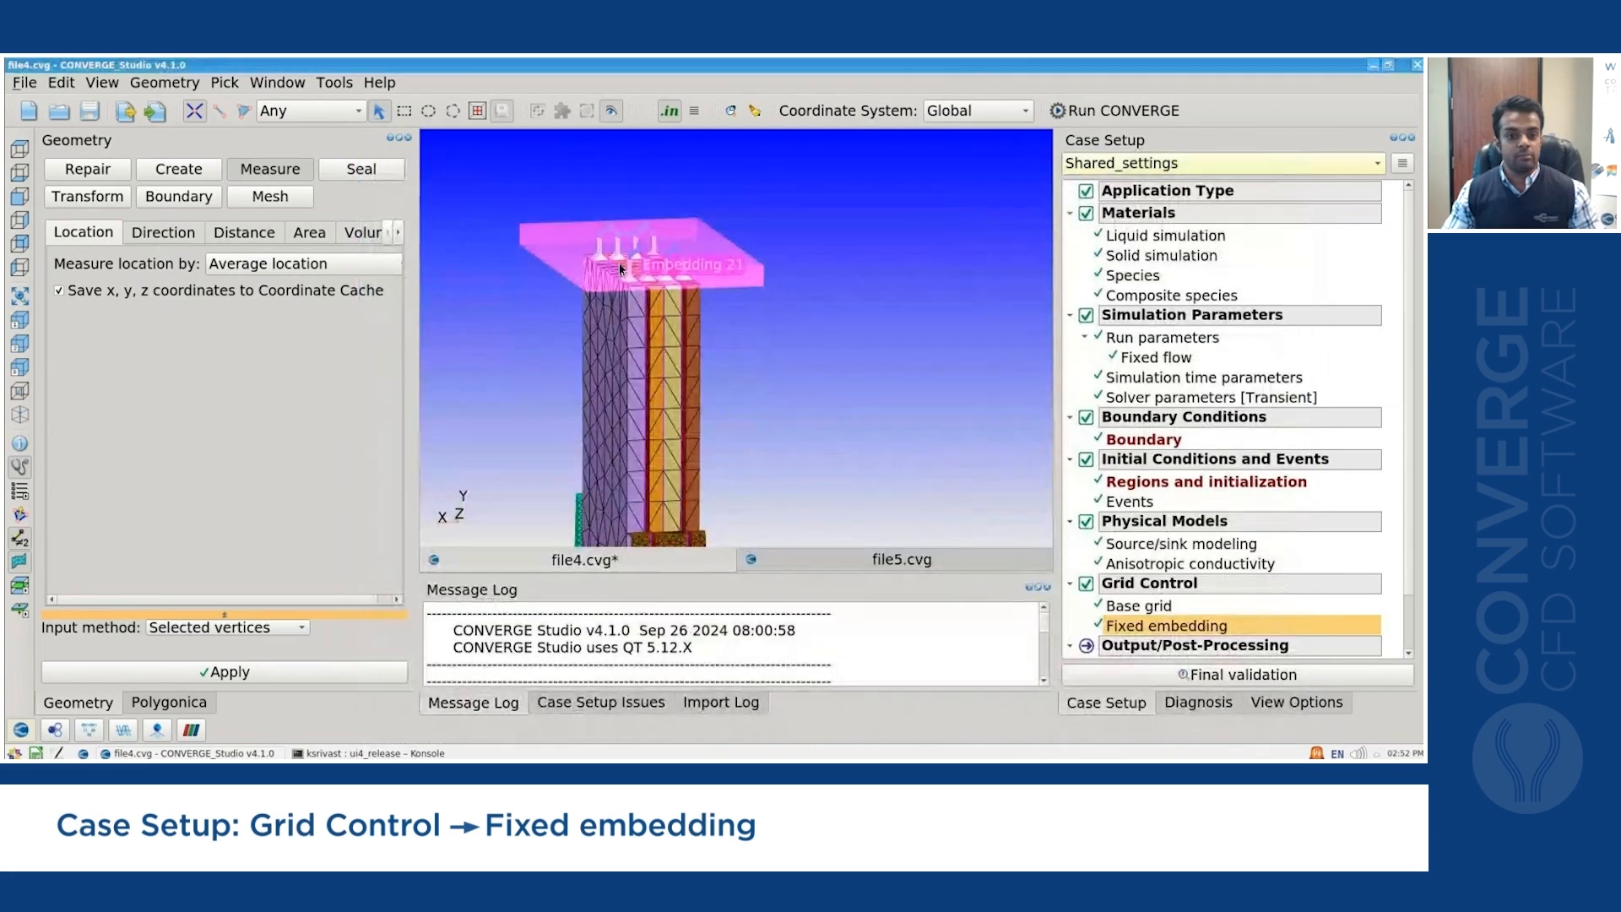
{"action": "scroll", "coordinate": [620, 268], "scroll_direction": "up", "scroll_amount": 5}
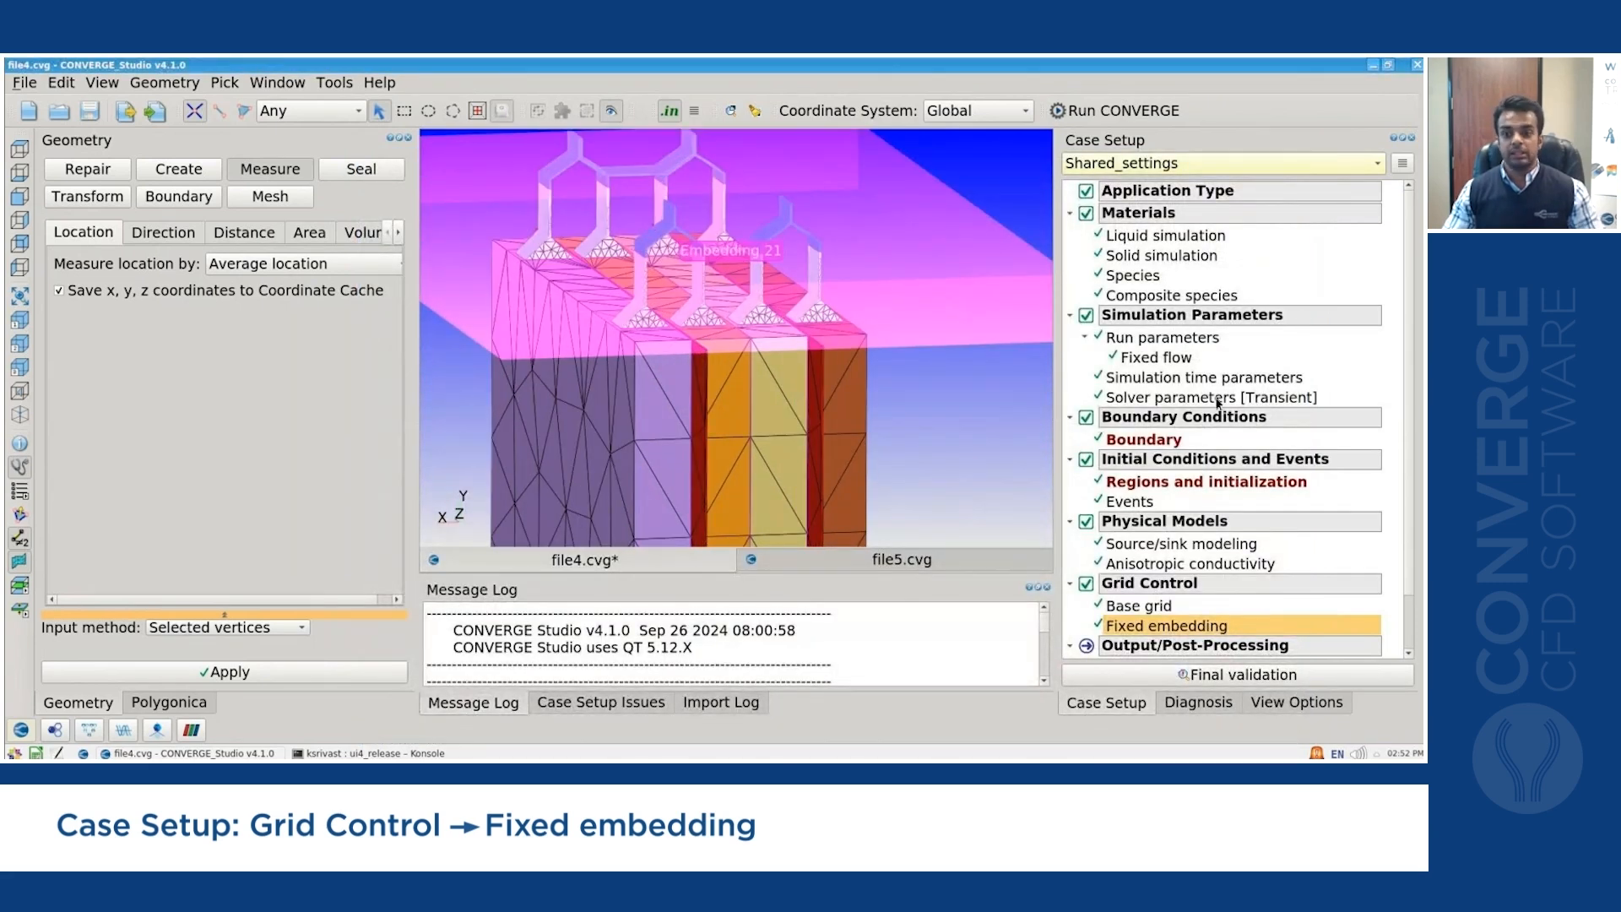
Open the post variable selection settings and add Source value to the typical cell output variables.
{"action": "scroll", "coordinate": [1217, 403], "scroll_direction": "down", "scroll_amount": 1}
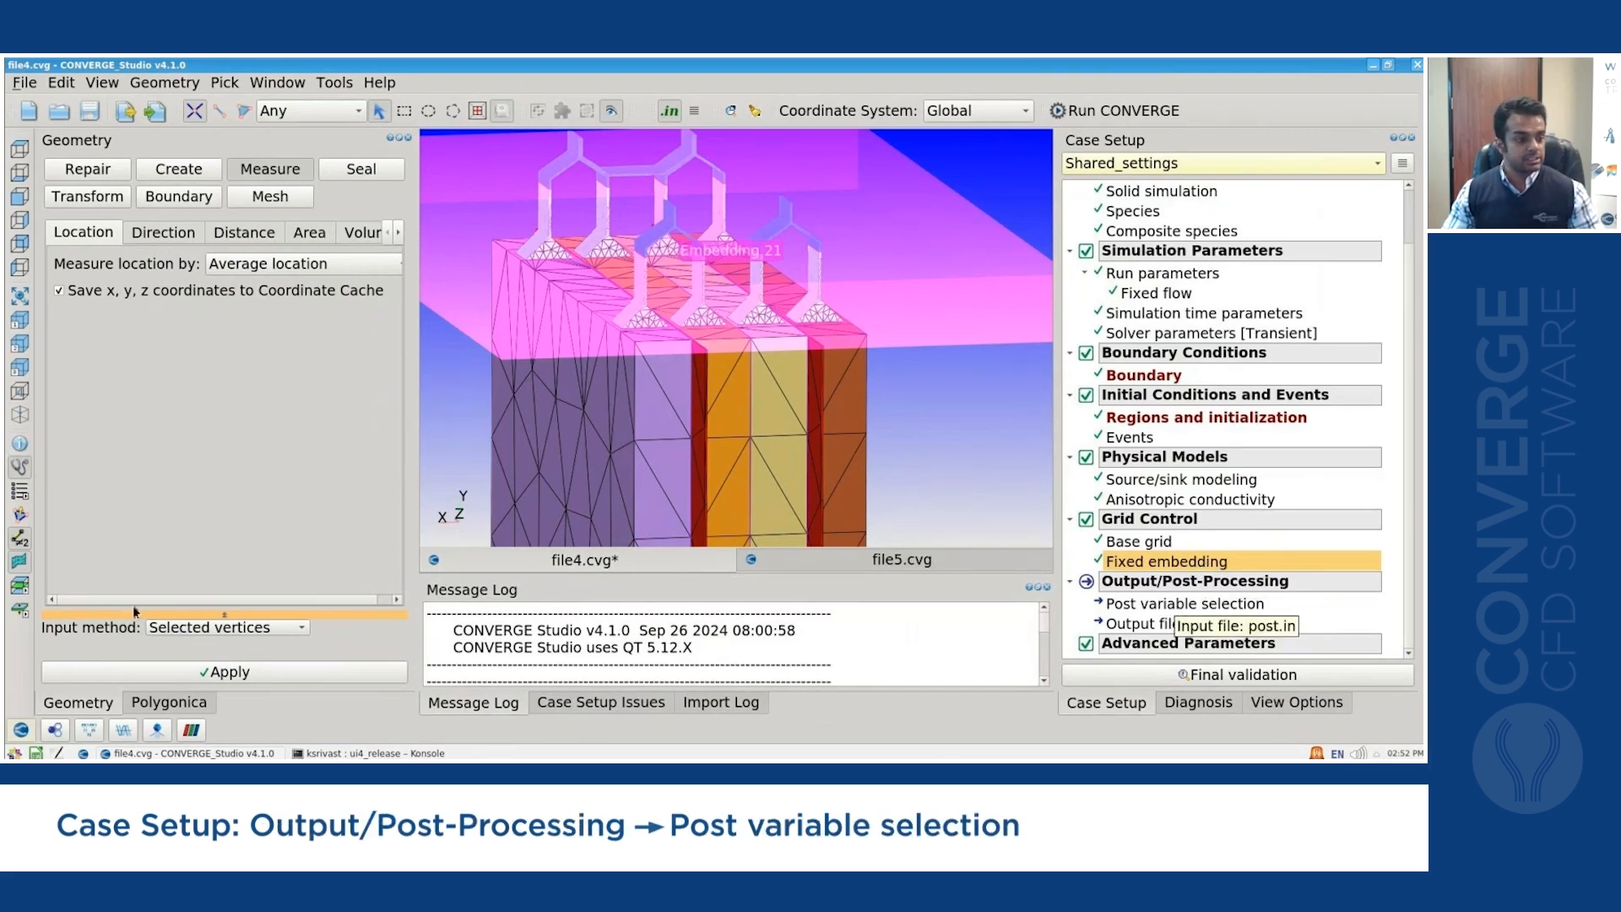
{"action": "double_click", "coordinate": [1177, 603]}
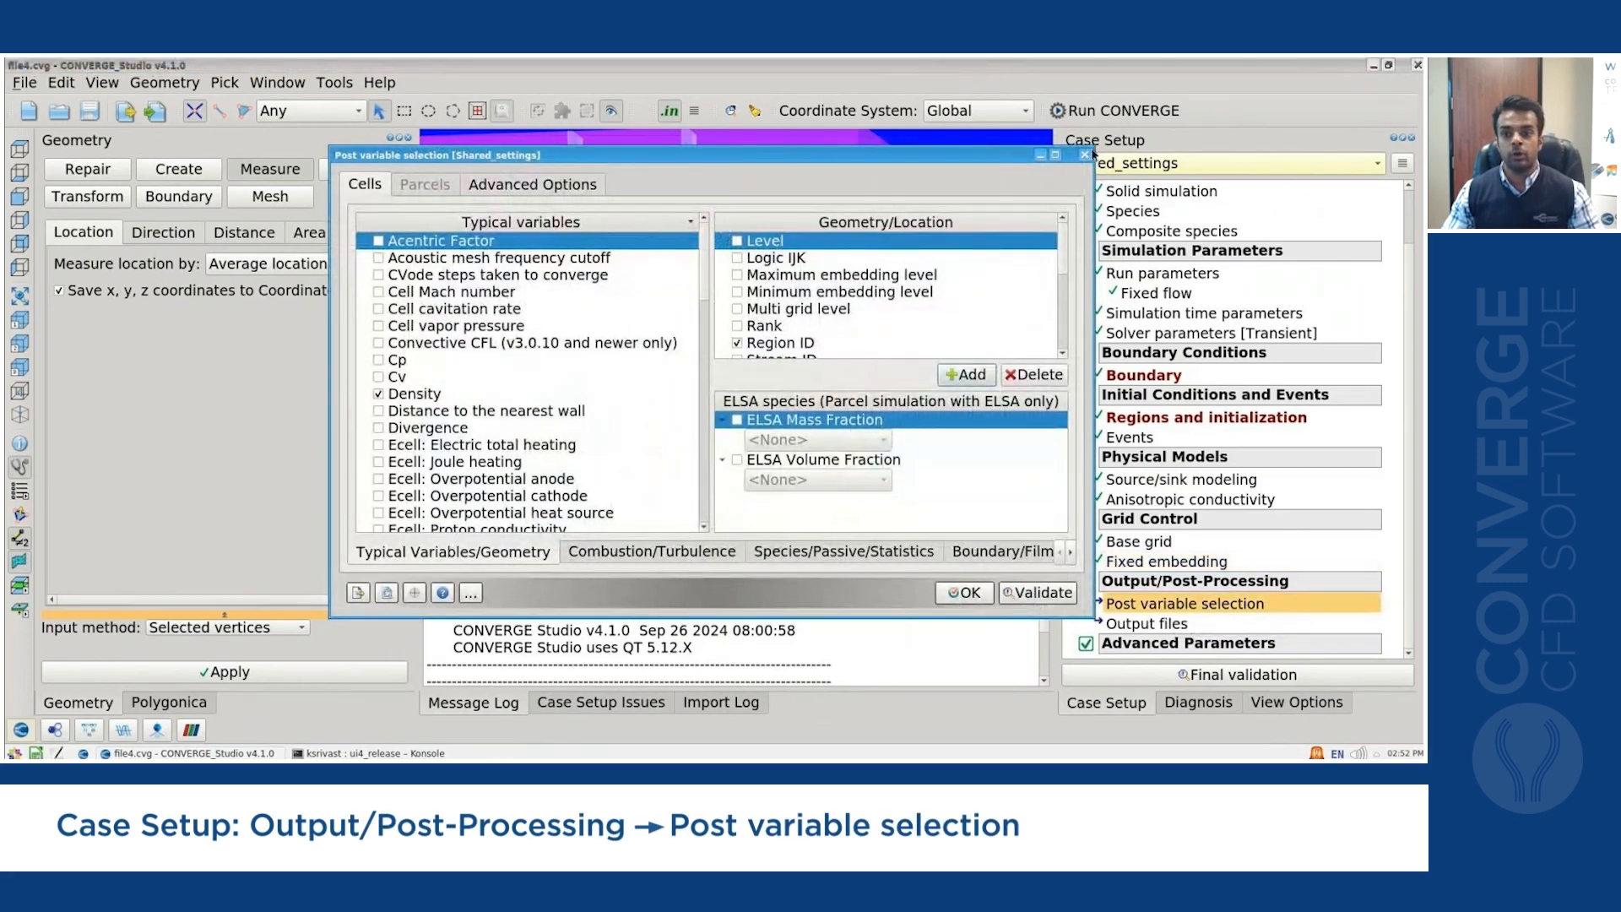
{"action": "left_click", "coordinate": [1055, 155]}
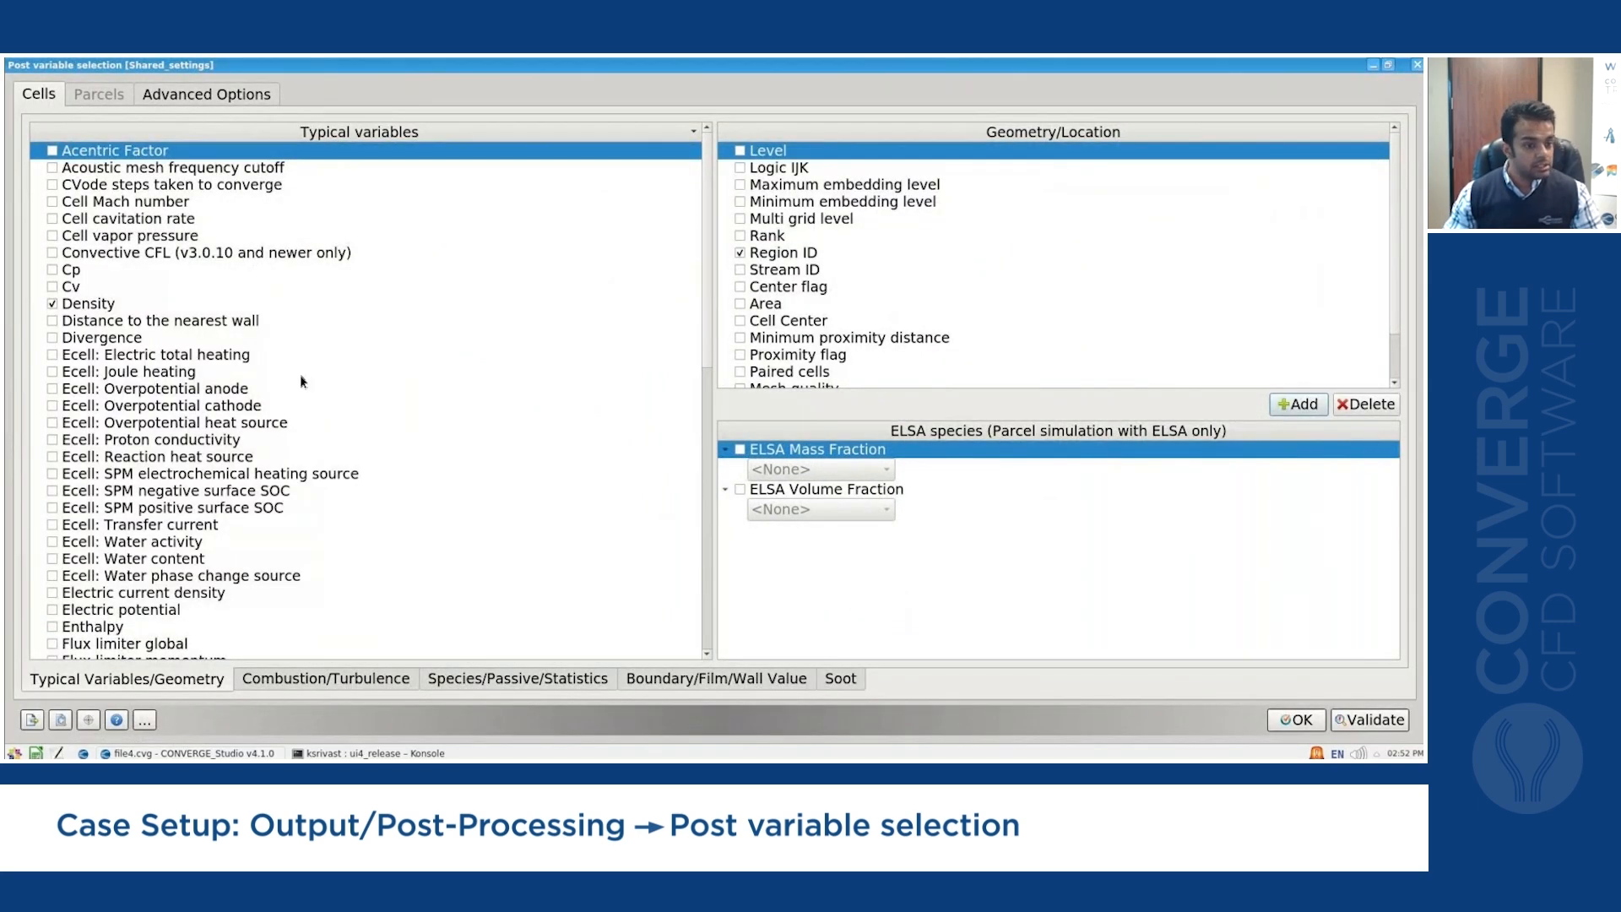
{"action": "scroll", "coordinate": [301, 376], "scroll_direction": "down", "scroll_amount": 12}
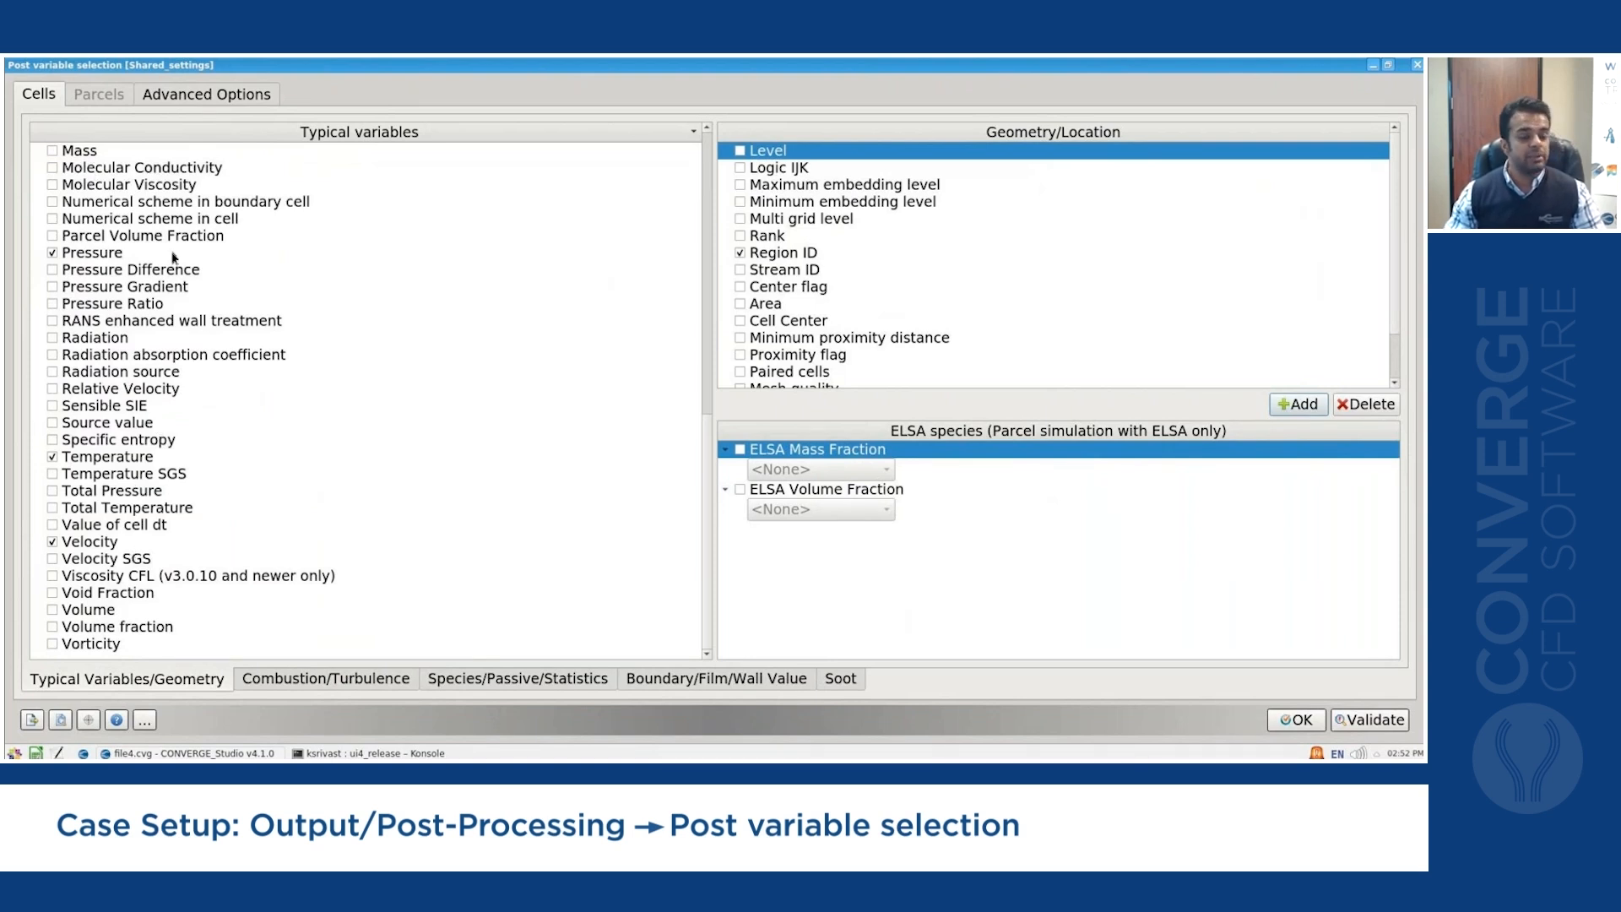
{"action": "mouse_move", "coordinate": [182, 270]}
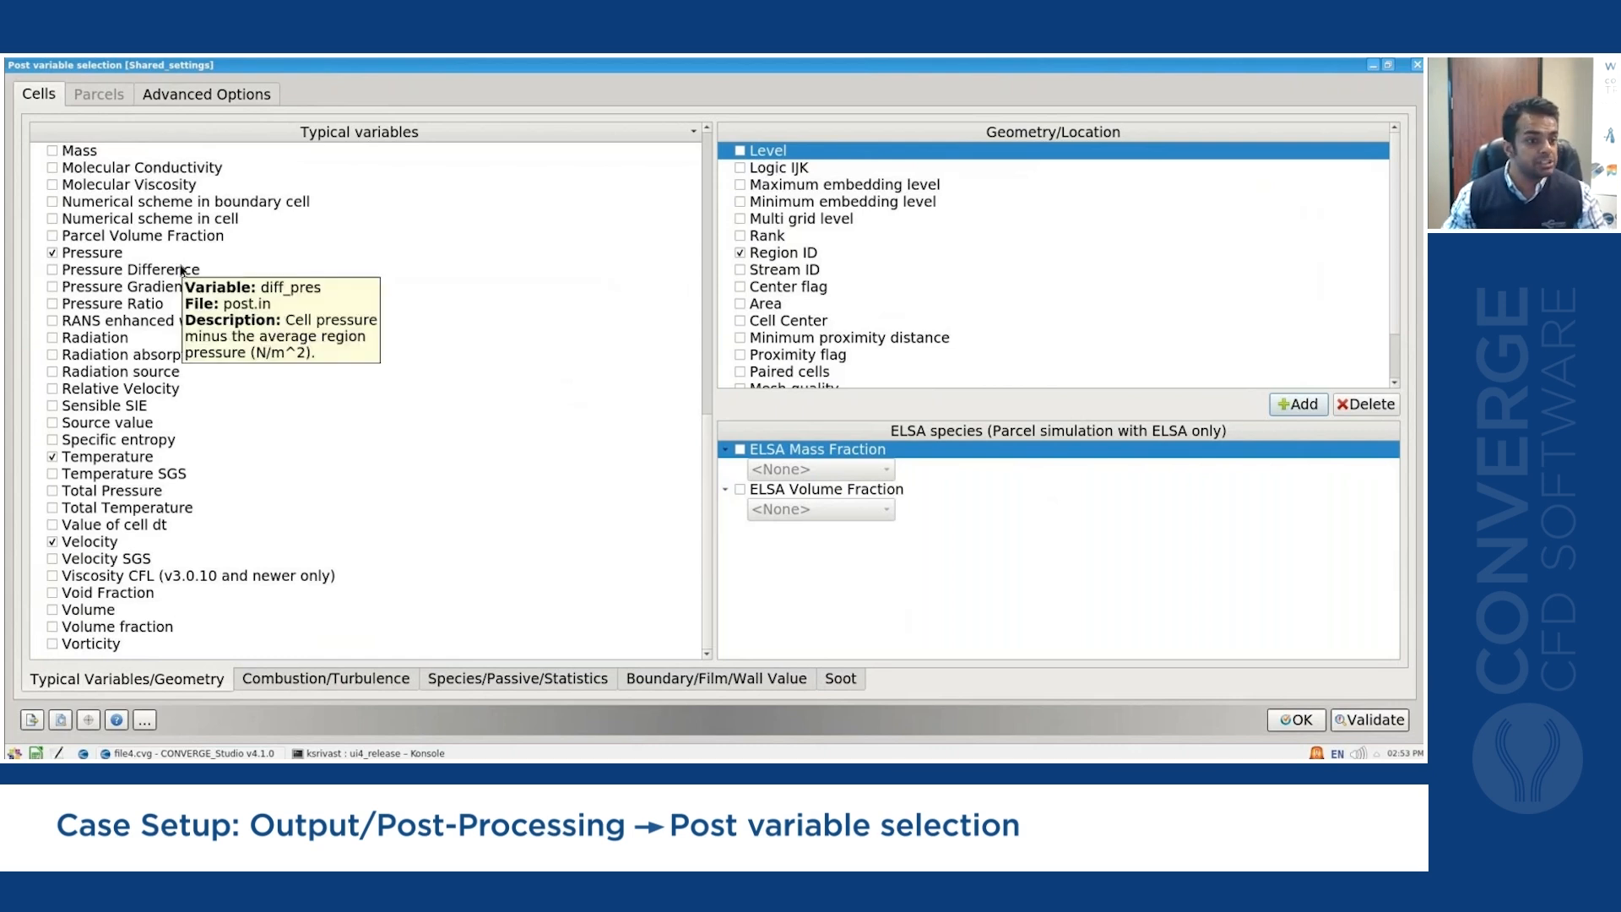
{"action": "mouse_move", "coordinate": [130, 453]}
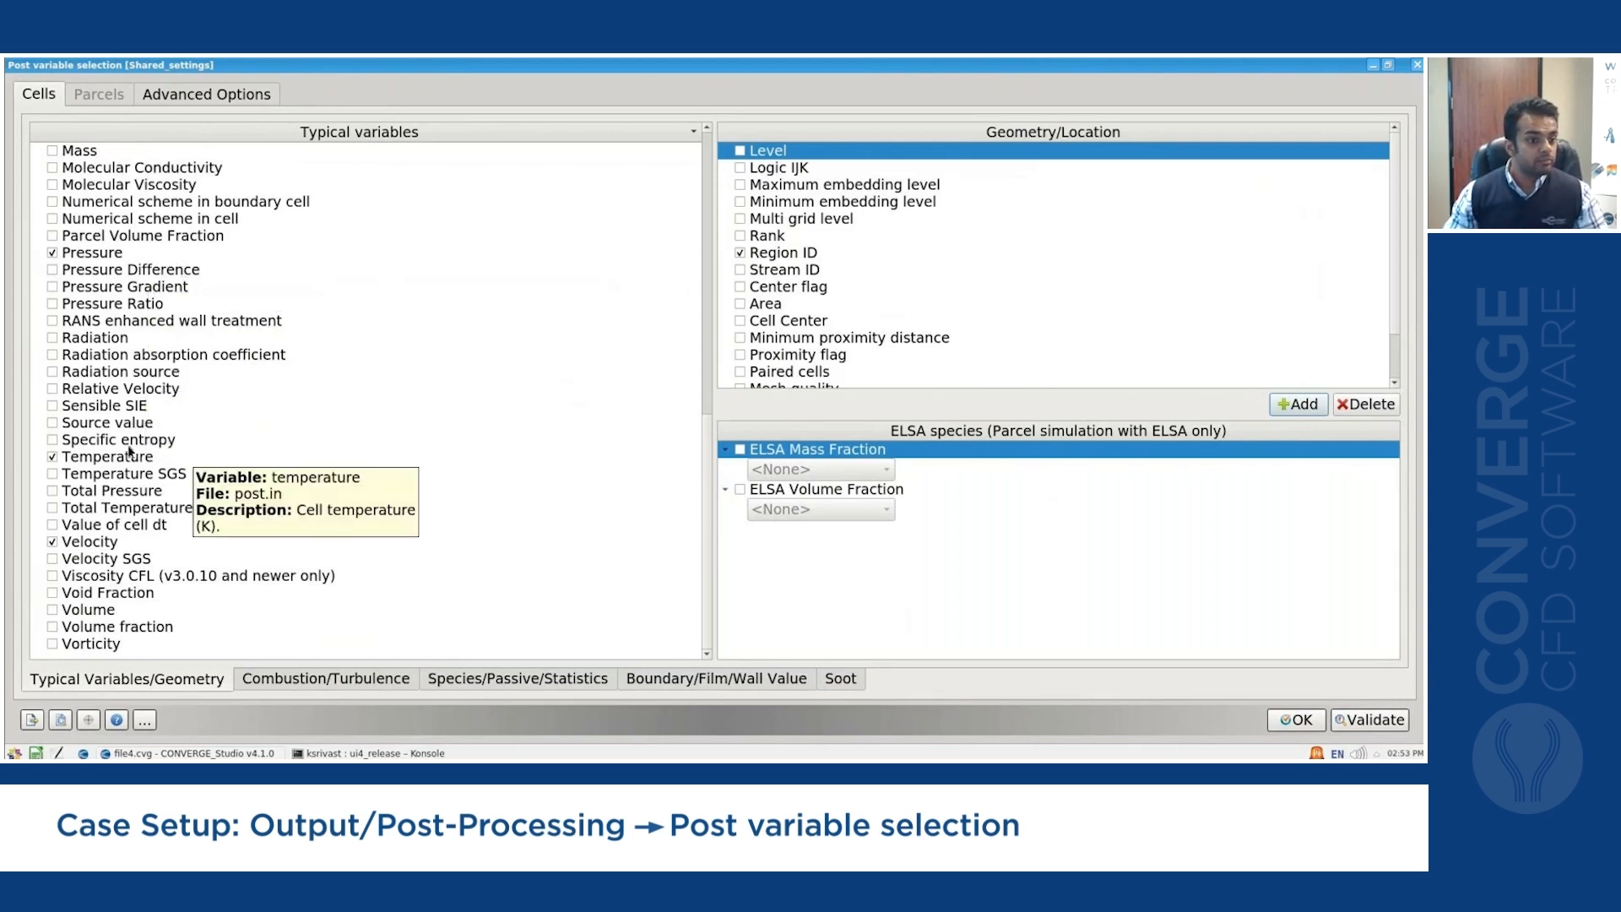
{"action": "left_click", "coordinate": [52, 422]}
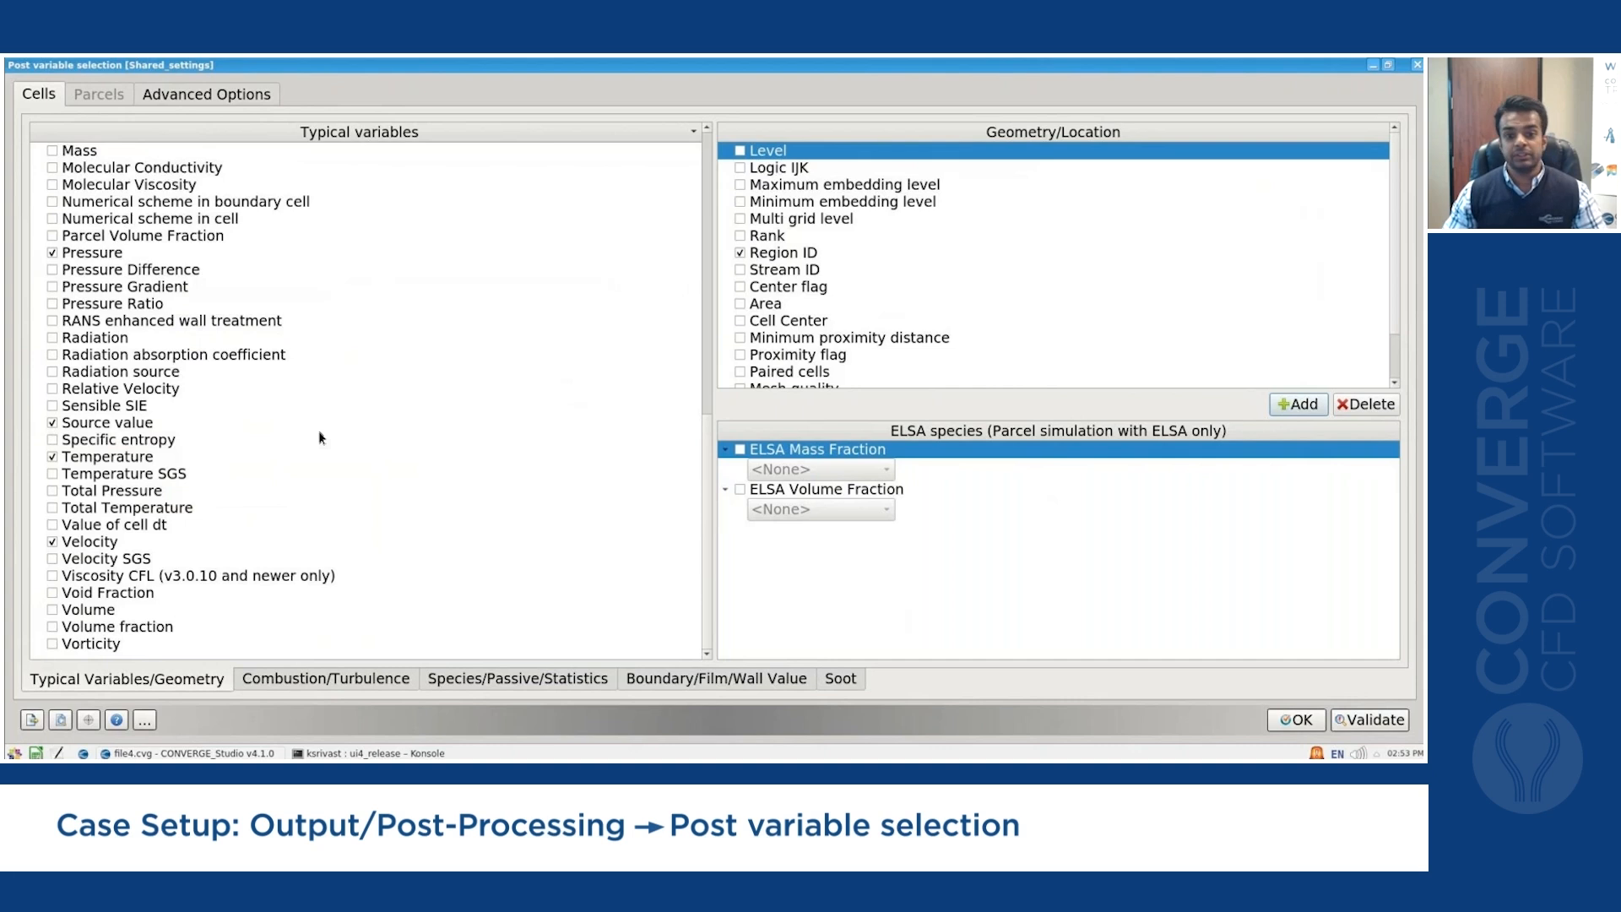
{"action": "mouse_move", "coordinate": [321, 437]}
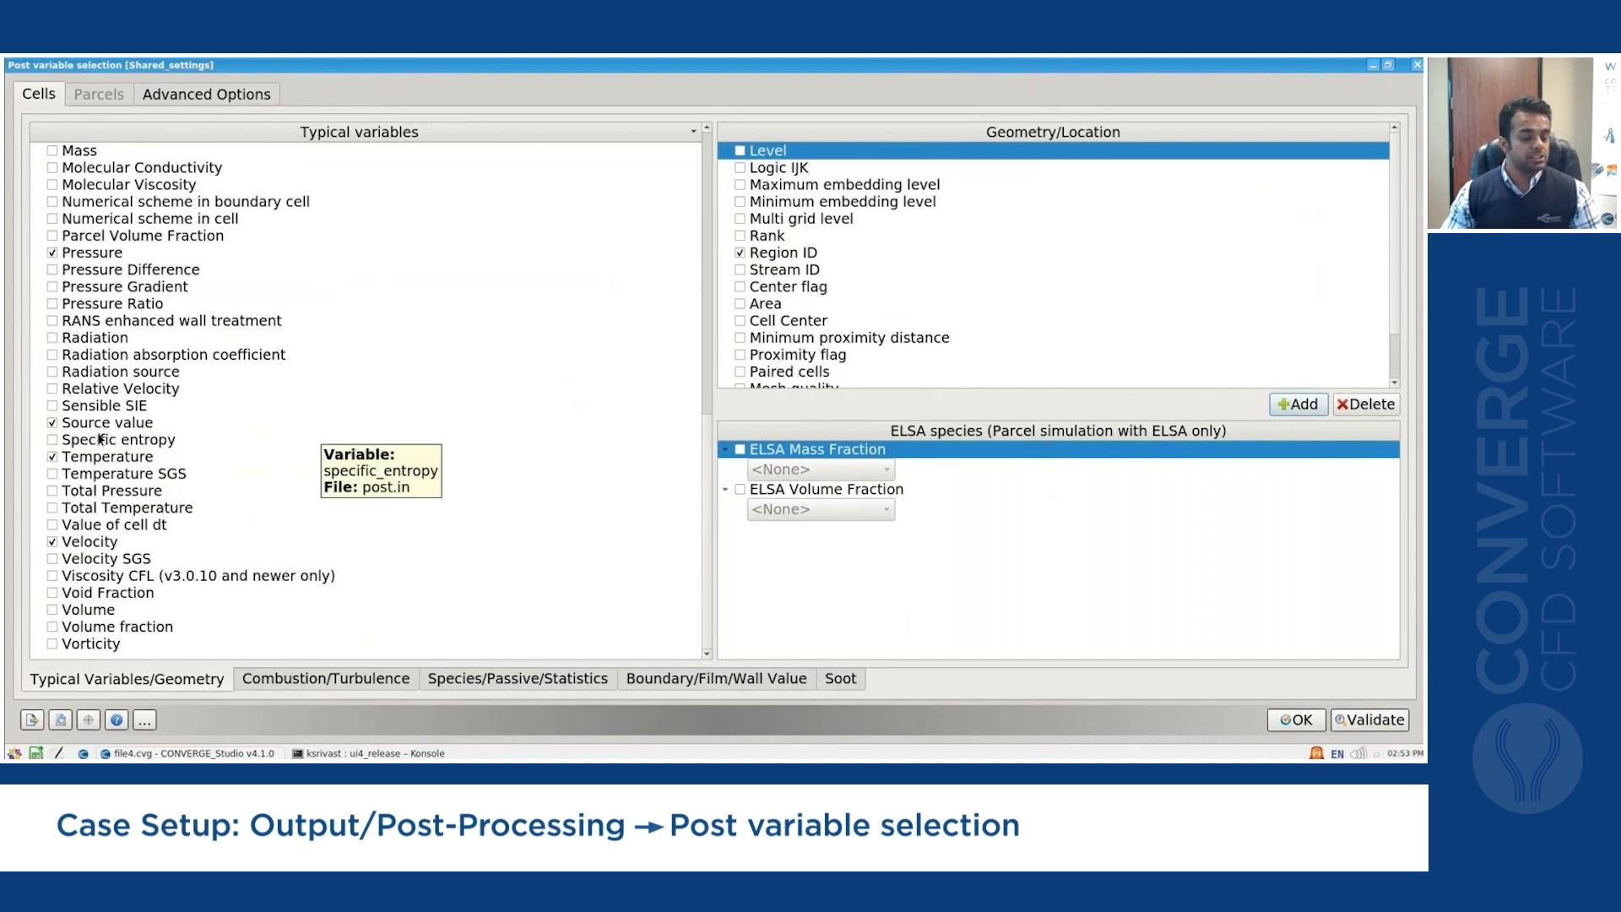
{"action": "mouse_move", "coordinate": [127, 431]}
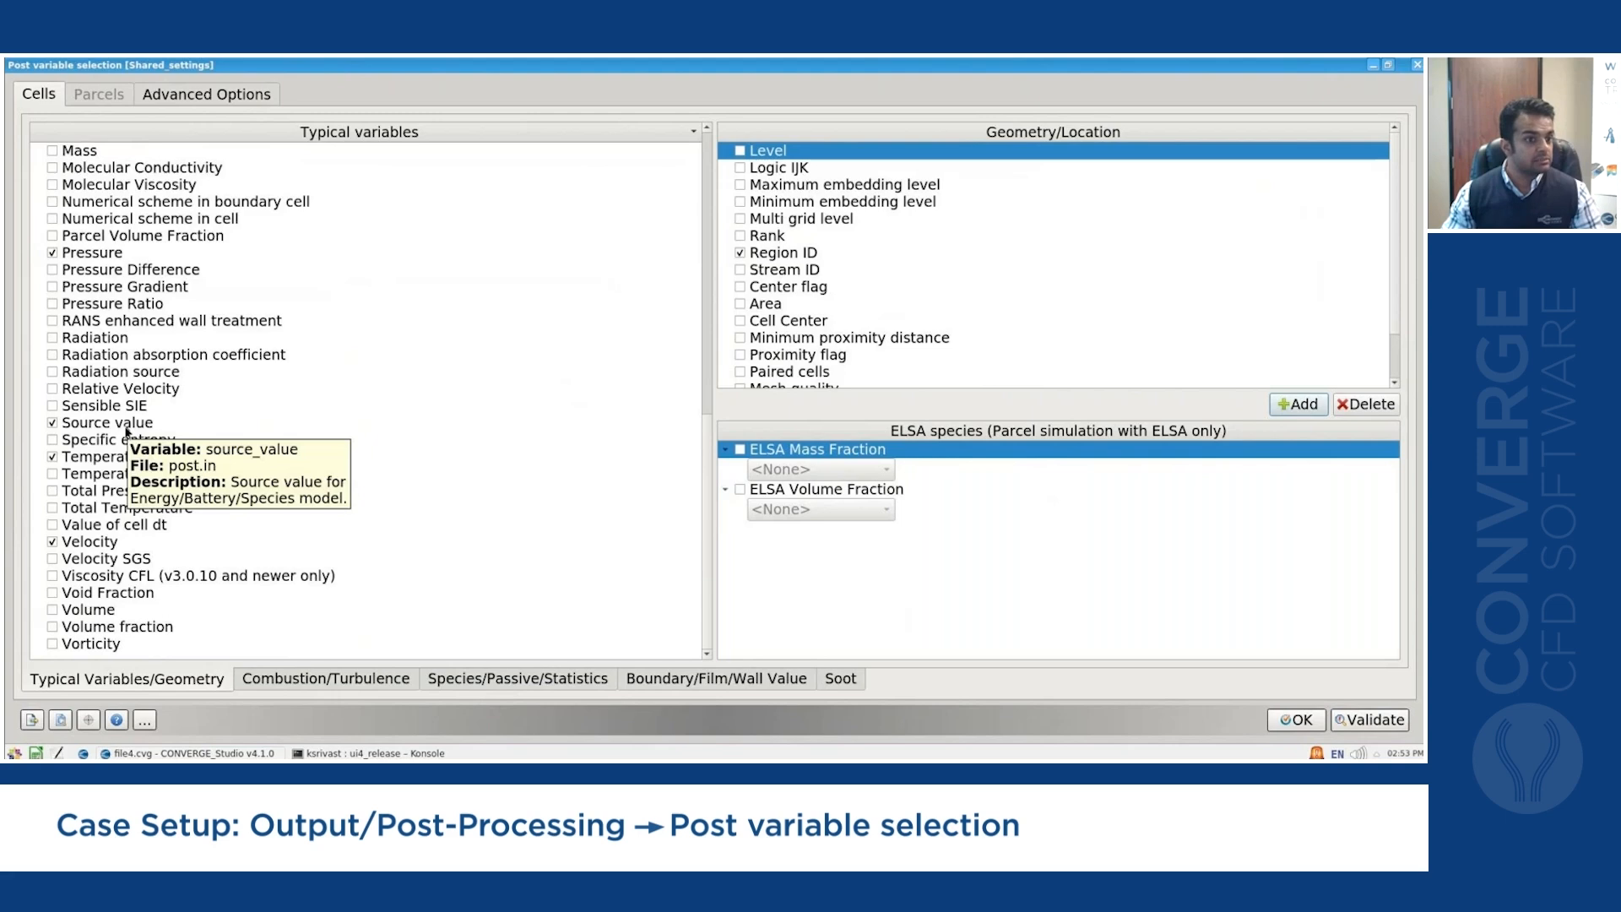
Exclude the dissipation rate of tke, turbulent kinetic energy and turbulent viscosity from the turbulence output variables.
{"action": "scroll", "coordinate": [127, 431], "scroll_direction": "up", "scroll_amount": 9}
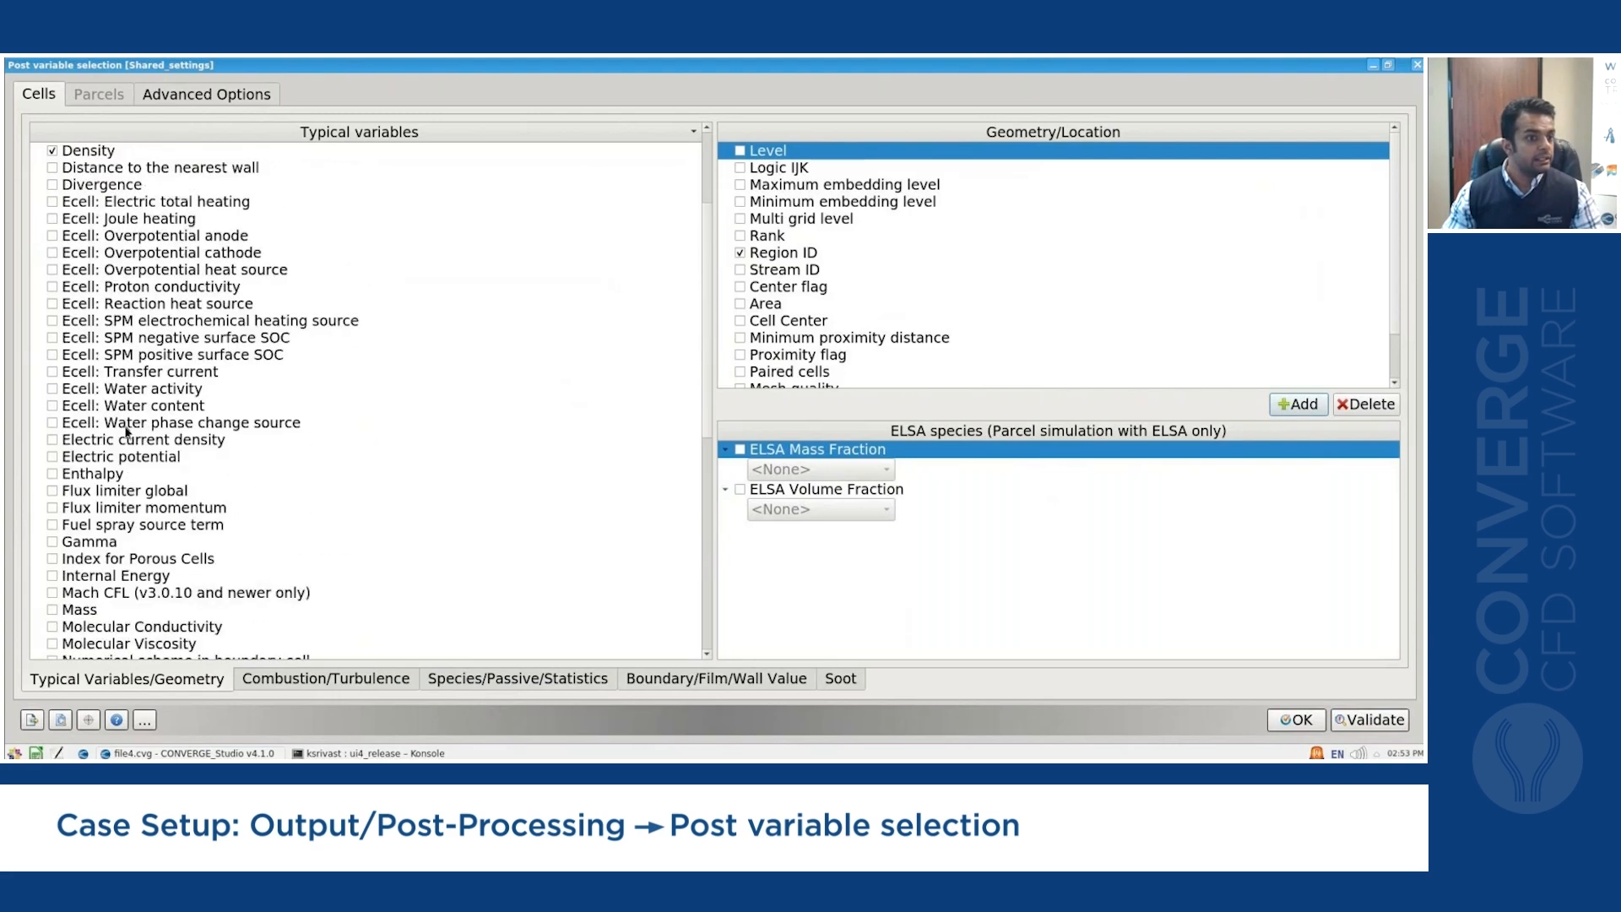
{"action": "scroll", "coordinate": [126, 431], "scroll_direction": "up", "scroll_amount": 3}
{"action": "scroll", "coordinate": [836, 253], "scroll_direction": "down", "scroll_amount": 1}
{"action": "mouse_move", "coordinate": [809, 209]}
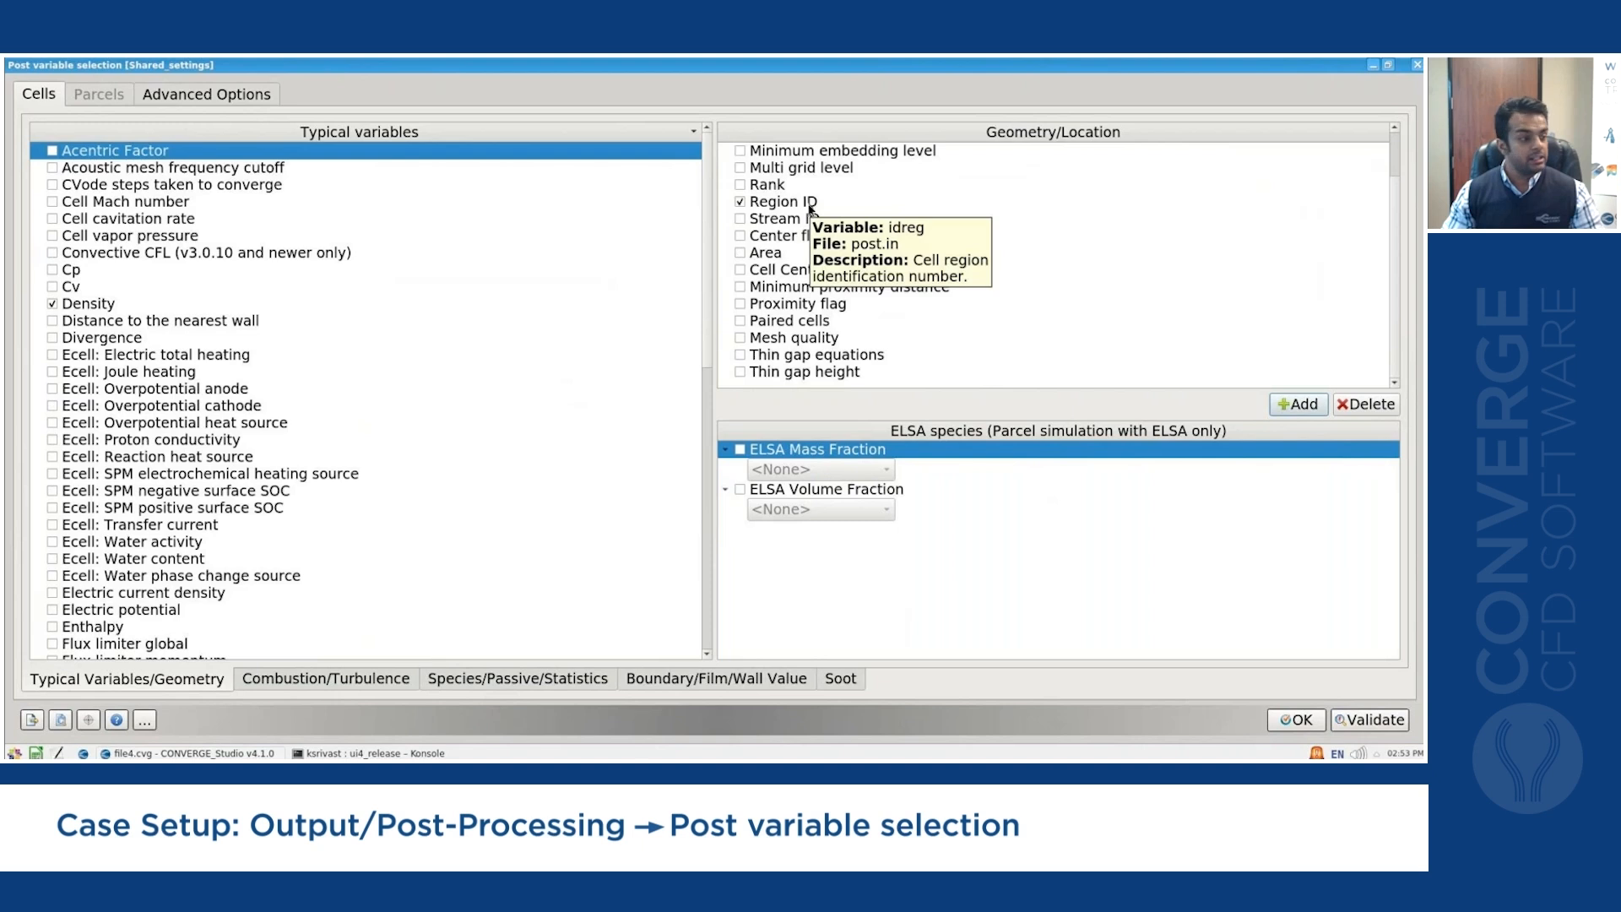
{"action": "mouse_move", "coordinate": [48, 376]}
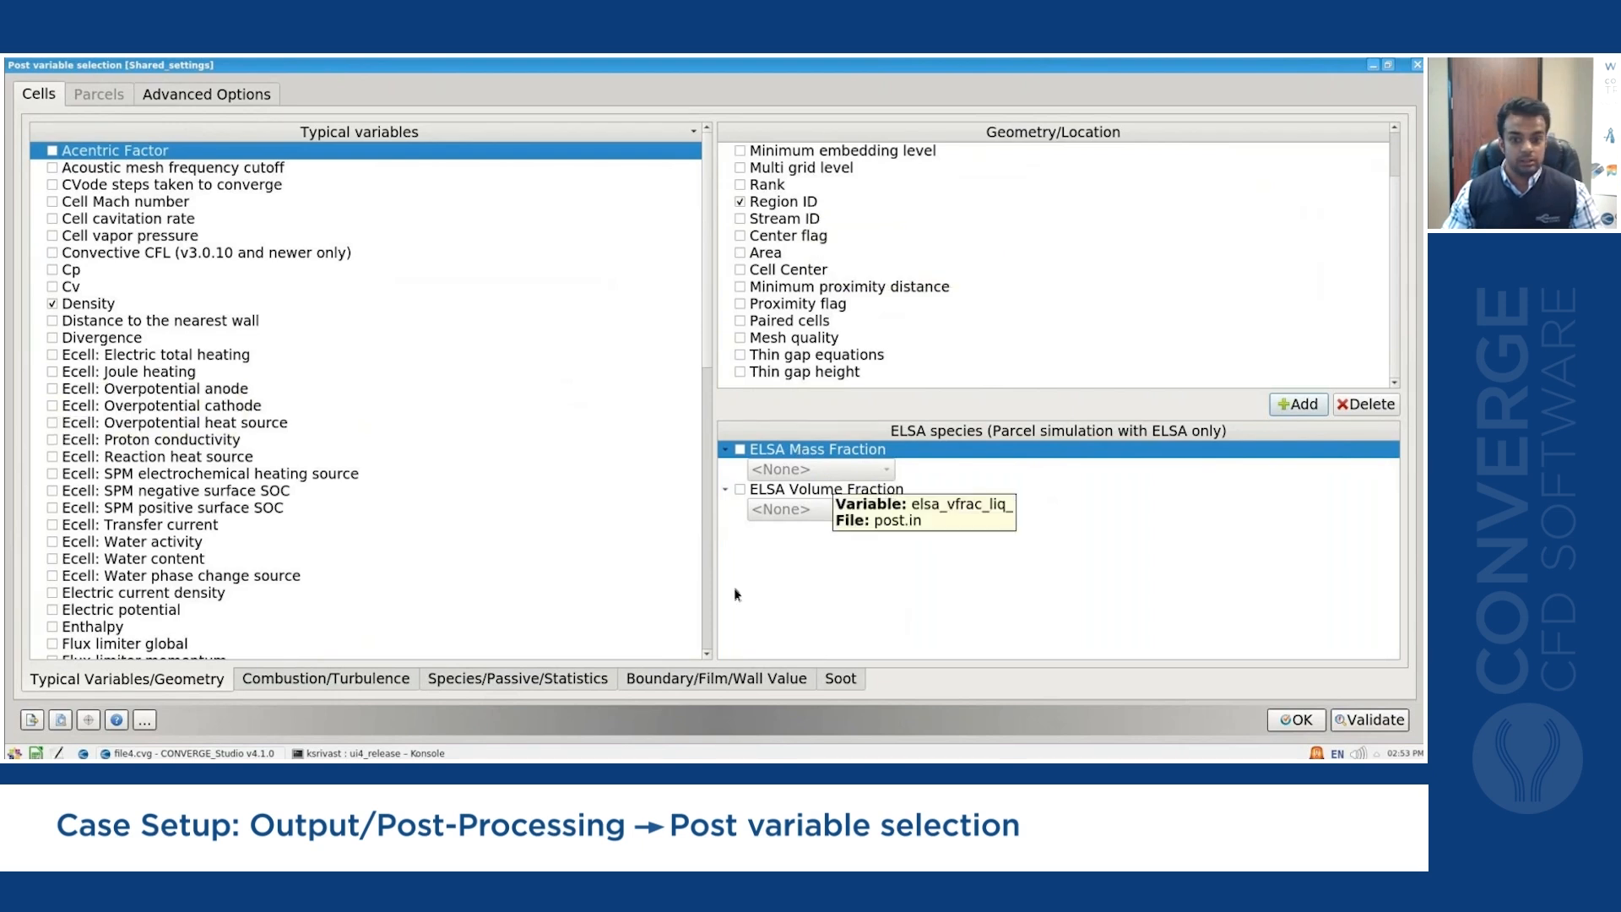
{"action": "left_click", "coordinate": [329, 678]}
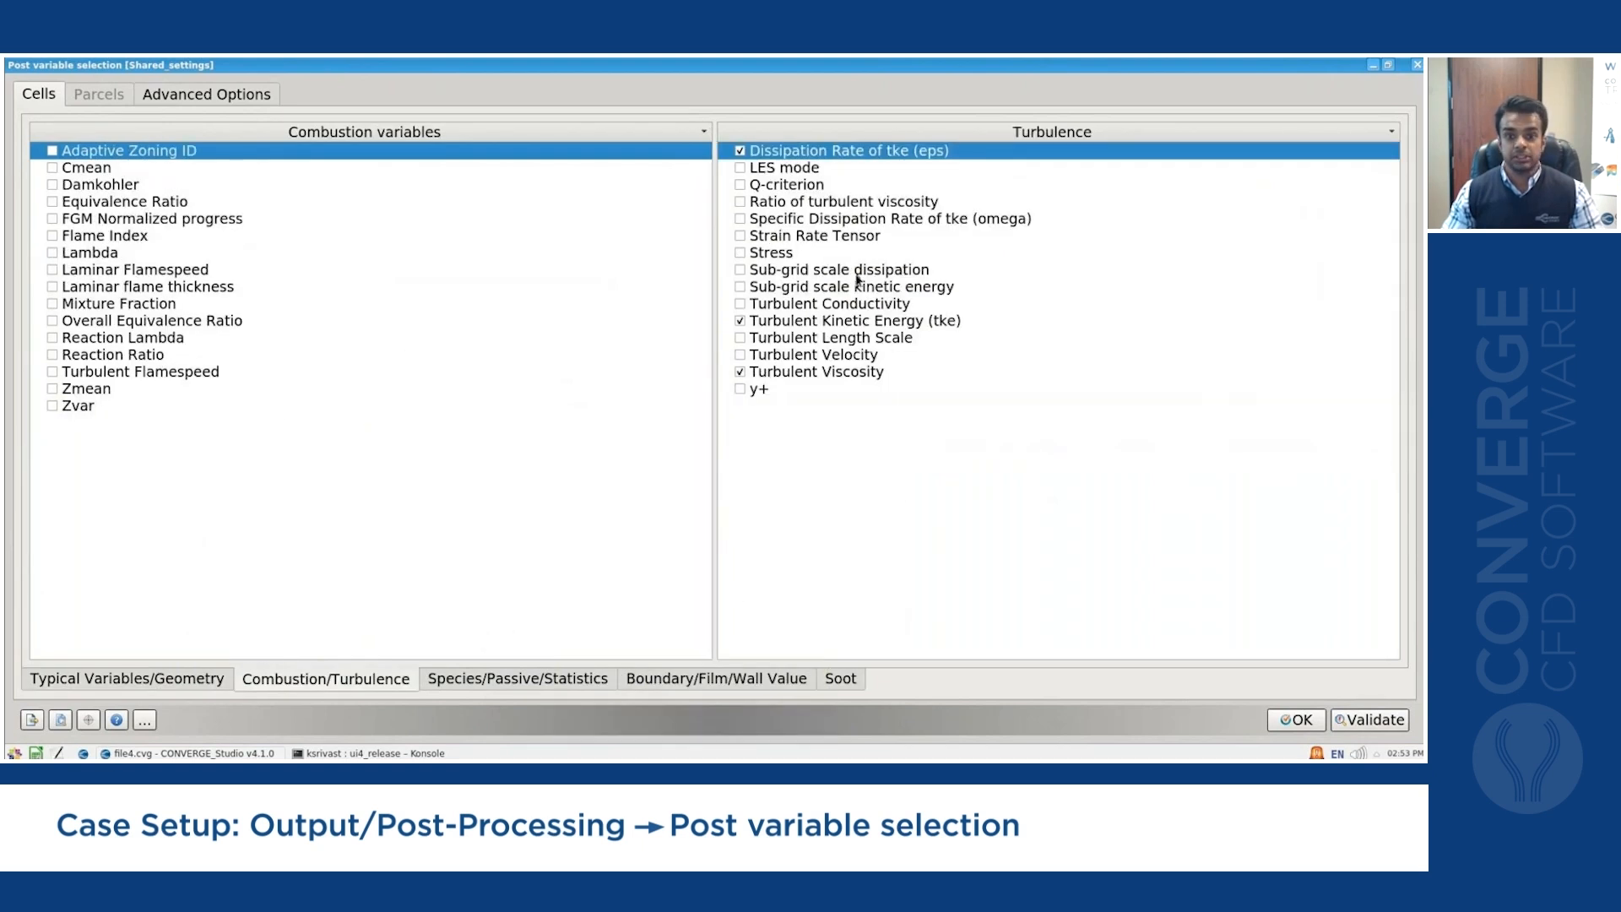
{"action": "left_click", "coordinate": [740, 371]}
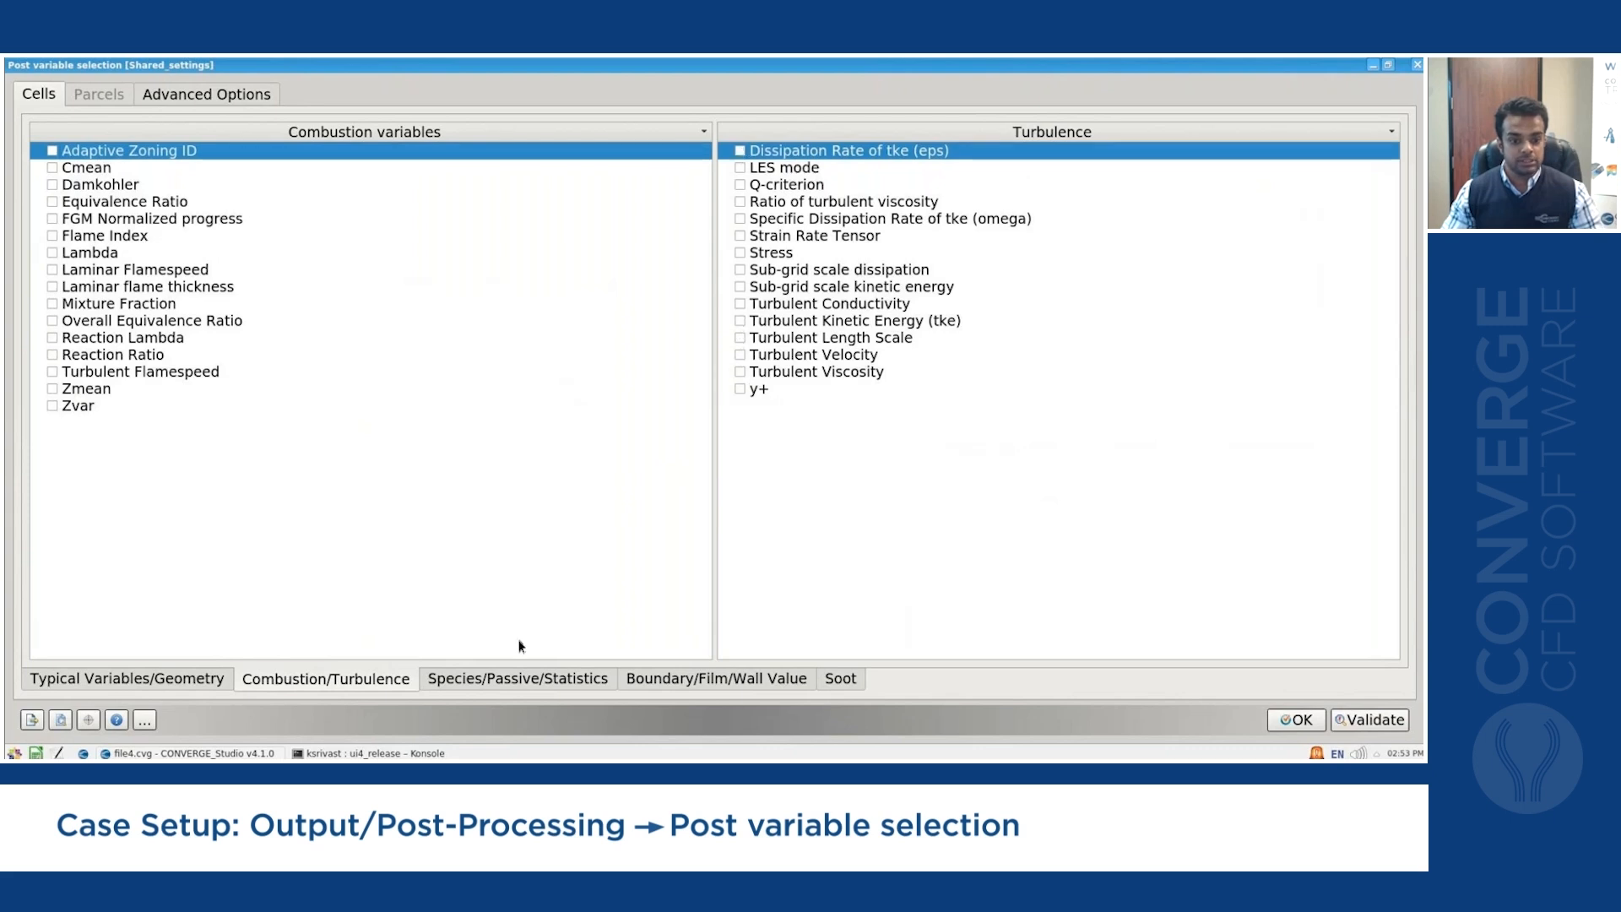
Include Boundary Heat Flux, Boundary Temperature and Cell Heat Transfer Coefficient, exclude the film parcel mass fractions, and accept the post variable selection.
{"action": "left_click", "coordinate": [525, 679]}
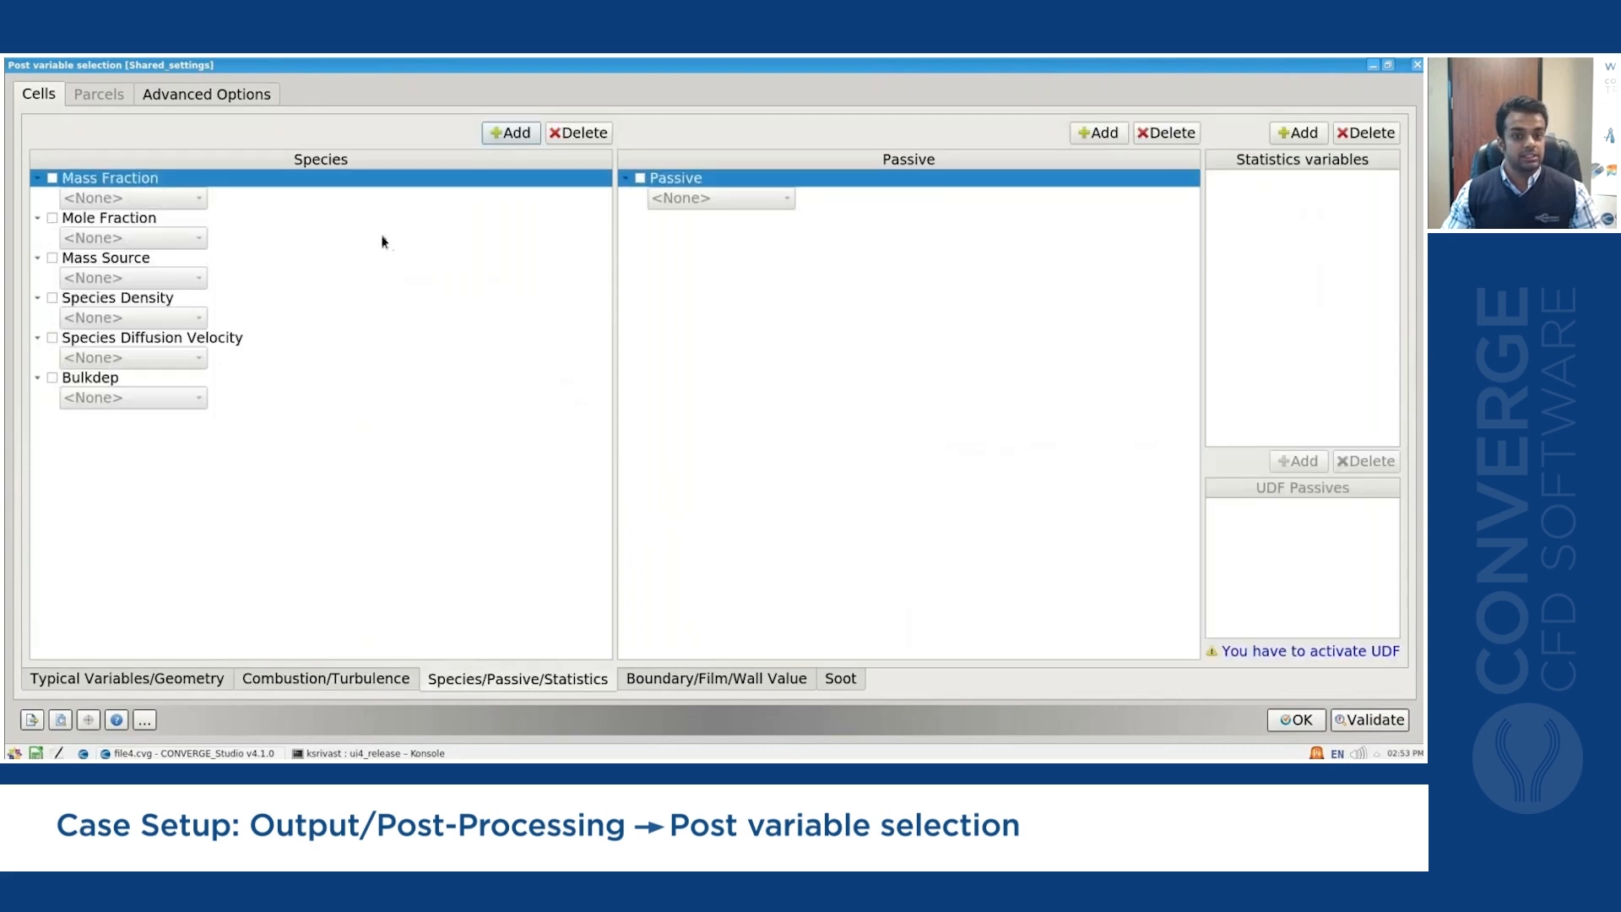
{"action": "left_click", "coordinate": [674, 680]}
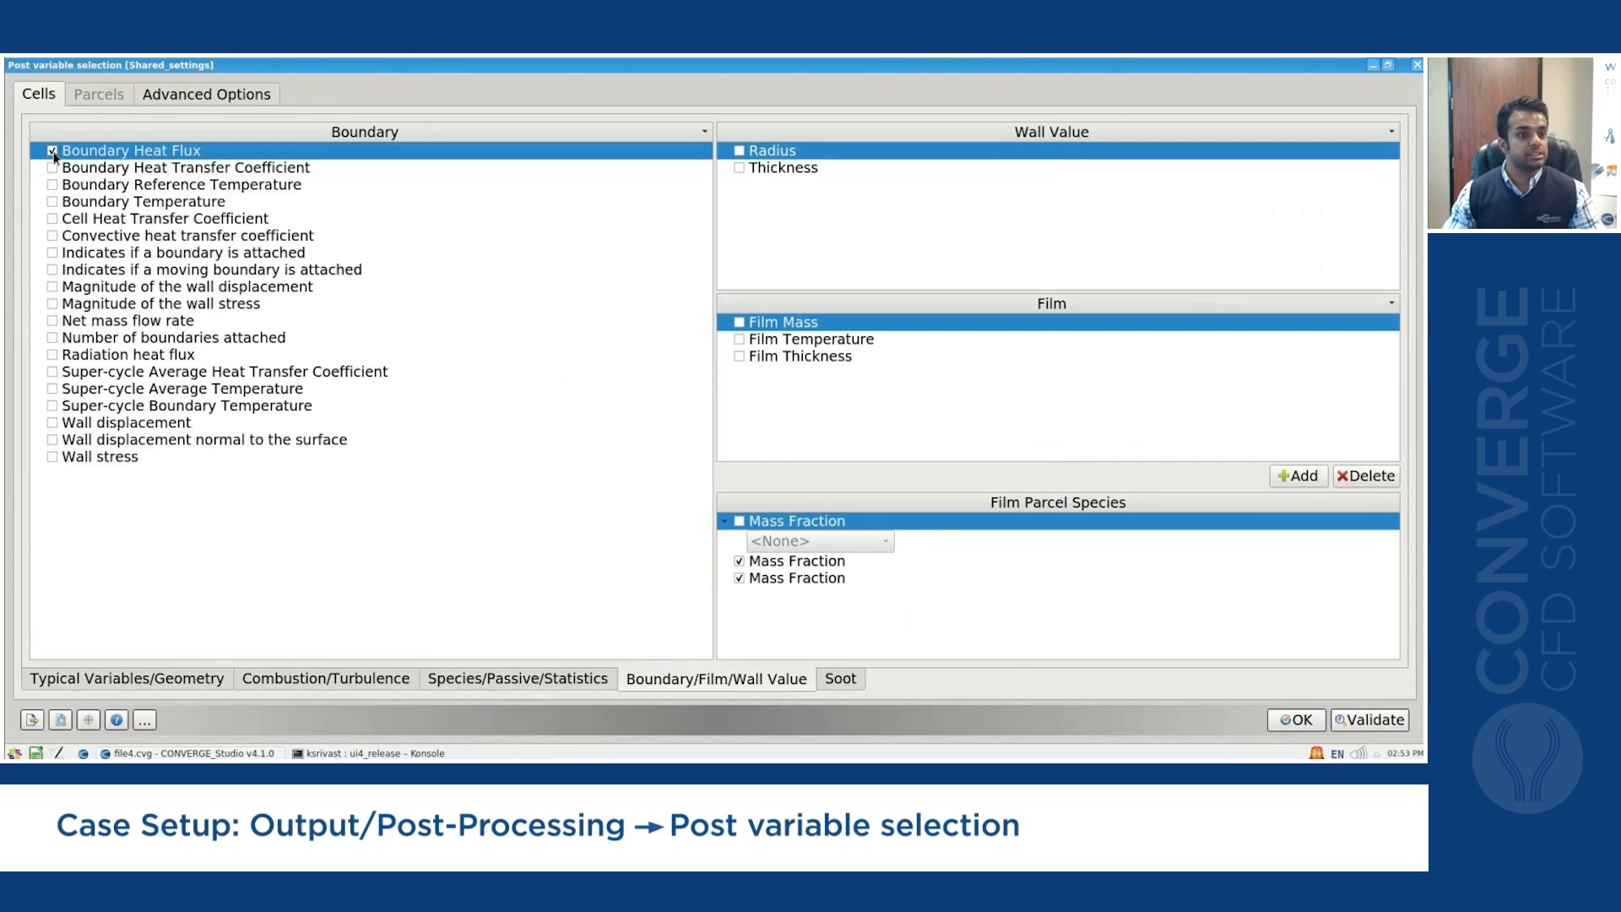
{"action": "left_click", "coordinate": [54, 219]}
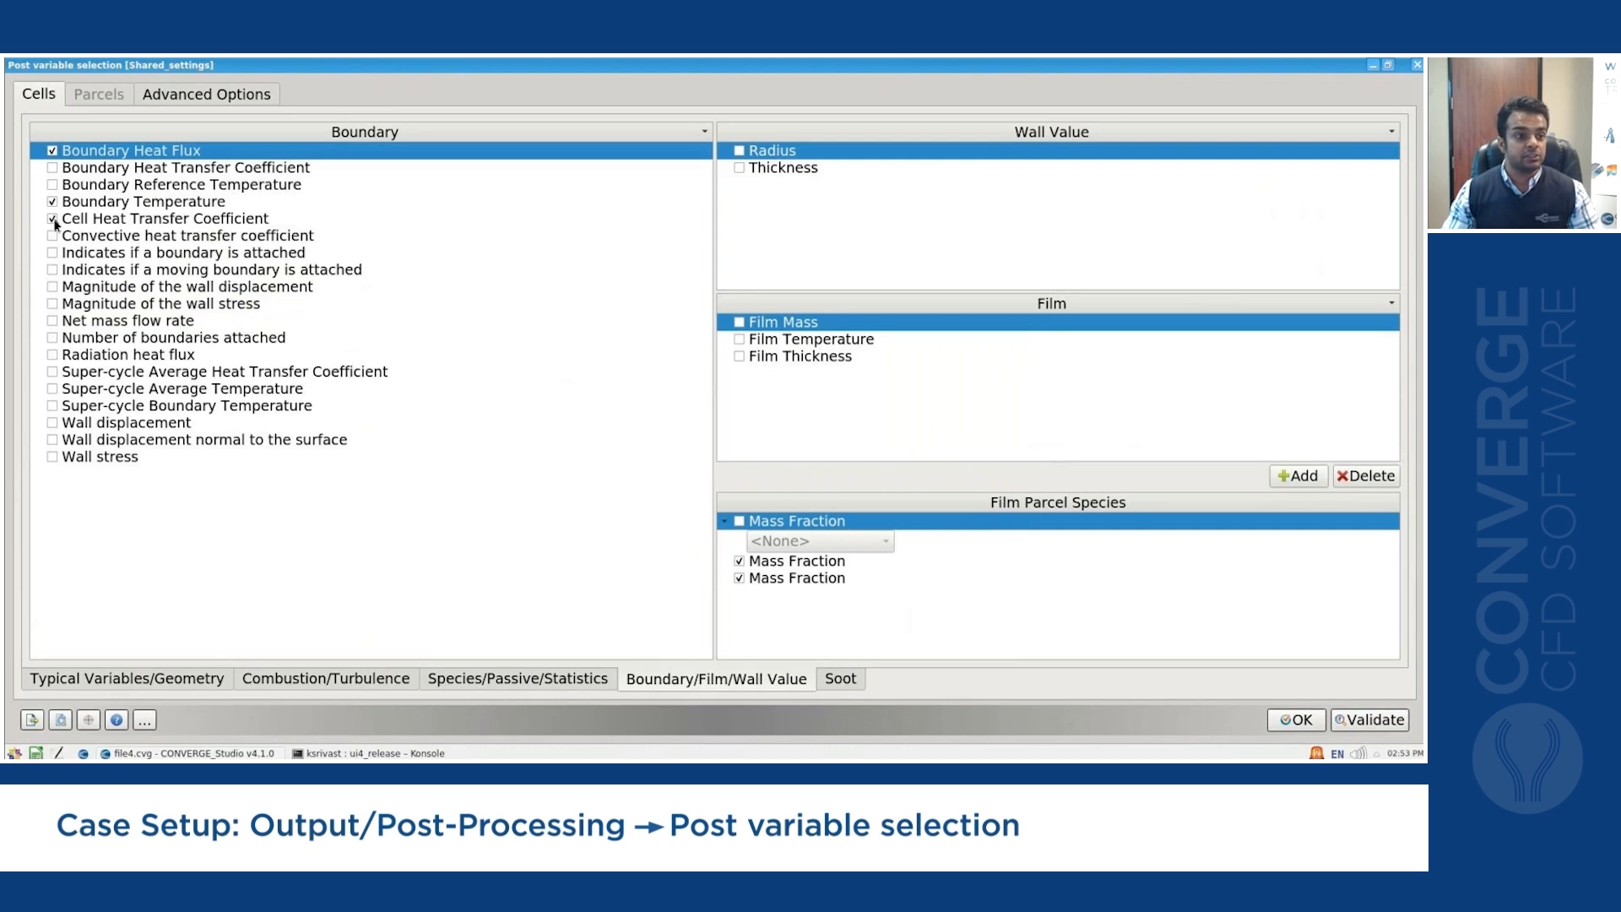
{"action": "mouse_move", "coordinate": [55, 223]}
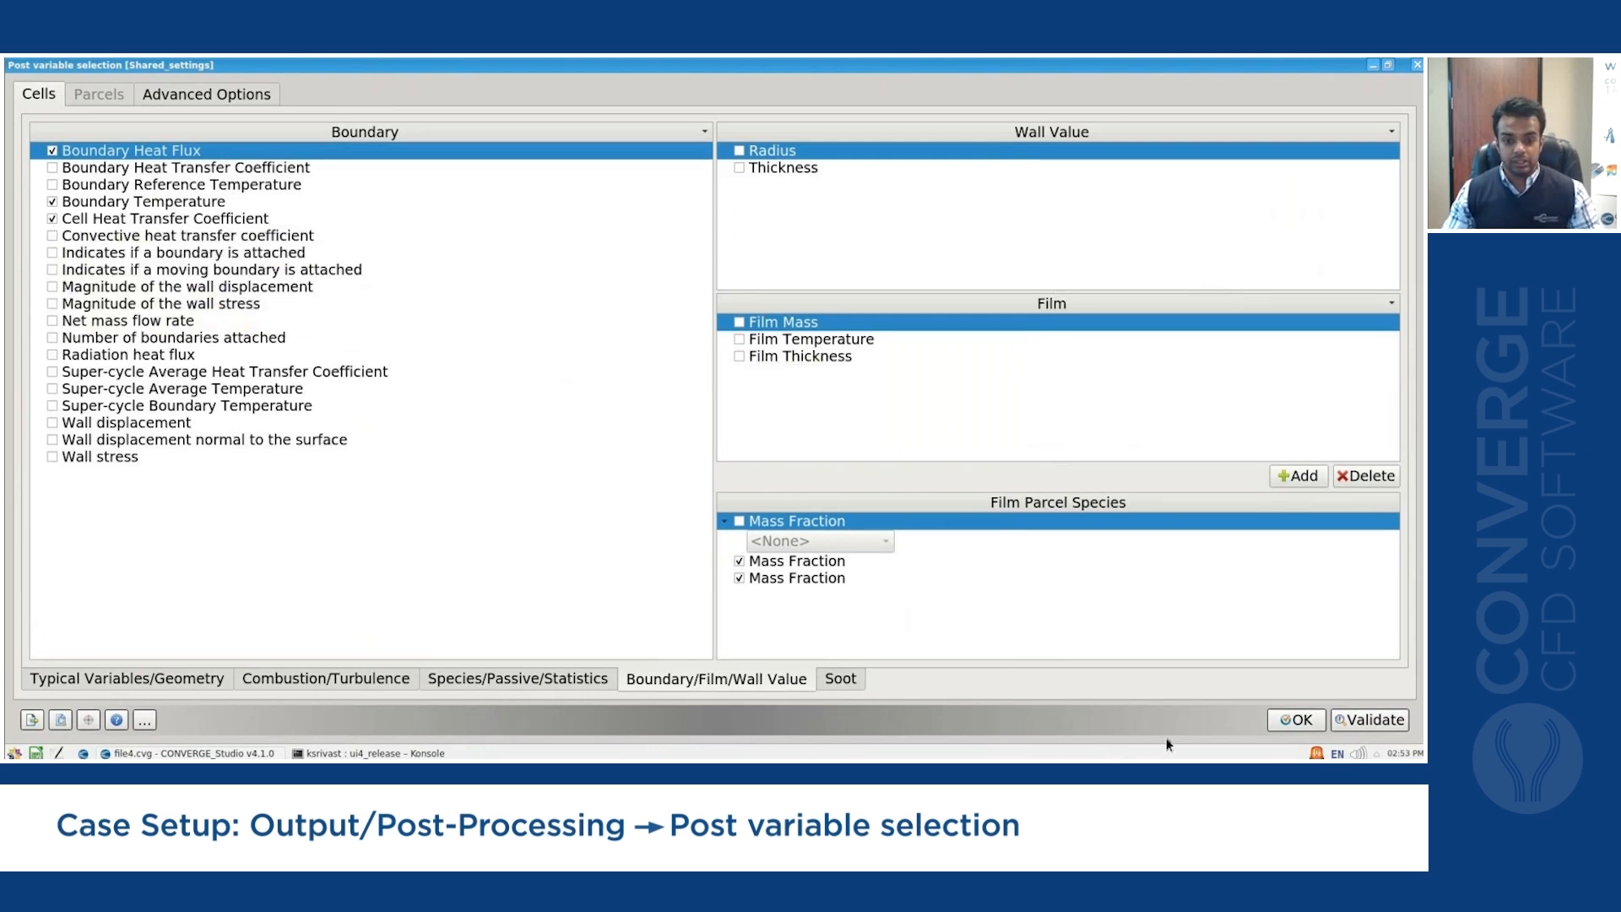
{"action": "left_click", "coordinate": [740, 579]}
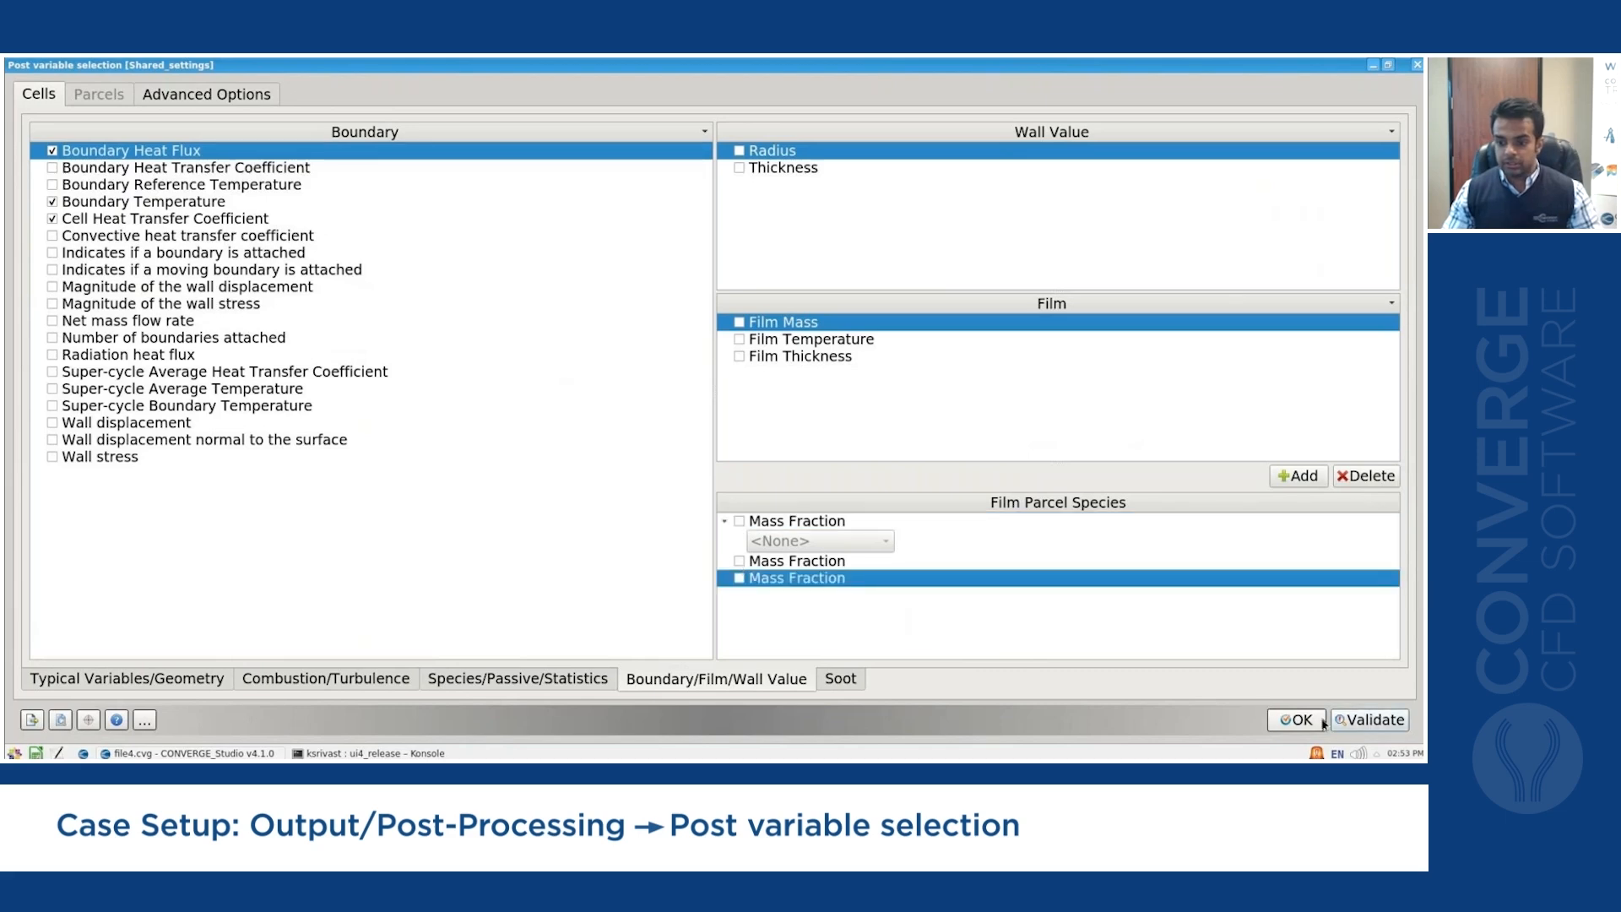
{"action": "left_click", "coordinate": [1297, 719]}
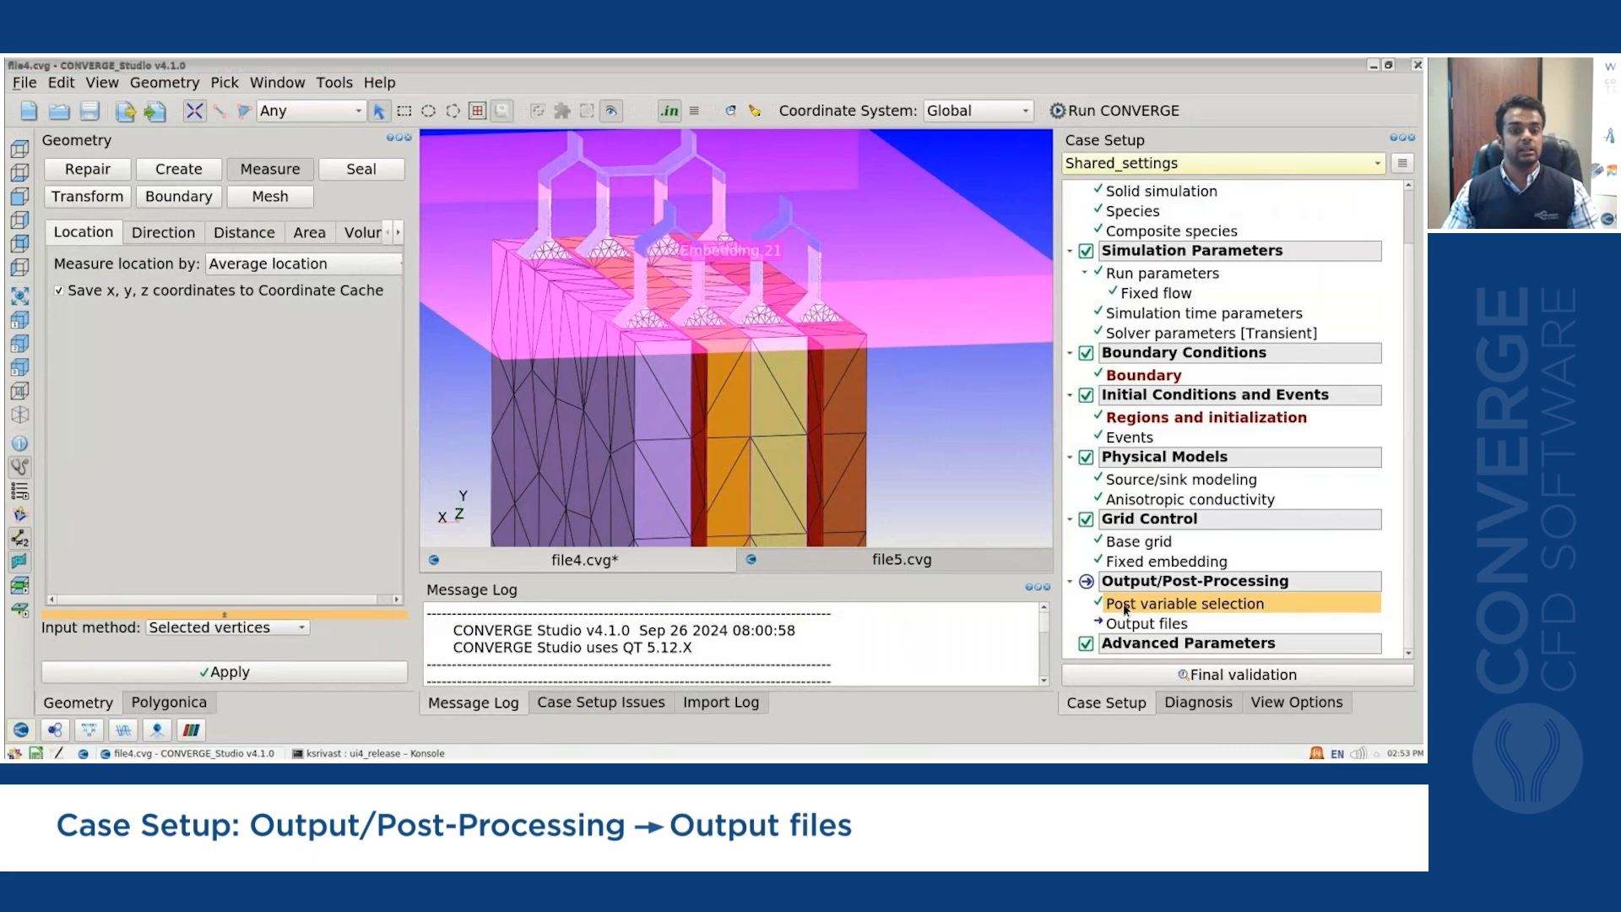
In the output files settings, set wall output to Boundaries only and disable the equivalence ratio-related and PISO/pstar/Ustar iteration outputs.
{"action": "double_click", "coordinate": [1135, 623]}
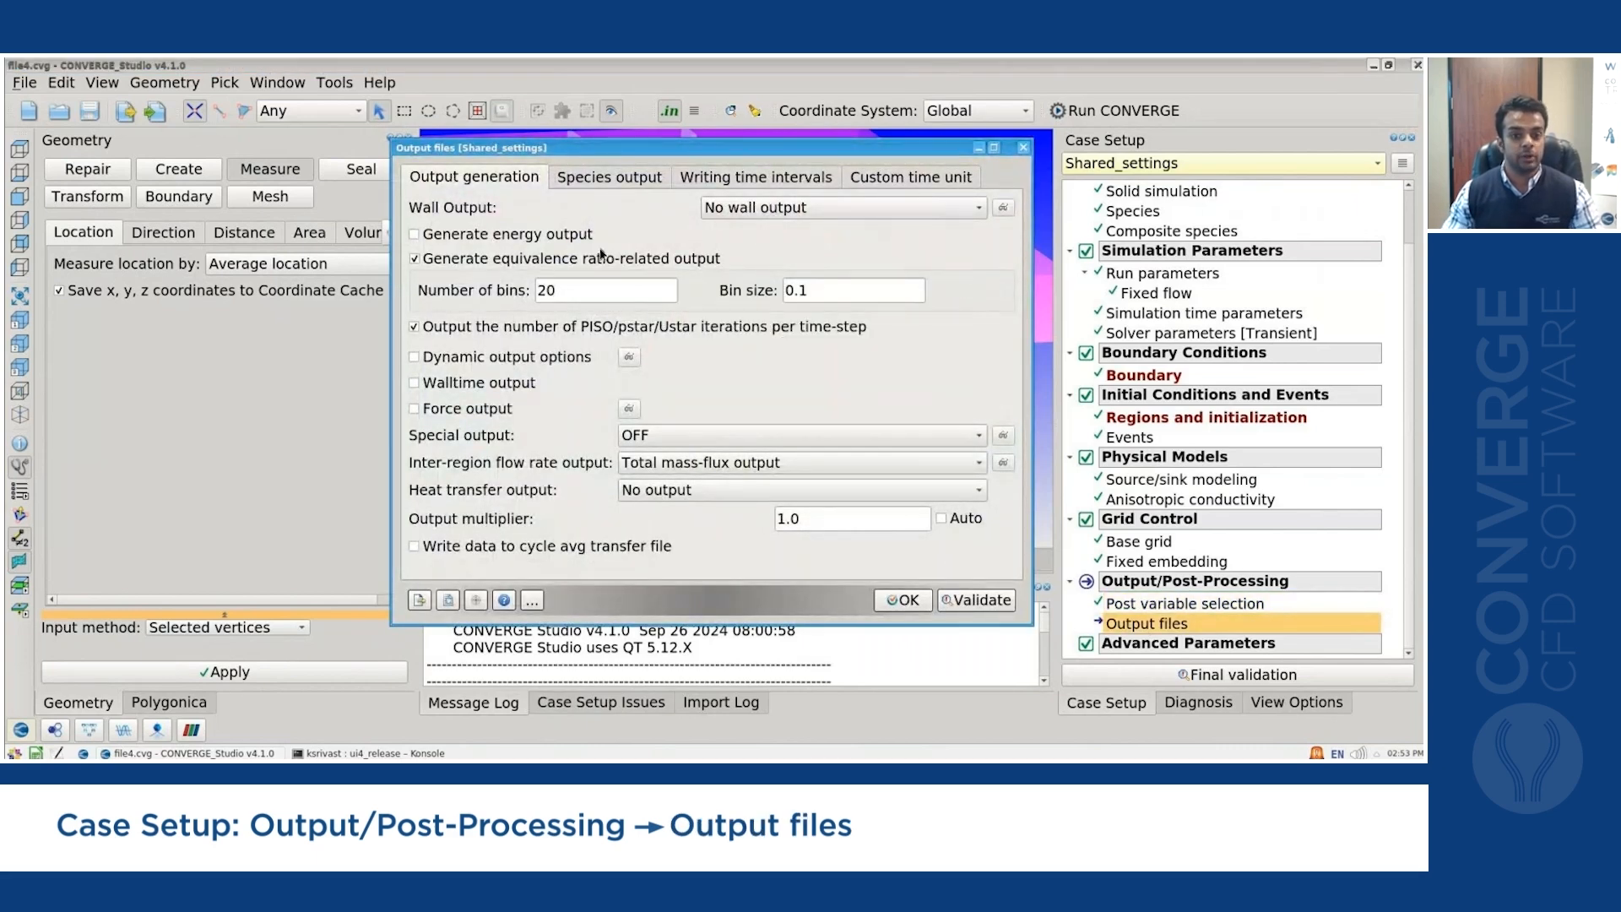
{"action": "mouse_move", "coordinate": [603, 263]}
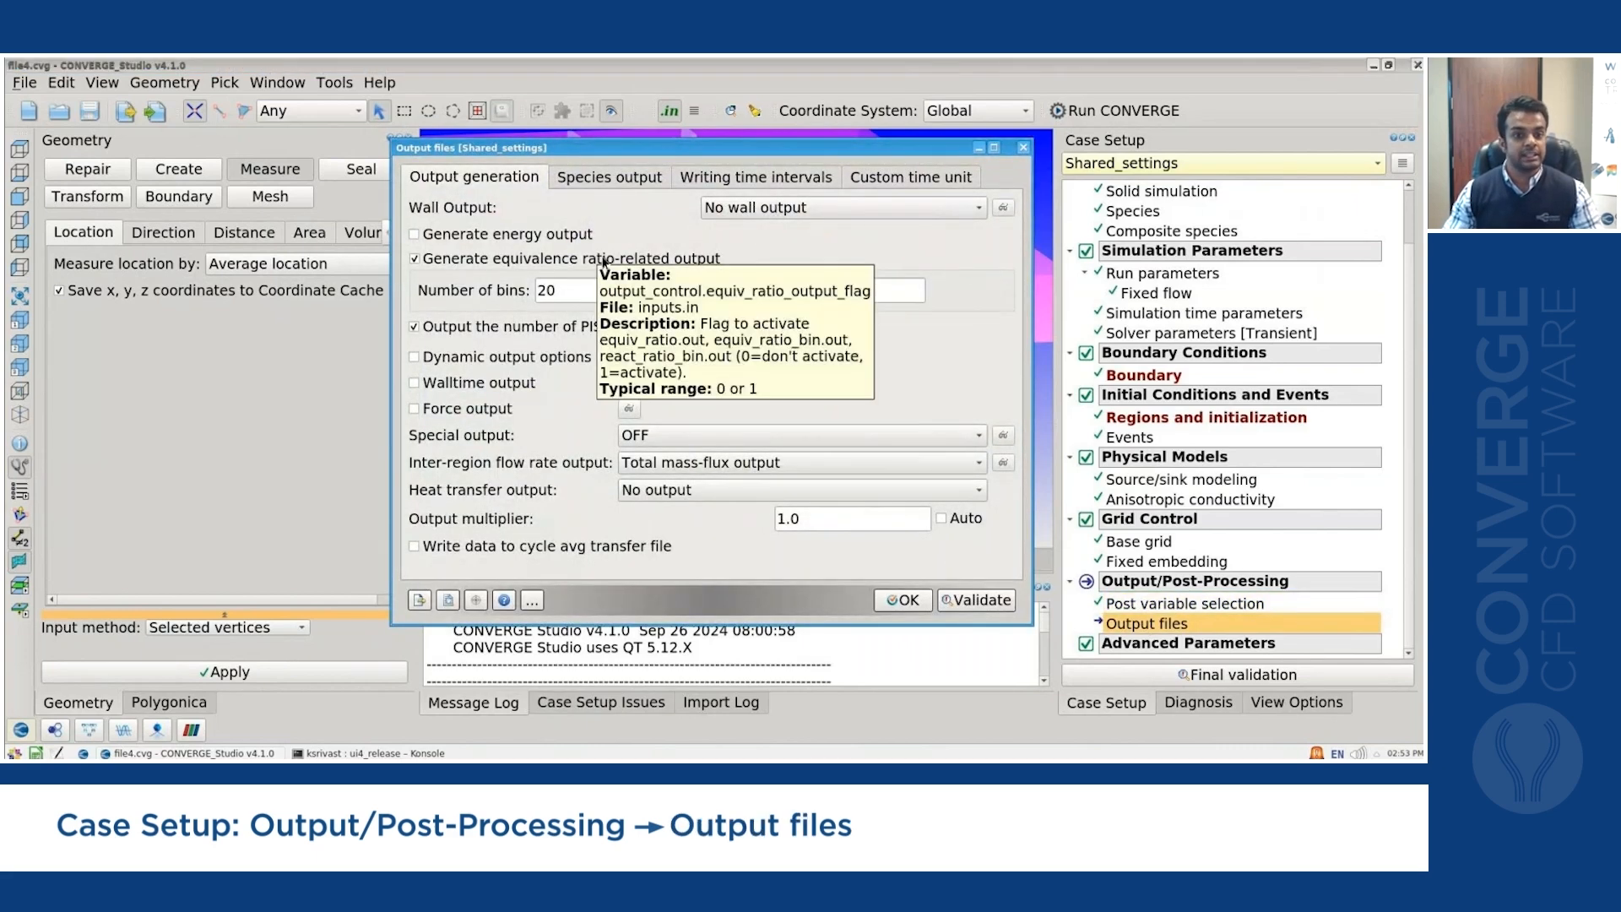
{"action": "left_click", "coordinate": [766, 209]}
{"action": "left_click", "coordinate": [763, 232]}
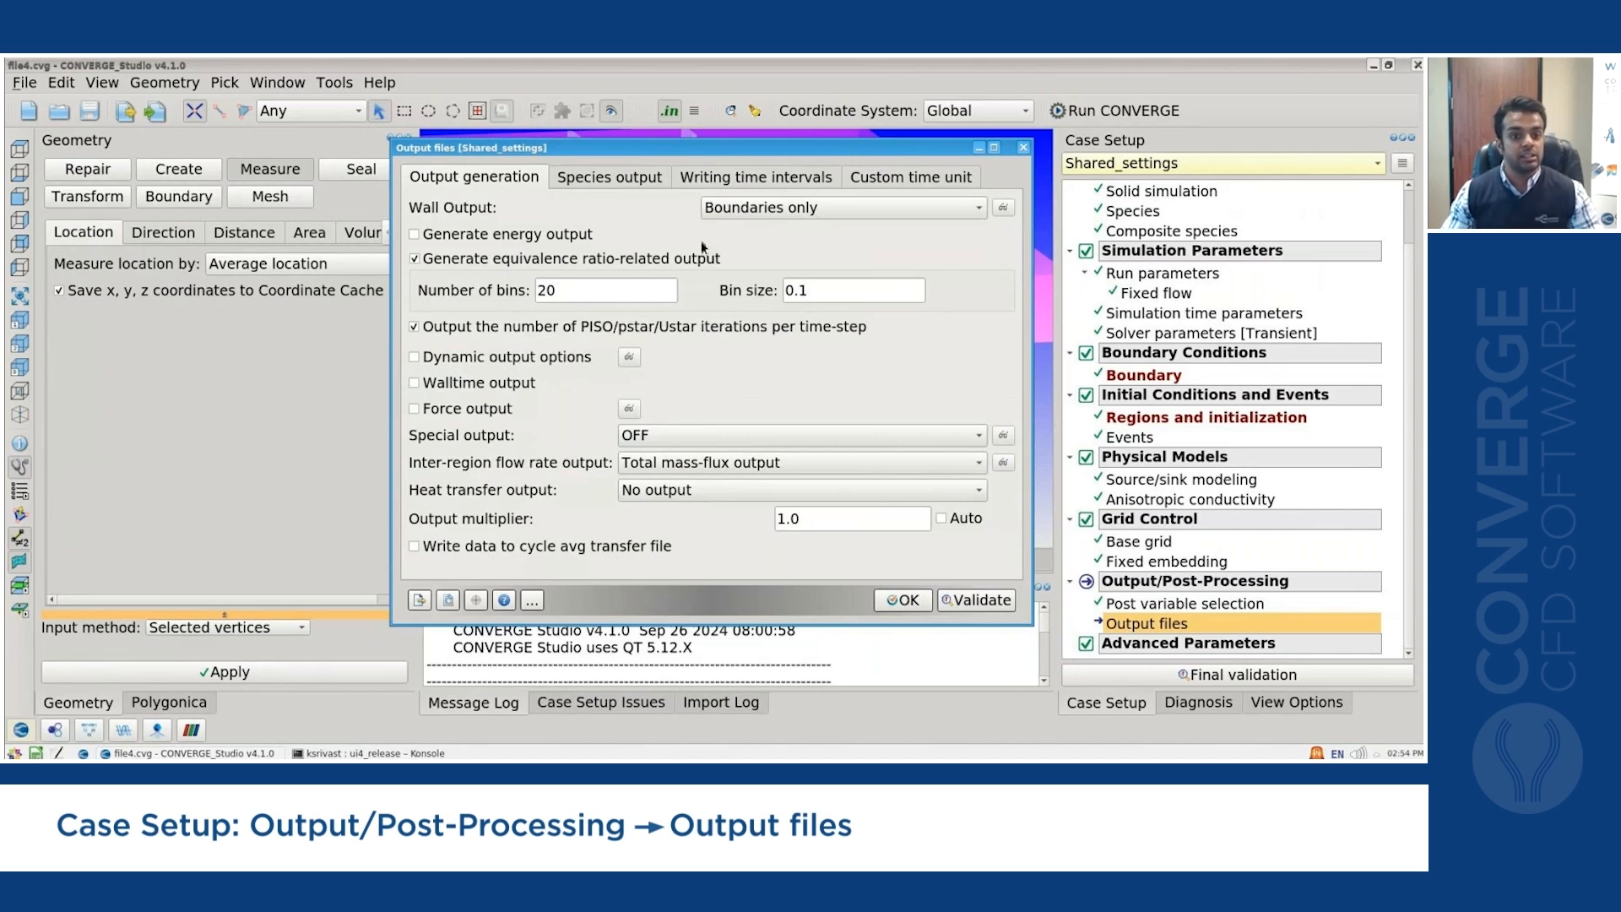
{"action": "left_click", "coordinate": [655, 261]}
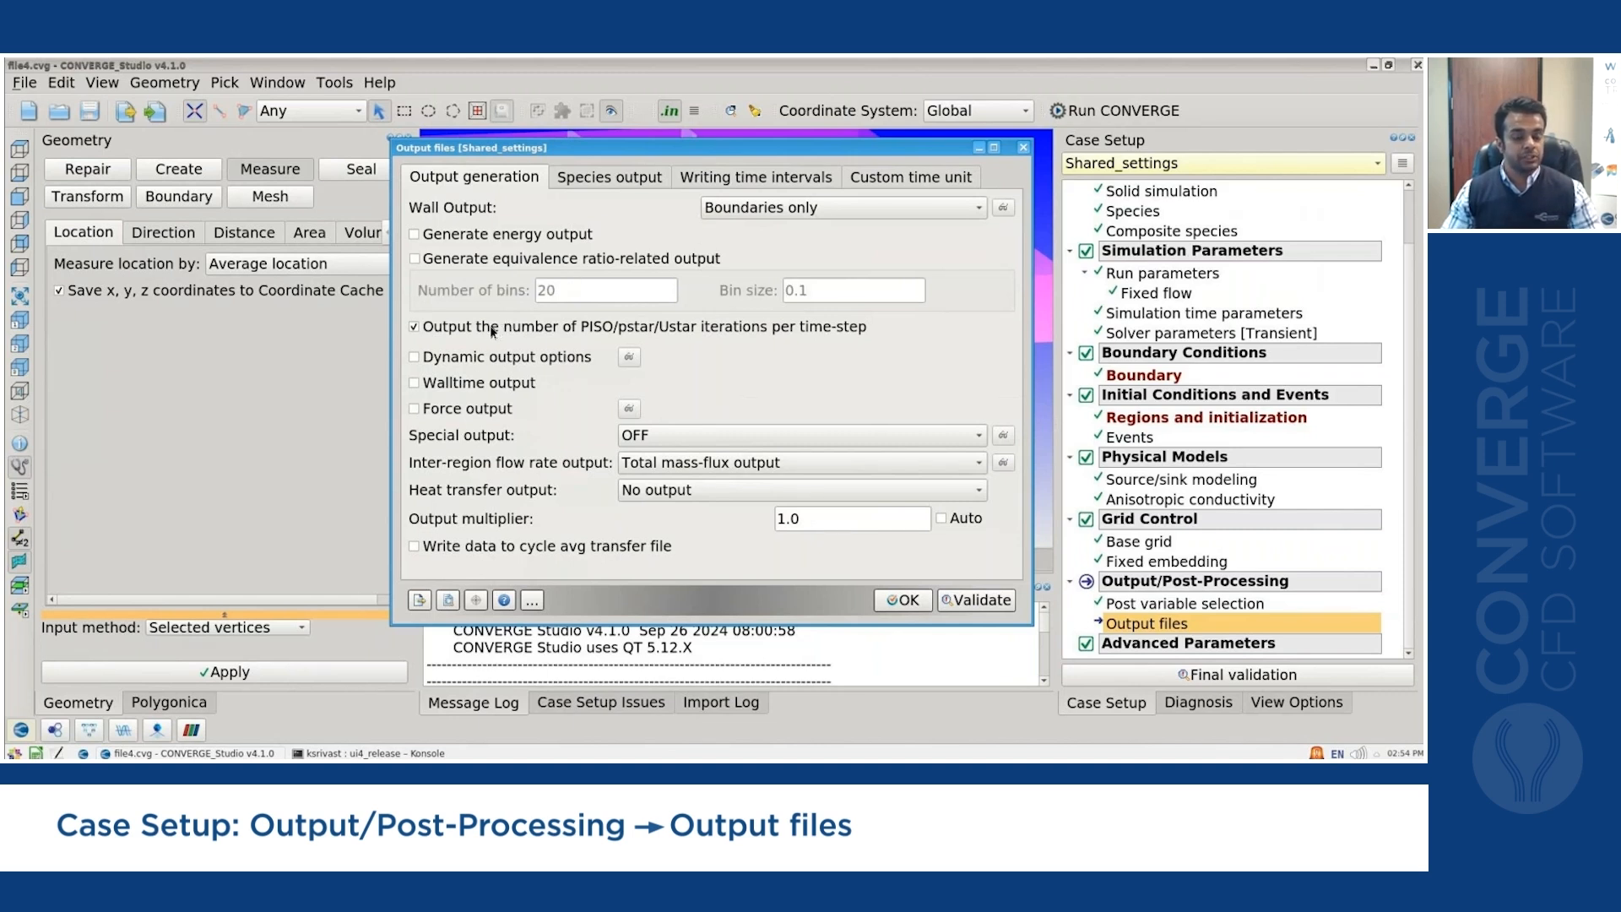
{"action": "mouse_move", "coordinate": [493, 331]}
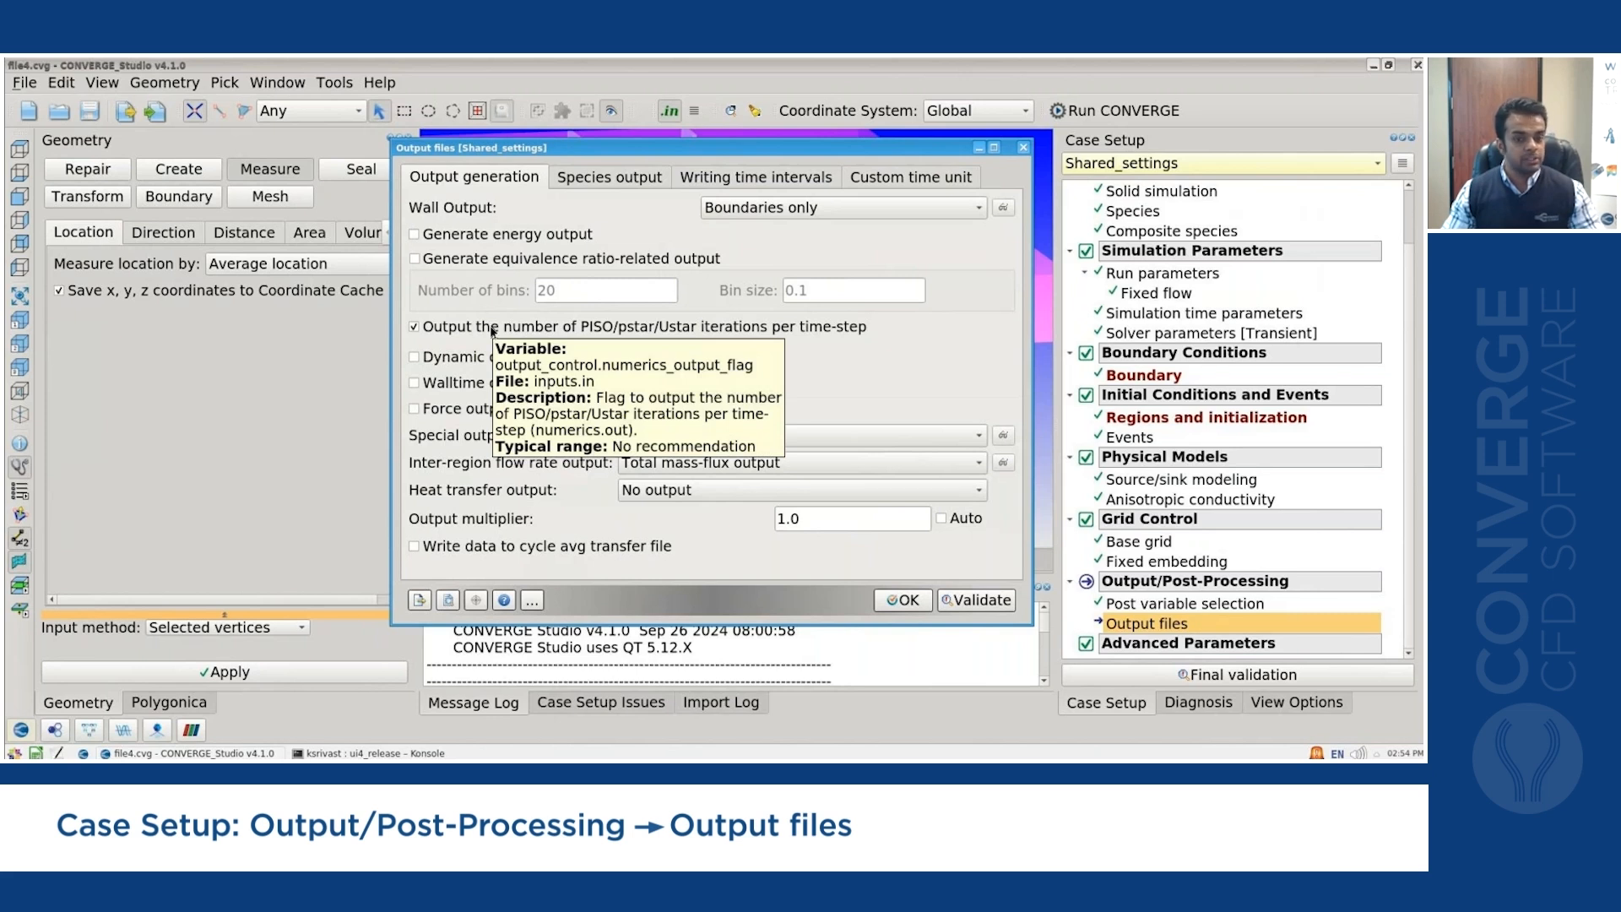
{"action": "left_click", "coordinate": [493, 329]}
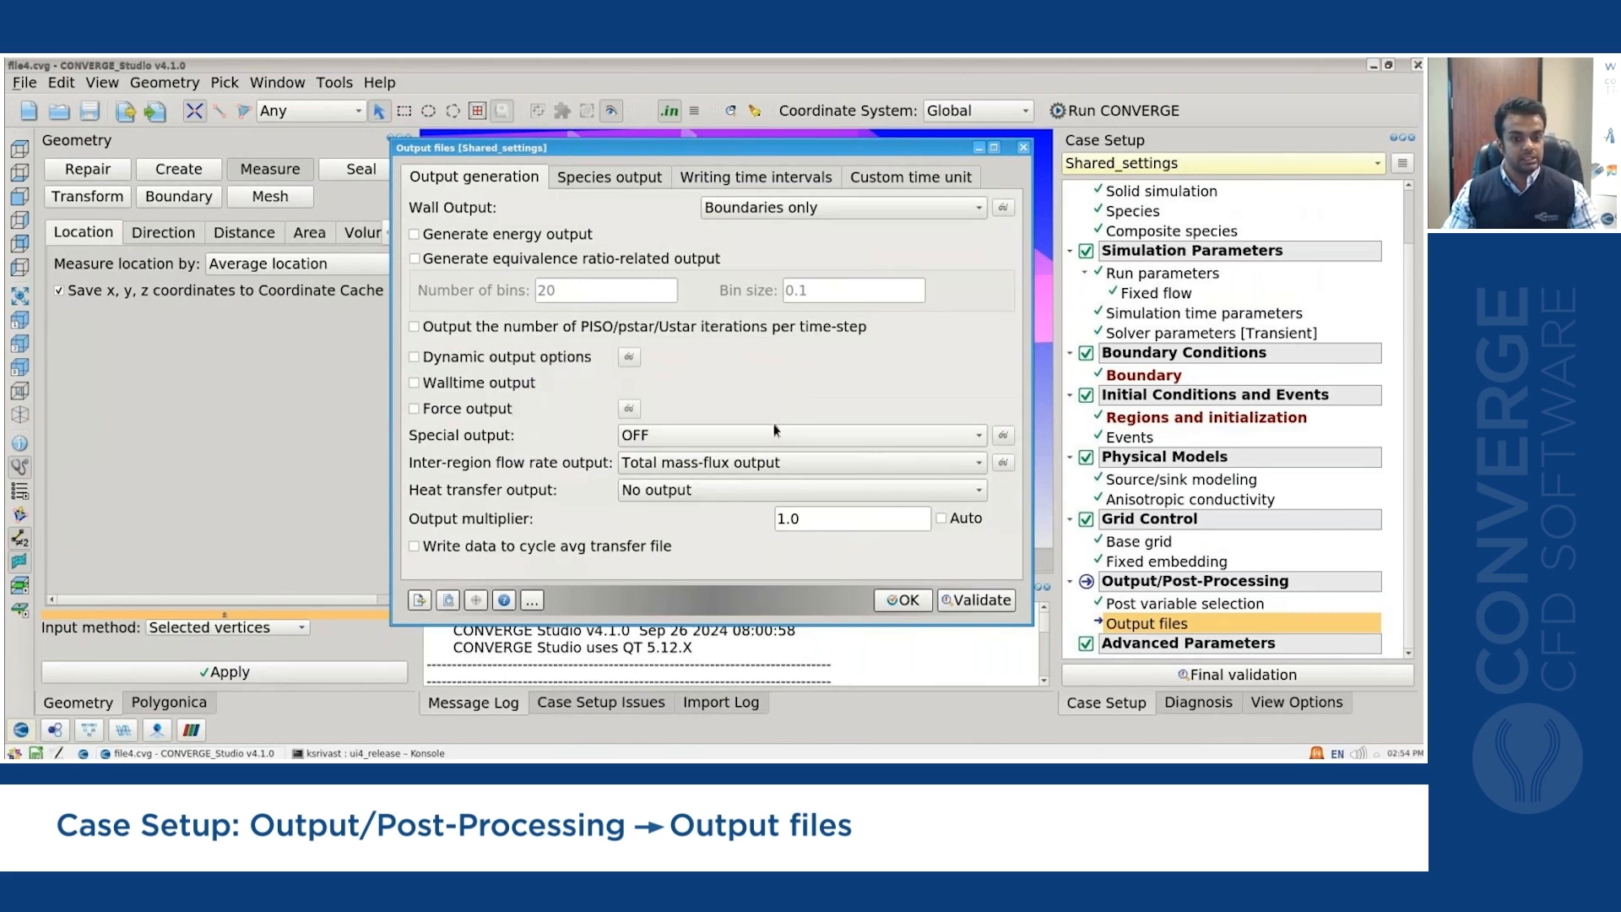
{"action": "left_click_drag", "start_coordinate": [862, 148], "coordinate": [1239, 310]}
{"action": "scroll", "coordinate": [623, 322], "scroll_direction": "down", "scroll_amount": 7}
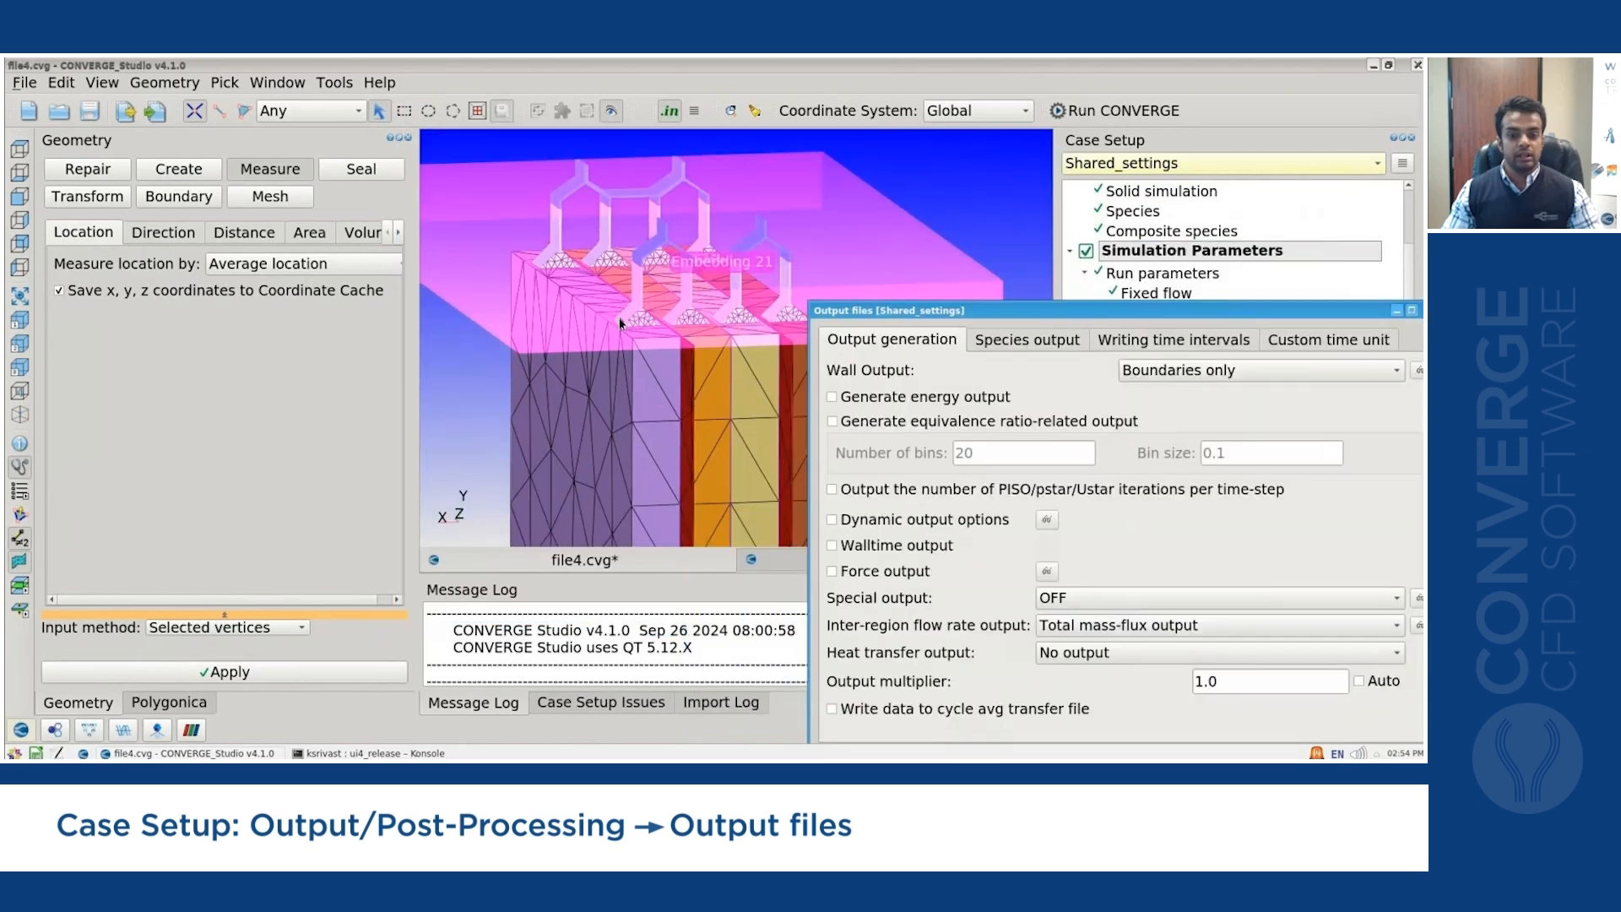
{"action": "scroll", "coordinate": [632, 482], "scroll_direction": "up", "scroll_amount": 6}
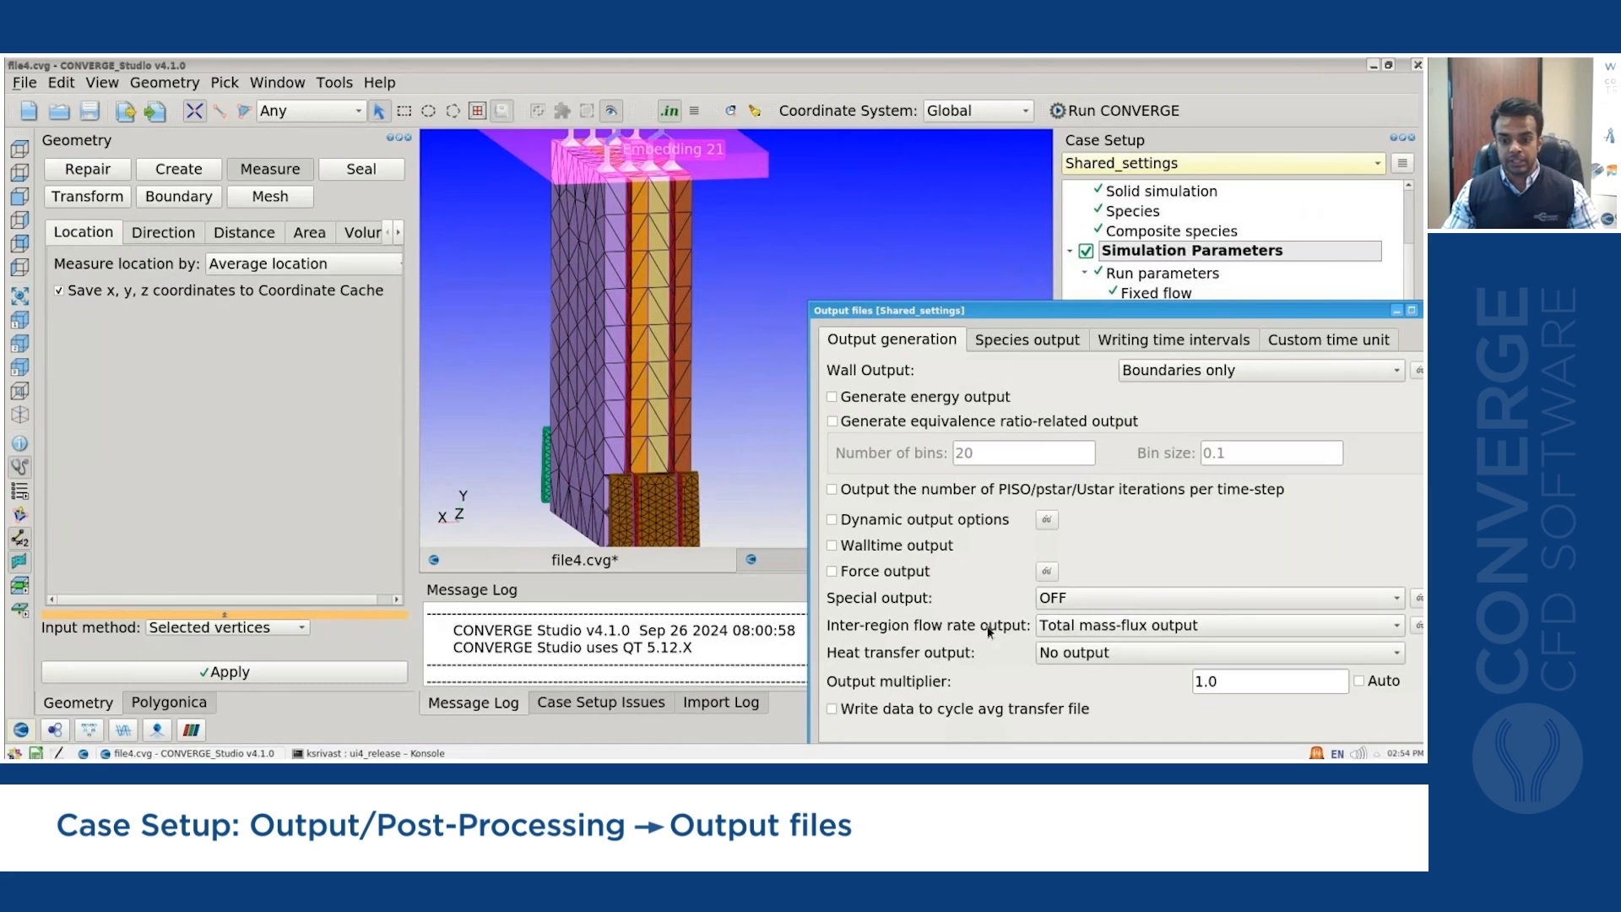
{"action": "left_click_drag", "start_coordinate": [988, 318], "coordinate": [876, 201]}
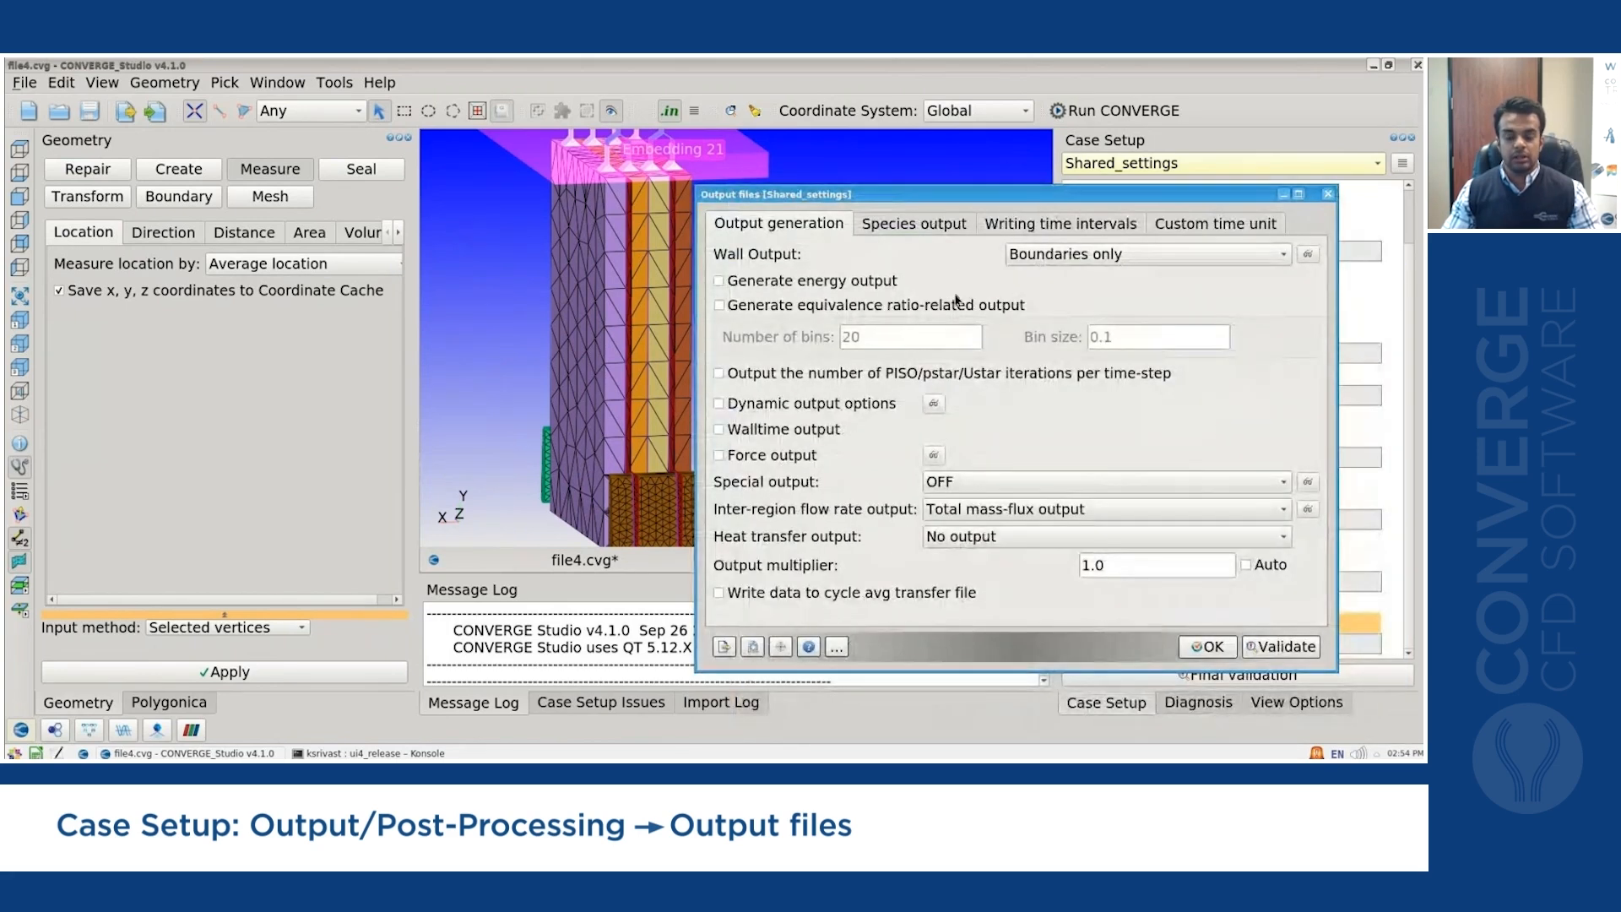
Set the time interval for writing 3D output data files to 30 s.
{"action": "left_click", "coordinate": [884, 227]}
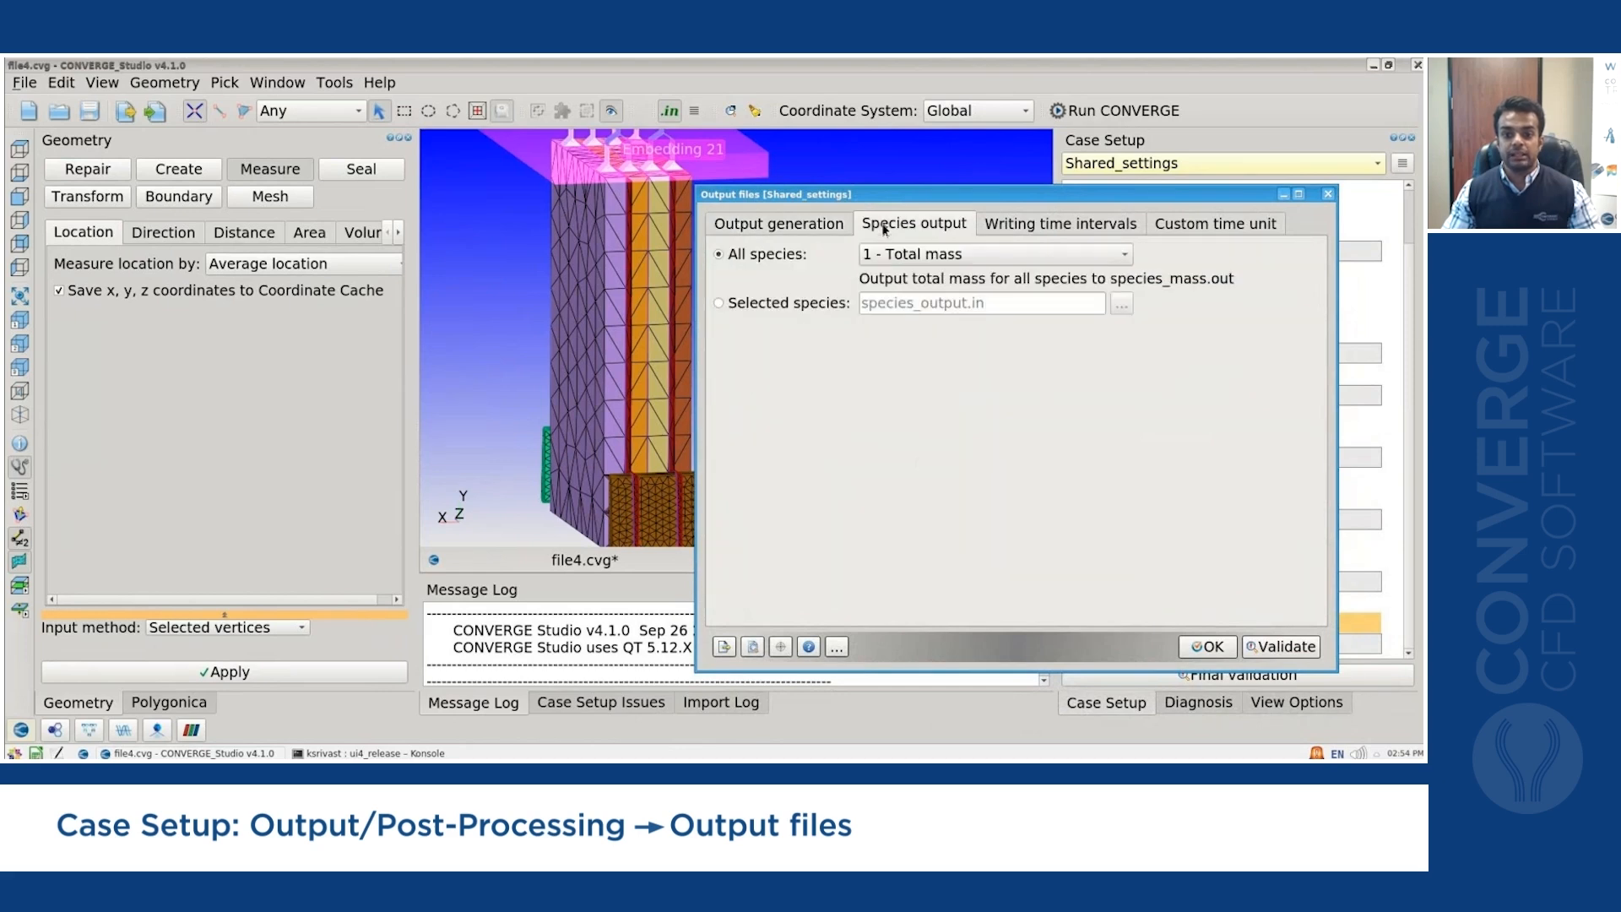
{"action": "left_click", "coordinate": [1046, 226]}
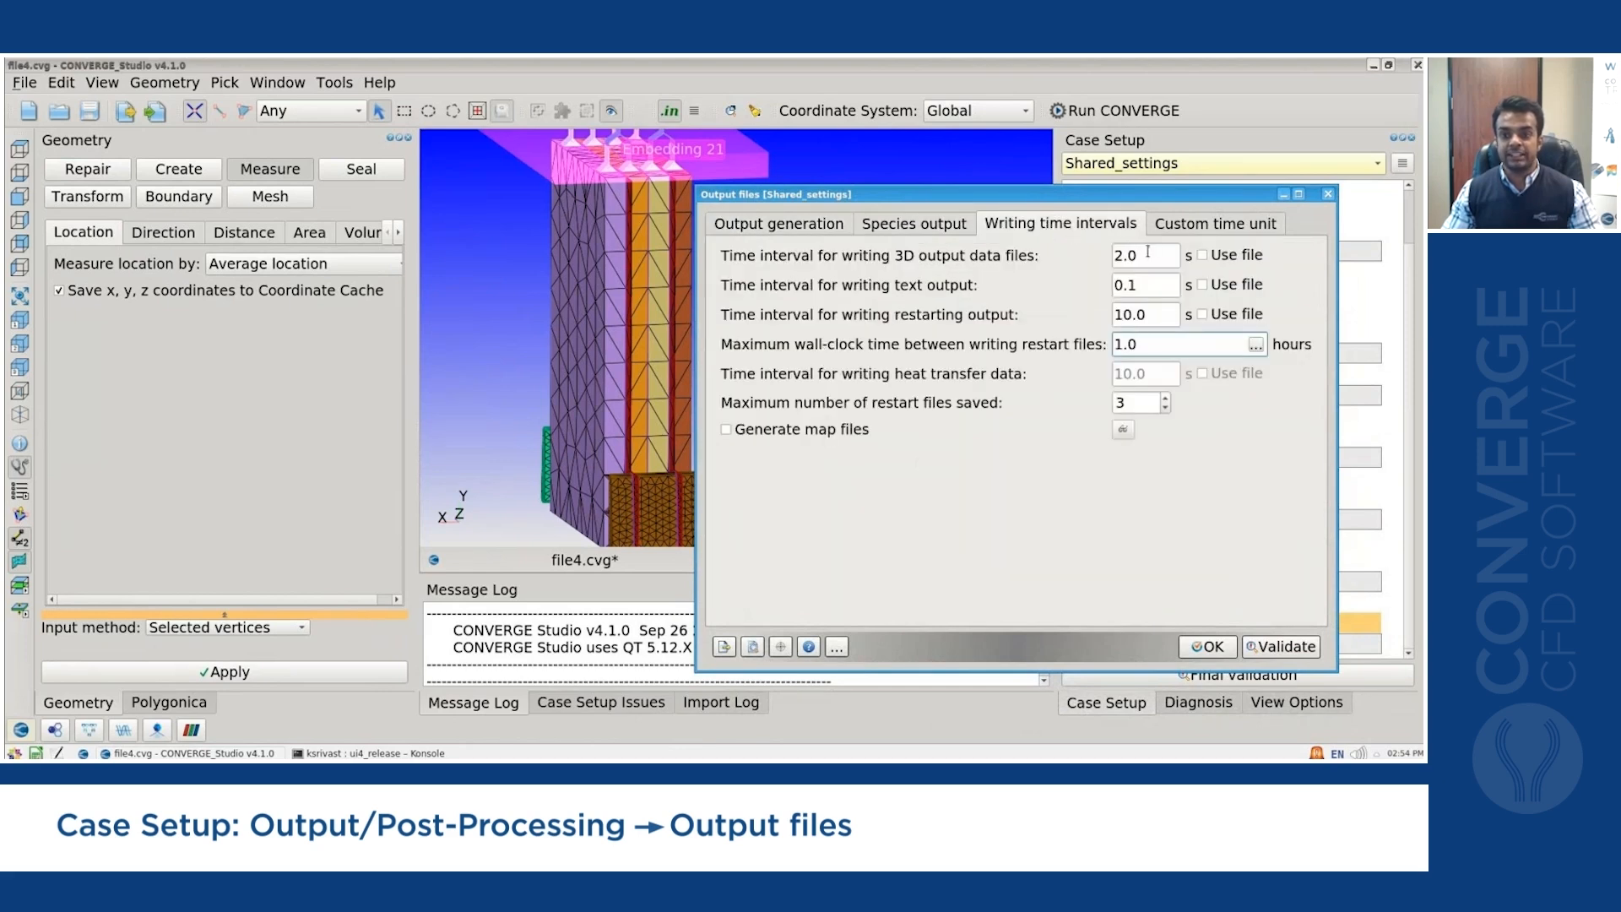
{"action": "left_click", "coordinate": [1298, 194]}
{"action": "double_click", "coordinate": [466, 124]}
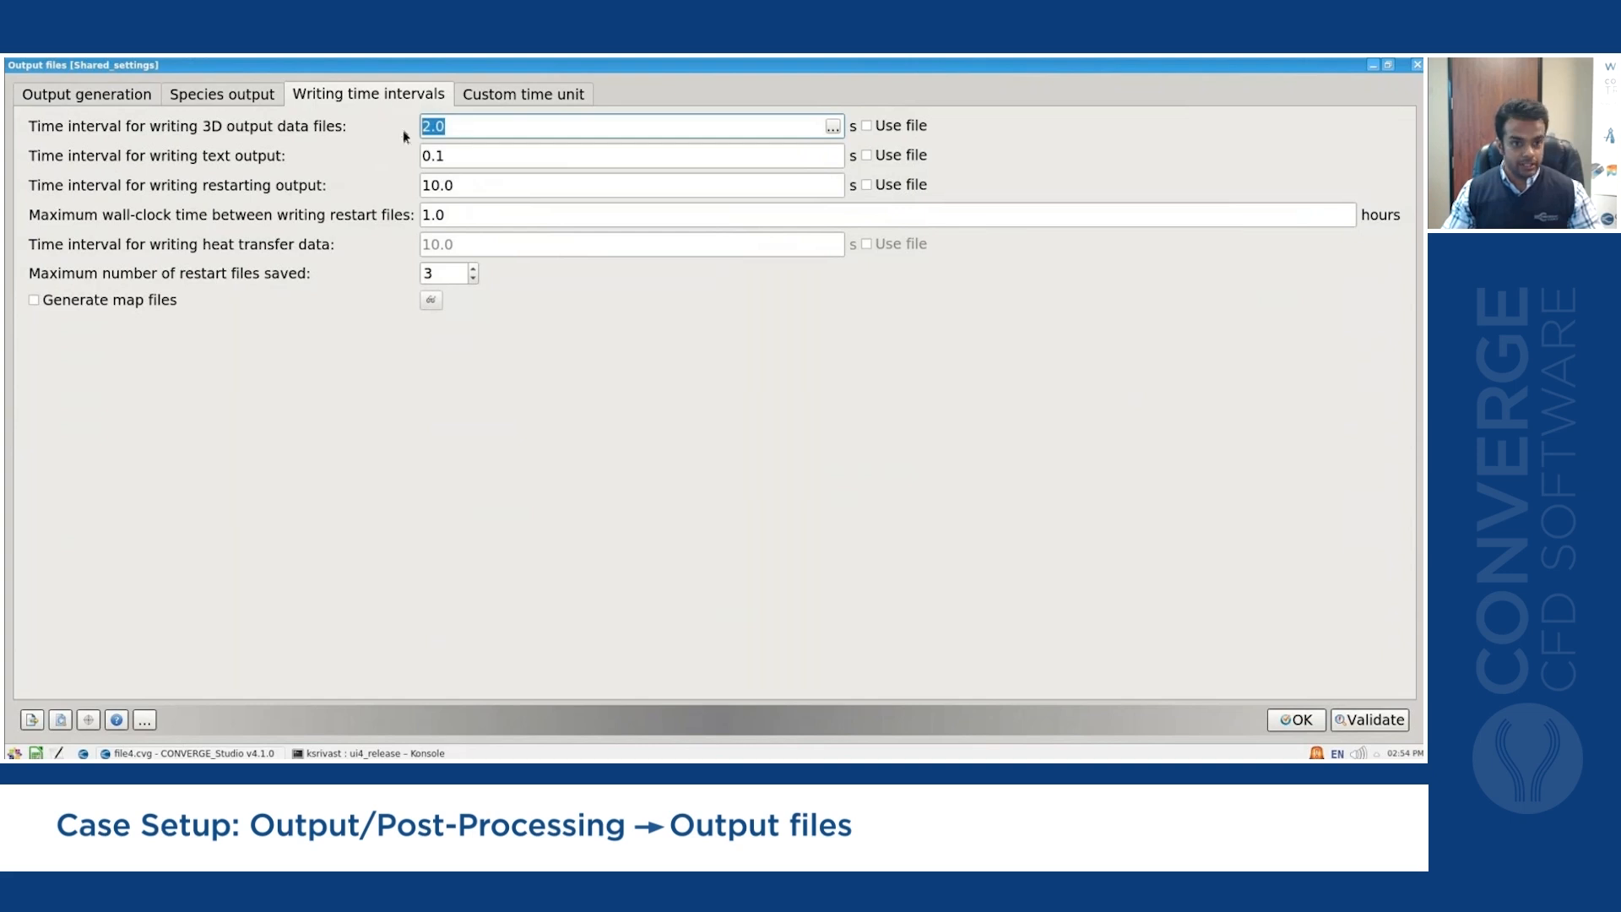
{"action": "type", "text": "30"}
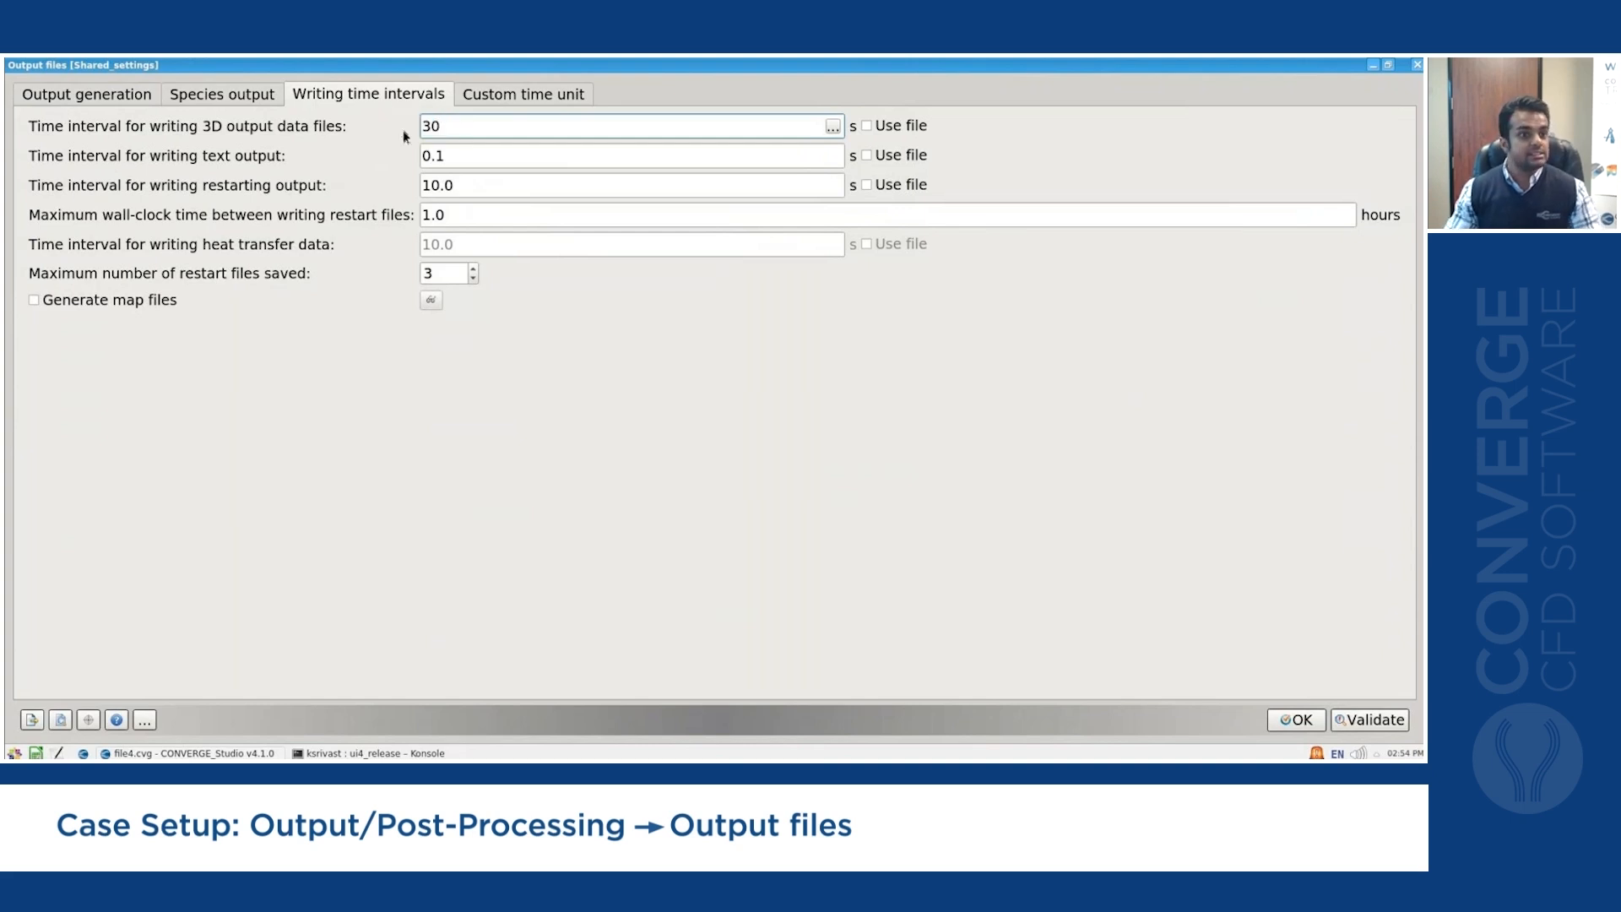
Set the time interval for writing text output to 0.001 s.
{"action": "left_click", "coordinate": [483, 155]}
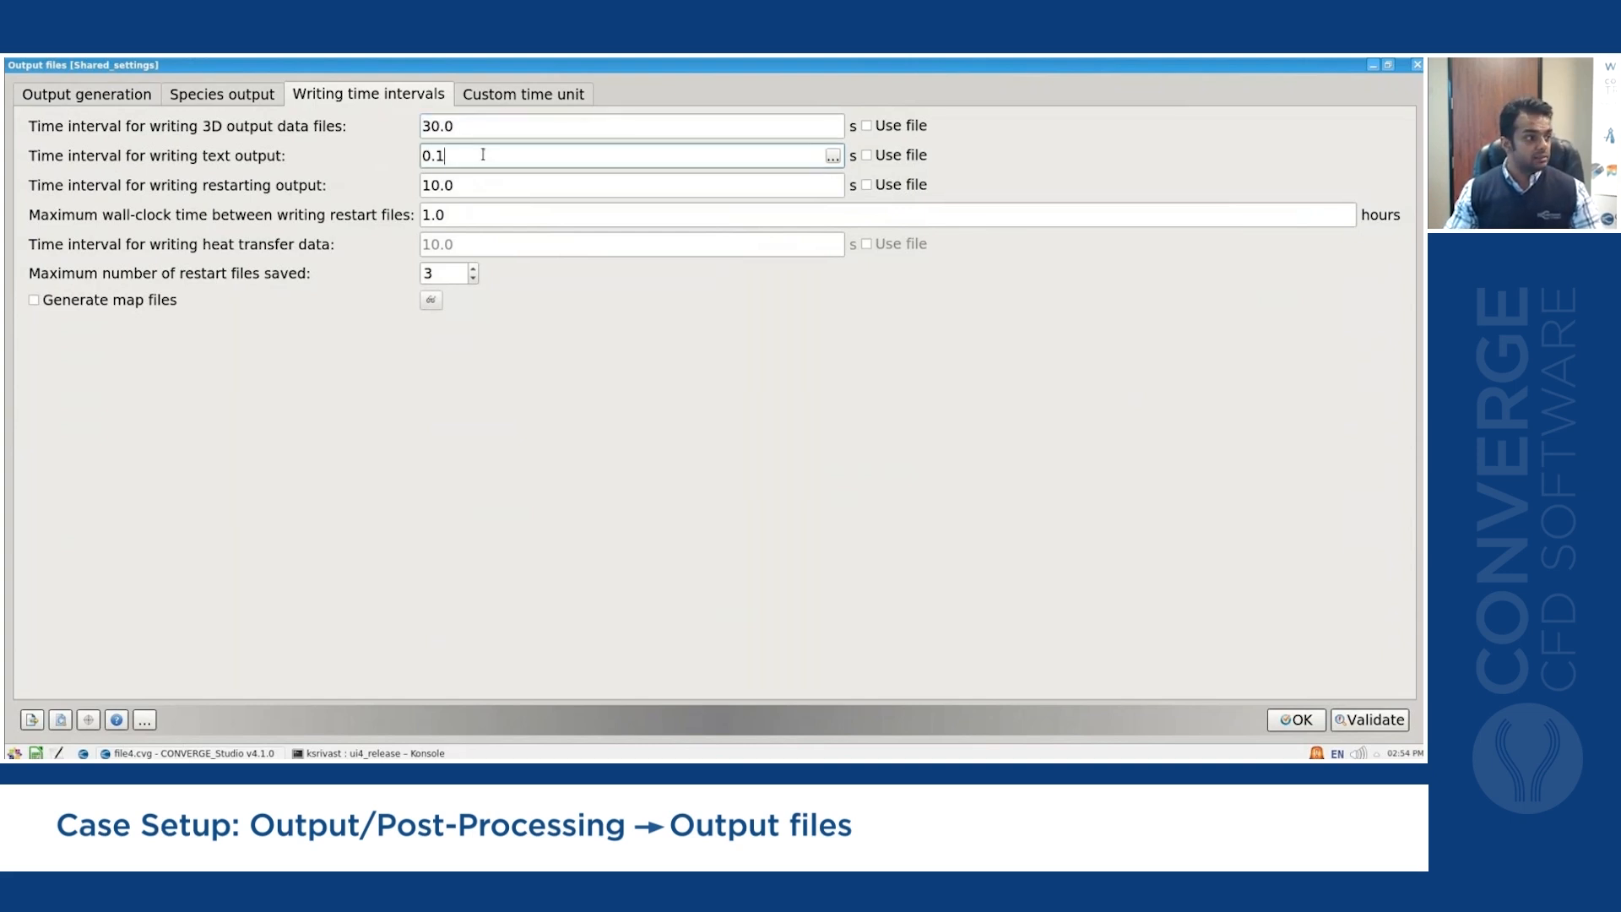
{"action": "key", "text": "BackSpace"}
{"action": "key", "text": "BackSpace"}
{"action": "type", "text": ".001"}
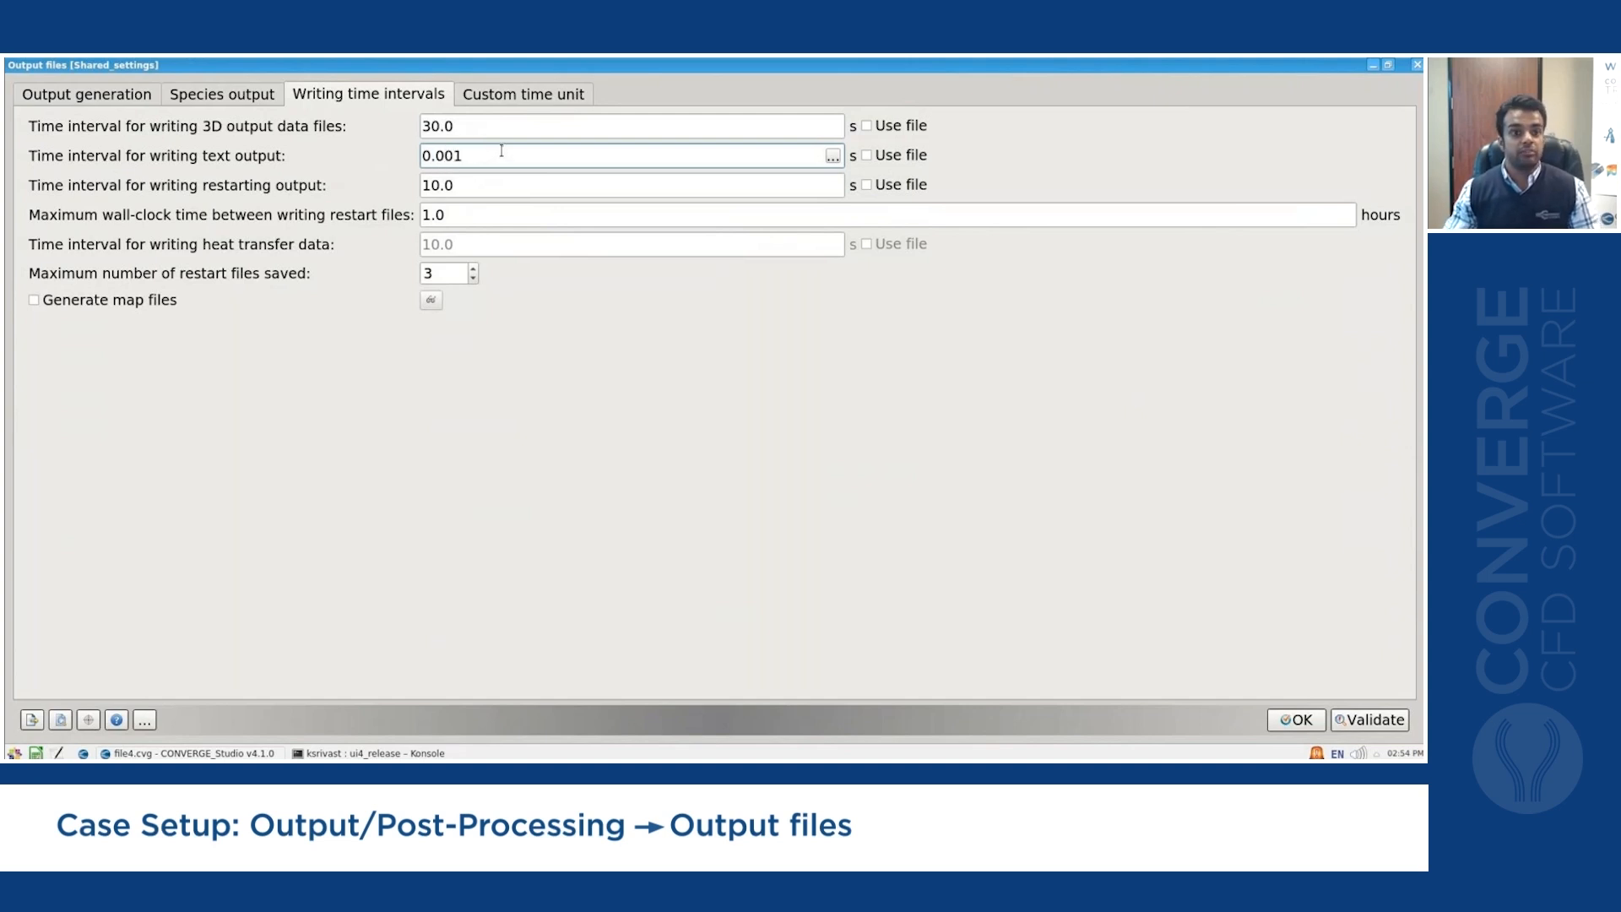
Set the time interval for writing restarting output to 60 s.
{"action": "left_click", "coordinate": [483, 181]}
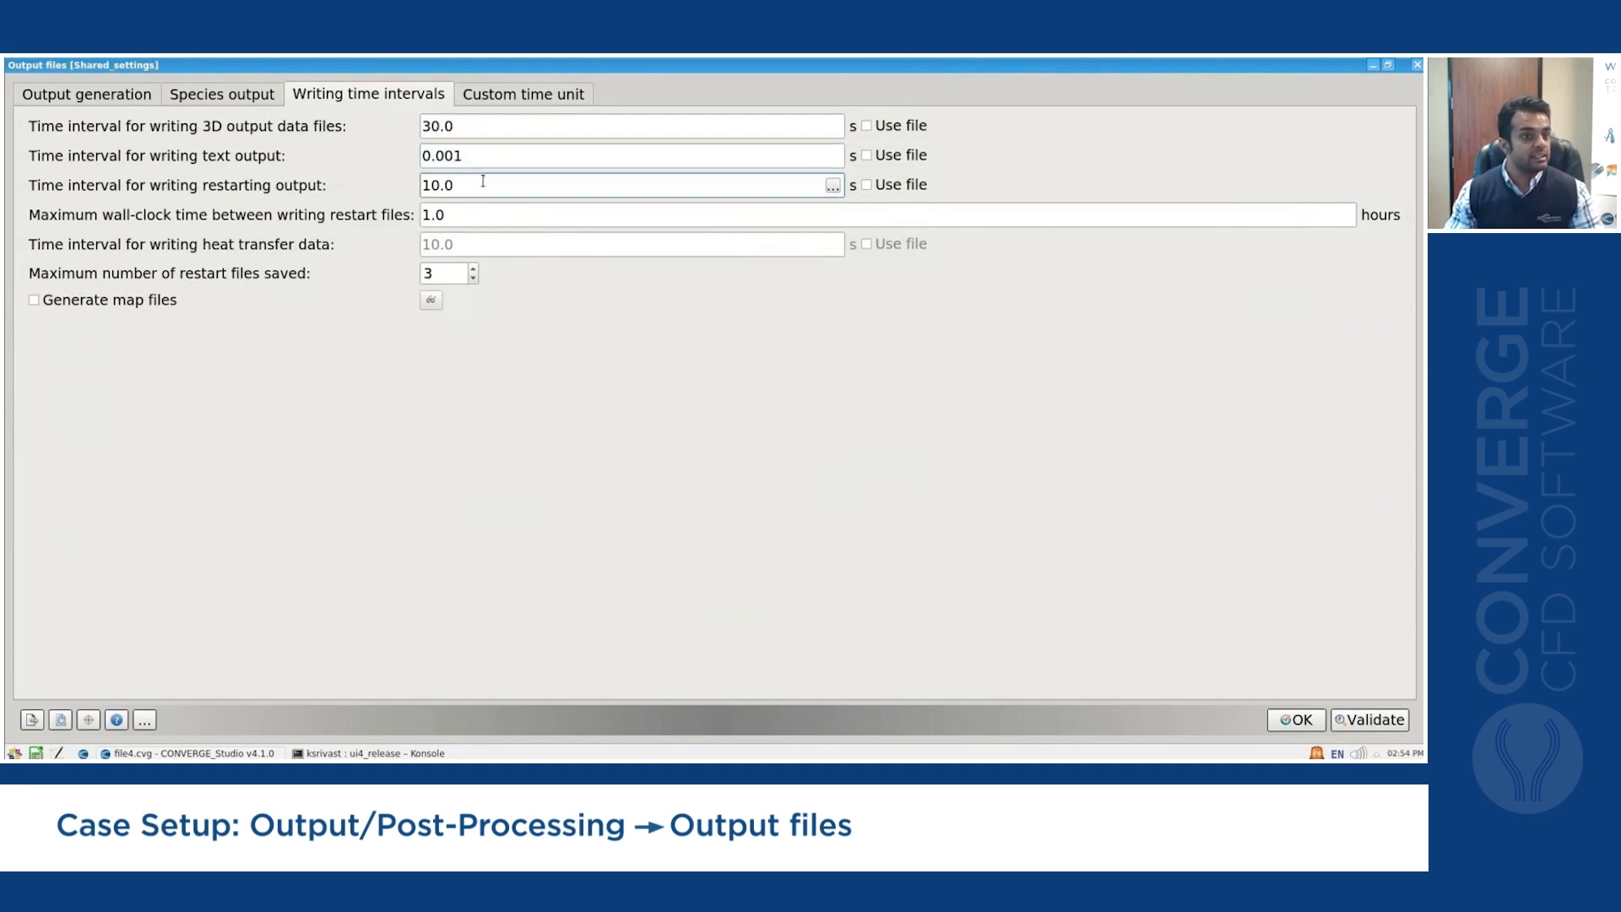
{"action": "left_click_drag", "start_coordinate": [483, 180], "coordinate": [423, 186]}
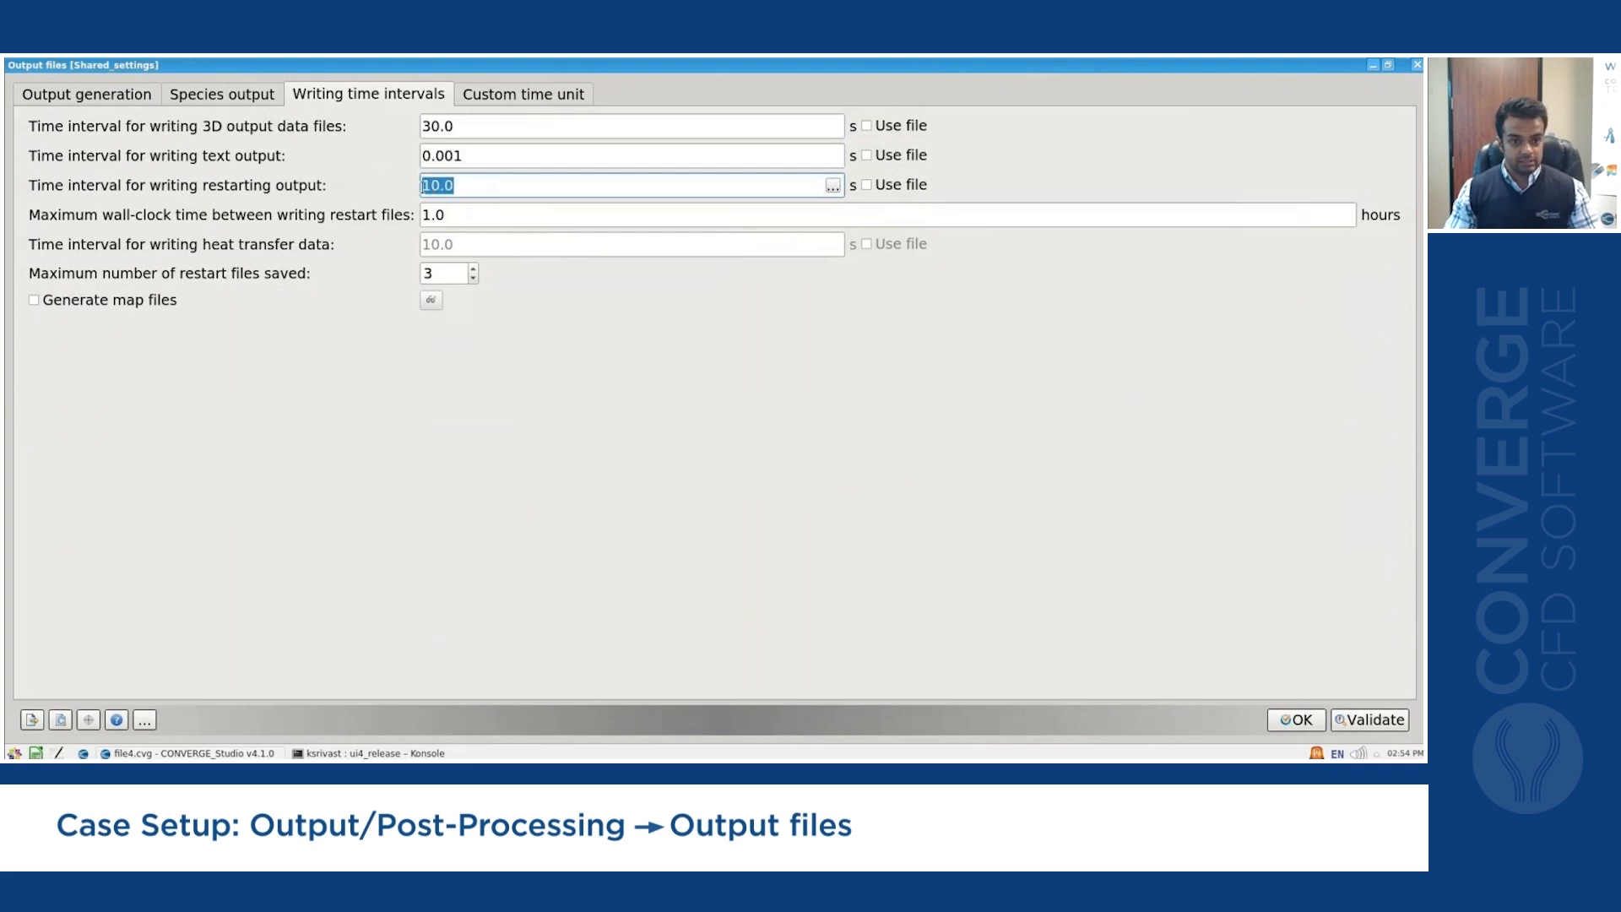
{"action": "type", "text": "60"}
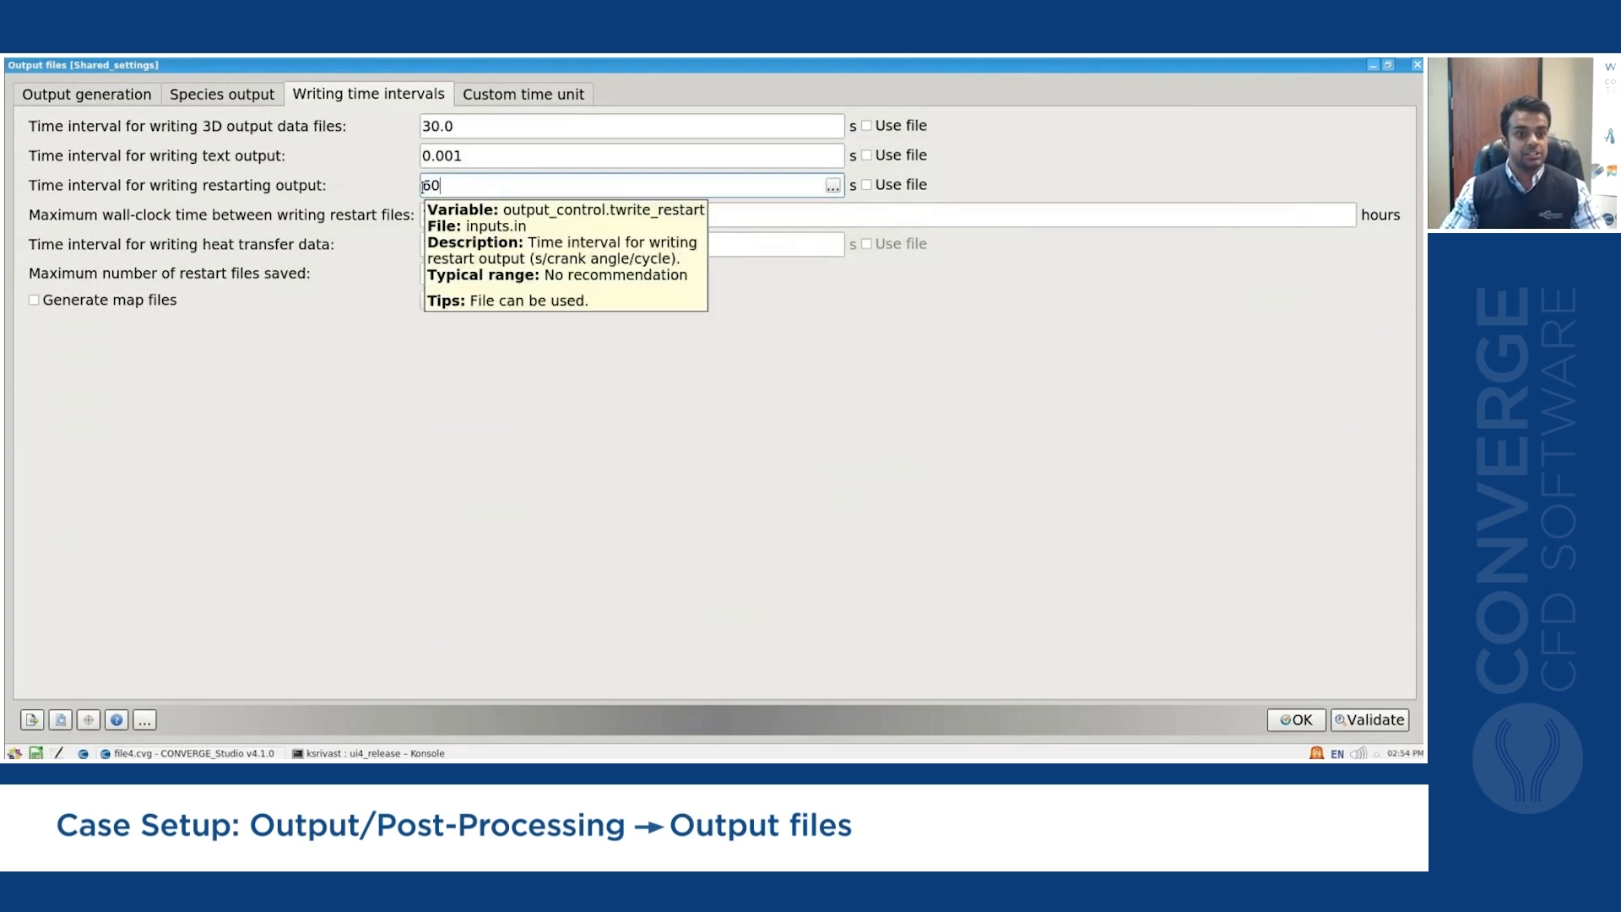
Set the maximum wall-clock time between writing restart files to 6.0 hours and accept the output files settings.
{"action": "left_click", "coordinate": [728, 208]}
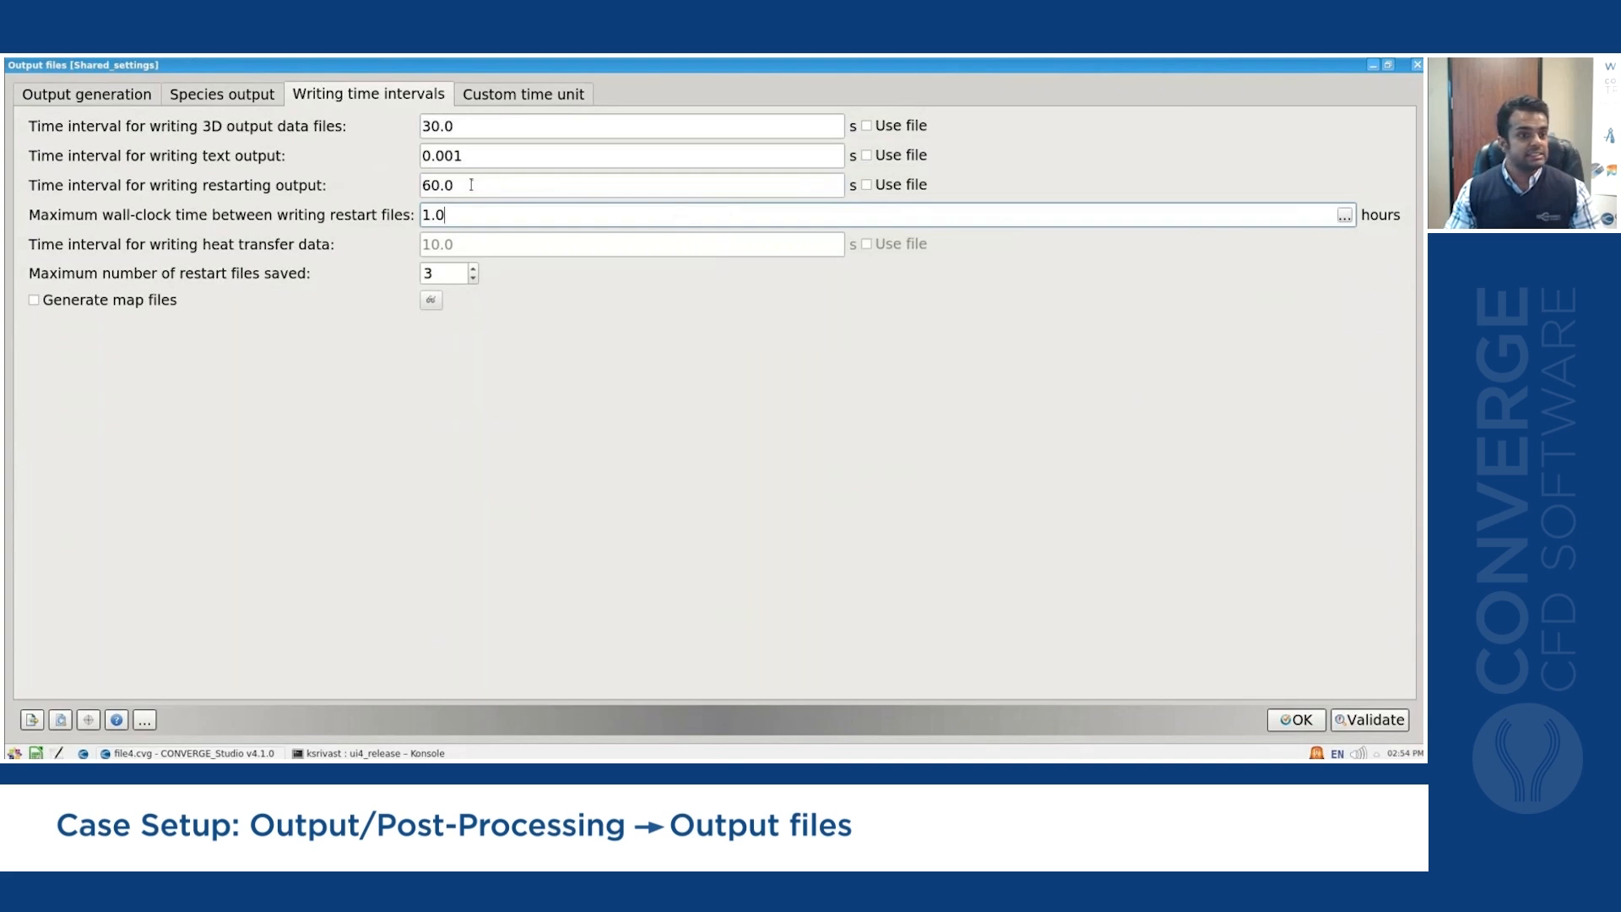
{"action": "double_click", "coordinate": [435, 217]}
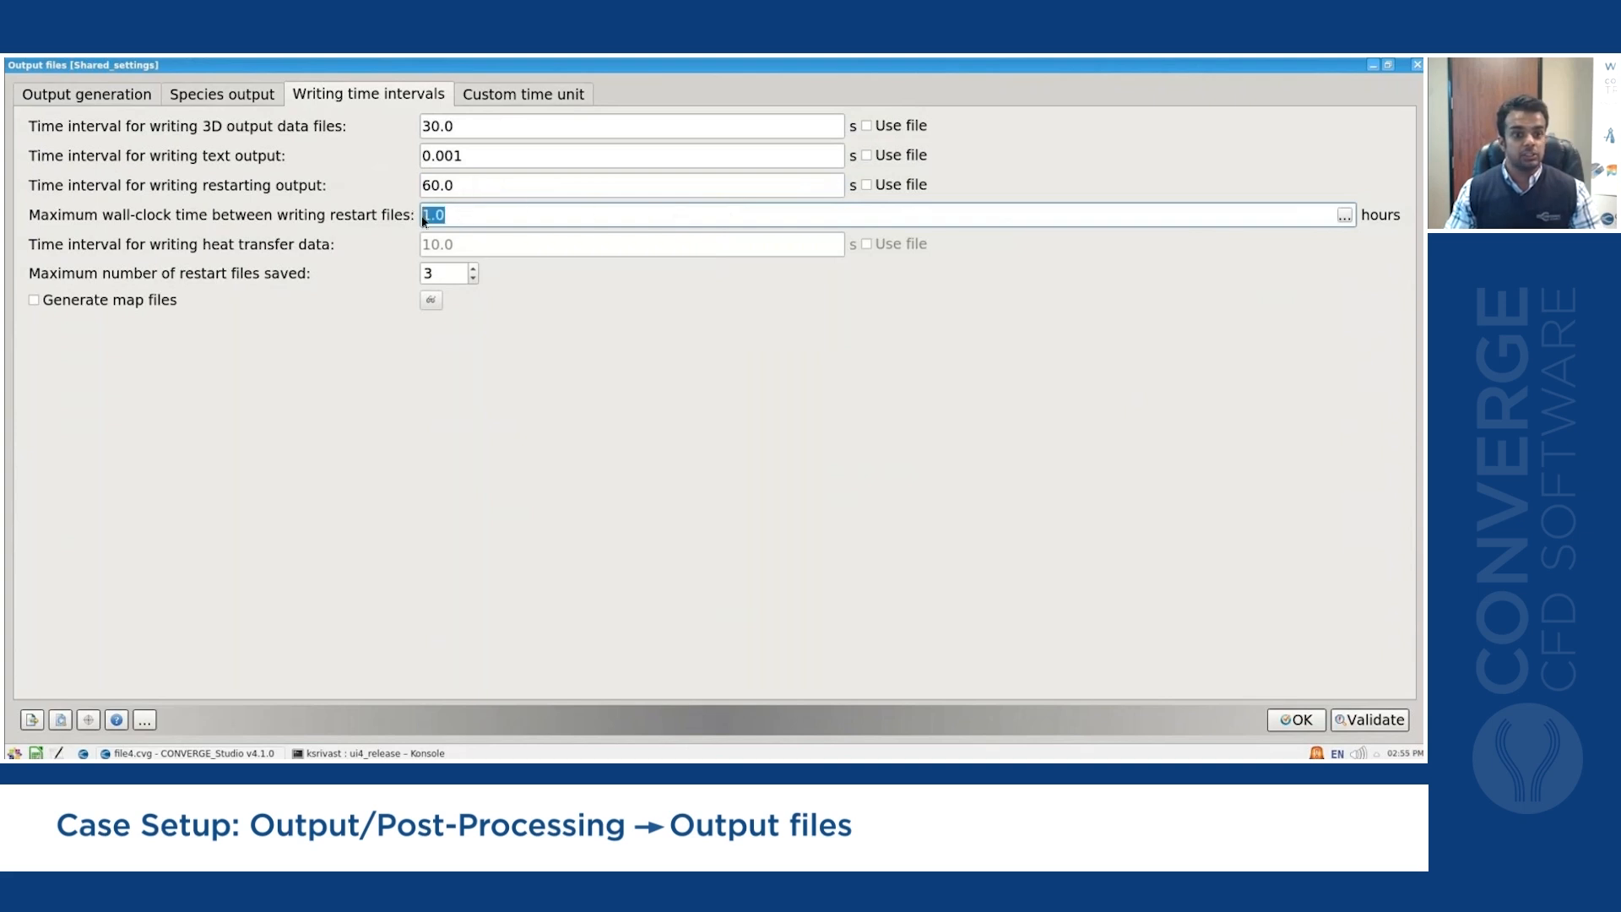
{"action": "mouse_move", "coordinate": [473, 217]}
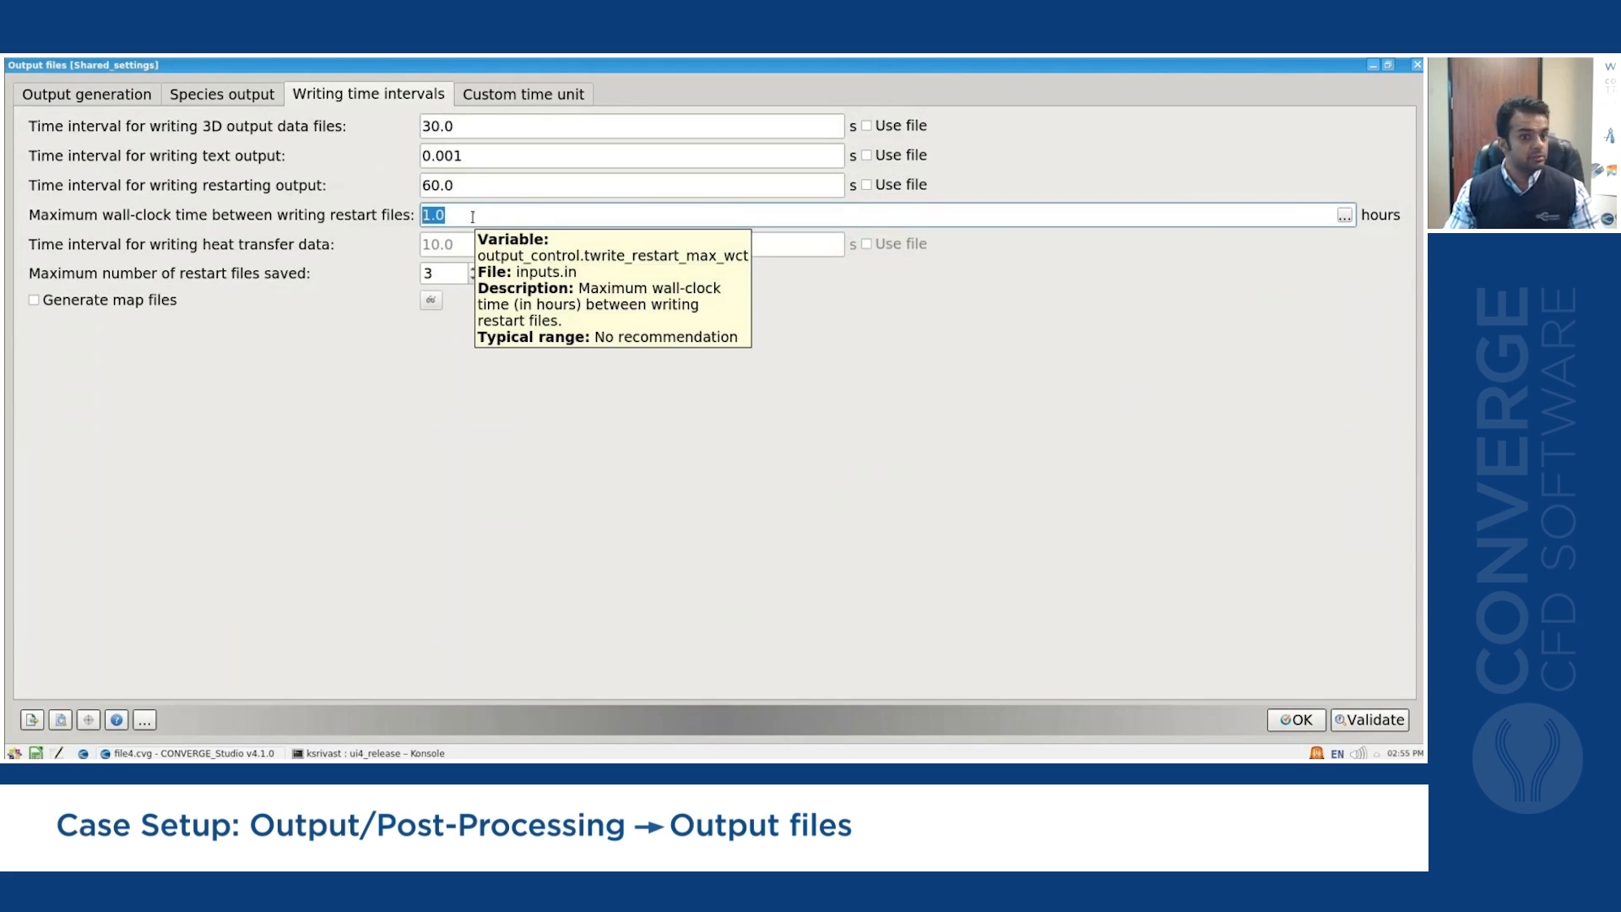
{"action": "type", "text": "6.0"}
{"action": "left_click", "coordinate": [473, 185]}
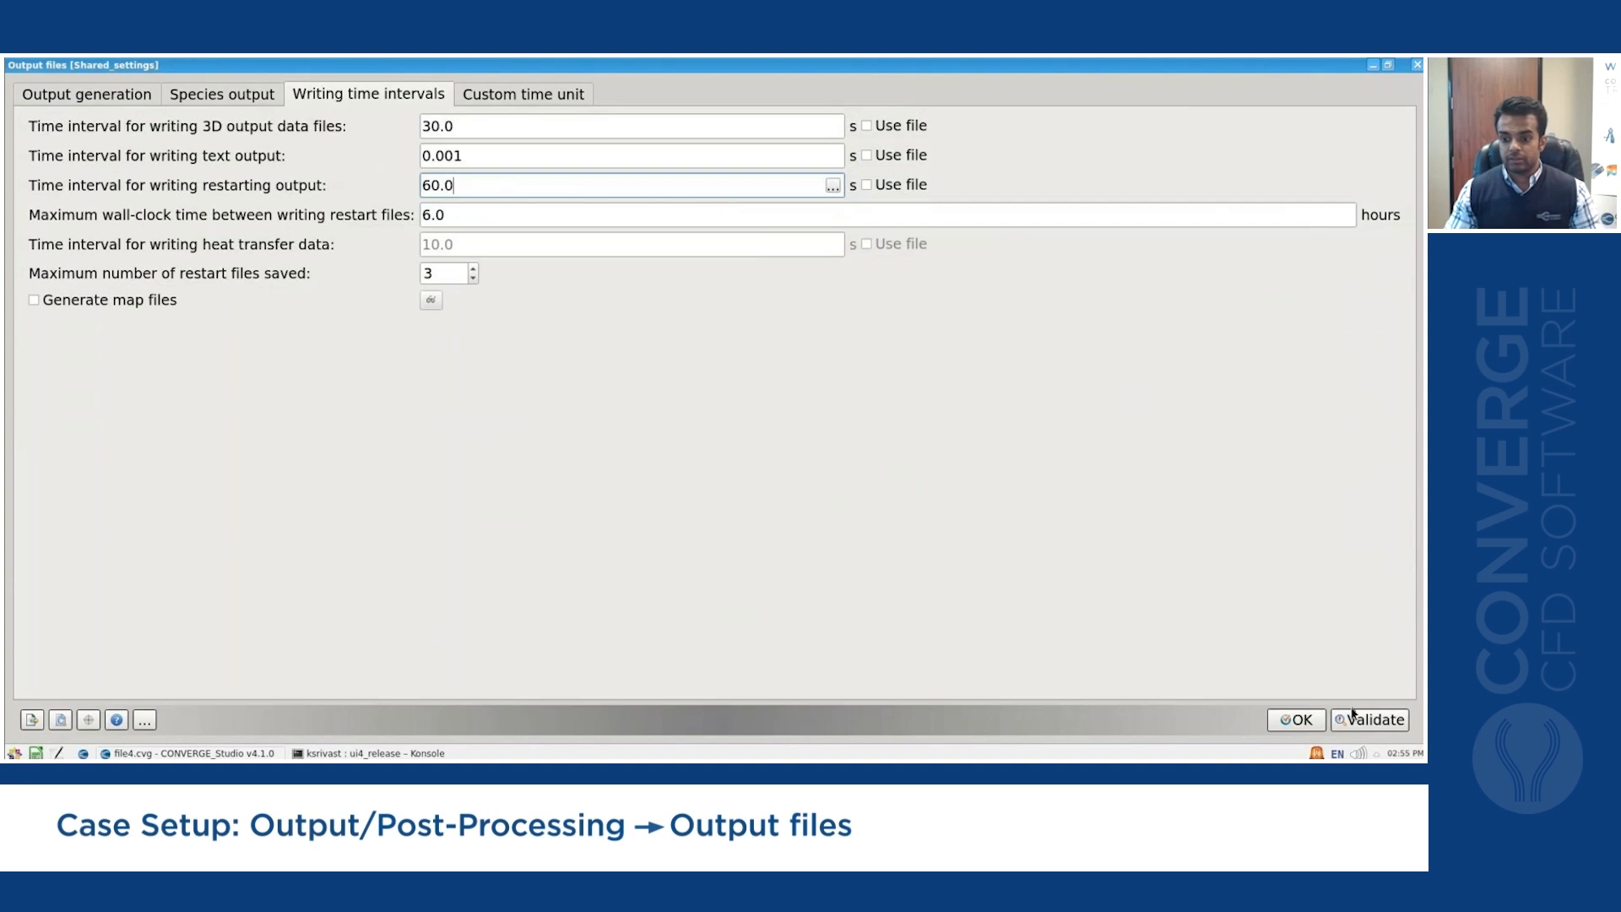
{"action": "left_click", "coordinate": [1309, 724]}
{"action": "left_click", "coordinate": [1306, 722]}
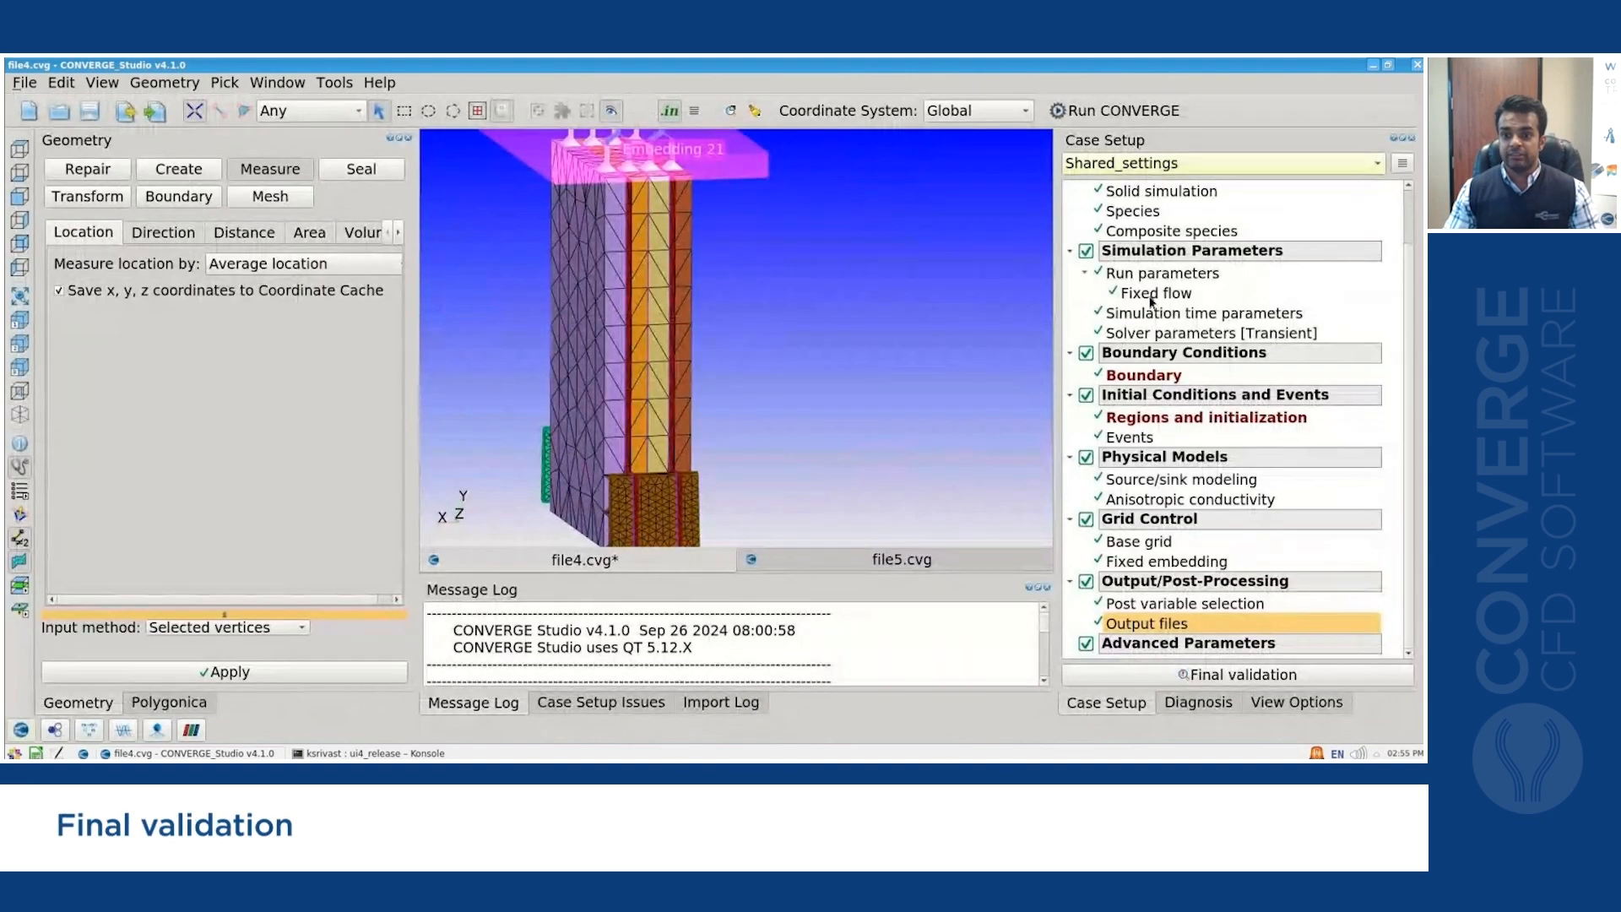
Run the final validation of the whole case setup, agreeing to continue despite the possible long run time.
{"action": "scroll", "coordinate": [1151, 301], "scroll_direction": "up", "scroll_amount": 1}
{"action": "scroll", "coordinate": [1174, 290], "scroll_direction": "down", "scroll_amount": 1}
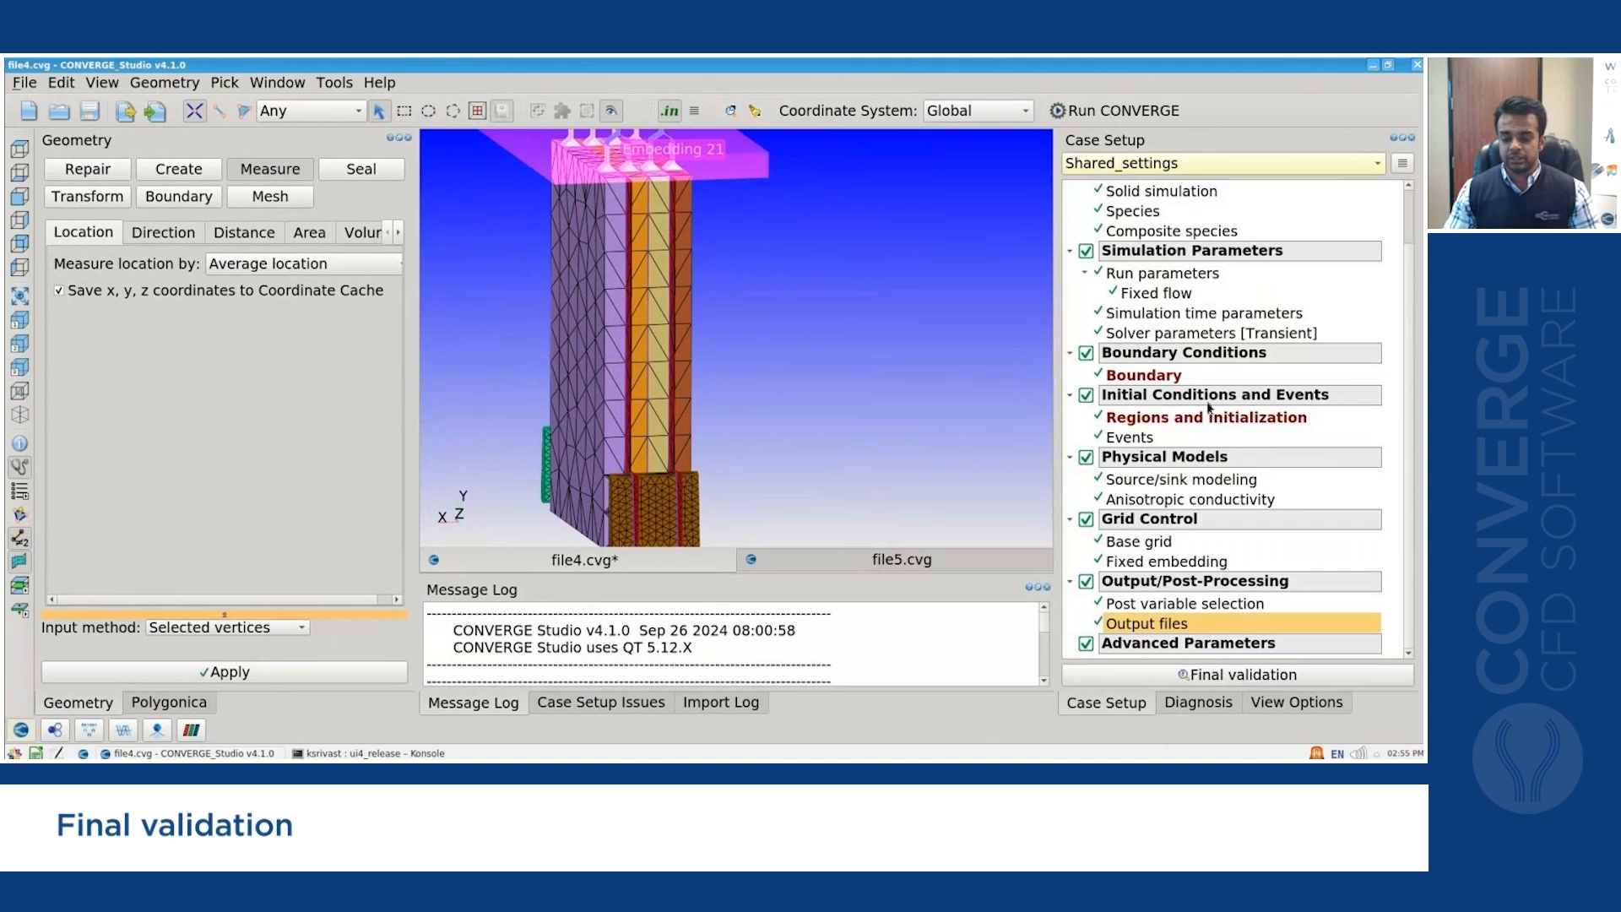
{"action": "left_click", "coordinate": [1218, 675]}
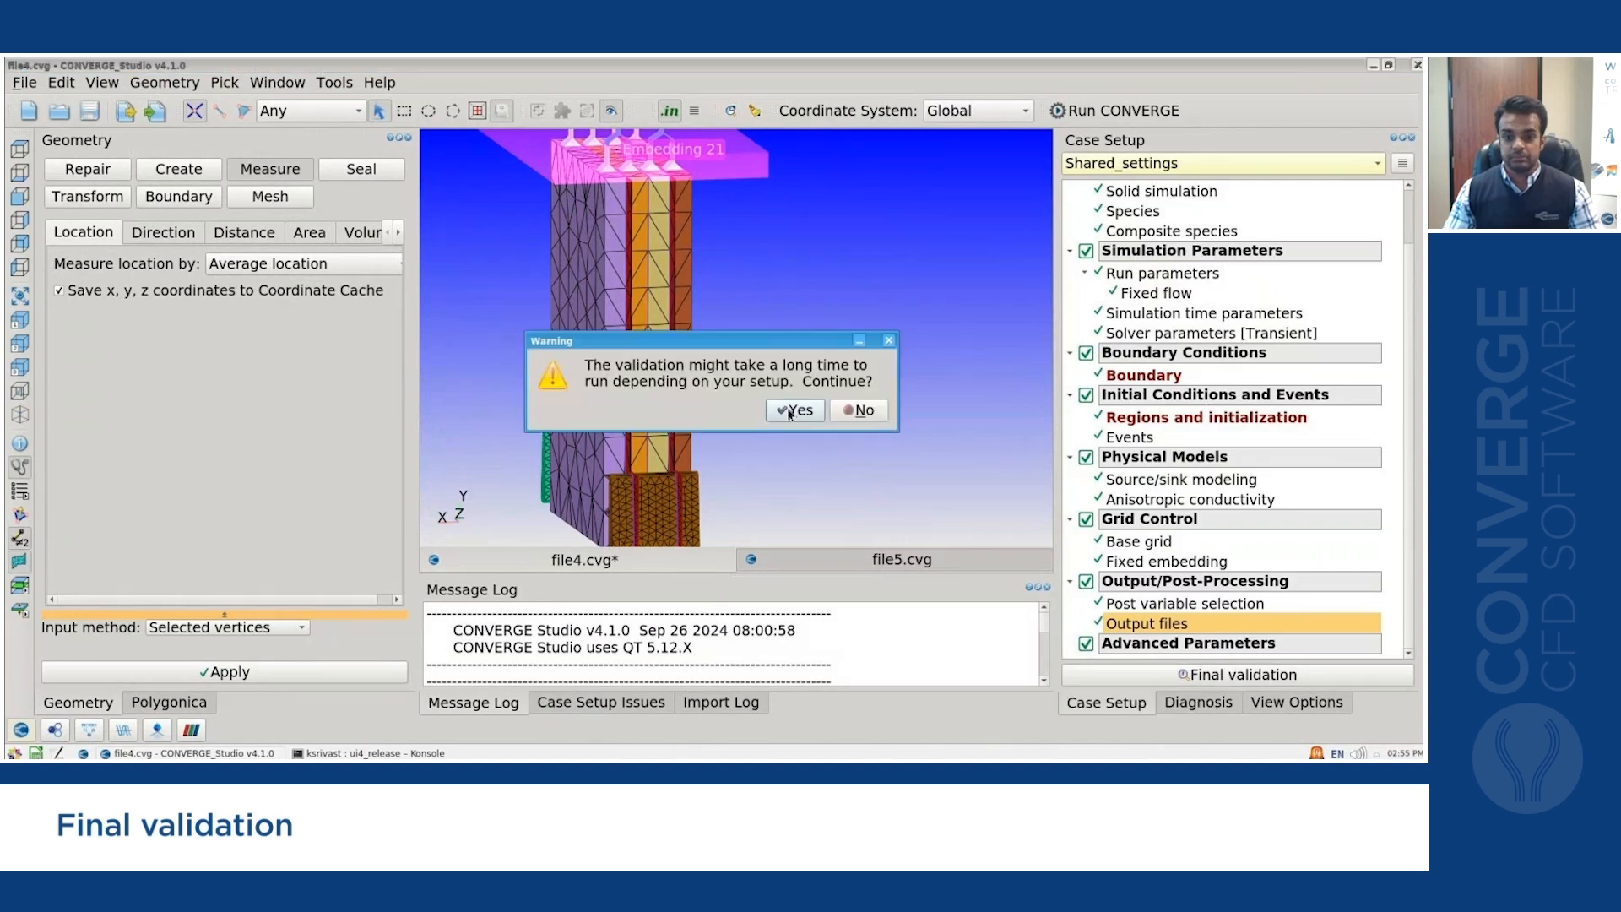
{"action": "left_click", "coordinate": [793, 410]}
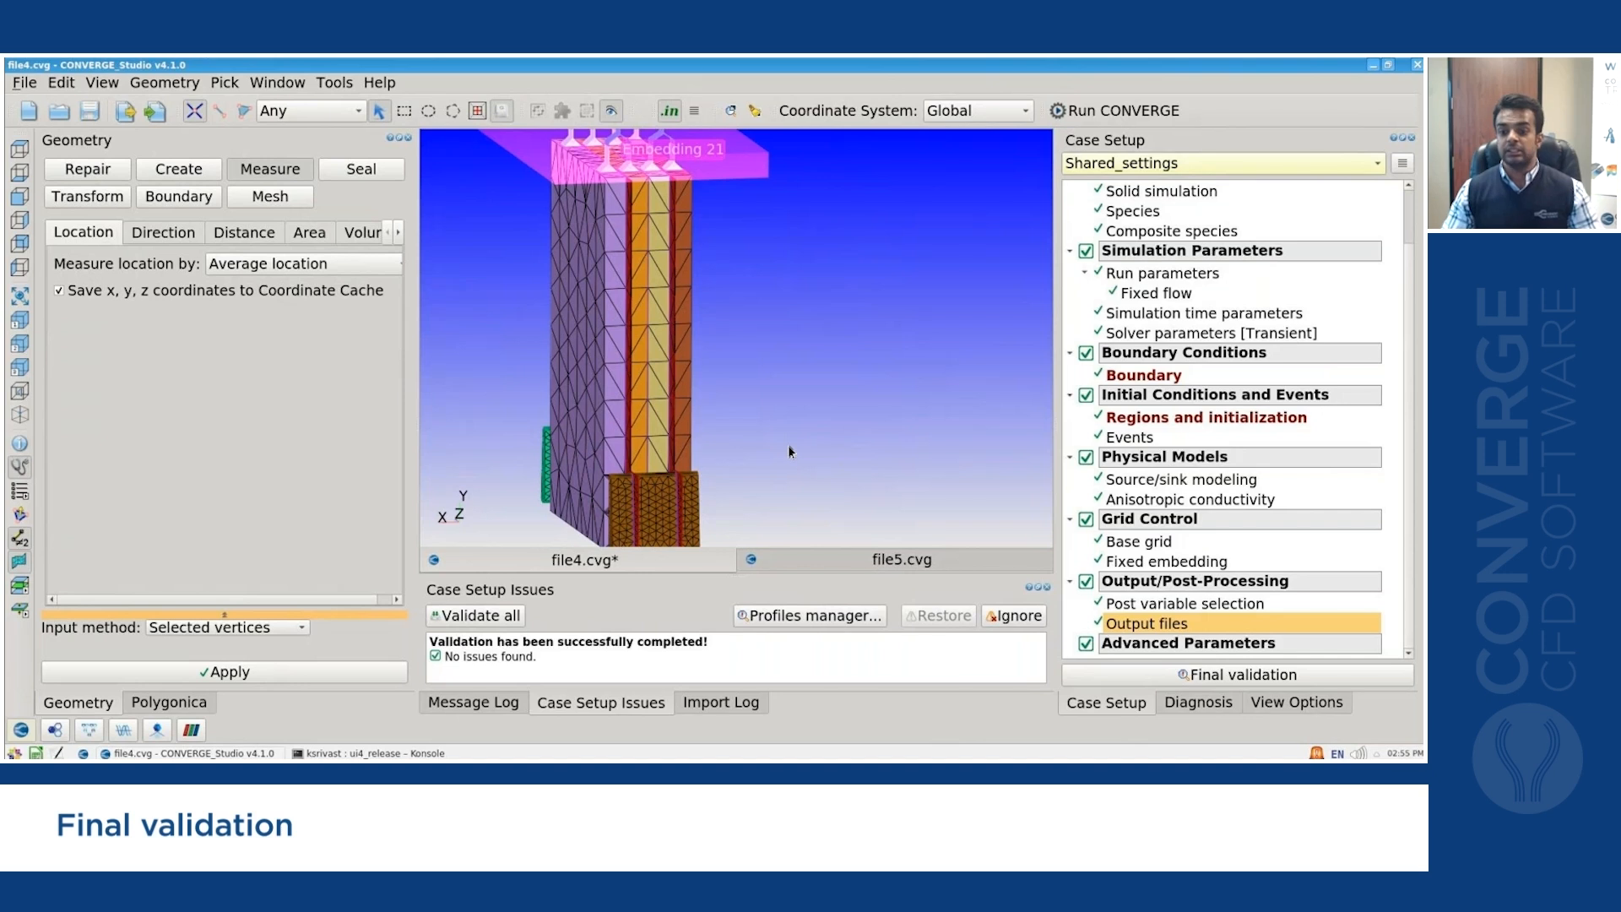
{"action": "scroll", "coordinate": [791, 447], "scroll_direction": "down", "scroll_amount": 3}
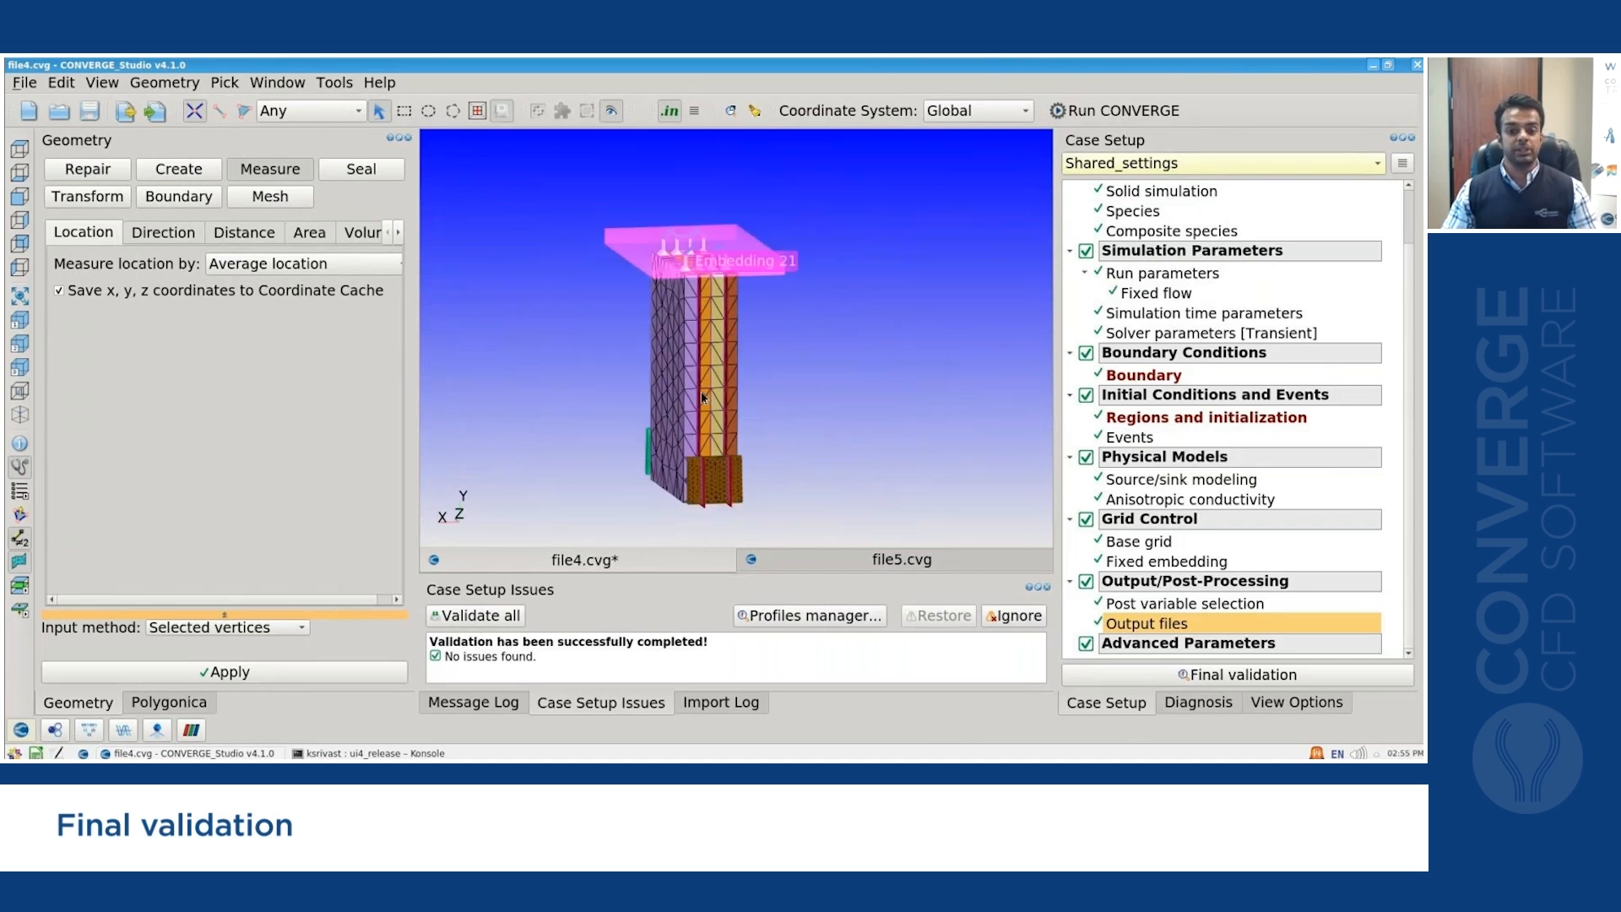
{"action": "scroll", "coordinate": [674, 425], "scroll_direction": "up", "scroll_amount": 2}
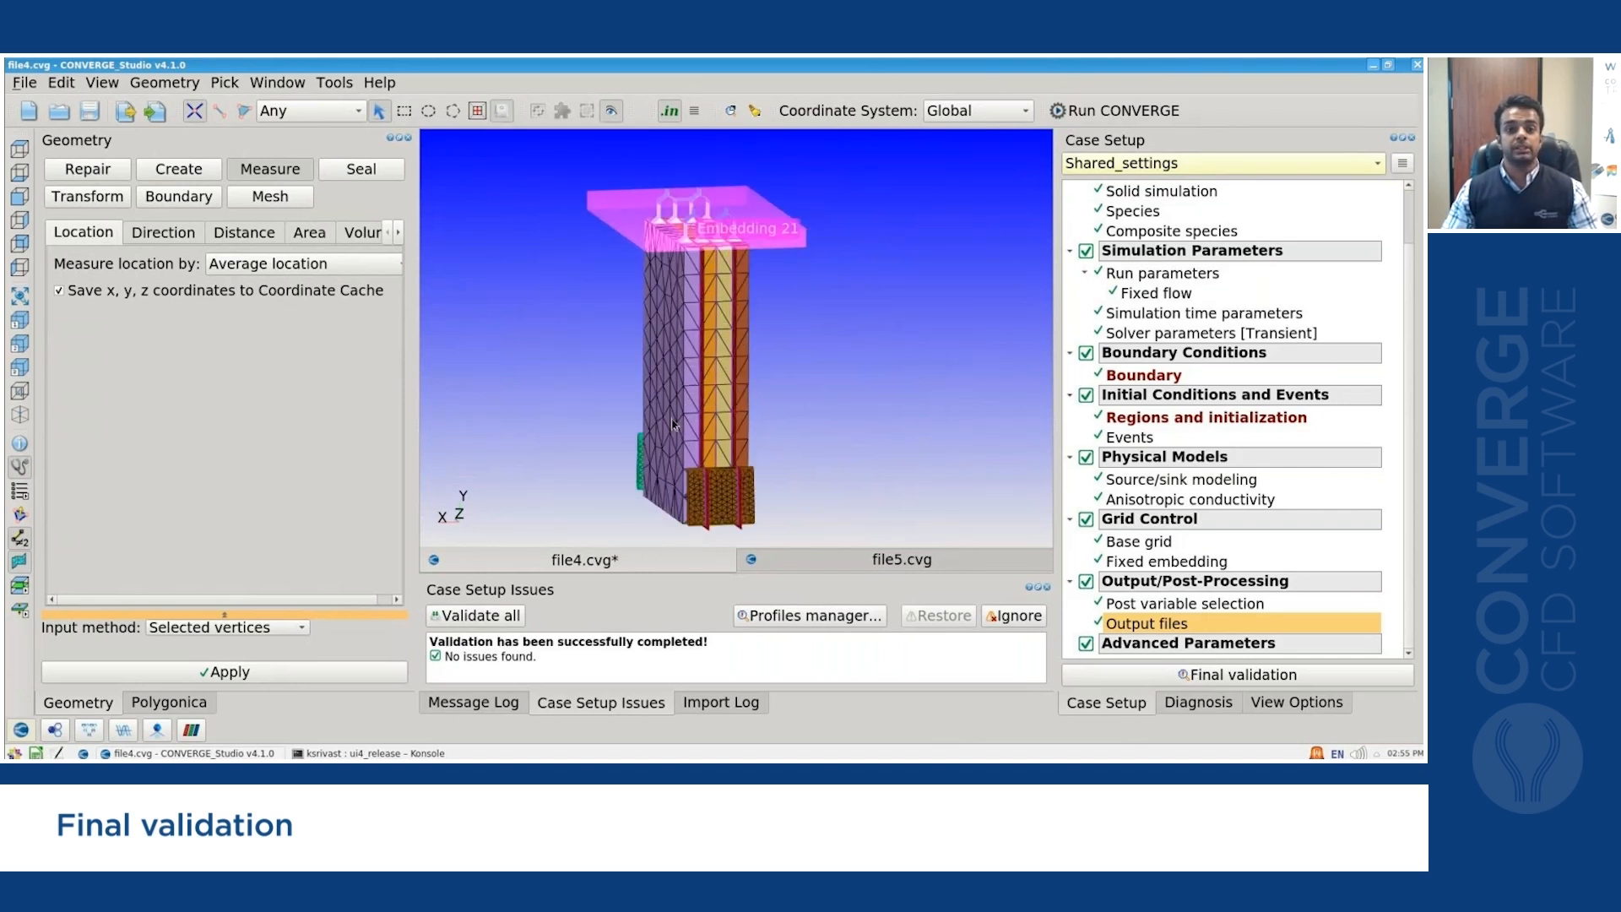